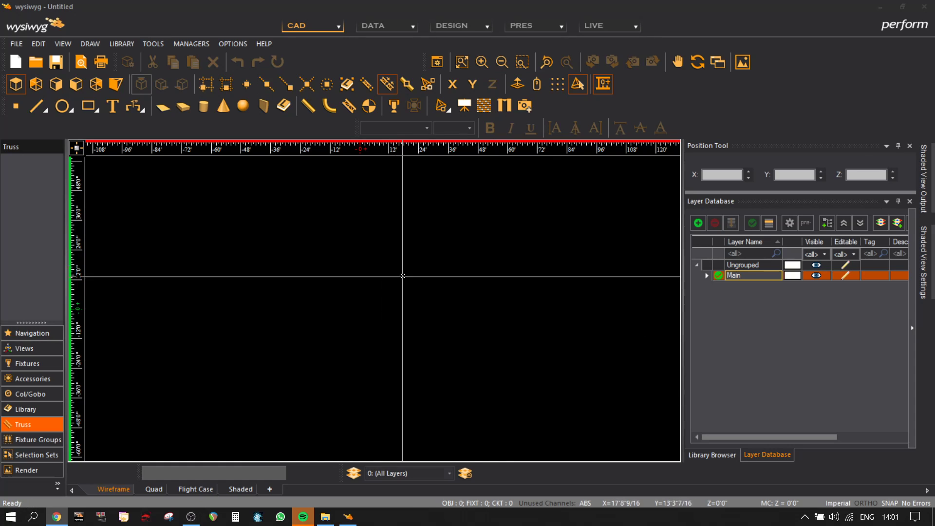
- Set the document's drawing units to Metric in the draw defaults
{"action": "scroll", "coordinate": [406, 297], "scroll_direction": "down", "scroll_amount": 5}
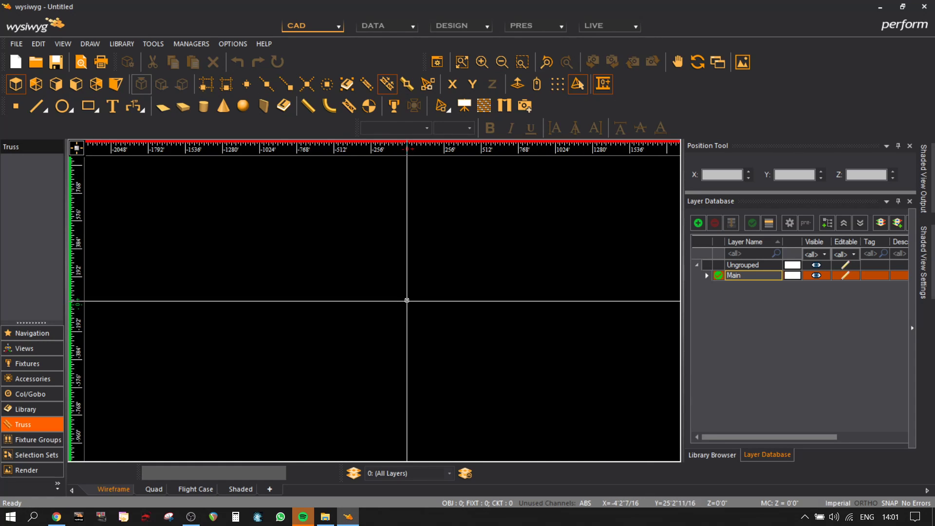
{"action": "scroll", "coordinate": [406, 298], "scroll_direction": "up", "scroll_amount": 2}
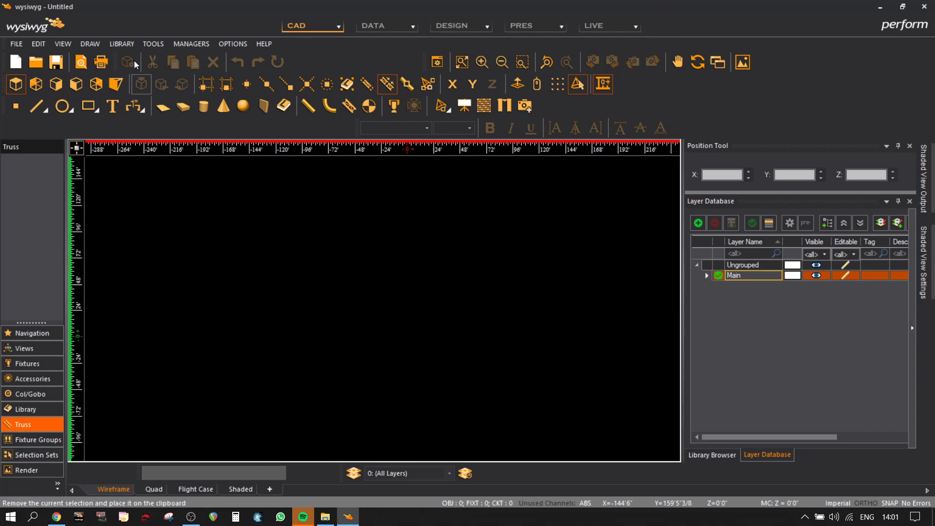
{"action": "left_click", "coordinate": [233, 44]}
{"action": "left_click", "coordinate": [274, 71]}
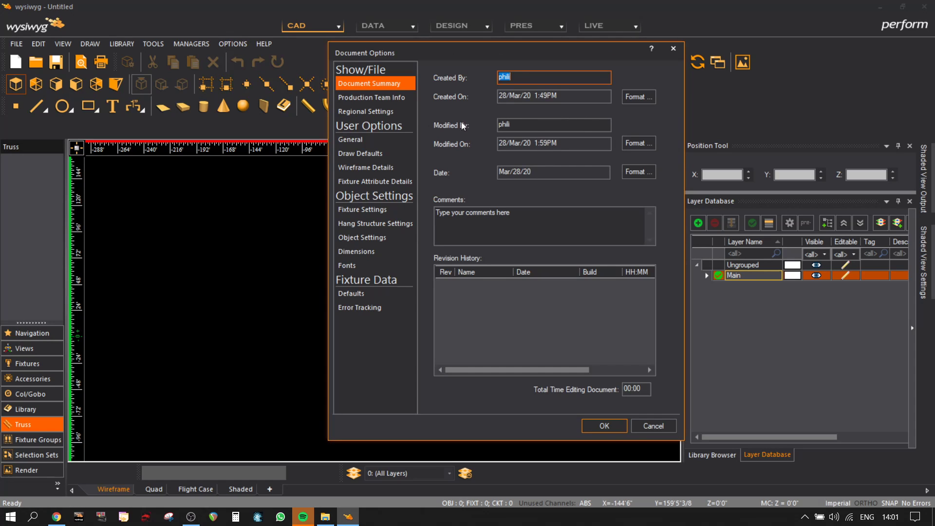
{"action": "left_click", "coordinate": [374, 167]}
{"action": "left_click", "coordinate": [373, 153]}
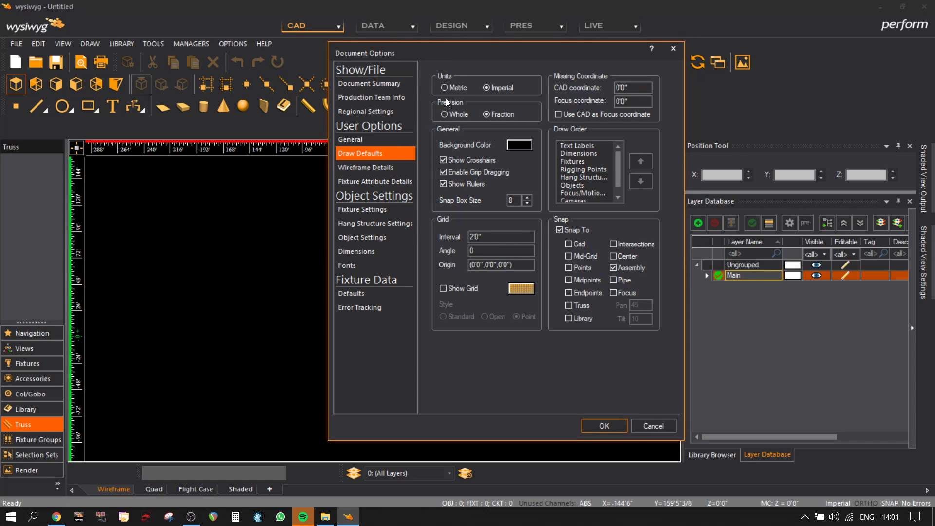
{"action": "left_click", "coordinate": [446, 89]}
{"action": "left_click", "coordinate": [603, 426]}
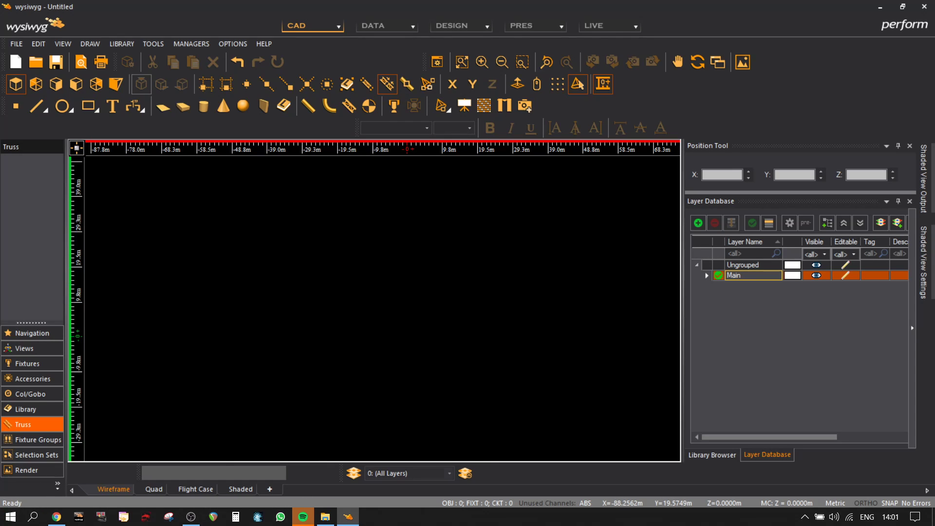
- Switch to Photos and look through the festival stage reference pictures from ELF.jpg to elf 8.png
{"action": "key", "text": "alt+Tab"}
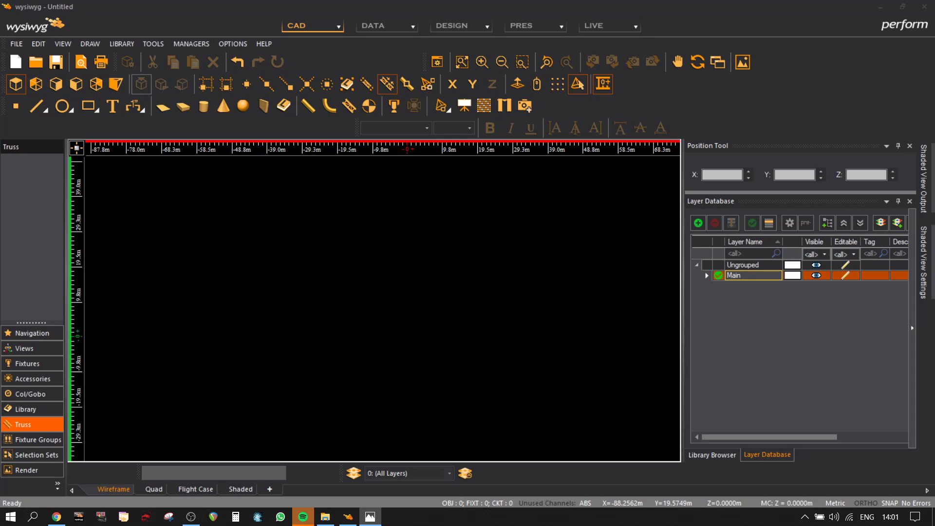
{"action": "left_click_drag", "start_coordinate": [0, 258], "coordinate": [595, 0]}
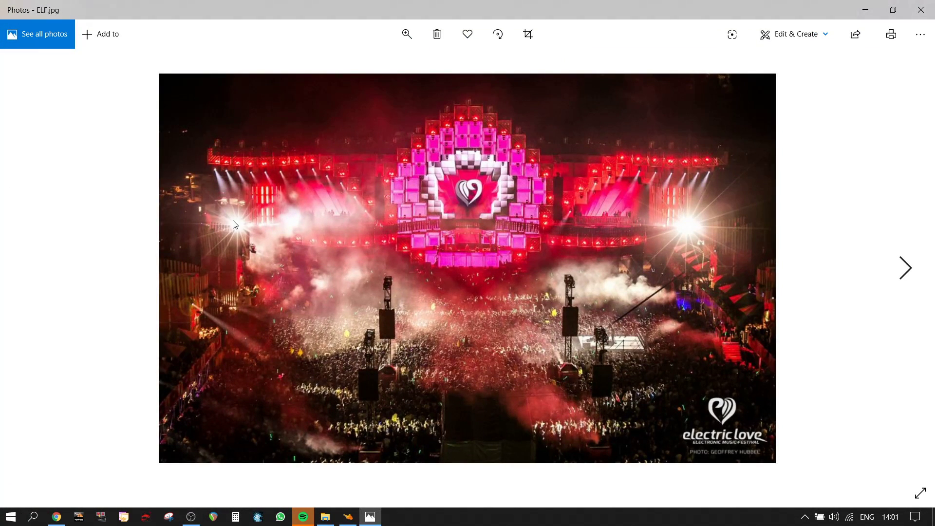
{"action": "left_click", "coordinate": [907, 277]}
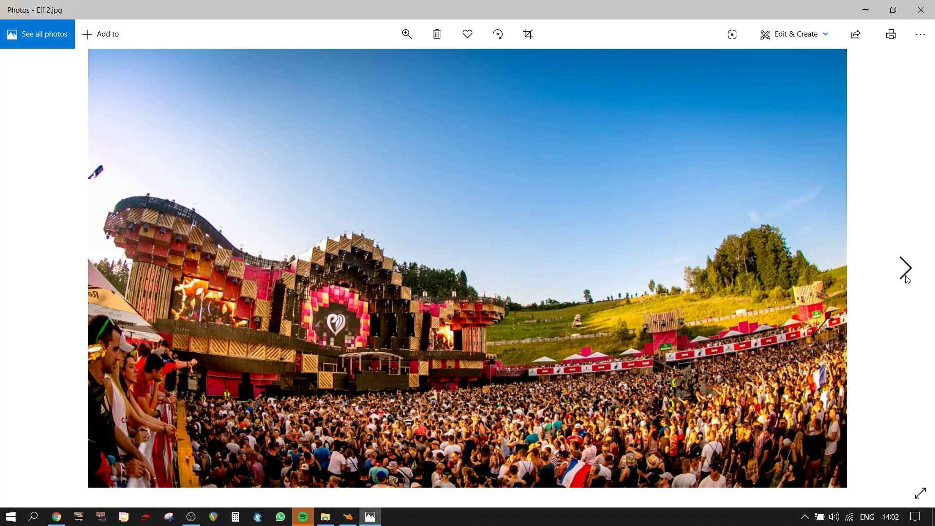
{"action": "left_click", "coordinate": [907, 278]}
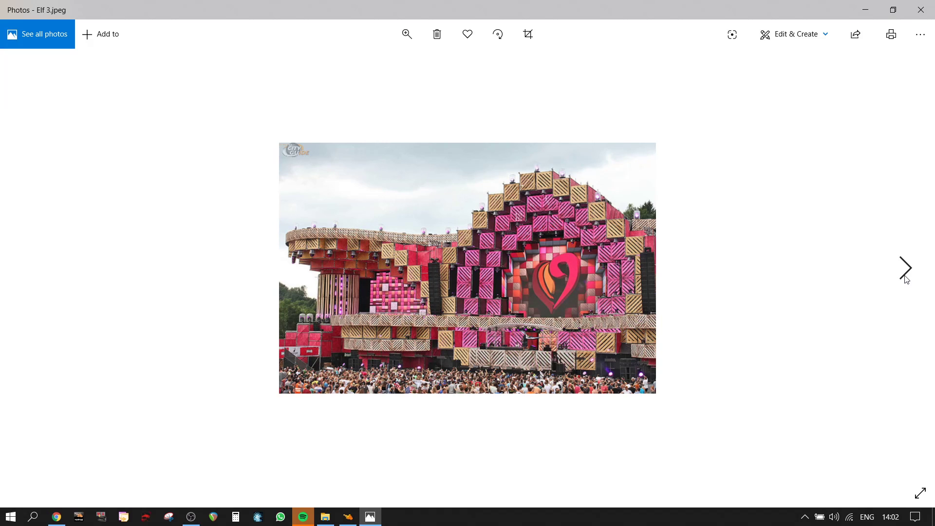
{"action": "left_click", "coordinate": [907, 279]}
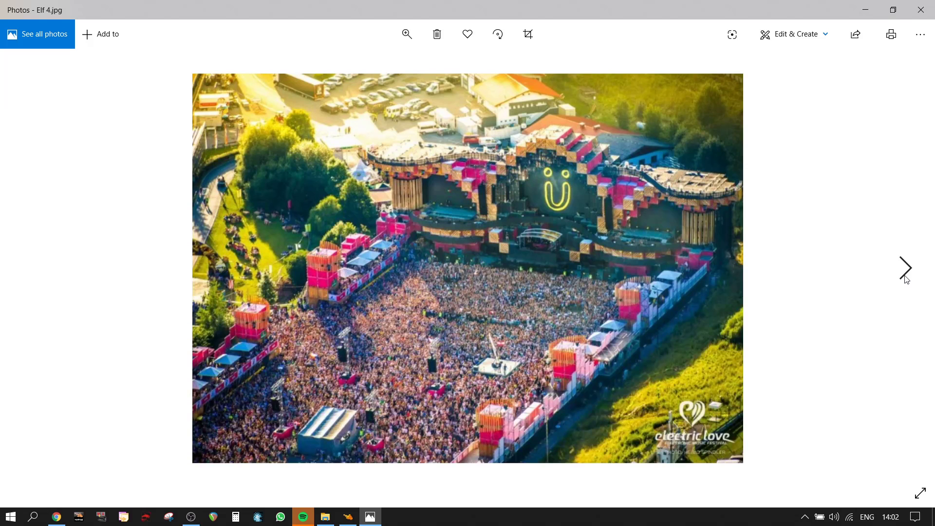
{"action": "left_click", "coordinate": [906, 278]}
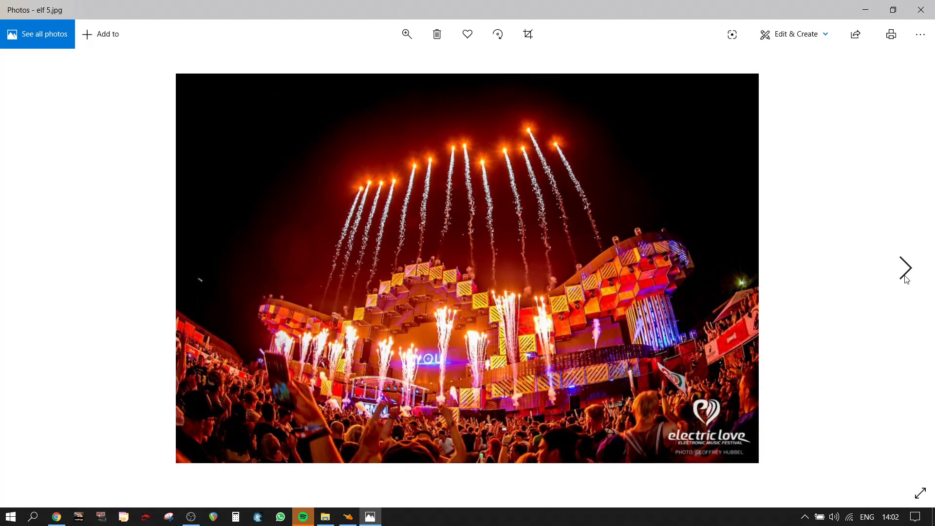
{"action": "left_click", "coordinate": [907, 278]}
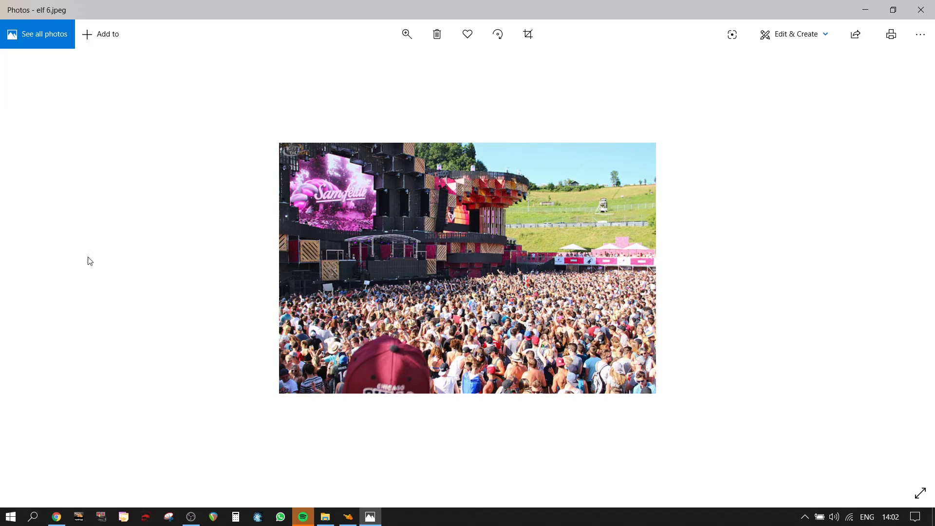
{"action": "left_click", "coordinate": [33, 272]}
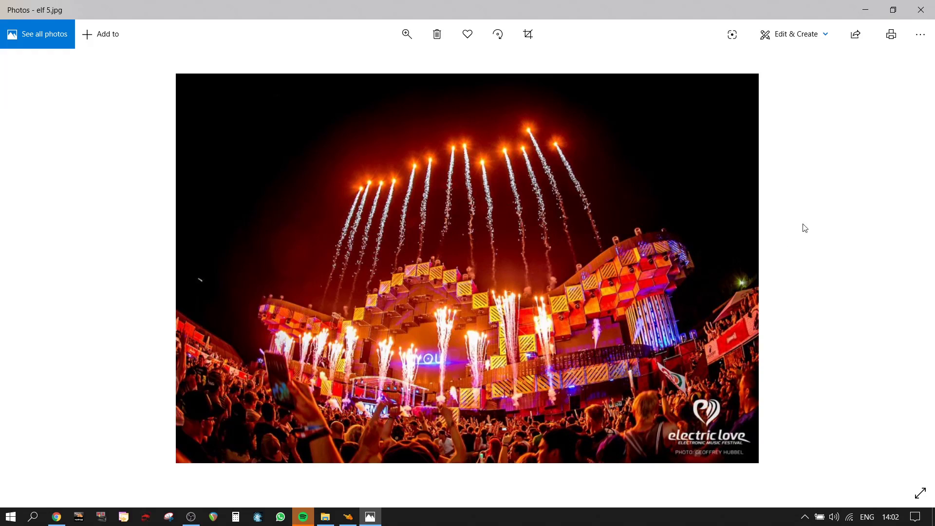
{"action": "left_click", "coordinate": [905, 286]}
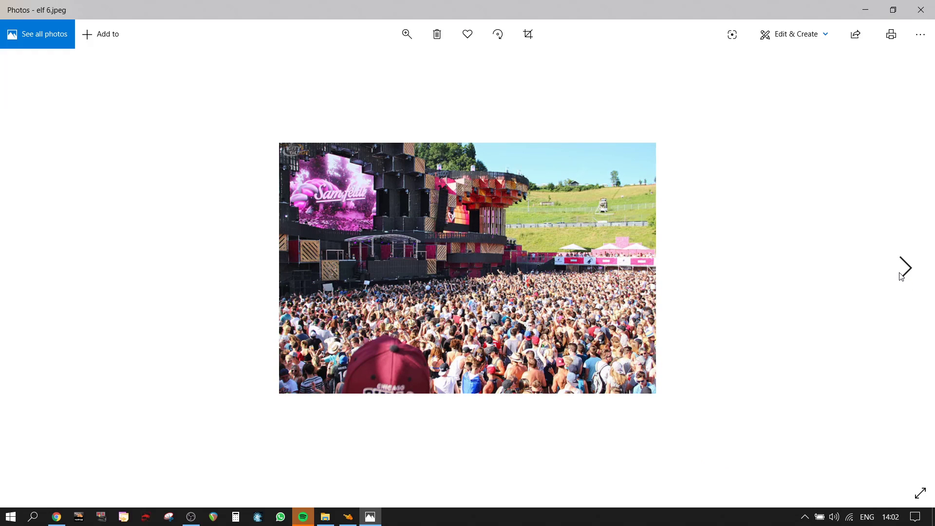
{"action": "left_click", "coordinate": [900, 273]}
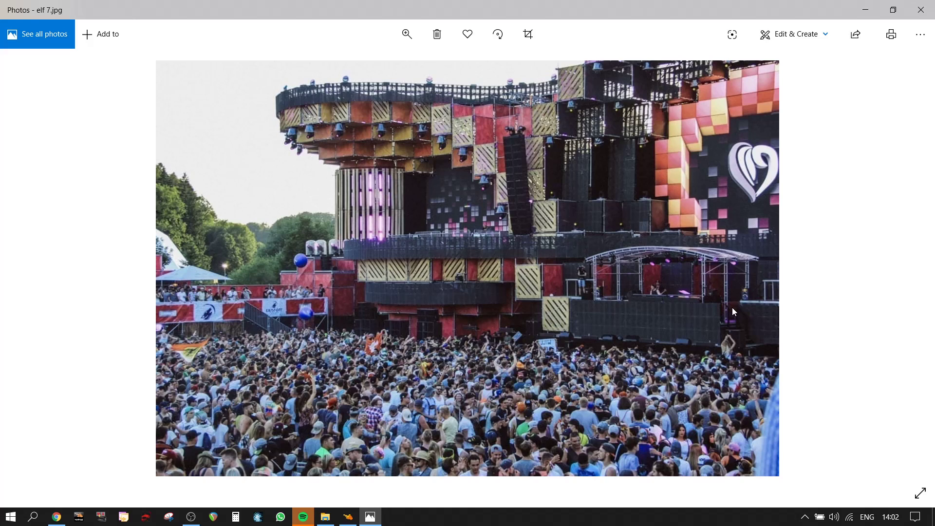
{"action": "left_click", "coordinate": [906, 266]}
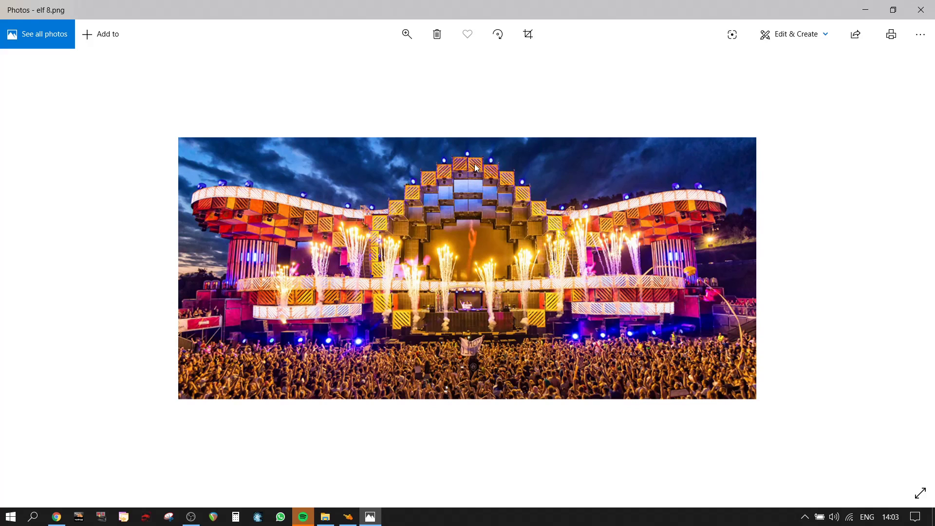
- Examine the central block arch and the side wing of the stage in elf 8.png up close, and return to wysiwyg
{"action": "scroll", "coordinate": [473, 165], "scroll_direction": "up", "scroll_amount": 2, "text": "ctrl"}
{"action": "scroll", "coordinate": [473, 165], "scroll_direction": "up", "scroll_amount": 2, "text": "ctrl"}
{"action": "left_click_drag", "start_coordinate": [472, 156], "coordinate": [472, 250]}
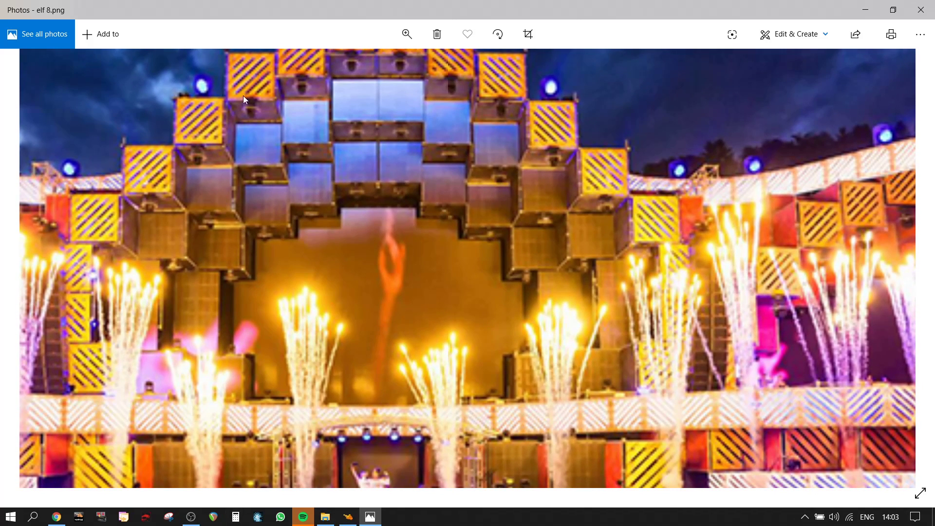
{"action": "left_click_drag", "start_coordinate": [731, 219], "coordinate": [327, 139]}
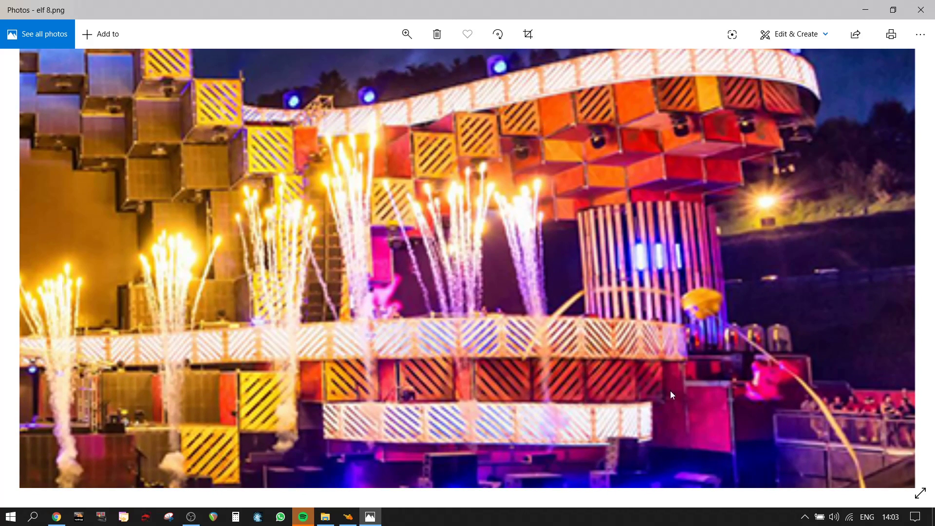
{"action": "left_click_drag", "start_coordinate": [313, 213], "coordinate": [583, 340]}
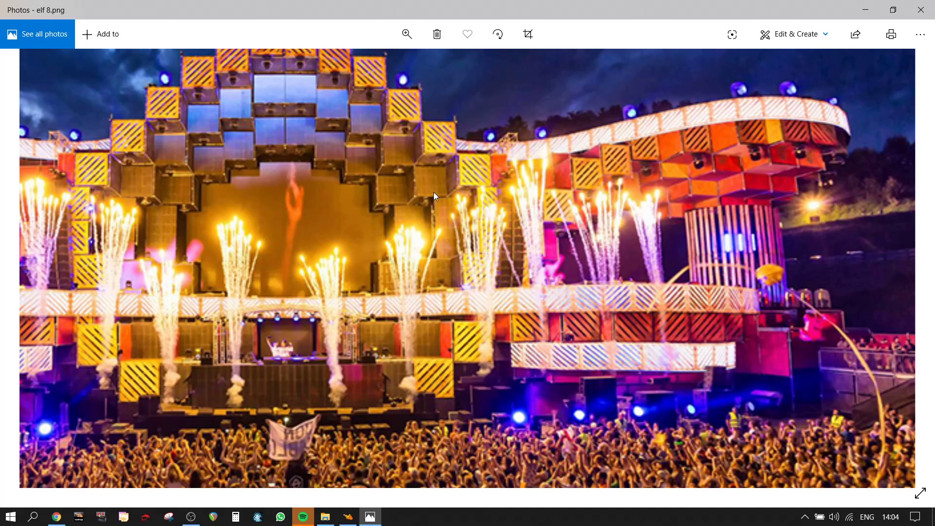
{"action": "scroll", "coordinate": [526, 160], "scroll_direction": "down", "scroll_amount": 3}
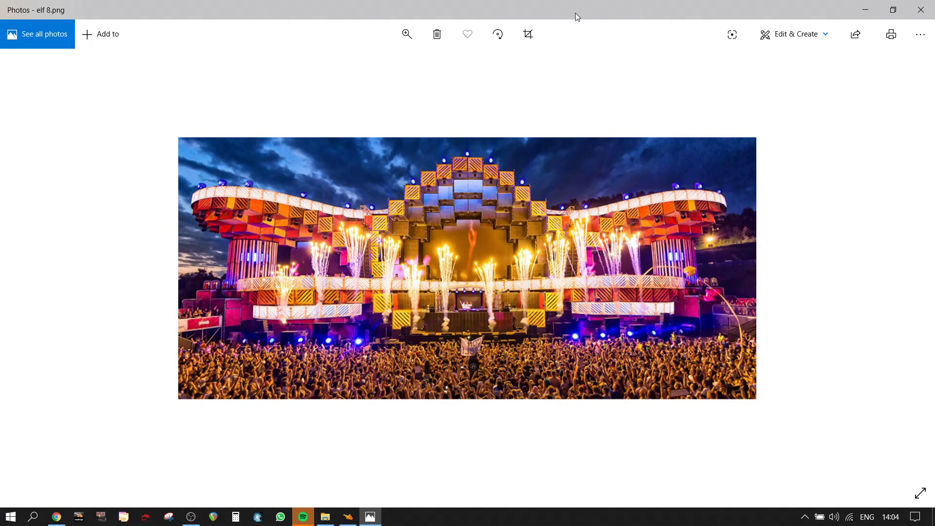
{"action": "left_click_drag", "start_coordinate": [573, 13], "coordinate": [0, 316]}
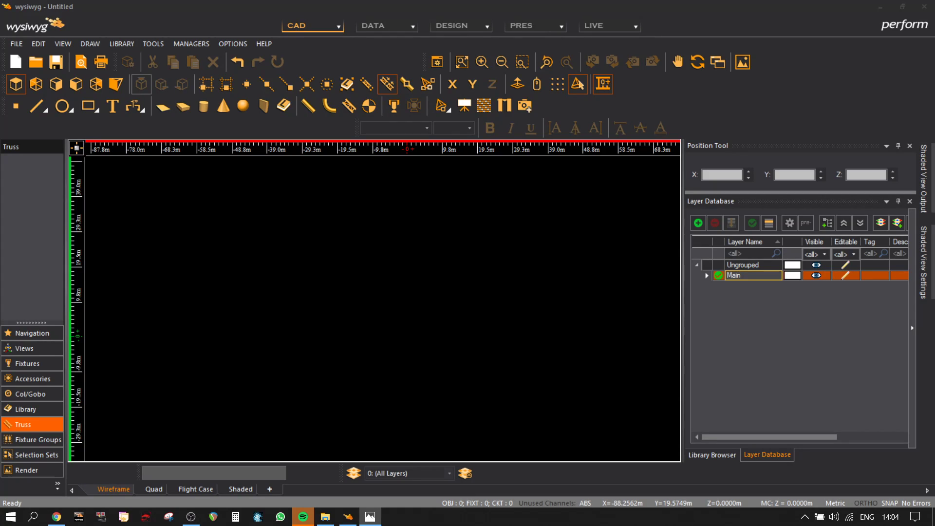
{"action": "key", "text": "alt+Tab"}
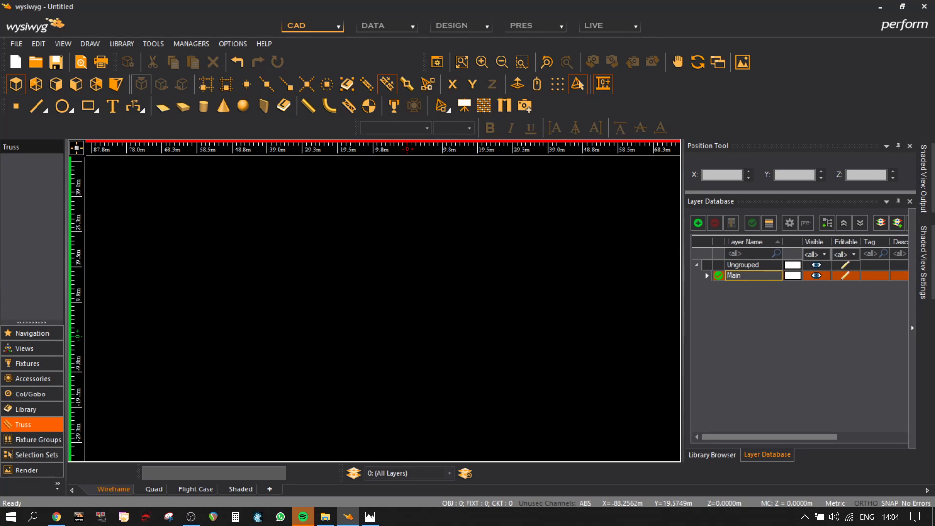
{"action": "key", "text": "alt+Tab"}
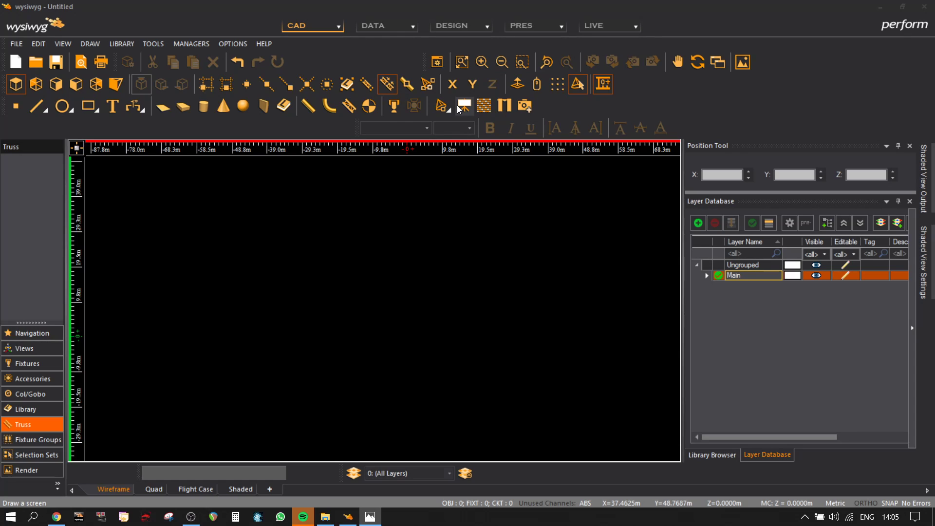
- Create a new layer named Center and set its color to dark gray
{"action": "left_click", "coordinate": [697, 222]}
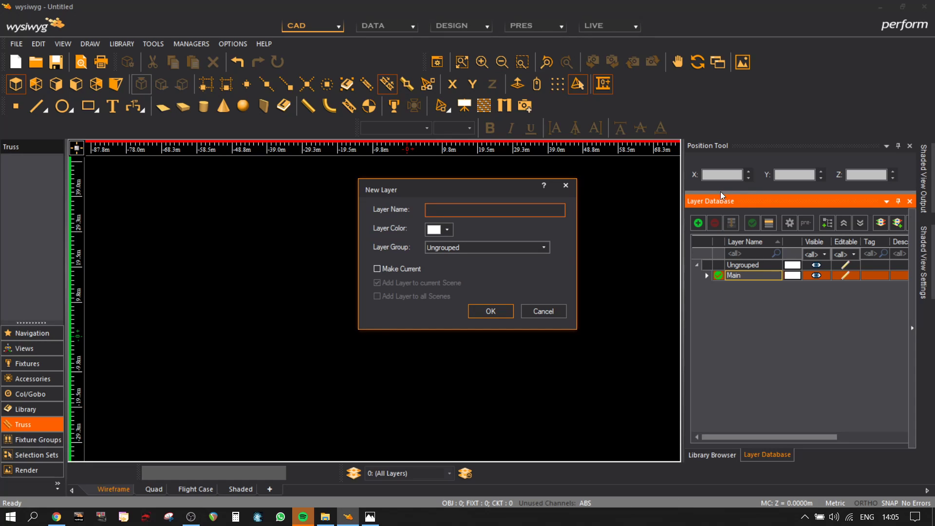
{"action": "type", "text": "Cernt"}
{"action": "key", "text": "BackSpace"}
{"action": "key", "text": "BackSpace"}
{"action": "key", "text": "BackSpace"}
{"action": "type", "text": "nter"}
{"action": "left_click", "coordinate": [504, 311]}
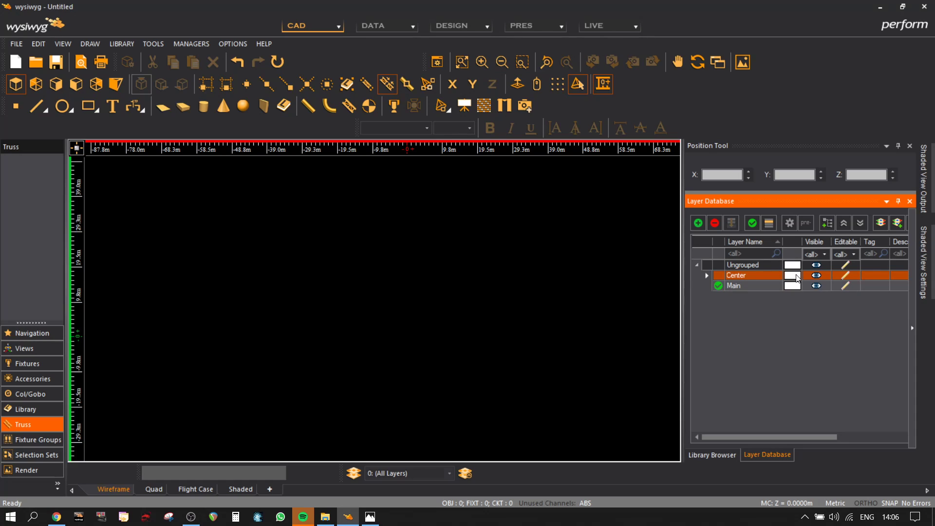
{"action": "left_click", "coordinate": [865, 290]}
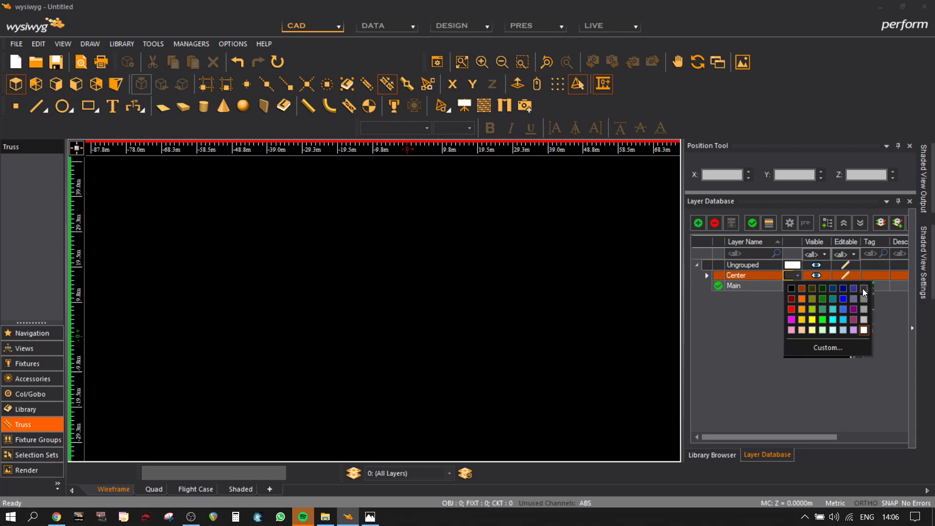
- Put the Center layer into a new layer group named Scaffolding
{"action": "left_click", "coordinate": [827, 223]}
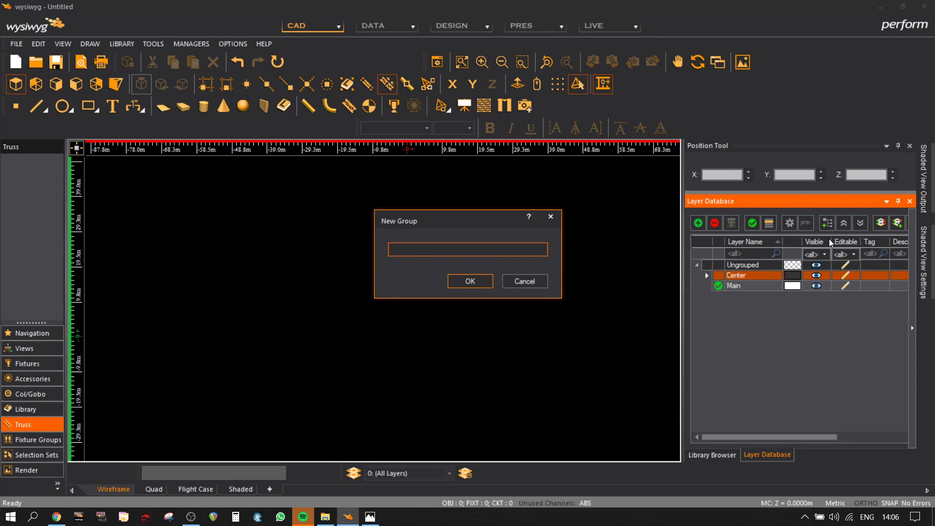
{"action": "type", "text": "L"}
{"action": "key", "text": "BackSpace"}
{"action": "type", "text": "Scaffolding"}
{"action": "key", "text": "Return"}
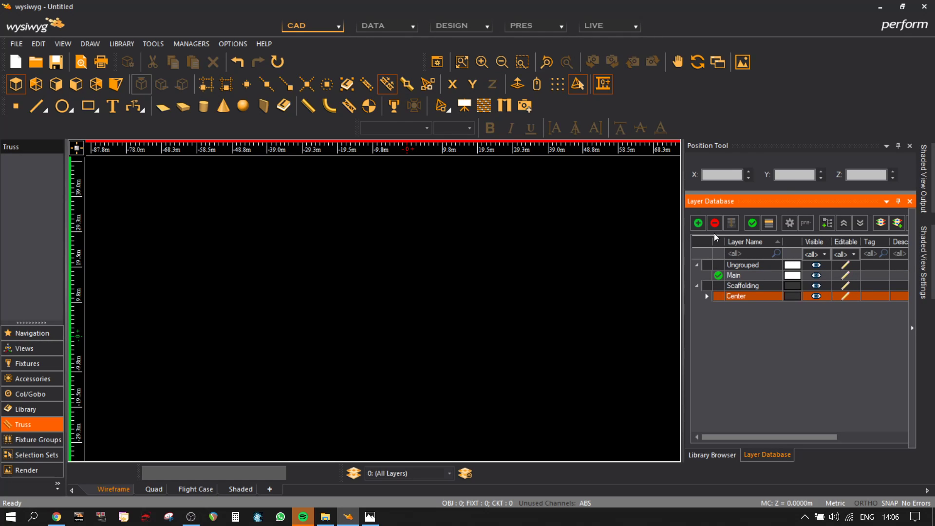
- Create a new ungrouped layer named Aorun with a bright green layer color
{"action": "left_click", "coordinate": [698, 223]}
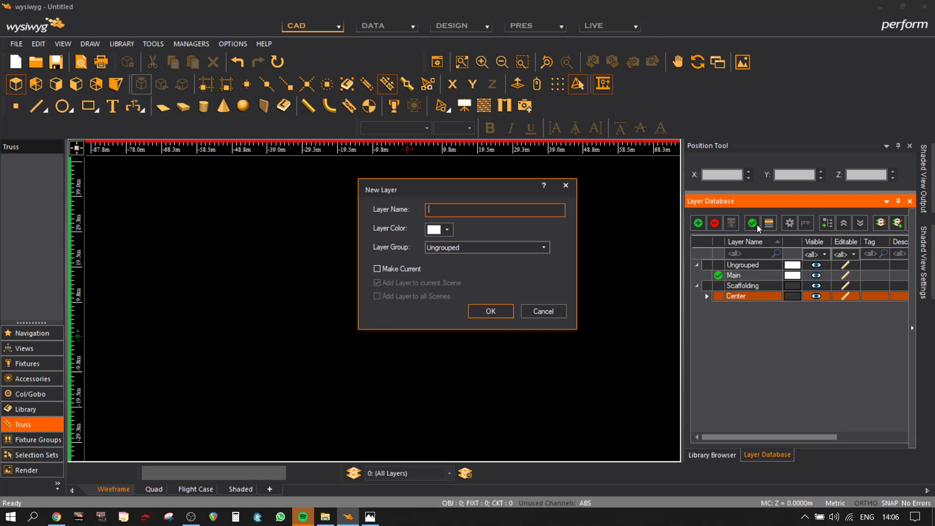
{"action": "type", "text": "Aorun"}
{"action": "left_click", "coordinate": [489, 247]}
{"action": "left_click", "coordinate": [483, 249]}
{"action": "left_click", "coordinate": [446, 229]}
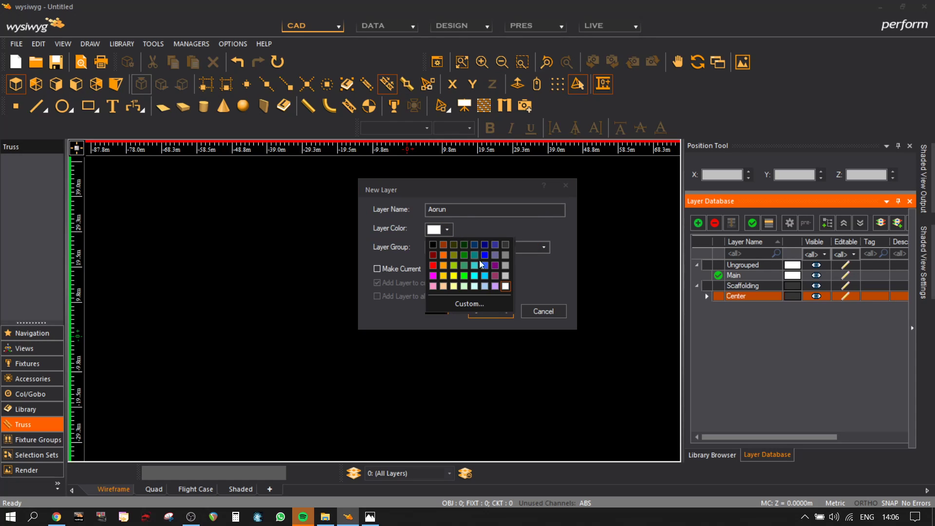
{"action": "left_click", "coordinate": [466, 272]}
{"action": "left_click", "coordinate": [483, 314]}
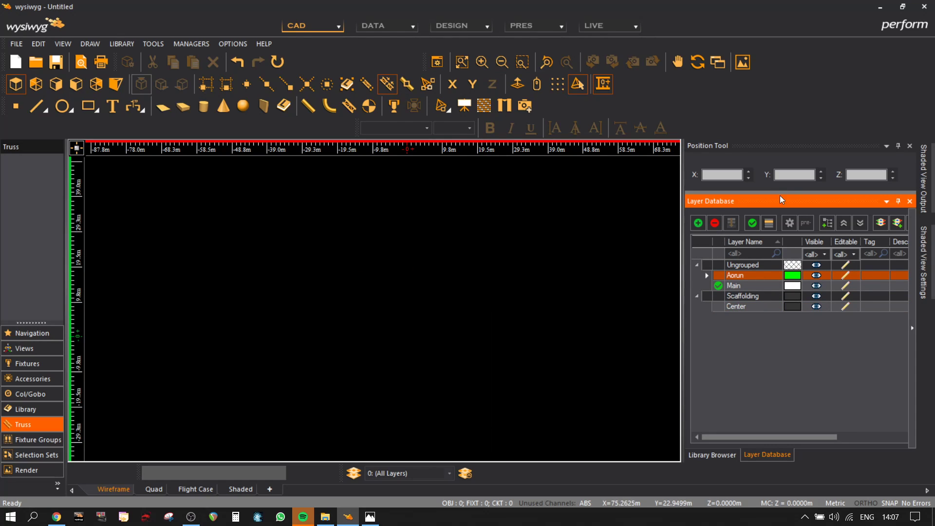
- Put the Aorun layer into a new layer group named Lights
{"action": "left_click", "coordinate": [828, 223]}
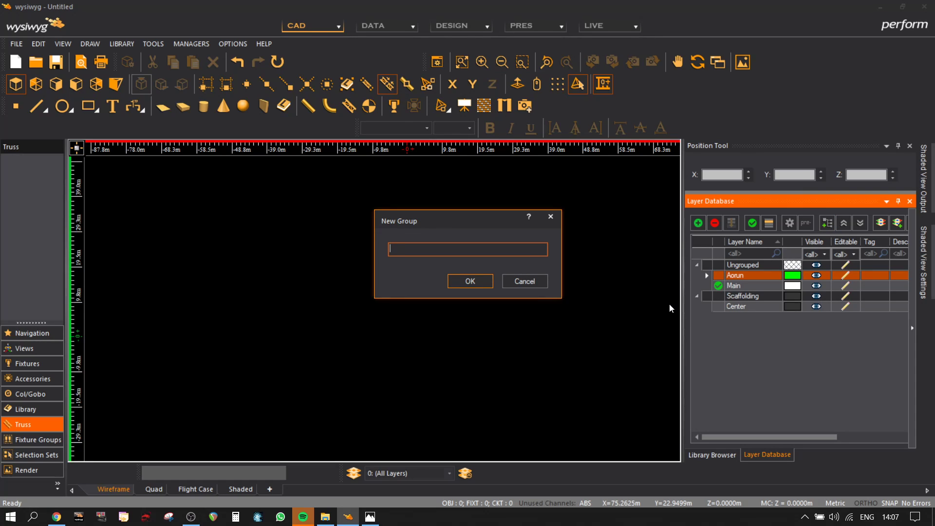
{"action": "type", "text": "Lights"}
{"action": "key", "text": "Return"}
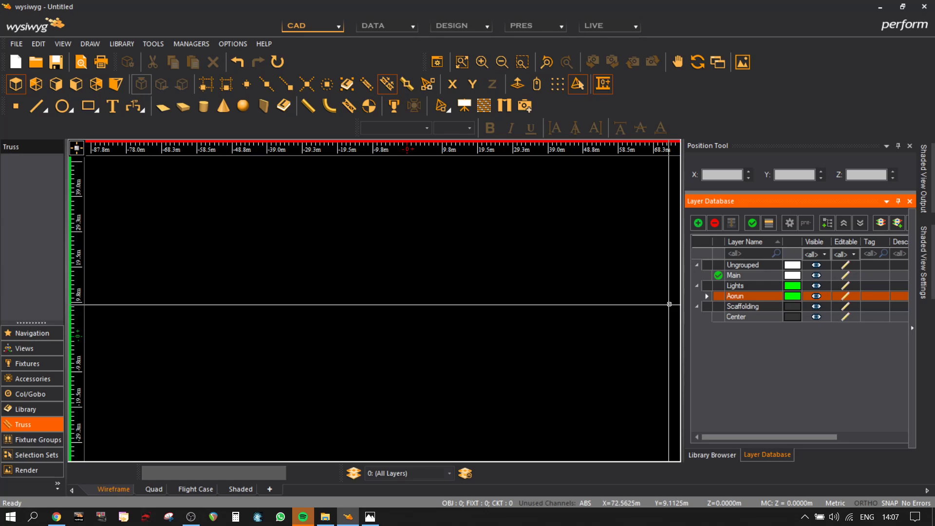
- Create a new ungrouped layer named Center V with a white layer color
{"action": "left_click", "coordinate": [698, 223]}
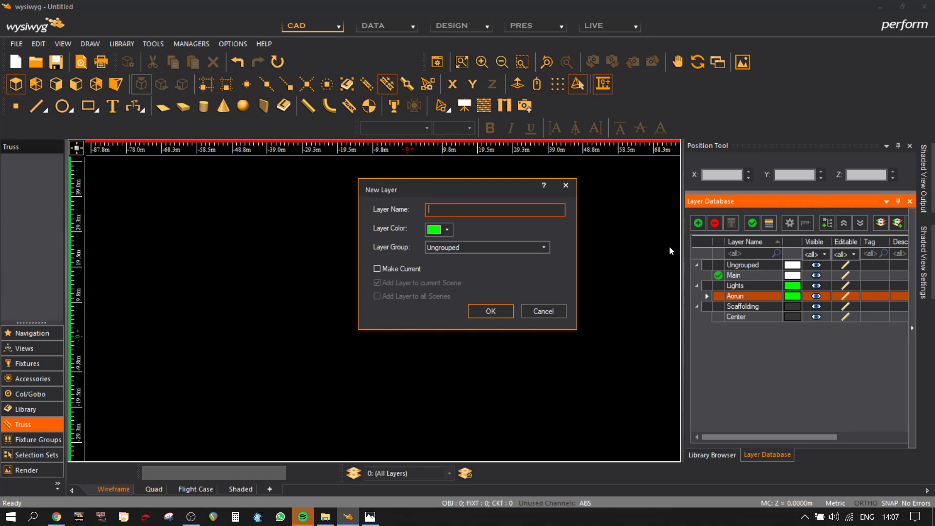
{"action": "type", "text": "Center"}
{"action": "left_click", "coordinate": [446, 230]}
{"action": "left_click", "coordinate": [510, 290]}
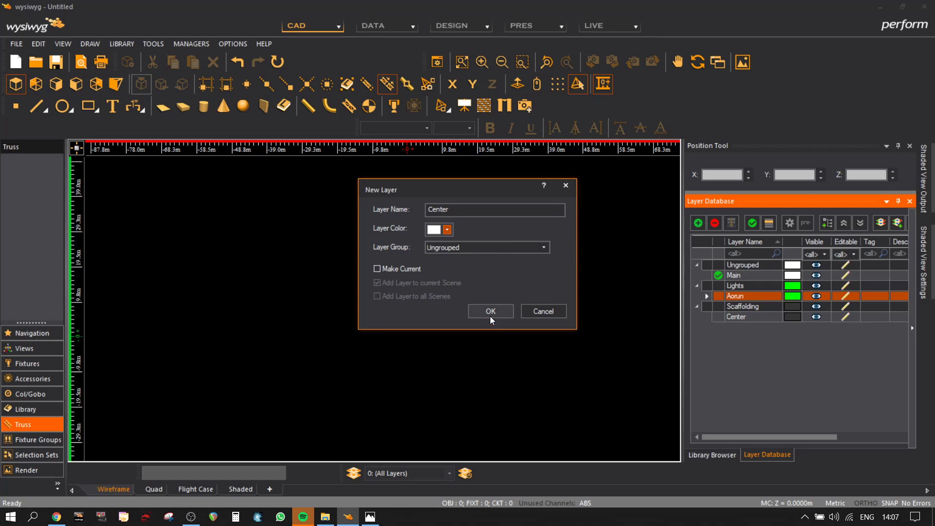
{"action": "left_click", "coordinate": [489, 311]}
{"action": "left_click", "coordinate": [462, 211]}
{"action": "type", "text": "V"}
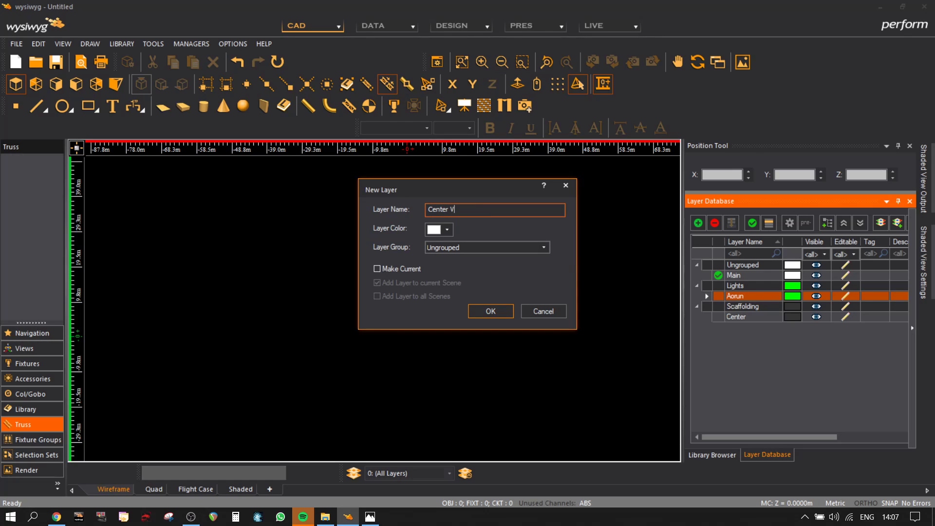
{"action": "left_click", "coordinate": [485, 307]}
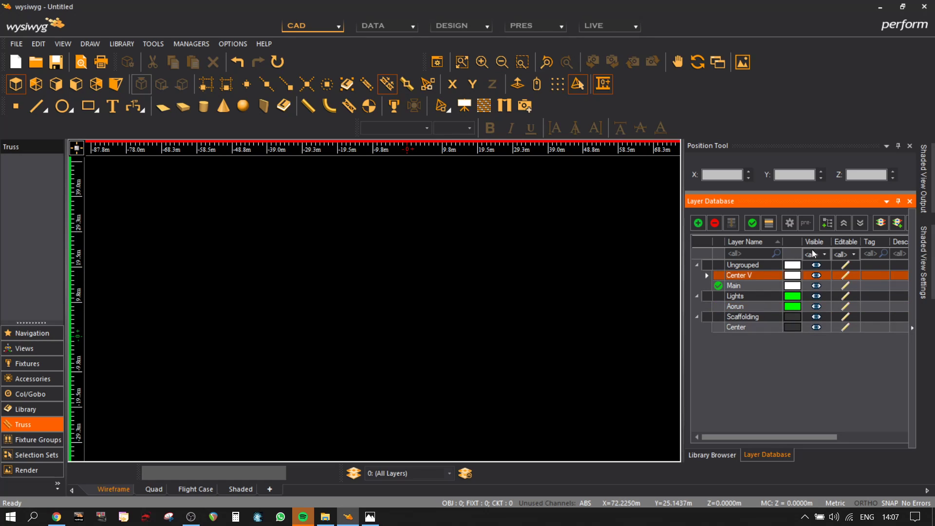
- Put the Center V layer into a new layer group named Video
{"action": "left_click", "coordinate": [826, 224]}
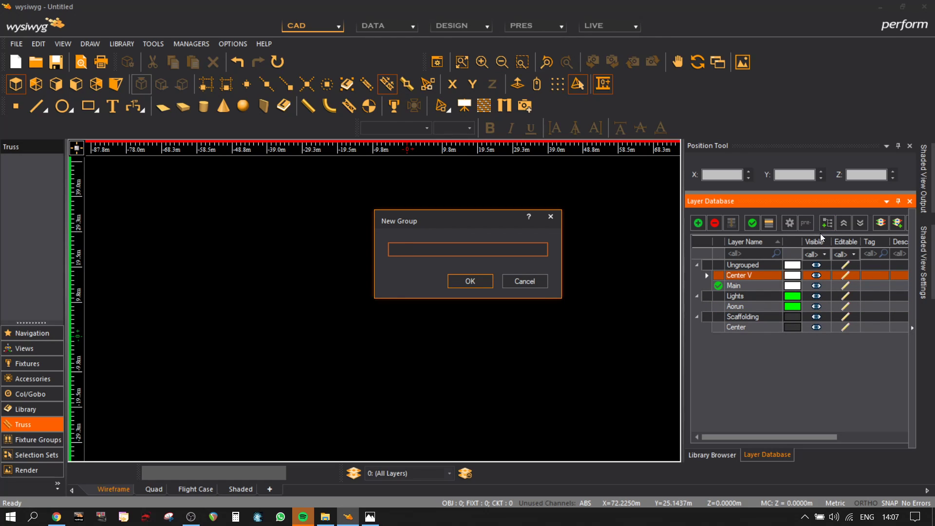
{"action": "type", "text": "Video"}
{"action": "left_click", "coordinate": [476, 283]}
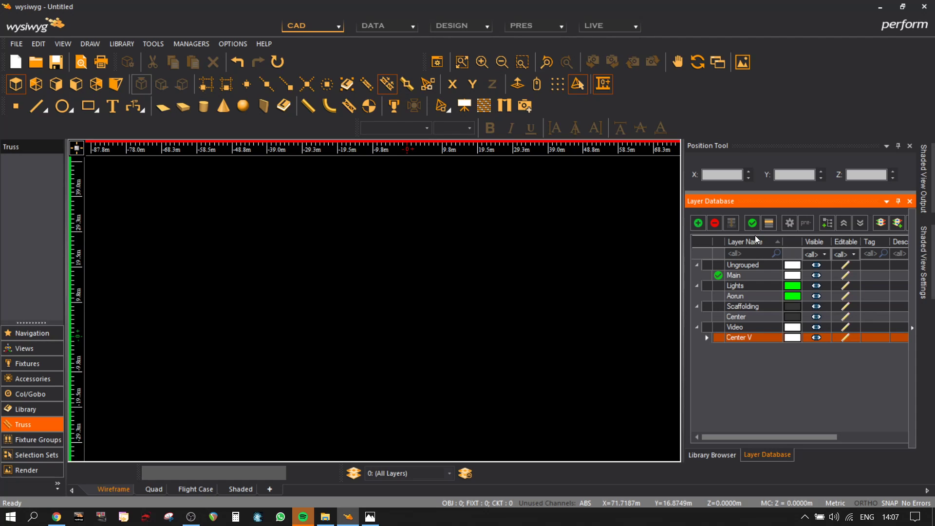
- Rename the Aorun layer in the Lights group to Auron
{"action": "double_click", "coordinate": [735, 296]}
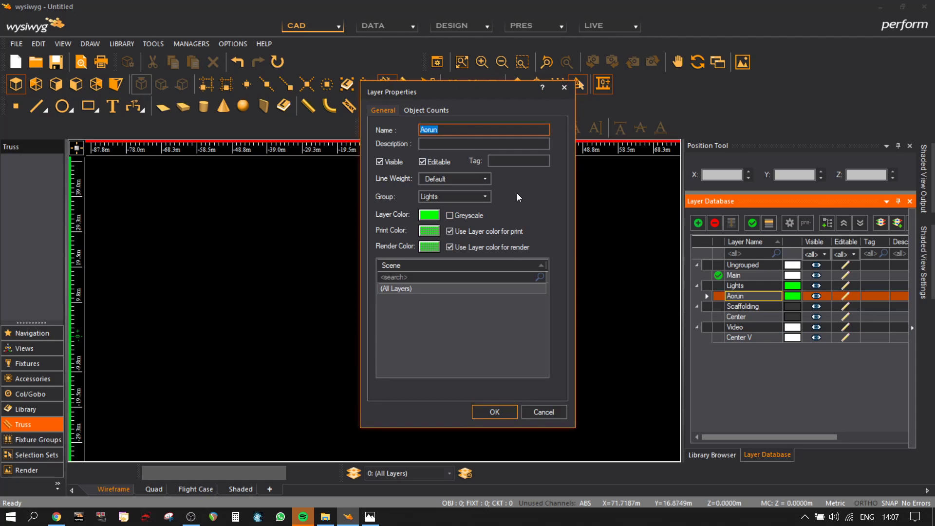
{"action": "type", "text": "Auron"}
{"action": "key", "text": "Return"}
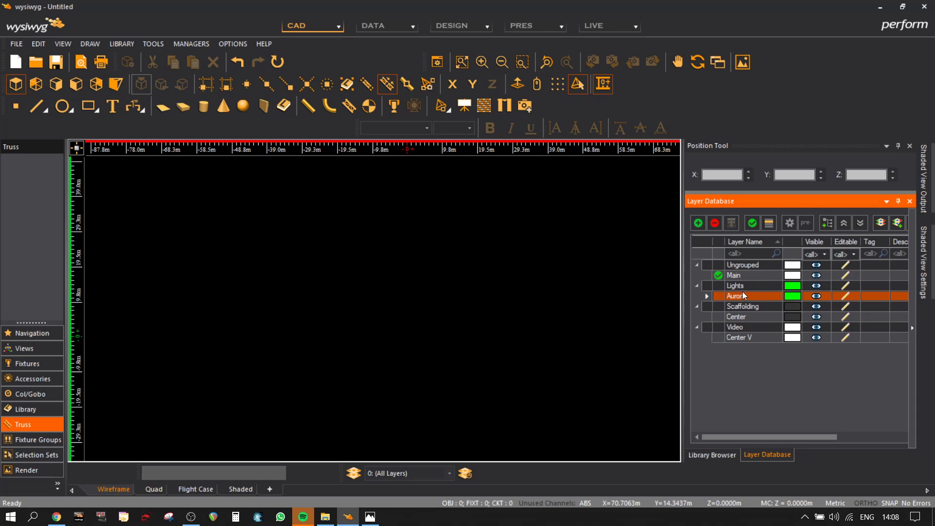
- Create a new ungrouped layer named Wood, keeping its layer color white
{"action": "left_click", "coordinate": [698, 223]}
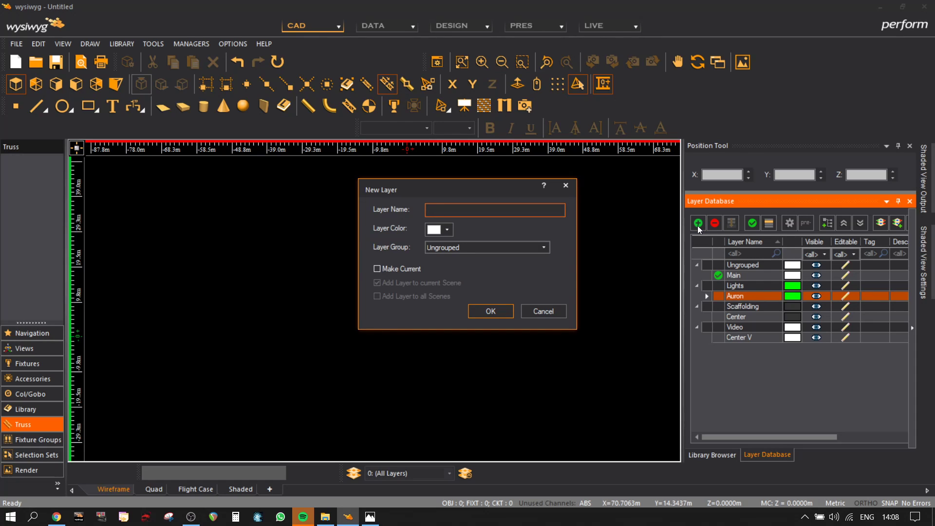
{"action": "type", "text": "Wood"}
{"action": "left_click", "coordinate": [447, 230]}
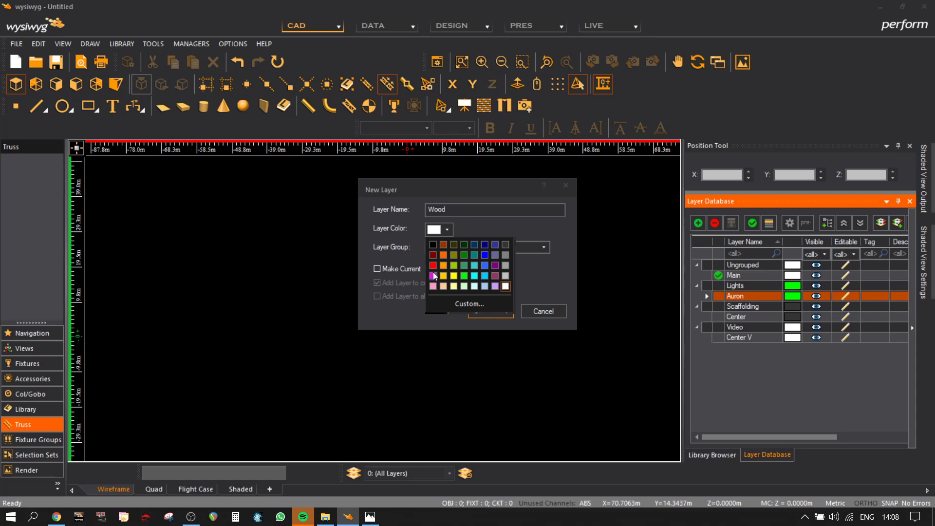
{"action": "left_click", "coordinate": [487, 320]}
{"action": "left_click", "coordinate": [490, 310]}
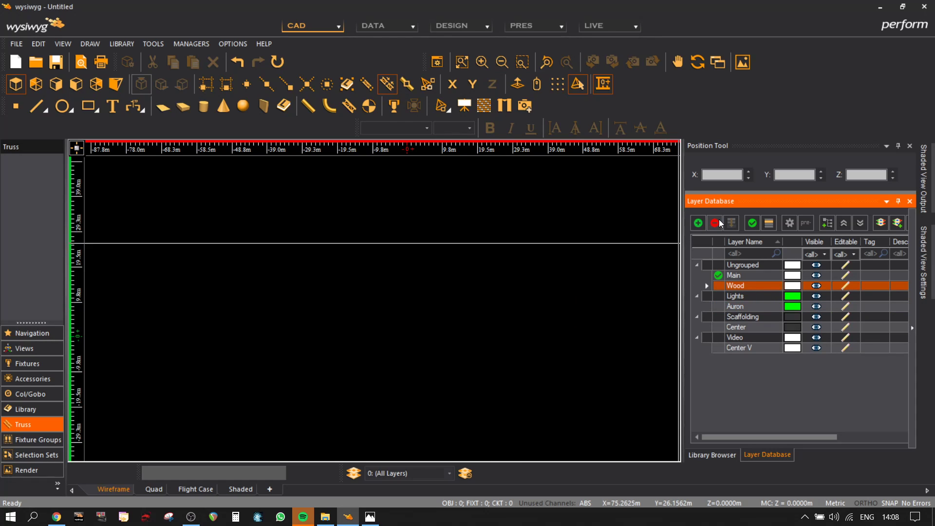
- Put the Wood layer into a new layer group named Deco
{"action": "left_click", "coordinate": [826, 225]}
{"action": "type", "text": "Deco"}
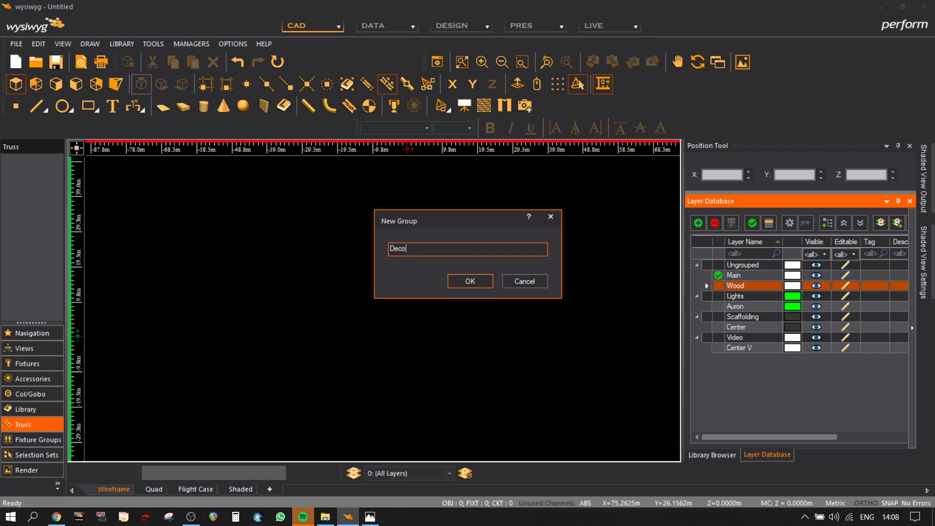
{"action": "key", "text": "Return"}
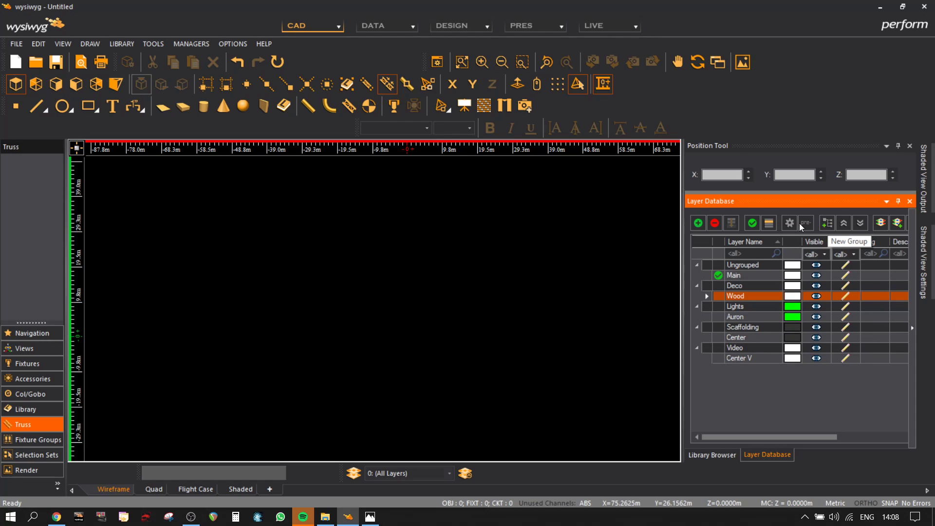
- Create a new layer named Red in the Deco group with a red layer color
{"action": "left_click", "coordinate": [698, 224]}
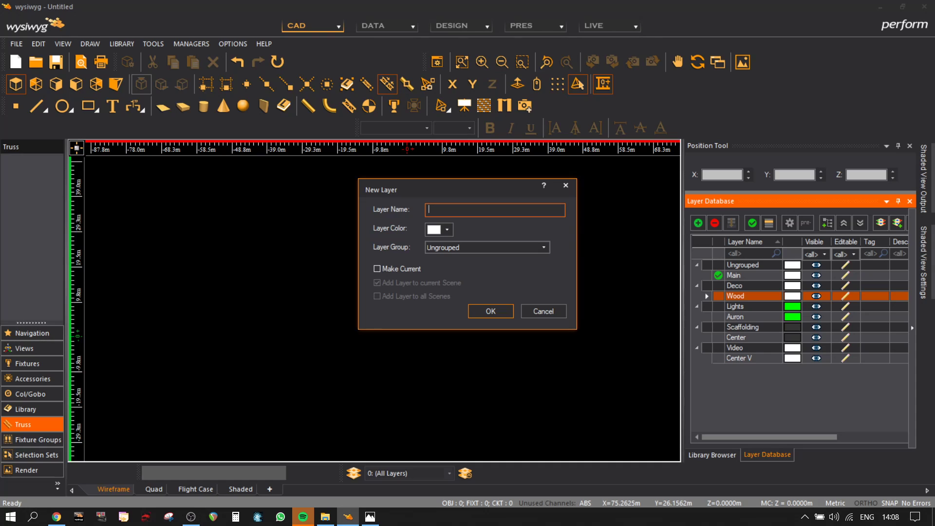
{"action": "key", "text": "alt+Tab"}
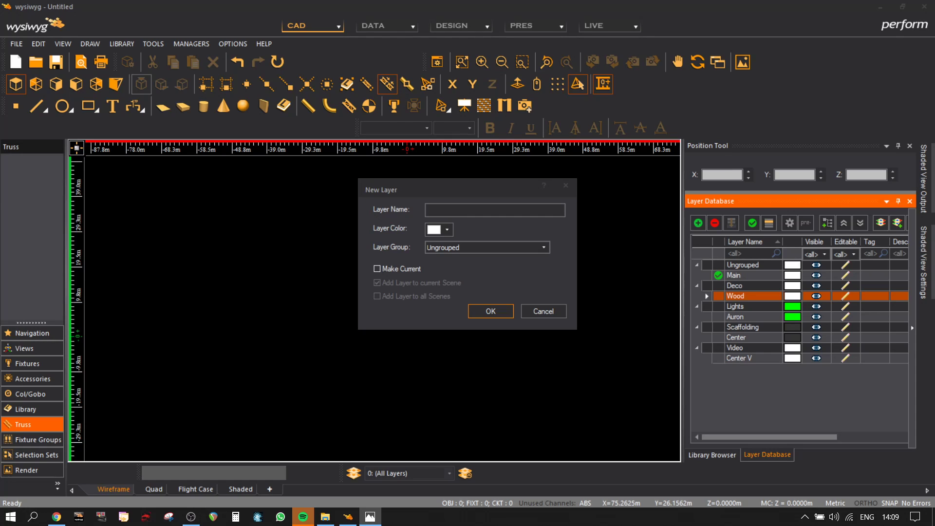
{"action": "key", "text": "alt+Tab"}
{"action": "type", "text": "Red"}
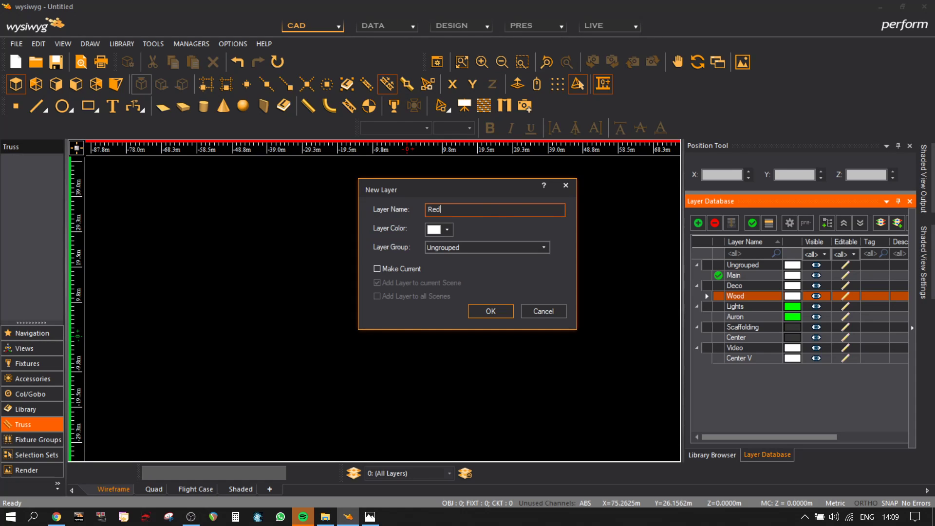
{"action": "left_click", "coordinate": [443, 229]}
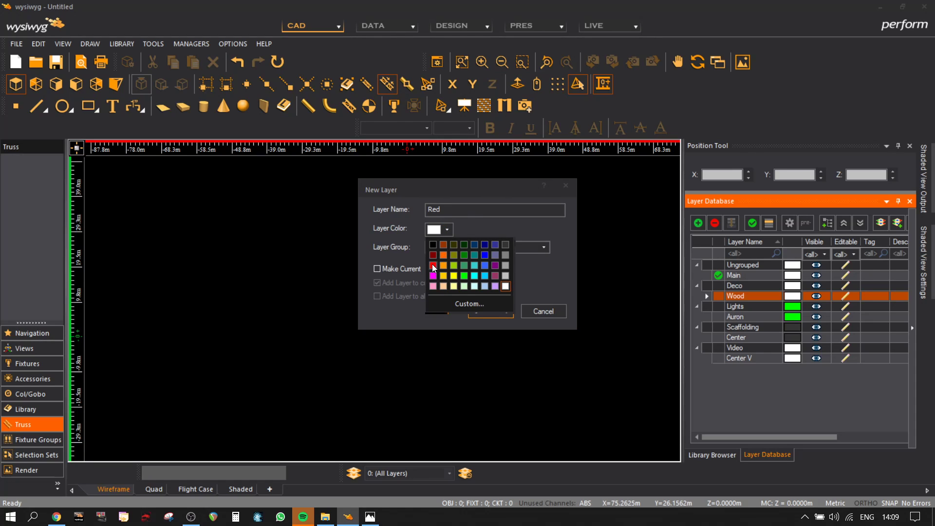
{"action": "left_click", "coordinate": [432, 266]}
{"action": "left_click", "coordinate": [441, 247]}
{"action": "left_click", "coordinate": [449, 260]}
{"action": "left_click", "coordinate": [490, 312]}
- Create a new layer named Yellow in the Deco group with a yellow layer color
{"action": "left_click", "coordinate": [698, 223]}
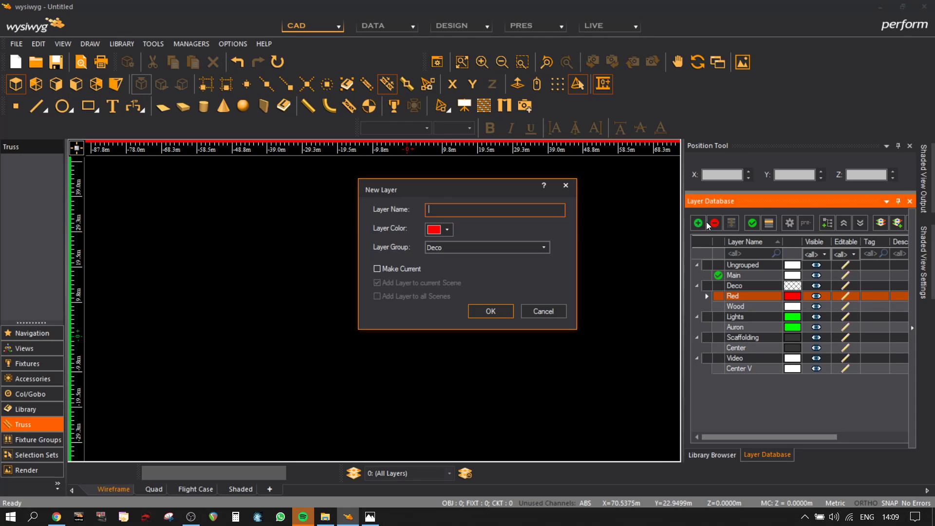
{"action": "type", "text": "Yellow"}
{"action": "left_click", "coordinate": [446, 229]}
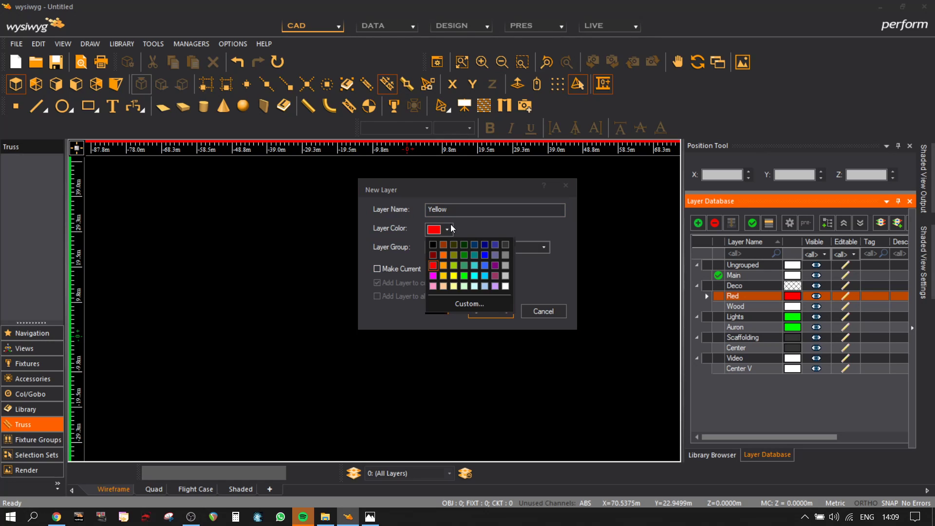
{"action": "left_click", "coordinate": [453, 276]}
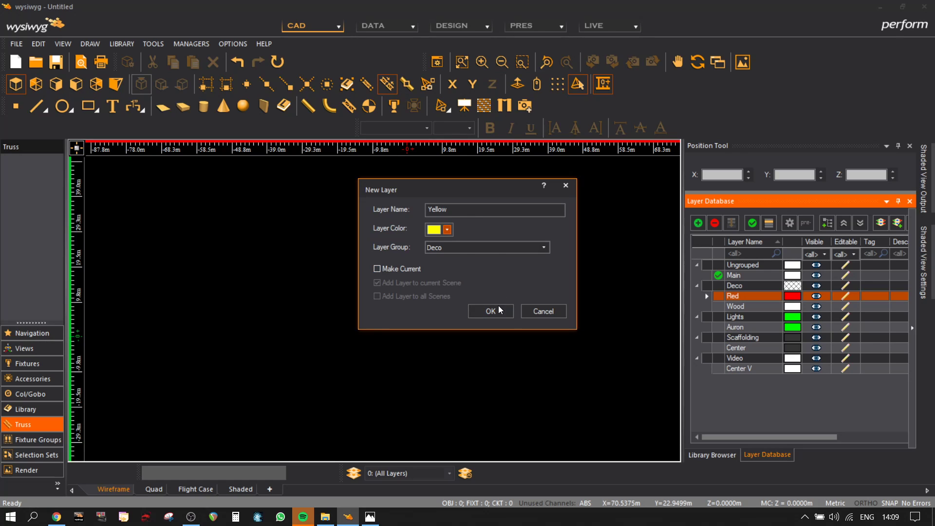
{"action": "left_click", "coordinate": [498, 306]}
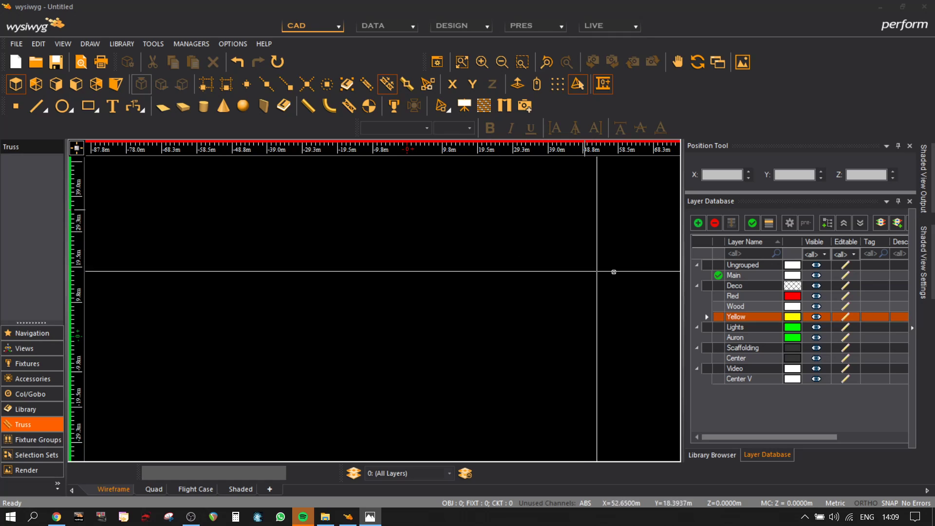
- Create a new layer named Orange in the Deco group with an orange layer color
{"action": "left_click", "coordinate": [698, 223]}
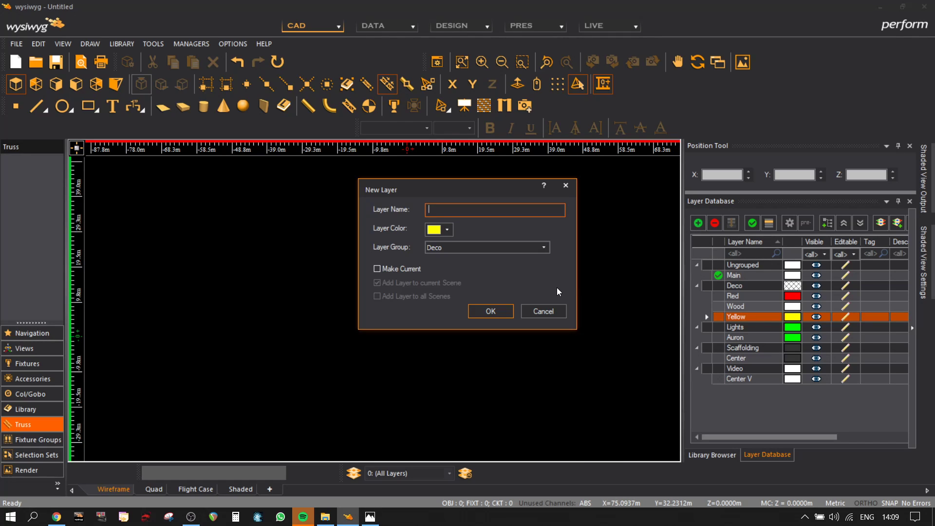
{"action": "type", "text": "Orange"}
{"action": "left_click", "coordinate": [446, 230]}
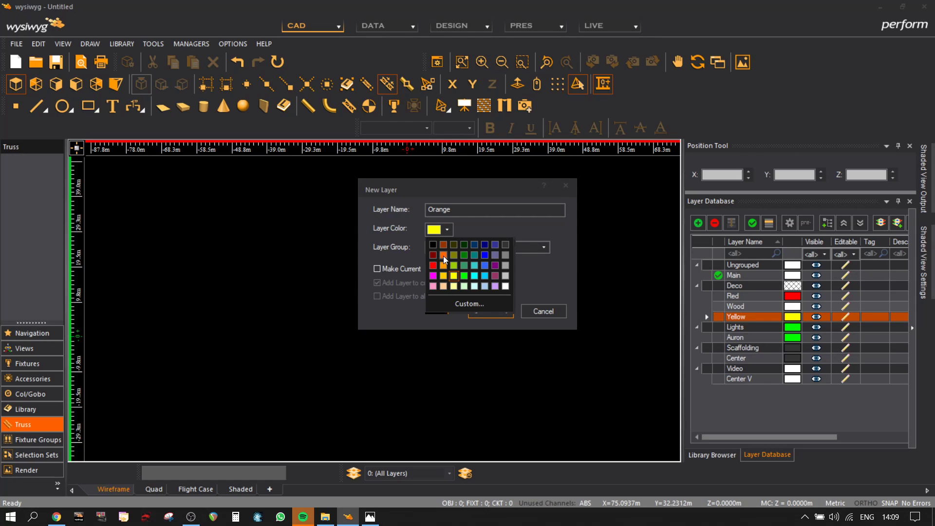
{"action": "left_click", "coordinate": [443, 255]}
{"action": "left_click", "coordinate": [510, 310]}
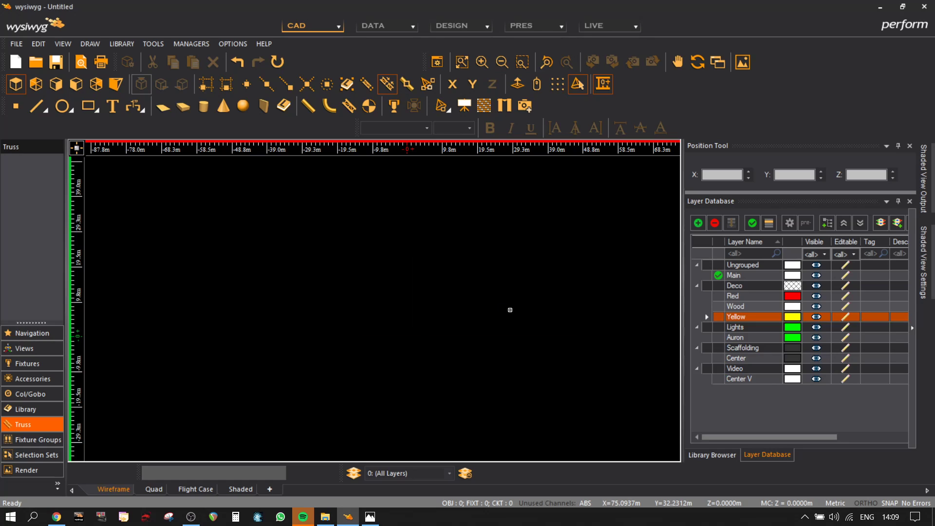
- Create a new layer named Black in the Deco group with a black layer color
{"action": "left_click", "coordinate": [698, 224]}
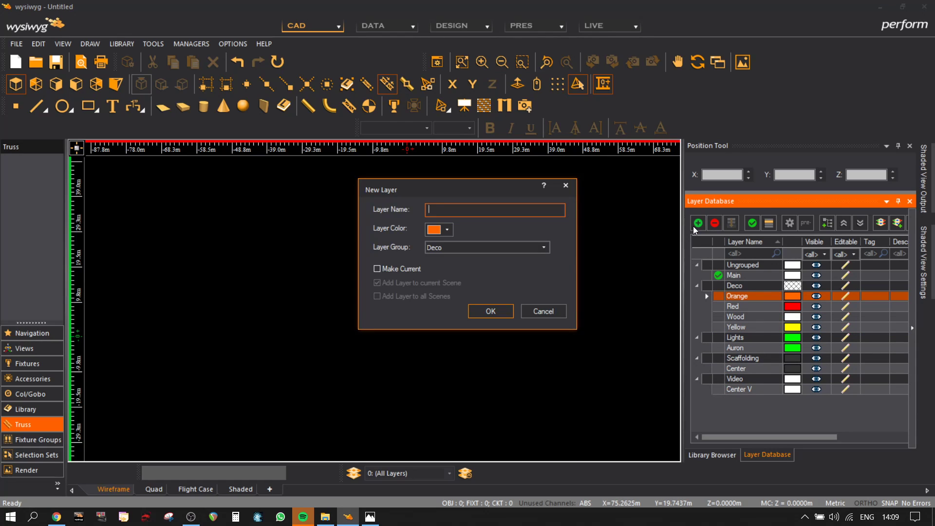
{"action": "type", "text": "Blac"}
{"action": "left_click", "coordinate": [447, 230]}
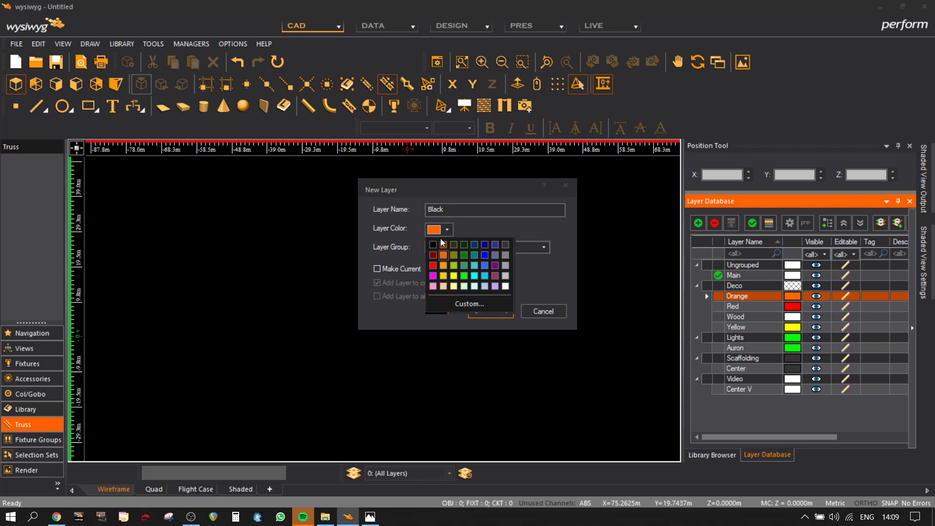
{"action": "left_click", "coordinate": [433, 255]}
{"action": "left_click", "coordinate": [509, 308]}
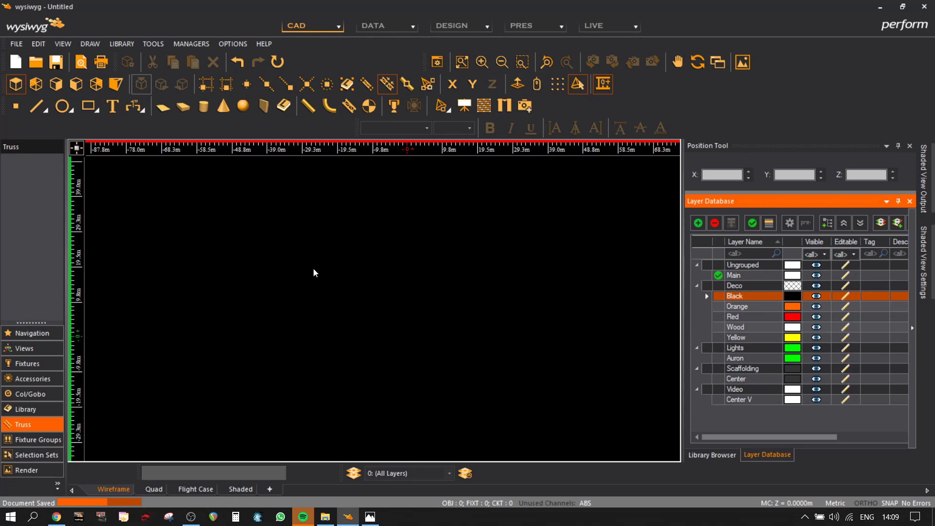
- Insert the 2 m high, 2 m x 2 m Layher scaffolding insertable near the drawing origin and show it in an isometric view
{"action": "key", "text": "alt+Tab"}
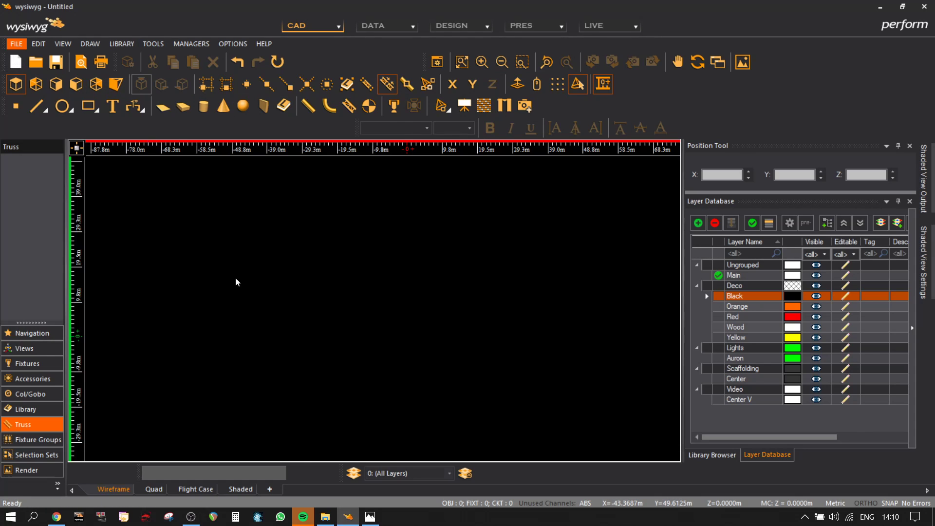
{"action": "left_click", "coordinate": [17, 44]}
{"action": "mouse_move", "coordinate": [65, 264]}
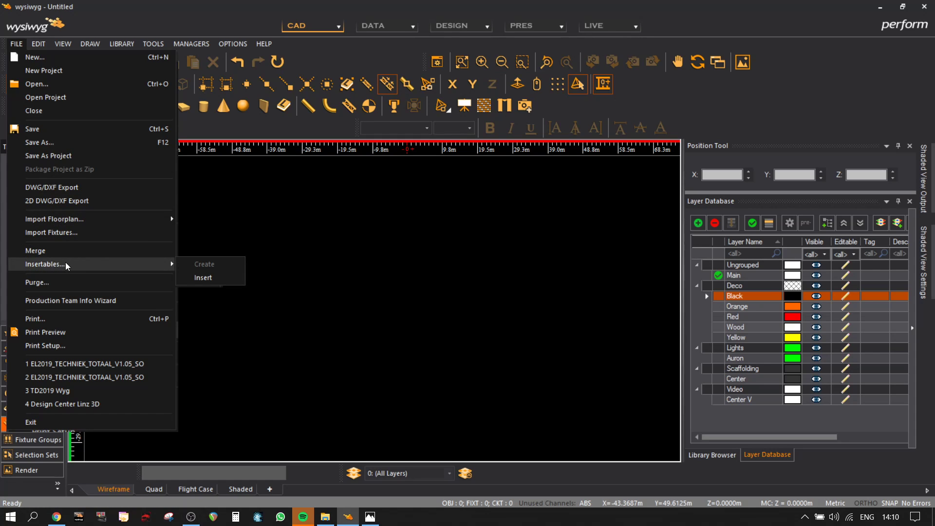
{"action": "left_click", "coordinate": [217, 277]}
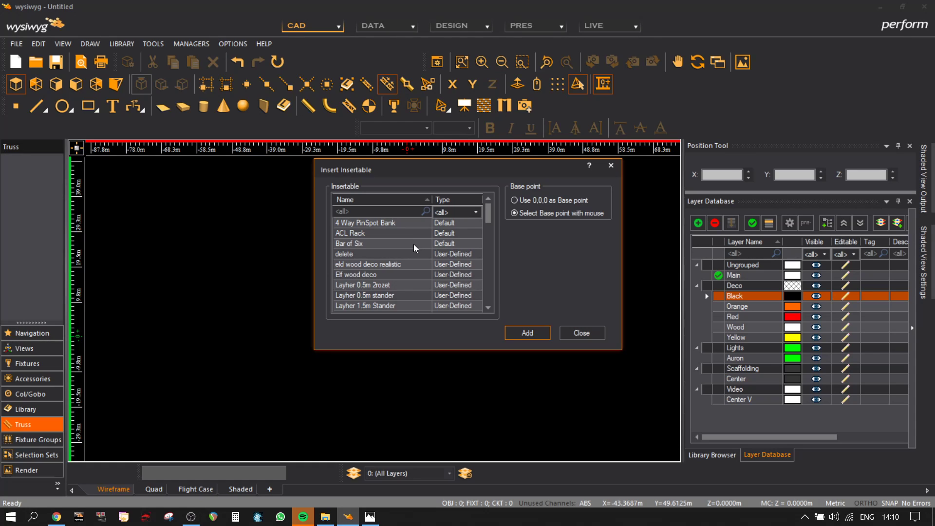
{"action": "scroll", "coordinate": [422, 271], "scroll_direction": "down", "scroll_amount": 1}
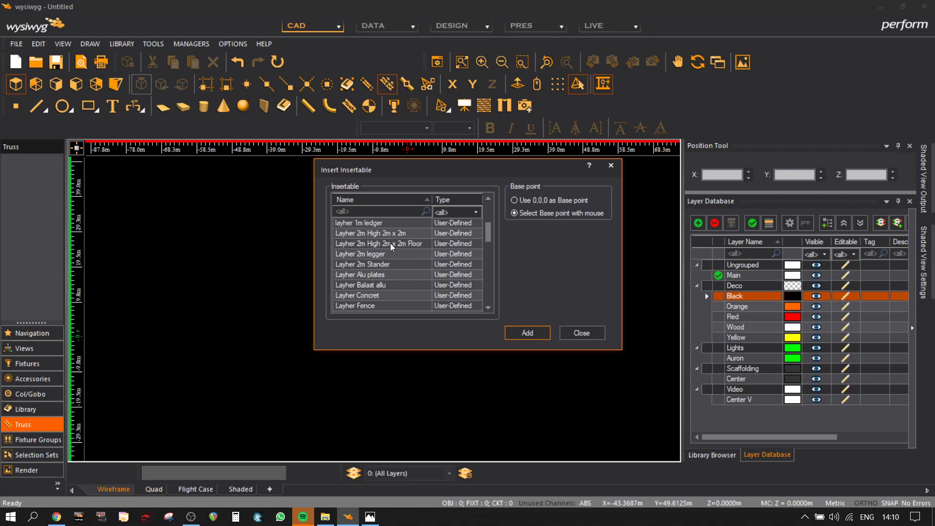
{"action": "left_click", "coordinate": [527, 331]}
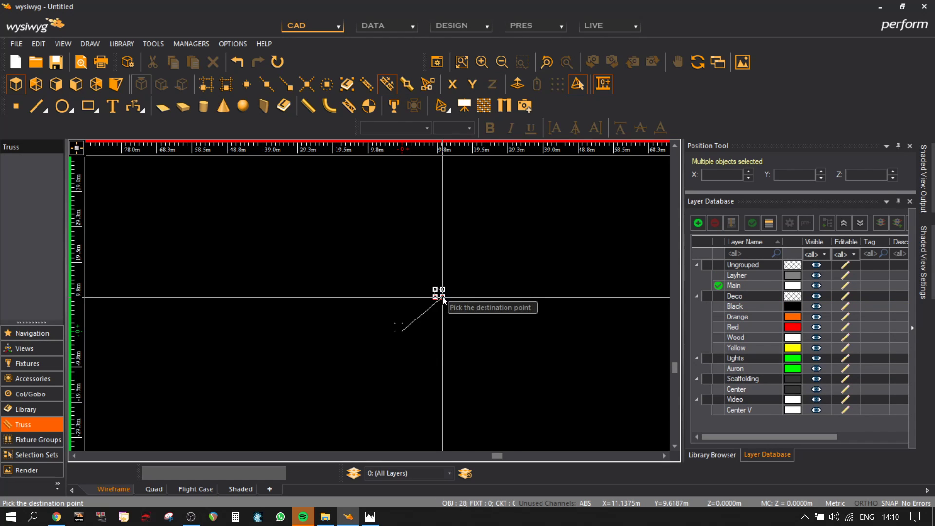
{"action": "left_click", "coordinate": [116, 82]}
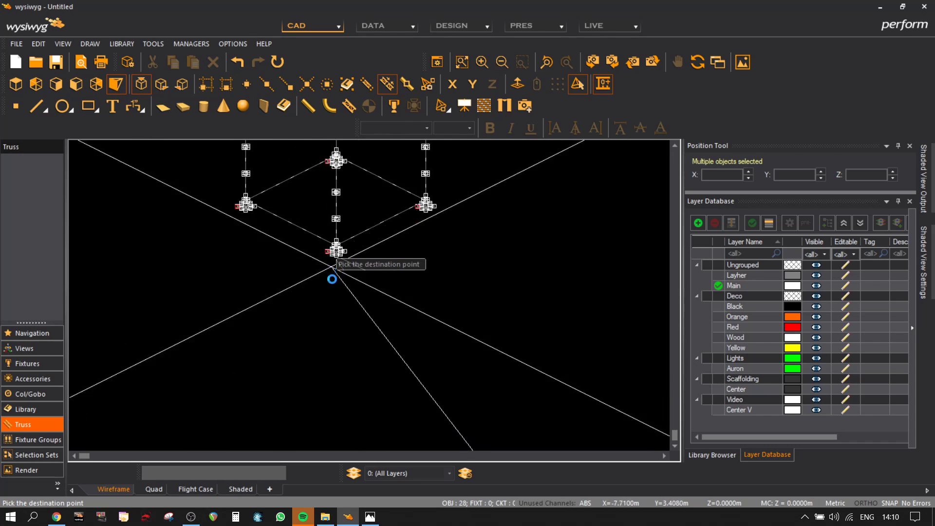
{"action": "key", "text": "Escape"}
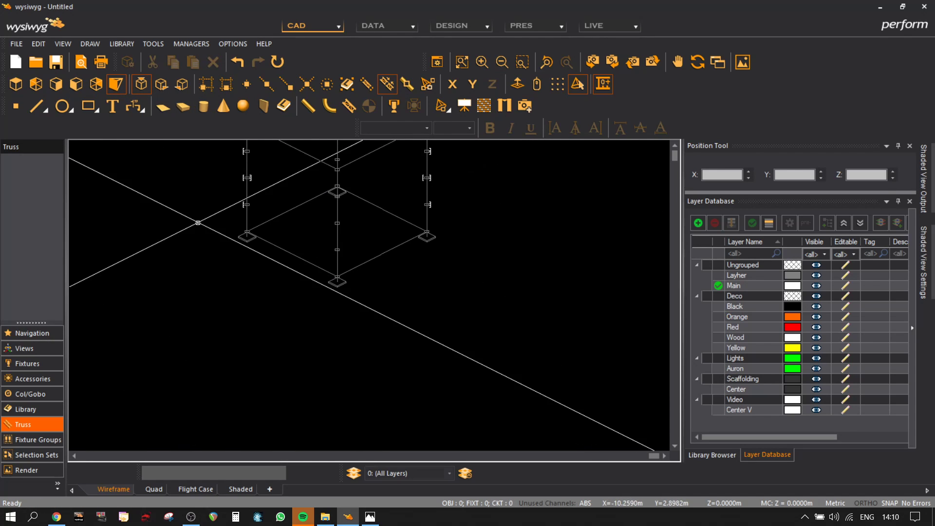
- Delete the four base plates under the corner legs of the 2 m x 2 m scaffolding cube
{"action": "scroll", "coordinate": [198, 222], "scroll_direction": "up", "scroll_amount": 2}
{"action": "left_click", "coordinate": [317, 261]}
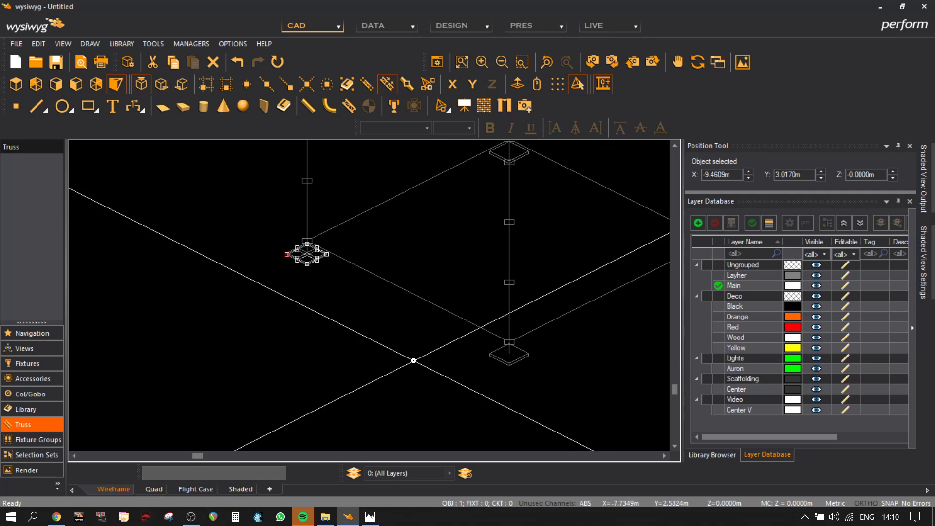
{"action": "key", "text": "Delete"}
{"action": "left_click", "coordinate": [516, 357]}
{"action": "key", "text": "Delete"}
{"action": "middle_click_drag", "start_coordinate": [655, 285], "coordinate": [477, 342]}
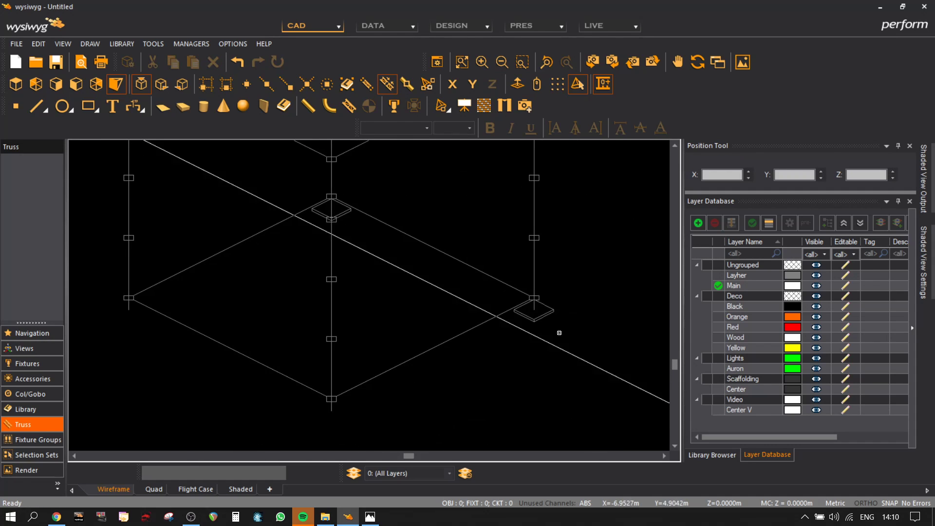
{"action": "left_click", "coordinate": [543, 315]}
{"action": "key", "text": "Delete"}
{"action": "left_click", "coordinate": [341, 210]}
{"action": "key", "text": "Delete"}
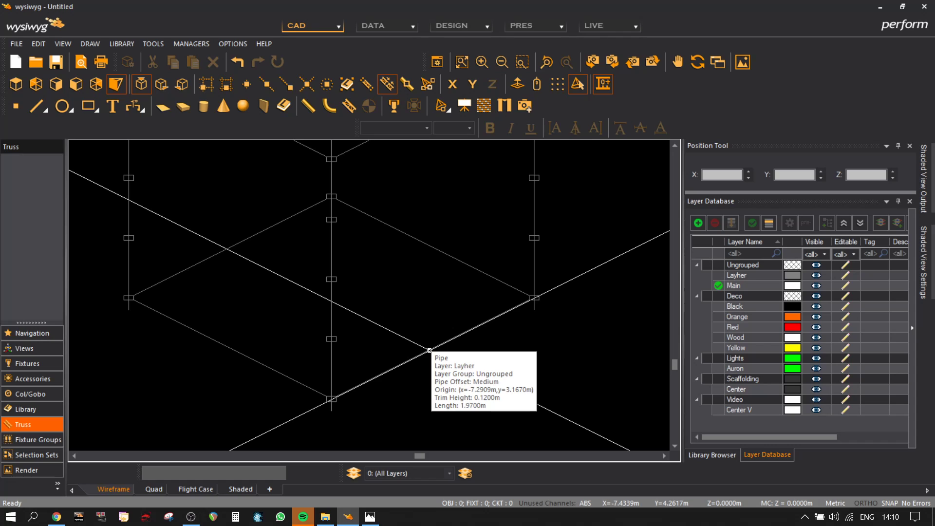
- Select the whole scaffolding cube and move it about 25 m straight up in a front view
{"action": "left_click_drag", "start_coordinate": [422, 338], "coordinate": [82, 229]}
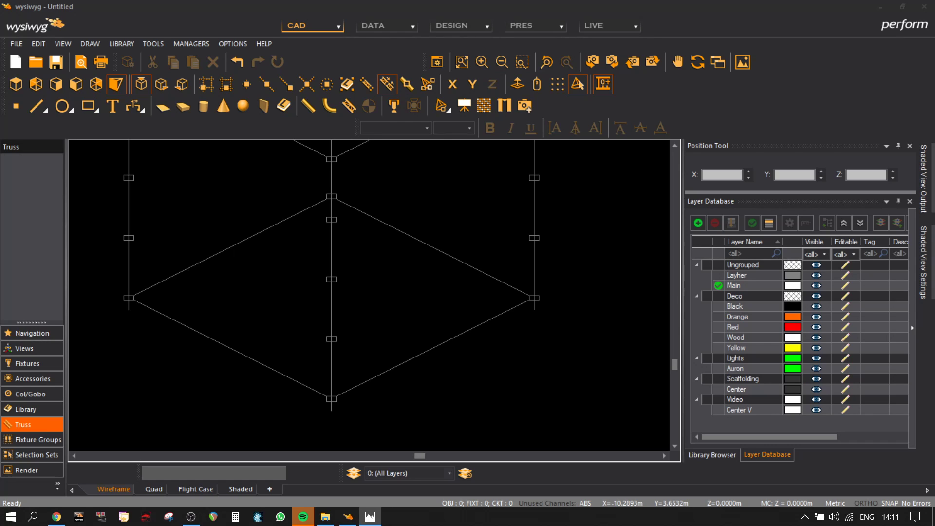
{"action": "scroll", "coordinate": [424, 307], "scroll_direction": "down", "scroll_amount": 6}
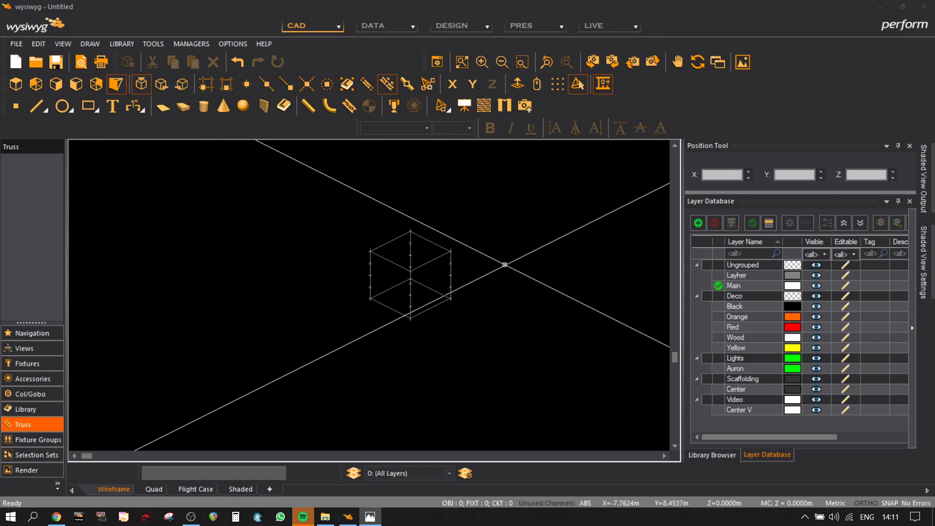
{"action": "left_click_drag", "start_coordinate": [521, 339], "coordinate": [364, 235]}
{"action": "left_click", "coordinate": [78, 88]}
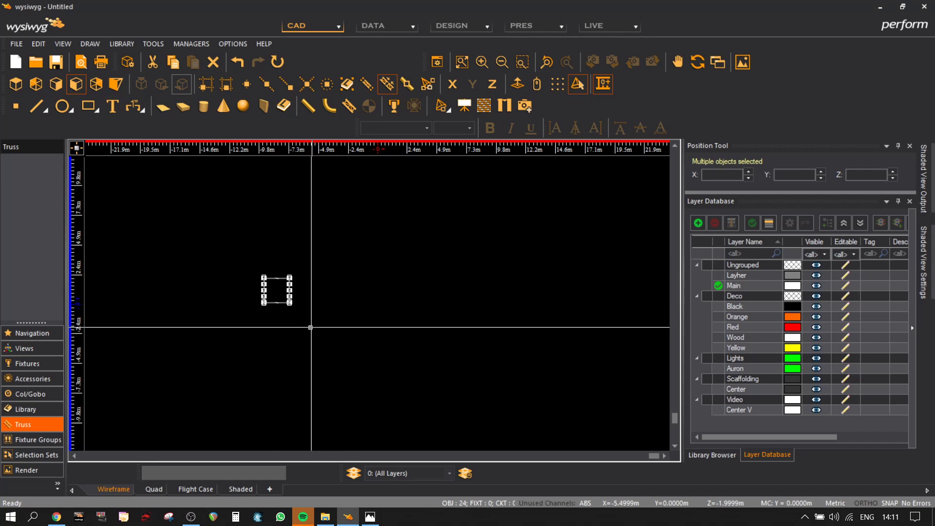
{"action": "key", "text": "m"}
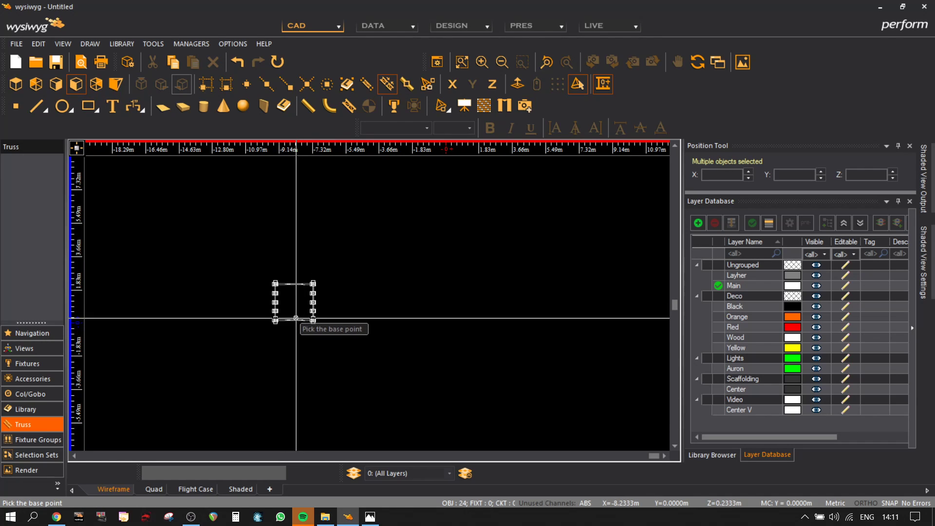
{"action": "left_click", "coordinate": [295, 319]}
{"action": "left_click", "coordinate": [342, 165]}
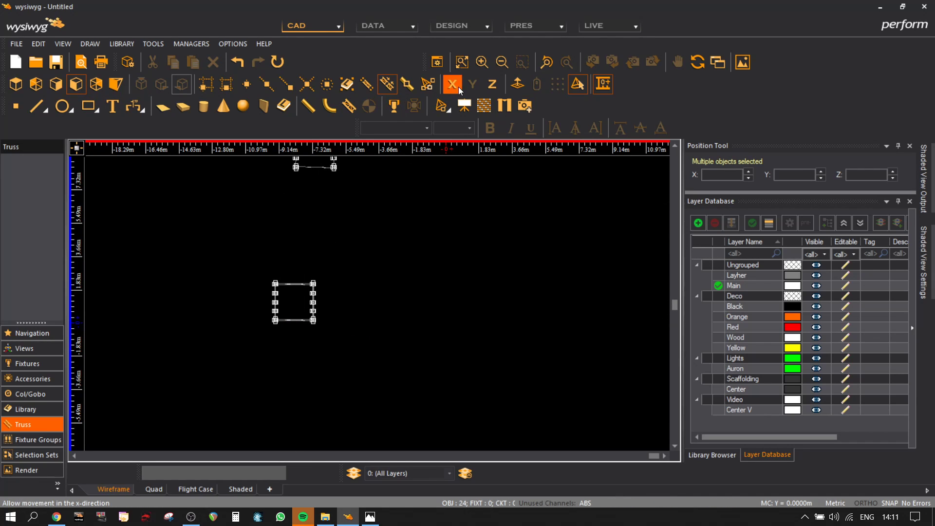
{"action": "left_click", "coordinate": [501, 89]}
{"action": "middle_click_drag", "start_coordinate": [338, 227], "coordinate": [370, 385]}
{"action": "middle_click_drag", "start_coordinate": [370, 249], "coordinate": [370, 352]}
{"action": "middle_click_drag", "start_coordinate": [345, 194], "coordinate": [358, 308]}
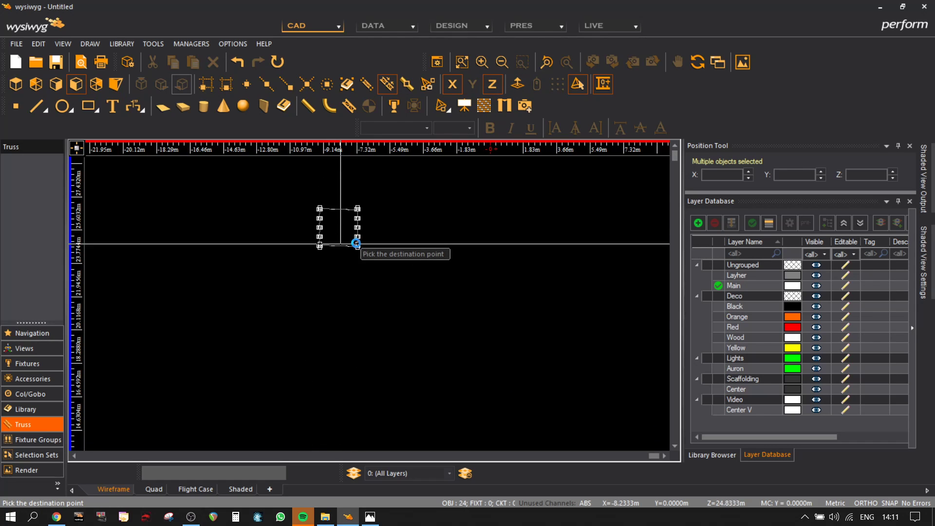
{"action": "left_click", "coordinate": [361, 230]}
- Move the raised cube horizontally with snapping so that its left legs sit at X = 0
{"action": "left_click_drag", "start_coordinate": [409, 255], "coordinate": [247, 180]}
{"action": "scroll", "coordinate": [319, 179], "scroll_direction": "up", "scroll_amount": 2}
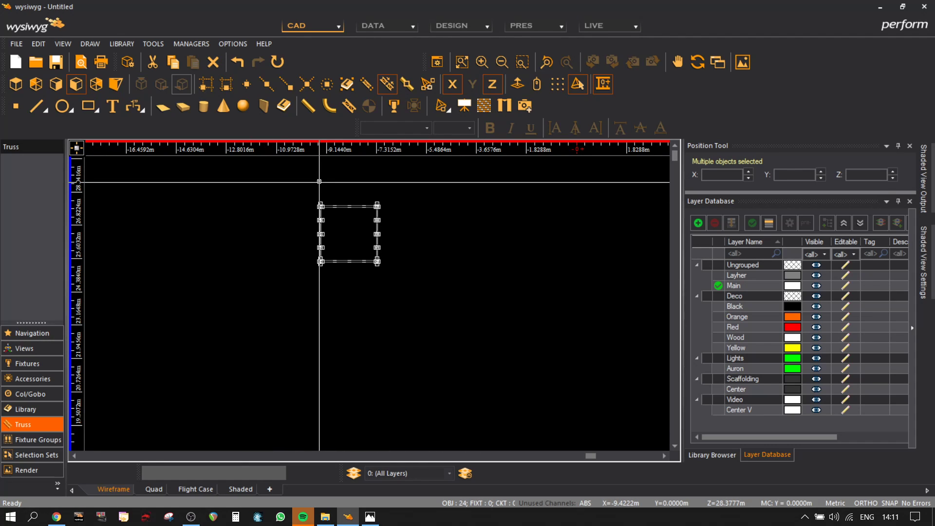
{"action": "scroll", "coordinate": [319, 182], "scroll_direction": "up", "scroll_amount": 5}
{"action": "key", "text": "m"}
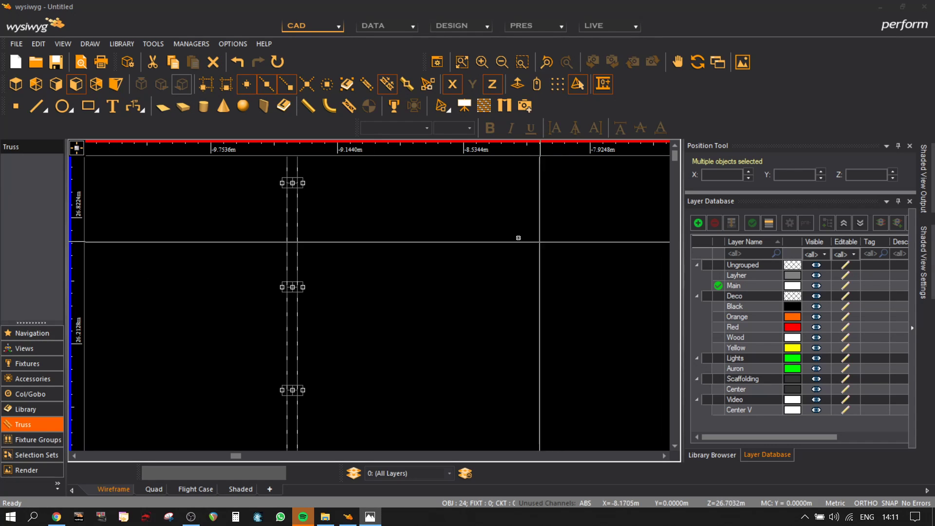
{"action": "scroll", "coordinate": [289, 323], "scroll_direction": "down", "scroll_amount": 5}
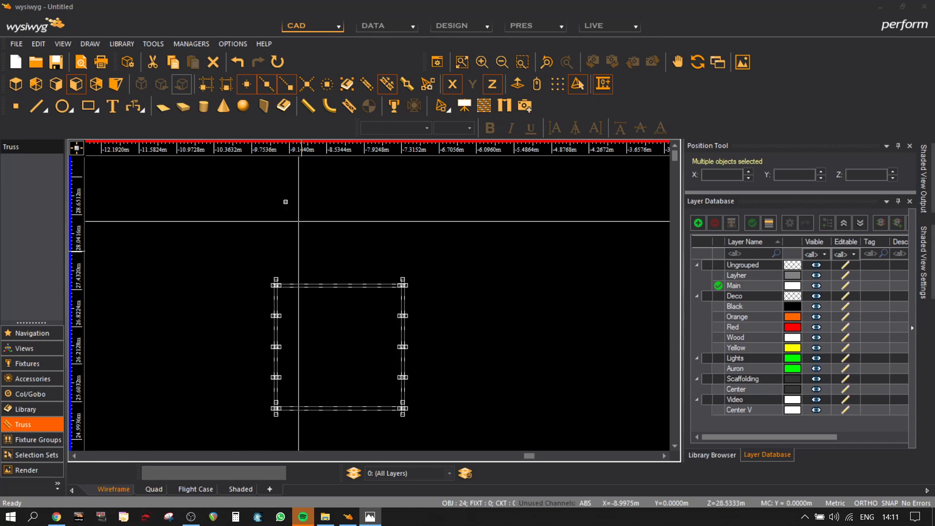
{"action": "middle_click_drag", "start_coordinate": [299, 372], "coordinate": [298, 373]}
{"action": "key", "text": "ctrl+c"}
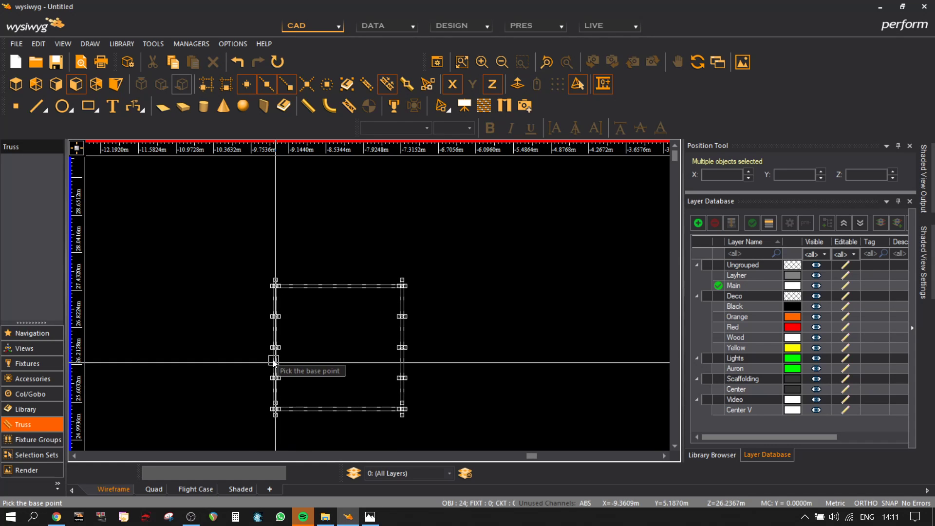
{"action": "left_click", "coordinate": [273, 360]}
{"action": "middle_click_drag", "start_coordinate": [627, 356], "coordinate": [310, 342]}
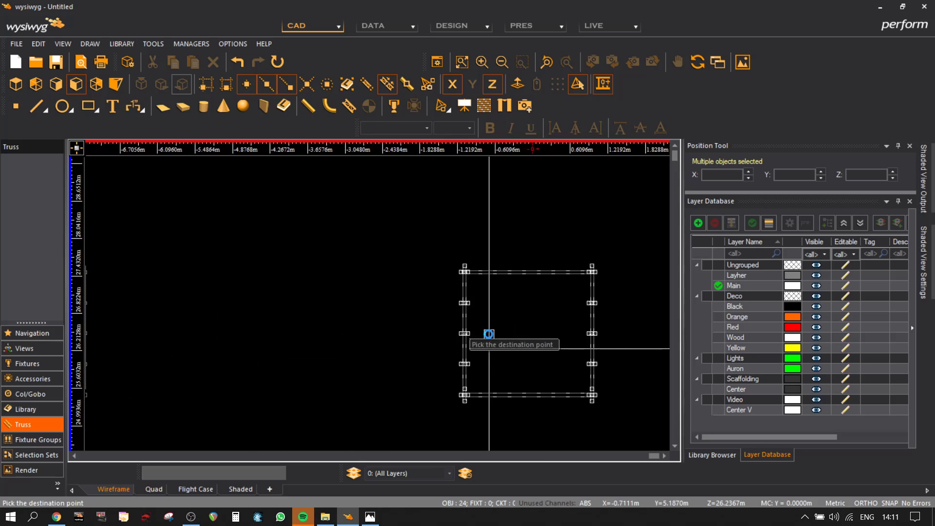
{"action": "middle_click_drag", "start_coordinate": [522, 331], "coordinate": [496, 334]}
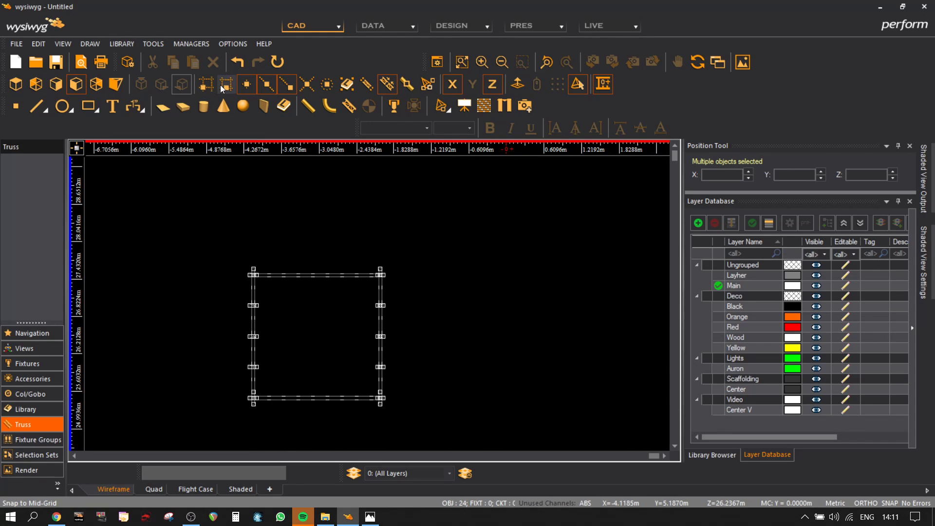
{"action": "left_click", "coordinate": [506, 305]}
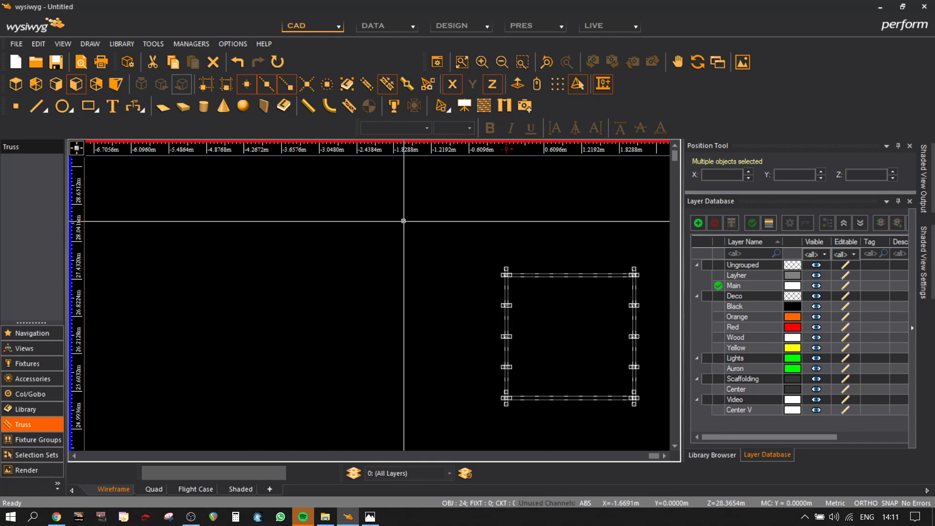
- Move the cube in the top view so that its front edge lies on Y = 0, snapping to the grid
{"action": "scroll", "coordinate": [542, 248], "scroll_direction": "down", "scroll_amount": 3}
{"action": "middle_click_drag", "start_coordinate": [569, 284], "coordinate": [423, 290]}
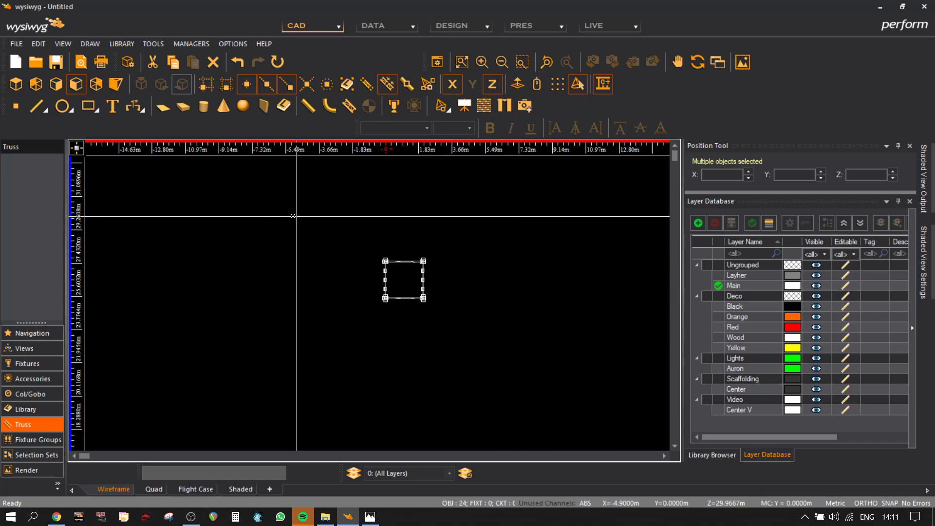
{"action": "left_click", "coordinate": [15, 83]}
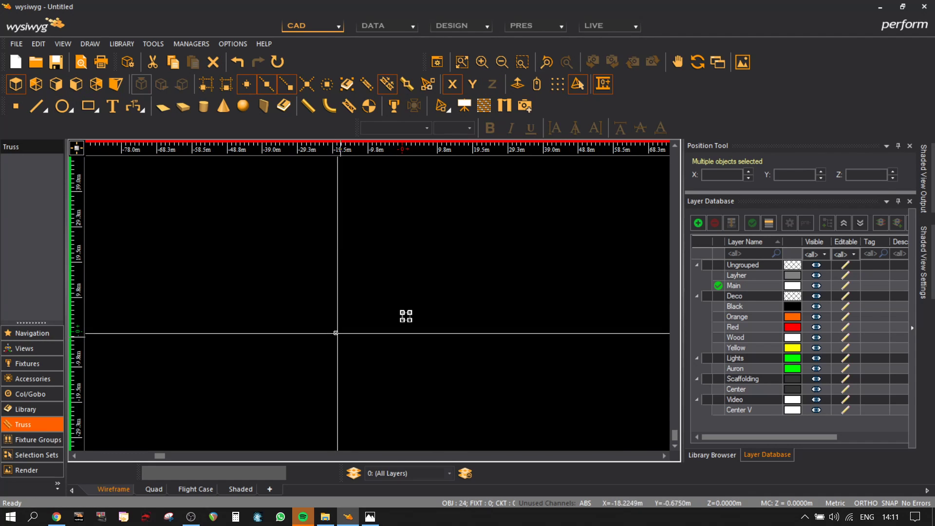
{"action": "scroll", "coordinate": [428, 326], "scroll_direction": "up", "scroll_amount": 5}
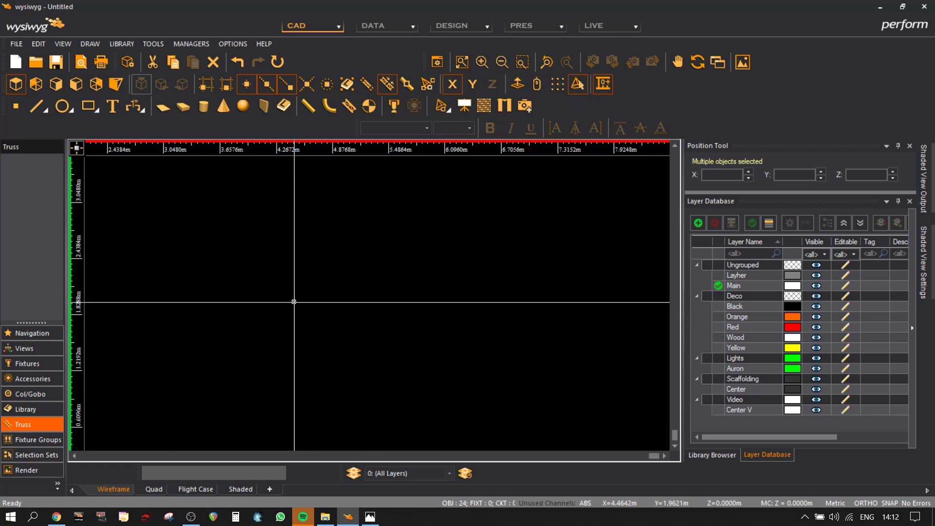
{"action": "middle_click_drag", "start_coordinate": [244, 305], "coordinate": [493, 415]}
{"action": "key", "text": "m"}
{"action": "left_click", "coordinate": [257, 318]}
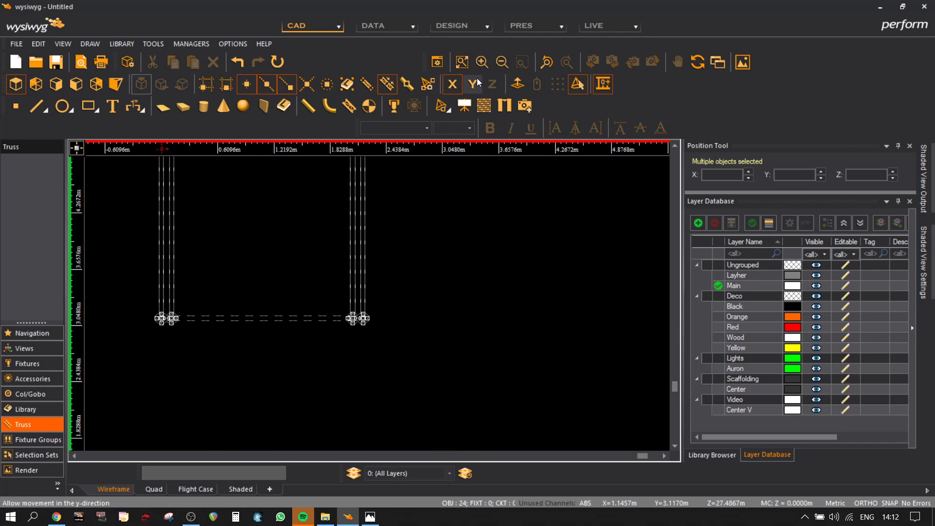
{"action": "left_click", "coordinate": [224, 85]}
{"action": "scroll", "coordinate": [324, 310], "scroll_direction": "down", "scroll_amount": 5}
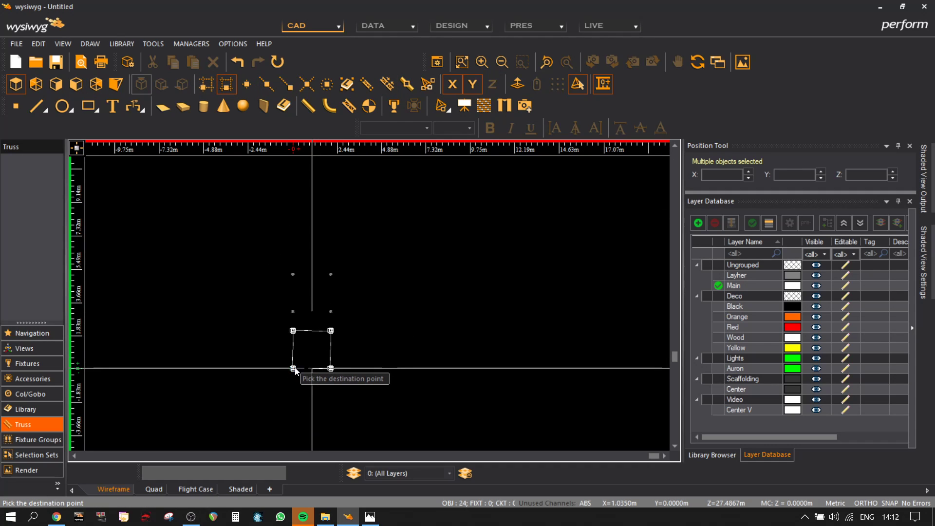
{"action": "left_click", "coordinate": [294, 370]}
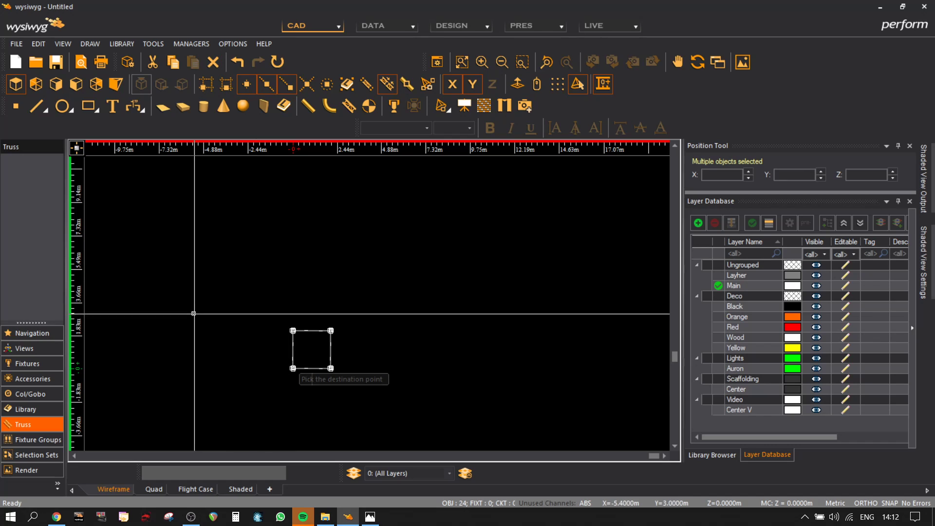
- Duplicate the scaffolding cube beside the original in an isometric view and remove the duplicate's upper front-left horizontal pipe
{"action": "left_click", "coordinate": [116, 82]}
{"action": "scroll", "coordinate": [471, 241], "scroll_direction": "up", "scroll_amount": 5}
{"action": "middle_click_drag", "start_coordinate": [477, 228], "coordinate": [390, 306]}
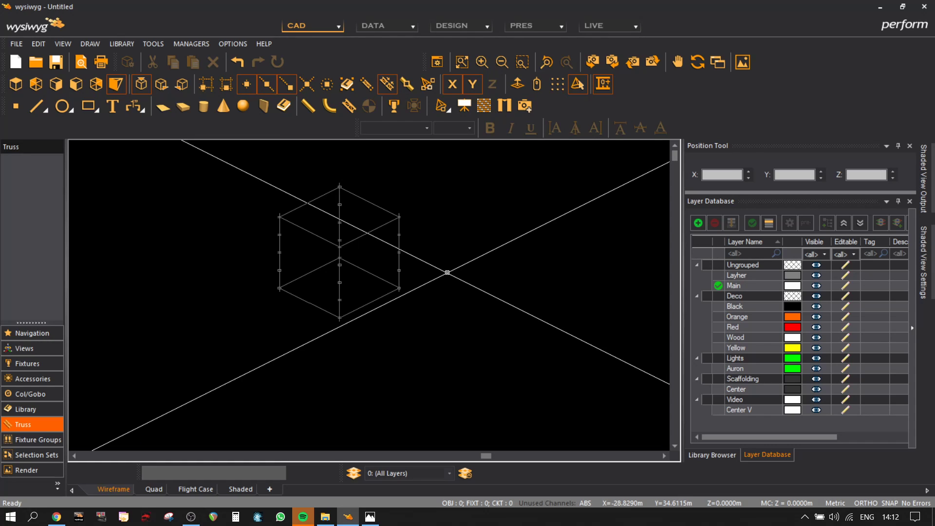
{"action": "left_click_drag", "start_coordinate": [475, 367], "coordinate": [266, 184]}
{"action": "key", "text": "ctrl+m"}
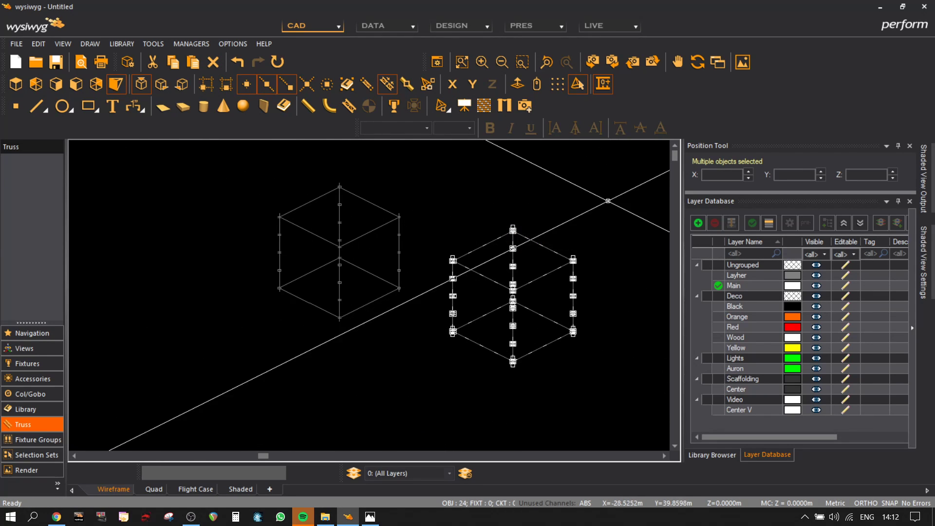
{"action": "left_click", "coordinate": [607, 200]}
{"action": "left_click", "coordinate": [488, 279]}
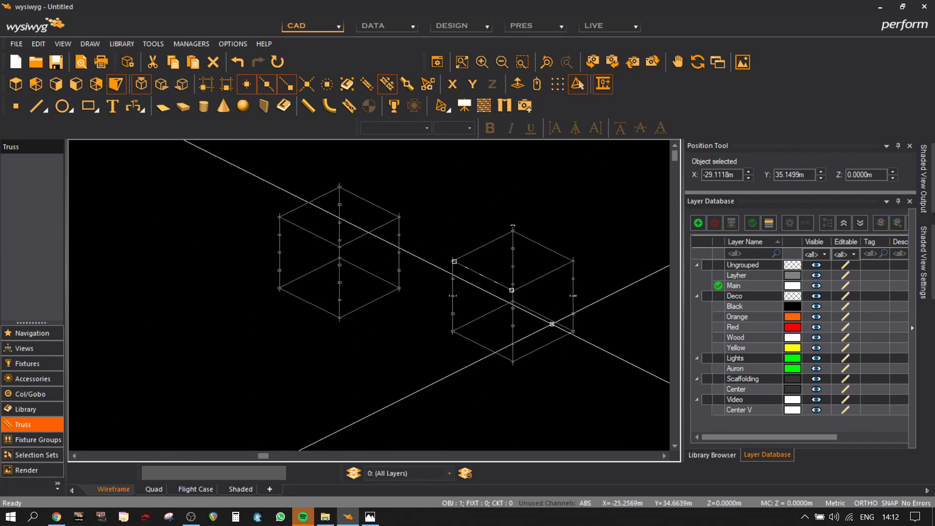
{"action": "key", "text": "Escape"}
- Delete the joint parts at the original cube's lower right corner, where the duplicate has to connect
{"action": "scroll", "coordinate": [453, 261], "scroll_direction": "up", "scroll_amount": 3}
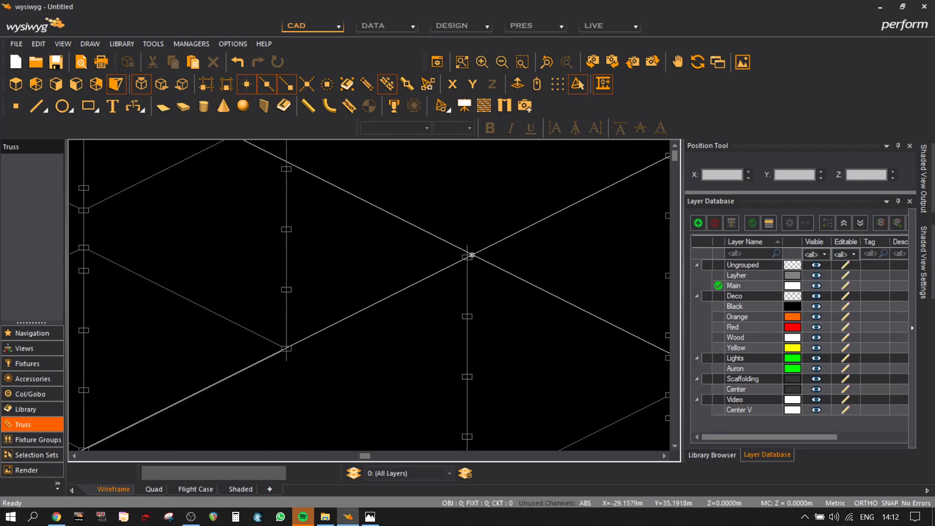
{"action": "double_click", "coordinate": [291, 354]}
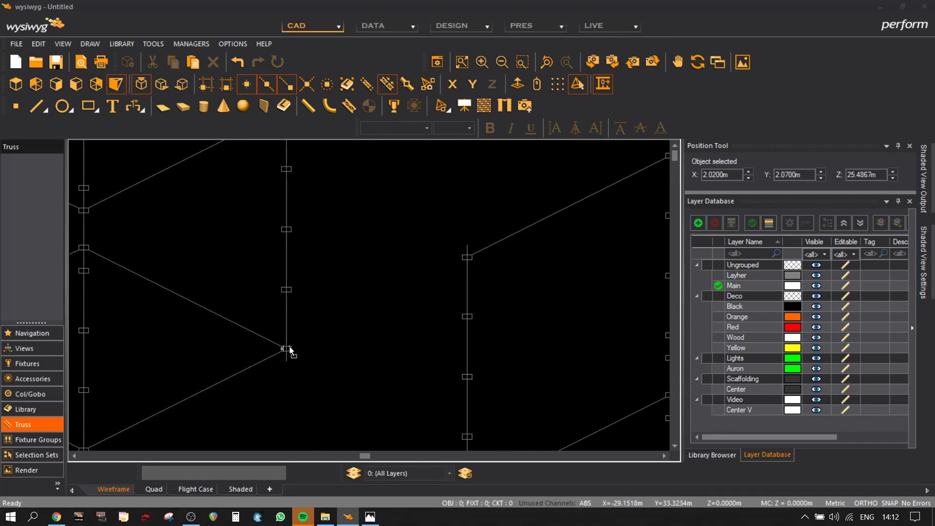
{"action": "left_click", "coordinate": [672, 52]}
{"action": "key", "text": "Escape"}
{"action": "left_click", "coordinate": [287, 353]}
{"action": "key", "text": "Escape"}
{"action": "left_click", "coordinate": [286, 347]}
{"action": "key", "text": "Escape"}
- Rotate the isometric view and delete the joint parts at the original cube's lower back corner
{"action": "middle_click_drag", "start_coordinate": [208, 289], "coordinate": [477, 386]}
{"action": "scroll", "coordinate": [373, 368], "scroll_direction": "up", "scroll_amount": 1}
{"action": "left_click", "coordinate": [592, 61]}
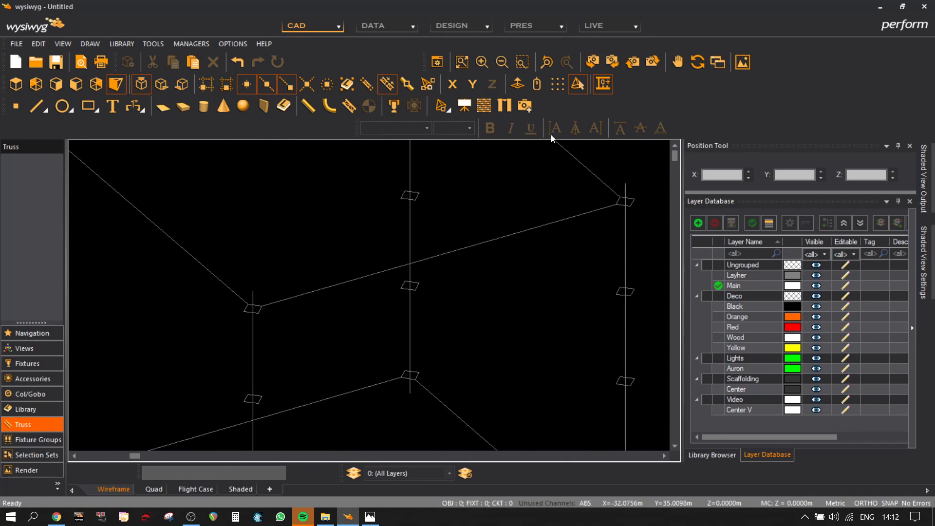
{"action": "left_click", "coordinate": [411, 387]}
{"action": "key", "text": "Delete"}
{"action": "left_click", "coordinate": [412, 379]}
{"action": "key", "text": "Delete"}
- Move the duplicate cube by its upper corner onto the original's lower back corner, joining the two cubes diagonally along one edge
{"action": "scroll", "coordinate": [419, 398], "scroll_direction": "down", "scroll_amount": 3}
{"action": "middle_click_drag", "start_coordinate": [548, 375], "coordinate": [474, 217]}
{"action": "scroll", "coordinate": [505, 227], "scroll_direction": "down", "scroll_amount": 3}
{"action": "middle_click_drag", "start_coordinate": [528, 265], "coordinate": [347, 322]}
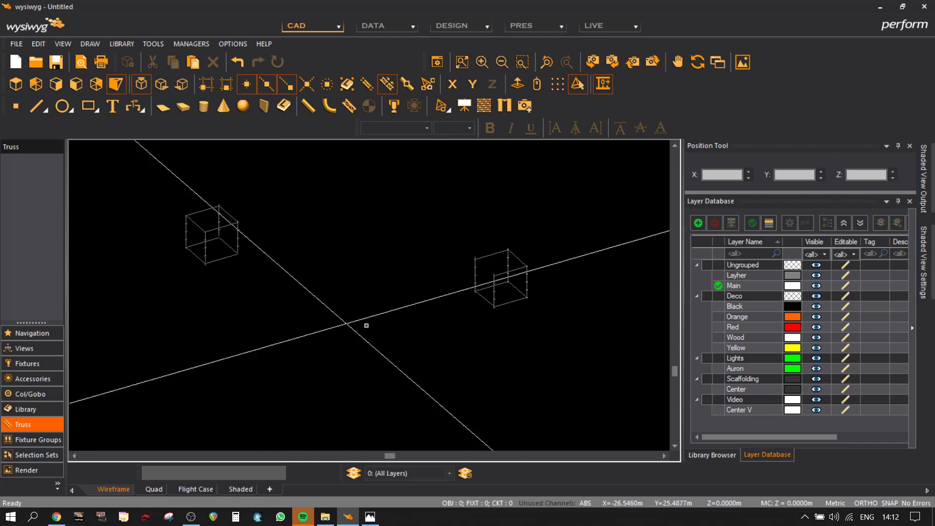
{"action": "left_click_drag", "start_coordinate": [620, 334], "coordinate": [430, 224]}
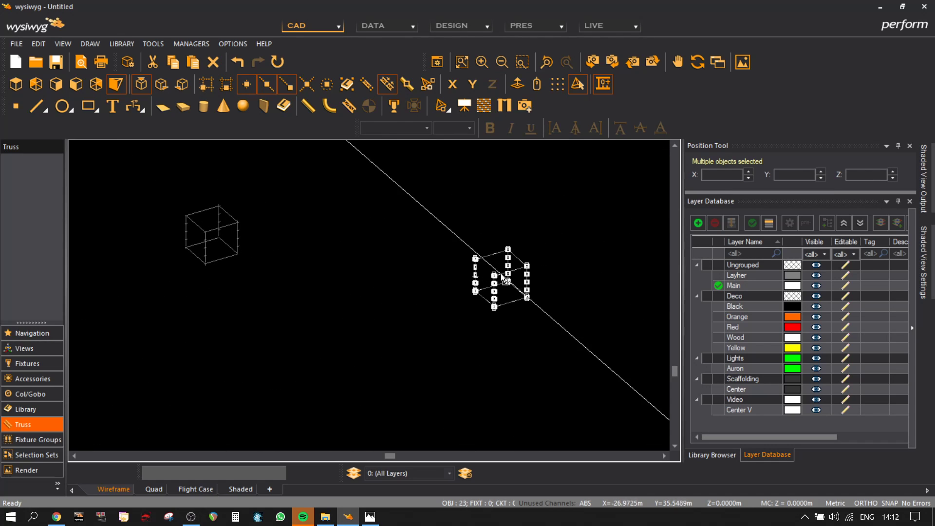
{"action": "key", "text": "m"}
{"action": "scroll", "coordinate": [480, 266], "scroll_direction": "up", "scroll_amount": 4}
{"action": "left_click", "coordinate": [517, 244]}
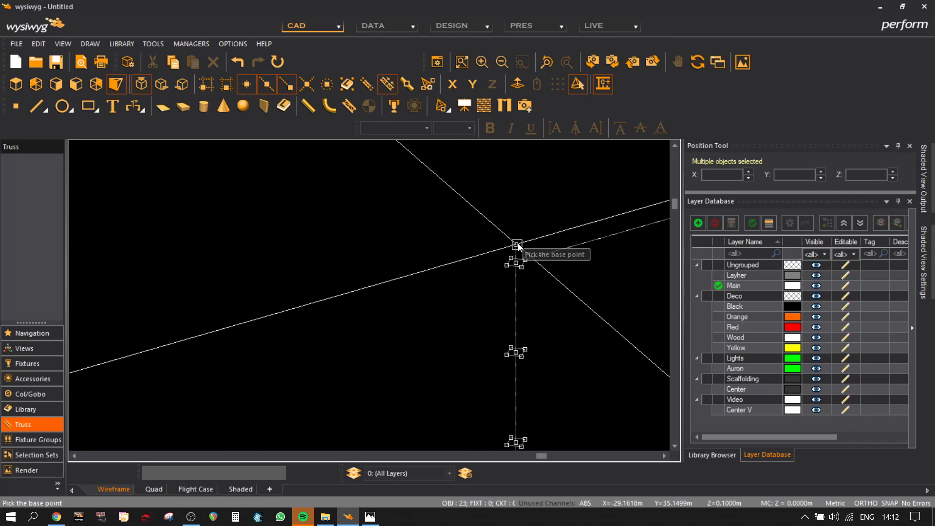
{"action": "scroll", "coordinate": [326, 335], "scroll_direction": "down", "scroll_amount": 3}
{"action": "middle_click_drag", "start_coordinate": [238, 285], "coordinate": [609, 317]}
{"action": "middle_click_drag", "start_coordinate": [239, 303], "coordinate": [655, 276]}
{"action": "scroll", "coordinate": [231, 256], "scroll_direction": "up", "scroll_amount": 3}
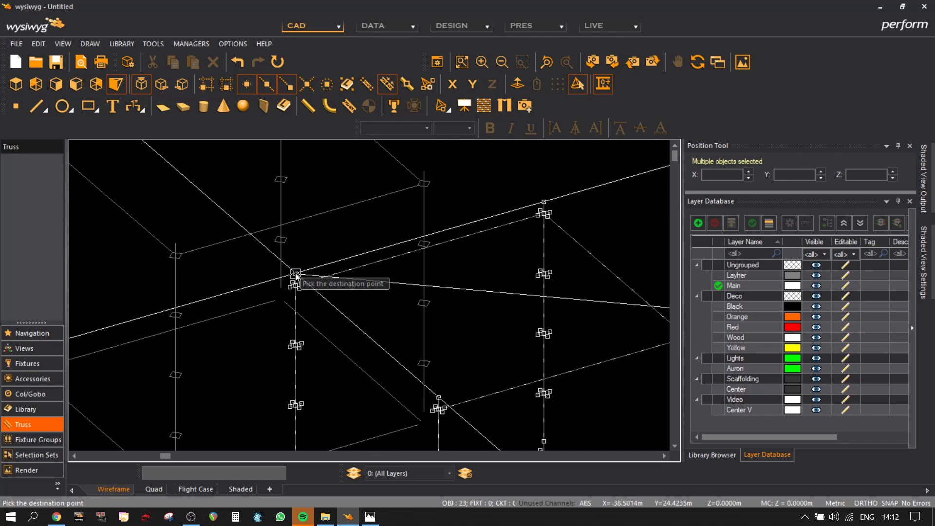
{"action": "left_click", "coordinate": [281, 296]}
{"action": "left_click", "coordinate": [348, 236]}
- Delete the joint parts at the second cube's two lower back corners, where a third cube has to connect
{"action": "scroll", "coordinate": [543, 291], "scroll_direction": "down", "scroll_amount": 2}
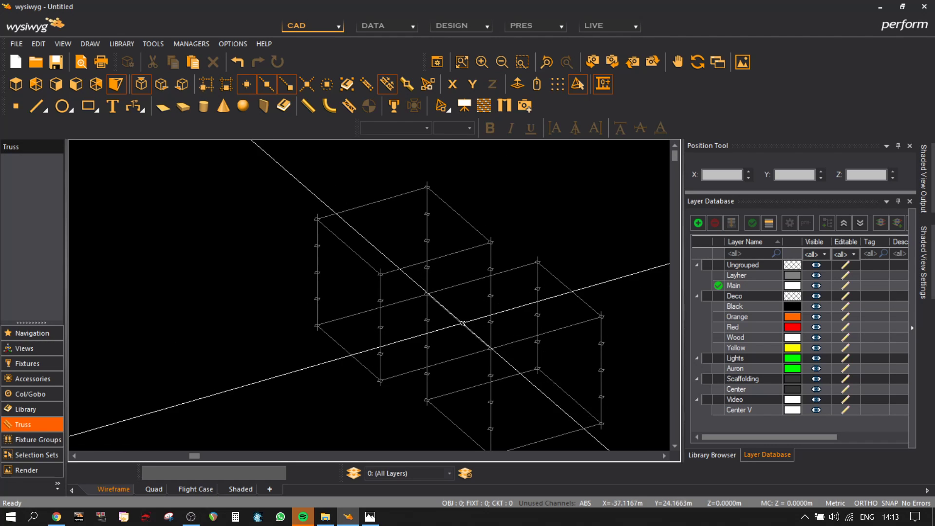
{"action": "scroll", "coordinate": [553, 317], "scroll_direction": "up", "scroll_amount": 5}
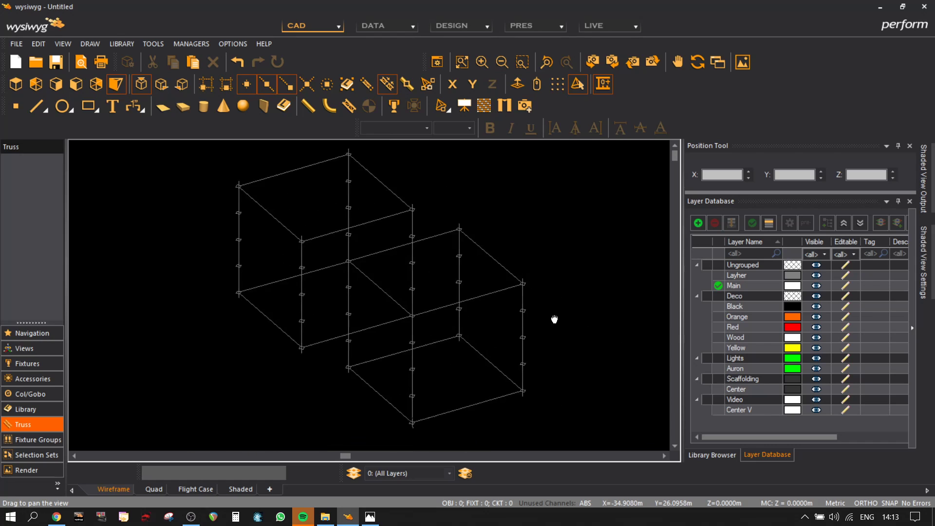
{"action": "left_click_drag", "start_coordinate": [482, 338], "coordinate": [455, 307]}
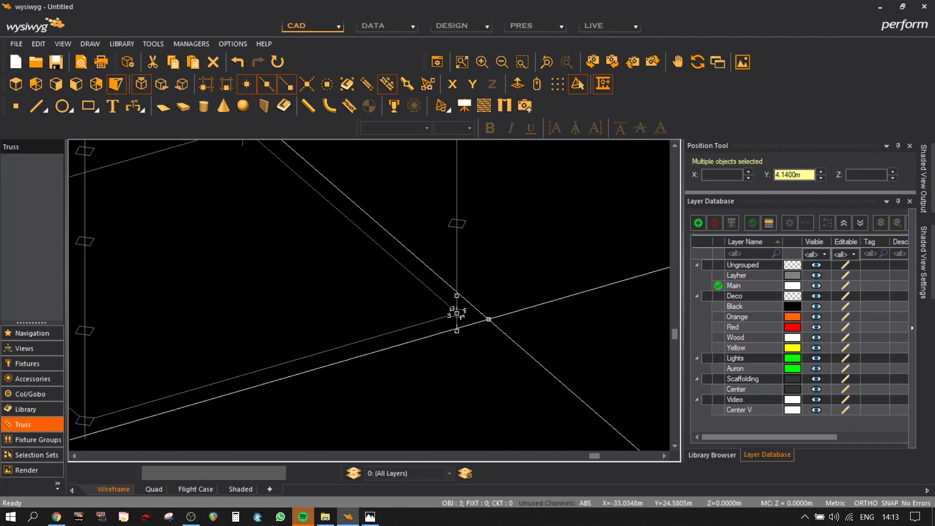
{"action": "key", "text": "Delete"}
{"action": "scroll", "coordinate": [335, 264], "scroll_direction": "down", "scroll_amount": 4}
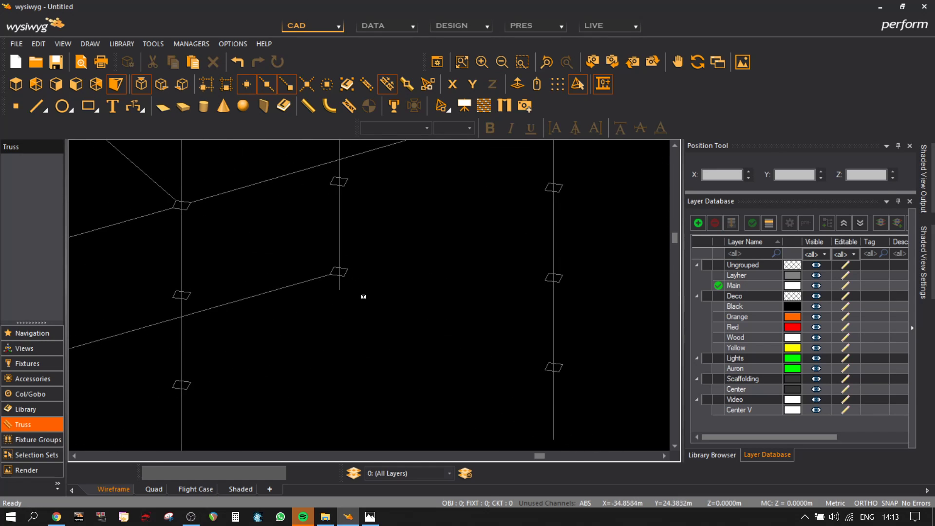
{"action": "scroll", "coordinate": [335, 263], "scroll_direction": "down", "scroll_amount": 5}
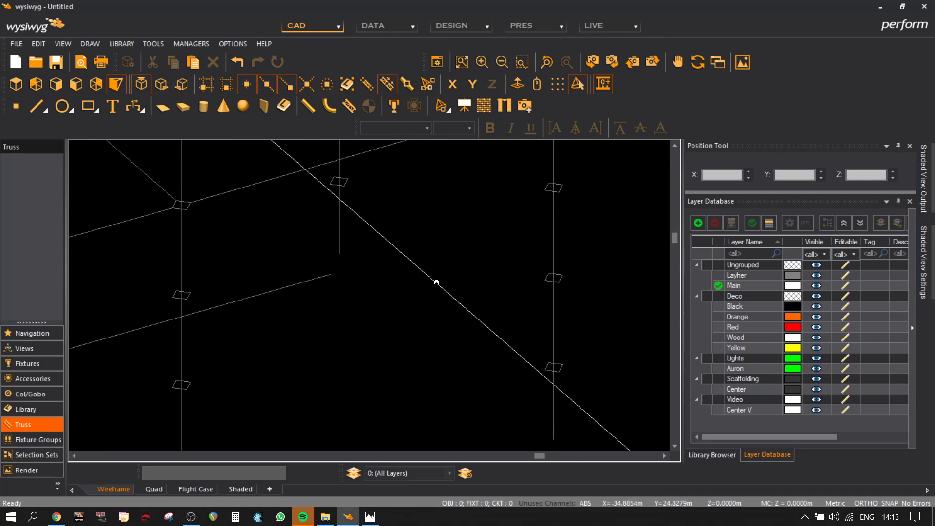
- Paste a third scaffolding cube in free space beside the two joined cubes
{"action": "key", "text": "ctrl+v"}
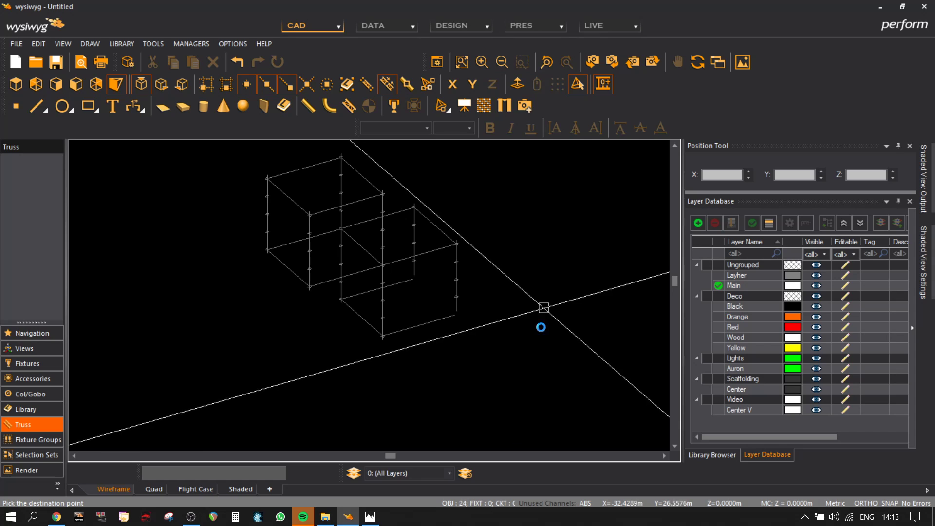
{"action": "middle_click_drag", "start_coordinate": [579, 271], "coordinate": [509, 259]}
{"action": "left_click", "coordinate": [527, 250]}
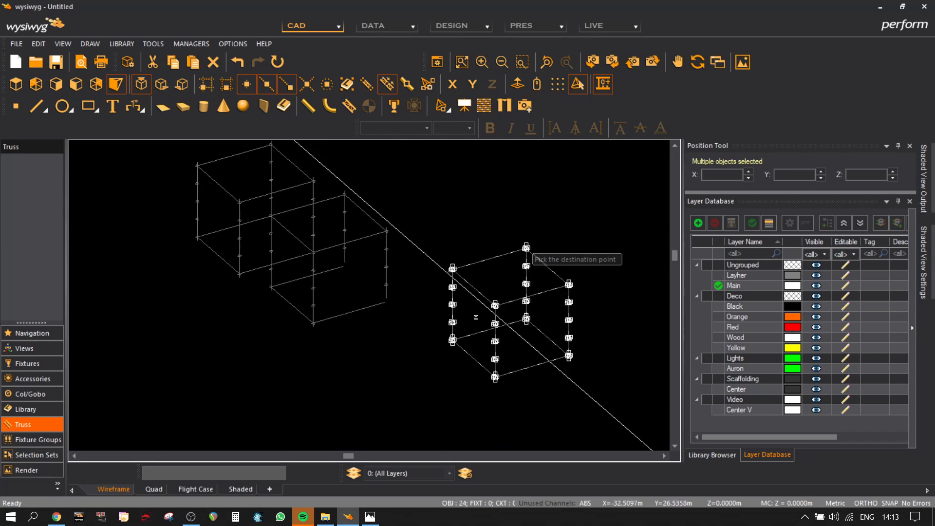
{"action": "scroll", "coordinate": [498, 344], "scroll_direction": "up", "scroll_amount": 2}
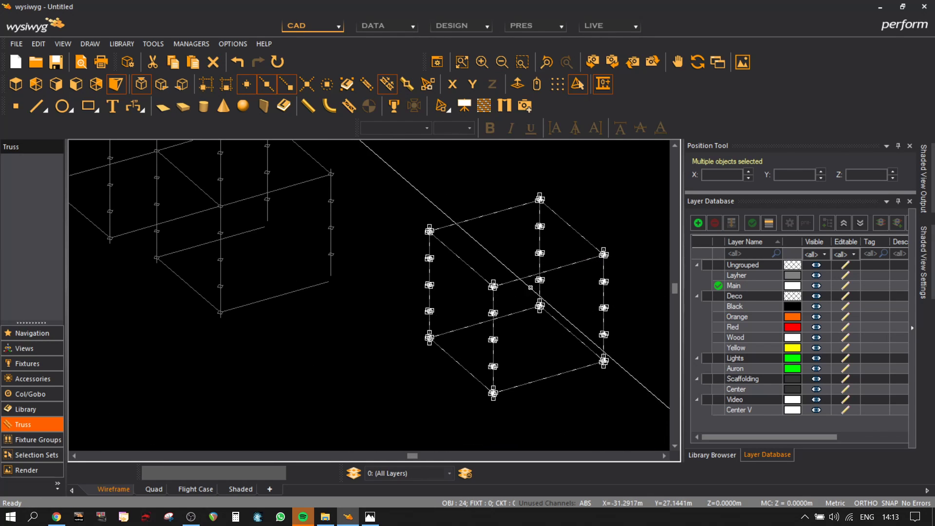
- Move the third cube by its upper corner onto the second cube's lower back corner, continuing the diagonal staircase
{"action": "key", "text": "ctrl+c"}
{"action": "scroll", "coordinate": [494, 261], "scroll_direction": "up", "scroll_amount": 3}
{"action": "middle_click_drag", "start_coordinate": [350, 200], "coordinate": [454, 318]}
{"action": "left_click", "coordinate": [381, 259]}
{"action": "key", "text": "ctrl+v"}
{"action": "scroll", "coordinate": [268, 336], "scroll_direction": "down", "scroll_amount": 5}
{"action": "scroll", "coordinate": [245, 336], "scroll_direction": "up", "scroll_amount": 4}
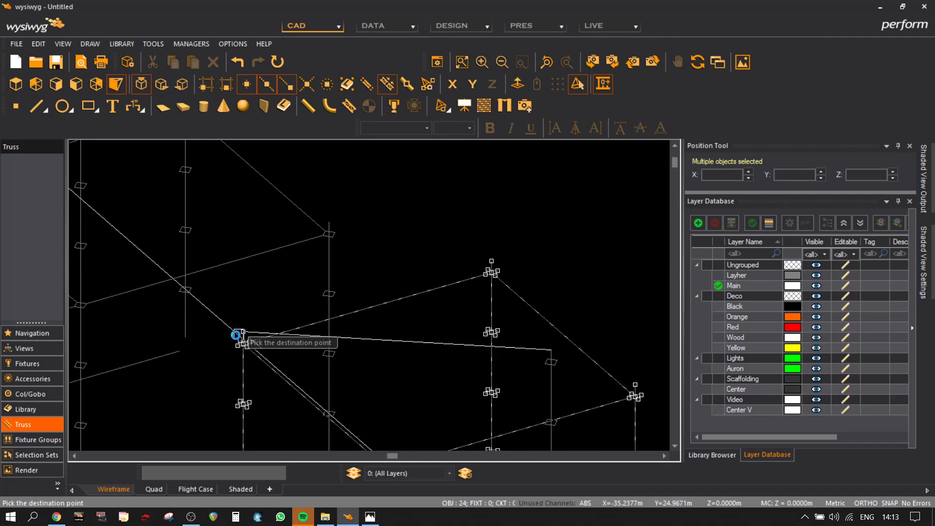
{"action": "left_click", "coordinate": [182, 338]}
{"action": "scroll", "coordinate": [416, 294], "scroll_direction": "down", "scroll_amount": 4}
{"action": "left_click", "coordinate": [399, 356]}
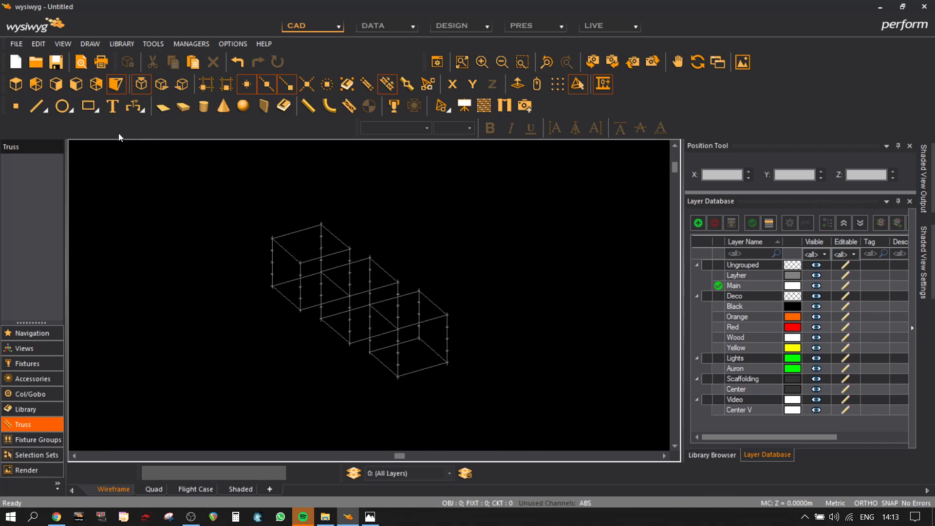
- Examine the three joined cubes in the front, right section and plan views, and return to the isometric view
{"action": "left_click", "coordinate": [76, 84]}
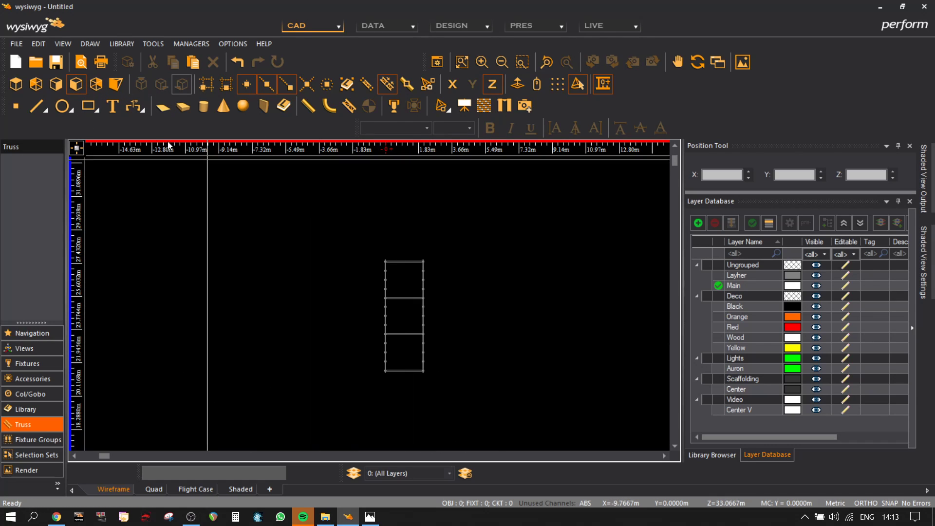
{"action": "left_click", "coordinate": [50, 88]}
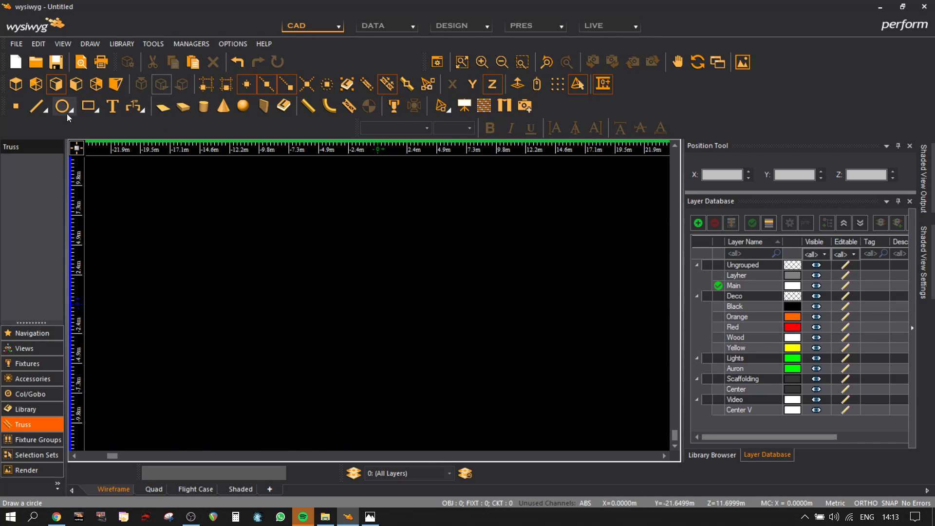
{"action": "scroll", "coordinate": [429, 250], "scroll_direction": "up", "scroll_amount": 1}
{"action": "middle_click_drag", "start_coordinate": [474, 250], "coordinate": [450, 243]}
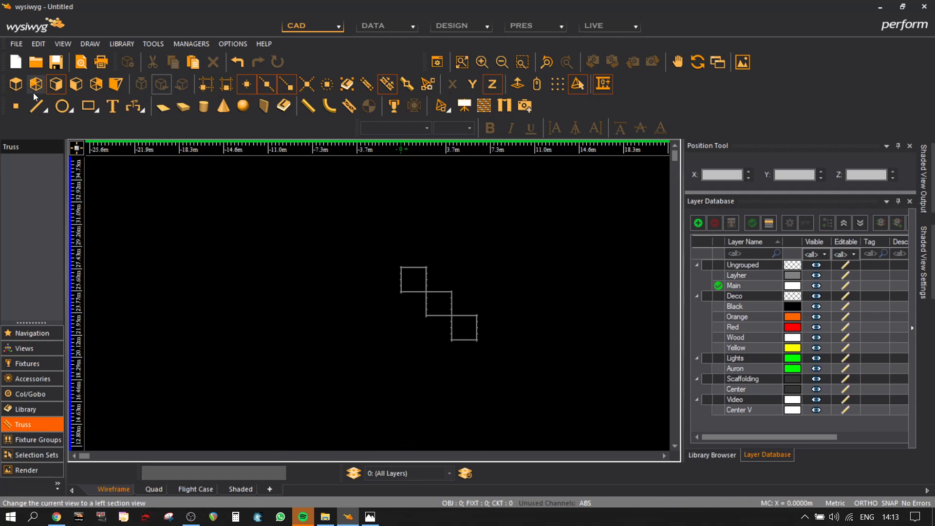
{"action": "left_click", "coordinate": [16, 85]}
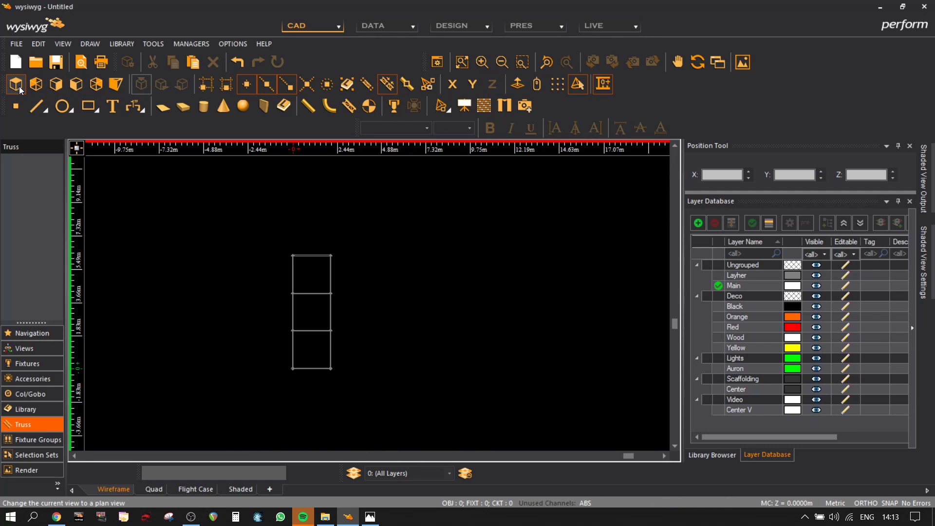
{"action": "left_click", "coordinate": [116, 84]}
{"action": "left_click", "coordinate": [75, 84]}
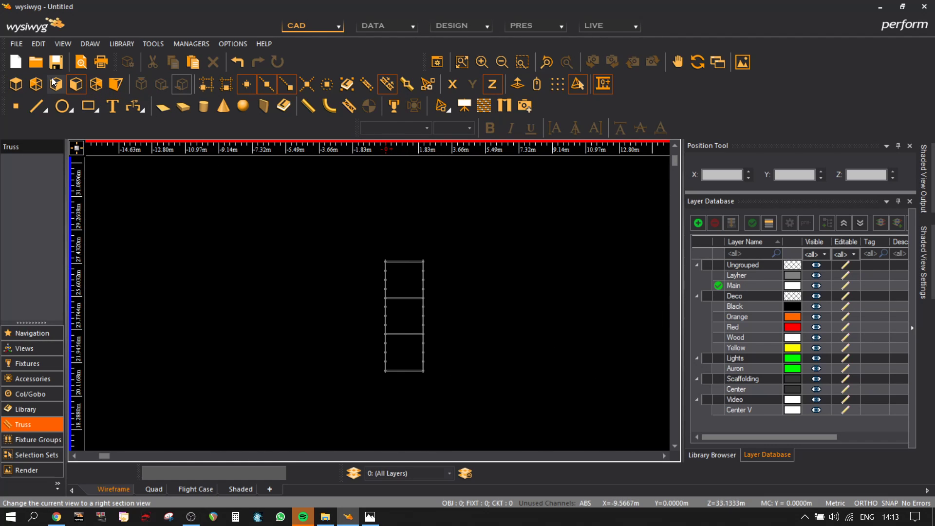
{"action": "left_click", "coordinate": [6, 92]}
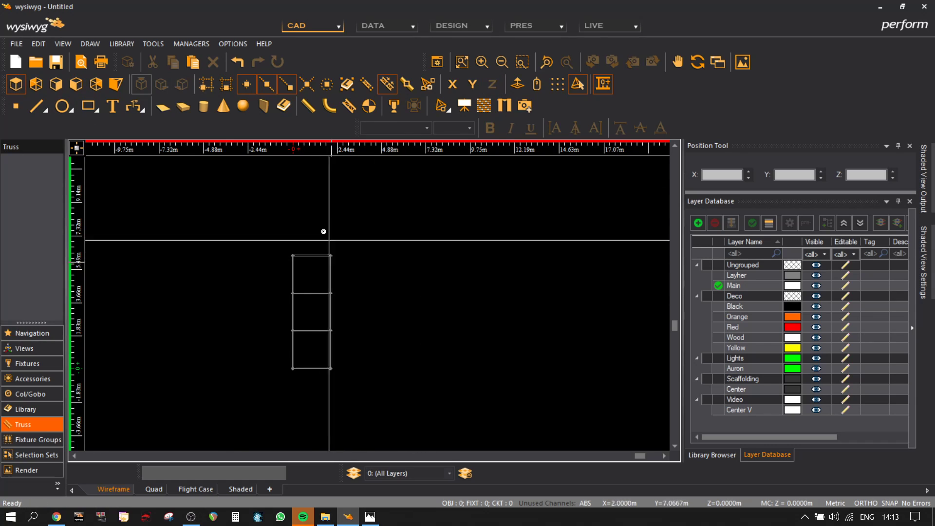
{"action": "left_click", "coordinate": [112, 86]}
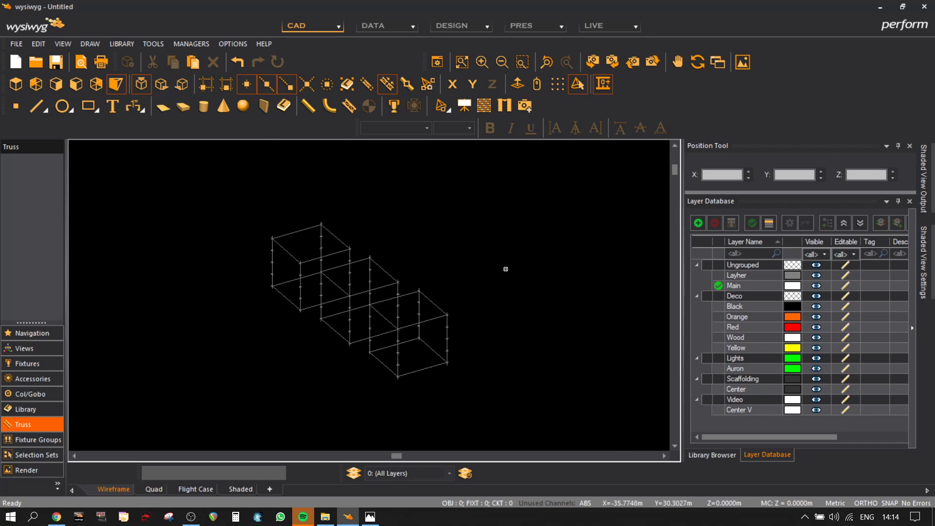
{"action": "middle_click_drag", "start_coordinate": [511, 379], "coordinate": [470, 266]}
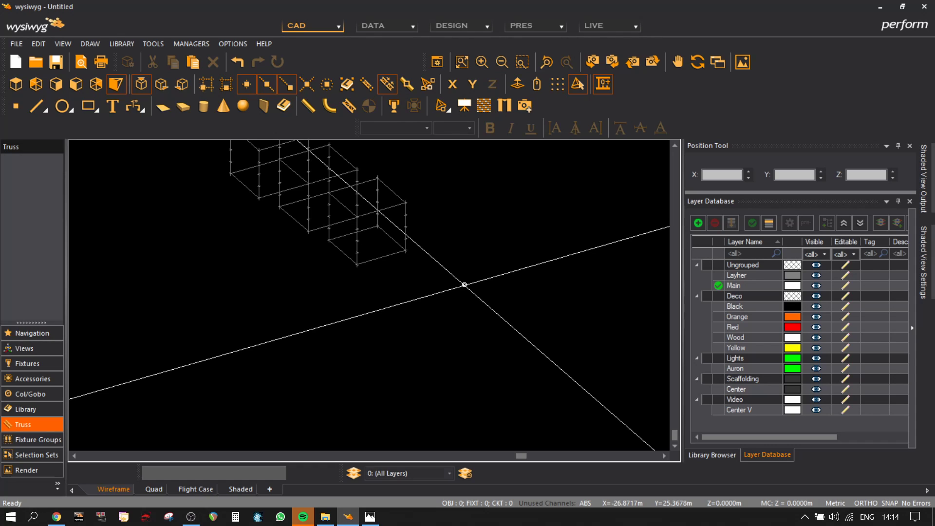
{"action": "middle_click_drag", "start_coordinate": [411, 254], "coordinate": [529, 326]}
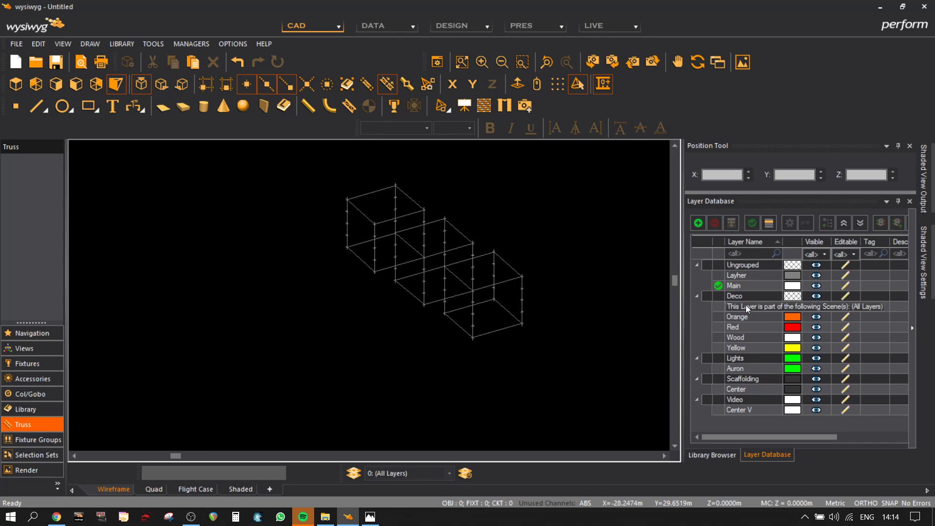
- Assign all three scaffolding cubes to the Center layer of the Scaffolding group
{"action": "left_click_drag", "start_coordinate": [607, 399], "coordinate": [289, 161]}
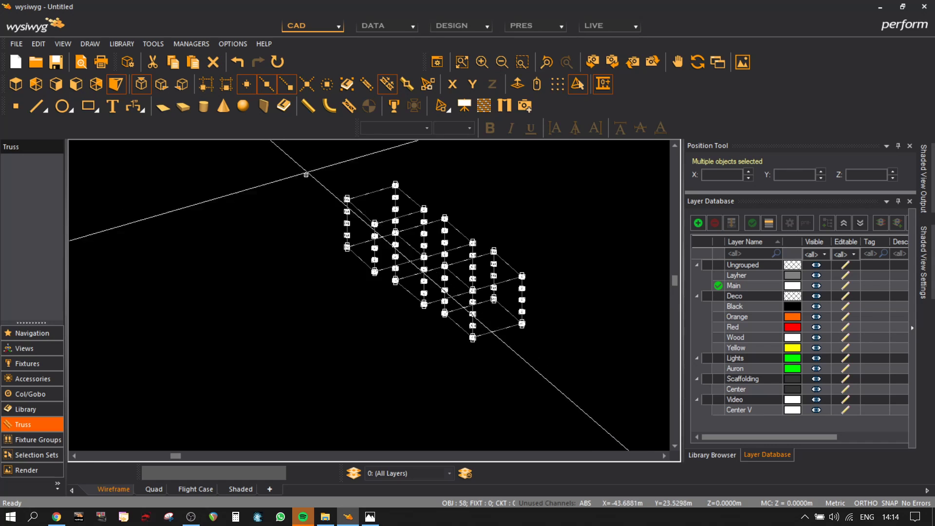
{"action": "right_click", "coordinate": [295, 162]}
{"action": "left_click", "coordinate": [332, 9]}
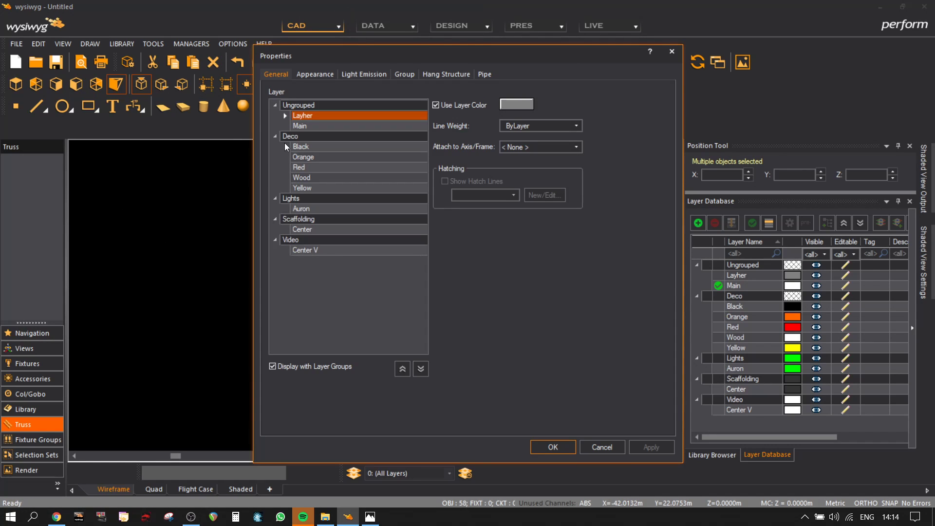
{"action": "left_click", "coordinate": [314, 228]}
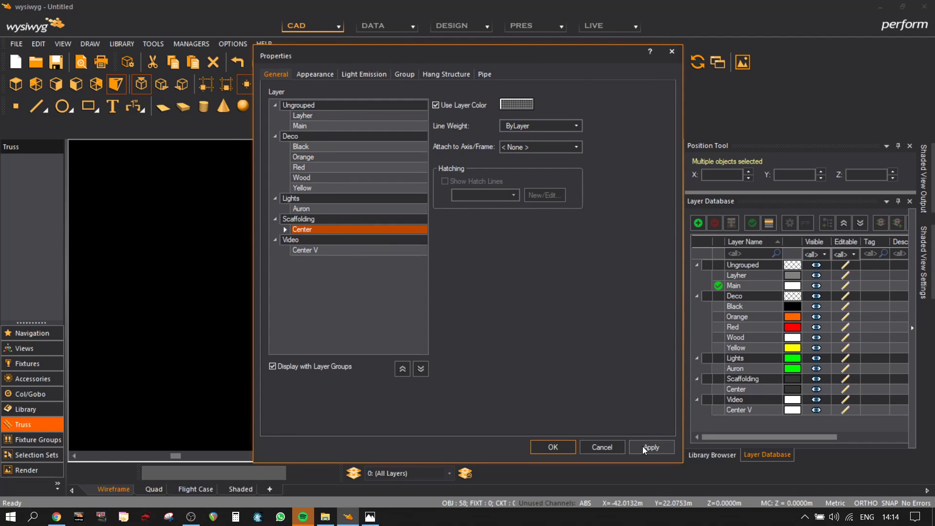
{"action": "left_click", "coordinate": [541, 447]}
{"action": "left_click", "coordinate": [571, 222]}
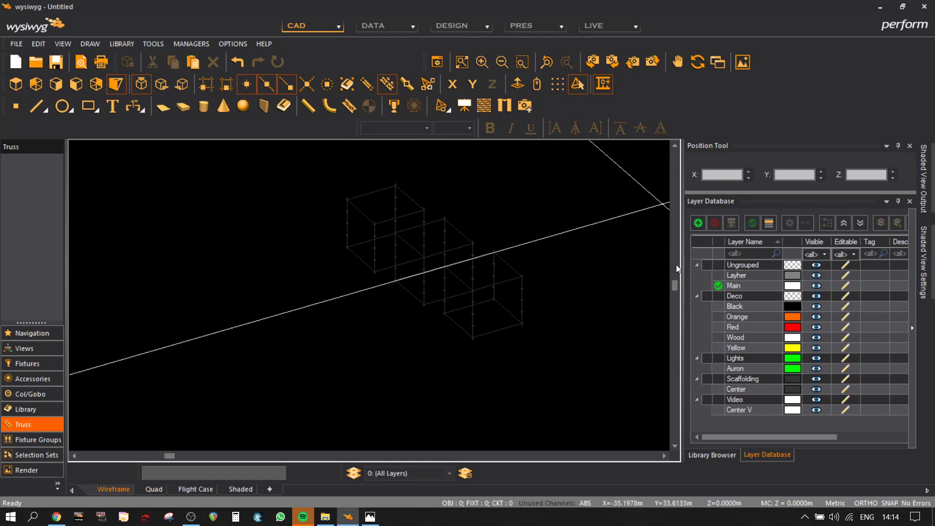
- Make the Black layer of the Deco group the active layer
{"action": "left_click", "coordinate": [760, 306]}
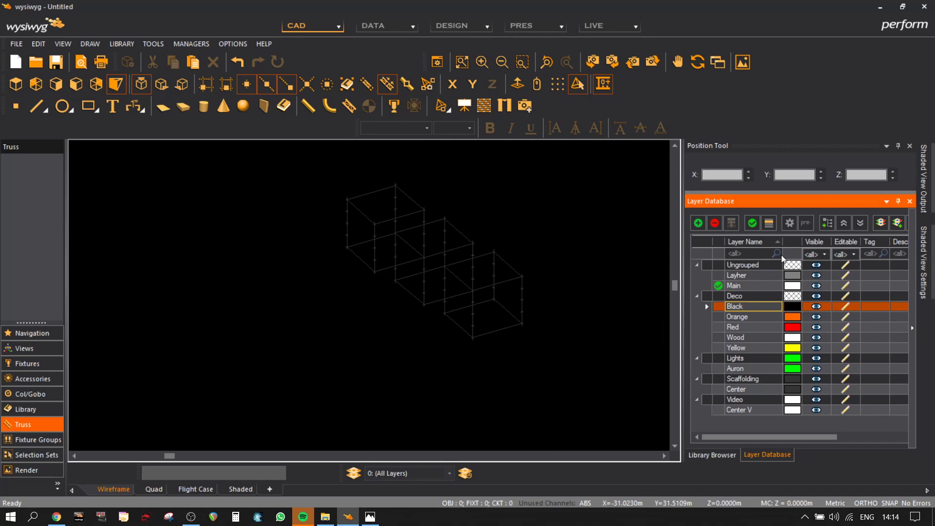
{"action": "left_click", "coordinate": [753, 223]}
{"action": "scroll", "coordinate": [444, 255], "scroll_direction": "up", "scroll_amount": 5}
{"action": "middle_click_drag", "start_coordinate": [445, 254], "coordinate": [404, 273]}
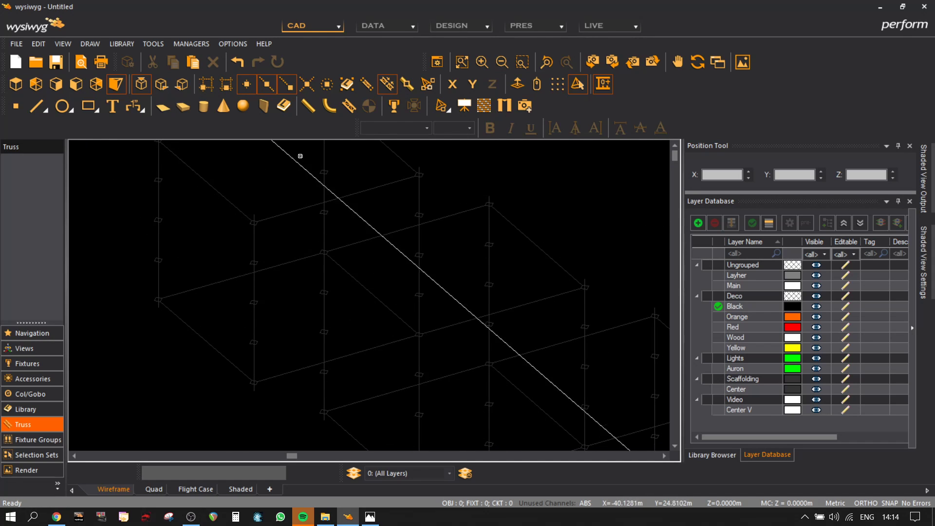
- Draw a four-point surface across the bottom of the first cube, snapping to its lower corners
{"action": "left_click", "coordinate": [163, 105]}
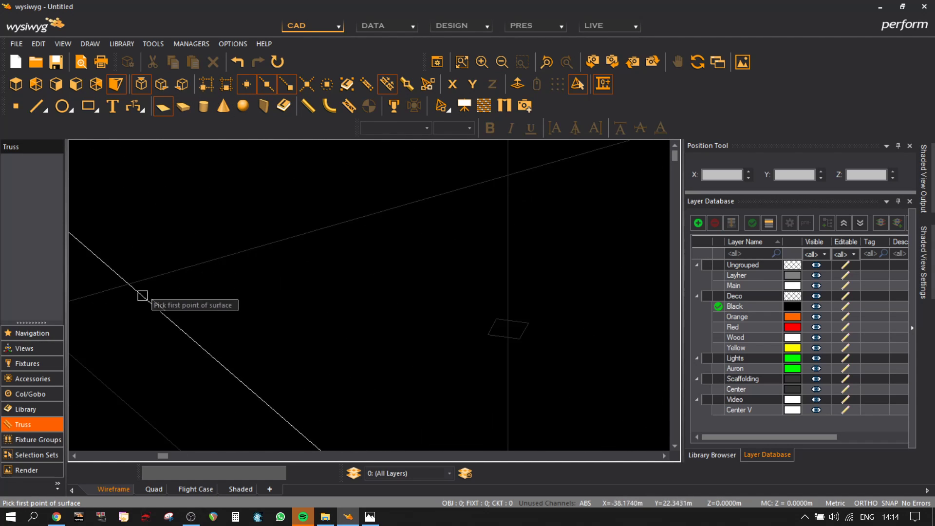
{"action": "left_click", "coordinate": [318, 336]}
{"action": "middle_click_drag", "start_coordinate": [386, 332], "coordinate": [203, 359]}
{"action": "scroll", "coordinate": [335, 333], "scroll_direction": "down", "scroll_amount": 2}
{"action": "middle_click_drag", "start_coordinate": [484, 290], "coordinate": [302, 311]}
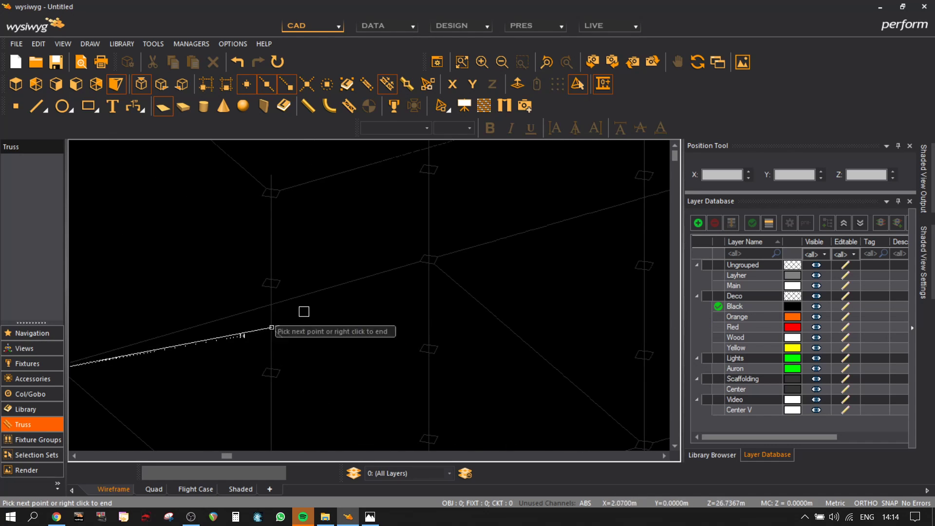
{"action": "left_click", "coordinate": [427, 263]}
{"action": "middle_click_drag", "start_coordinate": [520, 390], "coordinate": [405, 259]}
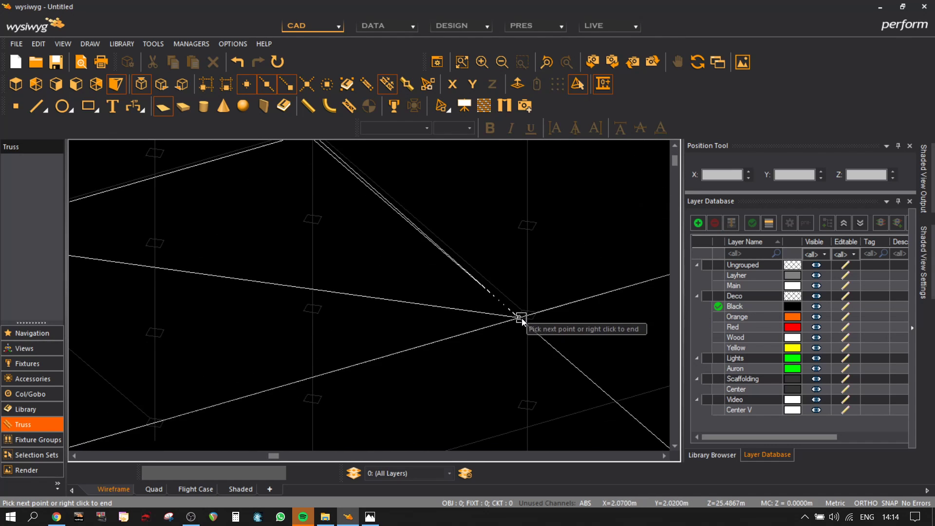
{"action": "left_click", "coordinate": [520, 315]}
{"action": "middle_click_drag", "start_coordinate": [249, 372], "coordinate": [358, 327]}
{"action": "scroll", "coordinate": [358, 328], "scroll_direction": "up", "scroll_amount": 1}
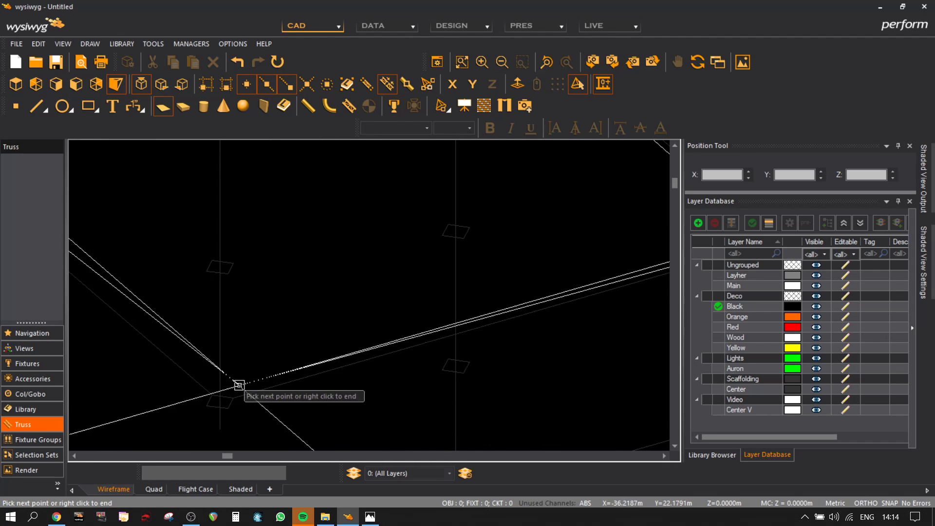
{"action": "left_click", "coordinate": [224, 396]}
{"action": "right_click", "coordinate": [451, 320]}
- Copy the bottom surface by its corner onto the matching lower corner of the second cube
{"action": "scroll", "coordinate": [338, 362], "scroll_direction": "down", "scroll_amount": 1}
{"action": "scroll", "coordinate": [351, 319], "scroll_direction": "down", "scroll_amount": 2}
{"action": "key", "text": "m"}
{"action": "left_click", "coordinate": [221, 263]}
{"action": "scroll", "coordinate": [398, 379], "scroll_direction": "up", "scroll_amount": 3}
{"action": "scroll", "coordinate": [398, 380], "scroll_direction": "down", "scroll_amount": 1}
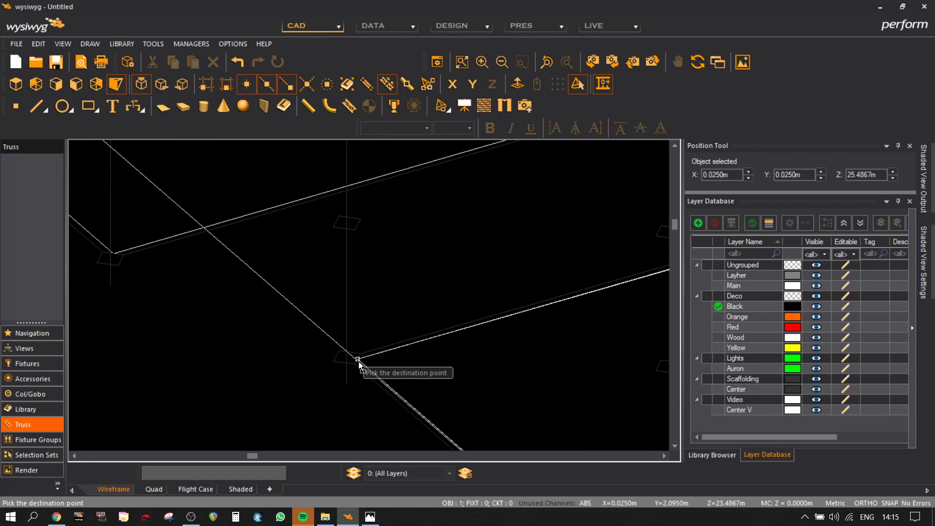
{"action": "left_click", "coordinate": [358, 361]}
- Copy the second cube's bottom surface by its corner onto the matching lower corner of the third cube
{"action": "scroll", "coordinate": [467, 316], "scroll_direction": "down", "scroll_amount": 1}
{"action": "scroll", "coordinate": [534, 332], "scroll_direction": "down", "scroll_amount": 1}
{"action": "middle_click_drag", "start_coordinate": [534, 332], "coordinate": [489, 326]}
{"action": "key", "text": "m"}
{"action": "left_click", "coordinate": [299, 282]}
{"action": "scroll", "coordinate": [426, 358], "scroll_direction": "up", "scroll_amount": 3}
{"action": "scroll", "coordinate": [426, 359], "scroll_direction": "up", "scroll_amount": 1}
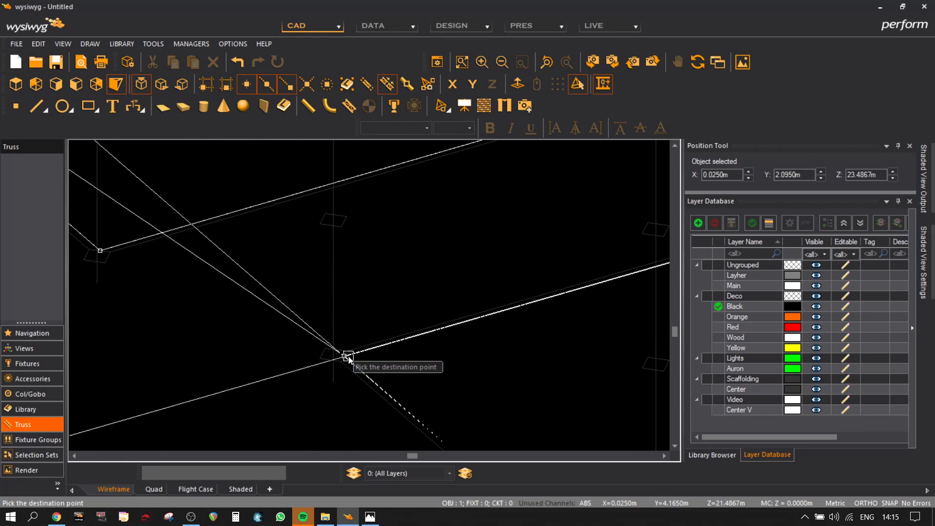
{"action": "left_click", "coordinate": [345, 356]}
{"action": "scroll", "coordinate": [522, 337], "scroll_direction": "down", "scroll_amount": 1}
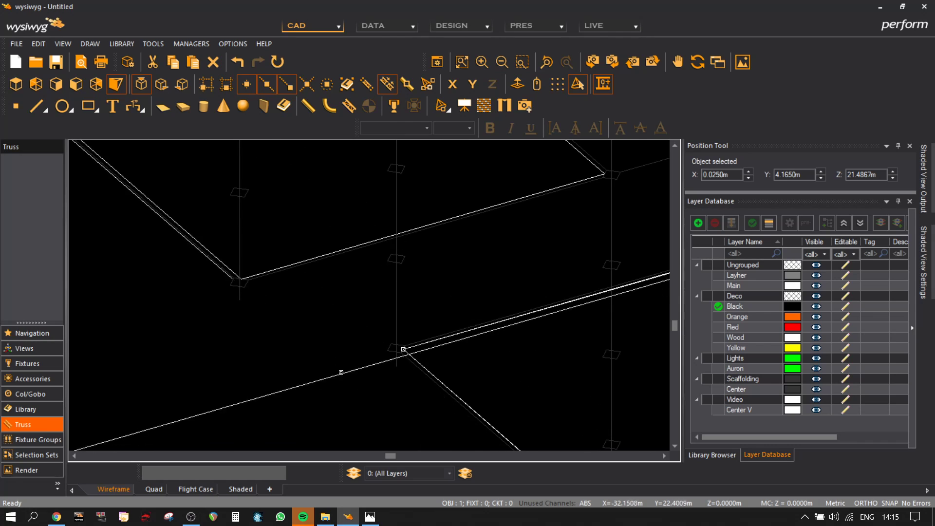
{"action": "left_click_drag", "start_coordinate": [329, 306], "coordinate": [302, 212]}
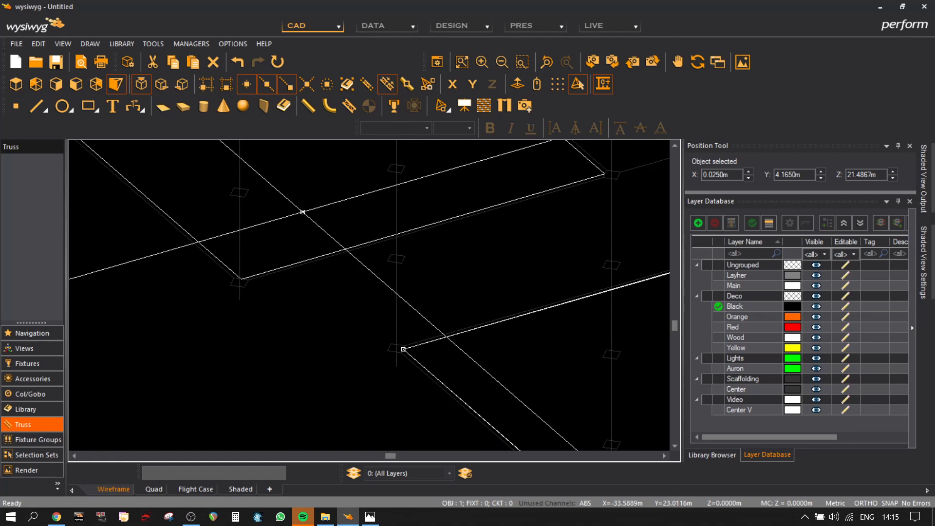
- Draw a four-point vertical surface over the first cube's side face at X 2.07 m, snapping to its corners
{"action": "scroll", "coordinate": [303, 213], "scroll_direction": "down", "scroll_amount": 5}
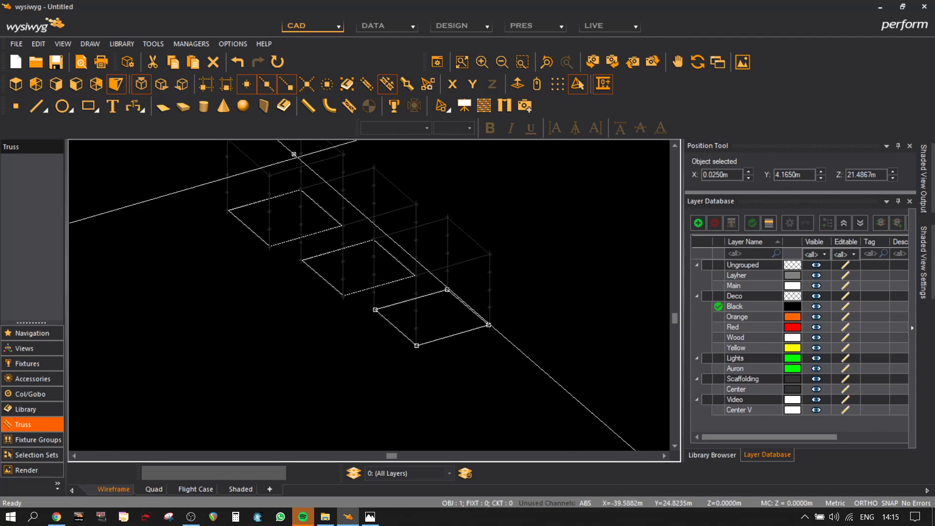
{"action": "left_click", "coordinate": [162, 106]}
{"action": "scroll", "coordinate": [309, 230], "scroll_direction": "up", "scroll_amount": 8}
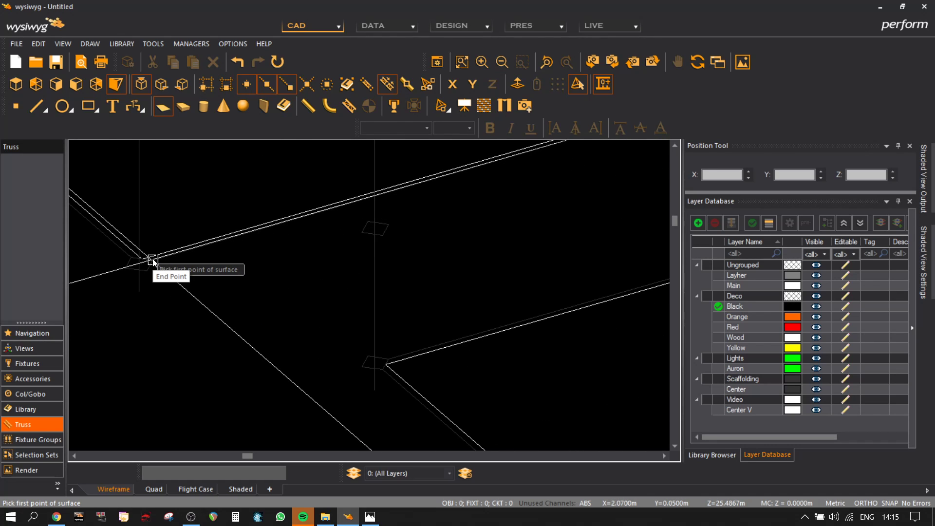
{"action": "left_click", "coordinate": [153, 261]}
{"action": "scroll", "coordinate": [292, 374], "scroll_direction": "down", "scroll_amount": 5}
{"action": "scroll", "coordinate": [220, 245], "scroll_direction": "up", "scroll_amount": 5}
{"action": "left_click", "coordinate": [253, 209]}
{"action": "scroll", "coordinate": [265, 208], "scroll_direction": "down", "scroll_amount": 5}
{"action": "scroll", "coordinate": [410, 276], "scroll_direction": "up", "scroll_amount": 6}
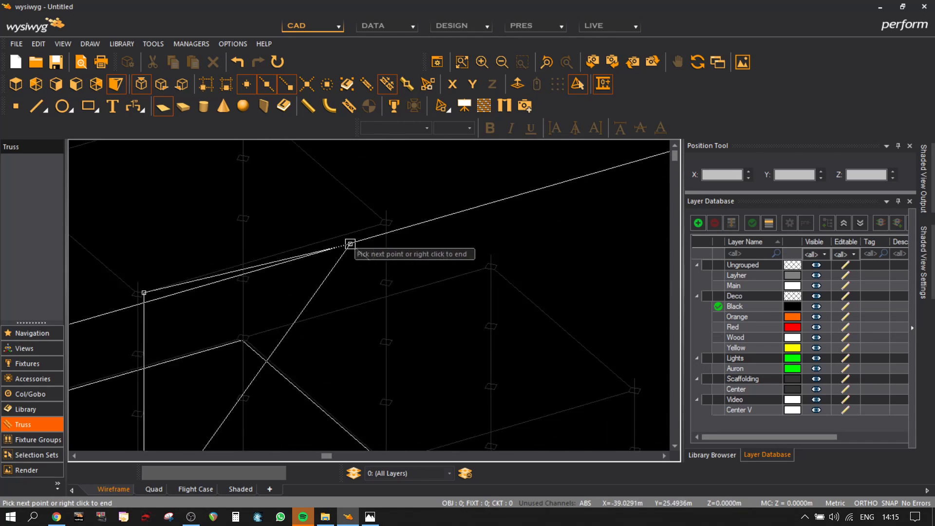
{"action": "left_click", "coordinate": [454, 181]}
{"action": "middle_click_drag", "start_coordinate": [452, 332], "coordinate": [418, 232]}
{"action": "scroll", "coordinate": [418, 231], "scroll_direction": "down", "scroll_amount": 5}
{"action": "middle_click_drag", "start_coordinate": [421, 376], "coordinate": [409, 311]}
{"action": "scroll", "coordinate": [403, 357], "scroll_direction": "up", "scroll_amount": 4}
{"action": "left_click", "coordinate": [420, 383]}
{"action": "scroll", "coordinate": [515, 386], "scroll_direction": "down", "scroll_amount": 5}
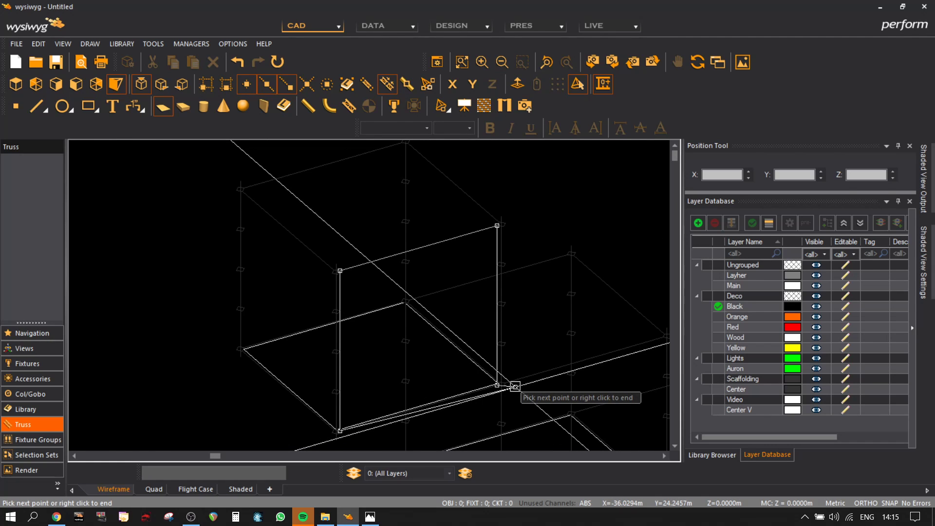
{"action": "right_click", "coordinate": [515, 387]}
- Copy the side surface by its lower corner onto the opposite side of the first cube at X 0 m
{"action": "key", "text": "ctrl+m"}
{"action": "scroll", "coordinate": [250, 355], "scroll_direction": "up", "scroll_amount": 5}
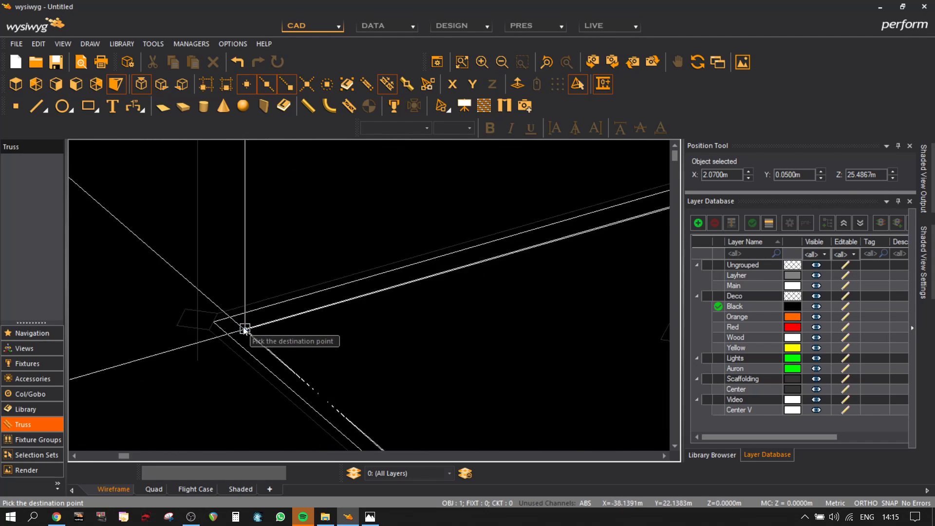
{"action": "left_click", "coordinate": [220, 313]}
{"action": "scroll", "coordinate": [378, 334], "scroll_direction": "down", "scroll_amount": 4}
{"action": "scroll", "coordinate": [442, 333], "scroll_direction": "up", "scroll_amount": 3}
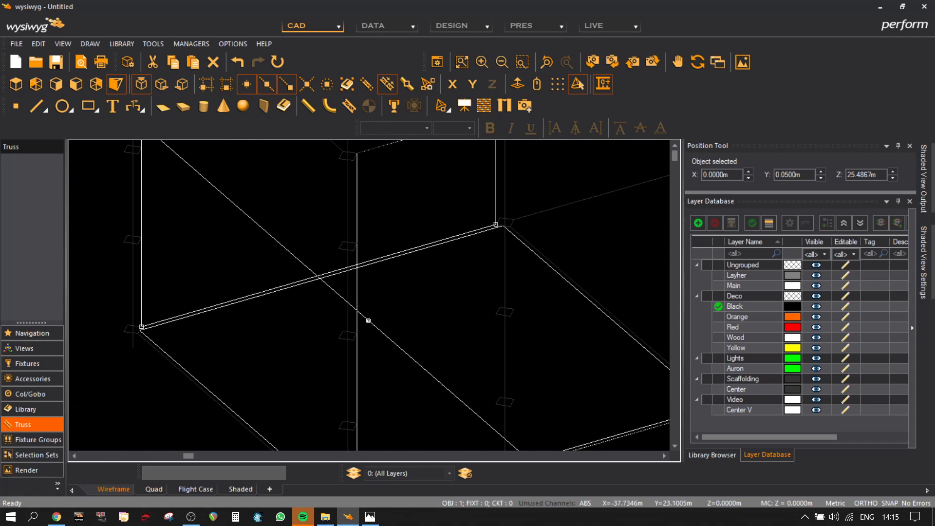
- Copy both side surfaces of the first cube together by a lower corner onto the matching corner of the second cube
{"action": "left_click", "coordinate": [357, 319], "text": "shift"}
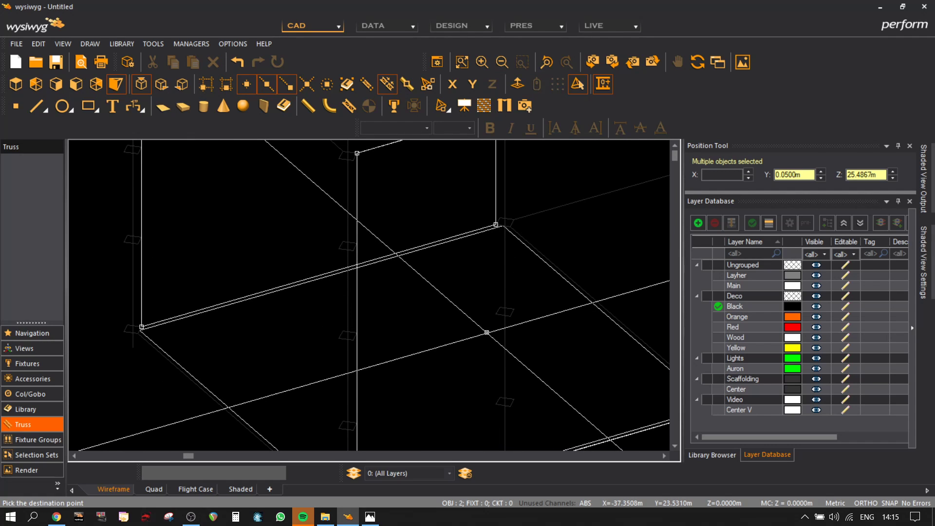
{"action": "scroll", "coordinate": [538, 359], "scroll_direction": "down", "scroll_amount": 4}
{"action": "scroll", "coordinate": [501, 443], "scroll_direction": "up", "scroll_amount": 5}
{"action": "scroll", "coordinate": [457, 336], "scroll_direction": "up", "scroll_amount": 3}
{"action": "left_click", "coordinate": [400, 321]}
- Copy the second cube's two side surfaces by a lower corner onto the matching corner of the third cube
{"action": "scroll", "coordinate": [522, 357], "scroll_direction": "down", "scroll_amount": 4}
{"action": "middle_click_drag", "start_coordinate": [562, 354], "coordinate": [172, 290]}
{"action": "scroll", "coordinate": [397, 385], "scroll_direction": "up", "scroll_amount": 1}
{"action": "middle_click_drag", "start_coordinate": [401, 396], "coordinate": [356, 246]}
{"action": "scroll", "coordinate": [317, 326], "scroll_direction": "up", "scroll_amount": 2}
{"action": "left_click", "coordinate": [280, 354]}
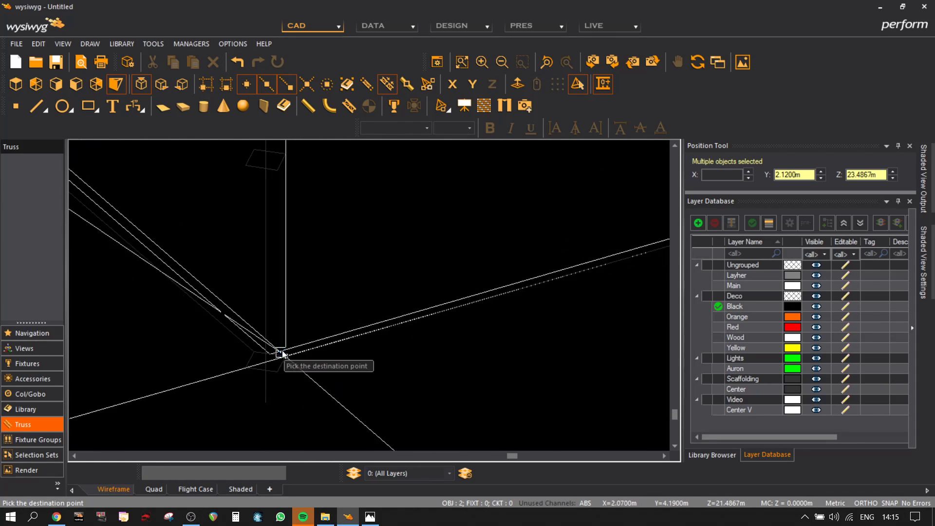
{"action": "scroll", "coordinate": [288, 355], "scroll_direction": "down", "scroll_amount": 5}
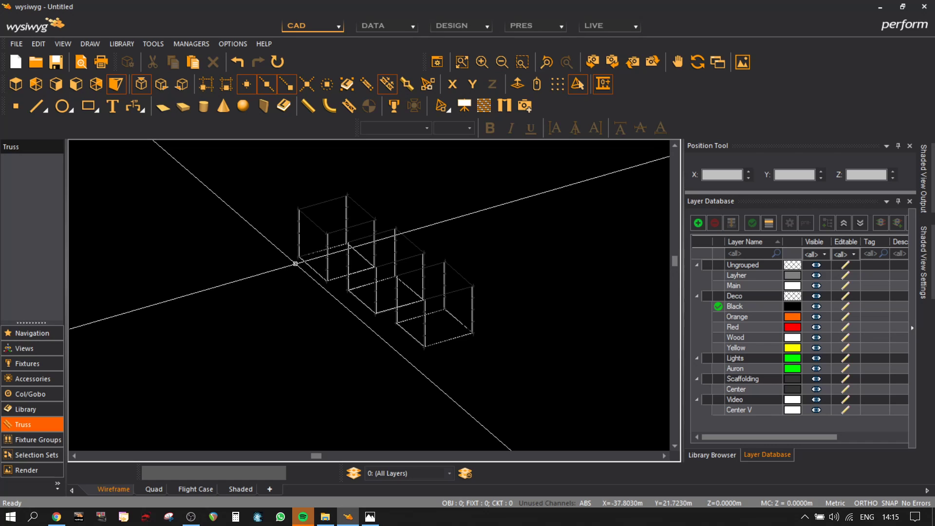
{"action": "left_click", "coordinate": [16, 44]}
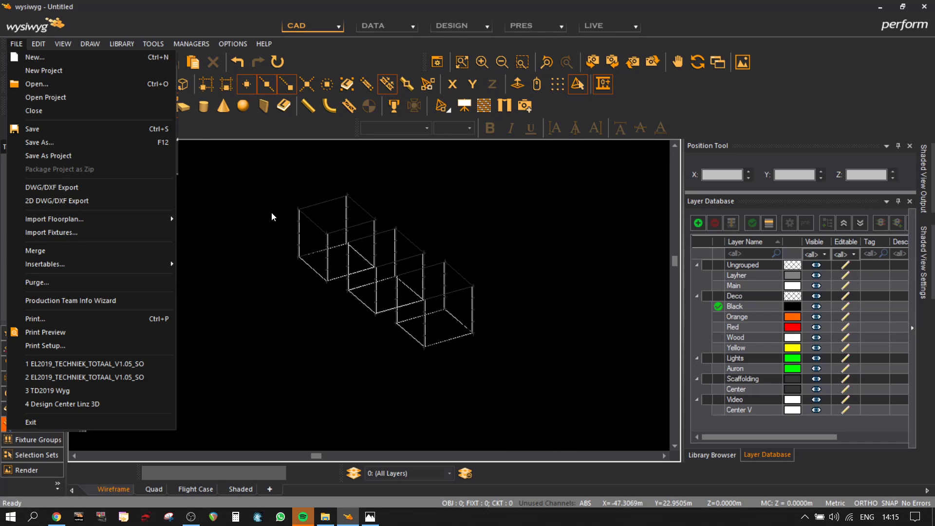
{"action": "mouse_move", "coordinate": [89, 265]}
{"action": "left_click", "coordinate": [195, 274]}
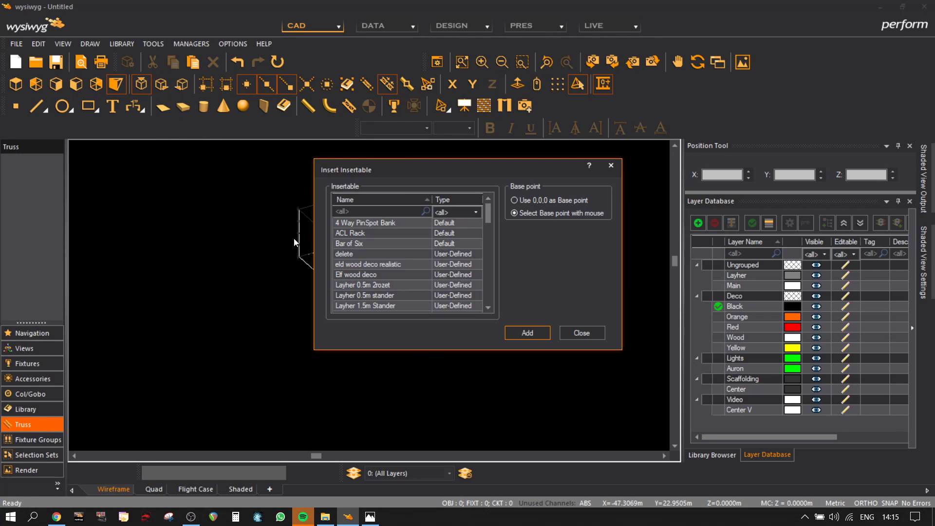
{"action": "left_click", "coordinate": [361, 271]}
{"action": "left_click", "coordinate": [511, 327]}
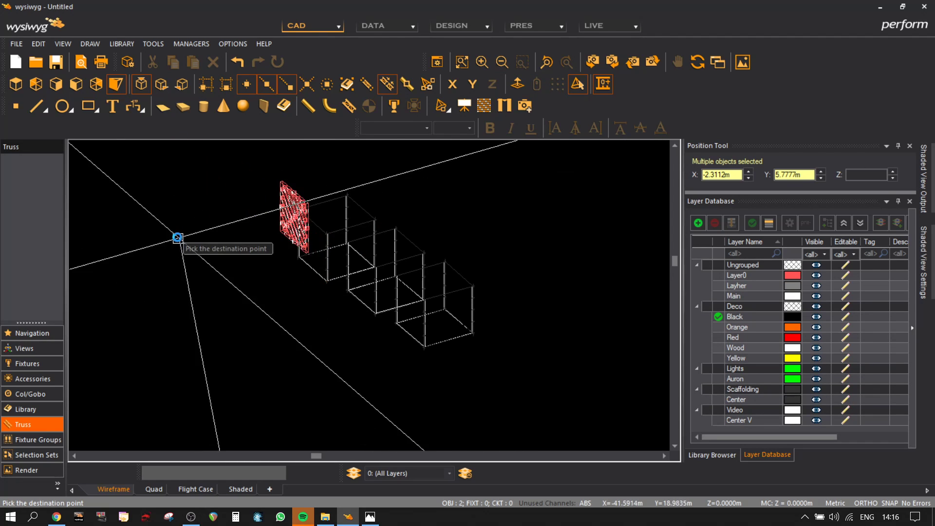
{"action": "key", "text": "Escape"}
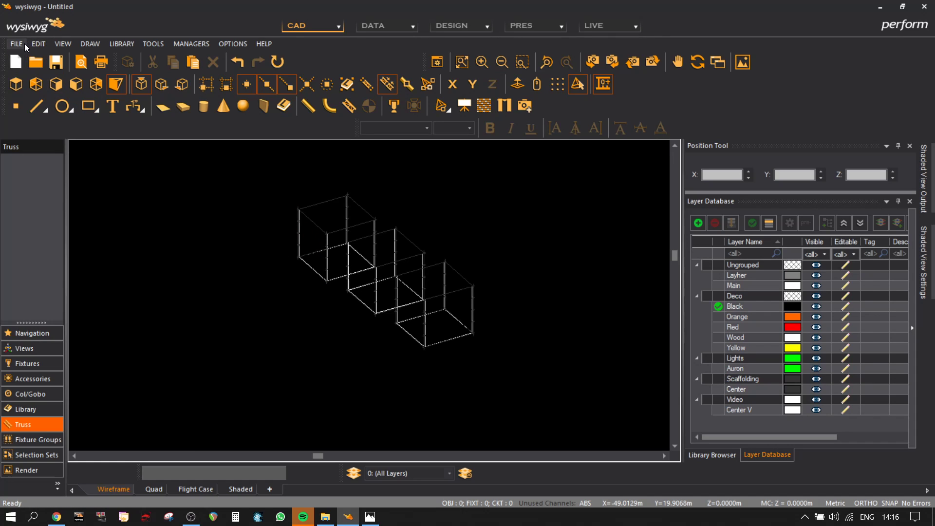
- Insert the user-defined insertable "eld wood deco realistic" into the drawing
{"action": "left_click", "coordinate": [39, 43]}
{"action": "mouse_move", "coordinate": [16, 43]}
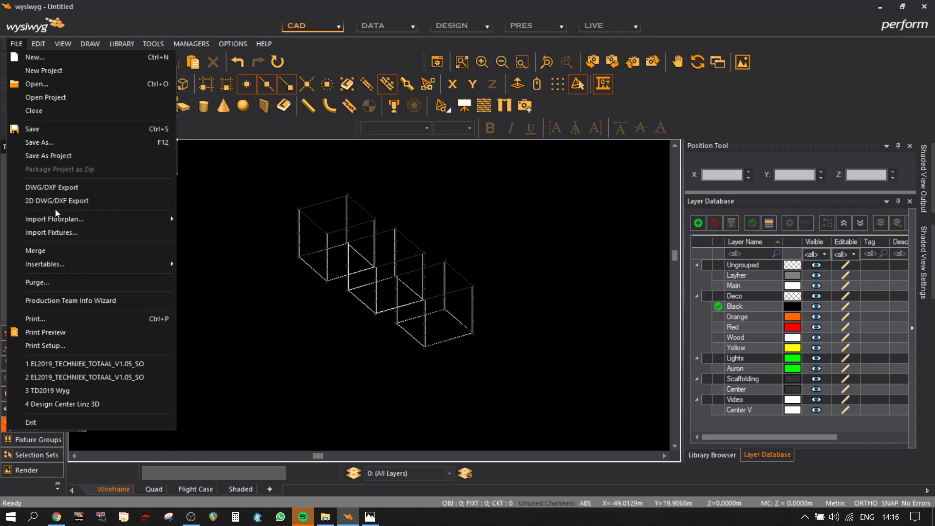
{"action": "mouse_move", "coordinate": [69, 268]}
{"action": "left_click", "coordinate": [217, 279]}
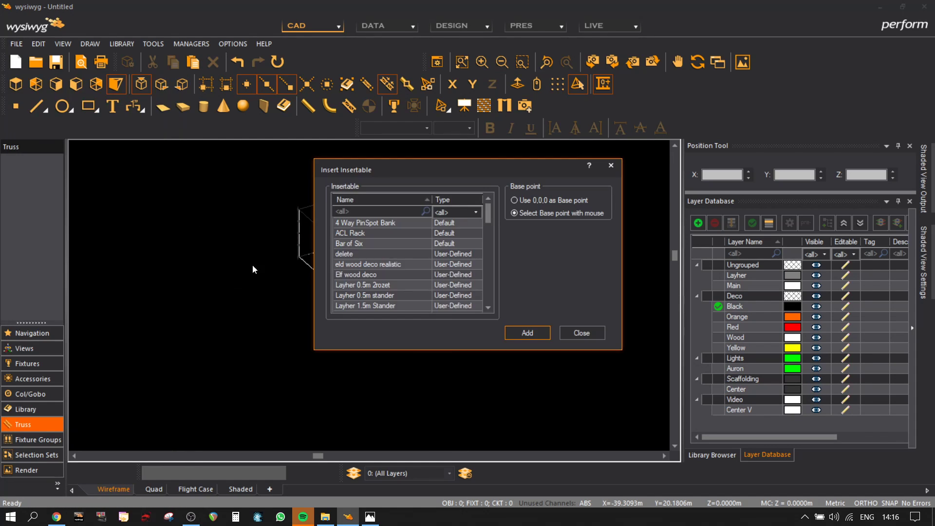
{"action": "left_click", "coordinate": [383, 264]}
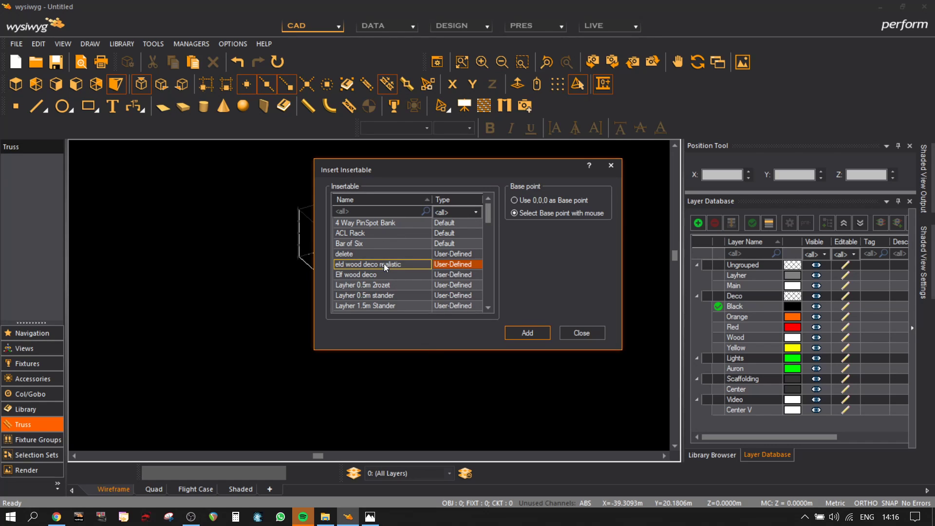
{"action": "left_click", "coordinate": [527, 334]}
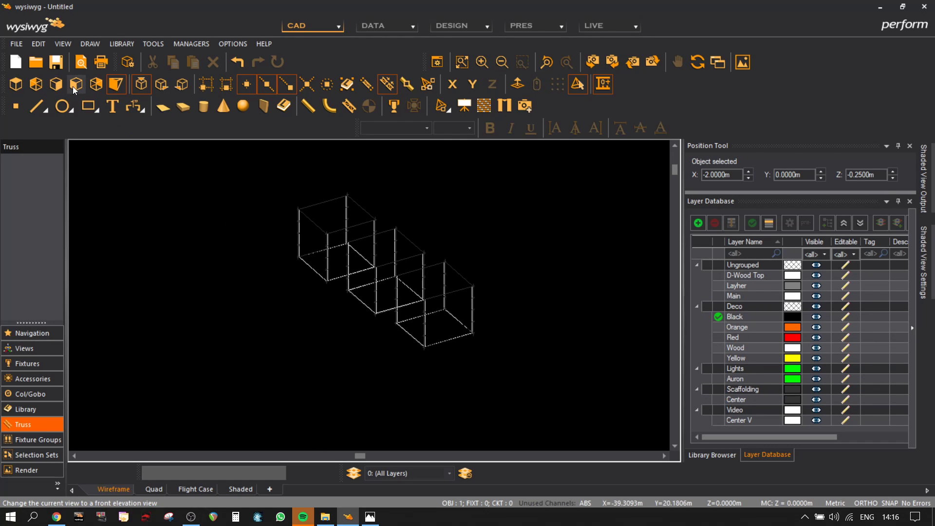
- In the front elevation, raise the wood deco panel to Z 27.266 m, level with the top of the first cube
{"action": "left_click", "coordinate": [76, 84]}
{"action": "middle_click_drag", "start_coordinate": [376, 274], "coordinate": [167, 195]}
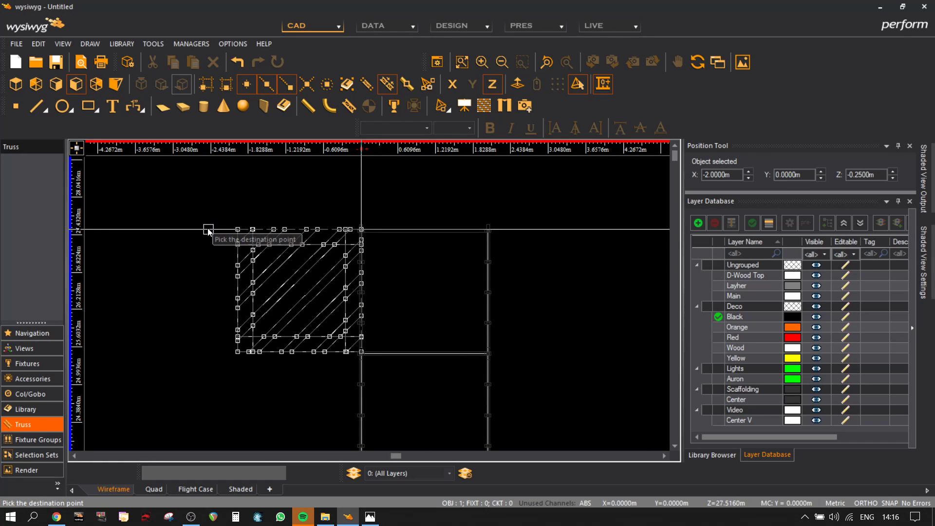
{"action": "left_click", "coordinate": [208, 229]}
- Move the wood deco panel along X only, away from the cubes, to about X -6.58 m
{"action": "key", "text": "ctrl+c"}
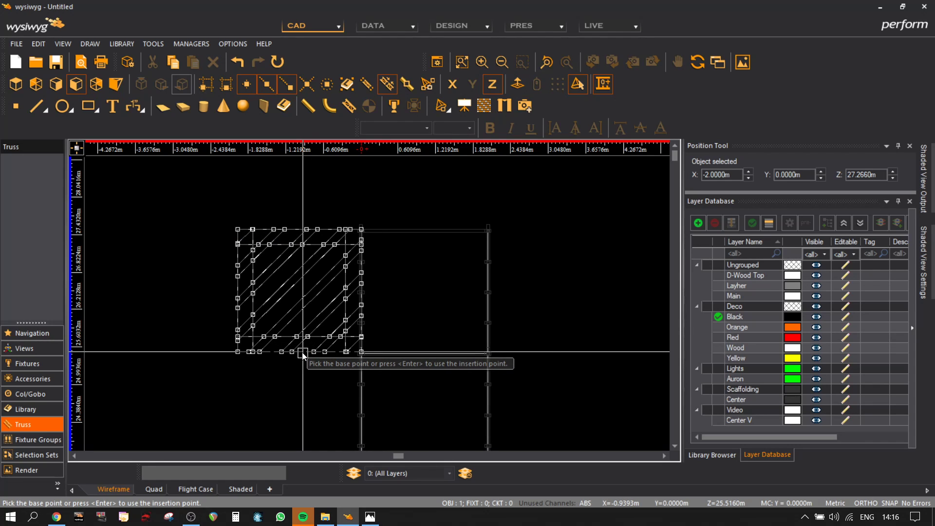
{"action": "left_click", "coordinate": [302, 354]}
{"action": "left_click", "coordinate": [451, 84]}
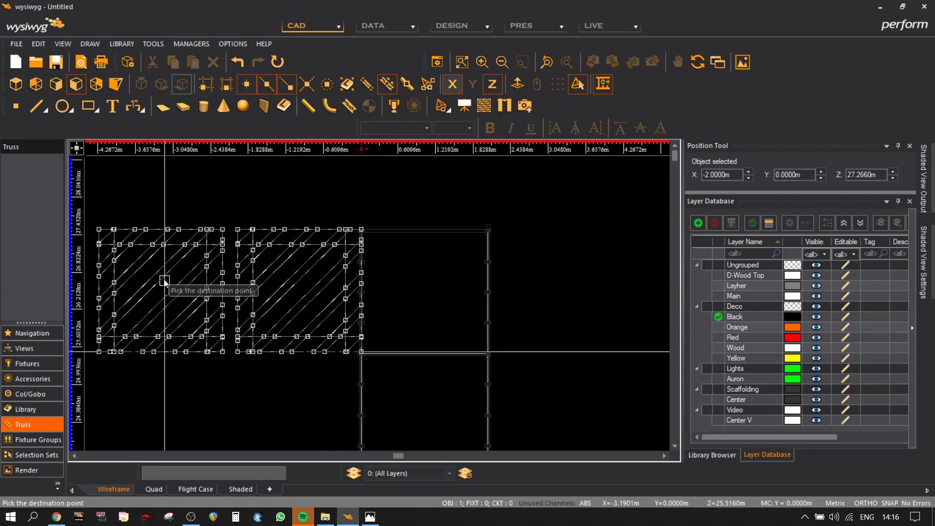
{"action": "middle_click_drag", "start_coordinate": [165, 281], "coordinate": [390, 259]}
{"action": "left_click", "coordinate": [247, 291]}
{"action": "left_click", "coordinate": [402, 309]}
- Mirror the wood deco panel about a vertical axis between it and the cubes, and delete the original
{"action": "left_click_drag", "start_coordinate": [343, 353], "coordinate": [144, 182]}
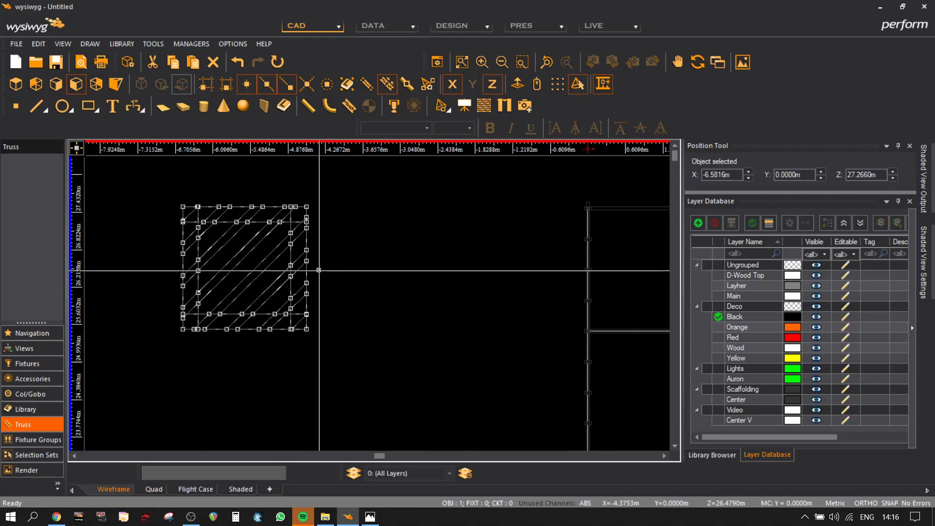
{"action": "key", "text": "ctrl+m"}
{"action": "left_click", "coordinate": [352, 284]}
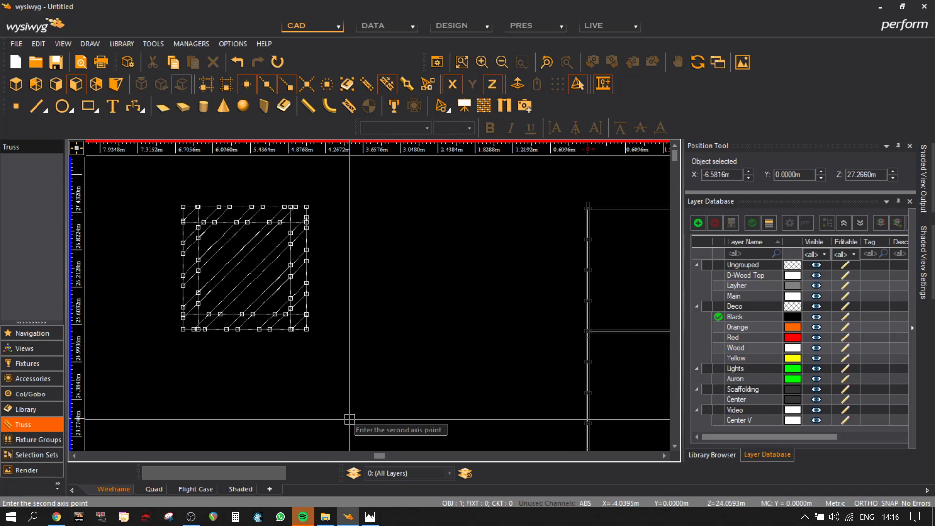
{"action": "left_click", "coordinate": [350, 419]}
{"action": "left_click_drag", "start_coordinate": [338, 365], "coordinate": [168, 180]}
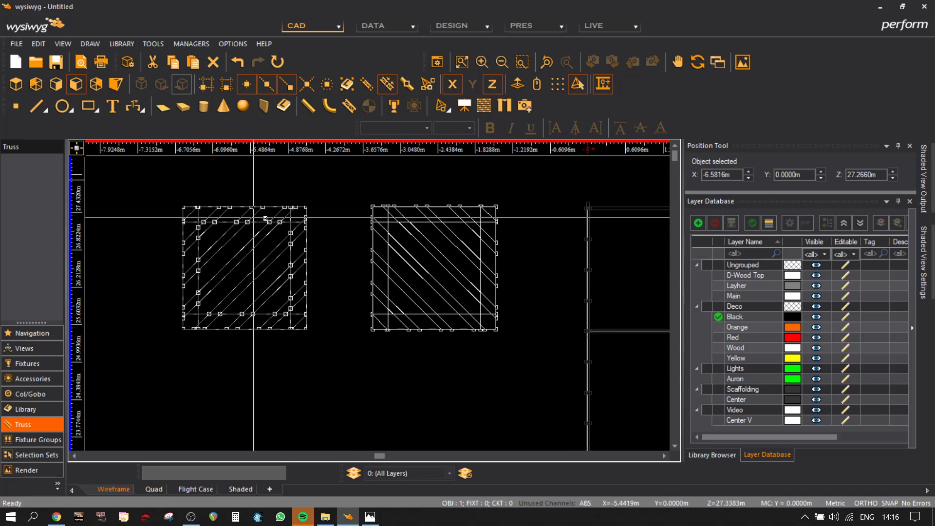
{"action": "key", "text": "Delete"}
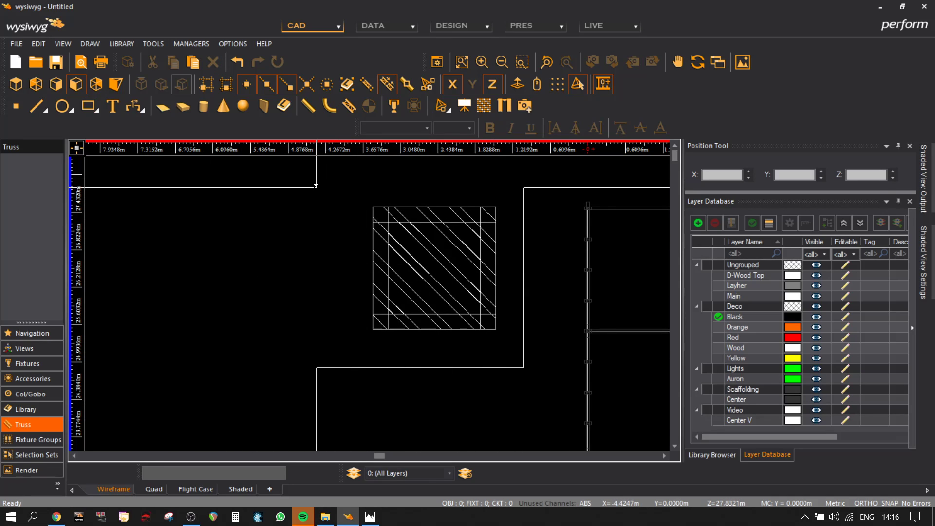
- Assign the mirrored wood panel to the Wood layer of the Deco group
{"action": "left_click_drag", "start_coordinate": [315, 186], "coordinate": [317, 184]}
{"action": "right_click", "coordinate": [281, 235]}
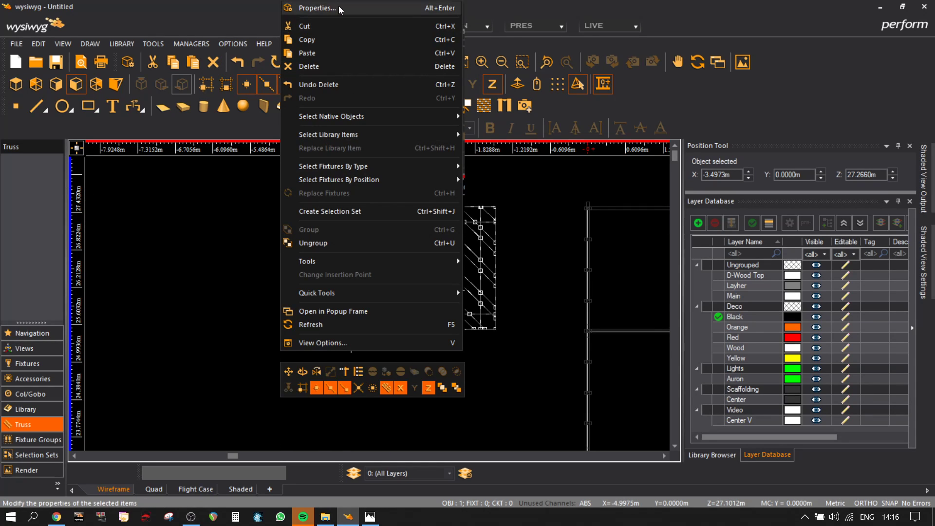
{"action": "left_click", "coordinate": [317, 8]}
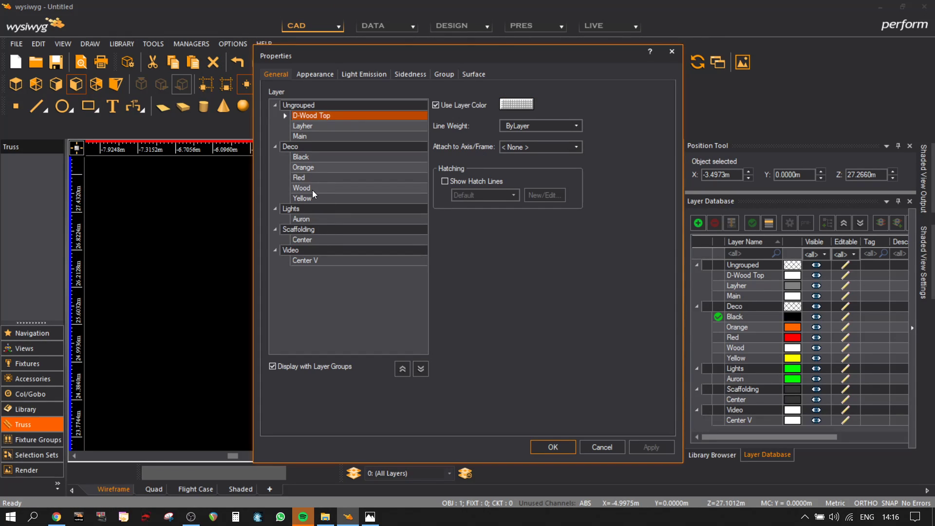
{"action": "left_click", "coordinate": [312, 189]}
{"action": "left_click", "coordinate": [542, 451]}
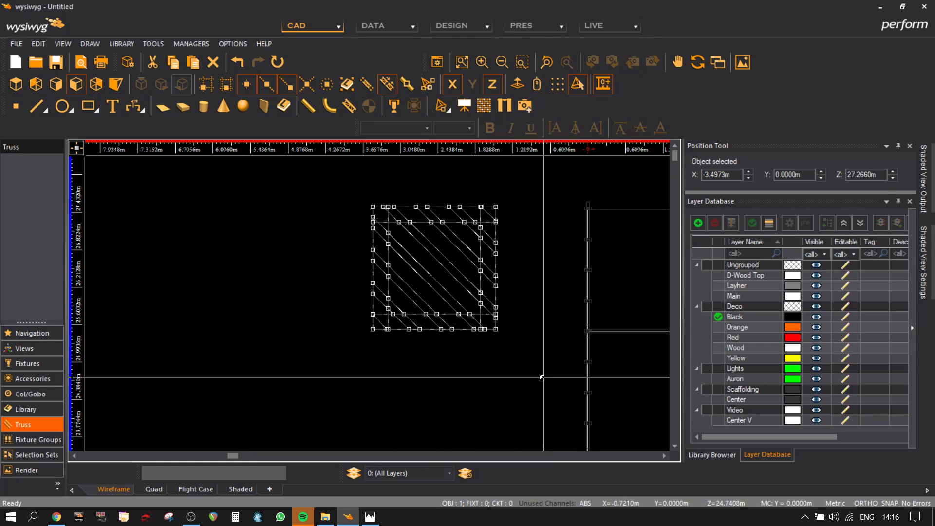
{"action": "key", "text": "Escape"}
{"action": "middle_click_drag", "start_coordinate": [542, 355], "coordinate": [344, 344]}
{"action": "left_click_drag", "start_coordinate": [130, 158], "coordinate": [138, 180]}
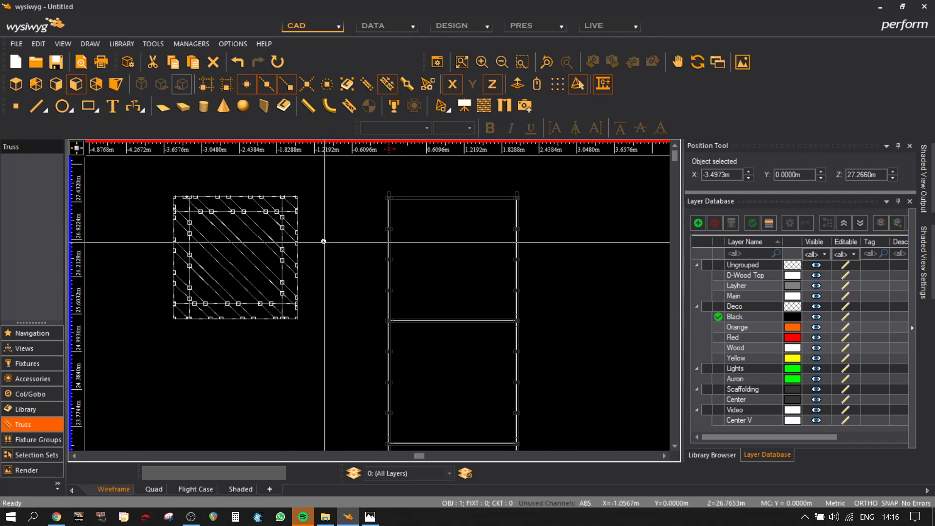
{"action": "key", "text": "ctrl+c"}
{"action": "scroll", "coordinate": [249, 201], "scroll_direction": "up", "scroll_amount": 3}
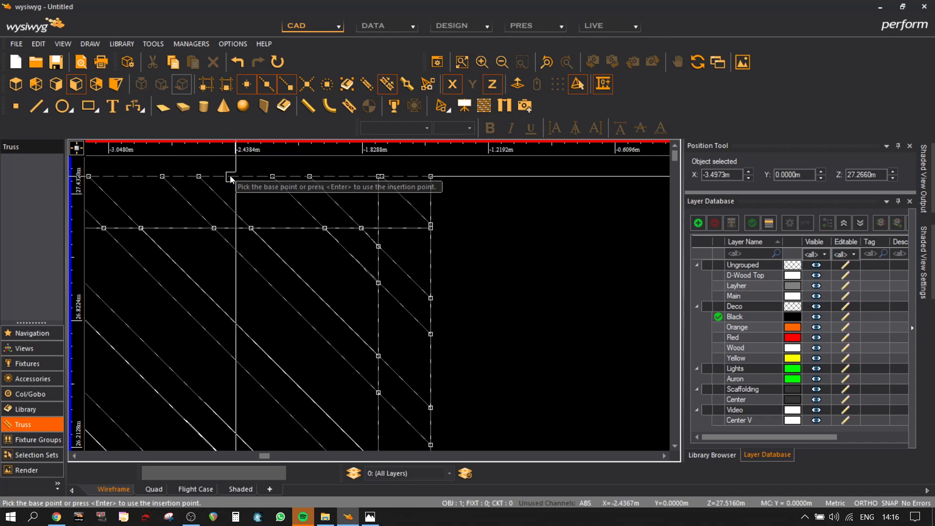
{"action": "scroll", "coordinate": [232, 178], "scroll_direction": "down", "scroll_amount": 2}
{"action": "scroll", "coordinate": [229, 358], "scroll_direction": "up", "scroll_amount": 2}
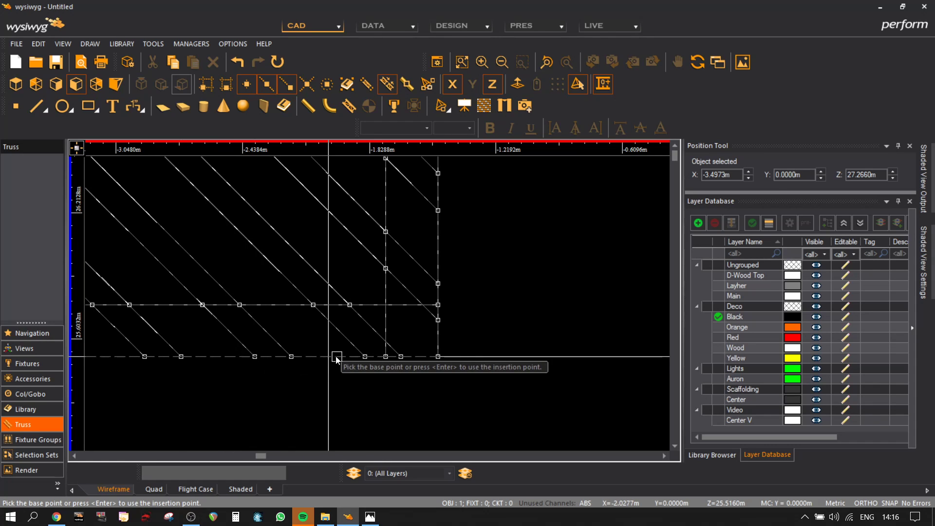
{"action": "scroll", "coordinate": [328, 358], "scroll_direction": "down", "scroll_amount": 3}
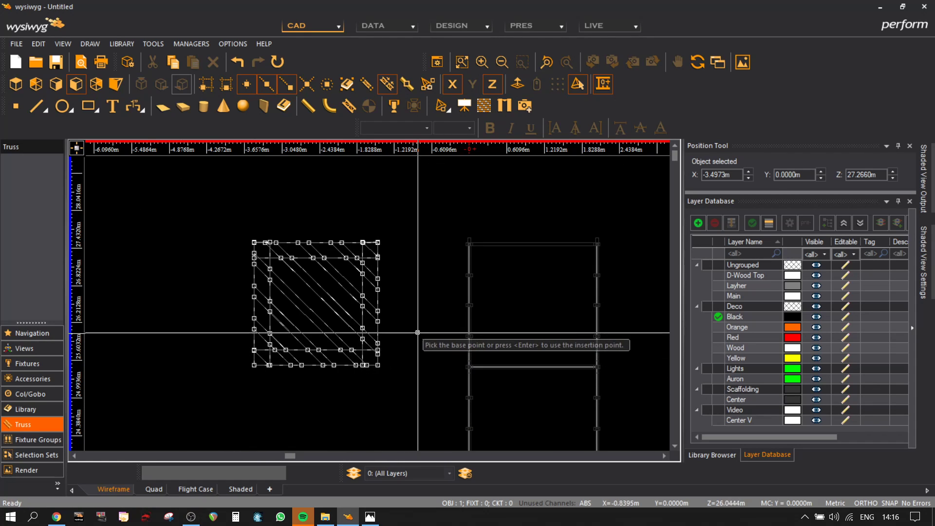
{"action": "key", "text": "Escape"}
- Draw a line along the wood panel's full bottom edge, from corner to corner
{"action": "left_click", "coordinate": [36, 107]}
{"action": "scroll", "coordinate": [293, 425], "scroll_direction": "up", "scroll_amount": 3}
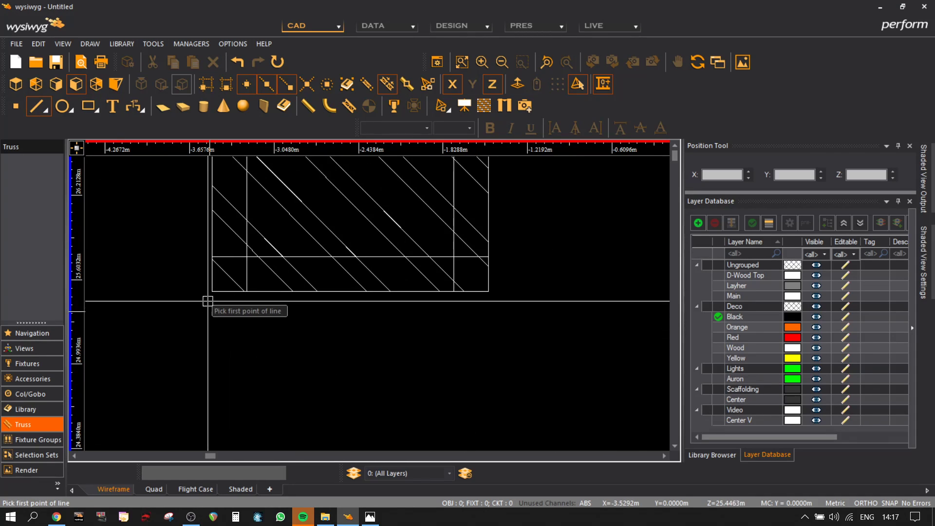
{"action": "left_click", "coordinate": [212, 291]}
{"action": "left_click", "coordinate": [489, 291]}
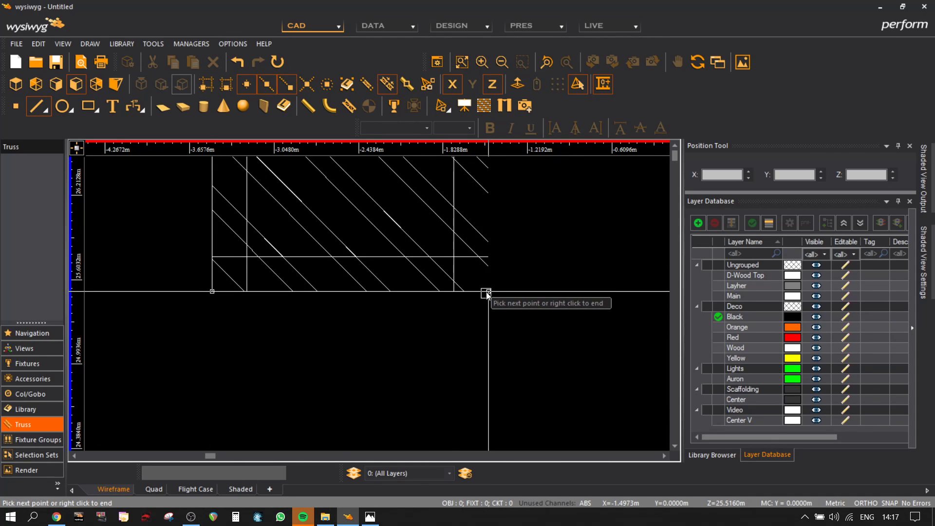
{"action": "right_click", "coordinate": [524, 346]}
- Move the line straight down about 0.5 m, clear of the wood panel's bottom edge
{"action": "key", "text": "m"}
{"action": "left_click", "coordinate": [489, 291]}
{"action": "left_click", "coordinate": [488, 366]}
{"action": "scroll", "coordinate": [520, 314], "scroll_direction": "down", "scroll_amount": 3}
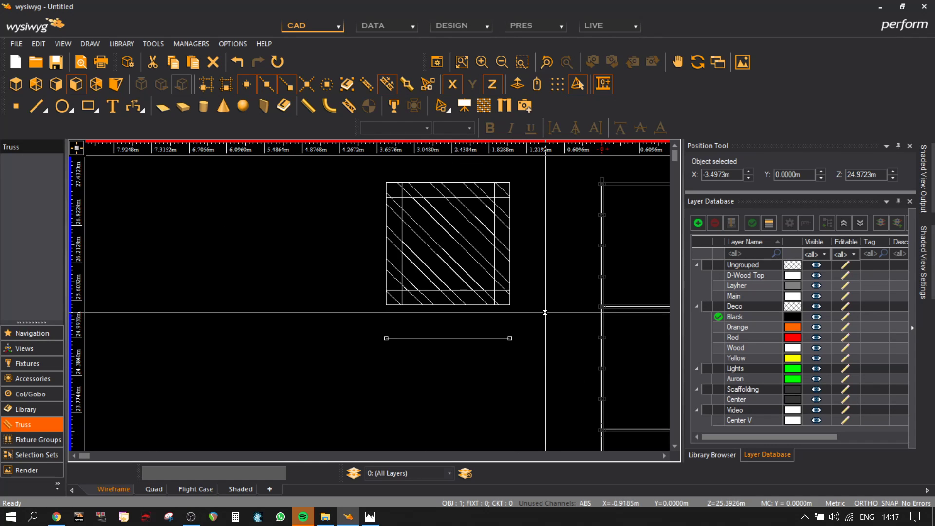
- Move the wood panel horizontally onto the top cube at X 0.035 m, matching the helper line's midpoint to the bottom pipe's midpoint
{"action": "left_click", "coordinate": [480, 319]}
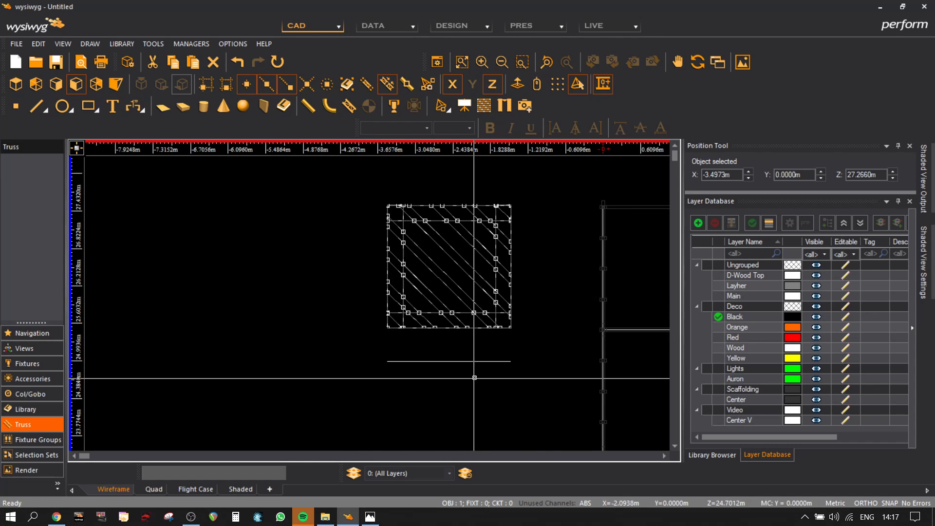
{"action": "key", "text": "m"}
{"action": "left_click", "coordinate": [447, 363]}
{"action": "middle_click_drag", "start_coordinate": [548, 363], "coordinate": [370, 346]}
{"action": "left_click", "coordinate": [489, 319]}
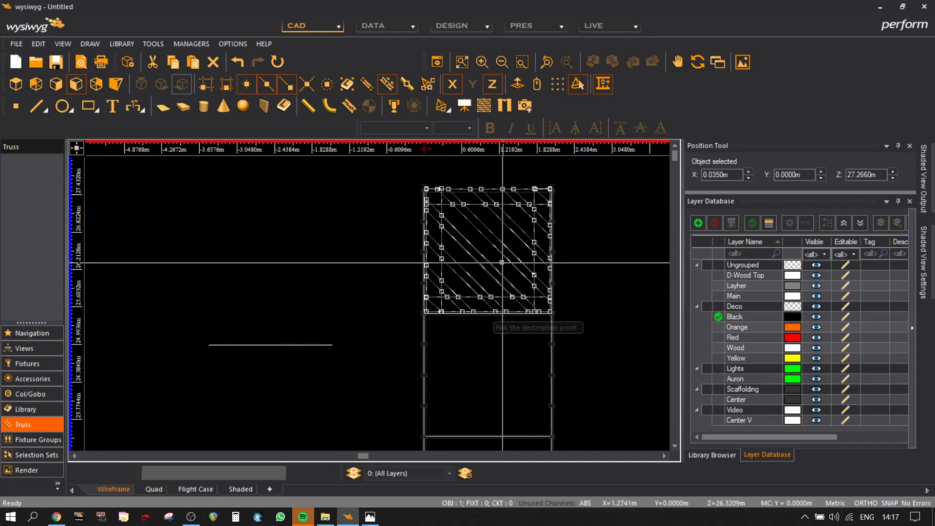
{"action": "scroll", "coordinate": [450, 307], "scroll_direction": "up", "scroll_amount": 5}
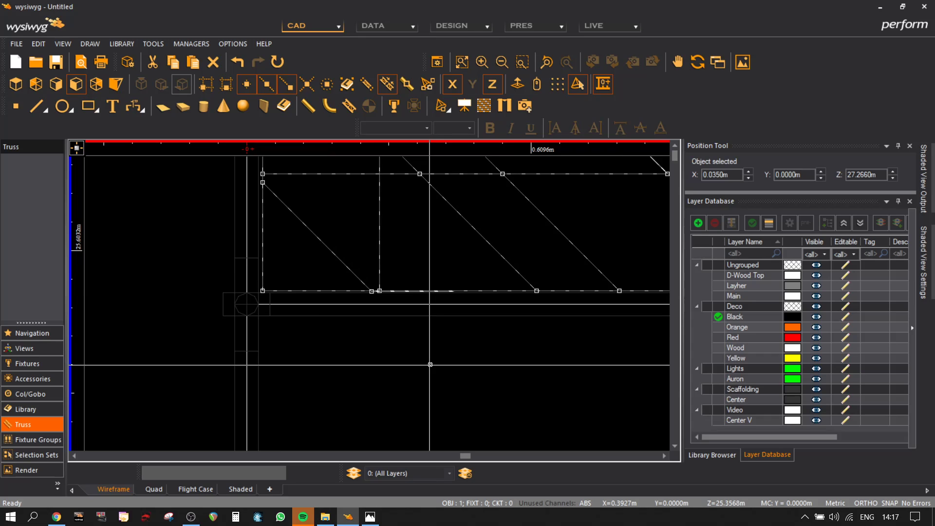
{"action": "scroll", "coordinate": [430, 365], "scroll_direction": "down", "scroll_amount": 3}
{"action": "middle_click_drag", "start_coordinate": [446, 246], "coordinate": [387, 268]}
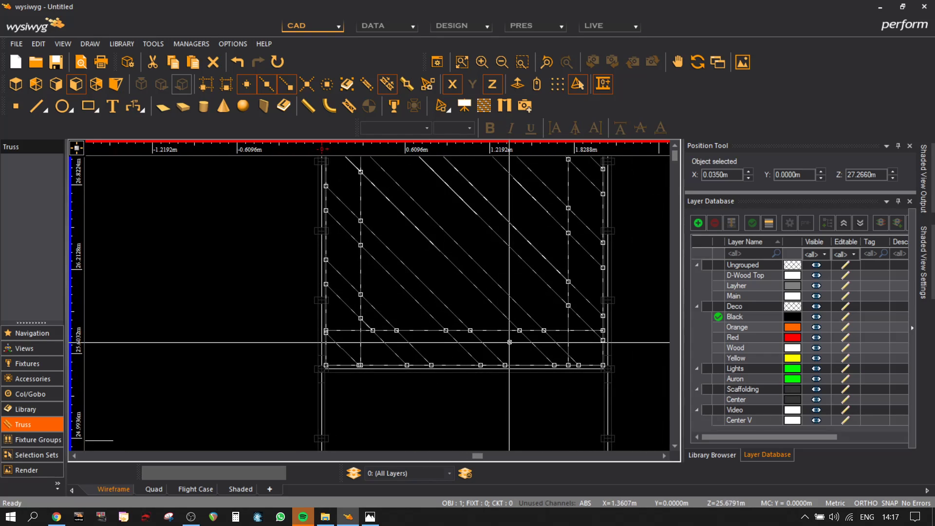
- Move the wood panel straight down about 0.03 m to align its bottom edge with the top cube's lower pipe
{"action": "key", "text": "m"}
{"action": "scroll", "coordinate": [467, 383], "scroll_direction": "up", "scroll_amount": 3}
{"action": "left_click", "coordinate": [463, 321]}
{"action": "scroll", "coordinate": [463, 341], "scroll_direction": "down", "scroll_amount": 3}
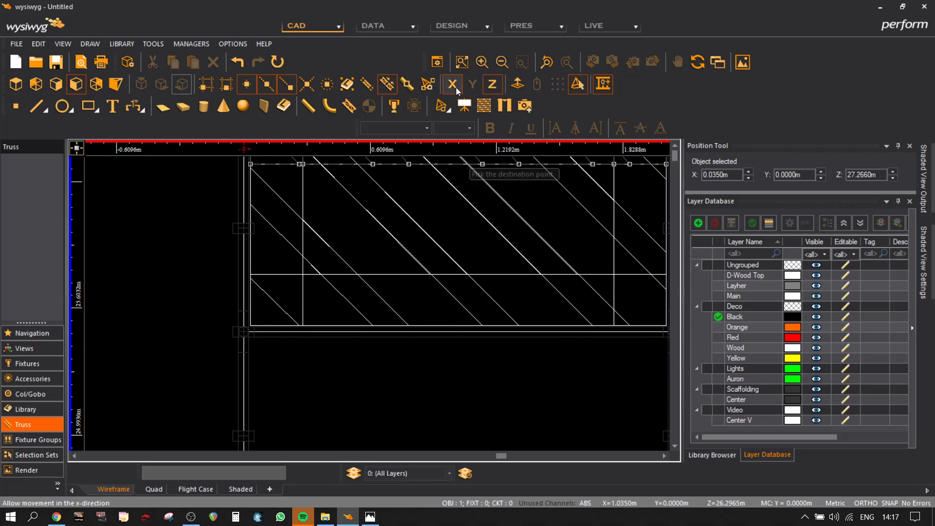
{"action": "left_click", "coordinate": [495, 334]}
- Delete the helper line beside the cubes
{"action": "scroll", "coordinate": [492, 335], "scroll_direction": "down", "scroll_amount": 3}
{"action": "scroll", "coordinate": [378, 239], "scroll_direction": "up", "scroll_amount": 4}
{"action": "scroll", "coordinate": [372, 224], "scroll_direction": "down", "scroll_amount": 4}
{"action": "left_click_drag", "start_coordinate": [294, 400], "coordinate": [90, 335]}
{"action": "key", "text": "Delete"}
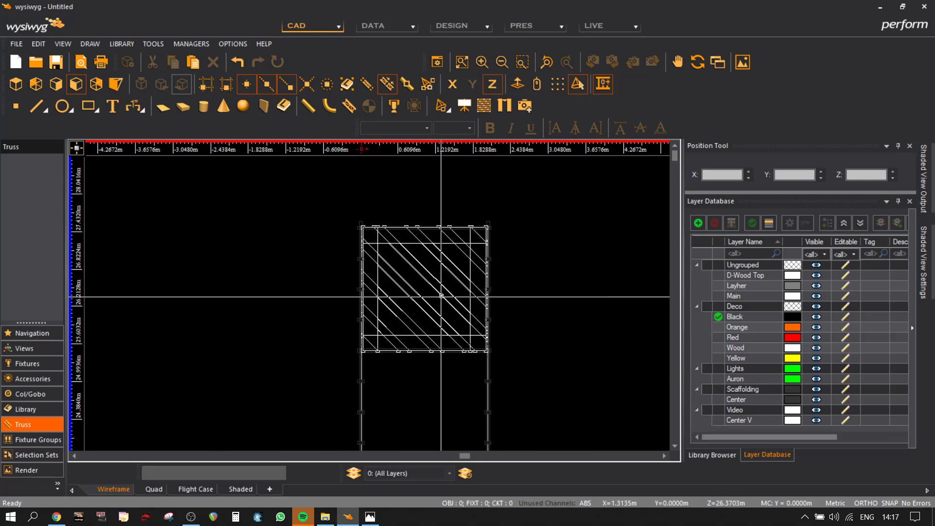
- Move the wood panel forward along Y only, to Y -0.05 m, in front of the top cube's pipes
{"action": "left_click", "coordinate": [377, 292]}
{"action": "left_click", "coordinate": [16, 83]}
{"action": "scroll", "coordinate": [478, 382], "scroll_direction": "up", "scroll_amount": 5}
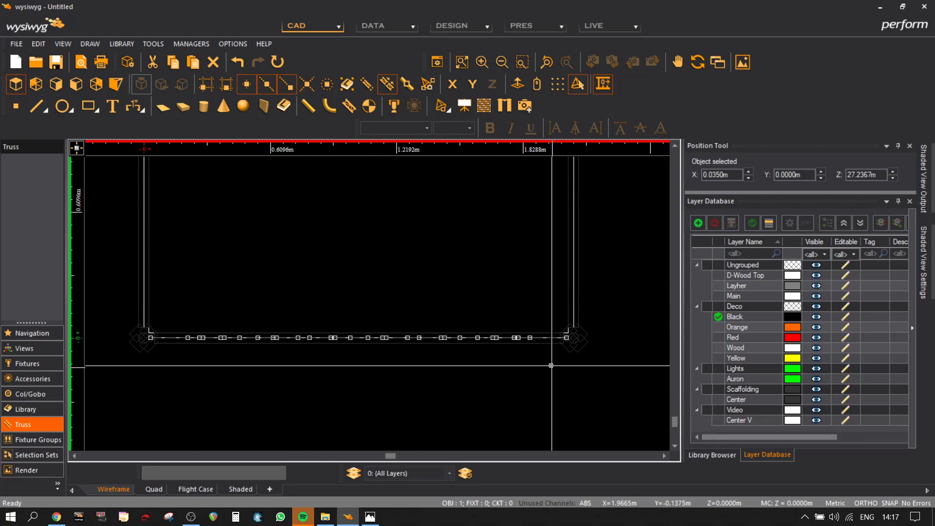
{"action": "key", "text": "ctrl+c"}
{"action": "scroll", "coordinate": [559, 346], "scroll_direction": "up", "scroll_amount": 2}
{"action": "left_click", "coordinate": [577, 323]}
{"action": "left_click", "coordinate": [574, 188]}
{"action": "left_click", "coordinate": [471, 85]}
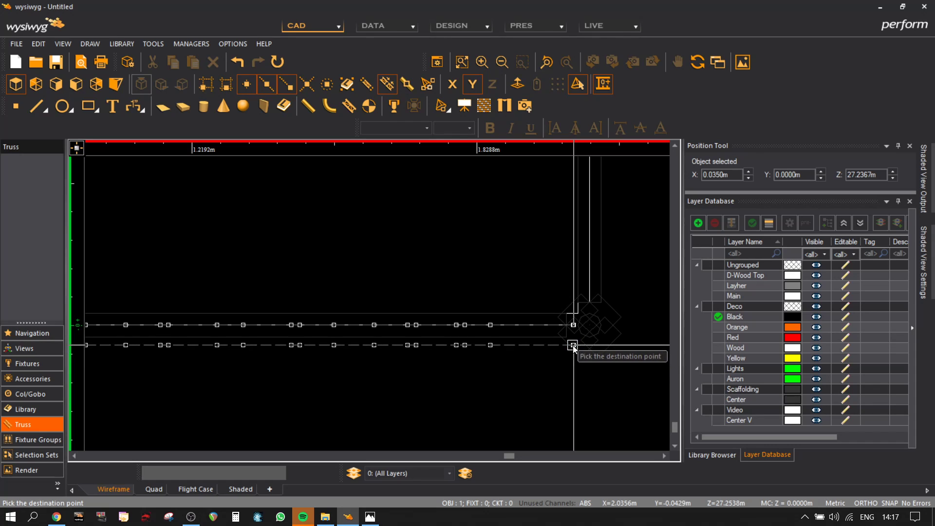
{"action": "left_click", "coordinate": [115, 84]}
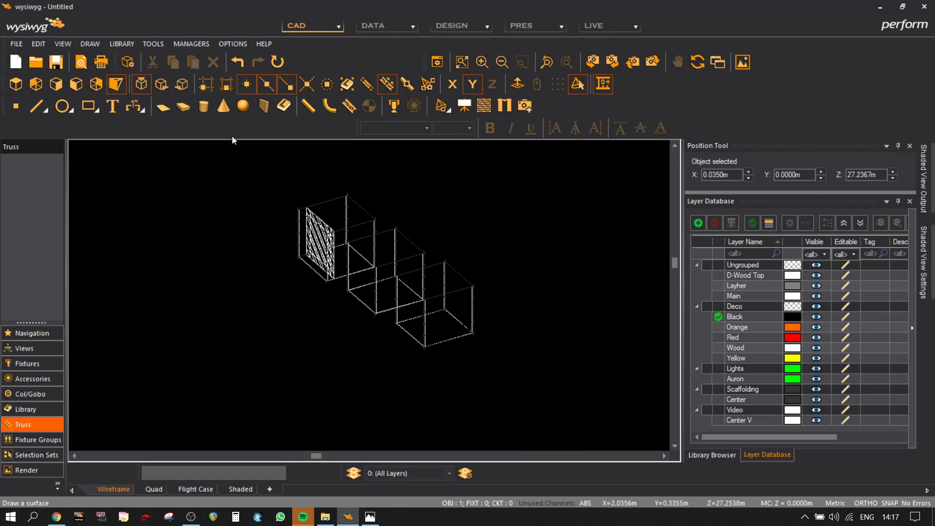
{"action": "scroll", "coordinate": [347, 234], "scroll_direction": "up", "scroll_amount": 5}
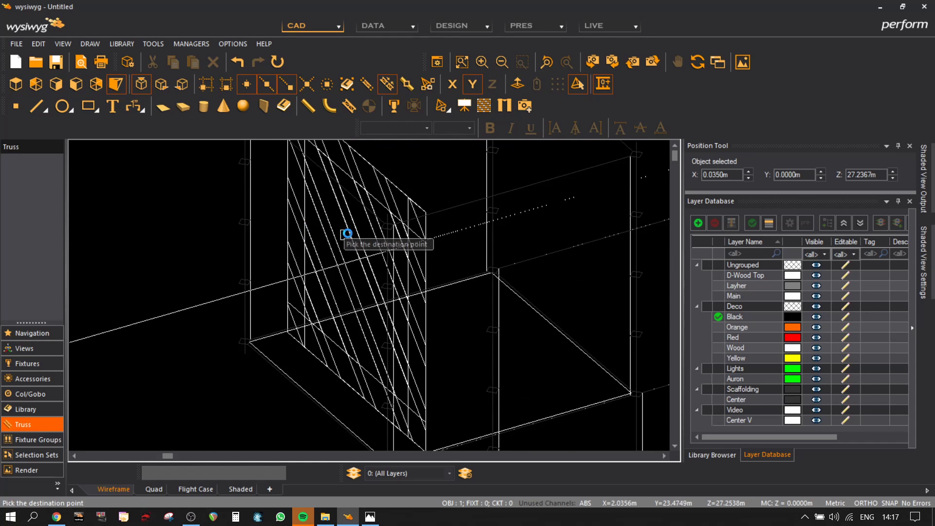
{"action": "left_click", "coordinate": [381, 231]}
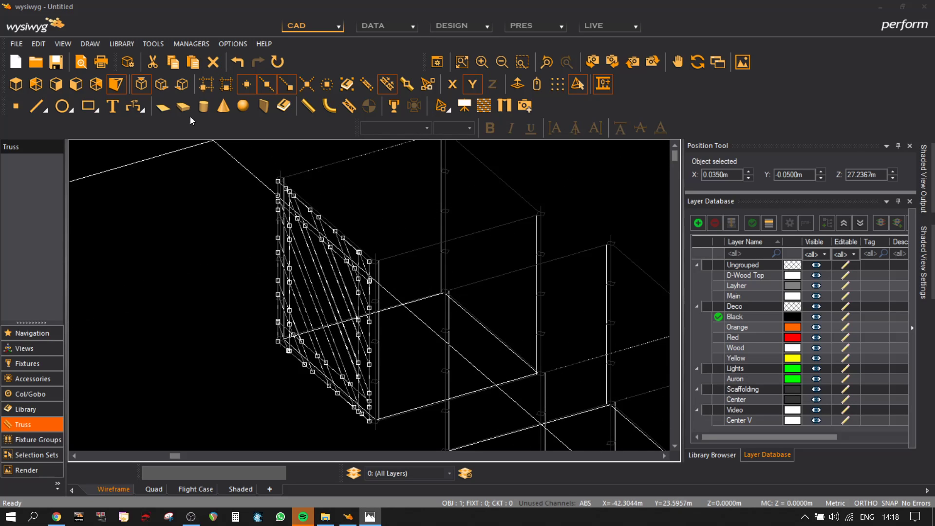
- Place a copy of the wood panel to the right of the cubes, at about X 6.07 m
{"action": "left_click", "coordinate": [86, 83]}
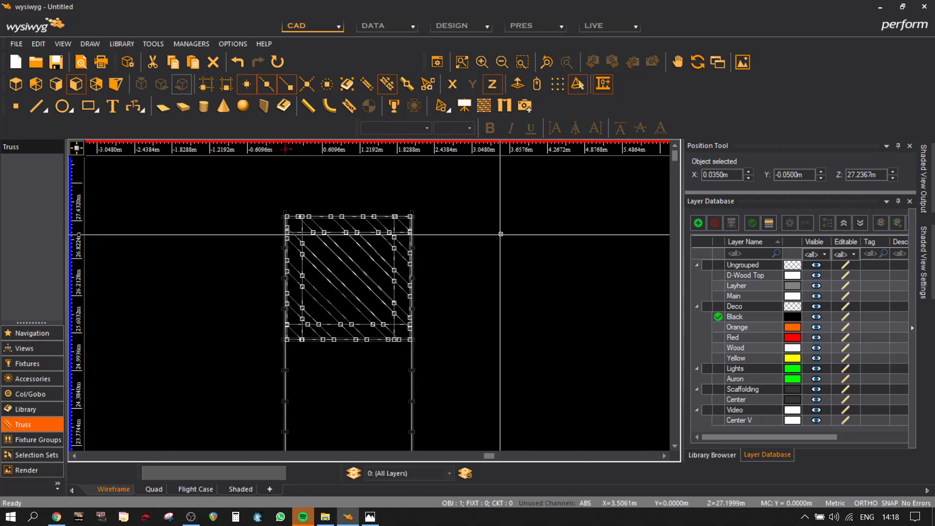
{"action": "key", "text": "m"}
{"action": "middle_click_drag", "start_coordinate": [576, 223], "coordinate": [482, 242]}
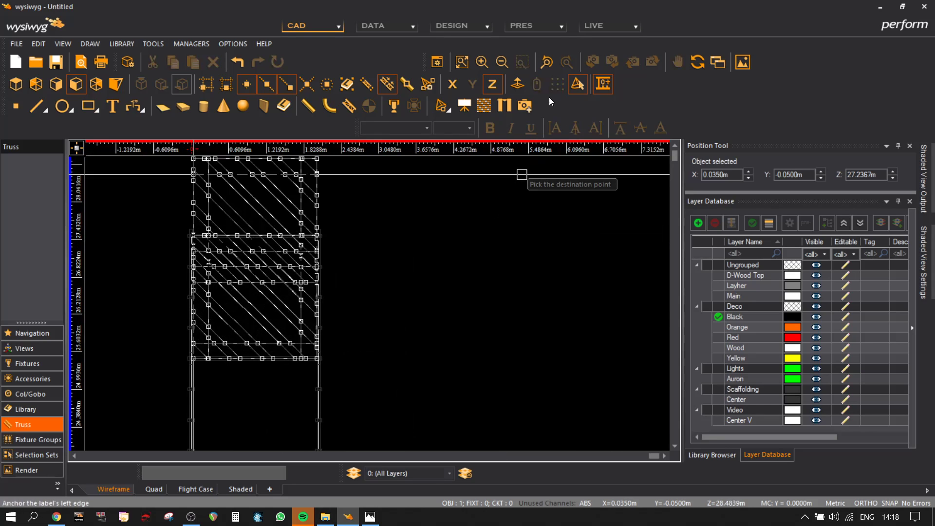
{"action": "left_click", "coordinate": [453, 85]}
{"action": "left_click", "coordinate": [563, 226]}
{"action": "middle_click_drag", "start_coordinate": [563, 226], "coordinate": [440, 221]}
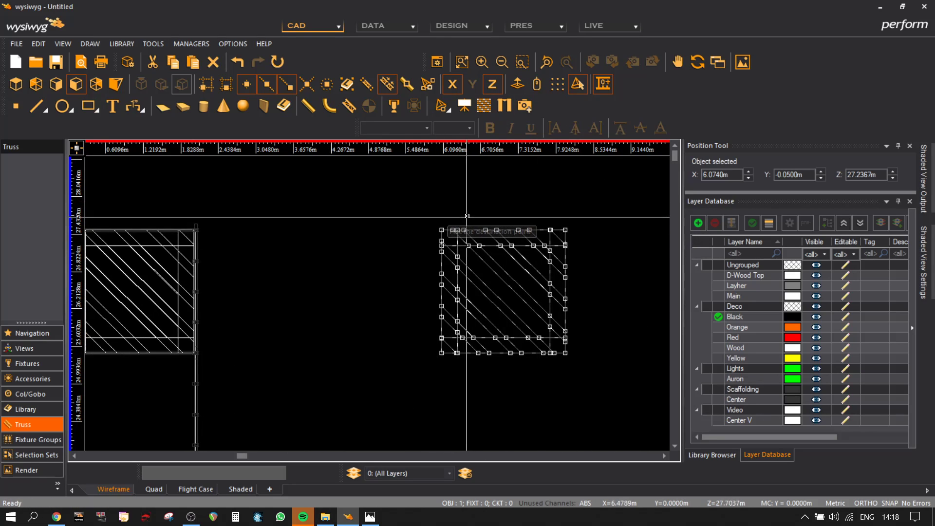
{"action": "scroll", "coordinate": [464, 217], "scroll_direction": "up", "scroll_amount": 2}
{"action": "scroll", "coordinate": [478, 211], "scroll_direction": "down", "scroll_amount": 1}
{"action": "left_click", "coordinate": [539, 205]}
{"action": "middle_click_drag", "start_coordinate": [591, 218], "coordinate": [530, 201]}
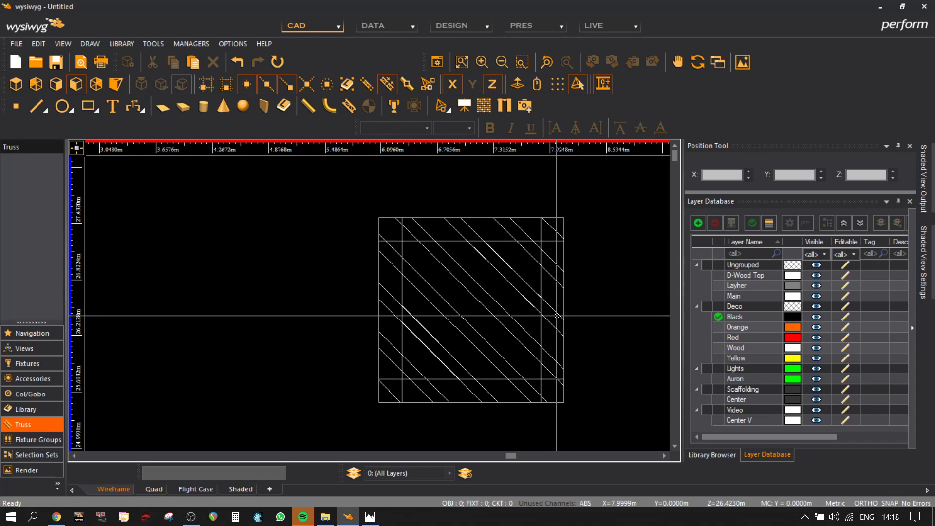
- Delete the wood panel copy that stands apart from the cubes
{"action": "mouse_move", "coordinate": [556, 316]}
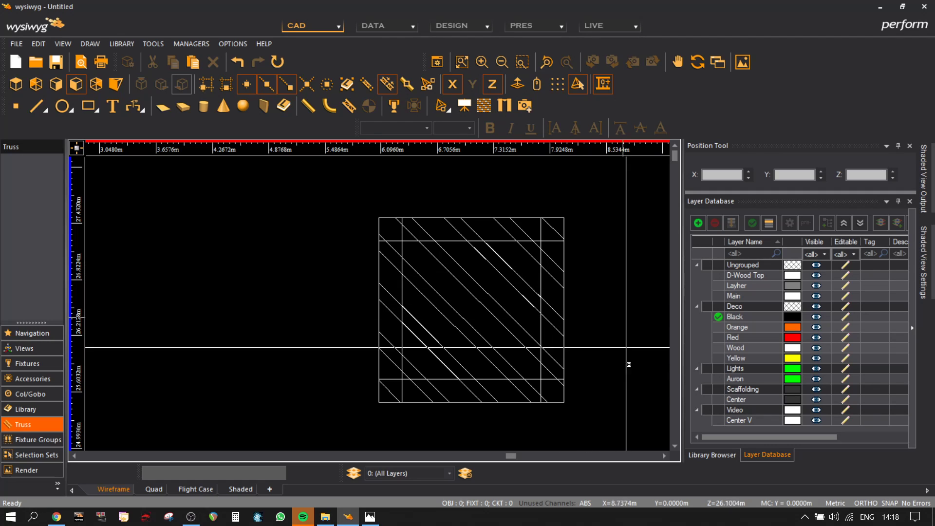
{"action": "left_click", "coordinate": [598, 417]}
{"action": "left_click", "coordinate": [323, 186]}
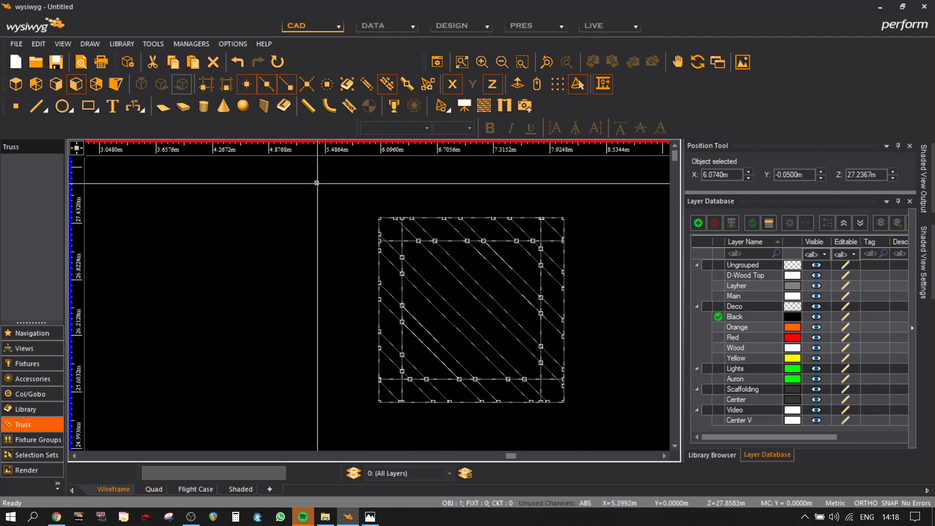
{"action": "key", "text": "Delete"}
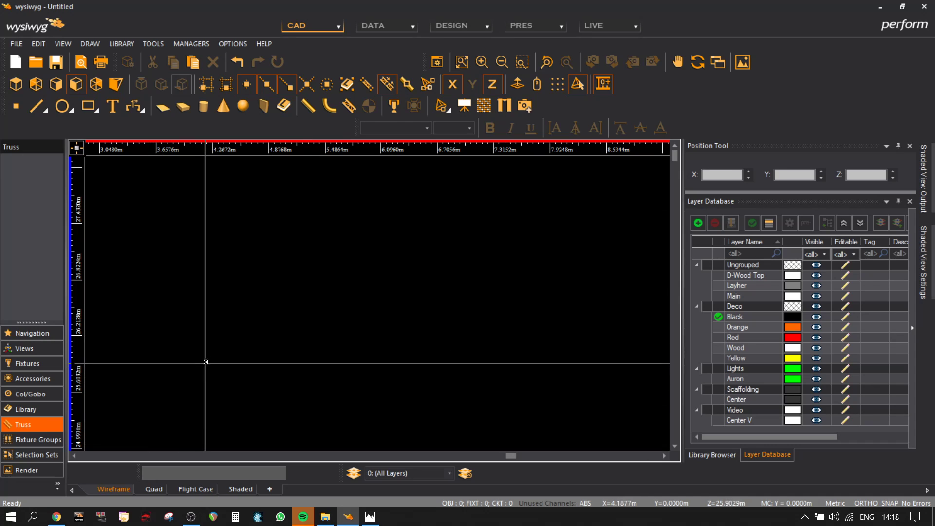
- Make the Center V layer of the Video group the current layer
{"action": "middle_click_drag", "start_coordinate": [220, 303], "coordinate": [639, 346]}
{"action": "scroll", "coordinate": [523, 323], "scroll_direction": "down", "scroll_amount": 2}
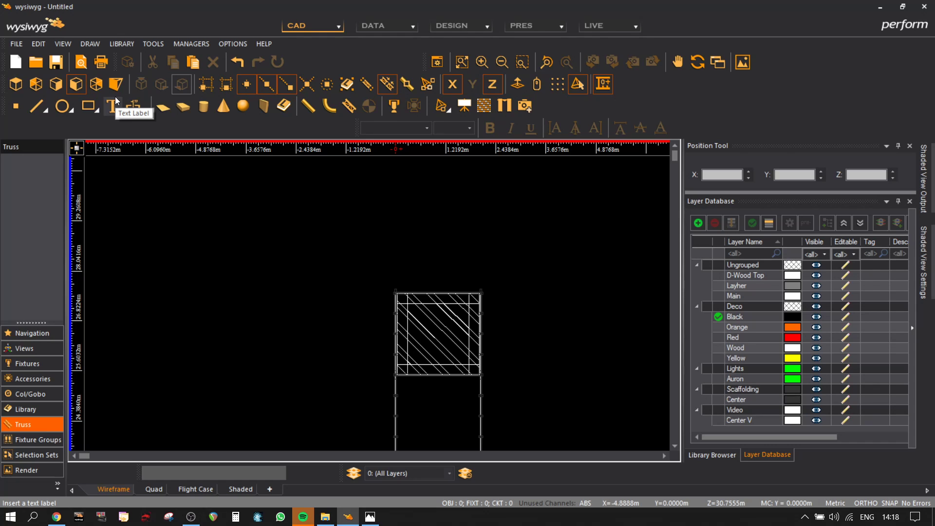
{"action": "left_click", "coordinate": [110, 81]}
{"action": "scroll", "coordinate": [518, 276], "scroll_direction": "down", "scroll_amount": 2}
{"action": "middle_click_drag", "start_coordinate": [552, 266], "coordinate": [514, 243]}
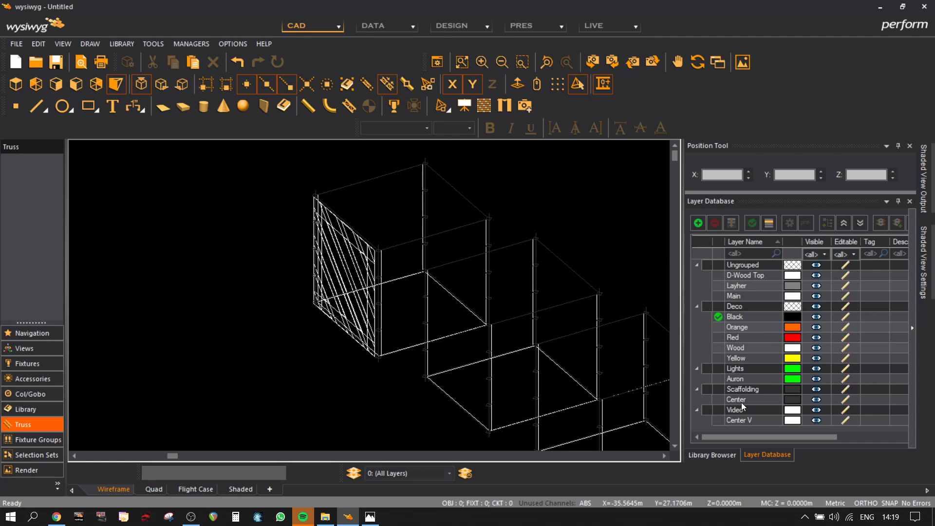
{"action": "left_click", "coordinate": [742, 419]}
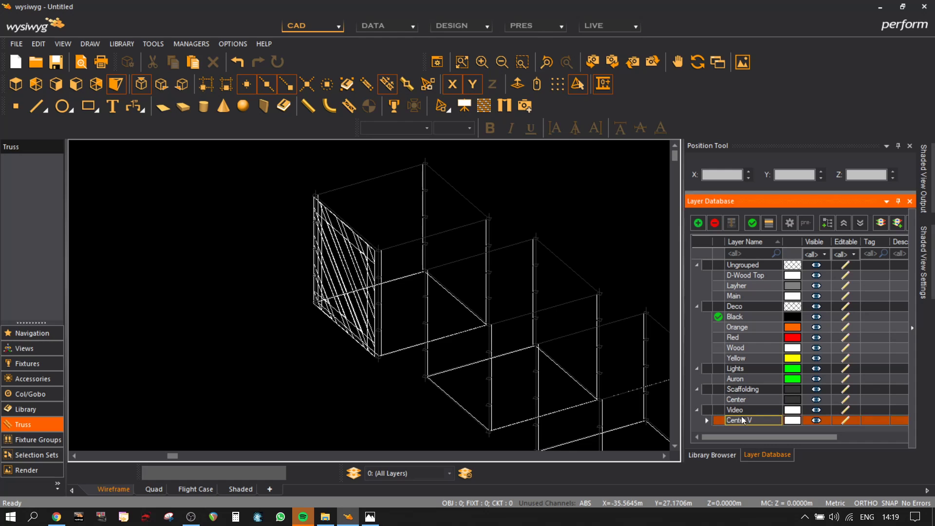
{"action": "left_click", "coordinate": [755, 224]}
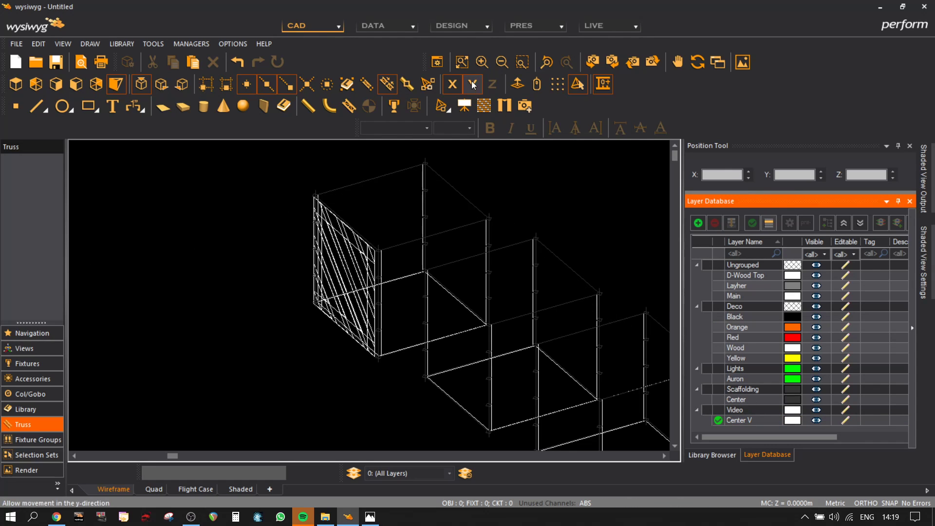
- Insert a blank screen 2 m wide and 2 m high at the midpoint of the second cube's lower front pipe
{"action": "left_click", "coordinate": [469, 104]}
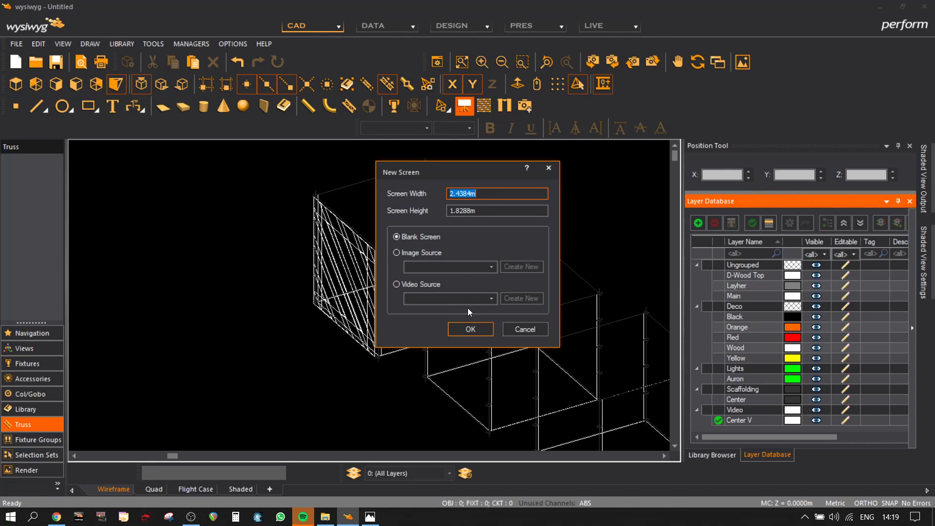
{"action": "type", "text": "2"}
{"action": "left_click", "coordinate": [492, 210]}
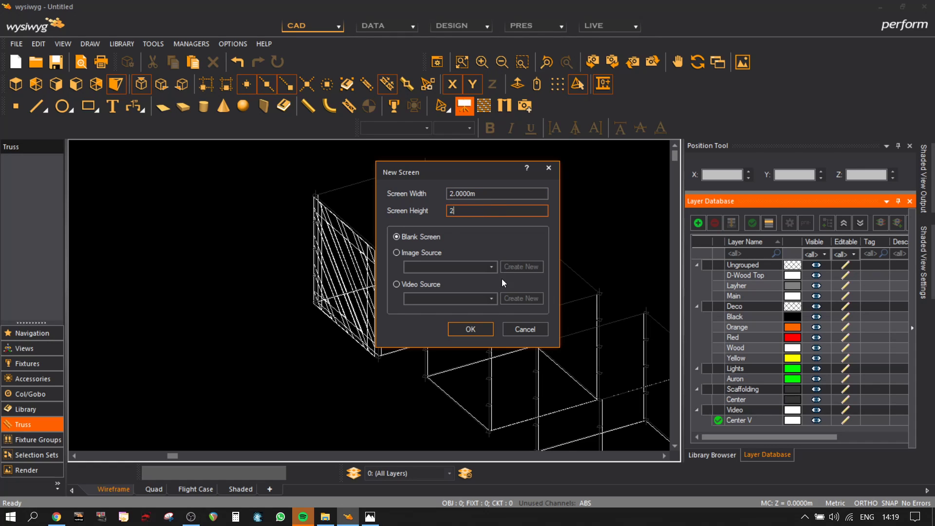
{"action": "left_click", "coordinate": [482, 329]}
{"action": "scroll", "coordinate": [434, 404], "scroll_direction": "up", "scroll_amount": 5}
{"action": "scroll", "coordinate": [487, 390], "scroll_direction": "up", "scroll_amount": 5}
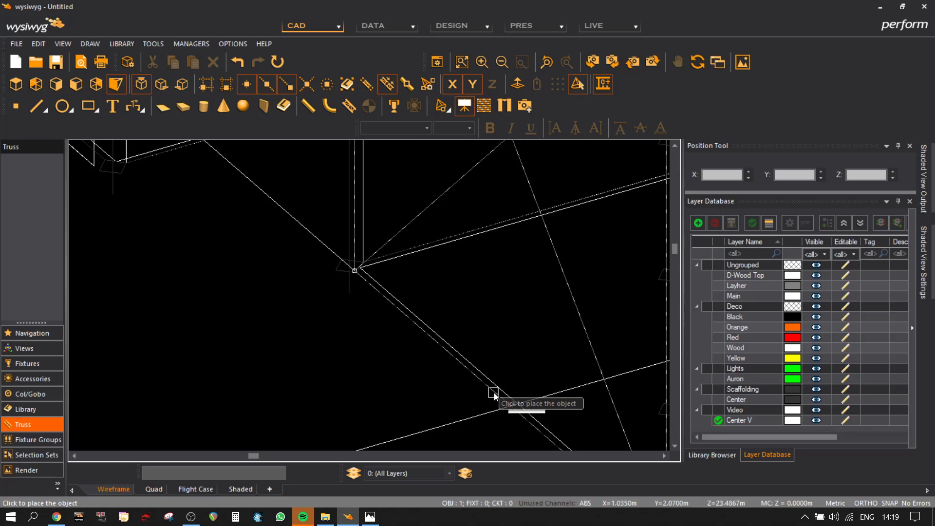
{"action": "left_click", "coordinate": [494, 393]}
- Move the screen forward by its upper corner to Y 2.02 m, in front of the second cube's pipes
{"action": "scroll", "coordinate": [493, 392], "scroll_direction": "down", "scroll_amount": 3}
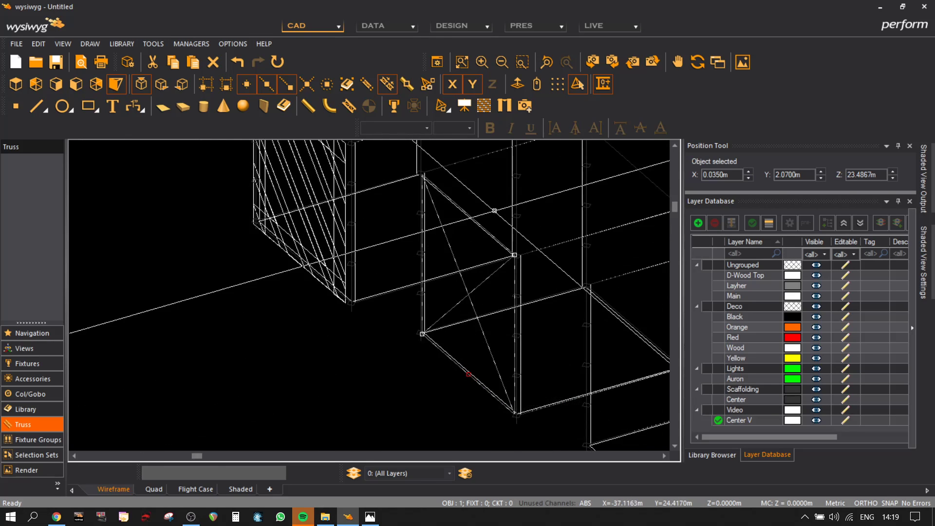
{"action": "scroll", "coordinate": [517, 255], "scroll_direction": "up", "scroll_amount": 2}
{"action": "scroll", "coordinate": [530, 234], "scroll_direction": "down", "scroll_amount": 2}
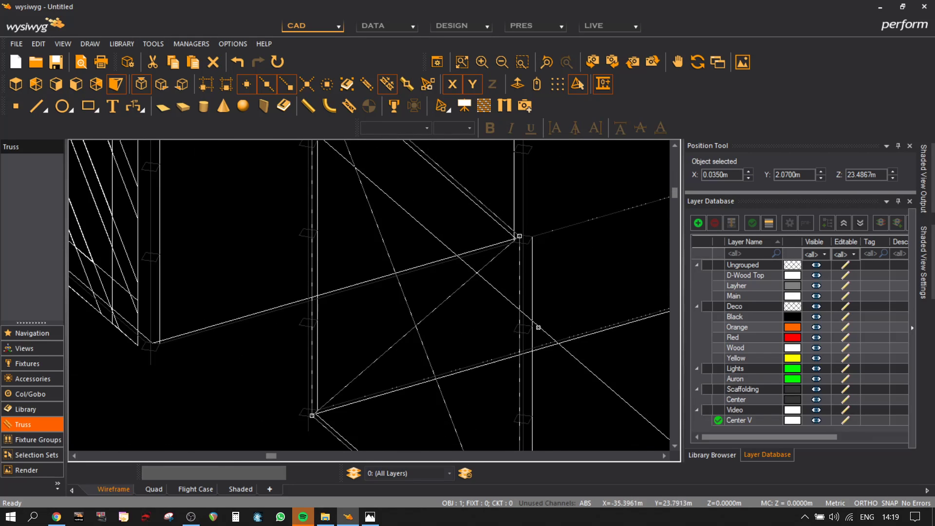
{"action": "key", "text": "ctrl+c"}
{"action": "scroll", "coordinate": [529, 241], "scroll_direction": "up", "scroll_amount": 3}
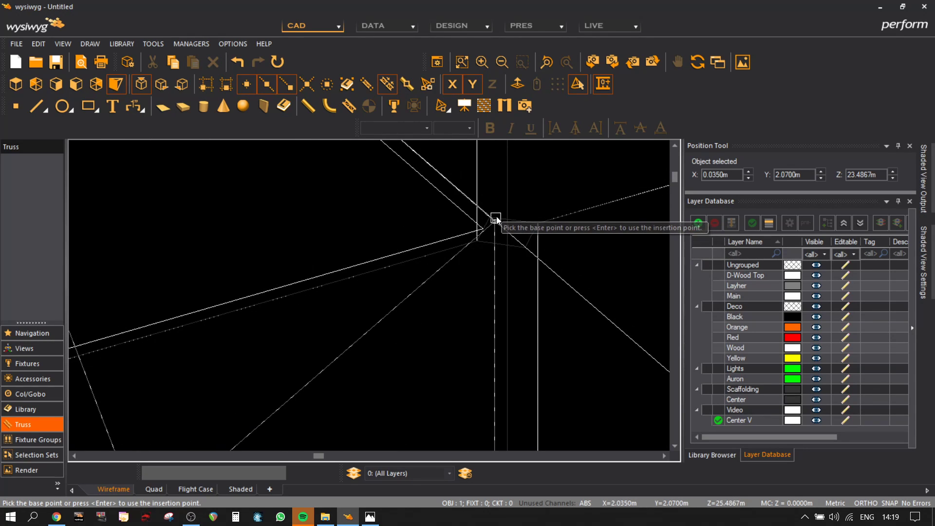
{"action": "left_click", "coordinate": [496, 221]}
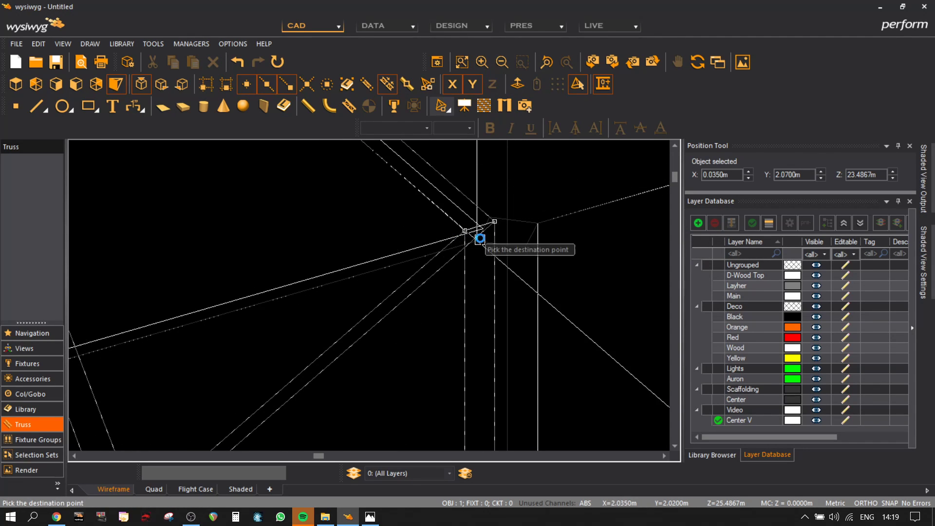
{"action": "left_click", "coordinate": [479, 241]}
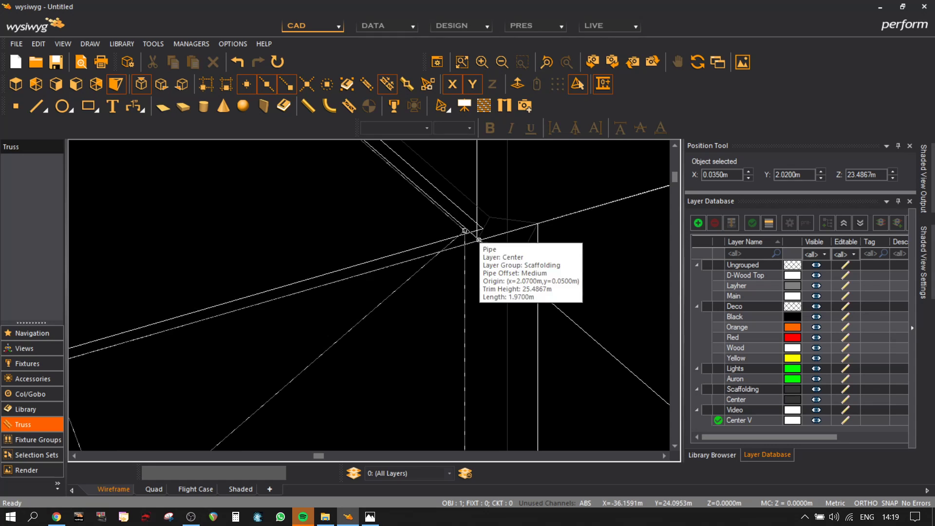
{"action": "scroll", "coordinate": [532, 291], "scroll_direction": "down", "scroll_amount": 1}
{"action": "scroll", "coordinate": [532, 291], "scroll_direction": "up", "scroll_amount": 2}
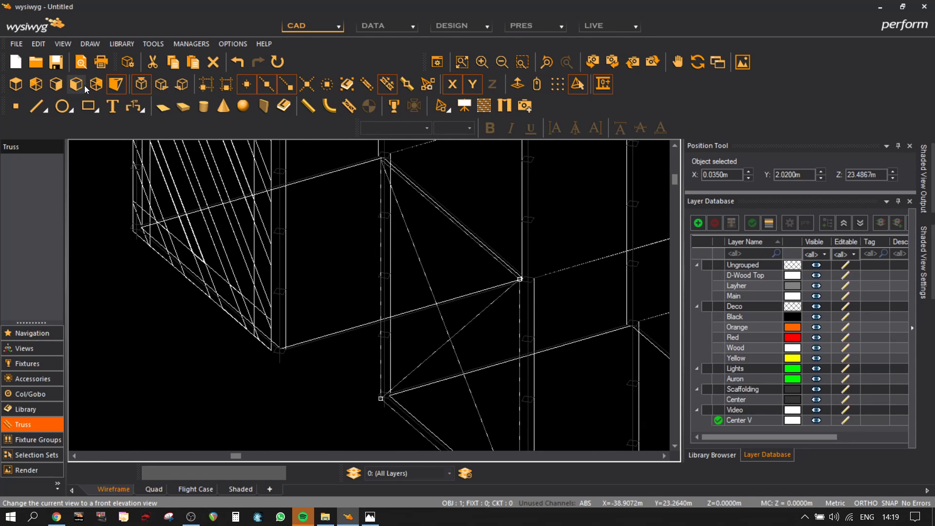
{"action": "left_click", "coordinate": [76, 85]}
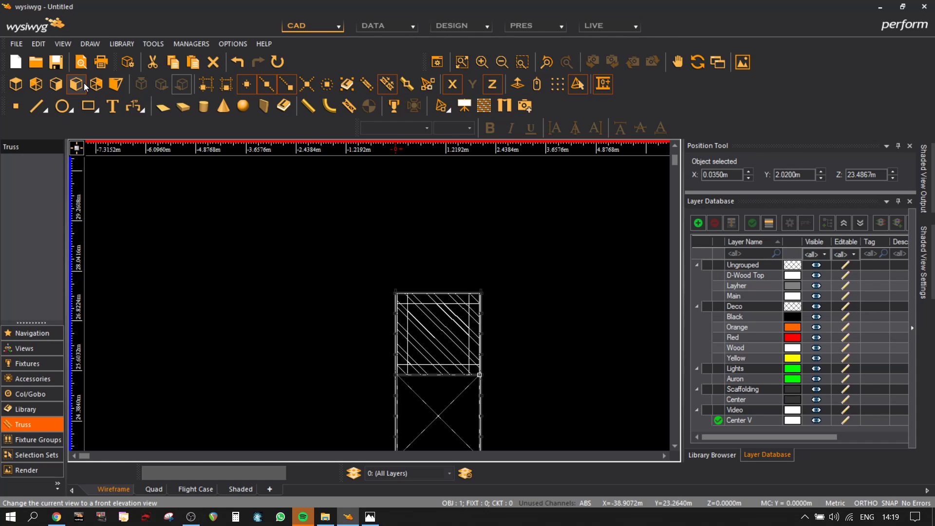
{"action": "middle_click_drag", "start_coordinate": [542, 331], "coordinate": [432, 232]}
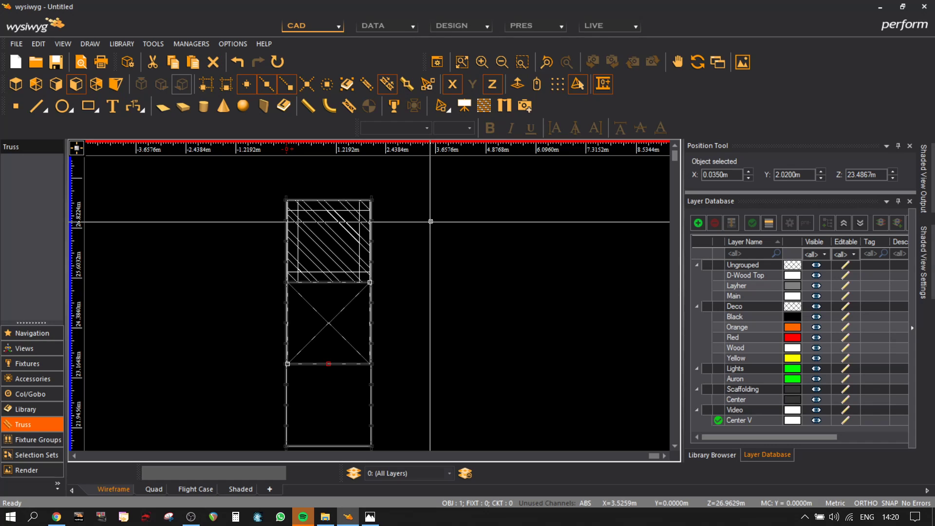
{"action": "left_click", "coordinate": [120, 87]}
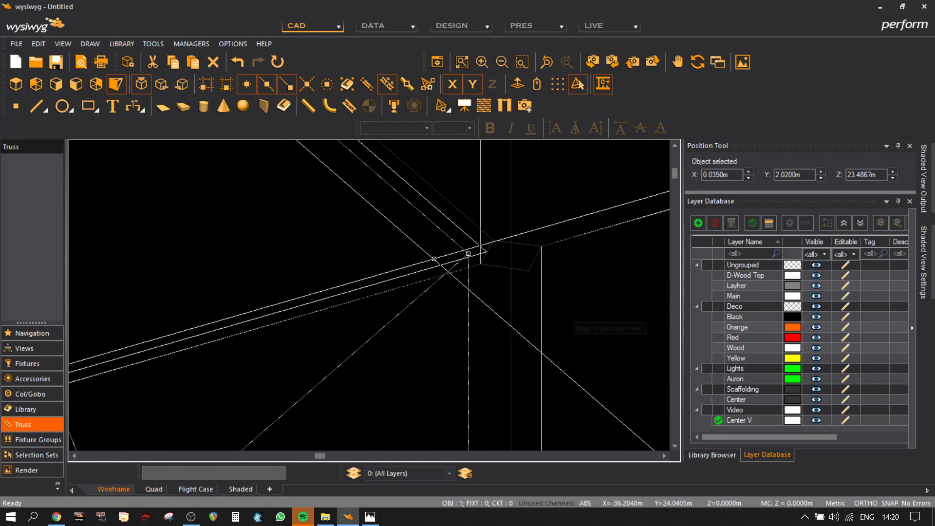
{"action": "left_click", "coordinate": [77, 86]}
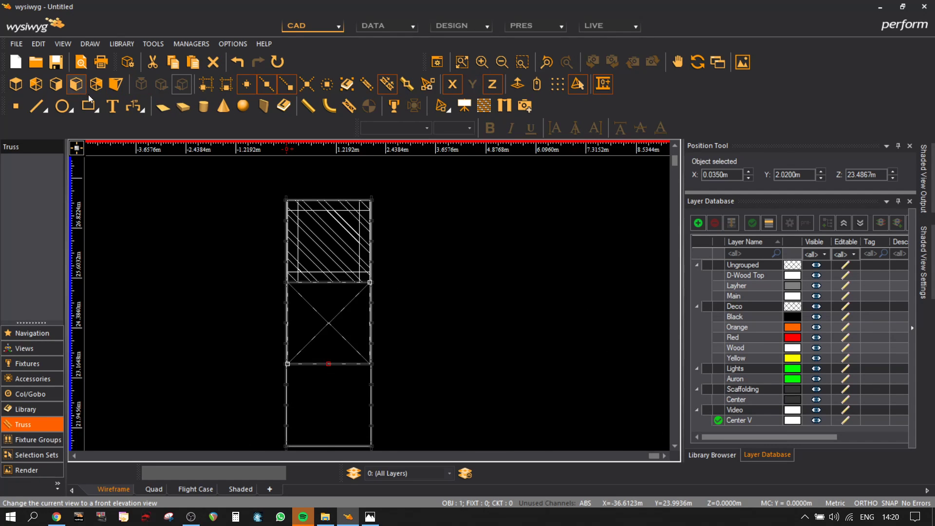
- Copy the video screen straight down to the midpoint of the third cube's lower front pipe, at Z 21.4867 m
{"action": "left_click", "coordinate": [329, 364]}
{"action": "middle_click_drag", "start_coordinate": [328, 434], "coordinate": [319, 340]}
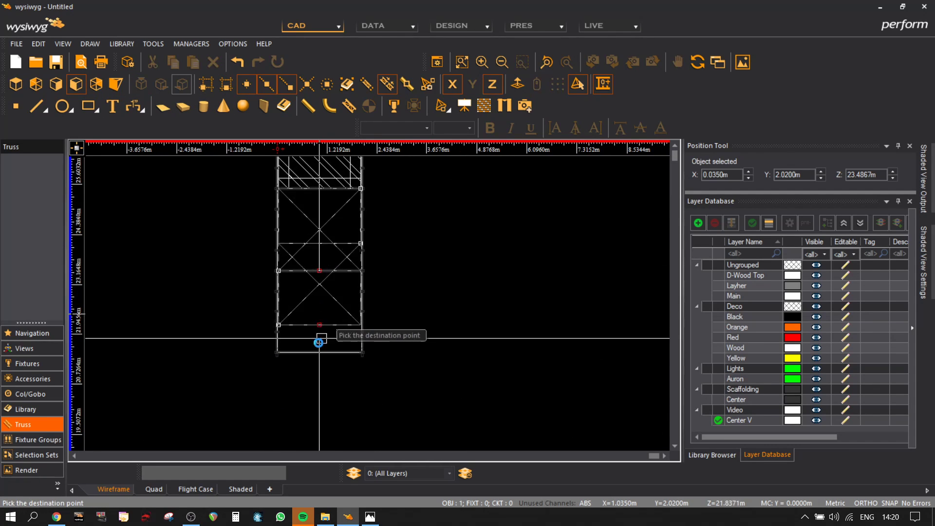
{"action": "scroll", "coordinate": [319, 341], "scroll_direction": "up", "scroll_amount": 3}
{"action": "left_click", "coordinate": [325, 362]}
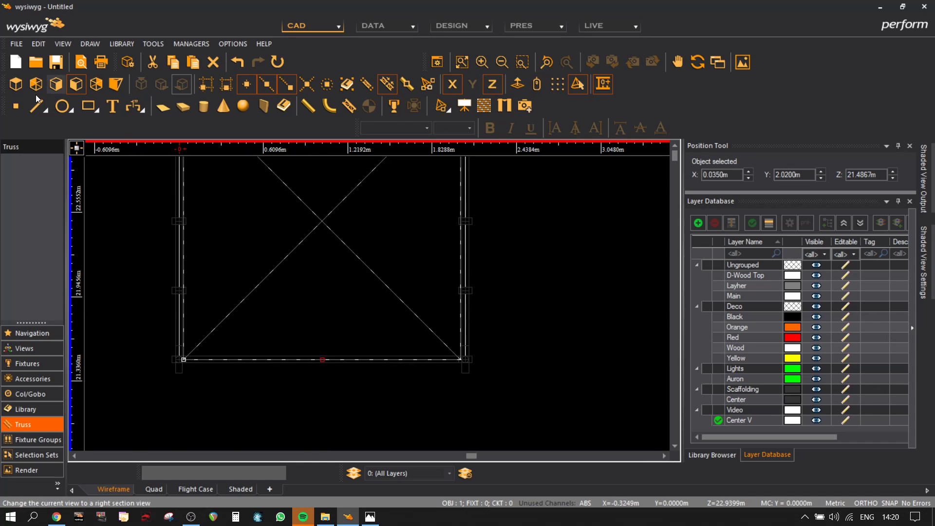
- Move the copied screen along Y to 4.09 m, onto the front corner of the third cube
{"action": "left_click", "coordinate": [115, 84]}
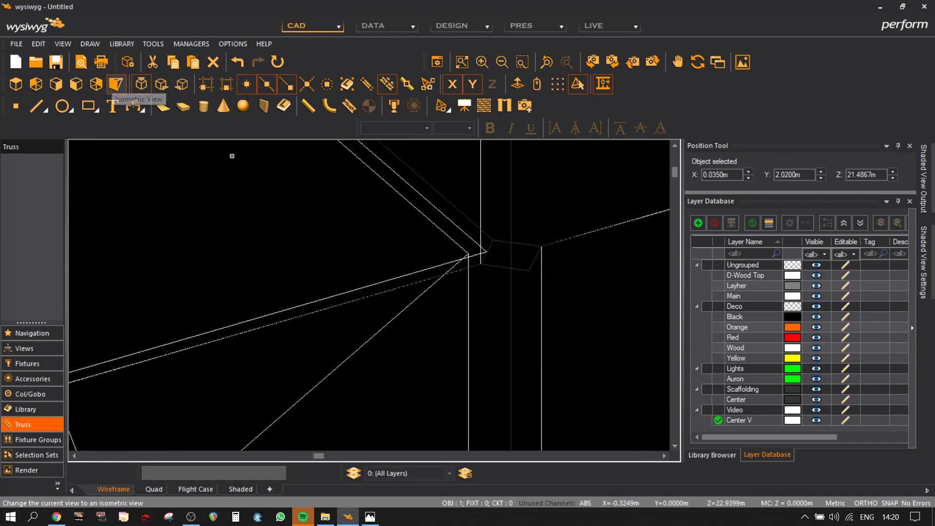
{"action": "middle_click_drag", "start_coordinate": [498, 354], "coordinate": [370, 278]}
{"action": "middle_click_drag", "start_coordinate": [408, 201], "coordinate": [396, 267]}
{"action": "scroll", "coordinate": [396, 267], "scroll_direction": "down", "scroll_amount": 2}
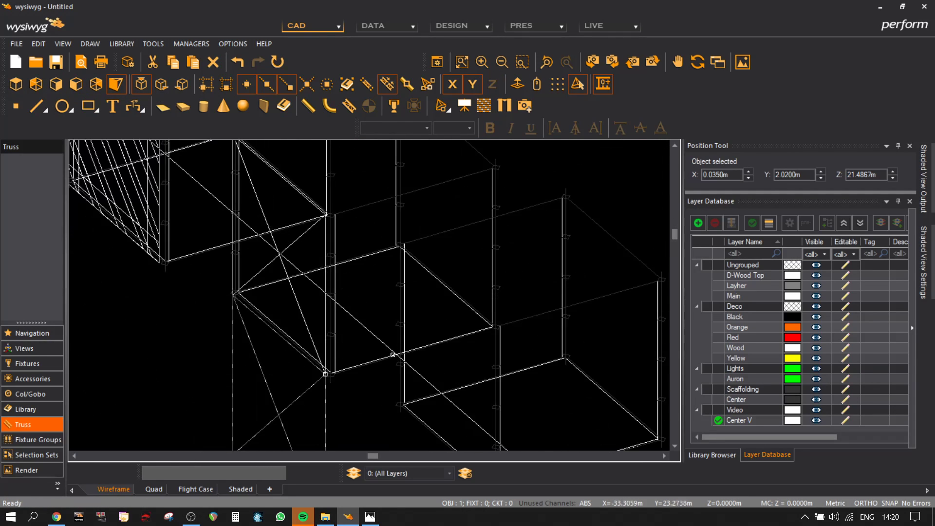
{"action": "middle_click_drag", "start_coordinate": [390, 366], "coordinate": [368, 268]}
{"action": "key", "text": "m"}
{"action": "left_click", "coordinate": [314, 427]}
{"action": "scroll", "coordinate": [484, 408], "scroll_direction": "up", "scroll_amount": 3}
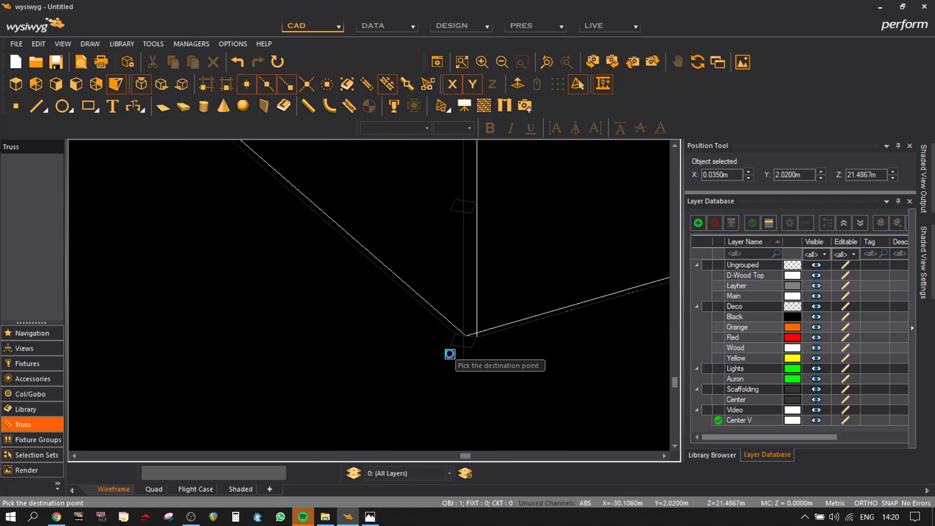
{"action": "left_click", "coordinate": [450, 345]}
{"action": "scroll", "coordinate": [349, 413], "scroll_direction": "down", "scroll_amount": 5}
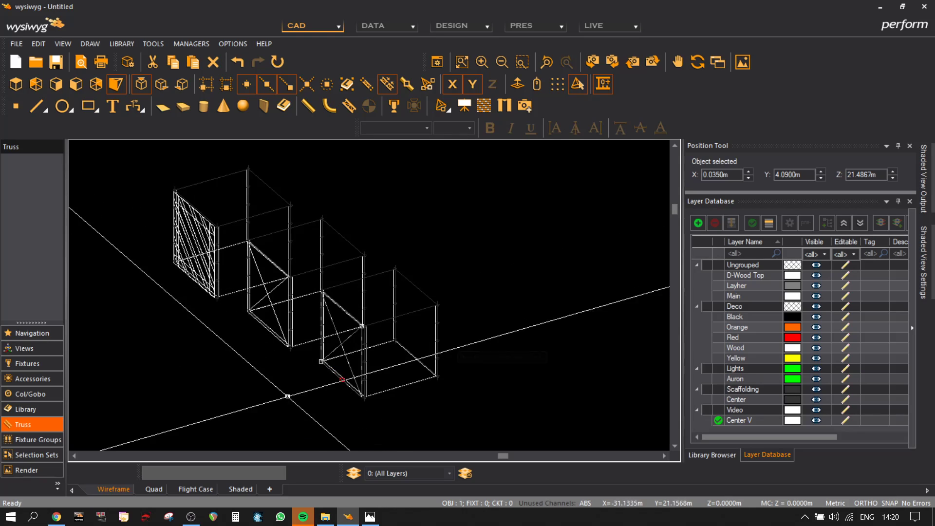
{"action": "left_click", "coordinate": [288, 396]}
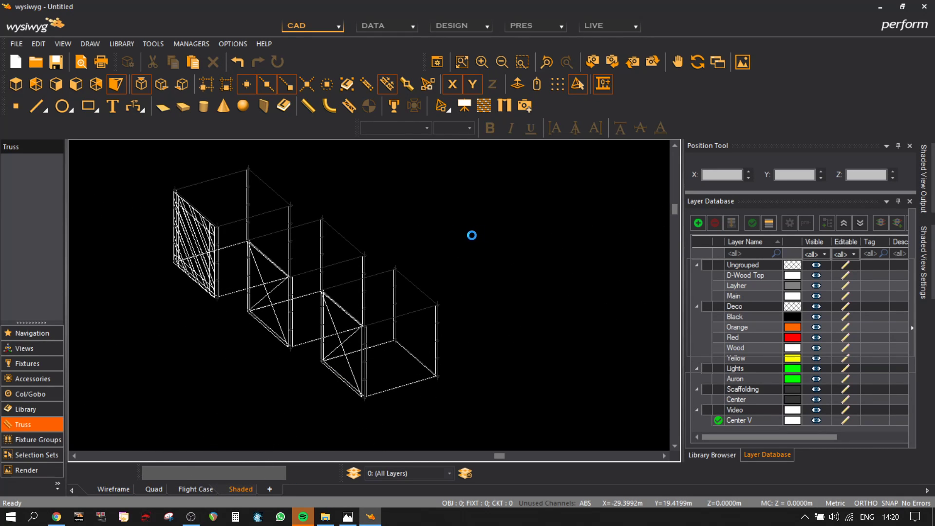
- Enable Time of Day lighting for the shaded view and adjust its start time
{"action": "right_click", "coordinate": [373, 243]}
{"action": "left_click", "coordinate": [424, 306]}
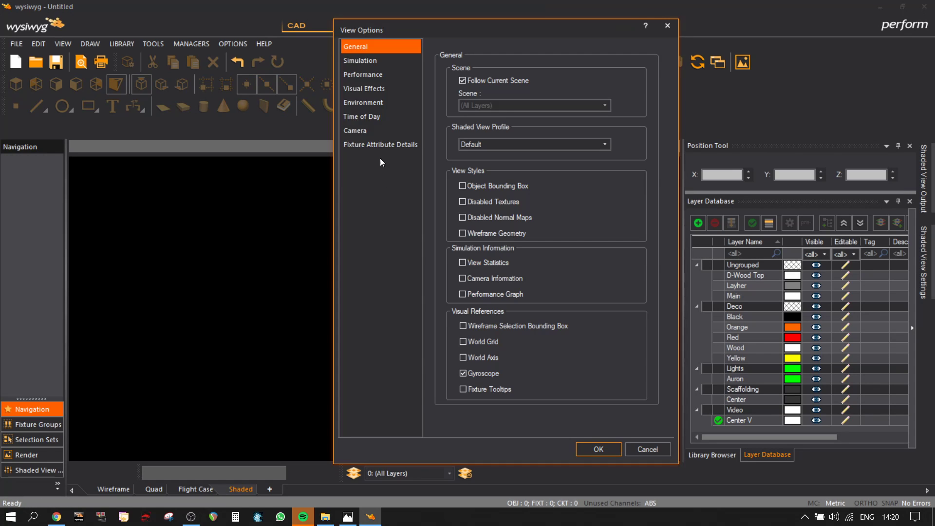
{"action": "left_click", "coordinate": [380, 115]}
{"action": "left_click", "coordinate": [455, 69]}
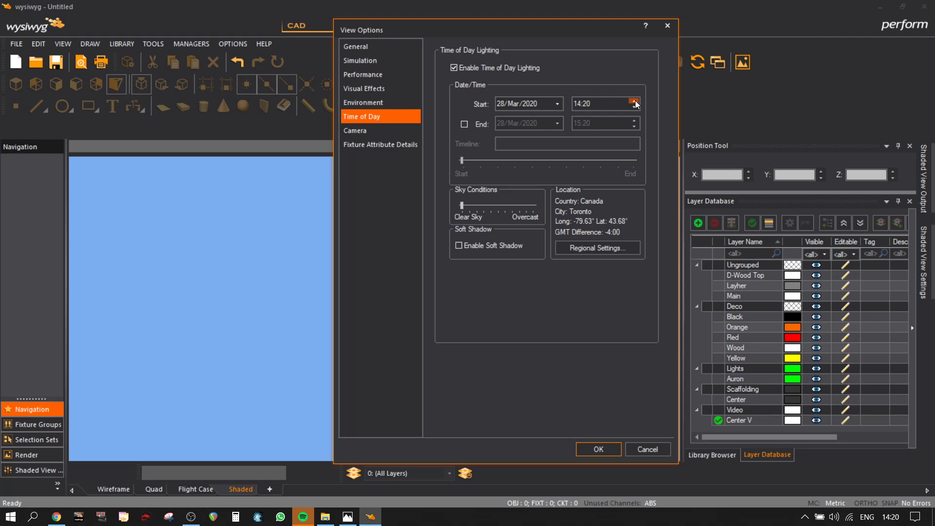
{"action": "left_click", "coordinate": [635, 102]}
{"action": "left_click", "coordinate": [635, 105]}
{"action": "left_click", "coordinate": [599, 453]}
- Examine the three stepped cubes with their wood panel, screens and black surfaces in the shaded view from the front and side
{"action": "right_click", "coordinate": [359, 316]}
{"action": "left_click", "coordinate": [413, 96]}
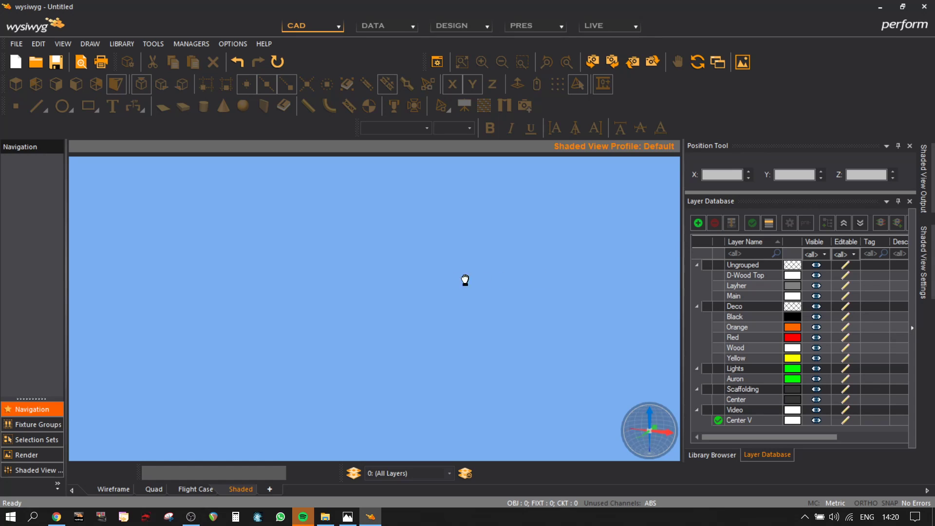
{"action": "middle_click_drag", "start_coordinate": [228, 268], "coordinate": [345, 230]}
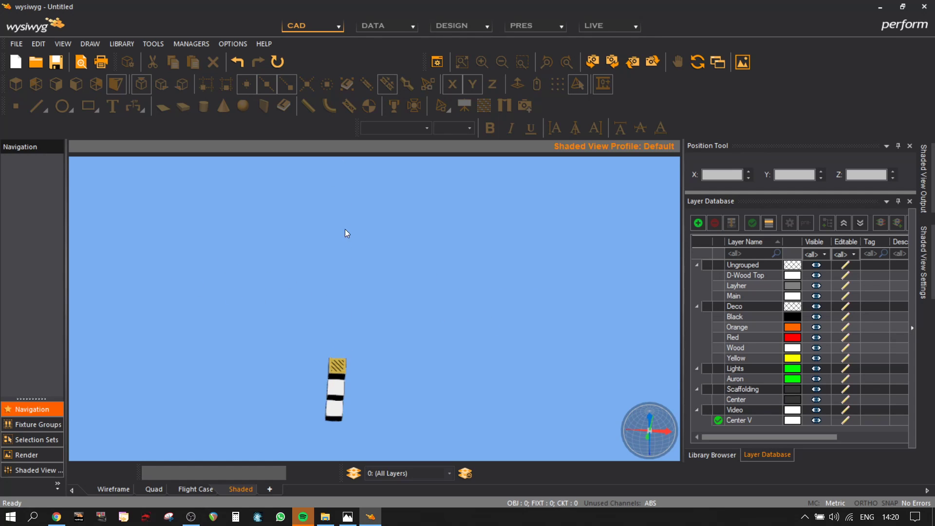
{"action": "mouse_move", "coordinate": [335, 393]}
{"action": "middle_mouse_down"}
{"action": "mouse_move", "coordinate": [334, 422]}
{"action": "mouse_move", "coordinate": [340, 352]}
{"action": "middle_mouse_up"}
{"action": "scroll", "coordinate": [337, 329], "scroll_direction": "up", "scroll_amount": 5}
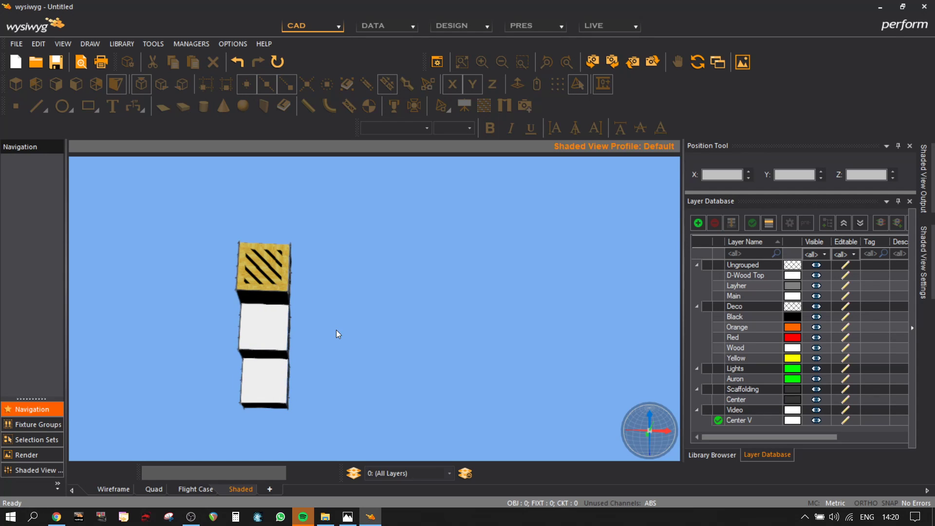
{"action": "scroll", "coordinate": [336, 333], "scroll_direction": "up", "scroll_amount": 2}
{"action": "mouse_move", "coordinate": [335, 334]}
{"action": "middle_mouse_down"}
{"action": "mouse_move", "coordinate": [411, 351]}
{"action": "mouse_move", "coordinate": [248, 440]}
{"action": "mouse_move", "coordinate": [540, 367]}
{"action": "mouse_move", "coordinate": [491, 407]}
{"action": "mouse_move", "coordinate": [580, 386]}
{"action": "mouse_move", "coordinate": [576, 359]}
{"action": "mouse_move", "coordinate": [417, 312]}
{"action": "mouse_move", "coordinate": [246, 432]}
{"action": "mouse_move", "coordinate": [248, 396]}
{"action": "mouse_move", "coordinate": [299, 367]}
{"action": "mouse_move", "coordinate": [307, 385]}
{"action": "mouse_move", "coordinate": [298, 390]}
{"action": "middle_mouse_up"}
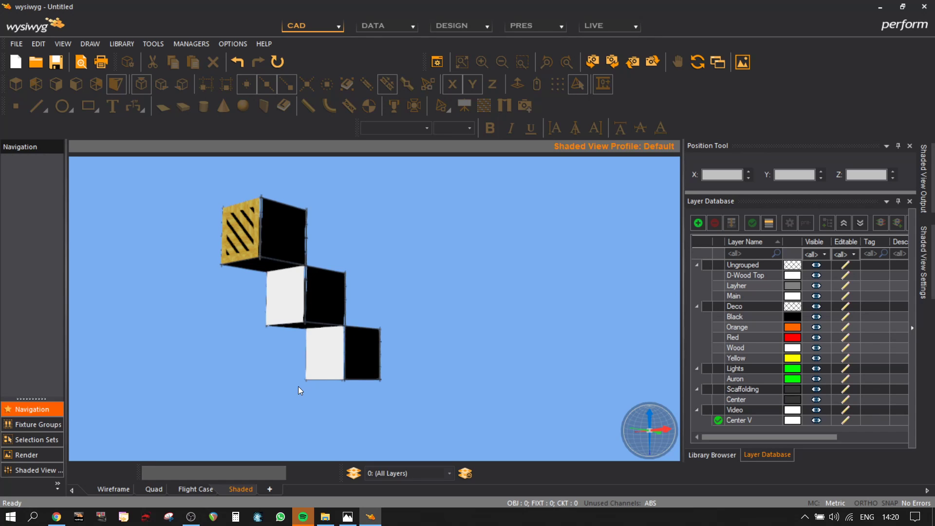
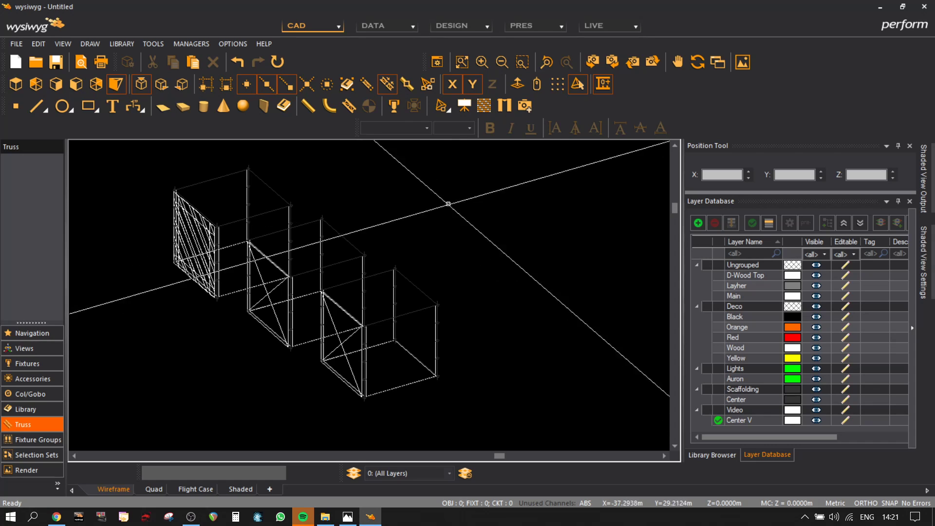
- Try copying all three fitted cubes as a set and attaching the copy at the corner of the existing cubes
{"action": "left_click", "coordinate": [16, 83]}
{"action": "scroll", "coordinate": [419, 243], "scroll_direction": "down", "scroll_amount": 5}
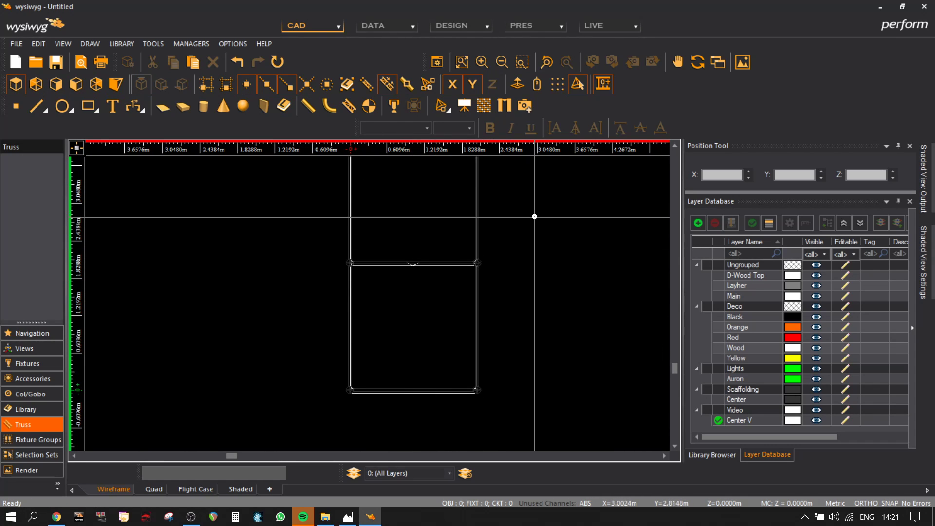
{"action": "scroll", "coordinate": [449, 313], "scroll_direction": "down", "scroll_amount": 4}
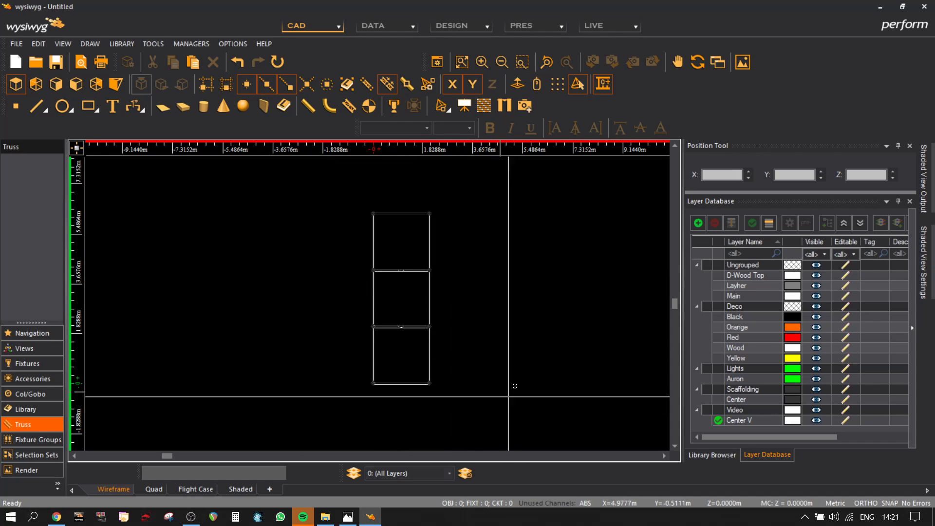
{"action": "left_click_drag", "start_coordinate": [479, 412], "coordinate": [80, 192]}
{"action": "left_click", "coordinate": [117, 87]}
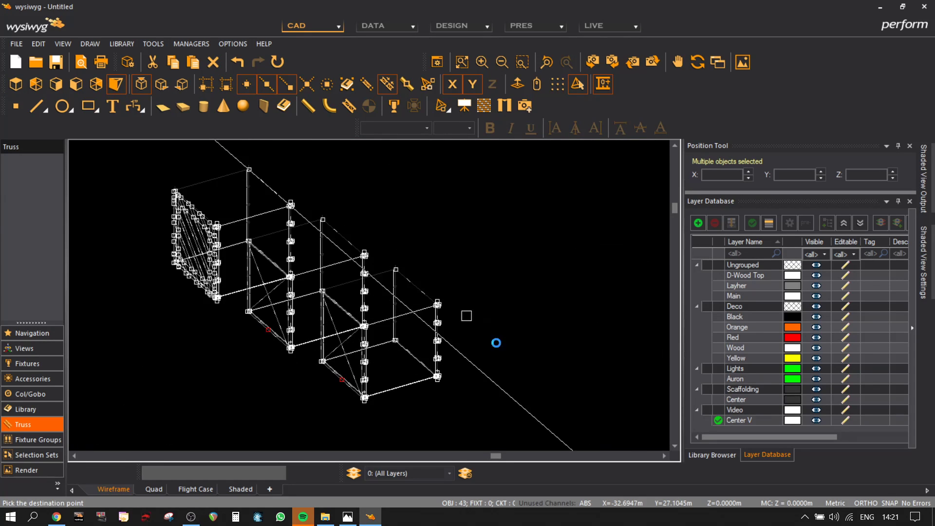
{"action": "left_click", "coordinate": [496, 343]}
{"action": "left_click", "coordinate": [445, 91]}
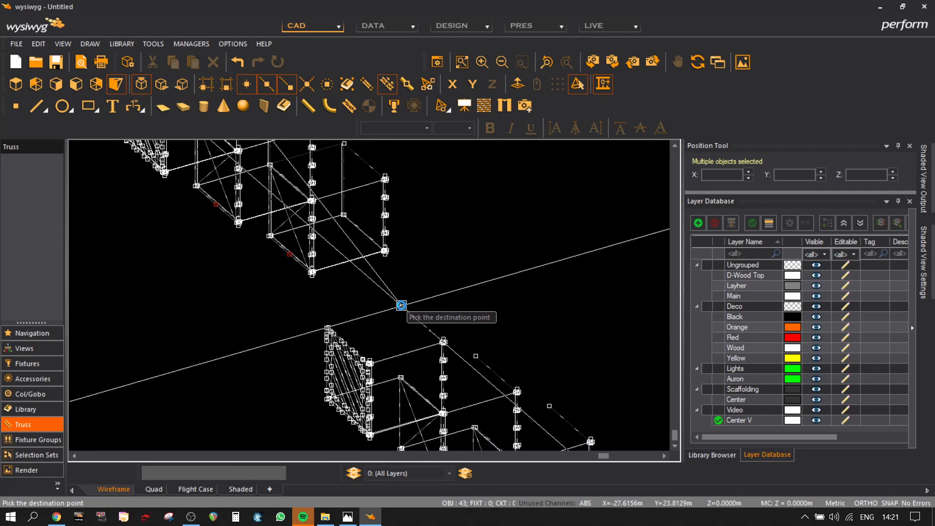
{"action": "scroll", "coordinate": [394, 306], "scroll_direction": "up", "scroll_amount": 5}
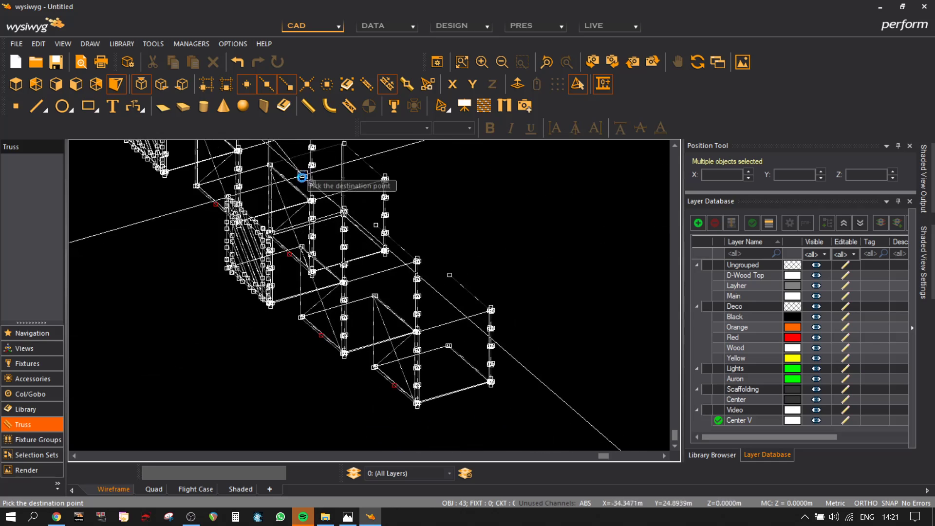
{"action": "scroll", "coordinate": [327, 310], "scroll_direction": "up", "scroll_amount": 3}
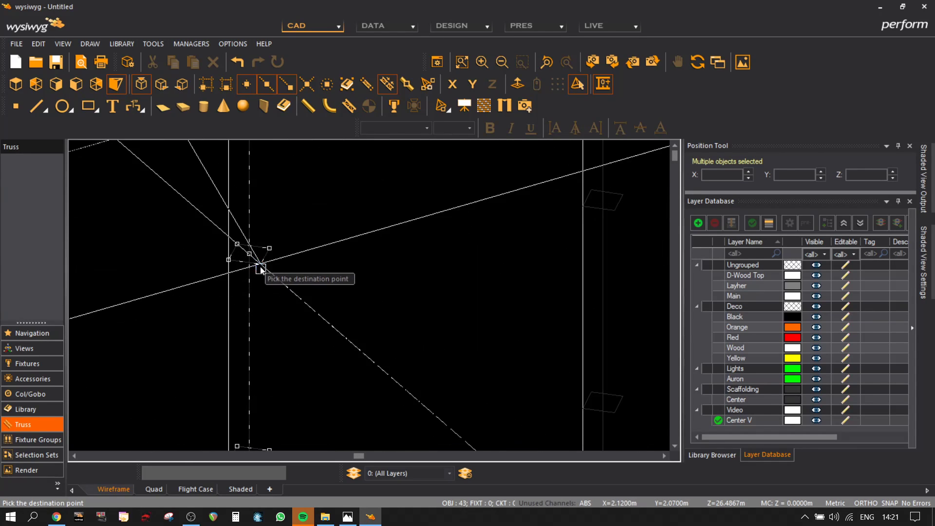
{"action": "left_click", "coordinate": [261, 264]}
- Delete the copied set of three fitted cubes
{"action": "scroll", "coordinate": [431, 319], "scroll_direction": "down", "scroll_amount": 5}
{"action": "scroll", "coordinate": [432, 319], "scroll_direction": "down", "scroll_amount": 3}
{"action": "scroll", "coordinate": [536, 246], "scroll_direction": "up", "scroll_amount": 1}
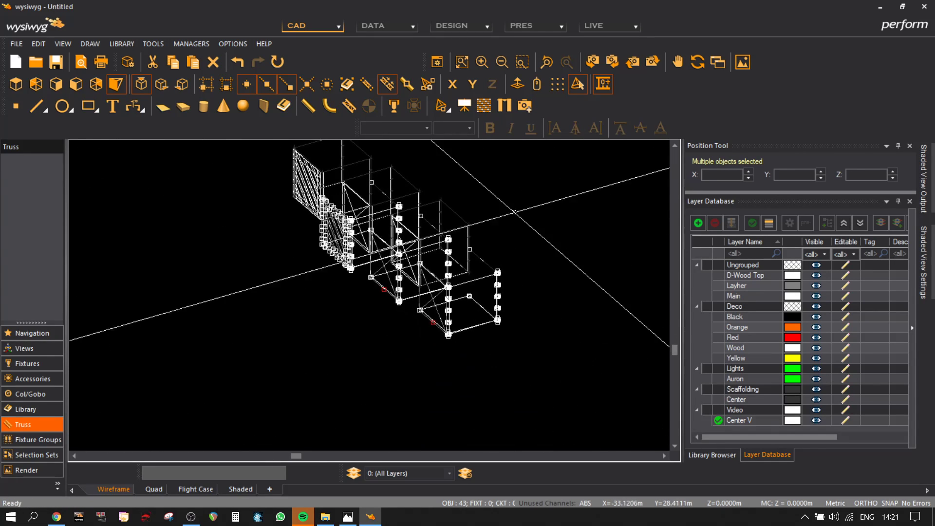
{"action": "key", "text": "Delete"}
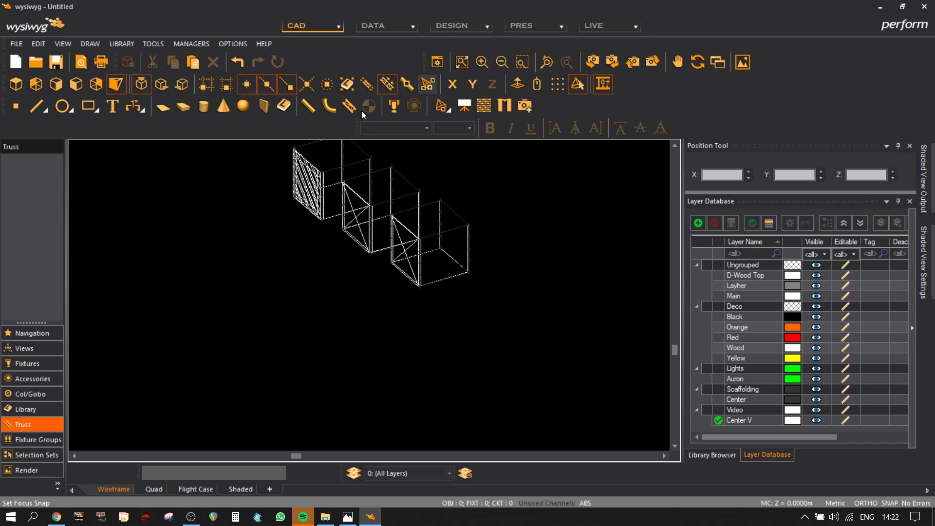
- Draw a short pipe interactively along the X axis in the empty area away from the cubes
{"action": "left_click", "coordinate": [308, 106]}
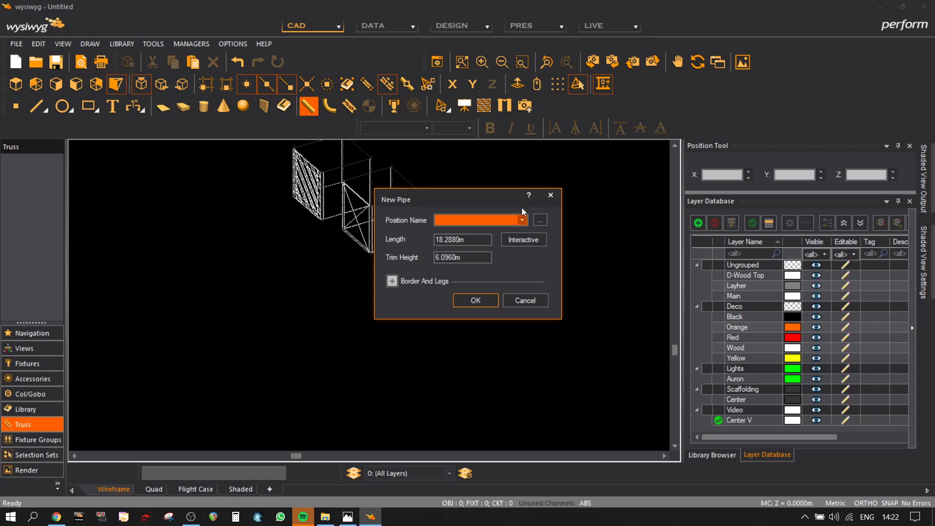
{"action": "left_click", "coordinate": [515, 240]}
{"action": "left_click", "coordinate": [294, 280]}
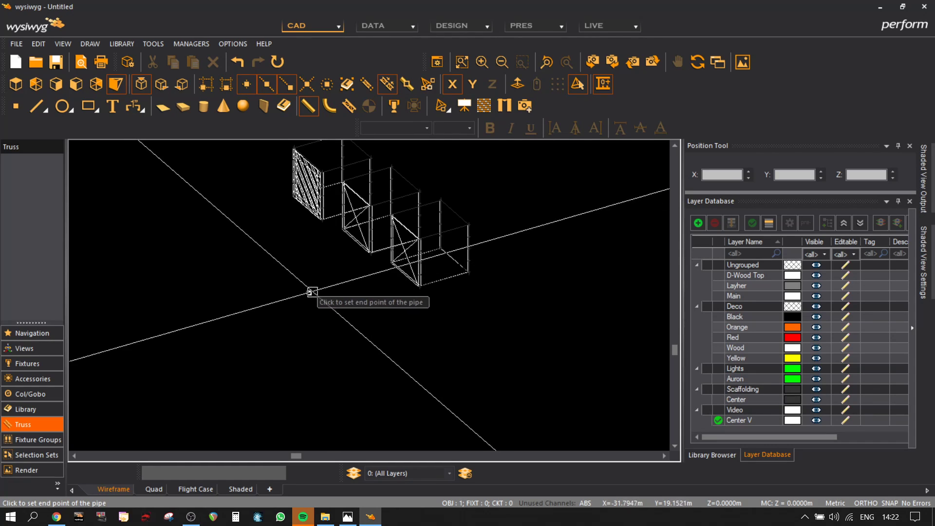
{"action": "scroll", "coordinate": [312, 292], "scroll_direction": "up", "scroll_amount": 3}
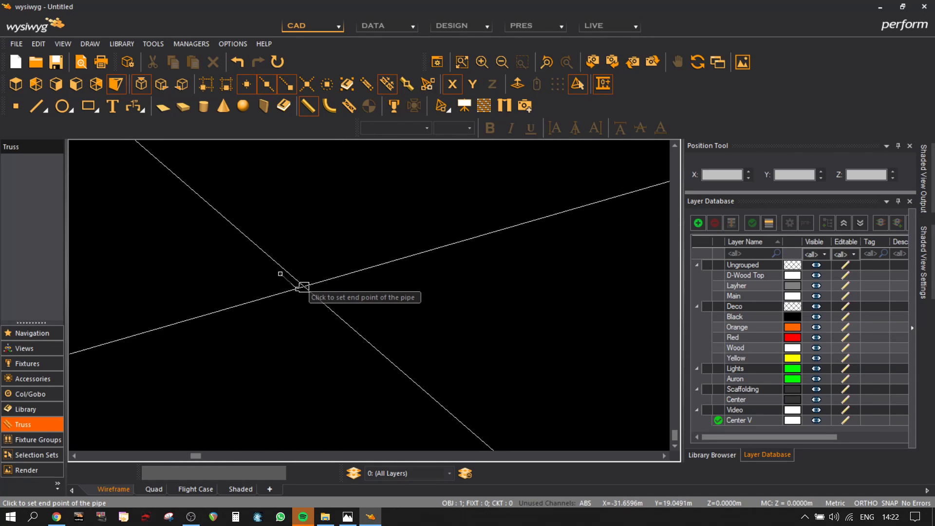
{"action": "left_click", "coordinate": [304, 287]}
{"action": "left_click", "coordinate": [481, 300]}
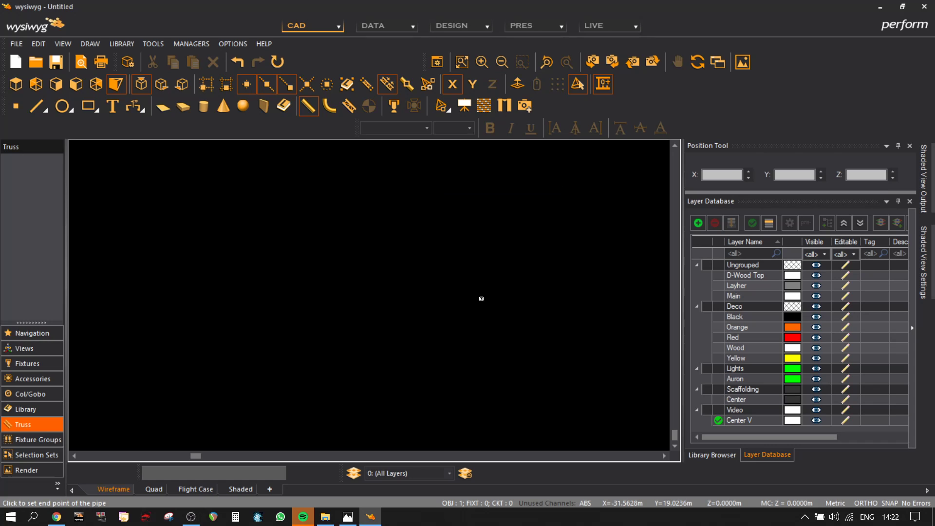
- Assign the short pipe to the Auron layer of the Lights group and make Auron the current layer
{"action": "scroll", "coordinate": [301, 307], "scroll_direction": "down", "scroll_amount": 4}
{"action": "scroll", "coordinate": [300, 307], "scroll_direction": "up", "scroll_amount": 3}
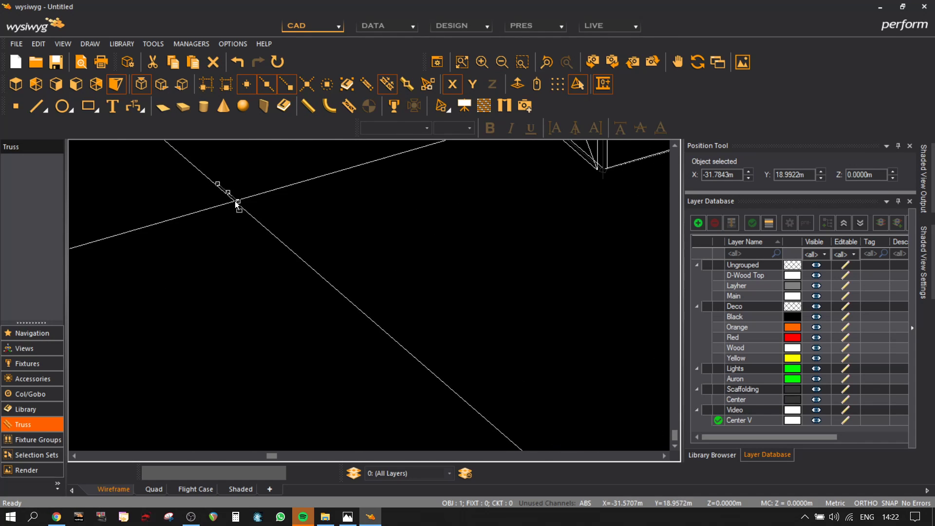
{"action": "double_click", "coordinate": [234, 199]}
{"action": "left_click", "coordinate": [316, 219]}
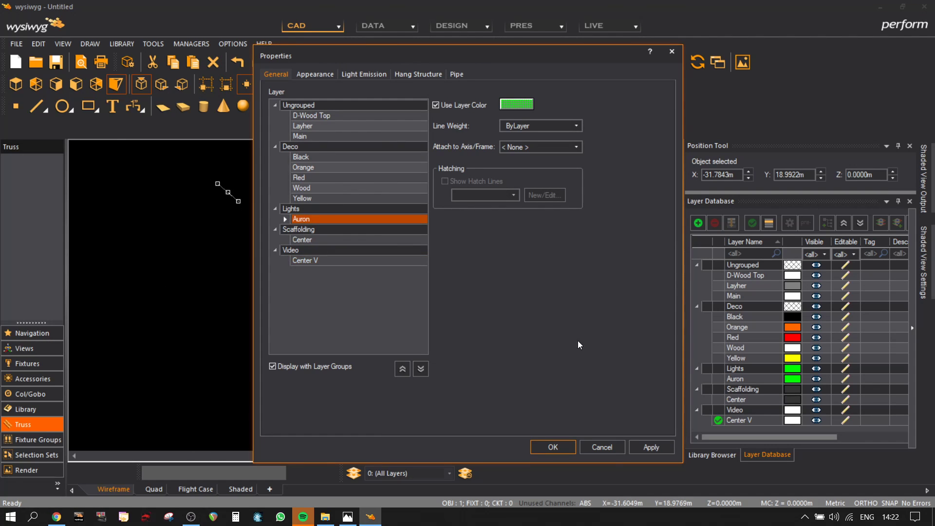
{"action": "left_click", "coordinate": [553, 446]}
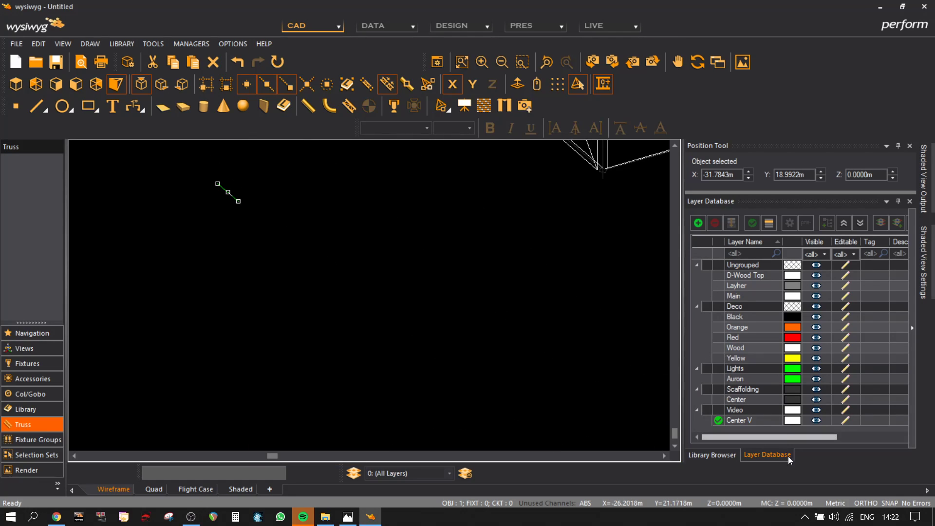
{"action": "left_click", "coordinate": [748, 379]}
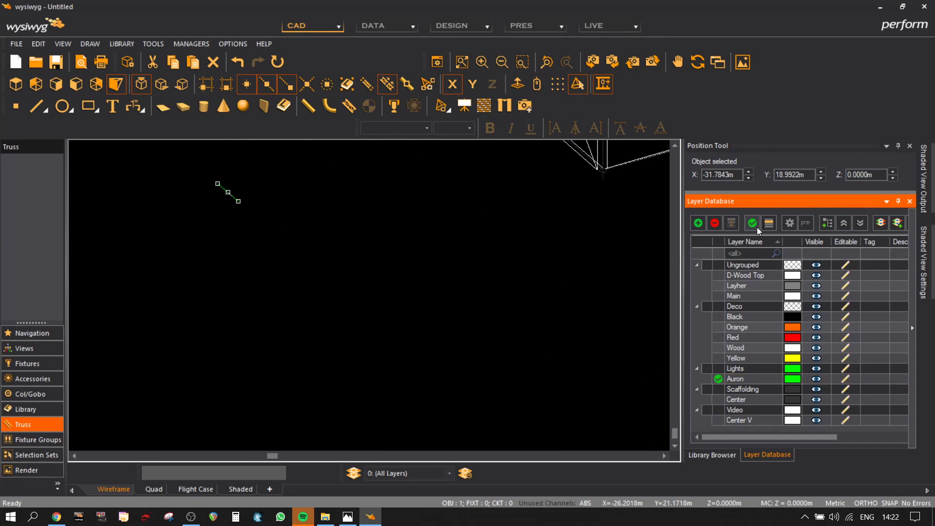
- Search the fixture library for "aorun" and pick the Aorun fixture for placing
{"action": "left_click", "coordinate": [712, 454]}
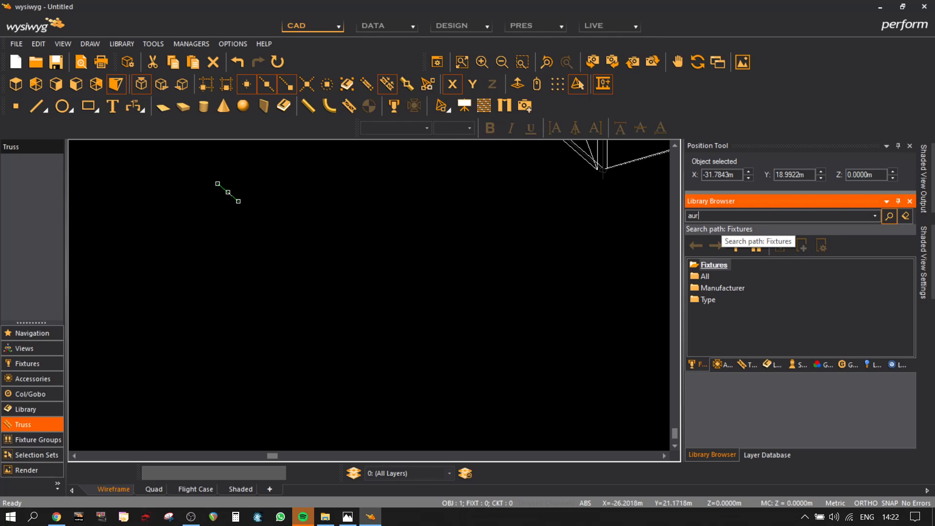
{"action": "key", "text": "Return"}
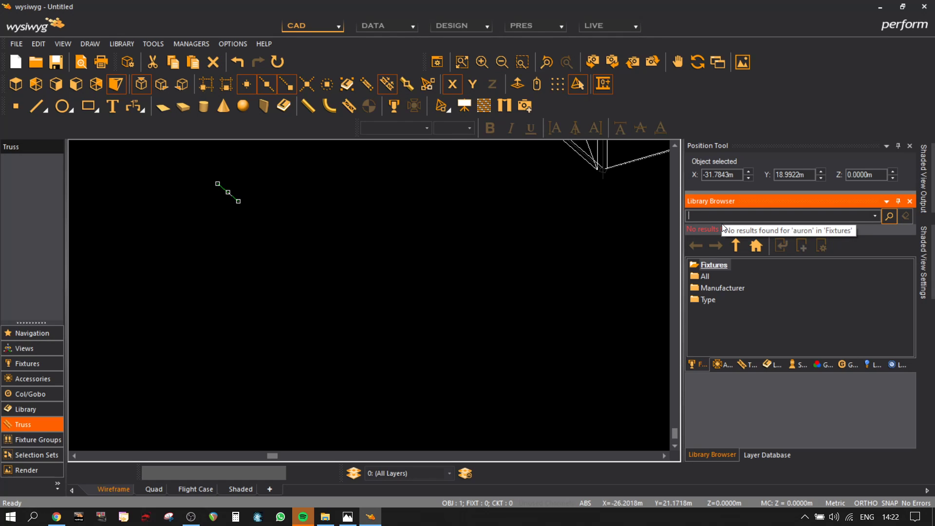
{"action": "type", "text": "aorun"}
{"action": "key", "text": "Return"}
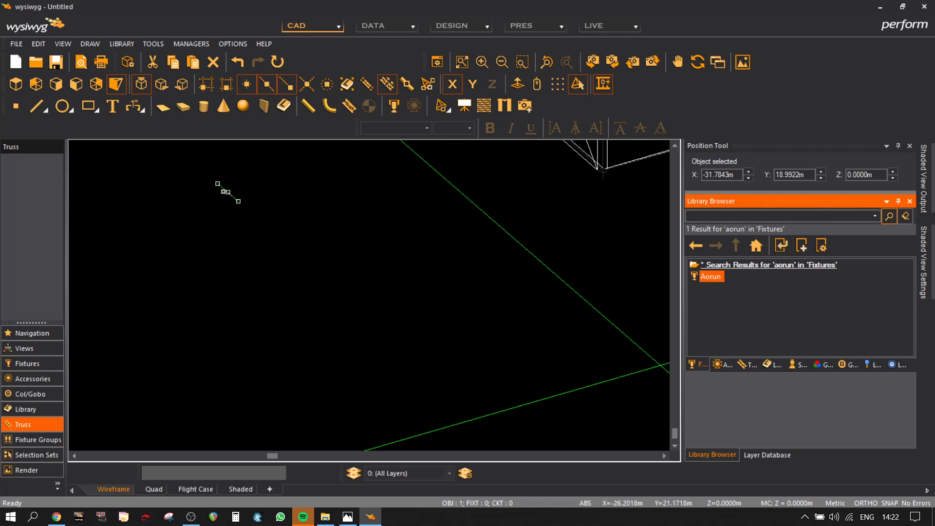
- Hang one Aorun fixture near the middle of the short pipe
{"action": "scroll", "coordinate": [228, 192], "scroll_direction": "up", "scroll_amount": 5}
{"action": "left_click", "coordinate": [254, 195]}
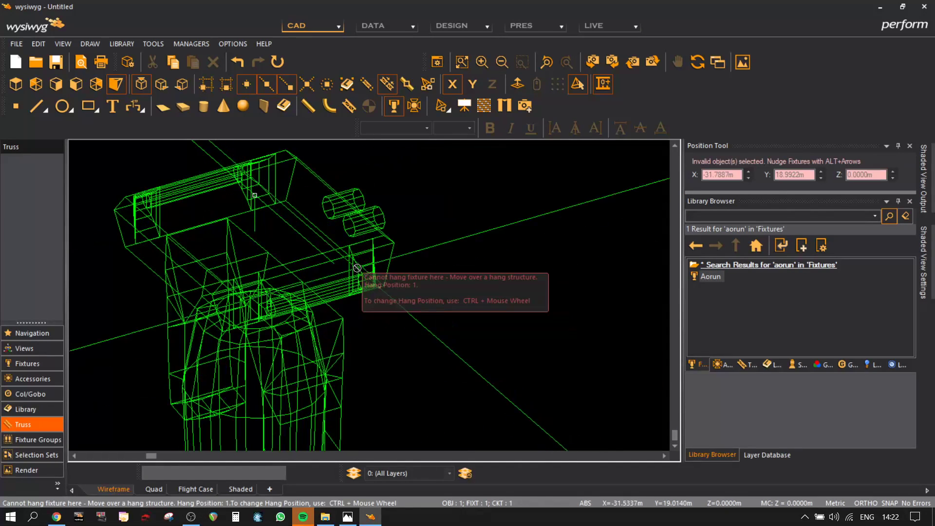
{"action": "scroll", "coordinate": [383, 280], "scroll_direction": "down", "scroll_amount": 5}
{"action": "key", "text": "Escape"}
{"action": "left_click_drag", "start_coordinate": [450, 390], "coordinate": [347, 215]}
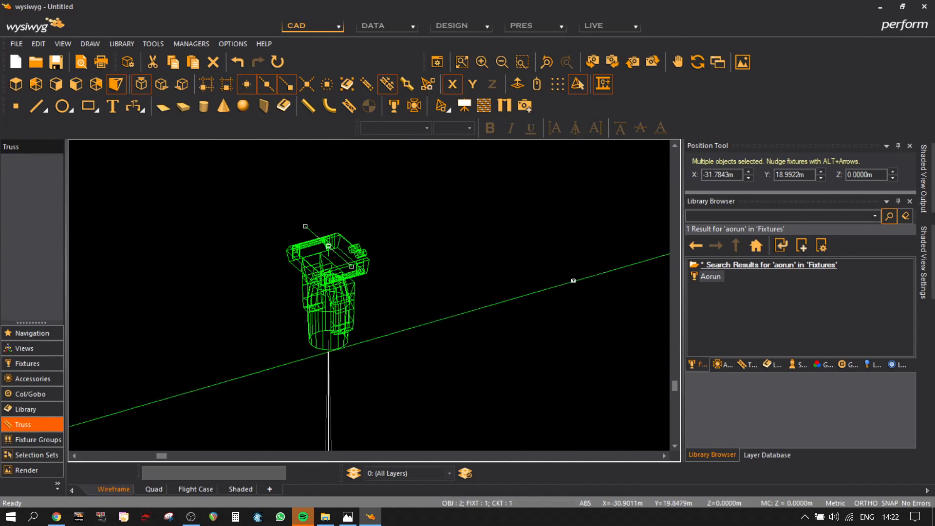
{"action": "right_click", "coordinate": [531, 378]}
{"action": "right_click", "coordinate": [455, 272]}
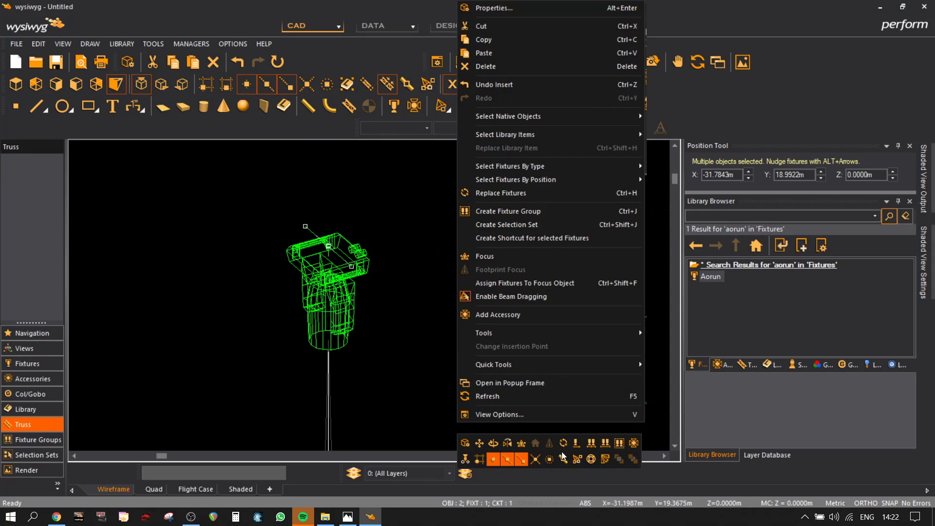
{"action": "left_click", "coordinate": [607, 443]}
{"action": "left_click", "coordinate": [351, 266]}
{"action": "left_click", "coordinate": [128, 250]}
{"action": "scroll", "coordinate": [430, 392], "scroll_direction": "down", "scroll_amount": 5}
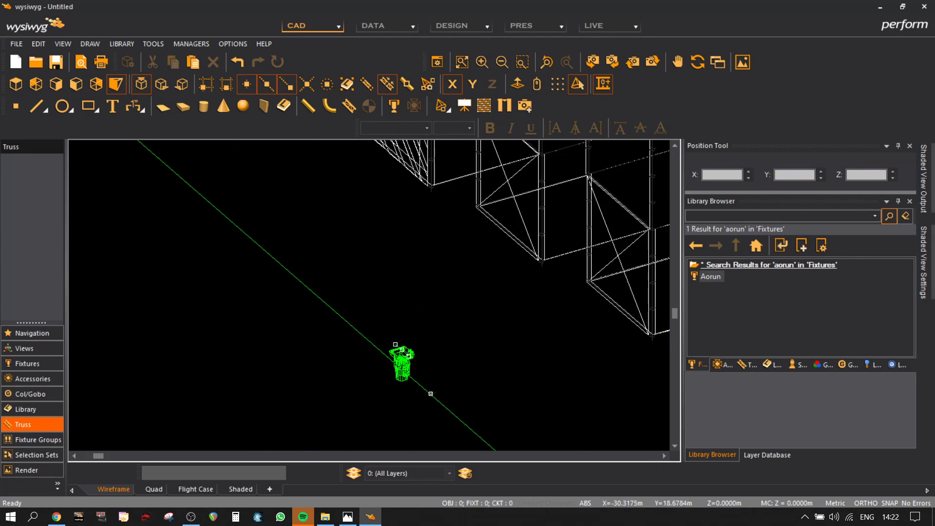
- Move the short pipe with its Aorun fixture by the pipe's midpoint to the middle of the hatched cube's bottom front edge, with X-axis locking off
{"action": "key", "text": "m"}
{"action": "scroll", "coordinate": [420, 336], "scroll_direction": "up", "scroll_amount": 2}
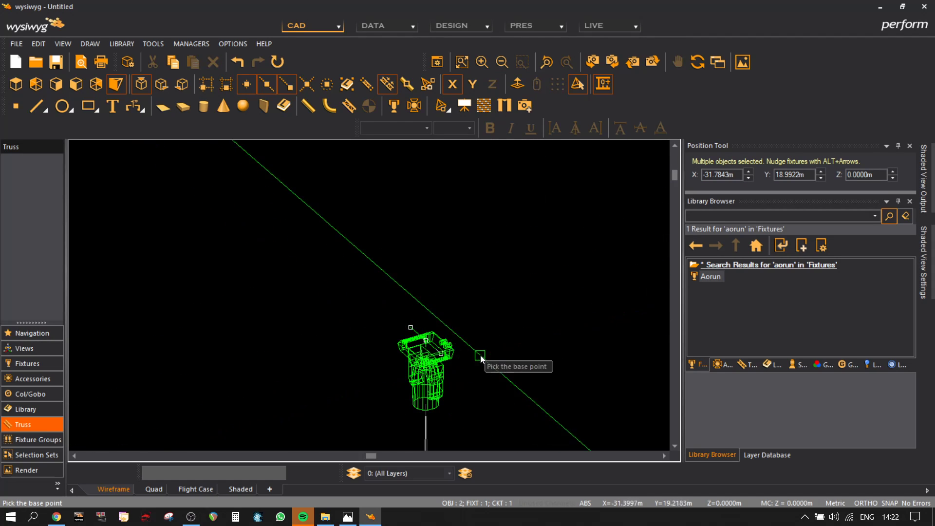
{"action": "left_click", "coordinate": [426, 347]}
{"action": "left_click", "coordinate": [168, 256]}
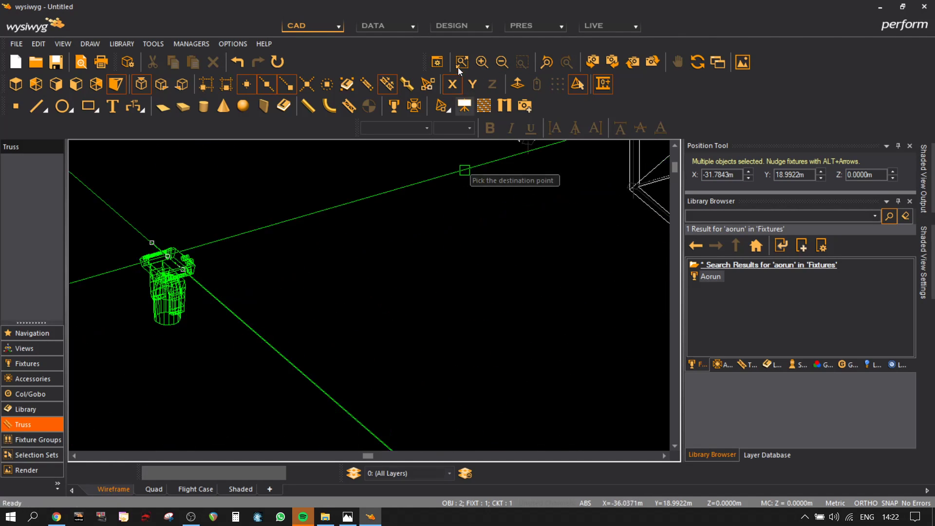
{"action": "left_click", "coordinate": [458, 83]}
{"action": "scroll", "coordinate": [528, 271], "scroll_direction": "down", "scroll_amount": 4}
{"action": "middle_click_drag", "start_coordinate": [511, 263], "coordinate": [446, 322]}
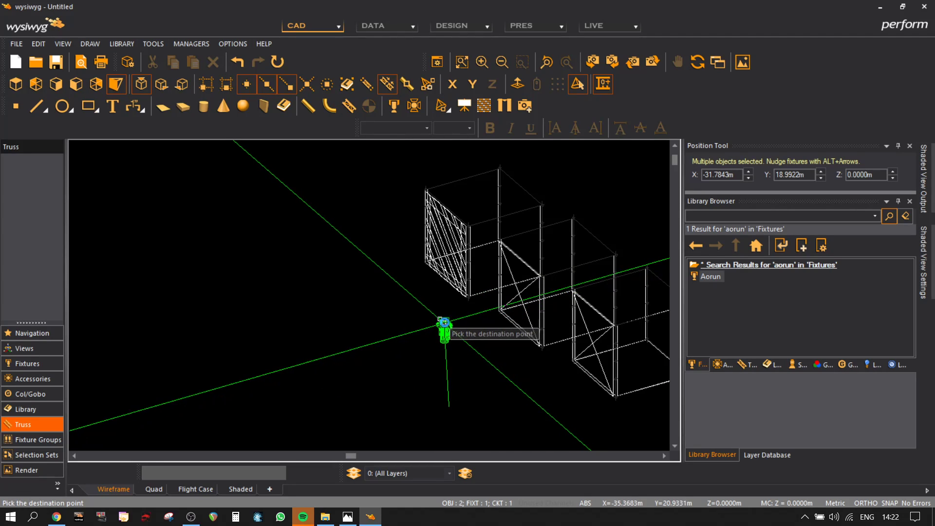
{"action": "scroll", "coordinate": [444, 321], "scroll_direction": "up", "scroll_amount": 3}
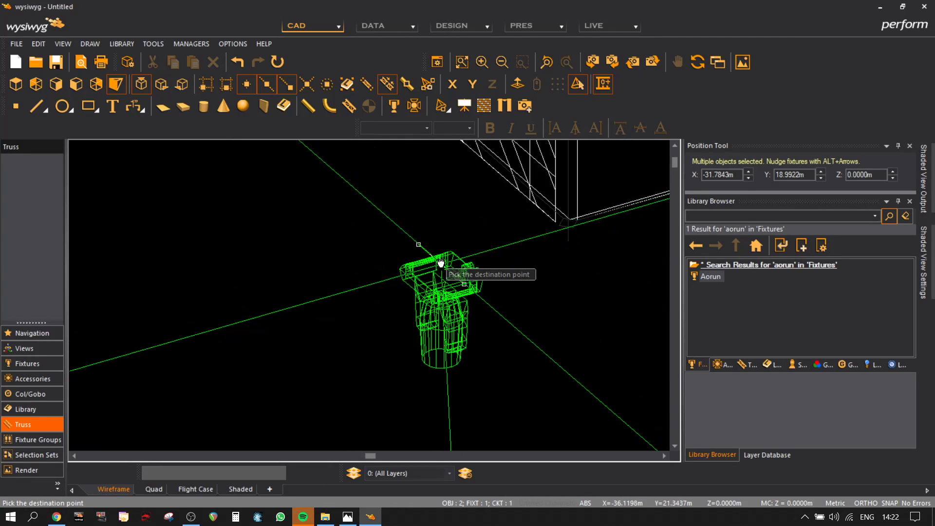
{"action": "scroll", "coordinate": [383, 267], "scroll_direction": "up", "scroll_amount": 3}
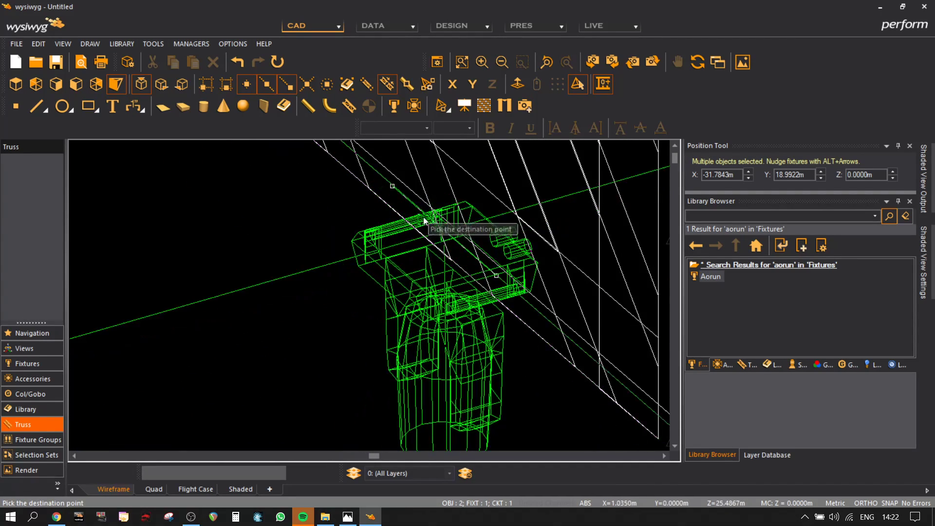
{"action": "left_click", "coordinate": [427, 217]}
- Copy the pipe with its Aorun fixture to the middle of the second, next lower cube's bottom front edge
{"action": "scroll", "coordinate": [590, 372], "scroll_direction": "down", "scroll_amount": 5}
{"action": "middle_click_drag", "start_coordinate": [578, 402], "coordinate": [386, 308]}
{"action": "left_click", "coordinate": [377, 239]}
{"action": "scroll", "coordinate": [538, 367], "scroll_direction": "up", "scroll_amount": 5}
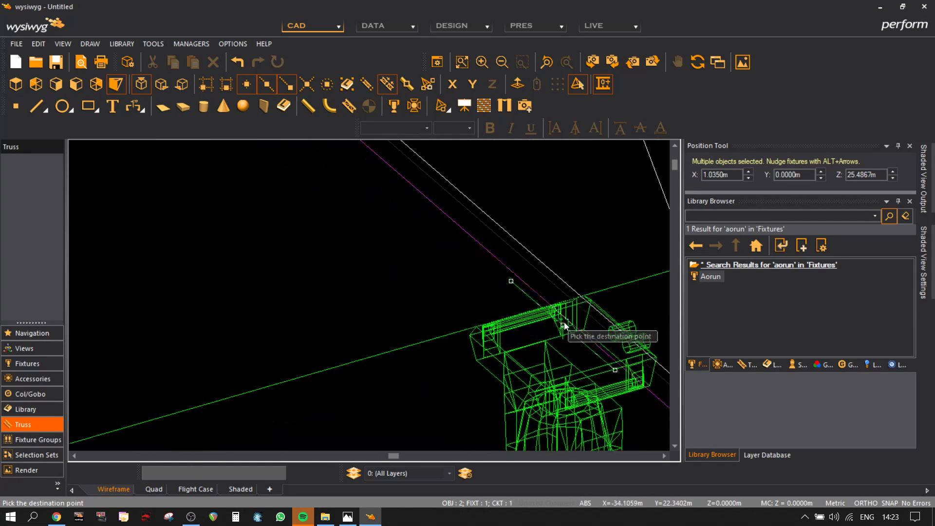
{"action": "left_click", "coordinate": [569, 302]}
{"action": "scroll", "coordinate": [568, 302], "scroll_direction": "down", "scroll_amount": 5}
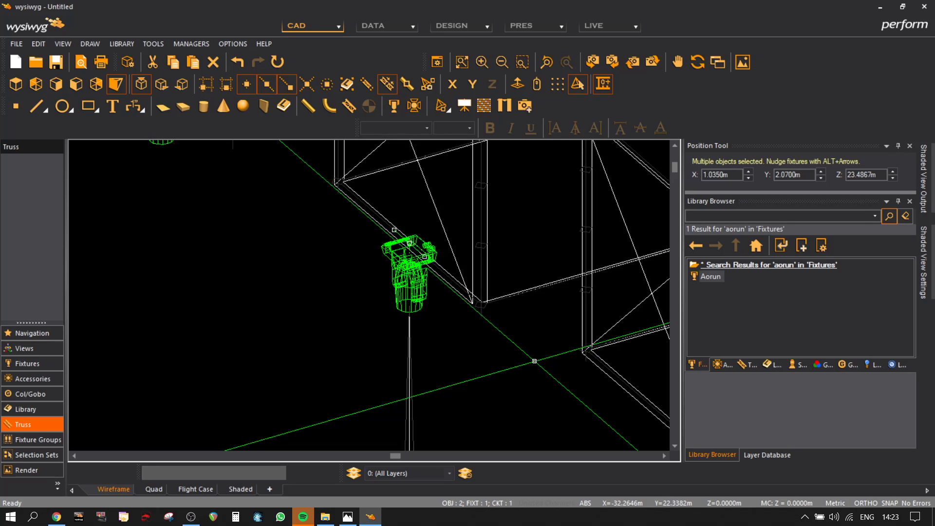
- Isolate the current layer to examine the two placed Aorun fixtures and restore the display of all layers
{"action": "left_click", "coordinate": [766, 455]}
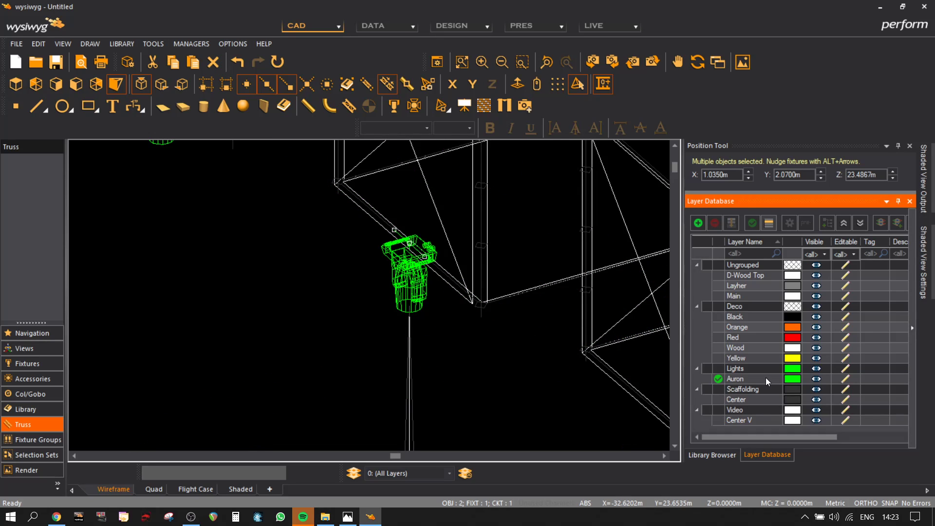
{"action": "left_click", "coordinate": [446, 475]}
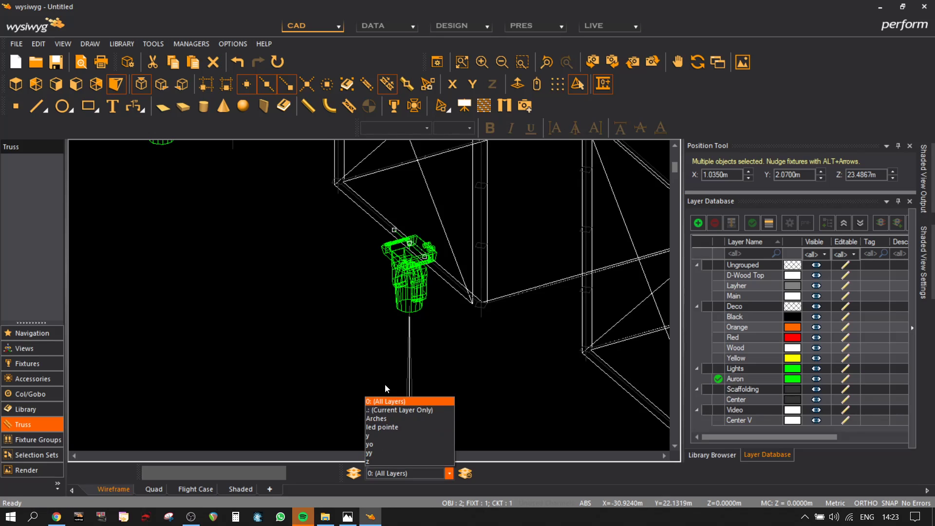
{"action": "left_click", "coordinate": [389, 410]}
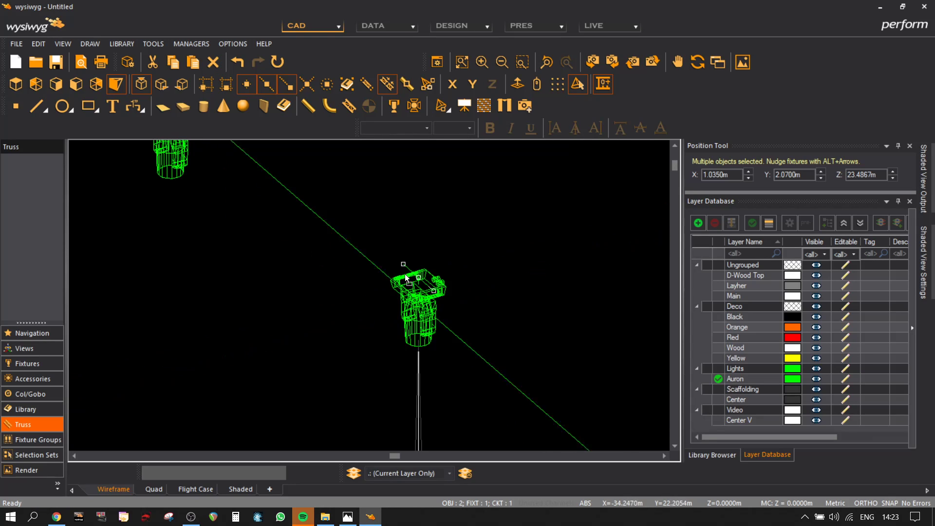
{"action": "middle_click_drag", "start_coordinate": [226, 223], "coordinate": [333, 374]}
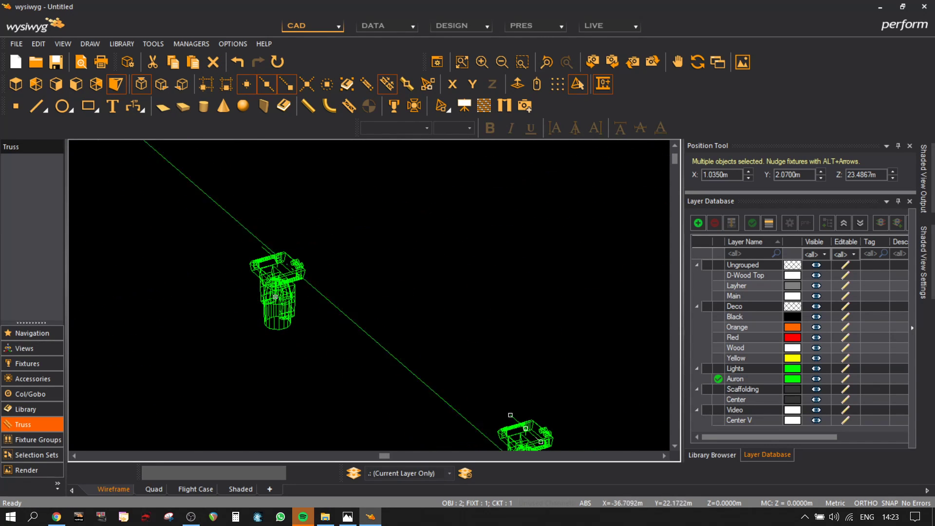
{"action": "middle_click_drag", "start_coordinate": [537, 336], "coordinate": [444, 220]}
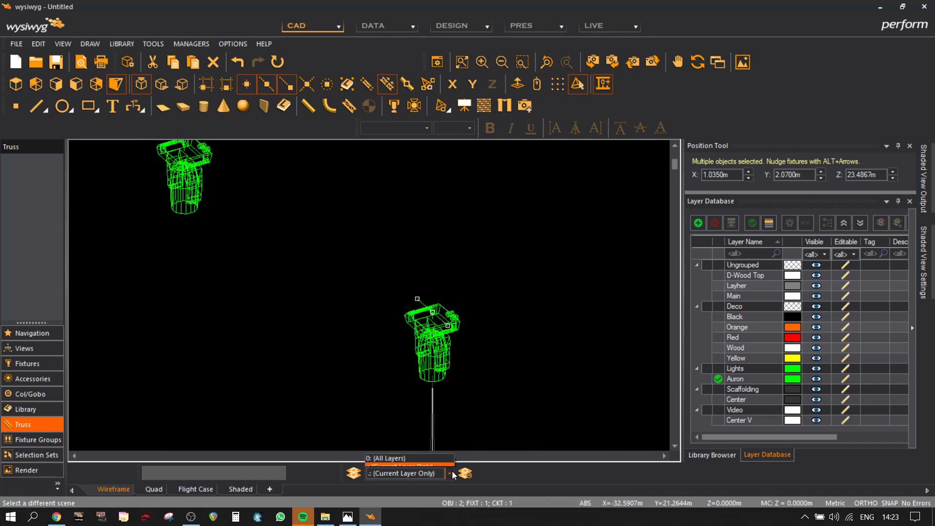
{"action": "left_click", "coordinate": [420, 402]}
- Paste another copy of the pipe with its Aorun fixture at the middle of the third cube's bottom front edge
{"action": "middle_click_drag", "start_coordinate": [569, 374], "coordinate": [493, 344]}
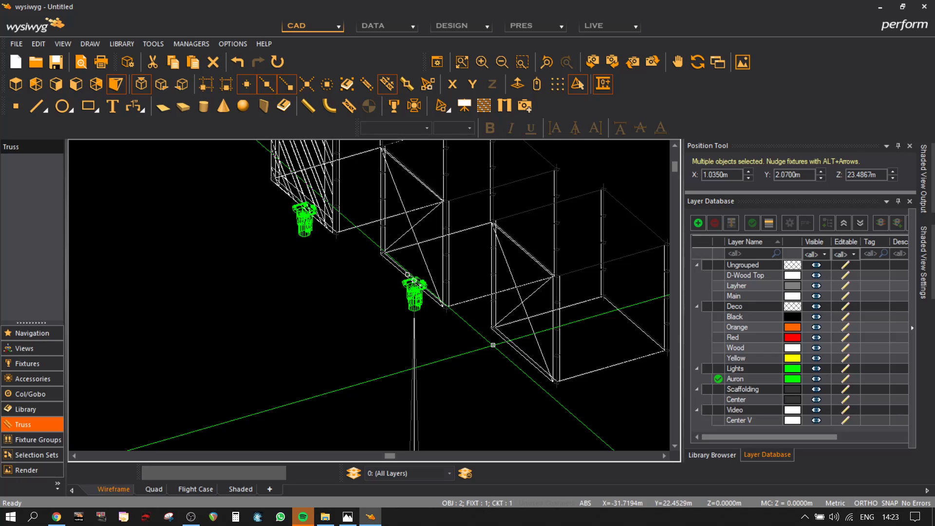
{"action": "key", "text": "ctrl+v"}
{"action": "scroll", "coordinate": [529, 360], "scroll_direction": "up", "scroll_amount": 4}
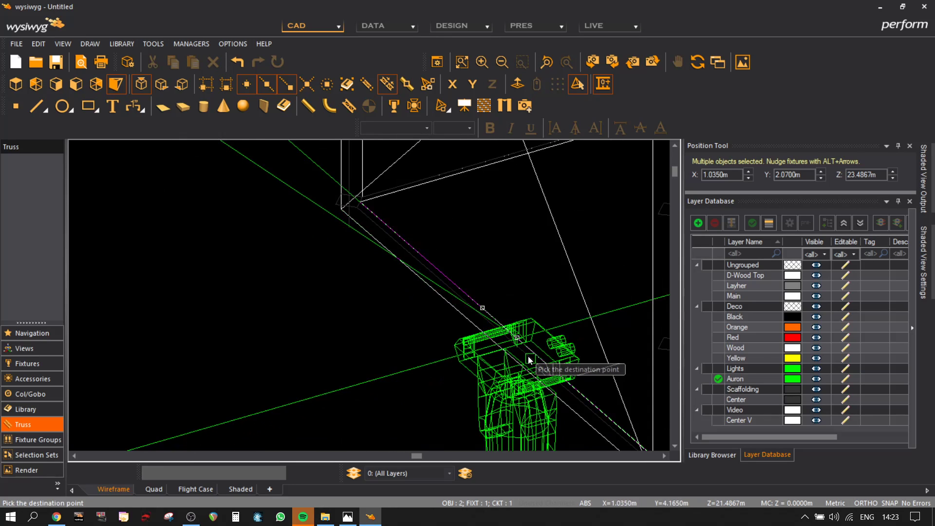
{"action": "left_click", "coordinate": [498, 331]}
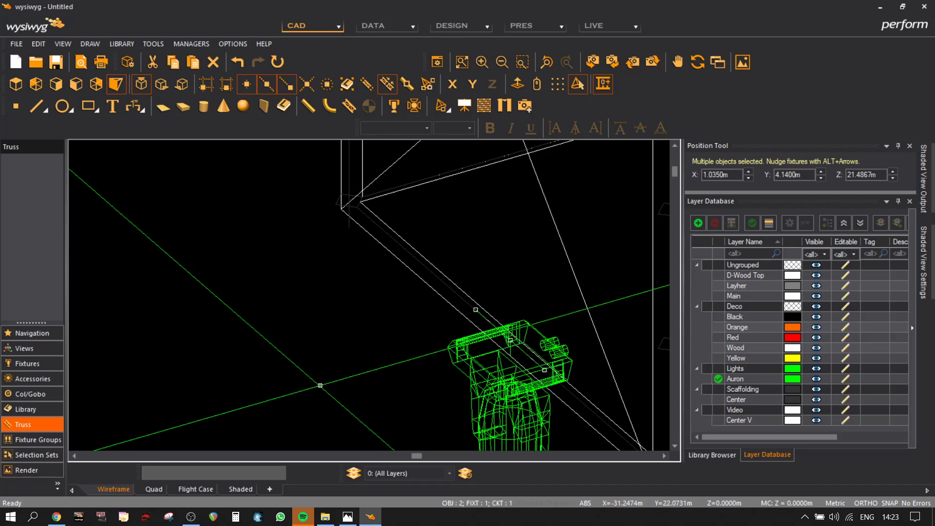
{"action": "scroll", "coordinate": [325, 334], "scroll_direction": "down", "scroll_amount": 3}
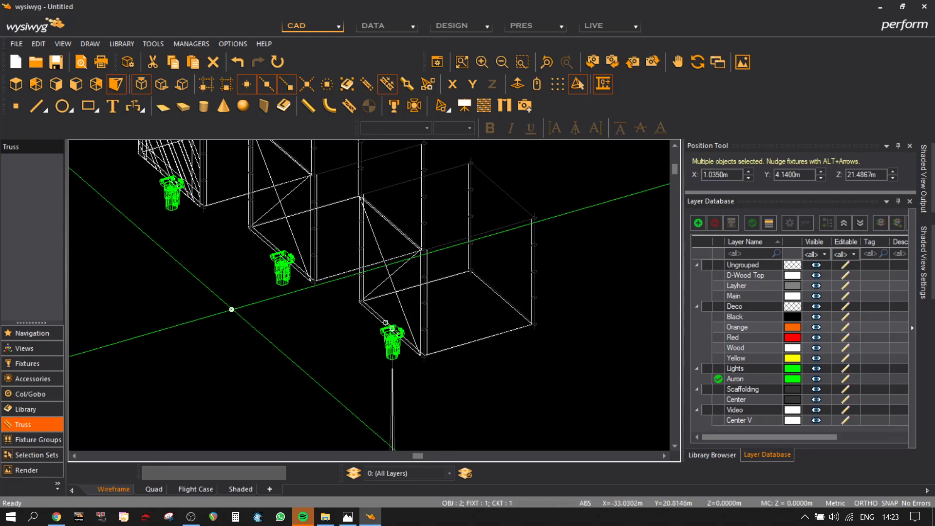
- With only the current layer shown, copy the first cube's short pipe without its fixture into the empty space beside it
{"action": "middle_click_drag", "start_coordinate": [217, 266], "coordinate": [321, 335]}
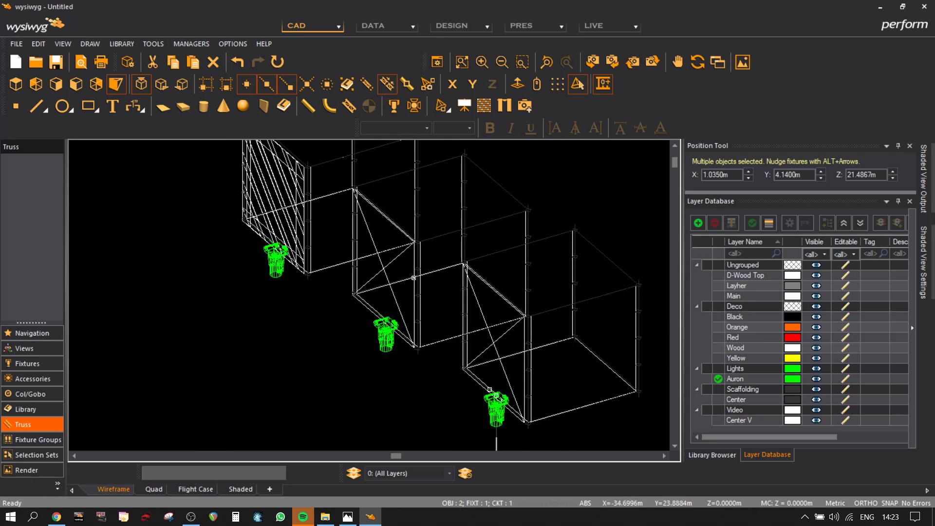
{"action": "scroll", "coordinate": [406, 295], "scroll_direction": "up", "scroll_amount": 5}
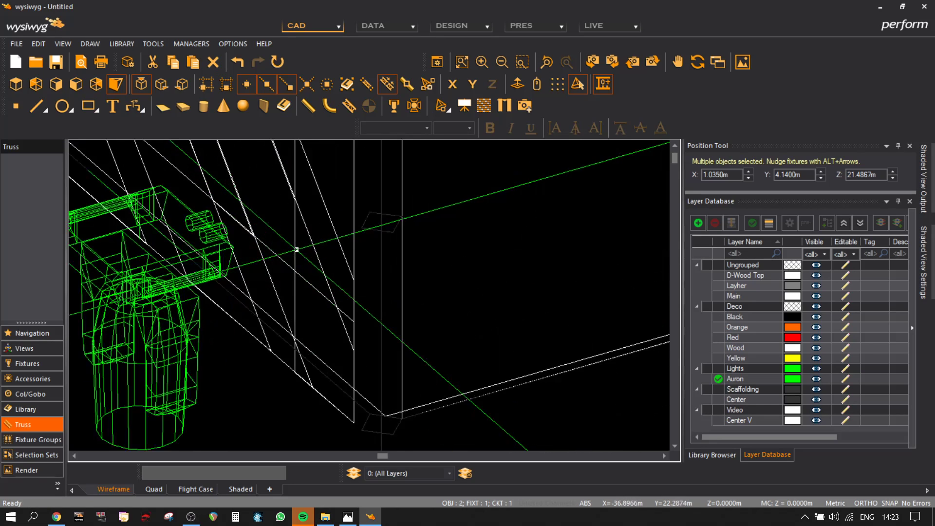
{"action": "middle_click_drag", "start_coordinate": [180, 298], "coordinate": [360, 377]}
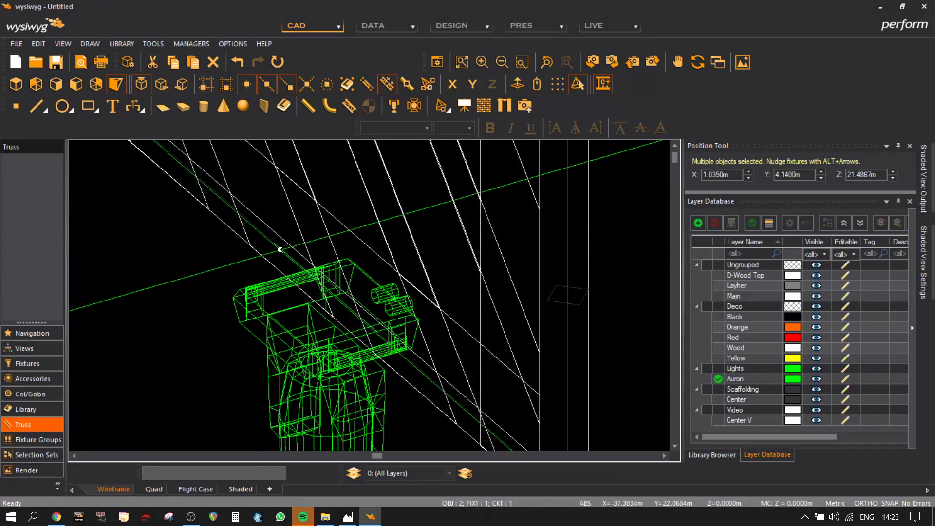
{"action": "left_click", "coordinate": [284, 254]}
{"action": "scroll", "coordinate": [232, 320], "scroll_direction": "down", "scroll_amount": 3}
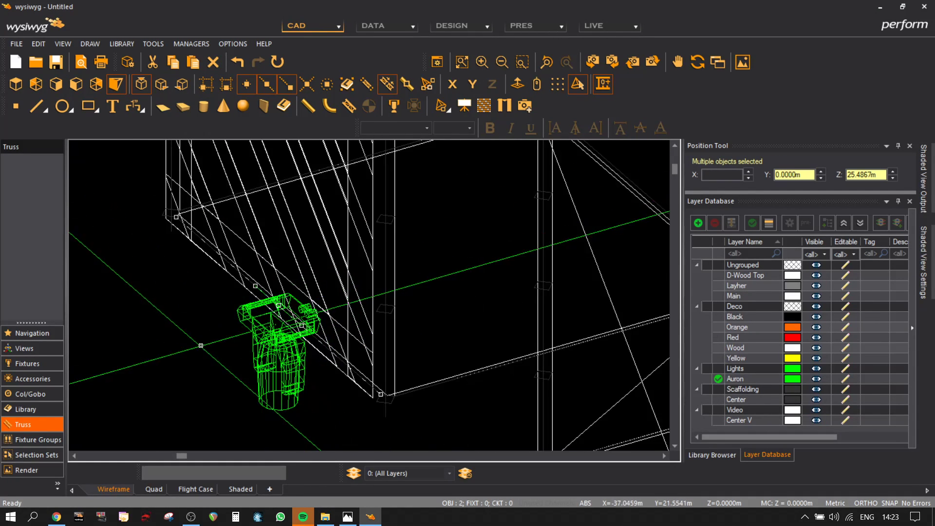
{"action": "middle_click_drag", "start_coordinate": [194, 344], "coordinate": [238, 317]}
{"action": "left_click", "coordinate": [448, 472]}
{"action": "left_click", "coordinate": [395, 406]}
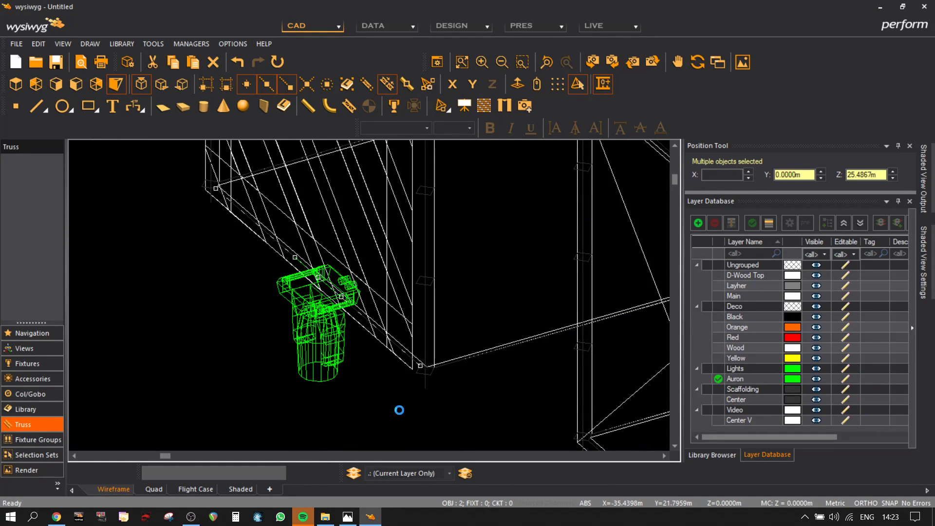
{"action": "left_click", "coordinate": [302, 264]}
{"action": "left_click", "coordinate": [317, 277]}
{"action": "middle_click_drag", "start_coordinate": [172, 352], "coordinate": [272, 312]}
{"action": "left_click", "coordinate": [273, 313]}
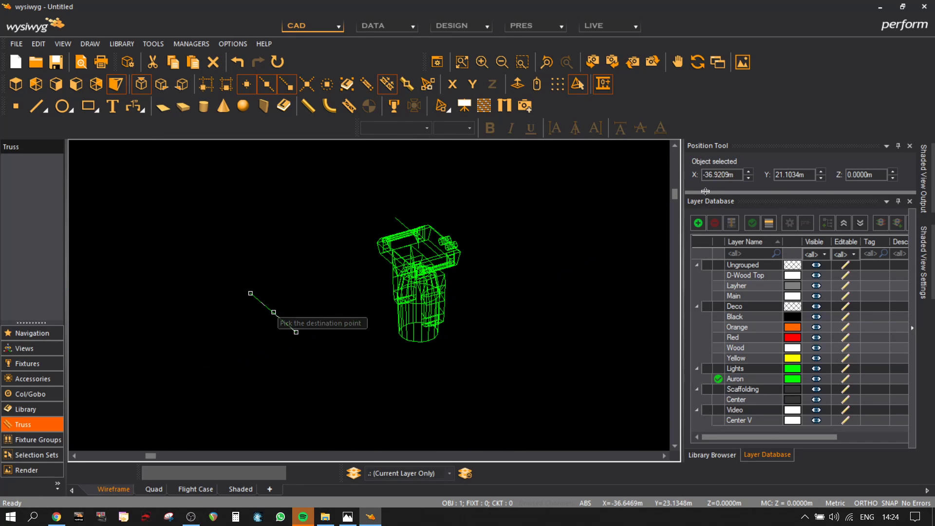
- Create a new white layer named Atomics in the Lights group
{"action": "left_click", "coordinate": [697, 225]}
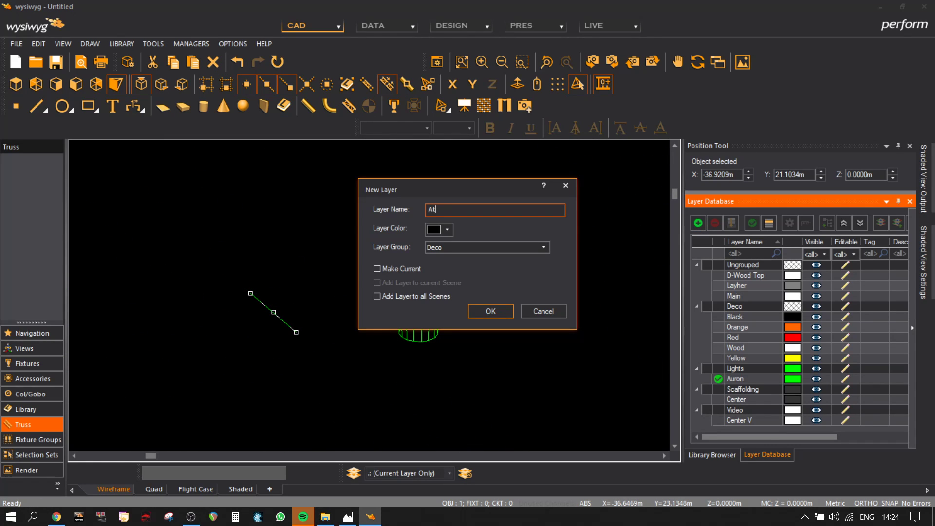
{"action": "left_click", "coordinate": [449, 246]}
{"action": "left_click", "coordinate": [452, 294]}
{"action": "left_click", "coordinate": [454, 249]}
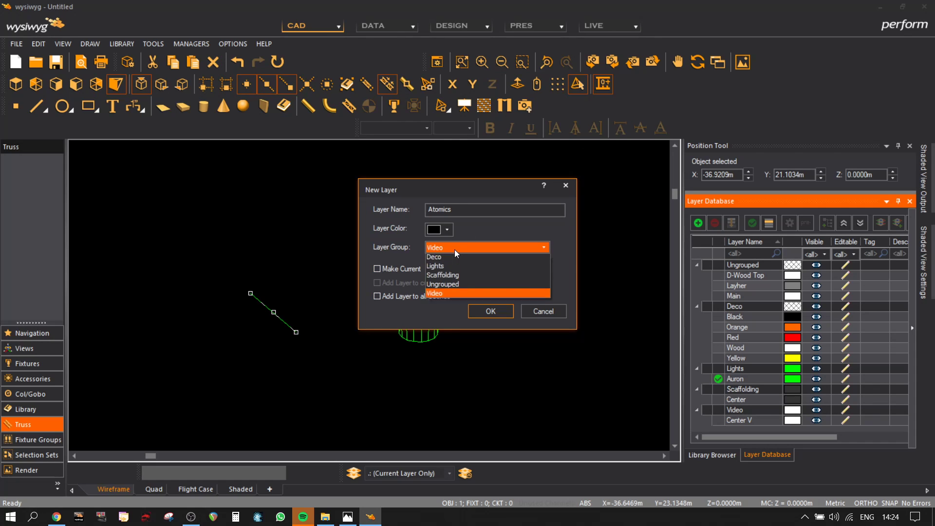
{"action": "left_click", "coordinate": [449, 269]}
{"action": "left_click", "coordinate": [448, 232]}
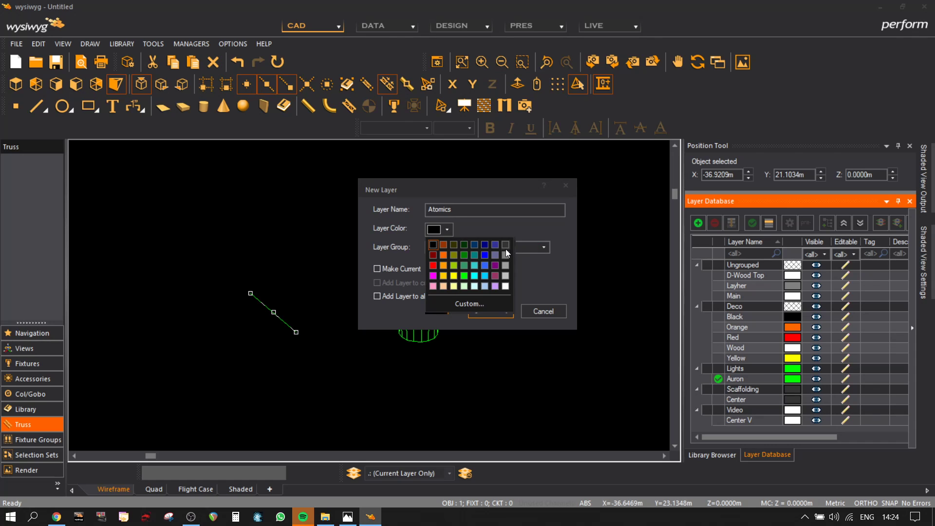
{"action": "left_click", "coordinate": [505, 287]}
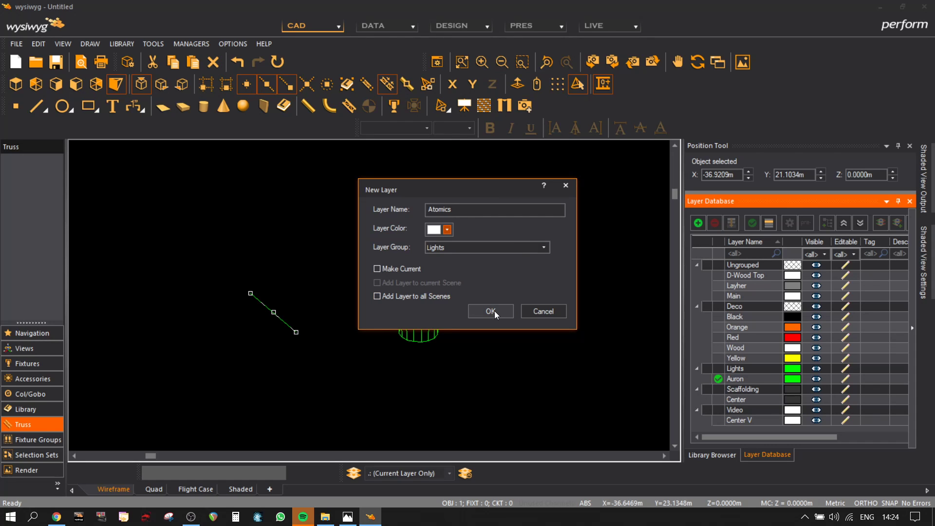
{"action": "left_click", "coordinate": [491, 311]}
- Assign the copied bare pipe to the Atomics layer and show all layers again
{"action": "double_click", "coordinate": [291, 328]}
{"action": "left_click", "coordinate": [336, 219]}
{"action": "left_click", "coordinate": [553, 447]}
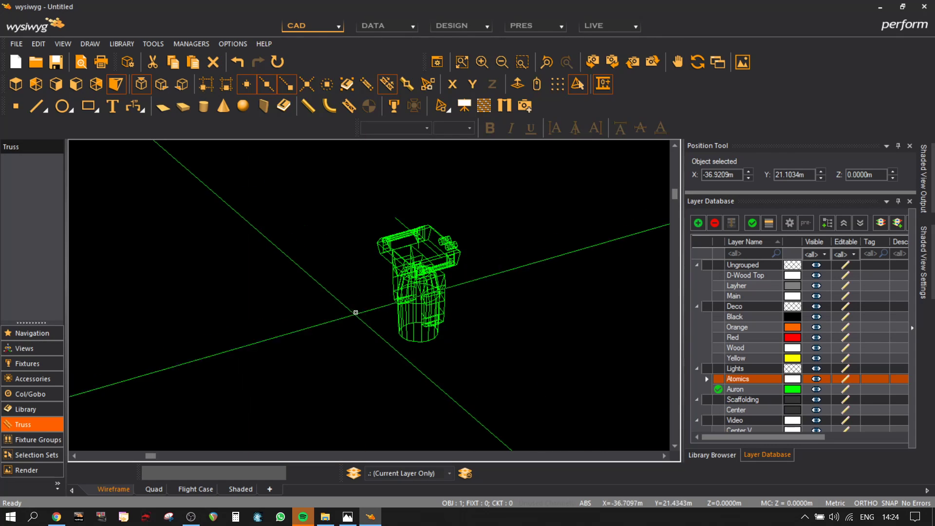
{"action": "left_click", "coordinate": [423, 473]}
{"action": "left_click", "coordinate": [388, 398]}
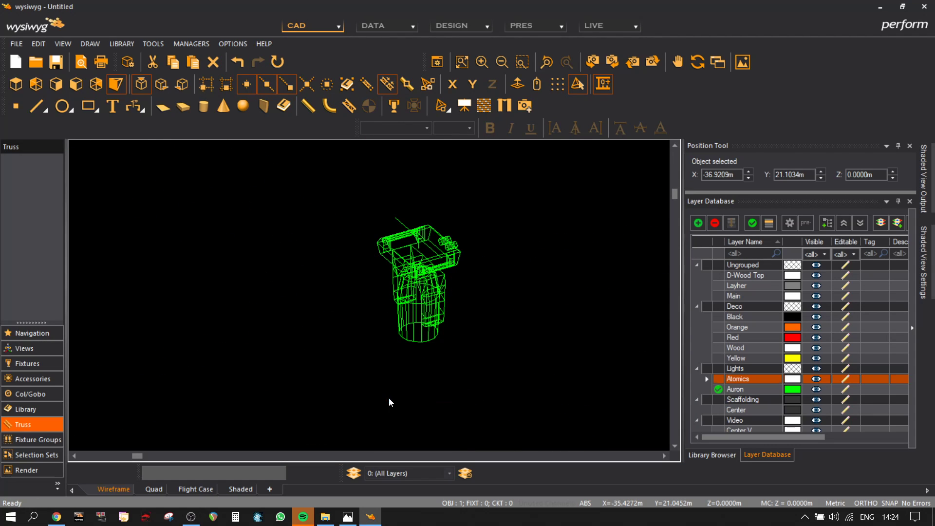
- Search the fixture library for atomic and hang an Atomic 3000 LED at the middle of the bare pipe
{"action": "left_click", "coordinate": [717, 459]}
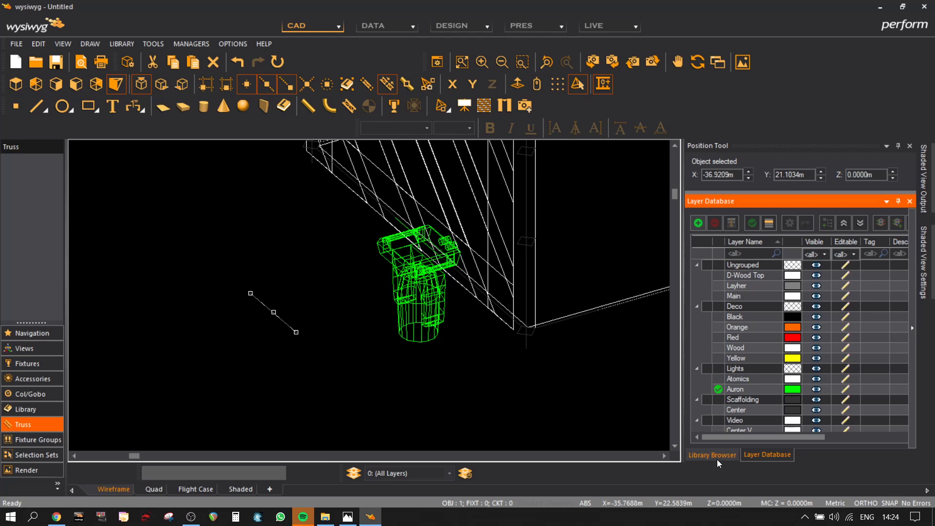
{"action": "left_click", "coordinate": [717, 460]}
{"action": "left_click_drag", "start_coordinate": [727, 206], "coordinate": [833, 193]}
{"action": "double_click", "coordinate": [831, 197]}
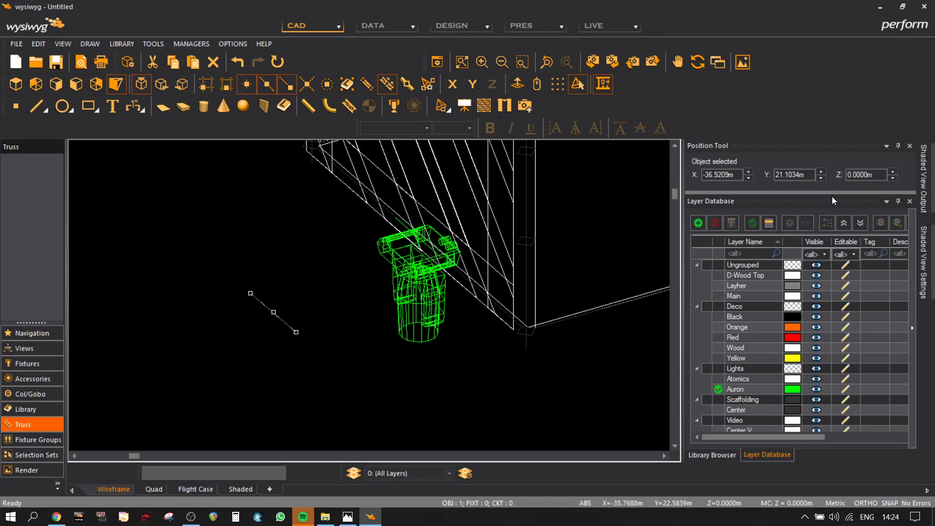
{"action": "left_click", "coordinate": [734, 456]}
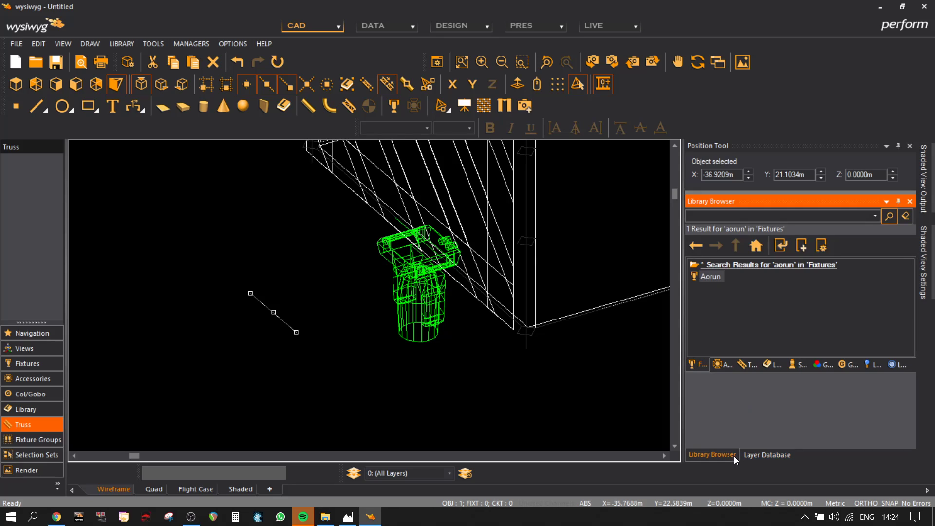
{"action": "left_click", "coordinate": [758, 243]}
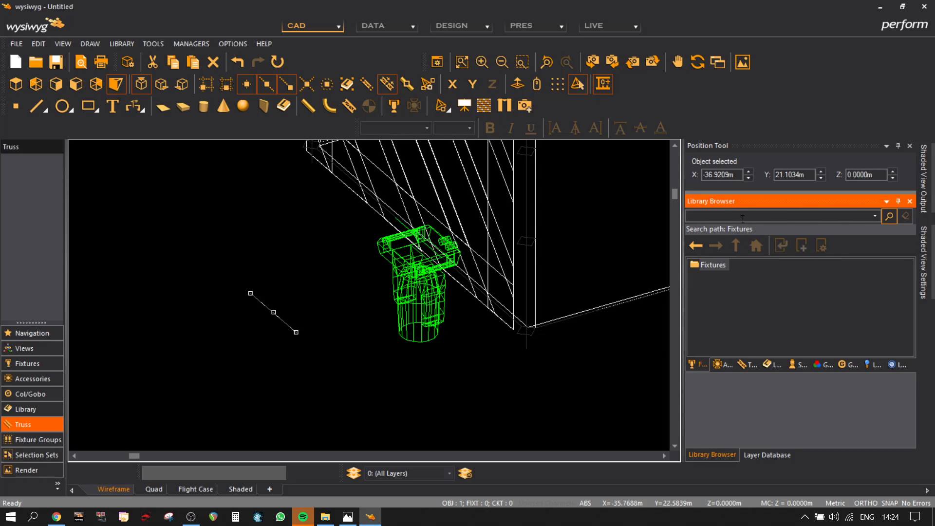
{"action": "type", "text": "atomic"}
{"action": "key", "text": "Return"}
{"action": "left_click_drag", "start_coordinate": [746, 289], "coordinate": [304, 304]}
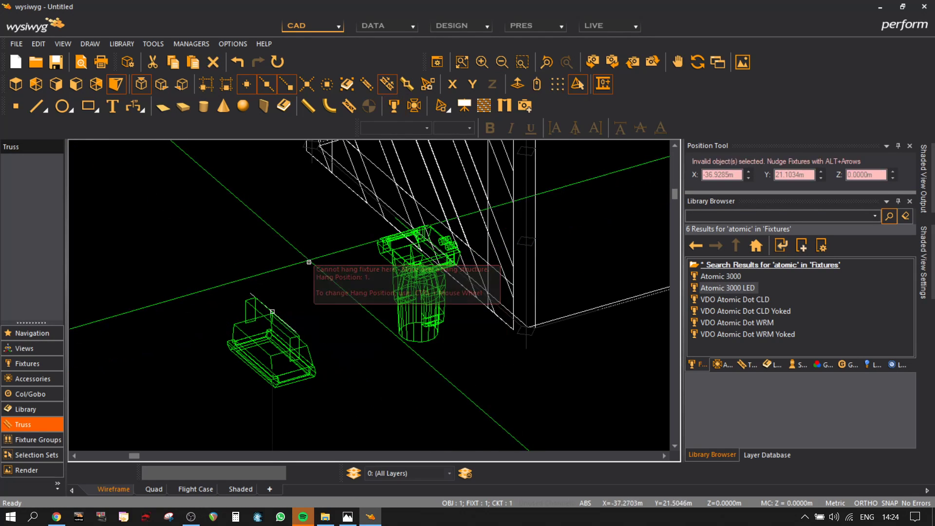
{"action": "key", "text": "Escape"}
- Assign the Atomic 3000 LED fixture to the Atomics layer in the Lights group
{"action": "left_click_drag", "start_coordinate": [330, 408], "coordinate": [186, 229]}
{"action": "right_click", "coordinate": [187, 229]}
{"action": "left_click", "coordinate": [332, 440]}
{"action": "left_click", "coordinate": [433, 403]}
{"action": "left_click", "coordinate": [102, 334]}
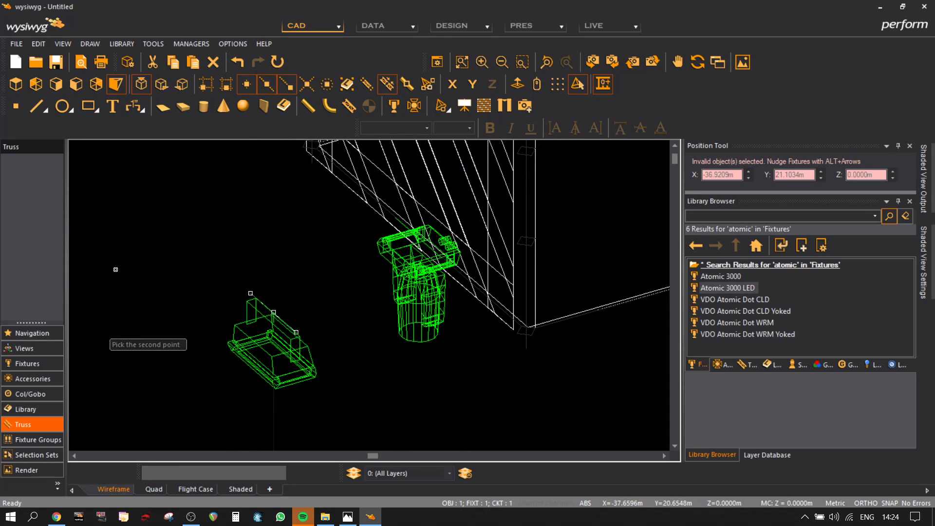
{"action": "right_click", "coordinate": [205, 273]}
{"action": "left_click", "coordinate": [233, 8]}
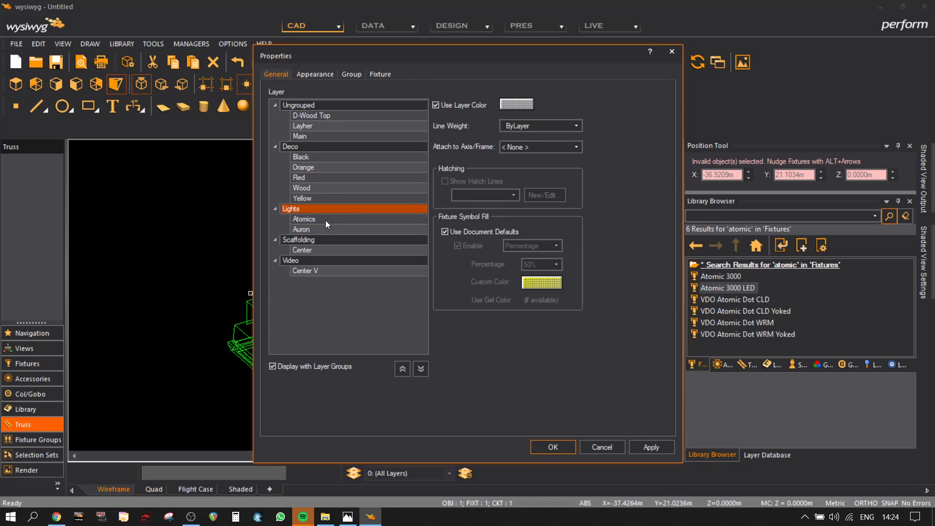
{"action": "left_click", "coordinate": [314, 217]}
{"action": "left_click", "coordinate": [644, 445]}
{"action": "left_click", "coordinate": [541, 444]}
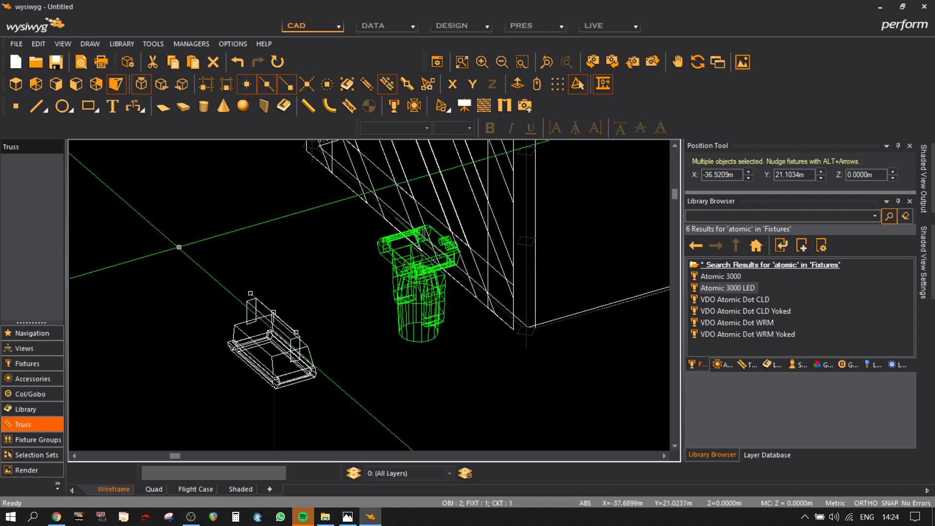
- Turn the Atomic 3000 LED on its pipe, trying a spin of 90 and changing it to -90
{"action": "right_click", "coordinate": [226, 233]}
{"action": "left_click", "coordinate": [278, 46]}
{"action": "right_click", "coordinate": [217, 200]}
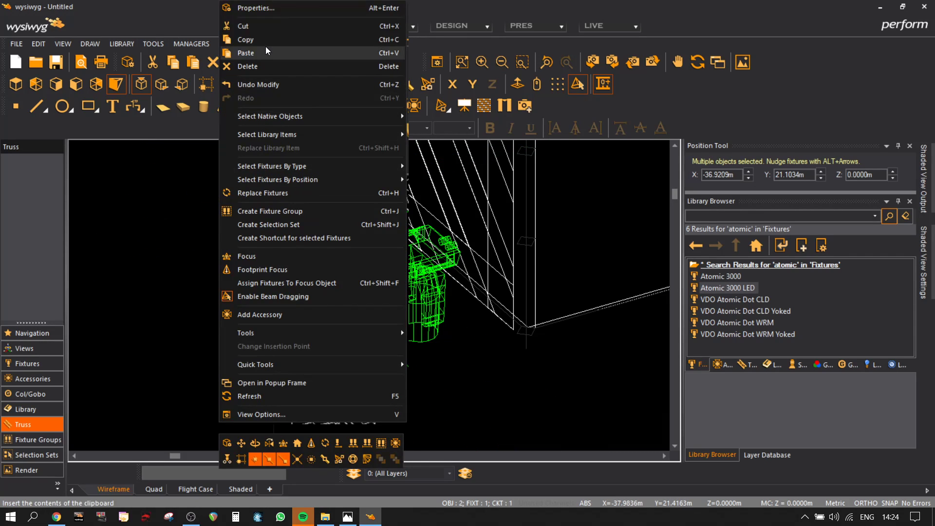
{"action": "left_click", "coordinate": [266, 9]}
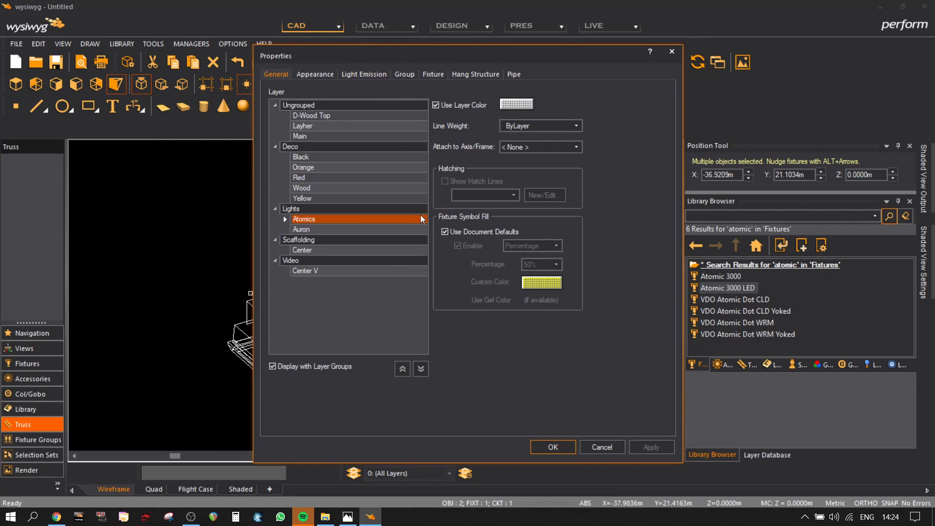
{"action": "left_click", "coordinate": [431, 73]}
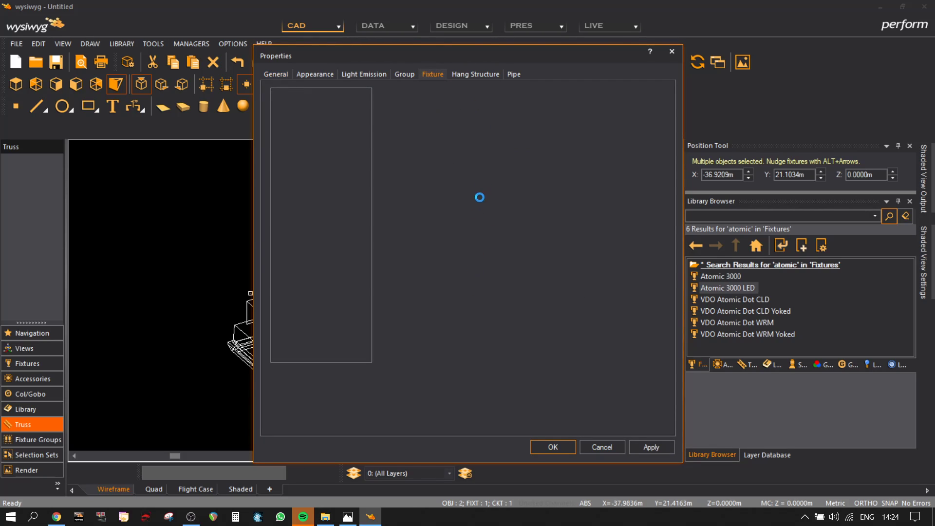
{"action": "left_click_drag", "start_coordinate": [462, 60], "coordinate": [641, 60]}
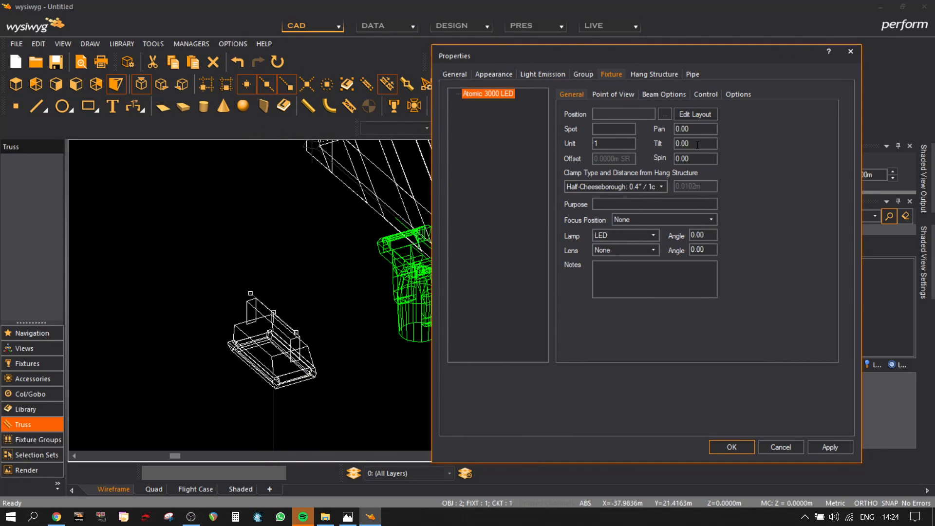
{"action": "left_click", "coordinate": [695, 154]}
{"action": "type", "text": "90"}
{"action": "left_click", "coordinate": [831, 447]}
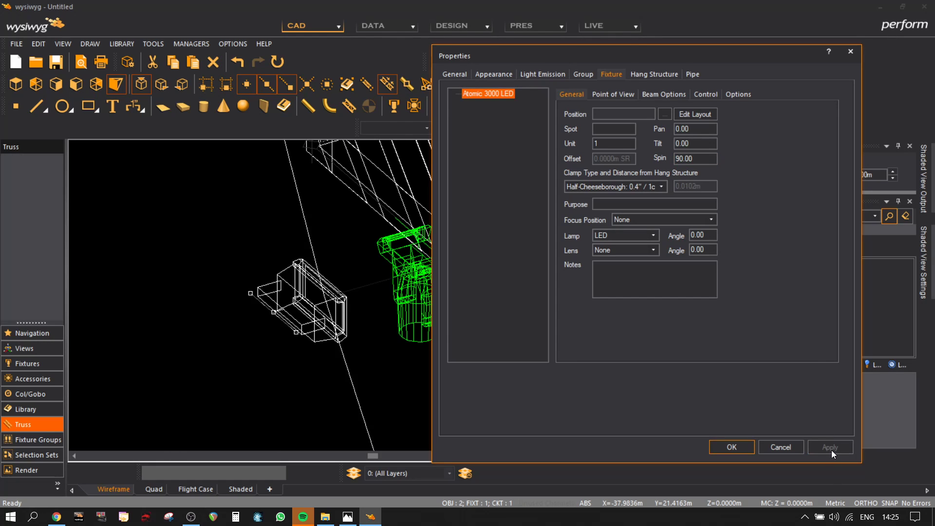
{"action": "left_click", "coordinate": [674, 158]}
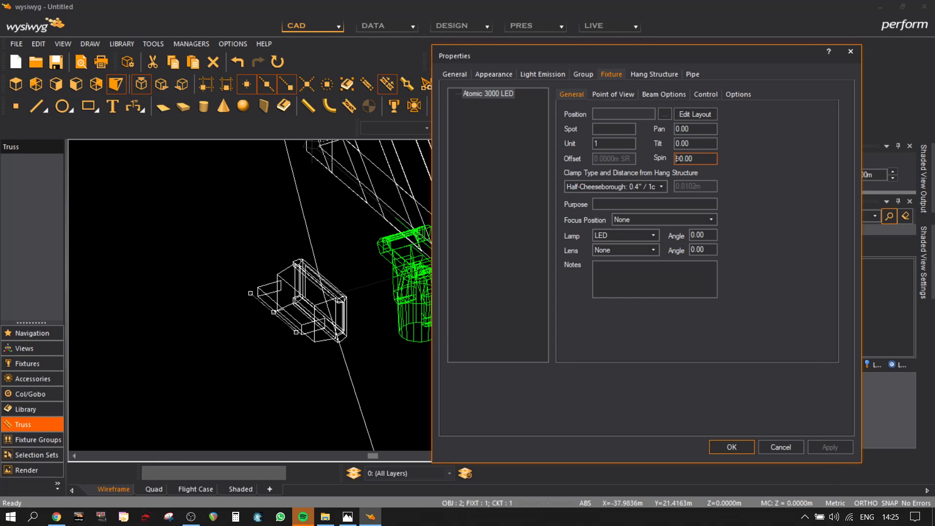
{"action": "type", "text": "-"}
{"action": "left_click", "coordinate": [828, 452]}
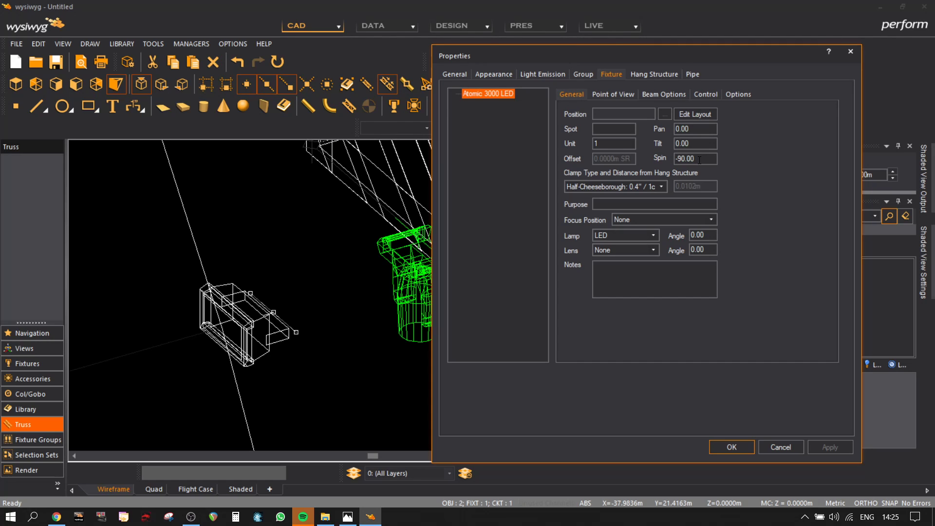
- Try spin values of 0 and -180 on the Atomic 3000 LED
{"action": "double_click", "coordinate": [699, 159]}
{"action": "type", "text": "-0"}
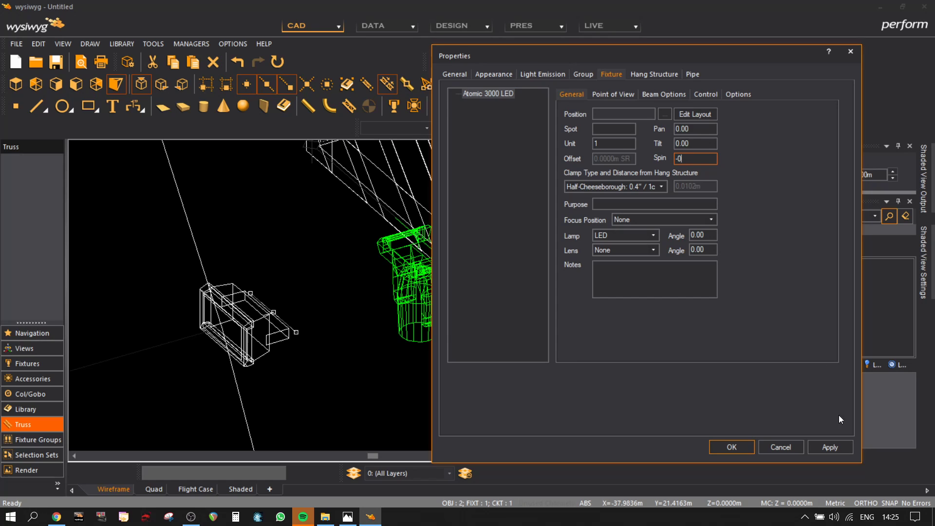
{"action": "left_click", "coordinate": [830, 447]}
{"action": "double_click", "coordinate": [695, 160]}
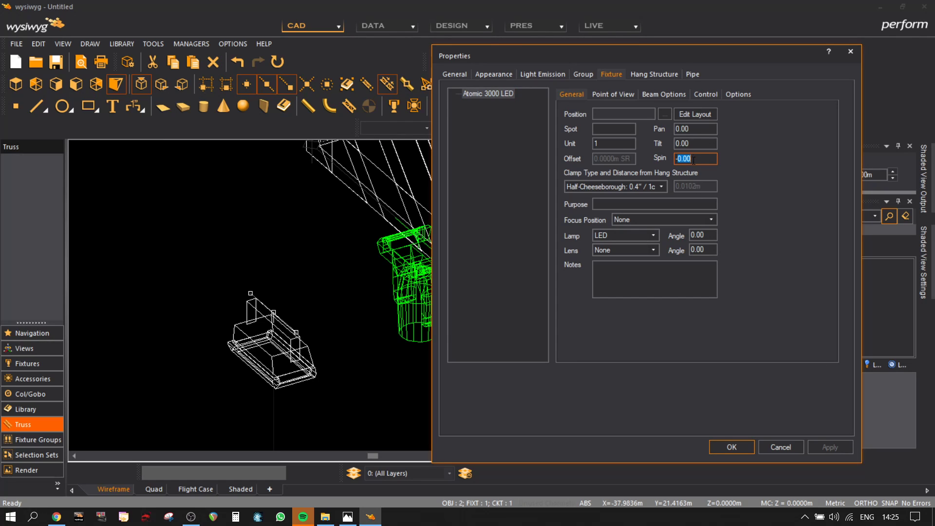
{"action": "type", "text": "-180"}
{"action": "left_click", "coordinate": [829, 452]}
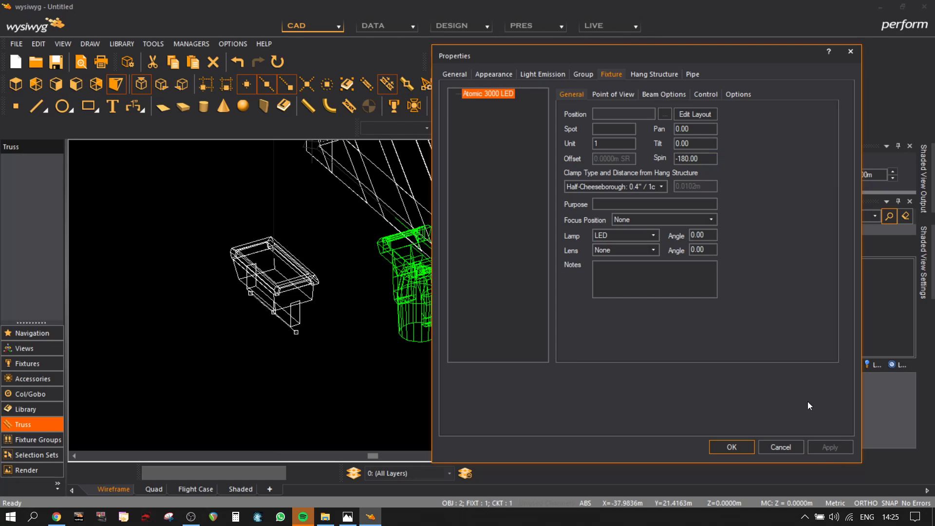
- Set the Atomic 3000 LED's spin back to -90 and accept its properties
{"action": "left_click_drag", "start_coordinate": [701, 158], "coordinate": [683, 158]}
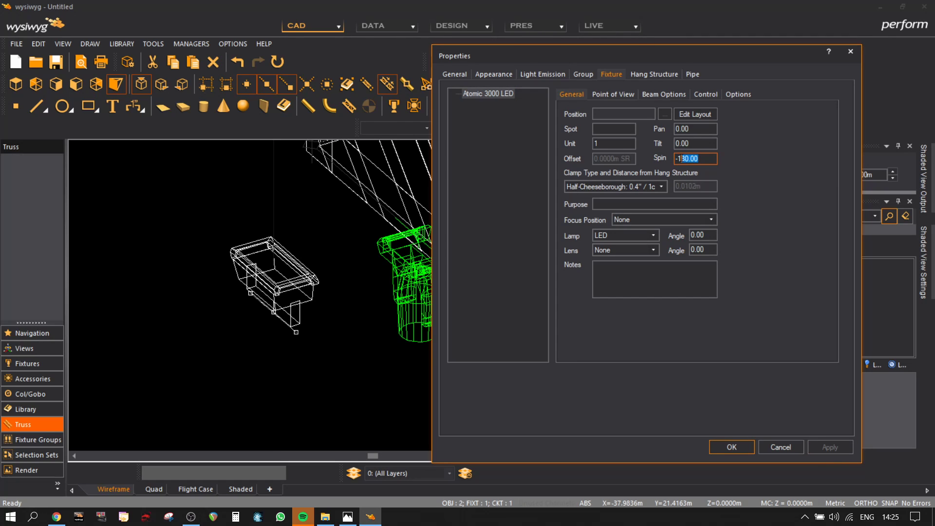
{"action": "type", "text": "90"}
{"action": "key", "text": "Return"}
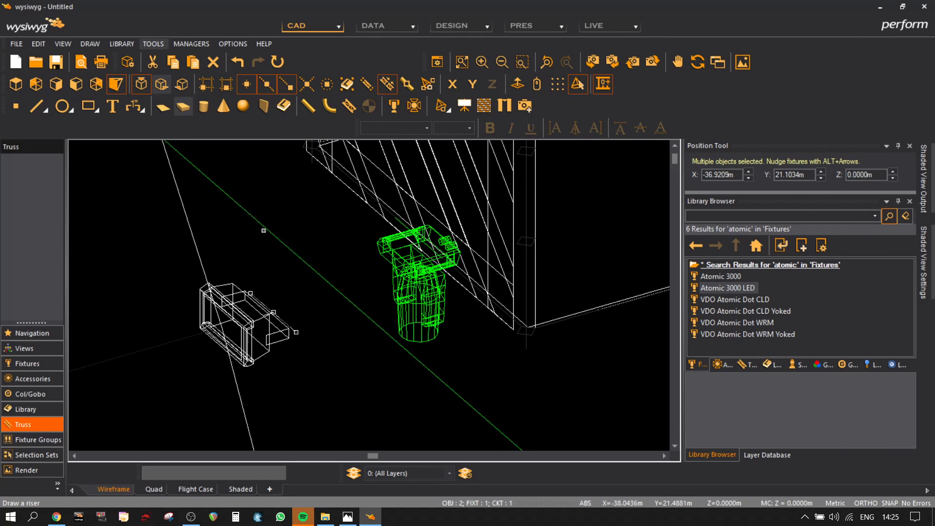
- Try a tilt of 90 on the Atomic 3000 LED and return the tilt to 0
{"action": "middle_click_drag", "start_coordinate": [244, 224], "coordinate": [277, 220]}
{"action": "right_click", "coordinate": [269, 201]}
{"action": "left_click", "coordinate": [320, 24]}
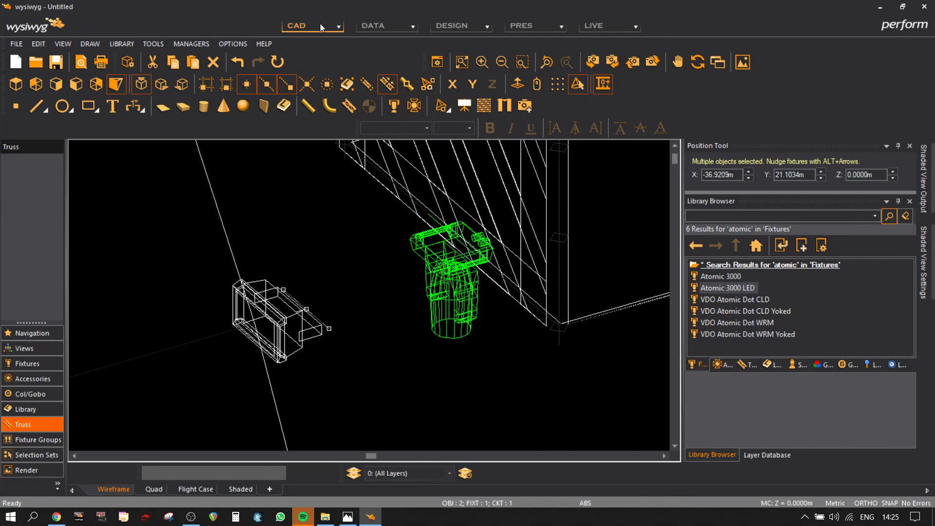
{"action": "right_click", "coordinate": [271, 194]}
{"action": "left_click", "coordinate": [332, 9]}
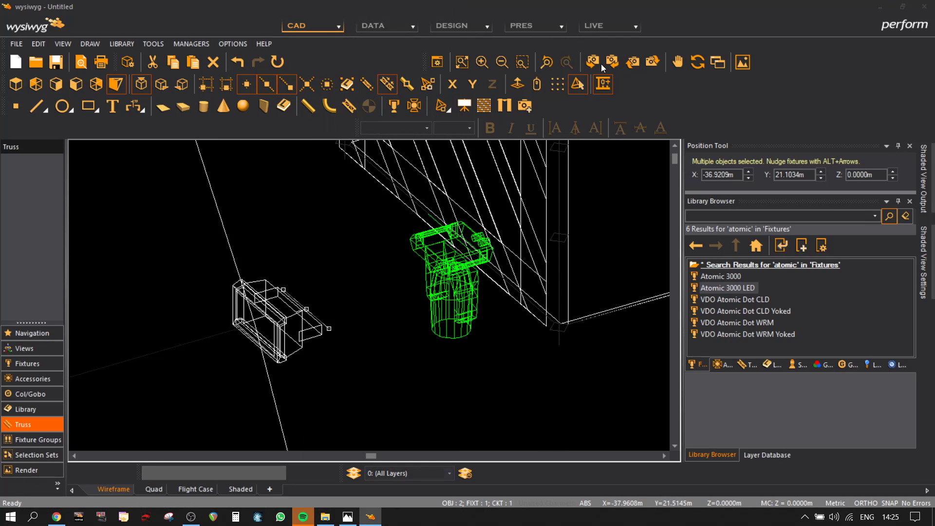
{"action": "left_click", "coordinate": [558, 96]}
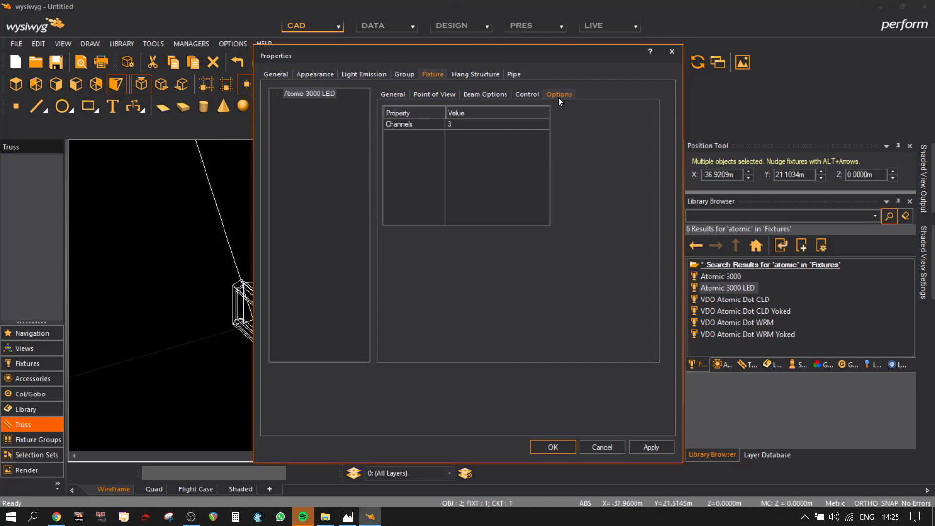
{"action": "left_click", "coordinate": [401, 95]}
{"action": "left_click", "coordinate": [516, 145]}
{"action": "left_click_drag", "start_coordinate": [496, 52], "coordinate": [683, 54]}
{"action": "type", "text": "90"}
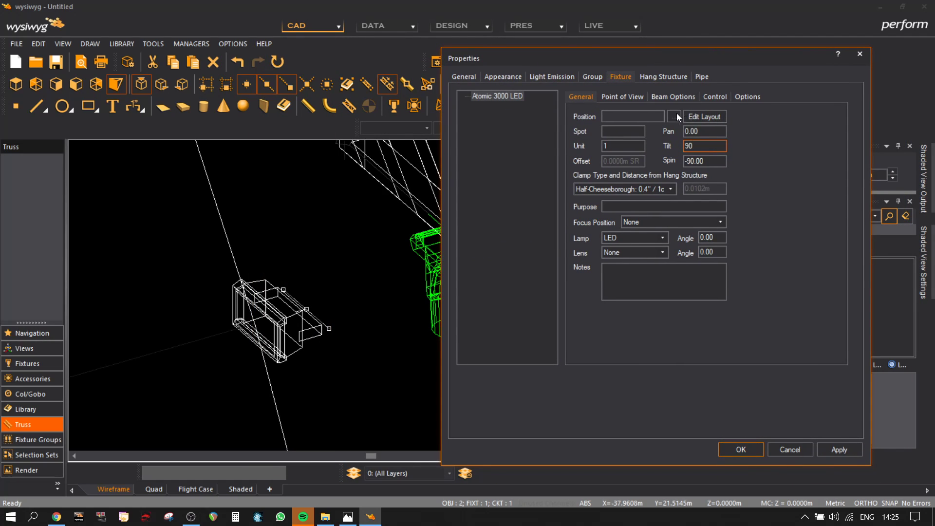
{"action": "left_click", "coordinate": [839, 449]}
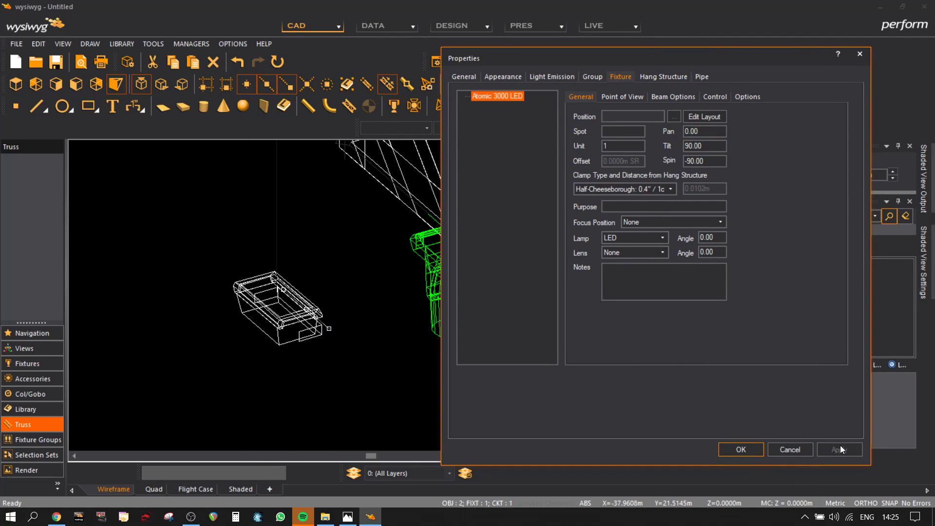
{"action": "left_click", "coordinate": [716, 149]}
{"action": "type", "text": "0"}
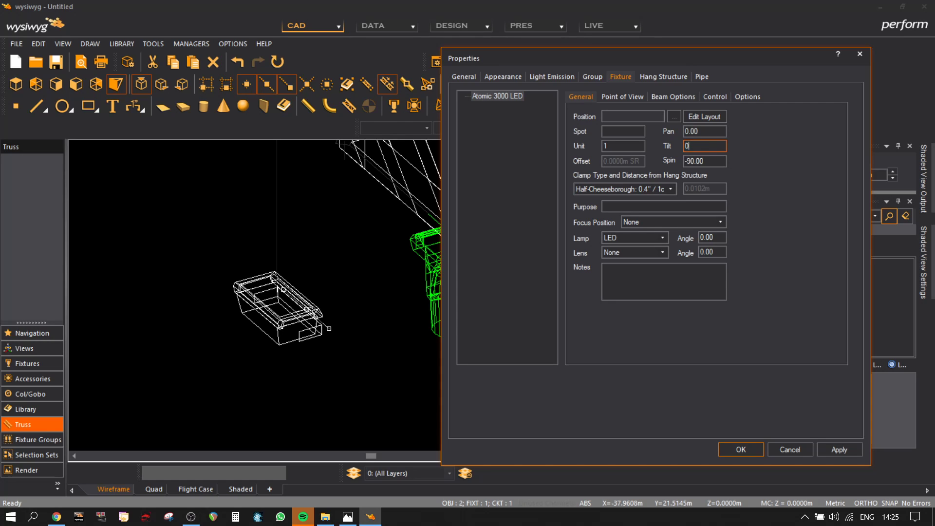
{"action": "left_click", "coordinate": [839, 449]}
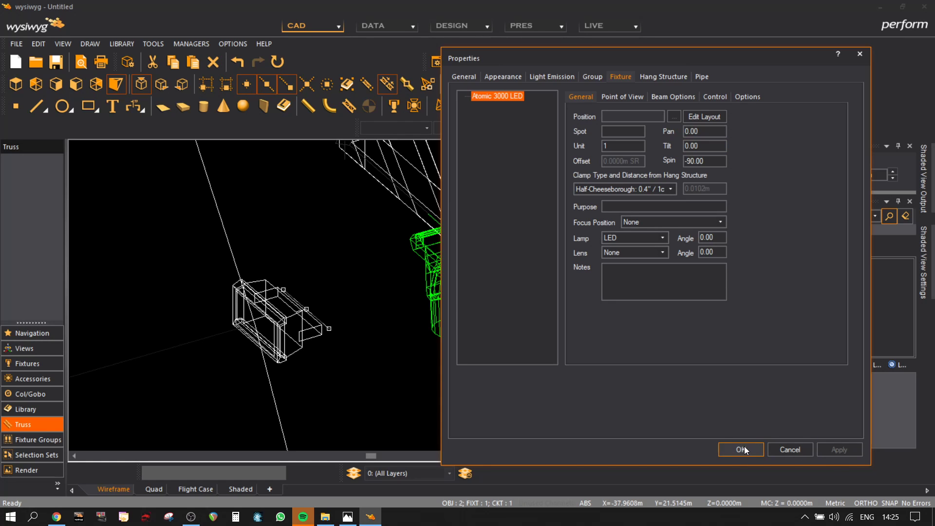
{"action": "left_click", "coordinate": [741, 449]}
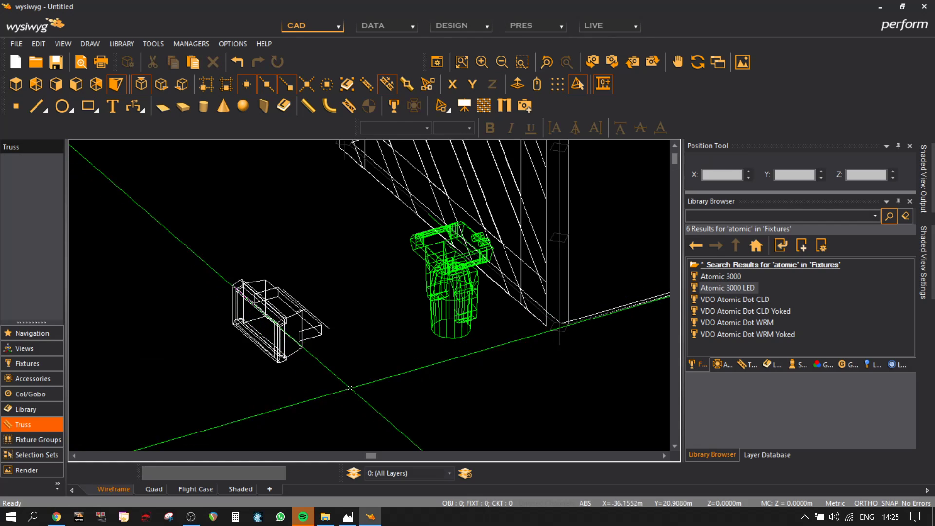
- Move the pipe with its Atomic fixture by its midpoint to the middle of the first cube's bottom front edge
{"action": "key", "text": "m"}
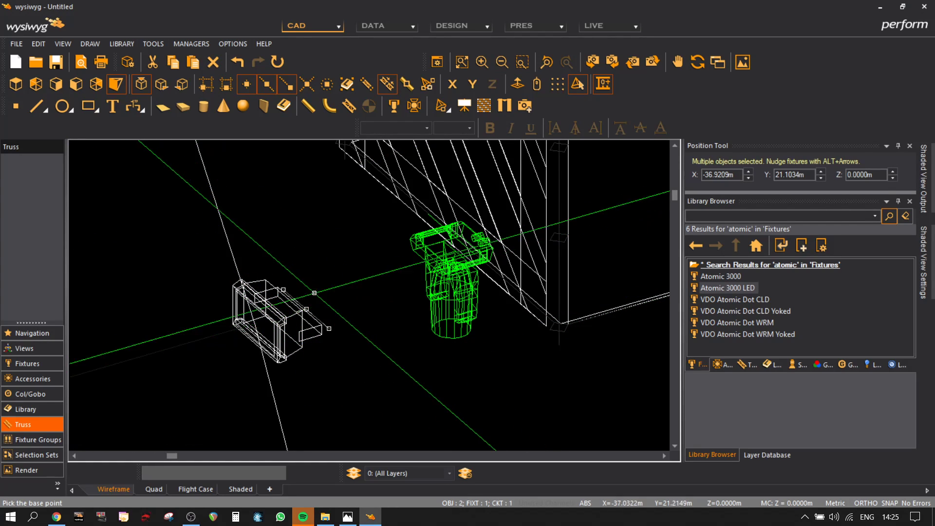
{"action": "left_click", "coordinate": [310, 315]}
{"action": "scroll", "coordinate": [368, 277], "scroll_direction": "up", "scroll_amount": 5}
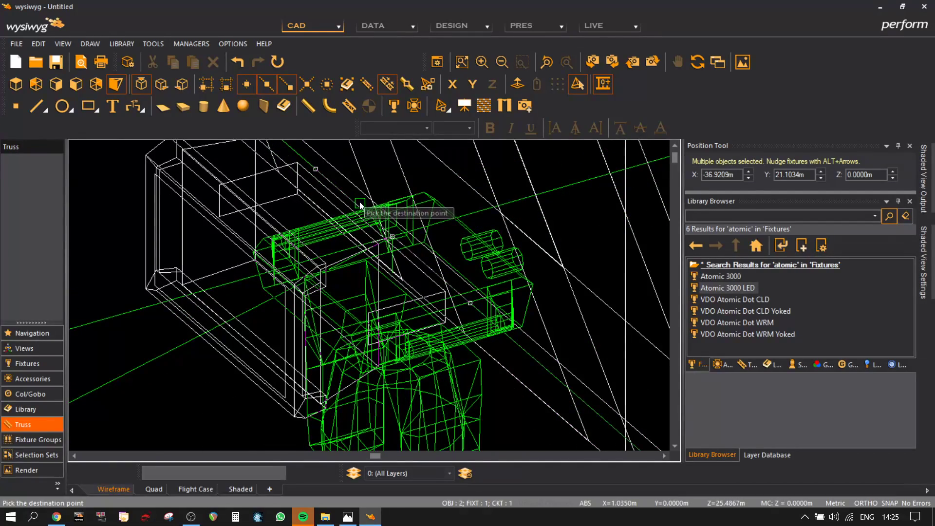
{"action": "left_click", "coordinate": [358, 204]}
- Paste a copy of the pipe with its Atomic fixture at the middle of the second cube's bottom front edge
{"action": "scroll", "coordinate": [508, 280], "scroll_direction": "down", "scroll_amount": 5}
{"action": "middle_click_drag", "start_coordinate": [555, 387], "coordinate": [400, 294]}
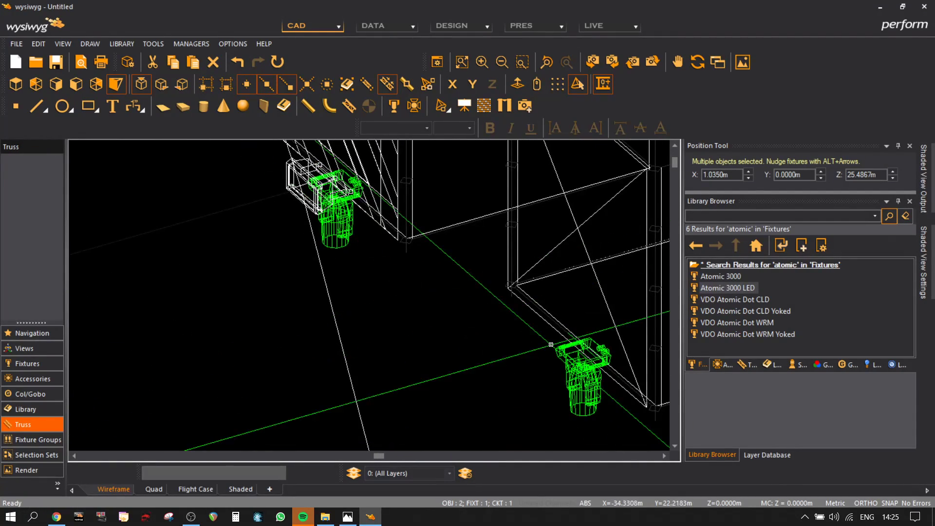
{"action": "scroll", "coordinate": [647, 358], "scroll_direction": "up", "scroll_amount": 5}
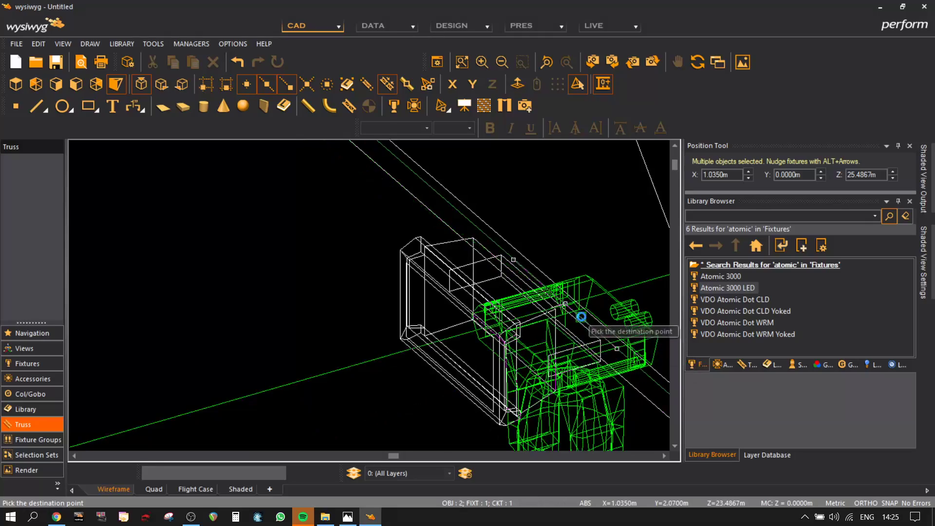
{"action": "left_click", "coordinate": [566, 309]}
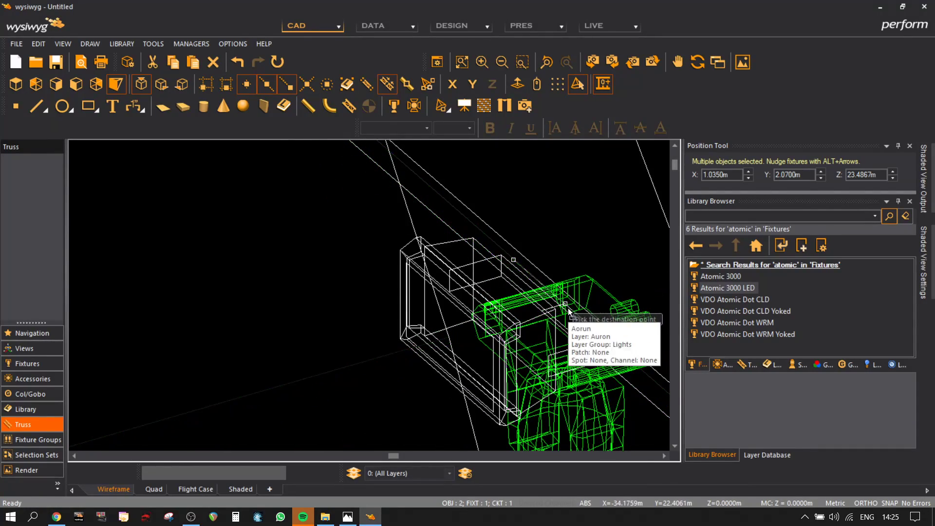
- Paste another copy of the pipe with its Atomic fixture at the middle of the third cube's bottom front edge
{"action": "scroll", "coordinate": [478, 368], "scroll_direction": "down", "scroll_amount": 5}
{"action": "middle_click_drag", "start_coordinate": [521, 359], "coordinate": [274, 186]}
{"action": "scroll", "coordinate": [504, 354], "scroll_direction": "up", "scroll_amount": 5}
{"action": "key", "text": "ctrl+v"}
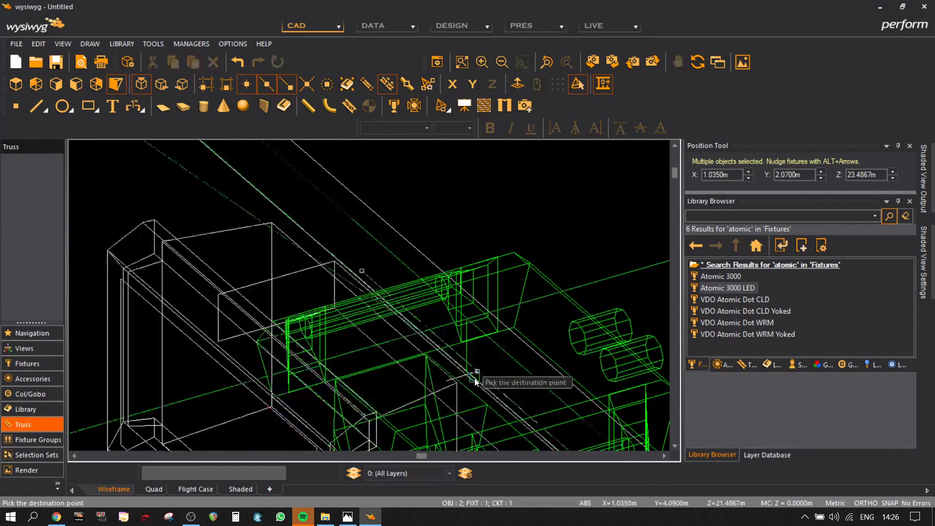
{"action": "left_click", "coordinate": [501, 349]}
{"action": "scroll", "coordinate": [502, 348], "scroll_direction": "down", "scroll_amount": 5}
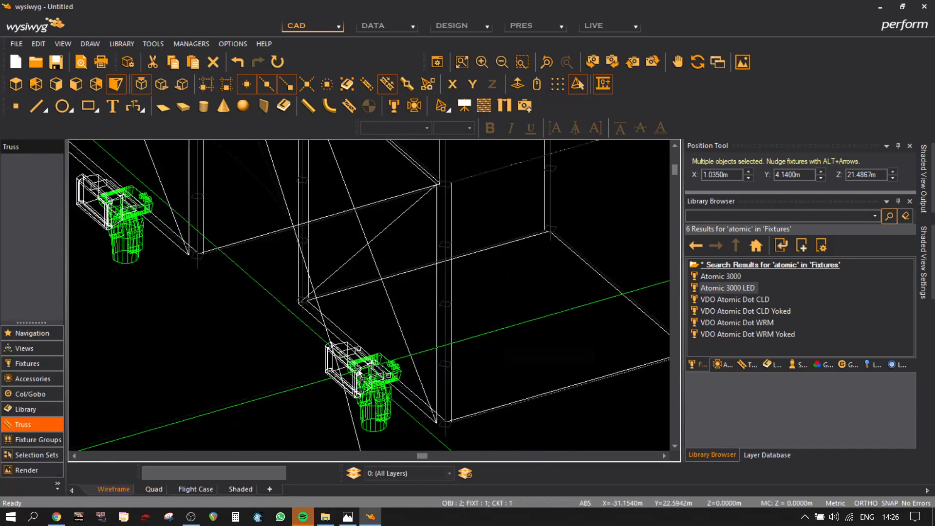
{"action": "left_click", "coordinate": [277, 379]}
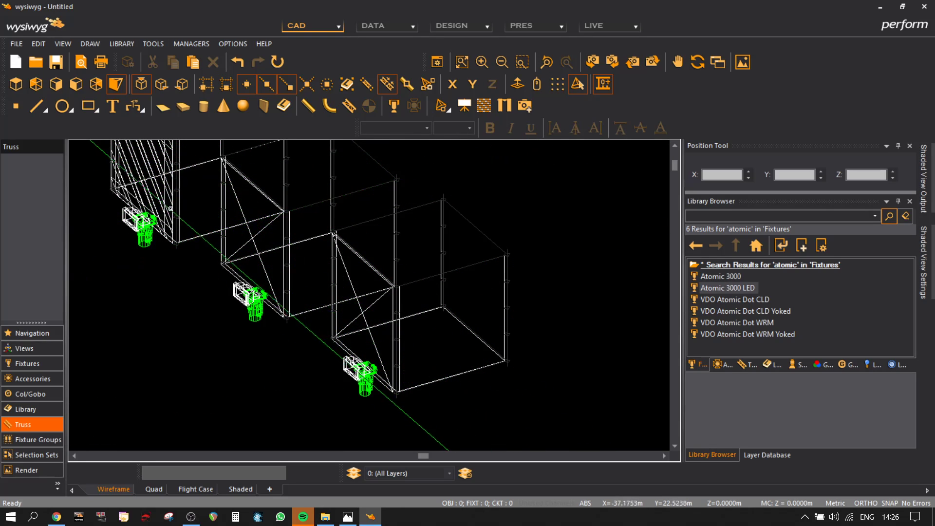
{"action": "middle_click_drag", "start_coordinate": [169, 211], "coordinate": [317, 355]}
{"action": "middle_click_drag", "start_coordinate": [617, 359], "coordinate": [430, 232]}
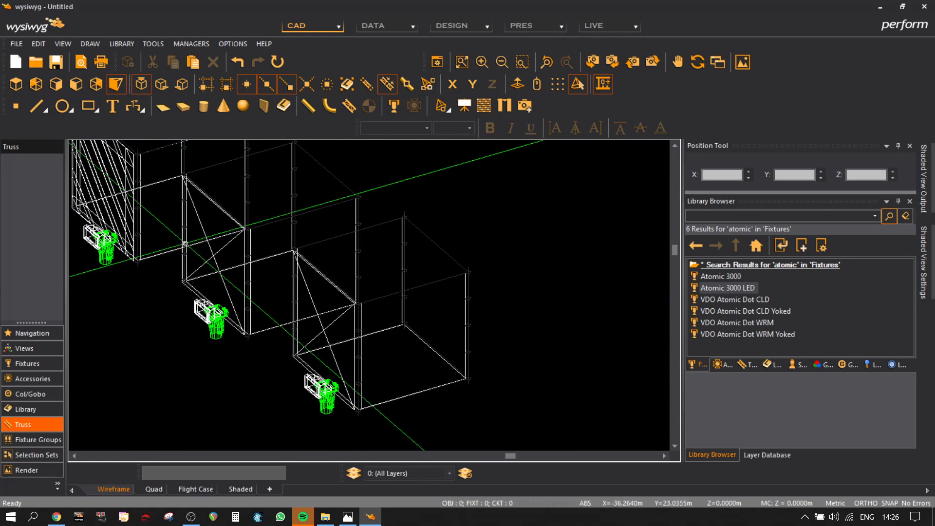
{"action": "middle_click_drag", "start_coordinate": [180, 251], "coordinate": [339, 287]}
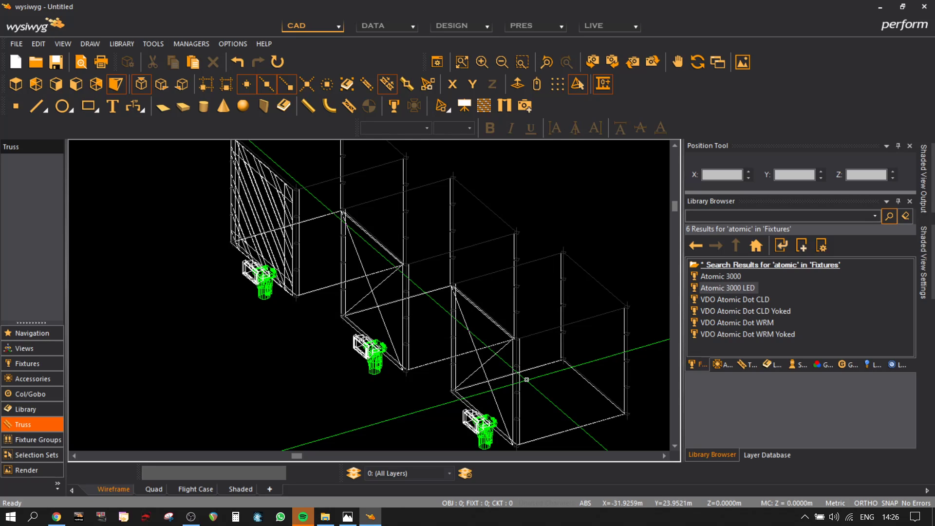
{"action": "scroll", "coordinate": [526, 379], "scroll_direction": "down", "scroll_amount": 3}
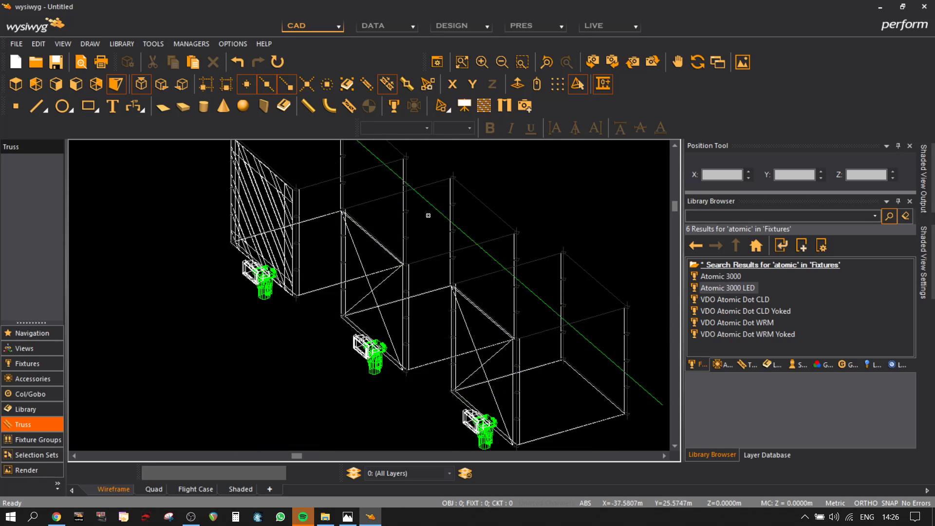
- Select the whole row of three cubes with surfaces and Atomic fixtures, and paste a copy beside it, half a cube lower
{"action": "left_click", "coordinate": [15, 84]}
{"action": "scroll", "coordinate": [429, 349], "scroll_direction": "down", "scroll_amount": 2}
{"action": "scroll", "coordinate": [431, 336], "scroll_direction": "up", "scroll_amount": 3}
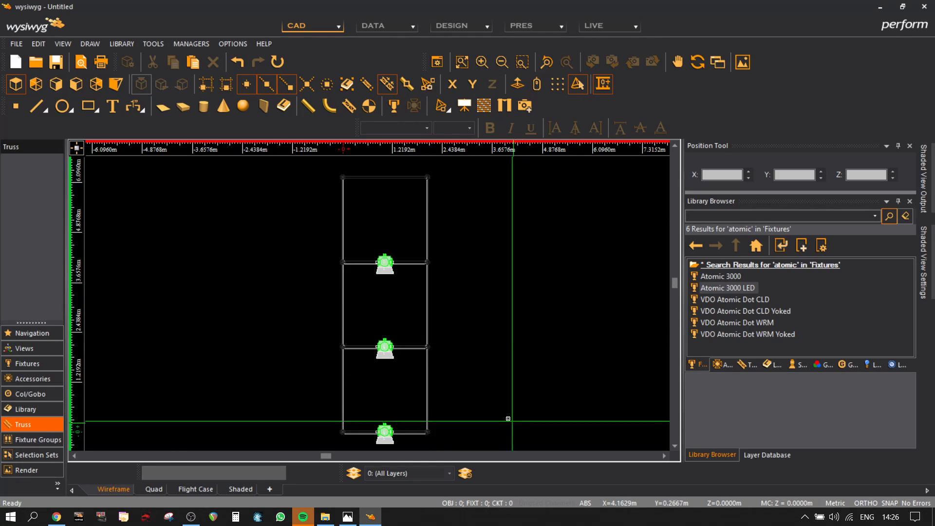
{"action": "scroll", "coordinate": [482, 316], "scroll_direction": "down", "scroll_amount": 2}
{"action": "left_click_drag", "start_coordinate": [518, 399], "coordinate": [426, 207]}
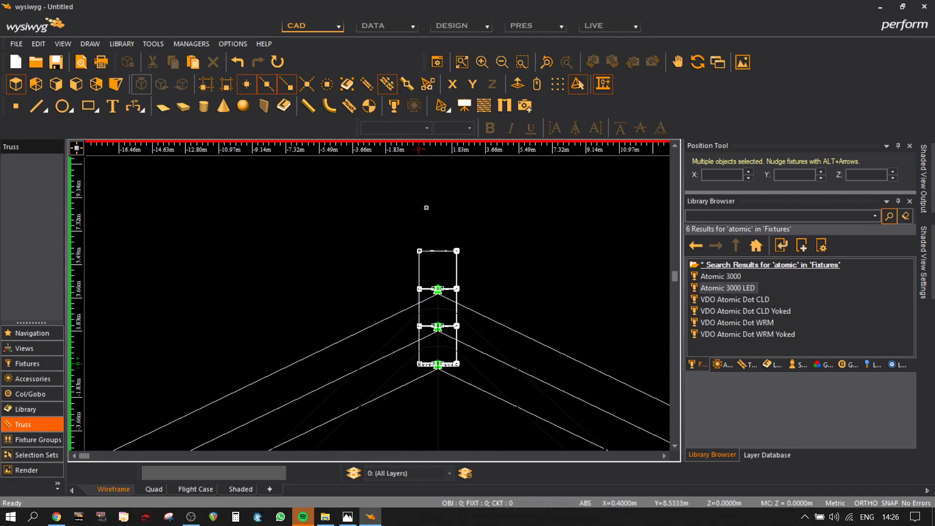
{"action": "left_click", "coordinate": [116, 84]}
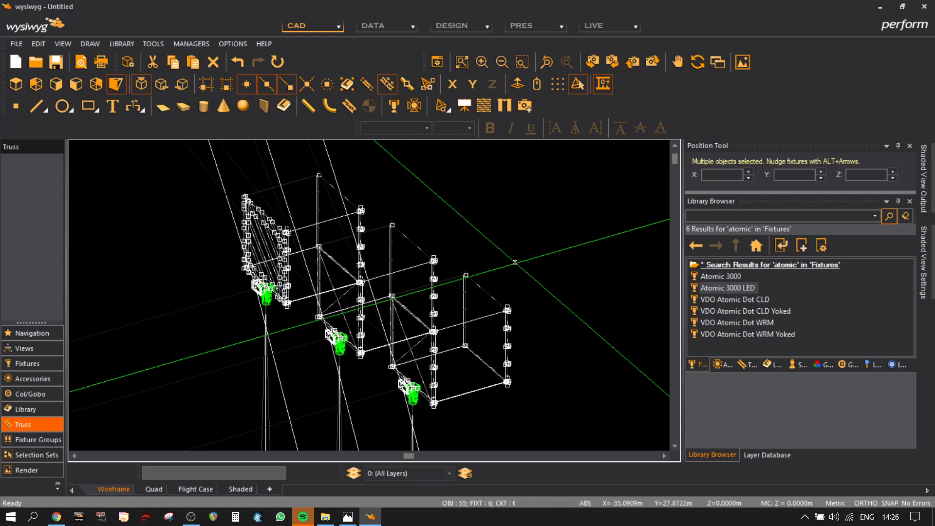
{"action": "key", "text": "ctrl+v"}
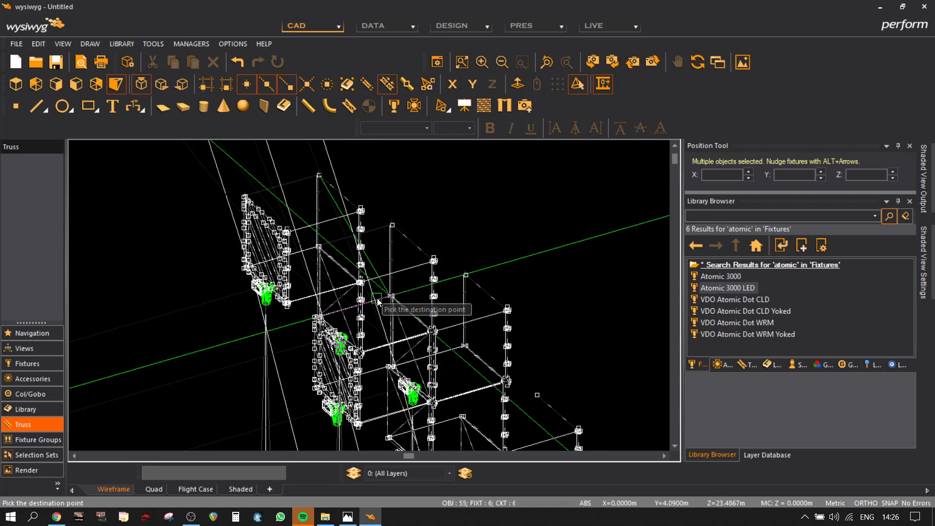
{"action": "scroll", "coordinate": [378, 301], "scroll_direction": "up", "scroll_amount": 5}
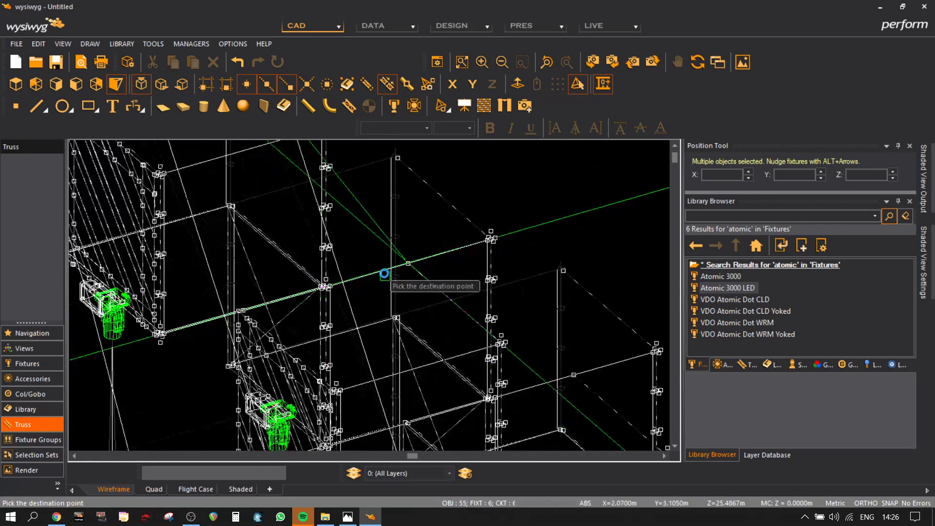
{"action": "scroll", "coordinate": [342, 226], "scroll_direction": "up", "scroll_amount": 3}
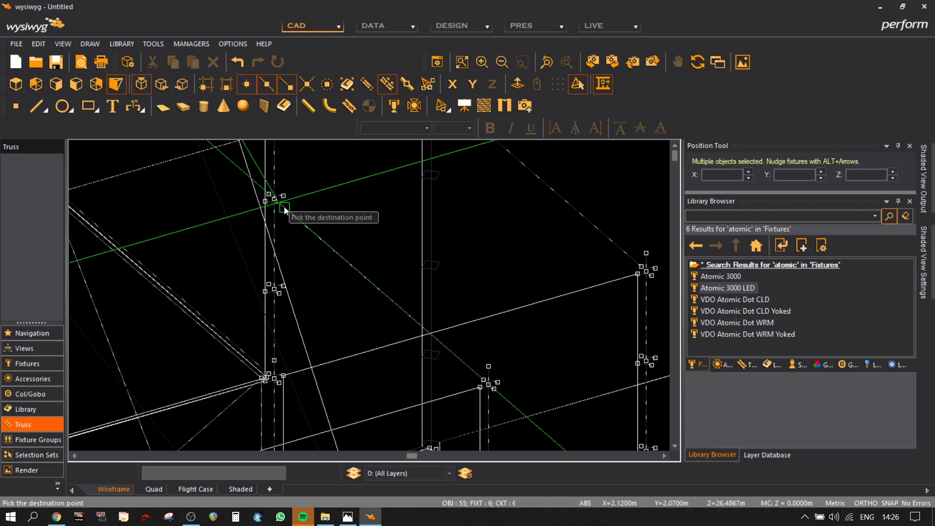
{"action": "scroll", "coordinate": [401, 245], "scroll_direction": "down", "scroll_amount": 6}
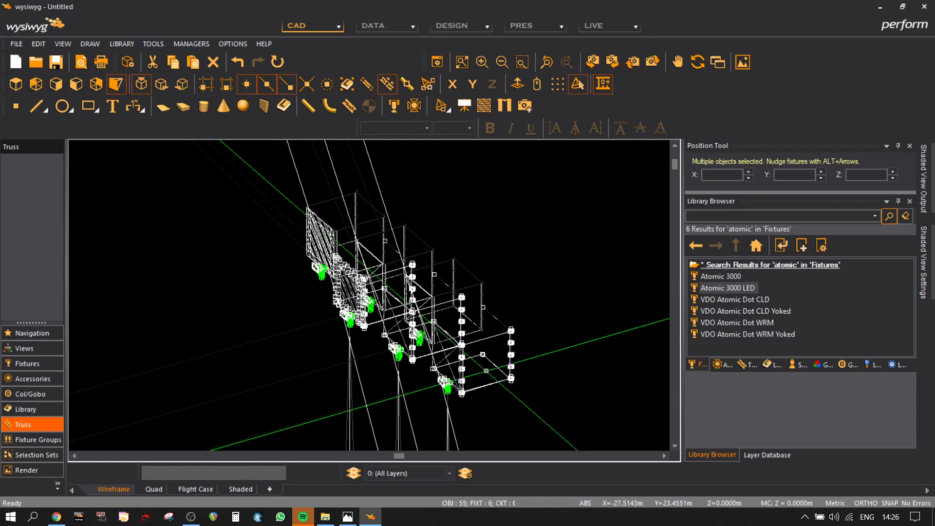
- Paste another copy of the three-cube row beside the second row, again half a cube lower
{"action": "left_click", "coordinate": [486, 371]}
{"action": "scroll", "coordinate": [425, 293], "scroll_direction": "up", "scroll_amount": 3}
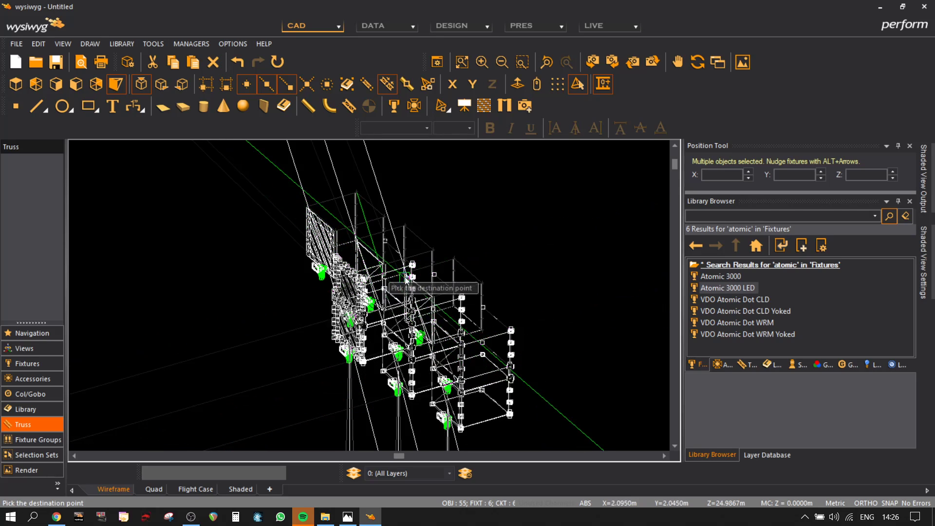
{"action": "scroll", "coordinate": [340, 294], "scroll_direction": "up", "scroll_amount": 3}
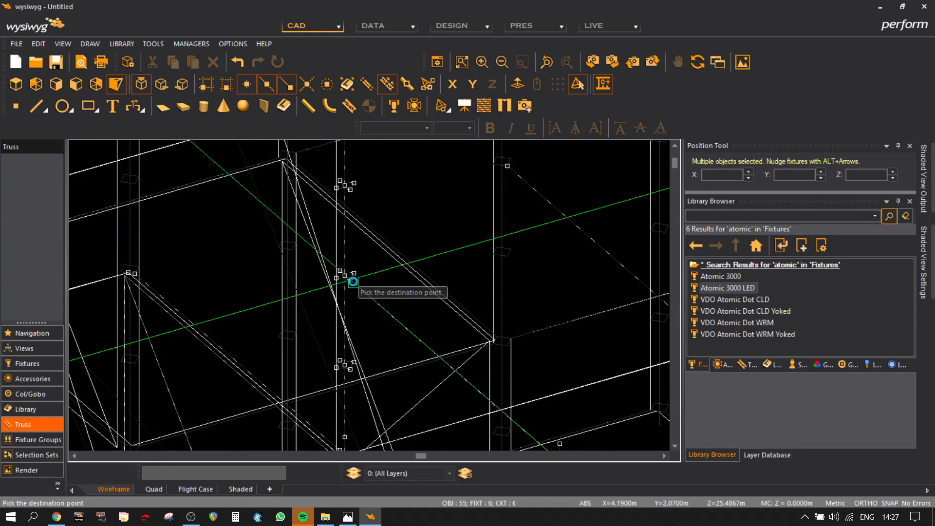
{"action": "left_click", "coordinate": [353, 282]}
{"action": "scroll", "coordinate": [426, 256], "scroll_direction": "down", "scroll_amount": 3}
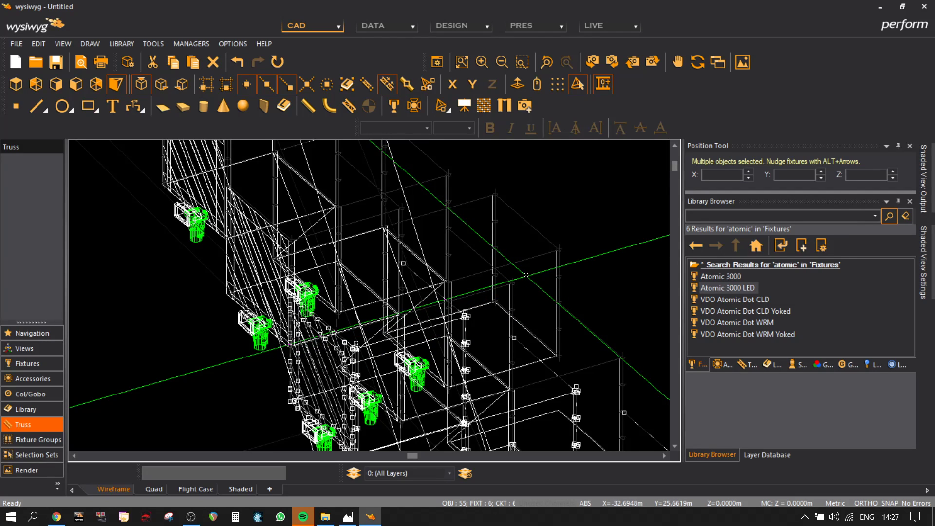
- Paste a further copy of the three-cube row beside the third row, one full cube lower
{"action": "middle_click_drag", "start_coordinate": [496, 308], "coordinate": [446, 194]}
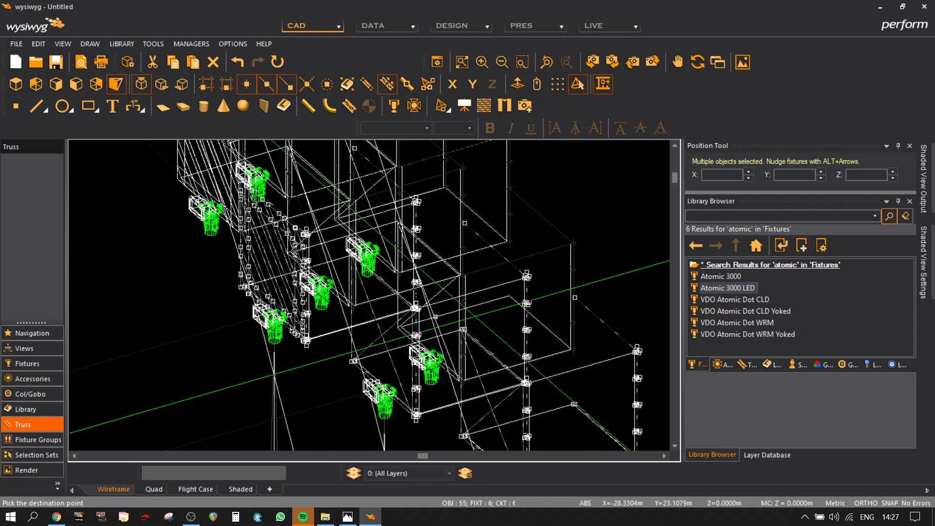
{"action": "scroll", "coordinate": [414, 324], "scroll_direction": "up", "scroll_amount": 3}
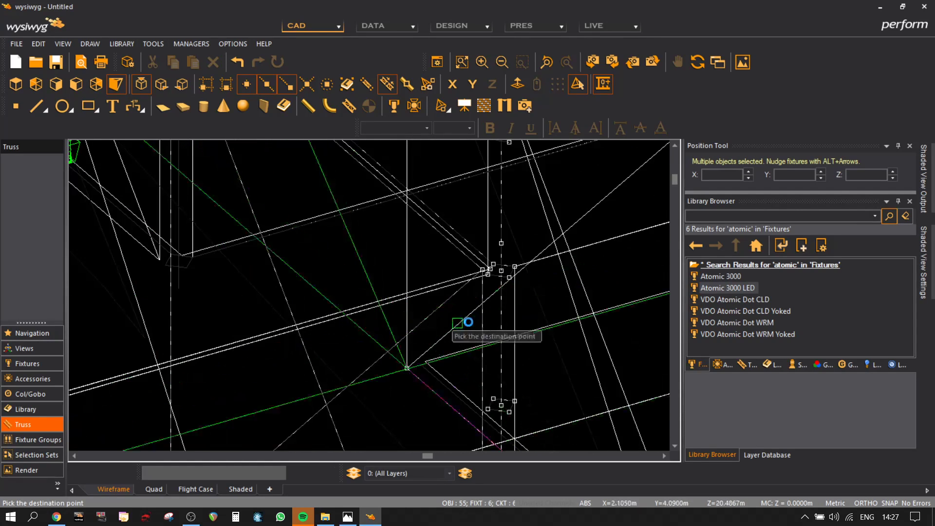
{"action": "left_click", "coordinate": [508, 276]}
{"action": "scroll", "coordinate": [510, 276], "scroll_direction": "down", "scroll_amount": 5}
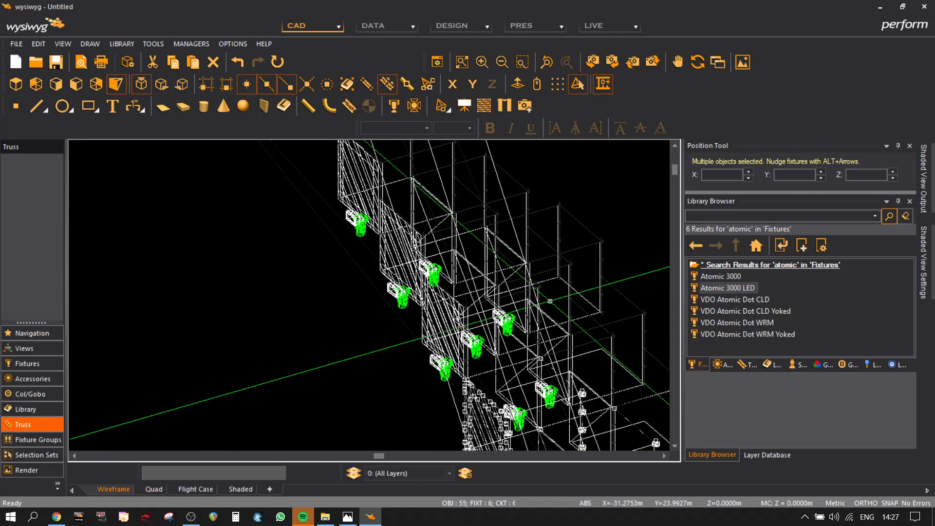
- Paste one more copy of the three-cube row beside the fourth row, one full cube lower, to form a fifth row
{"action": "middle_click_drag", "start_coordinate": [548, 301], "coordinate": [448, 176]}
{"action": "key", "text": "ctrl+v"}
{"action": "scroll", "coordinate": [463, 319], "scroll_direction": "up", "scroll_amount": 3}
{"action": "scroll", "coordinate": [431, 300], "scroll_direction": "up", "scroll_amount": 3}
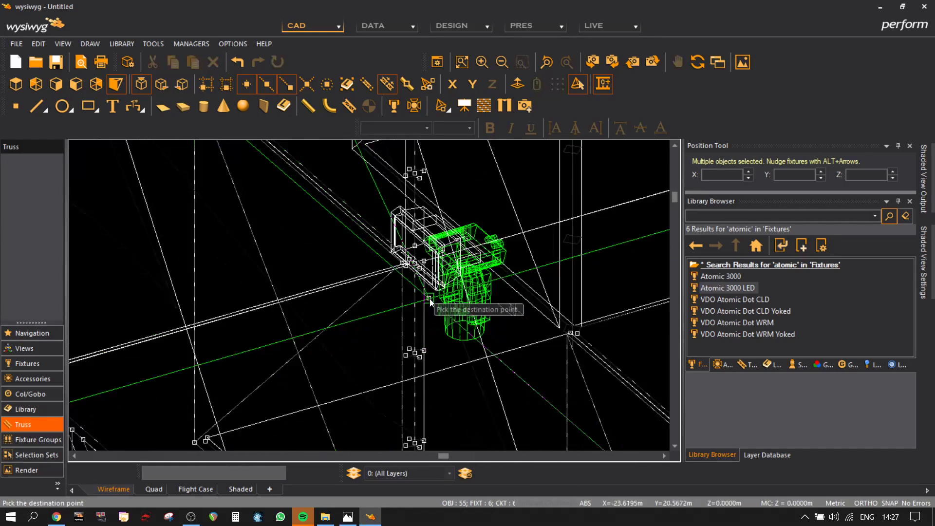
{"action": "scroll", "coordinate": [412, 263], "scroll_direction": "up", "scroll_amount": 2}
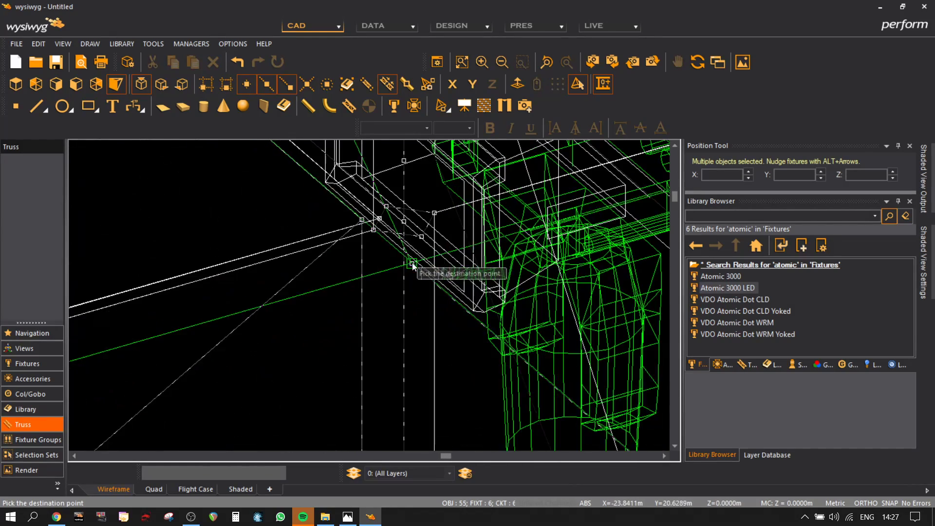
{"action": "left_click", "coordinate": [423, 235]}
{"action": "scroll", "coordinate": [464, 362], "scroll_direction": "down", "scroll_amount": 5}
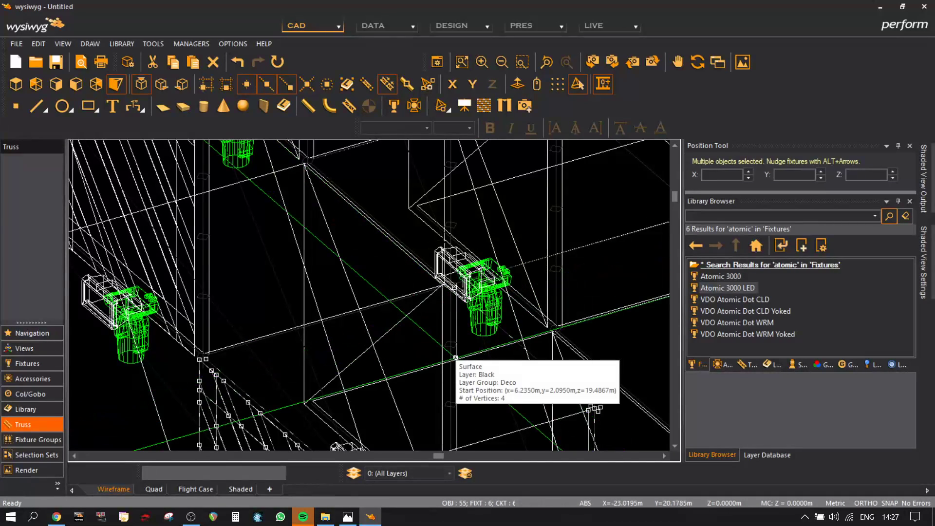
- Clear the selection and inspect the five stepped cube rows in the shaded view
{"action": "left_click", "coordinate": [588, 253]}
{"action": "scroll", "coordinate": [424, 287], "scroll_direction": "down", "scroll_amount": 2}
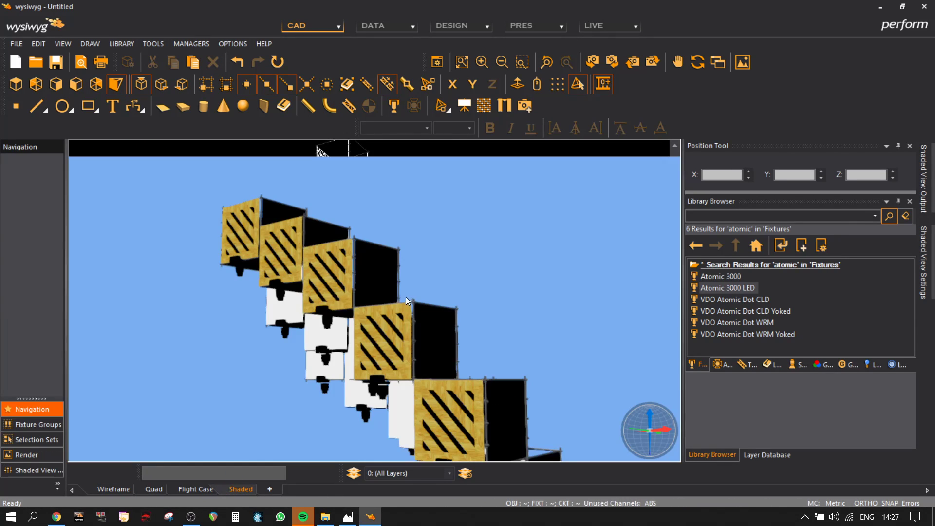
{"action": "mouse_move", "coordinate": [445, 382]}
{"action": "left_mouse_down"}
{"action": "mouse_move", "coordinate": [560, 358]}
{"action": "mouse_move", "coordinate": [556, 329]}
{"action": "mouse_move", "coordinate": [573, 304]}
{"action": "mouse_move", "coordinate": [468, 273]}
{"action": "mouse_move", "coordinate": [417, 217]}
{"action": "mouse_move", "coordinate": [388, 286]}
{"action": "mouse_move", "coordinate": [495, 313]}
{"action": "mouse_move", "coordinate": [487, 292]}
{"action": "mouse_move", "coordinate": [511, 277]}
{"action": "mouse_move", "coordinate": [428, 210]}
{"action": "mouse_move", "coordinate": [341, 185]}
{"action": "mouse_move", "coordinate": [494, 266]}
{"action": "mouse_move", "coordinate": [491, 339]}
{"action": "mouse_move", "coordinate": [501, 361]}
{"action": "mouse_move", "coordinate": [492, 278]}
{"action": "mouse_move", "coordinate": [463, 245]}
{"action": "mouse_move", "coordinate": [378, 205]}
{"action": "mouse_move", "coordinate": [327, 285]}
{"action": "mouse_move", "coordinate": [346, 347]}
{"action": "mouse_move", "coordinate": [366, 308]}
{"action": "mouse_move", "coordinate": [336, 380]}
{"action": "left_mouse_up"}
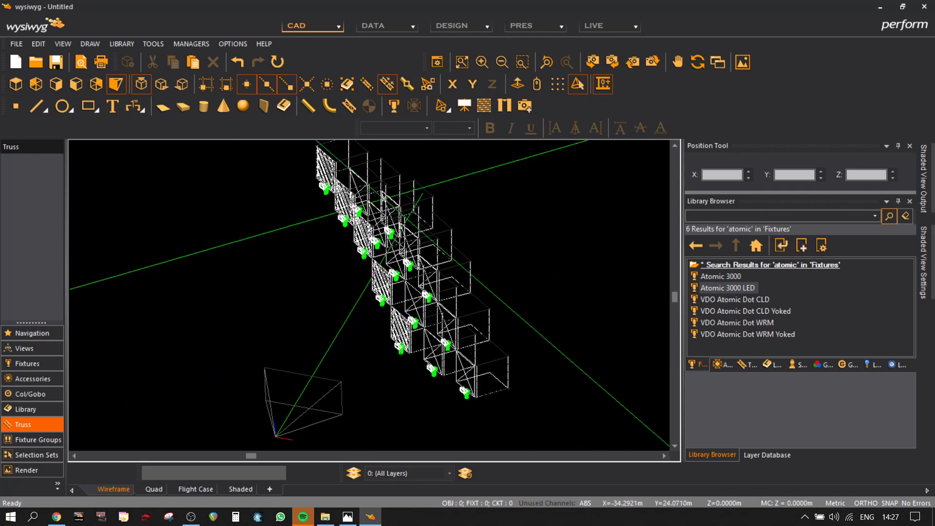
- Return to the wireframe, make the Black layer current and display only the current layer
{"action": "scroll", "coordinate": [430, 216], "scroll_direction": "up", "scroll_amount": 2}
{"action": "middle_click_drag", "start_coordinate": [430, 215], "coordinate": [534, 393]}
{"action": "scroll", "coordinate": [392, 272], "scroll_direction": "up", "scroll_amount": 2}
{"action": "scroll", "coordinate": [600, 311], "scroll_direction": "down", "scroll_amount": 2}
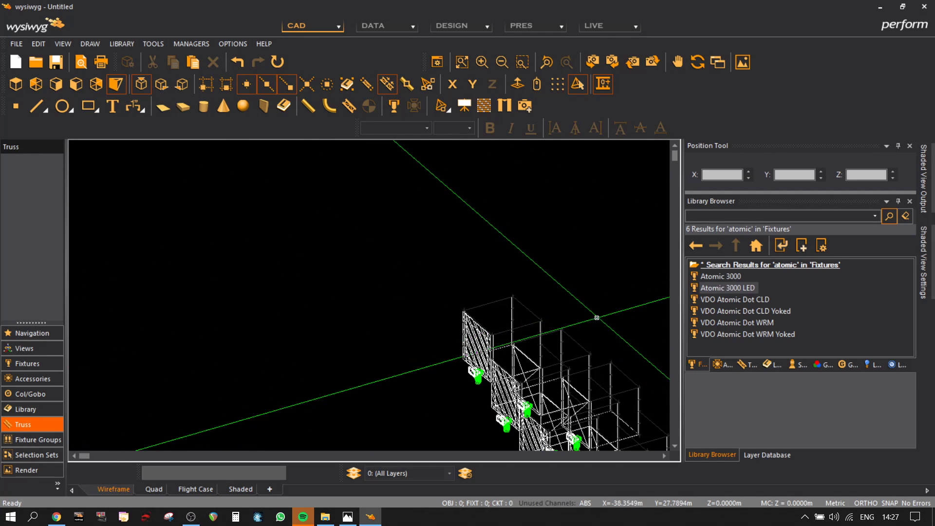
{"action": "middle_click_drag", "start_coordinate": [597, 317], "coordinate": [477, 248]}
{"action": "left_click", "coordinate": [771, 455]}
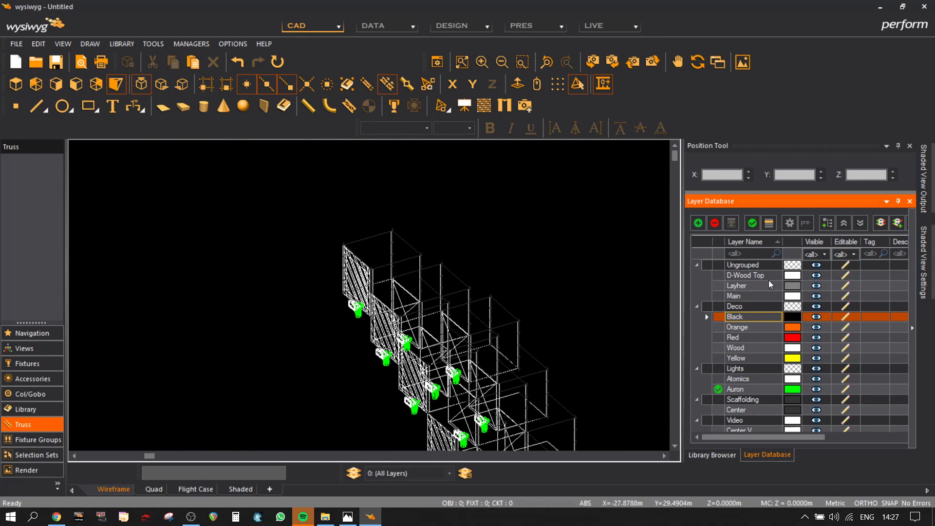
{"action": "left_click", "coordinate": [408, 474]}
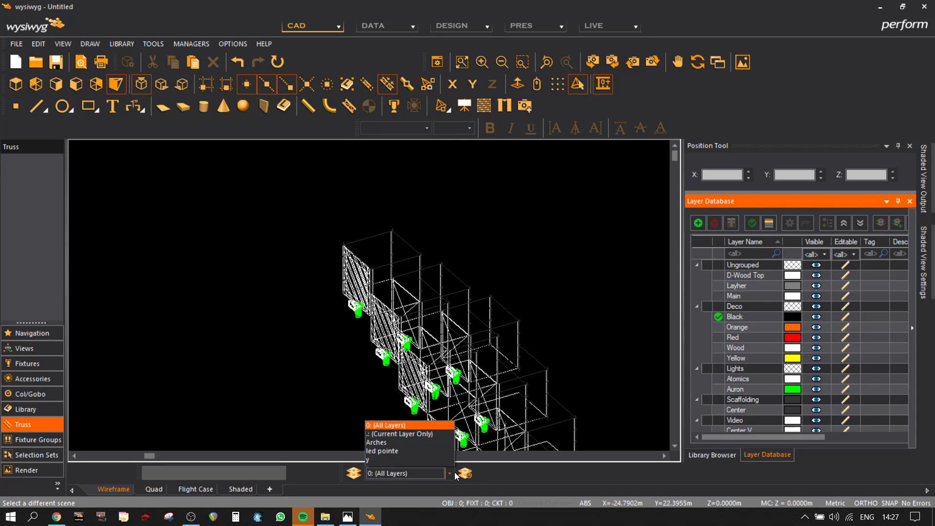
{"action": "left_click", "coordinate": [405, 412]}
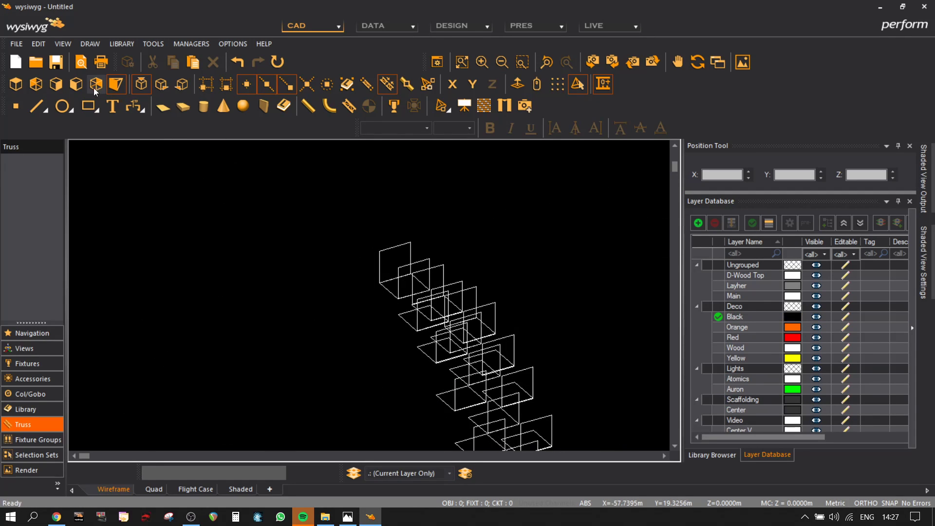
- Copy the three black side surfaces at X 0 of the first cube row to its opposite side at X 2.07 m
{"action": "left_click", "coordinate": [15, 83]}
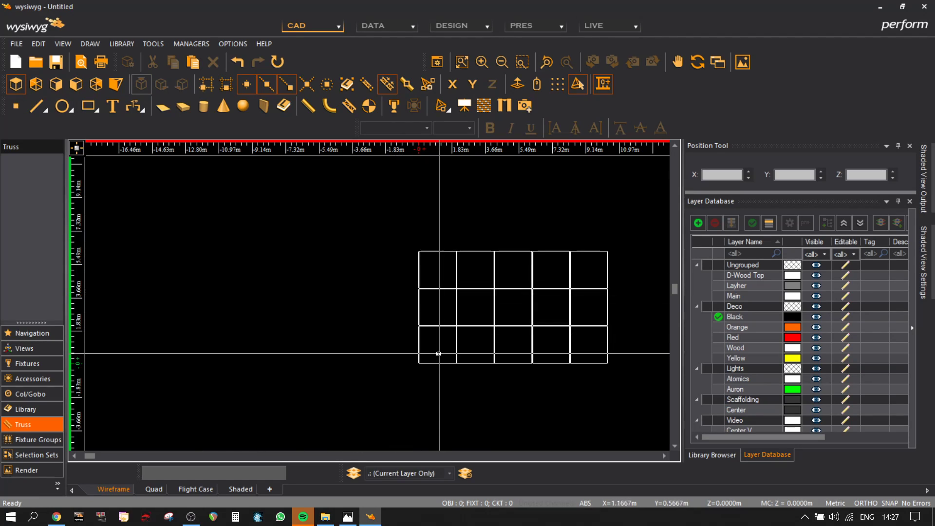
{"action": "scroll", "coordinate": [426, 260], "scroll_direction": "up", "scroll_amount": 8}
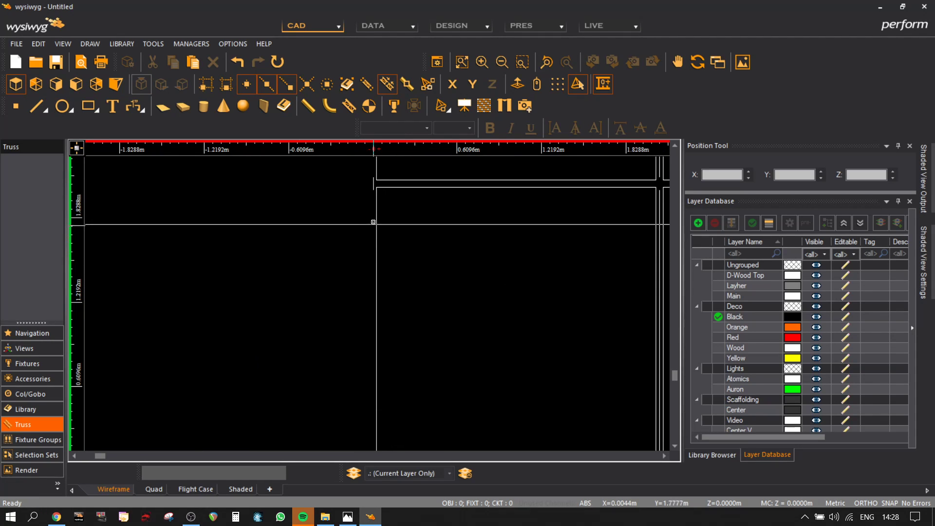
{"action": "left_click", "coordinate": [374, 221]}
{"action": "middle_click_drag", "start_coordinate": [441, 249], "coordinate": [464, 407]}
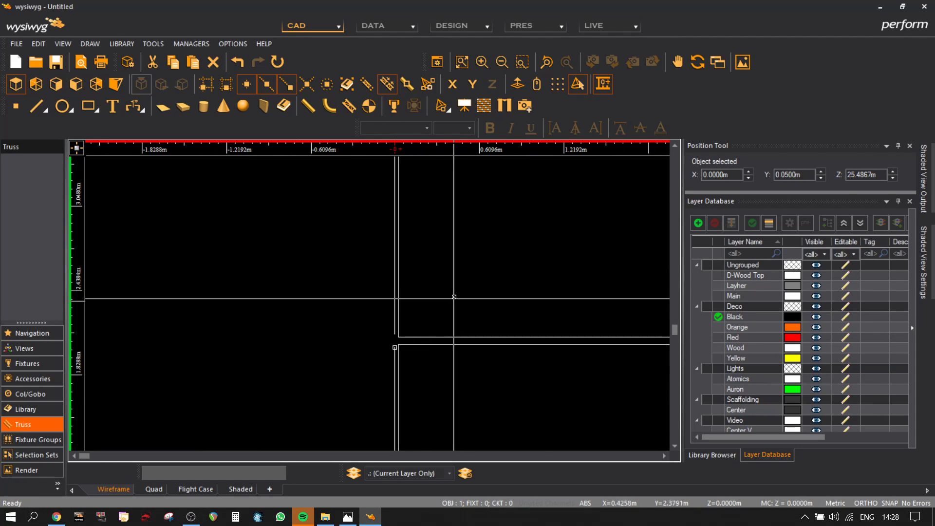
{"action": "left_click", "coordinate": [394, 323], "text": "shift"}
{"action": "middle_click_drag", "start_coordinate": [471, 245], "coordinate": [484, 449]}
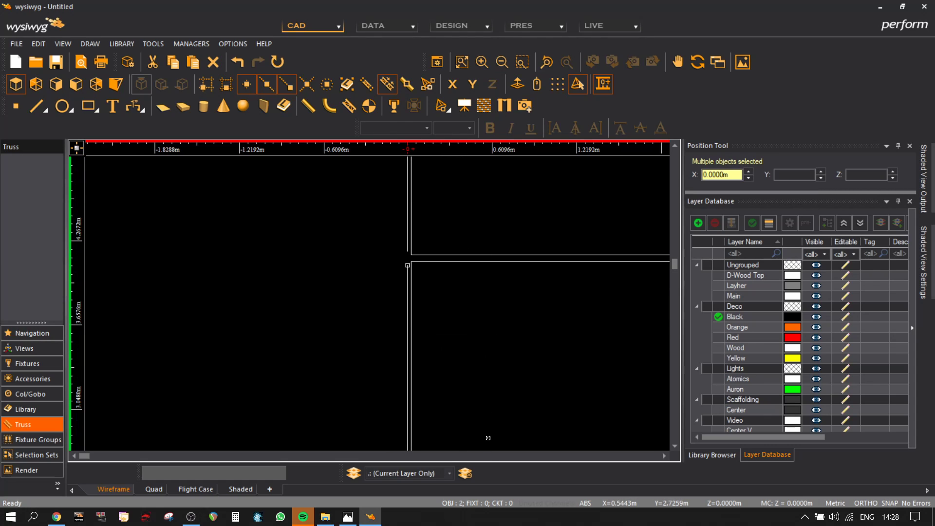
{"action": "scroll", "coordinate": [455, 290], "scroll_direction": "down", "scroll_amount": 3}
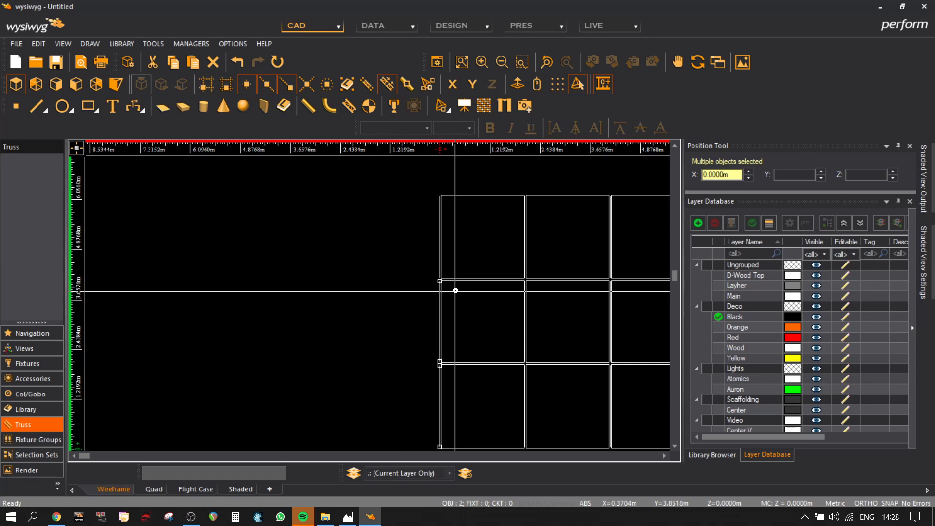
{"action": "scroll", "coordinate": [442, 257], "scroll_direction": "up", "scroll_amount": 3}
{"action": "left_click", "coordinate": [433, 285], "text": "shift"}
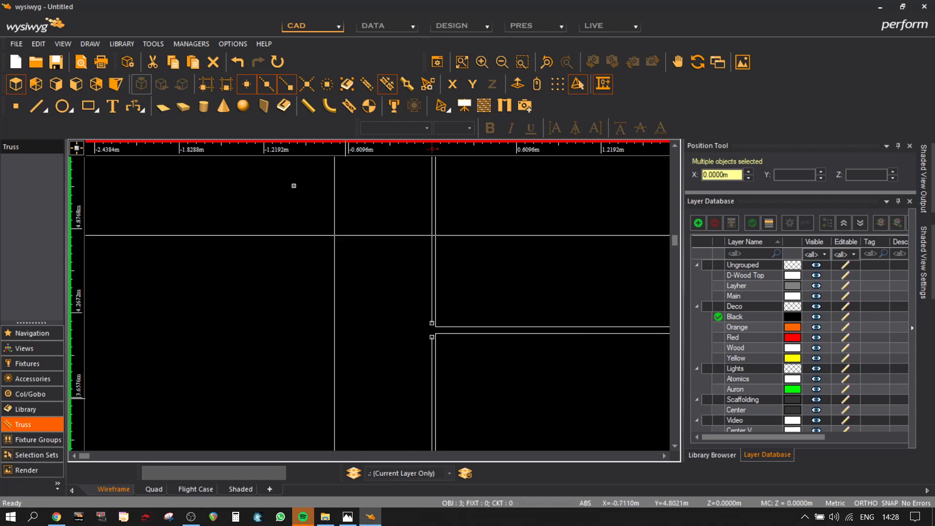
{"action": "left_click", "coordinate": [76, 84]}
{"action": "scroll", "coordinate": [357, 173], "scroll_direction": "down", "scroll_amount": 3}
{"action": "scroll", "coordinate": [357, 308], "scroll_direction": "down", "scroll_amount": 1}
{"action": "middle_click_drag", "start_coordinate": [386, 328], "coordinate": [338, 384]}
{"action": "key", "text": "ctrl+v"}
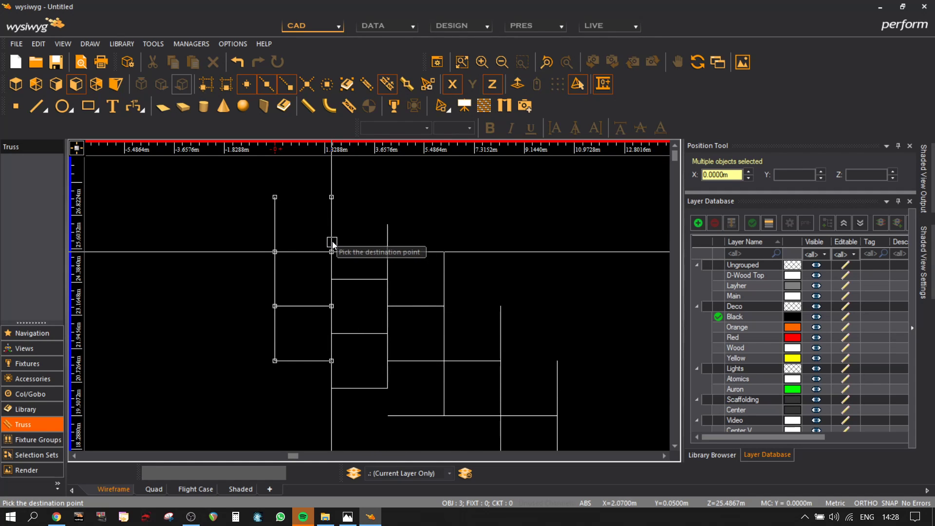
{"action": "scroll", "coordinate": [331, 245], "scroll_direction": "up", "scroll_amount": 3}
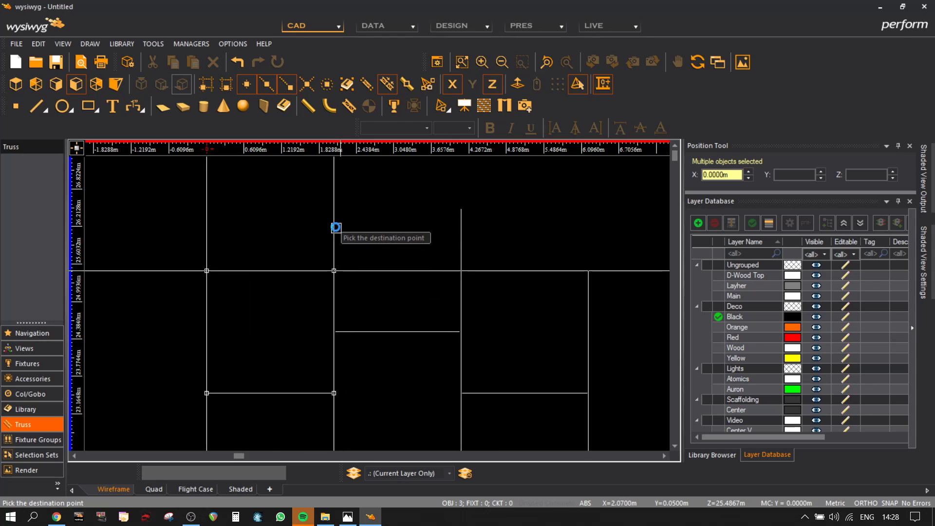
{"action": "left_click", "coordinate": [333, 228]}
{"action": "scroll", "coordinate": [376, 323], "scroll_direction": "down", "scroll_amount": 3}
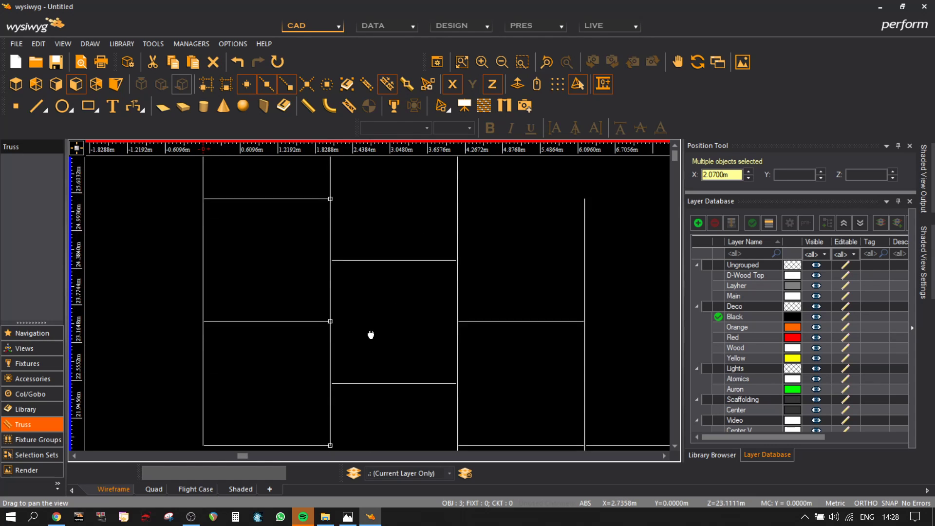
- Move the three black side surfaces at X 2.07 m down to line up with the second cube row
{"action": "key", "text": "ctrl+m"}
{"action": "left_click", "coordinate": [329, 388]}
{"action": "middle_click_drag", "start_coordinate": [366, 420], "coordinate": [368, 345]}
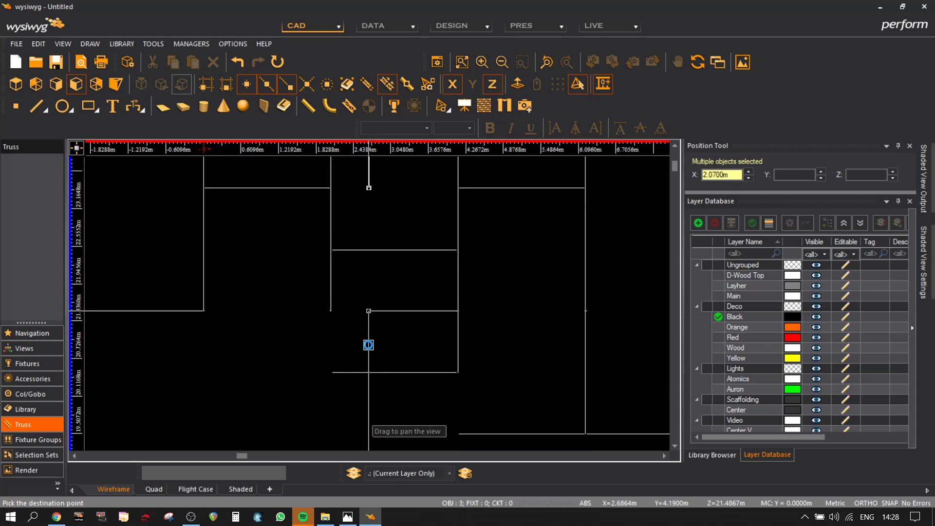
{"action": "left_click", "coordinate": [344, 372]}
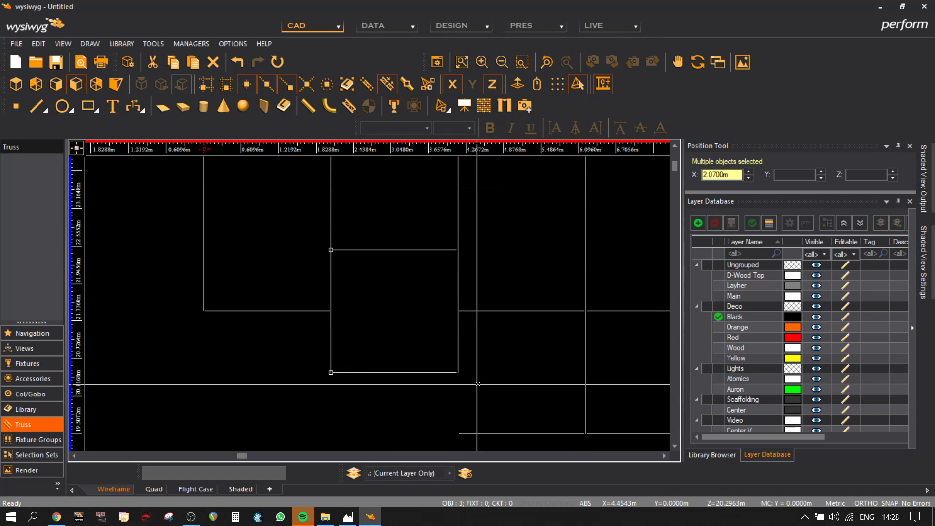
- Copy the three side surfaces to X 4.14 m and align their lowest edge with the bottom of the third cube row
{"action": "key", "text": "ctrl+m"}
{"action": "left_click", "coordinate": [476, 382]}
{"action": "left_click", "coordinate": [470, 434]}
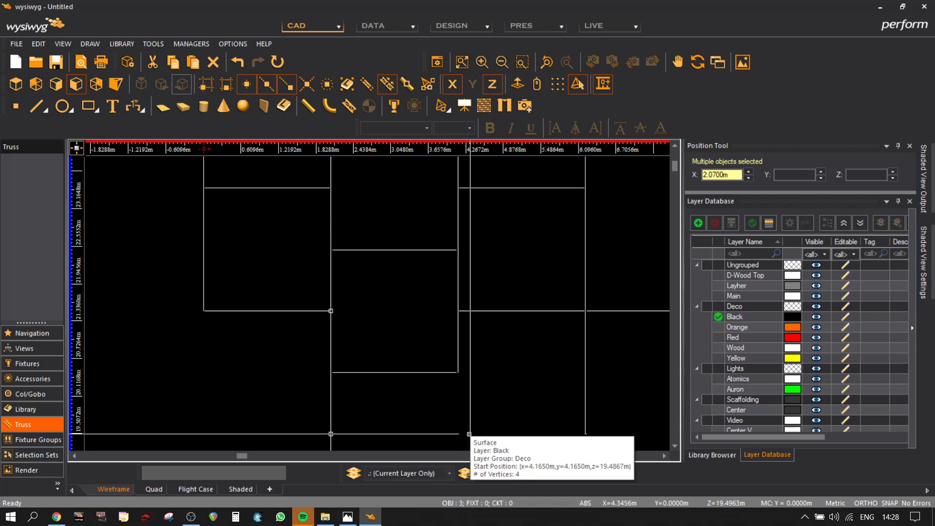
{"action": "key", "text": "ctrl+m"}
{"action": "left_click", "coordinate": [330, 434]}
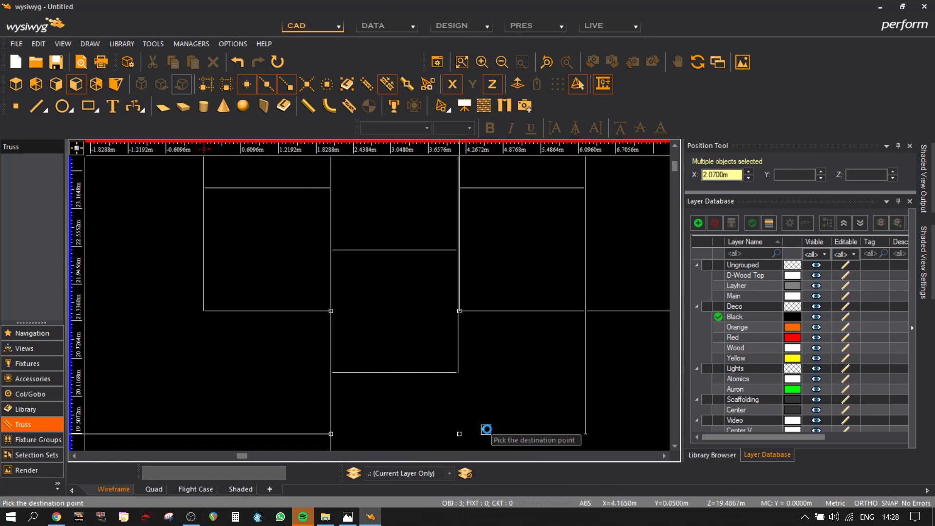
{"action": "left_click", "coordinate": [457, 360]}
{"action": "mouse_move", "coordinate": [605, 369]}
{"action": "middle_mouse_down"}
{"action": "mouse_move", "coordinate": [516, 347]}
{"action": "mouse_move", "coordinate": [476, 301]}
{"action": "middle_mouse_up"}
{"action": "scroll", "coordinate": [532, 342], "scroll_direction": "down", "scroll_amount": 2}
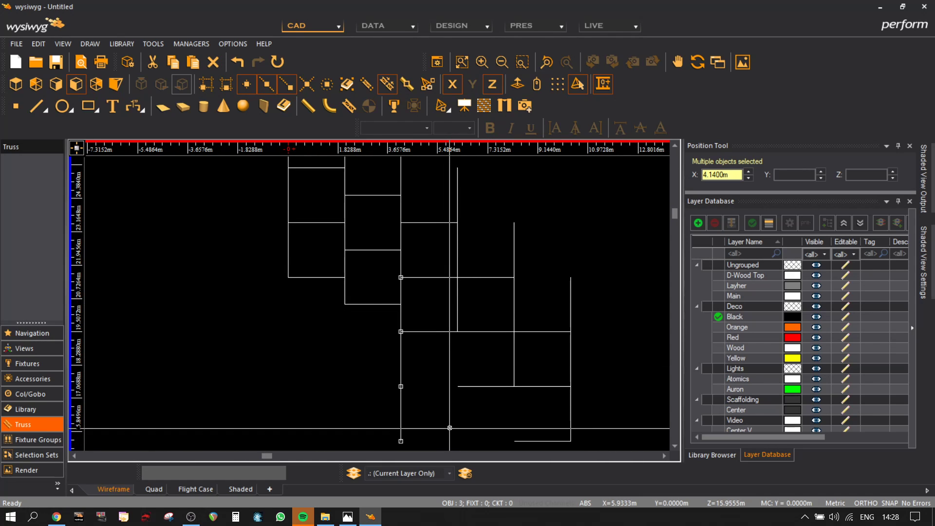
{"action": "left_click", "coordinate": [400, 442]}
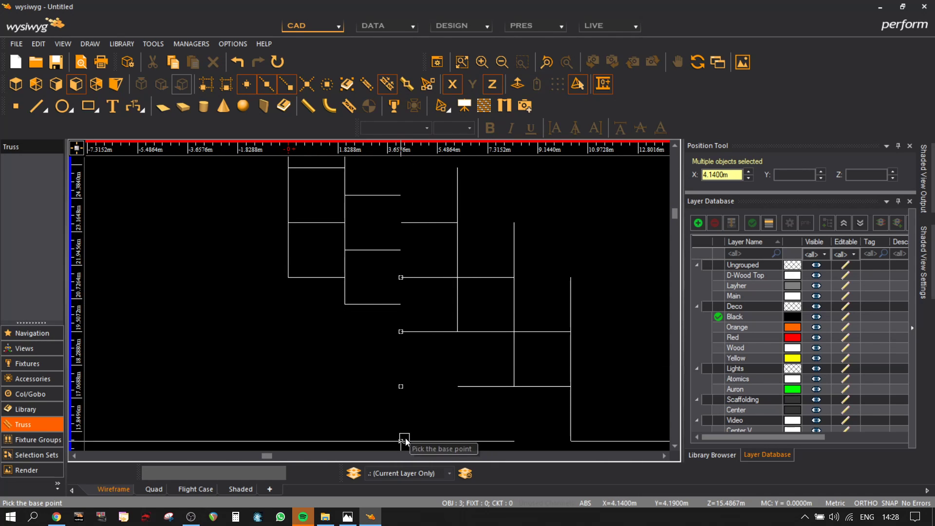
{"action": "left_click", "coordinate": [423, 331]}
- Paste a copy of the side surfaces one cube lower for the fourth row and move it to X 6.21 m
{"action": "key", "text": "ctrl+v"}
{"action": "middle_click_drag", "start_coordinate": [428, 362], "coordinate": [419, 298]}
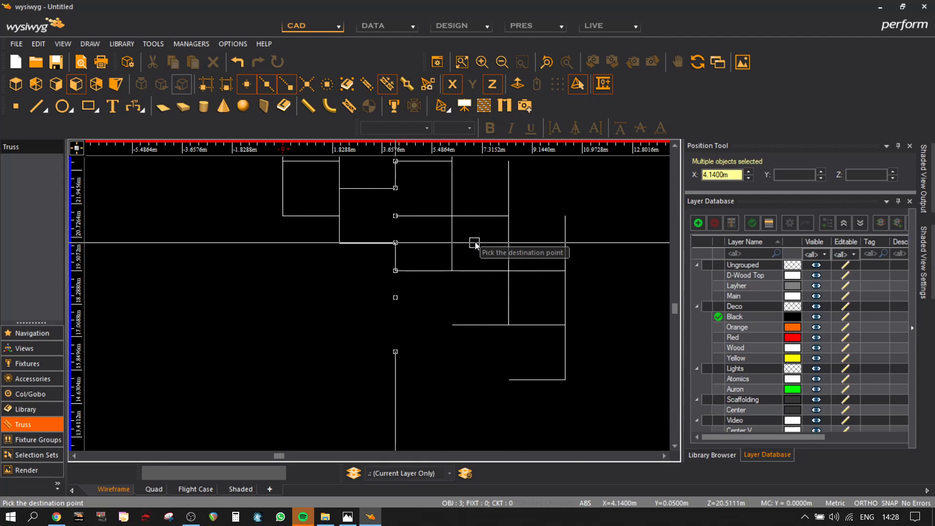
{"action": "left_click", "coordinate": [427, 220]}
{"action": "key", "text": "ctrl+v"}
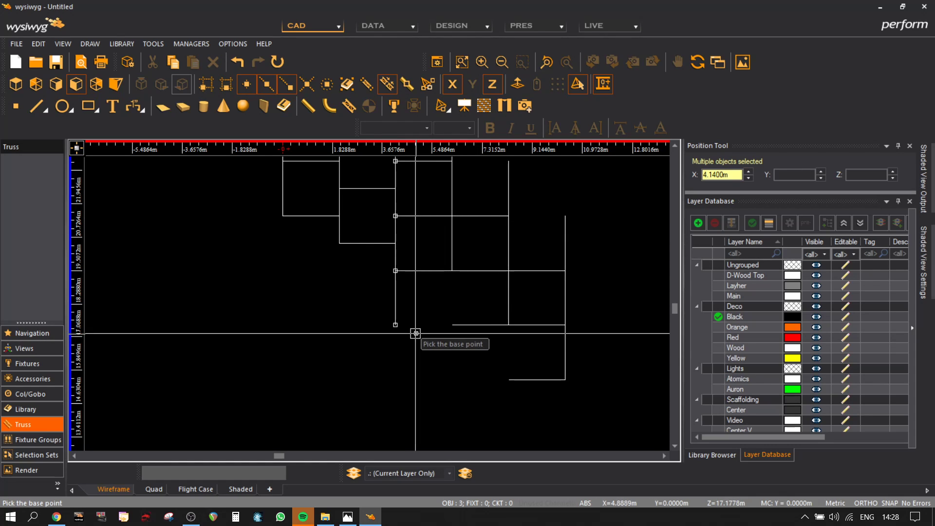
{"action": "left_click", "coordinate": [395, 325]}
{"action": "left_click", "coordinate": [457, 251]}
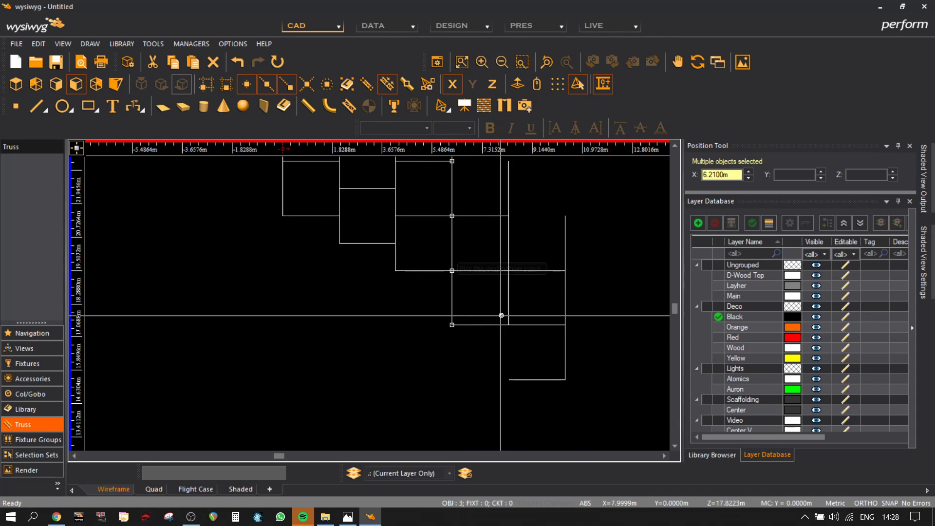
- Copy the side surfaces to X 8.28 m and lower the copy to the bottom edge of the fifth cube row
{"action": "scroll", "coordinate": [553, 313], "scroll_direction": "down", "scroll_amount": 2}
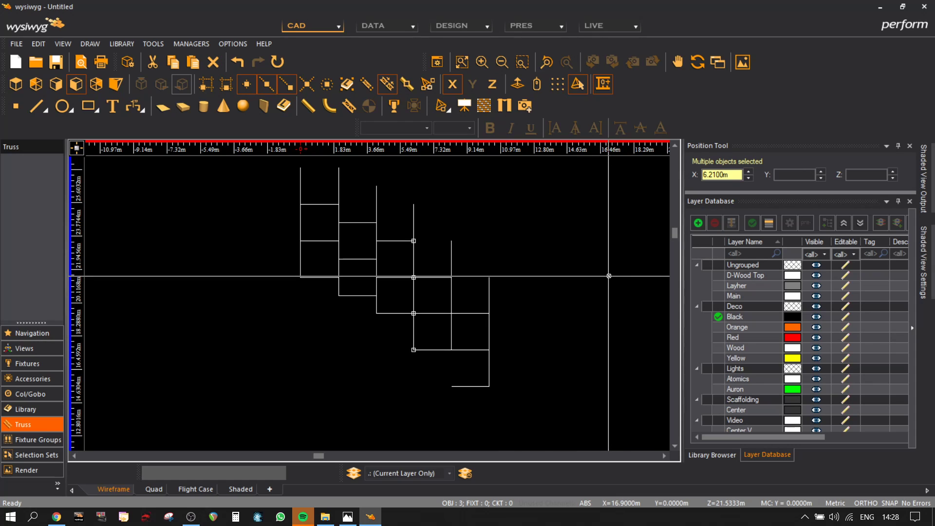
{"action": "scroll", "coordinate": [482, 356], "scroll_direction": "up", "scroll_amount": 3}
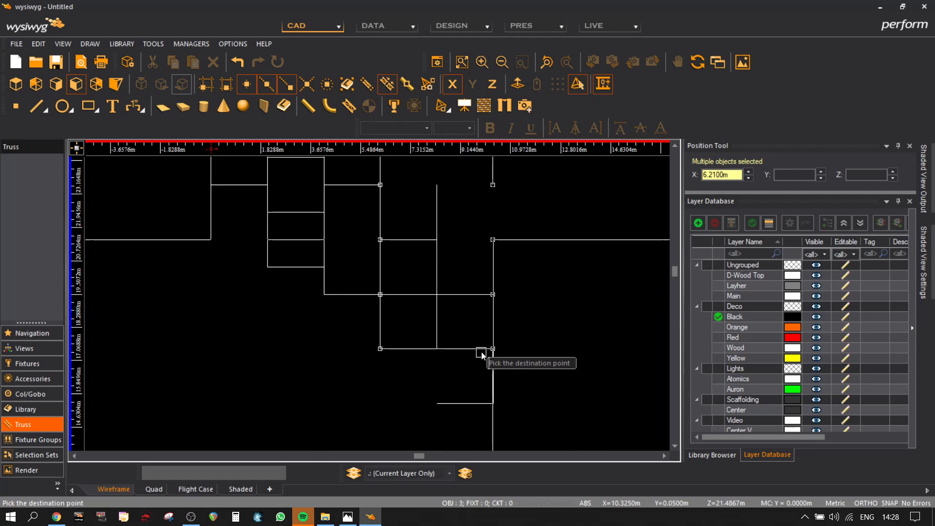
{"action": "left_click", "coordinate": [413, 319]}
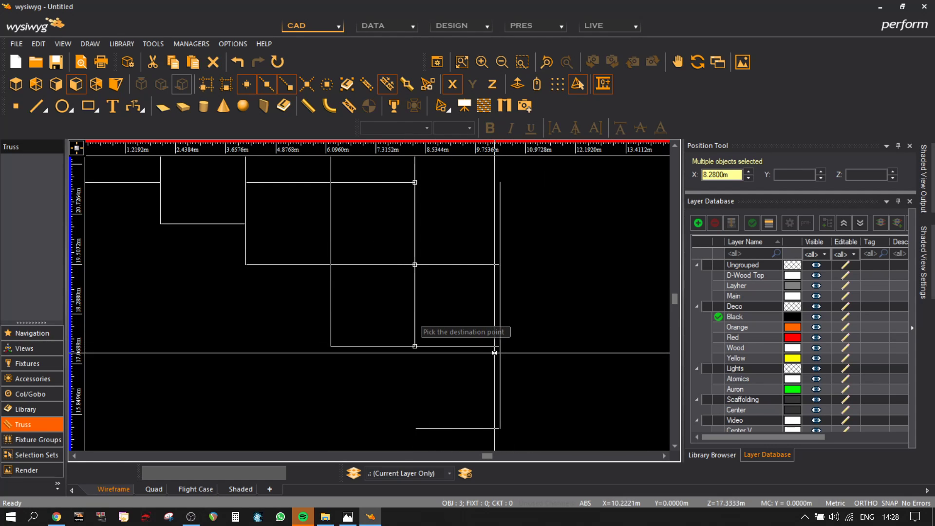
{"action": "left_click", "coordinate": [417, 364]}
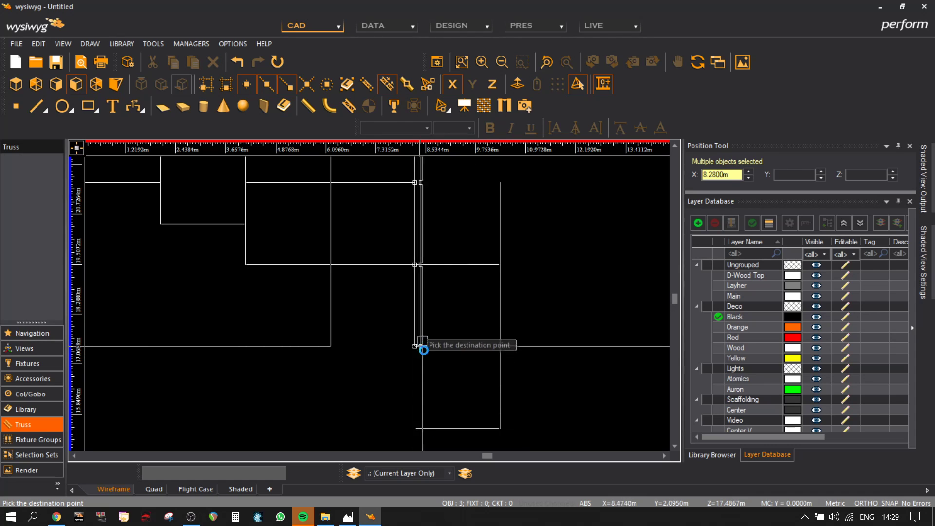
{"action": "left_click", "coordinate": [488, 83]}
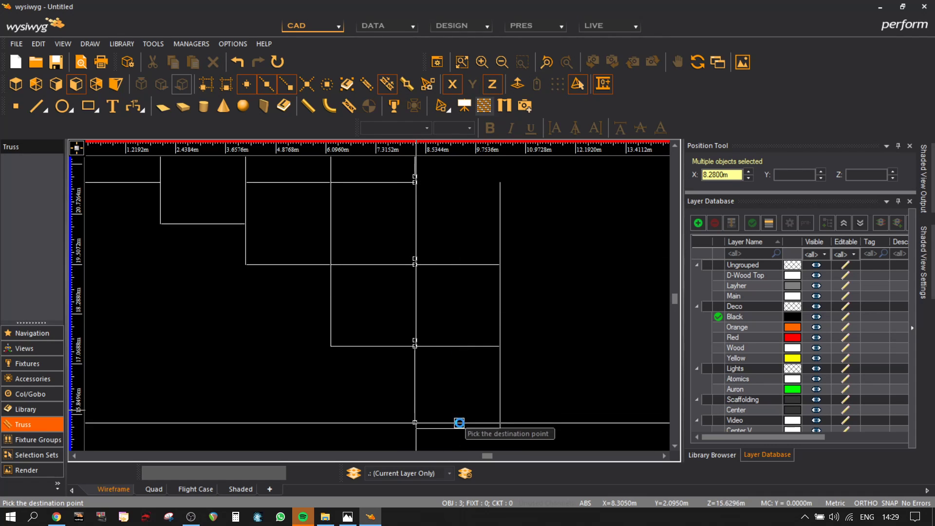
{"action": "left_click", "coordinate": [457, 431]}
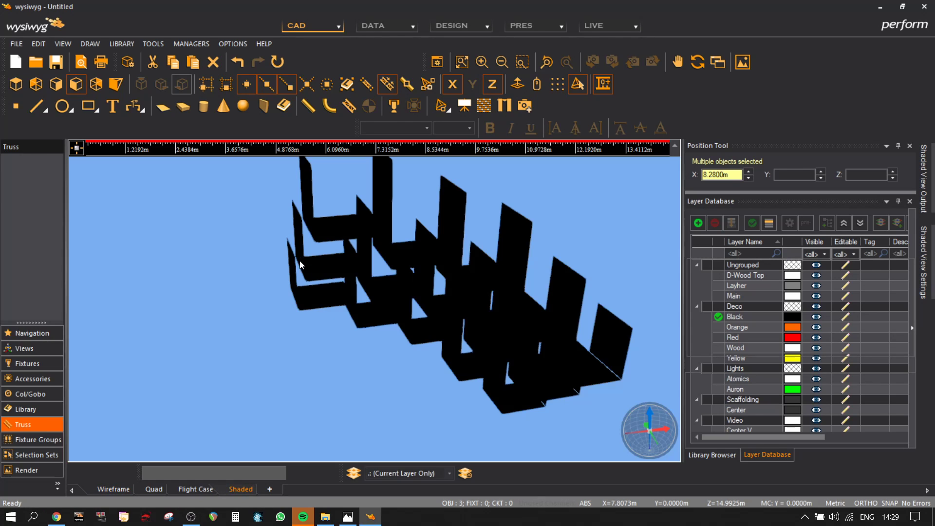
- Inspect the black side surfaces from several angles in the shaded view, then with all layers displayed
{"action": "mouse_move", "coordinate": [300, 262]}
{"action": "left_mouse_down"}
{"action": "mouse_move", "coordinate": [325, 256]}
{"action": "mouse_move", "coordinate": [331, 192]}
{"action": "left_mouse_up"}
{"action": "mouse_move", "coordinate": [478, 323]}
{"action": "left_mouse_down"}
{"action": "mouse_move", "coordinate": [587, 269]}
{"action": "mouse_move", "coordinate": [492, 298]}
{"action": "mouse_move", "coordinate": [420, 459]}
{"action": "left_mouse_up"}
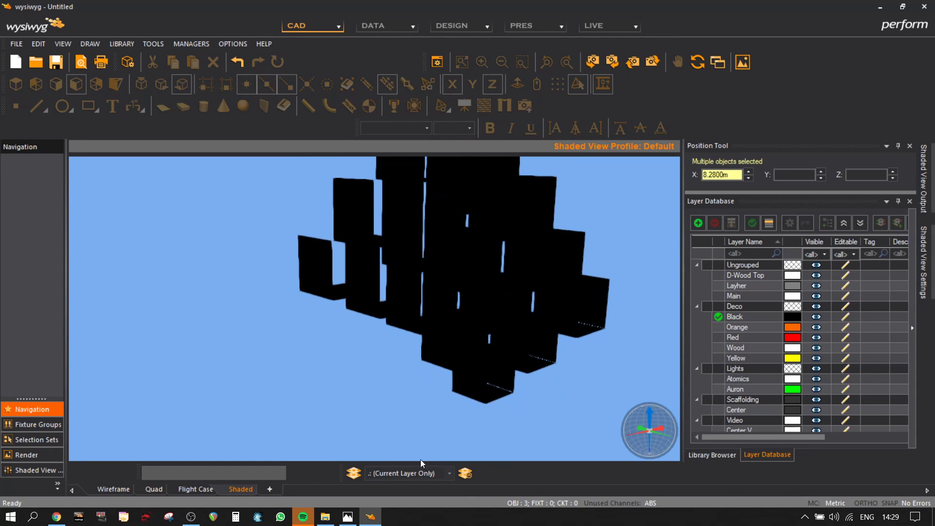
{"action": "left_click", "coordinate": [400, 403]}
{"action": "mouse_move", "coordinate": [530, 271]}
{"action": "left_mouse_down"}
{"action": "mouse_move", "coordinate": [468, 217]}
{"action": "mouse_move", "coordinate": [609, 207]}
{"action": "mouse_move", "coordinate": [403, 249]}
{"action": "mouse_move", "coordinate": [311, 224]}
{"action": "mouse_move", "coordinate": [352, 231]}
{"action": "left_mouse_up"}
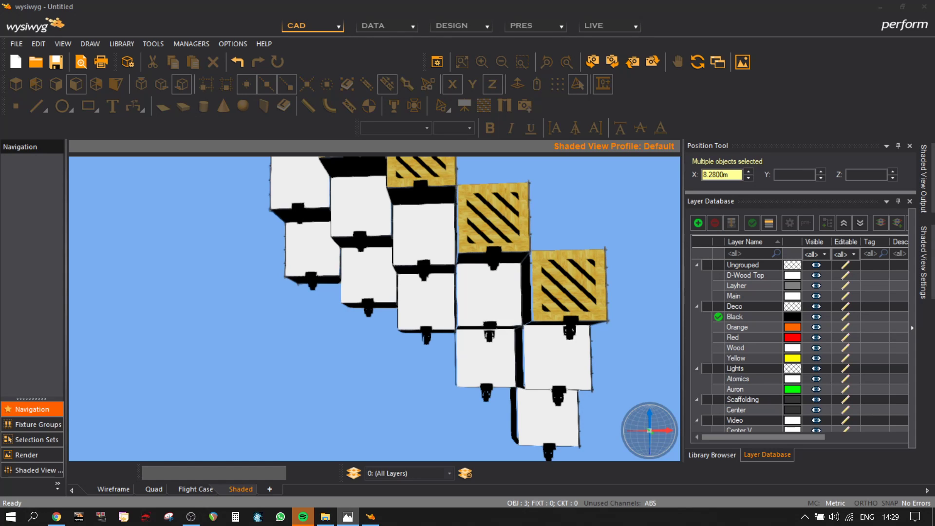
- Copy the last scaffold column with its panels and fixtures, snapping the copy beside it and one cell lower
{"action": "middle_click_drag", "start_coordinate": [476, 222], "coordinate": [476, 304]}
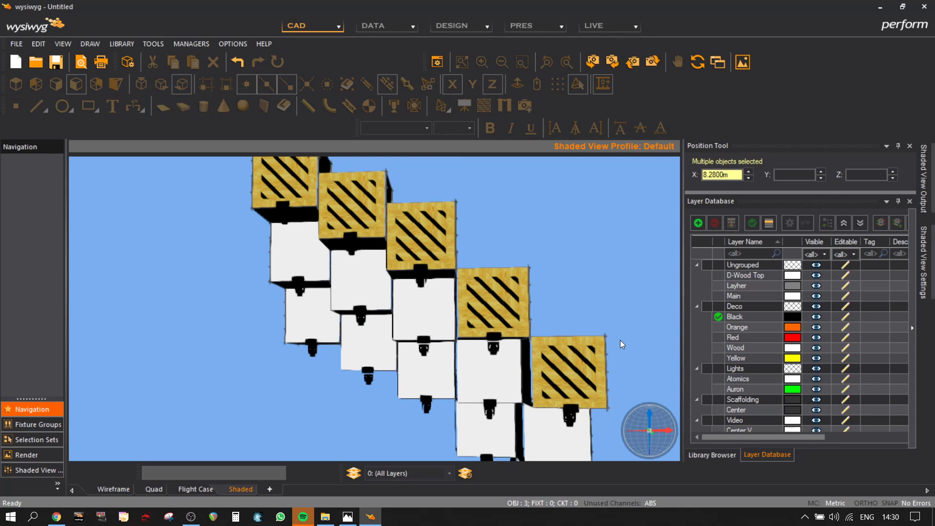
{"action": "left_click", "coordinate": [113, 489]}
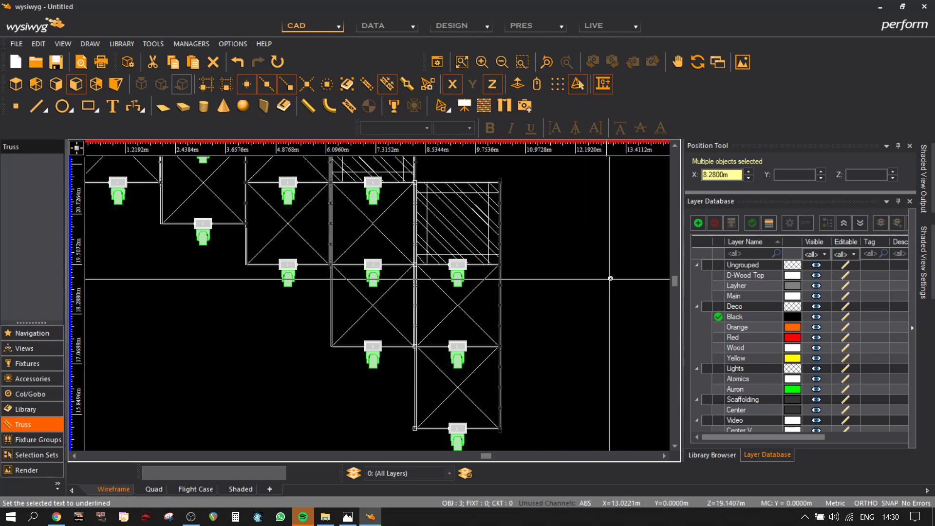
{"action": "middle_click_drag", "start_coordinate": [584, 252], "coordinate": [527, 299]}
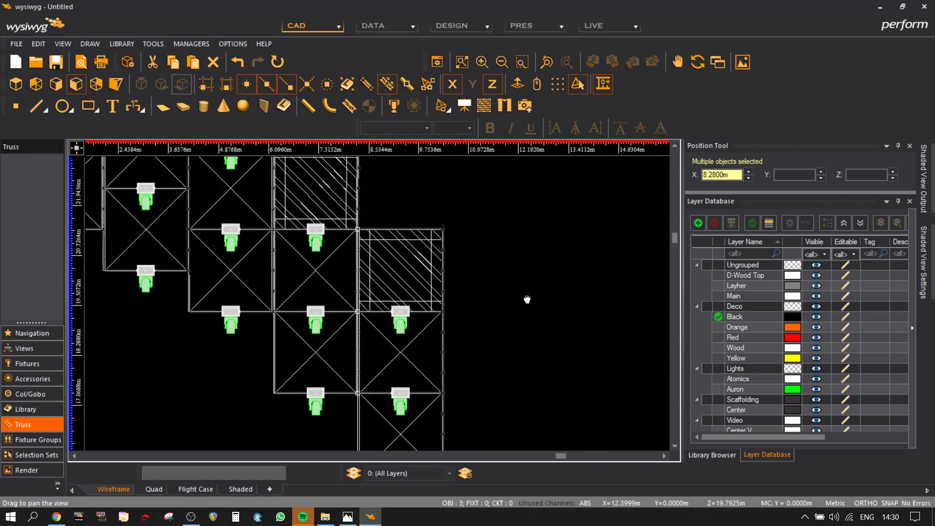
{"action": "scroll", "coordinate": [494, 291], "scroll_direction": "down", "scroll_amount": 2}
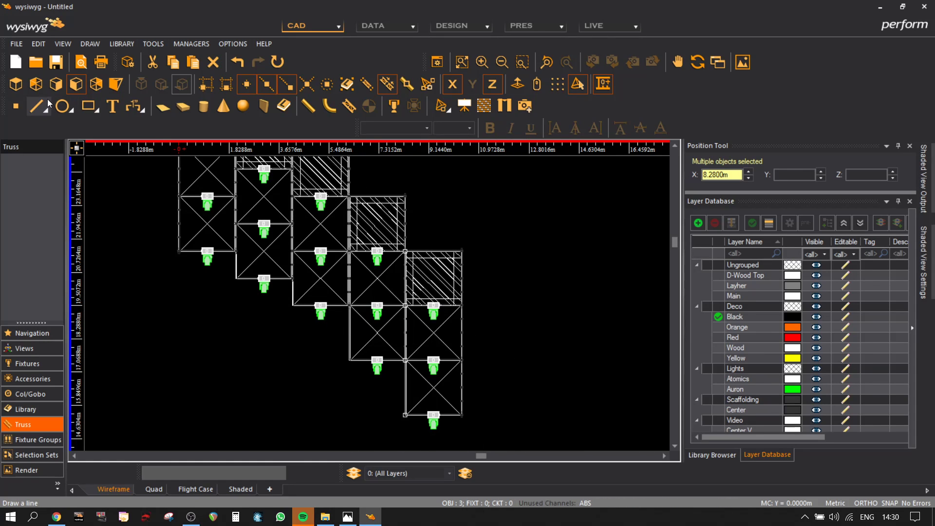
{"action": "left_click", "coordinate": [16, 84]}
{"action": "scroll", "coordinate": [523, 348], "scroll_direction": "down", "scroll_amount": 5}
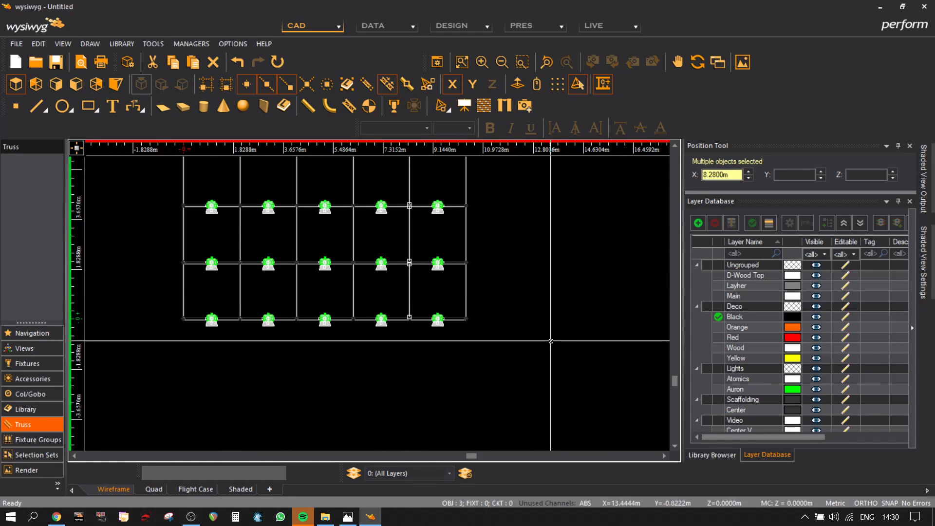
{"action": "middle_click_drag", "start_coordinate": [523, 349], "coordinate": [525, 392]}
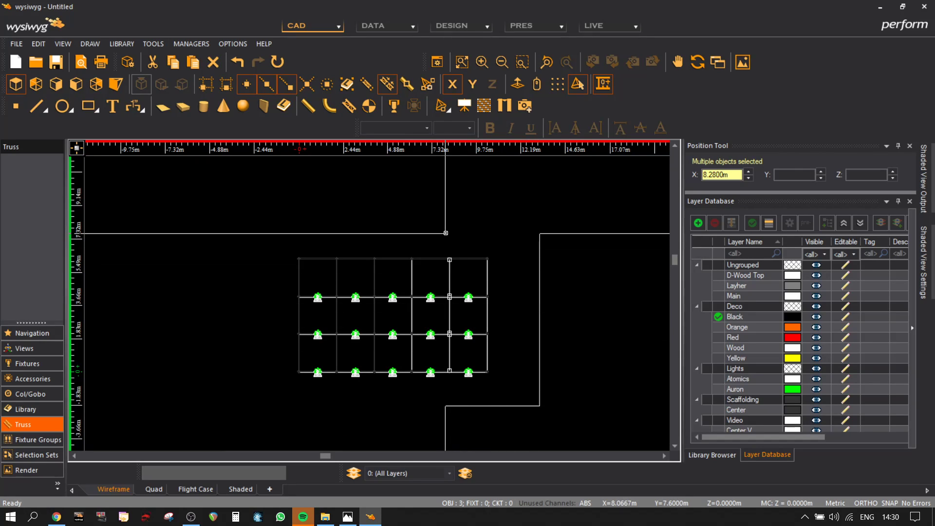
{"action": "left_click_drag", "start_coordinate": [444, 233], "coordinate": [443, 233]}
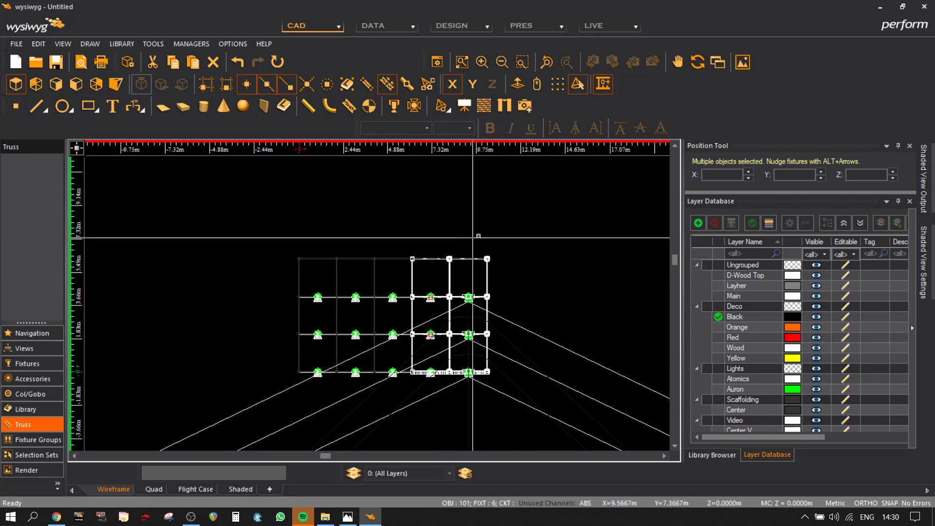
{"action": "left_click", "coordinate": [543, 234]}
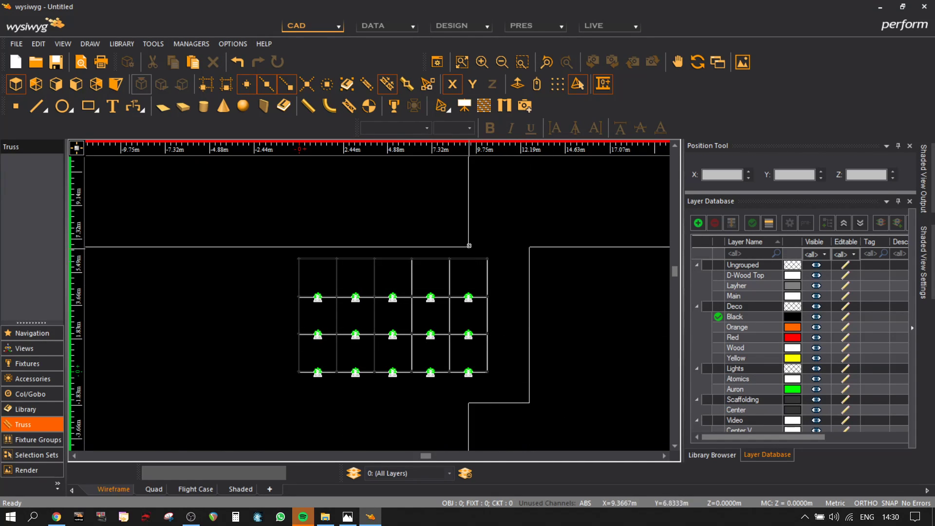
{"action": "left_click_drag", "start_coordinate": [462, 236], "coordinate": [462, 237]}
{"action": "key", "text": "ctrl+v"}
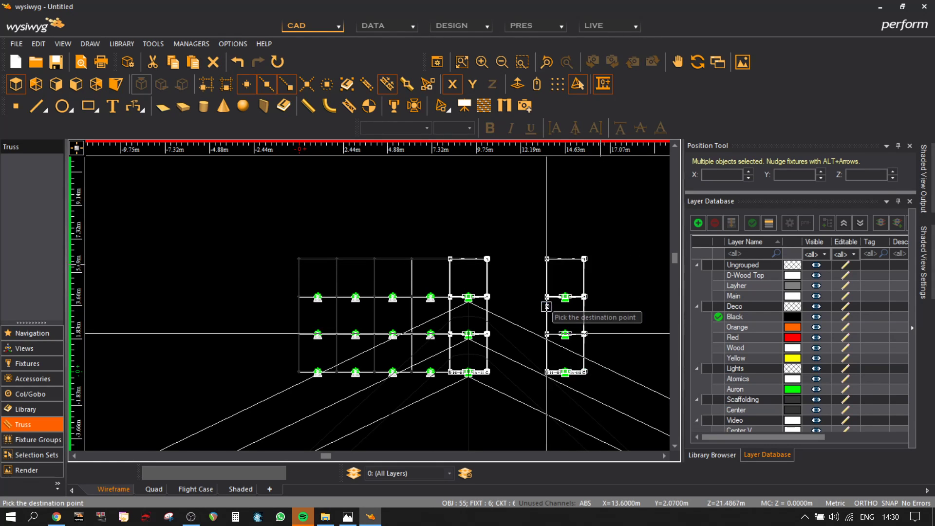
{"action": "left_click", "coordinate": [116, 84]}
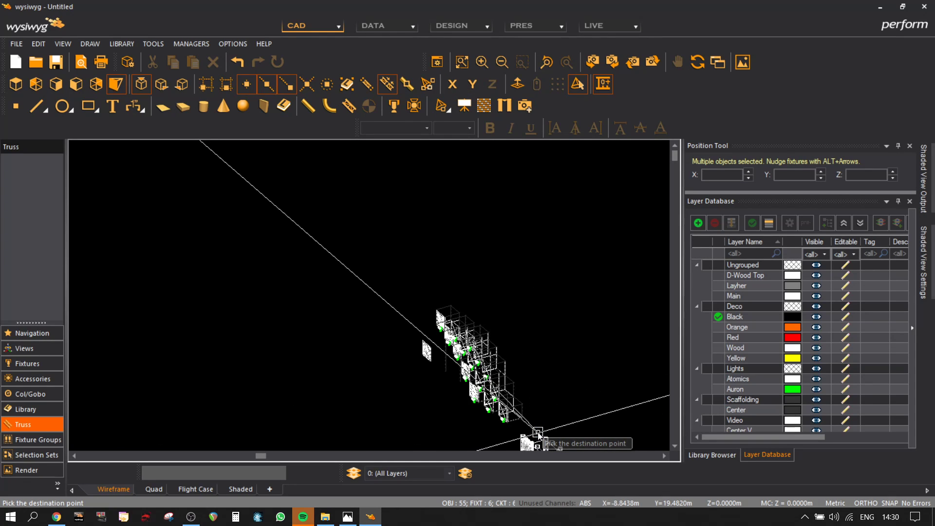
{"action": "scroll", "coordinate": [537, 435], "scroll_direction": "up", "scroll_amount": 8}
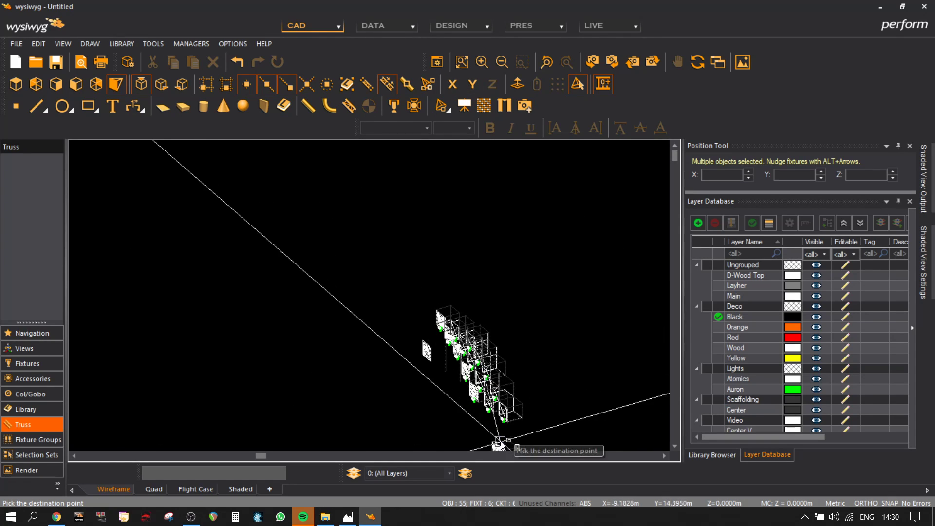
{"action": "scroll", "coordinate": [494, 426], "scroll_direction": "up", "scroll_amount": 5}
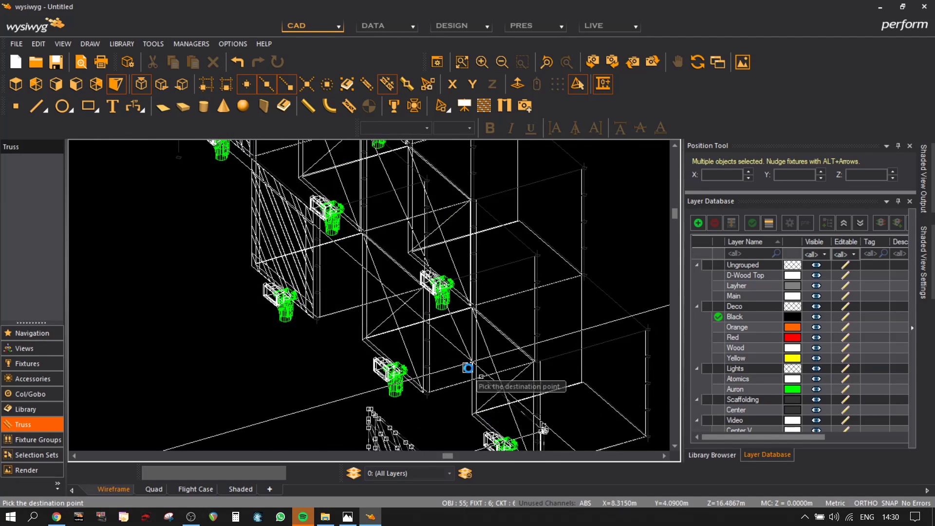
{"action": "middle_click_drag", "start_coordinate": [418, 256], "coordinate": [440, 388]}
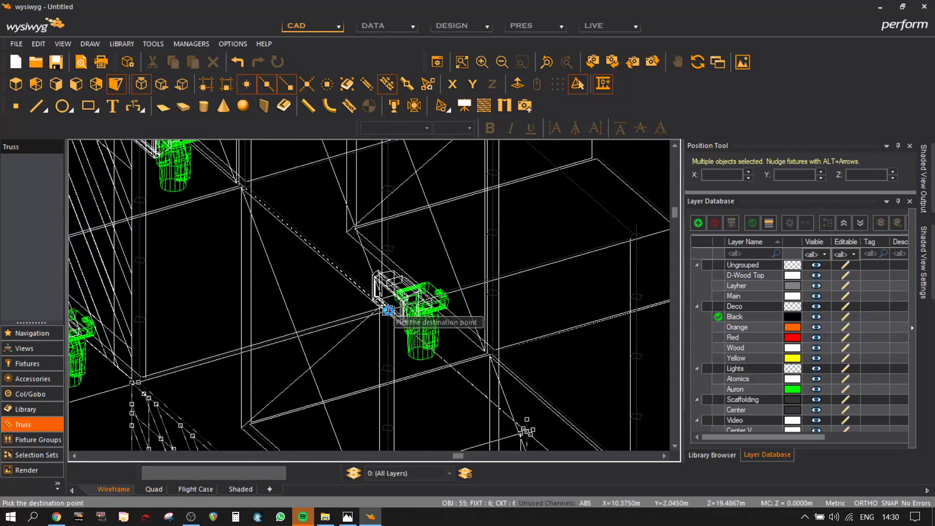
{"action": "scroll", "coordinate": [389, 331], "scroll_direction": "up", "scroll_amount": 6}
{"action": "scroll", "coordinate": [391, 333], "scroll_direction": "up", "scroll_amount": 4}
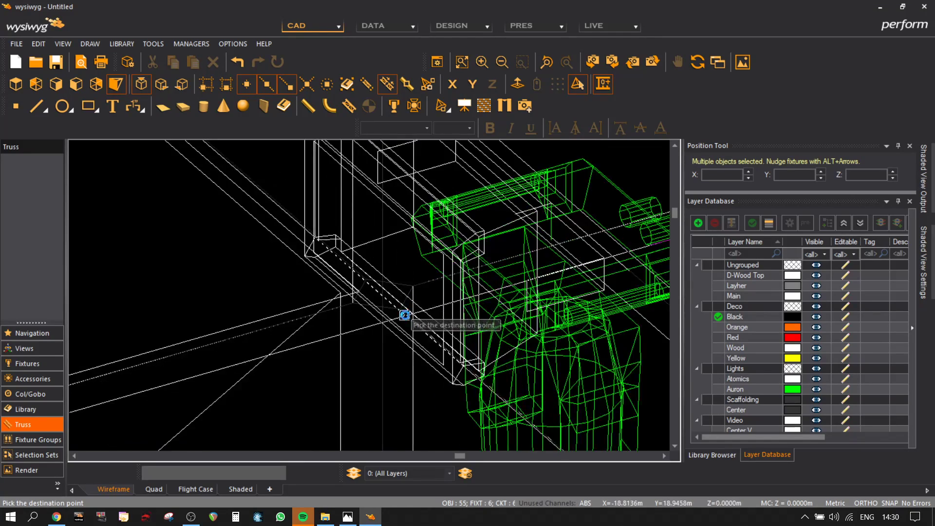
{"action": "left_click", "coordinate": [408, 299]}
{"action": "scroll", "coordinate": [452, 385], "scroll_direction": "down", "scroll_amount": 6}
- Delete the two plain cells under the last striped panel and the lowest cell of the neighbouring column, including their fixtures
{"action": "left_click", "coordinate": [75, 85]}
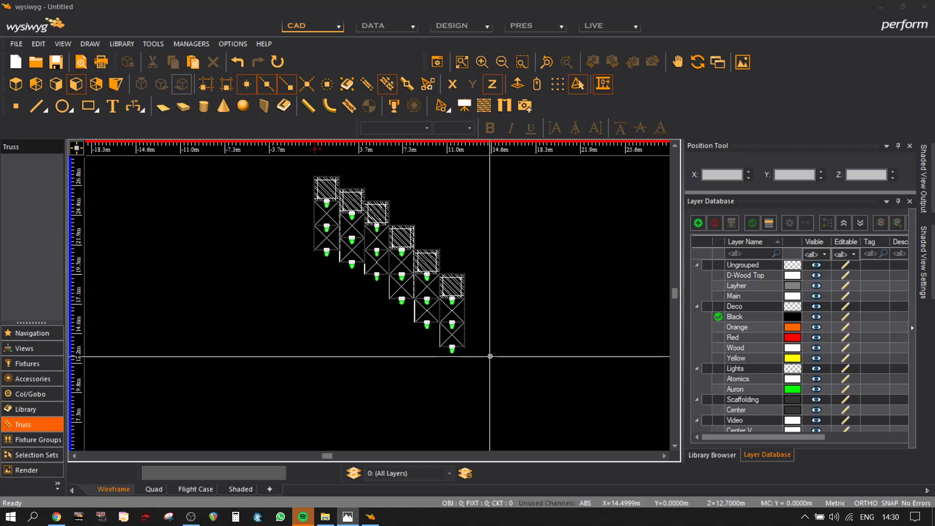
{"action": "scroll", "coordinate": [490, 356], "scroll_direction": "up", "scroll_amount": 3}
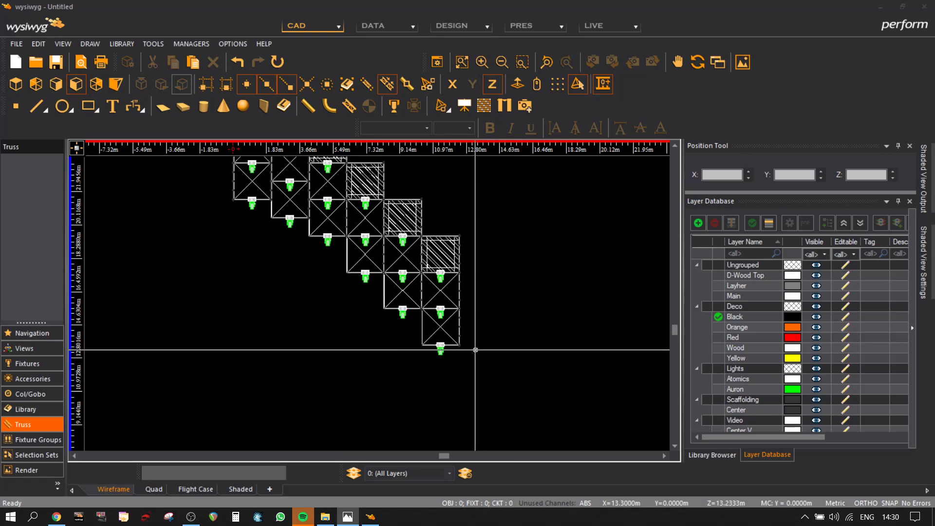
{"action": "left_click_drag", "start_coordinate": [328, 256], "coordinate": [327, 257]}
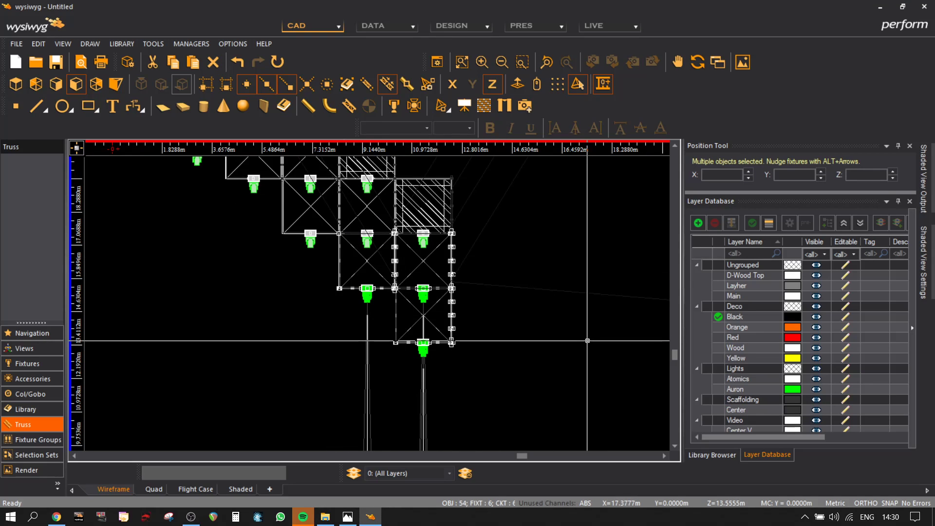
{"action": "key", "text": "Delete"}
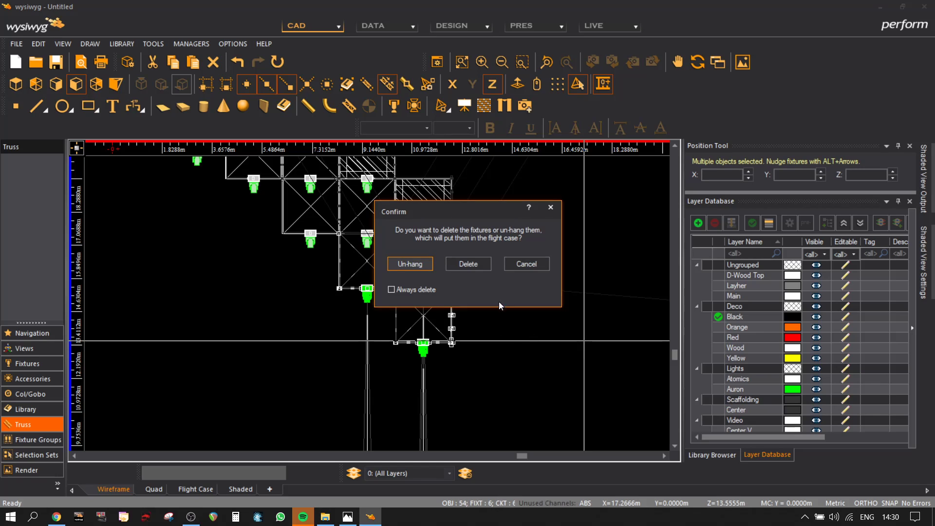
{"action": "left_click", "coordinate": [467, 264]}
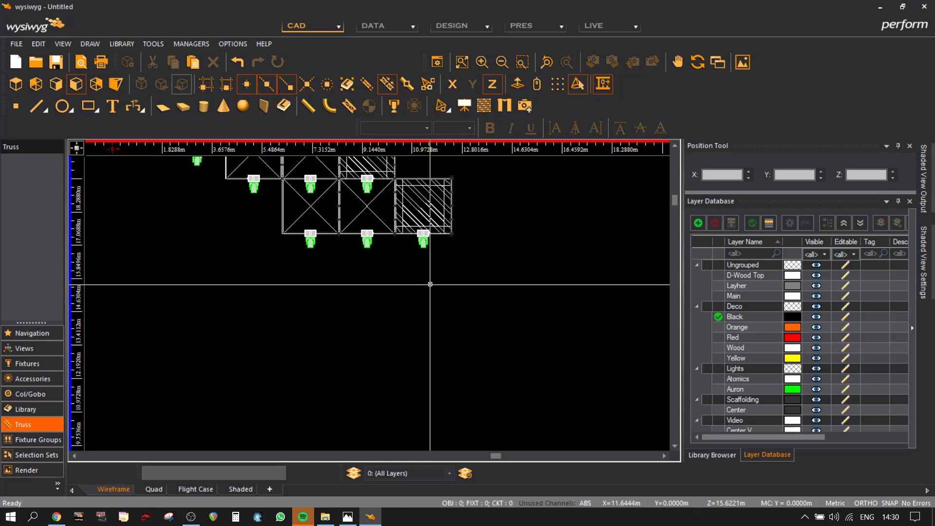
- Draw a line along the bottom edge of the last striped panel, from its corner to the middle of the edge
{"action": "middle_click_drag", "start_coordinate": [450, 250], "coordinate": [437, 350]}
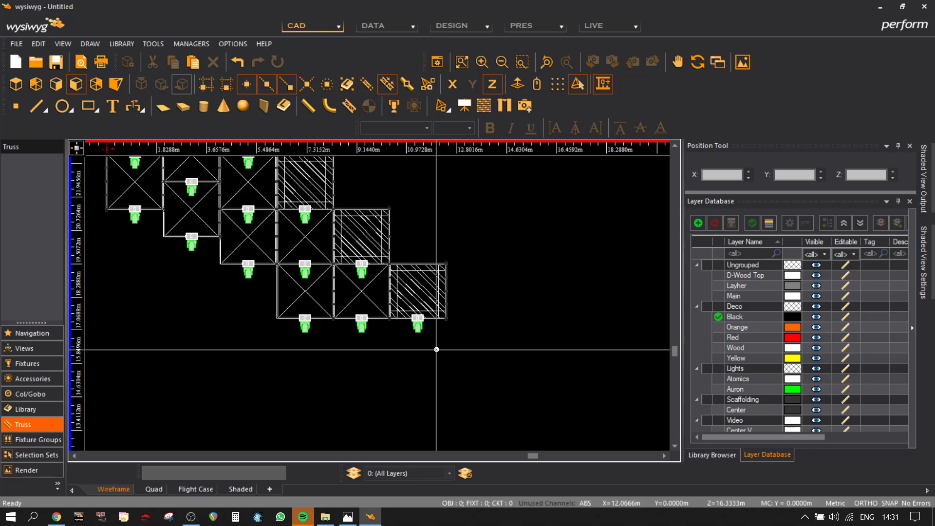
{"action": "scroll", "coordinate": [432, 340], "scroll_direction": "up", "scroll_amount": 3}
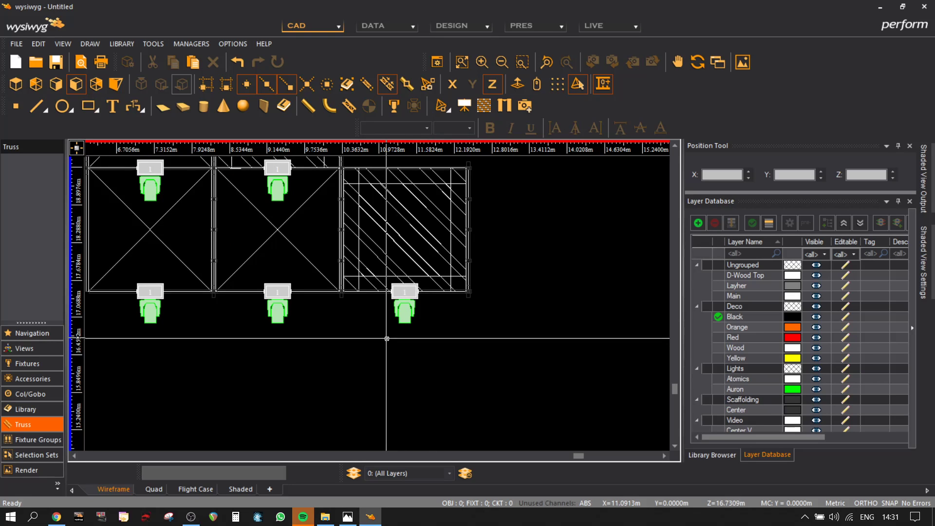
{"action": "middle_click_drag", "start_coordinate": [386, 338], "coordinate": [421, 361]}
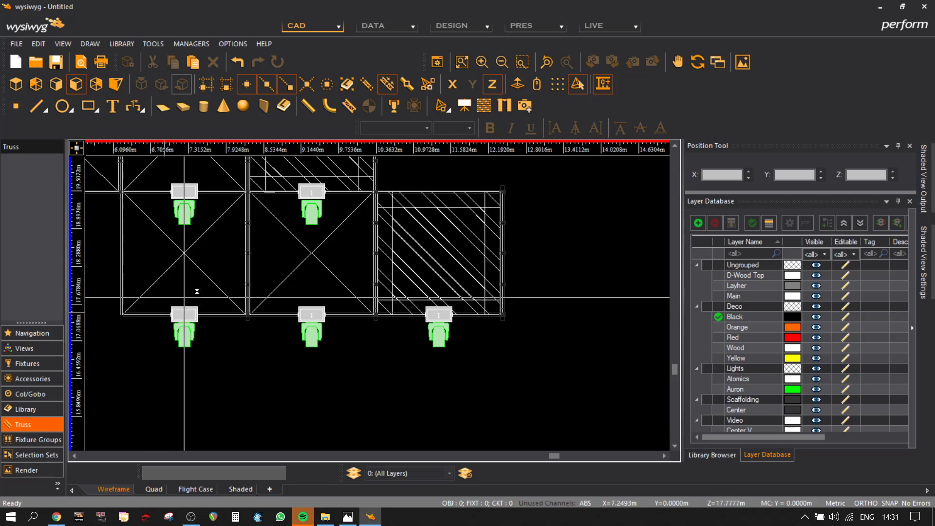
{"action": "scroll", "coordinate": [140, 316], "scroll_direction": "up", "scroll_amount": 1}
{"action": "middle_click_drag", "start_coordinate": [122, 343], "coordinate": [260, 340]}
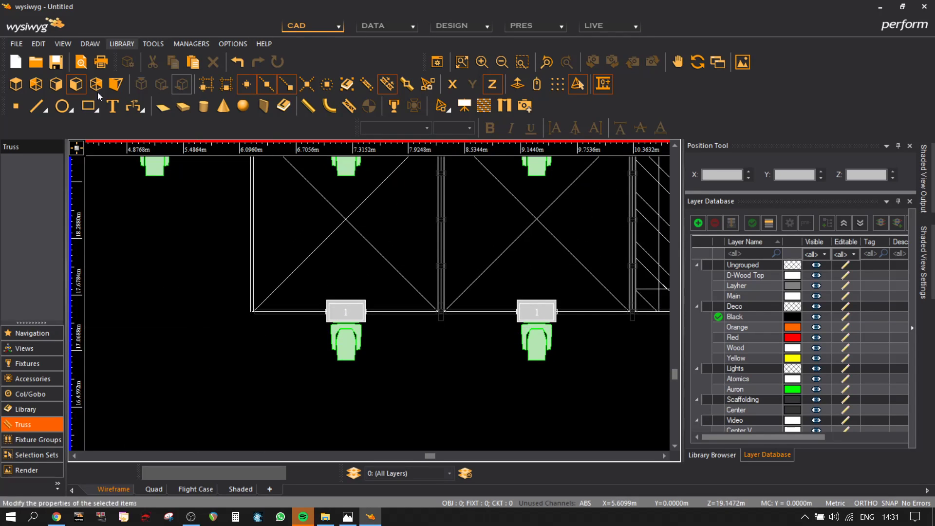
{"action": "left_click", "coordinate": [31, 110]}
{"action": "scroll", "coordinate": [272, 341], "scroll_direction": "up", "scroll_amount": 3}
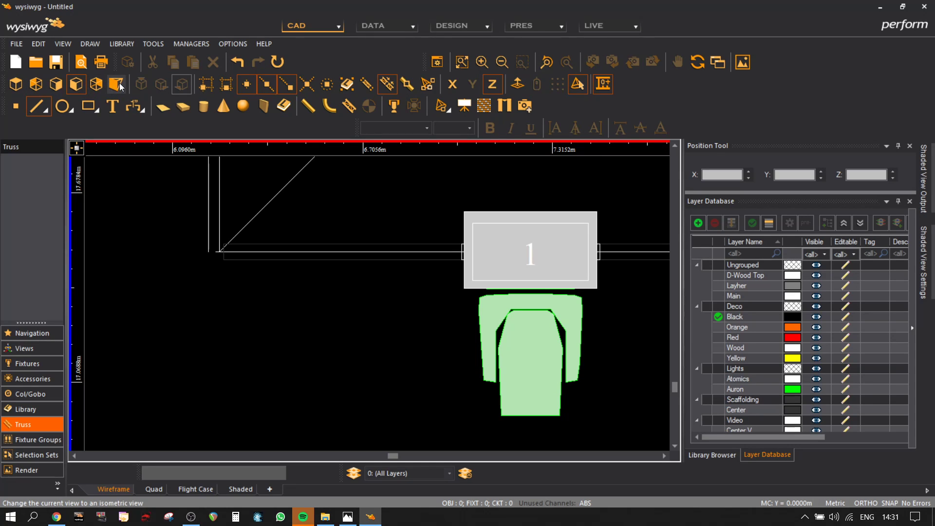
{"action": "scroll", "coordinate": [234, 252], "scroll_direction": "up", "scroll_amount": 2}
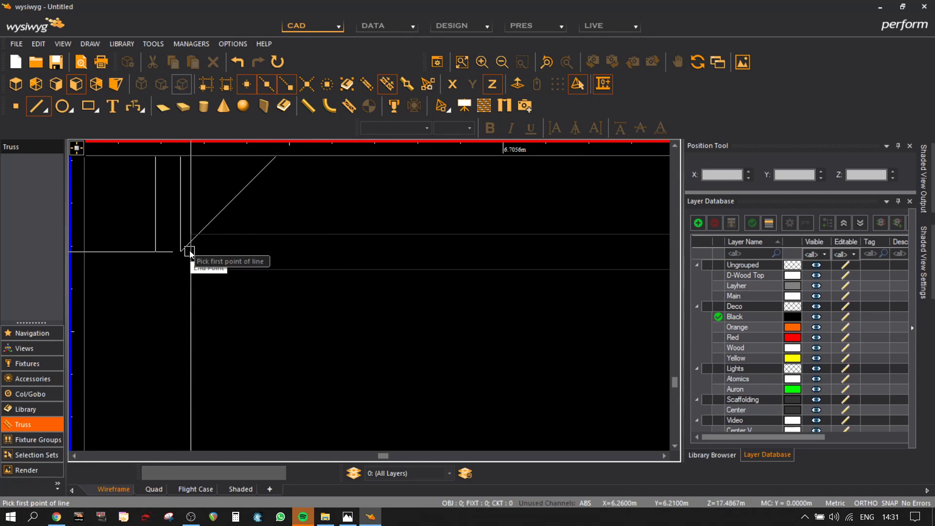
{"action": "scroll", "coordinate": [214, 293], "scroll_direction": "down", "scroll_amount": 5}
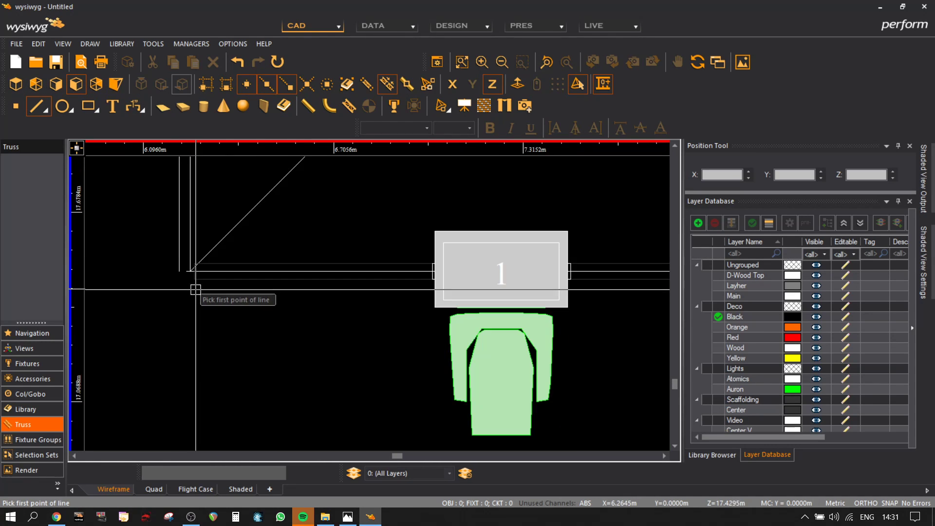
{"action": "left_click", "coordinate": [116, 84]}
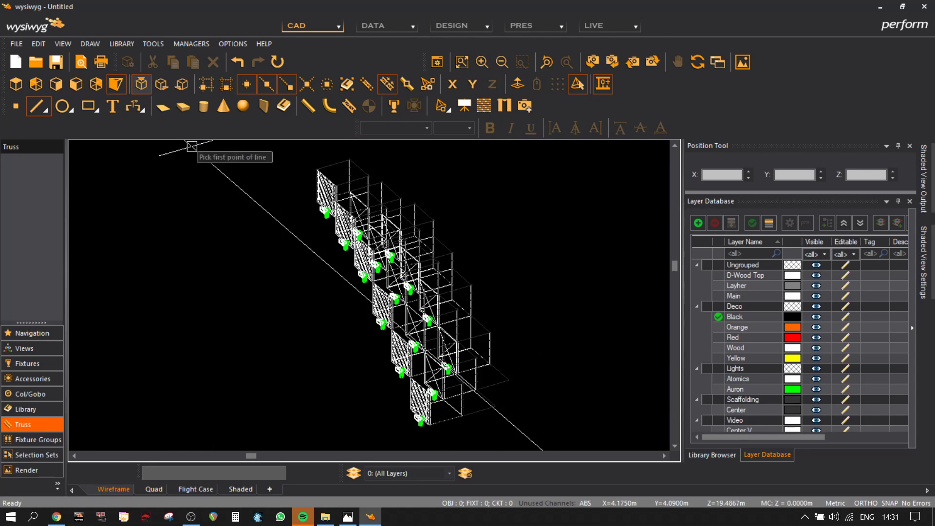
{"action": "scroll", "coordinate": [429, 424], "scroll_direction": "up", "scroll_amount": 3}
{"action": "scroll", "coordinate": [428, 423], "scroll_direction": "up", "scroll_amount": 6}
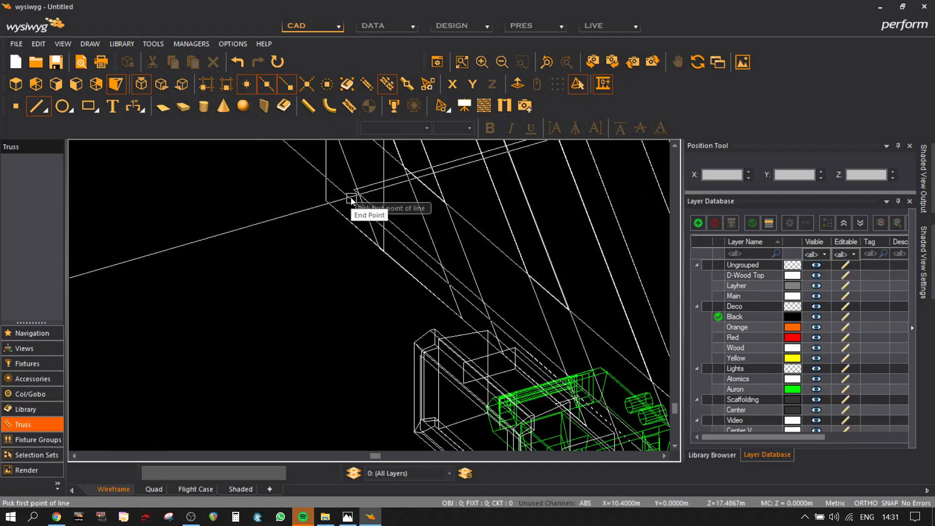
{"action": "left_click", "coordinate": [351, 199]}
{"action": "middle_click_drag", "start_coordinate": [564, 370], "coordinate": [457, 303]}
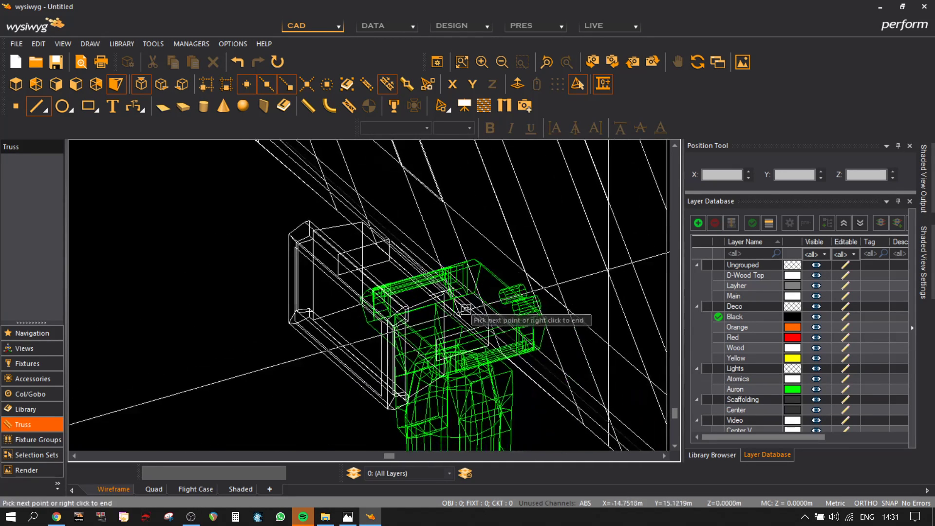
{"action": "scroll", "coordinate": [251, 363], "scroll_direction": "down", "scroll_amount": 5}
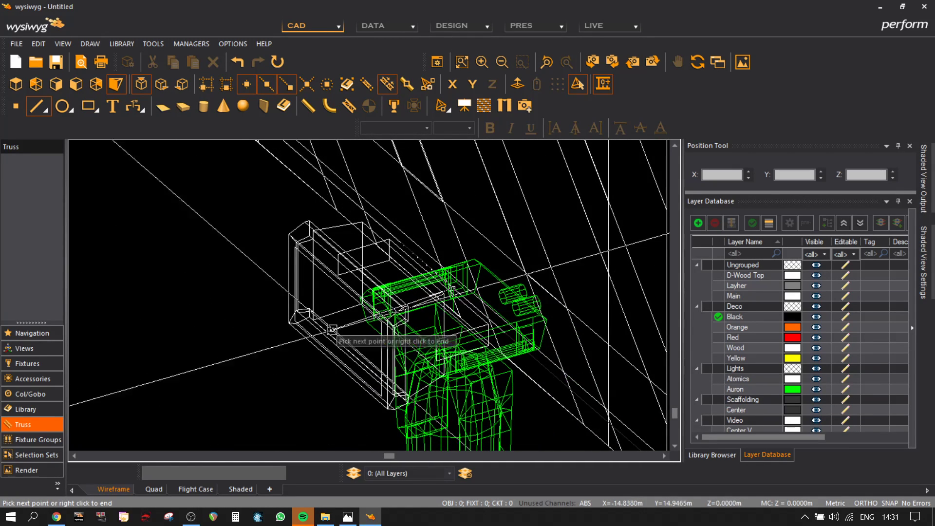
{"action": "right_click", "coordinate": [252, 363]}
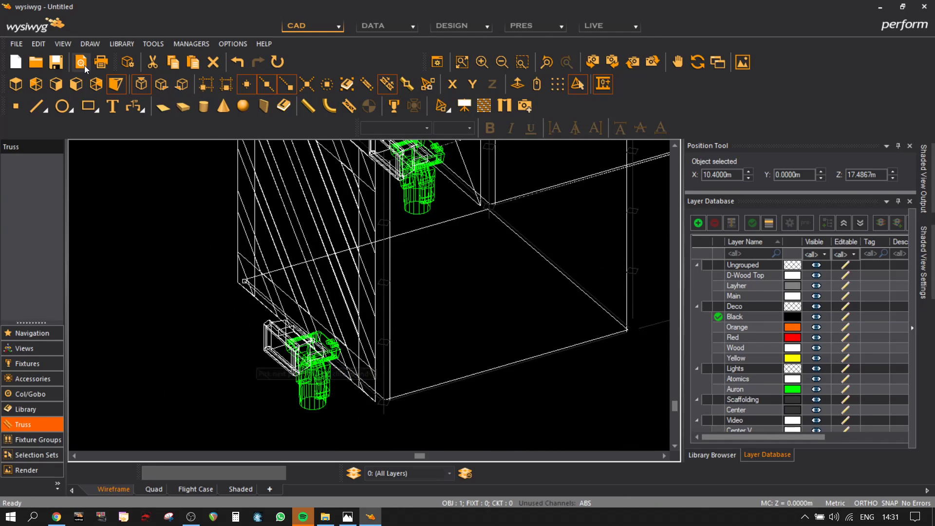
- Move the new line straight down below the last fixture, to a height of about 16.9 m
{"action": "left_click", "coordinate": [76, 84]}
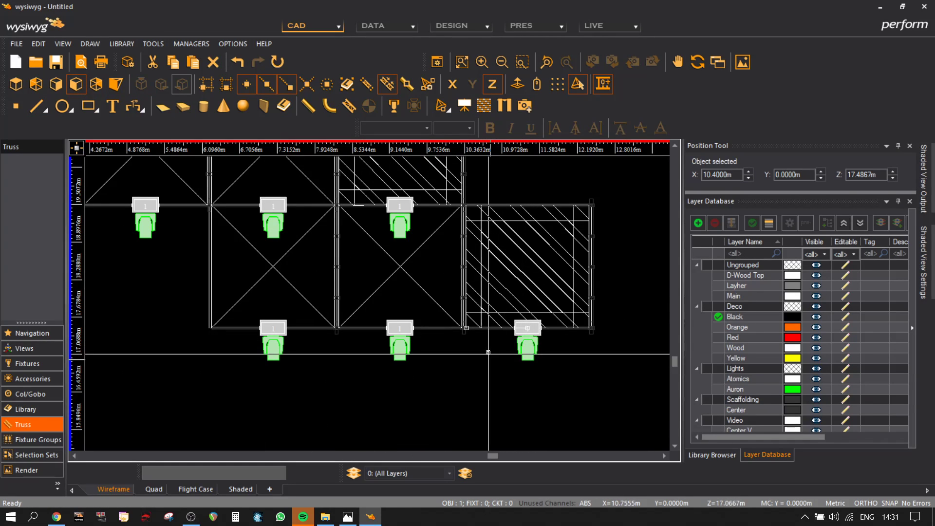
{"action": "left_click", "coordinate": [491, 329]}
{"action": "left_click", "coordinate": [492, 364]}
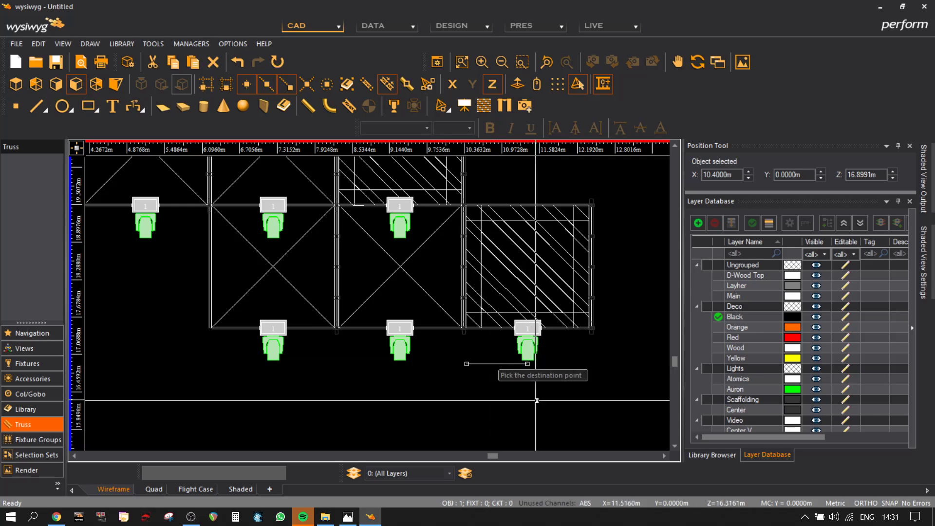
{"action": "left_click", "coordinate": [579, 403]}
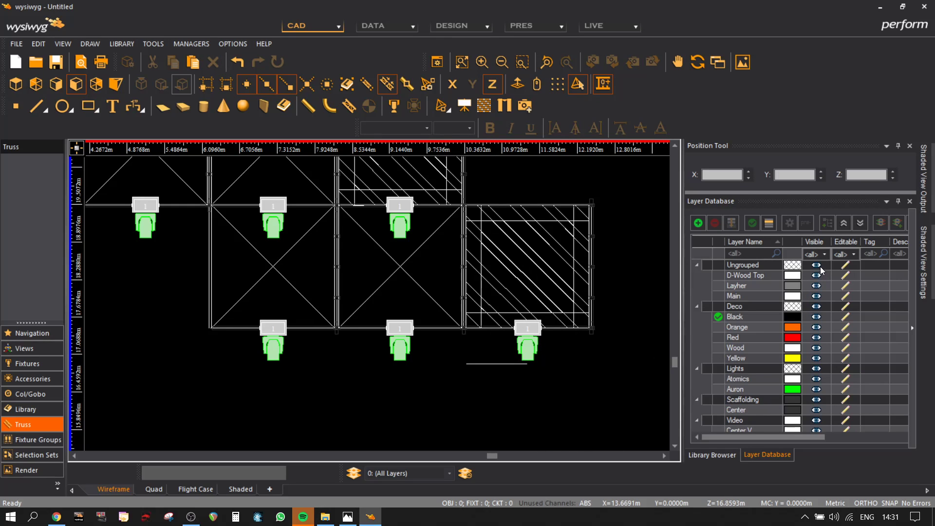
- Hide the Deco layer group
{"action": "left_click", "coordinate": [816, 306]}
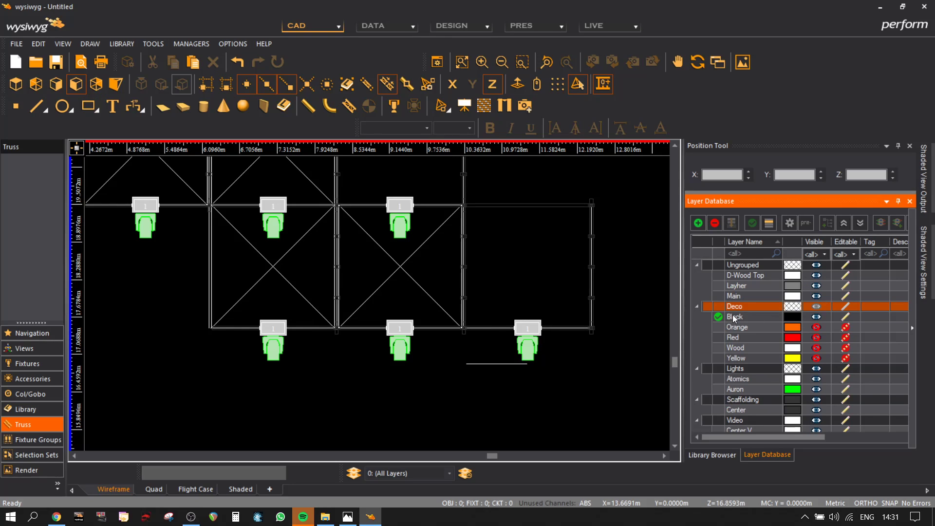
- Make Atomics the current layer and hide the Black layer together with the Scaffolding and Video layer groups
{"action": "left_click", "coordinate": [738, 378]}
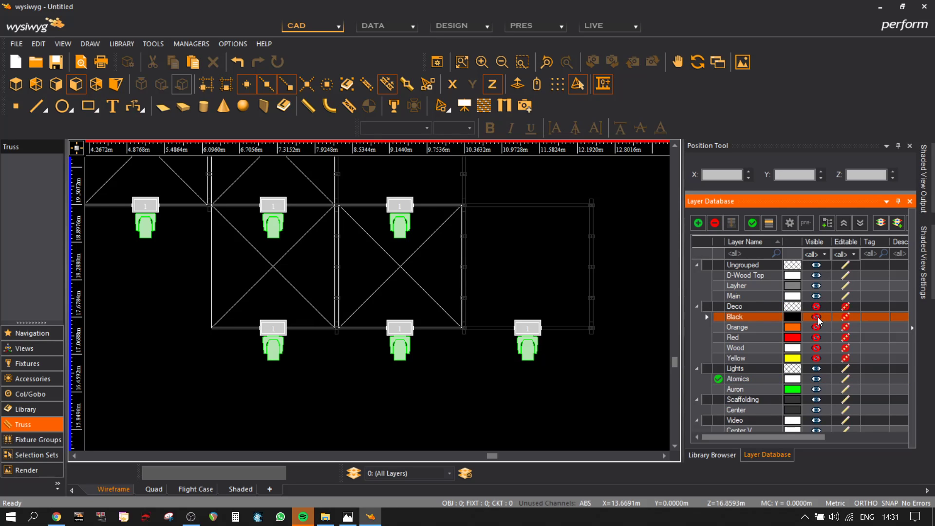
{"action": "left_click", "coordinate": [816, 411]}
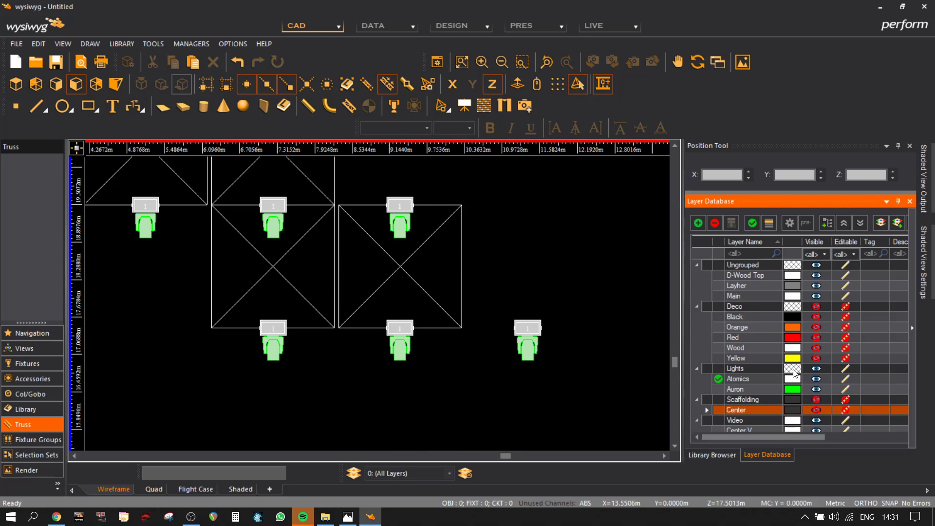
{"action": "left_click", "coordinate": [816, 427]}
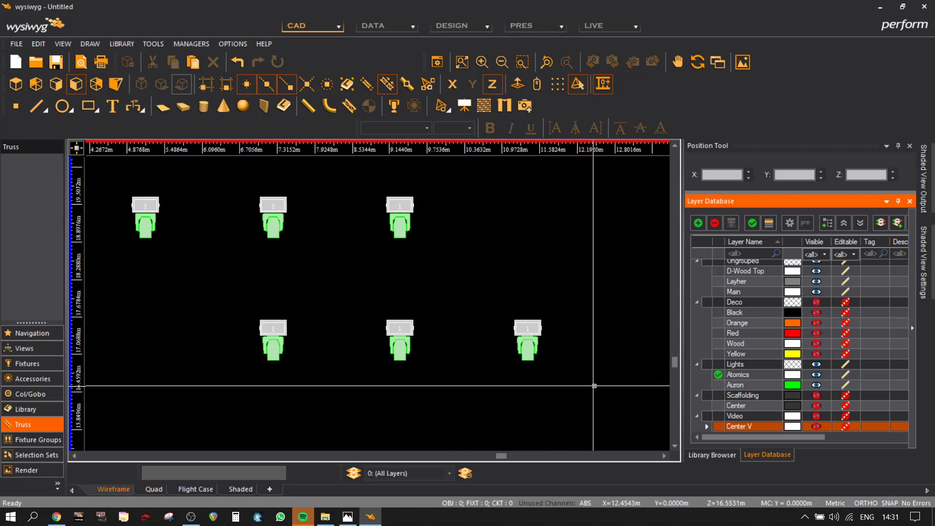
{"action": "left_click_drag", "start_coordinate": [297, 303], "coordinate": [232, 295]}
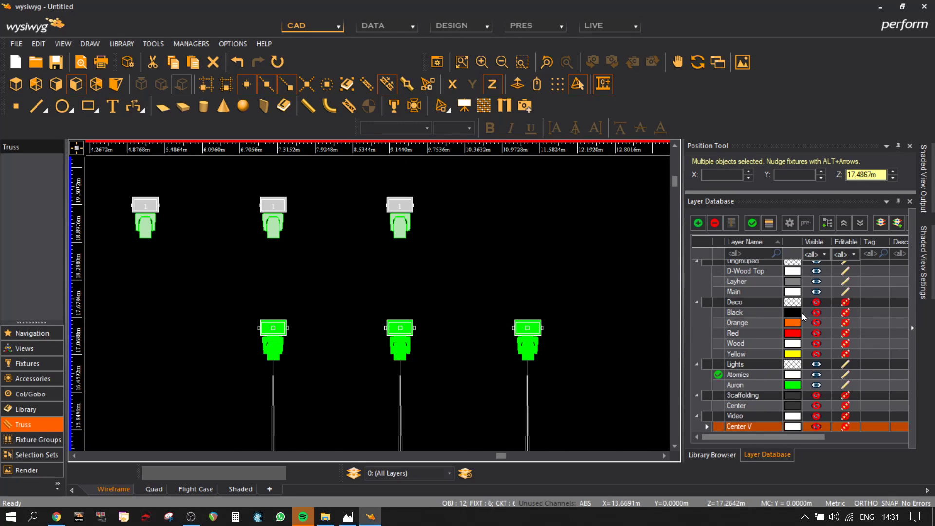
{"action": "left_click", "coordinate": [816, 386]}
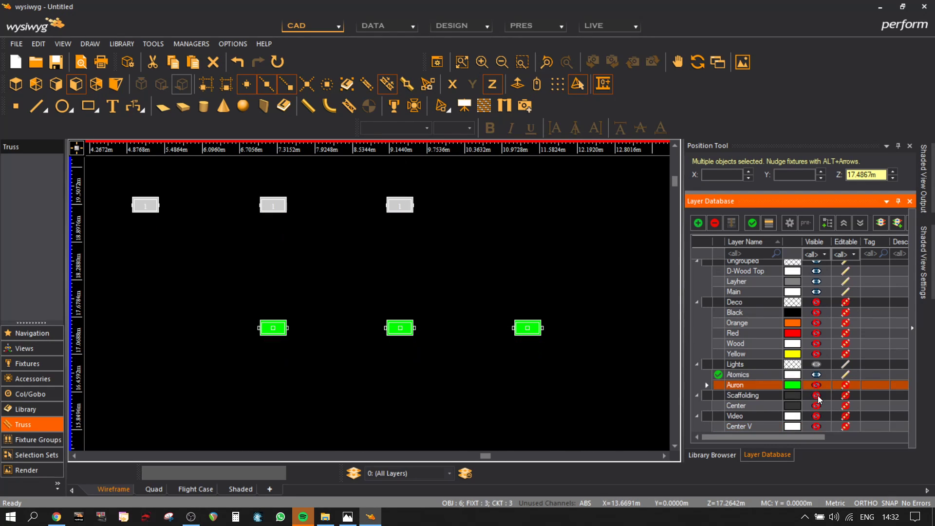
{"action": "left_click", "coordinate": [816, 386]}
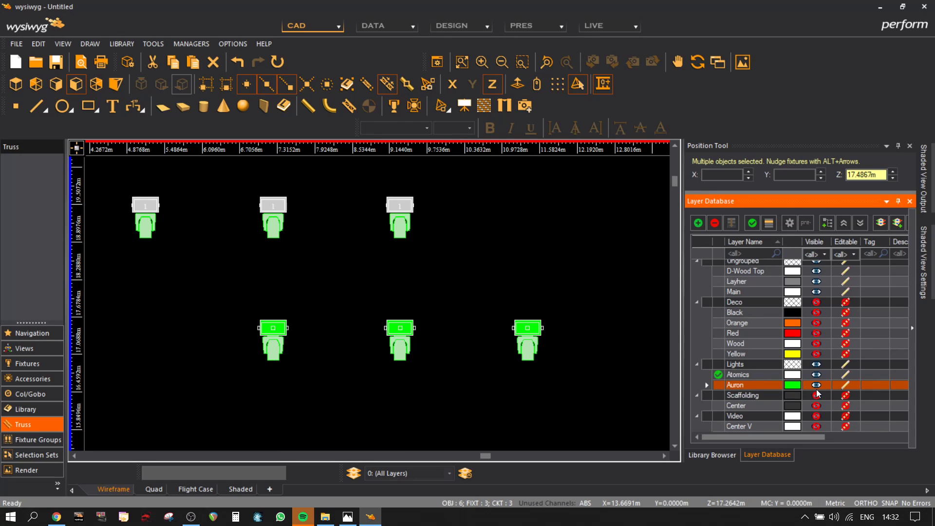
- Show the Deco layer group, move the lowest row's fixtures along X to the guide line's midpoint, and delete the guide line
{"action": "left_click_drag", "start_coordinate": [614, 385], "coordinate": [241, 284]}
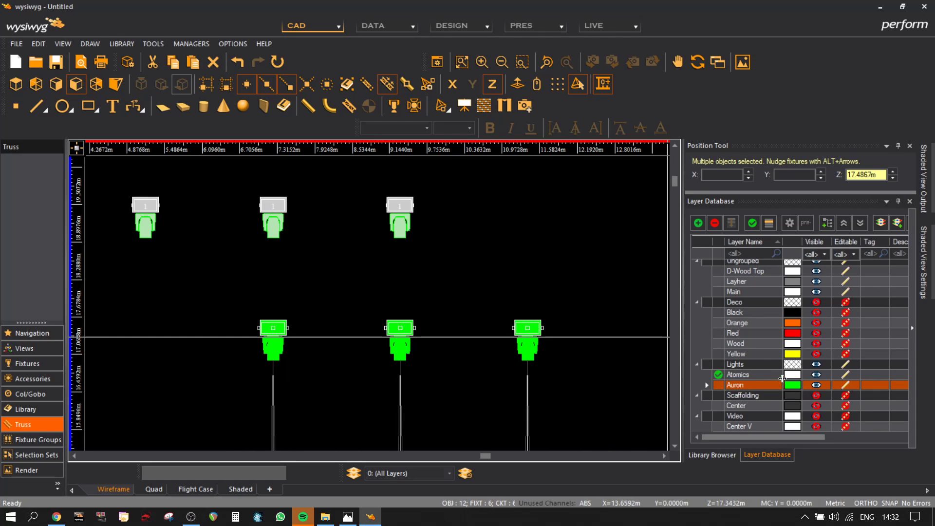
{"action": "left_click", "coordinate": [816, 302]}
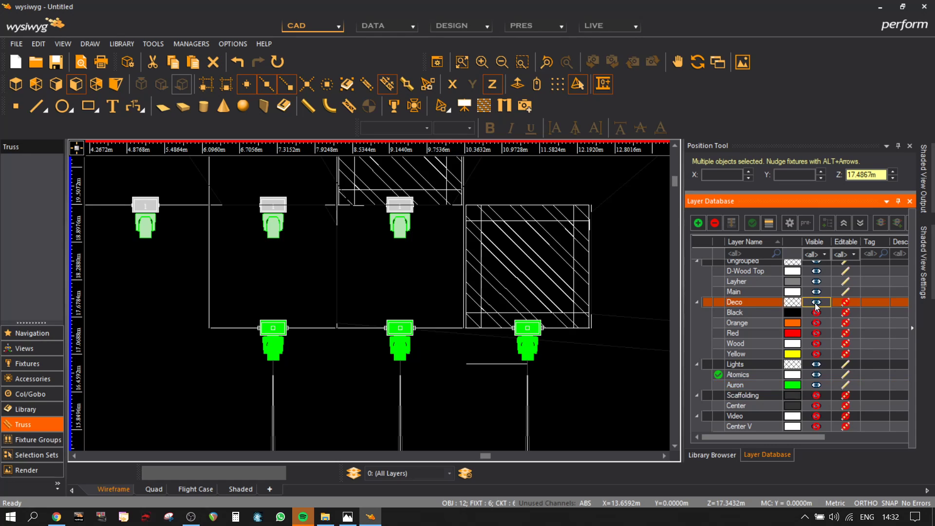
{"action": "key", "text": "m"}
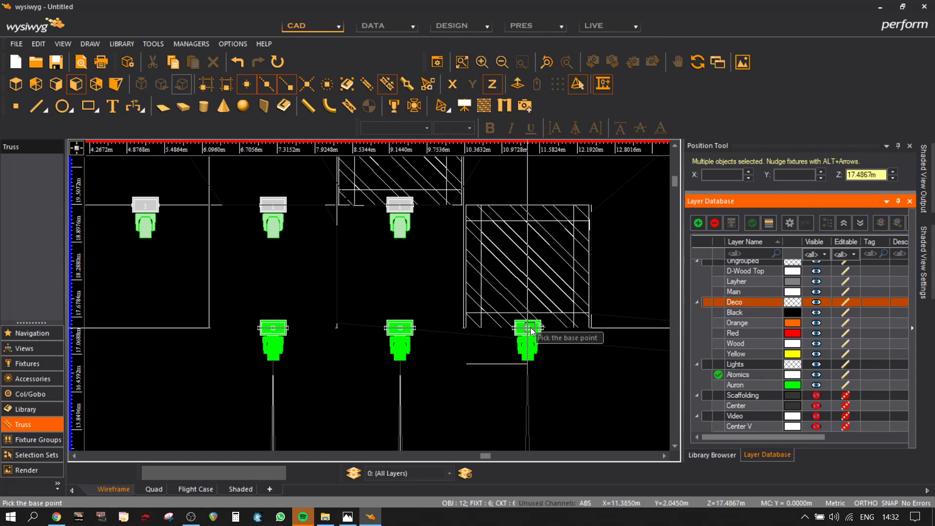
{"action": "left_click", "coordinate": [531, 328]}
{"action": "left_click", "coordinate": [527, 176]}
{"action": "left_click", "coordinate": [452, 84]}
{"action": "left_click", "coordinate": [494, 86]}
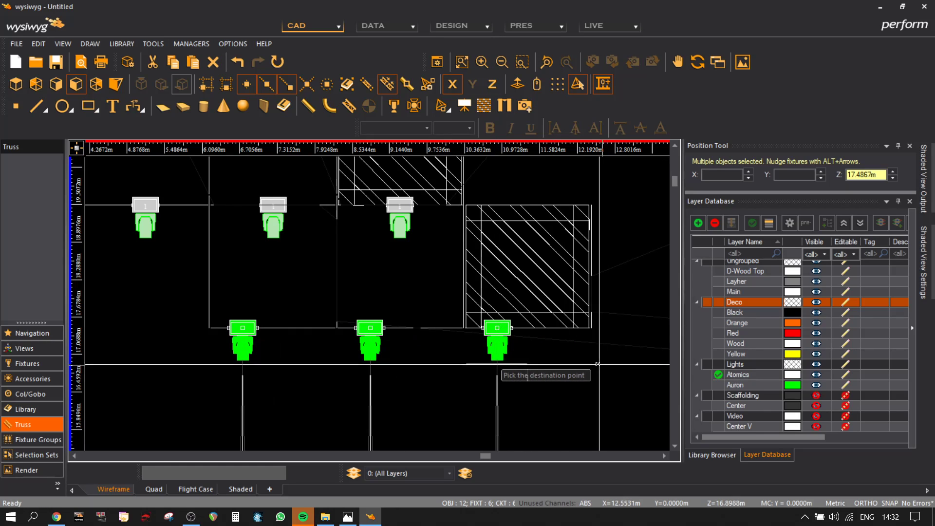
{"action": "left_click", "coordinate": [496, 365]}
{"action": "left_click", "coordinate": [654, 377]}
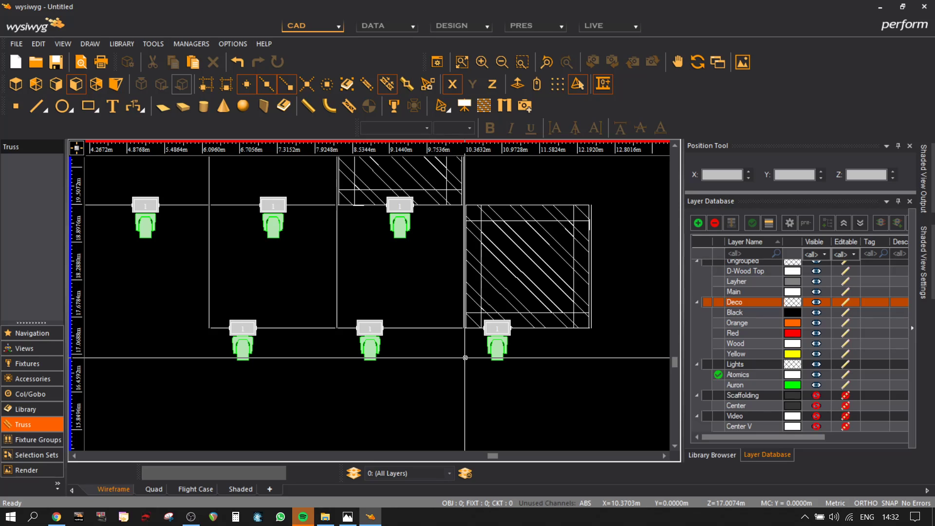
- Show the Video and Scaffolding layer groups again and inspect the last columns in the shaded view
{"action": "left_click", "coordinate": [236, 489]}
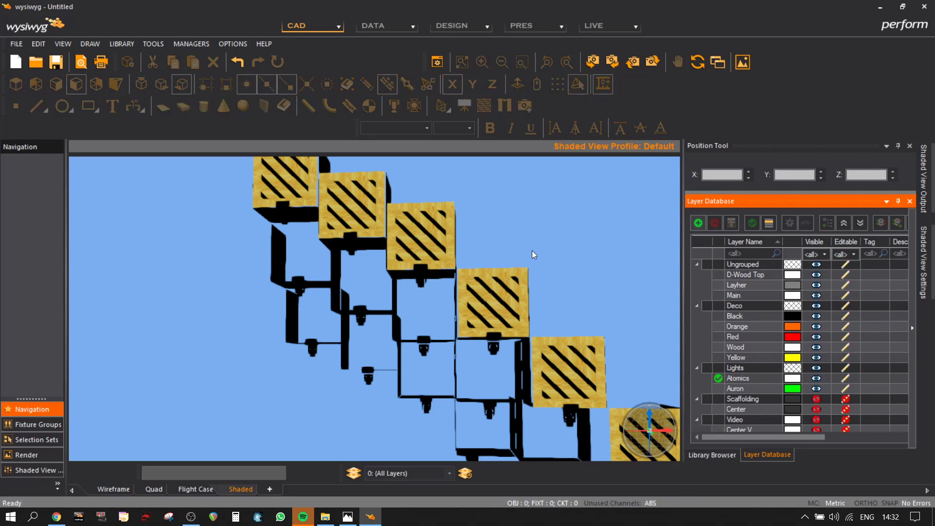
{"action": "mouse_move", "coordinate": [532, 251]}
{"action": "middle_mouse_down"}
{"action": "mouse_move", "coordinate": [509, 278]}
{"action": "mouse_move", "coordinate": [501, 262]}
{"action": "mouse_move", "coordinate": [504, 273]}
{"action": "middle_mouse_up"}
{"action": "scroll", "coordinate": [795, 398], "scroll_direction": "down", "scroll_amount": 1}
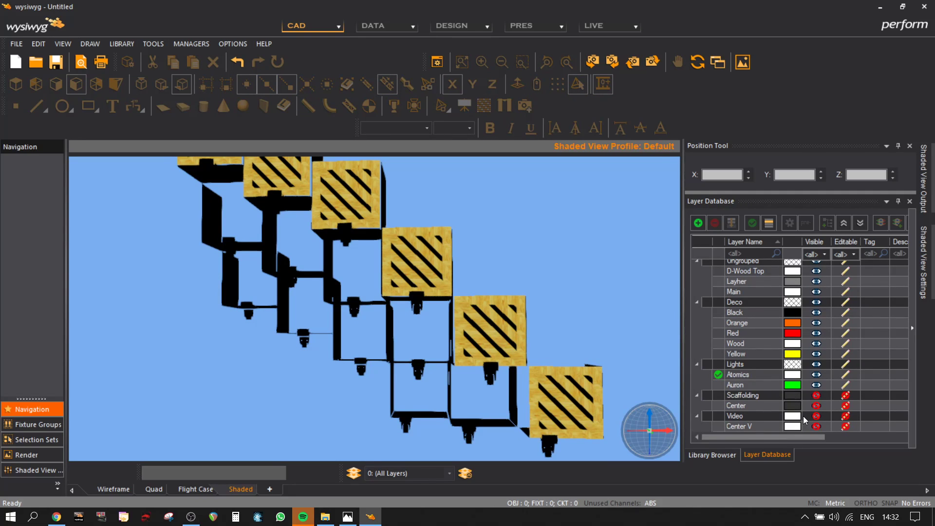
{"action": "left_click", "coordinate": [816, 416]}
{"action": "left_click", "coordinate": [817, 395]}
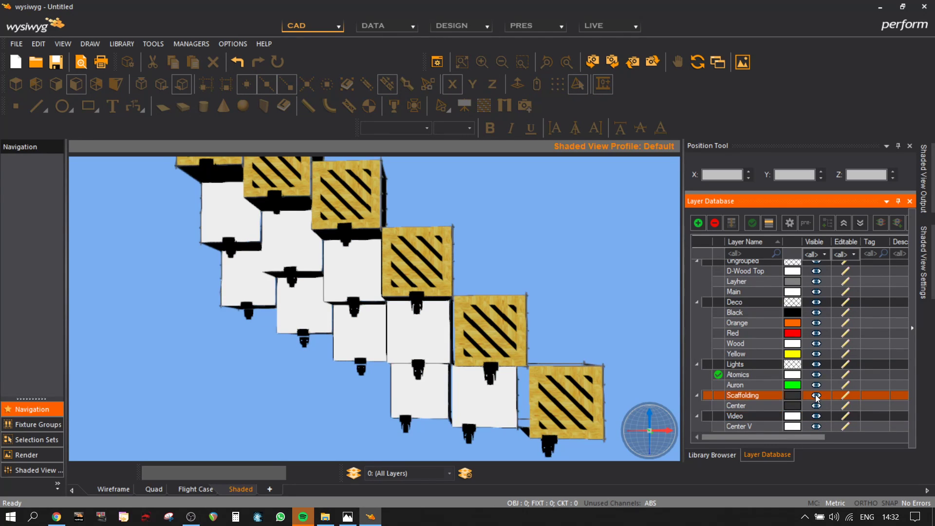
{"action": "mouse_move", "coordinate": [570, 347]}
{"action": "middle_mouse_down"}
{"action": "mouse_move", "coordinate": [647, 333]}
{"action": "mouse_move", "coordinate": [629, 293]}
{"action": "mouse_move", "coordinate": [520, 310]}
{"action": "mouse_move", "coordinate": [423, 356]}
{"action": "mouse_move", "coordinate": [502, 371]}
{"action": "middle_mouse_up"}
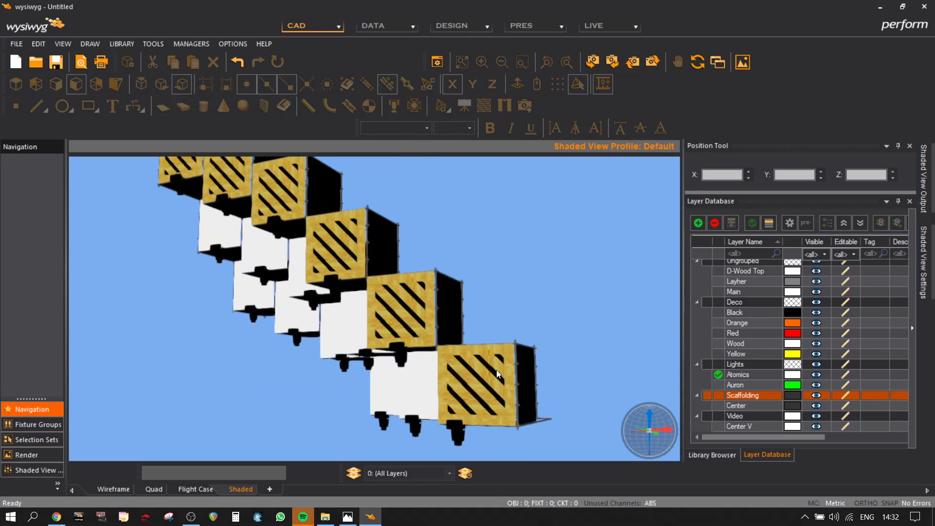
- In the 3D wireframe, move the last cell's black side panel along X to its opposite edge, at X 10.3750 m
{"action": "left_click", "coordinate": [129, 488]}
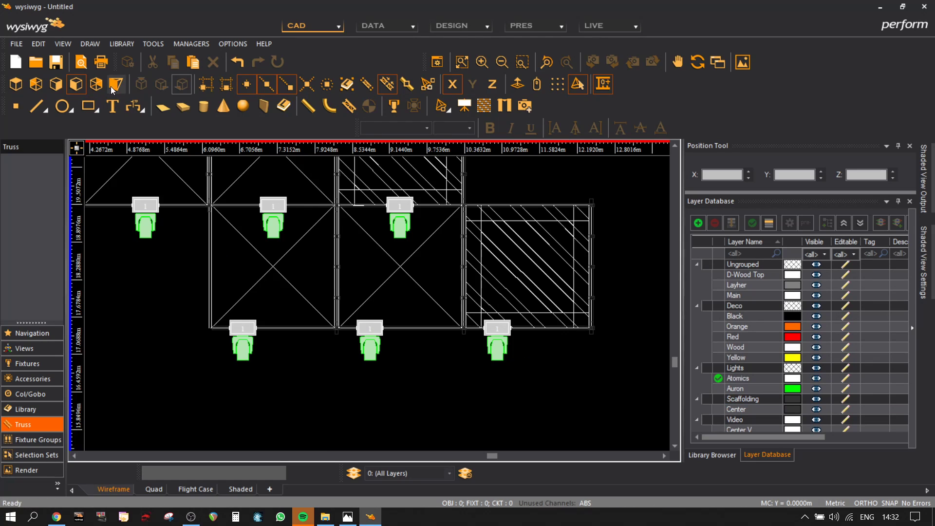
{"action": "left_click", "coordinate": [114, 85]}
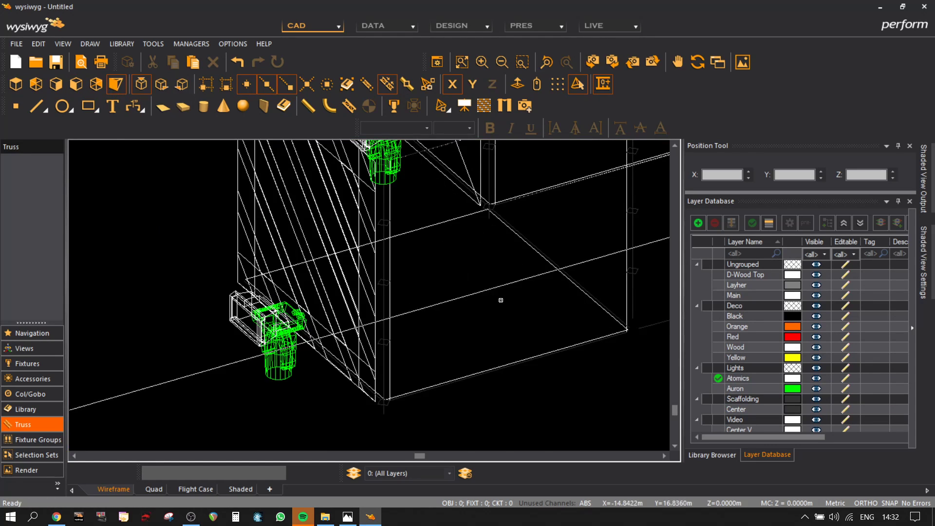
{"action": "scroll", "coordinate": [402, 392], "scroll_direction": "up", "scroll_amount": 4}
{"action": "left_click", "coordinate": [379, 379]}
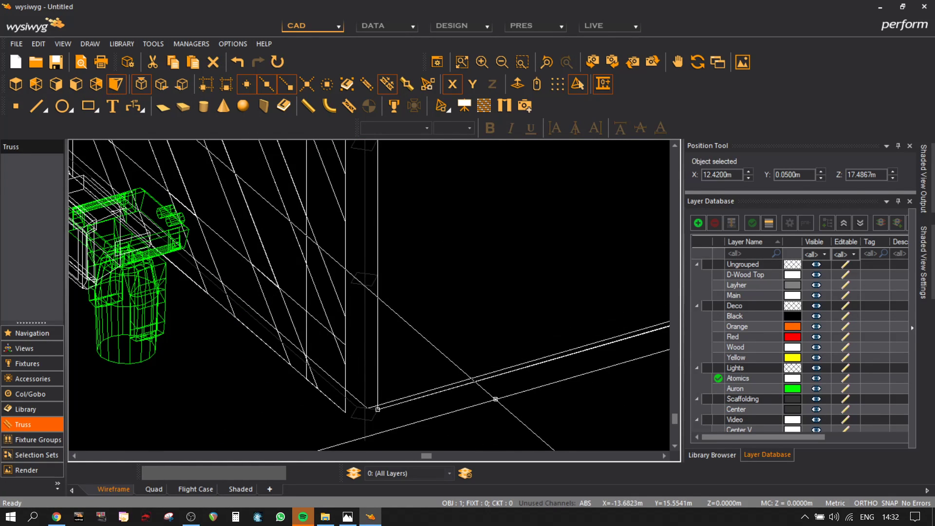
{"action": "key", "text": "m"}
{"action": "left_click", "coordinate": [377, 410]}
{"action": "middle_click_drag", "start_coordinate": [291, 287], "coordinate": [555, 422]}
{"action": "scroll", "coordinate": [325, 290], "scroll_direction": "up", "scroll_amount": 3}
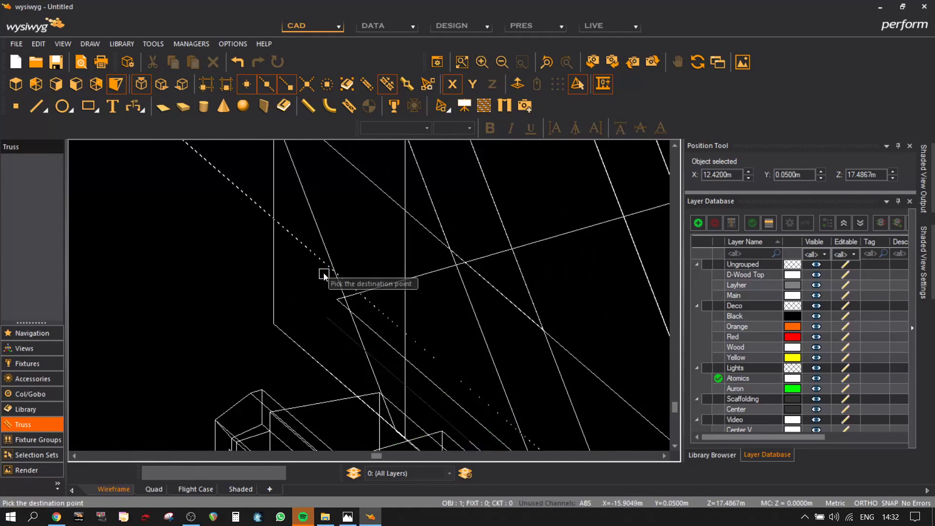
{"action": "left_click", "coordinate": [343, 298]}
{"action": "scroll", "coordinate": [380, 355], "scroll_direction": "down", "scroll_amount": 4}
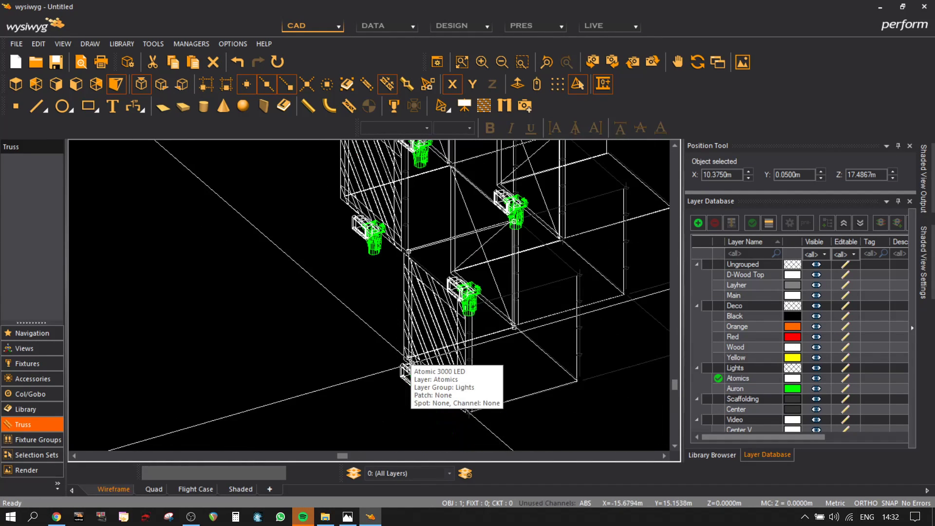
{"action": "scroll", "coordinate": [432, 215], "scroll_direction": "up", "scroll_amount": 2}
{"action": "key", "text": "Escape"}
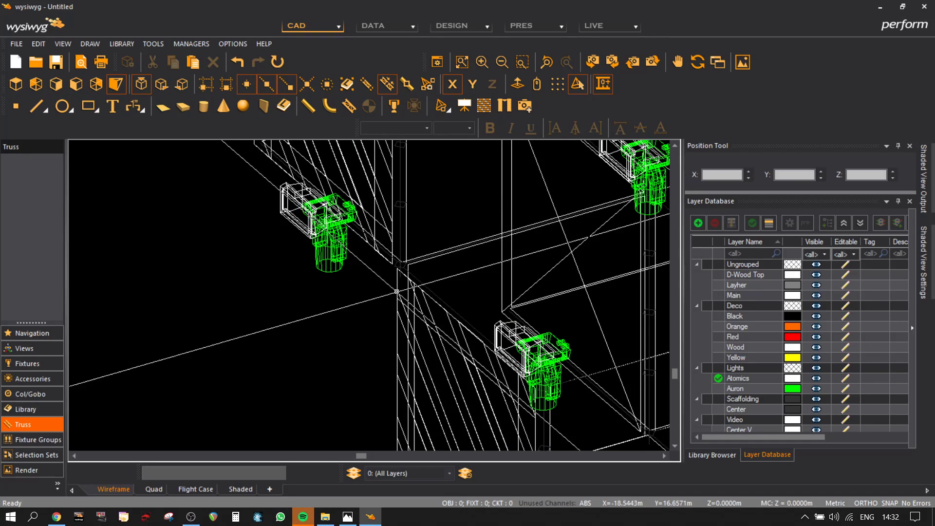
- Select the scaffolding pieces at the corner above the last striped panel and place them beside that panel's inner lower corner
{"action": "scroll", "coordinate": [400, 263], "scroll_direction": "up", "scroll_amount": 2}
{"action": "left_click", "coordinate": [400, 263]}
{"action": "left_click", "coordinate": [412, 315], "text": "shift"}
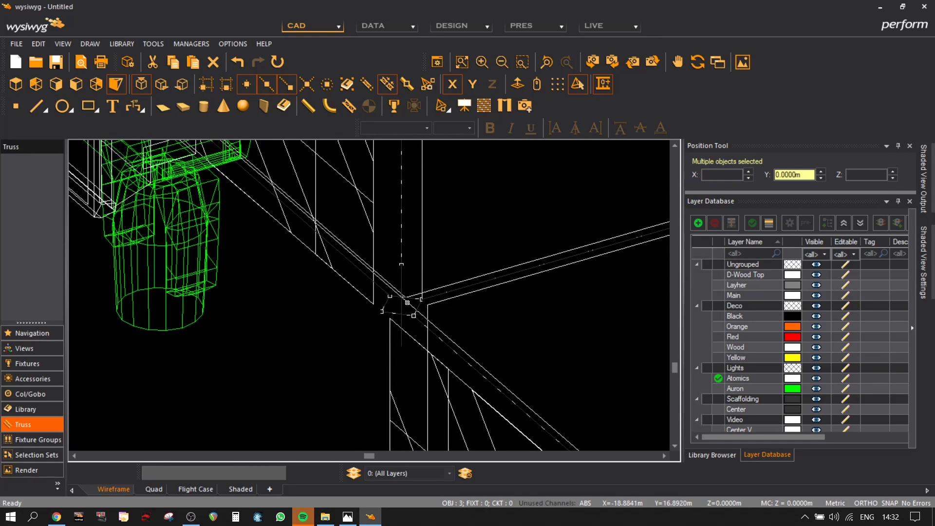
{"action": "left_click", "coordinate": [403, 278], "text": "shift"}
{"action": "scroll", "coordinate": [407, 321], "scroll_direction": "up", "scroll_amount": 2}
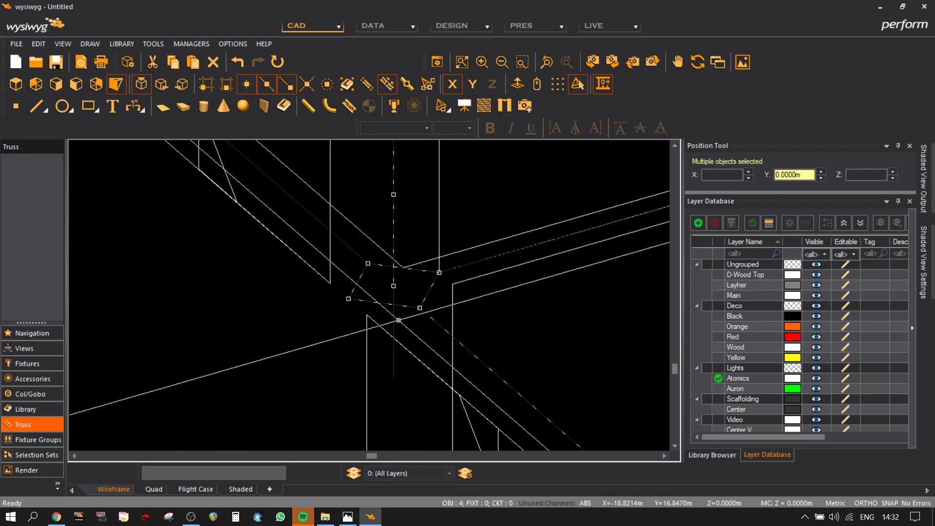
{"action": "left_click", "coordinate": [393, 317], "text": "shift"}
{"action": "scroll", "coordinate": [393, 318], "scroll_direction": "down", "scroll_amount": 3}
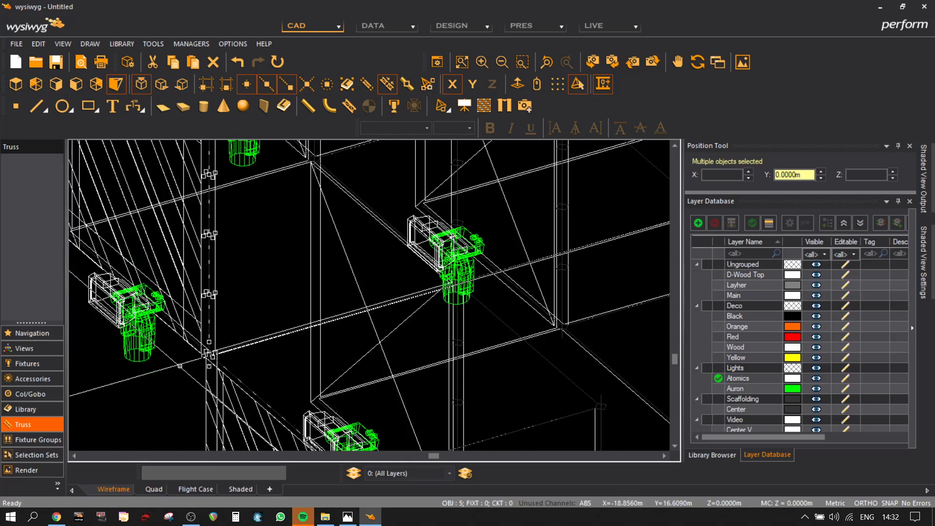
{"action": "left_click", "coordinate": [209, 354]}
{"action": "middle_click_drag", "start_coordinate": [147, 346], "coordinate": [357, 185]}
{"action": "scroll", "coordinate": [403, 336], "scroll_direction": "down", "scroll_amount": 3}
{"action": "scroll", "coordinate": [411, 388], "scroll_direction": "up", "scroll_amount": 4}
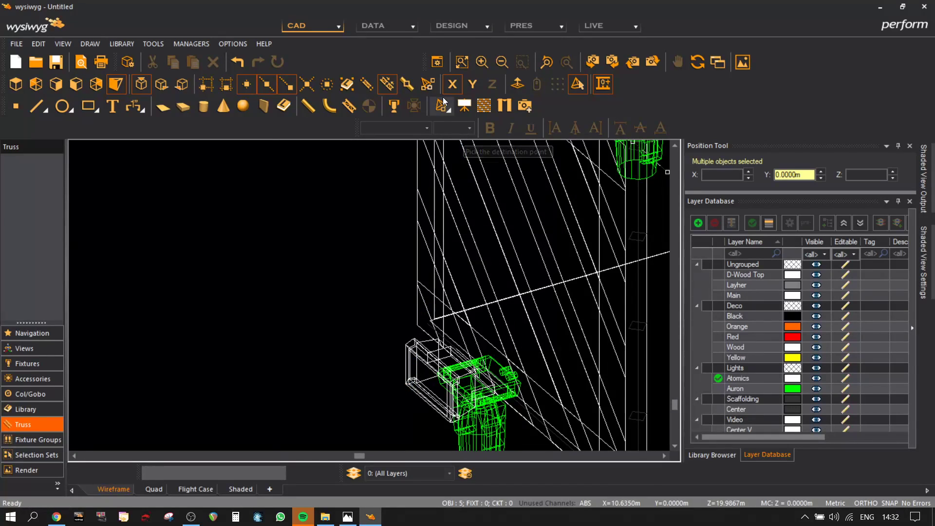
{"action": "left_click", "coordinate": [470, 85]}
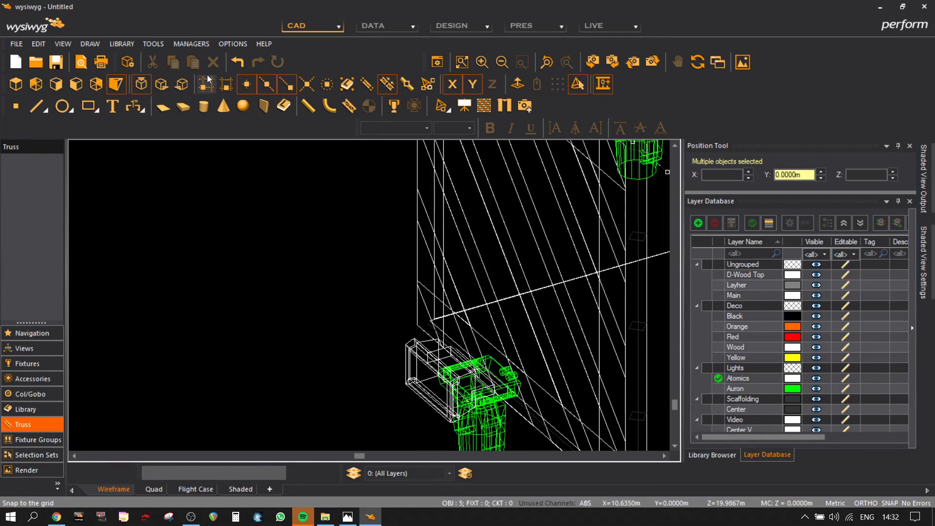
{"action": "left_click", "coordinate": [492, 84]}
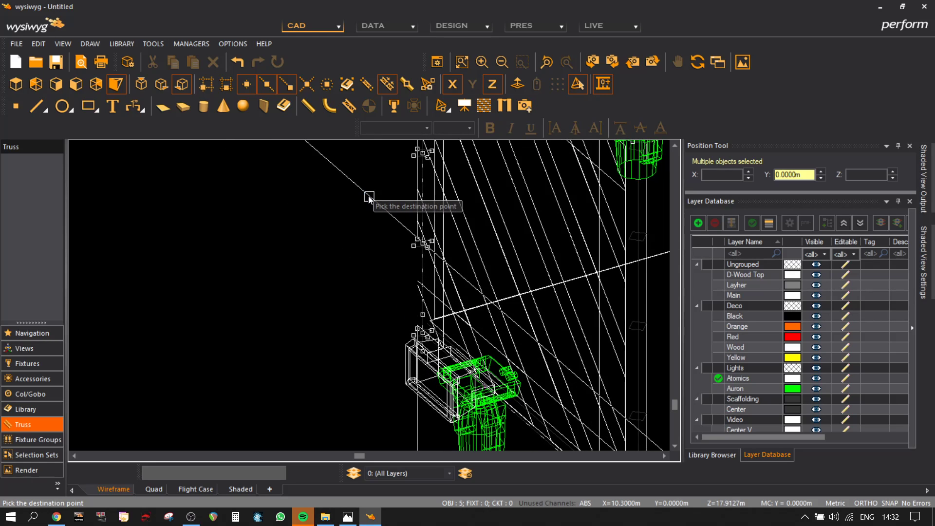
{"action": "left_click", "coordinate": [364, 290]}
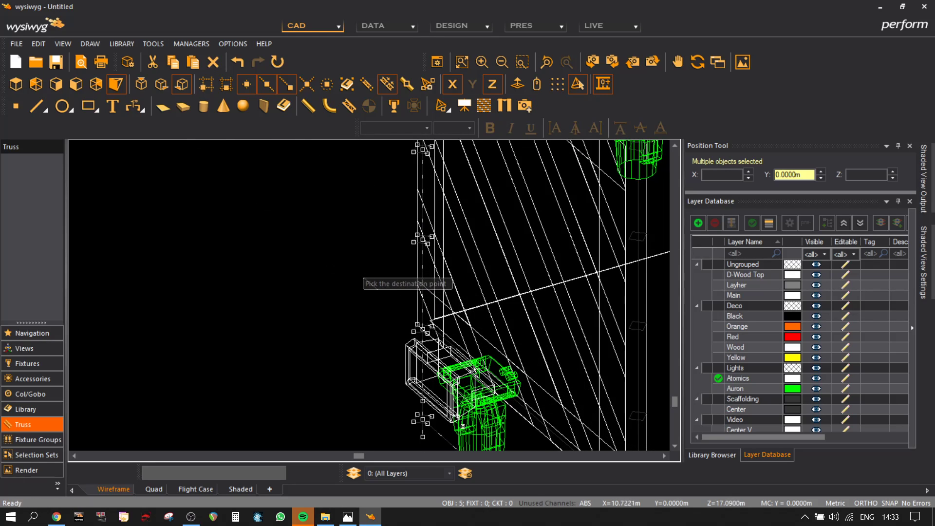
- Move the placed scaffolding pieces up to line up with the last striped panel's inner lower corner
{"action": "key", "text": "m"}
{"action": "left_click", "coordinate": [427, 425]}
{"action": "scroll", "coordinate": [441, 312], "scroll_direction": "up", "scroll_amount": 2}
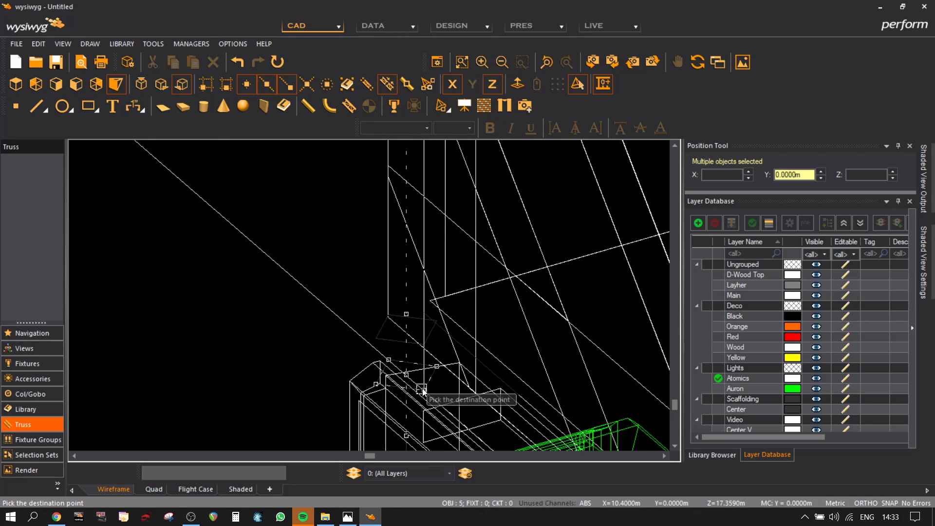
{"action": "left_click", "coordinate": [441, 330]}
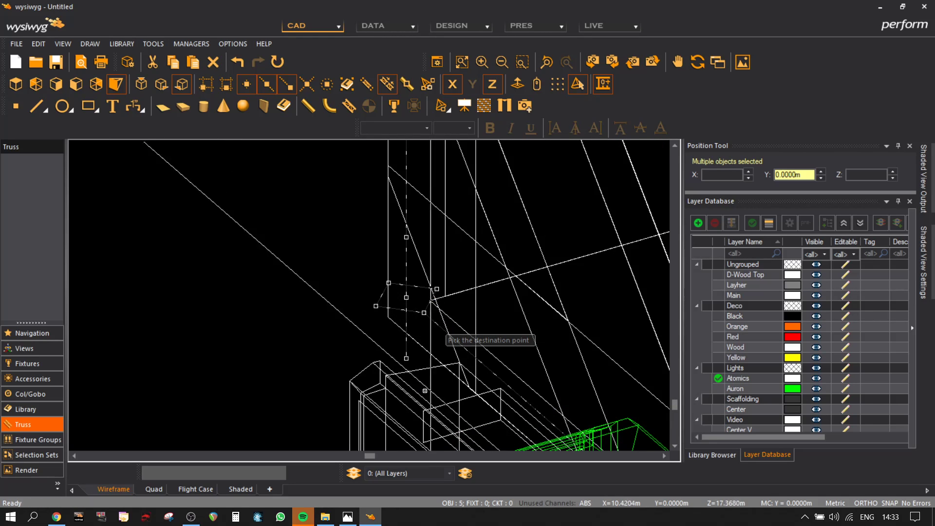
{"action": "scroll", "coordinate": [434, 390], "scroll_direction": "down", "scroll_amount": 3}
{"action": "middle_click_drag", "start_coordinate": [328, 267], "coordinate": [350, 376]}
{"action": "middle_click_drag", "start_coordinate": [359, 255], "coordinate": [363, 309]}
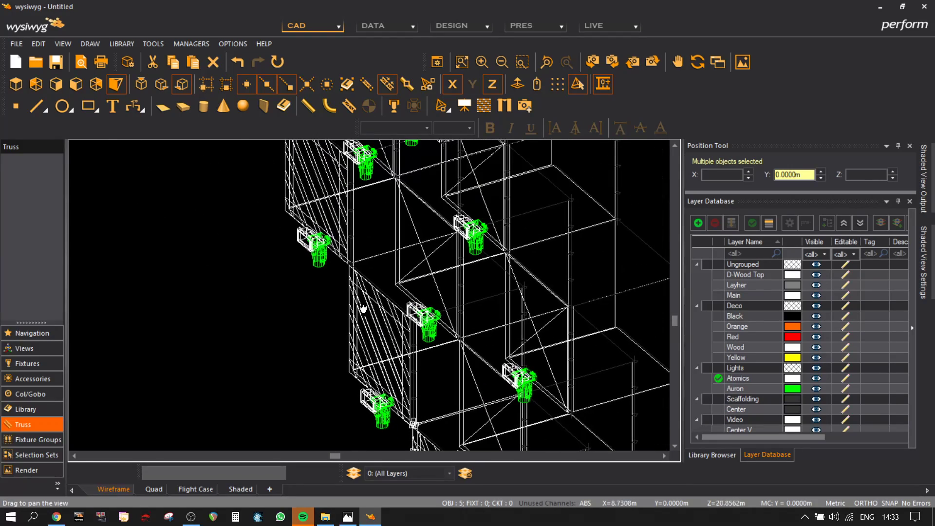
{"action": "middle_click_drag", "start_coordinate": [343, 261], "coordinate": [362, 349]}
{"action": "middle_click_drag", "start_coordinate": [337, 223], "coordinate": [400, 314]}
{"action": "scroll", "coordinate": [414, 374], "scroll_direction": "down", "scroll_amount": 5}
{"action": "left_click", "coordinate": [383, 399]}
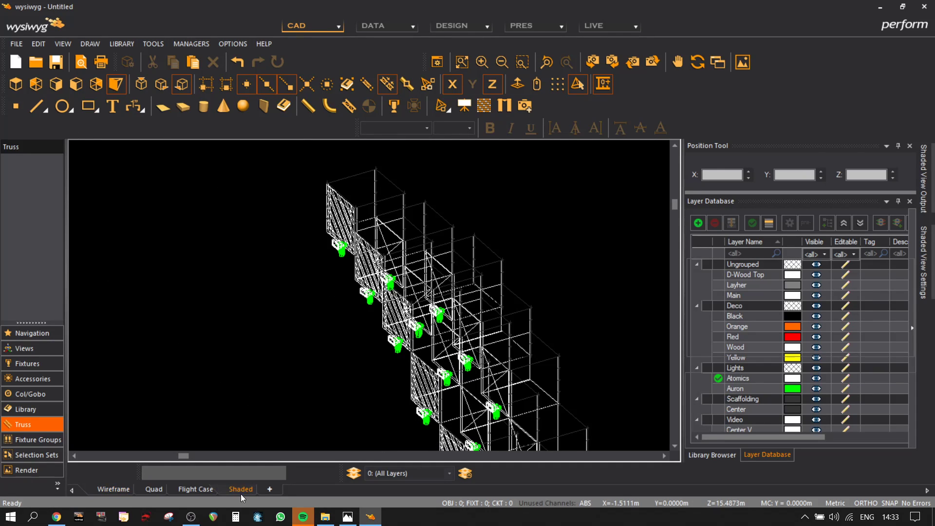
- Inspect the extended stepped set from several angles in the shaded view
{"action": "key", "text": "Tab"}
{"action": "middle_click_drag", "start_coordinate": [475, 330], "coordinate": [583, 342]}
{"action": "mouse_move", "coordinate": [488, 265]}
{"action": "middle_mouse_down"}
{"action": "mouse_move", "coordinate": [482, 286]}
{"action": "mouse_move", "coordinate": [476, 261]}
{"action": "mouse_move", "coordinate": [407, 286]}
{"action": "mouse_move", "coordinate": [311, 355]}
{"action": "mouse_move", "coordinate": [221, 274]}
{"action": "mouse_move", "coordinate": [205, 222]}
{"action": "mouse_move", "coordinate": [211, 188]}
{"action": "mouse_move", "coordinate": [292, 183]}
{"action": "mouse_move", "coordinate": [428, 226]}
{"action": "mouse_move", "coordinate": [467, 251]}
{"action": "mouse_move", "coordinate": [459, 234]}
{"action": "mouse_move", "coordinate": [442, 274]}
{"action": "mouse_move", "coordinate": [438, 415]}
{"action": "mouse_move", "coordinate": [294, 407]}
{"action": "mouse_move", "coordinate": [190, 261]}
{"action": "mouse_move", "coordinate": [397, 278]}
{"action": "mouse_move", "coordinate": [325, 388]}
{"action": "mouse_move", "coordinate": [381, 234]}
{"action": "middle_mouse_up"}
- Examine the outer columns of the scaffolding in the wireframe from the top
{"action": "left_click", "coordinate": [114, 489]}
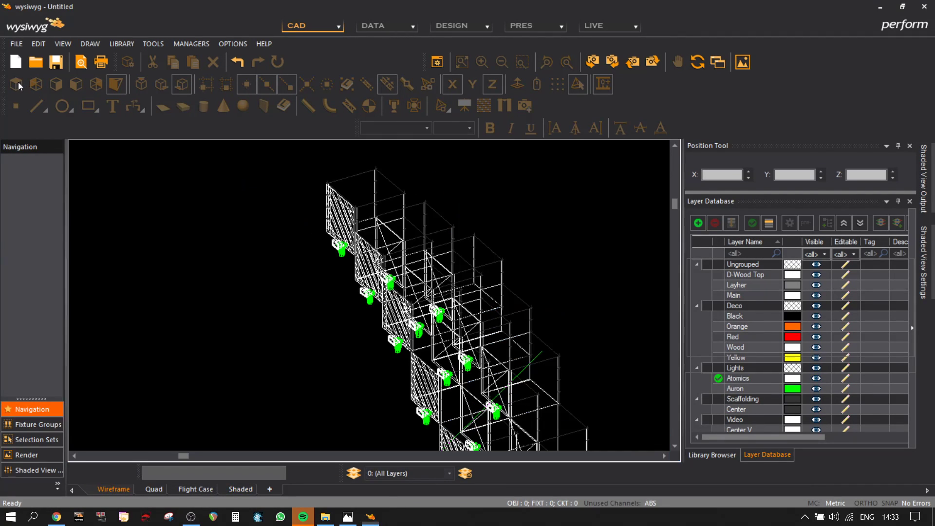
{"action": "left_click", "coordinate": [20, 83]}
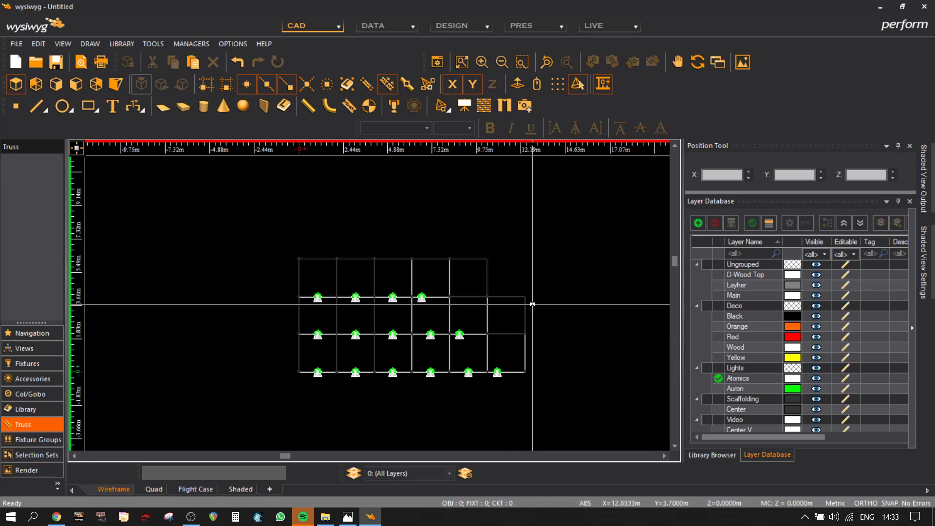
{"action": "scroll", "coordinate": [519, 304], "scroll_direction": "up", "scroll_amount": 2}
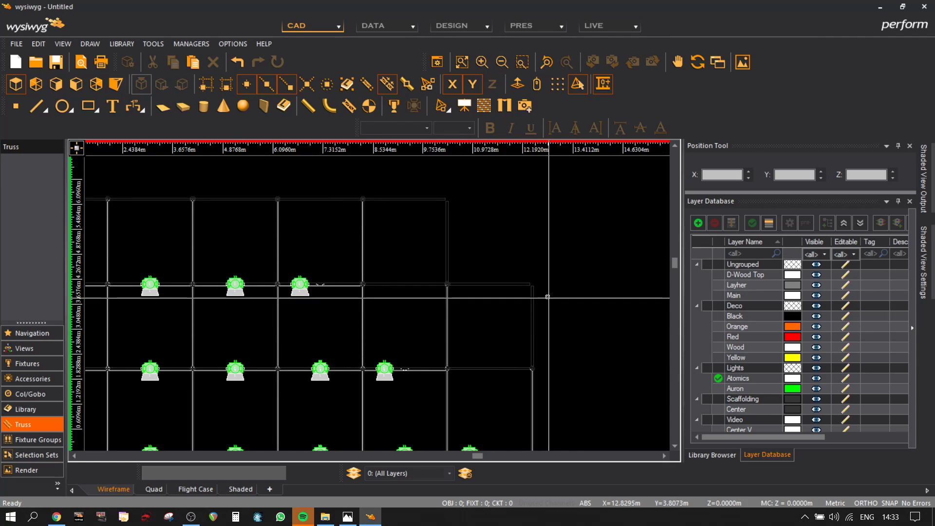
- Delete the surplus scaffolding at the outer ends of the two rearmost rows shown in the top view
{"action": "left_click_drag", "start_coordinate": [548, 297], "coordinate": [513, 259]}
{"action": "left_click_drag", "start_coordinate": [468, 212], "coordinate": [431, 191]}
{"action": "key", "text": "Delete"}
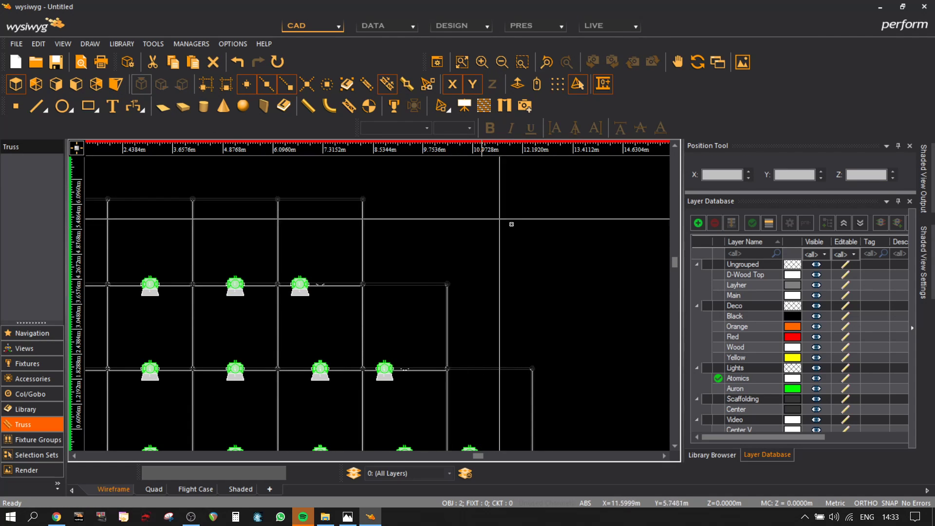
- Inspect the trimmed stepped set in the shaded view and select all Aorun fixtures to see their beams
{"action": "left_click", "coordinate": [240, 489]}
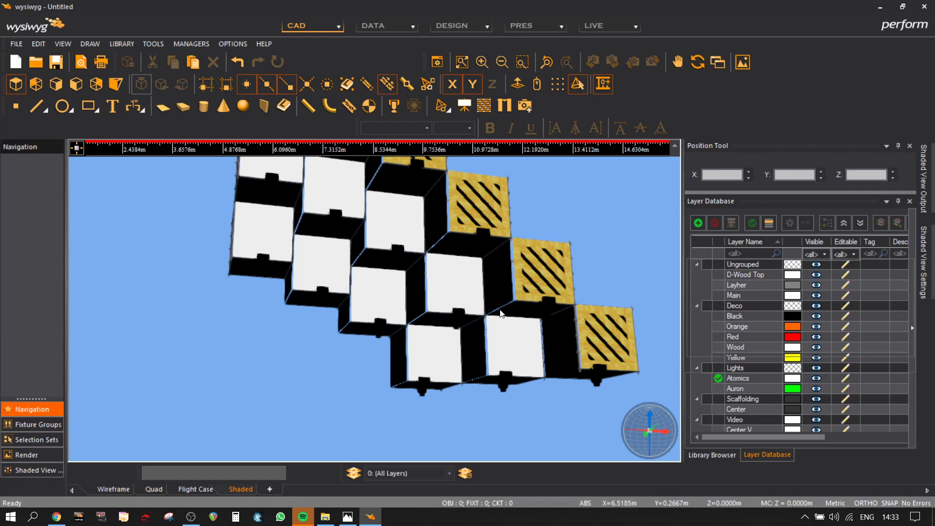
{"action": "mouse_move", "coordinate": [501, 314]}
{"action": "left_mouse_down"}
{"action": "mouse_move", "coordinate": [495, 330]}
{"action": "mouse_move", "coordinate": [328, 461]}
{"action": "mouse_move", "coordinate": [248, 348]}
{"action": "mouse_move", "coordinate": [299, 347]}
{"action": "left_mouse_up"}
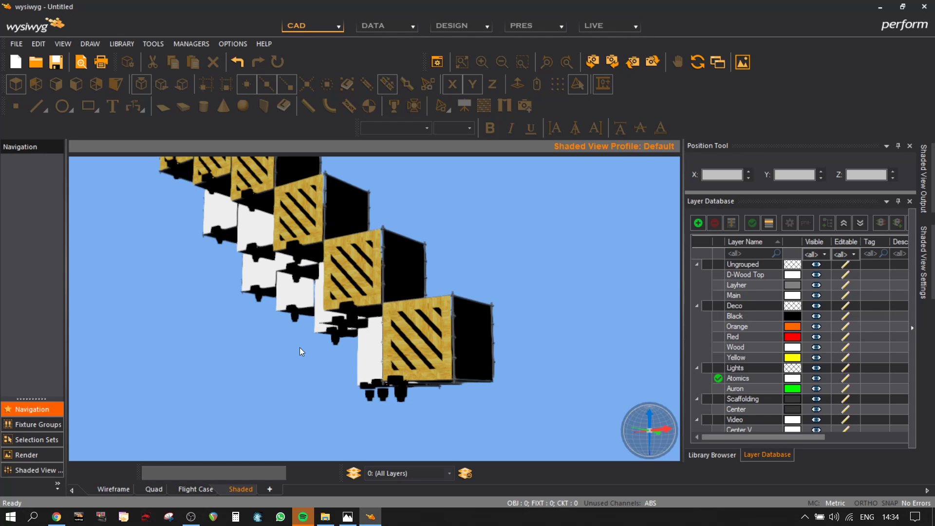
{"action": "mouse_move", "coordinate": [276, 271]}
{"action": "middle_mouse_down"}
{"action": "mouse_move", "coordinate": [400, 359]}
{"action": "mouse_move", "coordinate": [428, 335]}
{"action": "middle_mouse_up"}
{"action": "right_click", "coordinate": [537, 254]}
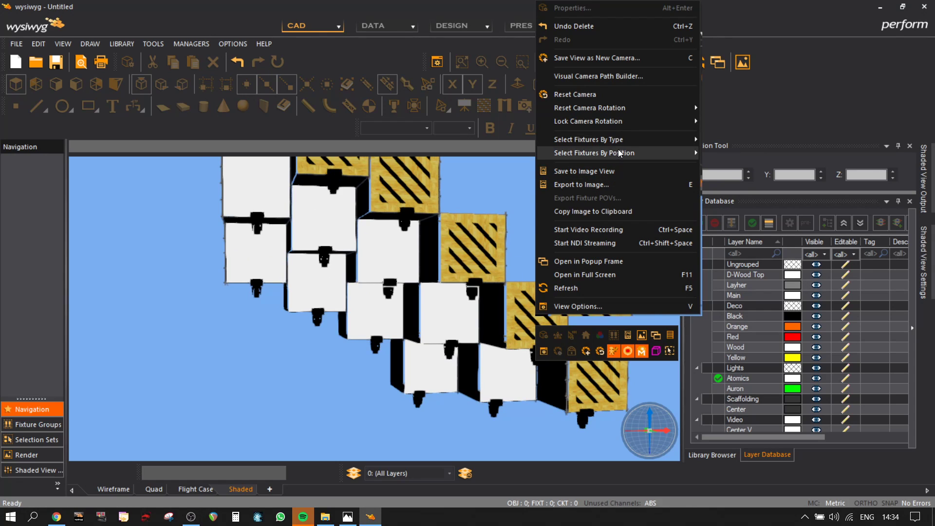
{"action": "mouse_move", "coordinate": [619, 139]}
{"action": "left_click", "coordinate": [765, 138]}
{"action": "mouse_move", "coordinate": [616, 223]}
{"action": "middle_mouse_down"}
{"action": "mouse_move", "coordinate": [540, 242]}
{"action": "mouse_move", "coordinate": [492, 240]}
{"action": "mouse_move", "coordinate": [499, 198]}
{"action": "mouse_move", "coordinate": [643, 211]}
{"action": "mouse_move", "coordinate": [636, 271]}
{"action": "middle_mouse_up"}
- Select all Atomic 3000 LED fixtures and set their beam intensity multiplier to 0.1
{"action": "right_click", "coordinate": [636, 271]}
{"action": "mouse_move", "coordinate": [719, 178]}
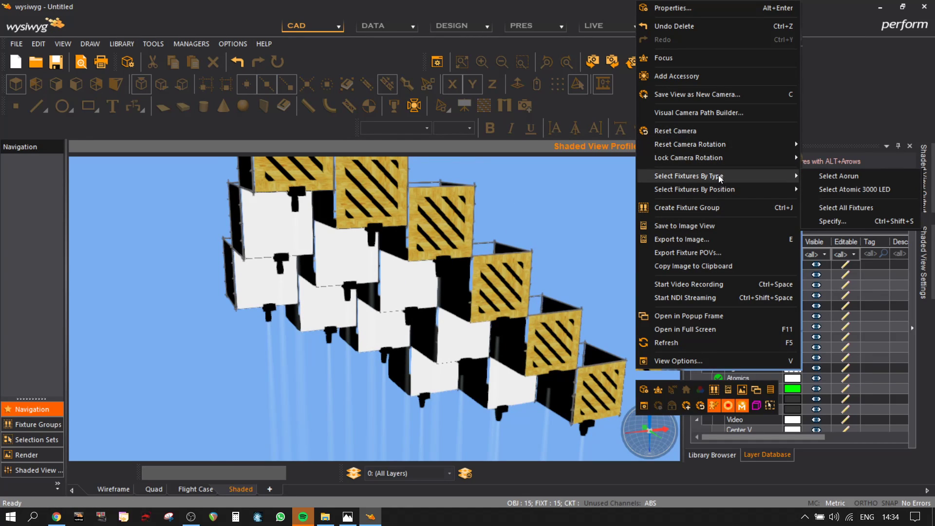
{"action": "left_click", "coordinate": [850, 190]}
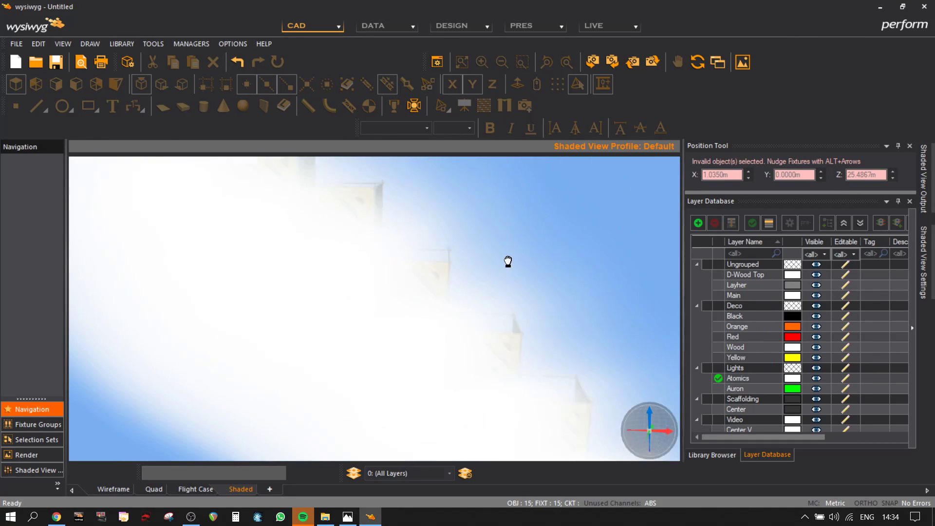
{"action": "right_click", "coordinate": [431, 219]}
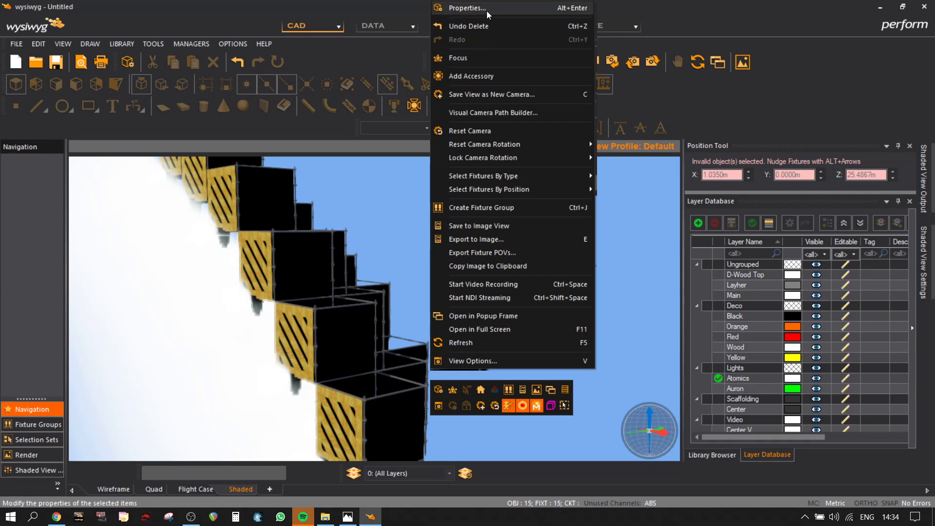
{"action": "left_click", "coordinate": [487, 8]}
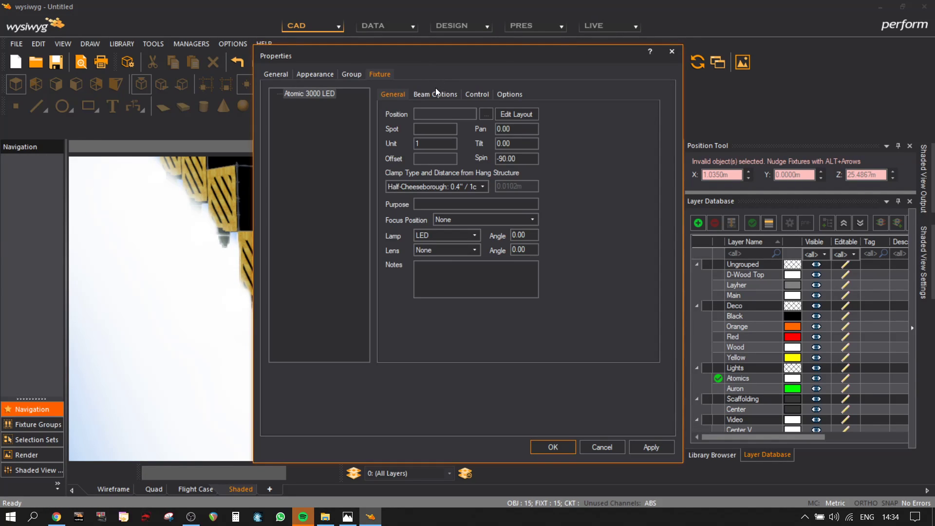
{"action": "left_click", "coordinate": [435, 93]}
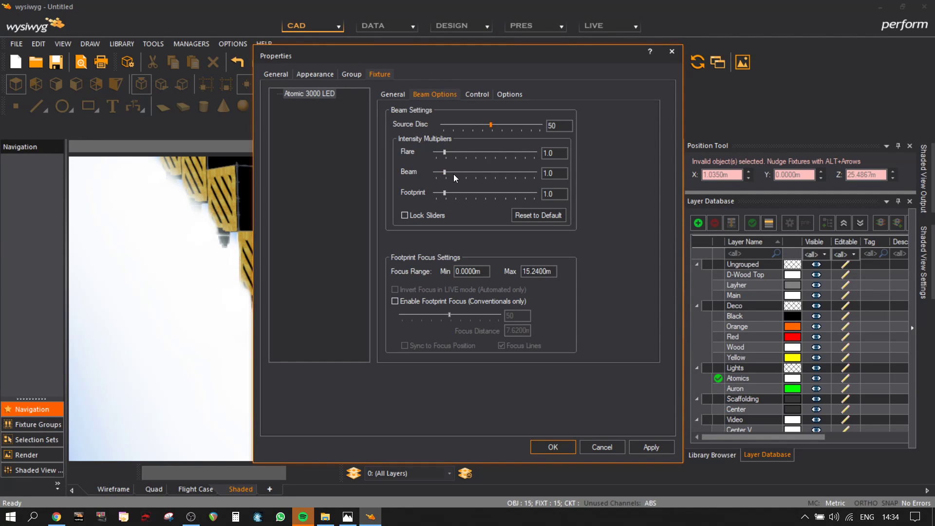
{"action": "double_click", "coordinate": [565, 174]}
{"action": "type", "text": "0.1"}
{"action": "key", "text": "Return"}
{"action": "mouse_move", "coordinate": [471, 289]}
{"action": "left_mouse_down"}
{"action": "mouse_move", "coordinate": [595, 302]}
{"action": "mouse_move", "coordinate": [491, 307]}
{"action": "mouse_move", "coordinate": [532, 294]}
{"action": "mouse_move", "coordinate": [568, 252]}
{"action": "mouse_move", "coordinate": [417, 236]}
{"action": "mouse_move", "coordinate": [359, 173]}
{"action": "mouse_move", "coordinate": [354, 136]}
{"action": "mouse_move", "coordinate": [497, 219]}
{"action": "mouse_move", "coordinate": [452, 279]}
{"action": "mouse_move", "coordinate": [429, 287]}
{"action": "mouse_move", "coordinate": [447, 336]}
{"action": "mouse_move", "coordinate": [451, 326]}
{"action": "mouse_move", "coordinate": [386, 282]}
{"action": "mouse_move", "coordinate": [489, 267]}
{"action": "left_mouse_up"}
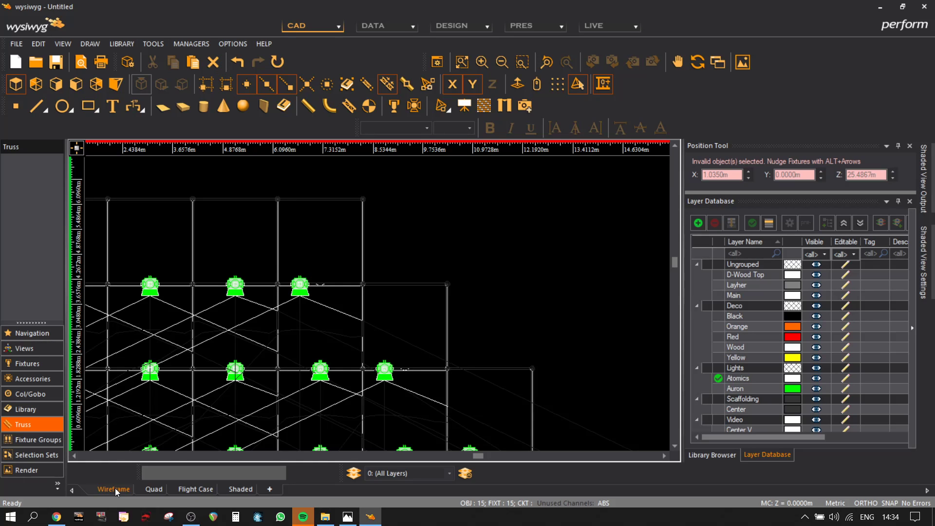
- Show the scaffolding in an angled wireframe and study the stage reference pictures elf 7 and elf 8 in Photos
{"action": "left_click", "coordinate": [115, 83]}
{"action": "scroll", "coordinate": [450, 394], "scroll_direction": "up", "scroll_amount": 3}
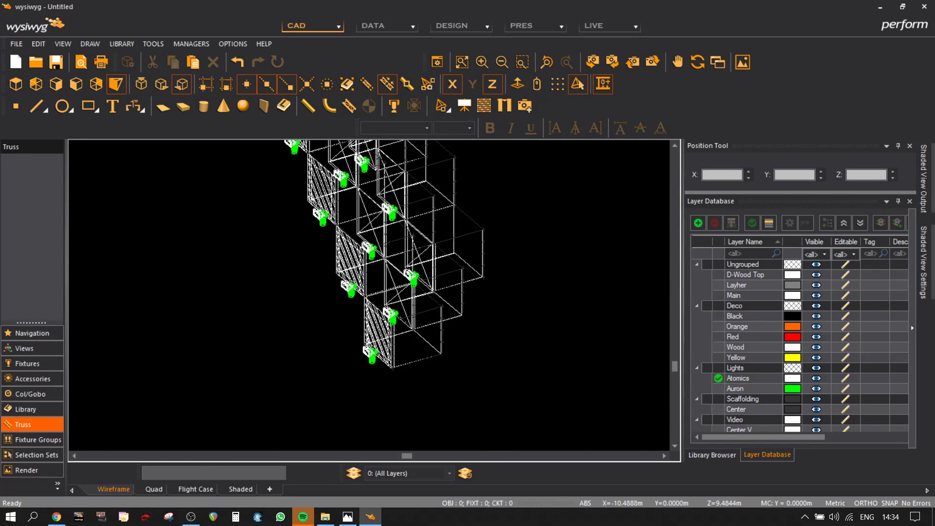
{"action": "left_click_drag", "start_coordinate": [0, 187], "coordinate": [604, 0]}
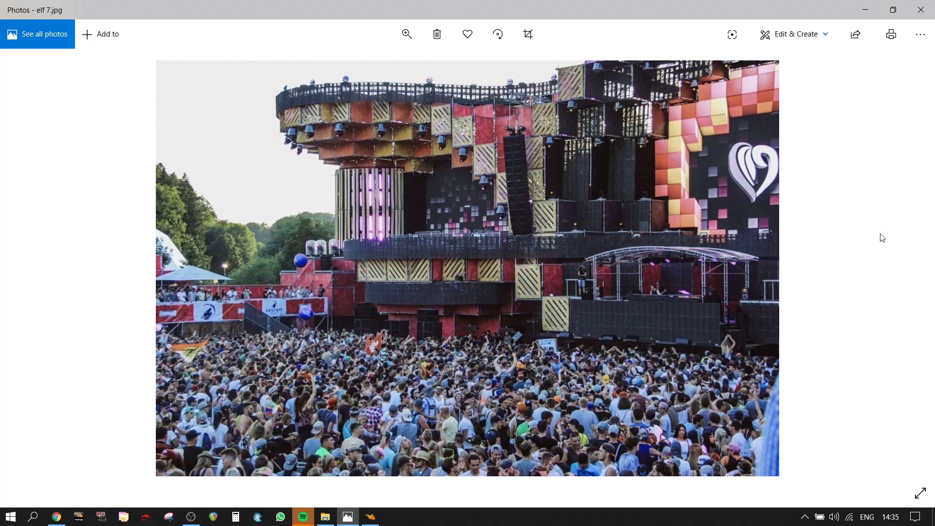
{"action": "left_click", "coordinate": [908, 269]}
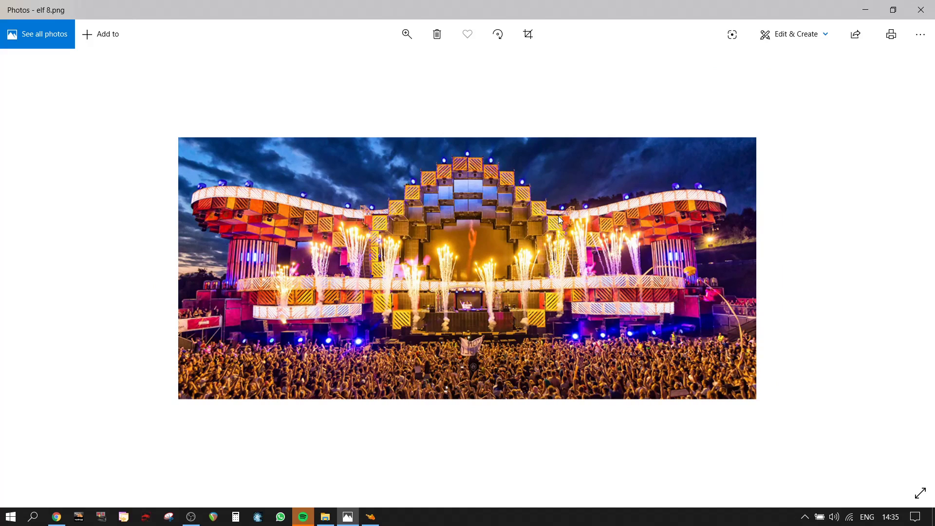
{"action": "left_click", "coordinate": [31, 268]}
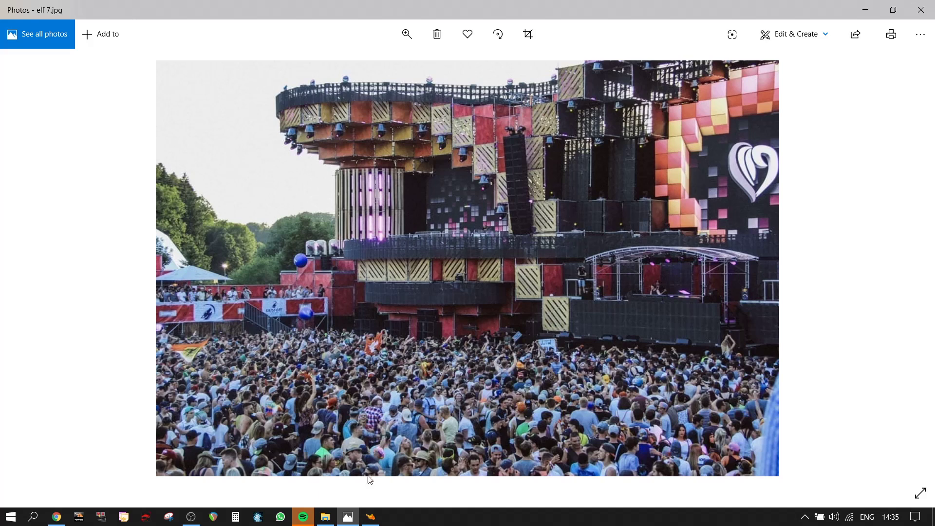
{"action": "left_click", "coordinate": [370, 517]}
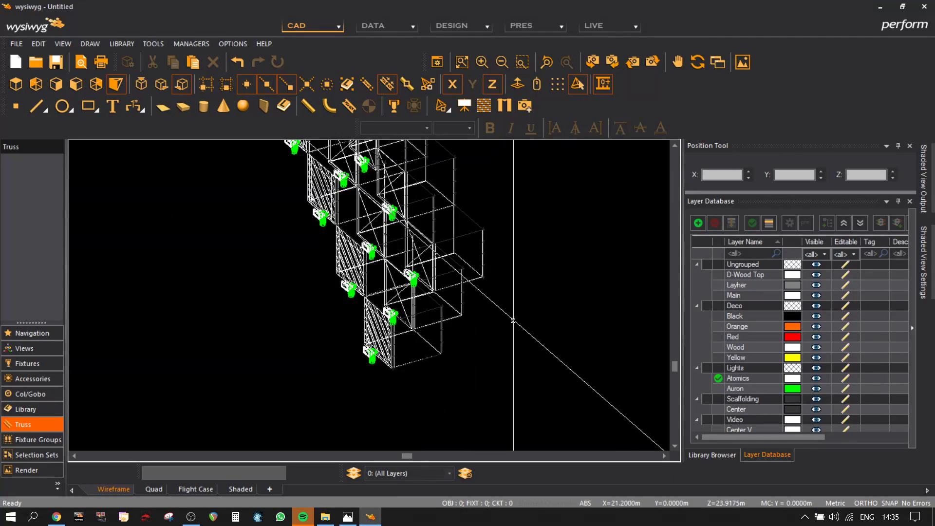
- Examine the lowest scaffolding cell in the wireframe and check it against the reference photo elf 7
{"action": "right_click", "coordinate": [511, 320]}
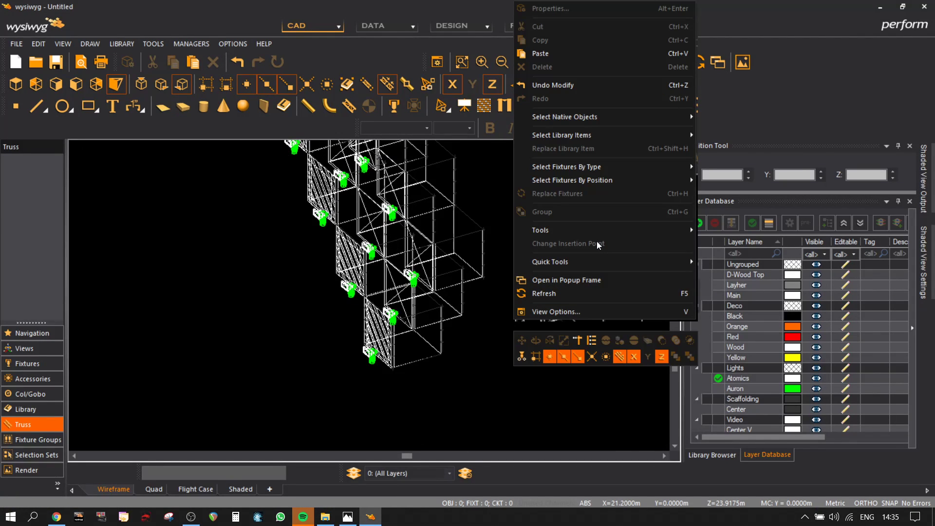
{"action": "left_click", "coordinate": [413, 358]}
{"action": "scroll", "coordinate": [432, 375], "scroll_direction": "up", "scroll_amount": 5}
{"action": "left_click", "coordinate": [418, 296]}
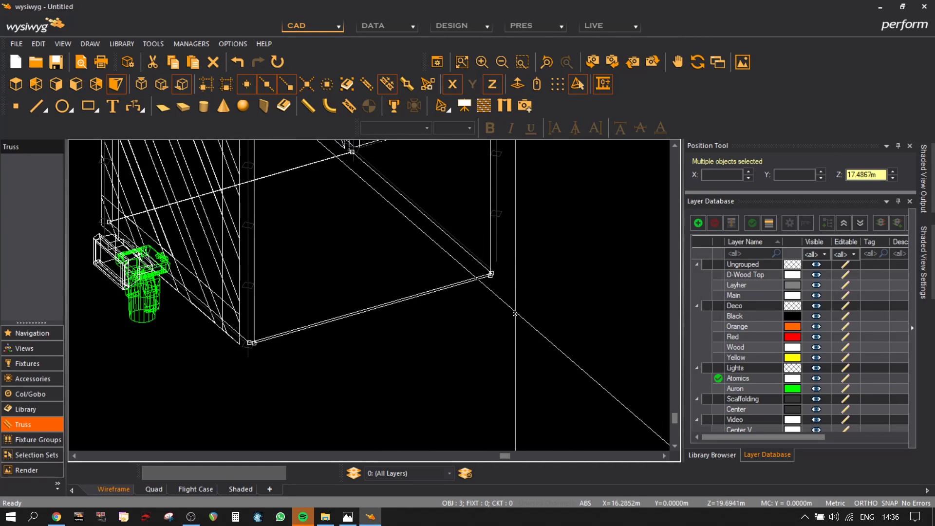
{"action": "right_click", "coordinate": [515, 340]}
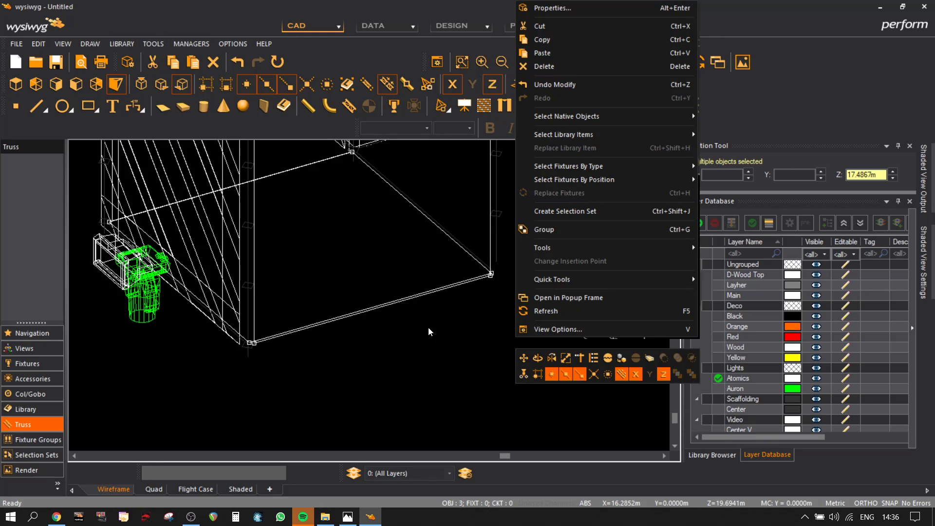
{"action": "left_click", "coordinate": [408, 352]}
{"action": "scroll", "coordinate": [468, 343], "scroll_direction": "down", "scroll_amount": 2}
{"action": "scroll", "coordinate": [469, 341], "scroll_direction": "up", "scroll_amount": 3}
{"action": "middle_click_drag", "start_coordinate": [489, 271], "coordinate": [611, 315]}
{"action": "scroll", "coordinate": [407, 359], "scroll_direction": "down", "scroll_amount": 3}
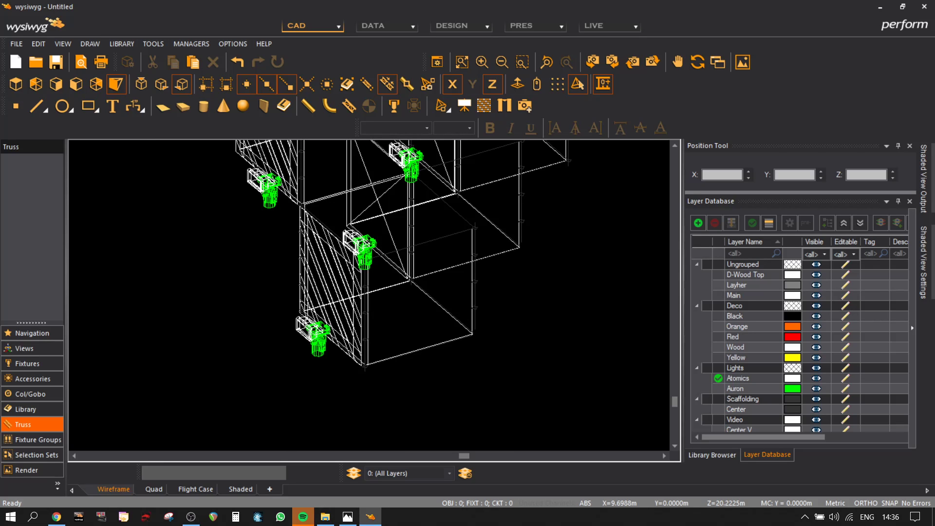
{"action": "key", "text": "alt+Tab"}
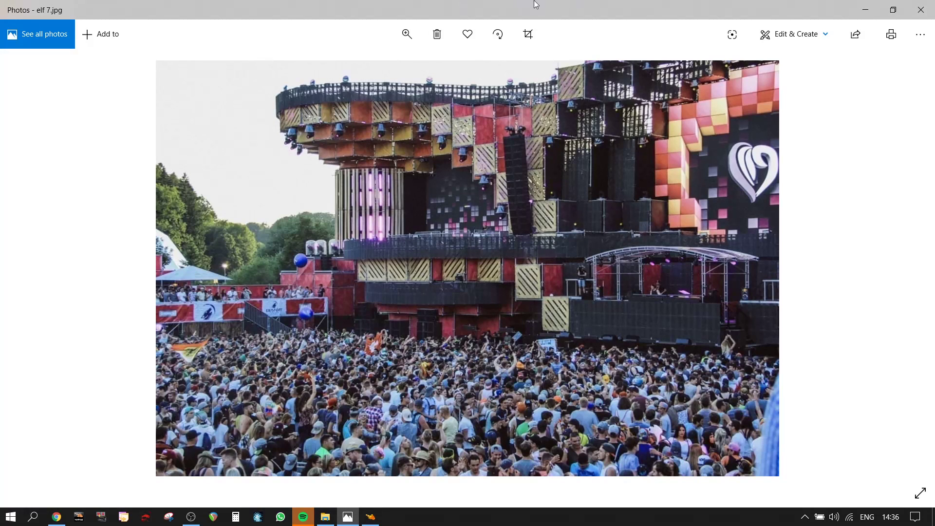
{"action": "left_click_drag", "start_coordinate": [578, 4], "coordinate": [0, 146]}
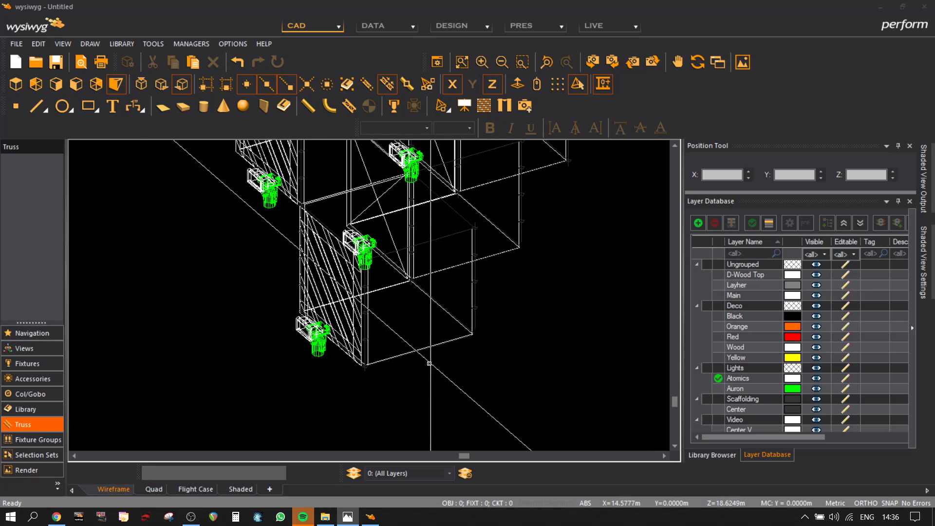
- Copy the short scaffolding joint at the lowest cell's front lower corner and place the copy at the rear lower corner
{"action": "scroll", "coordinate": [428, 360], "scroll_direction": "up", "scroll_amount": 3}
{"action": "middle_click_drag", "start_coordinate": [165, 426], "coordinate": [286, 369]}
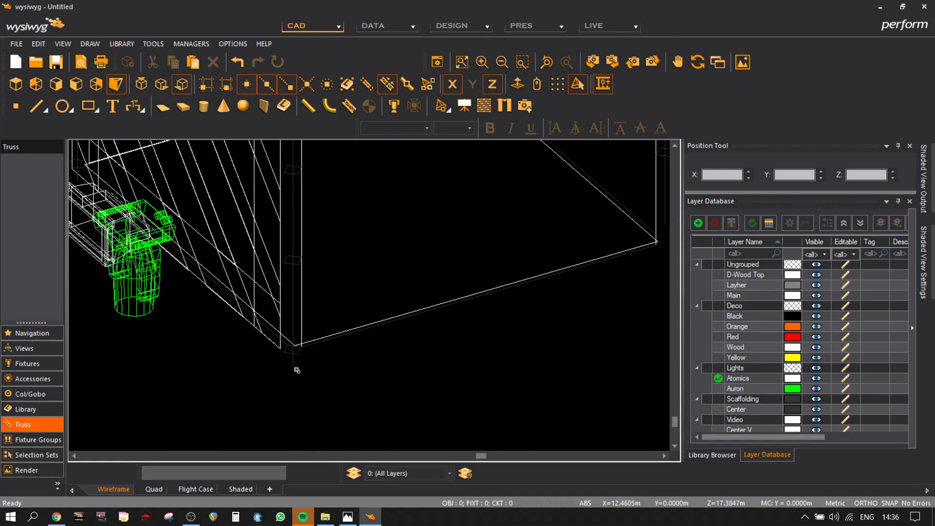
{"action": "left_click", "coordinate": [289, 350]}
{"action": "scroll", "coordinate": [292, 348], "scroll_direction": "up", "scroll_amount": 2}
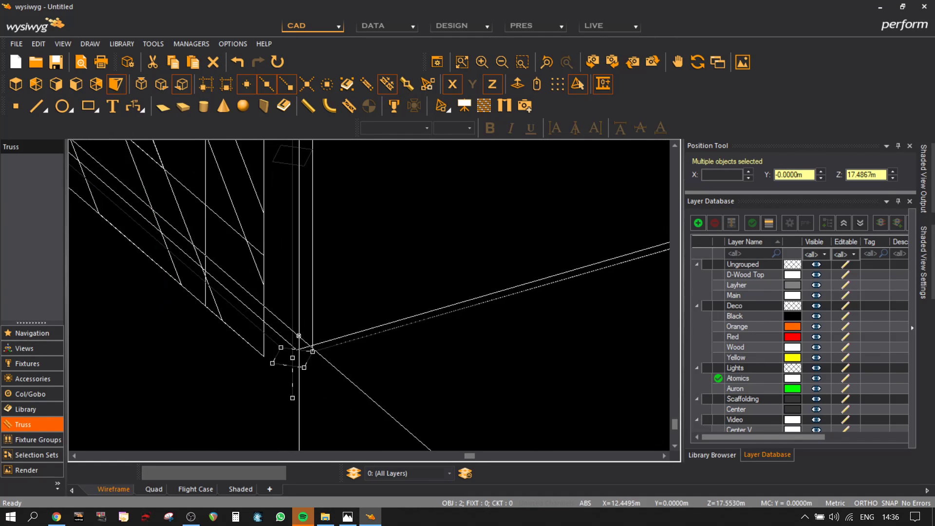
{"action": "key", "text": "m"}
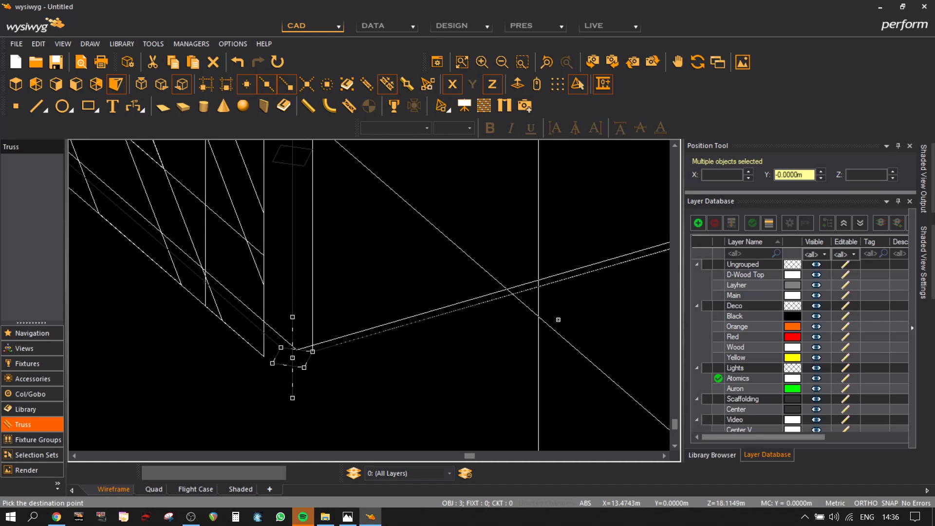
{"action": "left_click", "coordinate": [293, 357]}
{"action": "scroll", "coordinate": [601, 296], "scroll_direction": "down", "scroll_amount": 3}
{"action": "middle_click_drag", "start_coordinate": [600, 296], "coordinate": [473, 297]}
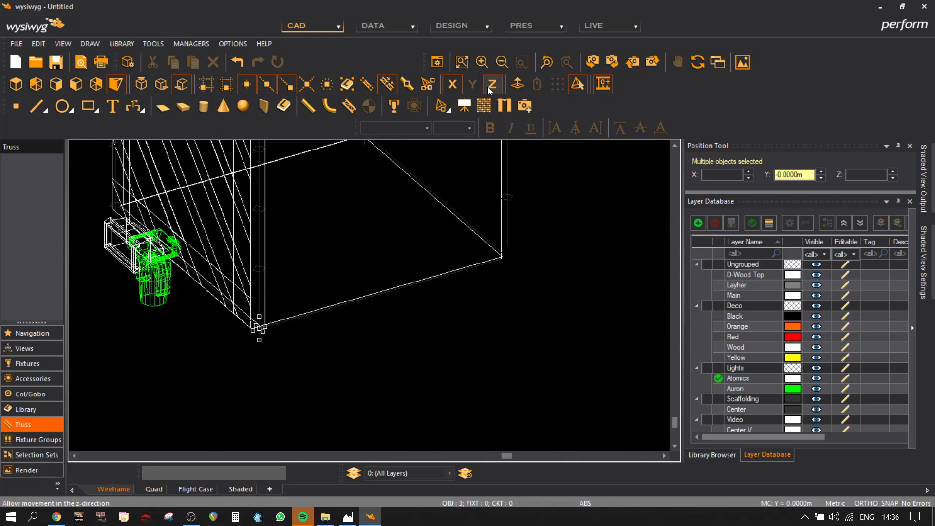
{"action": "left_click", "coordinate": [526, 317]}
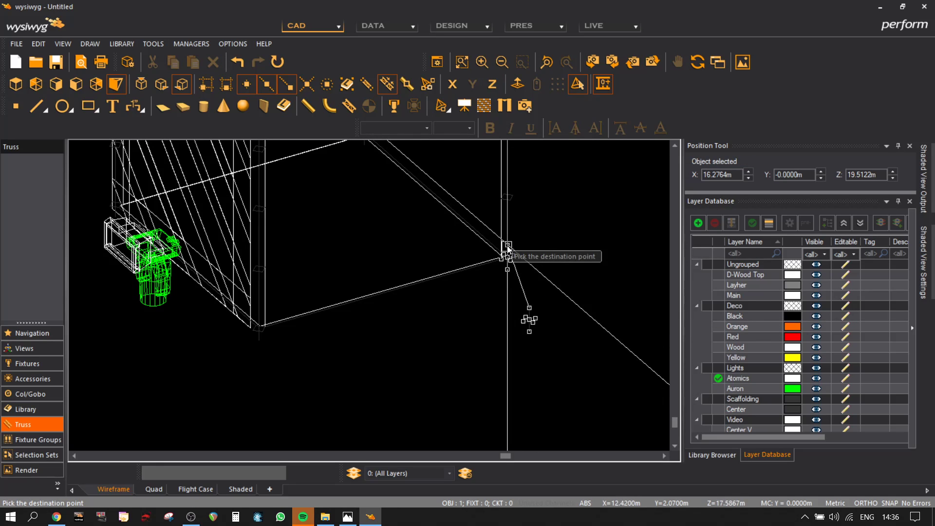
{"action": "key", "text": "Escape"}
{"action": "scroll", "coordinate": [461, 296], "scroll_direction": "down", "scroll_amount": 2}
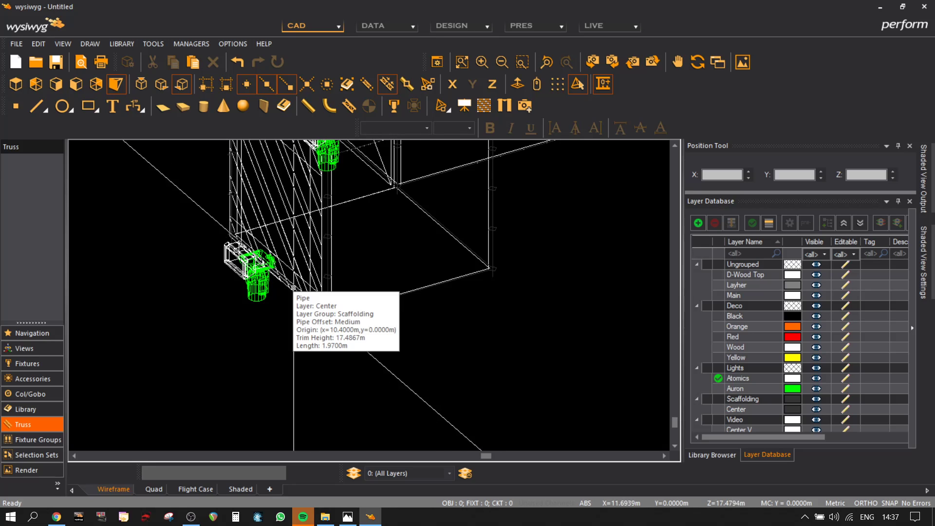
- Try deleting the bottom pipes of the lowest scaffolding cell, and undo the deletion
{"action": "scroll", "coordinate": [346, 310], "scroll_direction": "up", "scroll_amount": 5}
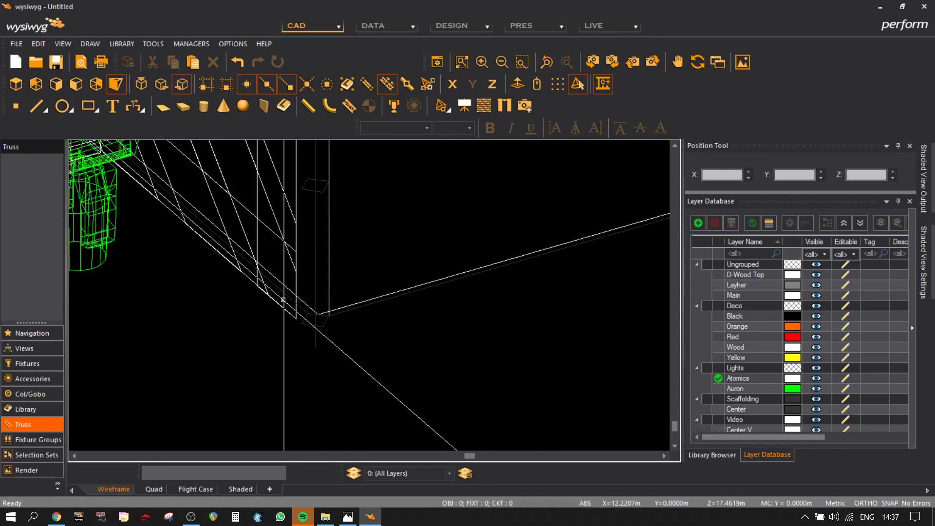
{"action": "left_click", "coordinate": [283, 296]}
{"action": "scroll", "coordinate": [475, 307], "scroll_direction": "down", "scroll_amount": 3}
{"action": "scroll", "coordinate": [460, 307], "scroll_direction": "up", "scroll_amount": 5}
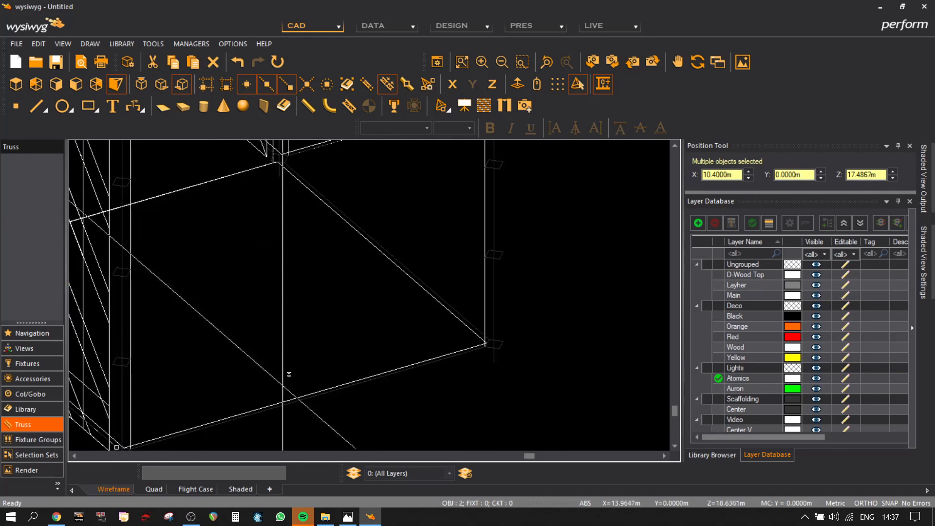
{"action": "scroll", "coordinate": [460, 311], "scroll_direction": "down", "scroll_amount": 4}
{"action": "left_click", "coordinate": [486, 411]}
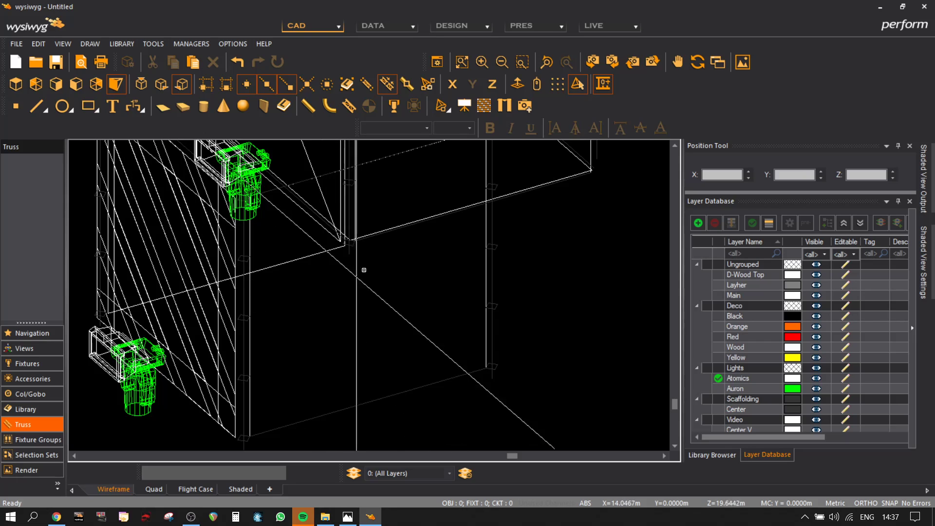
{"action": "left_click", "coordinate": [237, 62]}
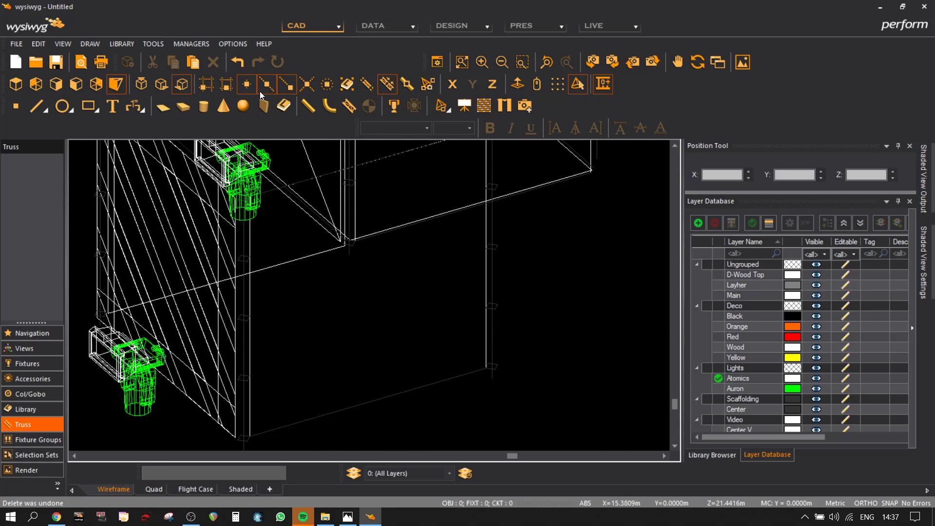
- Delete the bottom pipes along the front and rear edges of the lowest scaffolding cell
{"action": "scroll", "coordinate": [273, 392], "scroll_direction": "up", "scroll_amount": 5}
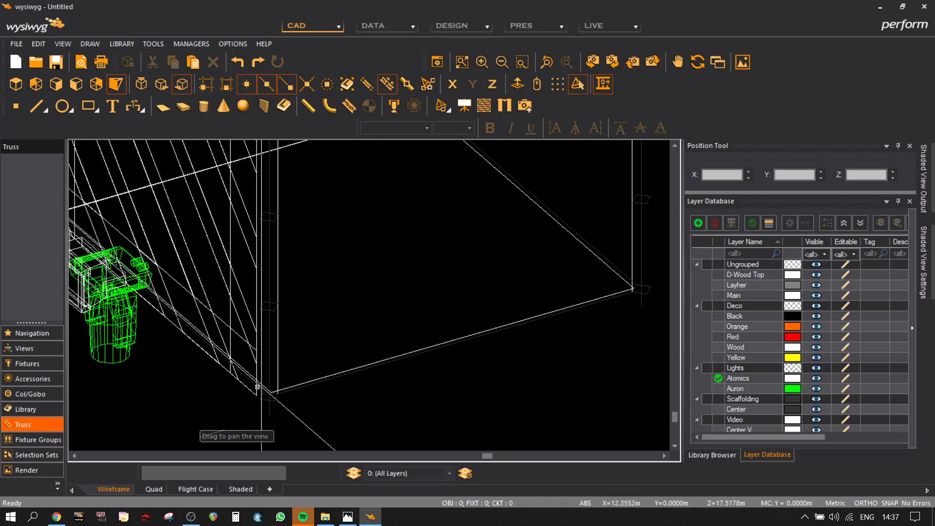
{"action": "left_click_drag", "start_coordinate": [265, 388], "coordinate": [372, 450]}
{"action": "middle_click_drag", "start_coordinate": [508, 292], "coordinate": [234, 414]}
{"action": "middle_click_drag", "start_coordinate": [501, 309], "coordinate": [234, 342]}
{"action": "left_click", "coordinate": [493, 297], "text": "shift"}
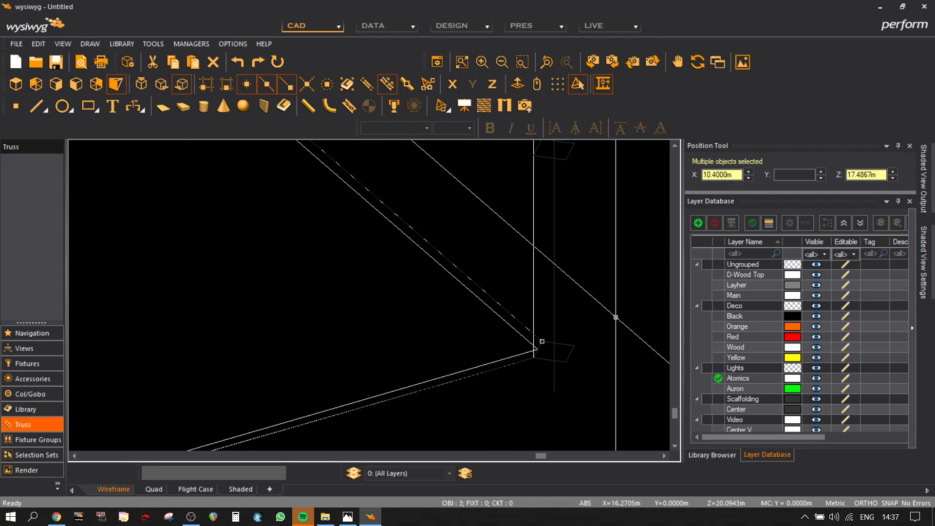
{"action": "scroll", "coordinate": [613, 318], "scroll_direction": "down", "scroll_amount": 3}
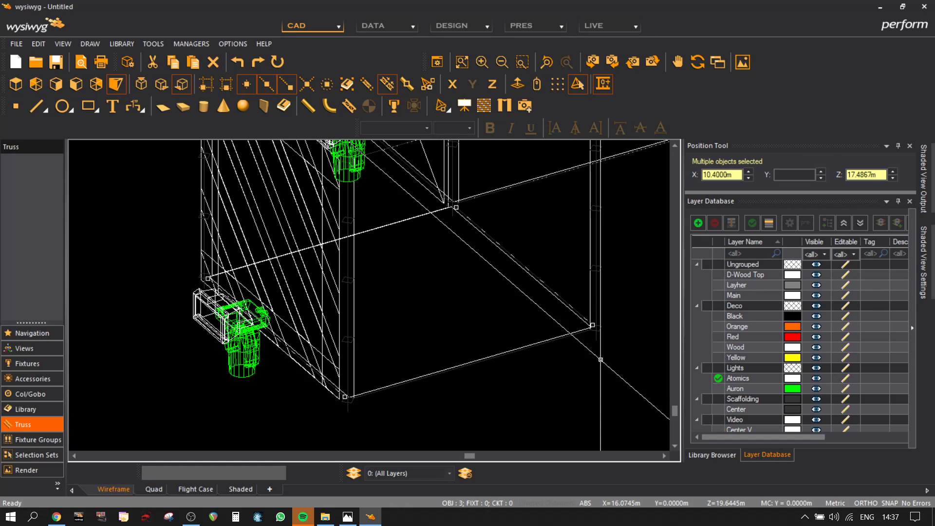
{"action": "key", "text": "Delete"}
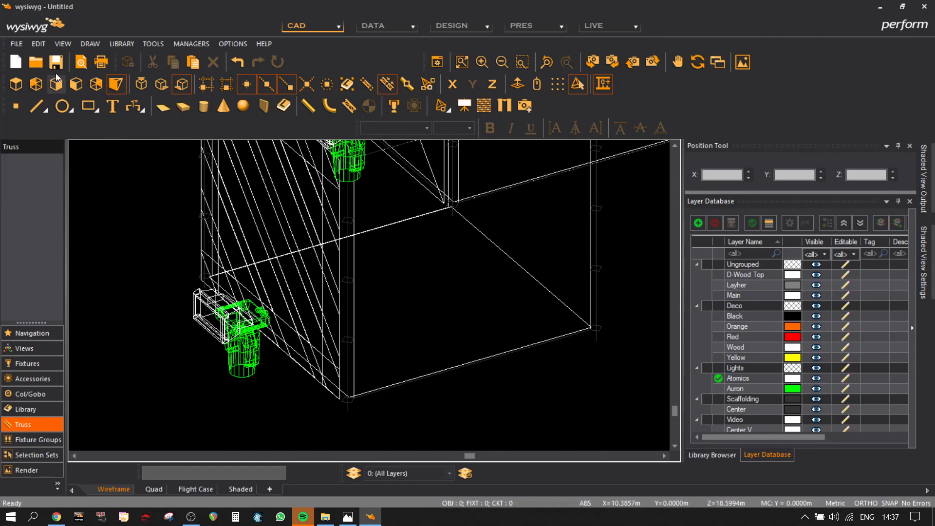
- Save the drawing under the file name Electric Love 2016 livestream in the Wysiwyg Files R44 folder
{"action": "left_click", "coordinate": [21, 45]}
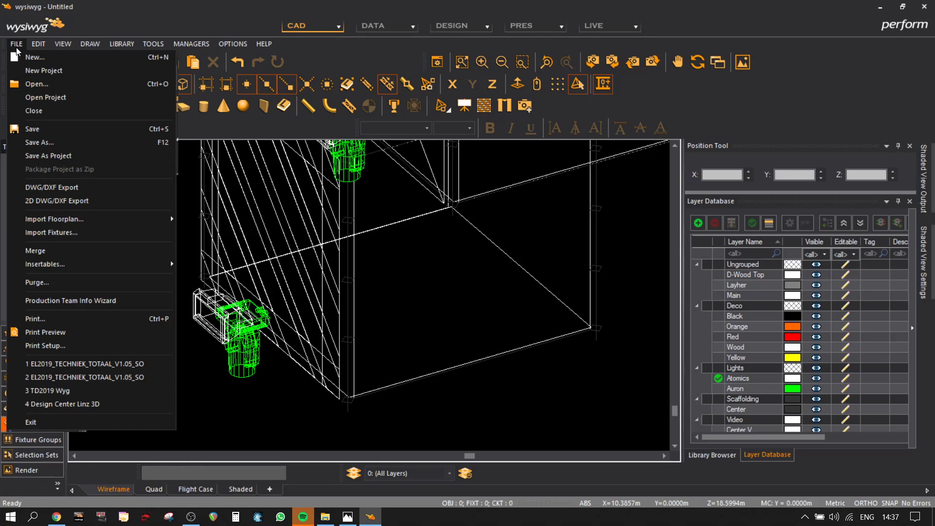
{"action": "left_click", "coordinate": [14, 44]}
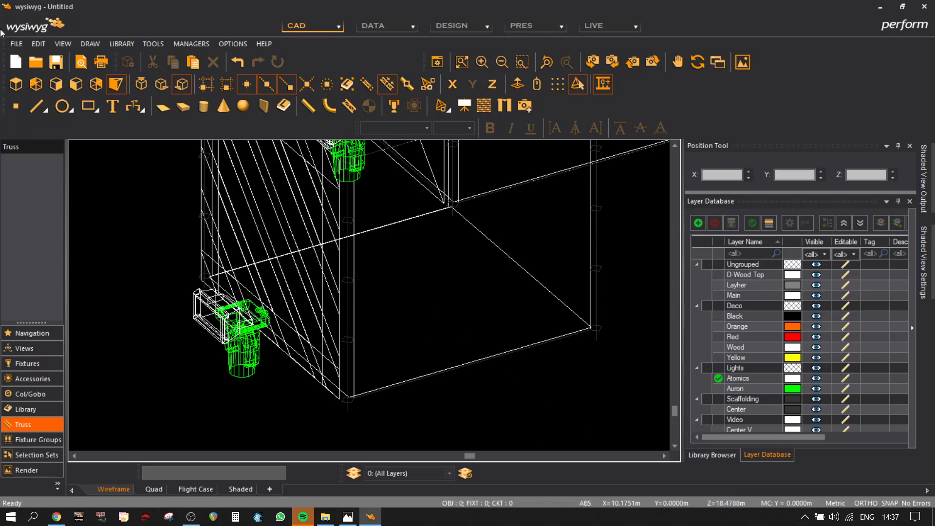
{"action": "left_click", "coordinate": [11, 44]}
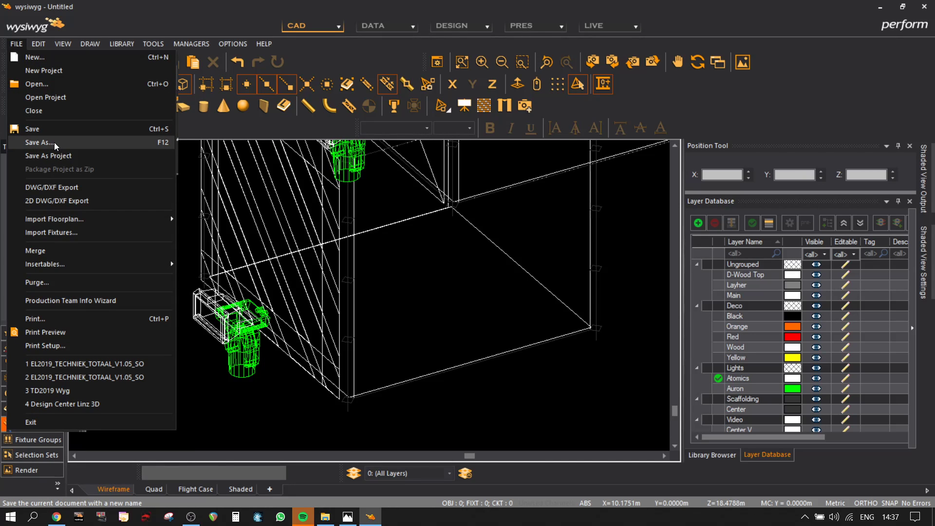
{"action": "left_click", "coordinate": [360, 188]}
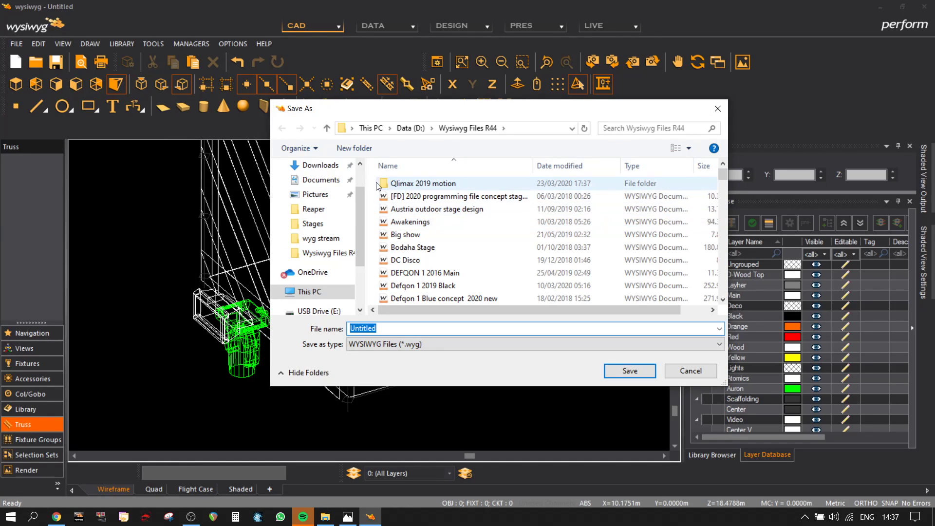
{"action": "left_click", "coordinate": [397, 331]}
{"action": "left_click_drag", "start_coordinate": [384, 331], "coordinate": [331, 335]}
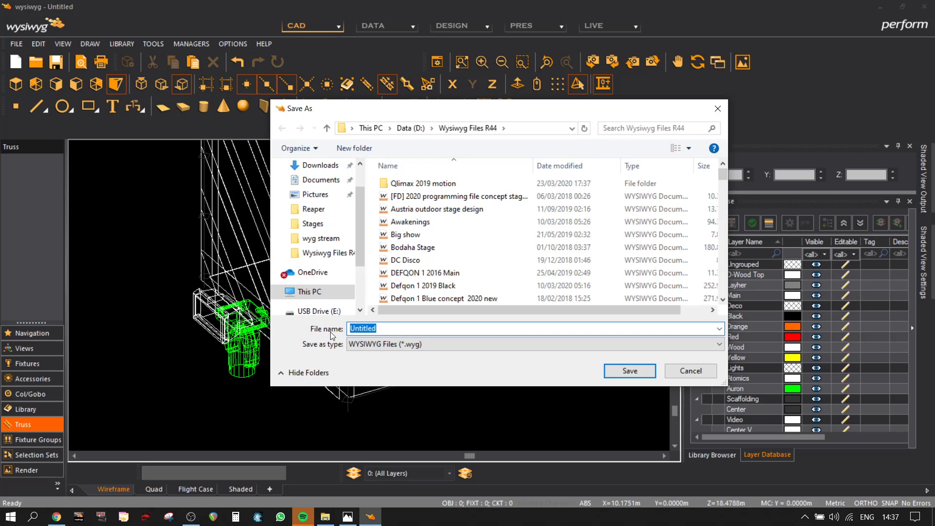
{"action": "type", "text": "Electric "}
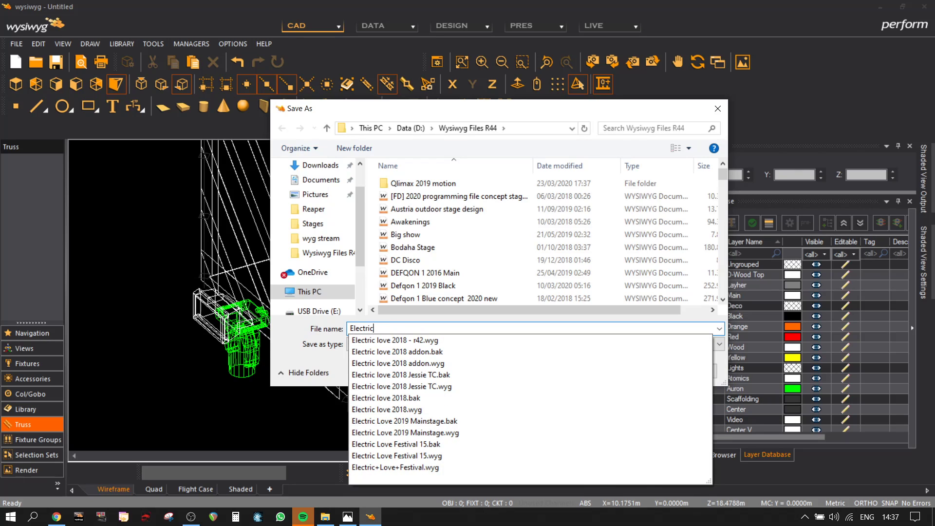
{"action": "type", "text": "Lov"}
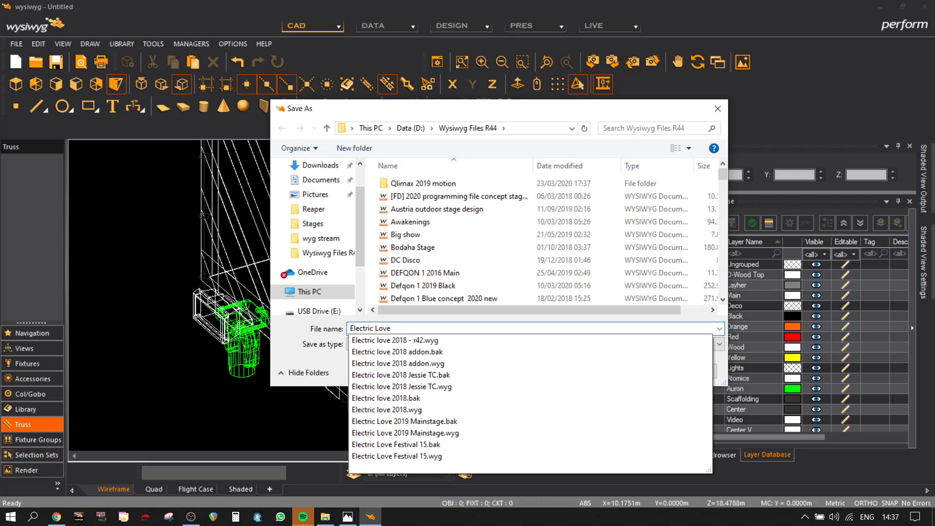
{"action": "type", "text": "e 2016"}
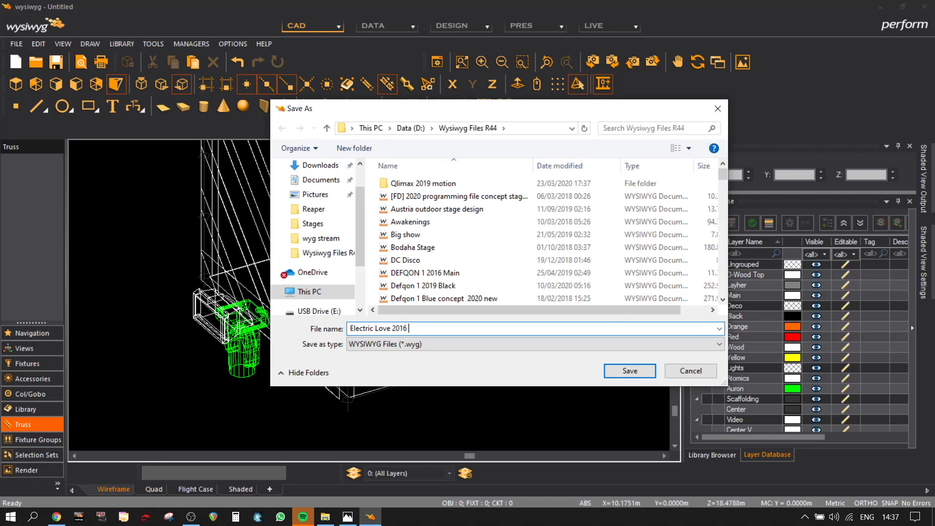
{"action": "type", "text": " livestream"}
{"action": "key", "text": "Return"}
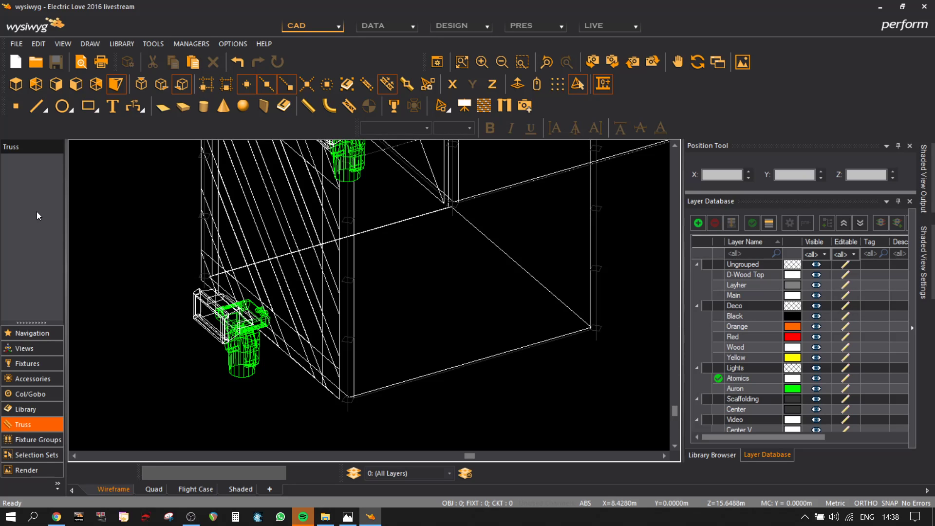
- Insert the layher 1m ledger insertable into the empty space beside the lowest scaffolding cell
{"action": "scroll", "coordinate": [243, 180], "scroll_direction": "up", "scroll_amount": 3}
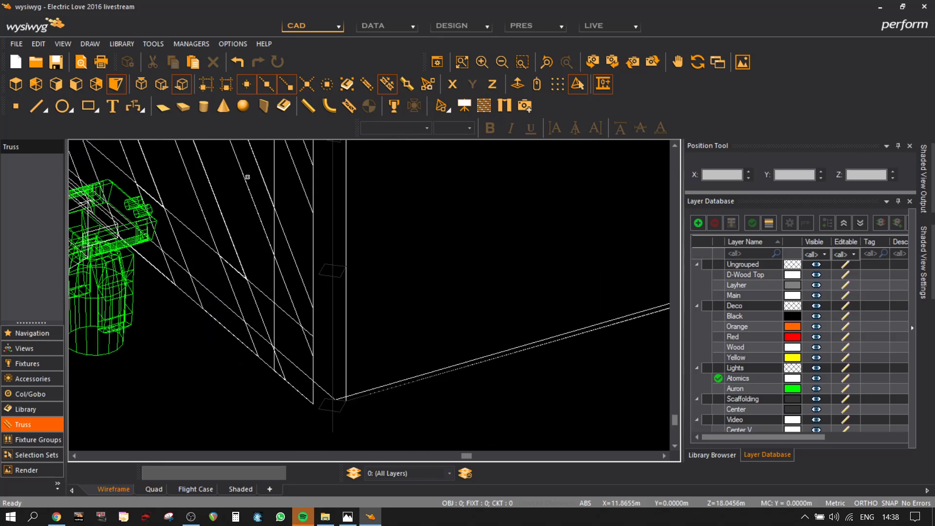
{"action": "scroll", "coordinate": [244, 181], "scroll_direction": "down", "scroll_amount": 2}
{"action": "left_click", "coordinate": [11, 46]}
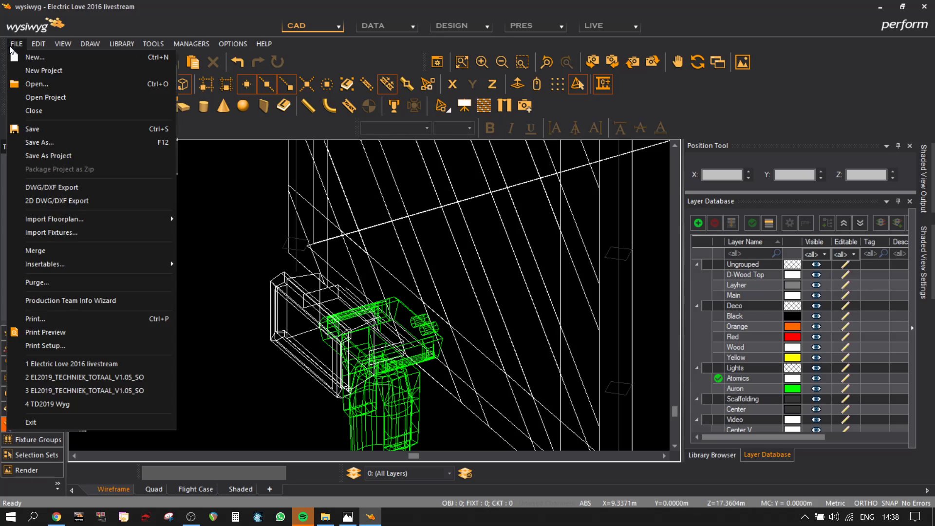
{"action": "mouse_move", "coordinate": [76, 267]}
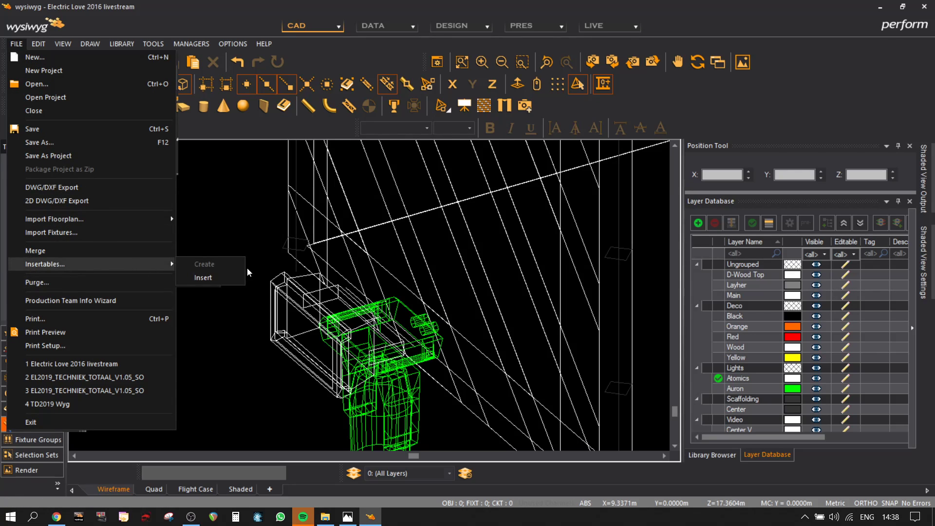
{"action": "left_click", "coordinate": [225, 277]}
{"action": "scroll", "coordinate": [411, 263], "scroll_direction": "down", "scroll_amount": 3}
{"action": "scroll", "coordinate": [410, 264], "scroll_direction": "down", "scroll_amount": 4}
{"action": "scroll", "coordinate": [382, 236], "scroll_direction": "up", "scroll_amount": 5}
{"action": "scroll", "coordinate": [381, 240], "scroll_direction": "up", "scroll_amount": 1}
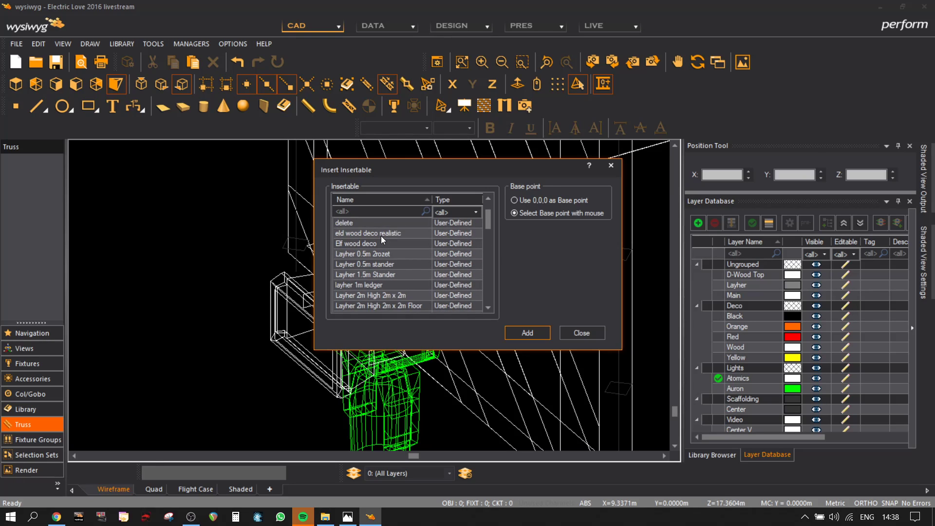
{"action": "left_click", "coordinate": [381, 283]}
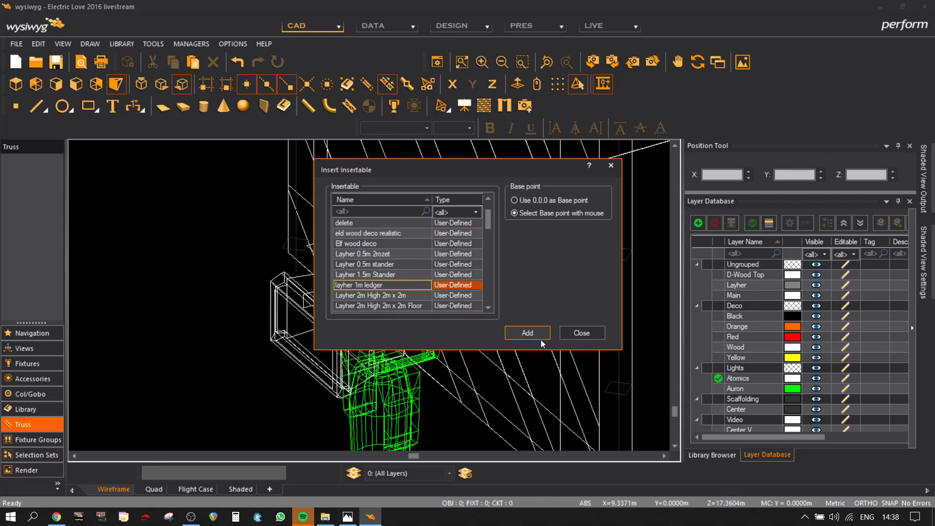
{"action": "left_click", "coordinate": [527, 333]}
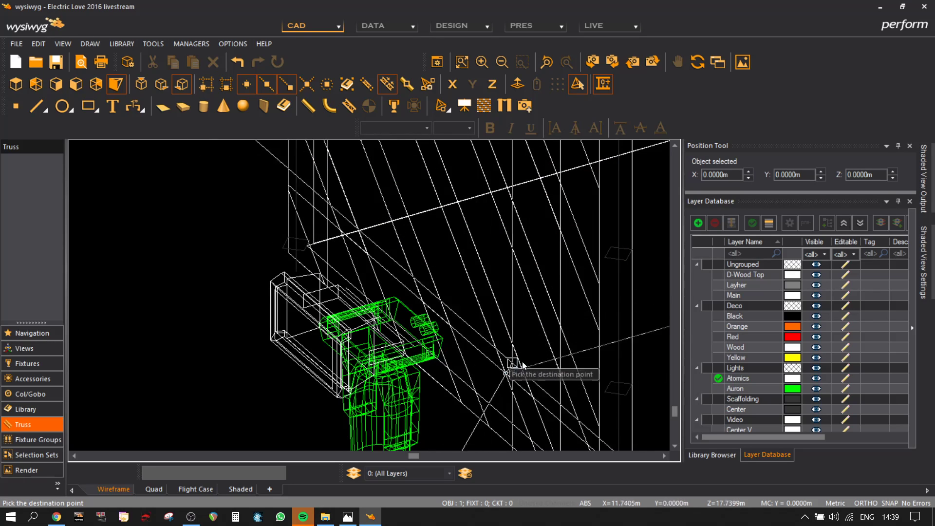
{"action": "middle_click_drag", "start_coordinate": [521, 358], "coordinate": [84, 198]}
{"action": "scroll", "coordinate": [349, 387], "scroll_direction": "down", "scroll_amount": 5}
{"action": "middle_click_drag", "start_coordinate": [454, 450], "coordinate": [545, 451]}
{"action": "middle_click_drag", "start_coordinate": [528, 388], "coordinate": [392, 239]}
- Rotate the inserted ledger by 90 degrees about its end so it runs parallel to the cell's front bottom edge
{"action": "left_click", "coordinate": [452, 84]}
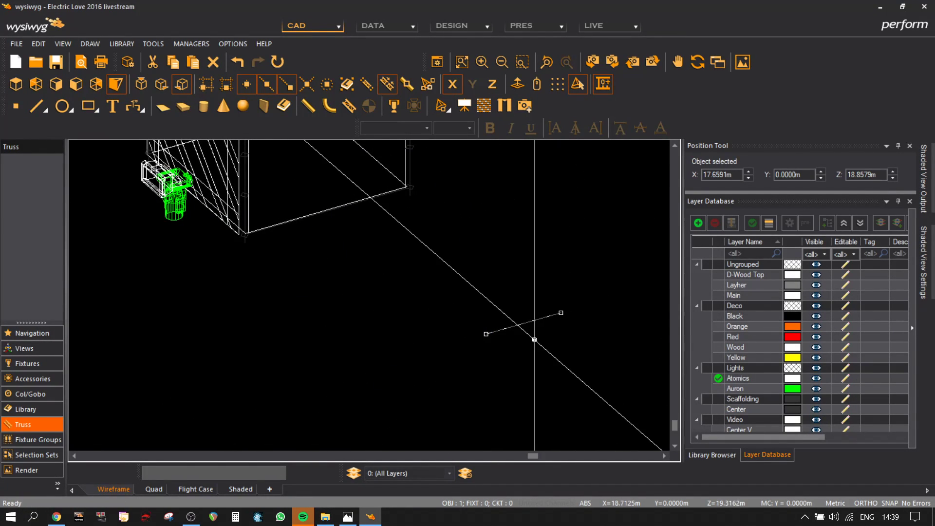
{"action": "key", "text": "r"}
{"action": "left_click", "coordinate": [486, 334]}
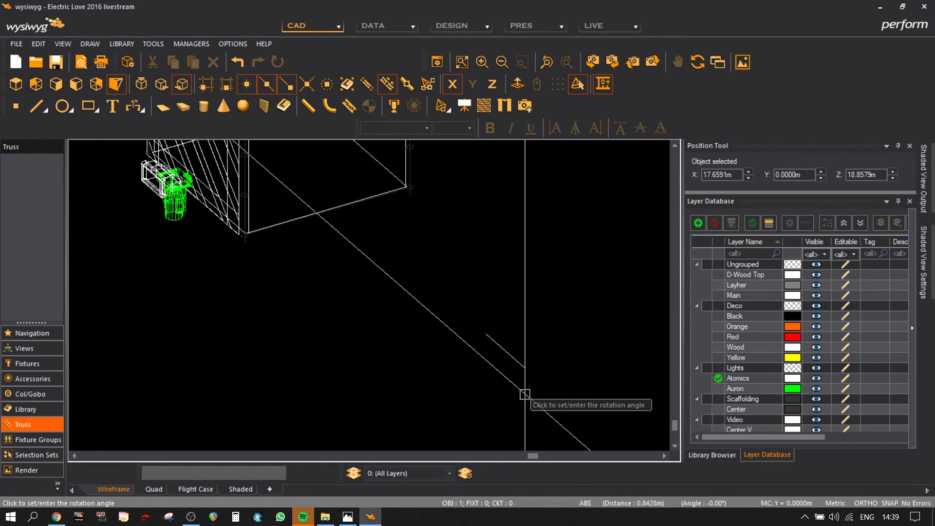
{"action": "left_click", "coordinate": [142, 84]}
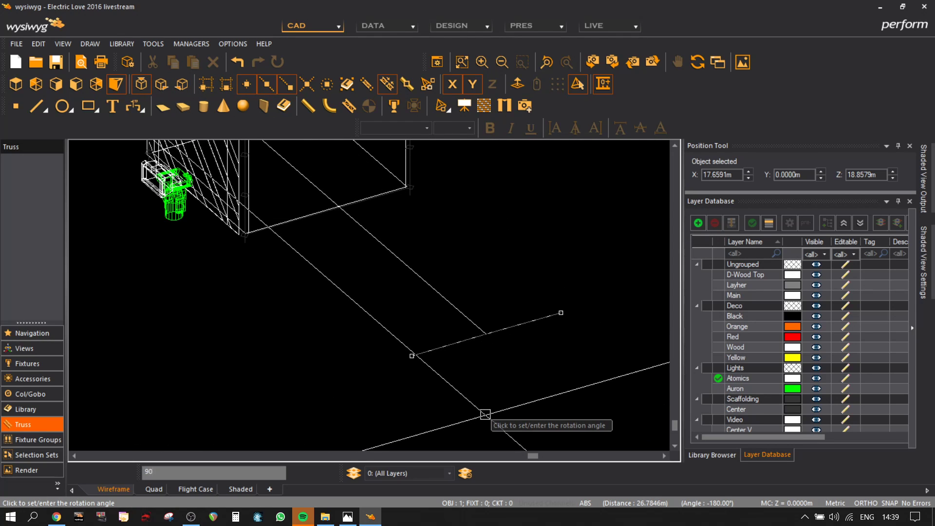
{"action": "left_click", "coordinate": [485, 415]}
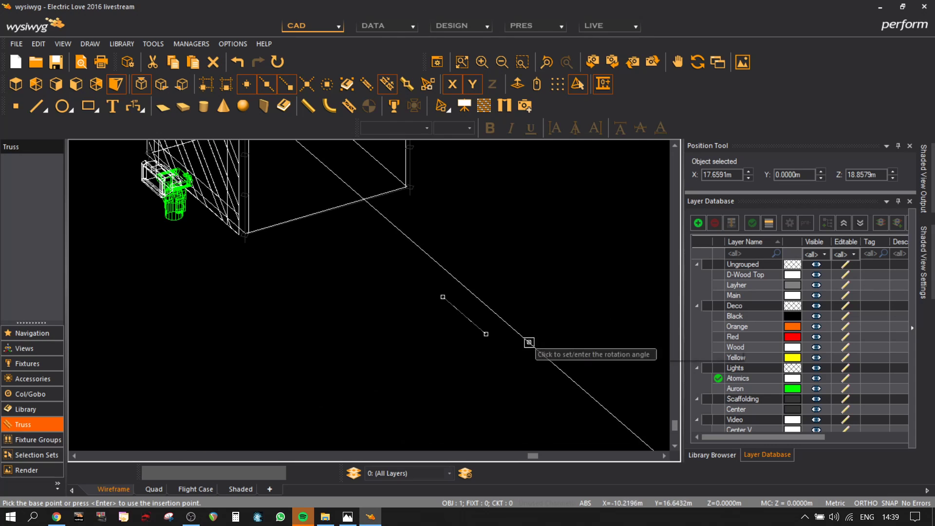
- Move the ledger by its outer end onto the front lower corner joint of the lowest scaffolding cell
{"action": "key", "text": "m"}
{"action": "left_click", "coordinate": [486, 334]}
{"action": "scroll", "coordinate": [192, 211], "scroll_direction": "up", "scroll_amount": 3}
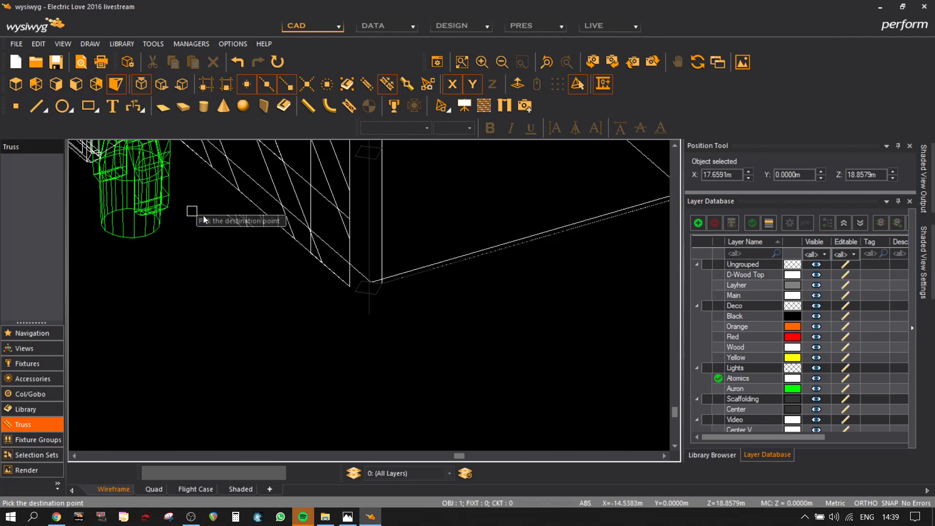
{"action": "scroll", "coordinate": [365, 285], "scroll_direction": "up", "scroll_amount": 4}
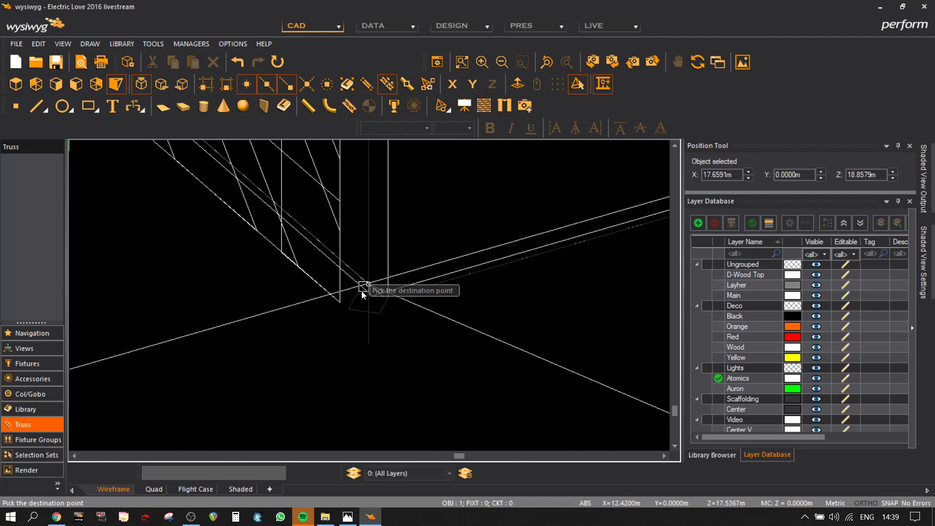
{"action": "left_click", "coordinate": [357, 293]}
- Copy the front bottom ledger and place the copy at the cell's rear lower corner joint
{"action": "scroll", "coordinate": [538, 275], "scroll_direction": "down", "scroll_amount": 4}
{"action": "middle_click_drag", "start_coordinate": [543, 261], "coordinate": [385, 314]}
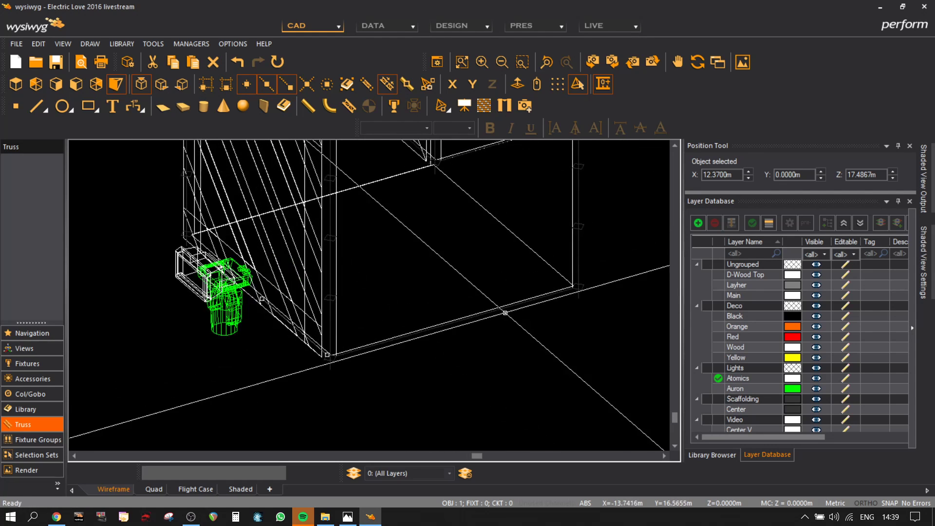
{"action": "scroll", "coordinate": [591, 285], "scroll_direction": "up", "scroll_amount": 2}
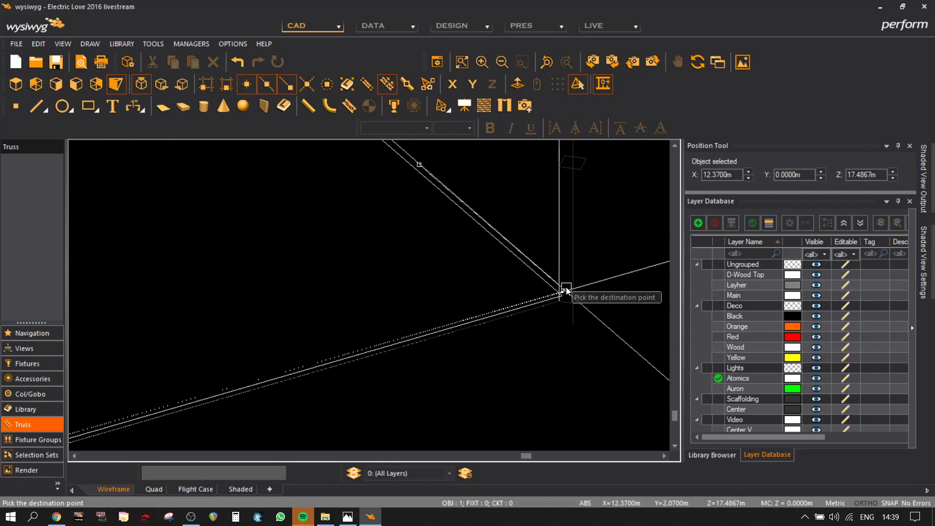
{"action": "left_click", "coordinate": [565, 289]}
- Copy the rear bottom ledger and drop the copy in the free space just beside it
{"action": "scroll", "coordinate": [429, 232], "scroll_direction": "down", "scroll_amount": 1}
{"action": "scroll", "coordinate": [427, 231], "scroll_direction": "down", "scroll_amount": 2}
{"action": "scroll", "coordinate": [324, 317], "scroll_direction": "up", "scroll_amount": 3}
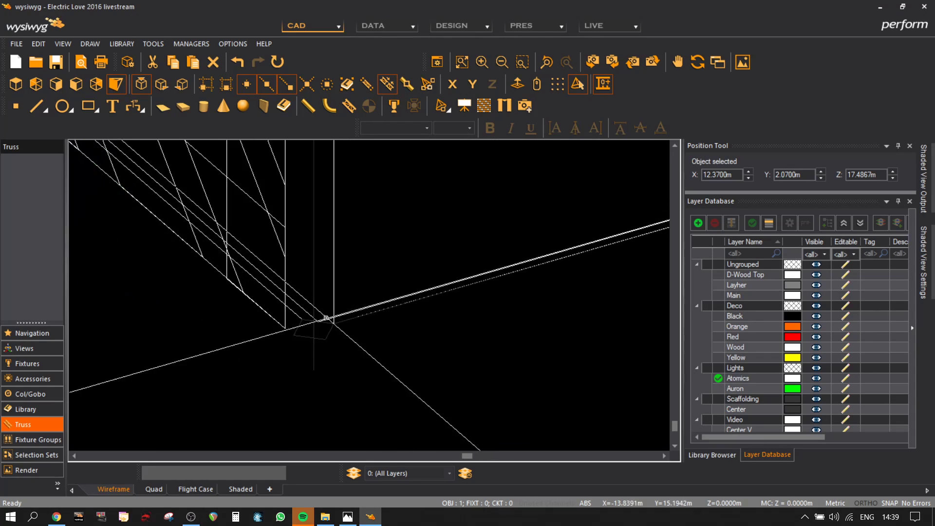
{"action": "scroll", "coordinate": [339, 321], "scroll_direction": "down", "scroll_amount": 3}
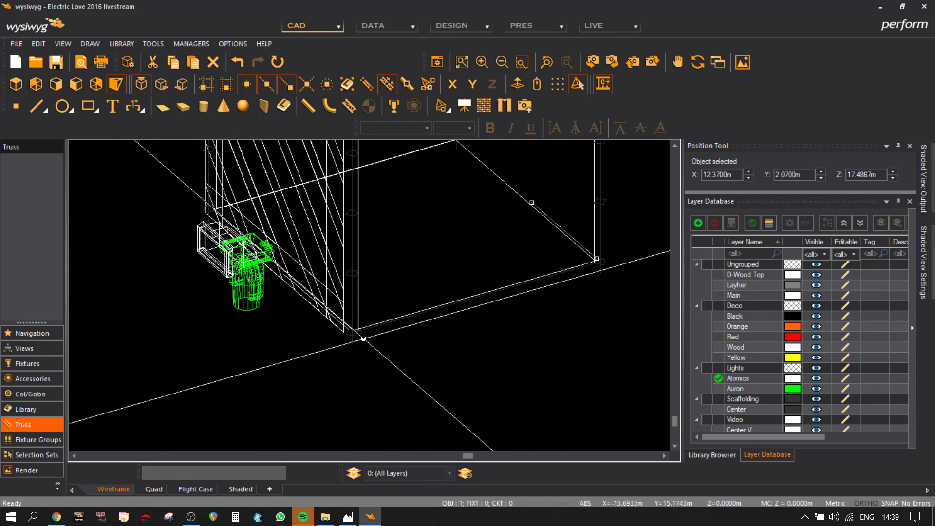
{"action": "middle_click_drag", "start_coordinate": [510, 214], "coordinate": [462, 296]}
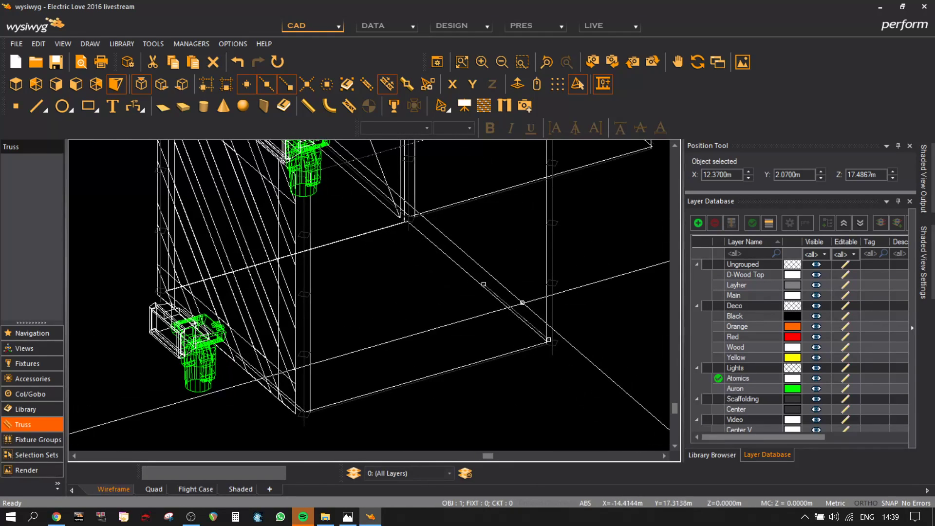
{"action": "left_click", "coordinate": [514, 287]}
{"action": "left_click", "coordinate": [503, 299]}
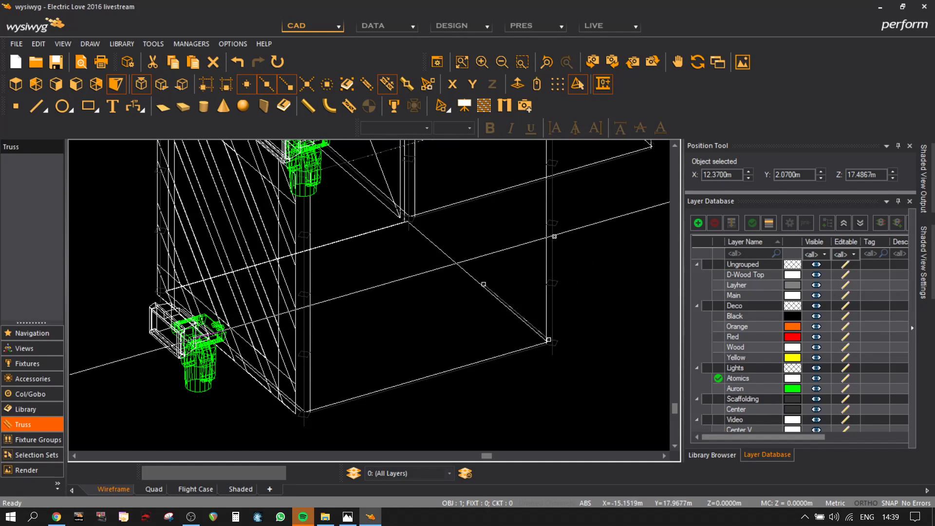
{"action": "key", "text": "m"}
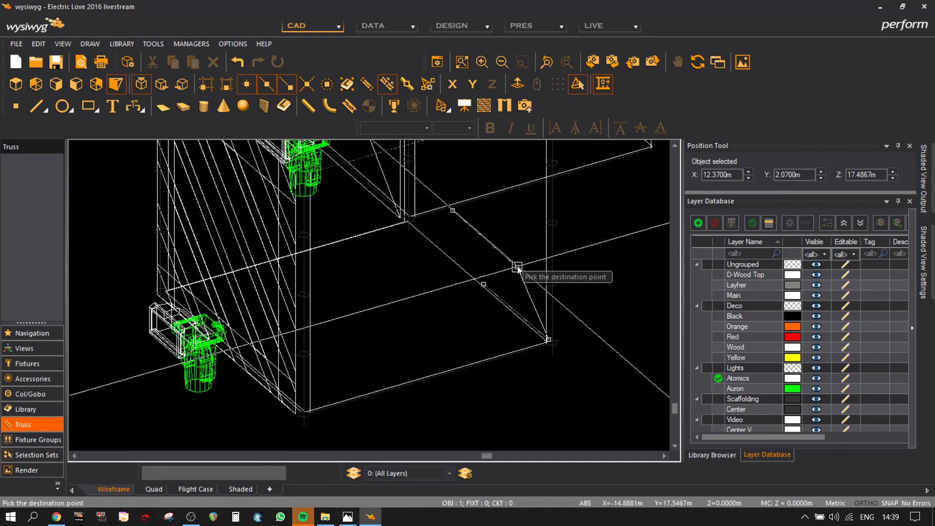
{"action": "left_click", "coordinate": [524, 277]}
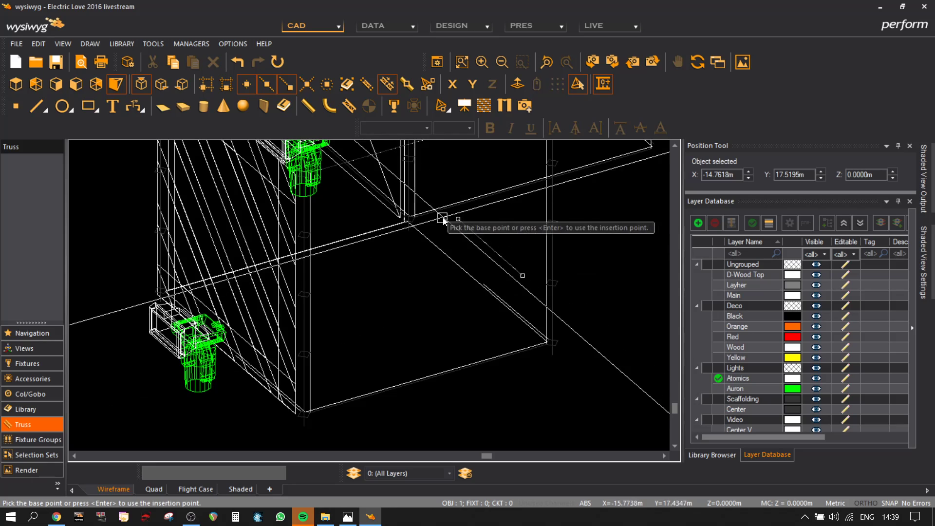
- Move the new ledger copy by its inner end onto the inner joint of the cell's rear bottom edge
{"action": "left_click", "coordinate": [458, 220]}
{"action": "scroll", "coordinate": [457, 220], "scroll_direction": "up", "scroll_amount": 5}
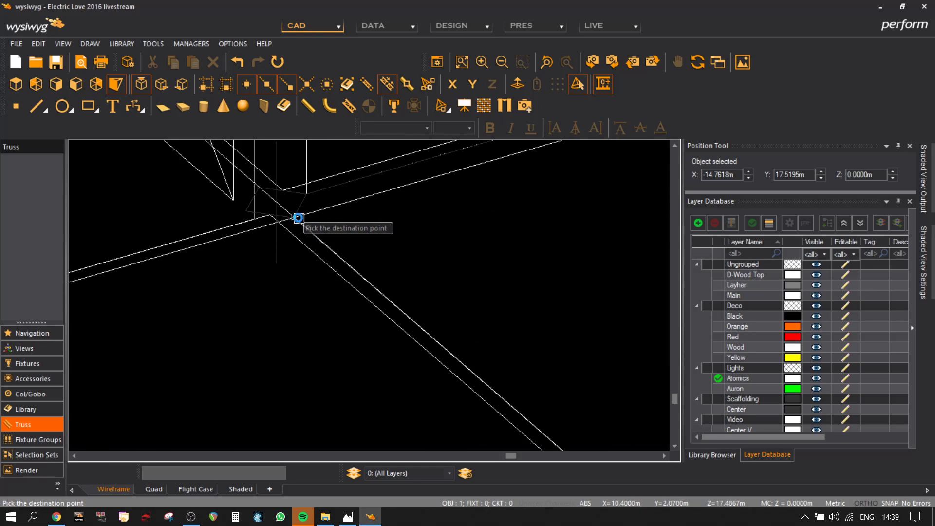
{"action": "scroll", "coordinate": [480, 217], "scroll_direction": "down", "scroll_amount": 5}
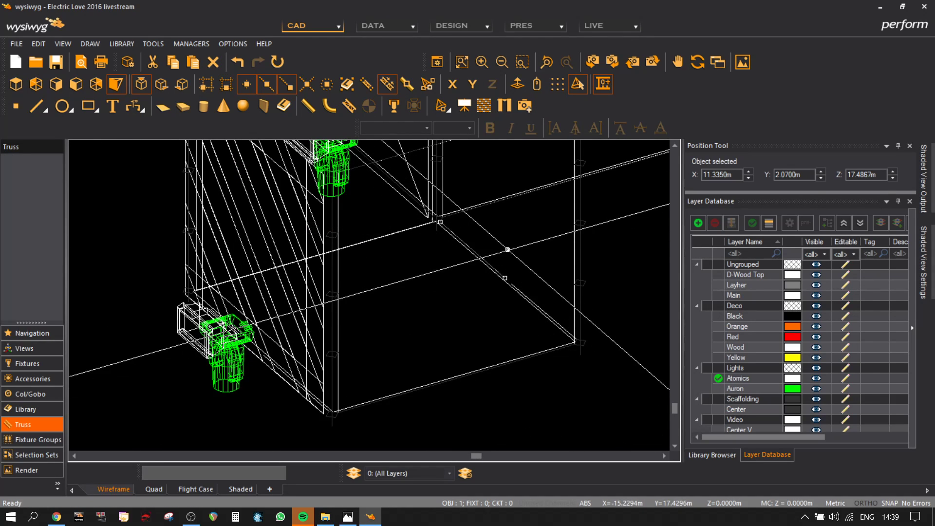
{"action": "key", "text": "Escape"}
- Select both rear bottom ledgers and the front bottom ledger, and assign them to the Center layer of the Scaffolding group
{"action": "scroll", "coordinate": [510, 265], "scroll_direction": "up", "scroll_amount": 3}
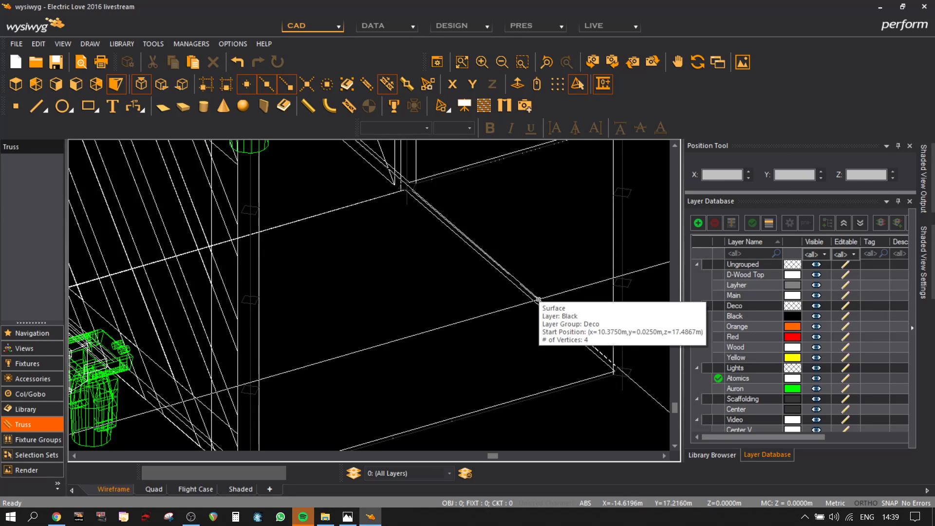
{"action": "left_click", "coordinate": [494, 255]}
{"action": "left_click", "coordinate": [490, 254], "text": "shift"}
{"action": "middle_click_drag", "start_coordinate": [281, 433], "coordinate": [353, 321]}
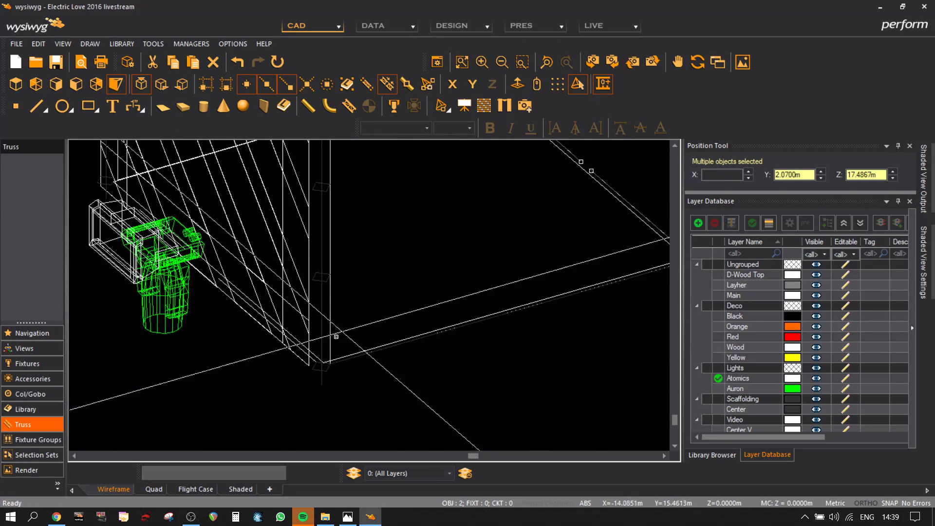
{"action": "scroll", "coordinate": [318, 376], "scroll_direction": "up", "scroll_amount": 3}
{"action": "scroll", "coordinate": [303, 367], "scroll_direction": "up", "scroll_amount": 3}
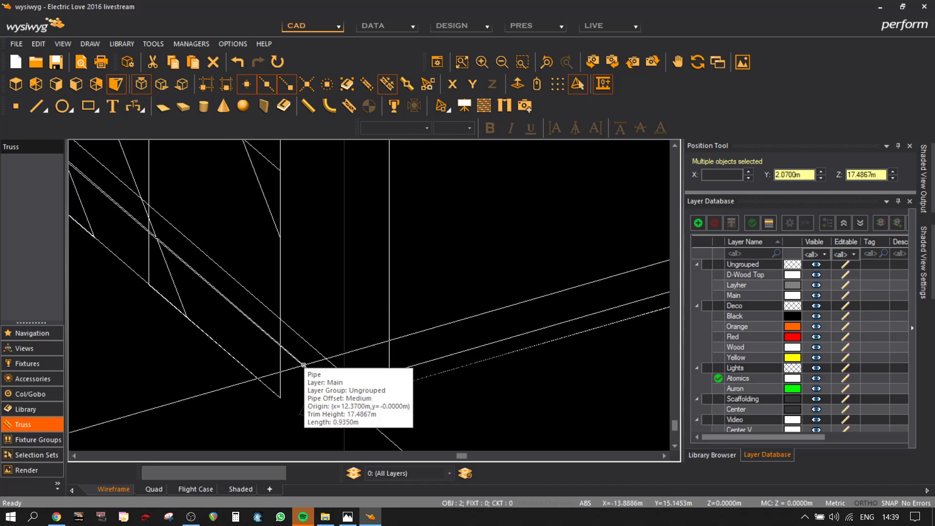
{"action": "left_click", "coordinate": [303, 366], "text": "shift"}
{"action": "scroll", "coordinate": [492, 268], "scroll_direction": "down", "scroll_amount": 4}
{"action": "middle_click_drag", "start_coordinate": [549, 342], "coordinate": [320, 366]}
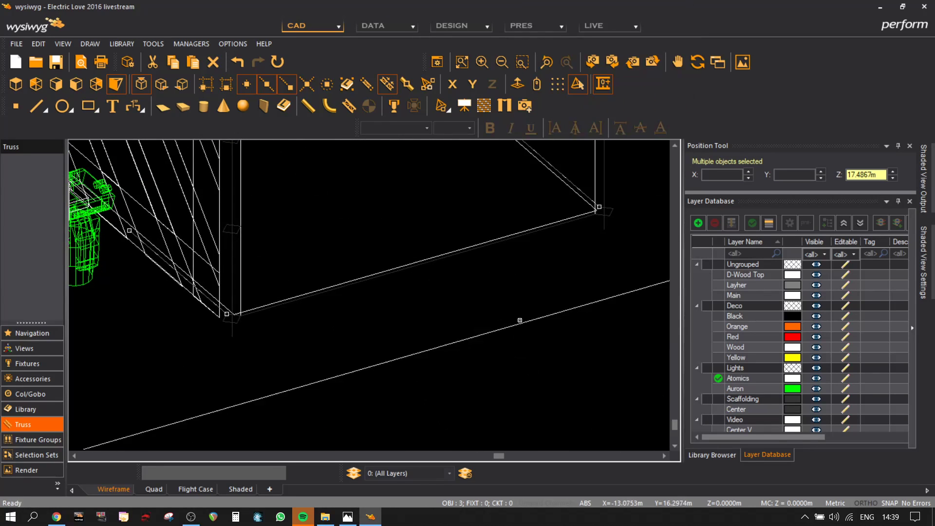
{"action": "right_click", "coordinate": [475, 318]}
{"action": "right_click", "coordinate": [441, 325]}
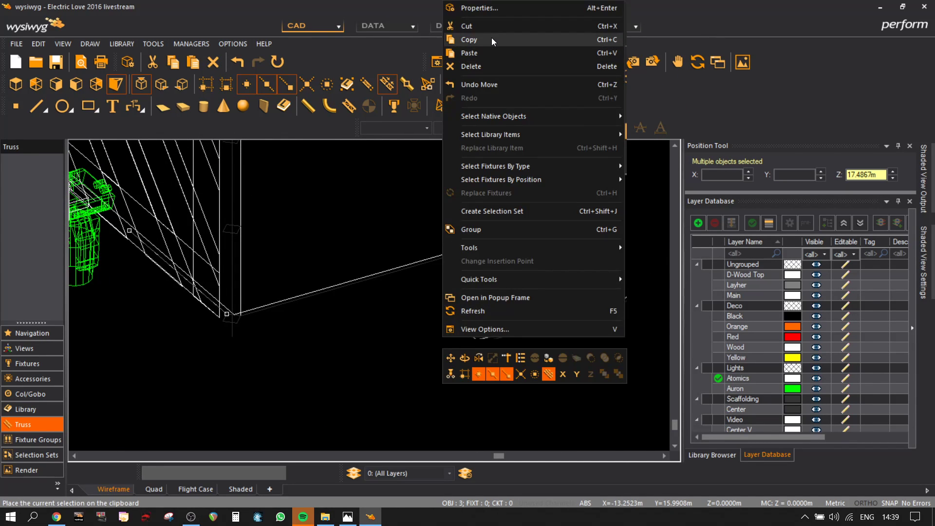
{"action": "left_click", "coordinate": [490, 8]}
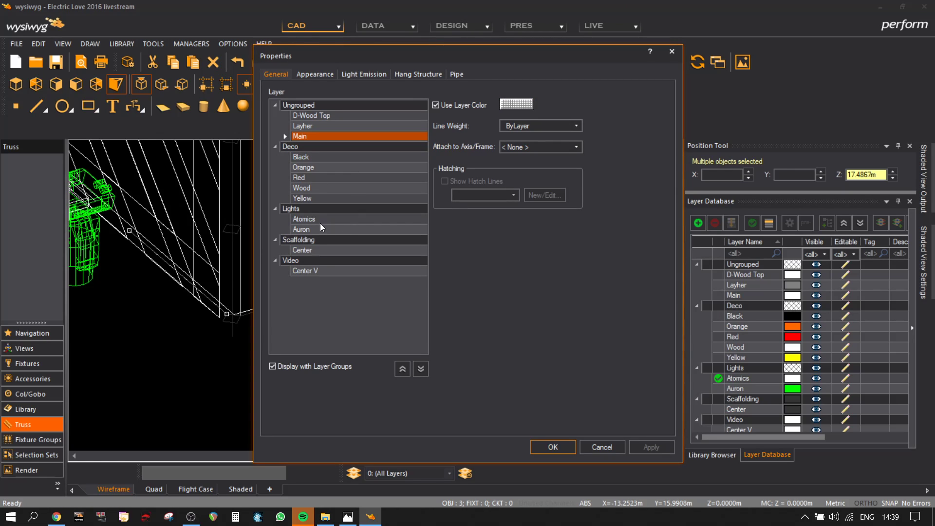
{"action": "left_click", "coordinate": [312, 250]}
{"action": "left_click", "coordinate": [548, 447]}
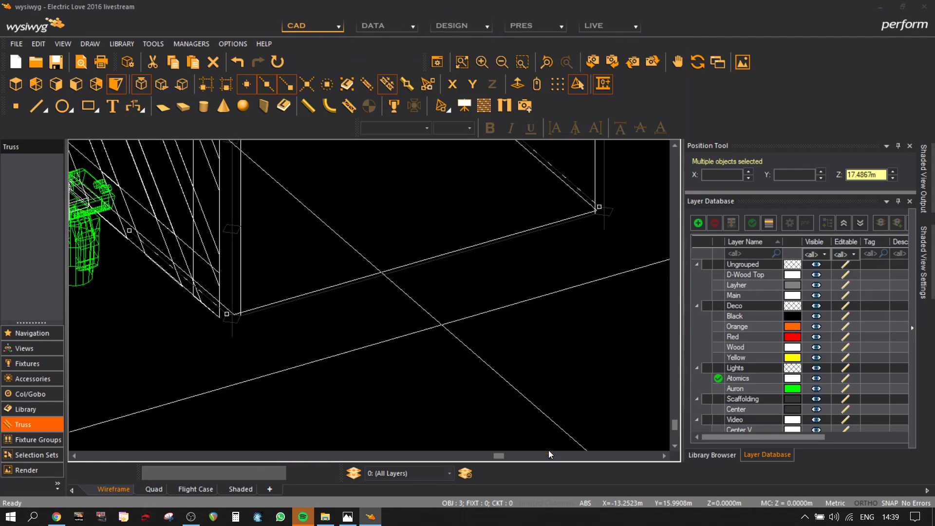
{"action": "key", "text": "Escape"}
{"action": "scroll", "coordinate": [466, 345], "scroll_direction": "down", "scroll_amount": 2}
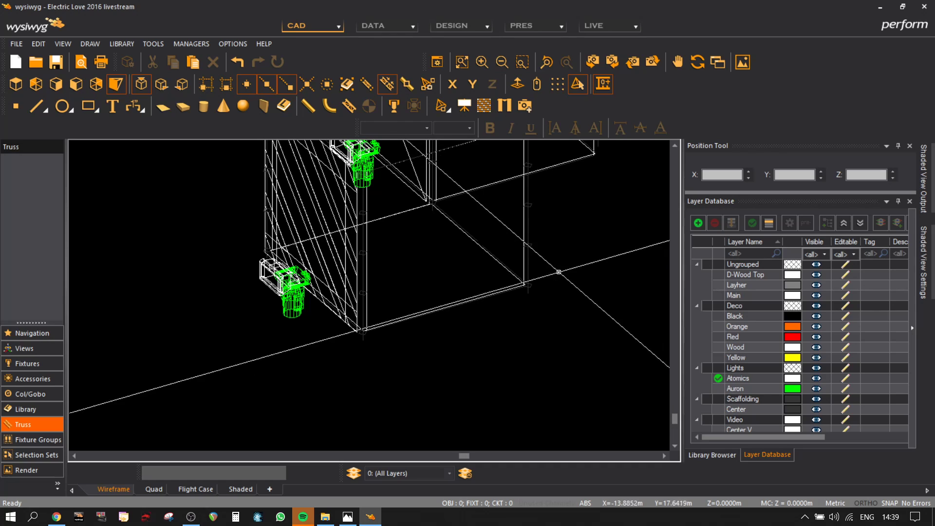
- Copy the cell's front bottom ledger and place the copy with its inner end on the front edge's inner corner joint
{"action": "scroll", "coordinate": [558, 272], "scroll_direction": "up", "scroll_amount": 4}
{"action": "left_click", "coordinate": [308, 303]}
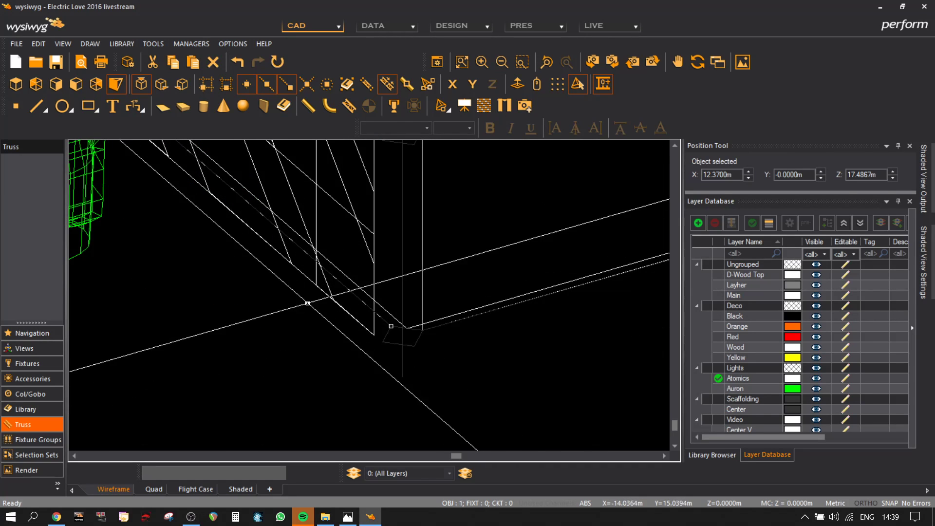
{"action": "middle_click_drag", "start_coordinate": [307, 303], "coordinate": [495, 463]}
{"action": "left_click", "coordinate": [359, 294]}
{"action": "middle_click_drag", "start_coordinate": [328, 392], "coordinate": [562, 251]}
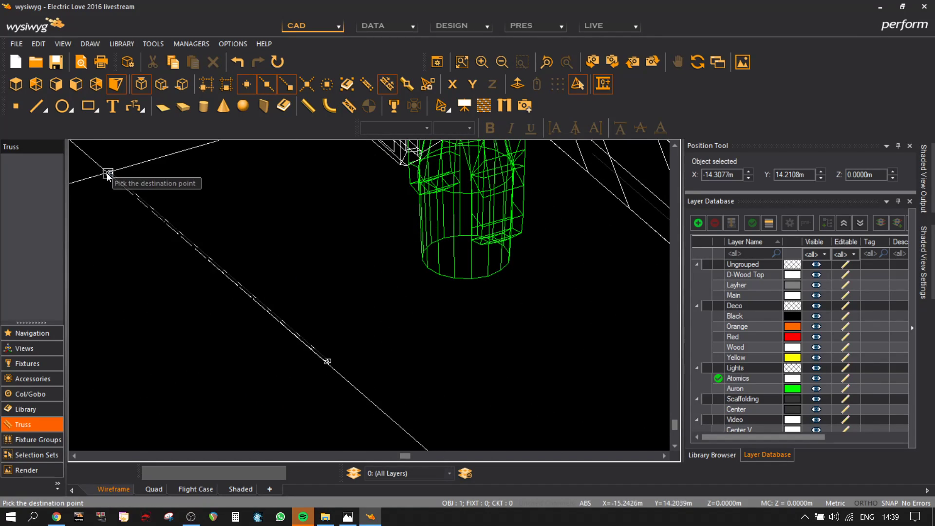
{"action": "middle_click_drag", "start_coordinate": [358, 250], "coordinate": [249, 400]}
{"action": "middle_click_drag", "start_coordinate": [342, 215], "coordinate": [320, 353]}
{"action": "scroll", "coordinate": [250, 276], "scroll_direction": "up", "scroll_amount": 2}
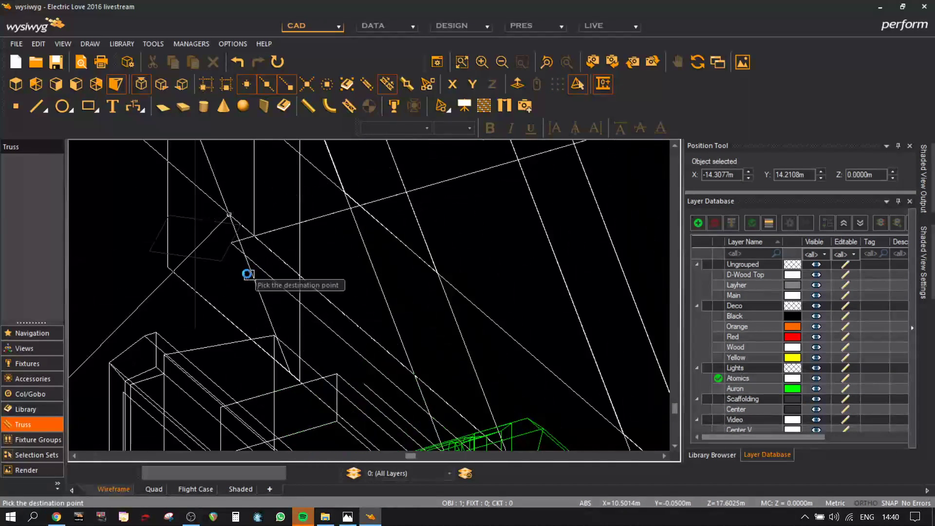
{"action": "left_click", "coordinate": [222, 260]}
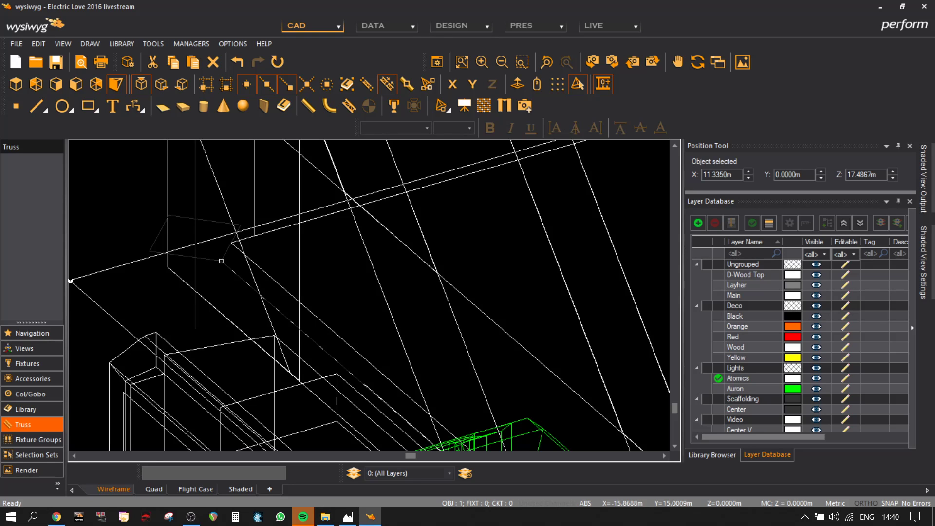
{"action": "key", "text": "Escape"}
- Copy the vertical post with its joints at the cell's front lower corner and drop the copy in free space
{"action": "scroll", "coordinate": [499, 273], "scroll_direction": "down", "scroll_amount": 8}
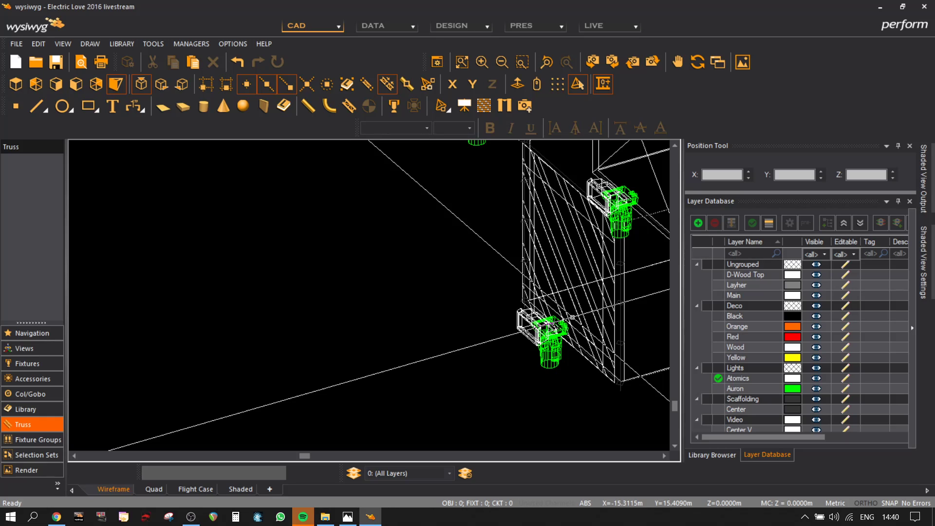
{"action": "middle_click_drag", "start_coordinate": [589, 340], "coordinate": [319, 332]}
{"action": "scroll", "coordinate": [343, 319], "scroll_direction": "up", "scroll_amount": 1}
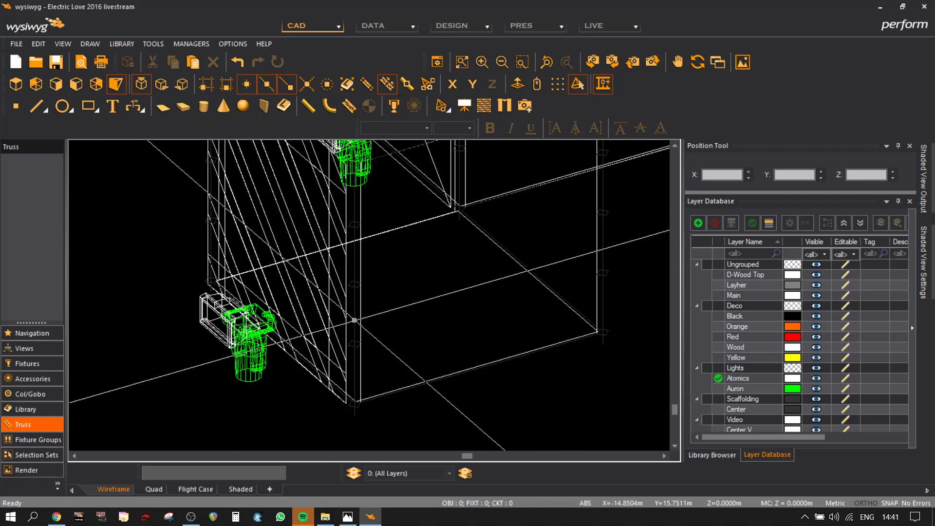
{"action": "left_click", "coordinate": [357, 377]}
{"action": "scroll", "coordinate": [374, 372], "scroll_direction": "up", "scroll_amount": 3}
{"action": "left_click_drag", "start_coordinate": [394, 370], "coordinate": [378, 276]}
{"action": "left_click", "coordinate": [361, 275]}
{"action": "scroll", "coordinate": [436, 374], "scroll_direction": "down", "scroll_amount": 4}
{"action": "middle_click_drag", "start_coordinate": [369, 398], "coordinate": [361, 202]}
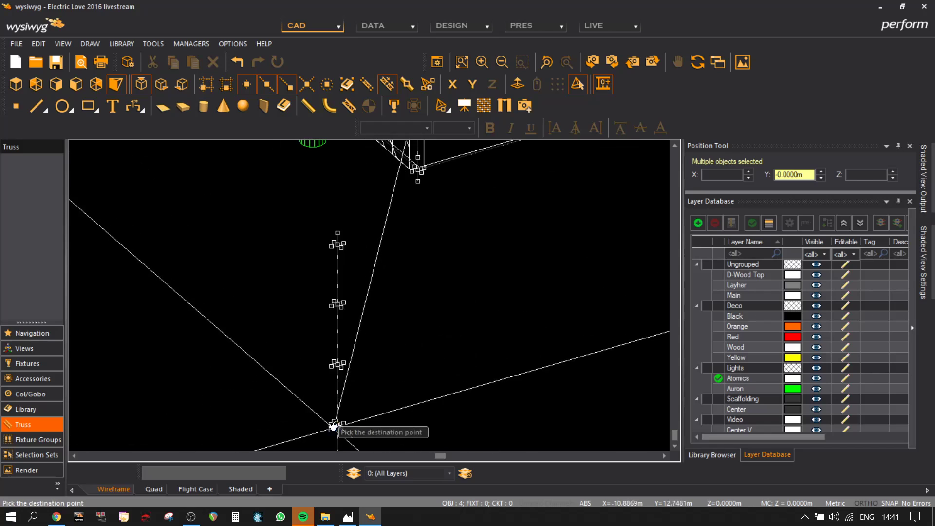
{"action": "left_click", "coordinate": [333, 222]}
- Move the copied post by its upper joint to the middle of the front bottom edge, between the two ledgers
{"action": "scroll", "coordinate": [322, 188], "scroll_direction": "up", "scroll_amount": 2}
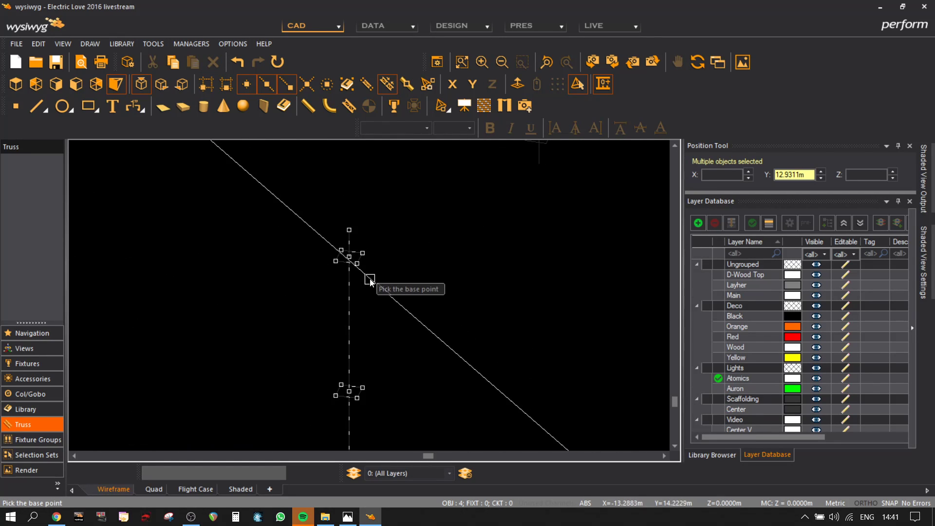
{"action": "left_click", "coordinate": [358, 270]}
{"action": "middle_click_drag", "start_coordinate": [436, 210], "coordinate": [370, 376]}
{"action": "scroll", "coordinate": [331, 292], "scroll_direction": "up", "scroll_amount": 4}
{"action": "left_click", "coordinate": [296, 224]}
- Copy the post at the middle of the front edge and drop the copy in free space beside the cell
{"action": "scroll", "coordinate": [296, 224], "scroll_direction": "down", "scroll_amount": 5}
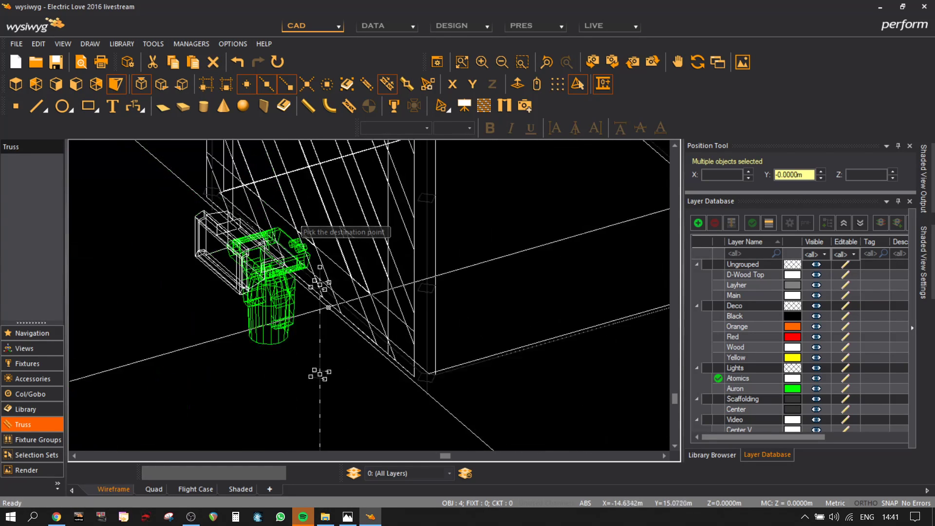
{"action": "middle_click_drag", "start_coordinate": [626, 340], "coordinate": [417, 304]}
{"action": "middle_click_drag", "start_coordinate": [569, 339], "coordinate": [790, 80]}
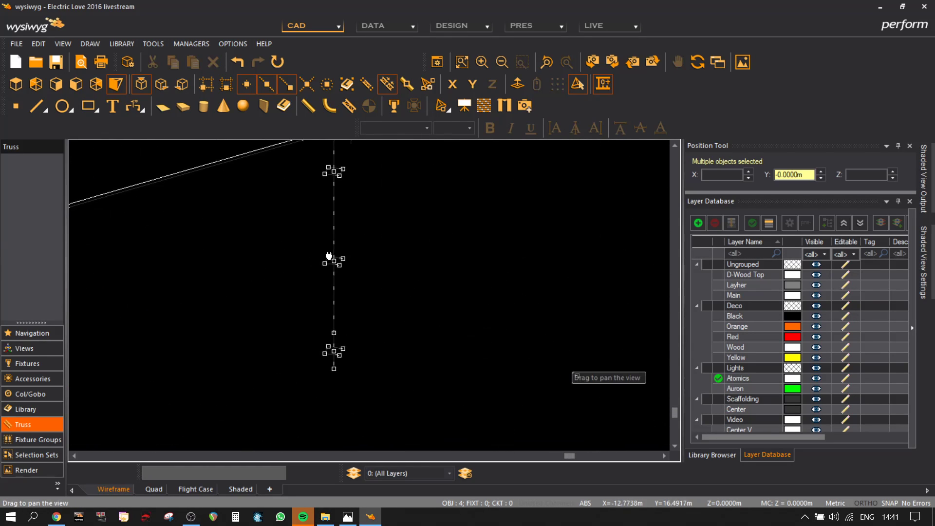
{"action": "left_click", "coordinate": [329, 257]}
{"action": "scroll", "coordinate": [329, 258], "scroll_direction": "down", "scroll_amount": 2}
{"action": "middle_click_drag", "start_coordinate": [602, 258], "coordinate": [492, 409]}
{"action": "left_click", "coordinate": [488, 407]}
- Move the second post copy by its upper joint to the middle of the cell's rear bottom edge
{"action": "key", "text": "m"}
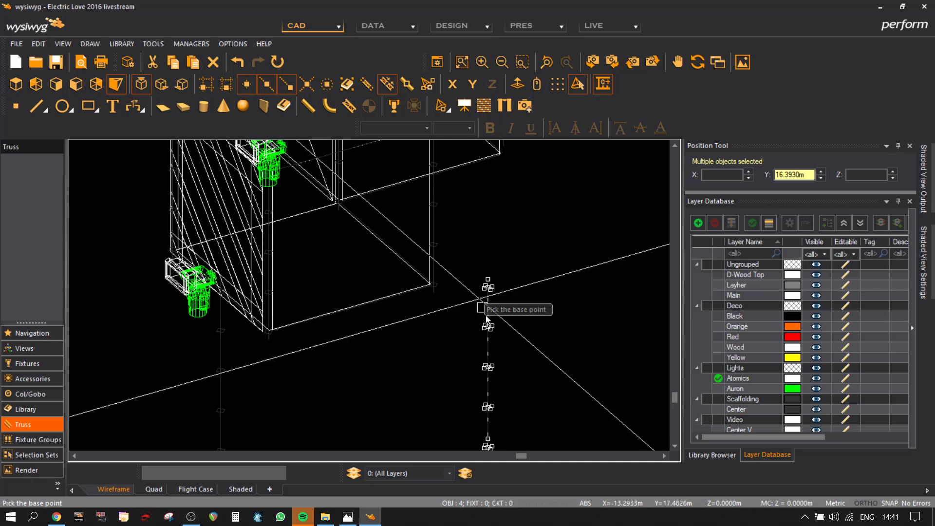
{"action": "scroll", "coordinate": [494, 294], "scroll_direction": "up", "scroll_amount": 2}
{"action": "middle_click_drag", "start_coordinate": [494, 294], "coordinate": [488, 229]}
{"action": "left_click", "coordinate": [474, 215]}
{"action": "middle_click_drag", "start_coordinate": [224, 253], "coordinate": [386, 428]}
{"action": "scroll", "coordinate": [389, 258], "scroll_direction": "up", "scroll_amount": 2}
{"action": "left_click", "coordinate": [412, 342]}
{"action": "scroll", "coordinate": [485, 321], "scroll_direction": "down", "scroll_amount": 4}
{"action": "scroll", "coordinate": [490, 361], "scroll_direction": "up", "scroll_amount": 3}
{"action": "left_click", "coordinate": [575, 281]}
{"action": "scroll", "coordinate": [255, 227], "scroll_direction": "down", "scroll_amount": 2}
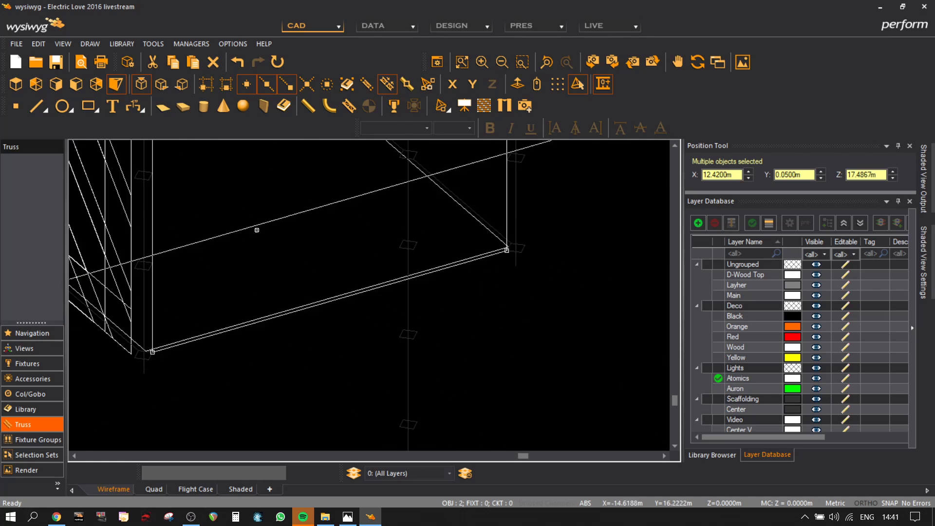
{"action": "scroll", "coordinate": [221, 333], "scroll_direction": "up", "scroll_amount": 1}
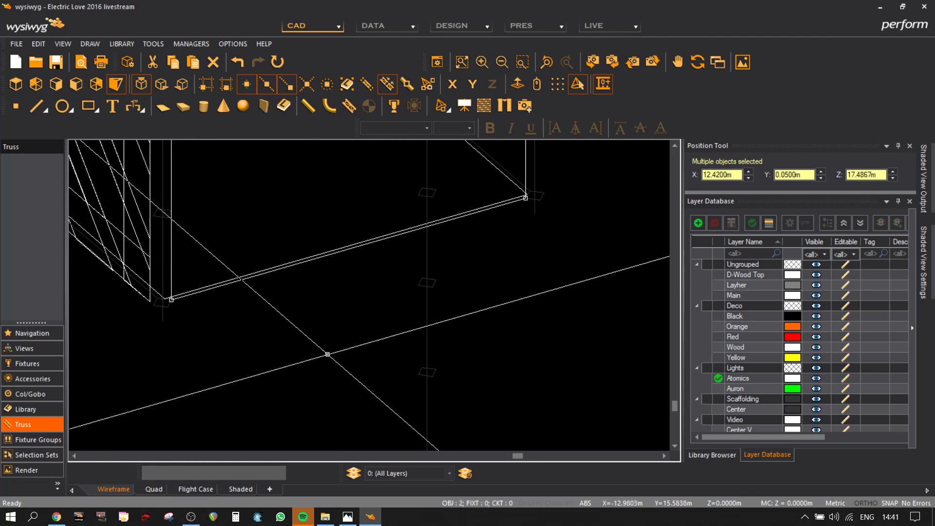
{"action": "left_click", "coordinate": [601, 304]}
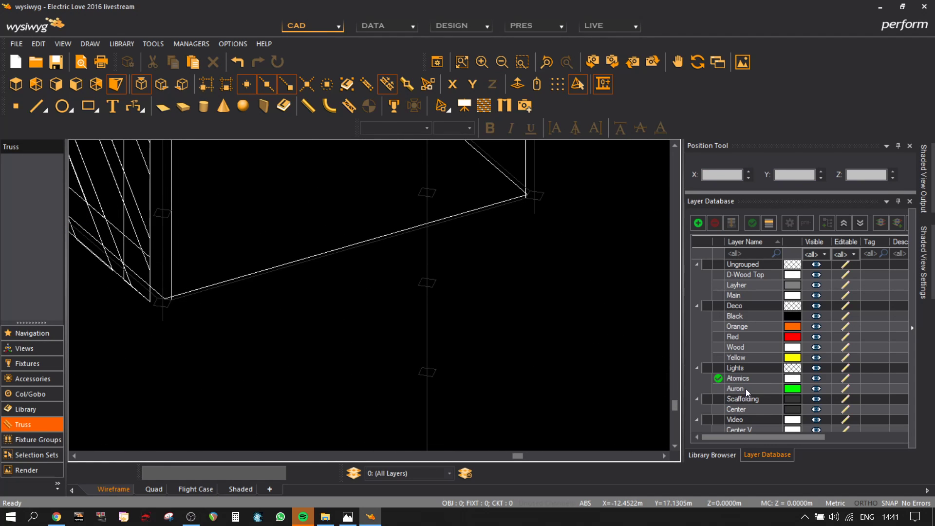
{"action": "left_click", "coordinate": [732, 273]}
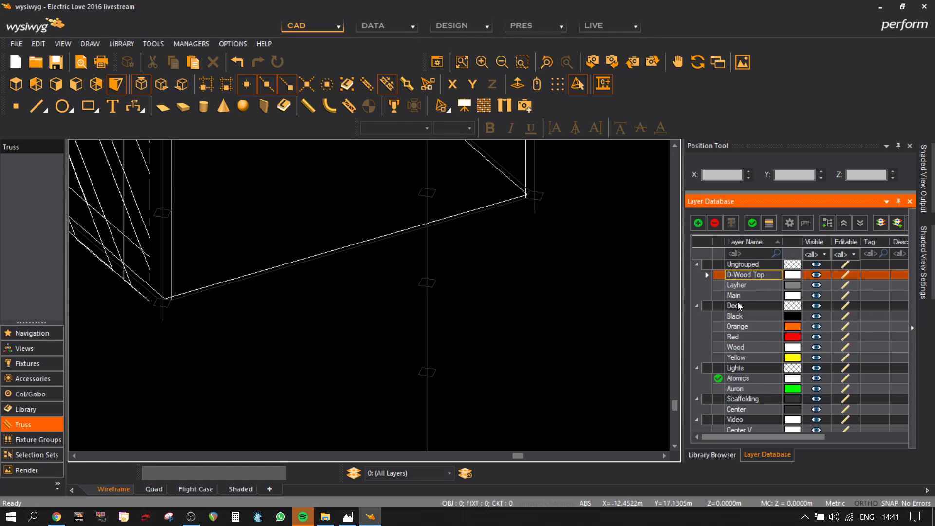
{"action": "key", "text": "ctrl+a"}
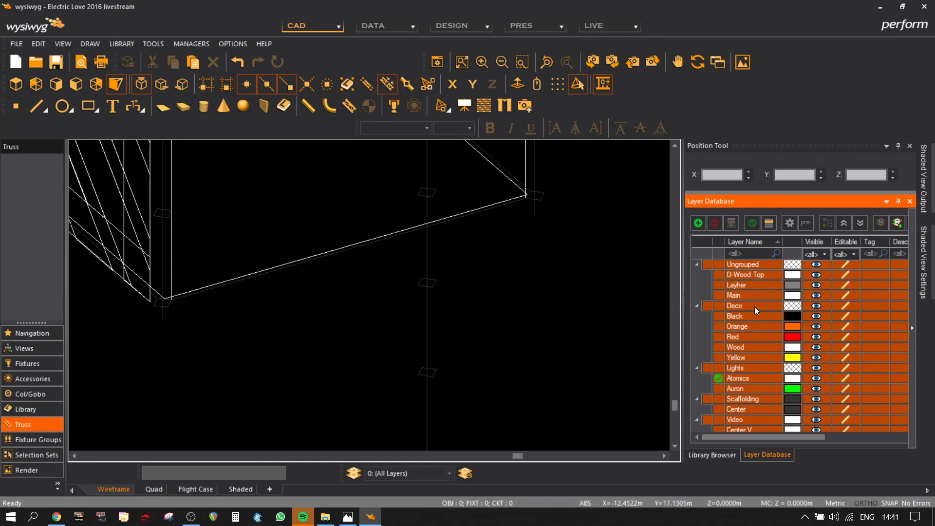
{"action": "left_click", "coordinate": [724, 324]}
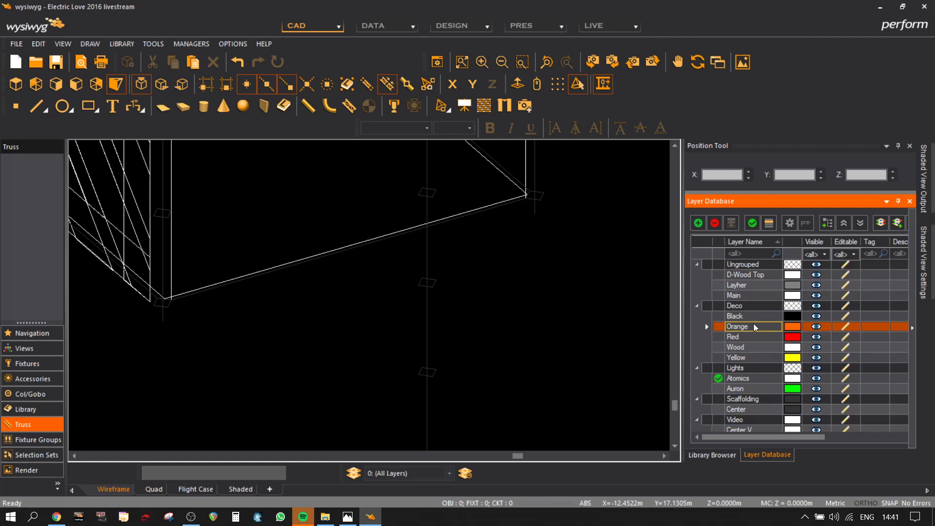
- Lock the Ungrouped, Deco, Lights and Video layer groups against editing and make the Center scaffolding layer current
{"action": "left_click", "coordinate": [845, 265]}
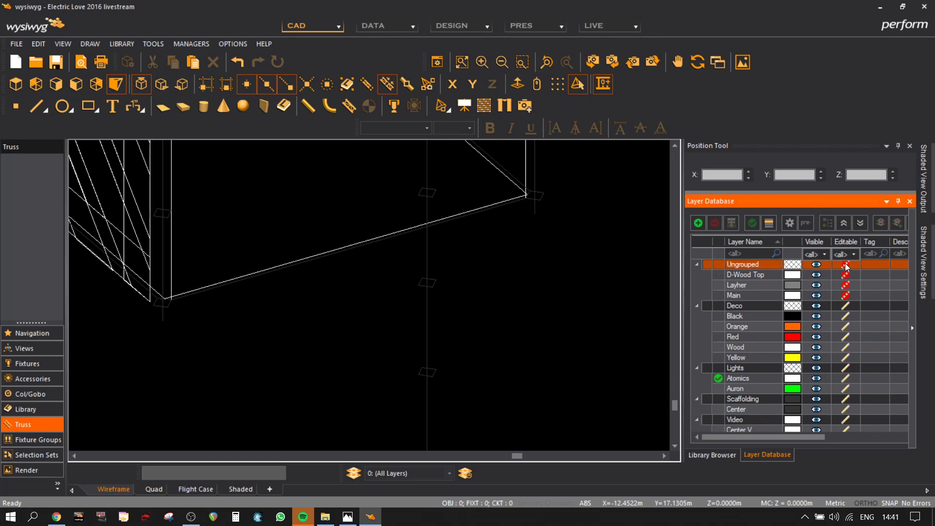
{"action": "left_click", "coordinate": [845, 305]}
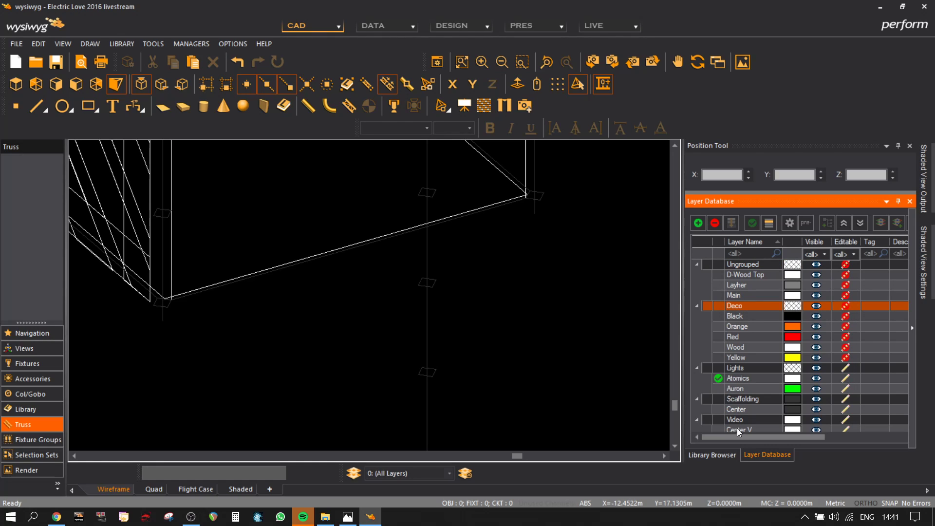
{"action": "left_click", "coordinate": [749, 408]}
{"action": "left_click", "coordinate": [752, 224]}
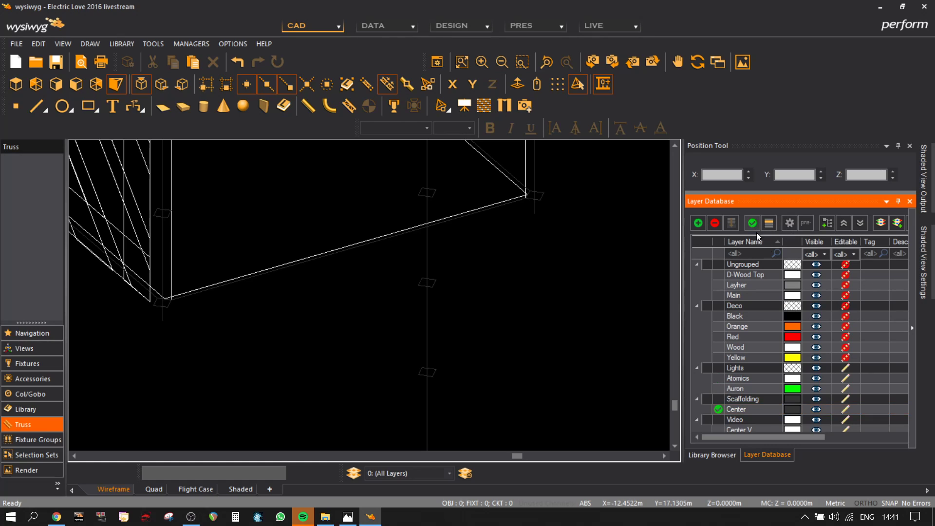
{"action": "left_click", "coordinate": [844, 368]}
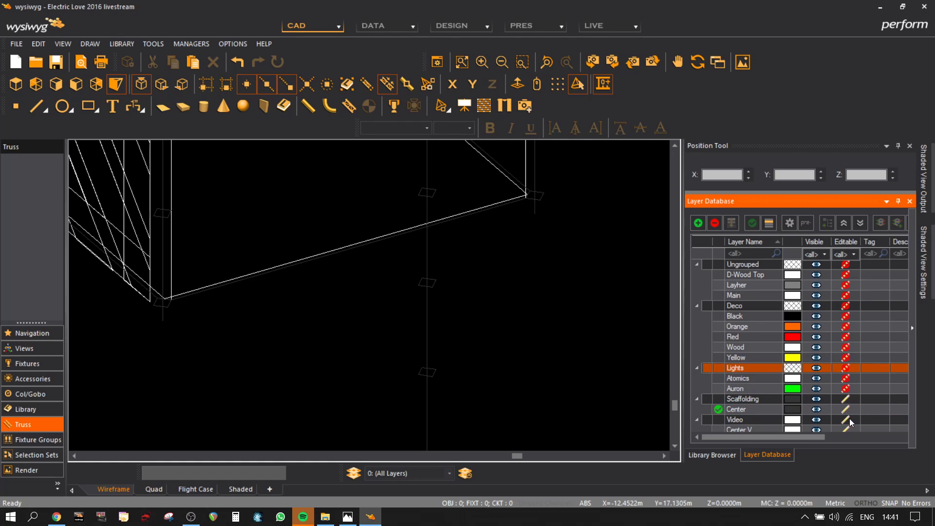
{"action": "left_click", "coordinate": [849, 419]}
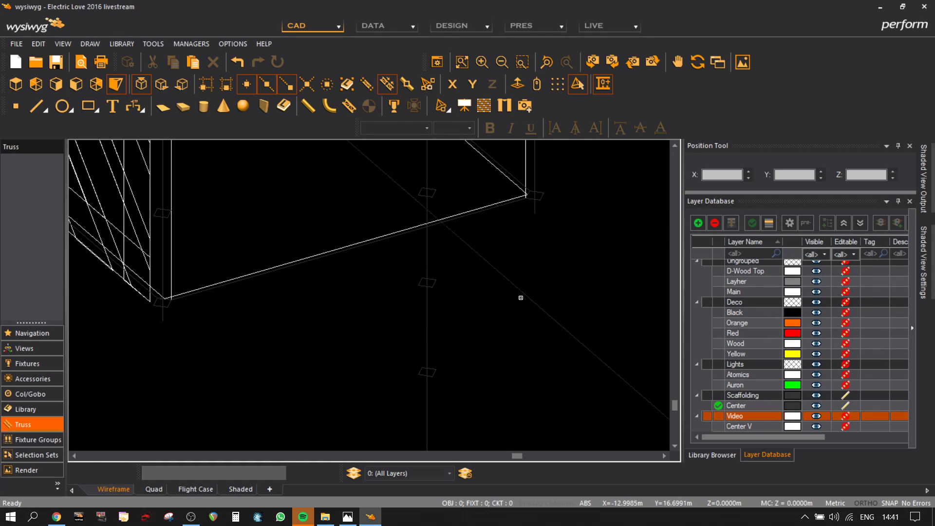
- Move the ledger on the cell's outer bottom edge inward by its end onto the upper joint of the front middle post
{"action": "left_click", "coordinate": [486, 211]}
{"action": "scroll", "coordinate": [424, 321], "scroll_direction": "down", "scroll_amount": 3}
{"action": "scroll", "coordinate": [411, 313], "scroll_direction": "up", "scroll_amount": 2}
{"action": "key", "text": "m"}
{"action": "scroll", "coordinate": [419, 183], "scroll_direction": "up", "scroll_amount": 2}
{"action": "middle_click_drag", "start_coordinate": [281, 262], "coordinate": [589, 334]}
{"action": "scroll", "coordinate": [279, 404], "scroll_direction": "up", "scroll_amount": 2}
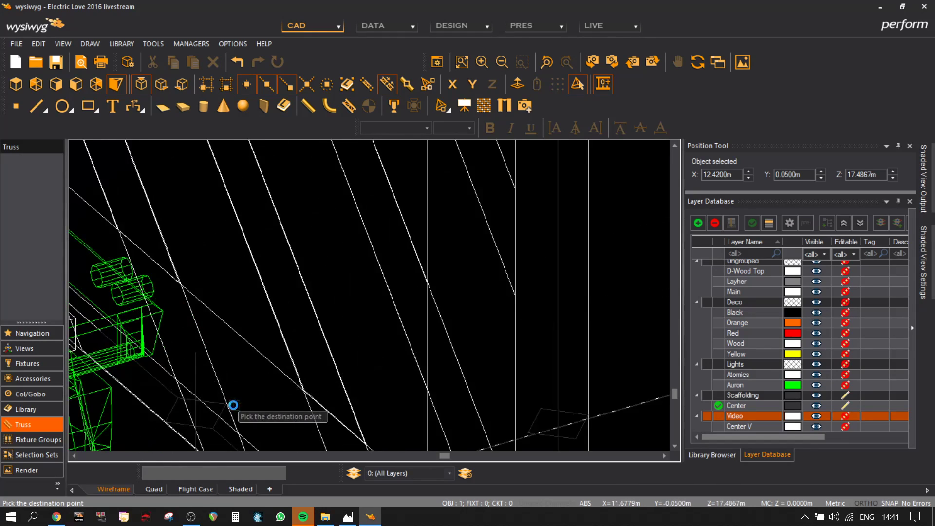
{"action": "left_click", "coordinate": [225, 404]}
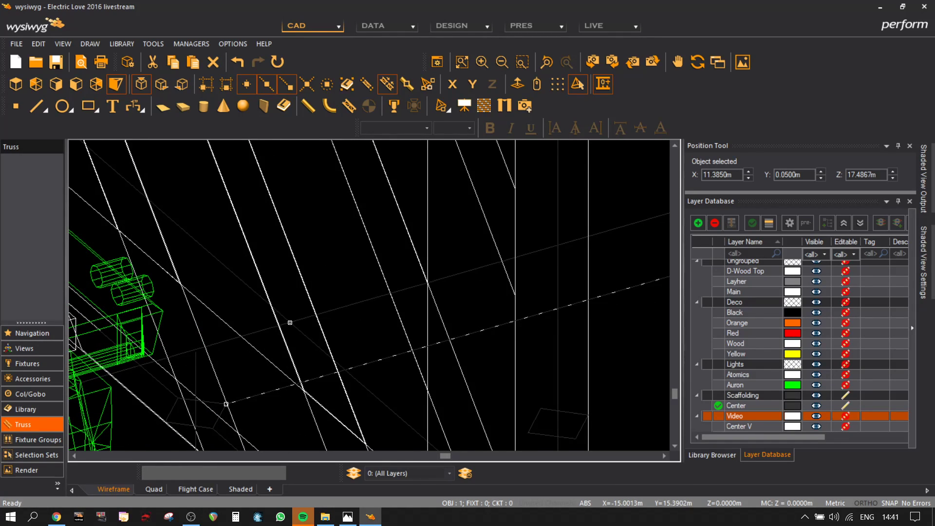
- Move the cross ledger down to the lowest joint of the front middle post, at a height of 15.4867 m
{"action": "scroll", "coordinate": [289, 322], "scroll_direction": "down", "scroll_amount": 1}
{"action": "scroll", "coordinate": [491, 340], "scroll_direction": "down", "scroll_amount": 2}
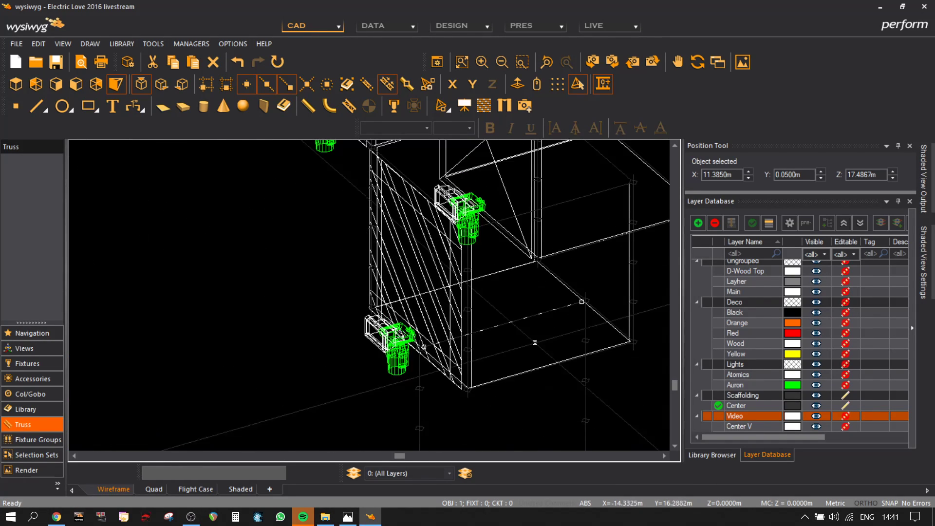
{"action": "middle_click_drag", "start_coordinate": [536, 346], "coordinate": [480, 227]}
{"action": "left_click", "coordinate": [362, 218]}
{"action": "scroll", "coordinate": [386, 383], "scroll_direction": "up", "scroll_amount": 2}
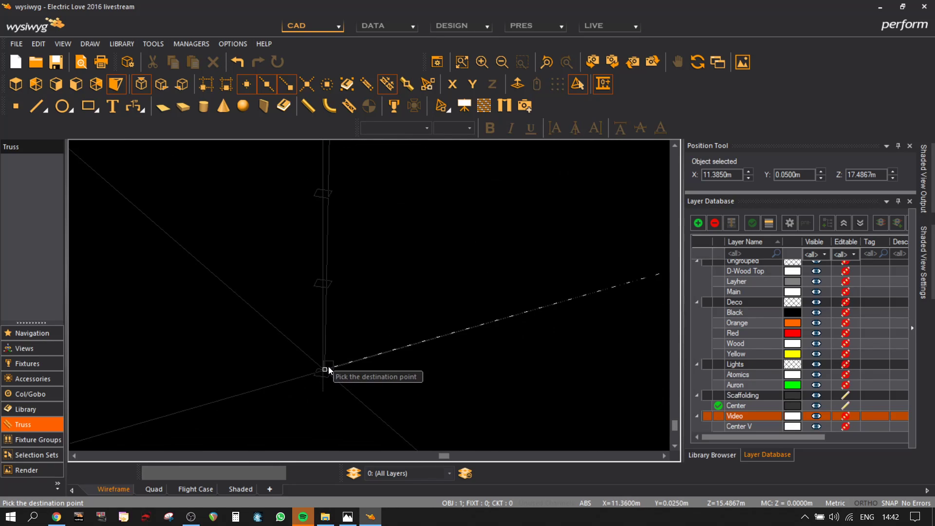
{"action": "left_click", "coordinate": [333, 371]}
{"action": "scroll", "coordinate": [512, 344], "scroll_direction": "down", "scroll_amount": 3}
{"action": "scroll", "coordinate": [532, 225], "scroll_direction": "up", "scroll_amount": 2}
{"action": "scroll", "coordinate": [532, 225], "scroll_direction": "down", "scroll_amount": 2}
{"action": "scroll", "coordinate": [525, 259], "scroll_direction": "up", "scroll_amount": 1}
{"action": "scroll", "coordinate": [525, 259], "scroll_direction": "up", "scroll_amount": 3}
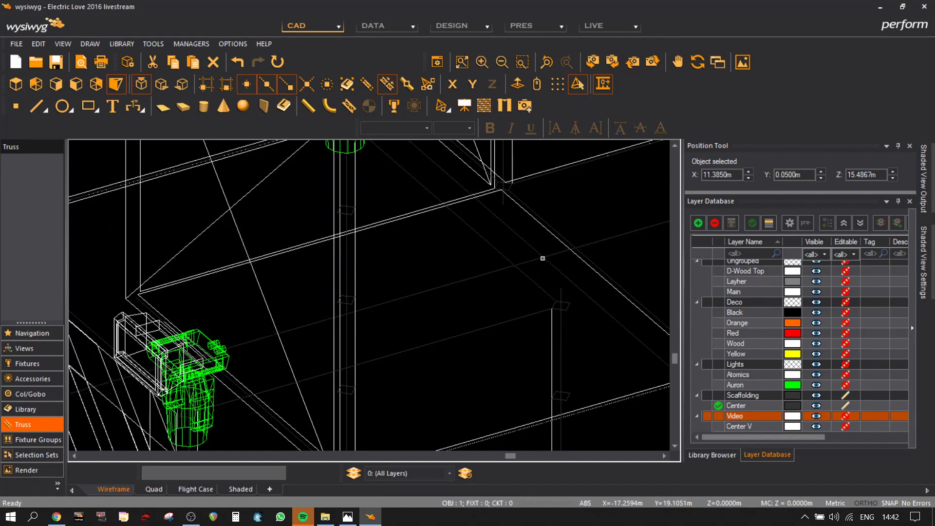
- Copy a lengthwise ledger onto the lowest joint of the rear middle post, at X 11.4350 m, Y 2.0700 m, Z 15.4867 m
{"action": "scroll", "coordinate": [541, 255], "scroll_direction": "down", "scroll_amount": 3}
{"action": "scroll", "coordinate": [549, 354], "scroll_direction": "up", "scroll_amount": 3}
{"action": "middle_click_drag", "start_coordinate": [549, 354], "coordinate": [529, 203]}
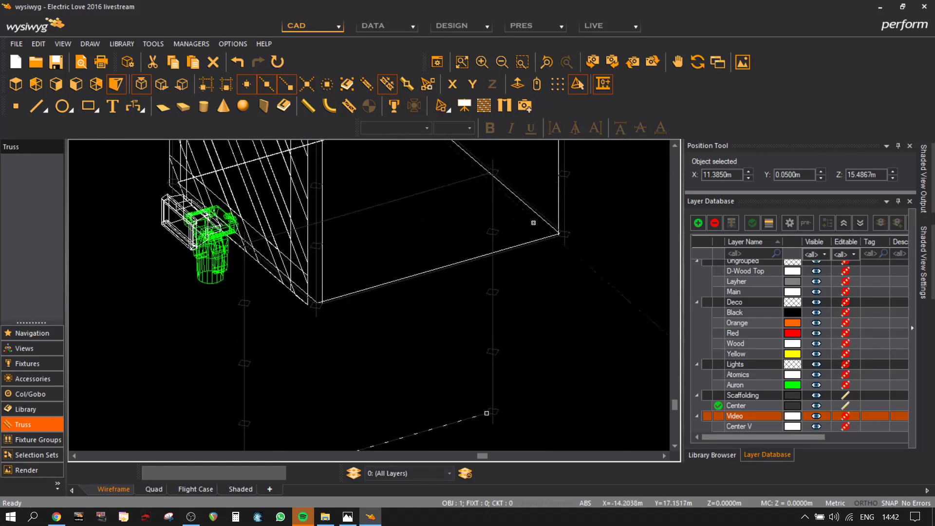
{"action": "scroll", "coordinate": [529, 226], "scroll_direction": "down", "scroll_amount": 3}
{"action": "scroll", "coordinate": [530, 226], "scroll_direction": "up", "scroll_amount": 2}
{"action": "scroll", "coordinate": [529, 226], "scroll_direction": "down", "scroll_amount": 3}
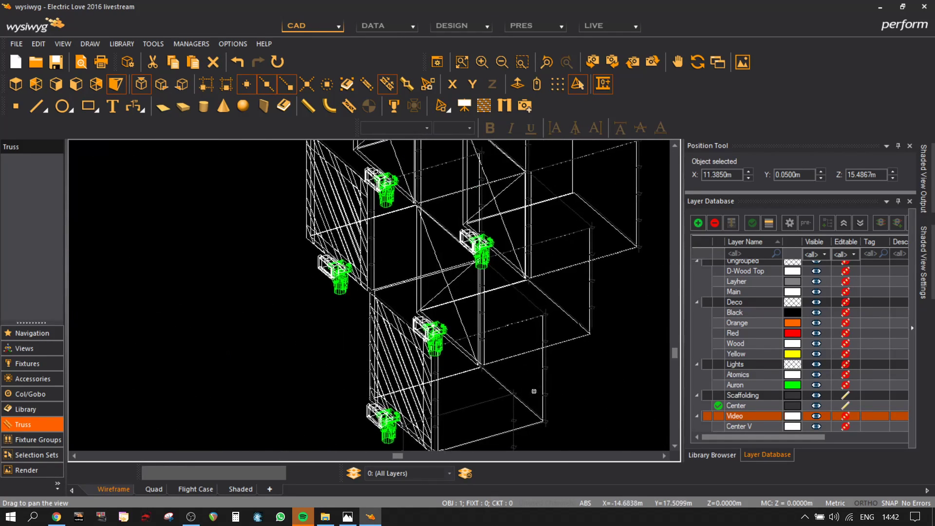
{"action": "scroll", "coordinate": [535, 392], "scroll_direction": "up", "scroll_amount": 5}
{"action": "key", "text": "ctrl+v"}
{"action": "middle_click_drag", "start_coordinate": [485, 403], "coordinate": [470, 234]}
{"action": "scroll", "coordinate": [472, 238], "scroll_direction": "down", "scroll_amount": 1}
{"action": "middle_click_drag", "start_coordinate": [465, 391], "coordinate": [455, 194]}
{"action": "middle_click_drag", "start_coordinate": [454, 427], "coordinate": [446, 234]}
{"action": "scroll", "coordinate": [448, 316], "scroll_direction": "up", "scroll_amount": 3}
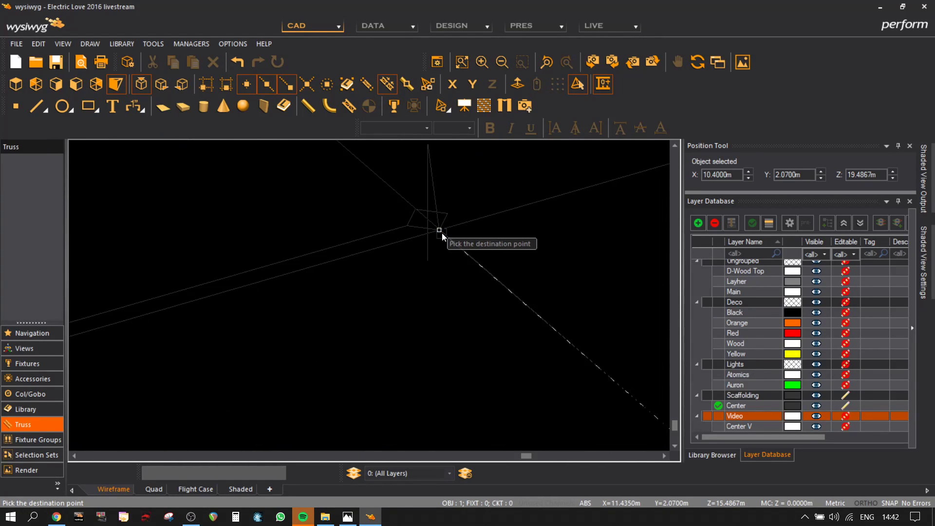
{"action": "left_click", "coordinate": [440, 230]}
{"action": "scroll", "coordinate": [438, 233], "scroll_direction": "down", "scroll_amount": 3}
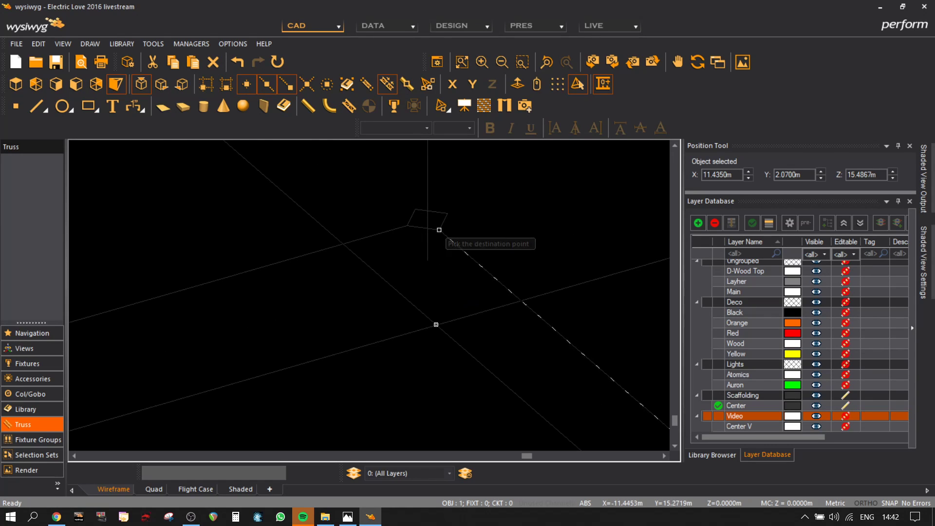
- Place another lengthwise ledger on the lowest joint of the front middle post, at X 11.4350 m, Y 0.0000 m, Z 15.4867 m
{"action": "scroll", "coordinate": [260, 377], "scroll_direction": "up", "scroll_amount": 3}
{"action": "left_click", "coordinate": [245, 320]}
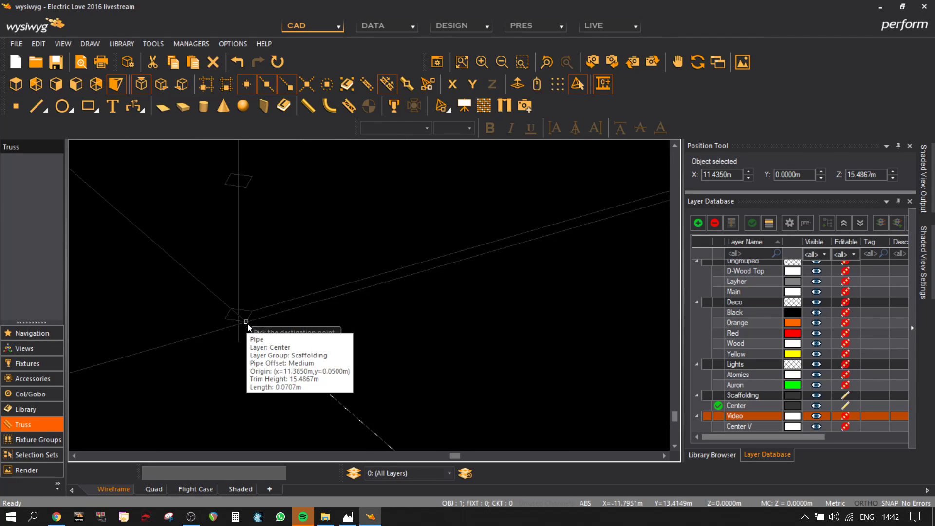
{"action": "scroll", "coordinate": [246, 322], "scroll_direction": "down", "scroll_amount": 4}
{"action": "middle_click_drag", "start_coordinate": [246, 322], "coordinate": [355, 341]}
{"action": "key", "text": "Escape"}
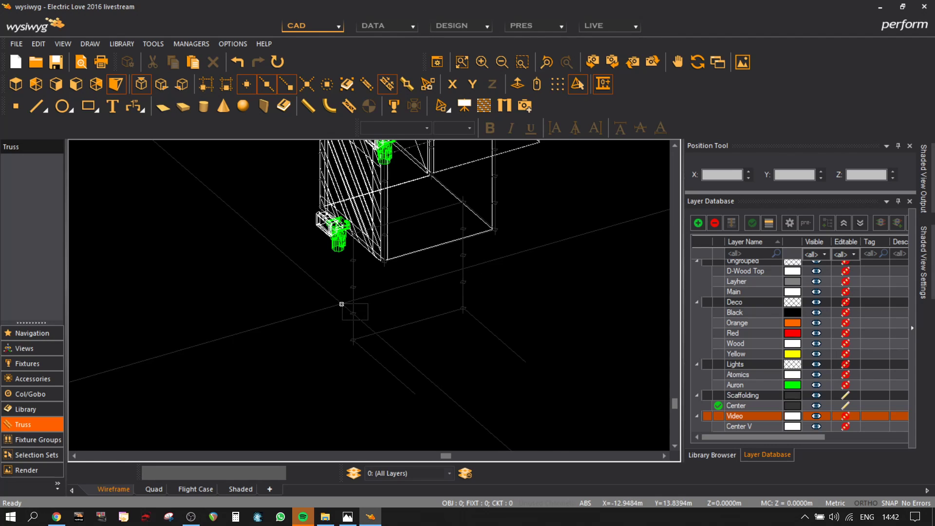
- Copy the front and rear lengthwise ledgers at the cell's bottom edges outward so they start at the cell's outer bottom corner joints
{"action": "scroll", "coordinate": [447, 301], "scroll_direction": "up", "scroll_amount": 5}
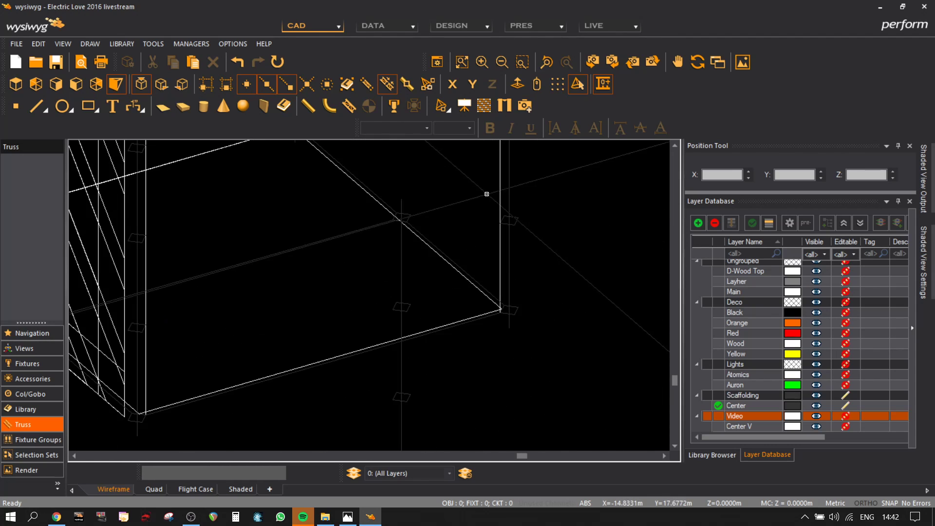
{"action": "left_click", "coordinate": [463, 272]}
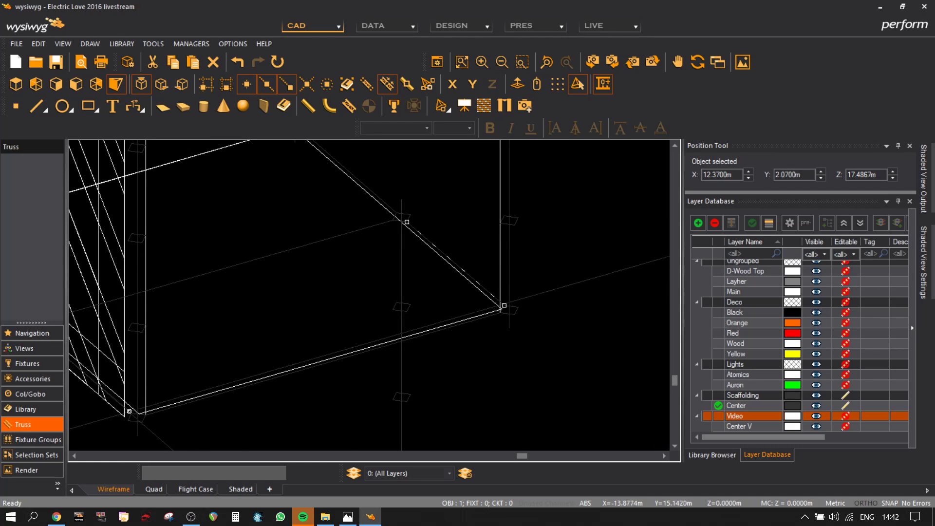
{"action": "left_click", "coordinate": [130, 412], "text": "ctrl"}
{"action": "left_click", "coordinate": [131, 414]}
{"action": "middle_click_drag", "start_coordinate": [219, 404], "coordinate": [419, 283]}
{"action": "middle_click_drag", "start_coordinate": [512, 425], "coordinate": [448, 356]}
{"action": "left_click", "coordinate": [449, 357]}
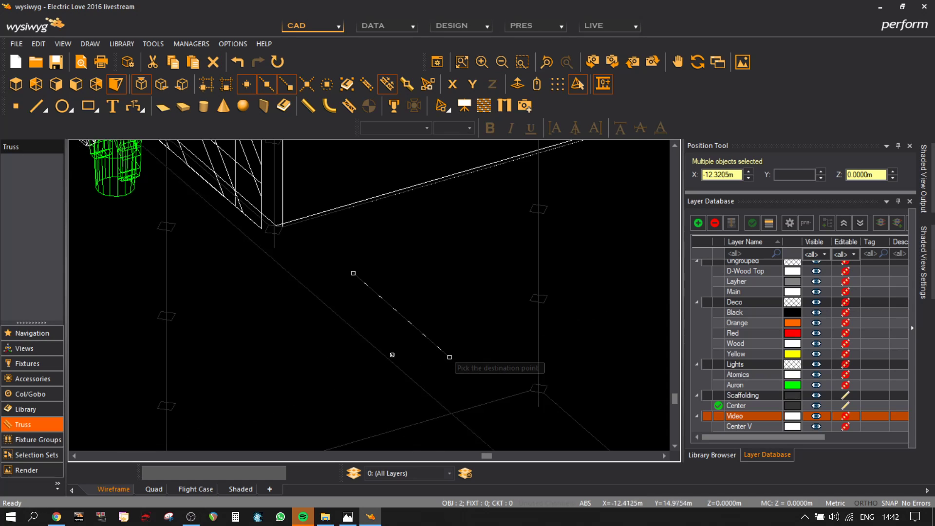
{"action": "left_click", "coordinate": [356, 274]}
{"action": "left_click", "coordinate": [354, 273]}
{"action": "left_click", "coordinate": [280, 236]}
{"action": "key", "text": "Escape"}
- Copy the front and rear middle posts and move the copies by their top joint onto the outer ends of the extended upper ledgers
{"action": "left_click_drag", "start_coordinate": [225, 376], "coordinate": [134, 298]}
{"action": "left_click_drag", "start_coordinate": [597, 275], "coordinate": [516, 292], "text": "shift"}
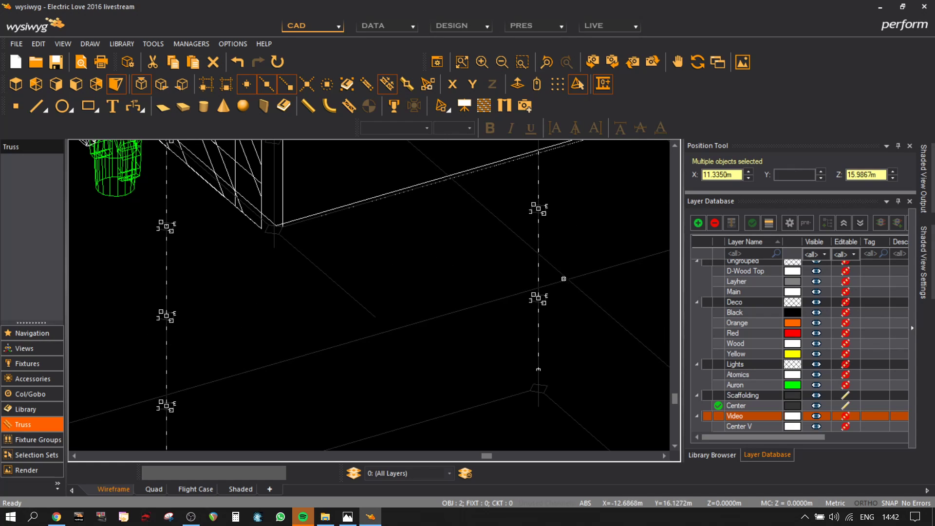
{"action": "left_click", "coordinate": [166, 406]}
{"action": "scroll", "coordinate": [488, 370], "scroll_direction": "down", "scroll_amount": 3}
{"action": "middle_click_drag", "start_coordinate": [488, 370], "coordinate": [375, 296]}
{"action": "left_click", "coordinate": [496, 416]}
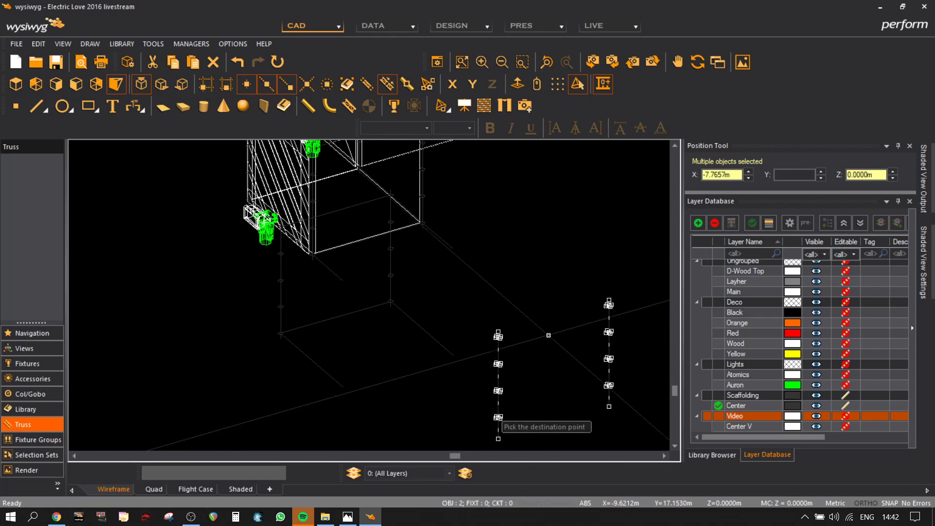
{"action": "scroll", "coordinate": [540, 328], "scroll_direction": "up", "scroll_amount": 4}
{"action": "key", "text": "m"}
{"action": "left_click", "coordinate": [371, 408]}
{"action": "scroll", "coordinate": [209, 364], "scroll_direction": "down", "scroll_amount": 3}
{"action": "scroll", "coordinate": [257, 413], "scroll_direction": "up", "scroll_amount": 3}
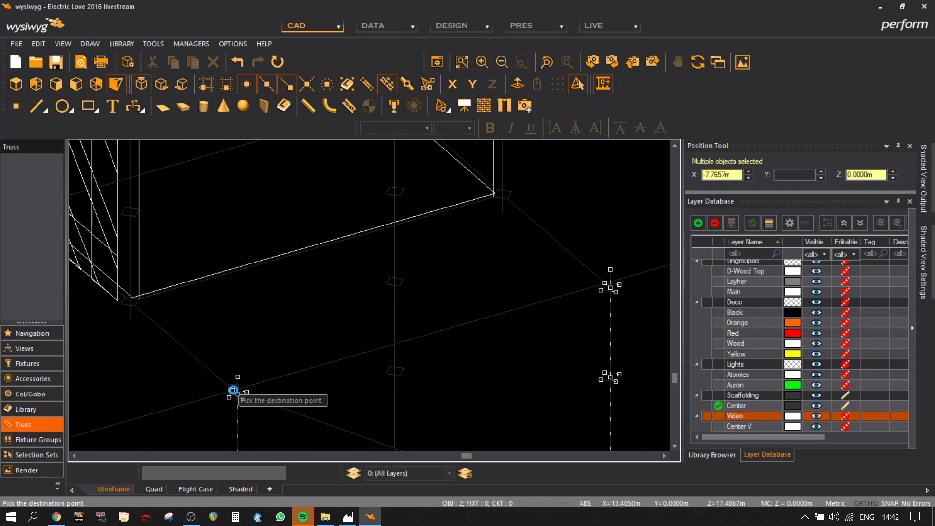
{"action": "left_click", "coordinate": [237, 389]}
{"action": "key", "text": "Escape"}
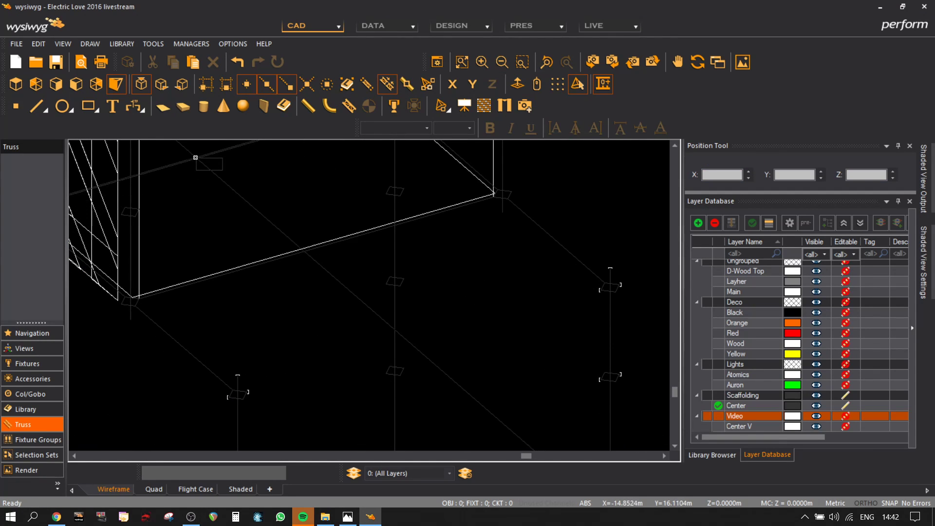
- Place a cross ledger between the top joints of the outer posts, at X 13.4550 m, Y 0.0500 m, Z 17.4867 m
{"action": "left_click", "coordinate": [196, 158]}
{"action": "key", "text": "m"}
{"action": "left_click", "coordinate": [196, 158]}
{"action": "left_click", "coordinate": [246, 392]}
{"action": "scroll", "coordinate": [292, 377], "scroll_direction": "down", "scroll_amount": 3}
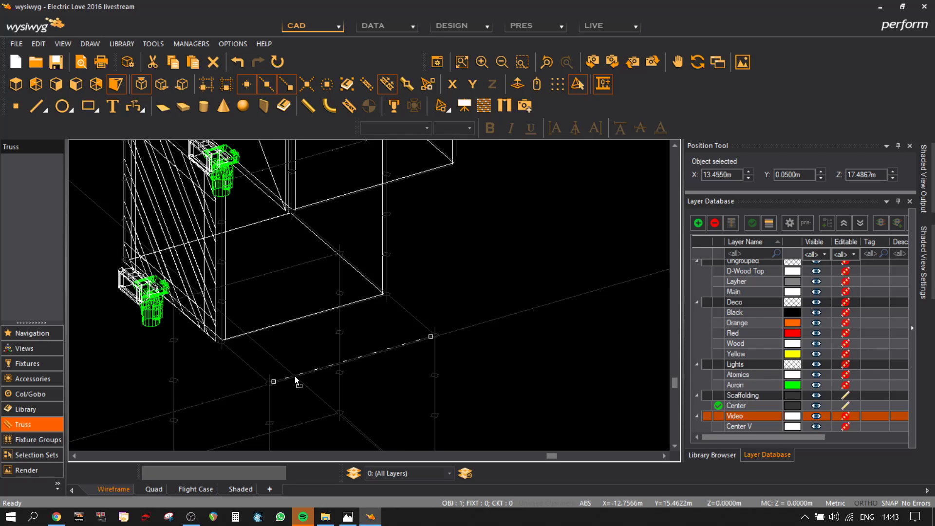
{"action": "left_click", "coordinate": [469, 327]}
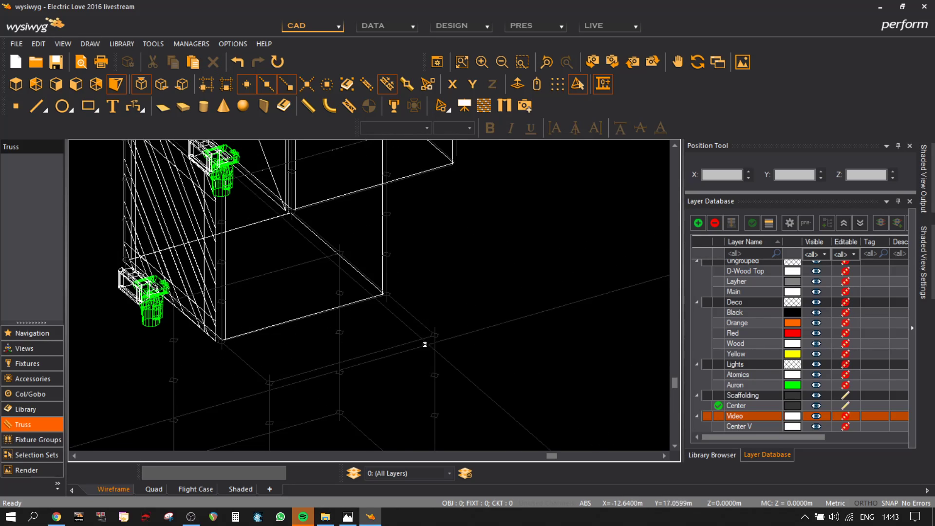
- Delete the short pipe ends protruding below the lowest joints of the front and rear middle posts
{"action": "scroll", "coordinate": [434, 341], "scroll_direction": "down", "scroll_amount": 3}
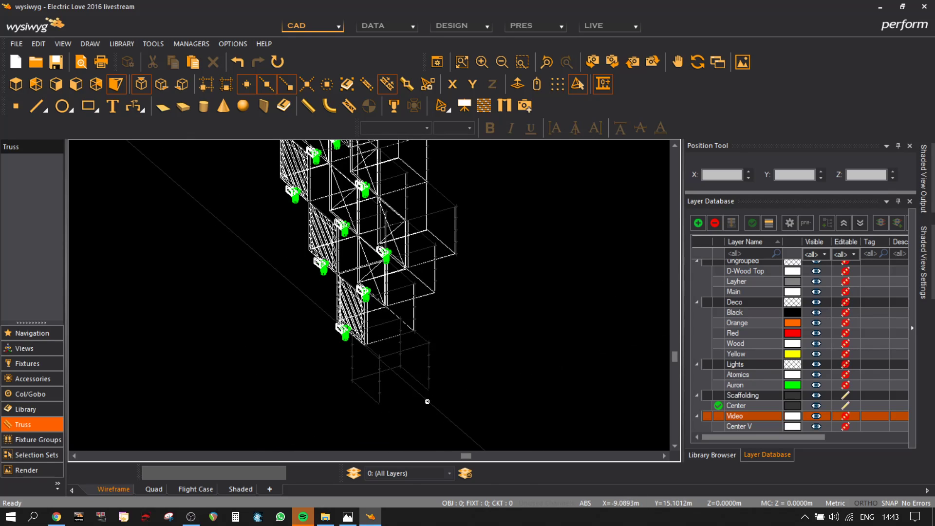
{"action": "scroll", "coordinate": [411, 399], "scroll_direction": "up", "scroll_amount": 4}
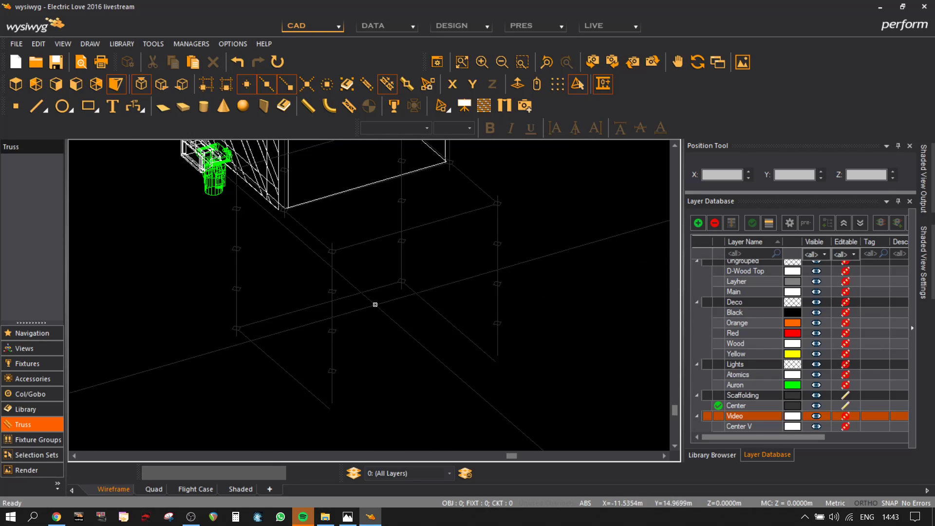
{"action": "left_click", "coordinate": [361, 293]}
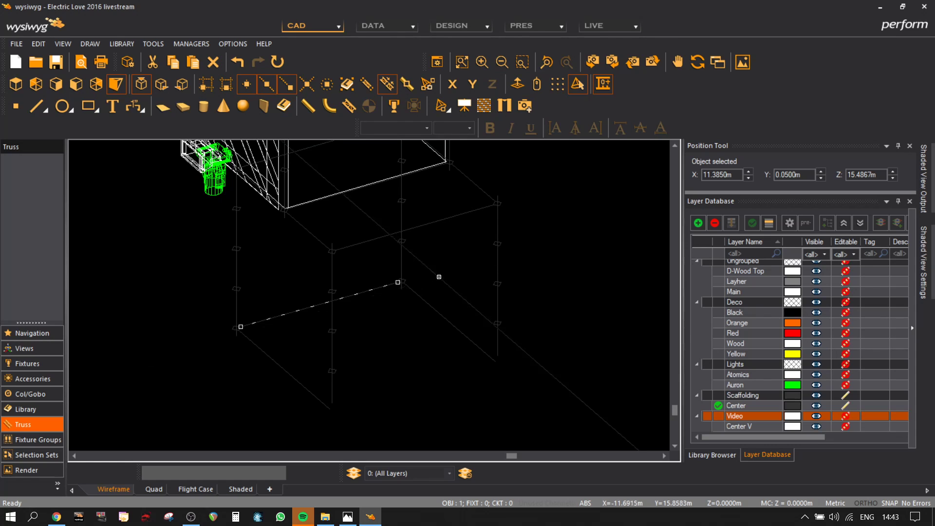
{"action": "left_click", "coordinate": [598, 336]}
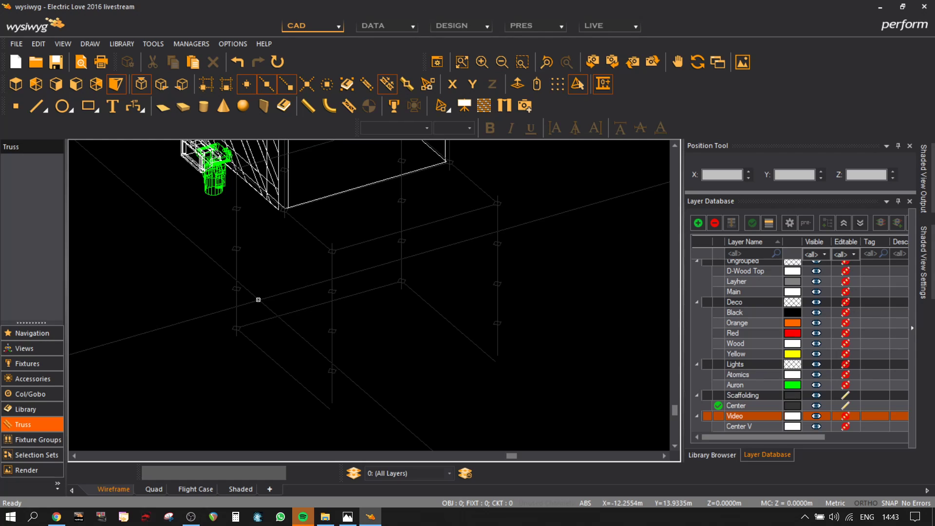
{"action": "scroll", "coordinate": [256, 304], "scroll_direction": "up", "scroll_amount": 3}
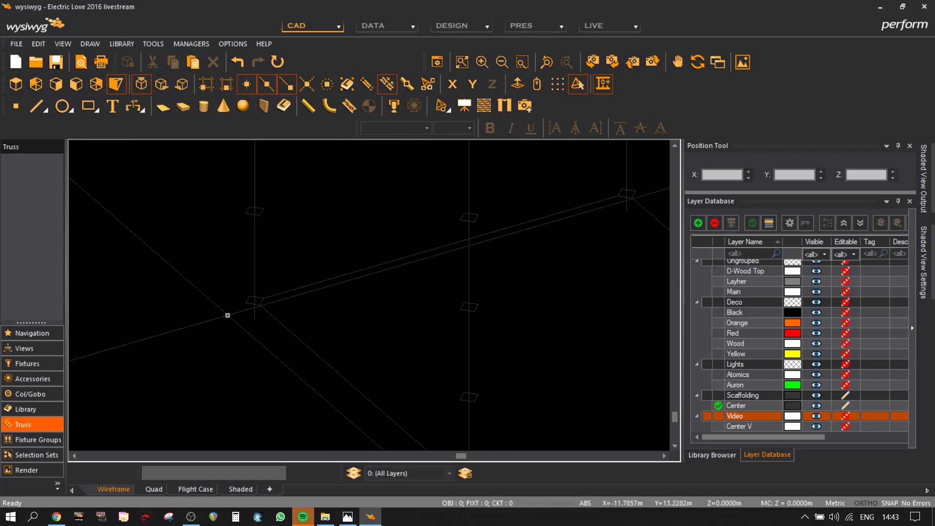
{"action": "left_click", "coordinate": [255, 316]}
{"action": "key", "text": "Delete"}
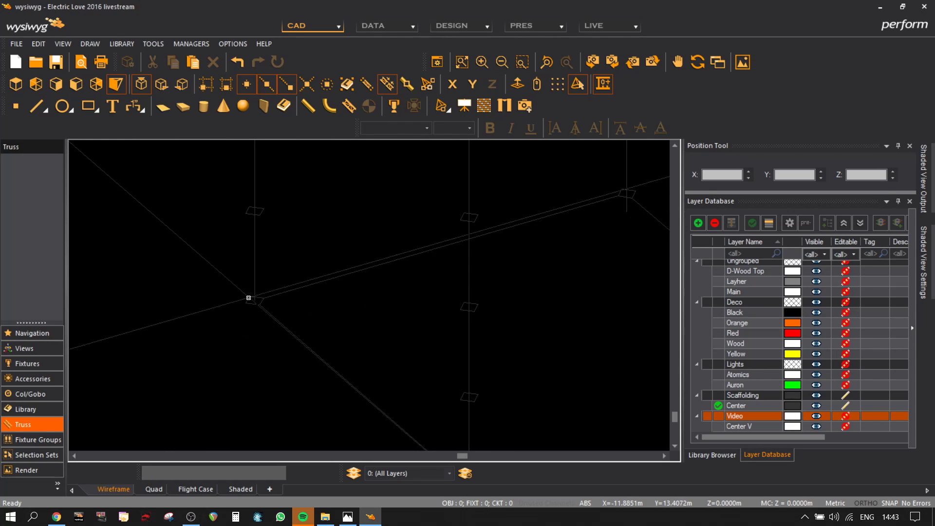
{"action": "left_click", "coordinate": [253, 297]}
{"action": "key", "text": "Delete"}
{"action": "middle_click", "coordinate": [550, 239]}
{"action": "left_click", "coordinate": [444, 254]}
{"action": "key", "text": "Delete"}
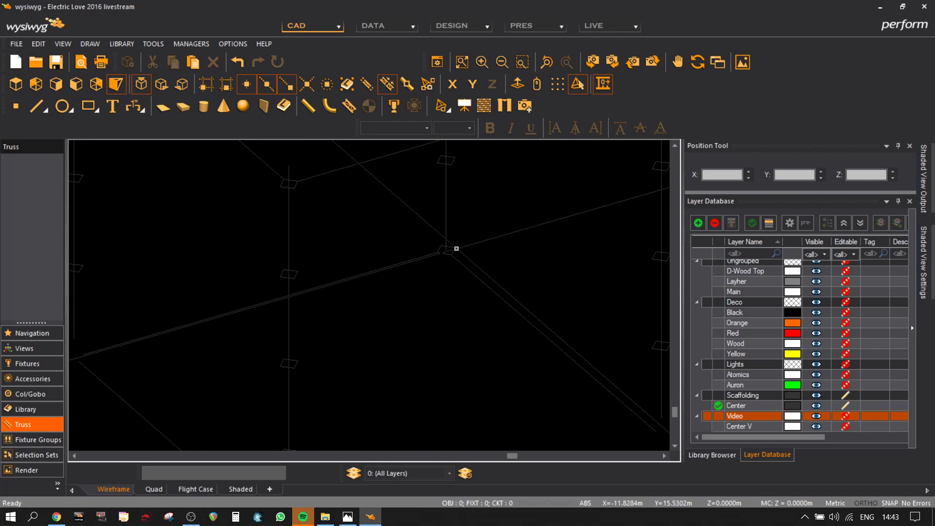
- Copy the four vertical posts below the lowest cell and drop the copies in the free space beneath the structure
{"action": "scroll", "coordinate": [453, 244], "scroll_direction": "down", "scroll_amount": 3}
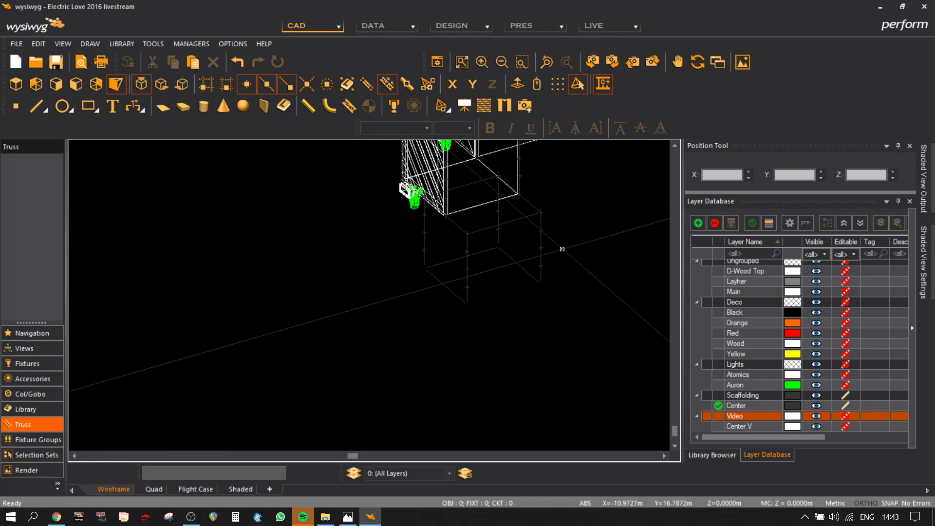
{"action": "left_click", "coordinate": [530, 242]}
{"action": "left_click", "coordinate": [498, 237], "text": "ctrl"}
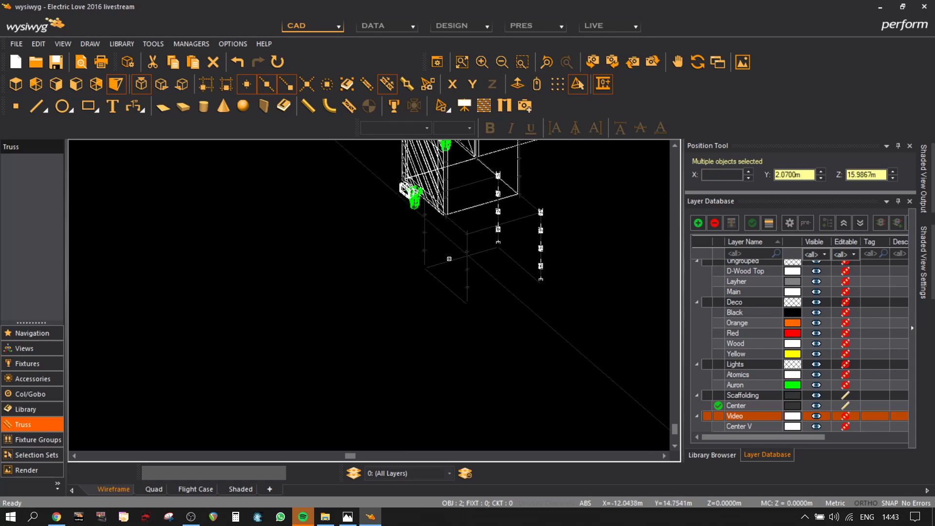
{"action": "left_click", "coordinate": [425, 240], "text": "ctrl"}
{"action": "left_click", "coordinate": [467, 280], "text": "ctrl"}
{"action": "key", "text": "ctrl+c"}
{"action": "key", "text": "ctrl+v"}
{"action": "left_click", "coordinate": [376, 387]}
- Move the four copied posts by their upper end to continue downward from the lower ends of the existing posts
{"action": "key", "text": "ctrl+m"}
{"action": "scroll", "coordinate": [384, 332], "scroll_direction": "up", "scroll_amount": 2}
{"action": "left_click", "coordinate": [369, 329]}
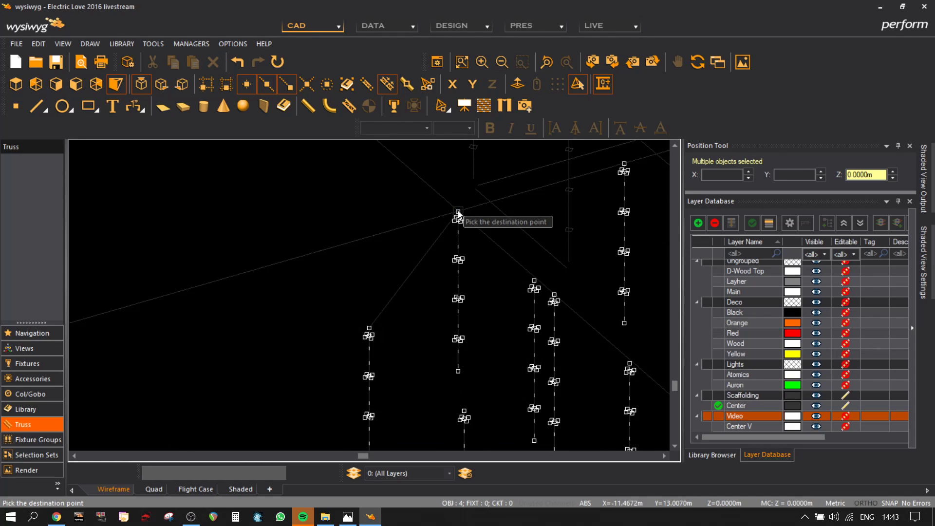
{"action": "scroll", "coordinate": [474, 187], "scroll_direction": "up", "scroll_amount": 2}
{"action": "left_click", "coordinate": [481, 182]}
{"action": "left_click", "coordinate": [394, 295]}
{"action": "scroll", "coordinate": [394, 295], "scroll_direction": "down", "scroll_amount": 4}
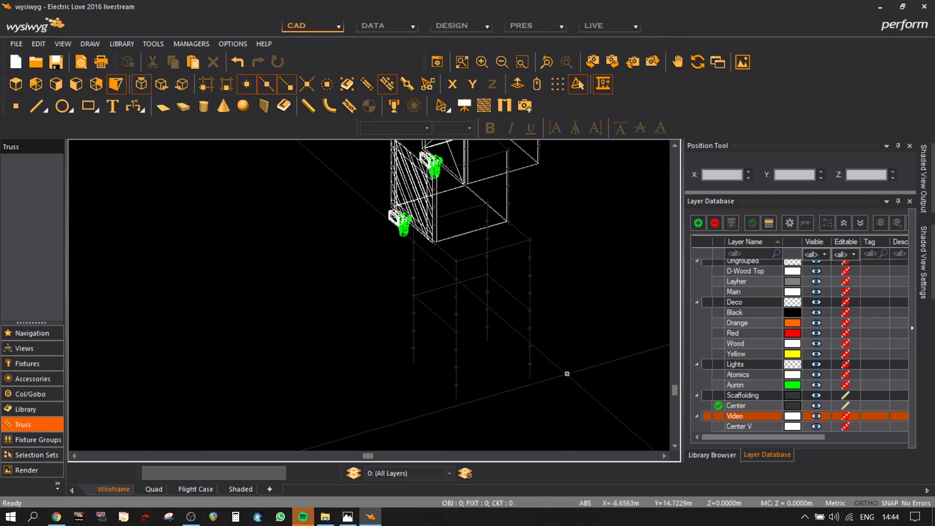
- Copy the lower cross ledger from the middle posts onto the outer posts, at X 13.4550 m, Y 0.0500 m, Z 15.4867 m
{"action": "scroll", "coordinate": [467, 273], "scroll_direction": "up", "scroll_amount": 3}
{"action": "left_click", "coordinate": [460, 279]}
{"action": "key", "text": "ctrl+v"}
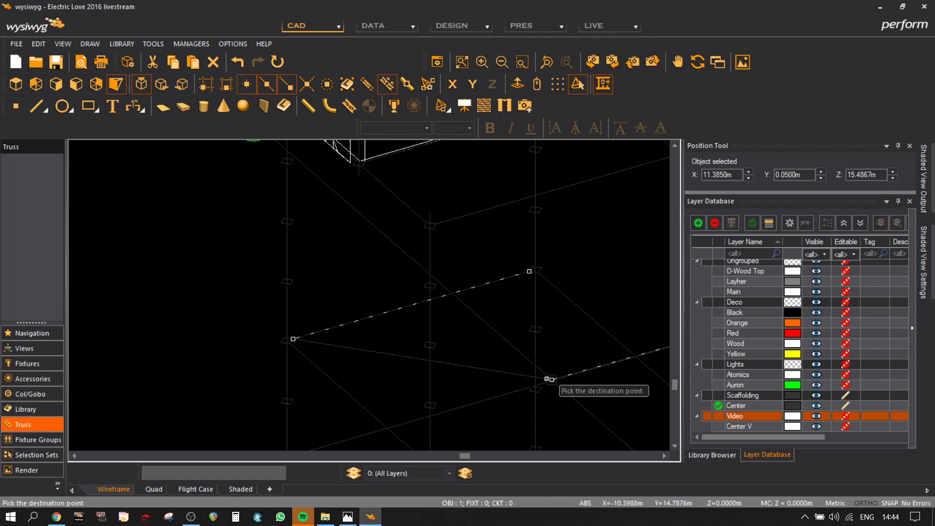
{"action": "middle_click_drag", "start_coordinate": [551, 381], "coordinate": [457, 281]}
{"action": "left_click", "coordinate": [347, 362]}
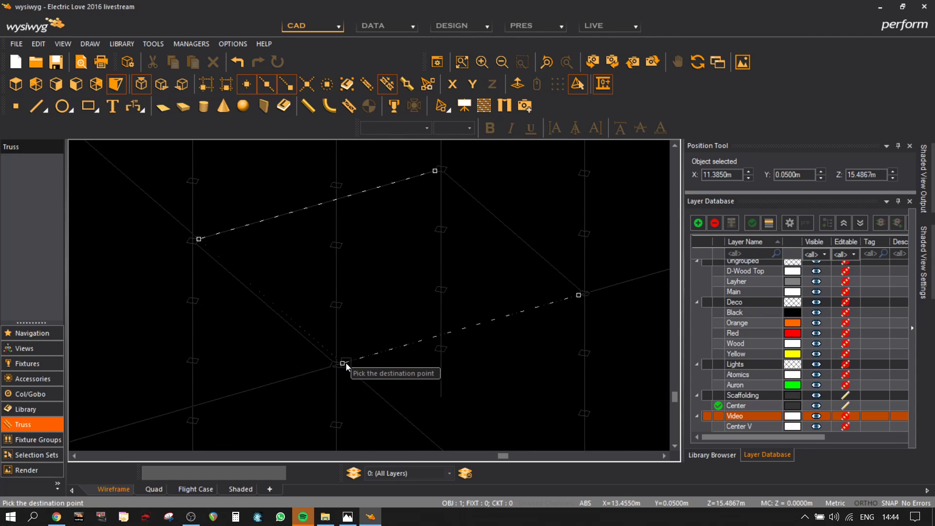
{"action": "scroll", "coordinate": [347, 362], "scroll_direction": "down", "scroll_amount": 4}
{"action": "left_click", "coordinate": [635, 365]}
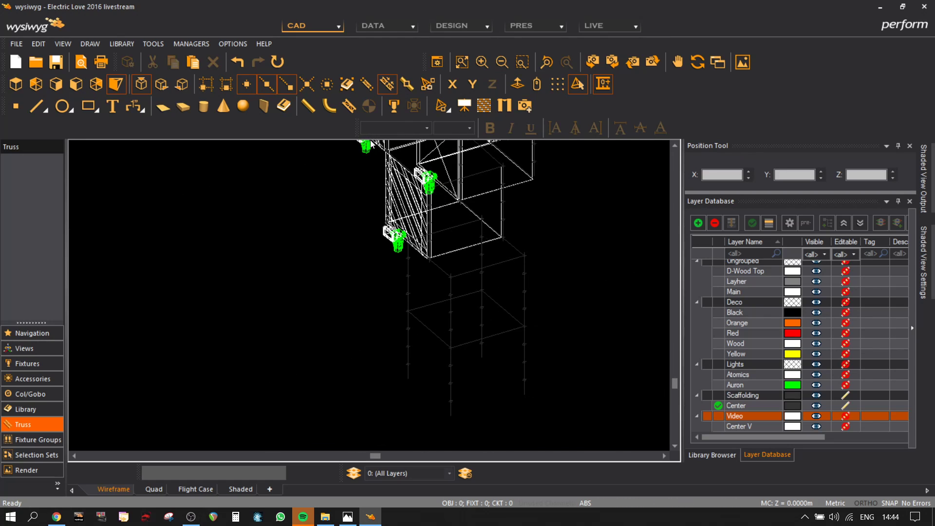
- Make the Deco layer group editable and copy the lowest striped wood panel straight down along Z into the free space below it
{"action": "scroll", "coordinate": [635, 365], "scroll_direction": "up", "scroll_amount": 4}
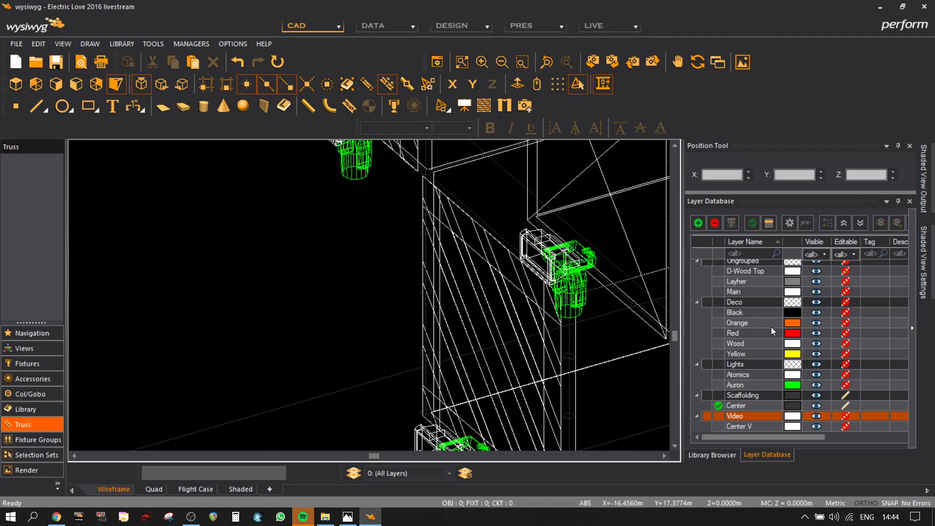
{"action": "left_click", "coordinate": [845, 301]}
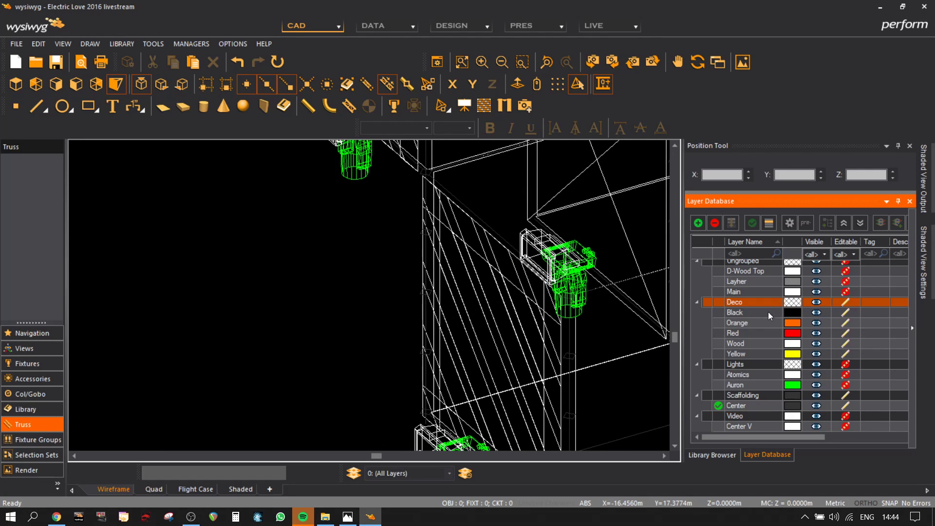
{"action": "left_click", "coordinate": [463, 298]}
{"action": "left_click", "coordinate": [76, 84]}
{"action": "middle_click_drag", "start_coordinate": [530, 281], "coordinate": [491, 264]}
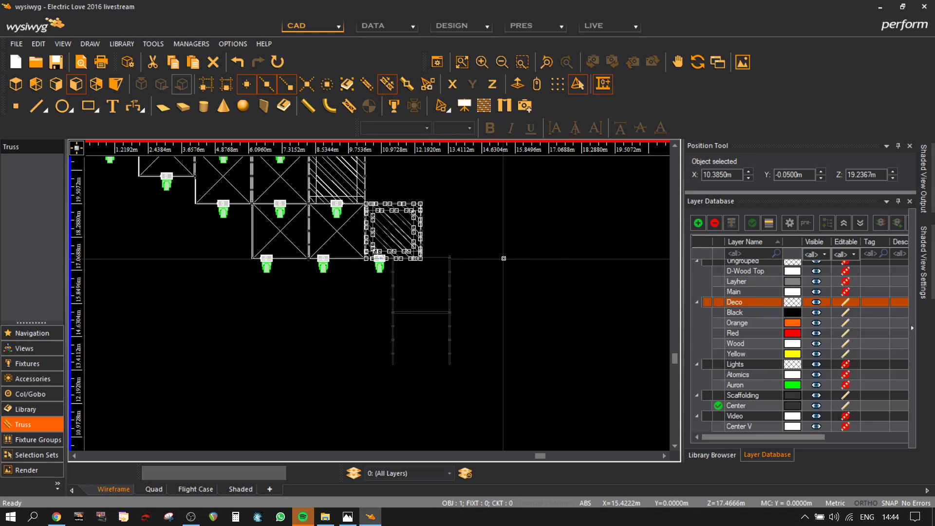
{"action": "scroll", "coordinate": [410, 262], "scroll_direction": "up", "scroll_amount": 5}
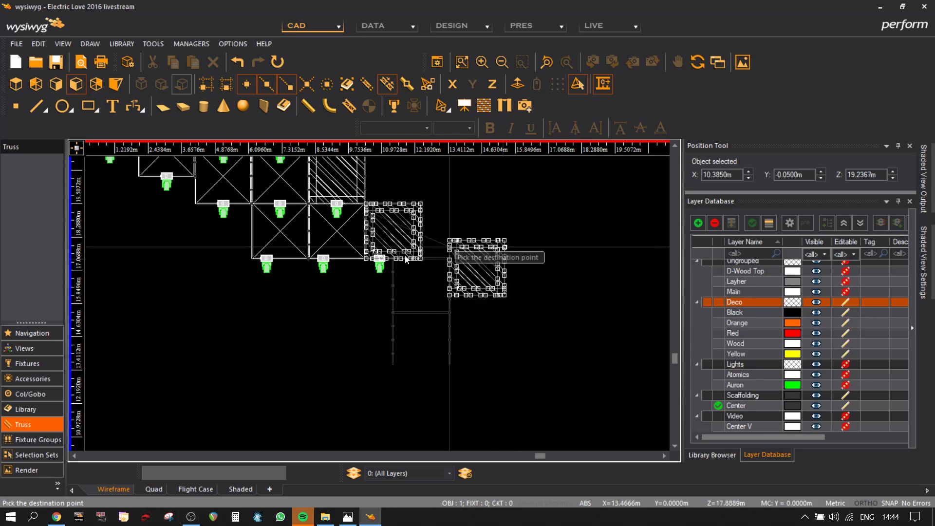
{"action": "left_click", "coordinate": [498, 86]}
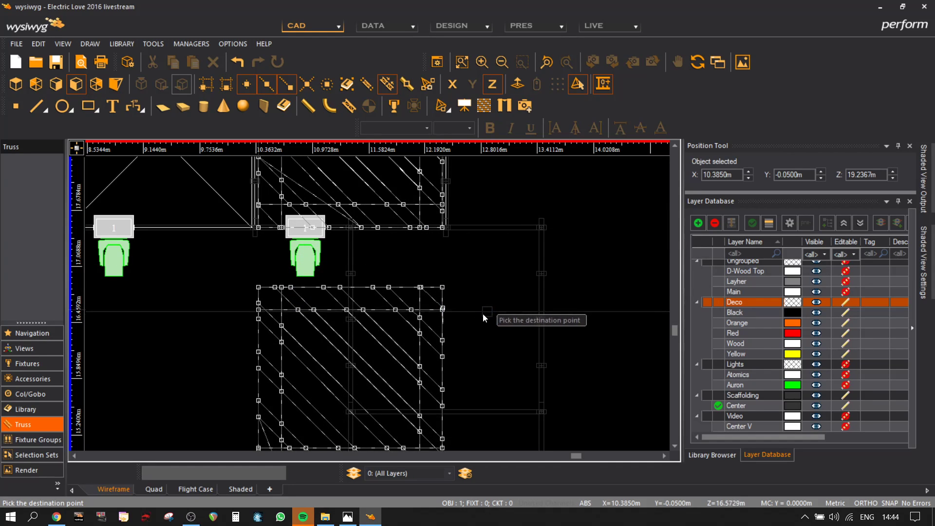
{"action": "left_click", "coordinate": [389, 300]}
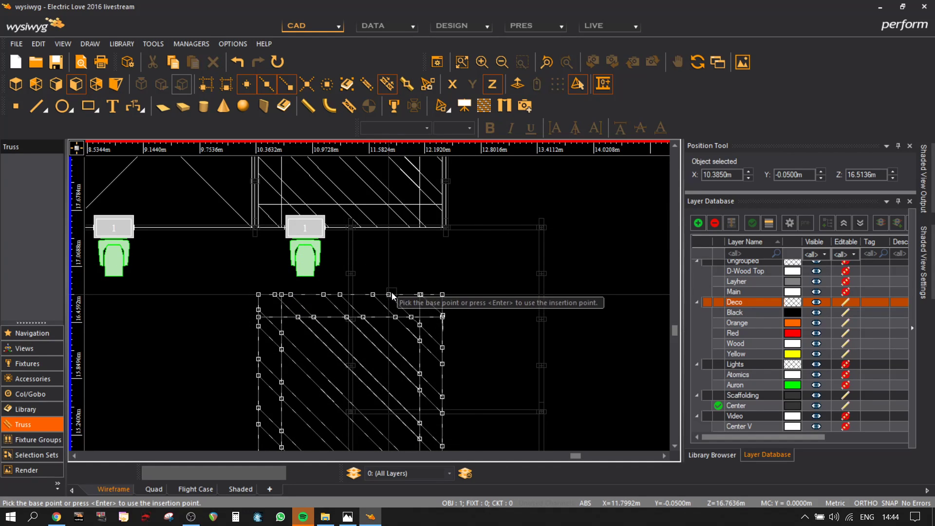
- Move the copied wood panel vertically to Z 17.2367 m so its upper edge meets the lower edge of the original panel
{"action": "left_click", "coordinate": [392, 294]}
{"action": "left_click", "coordinate": [493, 229]}
{"action": "mouse_move", "coordinate": [484, 322]}
{"action": "middle_mouse_down"}
{"action": "mouse_move", "coordinate": [472, 239]}
{"action": "mouse_move", "coordinate": [501, 330]}
{"action": "middle_mouse_up"}
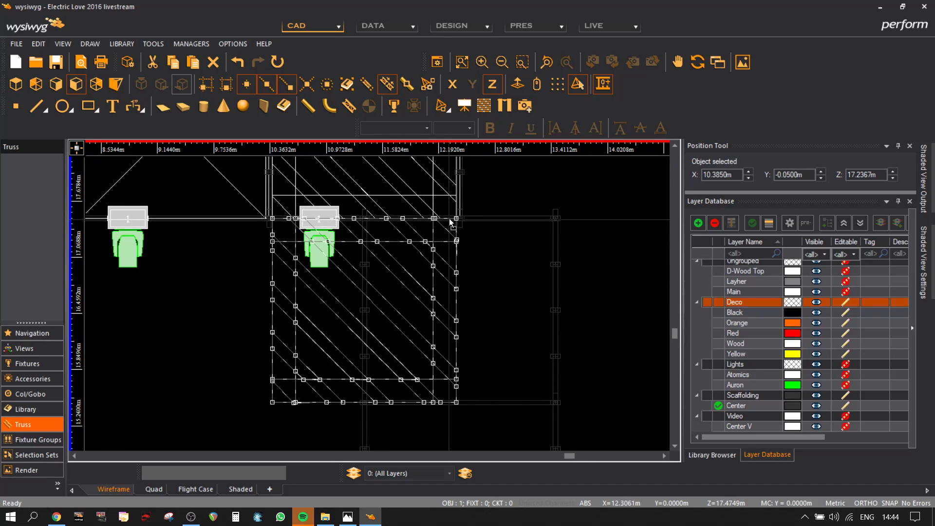
- Move the copied wood panel sideways to X 11.4200 m, in line with the new lower scaffolding posts
{"action": "key", "text": "m"}
{"action": "scroll", "coordinate": [454, 215], "scroll_direction": "up", "scroll_amount": 3}
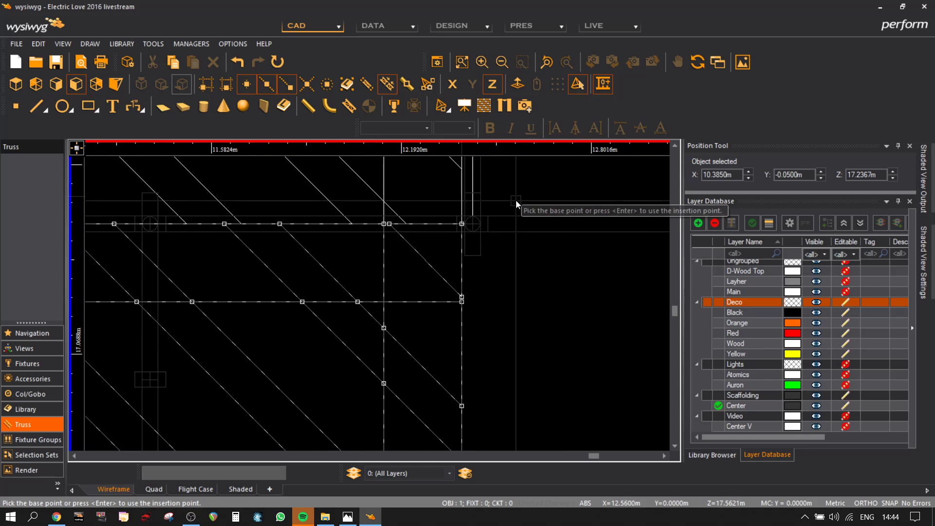
{"action": "left_click", "coordinate": [473, 180]}
{"action": "scroll", "coordinate": [565, 213], "scroll_direction": "down", "scroll_amount": 3}
{"action": "middle_click_drag", "start_coordinate": [596, 247], "coordinate": [518, 217]}
{"action": "left_click", "coordinate": [453, 85]}
{"action": "scroll", "coordinate": [559, 185], "scroll_direction": "up", "scroll_amount": 1}
{"action": "scroll", "coordinate": [559, 191], "scroll_direction": "up", "scroll_amount": 2}
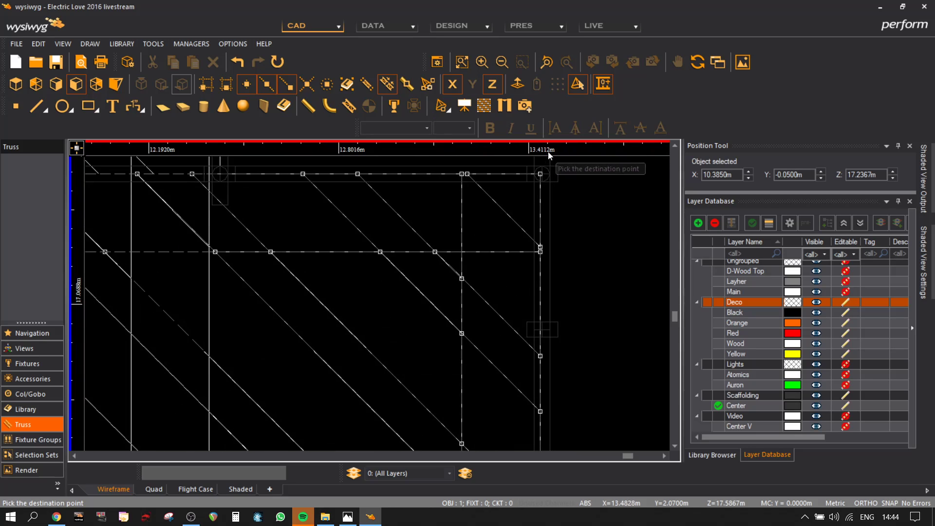
{"action": "left_click", "coordinate": [541, 218]}
{"action": "scroll", "coordinate": [592, 221], "scroll_direction": "down", "scroll_amount": 2}
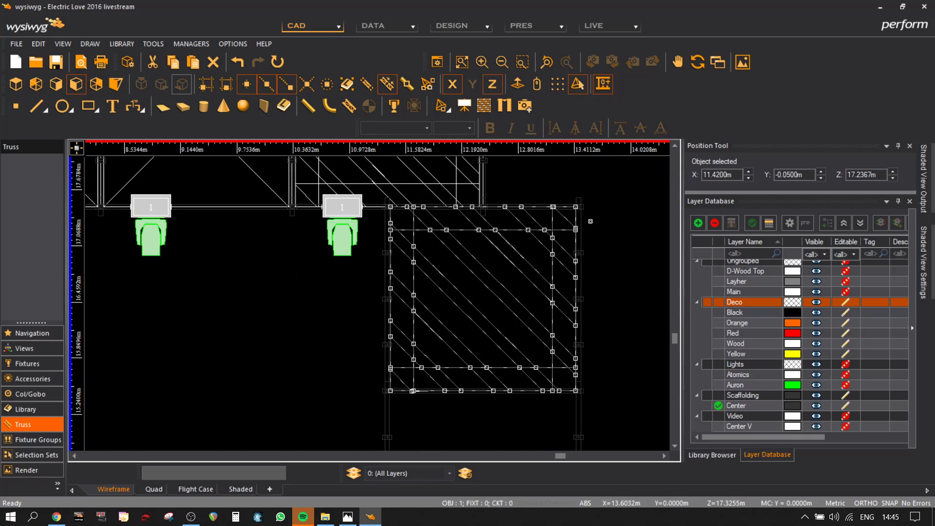
- Copy the wood panel downward and align the copy directly beneath it at Z 15.2367 m
{"action": "scroll", "coordinate": [591, 222], "scroll_direction": "down", "scroll_amount": 1}
{"action": "scroll", "coordinate": [393, 238], "scroll_direction": "up", "scroll_amount": 2}
{"action": "scroll", "coordinate": [396, 251], "scroll_direction": "up", "scroll_amount": 1}
{"action": "scroll", "coordinate": [396, 252], "scroll_direction": "down", "scroll_amount": 3}
{"action": "middle_click_drag", "start_coordinate": [539, 342], "coordinate": [522, 267]}
{"action": "scroll", "coordinate": [472, 371], "scroll_direction": "up", "scroll_amount": 1}
{"action": "middle_click_drag", "start_coordinate": [471, 371], "coordinate": [470, 312]}
{"action": "left_click", "coordinate": [470, 312]}
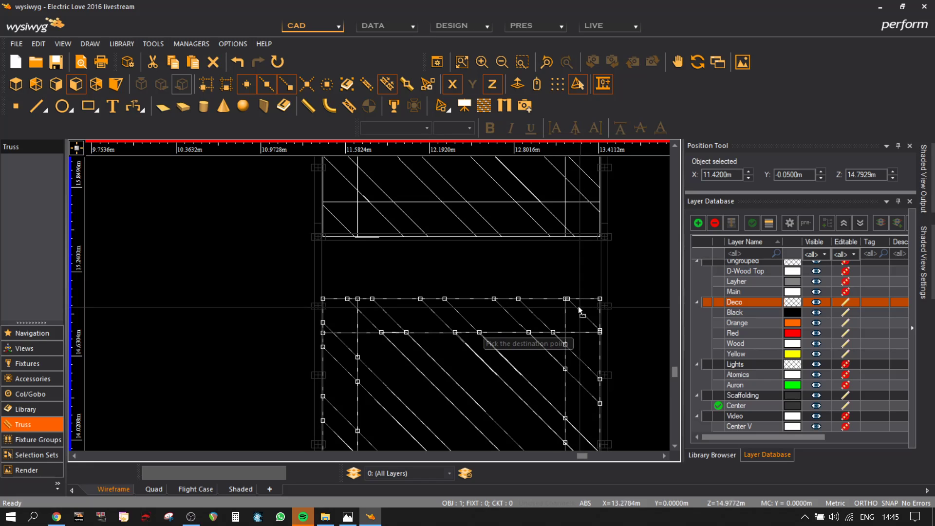
{"action": "left_click", "coordinate": [476, 239]}
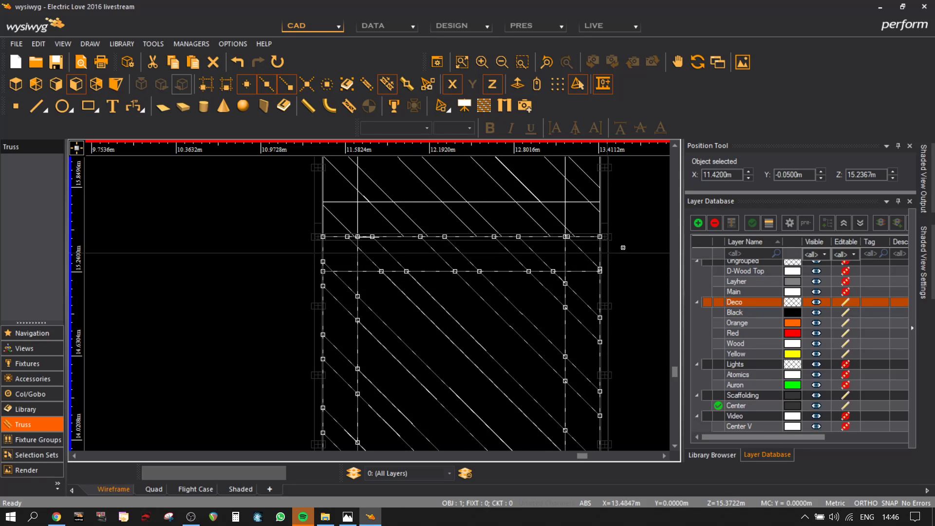
{"action": "left_click", "coordinate": [631, 266]}
- Examine the two stacked wood panels on the lower scaffolding in perspective and in the shaded view
{"action": "scroll", "coordinate": [536, 282], "scroll_direction": "down", "scroll_amount": 6}
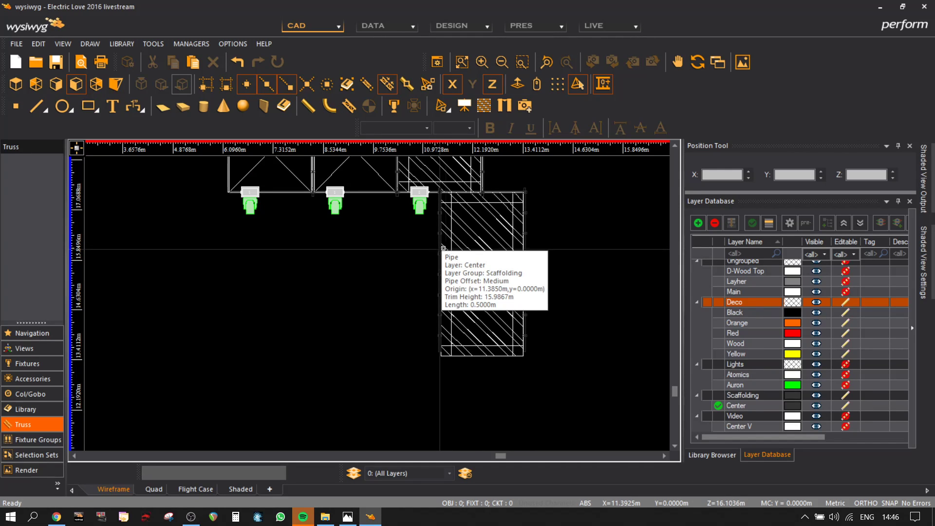
{"action": "scroll", "coordinate": [553, 325], "scroll_direction": "down", "scroll_amount": 2}
{"action": "scroll", "coordinate": [553, 325], "scroll_direction": "down", "scroll_amount": 3}
{"action": "left_click", "coordinate": [114, 87]}
{"action": "scroll", "coordinate": [618, 327], "scroll_direction": "down", "scroll_amount": 4}
{"action": "mouse_move", "coordinate": [618, 327]}
{"action": "middle_mouse_down"}
{"action": "mouse_move", "coordinate": [392, 238]}
{"action": "mouse_move", "coordinate": [390, 182]}
{"action": "middle_mouse_up"}
{"action": "left_click", "coordinate": [241, 489]}
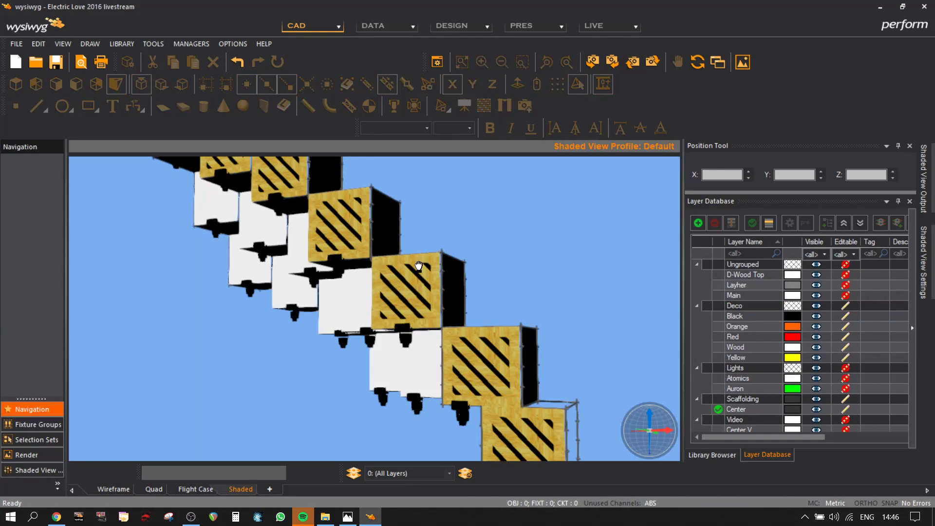
{"action": "mouse_move", "coordinate": [419, 266]}
{"action": "middle_mouse_down"}
{"action": "mouse_move", "coordinate": [459, 274]}
{"action": "mouse_move", "coordinate": [453, 309]}
{"action": "mouse_move", "coordinate": [445, 296]}
{"action": "mouse_move", "coordinate": [390, 314]}
{"action": "mouse_move", "coordinate": [498, 334]}
{"action": "mouse_move", "coordinate": [382, 355]}
{"action": "mouse_move", "coordinate": [452, 290]}
{"action": "middle_mouse_up"}
{"action": "left_click", "coordinate": [113, 489]}
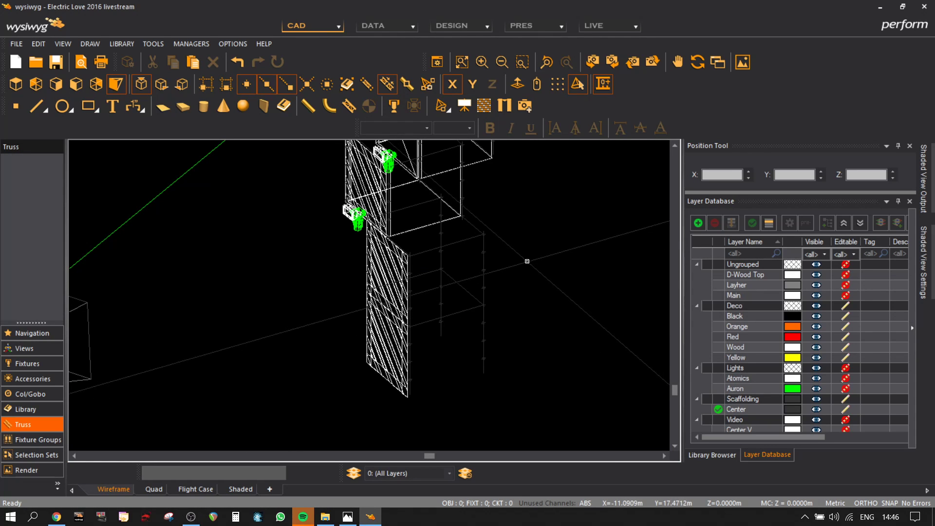
- Copy the black side panel of the lowest upper cell to the outer posts at X 13.4550 m, Y 0.0500 m, Z 15.4867 m
{"action": "scroll", "coordinate": [524, 259], "scroll_direction": "up", "scroll_amount": 5}
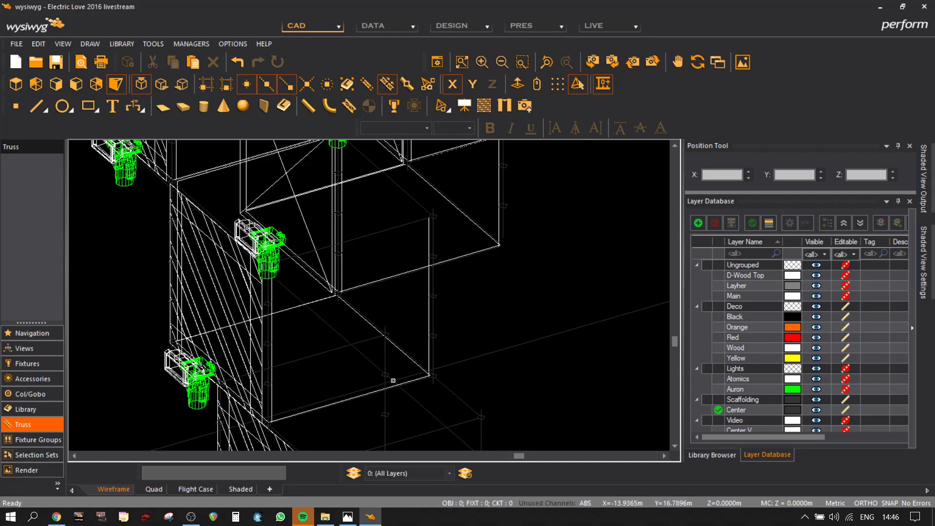
{"action": "scroll", "coordinate": [393, 380], "scroll_direction": "up", "scroll_amount": 5}
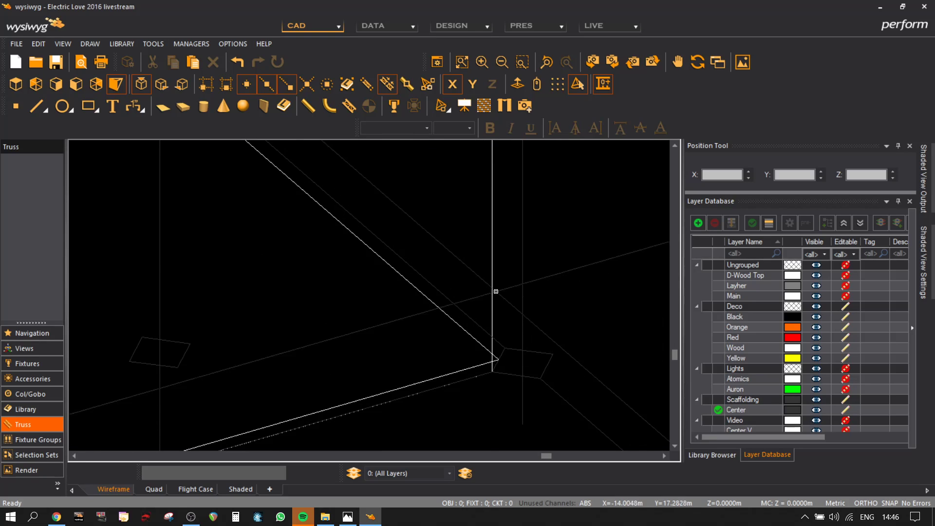
{"action": "left_click", "coordinate": [494, 285]}
{"action": "scroll", "coordinate": [507, 317], "scroll_direction": "down", "scroll_amount": 5}
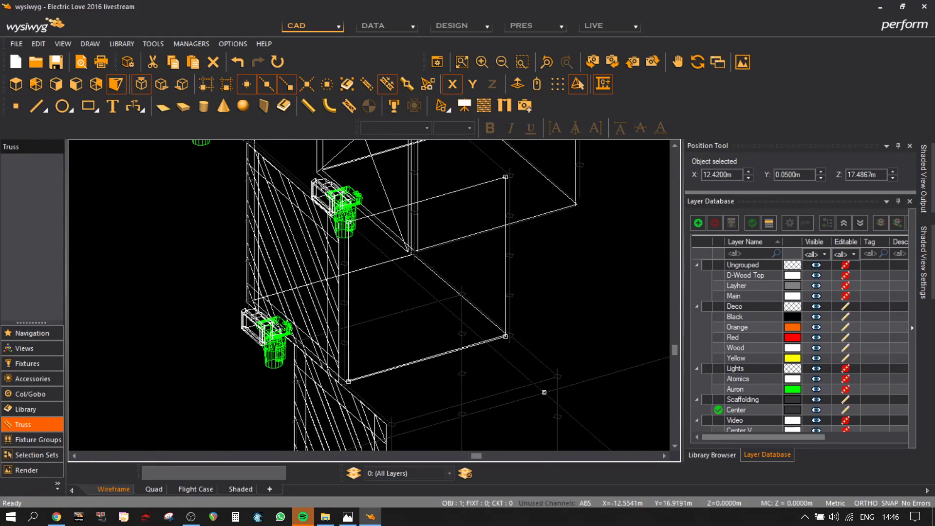
{"action": "middle_click_drag", "start_coordinate": [443, 400], "coordinate": [390, 217]}
{"action": "key", "text": "ctrl+v"}
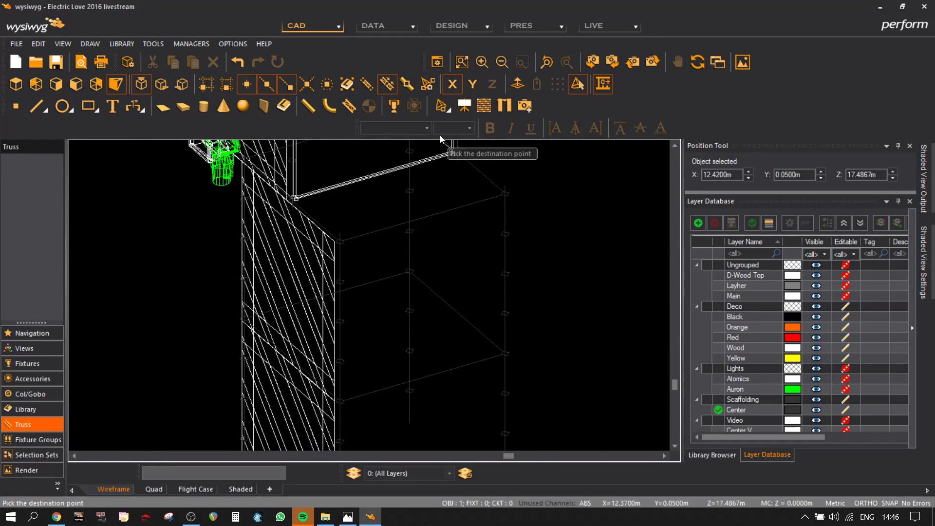
{"action": "scroll", "coordinate": [382, 368], "scroll_direction": "up", "scroll_amount": 5}
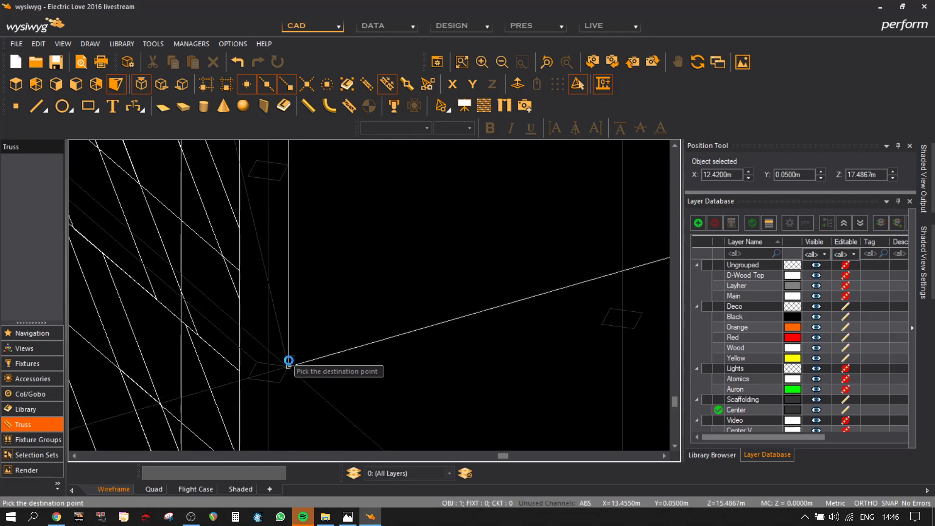
{"action": "left_click", "coordinate": [353, 338]}
- Place a second black side panel on the inner posts at X 11.3850 m, Y 0.0500 m, Z 15.4867 m
{"action": "scroll", "coordinate": [385, 299], "scroll_direction": "down", "scroll_amount": 5}
{"action": "scroll", "coordinate": [413, 245], "scroll_direction": "up", "scroll_amount": 5}
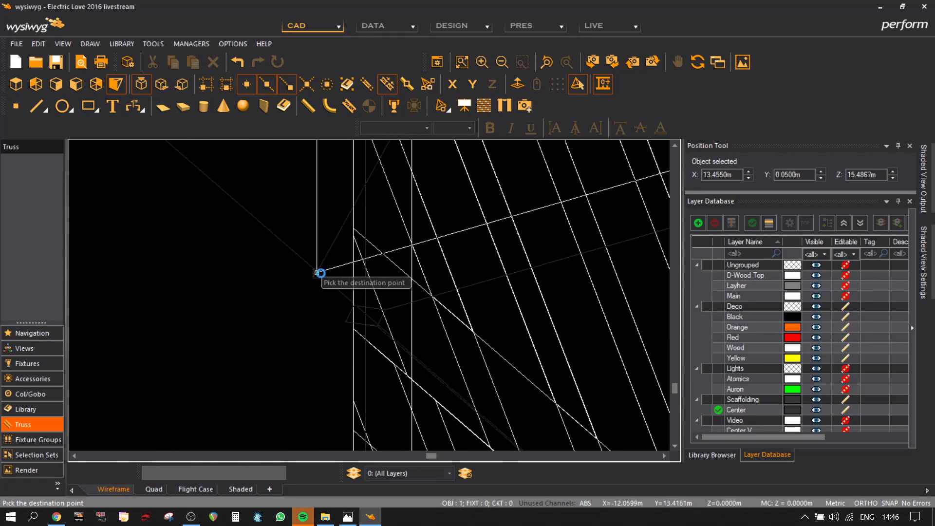
{"action": "left_click", "coordinate": [393, 313]}
{"action": "scroll", "coordinate": [444, 339], "scroll_direction": "down", "scroll_amount": 3}
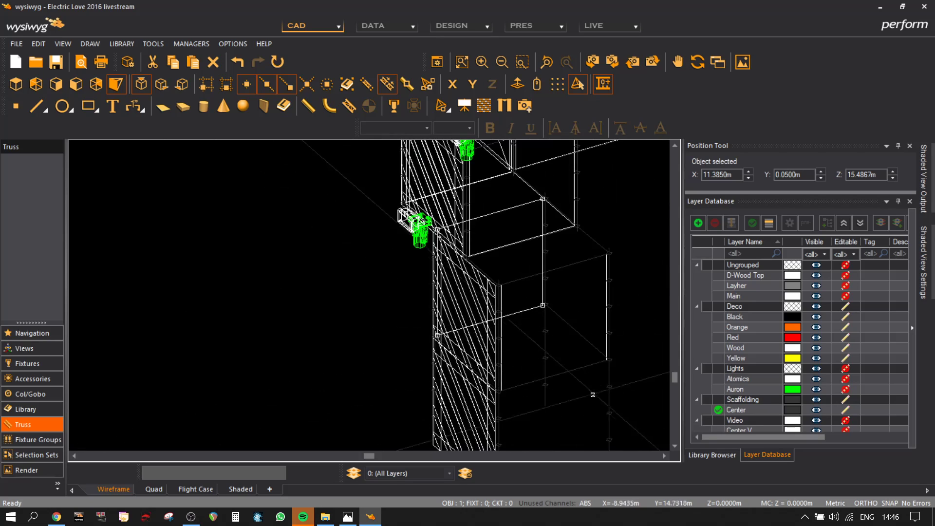
- Select both new side panels and copy them into the free space beneath the scaffolding
{"action": "scroll", "coordinate": [538, 383], "scroll_direction": "up", "scroll_amount": 4}
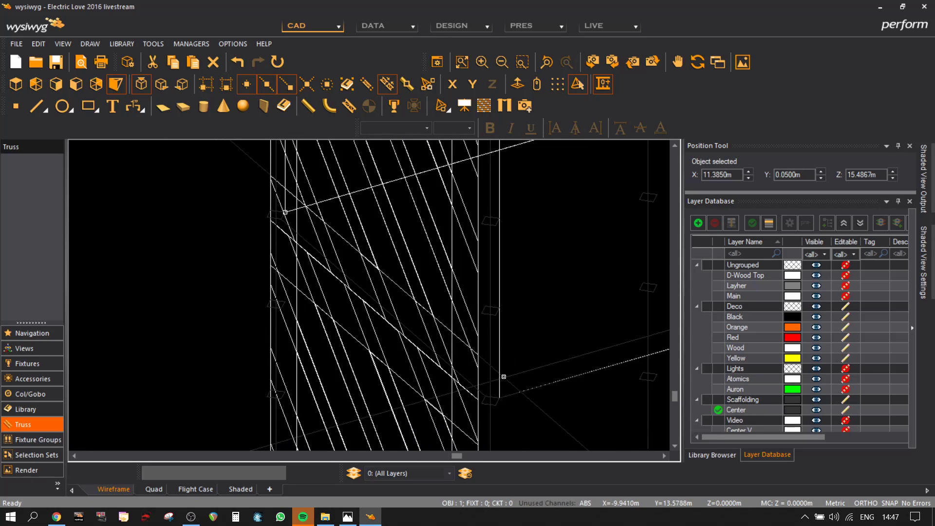
{"action": "left_click", "coordinate": [536, 390], "text": "shift"}
{"action": "scroll", "coordinate": [538, 397], "scroll_direction": "down", "scroll_amount": 2}
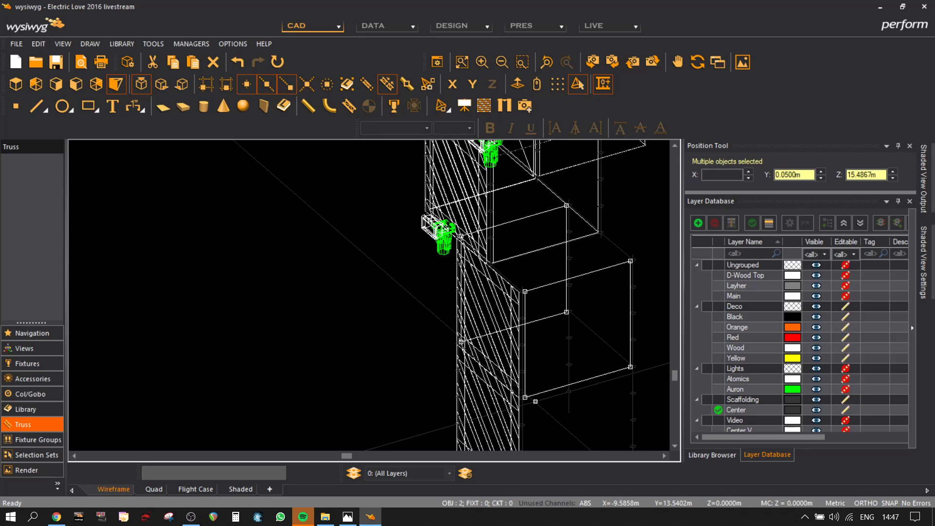
{"action": "middle_click_drag", "start_coordinate": [532, 401], "coordinate": [486, 308]}
{"action": "left_click", "coordinate": [494, 311]}
{"action": "middle_click_drag", "start_coordinate": [573, 432], "coordinate": [393, 285]}
{"action": "left_click", "coordinate": [487, 397]}
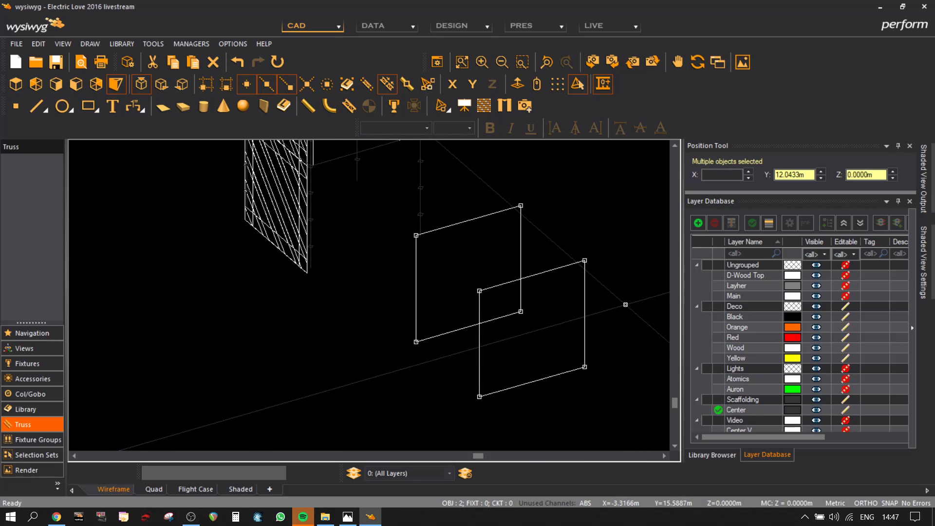
- Move the two copied side panels by an upper corner to Y 0.0500 m, Z 13.4867 m, directly beneath the upper side panels
{"action": "left_click", "coordinate": [584, 261]}
{"action": "middle_click_drag", "start_coordinate": [425, 206], "coordinate": [420, 370]}
{"action": "scroll", "coordinate": [408, 326], "scroll_direction": "up", "scroll_amount": 3}
{"action": "left_click", "coordinate": [422, 225]}
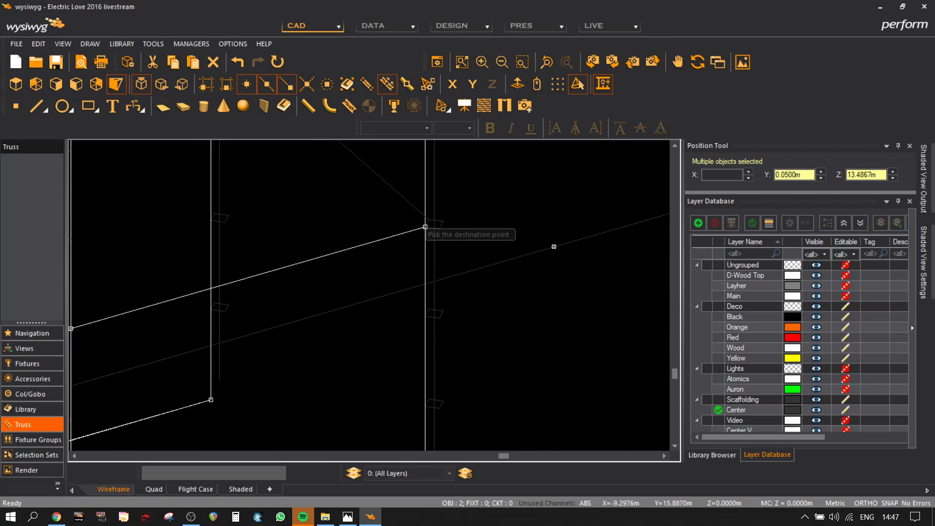
{"action": "scroll", "coordinate": [525, 293], "scroll_direction": "down", "scroll_amount": 3}
{"action": "left_click", "coordinate": [559, 267]}
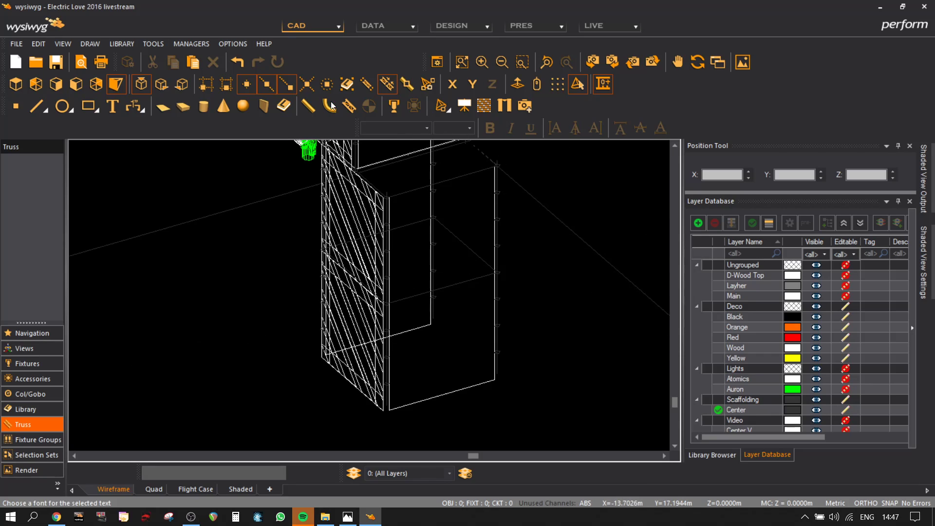
- Examine the side and front panels of the extended lower column in wireframe and in the shaded view from several angles
{"action": "scroll", "coordinate": [559, 294], "scroll_direction": "up", "scroll_amount": 5}
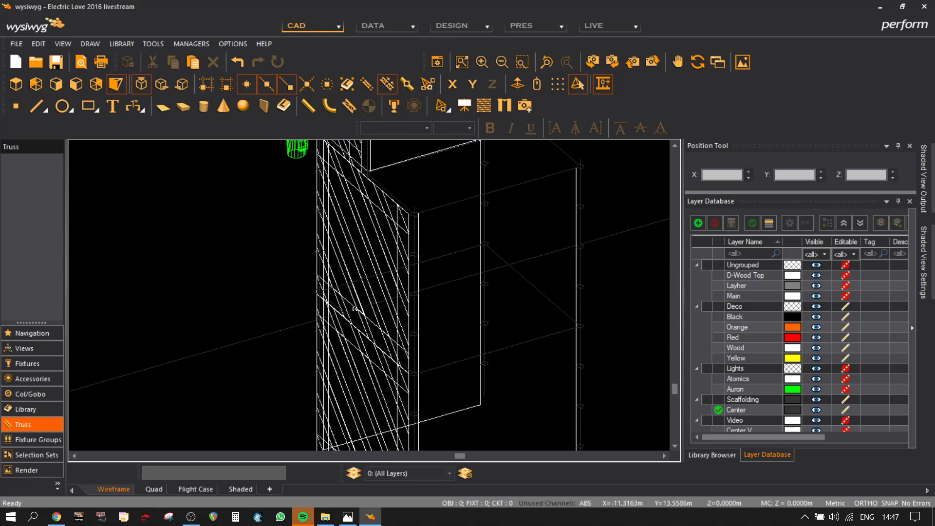
{"action": "scroll", "coordinate": [559, 294], "scroll_direction": "down", "scroll_amount": 5}
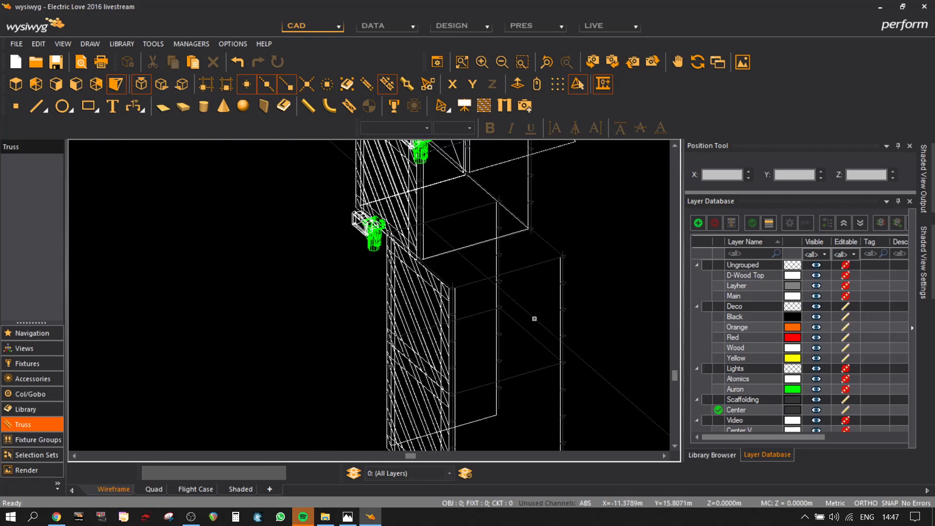
{"action": "scroll", "coordinate": [471, 226], "scroll_direction": "down", "scroll_amount": 4}
{"action": "left_click", "coordinate": [235, 489]}
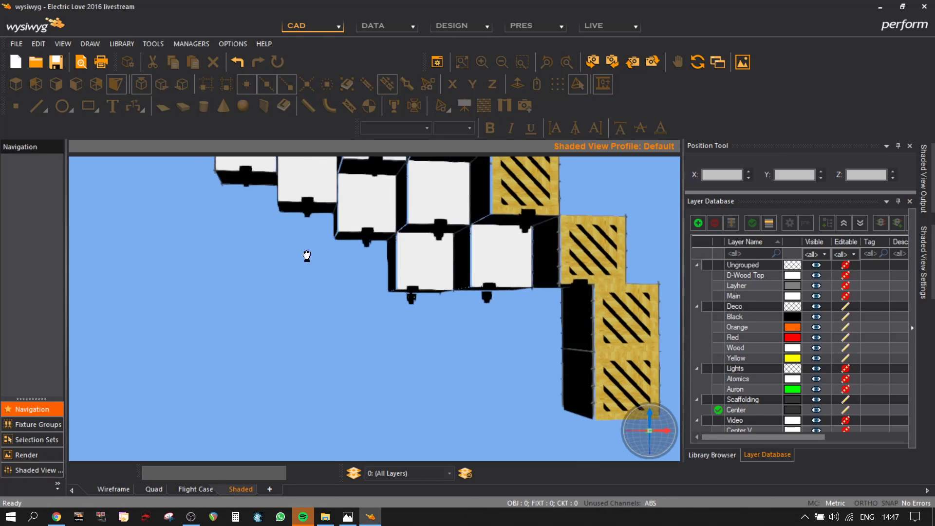
{"action": "mouse_move", "coordinate": [307, 256]}
{"action": "left_mouse_down"}
{"action": "mouse_move", "coordinate": [436, 251]}
{"action": "mouse_move", "coordinate": [318, 250]}
{"action": "left_mouse_up"}
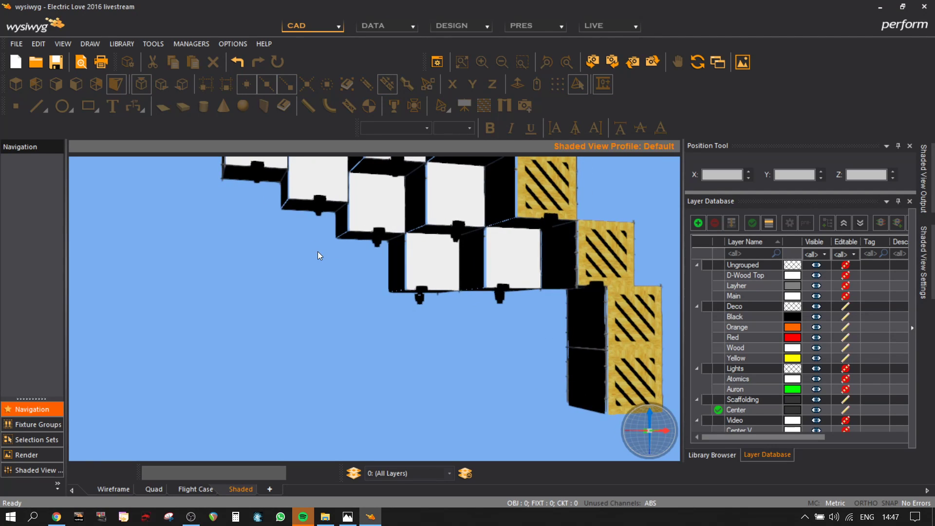
{"action": "mouse_move", "coordinate": [601, 343]}
{"action": "left_mouse_down"}
{"action": "mouse_move", "coordinate": [480, 346]}
{"action": "mouse_move", "coordinate": [553, 346]}
{"action": "mouse_move", "coordinate": [536, 341]}
{"action": "mouse_move", "coordinate": [515, 359]}
{"action": "left_mouse_up"}
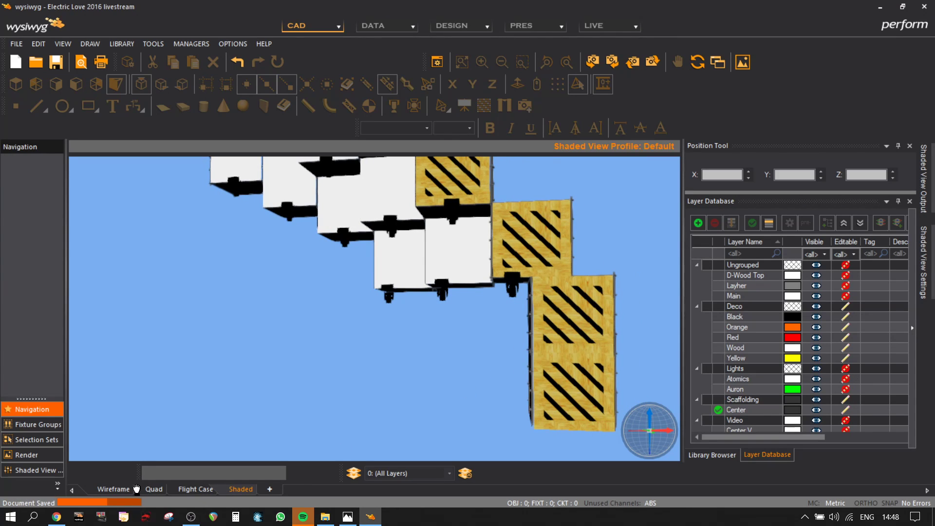
{"action": "left_click", "coordinate": [115, 489]}
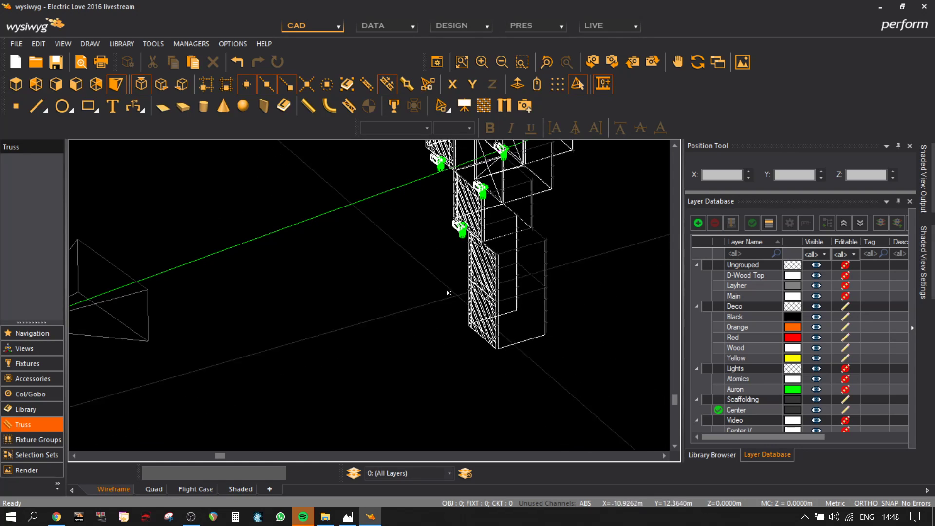
{"action": "scroll", "coordinate": [756, 403], "scroll_direction": "down", "scroll_amount": 1}
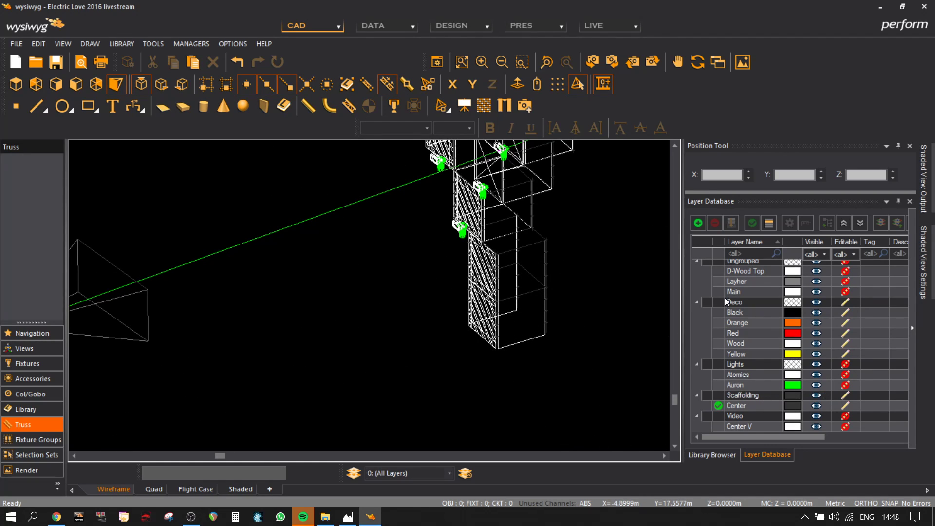
{"action": "scroll", "coordinate": [821, 281], "scroll_direction": "up", "scroll_amount": 1}
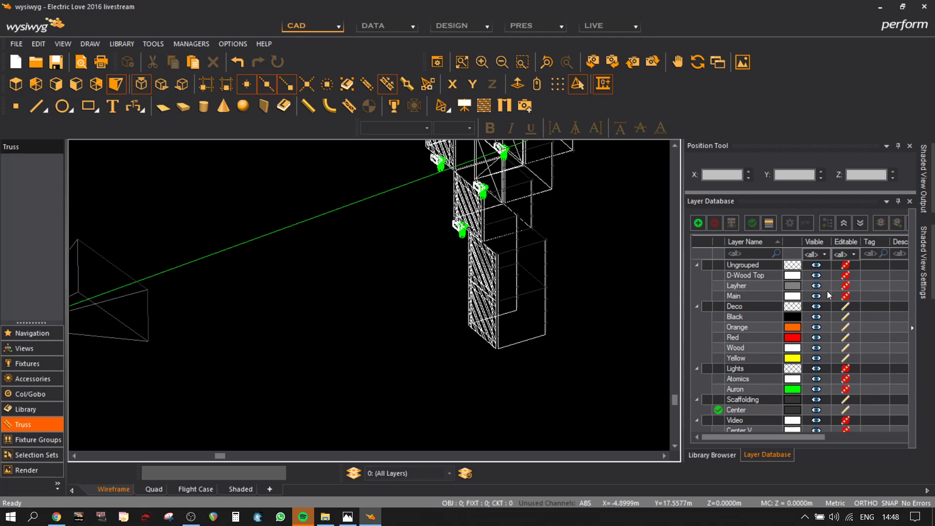
- Lock the Deco layer group against editing
{"action": "left_click", "coordinate": [845, 307]}
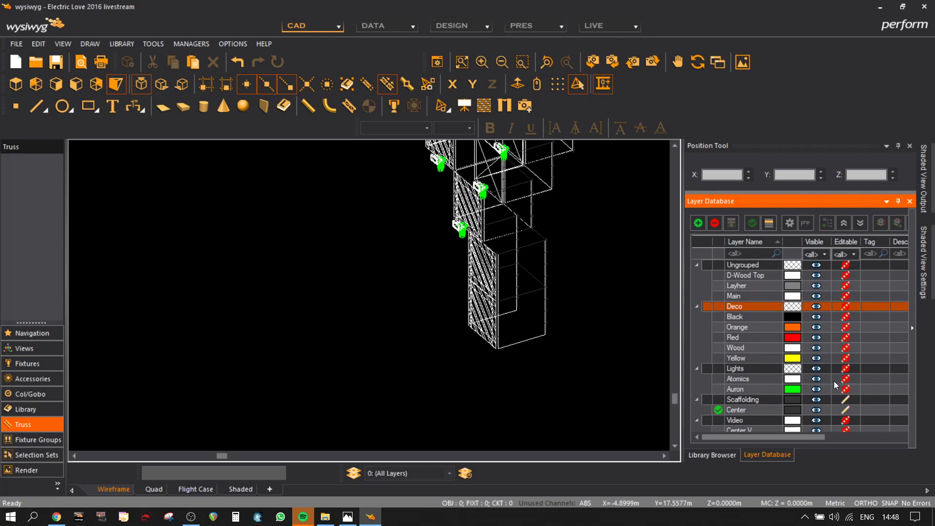
{"action": "scroll", "coordinate": [851, 427], "scroll_direction": "down", "scroll_amount": 1}
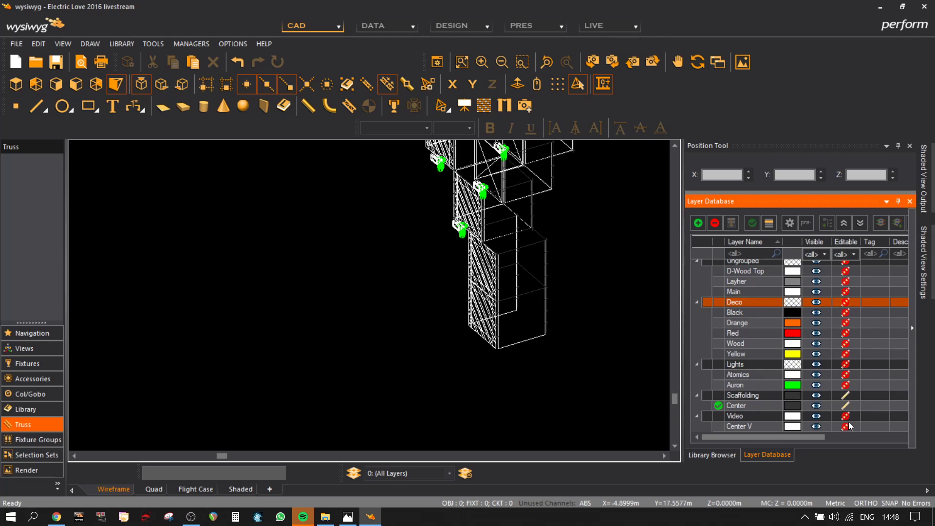
{"action": "scroll", "coordinate": [539, 302], "scroll_direction": "up", "scroll_amount": 3}
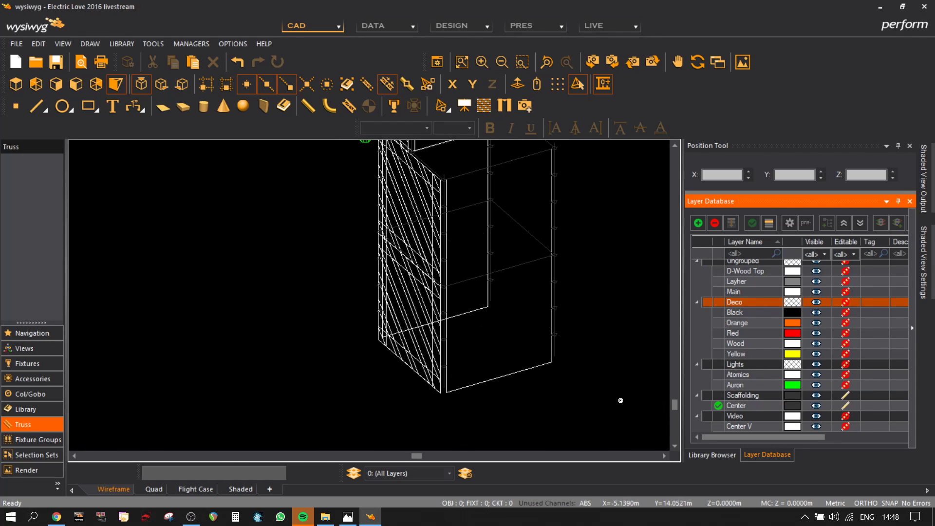
{"action": "scroll", "coordinate": [546, 368], "scroll_direction": "down", "scroll_amount": 3}
- Select the posts and ledgers of the lower column in the front view and copy them into the free space beside the set
{"action": "left_click", "coordinate": [75, 84]}
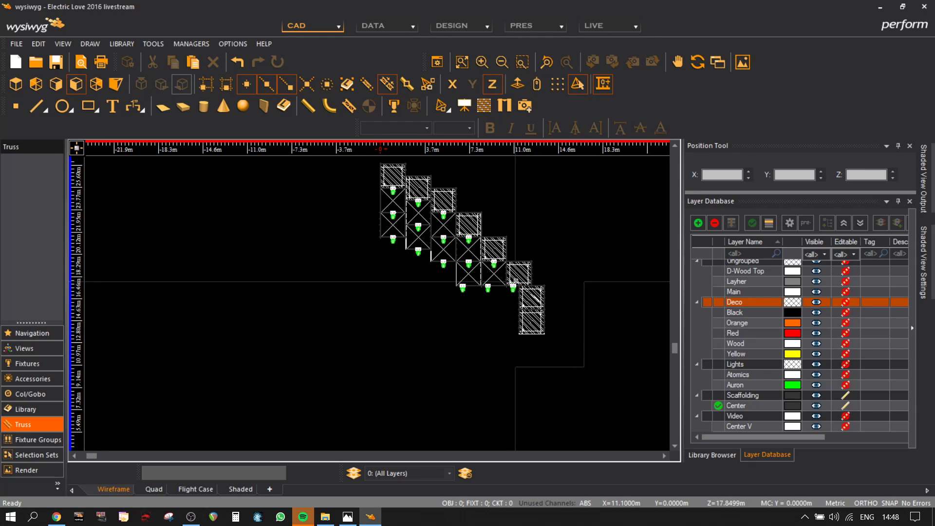
{"action": "left_click_drag", "start_coordinate": [516, 281], "coordinate": [515, 281]}
{"action": "key", "text": "ctrl+c"}
{"action": "key", "text": "ctrl+v"}
{"action": "middle_click_drag", "start_coordinate": [628, 299], "coordinate": [478, 288]}
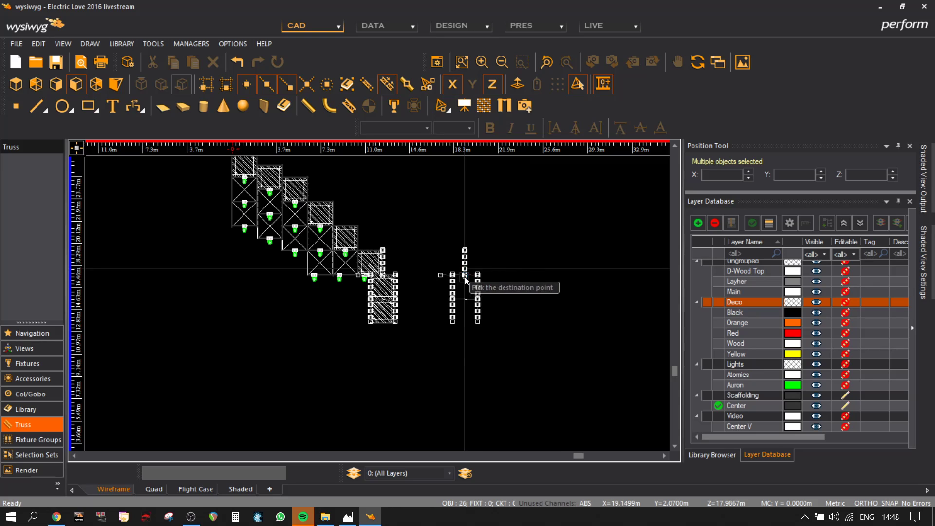
{"action": "scroll", "coordinate": [465, 273], "scroll_direction": "up", "scroll_amount": 2}
{"action": "scroll", "coordinate": [466, 260], "scroll_direction": "up", "scroll_amount": 2}
- Delete the stray upper post at X 19.1499 m, Y 2.0700 m, Z 17.9867 m from the copied scaffolding
{"action": "left_click", "coordinate": [116, 84]}
{"action": "scroll", "coordinate": [587, 307], "scroll_direction": "down", "scroll_amount": 2}
{"action": "middle_click_drag", "start_coordinate": [614, 309], "coordinate": [496, 303]}
{"action": "scroll", "coordinate": [498, 304], "scroll_direction": "up", "scroll_amount": 3}
{"action": "left_click", "coordinate": [504, 291]}
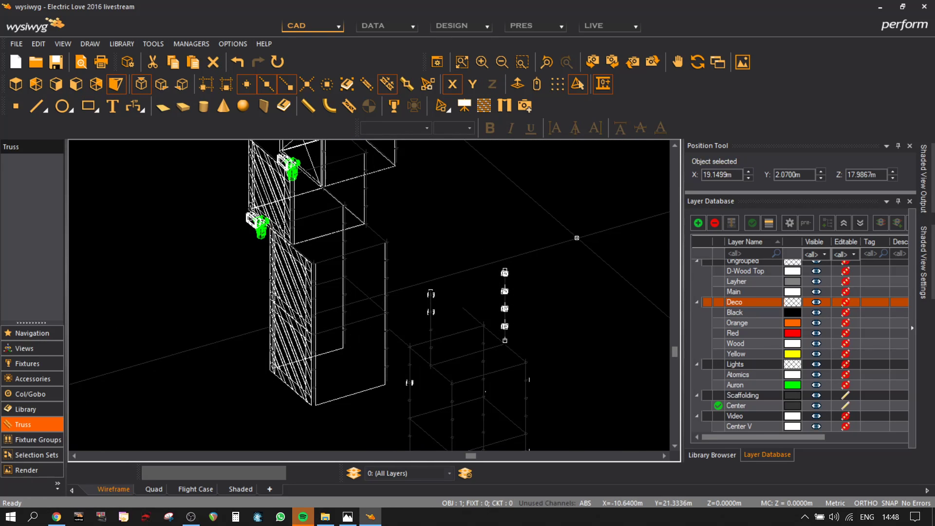
{"action": "key", "text": "Delete"}
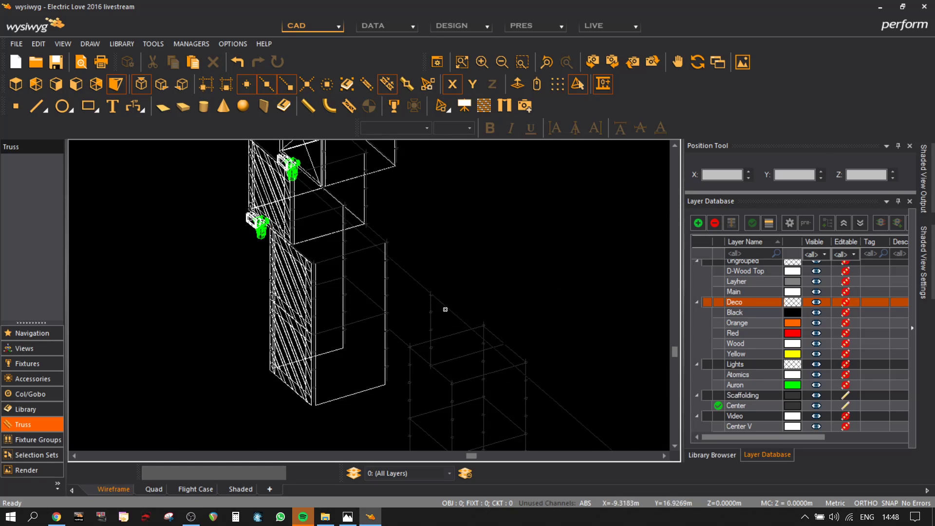
- Delete the surplus ledgers and leftover pieces around the top level of the copied scaffolding bay
{"action": "scroll", "coordinate": [513, 329], "scroll_direction": "up", "scroll_amount": 3}
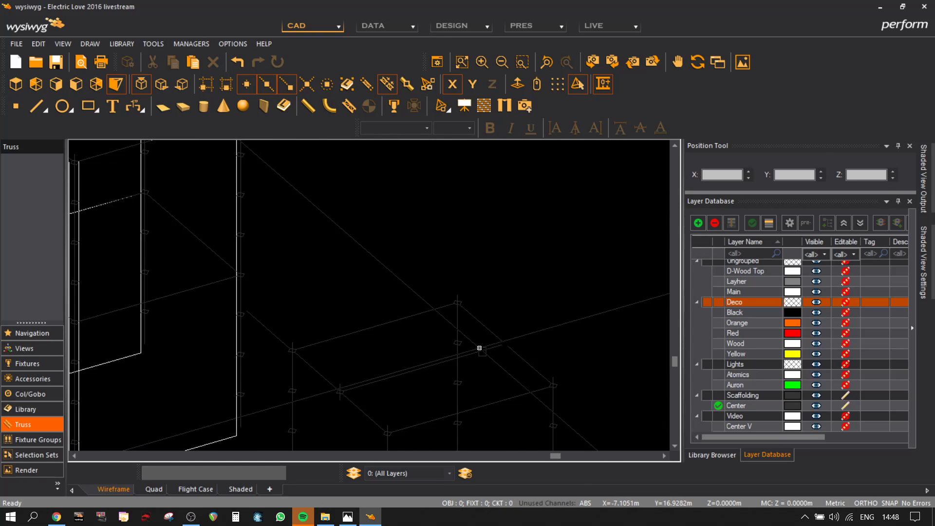
{"action": "left_click", "coordinate": [341, 389]}
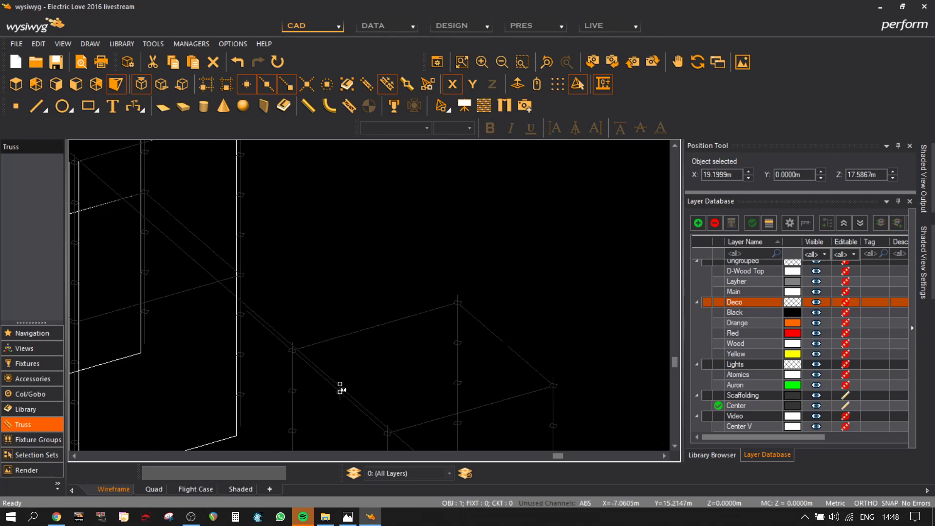
{"action": "scroll", "coordinate": [347, 390], "scroll_direction": "down", "scroll_amount": 3}
{"action": "scroll", "coordinate": [345, 393], "scroll_direction": "up", "scroll_amount": 3}
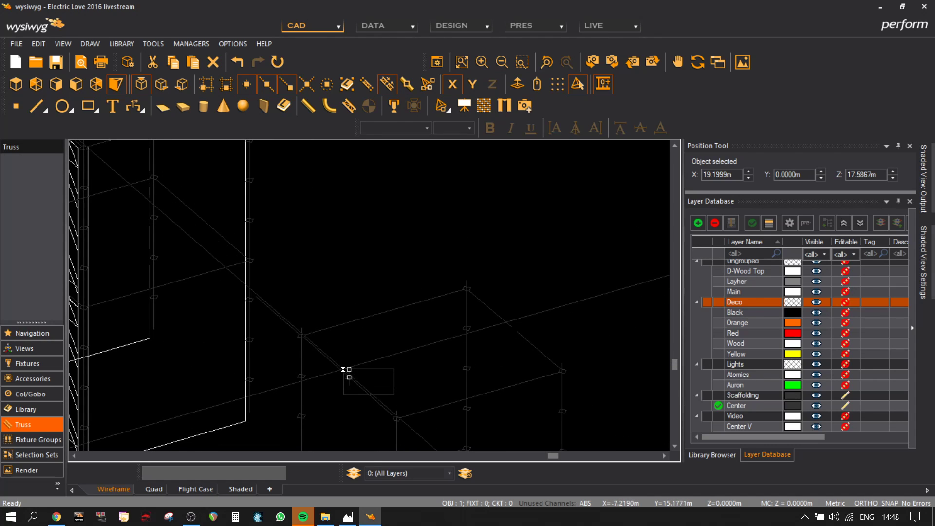
{"action": "key", "text": "Delete"}
{"action": "left_click_drag", "start_coordinate": [553, 334], "coordinate": [482, 320]}
{"action": "key", "text": "Delete"}
{"action": "left_click", "coordinate": [281, 316]}
{"action": "key", "text": "Delete"}
- Copy the lower ledger to the bay's top level on both open faces, the rear one at X 18.2149 m, Y 2.0700 m, Z 17.4867 m
{"action": "scroll", "coordinate": [375, 353], "scroll_direction": "down", "scroll_amount": 3}
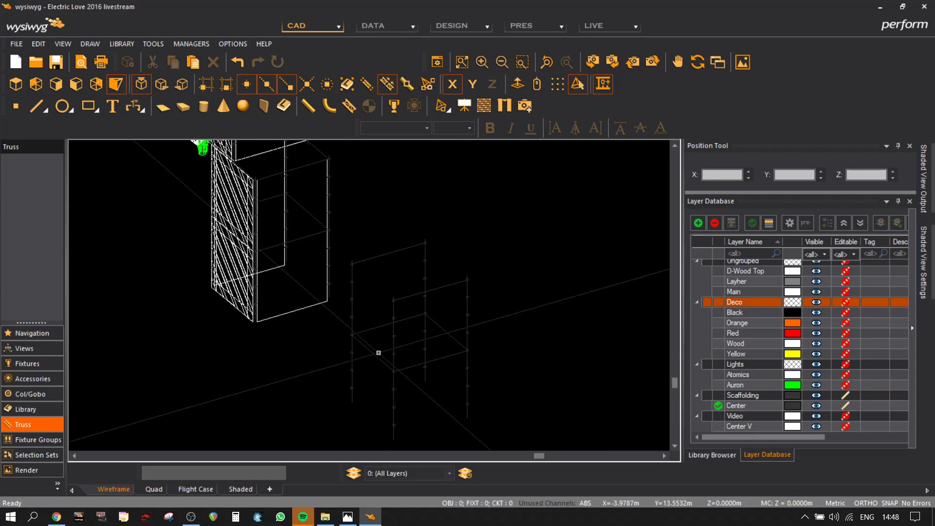
{"action": "left_click", "coordinate": [376, 354]}
{"action": "scroll", "coordinate": [363, 271], "scroll_direction": "up", "scroll_amount": 2}
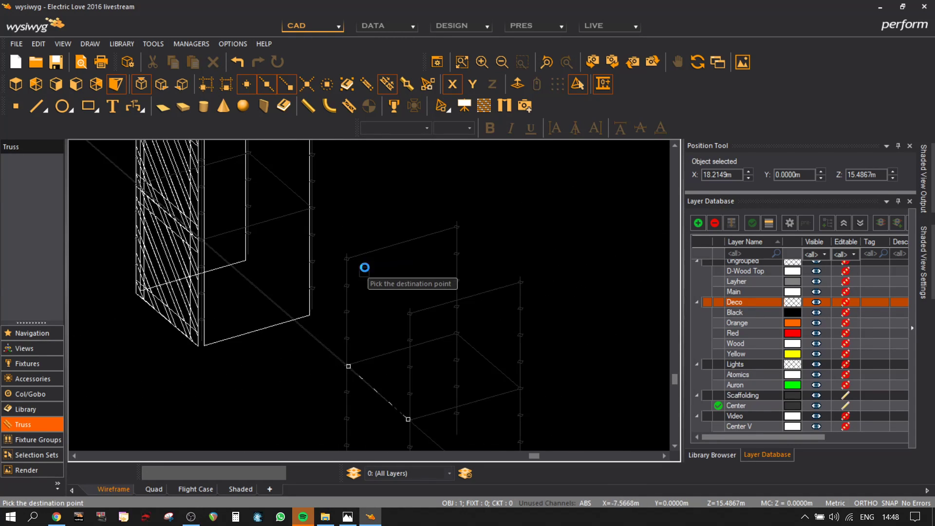
{"action": "left_click", "coordinate": [474, 83]}
{"action": "scroll", "coordinate": [365, 265], "scroll_direction": "up", "scroll_amount": 2}
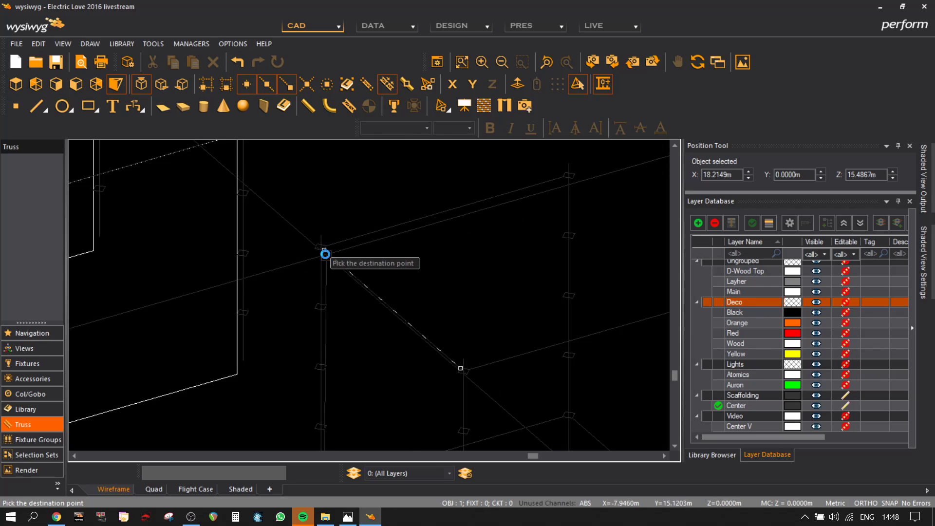
{"action": "left_click", "coordinate": [574, 182]}
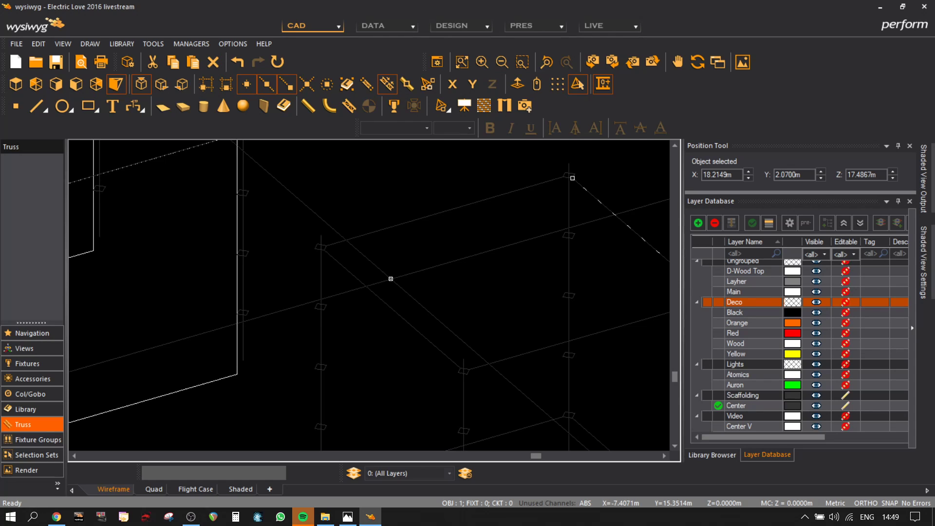
- Move the whole bay by a top post corner to X 11.3850 m, Y 2.0700 m, Z 17.5867 m beside the clad column and check it shaded
{"action": "scroll", "coordinate": [391, 279], "scroll_direction": "down", "scroll_amount": 3}
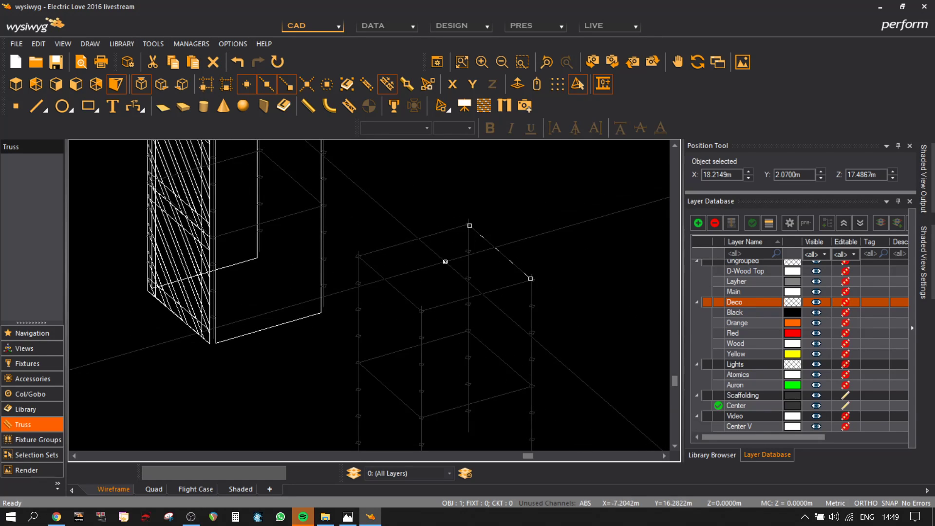
{"action": "scroll", "coordinate": [422, 253], "scroll_direction": "down", "scroll_amount": 2}
{"action": "left_click_drag", "start_coordinate": [521, 386], "coordinate": [390, 228]}
{"action": "scroll", "coordinate": [402, 271], "scroll_direction": "up", "scroll_amount": 5}
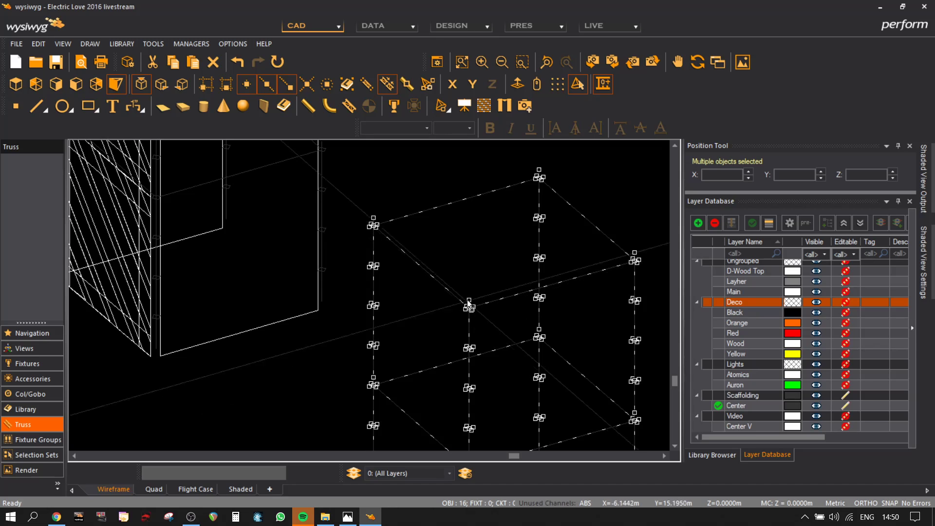
{"action": "left_click", "coordinate": [467, 298]}
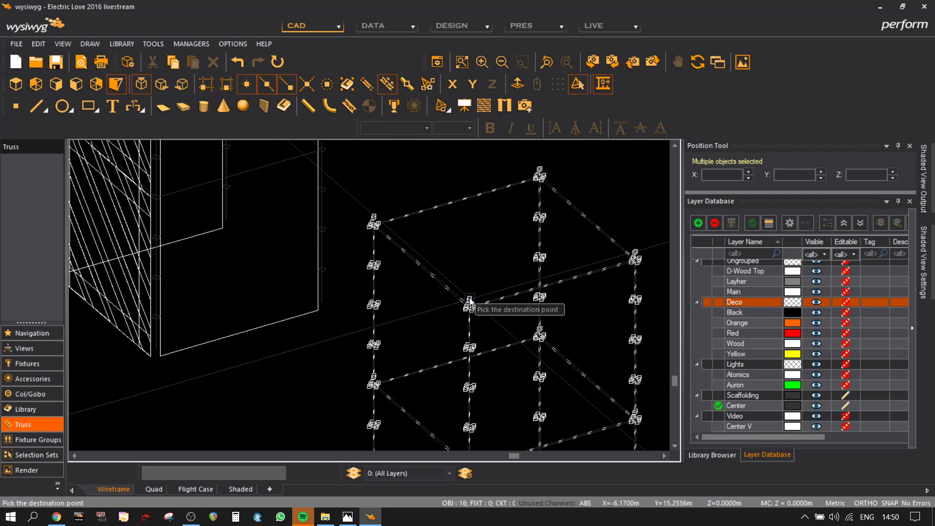
{"action": "middle_click_drag", "start_coordinate": [240, 255], "coordinate": [452, 412]}
{"action": "scroll", "coordinate": [483, 184], "scroll_direction": "up", "scroll_amount": 1}
{"action": "middle_click_drag", "start_coordinate": [482, 184], "coordinate": [474, 345]}
{"action": "scroll", "coordinate": [474, 344], "scroll_direction": "down", "scroll_amount": 3}
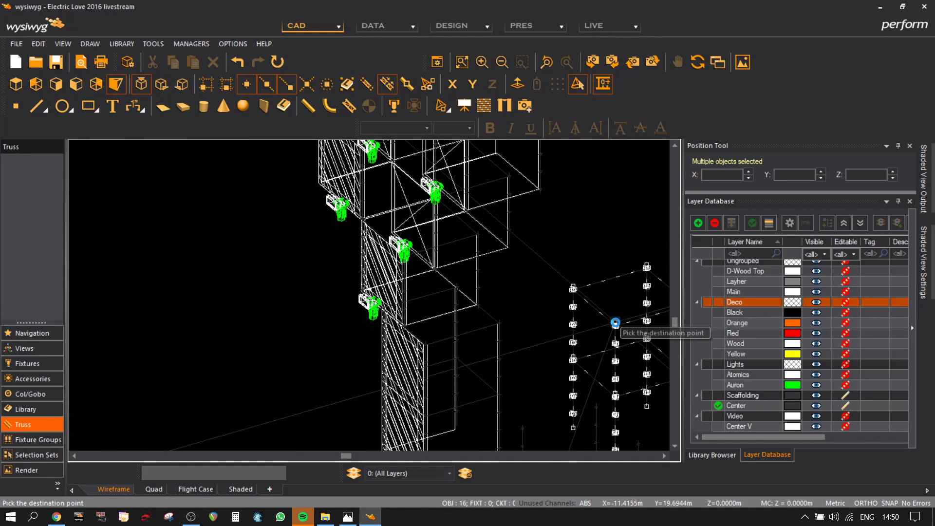
{"action": "scroll", "coordinate": [605, 319], "scroll_direction": "up", "scroll_amount": 3}
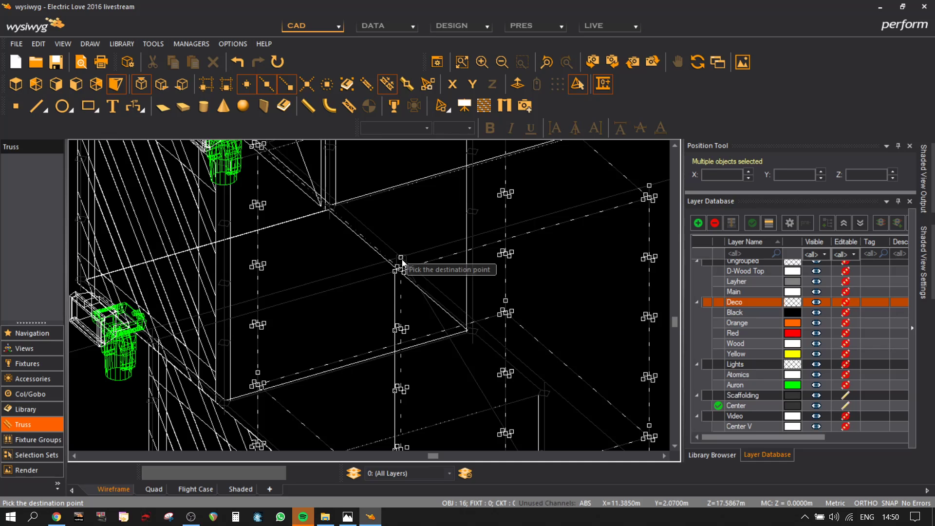
{"action": "scroll", "coordinate": [402, 263], "scroll_direction": "down", "scroll_amount": 3}
{"action": "mouse_move", "coordinate": [611, 241]}
{"action": "middle_mouse_down"}
{"action": "mouse_move", "coordinate": [534, 283]}
{"action": "mouse_move", "coordinate": [524, 246]}
{"action": "middle_mouse_up"}
{"action": "left_click", "coordinate": [241, 489]}
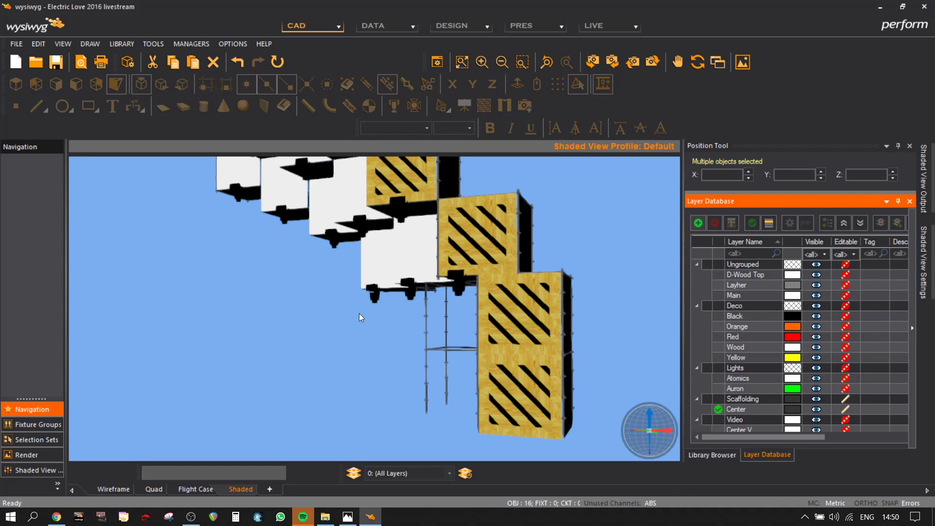
{"action": "mouse_move", "coordinate": [359, 317]}
{"action": "left_mouse_down"}
{"action": "mouse_move", "coordinate": [462, 308]}
{"action": "mouse_move", "coordinate": [380, 317]}
{"action": "mouse_move", "coordinate": [381, 355]}
{"action": "mouse_move", "coordinate": [336, 323]}
{"action": "mouse_move", "coordinate": [330, 286]}
{"action": "left_mouse_up"}
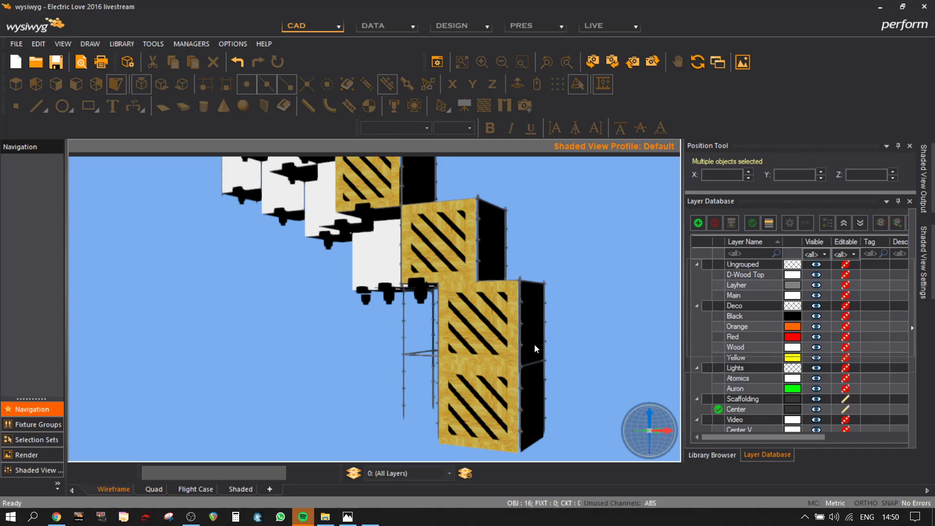
- Copy the placed scaffolding bay into the free space beside the set
{"action": "key", "text": "Tab"}
{"action": "left_click", "coordinate": [419, 289]}
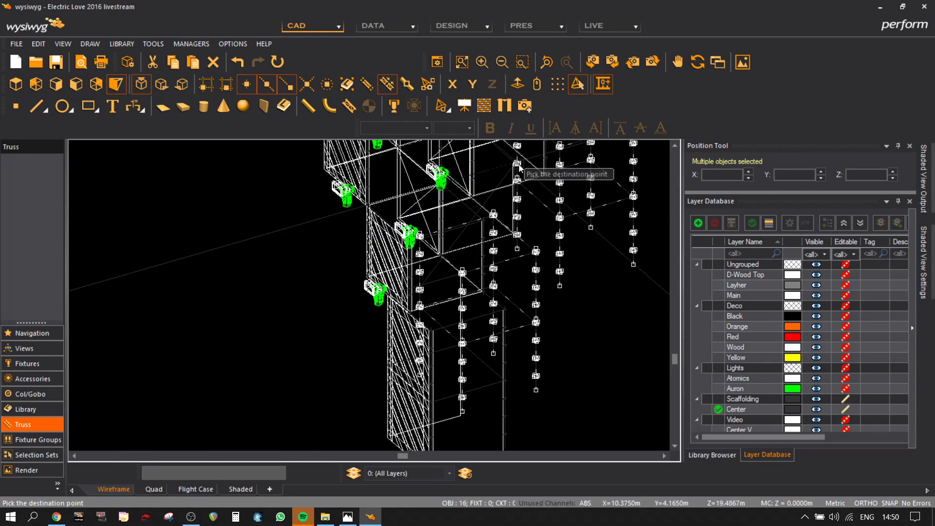
{"action": "scroll", "coordinate": [465, 307], "scroll_direction": "up", "scroll_amount": 4}
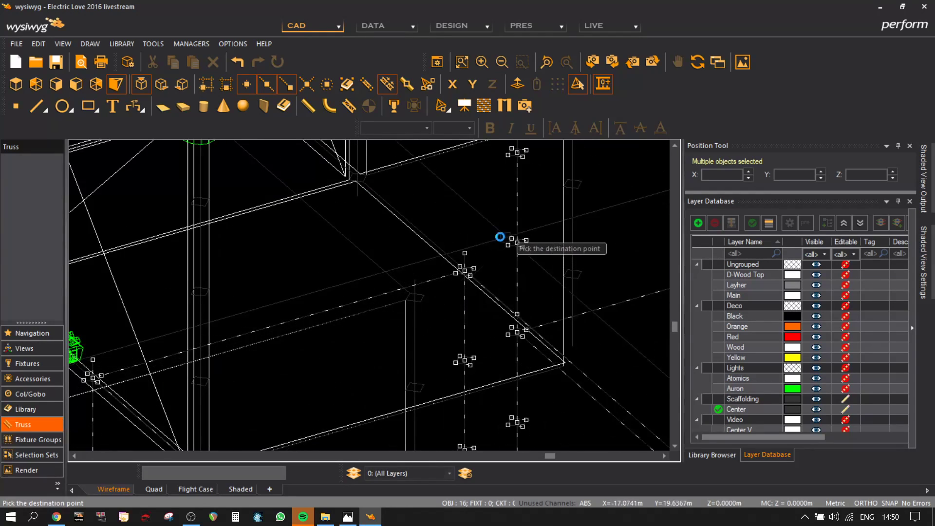
{"action": "scroll", "coordinate": [463, 259], "scroll_direction": "down", "scroll_amount": 4}
{"action": "middle_click_drag", "start_coordinate": [594, 323], "coordinate": [411, 270]}
{"action": "middle_click_drag", "start_coordinate": [578, 309], "coordinate": [443, 259]}
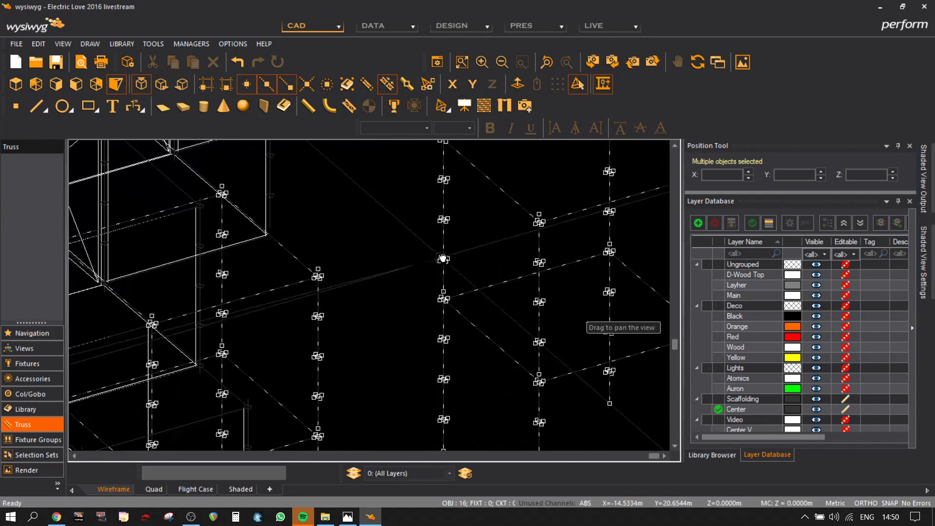
{"action": "left_click", "coordinate": [619, 258]}
- Move the copied bay by a top post corner directly against the first bay and check both from the front in the shaded view
{"action": "left_click", "coordinate": [544, 226]}
{"action": "scroll", "coordinate": [440, 243], "scroll_direction": "down", "scroll_amount": 4}
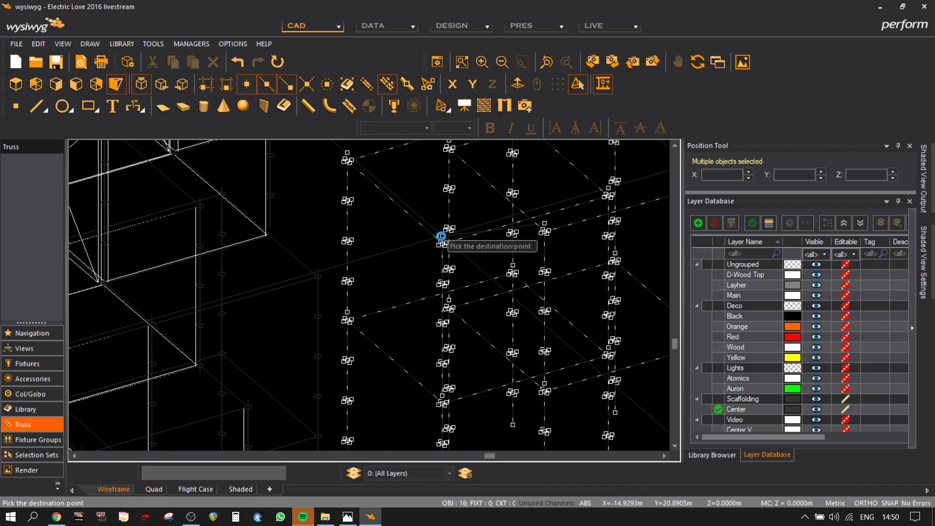
{"action": "scroll", "coordinate": [453, 217], "scroll_direction": "up", "scroll_amount": 5}
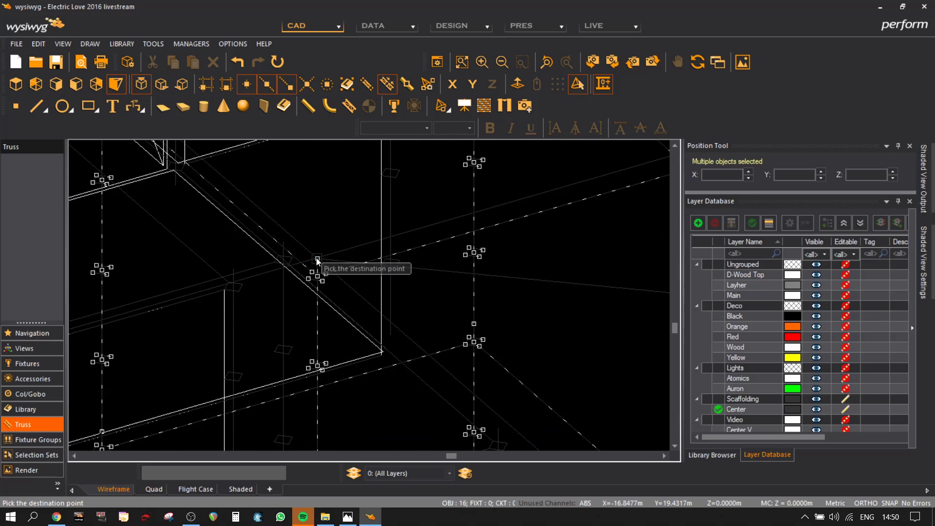
{"action": "left_click", "coordinate": [284, 249]}
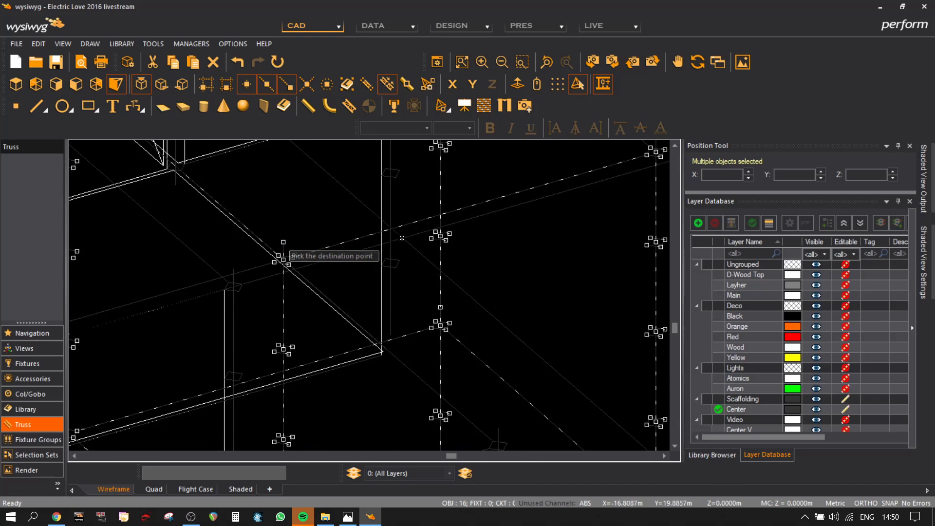
{"action": "scroll", "coordinate": [444, 388], "scroll_direction": "down", "scroll_amount": 4}
{"action": "left_click", "coordinate": [253, 488]}
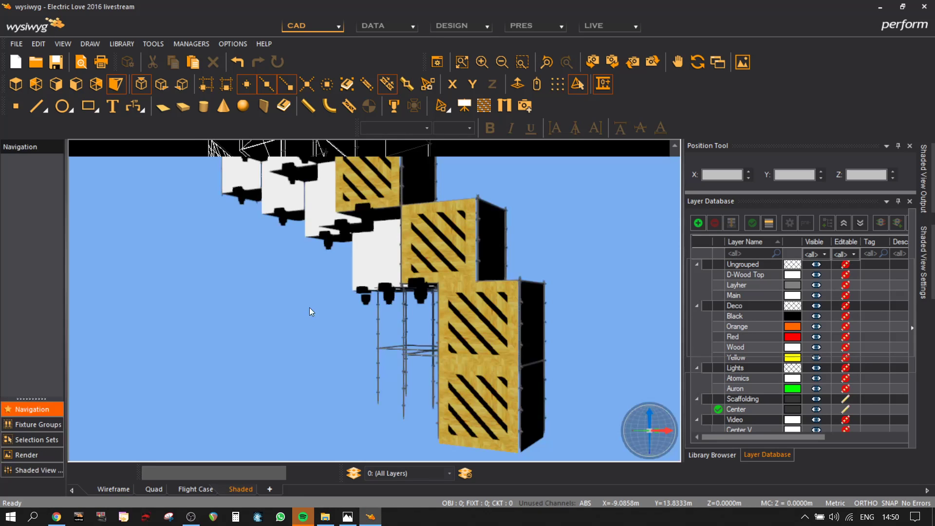
{"action": "mouse_move", "coordinate": [309, 313]}
{"action": "left_mouse_down"}
{"action": "mouse_move", "coordinate": [478, 298]}
{"action": "mouse_move", "coordinate": [457, 246]}
{"action": "mouse_move", "coordinate": [346, 255]}
{"action": "mouse_move", "coordinate": [351, 288]}
{"action": "mouse_move", "coordinate": [404, 327]}
{"action": "left_mouse_up"}
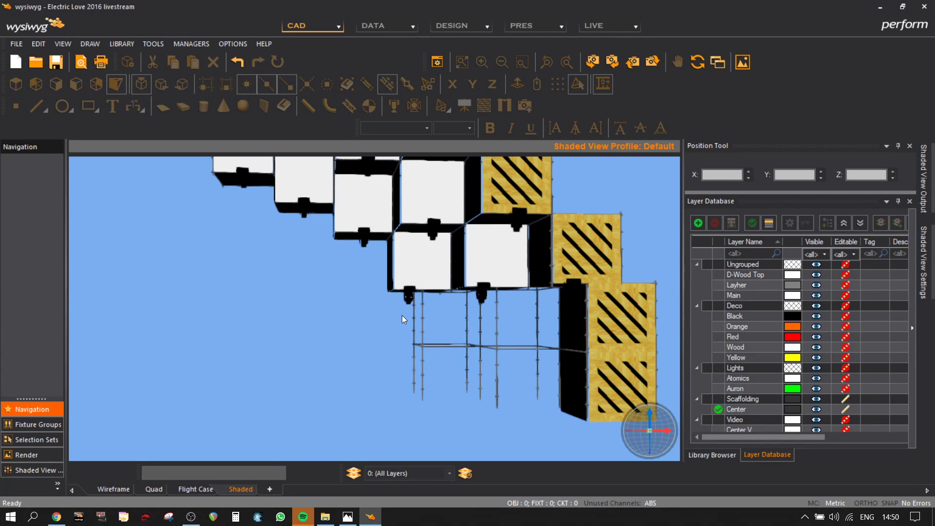
{"action": "left_click_drag", "start_coordinate": [538, 326], "coordinate": [575, 341]}
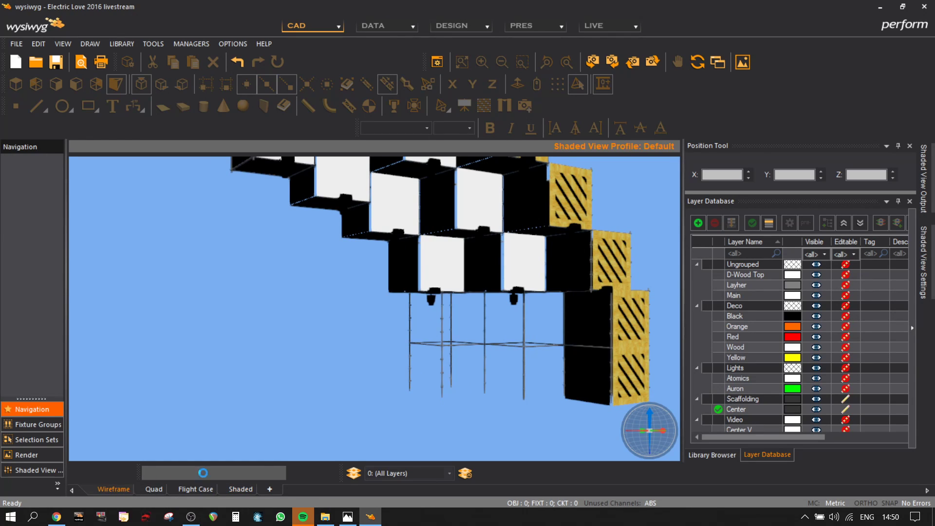
{"action": "key", "text": "Tab"}
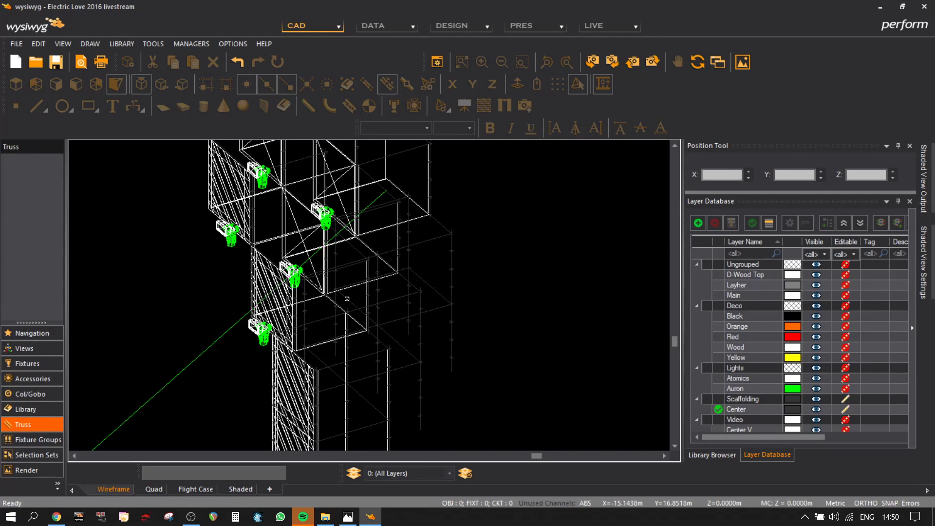
- Make the Video layer group editable for work on the video panels in the front view
{"action": "left_click", "coordinate": [76, 84]}
{"action": "scroll", "coordinate": [334, 311], "scroll_direction": "down", "scroll_amount": 2}
{"action": "middle_click_drag", "start_coordinate": [320, 317], "coordinate": [482, 316]}
{"action": "scroll", "coordinate": [365, 309], "scroll_direction": "up", "scroll_amount": 3}
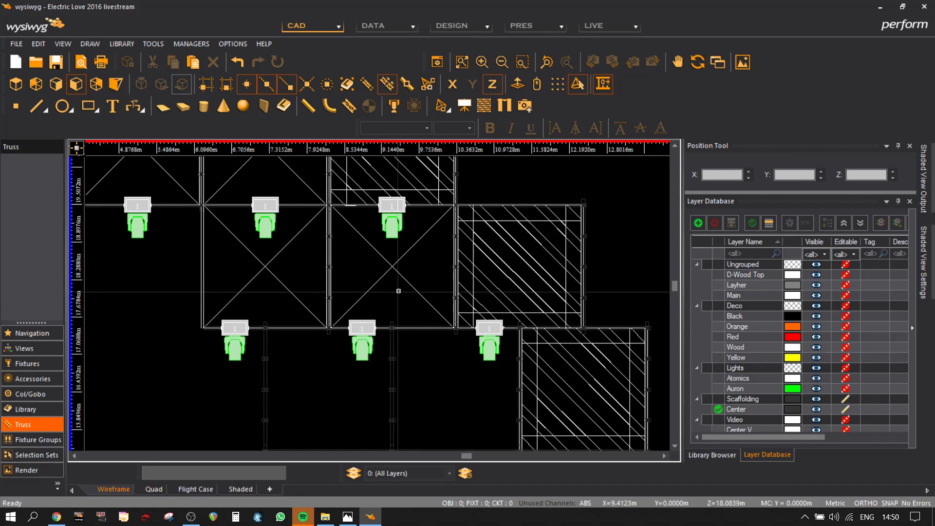
{"action": "left_click", "coordinate": [846, 420]}
- Copy the two lowest video panels straight down one bay level to Z 15.4867 m
{"action": "left_click", "coordinate": [305, 271]}
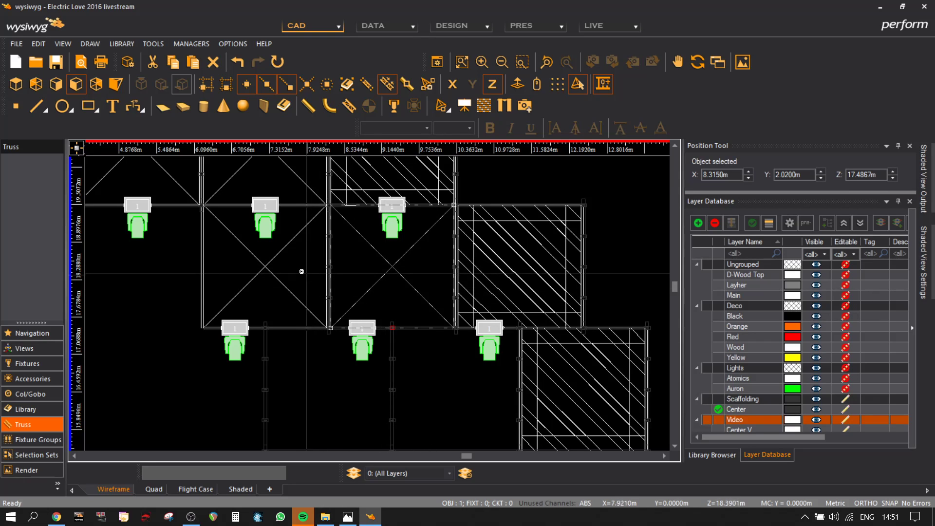
{"action": "left_click", "coordinate": [265, 256], "text": "ctrl"}
{"action": "left_click", "coordinate": [265, 328]}
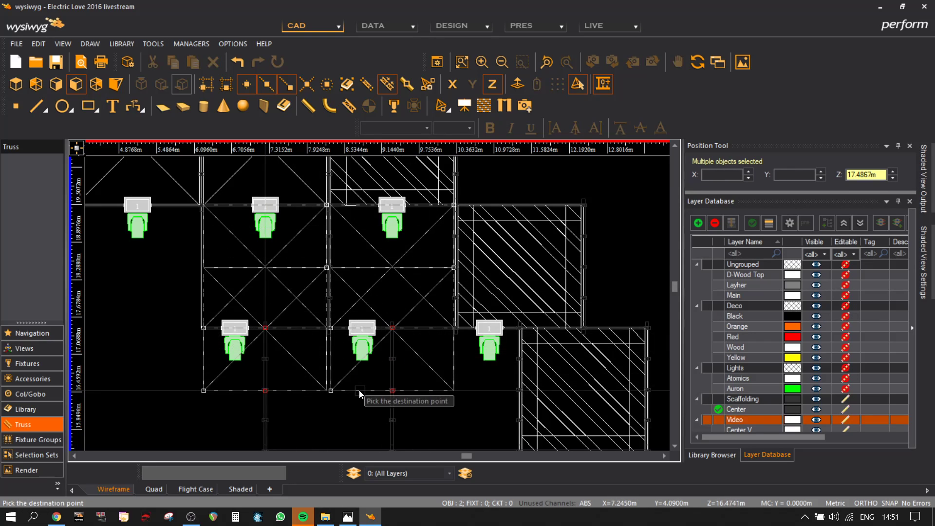
{"action": "scroll", "coordinate": [358, 390], "scroll_direction": "up", "scroll_amount": 4}
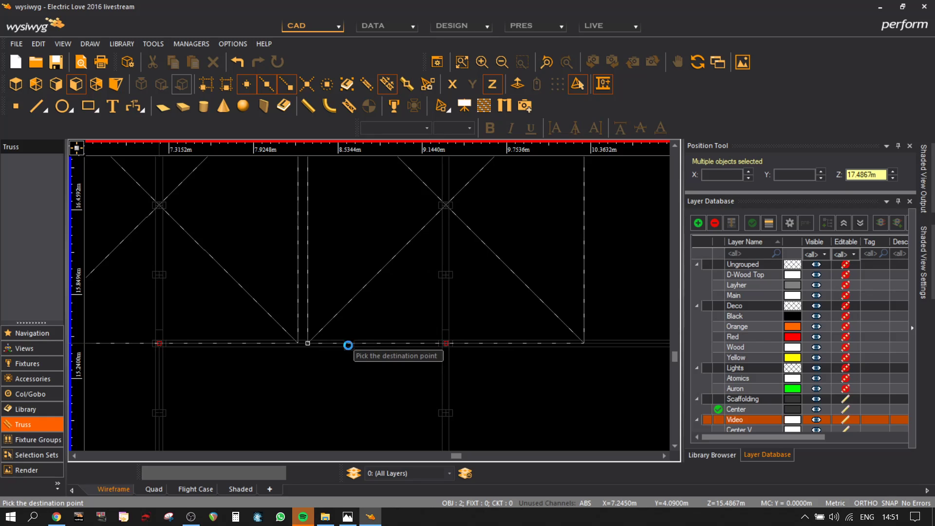
{"action": "scroll", "coordinate": [348, 345], "scroll_direction": "down", "scroll_amount": 4}
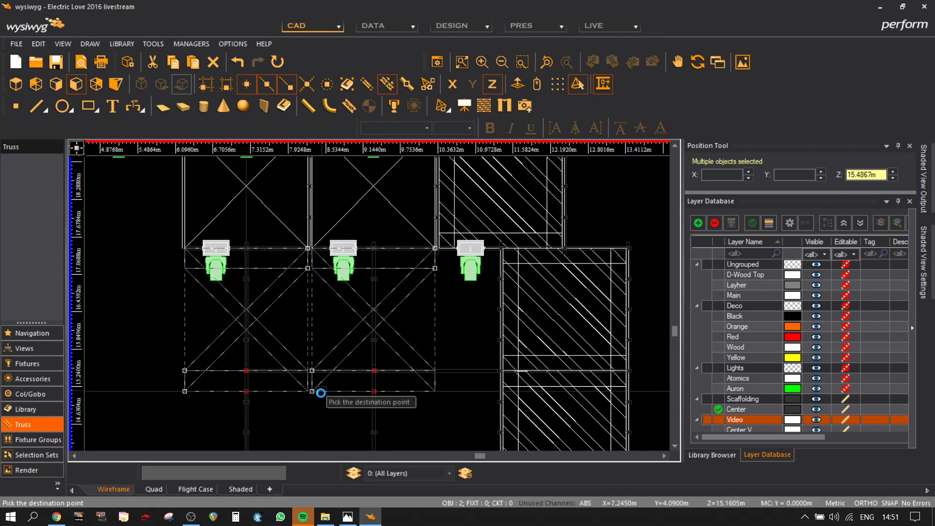
- Place a second copy of the two video panels at Z 13.4867 m, level with the clad column's bottom edge
{"action": "middle_click_drag", "start_coordinate": [321, 392], "coordinate": [328, 313]}
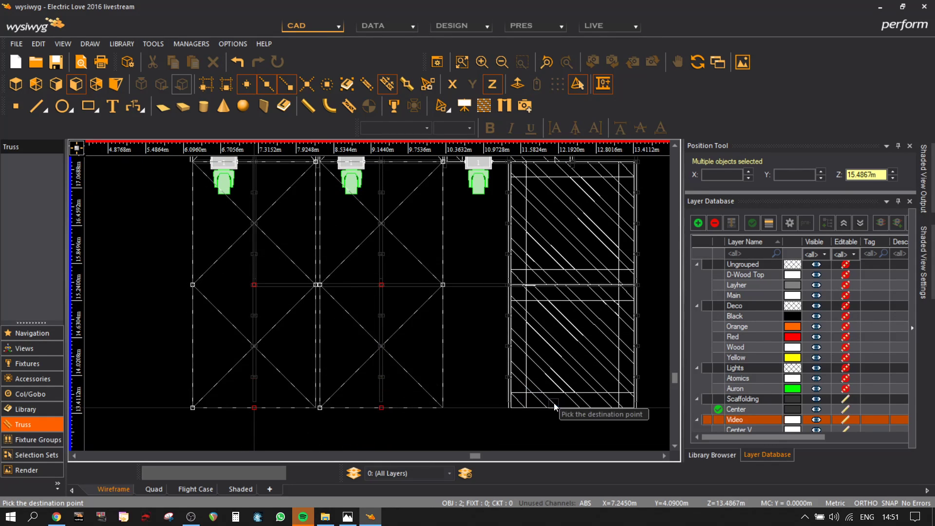
{"action": "scroll", "coordinate": [554, 407], "scroll_direction": "up", "scroll_amount": 5}
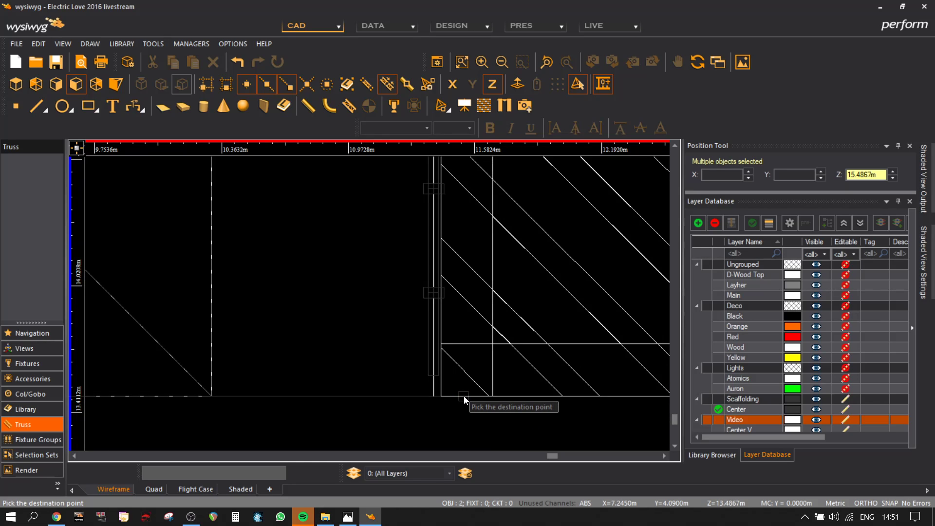
{"action": "left_click", "coordinate": [464, 396]}
{"action": "scroll", "coordinate": [463, 396], "scroll_direction": "down", "scroll_amount": 5}
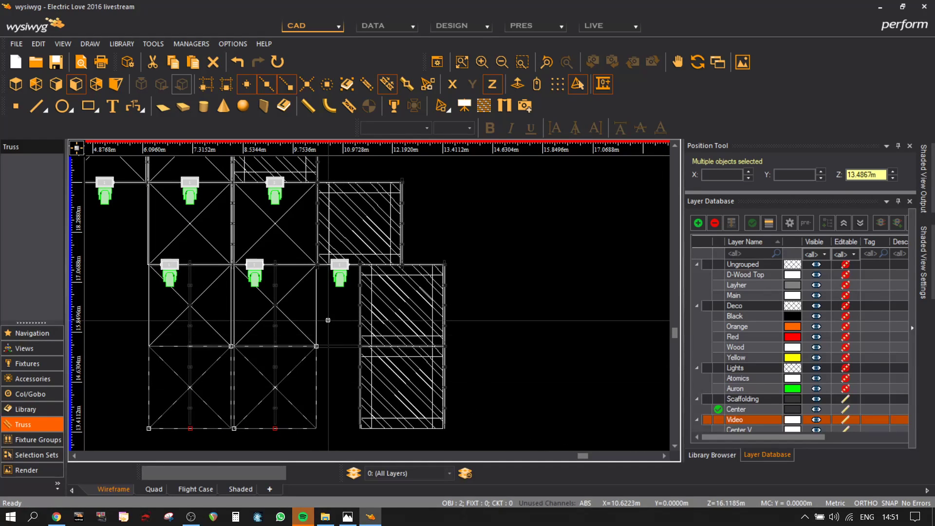
- Move all four copied video panels sideways in X onto the new bays' post line and check them in plan and shaded
{"action": "left_click", "coordinate": [317, 317], "text": "ctrl"}
{"action": "left_click", "coordinate": [205, 318], "text": "ctrl"}
{"action": "scroll", "coordinate": [205, 317], "scroll_direction": "up", "scroll_amount": 3}
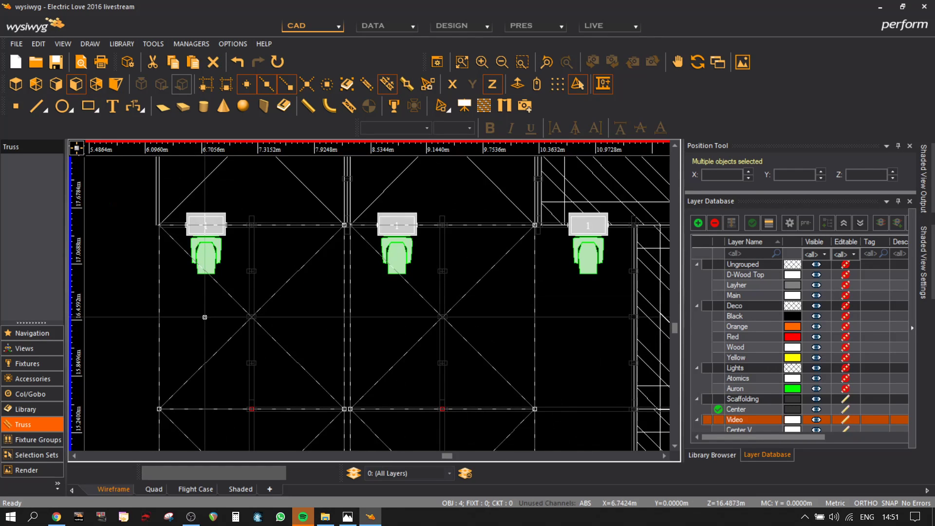
{"action": "key", "text": "ctrl+c"}
{"action": "left_click", "coordinate": [161, 329]}
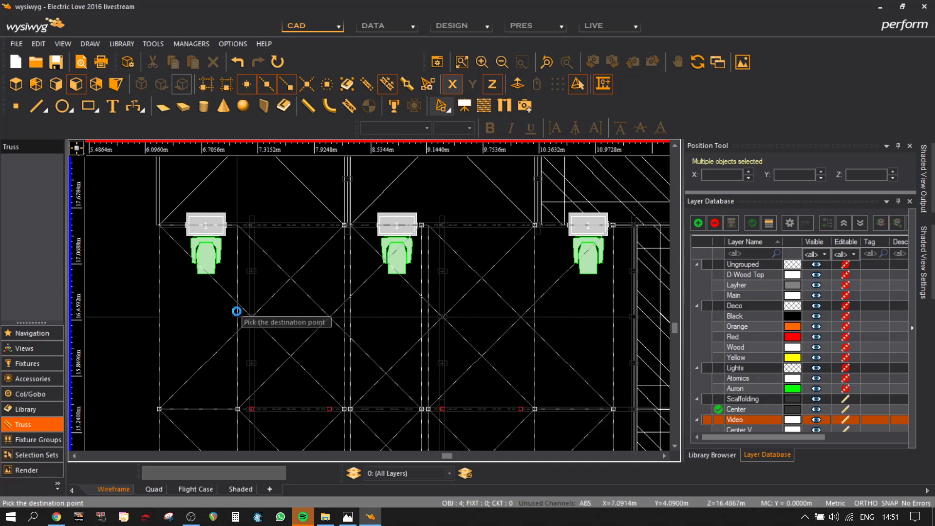
{"action": "left_click", "coordinate": [251, 333]}
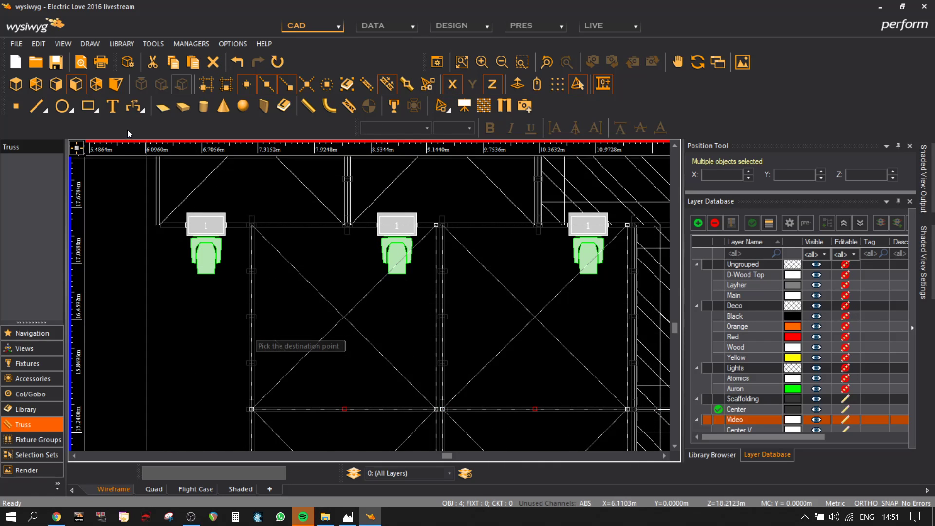
{"action": "left_click", "coordinate": [20, 92]}
{"action": "scroll", "coordinate": [355, 315], "scroll_direction": "down", "scroll_amount": 2}
{"action": "scroll", "coordinate": [401, 244], "scroll_direction": "up", "scroll_amount": 2}
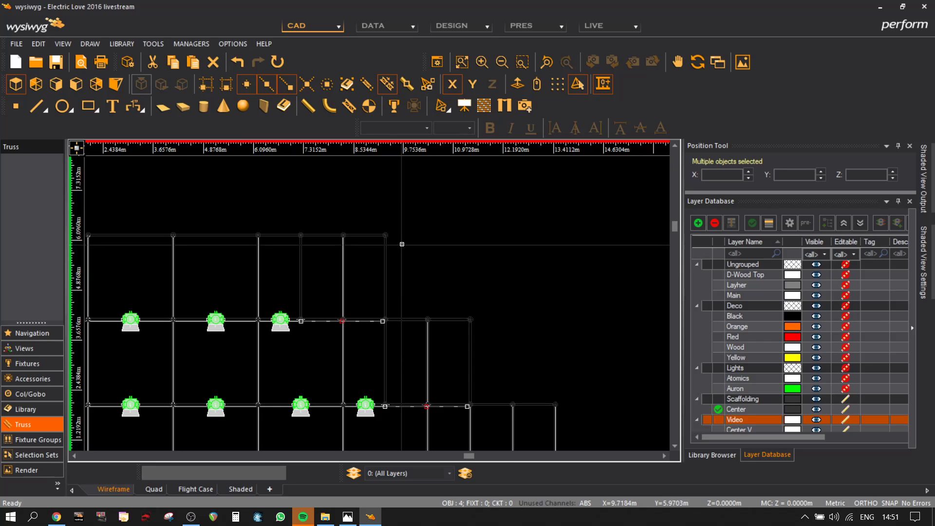
{"action": "middle_click_drag", "start_coordinate": [513, 351], "coordinate": [514, 223]}
{"action": "left_click", "coordinate": [233, 485]}
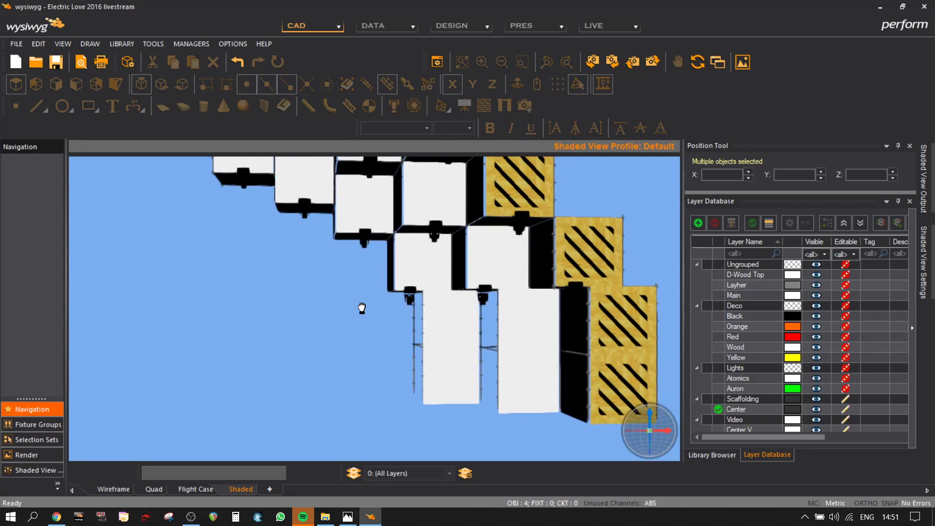
{"action": "mouse_move", "coordinate": [362, 307]}
{"action": "middle_mouse_down"}
{"action": "mouse_move", "coordinate": [306, 293]}
{"action": "mouse_move", "coordinate": [363, 267]}
{"action": "mouse_move", "coordinate": [452, 275]}
{"action": "mouse_move", "coordinate": [382, 317]}
{"action": "mouse_move", "coordinate": [313, 331]}
{"action": "mouse_move", "coordinate": [326, 341]}
{"action": "middle_mouse_up"}
- Make the Deco group's Black layer editable and select the clad column's outer black side panel in the isometric view
{"action": "left_click", "coordinate": [117, 489]}
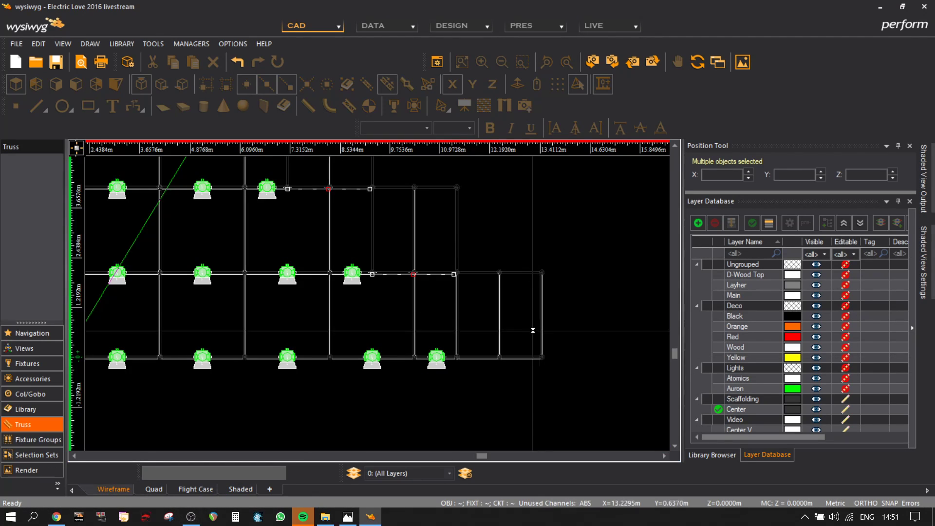
{"action": "left_click", "coordinate": [115, 84]}
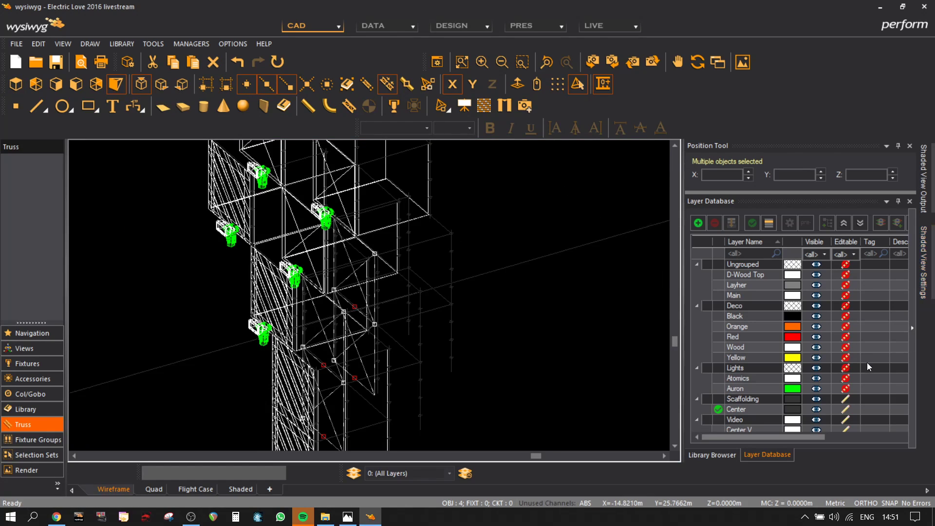
{"action": "left_click", "coordinate": [847, 317]}
{"action": "scroll", "coordinate": [433, 368], "scroll_direction": "up", "scroll_amount": 10}
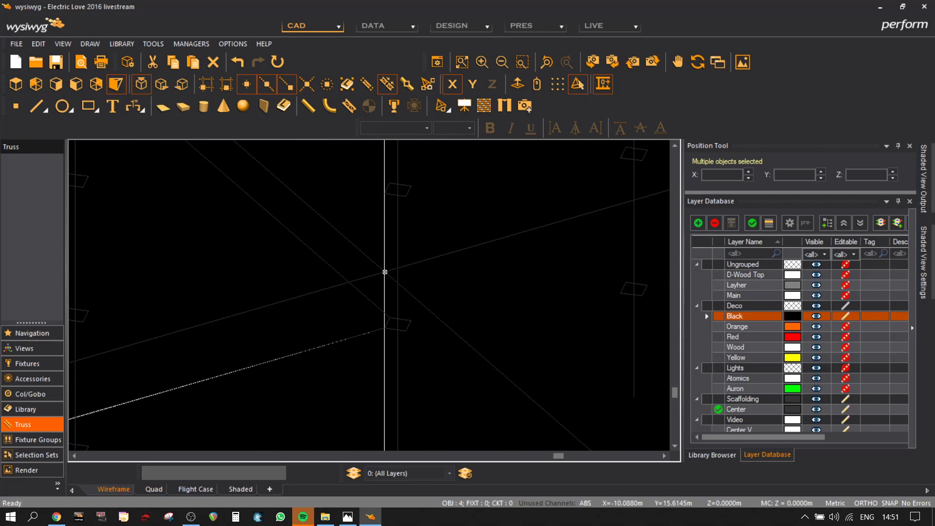
{"action": "left_click", "coordinate": [384, 271]}
{"action": "scroll", "coordinate": [468, 280], "scroll_direction": "down", "scroll_amount": 5}
{"action": "middle_click_drag", "start_coordinate": [547, 253], "coordinate": [536, 354]}
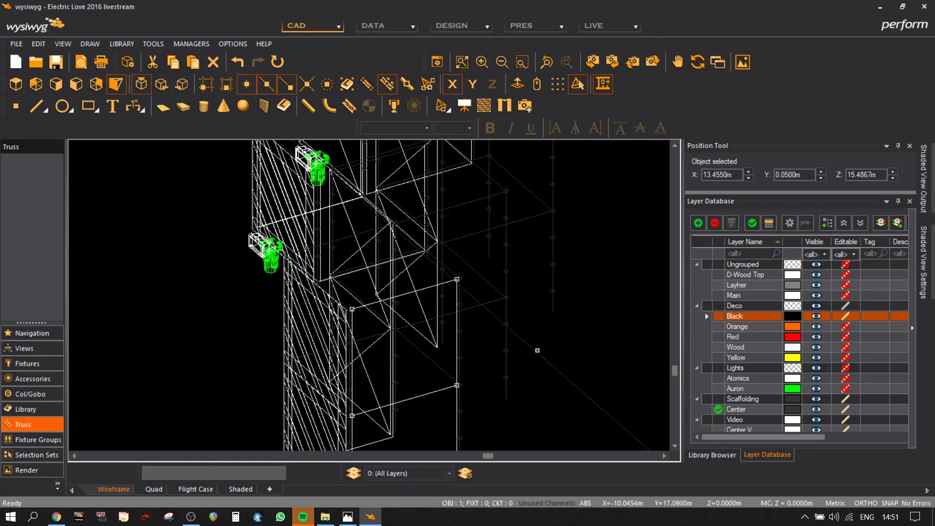
- Copy the lower inner black side panel of the clad column to X 9.3150 m, Y 2.1200 m, Z 15.4867 m beside the upper video panel
{"action": "left_click", "coordinate": [599, 64]}
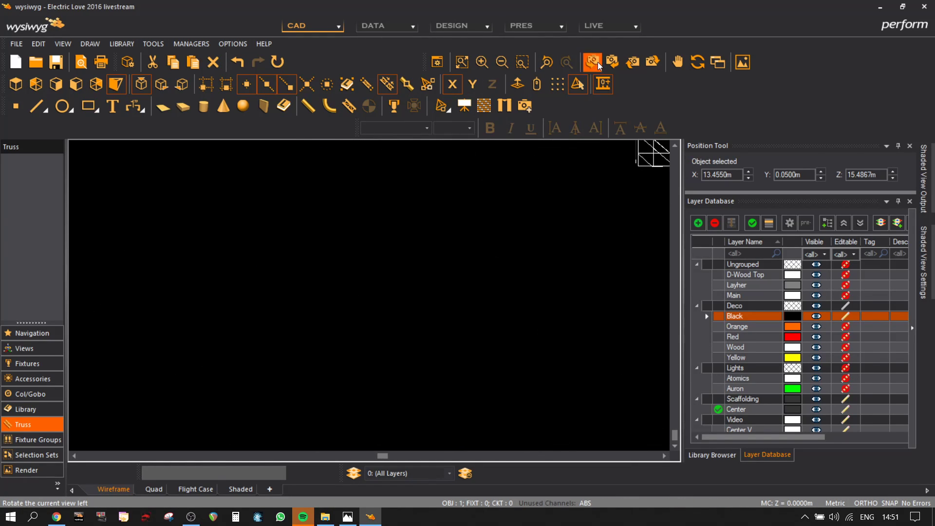
{"action": "middle_click_drag", "start_coordinate": [555, 263], "coordinate": [454, 445]}
{"action": "middle_click_drag", "start_coordinate": [550, 243], "coordinate": [537, 278]}
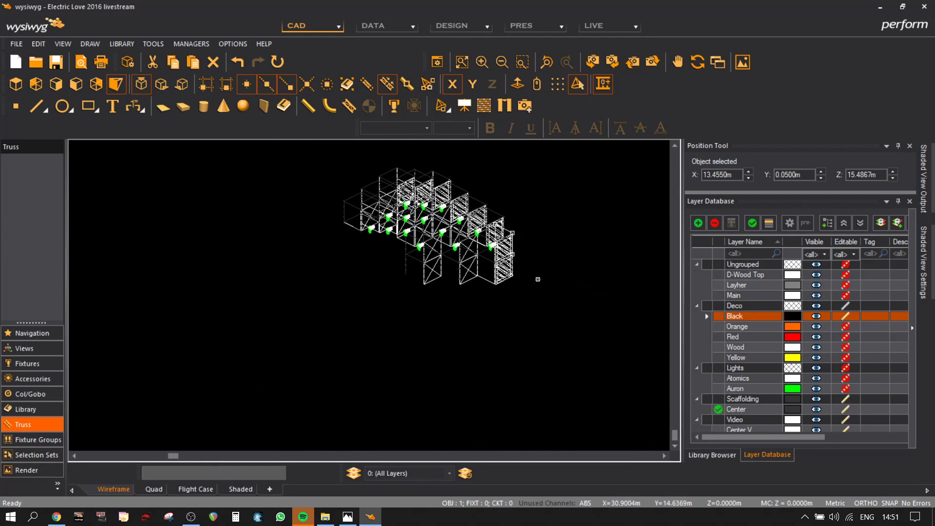
{"action": "scroll", "coordinate": [554, 226], "scroll_direction": "up", "scroll_amount": 2}
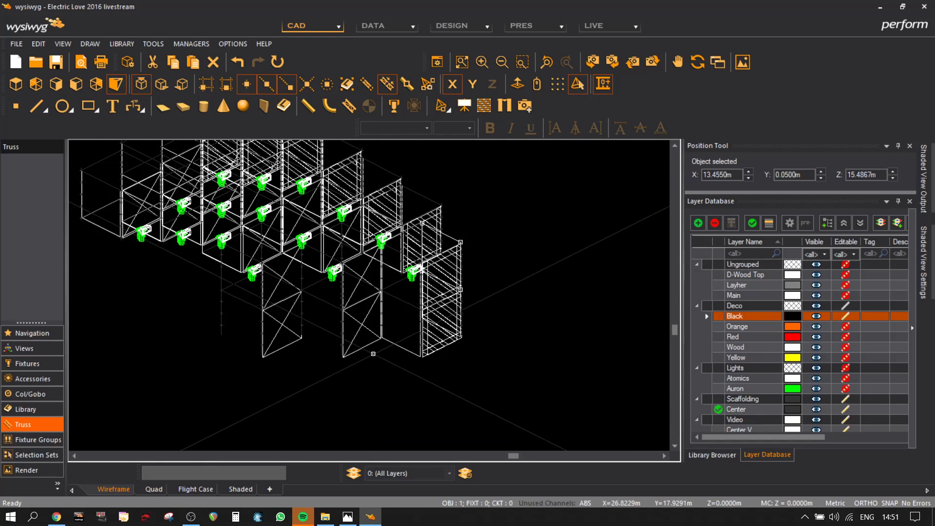
{"action": "scroll", "coordinate": [372, 353], "scroll_direction": "up", "scroll_amount": 1}
{"action": "scroll", "coordinate": [450, 334], "scroll_direction": "up", "scroll_amount": 3}
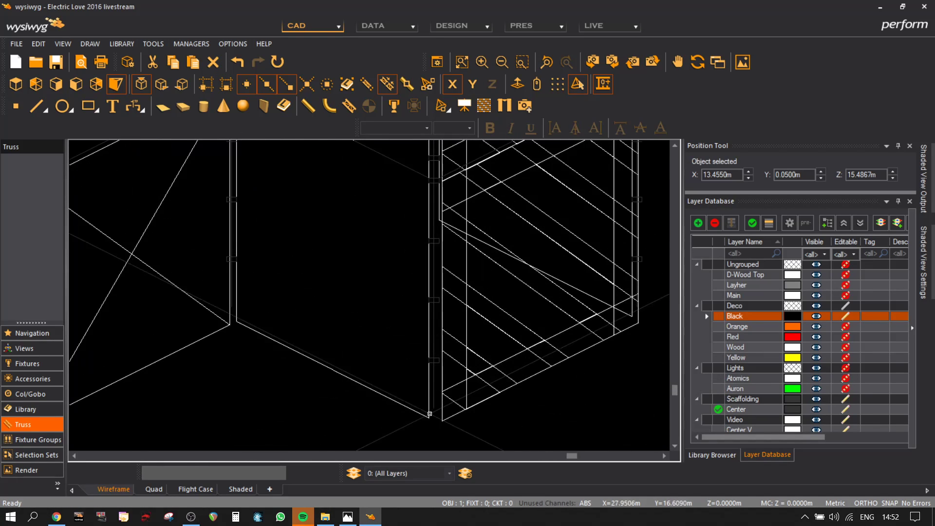
{"action": "left_click", "coordinate": [424, 425]}
{"action": "left_click", "coordinate": [429, 384]}
{"action": "left_click", "coordinate": [430, 384]}
{"action": "scroll", "coordinate": [283, 363], "scroll_direction": "down", "scroll_amount": 3}
{"action": "scroll", "coordinate": [177, 333], "scroll_direction": "up", "scroll_amount": 1}
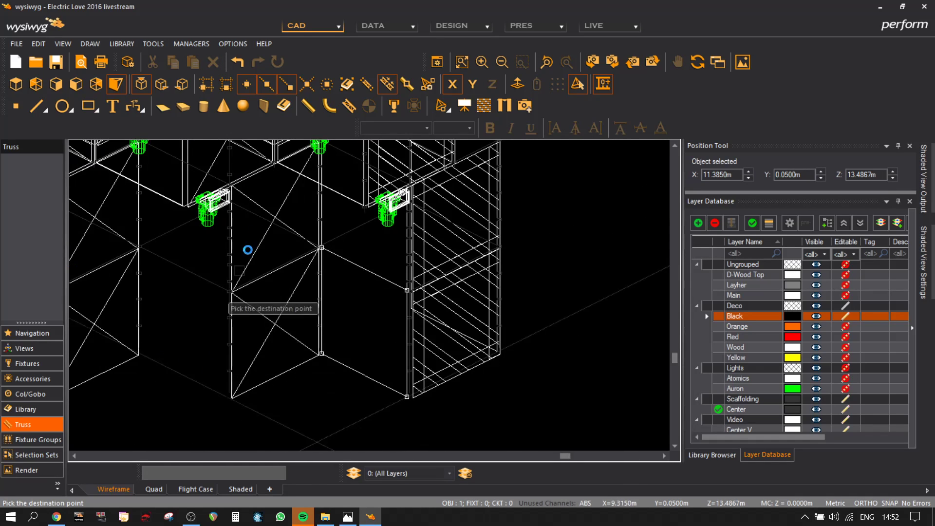
{"action": "scroll", "coordinate": [203, 407], "scroll_direction": "up", "scroll_amount": 3}
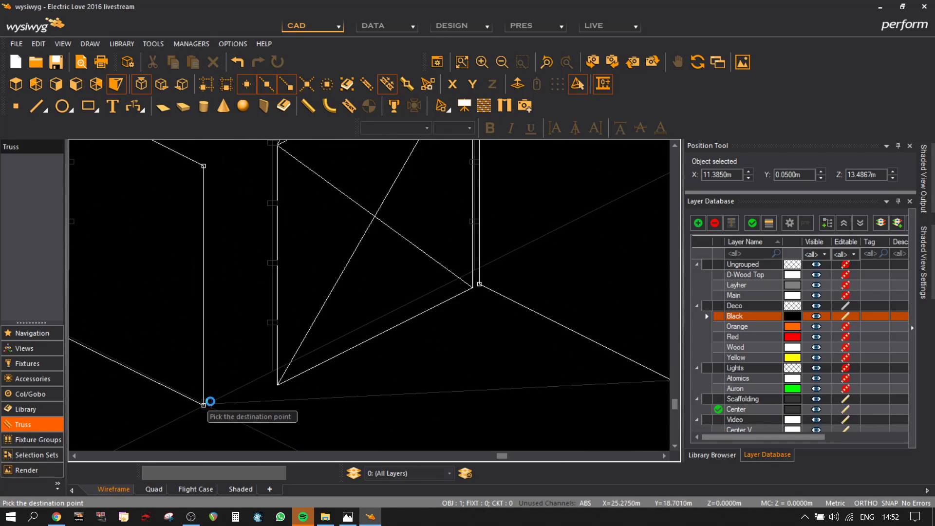
{"action": "scroll", "coordinate": [232, 394], "scroll_direction": "down", "scroll_amount": 3}
{"action": "middle_click_drag", "start_coordinate": [231, 391], "coordinate": [341, 410]}
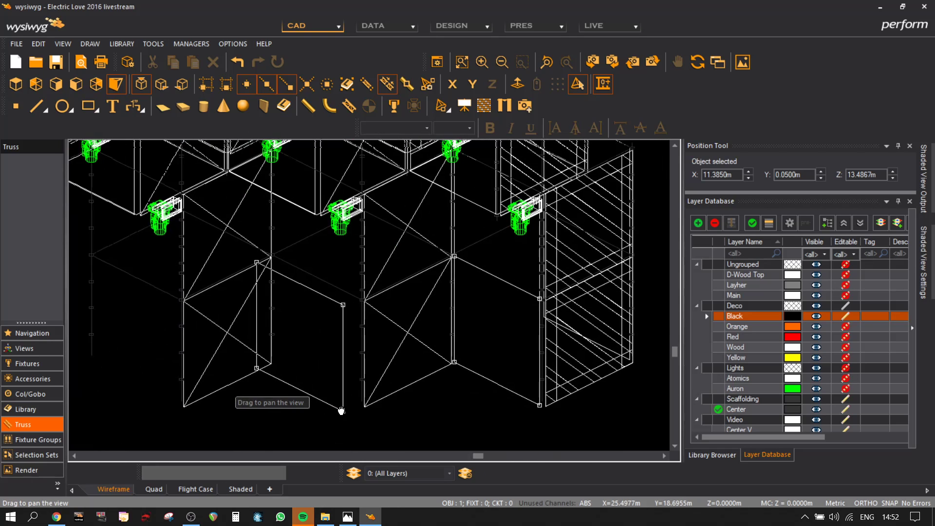
{"action": "scroll", "coordinate": [356, 296], "scroll_direction": "up", "scroll_amount": 2}
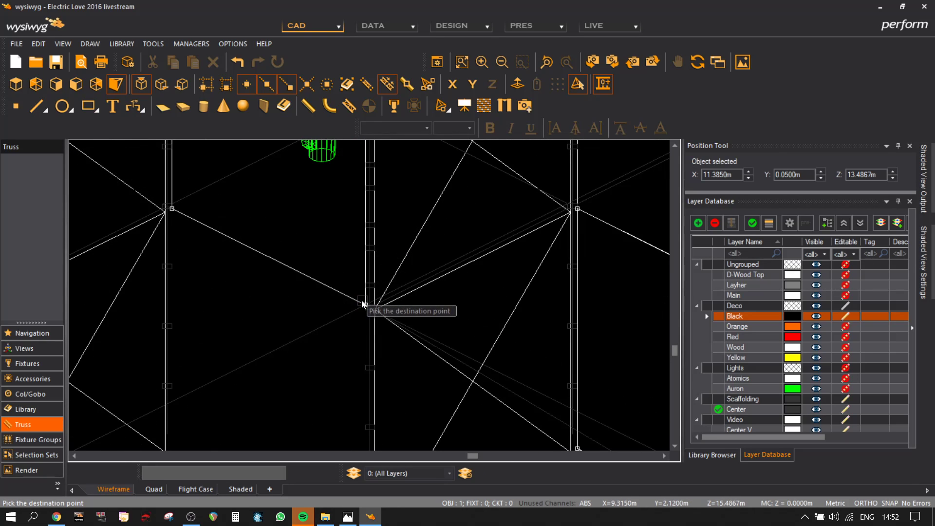
{"action": "left_click", "coordinate": [354, 308]}
{"action": "scroll", "coordinate": [353, 309], "scroll_direction": "down", "scroll_amount": 3}
{"action": "middle_click_drag", "start_coordinate": [251, 373], "coordinate": [311, 338]}
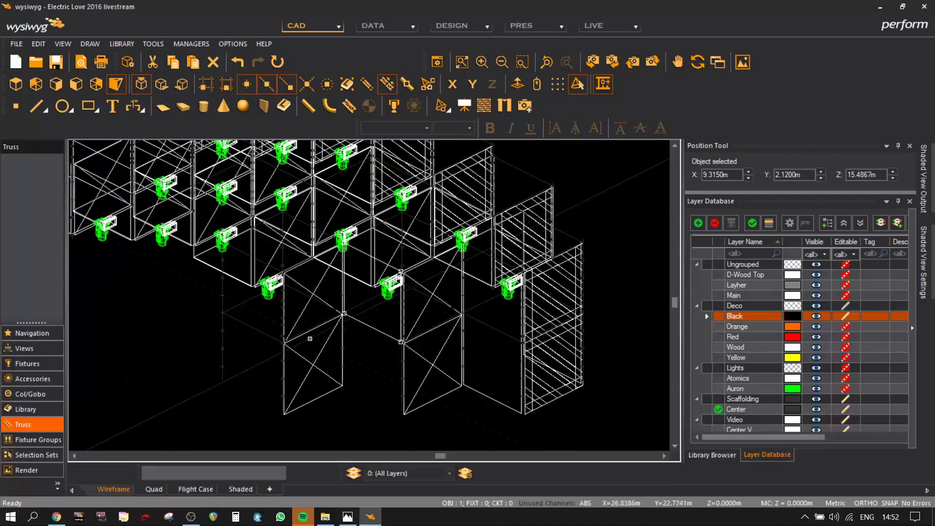
- Copy the placed black side panel to the matching position beside the neighbouring video column at Z 15.4867 m
{"action": "key", "text": "ctrl+v"}
{"action": "scroll", "coordinate": [278, 337], "scroll_direction": "up", "scroll_amount": 3}
{"action": "left_click", "coordinate": [304, 373]}
{"action": "scroll", "coordinate": [542, 334], "scroll_direction": "down", "scroll_amount": 3}
- Select both upper black side panels and copy the pair into the free space below, working from a rotated view
{"action": "scroll", "coordinate": [494, 350], "scroll_direction": "up", "scroll_amount": 4}
{"action": "left_click", "coordinate": [598, 356], "text": "shift"}
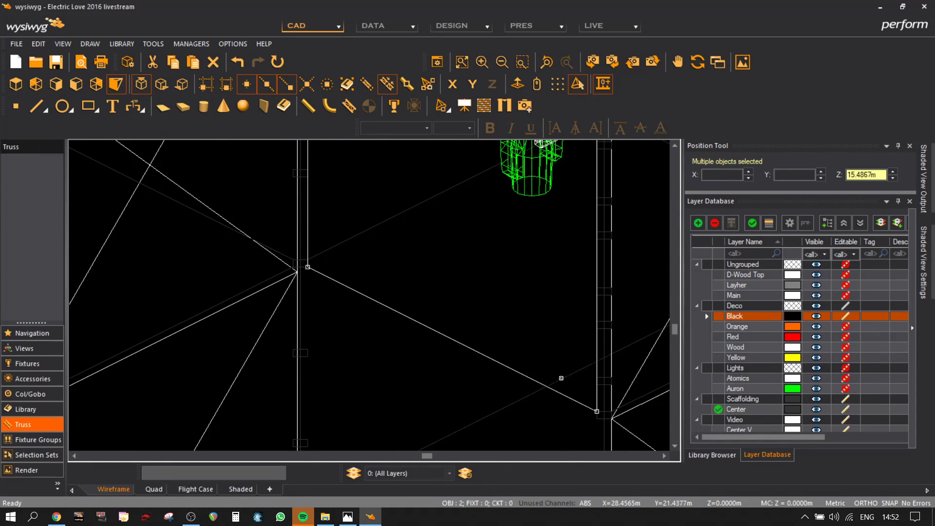
{"action": "scroll", "coordinate": [502, 379], "scroll_direction": "down", "scroll_amount": 4}
{"action": "middle_click_drag", "start_coordinate": [462, 389], "coordinate": [466, 251], "text": "shift"}
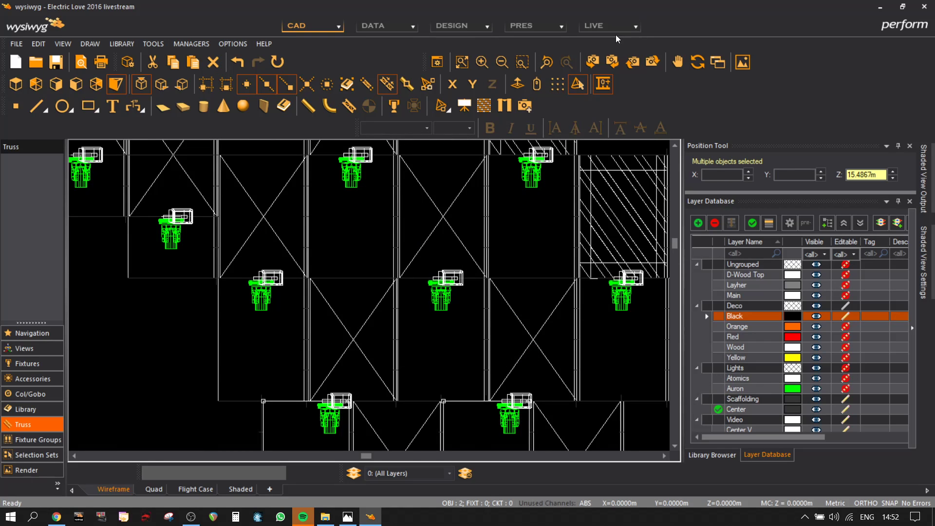
{"action": "left_click", "coordinate": [599, 63]}
{"action": "left_click", "coordinate": [613, 69]}
{"action": "left_click", "coordinate": [633, 64]}
{"action": "scroll", "coordinate": [561, 267], "scroll_direction": "down", "scroll_amount": 4}
{"action": "scroll", "coordinate": [549, 322], "scroll_direction": "up", "scroll_amount": 4}
{"action": "middle_click_drag", "start_coordinate": [538, 312], "coordinate": [539, 338]}
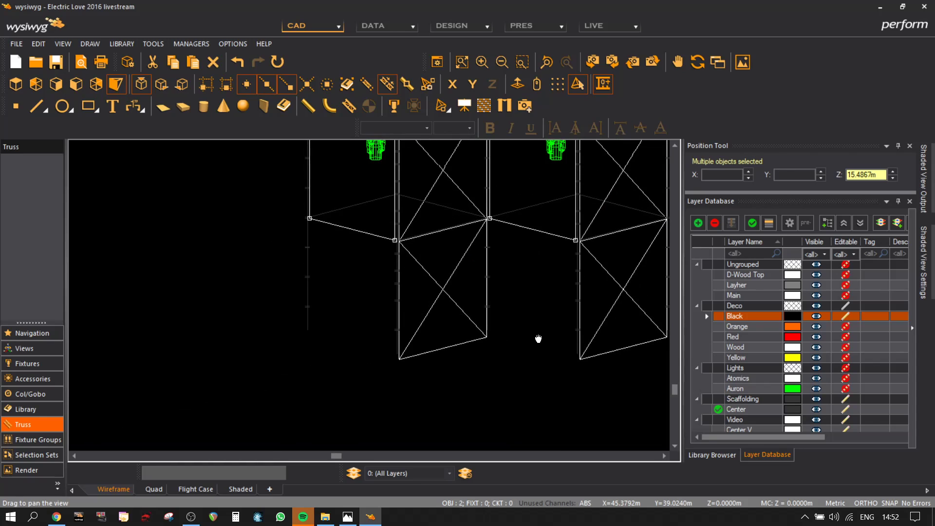
{"action": "key", "text": "ctrl+v"}
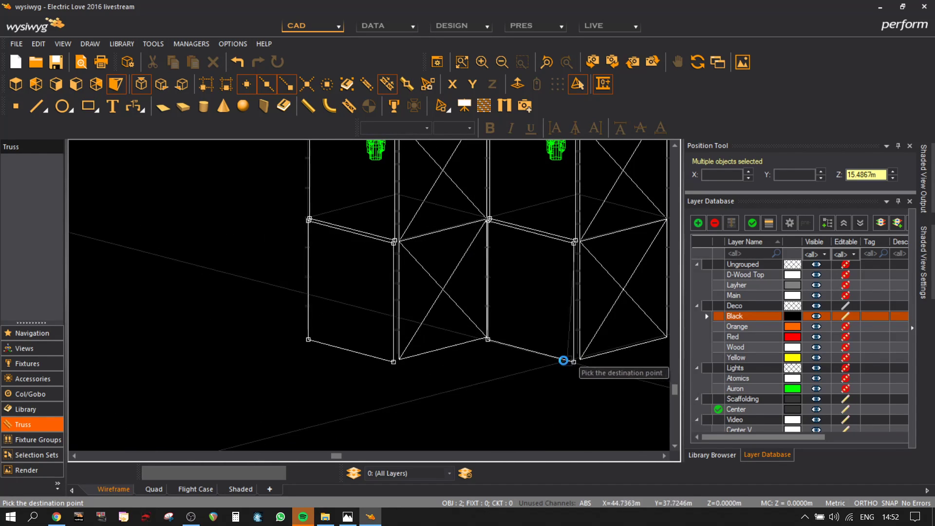
{"action": "left_click", "coordinate": [552, 414]}
- Move the copied pair of black panels by a top corner beneath the upper pair, to Z 13.4867 m
{"action": "key", "text": "ctrl+v"}
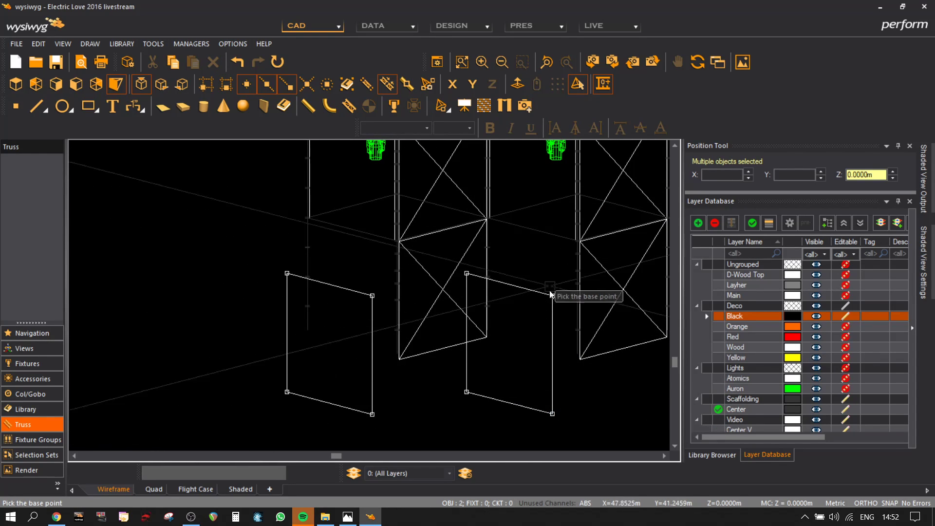
{"action": "scroll", "coordinate": [552, 248], "scroll_direction": "up", "scroll_amount": 5}
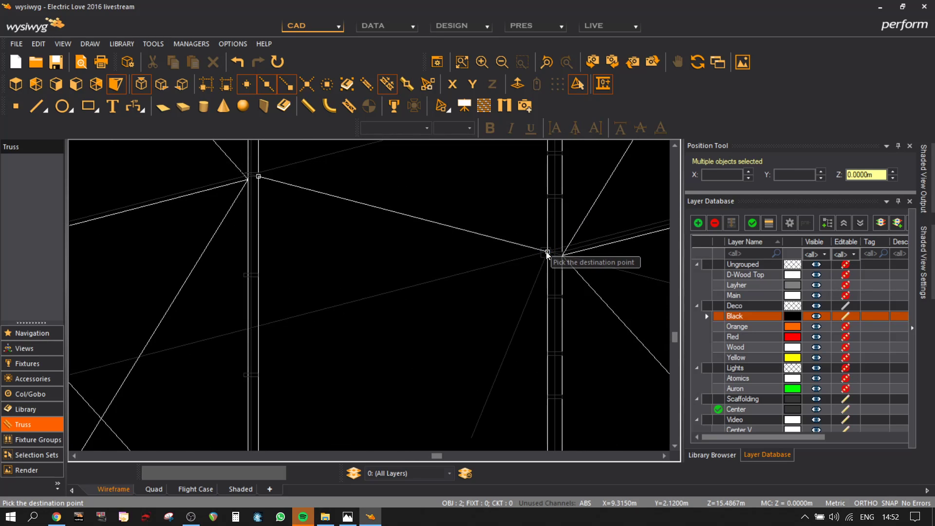
{"action": "left_click", "coordinate": [547, 252]}
{"action": "scroll", "coordinate": [537, 255], "scroll_direction": "up", "scroll_amount": 3}
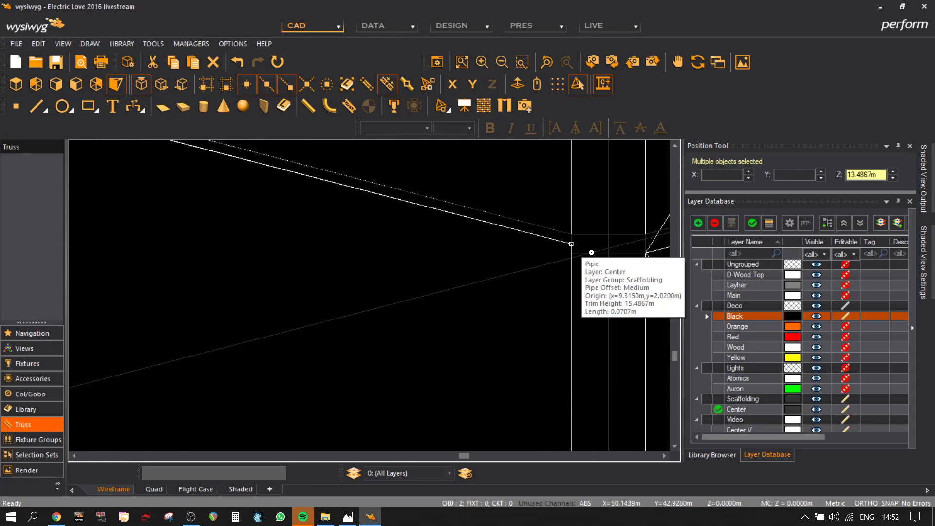
- Fine-align the lower black pair with the upper pair's bottom corner and check the side cladding in the shaded view
{"action": "key", "text": "ctrl+v"}
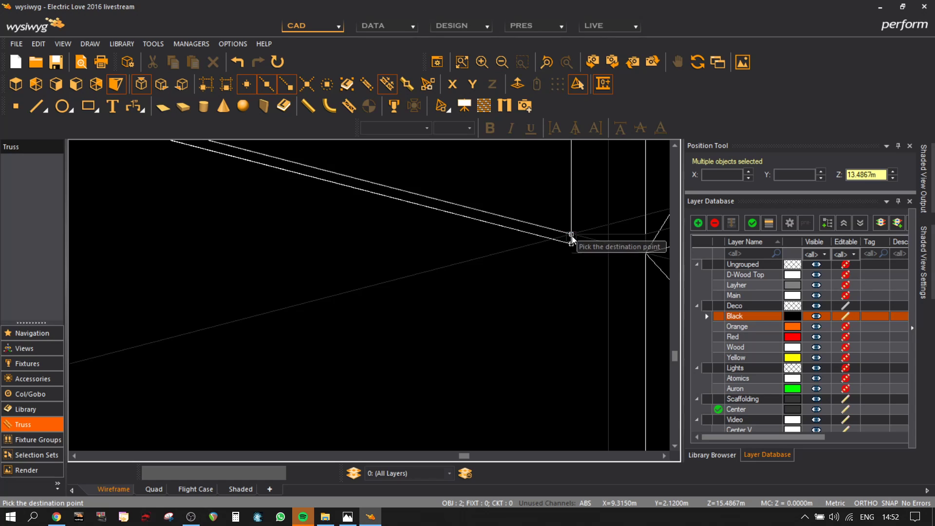
{"action": "left_click", "coordinate": [572, 247]}
{"action": "scroll", "coordinate": [353, 407], "scroll_direction": "down", "scroll_amount": 5}
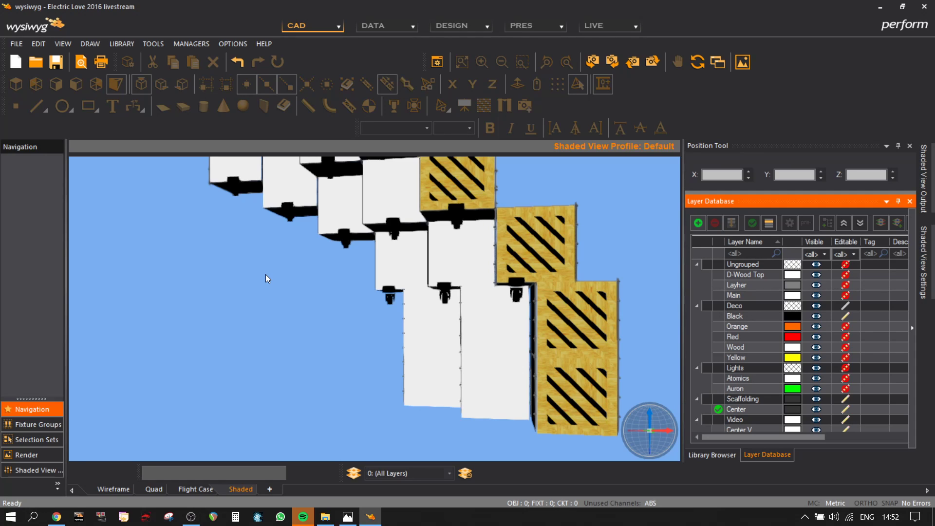
{"action": "mouse_move", "coordinate": [327, 263]}
{"action": "middle_mouse_down"}
{"action": "mouse_move", "coordinate": [424, 325]}
{"action": "mouse_move", "coordinate": [548, 322]}
{"action": "mouse_move", "coordinate": [485, 327]}
{"action": "middle_mouse_up"}
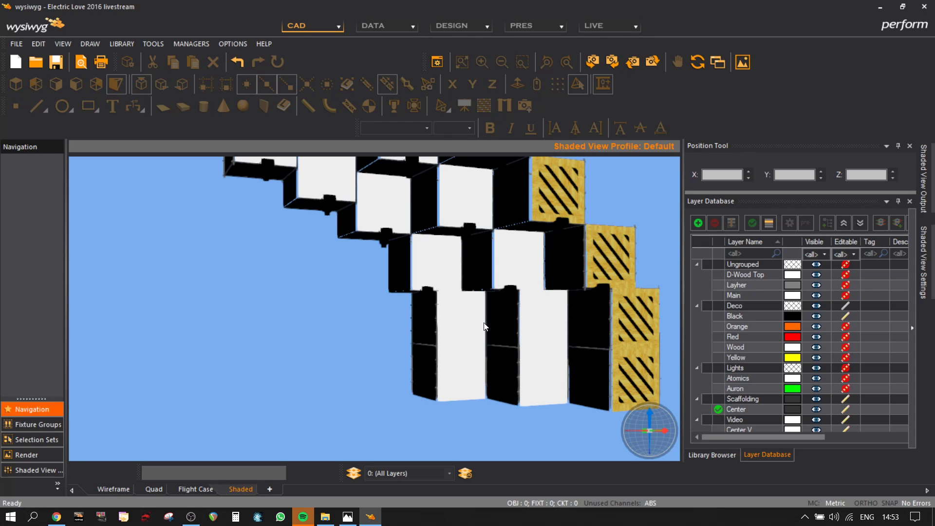
- Compare the lower side cladding in the shaded view with the reference photo
{"action": "mouse_move", "coordinate": [452, 321]}
{"action": "middle_mouse_down"}
{"action": "mouse_move", "coordinate": [511, 329]}
{"action": "mouse_move", "coordinate": [538, 277]}
{"action": "mouse_move", "coordinate": [445, 271]}
{"action": "mouse_move", "coordinate": [413, 321]}
{"action": "middle_mouse_up"}
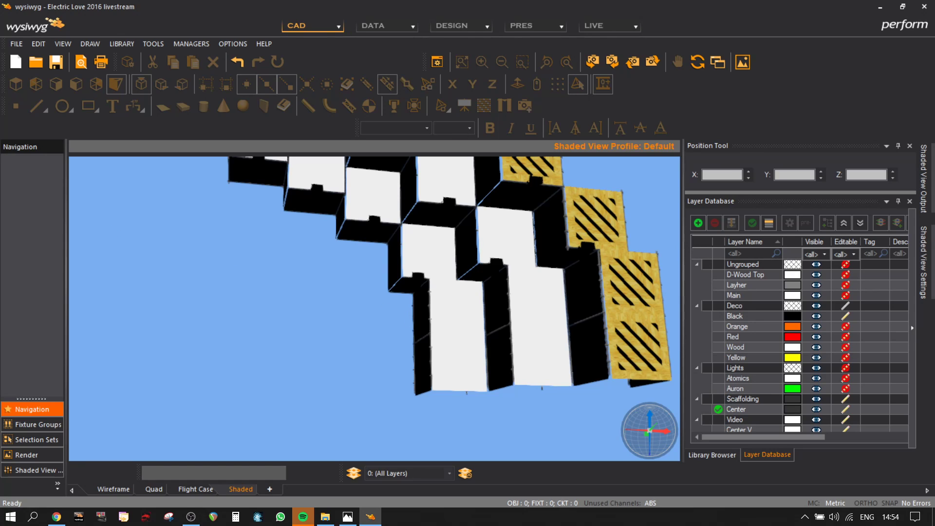
{"action": "key", "text": "alt+Tab"}
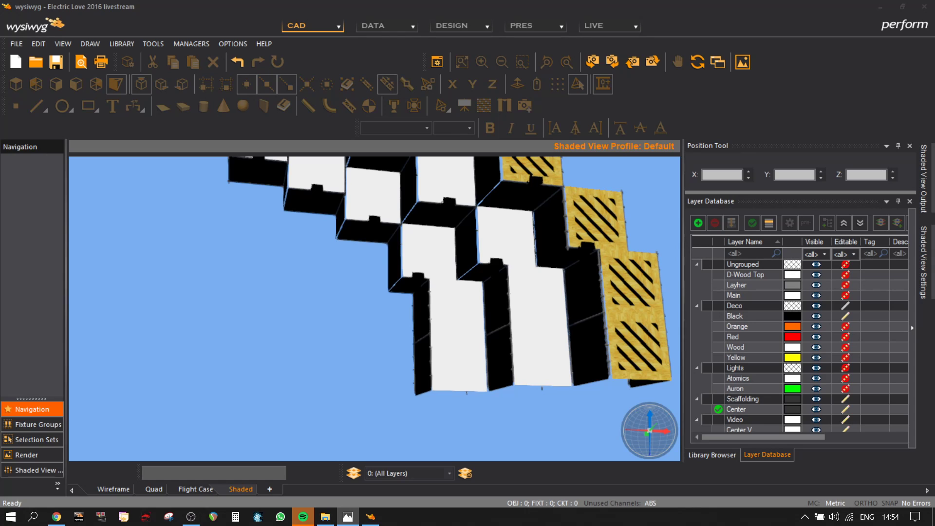
{"action": "mouse_move", "coordinate": [528, 319]}
{"action": "left_mouse_down"}
{"action": "mouse_move", "coordinate": [386, 411]}
{"action": "mouse_move", "coordinate": [477, 412]}
{"action": "left_mouse_up"}
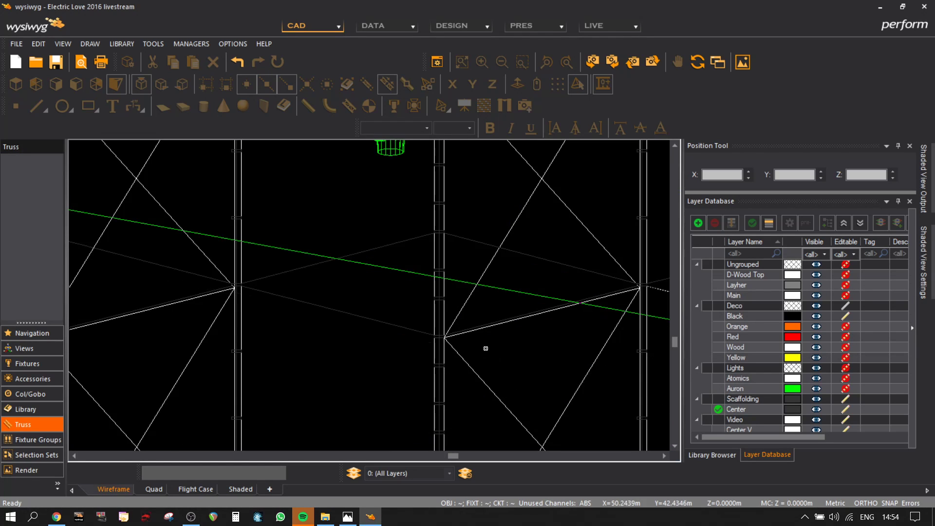
- Examine the lowest scaffolding columns in the wireframe from several rotated angles
{"action": "middle_click_drag", "start_coordinate": [439, 394], "coordinate": [469, 189]}
{"action": "scroll", "coordinate": [486, 294], "scroll_direction": "down", "scroll_amount": 4}
{"action": "middle_click_drag", "start_coordinate": [501, 303], "coordinate": [449, 395]}
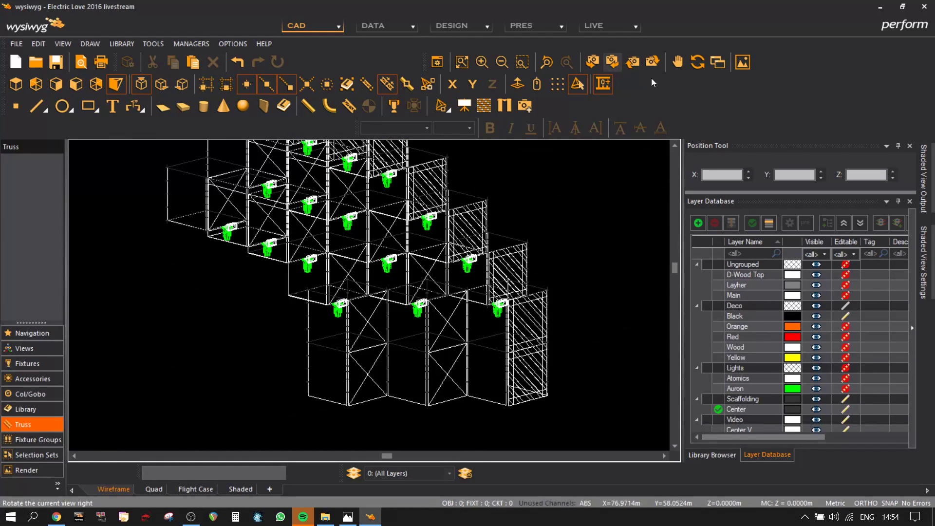
{"action": "left_click", "coordinate": [647, 66]}
{"action": "left_click", "coordinate": [633, 68]}
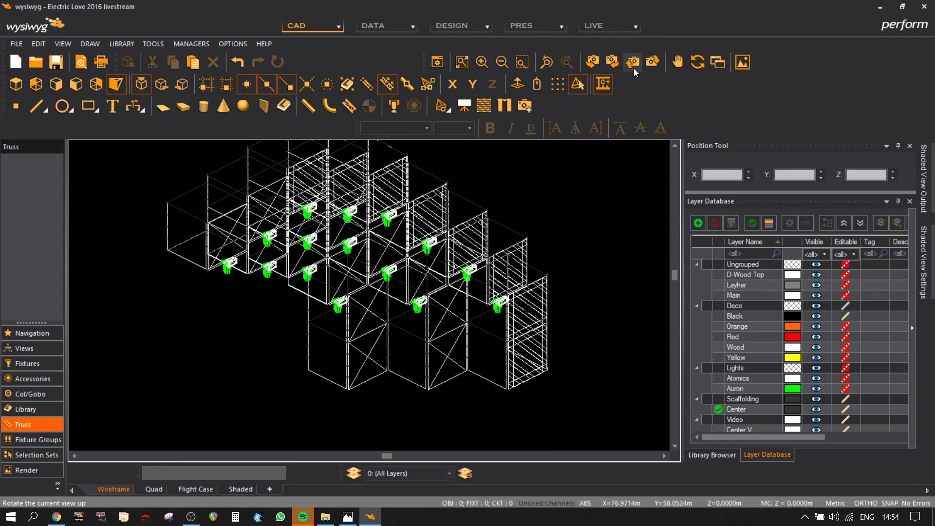
{"action": "scroll", "coordinate": [464, 311], "scroll_direction": "up", "scroll_amount": 5}
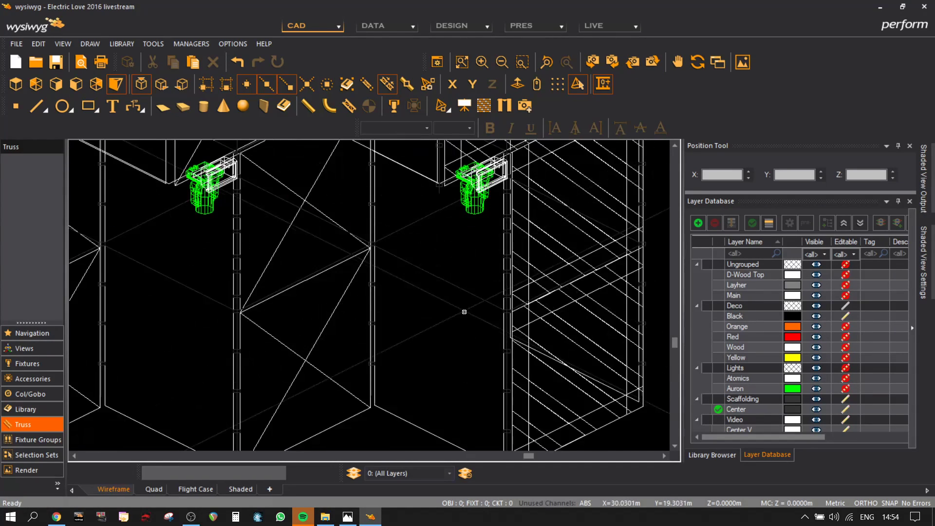
{"action": "middle_click_drag", "start_coordinate": [422, 312], "coordinate": [513, 334]}
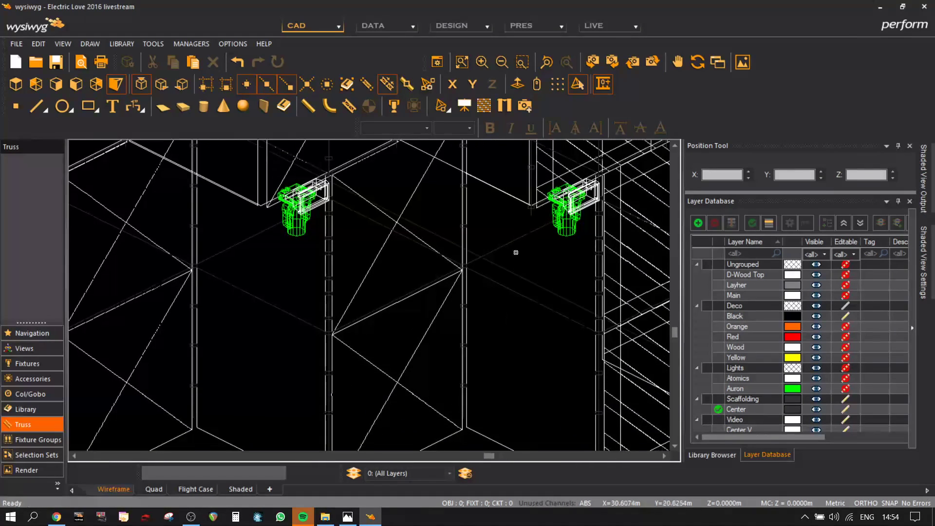
{"action": "left_click", "coordinate": [600, 64]}
{"action": "scroll", "coordinate": [357, 307], "scroll_direction": "down", "scroll_amount": 1}
{"action": "scroll", "coordinate": [368, 269], "scroll_direction": "up", "scroll_amount": 1}
{"action": "scroll", "coordinate": [367, 269], "scroll_direction": "down", "scroll_amount": 3}
{"action": "scroll", "coordinate": [327, 269], "scroll_direction": "up", "scroll_amount": 3}
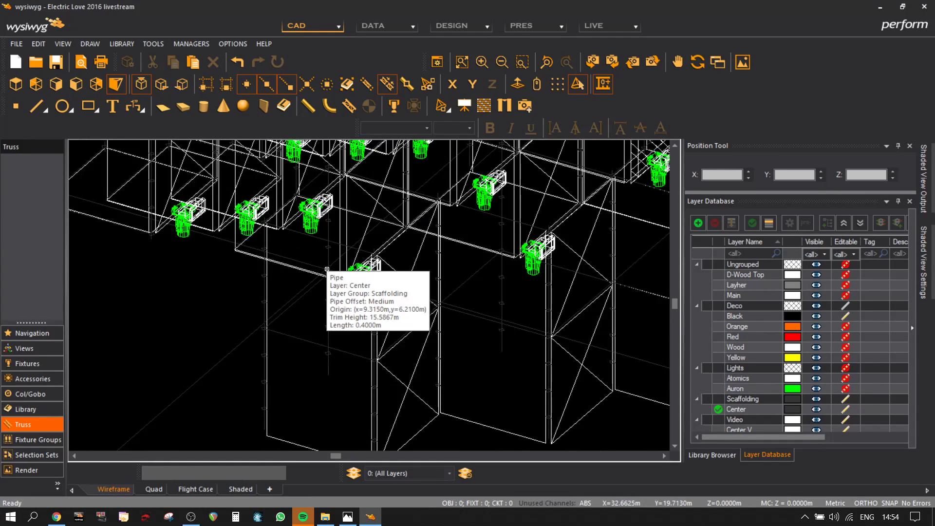
- Inspect the pipe ends of the lowest uprights and those of the steps above
{"action": "scroll", "coordinate": [148, 225], "scroll_direction": "up", "scroll_amount": 2}
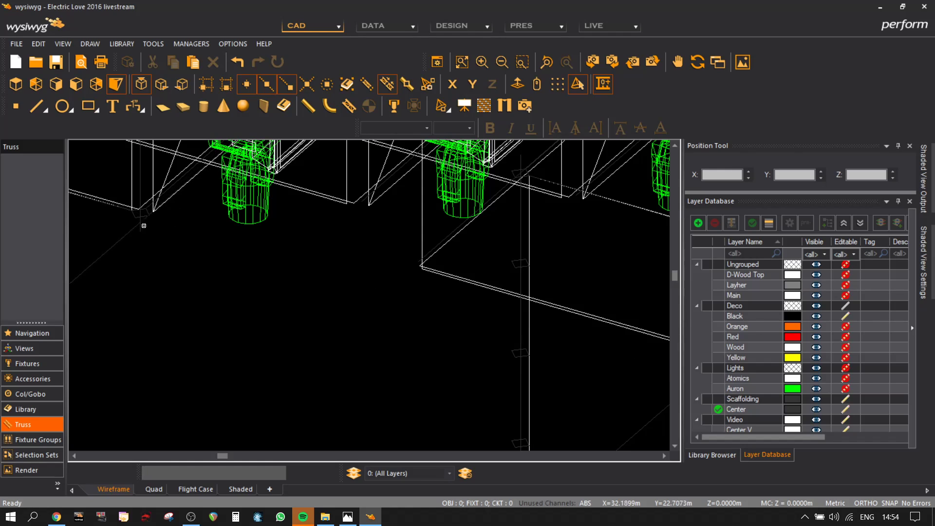
{"action": "scroll", "coordinate": [143, 218], "scroll_direction": "down", "scroll_amount": 3}
{"action": "scroll", "coordinate": [345, 265], "scroll_direction": "up", "scroll_amount": 2}
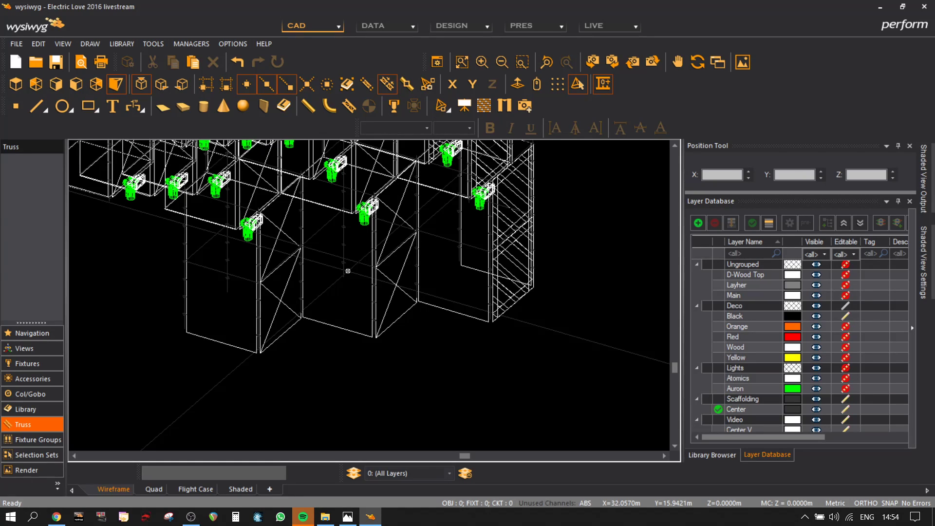
{"action": "mouse_move", "coordinate": [344, 270]}
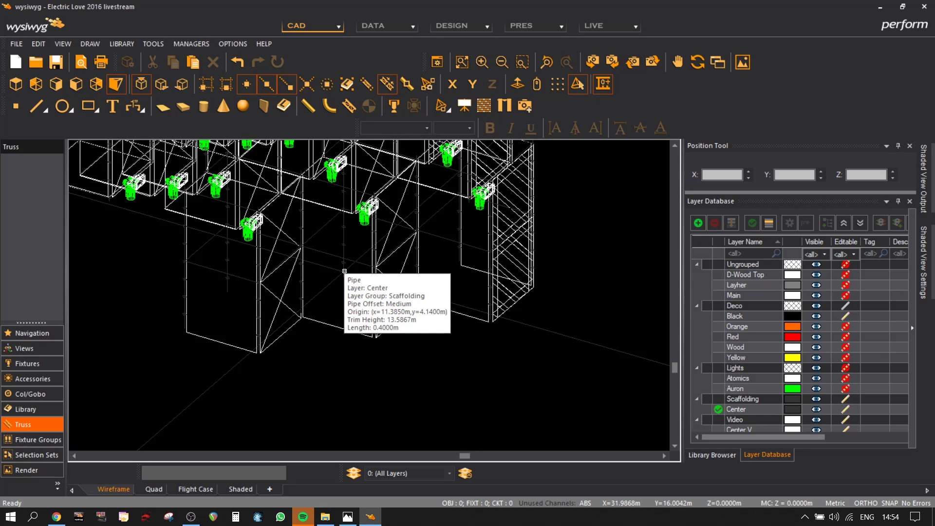
{"action": "middle_click_drag", "start_coordinate": [526, 334], "coordinate": [500, 321]}
{"action": "scroll", "coordinate": [501, 321], "scroll_direction": "up", "scroll_amount": 3}
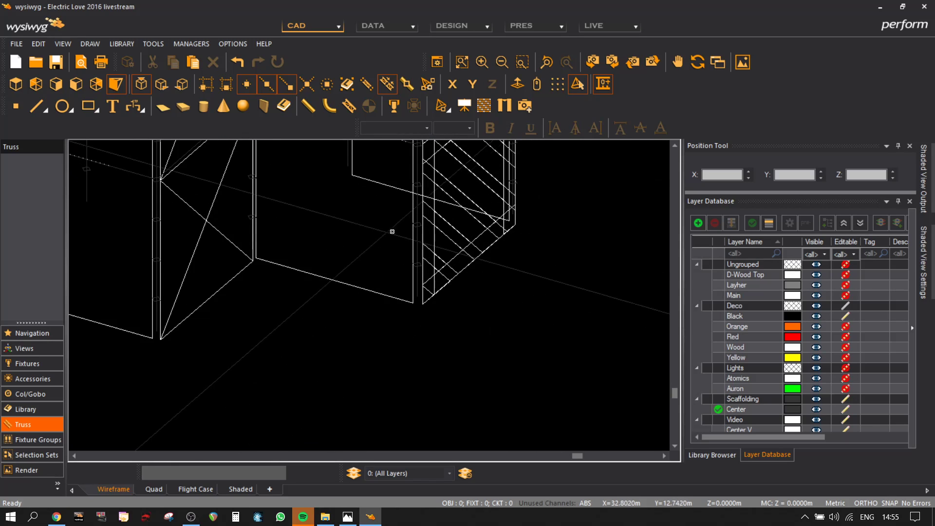
{"action": "mouse_move", "coordinate": [415, 274]}
{"action": "middle_click_drag", "start_coordinate": [422, 239], "coordinate": [385, 421]}
{"action": "scroll", "coordinate": [273, 186], "scroll_direction": "up", "scroll_amount": 4}
{"action": "scroll", "coordinate": [563, 323], "scroll_direction": "down", "scroll_amount": 6}
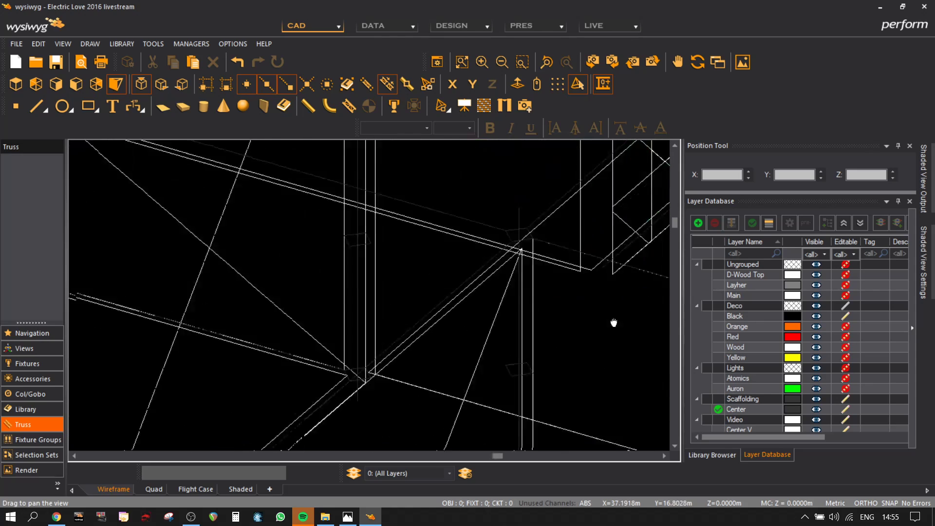
{"action": "scroll", "coordinate": [276, 384], "scroll_direction": "up", "scroll_amount": 5}
{"action": "scroll", "coordinate": [378, 388], "scroll_direction": "up", "scroll_amount": 3}
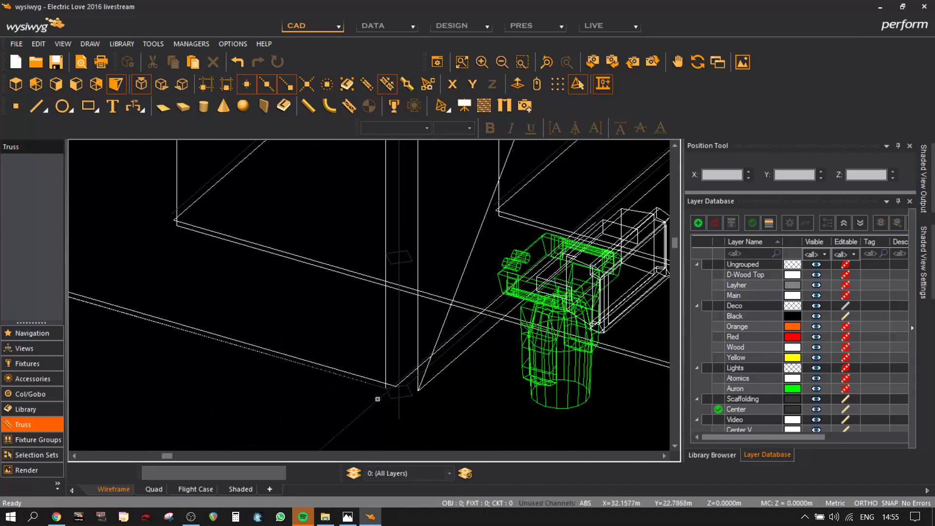
- Copy the short pipe end piece with its cross pipes from an upper upright to the free space near the lowest striped panel
{"action": "left_click", "coordinate": [401, 406]}
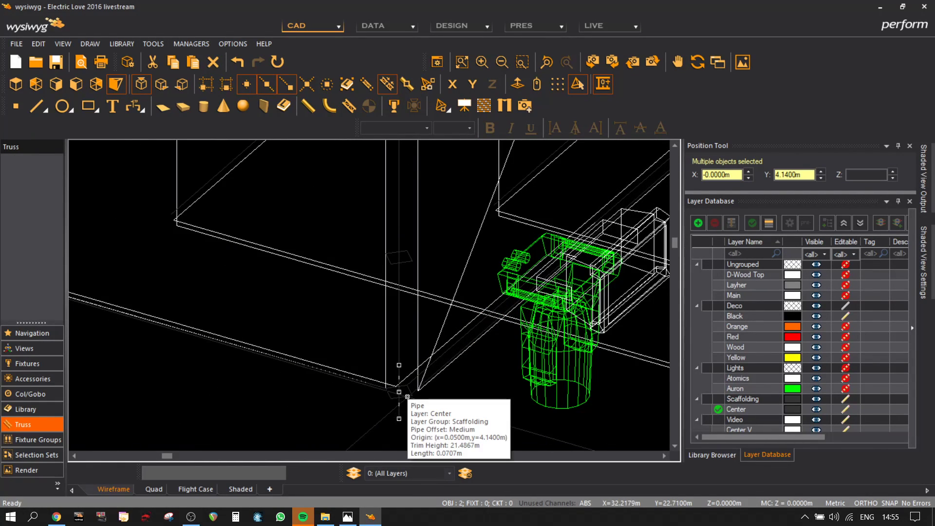
{"action": "left_click", "coordinate": [406, 395], "text": "ctrl"}
{"action": "key", "text": "ctrl+v"}
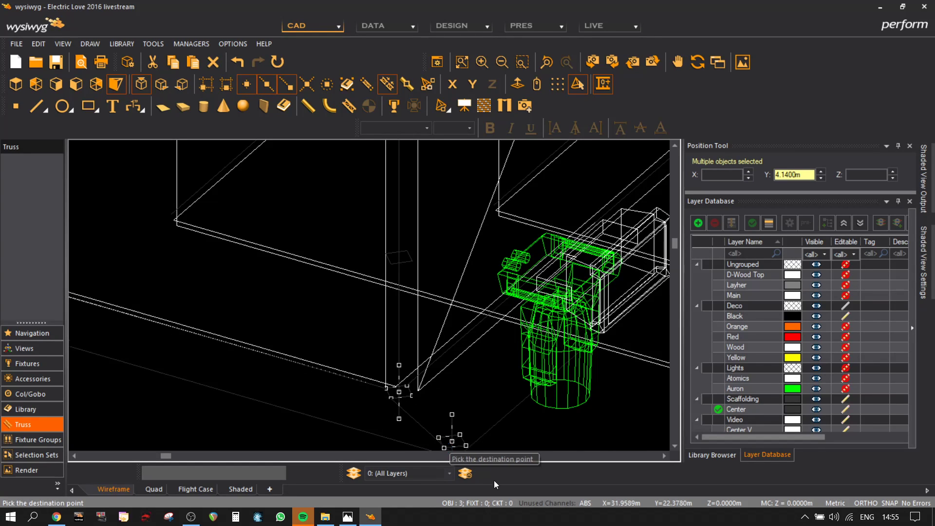
{"action": "scroll", "coordinate": [493, 413], "scroll_direction": "down", "scroll_amount": 2}
{"action": "middle_click_drag", "start_coordinate": [501, 447], "coordinate": [322, 316]}
{"action": "middle_click_drag", "start_coordinate": [555, 411], "coordinate": [307, 321]}
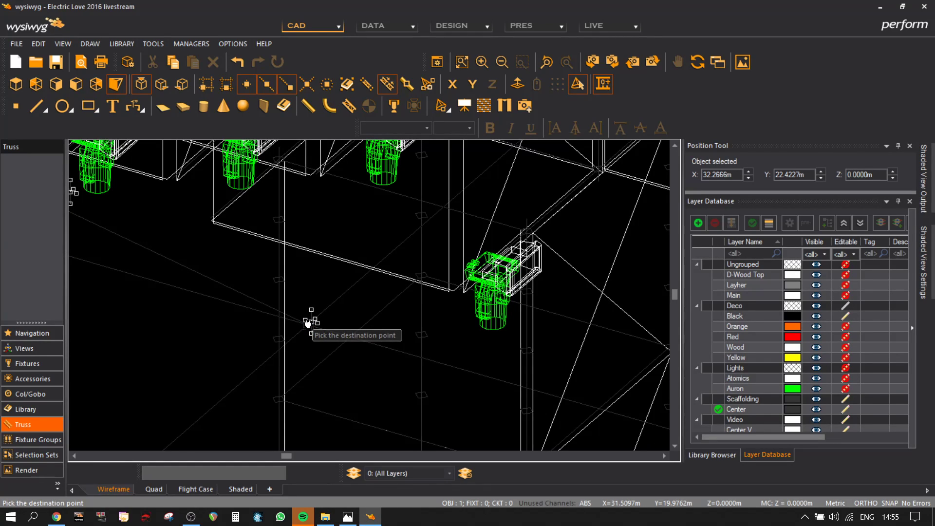
{"action": "middle_click_drag", "start_coordinate": [509, 411], "coordinate": [392, 250]}
{"action": "scroll", "coordinate": [532, 371], "scroll_direction": "down", "scroll_amount": 3}
{"action": "scroll", "coordinate": [599, 423], "scroll_direction": "up", "scroll_amount": 3}
{"action": "middle_click_drag", "start_coordinate": [612, 404], "coordinate": [152, 334]}
{"action": "scroll", "coordinate": [496, 373], "scroll_direction": "up", "scroll_amount": 2}
{"action": "scroll", "coordinate": [488, 377], "scroll_direction": "down", "scroll_amount": 3}
{"action": "middle_click_drag", "start_coordinate": [548, 343], "coordinate": [292, 361]}
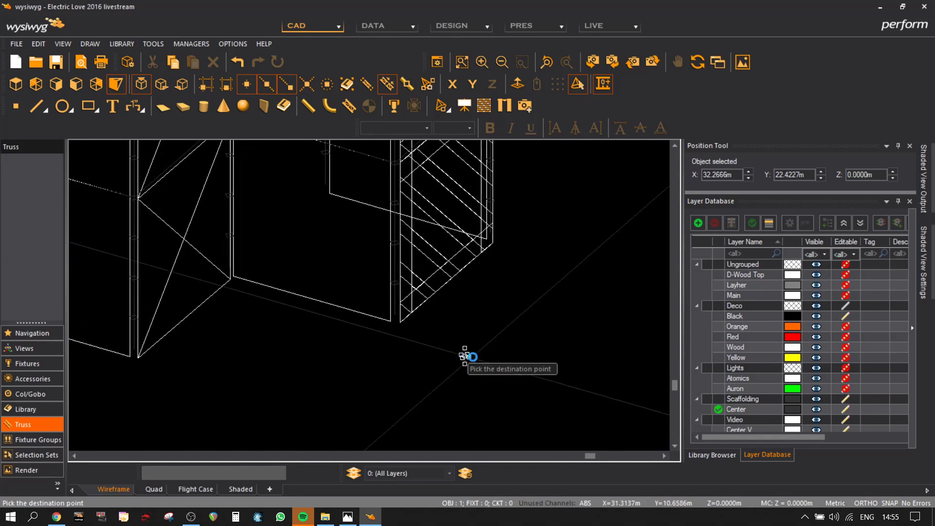
{"action": "left_click", "coordinate": [510, 315]}
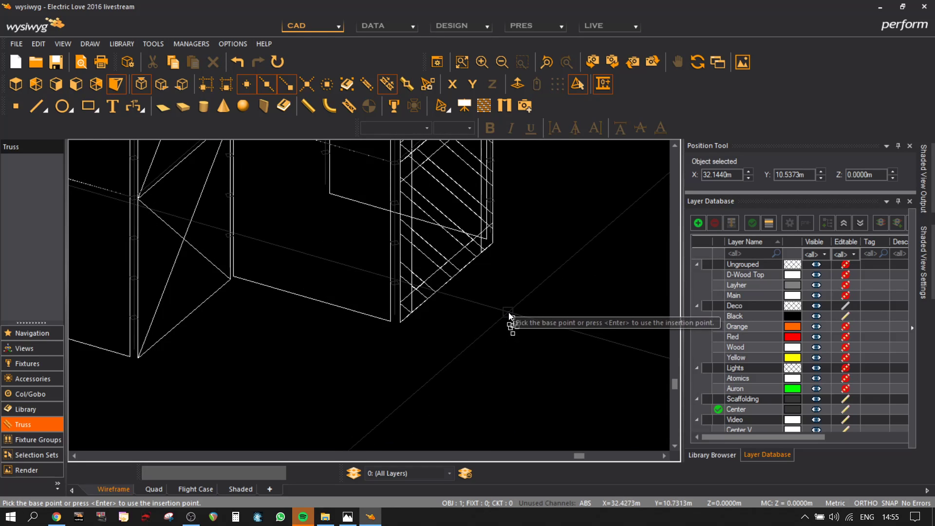
- Move the copied end piece by its top point onto the rear upright beside the striped panel, to Z 13.4867 m
{"action": "left_click", "coordinate": [513, 318]}
{"action": "scroll", "coordinate": [494, 226], "scroll_direction": "up", "scroll_amount": 3}
{"action": "scroll", "coordinate": [489, 270], "scroll_direction": "up", "scroll_amount": 2}
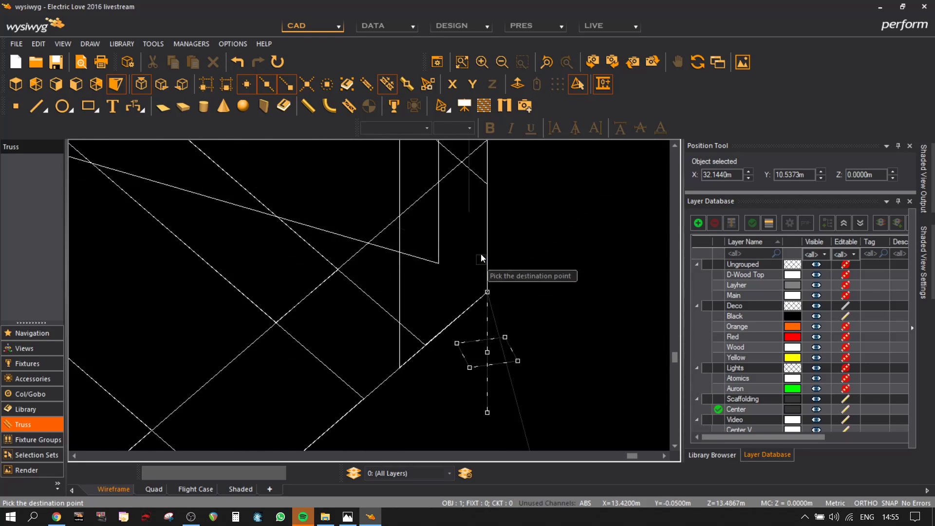
{"action": "left_click", "coordinate": [467, 215]}
- Copy the end piece and move it onto the bottom of the front upright beside the striped panel, at Y 0 m
{"action": "scroll", "coordinate": [493, 328], "scroll_direction": "down", "scroll_amount": 4}
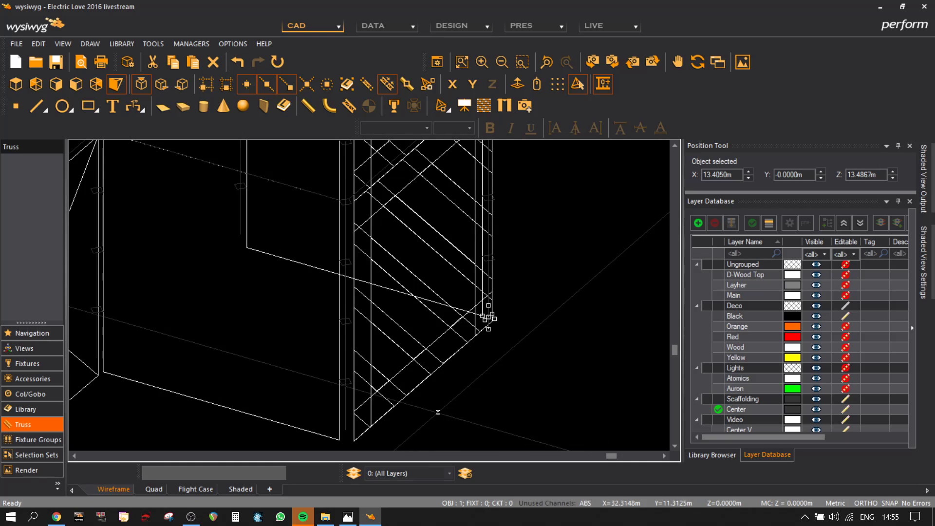
{"action": "key", "text": "ctrl+v"}
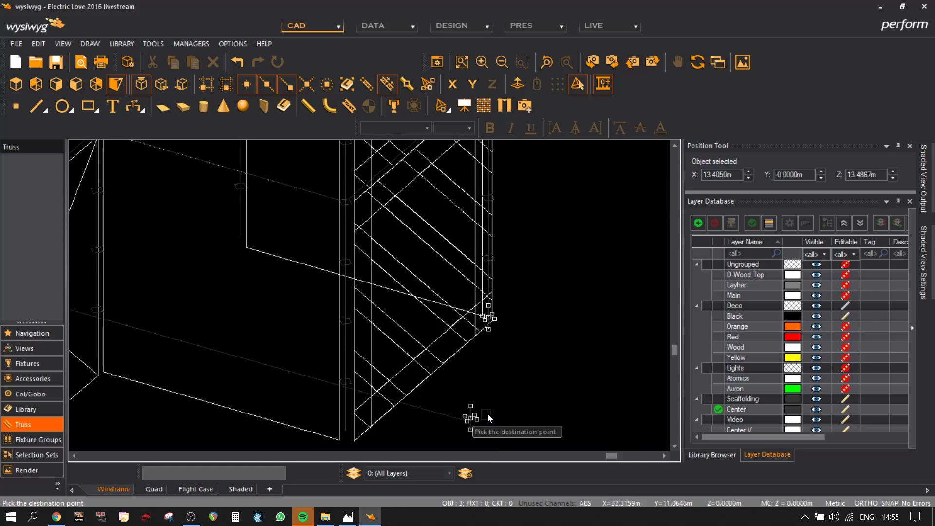
{"action": "middle_click_drag", "start_coordinate": [487, 411], "coordinate": [485, 388]}
{"action": "left_click", "coordinate": [486, 386]}
{"action": "key", "text": "ctrl+m"}
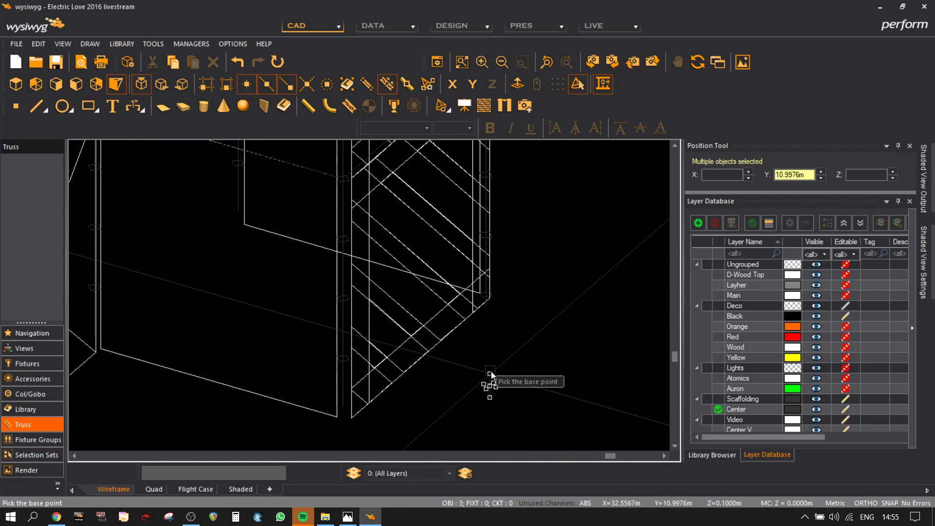
{"action": "left_click", "coordinate": [488, 382]}
{"action": "left_click", "coordinate": [343, 418]}
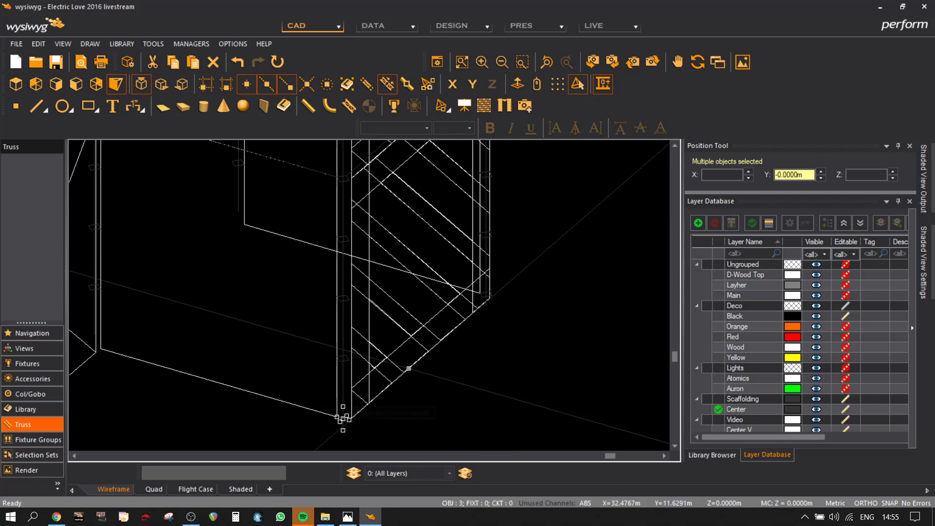
{"action": "scroll", "coordinate": [396, 373], "scroll_direction": "down", "scroll_amount": 1}
{"action": "scroll", "coordinate": [248, 379], "scroll_direction": "down", "scroll_amount": 1}
{"action": "middle_click_drag", "start_coordinate": [238, 379], "coordinate": [374, 329]}
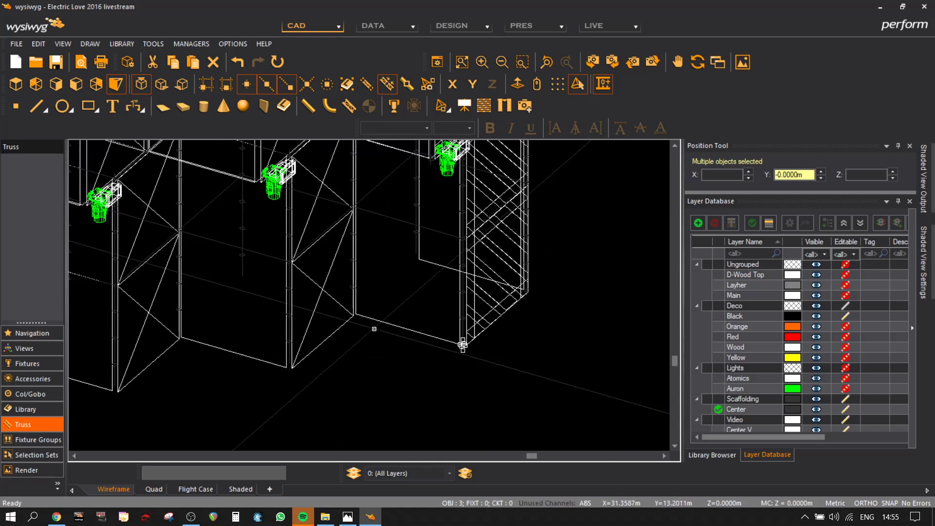
{"action": "scroll", "coordinate": [374, 328], "scroll_direction": "up", "scroll_amount": 2}
{"action": "key", "text": "m"}
{"action": "scroll", "coordinate": [304, 302], "scroll_direction": "up", "scroll_amount": 3}
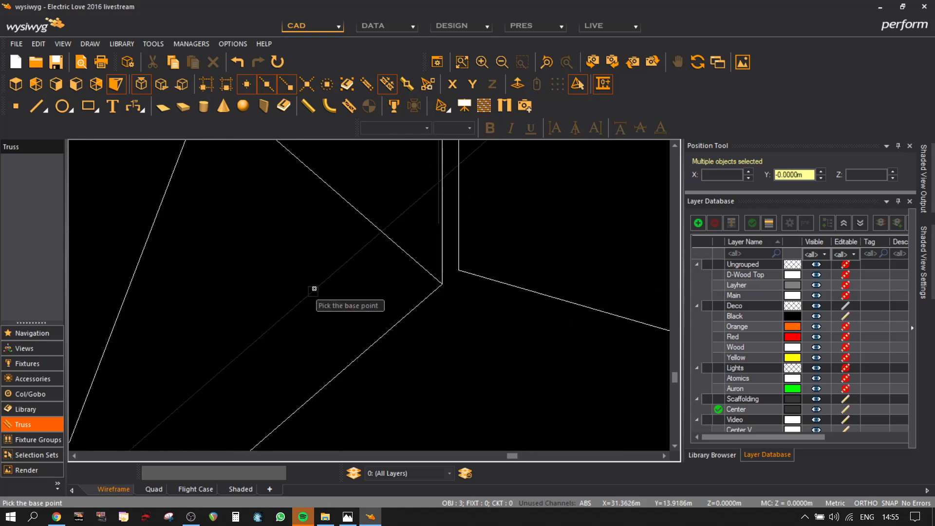
{"action": "scroll", "coordinate": [501, 385], "scroll_direction": "up", "scroll_amount": 1}
{"action": "middle_click_drag", "start_coordinate": [494, 385], "coordinate": [374, 334]}
{"action": "scroll", "coordinate": [455, 360], "scroll_direction": "down", "scroll_amount": 3}
{"action": "middle_click_drag", "start_coordinate": [565, 379], "coordinate": [461, 351]}
{"action": "left_click", "coordinate": [563, 366]}
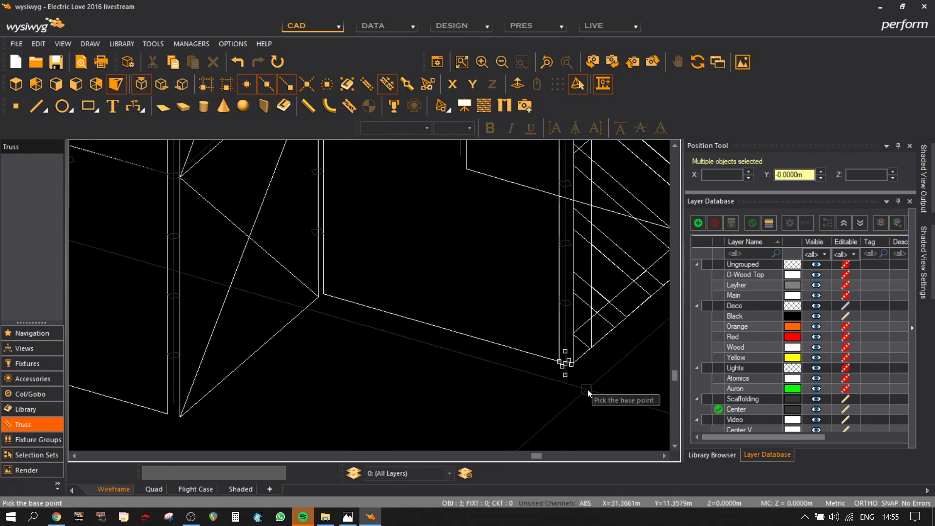
- Copy the end piece and move it onto the rear upright of the neighbouring braced side, at Y 2.0700 m
{"action": "scroll", "coordinate": [352, 353], "scroll_direction": "up", "scroll_amount": 2}
{"action": "left_click", "coordinate": [366, 358]}
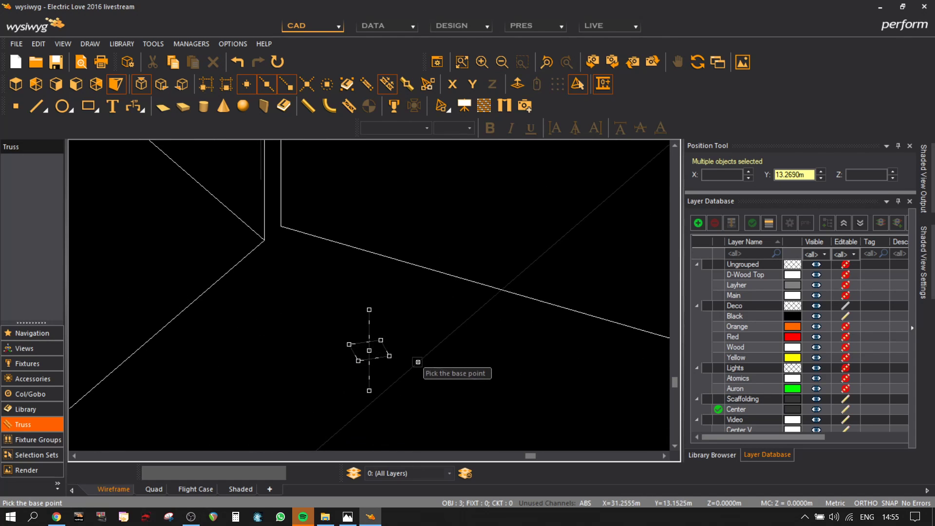
{"action": "left_click", "coordinate": [367, 309]}
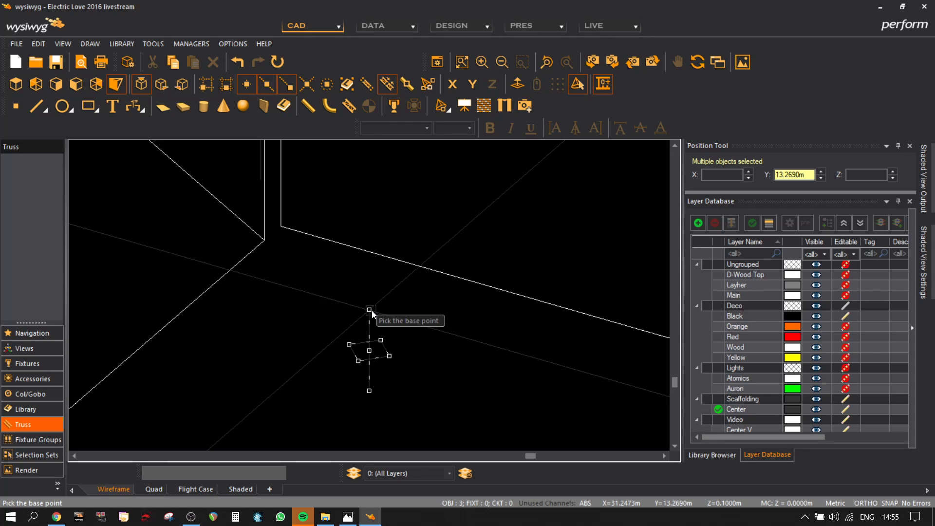
{"action": "left_click", "coordinate": [261, 180]}
{"action": "scroll", "coordinate": [286, 308], "scroll_direction": "down", "scroll_amount": 3}
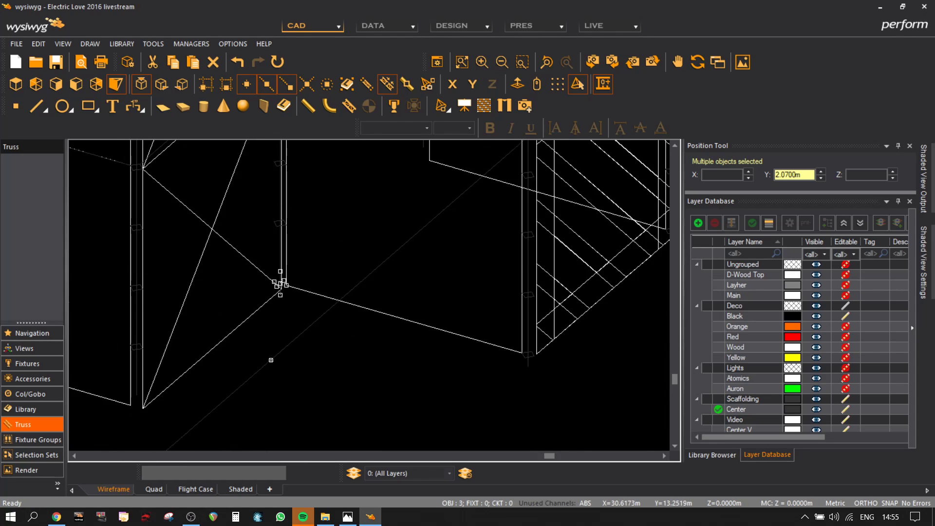
- Copy the end piece onto the bottom of the front upright of the same braced side, at Y 2.0700 m
{"action": "middle_click_drag", "start_coordinate": [269, 359], "coordinate": [415, 320]}
{"action": "key", "text": "ctrl+v"}
{"action": "left_click", "coordinate": [377, 387]}
{"action": "key", "text": "m"}
{"action": "left_click", "coordinate": [378, 375]}
{"action": "left_click", "coordinate": [286, 361]}
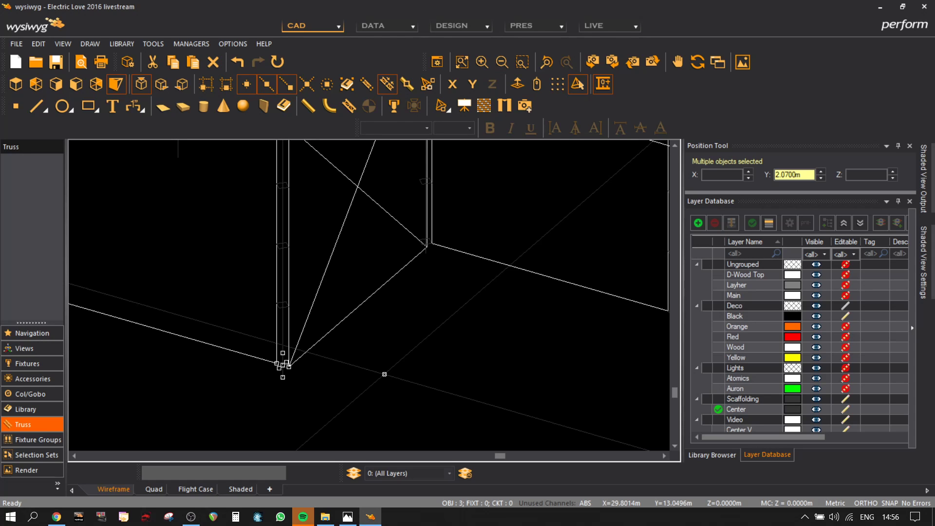
- Copy the end piece and move it onto the rear upright of the next braced side, at Y 4.1400 m
{"action": "scroll", "coordinate": [255, 341], "scroll_direction": "down", "scroll_amount": 3}
{"action": "scroll", "coordinate": [409, 341], "scroll_direction": "up", "scroll_amount": 4}
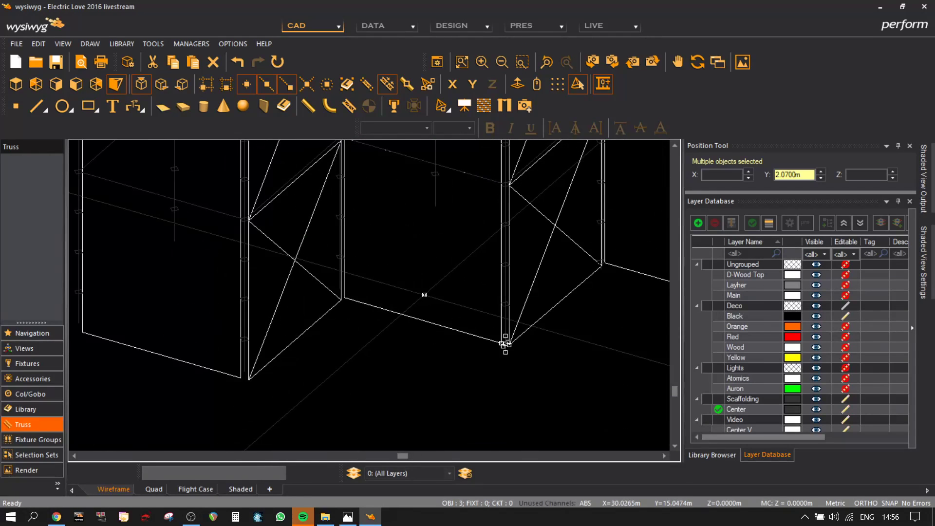
{"action": "scroll", "coordinate": [359, 292], "scroll_direction": "up", "scroll_amount": 5}
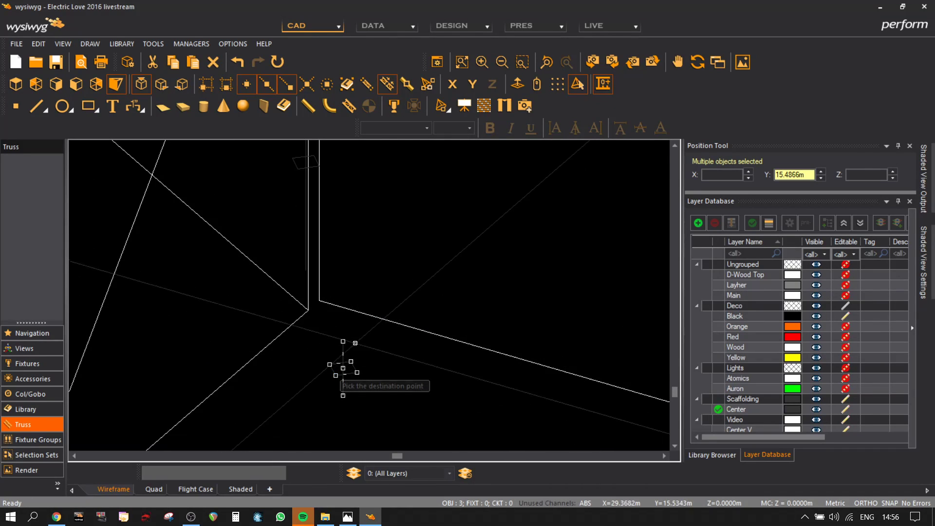
- Copy the end piece onto the bottom of the front upright of the same braced side, at Y 4.1400 m
{"action": "scroll", "coordinate": [306, 271], "scroll_direction": "down", "scroll_amount": 3}
{"action": "scroll", "coordinate": [378, 375], "scroll_direction": "up", "scroll_amount": 4}
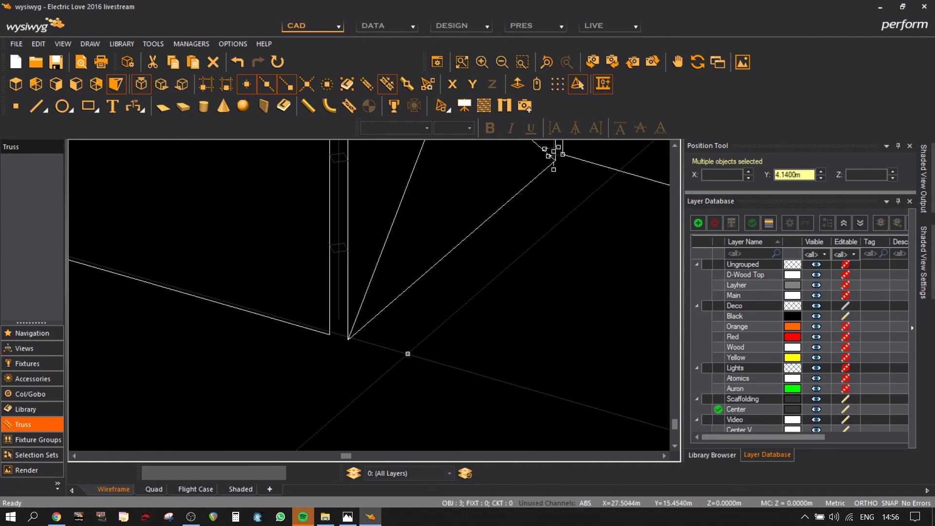
{"action": "left_click", "coordinate": [421, 366]}
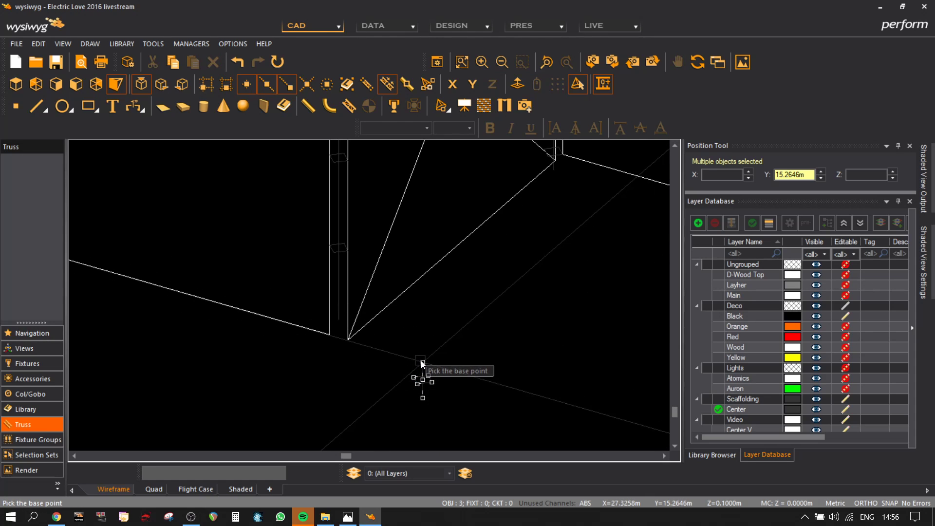
{"action": "left_click", "coordinate": [422, 364]}
- Copy the end piece and move it onto the bottom of the outermost front upright, at Y 6.2100 m, and clear the selection
{"action": "scroll", "coordinate": [391, 363], "scroll_direction": "down", "scroll_amount": 2}
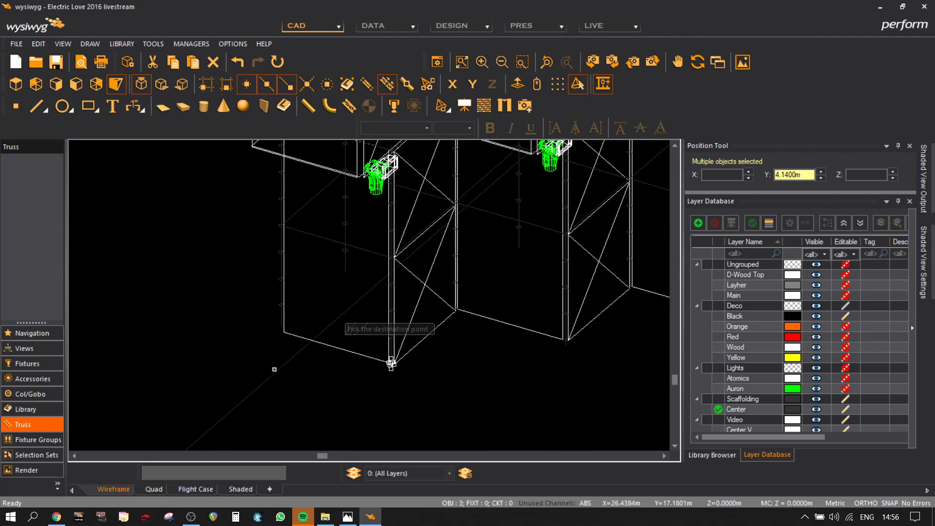
{"action": "scroll", "coordinate": [229, 385], "scroll_direction": "up", "scroll_amount": 5}
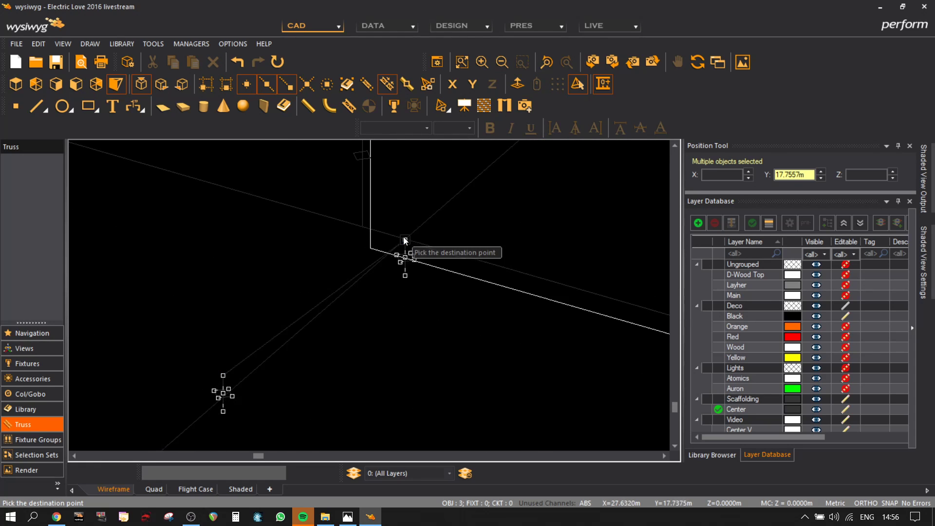
{"action": "left_click", "coordinate": [362, 228]}
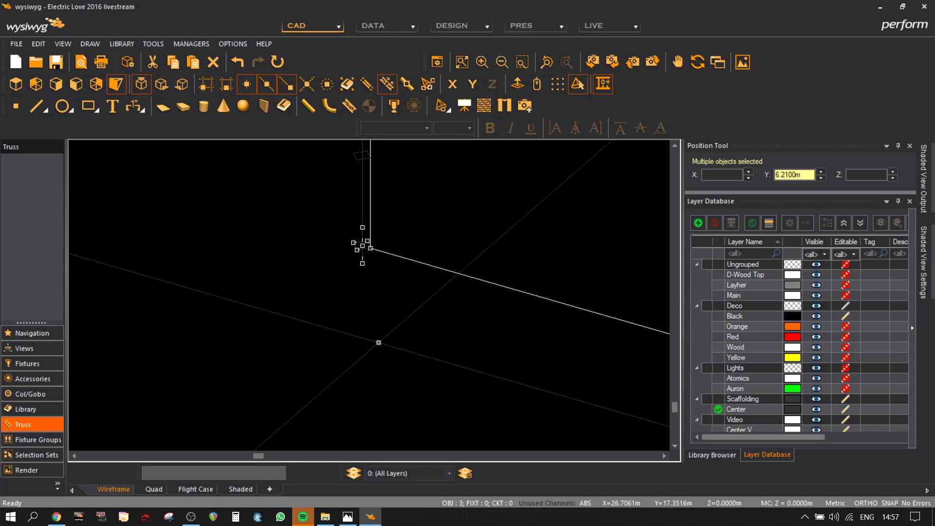
{"action": "scroll", "coordinate": [382, 341], "scroll_direction": "down", "scroll_amount": 4}
{"action": "middle_click_drag", "start_coordinate": [543, 353], "coordinate": [413, 336]}
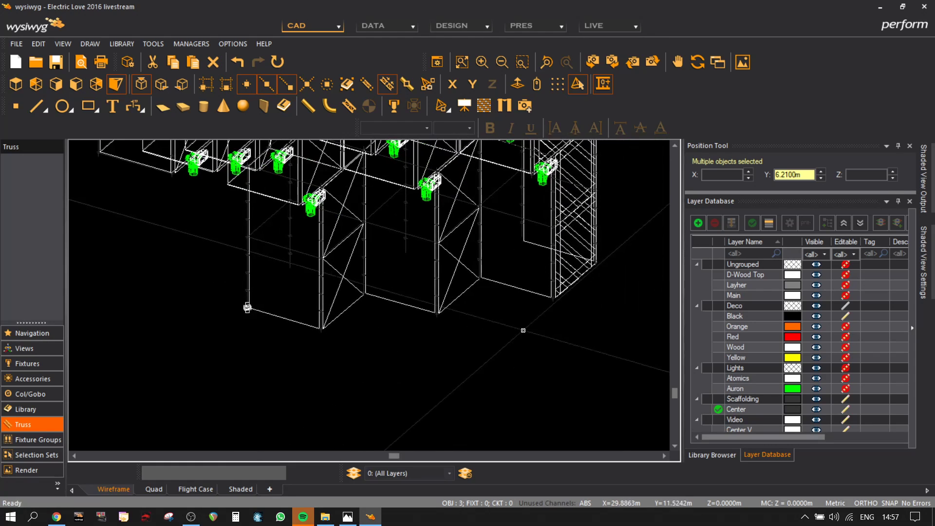
{"action": "key", "text": "Escape"}
- Examine the undersides of the lower braced bays and the striped panel's uprights in the front elevation and 3D wireframe views
{"action": "scroll", "coordinate": [498, 292], "scroll_direction": "up", "scroll_amount": 3}
{"action": "scroll", "coordinate": [501, 305], "scroll_direction": "down", "scroll_amount": 3}
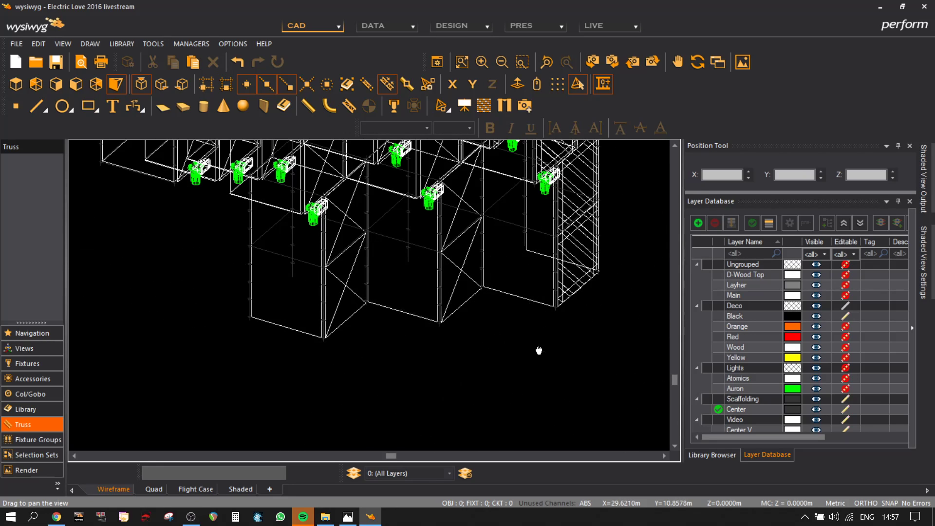
{"action": "middle_click_drag", "start_coordinate": [544, 351], "coordinate": [445, 348]}
{"action": "left_click", "coordinate": [75, 91]}
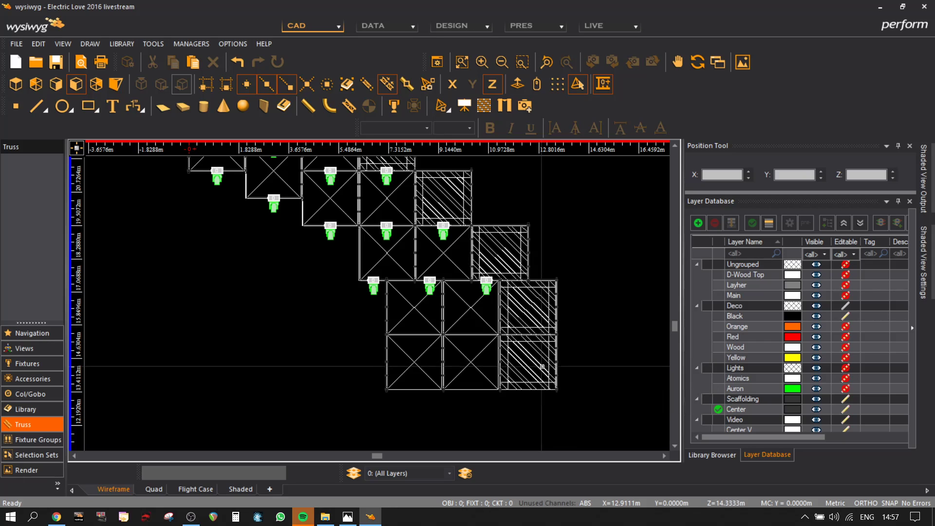
{"action": "left_click", "coordinate": [117, 85]}
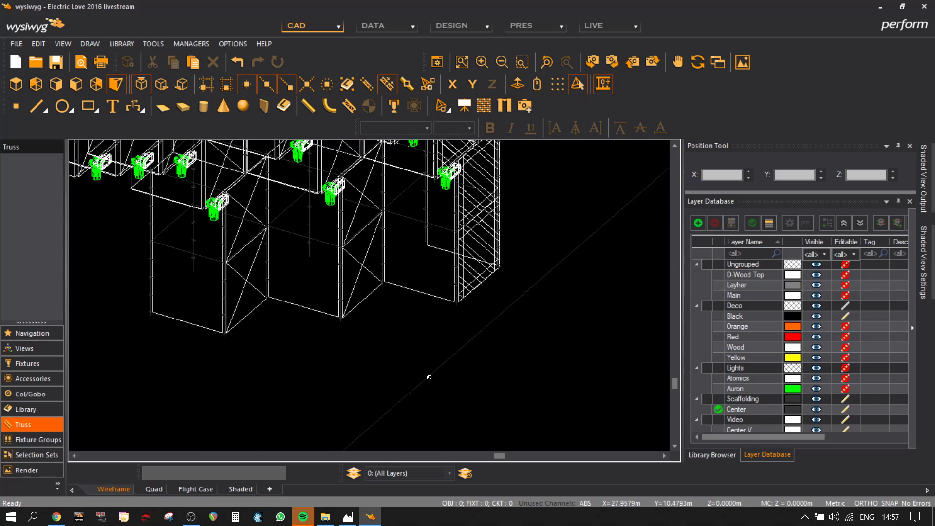
{"action": "middle_click_drag", "start_coordinate": [476, 353], "coordinate": [436, 355]}
{"action": "scroll", "coordinate": [437, 293], "scroll_direction": "up", "scroll_amount": 3}
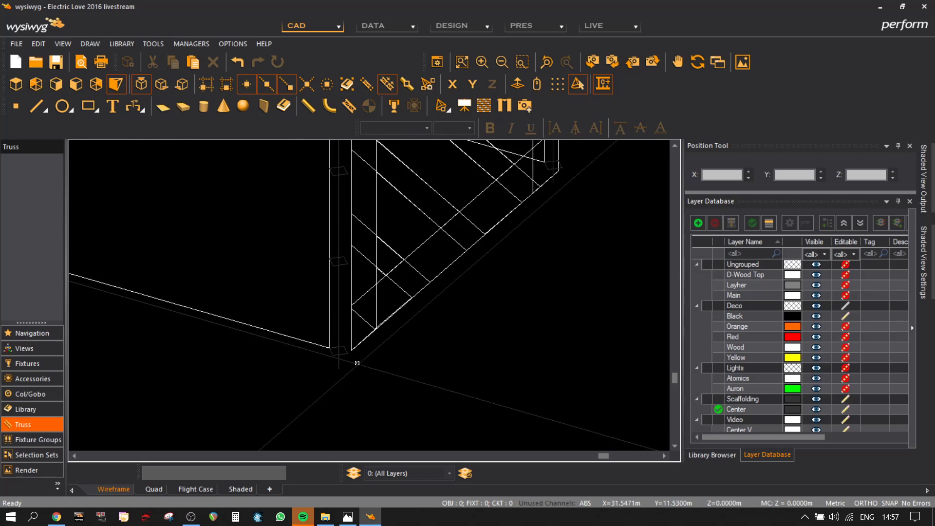
{"action": "mouse_move", "coordinate": [341, 371]}
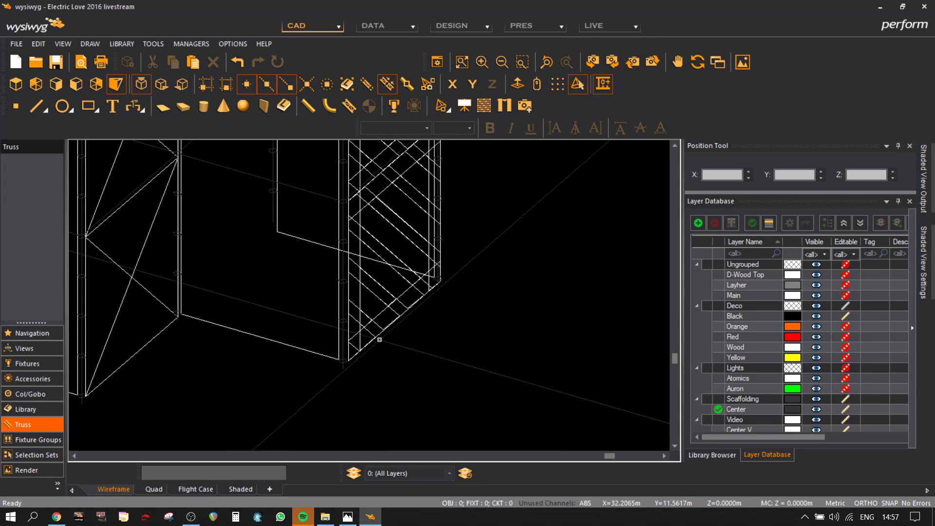
{"action": "scroll", "coordinate": [337, 361], "scroll_direction": "down", "scroll_amount": 2}
{"action": "scroll", "coordinate": [338, 370], "scroll_direction": "up", "scroll_amount": 2}
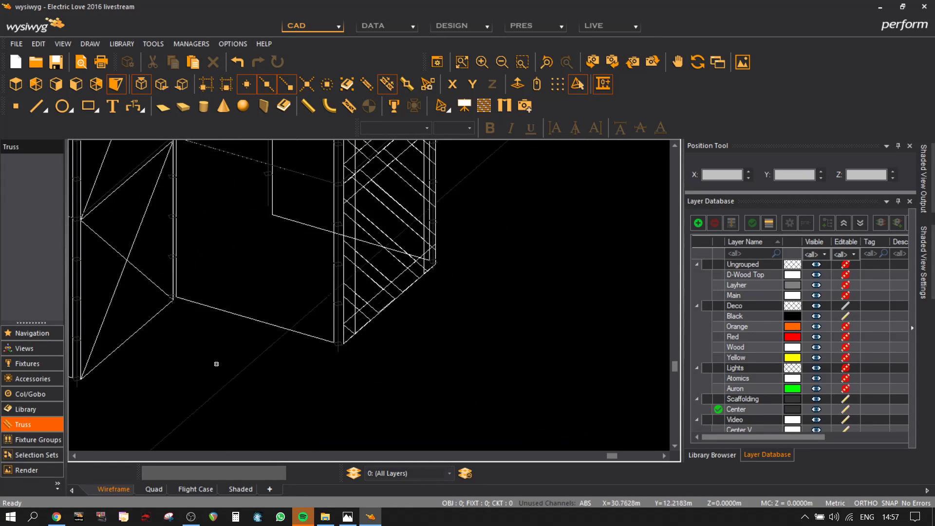
{"action": "scroll", "coordinate": [210, 372], "scroll_direction": "up", "scroll_amount": 1}
{"action": "middle_click_drag", "start_coordinate": [209, 374], "coordinate": [415, 313]}
{"action": "scroll", "coordinate": [402, 315], "scroll_direction": "down", "scroll_amount": 2}
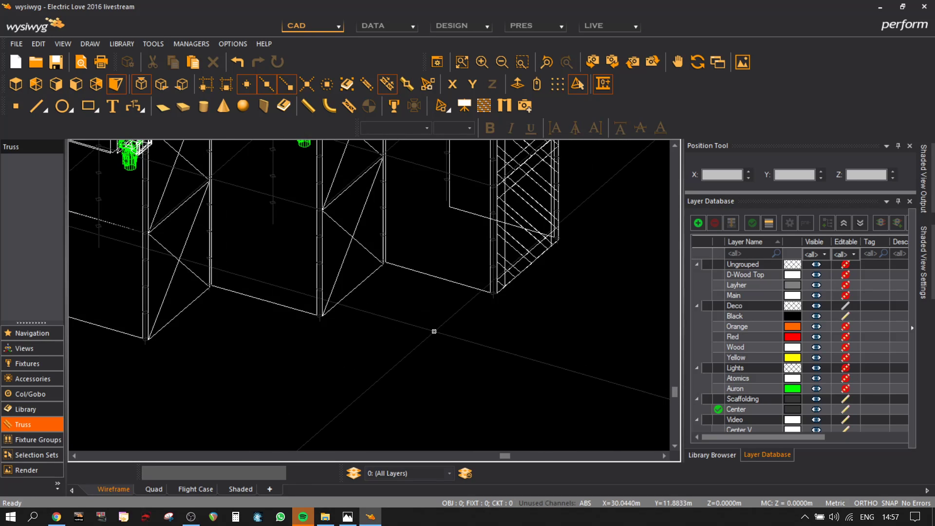
{"action": "scroll", "coordinate": [438, 332], "scroll_direction": "up", "scroll_amount": 2}
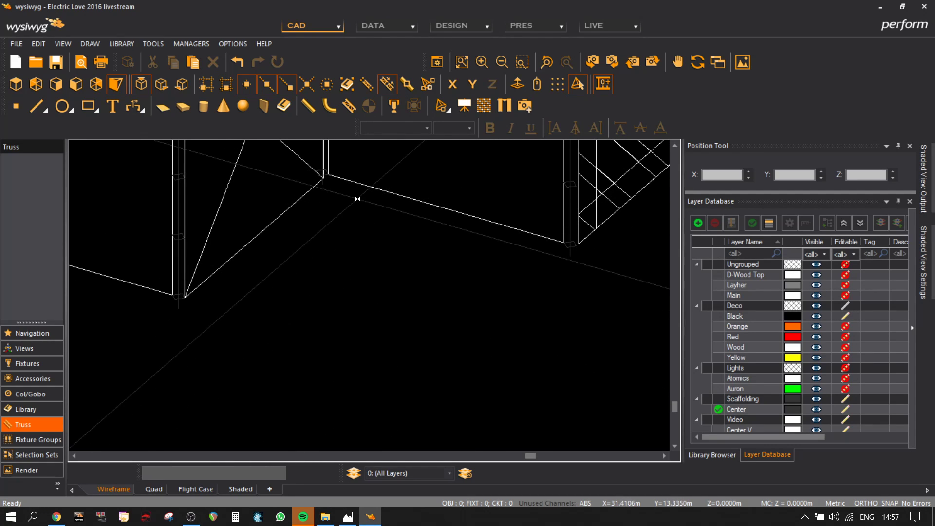
{"action": "scroll", "coordinate": [519, 286], "scroll_direction": "down", "scroll_amount": 3}
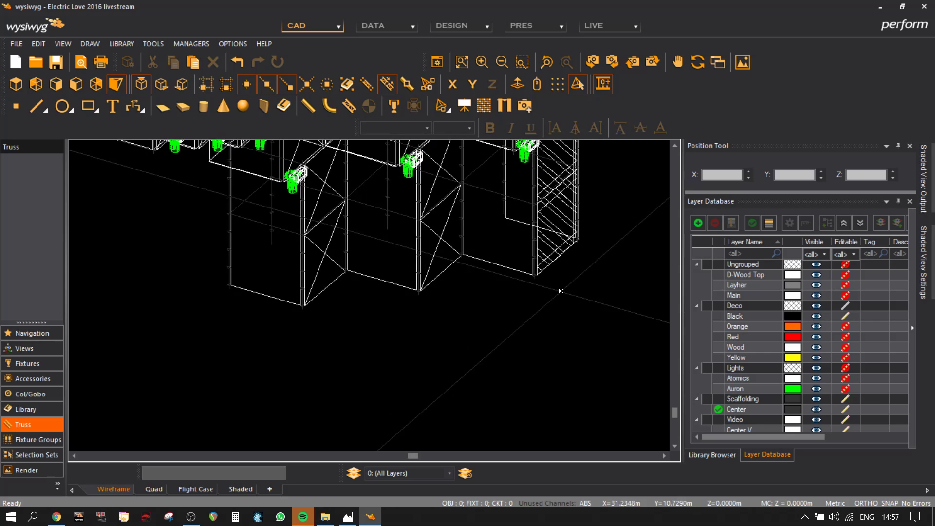
{"action": "scroll", "coordinate": [559, 291], "scroll_direction": "up", "scroll_amount": 4}
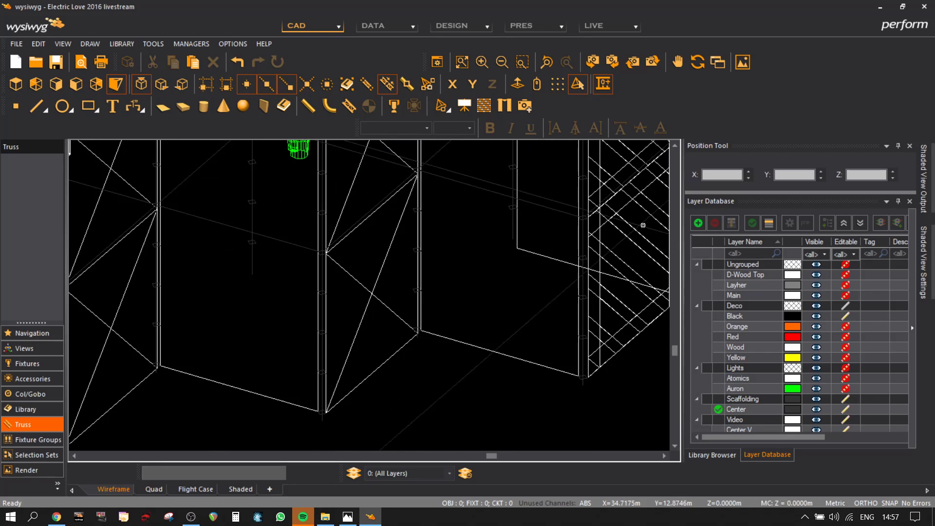
{"action": "scroll", "coordinate": [306, 234], "scroll_direction": "down", "scroll_amount": 3}
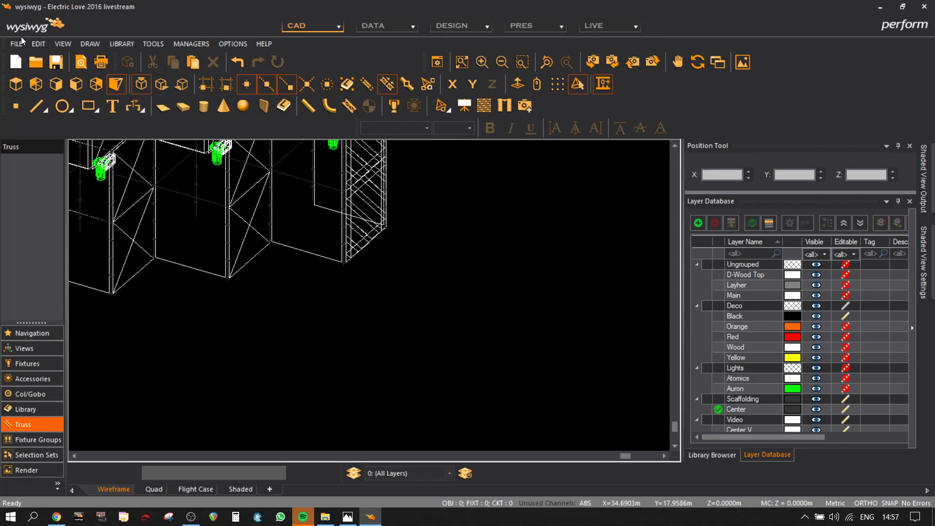
- Choose the Layher 2m High 2m x 2m Floor insertable for insertion, with its base point selected by mouse
{"action": "left_click", "coordinate": [38, 43]}
{"action": "mouse_move", "coordinate": [17, 43]}
{"action": "mouse_move", "coordinate": [48, 264]}
{"action": "left_click", "coordinate": [206, 280]}
{"action": "scroll", "coordinate": [392, 263], "scroll_direction": "down", "scroll_amount": 3}
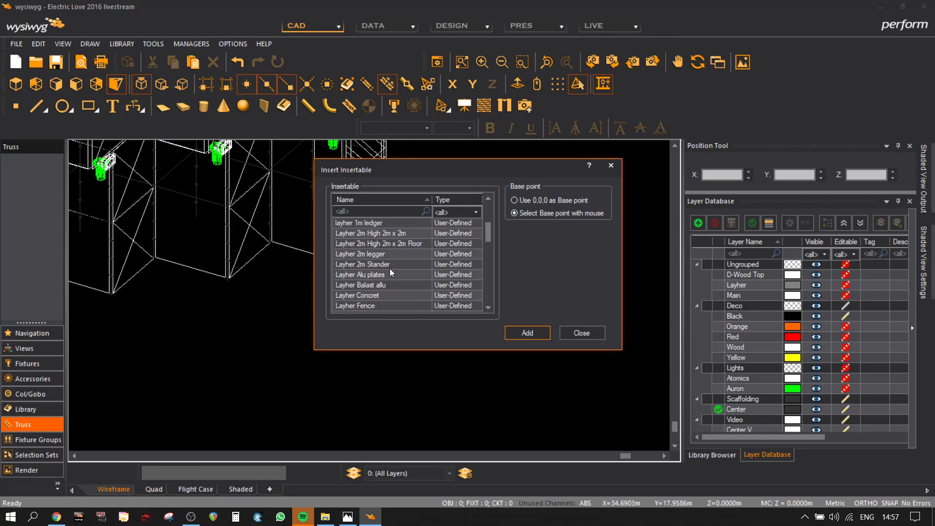
{"action": "left_click", "coordinate": [400, 243]}
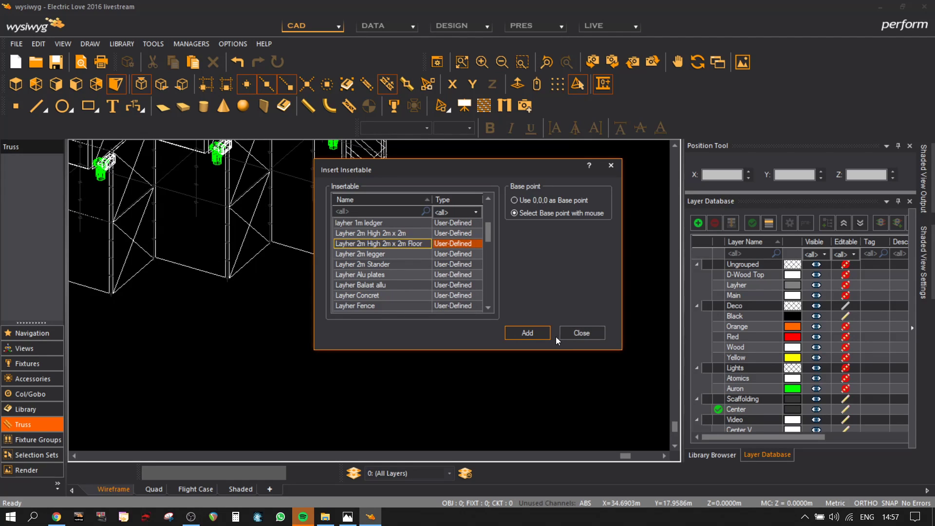
- Try to add the user-defined insertable Layher 2m High 2m x 2m Floor with its base point selected by mouse
{"action": "left_click", "coordinate": [527, 333]}
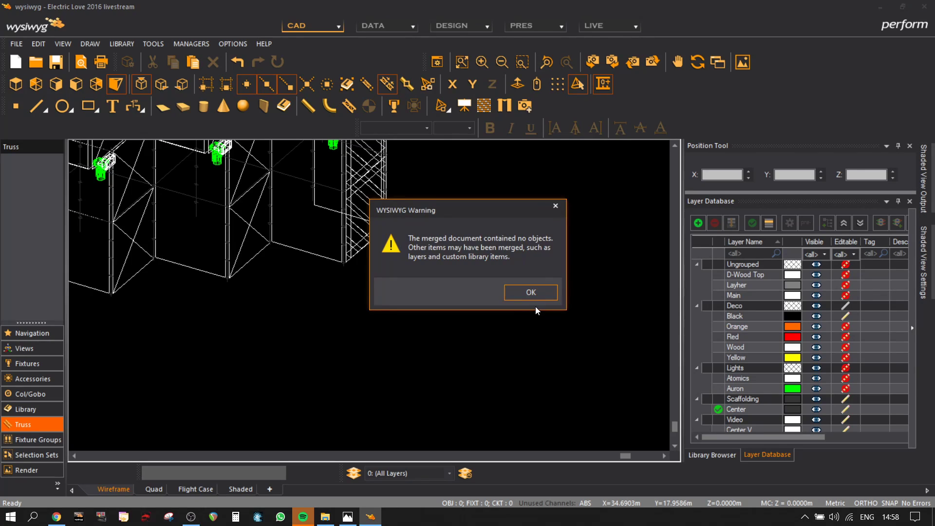
{"action": "left_click", "coordinate": [534, 295]}
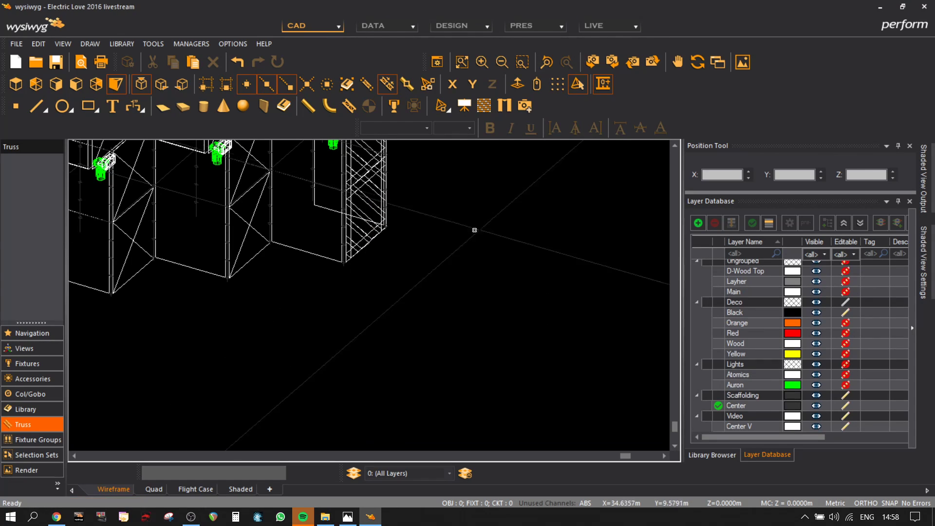
{"action": "scroll", "coordinate": [309, 226], "scroll_direction": "up", "scroll_amount": 3}
{"action": "scroll", "coordinate": [227, 259], "scroll_direction": "up", "scroll_amount": 2}
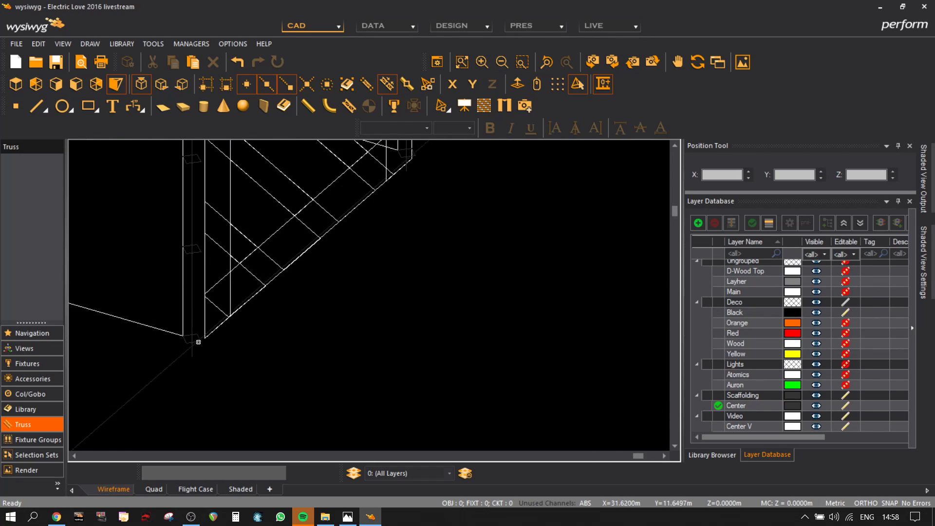
{"action": "scroll", "coordinate": [555, 317], "scroll_direction": "down", "scroll_amount": 4}
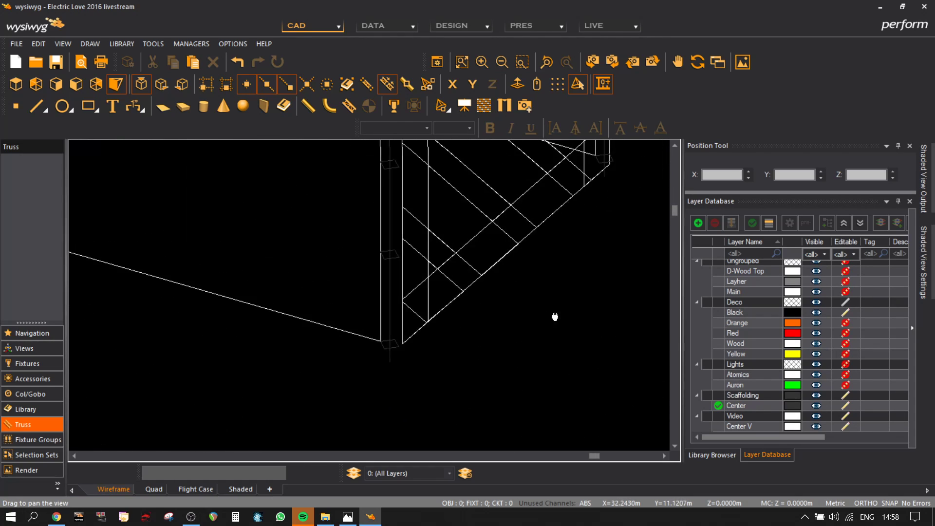
{"action": "scroll", "coordinate": [538, 220], "scroll_direction": "up", "scroll_amount": 2}
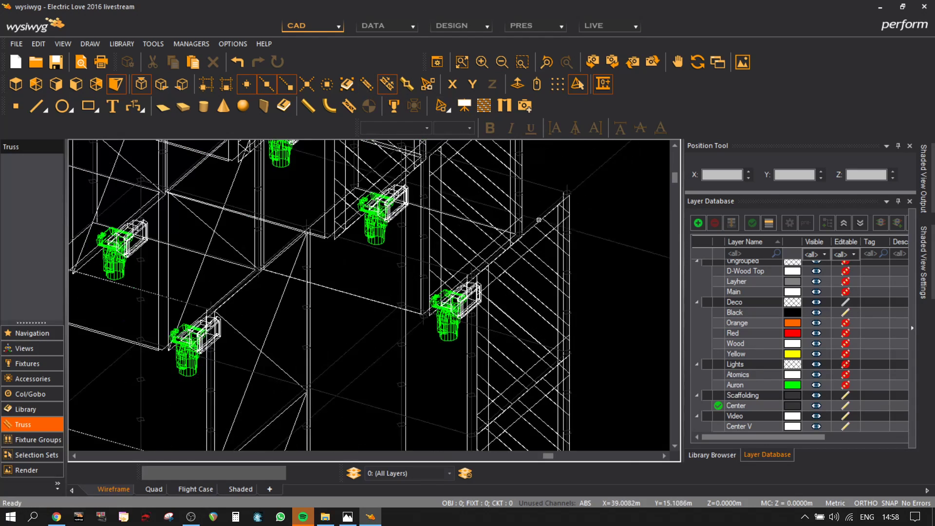
- Copy the two end-to-end ledgers at the 17.4867 m level of the outer hatched bay to the bay's lower edge at 13.4867 m
{"action": "left_click", "coordinate": [539, 218]}
{"action": "scroll", "coordinate": [540, 272], "scroll_direction": "down", "scroll_amount": 4}
{"action": "scroll", "coordinate": [510, 281], "scroll_direction": "up", "scroll_amount": 3}
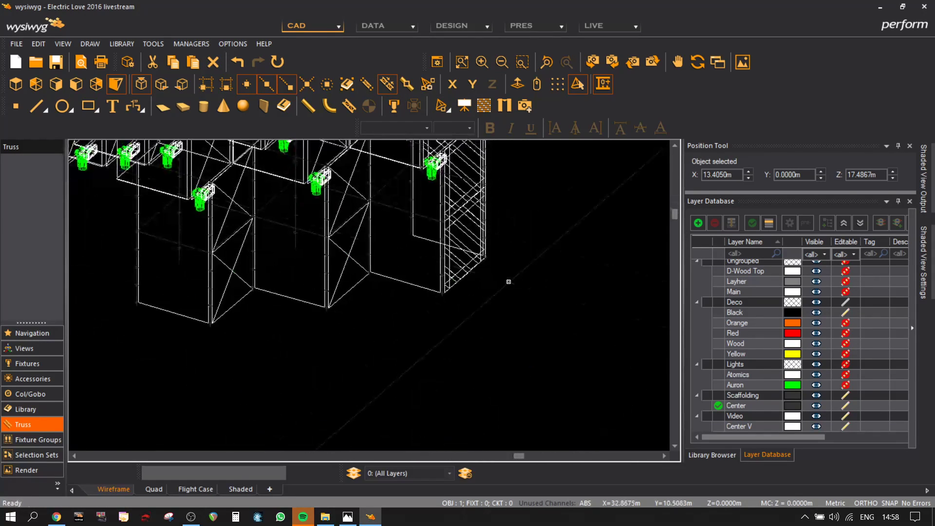
{"action": "middle_click_drag", "start_coordinate": [539, 171], "coordinate": [540, 215]}
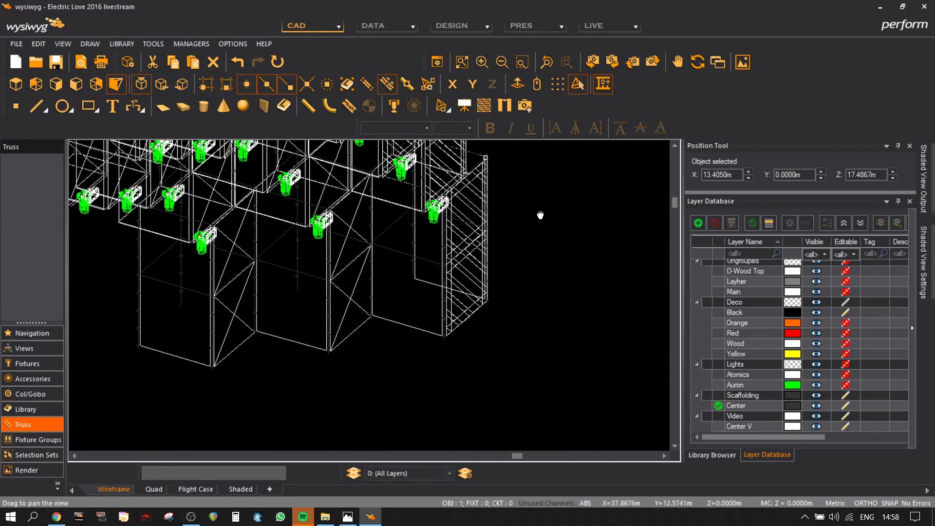
{"action": "scroll", "coordinate": [486, 170], "scroll_direction": "up", "scroll_amount": 5}
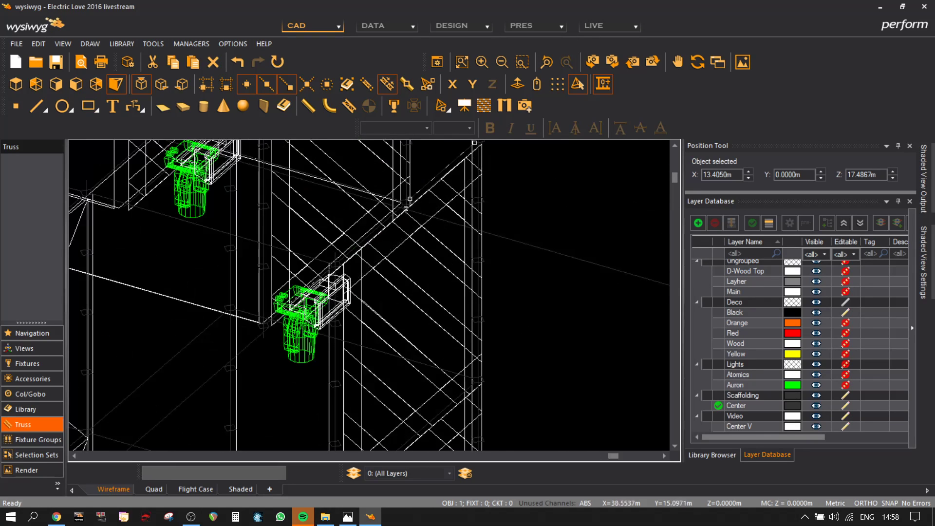
{"action": "left_click", "coordinate": [394, 209], "text": "ctrl"}
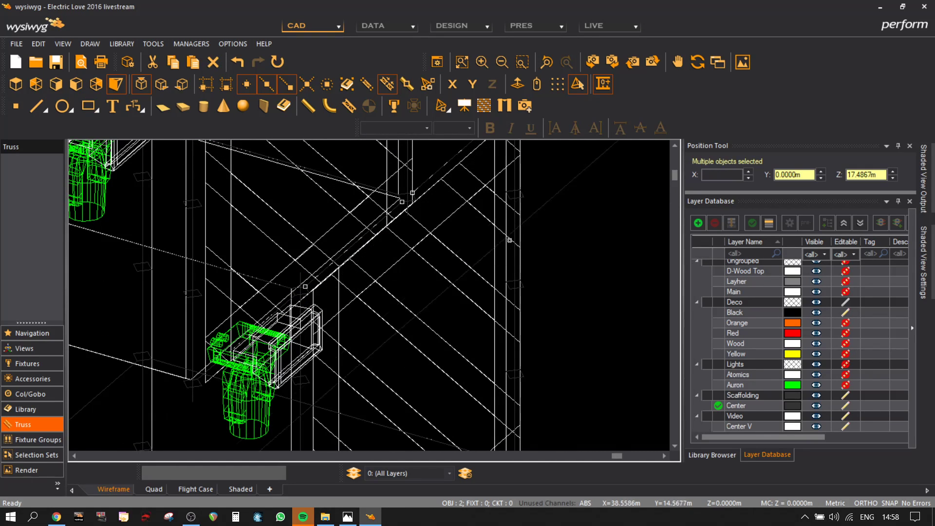
{"action": "scroll", "coordinate": [502, 235], "scroll_direction": "down", "scroll_amount": 3}
{"action": "middle_click_drag", "start_coordinate": [552, 341], "coordinate": [531, 259]}
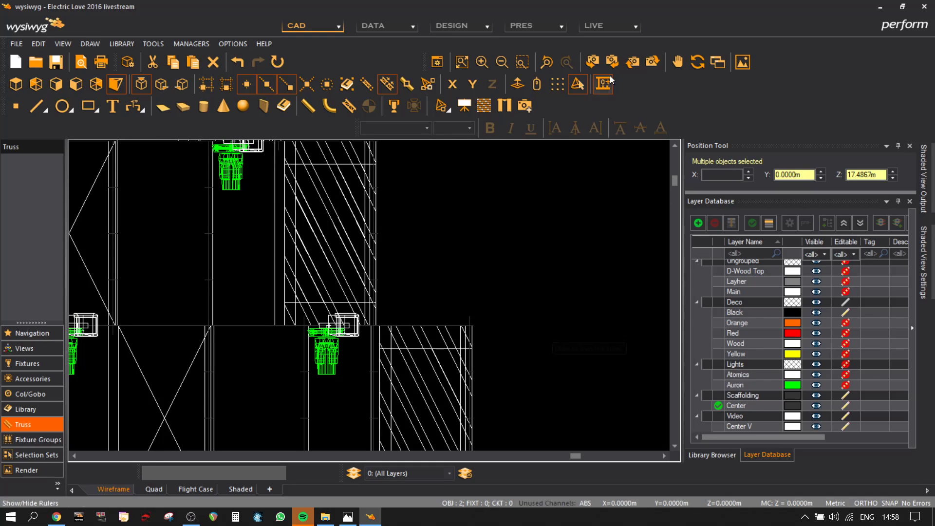
{"action": "left_click", "coordinate": [597, 66]}
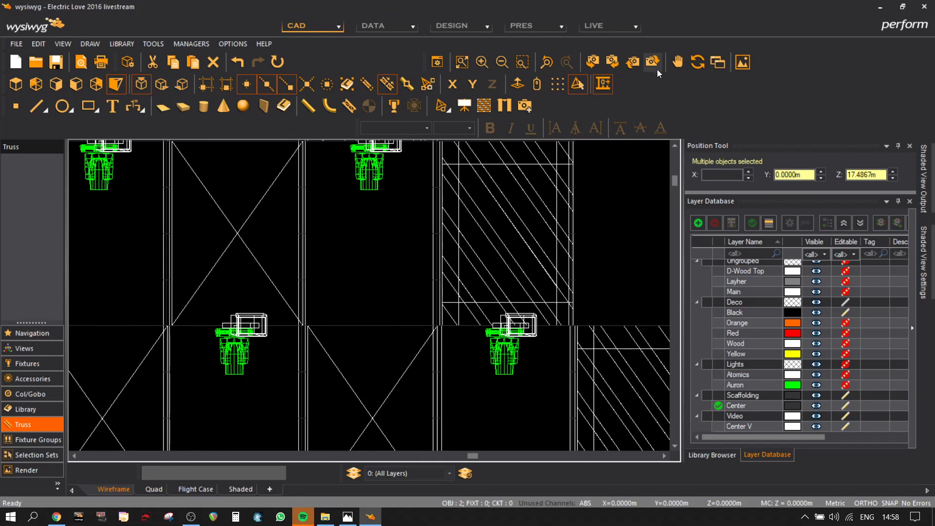
{"action": "left_click", "coordinate": [639, 66]}
{"action": "scroll", "coordinate": [566, 289], "scroll_direction": "down", "scroll_amount": 4}
{"action": "middle_click_drag", "start_coordinate": [593, 394], "coordinate": [532, 368]}
{"action": "scroll", "coordinate": [527, 271], "scroll_direction": "up", "scroll_amount": 1}
{"action": "scroll", "coordinate": [594, 355], "scroll_direction": "up", "scroll_amount": 3}
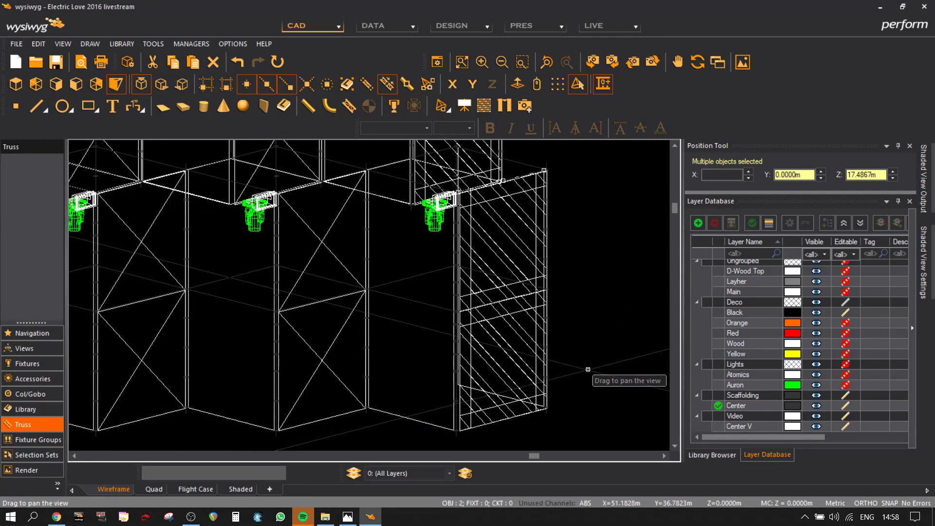
{"action": "scroll", "coordinate": [590, 355], "scroll_direction": "up", "scroll_amount": 5}
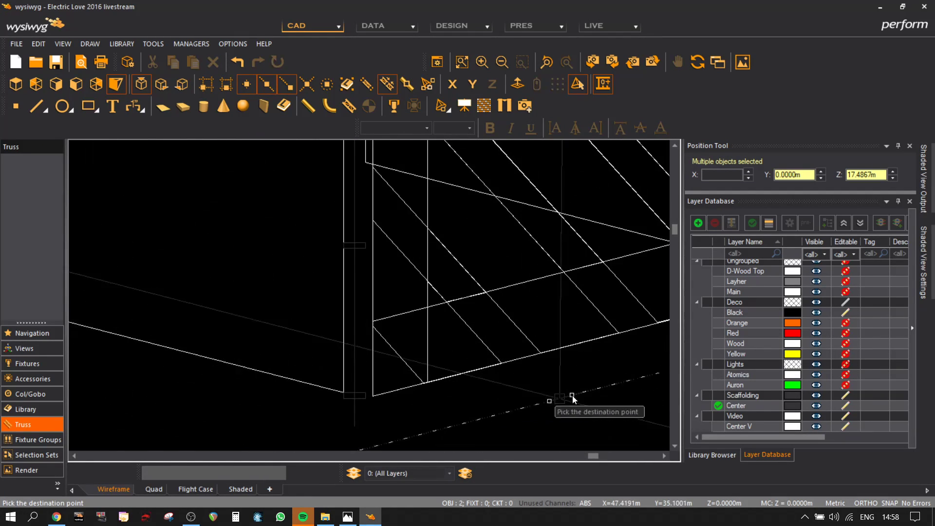
{"action": "middle_click_drag", "start_coordinate": [570, 337], "coordinate": [562, 297]}
{"action": "left_click", "coordinate": [567, 352]}
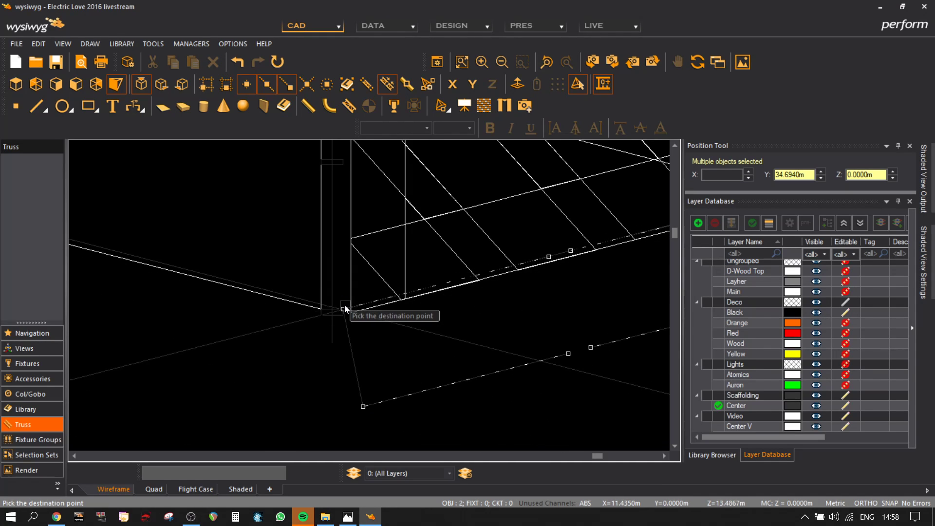
{"action": "left_click", "coordinate": [516, 333]}
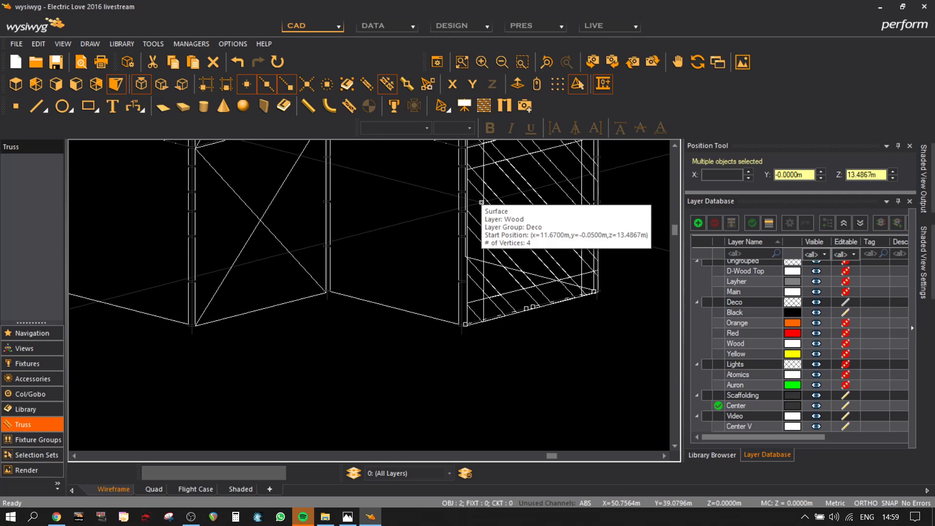
- Paste a copy of the two vertical standard sections from the hatched bay's front leg at ground level below the bay
{"action": "scroll", "coordinate": [462, 213], "scroll_direction": "up", "scroll_amount": 3}
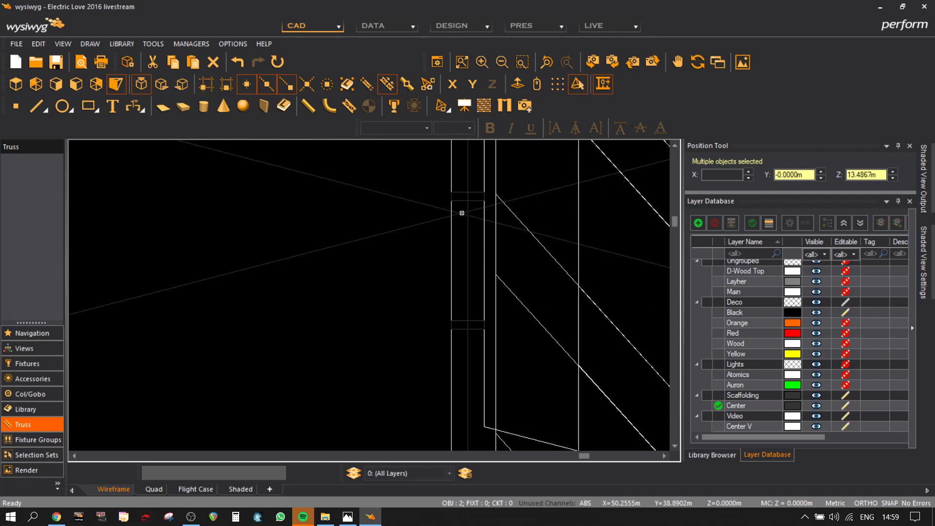
{"action": "scroll", "coordinate": [466, 236], "scroll_direction": "down", "scroll_amount": 4}
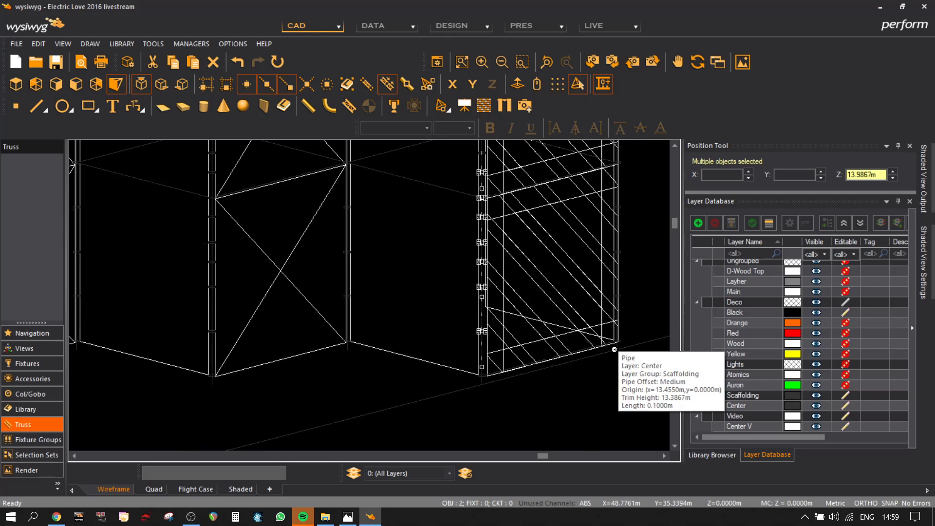
{"action": "key", "text": "ctrl+v"}
{"action": "middle_click_drag", "start_coordinate": [578, 420], "coordinate": [517, 319]}
{"action": "scroll", "coordinate": [528, 369], "scroll_direction": "down", "scroll_amount": 2}
{"action": "left_click", "coordinate": [568, 408]}
{"action": "scroll", "coordinate": [564, 291], "scroll_direction": "up", "scroll_amount": 4}
{"action": "middle_click_drag", "start_coordinate": [607, 374], "coordinate": [524, 219]}
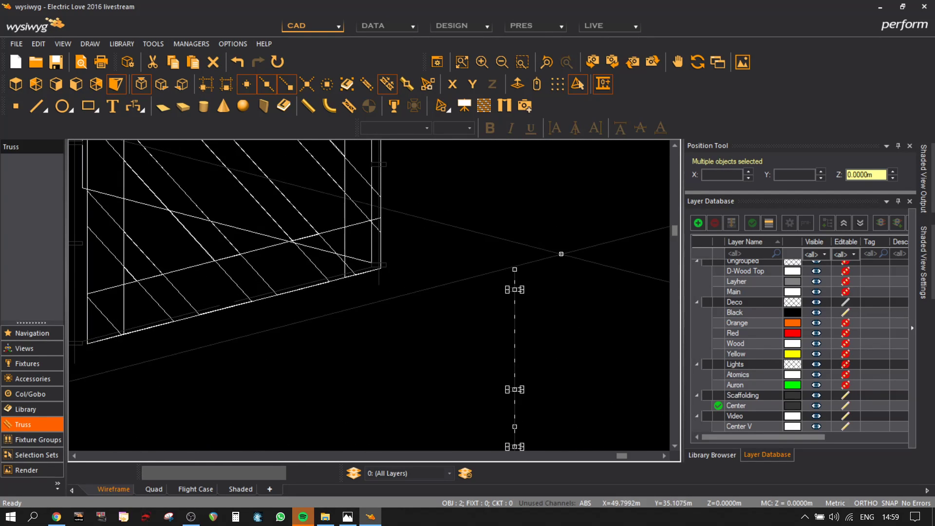
- Move the copied standard by its upper rosette to the joint between the two lower ledgers, at a height of 11.9867 m
{"action": "key", "text": "ctrl+c"}
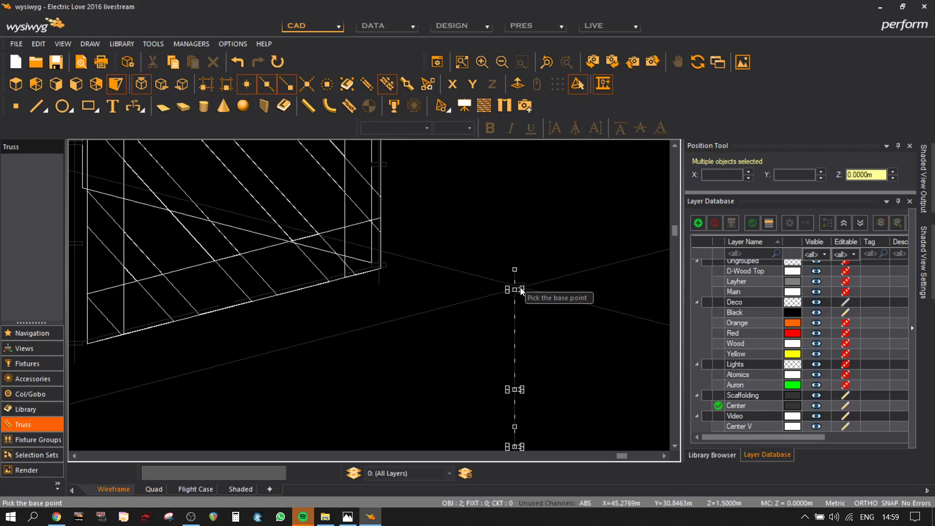
{"action": "left_click", "coordinate": [522, 287]}
{"action": "scroll", "coordinate": [292, 311], "scroll_direction": "up", "scroll_amount": 3}
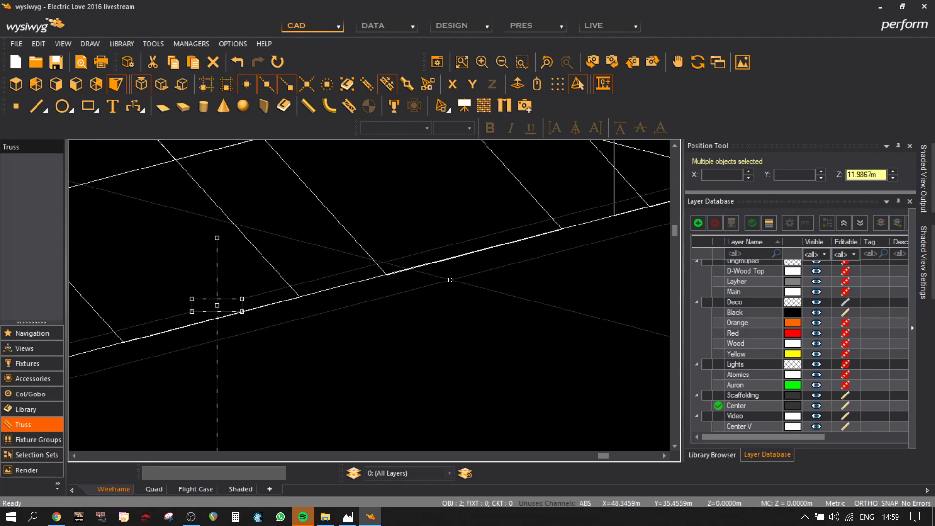
{"action": "scroll", "coordinate": [449, 307], "scroll_direction": "down", "scroll_amount": 2}
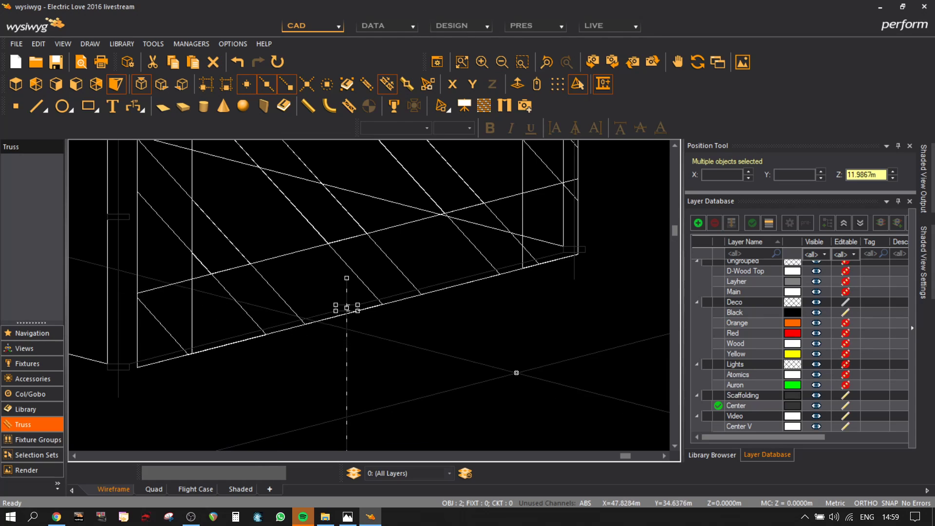
{"action": "scroll", "coordinate": [461, 364], "scroll_direction": "down", "scroll_amount": 3}
{"action": "middle_click_drag", "start_coordinate": [399, 359], "coordinate": [497, 342]}
{"action": "middle_click_drag", "start_coordinate": [471, 208], "coordinate": [471, 351]}
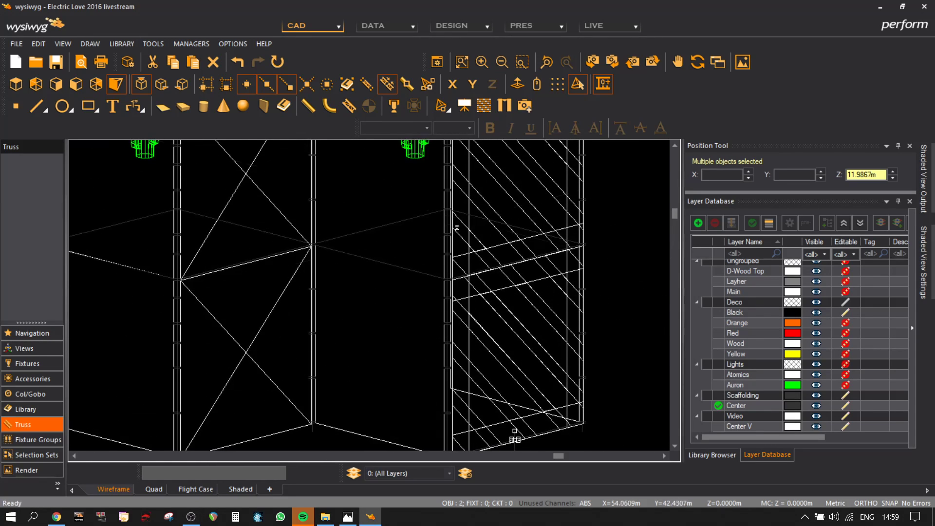
{"action": "scroll", "coordinate": [462, 269], "scroll_direction": "up", "scroll_amount": 3}
{"action": "scroll", "coordinate": [462, 270], "scroll_direction": "up", "scroll_amount": 1}
{"action": "left_click", "coordinate": [465, 294]}
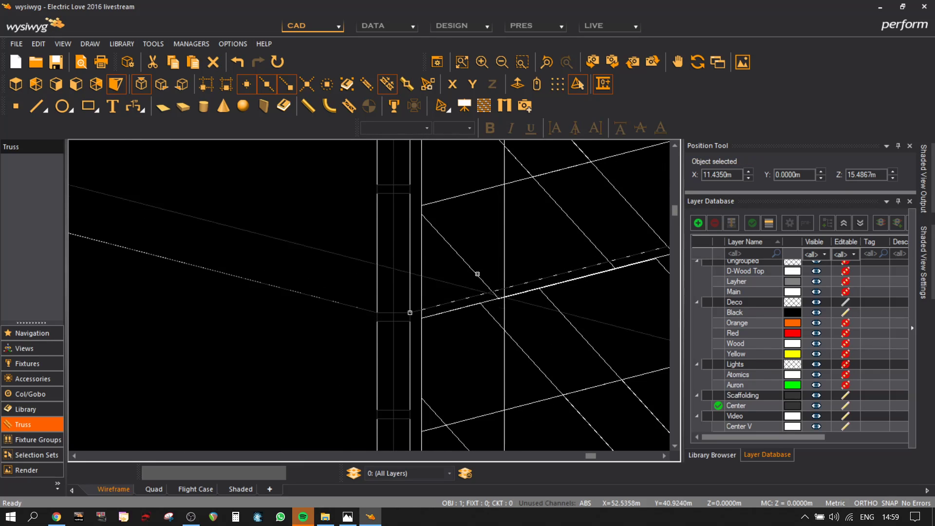
{"action": "key", "text": "ctrl+v"}
{"action": "scroll", "coordinate": [501, 244], "scroll_direction": "down", "scroll_amount": 4}
{"action": "middle_click_drag", "start_coordinate": [365, 386], "coordinate": [321, 364]}
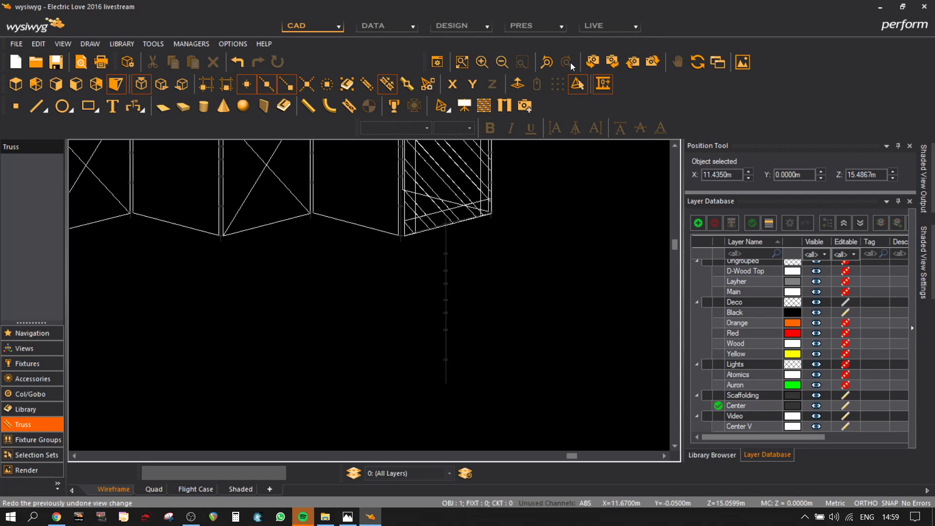
{"action": "left_click", "coordinate": [638, 60]}
{"action": "left_click", "coordinate": [632, 61]}
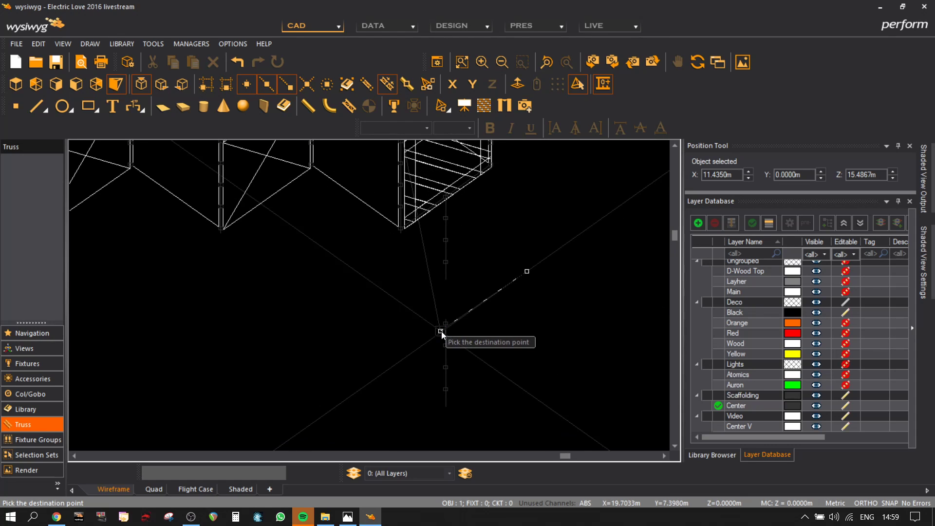
{"action": "key", "text": "Escape"}
- Delete the lower section of the hanging standard and attach a copy of the front leg's bottom end piece in its place
{"action": "left_click_drag", "start_coordinate": [467, 408], "coordinate": [429, 353]}
{"action": "key", "text": "Delete"}
{"action": "scroll", "coordinate": [401, 227], "scroll_direction": "up", "scroll_amount": 5}
{"action": "left_click_drag", "start_coordinate": [409, 247], "coordinate": [400, 217]}
{"action": "left_click", "coordinate": [402, 217]}
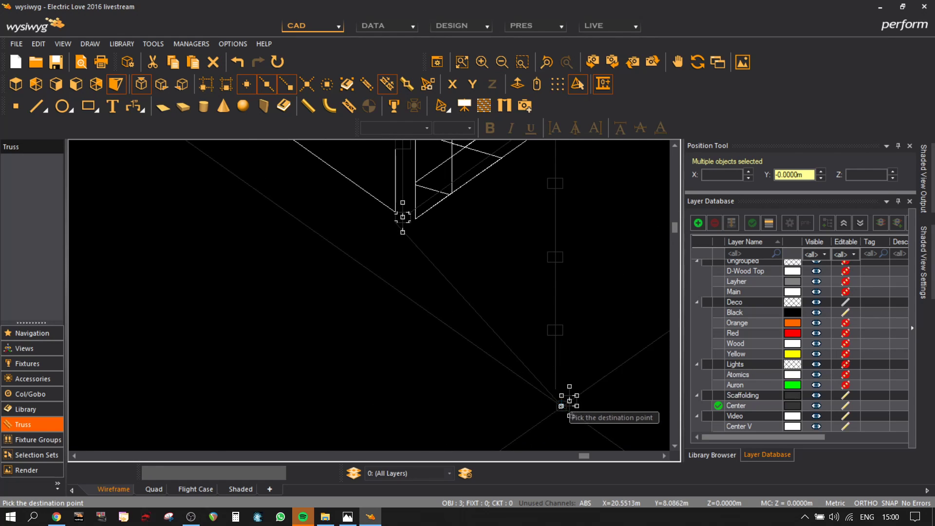
{"action": "left_click", "coordinate": [490, 403]}
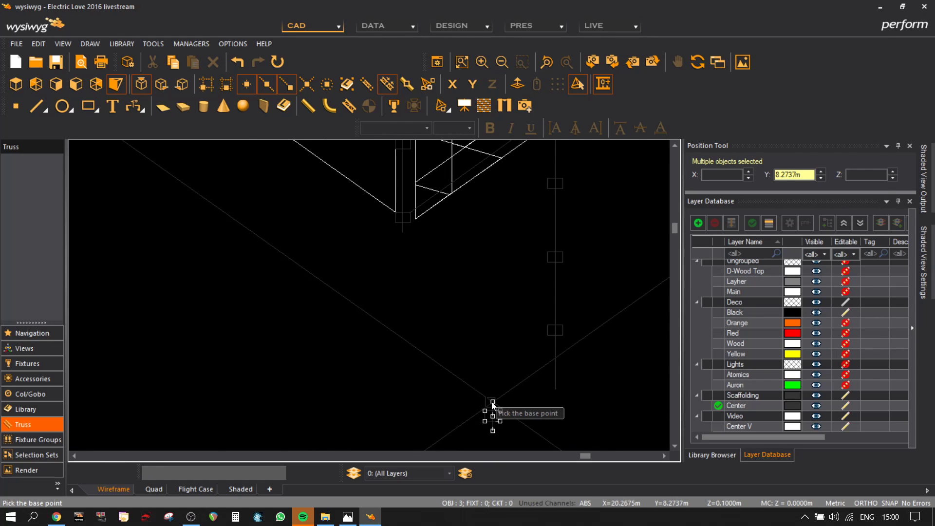
{"action": "left_click", "coordinate": [492, 404]}
{"action": "left_click", "coordinate": [554, 387]}
{"action": "scroll", "coordinate": [454, 305], "scroll_direction": "down", "scroll_amount": 5}
{"action": "middle_click_drag", "start_coordinate": [434, 313], "coordinate": [359, 324]}
{"action": "key", "text": "Escape"}
- Paste a copy of the hatched bay's ledger at the 15.4867 m level at ground level near the hanging standard
{"action": "scroll", "coordinate": [293, 231], "scroll_direction": "up", "scroll_amount": 3}
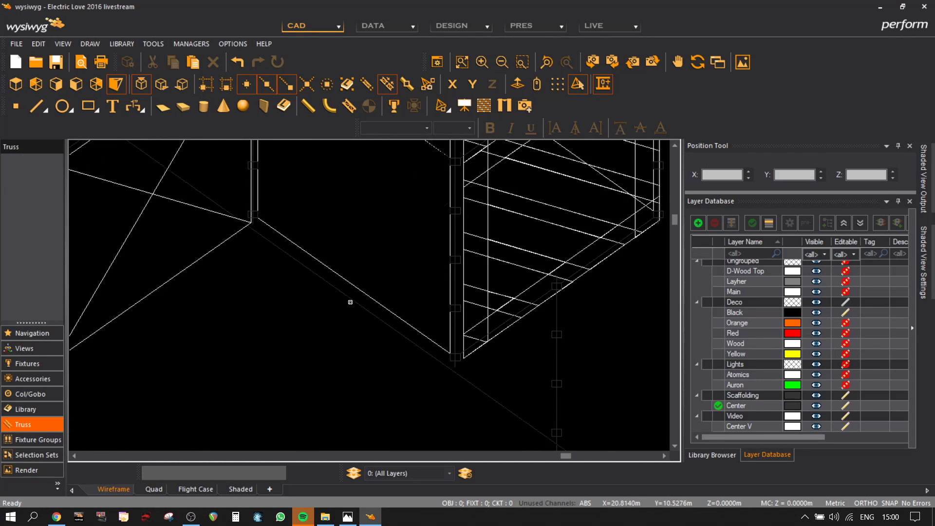
{"action": "scroll", "coordinate": [353, 381], "scroll_direction": "down", "scroll_amount": 4}
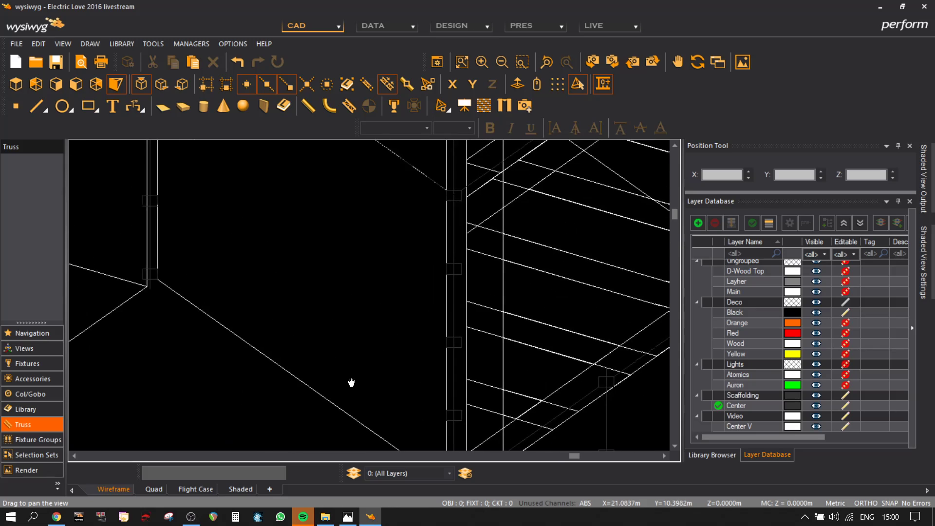
{"action": "scroll", "coordinate": [389, 311], "scroll_direction": "up", "scroll_amount": 3}
{"action": "left_click", "coordinate": [605, 334]}
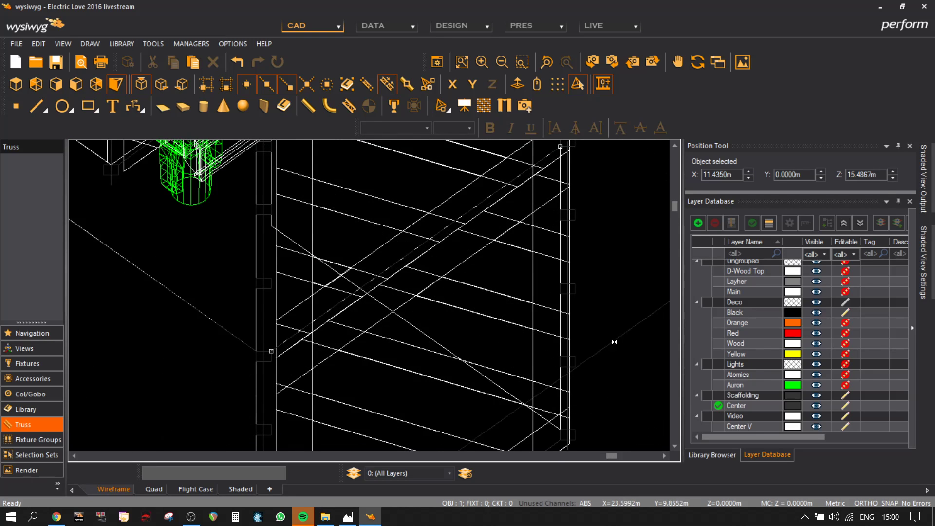
{"action": "scroll", "coordinate": [587, 365], "scroll_direction": "down", "scroll_amount": 4}
{"action": "middle_click_drag", "start_coordinate": [587, 365], "coordinate": [518, 266]}
{"action": "key", "text": "ctrl+c"}
{"action": "key", "text": "ctrl+v"}
{"action": "left_click", "coordinate": [373, 391]}
{"action": "left_click", "coordinate": [428, 343]}
- Move the copied ledger by its end point onto the bottom end piece of the hanging standard
{"action": "scroll", "coordinate": [473, 381], "scroll_direction": "up", "scroll_amount": 4}
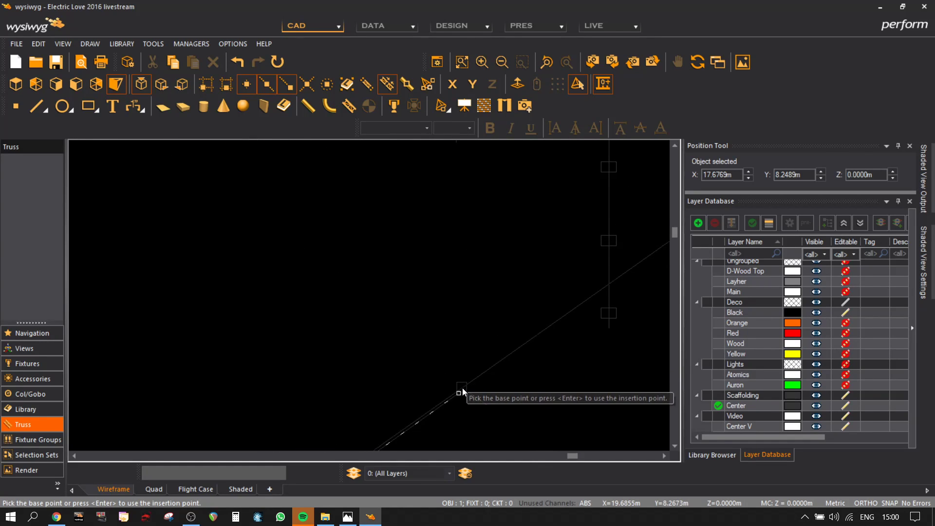
{"action": "left_click", "coordinate": [459, 392]}
{"action": "left_click", "coordinate": [600, 326]}
- Paste a copy of the hanging standard together with its attached ledger in front of the original
{"action": "left_click_drag", "start_coordinate": [526, 369], "coordinate": [505, 293]}
{"action": "key", "text": "ctrl+c"}
{"action": "key", "text": "ctrl+v"}
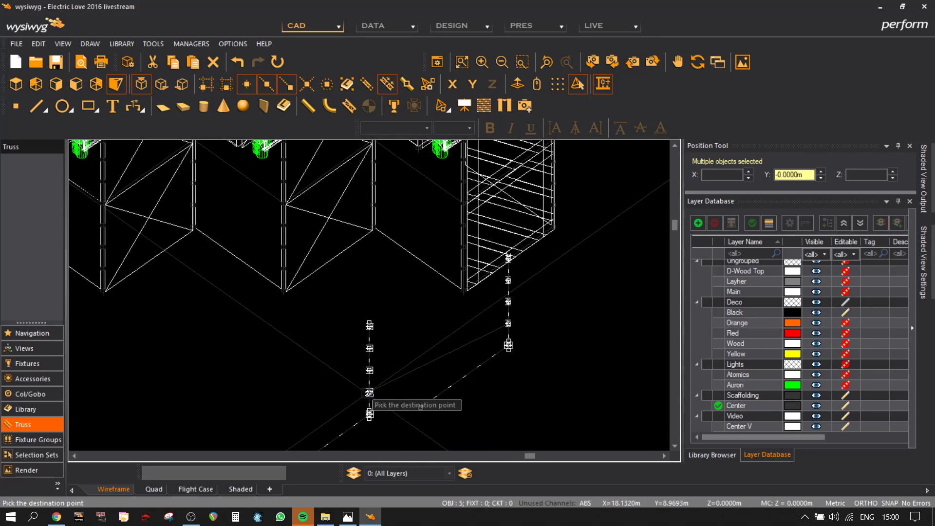
{"action": "left_click", "coordinate": [369, 396]}
- Move the copied standard and ledger by the bottom rosette to the free end of the first ledger
{"action": "scroll", "coordinate": [369, 394], "scroll_direction": "up", "scroll_amount": 3}
{"action": "key", "text": "m"}
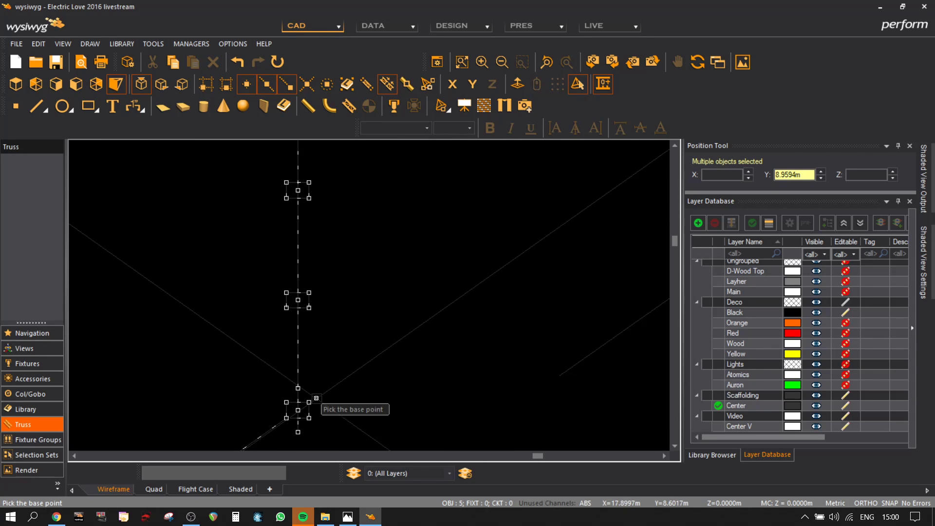
{"action": "left_click", "coordinate": [300, 408]}
{"action": "left_click", "coordinate": [543, 383]}
{"action": "scroll", "coordinate": [351, 381], "scroll_direction": "down", "scroll_amount": 2}
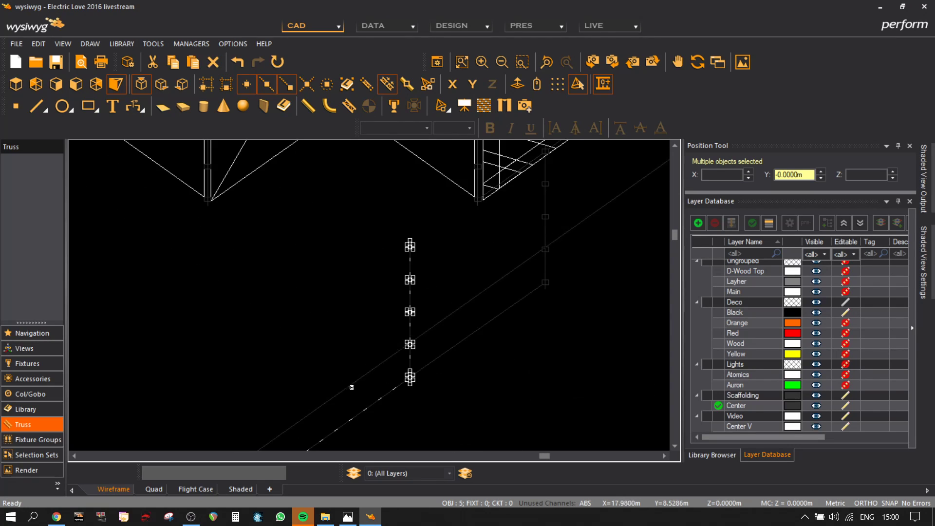
- Delete the surplus ledger that extends outward from the second hanging standard
{"action": "left_click_drag", "start_coordinate": [376, 417], "coordinate": [345, 387]}
{"action": "key", "text": "Delete"}
{"action": "scroll", "coordinate": [461, 239], "scroll_direction": "up", "scroll_amount": 3}
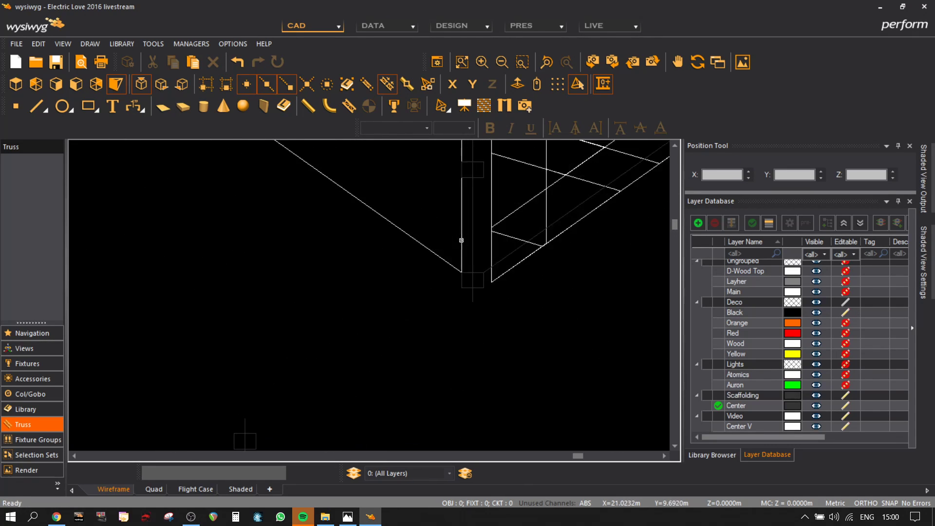
- Copy the ledger beneath the hatched bay so it continues from the bay's corner standard to the top of the second hanging standard
{"action": "left_click", "coordinate": [488, 268]}
{"action": "scroll", "coordinate": [388, 362], "scroll_direction": "down", "scroll_amount": 3}
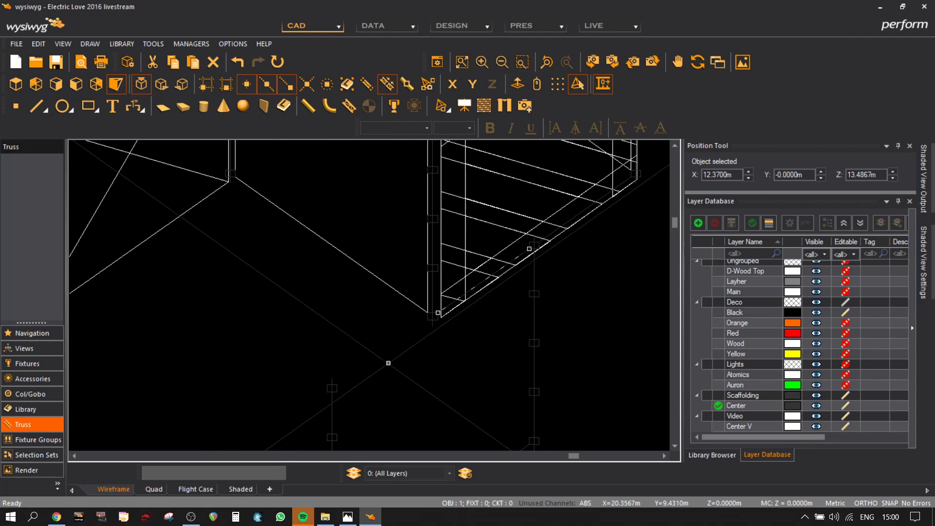
{"action": "left_click_drag", "start_coordinate": [389, 362], "coordinate": [429, 324]}
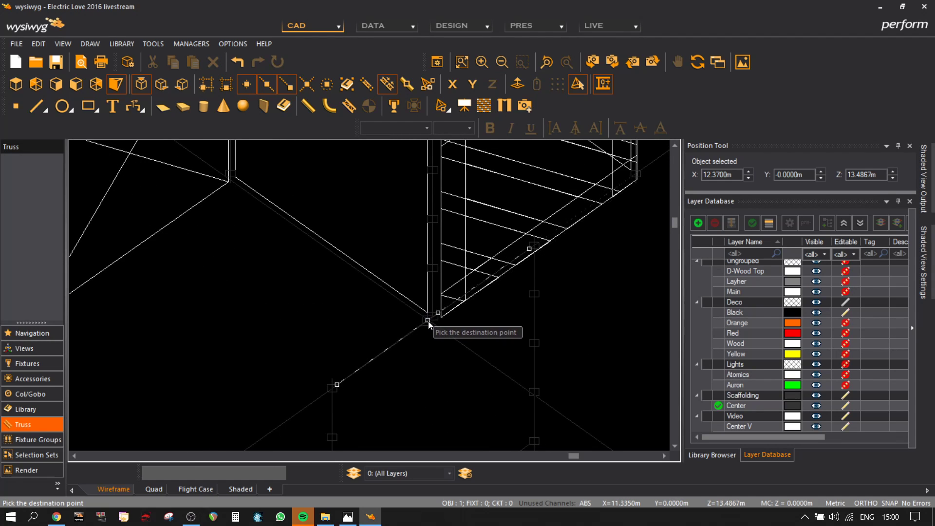
{"action": "left_click", "coordinate": [426, 321]}
{"action": "scroll", "coordinate": [470, 326], "scroll_direction": "down", "scroll_amount": 2}
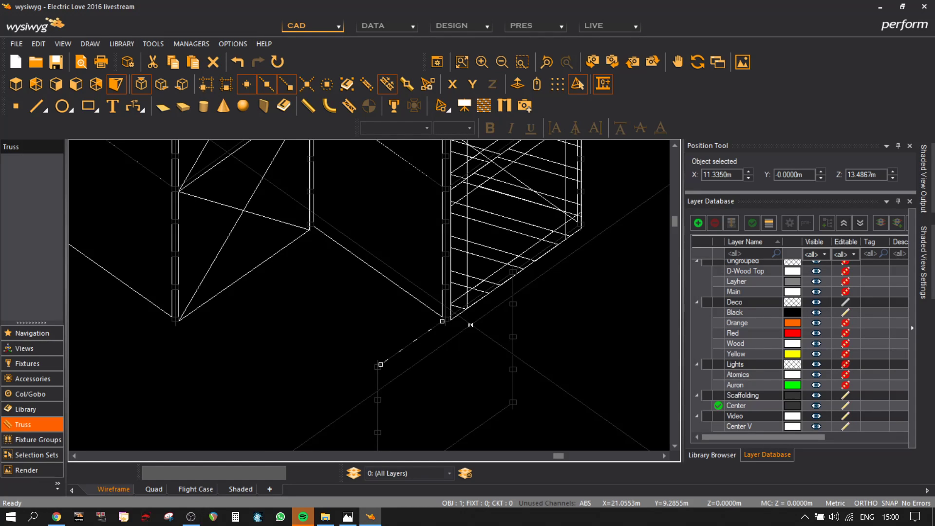
{"action": "scroll", "coordinate": [470, 324], "scroll_direction": "up", "scroll_amount": 3}
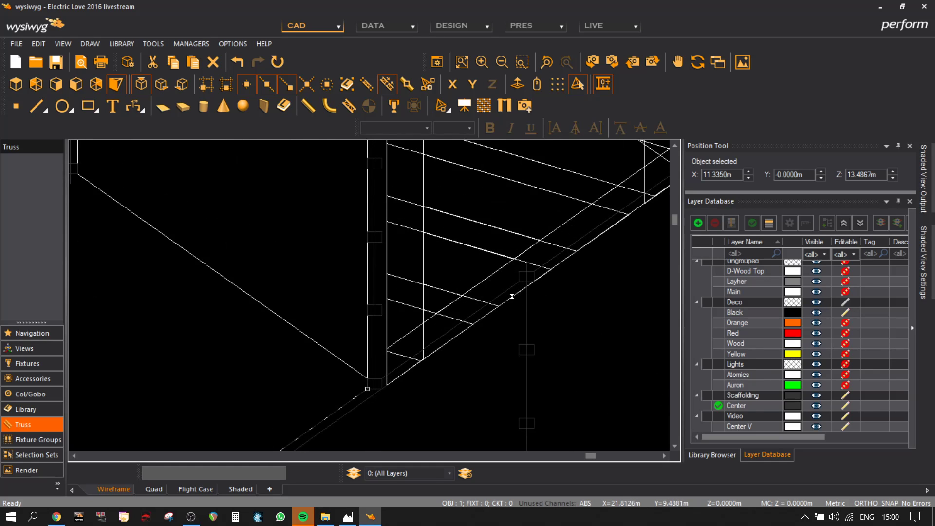
- Duplicate the hanging frame by copying and pasting its two standards with their upper and lower ledgers
{"action": "left_click", "coordinate": [613, 407], "text": "ctrl"}
{"action": "left_click", "coordinate": [525, 358], "text": "ctrl"}
{"action": "scroll", "coordinate": [506, 358], "scroll_direction": "down", "scroll_amount": 2}
{"action": "middle_click_drag", "start_coordinate": [505, 358], "coordinate": [504, 316]}
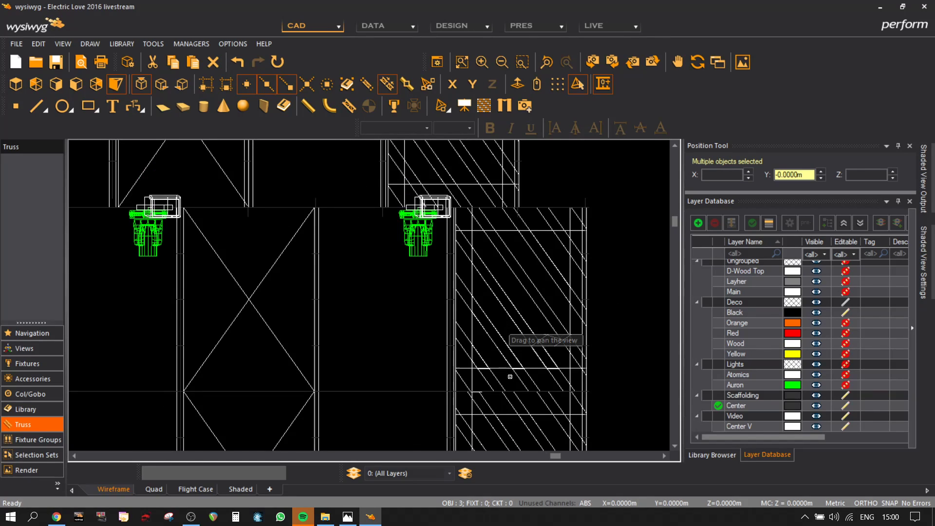
{"action": "middle_click_drag", "start_coordinate": [600, 247], "coordinate": [601, 299]}
{"action": "middle_click_drag", "start_coordinate": [593, 358], "coordinate": [576, 265]}
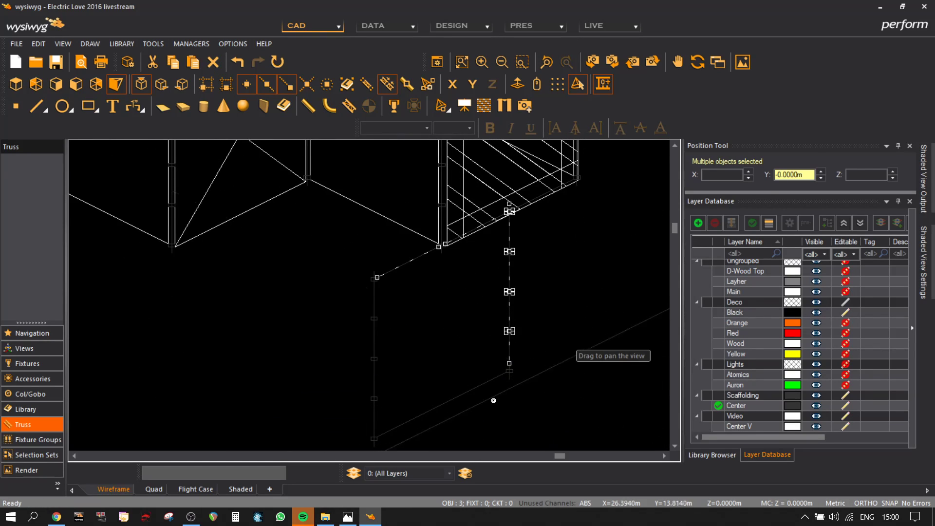
{"action": "middle_click_drag", "start_coordinate": [468, 419], "coordinate": [512, 347]}
{"action": "left_click_drag", "start_coordinate": [437, 384], "coordinate": [383, 195]}
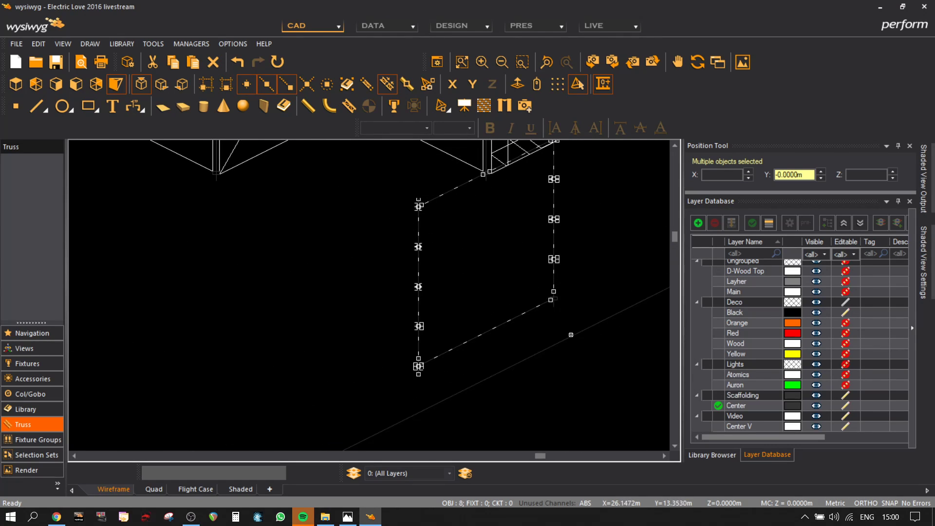
{"action": "key", "text": "ctrl+c"}
{"action": "key", "text": "ctrl+v"}
- Move the pasted frame by its upper ledger's end point onto the lower rosette of the neighbouring scaffold standard behind
{"action": "middle_click_drag", "start_coordinate": [309, 268], "coordinate": [338, 350]}
{"action": "left_click", "coordinate": [409, 257]}
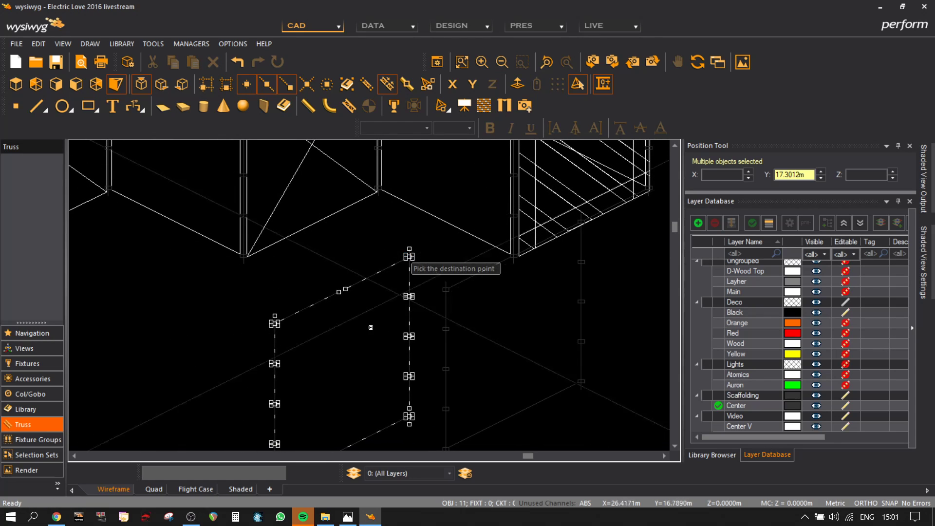
{"action": "left_click", "coordinate": [392, 305]}
{"action": "left_click", "coordinate": [339, 292]}
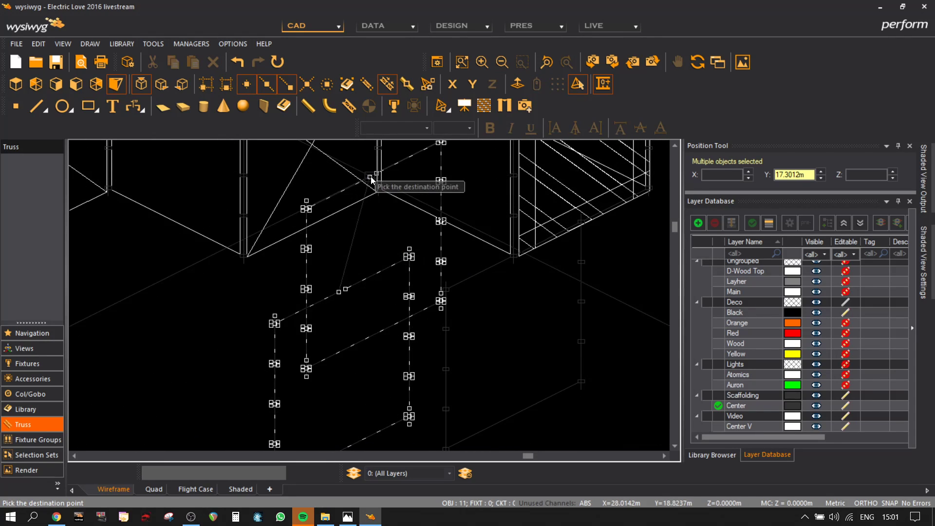
{"action": "scroll", "coordinate": [370, 178], "scroll_direction": "up", "scroll_amount": 4}
{"action": "left_click", "coordinate": [377, 214]}
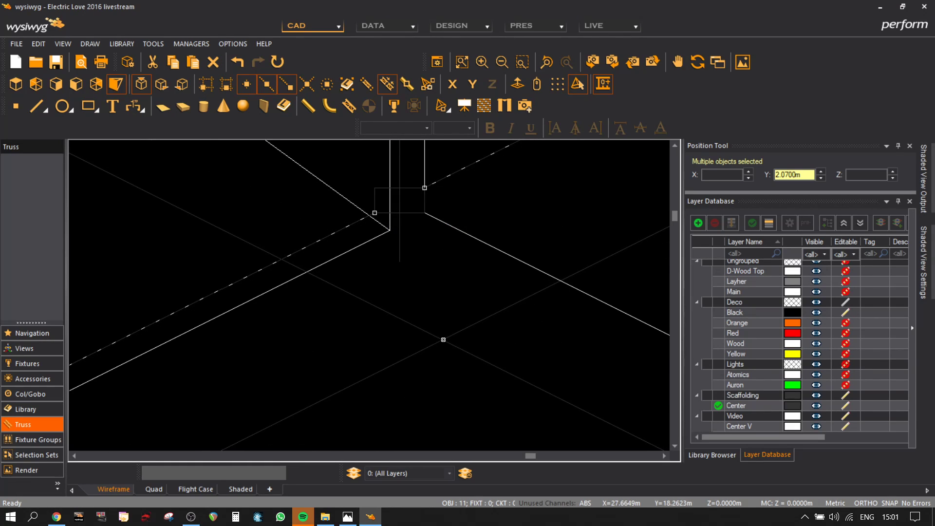
{"action": "mouse_move", "coordinate": [442, 340]}
{"action": "left_mouse_down"}
{"action": "mouse_move", "coordinate": [441, 294]}
{"action": "mouse_move", "coordinate": [447, 368]}
{"action": "mouse_move", "coordinate": [442, 334]}
{"action": "left_mouse_up"}
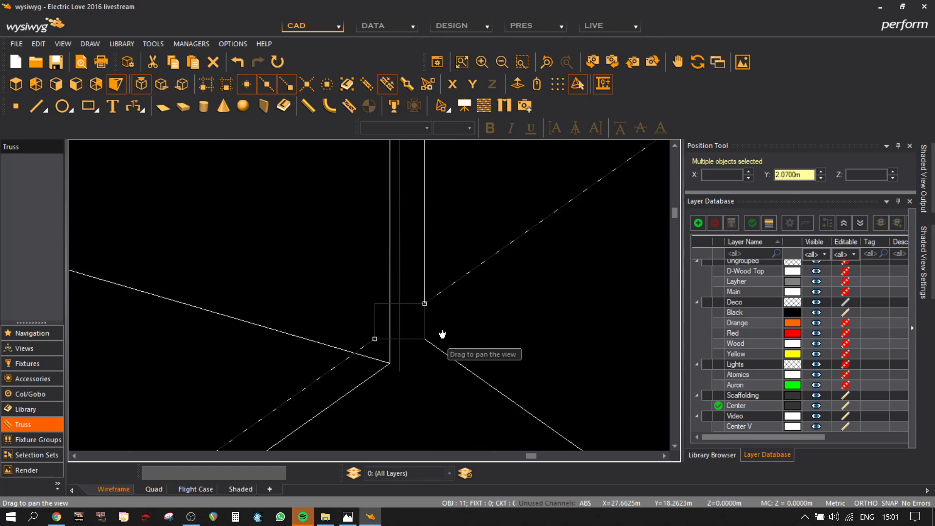
{"action": "scroll", "coordinate": [442, 335], "scroll_direction": "down", "scroll_amount": 5}
{"action": "middle_click_drag", "start_coordinate": [463, 365], "coordinate": [400, 248]}
{"action": "middle_click_drag", "start_coordinate": [472, 198], "coordinate": [470, 244]}
{"action": "left_click", "coordinate": [472, 240]}
{"action": "scroll", "coordinate": [472, 240], "scroll_direction": "up", "scroll_amount": 5}
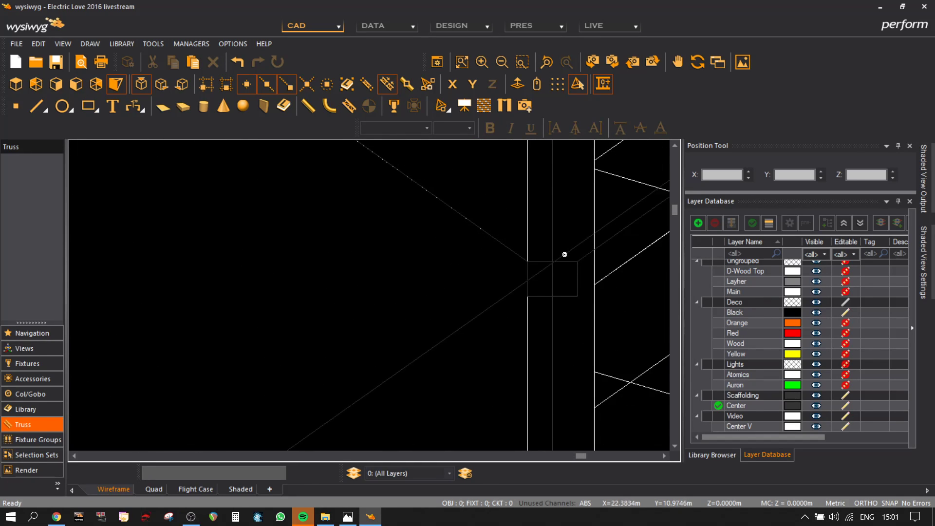
{"action": "scroll", "coordinate": [568, 349], "scroll_direction": "down", "scroll_amount": 5}
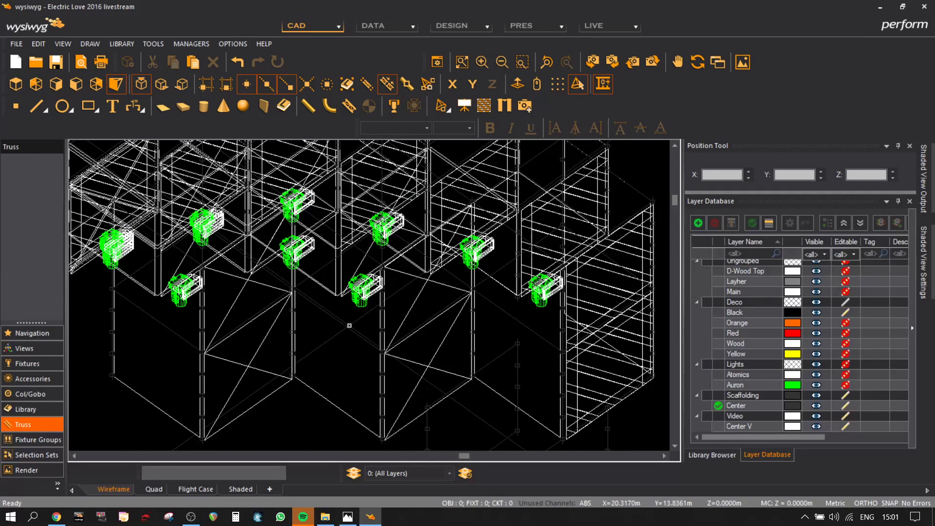
{"action": "scroll", "coordinate": [344, 329], "scroll_direction": "up", "scroll_amount": 5}
{"action": "left_click", "coordinate": [378, 313]}
{"action": "scroll", "coordinate": [467, 364], "scroll_direction": "down", "scroll_amount": 5}
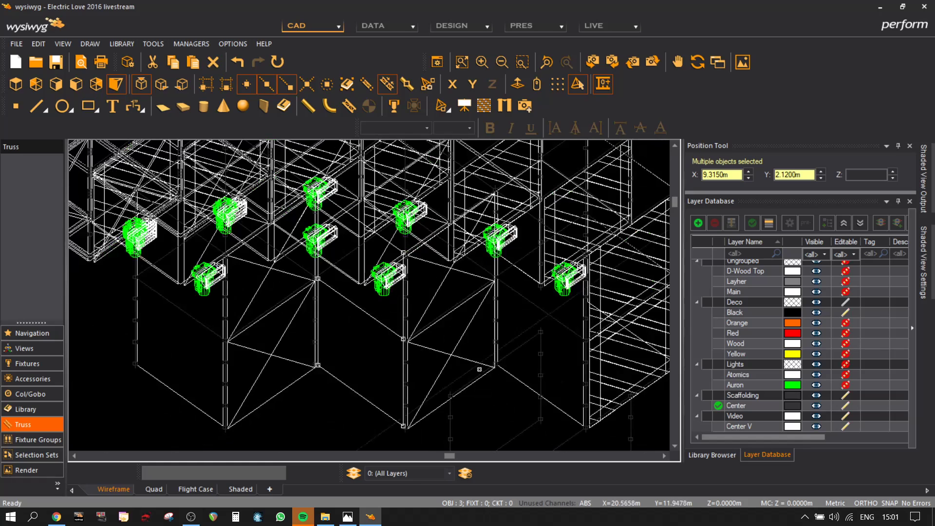
{"action": "middle_click_drag", "start_coordinate": [499, 369], "coordinate": [452, 326]}
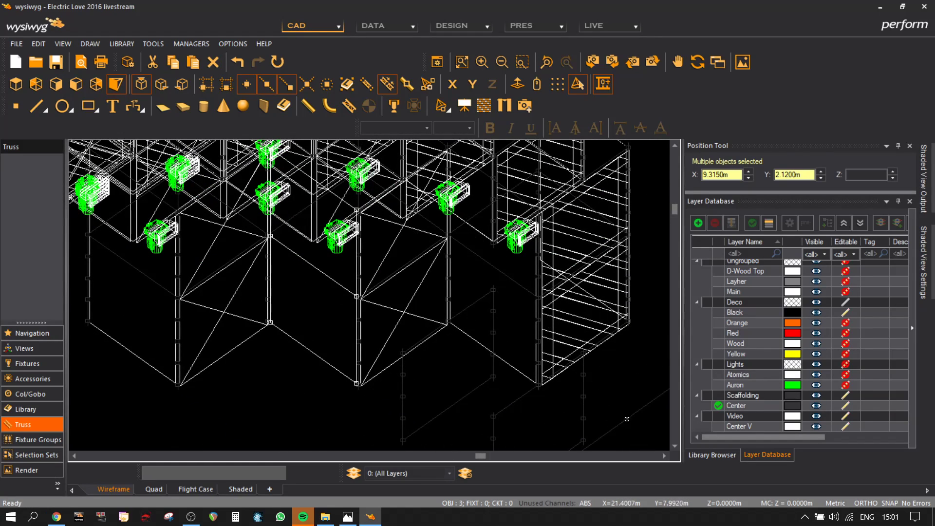
- Clear the selection and lock the Deco layer group with its sublayers against editing
{"action": "left_click", "coordinate": [637, 409]}
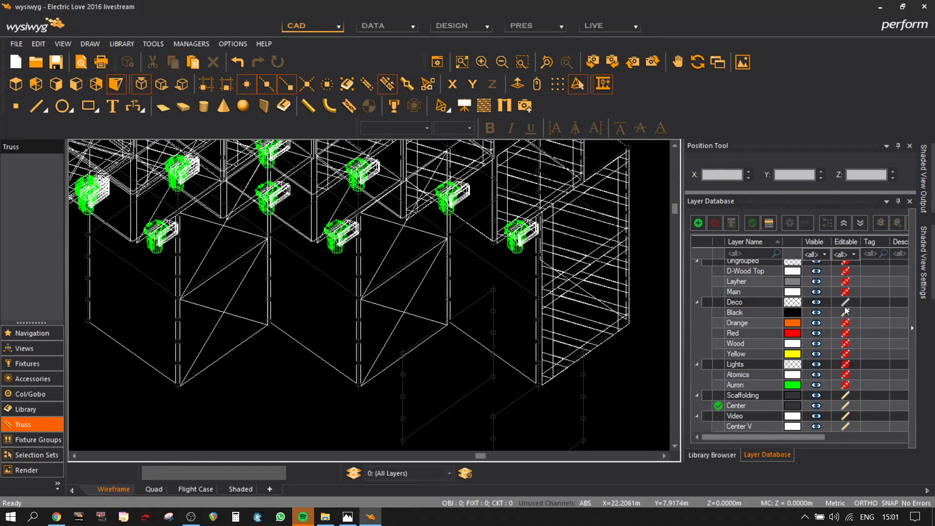
{"action": "left_click", "coordinate": [844, 305]}
{"action": "left_click", "coordinate": [845, 303]}
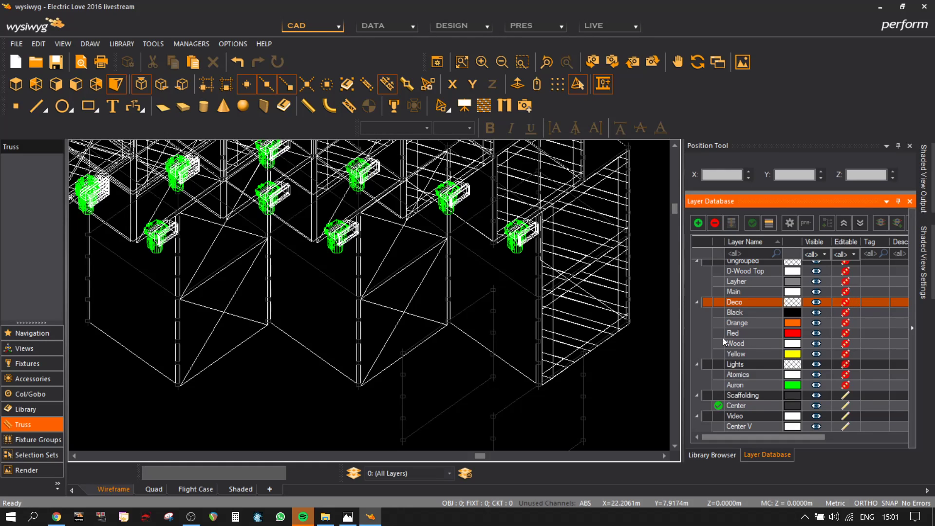
- Copy a cross ledger from the existing scaffolding to the top of the hanging frame beneath the hatched bay
{"action": "scroll", "coordinate": [552, 341], "scroll_direction": "down", "scroll_amount": 3}
{"action": "scroll", "coordinate": [501, 406], "scroll_direction": "up", "scroll_amount": 5}
{"action": "middle_click_drag", "start_coordinate": [541, 333], "coordinate": [540, 293]}
{"action": "scroll", "coordinate": [487, 331], "scroll_direction": "down", "scroll_amount": 2}
{"action": "scroll", "coordinate": [403, 286], "scroll_direction": "up", "scroll_amount": 6}
{"action": "scroll", "coordinate": [265, 306], "scroll_direction": "down", "scroll_amount": 4}
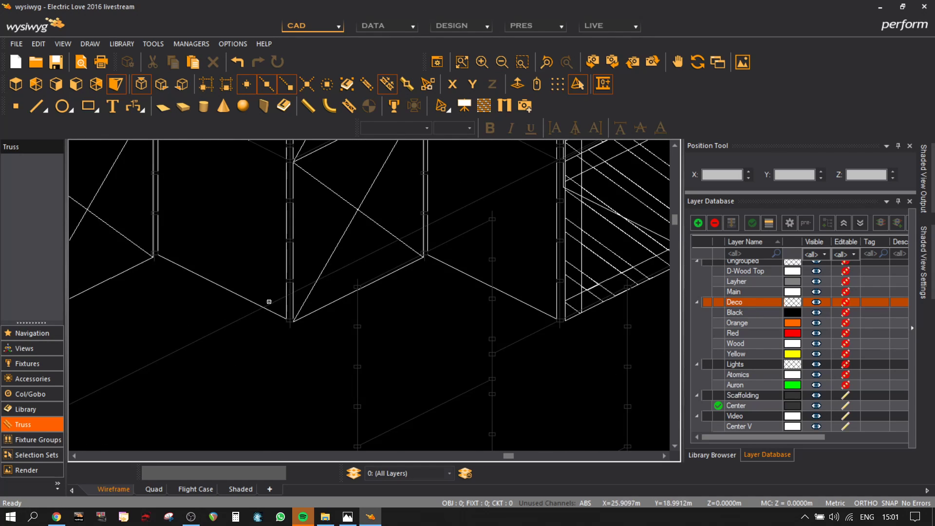
{"action": "left_click", "coordinate": [282, 287]}
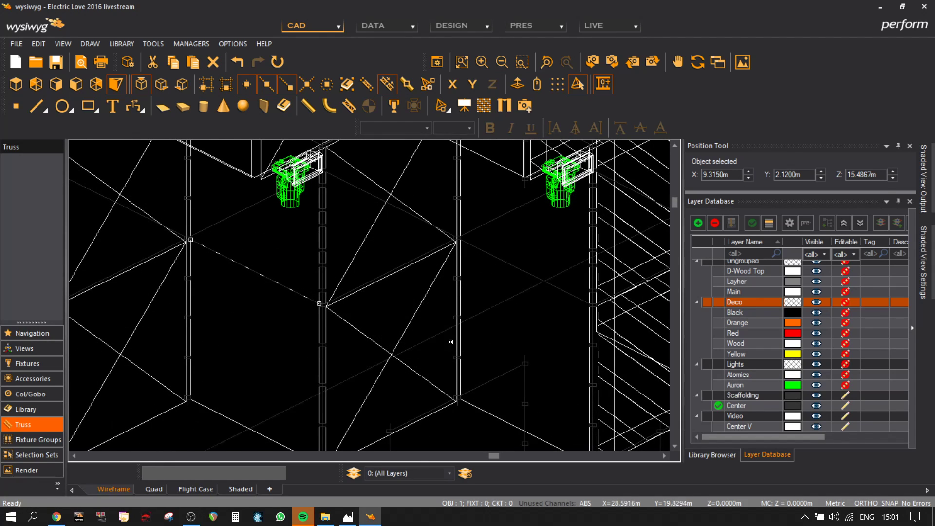
{"action": "middle_click_drag", "start_coordinate": [471, 344], "coordinate": [326, 199]}
{"action": "scroll", "coordinate": [517, 288], "scroll_direction": "up", "scroll_amount": 3}
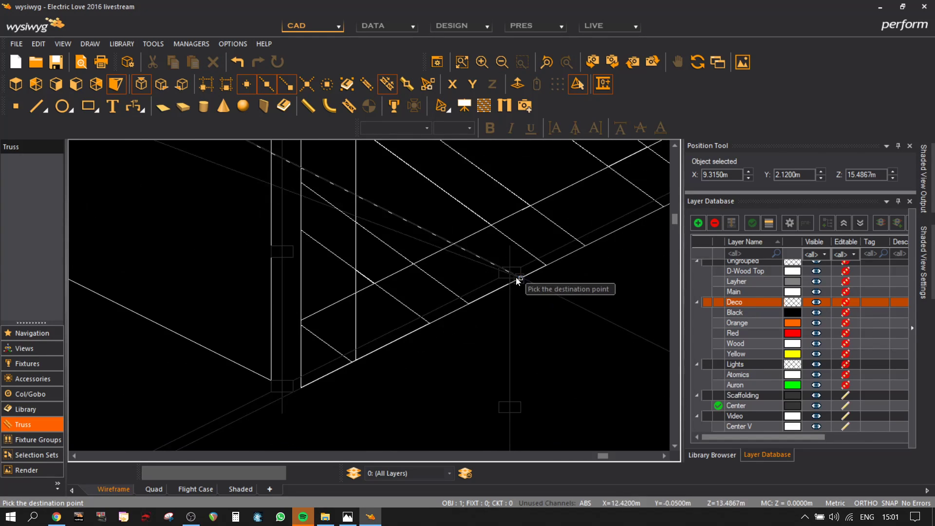
{"action": "left_click", "coordinate": [503, 264]}
{"action": "scroll", "coordinate": [356, 326], "scroll_direction": "down", "scroll_amount": 4}
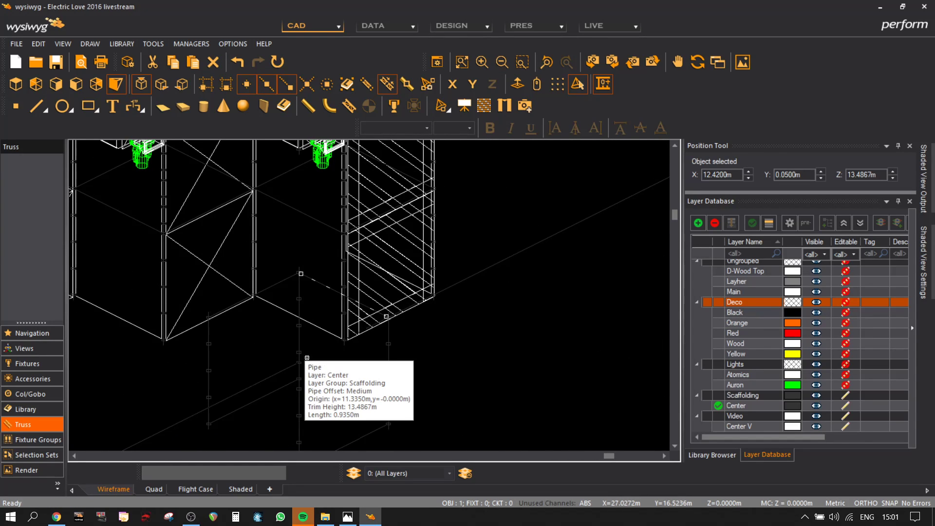
- Copy the new cross ledger to the opposite pair of hanging standards at the same height
{"action": "left_click", "coordinate": [304, 358]}
{"action": "scroll", "coordinate": [304, 358], "scroll_direction": "up", "scroll_amount": 5}
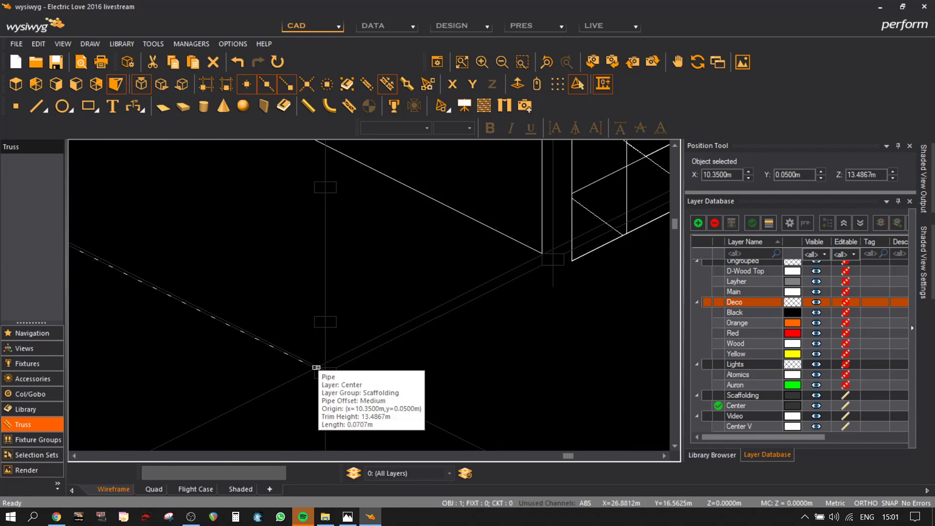
{"action": "left_click", "coordinate": [314, 368]}
{"action": "scroll", "coordinate": [313, 368], "scroll_direction": "down", "scroll_amount": 3}
- Copy both upper cross ledgers straight down to the bottom rosettes of the hanging standards
{"action": "left_click", "coordinate": [395, 424], "text": "ctrl"}
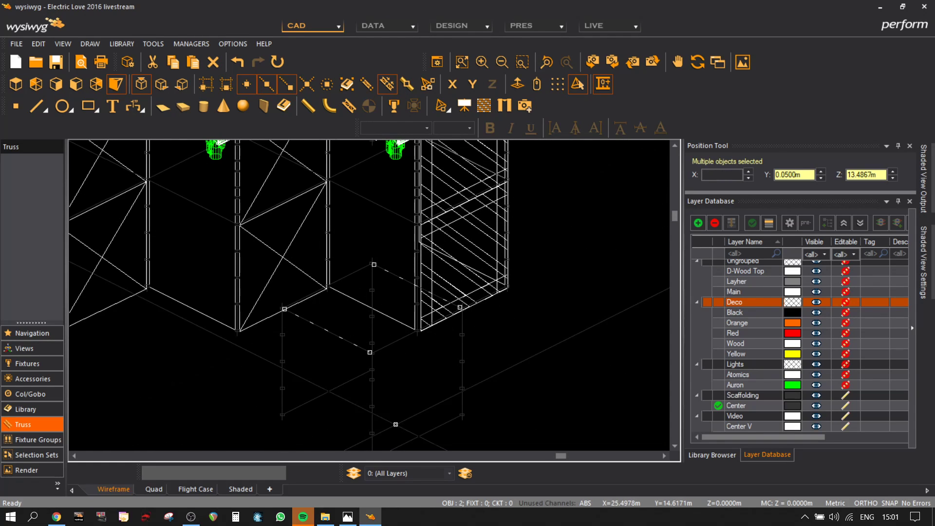
{"action": "left_click", "coordinate": [394, 425]}
{"action": "scroll", "coordinate": [459, 417], "scroll_direction": "up", "scroll_amount": 4}
{"action": "middle_click_drag", "start_coordinate": [459, 417], "coordinate": [418, 319]}
{"action": "left_click", "coordinate": [425, 328]}
{"action": "scroll", "coordinate": [330, 379], "scroll_direction": "down", "scroll_amount": 3}
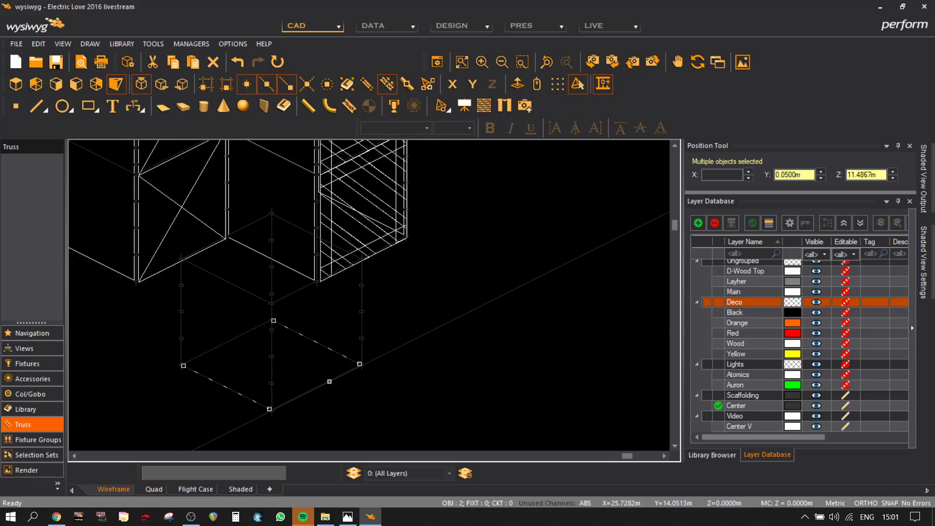
{"action": "left_click", "coordinate": [429, 366]}
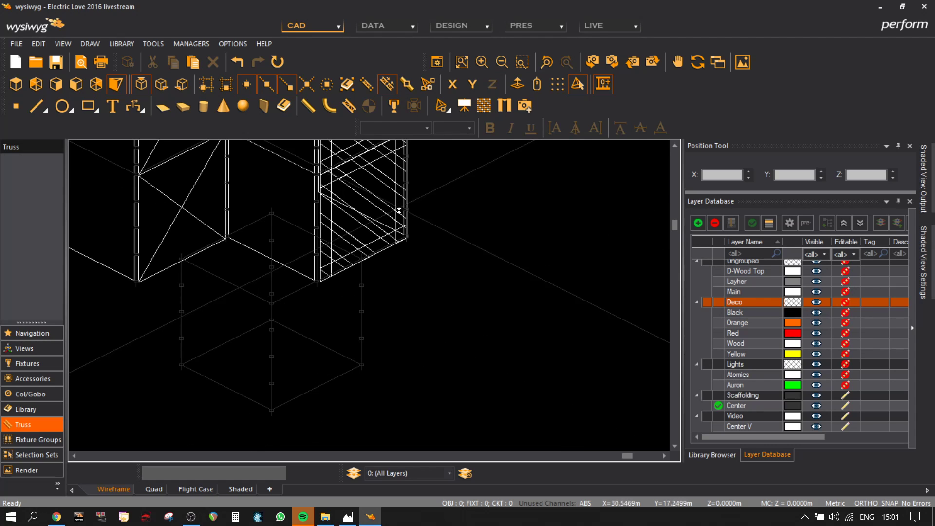
- Select all standards and ledgers of the hanging bay, including the upper ledgers that join the scaffold corners
{"action": "scroll", "coordinate": [394, 249], "scroll_direction": "up", "scroll_amount": 2}
{"action": "middle_click_drag", "start_coordinate": [293, 377], "coordinate": [440, 319]}
{"action": "scroll", "coordinate": [439, 321], "scroll_direction": "down", "scroll_amount": 3}
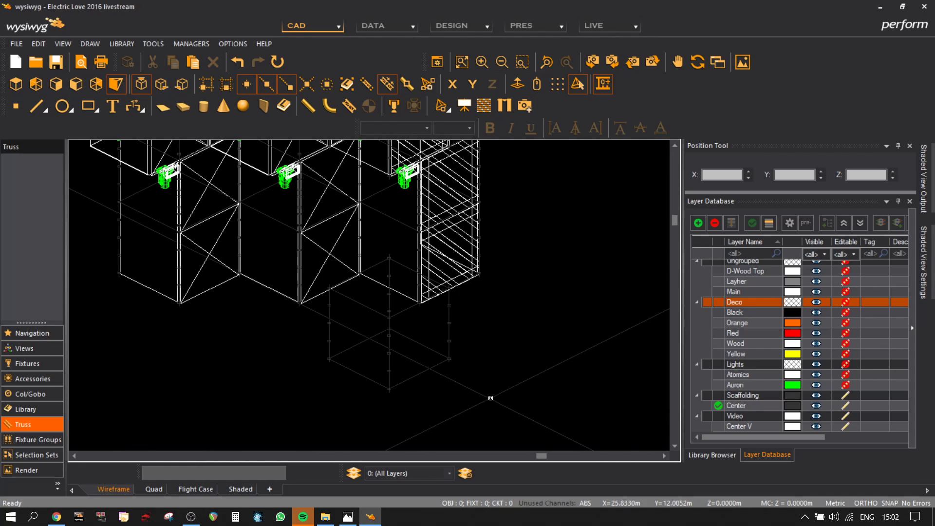
{"action": "left_click_drag", "start_coordinate": [491, 406], "coordinate": [366, 312]}
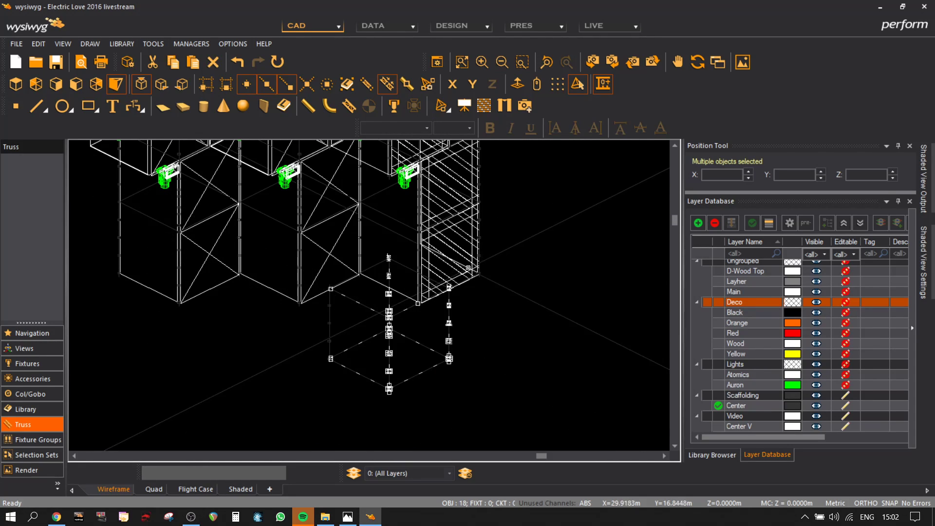
{"action": "scroll", "coordinate": [430, 290], "scroll_direction": "up", "scroll_amount": 3}
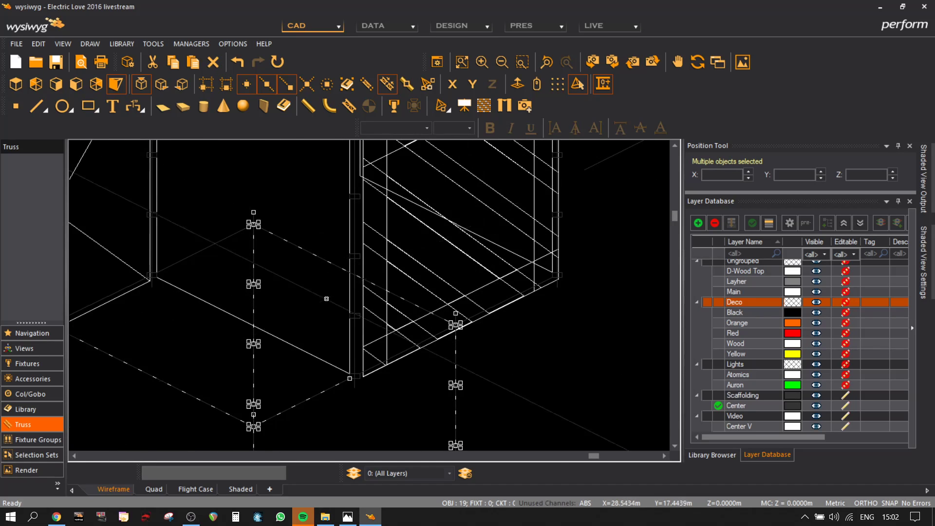
{"action": "scroll", "coordinate": [326, 299], "scroll_direction": "down", "scroll_amount": 3}
{"action": "middle_click_drag", "start_coordinate": [220, 407], "coordinate": [241, 410]}
{"action": "middle_click_drag", "start_coordinate": [239, 376], "coordinate": [319, 312]}
{"action": "left_click", "coordinate": [284, 354], "text": "shift"}
{"action": "scroll", "coordinate": [319, 228], "scroll_direction": "up", "scroll_amount": 2}
{"action": "left_click", "coordinate": [319, 228], "text": "shift"}
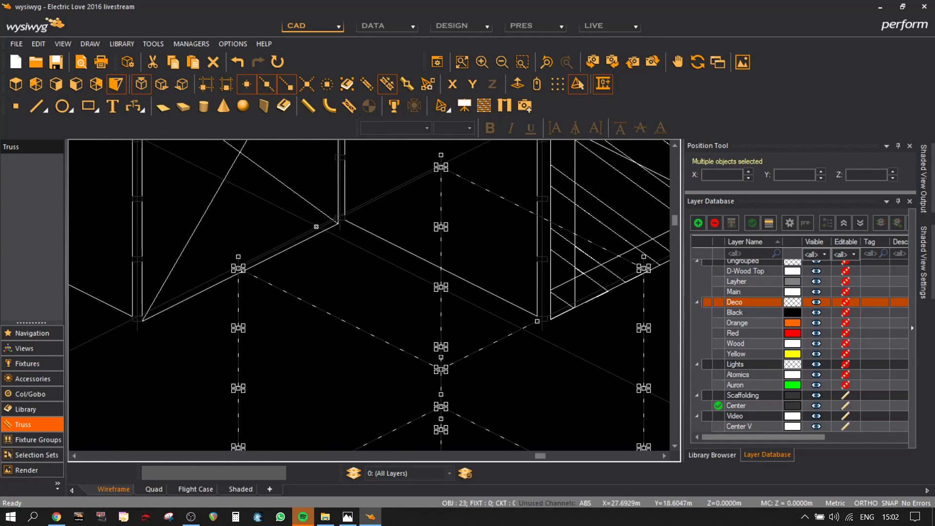
{"action": "left_click", "coordinate": [353, 211], "text": "shift"}
{"action": "scroll", "coordinate": [377, 288], "scroll_direction": "down", "scroll_amount": 3}
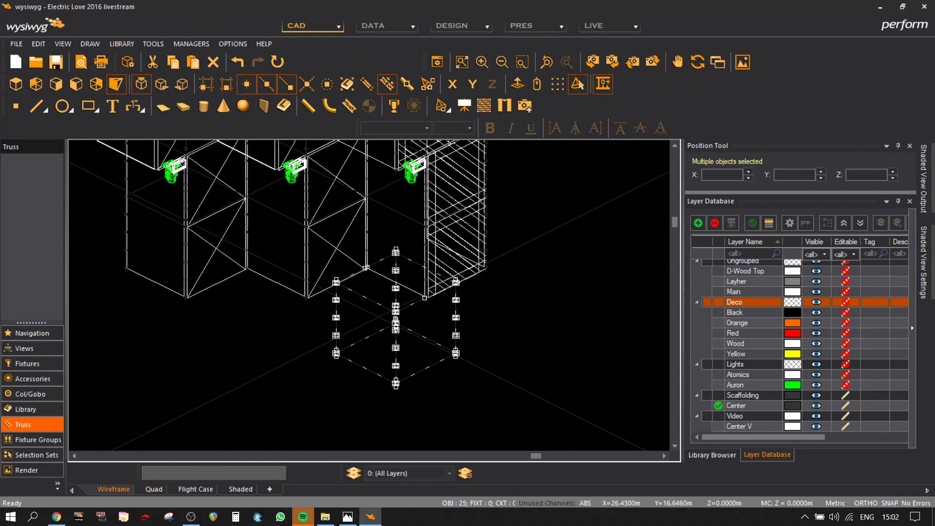
- Copy the complete hanging bay twice in a diagonal row beneath the next two scaffold bays
{"action": "left_click_drag", "start_coordinate": [455, 336], "coordinate": [249, 336]}
{"action": "scroll", "coordinate": [283, 392], "scroll_direction": "up", "scroll_amount": 5}
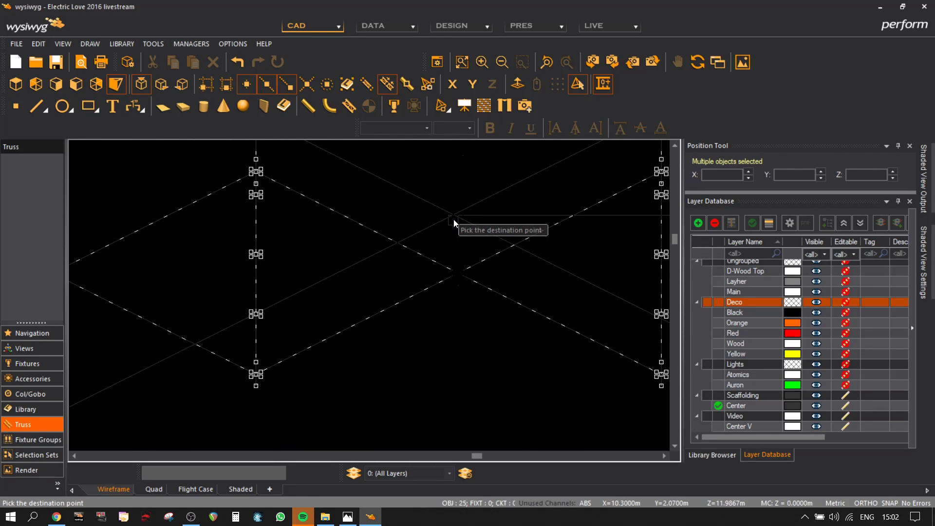
{"action": "scroll", "coordinate": [454, 223], "scroll_direction": "down", "scroll_amount": 3}
{"action": "scroll", "coordinate": [265, 292], "scroll_direction": "up", "scroll_amount": 3}
{"action": "scroll", "coordinate": [261, 298], "scroll_direction": "down", "scroll_amount": 3}
{"action": "left_click", "coordinate": [264, 328]}
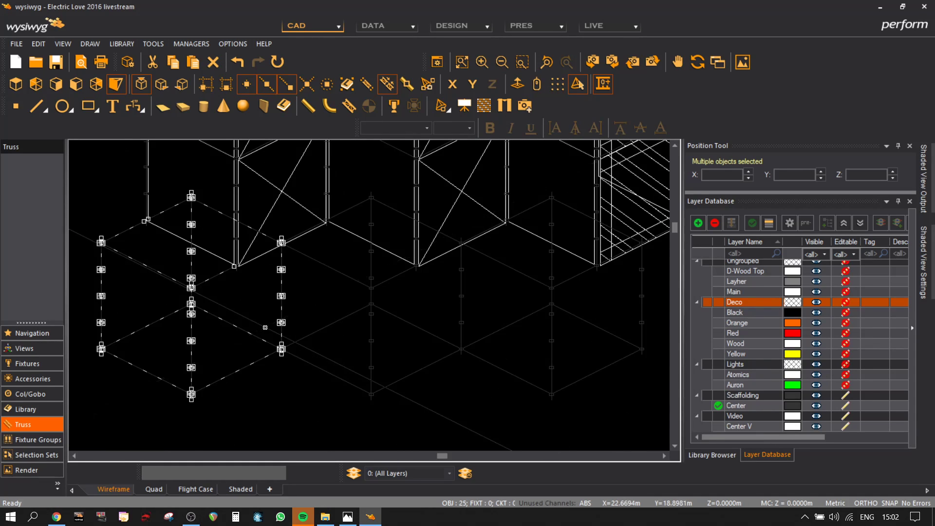
{"action": "scroll", "coordinate": [265, 327], "scroll_direction": "down", "scroll_amount": 3}
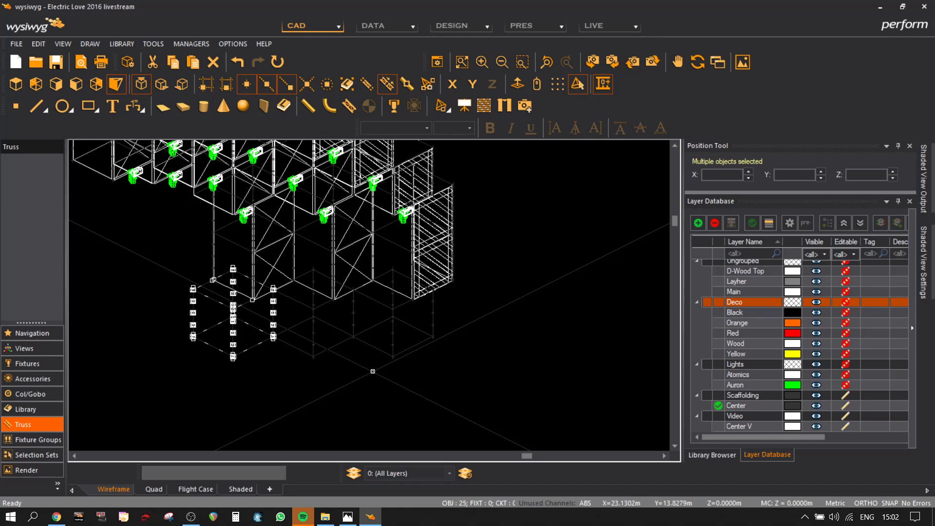
{"action": "left_click", "coordinate": [336, 414]}
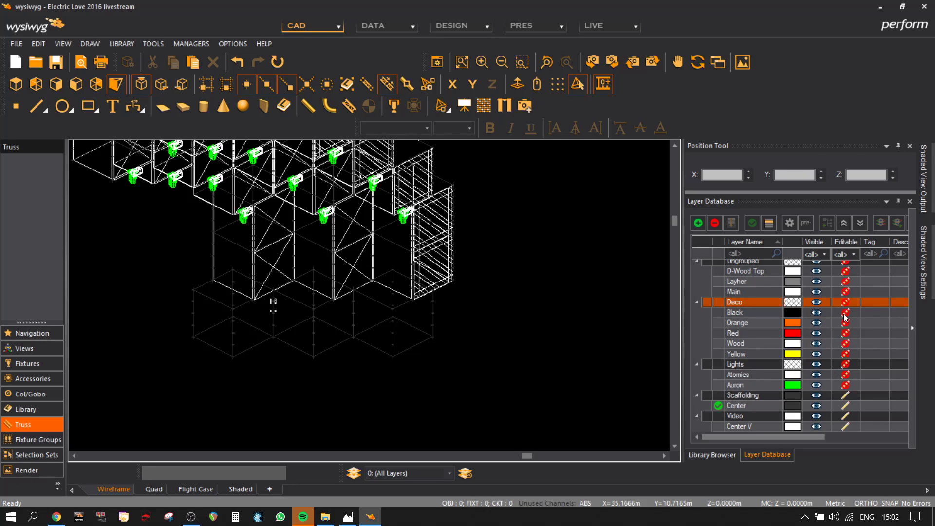
- Make the Black layer editable and copy the lowest scaffold bay's black side panel onto the first hanging bay
{"action": "left_click", "coordinate": [758, 314]}
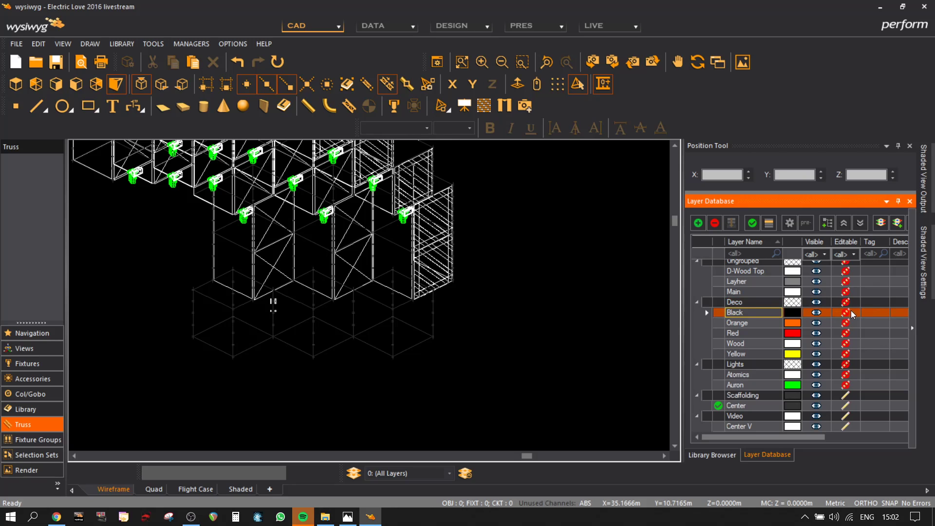
{"action": "left_click", "coordinate": [846, 313]}
{"action": "scroll", "coordinate": [438, 341], "scroll_direction": "up", "scroll_amount": 6}
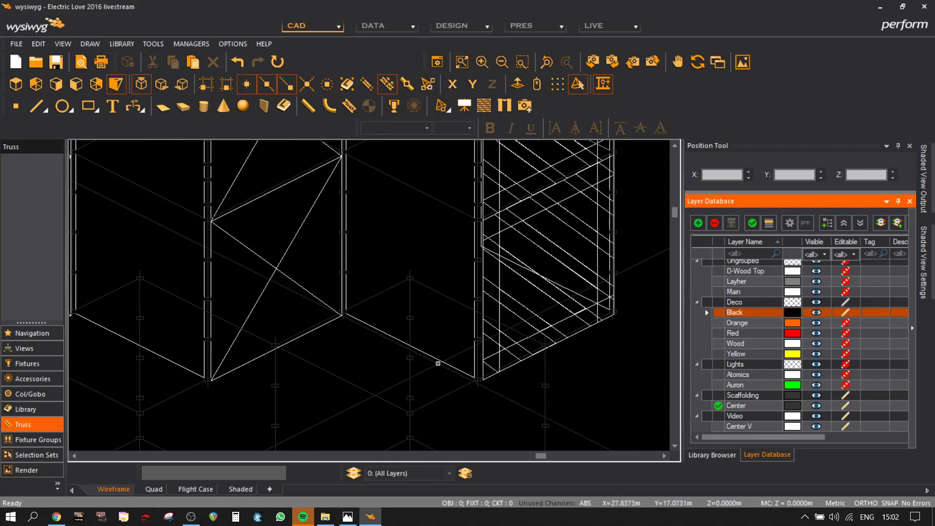
{"action": "left_click", "coordinate": [502, 382]}
{"action": "scroll", "coordinate": [512, 344], "scroll_direction": "down", "scroll_amount": 4}
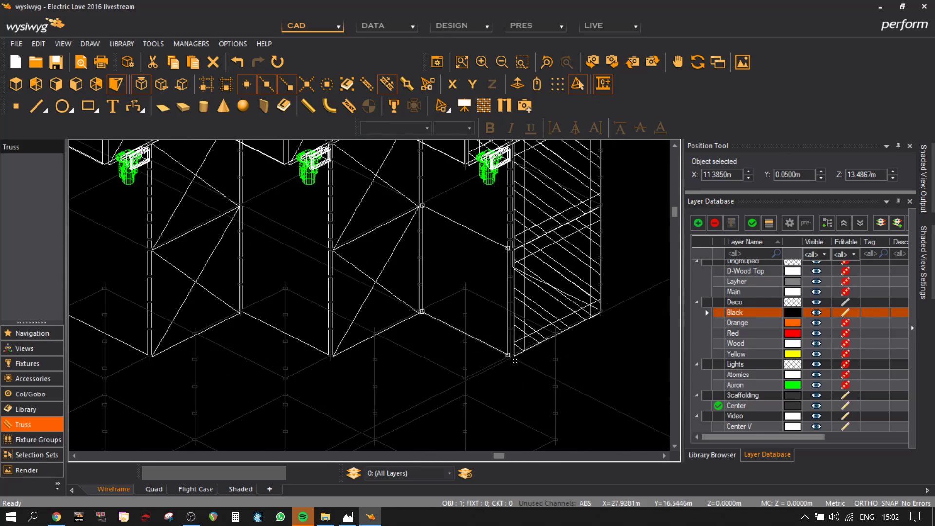
{"action": "left_click", "coordinate": [471, 379]}
{"action": "scroll", "coordinate": [411, 334], "scroll_direction": "up", "scroll_amount": 5}
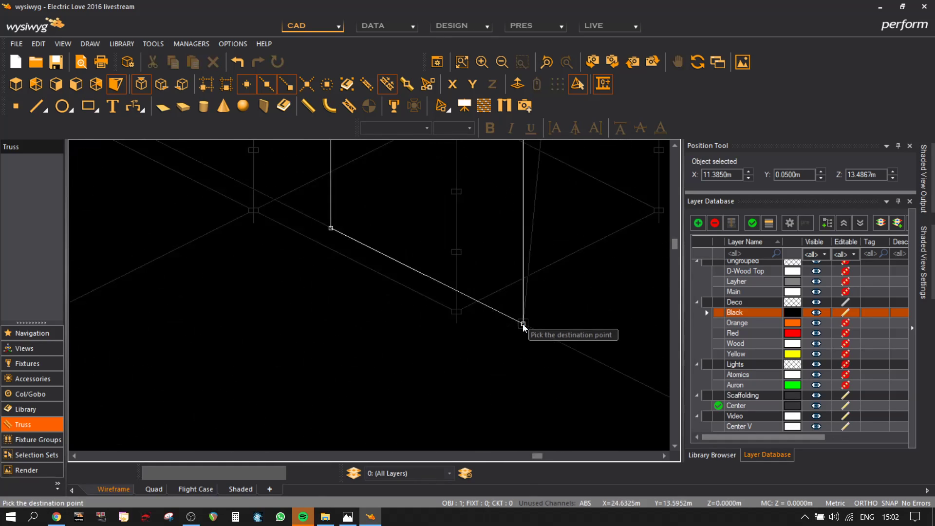
{"action": "scroll", "coordinate": [405, 299], "scroll_direction": "down", "scroll_amount": 4}
- Copy the black side panel onto the corresponding sides of the other two hanging bays
{"action": "scroll", "coordinate": [389, 304], "scroll_direction": "up", "scroll_amount": 4}
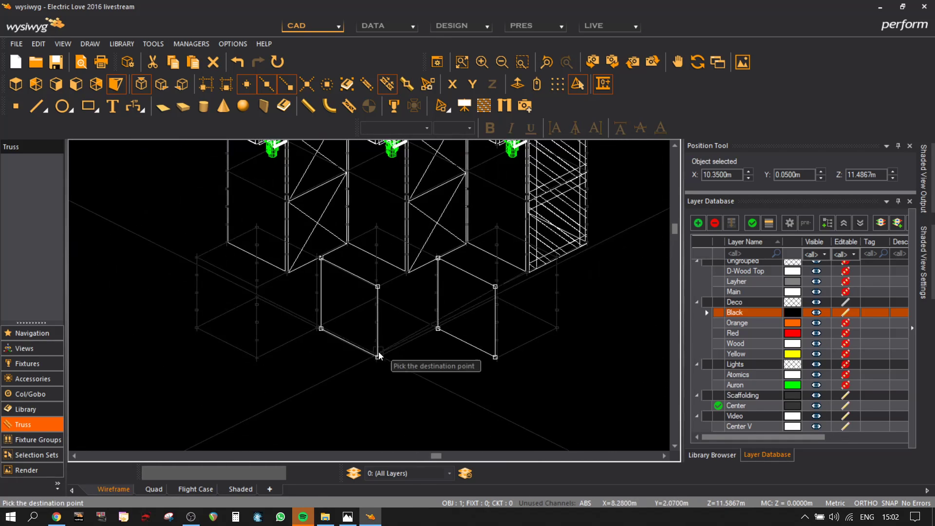
{"action": "scroll", "coordinate": [382, 359], "scroll_direction": "down", "scroll_amount": 4}
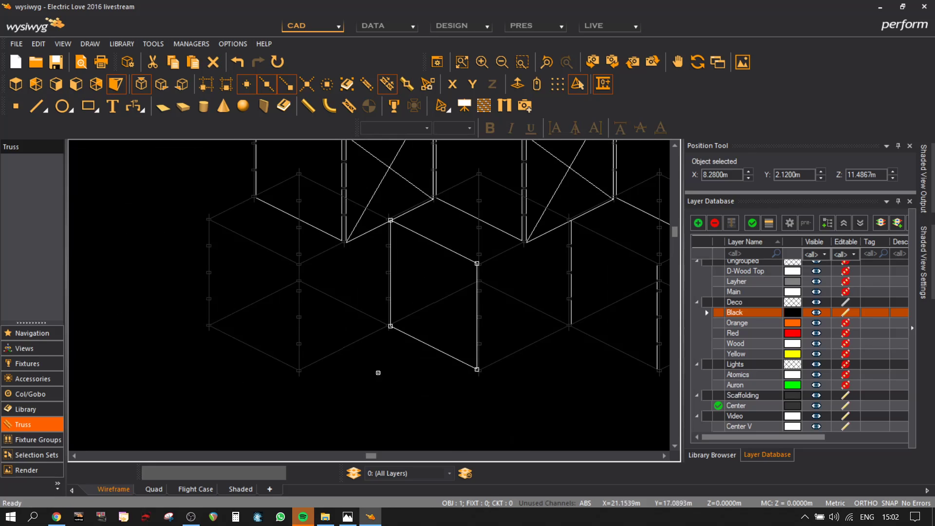
{"action": "scroll", "coordinate": [316, 373], "scroll_direction": "up", "scroll_amount": 4}
{"action": "left_click", "coordinate": [316, 373]}
{"action": "scroll", "coordinate": [516, 385], "scroll_direction": "down", "scroll_amount": 6}
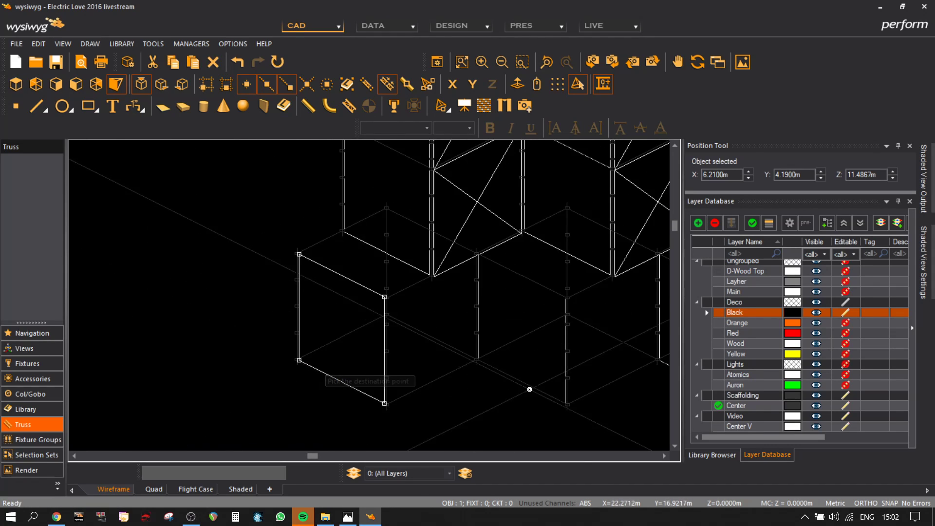
{"action": "middle_click_drag", "start_coordinate": [530, 339], "coordinate": [426, 373]}
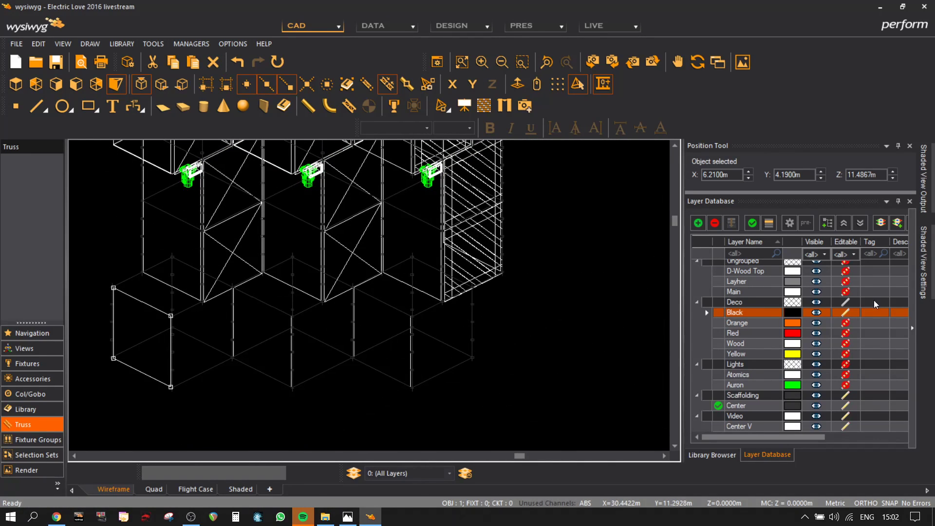
- Make the Wood layer editable instead of the Black layer and select the lowest slatted wood panel on the end bay
{"action": "left_click", "coordinate": [842, 314]}
{"action": "left_click", "coordinate": [845, 344]}
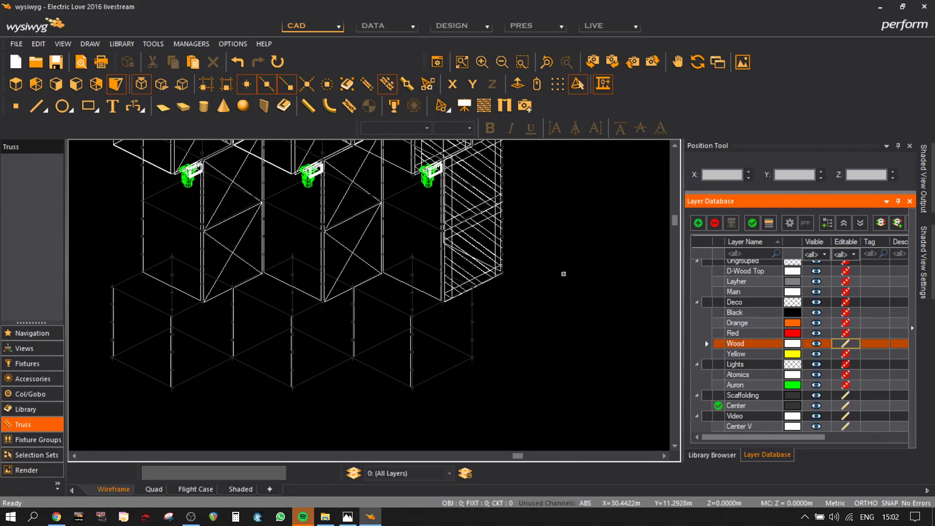
{"action": "scroll", "coordinate": [467, 257], "scroll_direction": "up", "scroll_amount": 3}
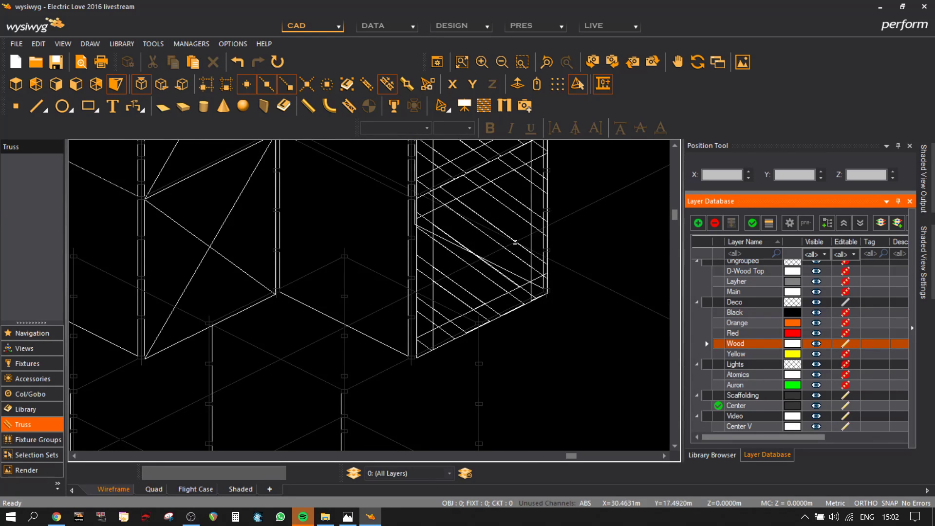
{"action": "left_click", "coordinate": [518, 257]}
{"action": "scroll", "coordinate": [562, 308], "scroll_direction": "down", "scroll_amount": 1}
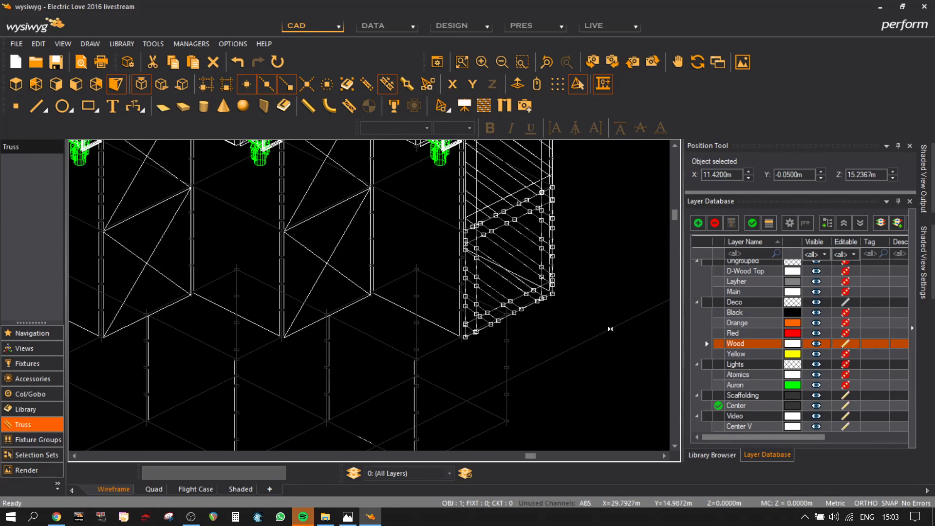
{"action": "key", "text": "ctrl+v"}
{"action": "middle_click_drag", "start_coordinate": [570, 357], "coordinate": [539, 240]}
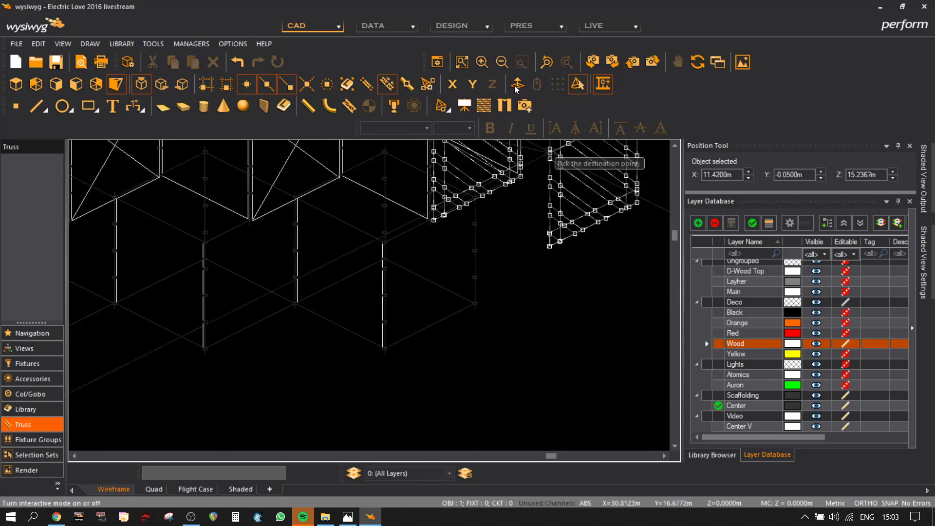
{"action": "left_click", "coordinate": [452, 90]}
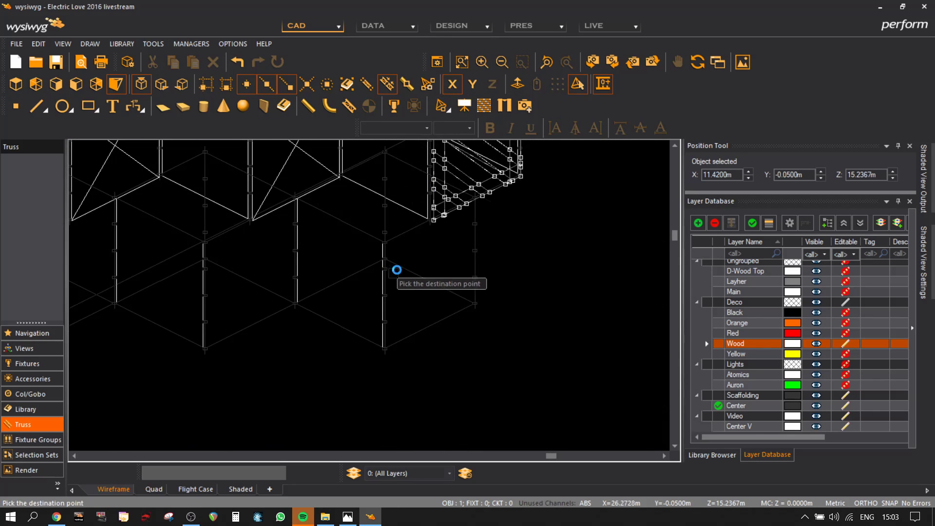
{"action": "scroll", "coordinate": [389, 239], "scroll_direction": "up", "scroll_amount": 3}
{"action": "scroll", "coordinate": [501, 276], "scroll_direction": "down", "scroll_amount": 3}
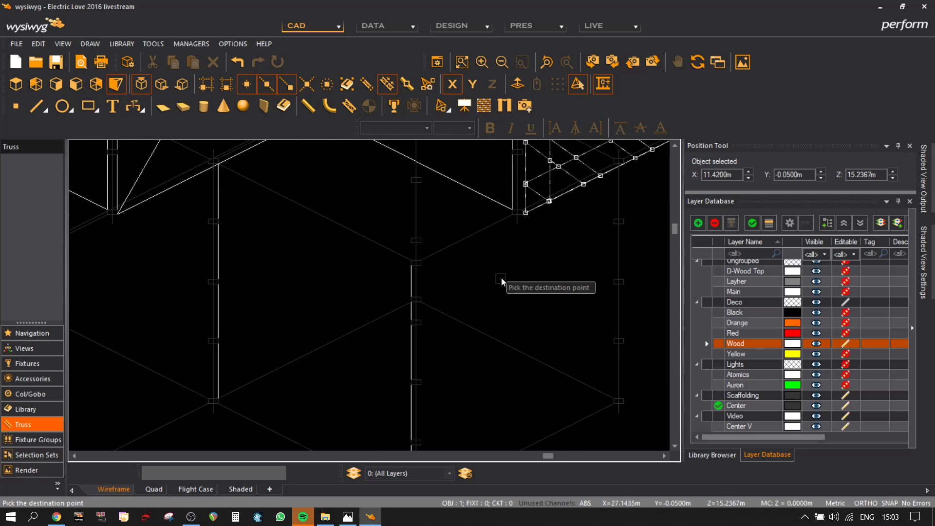
{"action": "left_click", "coordinate": [532, 249]}
- In the front elevation view, copy the wood panel straight down to about Z 12.64 m
{"action": "left_click", "coordinate": [78, 92]}
{"action": "scroll", "coordinate": [406, 349], "scroll_direction": "down", "scroll_amount": 1}
{"action": "key", "text": "ctrl+v"}
{"action": "middle_click_drag", "start_coordinate": [443, 405], "coordinate": [411, 317]}
{"action": "scroll", "coordinate": [437, 307], "scroll_direction": "up", "scroll_amount": 3}
{"action": "scroll", "coordinate": [474, 268], "scroll_direction": "up", "scroll_amount": 2}
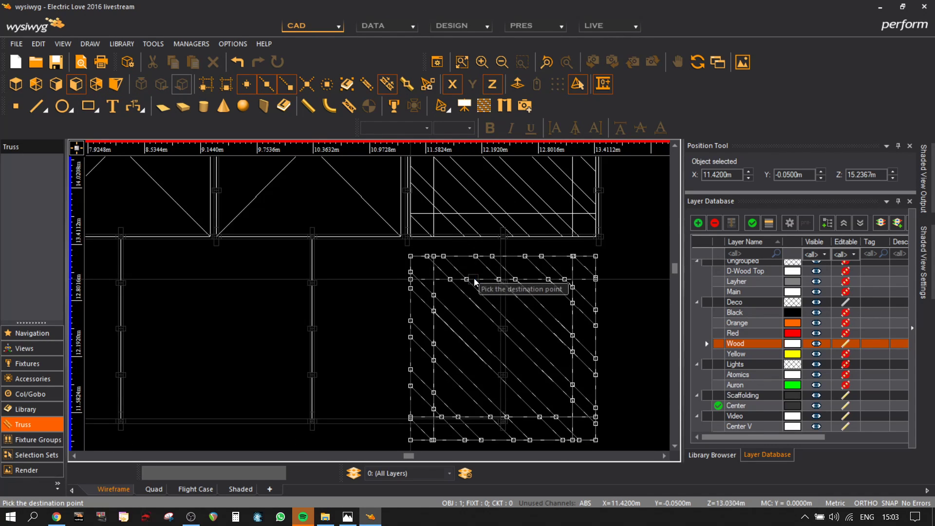
{"action": "left_click", "coordinate": [459, 319]}
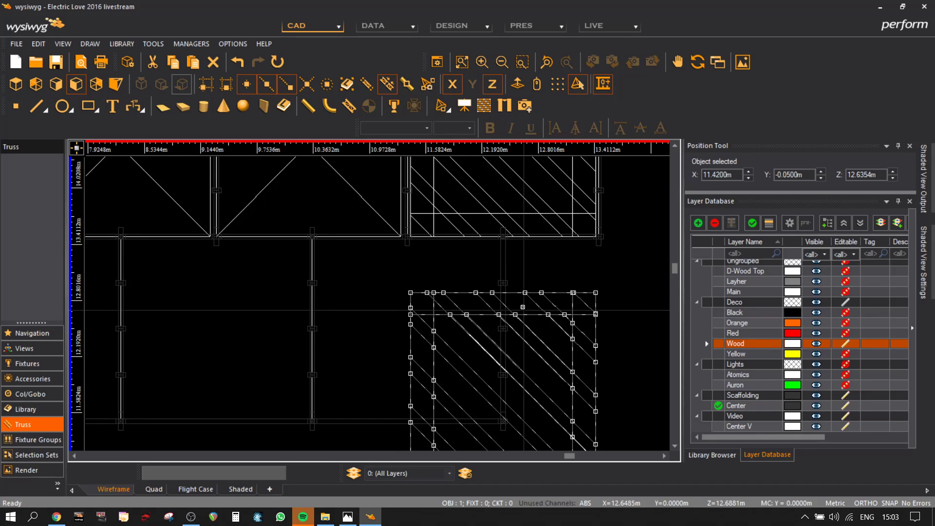
- Move the copied wood panel straight up until its upper edge meets the bottom edge of the original panel
{"action": "key", "text": "m"}
{"action": "scroll", "coordinate": [513, 295], "scroll_direction": "up", "scroll_amount": 3}
{"action": "left_click", "coordinate": [514, 293]}
{"action": "middle_click_drag", "start_coordinate": [477, 187], "coordinate": [494, 249]}
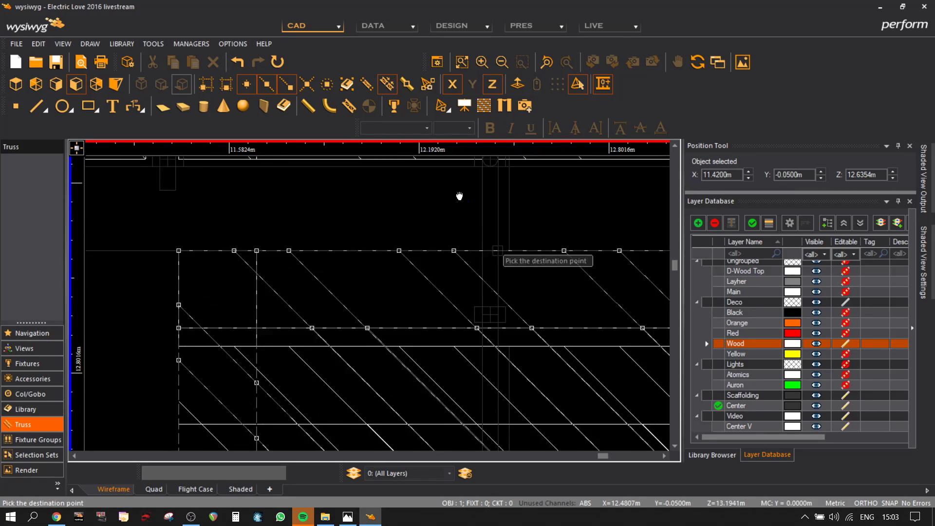
{"action": "middle_click_drag", "start_coordinate": [461, 205], "coordinate": [460, 324]}
{"action": "left_click", "coordinate": [403, 278]}
{"action": "scroll", "coordinate": [404, 283], "scroll_direction": "down", "scroll_amount": 3}
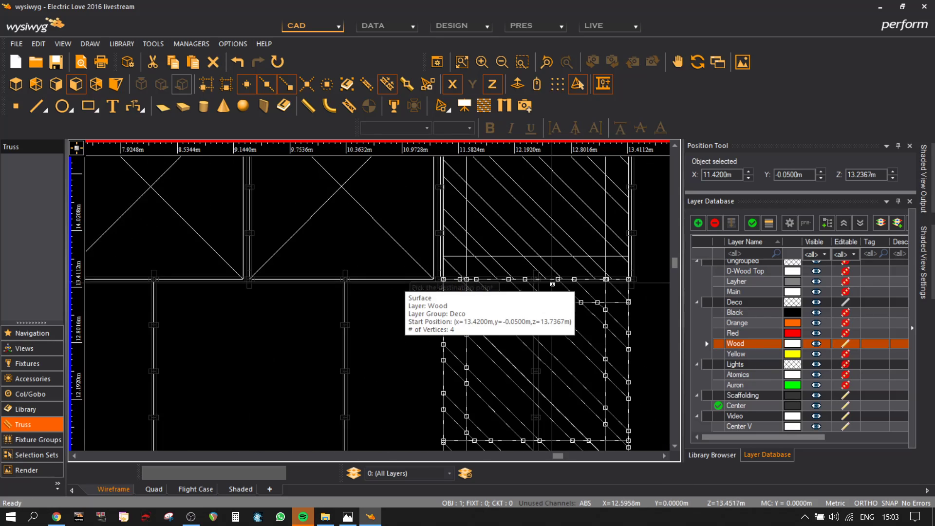
- Move the copied wood panel horizontally to X 10.385 m so it fits between the first hanging bay's standards, and deselect it
{"action": "scroll", "coordinate": [544, 311], "scroll_direction": "up", "scroll_amount": 2}
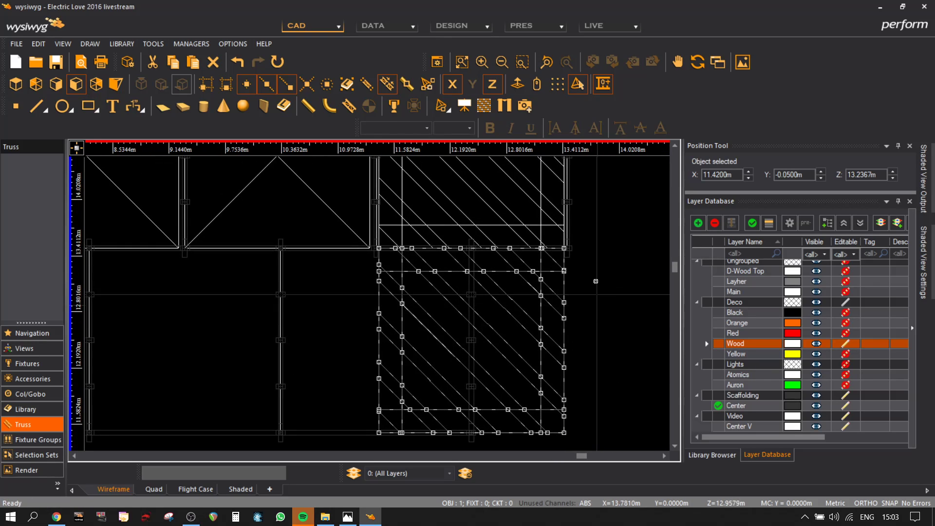
{"action": "scroll", "coordinate": [576, 254], "scroll_direction": "up", "scroll_amount": 1}
{"action": "key", "text": "m"}
{"action": "scroll", "coordinate": [577, 254], "scroll_direction": "up", "scroll_amount": 2}
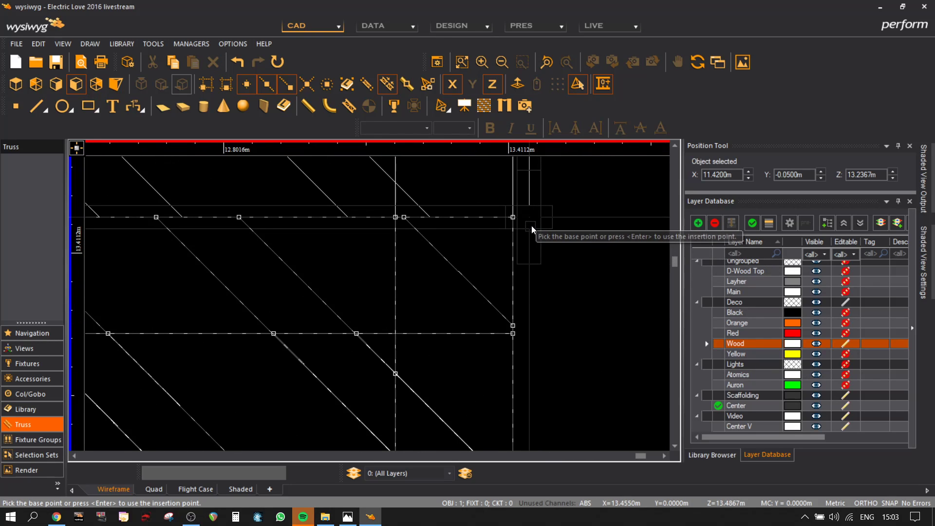
{"action": "middle_click_drag", "start_coordinate": [336, 264], "coordinate": [525, 231]}
{"action": "scroll", "coordinate": [525, 232], "scroll_direction": "down", "scroll_amount": 2}
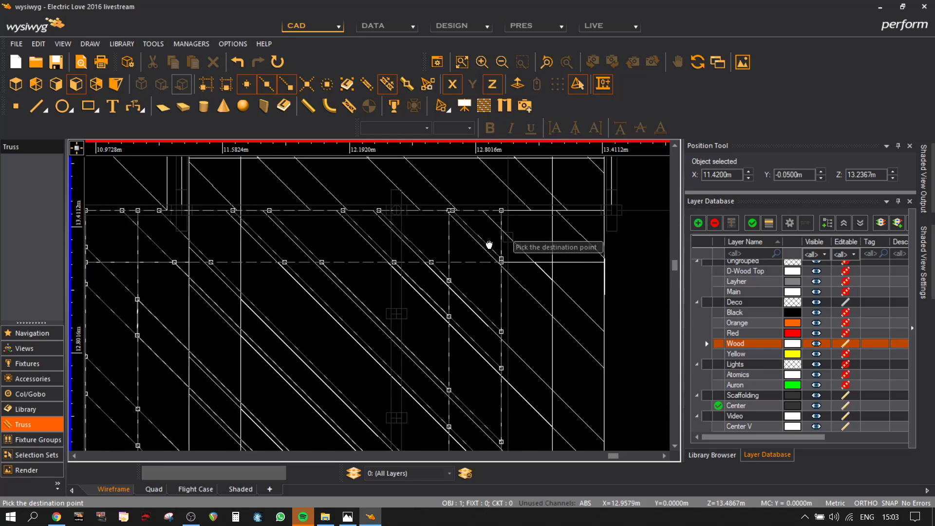
{"action": "left_click", "coordinate": [398, 287]}
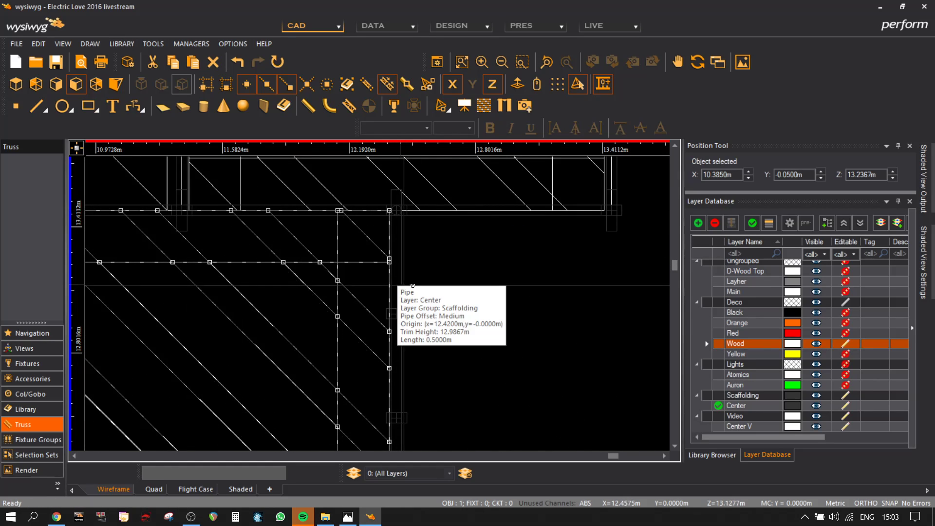
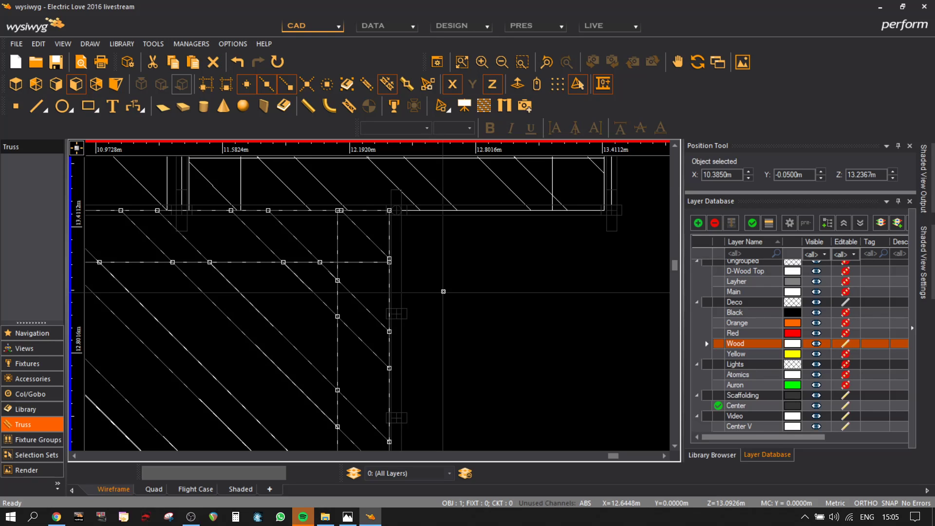
{"action": "left_click", "coordinate": [445, 334]}
- Select the two crossed panels beside the lowest original wood panel and copy them straight down to Z 11.4867 m
{"action": "scroll", "coordinate": [445, 334], "scroll_direction": "down", "scroll_amount": 5}
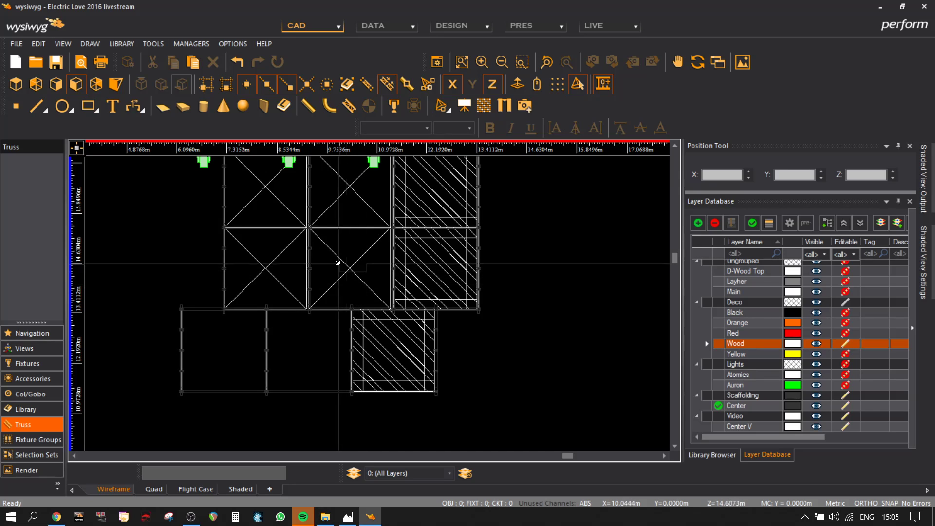
{"action": "left_click", "coordinate": [338, 260]}
{"action": "left_click", "coordinate": [244, 261], "text": "ctrl"}
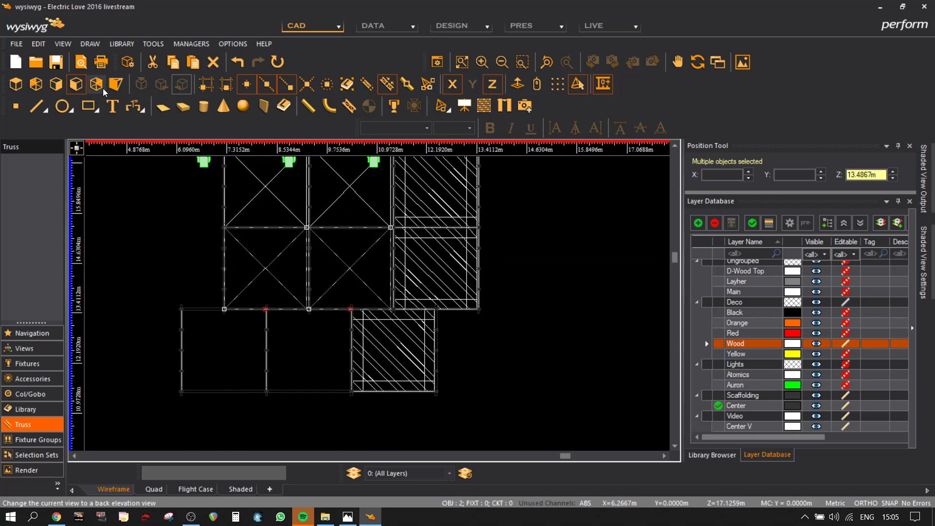
{"action": "key", "text": "c"}
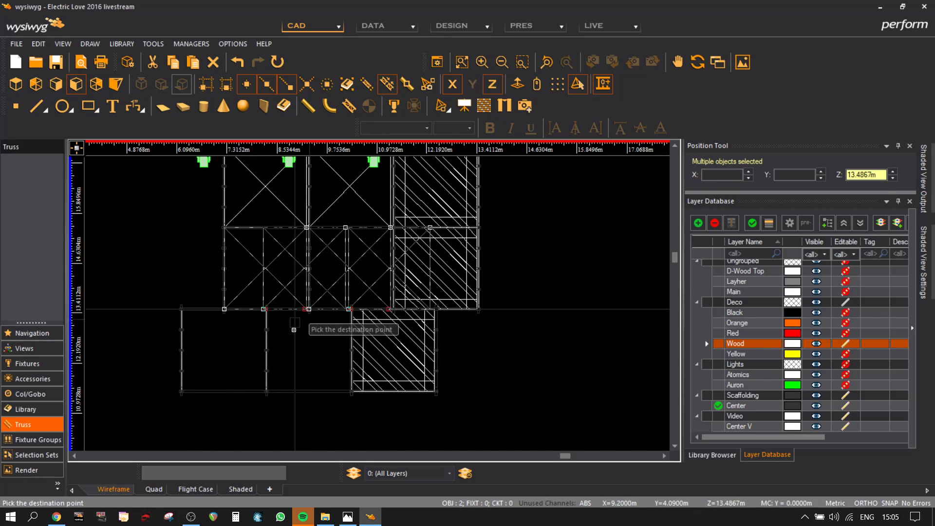
{"action": "scroll", "coordinate": [292, 400], "scroll_direction": "up", "scroll_amount": 4}
{"action": "left_click", "coordinate": [295, 357]}
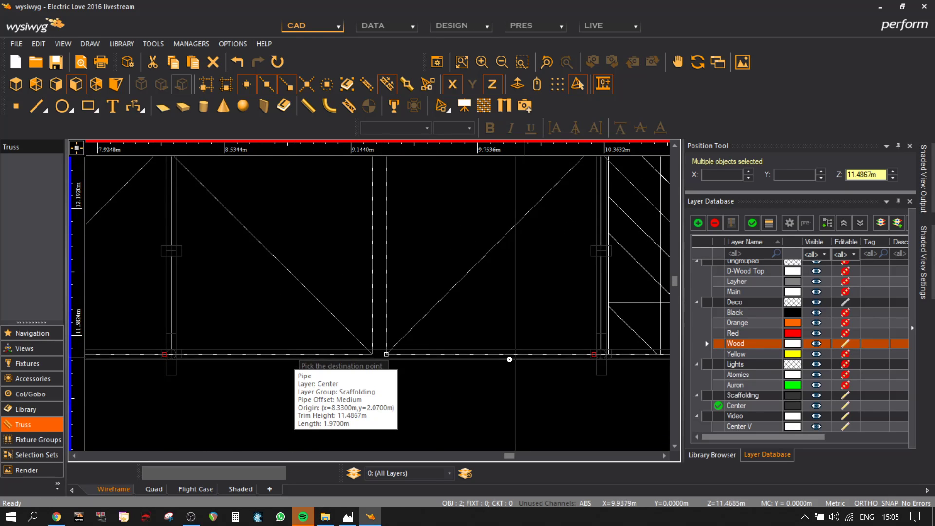
{"action": "scroll", "coordinate": [485, 294], "scroll_direction": "down", "scroll_amount": 4}
{"action": "key", "text": "c"}
{"action": "scroll", "coordinate": [470, 292], "scroll_direction": "up", "scroll_amount": 4}
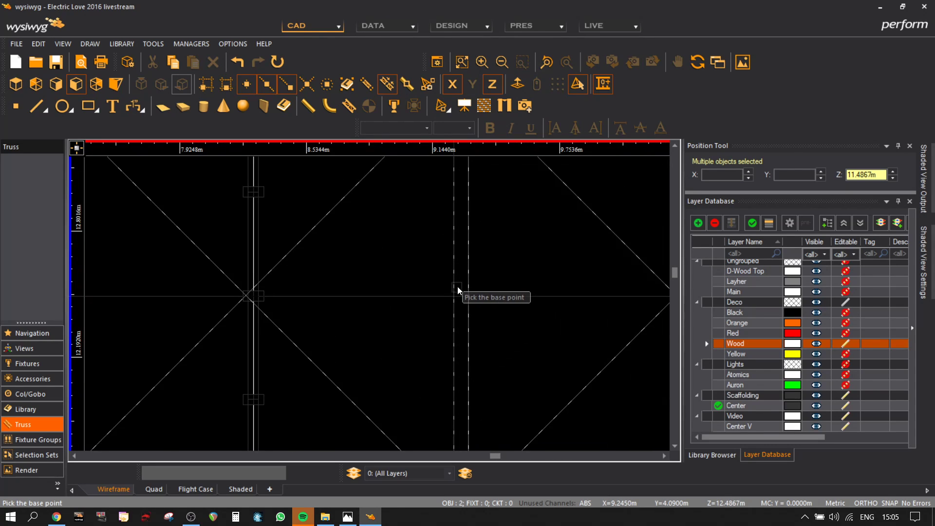
{"action": "scroll", "coordinate": [242, 300], "scroll_direction": "down", "scroll_amount": 4}
{"action": "scroll", "coordinate": [268, 298], "scroll_direction": "up", "scroll_amount": 3}
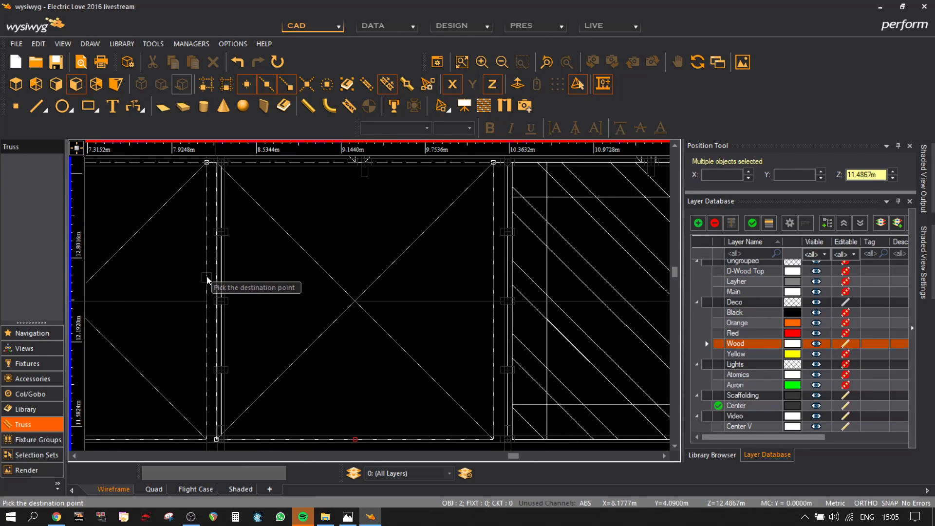
{"action": "scroll", "coordinate": [217, 277], "scroll_direction": "up", "scroll_amount": 3}
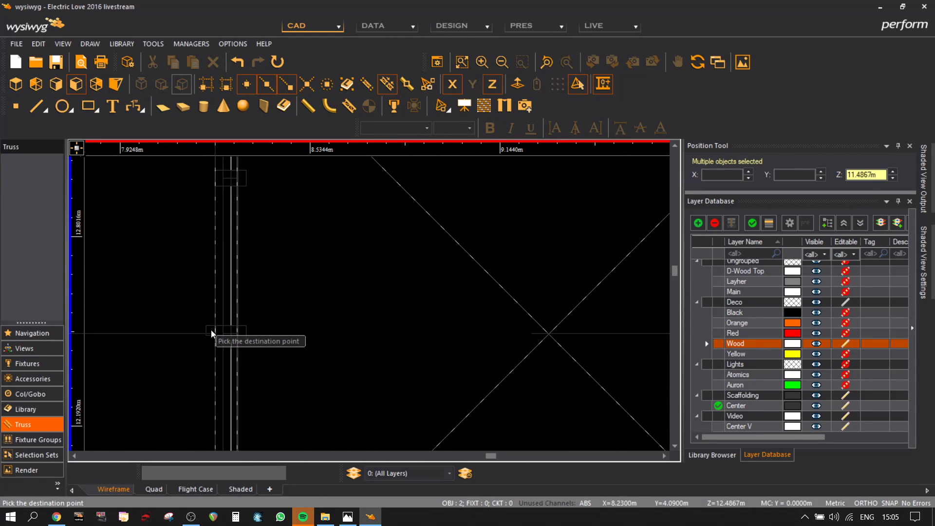
{"action": "scroll", "coordinate": [214, 343], "scroll_direction": "down", "scroll_amount": 4}
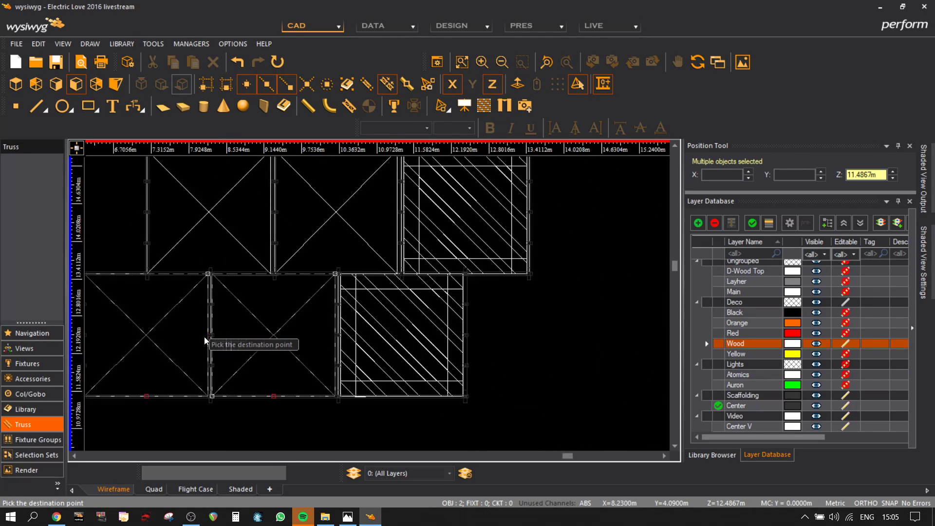
{"action": "left_click", "coordinate": [261, 341]}
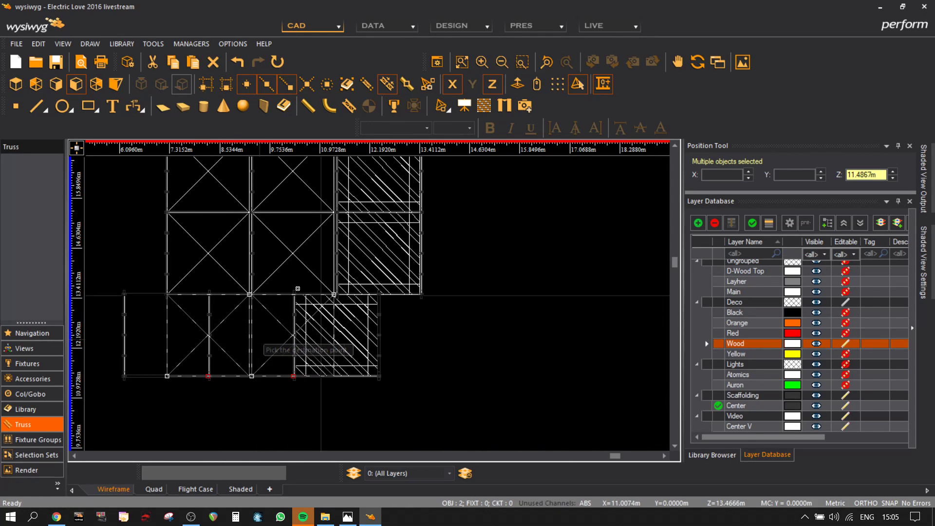
- Move the two copied crossed panels horizontally away from the copied wood panel to the standards of the hanging bays
{"action": "scroll", "coordinate": [251, 295], "scroll_direction": "up", "scroll_amount": 5}
{"action": "scroll", "coordinate": [321, 289], "scroll_direction": "down", "scroll_amount": 3}
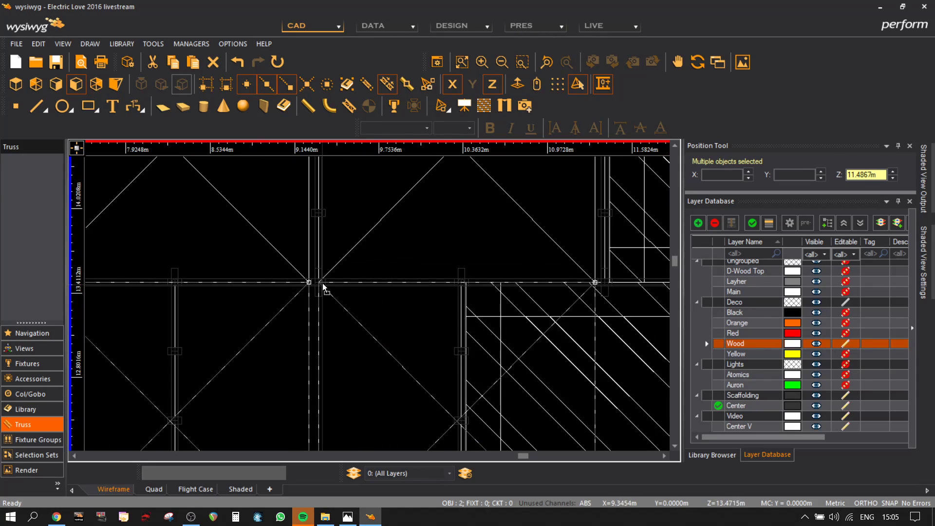
{"action": "key", "text": "m"}
{"action": "scroll", "coordinate": [314, 250], "scroll_direction": "up", "scroll_amount": 2}
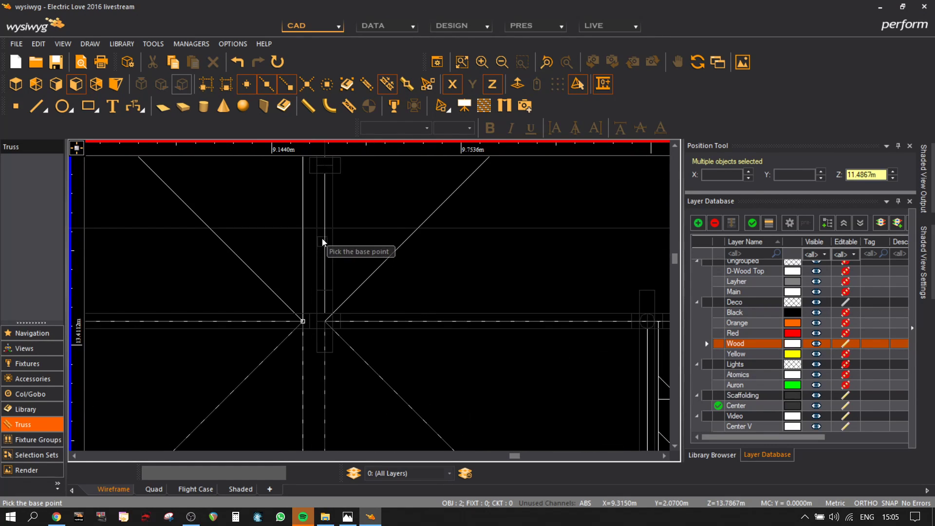
{"action": "left_click", "coordinate": [325, 228]}
{"action": "scroll", "coordinate": [279, 267], "scroll_direction": "down", "scroll_amount": 2}
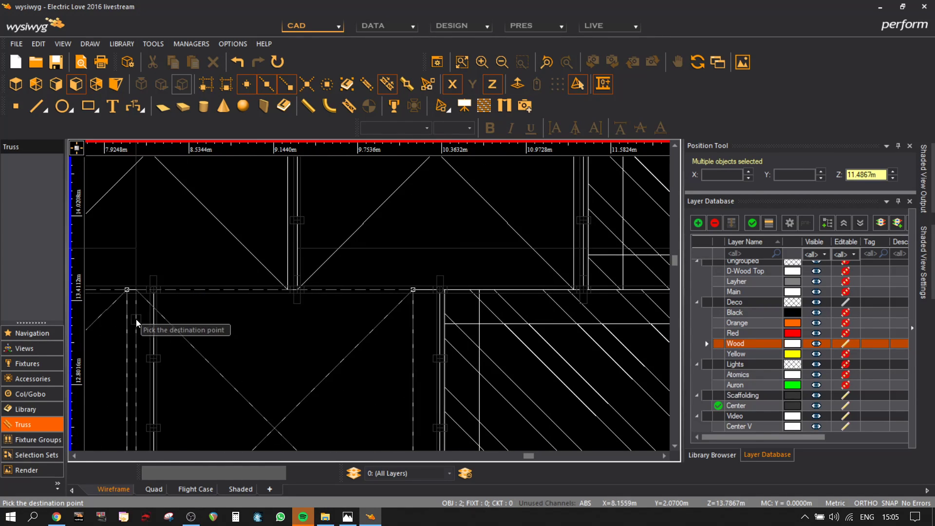
{"action": "scroll", "coordinate": [155, 290], "scroll_direction": "up", "scroll_amount": 3}
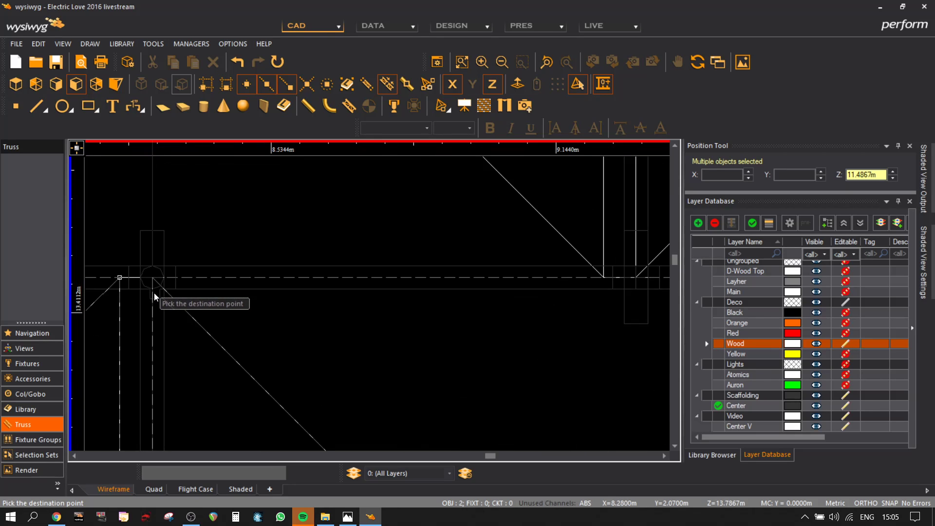
{"action": "left_click", "coordinate": [154, 267]}
{"action": "scroll", "coordinate": [170, 292], "scroll_direction": "down", "scroll_amount": 4}
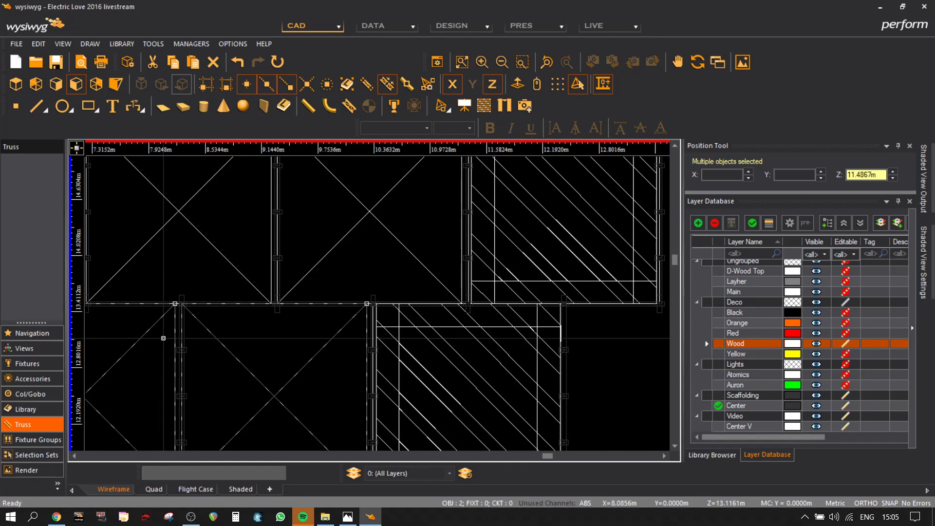
- Shift the two crossed panels slightly toward the wood panel to align with the bay standards, deselect them, and inspect the shaded model
{"action": "scroll", "coordinate": [208, 319], "scroll_direction": "up", "scroll_amount": 2}
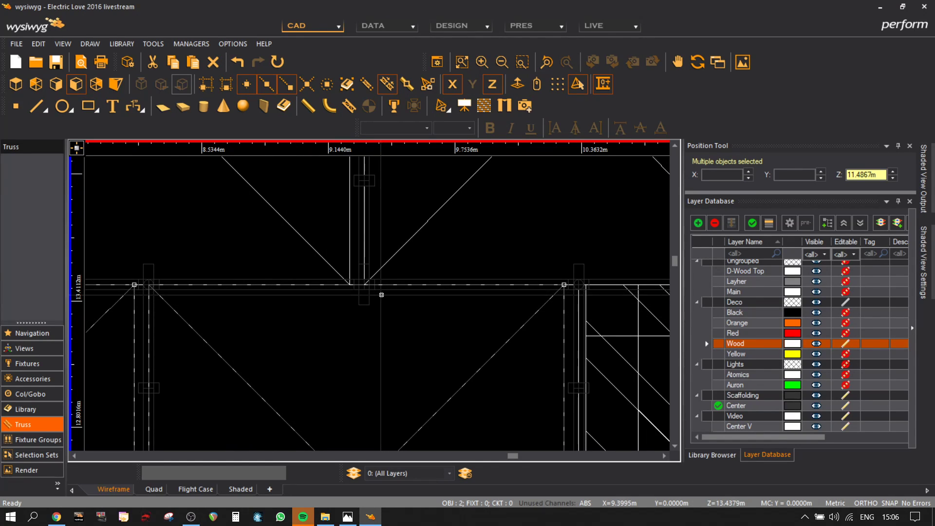
{"action": "key", "text": "m"}
{"action": "left_click", "coordinate": [355, 286]}
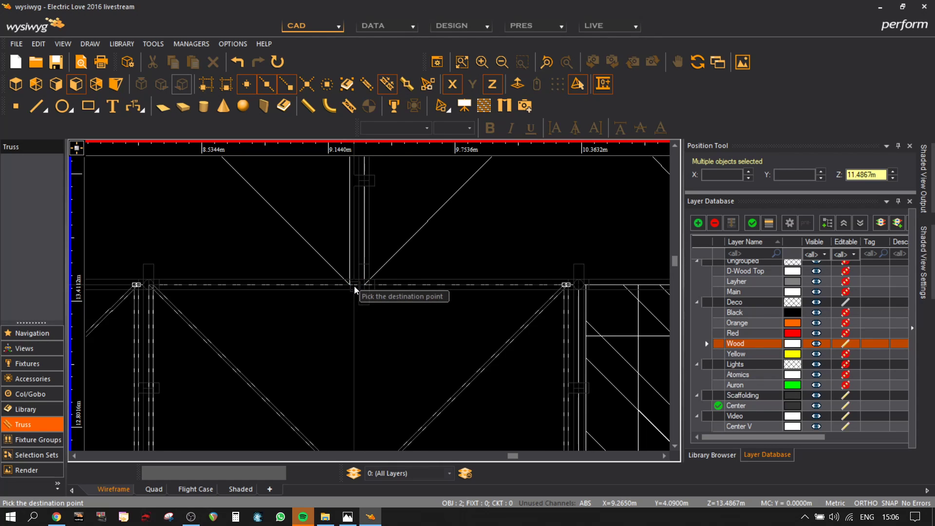
{"action": "scroll", "coordinate": [359, 286], "scroll_direction": "up", "scroll_amount": 1}
{"action": "left_click", "coordinate": [370, 288]}
{"action": "scroll", "coordinate": [403, 307], "scroll_direction": "down", "scroll_amount": 2}
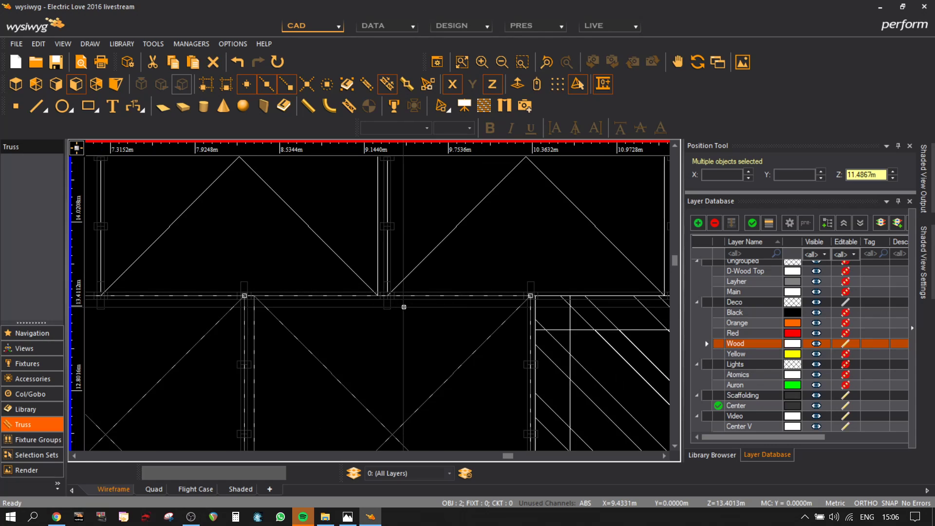
{"action": "scroll", "coordinate": [318, 344], "scroll_direction": "down", "scroll_amount": 1}
{"action": "scroll", "coordinate": [319, 344], "scroll_direction": "down", "scroll_amount": 1}
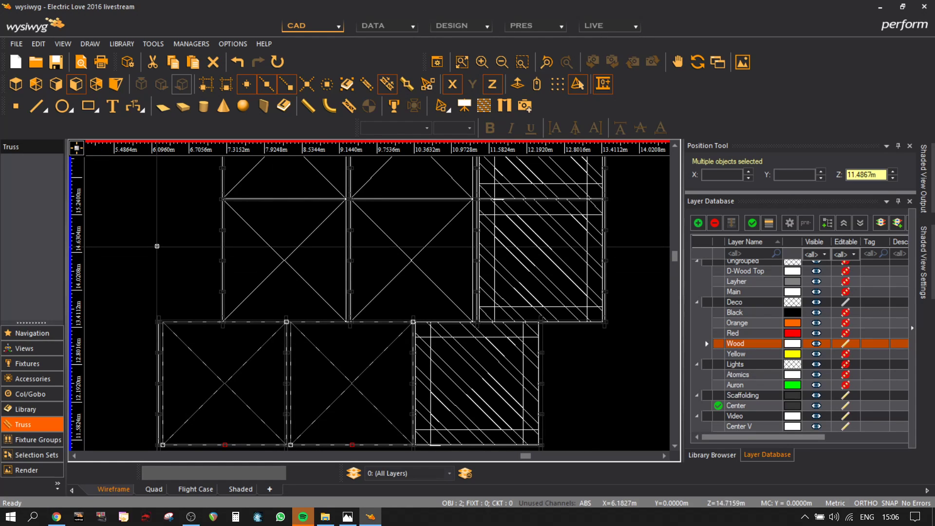
{"action": "left_click", "coordinate": [156, 246]}
{"action": "left_click", "coordinate": [239, 490]}
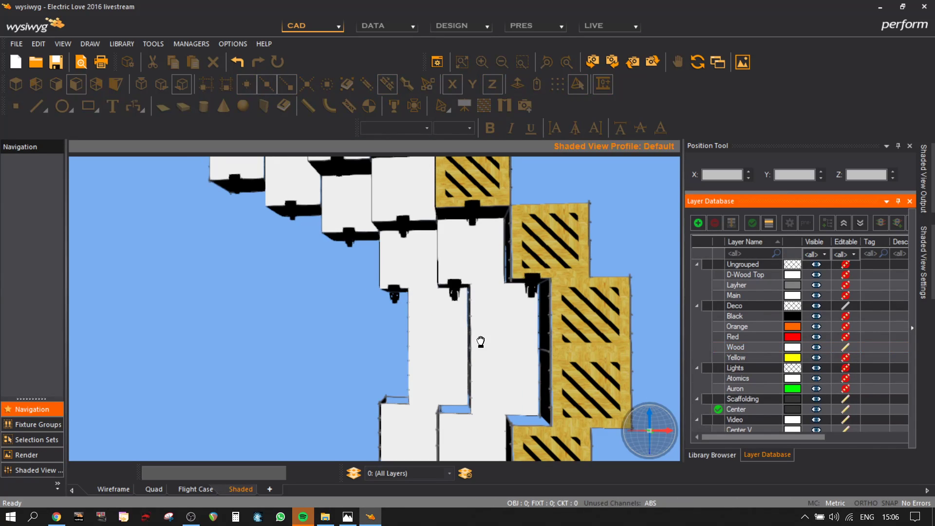
{"action": "mouse_move", "coordinate": [480, 341]}
{"action": "middle_mouse_down"}
{"action": "mouse_move", "coordinate": [451, 303]}
{"action": "mouse_move", "coordinate": [415, 349]}
{"action": "mouse_move", "coordinate": [610, 341]}
{"action": "mouse_move", "coordinate": [618, 302]}
{"action": "mouse_move", "coordinate": [610, 371]}
{"action": "mouse_move", "coordinate": [417, 322]}
{"action": "mouse_move", "coordinate": [409, 344]}
{"action": "mouse_move", "coordinate": [424, 355]}
{"action": "mouse_move", "coordinate": [493, 348]}
{"action": "mouse_move", "coordinate": [428, 323]}
{"action": "mouse_move", "coordinate": [412, 340]}
{"action": "middle_mouse_up"}
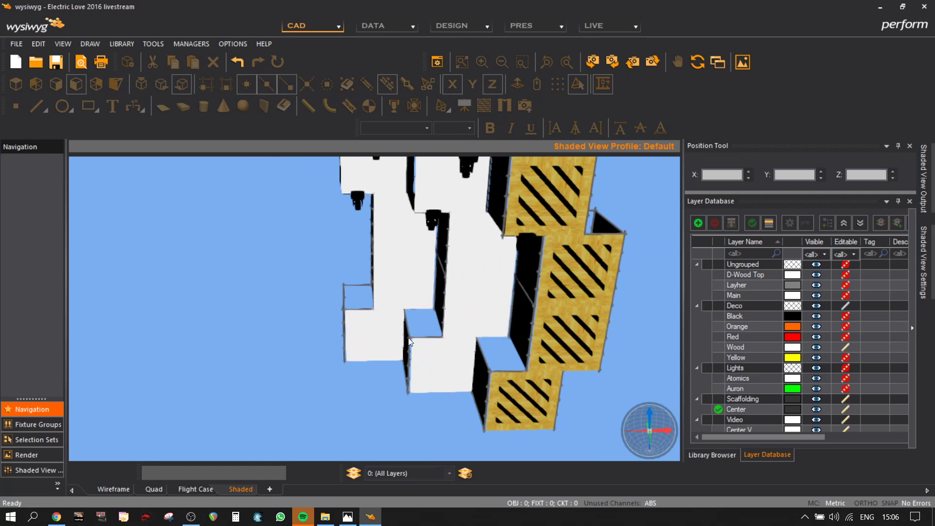
- Show the wireframe in isometric view around the hanging bays' upper edges and make Black the active layer
{"action": "left_click", "coordinate": [121, 486]}
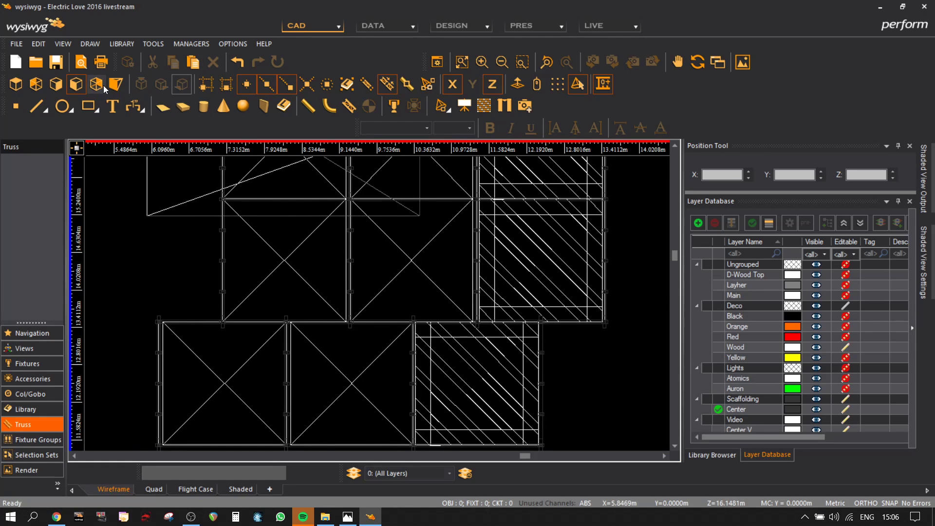
{"action": "left_click", "coordinate": [115, 86]}
{"action": "scroll", "coordinate": [367, 217], "scroll_direction": "up", "scroll_amount": 5}
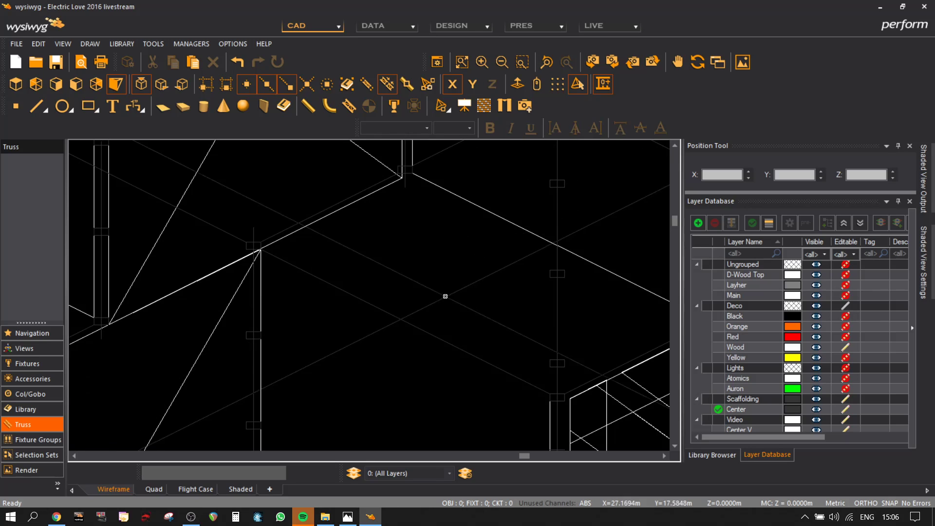
{"action": "middle_click_drag", "start_coordinate": [449, 259], "coordinate": [407, 267]}
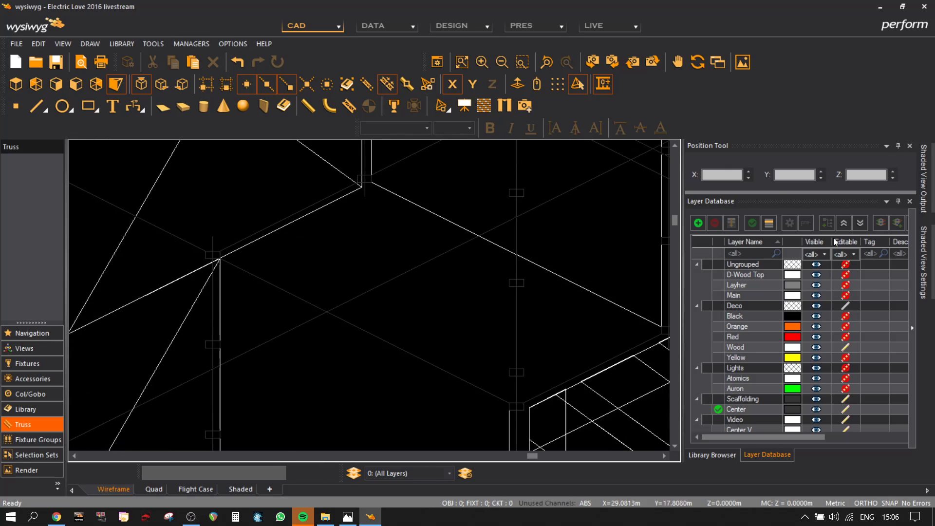
{"action": "left_click", "coordinate": [737, 316]}
{"action": "left_click", "coordinate": [752, 223]}
- Draw a black surface over the top of the wood-fronted hanging bay at Z 13.4867 m, snapping to the bay's corners
{"action": "left_click", "coordinate": [163, 106]}
{"action": "scroll", "coordinate": [208, 247], "scroll_direction": "up", "scroll_amount": 2}
{"action": "left_click", "coordinate": [208, 249]}
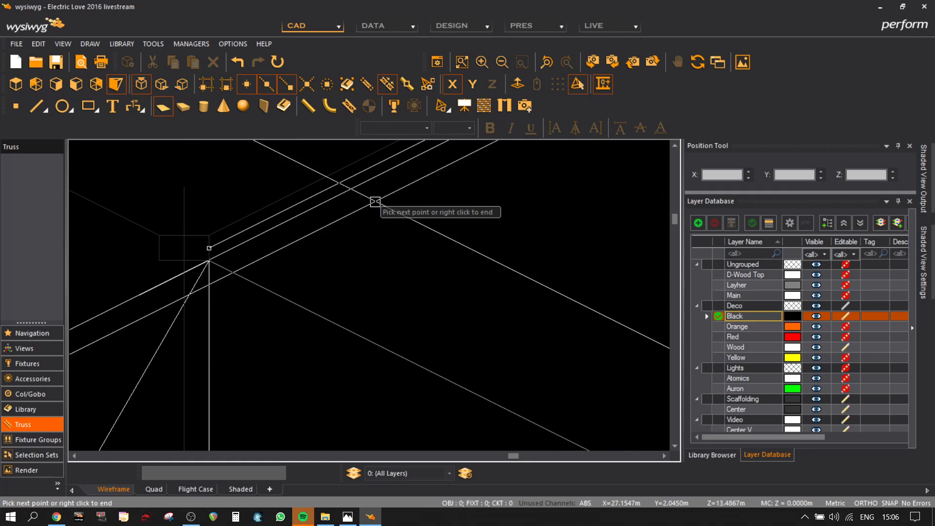
{"action": "middle_click_drag", "start_coordinate": [452, 165], "coordinate": [333, 330]}
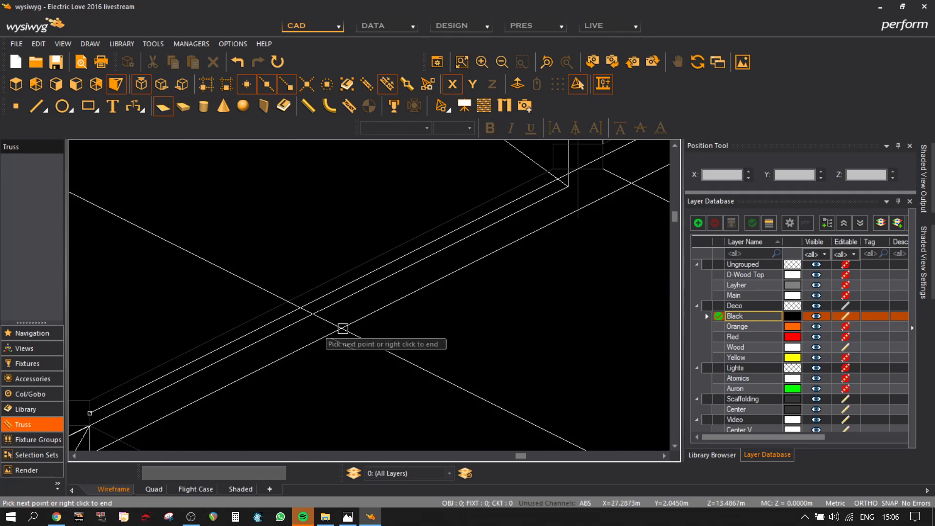
{"action": "left_click", "coordinate": [580, 169]}
{"action": "scroll", "coordinate": [582, 281], "scroll_direction": "down", "scroll_amount": 3}
{"action": "middle_click_drag", "start_coordinate": [598, 324], "coordinate": [242, 208]}
{"action": "scroll", "coordinate": [498, 285], "scroll_direction": "up", "scroll_amount": 3}
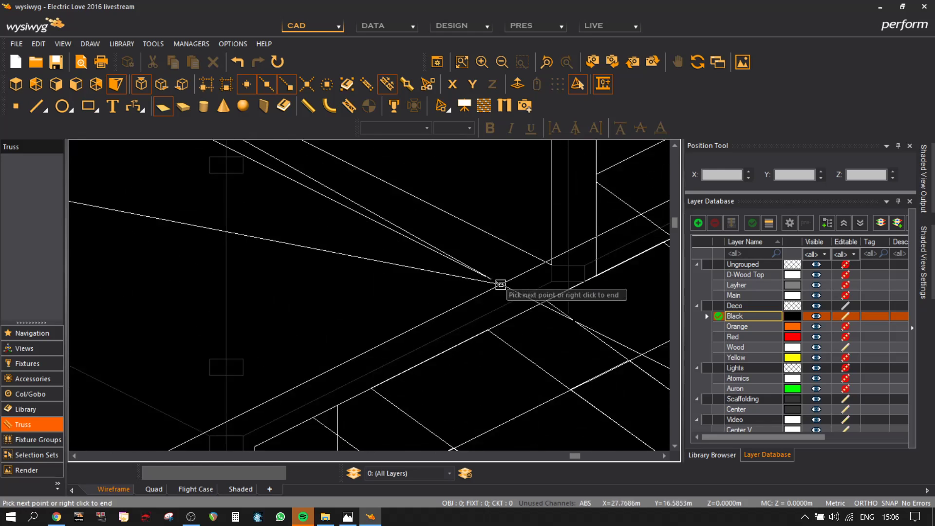
{"action": "left_click", "coordinate": [578, 265]}
{"action": "scroll", "coordinate": [333, 331], "scroll_direction": "down", "scroll_amount": 3}
{"action": "middle_click_drag", "start_coordinate": [334, 330], "coordinate": [321, 307]}
{"action": "scroll", "coordinate": [329, 344], "scroll_direction": "up", "scroll_amount": 3}
{"action": "left_click", "coordinate": [345, 363]}
{"action": "right_click", "coordinate": [377, 350]}
- Copy the black top surface onto the neighbouring hanging bay at X 8.3050 m, Y 4.1150 m
{"action": "key", "text": "ctrl+c"}
{"action": "key", "text": "ctrl+v"}
{"action": "scroll", "coordinate": [166, 337], "scroll_direction": "down", "scroll_amount": 2}
{"action": "scroll", "coordinate": [166, 339], "scroll_direction": "down", "scroll_amount": 2}
{"action": "middle_click_drag", "start_coordinate": [156, 343], "coordinate": [729, 327]}
{"action": "middle_click_drag", "start_coordinate": [209, 334], "coordinate": [569, 417]}
{"action": "scroll", "coordinate": [171, 265], "scroll_direction": "up", "scroll_amount": 4}
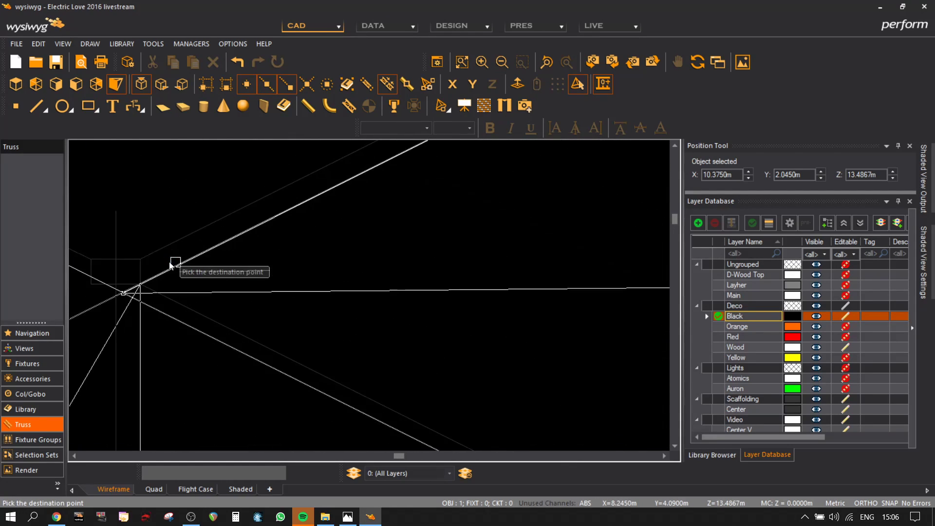
{"action": "left_click", "coordinate": [139, 276]}
- Paste another black top surface onto the third hanging bay and inspect the covered bays in the shaded view
{"action": "scroll", "coordinate": [239, 319], "scroll_direction": "down", "scroll_amount": 5}
{"action": "middle_click_drag", "start_coordinate": [230, 313], "coordinate": [541, 361]}
{"action": "key", "text": "ctrl+v"}
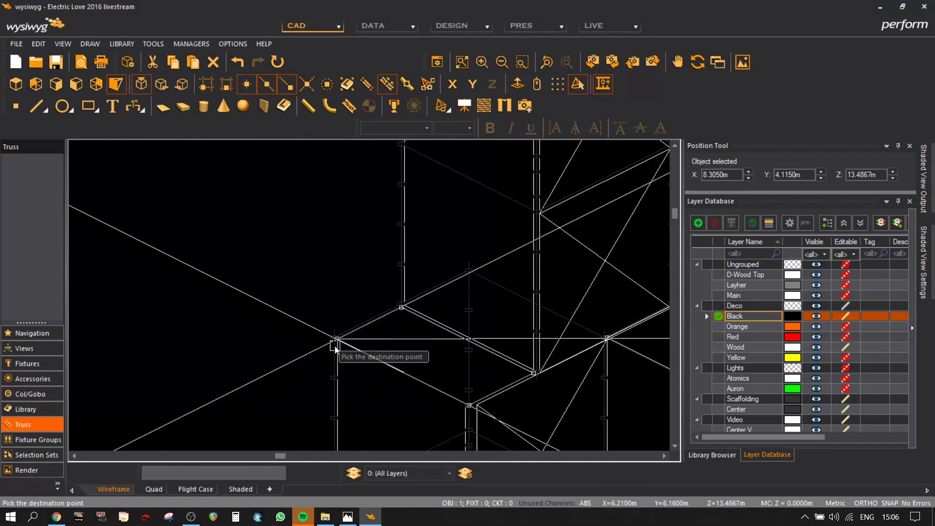
{"action": "scroll", "coordinate": [336, 344], "scroll_direction": "up", "scroll_amount": 4}
{"action": "left_click", "coordinate": [347, 310]}
{"action": "scroll", "coordinate": [347, 311], "scroll_direction": "down", "scroll_amount": 5}
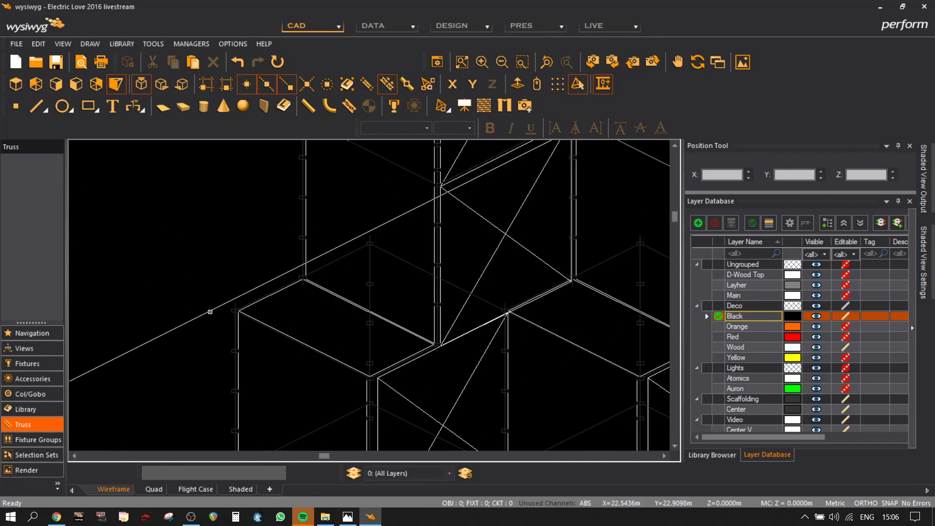
{"action": "left_click", "coordinate": [241, 488]}
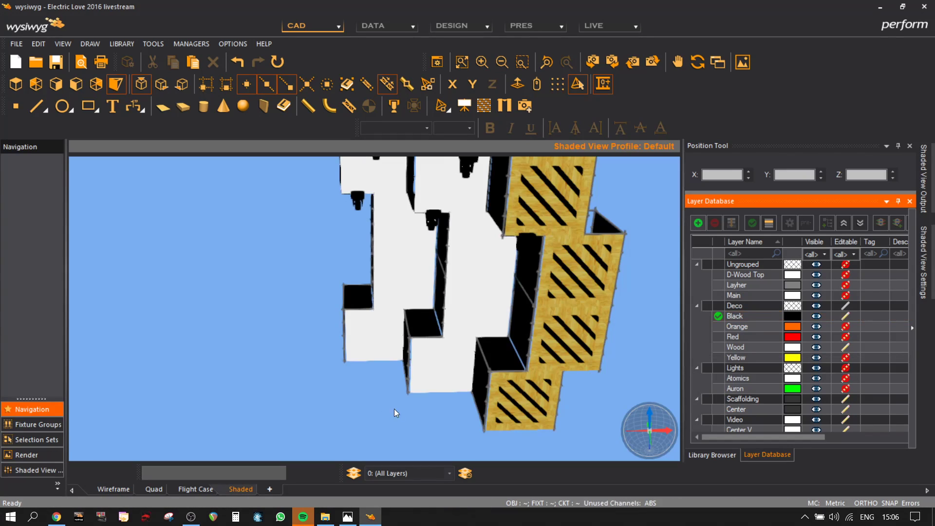
{"action": "mouse_move", "coordinate": [534, 195]}
{"action": "left_mouse_down"}
{"action": "mouse_move", "coordinate": [414, 204]}
{"action": "mouse_move", "coordinate": [529, 219]}
{"action": "mouse_move", "coordinate": [440, 191]}
{"action": "mouse_move", "coordinate": [418, 205]}
{"action": "left_mouse_up"}
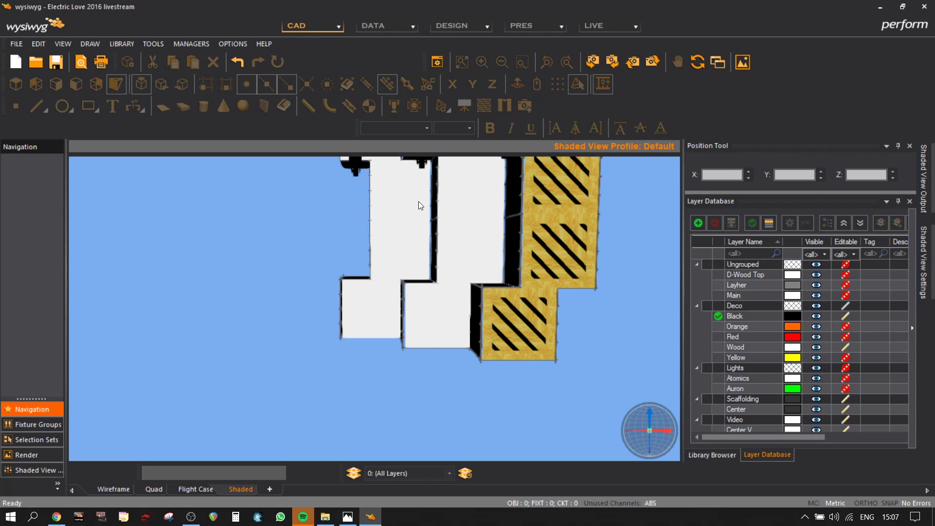
- Return to the wireframe front elevation and make the Lights, Yellow, Red and Orange layers editable
{"action": "left_click", "coordinate": [105, 489]}
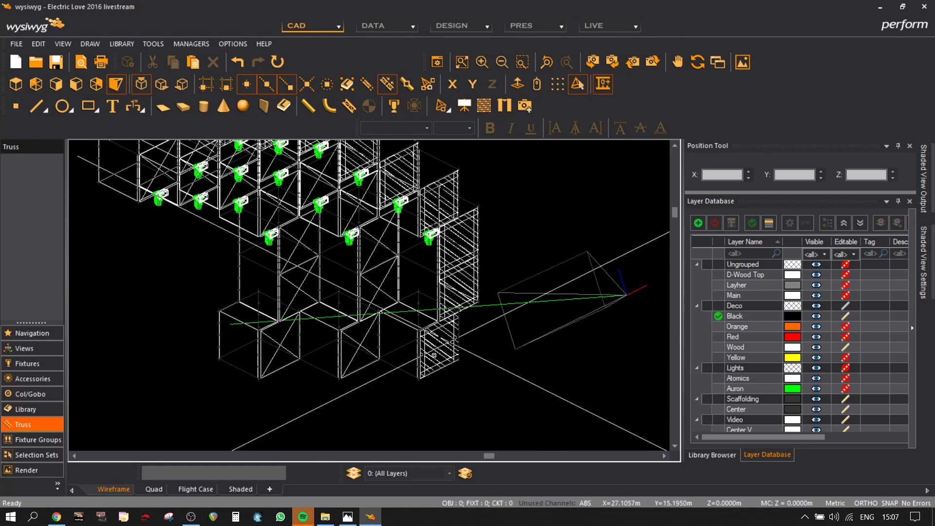
{"action": "left_click", "coordinate": [76, 87]}
{"action": "scroll", "coordinate": [493, 242], "scroll_direction": "down", "scroll_amount": 3}
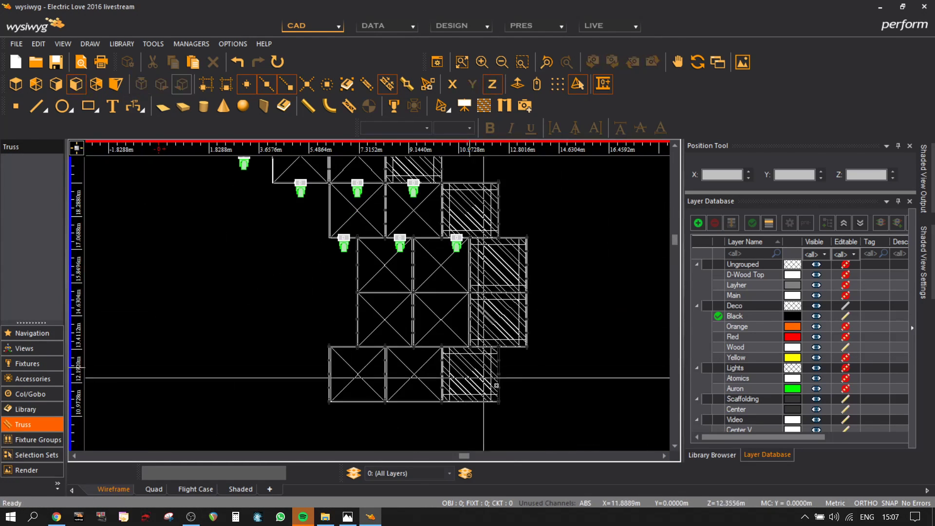
{"action": "left_click", "coordinate": [844, 369]}
{"action": "left_click", "coordinate": [846, 357]}
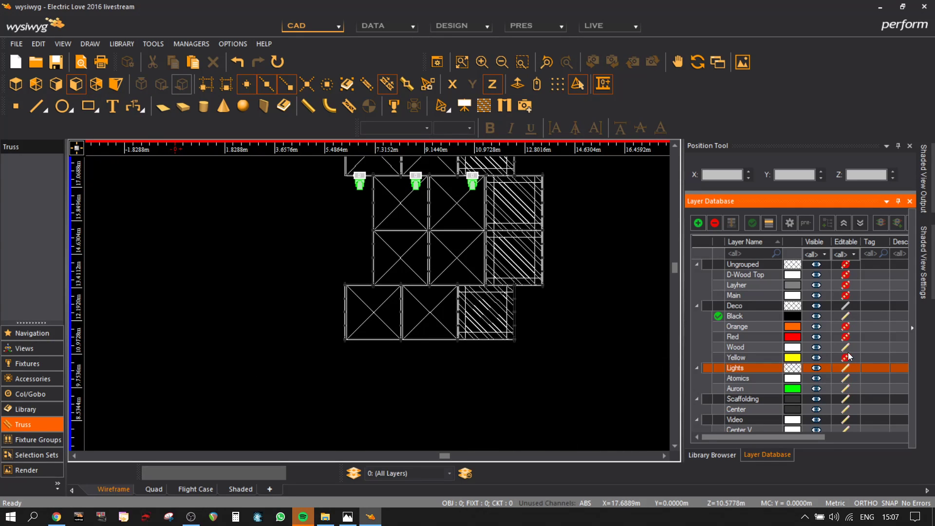
{"action": "left_click", "coordinate": [844, 337]}
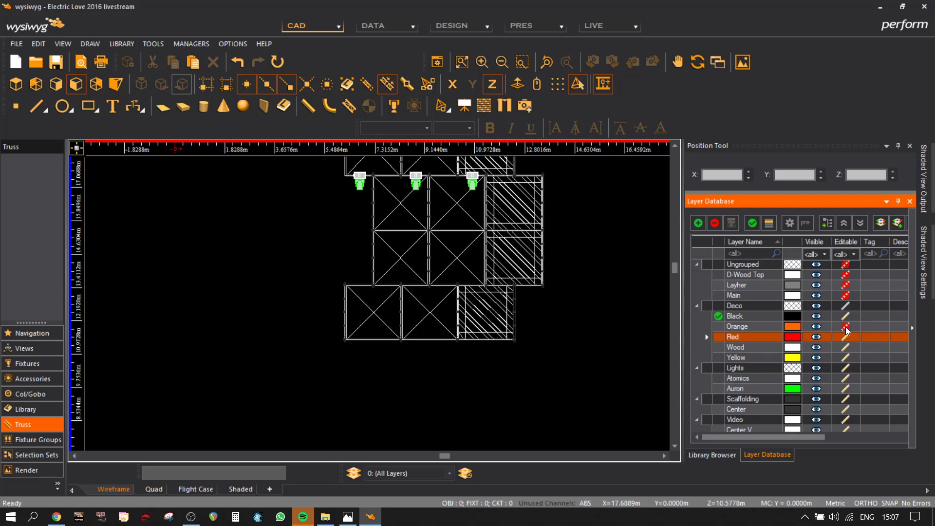
{"action": "left_click", "coordinate": [845, 326]}
- Select the entire lowest row of bays with its panels and scaffolding, and place a copy straight below it
{"action": "left_click_drag", "start_coordinate": [341, 309], "coordinate": [318, 303]}
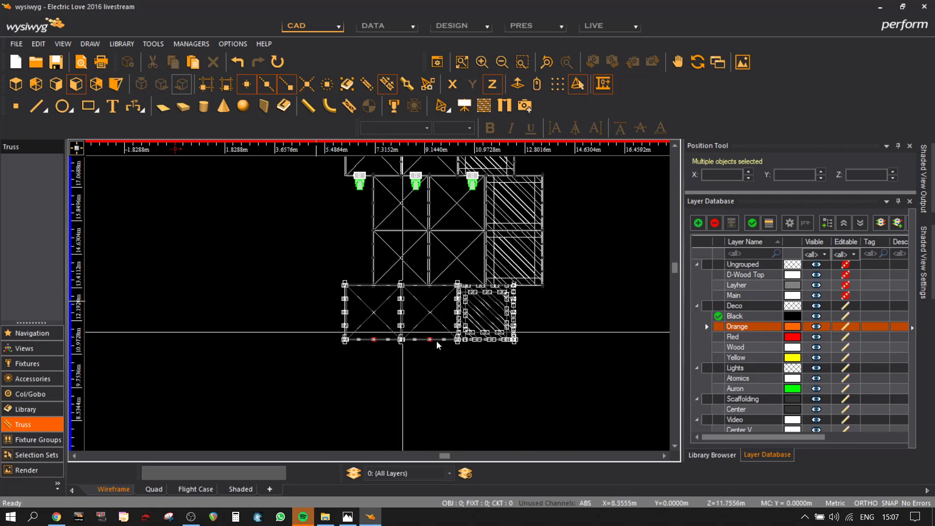
{"action": "key", "text": "ctrl+c"}
{"action": "key", "text": "ctrl+v"}
{"action": "middle_click_drag", "start_coordinate": [460, 384], "coordinate": [455, 363]}
{"action": "left_click", "coordinate": [454, 369]}
{"action": "scroll", "coordinate": [454, 327], "scroll_direction": "up", "scroll_amount": 4}
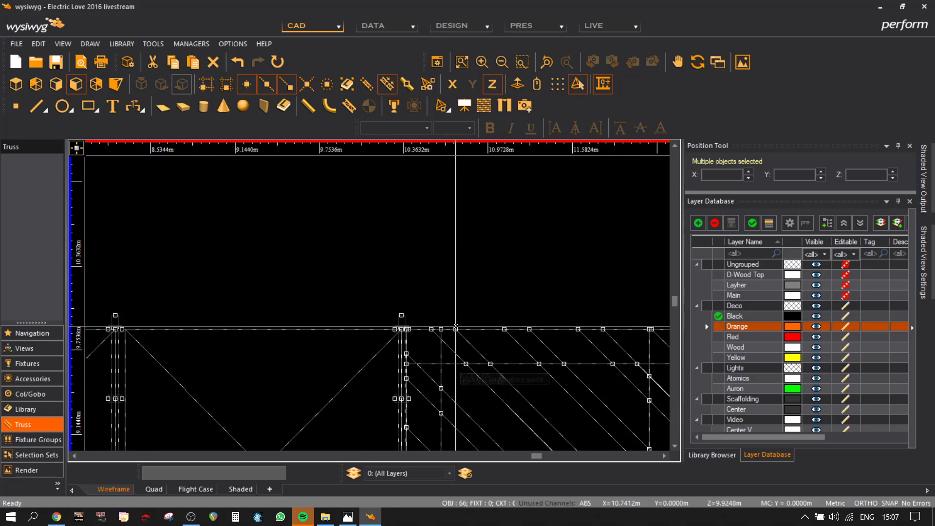
- Move the copied row straight up to meet the bottom edge of the original row, deselect it, and inspect the shaded model
{"action": "scroll", "coordinate": [414, 306], "scroll_direction": "up", "scroll_amount": 2}
{"action": "key", "text": "m"}
{"action": "left_click", "coordinate": [383, 326]}
{"action": "middle_click_drag", "start_coordinate": [401, 203], "coordinate": [420, 449]}
{"action": "scroll", "coordinate": [420, 448], "scroll_direction": "down", "scroll_amount": 2}
{"action": "scroll", "coordinate": [423, 319], "scroll_direction": "up", "scroll_amount": 1}
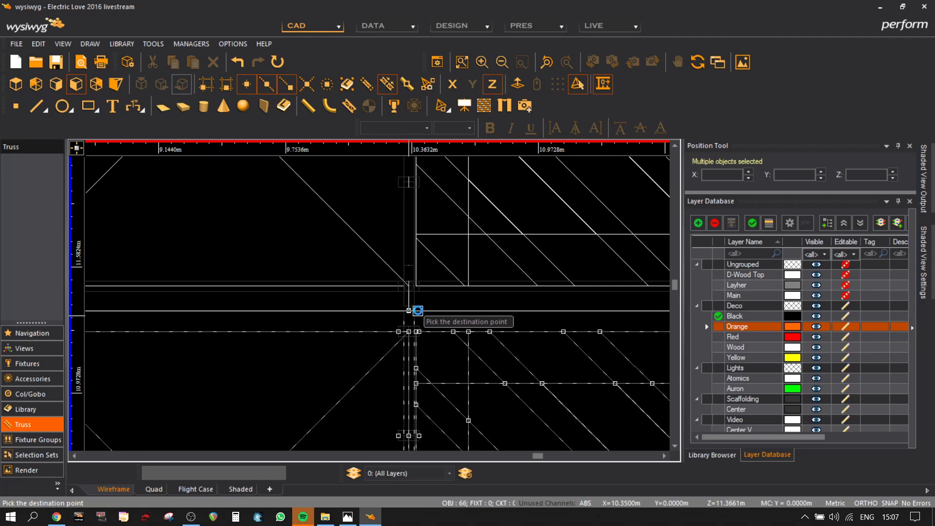
{"action": "scroll", "coordinate": [411, 314], "scroll_direction": "down", "scroll_amount": 2}
{"action": "scroll", "coordinate": [410, 369], "scroll_direction": "down", "scroll_amount": 1}
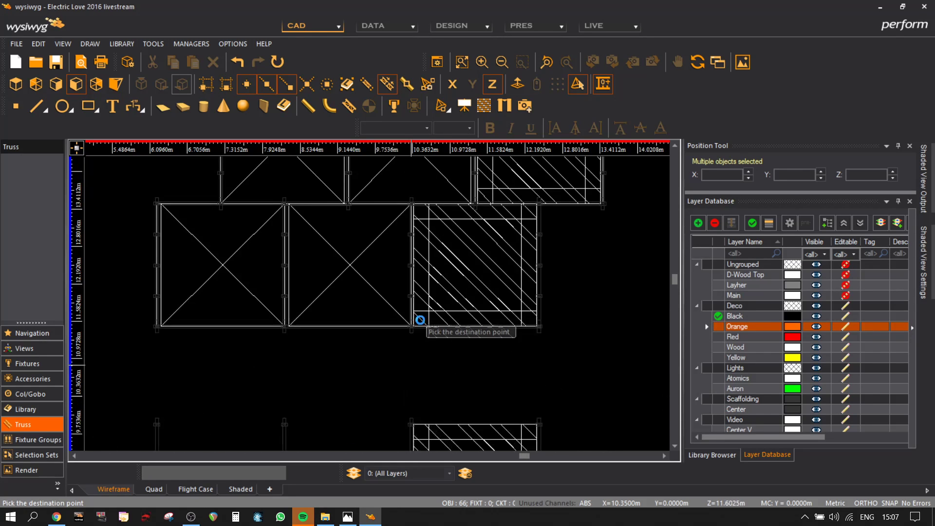
{"action": "scroll", "coordinate": [397, 356], "scroll_direction": "up", "scroll_amount": 5}
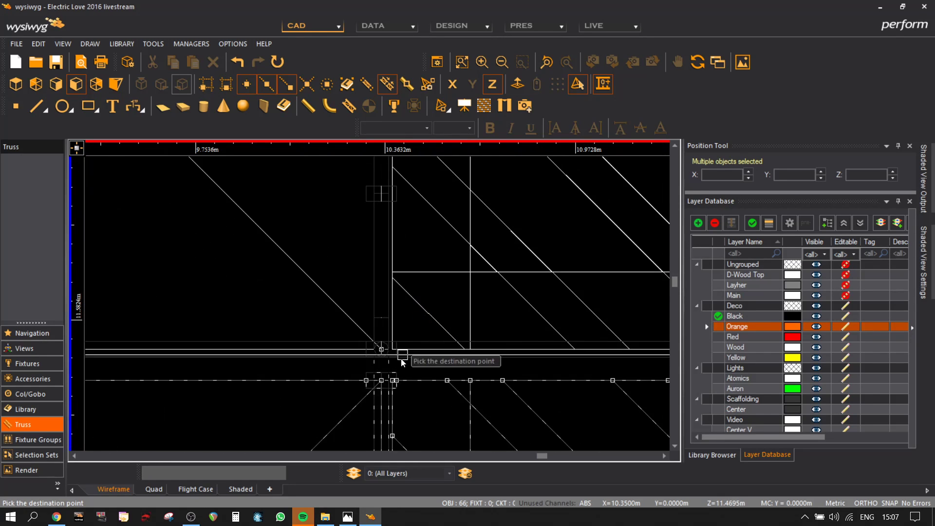
{"action": "left_click", "coordinate": [384, 320]}
{"action": "scroll", "coordinate": [391, 392], "scroll_direction": "down", "scroll_amount": 6}
{"action": "left_click", "coordinate": [550, 359]}
{"action": "left_click", "coordinate": [239, 489]}
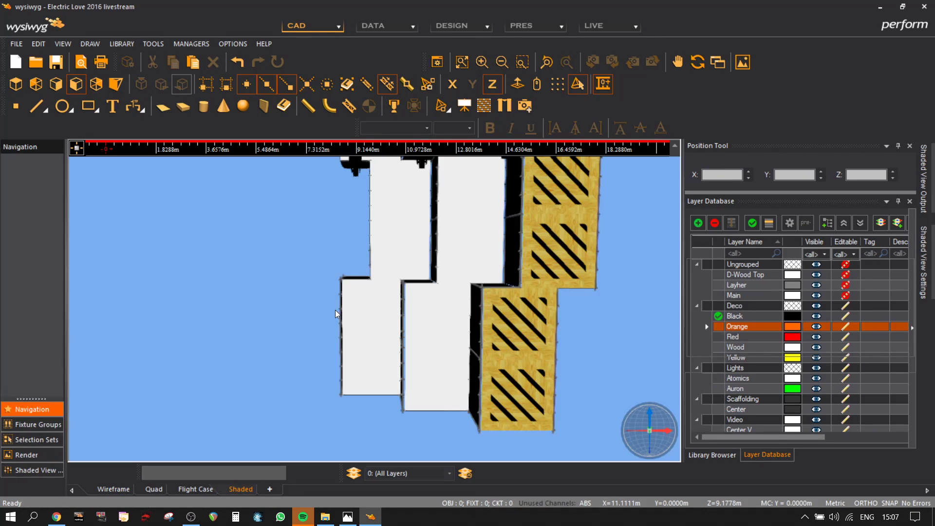
{"action": "mouse_move", "coordinate": [355, 318]}
{"action": "left_mouse_down"}
{"action": "mouse_move", "coordinate": [392, 269]}
{"action": "mouse_move", "coordinate": [307, 378]}
{"action": "mouse_move", "coordinate": [434, 268]}
{"action": "mouse_move", "coordinate": [429, 244]}
{"action": "mouse_move", "coordinate": [434, 293]}
{"action": "mouse_move", "coordinate": [439, 248]}
{"action": "left_mouse_up"}
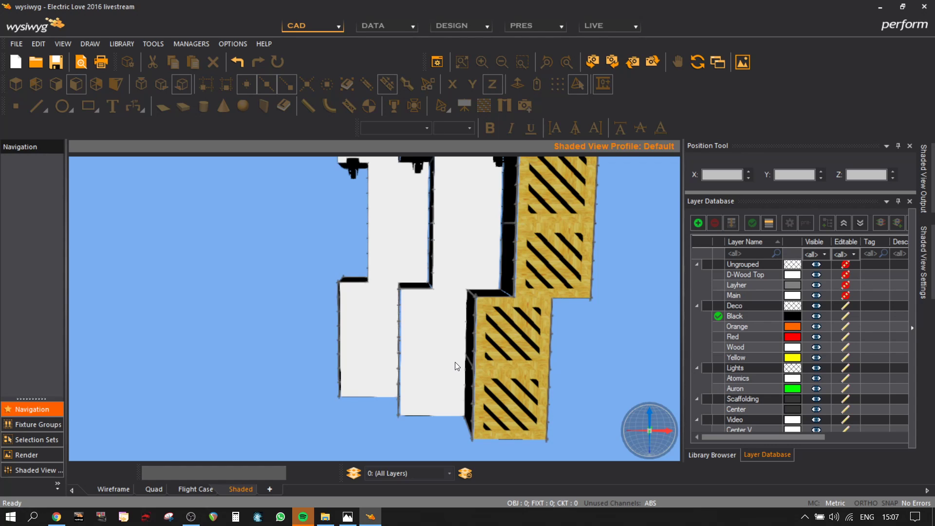
- Select the bottom row's two crossed bays in the wireframe, move them one bay forward along Y in plan, and inspect the shaded model
{"action": "left_click", "coordinate": [113, 488]}
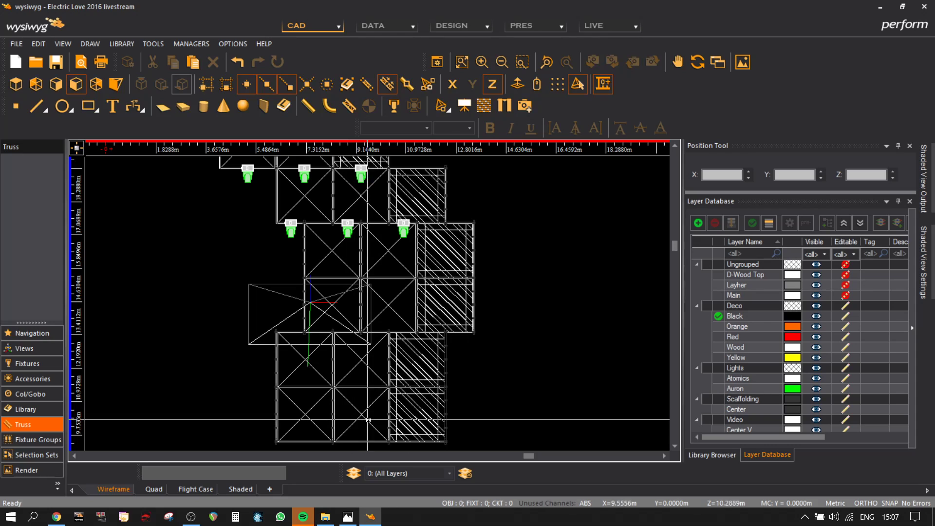
{"action": "left_click", "coordinate": [369, 422]}
{"action": "scroll", "coordinate": [368, 422], "scroll_direction": "up", "scroll_amount": 4}
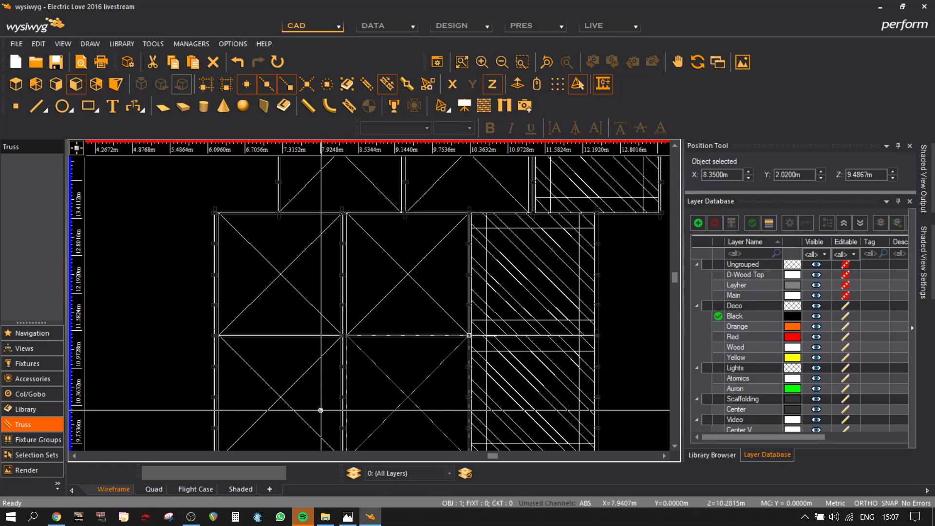
{"action": "scroll", "coordinate": [326, 383], "scroll_direction": "down", "scroll_amount": 2}
{"action": "left_click_drag", "start_coordinate": [378, 428], "coordinate": [273, 380]}
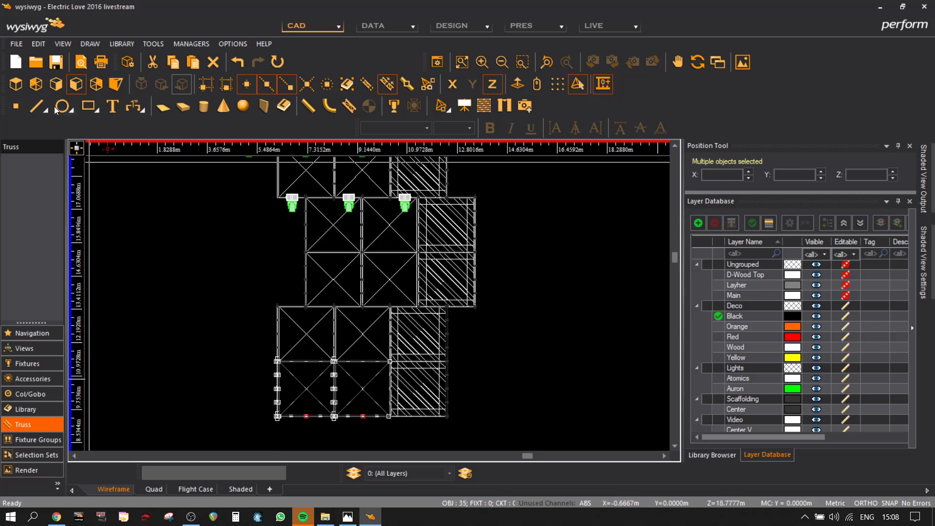
{"action": "left_click", "coordinate": [16, 84]}
{"action": "key", "text": "ctrl+c"}
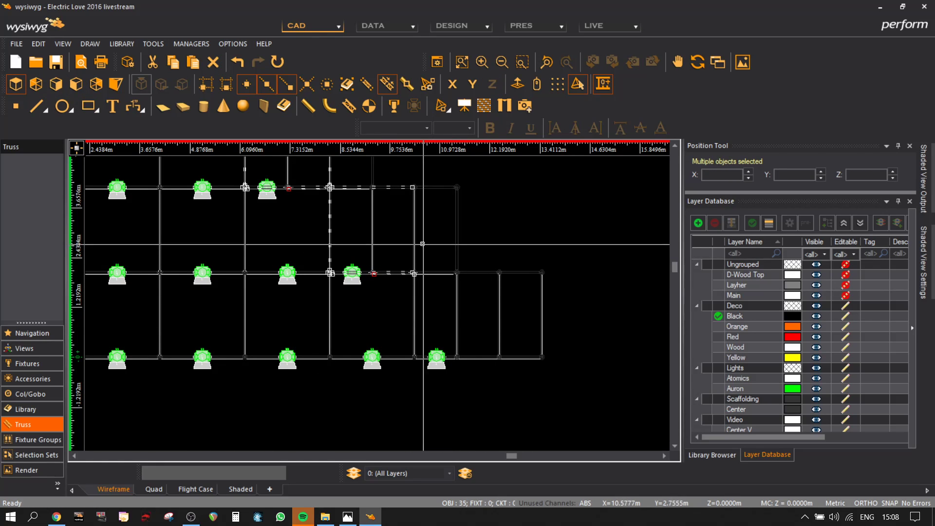
{"action": "scroll", "coordinate": [386, 270], "scroll_direction": "up", "scroll_amount": 3}
{"action": "left_click", "coordinate": [481, 279]}
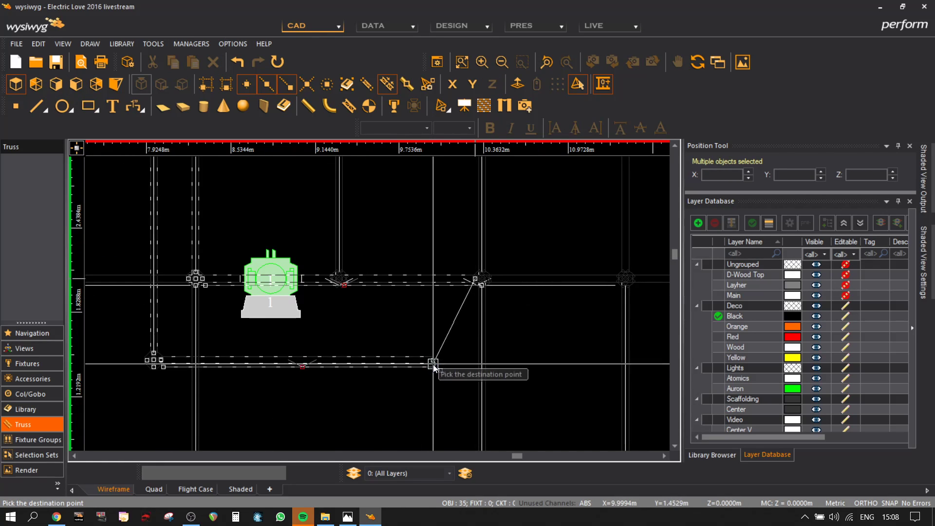
{"action": "scroll", "coordinate": [434, 365], "scroll_direction": "down", "scroll_amount": 2}
{"action": "scroll", "coordinate": [409, 273], "scroll_direction": "up", "scroll_amount": 2}
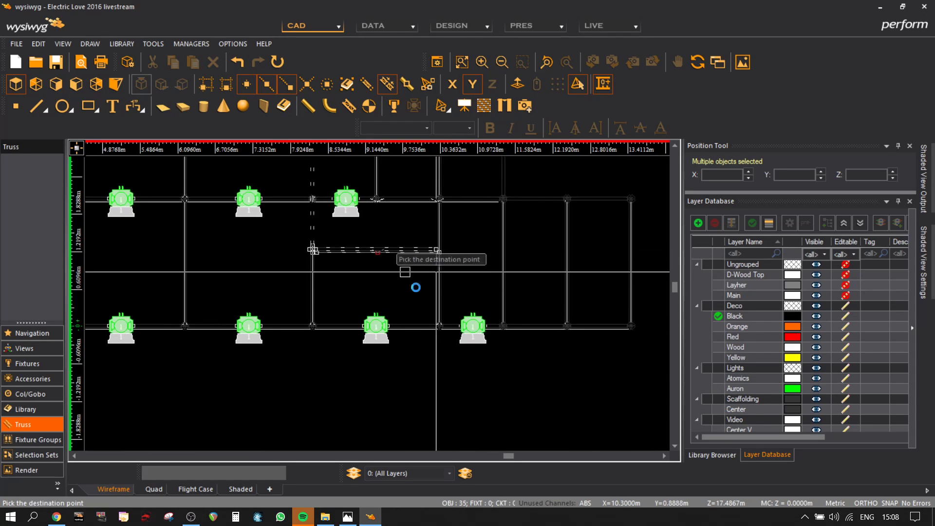
{"action": "left_click", "coordinate": [422, 289]}
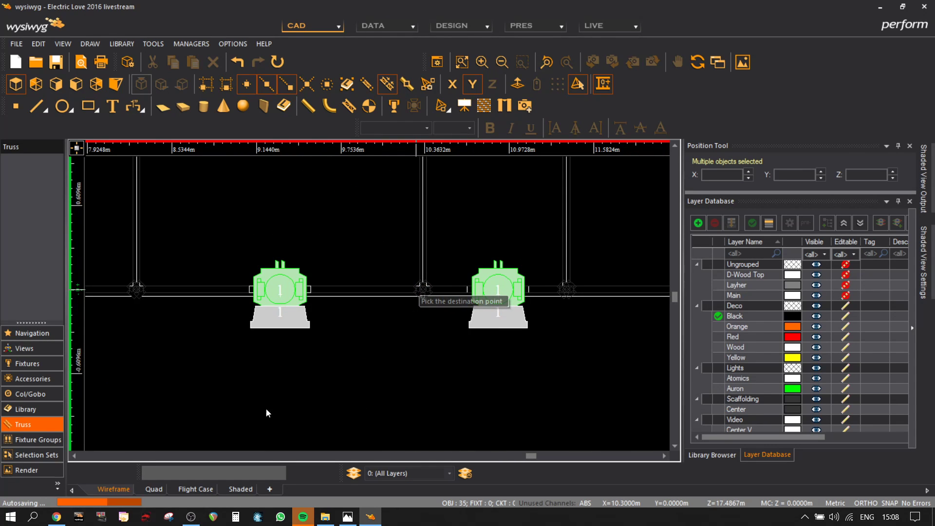
{"action": "left_click", "coordinate": [239, 490]}
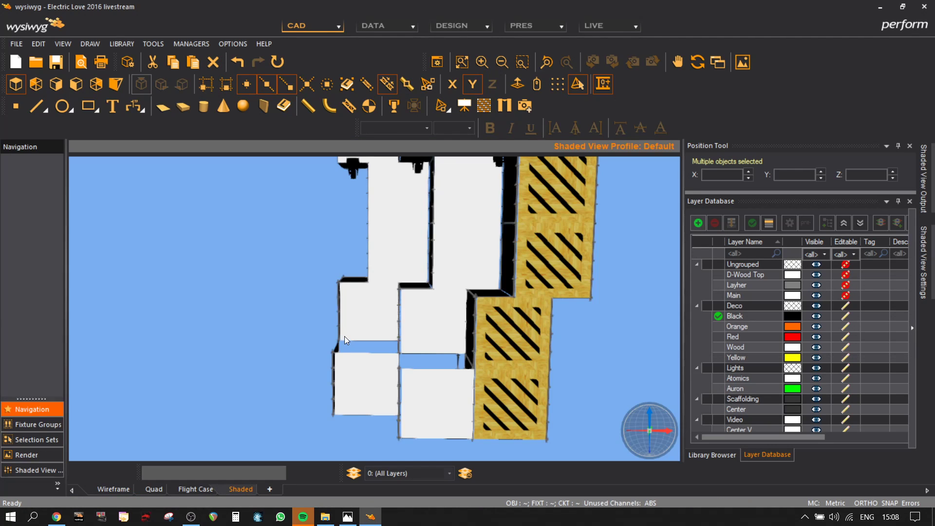
{"action": "mouse_move", "coordinate": [361, 354]}
{"action": "left_mouse_down"}
{"action": "mouse_move", "coordinate": [484, 338]}
{"action": "mouse_move", "coordinate": [375, 252]}
{"action": "mouse_move", "coordinate": [283, 318]}
{"action": "mouse_move", "coordinate": [327, 319]}
{"action": "mouse_move", "coordinate": [347, 376]}
{"action": "mouse_move", "coordinate": [361, 270]}
{"action": "mouse_move", "coordinate": [388, 292]}
{"action": "mouse_move", "coordinate": [355, 236]}
{"action": "mouse_move", "coordinate": [346, 252]}
{"action": "mouse_move", "coordinate": [286, 273]}
{"action": "mouse_move", "coordinate": [276, 334]}
{"action": "mouse_move", "coordinate": [290, 327]}
{"action": "left_mouse_up"}
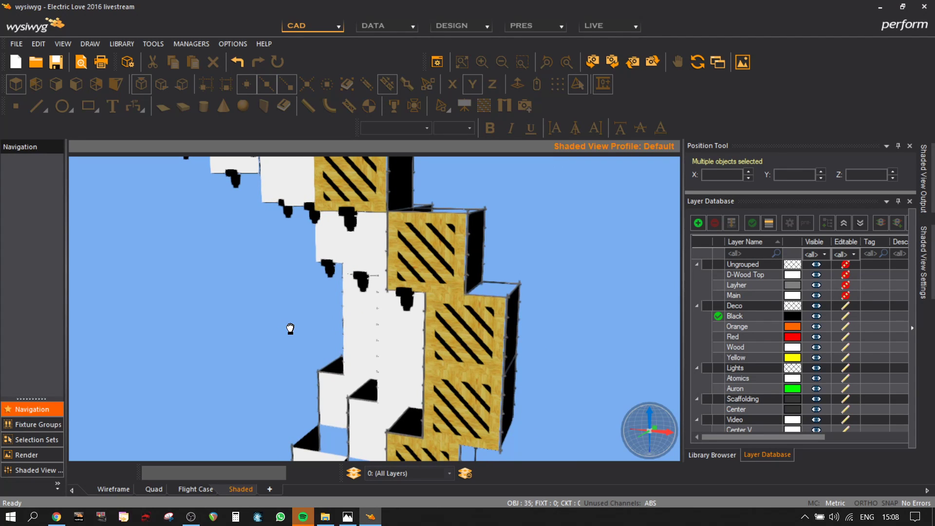
{"action": "mouse_move", "coordinate": [290, 328]}
{"action": "left_mouse_down"}
{"action": "mouse_move", "coordinate": [323, 311]}
{"action": "mouse_move", "coordinate": [336, 286]}
{"action": "mouse_move", "coordinate": [377, 272]}
{"action": "mouse_move", "coordinate": [419, 261]}
{"action": "mouse_move", "coordinate": [410, 265]}
{"action": "mouse_move", "coordinate": [487, 270]}
{"action": "mouse_move", "coordinate": [471, 340]}
{"action": "mouse_move", "coordinate": [338, 253]}
{"action": "mouse_move", "coordinate": [300, 271]}
{"action": "mouse_move", "coordinate": [284, 249]}
{"action": "mouse_move", "coordinate": [326, 240]}
{"action": "mouse_move", "coordinate": [288, 226]}
{"action": "mouse_move", "coordinate": [402, 292]}
{"action": "mouse_move", "coordinate": [402, 306]}
{"action": "mouse_move", "coordinate": [449, 292]}
{"action": "mouse_move", "coordinate": [441, 312]}
{"action": "left_mouse_up"}
- In the isometric wireframe, draw a black surface corner to corner over the exposed top of the forward bay beside the wood panels
{"action": "left_click", "coordinate": [127, 489]}
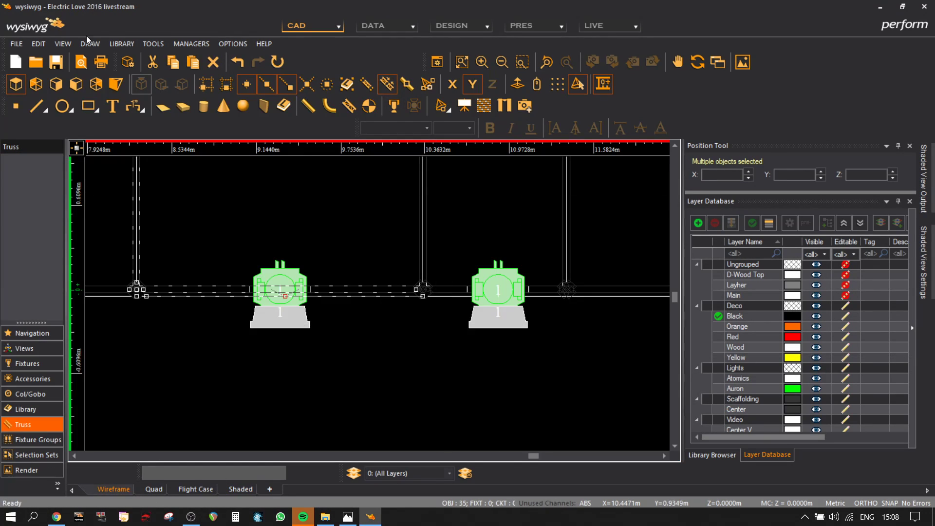
{"action": "left_click", "coordinate": [116, 84]}
{"action": "left_click", "coordinate": [580, 340]}
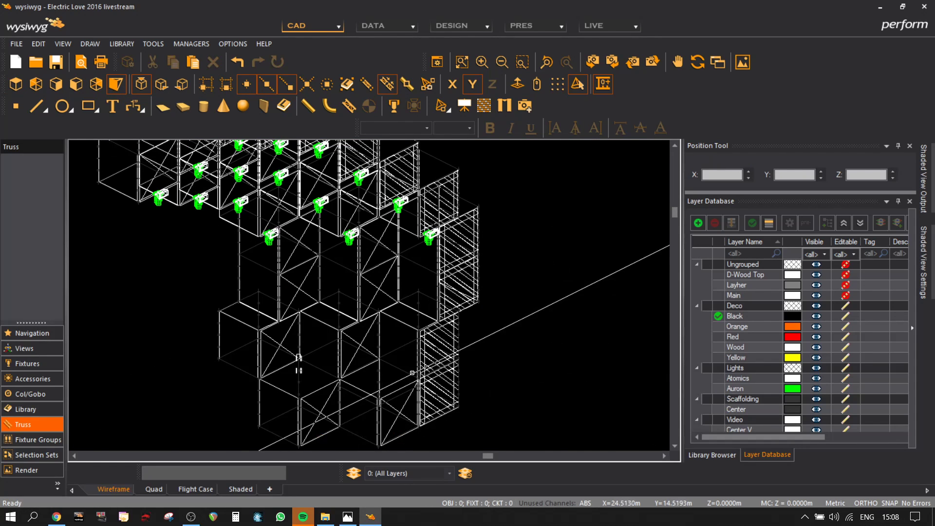
{"action": "scroll", "coordinate": [350, 390], "scroll_direction": "up", "scroll_amount": 5}
{"action": "scroll", "coordinate": [312, 325], "scroll_direction": "up", "scroll_amount": 2}
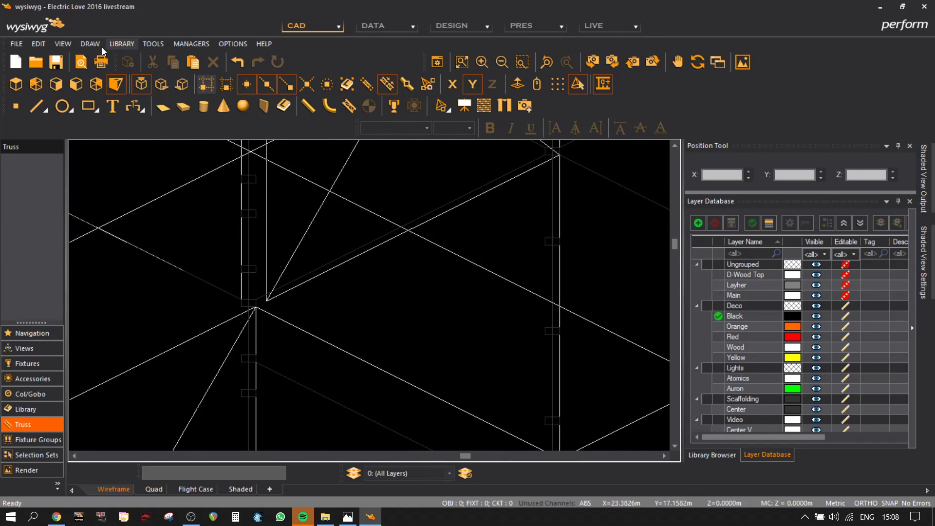
{"action": "left_click", "coordinate": [158, 109]}
{"action": "scroll", "coordinate": [271, 313], "scroll_direction": "up", "scroll_amount": 3}
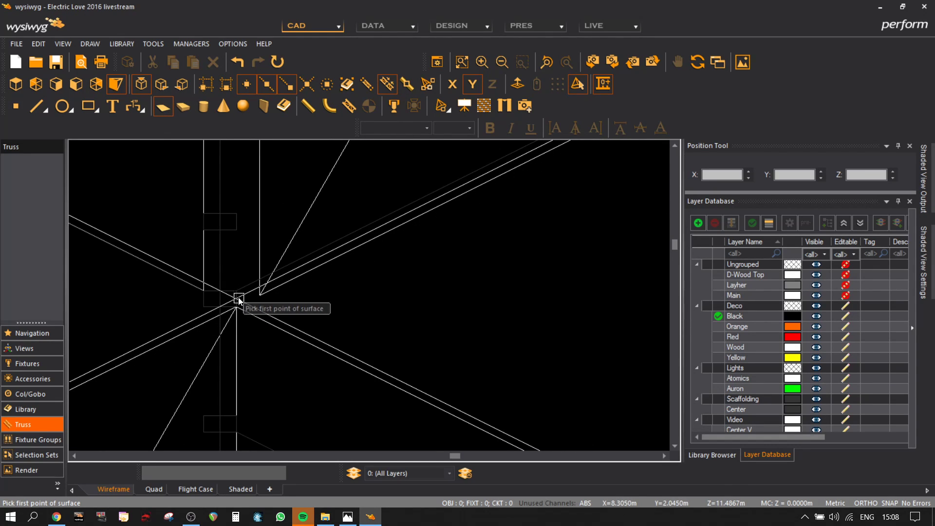
{"action": "left_click", "coordinate": [241, 300]}
{"action": "scroll", "coordinate": [529, 284], "scroll_direction": "down", "scroll_amount": 5}
{"action": "scroll", "coordinate": [486, 205], "scroll_direction": "up", "scroll_amount": 4}
{"action": "scroll", "coordinate": [485, 209], "scroll_direction": "down", "scroll_amount": 5}
{"action": "scroll", "coordinate": [484, 265], "scroll_direction": "up", "scroll_amount": 5}
{"action": "left_click", "coordinate": [512, 242]}
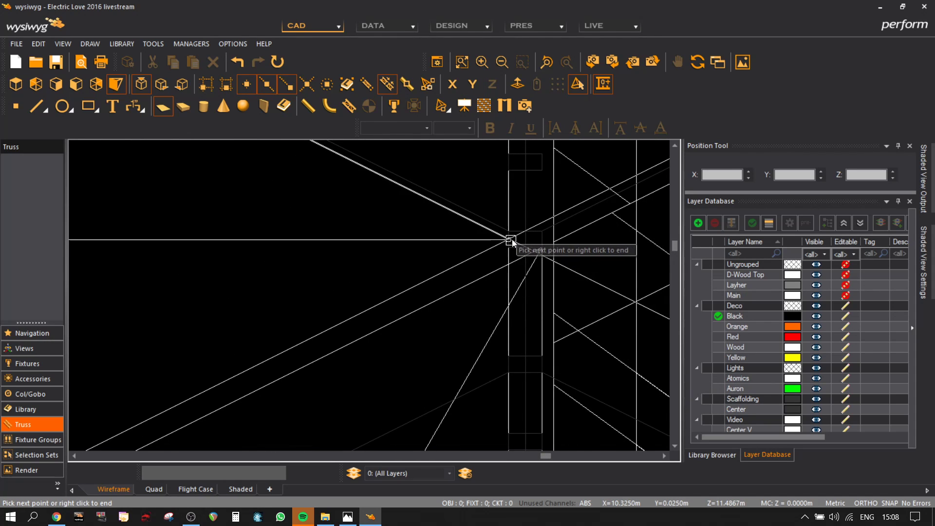
{"action": "scroll", "coordinate": [488, 255], "scroll_direction": "down", "scroll_amount": 5}
{"action": "scroll", "coordinate": [219, 355], "scroll_direction": "up", "scroll_amount": 5}
{"action": "scroll", "coordinate": [340, 375], "scroll_direction": "down", "scroll_amount": 4}
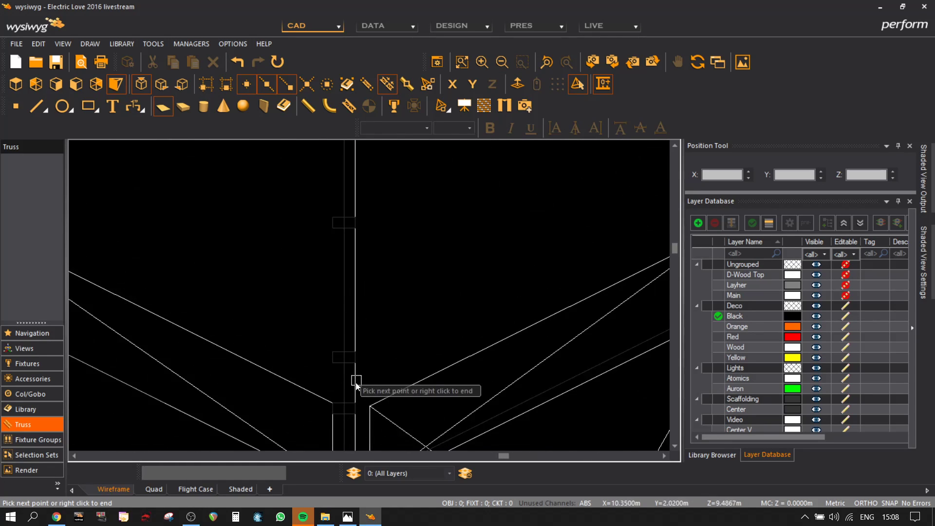
{"action": "scroll", "coordinate": [337, 371], "scroll_direction": "up", "scroll_amount": 5}
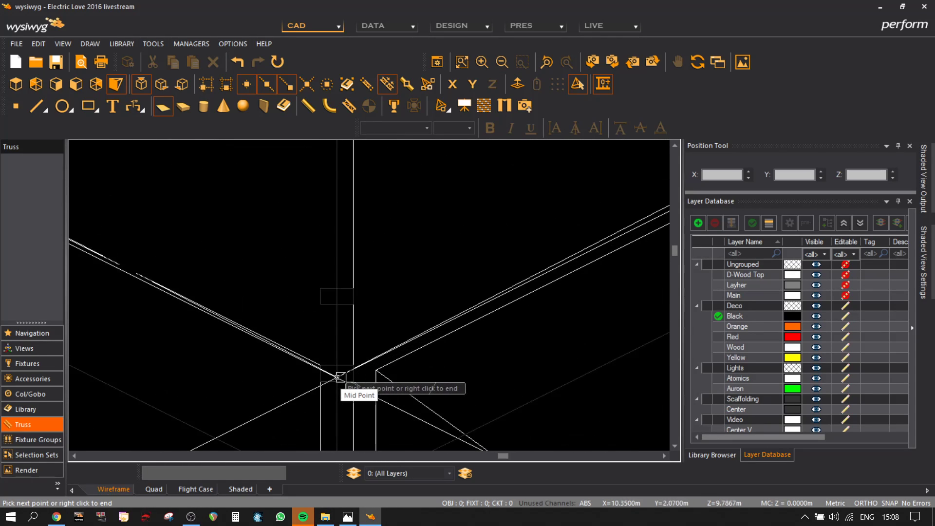
{"action": "left_click", "coordinate": [328, 366]}
{"action": "scroll", "coordinate": [243, 388], "scroll_direction": "down", "scroll_amount": 4}
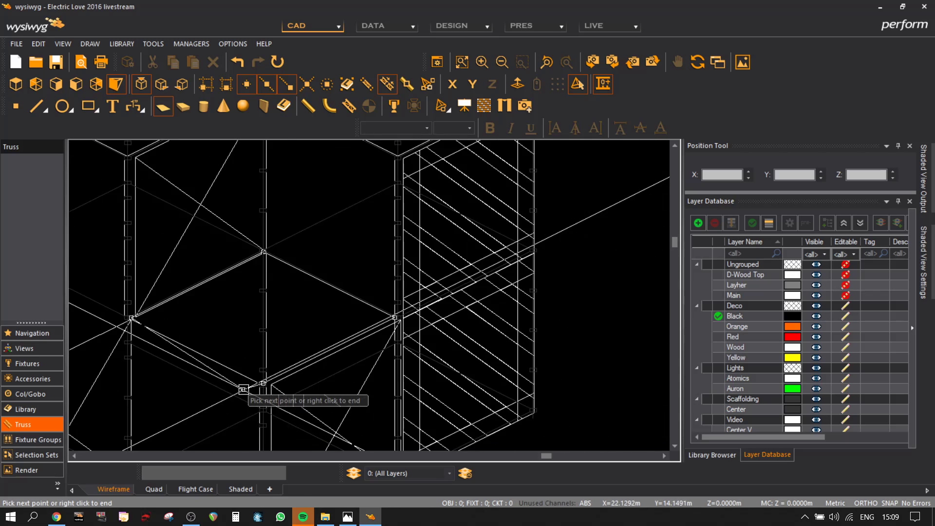
{"action": "right_click", "coordinate": [243, 393]}
- Place a copy of the black top surface corner to corner onto the neighbouring bay of the same bottom row
{"action": "scroll", "coordinate": [236, 318], "scroll_direction": "down", "scroll_amount": 2}
{"action": "scroll", "coordinate": [228, 332], "scroll_direction": "down", "scroll_amount": 2}
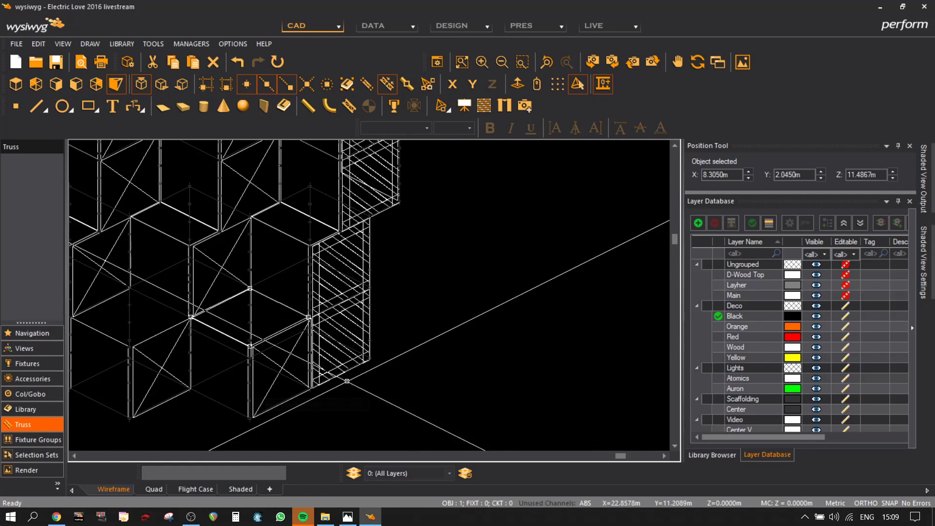
{"action": "key", "text": "m"}
{"action": "left_click", "coordinate": [266, 334]}
{"action": "scroll", "coordinate": [180, 359], "scroll_direction": "up", "scroll_amount": 5}
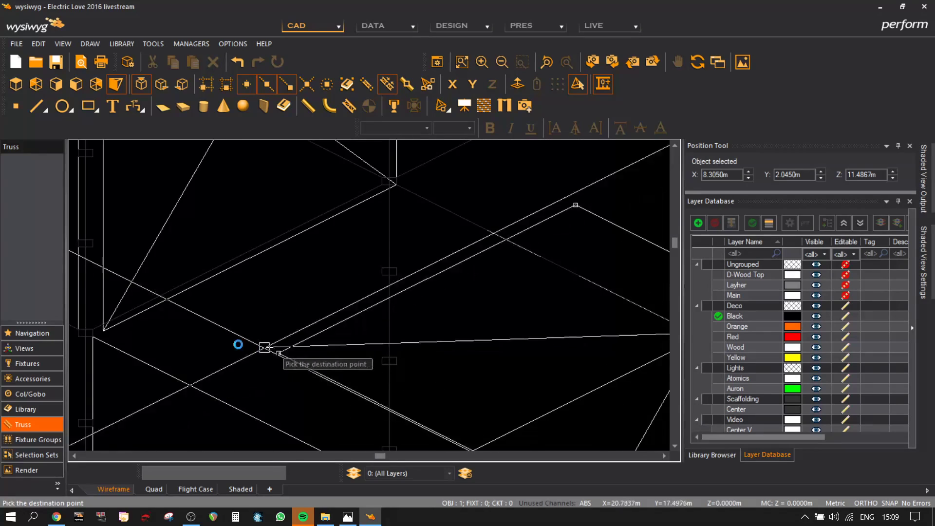
{"action": "left_click", "coordinate": [93, 337]}
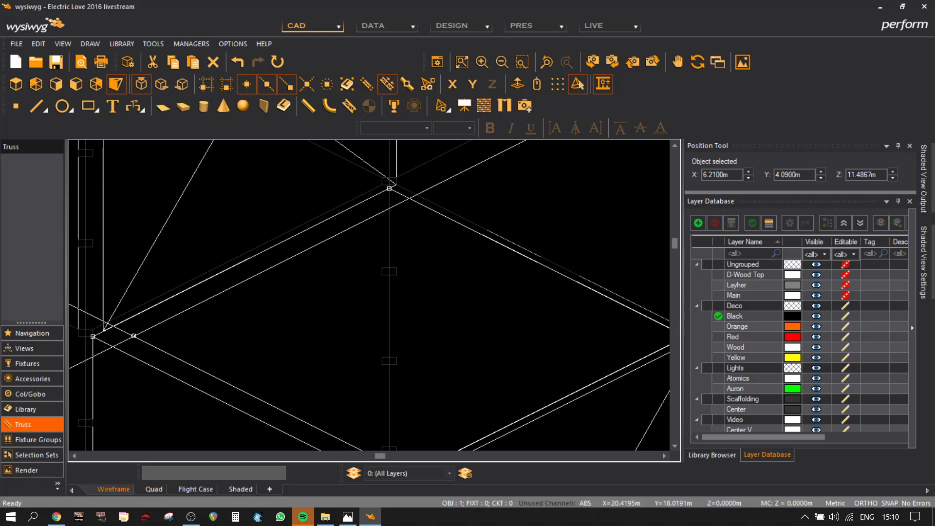
{"action": "scroll", "coordinate": [134, 335], "scroll_direction": "down", "scroll_amount": 5}
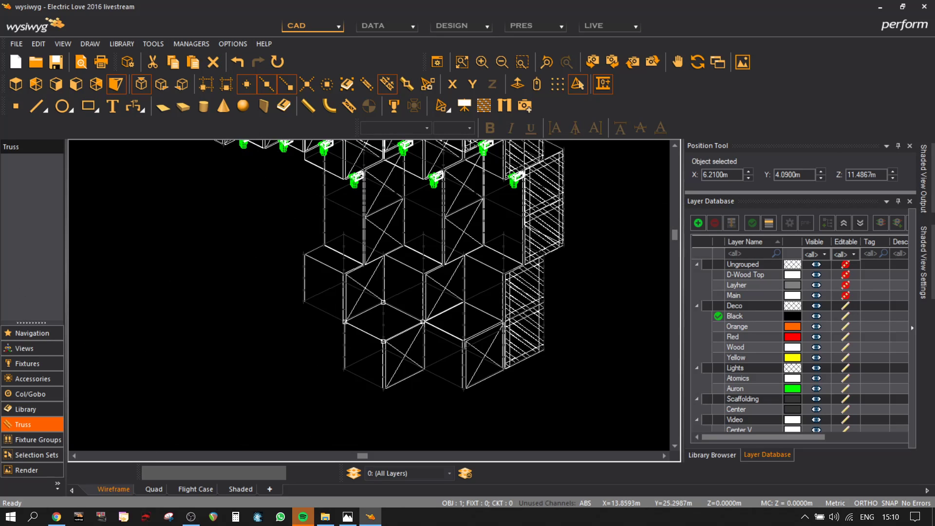
{"action": "key", "text": "alt+Tab"}
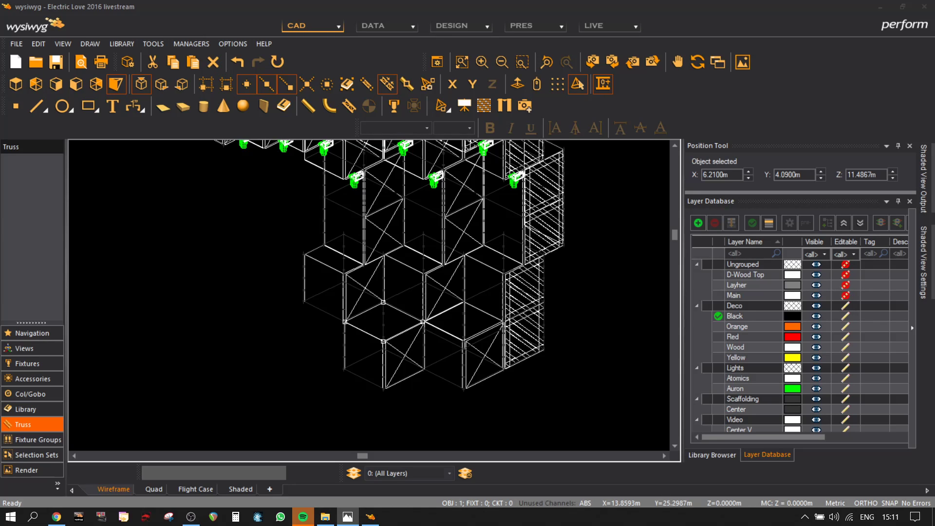
{"action": "middle_click_drag", "start_coordinate": [563, 418], "coordinate": [515, 342]}
{"action": "scroll", "coordinate": [479, 288], "scroll_direction": "up", "scroll_amount": 3}
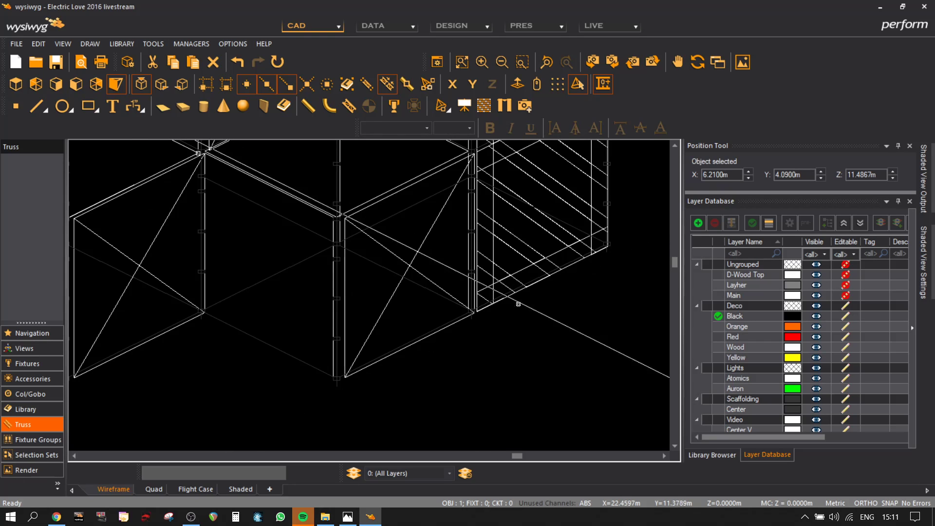
{"action": "scroll", "coordinate": [518, 287], "scroll_direction": "up", "scroll_amount": 4}
{"action": "left_click", "coordinate": [520, 272], "text": "shift"}
{"action": "scroll", "coordinate": [633, 355], "scroll_direction": "down", "scroll_amount": 2}
{"action": "middle_click_drag", "start_coordinate": [630, 356], "coordinate": [434, 352]}
{"action": "left_click", "coordinate": [422, 326]}
{"action": "scroll", "coordinate": [519, 358], "scroll_direction": "up", "scroll_amount": 4}
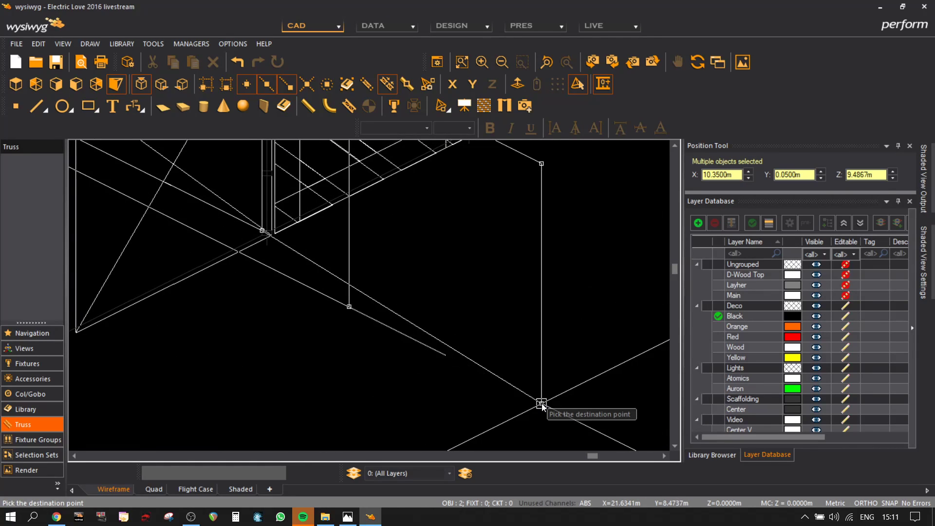
{"action": "key", "text": "Escape"}
{"action": "middle_click_drag", "start_coordinate": [317, 170], "coordinate": [495, 401]}
{"action": "scroll", "coordinate": [391, 167], "scroll_direction": "up", "scroll_amount": 2}
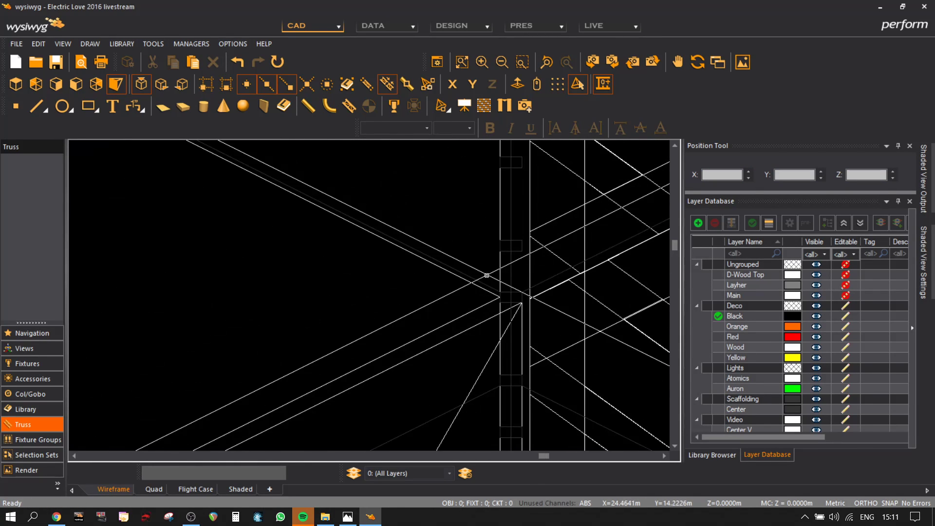
{"action": "left_click_drag", "start_coordinate": [484, 281], "coordinate": [539, 324]}
{"action": "scroll", "coordinate": [463, 344], "scroll_direction": "down", "scroll_amount": 3}
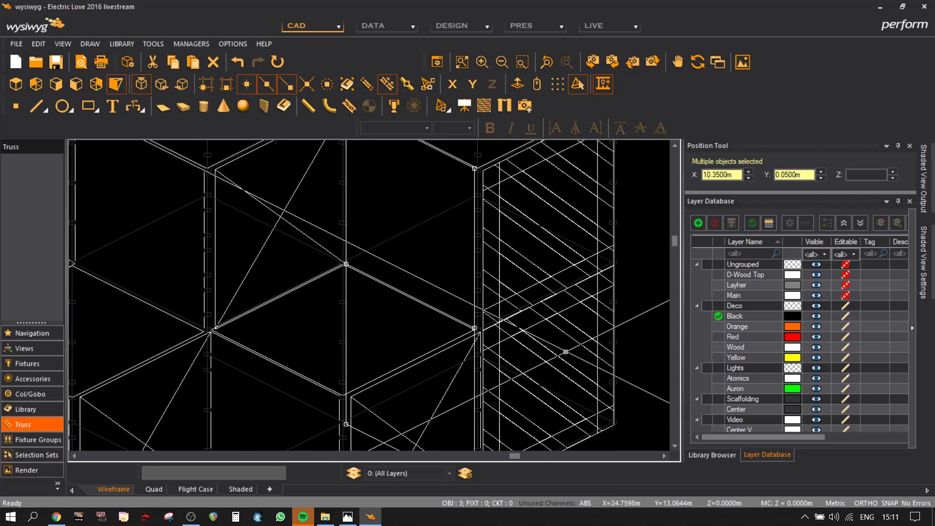
- Select the horizontal scaffold member at mid-height of the outer wood-clad bays and place a copy in the empty area in front of them
{"action": "scroll", "coordinate": [600, 250], "scroll_direction": "up", "scroll_amount": 3}
{"action": "left_click", "coordinate": [624, 281]}
{"action": "left_click_drag", "start_coordinate": [608, 366], "coordinate": [581, 363]}
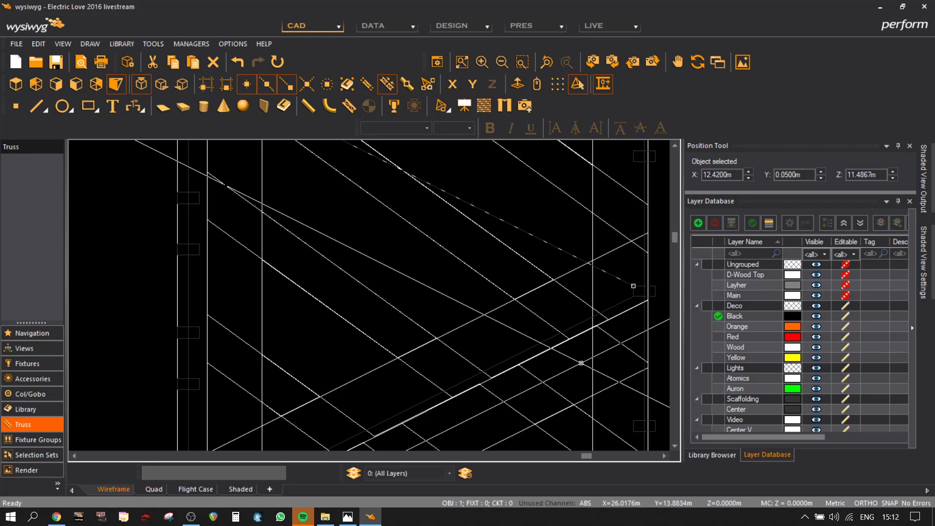
{"action": "scroll", "coordinate": [714, 410], "scroll_direction": "down", "scroll_amount": 1}
{"action": "scroll", "coordinate": [553, 336], "scroll_direction": "down", "scroll_amount": 2}
{"action": "middle_click_drag", "start_coordinate": [605, 345], "coordinate": [466, 265]}
{"action": "scroll", "coordinate": [486, 302], "scroll_direction": "down", "scroll_amount": 1}
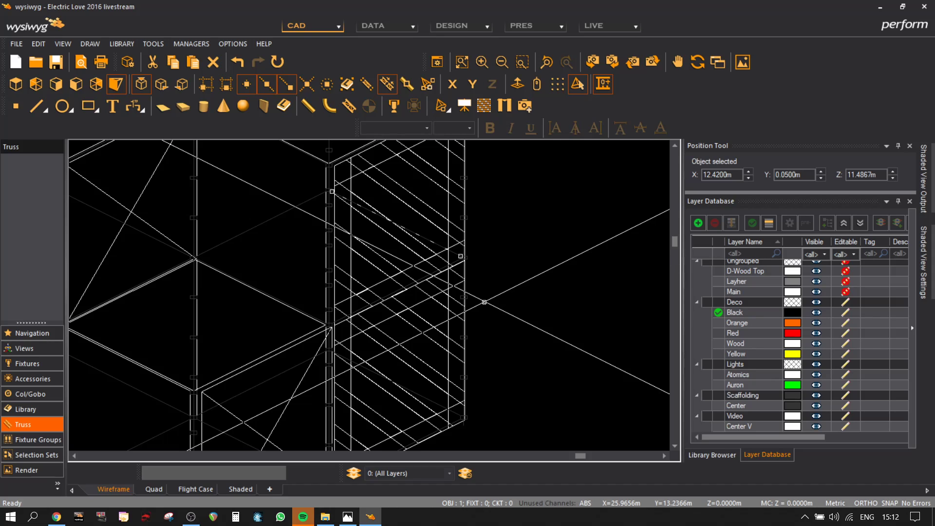
{"action": "key", "text": "m"}
{"action": "left_click", "coordinate": [460, 256]}
{"action": "scroll", "coordinate": [537, 313], "scroll_direction": "down", "scroll_amount": 2}
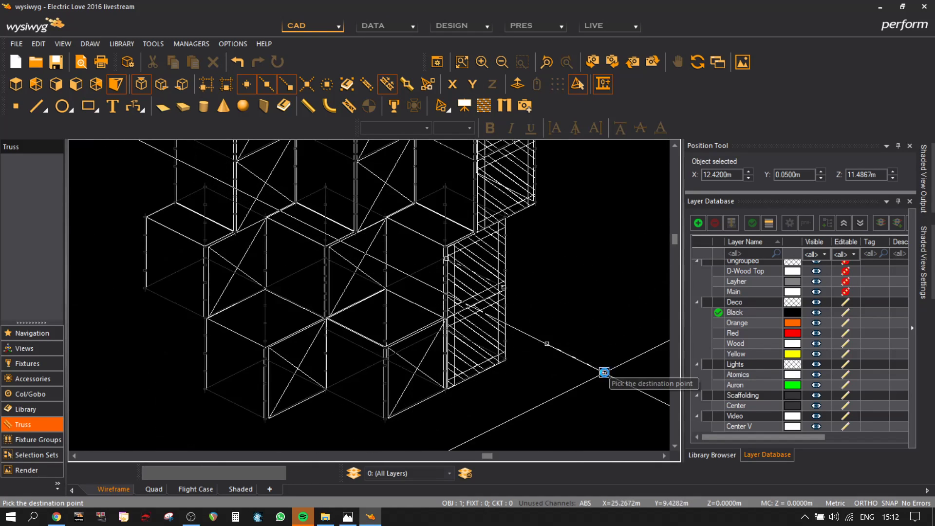
{"action": "middle_click_drag", "start_coordinate": [597, 373], "coordinate": [554, 305]}
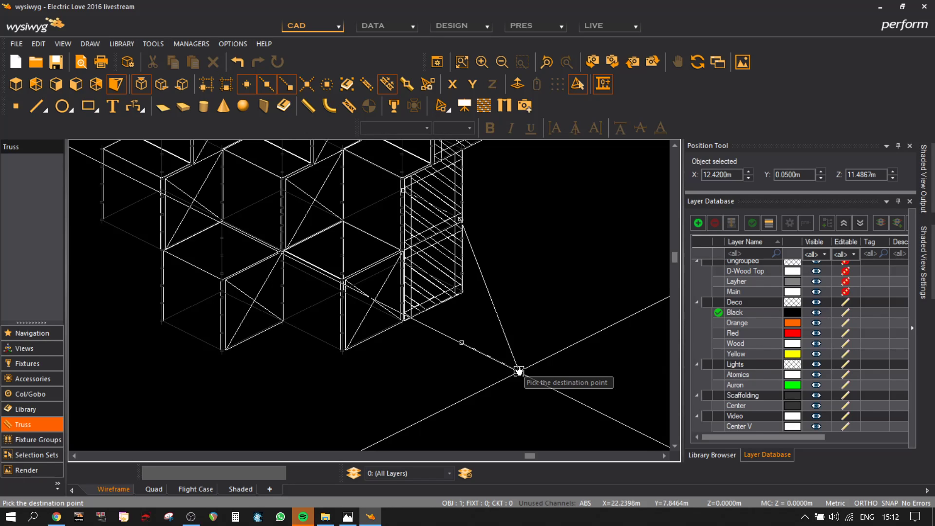
{"action": "left_click", "coordinate": [519, 371]}
{"action": "scroll", "coordinate": [461, 327], "scroll_direction": "up", "scroll_amount": 2}
- Move the copied horizontal member so it projects forward from the crossed bay's bottom corner beside the wood panels, and return to the front elevation
{"action": "key", "text": "m"}
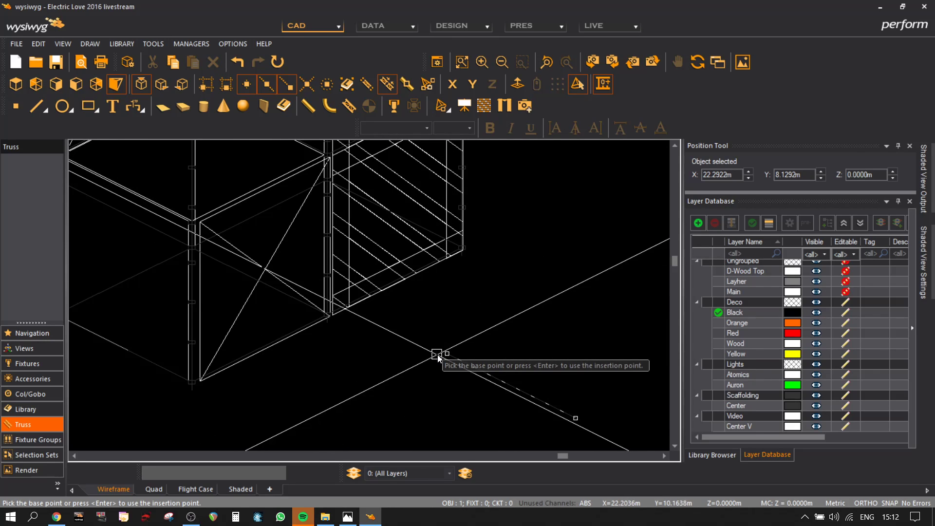
{"action": "left_click", "coordinate": [438, 356]}
{"action": "scroll", "coordinate": [317, 319], "scroll_direction": "up", "scroll_amount": 2}
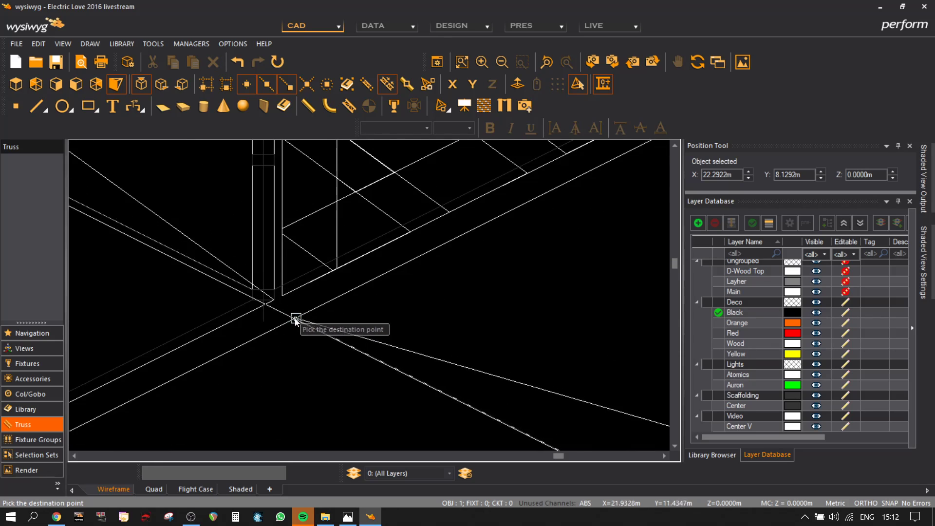
{"action": "left_click", "coordinate": [276, 301]}
{"action": "scroll", "coordinate": [275, 300], "scroll_direction": "down", "scroll_amount": 2}
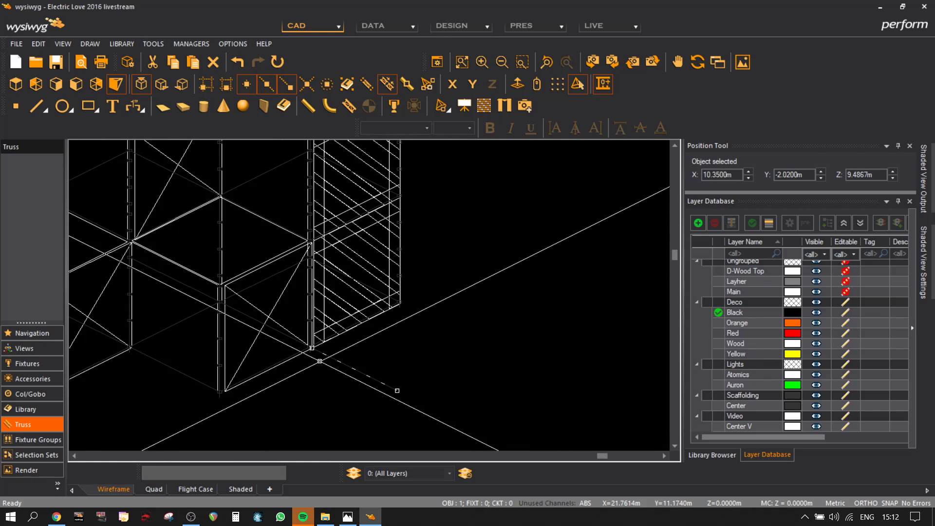
{"action": "scroll", "coordinate": [246, 266], "scroll_direction": "down", "scroll_amount": 2}
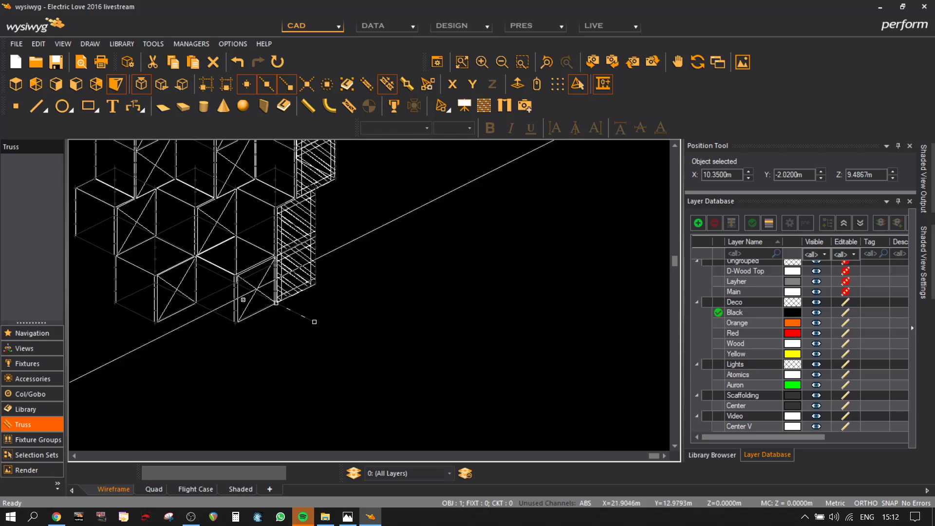
{"action": "left_click", "coordinate": [72, 88]}
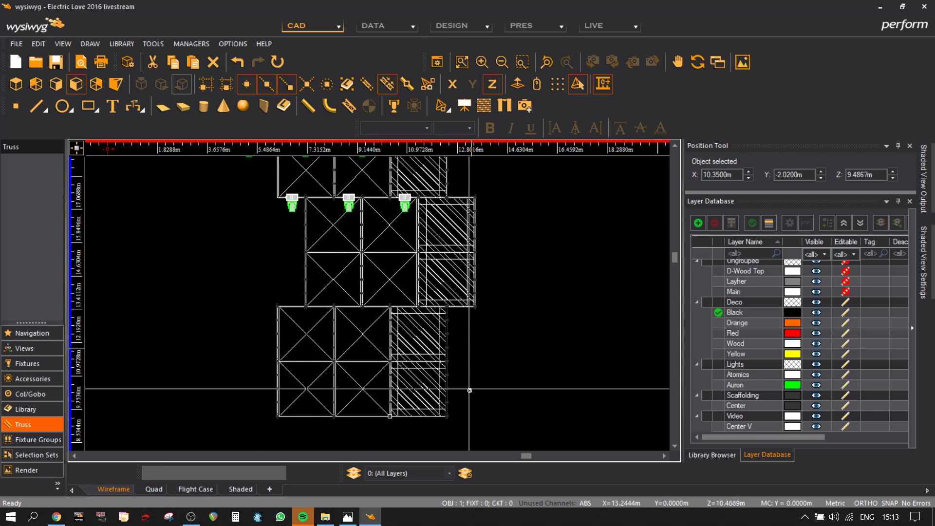
- Select the whole bottom row of bays and panels in the front elevation and place a copy in the empty area of the isometric wireframe
{"action": "left_click_drag", "start_coordinate": [475, 434], "coordinate": [258, 373]}
{"action": "left_click", "coordinate": [116, 83]}
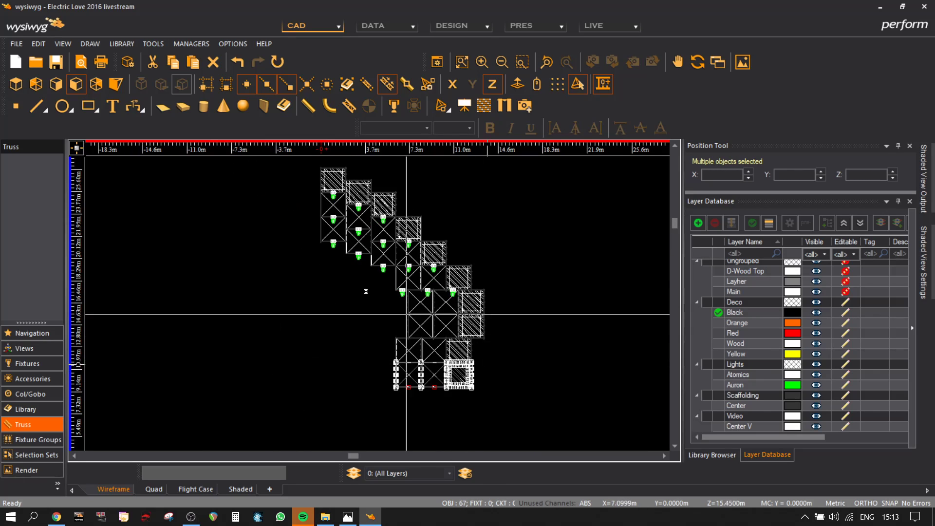
{"action": "scroll", "coordinate": [538, 286], "scroll_direction": "up", "scroll_amount": 3}
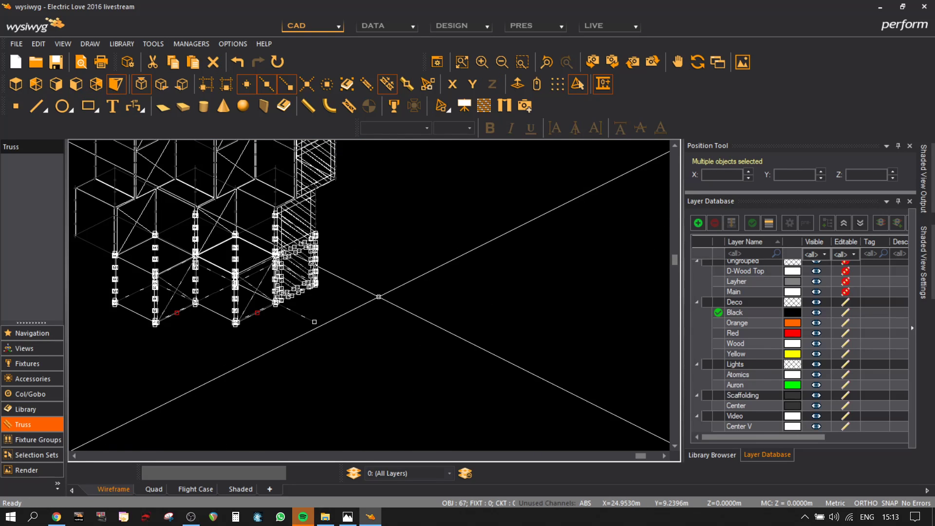
{"action": "left_click_drag", "start_coordinate": [315, 271], "coordinate": [404, 368]}
{"action": "middle_click_drag", "start_coordinate": [448, 385], "coordinate": [427, 330]}
{"action": "left_click", "coordinate": [385, 371]}
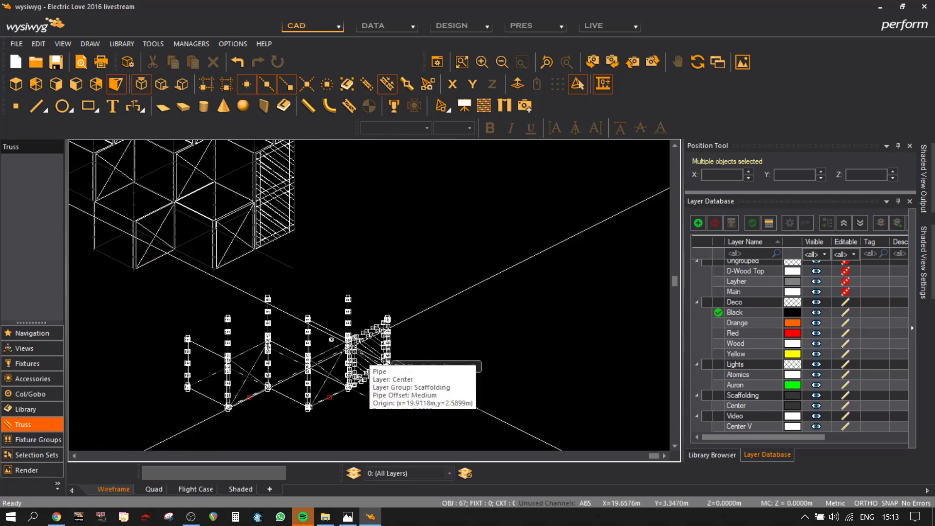
- Move the copied row so the outer top corner of its wood-clad bay meets the free end of the forward-projecting horizontal member
{"action": "scroll", "coordinate": [385, 371], "scroll_direction": "up", "scroll_amount": 4}
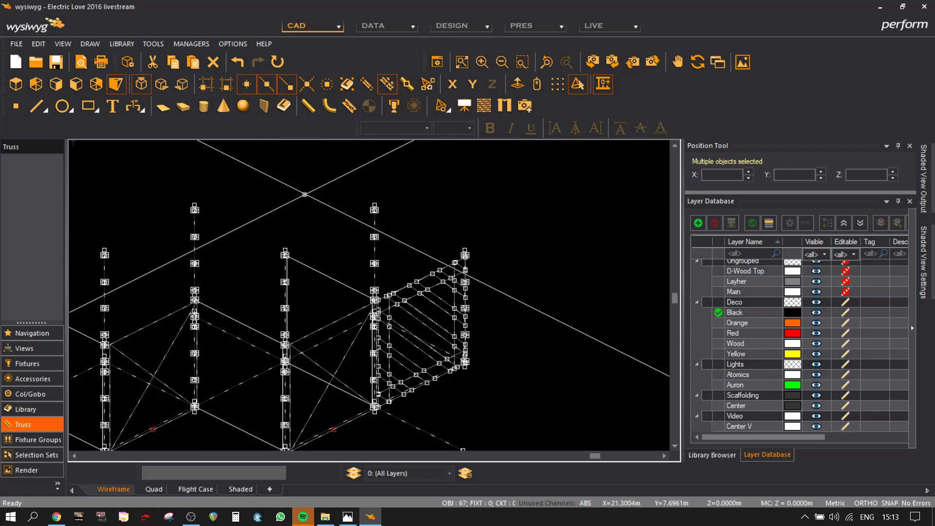
{"action": "scroll", "coordinate": [288, 268], "scroll_direction": "down", "scroll_amount": 2}
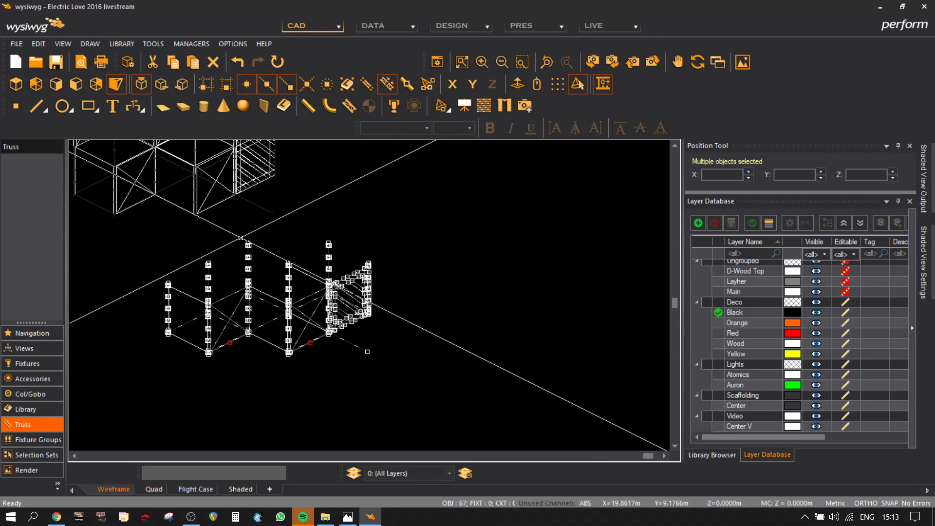
{"action": "scroll", "coordinate": [327, 279], "scroll_direction": "up", "scroll_amount": 3}
{"action": "scroll", "coordinate": [327, 279], "scroll_direction": "up", "scroll_amount": 4}
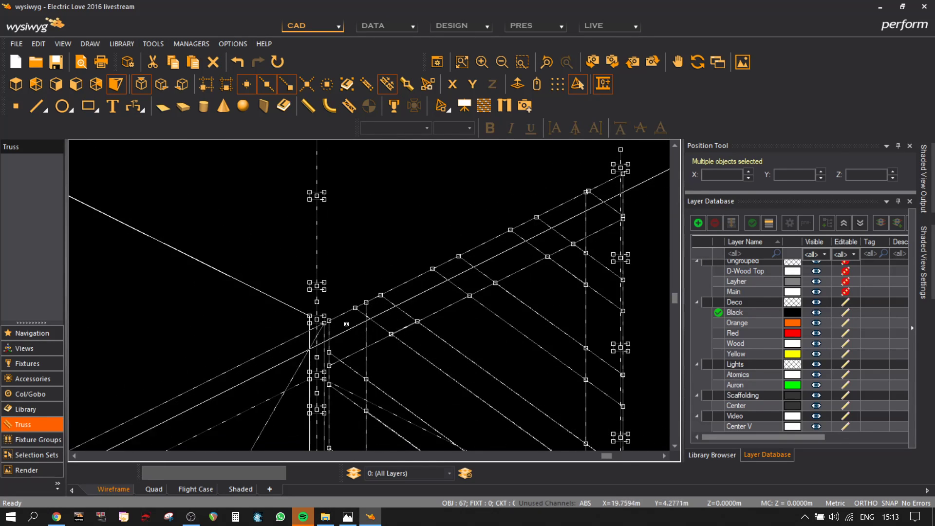
{"action": "left_click", "coordinate": [613, 66]}
{"action": "scroll", "coordinate": [411, 313], "scroll_direction": "down", "scroll_amount": 4}
{"action": "middle_click_drag", "start_coordinate": [430, 326], "coordinate": [240, 229]}
{"action": "middle_click_drag", "start_coordinate": [372, 255], "coordinate": [318, 337]}
{"action": "scroll", "coordinate": [318, 337], "scroll_direction": "down", "scroll_amount": 3}
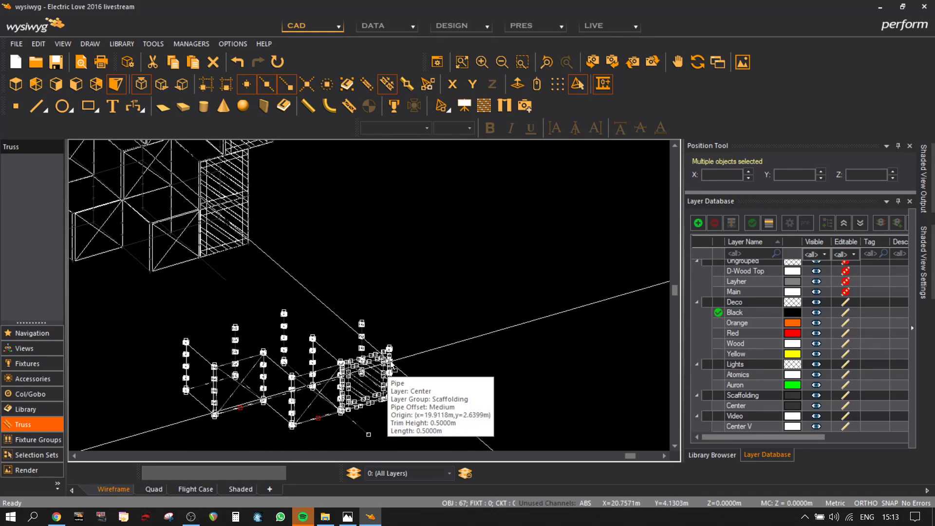
{"action": "scroll", "coordinate": [389, 331], "scroll_direction": "up", "scroll_amount": 2}
{"action": "key", "text": "ctrl+m"}
{"action": "scroll", "coordinate": [392, 334], "scroll_direction": "up", "scroll_amount": 3}
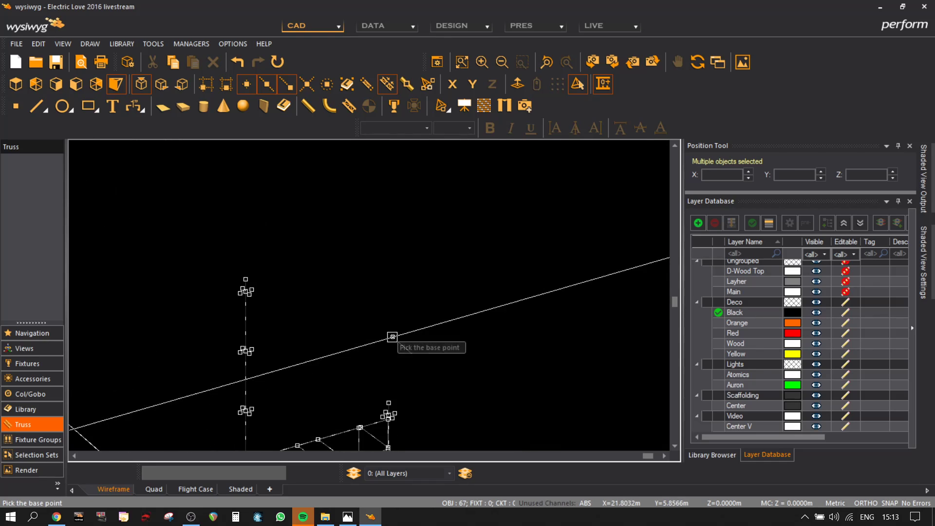
{"action": "left_click", "coordinate": [387, 413]}
{"action": "scroll", "coordinate": [198, 376], "scroll_direction": "down", "scroll_amount": 4}
{"action": "middle_click_drag", "start_coordinate": [129, 364], "coordinate": [411, 389]}
{"action": "scroll", "coordinate": [366, 405], "scroll_direction": "up", "scroll_amount": 4}
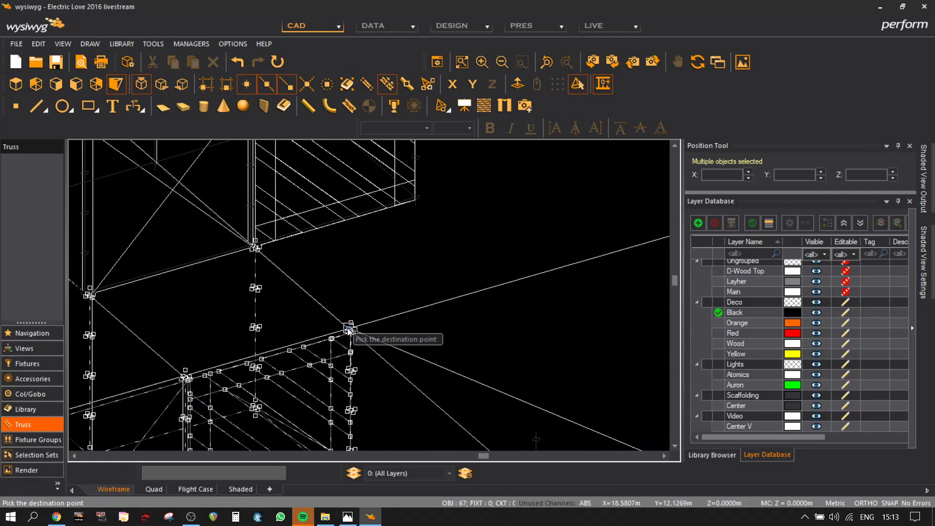
{"action": "left_click", "coordinate": [345, 328]}
{"action": "scroll", "coordinate": [276, 360], "scroll_direction": "down", "scroll_amount": 2}
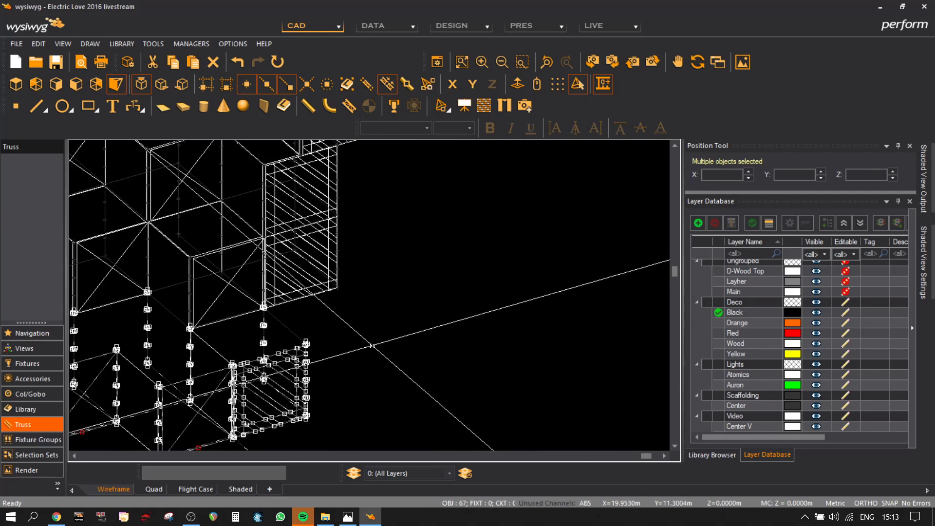
{"action": "middle_click_drag", "start_coordinate": [381, 364], "coordinate": [557, 296]}
{"action": "left_click", "coordinate": [567, 288]}
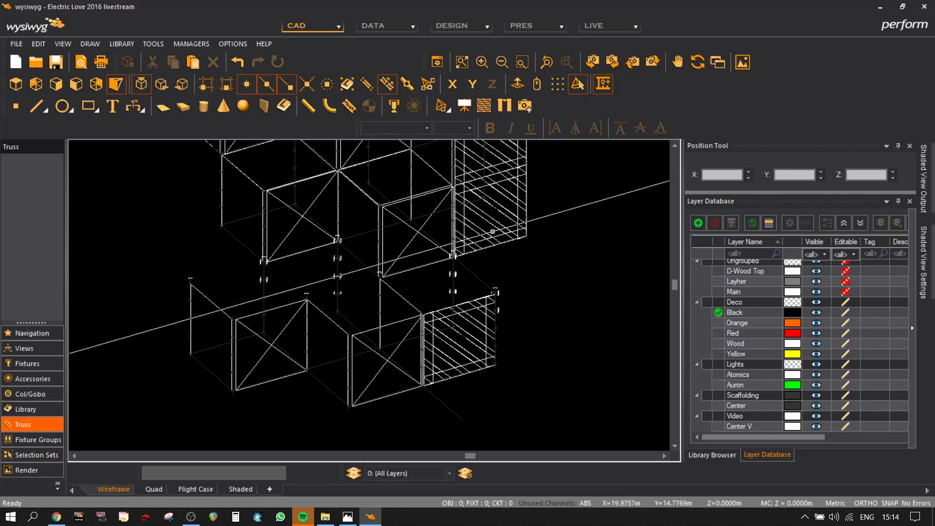
- Draw a black surface corner to corner over the exposed top of the outermost crossed bay in the new bottom row
{"action": "scroll", "coordinate": [203, 299], "scroll_direction": "up", "scroll_amount": 3}
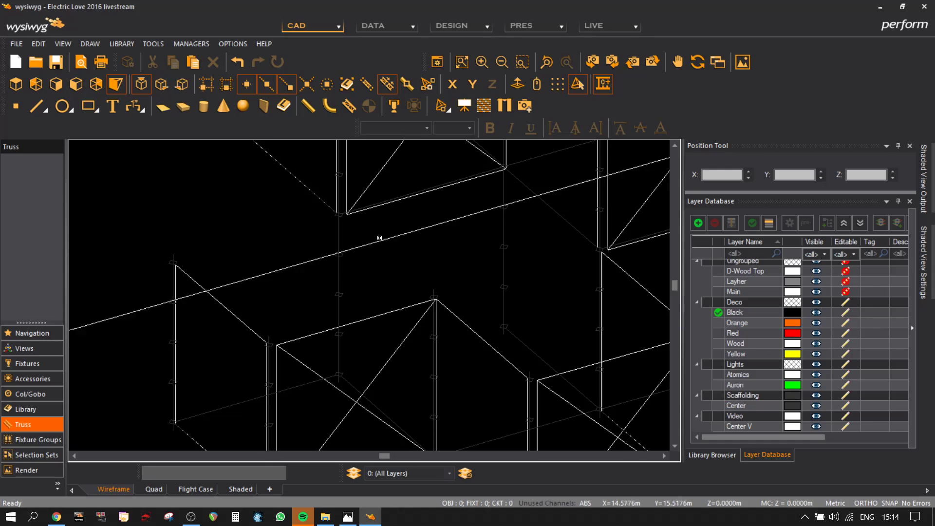
{"action": "middle_click_drag", "start_coordinate": [522, 260], "coordinate": [440, 254]}
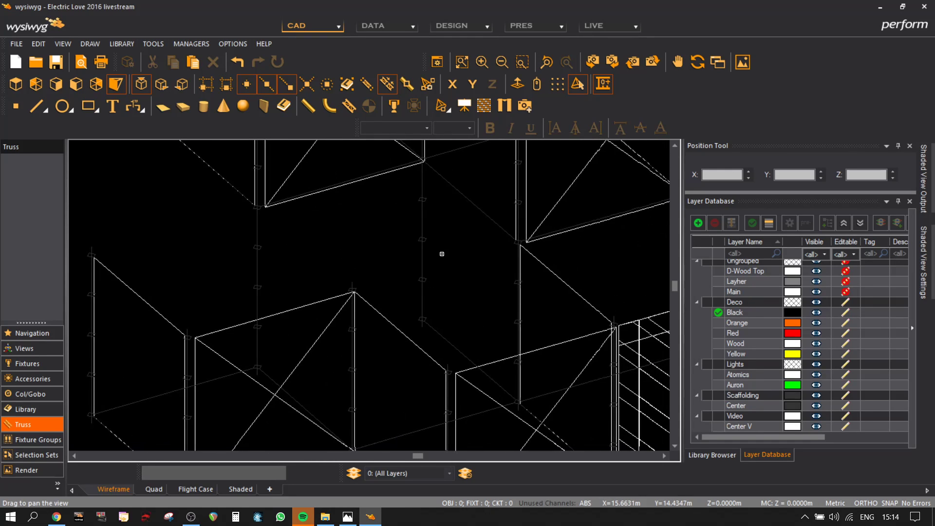
{"action": "middle_click_drag", "start_coordinate": [154, 331], "coordinate": [244, 319]}
{"action": "scroll", "coordinate": [315, 313], "scroll_direction": "up", "scroll_amount": 1}
{"action": "scroll", "coordinate": [315, 313], "scroll_direction": "down", "scroll_amount": 1}
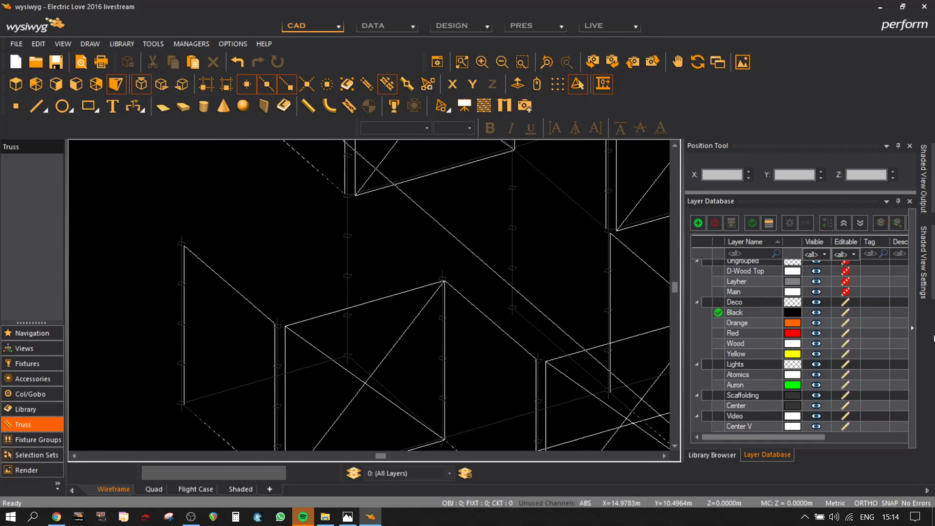
{"action": "left_click", "coordinate": [162, 106]}
{"action": "scroll", "coordinate": [200, 234], "scroll_direction": "up", "scroll_amount": 5}
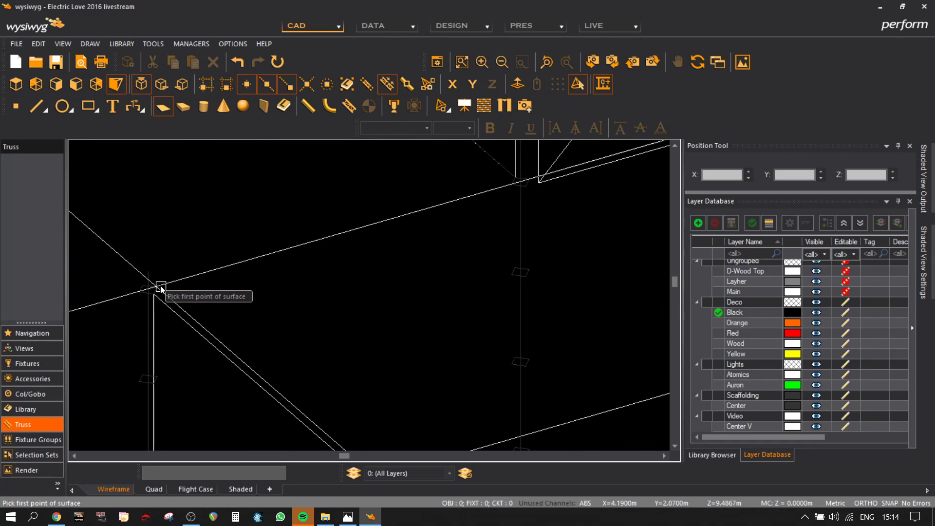
{"action": "left_click", "coordinate": [156, 290]}
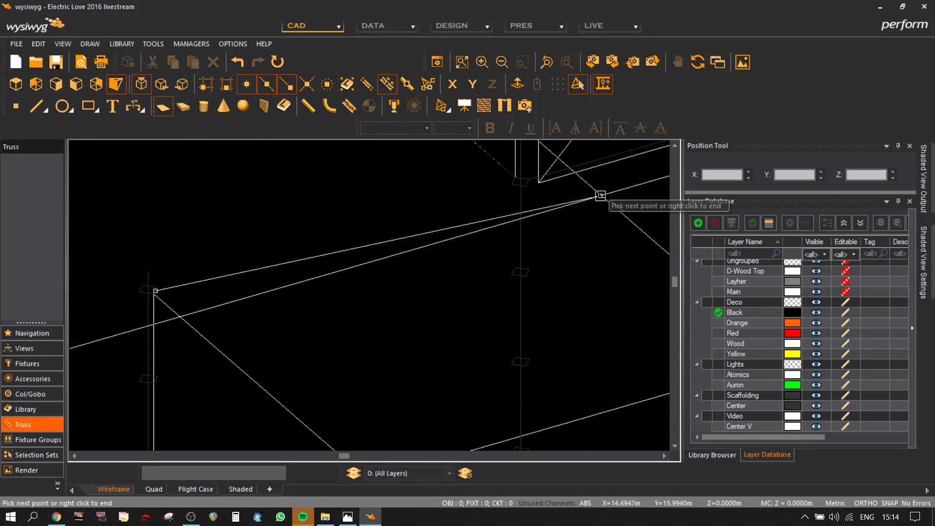
{"action": "left_click", "coordinate": [518, 188]}
{"action": "scroll", "coordinate": [571, 262], "scroll_direction": "down", "scroll_amount": 3}
{"action": "middle_click_drag", "start_coordinate": [573, 271], "coordinate": [434, 261]}
{"action": "scroll", "coordinate": [462, 284], "scroll_direction": "up", "scroll_amount": 3}
{"action": "left_click", "coordinate": [522, 275]}
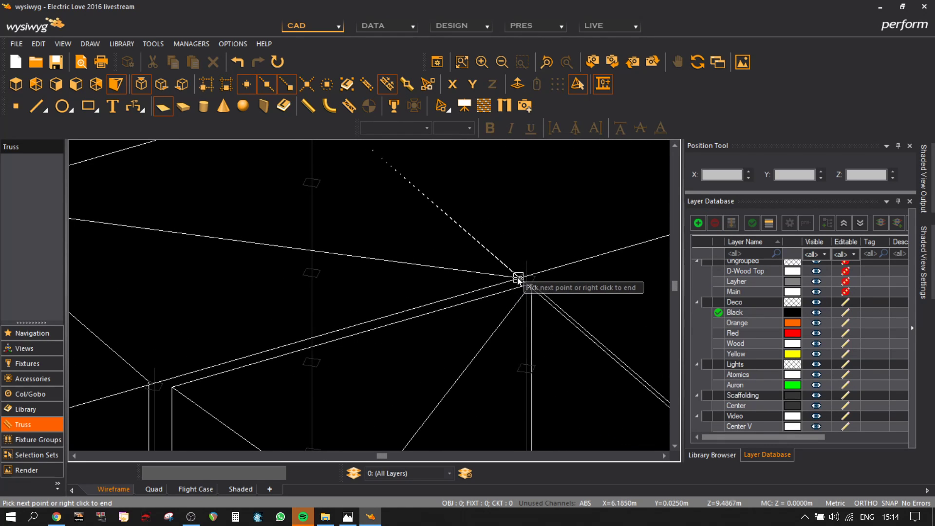
{"action": "left_click", "coordinate": [157, 383]}
{"action": "scroll", "coordinate": [360, 322], "scroll_direction": "down", "scroll_amount": 3}
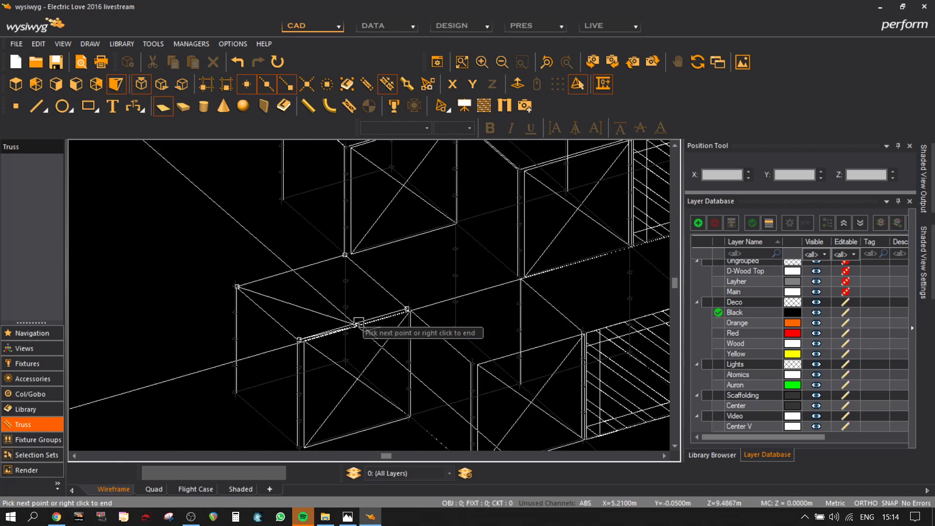
{"action": "right_click", "coordinate": [364, 319]}
- Copy the black top surface and place the copy on the adjacent space behind the forward crossed bay, at X 6.2350 m, Y 2.0450 m
{"action": "key", "text": "ctrl+c"}
{"action": "key", "text": "ctrl+v"}
{"action": "scroll", "coordinate": [426, 307], "scroll_direction": "up", "scroll_amount": 3}
{"action": "middle_click_drag", "start_coordinate": [374, 307], "coordinate": [452, 384]}
{"action": "scroll", "coordinate": [227, 209], "scroll_direction": "up", "scroll_amount": 1}
{"action": "left_click", "coordinate": [228, 212]}
{"action": "scroll", "coordinate": [438, 267], "scroll_direction": "down", "scroll_amount": 3}
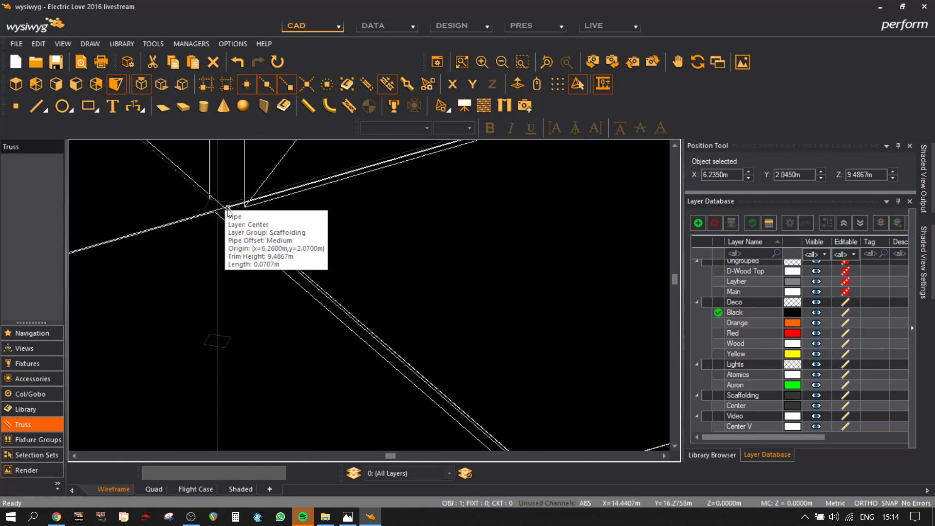
- Place another copy of the black surface over the forward crossed bay's top, at X 6.2350 m, Y -0.0250 m
{"action": "key", "text": "ctrl+v"}
{"action": "scroll", "coordinate": [338, 285], "scroll_direction": "up", "scroll_amount": 3}
{"action": "scroll", "coordinate": [410, 292], "scroll_direction": "up", "scroll_amount": 2}
{"action": "left_click", "coordinate": [391, 291]}
{"action": "scroll", "coordinate": [523, 273], "scroll_direction": "down", "scroll_amount": 3}
{"action": "scroll", "coordinate": [523, 272], "scroll_direction": "down", "scroll_amount": 1}
{"action": "middle_click_drag", "start_coordinate": [586, 275], "coordinate": [221, 292]}
- Place a further black surface copy over the wood-clad bay's top at X 8.3050 m, Y -0.0250 m, and check the tops in the shaded view
{"action": "key", "text": "ctrl+v"}
{"action": "scroll", "coordinate": [322, 245], "scroll_direction": "up", "scroll_amount": 1}
{"action": "scroll", "coordinate": [314, 250], "scroll_direction": "up", "scroll_amount": 3}
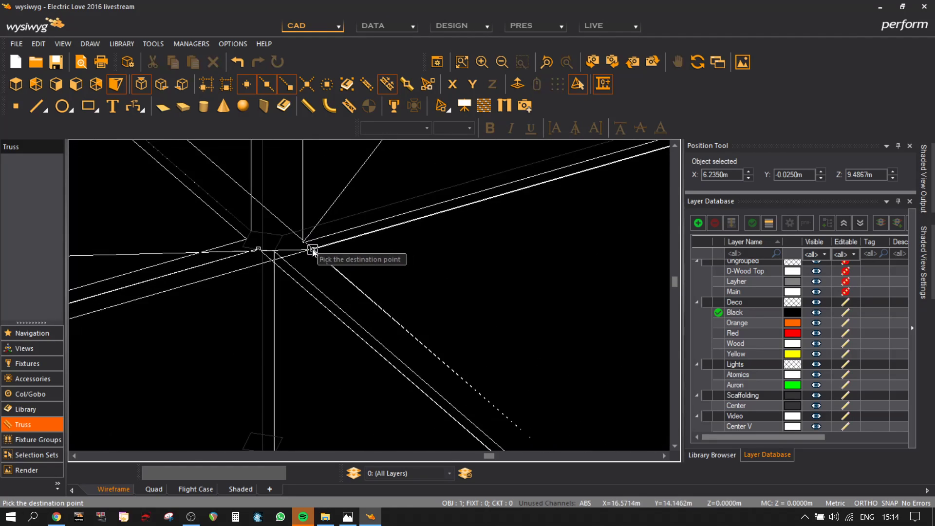
{"action": "left_click", "coordinate": [277, 245]}
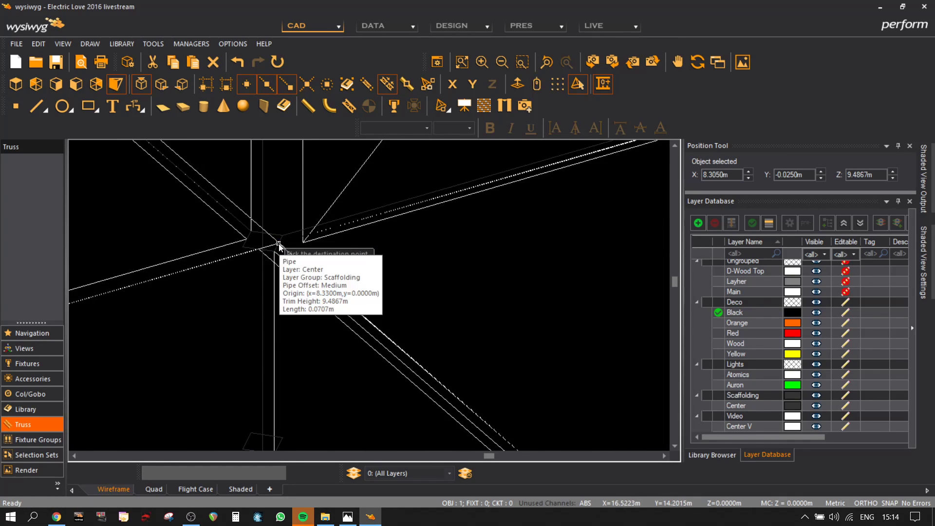
{"action": "scroll", "coordinate": [292, 246], "scroll_direction": "down", "scroll_amount": 3}
{"action": "left_click", "coordinate": [618, 242]}
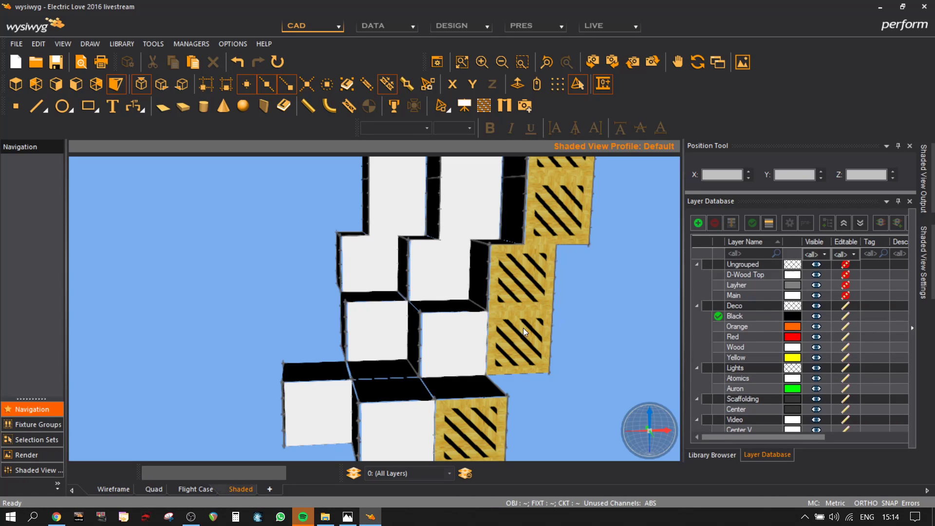
{"action": "mouse_move", "coordinate": [457, 366]}
{"action": "left_mouse_down"}
{"action": "mouse_move", "coordinate": [505, 288]}
{"action": "mouse_move", "coordinate": [550, 258]}
{"action": "mouse_move", "coordinate": [620, 436]}
{"action": "mouse_move", "coordinate": [549, 323]}
{"action": "mouse_move", "coordinate": [645, 314]}
{"action": "mouse_move", "coordinate": [367, 266]}
{"action": "mouse_move", "coordinate": [371, 309]}
{"action": "mouse_move", "coordinate": [261, 390]}
{"action": "mouse_move", "coordinate": [433, 442]}
{"action": "mouse_move", "coordinate": [395, 431]}
{"action": "left_mouse_up"}
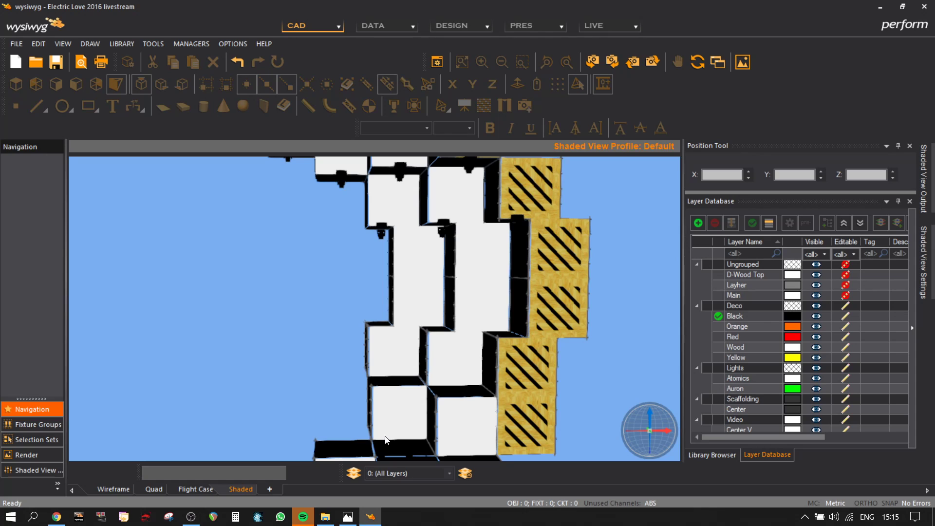
{"action": "left_click_drag", "start_coordinate": [383, 434], "coordinate": [440, 385]}
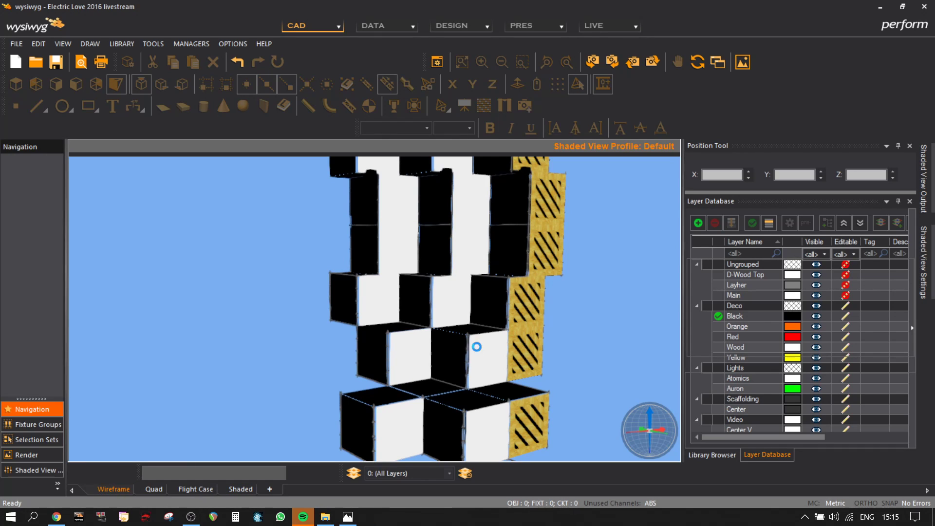
- Select the bottom row's outermost crossed bay and place a copy one level up and one bay back, with its bottom corner on the rear top corner
{"action": "scroll", "coordinate": [236, 282], "scroll_direction": "down", "scroll_amount": 5}
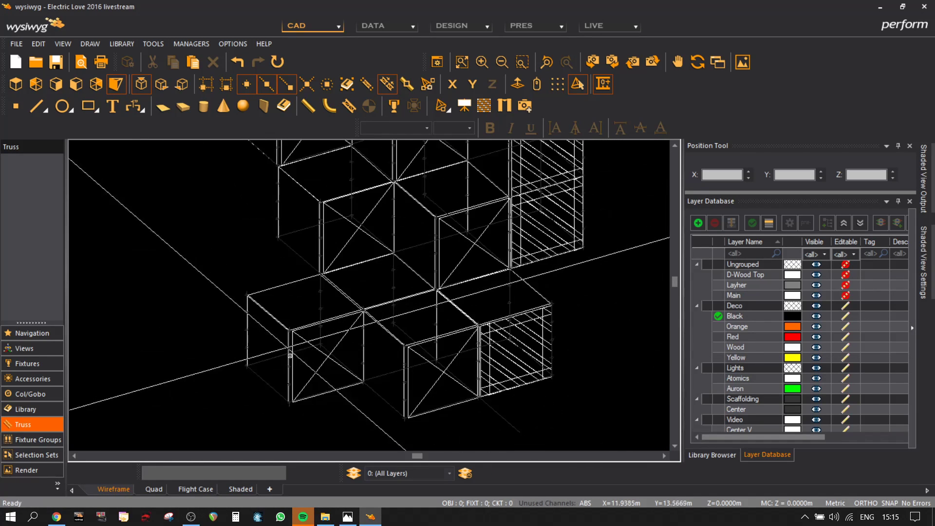
{"action": "left_click_drag", "start_coordinate": [303, 415], "coordinate": [232, 312]}
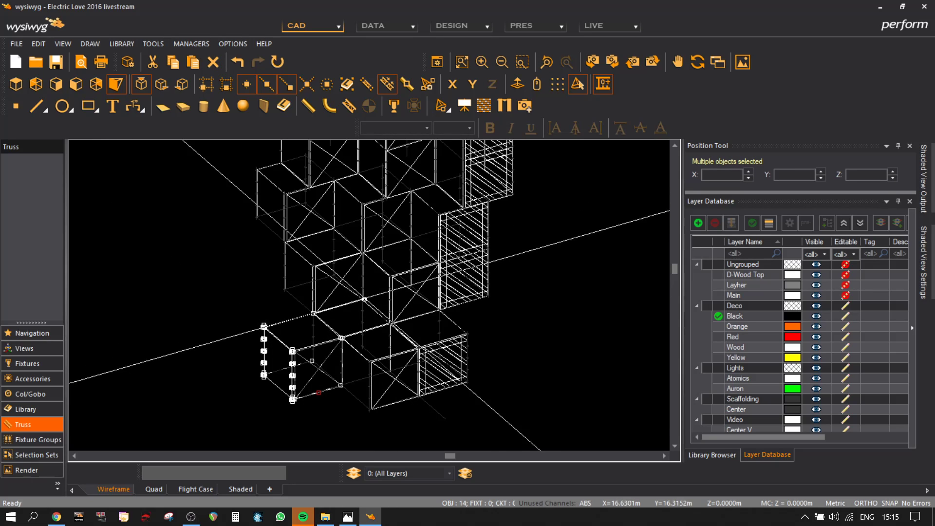
{"action": "left_click", "coordinate": [292, 399]}
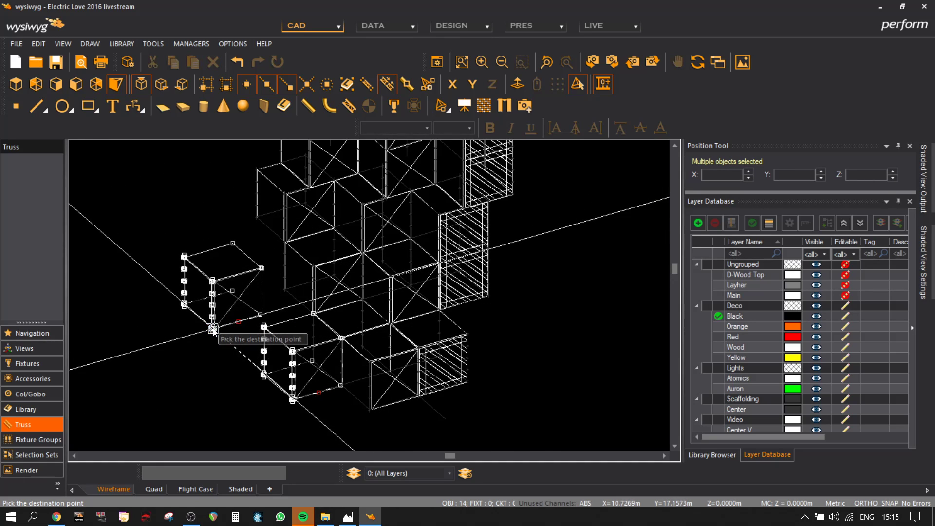
{"action": "scroll", "coordinate": [213, 331], "scroll_direction": "up", "scroll_amount": 5}
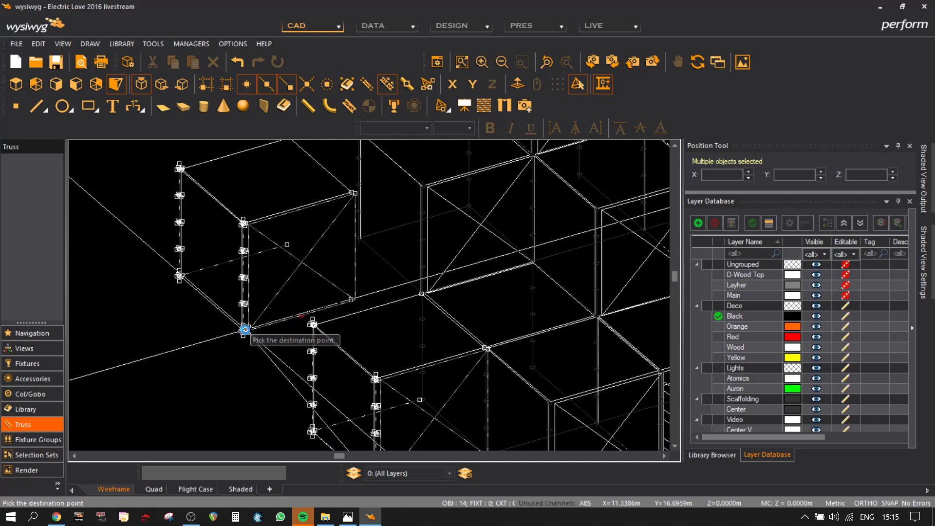
{"action": "scroll", "coordinate": [292, 326], "scroll_direction": "up", "scroll_amount": 6}
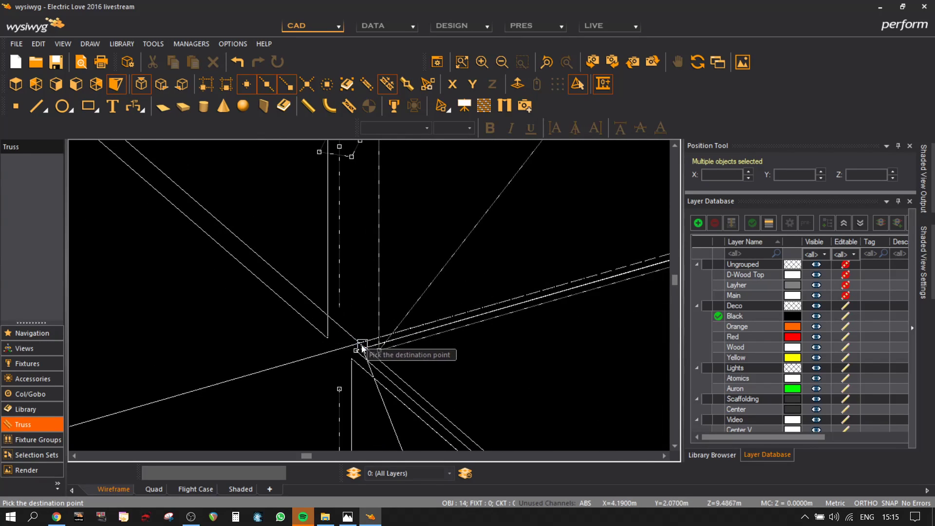
{"action": "scroll", "coordinate": [352, 357], "scroll_direction": "down", "scroll_amount": 6}
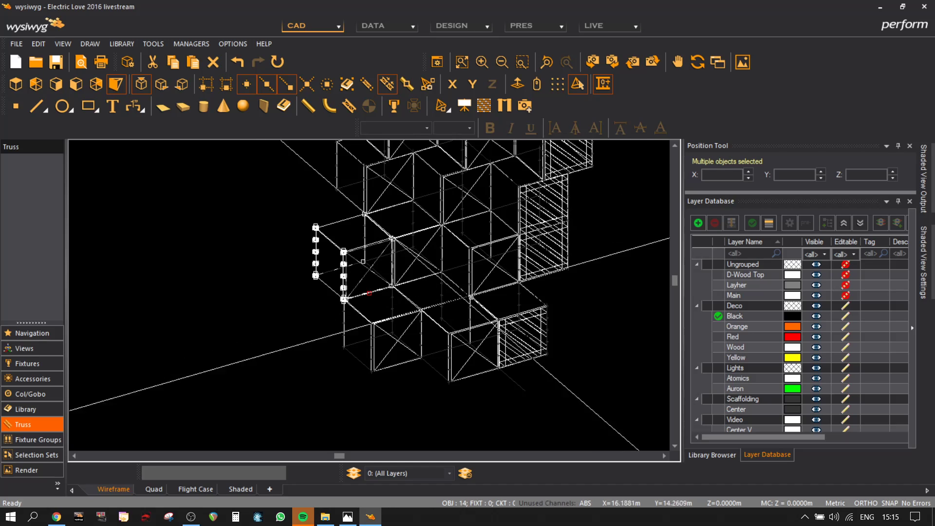
- Place a second copy of the crossed bay another level up and one bay further back
{"action": "scroll", "coordinate": [309, 293], "scroll_direction": "up", "scroll_amount": 8}
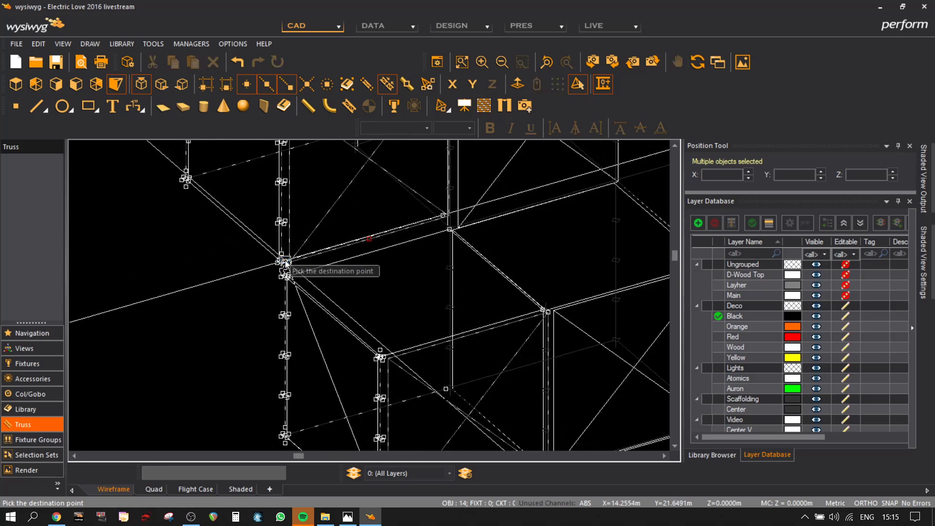
{"action": "left_click", "coordinate": [294, 305]}
{"action": "scroll", "coordinate": [294, 306], "scroll_direction": "up", "scroll_amount": 3}
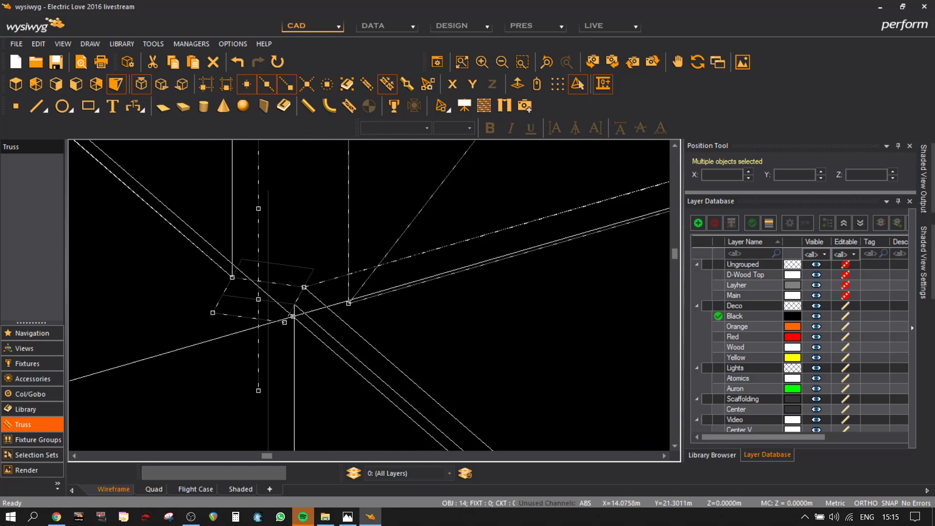
- Move the uppermost bay copy so its bottom corner snaps to the supporting bay's rear top corner, and check the stack in the shaded view
{"action": "key", "text": "m"}
{"action": "left_click", "coordinate": [307, 292]}
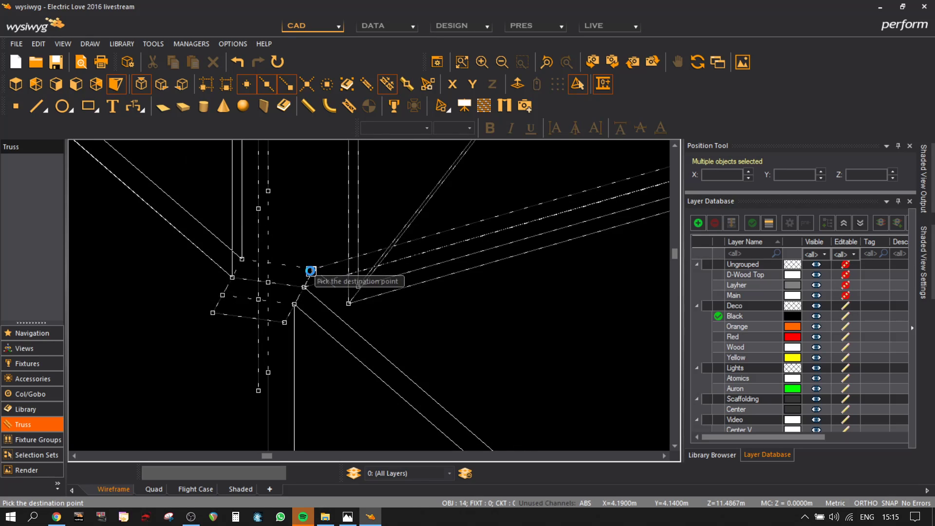
{"action": "left_click", "coordinate": [313, 272]}
{"action": "scroll", "coordinate": [312, 287], "scroll_direction": "down", "scroll_amount": 8}
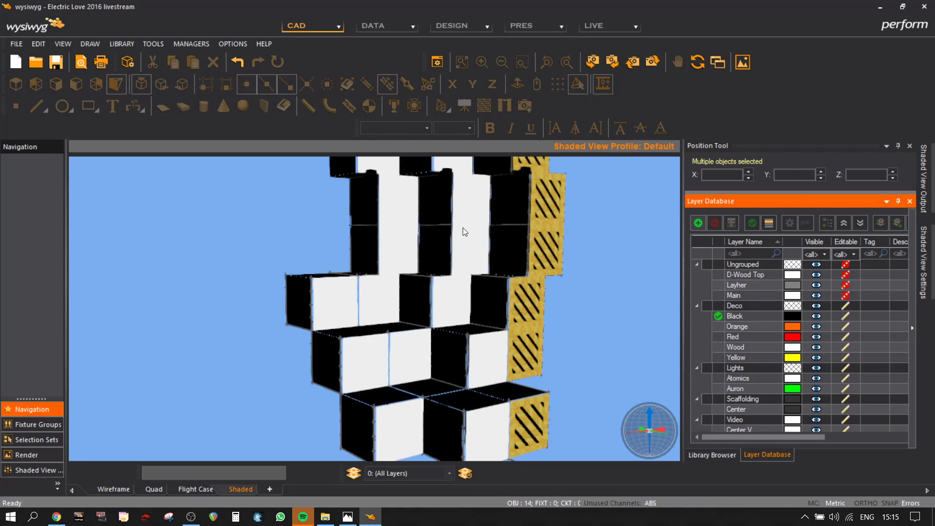
{"action": "mouse_move", "coordinate": [534, 302]}
{"action": "left_mouse_down"}
{"action": "mouse_move", "coordinate": [436, 292]}
{"action": "mouse_move", "coordinate": [444, 280]}
{"action": "mouse_move", "coordinate": [519, 275]}
{"action": "mouse_move", "coordinate": [576, 279]}
{"action": "mouse_move", "coordinate": [607, 302]}
{"action": "mouse_move", "coordinate": [545, 341]}
{"action": "mouse_move", "coordinate": [458, 338]}
{"action": "mouse_move", "coordinate": [485, 365]}
{"action": "mouse_move", "coordinate": [555, 351]}
{"action": "mouse_move", "coordinate": [428, 338]}
{"action": "mouse_move", "coordinate": [454, 341]}
{"action": "mouse_move", "coordinate": [203, 440]}
{"action": "left_mouse_up"}
{"action": "left_click", "coordinate": [105, 490]}
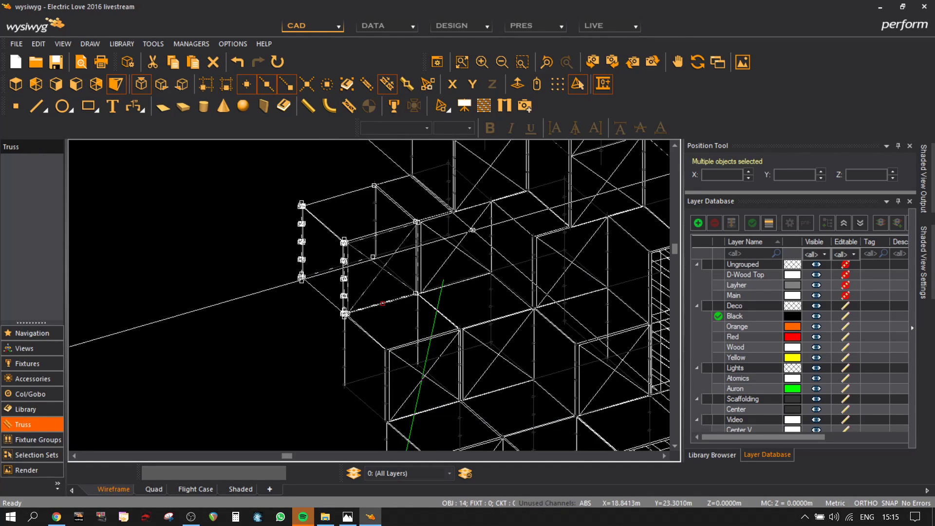
- Undo the last move of the uppermost bay copy and the paste that created it
{"action": "left_click", "coordinate": [237, 62]}
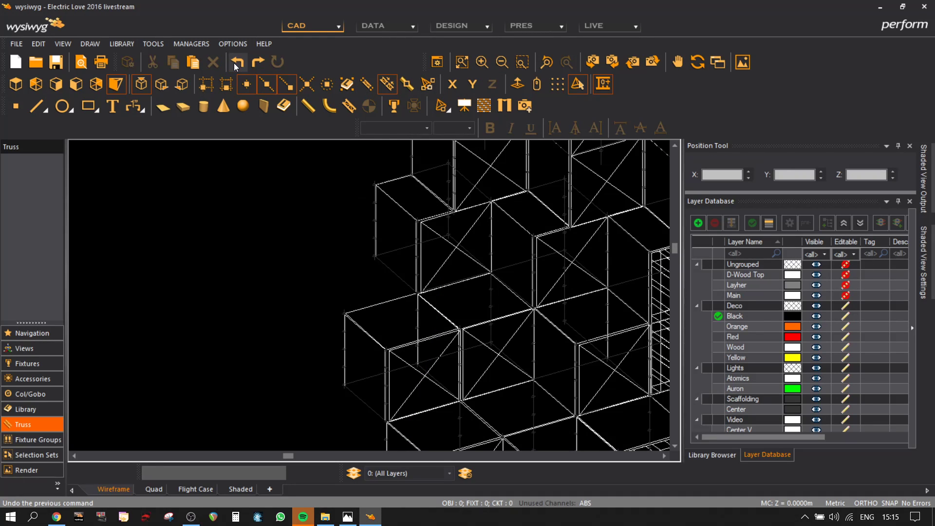
{"action": "left_click", "coordinate": [234, 63]}
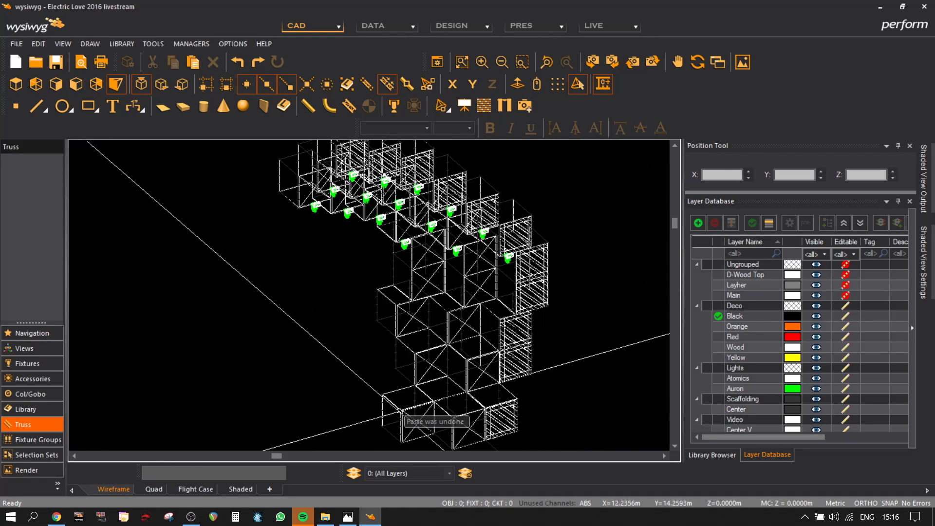
- Copy the bottom row's outermost crossed bay and snap the copy's inner top corner to the bottom corner of the crossed bay one level above
{"action": "scroll", "coordinate": [394, 356], "scroll_direction": "up", "scroll_amount": 3}
{"action": "middle_click_drag", "start_coordinate": [350, 311], "coordinate": [300, 235]}
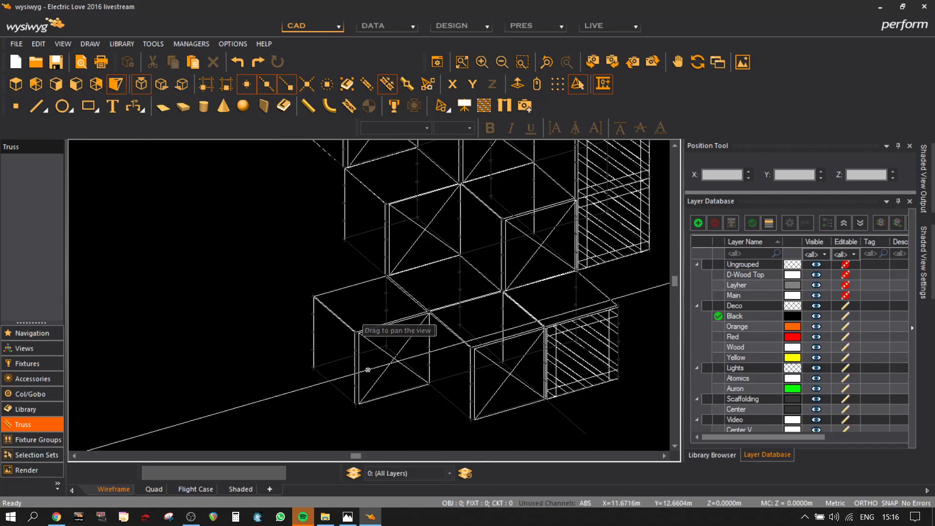
{"action": "left_click_drag", "start_coordinate": [339, 375], "coordinate": [277, 282]}
{"action": "middle_click_drag", "start_coordinate": [413, 242], "coordinate": [184, 306]}
{"action": "scroll", "coordinate": [280, 237], "scroll_direction": "up", "scroll_amount": 3}
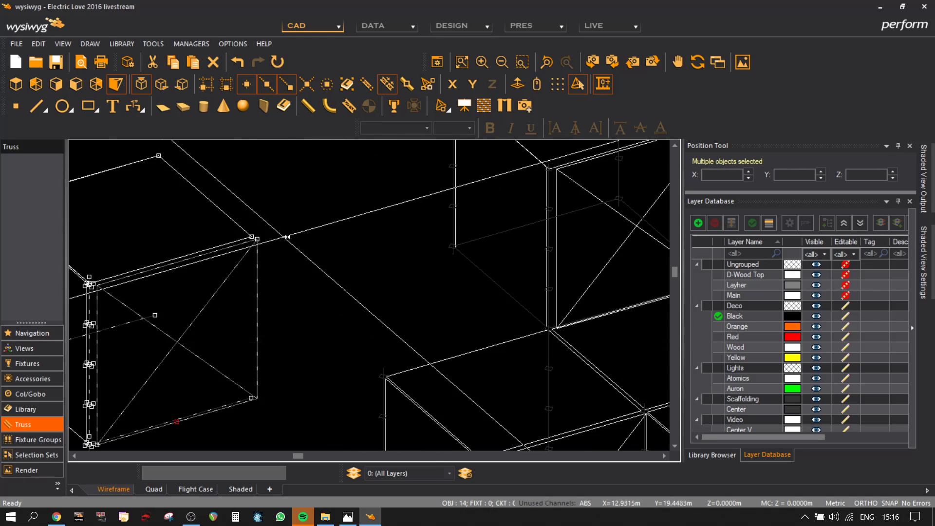
{"action": "key", "text": "m"}
{"action": "scroll", "coordinate": [257, 234], "scroll_direction": "up", "scroll_amount": 4}
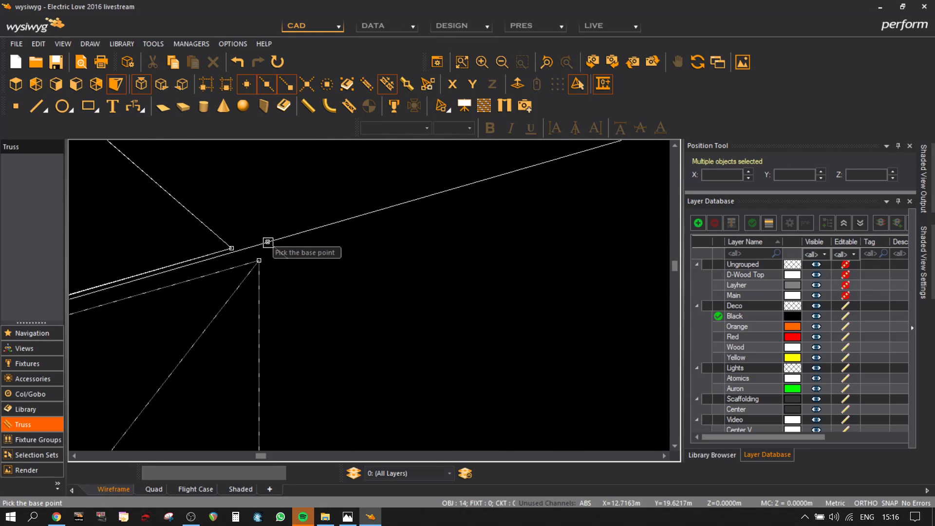
{"action": "left_click", "coordinate": [235, 247]}
{"action": "scroll", "coordinate": [235, 247], "scroll_direction": "down", "scroll_amount": 4}
{"action": "scroll", "coordinate": [362, 262], "scroll_direction": "up", "scroll_amount": 5}
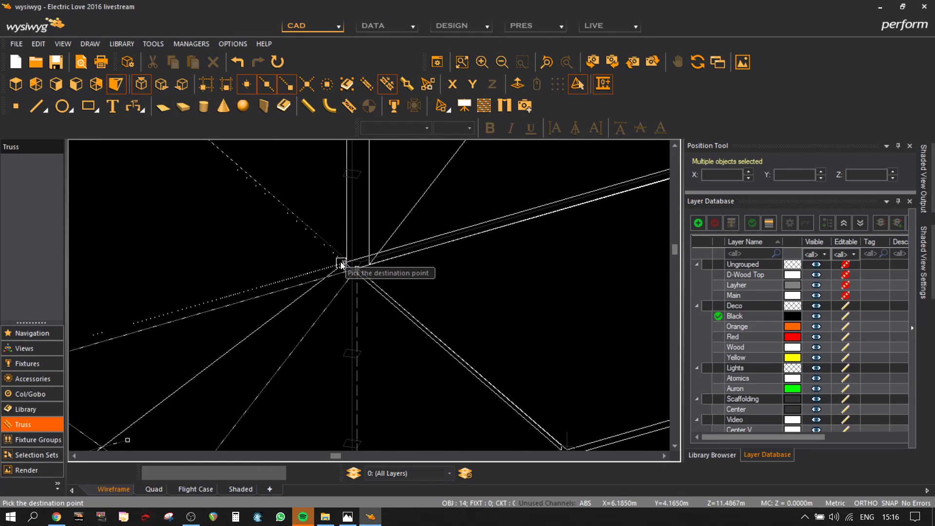
{"action": "left_click", "coordinate": [341, 265]}
{"action": "scroll", "coordinate": [341, 264], "scroll_direction": "down", "scroll_amount": 4}
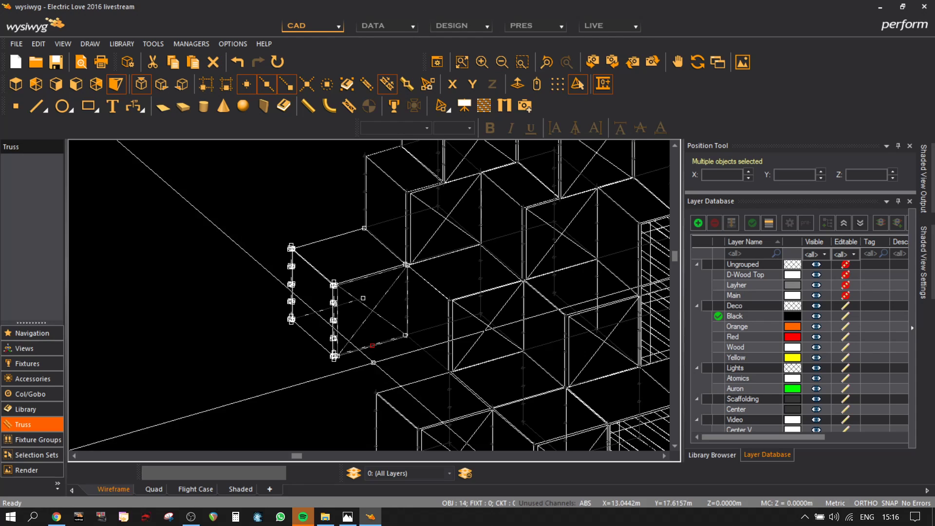
- Paste a second crossed bay and snap its inner top corner to the outer bottom corner of the first copy, one level lower
{"action": "scroll", "coordinate": [373, 362], "scroll_direction": "down", "scroll_amount": 4}
{"action": "scroll", "coordinate": [428, 329], "scroll_direction": "up", "scroll_amount": 4}
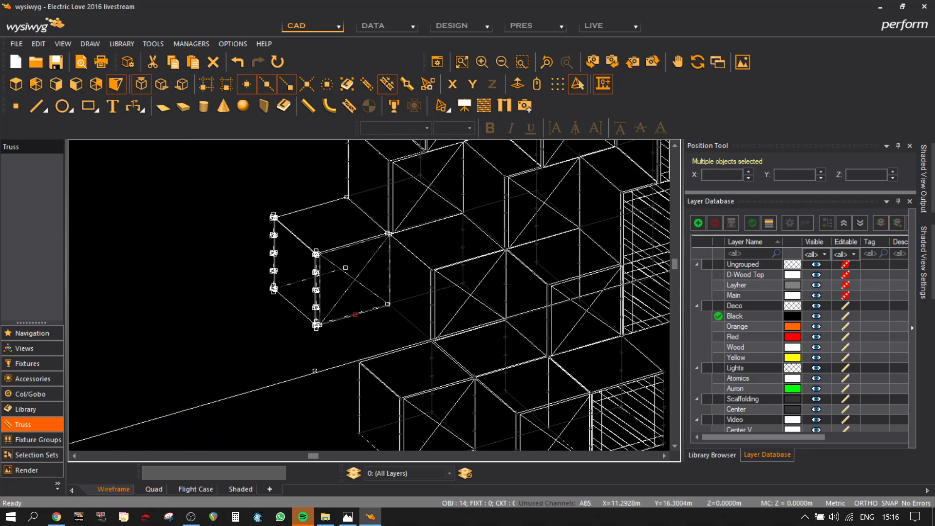
{"action": "scroll", "coordinate": [314, 371], "scroll_direction": "down", "scroll_amount": 2}
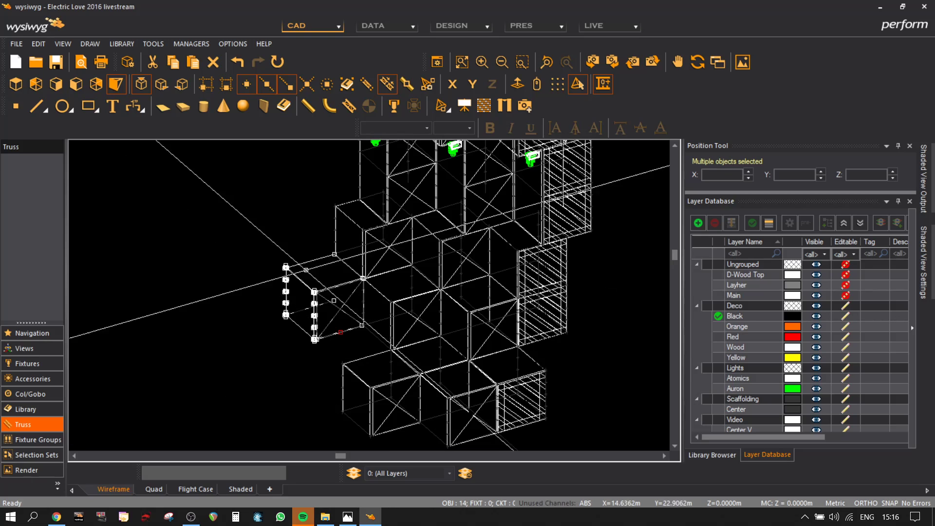
{"action": "scroll", "coordinate": [292, 376], "scroll_direction": "up", "scroll_amount": 2}
{"action": "key", "text": "ctrl+v"}
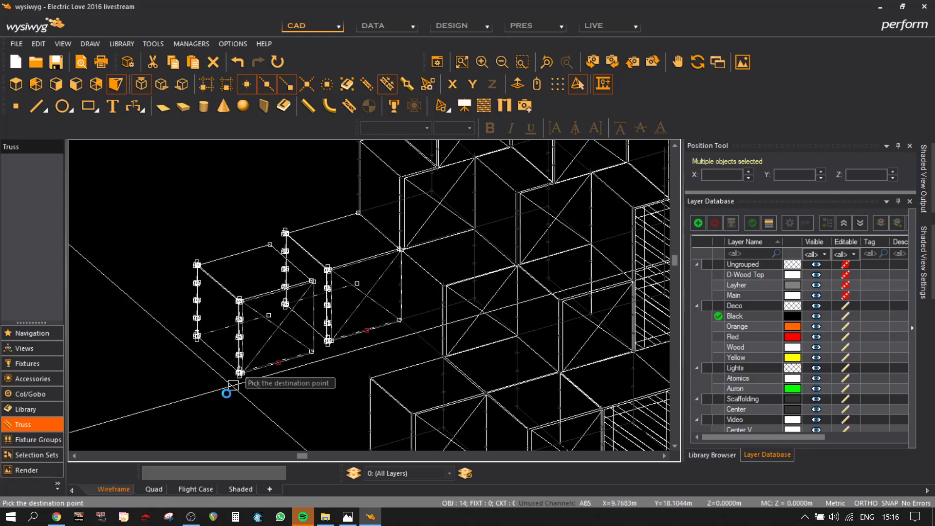
{"action": "middle_click_drag", "start_coordinate": [217, 413], "coordinate": [179, 329]}
{"action": "left_click", "coordinate": [184, 361]}
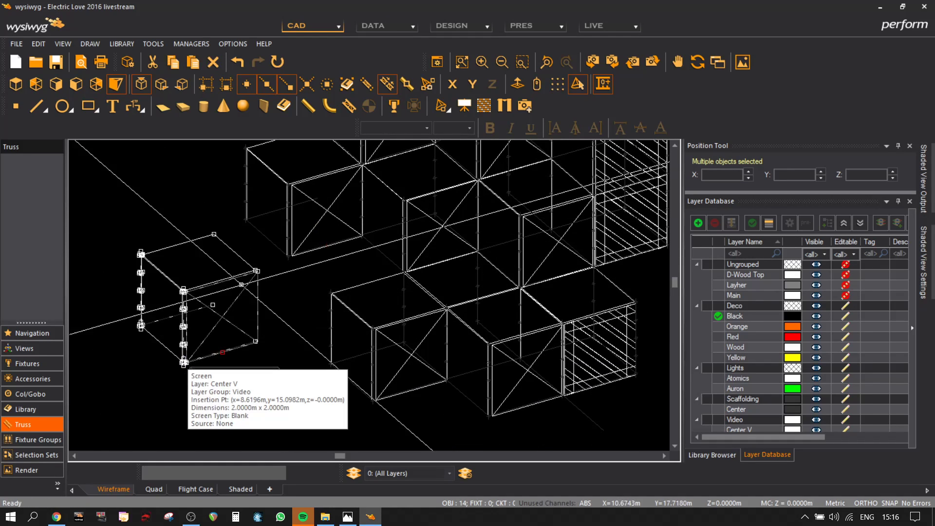
{"action": "scroll", "coordinate": [311, 205], "scroll_direction": "up", "scroll_amount": 3}
{"action": "left_click", "coordinate": [289, 243]}
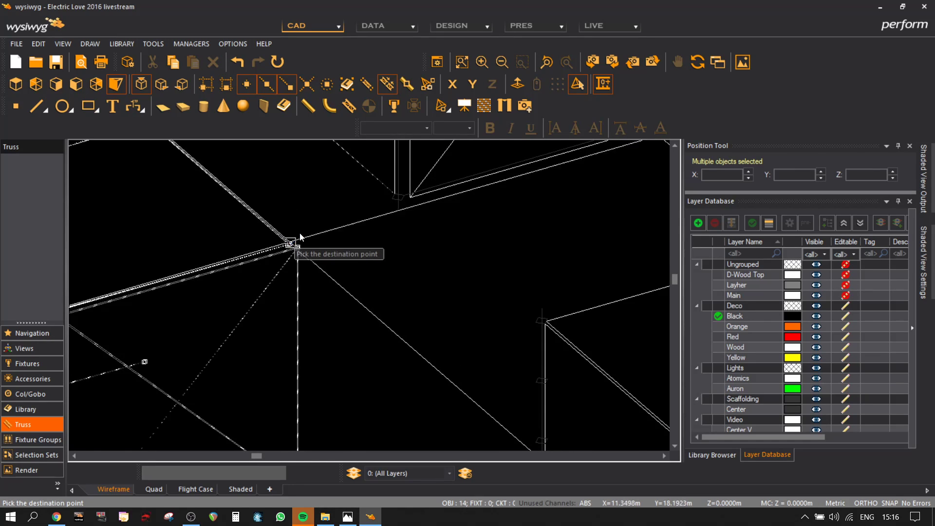
{"action": "left_click", "coordinate": [444, 192]}
{"action": "scroll", "coordinate": [507, 263], "scroll_direction": "down", "scroll_amount": 5}
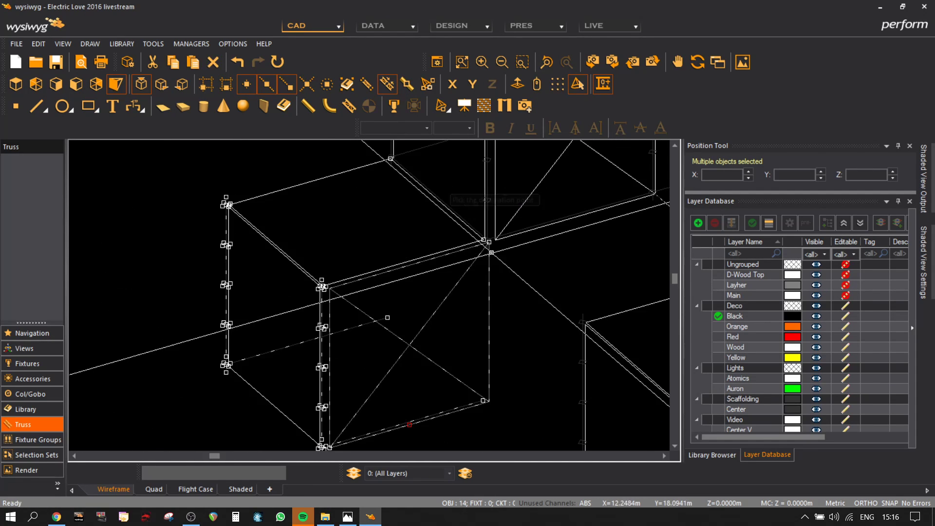
- Place a copy of the new bottom bay's black top surface over the gap between it and the neighbouring bay
{"action": "middle_click_drag", "start_coordinate": [554, 266], "coordinate": [403, 268]}
{"action": "scroll", "coordinate": [403, 282], "scroll_direction": "up", "scroll_amount": 5}
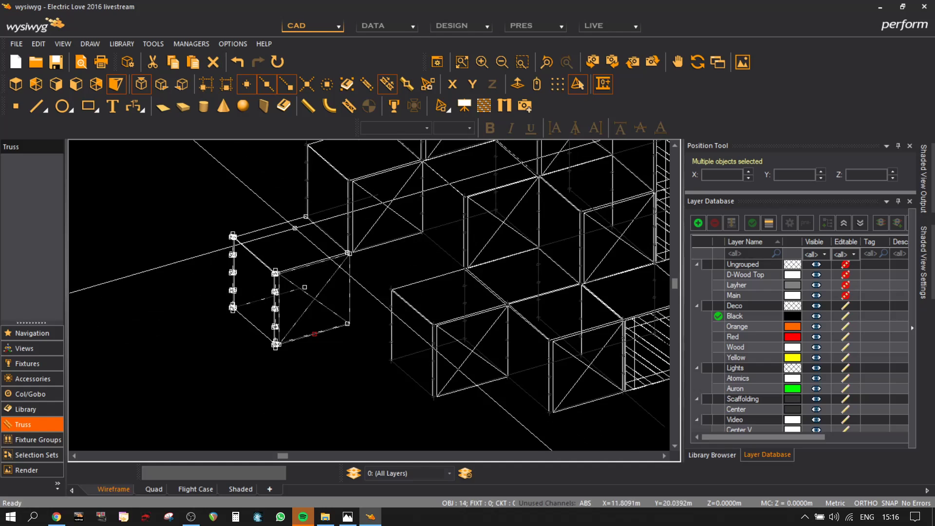
{"action": "left_click", "coordinate": [402, 287]}
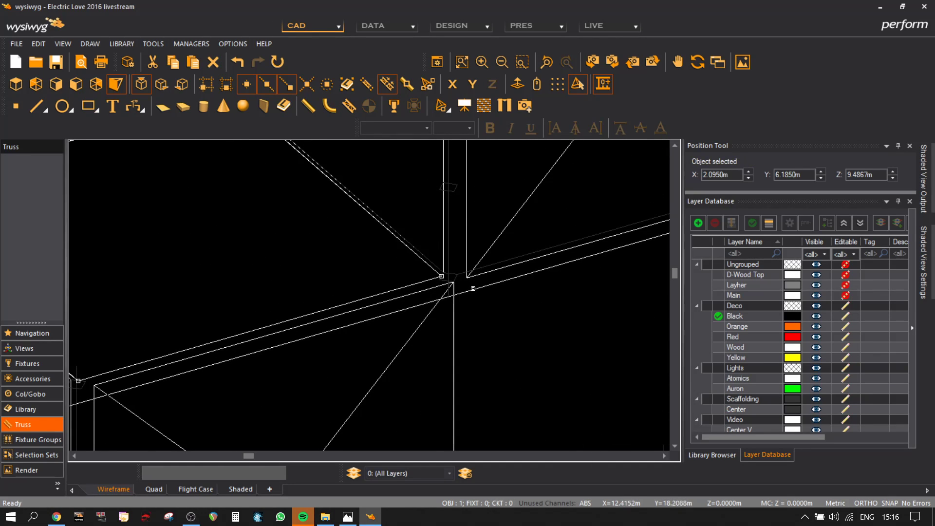
{"action": "key", "text": "ctrl+v"}
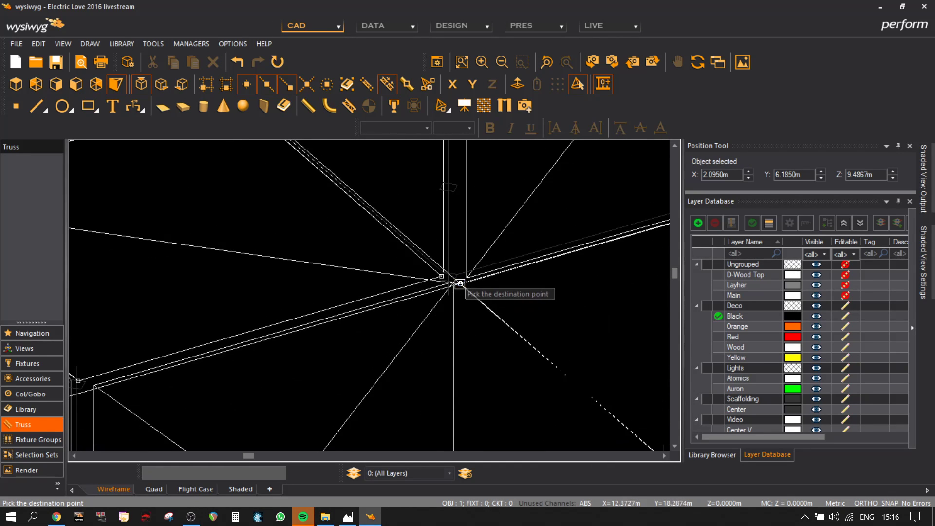
{"action": "left_click", "coordinate": [453, 281]}
- Place a copy of the black side panel between the two bottom bays at X 4.1400 m, Y 2.1200 m, Z 7.4867 m, and check the shaded view
{"action": "scroll", "coordinate": [505, 299], "scroll_direction": "down", "scroll_amount": 5}
{"action": "left_click", "coordinate": [509, 342]}
{"action": "scroll", "coordinate": [509, 343], "scroll_direction": "up", "scroll_amount": 2}
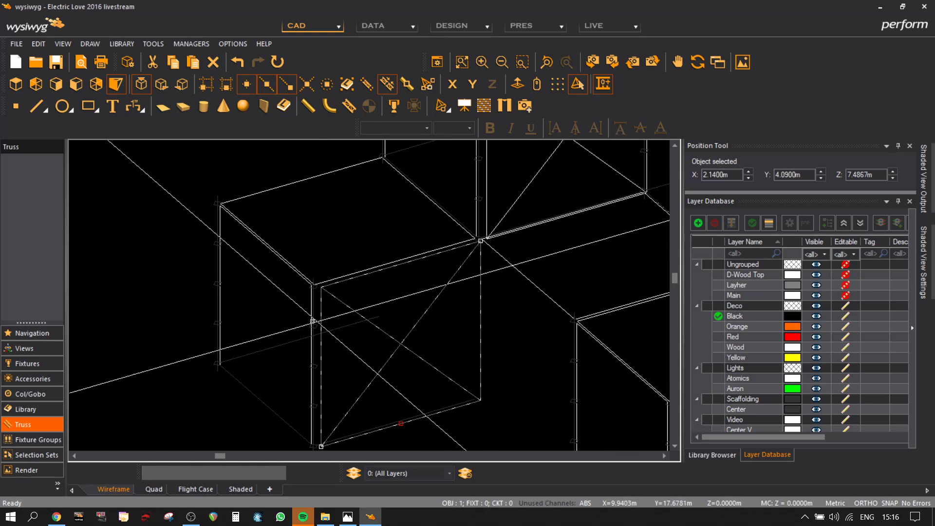
{"action": "left_click", "coordinate": [507, 344]}
{"action": "scroll", "coordinate": [308, 304], "scroll_direction": "up", "scroll_amount": 3}
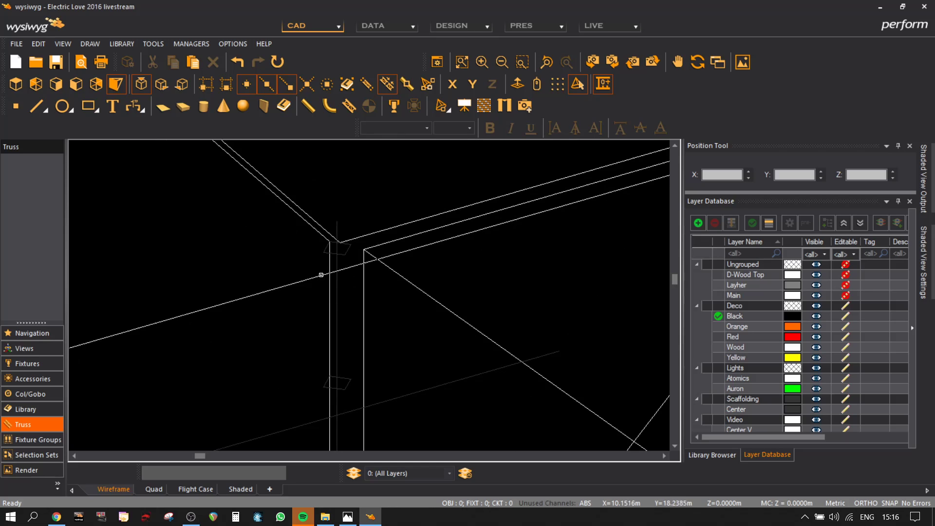
{"action": "left_click_drag", "start_coordinate": [325, 273], "coordinate": [480, 297]}
{"action": "scroll", "coordinate": [569, 329], "scroll_direction": "down", "scroll_amount": 4}
{"action": "middle_click_drag", "start_coordinate": [596, 333], "coordinate": [140, 241]}
{"action": "scroll", "coordinate": [296, 407], "scroll_direction": "up", "scroll_amount": 3}
{"action": "left_click", "coordinate": [319, 394]}
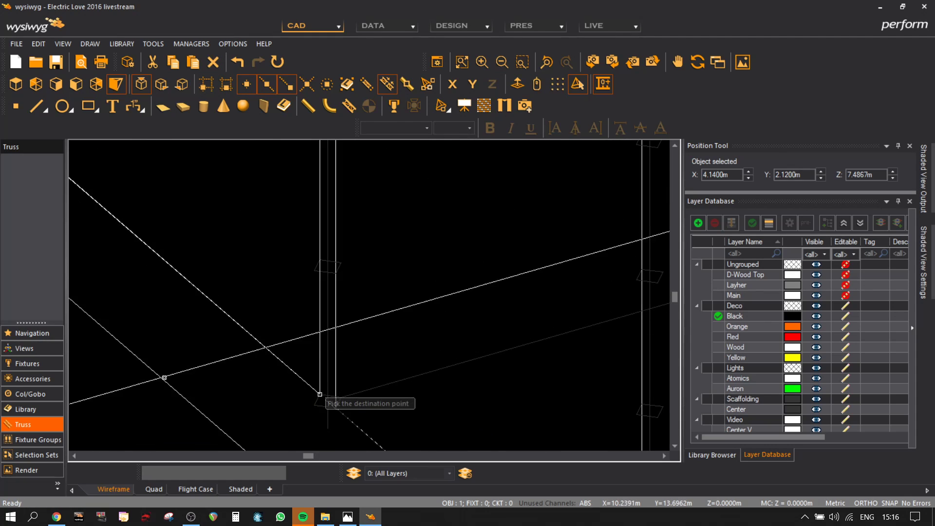
{"action": "scroll", "coordinate": [168, 378], "scroll_direction": "down", "scroll_amount": 5}
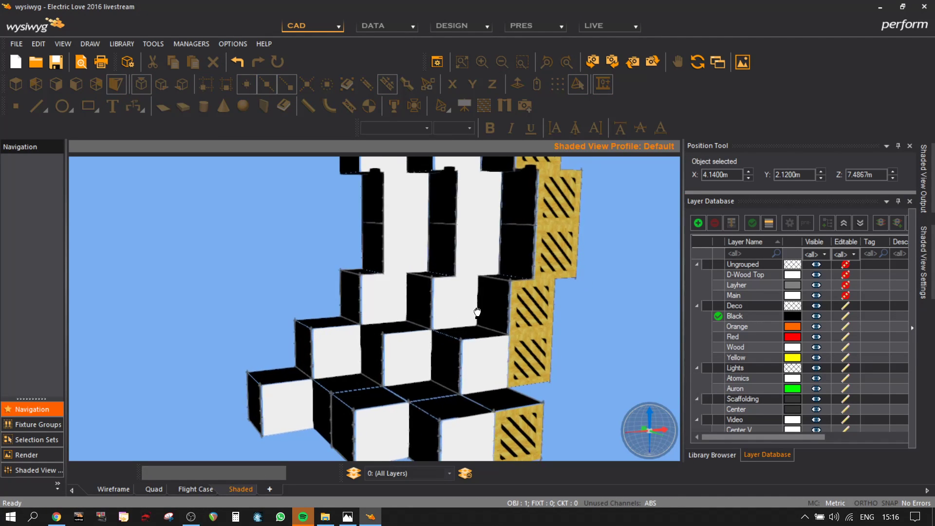
{"action": "mouse_move", "coordinate": [477, 312]}
{"action": "left_mouse_down"}
{"action": "mouse_move", "coordinate": [463, 255]}
{"action": "mouse_move", "coordinate": [599, 355]}
{"action": "mouse_move", "coordinate": [572, 369]}
{"action": "mouse_move", "coordinate": [442, 307]}
{"action": "mouse_move", "coordinate": [439, 276]}
{"action": "mouse_move", "coordinate": [470, 248]}
{"action": "mouse_move", "coordinate": [563, 313]}
{"action": "mouse_move", "coordinate": [502, 361]}
{"action": "mouse_move", "coordinate": [466, 331]}
{"action": "left_mouse_up"}
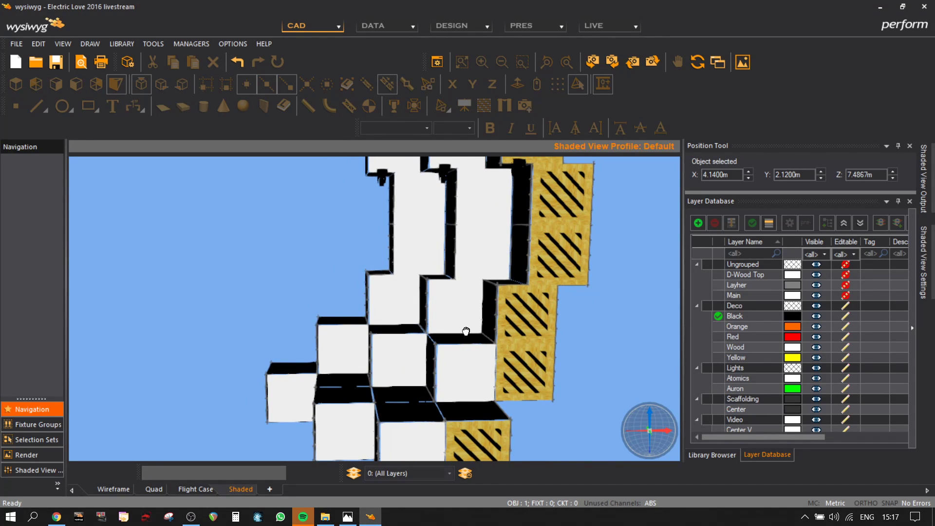
{"action": "mouse_move", "coordinate": [466, 332]}
{"action": "left_mouse_down"}
{"action": "mouse_move", "coordinate": [528, 302]}
{"action": "mouse_move", "coordinate": [476, 246]}
{"action": "mouse_move", "coordinate": [392, 382]}
{"action": "mouse_move", "coordinate": [230, 401]}
{"action": "mouse_move", "coordinate": [358, 288]}
{"action": "mouse_move", "coordinate": [460, 456]}
{"action": "mouse_move", "coordinate": [432, 302]}
{"action": "mouse_move", "coordinate": [488, 334]}
{"action": "mouse_move", "coordinate": [539, 298]}
{"action": "mouse_move", "coordinate": [447, 314]}
{"action": "mouse_move", "coordinate": [457, 369]}
{"action": "left_mouse_up"}
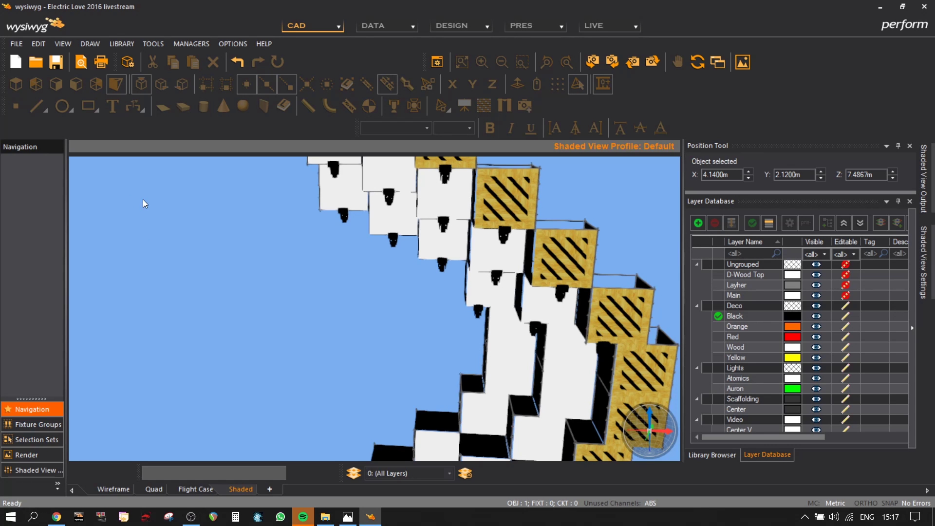
{"action": "mouse_move", "coordinate": [439, 390]}
{"action": "middle_mouse_down", "text": "shift"}
{"action": "mouse_move", "coordinate": [511, 265]}
{"action": "mouse_move", "coordinate": [436, 319]}
{"action": "mouse_move", "coordinate": [442, 351]}
{"action": "mouse_move", "coordinate": [313, 439]}
{"action": "mouse_move", "coordinate": [386, 253]}
{"action": "mouse_move", "coordinate": [390, 288]}
{"action": "middle_mouse_up", "text": "shift"}
- Make the Layher layer editable and delete the stray scaffold bay standing apart from the stage in the top wireframe view
{"action": "left_click", "coordinate": [104, 488]}
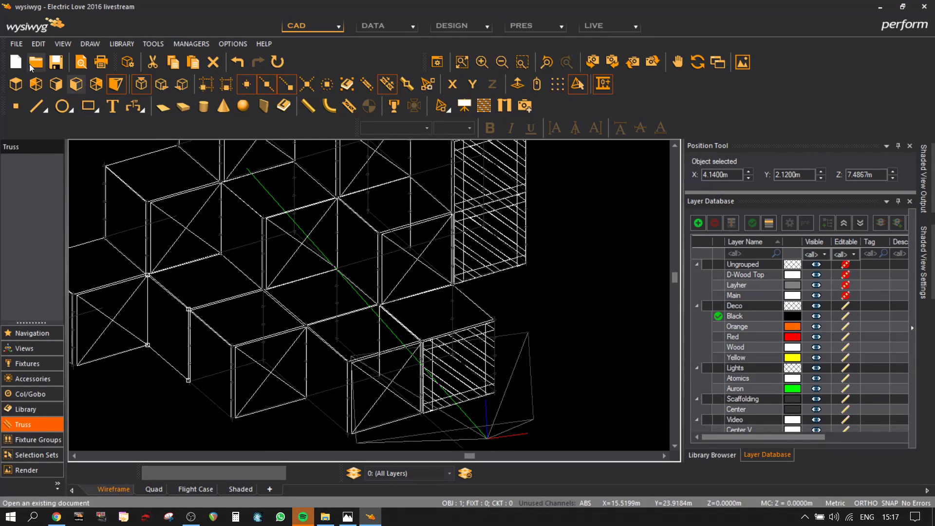
{"action": "left_click", "coordinate": [18, 86]}
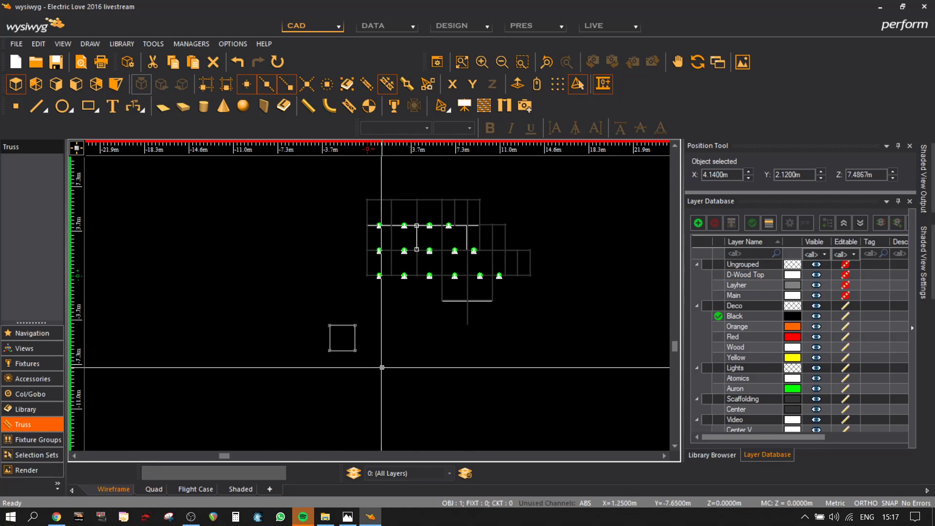
{"action": "scroll", "coordinate": [350, 353], "scroll_direction": "up", "scroll_amount": 3}
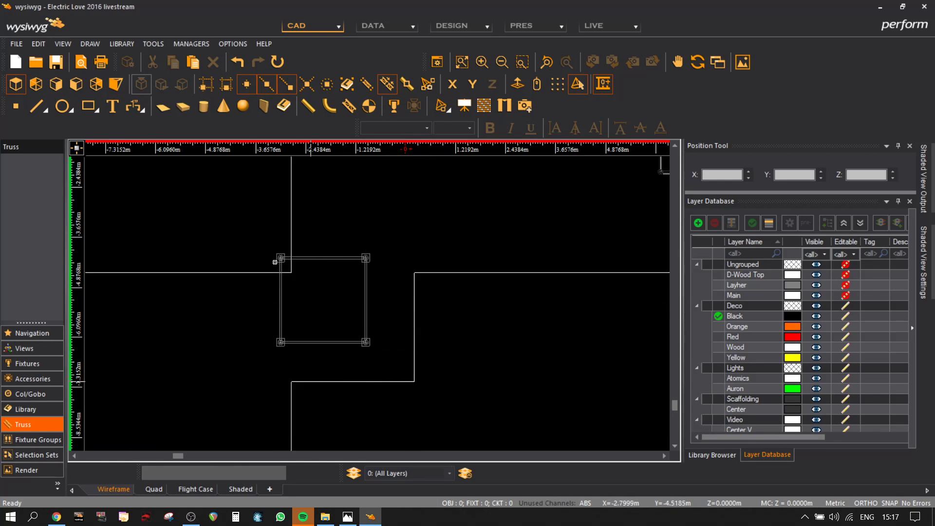
{"action": "left_click", "coordinate": [846, 284]}
{"action": "left_click_drag", "start_coordinate": [426, 384], "coordinate": [217, 223]}
{"action": "key", "text": "Delete"}
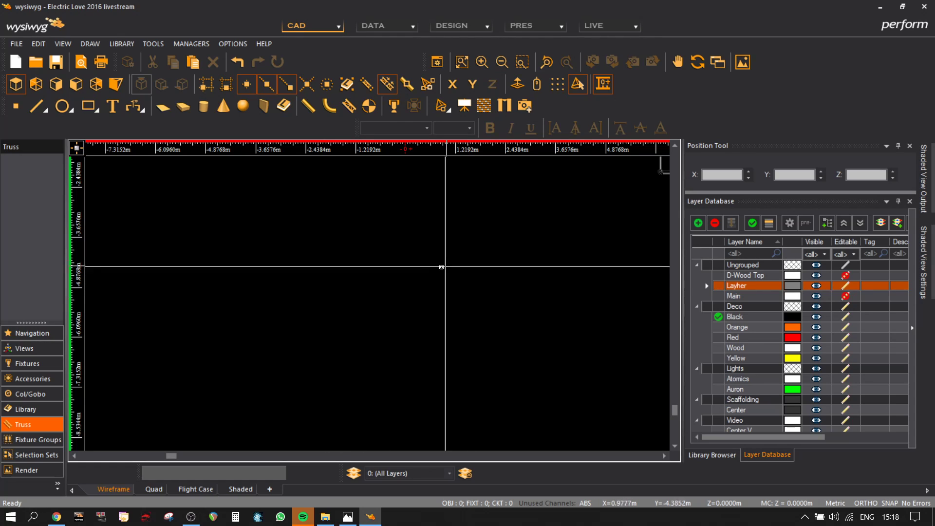
{"action": "right_click", "coordinate": [393, 275]}
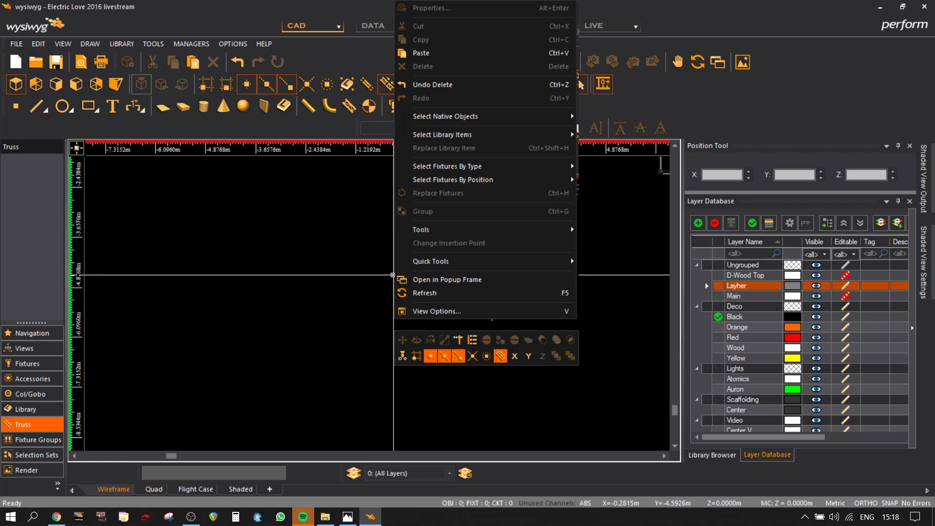
{"action": "mouse_move", "coordinate": [466, 260]}
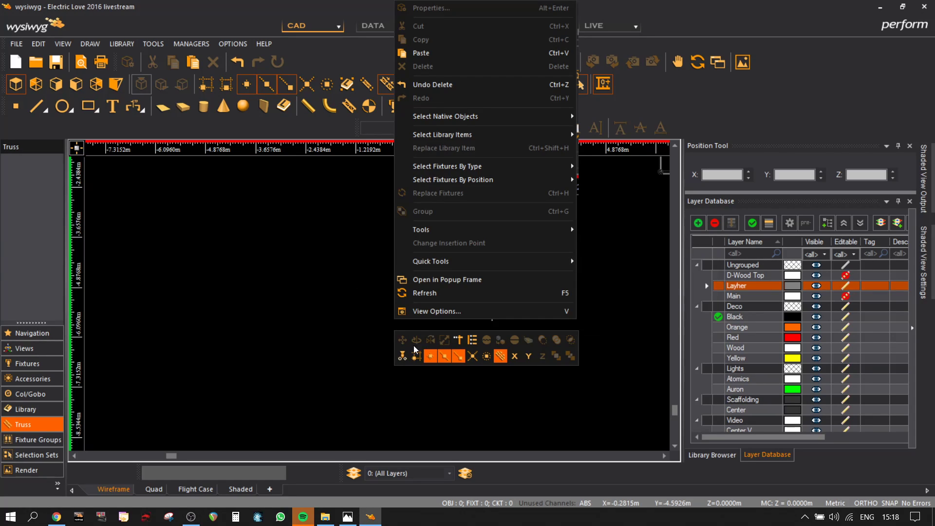
{"action": "left_click", "coordinate": [311, 298]}
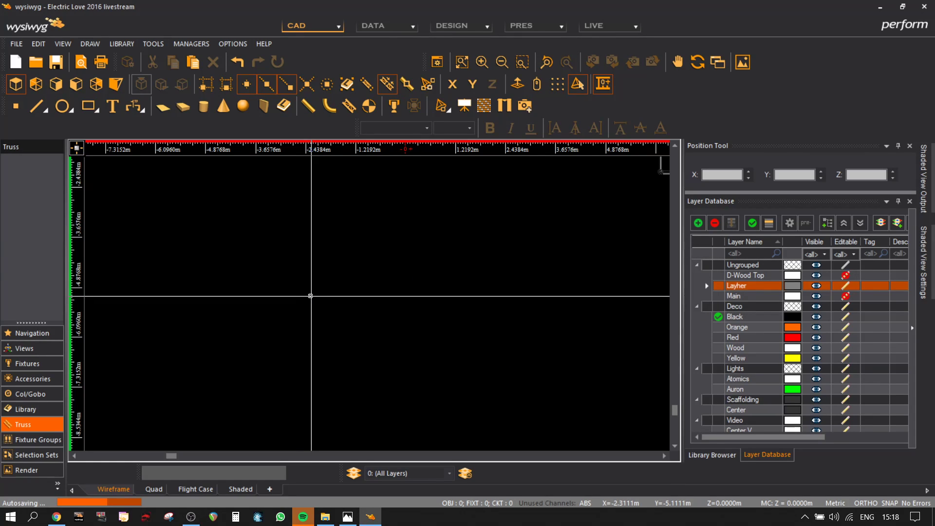
- Delete the stray scaffold piece projecting forward from the wood-clad bay's bottom corner in the isometric view
{"action": "scroll", "coordinate": [528, 278], "scroll_direction": "down", "scroll_amount": 1}
{"action": "middle_click_drag", "start_coordinate": [564, 279], "coordinate": [377, 358]}
{"action": "scroll", "coordinate": [466, 332], "scroll_direction": "up", "scroll_amount": 1}
{"action": "left_click", "coordinate": [115, 83]}
{"action": "scroll", "coordinate": [479, 381], "scroll_direction": "down", "scroll_amount": 1}
{"action": "scroll", "coordinate": [480, 381], "scroll_direction": "up", "scroll_amount": 1}
{"action": "left_click_drag", "start_coordinate": [507, 397], "coordinate": [457, 363]}
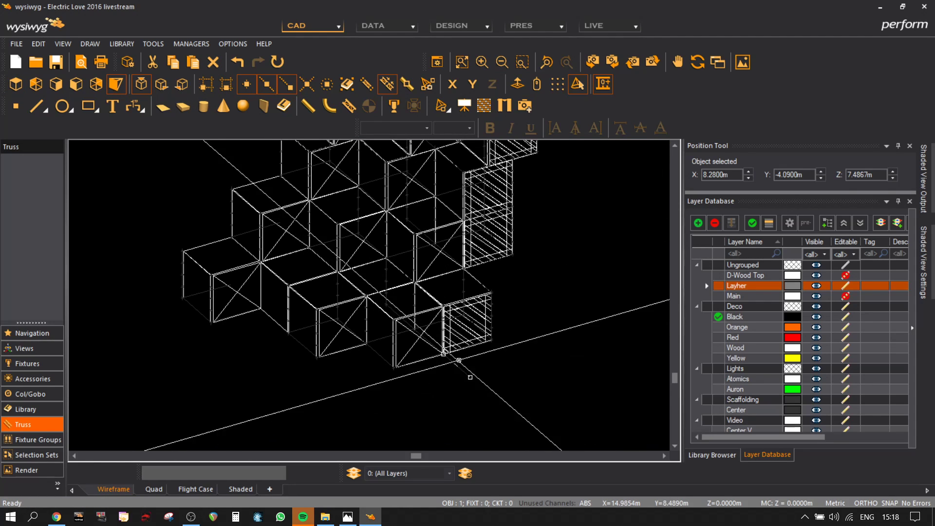
{"action": "key", "text": "Delete"}
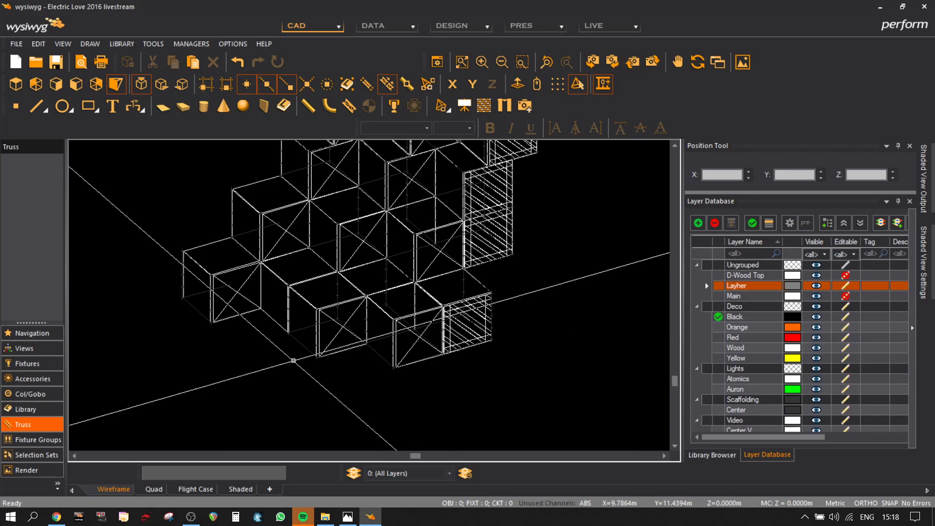
- Select the bottom row's wood-clad bay with its adjoining crossed panel and place a copy below and in front of the row
{"action": "scroll", "coordinate": [293, 361], "scroll_direction": "up", "scroll_amount": 3}
{"action": "left_click_drag", "start_coordinate": [543, 331], "coordinate": [329, 211]}
{"action": "scroll", "coordinate": [548, 358], "scroll_direction": "down", "scroll_amount": 3}
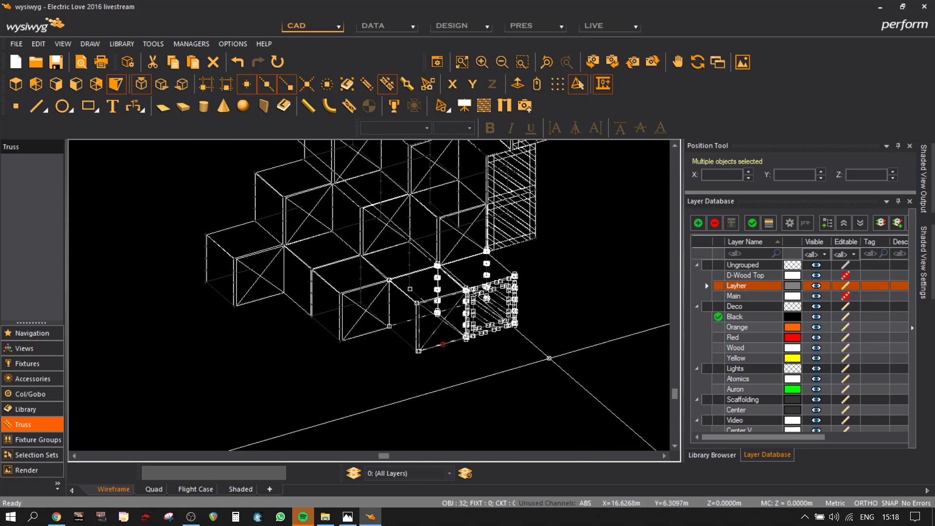
{"action": "left_click", "coordinate": [515, 323]}
{"action": "middle_click_drag", "start_coordinate": [516, 395], "coordinate": [464, 297]}
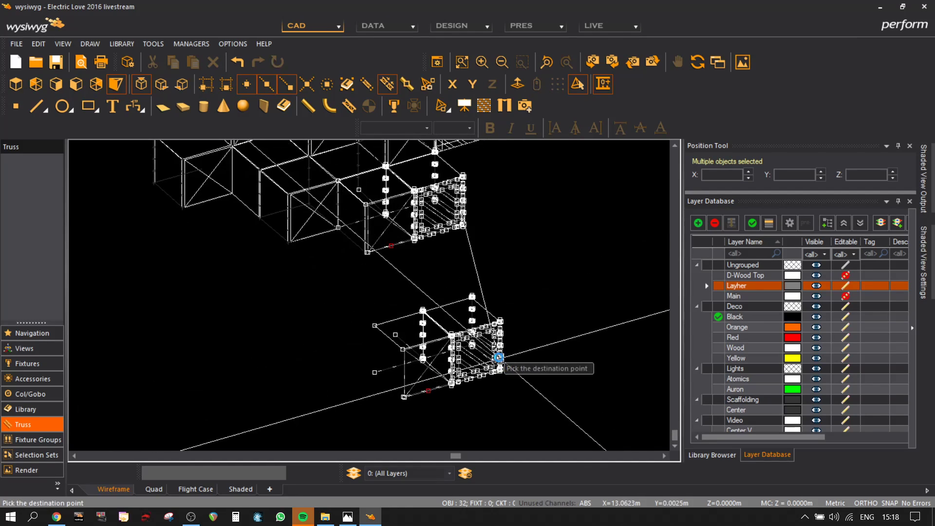
{"action": "left_click", "coordinate": [501, 366]}
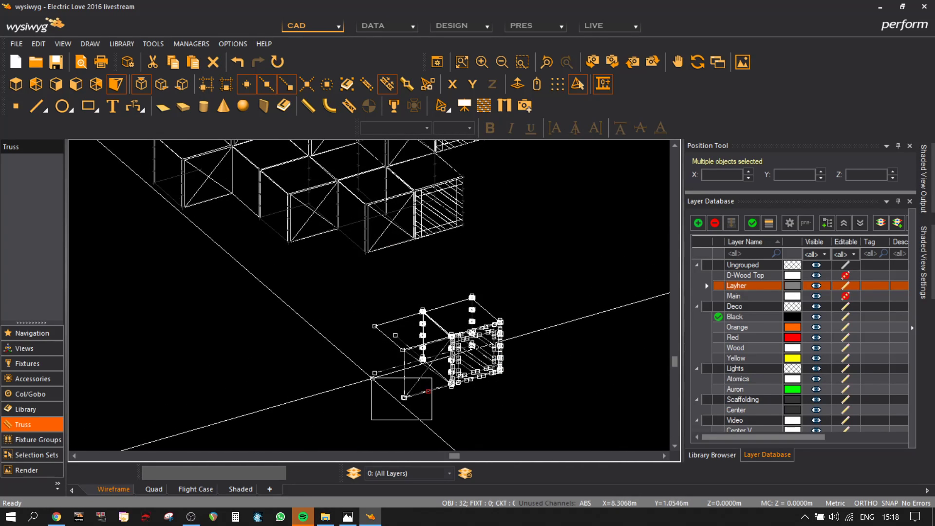
{"action": "left_click_drag", "start_coordinate": [371, 379], "coordinate": [432, 419]}
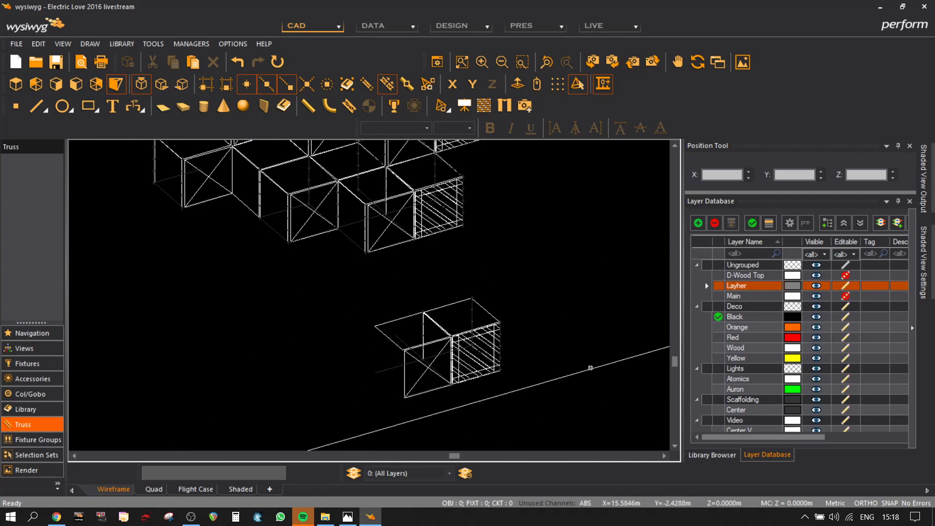
- Move the copied wood-clad bay with its crossed panel up against the underside of the bottom row's outer bay
{"action": "left_click_drag", "start_coordinate": [551, 405], "coordinate": [335, 282]}
{"action": "scroll", "coordinate": [509, 306], "scroll_direction": "up", "scroll_amount": 4}
{"action": "key", "text": "m"}
{"action": "scroll", "coordinate": [450, 306], "scroll_direction": "up", "scroll_amount": 2}
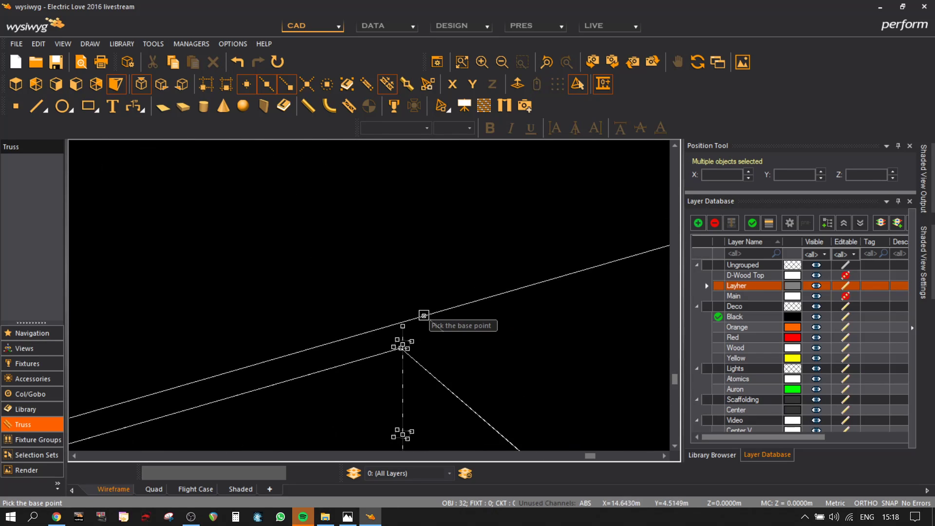
{"action": "left_click", "coordinate": [403, 328]}
{"action": "scroll", "coordinate": [278, 323], "scroll_direction": "down", "scroll_amount": 4}
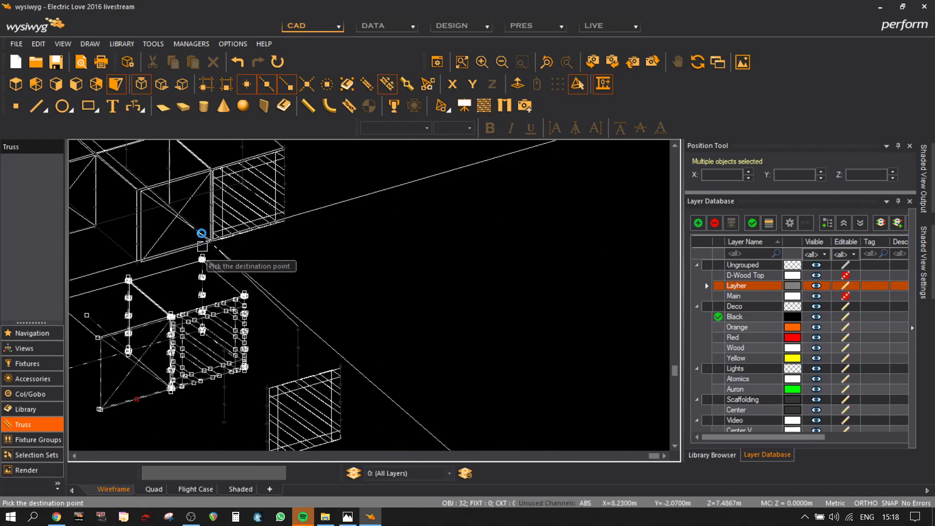
{"action": "scroll", "coordinate": [200, 247], "scroll_direction": "up", "scroll_amount": 3}
{"action": "scroll", "coordinate": [113, 181], "scroll_direction": "up", "scroll_amount": 3}
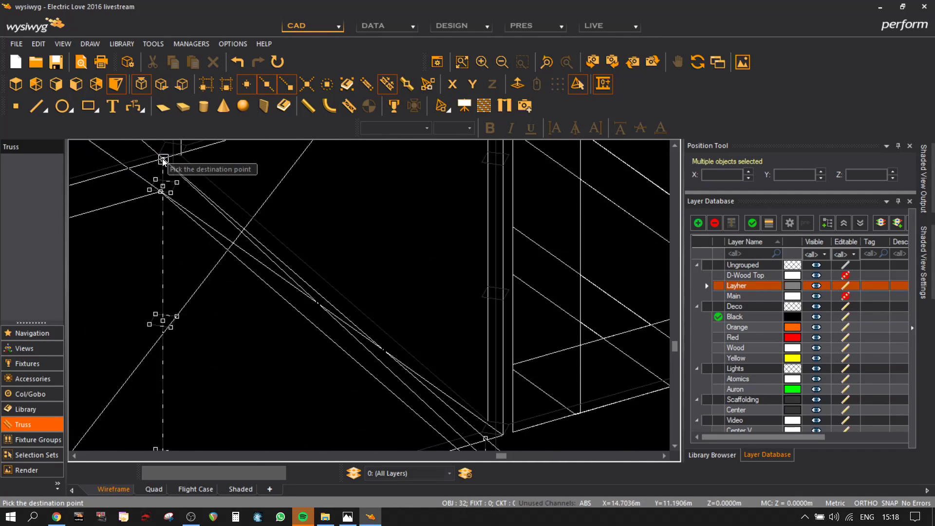
{"action": "middle_click_drag", "start_coordinate": [165, 176], "coordinate": [177, 275]}
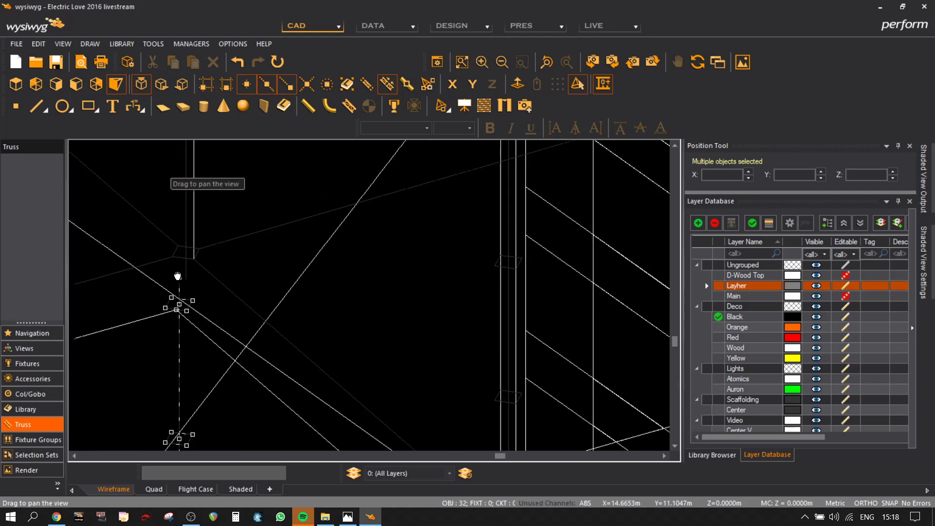
{"action": "left_click", "coordinate": [188, 225]}
{"action": "scroll", "coordinate": [263, 286], "scroll_direction": "down", "scroll_amount": 8}
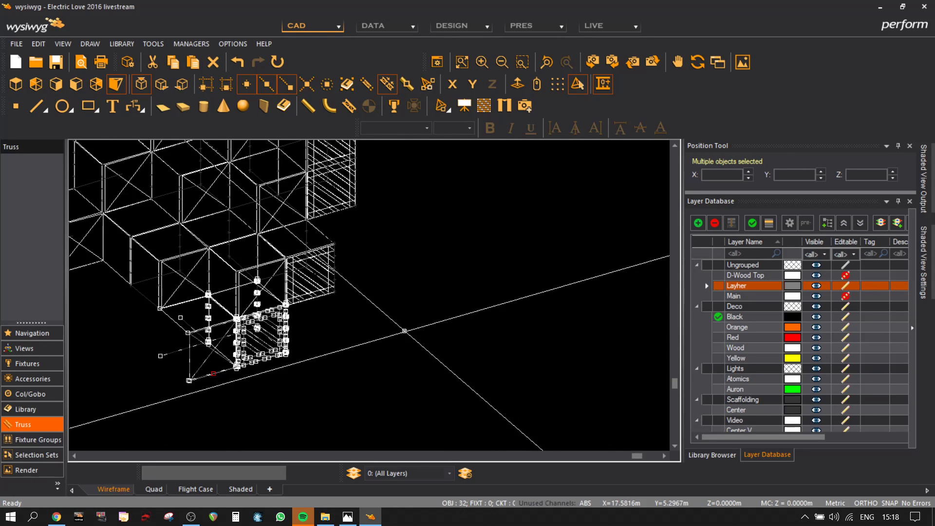
{"action": "key", "text": "Escape"}
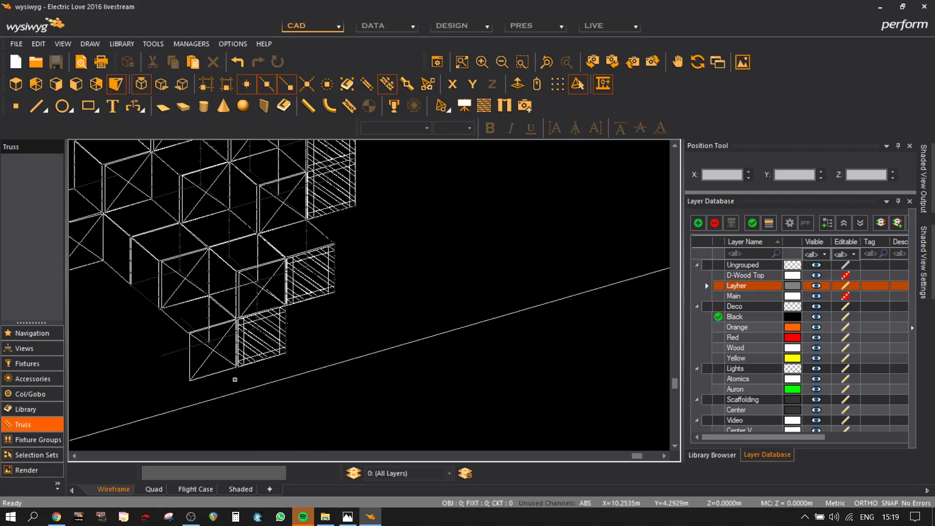
{"action": "scroll", "coordinate": [344, 322], "scroll_direction": "up", "scroll_amount": 4}
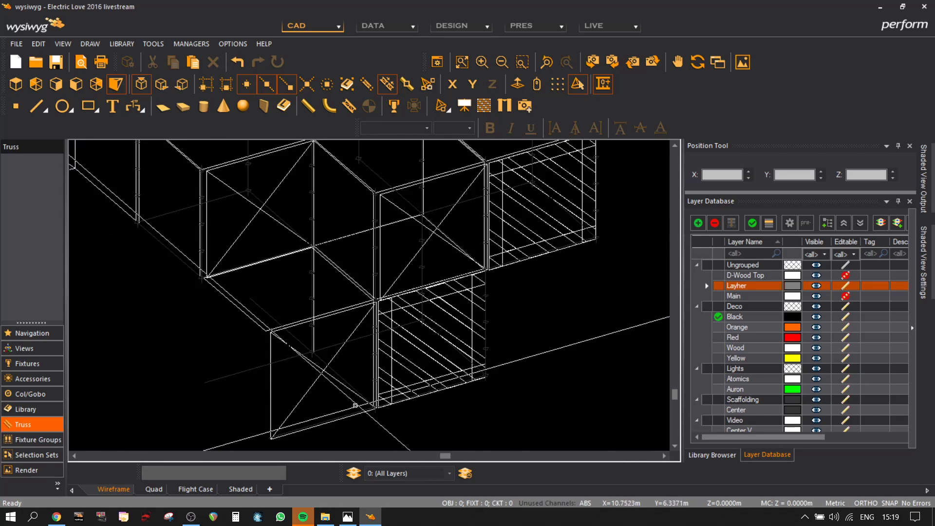
{"action": "scroll", "coordinate": [172, 348], "scroll_direction": "down", "scroll_amount": 3}
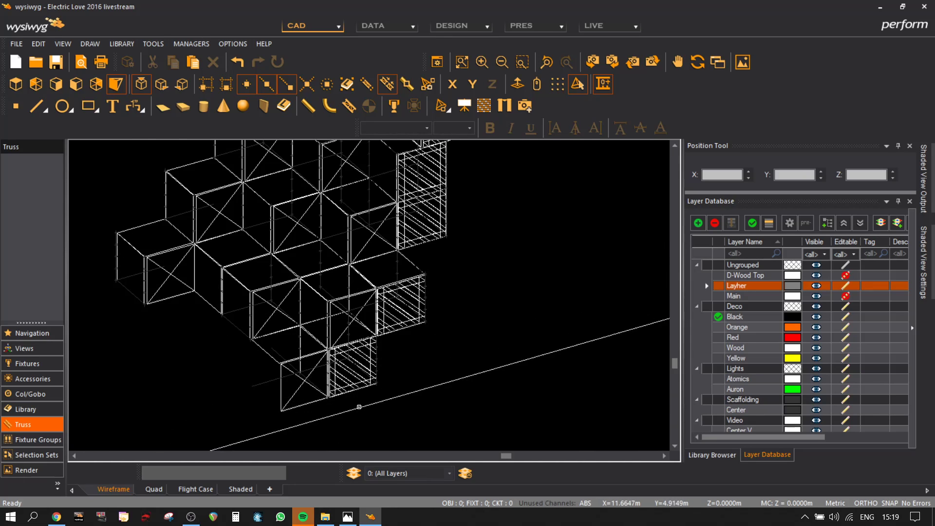
{"action": "scroll", "coordinate": [359, 404], "scroll_direction": "up", "scroll_amount": 3}
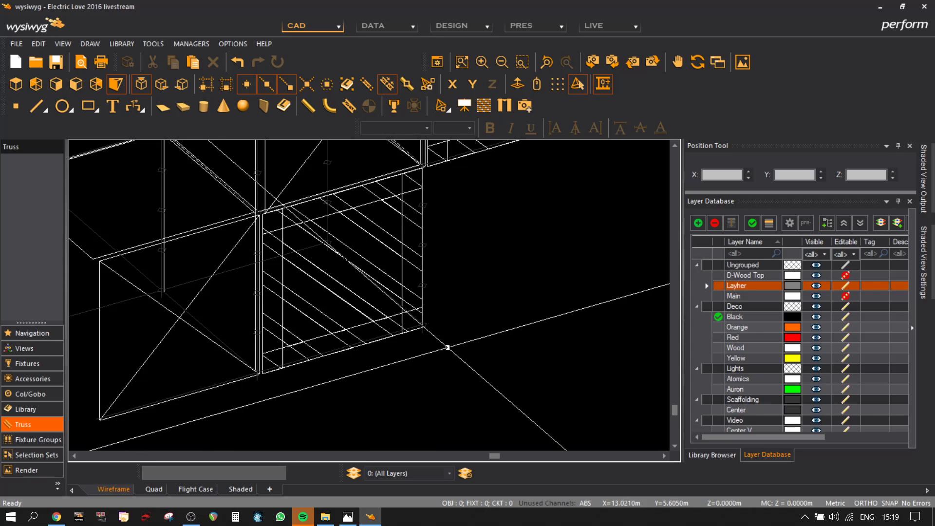
{"action": "scroll", "coordinate": [442, 348], "scroll_direction": "down", "scroll_amount": 3}
{"action": "left_click_drag", "start_coordinate": [476, 387], "coordinate": [350, 316]}
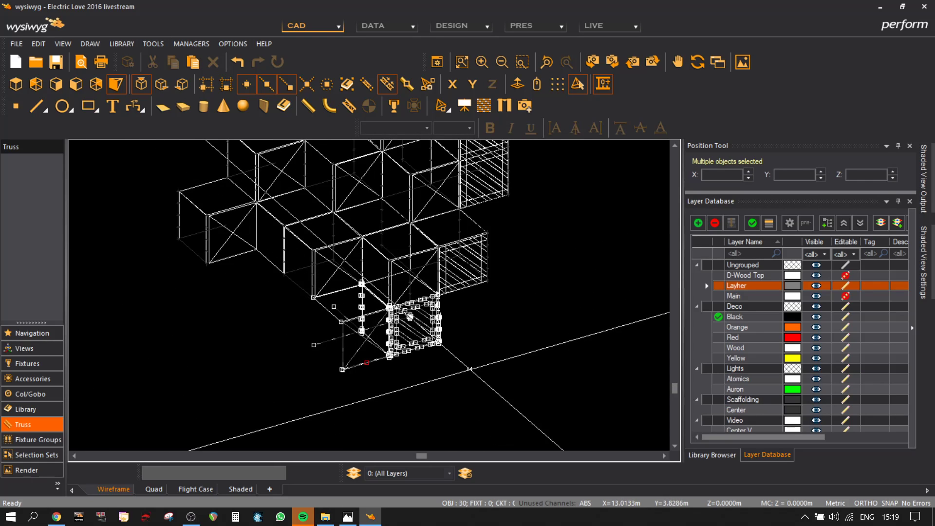
{"action": "key", "text": "Delete"}
{"action": "middle_click_drag", "start_coordinate": [463, 383], "coordinate": [166, 223]}
{"action": "left_click", "coordinate": [17, 47]}
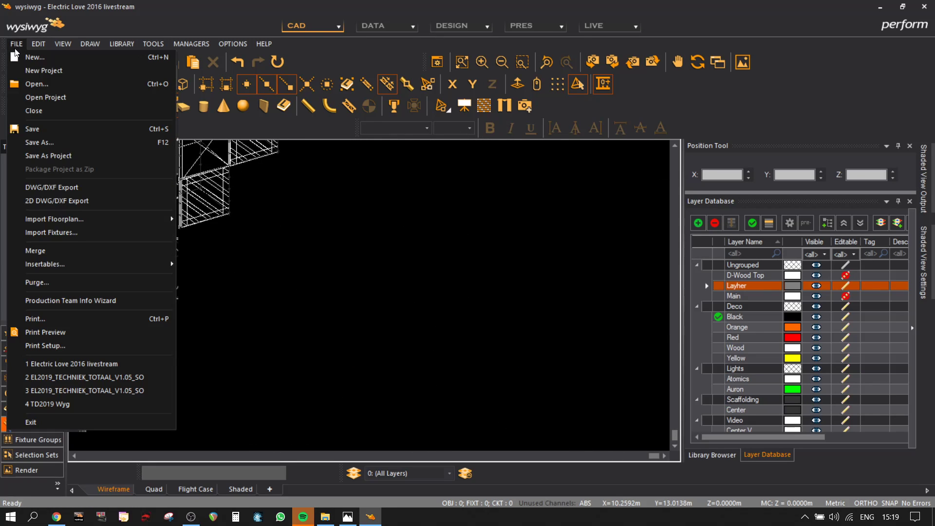
{"action": "left_click", "coordinate": [302, 266]}
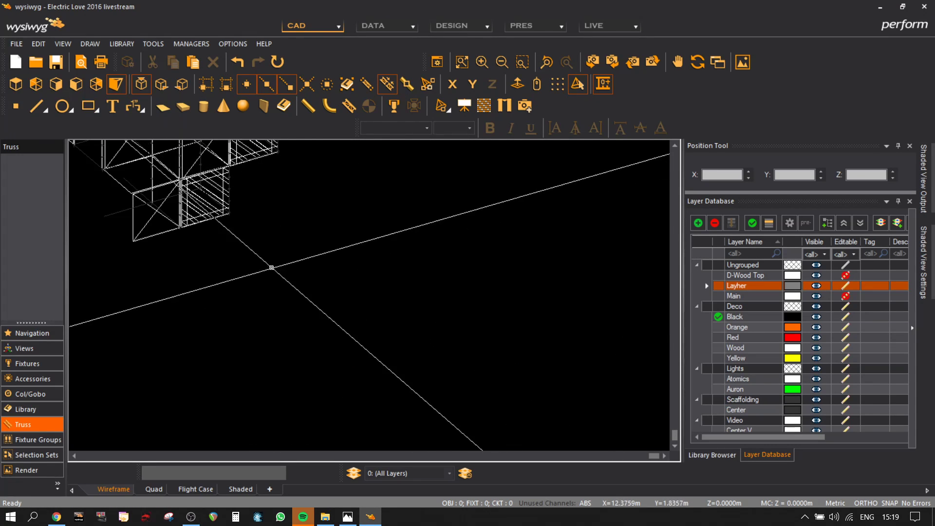
- Make the D-Wood Top and Main layers editable
{"action": "left_click", "coordinate": [17, 44]}
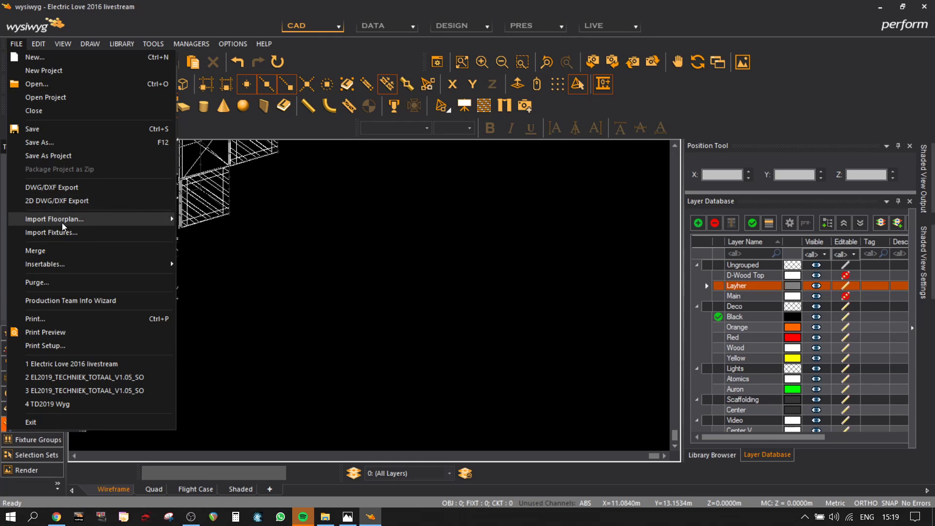
{"action": "mouse_move", "coordinate": [61, 264]}
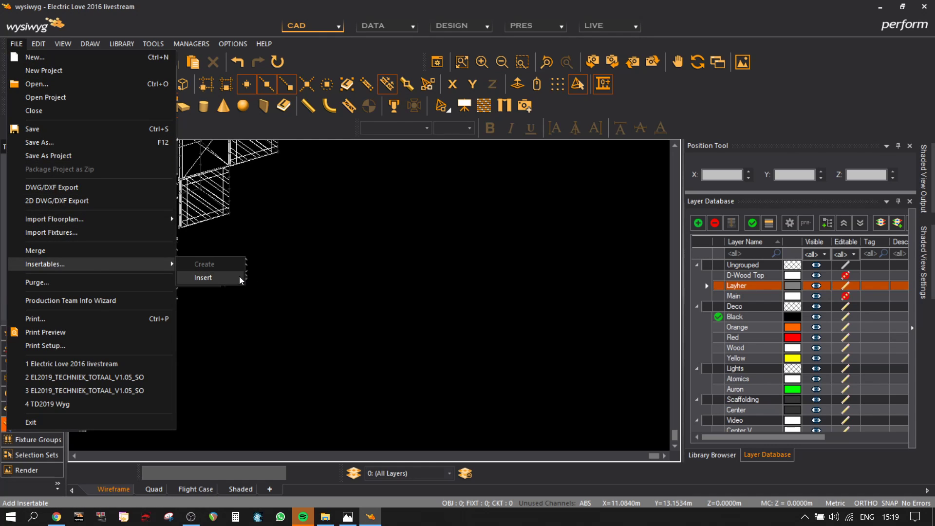
{"action": "left_click", "coordinate": [851, 286]}
{"action": "left_click", "coordinate": [845, 276]}
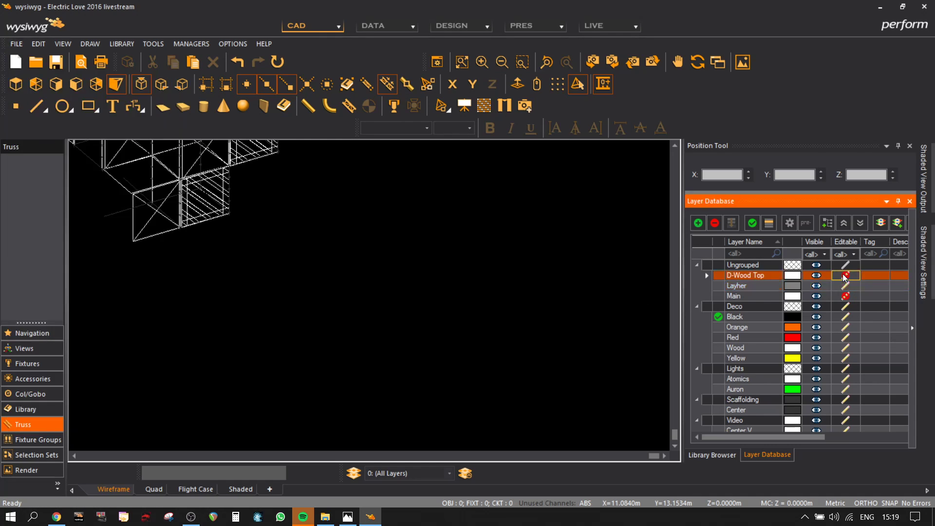
{"action": "left_click", "coordinate": [845, 296]}
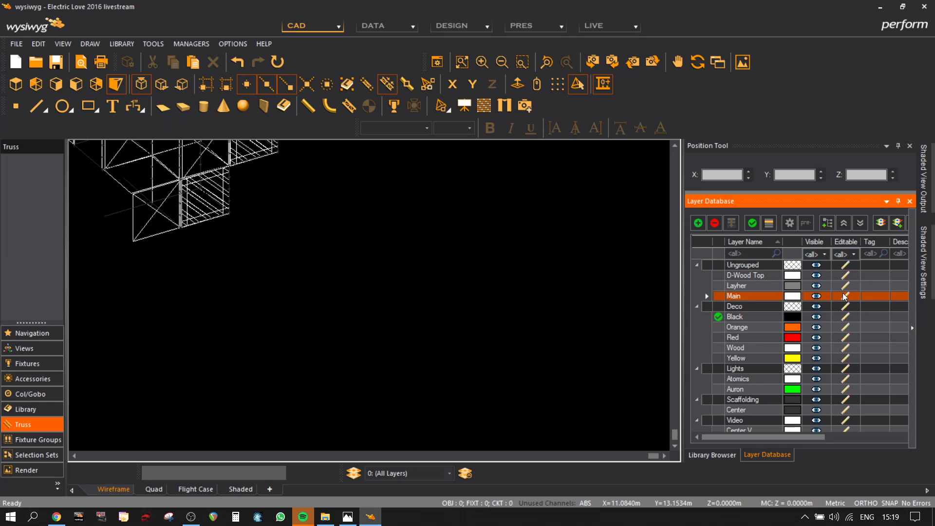
- Insert the saved scaffold base bay as an insertable and place it below the stage's lowest wood-clad bay
{"action": "left_click", "coordinate": [22, 46]}
{"action": "mouse_move", "coordinate": [63, 267]}
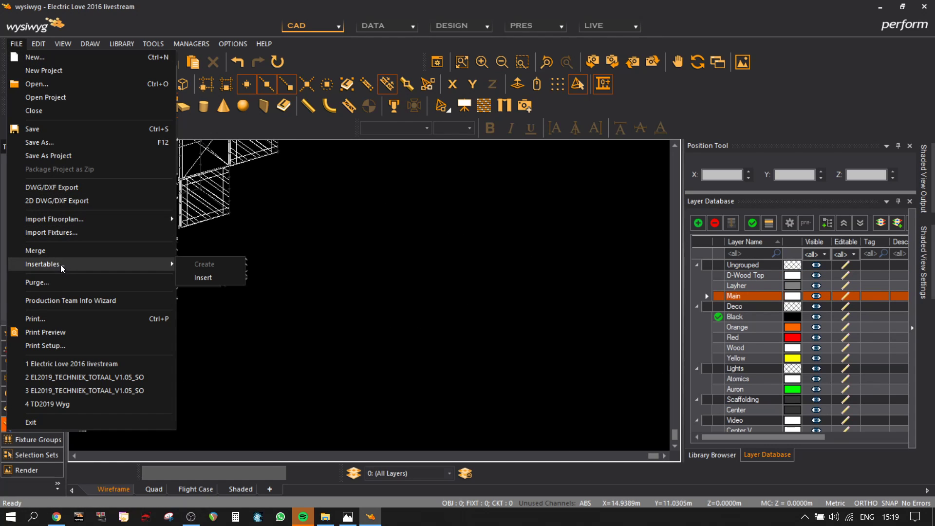
{"action": "left_click", "coordinate": [224, 278]}
{"action": "left_click", "coordinate": [409, 275]}
{"action": "left_click", "coordinate": [528, 332]}
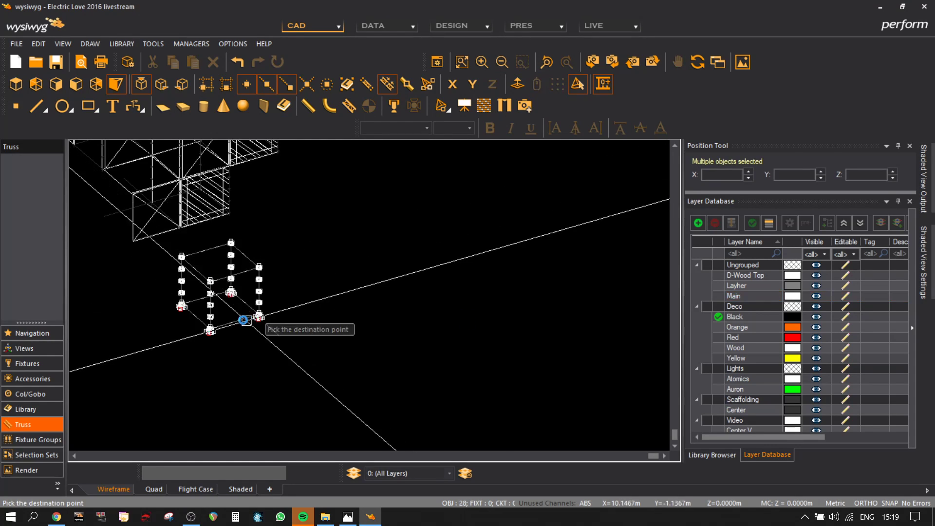
{"action": "middle_click_drag", "start_coordinate": [219, 347], "coordinate": [481, 352]}
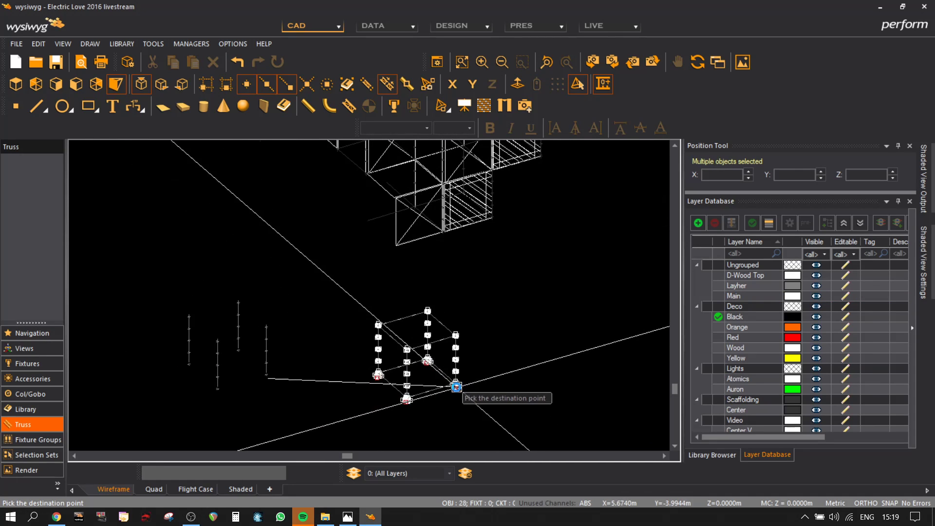
{"action": "left_click", "coordinate": [453, 386]}
- Move the inserted scaffold base bay so its posts join the bottom of the lowest wood-clad bay's posts
{"action": "scroll", "coordinate": [453, 336], "scroll_direction": "up", "scroll_amount": 3}
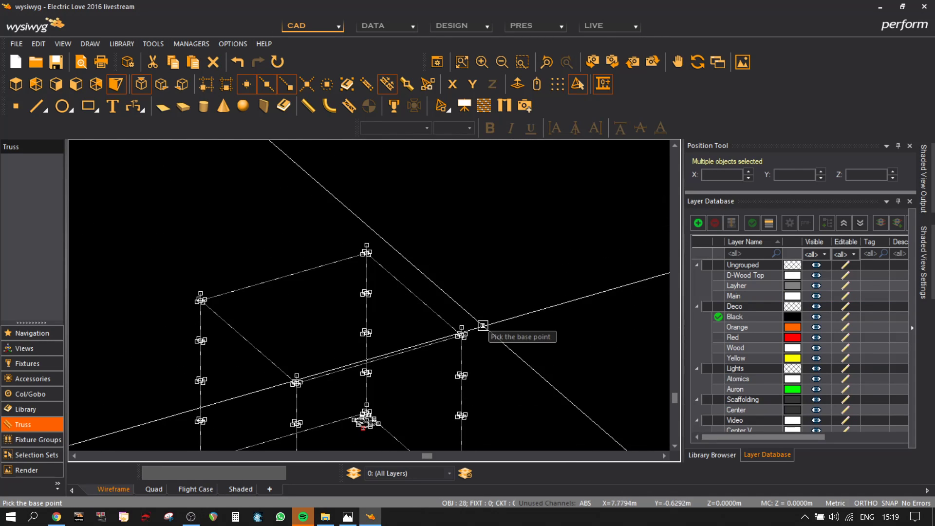
{"action": "middle_click_drag", "start_coordinate": [535, 212], "coordinate": [448, 309]}
{"action": "scroll", "coordinate": [431, 324], "scroll_direction": "down", "scroll_amount": 3}
{"action": "middle_click_drag", "start_coordinate": [452, 239], "coordinate": [435, 315]}
{"action": "scroll", "coordinate": [458, 258], "scroll_direction": "up", "scroll_amount": 5}
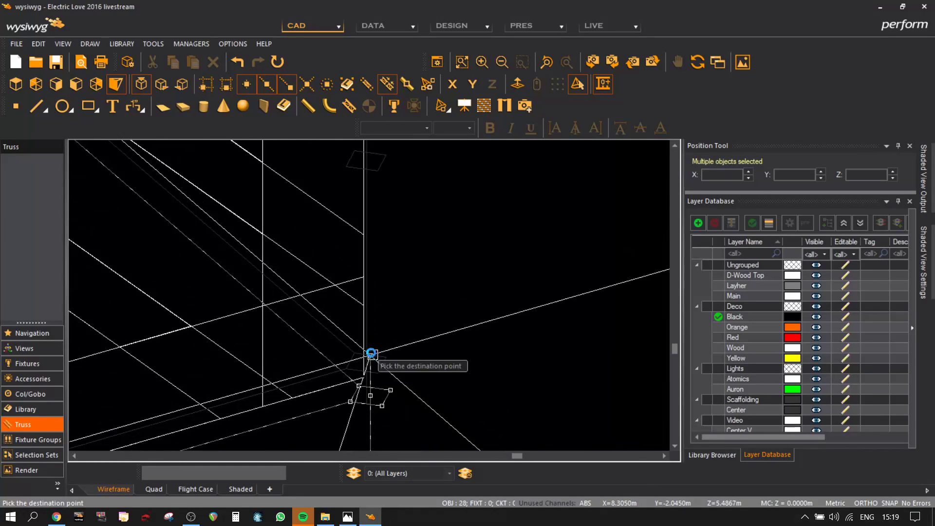
{"action": "left_click", "coordinate": [368, 322]}
{"action": "scroll", "coordinate": [370, 335], "scroll_direction": "down", "scroll_amount": 5}
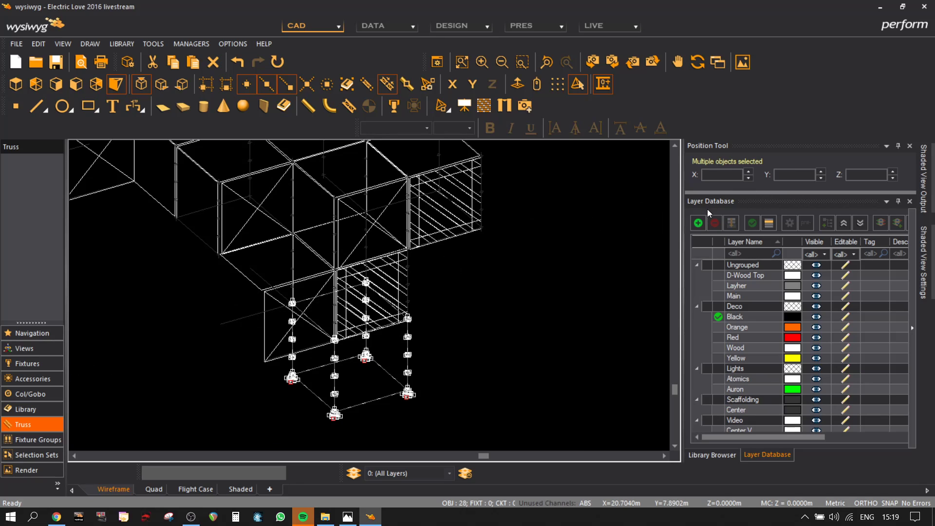
- Create a layer named Floor in the Scaffolding group with a dark grey layer color
{"action": "left_click", "coordinate": [697, 223]}
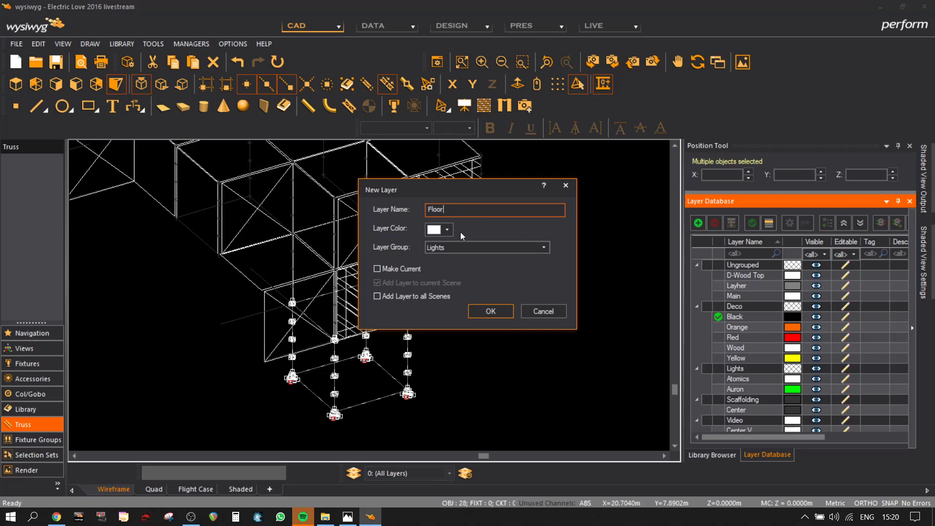
{"action": "left_click", "coordinate": [457, 248]}
{"action": "left_click", "coordinate": [446, 280]}
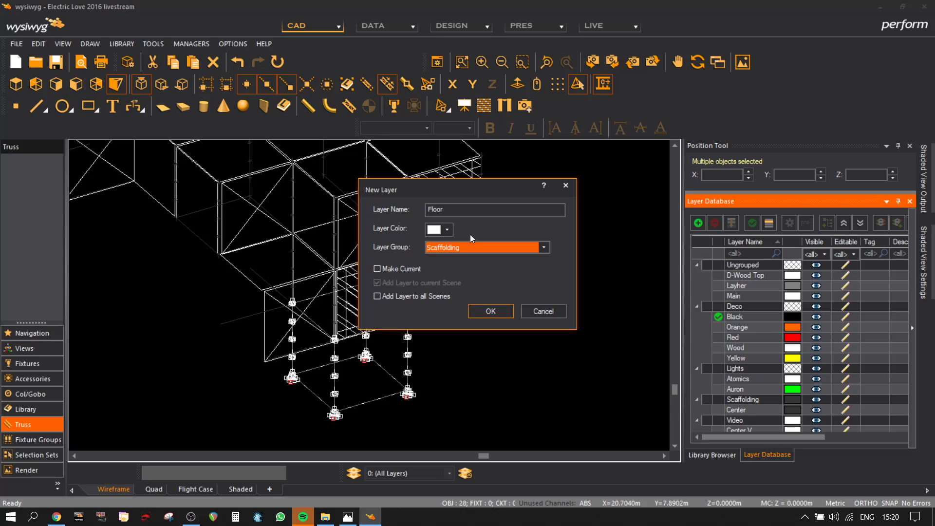
{"action": "left_click", "coordinate": [447, 230]}
{"action": "left_click", "coordinate": [505, 246]}
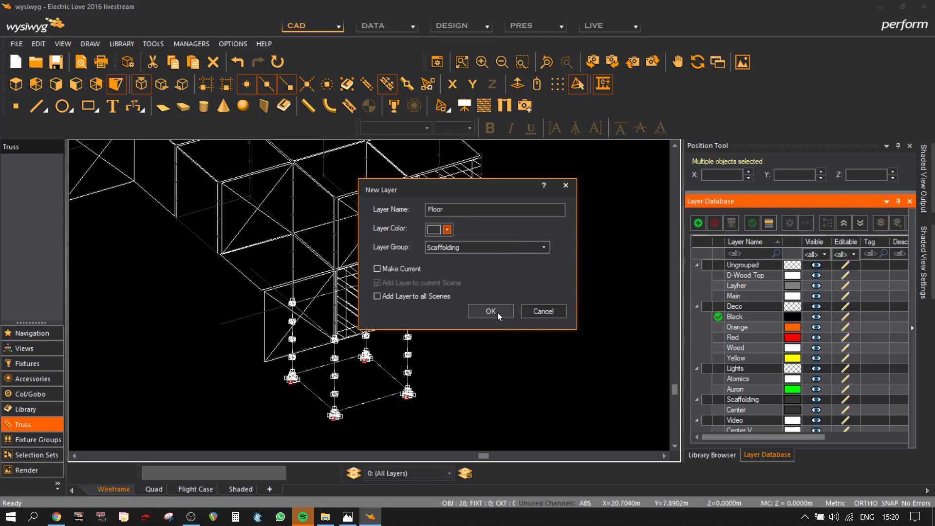
{"action": "left_click", "coordinate": [497, 312]}
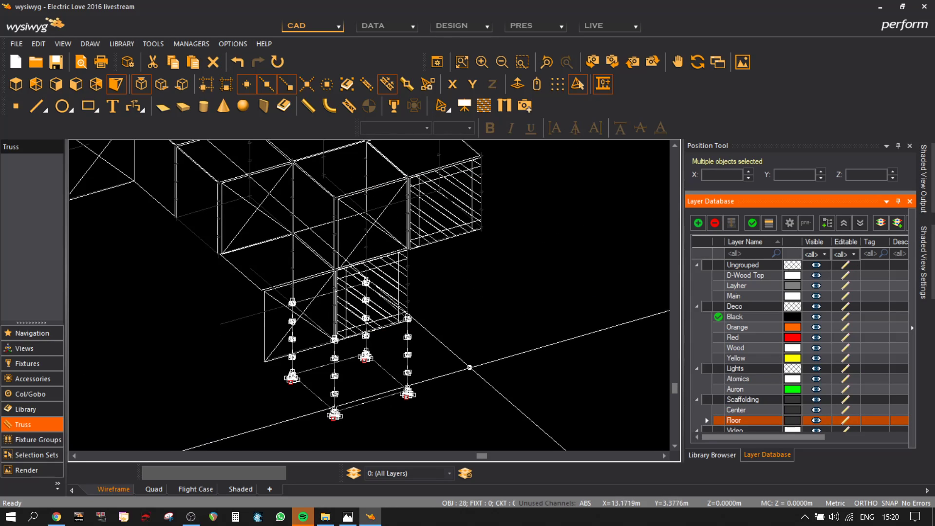
- Assign the selected scaffold base bay to the Floor layer
{"action": "right_click", "coordinate": [469, 370]}
{"action": "left_click", "coordinate": [544, 27]}
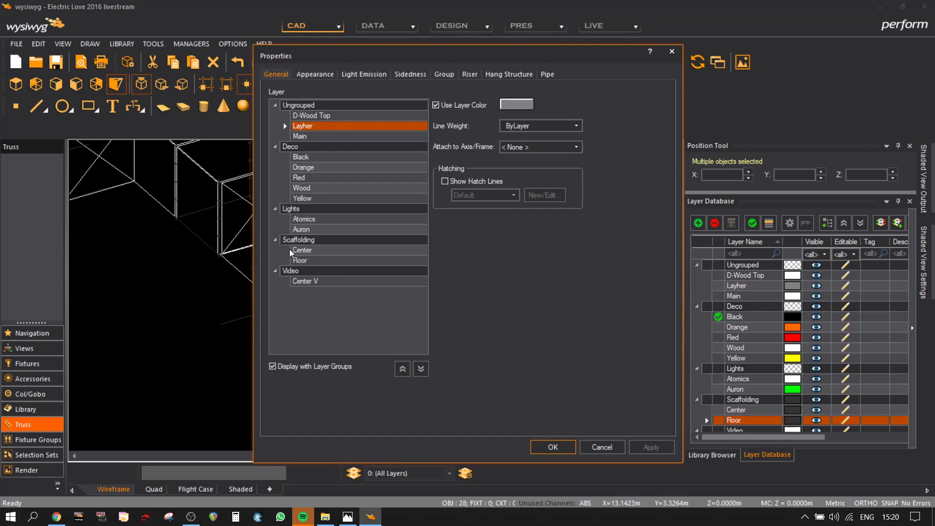
{"action": "left_click", "coordinate": [305, 259]}
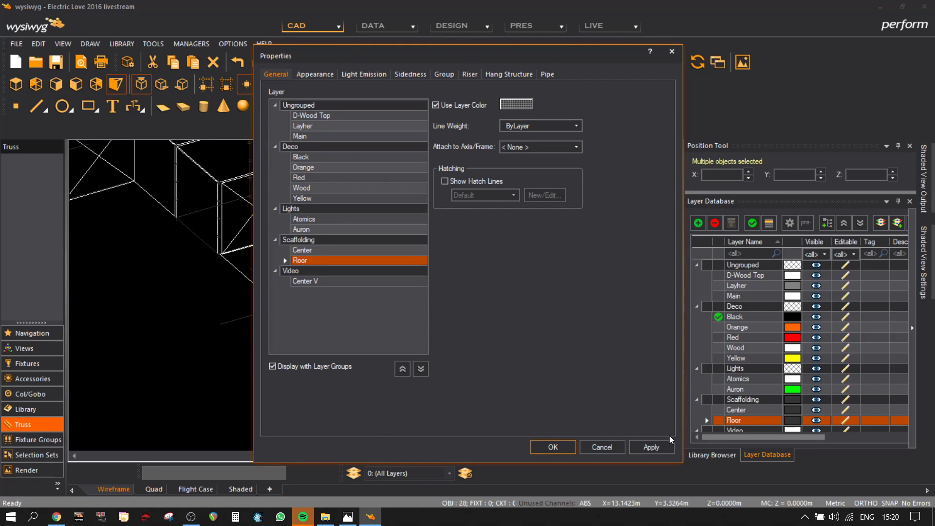
{"action": "left_click", "coordinate": [559, 451]}
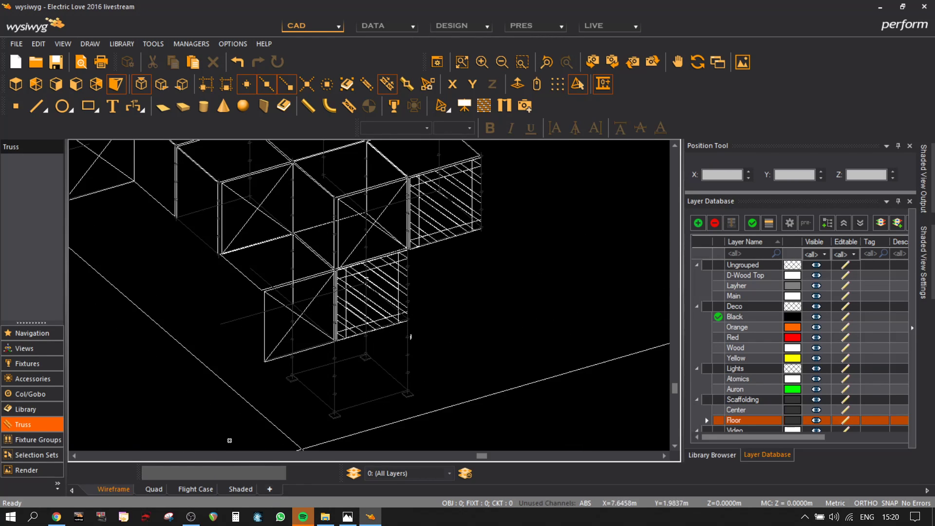
- In the front wireframe view, select the scaffold base bay's posts and ledgers on the side nearest the crossed panel
{"action": "left_click", "coordinate": [75, 85]}
{"action": "scroll", "coordinate": [376, 372], "scroll_direction": "down", "scroll_amount": 3}
{"action": "scroll", "coordinate": [442, 371], "scroll_direction": "up", "scroll_amount": 5}
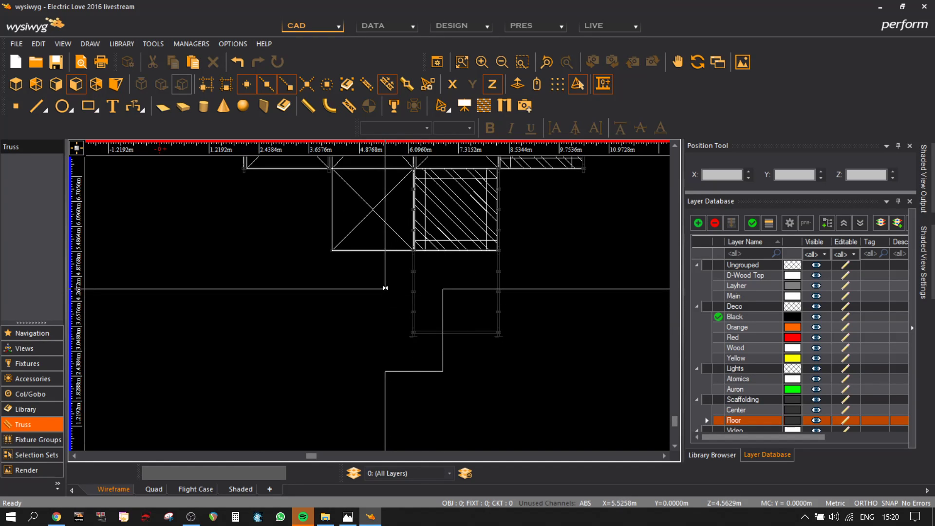
{"action": "left_click", "coordinate": [400, 276]}
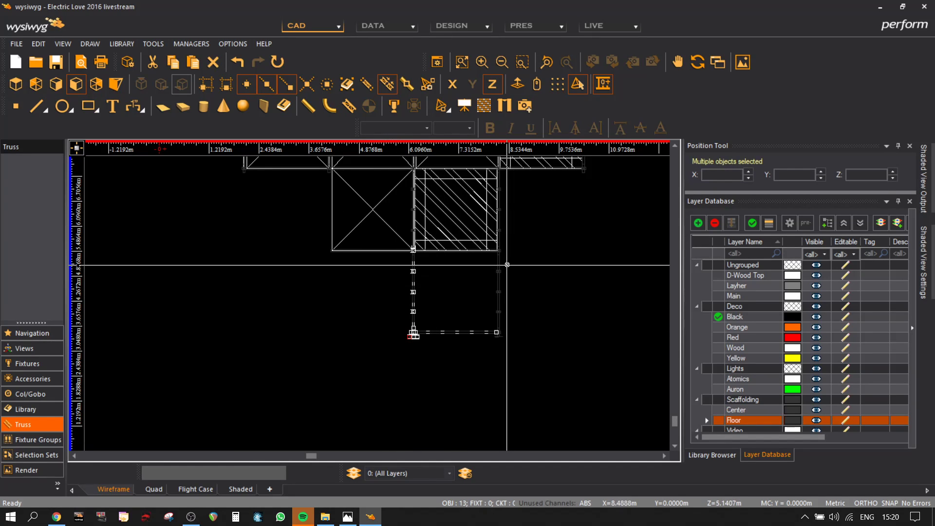
{"action": "scroll", "coordinate": [436, 283], "scroll_direction": "up", "scroll_amount": 2}
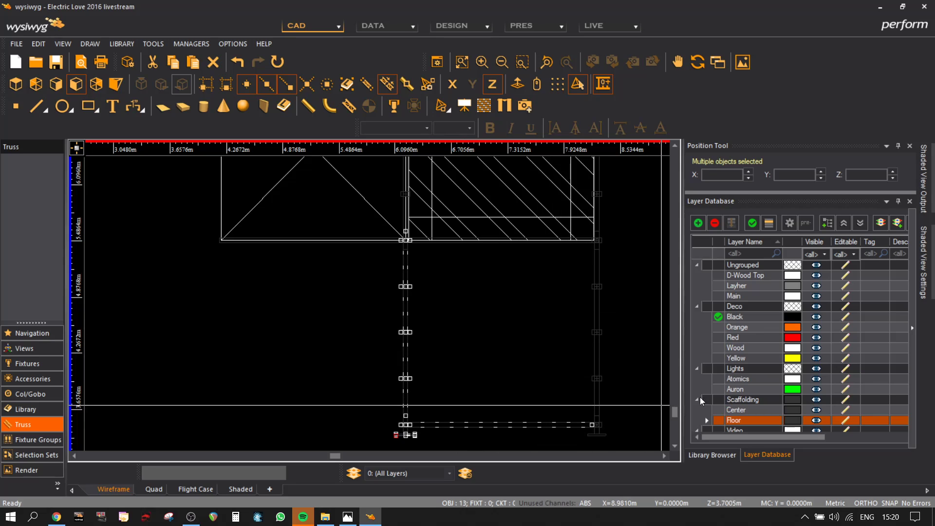
- Hide the Center layer and the Deco and Lights layer groups, and select the Floor layer in the layer database
{"action": "left_click", "coordinate": [816, 410]}
{"action": "left_click", "coordinate": [816, 306]}
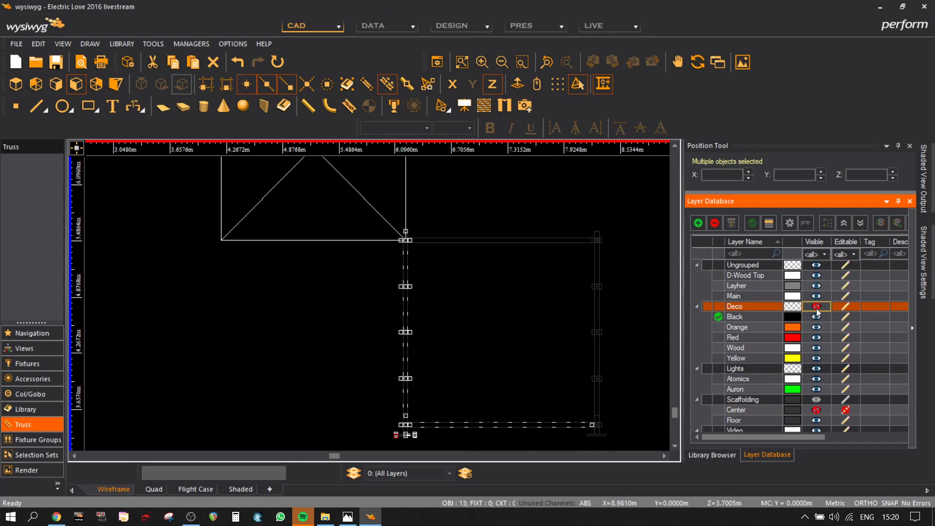
{"action": "left_click", "coordinate": [816, 368]}
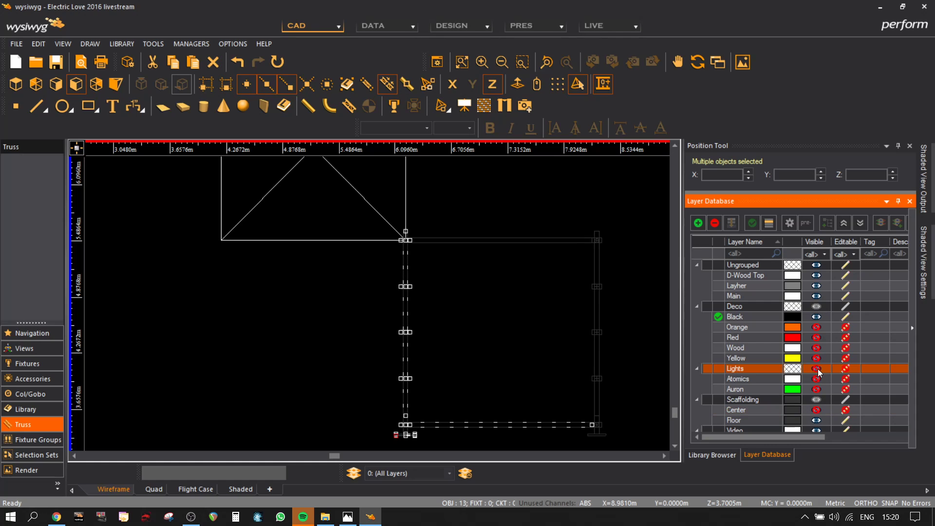
{"action": "left_click", "coordinate": [735, 408]}
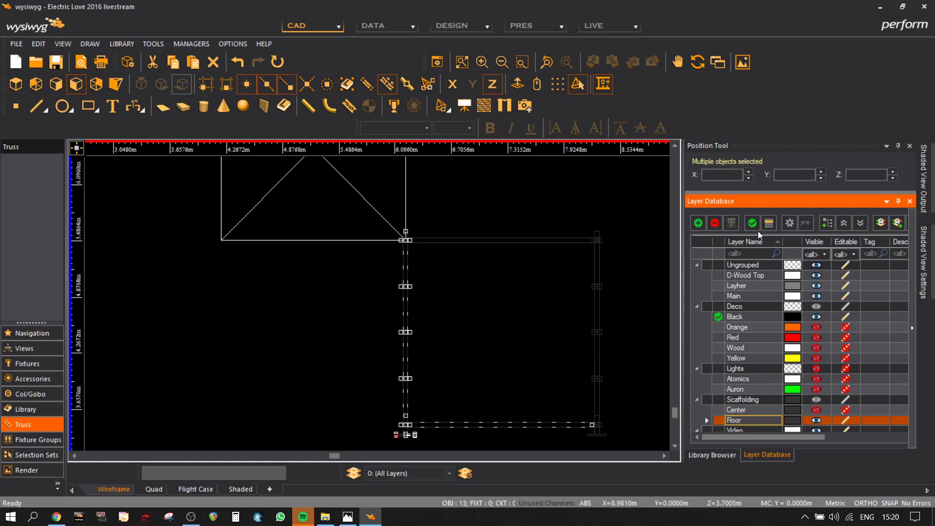
- Make Floor the current layer and hide the Video layer group
{"action": "left_click", "coordinate": [755, 228]}
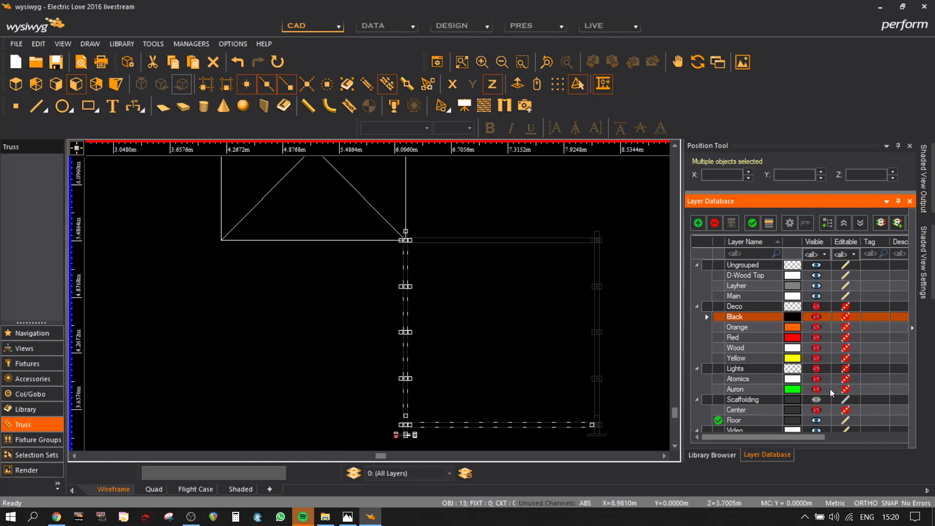
{"action": "scroll", "coordinate": [814, 400], "scroll_direction": "down", "scroll_amount": 1}
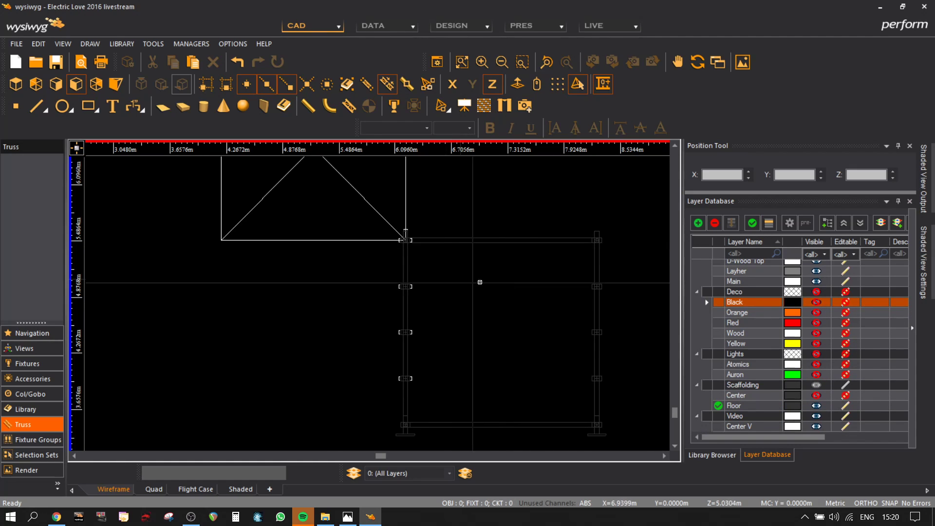
{"action": "left_click", "coordinate": [818, 417]}
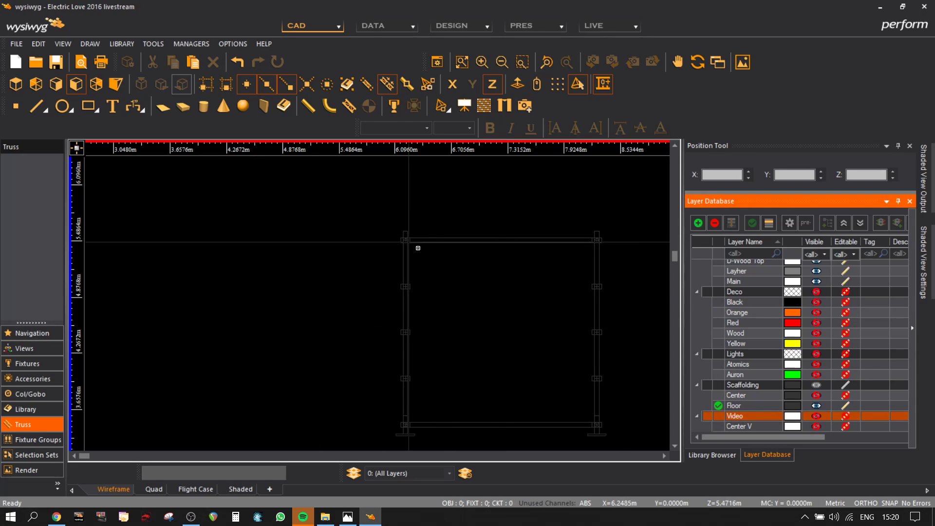
- Copy the floor bay's posts and ledgers nearest the centre along the X axis and snap the copy's ledger ends to the existing posts
{"action": "scroll", "coordinate": [407, 304], "scroll_direction": "down", "scroll_amount": 3}
{"action": "left_click_drag", "start_coordinate": [425, 365], "coordinate": [354, 224]}
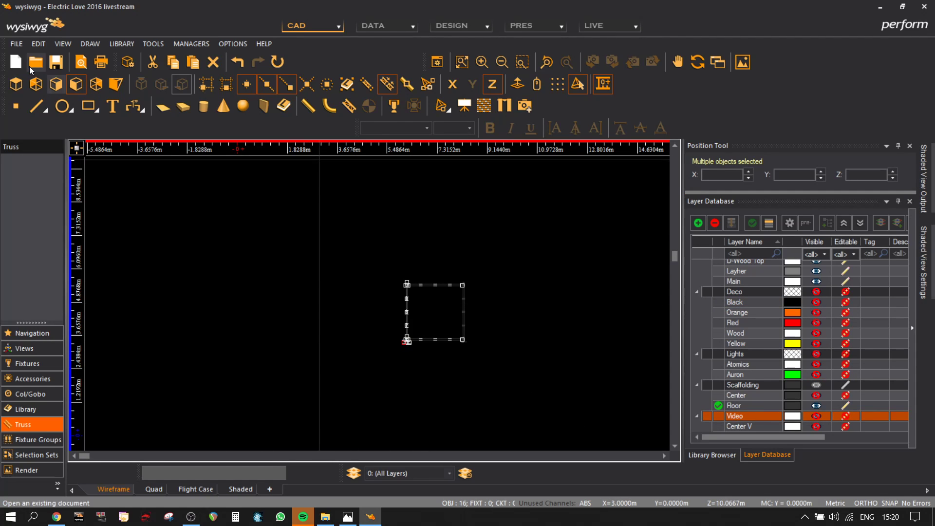
{"action": "left_click", "coordinate": [16, 85]}
{"action": "key", "text": "ctrl+c"}
{"action": "key", "text": "ctrl+v"}
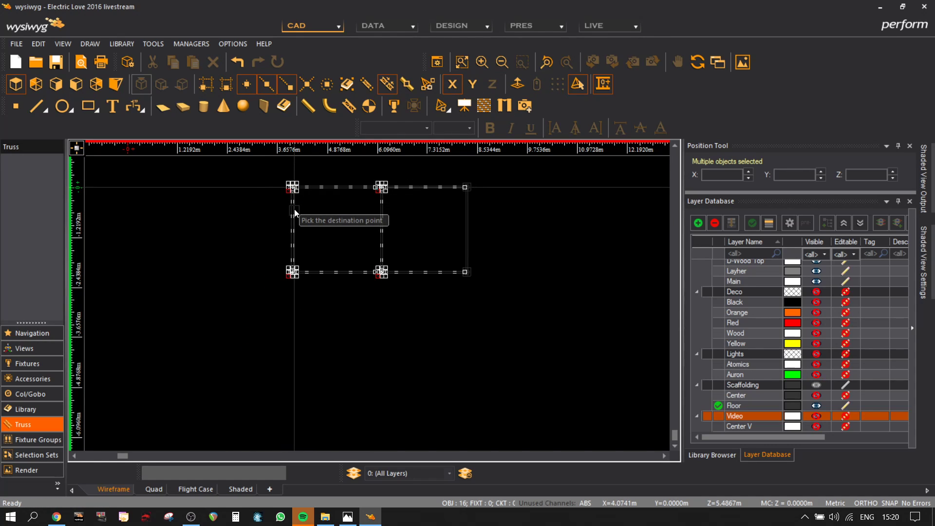
{"action": "left_click", "coordinate": [361, 273]}
{"action": "scroll", "coordinate": [361, 273], "scroll_direction": "up", "scroll_amount": 3}
{"action": "key", "text": "ctrl+v"}
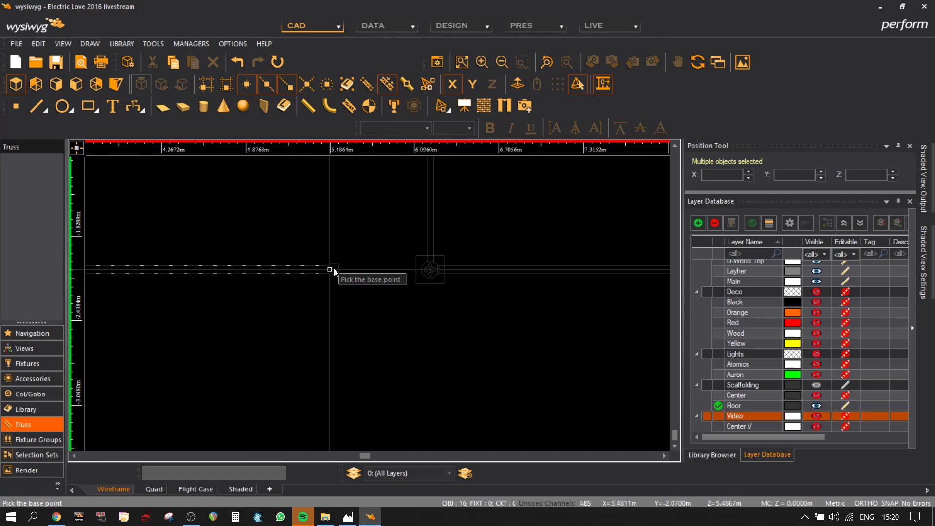
{"action": "scroll", "coordinate": [365, 265], "scroll_direction": "up", "scroll_amount": 3}
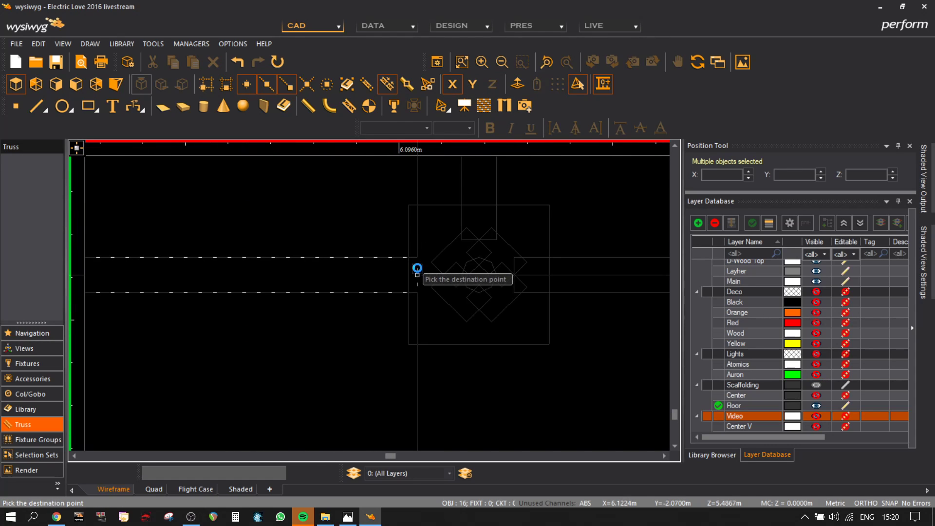
{"action": "left_click", "coordinate": [444, 272]}
{"action": "scroll", "coordinate": [444, 272], "scroll_direction": "down", "scroll_amount": 3}
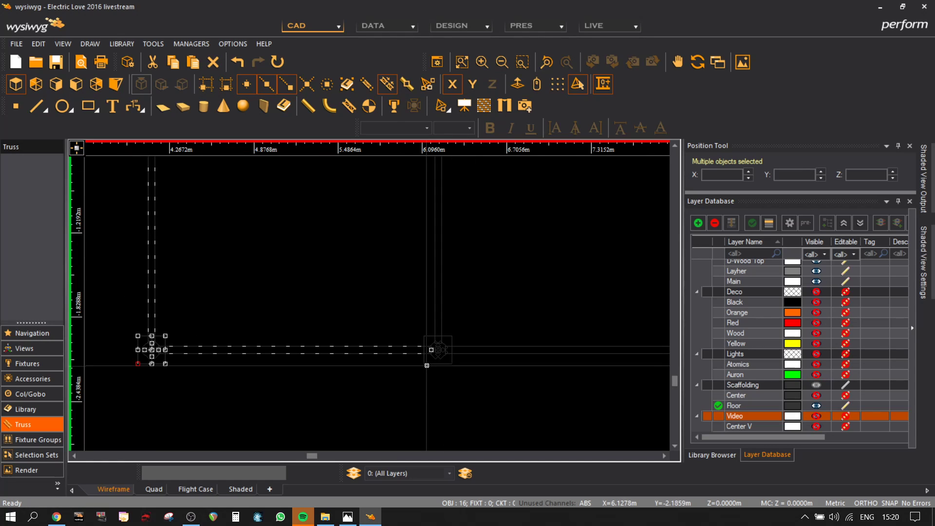
- Extend the floor row to three bays by copying the outer posts and ledgers and snapping the ledger ends to the adjoining posts
{"action": "left_click", "coordinate": [108, 85]}
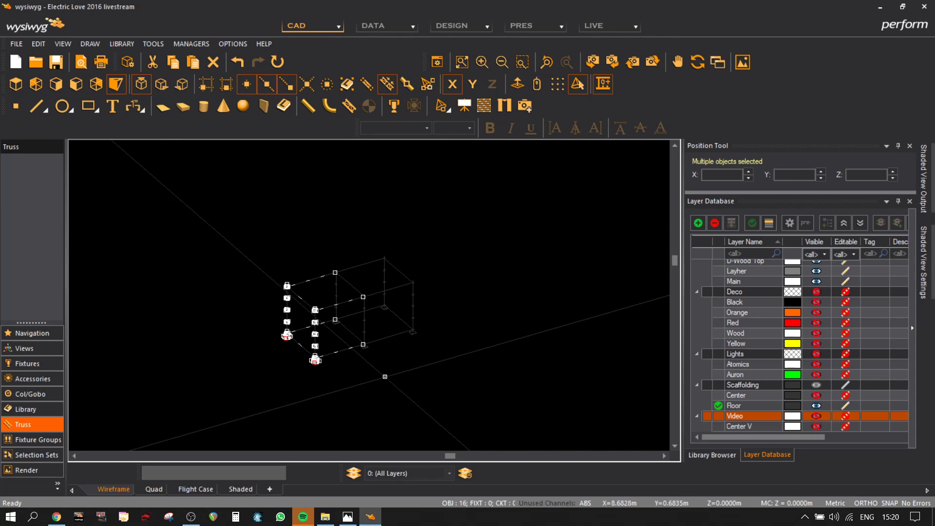
{"action": "left_click_drag", "start_coordinate": [372, 400], "coordinate": [234, 273]}
{"action": "key", "text": "ctrl+c"}
{"action": "key", "text": "ctrl+v"}
{"action": "left_click", "coordinate": [128, 390]}
{"action": "scroll", "coordinate": [265, 326], "scroll_direction": "up", "scroll_amount": 10}
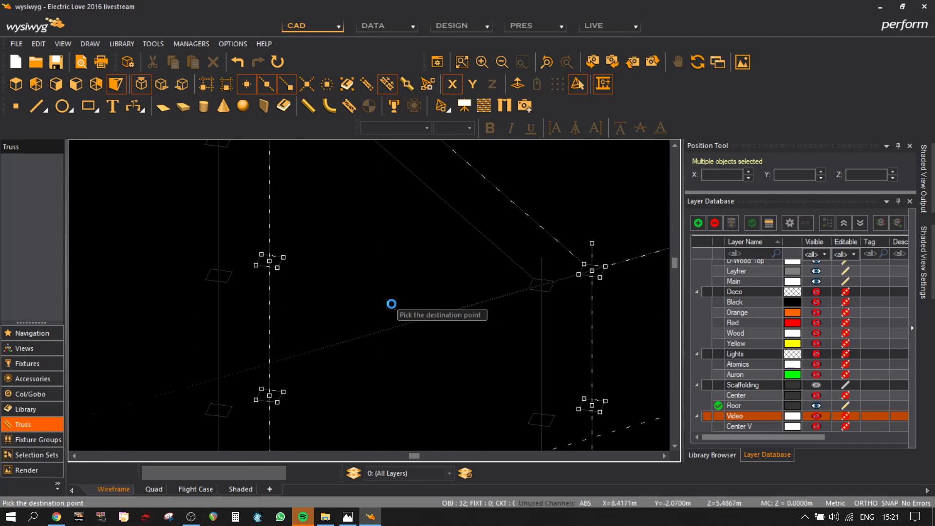
{"action": "scroll", "coordinate": [203, 370], "scroll_direction": "down", "scroll_amount": 8}
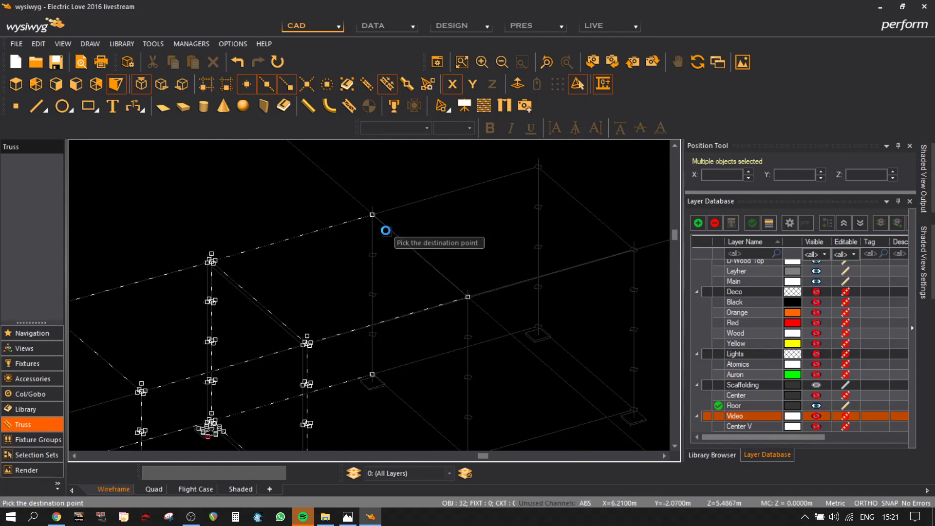
{"action": "scroll", "coordinate": [381, 206], "scroll_direction": "up", "scroll_amount": 5}
{"action": "left_click", "coordinate": [383, 207]}
{"action": "scroll", "coordinate": [385, 210], "scroll_direction": "down", "scroll_amount": 6}
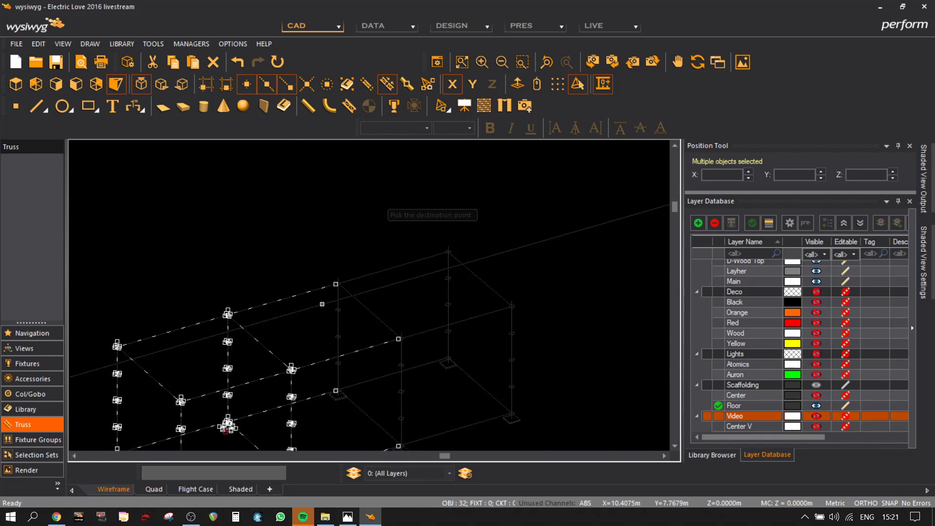
{"action": "left_click", "coordinate": [585, 423]}
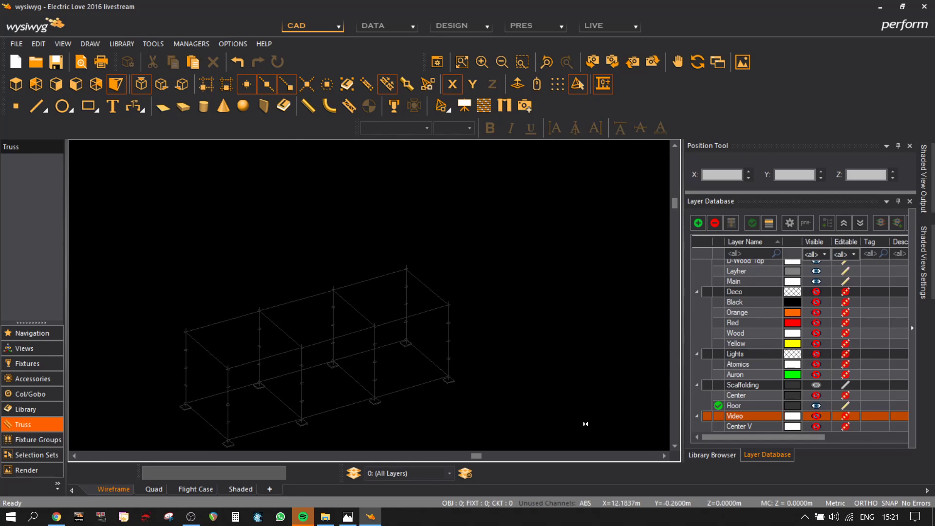
- Show the Center layer again and view the scaffolding from the front
{"action": "left_click", "coordinate": [816, 395]}
{"action": "scroll", "coordinate": [284, 353], "scroll_direction": "down", "scroll_amount": 3}
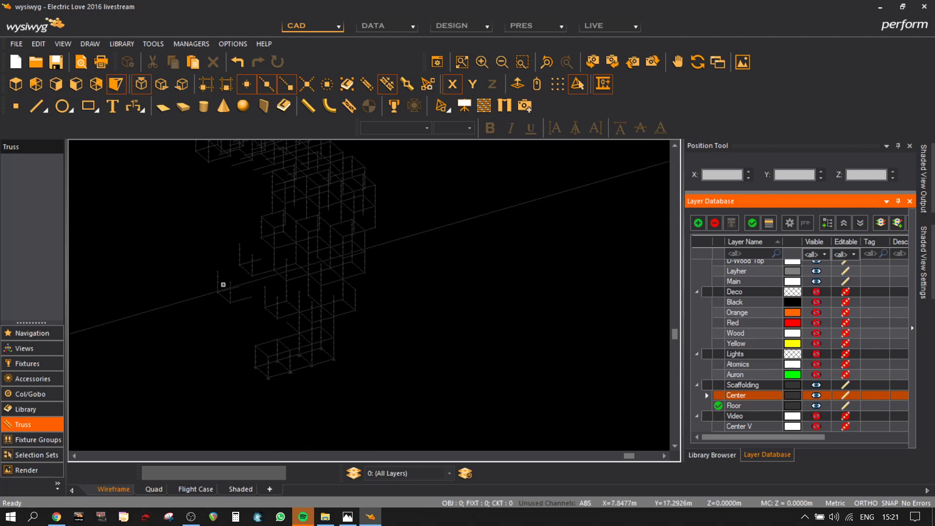
{"action": "scroll", "coordinate": [220, 266], "scroll_direction": "up", "scroll_amount": 3}
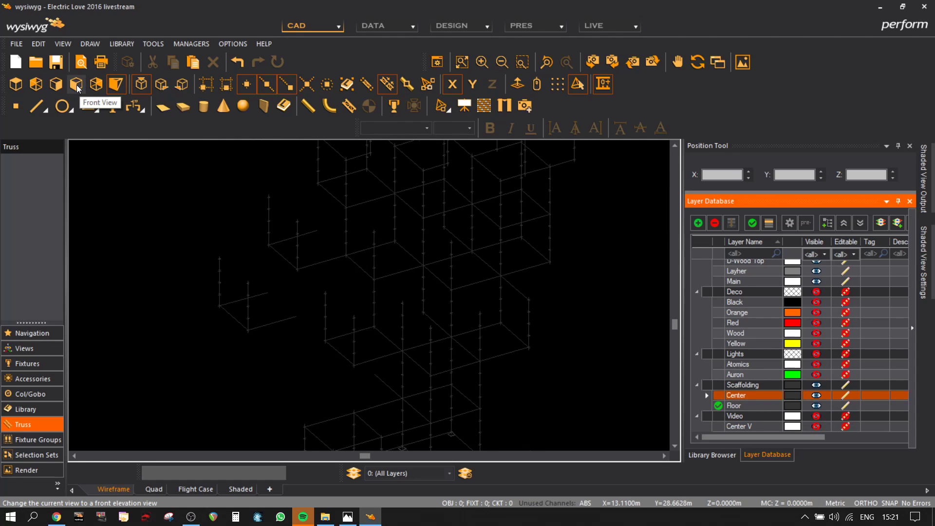
{"action": "left_click", "coordinate": [77, 86]}
{"action": "scroll", "coordinate": [319, 285], "scroll_direction": "down", "scroll_amount": 3}
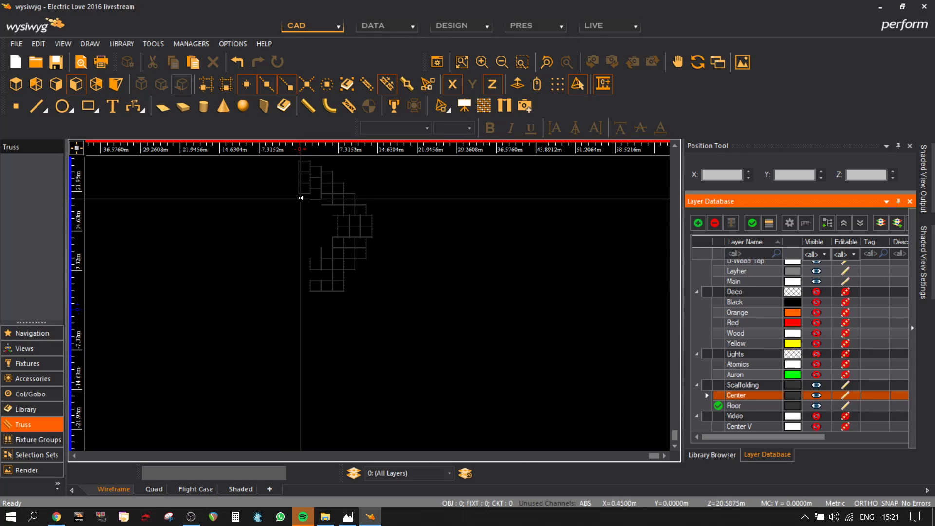
{"action": "scroll", "coordinate": [317, 295], "scroll_direction": "up", "scroll_amount": 3}
- Copy the outermost floor bay's posts and ledgers further along the X axis, beyond the open end of the row
{"action": "left_click_drag", "start_coordinate": [312, 295], "coordinate": [268, 233]}
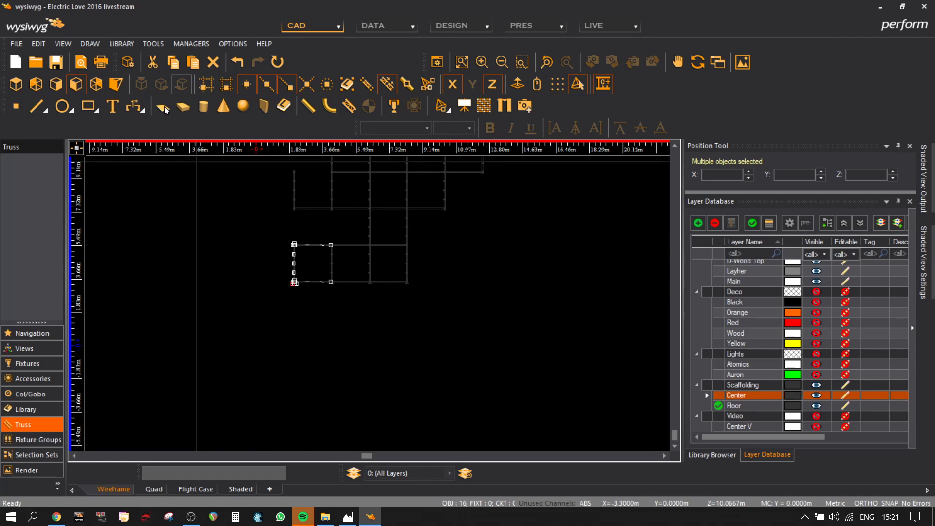
{"action": "left_click", "coordinate": [118, 85]}
{"action": "scroll", "coordinate": [353, 287], "scroll_direction": "up", "scroll_amount": 5}
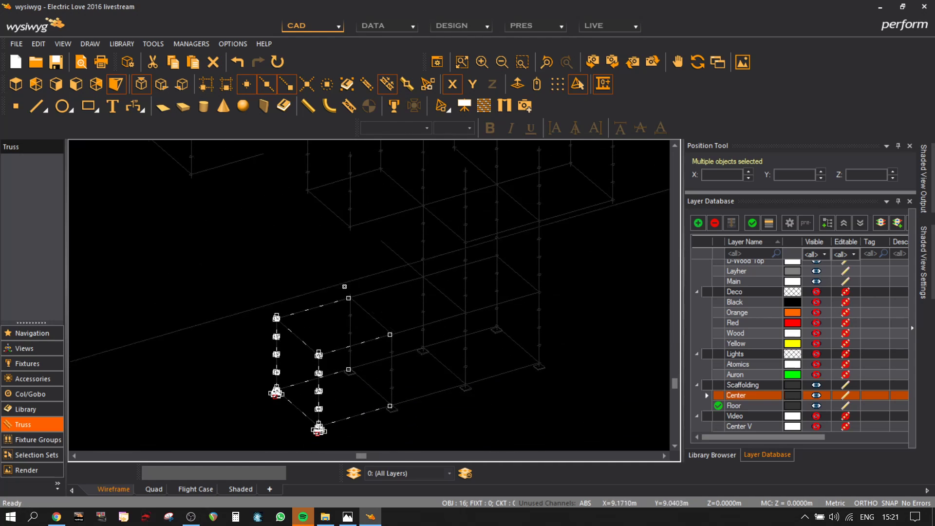
{"action": "key", "text": "m"}
{"action": "left_click", "coordinate": [276, 318]}
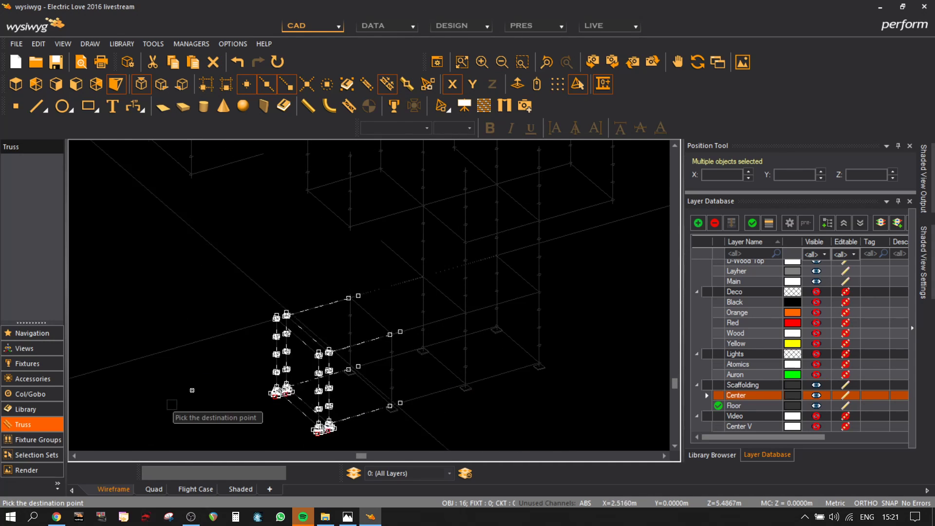
{"action": "middle_click_drag", "start_coordinate": [121, 395], "coordinate": [208, 303]}
{"action": "scroll", "coordinate": [341, 249], "scroll_direction": "up", "scroll_amount": 5}
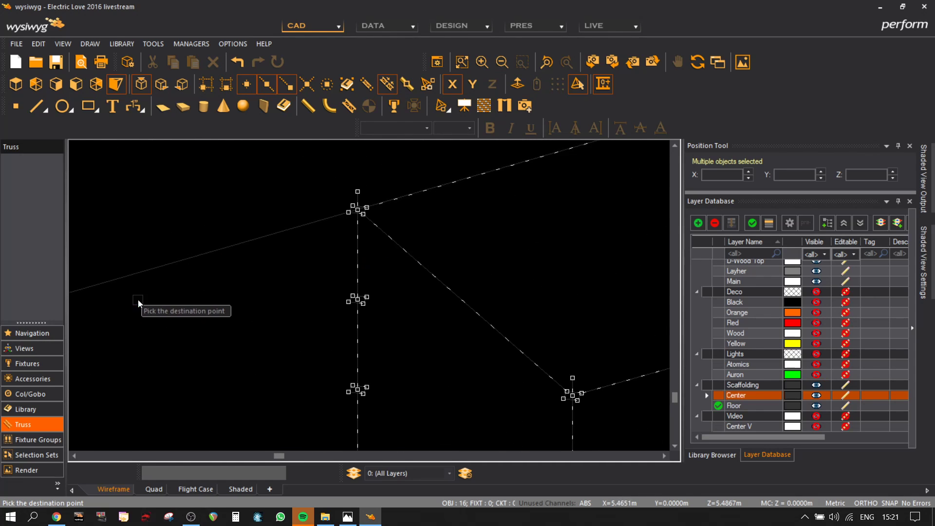
{"action": "scroll", "coordinate": [131, 321], "scroll_direction": "down", "scroll_amount": 5}
{"action": "middle_click_drag", "start_coordinate": [130, 323], "coordinate": [317, 273]}
{"action": "left_click", "coordinate": [190, 327]}
- Move the copied fourth bay by its upper ledger end so it snaps to the adjoining floor post
{"action": "key", "text": "m"}
{"action": "scroll", "coordinate": [322, 238], "scroll_direction": "up", "scroll_amount": 3}
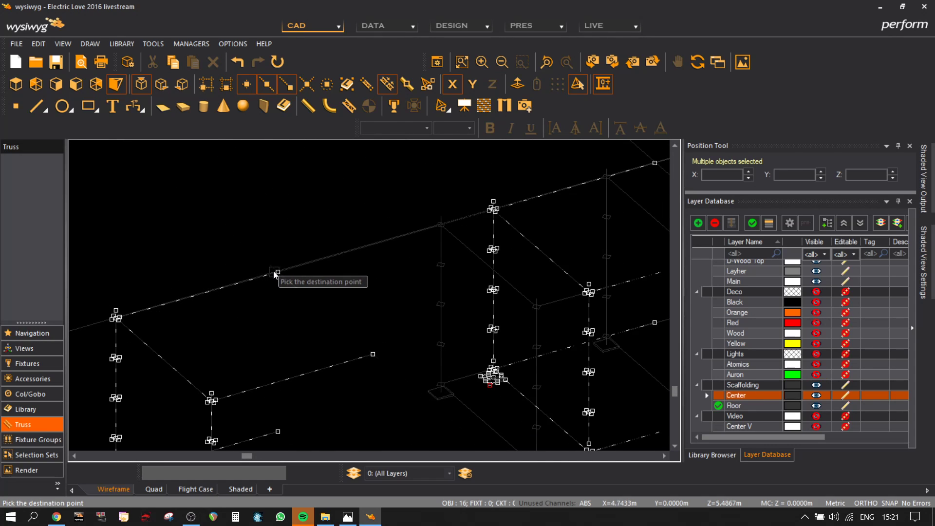
{"action": "left_click", "coordinate": [274, 271]}
{"action": "scroll", "coordinate": [448, 232], "scroll_direction": "up", "scroll_amount": 2}
{"action": "left_click", "coordinate": [448, 232]}
{"action": "scroll", "coordinate": [304, 308], "scroll_direction": "down", "scroll_amount": 4}
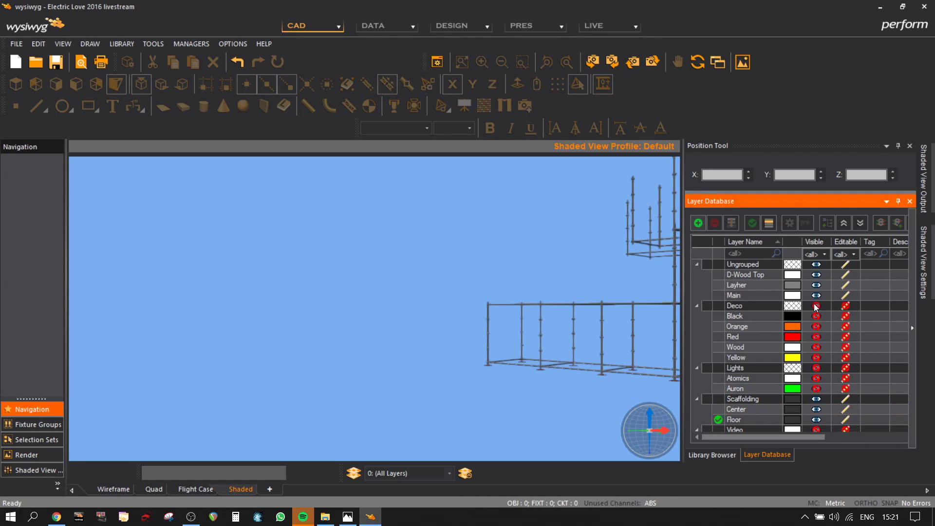
- Show the Deco, Lights and Video layer groups and inspect the floor bays beneath the stage in the shaded view
{"action": "left_click", "coordinate": [816, 304]}
{"action": "left_click", "coordinate": [817, 368]}
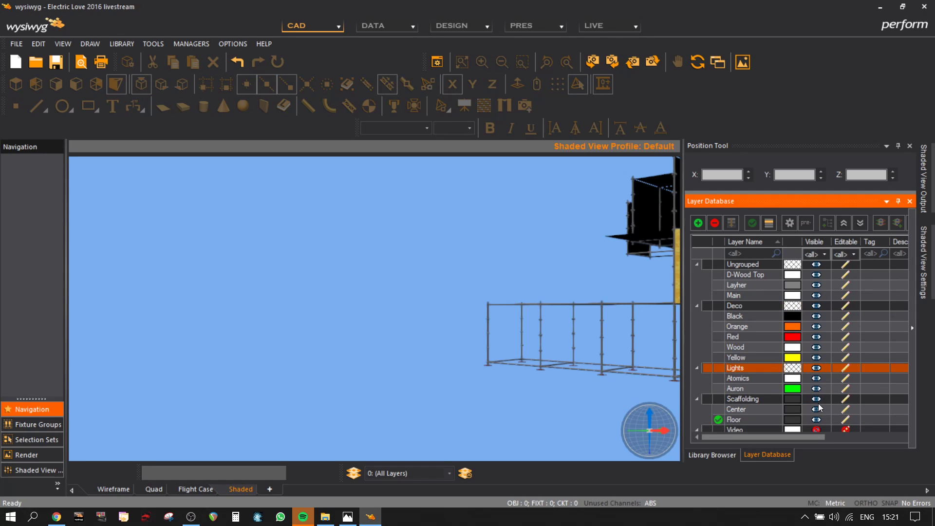
{"action": "left_click", "coordinate": [817, 429]}
{"action": "left_click_drag", "start_coordinate": [557, 276], "coordinate": [708, 324]}
{"action": "mouse_move", "coordinate": [629, 292]}
{"action": "left_mouse_down"}
{"action": "mouse_move", "coordinate": [596, 301]}
{"action": "mouse_move", "coordinate": [530, 272]}
{"action": "left_mouse_up"}
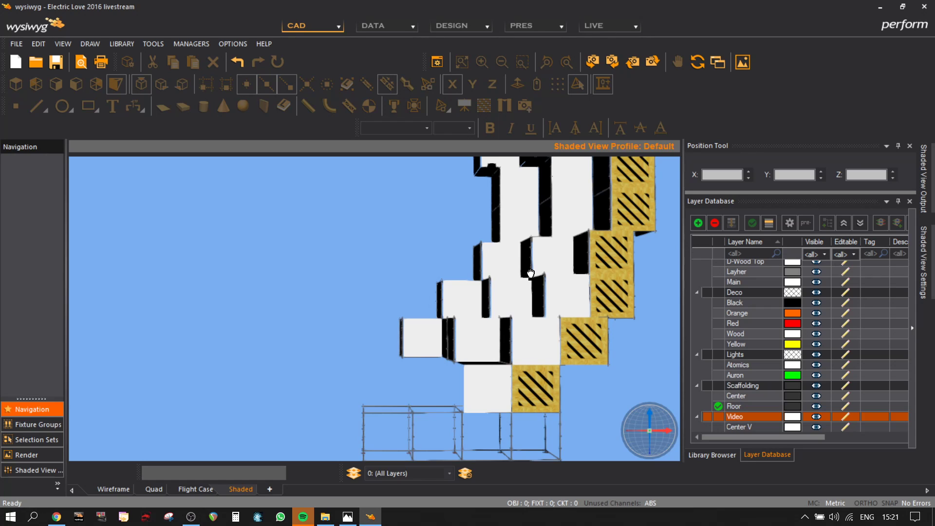
{"action": "mouse_move", "coordinate": [531, 273]}
{"action": "left_mouse_down"}
{"action": "mouse_move", "coordinate": [499, 258]}
{"action": "mouse_move", "coordinate": [502, 225]}
{"action": "mouse_move", "coordinate": [538, 454]}
{"action": "left_mouse_up"}
{"action": "mouse_move", "coordinate": [476, 316]}
{"action": "left_mouse_down"}
{"action": "mouse_move", "coordinate": [419, 295]}
{"action": "mouse_move", "coordinate": [509, 282]}
{"action": "mouse_move", "coordinate": [367, 328]}
{"action": "mouse_move", "coordinate": [378, 300]}
{"action": "left_mouse_up"}
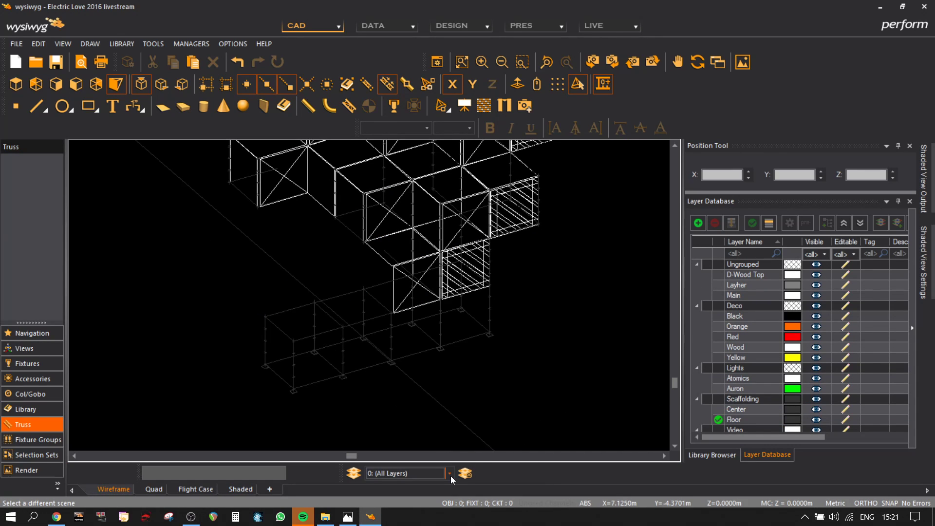
- Restrict the wireframe to the current layer only and copy the floor's rear row of posts and ledgers to a spot behind the bays
{"action": "left_click", "coordinate": [449, 474]}
{"action": "left_click", "coordinate": [411, 405]}
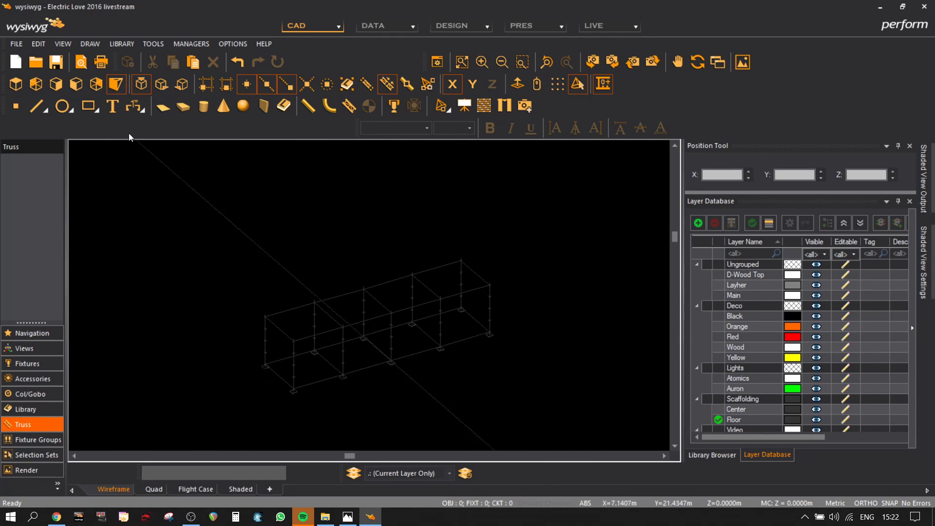
{"action": "left_click", "coordinate": [17, 91]}
{"action": "scroll", "coordinate": [524, 334], "scroll_direction": "down", "scroll_amount": 2}
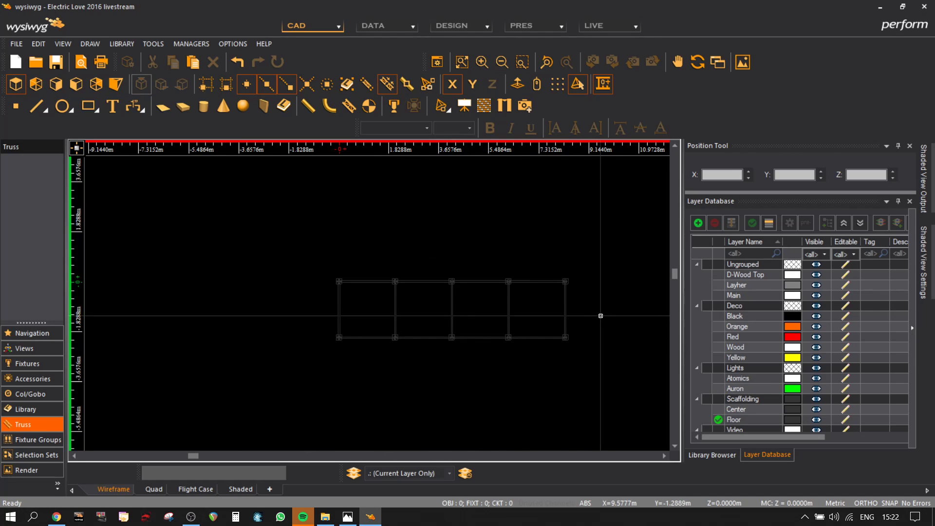
{"action": "left_click_drag", "start_coordinate": [601, 315], "coordinate": [267, 221]}
{"action": "key", "text": "ctrl+v"}
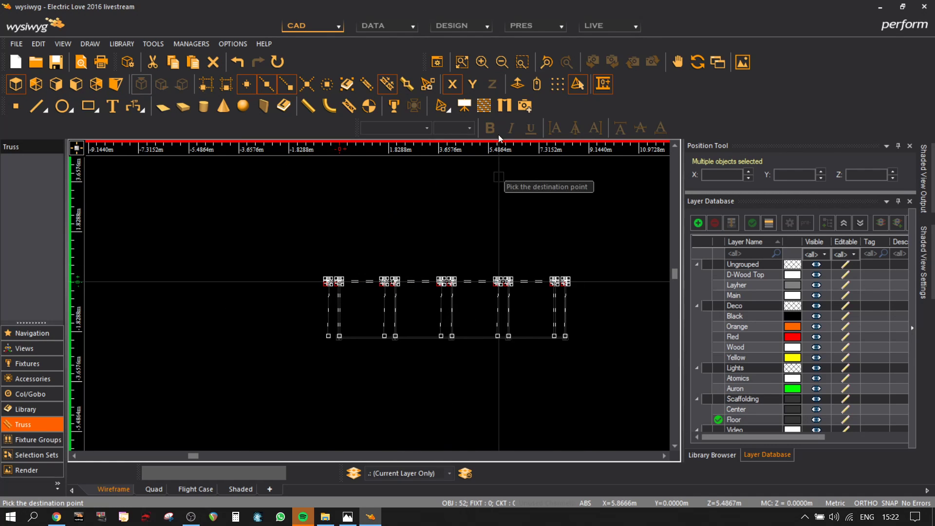
{"action": "left_click", "coordinate": [489, 194]}
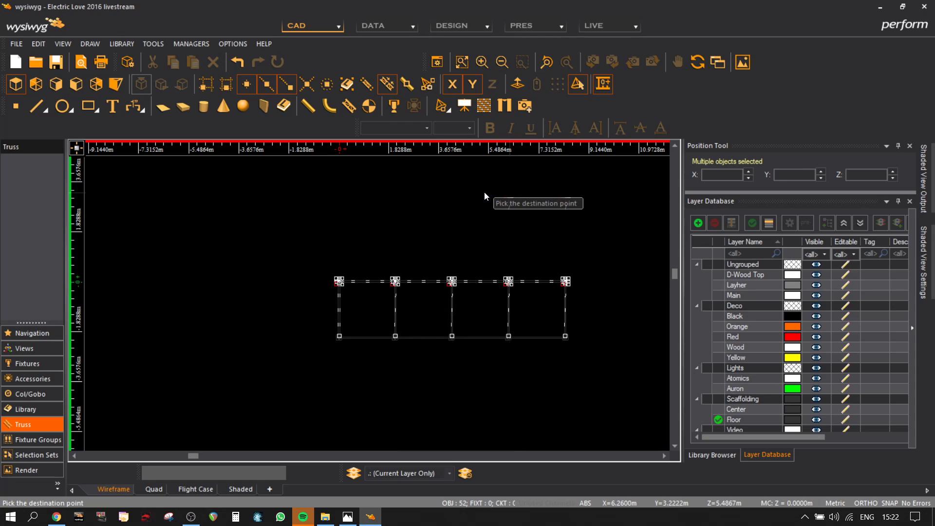
- In the perspective wireframe, move the copied row by its upper ledger end so it snaps to the existing rear post
{"action": "left_click", "coordinate": [116, 84]}
{"action": "scroll", "coordinate": [456, 243], "scroll_direction": "up", "scroll_amount": 3}
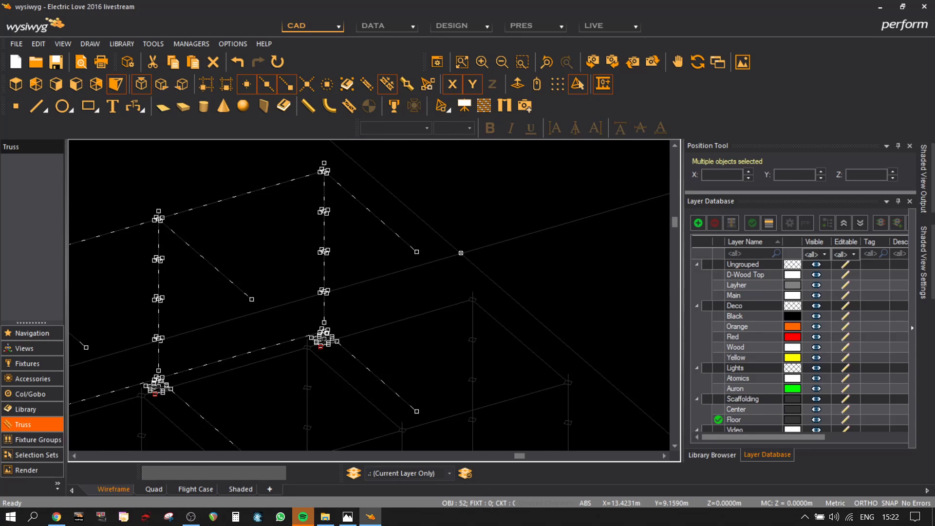
{"action": "key", "text": "ctrl+c"}
{"action": "left_click", "coordinate": [417, 252]}
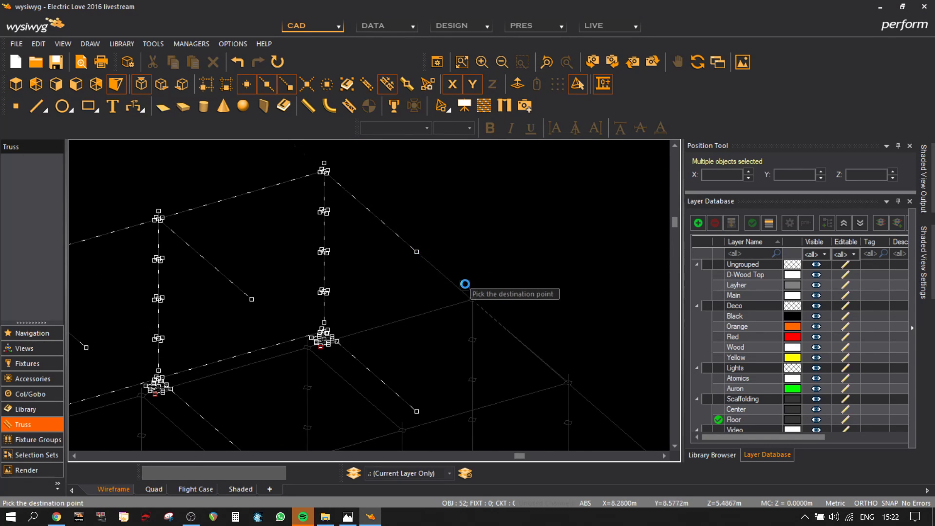
{"action": "scroll", "coordinate": [486, 325], "scroll_direction": "up", "scroll_amount": 4}
{"action": "left_click", "coordinate": [483, 329]}
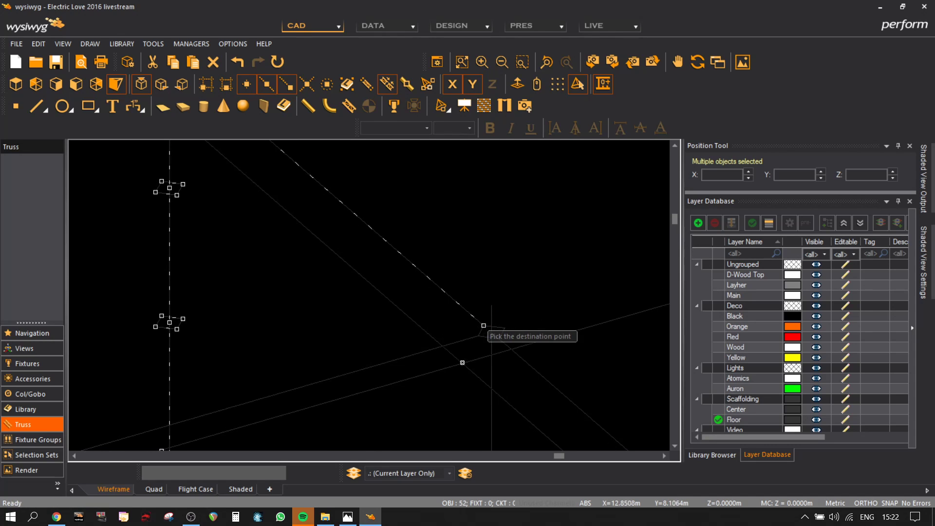
- Copy the attached rear row behind the floor bays and move the copy by its upper ledger end onto the existing rear post
{"action": "scroll", "coordinate": [483, 329], "scroll_direction": "down", "scroll_amount": 5}
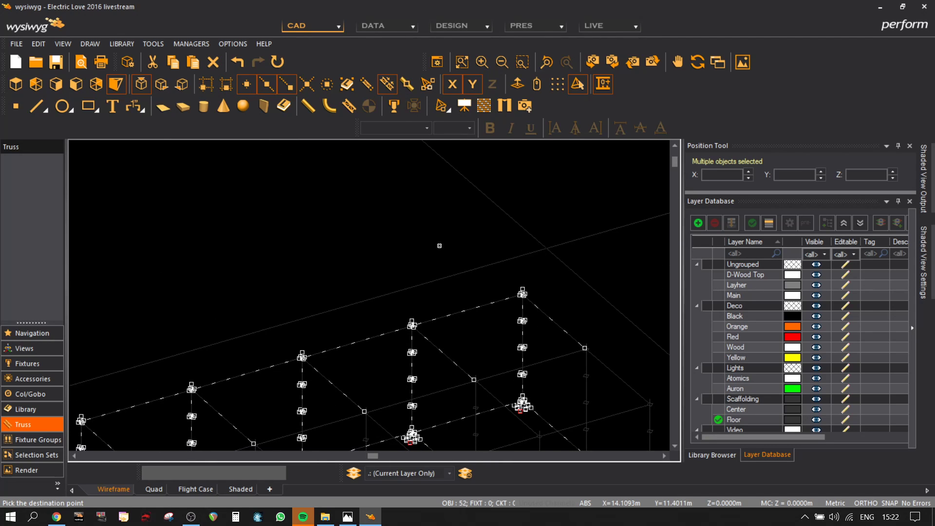
{"action": "left_click", "coordinate": [475, 262]}
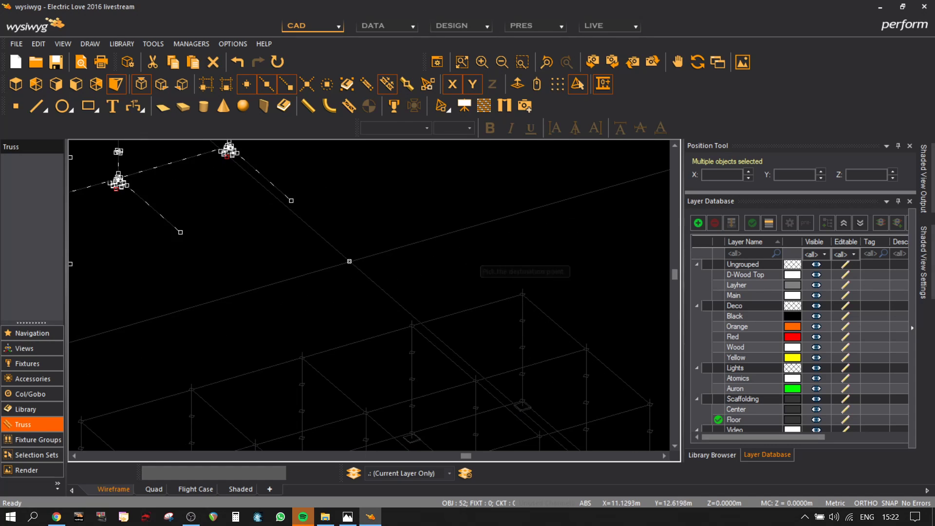
{"action": "key", "text": "m"}
{"action": "middle_click_drag", "start_coordinate": [346, 243], "coordinate": [387, 344]}
{"action": "left_click", "coordinate": [331, 197]}
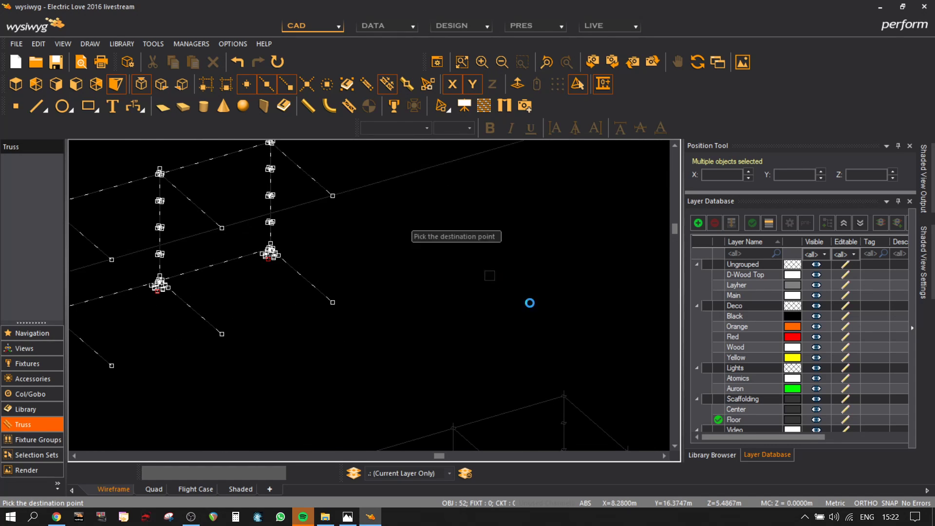
{"action": "scroll", "coordinate": [563, 386], "scroll_direction": "up", "scroll_amount": 5}
{"action": "scroll", "coordinate": [560, 388], "scroll_direction": "up", "scroll_amount": 3}
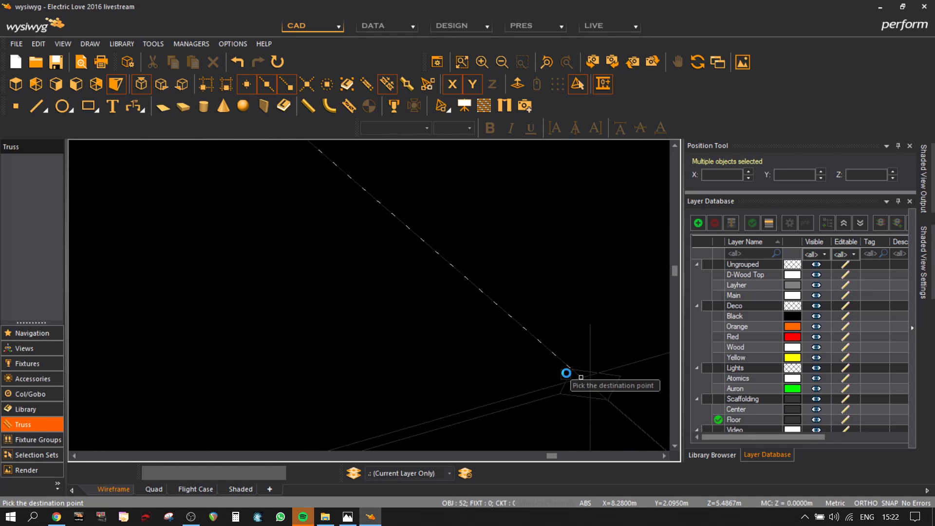
{"action": "left_click", "coordinate": [573, 369]}
- Copy the newly attached row of posts and ledgers once more to a free spot behind the floor bays
{"action": "scroll", "coordinate": [414, 283], "scroll_direction": "down", "scroll_amount": 3}
{"action": "scroll", "coordinate": [415, 283], "scroll_direction": "down", "scroll_amount": 4}
{"action": "middle_click_drag", "start_coordinate": [468, 245], "coordinate": [584, 259]}
{"action": "key", "text": "m"}
{"action": "left_click", "coordinate": [400, 261]}
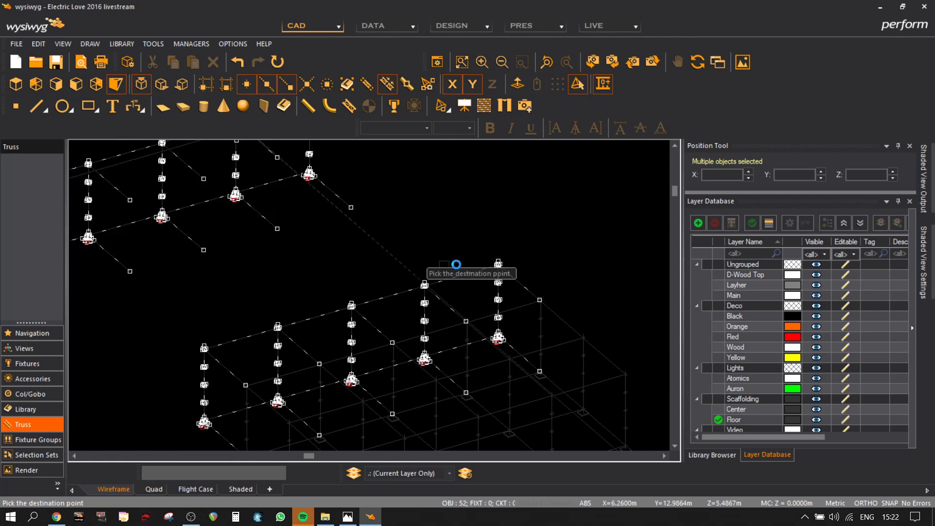
{"action": "left_click", "coordinate": [412, 249]}
{"action": "scroll", "coordinate": [367, 213], "scroll_direction": "down", "scroll_amount": 1}
- Move this last copied row by its upper ledger end so it snaps to the rear floor post
{"action": "key", "text": "m"}
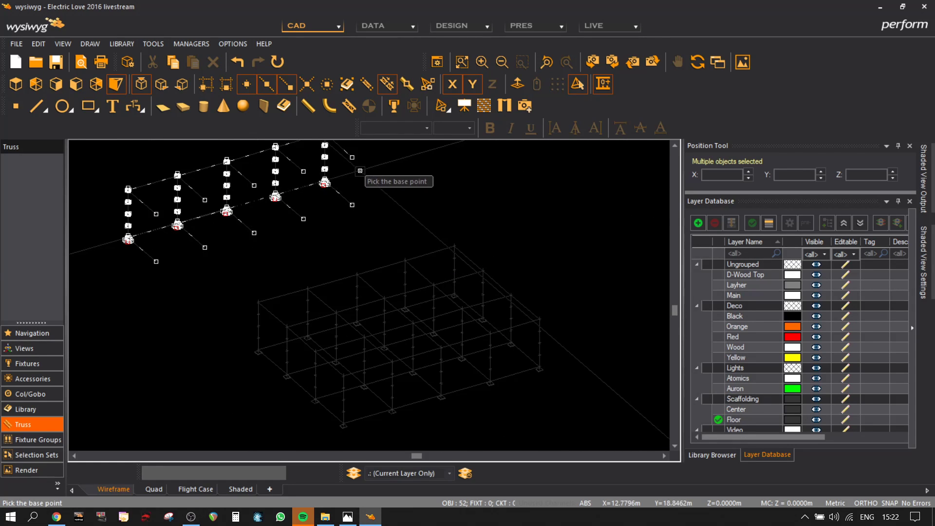
{"action": "left_click", "coordinate": [355, 159]}
{"action": "scroll", "coordinate": [455, 249], "scroll_direction": "up", "scroll_amount": 3}
{"action": "scroll", "coordinate": [455, 250], "scroll_direction": "up", "scroll_amount": 1}
{"action": "left_click", "coordinate": [474, 309]}
{"action": "scroll", "coordinate": [530, 333], "scroll_direction": "down", "scroll_amount": 4}
{"action": "scroll", "coordinate": [529, 333], "scroll_direction": "down", "scroll_amount": 3}
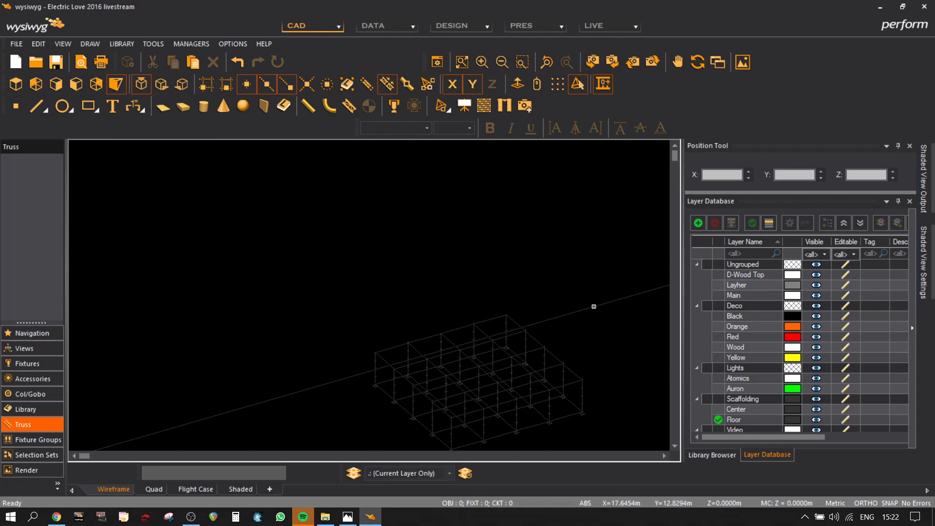
- Show all layers and inspect the enlarged floor scaffold beneath the stage from several angles in the shaded view
{"action": "left_click", "coordinate": [448, 476]}
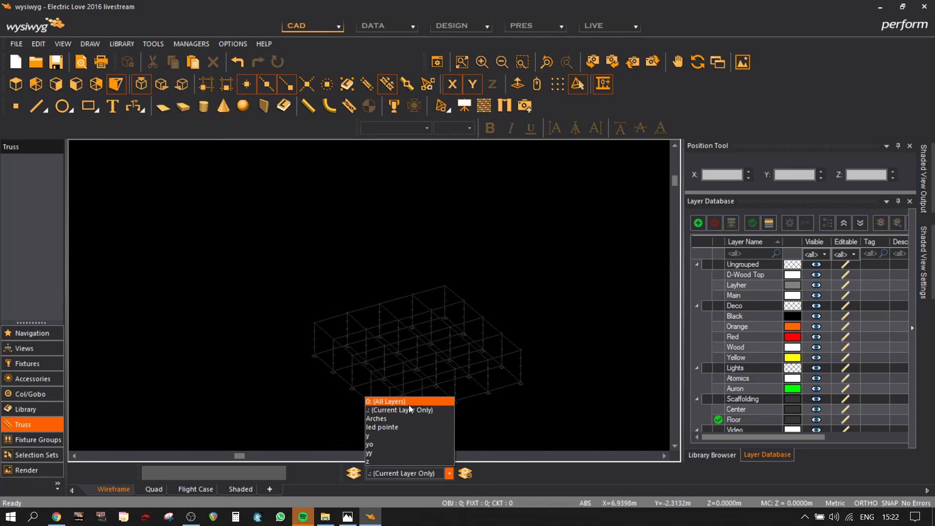
{"action": "left_click", "coordinate": [402, 404]}
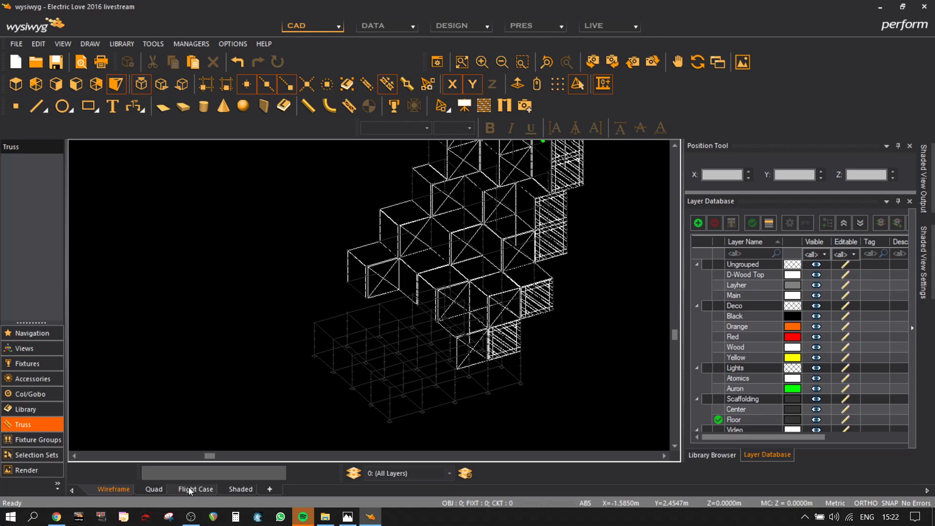
{"action": "left_click", "coordinate": [226, 488]}
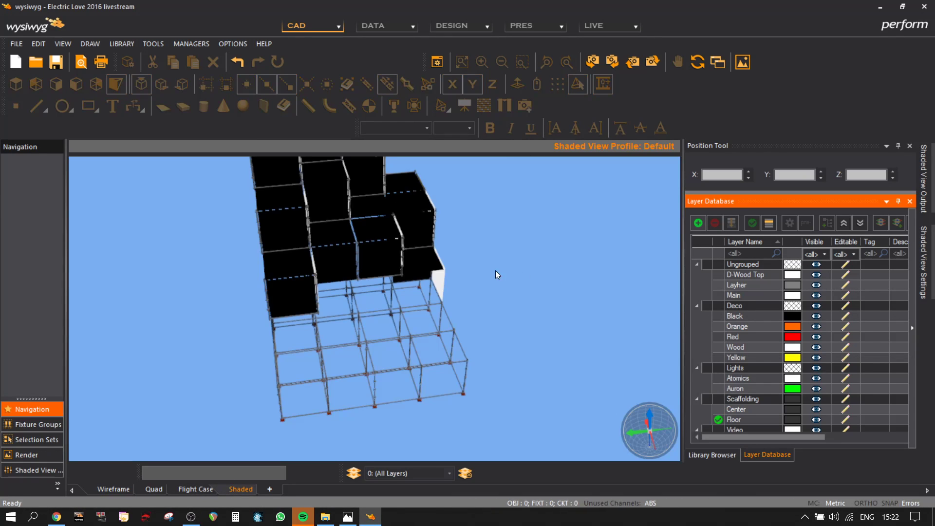
{"action": "mouse_move", "coordinate": [451, 341]}
{"action": "middle_mouse_down"}
{"action": "mouse_move", "coordinate": [424, 249]}
{"action": "mouse_move", "coordinate": [290, 226]}
{"action": "mouse_move", "coordinate": [267, 245]}
{"action": "mouse_move", "coordinate": [414, 305]}
{"action": "mouse_move", "coordinate": [326, 328]}
{"action": "mouse_move", "coordinate": [280, 309]}
{"action": "mouse_move", "coordinate": [274, 321]}
{"action": "mouse_move", "coordinate": [382, 313]}
{"action": "mouse_move", "coordinate": [359, 367]}
{"action": "mouse_move", "coordinate": [314, 349]}
{"action": "mouse_move", "coordinate": [297, 292]}
{"action": "mouse_move", "coordinate": [300, 317]}
{"action": "middle_mouse_up"}
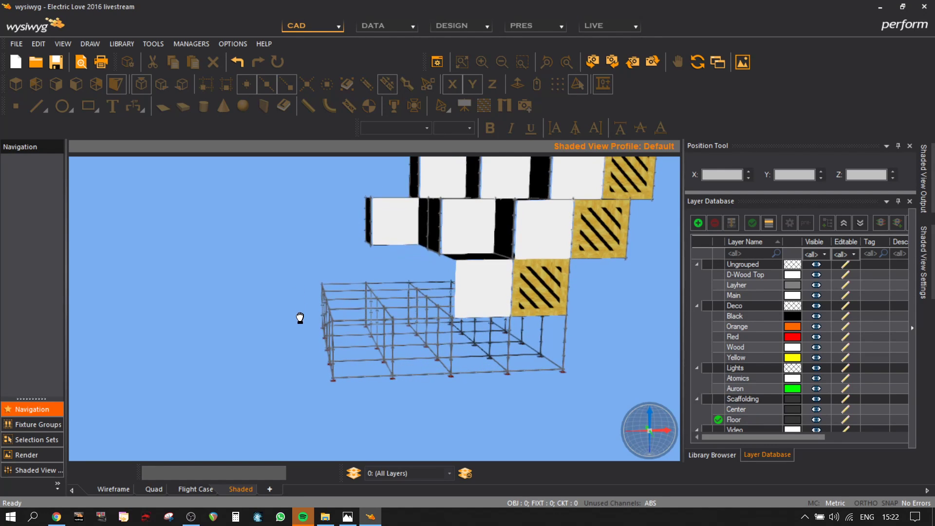
{"action": "mouse_move", "coordinate": [476, 276]}
{"action": "middle_mouse_down"}
{"action": "mouse_move", "coordinate": [403, 299]}
{"action": "mouse_move", "coordinate": [409, 344]}
{"action": "mouse_move", "coordinate": [461, 325]}
{"action": "mouse_move", "coordinate": [474, 266]}
{"action": "mouse_move", "coordinate": [496, 260]}
{"action": "middle_mouse_up"}
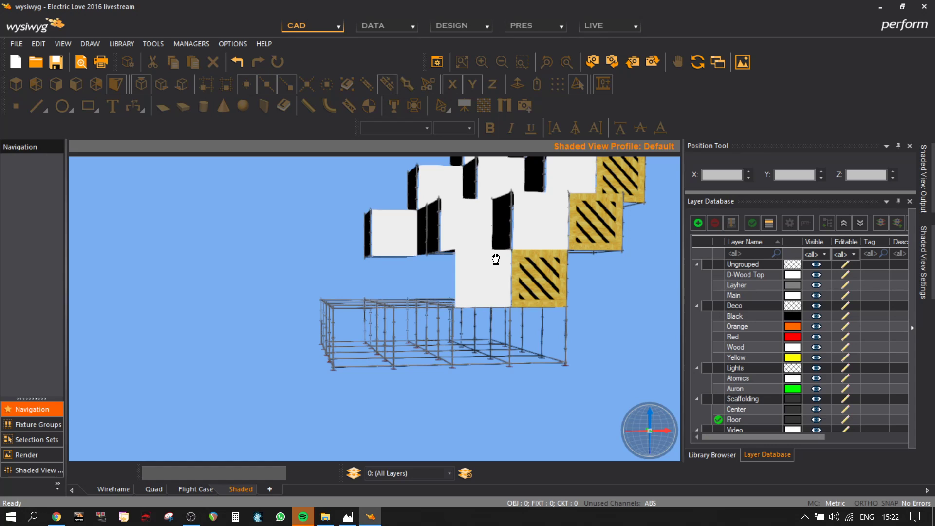
{"action": "mouse_move", "coordinate": [495, 259]}
{"action": "middle_mouse_down"}
{"action": "mouse_move", "coordinate": [497, 292]}
{"action": "mouse_move", "coordinate": [455, 302]}
{"action": "mouse_move", "coordinate": [502, 310]}
{"action": "mouse_move", "coordinate": [448, 209]}
{"action": "mouse_move", "coordinate": [456, 201]}
{"action": "mouse_move", "coordinate": [419, 260]}
{"action": "mouse_move", "coordinate": [392, 256]}
{"action": "mouse_move", "coordinate": [432, 253]}
{"action": "mouse_move", "coordinate": [504, 348]}
{"action": "mouse_move", "coordinate": [375, 317]}
{"action": "mouse_move", "coordinate": [389, 310]}
{"action": "mouse_move", "coordinate": [405, 321]}
{"action": "middle_mouse_up"}
- In the front wireframe view, select all objects and move the whole model down until its base plates are near ground level
{"action": "left_click", "coordinate": [110, 491]}
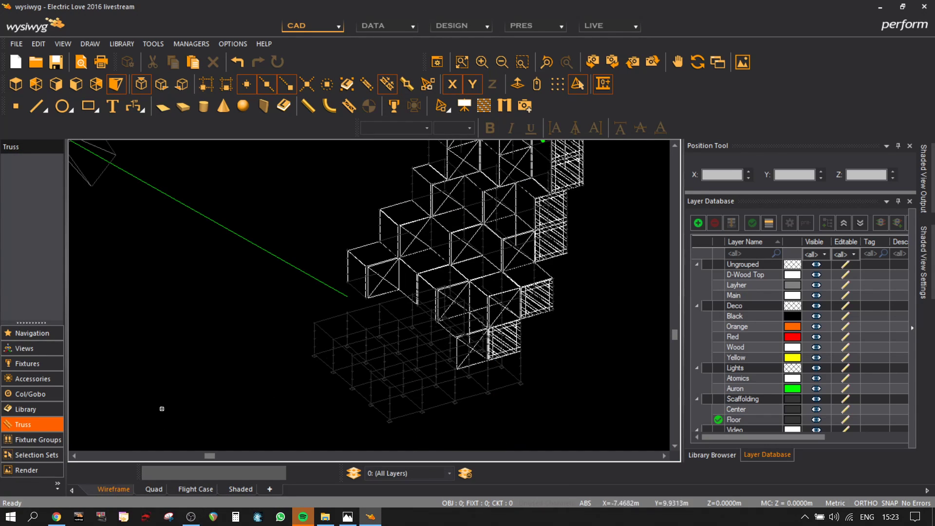
{"action": "left_click", "coordinate": [76, 84]}
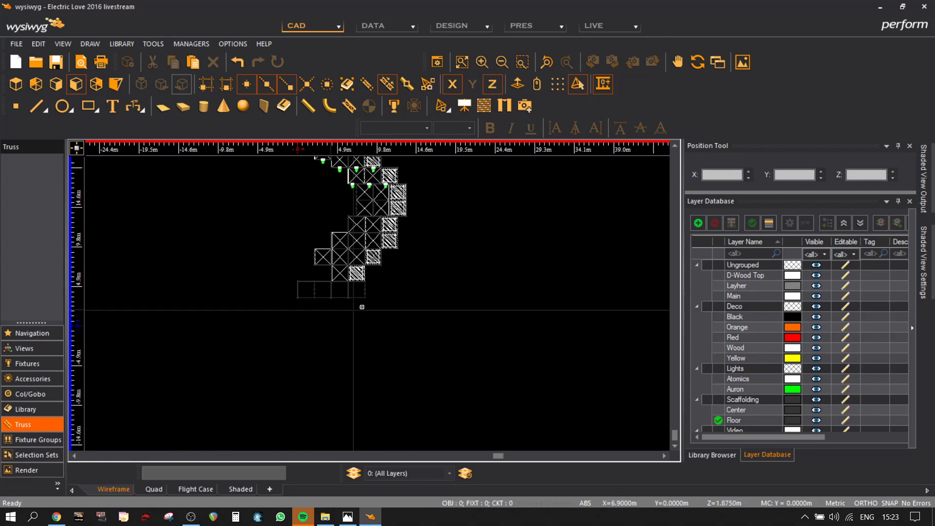
{"action": "middle_click_drag", "start_coordinate": [439, 414], "coordinate": [442, 356]}
{"action": "scroll", "coordinate": [493, 379], "scroll_direction": "down", "scroll_amount": 1}
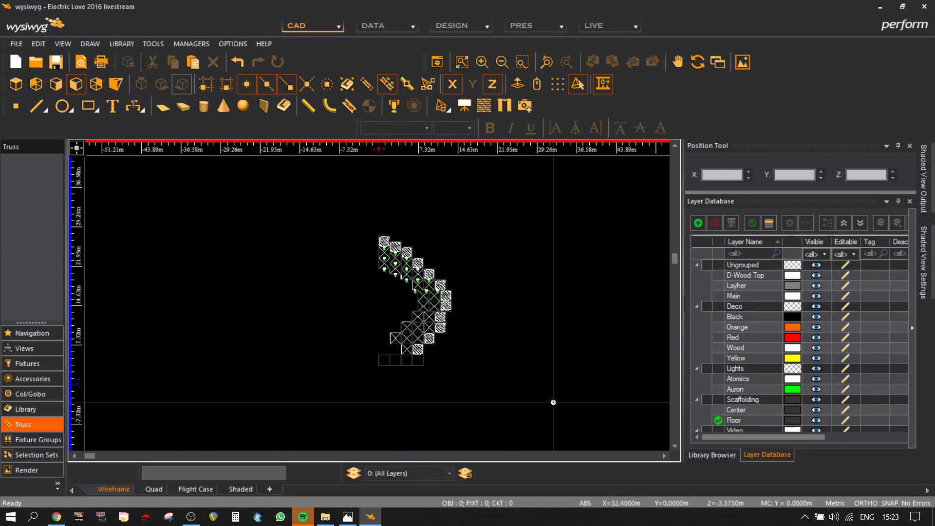
{"action": "key", "text": "ctrl+a"}
{"action": "scroll", "coordinate": [424, 380], "scroll_direction": "up", "scroll_amount": 8}
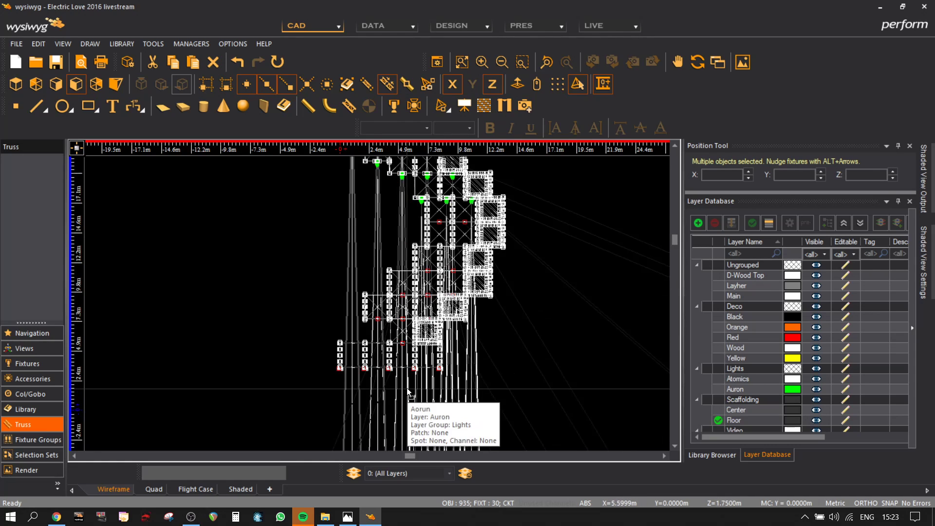
{"action": "key", "text": "m"}
{"action": "scroll", "coordinate": [404, 284], "scroll_direction": "up", "scroll_amount": 5}
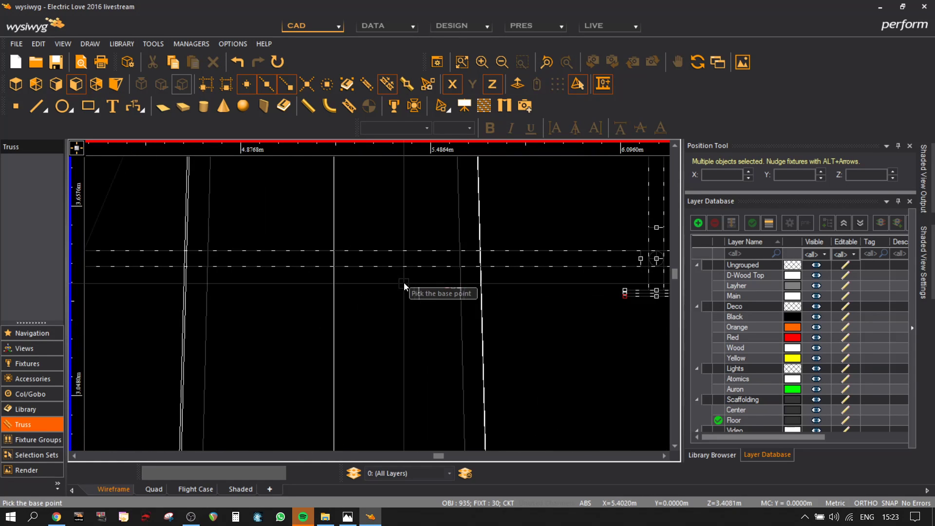
{"action": "left_click", "coordinate": [407, 259]}
{"action": "scroll", "coordinate": [402, 388], "scroll_direction": "down", "scroll_amount": 3}
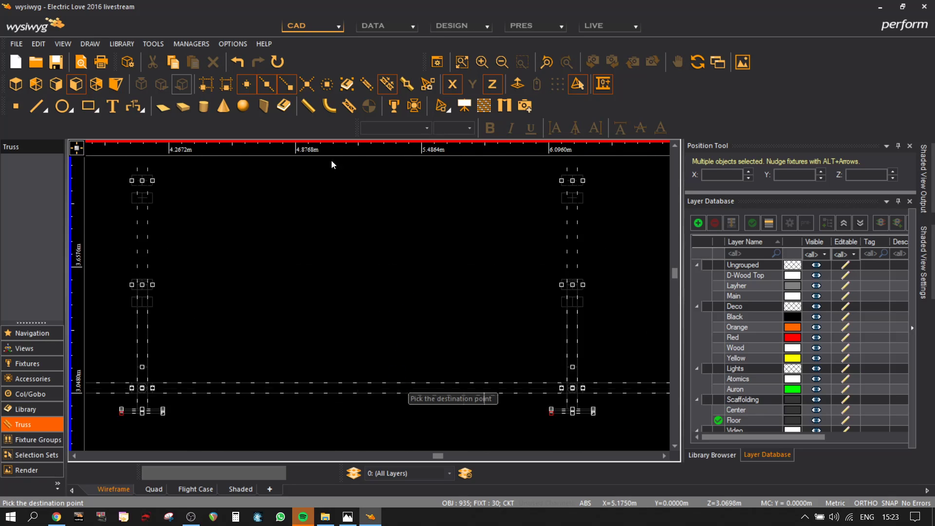
{"action": "middle_click_drag", "start_coordinate": [289, 284], "coordinate": [289, 174]}
{"action": "middle_click_drag", "start_coordinate": [284, 370], "coordinate": [289, 226]}
{"action": "left_click", "coordinate": [279, 355]}
{"action": "scroll", "coordinate": [414, 418], "scroll_direction": "down", "scroll_amount": 3}
- Using grid snap and vertical movement only, move the whole model by a base plate's underside onto Z 0, and clear the selection
{"action": "scroll", "coordinate": [371, 418], "scroll_direction": "up", "scroll_amount": 7}
{"action": "scroll", "coordinate": [350, 377], "scroll_direction": "up", "scroll_amount": 7}
{"action": "key", "text": "m"}
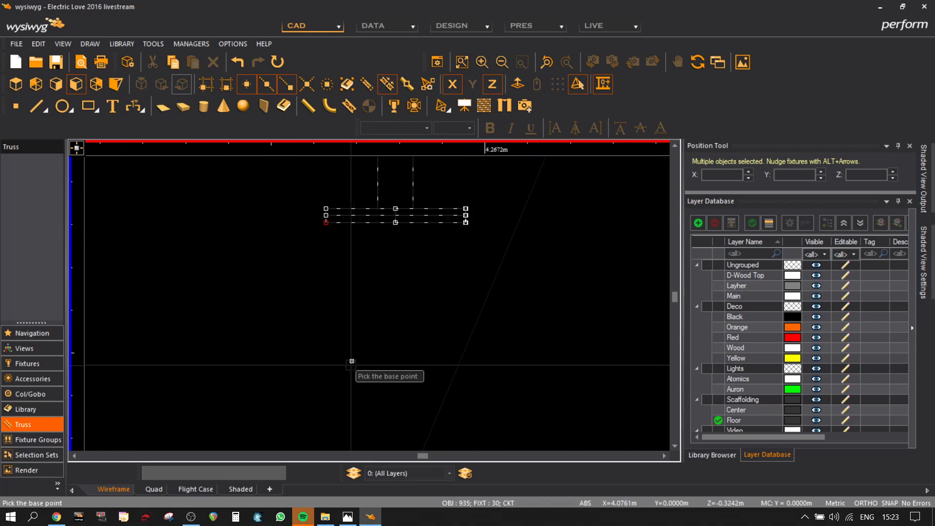
{"action": "left_click", "coordinate": [396, 222]}
{"action": "scroll", "coordinate": [392, 267], "scroll_direction": "down", "scroll_amount": 4}
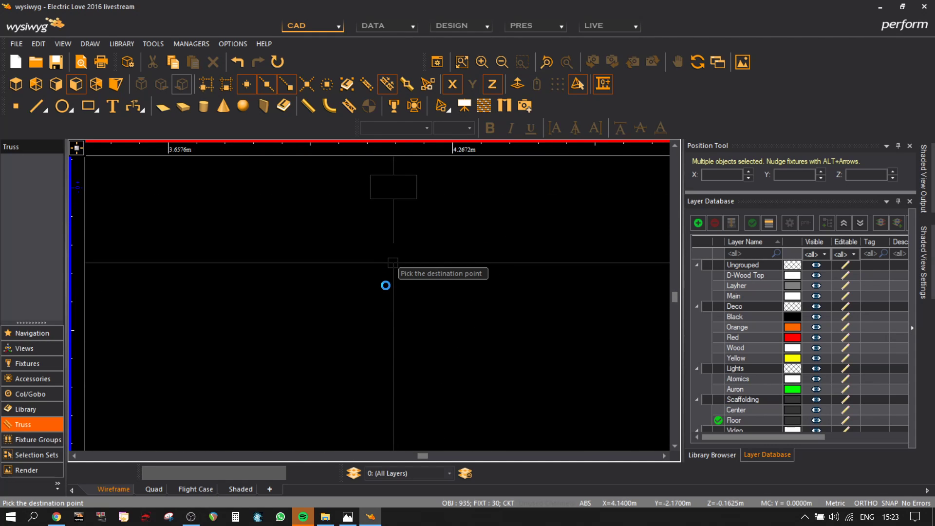
{"action": "left_click", "coordinate": [228, 89]}
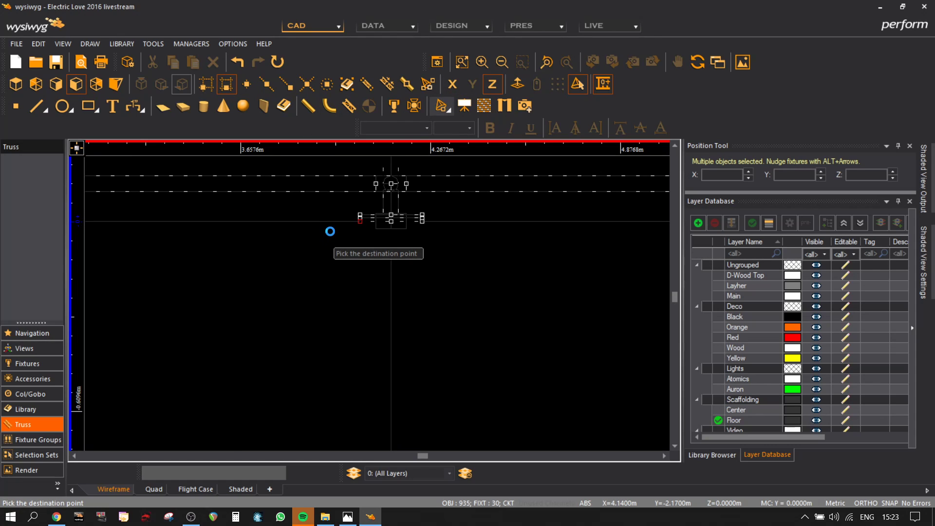
{"action": "scroll", "coordinate": [371, 330], "scroll_direction": "down", "scroll_amount": 6}
{"action": "scroll", "coordinate": [495, 353], "scroll_direction": "down", "scroll_amount": 2}
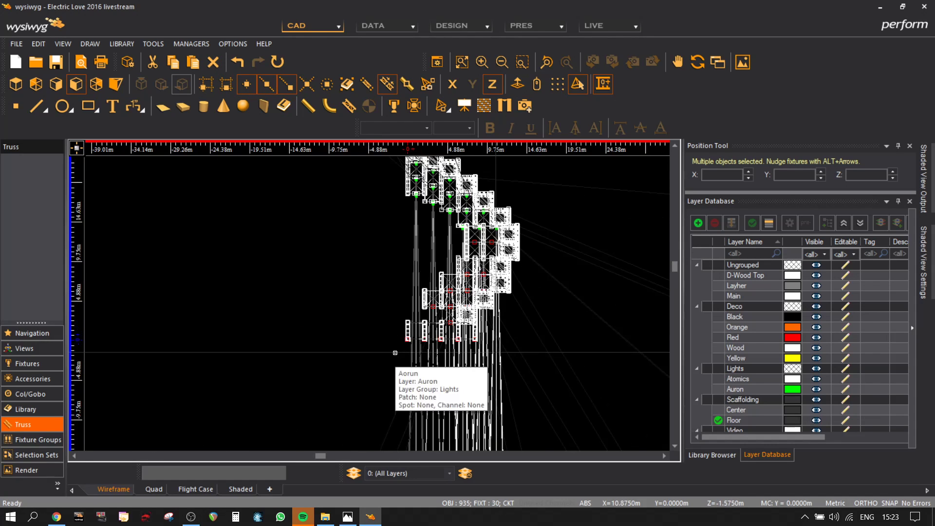
{"action": "left_click", "coordinate": [536, 278]}
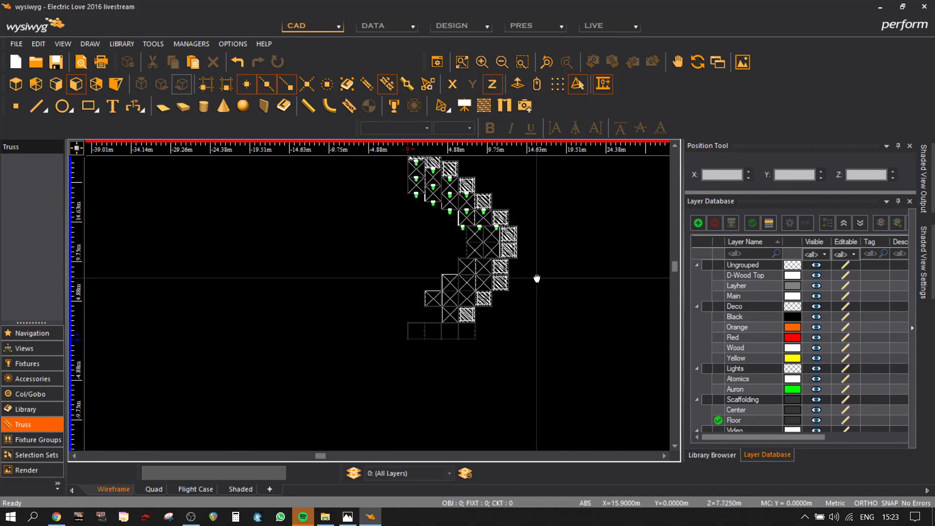
- Check the outermost floor post against the X origin with the stage selected, re-enable the X axis and clear the selection
{"action": "middle_click_drag", "start_coordinate": [537, 278], "coordinate": [525, 340]}
{"action": "left_click_drag", "start_coordinate": [561, 432], "coordinate": [398, 192]}
{"action": "scroll", "coordinate": [404, 409], "scroll_direction": "up", "scroll_amount": 5}
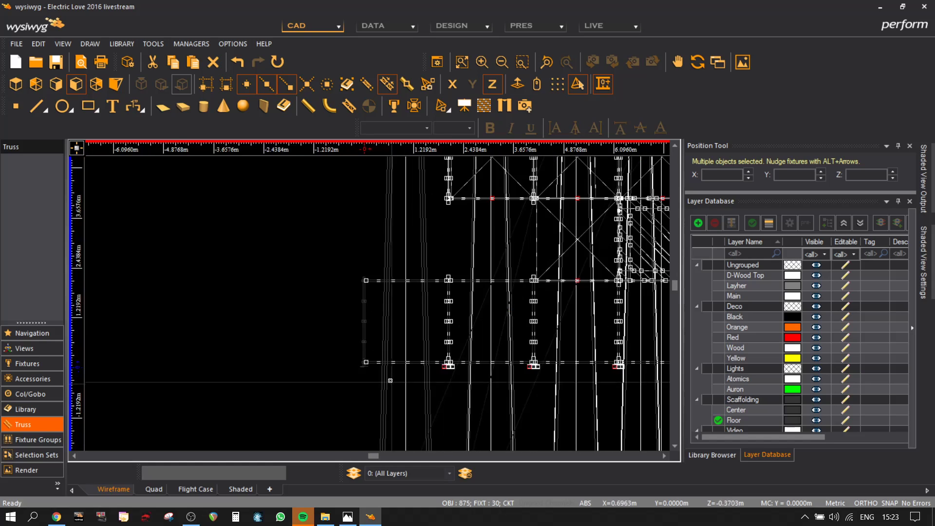
{"action": "scroll", "coordinate": [392, 383], "scroll_direction": "up", "scroll_amount": 3}
{"action": "middle_click_drag", "start_coordinate": [374, 279], "coordinate": [359, 282]}
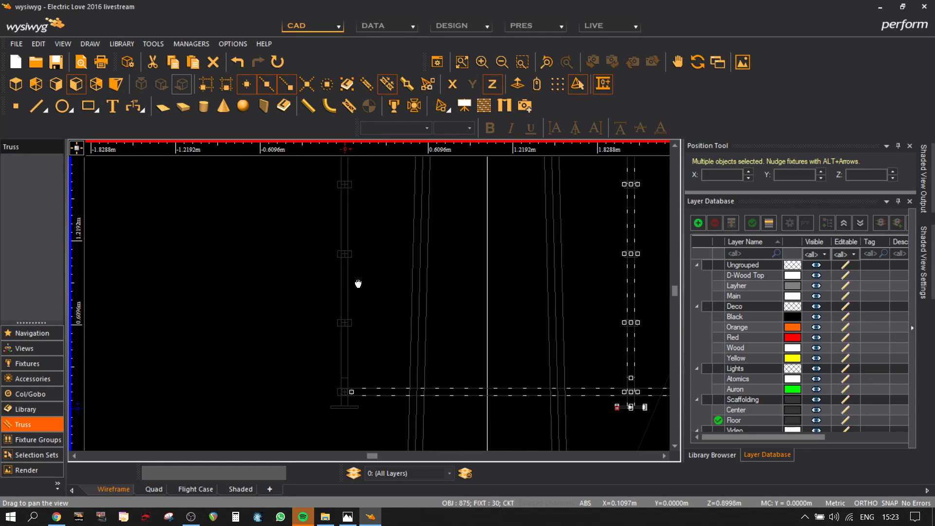
{"action": "scroll", "coordinate": [343, 272], "scroll_direction": "up", "scroll_amount": 3}
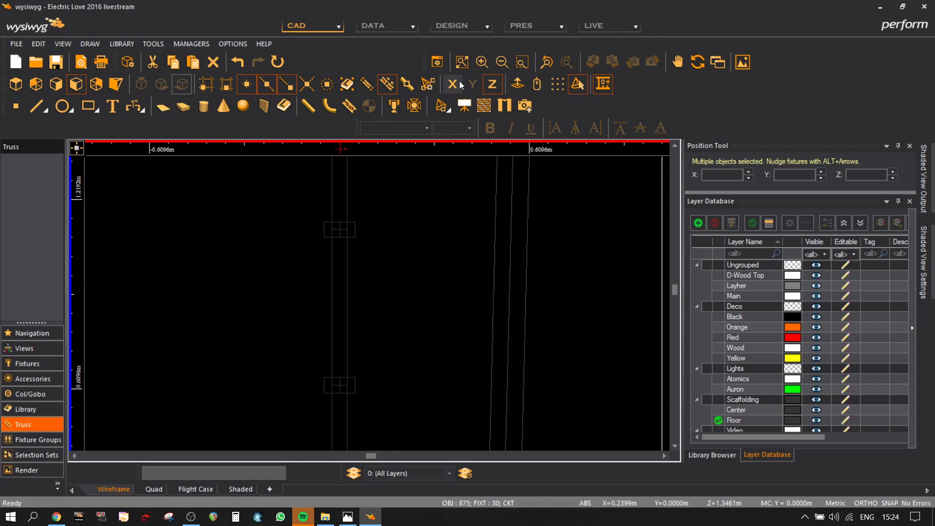
{"action": "scroll", "coordinate": [513, 360], "scroll_direction": "down", "scroll_amount": 8}
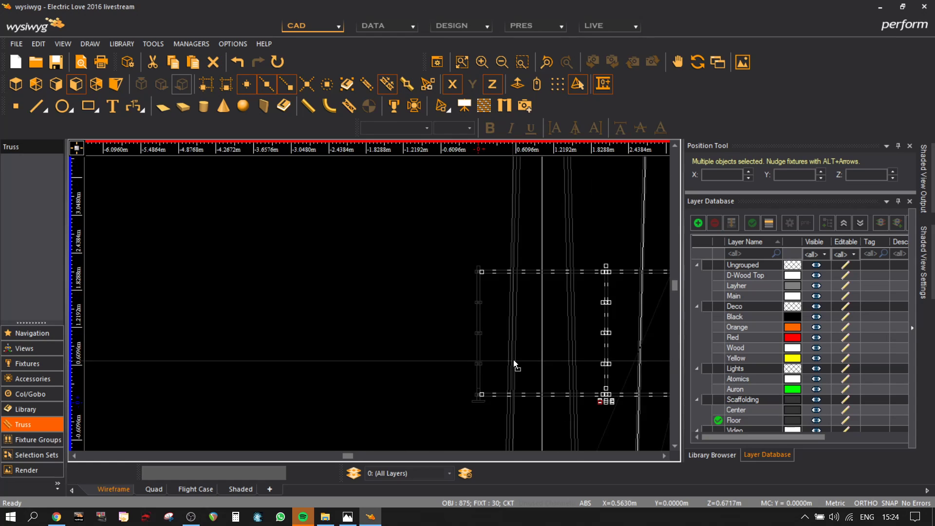
{"action": "middle_click_drag", "start_coordinate": [453, 272], "coordinate": [343, 389]}
{"action": "left_click", "coordinate": [323, 287]}
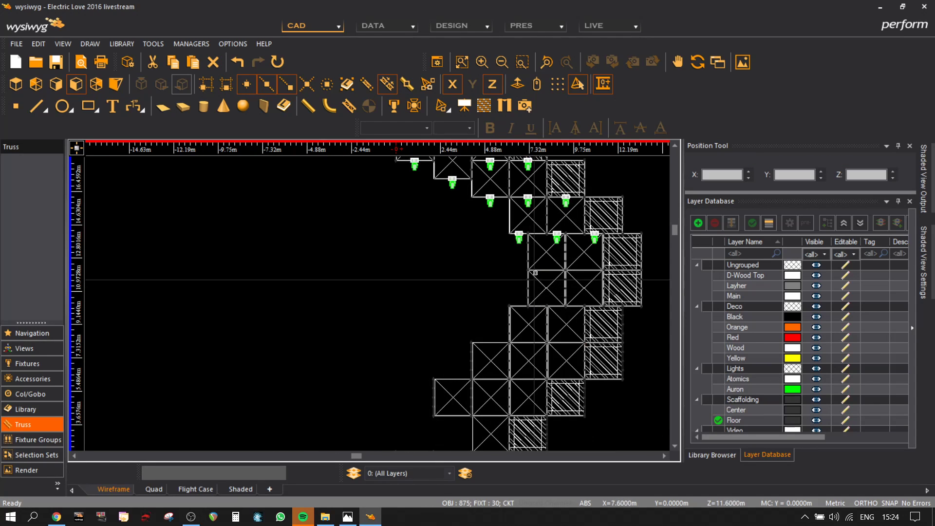
- Delete the D-Wood Top and Layher layers and restrict the wireframe to the current layer only
{"action": "middle_click_drag", "start_coordinate": [466, 273], "coordinate": [424, 345]}
{"action": "scroll", "coordinate": [523, 280], "scroll_direction": "down", "scroll_amount": 3}
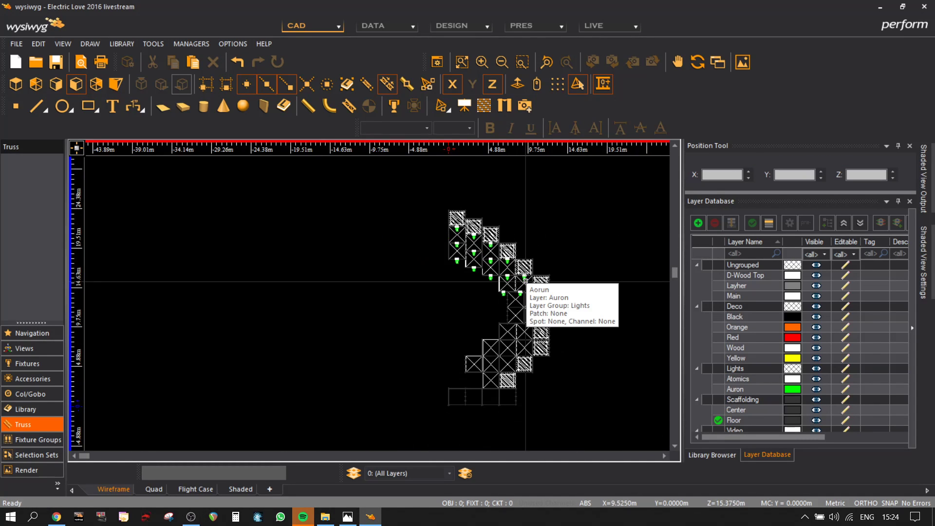
{"action": "scroll", "coordinate": [803, 374], "scroll_direction": "down", "scroll_amount": 1}
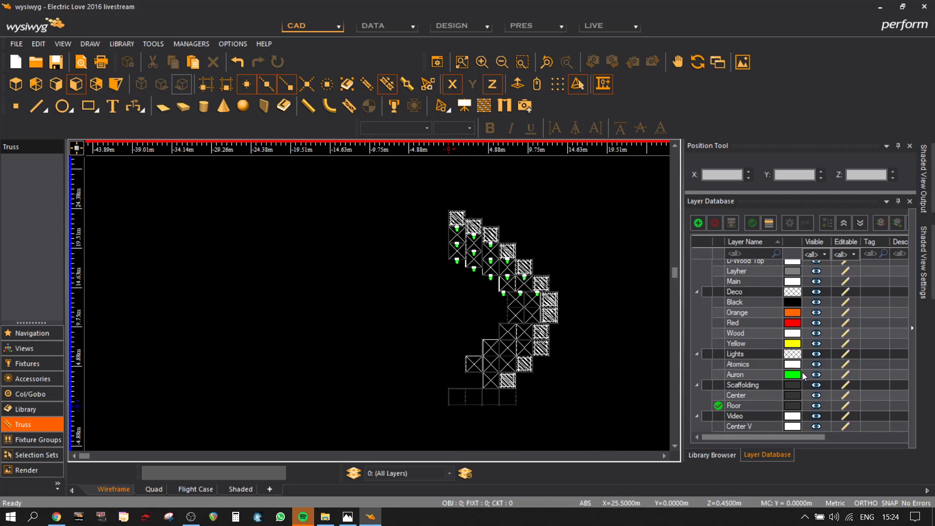
{"action": "scroll", "coordinate": [764, 402], "scroll_direction": "up", "scroll_amount": 1}
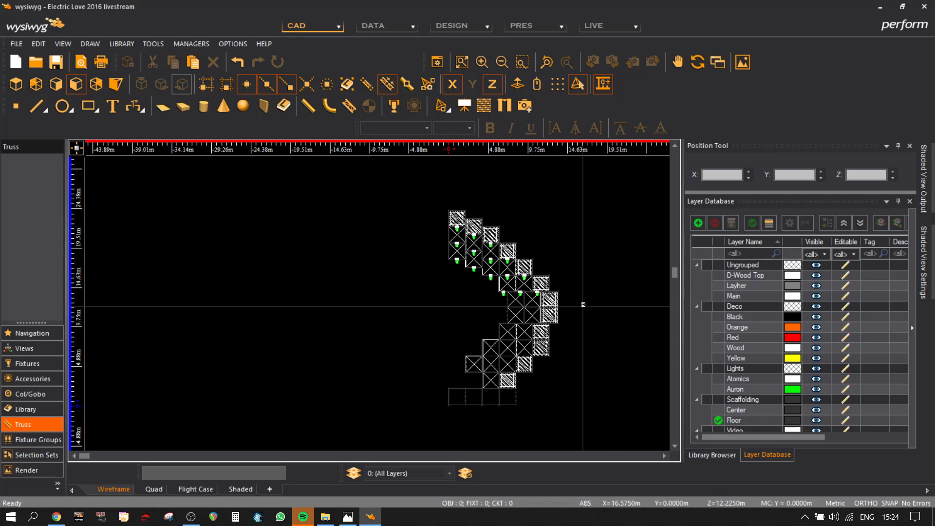
{"action": "left_click", "coordinate": [733, 275]}
{"action": "left_click", "coordinate": [736, 296], "text": "ctrl"}
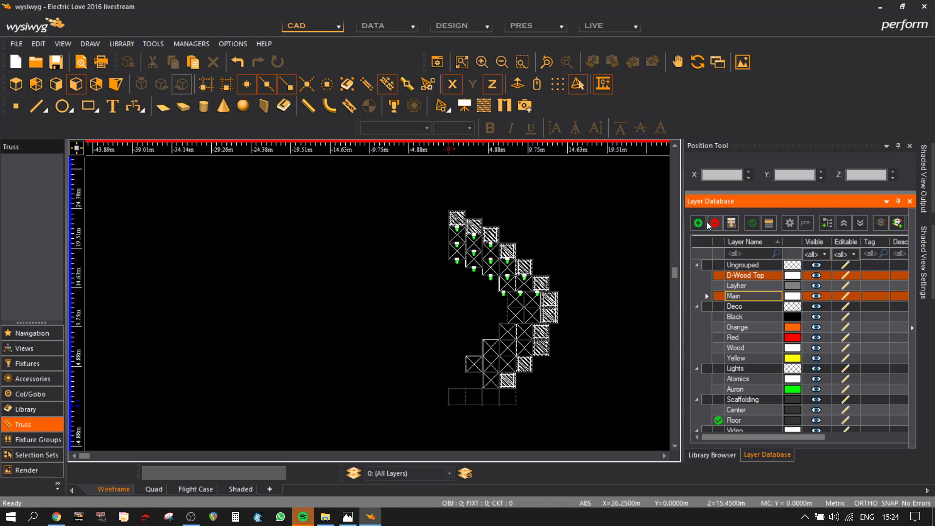
{"action": "left_click", "coordinate": [733, 285]}
{"action": "left_click", "coordinate": [714, 227]}
{"action": "left_click", "coordinate": [468, 286]}
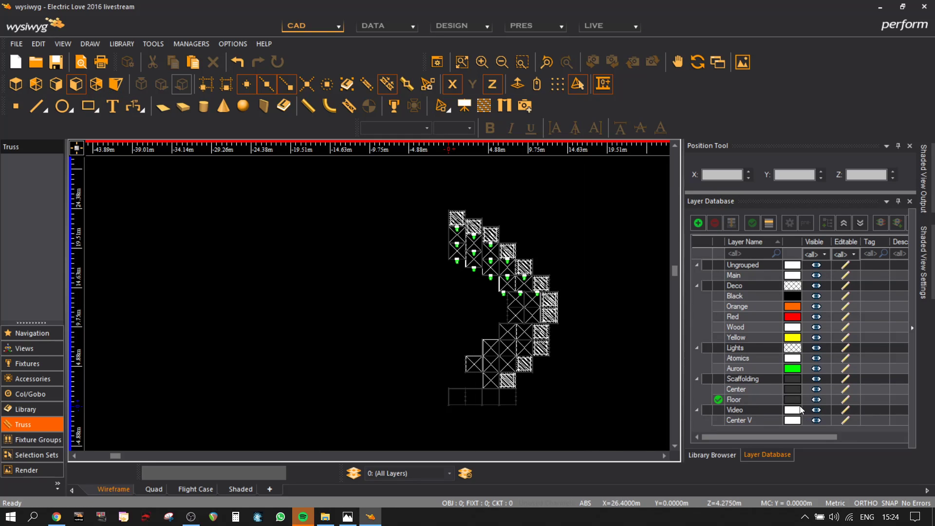
{"action": "left_click", "coordinate": [450, 473]}
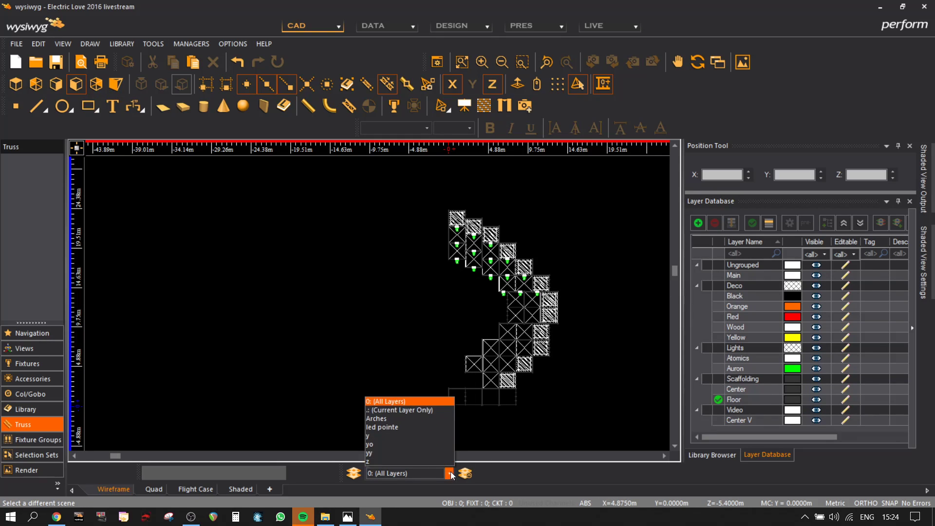
{"action": "left_click", "coordinate": [405, 410]}
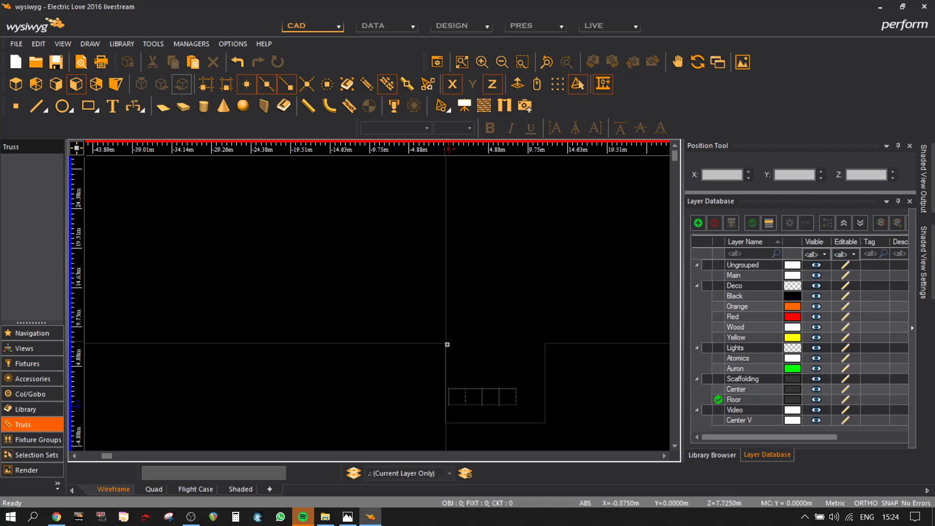
- Select all Floor layer scaffolding and mirror it to the other side about the vertical axis through the post at X 0
{"action": "key", "text": "ctrl+a"}
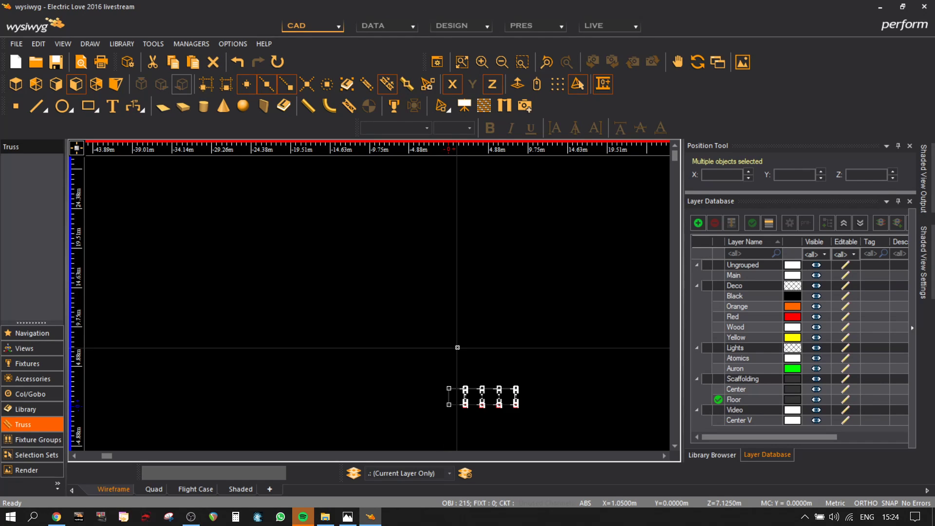
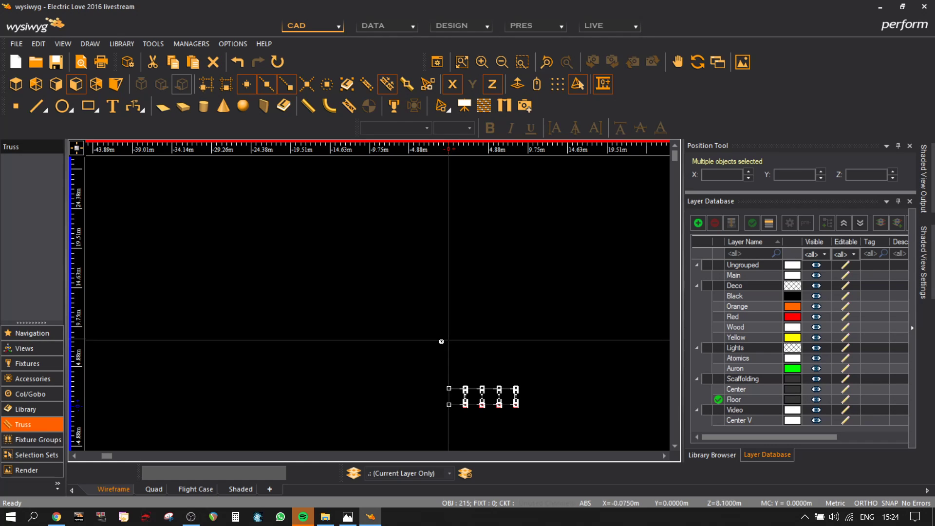
{"action": "middle_click_drag", "start_coordinate": [425, 428], "coordinate": [427, 412]}
{"action": "scroll", "coordinate": [466, 391], "scroll_direction": "up", "scroll_amount": 4}
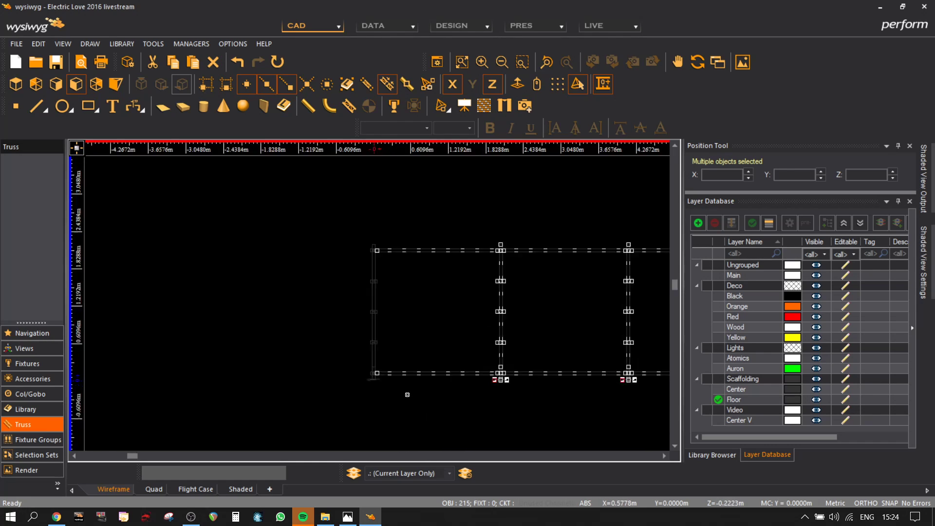
{"action": "scroll", "coordinate": [406, 393], "scroll_direction": "up", "scroll_amount": 3}
{"action": "key", "text": "ctrl+m"}
{"action": "scroll", "coordinate": [343, 307], "scroll_direction": "up", "scroll_amount": 3}
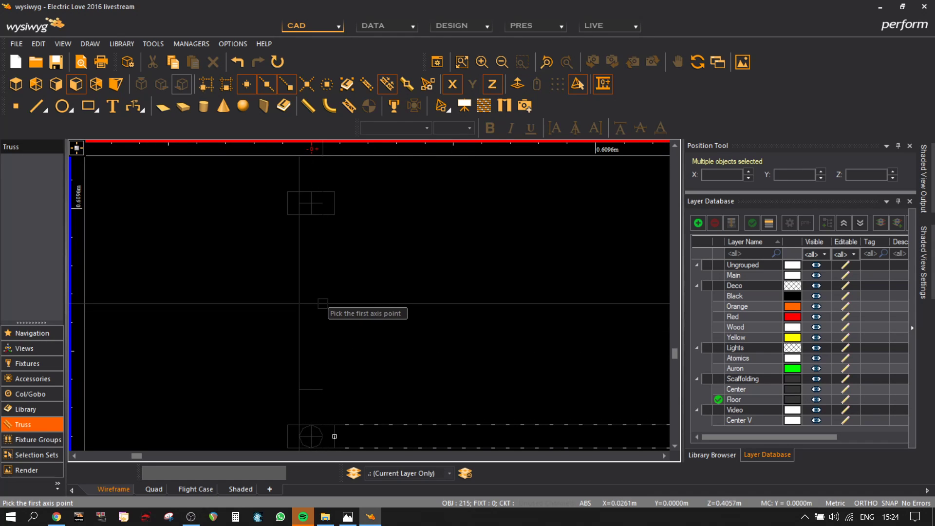
{"action": "left_click", "coordinate": [314, 200]}
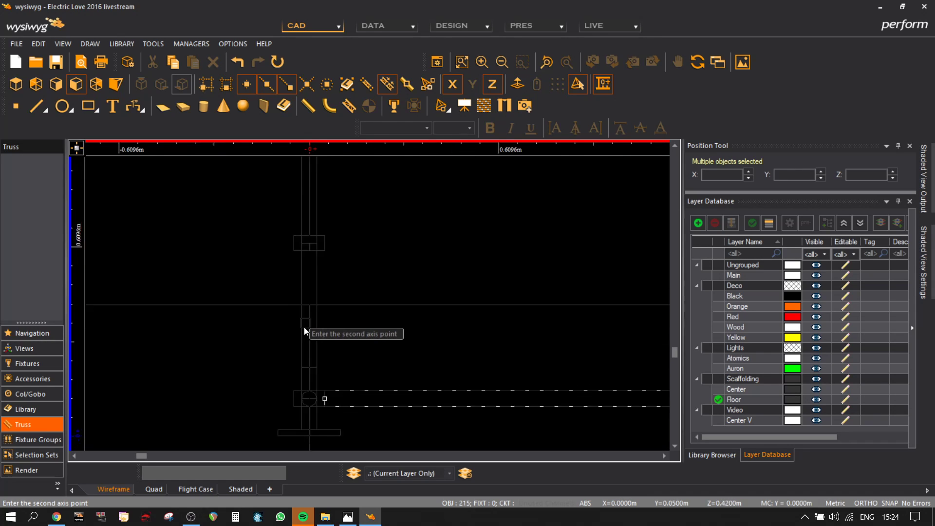
{"action": "scroll", "coordinate": [315, 351], "scroll_direction": "down", "scroll_amount": 5}
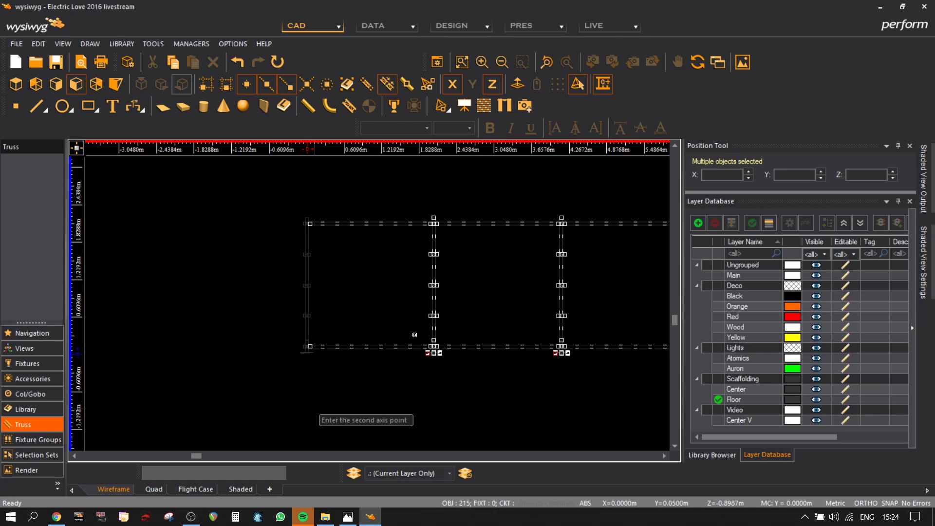
{"action": "left_click", "coordinate": [314, 409]}
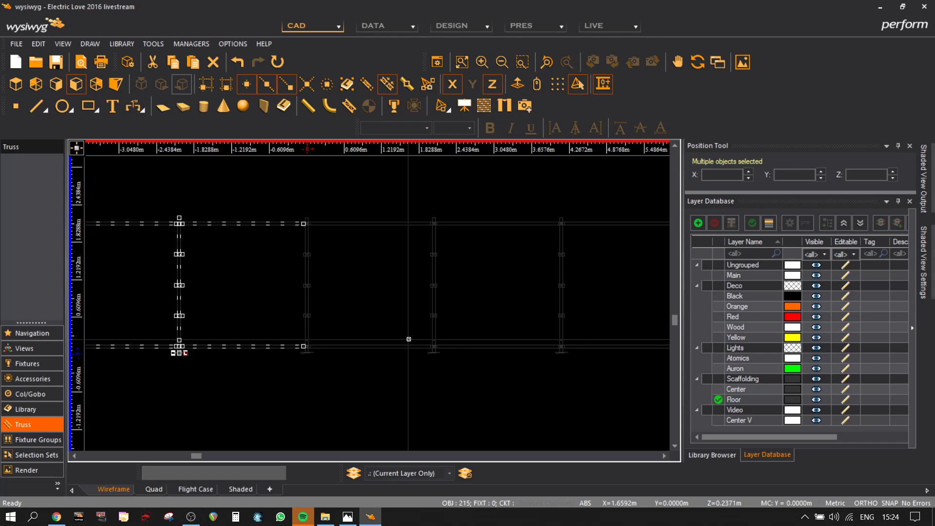
- Open the dialog for adding an insertable and look through the user-defined Layher scaffolding parts
{"action": "left_click", "coordinate": [15, 43]}
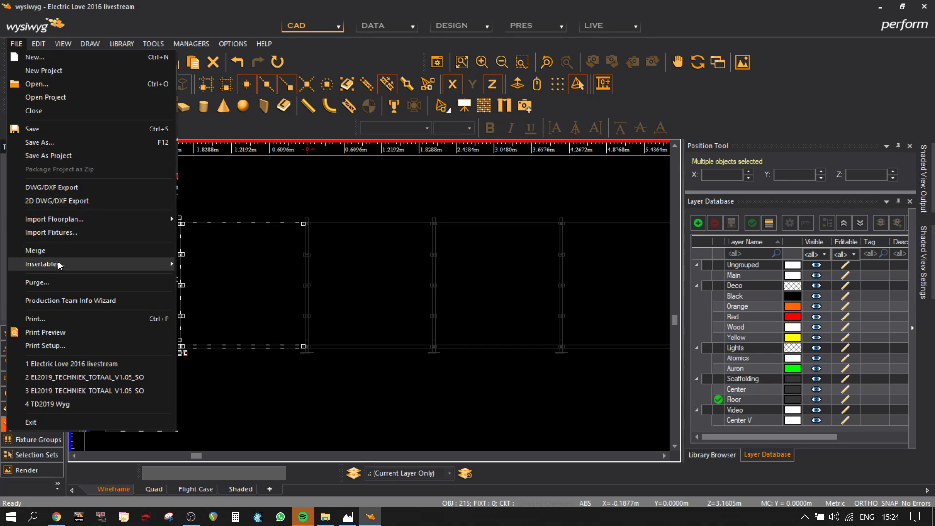
{"action": "mouse_move", "coordinate": [54, 267]}
{"action": "left_click", "coordinate": [202, 277]}
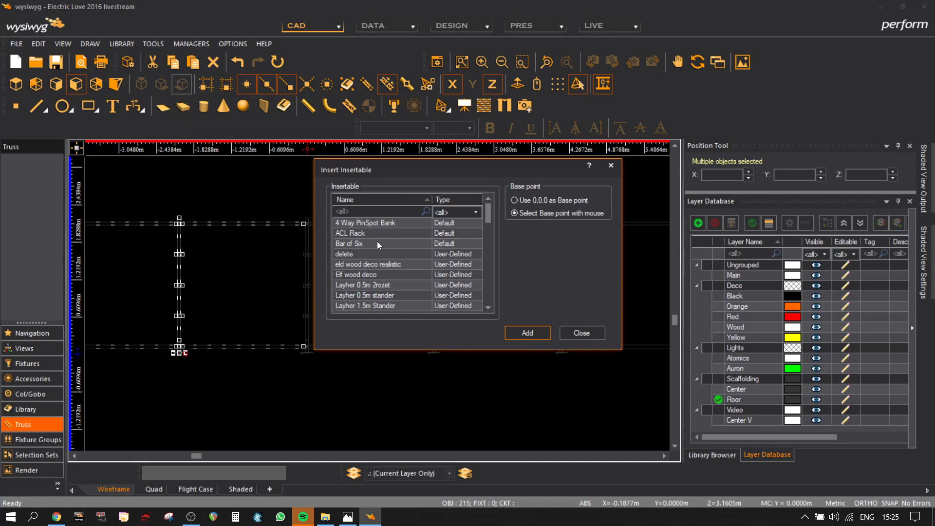
{"action": "scroll", "coordinate": [385, 279], "scroll_direction": "down", "scroll_amount": 1}
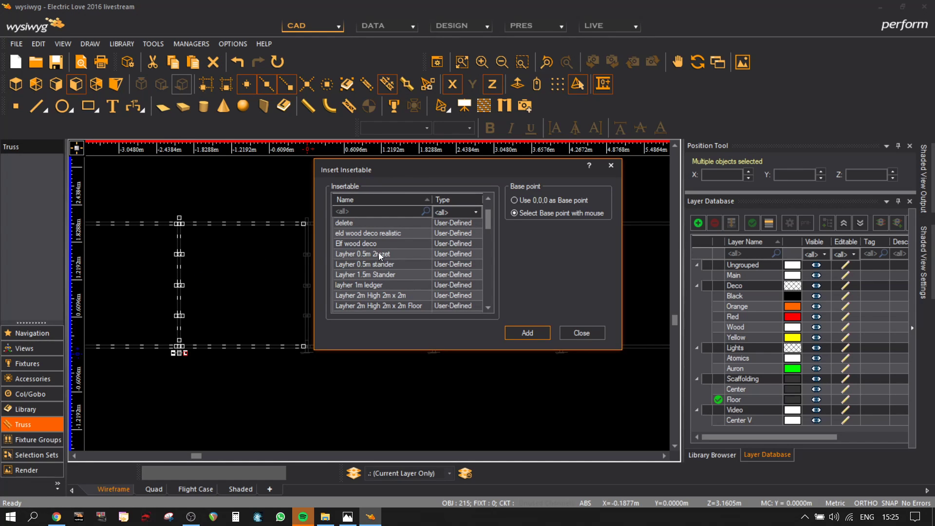
{"action": "scroll", "coordinate": [378, 252], "scroll_direction": "down", "scroll_amount": 1}
{"action": "scroll", "coordinate": [373, 249], "scroll_direction": "down", "scroll_amount": 4}
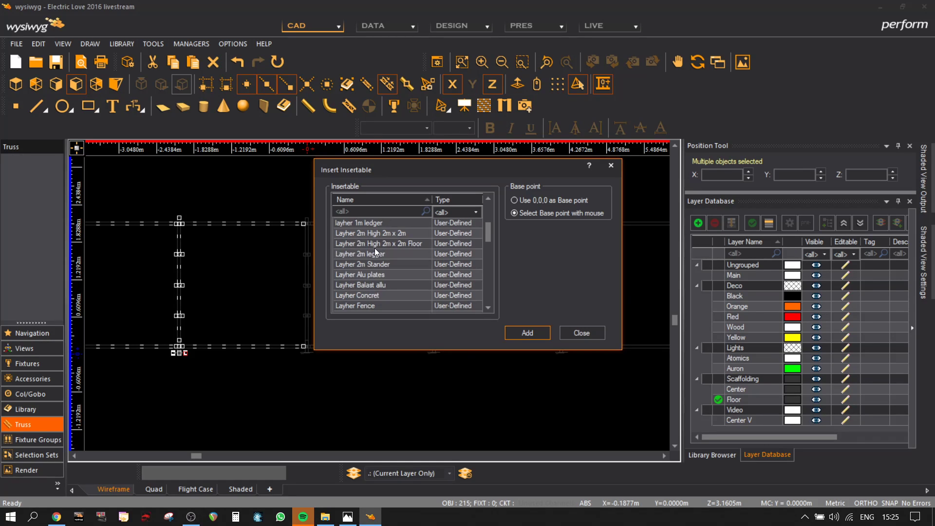
{"action": "scroll", "coordinate": [373, 250], "scroll_direction": "down", "scroll_amount": 2}
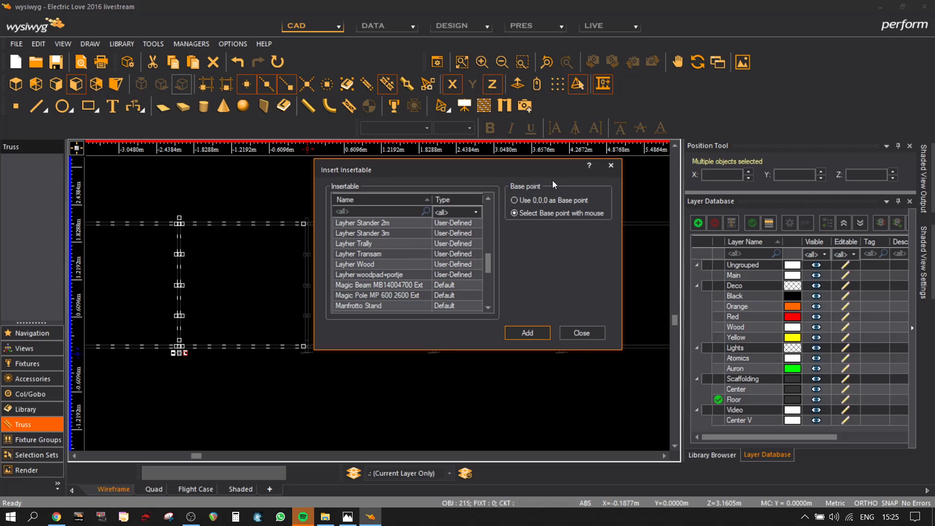
- Close the Insert Insertable dialog and make the Center scaffolding layer the current layer
{"action": "left_click", "coordinate": [612, 166]}
{"action": "scroll", "coordinate": [367, 307], "scroll_direction": "down", "scroll_amount": 3}
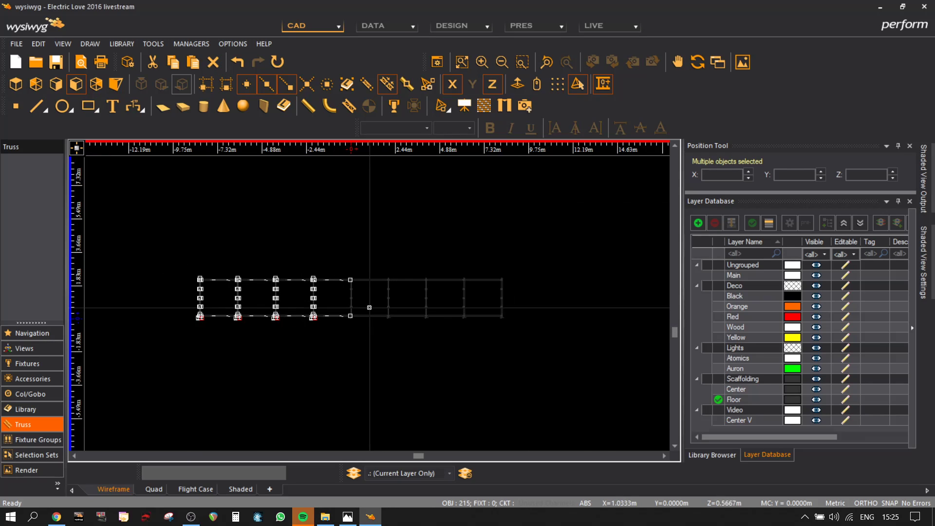
{"action": "left_click", "coordinate": [748, 390]}
{"action": "left_click", "coordinate": [752, 223]}
- Select the right half of the Center scaffolding and mirror it across the vertical centre axis at X=0
{"action": "scroll", "coordinate": [478, 316], "scroll_direction": "down", "scroll_amount": 5}
{"action": "left_click_drag", "start_coordinate": [424, 188], "coordinate": [442, 194]}
{"action": "scroll", "coordinate": [440, 246], "scroll_direction": "up", "scroll_amount": 4}
{"action": "scroll", "coordinate": [436, 316], "scroll_direction": "up", "scroll_amount": 3}
{"action": "middle_click_drag", "start_coordinate": [463, 266], "coordinate": [464, 275]}
{"action": "key", "text": "ctrl+m"}
{"action": "scroll", "coordinate": [390, 286], "scroll_direction": "up", "scroll_amount": 4}
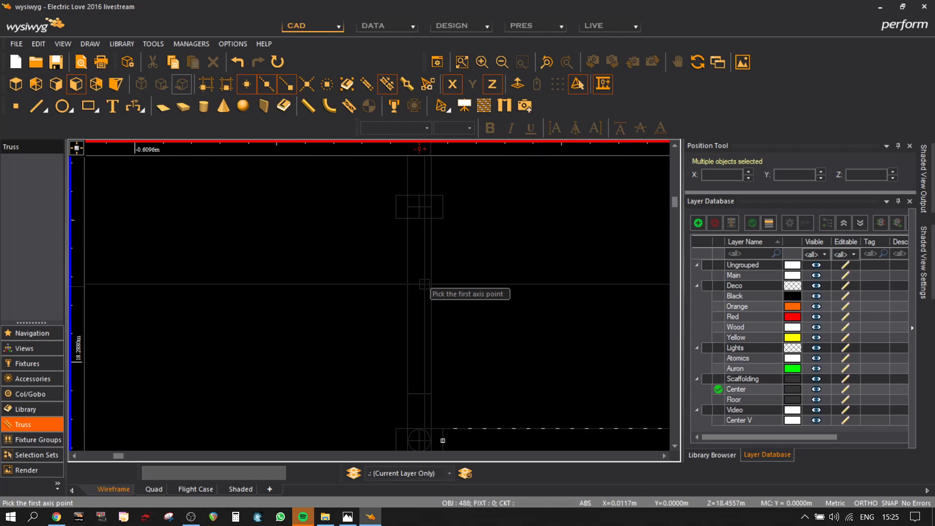
{"action": "scroll", "coordinate": [422, 282], "scroll_direction": "down", "scroll_amount": 3}
{"action": "middle_click_drag", "start_coordinate": [434, 383], "coordinate": [424, 231]}
{"action": "left_click", "coordinate": [446, 329]}
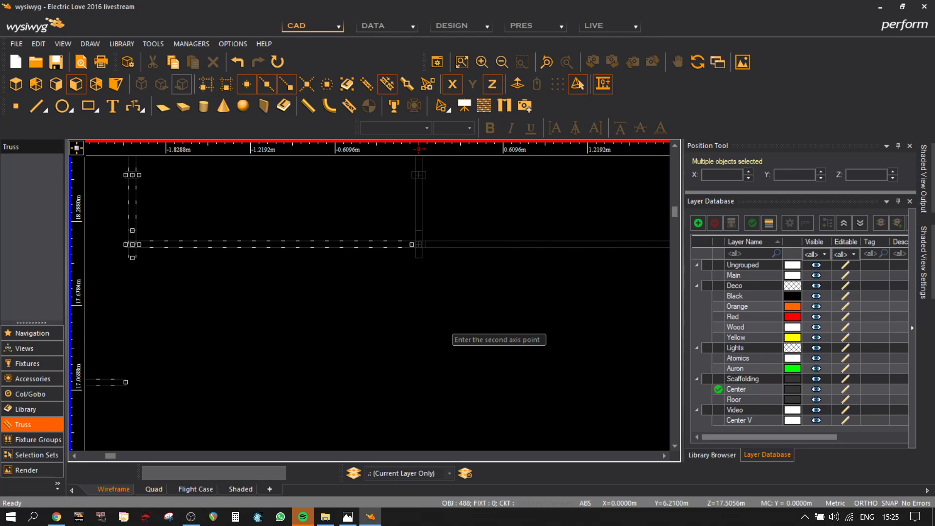
- Clear the selection and set the drawing to display all layers
{"action": "left_click", "coordinate": [754, 410]}
{"action": "scroll", "coordinate": [505, 313], "scroll_direction": "down", "scroll_amount": 4}
{"action": "left_click", "coordinate": [471, 286]}
{"action": "scroll", "coordinate": [472, 308], "scroll_direction": "down", "scroll_amount": 4}
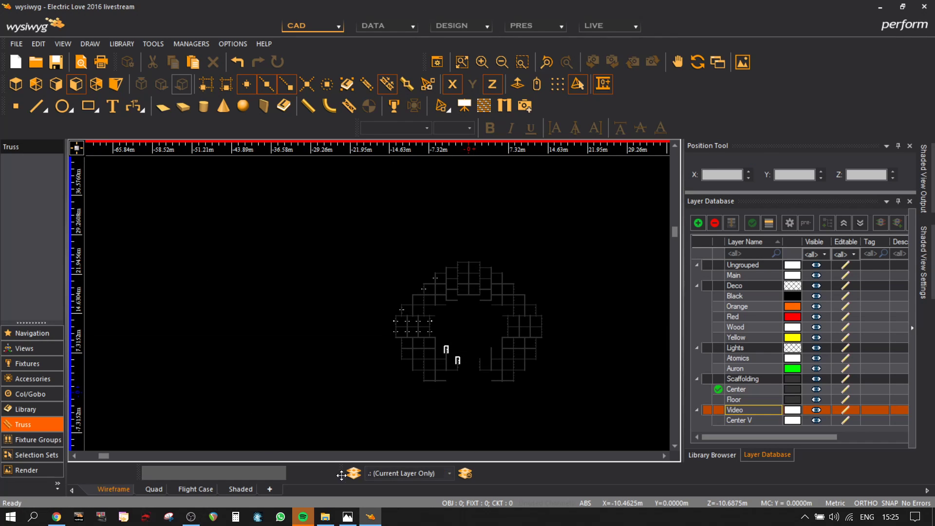
{"action": "left_click", "coordinate": [415, 473]}
{"action": "left_click", "coordinate": [398, 401]}
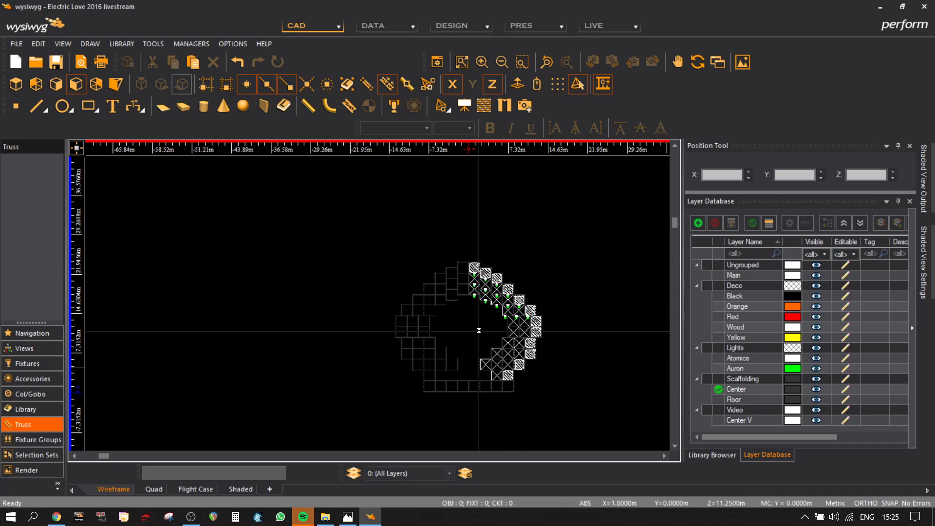
- Make the Auron layer current and hide the Floor and Center scaffolding layers
{"action": "left_click", "coordinate": [816, 399]}
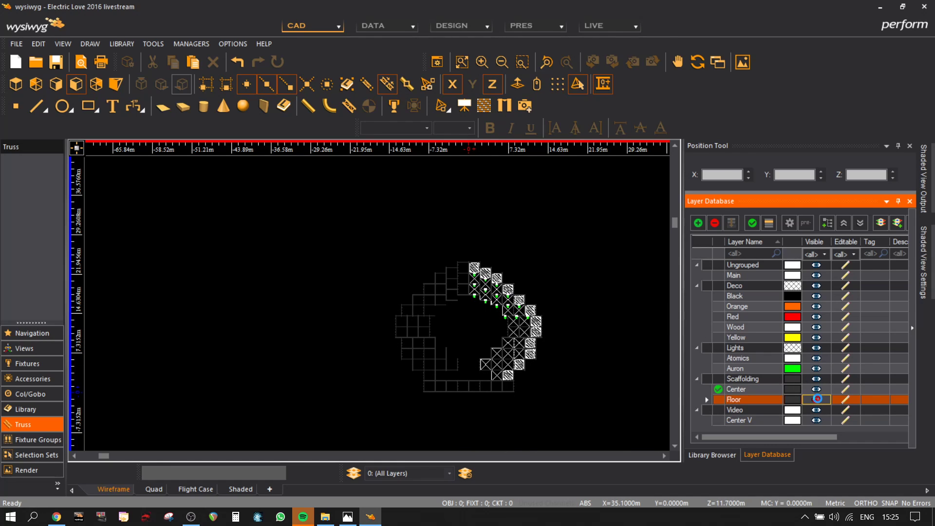
{"action": "left_click", "coordinate": [733, 370]}
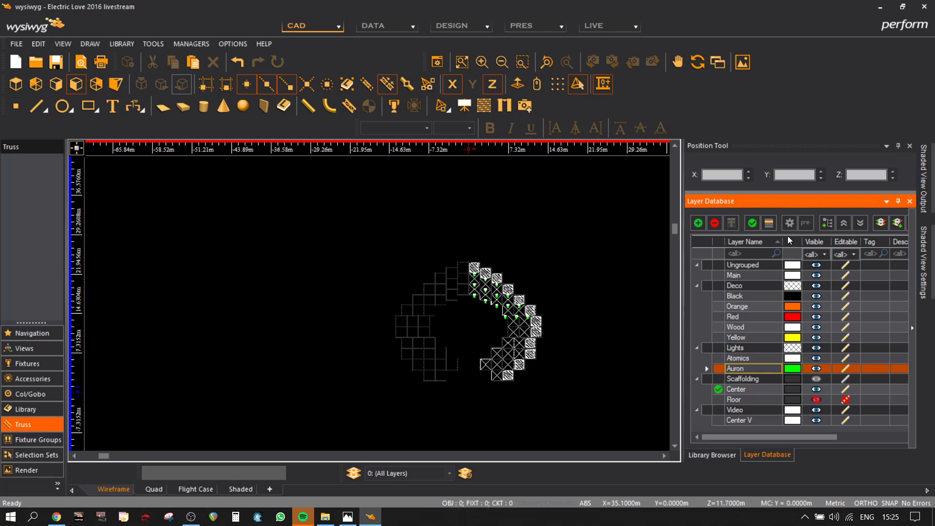
{"action": "left_click", "coordinate": [751, 224]}
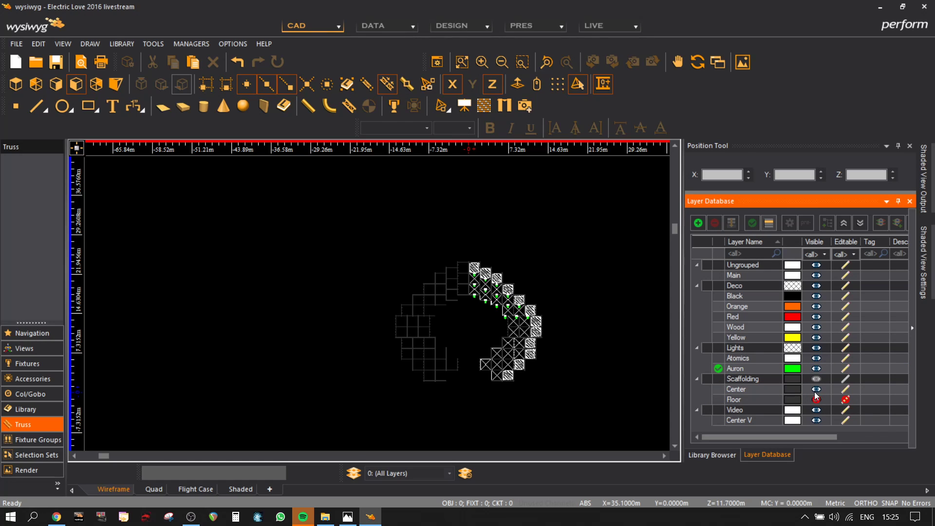
{"action": "left_click", "coordinate": [816, 389]}
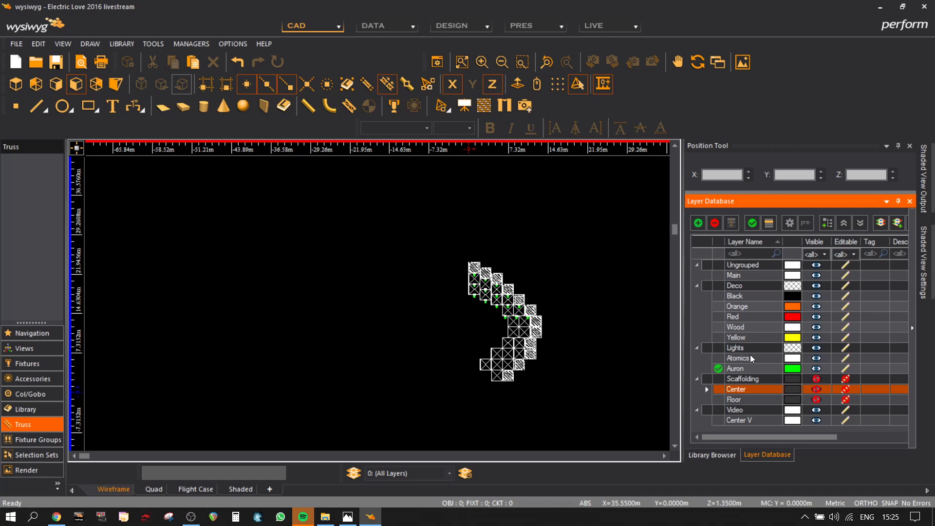
{"action": "scroll", "coordinate": [474, 231], "scroll_direction": "up", "scroll_amount": 10}
{"action": "middle_click_drag", "start_coordinate": [458, 319], "coordinate": [449, 163]}
{"action": "key", "text": "ctrl+a"}
{"action": "middle_click_drag", "start_coordinate": [380, 374], "coordinate": [381, 315]}
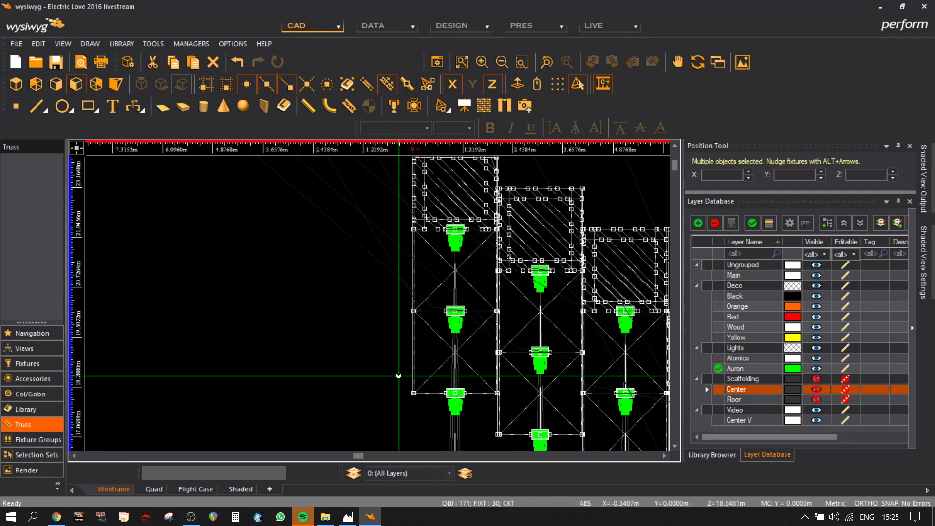
{"action": "left_click", "coordinate": [399, 376]}
{"action": "scroll", "coordinate": [400, 346], "scroll_direction": "up", "scroll_amount": 4}
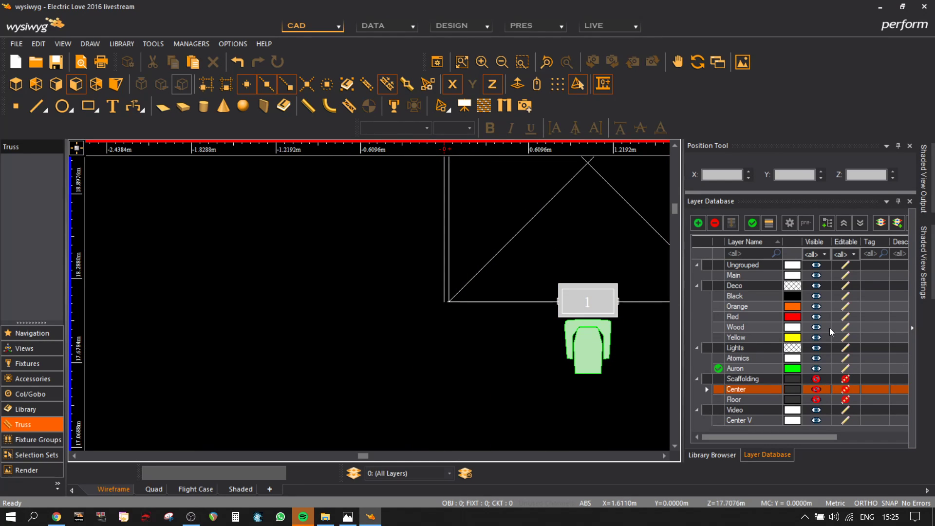
- Hide the Deco layers and select some of the lower crossed panels to check them
{"action": "left_click", "coordinate": [767, 338]}
{"action": "left_click", "coordinate": [816, 286]}
{"action": "scroll", "coordinate": [562, 366], "scroll_direction": "down", "scroll_amount": 4}
{"action": "scroll", "coordinate": [562, 367], "scroll_direction": "down", "scroll_amount": 2}
{"action": "middle_click_drag", "start_coordinate": [559, 367], "coordinate": [409, 276]}
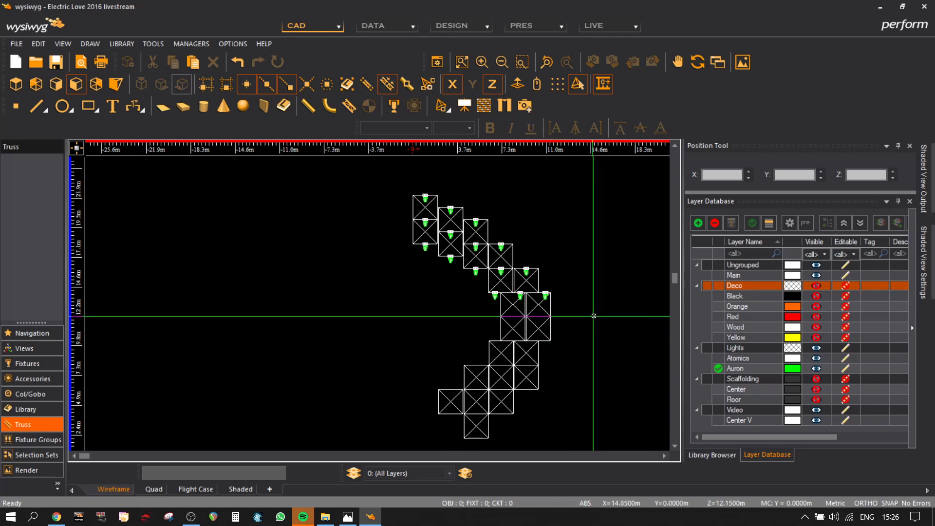
{"action": "left_click_drag", "start_coordinate": [539, 400], "coordinate": [501, 387]}
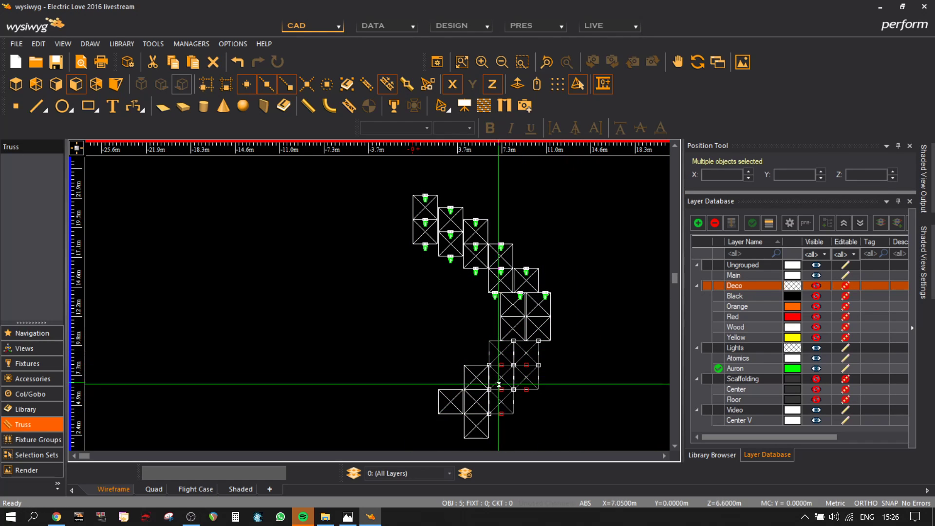
{"action": "left_click", "coordinate": [434, 344]}
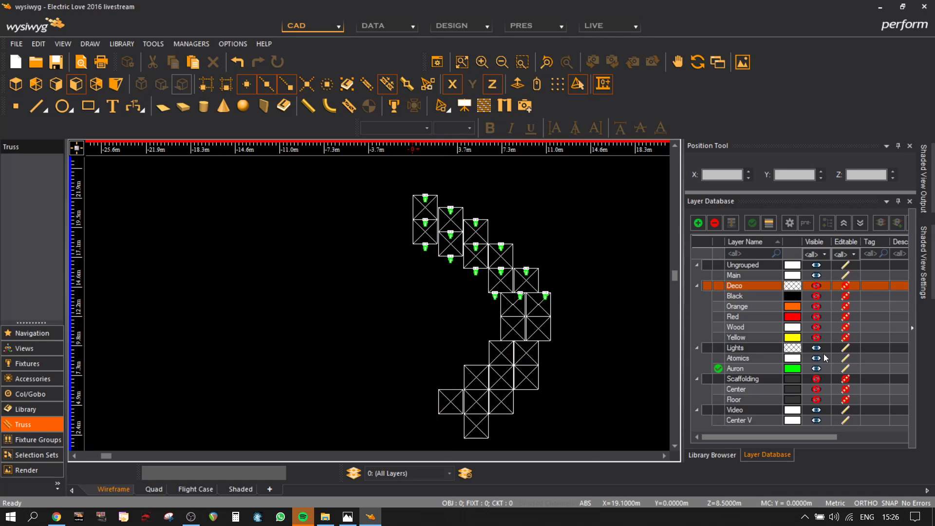
- Hide the Video layers and make all the Deco layers visible again
{"action": "left_click", "coordinate": [816, 412]}
{"action": "left_click", "coordinate": [817, 337]}
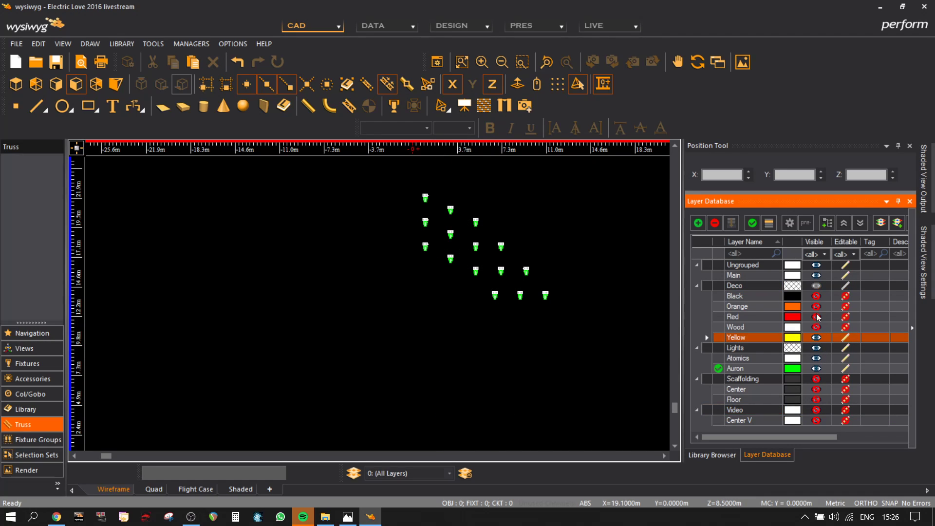
{"action": "left_click", "coordinate": [817, 286]}
- Select all visible deco and fixtures, show the Center layer for reference, and mirror them across the vertical axis through the central scaffold post
{"action": "scroll", "coordinate": [535, 355], "scroll_direction": "down", "scroll_amount": 3}
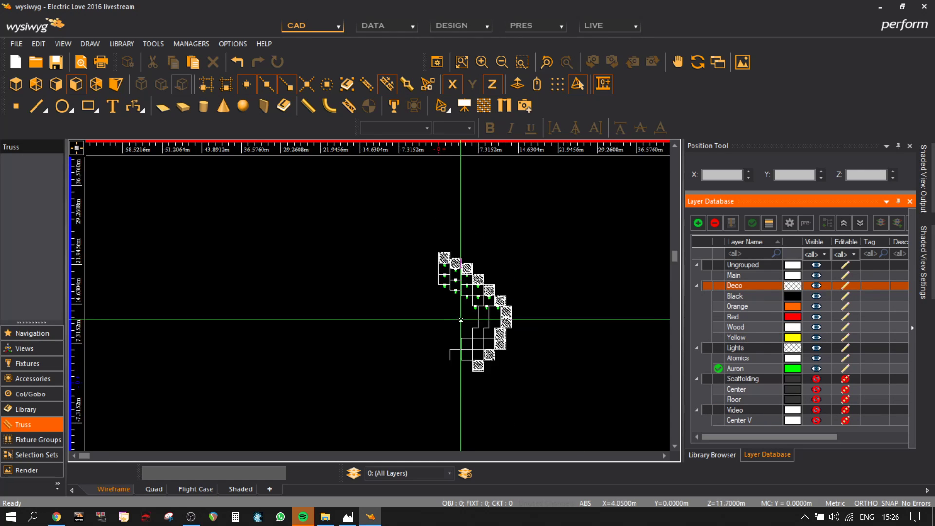
{"action": "scroll", "coordinate": [444, 224], "scroll_direction": "up", "scroll_amount": 5}
{"action": "middle_click_drag", "start_coordinate": [438, 288], "coordinate": [436, 203]}
{"action": "scroll", "coordinate": [436, 203], "scroll_direction": "up", "scroll_amount": 1}
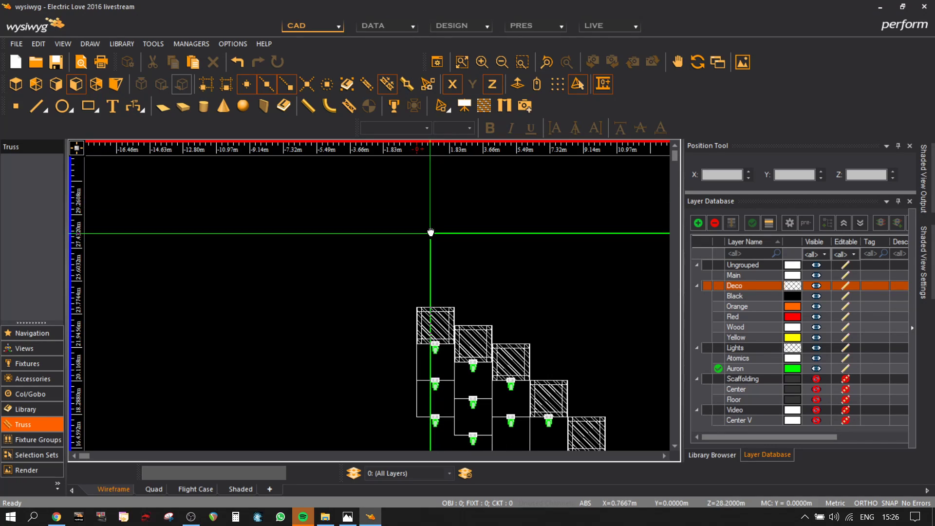
{"action": "key", "text": "ctrl+a"}
{"action": "scroll", "coordinate": [436, 419], "scroll_direction": "up", "scroll_amount": 10}
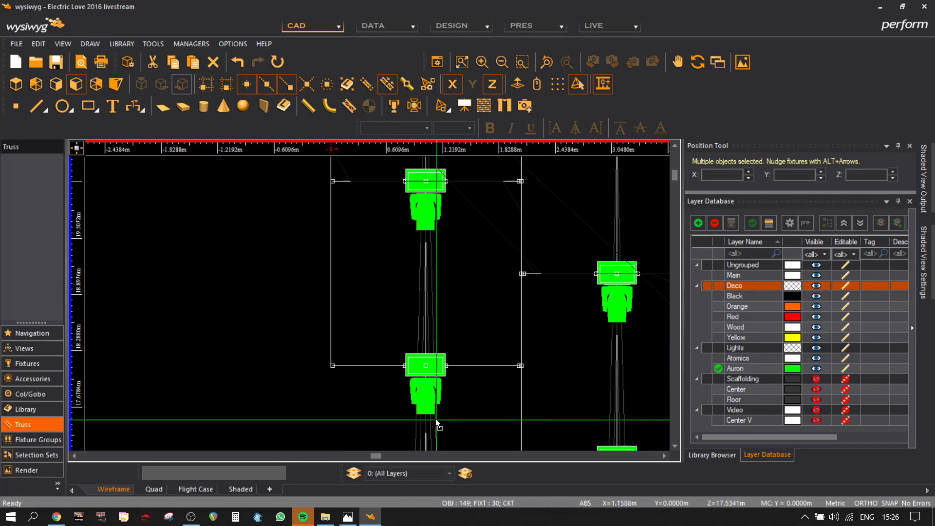
{"action": "scroll", "coordinate": [307, 350], "scroll_direction": "down", "scroll_amount": 2}
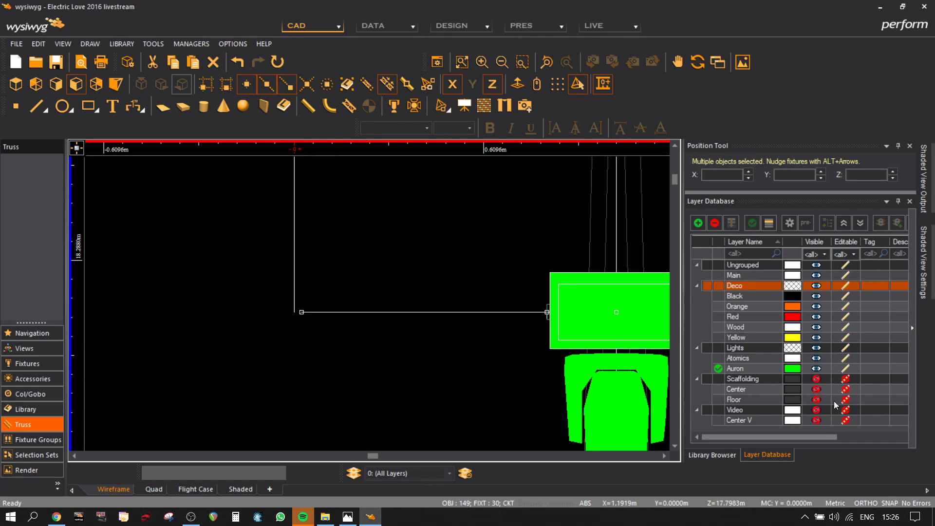
{"action": "left_click", "coordinate": [816, 390]}
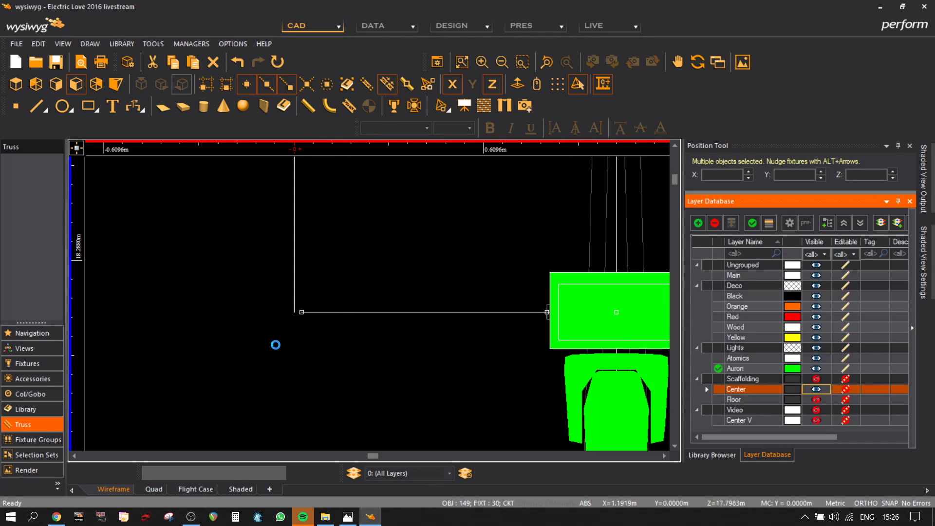
{"action": "scroll", "coordinate": [290, 312], "scroll_direction": "up", "scroll_amount": 3}
{"action": "key", "text": "ctrl+m"}
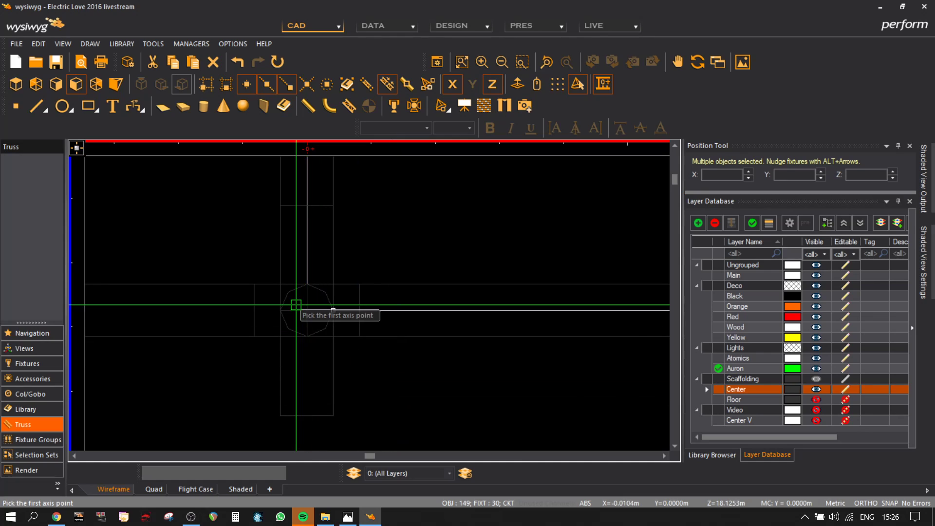
{"action": "left_click", "coordinate": [306, 311]}
{"action": "scroll", "coordinate": [358, 395], "scroll_direction": "down", "scroll_amount": 2}
{"action": "middle_click_drag", "start_coordinate": [373, 411], "coordinate": [392, 246]}
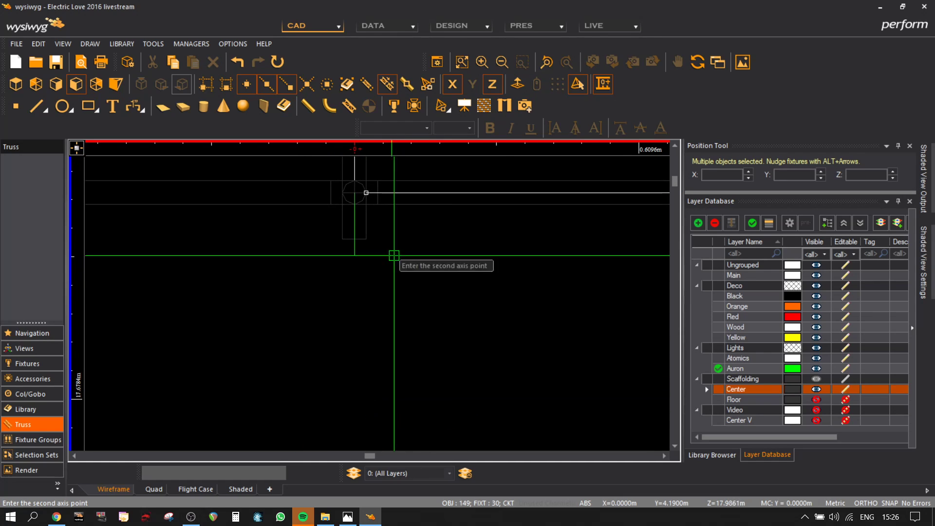
{"action": "left_click", "coordinate": [402, 346]}
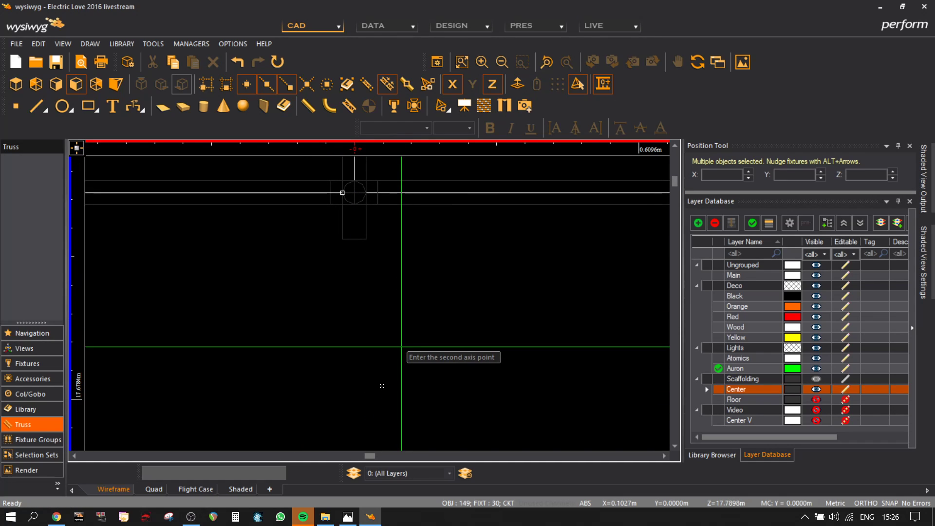
{"action": "scroll", "coordinate": [358, 357], "scroll_direction": "down", "scroll_amount": 4}
{"action": "scroll", "coordinate": [359, 357], "scroll_direction": "down", "scroll_amount": 4}
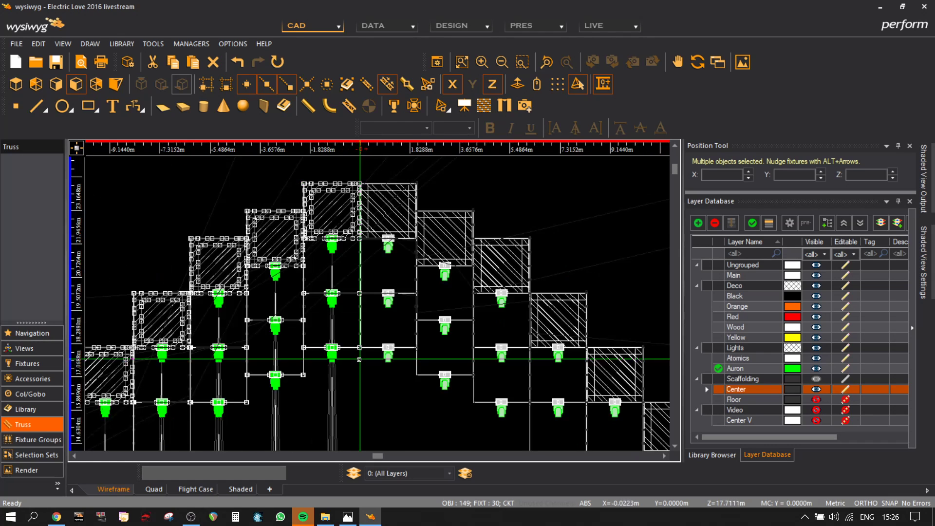
{"action": "left_click", "coordinate": [376, 405]}
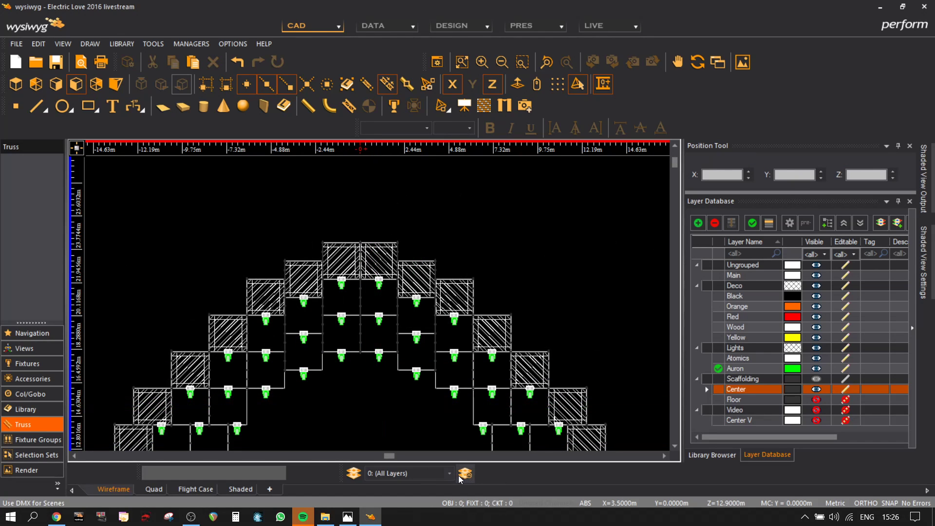
{"action": "left_click", "coordinate": [428, 472]}
{"action": "left_click", "coordinate": [424, 410]}
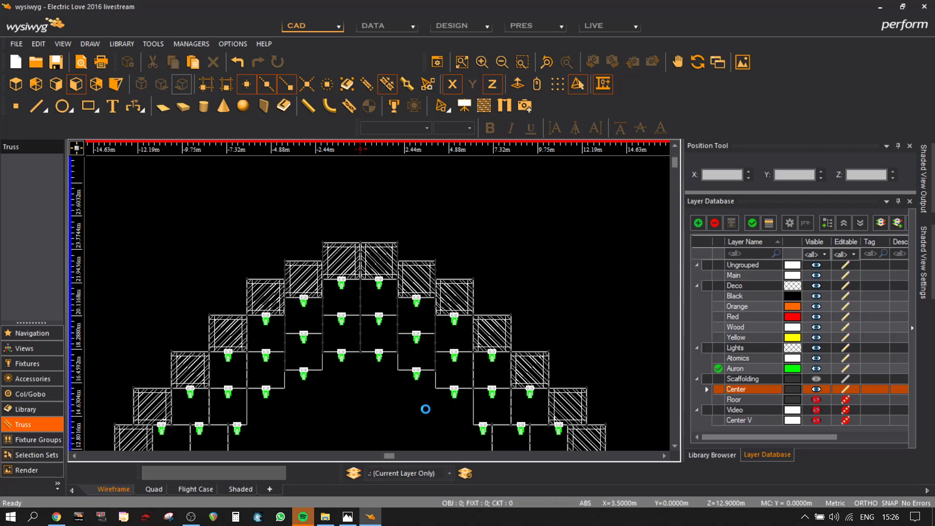
{"action": "left_click", "coordinate": [446, 475]}
{"action": "left_click", "coordinate": [427, 401]}
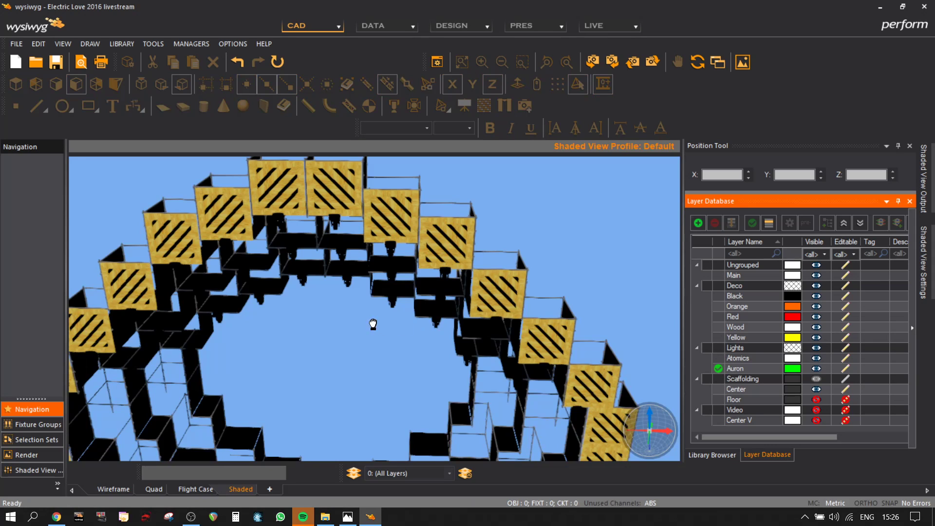
- Make the Floor and Video layers visible again in the shaded view and examine the whole arch
{"action": "mouse_move", "coordinate": [373, 324]}
{"action": "left_mouse_down"}
{"action": "mouse_move", "coordinate": [340, 347]}
{"action": "mouse_move", "coordinate": [382, 317]}
{"action": "mouse_move", "coordinate": [416, 270]}
{"action": "mouse_move", "coordinate": [467, 283]}
{"action": "left_mouse_up"}
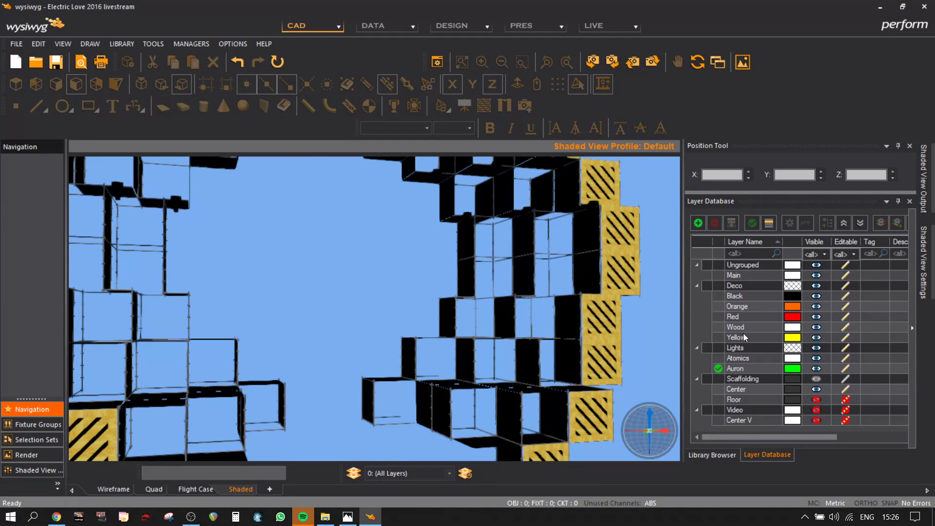
{"action": "left_click", "coordinate": [817, 400]}
{"action": "left_click", "coordinate": [816, 409]}
{"action": "mouse_move", "coordinate": [399, 303]}
{"action": "left_mouse_down"}
{"action": "mouse_move", "coordinate": [401, 344]}
{"action": "mouse_move", "coordinate": [417, 341]}
{"action": "mouse_move", "coordinate": [421, 334]}
{"action": "mouse_move", "coordinate": [365, 333]}
{"action": "left_mouse_up"}
{"action": "mouse_move", "coordinate": [536, 332]}
{"action": "left_mouse_down"}
{"action": "mouse_move", "coordinate": [480, 325]}
{"action": "mouse_move", "coordinate": [509, 324]}
{"action": "mouse_move", "coordinate": [522, 375]}
{"action": "mouse_move", "coordinate": [520, 338]}
{"action": "left_mouse_up"}
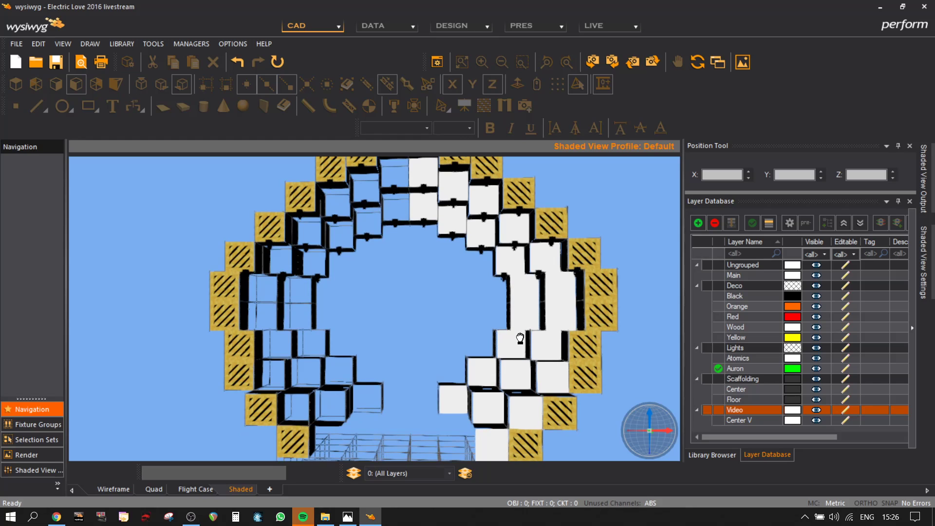
{"action": "left_click_drag", "start_coordinate": [527, 331], "coordinate": [469, 374]}
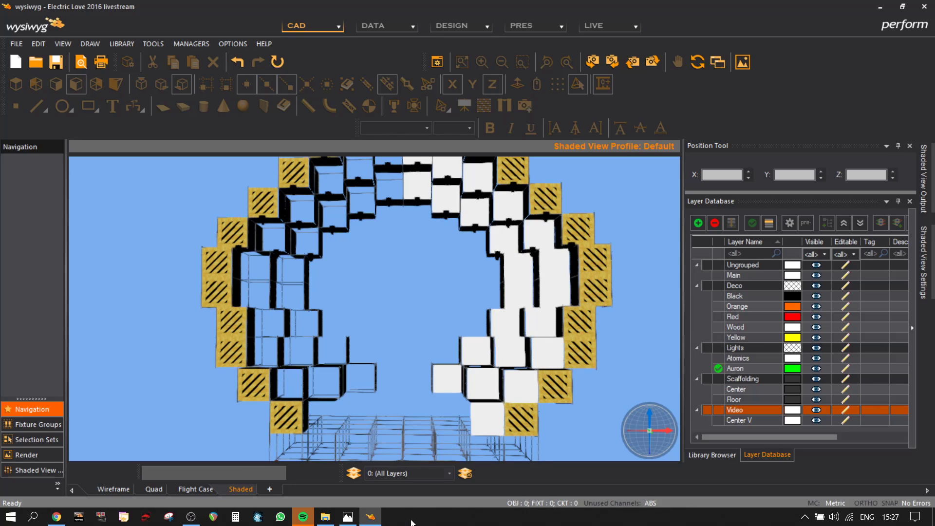
- Display only the current Auron layer to check its fixtures, and restore the display of all layers
{"action": "left_click", "coordinate": [447, 478]}
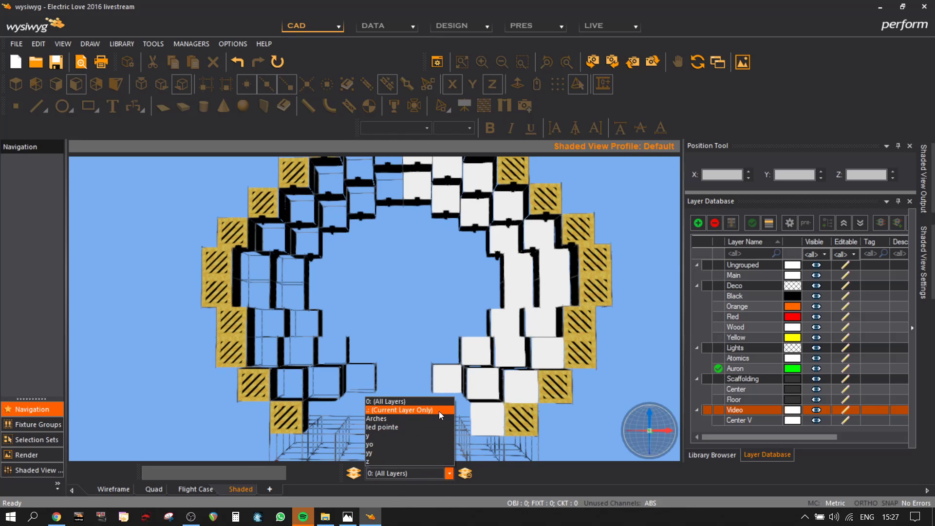
{"action": "left_click", "coordinate": [439, 411]}
{"action": "left_click", "coordinate": [436, 471]}
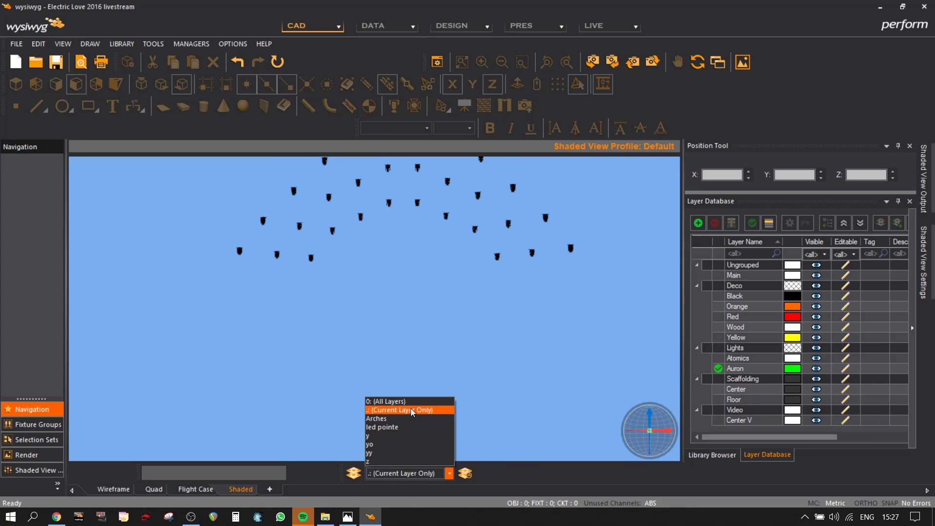
{"action": "left_click", "coordinate": [404, 402]}
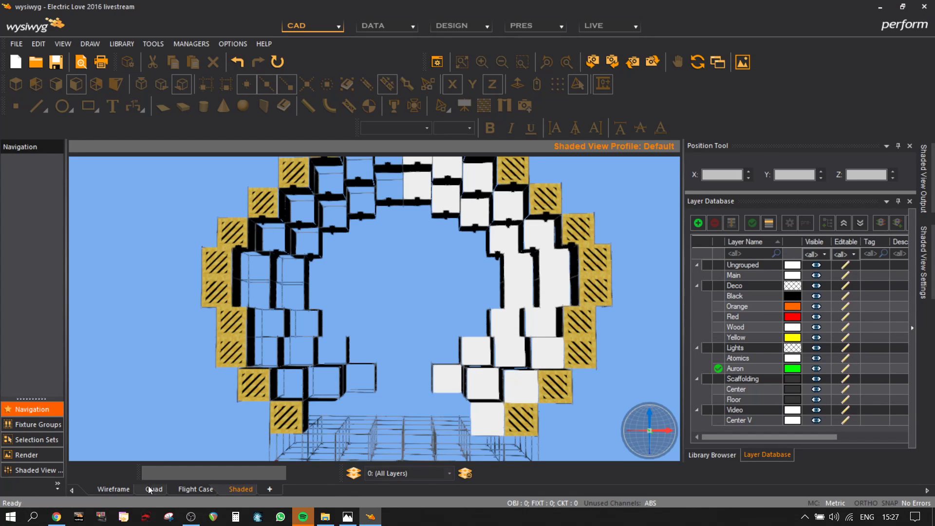
- Return to the wireframe view of the arch
{"action": "key", "text": "Tab"}
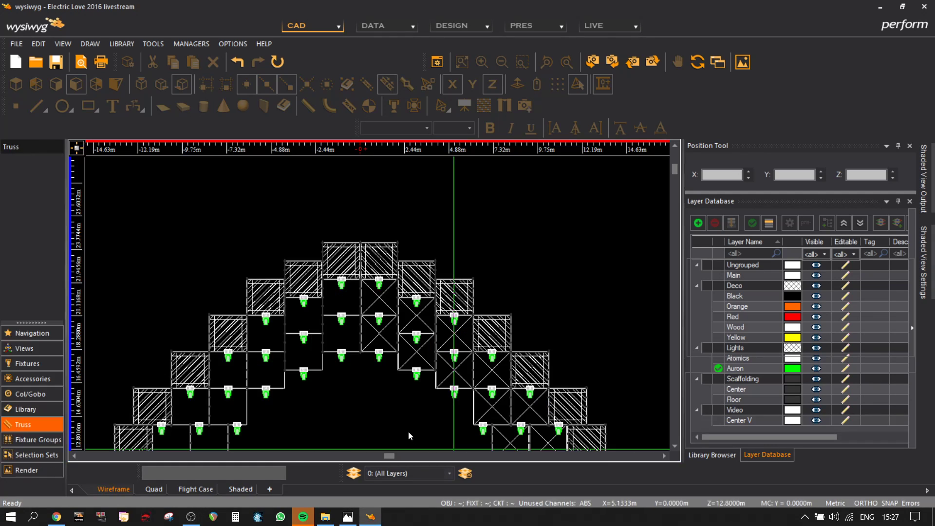
{"action": "middle_click_drag", "start_coordinate": [330, 383], "coordinate": [302, 283]}
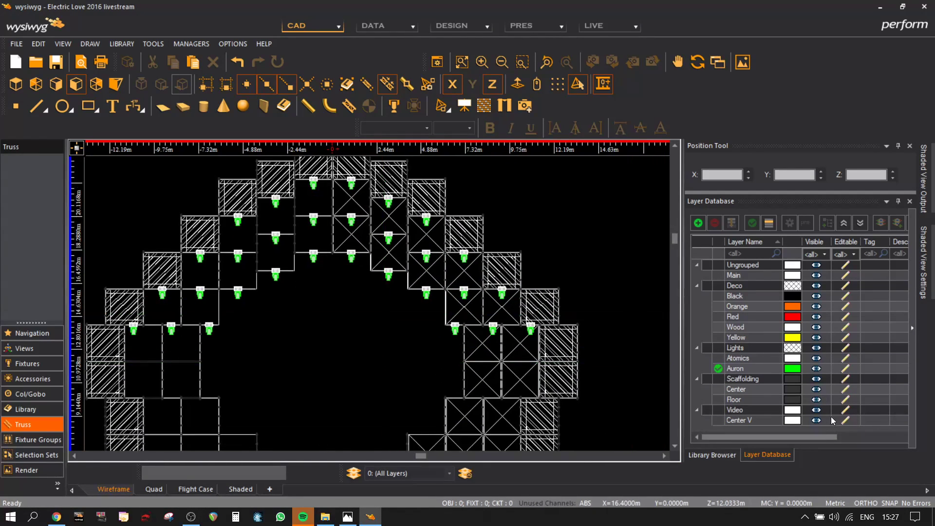
- Hide the Deco, Auron, Atomics and Center scaffolding layers, and make Center V the current layer
{"action": "left_click", "coordinate": [817, 347]}
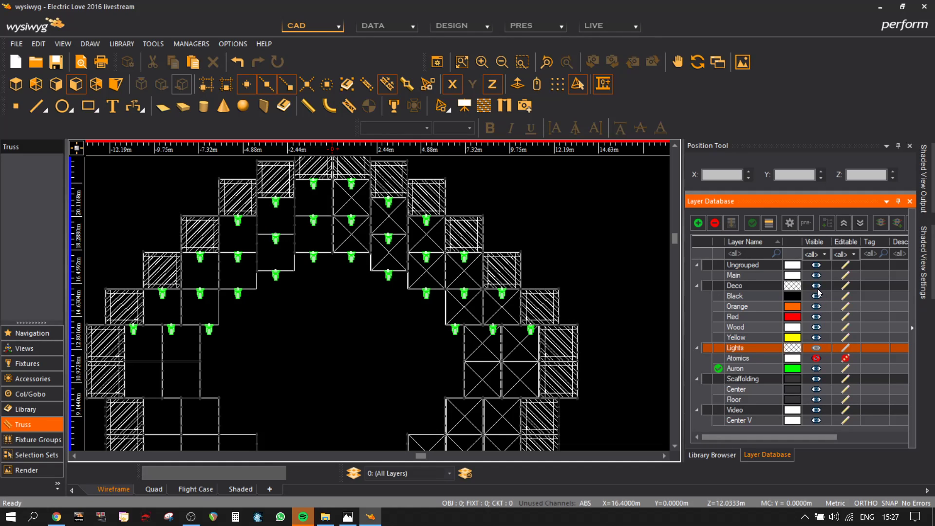
{"action": "left_click", "coordinate": [817, 287]}
{"action": "left_click", "coordinate": [737, 419]}
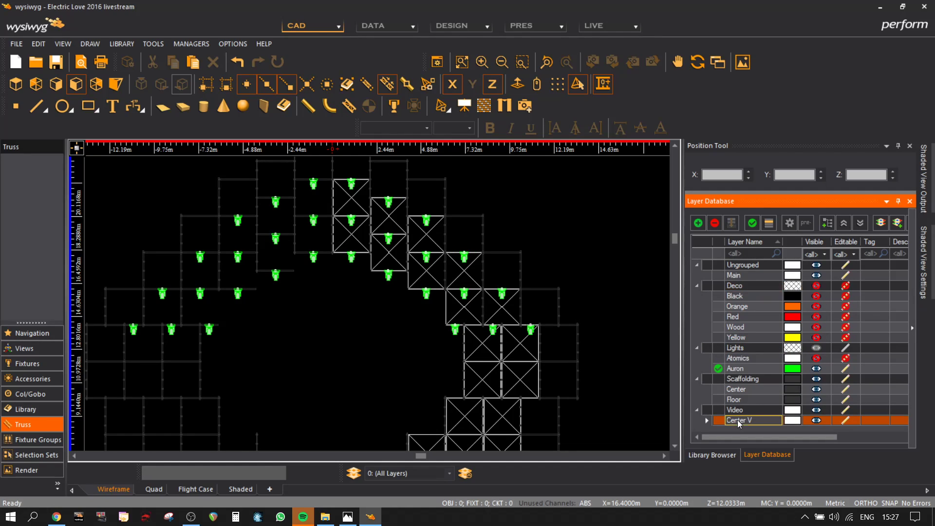
{"action": "left_click", "coordinate": [752, 223]}
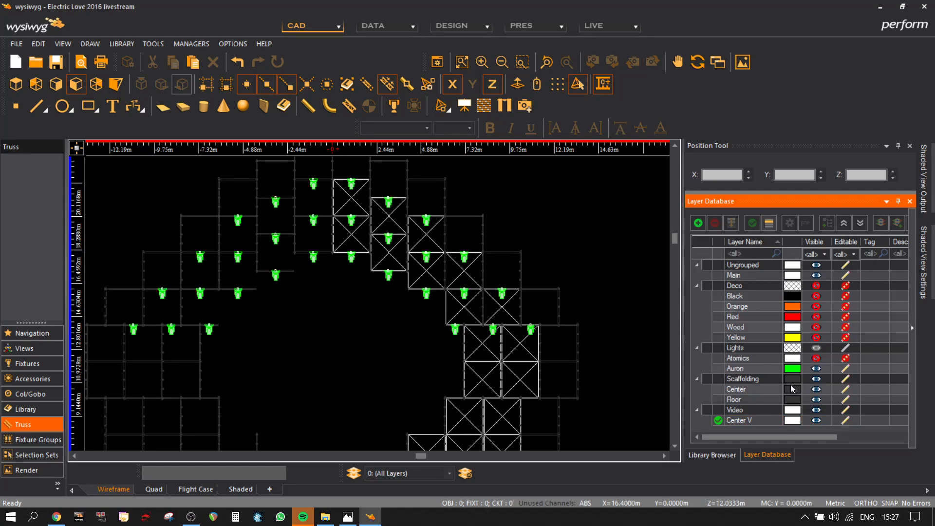
{"action": "left_click", "coordinate": [815, 368]}
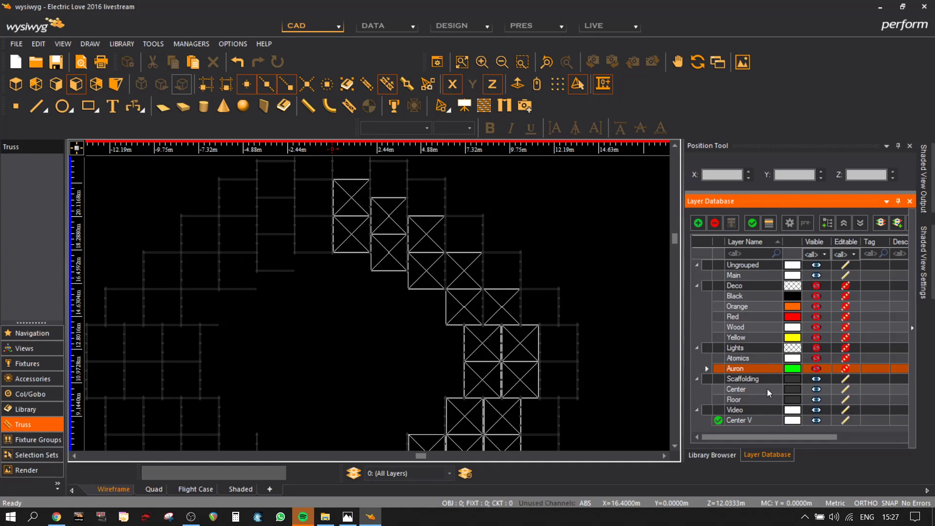
{"action": "scroll", "coordinate": [525, 329], "scroll_direction": "down", "scroll_amount": 2}
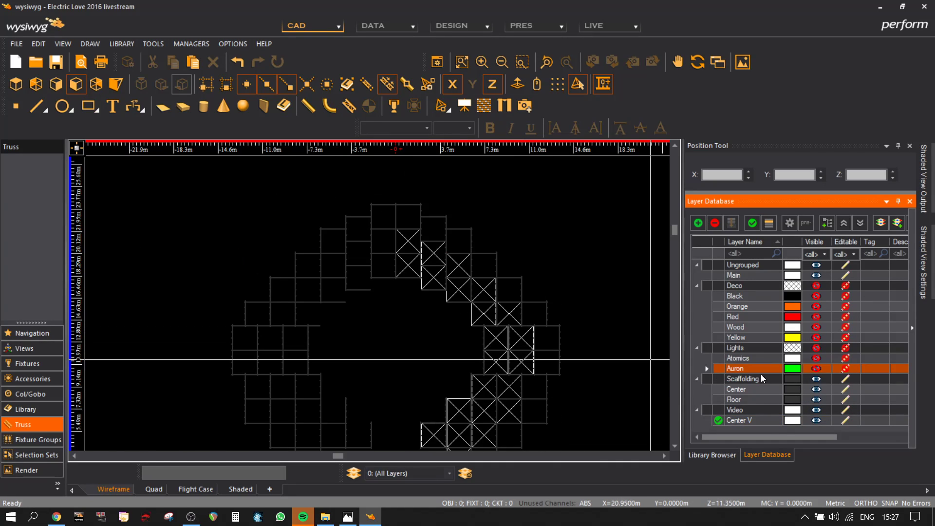
{"action": "left_click", "coordinate": [817, 388]}
- Copy the two topmost video screens beside the arch's centre line and place the copies directly against its left side
{"action": "scroll", "coordinate": [438, 380], "scroll_direction": "down", "scroll_amount": 2}
{"action": "scroll", "coordinate": [434, 382], "scroll_direction": "up", "scroll_amount": 2}
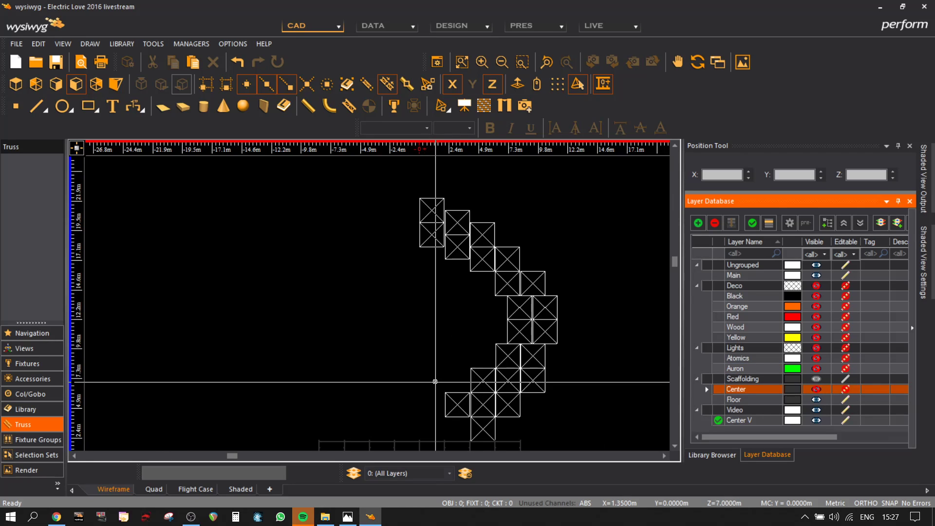
{"action": "left_click_drag", "start_coordinate": [435, 292], "coordinate": [403, 179]}
{"action": "scroll", "coordinate": [404, 230], "scroll_direction": "up", "scroll_amount": 3}
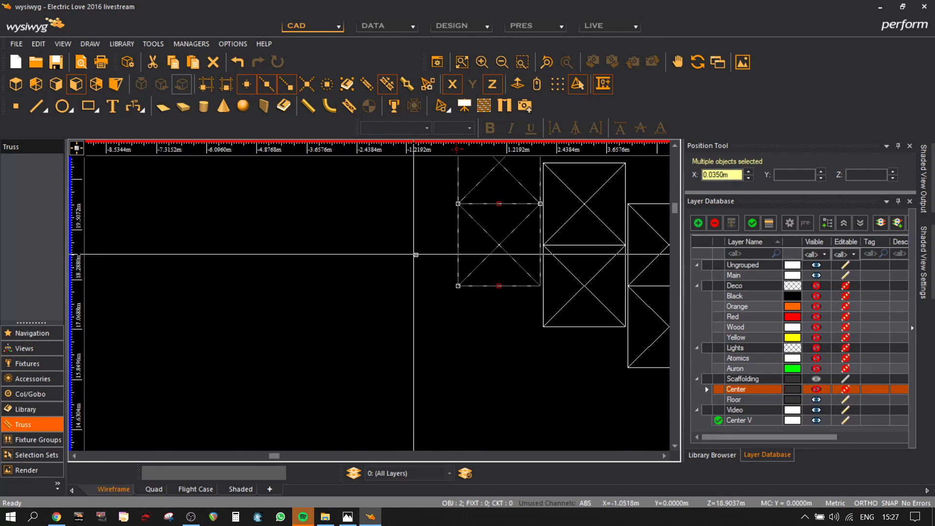
{"action": "key", "text": "ctrl+c"}
{"action": "key", "text": "ctrl+v"}
{"action": "scroll", "coordinate": [393, 347], "scroll_direction": "down", "scroll_amount": 3}
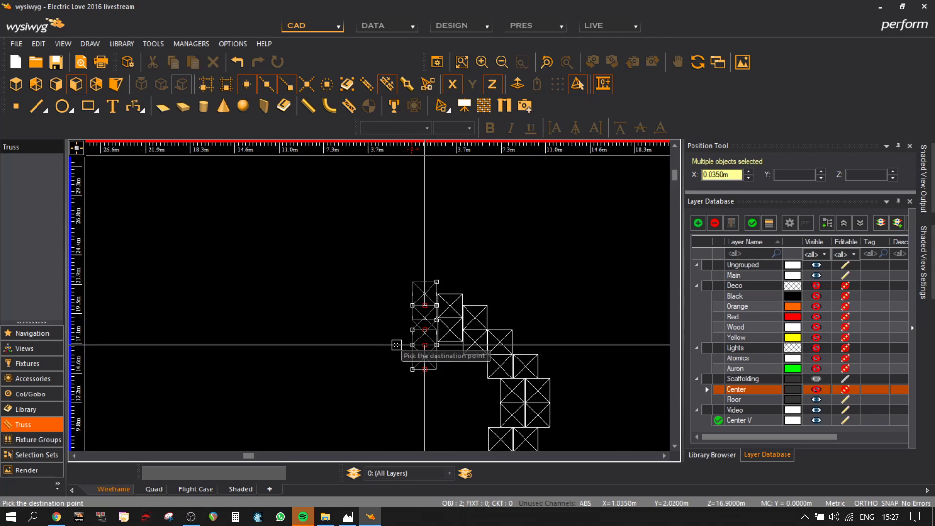
{"action": "middle_click_drag", "start_coordinate": [400, 351], "coordinate": [367, 264]}
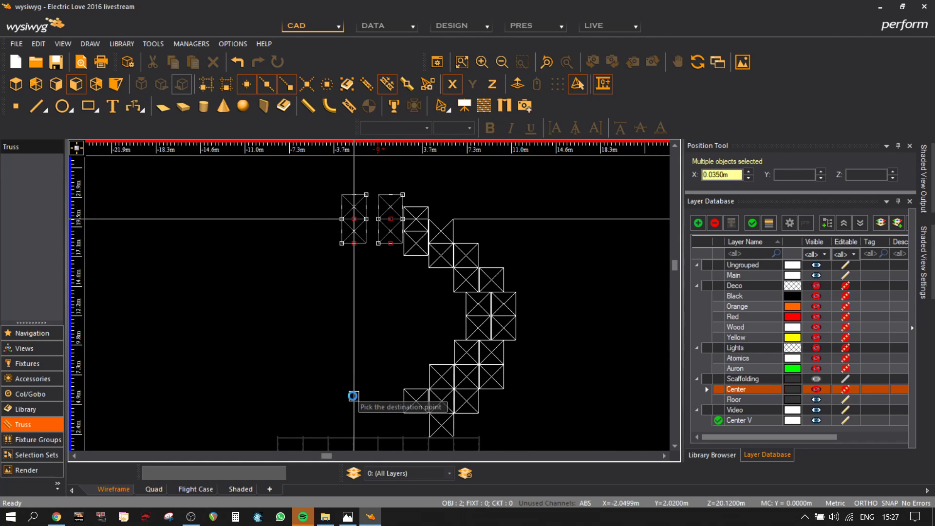
{"action": "middle_click_drag", "start_coordinate": [365, 437], "coordinate": [357, 382]}
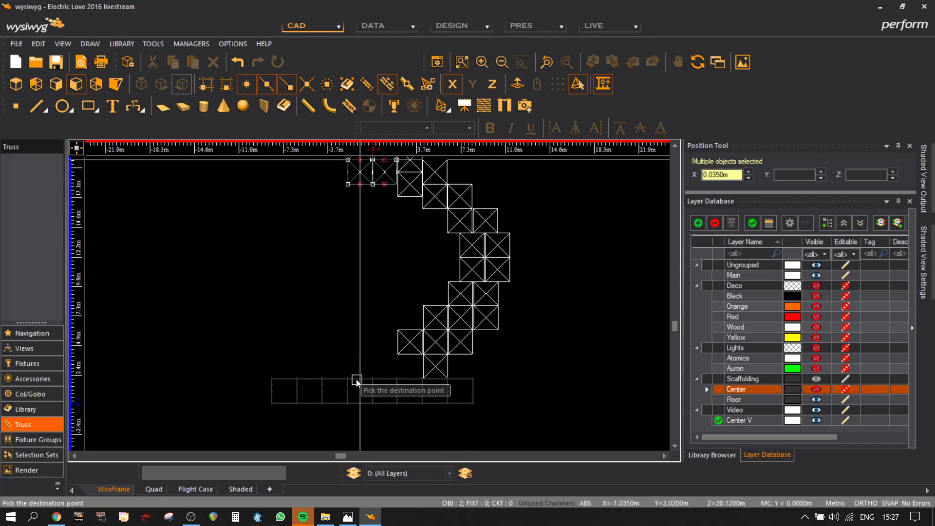
{"action": "left_click", "coordinate": [358, 378]}
- Copy the three screens in the second column right of centre to the matching column on the arch's left half
{"action": "middle_click_drag", "start_coordinate": [420, 205], "coordinate": [417, 307]}
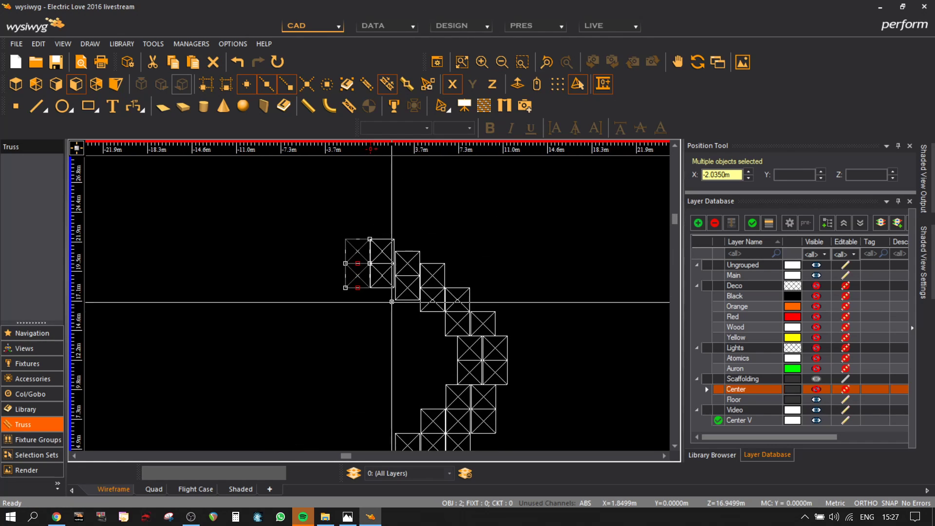
{"action": "middle_click_drag", "start_coordinate": [418, 400], "coordinate": [401, 311]}
{"action": "left_click_drag", "start_coordinate": [402, 359], "coordinate": [390, 161]}
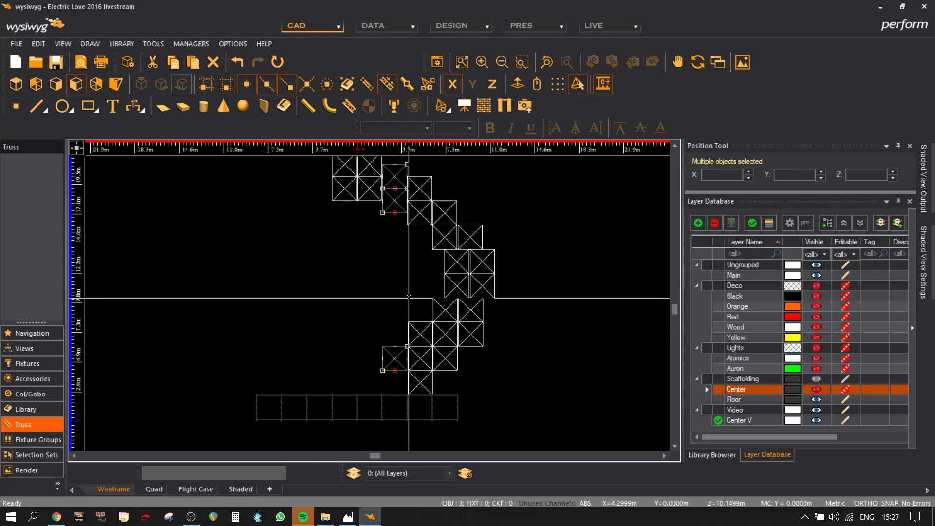
{"action": "key", "text": "ctrl+v"}
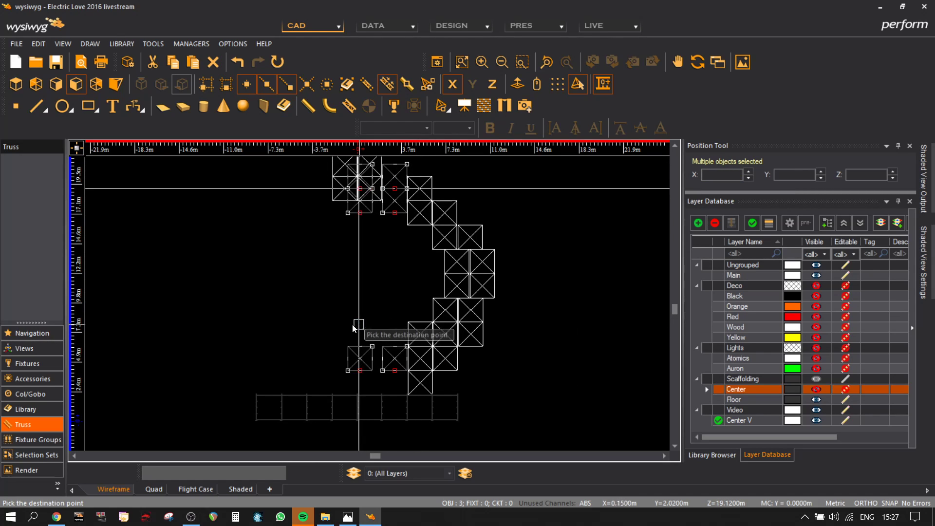
{"action": "scroll", "coordinate": [315, 394], "scroll_direction": "up", "scroll_amount": 1}
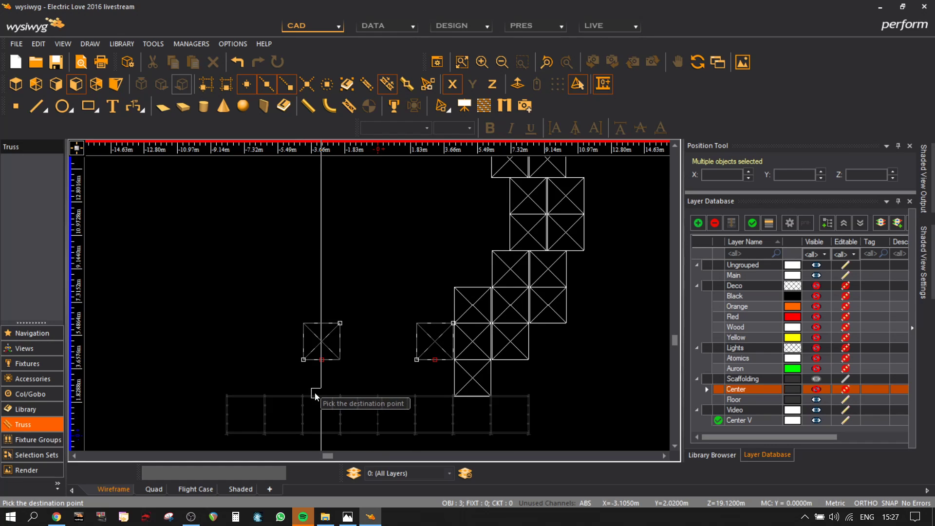
{"action": "left_click", "coordinate": [320, 401]}
- Copy the five screens of the third column right of centre, two upper and three lower, to the matching left column
{"action": "scroll", "coordinate": [427, 332], "scroll_direction": "down", "scroll_amount": 2}
{"action": "middle_click_drag", "start_coordinate": [414, 286], "coordinate": [352, 291]}
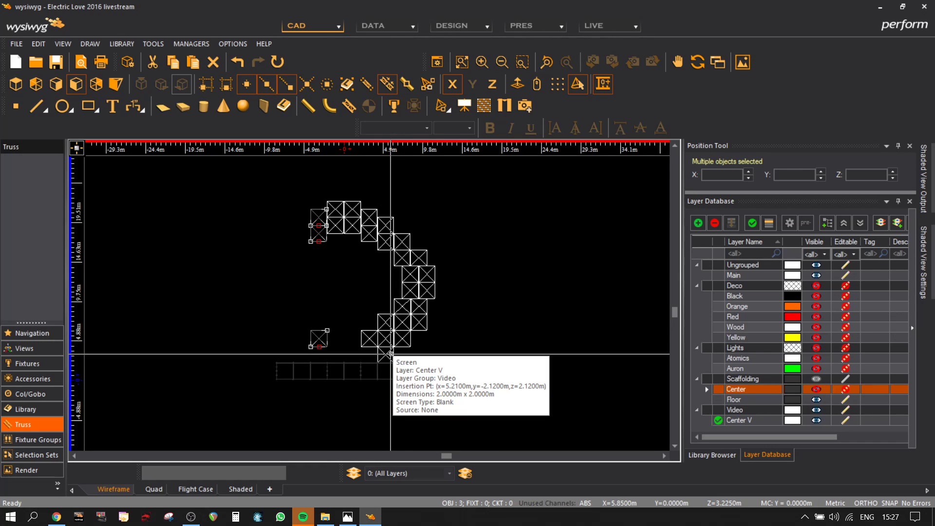
{"action": "left_click_drag", "start_coordinate": [386, 206], "coordinate": [385, 205]}
{"action": "left_click", "coordinate": [385, 233]}
{"action": "scroll", "coordinate": [290, 346], "scroll_direction": "up", "scroll_amount": 3}
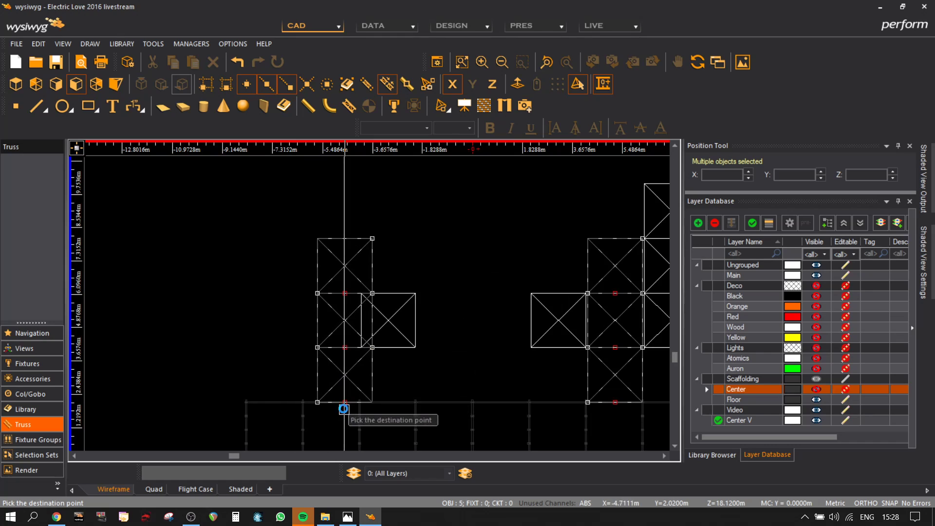
{"action": "left_click", "coordinate": [332, 405]}
- Copy the five screens of the fourth column right of centre to the left half, aligned with the outermost floor section
{"action": "scroll", "coordinate": [418, 314], "scroll_direction": "down", "scroll_amount": 4}
{"action": "scroll", "coordinate": [500, 325], "scroll_direction": "up", "scroll_amount": 2}
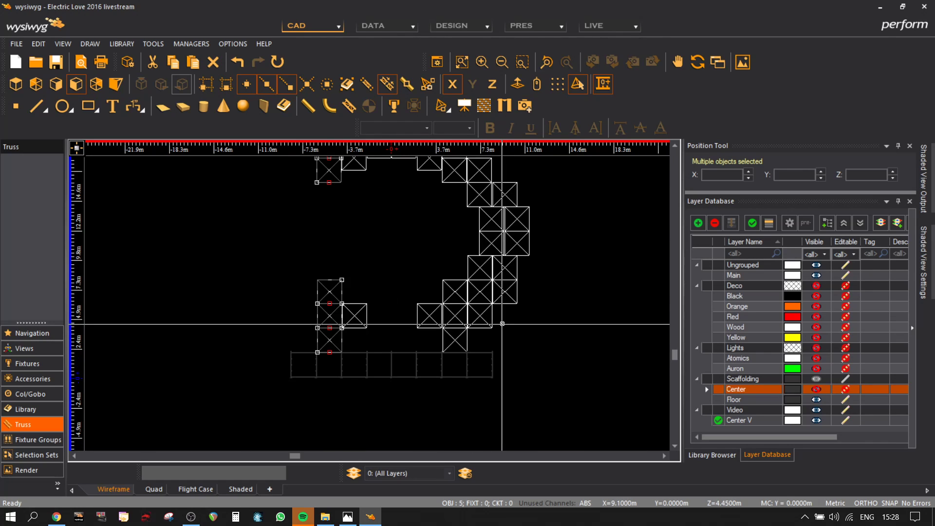
{"action": "middle_click_drag", "start_coordinate": [492, 336], "coordinate": [493, 376]}
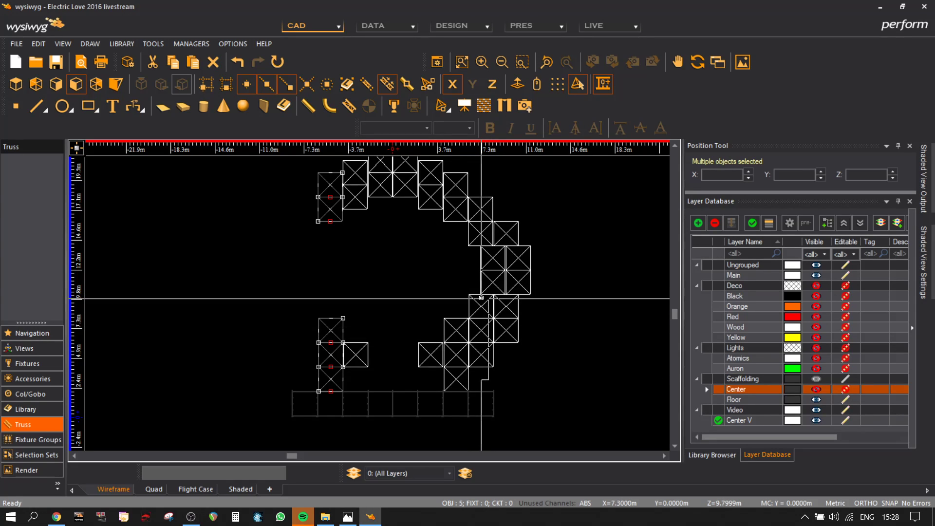
{"action": "left_click", "coordinate": [487, 300]}
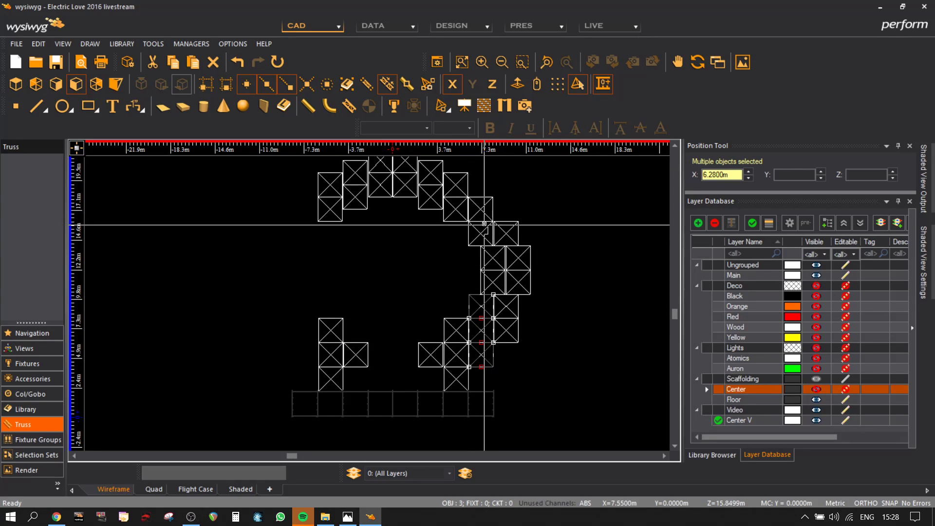
{"action": "left_click_drag", "start_coordinate": [477, 180], "coordinate": [474, 249], "text": "shift"}
{"action": "left_click", "coordinate": [481, 221]}
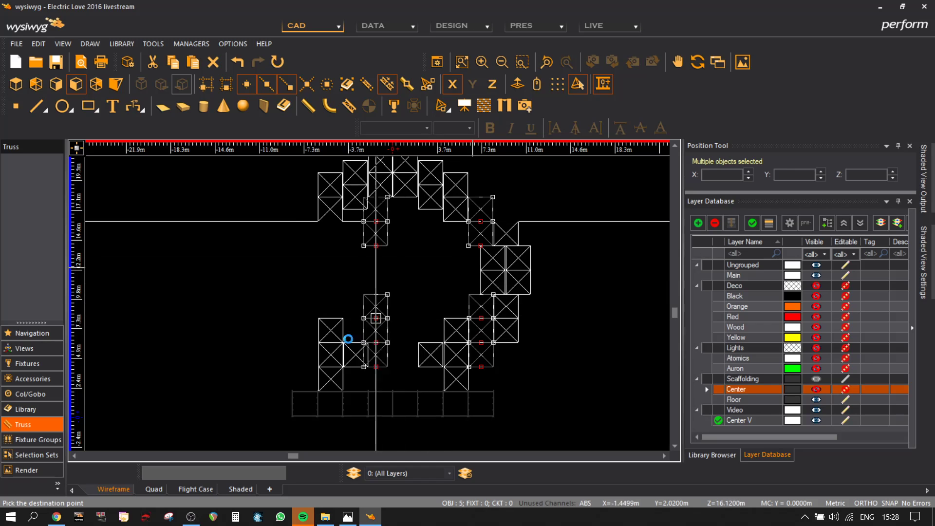
{"action": "scroll", "coordinate": [306, 397], "scroll_direction": "up", "scroll_amount": 2}
{"action": "left_click", "coordinate": [306, 385]}
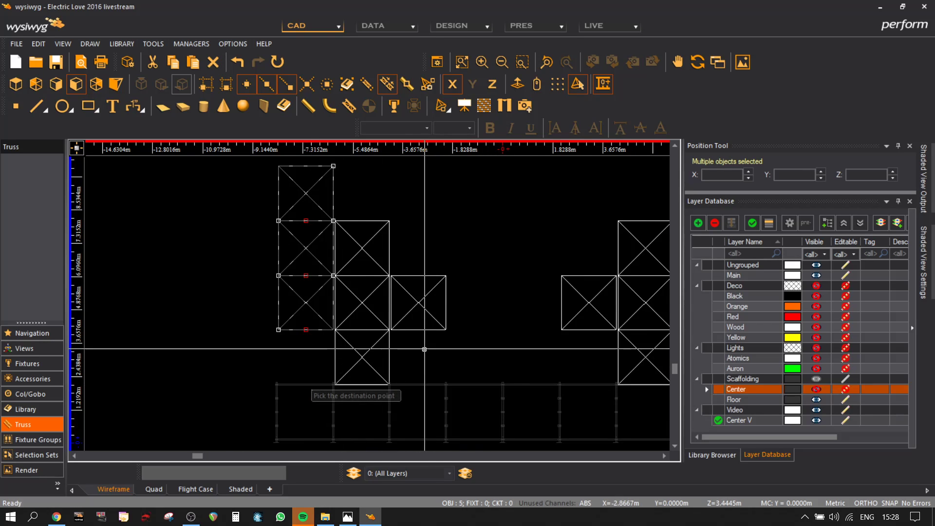
- Copy the inner pair of screens at the arch's widest right part to the left side and move them into the matching gap
{"action": "scroll", "coordinate": [424, 348], "scroll_direction": "down", "scroll_amount": 2}
{"action": "middle_click_drag", "start_coordinate": [612, 253], "coordinate": [520, 313]}
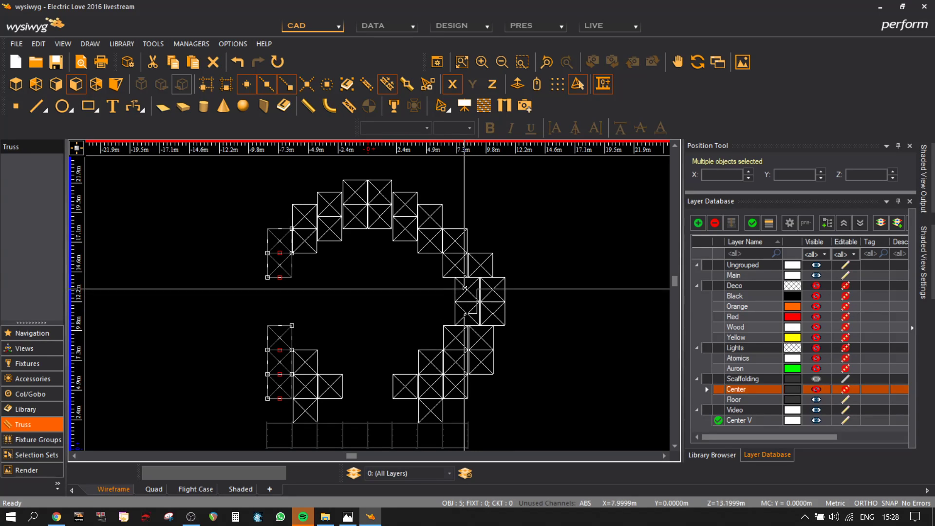
{"action": "left_click", "coordinate": [467, 292]}
{"action": "key", "text": "ctrl+v"}
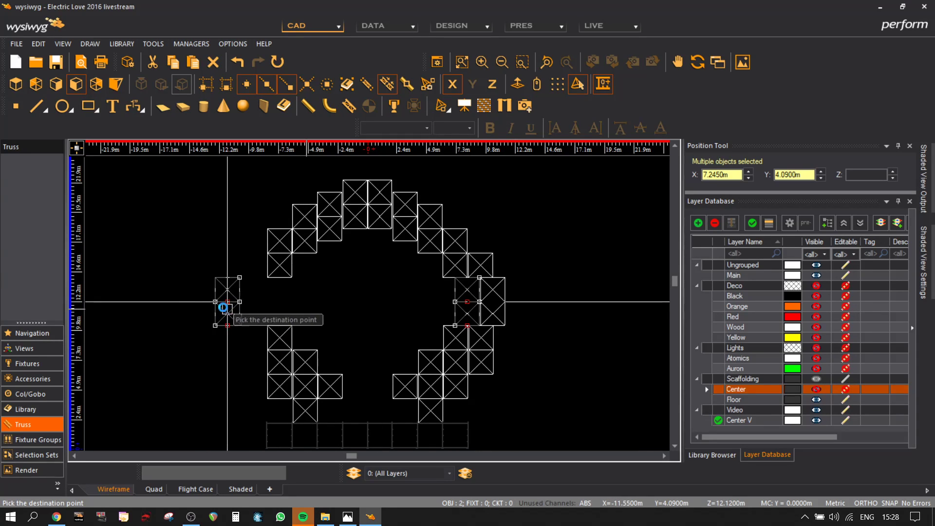
{"action": "left_click", "coordinate": [216, 311]}
{"action": "key", "text": "ctrl+v"}
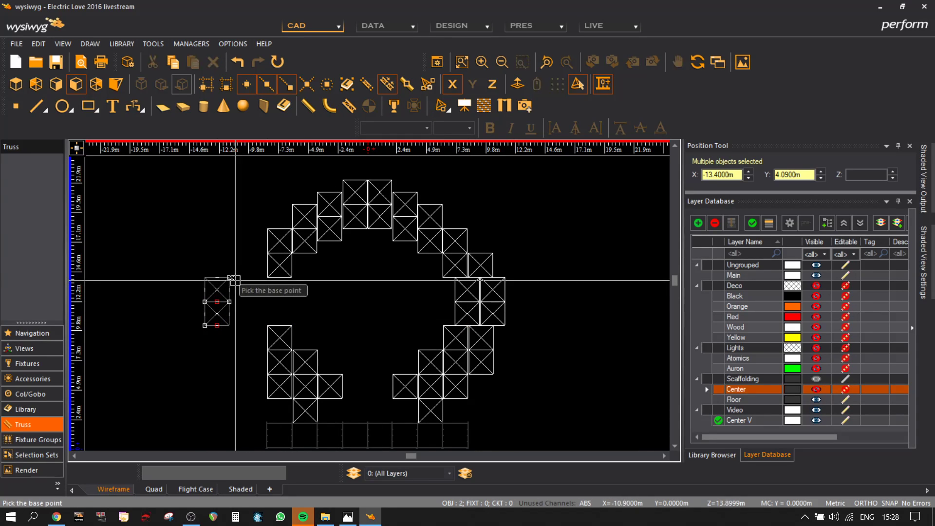
{"action": "scroll", "coordinate": [230, 277], "scroll_direction": "up", "scroll_amount": 2}
{"action": "left_click", "coordinate": [341, 274]}
- Copy the outer screens above and below the widest right part, one upper and two lower, to the arch's left edge
{"action": "scroll", "coordinate": [439, 319], "scroll_direction": "down", "scroll_amount": 3}
{"action": "middle_click_drag", "start_coordinate": [459, 324], "coordinate": [365, 314]}
{"action": "scroll", "coordinate": [469, 308], "scroll_direction": "up", "scroll_amount": 2}
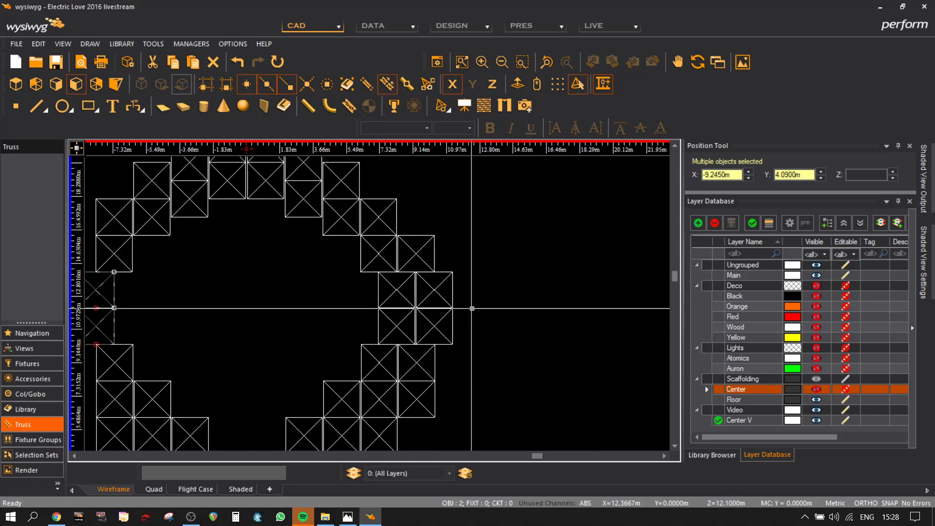
{"action": "scroll", "coordinate": [433, 375], "scroll_direction": "down", "scroll_amount": 1}
{"action": "left_click", "coordinate": [433, 361]}
{"action": "left_click", "coordinate": [433, 336], "text": "ctrl"}
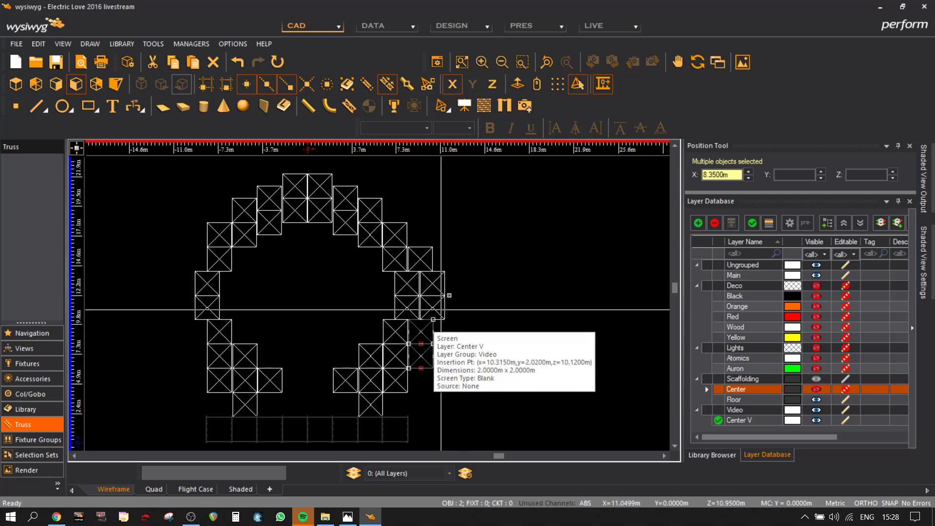
{"action": "left_click", "coordinate": [428, 246], "text": "ctrl"}
{"action": "left_click", "coordinate": [421, 270]}
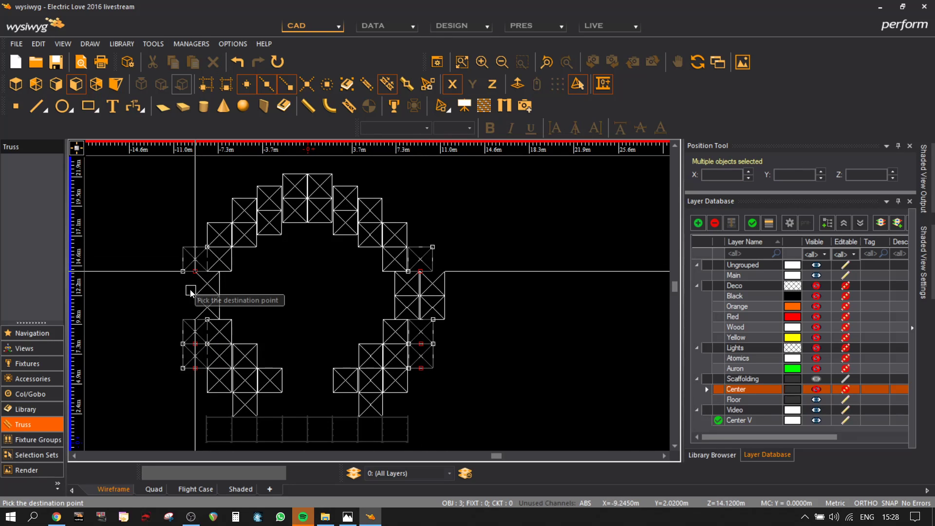
{"action": "scroll", "coordinate": [185, 294], "scroll_direction": "up", "scroll_amount": 2}
{"action": "left_click", "coordinate": [217, 355]}
- Copy the outermost pair of screens from the arch's right side and place them beside the inner pair on the left
{"action": "scroll", "coordinate": [338, 306], "scroll_direction": "down", "scroll_amount": 2}
{"action": "scroll", "coordinate": [337, 306], "scroll_direction": "down", "scroll_amount": 1}
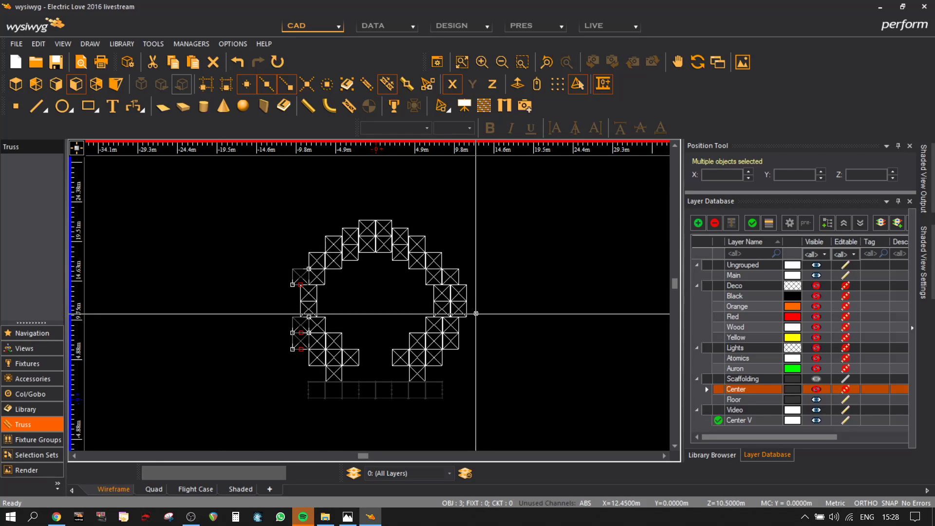
{"action": "left_click", "coordinate": [465, 300]}
{"action": "left_click", "coordinate": [458, 317]}
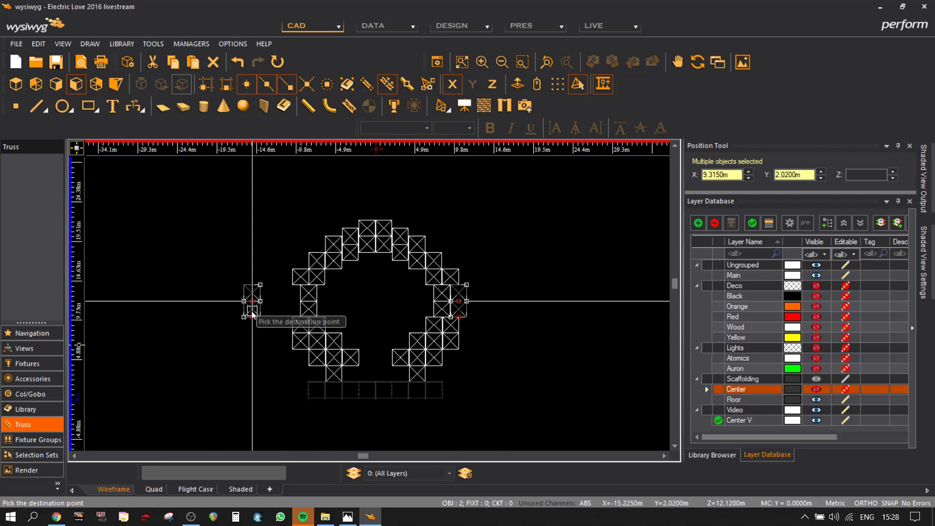
{"action": "scroll", "coordinate": [250, 313], "scroll_direction": "up", "scroll_amount": 3}
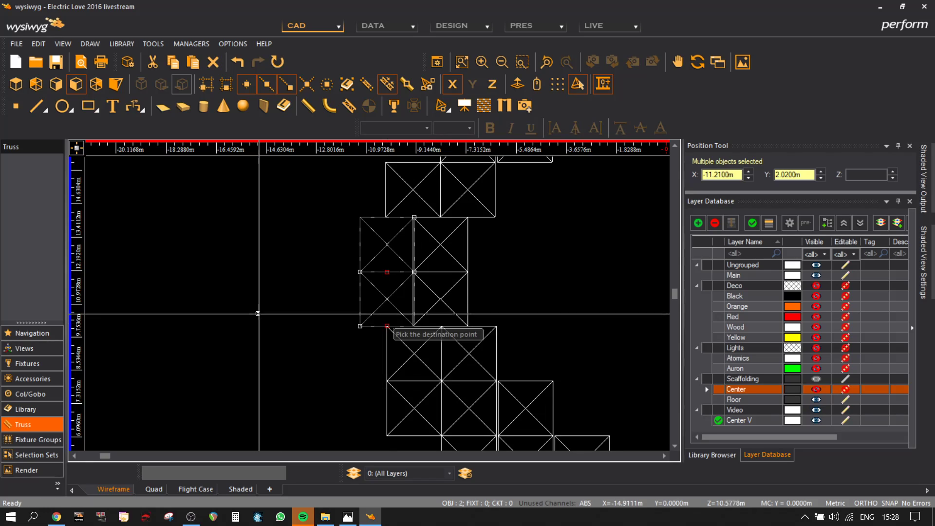
{"action": "left_click", "coordinate": [389, 325]}
- Examine the copied screens along the arch's left half for alignment and gaps
{"action": "scroll", "coordinate": [460, 317], "scroll_direction": "up", "scroll_amount": 3}
{"action": "scroll", "coordinate": [451, 345], "scroll_direction": "down", "scroll_amount": 4}
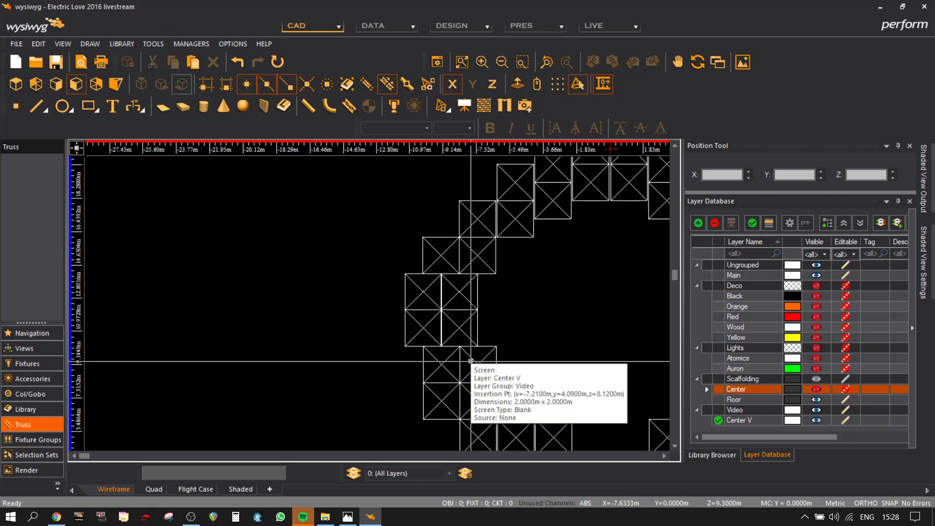
{"action": "scroll", "coordinate": [512, 321], "scroll_direction": "down", "scroll_amount": 1}
{"action": "middle_click_drag", "start_coordinate": [537, 317], "coordinate": [476, 314]}
{"action": "scroll", "coordinate": [378, 322], "scroll_direction": "up", "scroll_amount": 2}
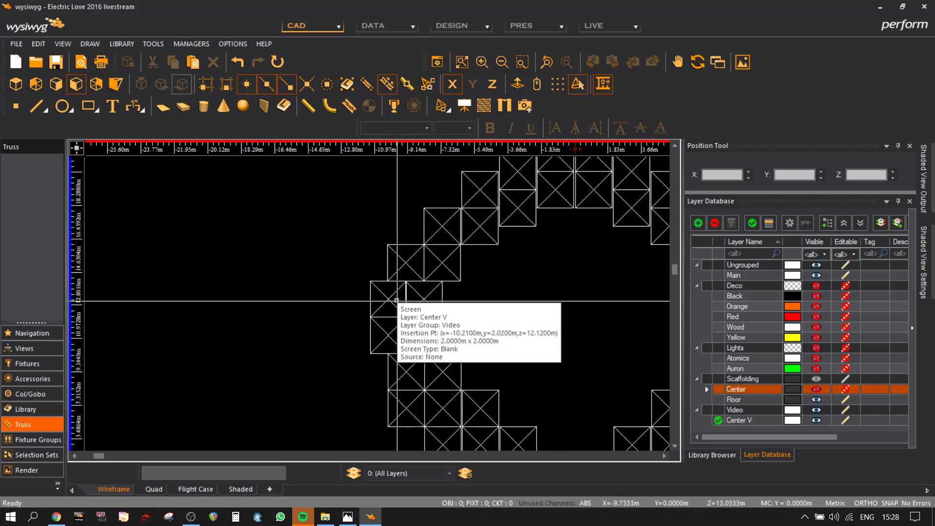
{"action": "scroll", "coordinate": [473, 248], "scroll_direction": "up", "scroll_amount": 1}
{"action": "middle_click_drag", "start_coordinate": [517, 247], "coordinate": [504, 283]}
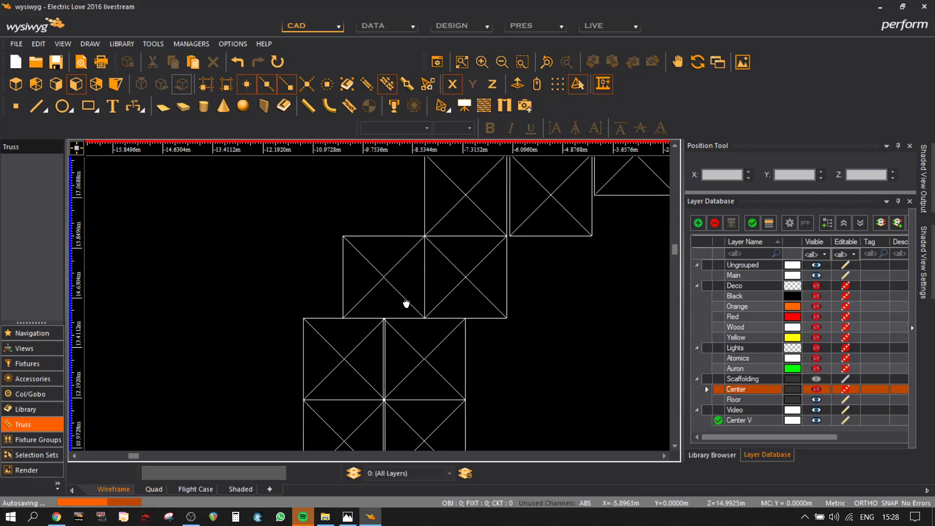
{"action": "middle_click_drag", "start_coordinate": [410, 276], "coordinate": [412, 277]}
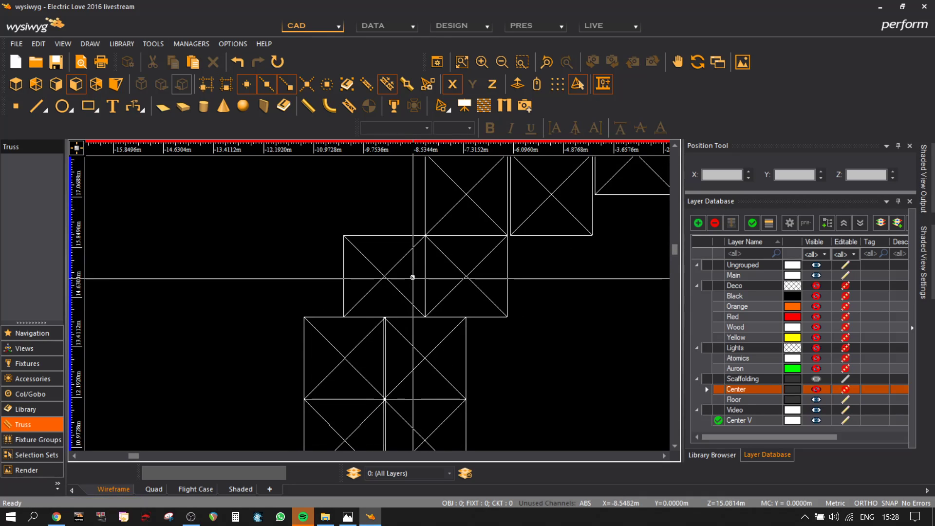
{"action": "scroll", "coordinate": [412, 277], "scroll_direction": "down", "scroll_amount": 2}
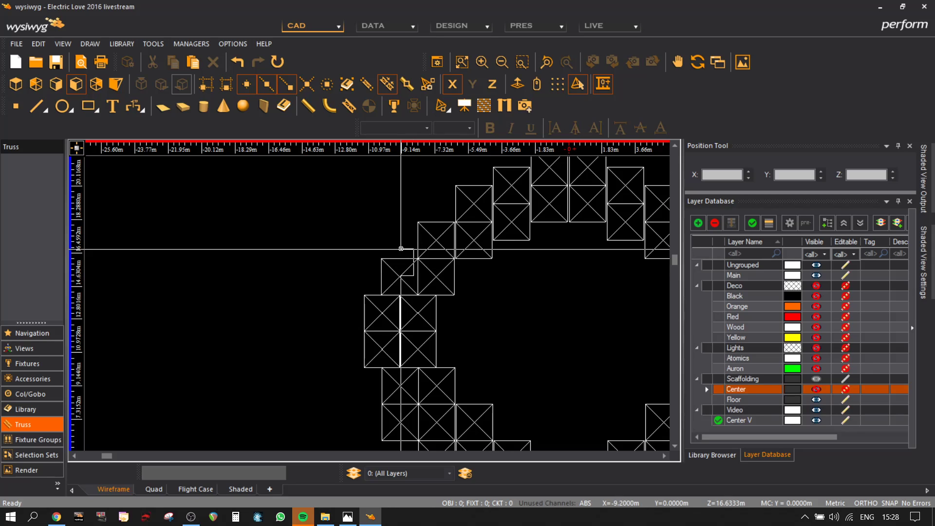
- Show the scaffolding layers and move the three outer screens above and below the arch's widest left part sideways into their scaffolding bays
{"action": "left_click", "coordinate": [816, 389]}
{"action": "scroll", "coordinate": [391, 258], "scroll_direction": "up", "scroll_amount": 2}
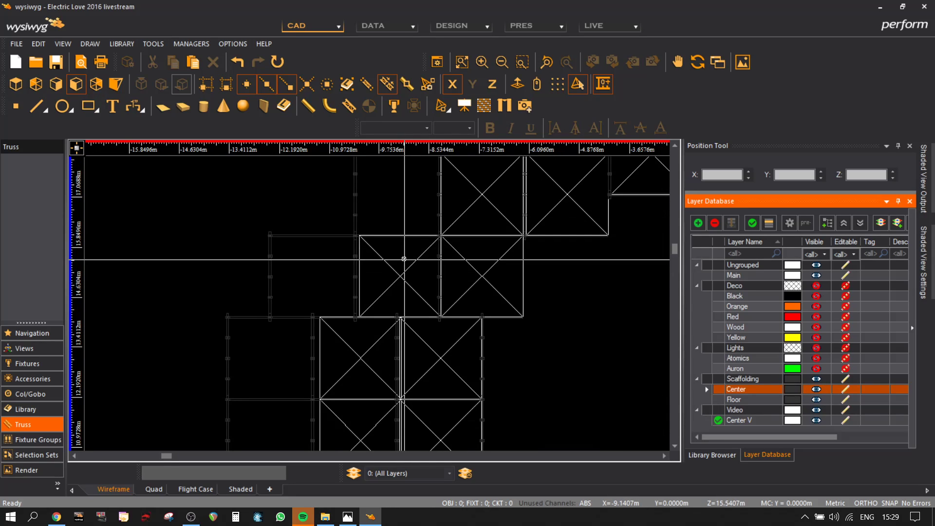
{"action": "left_click", "coordinate": [401, 250]}
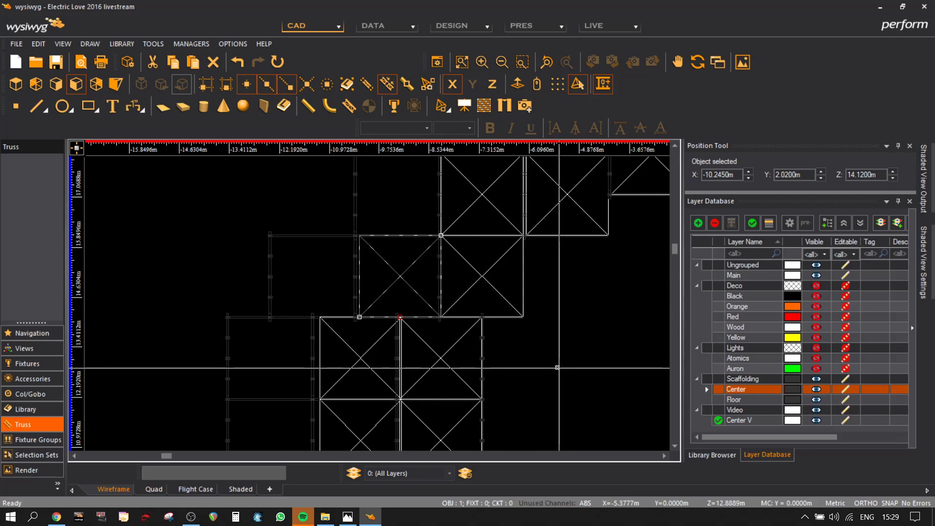
{"action": "middle_click_drag", "start_coordinate": [548, 407], "coordinate": [514, 233]}
{"action": "left_click", "coordinate": [343, 330], "text": "shift"}
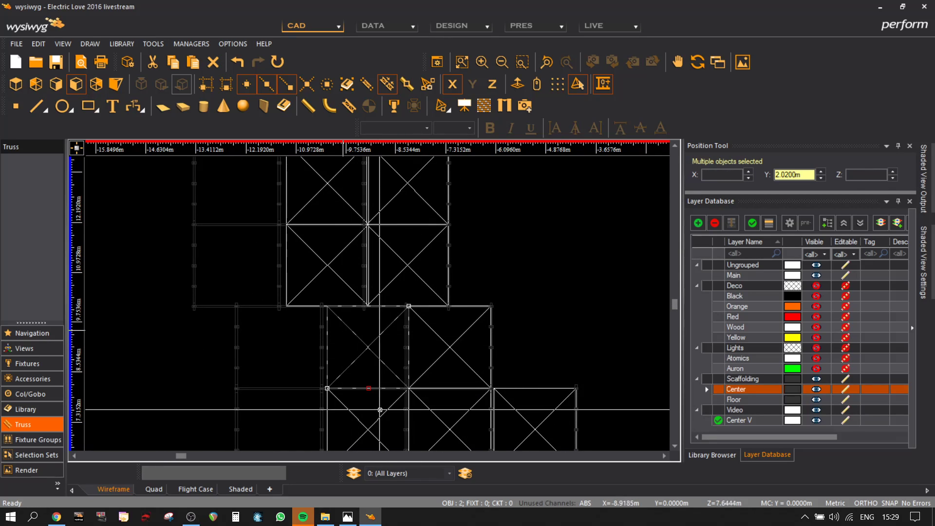
{"action": "scroll", "coordinate": [380, 409], "scroll_direction": "up", "scroll_amount": 2}
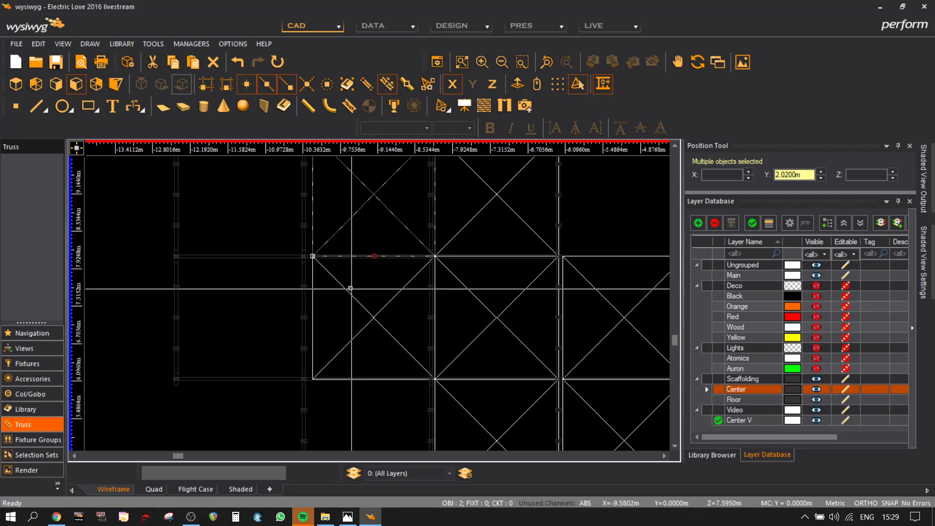
{"action": "left_click", "coordinate": [360, 285], "text": "shift"}
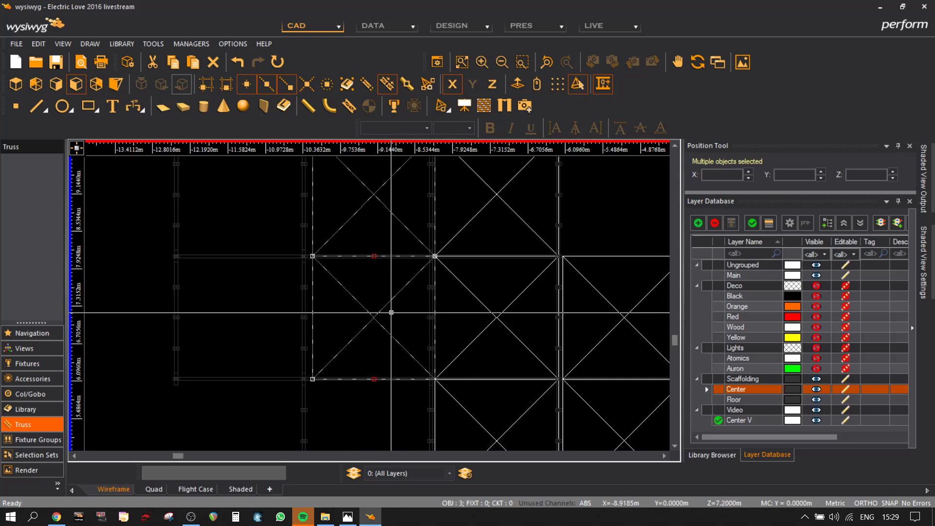
{"action": "key", "text": "m"}
{"action": "scroll", "coordinate": [388, 390], "scroll_direction": "up", "scroll_amount": 3}
{"action": "left_click", "coordinate": [347, 354]}
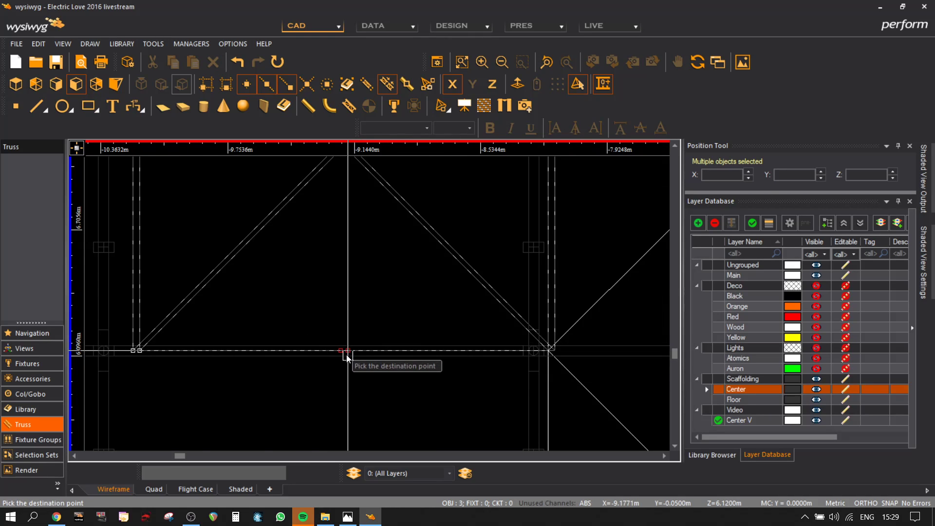
{"action": "left_click", "coordinate": [318, 350]}
{"action": "scroll", "coordinate": [324, 351], "scroll_direction": "down", "scroll_amount": 5}
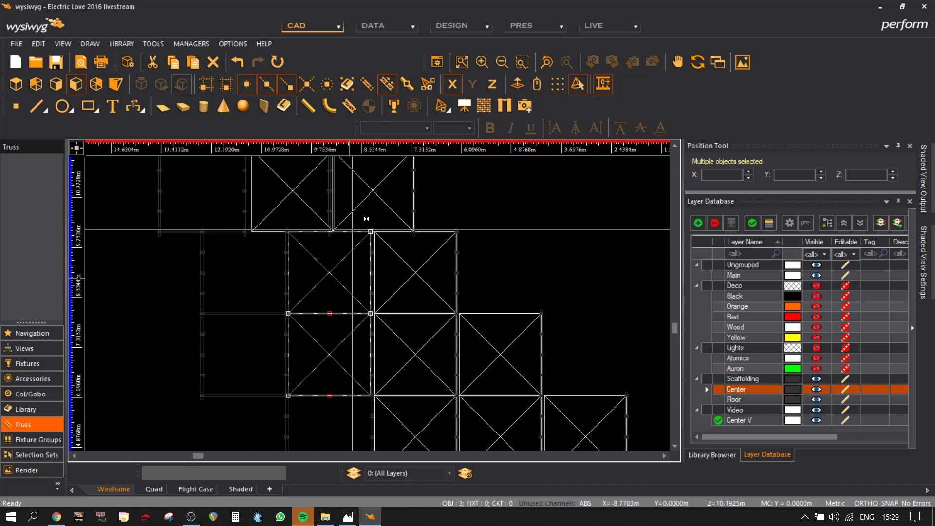
- Move the two outer screens at the arch's widest left part outwards into line with their scaffolding bay
{"action": "middle_click_drag", "start_coordinate": [521, 211], "coordinate": [612, 392]}
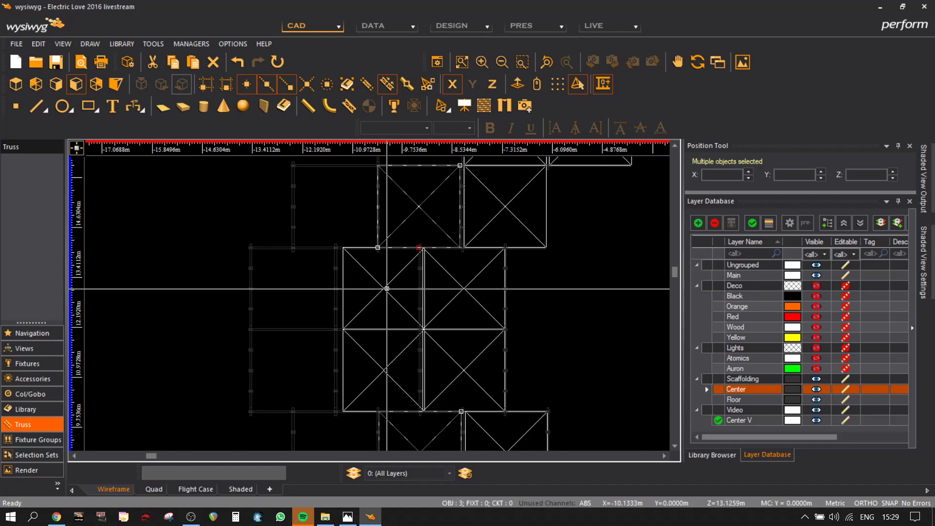
{"action": "key", "text": "Escape"}
{"action": "left_click", "coordinate": [377, 277]}
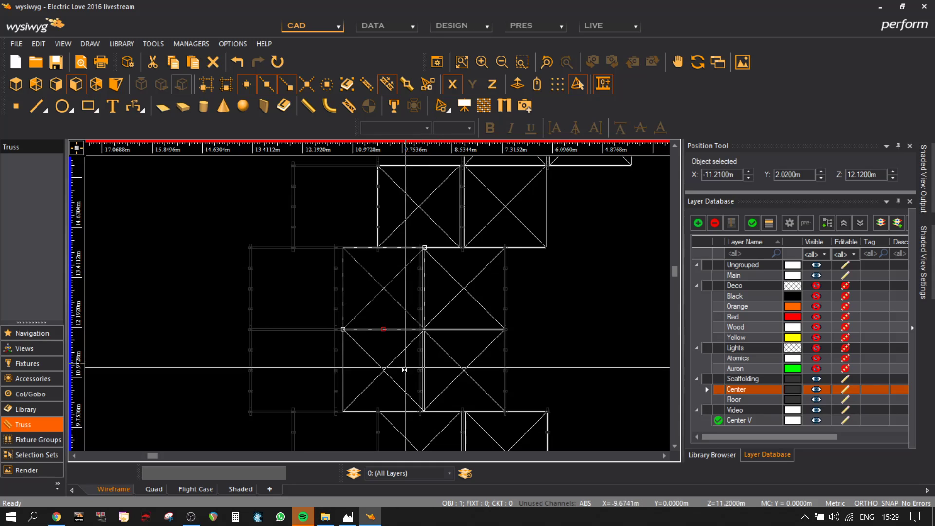
{"action": "left_click", "coordinate": [380, 363], "text": "shift"}
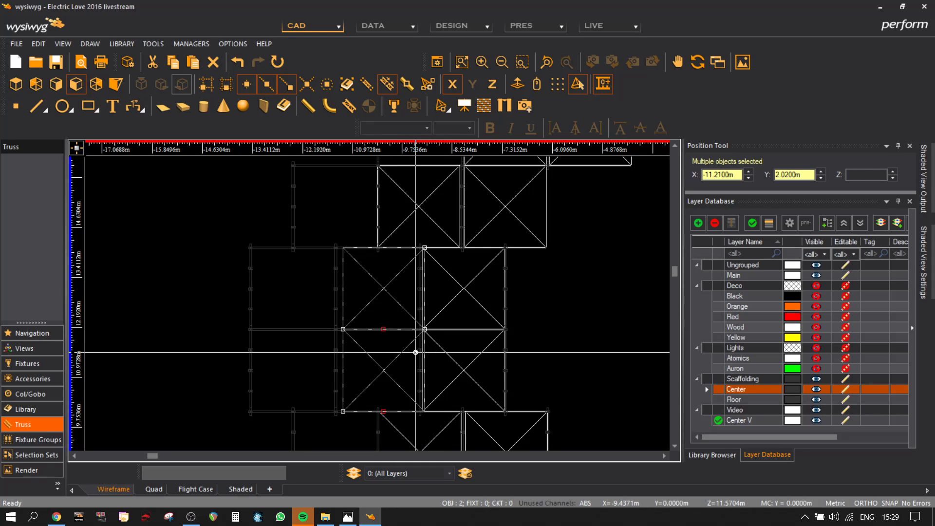
{"action": "key", "text": "ctrl+c"}
{"action": "scroll", "coordinate": [388, 392], "scroll_direction": "up", "scroll_amount": 2}
{"action": "left_click", "coordinate": [378, 434]}
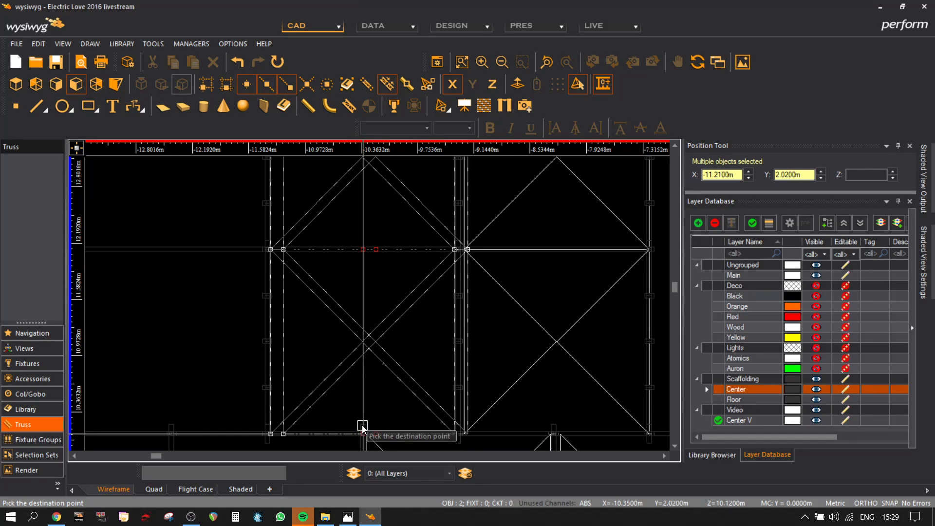
{"action": "left_click", "coordinate": [363, 427]}
{"action": "scroll", "coordinate": [440, 364], "scroll_direction": "down", "scroll_amount": 4}
{"action": "key", "text": "Escape"}
{"action": "scroll", "coordinate": [459, 329], "scroll_direction": "up", "scroll_amount": 3}
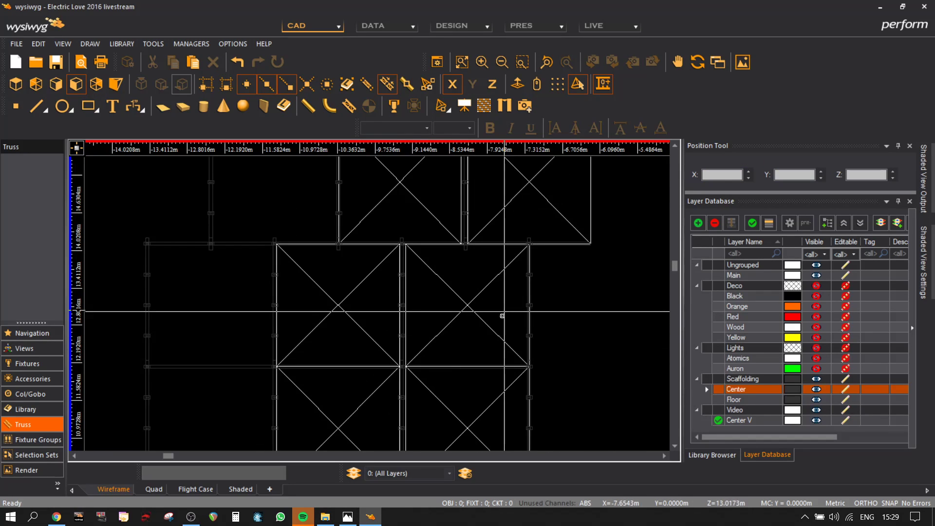
{"action": "left_click", "coordinate": [503, 313]}
{"action": "scroll", "coordinate": [503, 313], "scroll_direction": "down", "scroll_amount": 3}
{"action": "scroll", "coordinate": [448, 309], "scroll_direction": "up", "scroll_amount": 2}
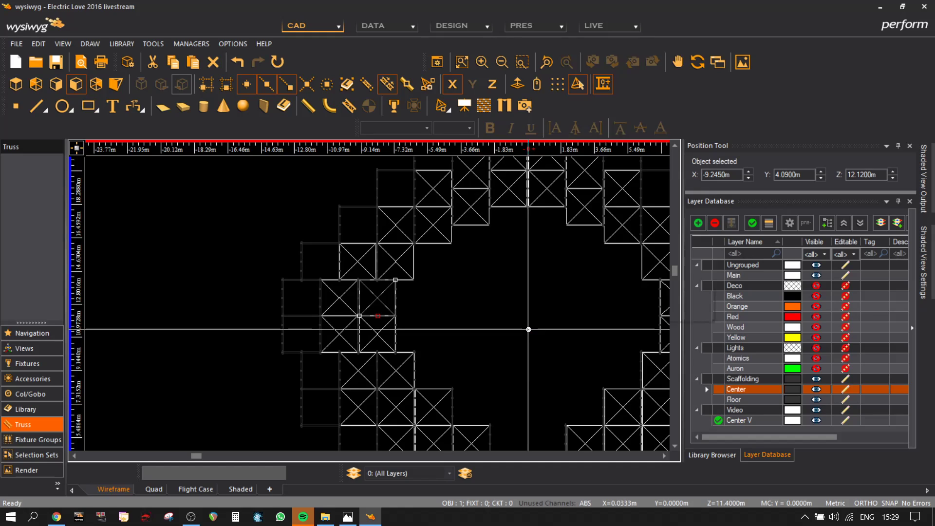
{"action": "right_click", "coordinate": [528, 330]}
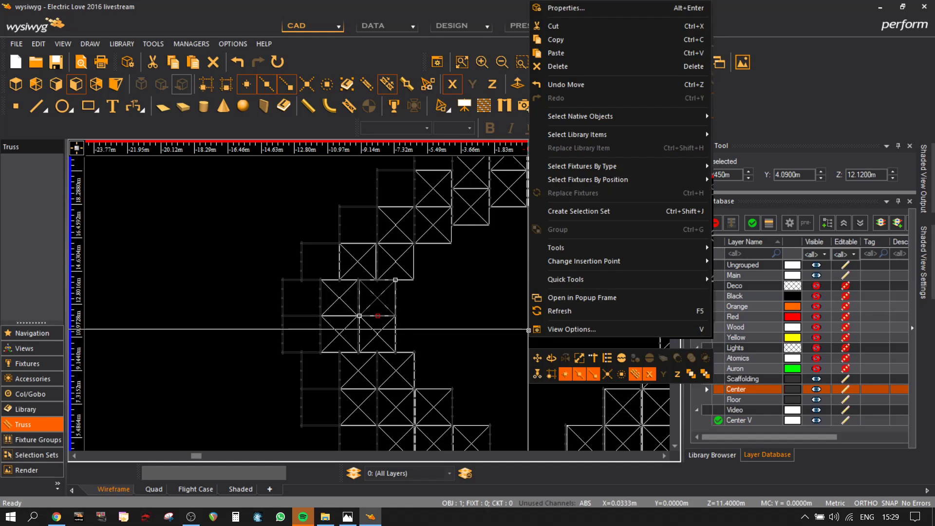
{"action": "left_click", "coordinate": [567, 356]}
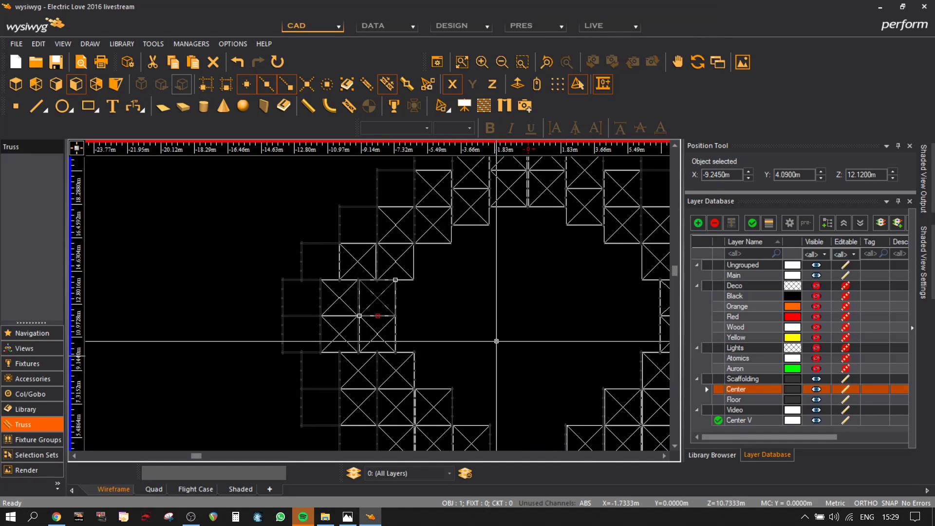
{"action": "left_click", "coordinate": [494, 308]}
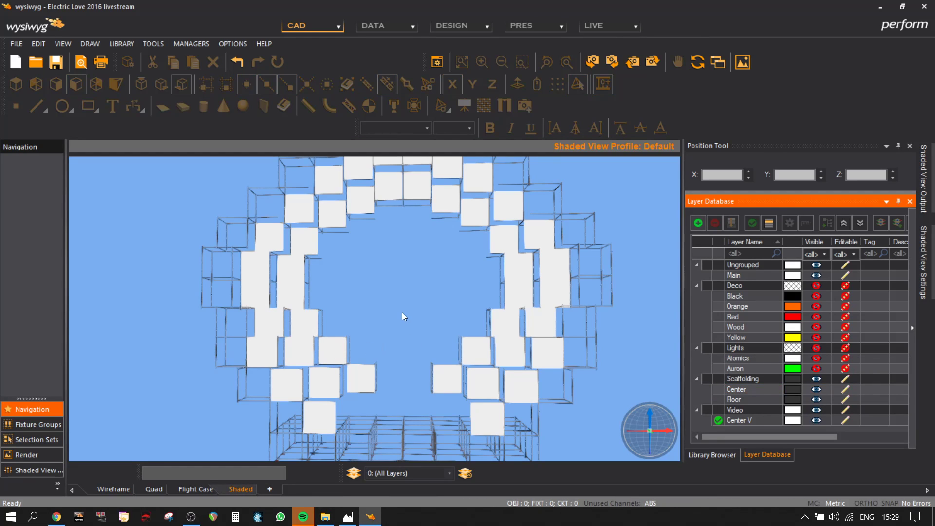
- Make the Deco and Lights layers visible and inspect the complete arch in the shaded view
{"action": "mouse_move", "coordinate": [402, 311]}
{"action": "left_mouse_down"}
{"action": "mouse_move", "coordinate": [463, 265]}
{"action": "mouse_move", "coordinate": [441, 265]}
{"action": "mouse_move", "coordinate": [416, 307]}
{"action": "mouse_move", "coordinate": [406, 279]}
{"action": "left_mouse_up"}
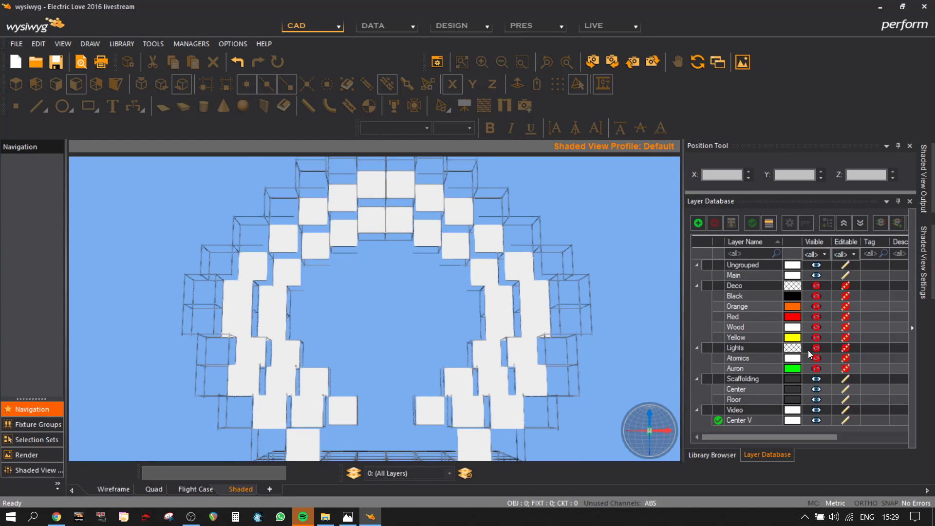
{"action": "left_click", "coordinate": [817, 286]}
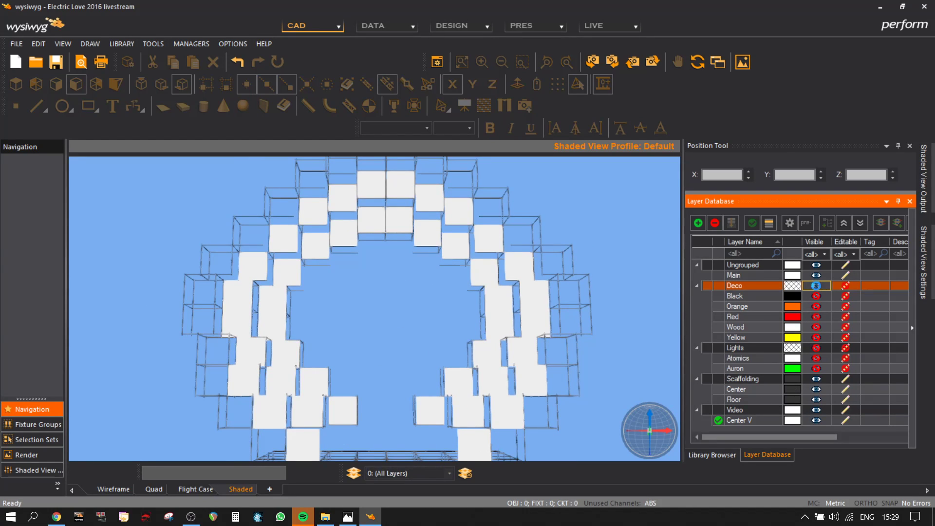
{"action": "left_click", "coordinate": [816, 348]}
{"action": "left_click_drag", "start_coordinate": [448, 309], "coordinate": [379, 277]}
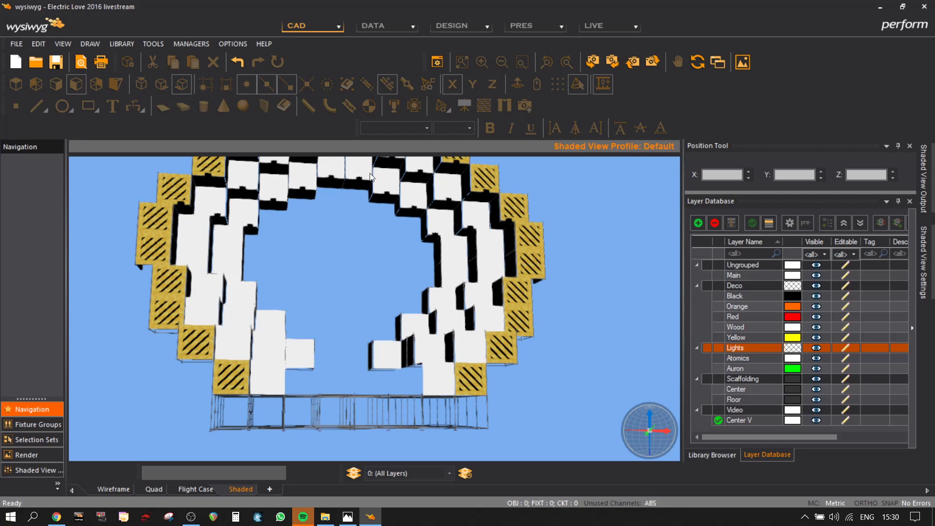
- Copy the lower rear screen just left of the arch's top centre straight down onto the innermost lower-left screen in the wireframe view
{"action": "left_click", "coordinate": [111, 489]}
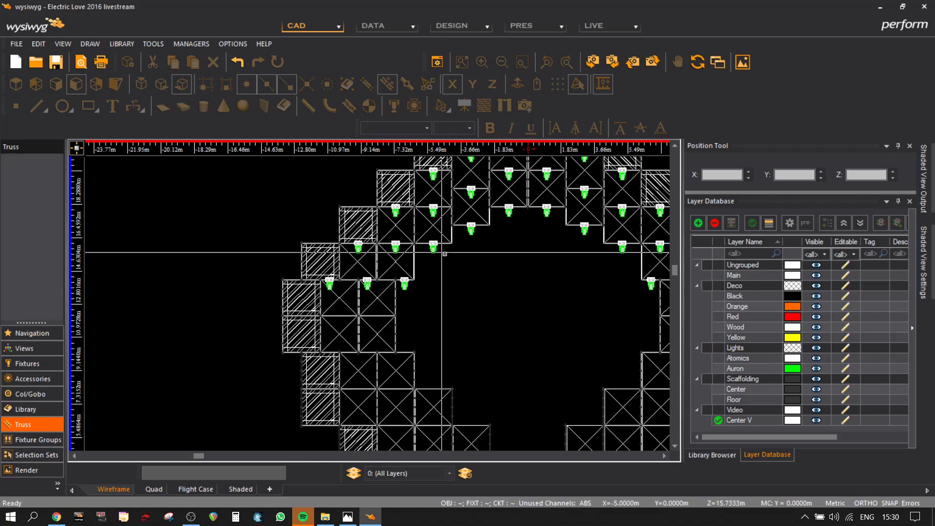
{"action": "scroll", "coordinate": [441, 199], "scroll_direction": "up", "scroll_amount": 3}
{"action": "left_click", "coordinate": [441, 198]}
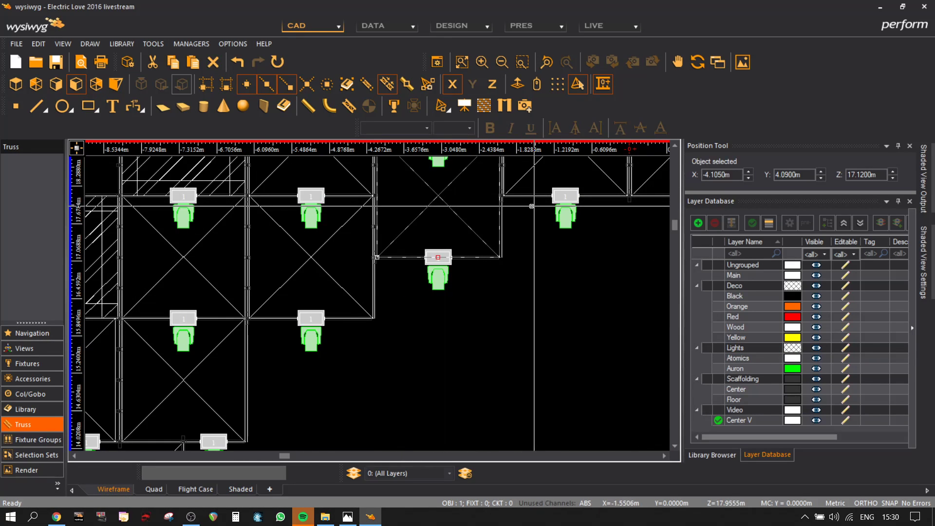
{"action": "left_click", "coordinate": [438, 257]}
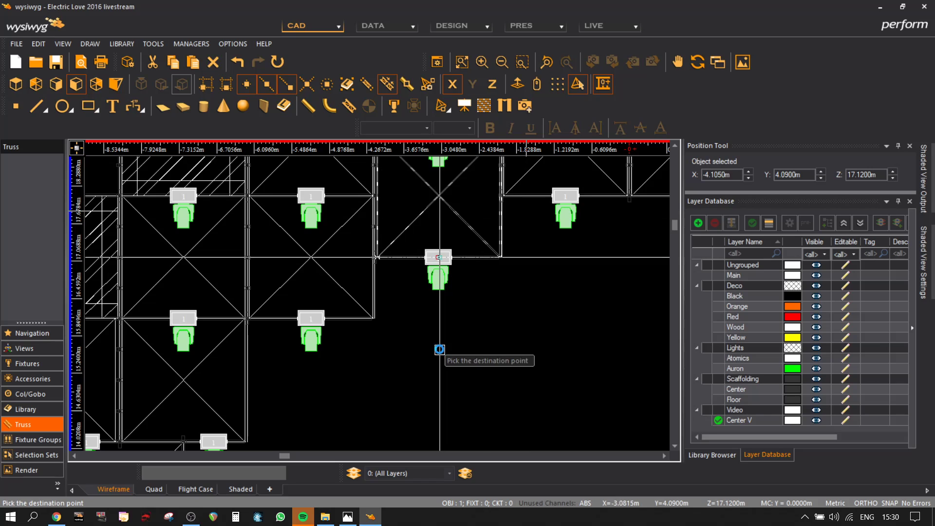
{"action": "left_click", "coordinate": [492, 84]}
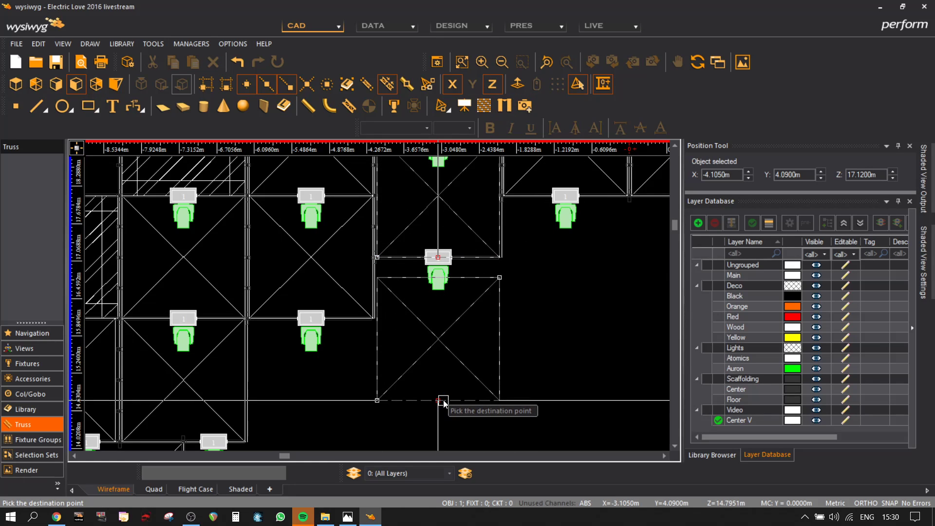
{"action": "scroll", "coordinate": [443, 400], "scroll_direction": "down", "scroll_amount": 5}
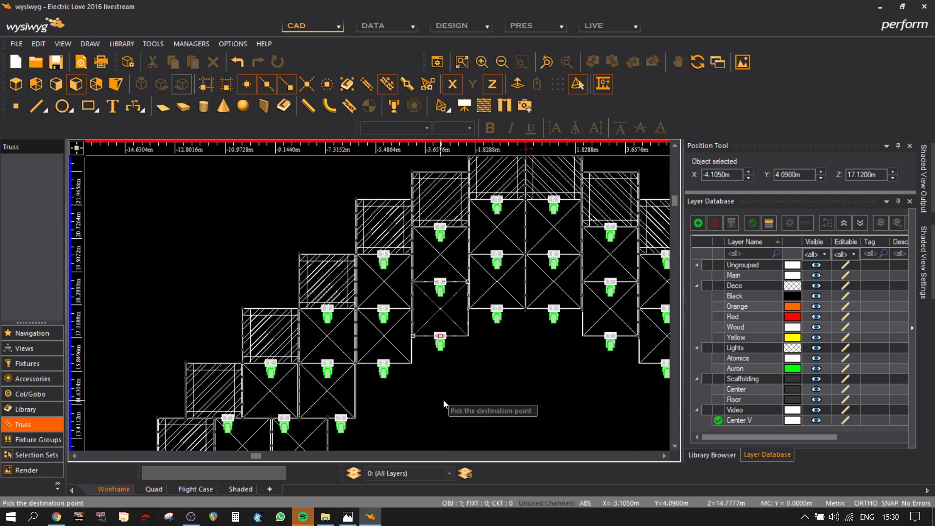
{"action": "scroll", "coordinate": [428, 393], "scroll_direction": "up", "scroll_amount": 5}
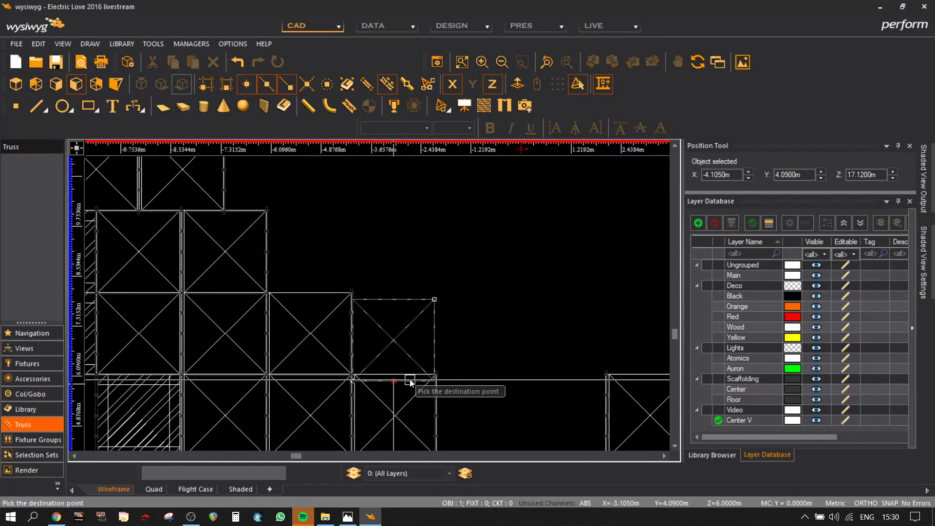
{"action": "left_click", "coordinate": [408, 375]}
- Stack further copies of the screen upwards to build a column six screens high inside the arch opening
{"action": "key", "text": "ctrl+v"}
{"action": "left_click", "coordinate": [394, 293]}
{"action": "middle_click_drag", "start_coordinate": [448, 246], "coordinate": [463, 342]}
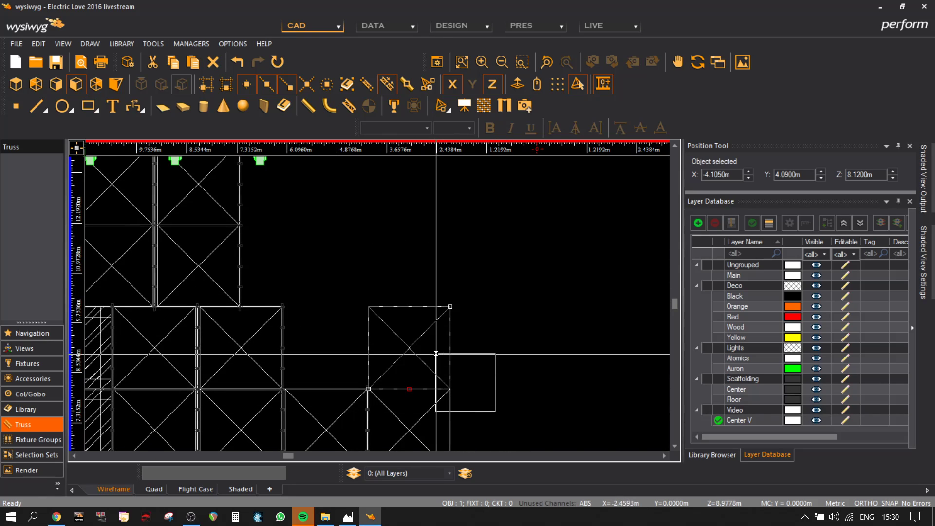
{"action": "key", "text": "ctrl+v"}
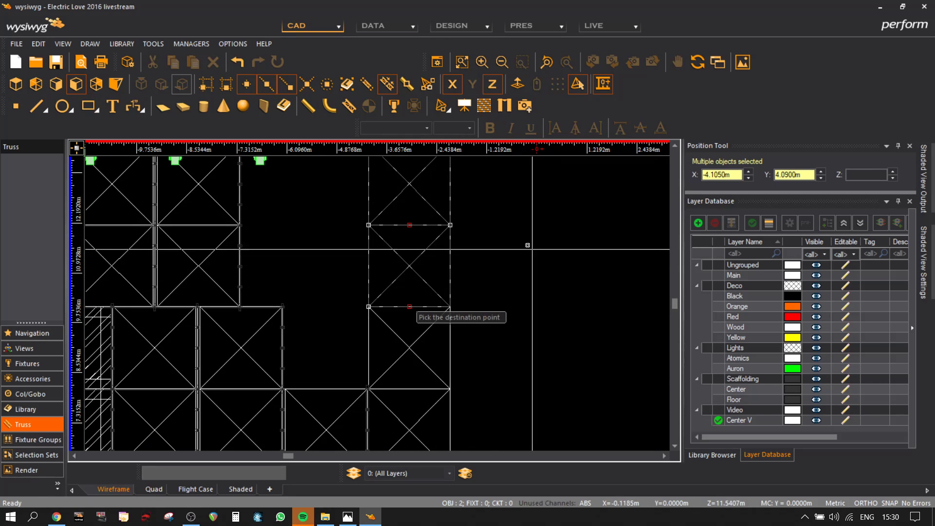
{"action": "left_click", "coordinate": [412, 307]}
{"action": "middle_click_drag", "start_coordinate": [523, 242], "coordinate": [507, 417]}
{"action": "key", "text": "ctrl+v"}
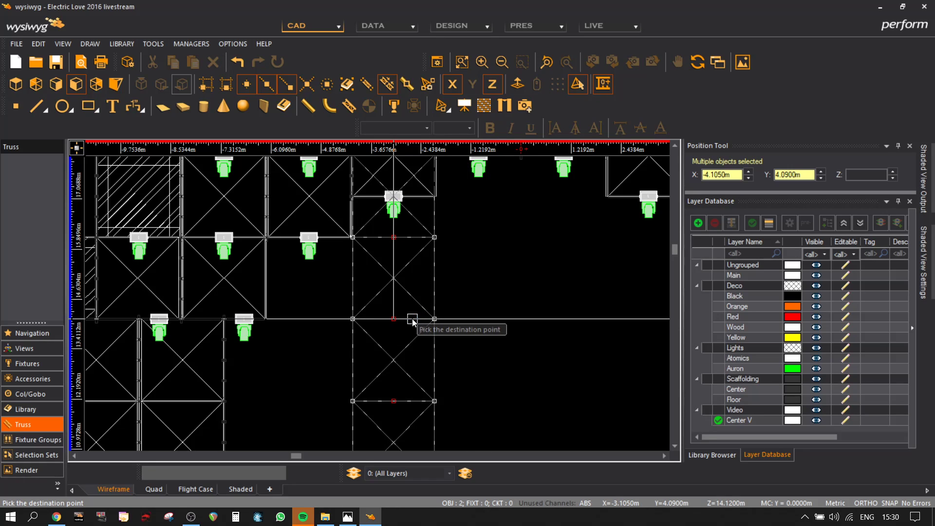
{"action": "scroll", "coordinate": [412, 321], "scroll_direction": "down", "scroll_amount": 2}
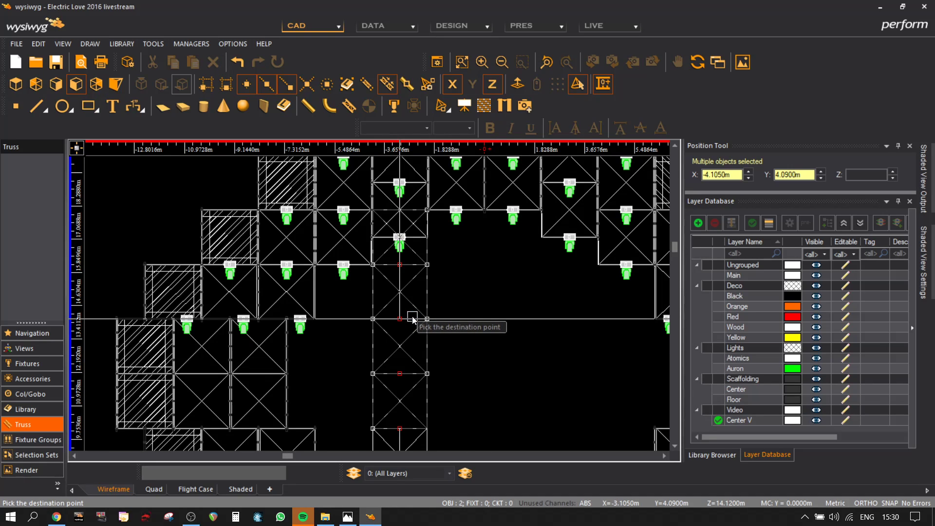
{"action": "scroll", "coordinate": [412, 320], "scroll_direction": "down", "scroll_amount": 3}
{"action": "left_click", "coordinate": [445, 335]}
- Move the six-screen column back to Y 6.2611 m behind the arch in plan view and show it in the shaded view
{"action": "left_click", "coordinate": [16, 105]}
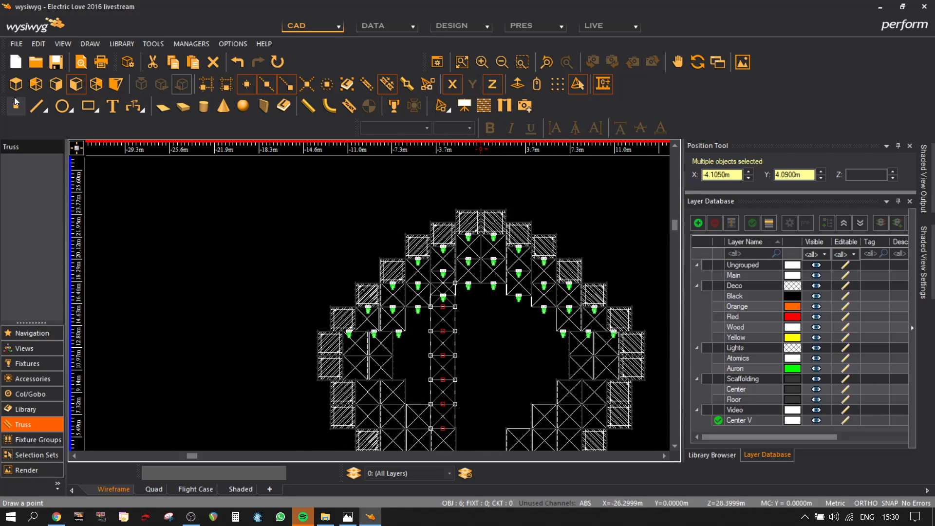
{"action": "left_click", "coordinate": [14, 92]}
{"action": "scroll", "coordinate": [318, 334], "scroll_direction": "down", "scroll_amount": 3}
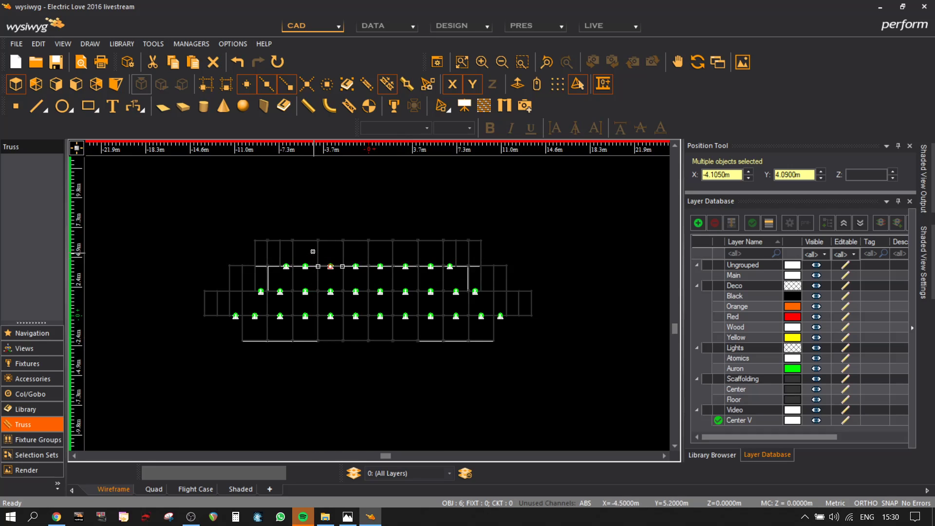
{"action": "scroll", "coordinate": [436, 258], "scroll_direction": "up", "scroll_amount": 4}
{"action": "key", "text": "ctrl+c"}
{"action": "scroll", "coordinate": [366, 282], "scroll_direction": "up", "scroll_amount": 4}
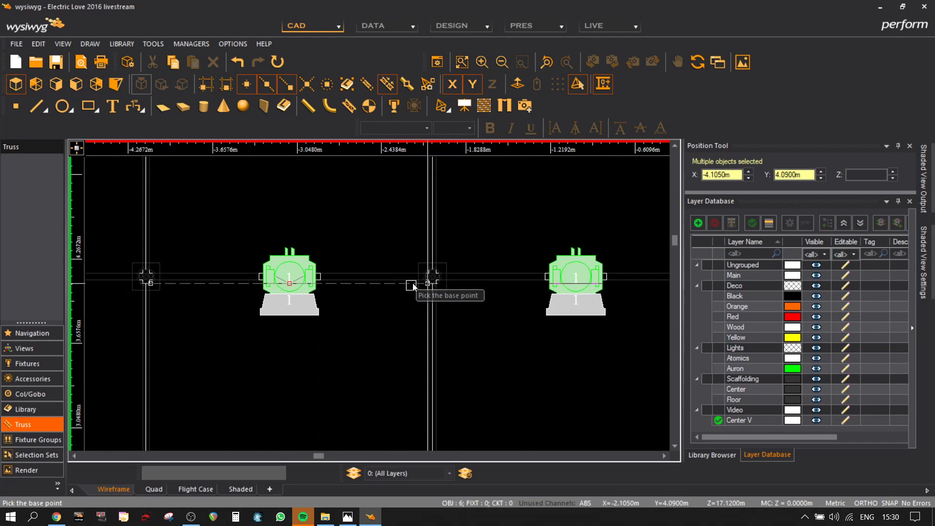
{"action": "scroll", "coordinate": [434, 323], "scroll_direction": "up", "scroll_amount": 5}
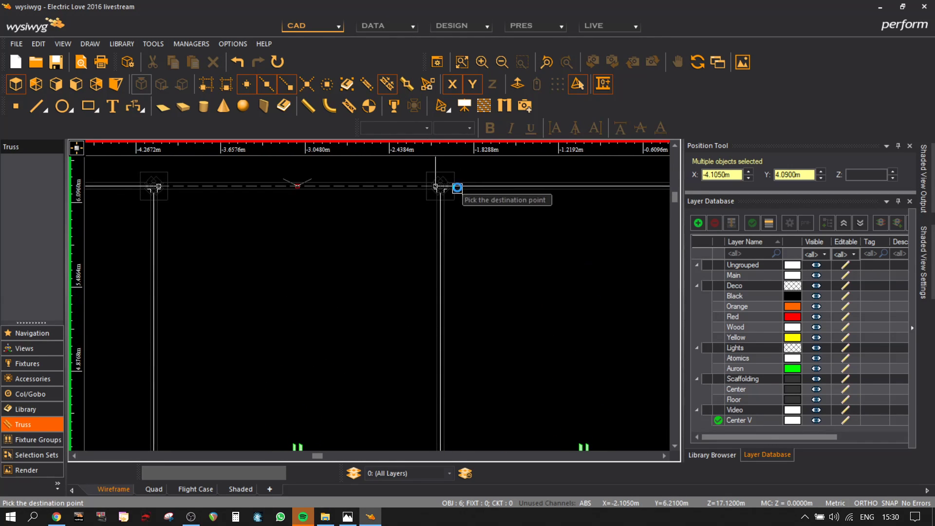
{"action": "scroll", "coordinate": [436, 178], "scroll_direction": "up", "scroll_amount": 2}
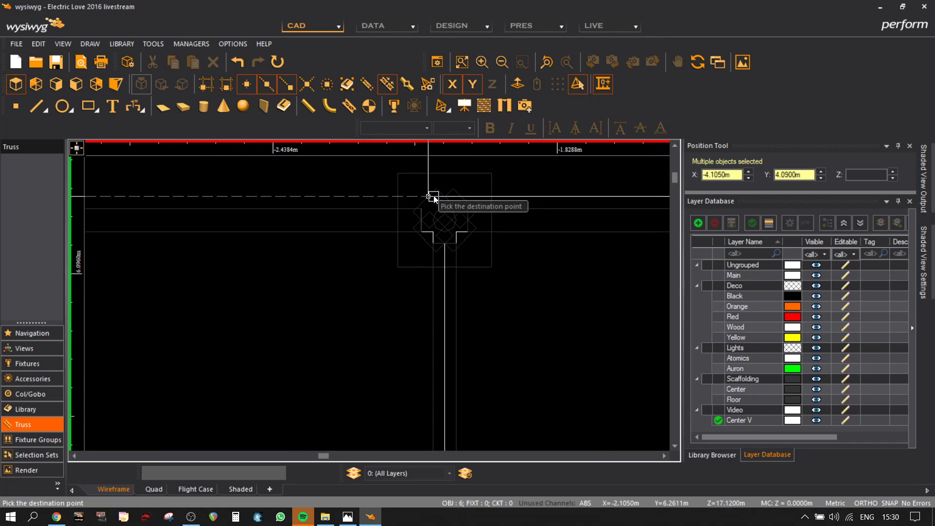
{"action": "left_click", "coordinate": [435, 188]}
{"action": "scroll", "coordinate": [433, 194], "scroll_direction": "down", "scroll_amount": 4}
{"action": "left_click", "coordinate": [237, 491]}
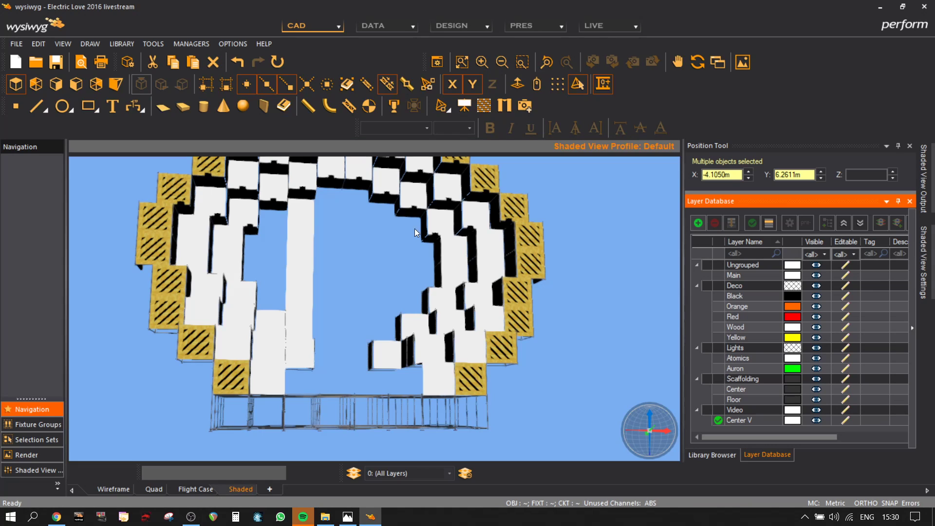
- Move the six-screen column sideways in plan view to X -2.0000 m so its inner edge meets the stage centreline
{"action": "mouse_move", "coordinate": [392, 250]}
{"action": "left_mouse_down"}
{"action": "mouse_move", "coordinate": [294, 255]}
{"action": "mouse_move", "coordinate": [360, 246]}
{"action": "mouse_move", "coordinate": [371, 248]}
{"action": "mouse_move", "coordinate": [371, 263]}
{"action": "mouse_move", "coordinate": [398, 265]}
{"action": "mouse_move", "coordinate": [390, 265]}
{"action": "left_mouse_up"}
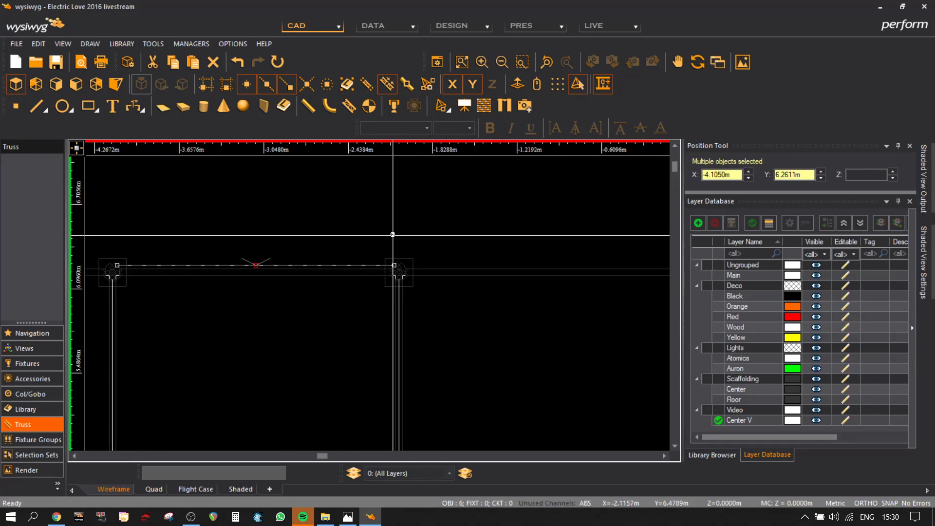
{"action": "scroll", "coordinate": [394, 263], "scroll_direction": "up", "scroll_amount": 5}
{"action": "key", "text": "ctrl+m"}
{"action": "left_click", "coordinate": [394, 267]}
{"action": "scroll", "coordinate": [393, 271], "scroll_direction": "down", "scroll_amount": 3}
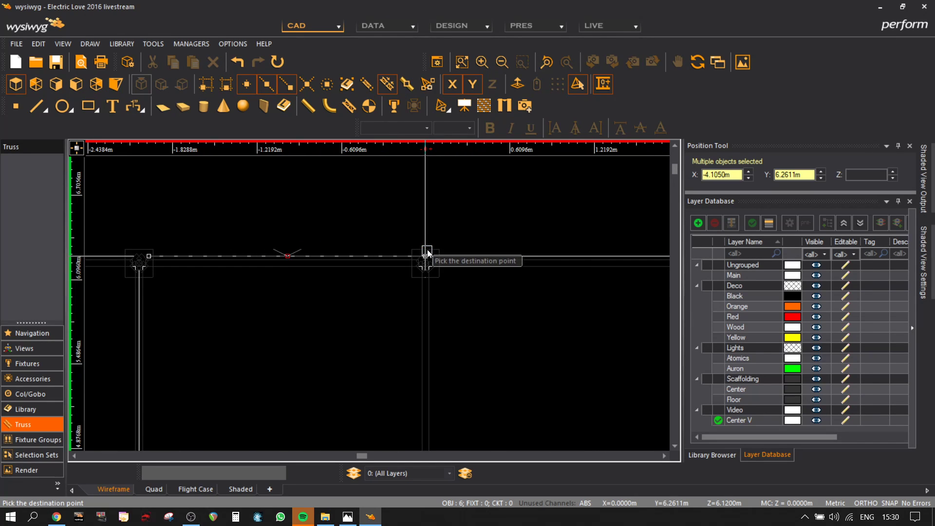
{"action": "scroll", "coordinate": [427, 281], "scroll_direction": "up", "scroll_amount": 3}
{"action": "left_click", "coordinate": [423, 242]}
- Copy the six-screen column outwards and snap the copy flush against the original at X -4.0000 m in the front view
{"action": "scroll", "coordinate": [419, 244], "scroll_direction": "down", "scroll_amount": 3}
{"action": "left_click", "coordinate": [414, 258]}
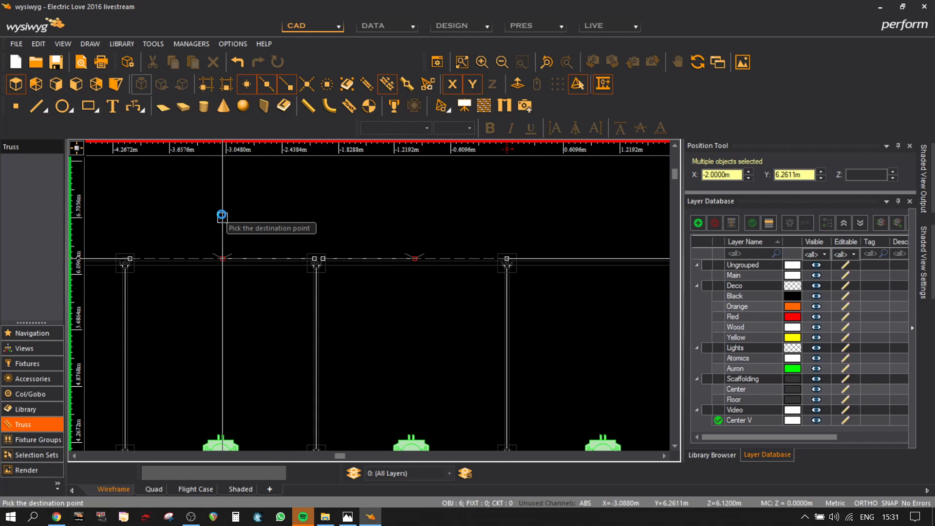
{"action": "left_click", "coordinate": [76, 84]}
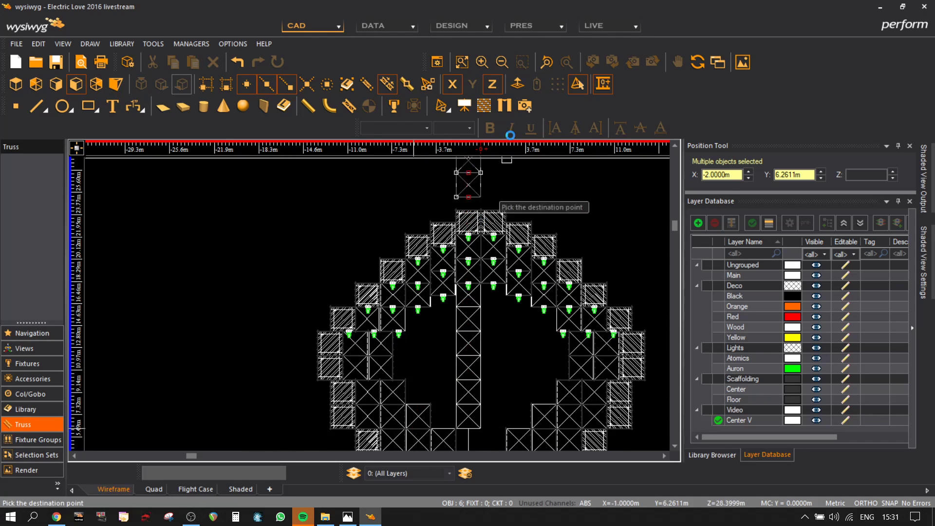
{"action": "scroll", "coordinate": [443, 372], "scroll_direction": "up", "scroll_amount": 3}
{"action": "middle_click_drag", "start_coordinate": [444, 368], "coordinate": [410, 283]}
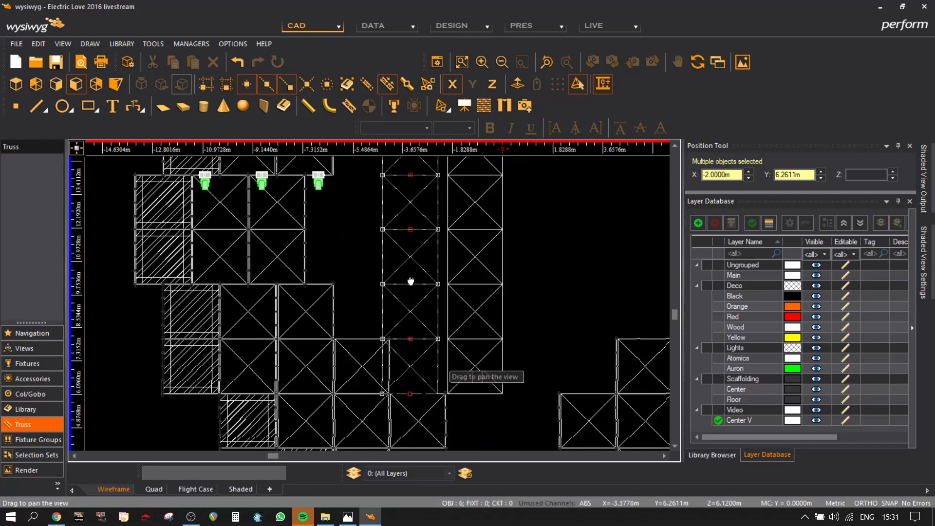
{"action": "left_click", "coordinate": [413, 284]}
{"action": "scroll", "coordinate": [464, 355], "scroll_direction": "up", "scroll_amount": 3}
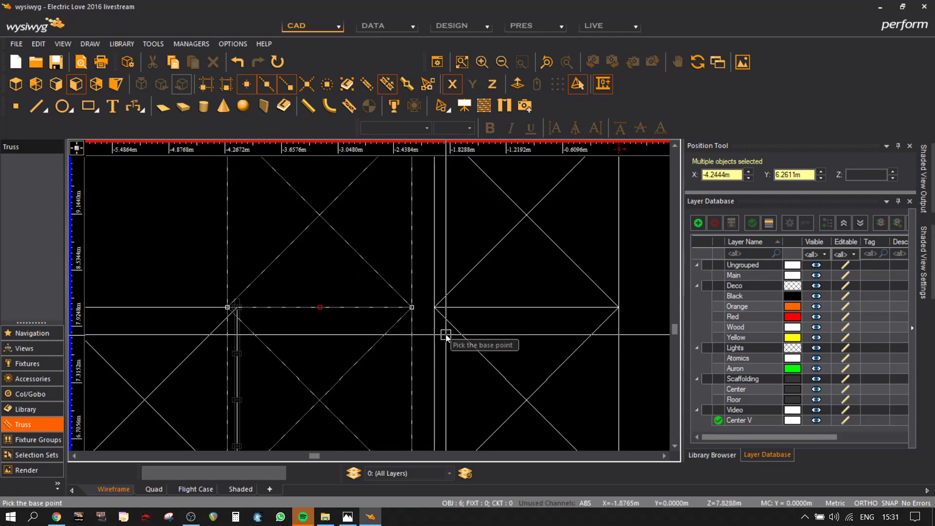
{"action": "left_click", "coordinate": [414, 308]}
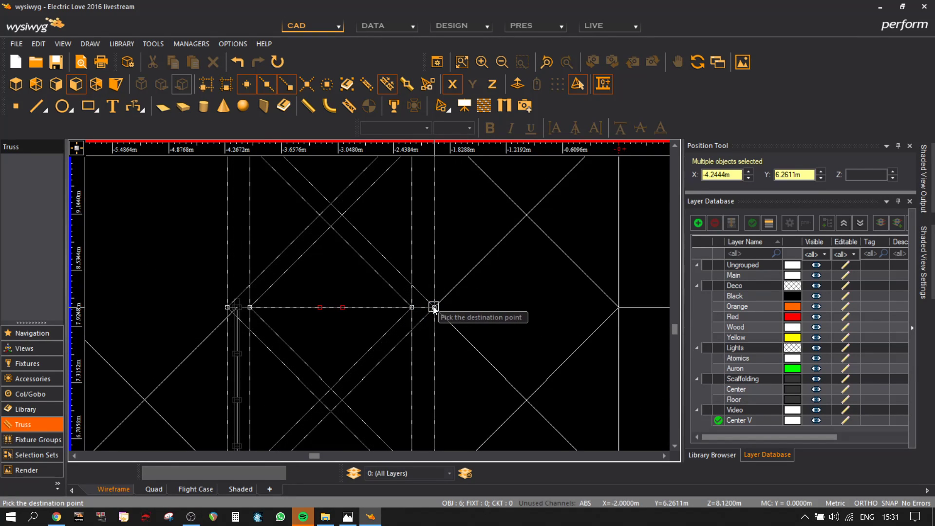
{"action": "left_click", "coordinate": [435, 307]}
- Add a third six-screen column on the outer side, snapped flush at X -6.0000 m
{"action": "scroll", "coordinate": [434, 307], "scroll_direction": "down", "scroll_amount": 3}
{"action": "key", "text": "m"}
{"action": "left_click", "coordinate": [401, 375]}
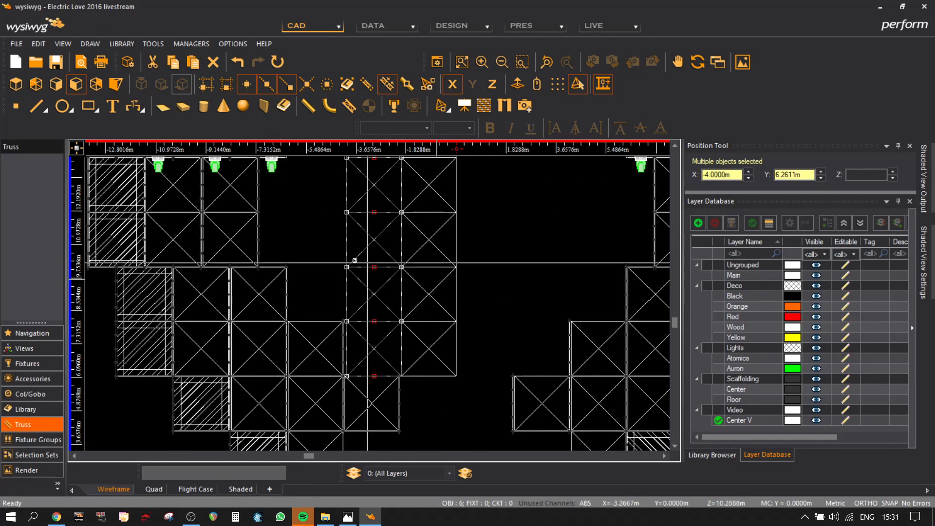
{"action": "left_click", "coordinate": [306, 268]}
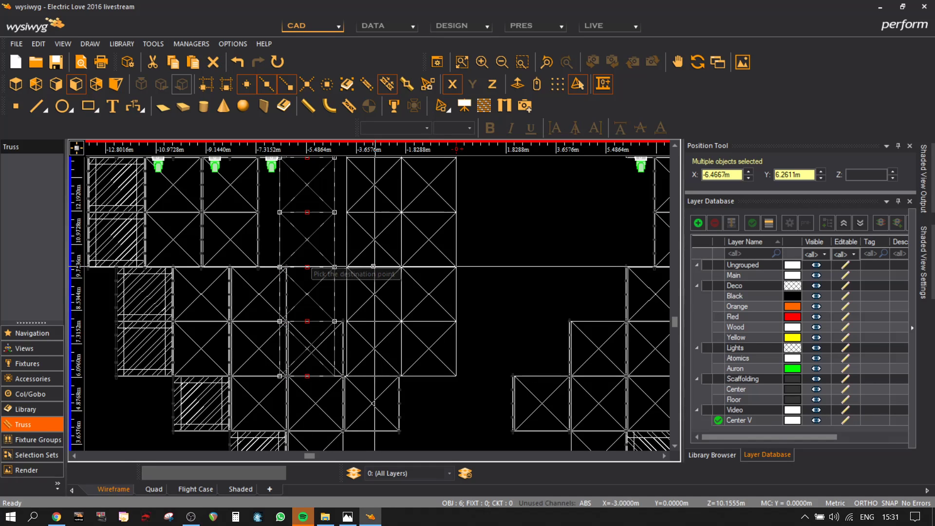
{"action": "left_click", "coordinate": [332, 267]}
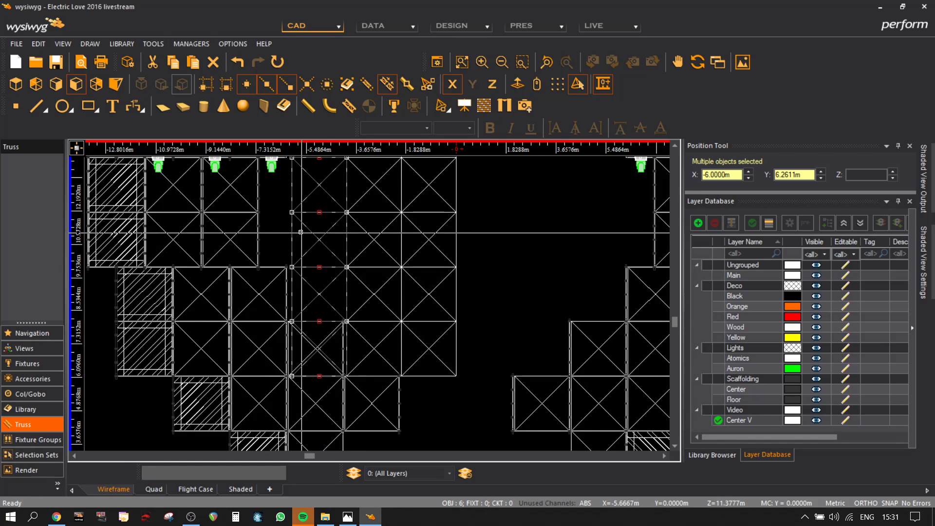
- Add a fourth six-screen column beyond the third, snapped flush at X -8.0000 m
{"action": "left_click", "coordinate": [224, 231]}
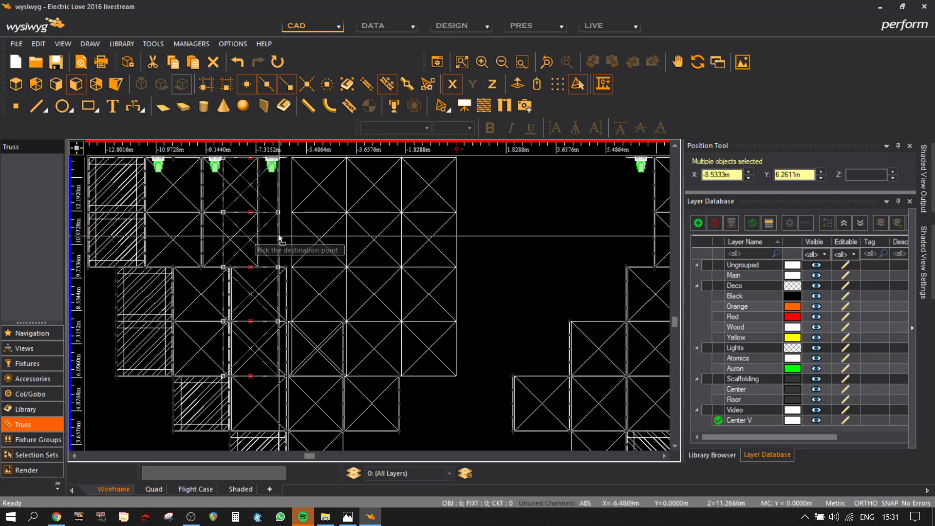
{"action": "key", "text": "m"}
{"action": "left_click", "coordinate": [278, 240]}
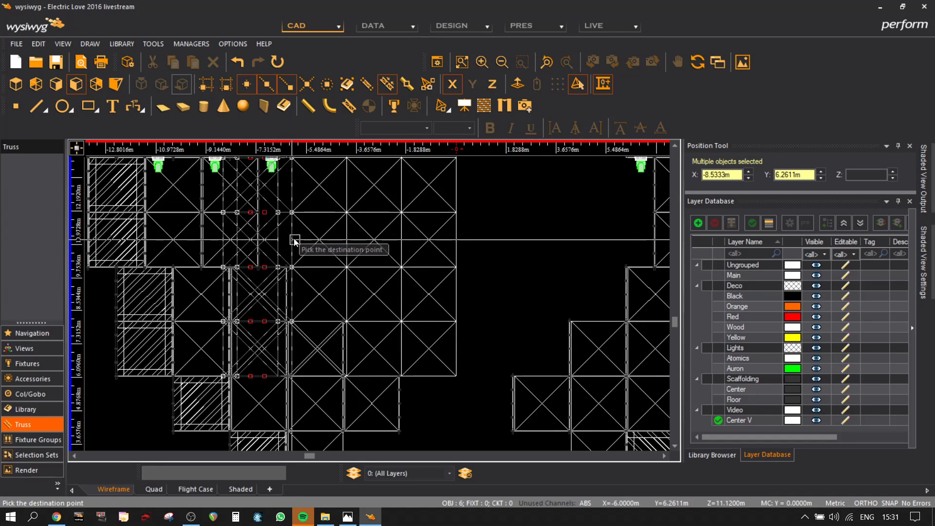
{"action": "left_click", "coordinate": [294, 240]}
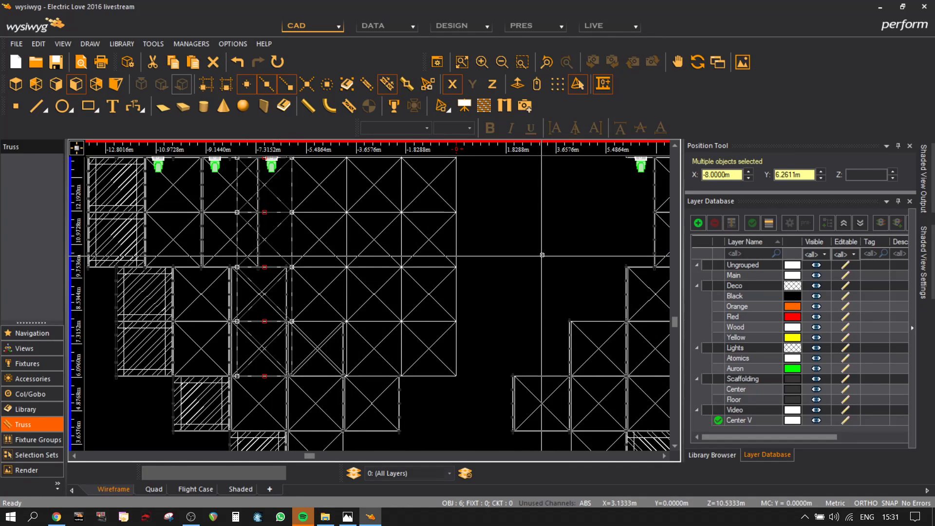
- Inspect the left half of the rear video wall in the wireframe and shaded views
{"action": "scroll", "coordinate": [502, 309], "scroll_direction": "down", "scroll_amount": 2}
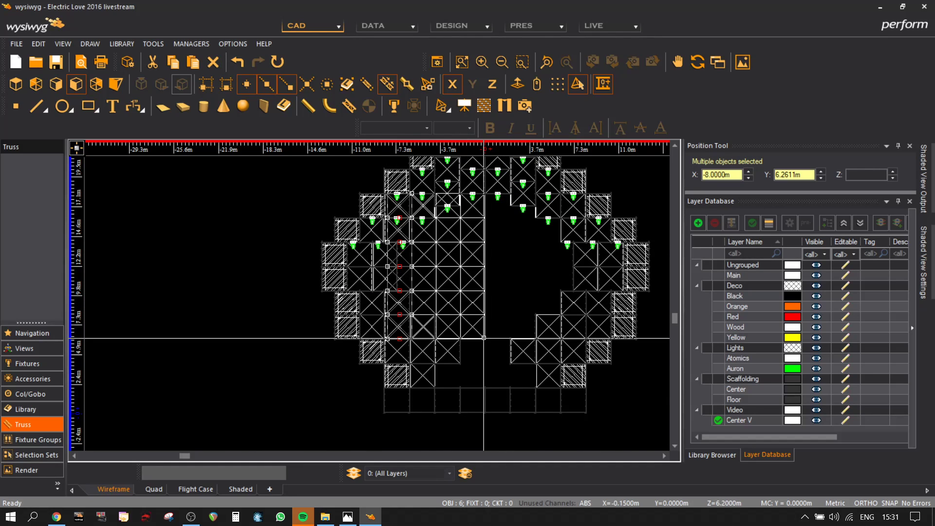
{"action": "scroll", "coordinate": [484, 321], "scroll_direction": "up", "scroll_amount": 2}
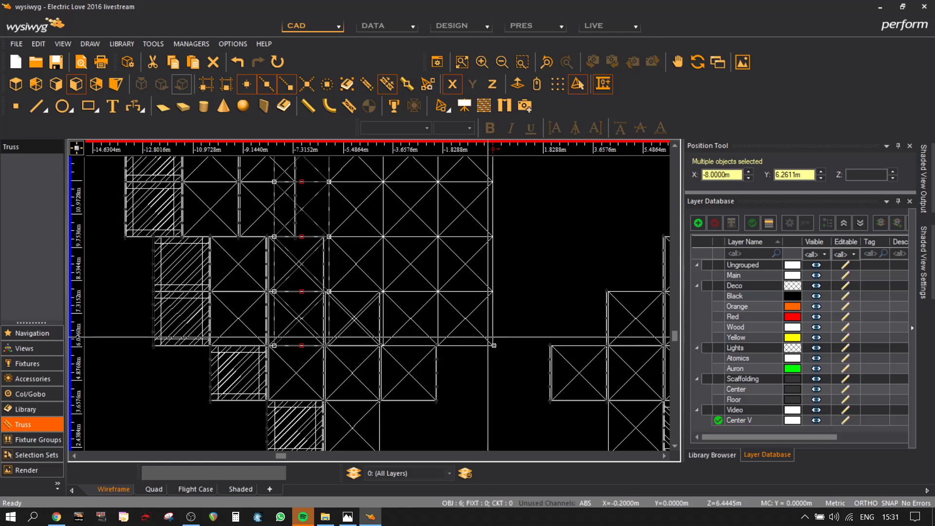
{"action": "left_click", "coordinate": [501, 374]}
{"action": "left_click", "coordinate": [446, 473]}
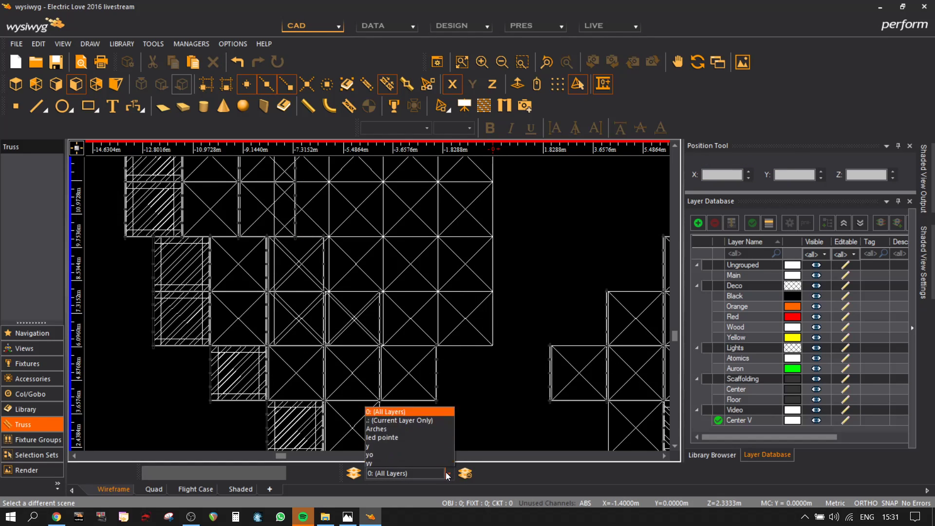
{"action": "left_click", "coordinate": [252, 487]}
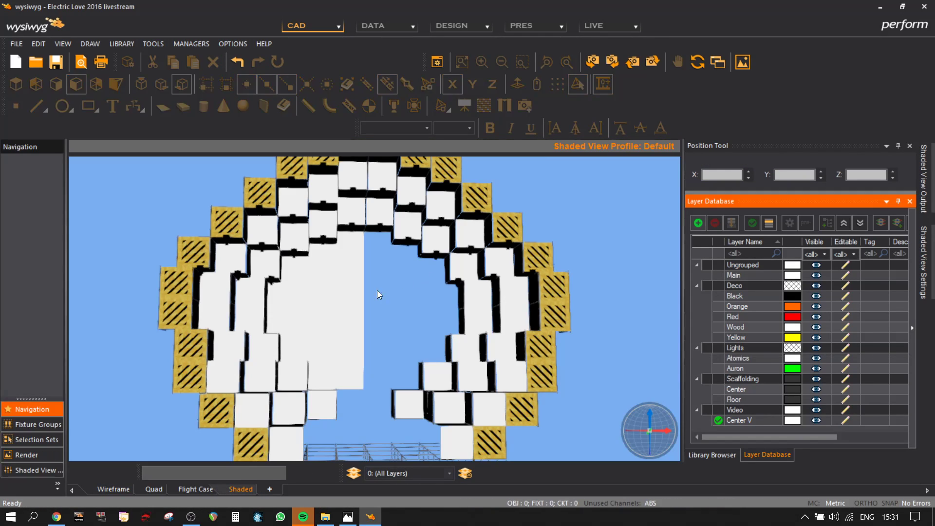
{"action": "mouse_move", "coordinate": [377, 291]}
{"action": "left_mouse_down"}
{"action": "mouse_move", "coordinate": [330, 307]}
{"action": "mouse_move", "coordinate": [290, 299]}
{"action": "mouse_move", "coordinate": [365, 301]}
{"action": "mouse_move", "coordinate": [365, 265]}
{"action": "left_mouse_up"}
{"action": "left_click", "coordinate": [116, 487]}
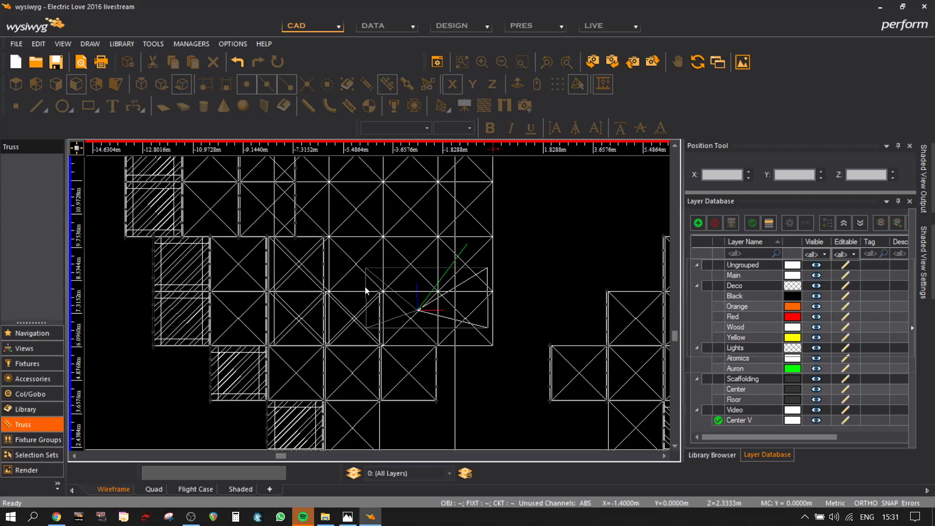
- Copy the bottom screen of the column beside the centreline downwards twice, to Z 4.1200 m and Z 2.1200 m
{"action": "scroll", "coordinate": [500, 350], "scroll_direction": "up", "scroll_amount": 2}
{"action": "left_click", "coordinate": [484, 336]}
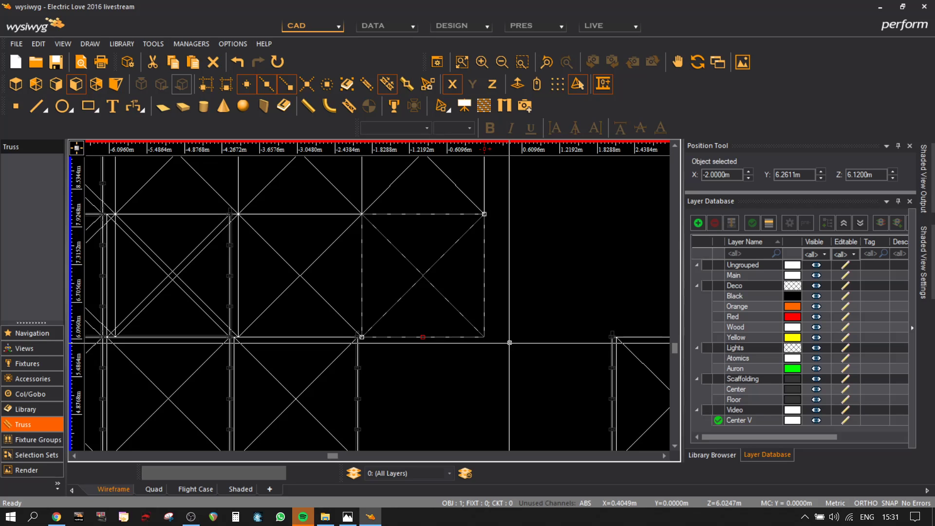
{"action": "left_click", "coordinate": [422, 337]}
{"action": "middle_click_drag", "start_coordinate": [461, 374], "coordinate": [448, 247]}
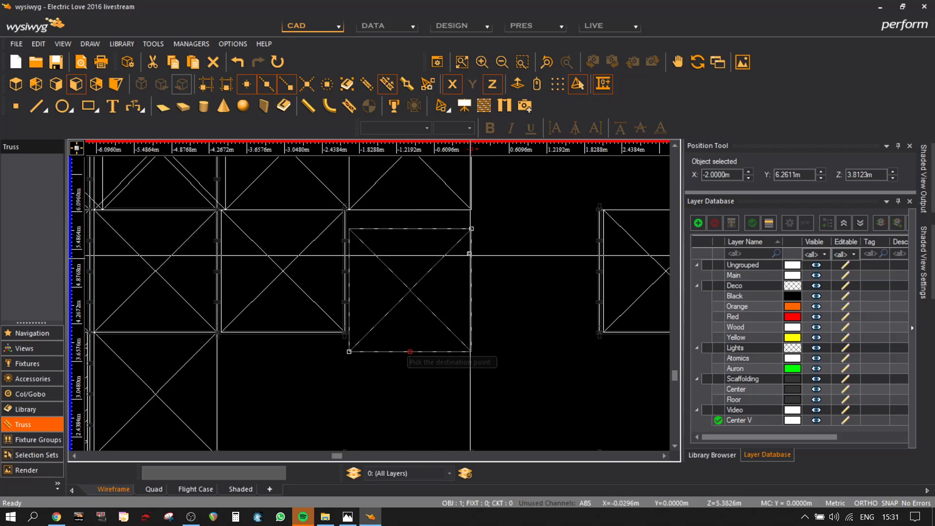
{"action": "left_click", "coordinate": [412, 209]}
{"action": "left_click", "coordinate": [410, 333]}
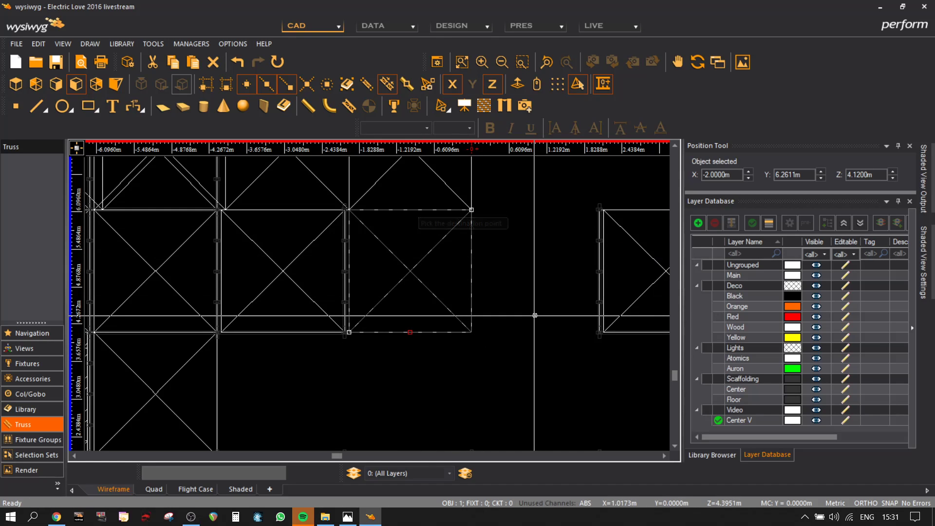
{"action": "middle_click_drag", "start_coordinate": [459, 386], "coordinate": [444, 288]}
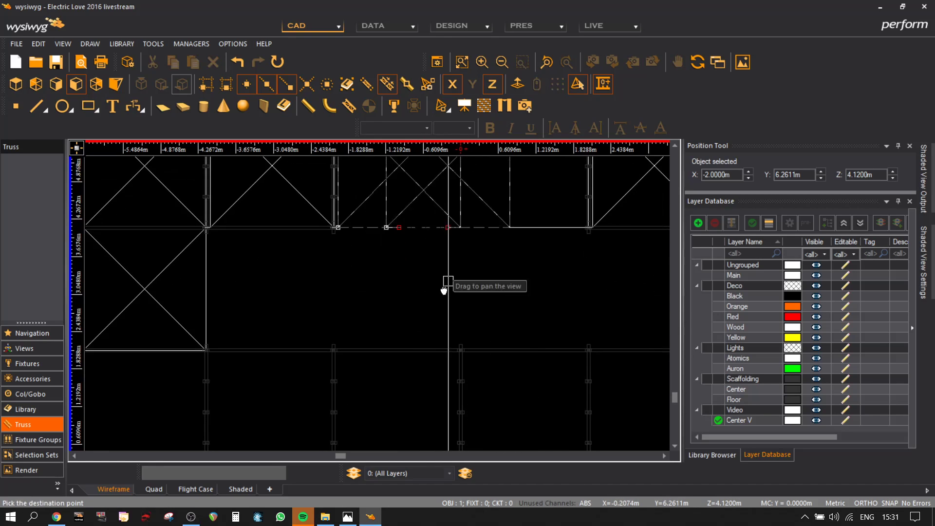
{"action": "left_click", "coordinate": [399, 350]}
{"action": "scroll", "coordinate": [472, 243], "scroll_direction": "down", "scroll_amount": 4}
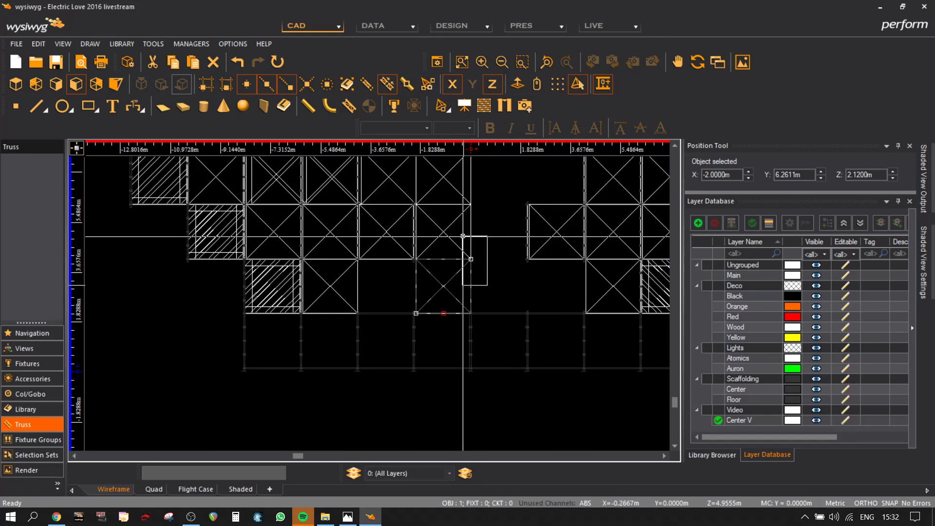
- Copy the two added lower screens outwards twice, first to X -4.0000 m and then flush beside that copy
{"action": "left_click", "coordinate": [444, 259], "text": "ctrl"}
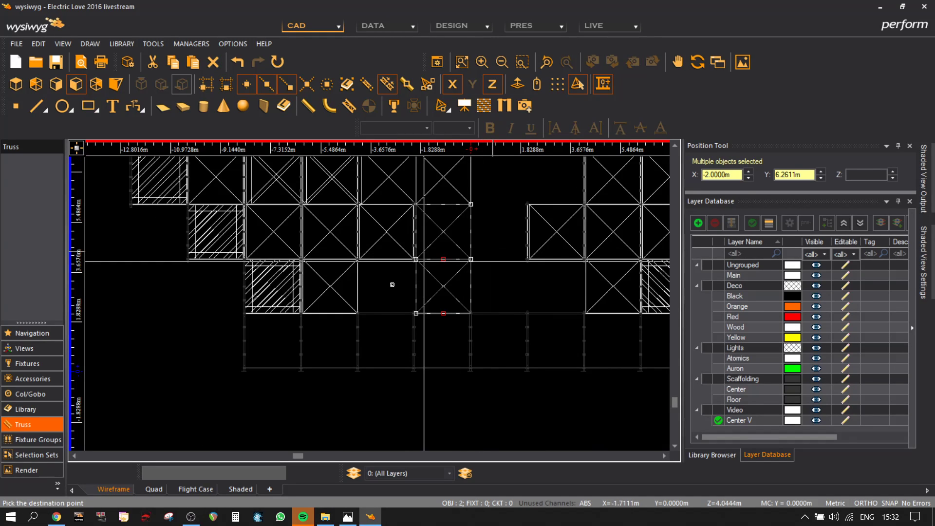
{"action": "left_click", "coordinate": [378, 286]}
{"action": "scroll", "coordinate": [414, 282], "scroll_direction": "up", "scroll_amount": 3}
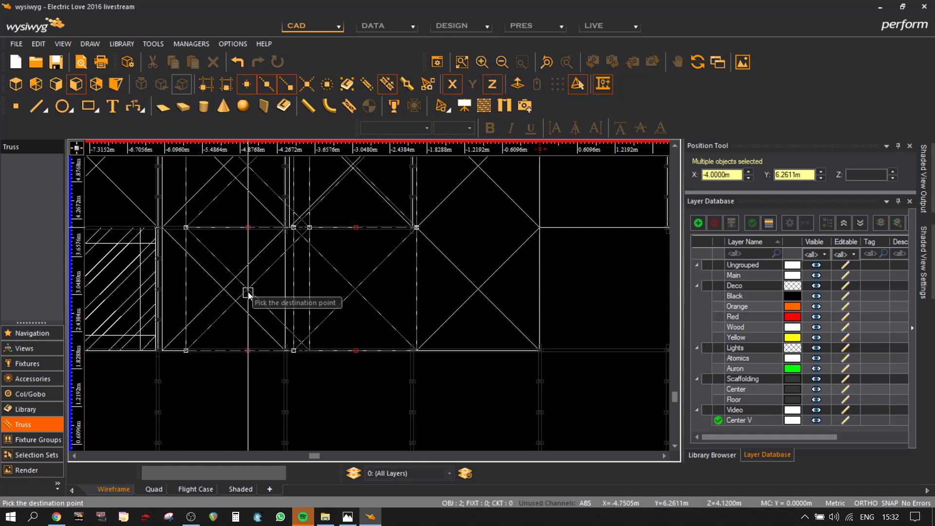
{"action": "left_click", "coordinate": [312, 288]}
{"action": "left_click", "coordinate": [313, 287]}
{"action": "left_click", "coordinate": [295, 288]}
{"action": "left_click", "coordinate": [577, 260]}
- Limit the wireframe display to the current layer only
{"action": "scroll", "coordinate": [457, 358], "scroll_direction": "down", "scroll_amount": 10}
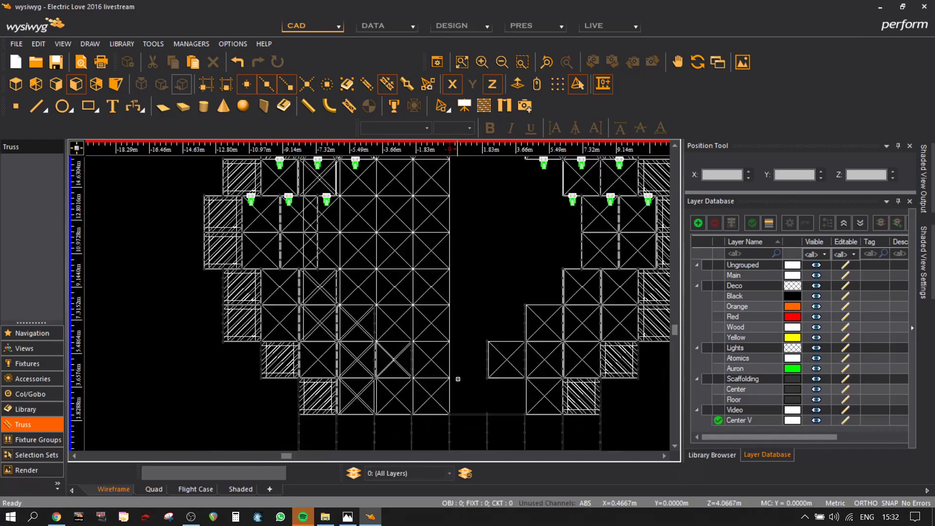
{"action": "scroll", "coordinate": [458, 358], "scroll_direction": "up", "scroll_amount": 4}
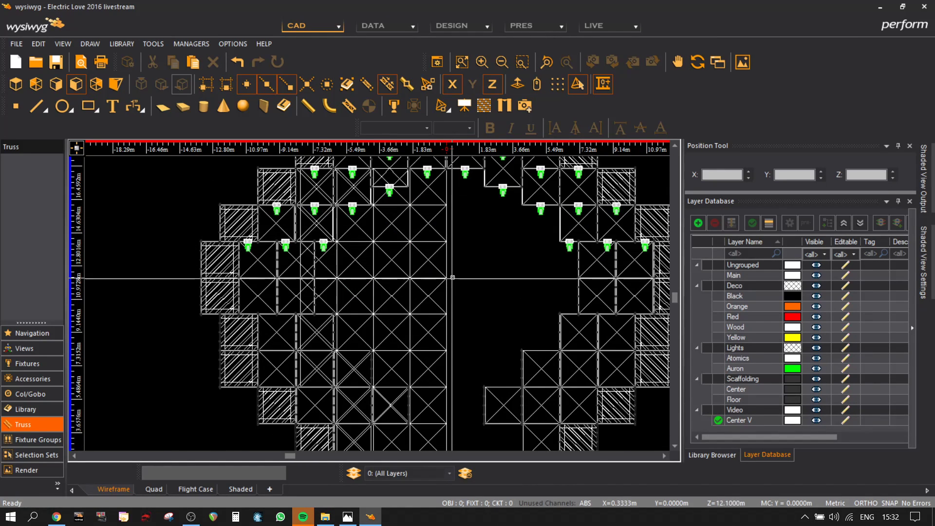
{"action": "scroll", "coordinate": [452, 277], "scroll_direction": "down", "scroll_amount": 4}
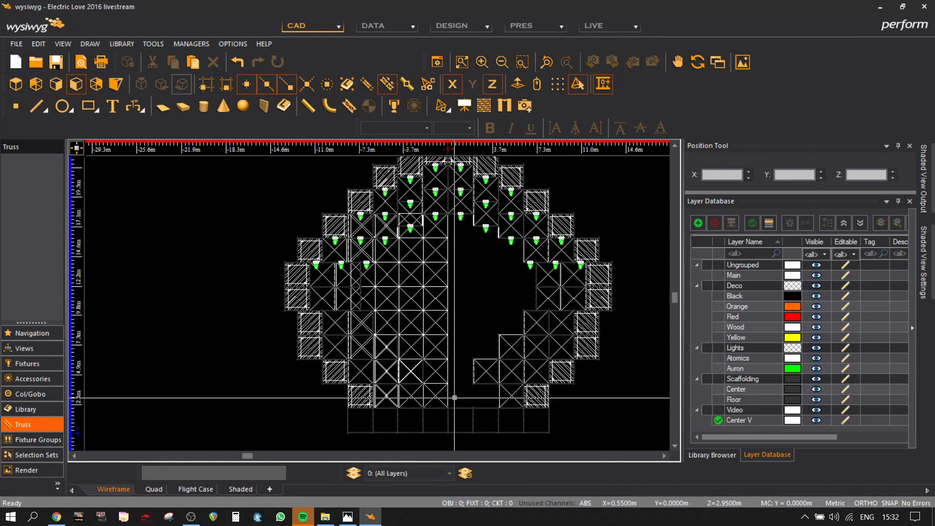
{"action": "left_click_drag", "start_coordinate": [454, 398], "coordinate": [441, 230]}
{"action": "left_click", "coordinate": [419, 470]}
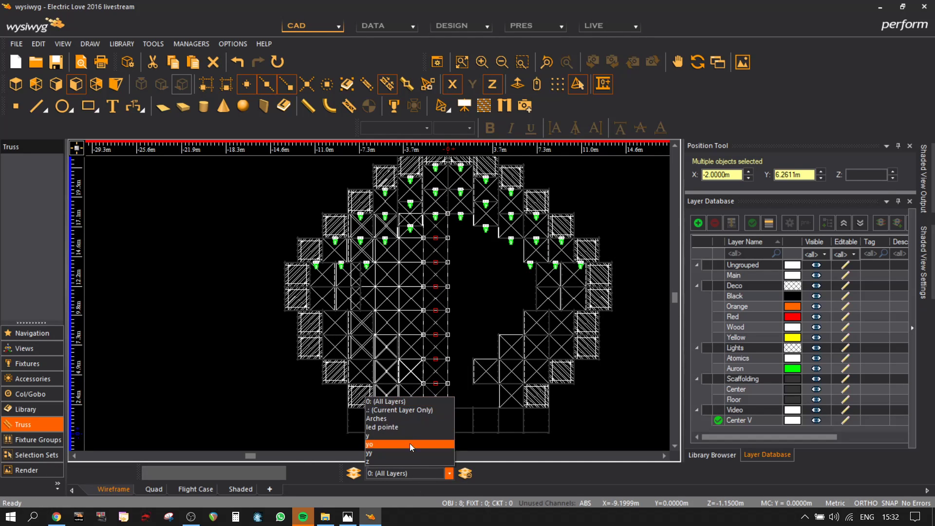
{"action": "left_click", "coordinate": [407, 409]}
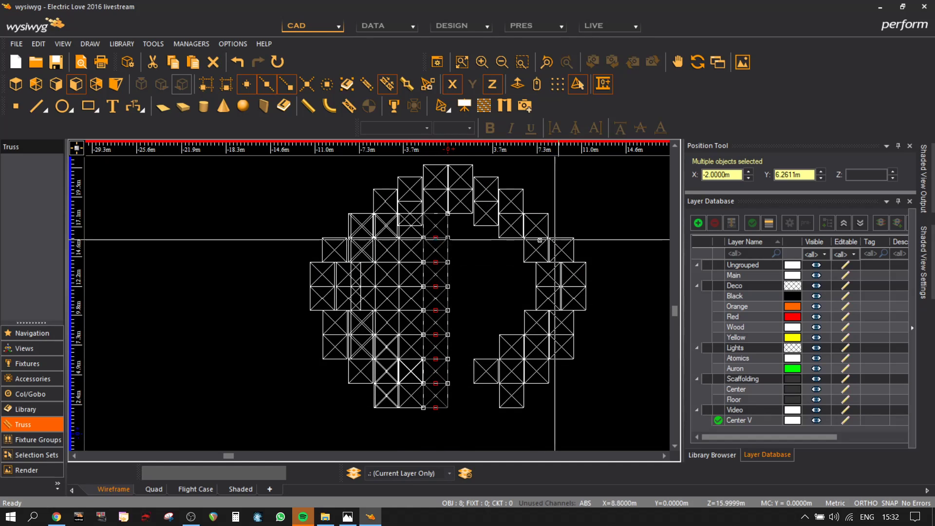
- Copy the eight-screen column beside the centreline across to the right half, snapped flush at X 0.0000 m
{"action": "left_click", "coordinate": [475, 275]}
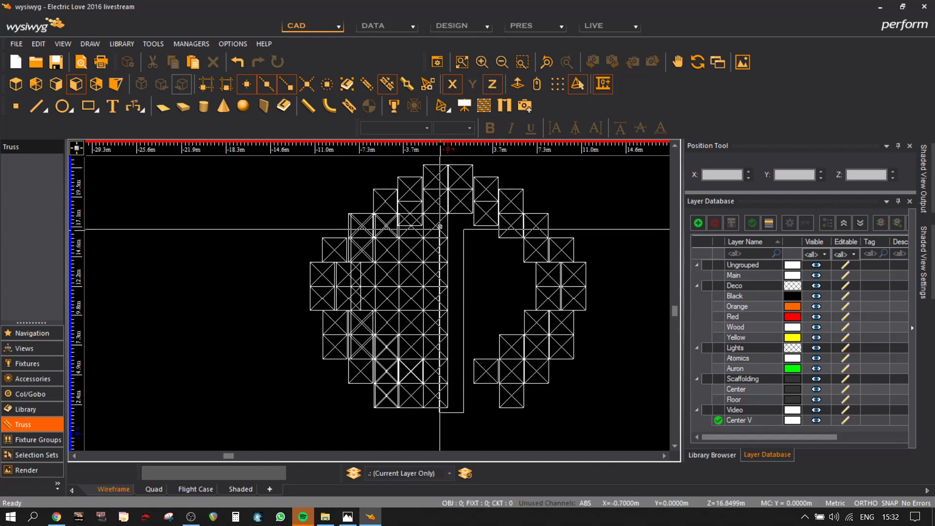
{"action": "left_click_drag", "start_coordinate": [440, 228], "coordinate": [439, 226]}
{"action": "right_click", "coordinate": [554, 256]}
{"action": "left_click", "coordinate": [571, 288]}
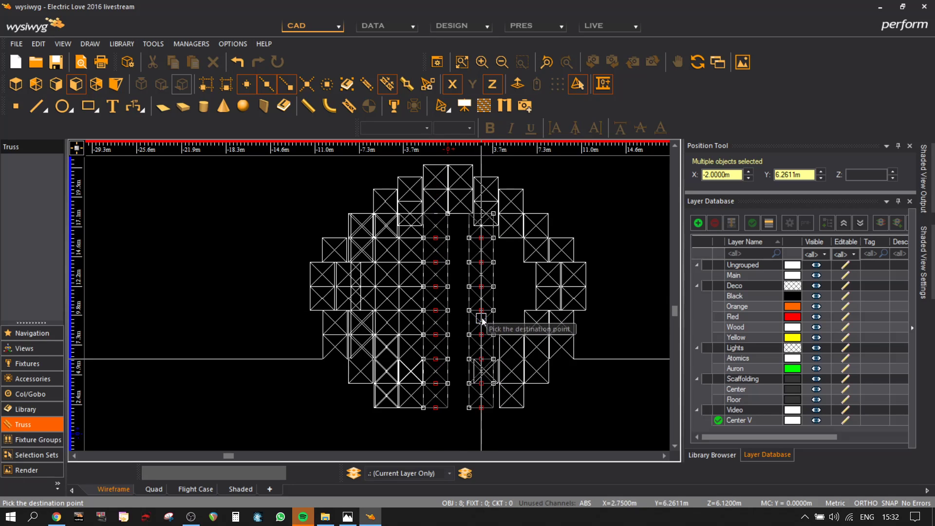
{"action": "left_click", "coordinate": [478, 322]}
{"action": "scroll", "coordinate": [460, 249], "scroll_direction": "up", "scroll_amount": 3}
{"action": "left_click", "coordinate": [474, 268]}
{"action": "left_click", "coordinate": [433, 257]}
- Copy the eight-screen column right of the centreline outwards, snapped flush beside it at X 2.0000 m
{"action": "scroll", "coordinate": [479, 270], "scroll_direction": "down", "scroll_amount": 2}
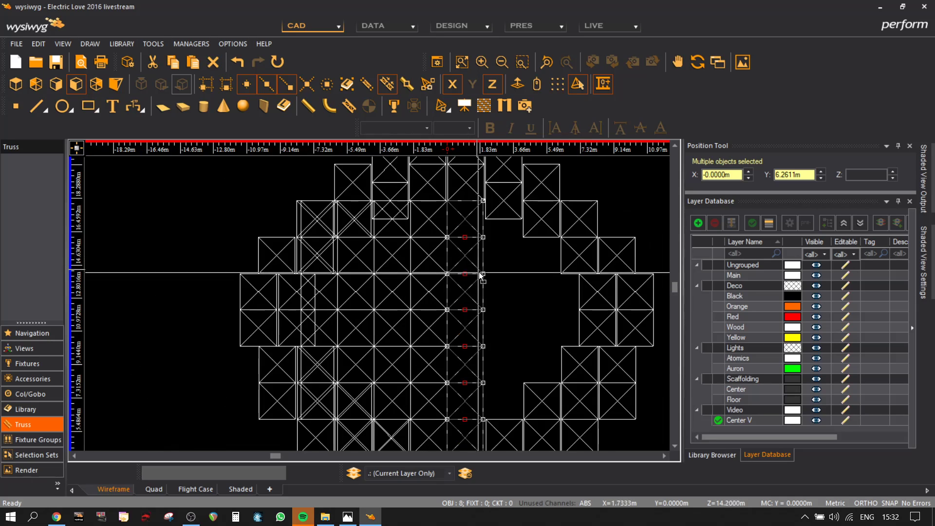
{"action": "scroll", "coordinate": [501, 323], "scroll_direction": "down", "scroll_amount": 2}
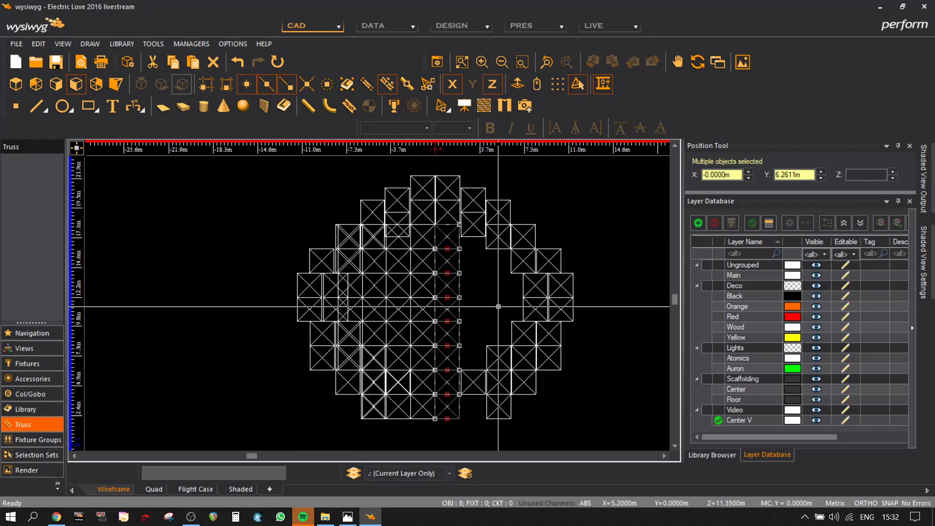
{"action": "key", "text": "ctrl+v"}
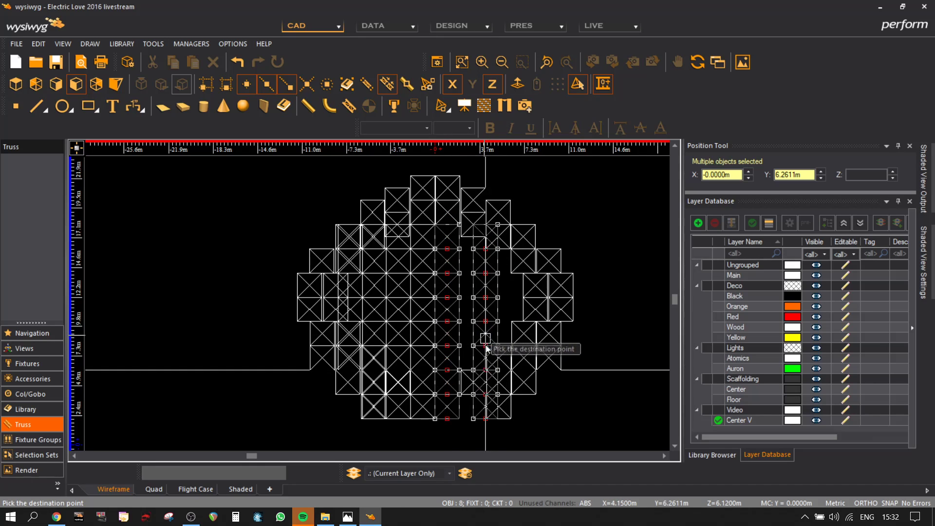
{"action": "key", "text": "Escape"}
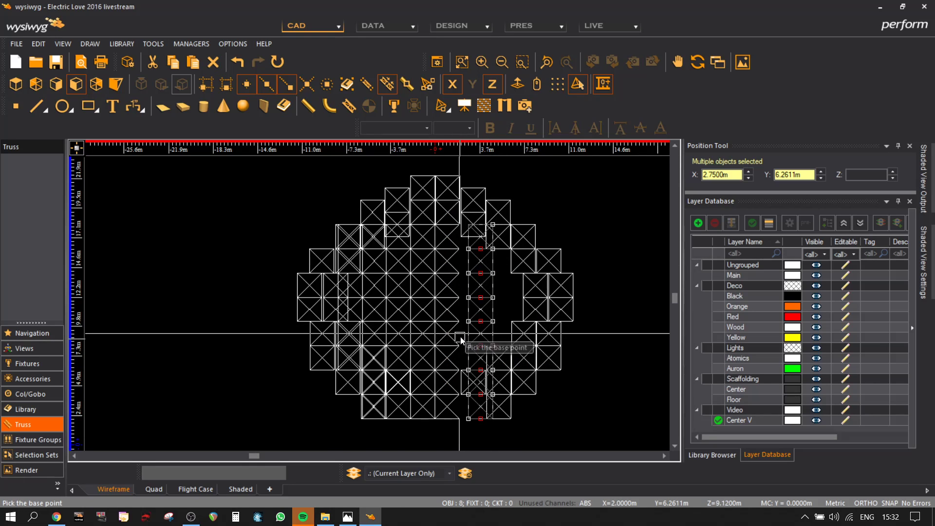
{"action": "scroll", "coordinate": [461, 339], "scroll_direction": "up", "scroll_amount": 2}
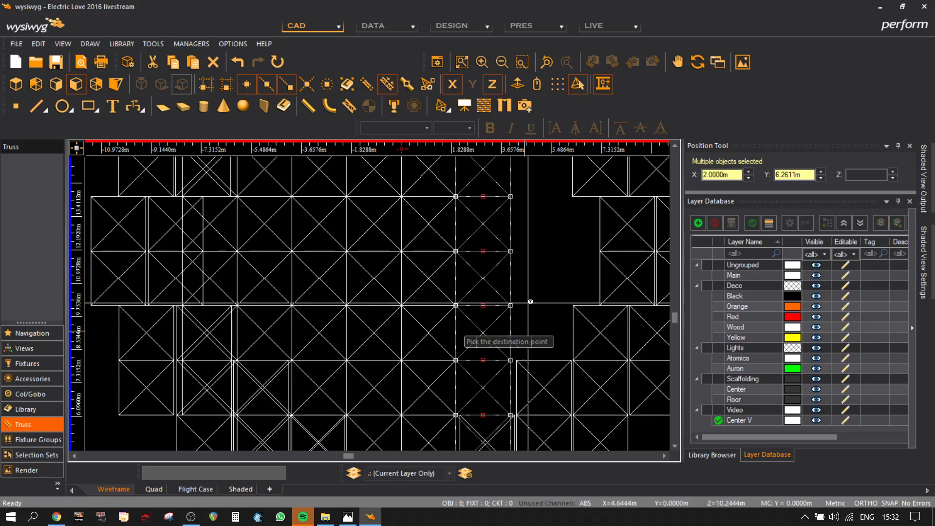
{"action": "left_click", "coordinate": [460, 333]}
{"action": "scroll", "coordinate": [496, 336], "scroll_direction": "down", "scroll_amount": 2}
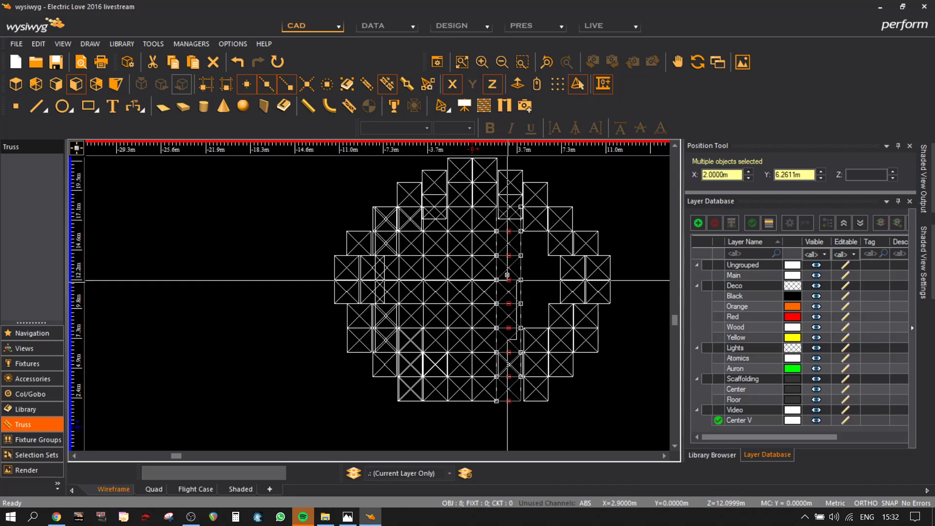
- Copy the upper six screens of the new column outwards, snapped flush at X 4.0000 m
{"action": "left_click", "coordinate": [508, 255]}
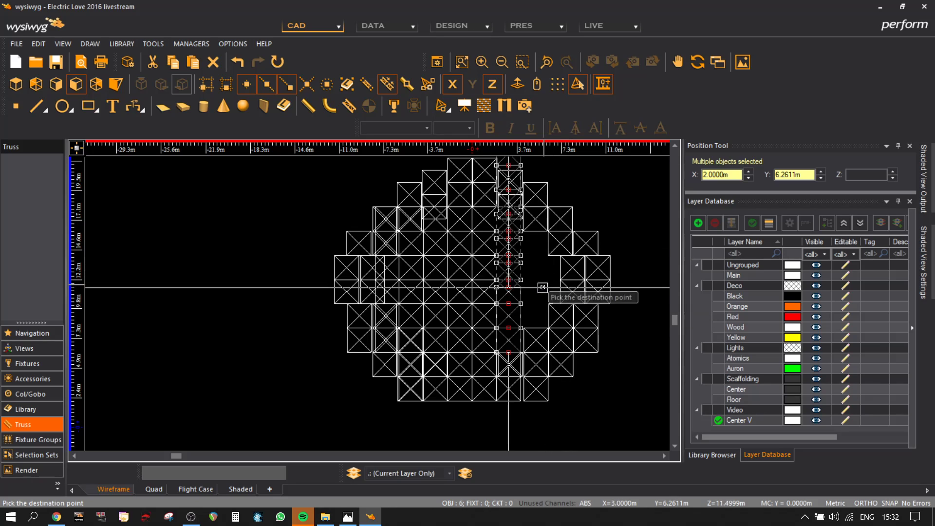
{"action": "left_click", "coordinate": [536, 324]}
{"action": "scroll", "coordinate": [531, 319], "scroll_direction": "up", "scroll_amount": 5}
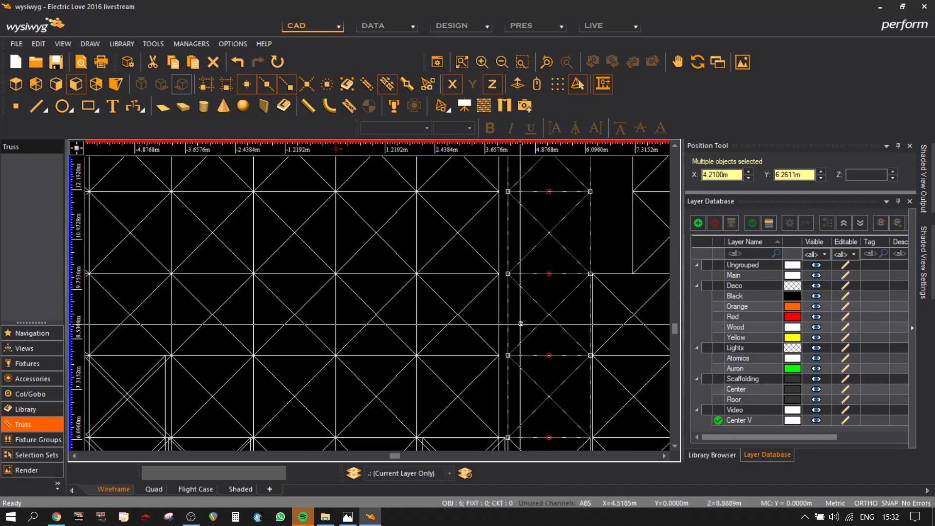
{"action": "key", "text": "m"}
{"action": "left_click", "coordinate": [508, 313]}
{"action": "left_click", "coordinate": [504, 315]}
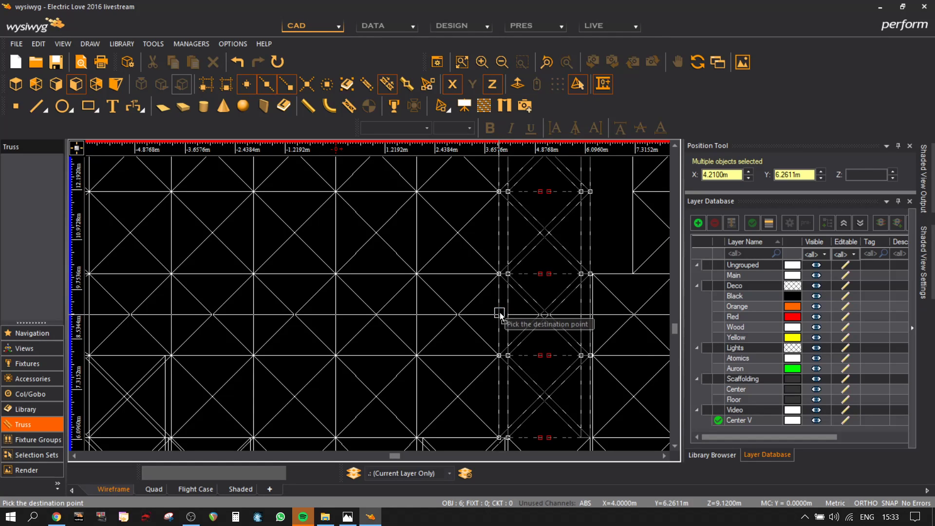
{"action": "scroll", "coordinate": [503, 314], "scroll_direction": "down", "scroll_amount": 5}
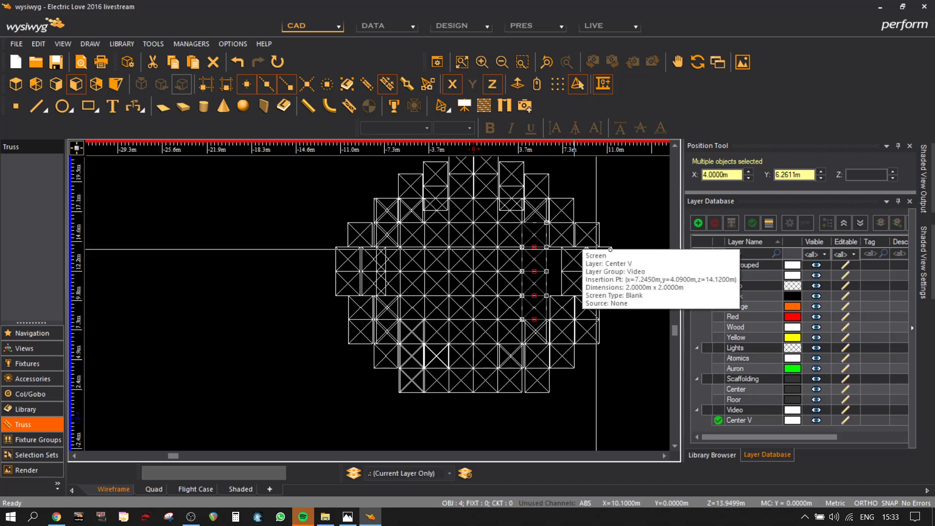
- Copy the four middle screens of the six-screen column outwards, snapped flush at X 6.0000 m, and clear the selection
{"action": "key", "text": "ctrl+v"}
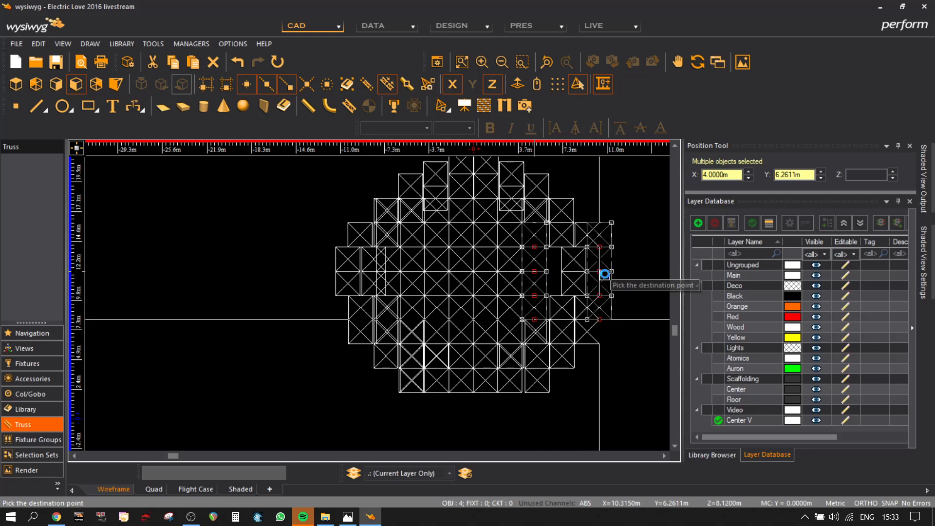
{"action": "left_click", "coordinate": [638, 319]}
{"action": "left_click", "coordinate": [641, 291]}
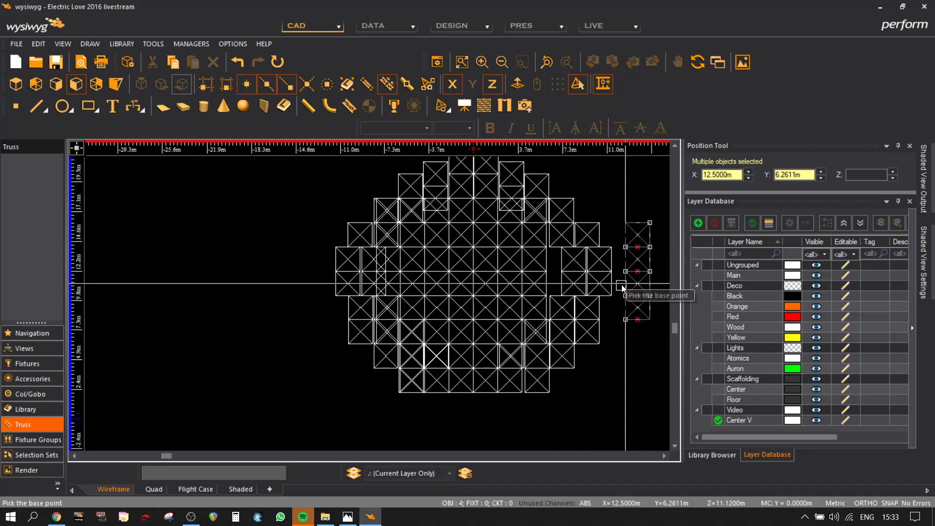
{"action": "left_click", "coordinate": [558, 287]}
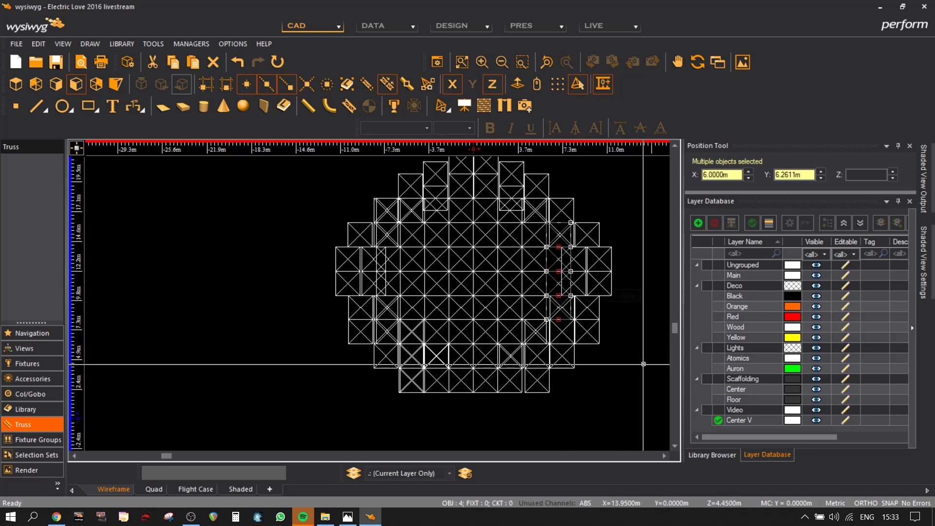
{"action": "key", "text": "Escape"}
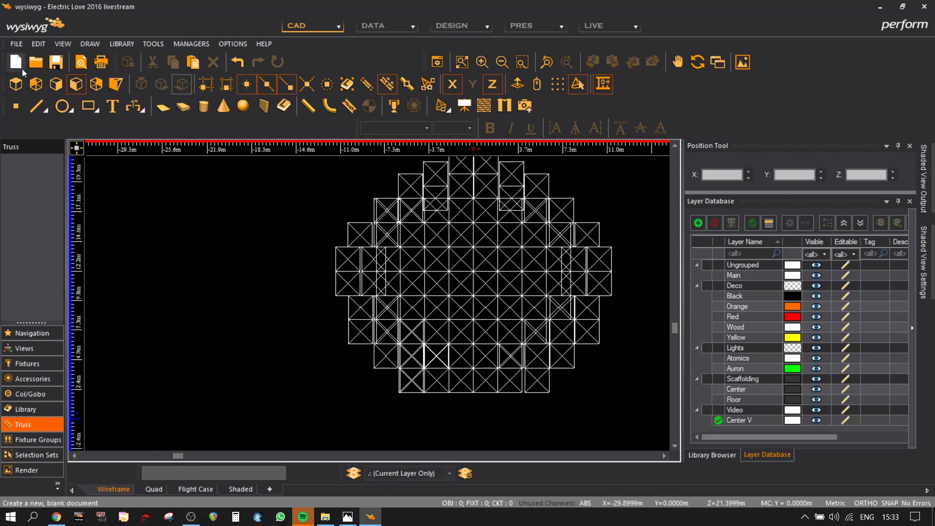
- Select all rear wall screens in the top view and create a layer named Backwall in the Video group
{"action": "left_click", "coordinate": [16, 84]}
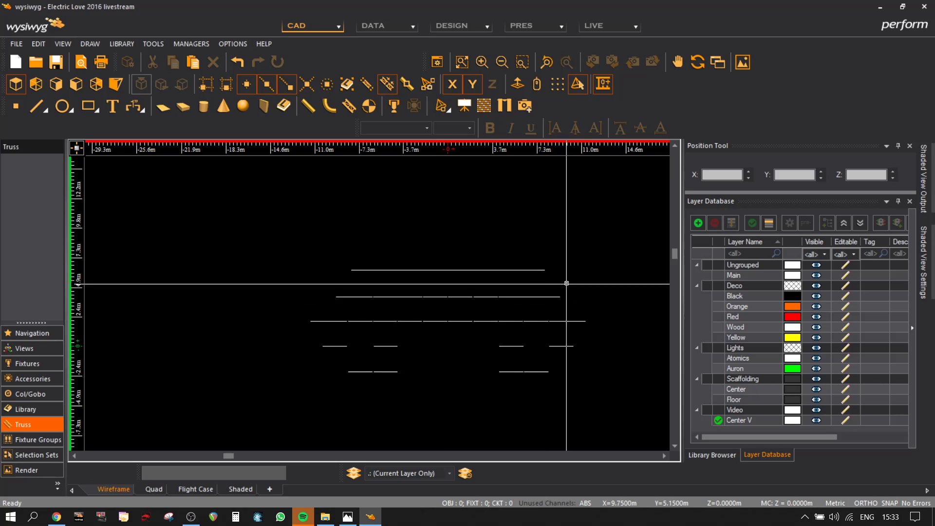
{"action": "left_click", "coordinate": [692, 220]}
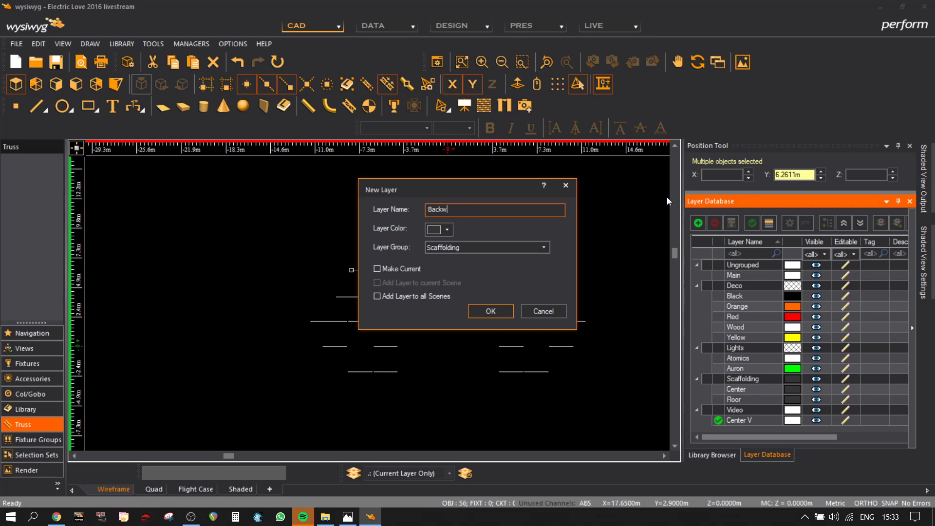
{"action": "left_click", "coordinate": [514, 251]}
{"action": "left_click", "coordinate": [442, 295]}
{"action": "left_click", "coordinate": [490, 311]}
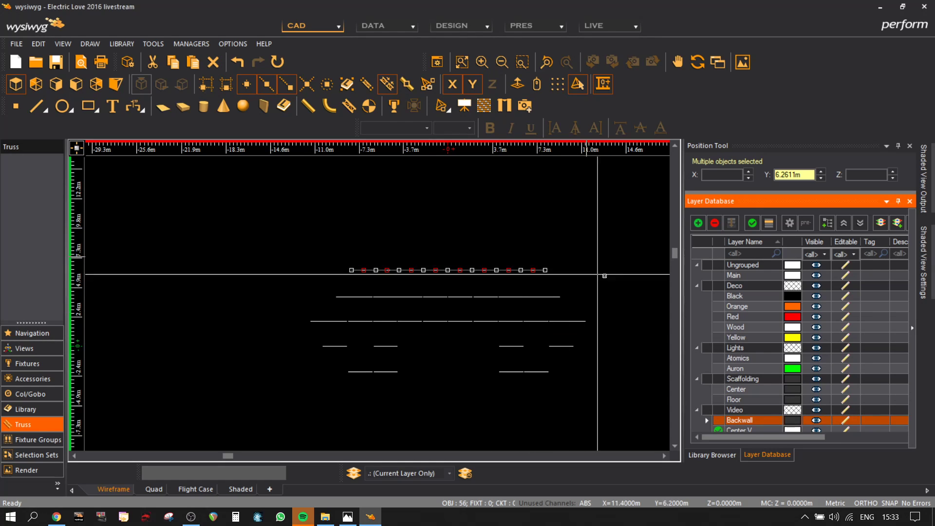
- Assign the selected rear wall screens to the Backwall layer in their properties
{"action": "right_click", "coordinate": [588, 242]}
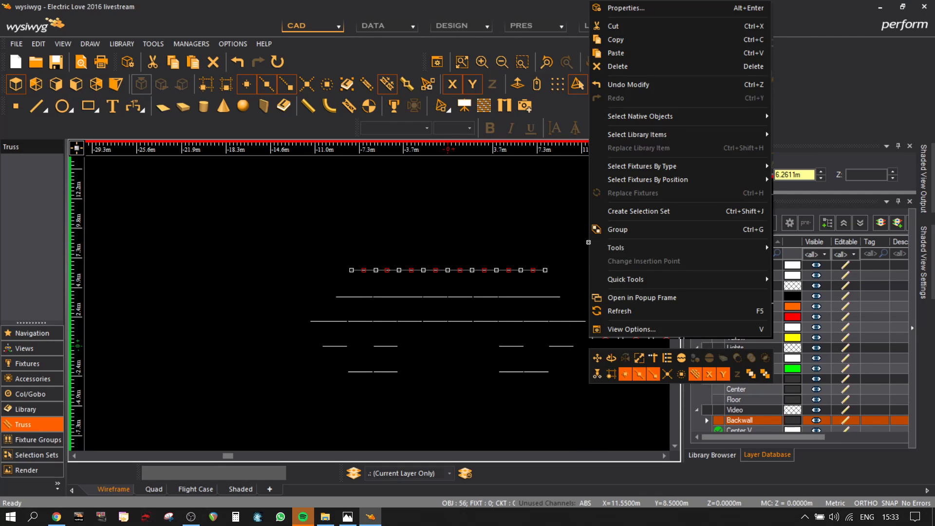
{"action": "left_click", "coordinate": [628, 8]}
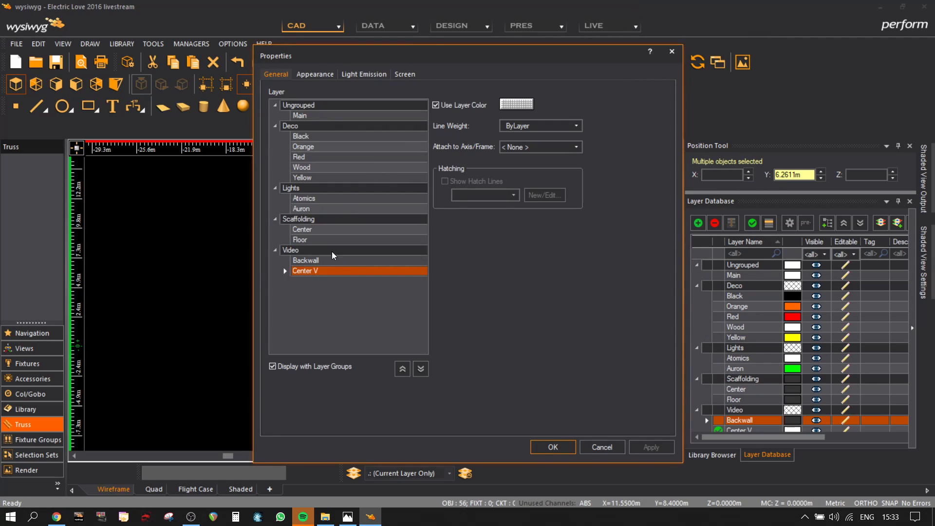
{"action": "left_click", "coordinate": [554, 447]}
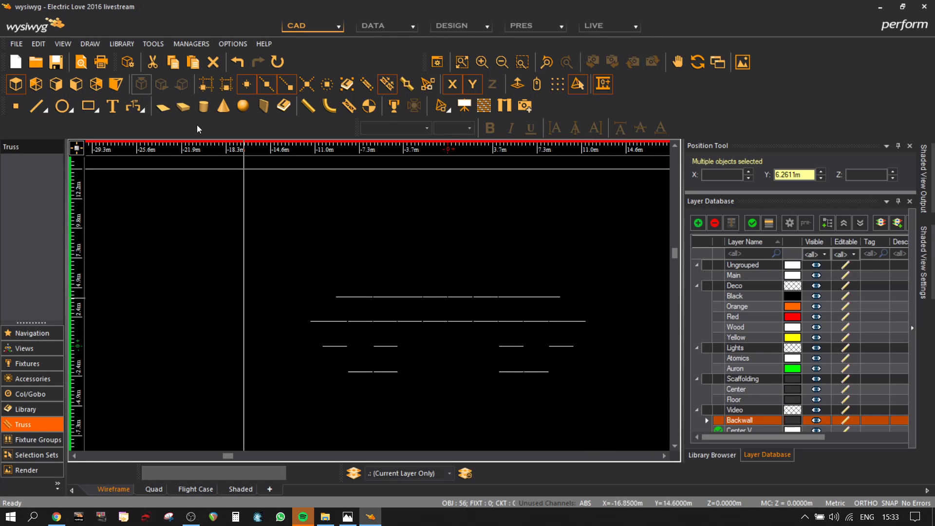
- Isolate the rear wall in the front view by making Backwall the current layer and hiding Center V
{"action": "scroll", "coordinate": [816, 421], "scroll_direction": "down", "scroll_amount": 1}
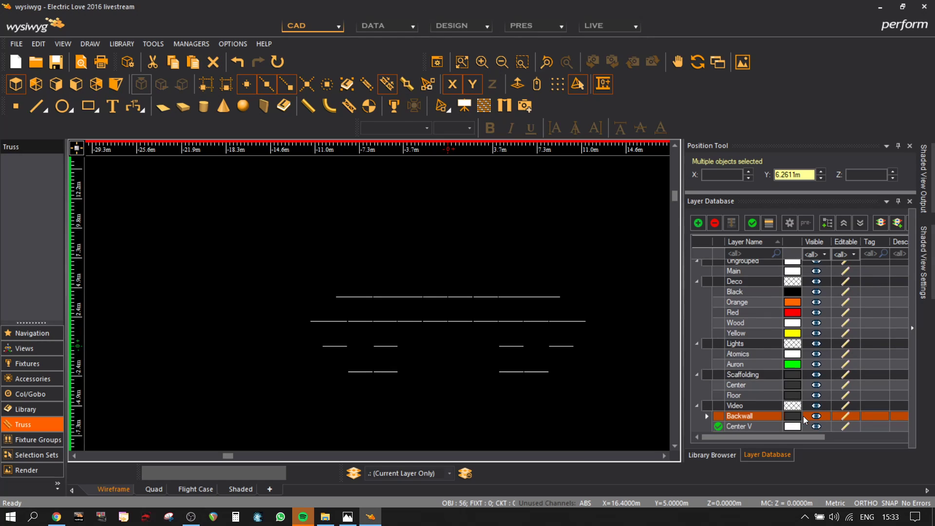
{"action": "left_click", "coordinate": [752, 223]}
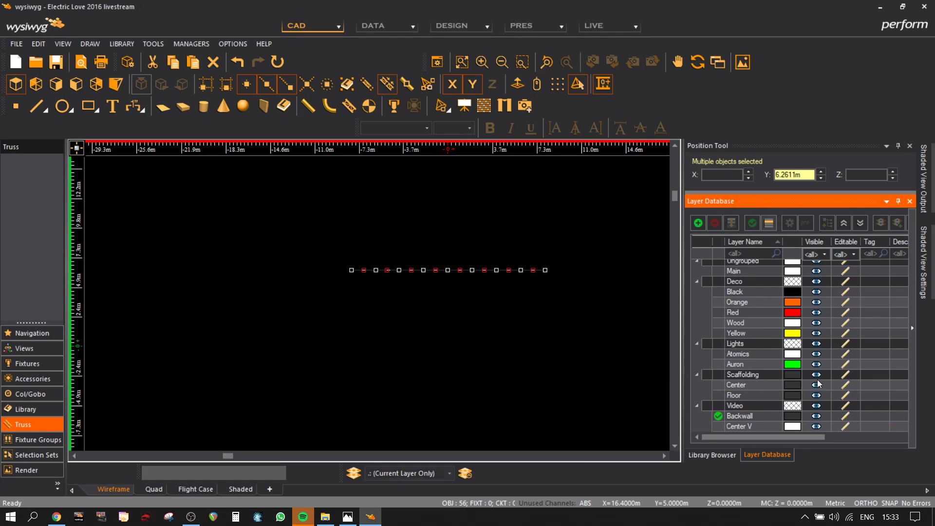
{"action": "left_click", "coordinate": [818, 426]}
{"action": "left_click", "coordinate": [463, 186]}
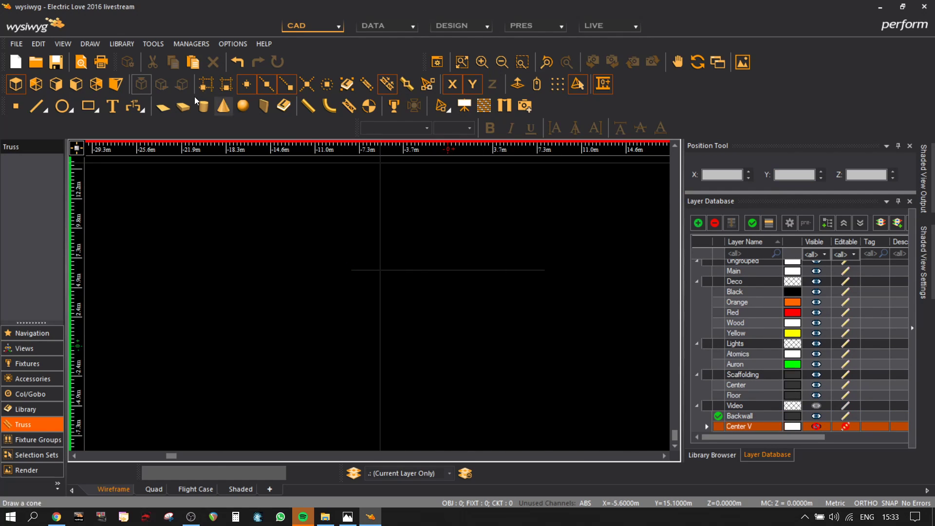
{"action": "left_click", "coordinate": [76, 84]}
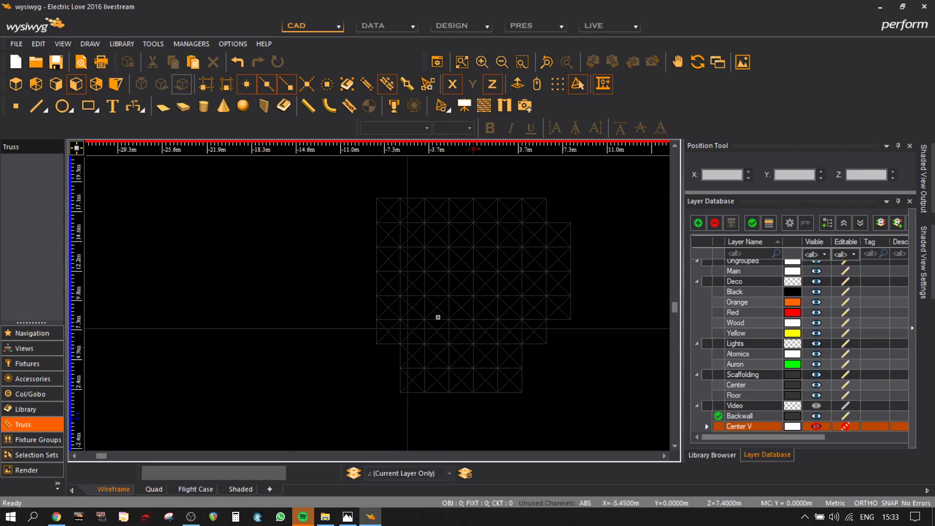
{"action": "left_click_drag", "start_coordinate": [569, 214], "coordinate": [620, 308]}
{"action": "key", "text": "ctrl+c"}
{"action": "key", "text": "ctrl+v"}
{"action": "left_click", "coordinate": [312, 312]}
{"action": "key", "text": "m"}
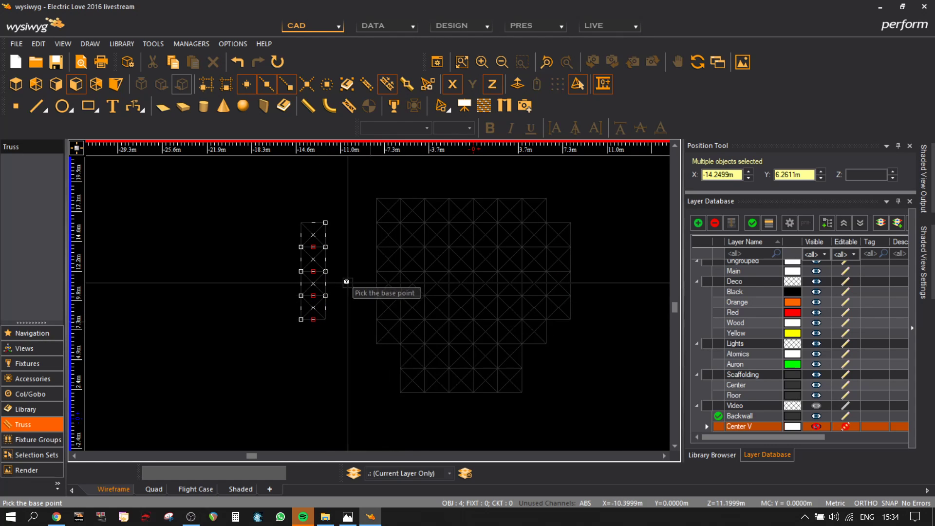
{"action": "key", "text": "Escape"}
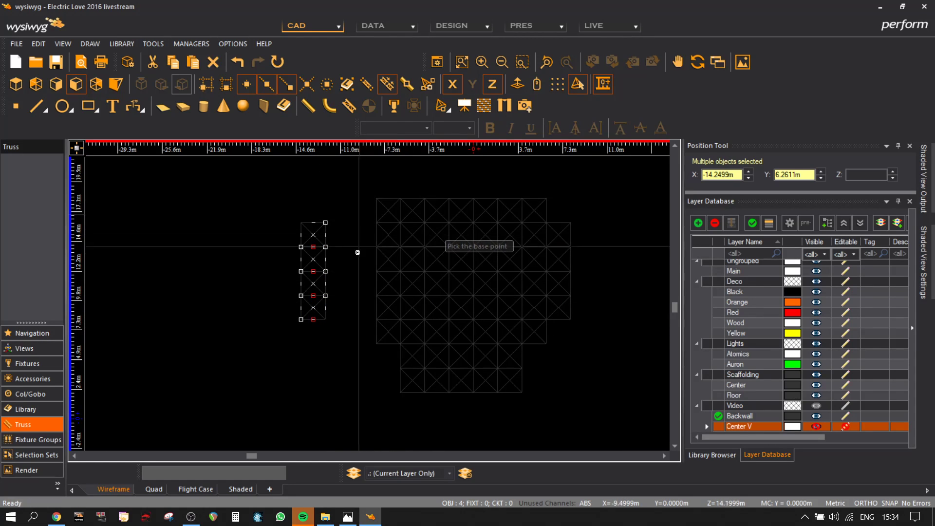
{"action": "key", "text": "Delete"}
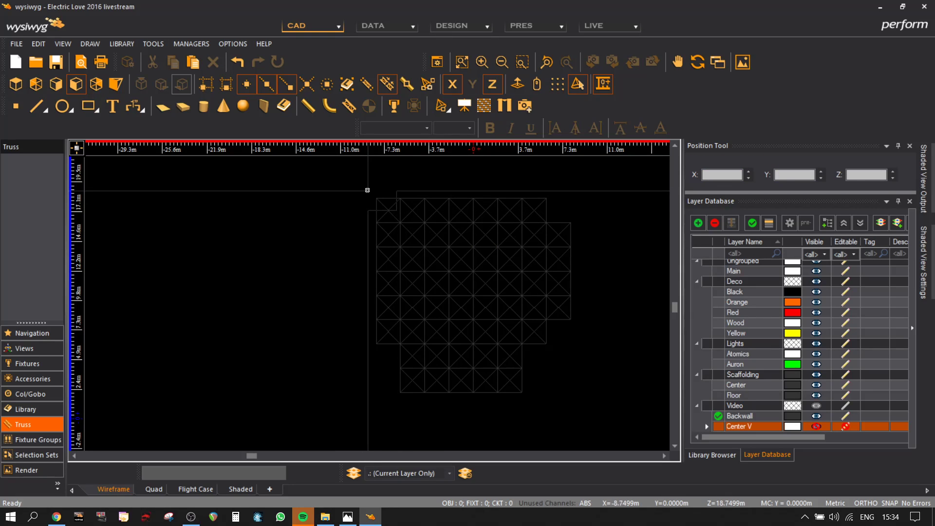
- Delete the left-half screens at X -8.0000 m, Z 16.1200 m and Z 6.1200 m, and the neighbouring column's two lowest screens
{"action": "left_click", "coordinate": [387, 200]}
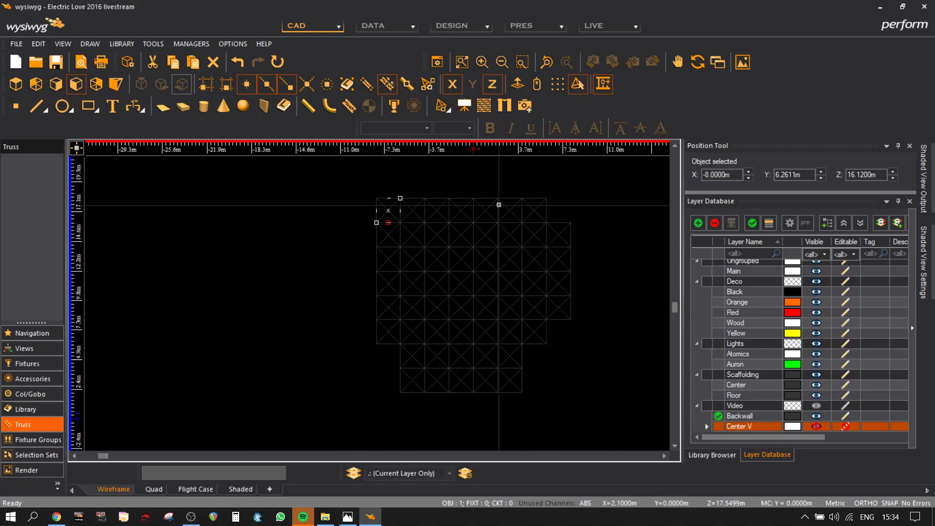
{"action": "key", "text": "Delete"}
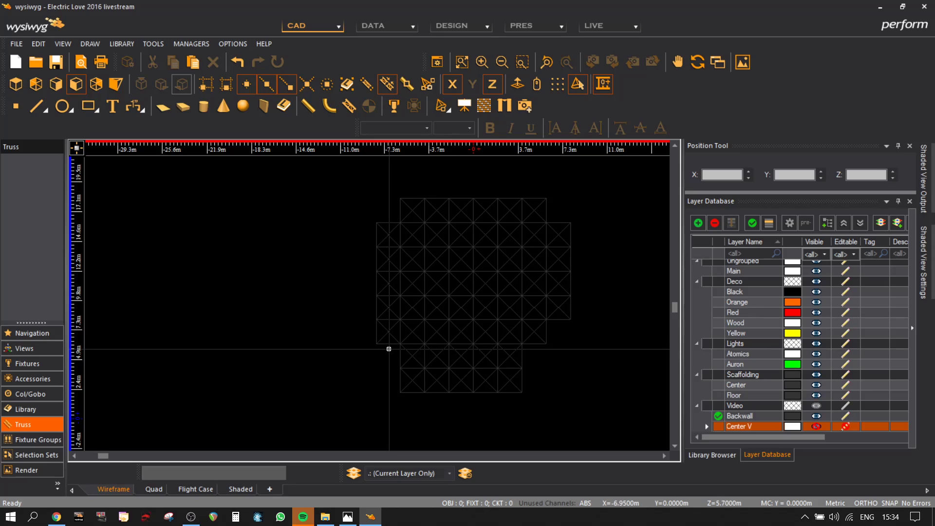
{"action": "left_click", "coordinate": [380, 333]}
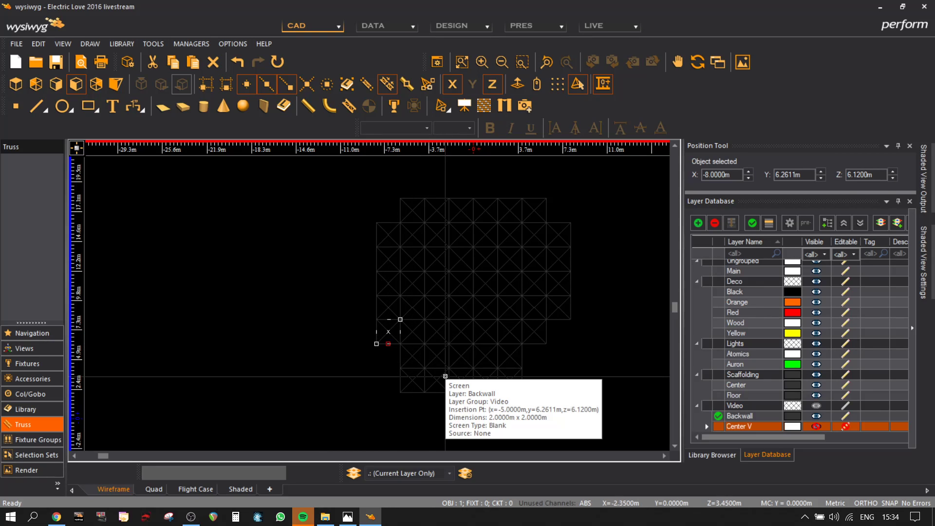
{"action": "key", "text": "Delete"}
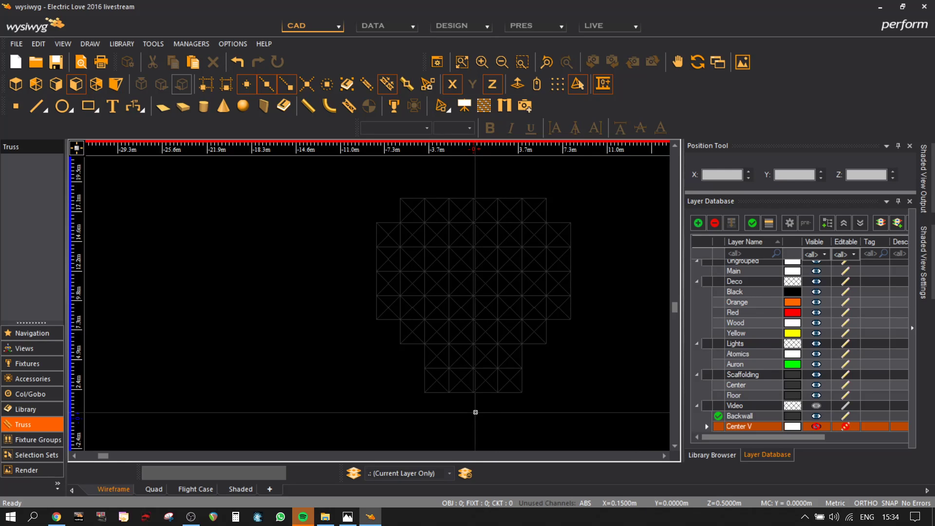
- Display all layers again and check the rear wall inside the arch in the shaded view
{"action": "left_click", "coordinate": [437, 474]}
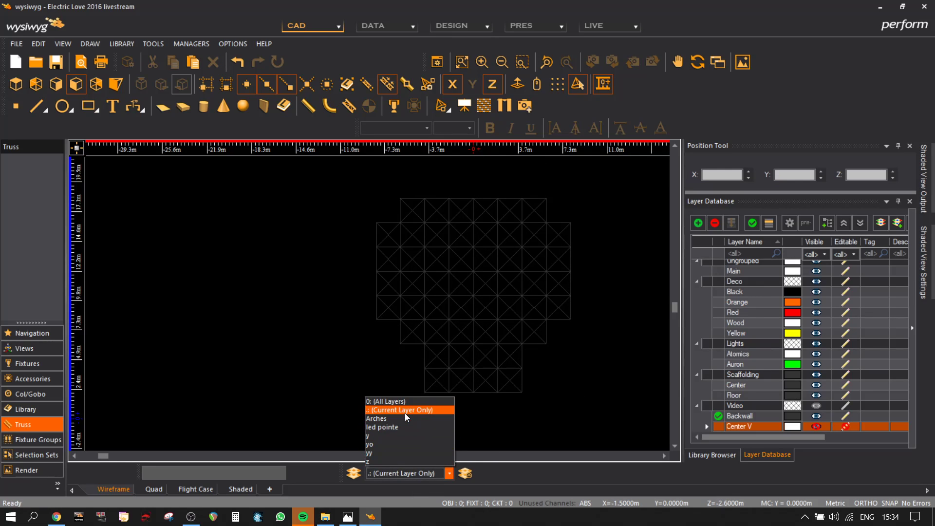
{"action": "left_click", "coordinate": [404, 403]}
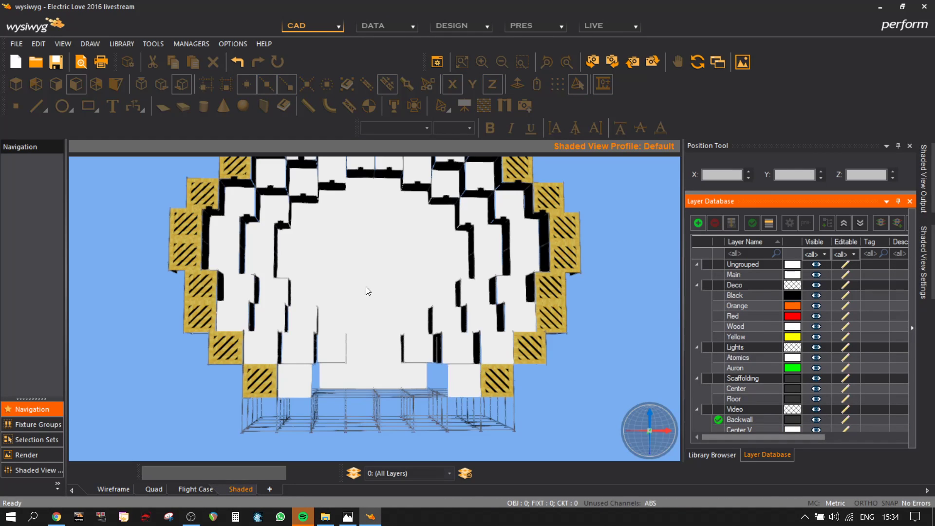
{"action": "mouse_move", "coordinate": [366, 287]}
{"action": "left_mouse_down"}
{"action": "mouse_move", "coordinate": [351, 303]}
{"action": "mouse_move", "coordinate": [376, 307]}
{"action": "mouse_move", "coordinate": [268, 304]}
{"action": "mouse_move", "coordinate": [350, 303]}
{"action": "left_mouse_up"}
{"action": "left_click_drag", "start_coordinate": [417, 329], "coordinate": [381, 374]}
{"action": "scroll", "coordinate": [382, 374], "scroll_direction": "up", "scroll_amount": 5}
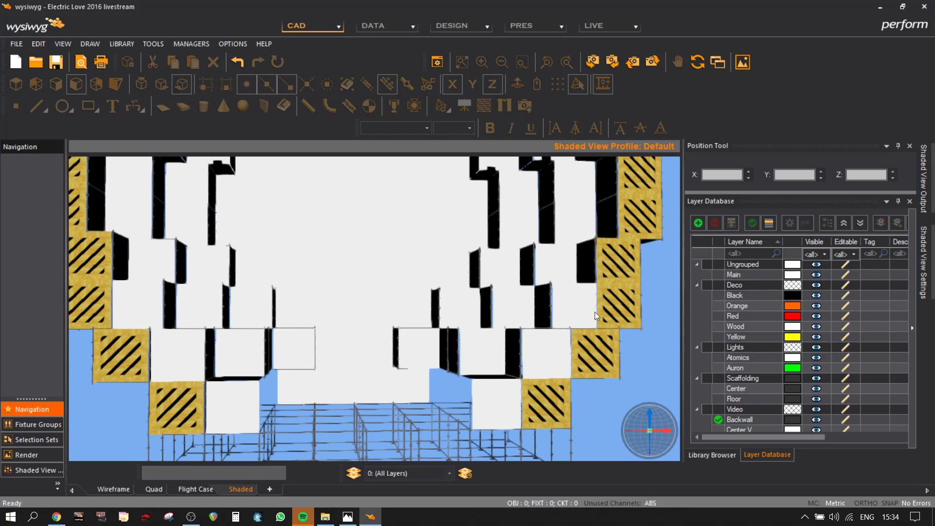
{"action": "mouse_move", "coordinate": [464, 265]}
{"action": "middle_mouse_down"}
{"action": "mouse_move", "coordinate": [468, 313]}
{"action": "mouse_move", "coordinate": [440, 222]}
{"action": "middle_mouse_up"}
{"action": "left_click", "coordinate": [114, 488]}
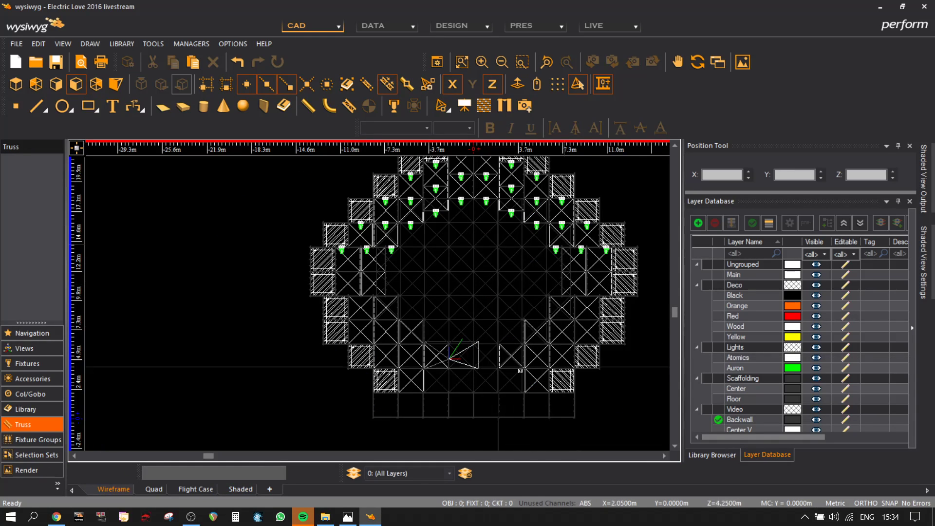
- Make Auron the current layer and hide the Scaffolding, Deco, Center V and Backwall layers so only the lights remain
{"action": "middle_click_drag", "start_coordinate": [636, 206], "coordinate": [580, 240]}
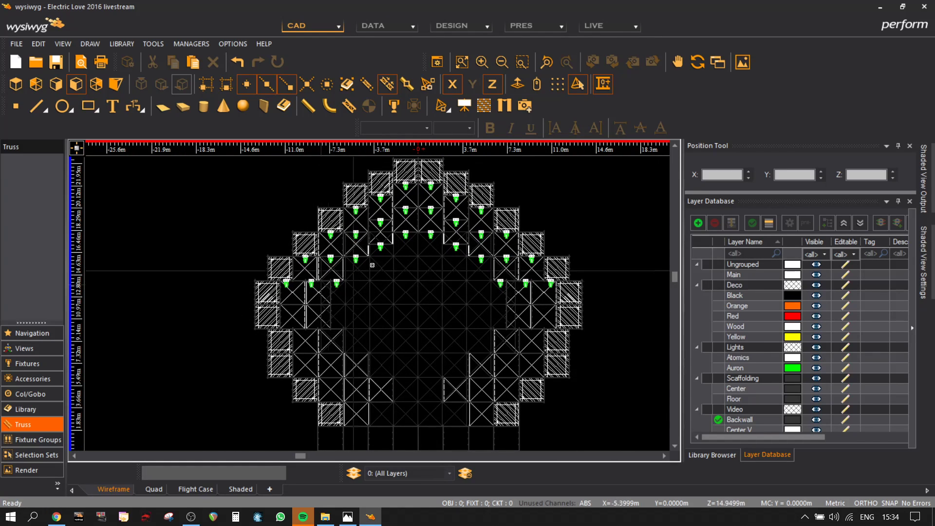
{"action": "scroll", "coordinate": [280, 274], "scroll_direction": "up", "scroll_amount": 3}
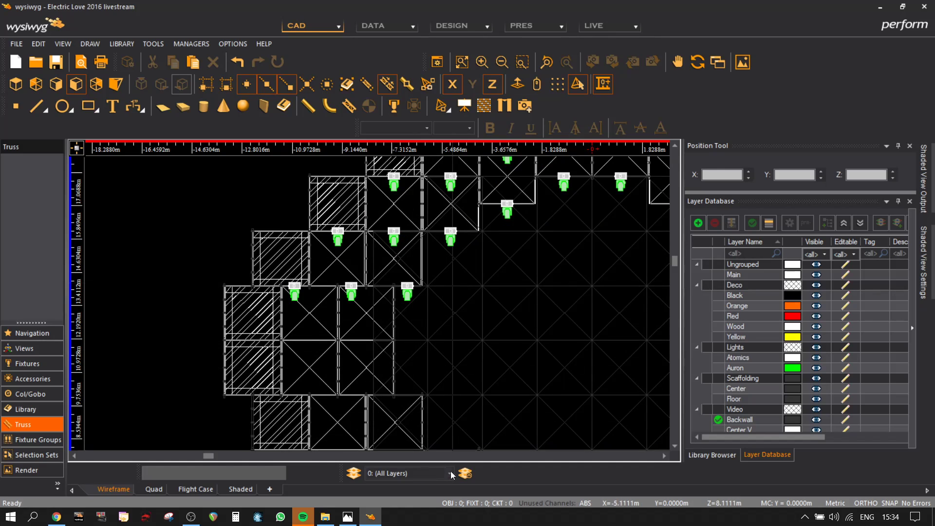
{"action": "left_click", "coordinate": [733, 366]}
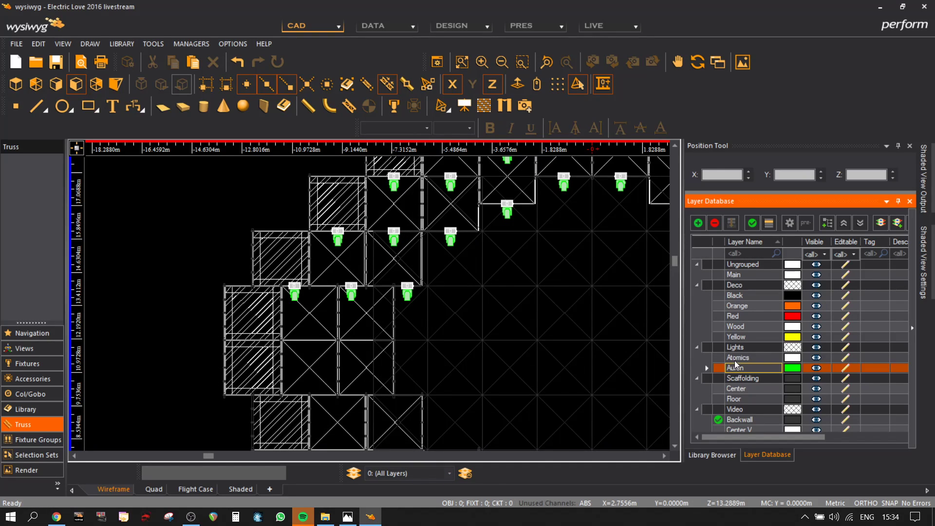
{"action": "left_click", "coordinate": [816, 378]}
{"action": "left_click", "coordinate": [817, 410]}
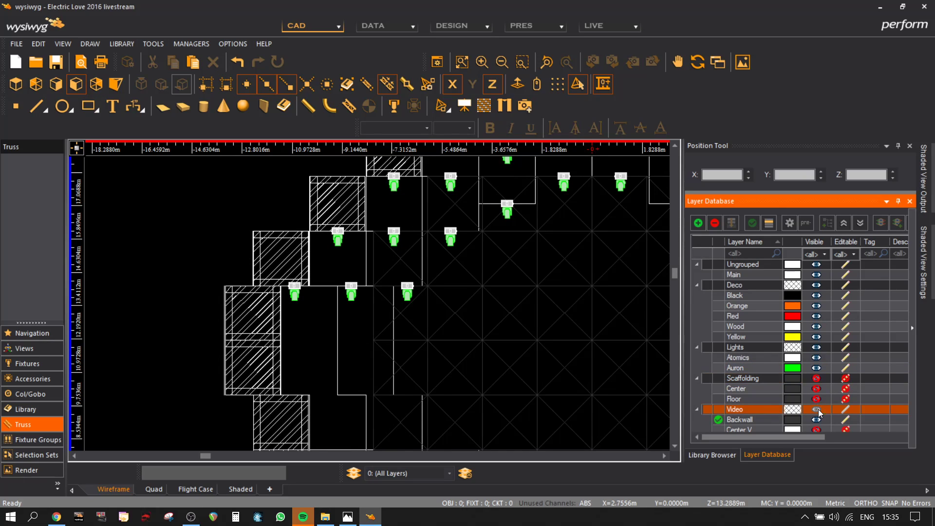
{"action": "left_click", "coordinate": [816, 285]}
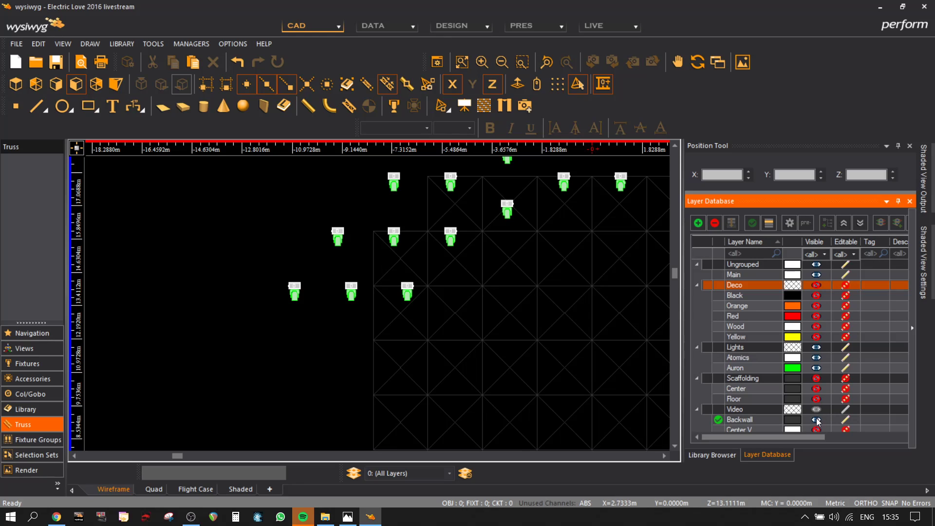
{"action": "left_click", "coordinate": [750, 368]}
{"action": "left_click", "coordinate": [763, 226]}
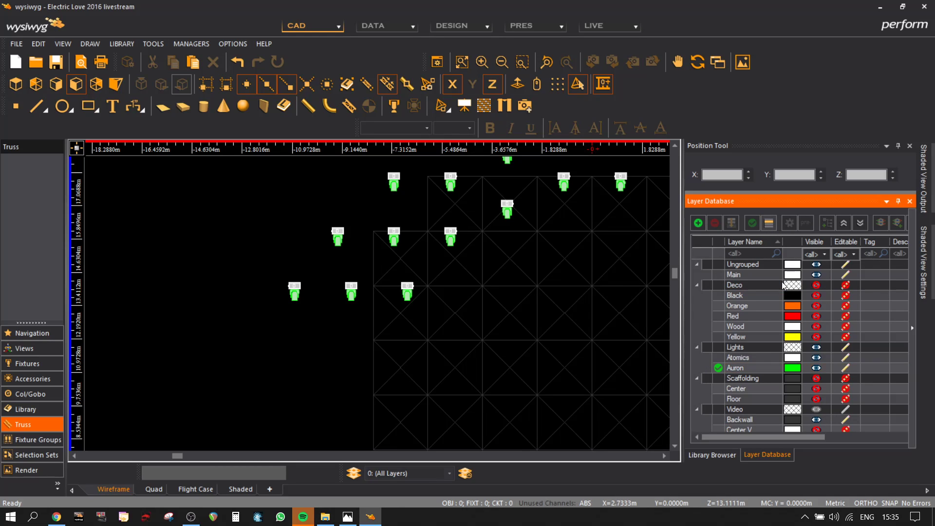
{"action": "left_click", "coordinate": [816, 421]}
- Mirror the lowest row of left-side Auron fixtures about a horizontal axis, placing upright copies at about Z 9.04 m
{"action": "left_click_drag", "start_coordinate": [428, 400], "coordinate": [255, 268]}
{"action": "key", "text": "ctrl+m"}
{"action": "left_click", "coordinate": [321, 357]}
{"action": "left_click", "coordinate": [537, 368]}
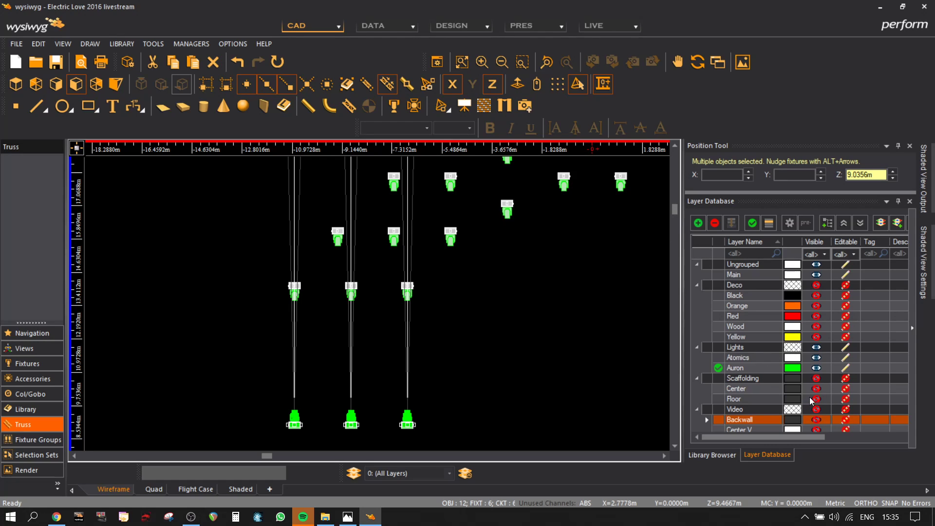
- Show the Center V layer and move the mirrored fixtures onto the lower screens' top edge at Z 10.1200 m
{"action": "left_click", "coordinate": [816, 429]}
{"action": "scroll", "coordinate": [390, 397], "scroll_direction": "down", "scroll_amount": 1}
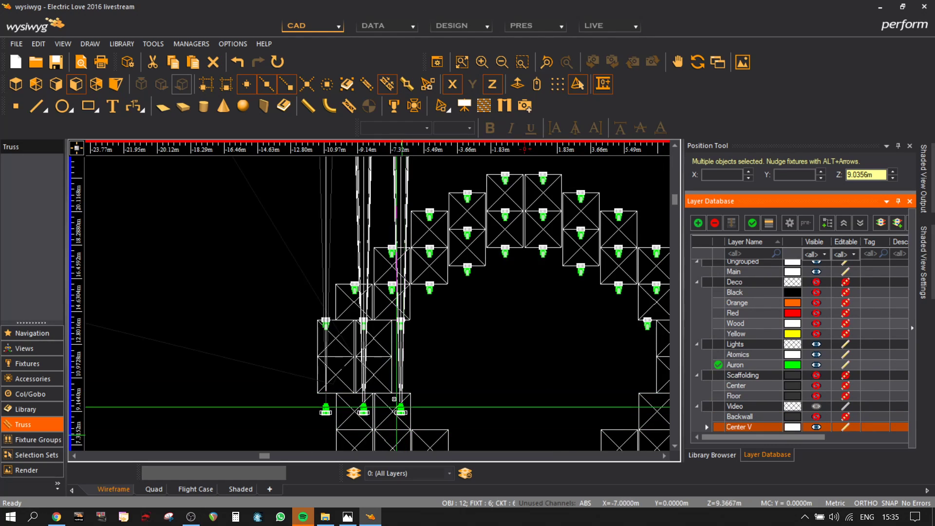
{"action": "scroll", "coordinate": [441, 370], "scroll_direction": "up", "scroll_amount": 1}
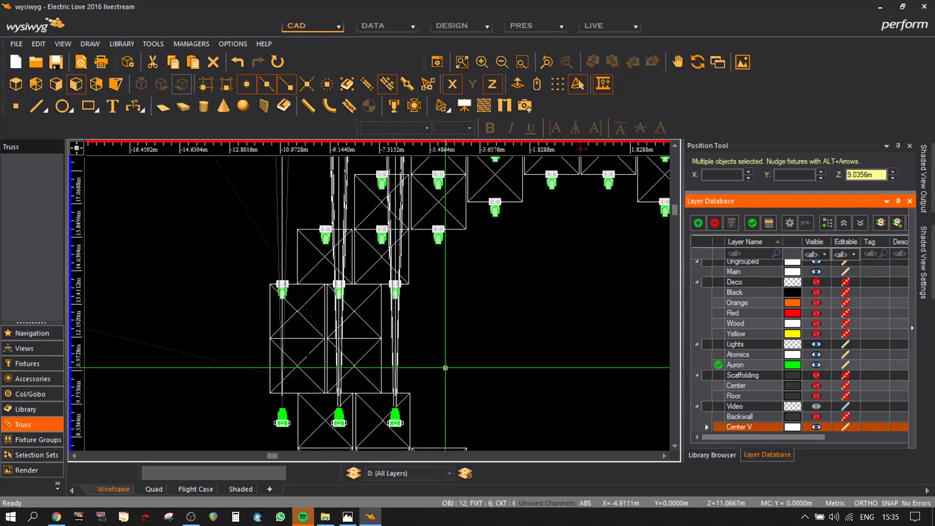
{"action": "middle_click_drag", "start_coordinate": [437, 378], "coordinate": [441, 327]}
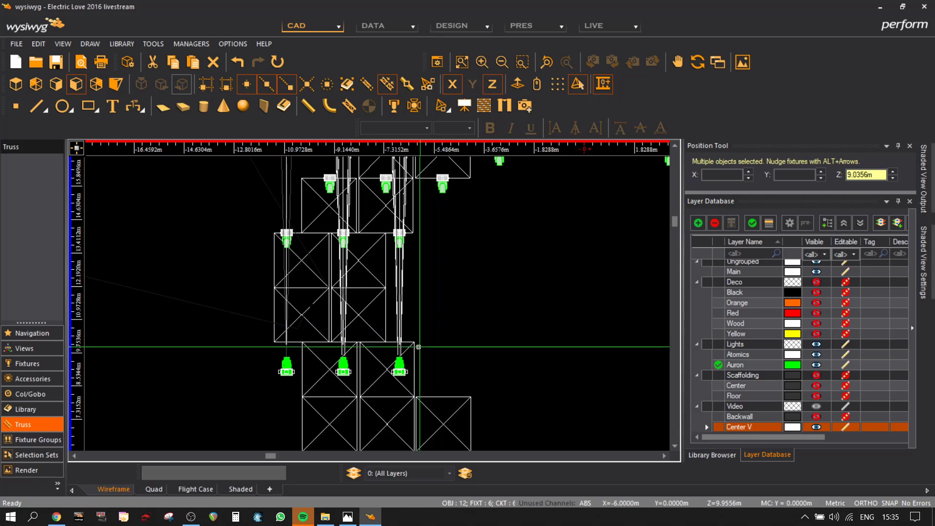
{"action": "scroll", "coordinate": [388, 380], "scroll_direction": "up", "scroll_amount": 2}
{"action": "key", "text": "m"}
{"action": "left_click", "coordinate": [415, 360]}
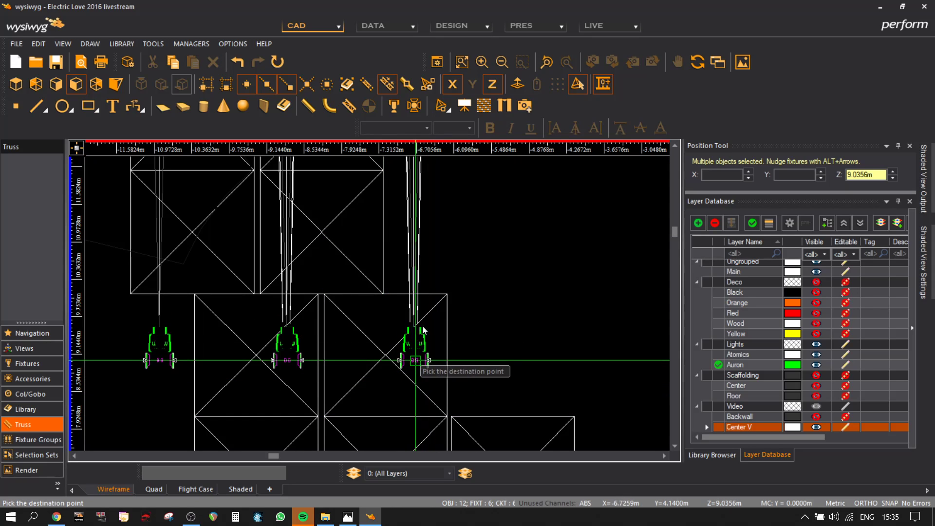
{"action": "left_click", "coordinate": [424, 294]}
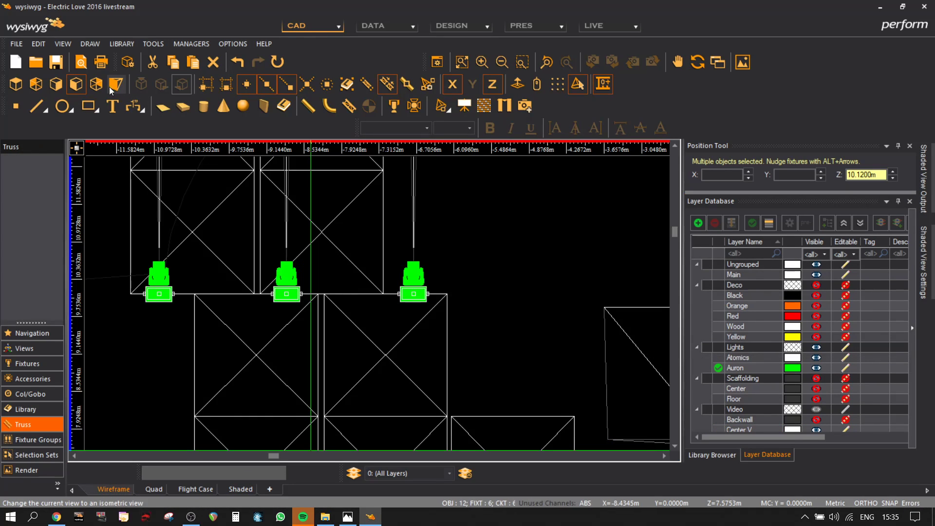
- Copy the upright fixture row onto the next lower level of Center V screens at Z 8.1200 m
{"action": "left_click", "coordinate": [103, 86]}
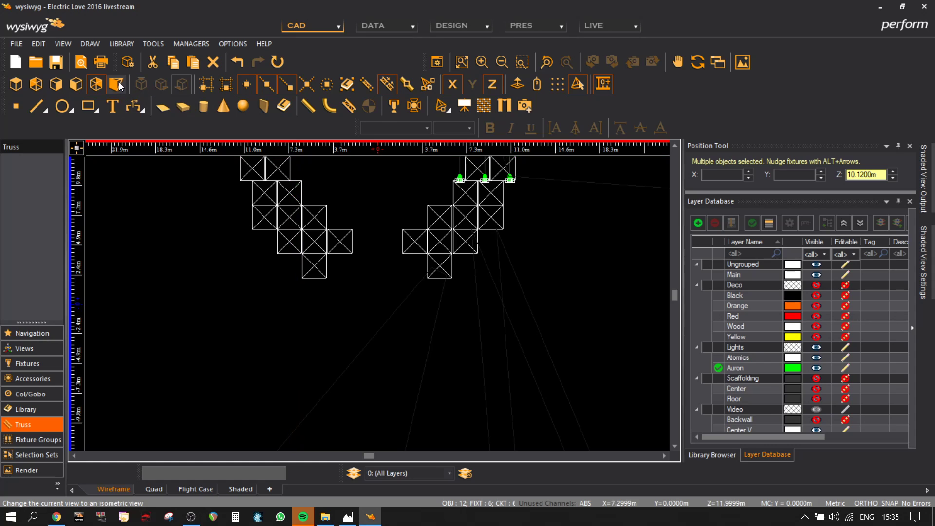
{"action": "left_click", "coordinate": [119, 84]}
{"action": "scroll", "coordinate": [242, 352], "scroll_direction": "down", "scroll_amount": 1}
{"action": "scroll", "coordinate": [241, 353], "scroll_direction": "up", "scroll_amount": 2}
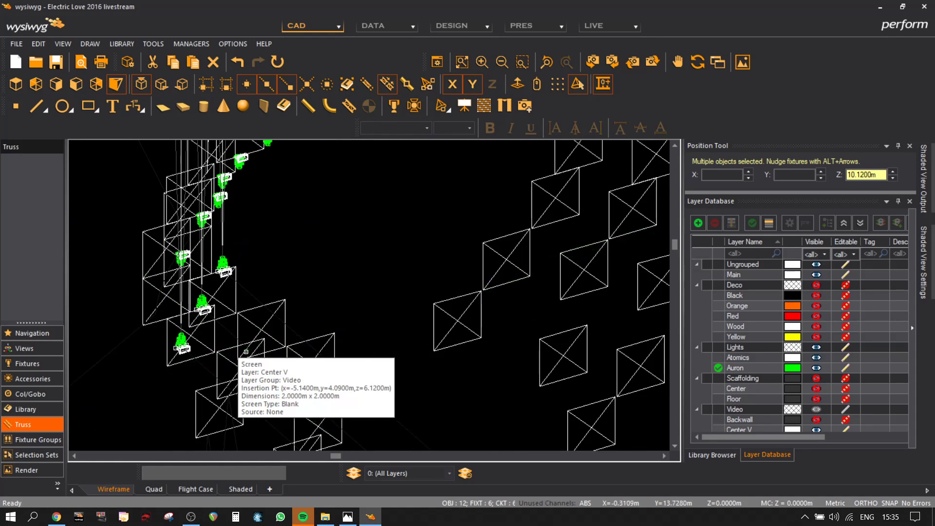
{"action": "key", "text": "ctrl+v"}
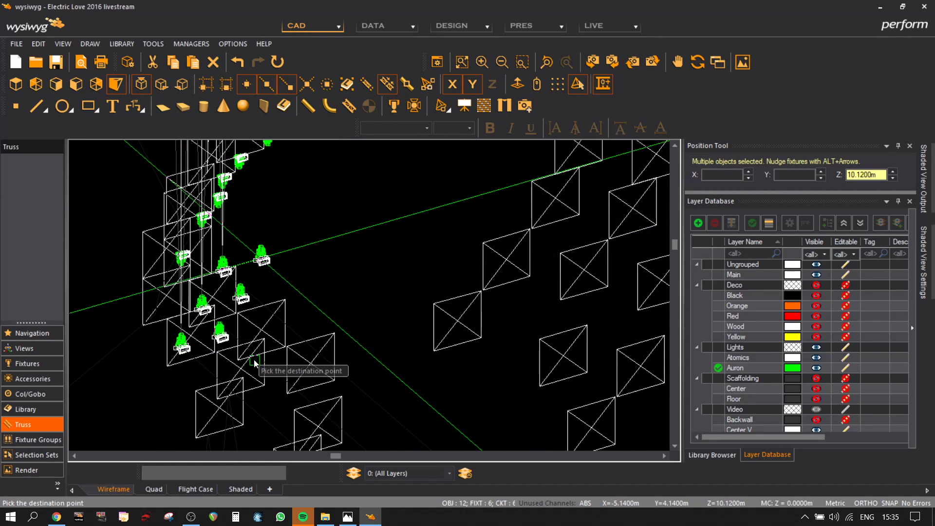
{"action": "scroll", "coordinate": [273, 308], "scroll_direction": "up", "scroll_amount": 2}
{"action": "left_click", "coordinate": [462, 84]}
{"action": "left_click", "coordinate": [257, 307]}
- Copy the Z 8.1200 m fixture row one level further down onto the screens at Z 6.1200 m
{"action": "scroll", "coordinate": [431, 304], "scroll_direction": "down", "scroll_amount": 3}
{"action": "key", "text": "ctrl+v"}
{"action": "scroll", "coordinate": [414, 321], "scroll_direction": "up", "scroll_amount": 3}
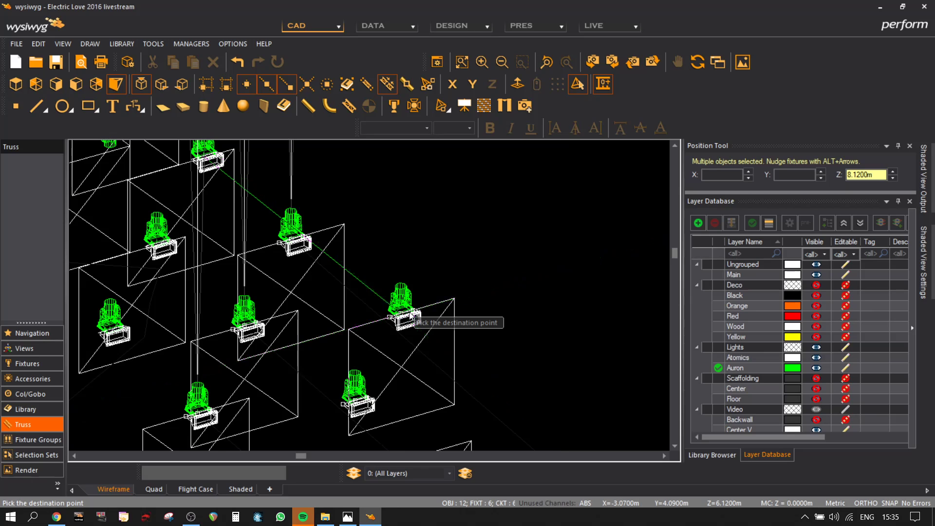
{"action": "left_click", "coordinate": [411, 315]}
- Move the X -7.2100 m fixture pair of the Z 6.1200 m row onto the top edge of its screen
{"action": "scroll", "coordinate": [510, 314], "scroll_direction": "down", "scroll_amount": 2}
{"action": "middle_click_drag", "start_coordinate": [532, 352], "coordinate": [450, 294]}
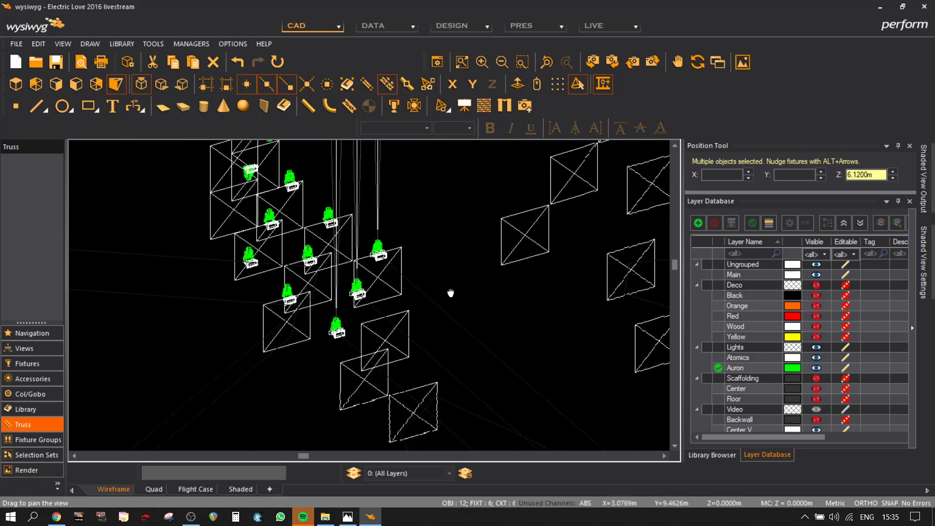
{"action": "scroll", "coordinate": [341, 287], "scroll_direction": "up", "scroll_amount": 2}
{"action": "middle_click_drag", "start_coordinate": [336, 406], "coordinate": [327, 302]}
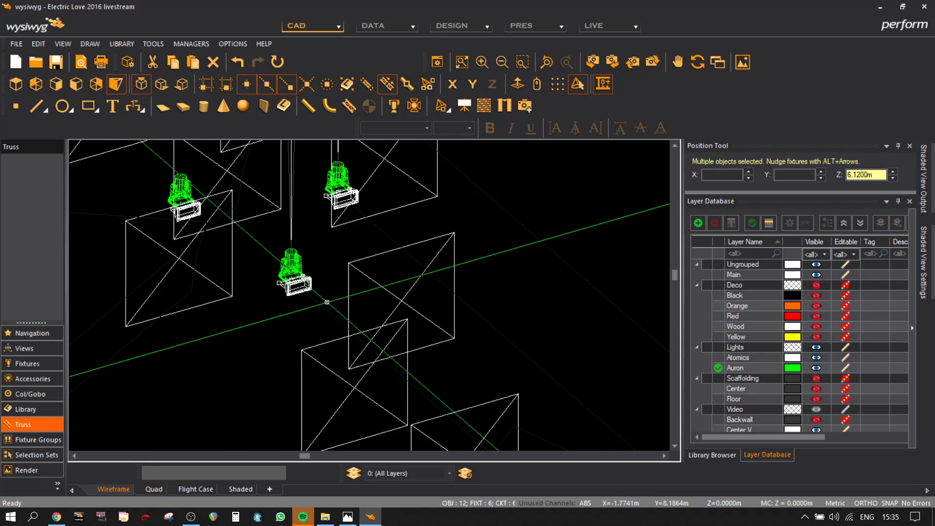
{"action": "left_click", "coordinate": [310, 291]}
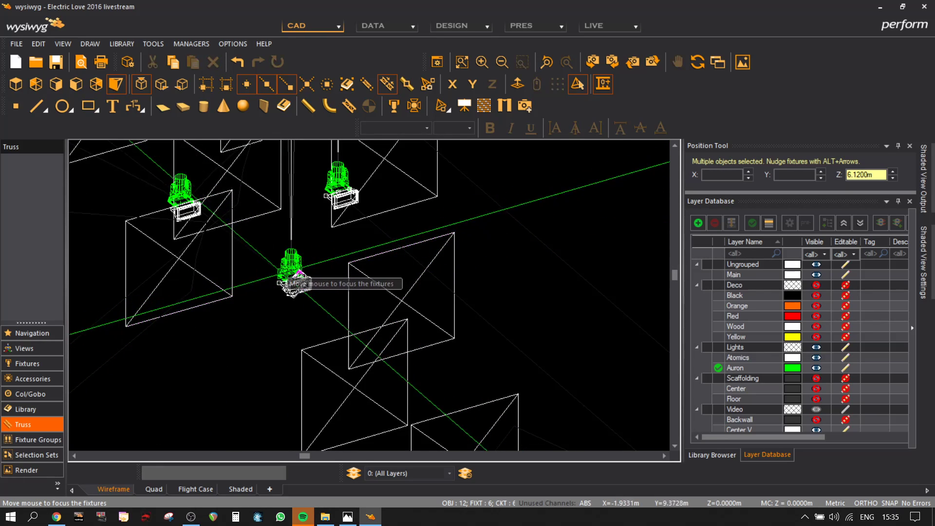
{"action": "left_click", "coordinate": [317, 298]}
{"action": "key", "text": "m"}
{"action": "left_click", "coordinate": [292, 282]}
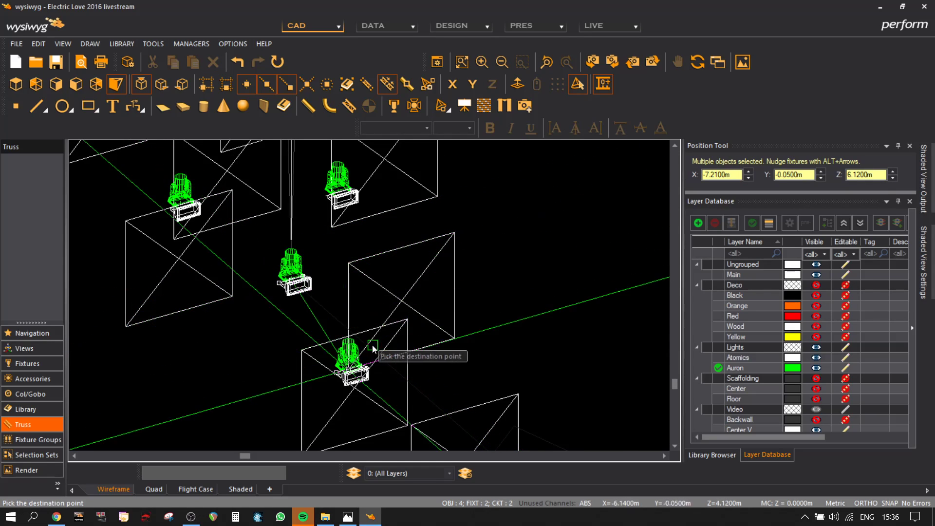
{"action": "left_click", "coordinate": [357, 337]}
- Move the X -5.1400 m fixture pair of the same row to Y -0.0500 m, onto its screen's top edge
{"action": "scroll", "coordinate": [350, 192], "scroll_direction": "up", "scroll_amount": 3}
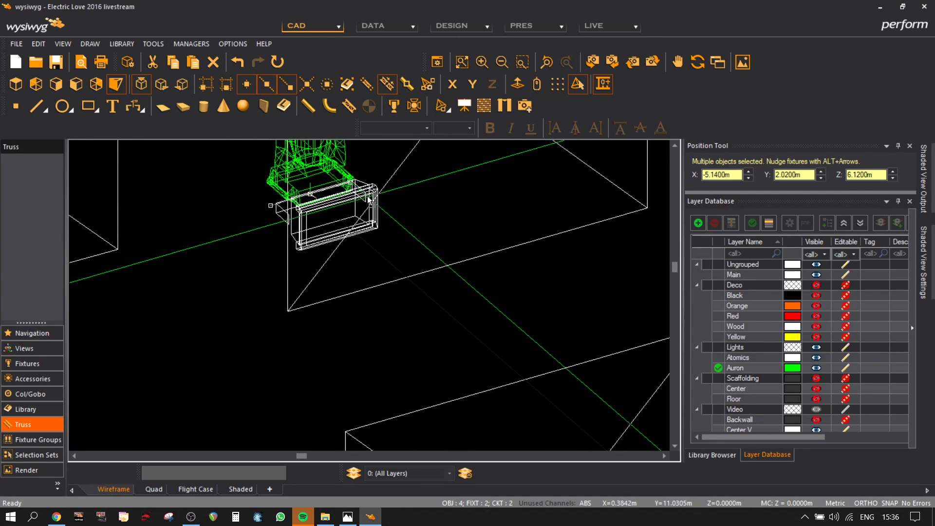
{"action": "key", "text": "m"}
{"action": "left_click", "coordinate": [312, 197]}
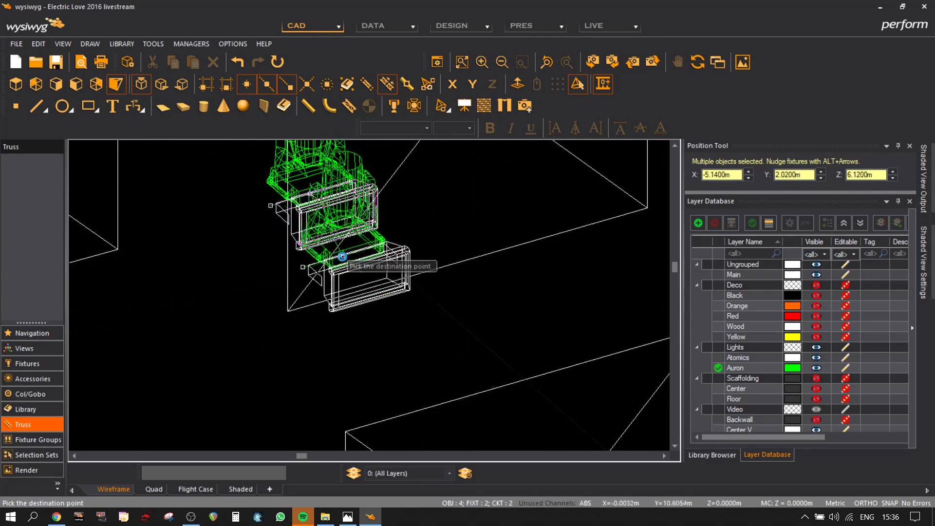
{"action": "scroll", "coordinate": [346, 253], "scroll_direction": "down", "scroll_amount": 5}
{"action": "left_click", "coordinate": [377, 288]}
- Copy the X -5.1400 m fixture pair down onto the top edge of the lowest Center V screen
{"action": "scroll", "coordinate": [501, 274], "scroll_direction": "down", "scroll_amount": 3}
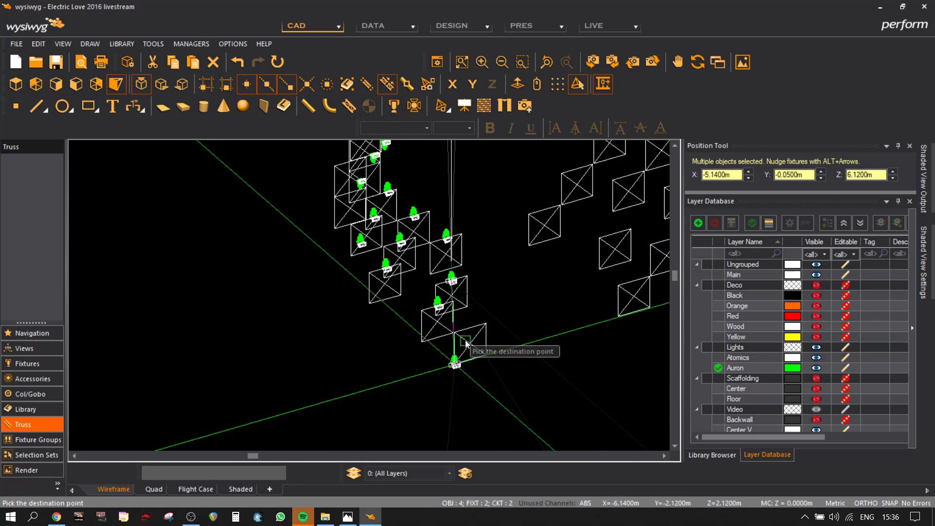
{"action": "scroll", "coordinate": [464, 331], "scroll_direction": "up", "scroll_amount": 5}
{"action": "left_click", "coordinate": [532, 249]}
{"action": "scroll", "coordinate": [532, 249], "scroll_direction": "down", "scroll_amount": 3}
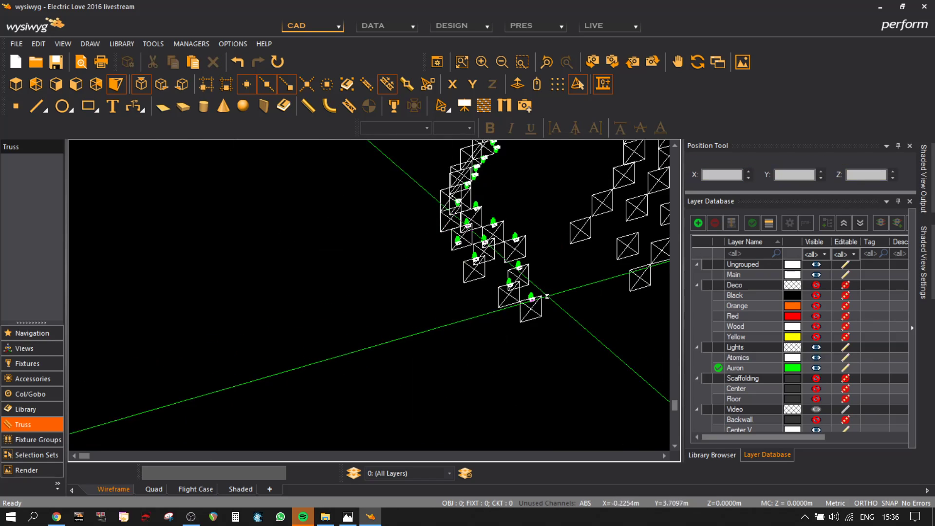
- Hide Center V and mirror all lower-left upright fixtures across the stage's vertical centreline, with Backwall shown as the centre reference
{"action": "left_click", "coordinate": [77, 85]}
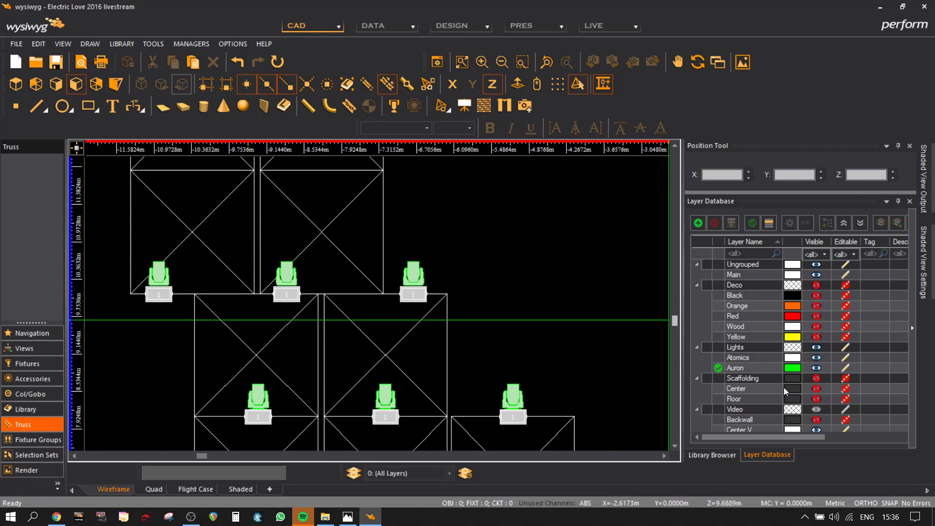
{"action": "left_click", "coordinate": [816, 428]}
{"action": "scroll", "coordinate": [546, 348], "scroll_direction": "down", "scroll_amount": 3}
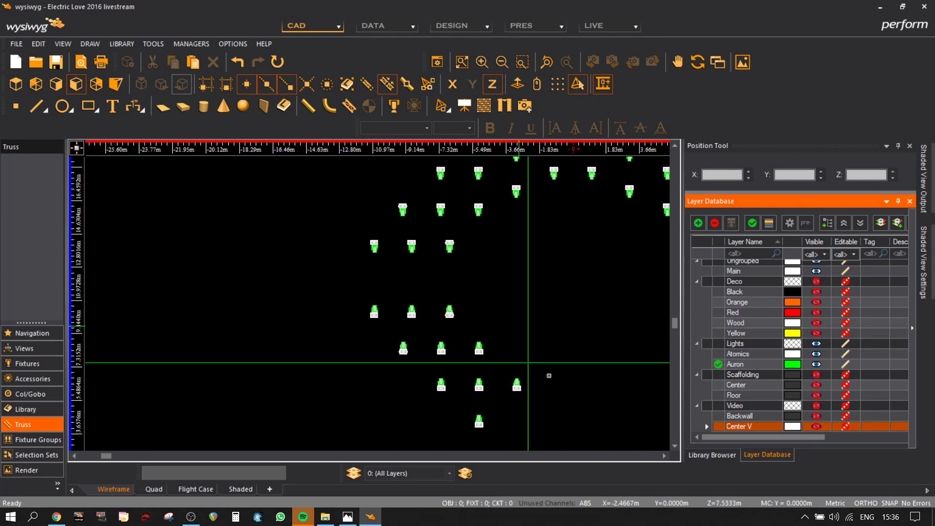
{"action": "left_click_drag", "start_coordinate": [580, 436], "coordinate": [342, 296]}
{"action": "middle_click_drag", "start_coordinate": [602, 317], "coordinate": [457, 366]}
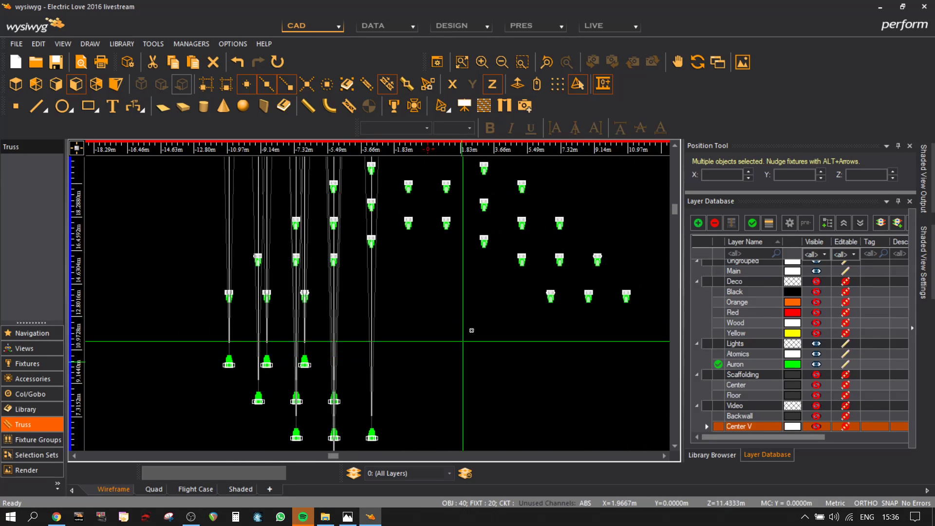
{"action": "left_click", "coordinate": [816, 416]}
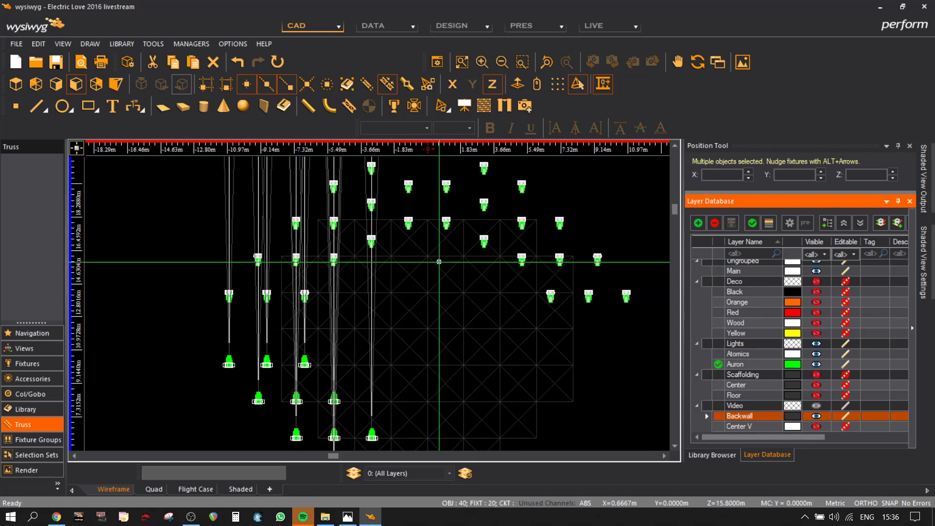
{"action": "scroll", "coordinate": [441, 316], "scroll_direction": "up", "scroll_amount": 4}
{"action": "middle_click", "coordinate": [451, 264]}
{"action": "key", "text": "ctrl+m"}
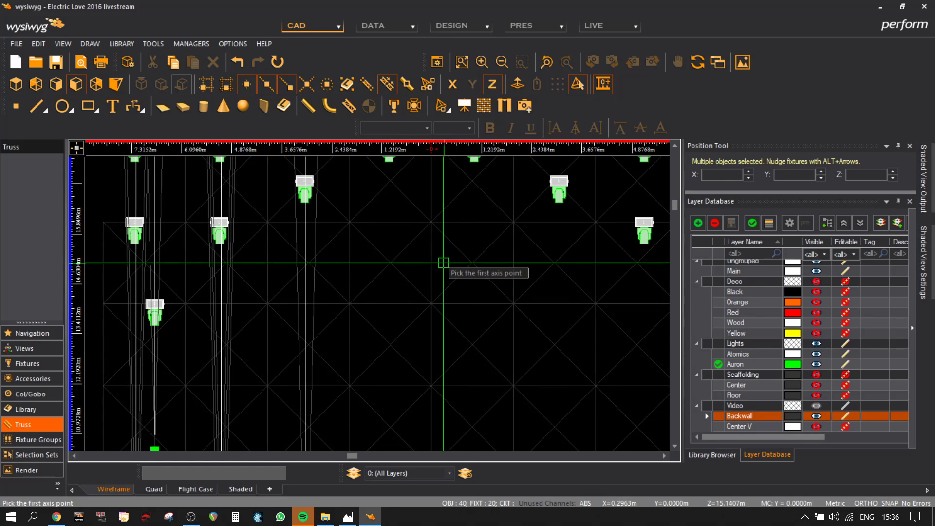
{"action": "left_click", "coordinate": [433, 264]}
{"action": "left_click", "coordinate": [461, 378]}
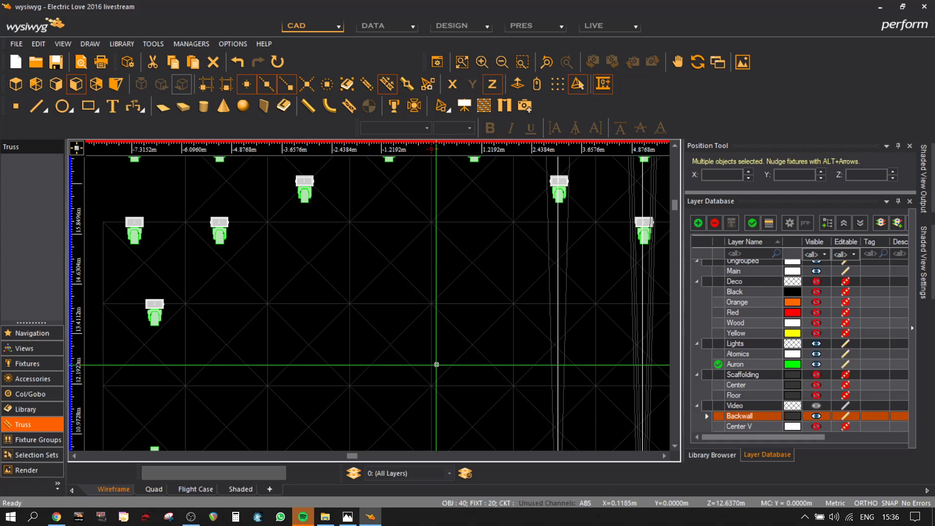
{"action": "left_click", "coordinate": [474, 315]}
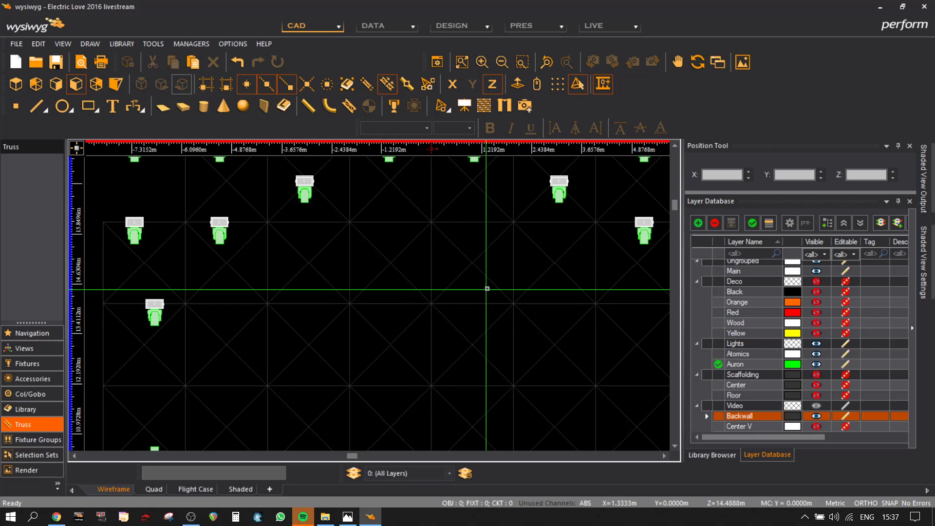
- Switch to the shaded view with all layers selected and turn the Scaffolding and Deco layers back on
{"action": "left_click", "coordinate": [241, 489]}
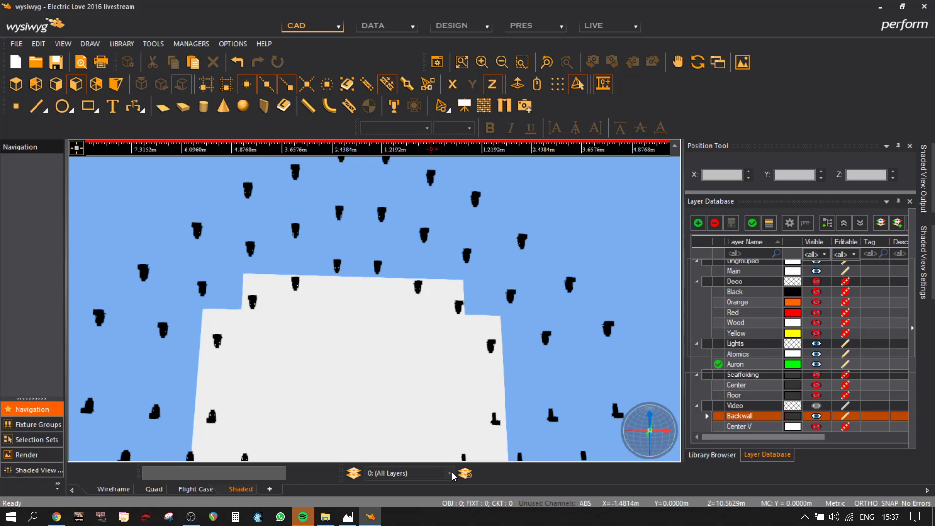
{"action": "left_click", "coordinate": [449, 474]}
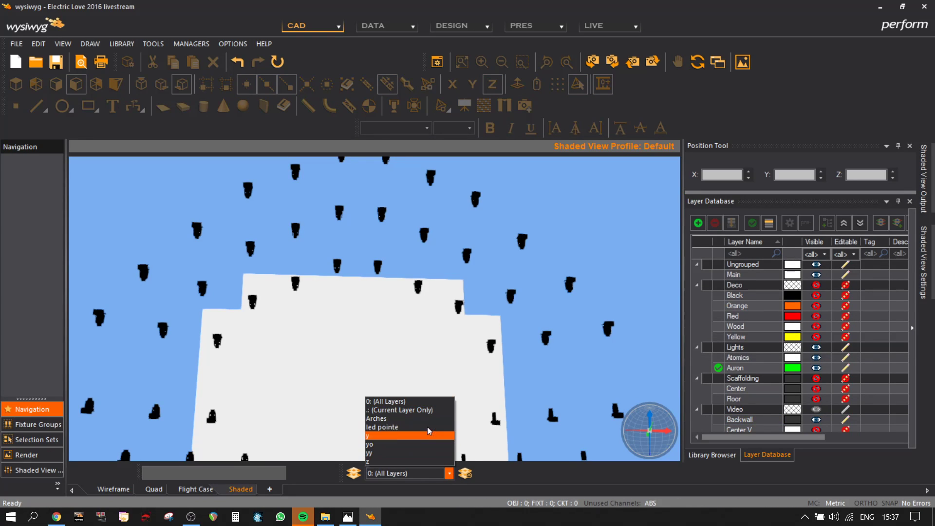
{"action": "left_click", "coordinate": [411, 401]}
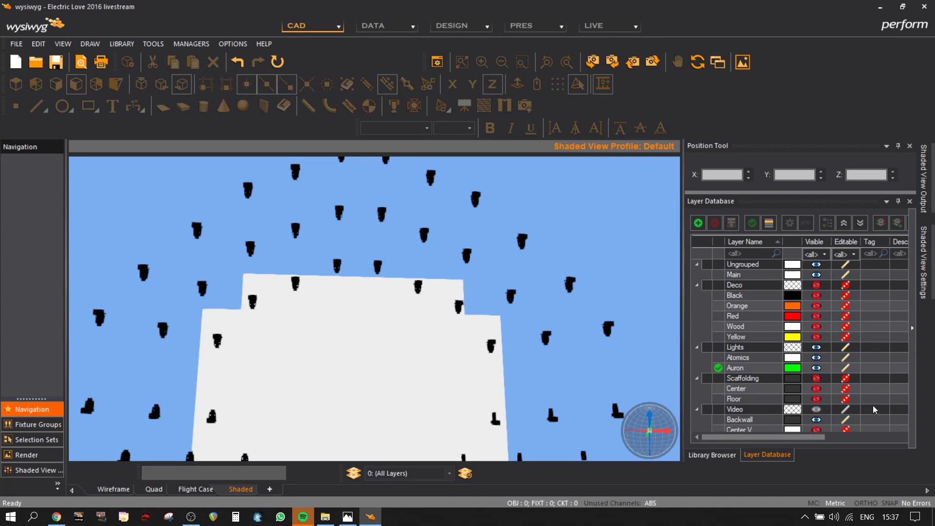
{"action": "left_click", "coordinate": [816, 378]}
{"action": "left_click", "coordinate": [816, 285]}
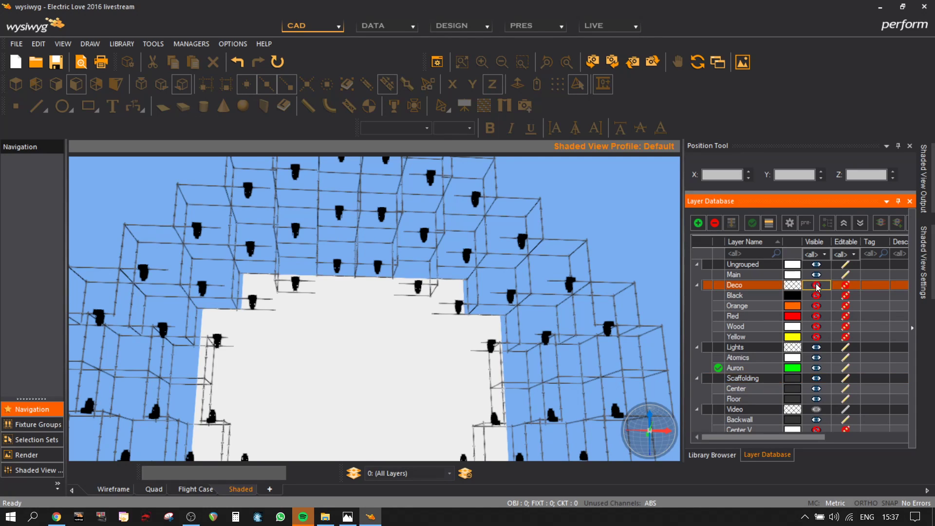
- Turn the Center V layer back on and select all of the arch's fixtures by type
{"action": "left_click", "coordinate": [816, 429]}
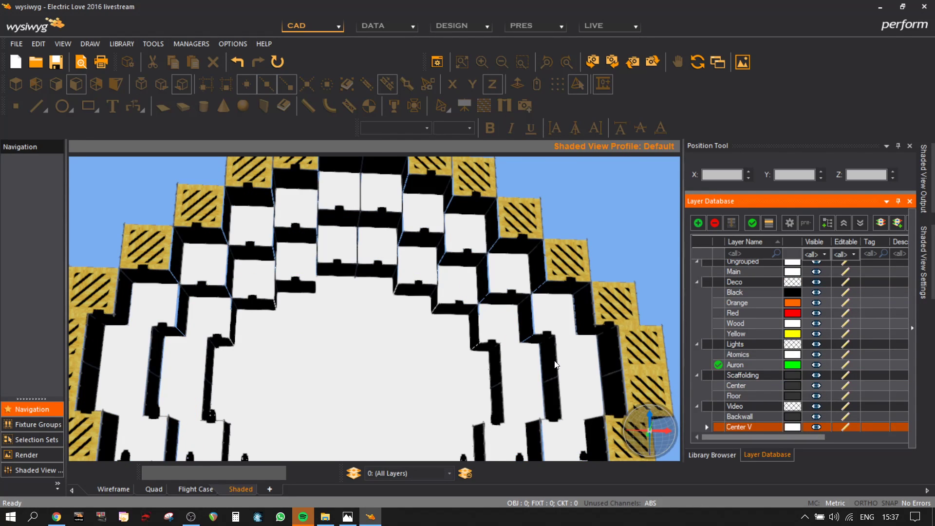
{"action": "scroll", "coordinate": [555, 361], "scroll_direction": "down", "scroll_amount": 1}
{"action": "mouse_move", "coordinate": [532, 369]}
{"action": "middle_mouse_down"}
{"action": "mouse_move", "coordinate": [528, 309]}
{"action": "mouse_move", "coordinate": [539, 392]}
{"action": "mouse_move", "coordinate": [468, 361]}
{"action": "mouse_move", "coordinate": [463, 332]}
{"action": "mouse_move", "coordinate": [492, 325]}
{"action": "middle_mouse_up"}
{"action": "right_click", "coordinate": [460, 280]}
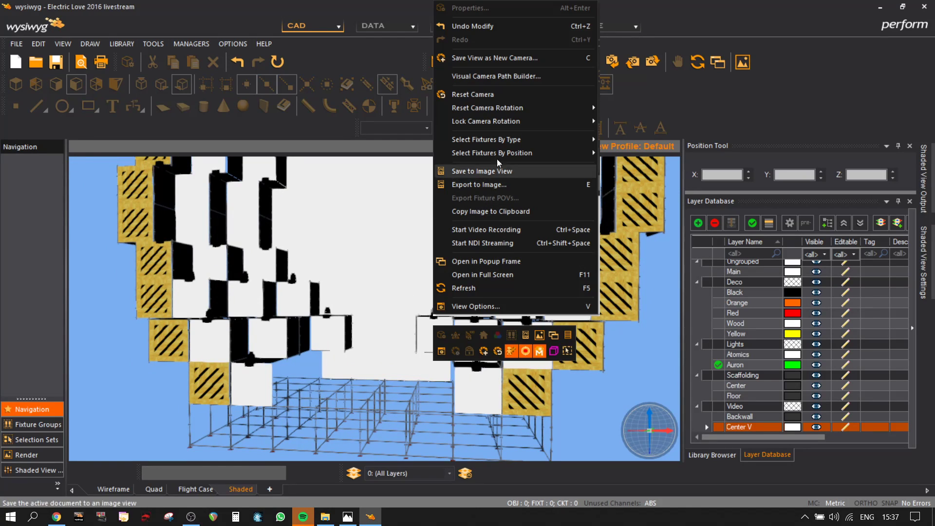
{"action": "mouse_move", "coordinate": [536, 139]}
{"action": "left_click", "coordinate": [640, 138]}
- Reselect the fixtures by type and inspect their mounting and light output around the whole shaded arch
{"action": "mouse_move", "coordinate": [424, 250]}
{"action": "middle_mouse_down"}
{"action": "mouse_move", "coordinate": [463, 205]}
{"action": "mouse_move", "coordinate": [465, 241]}
{"action": "mouse_move", "coordinate": [466, 217]}
{"action": "mouse_move", "coordinate": [414, 255]}
{"action": "mouse_move", "coordinate": [394, 378]}
{"action": "mouse_move", "coordinate": [415, 254]}
{"action": "mouse_move", "coordinate": [474, 238]}
{"action": "mouse_move", "coordinate": [488, 295]}
{"action": "mouse_move", "coordinate": [487, 273]}
{"action": "middle_mouse_up"}
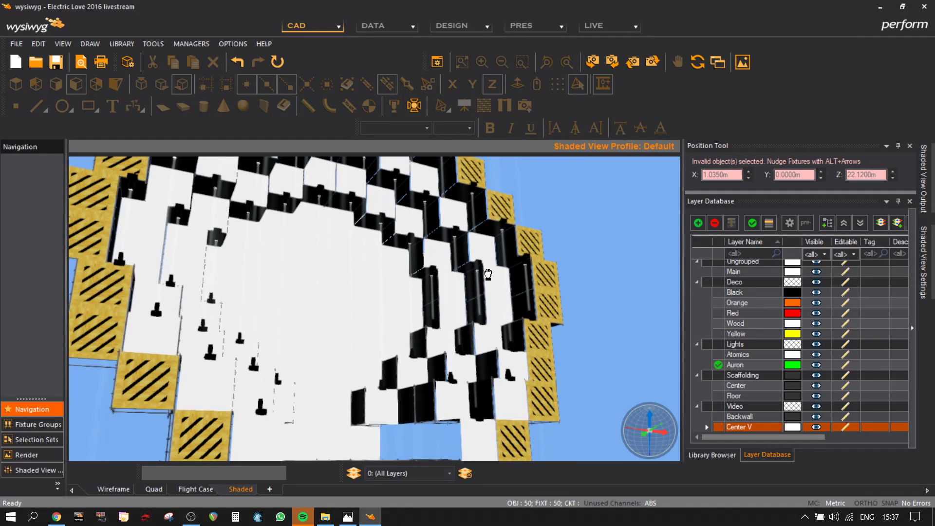
{"action": "scroll", "coordinate": [256, 404], "scroll_direction": "up", "scroll_amount": 5}
{"action": "mouse_move", "coordinate": [256, 408]}
{"action": "middle_mouse_down"}
{"action": "mouse_move", "coordinate": [272, 382]}
{"action": "mouse_move", "coordinate": [308, 380]}
{"action": "mouse_move", "coordinate": [253, 382]}
{"action": "mouse_move", "coordinate": [213, 434]}
{"action": "mouse_move", "coordinate": [576, 371]}
{"action": "middle_mouse_up"}
{"action": "right_click", "coordinate": [404, 284]}
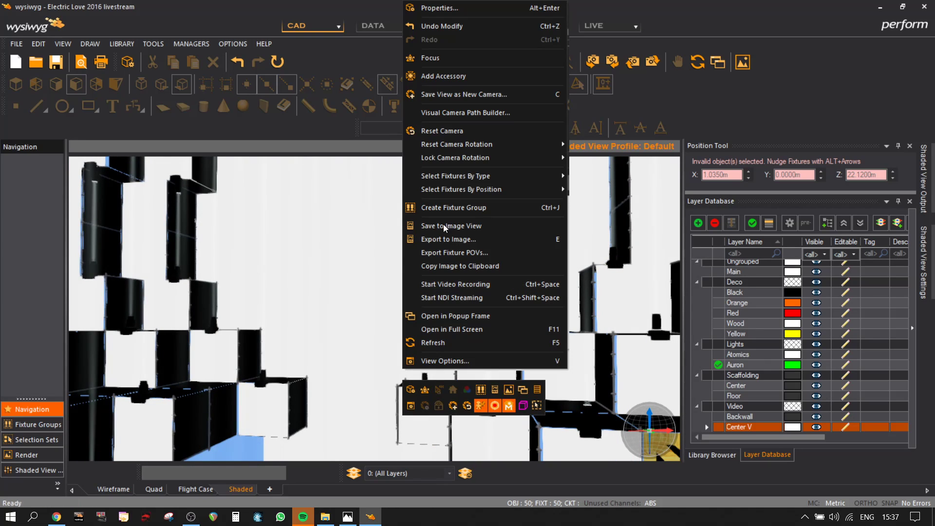
{"action": "mouse_move", "coordinate": [492, 178]}
{"action": "left_click", "coordinate": [602, 188]}
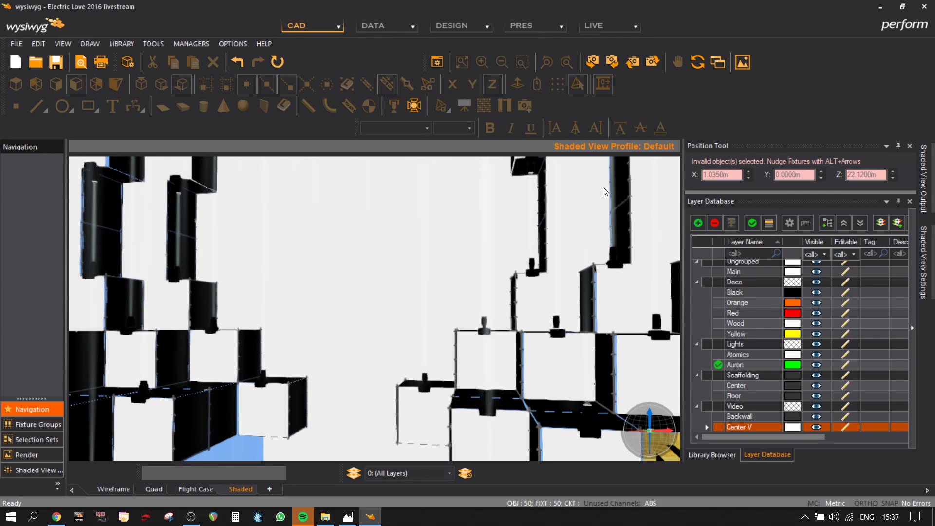
{"action": "middle_click_drag", "start_coordinate": [446, 306], "coordinate": [491, 304]}
{"action": "scroll", "coordinate": [493, 305], "scroll_direction": "down", "scroll_amount": 3}
{"action": "scroll", "coordinate": [492, 305], "scroll_direction": "down", "scroll_amount": 6}
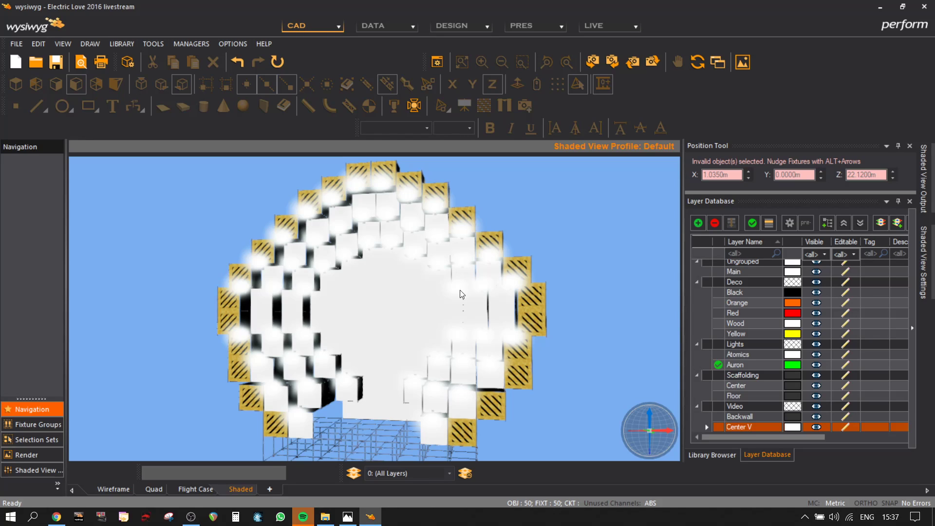
- Return to the wireframe view and study the side wing in the stage reference photo elf 7.jpg
{"action": "left_click", "coordinate": [114, 489]}
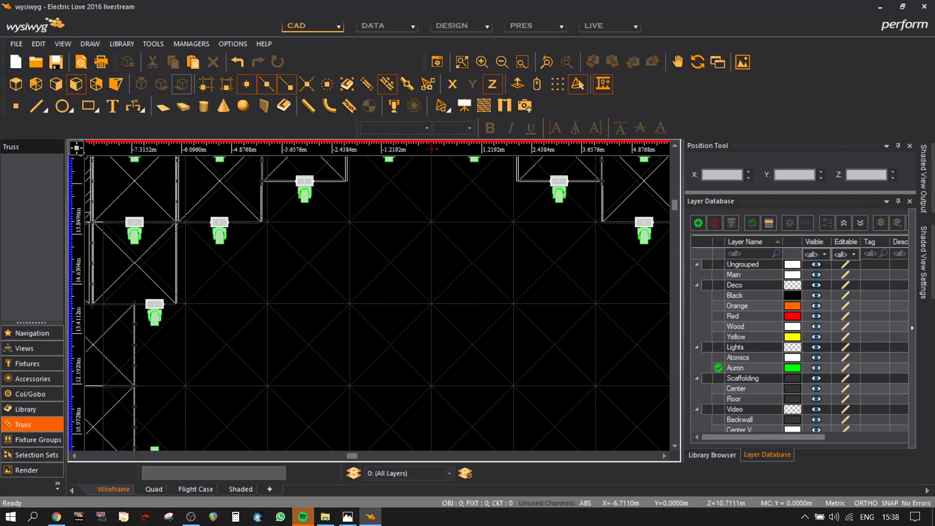
{"action": "key", "text": "alt+Tab"}
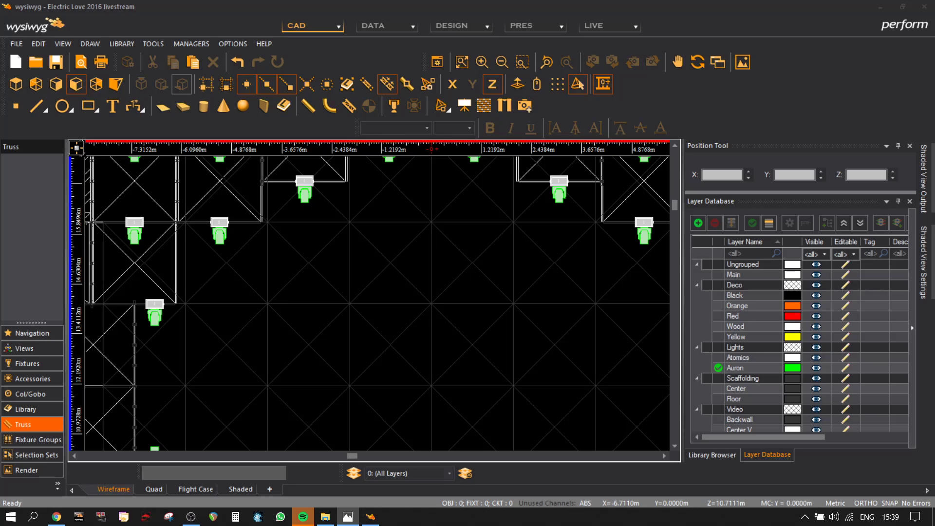
{"action": "left_click_drag", "start_coordinate": [934, 160], "coordinate": [533, 0]}
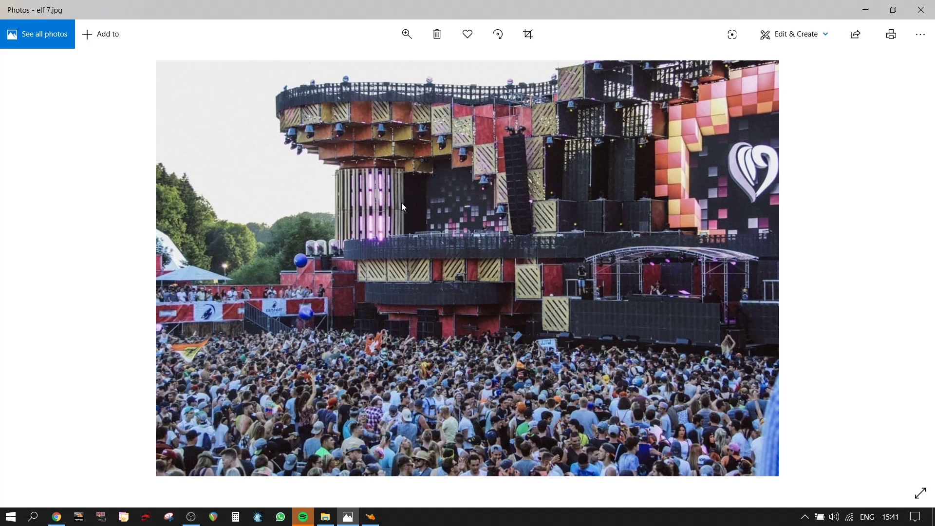
{"action": "left_click_drag", "start_coordinate": [551, 2], "coordinate": [0, 171]}
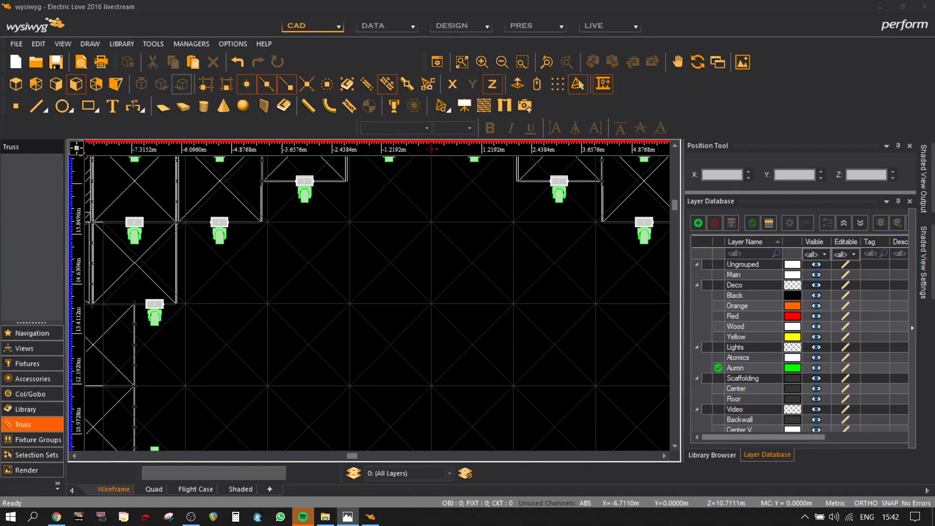
{"action": "scroll", "coordinate": [527, 313], "scroll_direction": "down", "scroll_amount": 5}
{"action": "mouse_move", "coordinate": [492, 339]}
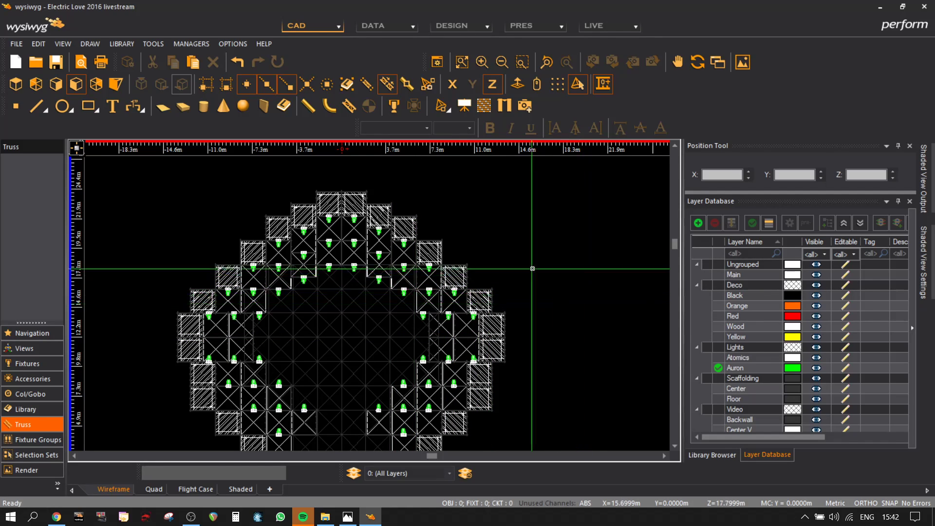
{"action": "key", "text": "alt+Tab"}
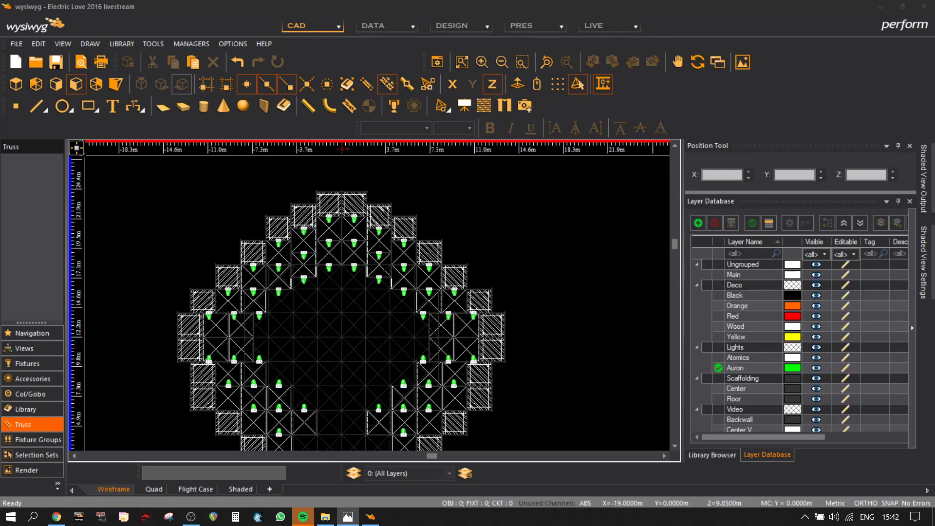
- Switch the wireframe to an isometric view and rotate it right three times to face the arch's outer side
{"action": "scroll", "coordinate": [495, 327], "scroll_direction": "up", "scroll_amount": 3}
{"action": "scroll", "coordinate": [495, 326], "scroll_direction": "up", "scroll_amount": 4}
{"action": "left_click", "coordinate": [115, 84]}
{"action": "scroll", "coordinate": [508, 329], "scroll_direction": "down", "scroll_amount": 4}
{"action": "middle_click_drag", "start_coordinate": [495, 321], "coordinate": [333, 357]}
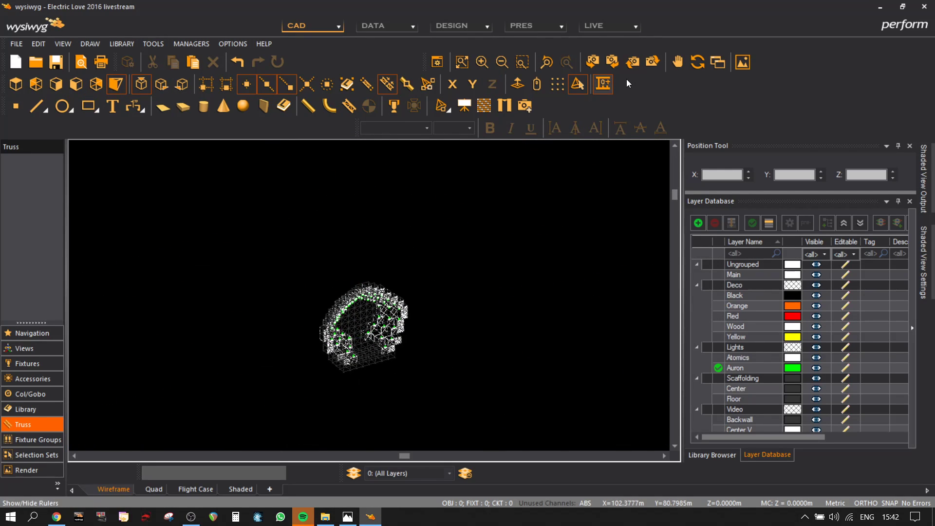
{"action": "left_click", "coordinate": [613, 67]}
{"action": "left_click", "coordinate": [613, 66]}
{"action": "left_click", "coordinate": [612, 66]}
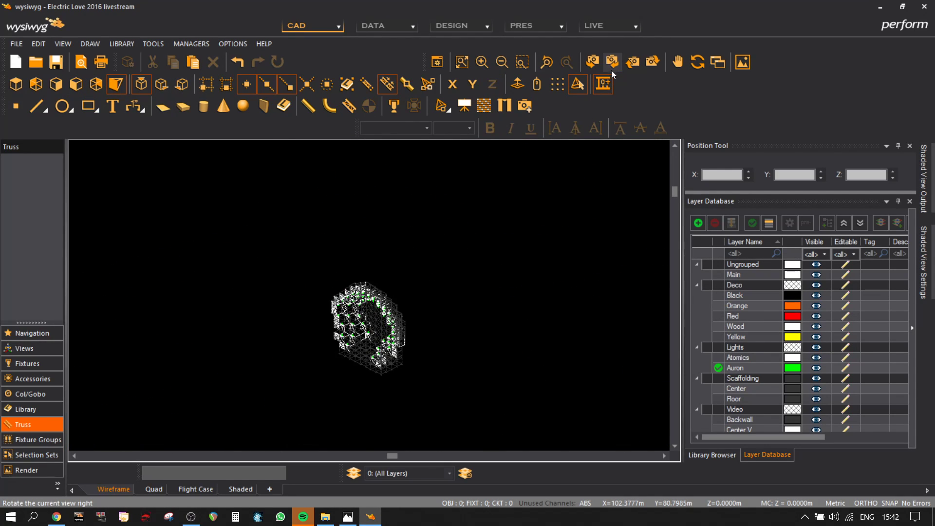
- Examine the striped deco panel at the arch's outer edge and the free space beside it
{"action": "scroll", "coordinate": [459, 329], "scroll_direction": "up", "scroll_amount": 8}
{"action": "scroll", "coordinate": [420, 261], "scroll_direction": "up", "scroll_amount": 4}
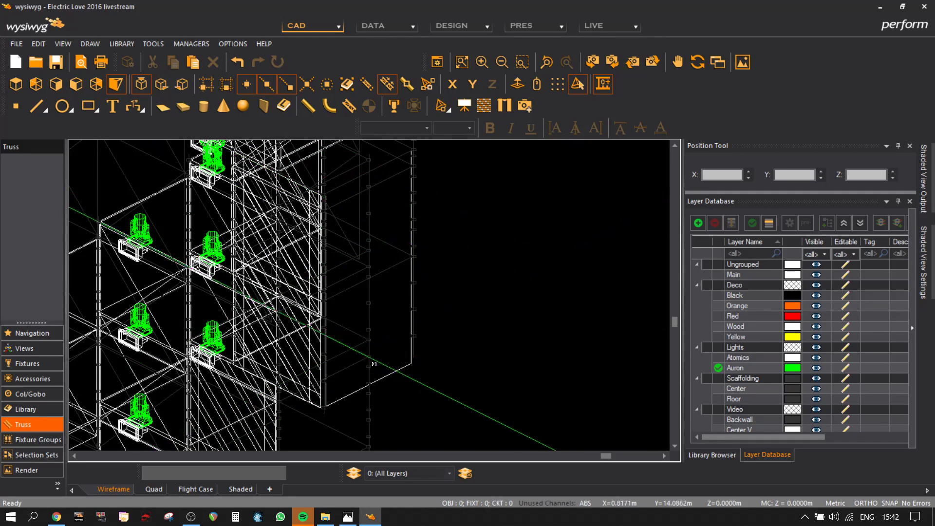
{"action": "scroll", "coordinate": [341, 297], "scroll_direction": "up", "scroll_amount": 3}
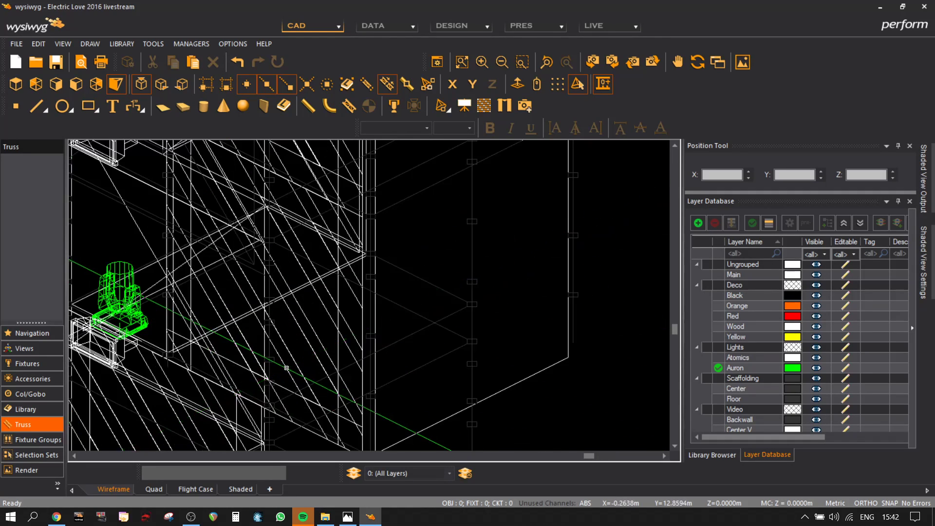
{"action": "left_click", "coordinate": [329, 303]}
{"action": "scroll", "coordinate": [359, 341], "scroll_direction": "down", "scroll_amount": 3}
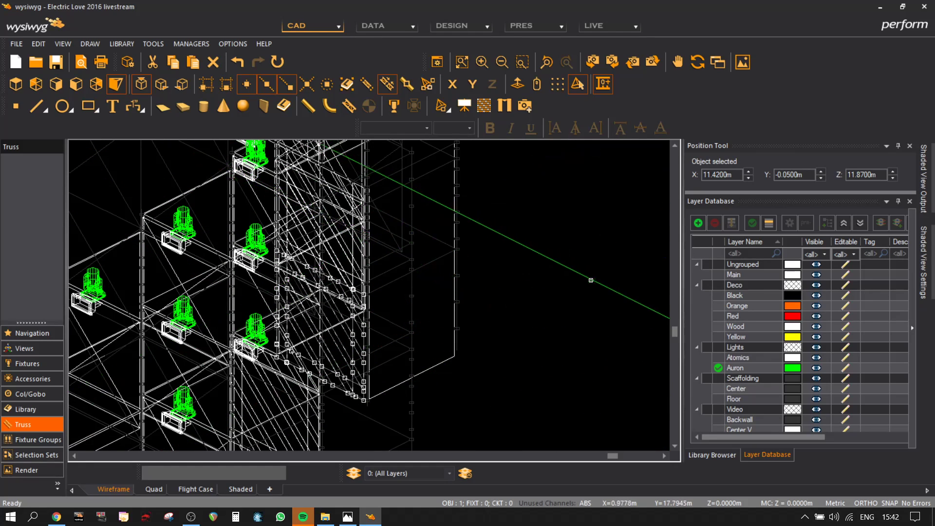
{"action": "left_click", "coordinate": [604, 325]}
{"action": "middle_click_drag", "start_coordinate": [599, 326], "coordinate": [443, 265]}
{"action": "scroll", "coordinate": [497, 337], "scroll_direction": "down", "scroll_amount": 2}
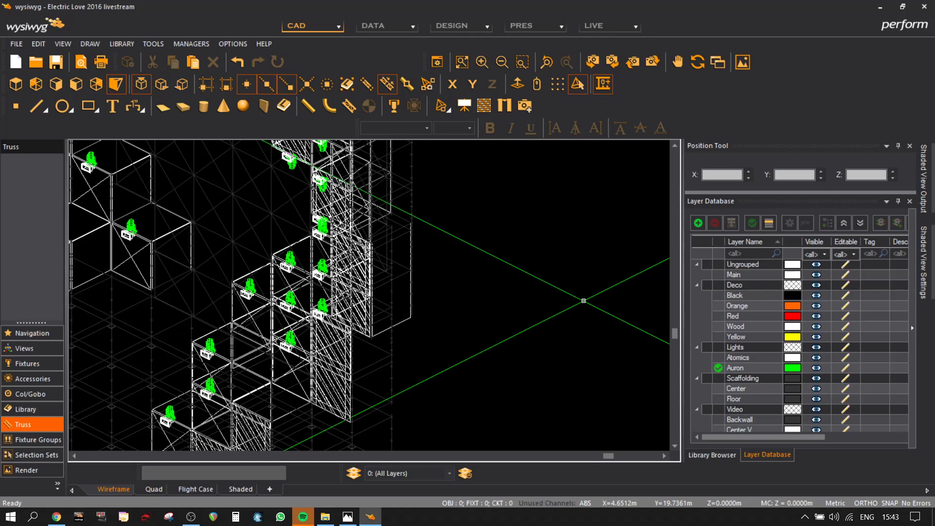
{"action": "scroll", "coordinate": [583, 301], "scroll_direction": "up", "scroll_amount": 5}
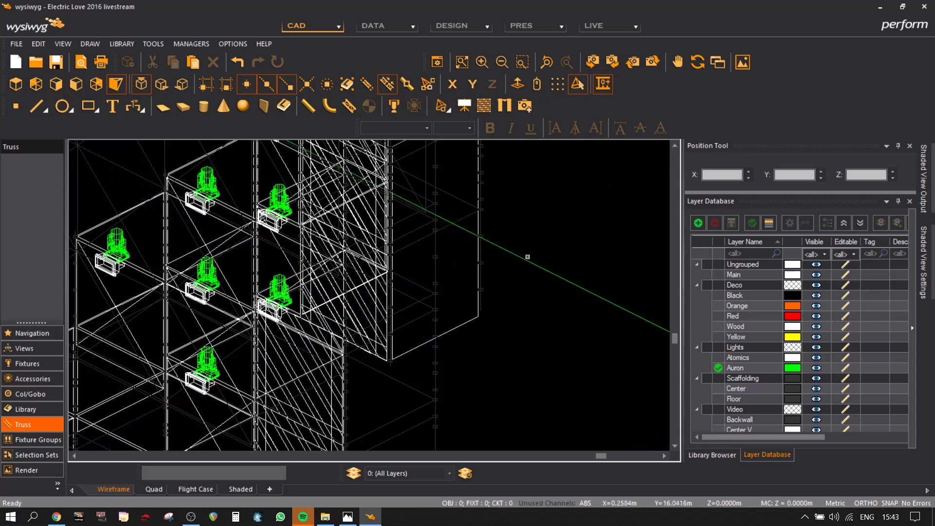
- Insert a Layher 2m High 2m x 2m Floor scaffold module in the empty area beside the arch
{"action": "left_click", "coordinate": [16, 44]}
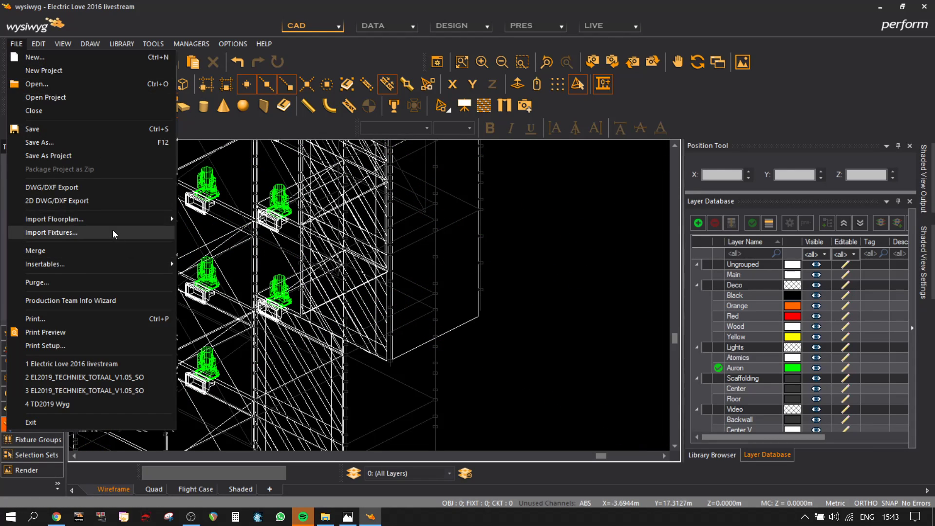
{"action": "mouse_move", "coordinate": [70, 267]}
{"action": "left_click", "coordinate": [225, 276]}
{"action": "scroll", "coordinate": [389, 272], "scroll_direction": "down", "scroll_amount": 3}
{"action": "left_click", "coordinate": [407, 244]}
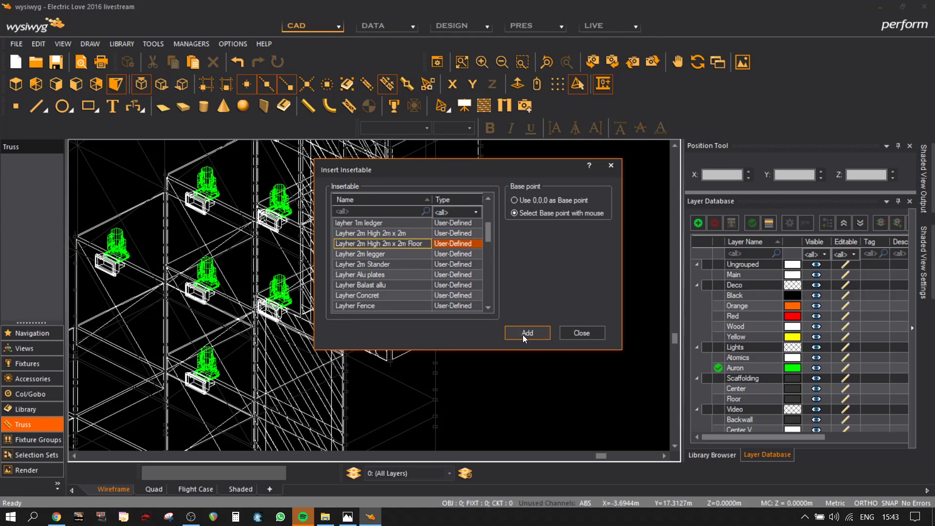
{"action": "left_click", "coordinate": [526, 335]}
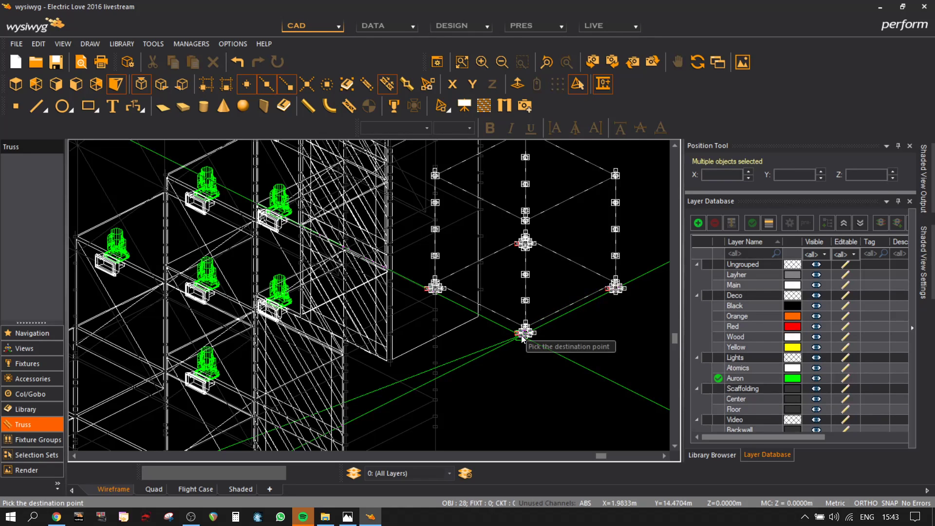
{"action": "middle_click_drag", "start_coordinate": [586, 379], "coordinate": [434, 318]}
{"action": "left_click", "coordinate": [528, 360]}
- Delete the base plates under all four corners of the inserted Layher module, keeping the couplers above them
{"action": "scroll", "coordinate": [521, 363], "scroll_direction": "up", "scroll_amount": 4}
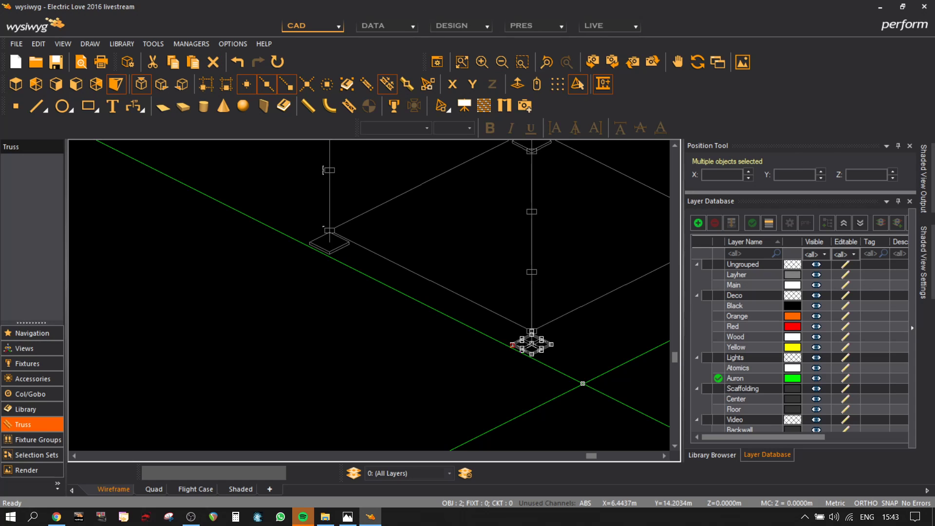
{"action": "key", "text": "Delete"}
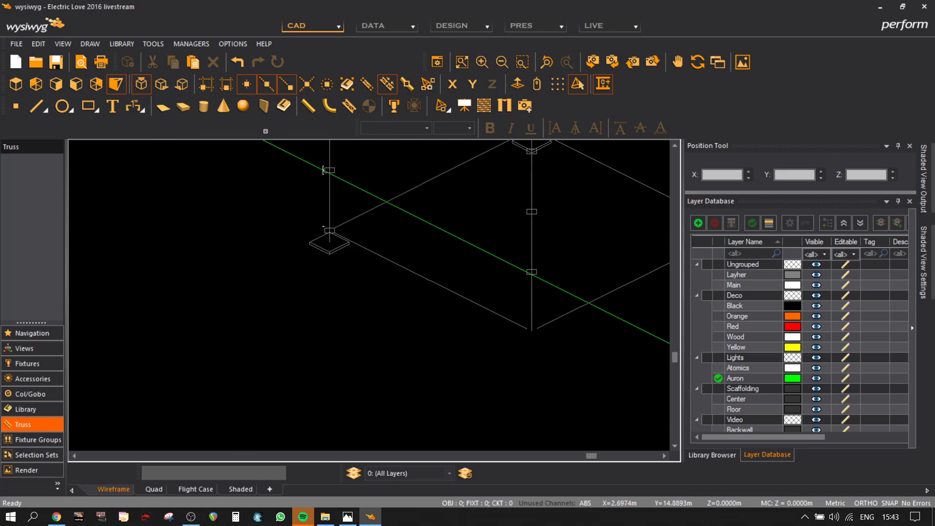
{"action": "left_click", "coordinate": [237, 62]}
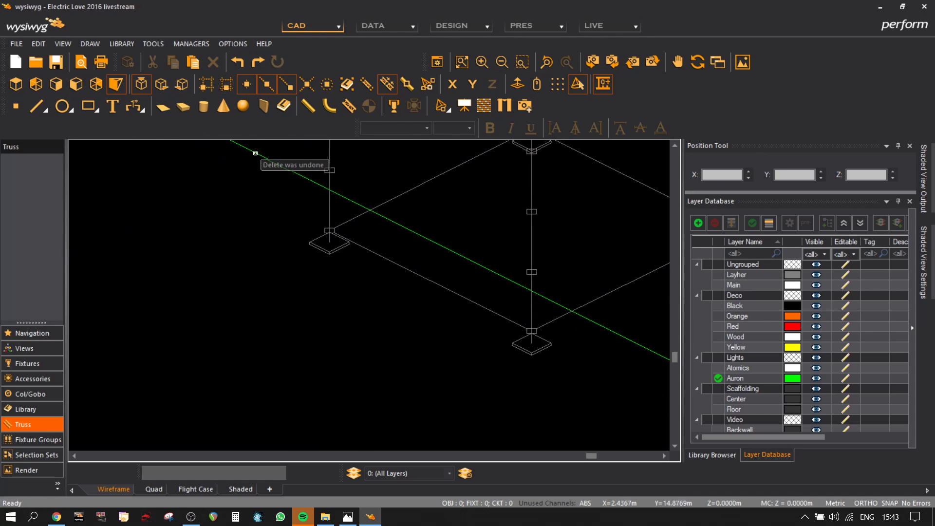
{"action": "key", "text": "Delete"}
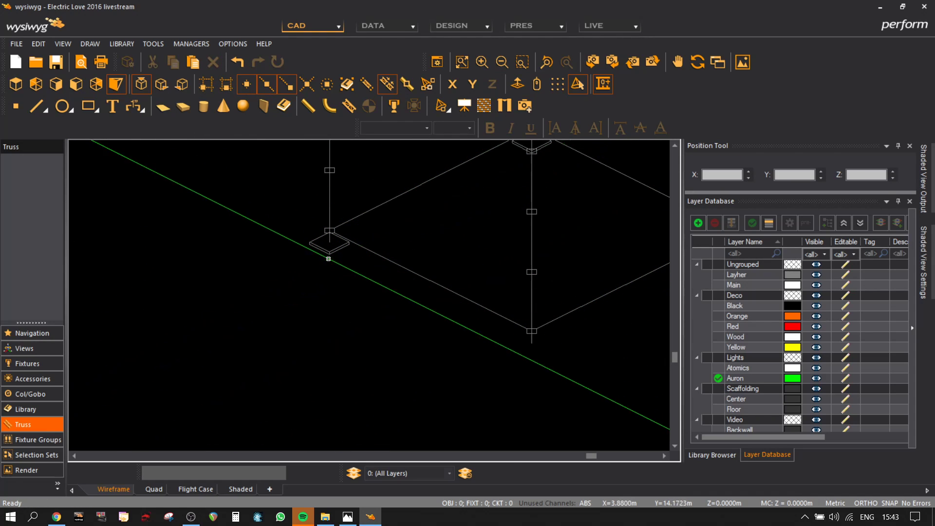
{"action": "left_click", "coordinate": [327, 253]}
{"action": "key", "text": "Delete"}
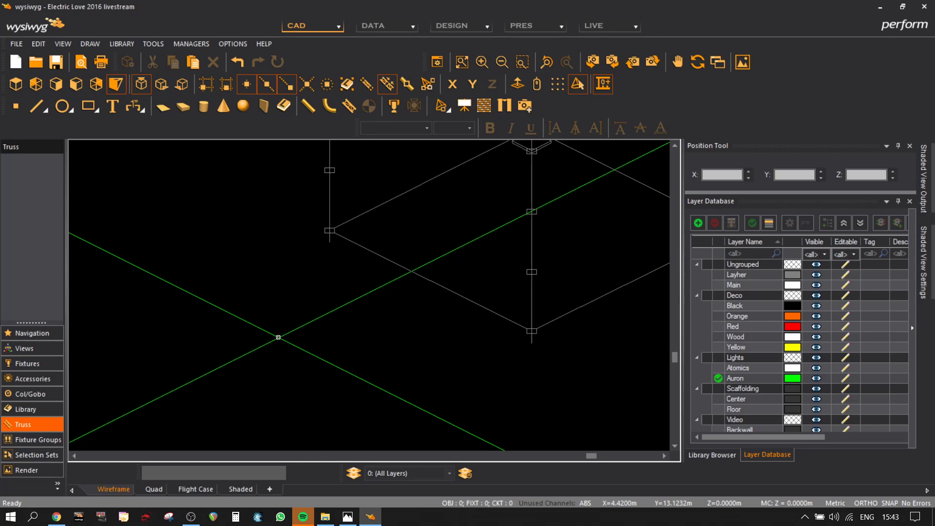
{"action": "scroll", "coordinate": [551, 218], "scroll_direction": "up", "scroll_amount": 1}
{"action": "middle_click_drag", "start_coordinate": [551, 218], "coordinate": [372, 350]}
{"action": "left_click", "coordinate": [359, 238]}
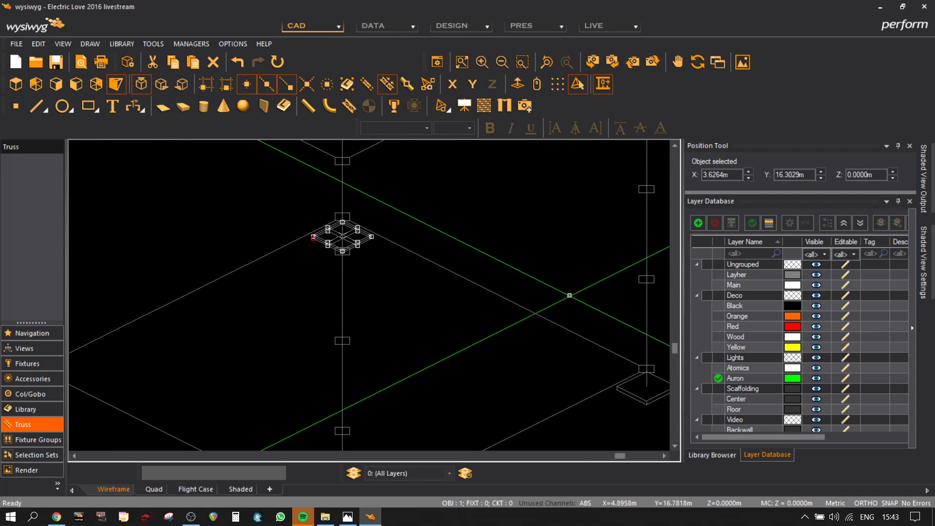
{"action": "key", "text": "Delete"}
{"action": "middle_click_drag", "start_coordinate": [530, 350], "coordinate": [424, 324]}
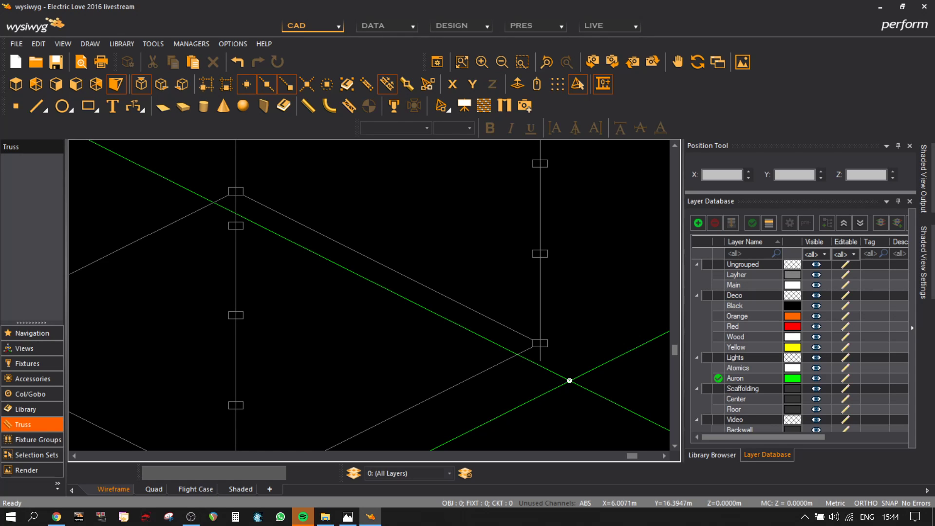
- Copy the striped deco panel from the arch's outer edge to the new Layher module at about X 2.14 m, Y 16.10 m, Z 0
{"action": "scroll", "coordinate": [504, 345], "scroll_direction": "down", "scroll_amount": 6}
{"action": "scroll", "coordinate": [387, 331], "scroll_direction": "up", "scroll_amount": 3}
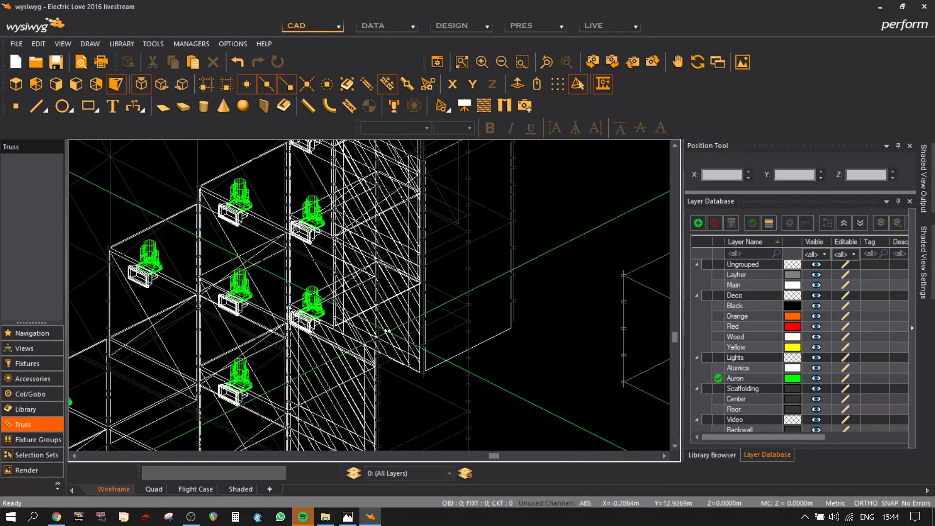
{"action": "scroll", "coordinate": [387, 331], "scroll_direction": "up", "scroll_amount": 1}
{"action": "left_click", "coordinate": [400, 312]}
{"action": "scroll", "coordinate": [585, 368], "scroll_direction": "down", "scroll_amount": 3}
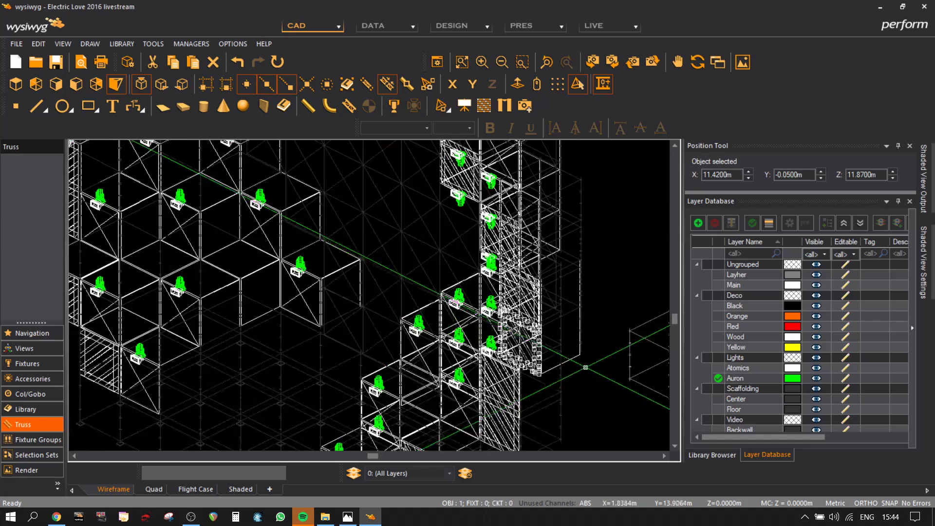
{"action": "middle_click_drag", "start_coordinate": [585, 368], "coordinate": [340, 331]}
{"action": "key", "text": "ctrl+v"}
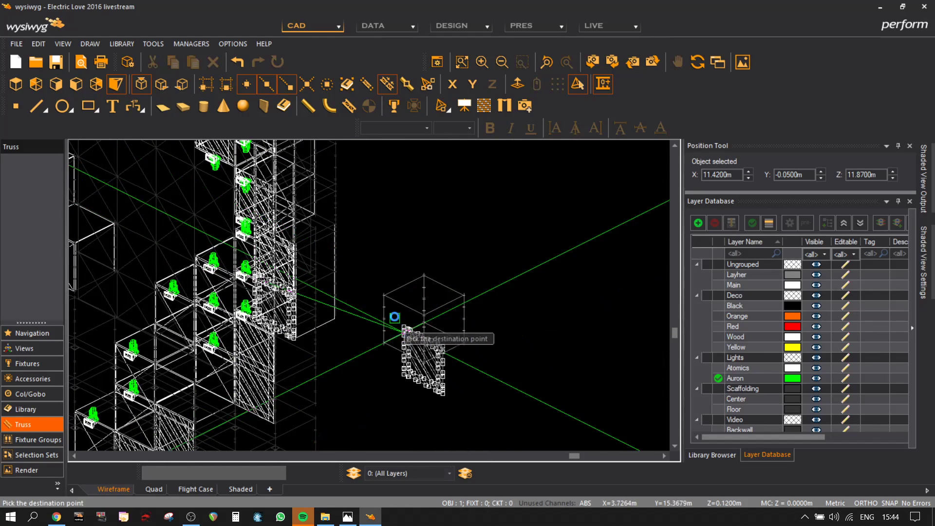
{"action": "scroll", "coordinate": [396, 323], "scroll_direction": "up", "scroll_amount": 5}
{"action": "left_click", "coordinate": [352, 285]}
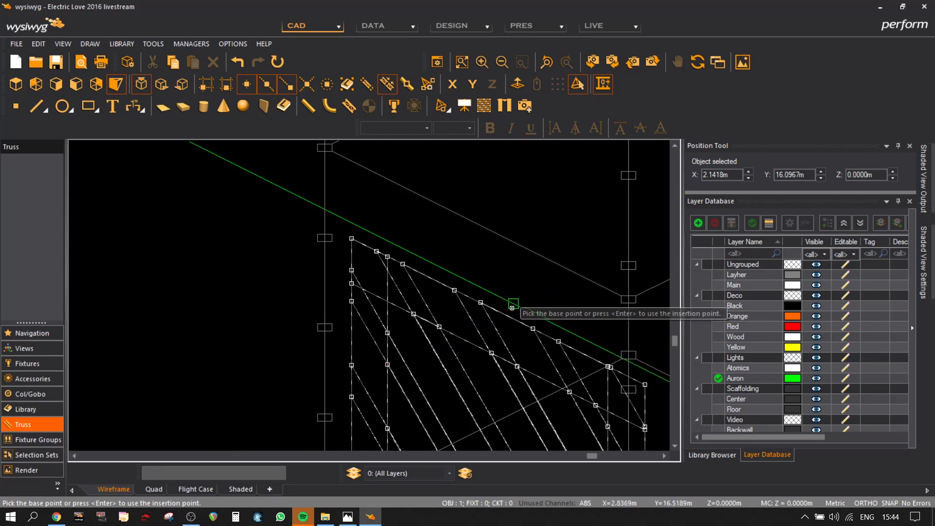
- Move the striped deco panel by its top edge off the Layher module to about X 0.58 m, Y 15.81 m, Z -0.25 m
{"action": "left_click", "coordinate": [511, 314]}
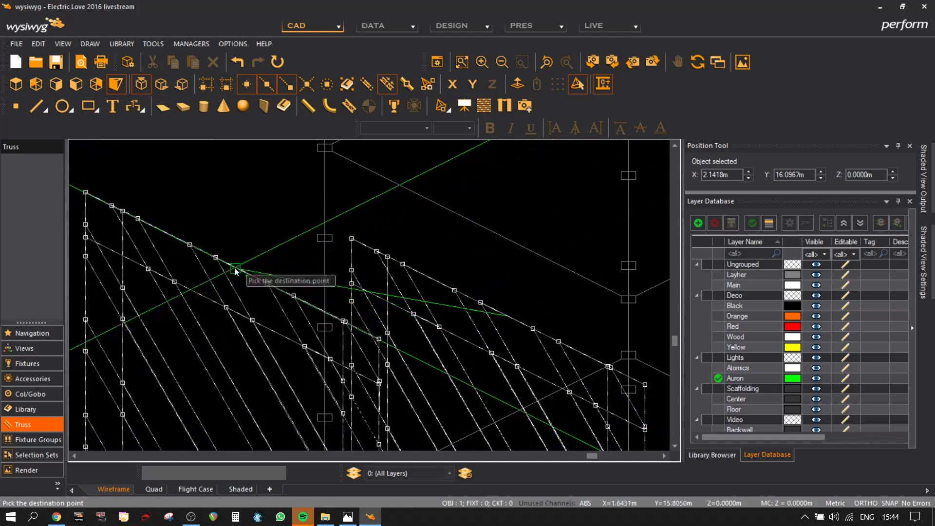
{"action": "left_click", "coordinate": [235, 268]}
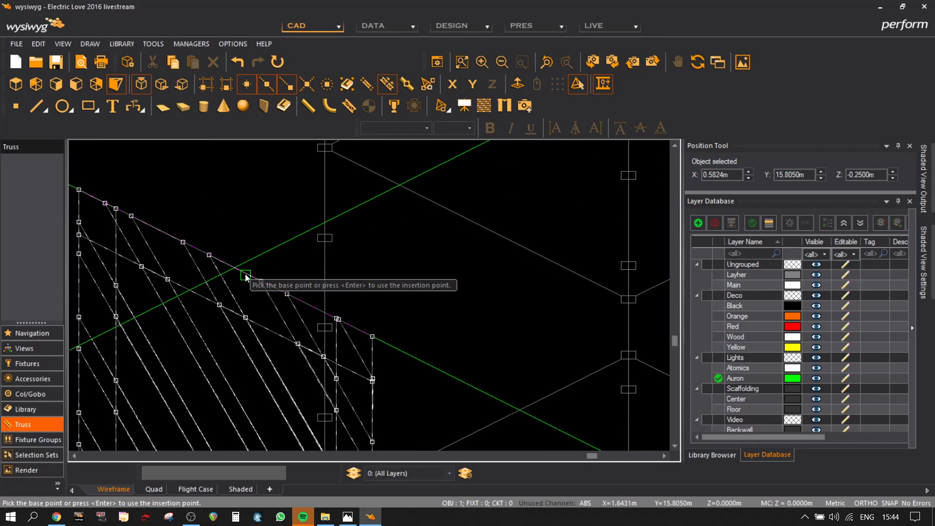
{"action": "scroll", "coordinate": [245, 273], "scroll_direction": "down", "scroll_amount": 4}
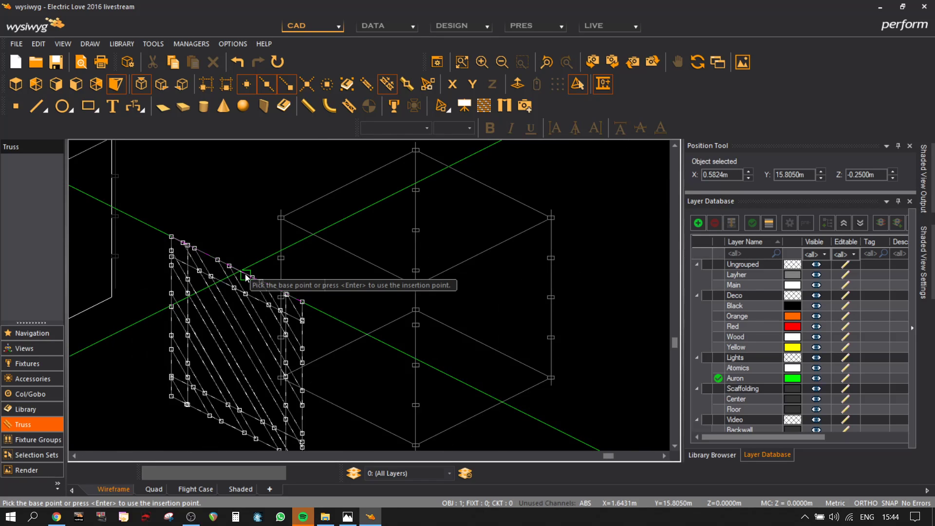
{"action": "left_click", "coordinate": [221, 224]}
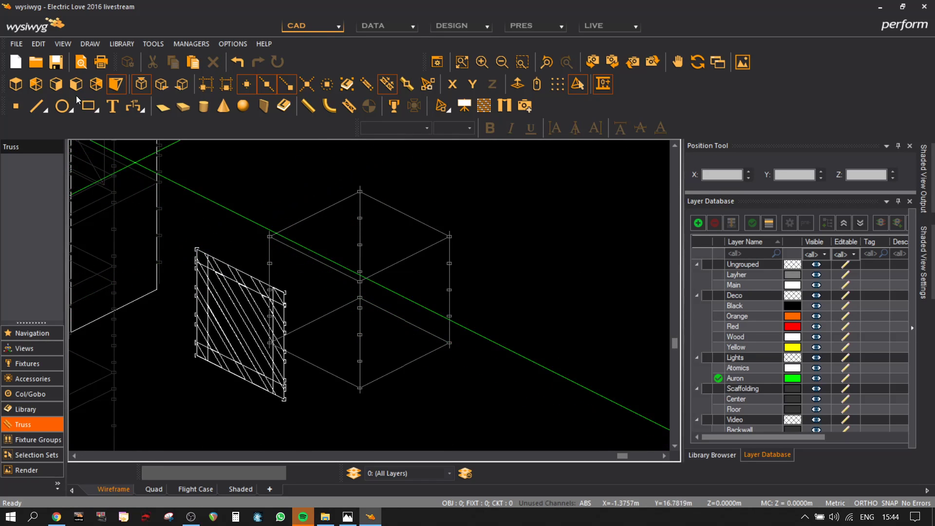
- Draw a horizontal helper line about 2 m long along the bottom edge of the striped deco panel
{"action": "left_click", "coordinate": [76, 83]}
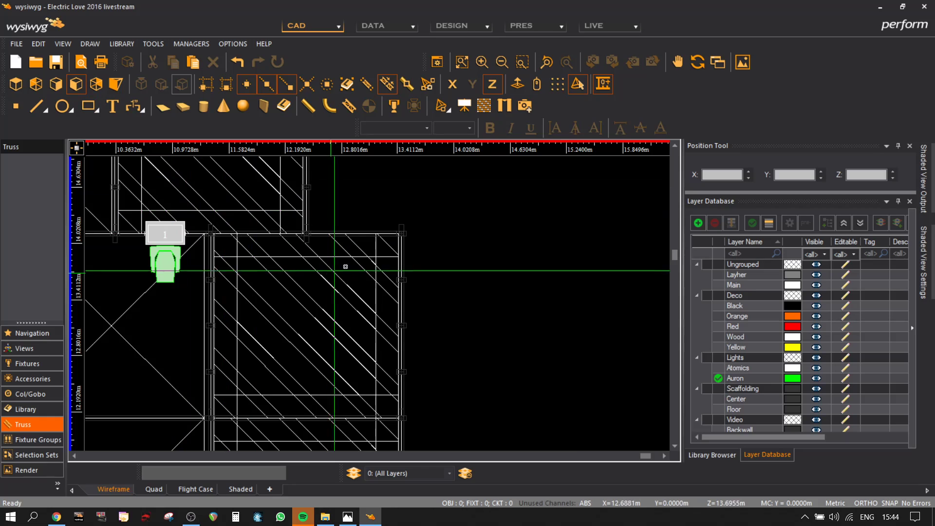
{"action": "scroll", "coordinate": [353, 307], "scroll_direction": "down", "scroll_amount": 6}
{"action": "scroll", "coordinate": [349, 351], "scroll_direction": "down", "scroll_amount": 2}
{"action": "scroll", "coordinate": [292, 370], "scroll_direction": "up", "scroll_amount": 12}
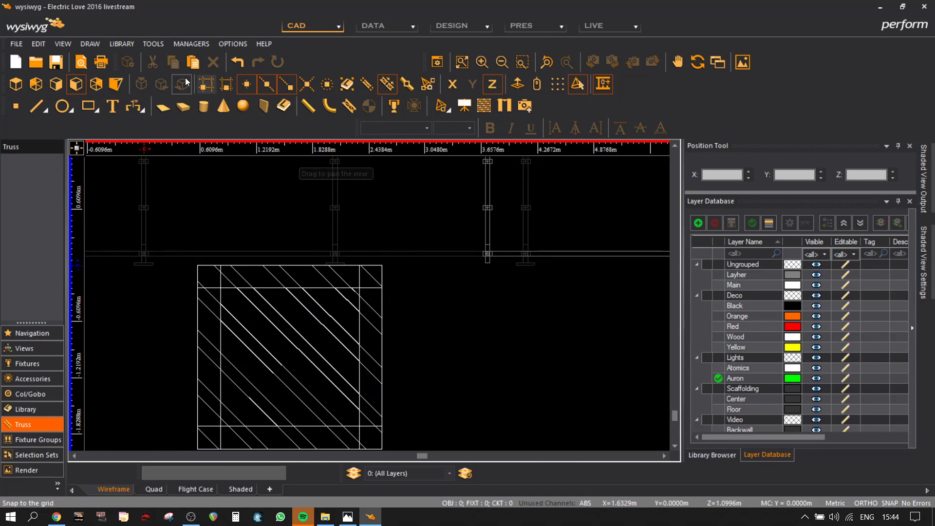
{"action": "left_click", "coordinate": [34, 107]}
{"action": "middle_click_drag", "start_coordinate": [219, 387], "coordinate": [274, 173]}
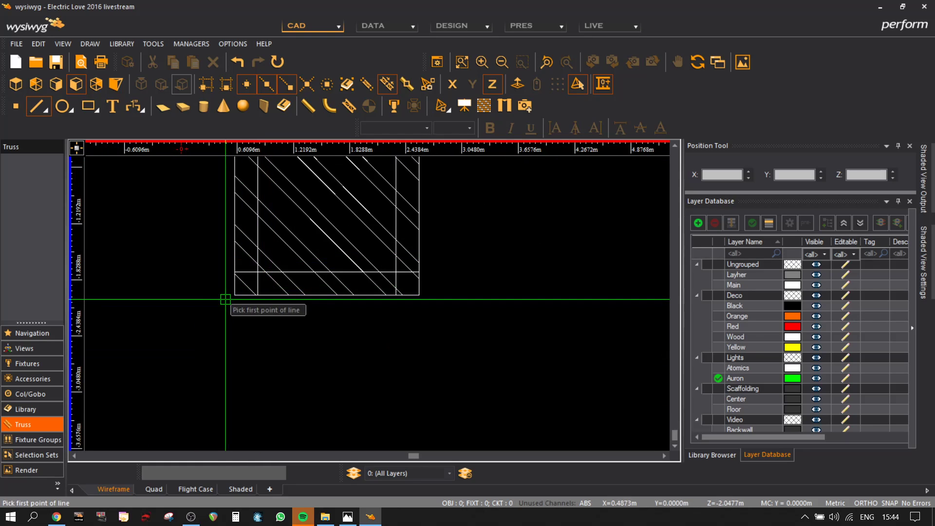
{"action": "left_click", "coordinate": [233, 294]}
{"action": "left_click", "coordinate": [452, 84]}
{"action": "left_click", "coordinate": [419, 295]}
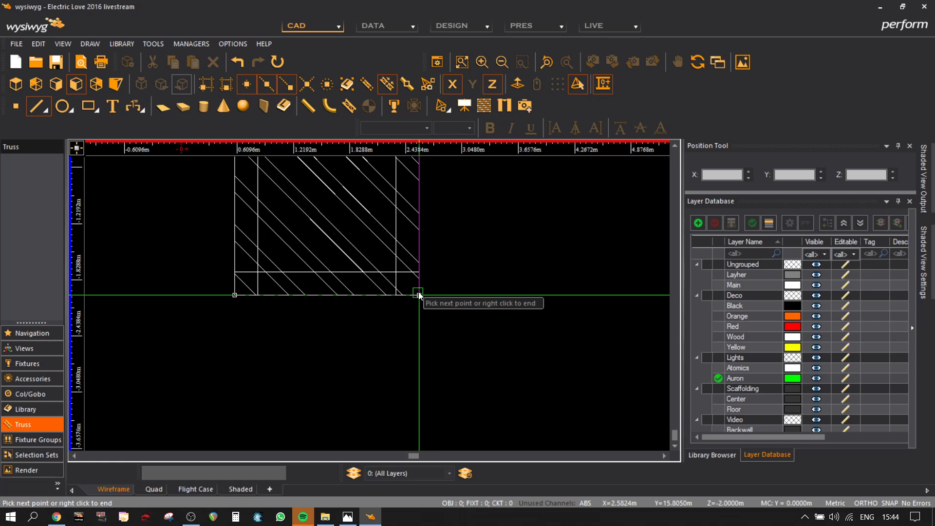
{"action": "right_click", "coordinate": [429, 317]}
- Move the deco panel and helper line together by the line's midpoint onto the Layher module's front face, at about X 3.76 m, Y 14.33 m
{"action": "key", "text": "ctrl+c"}
{"action": "left_click", "coordinate": [414, 296]}
{"action": "left_click", "coordinate": [413, 317]}
{"action": "left_click_drag", "start_coordinate": [484, 297], "coordinate": [210, 156]}
{"action": "left_click", "coordinate": [115, 84]}
{"action": "key", "text": "ctrl+c"}
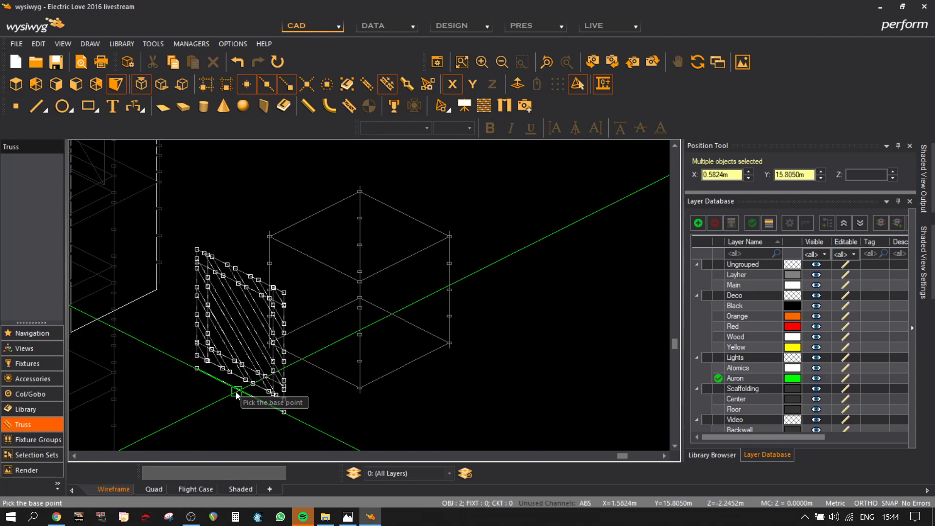
{"action": "left_click", "coordinate": [253, 402]}
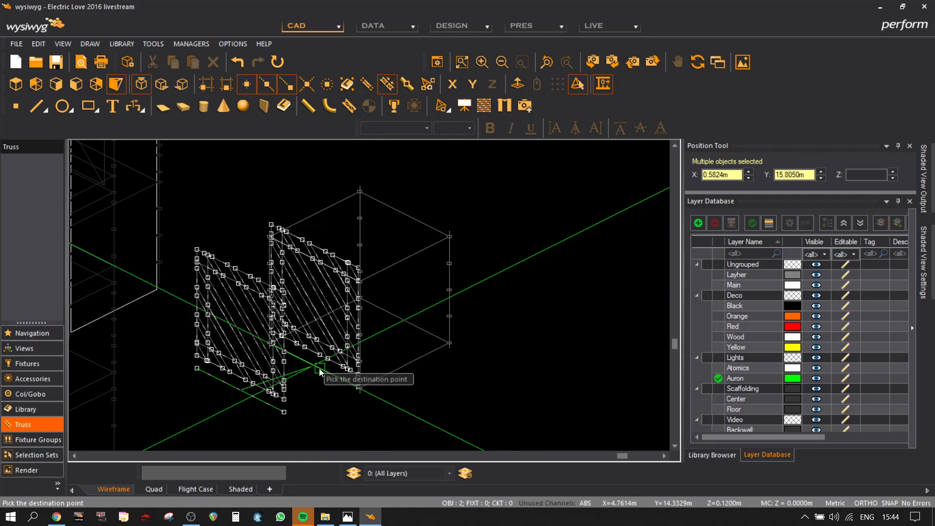
{"action": "left_click", "coordinate": [326, 380]}
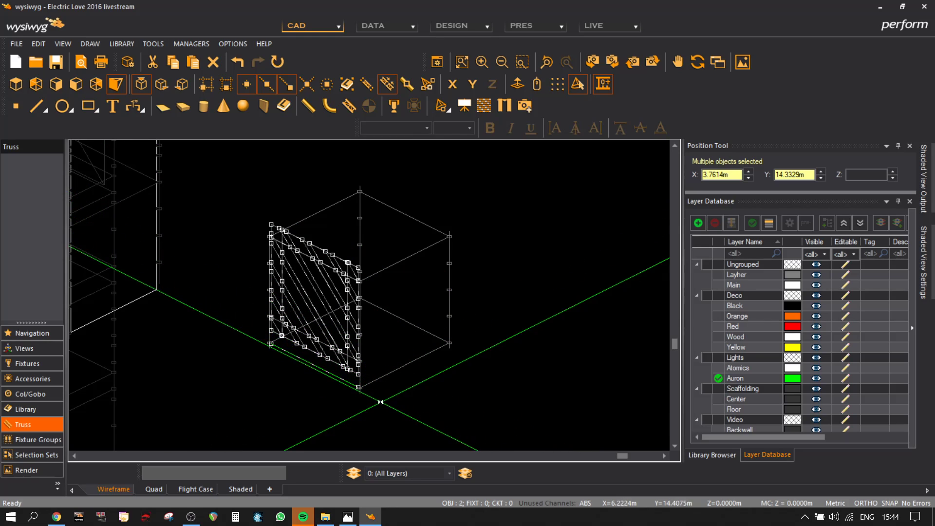
- Lower the panel and helper line until the panel's bottom edge meets the module's lowest horizontal pipe, and delete the helper line
{"action": "left_click", "coordinate": [76, 83]}
{"action": "scroll", "coordinate": [456, 293], "scroll_direction": "up", "scroll_amount": 8}
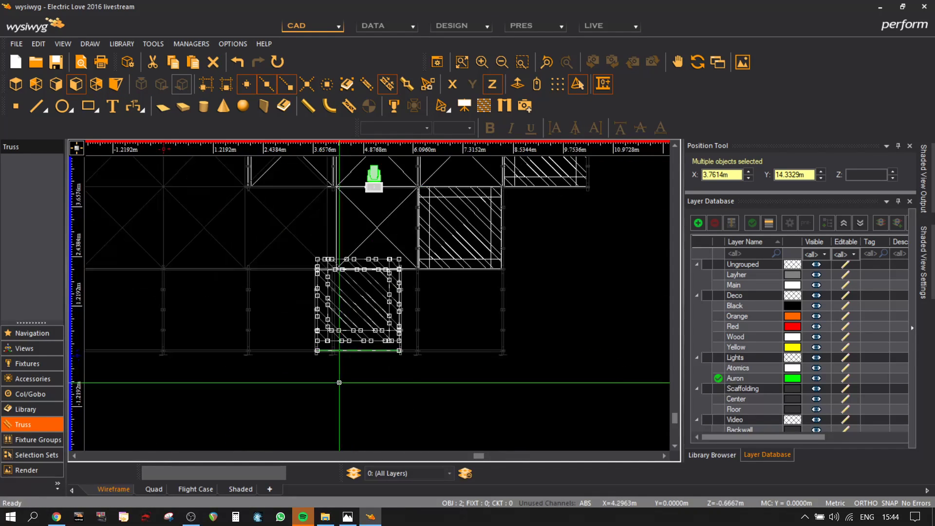
{"action": "key", "text": "m"}
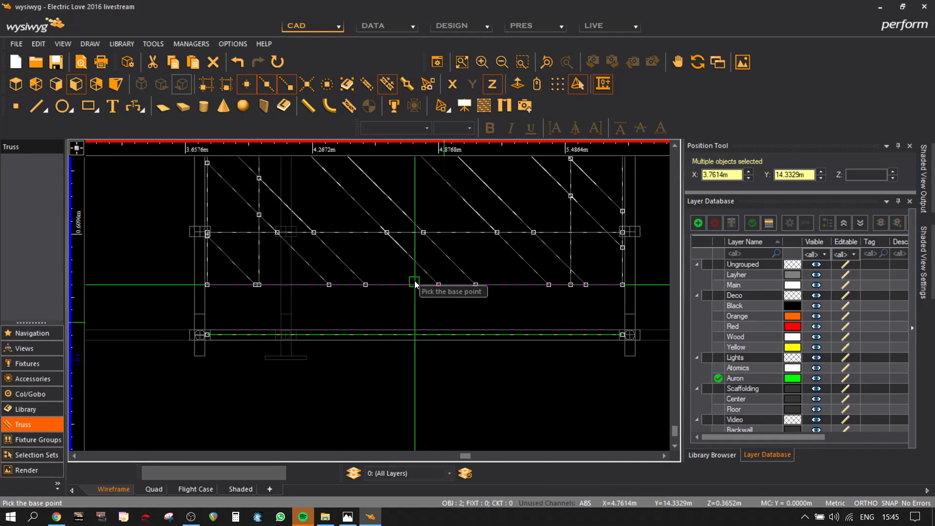
{"action": "left_click", "coordinate": [415, 286]}
{"action": "left_click", "coordinate": [412, 339]}
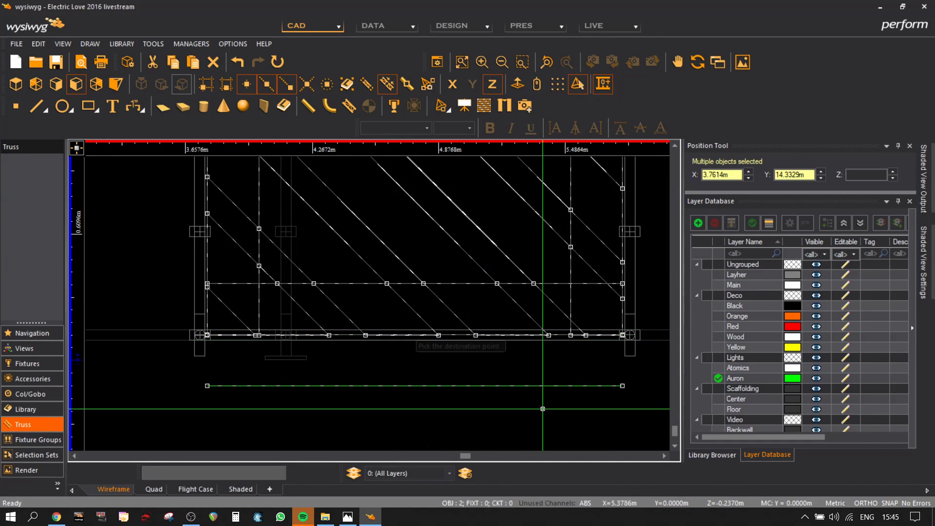
{"action": "left_click_drag", "start_coordinate": [484, 370], "coordinate": [485, 370]}
{"action": "key", "text": "Delete"}
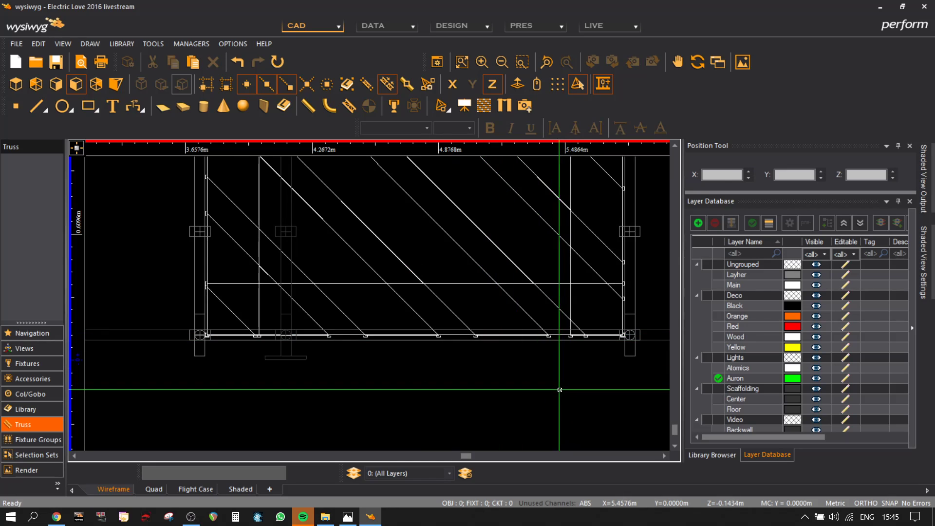
- Draw a surface on the Red deco layer covering the module's side face nearest the arch, starting at about X 3.73 m, Y 14.38 m, Z 0.12 m
{"action": "scroll", "coordinate": [447, 369], "scroll_direction": "down", "scroll_amount": 2}
{"action": "left_click", "coordinate": [116, 86]}
{"action": "scroll", "coordinate": [469, 303], "scroll_direction": "down", "scroll_amount": 2}
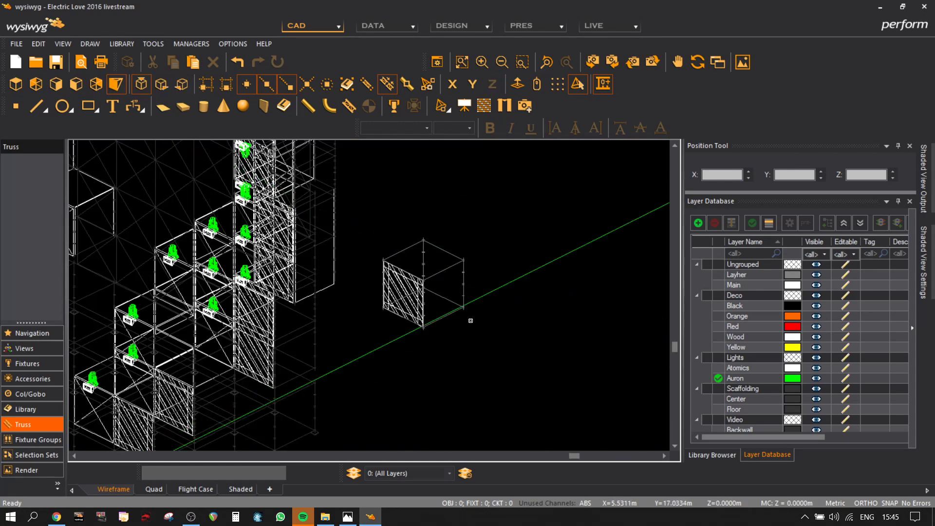
{"action": "scroll", "coordinate": [416, 331], "scroll_direction": "up", "scroll_amount": 3}
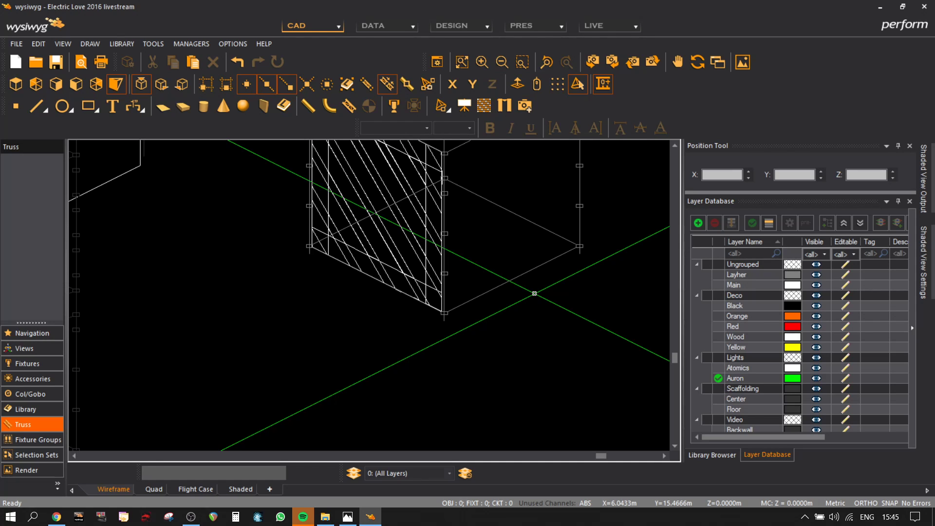
{"action": "scroll", "coordinate": [533, 292], "scroll_direction": "down", "scroll_amount": 3}
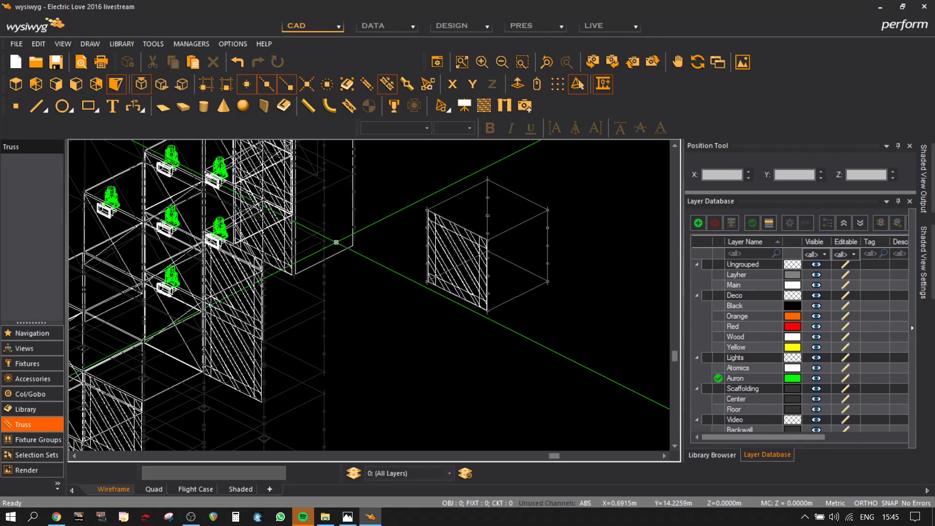
{"action": "left_click", "coordinate": [753, 325]}
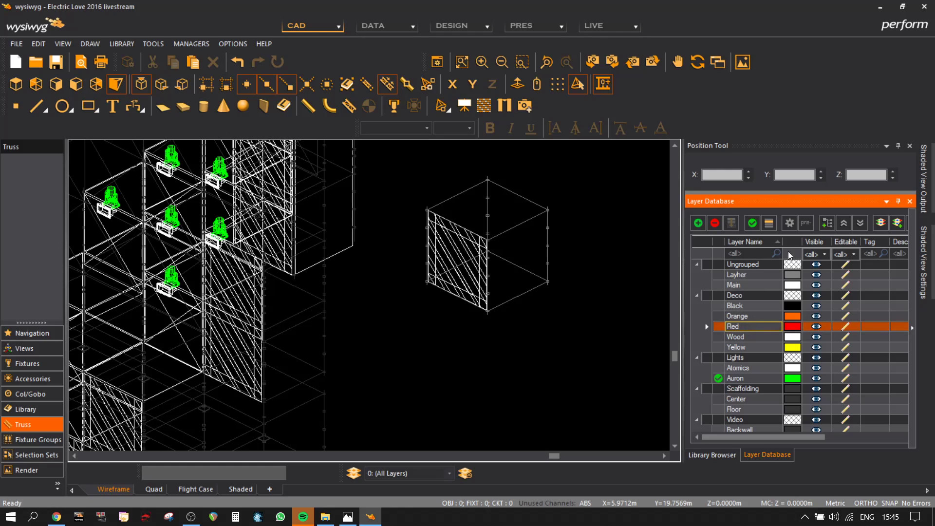
{"action": "left_click", "coordinate": [751, 223]}
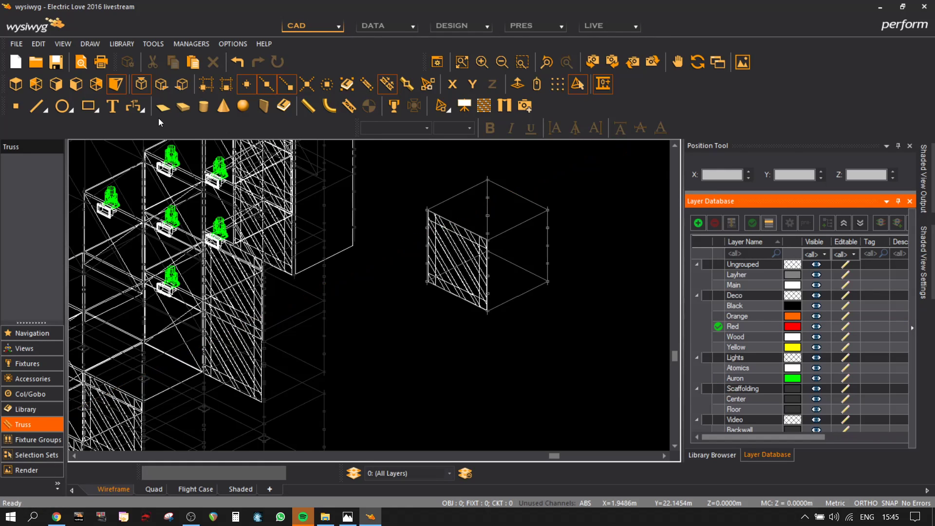
{"action": "left_click", "coordinate": [163, 106]}
{"action": "scroll", "coordinate": [487, 266], "scroll_direction": "up", "scroll_amount": 5}
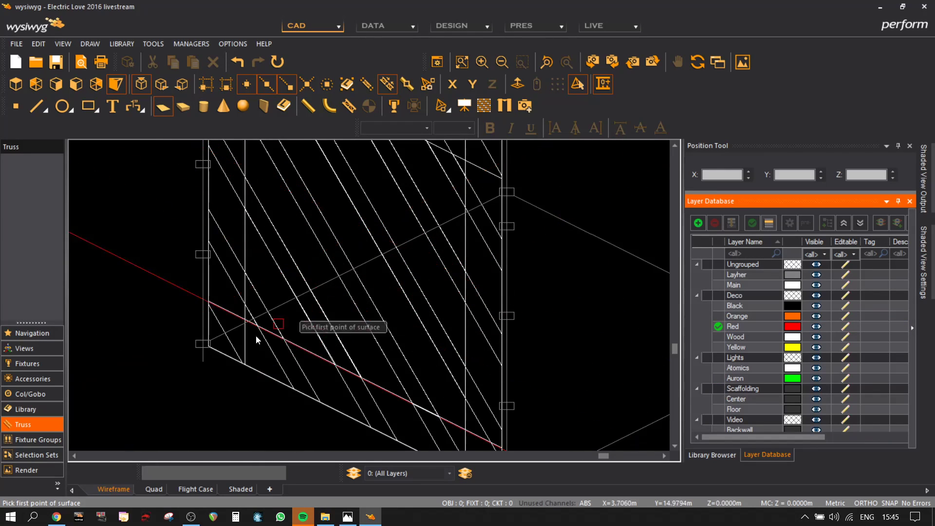
{"action": "left_click", "coordinate": [212, 338]}
{"action": "left_click", "coordinate": [500, 200]}
{"action": "middle_click_drag", "start_coordinate": [532, 171], "coordinate": [530, 285]}
{"action": "left_click", "coordinate": [507, 207]}
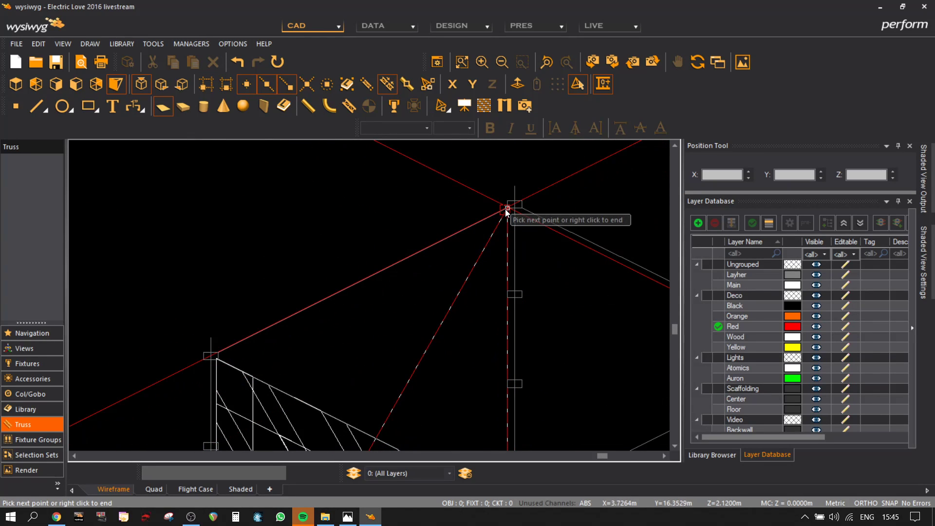
{"action": "right_click", "coordinate": [235, 344]}
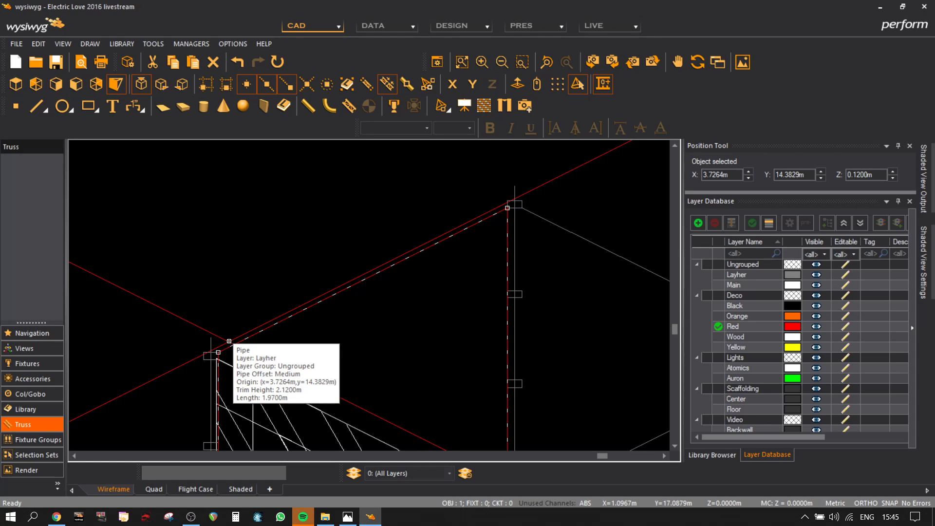
- Draw a surface on the Orange deco layer covering the module's opposite side face, starting at about X 5.80 m, Y 14.38 m, Z 0.12 m
{"action": "scroll", "coordinate": [229, 341], "scroll_direction": "down", "scroll_amount": 3}
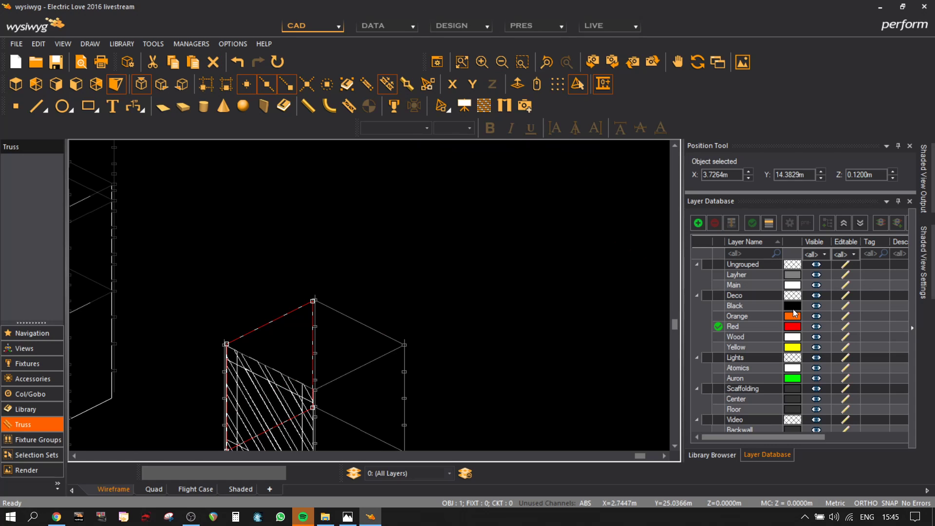
{"action": "left_click", "coordinate": [755, 316]}
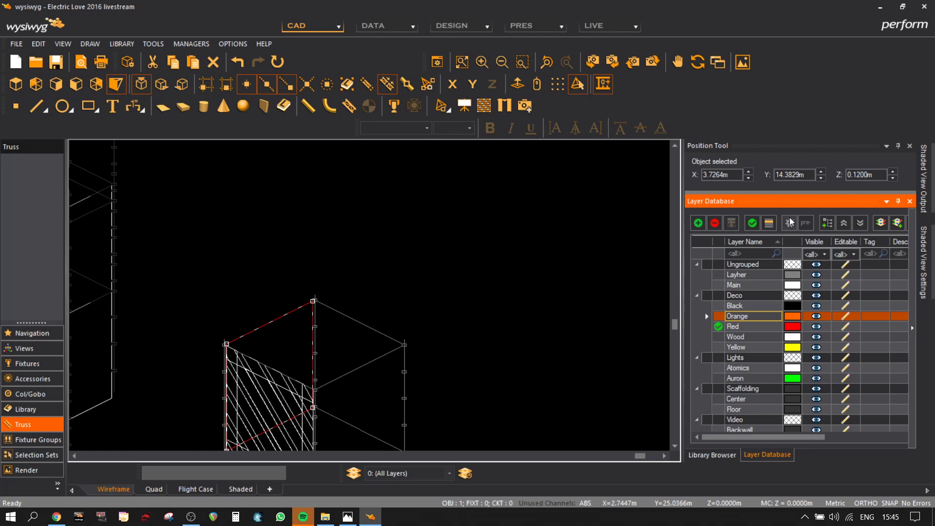
{"action": "left_click", "coordinate": [752, 222]}
{"action": "middle_click_drag", "start_coordinate": [475, 362], "coordinate": [572, 232]}
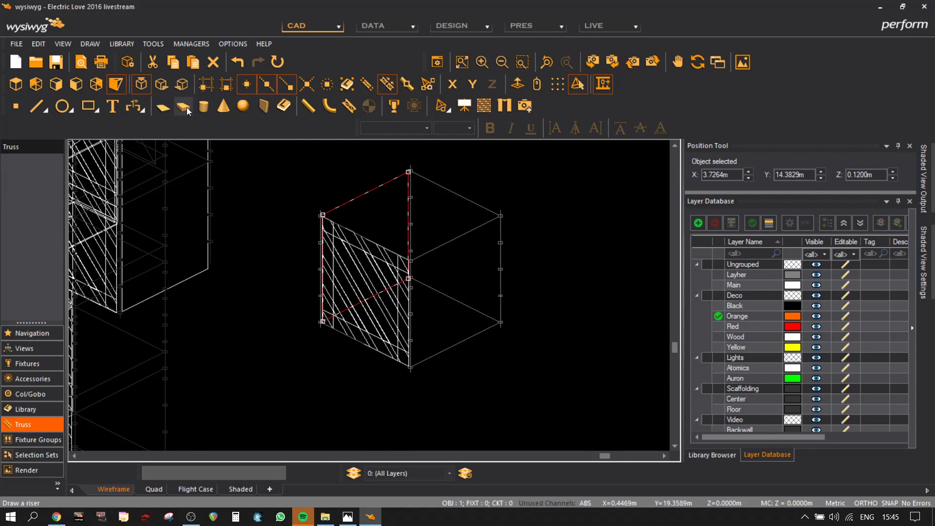
{"action": "left_click", "coordinate": [163, 106]}
{"action": "scroll", "coordinate": [445, 362], "scroll_direction": "up", "scroll_amount": 4}
{"action": "left_click", "coordinate": [334, 382]}
{"action": "left_click", "coordinate": [621, 238]}
{"action": "middle_click_drag", "start_coordinate": [584, 202], "coordinate": [539, 410]}
{"action": "middle_click_drag", "start_coordinate": [553, 157], "coordinate": [551, 335]}
{"action": "scroll", "coordinate": [551, 335], "scroll_direction": "up", "scroll_amount": 1}
{"action": "scroll", "coordinate": [365, 329], "scroll_direction": "down", "scroll_amount": 3}
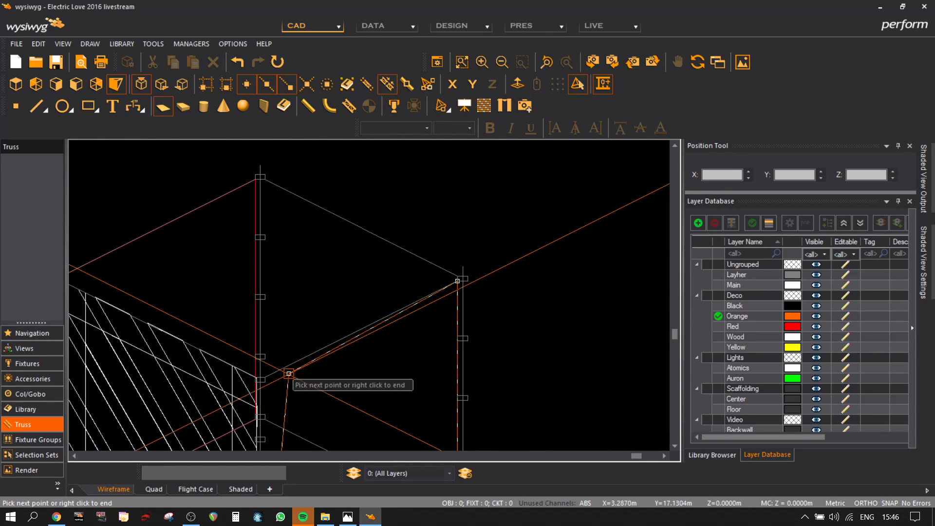
{"action": "right_click", "coordinate": [469, 274]}
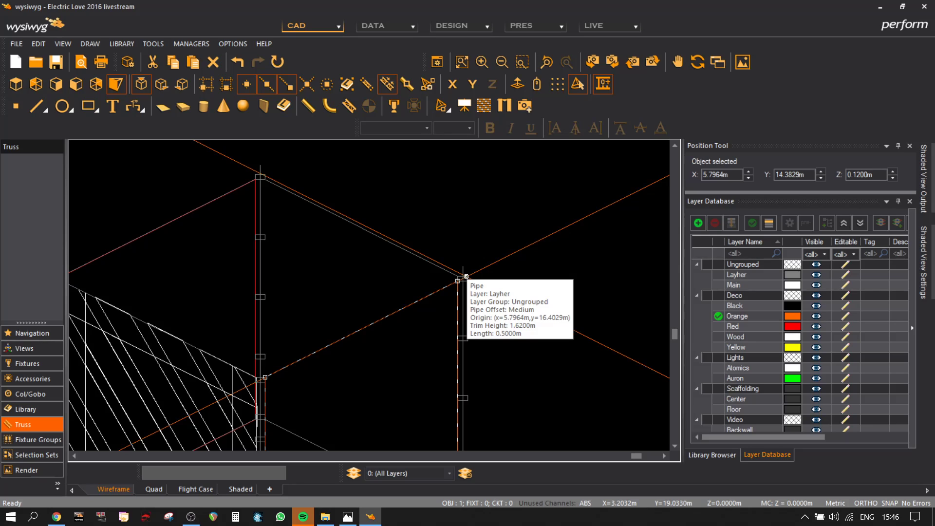
- Draw a surface on the Black deco layer covering the module's top face, starting at about X 3.75 m, Y 14.36 m, Z 2.12 m
{"action": "key", "text": "alt+Tab"}
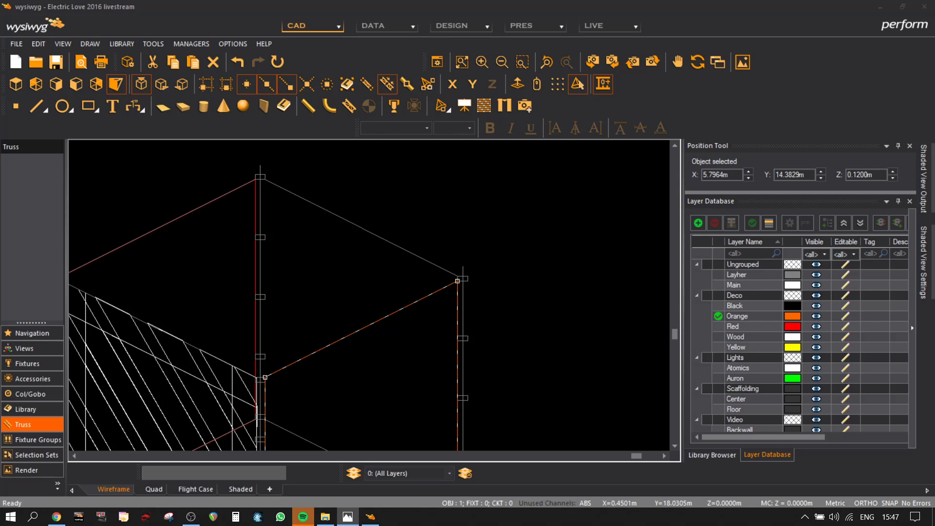
{"action": "middle_click_drag", "start_coordinate": [525, 299], "coordinate": [628, 280]}
{"action": "scroll", "coordinate": [621, 282], "scroll_direction": "down", "scroll_amount": 2}
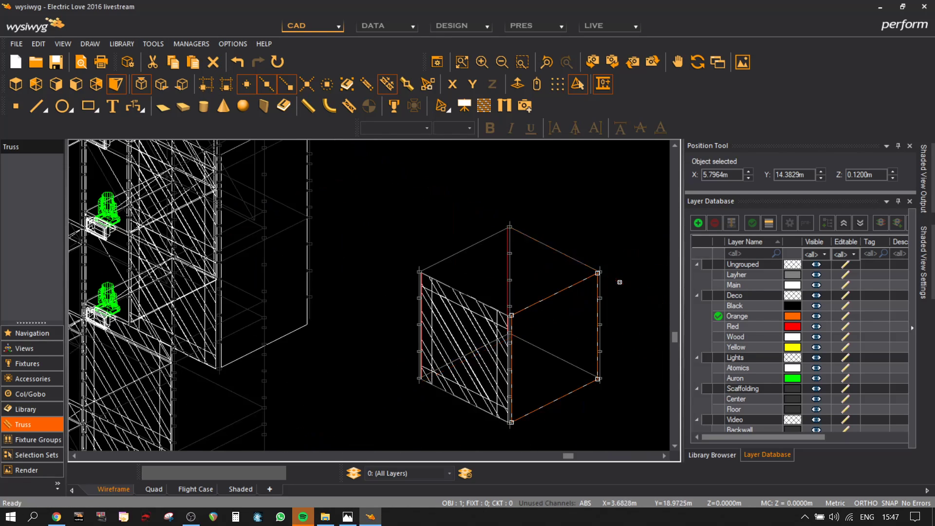
{"action": "left_click", "coordinate": [733, 305]}
{"action": "left_click", "coordinate": [751, 223]}
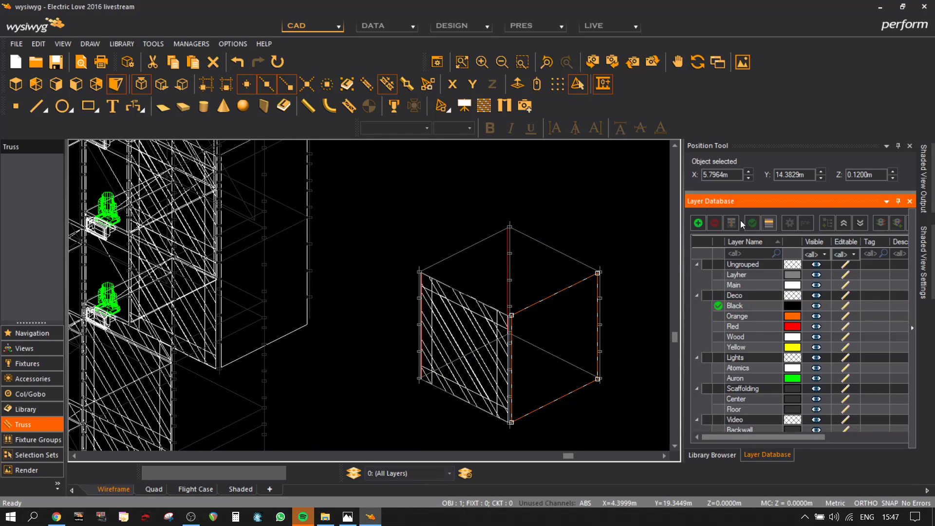
{"action": "scroll", "coordinate": [403, 233], "scroll_direction": "up", "scroll_amount": 5}
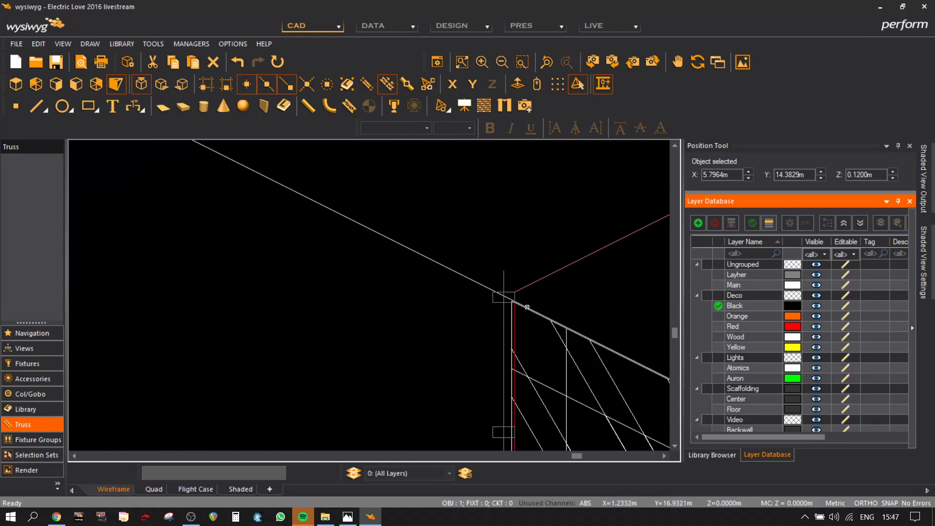
{"action": "left_click", "coordinate": [163, 106]}
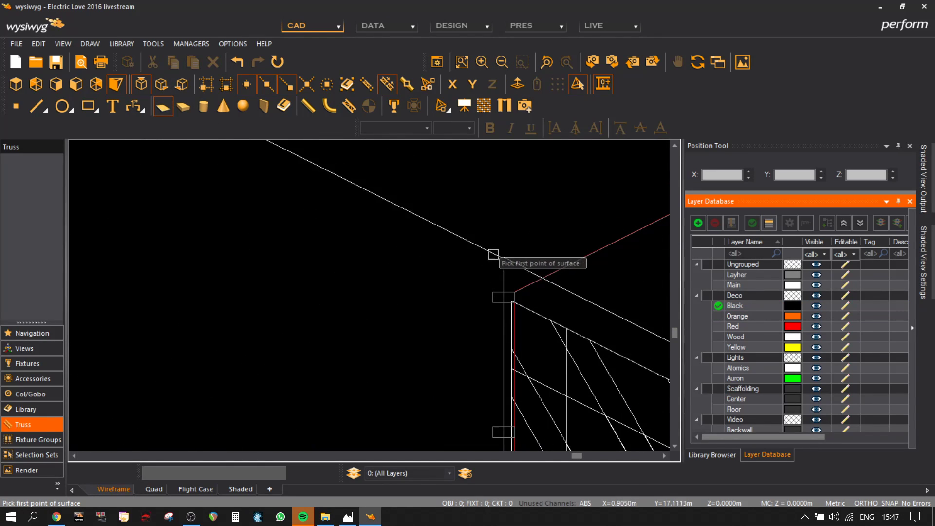
{"action": "left_click", "coordinate": [516, 299]}
{"action": "middle_click_drag", "start_coordinate": [663, 262], "coordinate": [125, 405]}
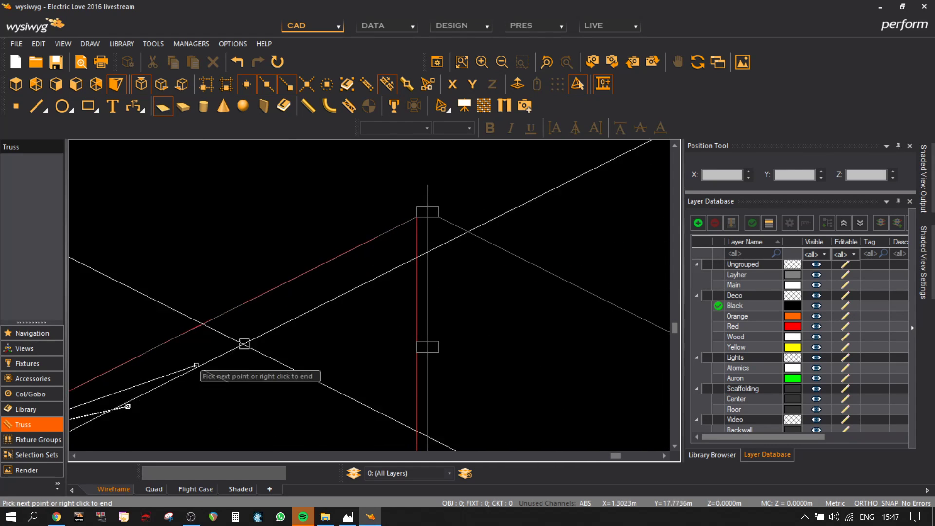
{"action": "left_click", "coordinate": [428, 216]}
{"action": "scroll", "coordinate": [465, 270], "scroll_direction": "down", "scroll_amount": 5}
{"action": "scroll", "coordinate": [650, 341], "scroll_direction": "up", "scroll_amount": 6}
{"action": "left_click", "coordinate": [663, 356]}
{"action": "scroll", "coordinate": [626, 350], "scroll_direction": "down", "scroll_amount": 4}
{"action": "scroll", "coordinate": [302, 360], "scroll_direction": "up", "scroll_amount": 5}
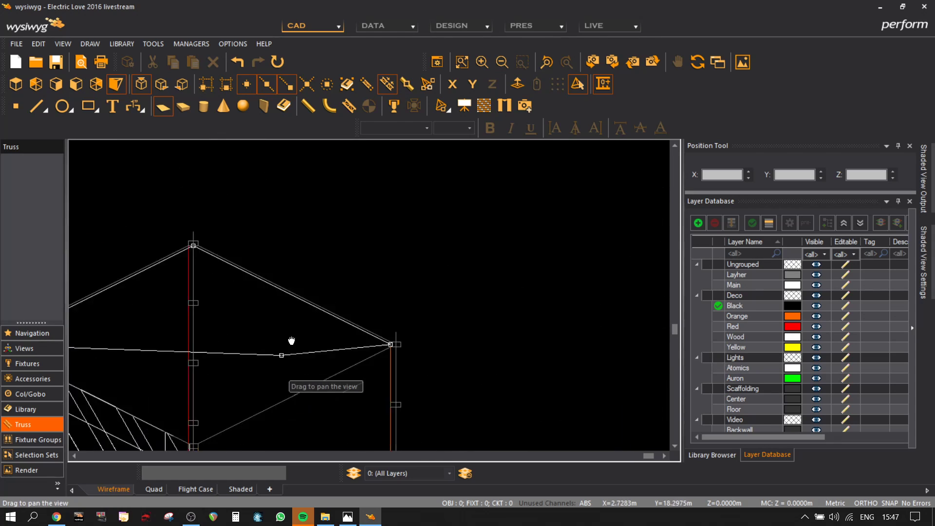
{"action": "scroll", "coordinate": [349, 348], "scroll_direction": "up", "scroll_amount": 4}
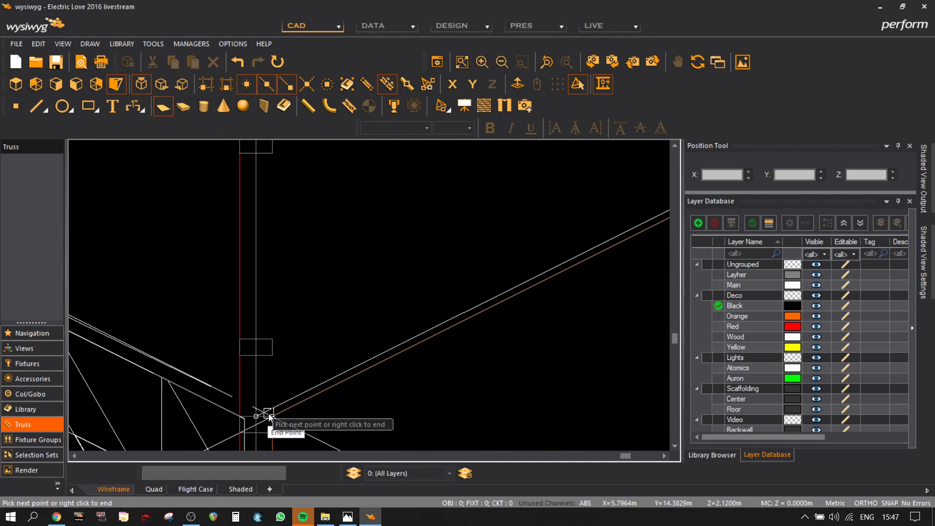
{"action": "left_click", "coordinate": [268, 413]}
{"action": "right_click", "coordinate": [268, 413]}
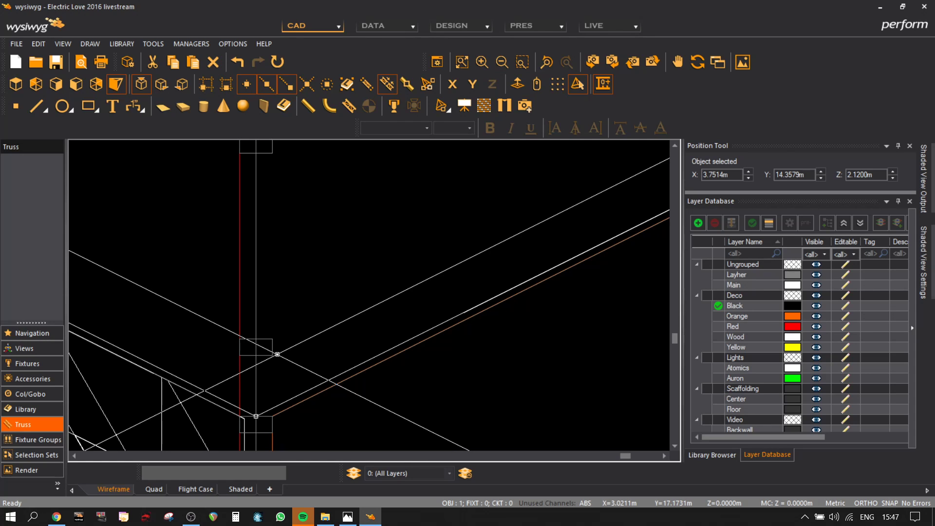
{"action": "scroll", "coordinate": [278, 354], "scroll_direction": "down", "scroll_amount": 4}
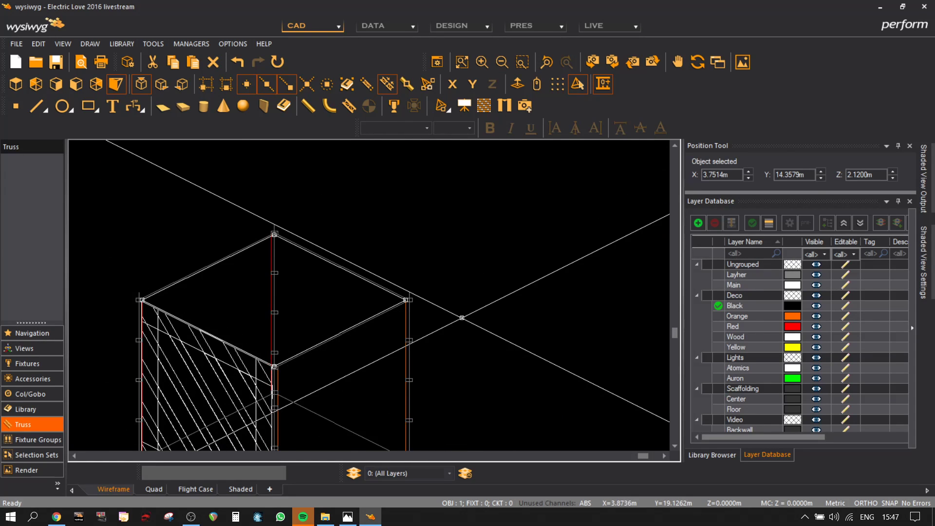
{"action": "left_click", "coordinate": [460, 318]}
{"action": "scroll", "coordinate": [459, 317], "scroll_direction": "down", "scroll_amount": 2}
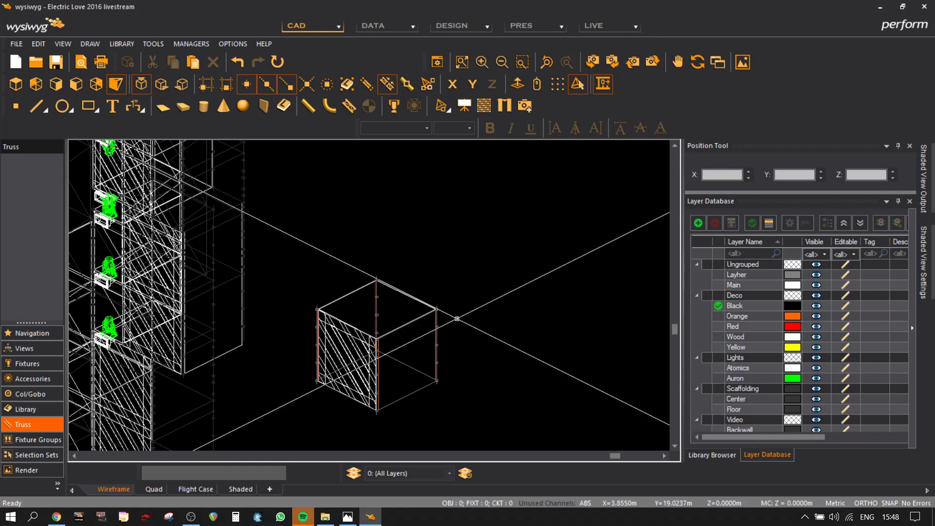
- Draw a surface on the Orange deco layer covering the module's bottom face, starting at about X 3.75 m, Y 14.36 m, Z 0.12 m
{"action": "left_click", "coordinate": [743, 316]}
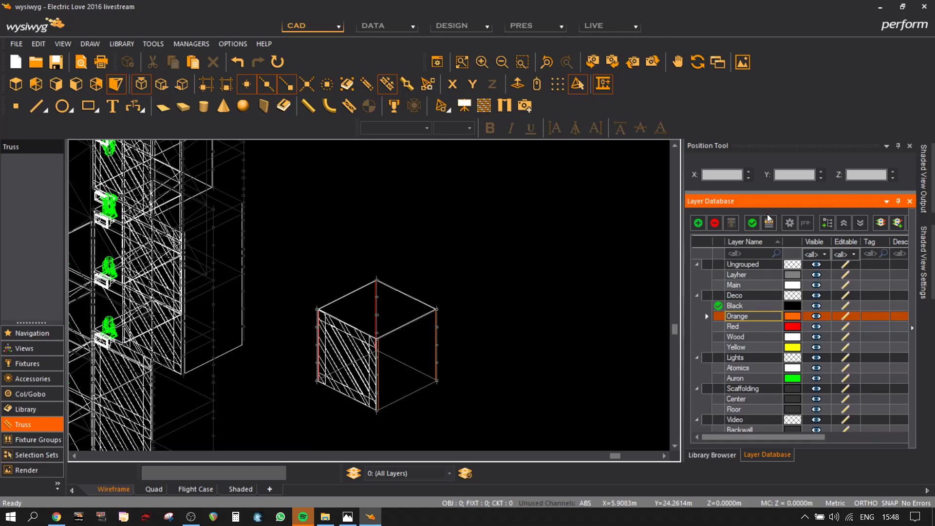
{"action": "left_click", "coordinate": [752, 222]}
{"action": "scroll", "coordinate": [416, 369], "scroll_direction": "up", "scroll_amount": 2}
{"action": "left_click", "coordinate": [163, 106]}
{"action": "scroll", "coordinate": [167, 394], "scroll_direction": "up", "scroll_amount": 3}
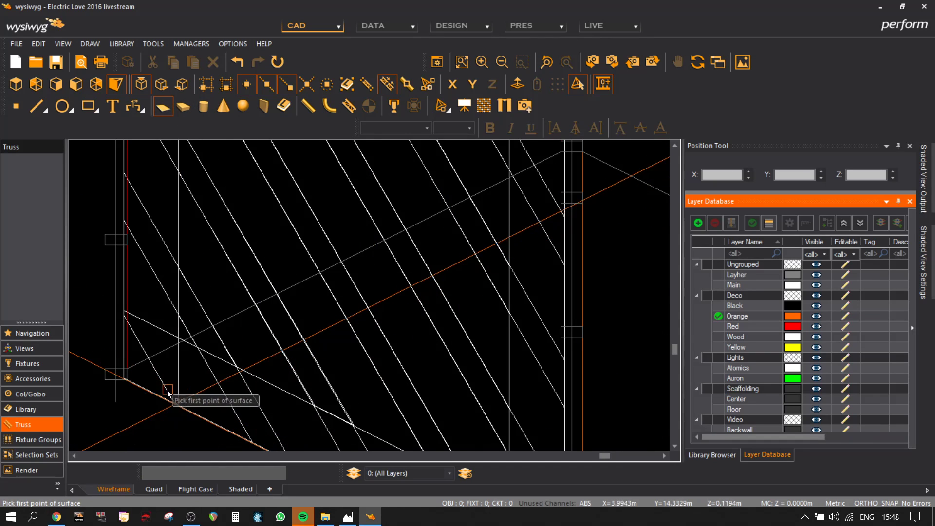
{"action": "left_click", "coordinate": [127, 374]}
{"action": "left_click", "coordinate": [571, 151]}
{"action": "scroll", "coordinate": [635, 257], "scroll_direction": "up", "scroll_amount": 1}
{"action": "middle_click_drag", "start_coordinate": [636, 258], "coordinate": [153, 208]}
{"action": "middle_click_drag", "start_coordinate": [578, 354], "coordinate": [388, 311]}
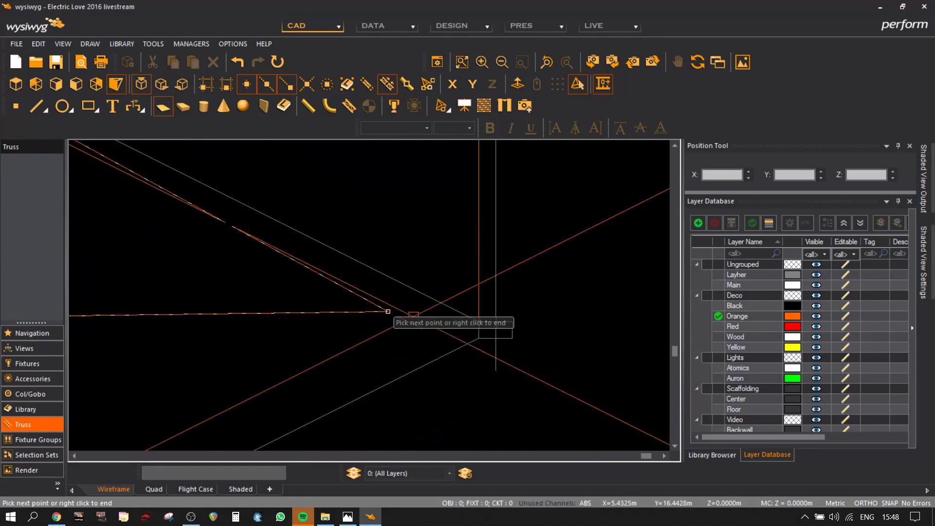
{"action": "left_click", "coordinate": [482, 324]}
{"action": "scroll", "coordinate": [470, 330], "scroll_direction": "down", "scroll_amount": 2}
{"action": "middle_click_drag", "start_coordinate": [469, 330], "coordinate": [239, 367]}
{"action": "middle_click_drag", "start_coordinate": [178, 391], "coordinate": [457, 281]}
{"action": "scroll", "coordinate": [353, 395], "scroll_direction": "up", "scroll_amount": 3}
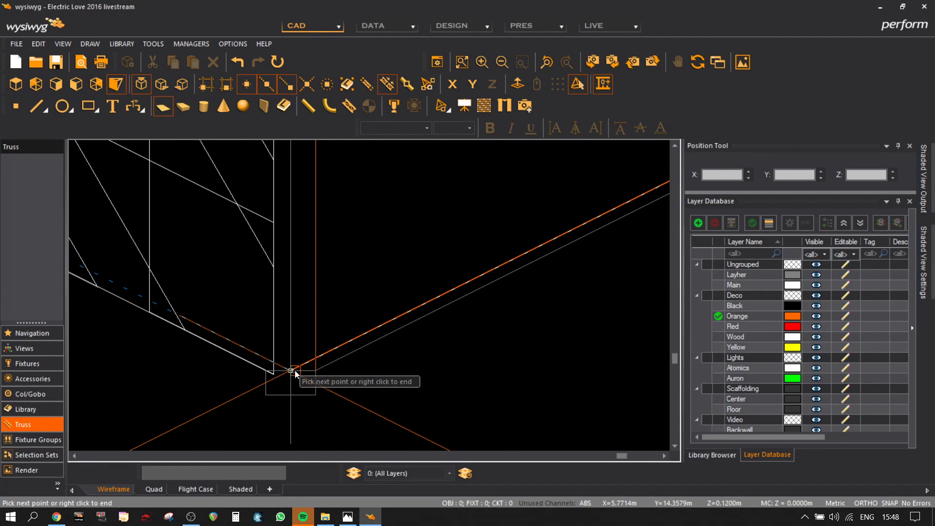
{"action": "left_click", "coordinate": [294, 370]}
{"action": "right_click", "coordinate": [294, 370]}
{"action": "scroll", "coordinate": [342, 443], "scroll_direction": "down", "scroll_amount": 6}
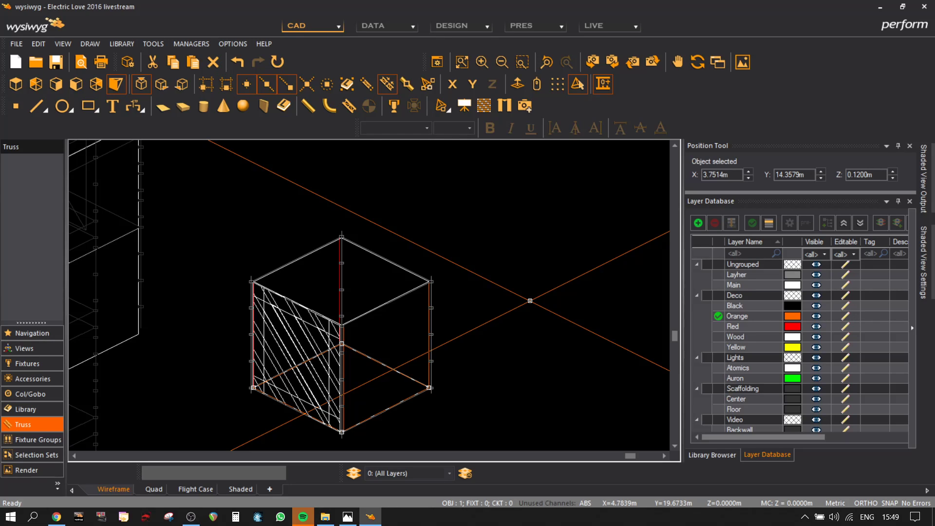
{"action": "left_click", "coordinate": [527, 292]}
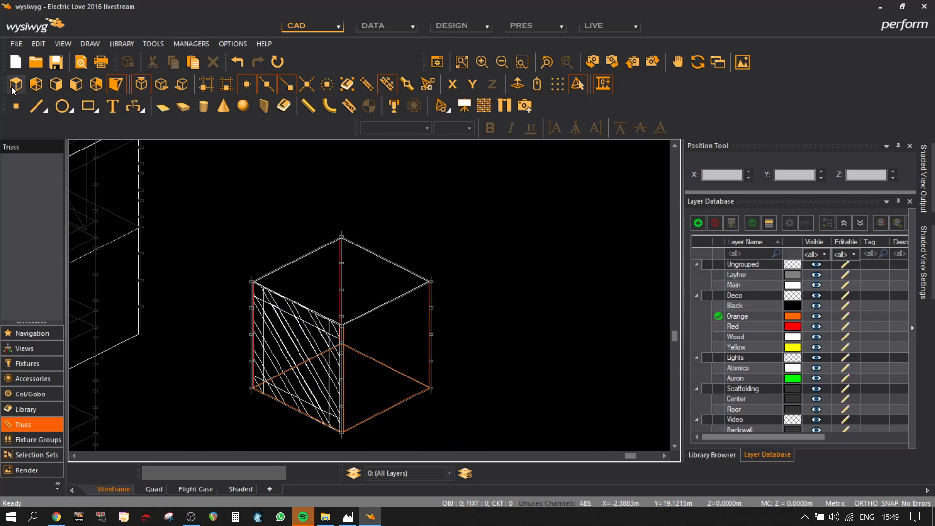
- Copy the entire clad module into the free space beside the original and delete the deco panel from the copy
{"action": "middle_click_drag", "start_coordinate": [436, 422], "coordinate": [434, 296]}
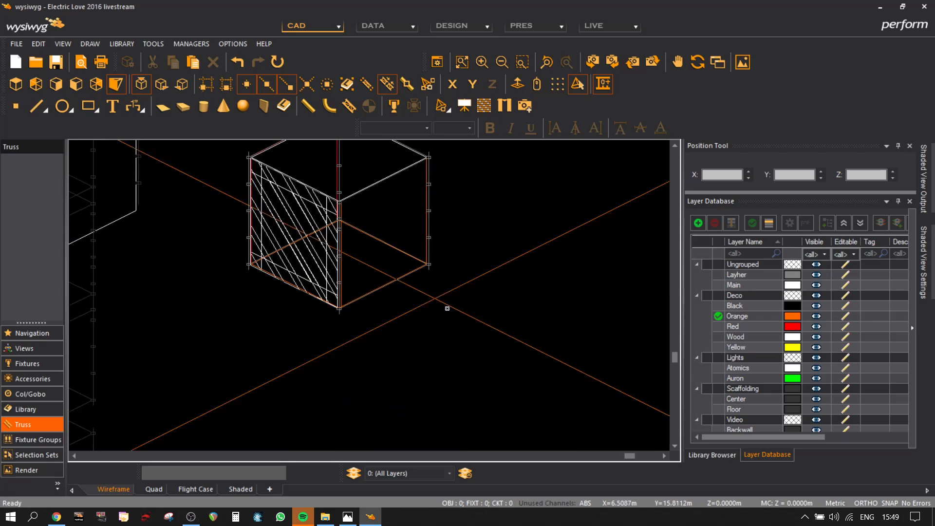
{"action": "scroll", "coordinate": [520, 341], "scroll_direction": "down", "scroll_amount": 2}
{"action": "left_click_drag", "start_coordinate": [534, 347], "coordinate": [378, 224]}
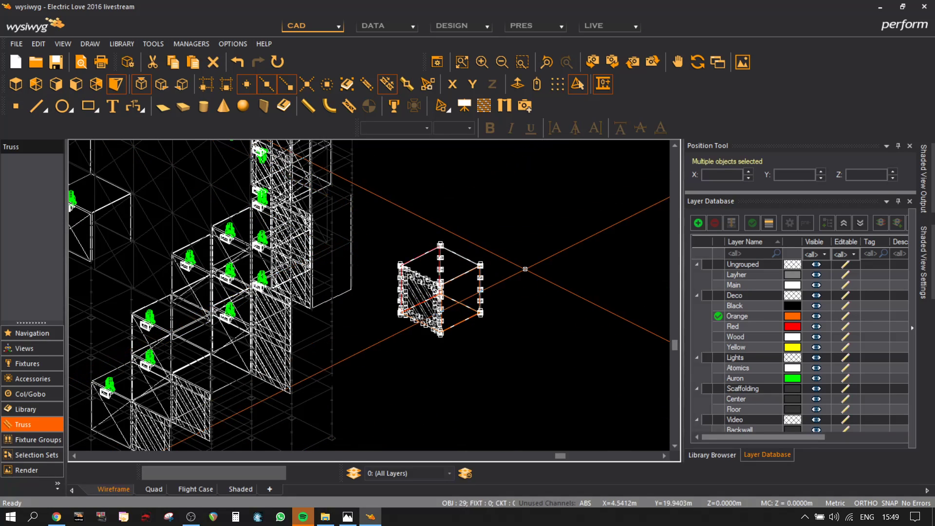
{"action": "key", "text": "m"}
{"action": "left_click", "coordinate": [542, 310]}
{"action": "scroll", "coordinate": [512, 344], "scroll_direction": "up", "scroll_amount": 2}
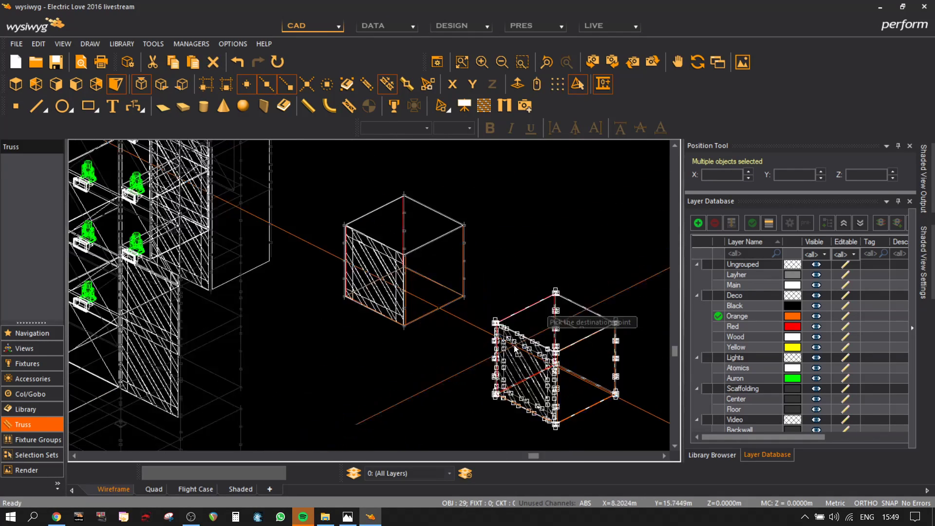
{"action": "left_click", "coordinate": [522, 361]}
{"action": "key", "text": "Delete"}
- Delete the two pipe pieces at the original module's bottom rear corner farthest from the arch, at Y 16.40 m, Z 0.12 m
{"action": "scroll", "coordinate": [461, 271], "scroll_direction": "up", "scroll_amount": 4}
{"action": "left_click", "coordinate": [381, 274]}
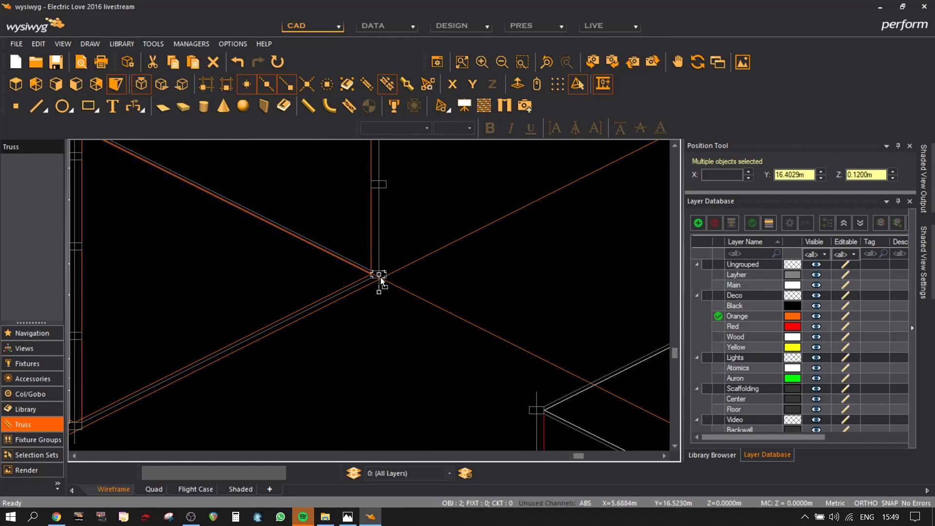
{"action": "key", "text": "Delete"}
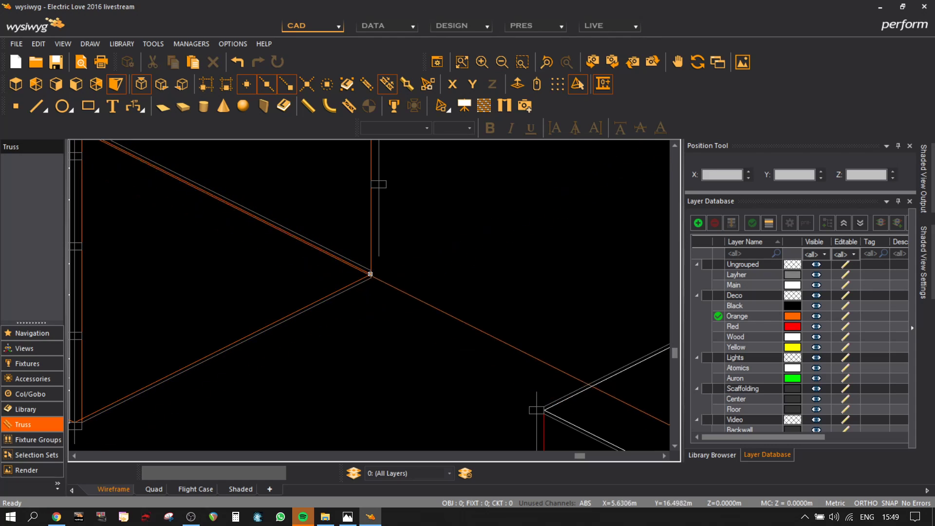
- Try to delete the rear horizontal pipe and Orange floor surface meeting at the same corner, and undo that deletion
{"action": "left_click", "coordinate": [369, 272]}
{"action": "key", "text": "Delete"}
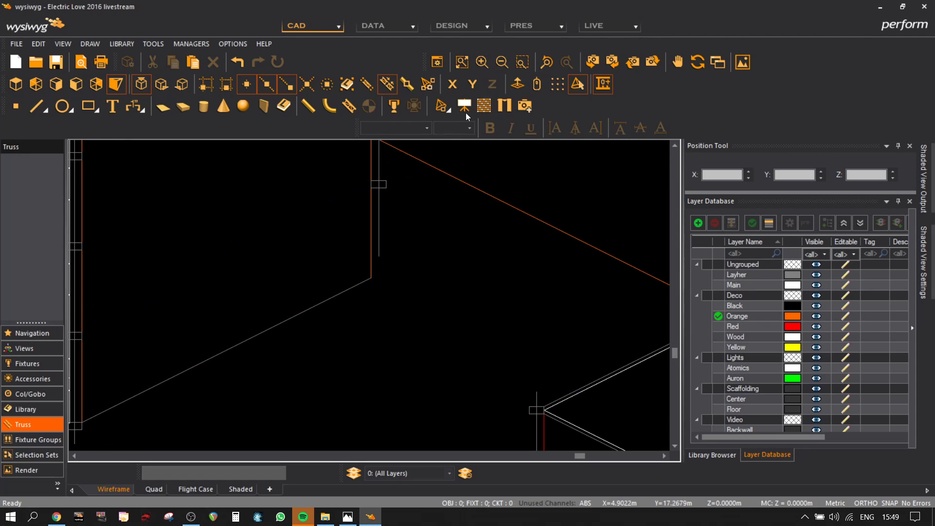
{"action": "left_click", "coordinate": [237, 61]}
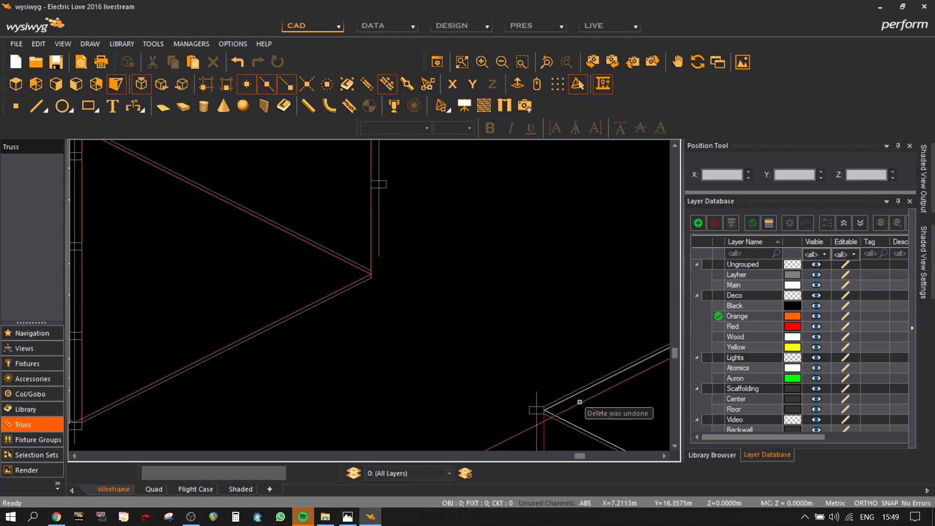
- Try to delete the vertical pipe at the original module's rear corner nearest the arch, at about X 3.68 m, Y 16.40 m, Z 0.62 m
{"action": "scroll", "coordinate": [559, 424], "scroll_direction": "up", "scroll_amount": 2}
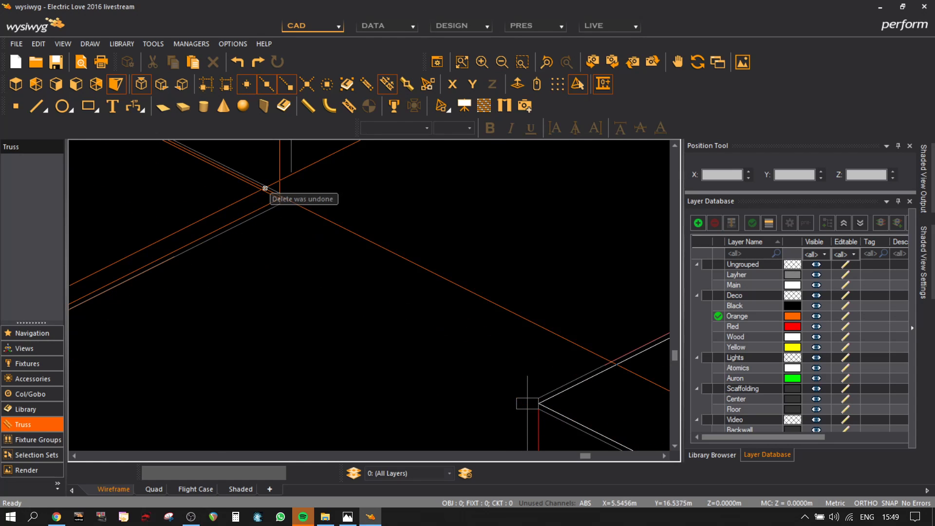
{"action": "left_click", "coordinate": [267, 187]}
{"action": "scroll", "coordinate": [322, 254], "scroll_direction": "down", "scroll_amount": 4}
{"action": "middle_click_drag", "start_coordinate": [336, 219], "coordinate": [336, 315]}
{"action": "key", "text": "Delete"}
{"action": "scroll", "coordinate": [238, 246], "scroll_direction": "up", "scroll_amount": 4}
{"action": "left_click", "coordinate": [198, 189]}
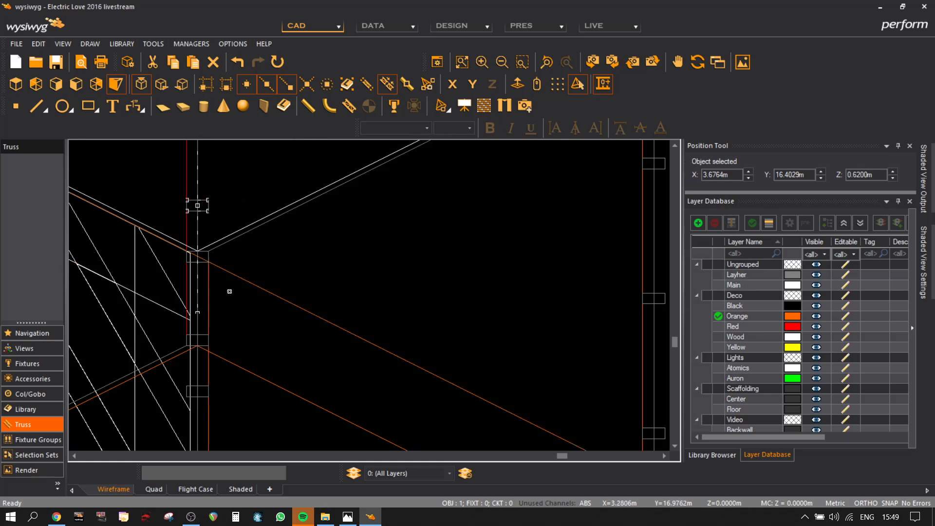
{"action": "key", "text": "Delete"}
{"action": "scroll", "coordinate": [240, 286], "scroll_direction": "up", "scroll_amount": 2}
{"action": "left_click", "coordinate": [618, 63]}
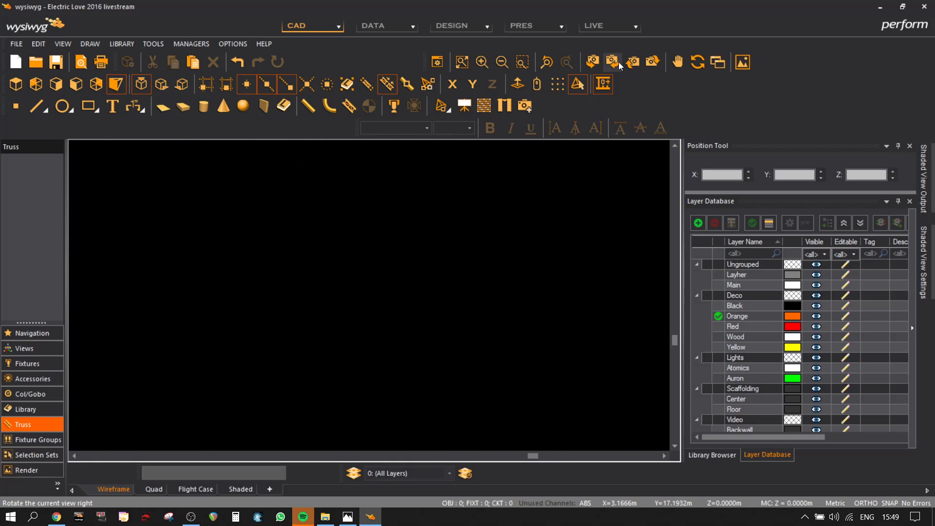
{"action": "scroll", "coordinate": [423, 391], "scroll_direction": "up", "scroll_amount": 6}
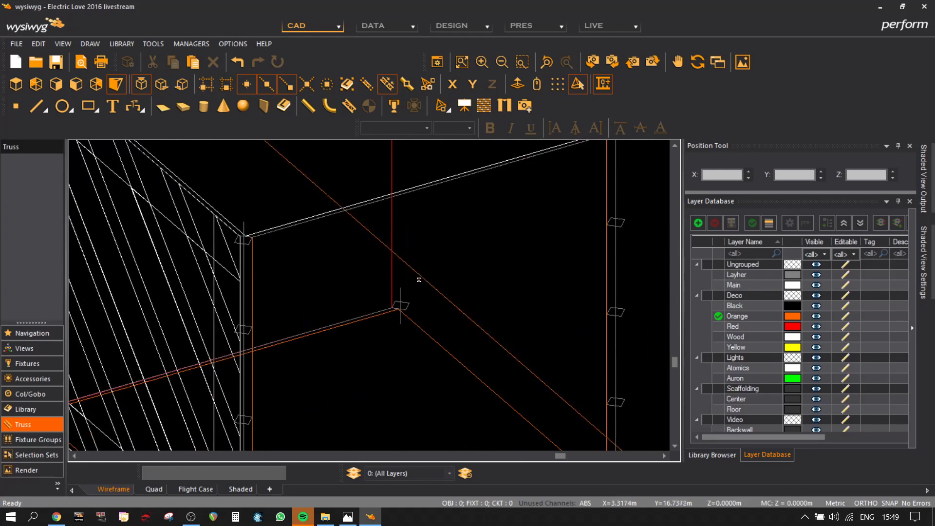
{"action": "scroll", "coordinate": [400, 301], "scroll_direction": "down", "scroll_amount": 7}
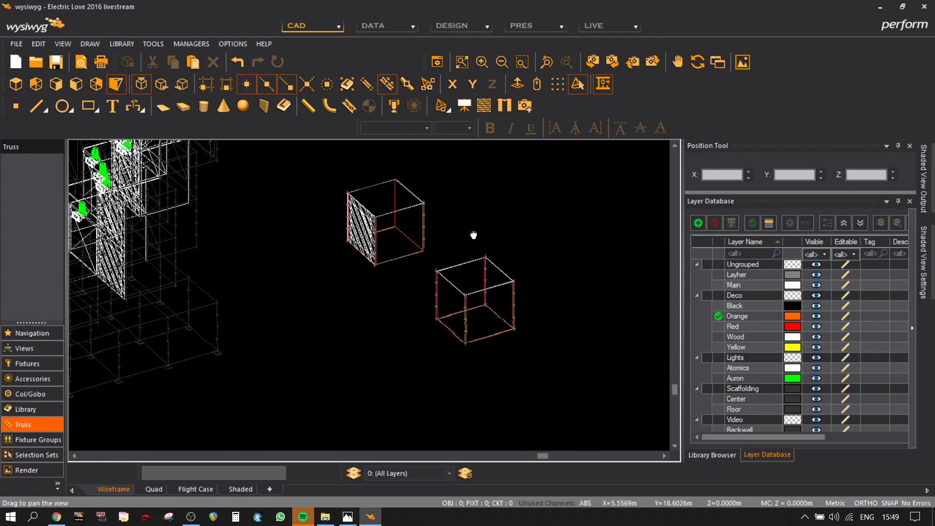
- Undo the last deletions on the original module
{"action": "left_click", "coordinate": [410, 26]}
{"action": "left_click", "coordinate": [238, 60]}
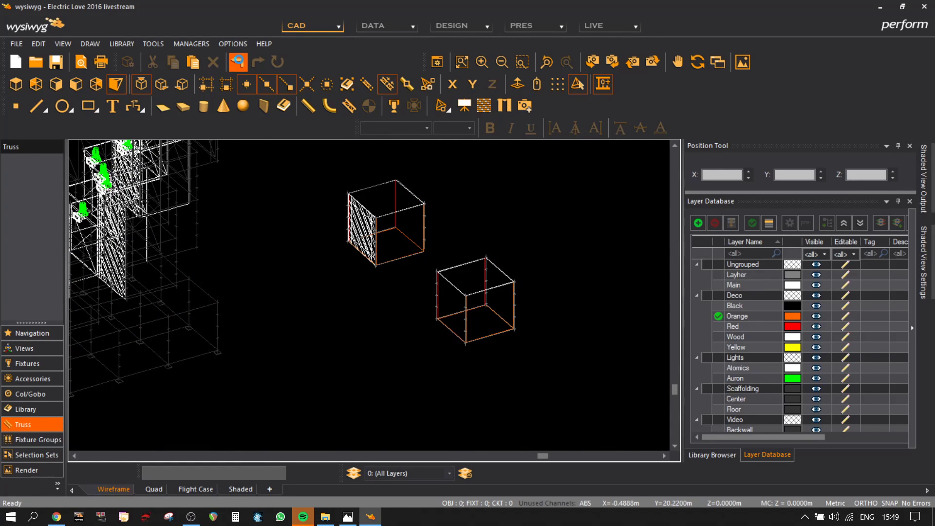
{"action": "left_click", "coordinate": [236, 65]}
{"action": "left_click", "coordinate": [235, 65]}
- Delete the short pipe at the original module's bottom rear corner nearest the arch, at X 3.68 m, Y 16.40 m, Z 0.12 m
{"action": "scroll", "coordinate": [386, 236], "scroll_direction": "up", "scroll_amount": 6}
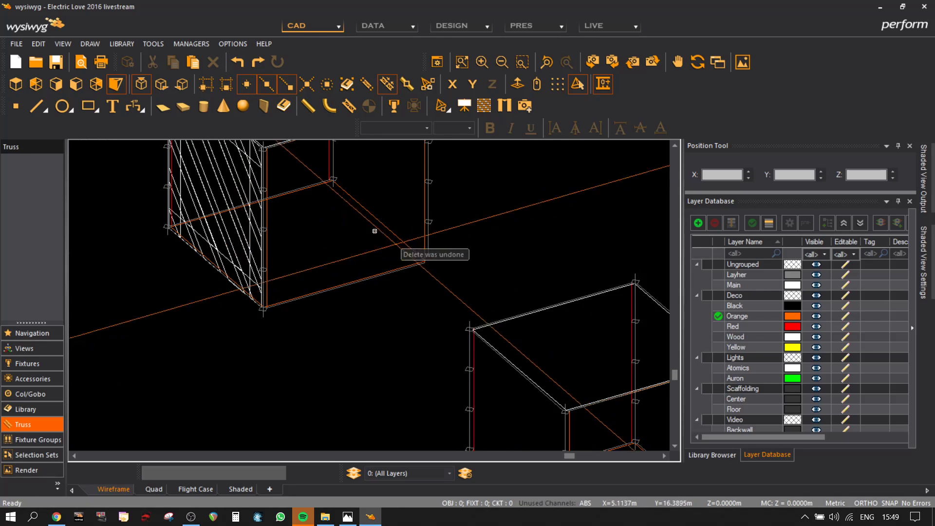
{"action": "middle_click_drag", "start_coordinate": [365, 192], "coordinate": [360, 330]}
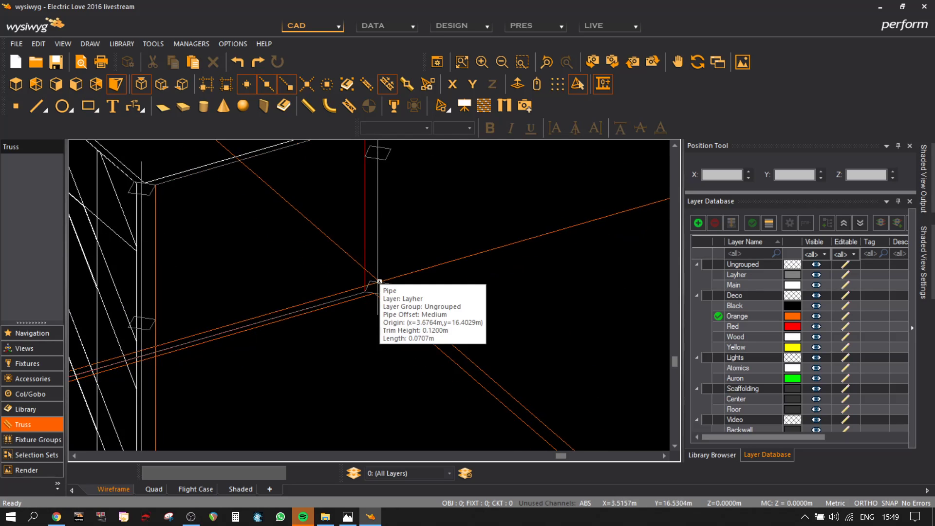
{"action": "left_click", "coordinate": [378, 284]}
{"action": "key", "text": "Delete"}
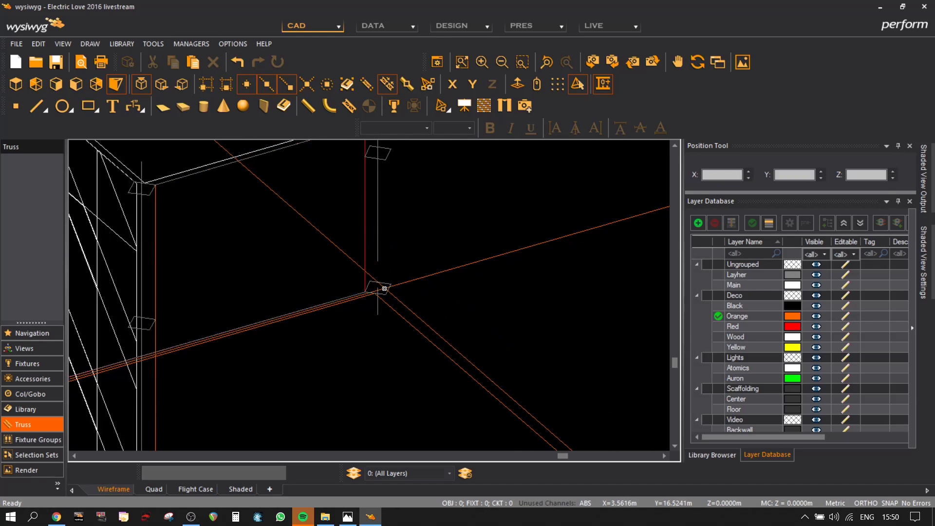
{"action": "scroll", "coordinate": [378, 310], "scroll_direction": "down", "scroll_amount": 6}
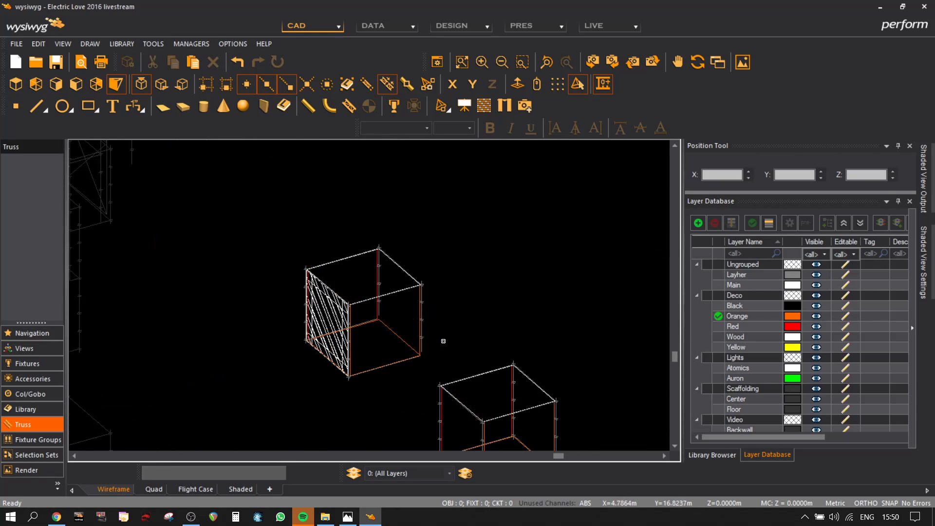
- Move the open module so its upper front corner meets the panelled module's bottom rear corner nearest the arch
{"action": "left_click_drag", "start_coordinate": [582, 438], "coordinate": [395, 258]}
{"action": "key", "text": "m"}
{"action": "scroll", "coordinate": [400, 288], "scroll_direction": "up", "scroll_amount": 3}
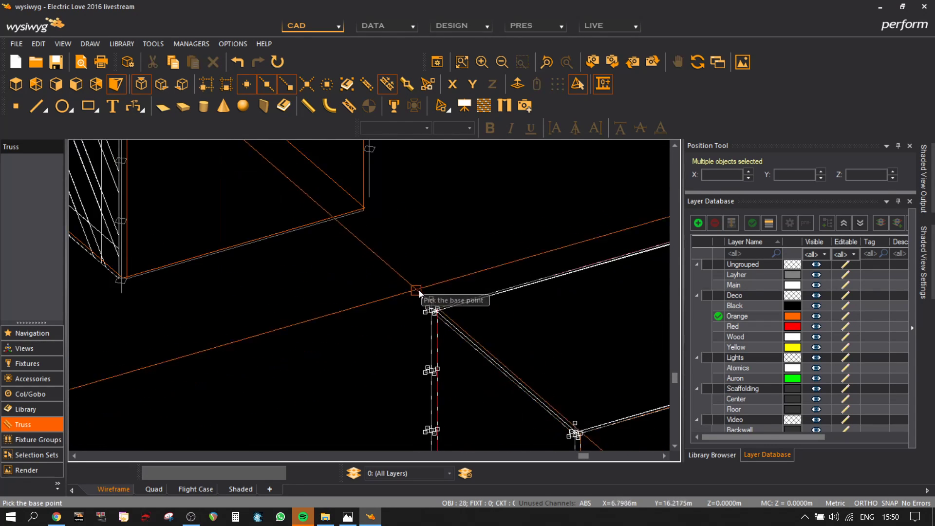
{"action": "left_click", "coordinate": [432, 301]}
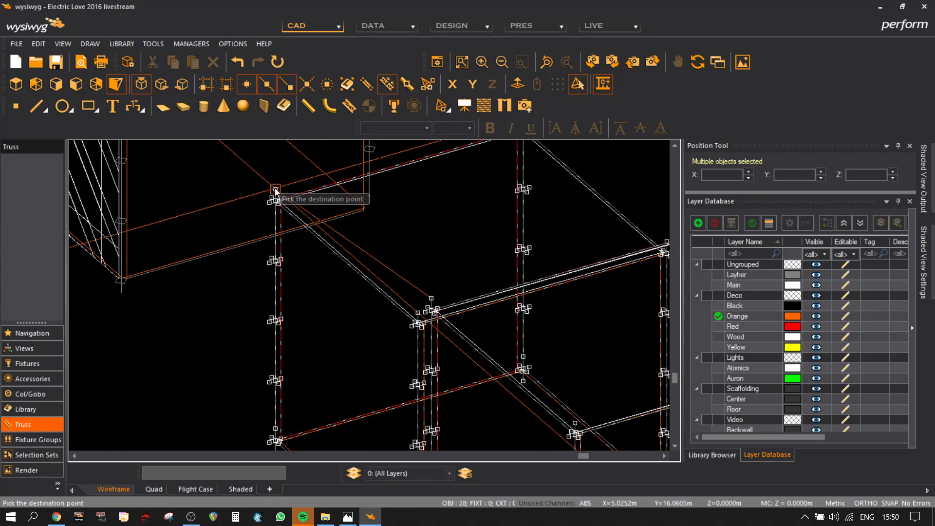
{"action": "middle_click_drag", "start_coordinate": [273, 188], "coordinate": [340, 439]}
{"action": "left_click", "coordinate": [296, 329]}
{"action": "scroll", "coordinate": [428, 341], "scroll_direction": "down", "scroll_amount": 5}
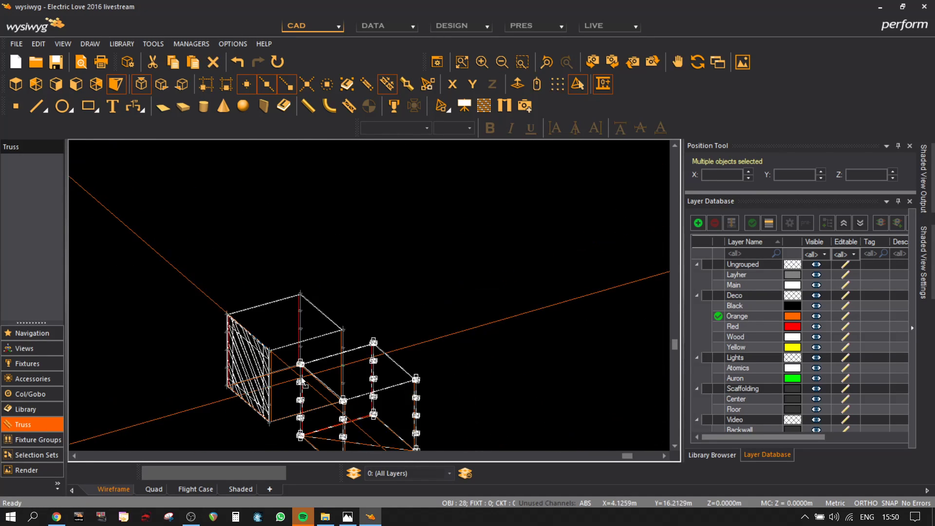
{"action": "key", "text": "Escape"}
{"action": "middle_click_drag", "start_coordinate": [381, 411], "coordinate": [413, 355]}
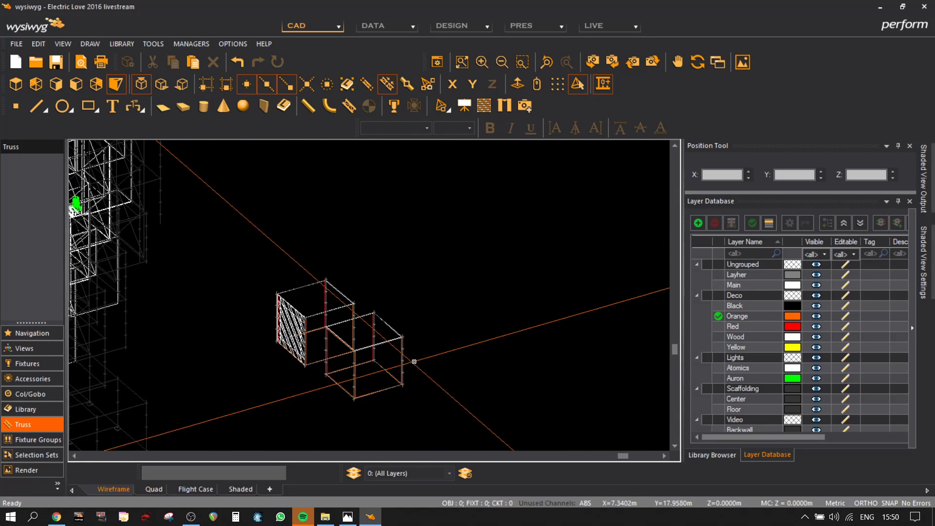
- Draw an Orange surface over the lower module's front face, starting at X 3.78 m, Y 16.40 m, Z -1.88 m, and deselect it
{"action": "scroll", "coordinate": [412, 361], "scroll_direction": "up", "scroll_amount": 4}
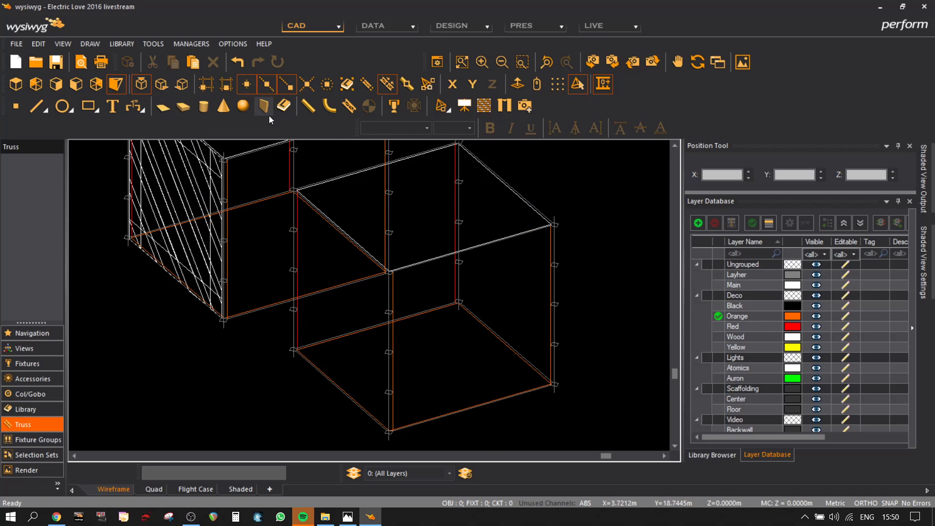
{"action": "left_click", "coordinate": [168, 110]}
{"action": "scroll", "coordinate": [281, 339], "scroll_direction": "up", "scroll_amount": 5}
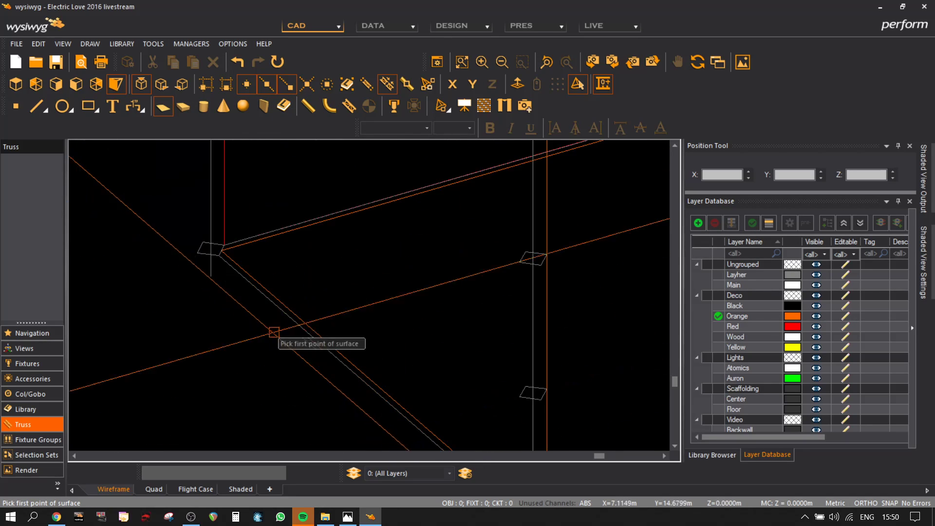
{"action": "left_click", "coordinate": [218, 257]}
{"action": "middle_click_drag", "start_coordinate": [254, 228], "coordinate": [309, 438]}
{"action": "middle_click_drag", "start_coordinate": [319, 193], "coordinate": [300, 386]}
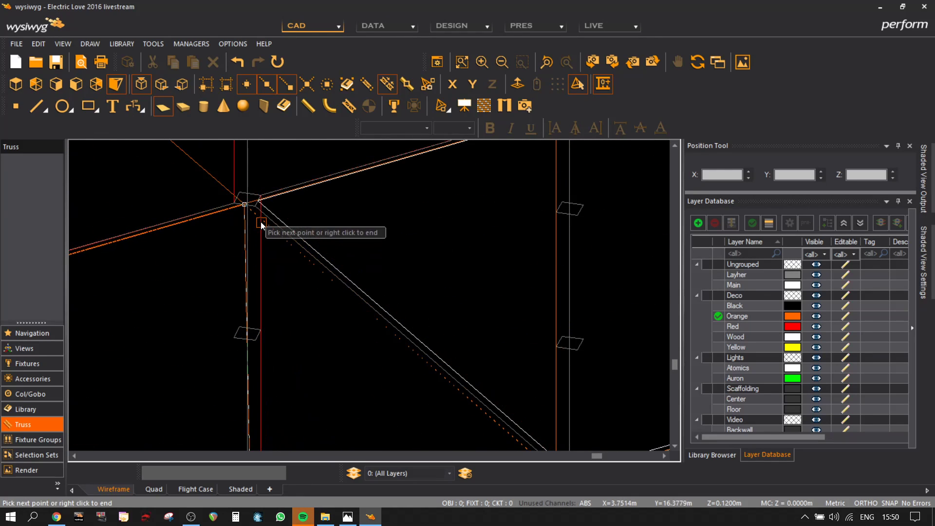
{"action": "left_click", "coordinate": [257, 209]}
{"action": "scroll", "coordinate": [354, 344], "scroll_direction": "down", "scroll_amount": 2}
{"action": "scroll", "coordinate": [364, 355], "scroll_direction": "up", "scroll_amount": 5}
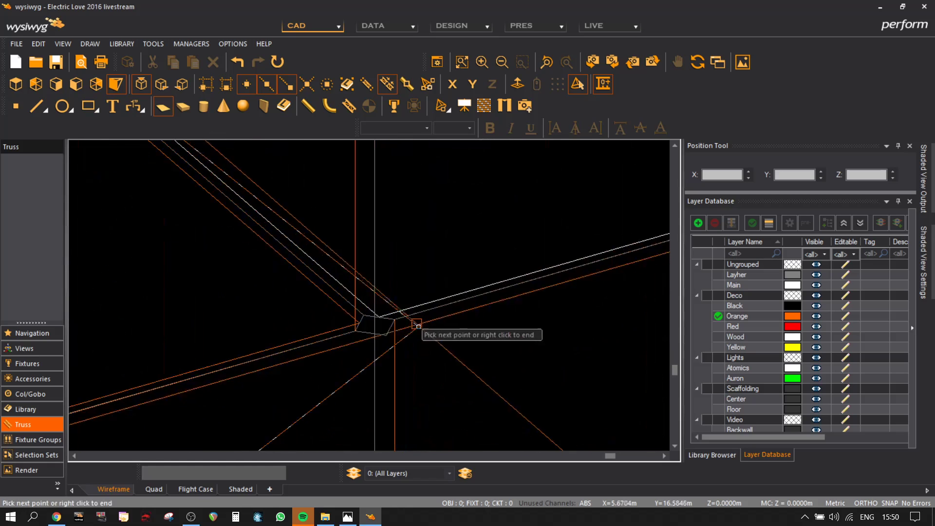
{"action": "left_click", "coordinate": [362, 319]}
{"action": "scroll", "coordinate": [361, 323], "scroll_direction": "down", "scroll_amount": 5}
{"action": "middle_click_drag", "start_coordinate": [336, 372], "coordinate": [368, 183]}
{"action": "scroll", "coordinate": [372, 277], "scroll_direction": "up", "scroll_amount": 5}
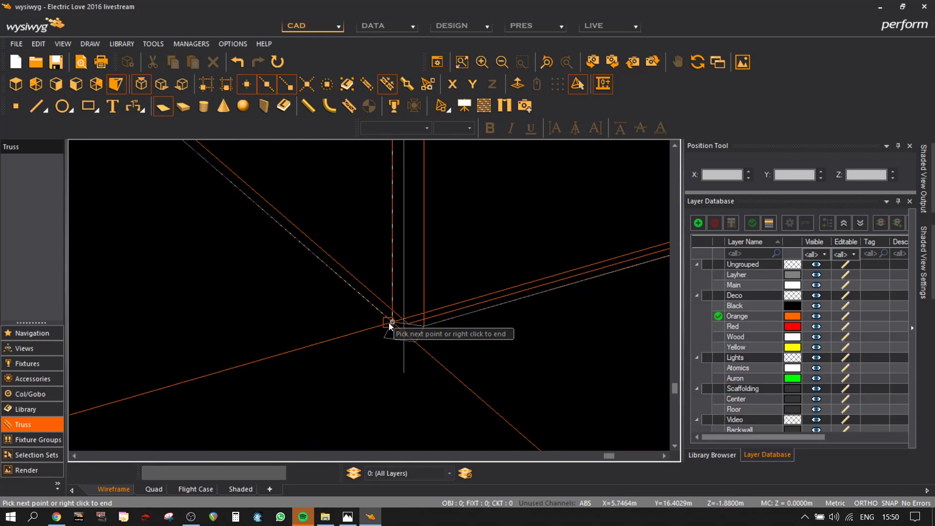
{"action": "left_click", "coordinate": [389, 326]}
{"action": "right_click", "coordinate": [389, 326]}
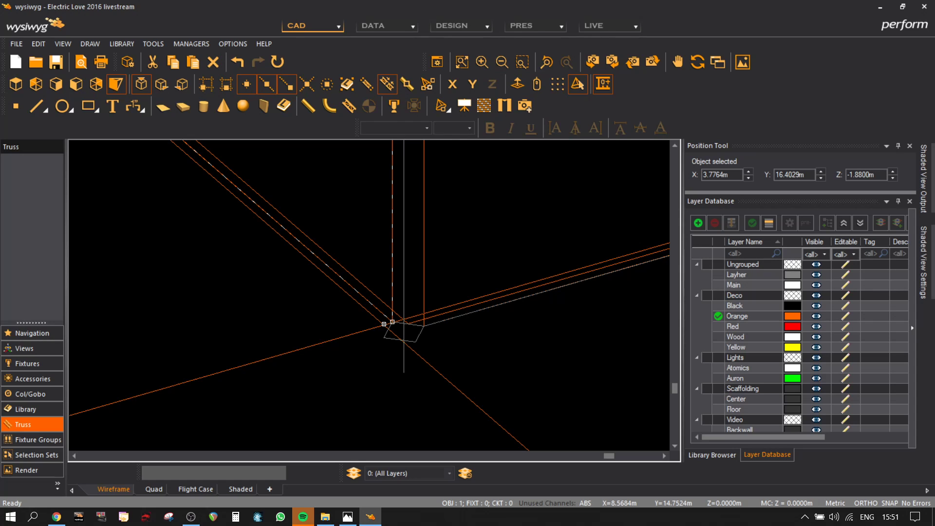
{"action": "left_click", "coordinate": [257, 286]}
- Copy an Auron and Atomic fixture pair with its attached structure from the arch into the empty space beside the new modules
{"action": "scroll", "coordinate": [255, 302], "scroll_direction": "down", "scroll_amount": 10}
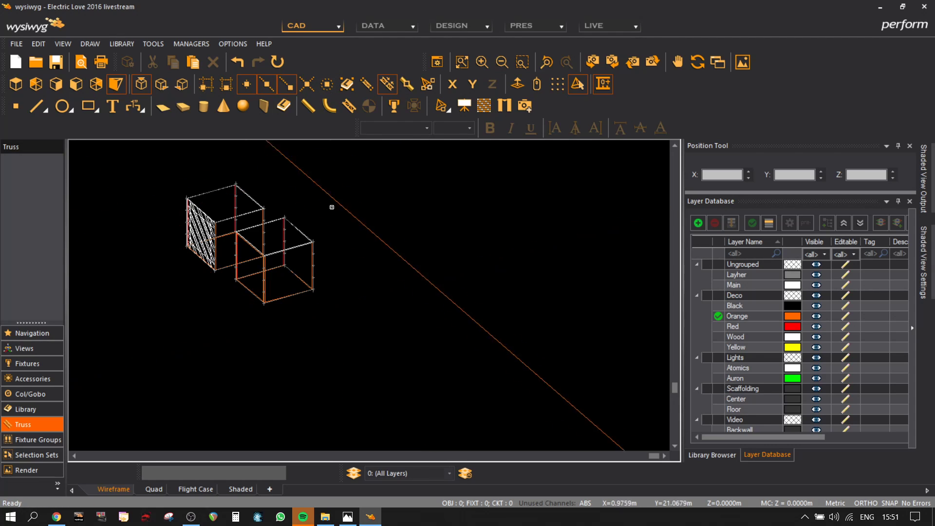
{"action": "scroll", "coordinate": [256, 277], "scroll_direction": "up", "scroll_amount": 5}
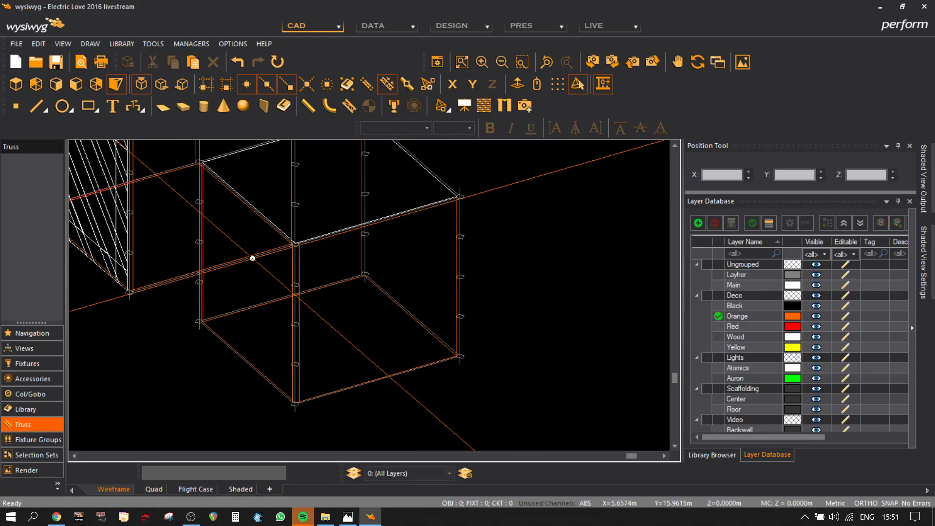
{"action": "scroll", "coordinate": [252, 258], "scroll_direction": "down", "scroll_amount": 4}
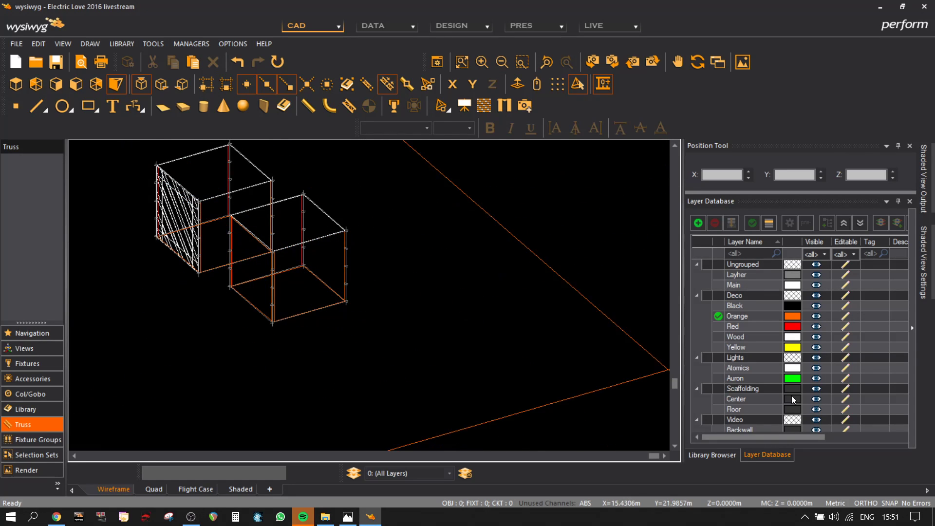
{"action": "middle_click_drag", "start_coordinate": [255, 371], "coordinate": [590, 394]}
{"action": "middle_click_drag", "start_coordinate": [273, 234], "coordinate": [414, 496]}
{"action": "scroll", "coordinate": [522, 229], "scroll_direction": "down", "scroll_amount": 2}
{"action": "middle_click_drag", "start_coordinate": [521, 229], "coordinate": [523, 405]}
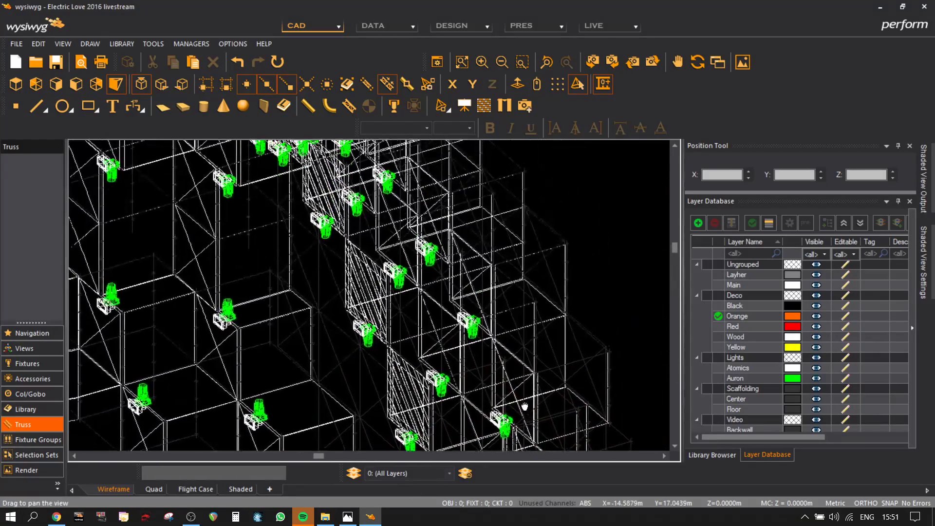
{"action": "scroll", "coordinate": [338, 250], "scroll_direction": "up", "scroll_amount": 4}
{"action": "scroll", "coordinate": [507, 363], "scroll_direction": "up", "scroll_amount": 6}
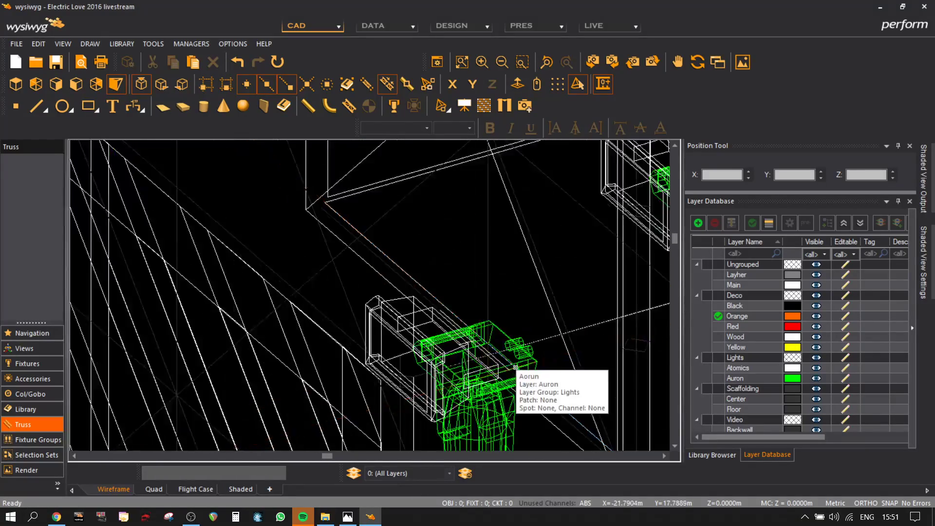
{"action": "left_click_drag", "start_coordinate": [568, 399], "coordinate": [385, 293]}
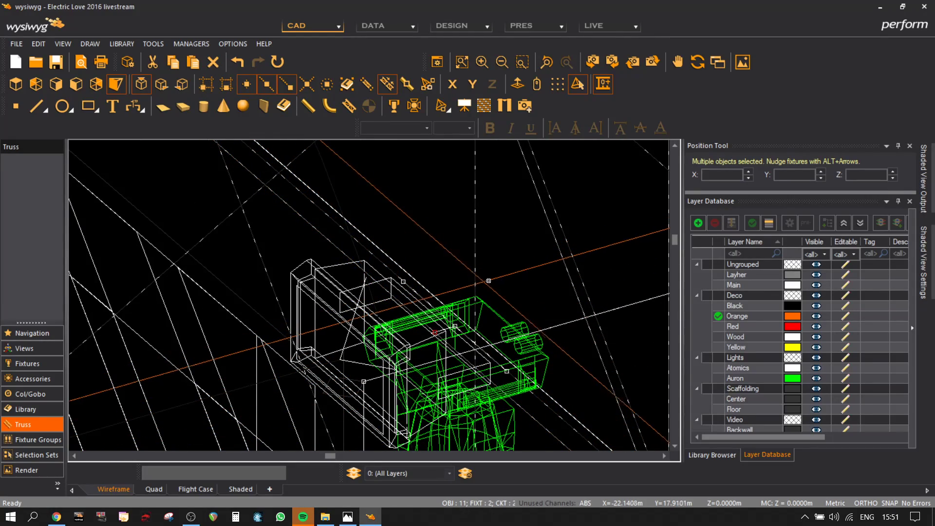
{"action": "left_click", "coordinate": [483, 281]}
{"action": "scroll", "coordinate": [484, 282], "scroll_direction": "down", "scroll_amount": 8}
{"action": "middle_click_drag", "start_coordinate": [574, 326], "coordinate": [264, 218]}
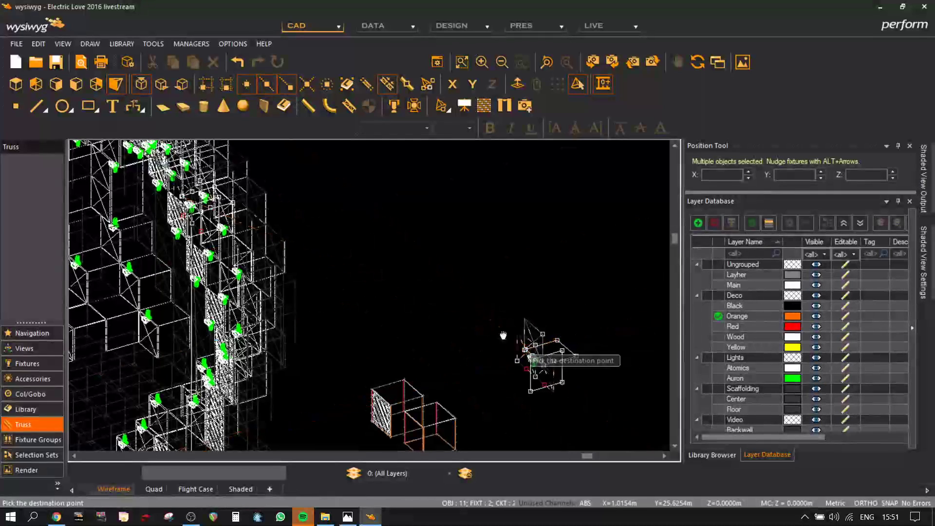
{"action": "middle_click_drag", "start_coordinate": [516, 345], "coordinate": [412, 286]}
{"action": "left_click", "coordinate": [433, 345]}
{"action": "scroll", "coordinate": [517, 418], "scroll_direction": "up", "scroll_amount": 4}
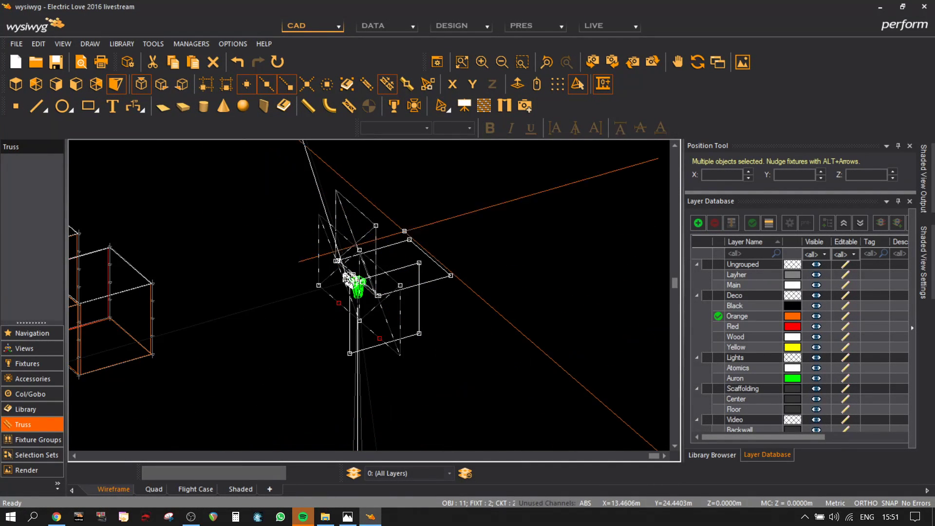
- Delete the surplus pipes and panels copied along with the fixture pair
{"action": "left_click_drag", "start_coordinate": [454, 285], "coordinate": [368, 212]}
{"action": "key", "text": "Delete"}
{"action": "key", "text": "Delete"}
{"action": "scroll", "coordinate": [350, 292], "scroll_direction": "up", "scroll_amount": 3}
- Move the copied fixture pair with its pipe to Y 22.34 m, Z 0 m, and delete the pipe
{"action": "left_click_drag", "start_coordinate": [476, 335], "coordinate": [271, 169]}
{"action": "key", "text": "m"}
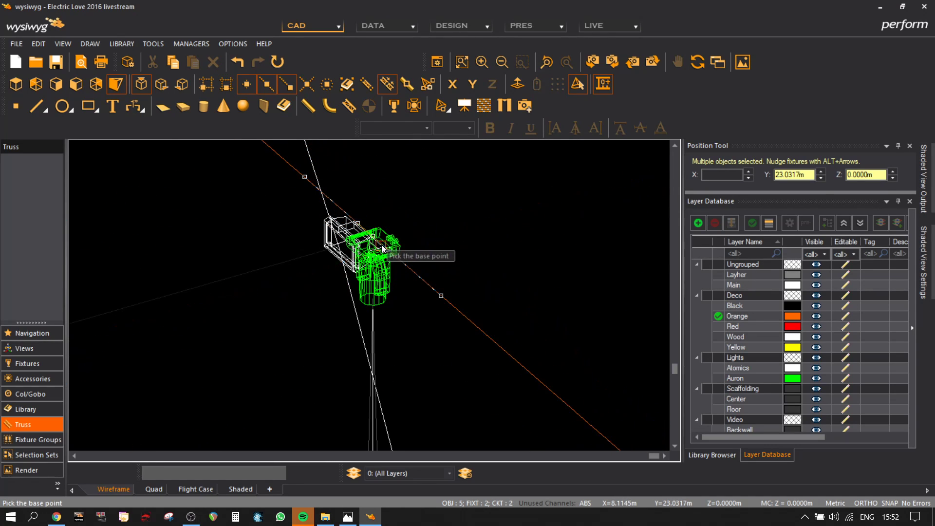
{"action": "left_click", "coordinate": [373, 238]}
{"action": "left_click", "coordinate": [398, 351]}
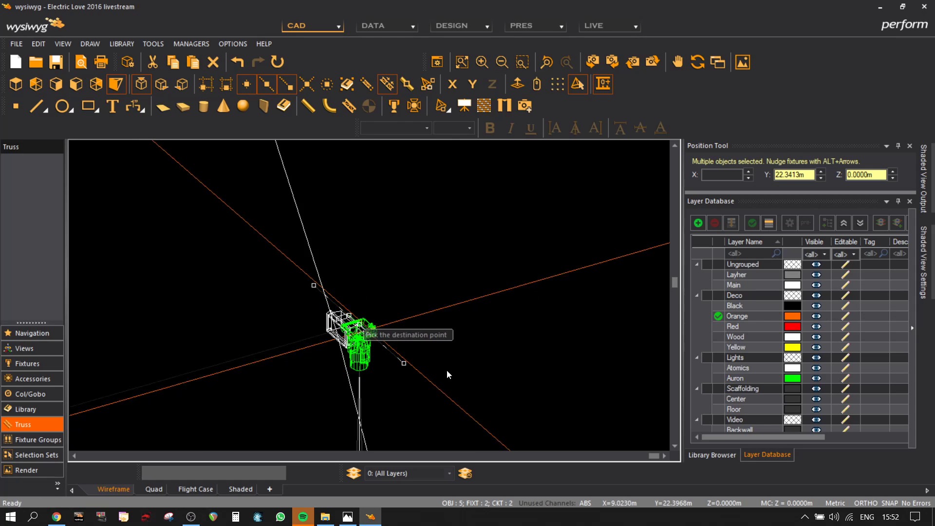
{"action": "left_click_drag", "start_coordinate": [398, 351], "coordinate": [395, 348]}
{"action": "key", "text": "Delete"}
- Move the fixture pair in front of the panelled module's bottom edge, to about X 5.19 m, Y 13.58 m, Z 0 m
{"action": "left_click_drag", "start_coordinate": [486, 376], "coordinate": [231, 227]}
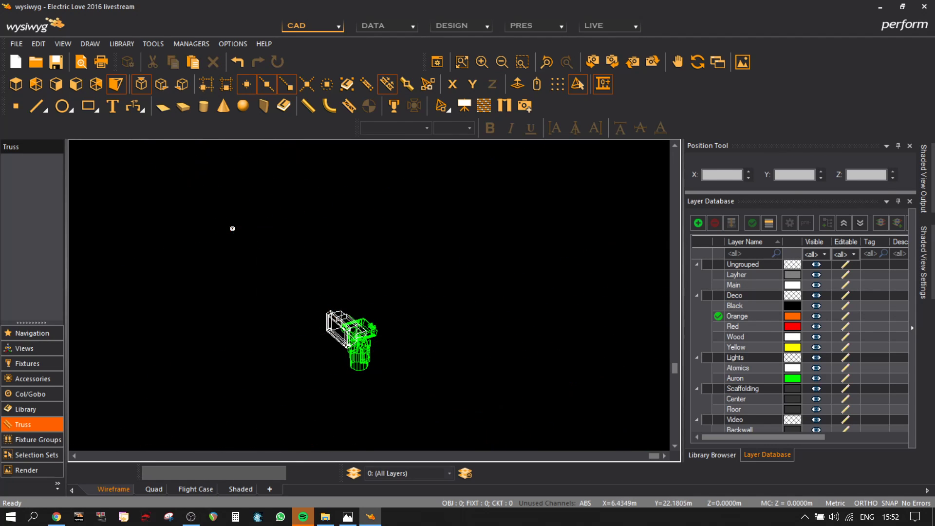
{"action": "key", "text": "m"}
{"action": "scroll", "coordinate": [362, 331], "scroll_direction": "up", "scroll_amount": 5}
{"action": "left_click", "coordinate": [359, 332]}
{"action": "scroll", "coordinate": [359, 332], "scroll_direction": "down", "scroll_amount": 5}
{"action": "middle_click_drag", "start_coordinate": [160, 403], "coordinate": [526, 375]}
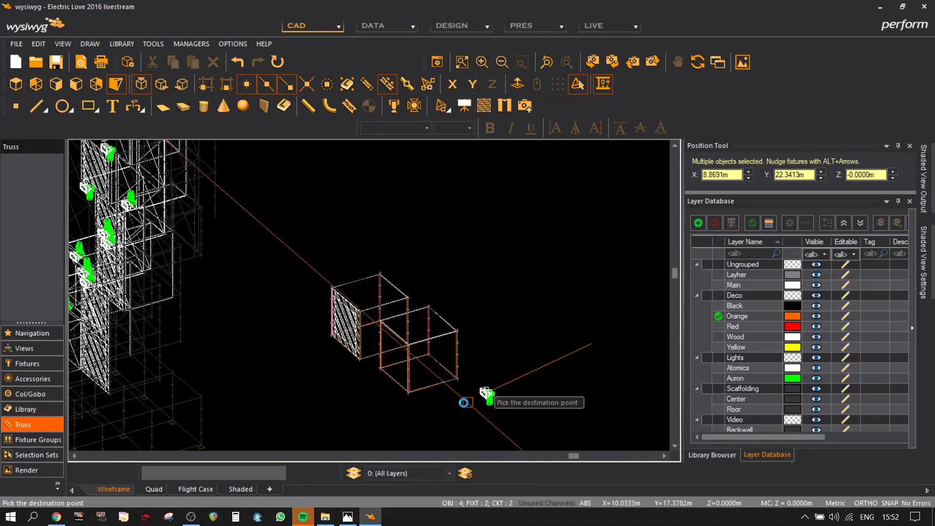
{"action": "scroll", "coordinate": [345, 384], "scroll_direction": "up", "scroll_amount": 4}
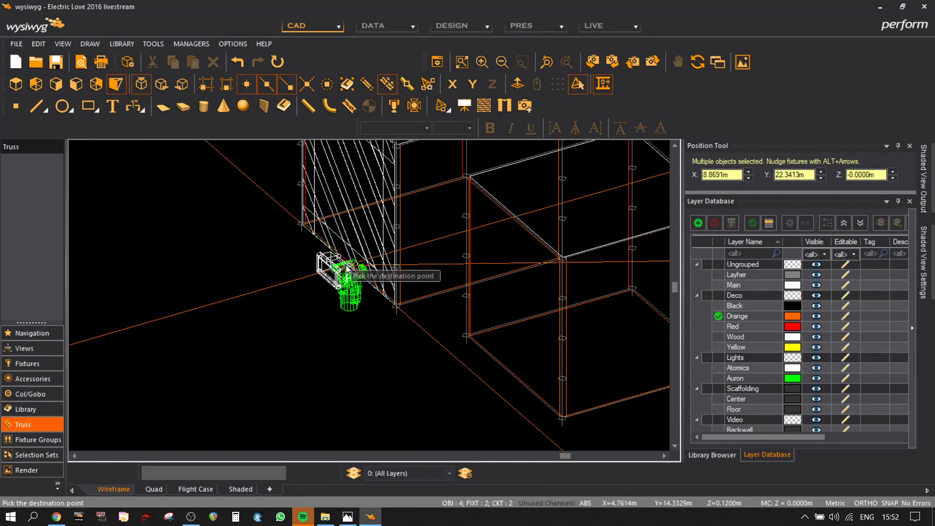
{"action": "scroll", "coordinate": [348, 268], "scroll_direction": "up", "scroll_amount": 4}
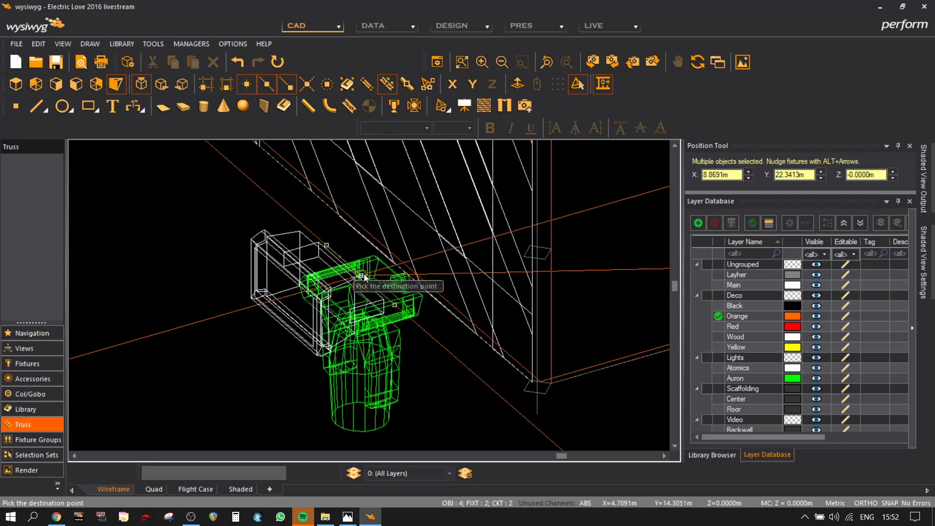
{"action": "scroll", "coordinate": [363, 274], "scroll_direction": "down", "scroll_amount": 5}
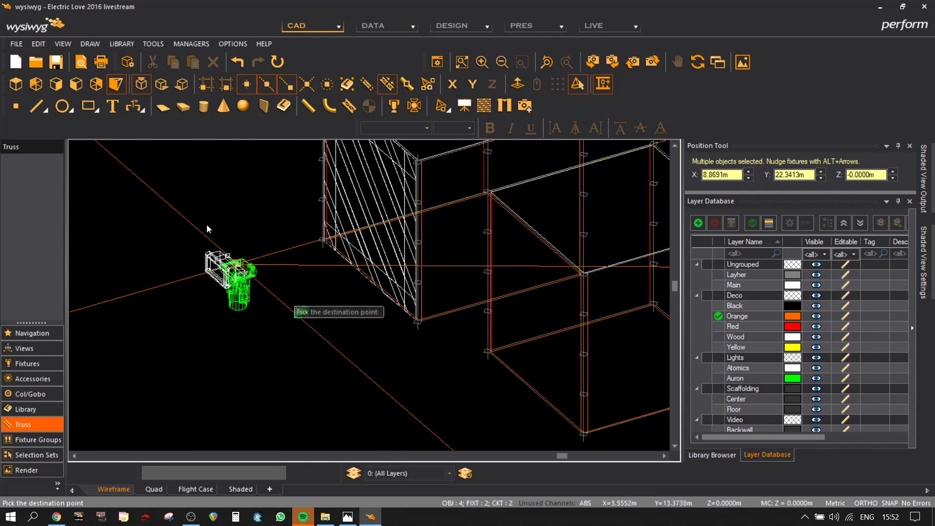
{"action": "left_click", "coordinate": [74, 86]}
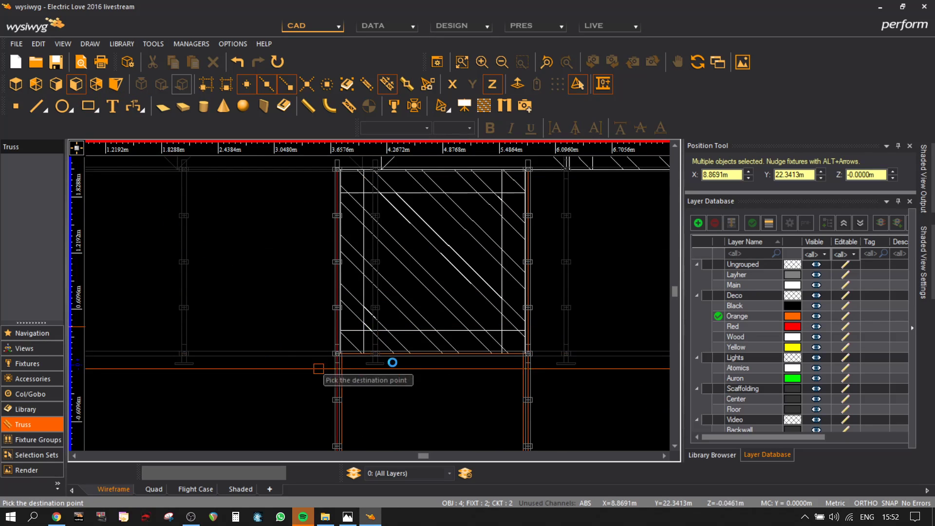
{"action": "middle_click_drag", "start_coordinate": [472, 337], "coordinate": [284, 461]}
{"action": "scroll", "coordinate": [405, 314], "scroll_direction": "down", "scroll_amount": 4}
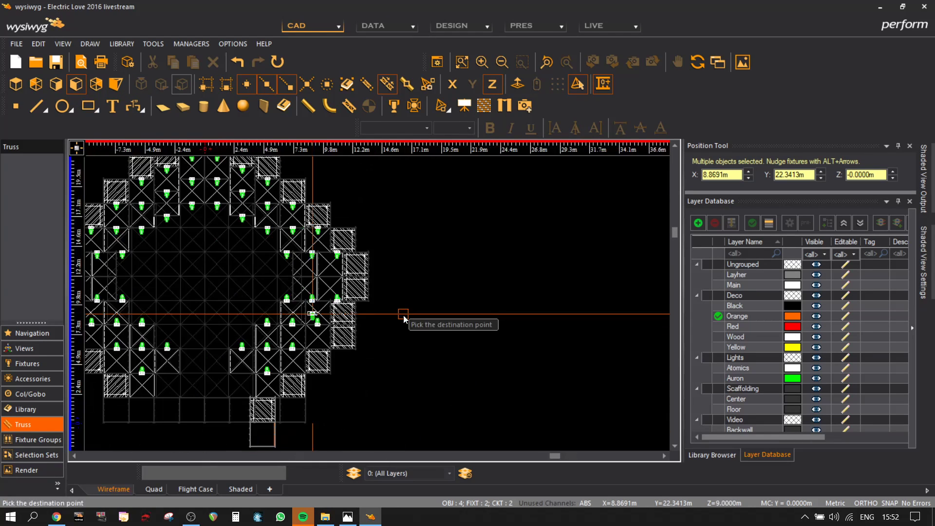
{"action": "middle_click_drag", "start_coordinate": [475, 277], "coordinate": [384, 267]}
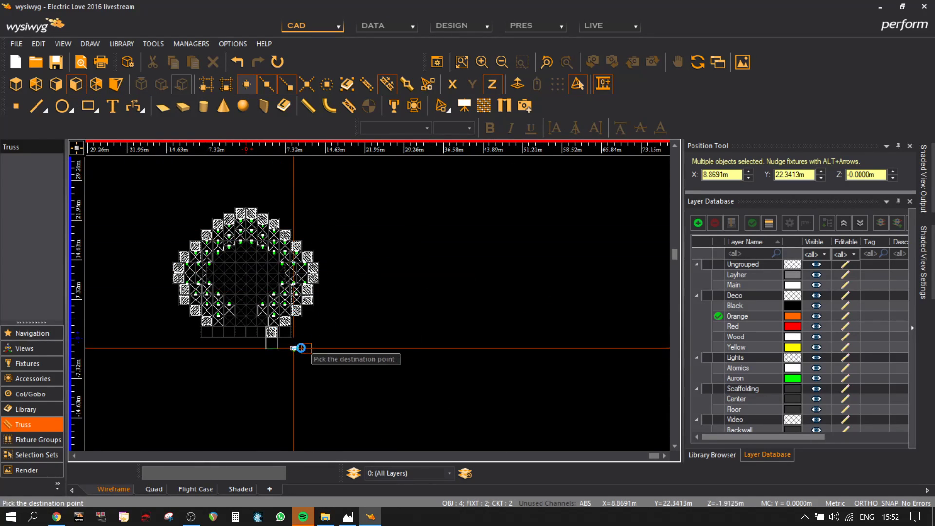
{"action": "left_click", "coordinate": [124, 84]}
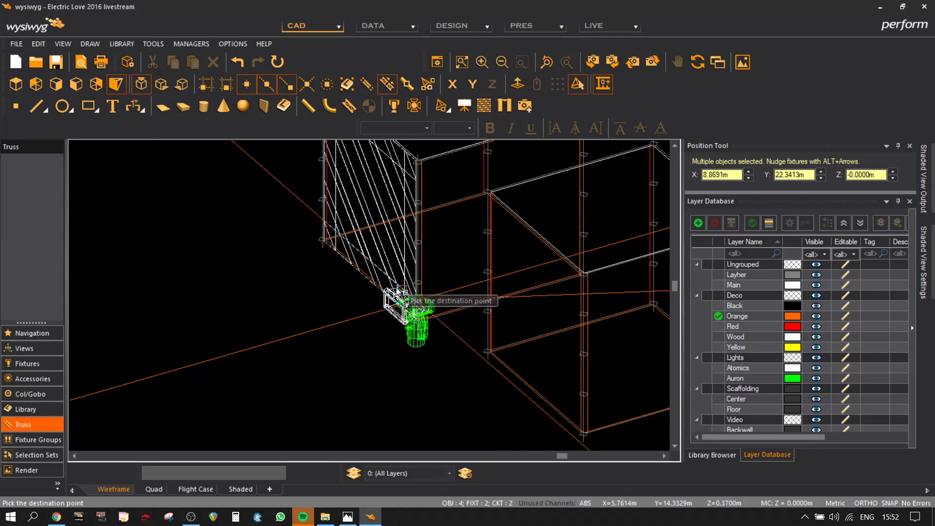
{"action": "scroll", "coordinate": [353, 286], "scroll_direction": "up", "scroll_amount": 5}
{"action": "scroll", "coordinate": [353, 286], "scroll_direction": "down", "scroll_amount": 5}
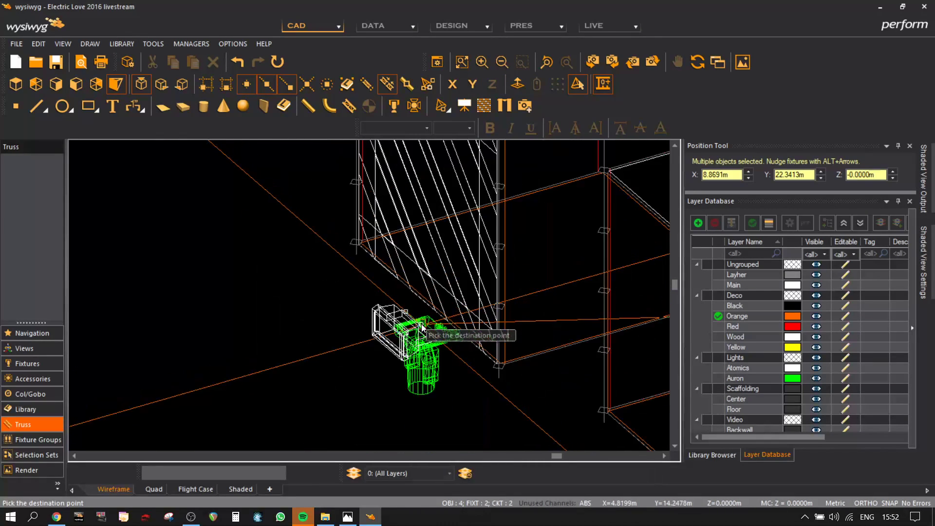
{"action": "left_click", "coordinate": [319, 369]}
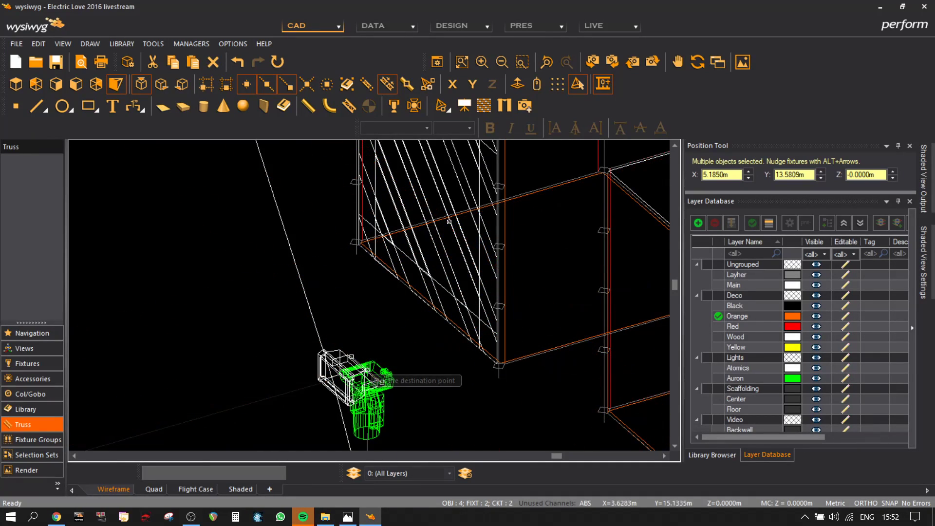
- Move the module's deco panel forward to Y 14.2829 m with movement locked to the Y axis
{"action": "left_click", "coordinate": [468, 240]}
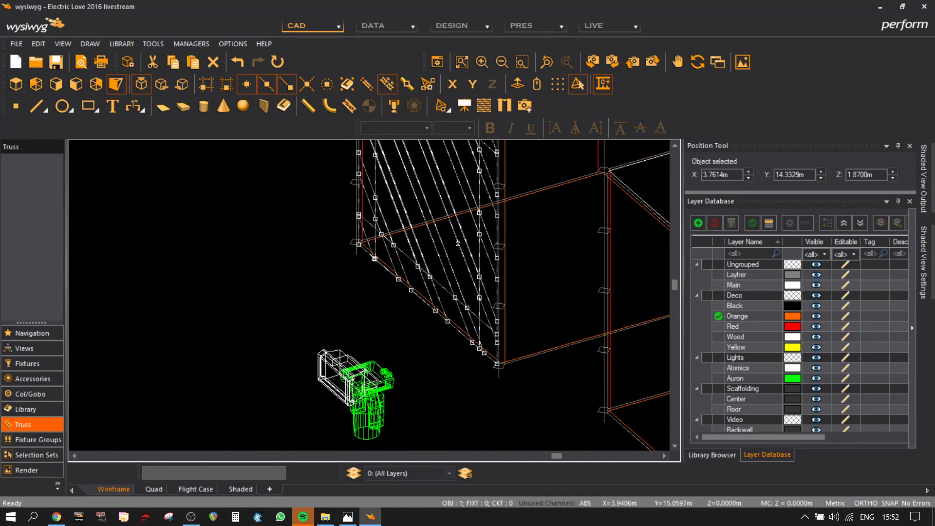
{"action": "left_click", "coordinate": [472, 83]}
{"action": "scroll", "coordinate": [487, 341], "scroll_direction": "up", "scroll_amount": 3}
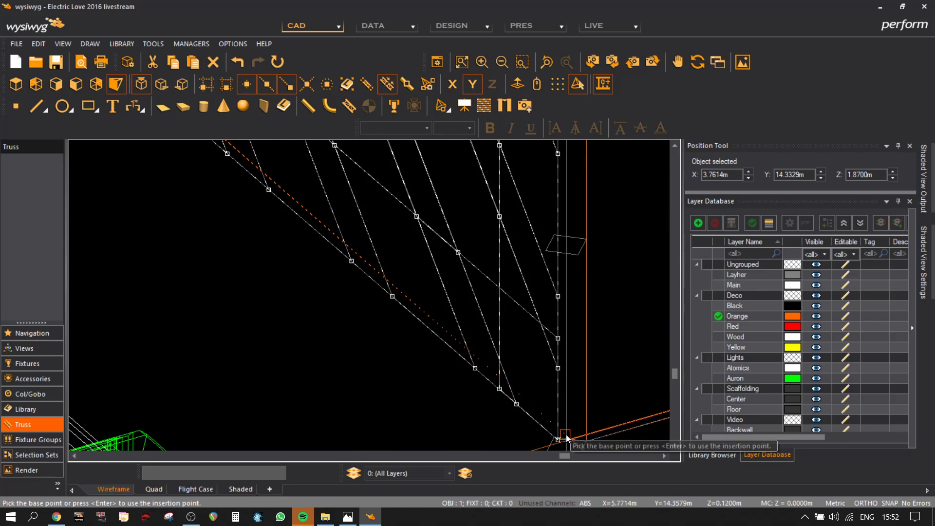
{"action": "scroll", "coordinate": [557, 442], "scroll_direction": "down", "scroll_amount": 3}
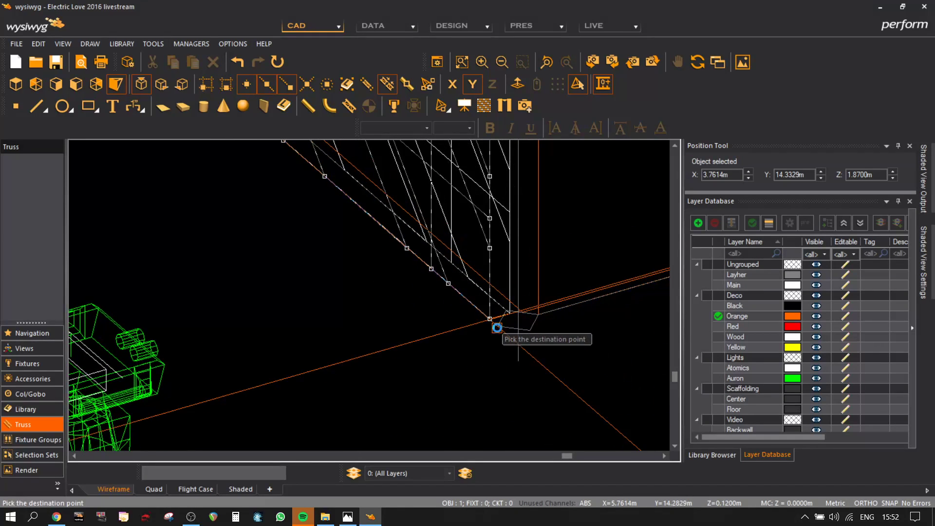
{"action": "scroll", "coordinate": [409, 378], "scroll_direction": "down", "scroll_amount": 3}
- Move the fixture pair with its clamps against the deco panel, centred on the panelled module's bottom edge
{"action": "left_click_drag", "start_coordinate": [354, 437], "coordinate": [238, 323]}
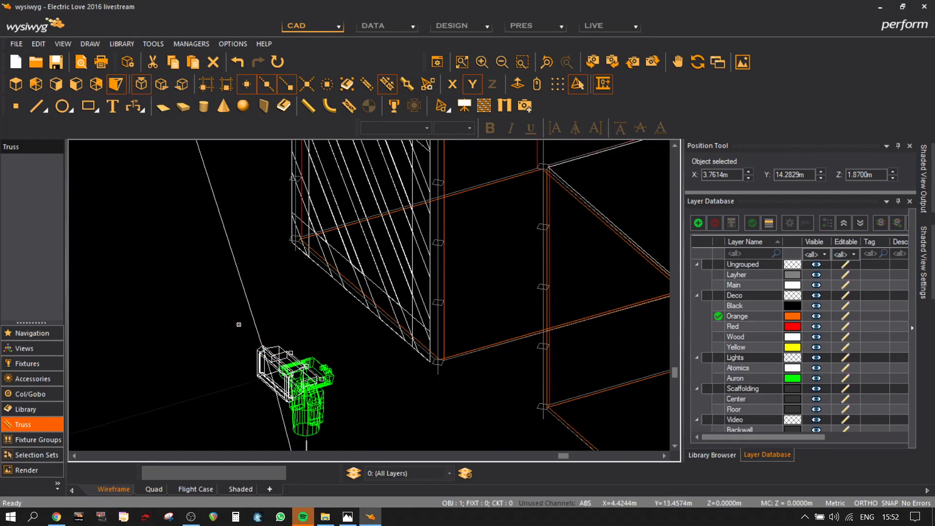
{"action": "key", "text": "ctrl+c"}
{"action": "left_click", "coordinate": [308, 367]}
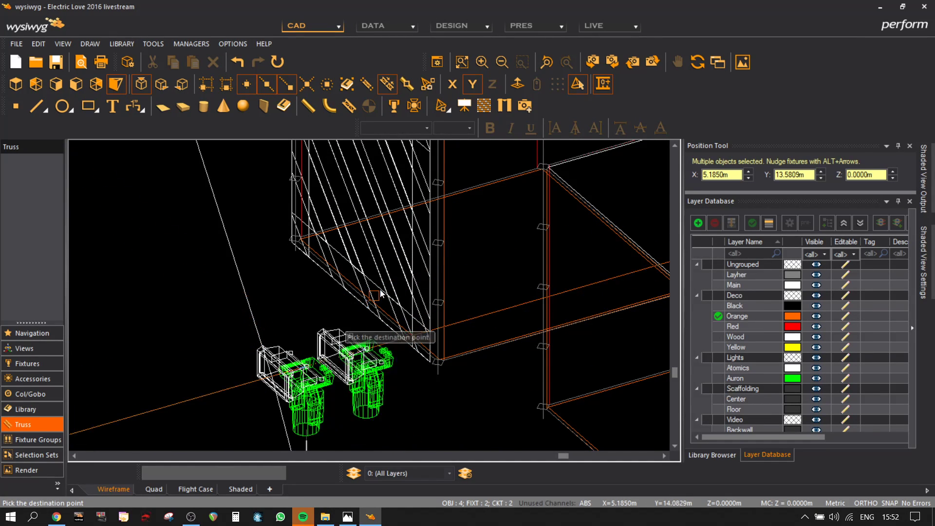
{"action": "scroll", "coordinate": [365, 311], "scroll_direction": "up", "scroll_amount": 3}
{"action": "left_click", "coordinate": [472, 85]}
{"action": "scroll", "coordinate": [323, 355], "scroll_direction": "down", "scroll_amount": 5}
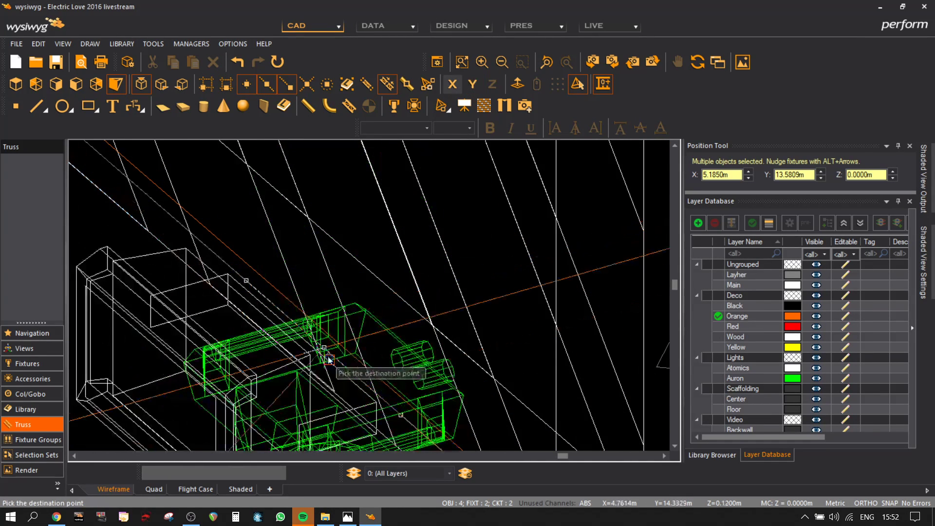
{"action": "left_click", "coordinate": [282, 319]}
- Move both modules together with their deco panel and fixture pair to about X -52.5 m, Y 42 m
{"action": "scroll", "coordinate": [164, 379], "scroll_direction": "down", "scroll_amount": 8}
{"action": "scroll", "coordinate": [165, 379], "scroll_direction": "down", "scroll_amount": 2}
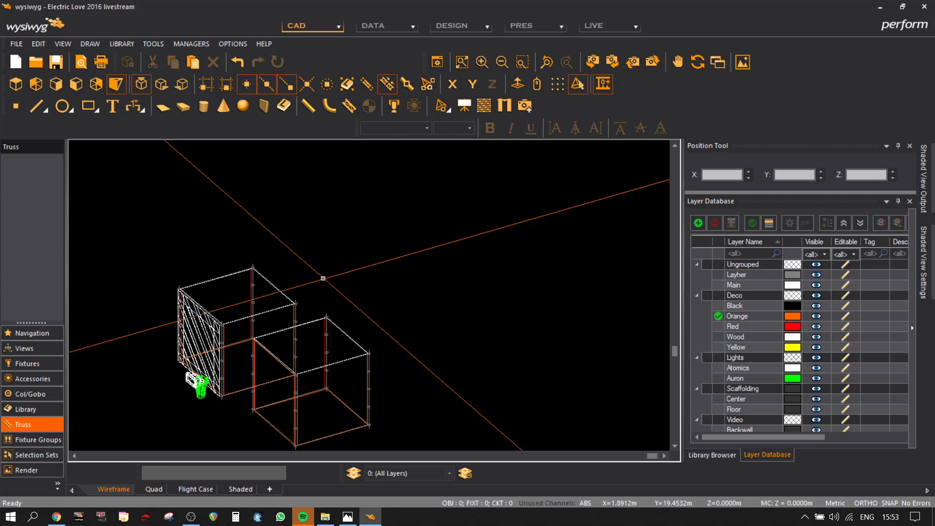
{"action": "scroll", "coordinate": [319, 273], "scroll_direction": "down", "scroll_amount": 3}
{"action": "left_click_drag", "start_coordinate": [393, 365], "coordinate": [269, 250]}
{"action": "key", "text": "ctrl+c"}
{"action": "left_click", "coordinate": [300, 315]}
{"action": "scroll", "coordinate": [403, 297], "scroll_direction": "down", "scroll_amount": 2}
{"action": "middle_click_drag", "start_coordinate": [332, 212], "coordinate": [382, 306]}
{"action": "left_click", "coordinate": [378, 230]}
- Locate the two modules relative to the stage in the top view and return to the isometric view
{"action": "scroll", "coordinate": [342, 201], "scroll_direction": "up", "scroll_amount": 5}
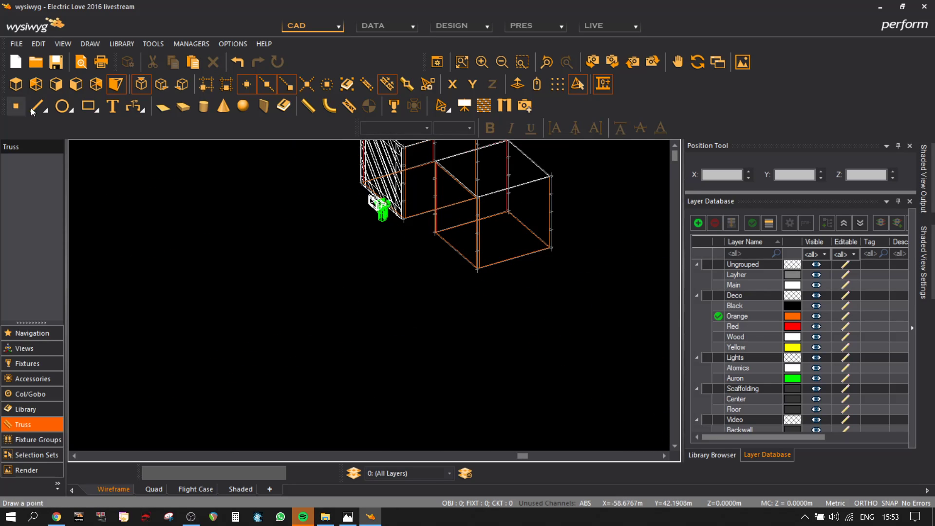
{"action": "left_click", "coordinate": [18, 87]}
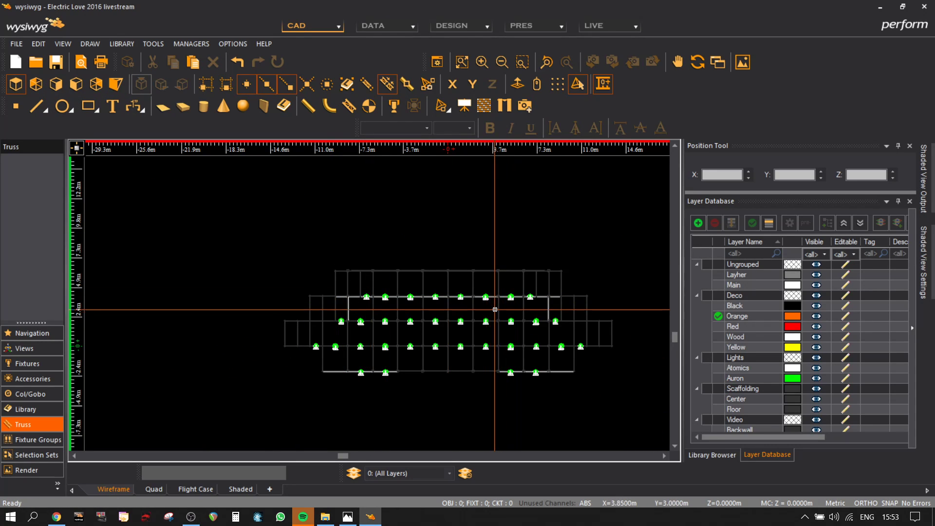
{"action": "scroll", "coordinate": [536, 292], "scroll_direction": "down", "scroll_amount": 3}
{"action": "middle_click_drag", "start_coordinate": [547, 290], "coordinate": [278, 308]}
{"action": "scroll", "coordinate": [278, 308], "scroll_direction": "down", "scroll_amount": 3}
{"action": "middle_click_drag", "start_coordinate": [108, 240], "coordinate": [341, 425]}
{"action": "scroll", "coordinate": [217, 300], "scroll_direction": "up", "scroll_amount": 8}
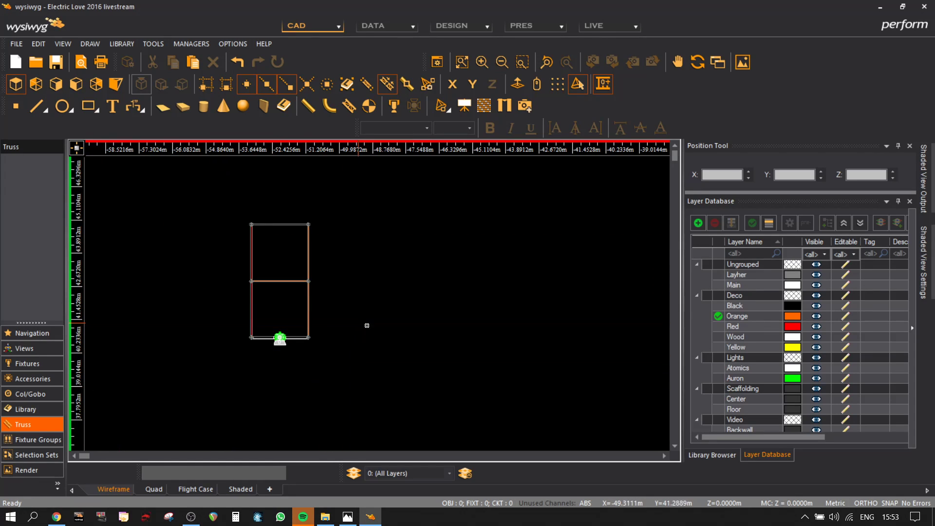
{"action": "left_click", "coordinate": [115, 84]}
{"action": "scroll", "coordinate": [518, 280], "scroll_direction": "down", "scroll_amount": 3}
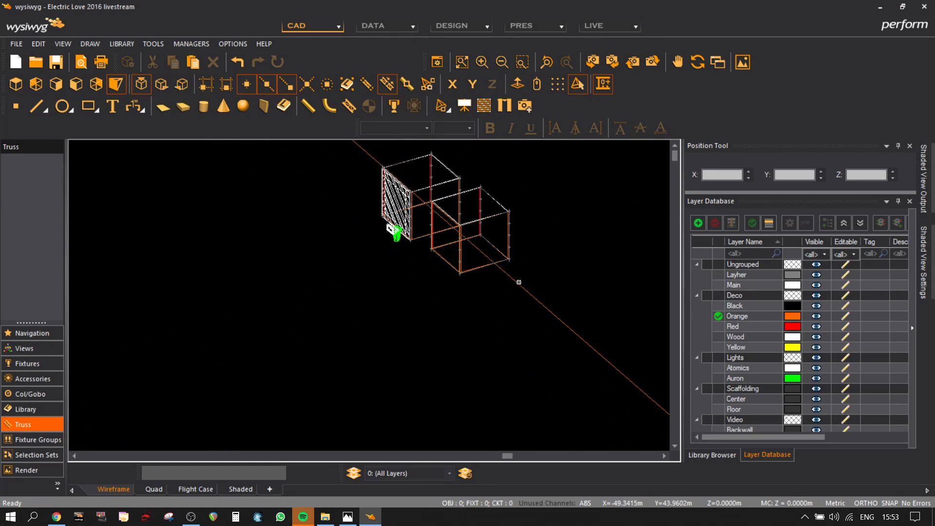
- Move both modules with their deco panel and fixture pair to the stage, snapping their top rear corner to the frame beside the arch
{"action": "middle_click_drag", "start_coordinate": [518, 281], "coordinate": [511, 332]}
{"action": "left_click_drag", "start_coordinate": [598, 378], "coordinate": [326, 232]}
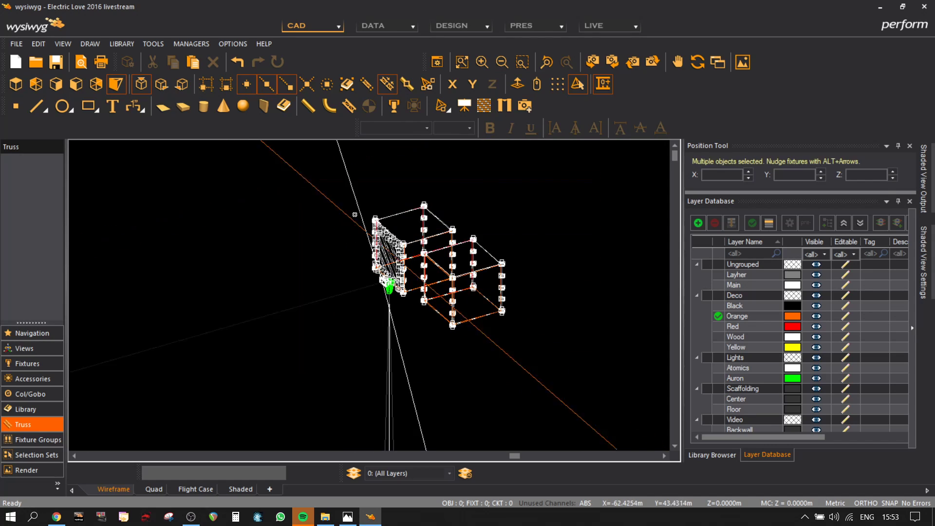
{"action": "left_click", "coordinate": [449, 252]}
{"action": "scroll", "coordinate": [465, 385], "scroll_direction": "down", "scroll_amount": 5}
{"action": "middle_click_drag", "start_coordinate": [528, 410], "coordinate": [418, 222]}
{"action": "scroll", "coordinate": [365, 344], "scroll_direction": "up", "scroll_amount": 6}
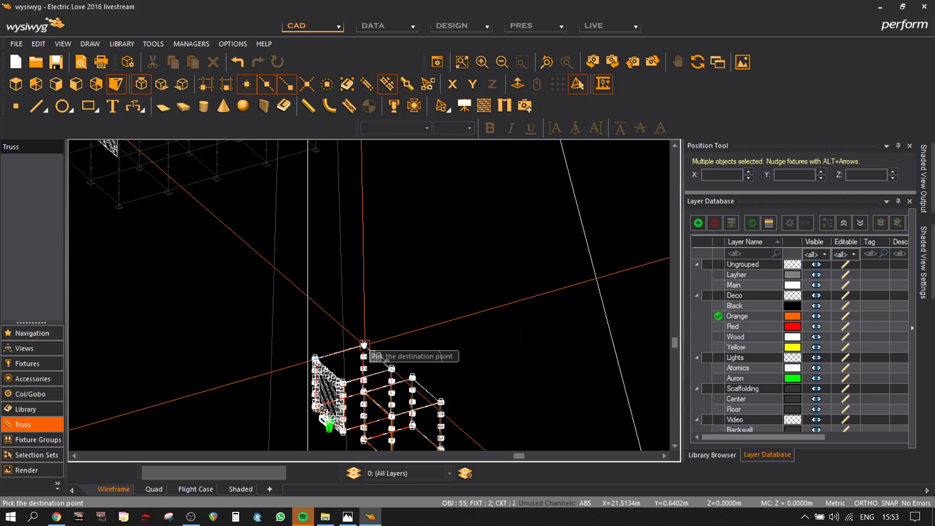
{"action": "scroll", "coordinate": [360, 347], "scroll_direction": "up", "scroll_amount": 5}
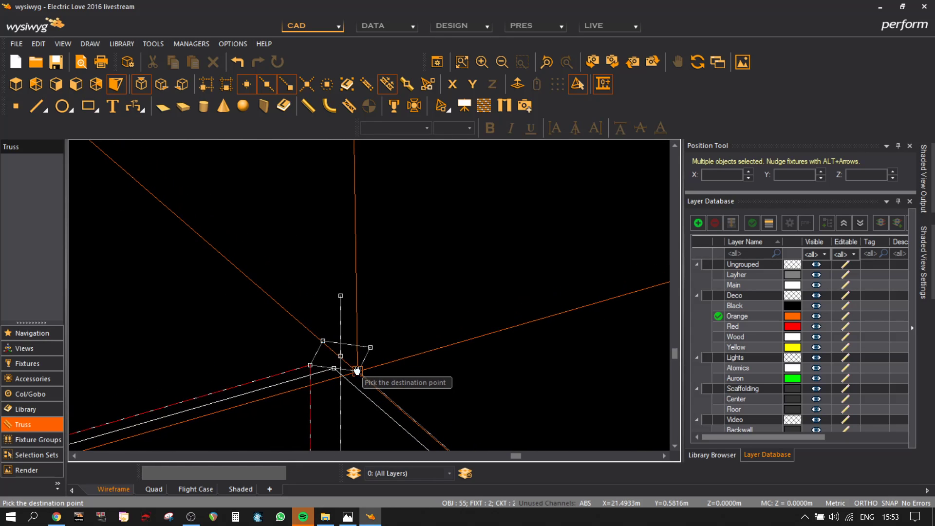
{"action": "scroll", "coordinate": [357, 370], "scroll_direction": "down", "scroll_amount": 4}
{"action": "middle_click_drag", "start_coordinate": [260, 190], "coordinate": [319, 297]}
{"action": "scroll", "coordinate": [372, 248], "scroll_direction": "up", "scroll_amount": 6}
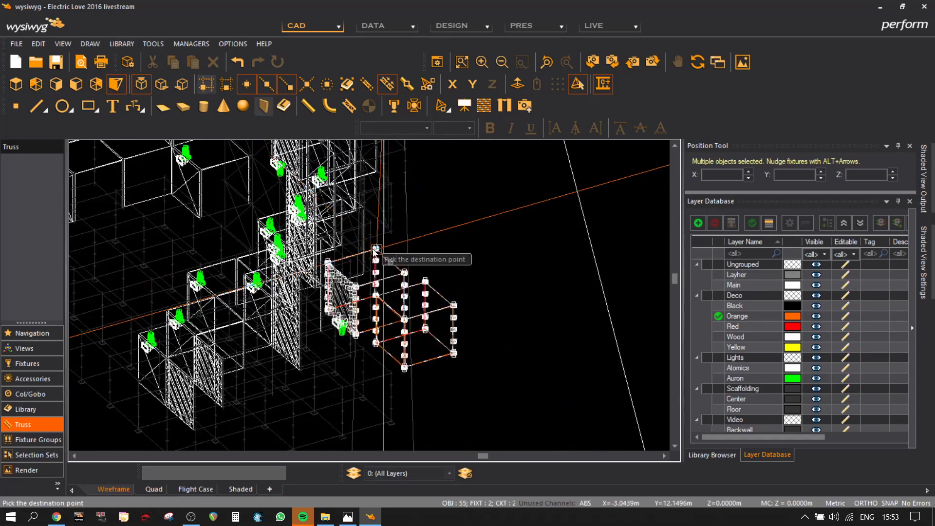
{"action": "scroll", "coordinate": [343, 228], "scroll_direction": "up", "scroll_amount": 6}
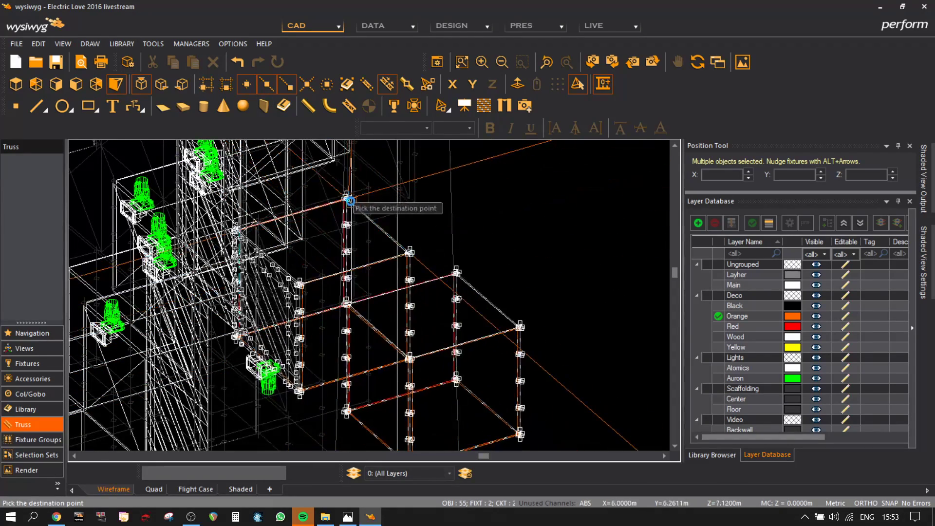
{"action": "middle_click_drag", "start_coordinate": [360, 216], "coordinate": [365, 309]}
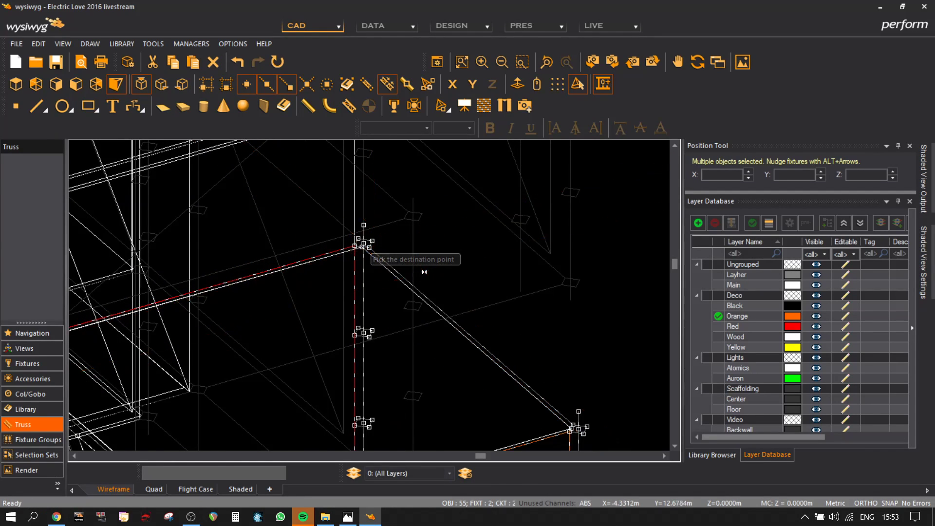
{"action": "left_click", "coordinate": [367, 249]}
{"action": "scroll", "coordinate": [468, 347], "scroll_direction": "down", "scroll_amount": 10}
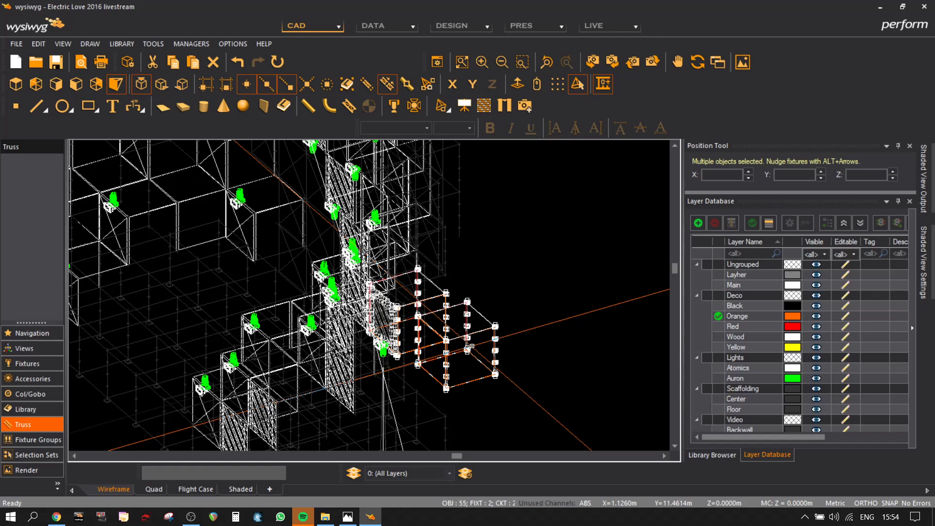
- Move the selected modules with their deco panel and fixture pair outward, clear of the arch
{"action": "left_click", "coordinate": [472, 347]}
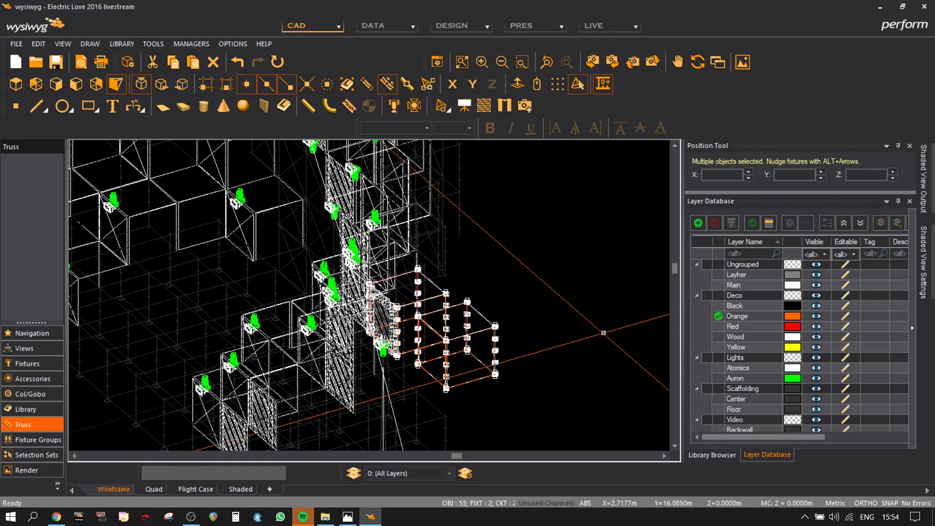
{"action": "middle_click_drag", "start_coordinate": [590, 335], "coordinate": [522, 229]}
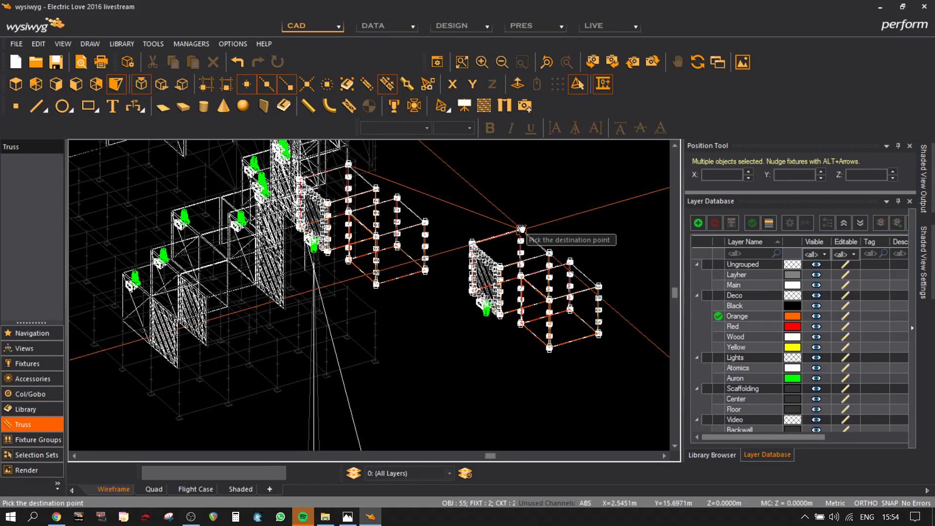
- Place the copied cube module, then move it by its panel's lower corner to the next stepped position beside the existing wing module
{"action": "left_click", "coordinate": [521, 228]}
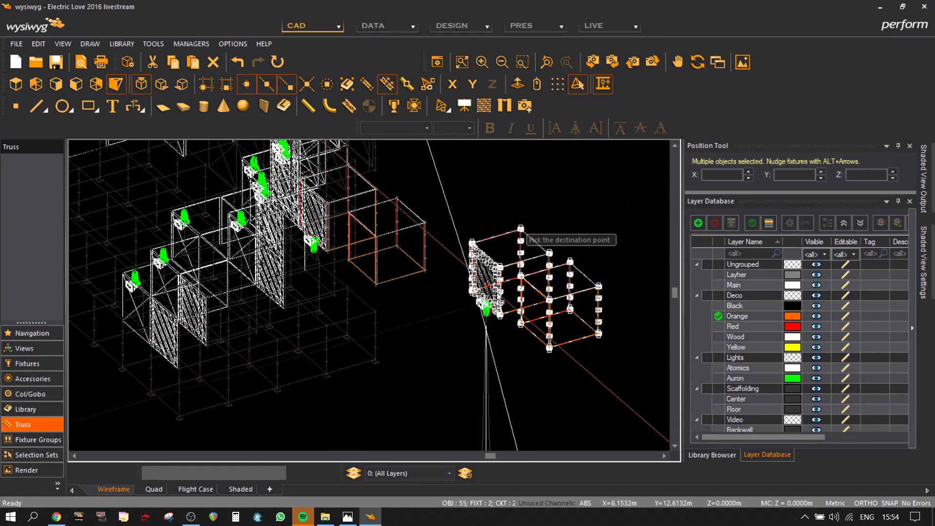
{"action": "scroll", "coordinate": [487, 293], "scroll_direction": "up", "scroll_amount": 5}
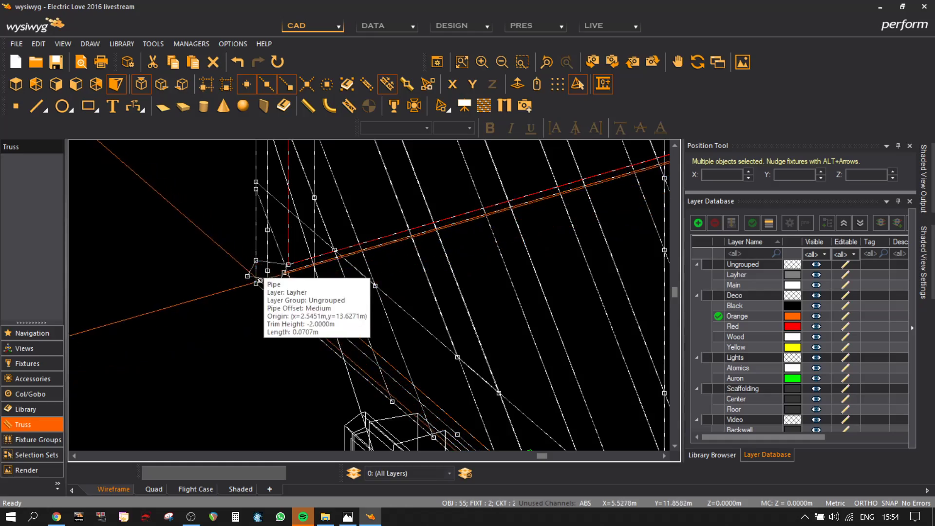
{"action": "key", "text": "m"}
{"action": "left_click", "coordinate": [256, 261]}
{"action": "scroll", "coordinate": [256, 261], "scroll_direction": "down", "scroll_amount": 5}
{"action": "middle_click_drag", "start_coordinate": [256, 262], "coordinate": [256, 378]}
{"action": "scroll", "coordinate": [255, 379], "scroll_direction": "down", "scroll_amount": 4}
{"action": "middle_click_drag", "start_coordinate": [206, 327], "coordinate": [652, 423]}
{"action": "scroll", "coordinate": [359, 246], "scroll_direction": "up", "scroll_amount": 5}
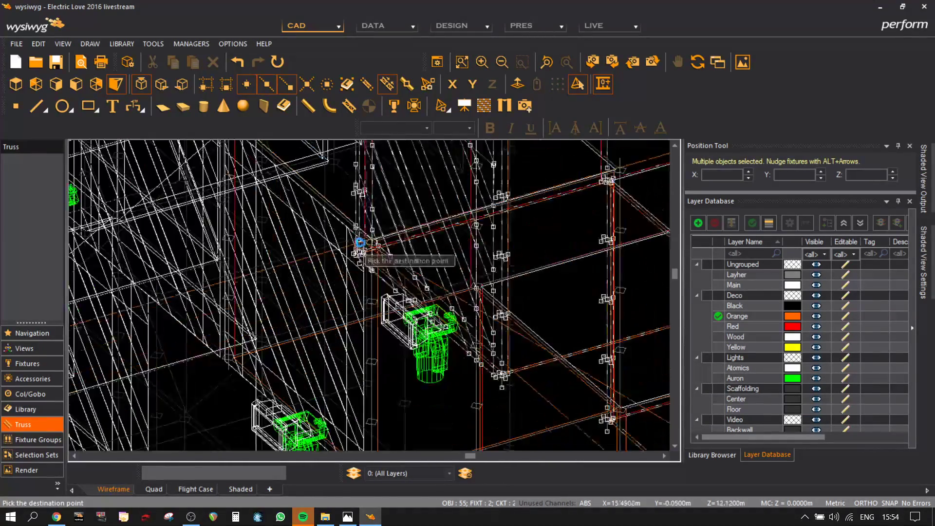
{"action": "scroll", "coordinate": [376, 240], "scroll_direction": "up", "scroll_amount": 3}
{"action": "left_click", "coordinate": [365, 229]}
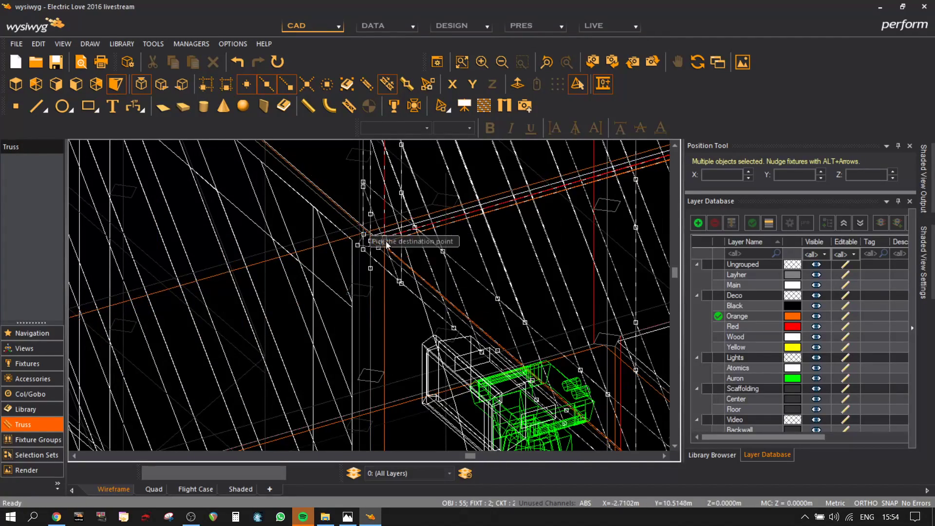
{"action": "scroll", "coordinate": [438, 283], "scroll_direction": "down", "scroll_amount": 6}
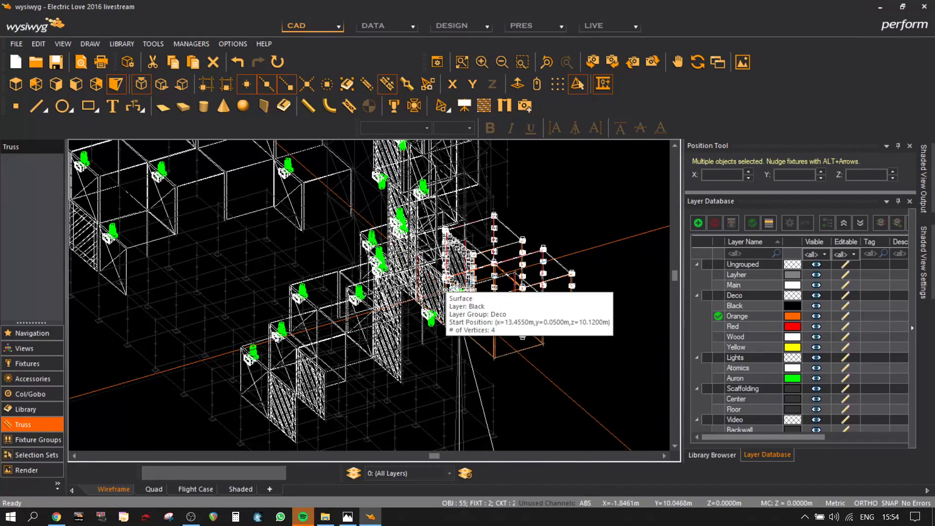
- Paste a second copy of the cube module and snap its panel's lower corner to the next higher, further outward position on the wing
{"action": "left_click", "coordinate": [574, 298]}
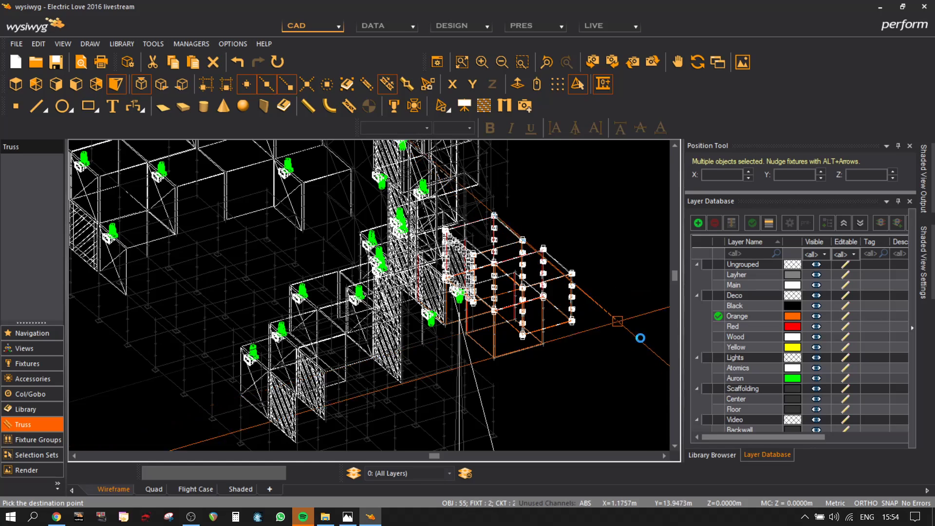
{"action": "middle_click_drag", "start_coordinate": [562, 303], "coordinate": [633, 357]}
{"action": "scroll", "coordinate": [512, 368], "scroll_direction": "up", "scroll_amount": 8}
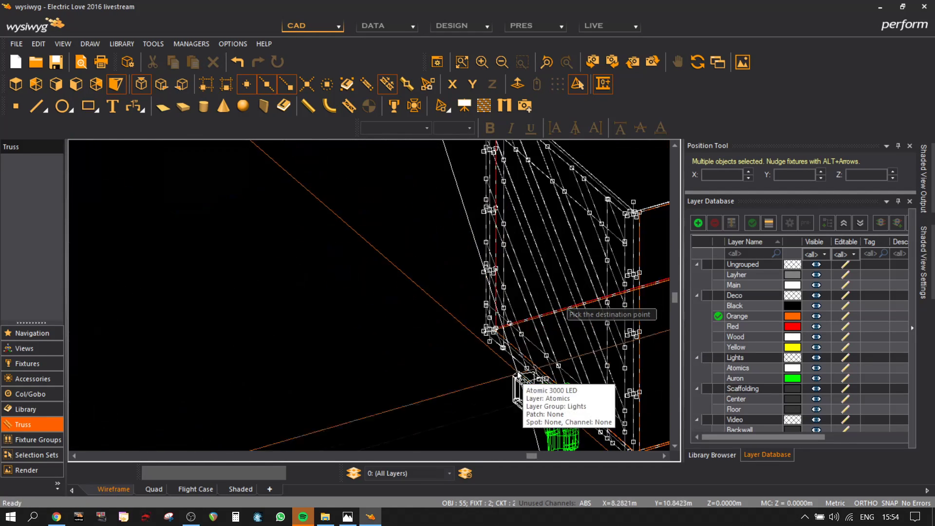
{"action": "key", "text": "ctrl+c"}
{"action": "left_click", "coordinate": [475, 300]}
{"action": "scroll", "coordinate": [365, 317], "scroll_direction": "down", "scroll_amount": 6}
{"action": "scroll", "coordinate": [242, 308], "scroll_direction": "up", "scroll_amount": 3}
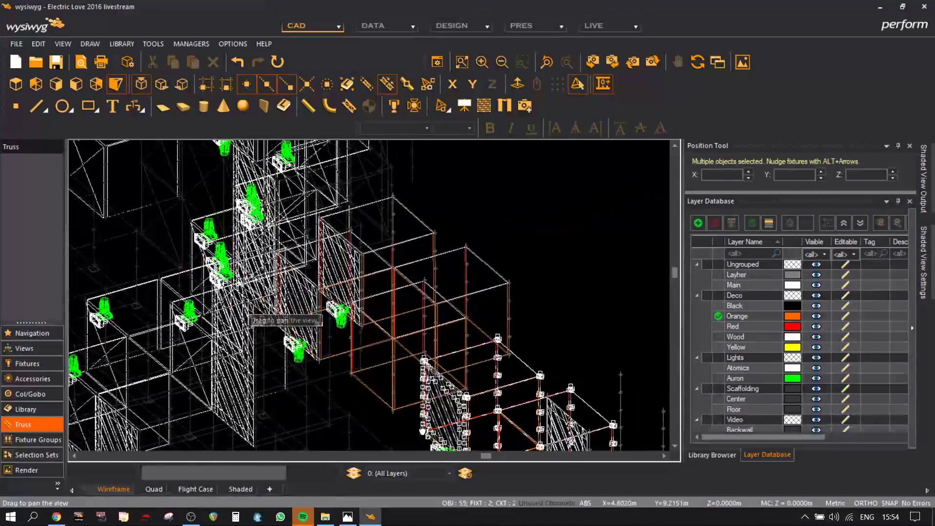
{"action": "scroll", "coordinate": [359, 323], "scroll_direction": "up", "scroll_amount": 6}
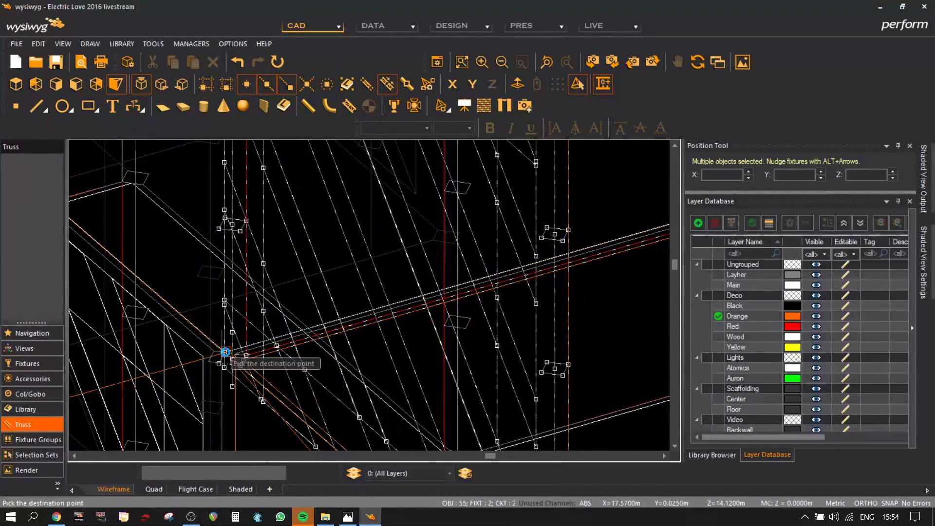
{"action": "left_click", "coordinate": [213, 350]}
{"action": "scroll", "coordinate": [402, 362], "scroll_direction": "down", "scroll_amount": 6}
{"action": "scroll", "coordinate": [402, 361], "scroll_direction": "down", "scroll_amount": 3}
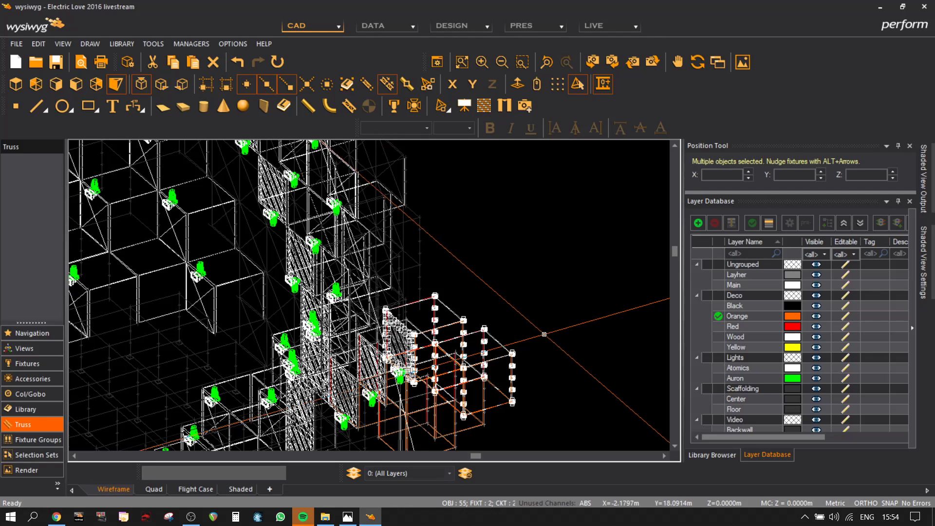
- Paste another copy of the cube module with its fixtures and place it in the empty space beside the stage
{"action": "key", "text": "ctrl+v"}
{"action": "scroll", "coordinate": [469, 215], "scroll_direction": "up", "scroll_amount": 3}
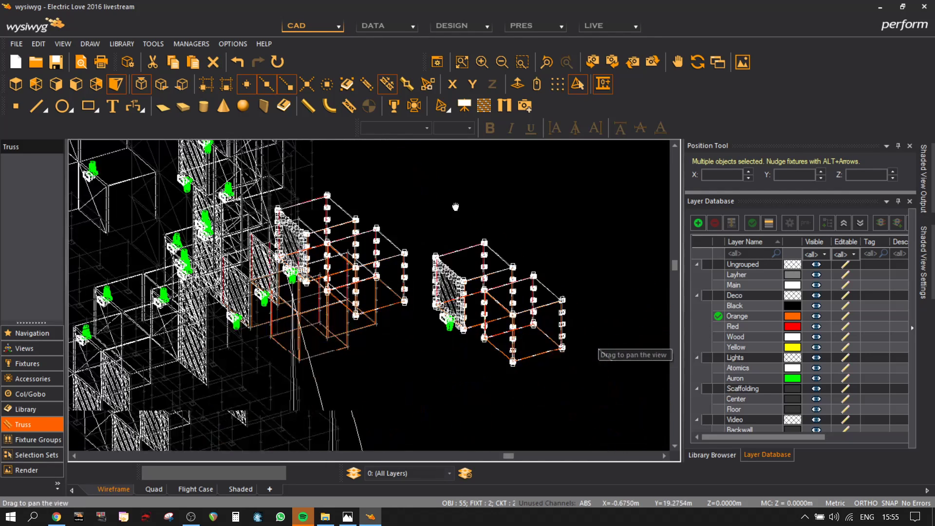
{"action": "scroll", "coordinate": [437, 230], "scroll_direction": "up", "scroll_amount": 3}
{"action": "scroll", "coordinate": [437, 230], "scroll_direction": "up", "scroll_amount": 4}
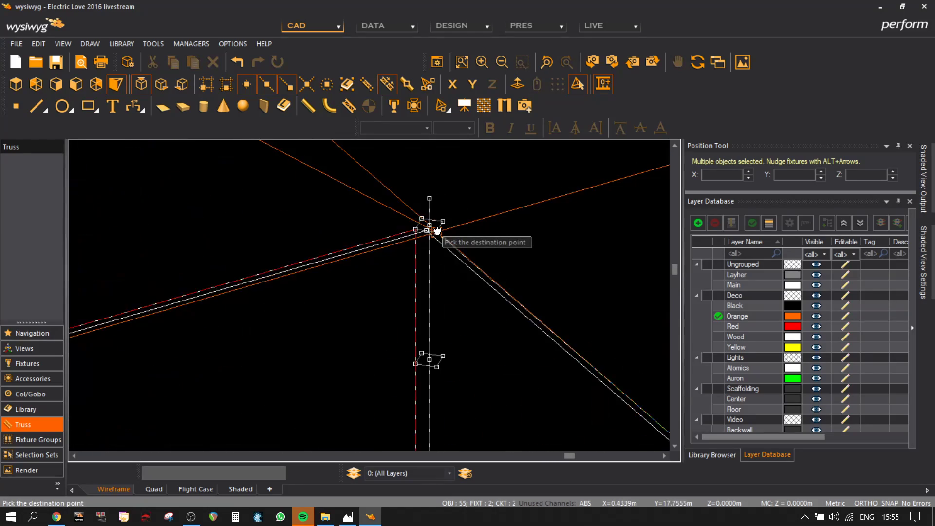
{"action": "scroll", "coordinate": [435, 234], "scroll_direction": "down", "scroll_amount": 2}
{"action": "middle_click_drag", "start_coordinate": [435, 234], "coordinate": [326, 318]}
{"action": "scroll", "coordinate": [326, 318], "scroll_direction": "down", "scroll_amount": 2}
{"action": "middle_click_drag", "start_coordinate": [258, 322], "coordinate": [560, 390]}
{"action": "scroll", "coordinate": [366, 290], "scroll_direction": "up", "scroll_amount": 3}
{"action": "scroll", "coordinate": [383, 287], "scroll_direction": "down", "scroll_amount": 5}
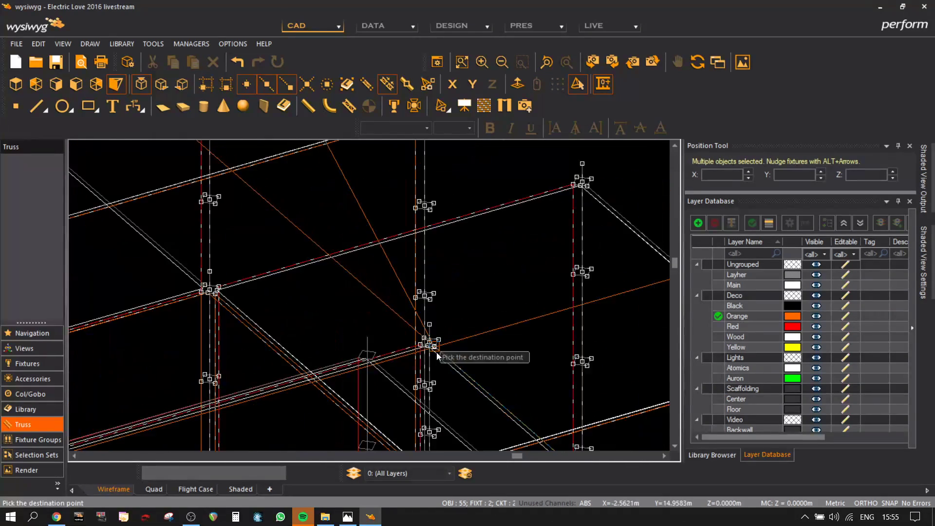
{"action": "left_click", "coordinate": [468, 205]}
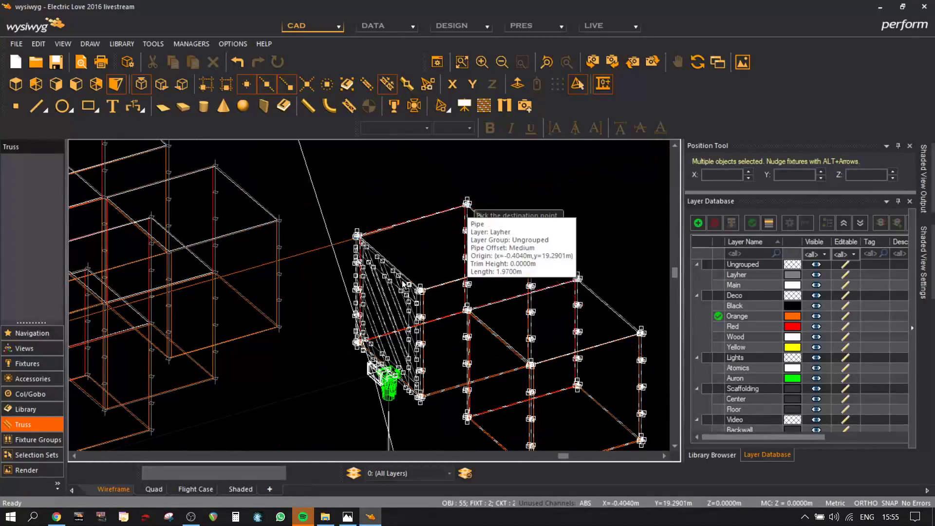
- Move the newly placed module by its panel's lower corner onto the wing, one step outward and half a module higher
{"action": "scroll", "coordinate": [357, 347], "scroll_direction": "up", "scroll_amount": 5}
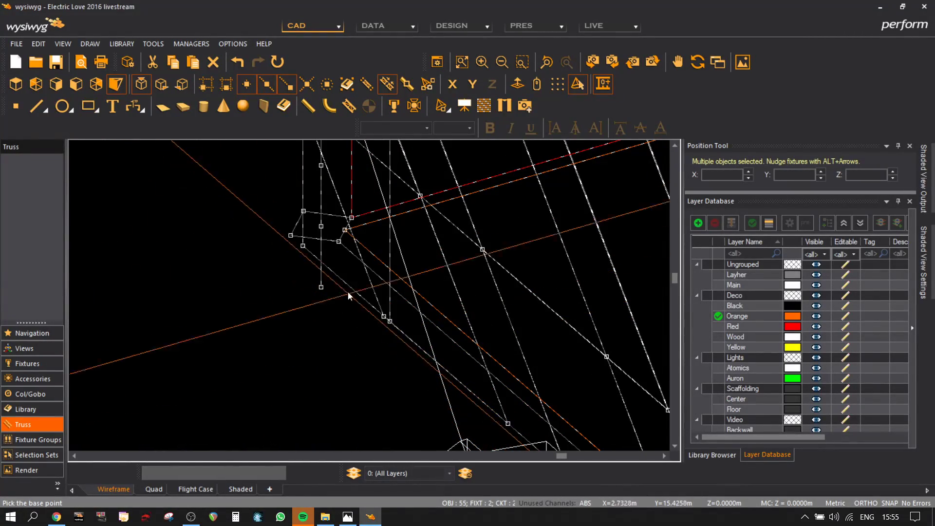
{"action": "key", "text": "ctrl+m"}
{"action": "left_click", "coordinate": [303, 211]}
{"action": "middle_click_drag", "start_coordinate": [304, 211], "coordinate": [396, 399]}
{"action": "scroll", "coordinate": [396, 398], "scroll_direction": "down", "scroll_amount": 3}
{"action": "scroll", "coordinate": [397, 398], "scroll_direction": "down", "scroll_amount": 3}
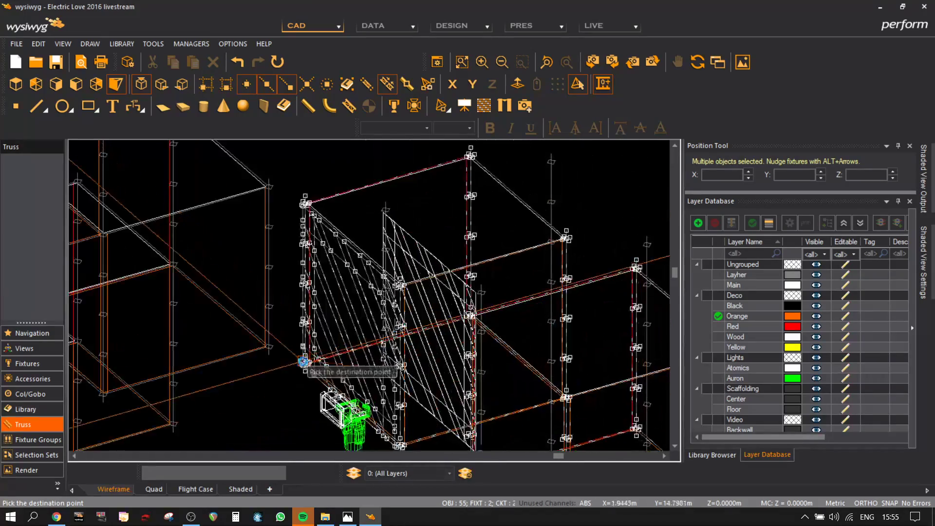
{"action": "scroll", "coordinate": [312, 368], "scroll_direction": "up", "scroll_amount": 2}
{"action": "scroll", "coordinate": [300, 263], "scroll_direction": "up", "scroll_amount": 2}
{"action": "scroll", "coordinate": [300, 263], "scroll_direction": "up", "scroll_amount": 1}
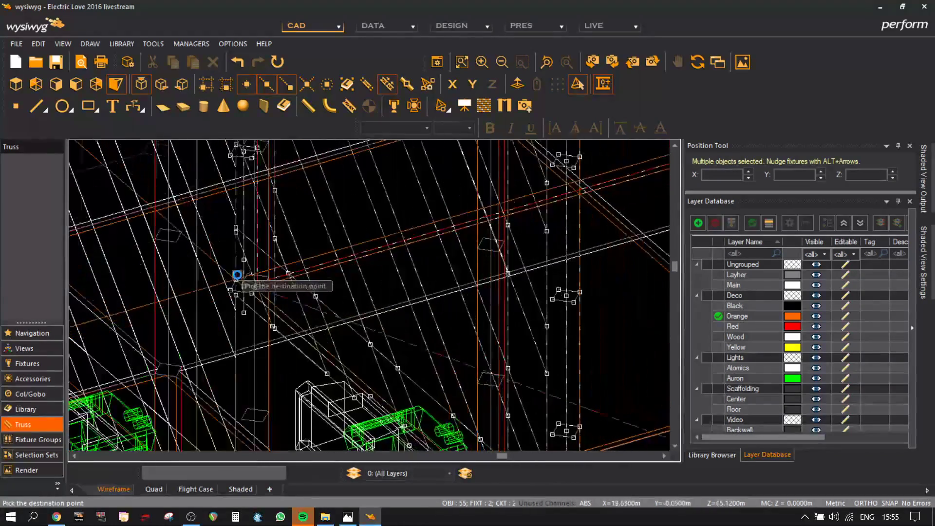
{"action": "left_click", "coordinate": [246, 278]}
{"action": "scroll", "coordinate": [393, 352], "scroll_direction": "down", "scroll_amount": 7}
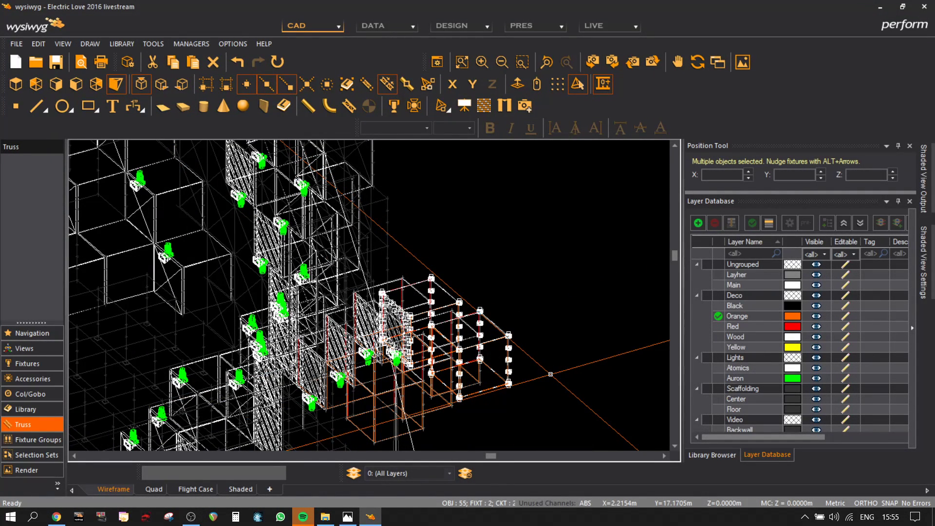
- Paste a fourth copy of the cube module and move it by its panel's lower corner to the outer end of the rising wing
{"action": "key", "text": "ctrl+v"}
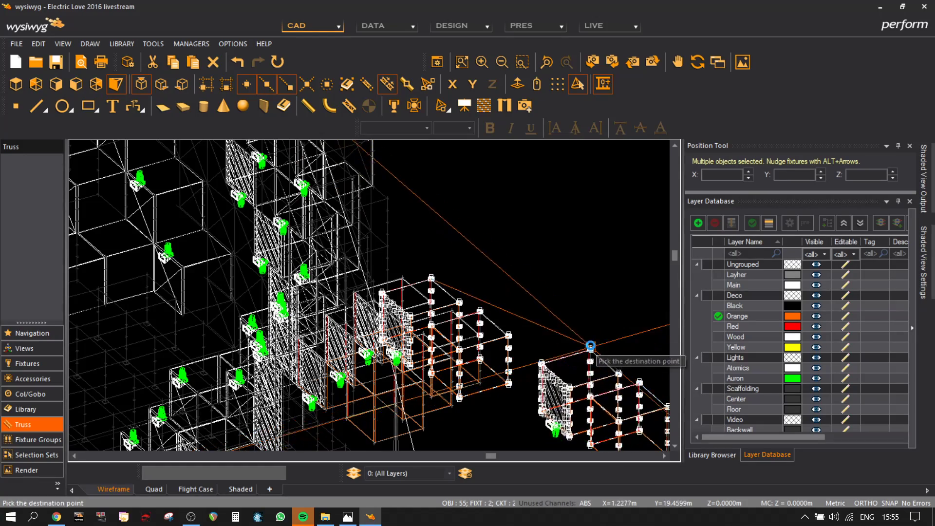
{"action": "scroll", "coordinate": [552, 405], "scroll_direction": "up", "scroll_amount": 6}
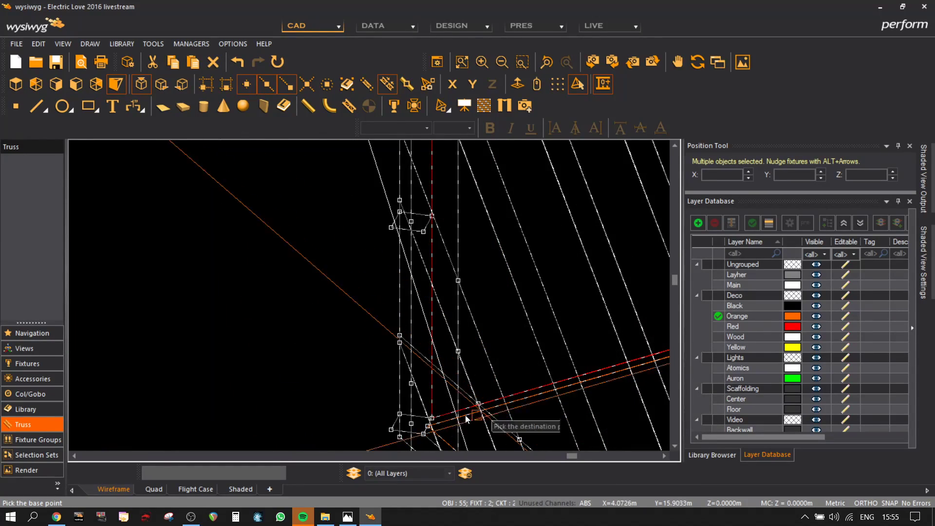
{"action": "key", "text": "ctrl+m"}
{"action": "left_click", "coordinate": [405, 419]}
{"action": "scroll", "coordinate": [360, 405], "scroll_direction": "down", "scroll_amount": 7}
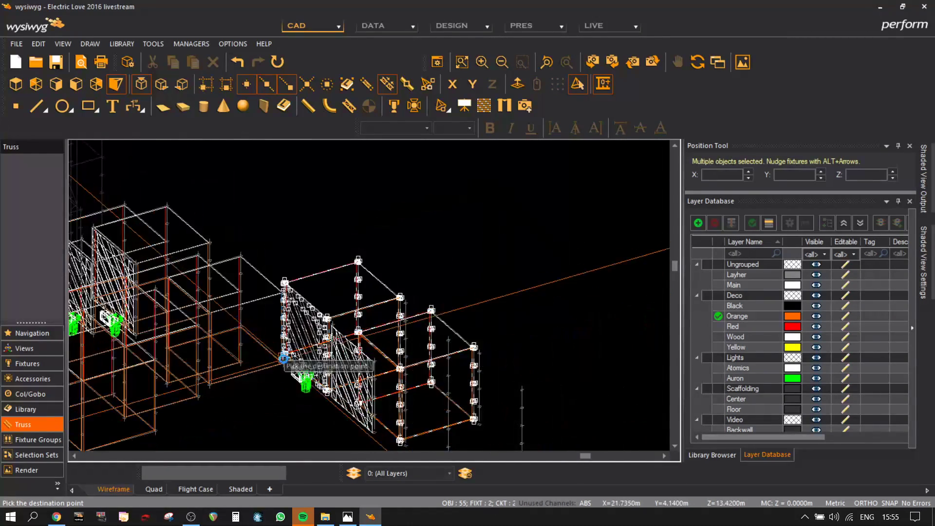
{"action": "middle_click_drag", "start_coordinate": [303, 372], "coordinate": [513, 445]}
{"action": "scroll", "coordinate": [267, 360], "scroll_direction": "up", "scroll_amount": 8}
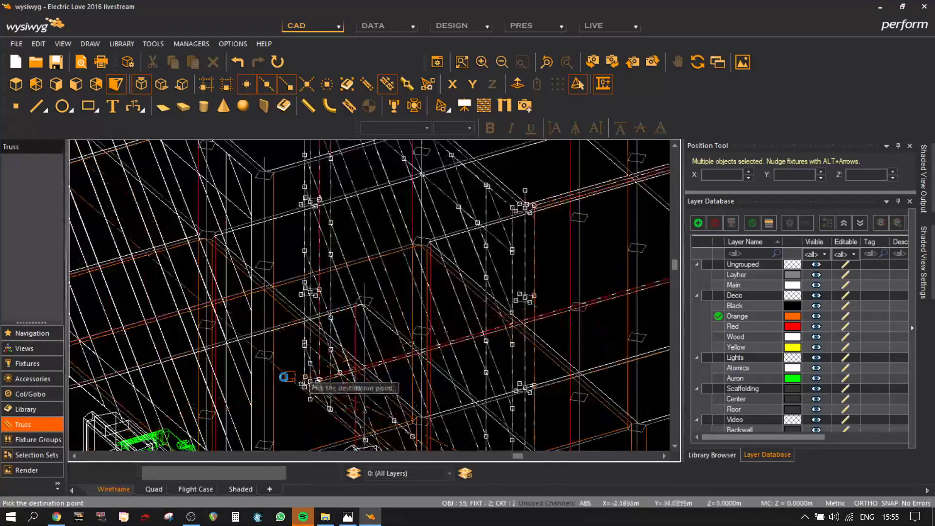
{"action": "scroll", "coordinate": [263, 355], "scroll_direction": "down", "scroll_amount": 5}
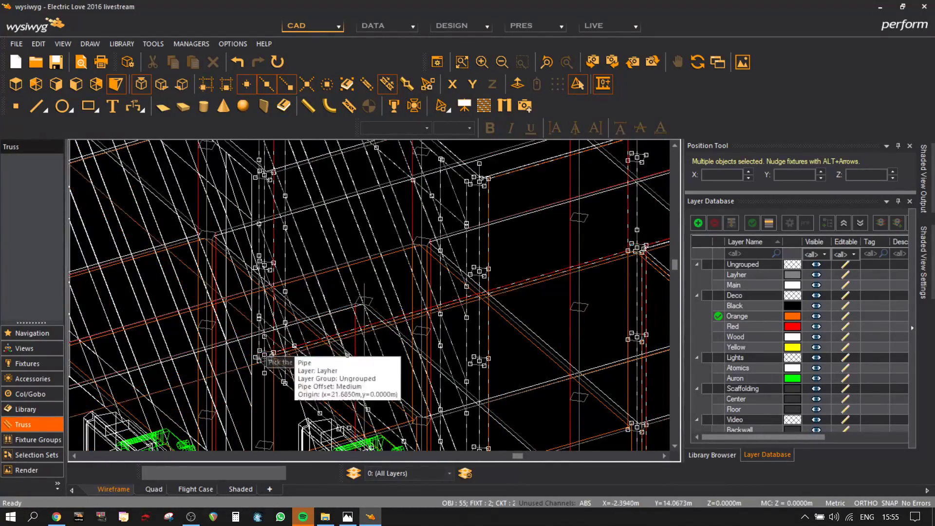
{"action": "left_click", "coordinate": [397, 363]}
- Examine the stepped wing of red and striped cubes in the shaded view from several angles
{"action": "left_click", "coordinate": [240, 489]}
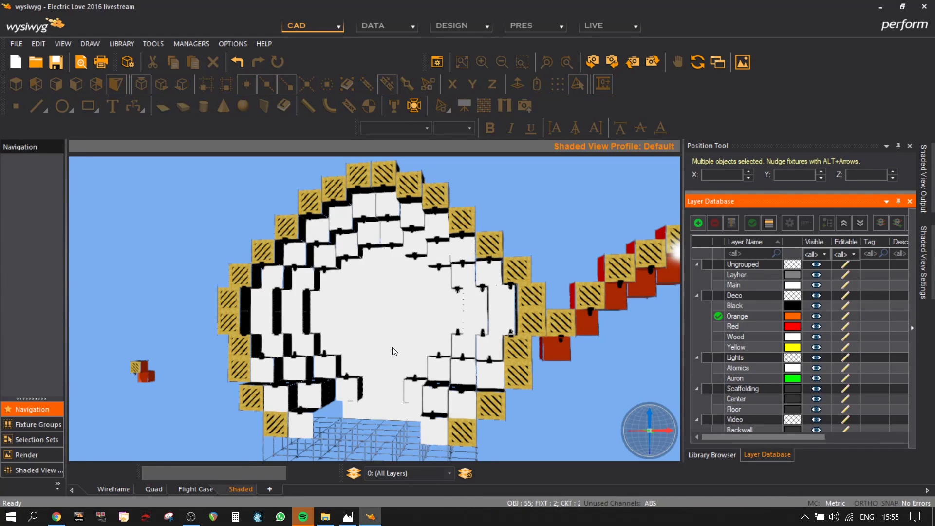
{"action": "mouse_move", "coordinate": [526, 287]}
{"action": "left_mouse_down"}
{"action": "mouse_move", "coordinate": [489, 290]}
{"action": "mouse_move", "coordinate": [488, 232]}
{"action": "mouse_move", "coordinate": [467, 252]}
{"action": "mouse_move", "coordinate": [481, 297]}
{"action": "mouse_move", "coordinate": [464, 309]}
{"action": "mouse_move", "coordinate": [397, 313]}
{"action": "left_mouse_up"}
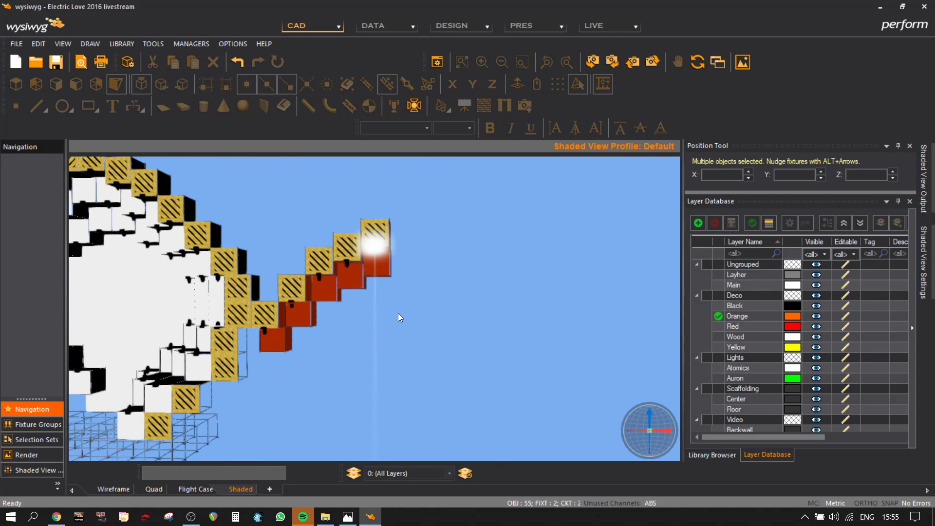
{"action": "mouse_move", "coordinate": [398, 316]}
{"action": "left_mouse_down"}
{"action": "mouse_move", "coordinate": [375, 242]}
{"action": "mouse_move", "coordinate": [349, 222]}
{"action": "mouse_move", "coordinate": [278, 277]}
{"action": "mouse_move", "coordinate": [203, 285]}
{"action": "mouse_move", "coordinate": [344, 305]}
{"action": "left_mouse_up"}
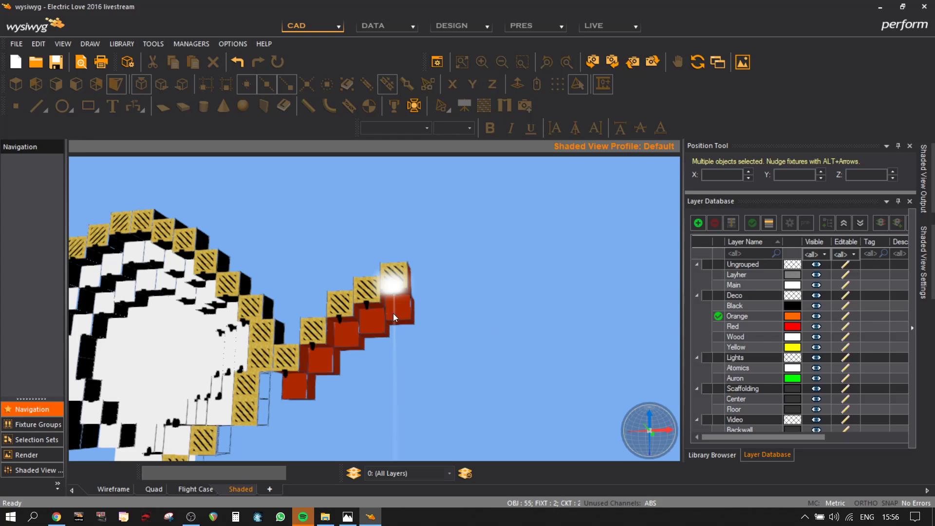
{"action": "middle_click_drag", "start_coordinate": [405, 312], "coordinate": [453, 312], "text": "shift"}
{"action": "middle_click_drag", "start_coordinate": [361, 318], "coordinate": [408, 317]}
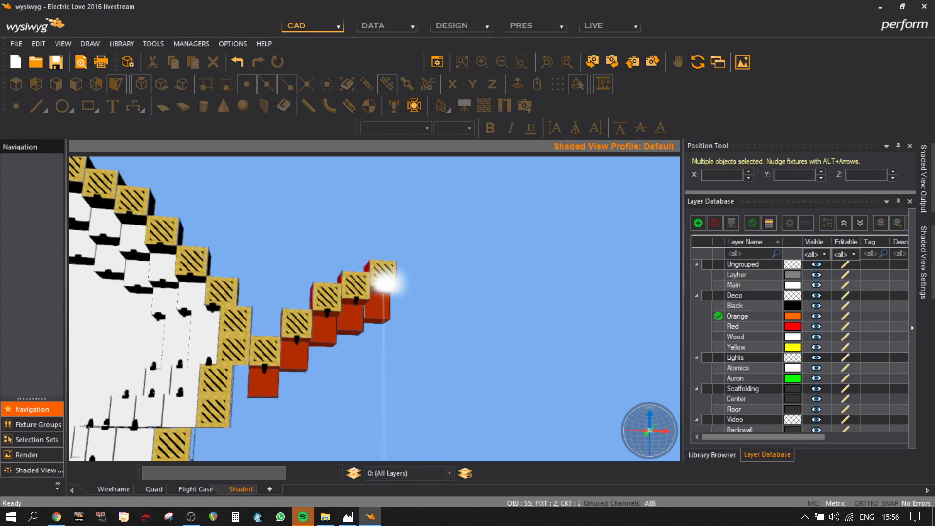
- Switch to the reference photo elf 5.jpg in Photos and examine the wing's cube layout up close
{"action": "left_click_drag", "start_coordinate": [0, 155], "coordinate": [524, 29]}
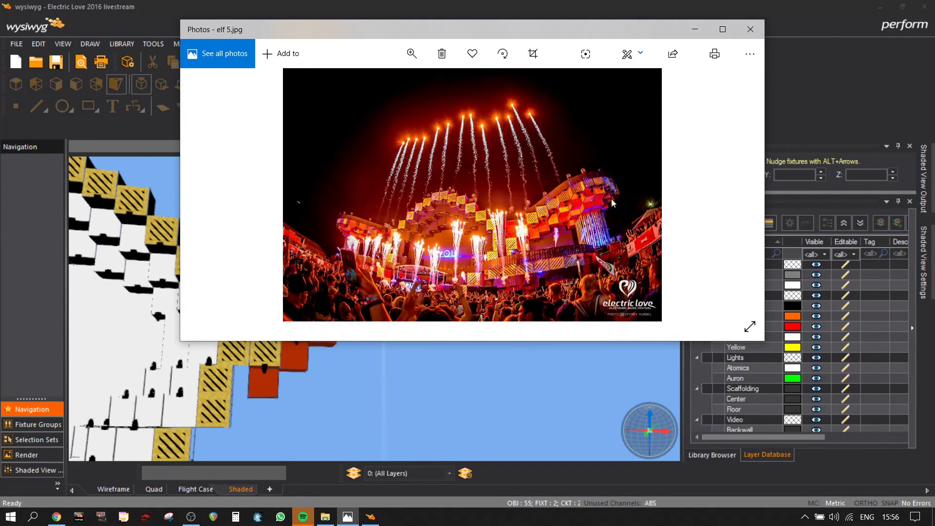
{"action": "left_click", "coordinate": [723, 30]}
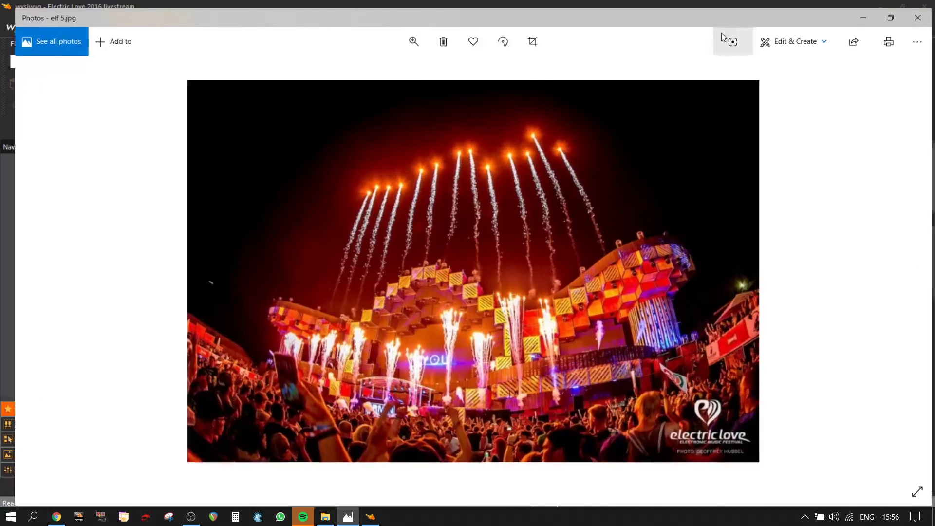
{"action": "scroll", "coordinate": [638, 292], "scroll_direction": "up", "scroll_amount": 4}
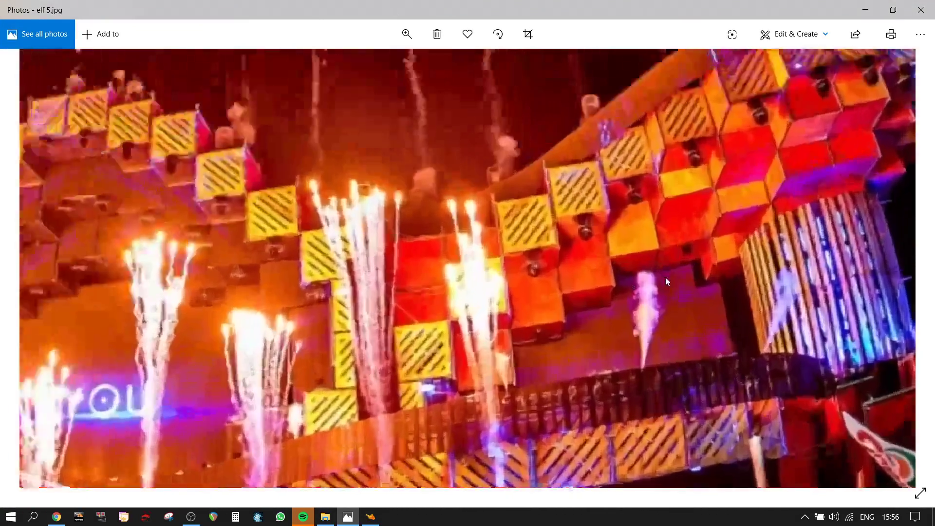
{"action": "scroll", "coordinate": [612, 305], "scroll_direction": "down", "scroll_amount": 3}
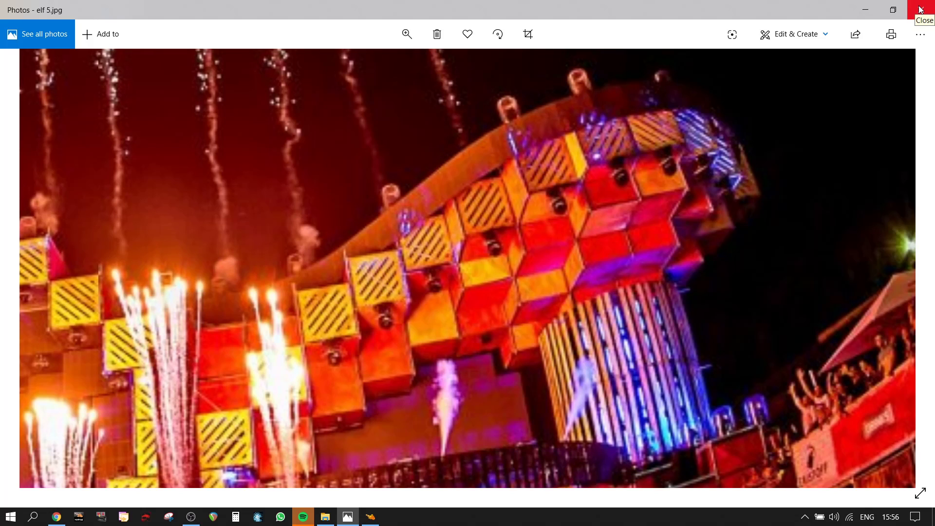
{"action": "left_click", "coordinate": [860, 15]}
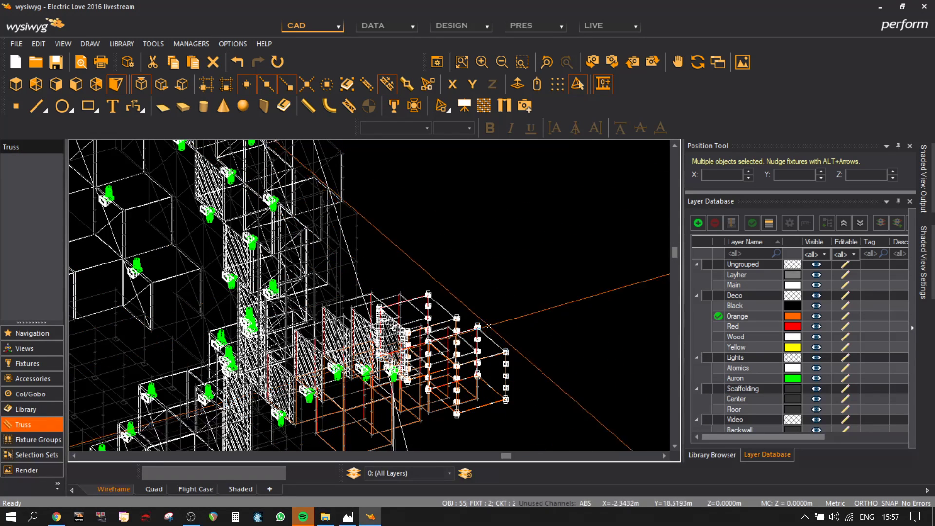
- Paste another copy of the cube module in the wireframe view and place it in the empty space away from the stage
{"action": "mouse_move", "coordinate": [599, 331]}
{"action": "middle_mouse_down"}
{"action": "mouse_move", "coordinate": [421, 365]}
{"action": "mouse_move", "coordinate": [426, 246]}
{"action": "middle_mouse_up"}
{"action": "scroll", "coordinate": [422, 365], "scroll_direction": "down", "scroll_amount": 4}
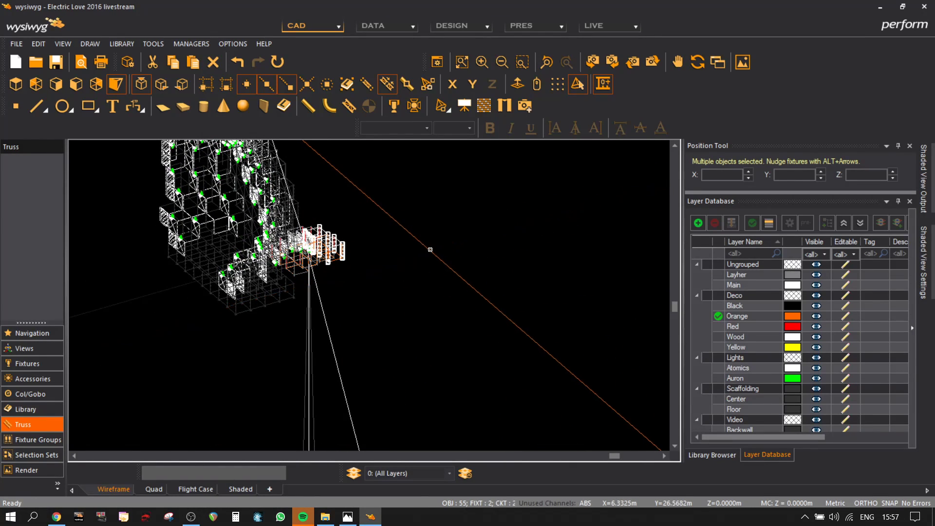
{"action": "key", "text": "ctrl+v"}
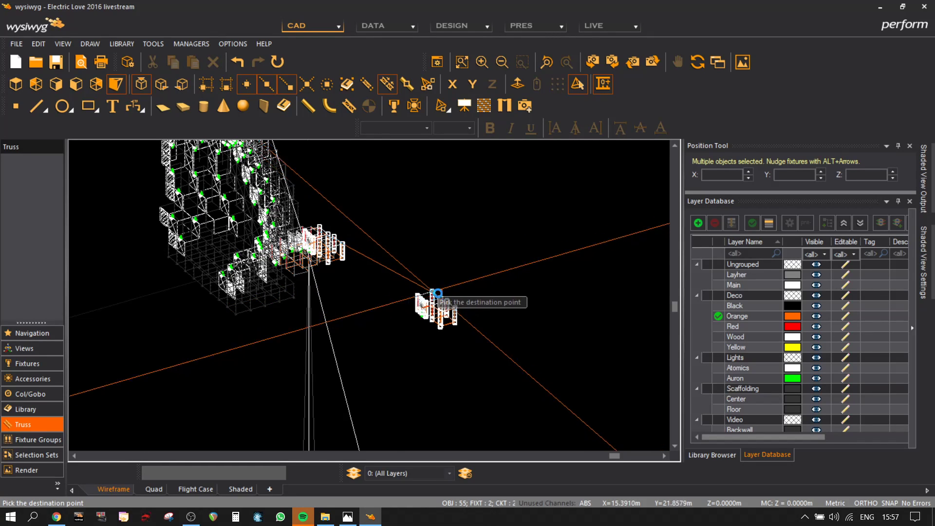
{"action": "scroll", "coordinate": [436, 295], "scroll_direction": "down", "scroll_amount": 2}
{"action": "middle_click_drag", "start_coordinate": [521, 298], "coordinate": [439, 301]}
{"action": "scroll", "coordinate": [441, 309], "scroll_direction": "up", "scroll_amount": 6}
{"action": "scroll", "coordinate": [441, 310], "scroll_direction": "down", "scroll_amount": 2}
{"action": "left_click", "coordinate": [526, 316]}
{"action": "scroll", "coordinate": [526, 316], "scroll_direction": "up", "scroll_amount": 3}
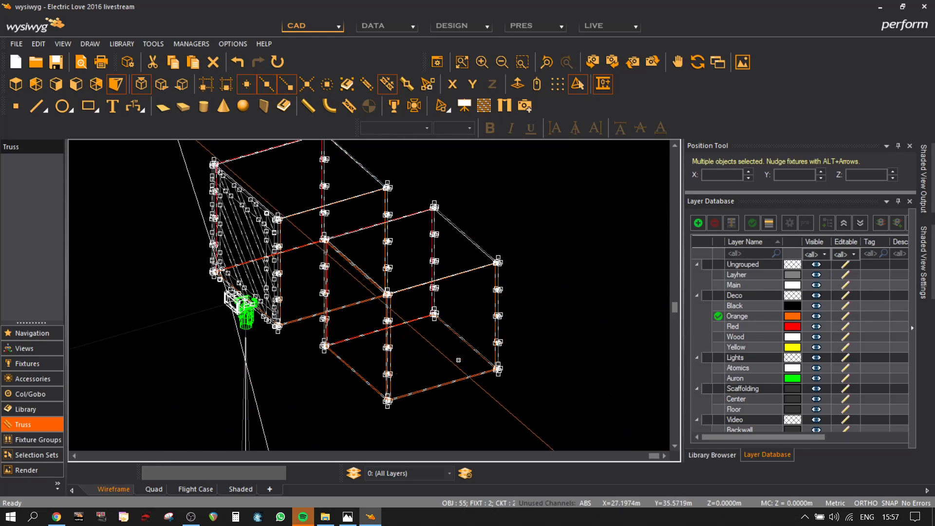
- Delete the corner standers and vertical deco strips of the lower cube, leaving only its top and bottom frames
{"action": "left_click", "coordinate": [536, 350]}
{"action": "scroll", "coordinate": [536, 350], "scroll_direction": "up", "scroll_amount": 5}
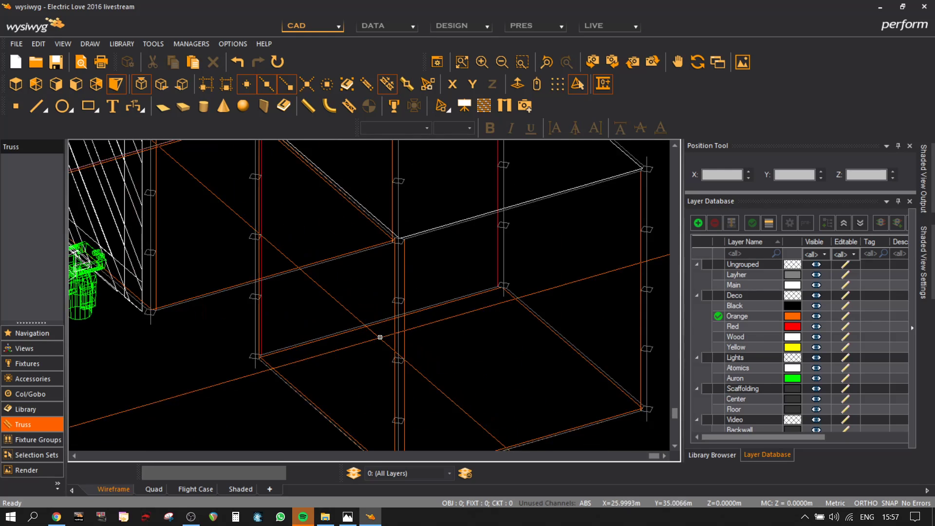
{"action": "left_click", "coordinate": [493, 354]}
{"action": "key", "text": "Delete"}
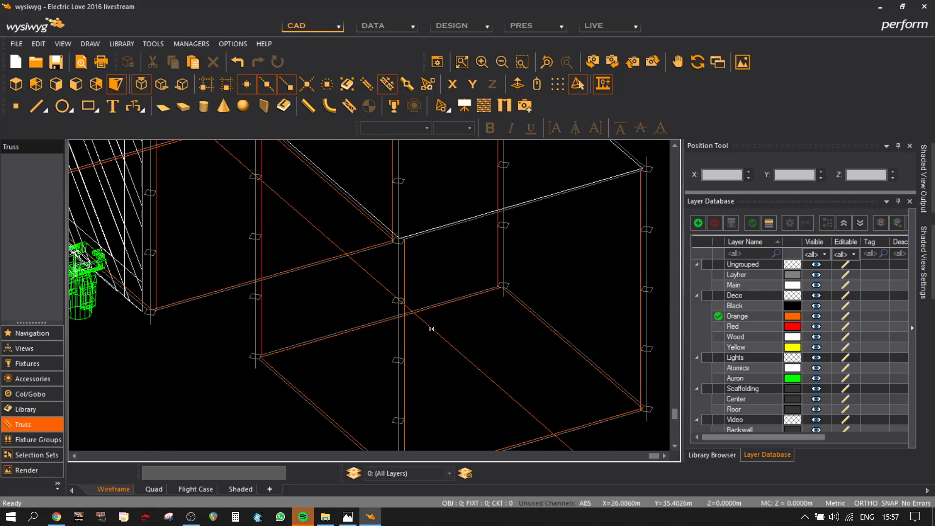
{"action": "left_click", "coordinate": [404, 328]}
{"action": "key", "text": "Delete"}
{"action": "left_click", "coordinate": [498, 253]}
{"action": "key", "text": "Delete"}
{"action": "scroll", "coordinate": [386, 341], "scroll_direction": "down", "scroll_amount": 2}
{"action": "left_click", "coordinate": [392, 354]}
{"action": "key", "text": "Delete"}
{"action": "left_click", "coordinate": [503, 324]}
{"action": "key", "text": "Delete"}
{"action": "left_click", "coordinate": [437, 312]}
{"action": "key", "text": "Delete"}
{"action": "left_click", "coordinate": [329, 326]}
{"action": "key", "text": "Delete"}
{"action": "left_click", "coordinate": [430, 377]}
{"action": "key", "text": "Delete"}
{"action": "left_click", "coordinate": [441, 309]}
{"action": "key", "text": "Delete"}
- Insert a short Layher stander from the user-defined insertables and place it in the empty space beside the cube frames
{"action": "left_click", "coordinate": [17, 43]}
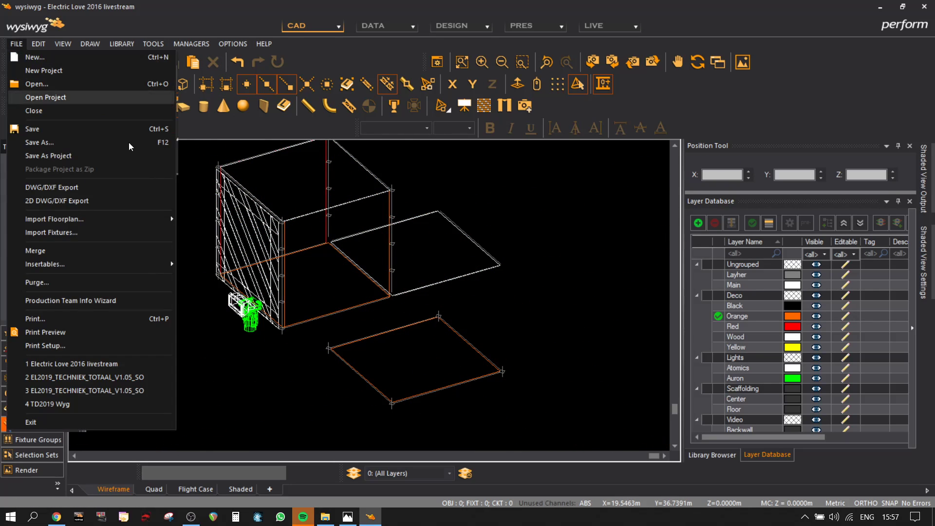
{"action": "mouse_move", "coordinate": [87, 267]}
{"action": "left_click", "coordinate": [204, 278]}
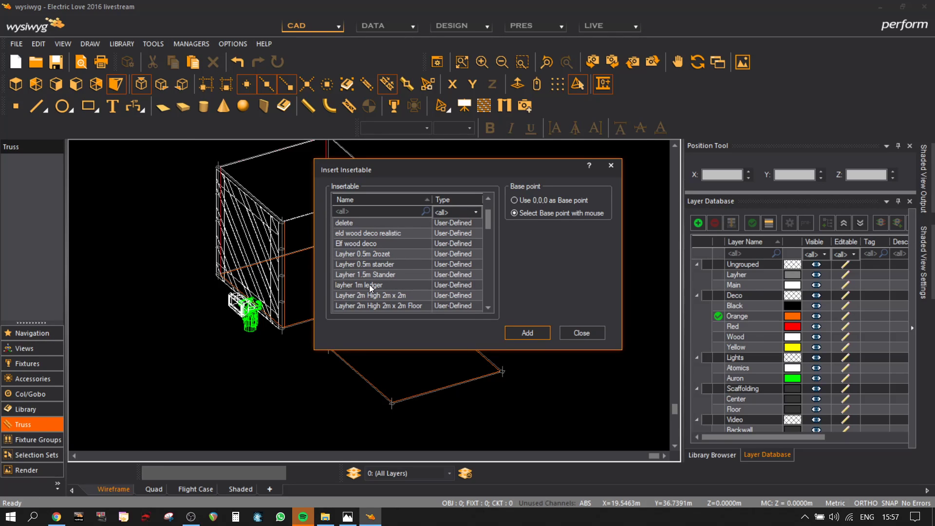
{"action": "scroll", "coordinate": [366, 258], "scroll_direction": "down", "scroll_amount": 5}
{"action": "scroll", "coordinate": [366, 261], "scroll_direction": "down", "scroll_amount": 2}
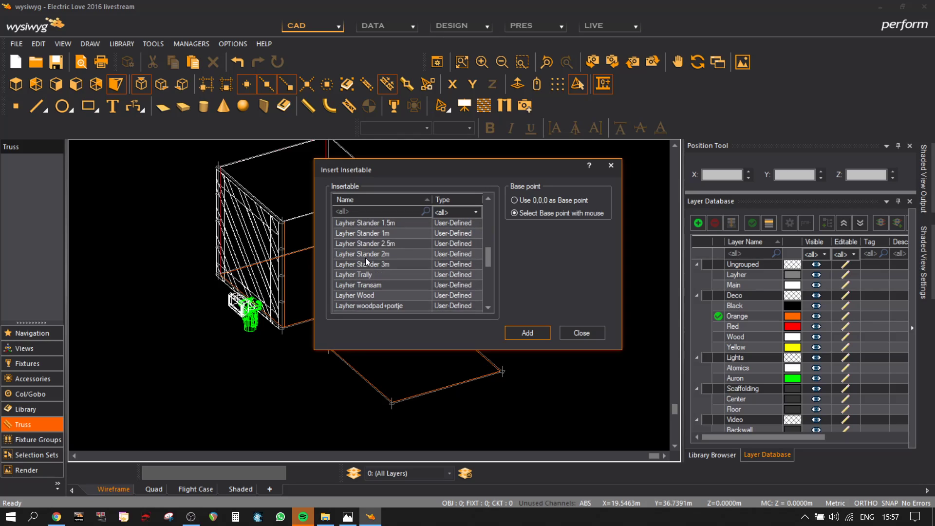
{"action": "left_click", "coordinate": [527, 333]}
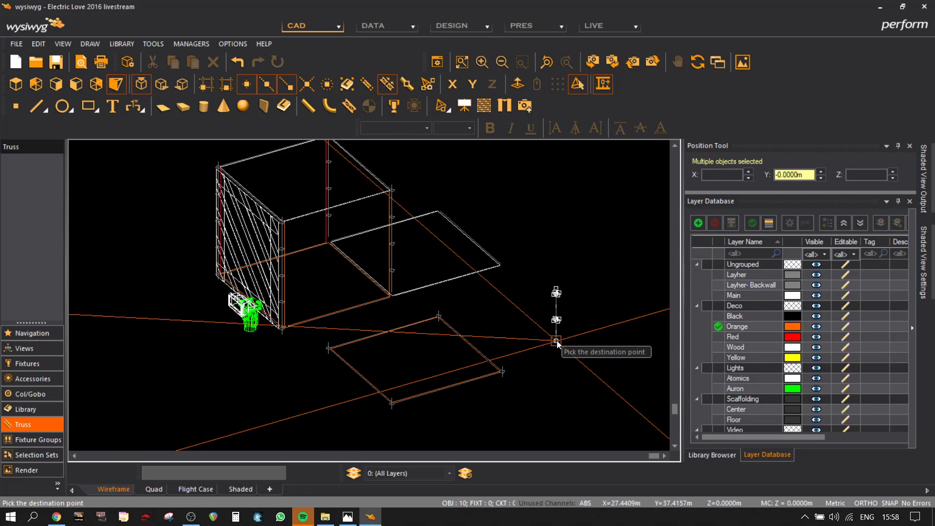
{"action": "left_click", "coordinate": [556, 340]}
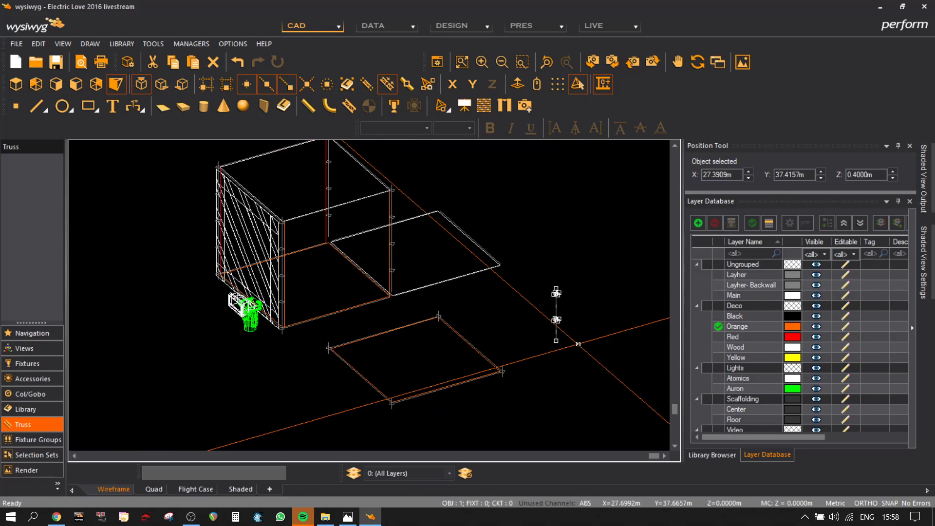
- Assign the new stander to the Center layer of the Scaffolding group
{"action": "right_click", "coordinate": [595, 330]}
{"action": "left_click", "coordinate": [595, 330]}
{"action": "right_click", "coordinate": [592, 227]}
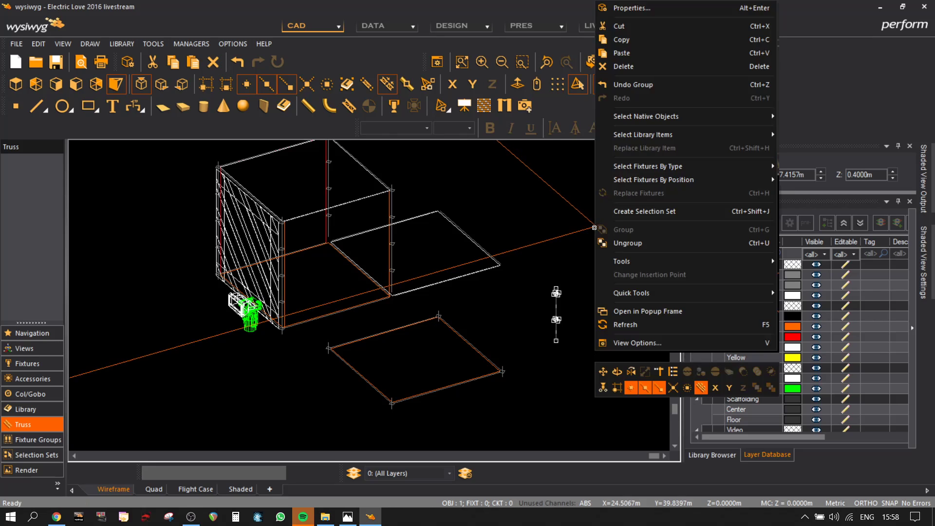
{"action": "left_click", "coordinate": [636, 8]}
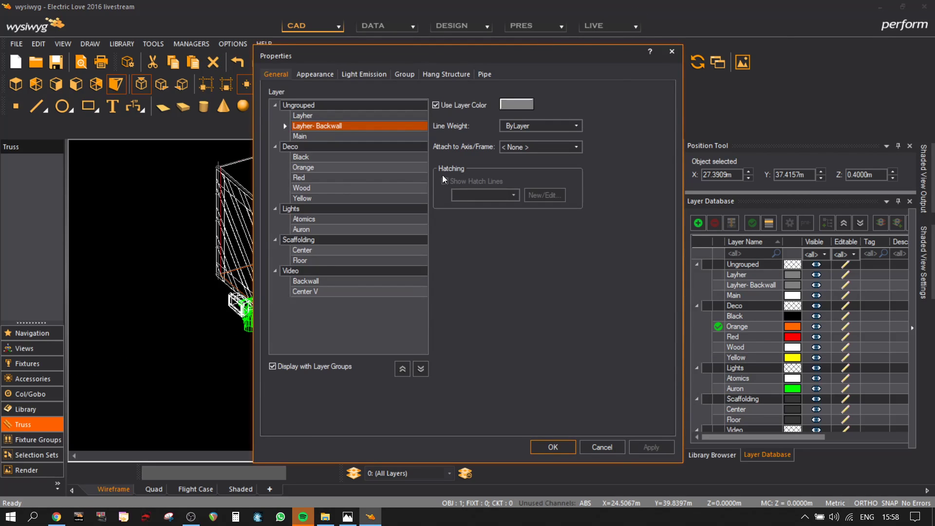
{"action": "left_click", "coordinate": [316, 251]}
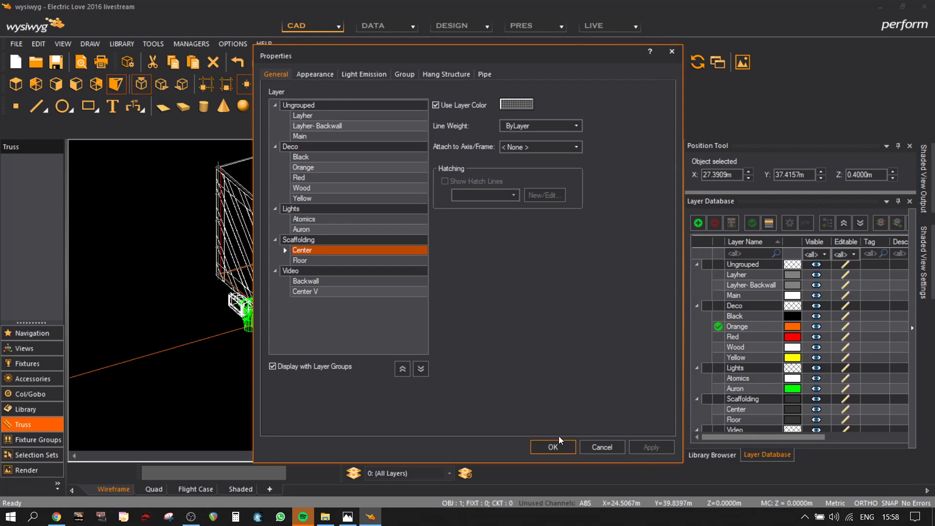
{"action": "left_click", "coordinate": [559, 445]}
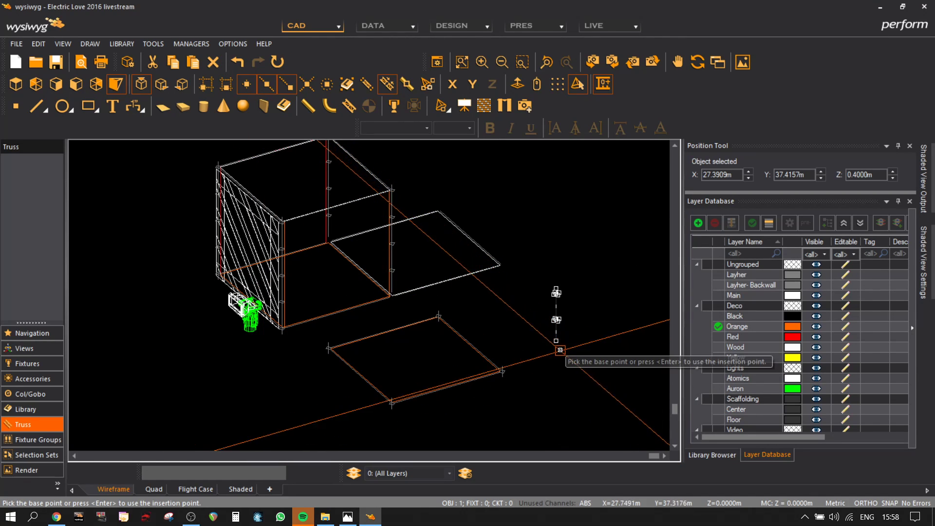
- Move the stander onto the outer corner of the bottom frame, and place a pasted copy on the rear corner
{"action": "left_click", "coordinate": [556, 340]}
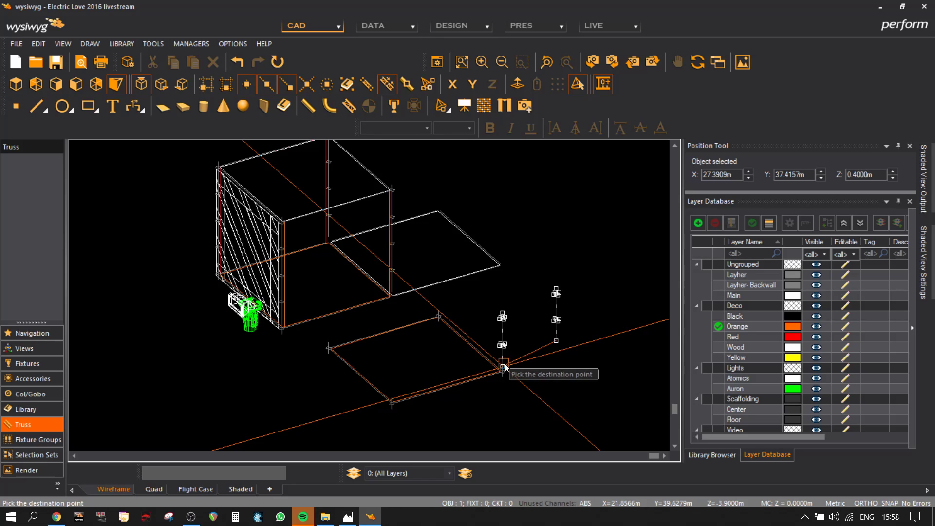
{"action": "left_click", "coordinate": [502, 366]}
{"action": "key", "text": "ctrl+v"}
{"action": "left_click", "coordinate": [577, 304]}
{"action": "key", "text": "m"}
{"action": "left_click", "coordinate": [577, 330]}
{"action": "left_click", "coordinate": [440, 313]}
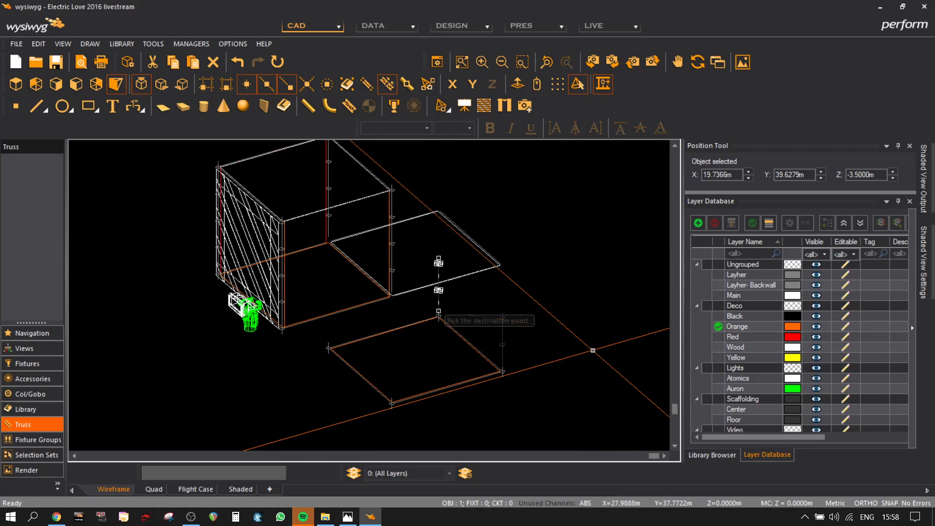
- Paste two more standers and snap them to the two remaining corners of the bottom frame
{"action": "key", "text": "ctrl+v"}
{"action": "left_click", "coordinate": [570, 375]}
{"action": "key", "text": "m"}
{"action": "left_click", "coordinate": [572, 375]}
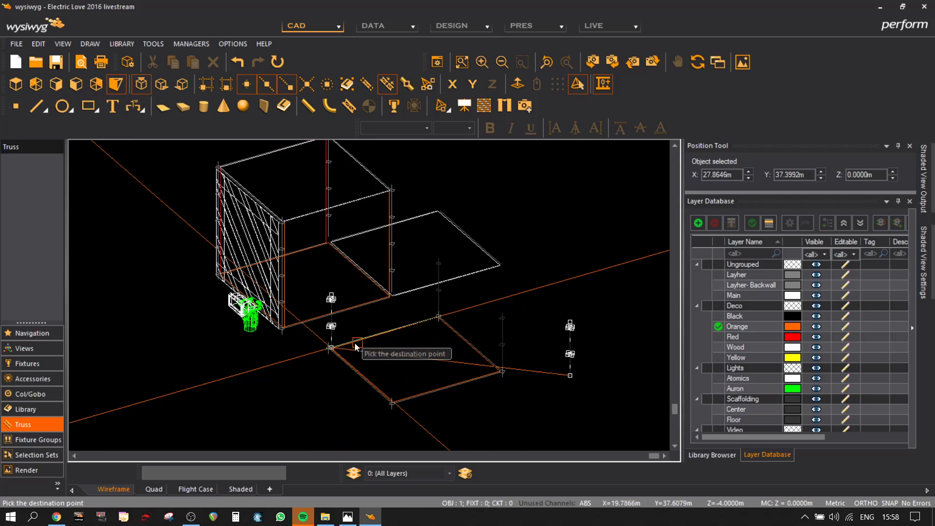
{"action": "left_click", "coordinate": [592, 415]}
{"action": "key", "text": "m"}
{"action": "left_click", "coordinate": [593, 415]}
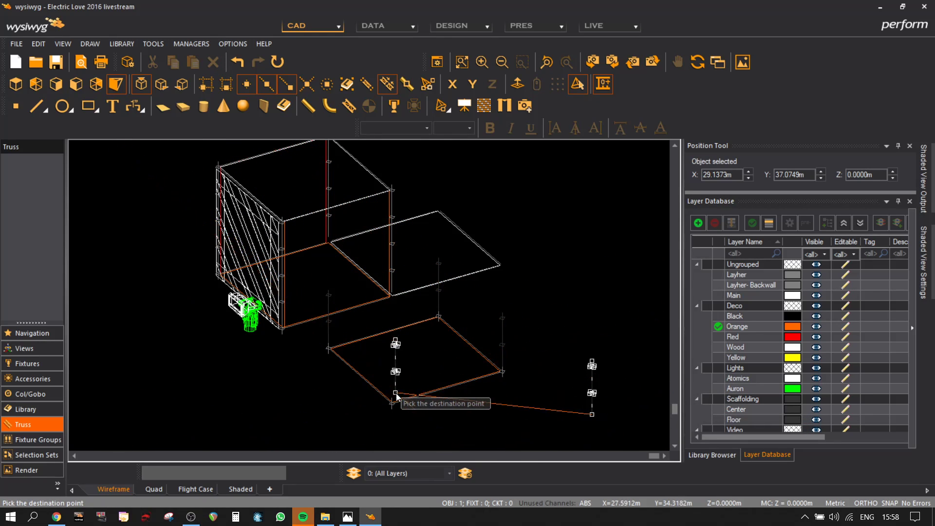
{"action": "scroll", "coordinate": [393, 392], "scroll_direction": "up", "scroll_amount": 3}
{"action": "left_click", "coordinate": [394, 430]}
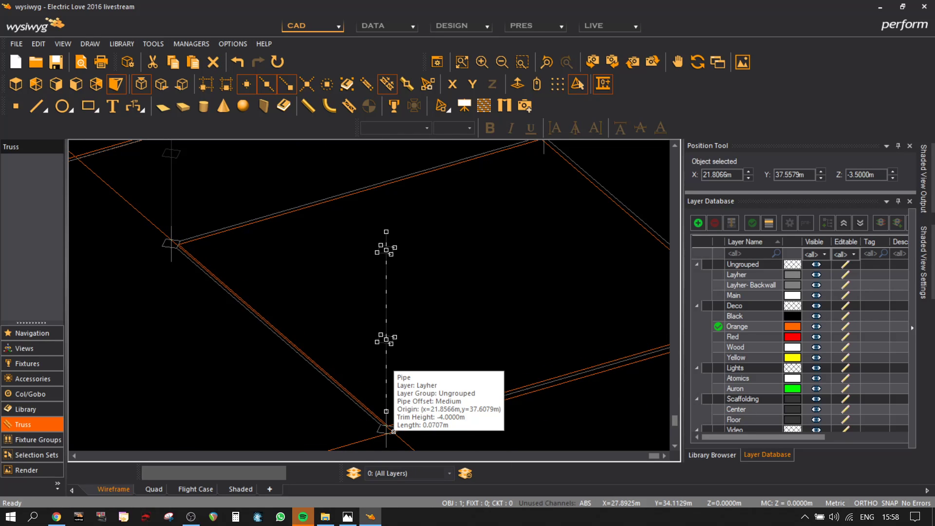
- Select the bottom frame with its four standers and move it up by a stander's end to meet the top frame
{"action": "scroll", "coordinate": [393, 432], "scroll_direction": "down", "scroll_amount": 3}
{"action": "left_click", "coordinate": [568, 307]}
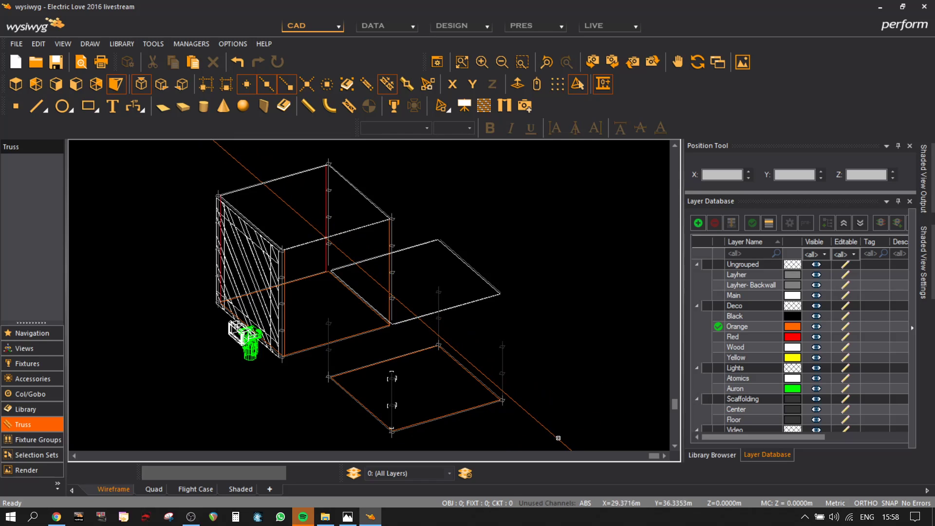
{"action": "left_click_drag", "start_coordinate": [554, 439], "coordinate": [424, 334]}
{"action": "middle_click_drag", "start_coordinate": [475, 314], "coordinate": [491, 396]}
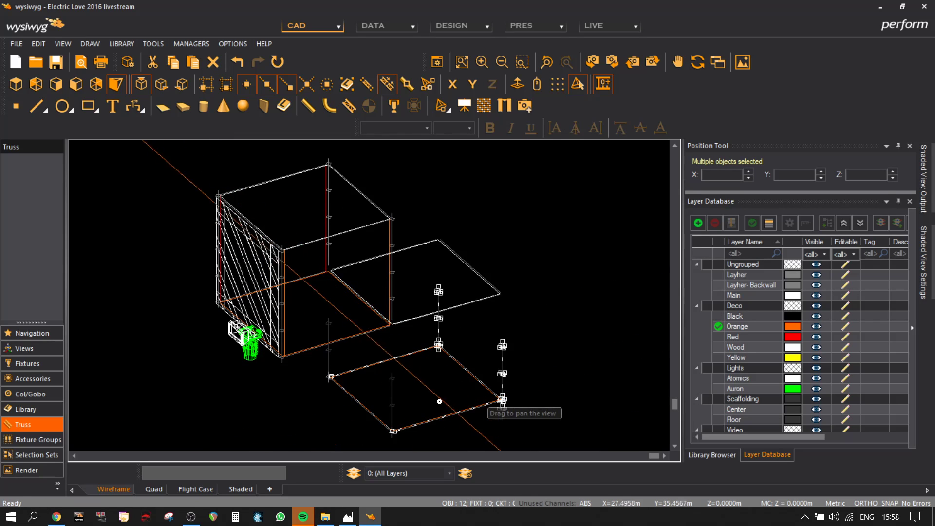
{"action": "left_click_drag", "start_coordinate": [430, 437], "coordinate": [312, 363]}
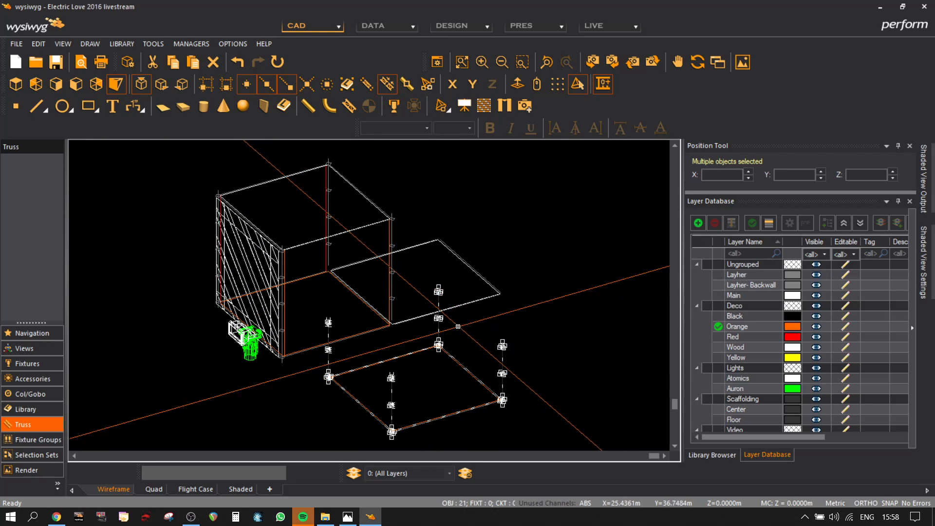
{"action": "key", "text": "m"}
{"action": "scroll", "coordinate": [405, 366], "scroll_direction": "up", "scroll_amount": 3}
{"action": "left_click", "coordinate": [356, 390]}
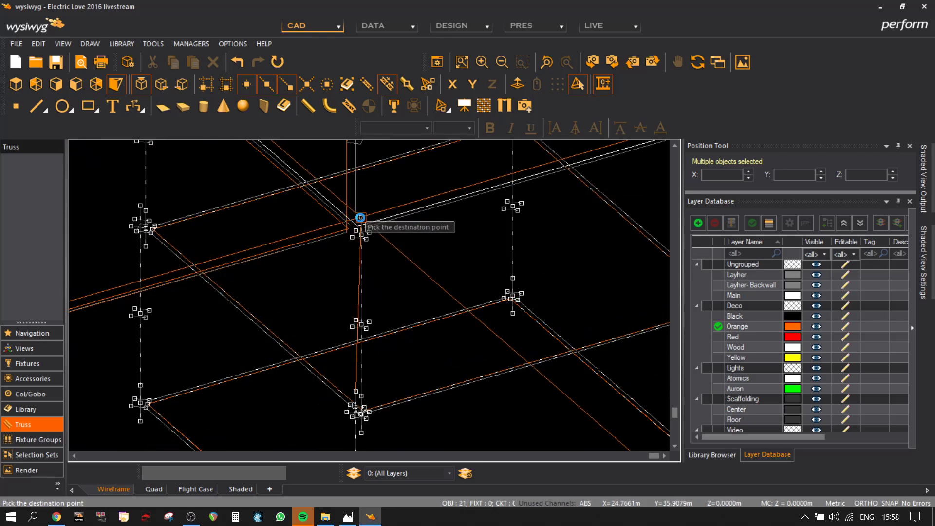
{"action": "left_click", "coordinate": [356, 212]}
{"action": "scroll", "coordinate": [535, 346], "scroll_direction": "down", "scroll_amount": 4}
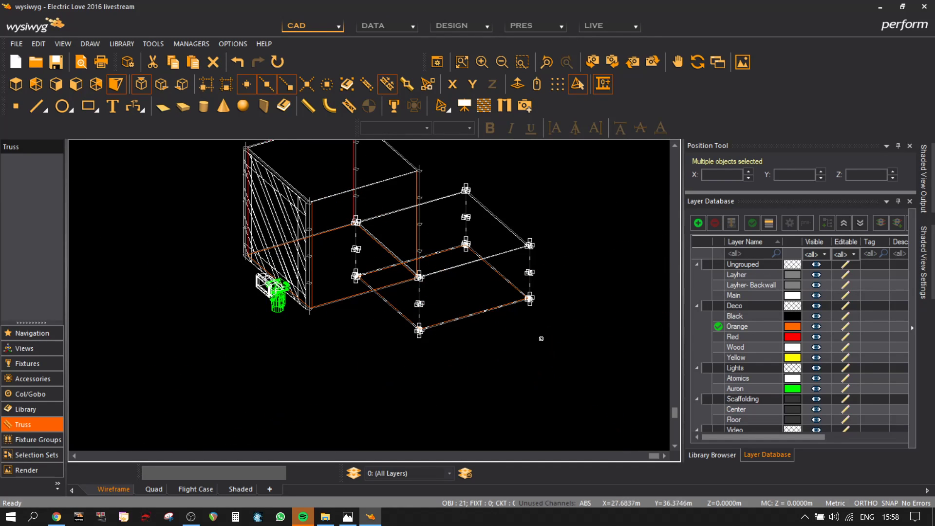
- Select the whole half-height cube, paste a copy beside it, and move the copy by its top corner to the first cube's lower outer corner
{"action": "left_click_drag", "start_coordinate": [600, 344], "coordinate": [448, 171]}
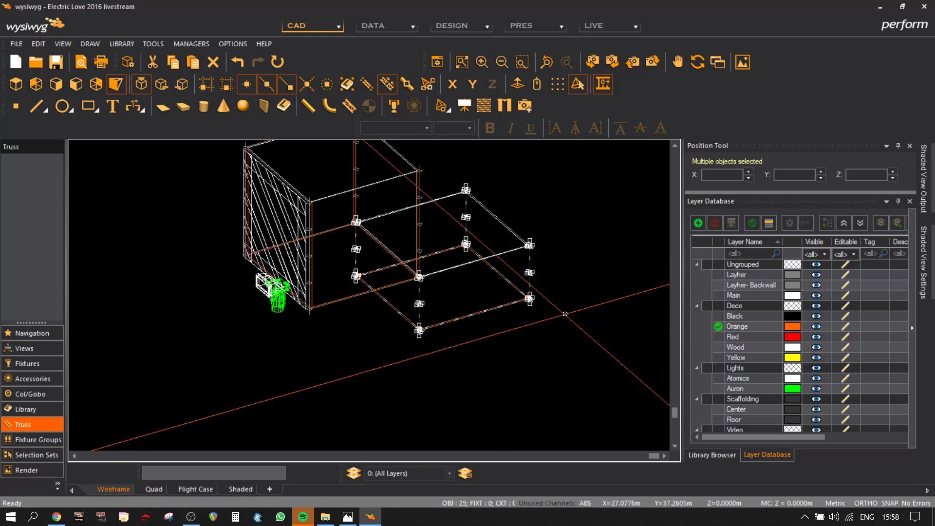
{"action": "left_click", "coordinate": [565, 320]}
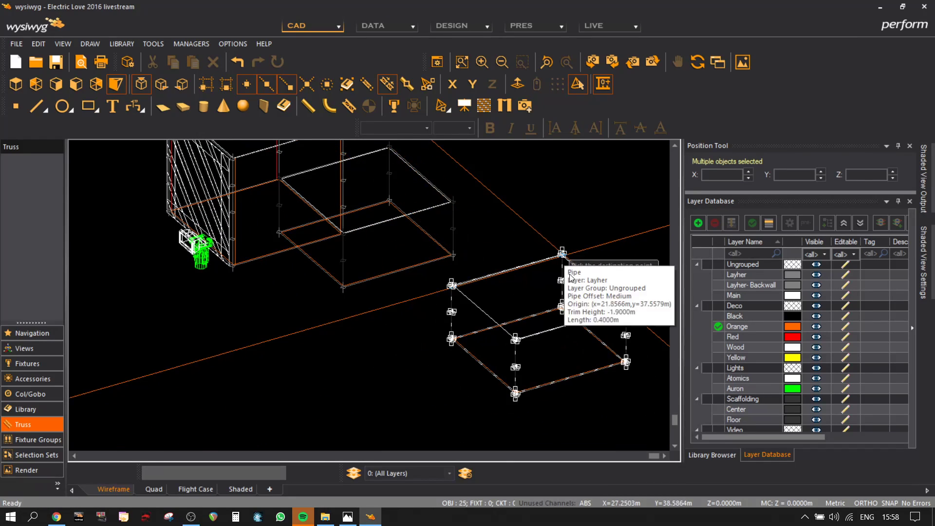
{"action": "key", "text": "m"}
{"action": "scroll", "coordinate": [539, 346], "scroll_direction": "up", "scroll_amount": 3}
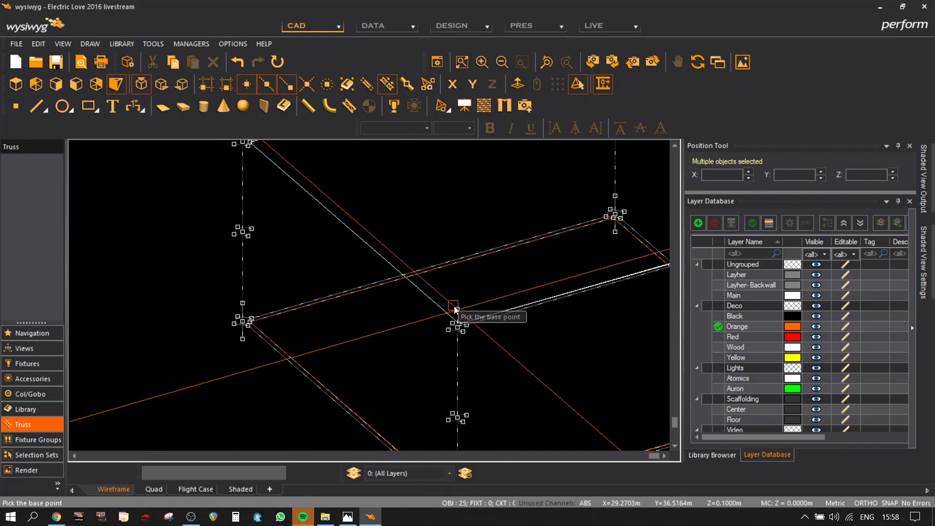
{"action": "left_click", "coordinate": [458, 311]}
{"action": "scroll", "coordinate": [425, 276], "scroll_direction": "down", "scroll_amount": 3}
{"action": "scroll", "coordinate": [390, 306], "scroll_direction": "up", "scroll_amount": 4}
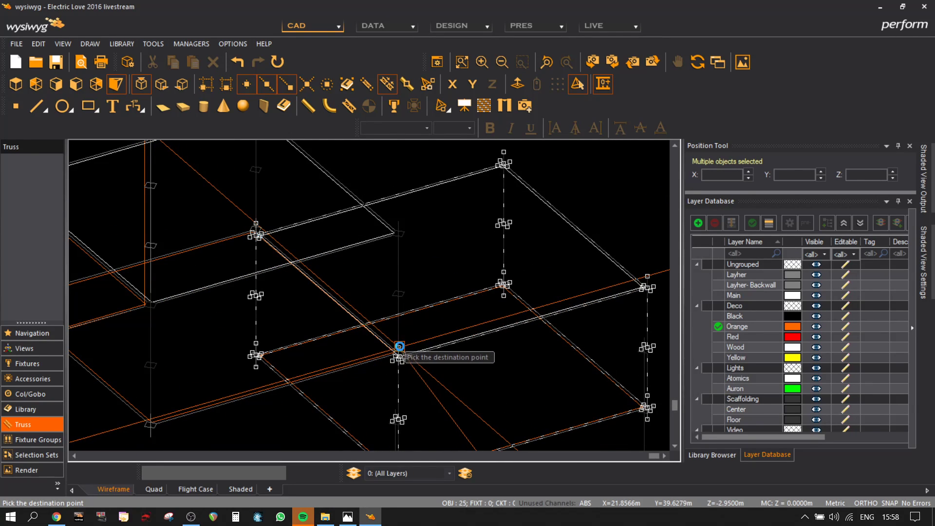
{"action": "left_click", "coordinate": [371, 391]}
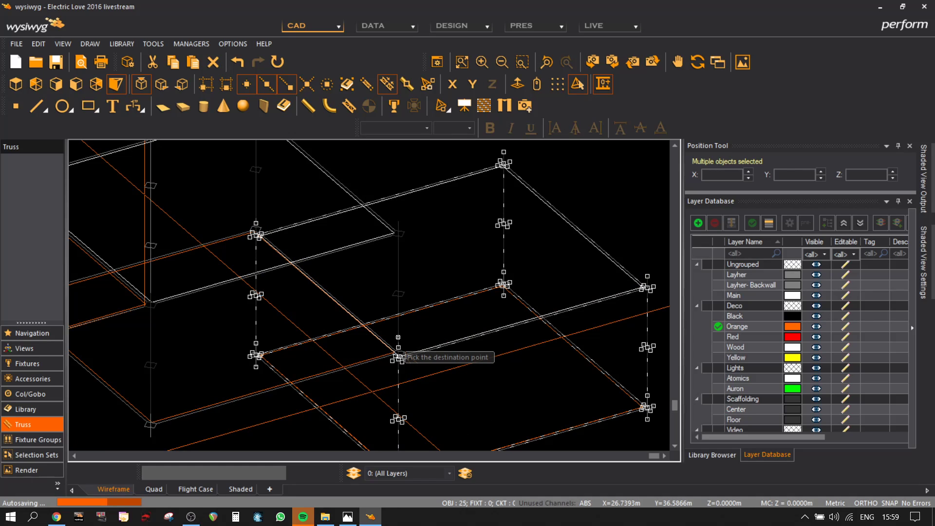
{"action": "left_click", "coordinate": [388, 355]}
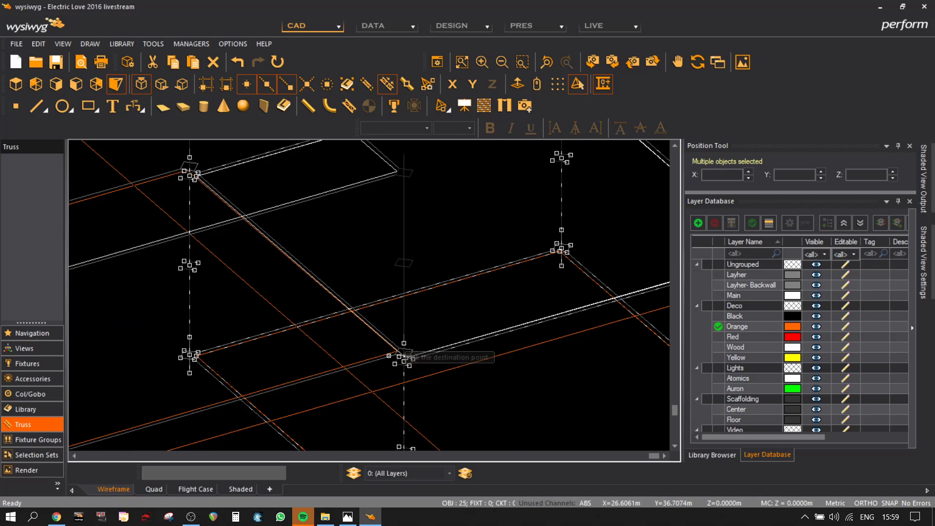
- Nudge the copied half-height cube upward by its stander's top end to align it with the neighbouring cube's corner
{"action": "scroll", "coordinate": [404, 341], "scroll_direction": "up", "scroll_amount": 5}
{"action": "key", "text": "m"}
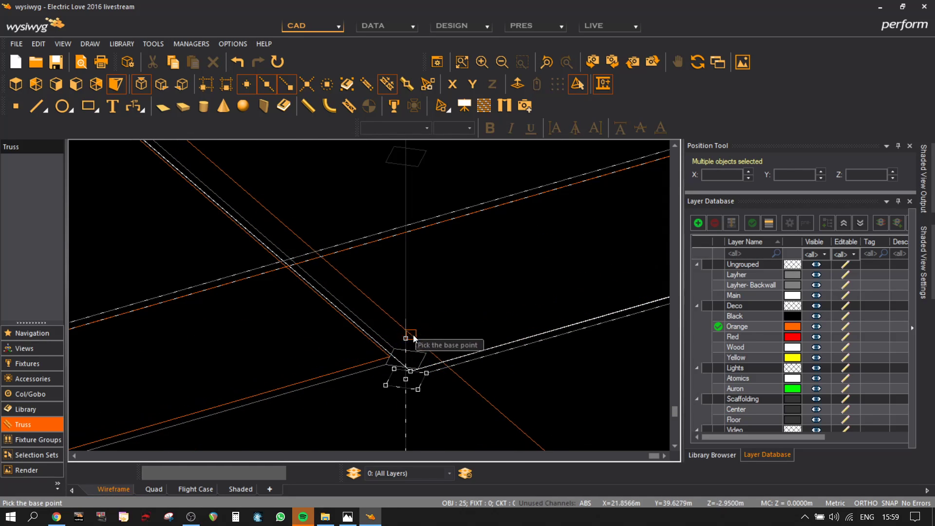
{"action": "left_click", "coordinate": [407, 339]}
{"action": "left_click", "coordinate": [407, 320]}
{"action": "scroll", "coordinate": [407, 324], "scroll_direction": "down", "scroll_amount": 6}
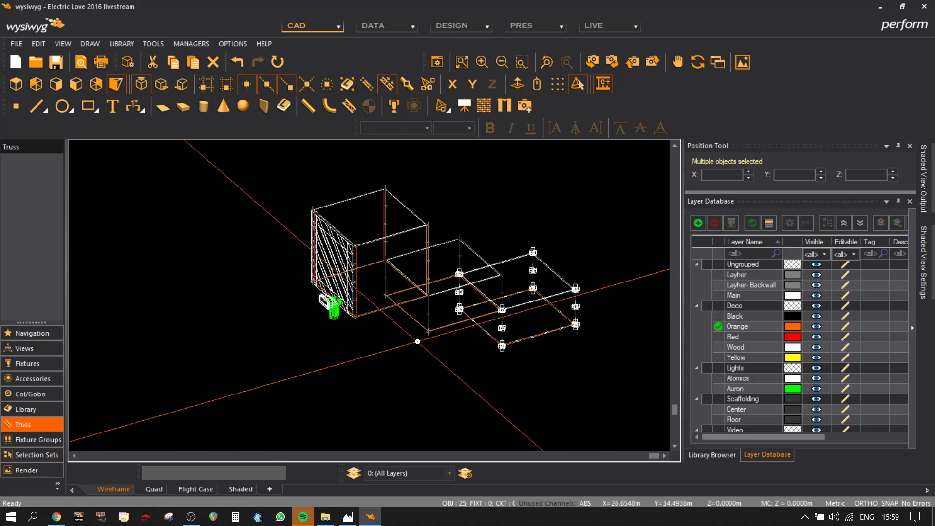
{"action": "left_click", "coordinate": [430, 353]}
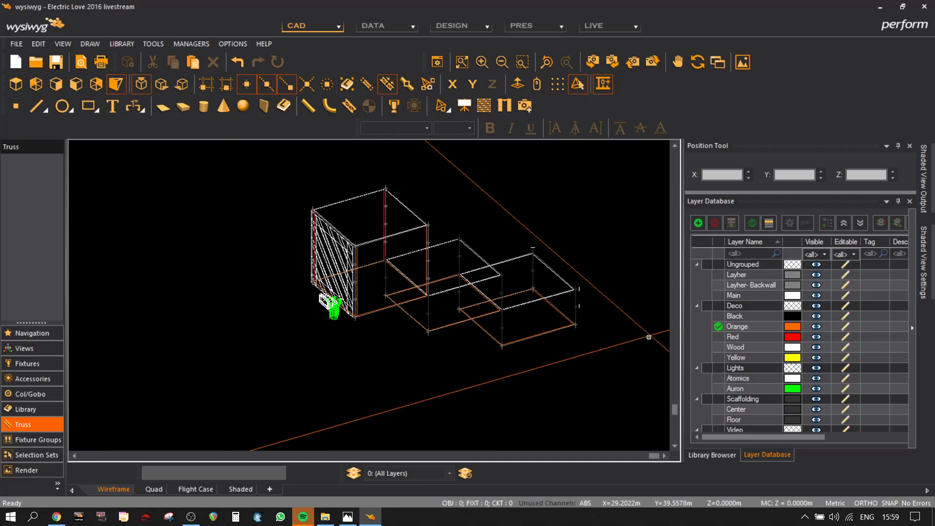
- Paste another half-height cube and snap it by its top corner one level lower at the outer end of the descending row
{"action": "key", "text": "ctrl+v"}
{"action": "middle_click_drag", "start_coordinate": [627, 343], "coordinate": [557, 325]}
{"action": "left_click", "coordinate": [591, 313]}
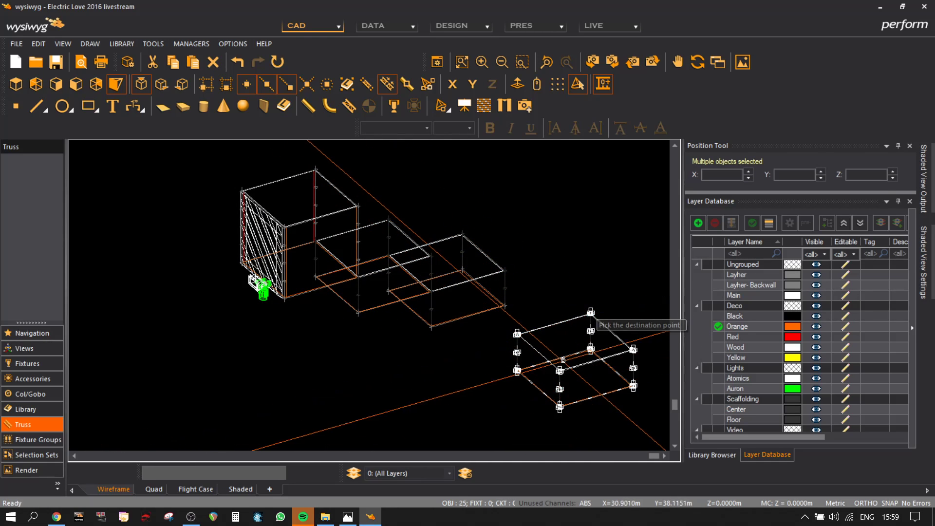
{"action": "key", "text": "ctrl+m"}
{"action": "scroll", "coordinate": [562, 376], "scroll_direction": "up", "scroll_amount": 3}
{"action": "left_click", "coordinate": [557, 352]}
{"action": "middle_click_drag", "start_coordinate": [445, 233], "coordinate": [486, 423]}
{"action": "scroll", "coordinate": [416, 337], "scroll_direction": "up", "scroll_amount": 3}
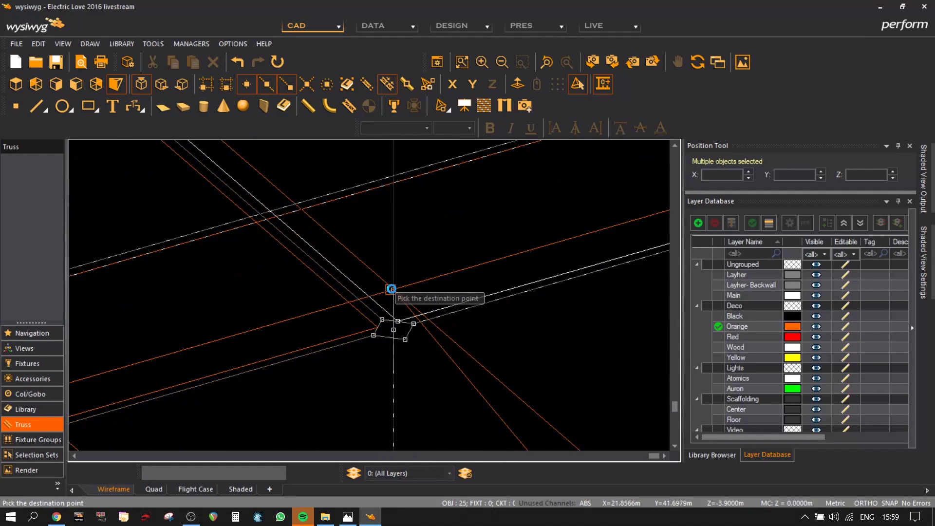
{"action": "left_click", "coordinate": [391, 291]}
{"action": "scroll", "coordinate": [470, 338], "scroll_direction": "down", "scroll_amount": 6}
{"action": "left_click", "coordinate": [492, 400]}
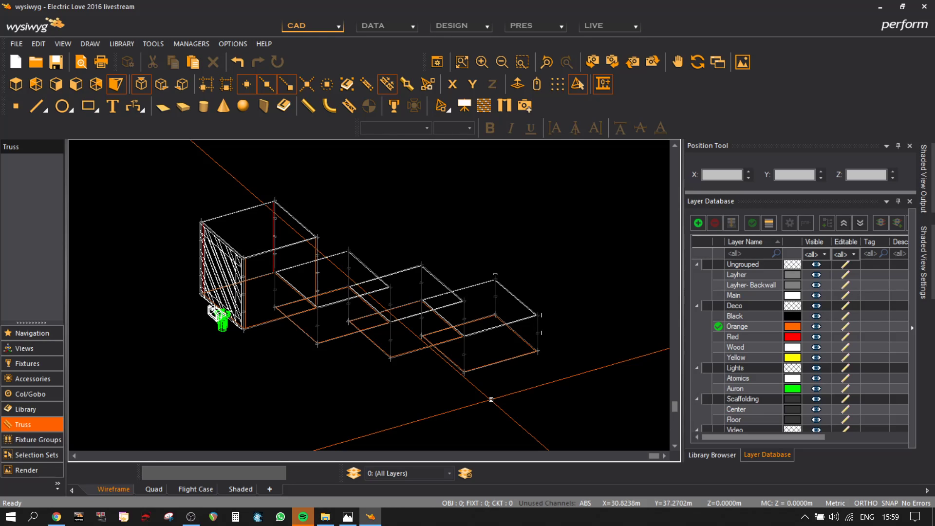
{"action": "left_click_drag", "start_coordinate": [410, 399], "coordinate": [149, 175]}
{"action": "scroll", "coordinate": [451, 329], "scroll_direction": "up", "scroll_amount": 3}
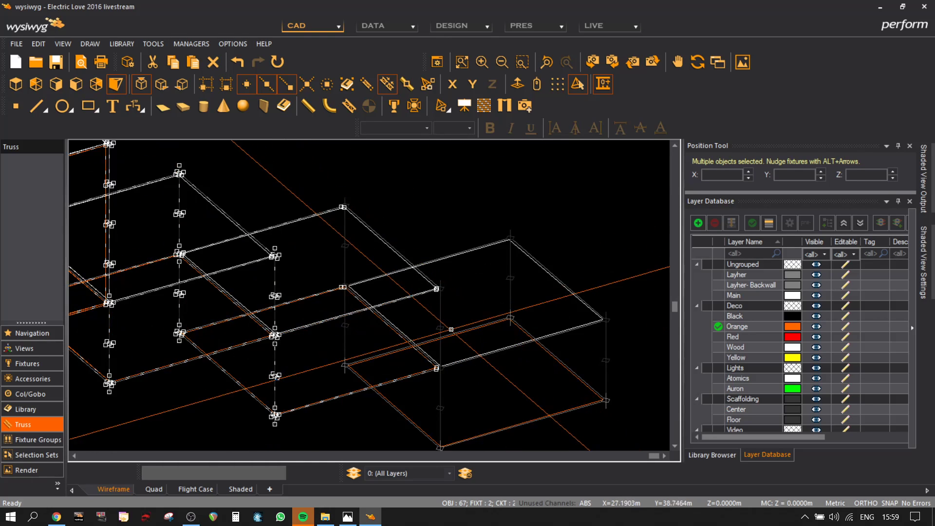
{"action": "scroll", "coordinate": [441, 354], "scroll_direction": "up", "scroll_amount": 3}
{"action": "left_click", "coordinate": [436, 340], "text": "shift"}
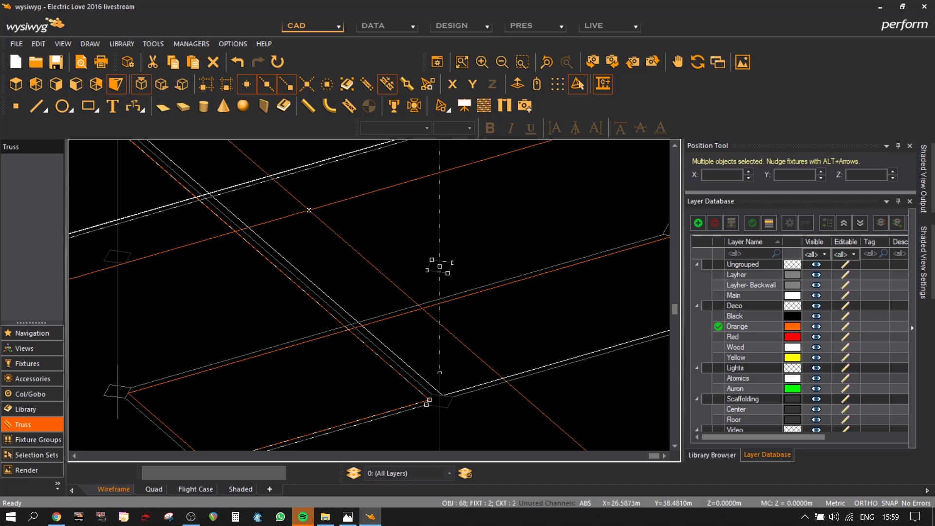
{"action": "scroll", "coordinate": [417, 382], "scroll_direction": "up", "scroll_amount": 3}
{"action": "left_click", "coordinate": [426, 378], "text": "shift"}
{"action": "scroll", "coordinate": [449, 423], "scroll_direction": "down", "scroll_amount": 4}
{"action": "mouse_move", "coordinate": [337, 262]}
{"action": "left_mouse_down"}
{"action": "mouse_move", "coordinate": [314, 220]}
{"action": "mouse_move", "coordinate": [320, 237]}
{"action": "mouse_move", "coordinate": [355, 265]}
{"action": "left_mouse_up"}
{"action": "scroll", "coordinate": [406, 327], "scroll_direction": "down", "scroll_amount": 4}
{"action": "scroll", "coordinate": [309, 338], "scroll_direction": "up", "scroll_amount": 3}
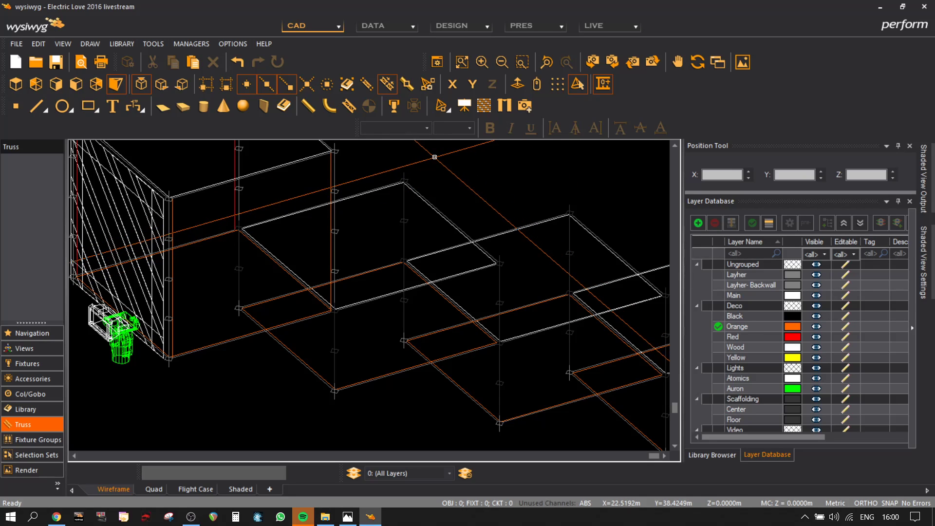
- Make Red the current layer and draw a four-corner surface over the first half-height cube's end face beside the full-height cube
{"action": "left_click", "coordinate": [740, 337]}
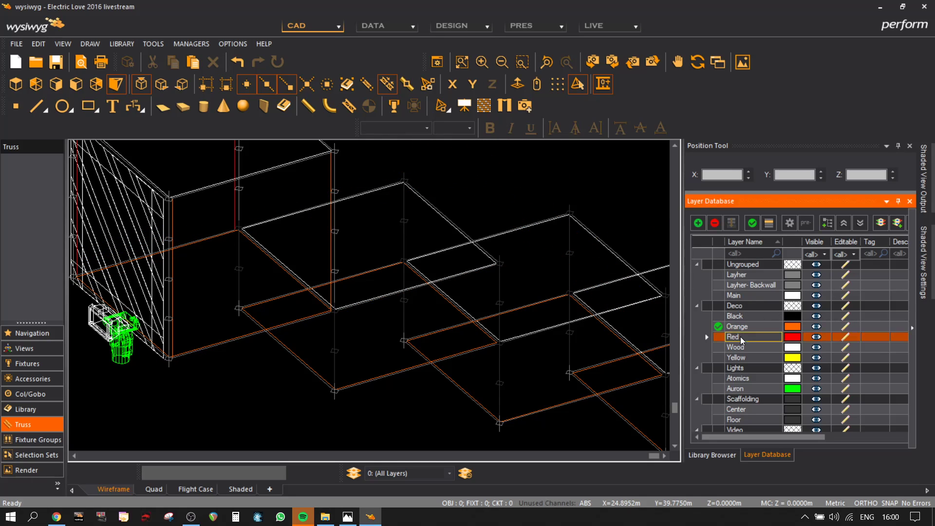
{"action": "left_click", "coordinate": [752, 223]}
{"action": "left_click", "coordinate": [161, 109]}
{"action": "scroll", "coordinate": [273, 346], "scroll_direction": "up", "scroll_amount": 5}
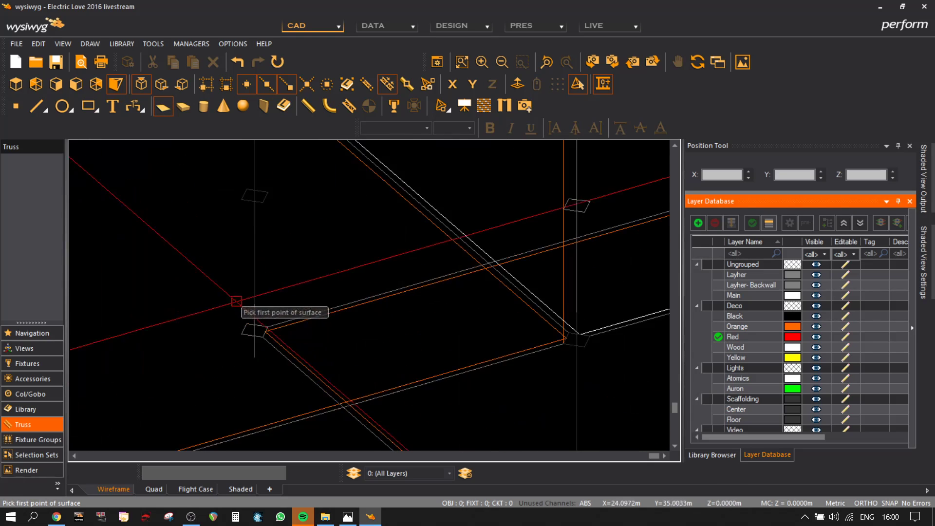
{"action": "left_click", "coordinate": [263, 343]}
{"action": "middle_click_drag", "start_coordinate": [263, 344], "coordinate": [282, 246]}
{"action": "left_click", "coordinate": [286, 259]}
{"action": "scroll", "coordinate": [359, 355], "scroll_direction": "down", "scroll_amount": 4}
{"action": "scroll", "coordinate": [397, 384], "scroll_direction": "up", "scroll_amount": 4}
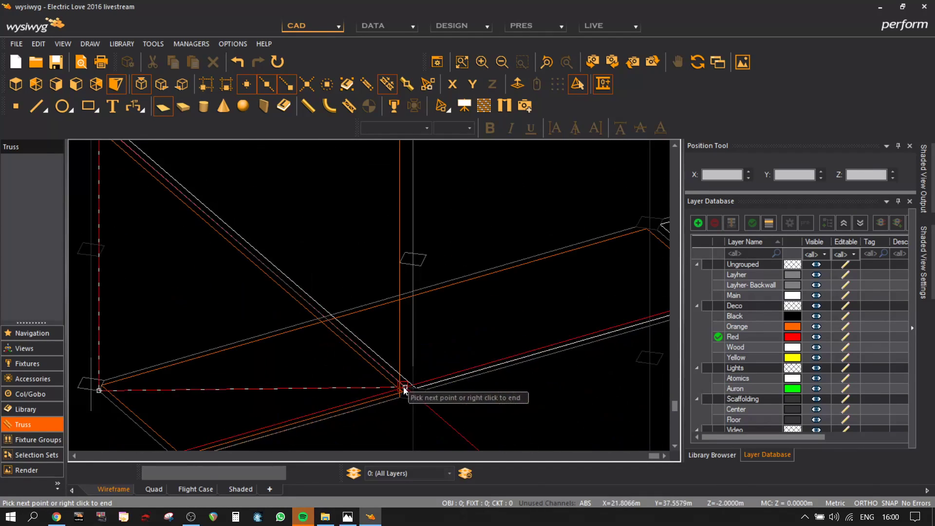
{"action": "left_click", "coordinate": [384, 378]}
{"action": "middle_click_drag", "start_coordinate": [297, 388], "coordinate": [284, 177]}
{"action": "left_click", "coordinate": [383, 441]}
{"action": "scroll", "coordinate": [450, 331], "scroll_direction": "down", "scroll_amount": 2}
{"action": "scroll", "coordinate": [454, 335], "scroll_direction": "down", "scroll_amount": 2}
{"action": "right_click", "coordinate": [448, 350]}
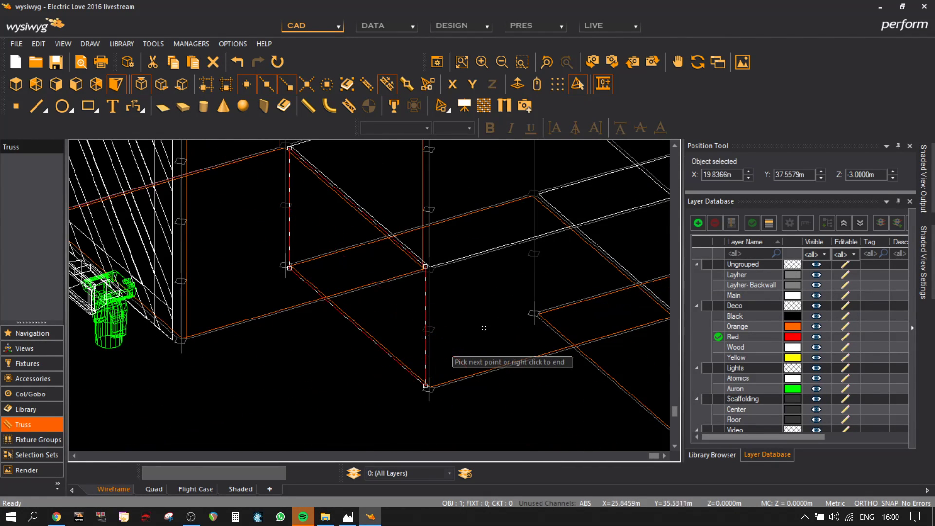
- Copy the red surface onto the matching end faces of the second and third half-height cubes
{"action": "middle_click_drag", "start_coordinate": [569, 297], "coordinate": [435, 272]}
{"action": "left_click_drag", "start_coordinate": [470, 280], "coordinate": [527, 298]}
{"action": "scroll", "coordinate": [527, 298], "scroll_direction": "down", "scroll_amount": 5}
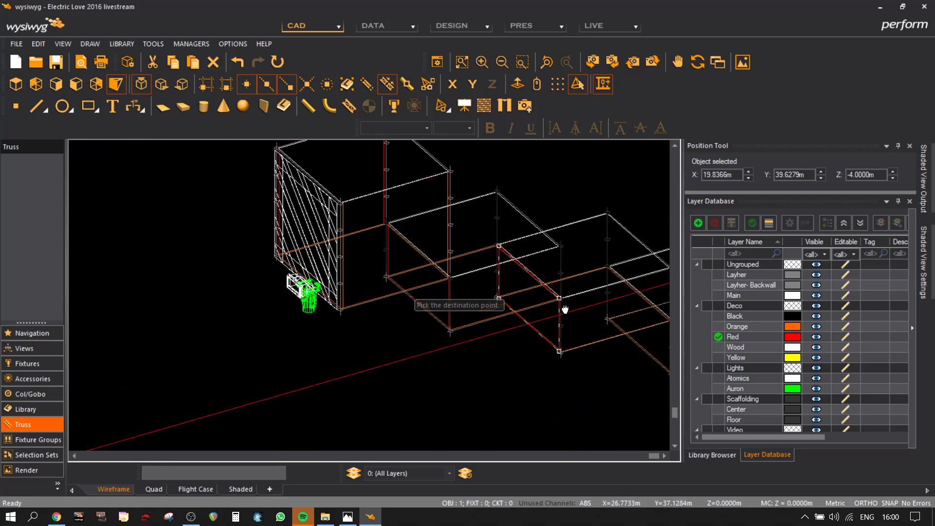
{"action": "scroll", "coordinate": [417, 299], "scroll_direction": "up", "scroll_amount": 8}
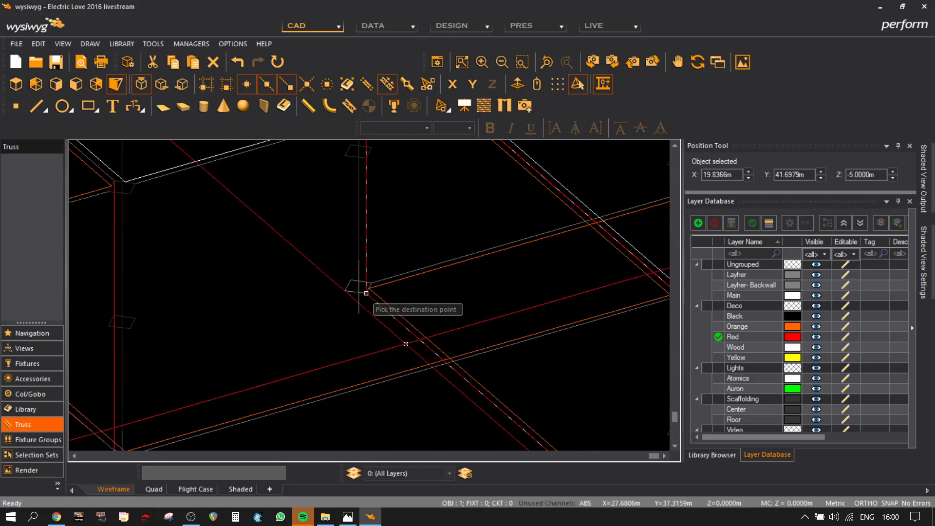
{"action": "left_click", "coordinate": [371, 298]}
{"action": "scroll", "coordinate": [371, 298], "scroll_direction": "down", "scroll_amount": 5}
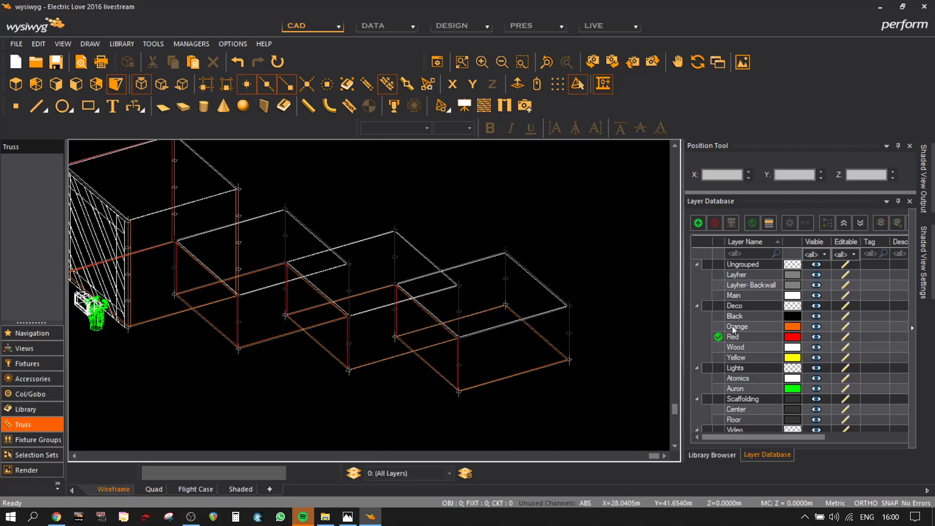
- Make Yellow the current layer and draw a four-corner surface over the first half-height cube's rear side face
{"action": "left_click", "coordinate": [742, 352]}
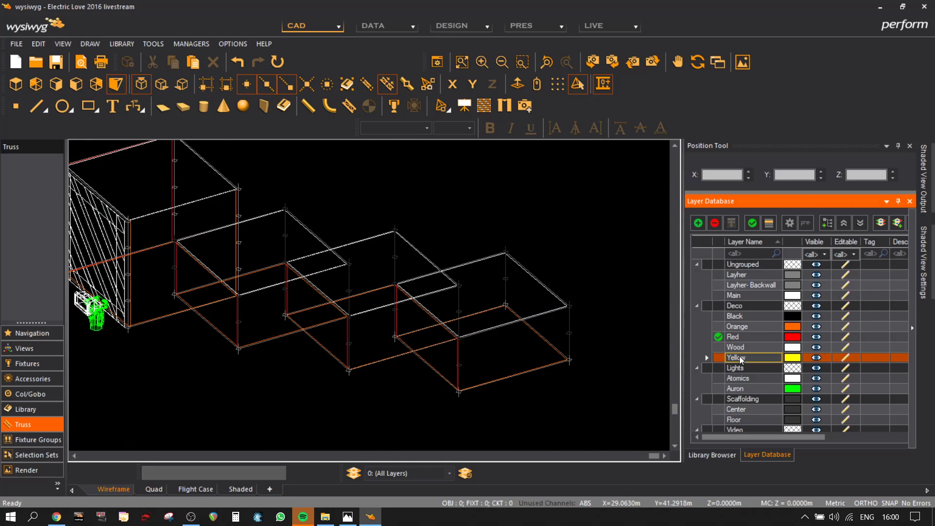
{"action": "left_click", "coordinate": [163, 106]}
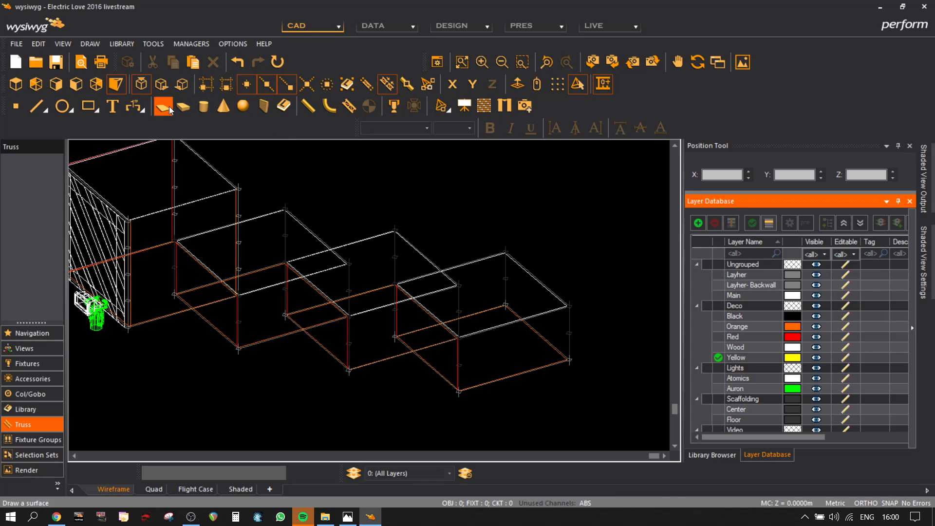
{"action": "scroll", "coordinate": [177, 312], "scroll_direction": "up", "scroll_amount": 5}
{"action": "left_click", "coordinate": [177, 325]}
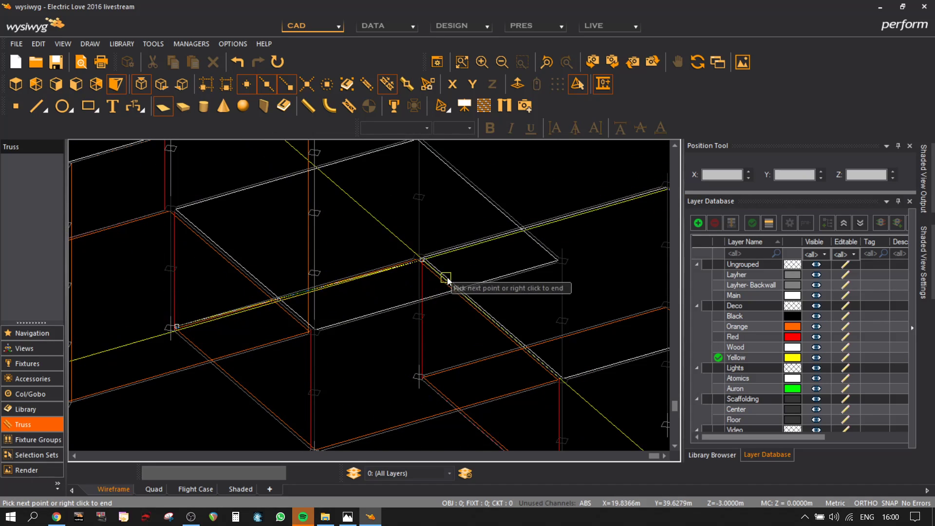
{"action": "scroll", "coordinate": [410, 262], "scroll_direction": "up", "scroll_amount": 5}
{"action": "scroll", "coordinate": [378, 233], "scroll_direction": "down", "scroll_amount": 5}
{"action": "scroll", "coordinate": [271, 329], "scroll_direction": "up", "scroll_amount": 8}
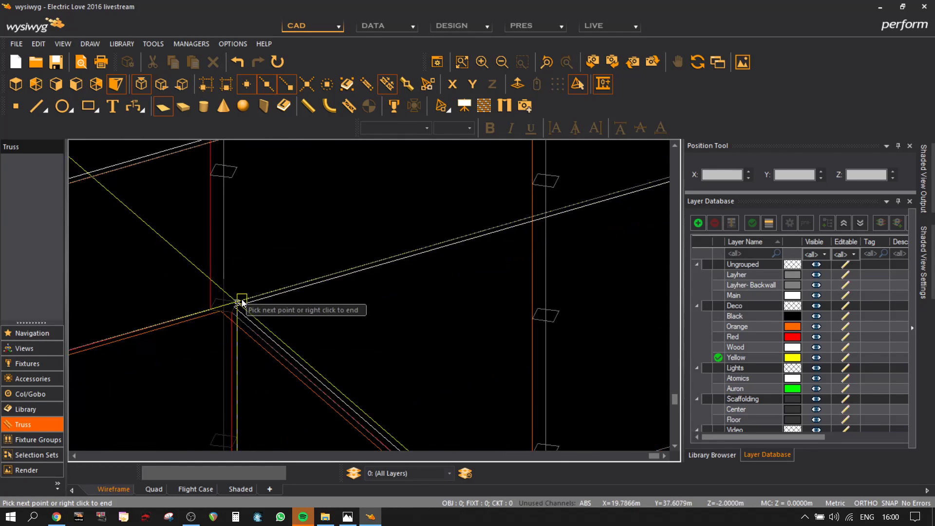
{"action": "scroll", "coordinate": [371, 268], "scroll_direction": "down", "scroll_amount": 5}
{"action": "right_click", "coordinate": [550, 325]}
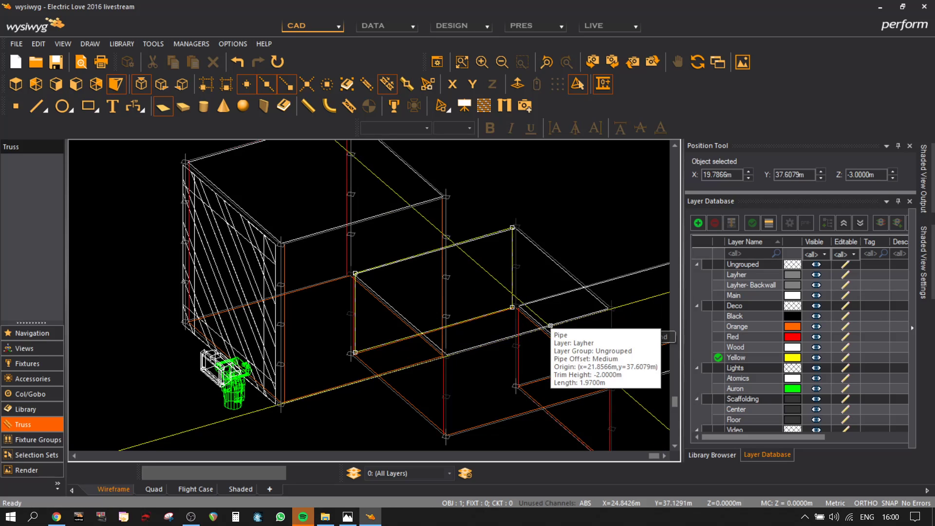
- Copy the yellow surface onto the opposite side face of the first half-height cube, snapping it to the lower corner
{"action": "left_click", "coordinate": [550, 325]}
{"action": "scroll", "coordinate": [448, 390], "scroll_direction": "up", "scroll_amount": 6}
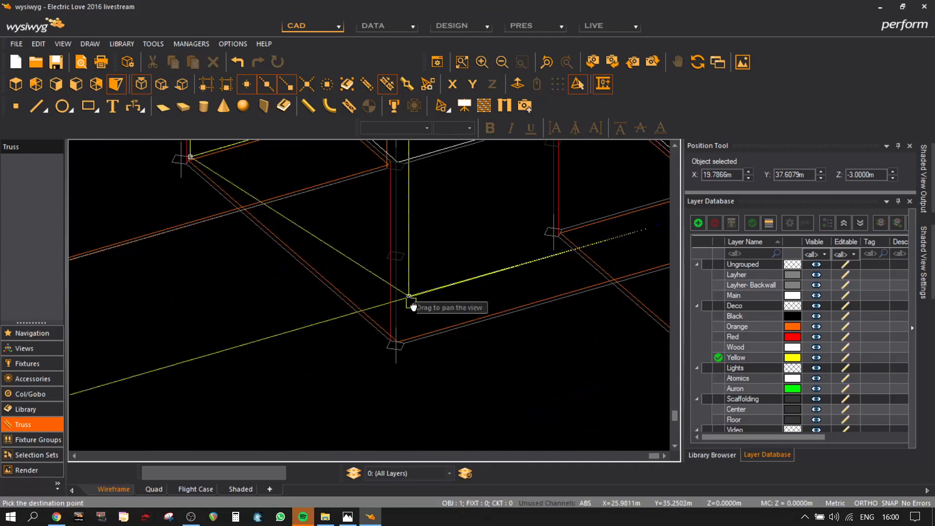
{"action": "left_click", "coordinate": [405, 341]}
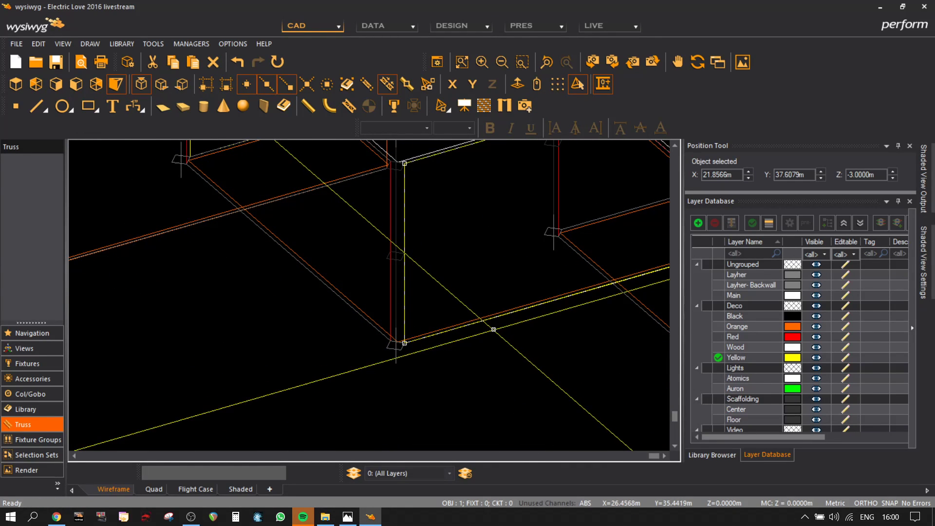
{"action": "scroll", "coordinate": [492, 329], "scroll_direction": "down", "scroll_amount": 5}
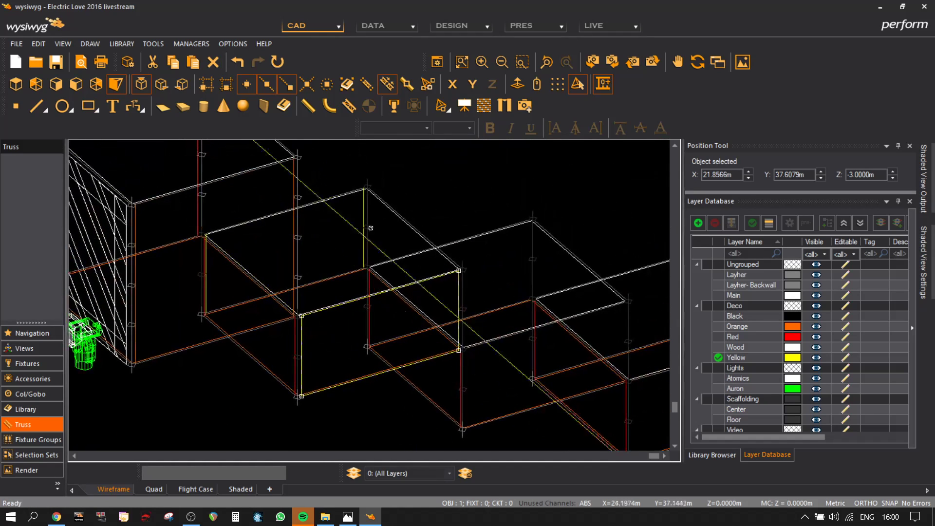
- Select both yellow side surfaces and copy them onto the second and third half-height cubes
{"action": "scroll", "coordinate": [371, 205], "scroll_direction": "up", "scroll_amount": 4}
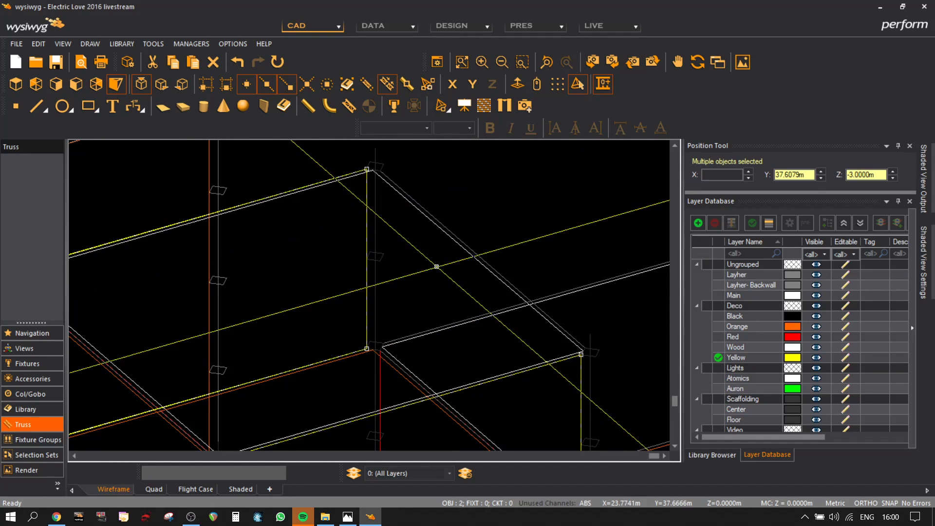
{"action": "scroll", "coordinate": [437, 267], "scroll_direction": "down", "scroll_amount": 4}
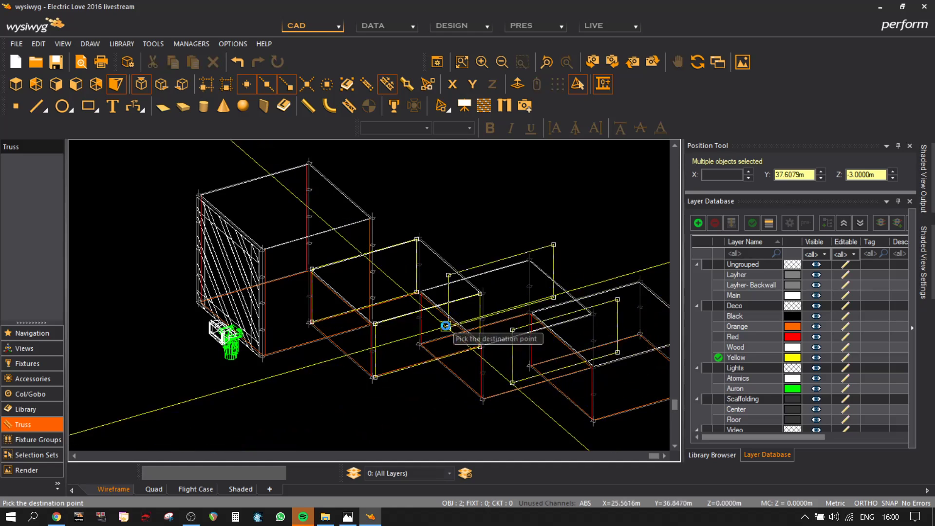
{"action": "scroll", "coordinate": [400, 371], "scroll_direction": "up", "scroll_amount": 4}
{"action": "scroll", "coordinate": [390, 386], "scroll_direction": "down", "scroll_amount": 4}
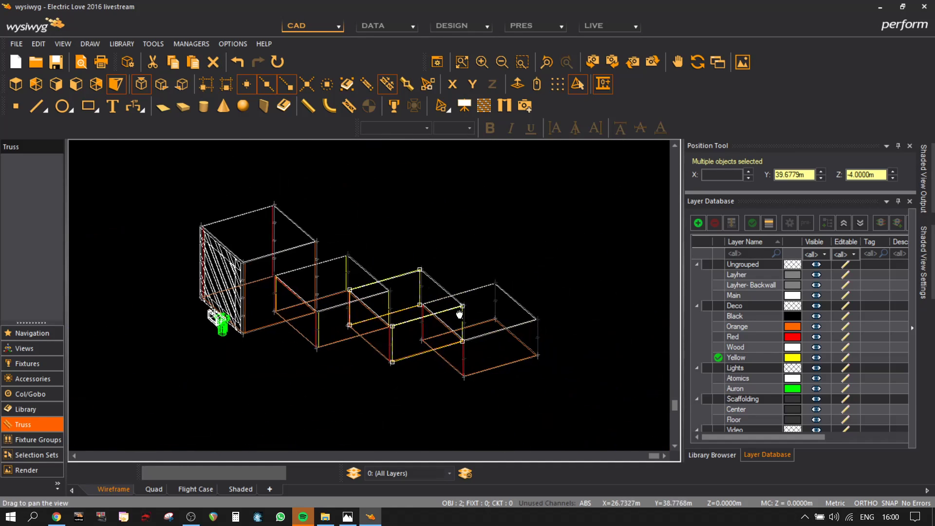
{"action": "scroll", "coordinate": [460, 359], "scroll_direction": "up", "scroll_amount": 4}
{"action": "left_click", "coordinate": [459, 359]}
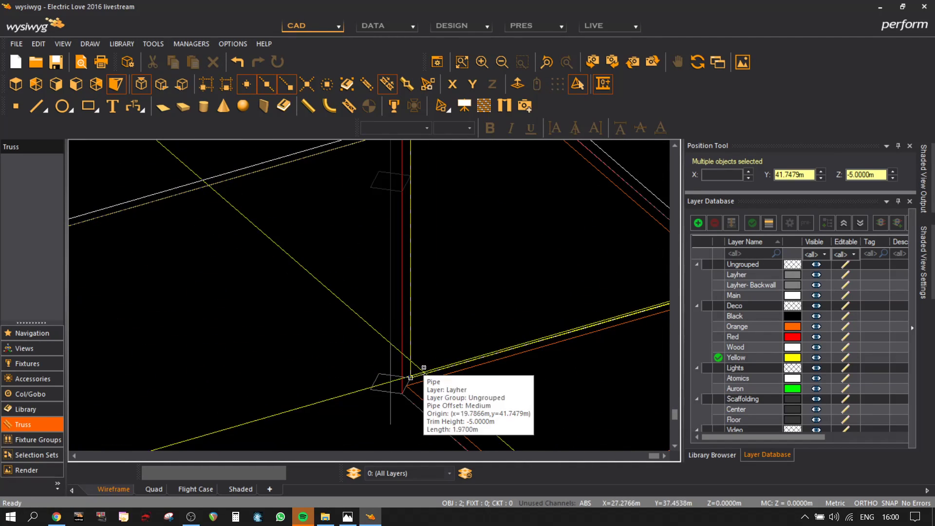
- Copy the full-height cube and first two half-height cubes with their surfaces, and snap the copy by its top corner to the stage's side wing
{"action": "scroll", "coordinate": [294, 326], "scroll_direction": "down", "scroll_amount": 3}
{"action": "scroll", "coordinate": [295, 326], "scroll_direction": "down", "scroll_amount": 3}
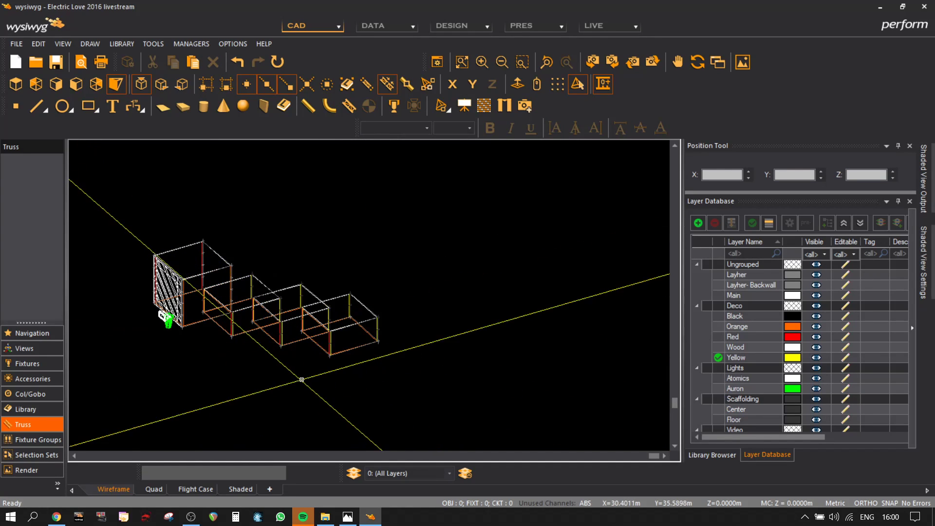
{"action": "left_click_drag", "start_coordinate": [298, 379], "coordinate": [122, 220]}
{"action": "scroll", "coordinate": [288, 313], "scroll_direction": "up", "scroll_amount": 3}
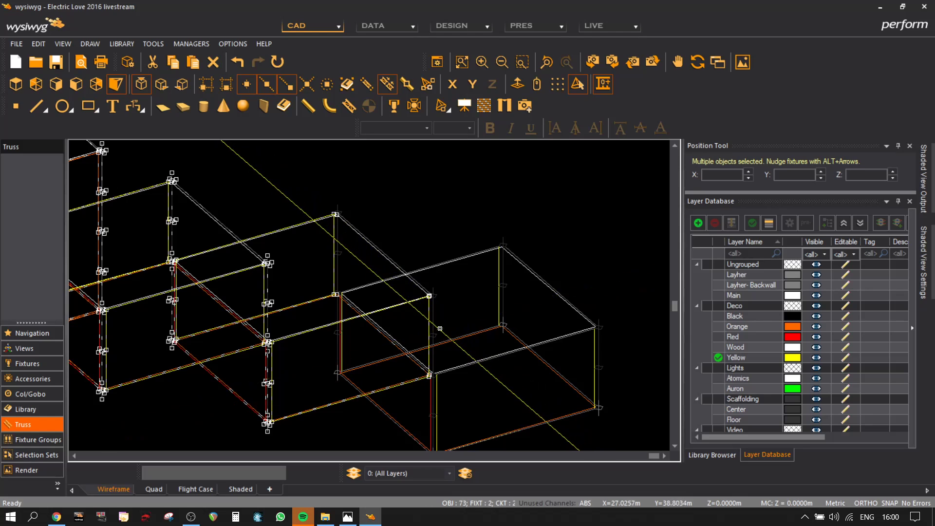
{"action": "left_click_drag", "start_coordinate": [382, 238], "coordinate": [322, 197]}
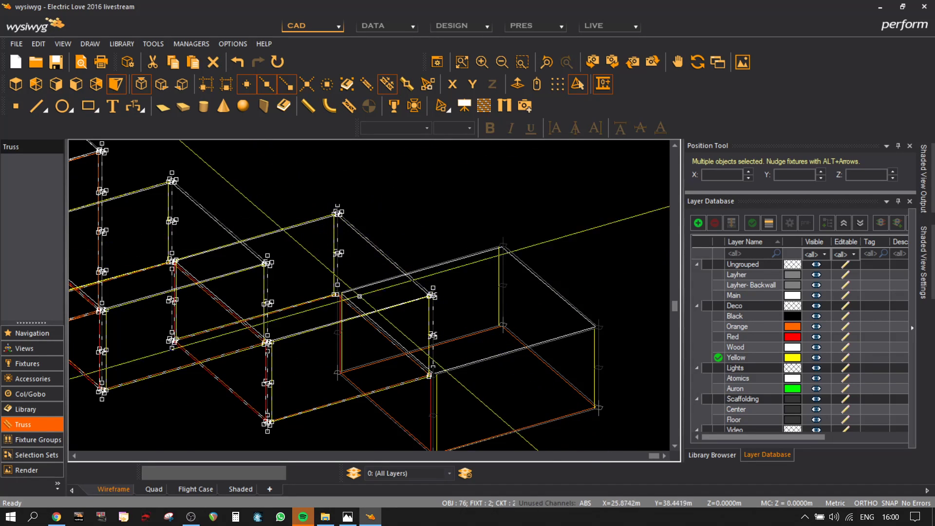
{"action": "scroll", "coordinate": [359, 295], "scroll_direction": "up", "scroll_amount": 3}
{"action": "scroll", "coordinate": [326, 336], "scroll_direction": "down", "scroll_amount": 5}
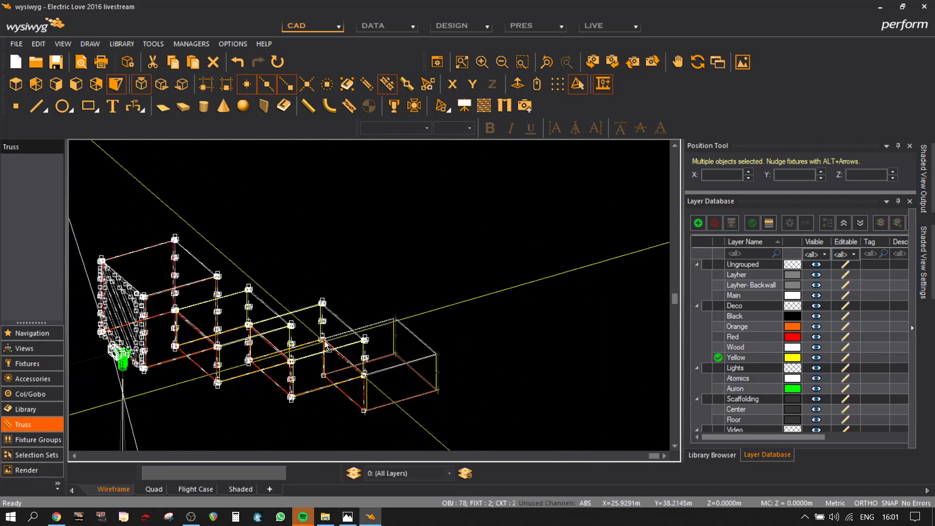
{"action": "key", "text": "ctrl+v"}
{"action": "scroll", "coordinate": [321, 304], "scroll_direction": "down", "scroll_amount": 3}
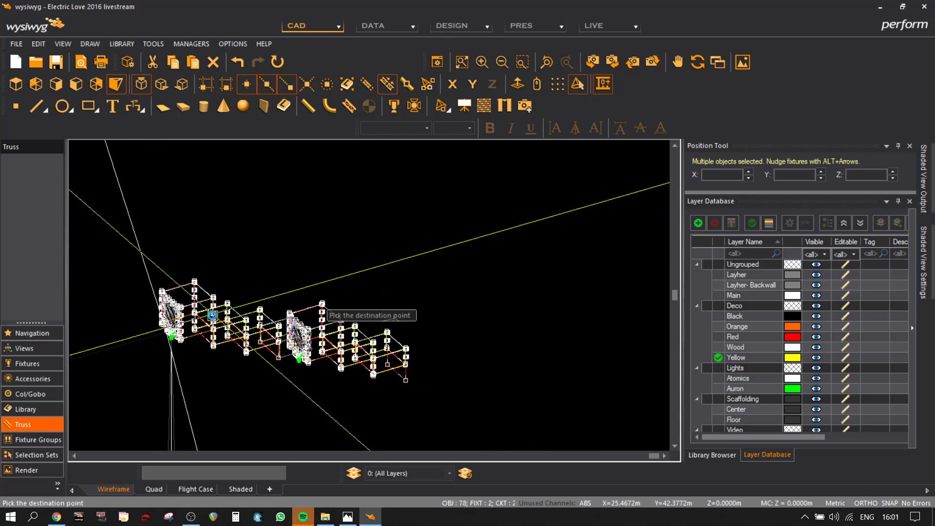
{"action": "middle_click_drag", "start_coordinate": [217, 369], "coordinate": [527, 229]}
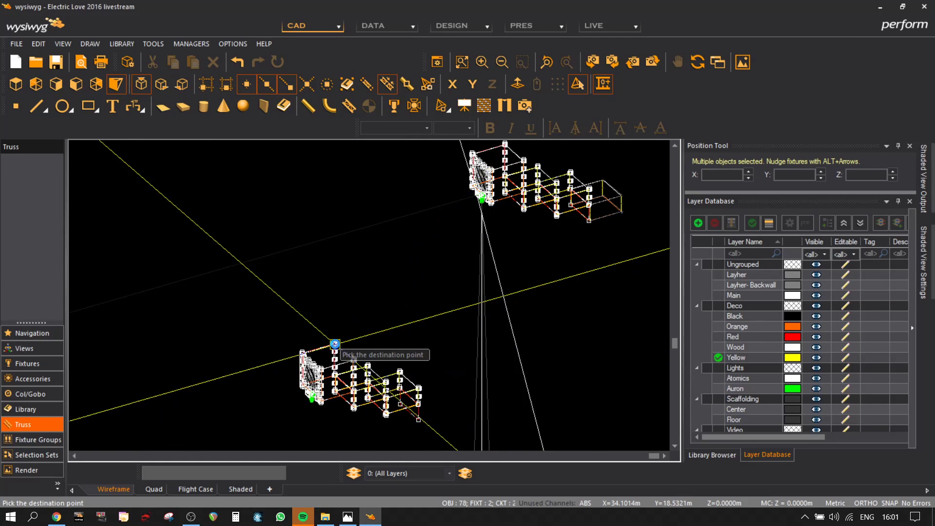
{"action": "scroll", "coordinate": [324, 343], "scroll_direction": "down", "scroll_amount": 3}
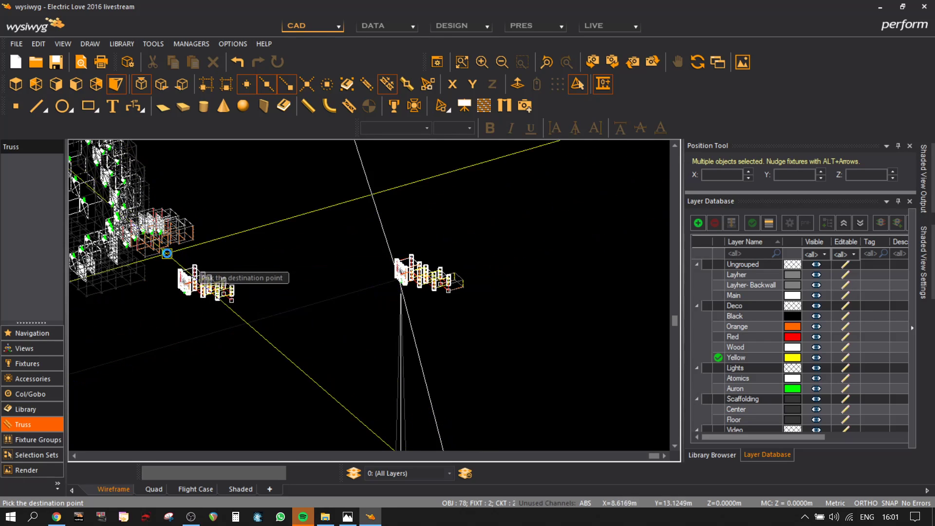
{"action": "scroll", "coordinate": [168, 255], "scroll_direction": "up", "scroll_amount": 5}
{"action": "scroll", "coordinate": [178, 233], "scroll_direction": "up", "scroll_amount": 6}
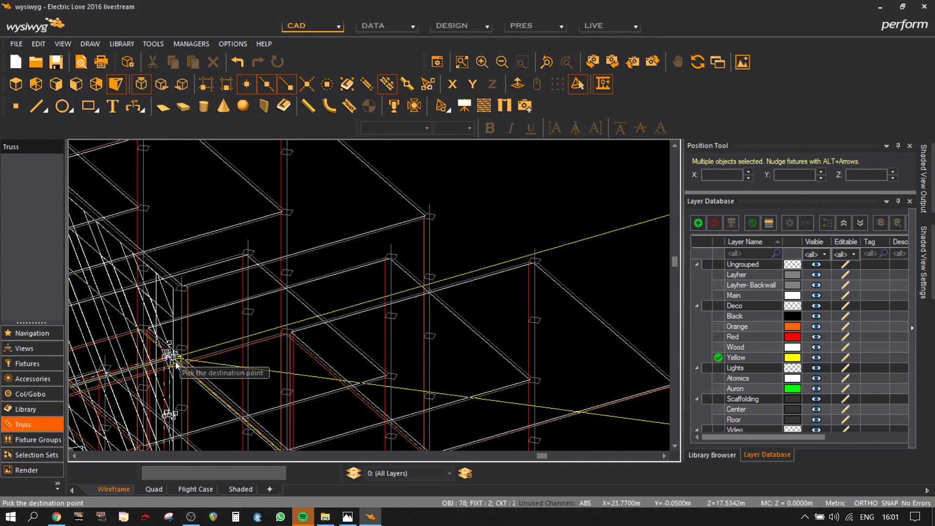
{"action": "scroll", "coordinate": [175, 361], "scroll_direction": "up", "scroll_amount": 6}
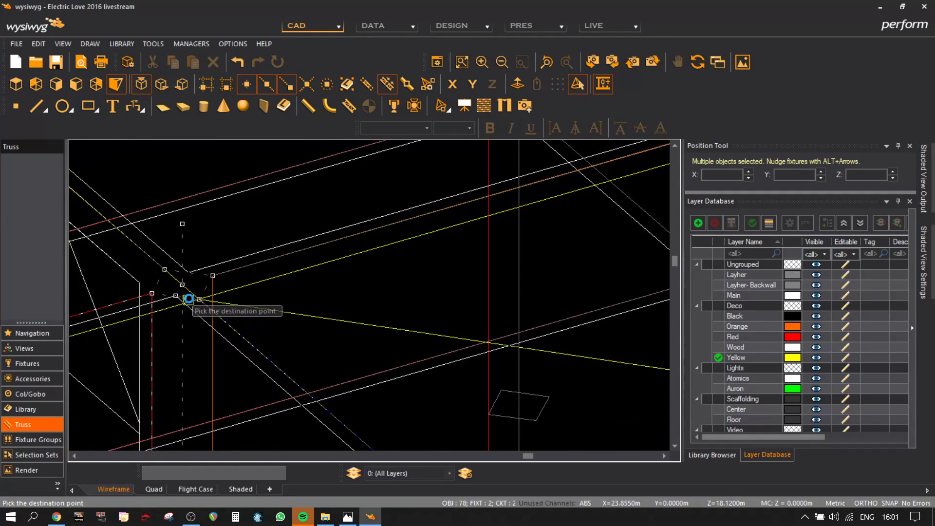
{"action": "left_click", "coordinate": [193, 297]}
{"action": "scroll", "coordinate": [440, 306], "scroll_direction": "down", "scroll_amount": 10}
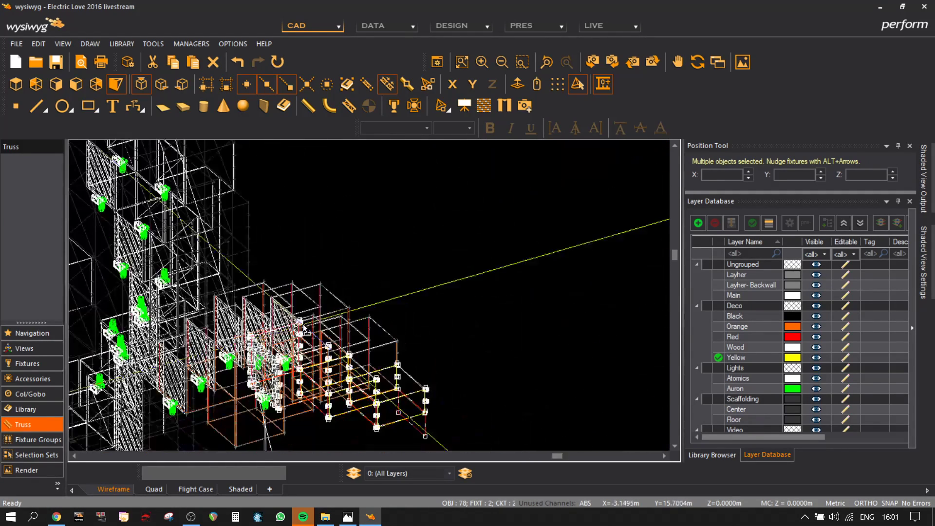
- Delete the stray red surface below and beyond the outermost copied half-height cube on the side wing
{"action": "scroll", "coordinate": [375, 382], "scroll_direction": "up", "scroll_amount": 8}
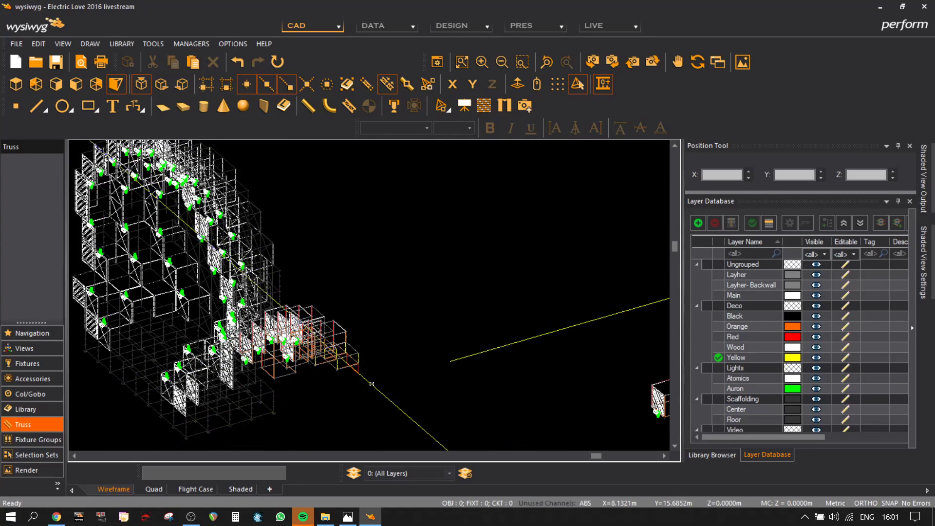
{"action": "left_click", "coordinate": [316, 336]}
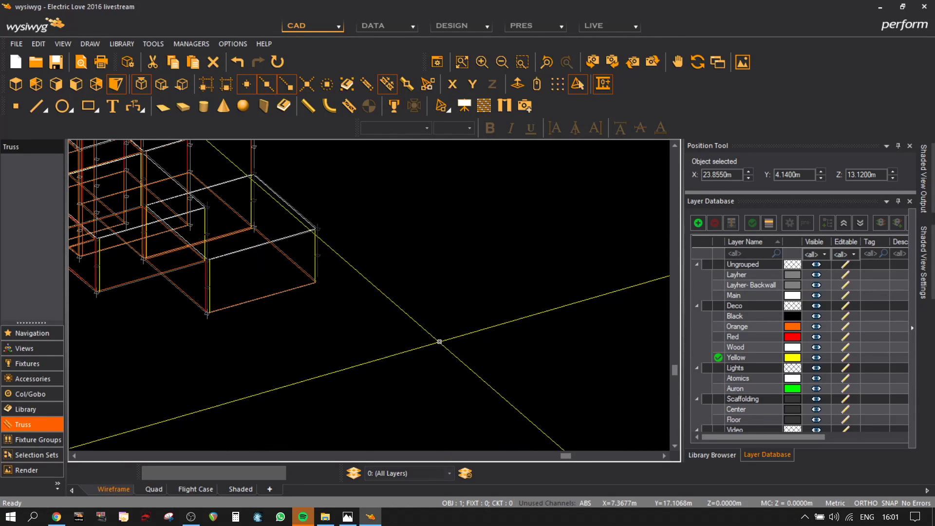
{"action": "scroll", "coordinate": [379, 343], "scroll_direction": "down", "scroll_amount": 3}
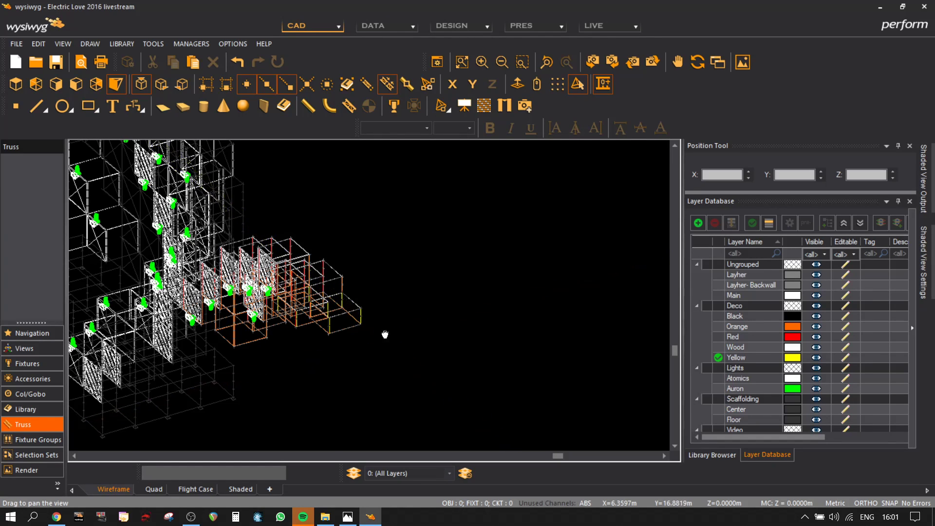
- Copy the full-height cube with its three descending half-height cubes by the top corner and snap the copy onto the side wing
{"action": "middle_click_drag", "start_coordinate": [384, 334], "coordinate": [140, 258]}
{"action": "middle_click_drag", "start_coordinate": [626, 351], "coordinate": [518, 326]}
{"action": "left_click_drag", "start_coordinate": [398, 245], "coordinate": [365, 195]}
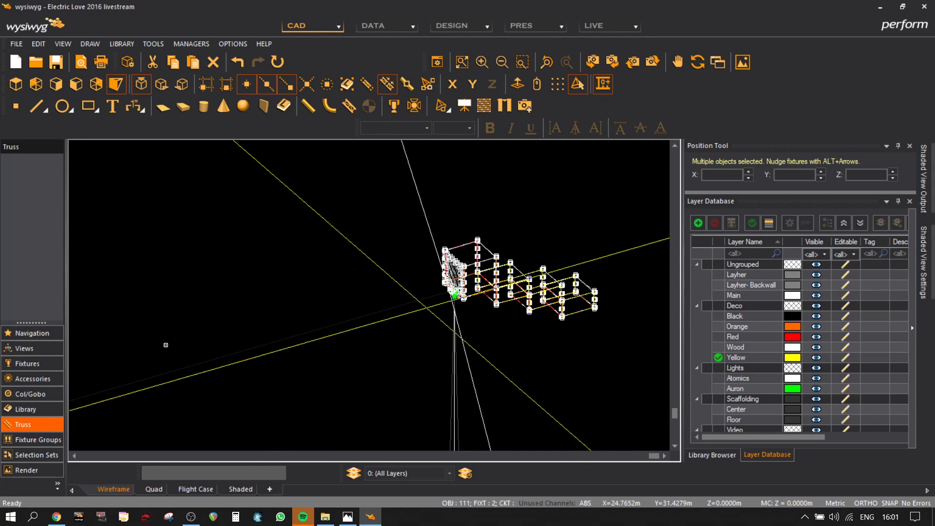
{"action": "key", "text": "ctrl+v"}
{"action": "middle_click_drag", "start_coordinate": [189, 320], "coordinate": [484, 390]}
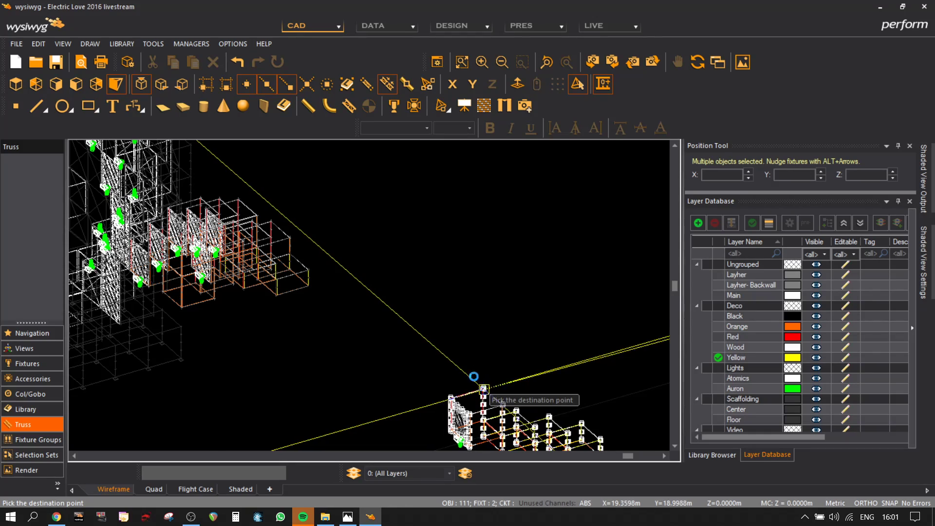
{"action": "scroll", "coordinate": [239, 292], "scroll_direction": "up", "scroll_amount": 5}
{"action": "middle_click_drag", "start_coordinate": [215, 321], "coordinate": [291, 457]}
{"action": "scroll", "coordinate": [248, 360], "scroll_direction": "up", "scroll_amount": 5}
{"action": "scroll", "coordinate": [255, 309], "scroll_direction": "up", "scroll_amount": 1}
{"action": "middle_click_drag", "start_coordinate": [254, 308], "coordinate": [274, 475]}
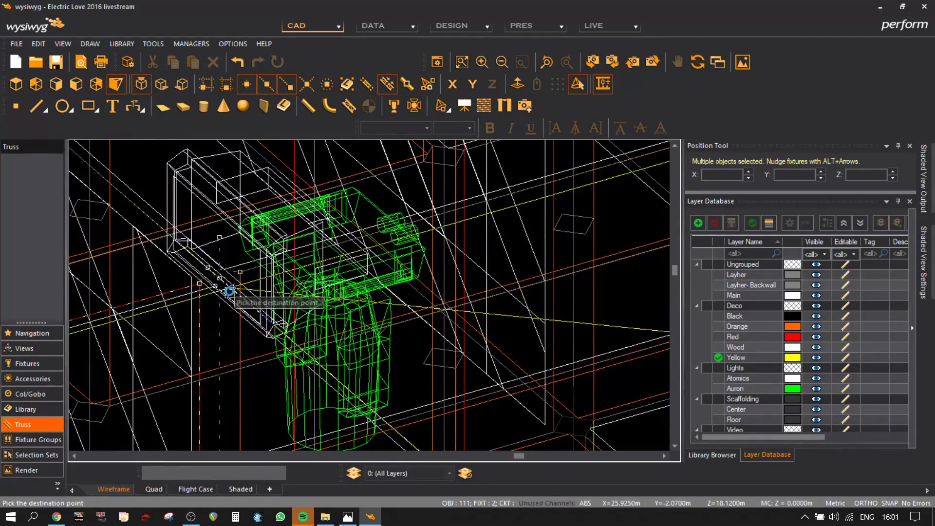
{"action": "left_click", "coordinate": [230, 293]}
{"action": "scroll", "coordinate": [230, 293], "scroll_direction": "down", "scroll_amount": 6}
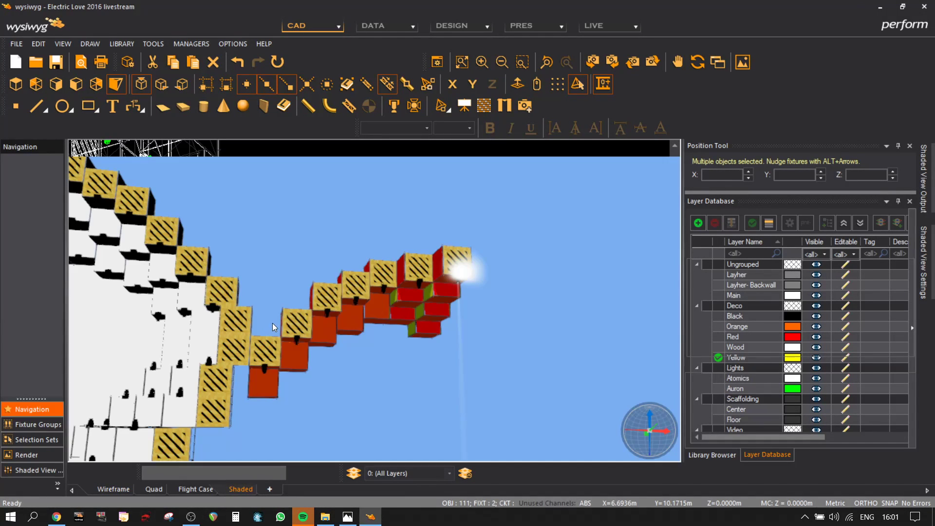
- Copy the newly placed module again and drop the copy in the open space beside the side wing
{"action": "mouse_move", "coordinate": [319, 330]}
{"action": "middle_mouse_down"}
{"action": "mouse_move", "coordinate": [301, 334]}
{"action": "mouse_move", "coordinate": [387, 379]}
{"action": "mouse_move", "coordinate": [536, 375]}
{"action": "mouse_move", "coordinate": [336, 279]}
{"action": "mouse_move", "coordinate": [314, 303]}
{"action": "mouse_move", "coordinate": [320, 325]}
{"action": "middle_mouse_up"}
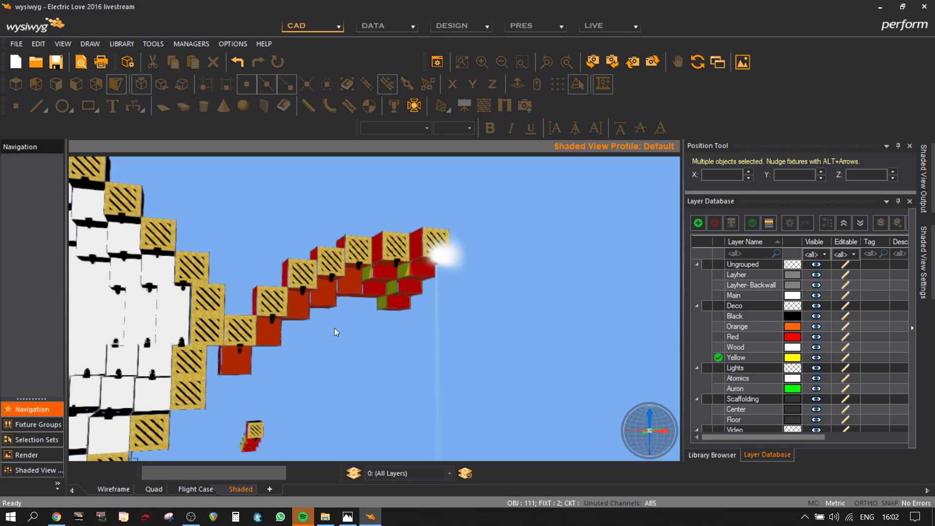
{"action": "mouse_move", "coordinate": [524, 276]}
{"action": "middle_mouse_down"}
{"action": "mouse_move", "coordinate": [505, 316]}
{"action": "mouse_move", "coordinate": [507, 271]}
{"action": "mouse_move", "coordinate": [478, 268]}
{"action": "middle_mouse_up"}
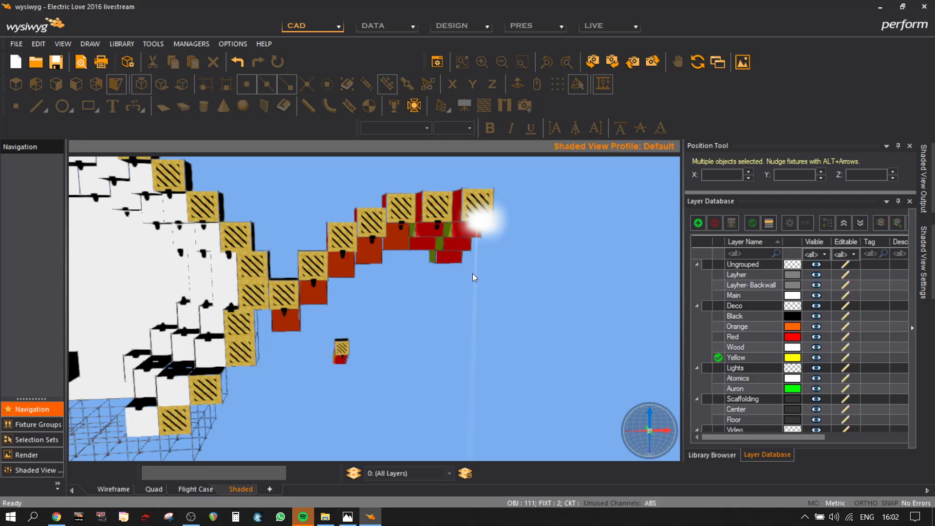
{"action": "mouse_move", "coordinate": [581, 238]}
{"action": "middle_mouse_down"}
{"action": "mouse_move", "coordinate": [438, 267]}
{"action": "mouse_move", "coordinate": [558, 239]}
{"action": "mouse_move", "coordinate": [434, 292]}
{"action": "mouse_move", "coordinate": [422, 272]}
{"action": "middle_mouse_up"}
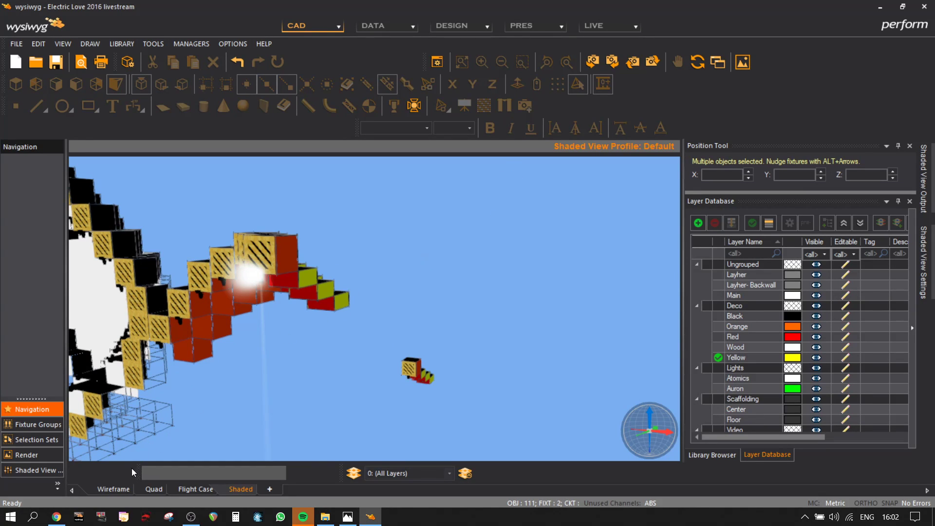
{"action": "left_click", "coordinate": [104, 489]}
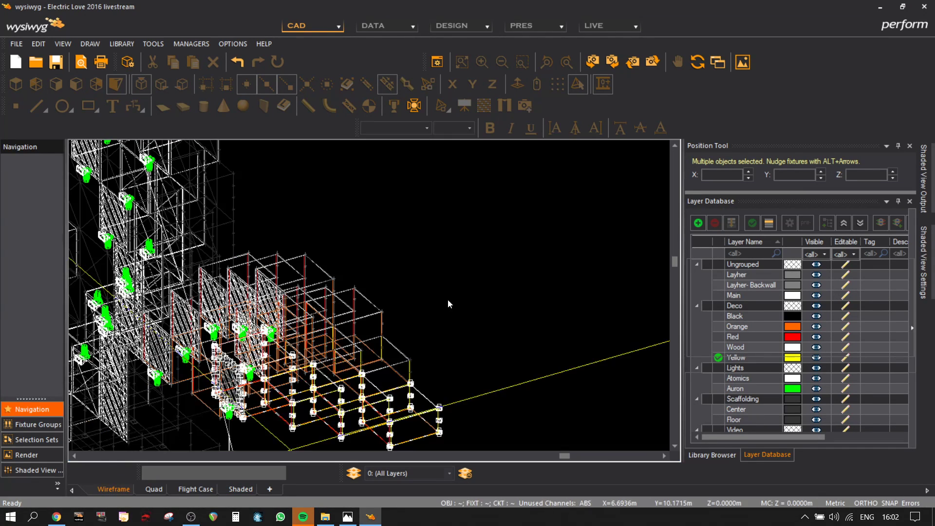
{"action": "scroll", "coordinate": [480, 371], "scroll_direction": "down", "scroll_amount": 3}
{"action": "middle_click_drag", "start_coordinate": [479, 374], "coordinate": [481, 337]}
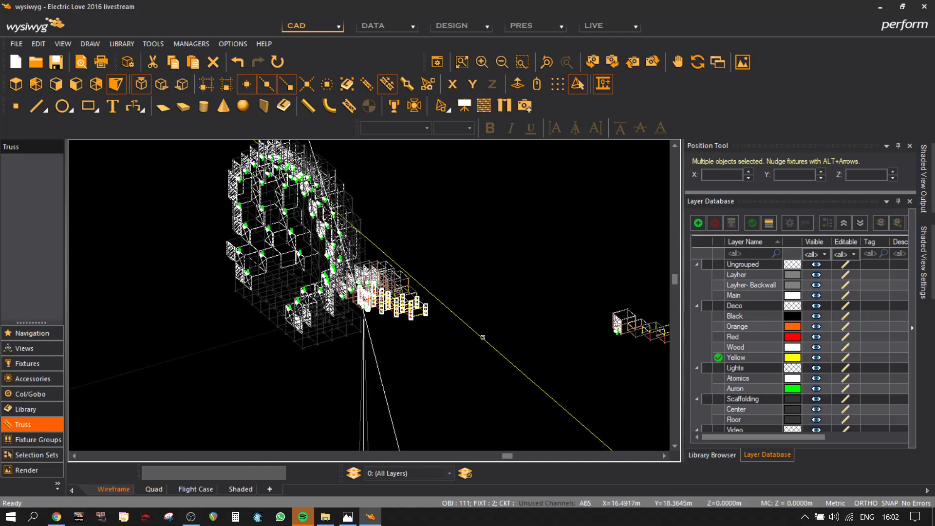
{"action": "key", "text": "ctrl+v"}
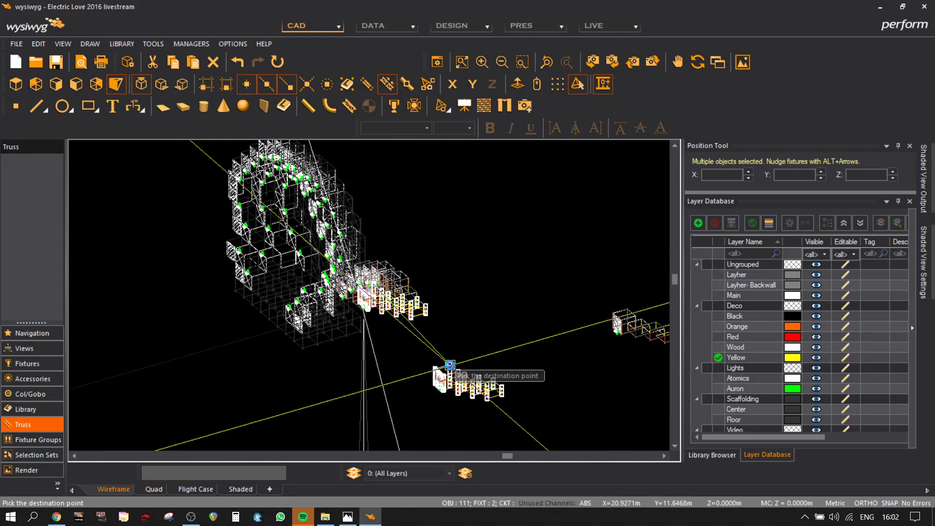
{"action": "left_click", "coordinate": [432, 358]}
- Move the loose module copy by its top corner and snap it to the outer end of the side wing in plan
{"action": "scroll", "coordinate": [432, 360], "scroll_direction": "up", "scroll_amount": 5}
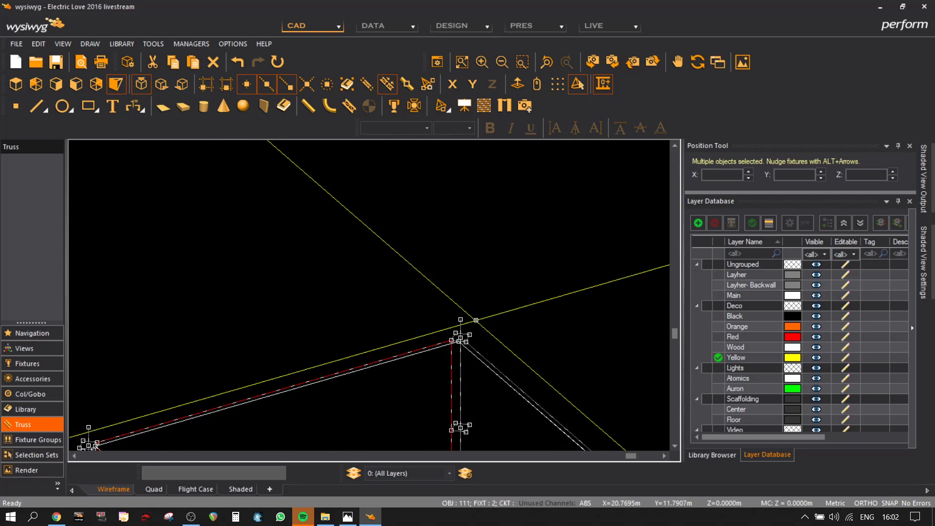
{"action": "key", "text": "ctrl+m"}
{"action": "left_click", "coordinate": [461, 319]}
{"action": "scroll", "coordinate": [354, 306], "scroll_direction": "down", "scroll_amount": 5}
{"action": "middle_click_drag", "start_coordinate": [310, 233], "coordinate": [406, 438]}
{"action": "middle_click_drag", "start_coordinate": [356, 248], "coordinate": [419, 463]}
{"action": "middle_click_drag", "start_coordinate": [374, 300], "coordinate": [620, 448]}
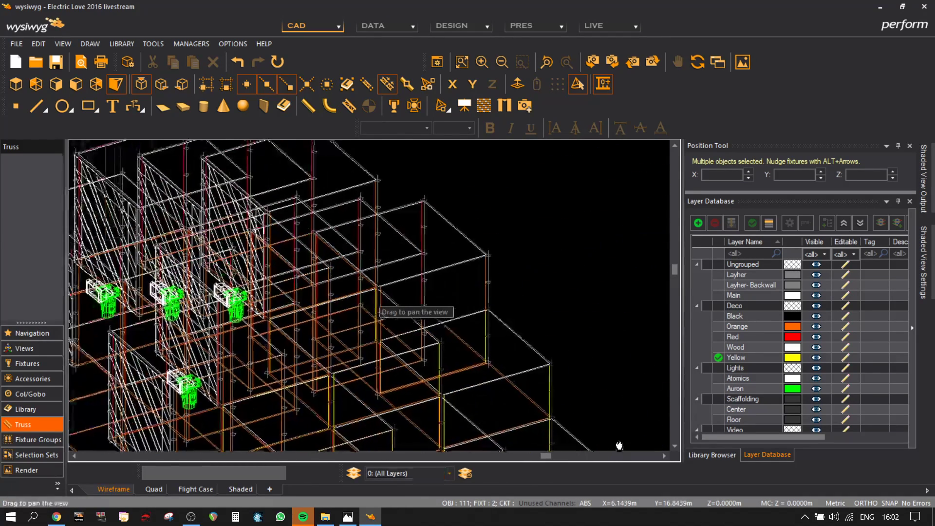
{"action": "scroll", "coordinate": [254, 382], "scroll_direction": "up", "scroll_amount": 6}
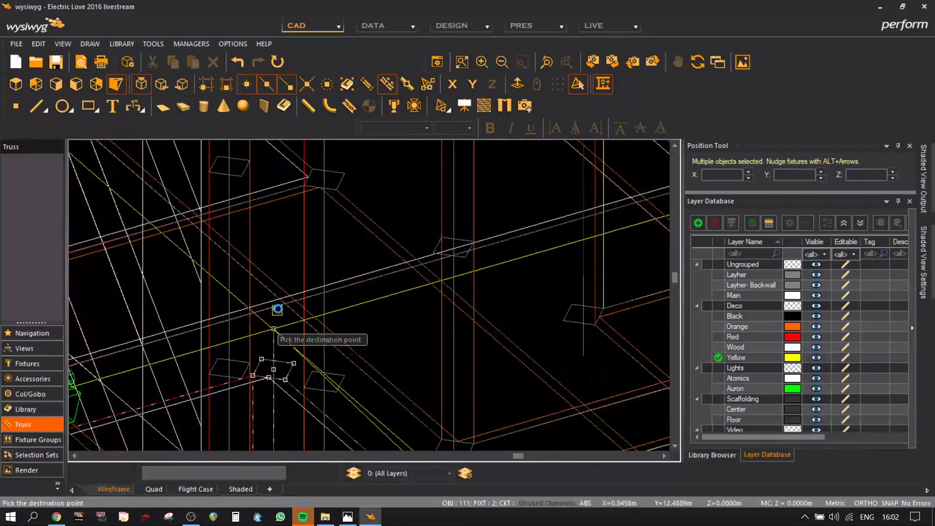
{"action": "scroll", "coordinate": [295, 306], "scroll_direction": "down", "scroll_amount": 3}
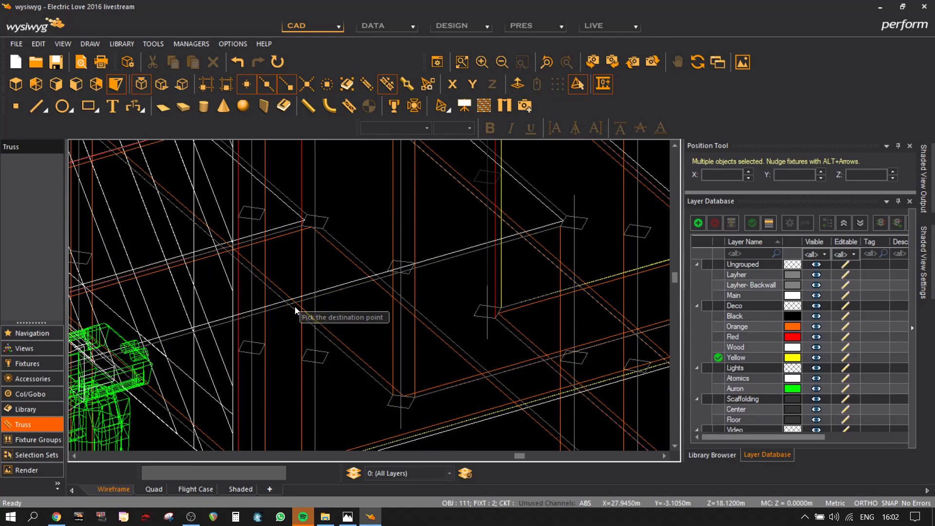
{"action": "left_click", "coordinate": [294, 307]}
- Shift the outermost module vertically along Z by its corner so it is level with the neighbouring module
{"action": "scroll", "coordinate": [315, 343], "scroll_direction": "up", "scroll_amount": 3}
{"action": "key", "text": "ctrl+m"}
{"action": "left_click", "coordinate": [276, 340]}
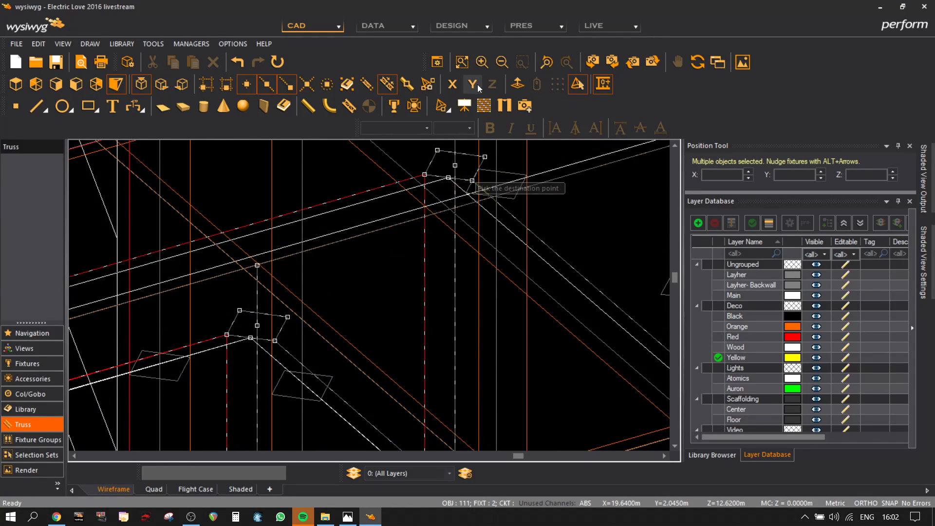
{"action": "left_click", "coordinate": [175, 83]}
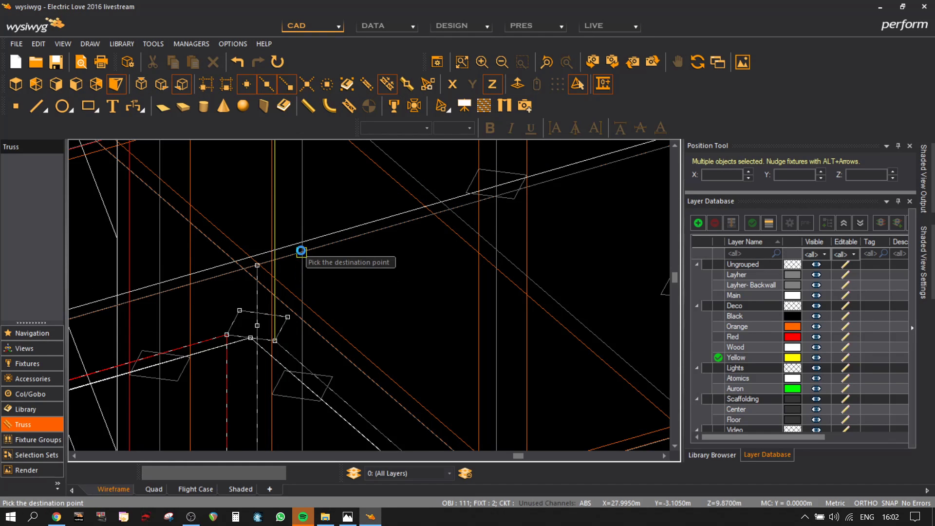
{"action": "left_click", "coordinate": [340, 236]}
{"action": "scroll", "coordinate": [340, 236], "scroll_direction": "down", "scroll_amount": 6}
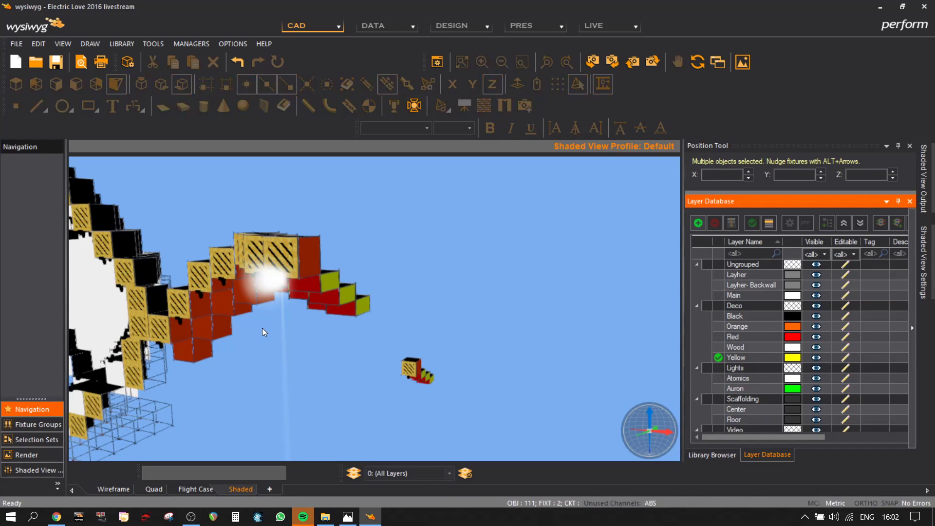
{"action": "mouse_move", "coordinate": [262, 329]}
{"action": "left_mouse_down"}
{"action": "mouse_move", "coordinate": [265, 234]}
{"action": "mouse_move", "coordinate": [428, 233]}
{"action": "mouse_move", "coordinate": [320, 248]}
{"action": "mouse_move", "coordinate": [332, 273]}
{"action": "mouse_move", "coordinate": [375, 288]}
{"action": "mouse_move", "coordinate": [418, 278]}
{"action": "mouse_move", "coordinate": [303, 340]}
{"action": "mouse_move", "coordinate": [411, 385]}
{"action": "mouse_move", "coordinate": [350, 404]}
{"action": "left_mouse_up"}
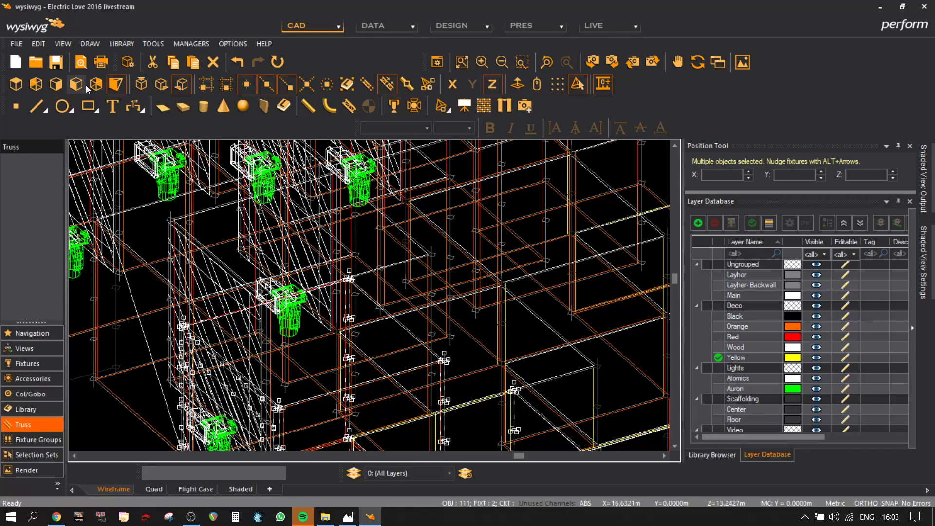
- In the front view, move the outermost module about 5 m away from the side wing along X
{"action": "left_click", "coordinate": [81, 84]}
{"action": "scroll", "coordinate": [422, 253], "scroll_direction": "up", "scroll_amount": 5}
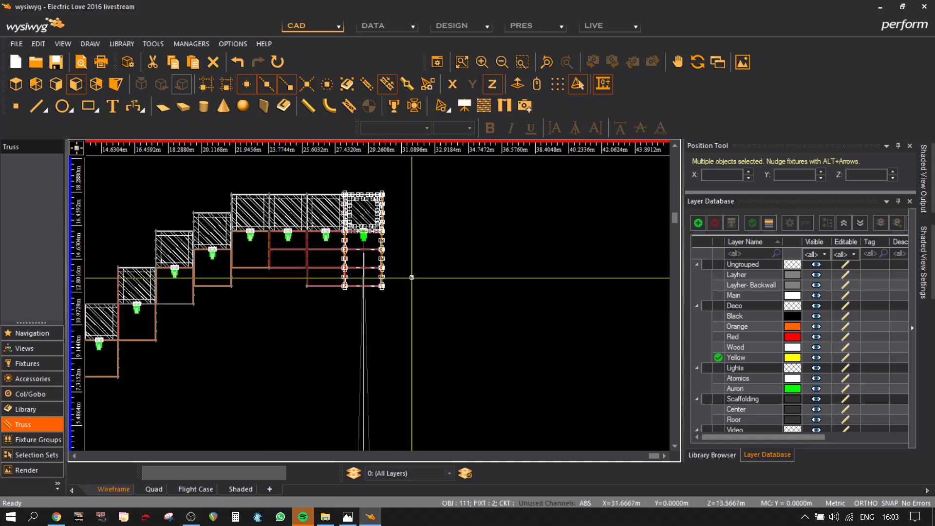
{"action": "scroll", "coordinate": [404, 215], "scroll_direction": "down", "scroll_amount": 2}
{"action": "scroll", "coordinate": [446, 254], "scroll_direction": "up", "scroll_amount": 2}
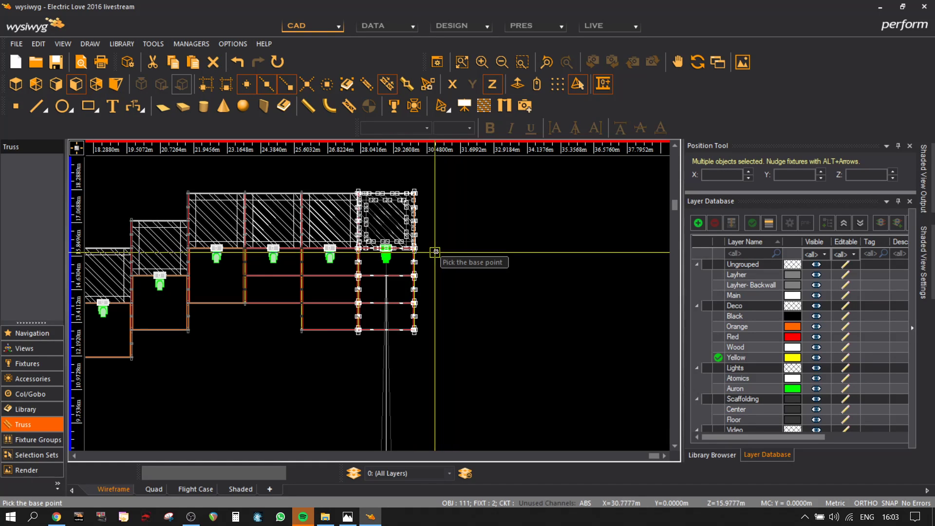
{"action": "left_click", "coordinate": [436, 252]}
{"action": "left_click", "coordinate": [451, 86]}
{"action": "left_click", "coordinate": [601, 359]}
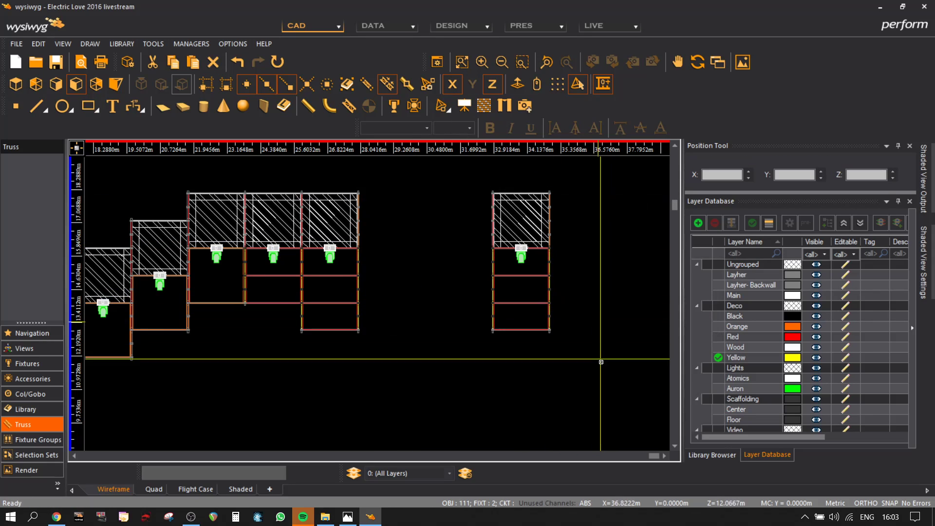
- Select the isolated module's half-height cubes and move them about 1 m along negative Y in the side view, snapping to the truss line
{"action": "left_click_drag", "start_coordinate": [480, 267], "coordinate": [479, 267]}
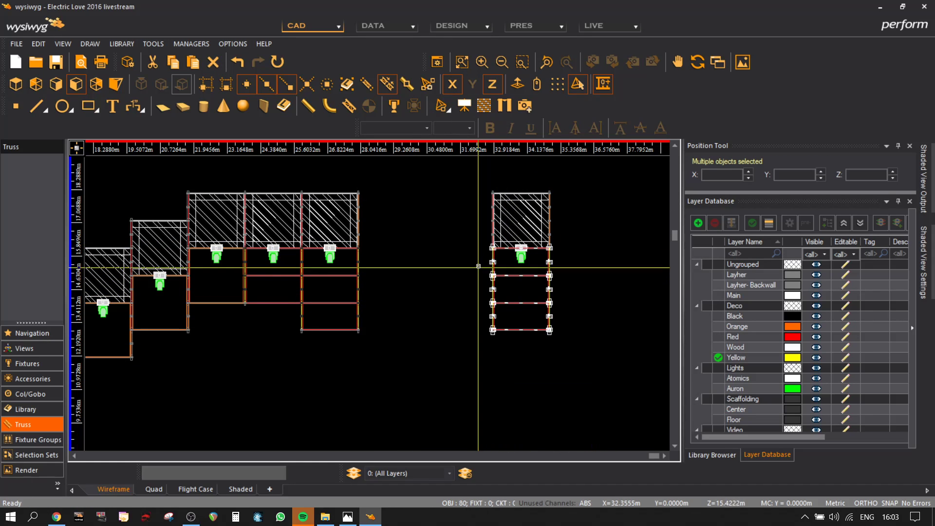
{"action": "left_click", "coordinate": [51, 84]}
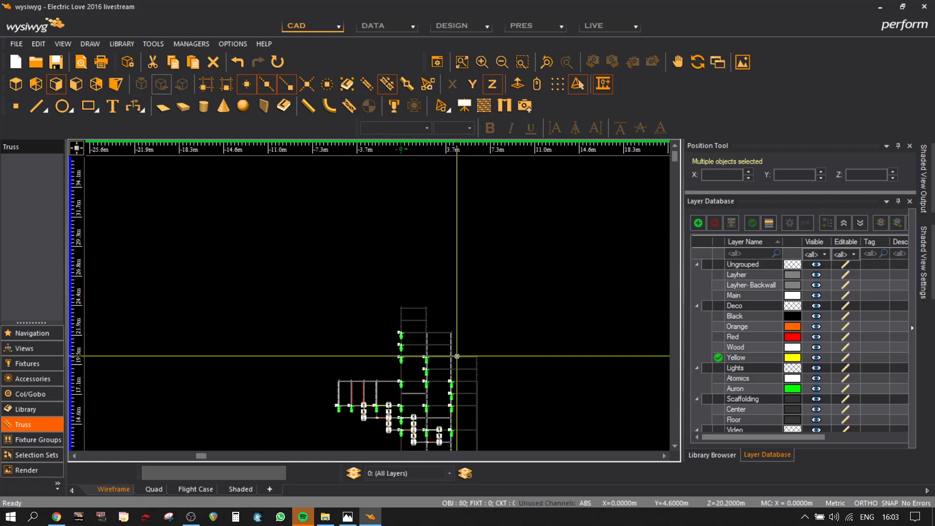
{"action": "scroll", "coordinate": [388, 422], "scroll_direction": "up", "scroll_amount": 5}
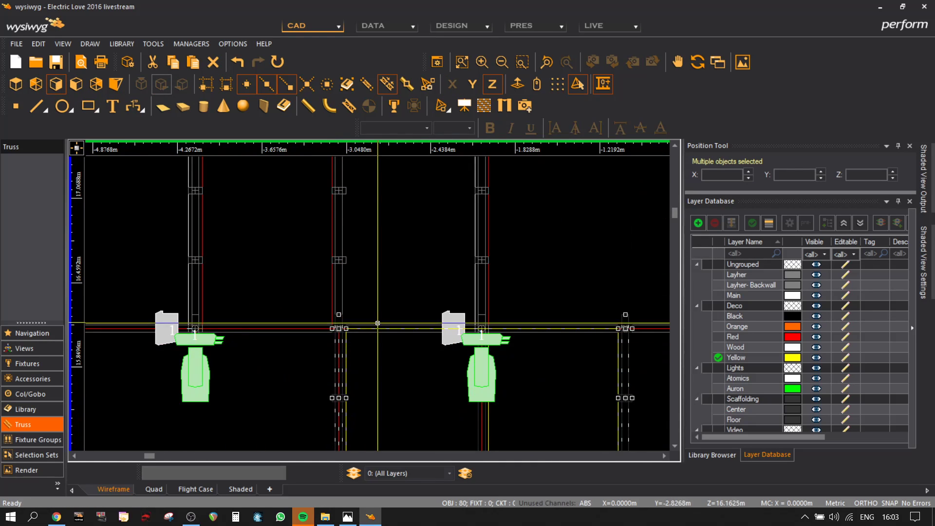
{"action": "scroll", "coordinate": [347, 326], "scroll_direction": "up", "scroll_amount": 1}
{"action": "key", "text": "ctrl+c"}
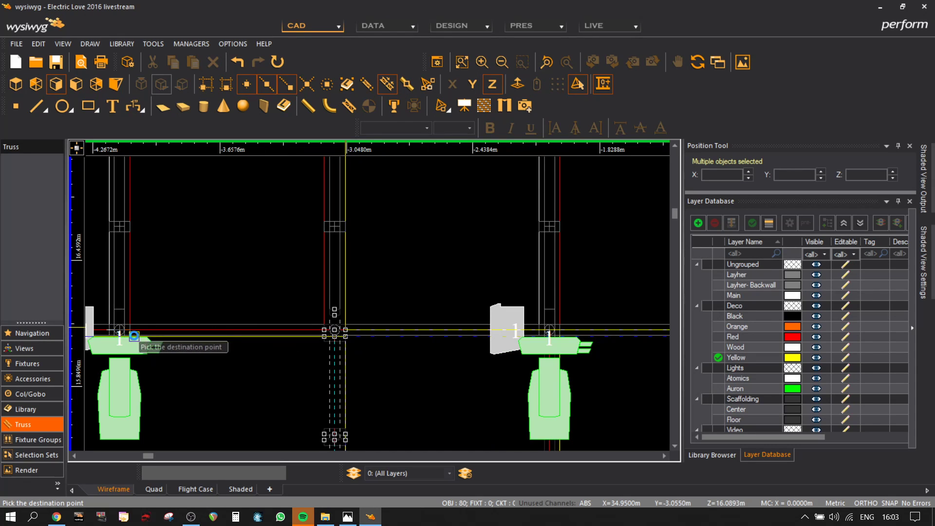
{"action": "middle_click_drag", "start_coordinate": [147, 337], "coordinate": [352, 336]}
{"action": "left_click", "coordinate": [473, 85]}
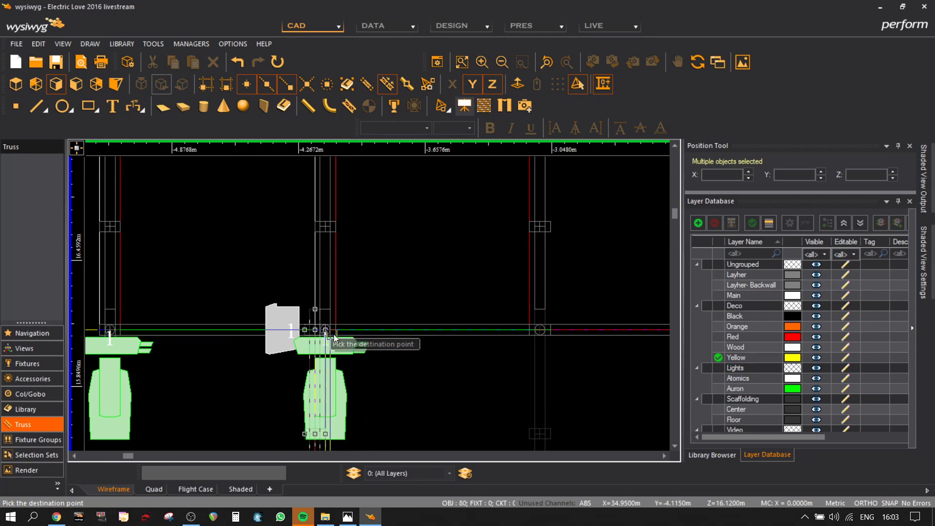
{"action": "scroll", "coordinate": [333, 334], "scroll_direction": "up", "scroll_amount": 2}
{"action": "left_click", "coordinate": [337, 317]}
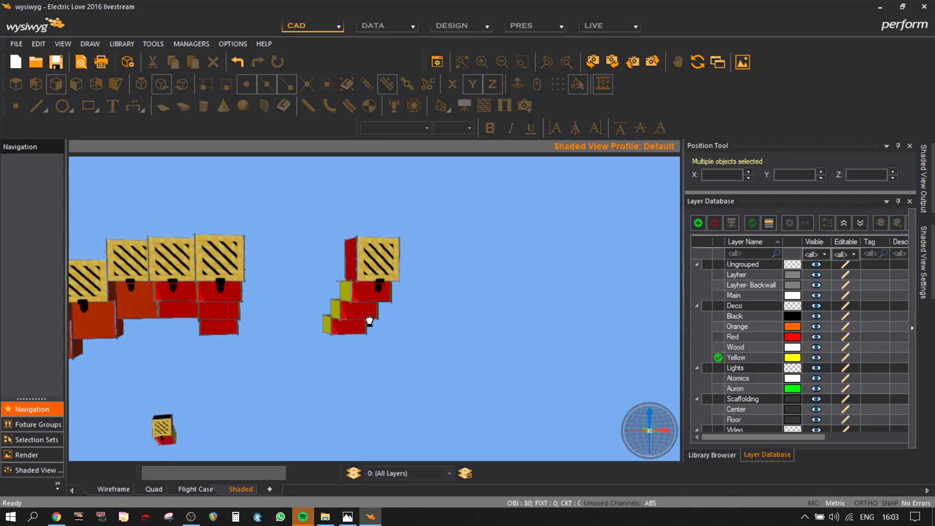
{"action": "mouse_move", "coordinate": [369, 320]}
{"action": "left_mouse_down"}
{"action": "mouse_move", "coordinate": [336, 215]}
{"action": "mouse_move", "coordinate": [293, 269]}
{"action": "mouse_move", "coordinate": [436, 275]}
{"action": "mouse_move", "coordinate": [327, 364]}
{"action": "left_mouse_up"}
- Select the entire isolated module in the front view and move it along X by its lower corner to rejoin the side wing
{"action": "left_click", "coordinate": [115, 489]}
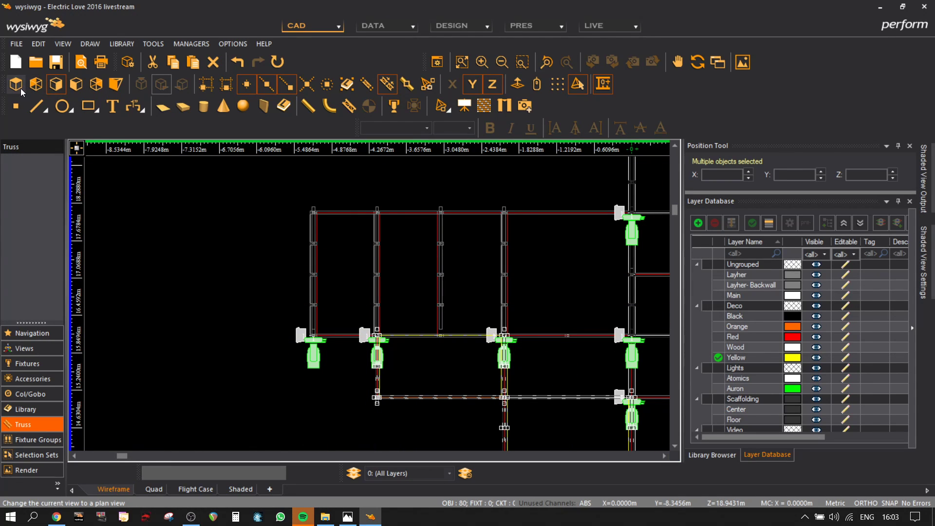
{"action": "left_click", "coordinate": [21, 87]}
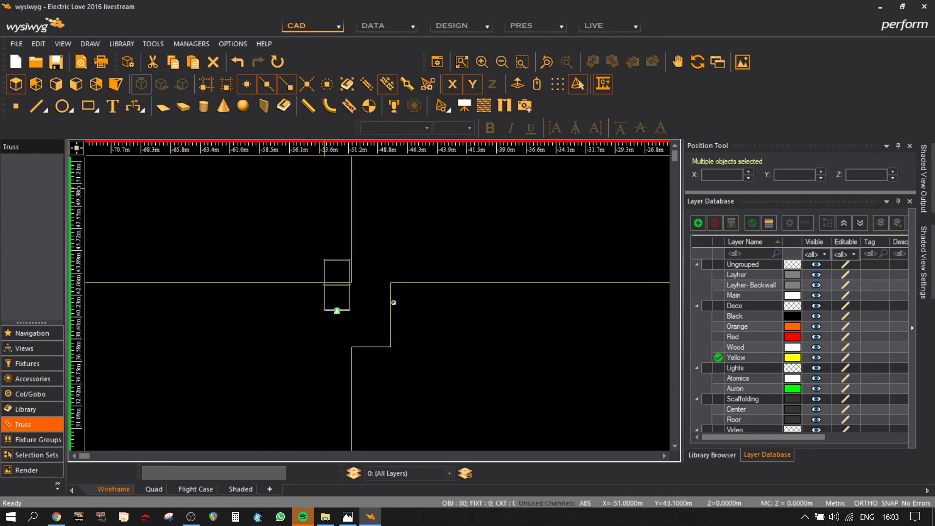
{"action": "left_click", "coordinate": [76, 84]}
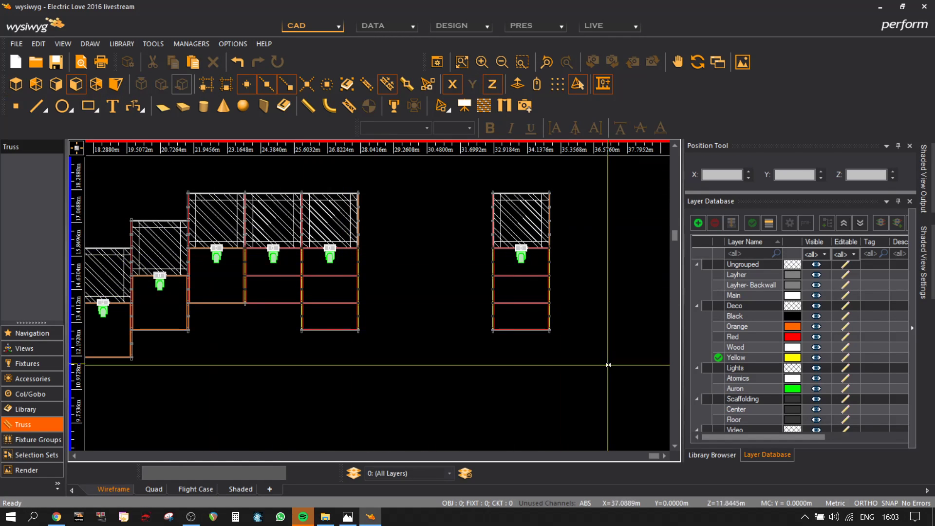
{"action": "left_click_drag", "start_coordinate": [606, 171], "coordinate": [496, 316]}
{"action": "scroll", "coordinate": [495, 317], "scroll_direction": "up", "scroll_amount": 3}
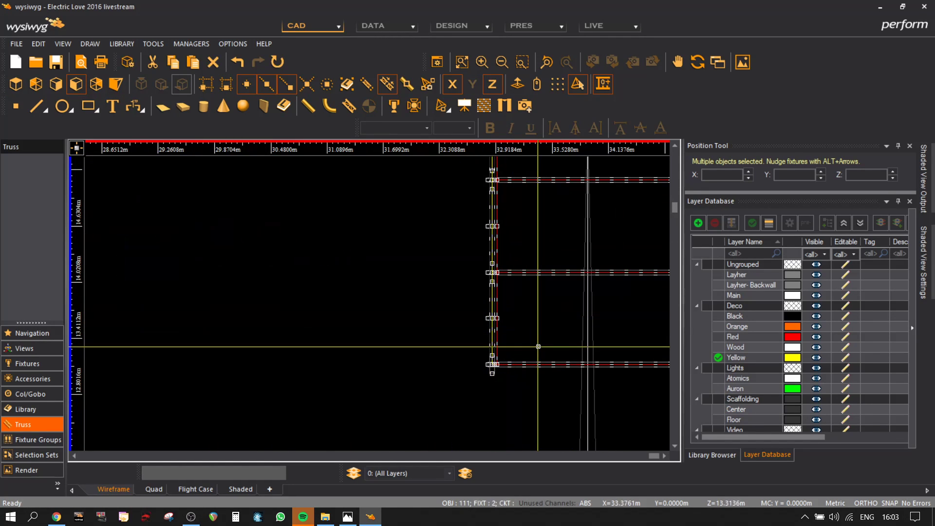
{"action": "key", "text": "m"}
{"action": "scroll", "coordinate": [489, 336], "scroll_direction": "up", "scroll_amount": 4}
{"action": "left_click", "coordinate": [514, 340]}
{"action": "scroll", "coordinate": [233, 349], "scroll_direction": "down", "scroll_amount": 3}
{"action": "middle_click_drag", "start_coordinate": [110, 367], "coordinate": [538, 369]}
{"action": "middle_click_drag", "start_coordinate": [249, 345], "coordinate": [613, 343]}
{"action": "left_click", "coordinate": [423, 347]}
{"action": "scroll", "coordinate": [571, 355], "scroll_direction": "down", "scroll_amount": 4}
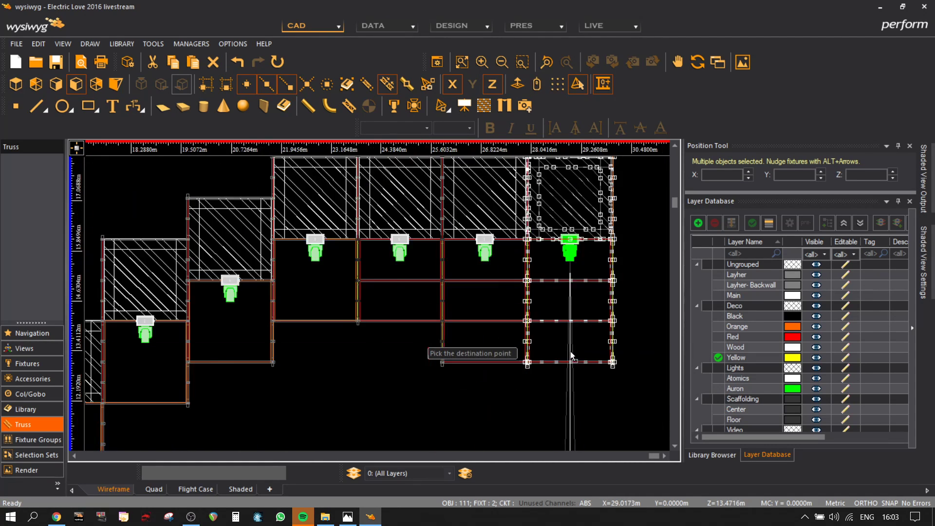
{"action": "left_click", "coordinate": [490, 397]}
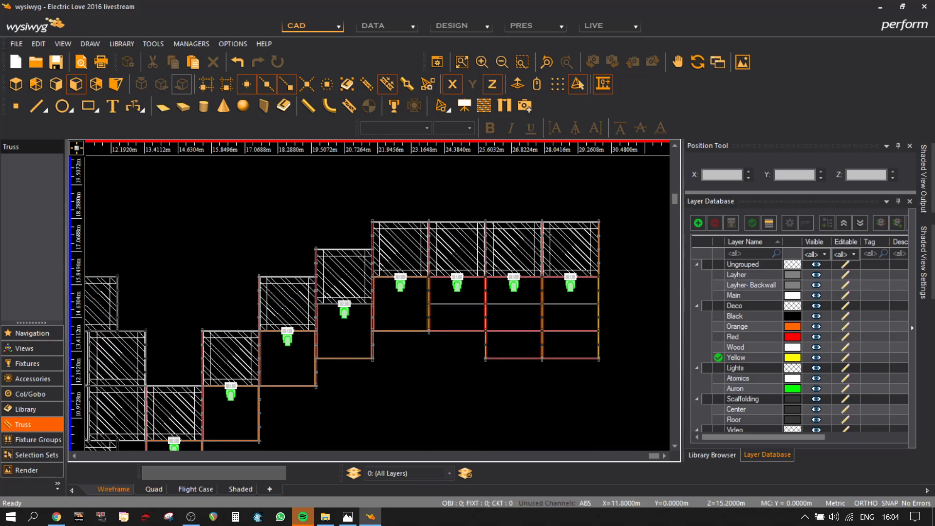
- Select the side wing's top modules in the front view and mirror a copy about a vertical axis along the wing's outer edge
{"action": "key", "text": "alt+Tab"}
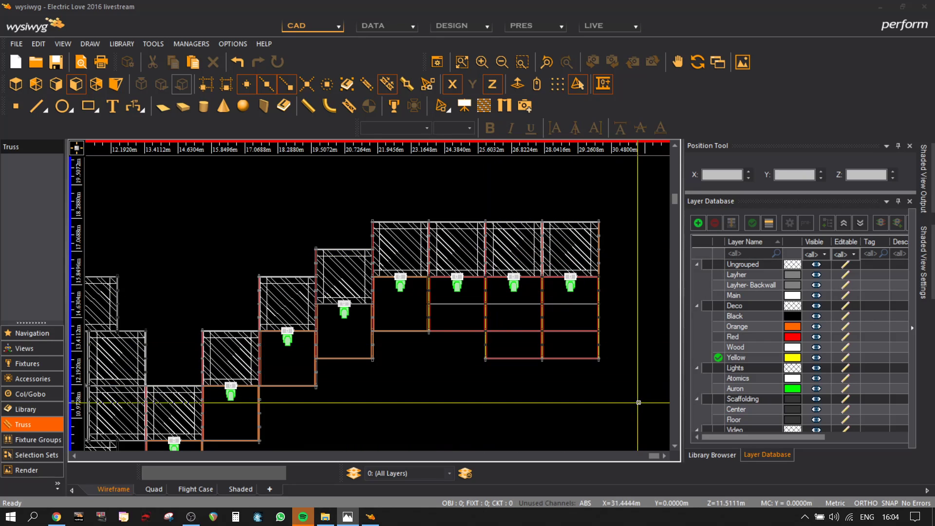
{"action": "left_click_drag", "start_coordinate": [637, 396], "coordinate": [360, 193]}
{"action": "scroll", "coordinate": [619, 347], "scroll_direction": "up", "scroll_amount": 3}
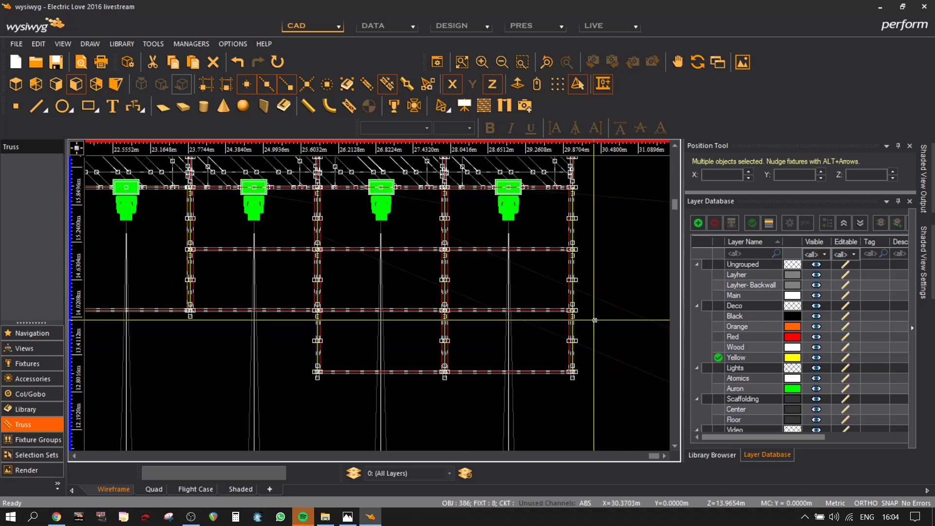
{"action": "key", "text": "ctrl+m"}
{"action": "scroll", "coordinate": [580, 290], "scroll_direction": "up", "scroll_amount": 3}
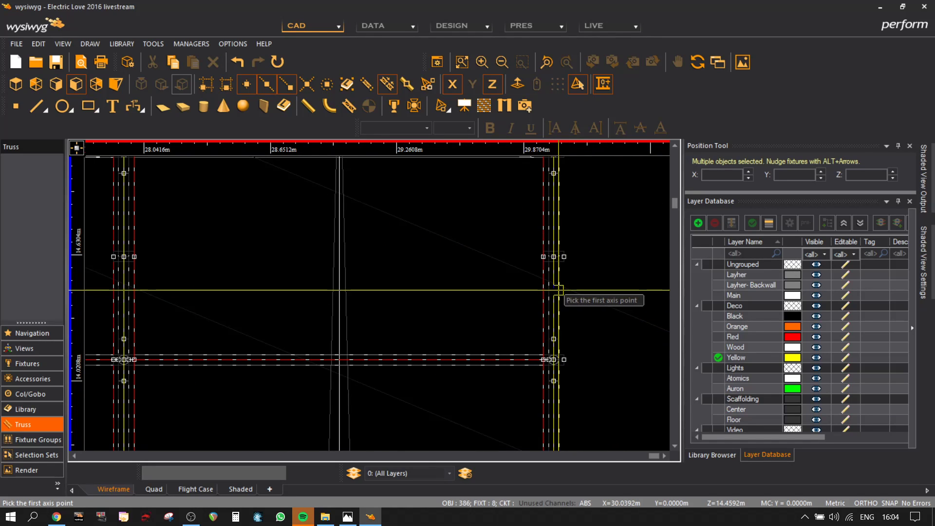
{"action": "left_click", "coordinate": [555, 291]}
{"action": "scroll", "coordinate": [565, 396], "scroll_direction": "down", "scroll_amount": 4}
{"action": "middle_click_drag", "start_coordinate": [596, 381], "coordinate": [581, 229]}
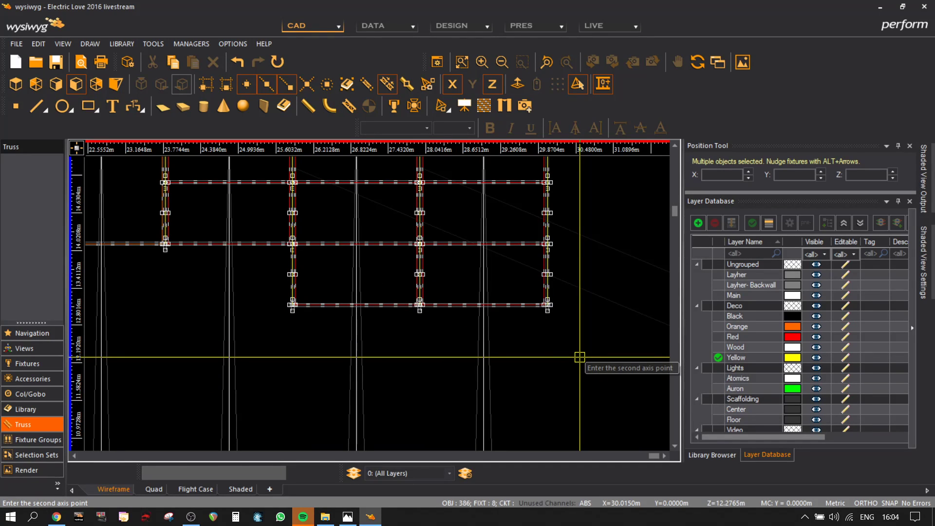
{"action": "left_click", "coordinate": [579, 357]}
{"action": "scroll", "coordinate": [581, 325], "scroll_direction": "down", "scroll_amount": 1}
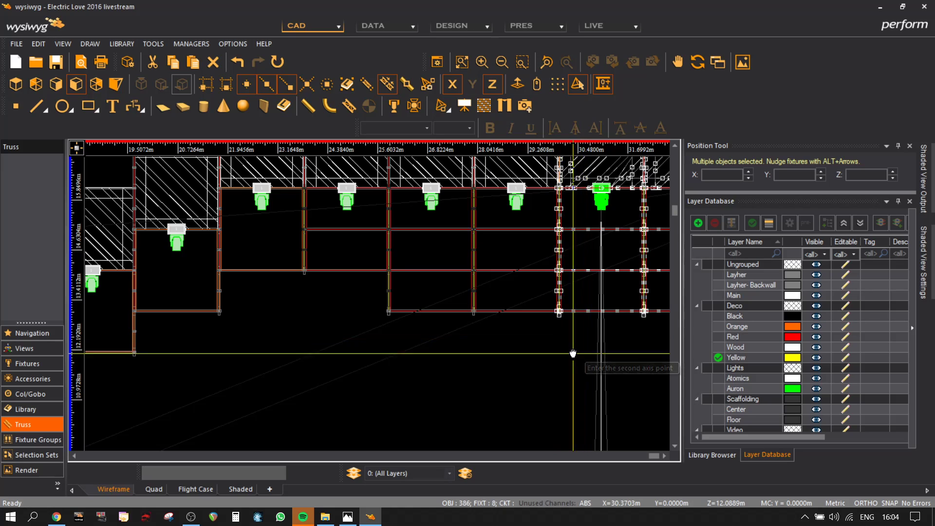
- Delete the mirrored lower module at the wing's outer end and check the extended wing in the shaded view
{"action": "middle_click_drag", "start_coordinate": [572, 350], "coordinate": [228, 424]}
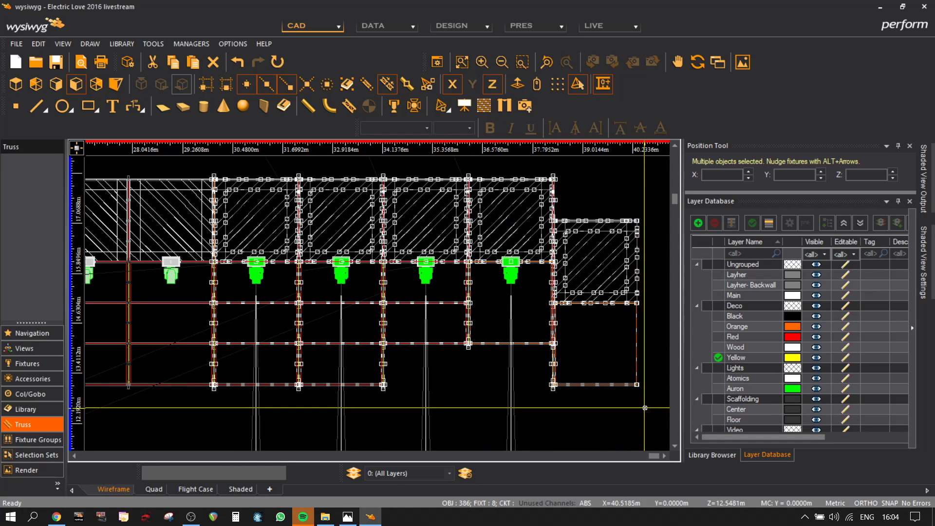
{"action": "left_click", "coordinate": [593, 214]}
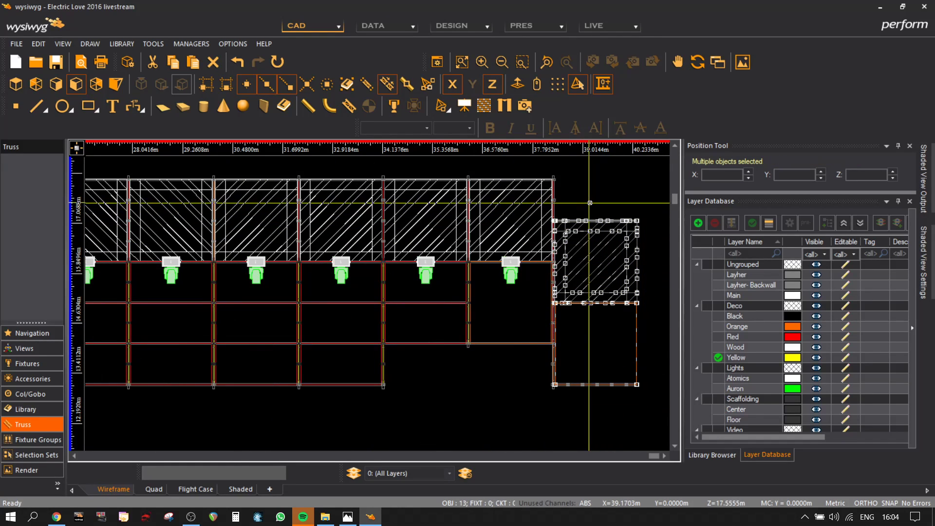
{"action": "key", "text": "Delete"}
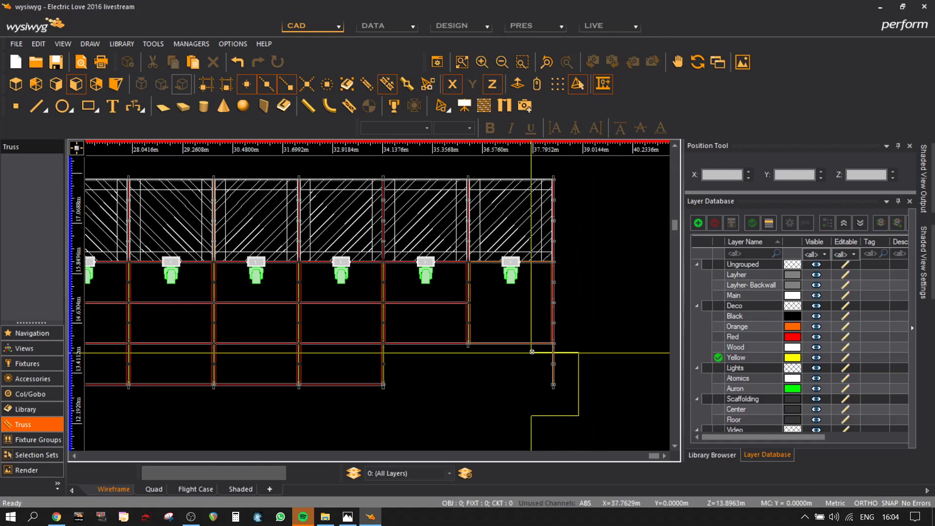
{"action": "left_click", "coordinate": [249, 487]}
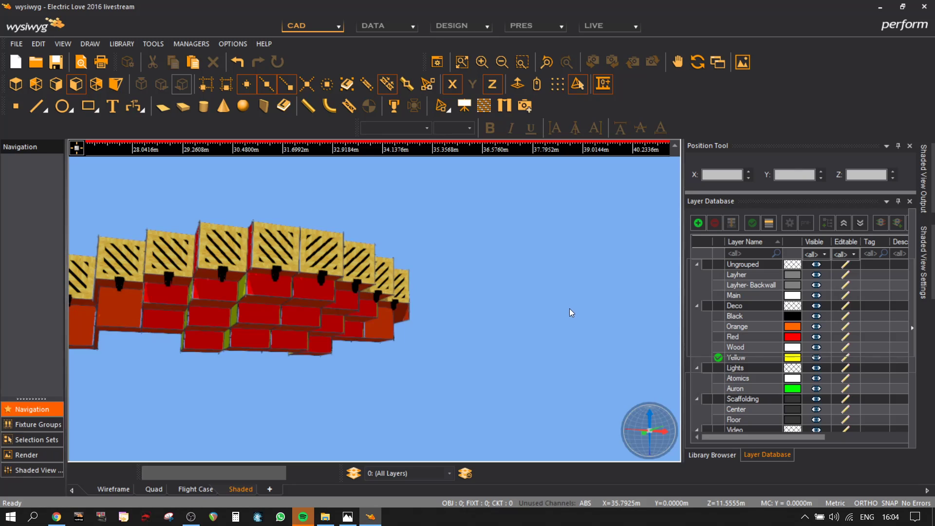
{"action": "mouse_move", "coordinate": [515, 330]}
{"action": "left_mouse_down"}
{"action": "mouse_move", "coordinate": [425, 328]}
{"action": "mouse_move", "coordinate": [409, 288]}
{"action": "mouse_move", "coordinate": [484, 278]}
{"action": "mouse_move", "coordinate": [557, 288]}
{"action": "left_mouse_up"}
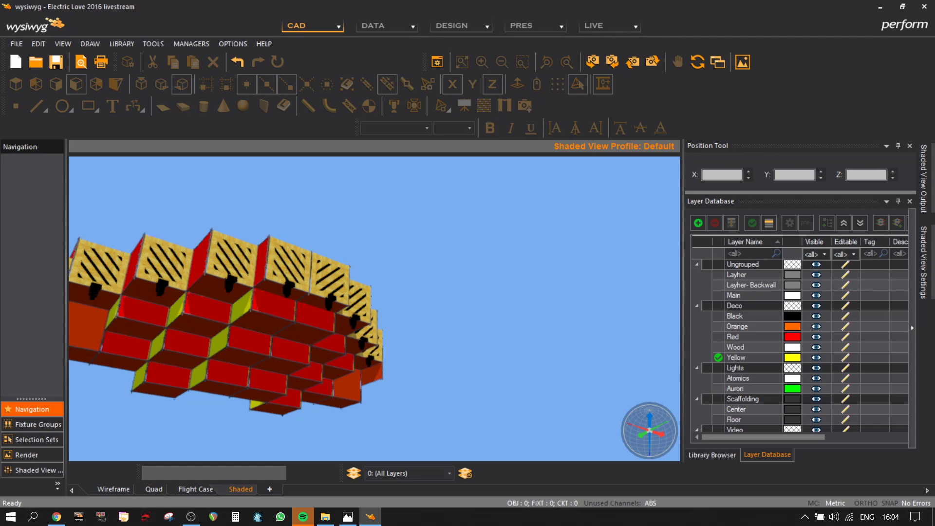
{"action": "key", "text": "alt+Tab"}
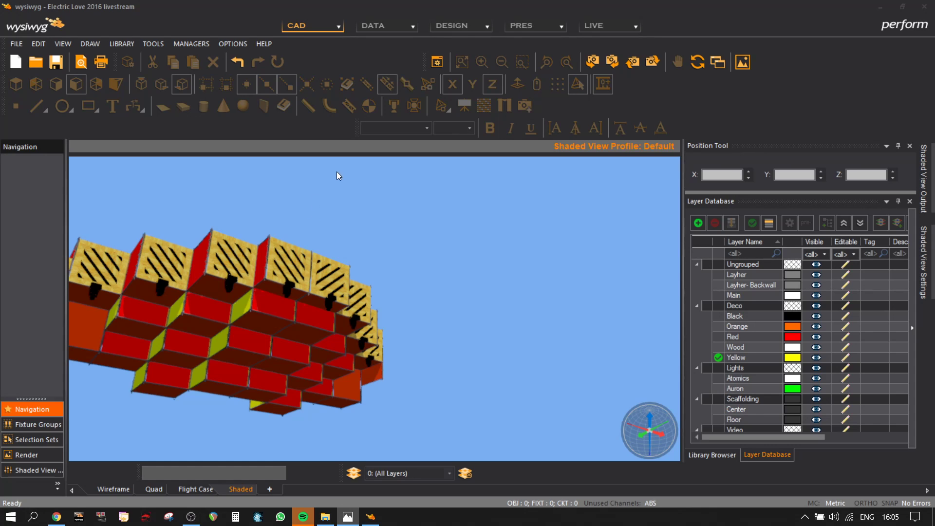
- Return to the front wireframe view and select the entire side wing
{"action": "left_click", "coordinate": [113, 489]}
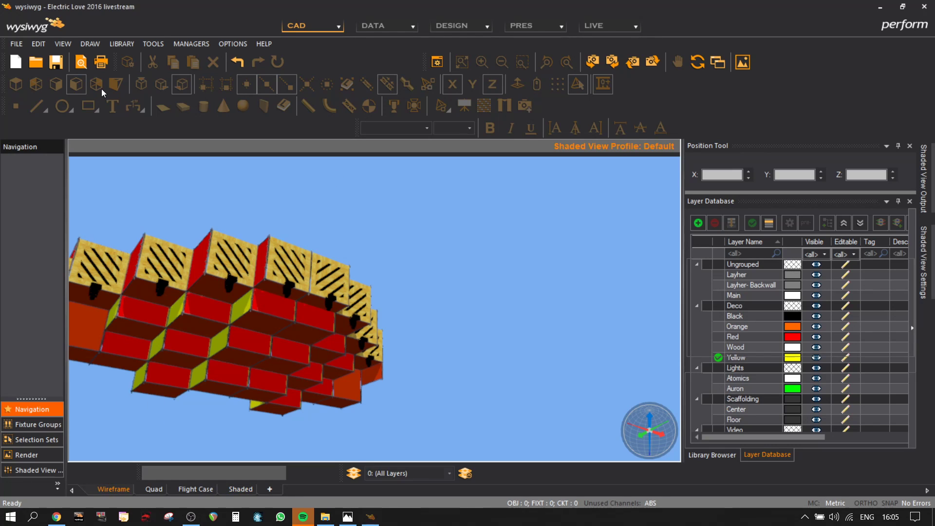
{"action": "scroll", "coordinate": [351, 335], "scroll_direction": "down", "scroll_amount": 4}
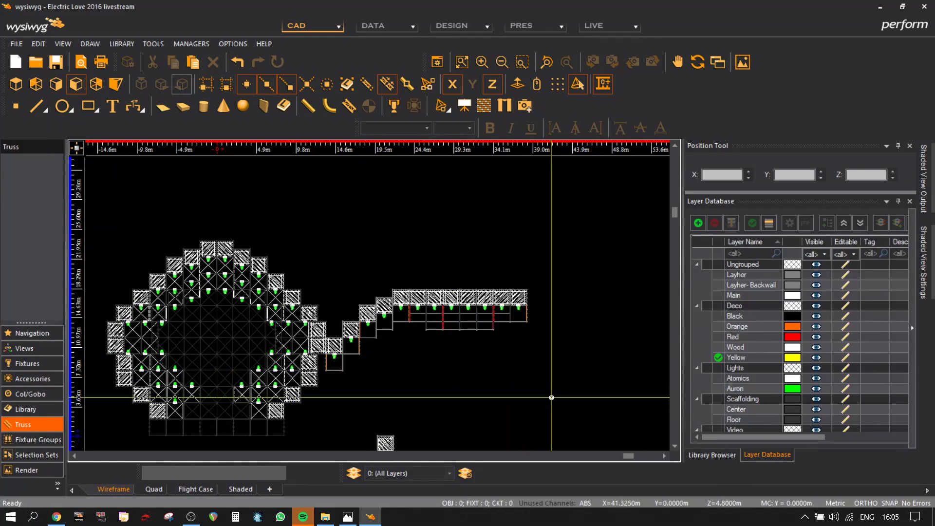
{"action": "scroll", "coordinate": [345, 377], "scroll_direction": "up", "scroll_amount": 3}
{"action": "scroll", "coordinate": [345, 377], "scroll_direction": "down", "scroll_amount": 3}
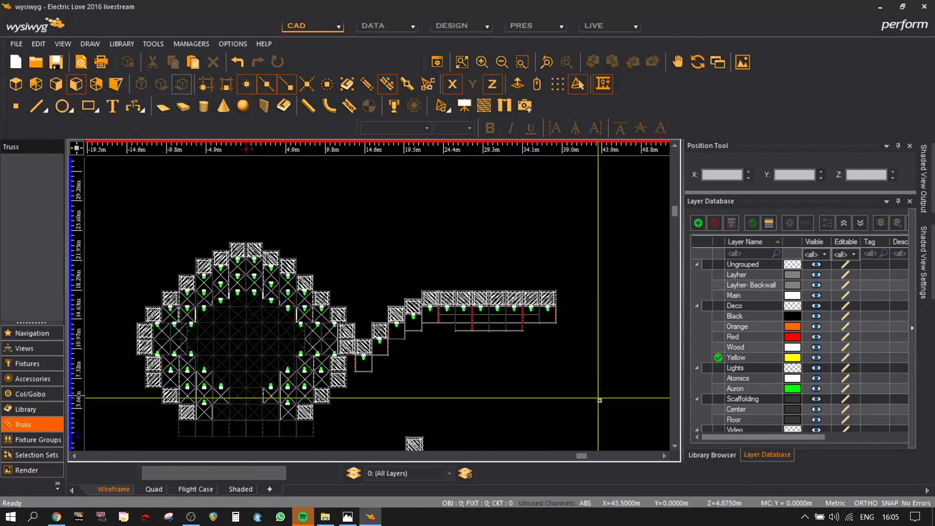
{"action": "left_click_drag", "start_coordinate": [599, 399], "coordinate": [356, 259]}
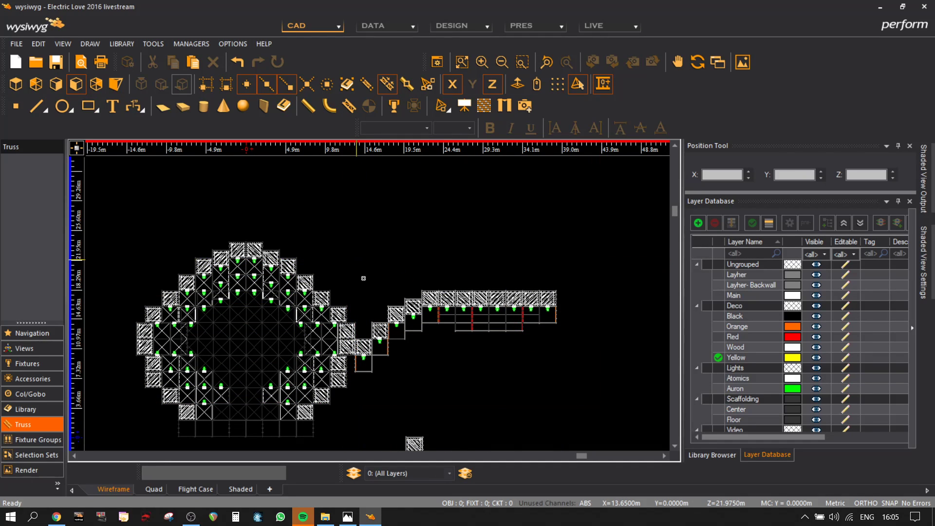
{"action": "scroll", "coordinate": [220, 274], "scroll_direction": "up", "scroll_amount": 3}
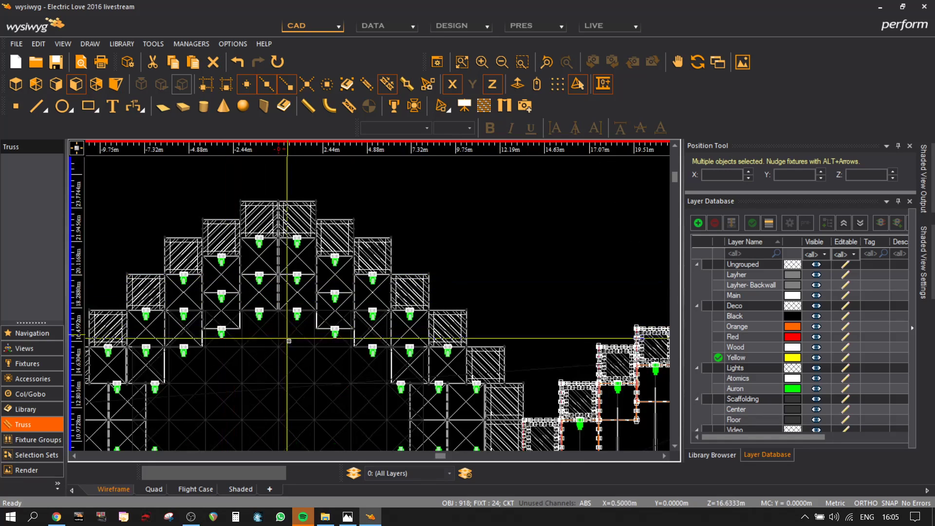
- Undo the accidental fixture focus change and add the remaining truss pieces on the wing's inner edge to the selection
{"action": "middle_click_drag", "start_coordinate": [551, 379], "coordinate": [482, 177]}
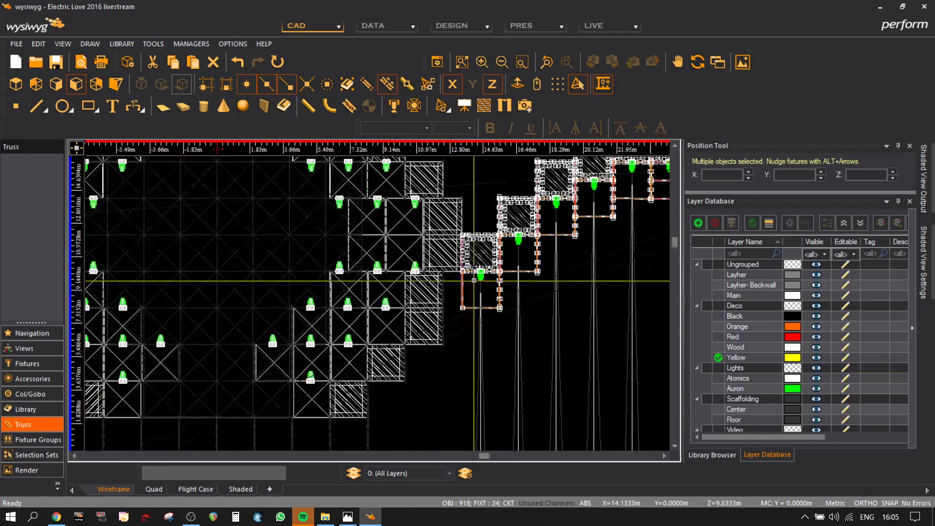
{"action": "scroll", "coordinate": [476, 289], "scroll_direction": "up", "scroll_amount": 2}
{"action": "left_click_drag", "start_coordinate": [468, 353], "coordinate": [453, 288], "text": "shift"}
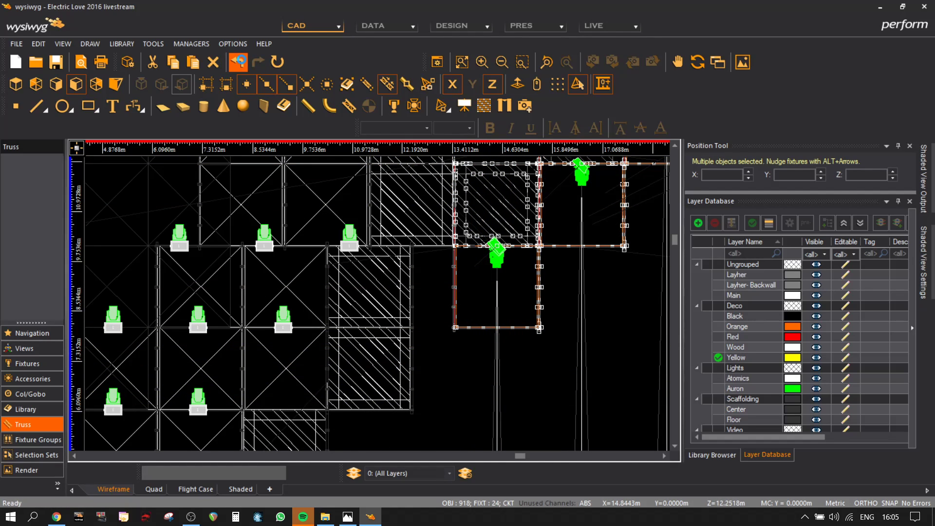
{"action": "left_click", "coordinate": [238, 62]}
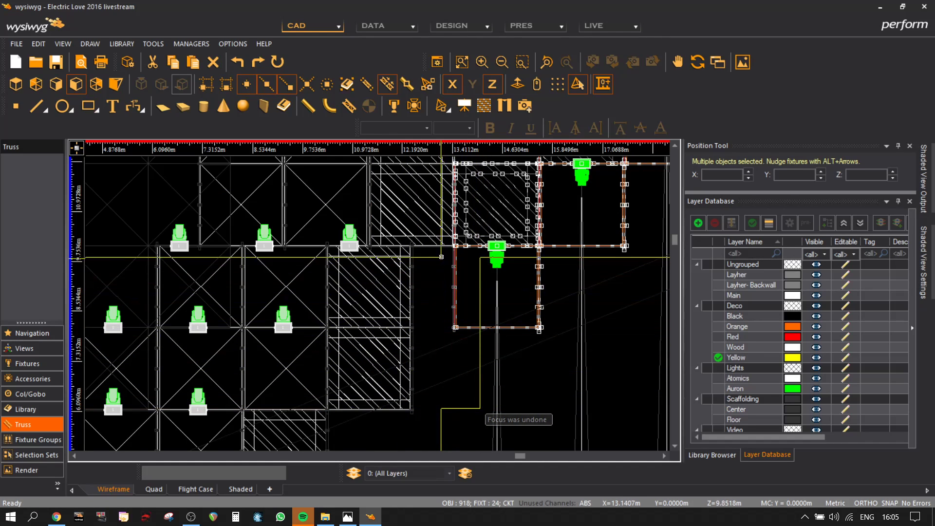
- Mirror a copy of the selected wing to the opposite side of the stage about the vertical centre line at X = 0
{"action": "middle_click_drag", "start_coordinate": [168, 264], "coordinate": [630, 278]}
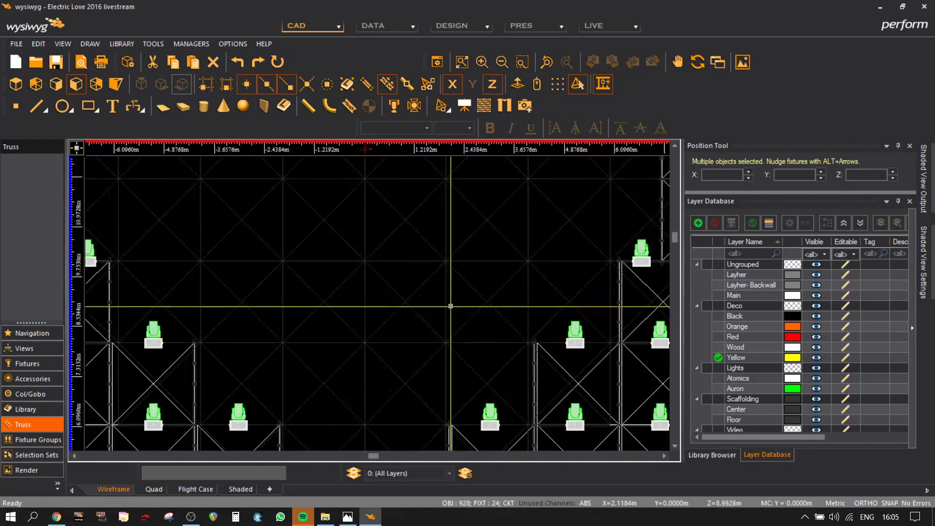
{"action": "key", "text": "ctrl+m"}
{"action": "left_click", "coordinate": [367, 300]}
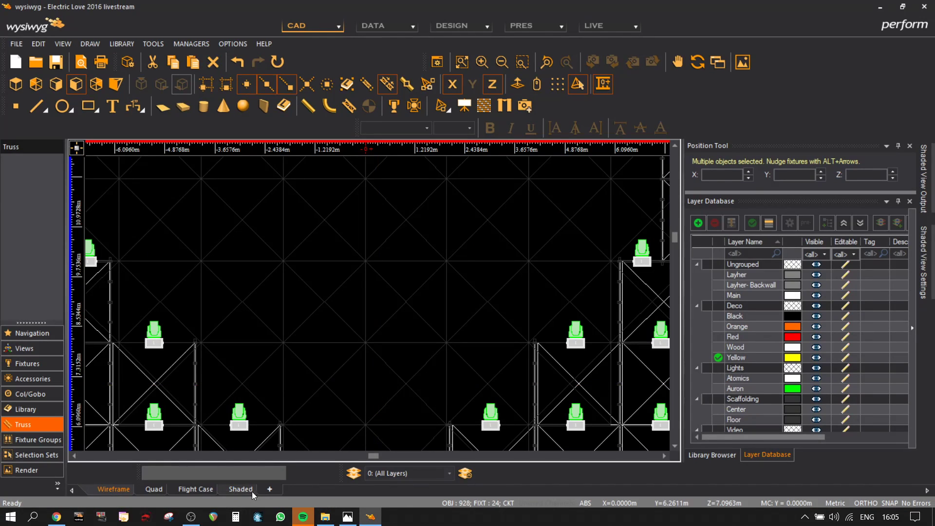
- Examine the central dome and both side wings from several angles in the shaded view
{"action": "left_click", "coordinate": [246, 512]}
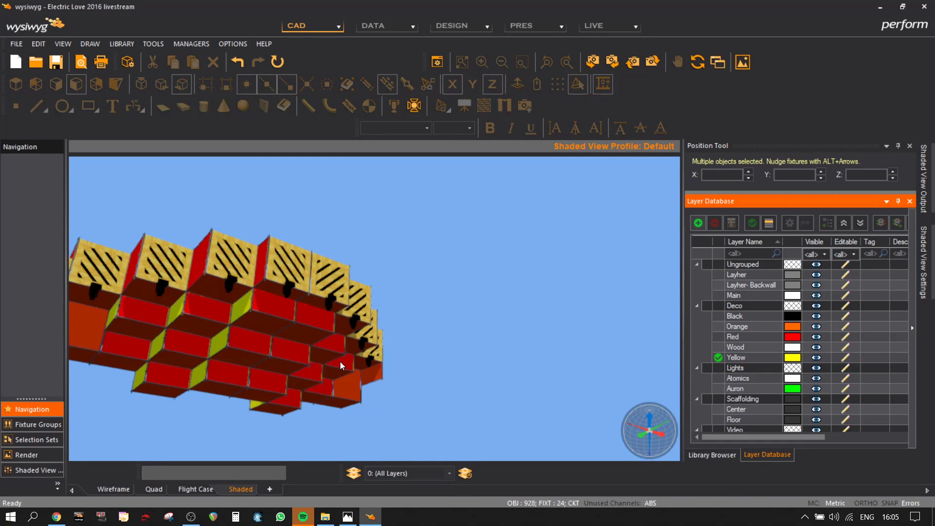
{"action": "middle_click_drag", "start_coordinate": [340, 361], "coordinate": [403, 369]}
{"action": "scroll", "coordinate": [396, 412], "scroll_direction": "down", "scroll_amount": 6}
{"action": "mouse_move", "coordinate": [417, 325]}
{"action": "middle_mouse_down"}
{"action": "mouse_move", "coordinate": [403, 378]}
{"action": "mouse_move", "coordinate": [225, 412]}
{"action": "mouse_move", "coordinate": [355, 331]}
{"action": "mouse_move", "coordinate": [343, 363]}
{"action": "mouse_move", "coordinate": [350, 322]}
{"action": "mouse_move", "coordinate": [503, 409]}
{"action": "mouse_move", "coordinate": [492, 436]}
{"action": "mouse_move", "coordinate": [394, 364]}
{"action": "mouse_move", "coordinate": [532, 372]}
{"action": "mouse_move", "coordinate": [545, 376]}
{"action": "mouse_move", "coordinate": [547, 401]}
{"action": "middle_mouse_up"}
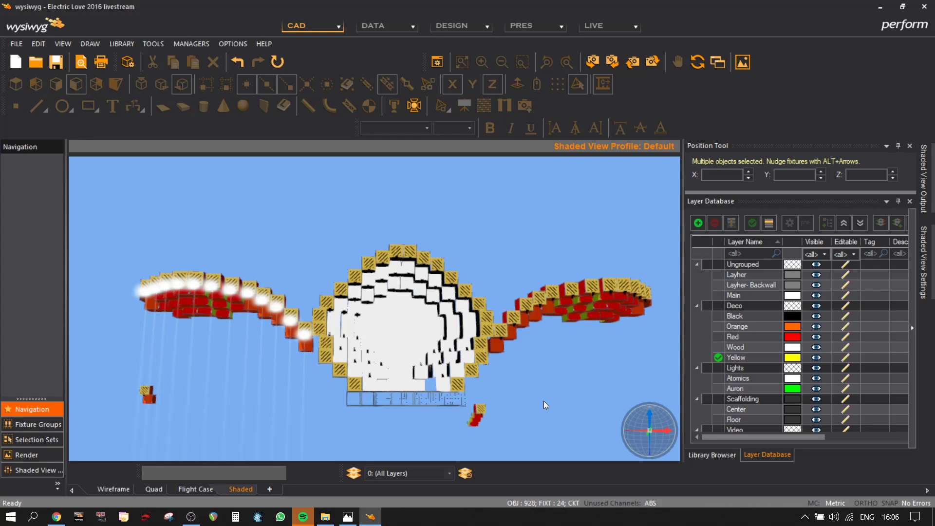
{"action": "middle_click_drag", "start_coordinate": [407, 310], "coordinate": [406, 323]}
{"action": "scroll", "coordinate": [406, 311], "scroll_direction": "up", "scroll_amount": 5}
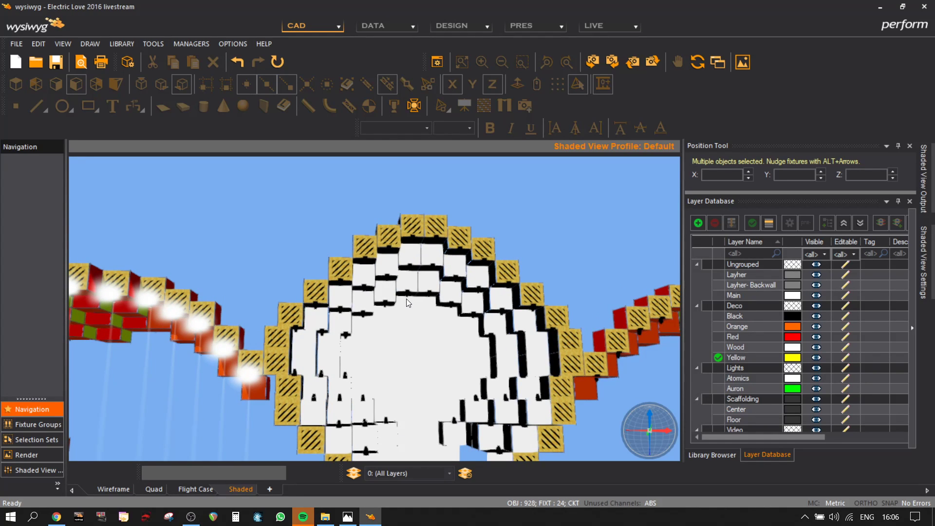
{"action": "mouse_move", "coordinate": [406, 299]}
{"action": "middle_mouse_down"}
{"action": "mouse_move", "coordinate": [346, 303]}
{"action": "mouse_move", "coordinate": [364, 288]}
{"action": "middle_mouse_up"}
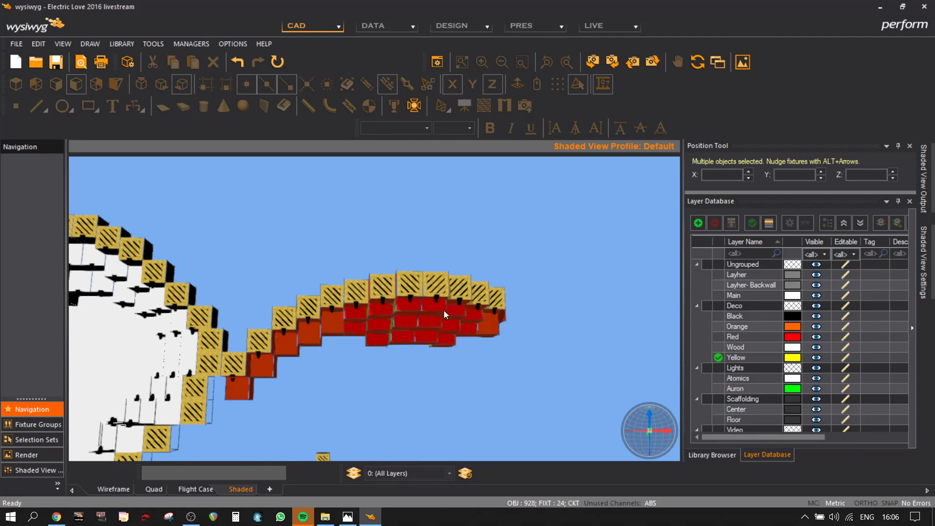
{"action": "middle_click_drag", "start_coordinate": [397, 374], "coordinate": [464, 373]}
{"action": "mouse_move", "coordinate": [361, 373]}
{"action": "middle_mouse_down"}
{"action": "mouse_move", "coordinate": [381, 380]}
{"action": "mouse_move", "coordinate": [386, 345]}
{"action": "middle_mouse_up"}
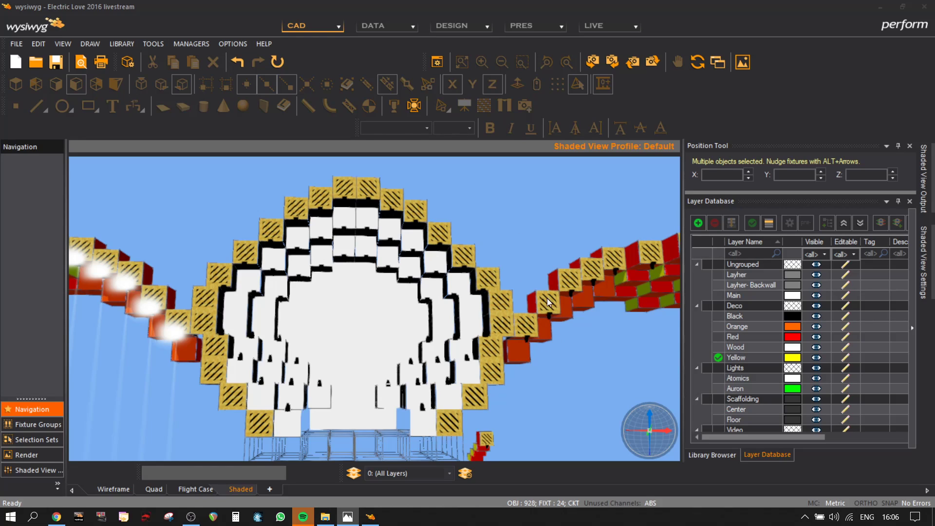
{"action": "middle_click_drag", "start_coordinate": [658, 252], "coordinate": [509, 248]}
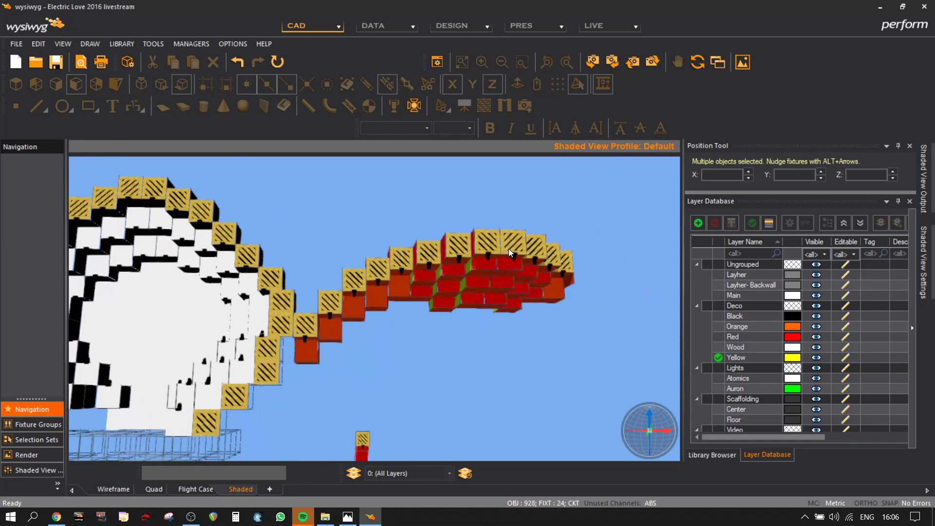
{"action": "middle_click_drag", "start_coordinate": [260, 361], "coordinate": [443, 361]}
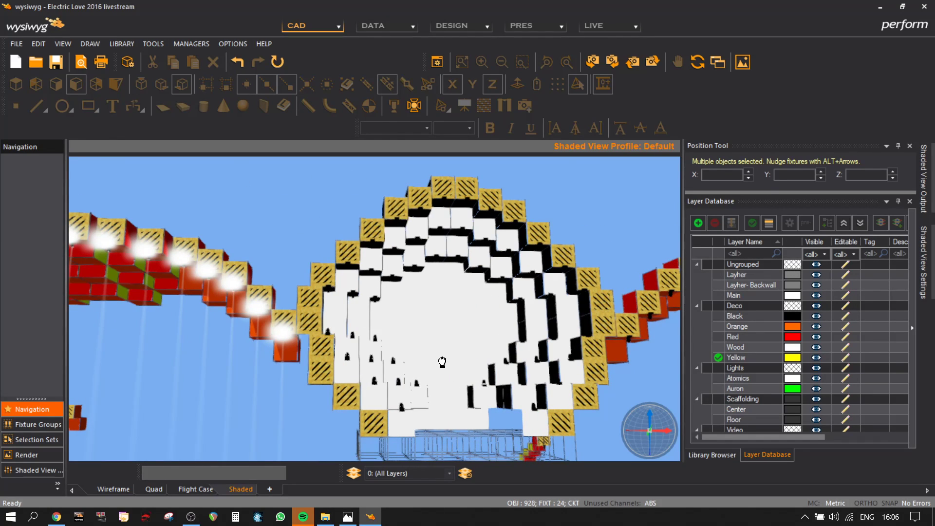
{"action": "mouse_move", "coordinate": [442, 362]}
{"action": "middle_mouse_down"}
{"action": "mouse_move", "coordinate": [467, 359]}
{"action": "mouse_move", "coordinate": [468, 292]}
{"action": "mouse_move", "coordinate": [382, 270]}
{"action": "mouse_move", "coordinate": [326, 358]}
{"action": "mouse_move", "coordinate": [424, 317]}
{"action": "mouse_move", "coordinate": [518, 311]}
{"action": "mouse_move", "coordinate": [517, 272]}
{"action": "middle_mouse_up"}
{"action": "middle_click_drag", "start_coordinate": [346, 337], "coordinate": [290, 348]}
- Select all Atomic 3000 LED fixtures by type
{"action": "right_click", "coordinate": [446, 268]}
{"action": "mouse_move", "coordinate": [532, 179]}
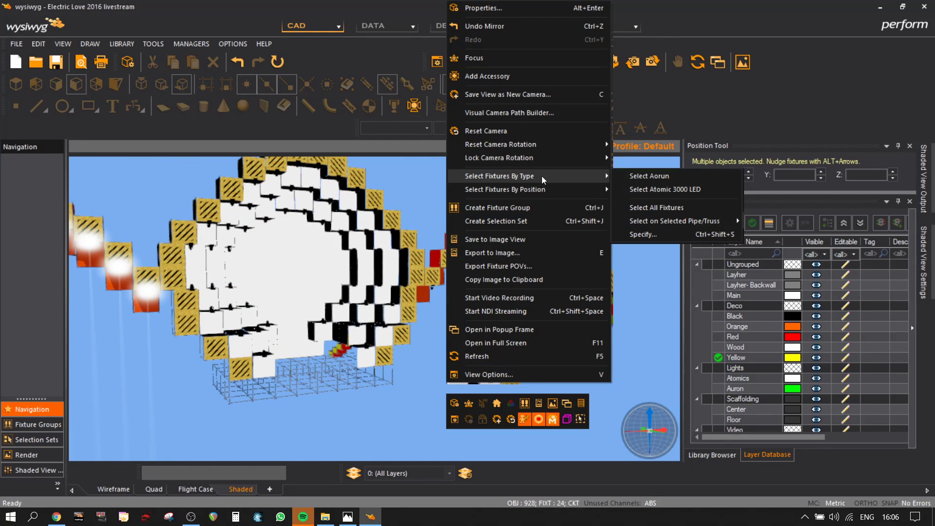
{"action": "left_click", "coordinate": [653, 190]}
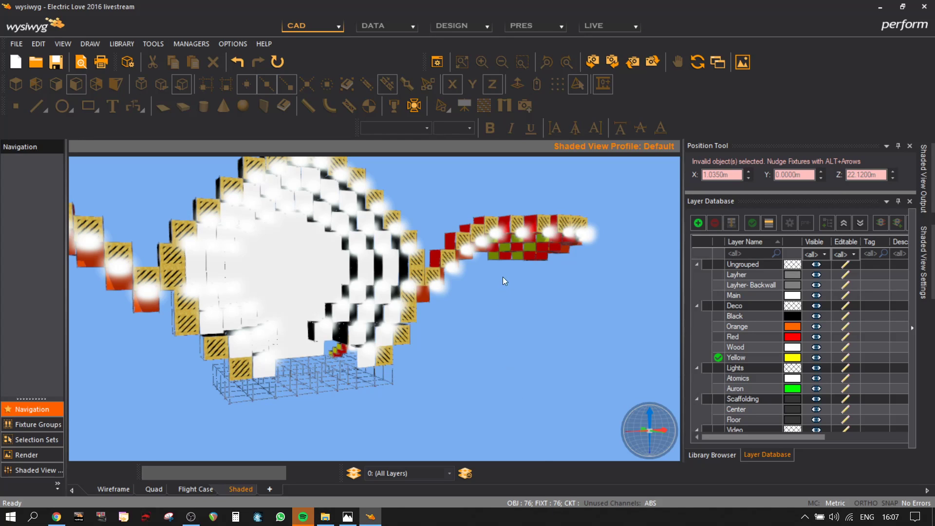
- Inspect how the selected fixtures are distributed over the dome and wings in the wireframe and shaded views
{"action": "mouse_move", "coordinate": [504, 265]}
{"action": "middle_mouse_down"}
{"action": "mouse_move", "coordinate": [542, 286]}
{"action": "mouse_move", "coordinate": [617, 270]}
{"action": "mouse_move", "coordinate": [614, 286]}
{"action": "mouse_move", "coordinate": [712, 325]}
{"action": "mouse_move", "coordinate": [745, 320]}
{"action": "mouse_move", "coordinate": [567, 294]}
{"action": "mouse_move", "coordinate": [548, 307]}
{"action": "middle_mouse_up"}
{"action": "left_click", "coordinate": [98, 493]}
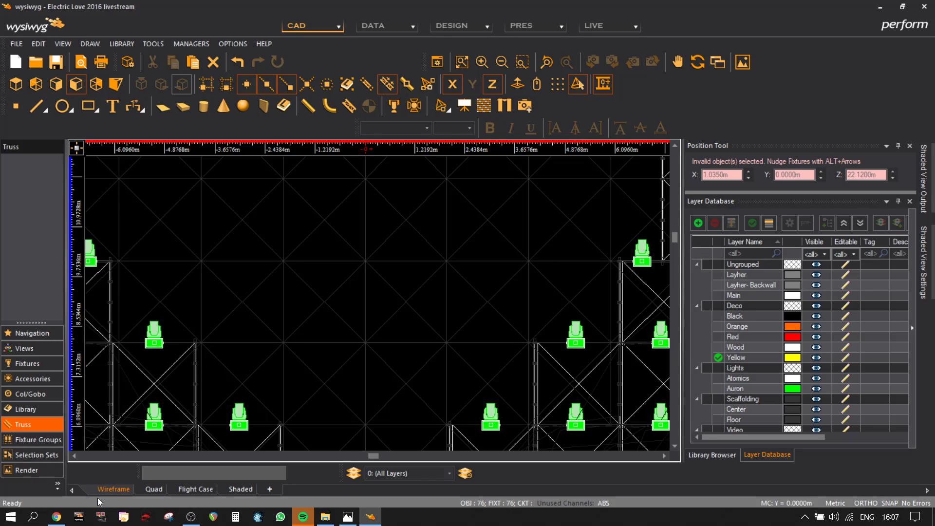
{"action": "left_click", "coordinate": [240, 488]}
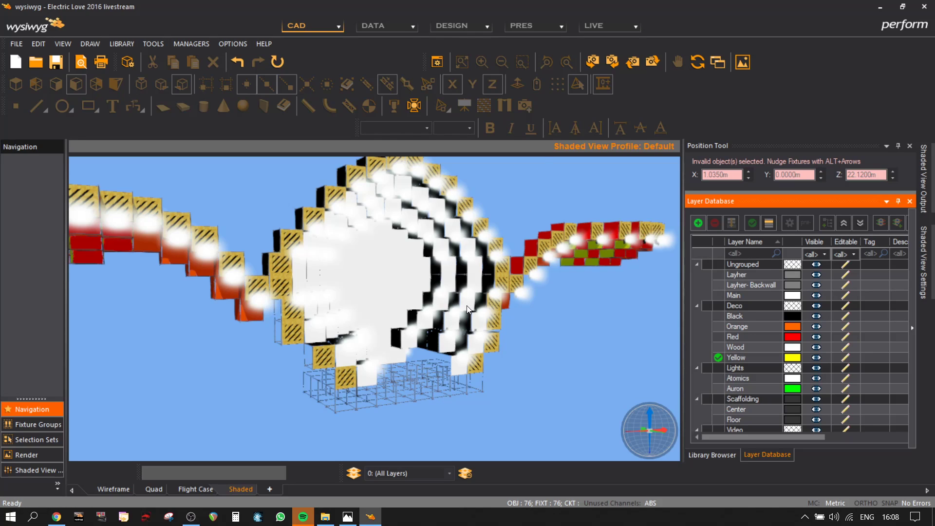
{"action": "middle_click_drag", "start_coordinate": [529, 360], "coordinate": [497, 360]}
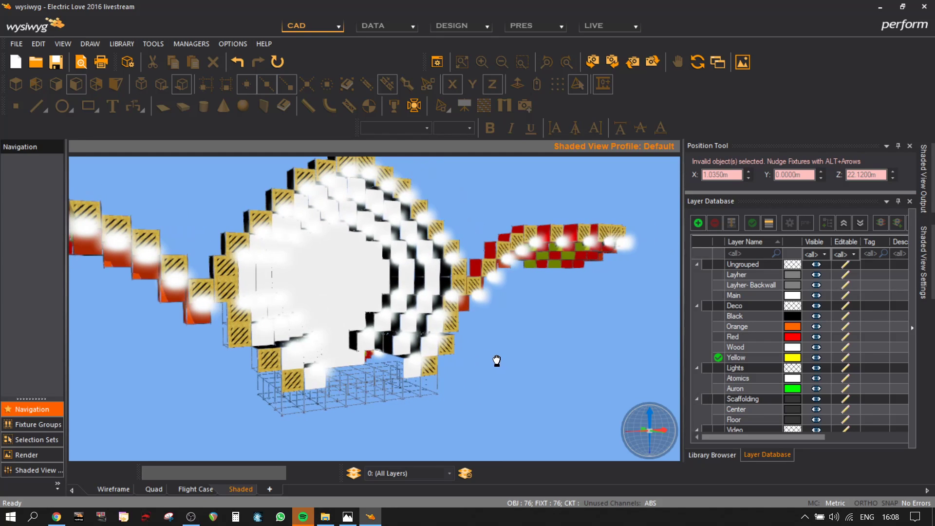
{"action": "scroll", "coordinate": [493, 362], "scroll_direction": "up", "scroll_amount": 5}
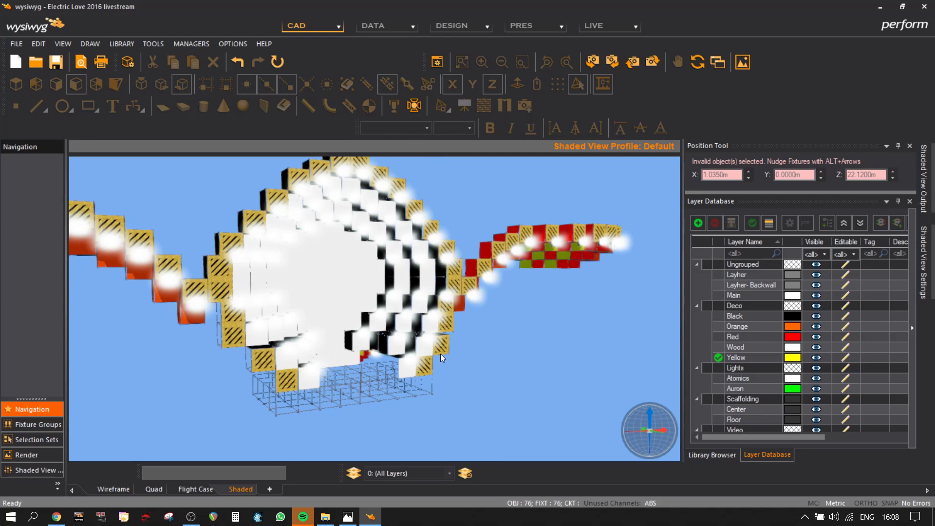
{"action": "mouse_move", "coordinate": [489, 373]}
{"action": "middle_mouse_down"}
{"action": "mouse_move", "coordinate": [497, 369]}
{"action": "mouse_move", "coordinate": [409, 322]}
{"action": "mouse_move", "coordinate": [299, 309]}
{"action": "middle_mouse_up"}
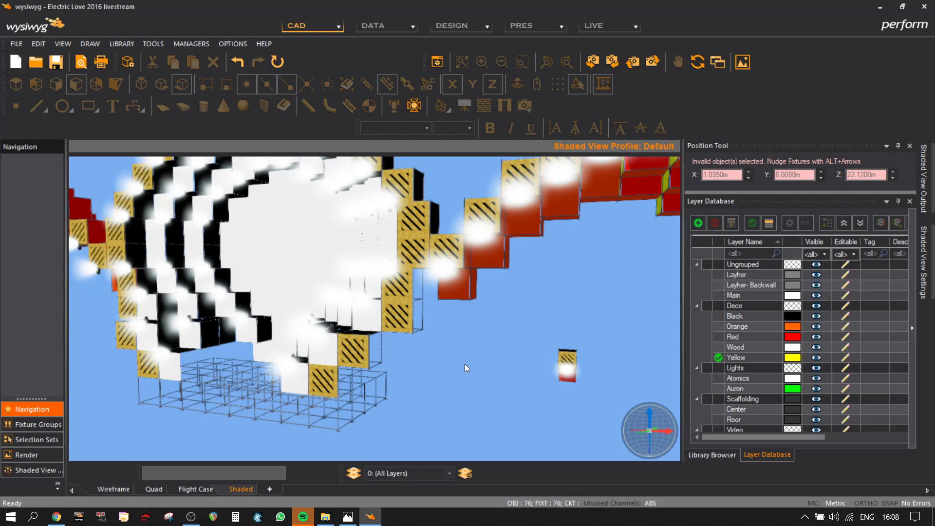
- Delete the two fixtures hanging on the isolated cube module, using the wireframe view
{"action": "left_click", "coordinate": [115, 488]}
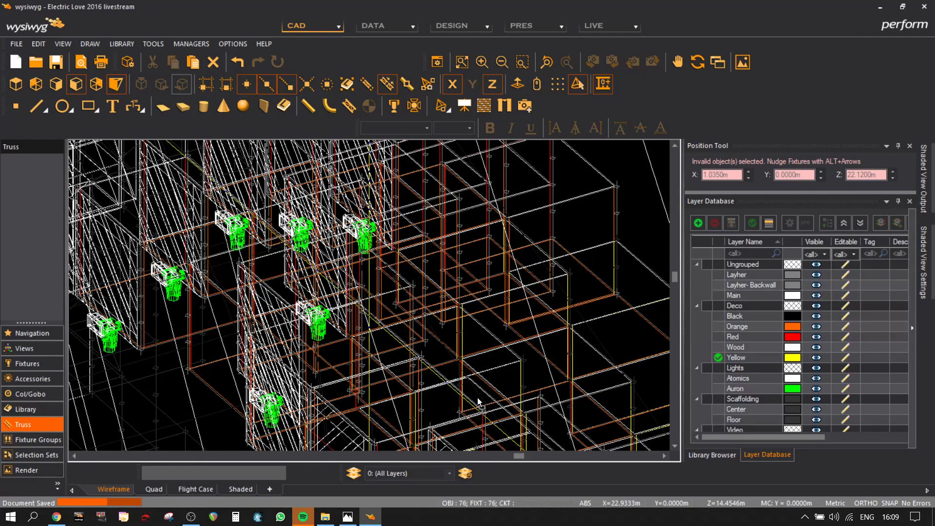
{"action": "scroll", "coordinate": [478, 344], "scroll_direction": "down", "scroll_amount": 5}
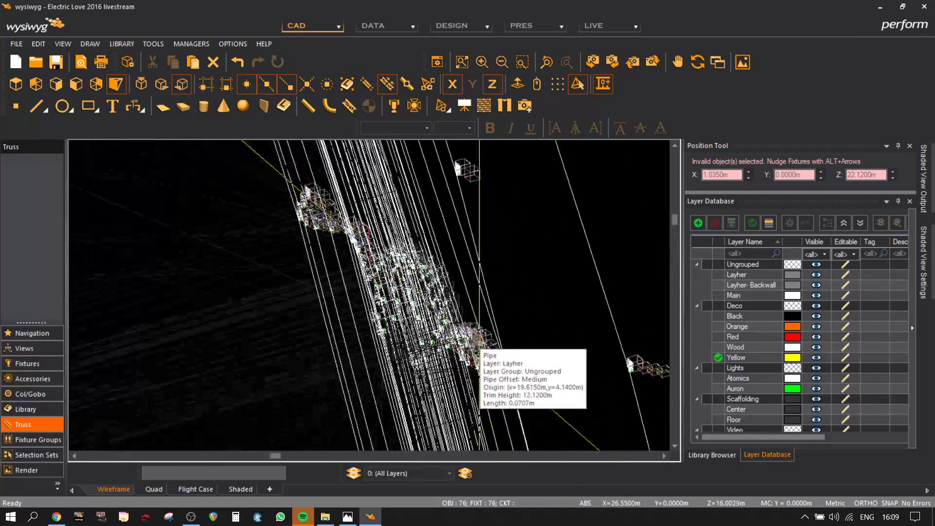
{"action": "left_click", "coordinate": [528, 265]}
{"action": "middle_click_drag", "start_coordinate": [528, 265], "coordinate": [372, 378]}
{"action": "scroll", "coordinate": [312, 274], "scroll_direction": "up", "scroll_amount": 6}
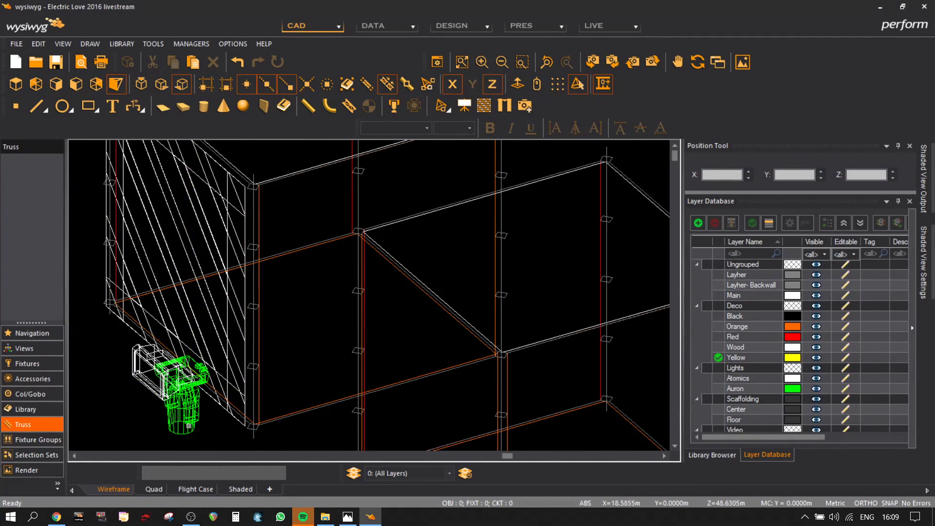
{"action": "left_click", "coordinate": [167, 410]}
{"action": "key", "text": "Delete"}
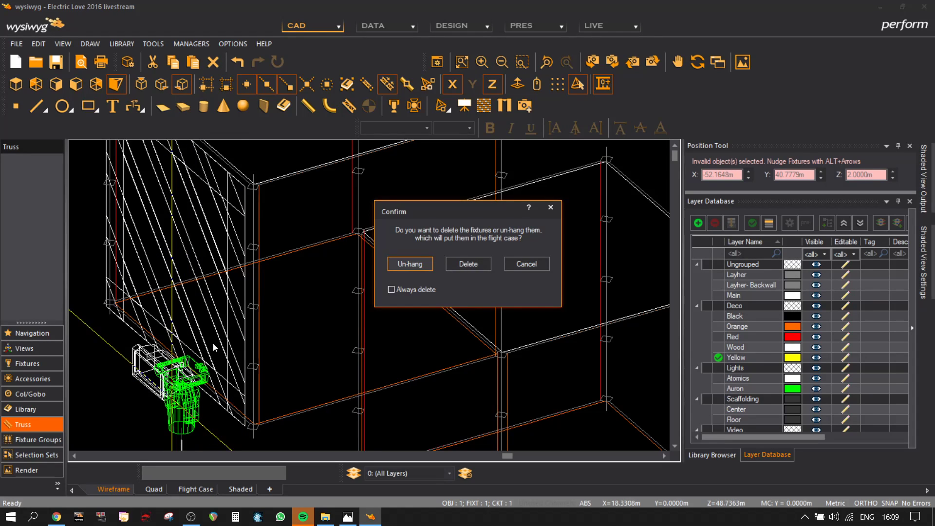
{"action": "left_click", "coordinate": [465, 266]}
{"action": "left_click", "coordinate": [164, 392]}
{"action": "key", "text": "Delete"}
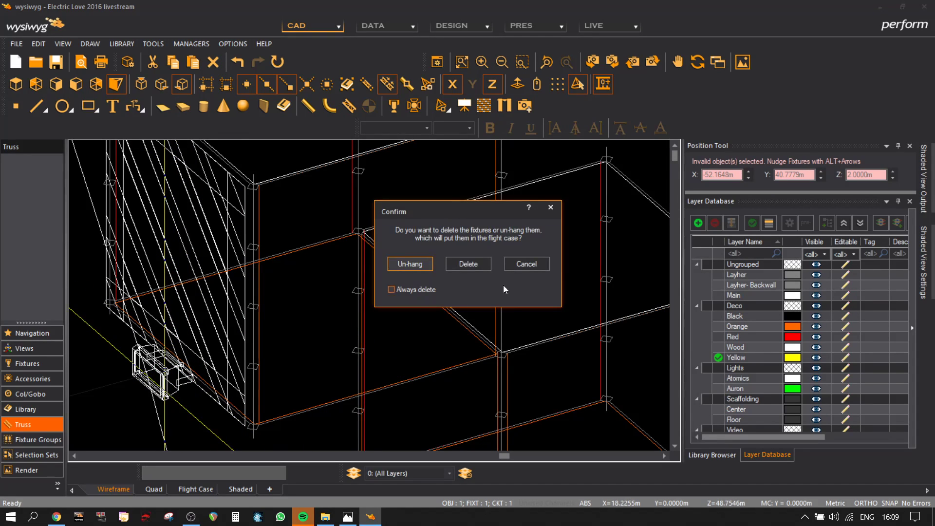
{"action": "left_click", "coordinate": [468, 263]}
{"action": "scroll", "coordinate": [167, 370], "scroll_direction": "up", "scroll_amount": 5}
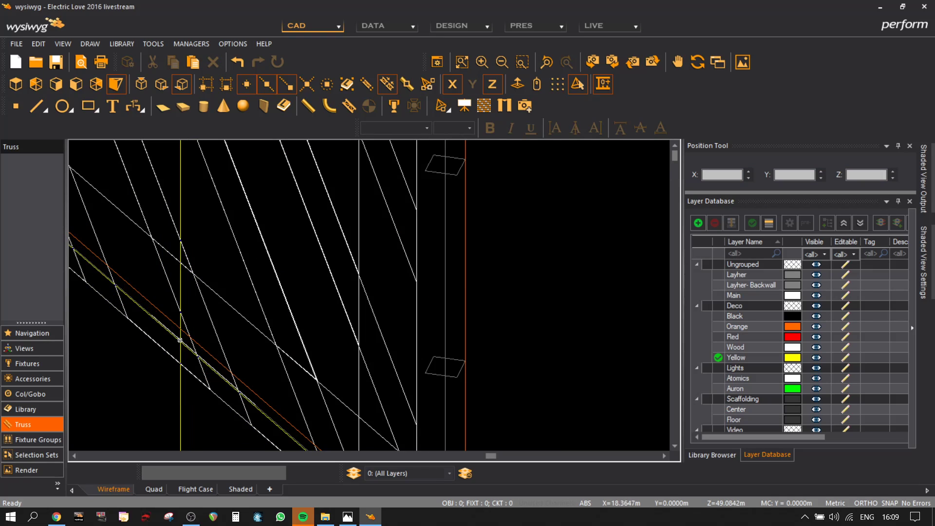
{"action": "left_click", "coordinate": [153, 343]}
{"action": "left_click_drag", "start_coordinate": [153, 344], "coordinate": [299, 379]}
- Copy the complete isolated cube module and paste it in the open space beside the dome's lower side, with the axis locks off
{"action": "scroll", "coordinate": [299, 379], "scroll_direction": "down", "scroll_amount": 5}
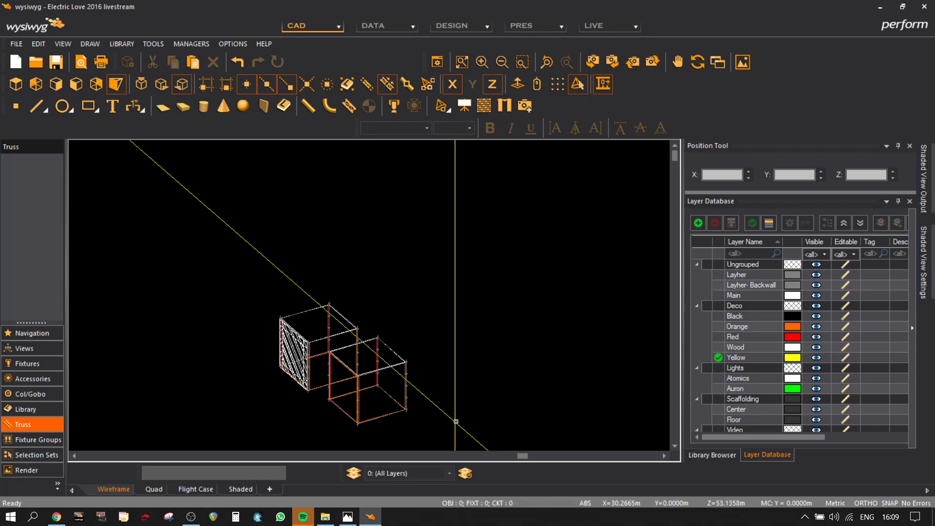
{"action": "left_click_drag", "start_coordinate": [462, 431], "coordinate": [206, 254]}
{"action": "key", "text": "ctrl+c"}
{"action": "key", "text": "ctrl+v"}
{"action": "scroll", "coordinate": [351, 377], "scroll_direction": "down", "scroll_amount": 4}
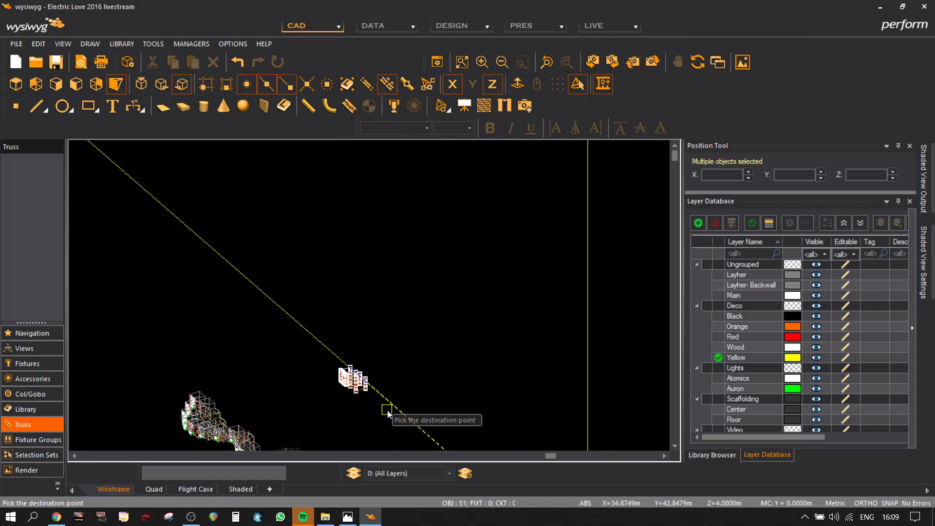
{"action": "scroll", "coordinate": [386, 408], "scroll_direction": "up", "scroll_amount": 4}
{"action": "left_click", "coordinate": [456, 84]}
{"action": "scroll", "coordinate": [340, 409], "scroll_direction": "up", "scroll_amount": 6}
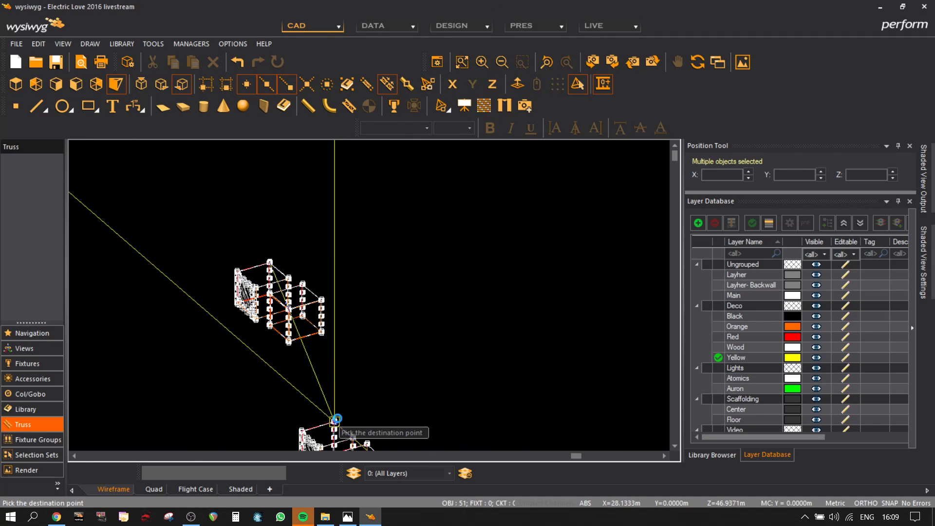
{"action": "scroll", "coordinate": [370, 365], "scroll_direction": "up", "scroll_amount": 3}
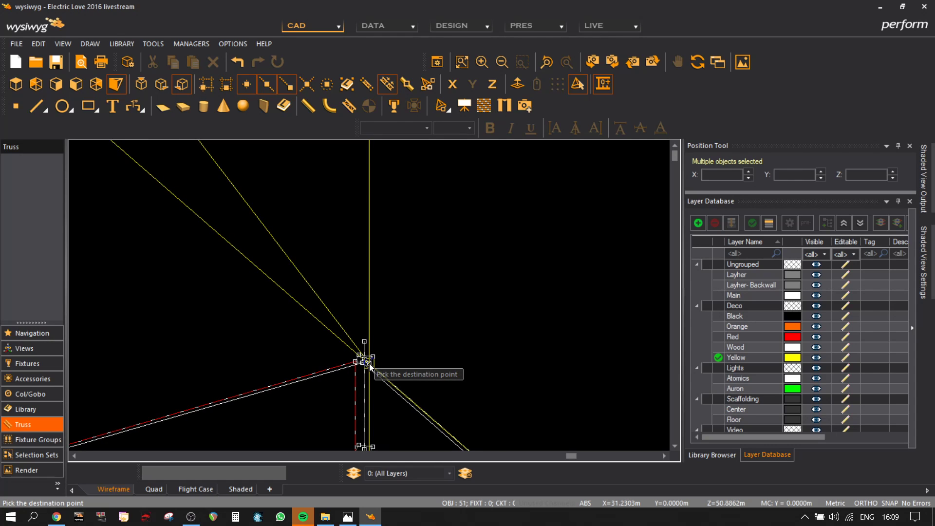
{"action": "scroll", "coordinate": [370, 366], "scroll_direction": "down", "scroll_amount": 10}
{"action": "middle_click_drag", "start_coordinate": [368, 374], "coordinate": [543, 155]}
{"action": "scroll", "coordinate": [462, 306], "scroll_direction": "down", "scroll_amount": 4}
{"action": "middle_click_drag", "start_coordinate": [454, 371], "coordinate": [445, 163]}
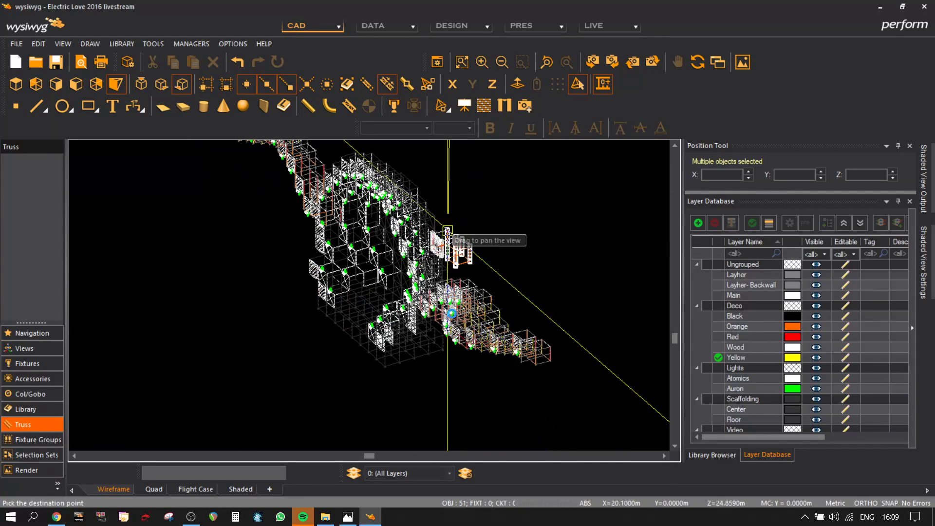
{"action": "left_click", "coordinate": [592, 62]}
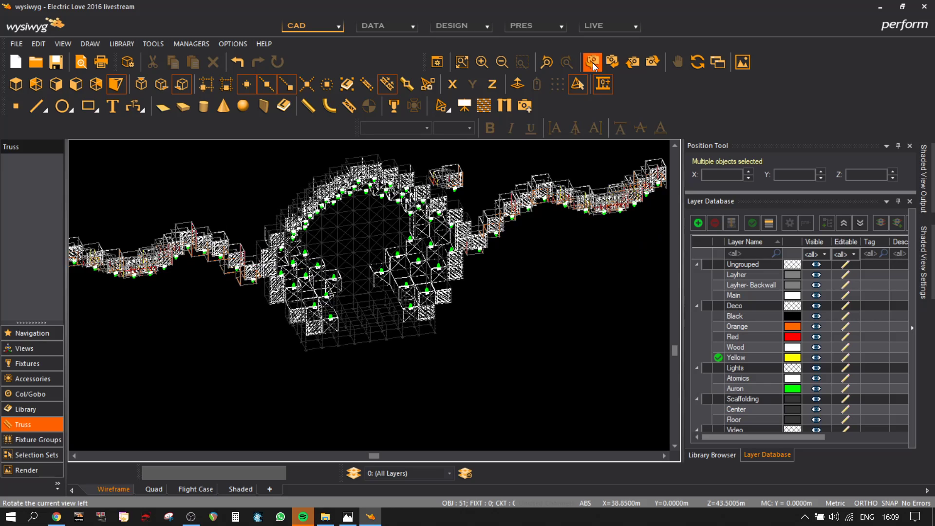
{"action": "scroll", "coordinate": [522, 278], "scroll_direction": "up", "scroll_amount": 5}
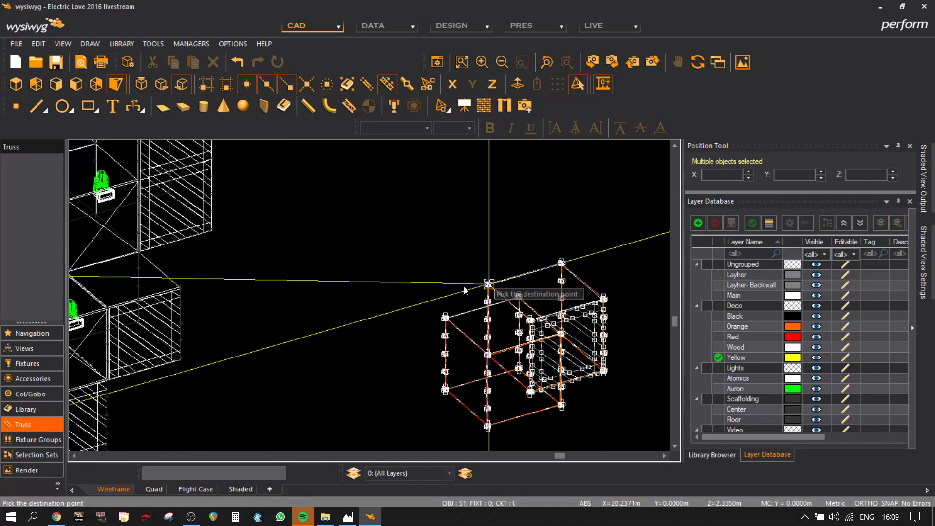
{"action": "left_click", "coordinate": [443, 254]}
- Move the pasted cube module closer to the dome's lower stepped edge
{"action": "scroll", "coordinate": [578, 343], "scroll_direction": "up", "scroll_amount": 5}
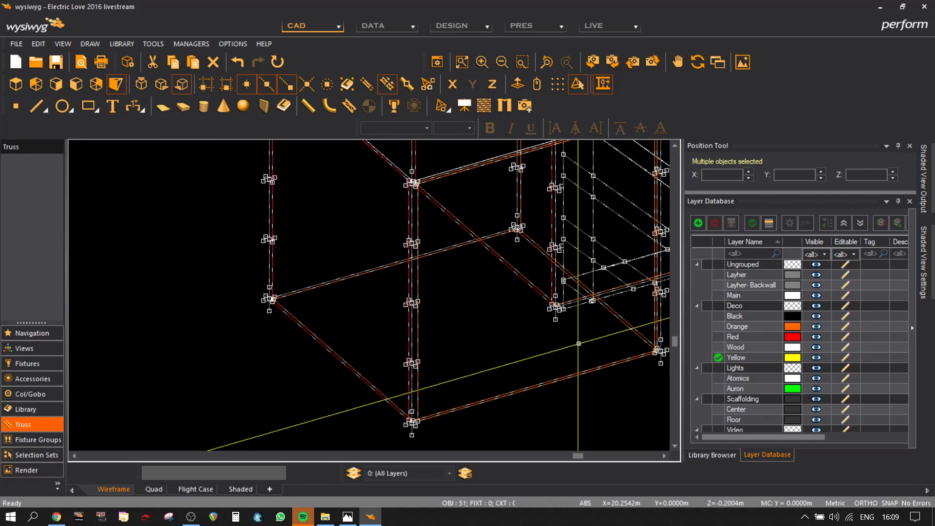
{"action": "scroll", "coordinate": [576, 336], "scroll_direction": "up", "scroll_amount": 4}
{"action": "key", "text": "m"}
{"action": "left_click", "coordinate": [454, 233]}
{"action": "scroll", "coordinate": [348, 348], "scroll_direction": "down", "scroll_amount": 2}
{"action": "scroll", "coordinate": [332, 376], "scroll_direction": "down", "scroll_amount": 5}
{"action": "middle_click_drag", "start_coordinate": [249, 349], "coordinate": [583, 248]}
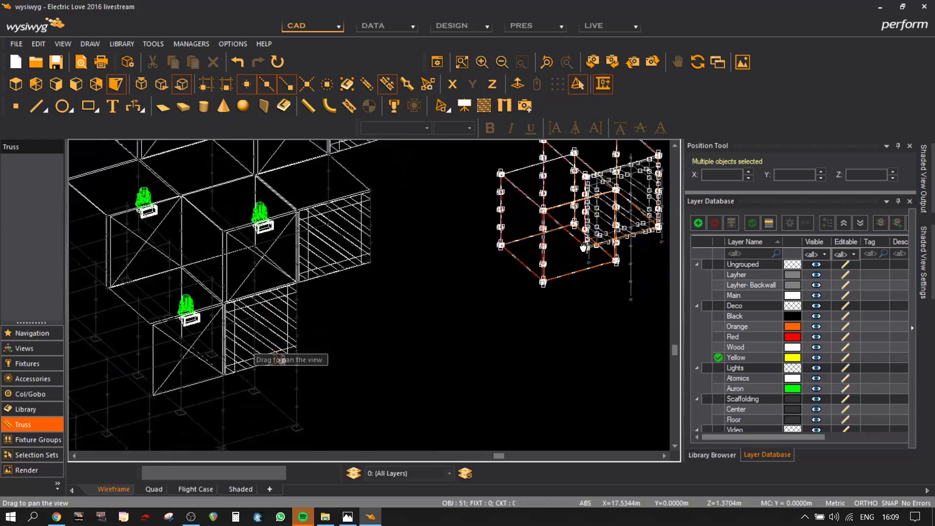
{"action": "scroll", "coordinate": [534, 294], "scroll_direction": "down", "scroll_amount": 3}
{"action": "scroll", "coordinate": [511, 236], "scroll_direction": "up", "scroll_amount": 5}
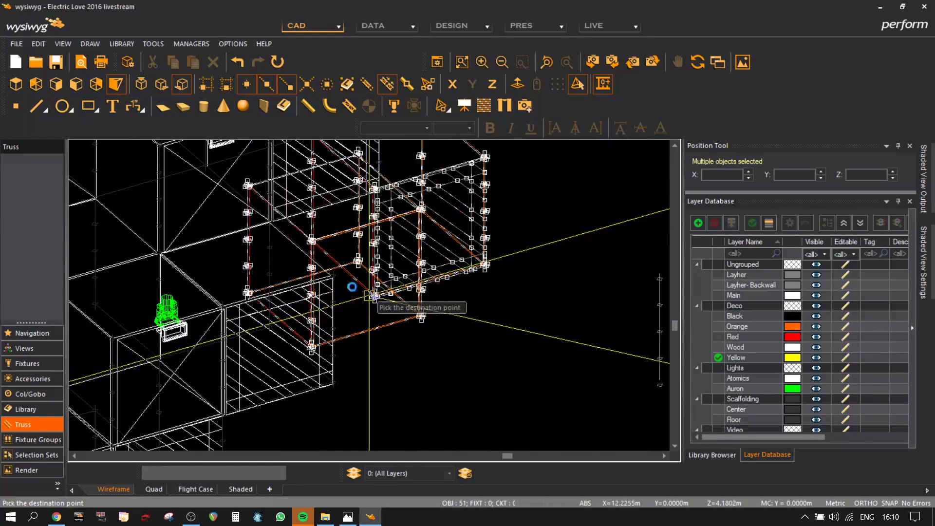
{"action": "scroll", "coordinate": [430, 379], "scroll_direction": "down", "scroll_amount": 5}
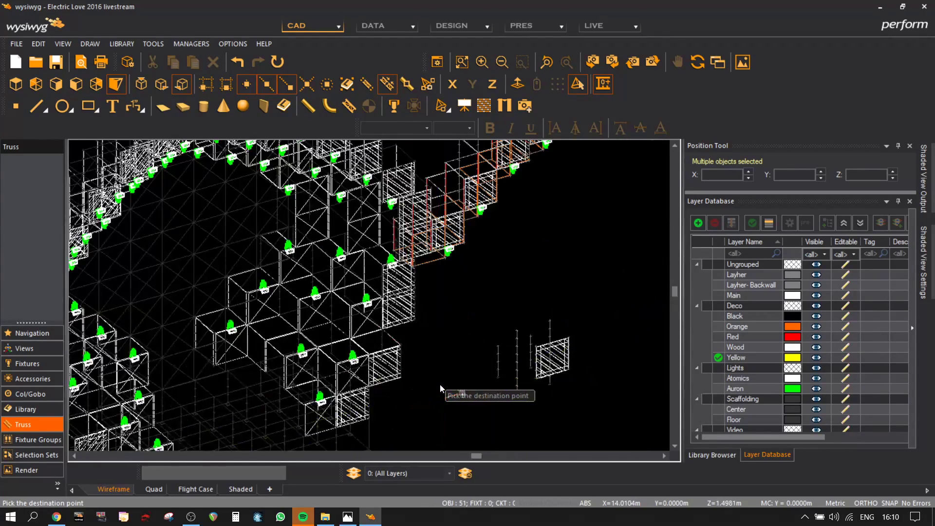
{"action": "scroll", "coordinate": [439, 385], "scroll_direction": "down", "scroll_amount": 3}
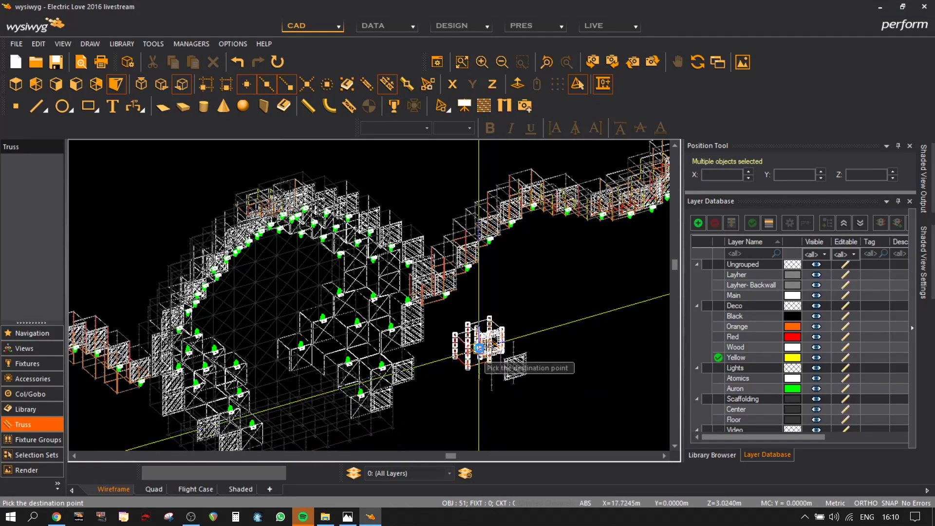
{"action": "scroll", "coordinate": [465, 377], "scroll_direction": "up", "scroll_amount": 4}
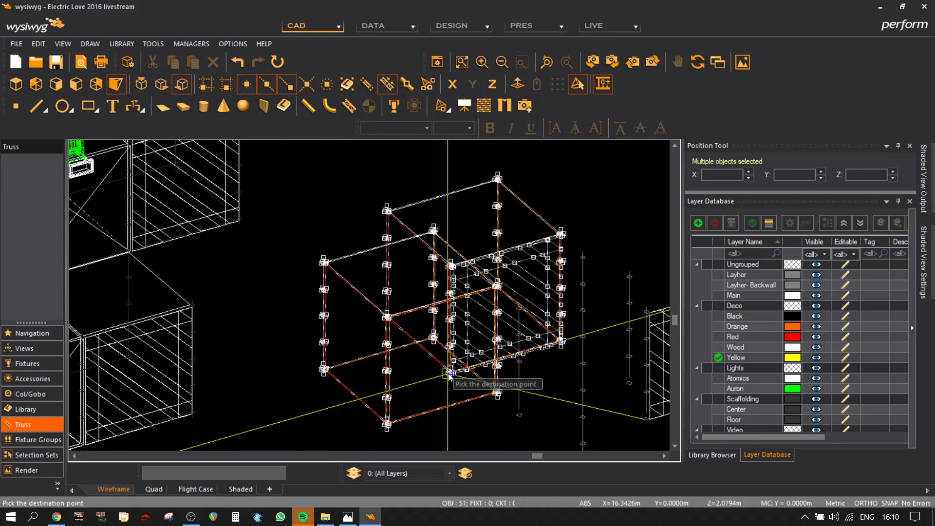
{"action": "left_click", "coordinate": [450, 373]}
- Move the module onto the upper corner of the dome's lower hatched block at about X 10.35, Y -2.07, Z 6.12 m, finishing along Z only
{"action": "scroll", "coordinate": [470, 352], "scroll_direction": "up", "scroll_amount": 5}
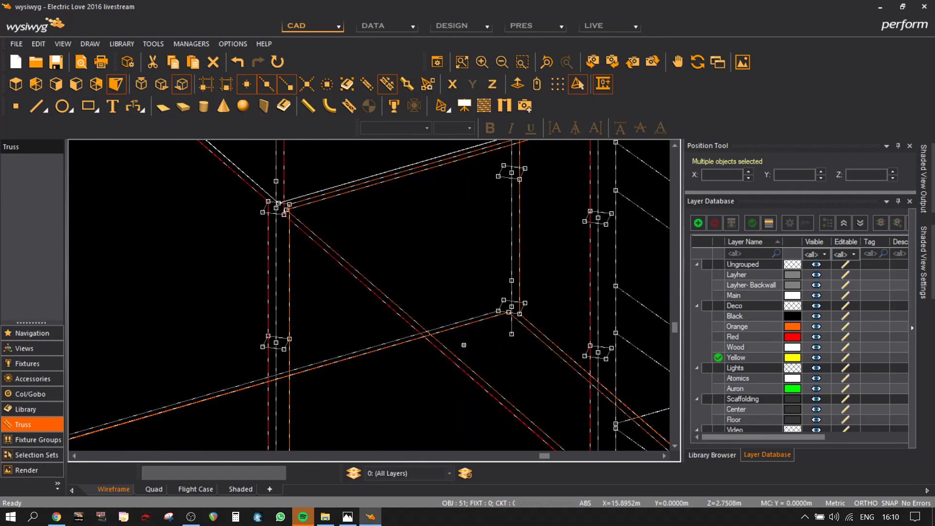
{"action": "key", "text": "m"}
{"action": "left_click", "coordinate": [426, 325]}
{"action": "scroll", "coordinate": [434, 359], "scroll_direction": "down", "scroll_amount": 4}
{"action": "scroll", "coordinate": [313, 343], "scroll_direction": "up", "scroll_amount": 5}
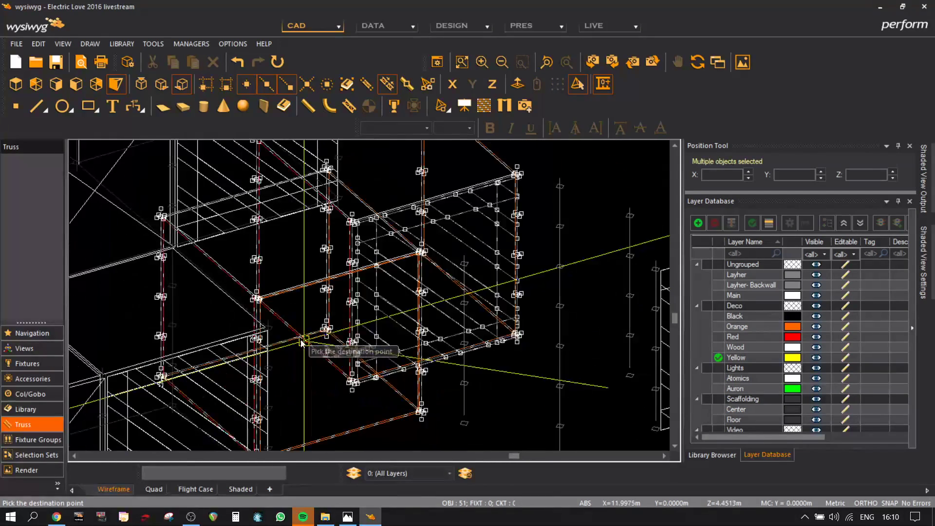
{"action": "left_click", "coordinate": [230, 295]}
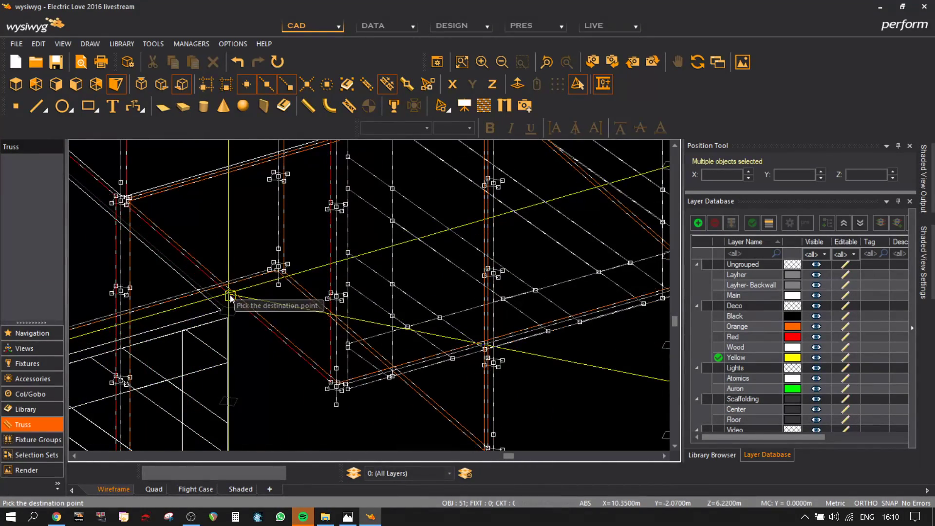
{"action": "left_click", "coordinate": [228, 294]}
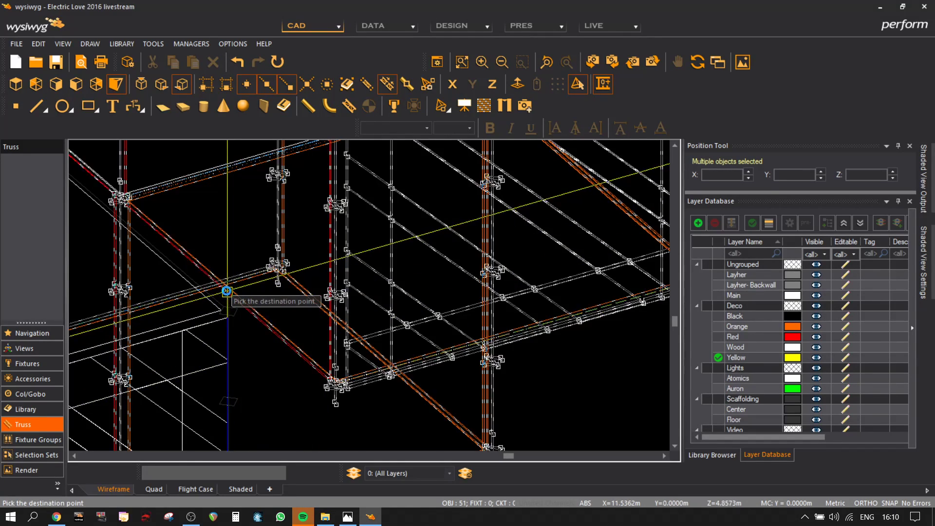
{"action": "left_click", "coordinate": [491, 84]}
{"action": "left_click", "coordinate": [235, 317]}
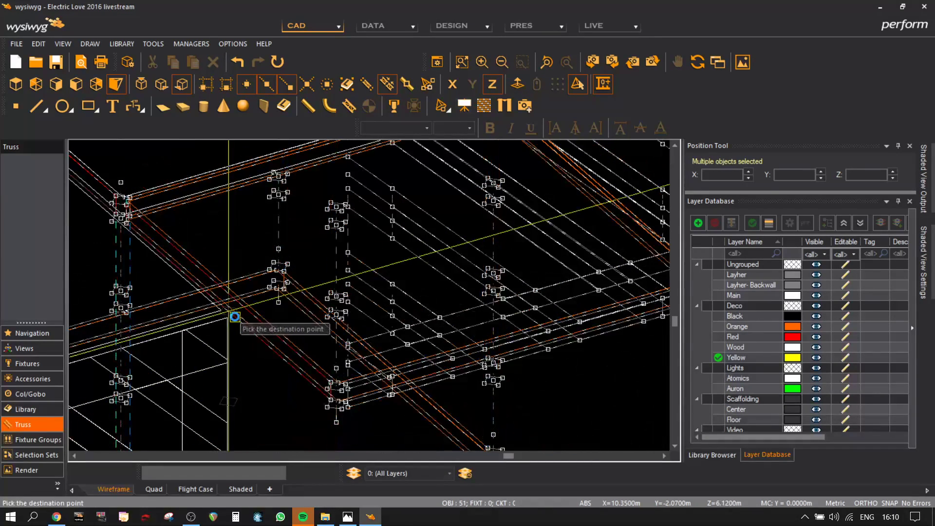
- Paste a second copy of the cube module with the axis locks off and snap it to the upper corner of the first module's hatched panel
{"action": "scroll", "coordinate": [341, 341], "scroll_direction": "down", "scroll_amount": 5}
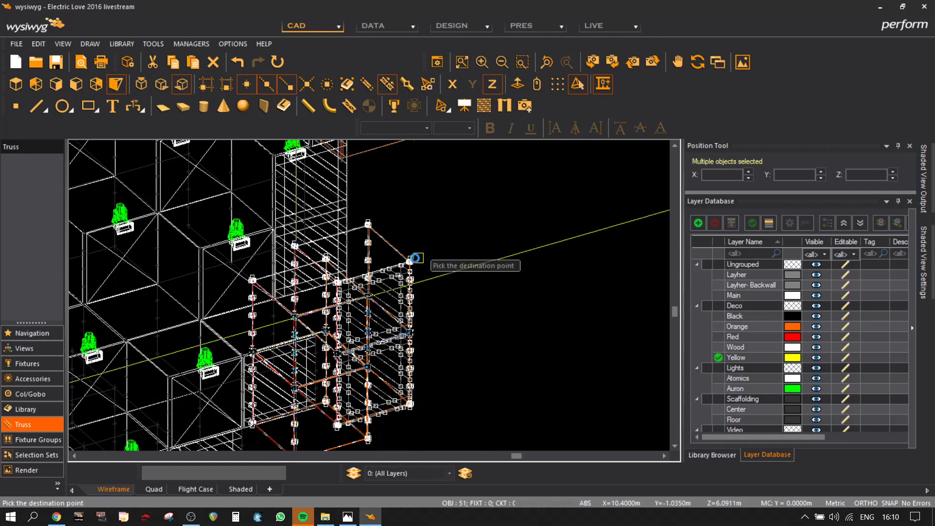
{"action": "left_click", "coordinate": [453, 84]}
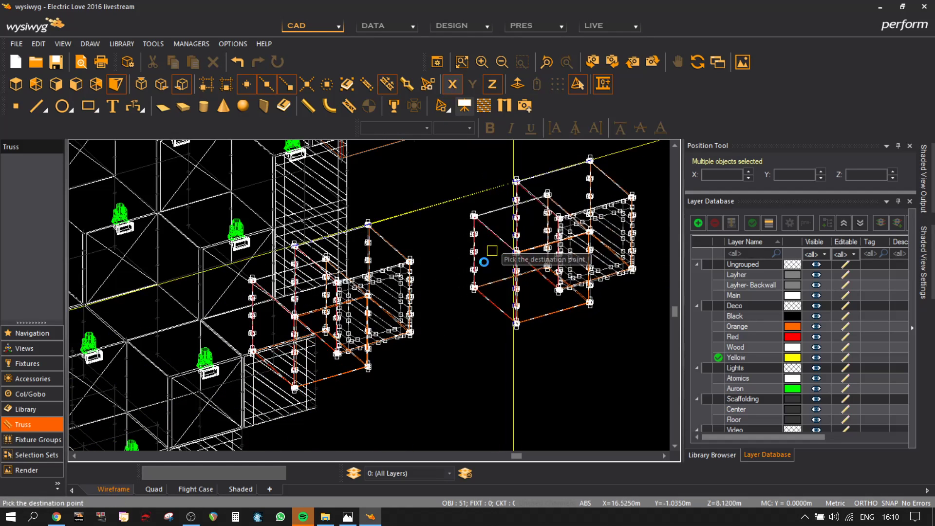
{"action": "left_click", "coordinate": [491, 84]}
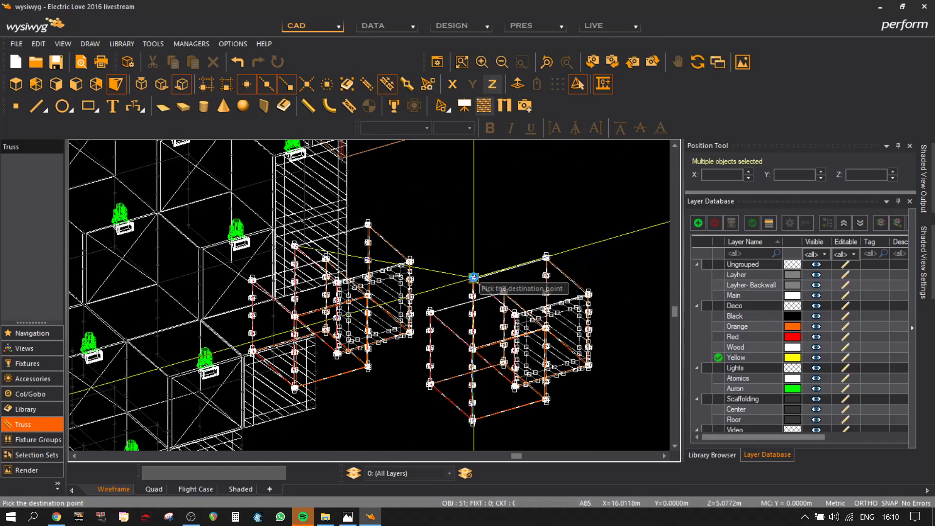
{"action": "scroll", "coordinate": [475, 279], "scroll_direction": "up", "scroll_amount": 5}
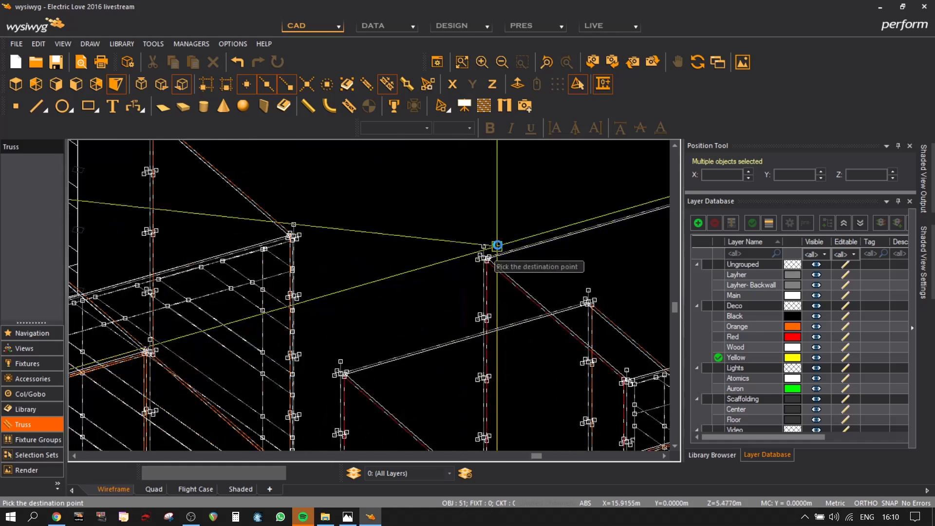
{"action": "left_click", "coordinate": [508, 206]}
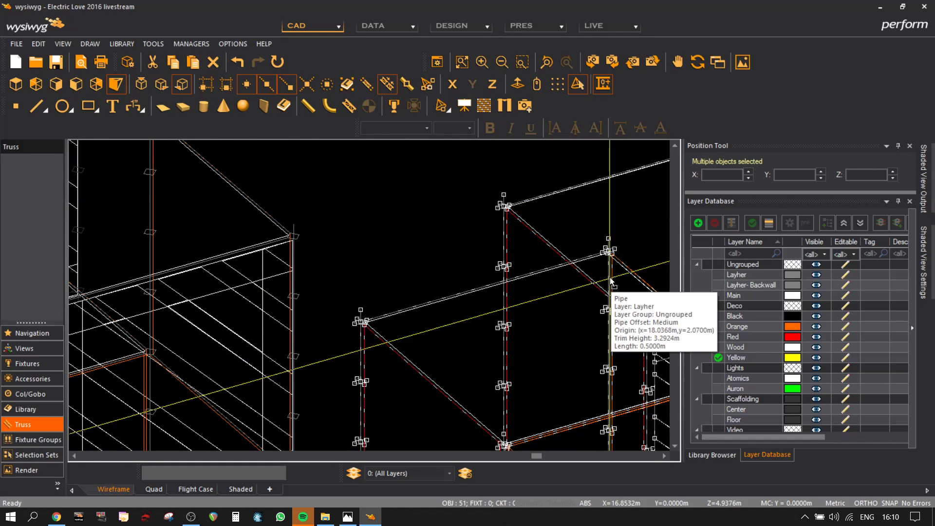
{"action": "left_click", "coordinate": [592, 277]}
{"action": "scroll", "coordinate": [292, 236], "scroll_direction": "up", "scroll_amount": 3}
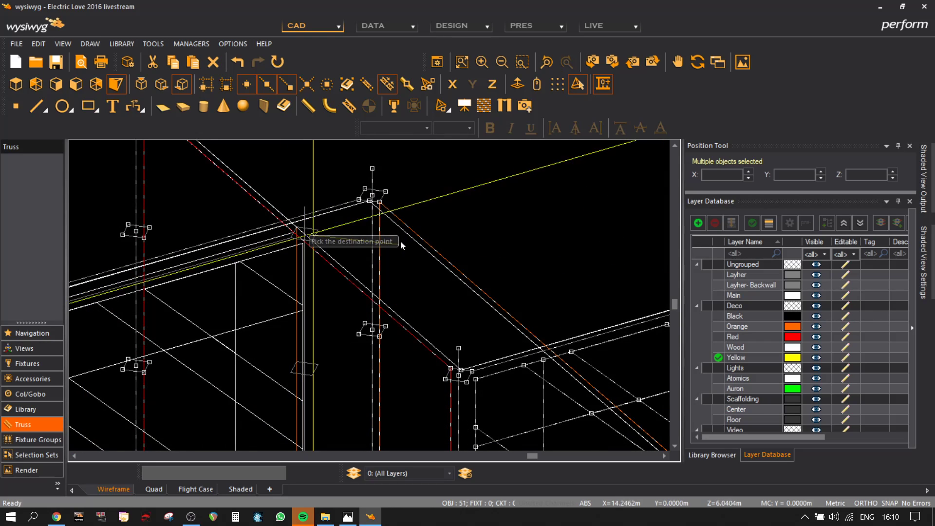
{"action": "left_click", "coordinate": [304, 234]}
{"action": "scroll", "coordinate": [304, 233], "scroll_direction": "down", "scroll_amount": 5}
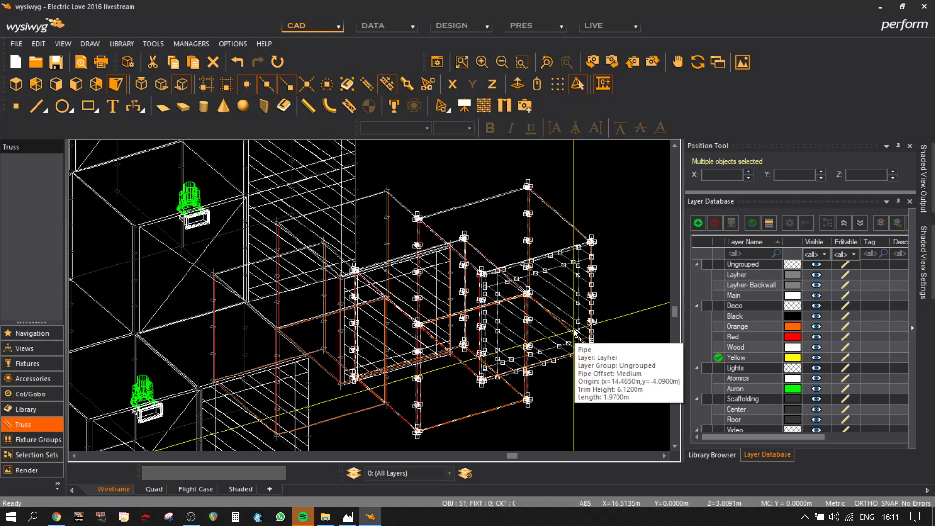
{"action": "middle_click_drag", "start_coordinate": [604, 210], "coordinate": [552, 211]}
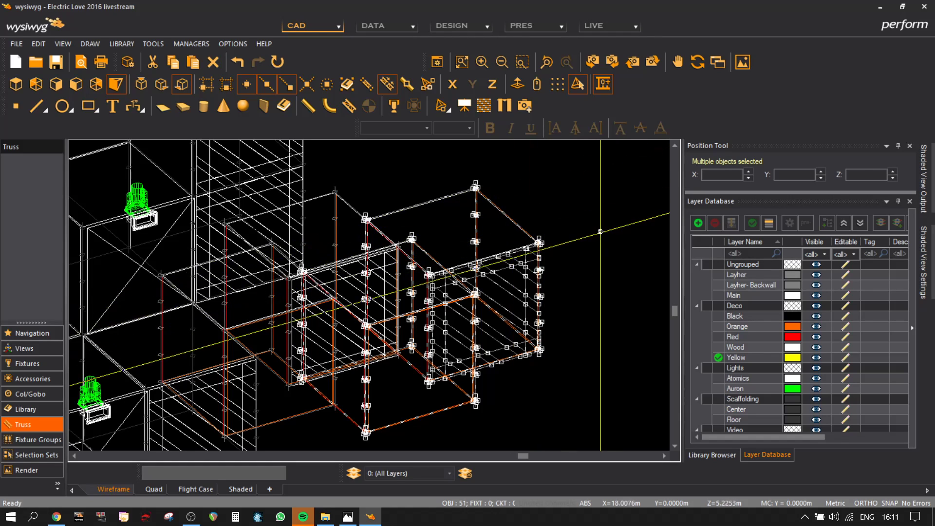
- Paste another copy of the cube module and move it onto the previous module's hatched panel corner at X 14.44, Y -4.165, Z 8.12 m
{"action": "mouse_move", "coordinate": [355, 285]}
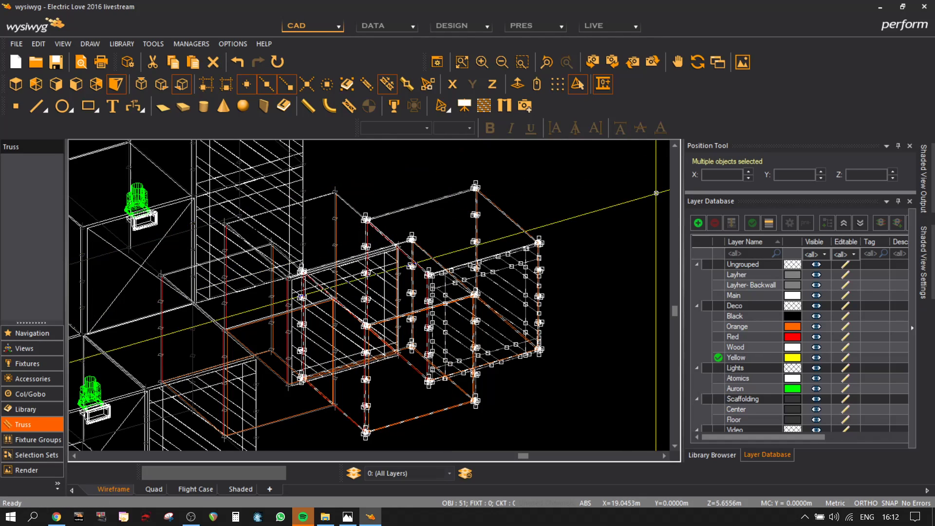
{"action": "key", "text": "ctrl+v"}
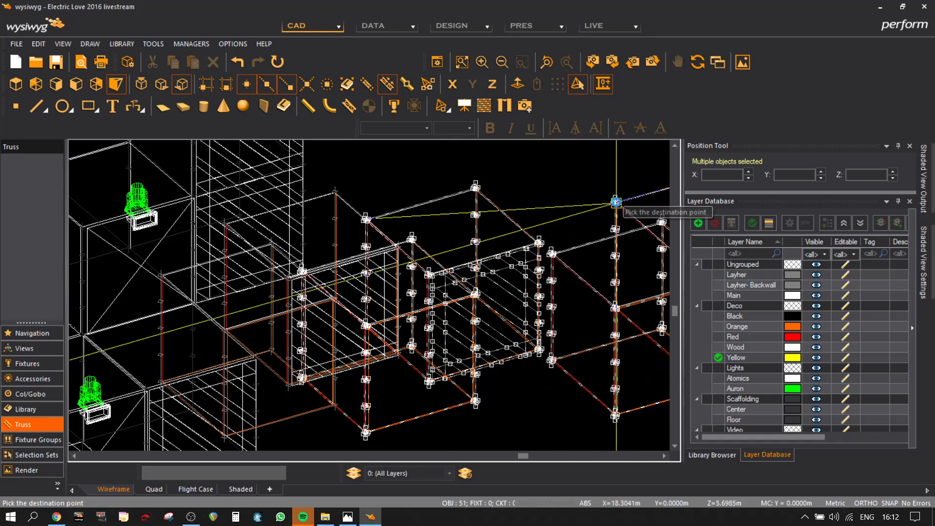
{"action": "middle_click_drag", "start_coordinate": [607, 206], "coordinate": [431, 211]}
{"action": "left_click", "coordinate": [496, 209]}
{"action": "scroll", "coordinate": [554, 242], "scroll_direction": "up", "scroll_amount": 2}
{"action": "key", "text": "m"}
{"action": "left_click", "coordinate": [511, 250]}
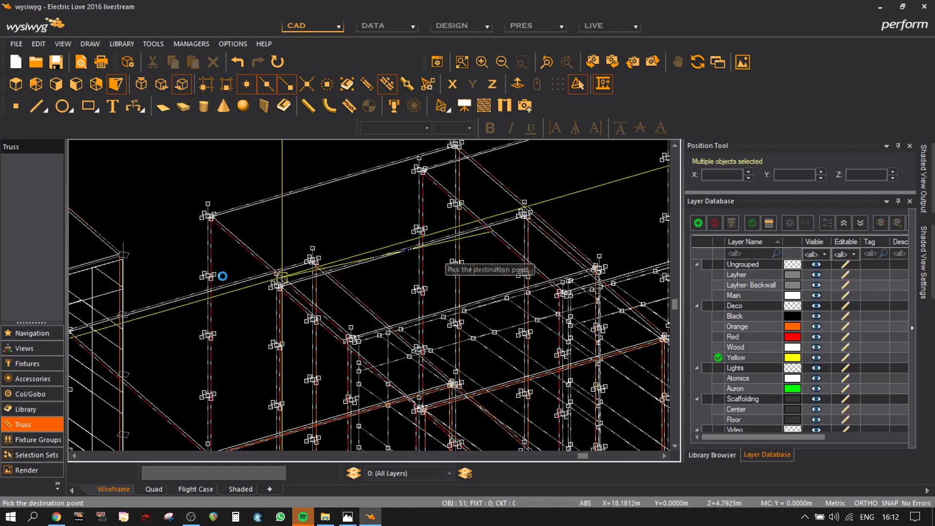
{"action": "scroll", "coordinate": [129, 253], "scroll_direction": "up", "scroll_amount": 5}
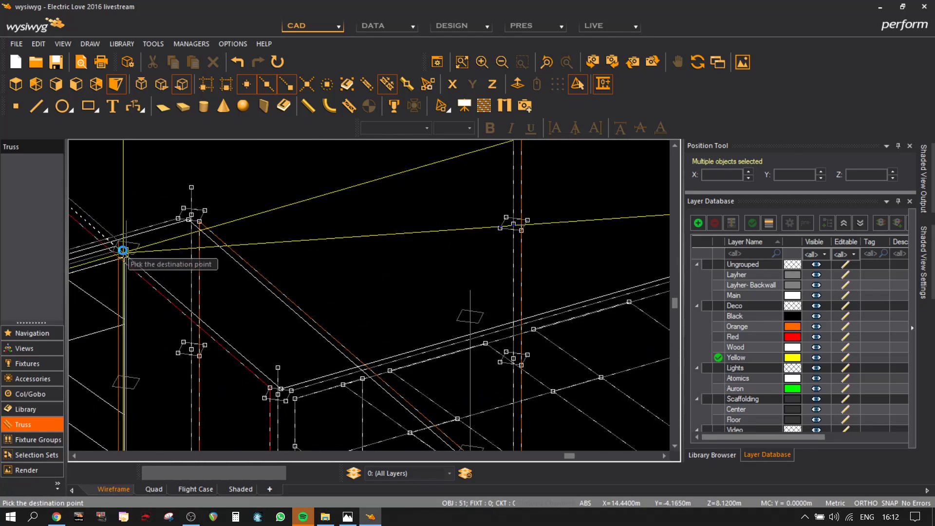
{"action": "left_click", "coordinate": [126, 249]}
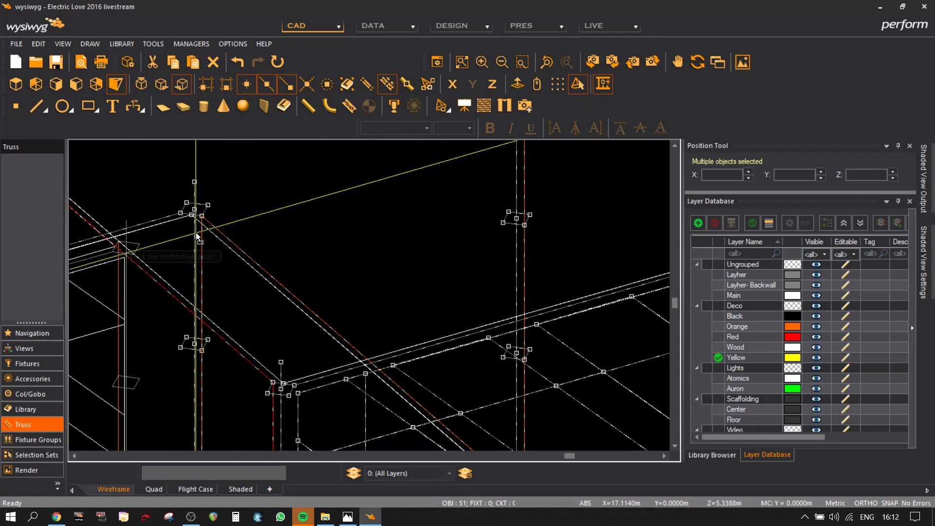
{"action": "scroll", "coordinate": [257, 327], "scroll_direction": "down", "scroll_amount": 5}
{"action": "middle_click_drag", "start_coordinate": [257, 327], "coordinate": [474, 346]}
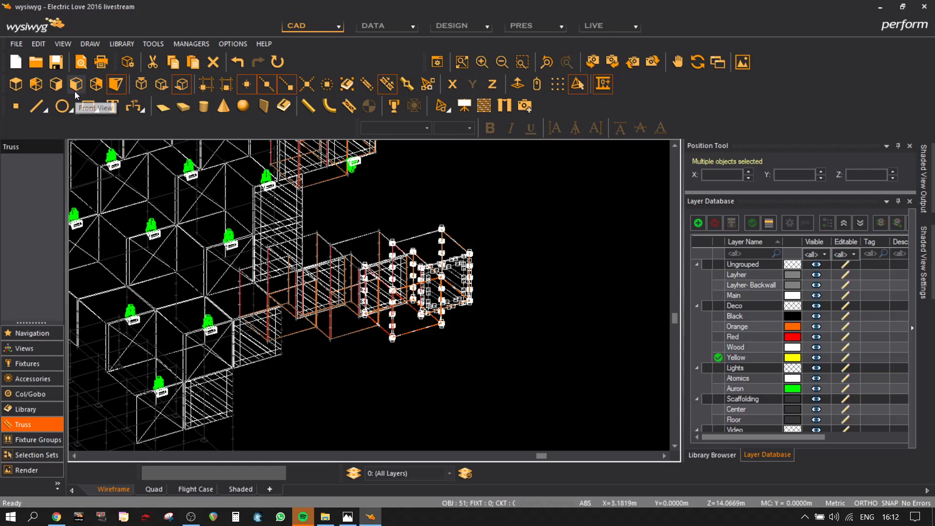
- Check the row from the front, then paste another cube module and move it by its corner to X 16.56, Y -3.105, Z 8.12 m
{"action": "left_click", "coordinate": [75, 91]}
{"action": "scroll", "coordinate": [340, 370], "scroll_direction": "down", "scroll_amount": 2}
{"action": "middle_click_drag", "start_coordinate": [498, 345], "coordinate": [372, 266]}
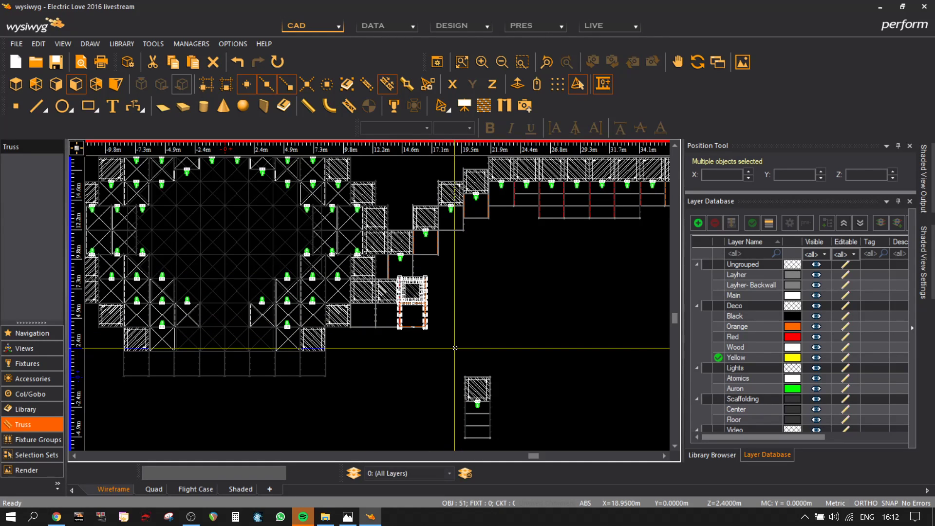
{"action": "left_click", "coordinate": [111, 86]}
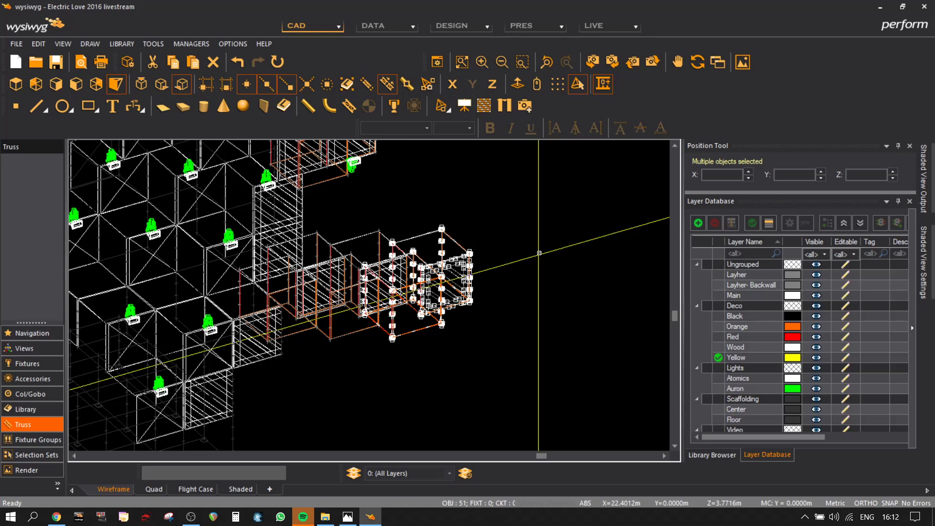
{"action": "key", "text": "ctrl+v"}
{"action": "scroll", "coordinate": [497, 238], "scroll_direction": "up", "scroll_amount": 3}
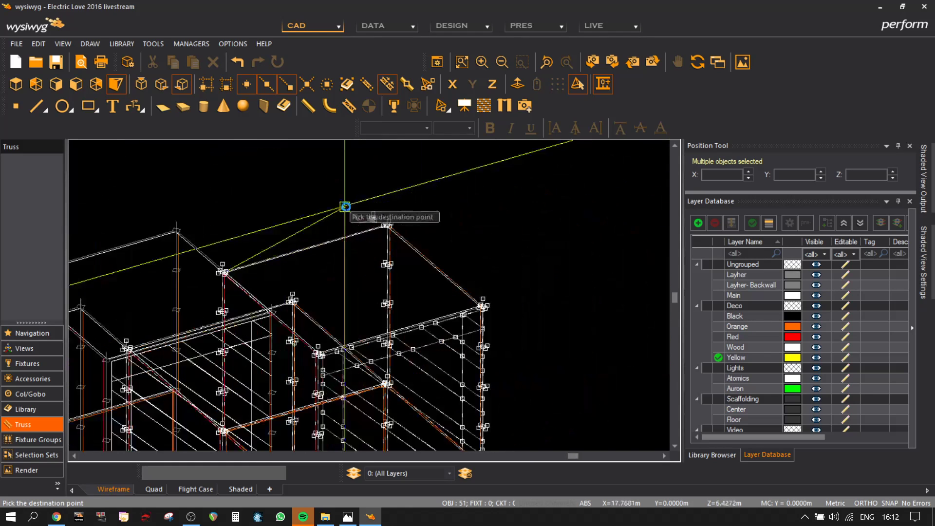
{"action": "scroll", "coordinate": [344, 206], "scroll_direction": "up", "scroll_amount": 5}
{"action": "left_click", "coordinate": [413, 239]}
{"action": "key", "text": "ctrl+v"}
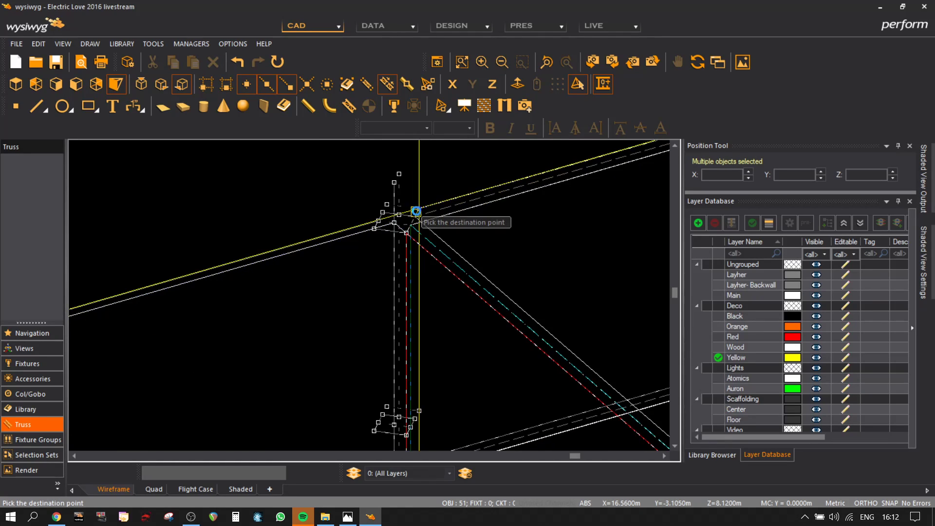
{"action": "left_click", "coordinate": [418, 209]}
- Paste a cube module in the open space beyond the row and move its hatched panel's upper corner to X 18.58, Y -4.14, Z 8.12 m
{"action": "scroll", "coordinate": [470, 228], "scroll_direction": "down", "scroll_amount": 7}
{"action": "middle_click_drag", "start_coordinate": [607, 206], "coordinate": [470, 238]}
{"action": "key", "text": "ctrl+v"}
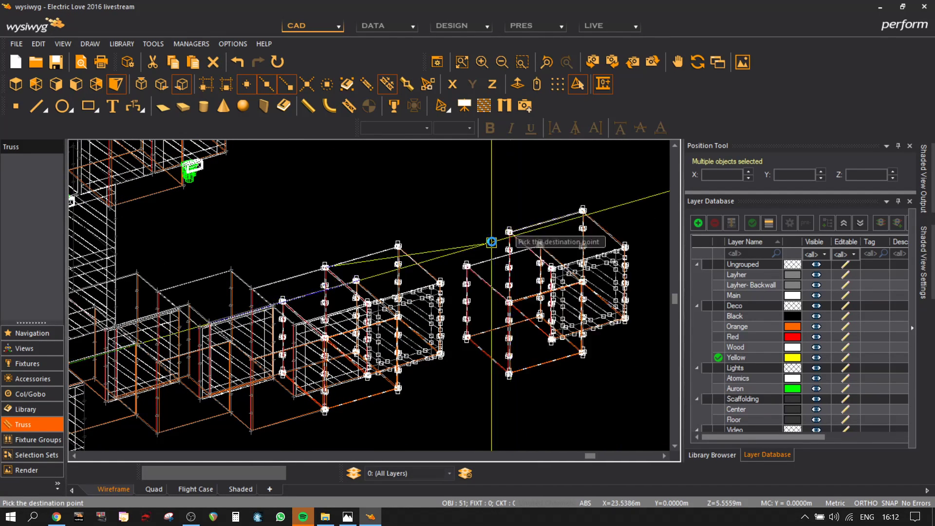
{"action": "left_click", "coordinate": [504, 200]}
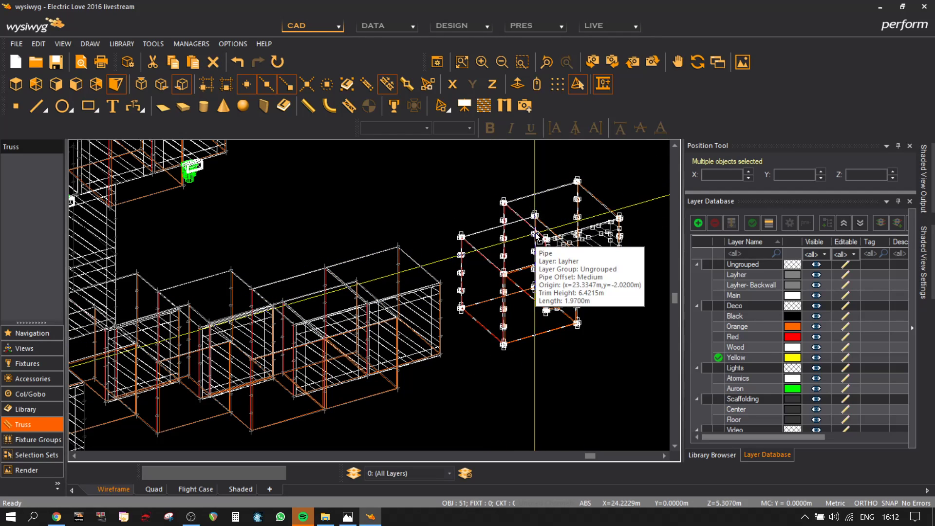
{"action": "key", "text": "ctrl+c"}
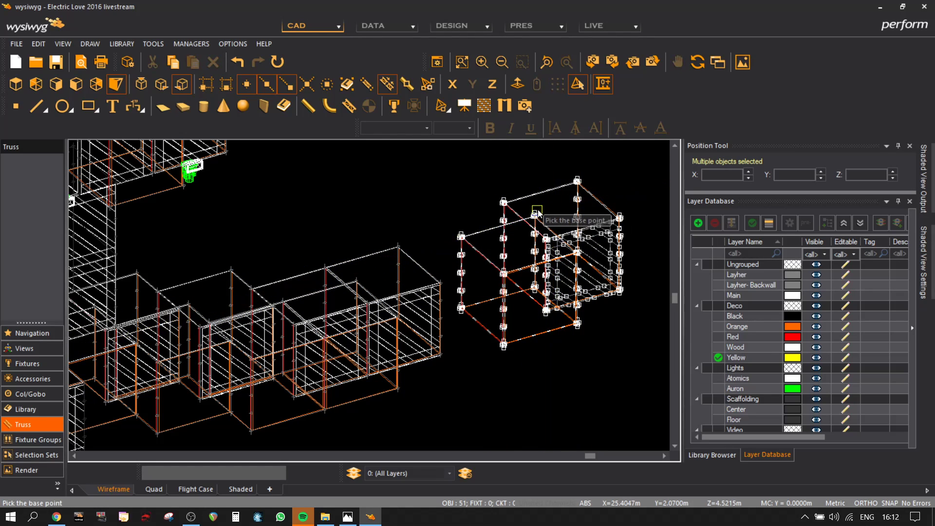
{"action": "scroll", "coordinate": [537, 213], "scroll_direction": "up", "scroll_amount": 4}
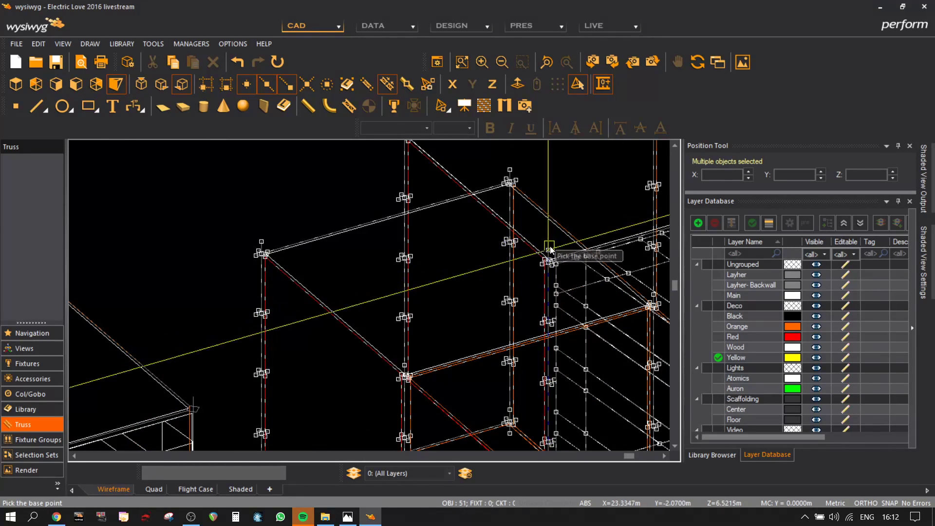
{"action": "scroll", "coordinate": [550, 252], "scroll_direction": "up", "scroll_amount": 4}
{"action": "left_click", "coordinate": [549, 249]}
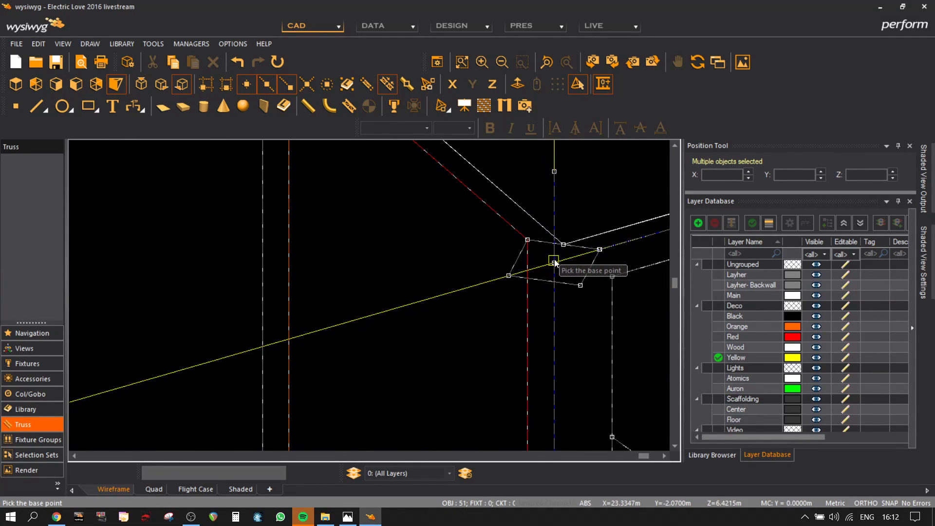
{"action": "scroll", "coordinate": [449, 292], "scroll_direction": "down", "scroll_amount": 6}
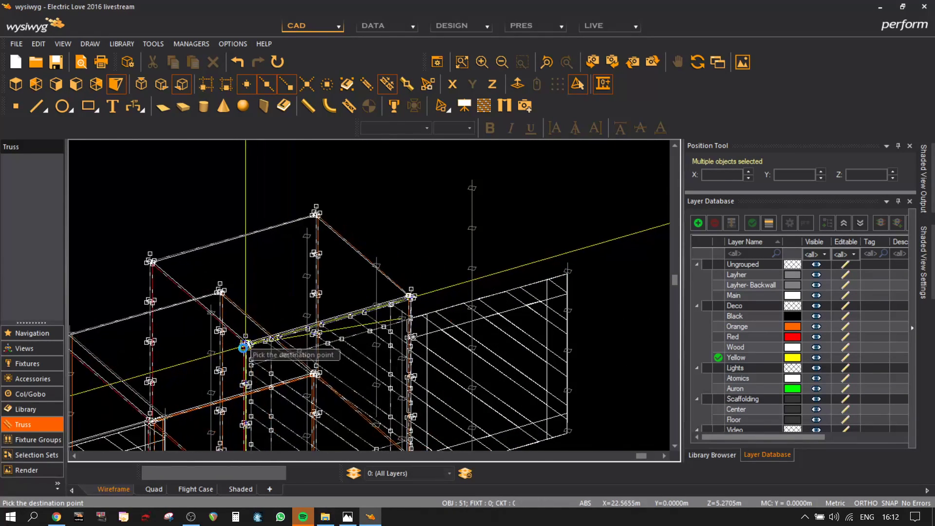
{"action": "scroll", "coordinate": [171, 359], "scroll_direction": "up", "scroll_amount": 6}
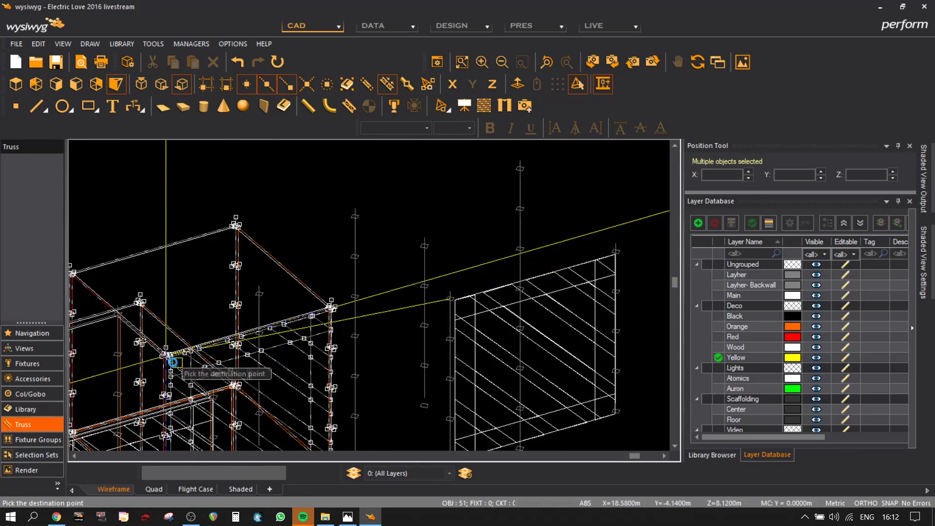
{"action": "left_click", "coordinate": [164, 363]}
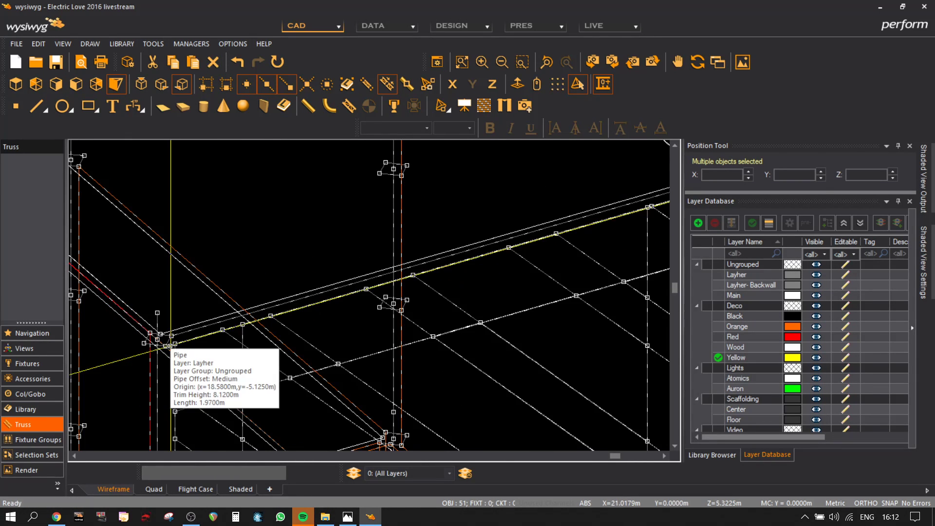
- Shift the newly placed module slightly, using the centre of its upper pipe joint beside the hatched panel as the base point
{"action": "scroll", "coordinate": [162, 366], "scroll_direction": "down", "scroll_amount": 3}
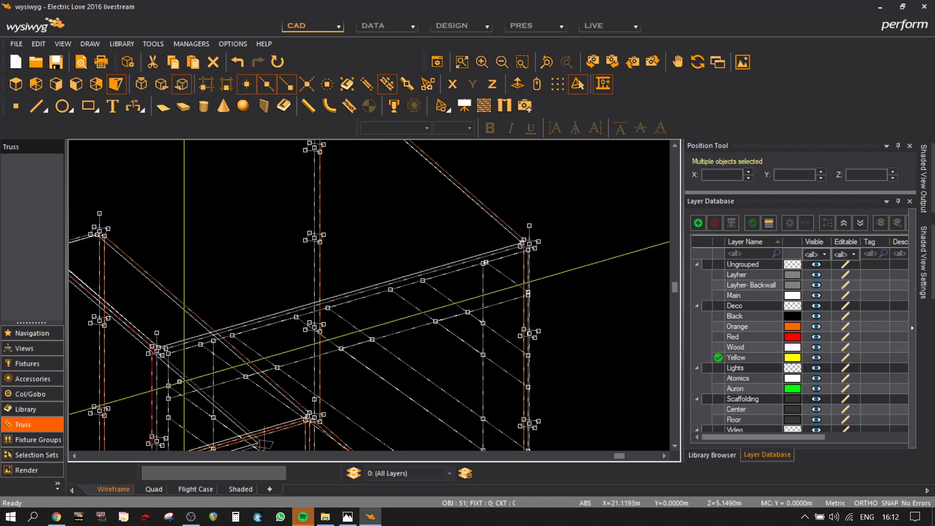
{"action": "scroll", "coordinate": [258, 409], "scroll_direction": "up", "scroll_amount": 1}
{"action": "middle_click_drag", "start_coordinate": [263, 411], "coordinate": [358, 316]}
{"action": "scroll", "coordinate": [361, 351], "scroll_direction": "up", "scroll_amount": 3}
{"action": "scroll", "coordinate": [366, 344], "scroll_direction": "down", "scroll_amount": 3}
{"action": "middle_click_drag", "start_coordinate": [316, 279], "coordinate": [460, 452]}
{"action": "scroll", "coordinate": [220, 253], "scroll_direction": "up", "scroll_amount": 2}
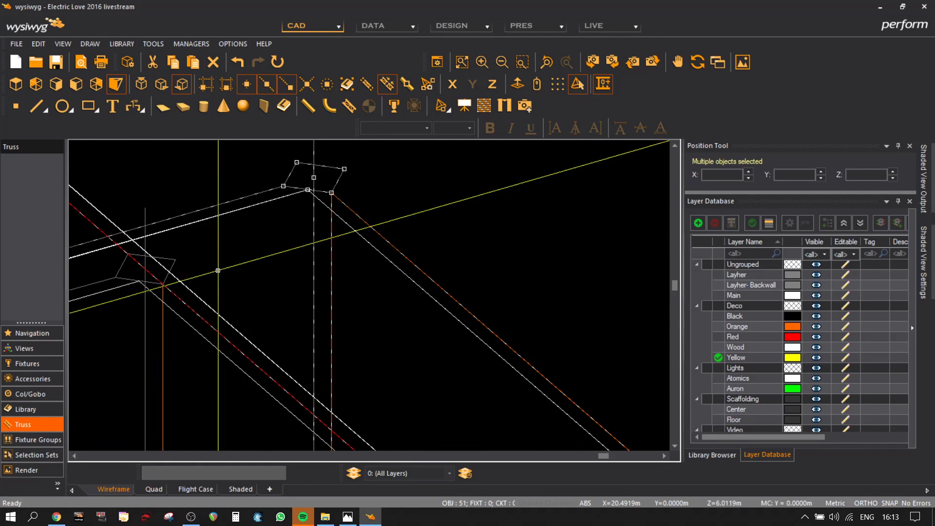
{"action": "scroll", "coordinate": [218, 269], "scroll_direction": "down", "scroll_amount": 1}
{"action": "scroll", "coordinate": [355, 343], "scroll_direction": "down", "scroll_amount": 1}
{"action": "scroll", "coordinate": [412, 428], "scroll_direction": "up", "scroll_amount": 1}
{"action": "middle_click_drag", "start_coordinate": [388, 384], "coordinate": [375, 294]}
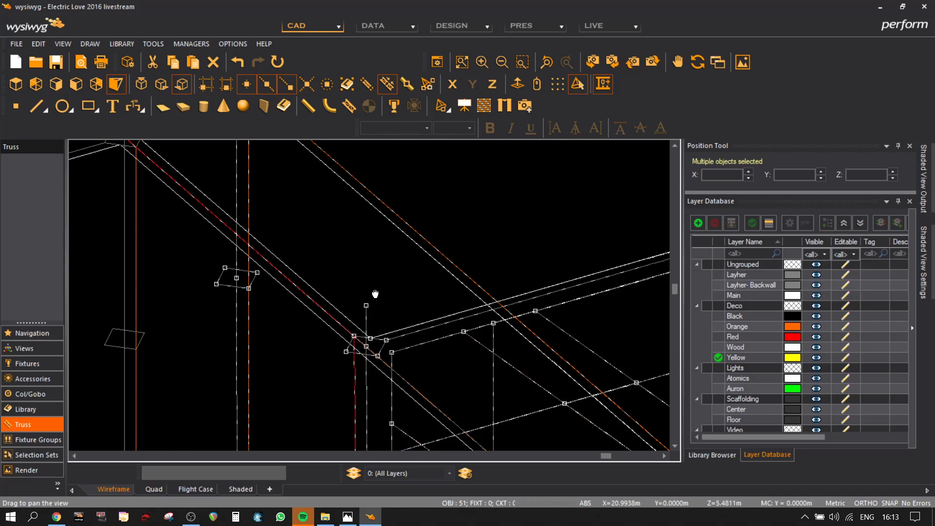
{"action": "scroll", "coordinate": [380, 342], "scroll_direction": "up", "scroll_amount": 3}
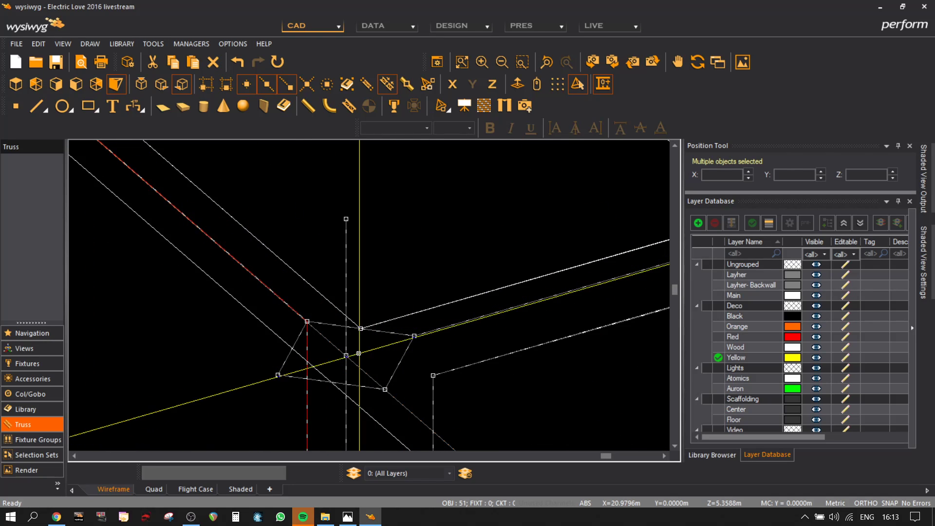
{"action": "key", "text": "m"}
{"action": "left_click", "coordinate": [347, 356]}
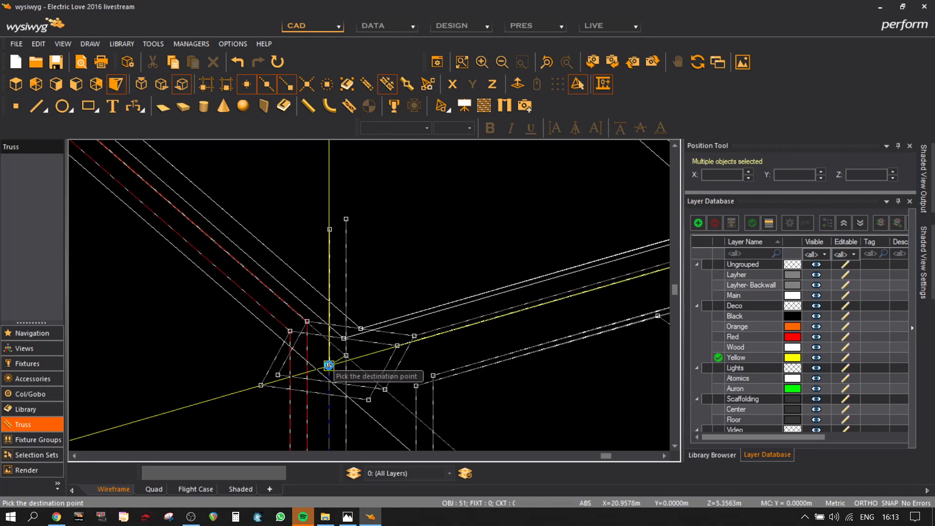
{"action": "left_click", "coordinate": [316, 371]}
- Realign the same module with the previous module's upper corner joint at X 18.58, Y -3.105, Z 8.12 m
{"action": "scroll", "coordinate": [273, 380], "scroll_direction": "down", "scroll_amount": 3}
{"action": "middle_click_drag", "start_coordinate": [194, 331], "coordinate": [435, 432]}
{"action": "scroll", "coordinate": [314, 282], "scroll_direction": "down", "scroll_amount": 3}
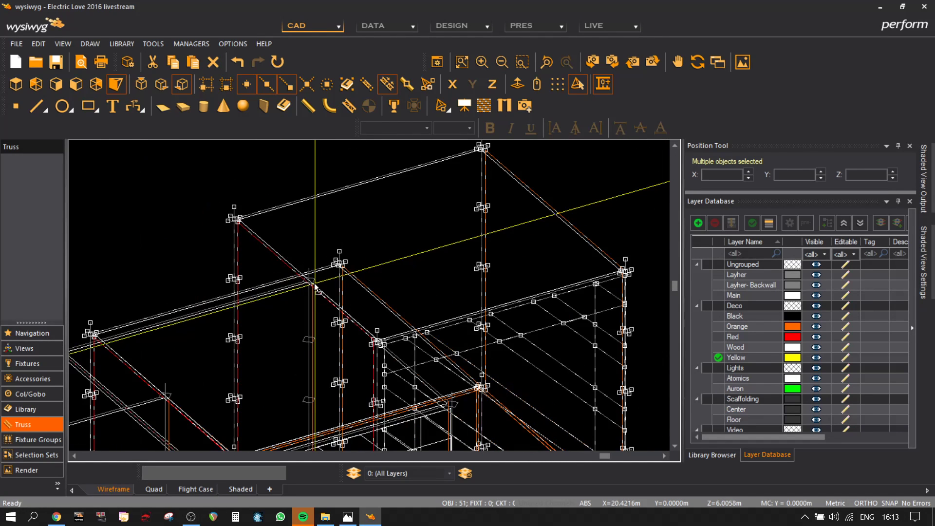
{"action": "scroll", "coordinate": [255, 230], "scroll_direction": "up", "scroll_amount": 3}
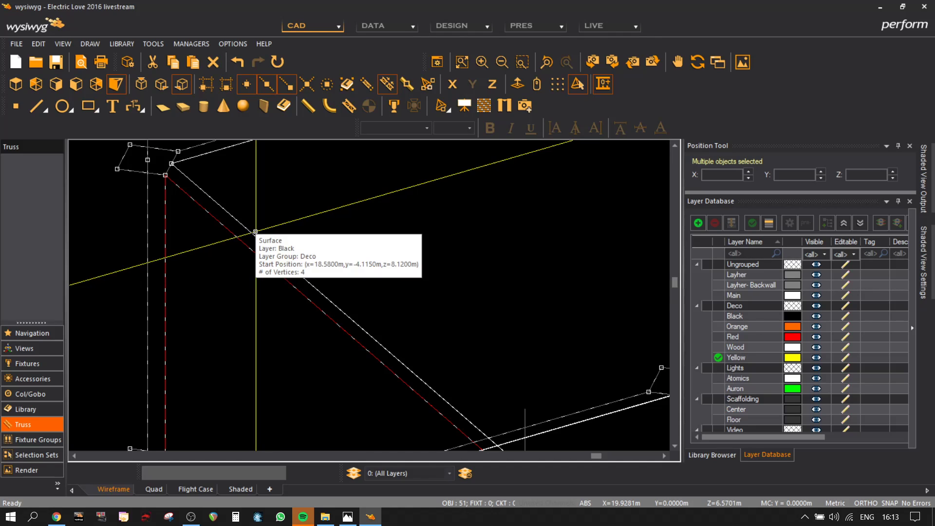
{"action": "scroll", "coordinate": [451, 412], "scroll_direction": "up", "scroll_amount": 2}
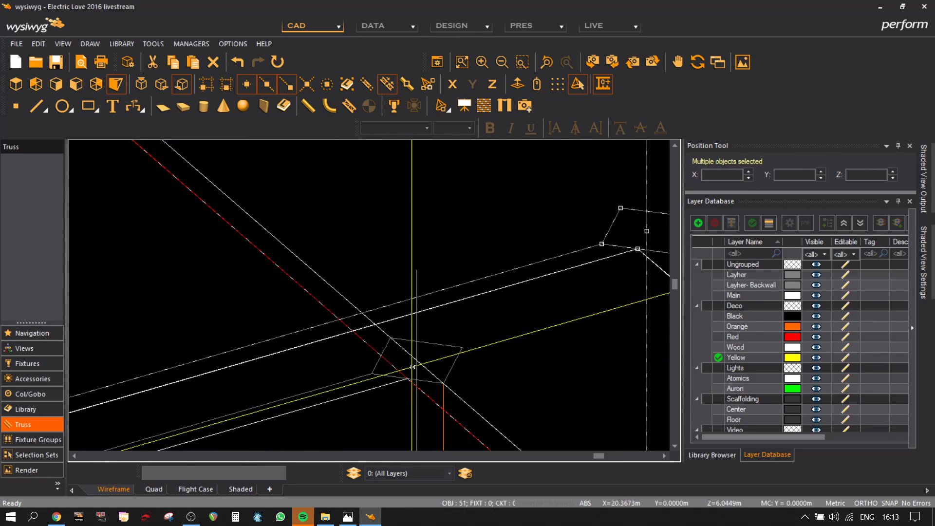
{"action": "key", "text": "m"}
{"action": "left_click", "coordinate": [406, 380]}
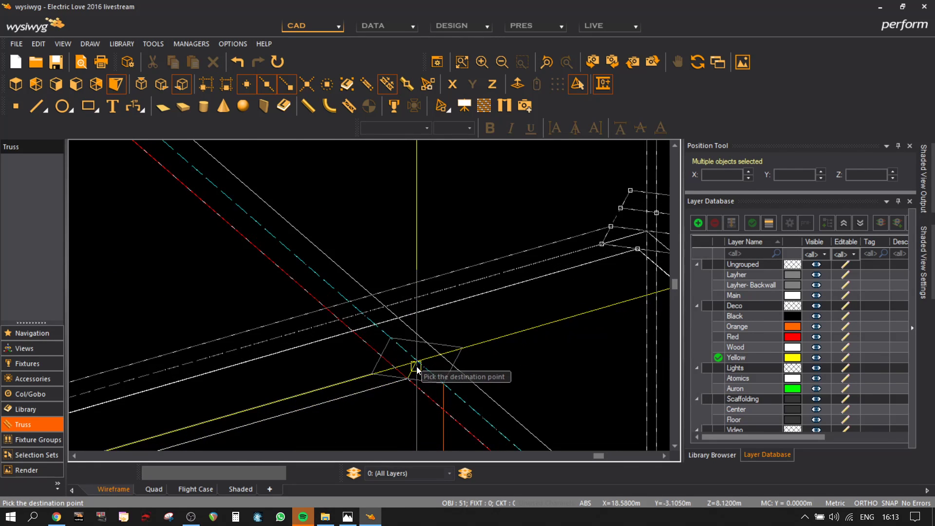
{"action": "left_click", "coordinate": [417, 369]}
{"action": "scroll", "coordinate": [455, 353], "scroll_direction": "down", "scroll_amount": 3}
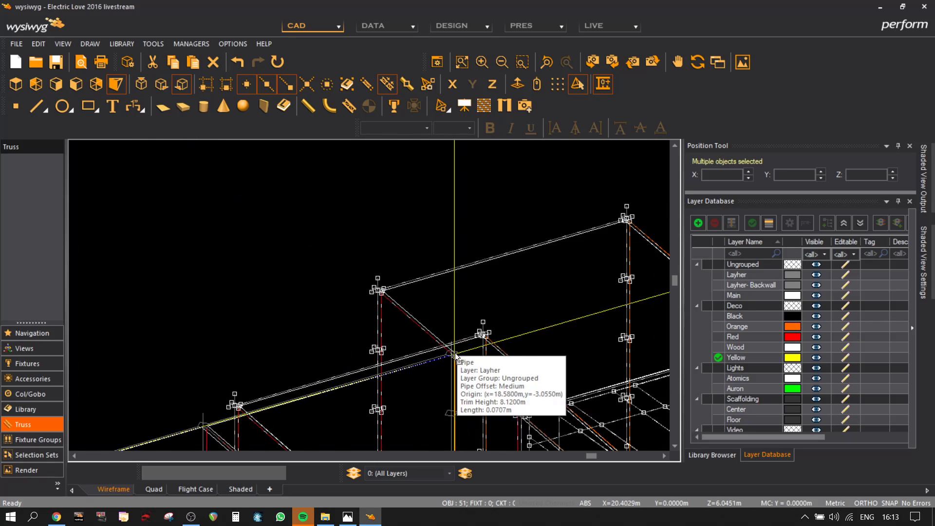
- Paste another cube module beyond the end of the lower row and align its upper corner joint with the previous module's
{"action": "middle_click_drag", "start_coordinate": [517, 289], "coordinate": [255, 87]}
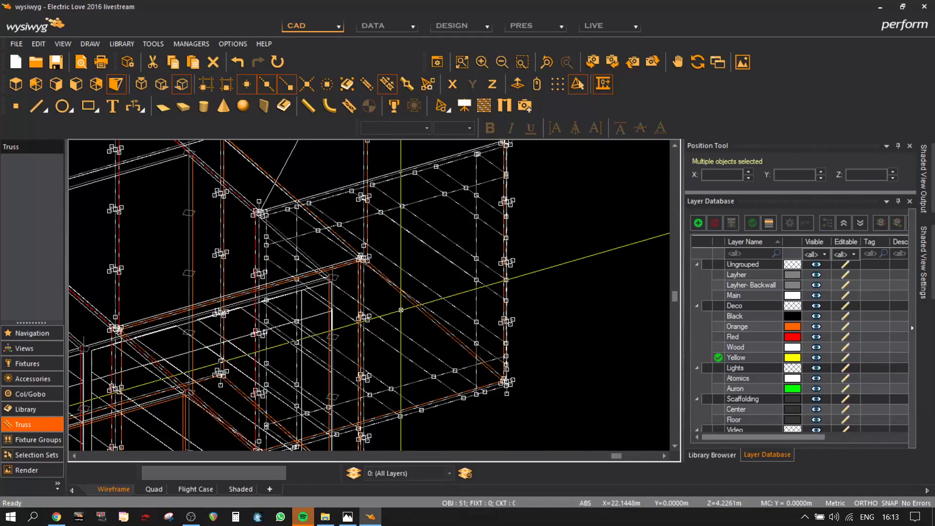
{"action": "scroll", "coordinate": [250, 192], "scroll_direction": "up", "scroll_amount": 3}
{"action": "scroll", "coordinate": [328, 313], "scroll_direction": "down", "scroll_amount": 4}
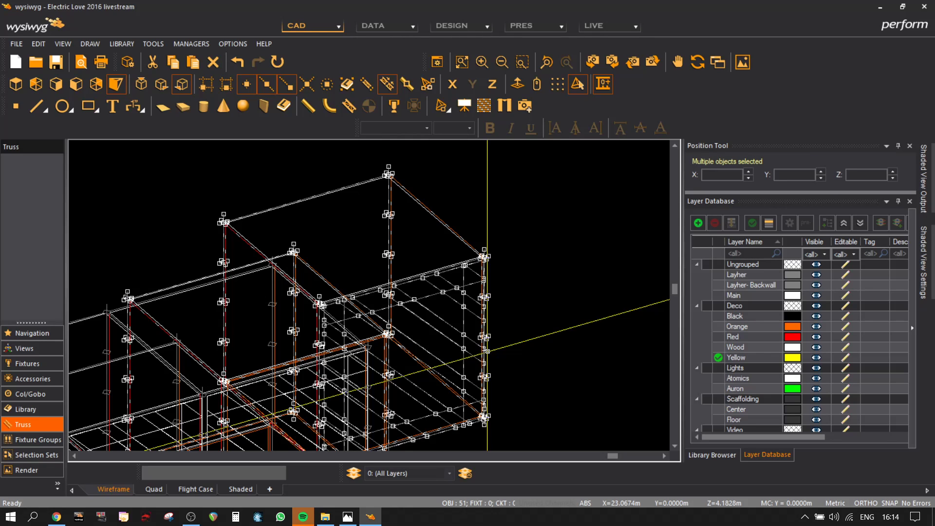
{"action": "scroll", "coordinate": [487, 351], "scroll_direction": "down", "scroll_amount": 4}
{"action": "scroll", "coordinate": [481, 352], "scroll_direction": "up", "scroll_amount": 3}
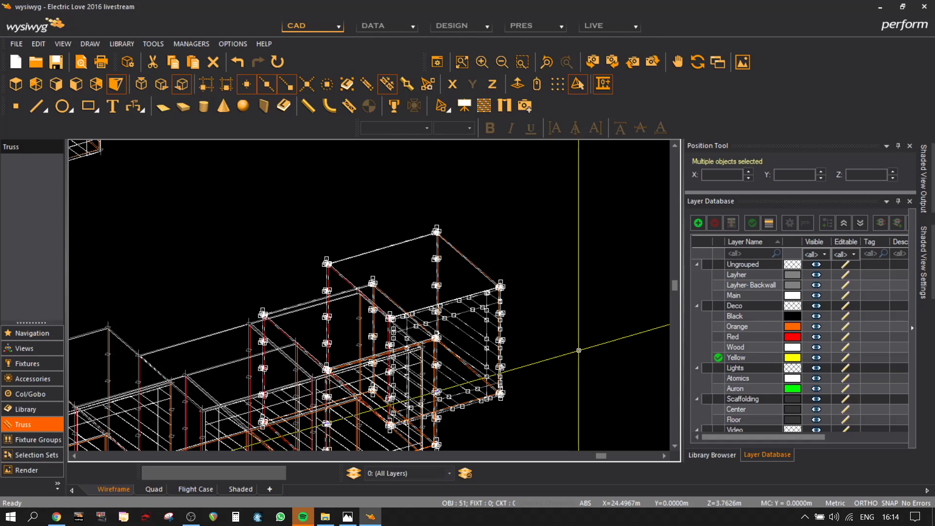
{"action": "scroll", "coordinate": [579, 350], "scroll_direction": "down", "scroll_amount": 3}
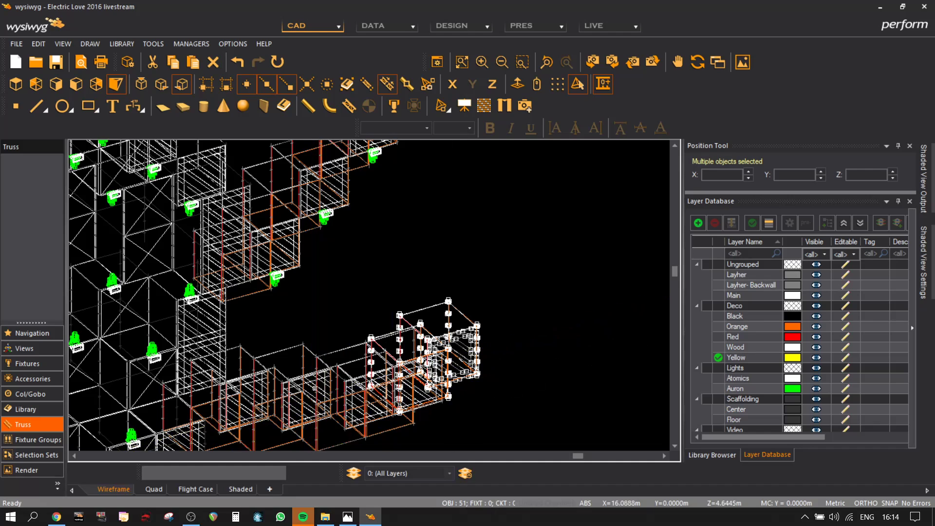
{"action": "key", "text": "ctrl+v"}
{"action": "scroll", "coordinate": [473, 301], "scroll_direction": "up", "scroll_amount": 8}
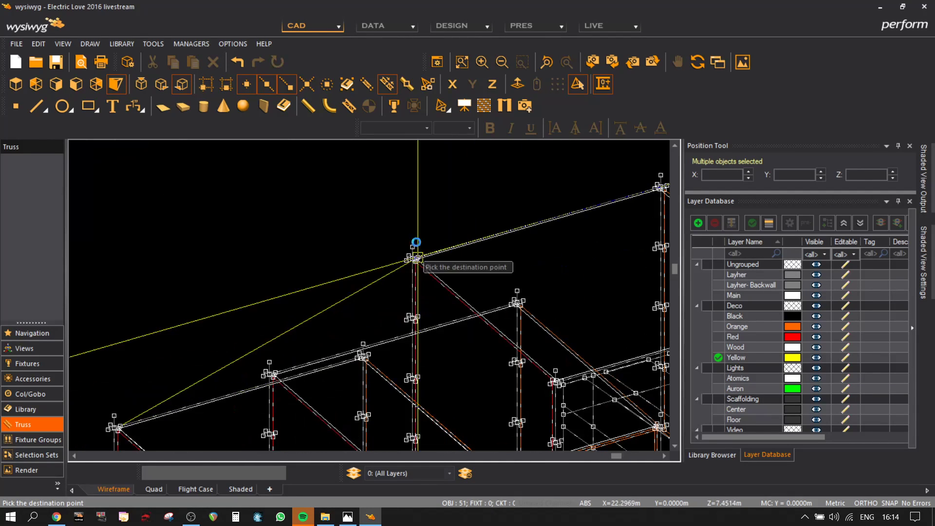
{"action": "scroll", "coordinate": [468, 203], "scroll_direction": "down", "scroll_amount": 5}
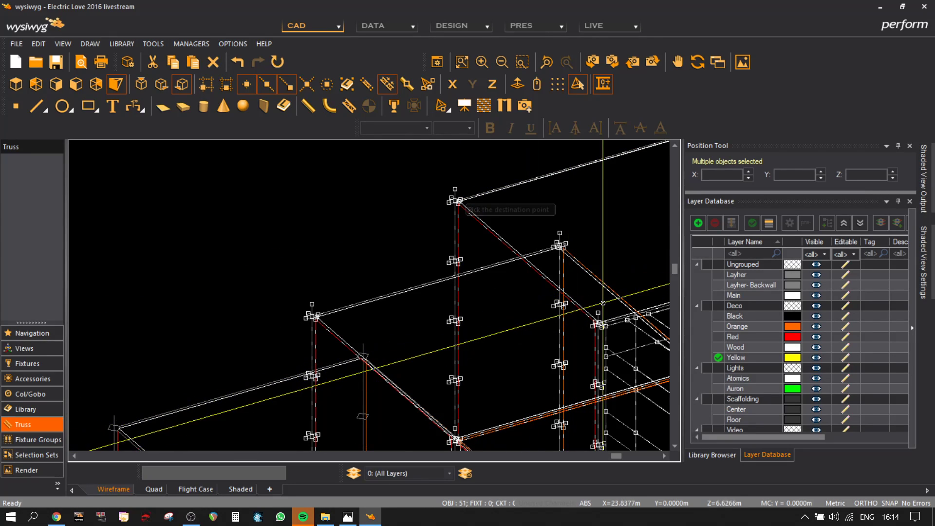
{"action": "scroll", "coordinate": [609, 317], "scroll_direction": "up", "scroll_amount": 5}
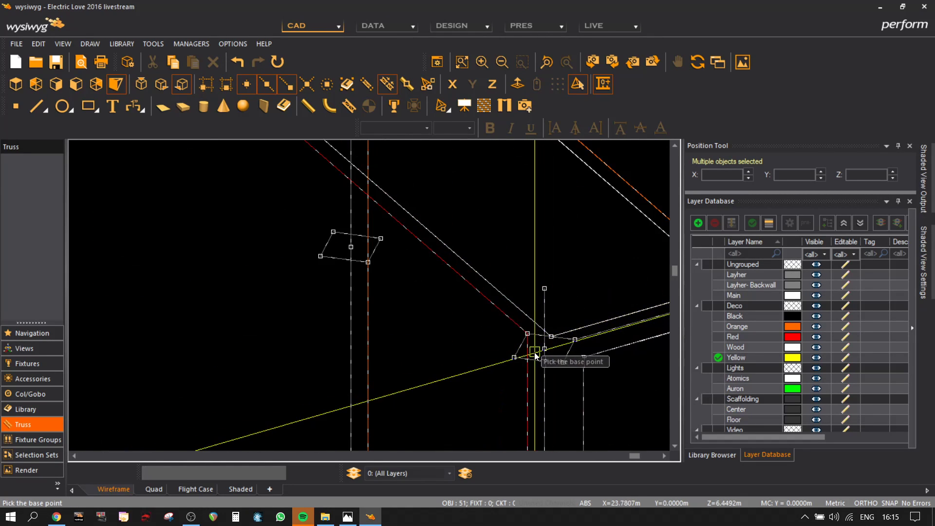
{"action": "scroll", "coordinate": [272, 411], "scroll_direction": "down", "scroll_amount": 4}
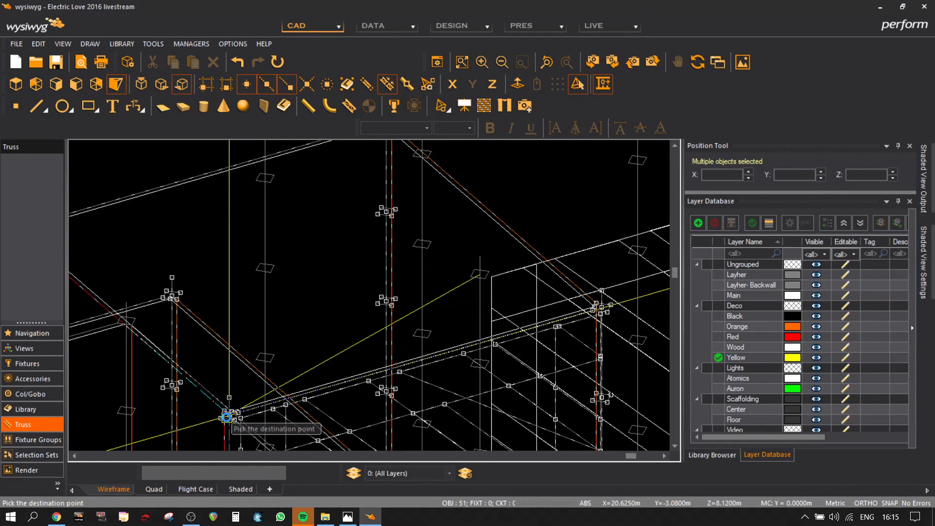
{"action": "left_click", "coordinate": [237, 415]}
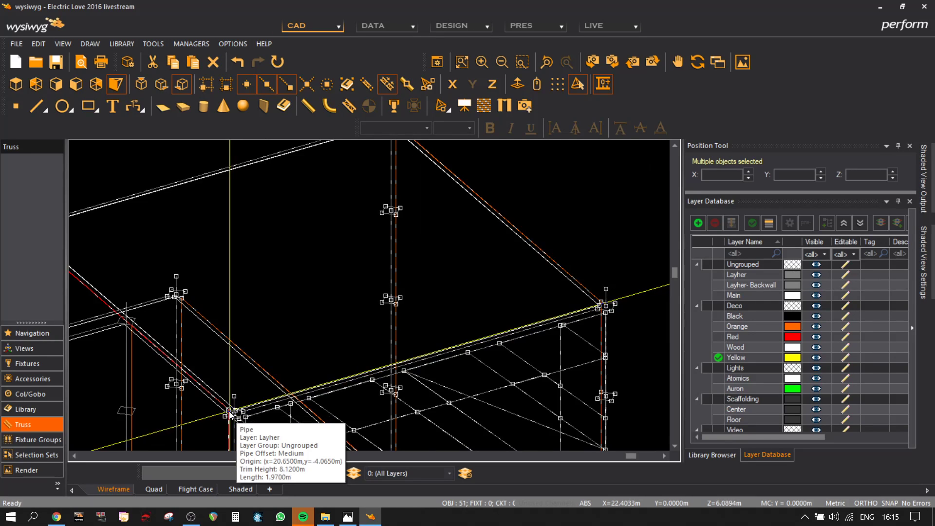
- Switch to the front view and delete the spare cube module with its fixture standing below the lower row
{"action": "scroll", "coordinate": [231, 410], "scroll_direction": "down", "scroll_amount": 5}
{"action": "left_click", "coordinate": [339, 348]}
{"action": "middle_click_drag", "start_coordinate": [313, 381], "coordinate": [380, 192]}
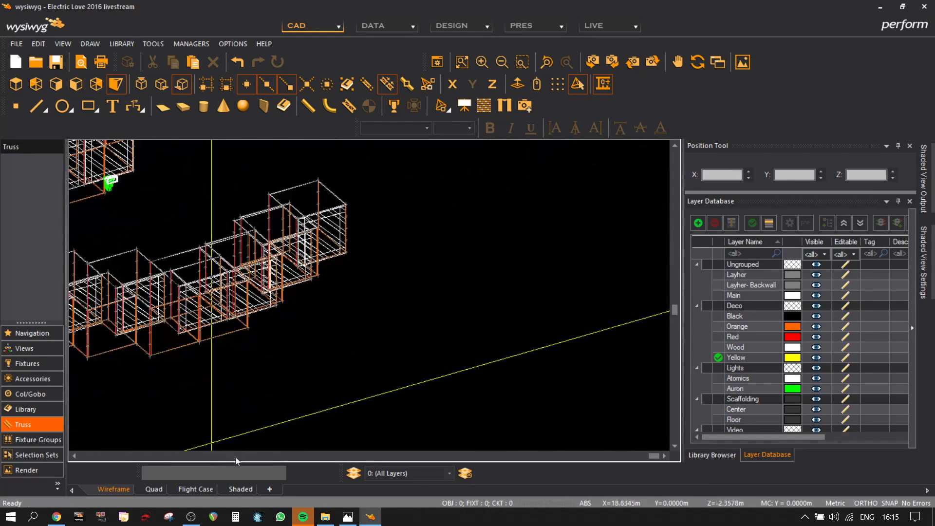
{"action": "left_click", "coordinate": [83, 85]}
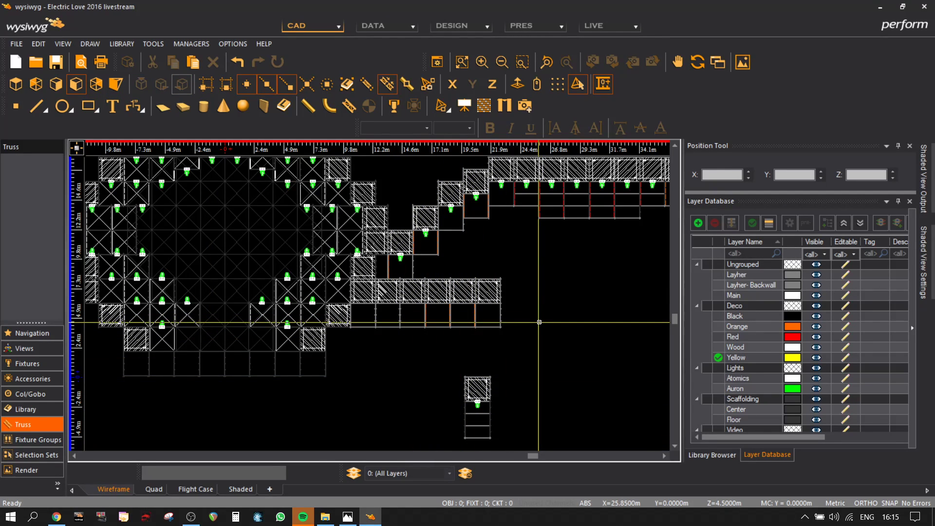
{"action": "middle_click_drag", "start_coordinate": [506, 405], "coordinate": [495, 363]}
{"action": "left_click_drag", "start_coordinate": [500, 408], "coordinate": [442, 318]}
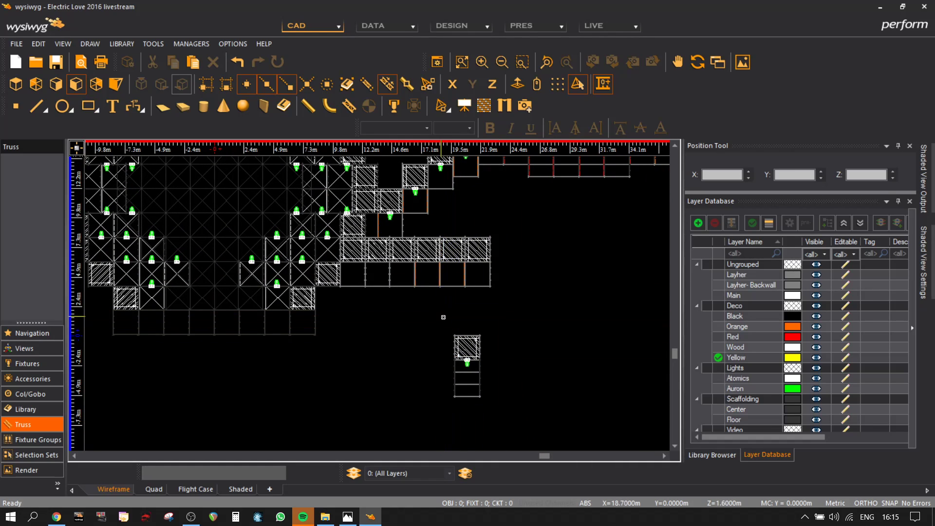
{"action": "key", "text": "Delete"}
{"action": "left_click", "coordinate": [476, 263]}
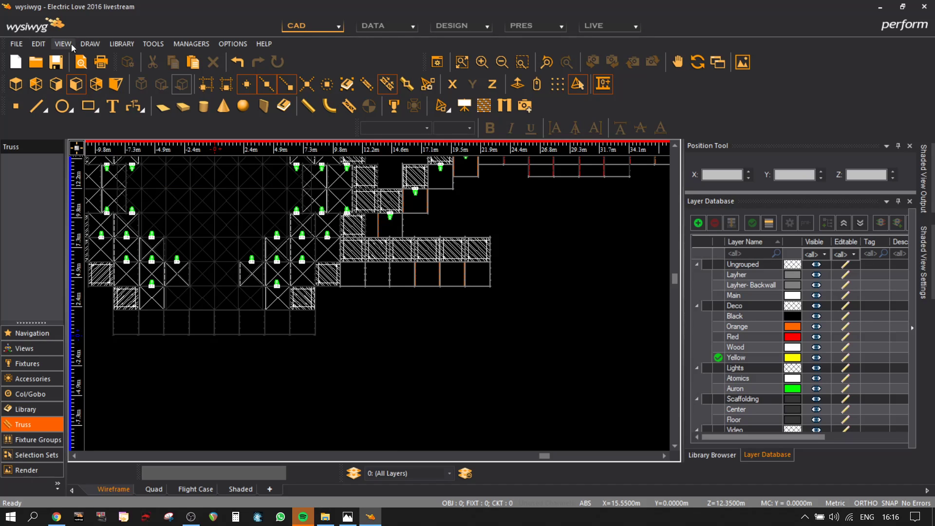
{"action": "left_click", "coordinate": [96, 44]}
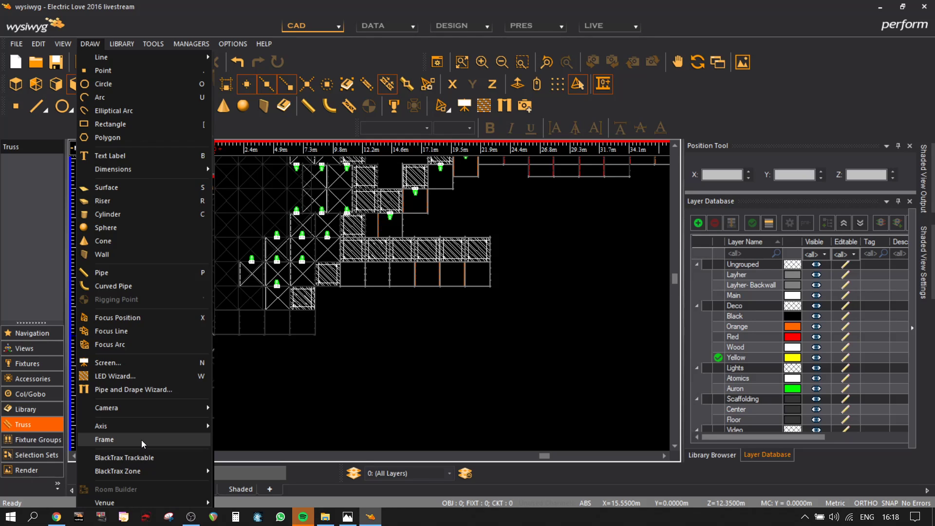
{"action": "left_click", "coordinate": [550, 252]}
{"action": "middle_click_drag", "start_coordinate": [592, 242], "coordinate": [485, 333]}
{"action": "scroll", "coordinate": [408, 313], "scroll_direction": "down", "scroll_amount": 2}
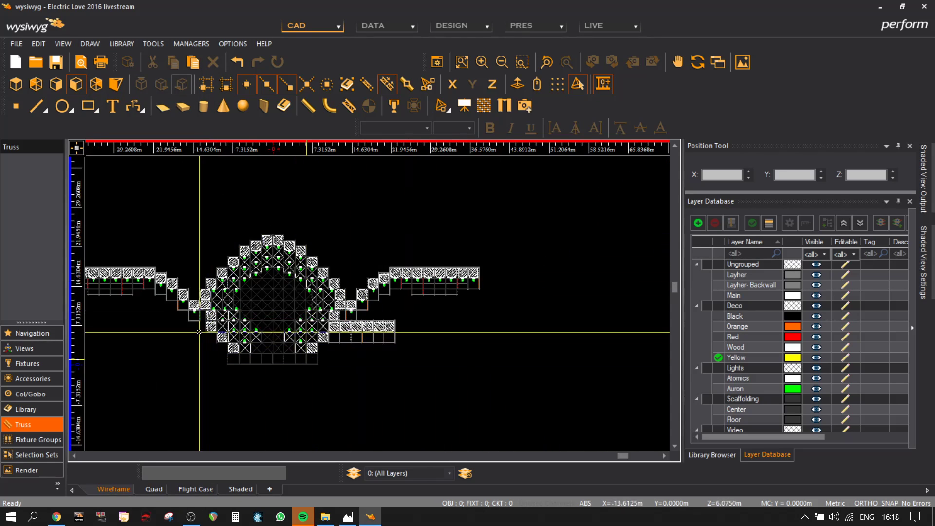
- Mirror a copy of the completed lower row to the opposite side of the dome in the front view
{"action": "scroll", "coordinate": [199, 331], "scroll_direction": "up", "scroll_amount": 2}
{"action": "mouse_move", "coordinate": [589, 373]}
{"action": "middle_mouse_down"}
{"action": "mouse_move", "coordinate": [503, 390]}
{"action": "mouse_move", "coordinate": [559, 381]}
{"action": "middle_mouse_up"}
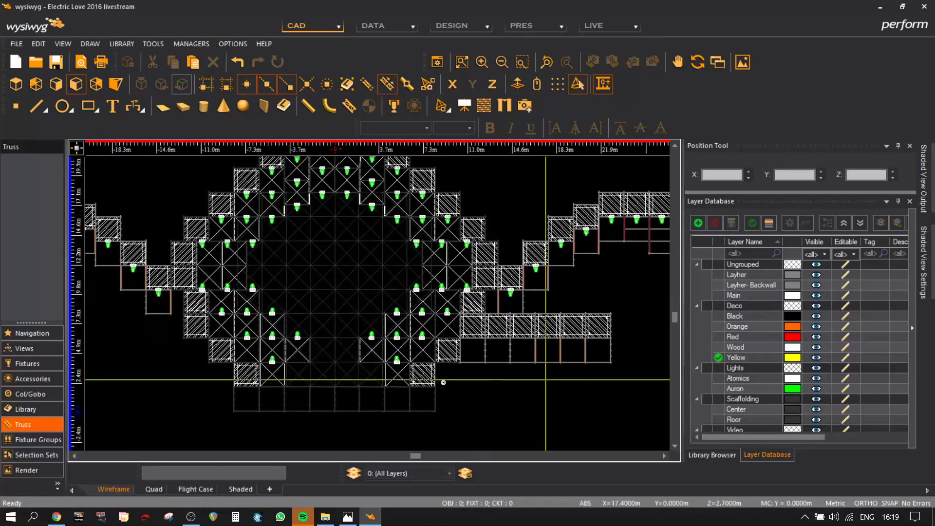
{"action": "scroll", "coordinate": [609, 377], "scroll_direction": "up", "scroll_amount": 2}
{"action": "left_click", "coordinate": [636, 379]}
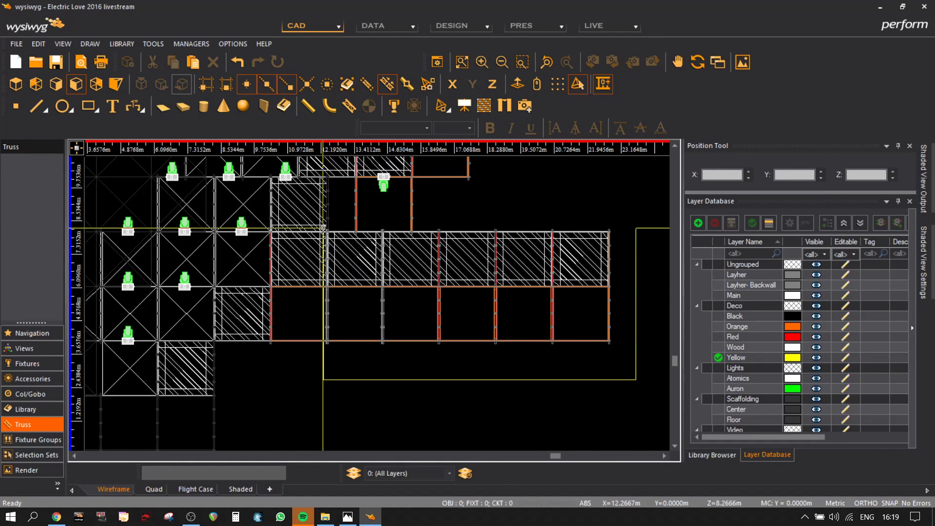
{"action": "left_click", "coordinate": [324, 227]}
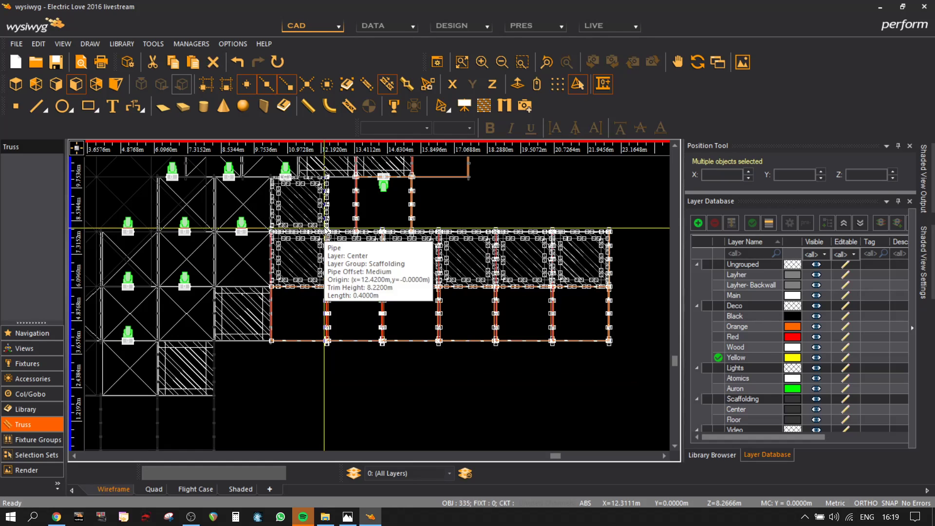
{"action": "scroll", "coordinate": [500, 368], "scroll_direction": "up", "scroll_amount": 1}
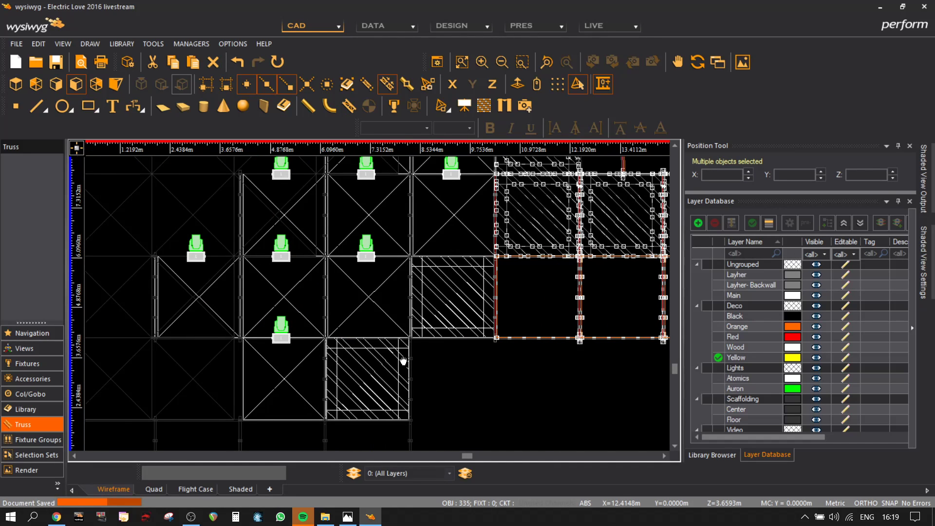
{"action": "scroll", "coordinate": [234, 367], "scroll_direction": "down", "scroll_amount": 1}
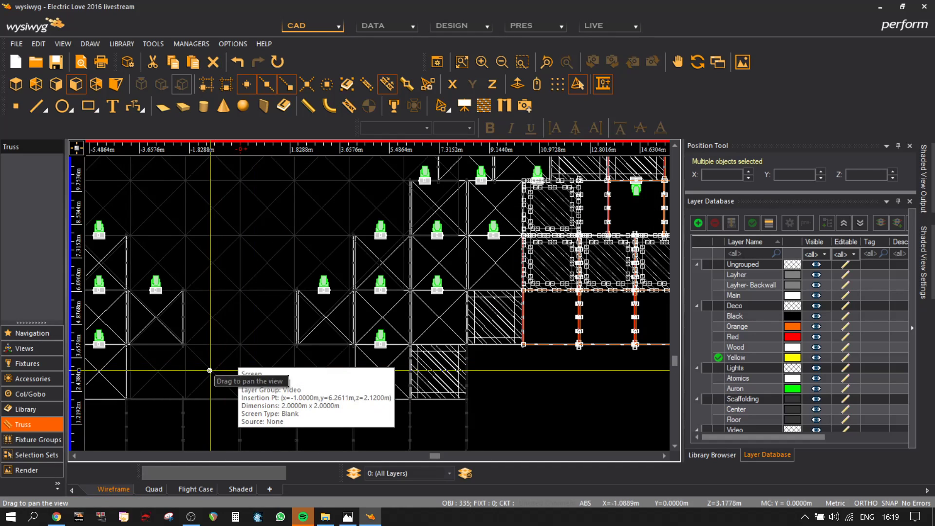
{"action": "middle_click_drag", "start_coordinate": [197, 372], "coordinate": [586, 338]}
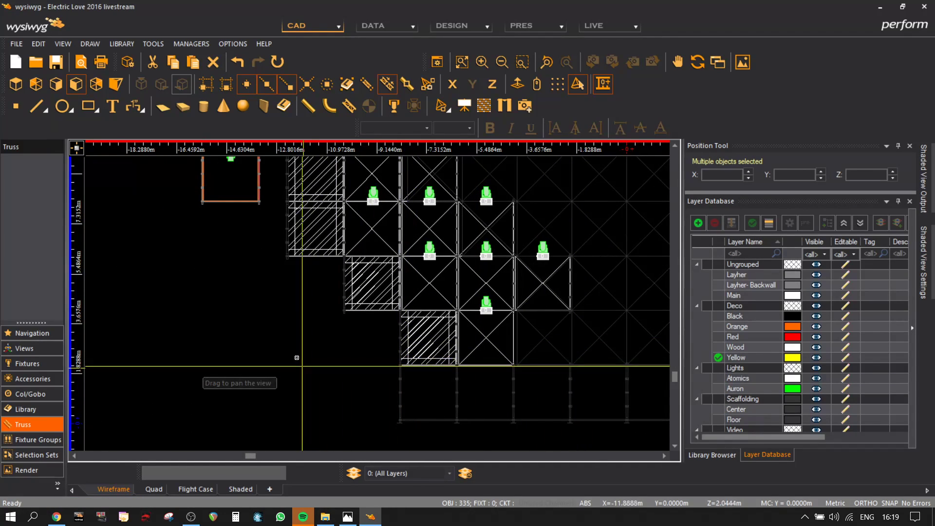
{"action": "key", "text": "m"}
{"action": "left_click", "coordinate": [283, 322]}
{"action": "left_click", "coordinate": [491, 84]}
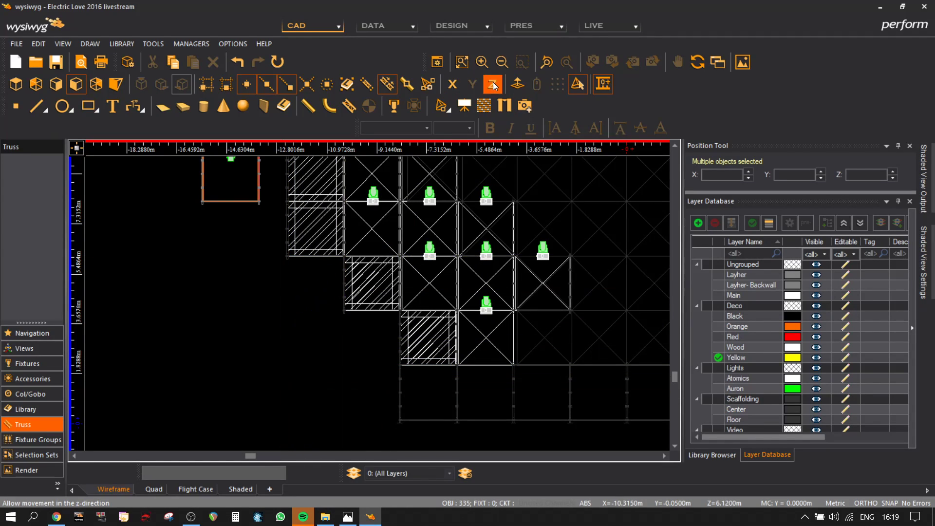
{"action": "left_click", "coordinate": [344, 407]}
- Delete the empty pipe frame that was copied along above the mirrored row
{"action": "middle_click_drag", "start_coordinate": [231, 324], "coordinate": [334, 344]}
{"action": "scroll", "coordinate": [140, 323], "scroll_direction": "down", "scroll_amount": 3}
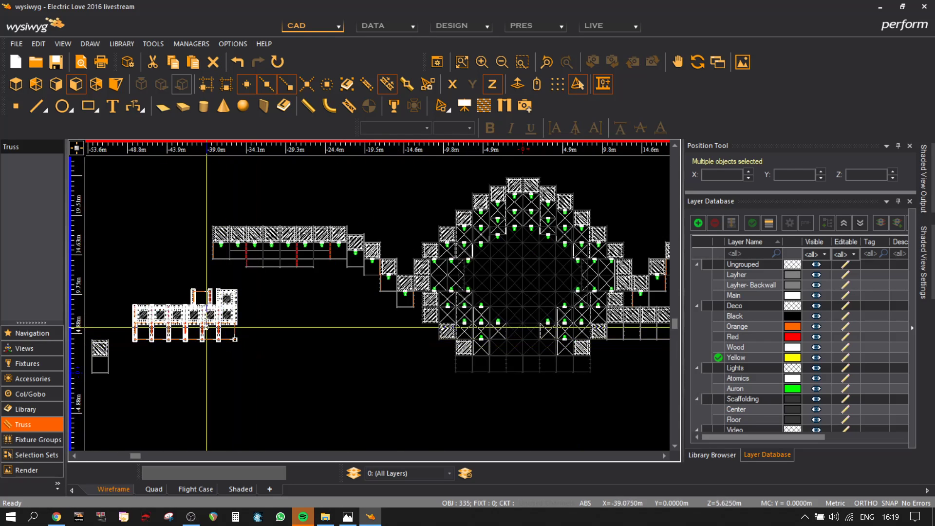
{"action": "middle_click_drag", "start_coordinate": [139, 320], "coordinate": [251, 320]}
{"action": "scroll", "coordinate": [296, 295], "scroll_direction": "up", "scroll_amount": 2}
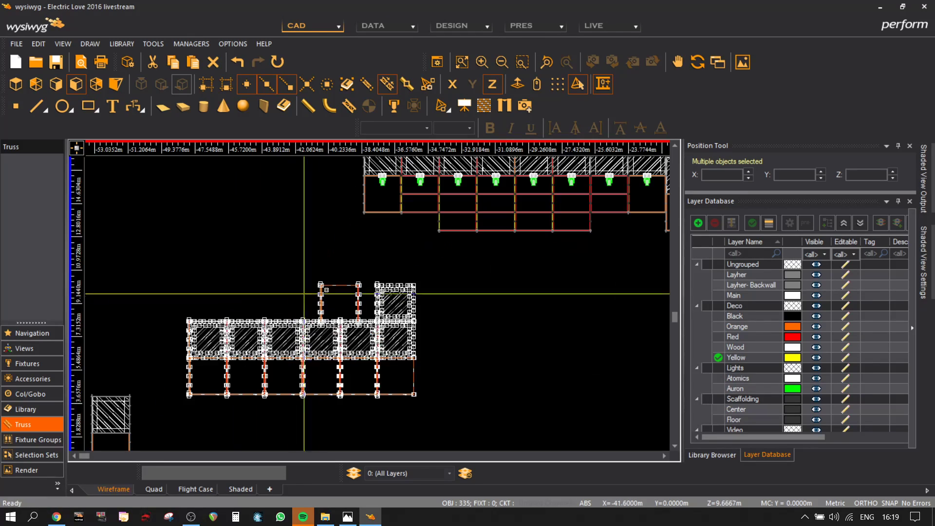
{"action": "scroll", "coordinate": [347, 292], "scroll_direction": "up", "scroll_amount": 2}
{"action": "left_click_drag", "start_coordinate": [395, 320], "coordinate": [253, 244]}
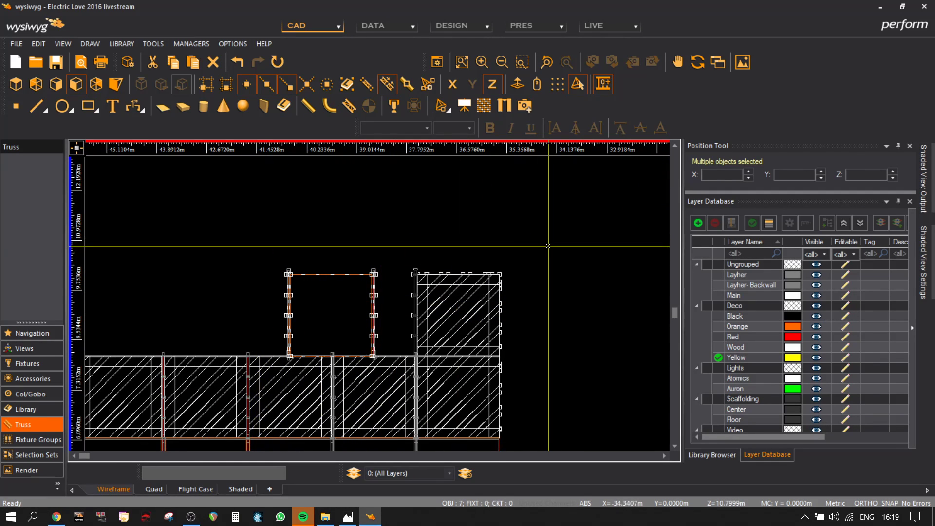
{"action": "key", "text": "Delete"}
{"action": "scroll", "coordinate": [373, 311], "scroll_direction": "down", "scroll_amount": 3}
{"action": "middle_click_drag", "start_coordinate": [238, 412], "coordinate": [75, 339]}
{"action": "scroll", "coordinate": [277, 344], "scroll_direction": "down", "scroll_amount": 3}
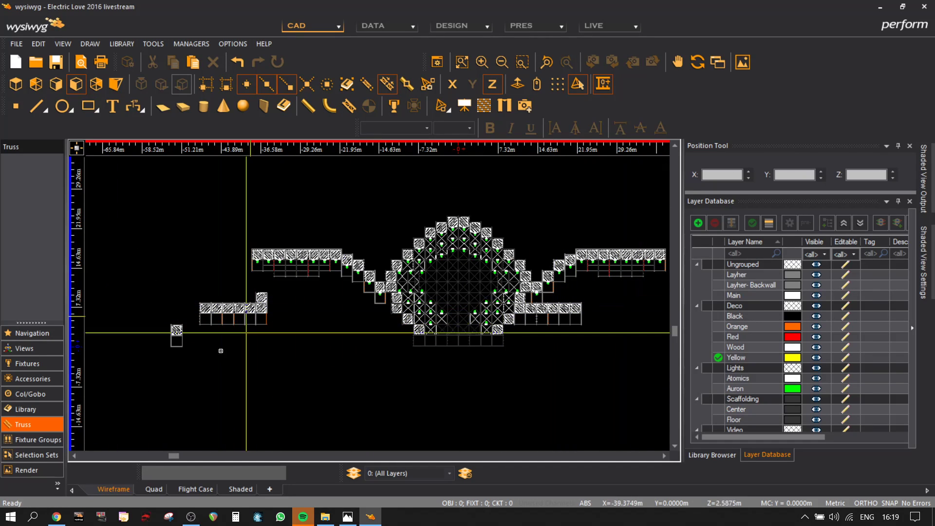
{"action": "left_click_drag", "start_coordinate": [162, 318], "coordinate": [163, 316]}
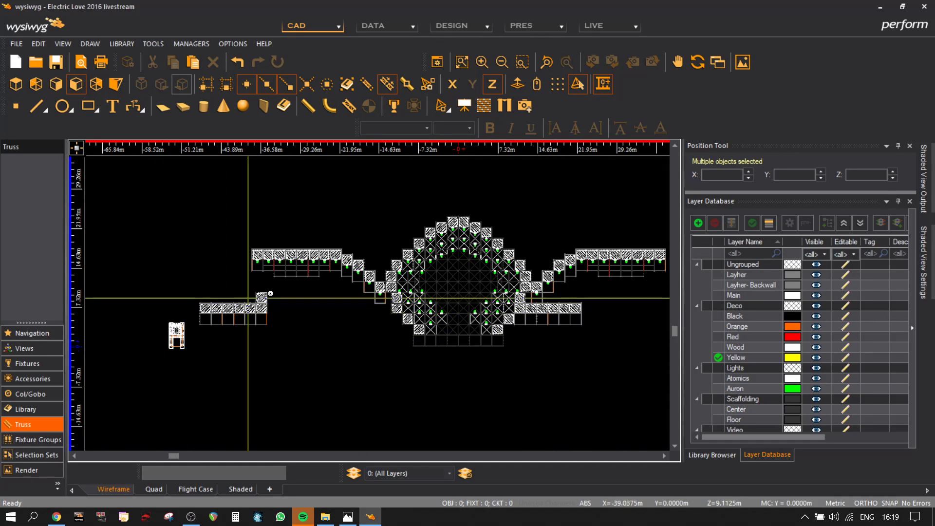
{"action": "left_click", "coordinate": [176, 286]}
{"action": "scroll", "coordinate": [292, 292], "scroll_direction": "up", "scroll_amount": 2}
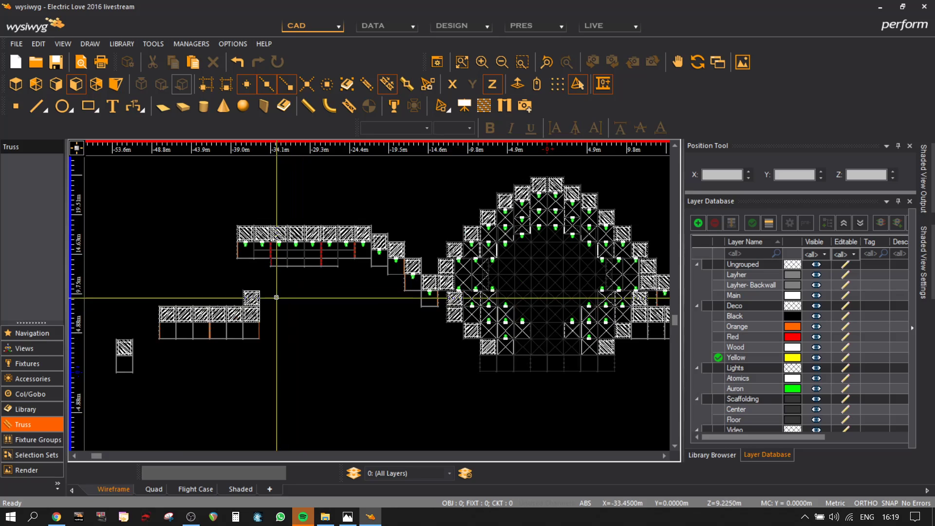
{"action": "left_click", "coordinate": [251, 298]}
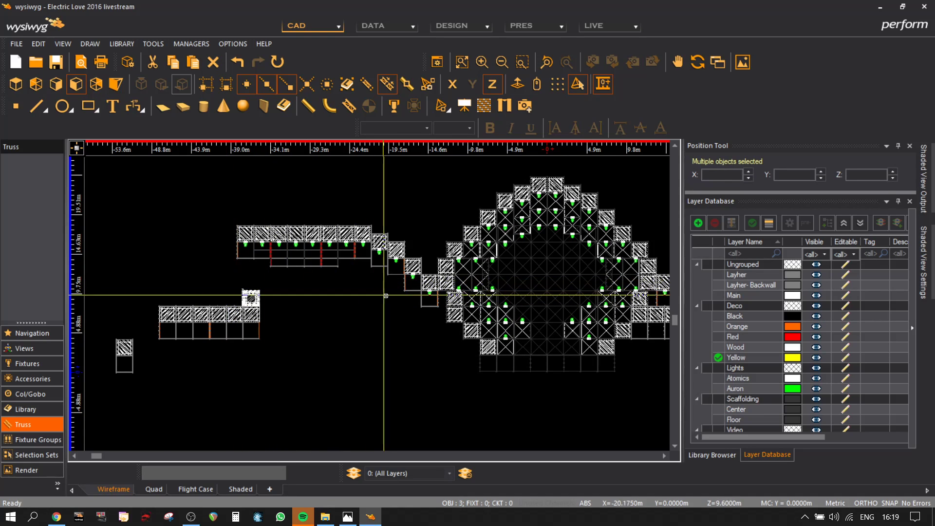
{"action": "scroll", "coordinate": [211, 299], "scroll_direction": "up", "scroll_amount": 3}
{"action": "left_click", "coordinate": [211, 299]}
{"action": "scroll", "coordinate": [211, 299], "scroll_direction": "down", "scroll_amount": 3}
- Switch to the perspective view and delete the loose frames and hatched panel left over above and behind the mirrored row
{"action": "left_click", "coordinate": [116, 87]}
{"action": "scroll", "coordinate": [217, 329], "scroll_direction": "down", "scroll_amount": 3}
{"action": "middle_click_drag", "start_coordinate": [211, 345], "coordinate": [520, 291]}
{"action": "scroll", "coordinate": [356, 293], "scroll_direction": "up", "scroll_amount": 3}
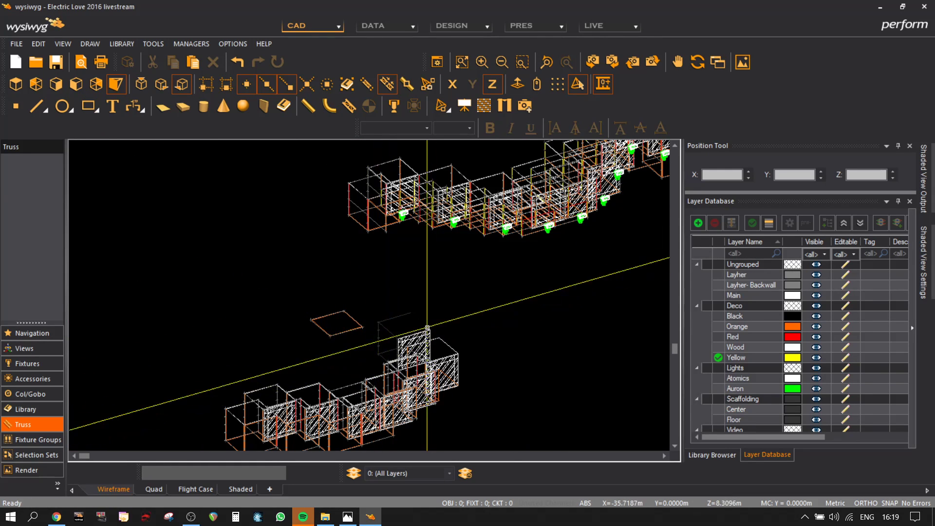
{"action": "scroll", "coordinate": [418, 330], "scroll_direction": "up", "scroll_amount": 3}
{"action": "scroll", "coordinate": [417, 331], "scroll_direction": "up", "scroll_amount": 2}
{"action": "left_click_drag", "start_coordinate": [397, 338], "coordinate": [279, 282]}
{"action": "key", "text": "Delete"}
{"action": "scroll", "coordinate": [376, 383], "scroll_direction": "up", "scroll_amount": 3}
{"action": "left_click", "coordinate": [322, 383]}
{"action": "key", "text": "Delete"}
{"action": "scroll", "coordinate": [394, 308], "scroll_direction": "down", "scroll_amount": 3}
{"action": "left_click_drag", "start_coordinate": [320, 314], "coordinate": [214, 235]}
{"action": "key", "text": "Delete"}
{"action": "scroll", "coordinate": [331, 393], "scroll_direction": "down", "scroll_amount": 6}
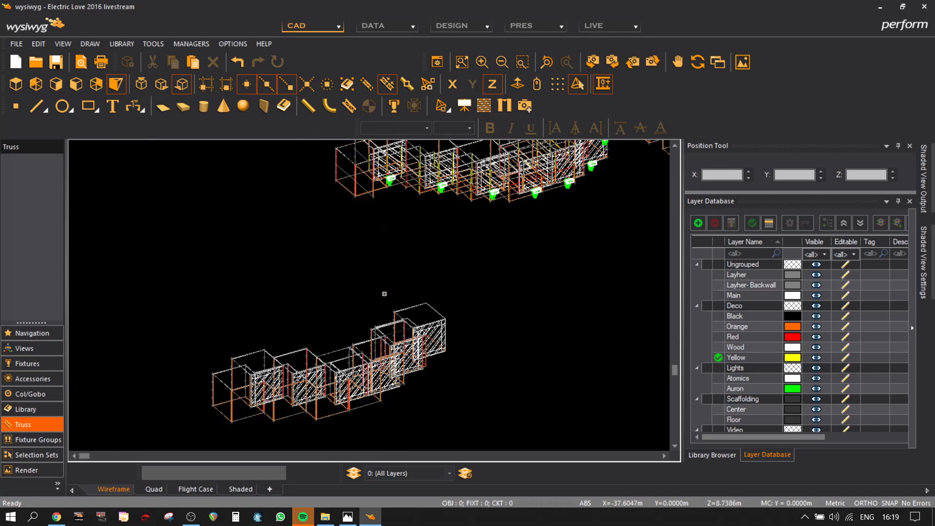
- Move the mirrored lower row by its upper inner corner to the outer edge of the dome's hatched panels, placing it in the front view
{"action": "left_click_drag", "start_coordinate": [439, 377], "coordinate": [250, 279]}
{"action": "scroll", "coordinate": [416, 313], "scroll_direction": "up", "scroll_amount": 5}
{"action": "scroll", "coordinate": [416, 314], "scroll_direction": "up", "scroll_amount": 5}
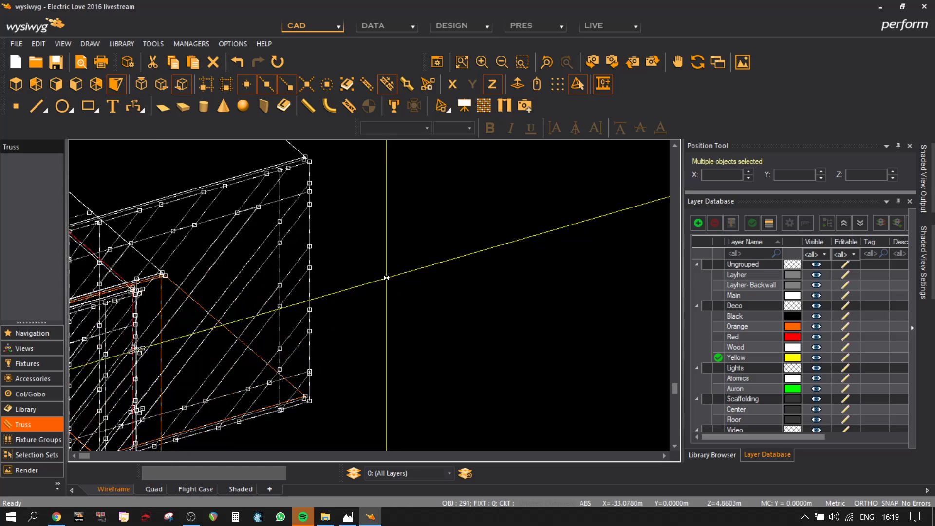
{"action": "middle_click_drag", "start_coordinate": [385, 217], "coordinate": [390, 224]}
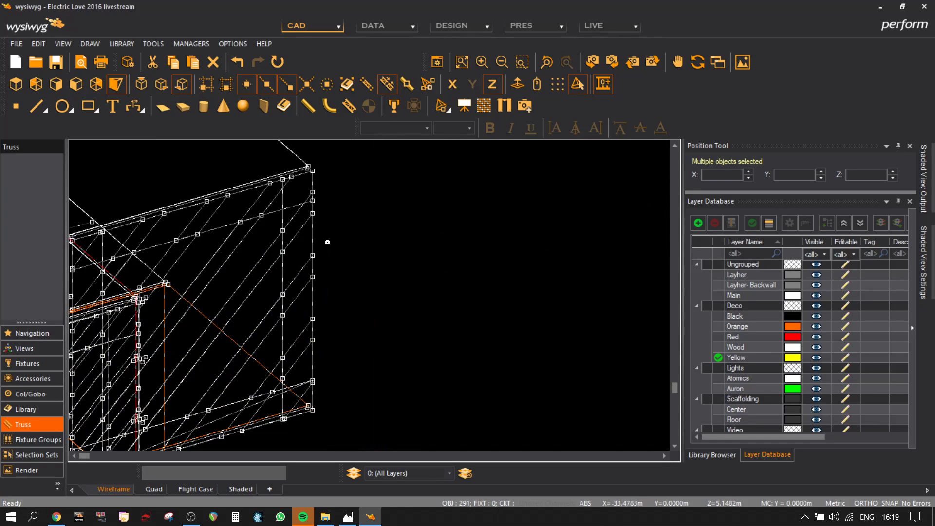
{"action": "key", "text": "m"}
{"action": "scroll", "coordinate": [336, 231], "scroll_direction": "up", "scroll_amount": 1}
{"action": "middle_click_drag", "start_coordinate": [367, 313], "coordinate": [378, 436]}
{"action": "scroll", "coordinate": [309, 250], "scroll_direction": "up", "scroll_amount": 1}
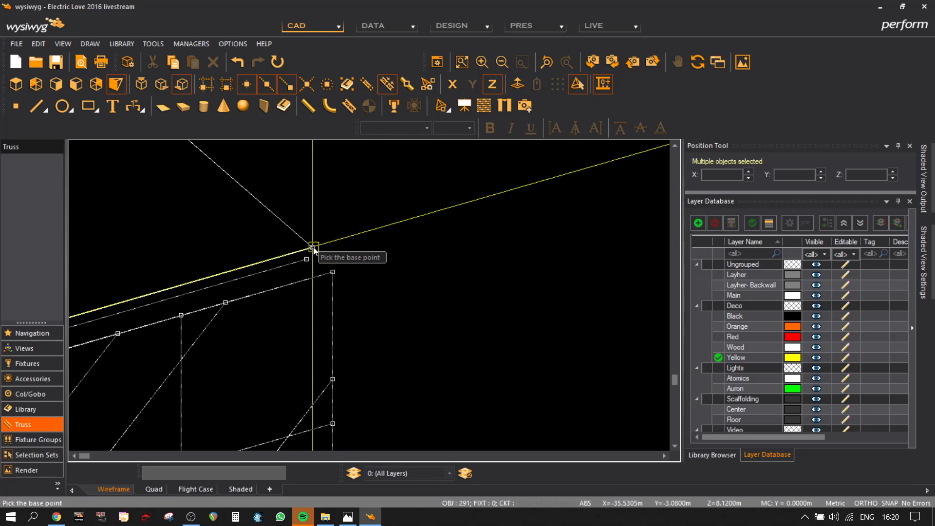
{"action": "left_click", "coordinate": [312, 249]}
{"action": "left_click", "coordinate": [378, 255]}
{"action": "left_click", "coordinate": [463, 105]}
{"action": "scroll", "coordinate": [530, 252], "scroll_direction": "down", "scroll_amount": 5}
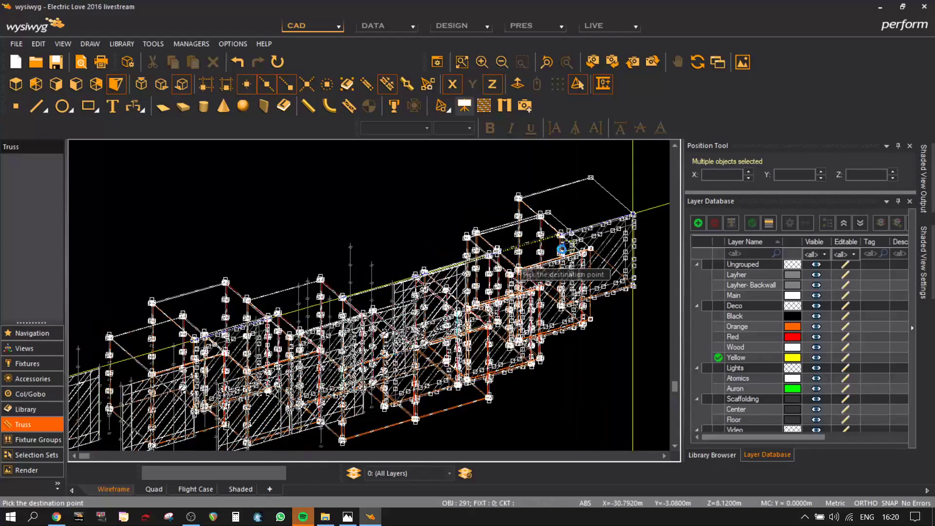
{"action": "middle_click_drag", "start_coordinate": [562, 249], "coordinate": [177, 356]}
{"action": "middle_click_drag", "start_coordinate": [467, 265], "coordinate": [299, 285]}
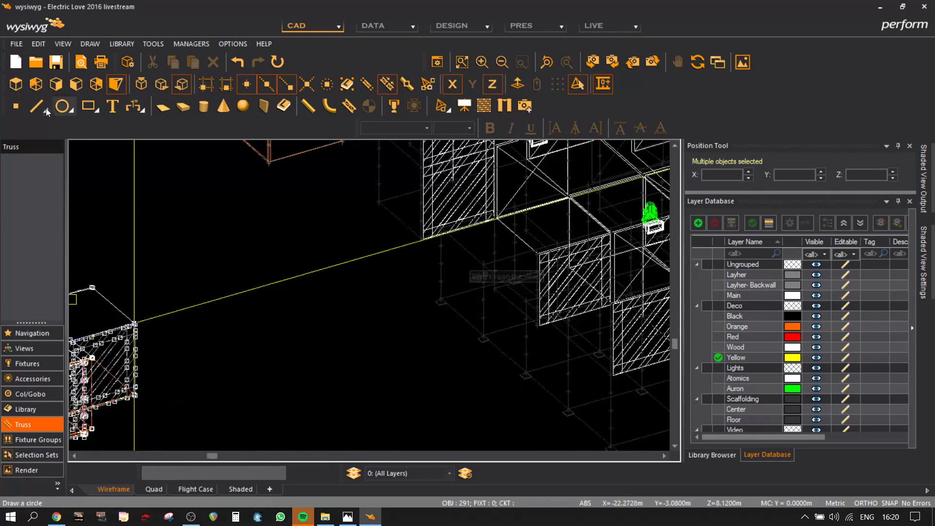
{"action": "left_click", "coordinate": [75, 84]}
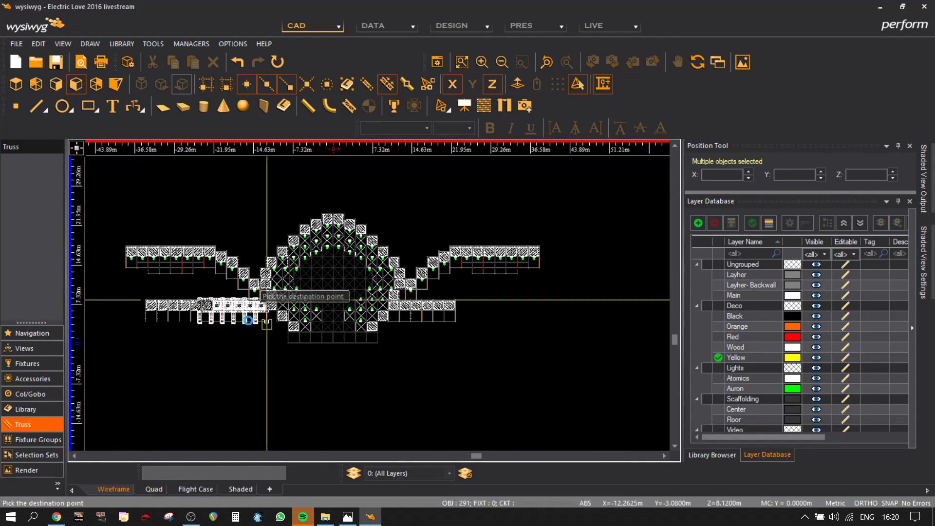
{"action": "scroll", "coordinate": [253, 320], "scroll_direction": "up", "scroll_amount": 6}
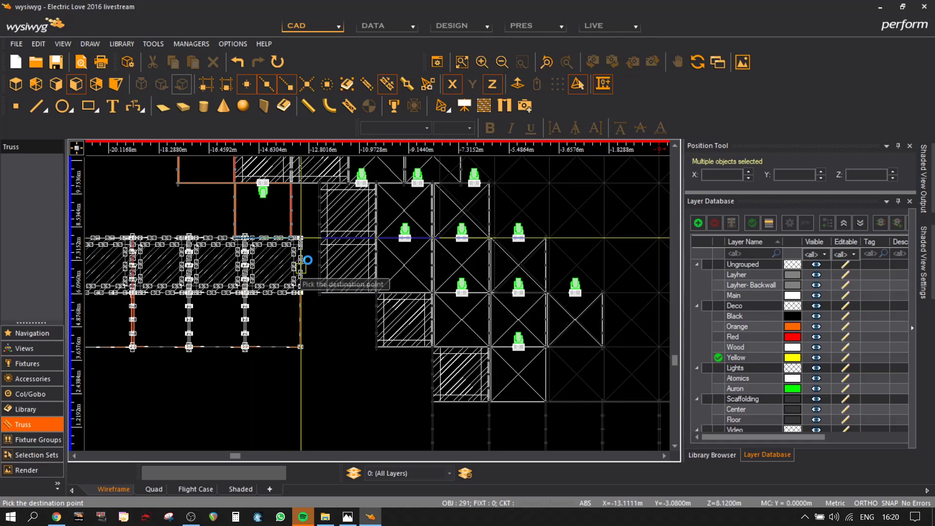
{"action": "scroll", "coordinate": [308, 259], "scroll_direction": "up", "scroll_amount": 5}
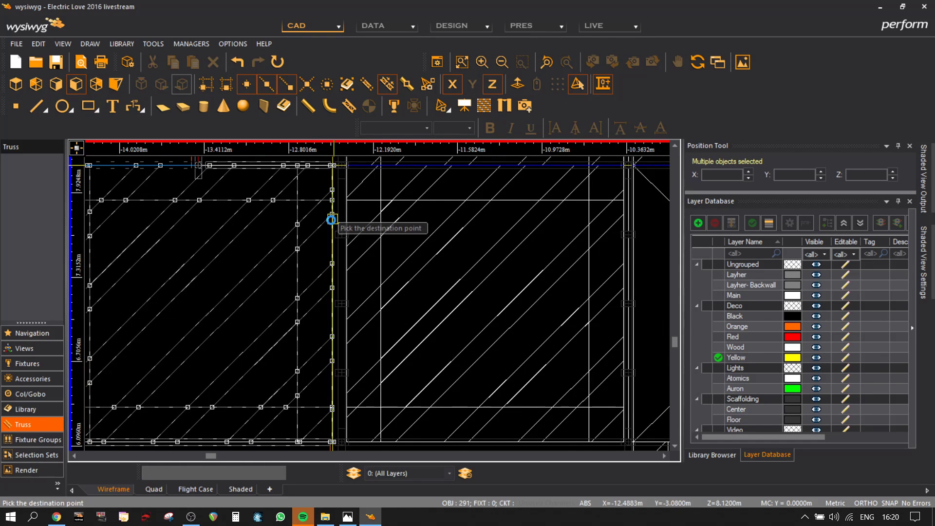
{"action": "scroll", "coordinate": [331, 219], "scroll_direction": "up", "scroll_amount": 3}
{"action": "scroll", "coordinate": [328, 249], "scroll_direction": "up", "scroll_amount": 3}
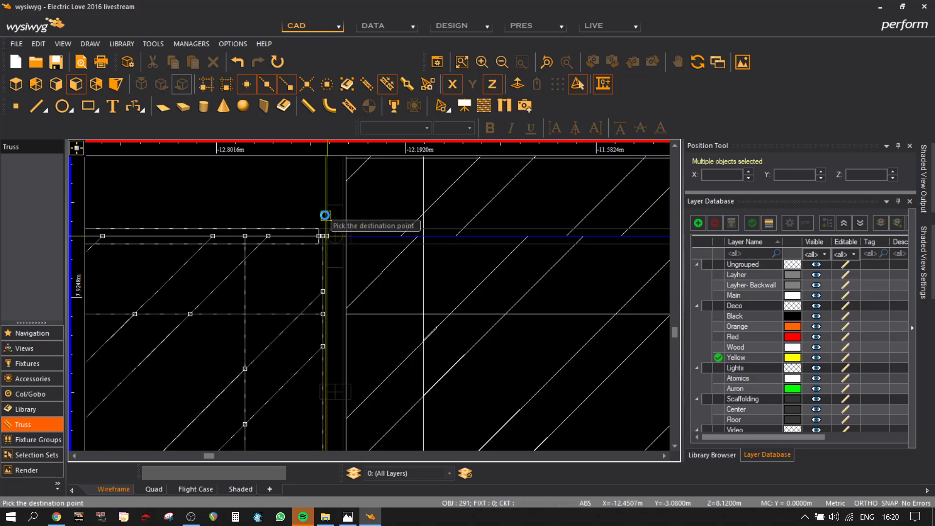
{"action": "scroll", "coordinate": [327, 238], "scroll_direction": "up", "scroll_amount": 3}
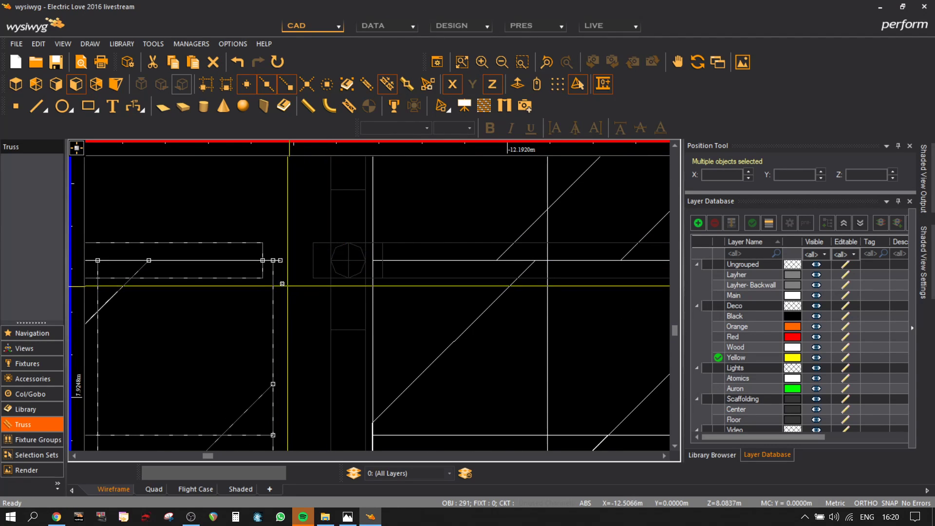
{"action": "left_click", "coordinate": [316, 256]}
{"action": "scroll", "coordinate": [316, 256], "scroll_direction": "down", "scroll_amount": 5}
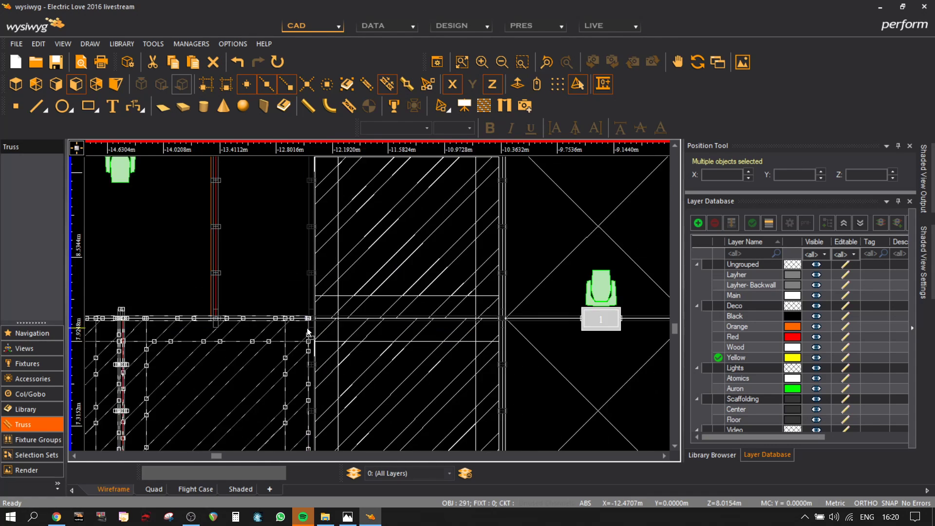
- Check the row in the shaded view and move it one module further inward, against the dome's next hatched panel column
{"action": "left_click", "coordinate": [228, 489]}
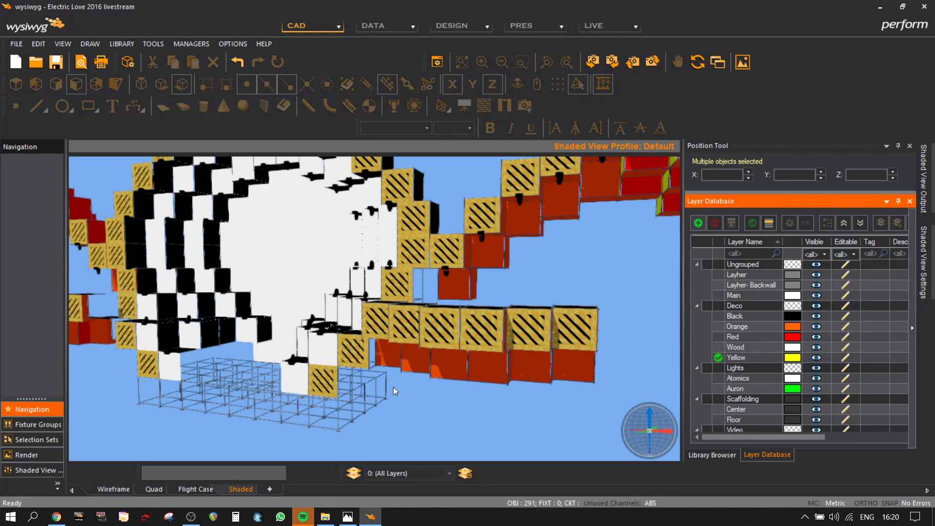
{"action": "mouse_move", "coordinate": [393, 388]}
{"action": "middle_mouse_down"}
{"action": "mouse_move", "coordinate": [579, 354]}
{"action": "mouse_move", "coordinate": [497, 335]}
{"action": "mouse_move", "coordinate": [549, 344]}
{"action": "mouse_move", "coordinate": [545, 324]}
{"action": "middle_mouse_up"}
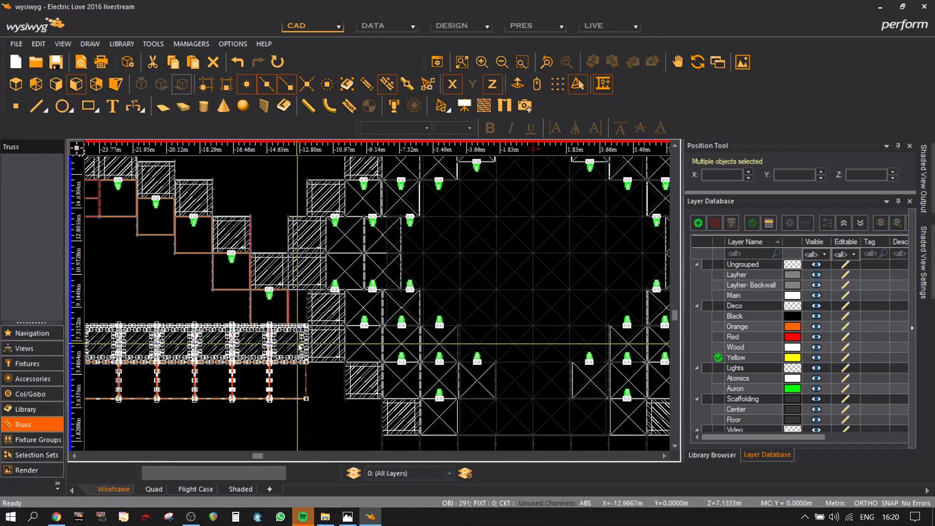
{"action": "key", "text": "ctrl+c"}
{"action": "scroll", "coordinate": [307, 369], "scroll_direction": "up", "scroll_amount": 3}
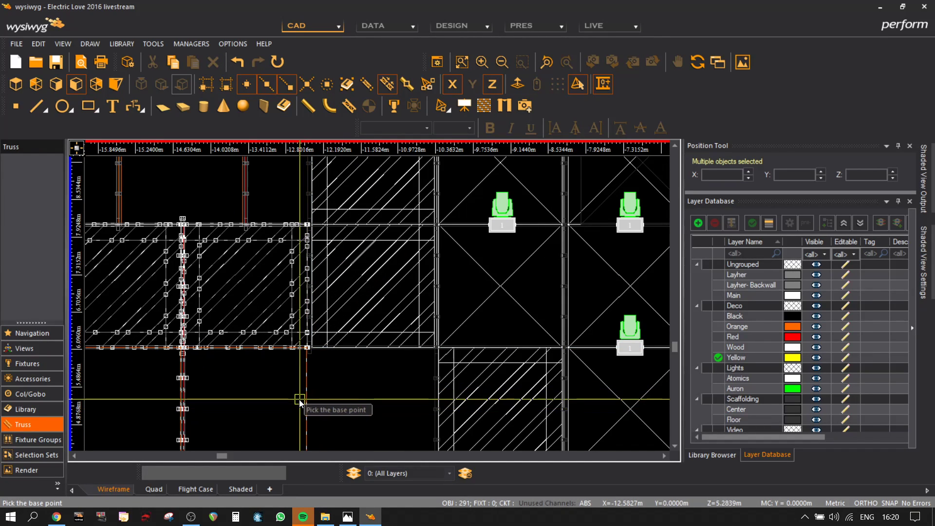
{"action": "scroll", "coordinate": [309, 402], "scroll_direction": "up", "scroll_amount": 4}
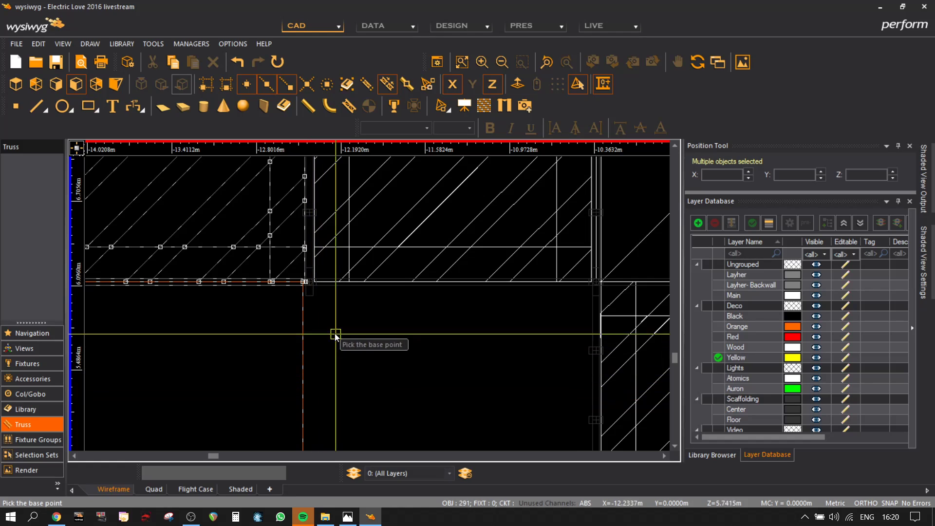
{"action": "left_click", "coordinate": [307, 308]}
{"action": "middle_click_drag", "start_coordinate": [536, 325], "coordinate": [183, 312]}
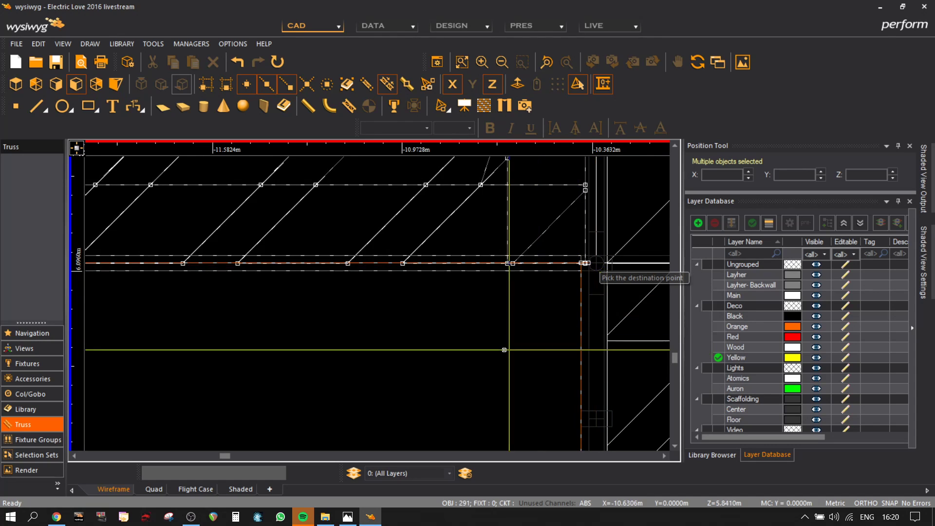
{"action": "scroll", "coordinate": [505, 351], "scroll_direction": "down", "scroll_amount": 2}
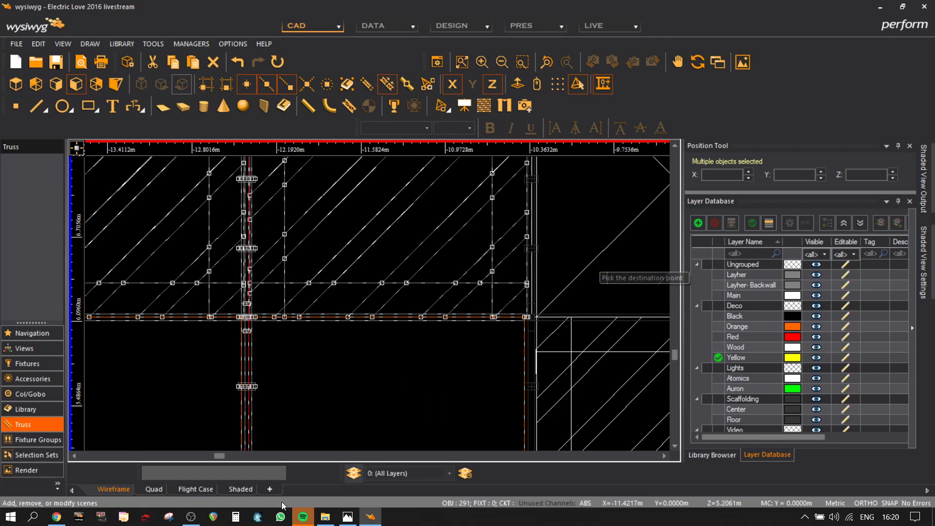
- Examine both lower rows beside the dome in the shaded view and compare them with the reference photo elf 7.jpg
{"action": "left_click", "coordinate": [227, 492]}
{"action": "mouse_move", "coordinate": [448, 367]}
{"action": "middle_mouse_down"}
{"action": "mouse_move", "coordinate": [340, 348]}
{"action": "mouse_move", "coordinate": [459, 358]}
{"action": "mouse_move", "coordinate": [478, 351]}
{"action": "mouse_move", "coordinate": [453, 352]}
{"action": "mouse_move", "coordinate": [441, 320]}
{"action": "middle_mouse_up"}
{"action": "mouse_move", "coordinate": [470, 366]}
{"action": "middle_mouse_down"}
{"action": "mouse_move", "coordinate": [448, 358]}
{"action": "mouse_move", "coordinate": [447, 330]}
{"action": "mouse_move", "coordinate": [431, 326]}
{"action": "mouse_move", "coordinate": [507, 414]}
{"action": "mouse_move", "coordinate": [481, 366]}
{"action": "mouse_move", "coordinate": [482, 411]}
{"action": "mouse_move", "coordinate": [420, 375]}
{"action": "mouse_move", "coordinate": [271, 361]}
{"action": "mouse_move", "coordinate": [369, 358]}
{"action": "mouse_move", "coordinate": [409, 385]}
{"action": "mouse_move", "coordinate": [438, 363]}
{"action": "middle_mouse_up"}
{"action": "mouse_move", "coordinate": [513, 335]}
{"action": "middle_mouse_down"}
{"action": "mouse_move", "coordinate": [282, 361]}
{"action": "mouse_move", "coordinate": [279, 382]}
{"action": "mouse_move", "coordinate": [375, 386]}
{"action": "mouse_move", "coordinate": [341, 377]}
{"action": "mouse_move", "coordinate": [576, 395]}
{"action": "mouse_move", "coordinate": [612, 428]}
{"action": "mouse_move", "coordinate": [586, 319]}
{"action": "mouse_move", "coordinate": [408, 344]}
{"action": "mouse_move", "coordinate": [370, 341]}
{"action": "mouse_move", "coordinate": [340, 316]}
{"action": "mouse_move", "coordinate": [457, 310]}
{"action": "middle_mouse_up"}
{"action": "mouse_move", "coordinate": [516, 376]}
{"action": "middle_mouse_down"}
{"action": "mouse_move", "coordinate": [295, 373]}
{"action": "mouse_move", "coordinate": [365, 371]}
{"action": "mouse_move", "coordinate": [346, 380]}
{"action": "middle_mouse_up"}
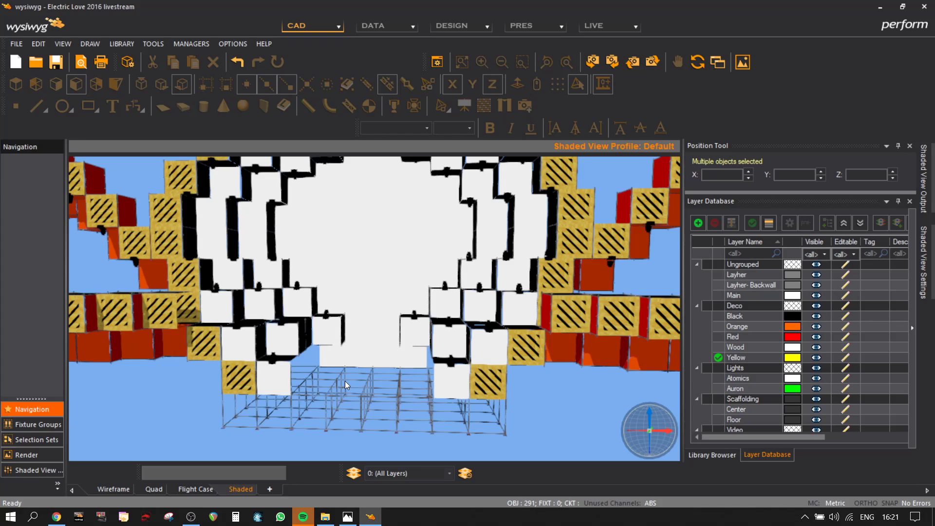
{"action": "left_click_drag", "start_coordinate": [0, 127], "coordinate": [479, 0]}
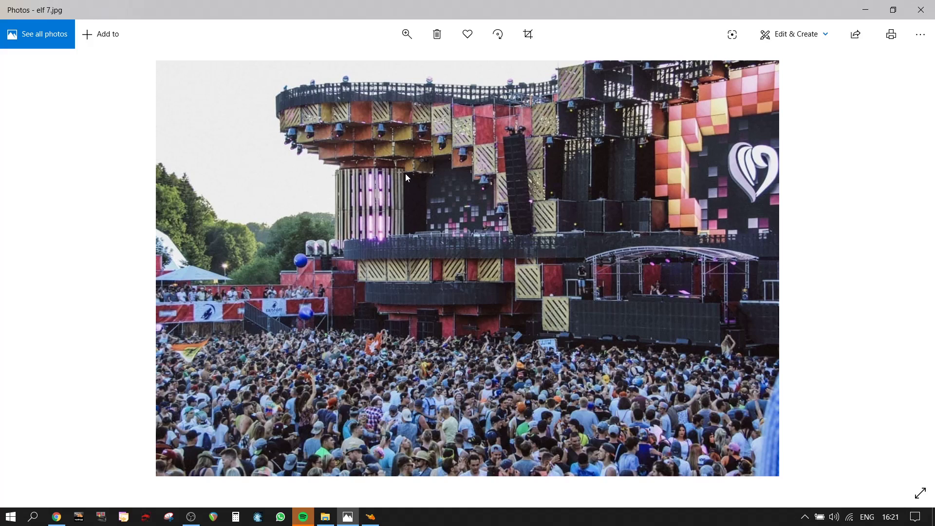
{"action": "left_click", "coordinate": [865, 10]}
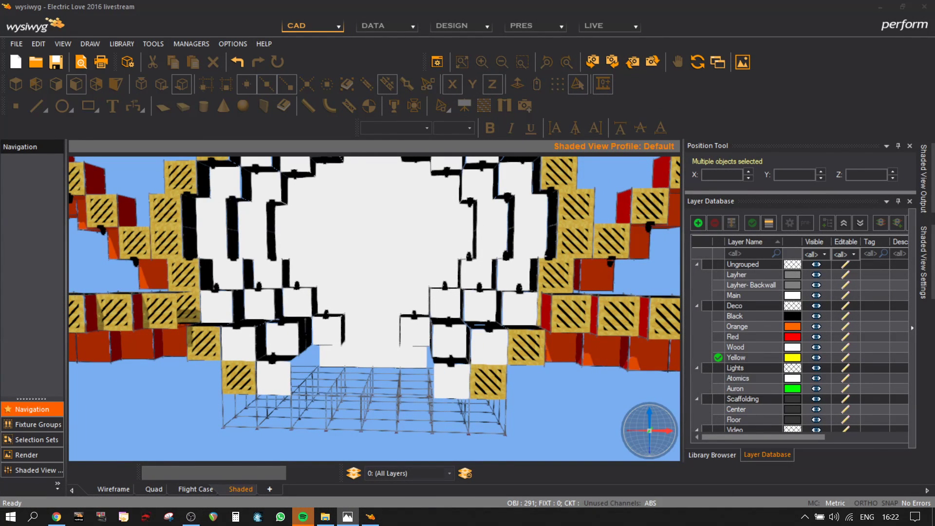
{"action": "mouse_move", "coordinate": [284, 258]}
{"action": "middle_mouse_down"}
{"action": "mouse_move", "coordinate": [363, 252]}
{"action": "mouse_move", "coordinate": [395, 219]}
{"action": "mouse_move", "coordinate": [264, 255]}
{"action": "mouse_move", "coordinate": [393, 343]}
{"action": "middle_mouse_up"}
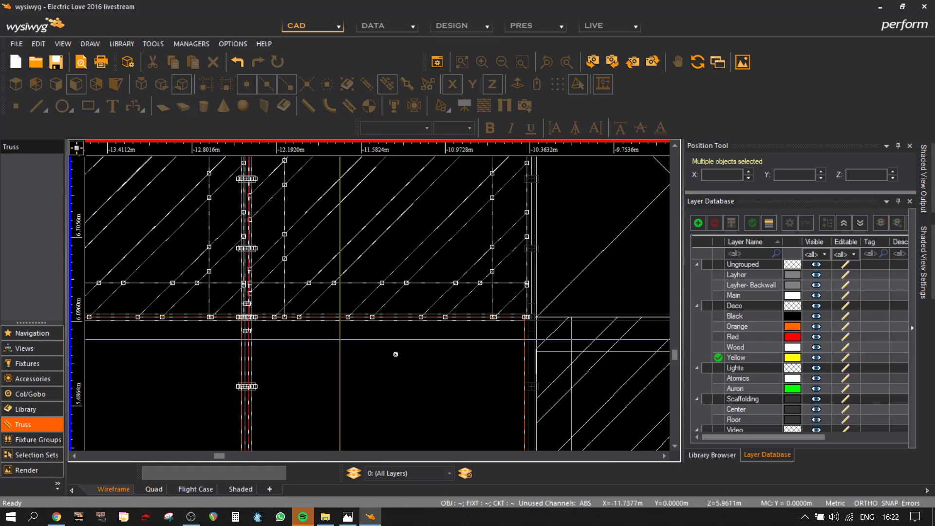
- Switch to the perspective view and add a Layher scaffolding frame on base feet from the user-defined insertables
{"action": "scroll", "coordinate": [407, 350], "scroll_direction": "down", "scroll_amount": 6}
{"action": "middle_click_drag", "start_coordinate": [414, 416], "coordinate": [375, 360]}
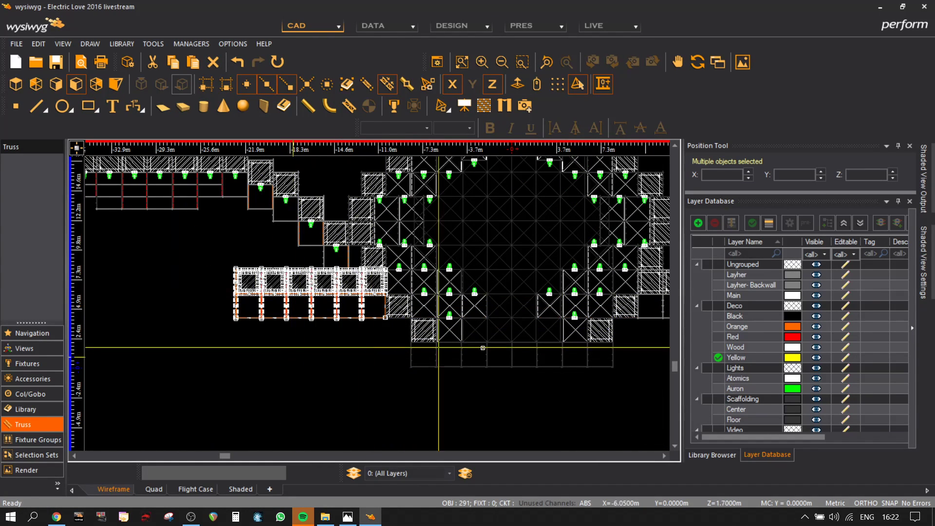
{"action": "left_click", "coordinate": [116, 84]}
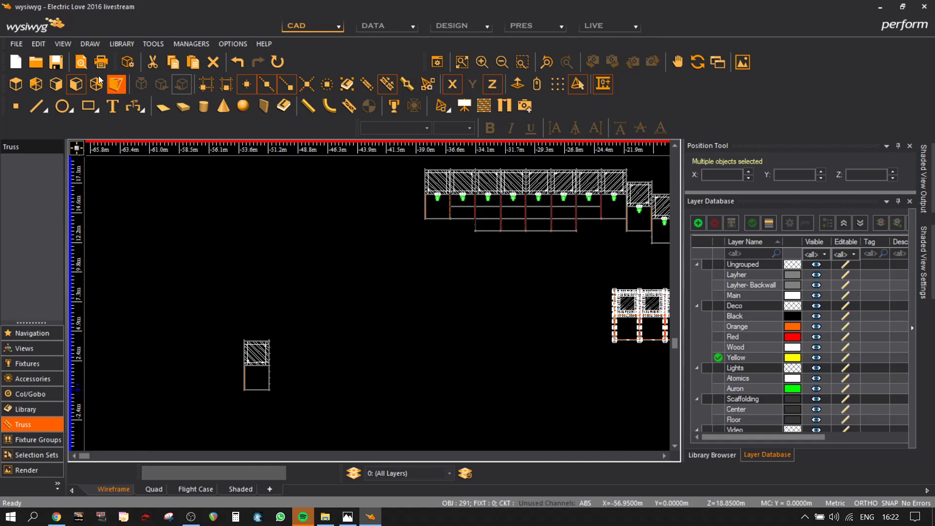
{"action": "left_click", "coordinate": [24, 45]}
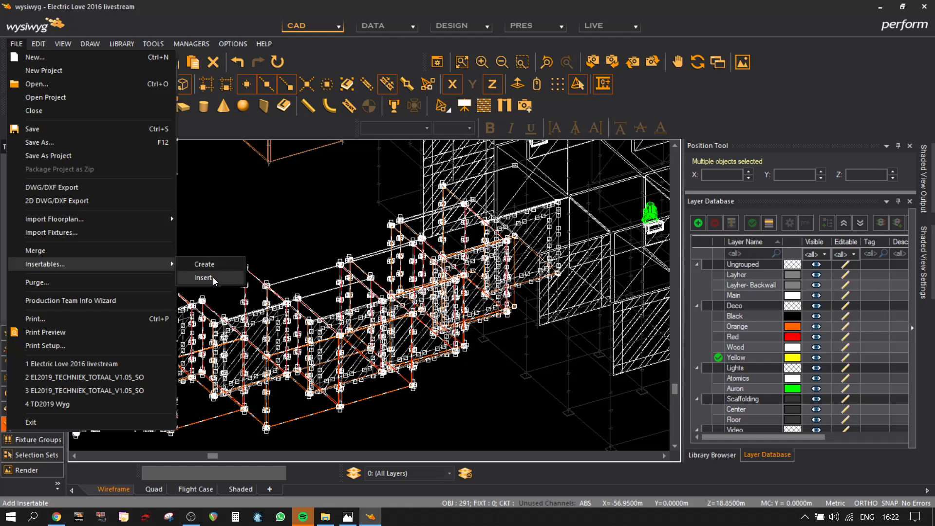
{"action": "left_click", "coordinate": [204, 278]}
{"action": "scroll", "coordinate": [409, 258], "scroll_direction": "down", "scroll_amount": 2}
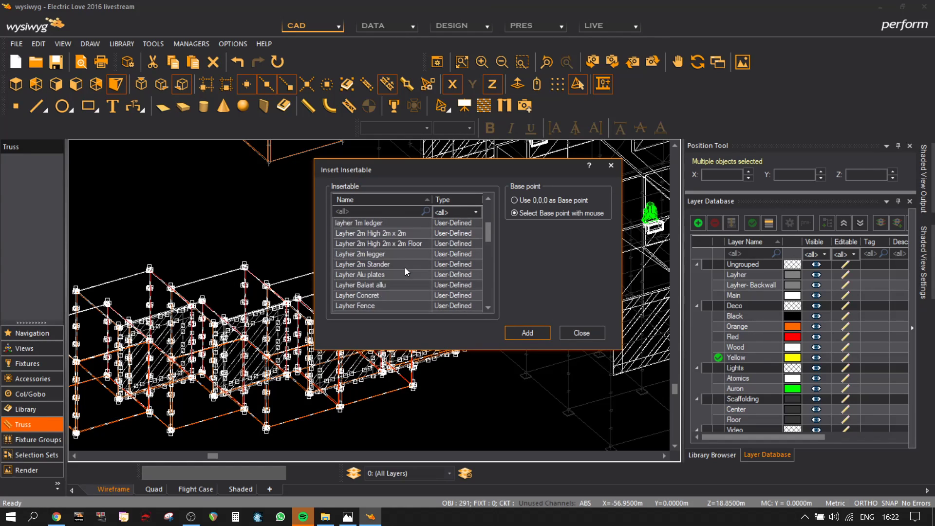
{"action": "left_click", "coordinate": [408, 274]}
{"action": "left_click", "coordinate": [522, 331]}
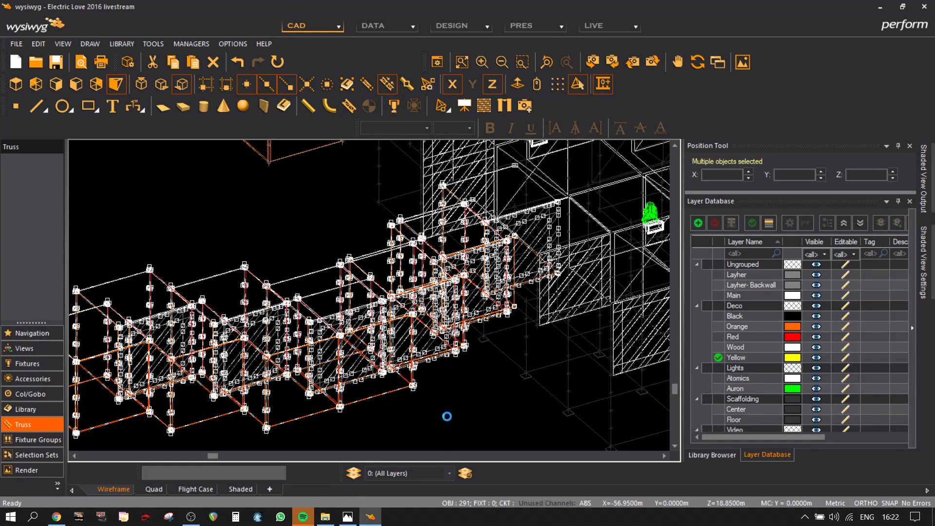
- Place the inserted scaffolding frame in the open space beyond the outer end of the mirrored lower row
{"action": "middle_click_drag", "start_coordinate": [454, 420], "coordinate": [442, 334]}
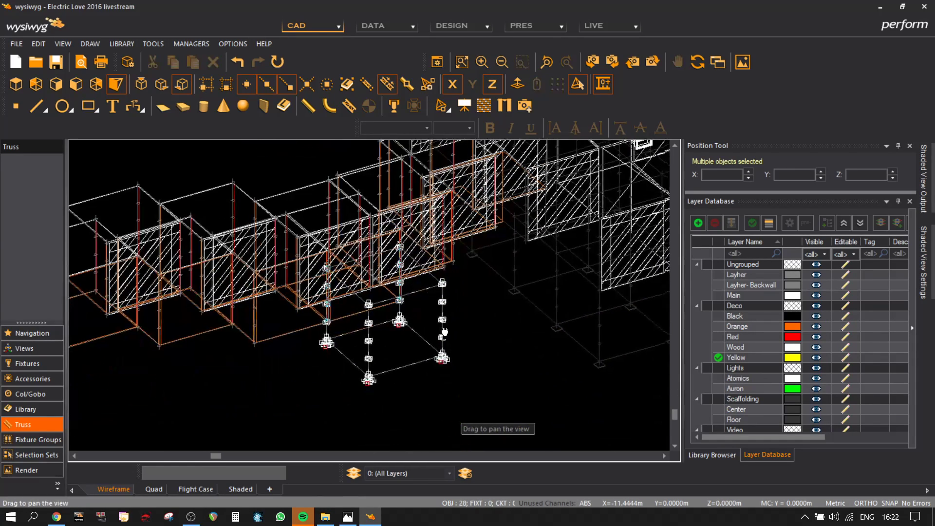
{"action": "middle_click_drag", "start_coordinate": [275, 404], "coordinate": [597, 330]}
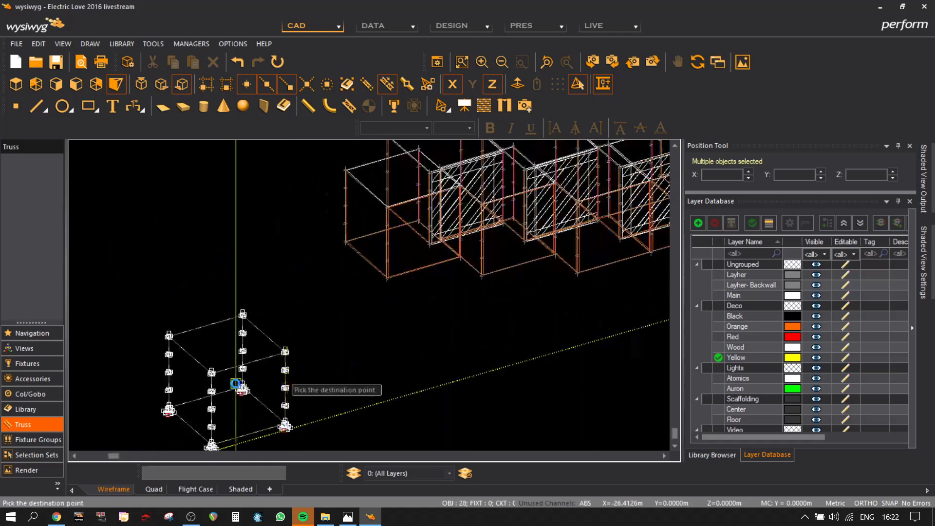
{"action": "left_click", "coordinate": [236, 440]}
{"action": "middle_click_drag", "start_coordinate": [311, 322], "coordinate": [406, 284]}
{"action": "left_click", "coordinate": [401, 346]}
- Copy the frame's uprights and upper ledgers without the base feet and stack the copy on top as a second level
{"action": "left_click_drag", "start_coordinate": [379, 331], "coordinate": [152, 266]}
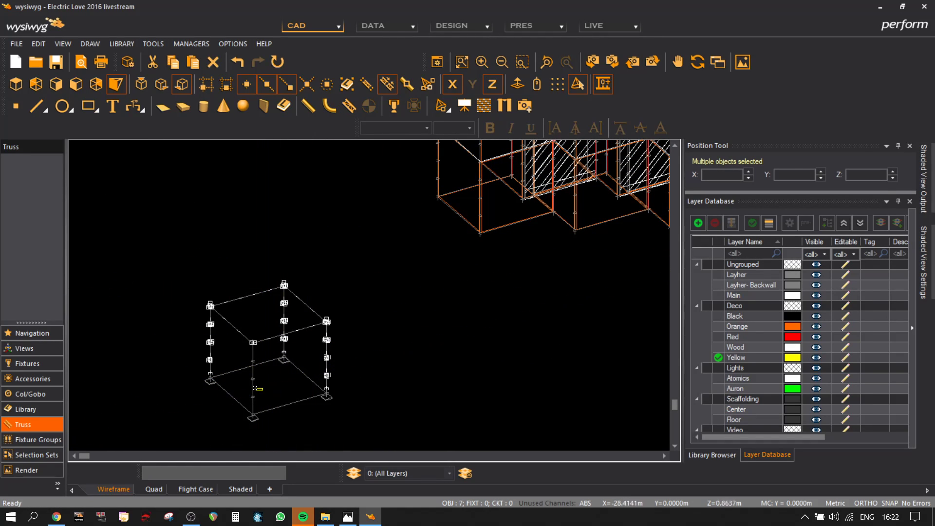
{"action": "left_click", "coordinate": [253, 343]}
{"action": "left_click", "coordinate": [265, 207], "text": "ctrl"}
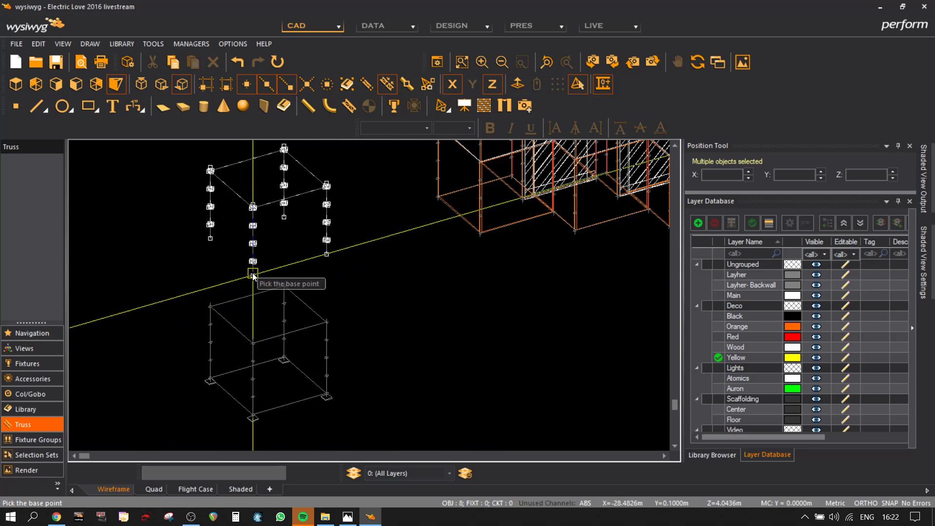
{"action": "scroll", "coordinate": [262, 327], "scroll_direction": "up", "scroll_amount": 5}
{"action": "left_click", "coordinate": [221, 360]}
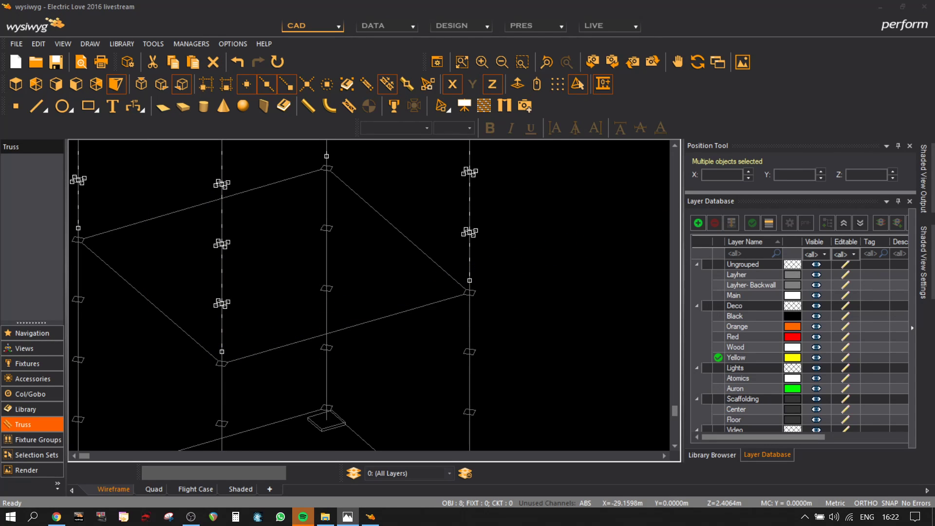
{"action": "scroll", "coordinate": [712, 249], "scroll_direction": "down", "scroll_amount": 2}
{"action": "scroll", "coordinate": [593, 258], "scroll_direction": "down", "scroll_amount": 2}
{"action": "middle_click_drag", "start_coordinate": [548, 206], "coordinate": [401, 330]}
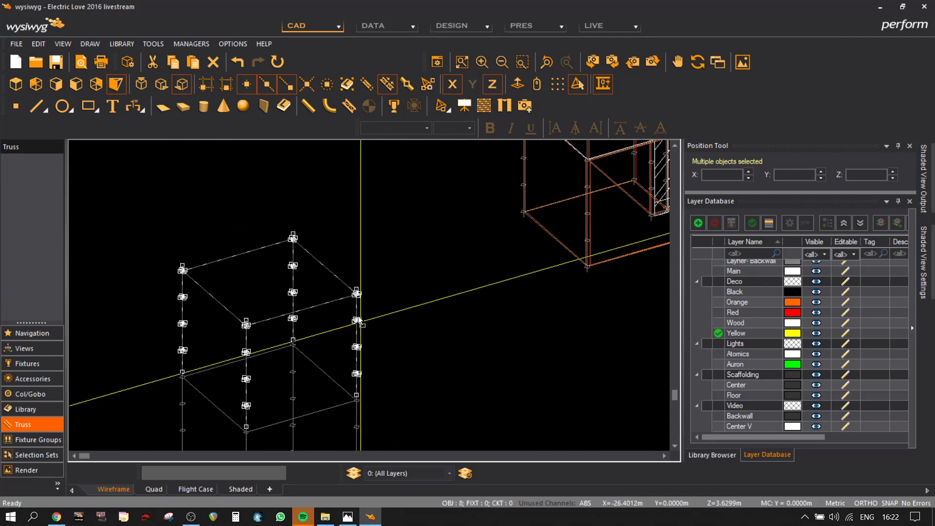
{"action": "scroll", "coordinate": [345, 299], "scroll_direction": "up", "scroll_amount": 2}
{"action": "scroll", "coordinate": [345, 299], "scroll_direction": "down", "scroll_amount": 3}
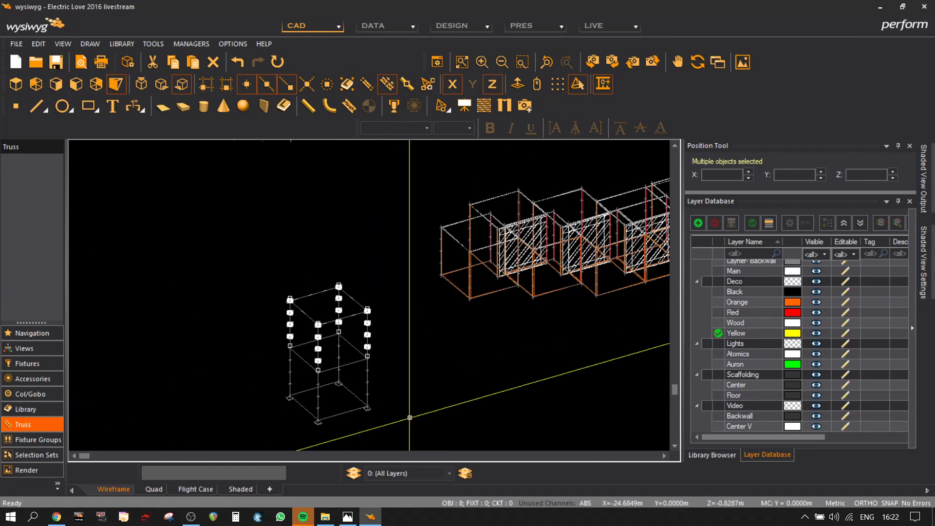
- Select the whole two-level scaffolding frame and move it in the front view so its top ledger meets the lower row's outermost bottom ledger
{"action": "middle_click_drag", "start_coordinate": [439, 380], "coordinate": [373, 337]}
{"action": "left_click_drag", "start_coordinate": [344, 397], "coordinate": [176, 215]}
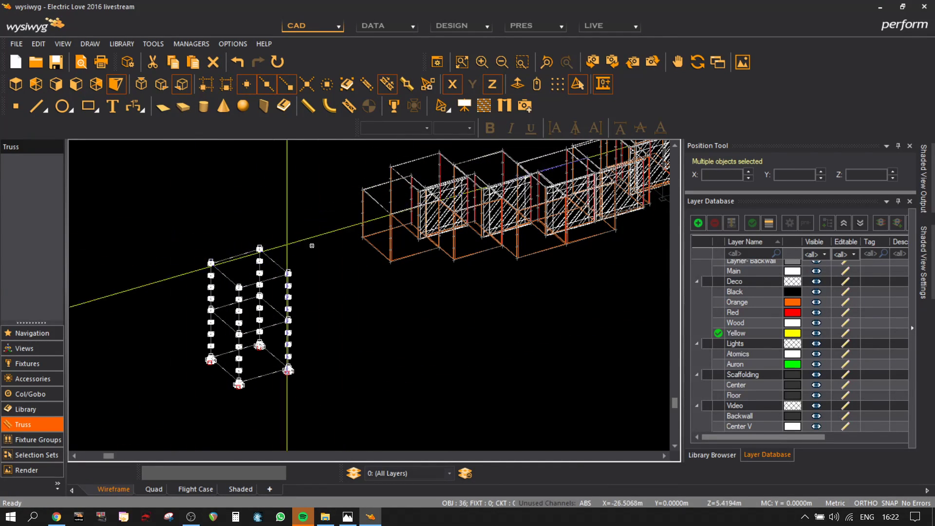
{"action": "left_click", "coordinate": [78, 84]}
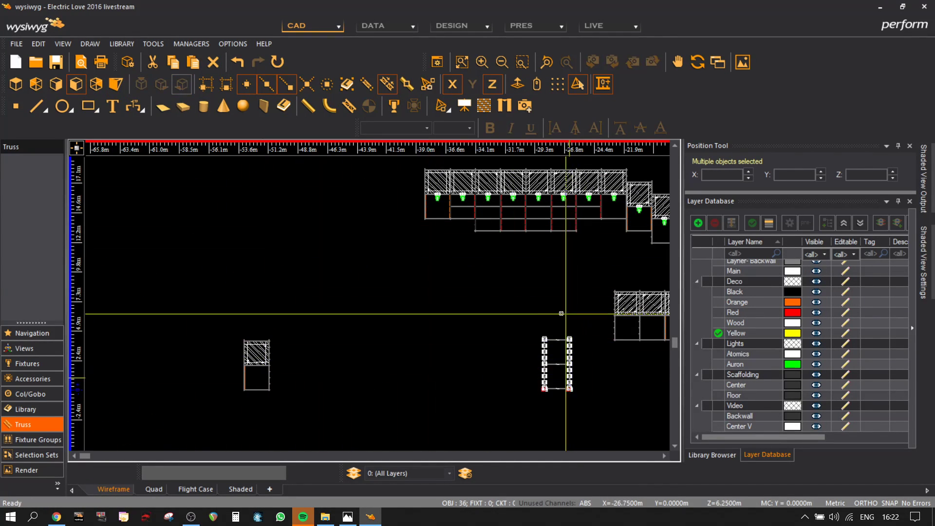
{"action": "scroll", "coordinate": [456, 309], "scroll_direction": "up", "scroll_amount": 3}
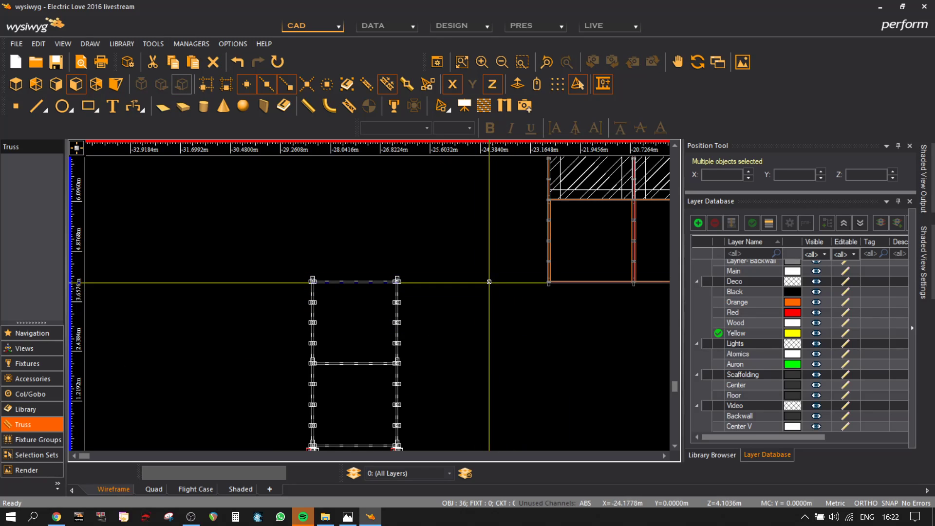
{"action": "key", "text": "ctrl+m"}
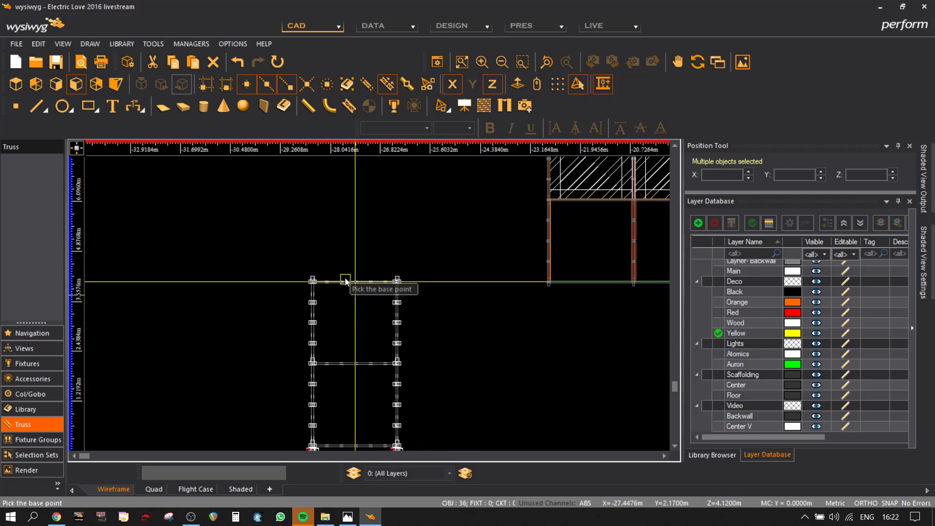
{"action": "left_click", "coordinate": [351, 281]}
{"action": "scroll", "coordinate": [599, 294], "scroll_direction": "up", "scroll_amount": 2}
{"action": "left_click", "coordinate": [597, 264]}
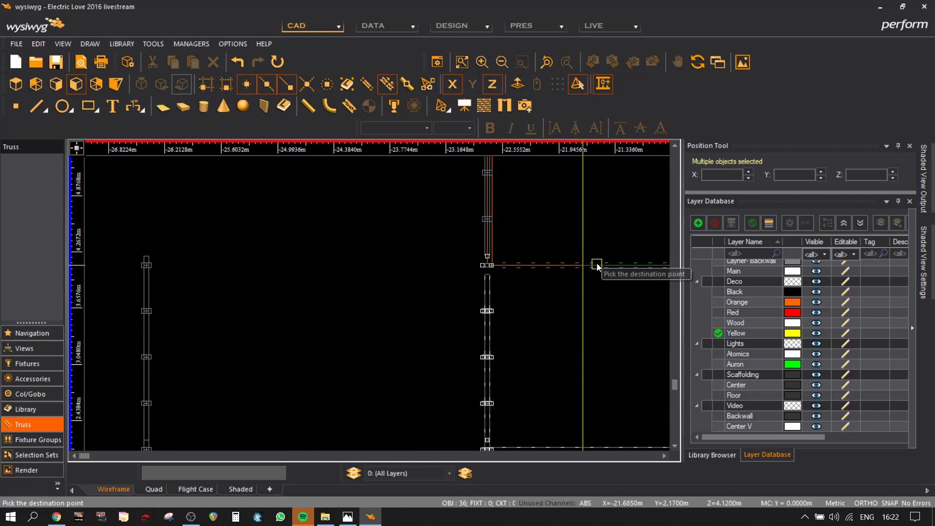
- Move the frame along the depth axis in the perspective view so its top corner snaps to the row's front bottom corner
{"action": "left_click", "coordinate": [115, 84]}
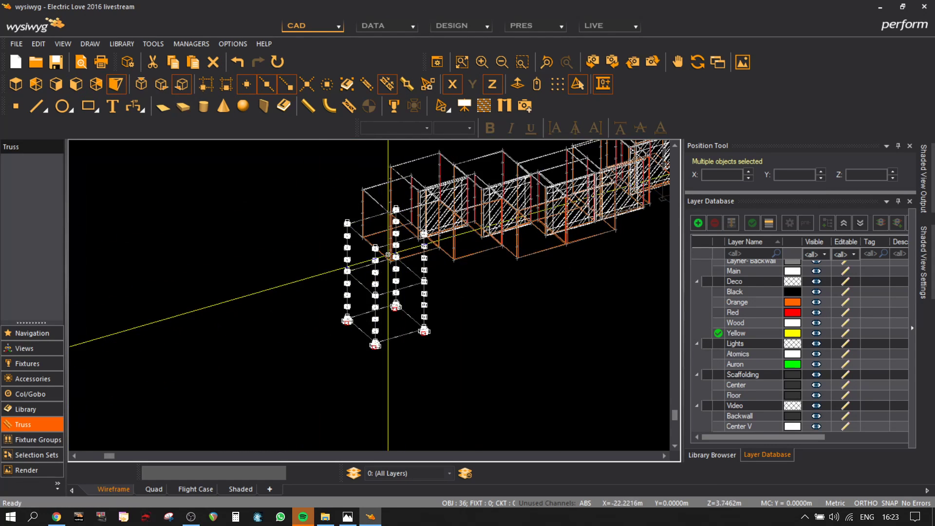
{"action": "scroll", "coordinate": [383, 271], "scroll_direction": "up", "scroll_amount": 2}
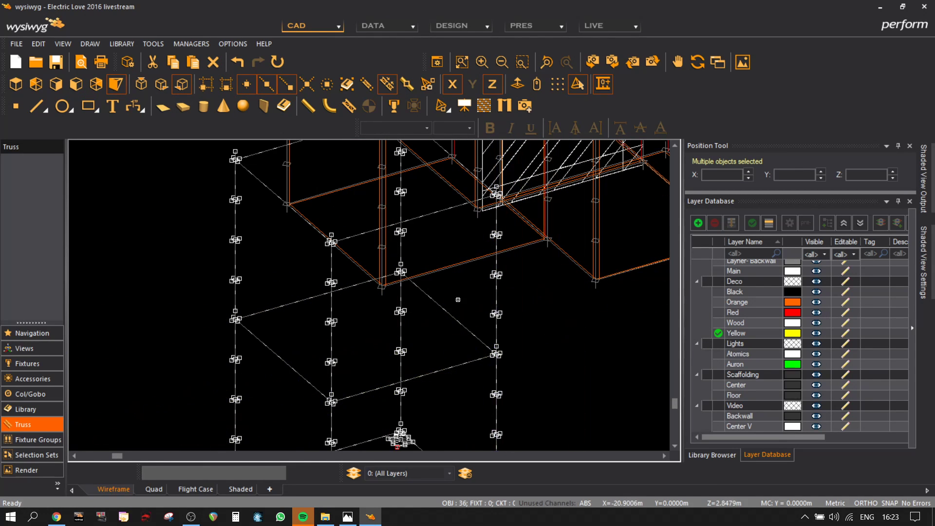
{"action": "key", "text": "m"}
{"action": "scroll", "coordinate": [339, 222], "scroll_direction": "up", "scroll_amount": 3}
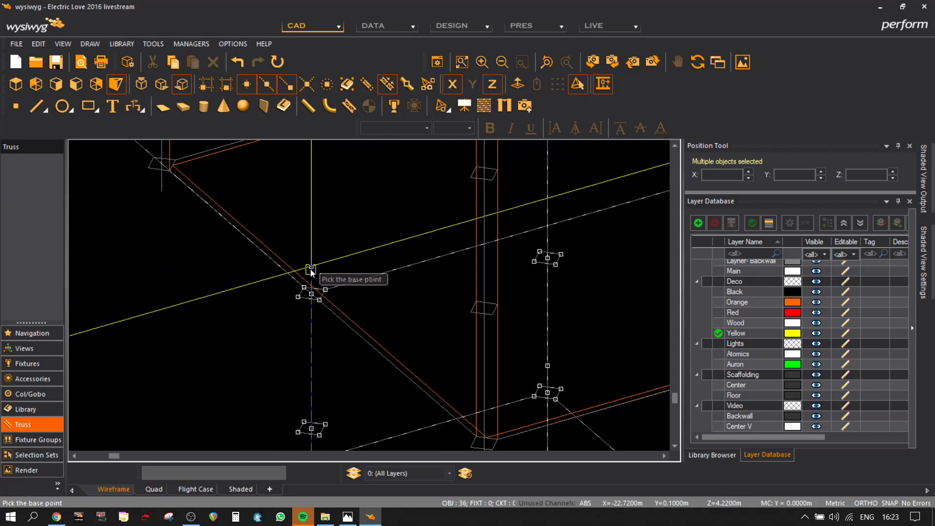
{"action": "middle_click_drag", "start_coordinate": [438, 339], "coordinate": [354, 165]}
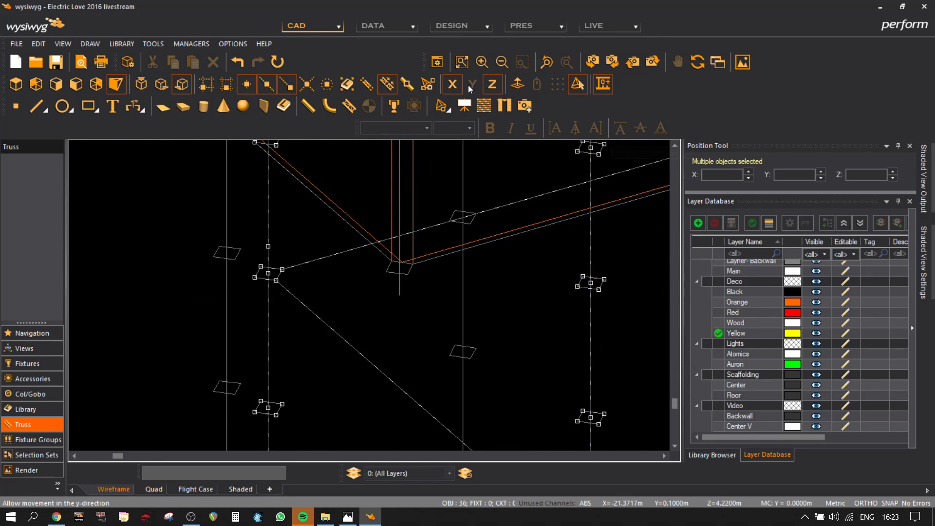
{"action": "left_click", "coordinate": [145, 83]}
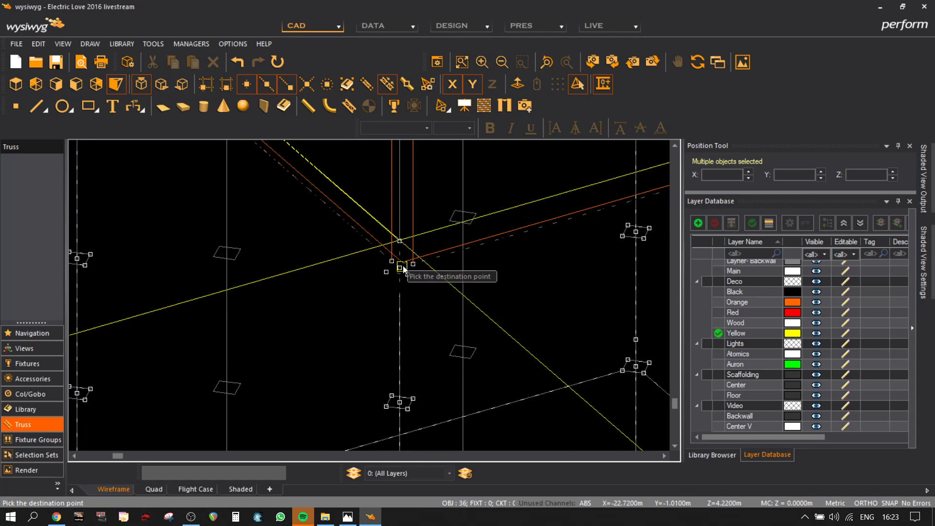
{"action": "left_click", "coordinate": [403, 269]}
{"action": "scroll", "coordinate": [501, 265], "scroll_direction": "down", "scroll_amount": 4}
{"action": "middle_click_drag", "start_coordinate": [638, 274], "coordinate": [379, 339]}
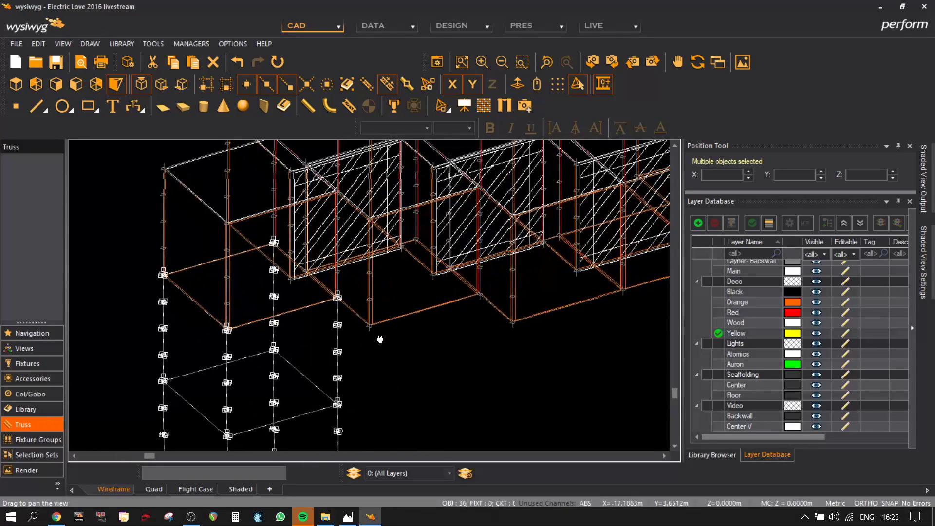
- Paste a copy of the two-level frame and place it freely beside the first one, without axis restrictions
{"action": "key", "text": "ctrl+v"}
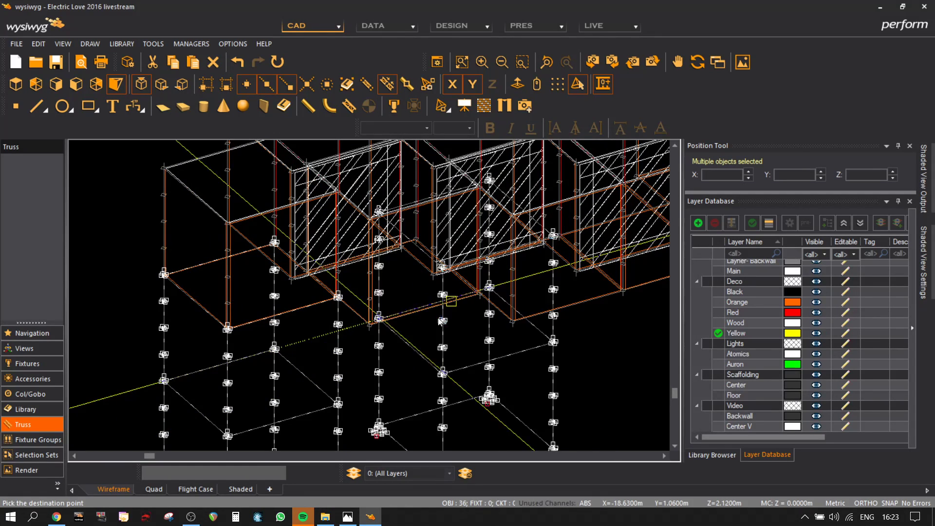
{"action": "scroll", "coordinate": [370, 307], "scroll_direction": "up", "scroll_amount": 2}
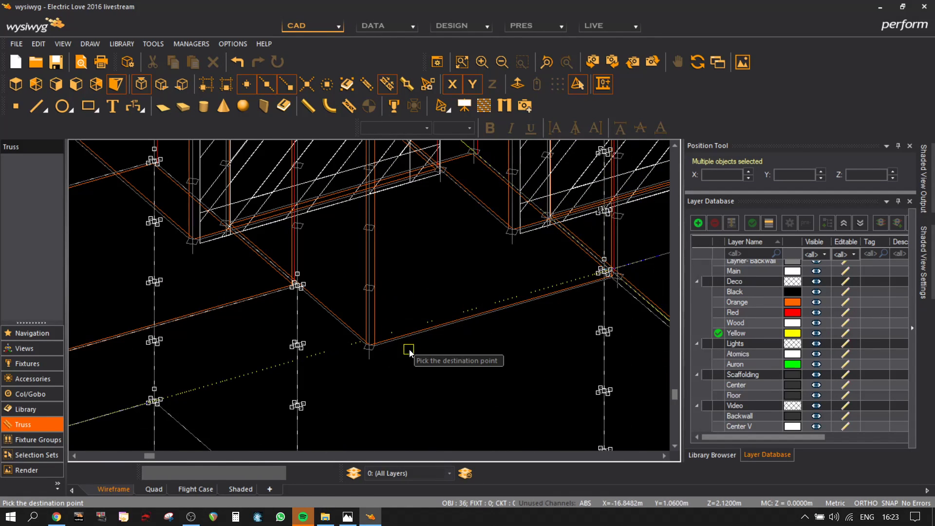
{"action": "left_click", "coordinate": [455, 86]}
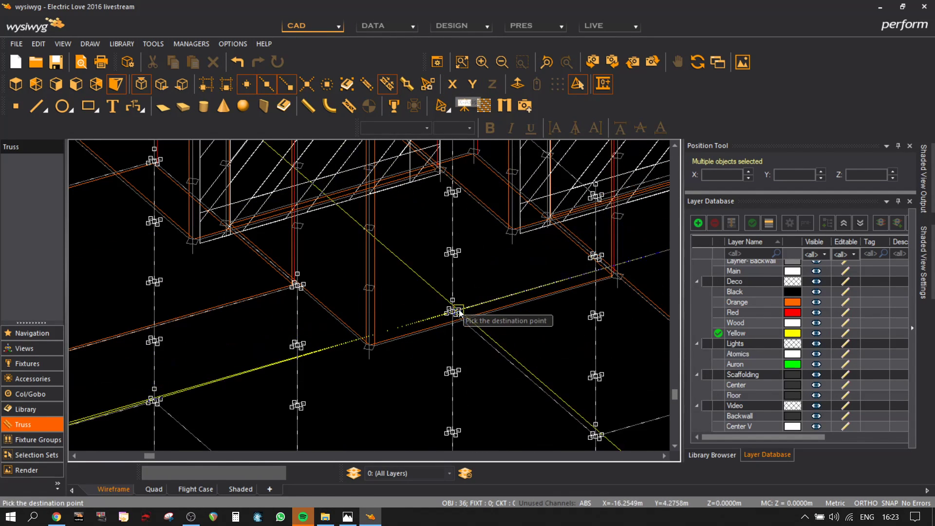
{"action": "scroll", "coordinate": [432, 385], "scroll_direction": "down", "scroll_amount": 2}
{"action": "middle_click_drag", "start_coordinate": [429, 416], "coordinate": [376, 339]}
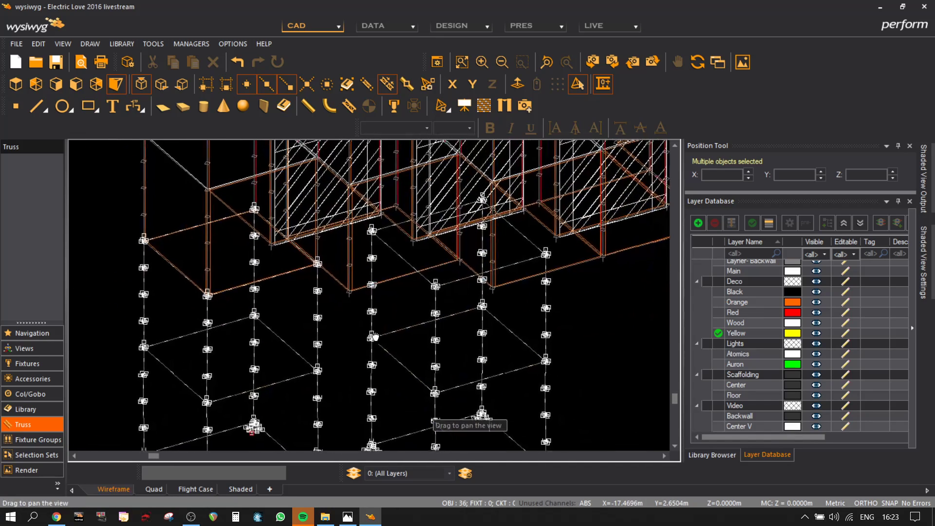
{"action": "middle_click_drag", "start_coordinate": [426, 381], "coordinate": [384, 292]}
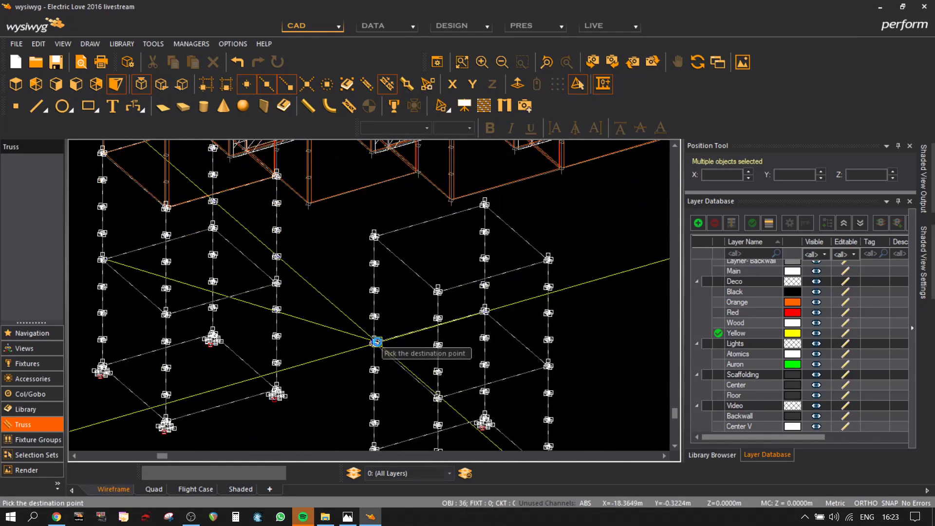
{"action": "left_click", "coordinate": [375, 339]}
- Move the pasted frame by its top corner so it sits beneath the second bay of the lower row
{"action": "key", "text": "ctrl+c"}
{"action": "scroll", "coordinate": [457, 294], "scroll_direction": "up", "scroll_amount": 2}
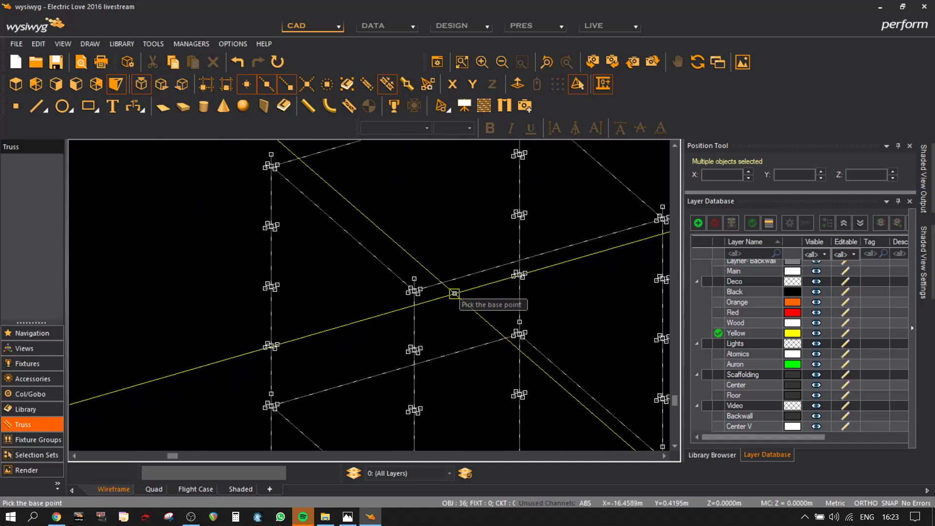
{"action": "left_click", "coordinate": [424, 292]}
{"action": "scroll", "coordinate": [421, 291], "scroll_direction": "down", "scroll_amount": 2}
{"action": "middle_click_drag", "start_coordinate": [328, 226], "coordinate": [438, 409]}
{"action": "scroll", "coordinate": [446, 415], "scroll_direction": "up", "scroll_amount": 3}
{"action": "middle_click_drag", "start_coordinate": [446, 415], "coordinate": [317, 344]}
{"action": "left_click", "coordinate": [156, 228]}
{"action": "scroll", "coordinate": [330, 256], "scroll_direction": "down", "scroll_amount": 3}
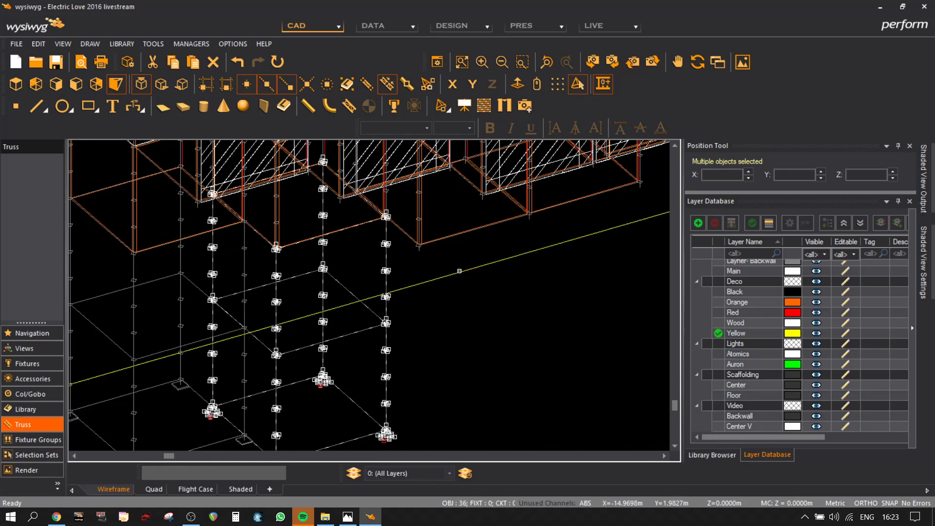
- Paste another two-level frame and snap its top corner beneath the third bay of the lower row
{"action": "key", "text": "ctrl+v"}
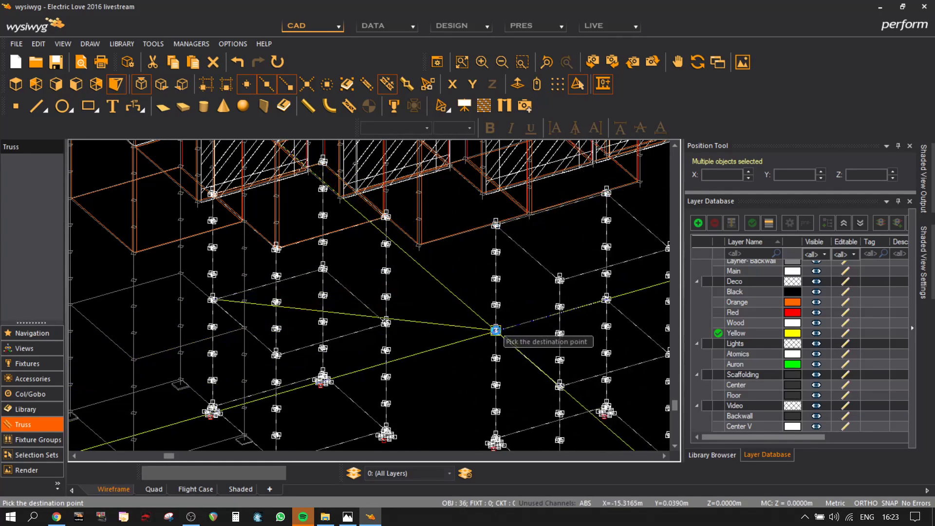
{"action": "middle_click_drag", "start_coordinate": [495, 323], "coordinate": [422, 316]}
{"action": "left_click", "coordinate": [422, 333]}
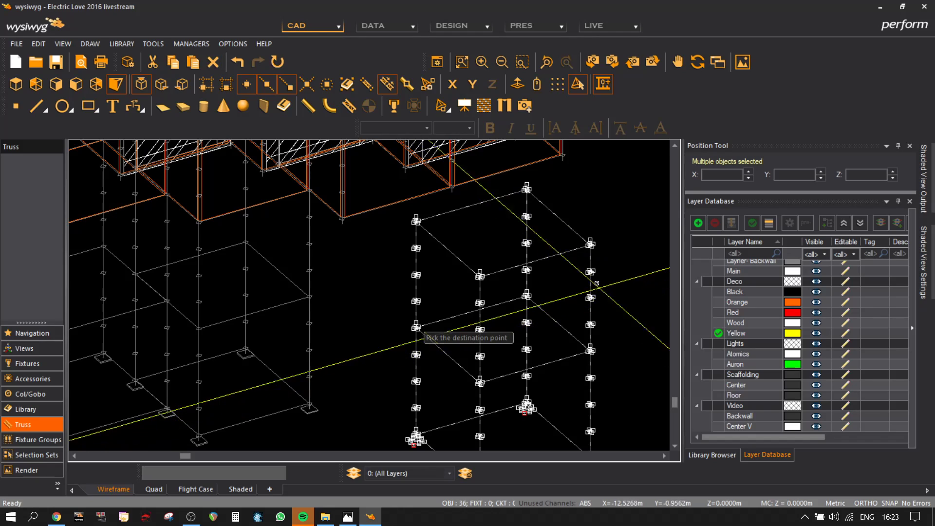
{"action": "key", "text": "ctrl+c"}
{"action": "left_click", "coordinate": [596, 248]}
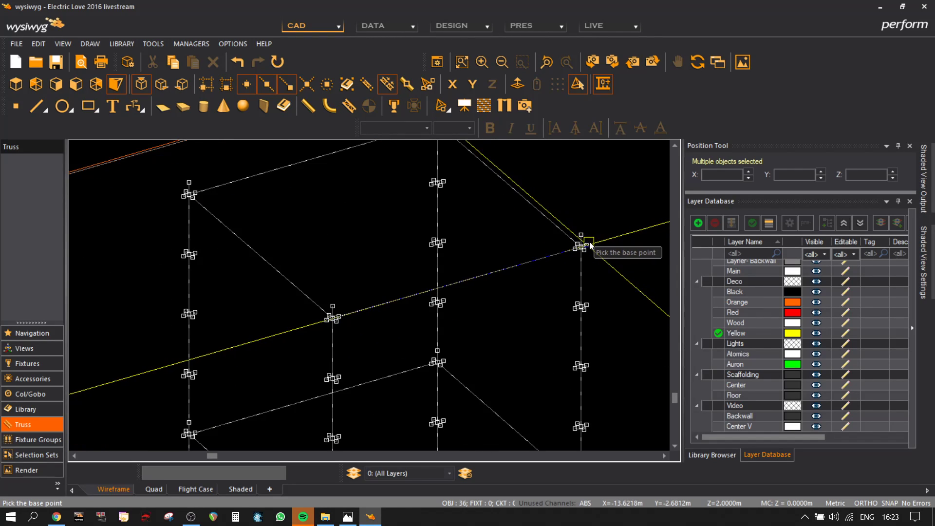
{"action": "middle_click_drag", "start_coordinate": [494, 232], "coordinate": [391, 289]}
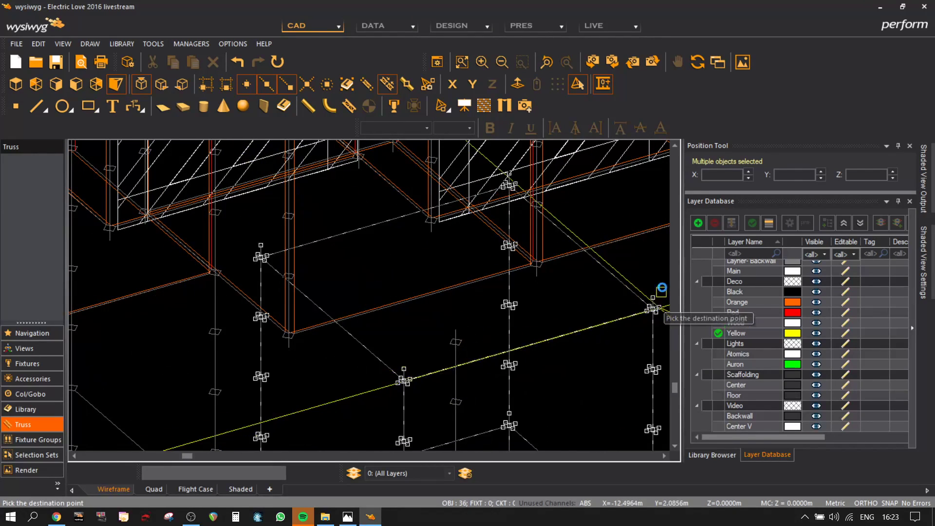
{"action": "scroll", "coordinate": [652, 312], "scroll_direction": "down", "scroll_amount": 3}
{"action": "scroll", "coordinate": [579, 303], "scroll_direction": "up", "scroll_amount": 5}
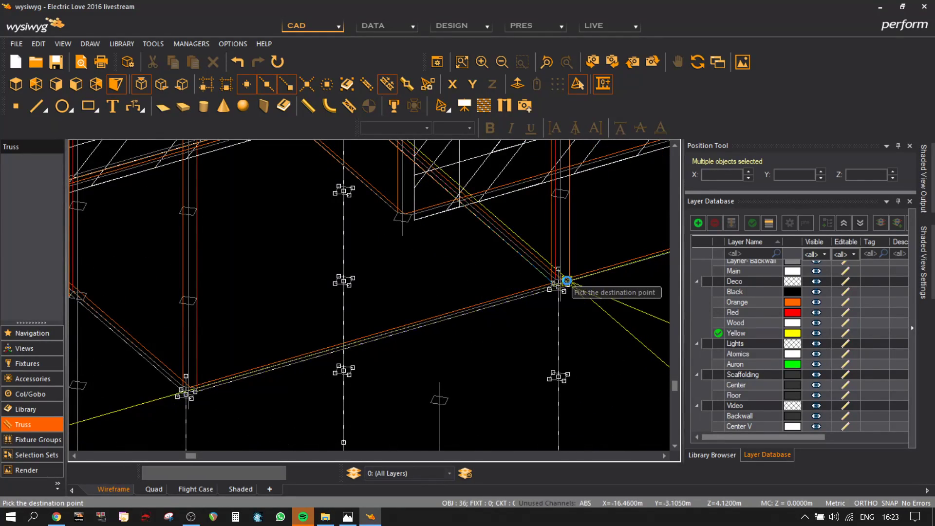
{"action": "left_click", "coordinate": [565, 287]}
{"action": "scroll", "coordinate": [579, 328], "scroll_direction": "down", "scroll_amount": 3}
{"action": "middle_click_drag", "start_coordinate": [580, 329], "coordinate": [494, 244]}
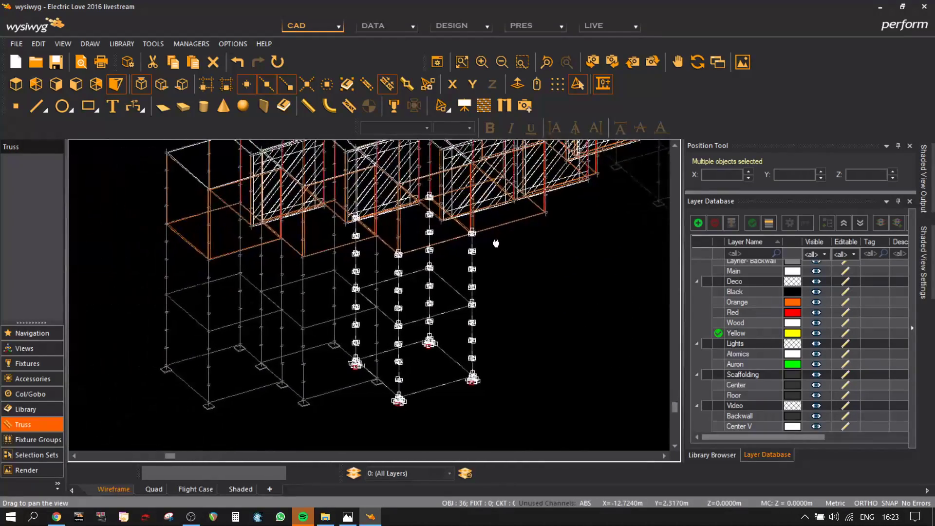
- Mirror the three scaffolding frames in the front view about the vertical line through the third frame's inner uprights, keeping the originals
{"action": "left_click", "coordinate": [76, 84]}
{"action": "scroll", "coordinate": [402, 245], "scroll_direction": "down", "scroll_amount": 3}
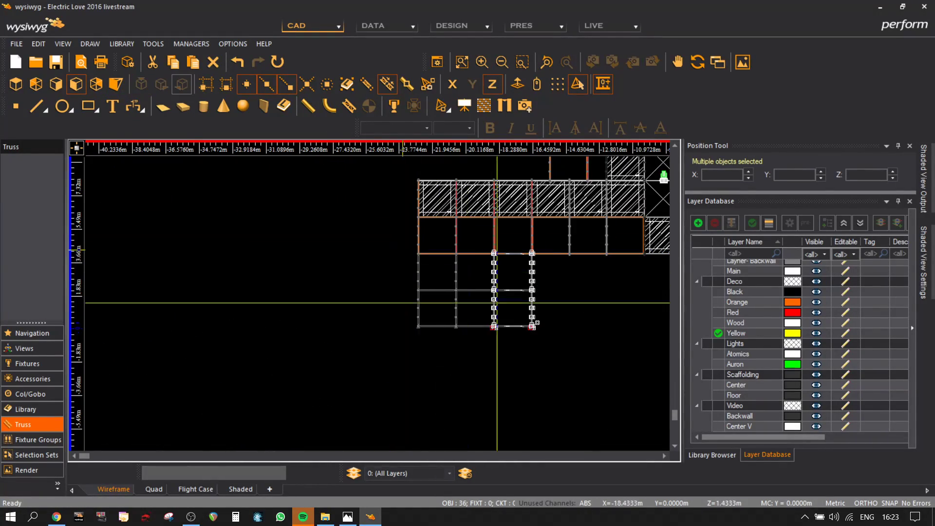
{"action": "left_click_drag", "start_coordinate": [398, 266], "coordinate": [404, 283]}
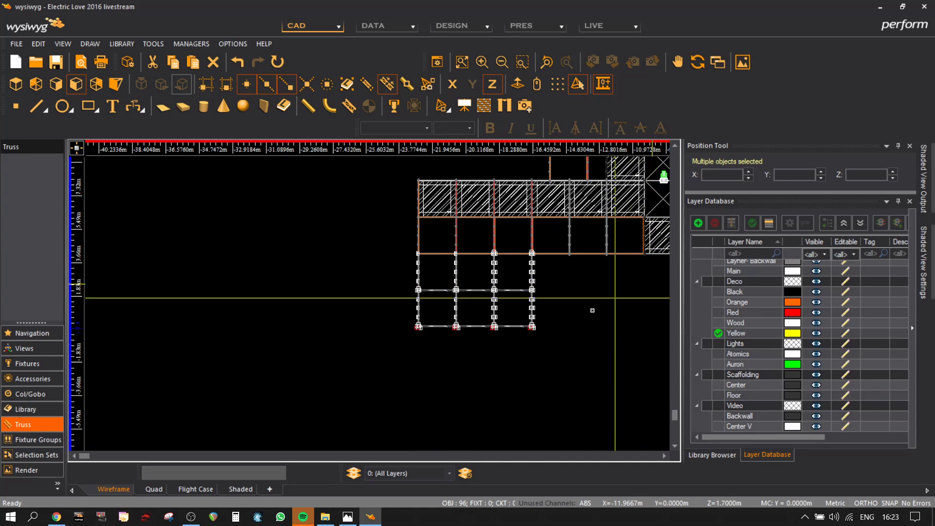
{"action": "key", "text": "ctrl+m"}
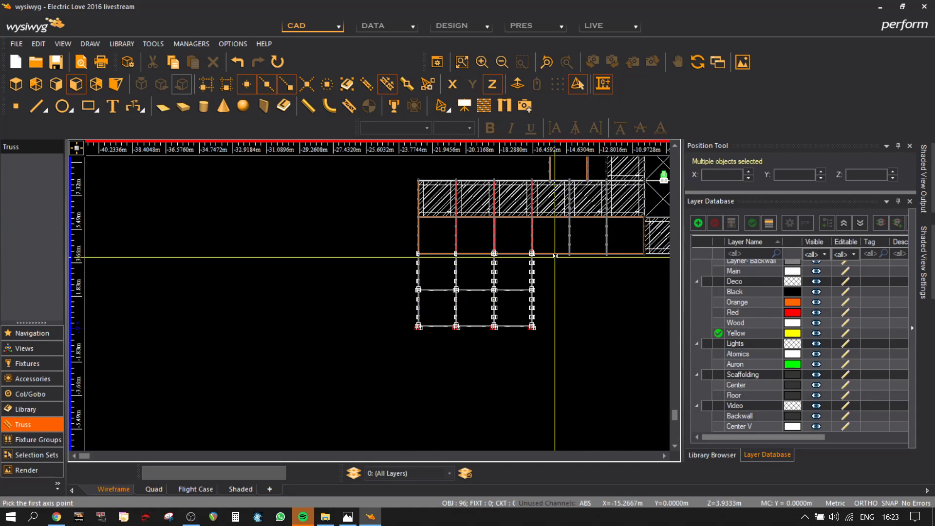
{"action": "scroll", "coordinate": [541, 248], "scroll_direction": "up", "scroll_amount": 6}
{"action": "left_click", "coordinate": [429, 241]}
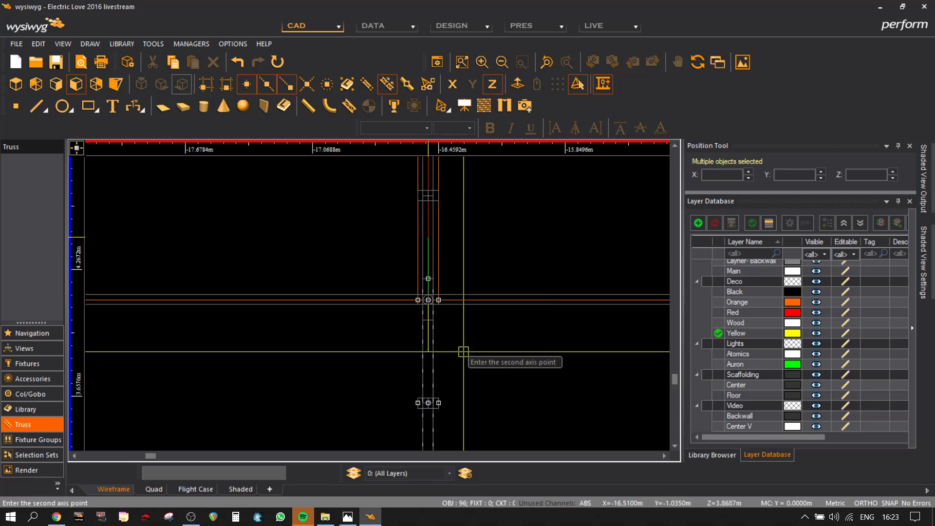
{"action": "left_click", "coordinate": [497, 400]}
{"action": "scroll", "coordinate": [504, 279], "scroll_direction": "down", "scroll_amount": 6}
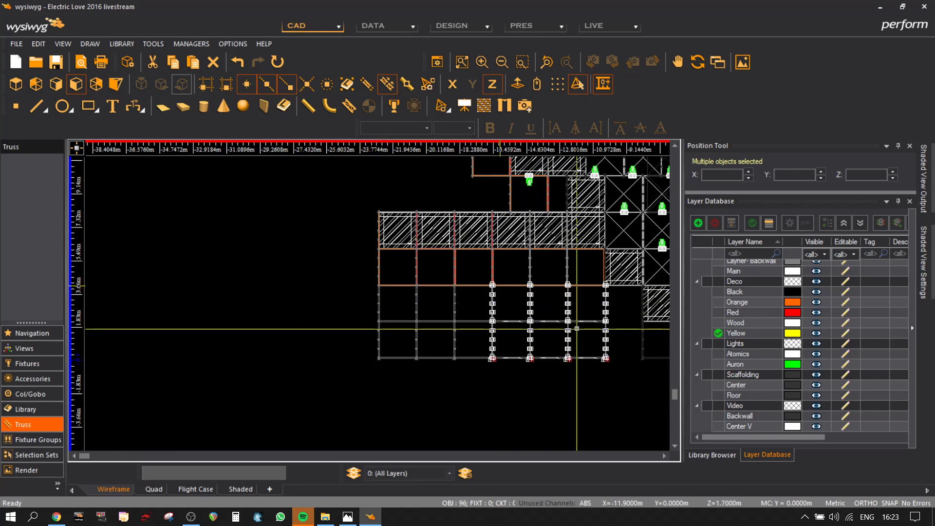
{"action": "key", "text": "Escape"}
- Paste another two-level frame and snap its mid-level corner node onto the inner end of the frames beneath the lower row
{"action": "middle_click_drag", "start_coordinate": [617, 338], "coordinate": [470, 335]}
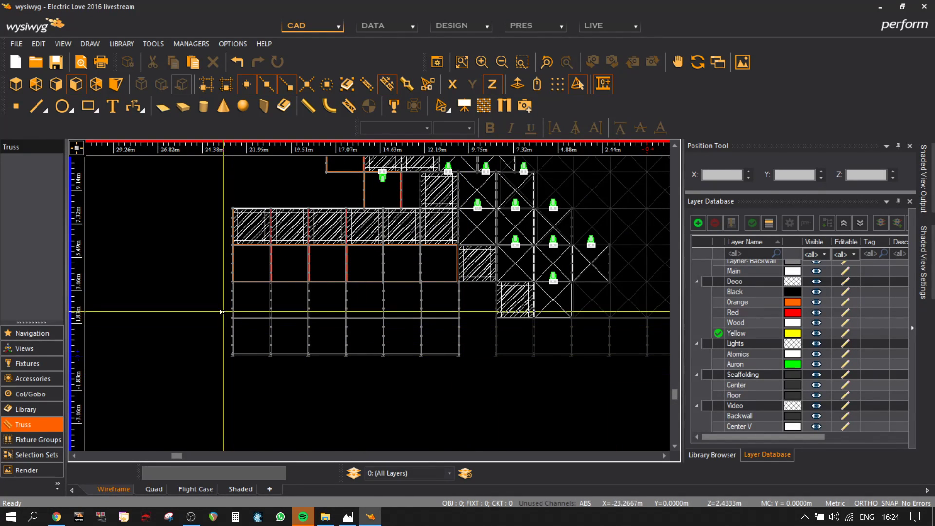
{"action": "key", "text": "ctrl+v"}
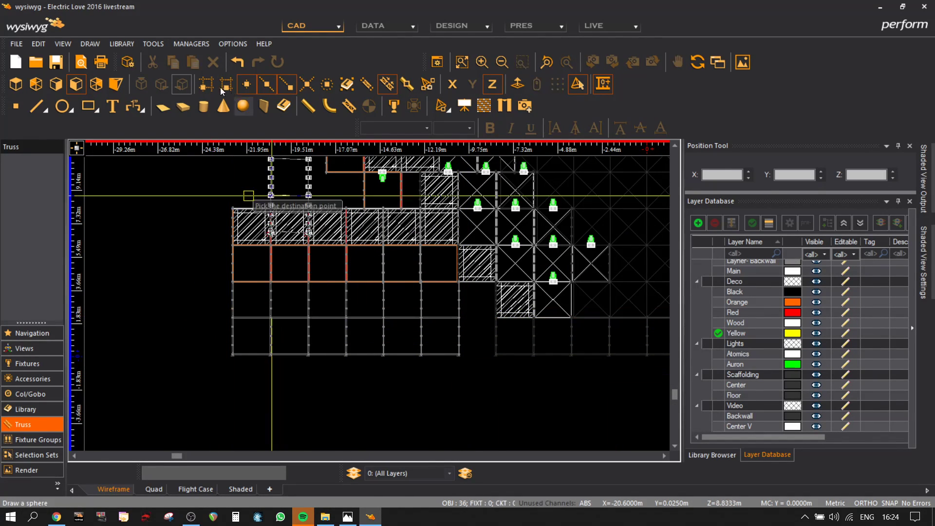
{"action": "left_click", "coordinate": [117, 85]}
{"action": "scroll", "coordinate": [445, 286], "scroll_direction": "down", "scroll_amount": 2}
{"action": "middle_click_drag", "start_coordinate": [555, 365], "coordinate": [356, 423]}
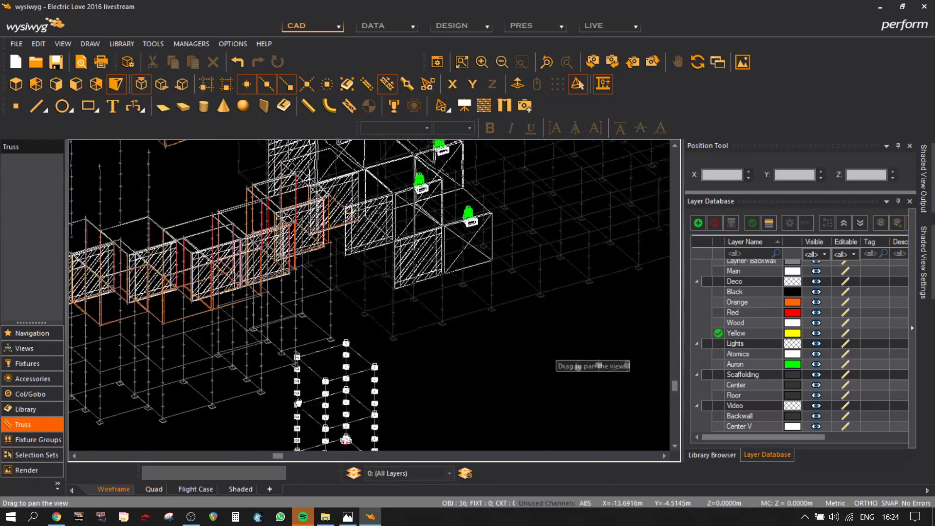
{"action": "scroll", "coordinate": [334, 382], "scroll_direction": "up", "scroll_amount": 4}
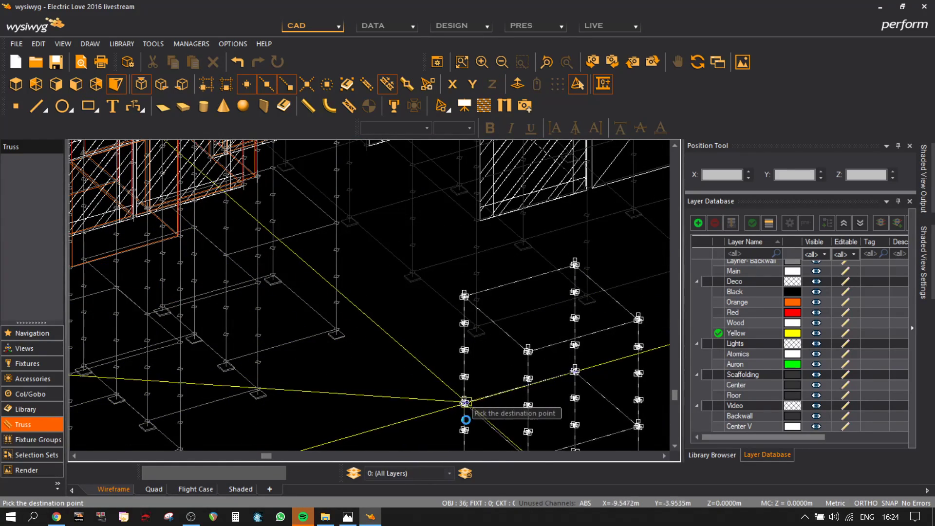
{"action": "scroll", "coordinate": [363, 326], "scroll_direction": "up", "scroll_amount": 1}
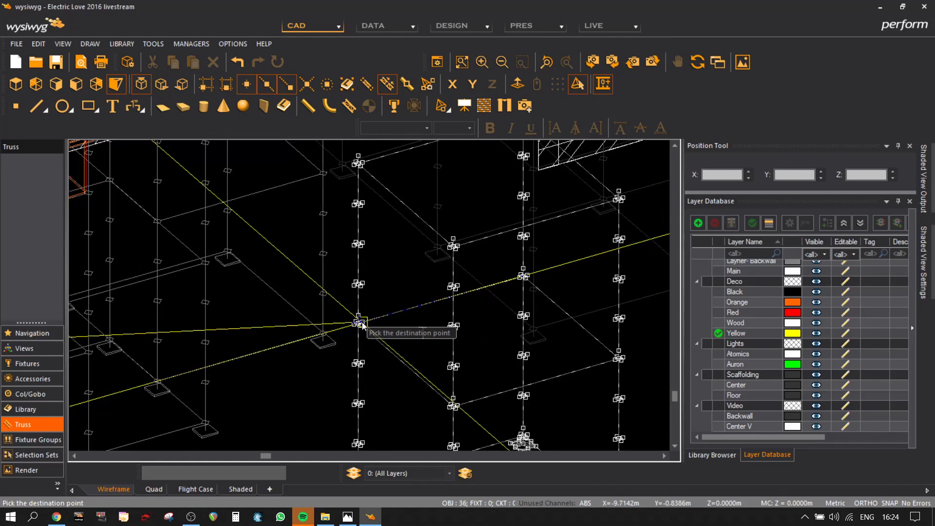
{"action": "middle_click_drag", "start_coordinate": [363, 326], "coordinate": [317, 176]}
{"action": "scroll", "coordinate": [322, 176], "scroll_direction": "up", "scroll_amount": 2}
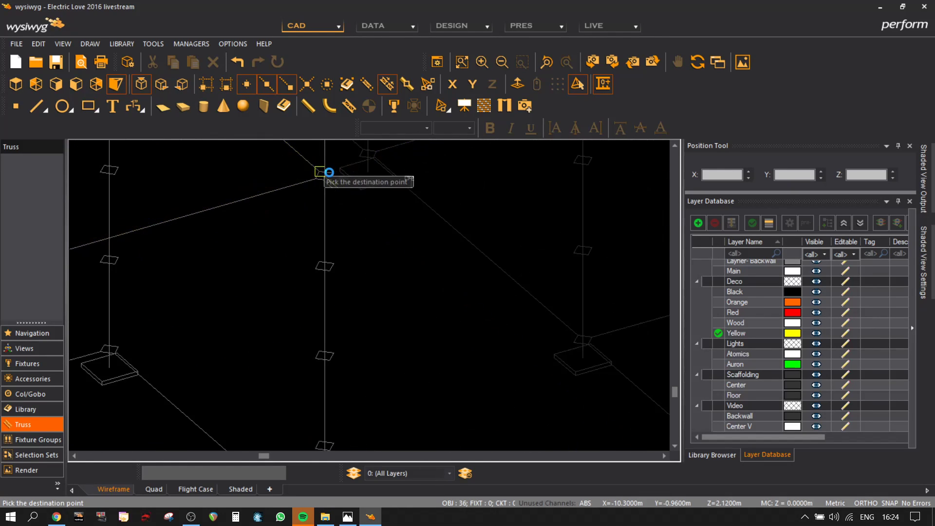
{"action": "left_click", "coordinate": [324, 173]}
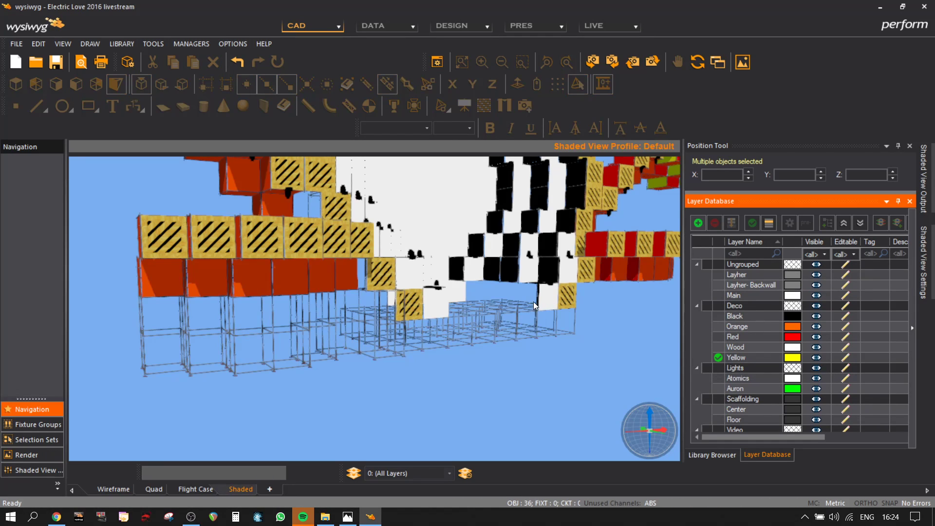
{"action": "mouse_move", "coordinate": [500, 304]}
{"action": "left_mouse_down"}
{"action": "mouse_move", "coordinate": [227, 294]}
{"action": "mouse_move", "coordinate": [286, 305]}
{"action": "mouse_move", "coordinate": [565, 305]}
{"action": "mouse_move", "coordinate": [72, 449]}
{"action": "left_mouse_up"}
{"action": "left_click", "coordinate": [120, 487]}
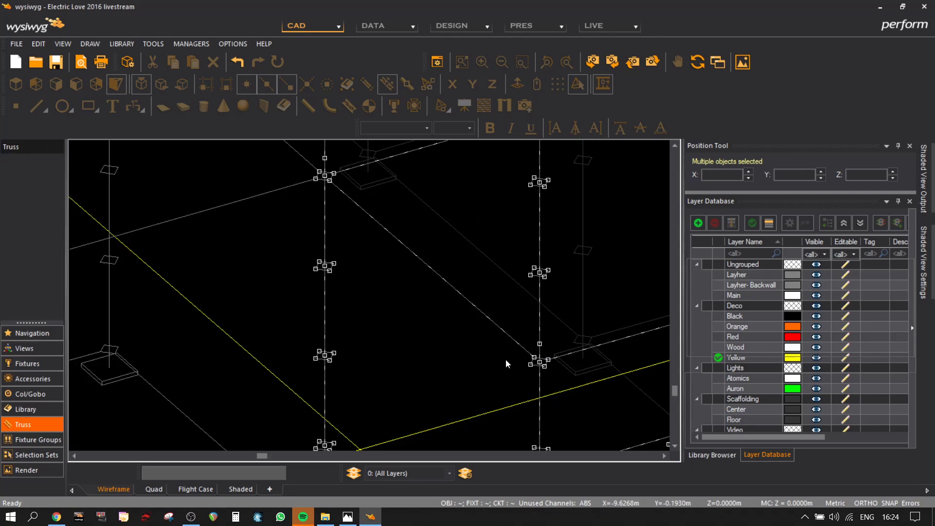
- Move the pasted frame by its base corner node onto the adjacent base node of the dome's scaffolding, and check it in the shaded view
{"action": "scroll", "coordinate": [473, 314], "scroll_direction": "down", "scroll_amount": 3}
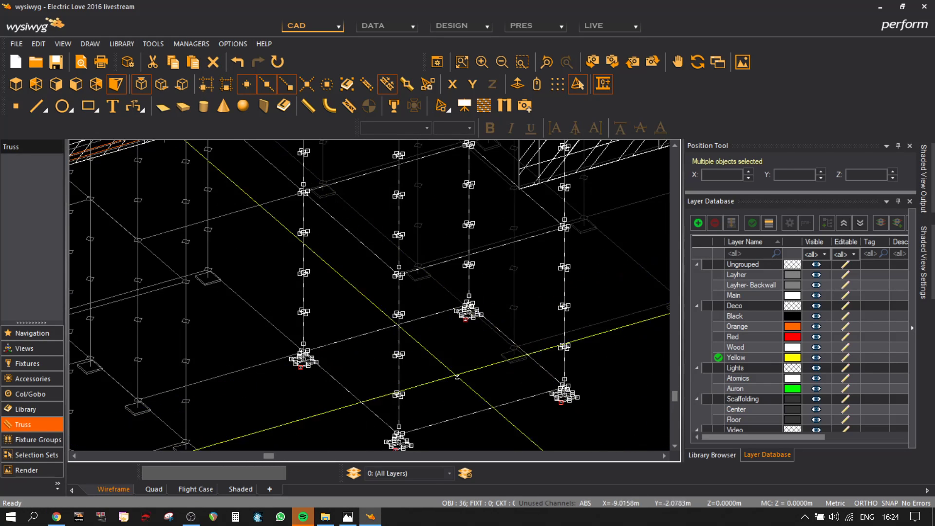
{"action": "key", "text": "ctrl+c"}
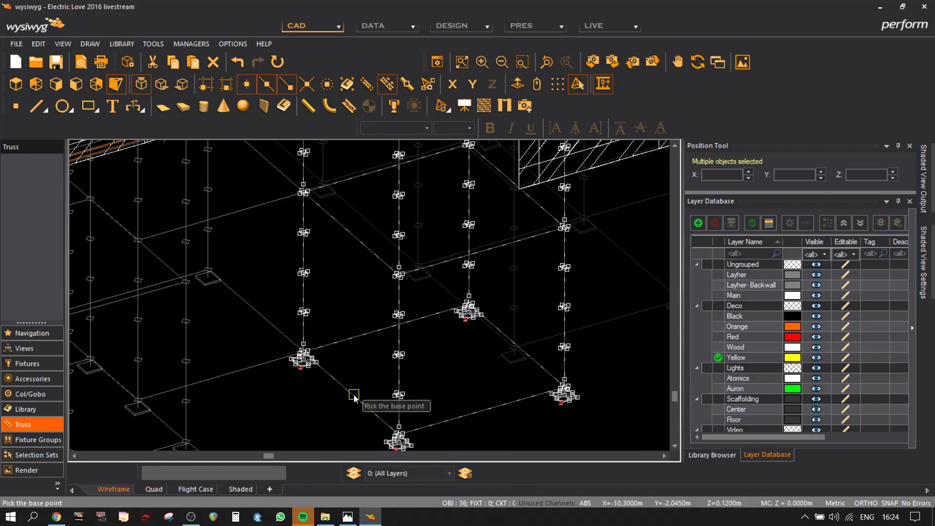
{"action": "scroll", "coordinate": [474, 316], "scroll_direction": "up", "scroll_amount": 3}
{"action": "scroll", "coordinate": [468, 265], "scroll_direction": "up", "scroll_amount": 2}
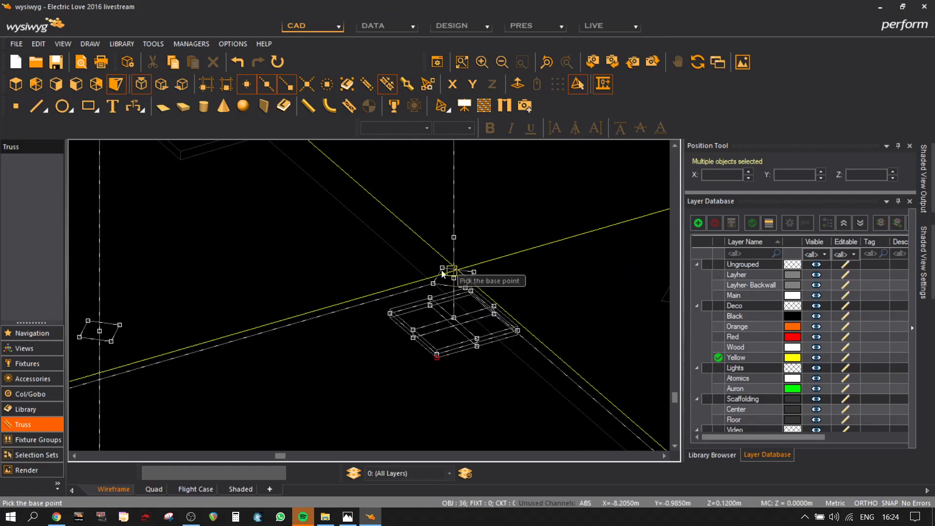
{"action": "left_click", "coordinate": [449, 267]}
{"action": "middle_click_drag", "start_coordinate": [385, 221], "coordinate": [501, 390]}
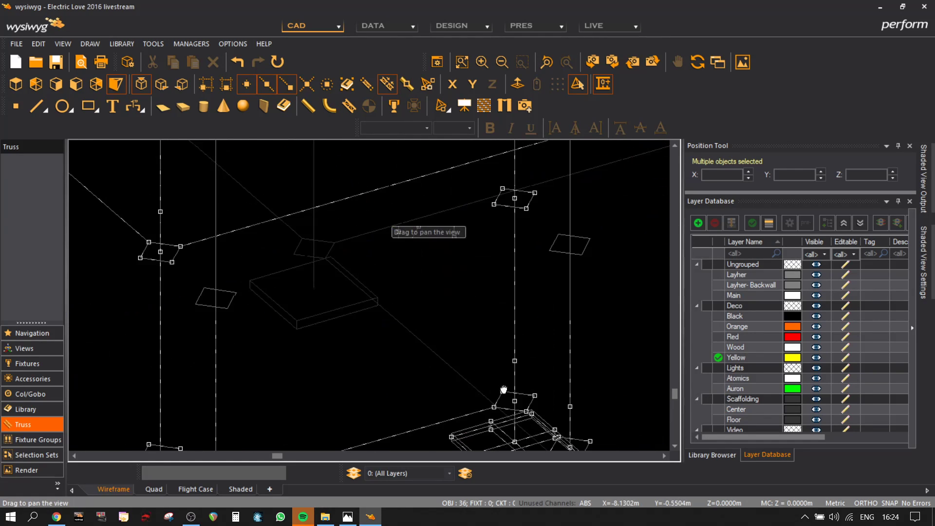
{"action": "left_click", "coordinate": [303, 233]}
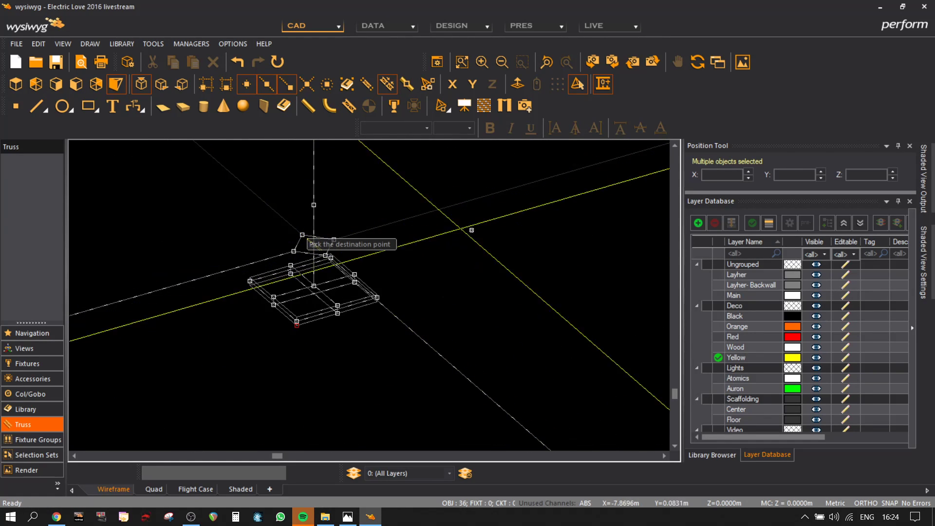
{"action": "scroll", "coordinate": [506, 235], "scroll_direction": "down", "scroll_amount": 4}
{"action": "scroll", "coordinate": [352, 346], "scroll_direction": "up", "scroll_amount": 3}
{"action": "scroll", "coordinate": [352, 346], "scroll_direction": "down", "scroll_amount": 5}
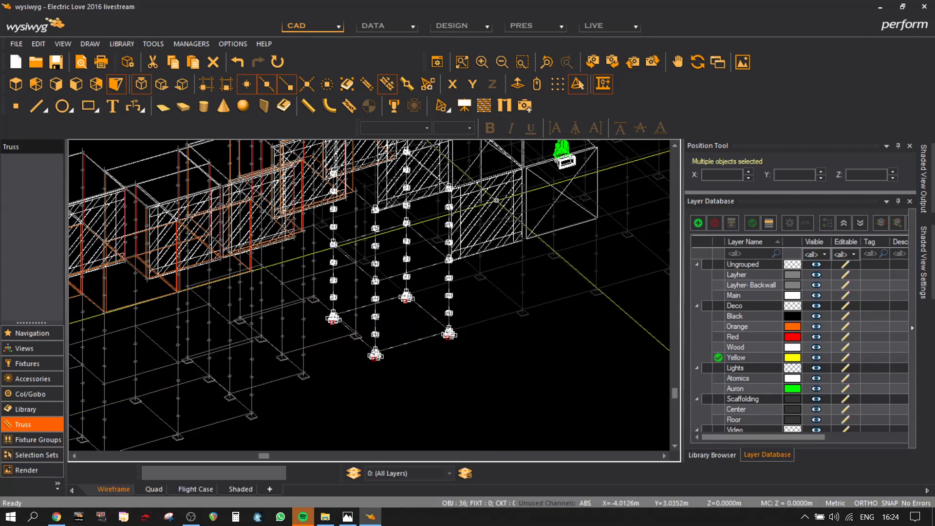
{"action": "left_click", "coordinate": [239, 488]}
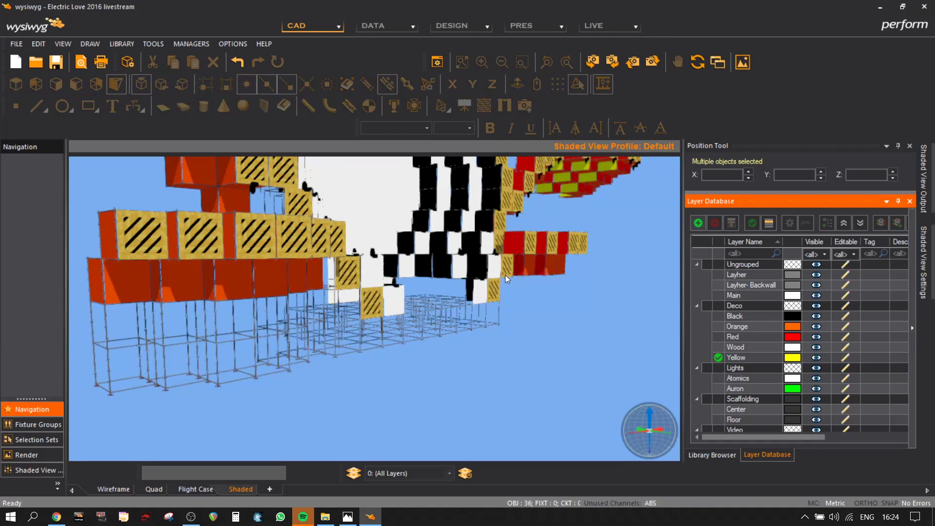
{"action": "mouse_move", "coordinate": [504, 275]}
{"action": "middle_mouse_down"}
{"action": "mouse_move", "coordinate": [271, 261]}
{"action": "mouse_move", "coordinate": [511, 273]}
{"action": "middle_mouse_up"}
{"action": "left_click", "coordinate": [115, 489]}
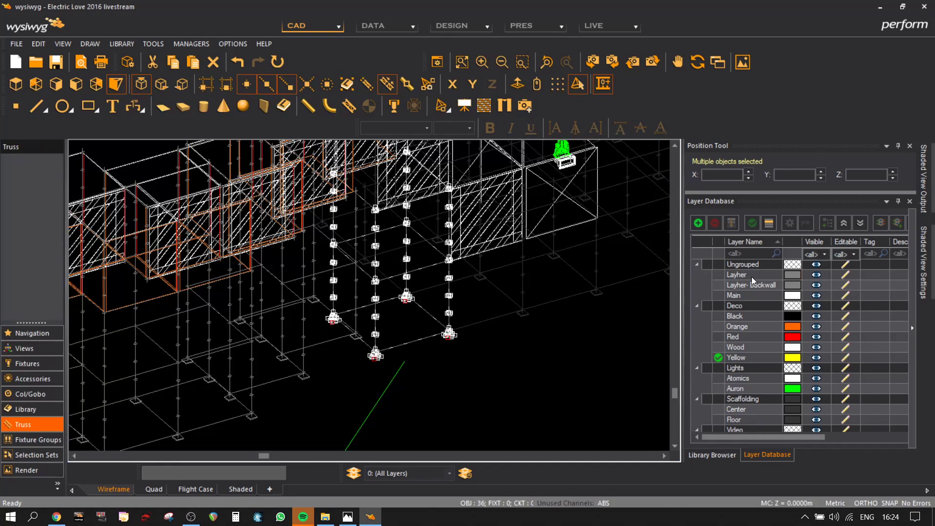
- Make Layher the current layer and display only the current layer
{"action": "left_click", "coordinate": [752, 276]}
{"action": "left_click", "coordinate": [754, 227]}
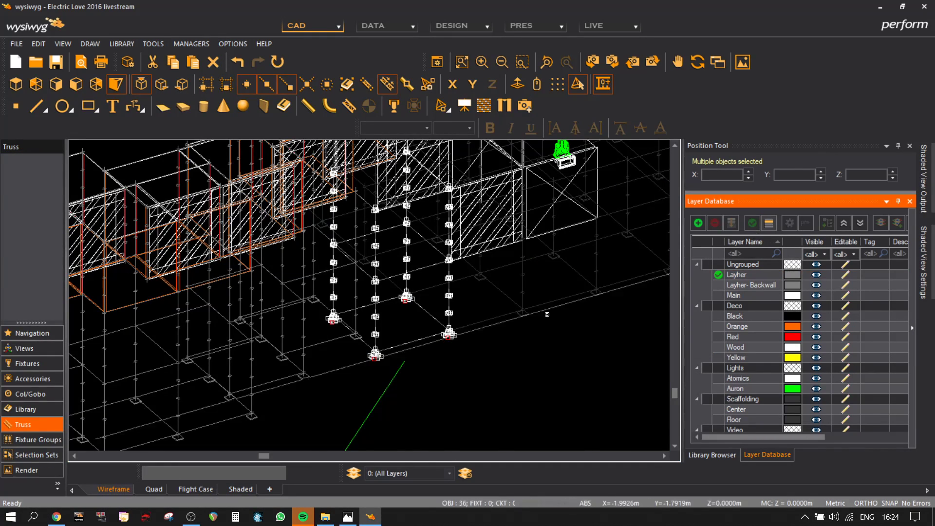
{"action": "left_click", "coordinate": [448, 474]}
{"action": "left_click", "coordinate": [432, 308]}
{"action": "scroll", "coordinate": [403, 315], "scroll_direction": "down", "scroll_amount": 6}
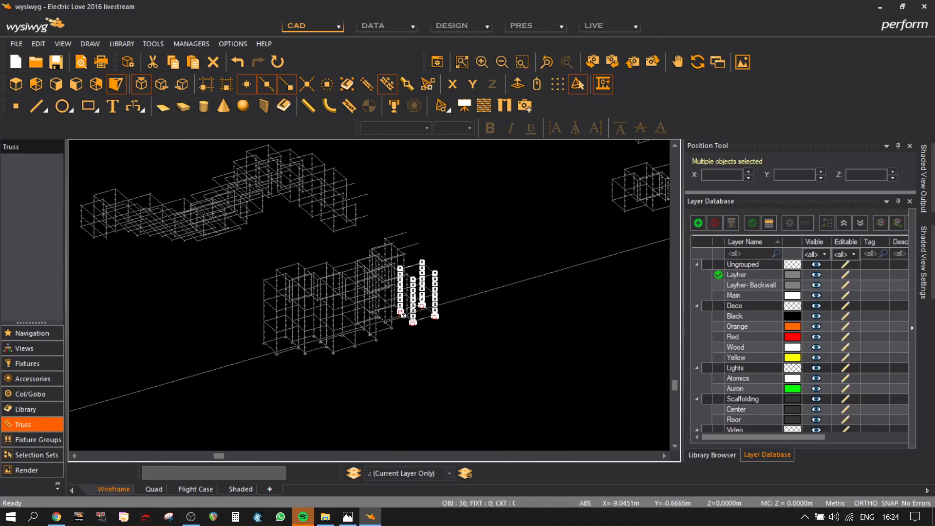
- Switch to the front view and select all the two-level frames beneath the lower row
{"action": "left_click", "coordinate": [76, 84]}
{"action": "left_click_drag", "start_coordinate": [536, 398], "coordinate": [207, 295]}
{"action": "middle_click_drag", "start_coordinate": [476, 288], "coordinate": [118, 317]}
{"action": "scroll", "coordinate": [273, 325], "scroll_direction": "down", "scroll_amount": 2}
{"action": "middle_click_drag", "start_coordinate": [325, 264], "coordinate": [448, 242]}
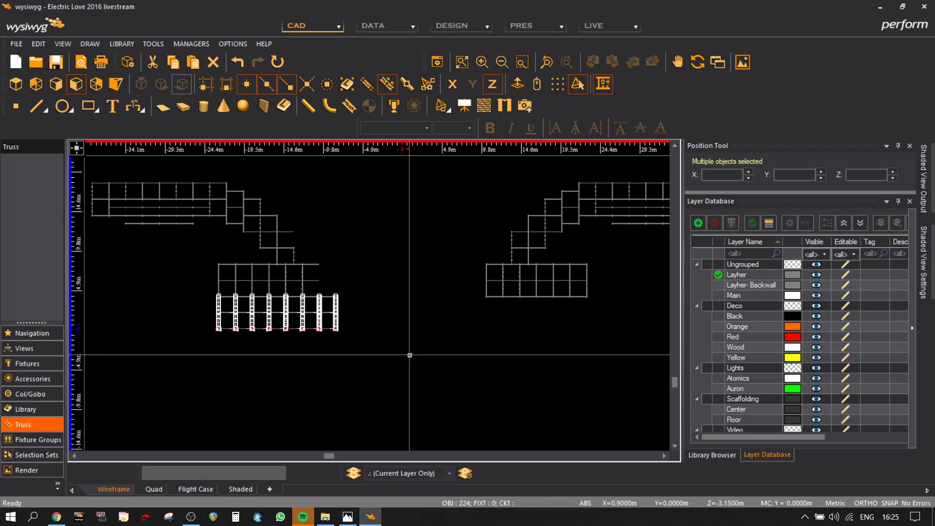
{"action": "scroll", "coordinate": [411, 355], "scroll_direction": "down", "scroll_amount": 1}
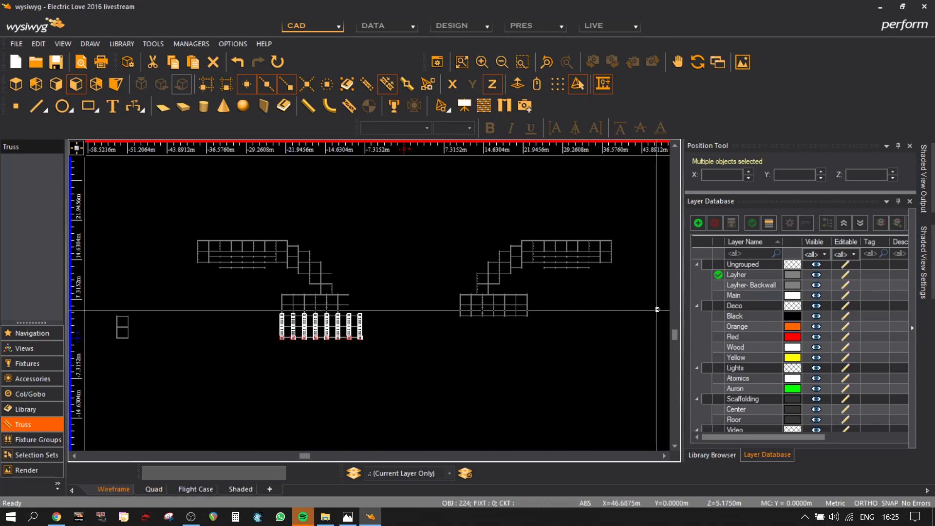
- Select the upper Layher scaffolding on both sides and assign it to the Center layer in the Scaffolding group
{"action": "left_click_drag", "start_coordinate": [656, 310], "coordinate": [161, 189]}
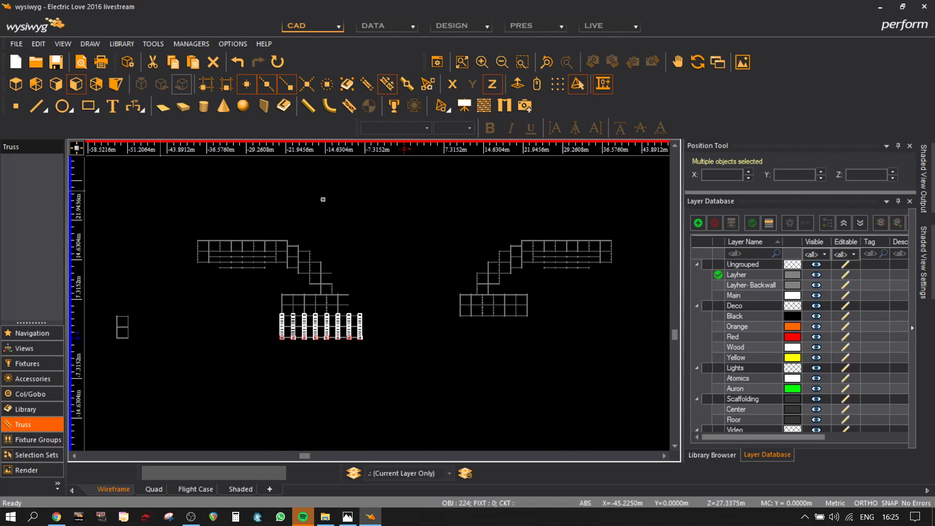
{"action": "right_click", "coordinate": [376, 221]}
{"action": "left_click", "coordinate": [436, 12]}
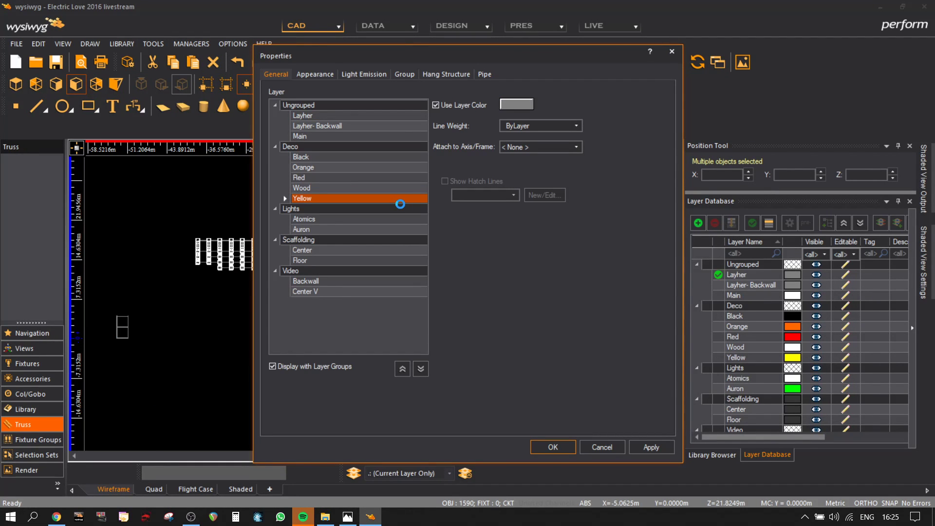
{"action": "left_click", "coordinate": [312, 291]}
{"action": "left_click", "coordinate": [309, 253]}
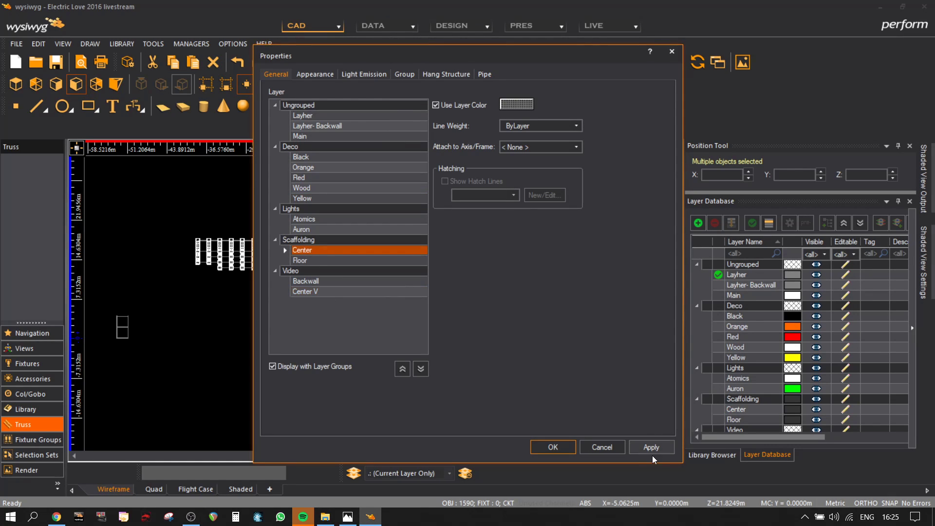
{"action": "left_click", "coordinate": [548, 448]}
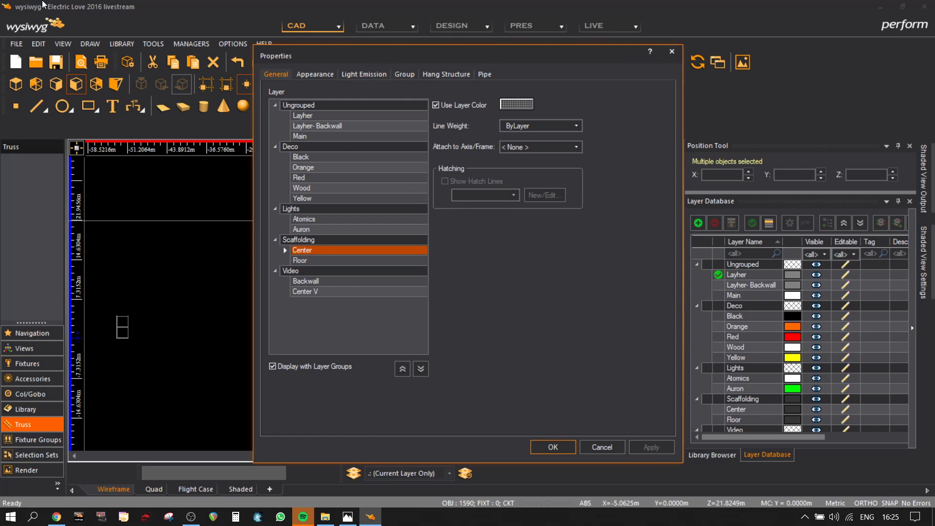
{"action": "key", "text": "alt+Tab"}
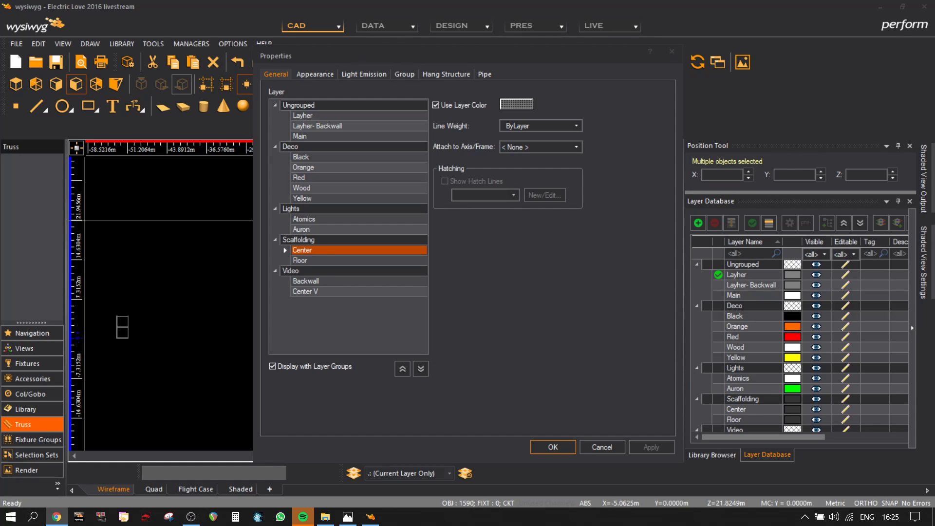
{"action": "key", "text": "alt+Tab"}
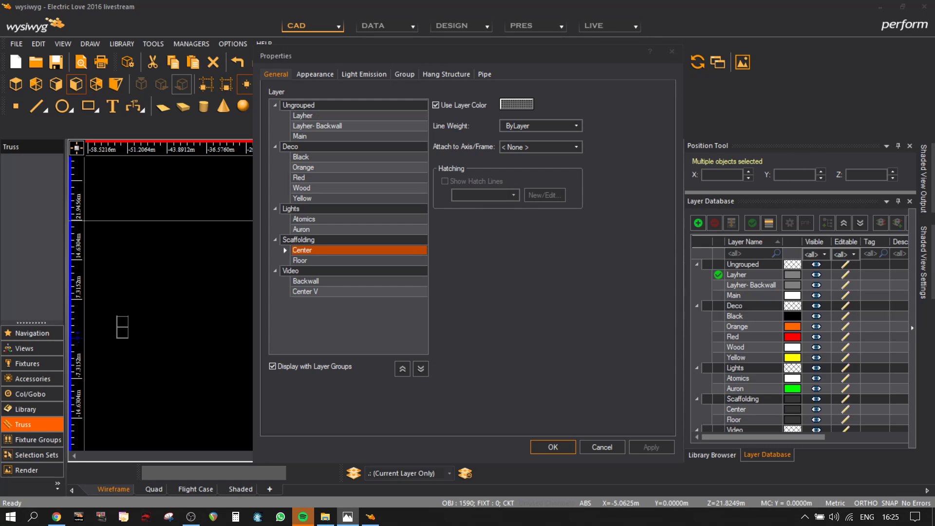
{"action": "left_click", "coordinate": [560, 451]}
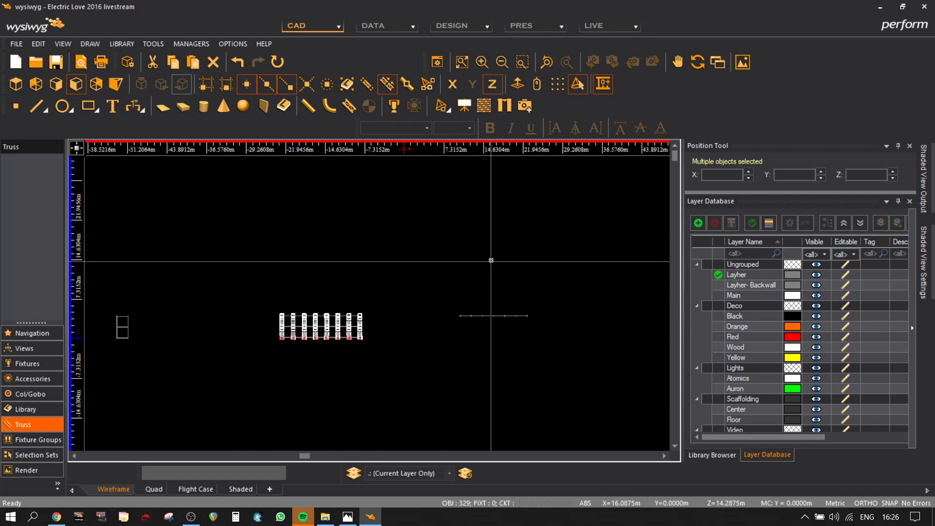
- Open the list of scenes that controls which layers are displayed
{"action": "left_click", "coordinate": [136, 105]}
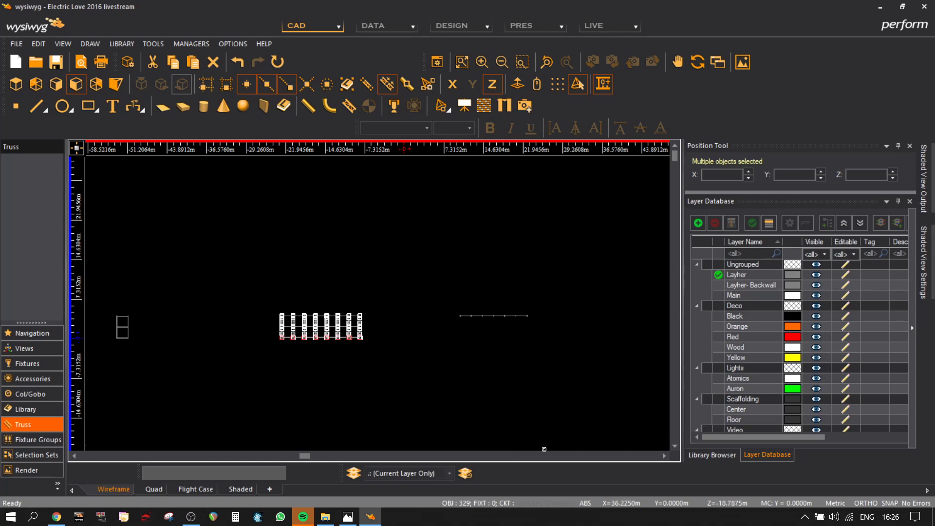
{"action": "left_click", "coordinate": [449, 474]}
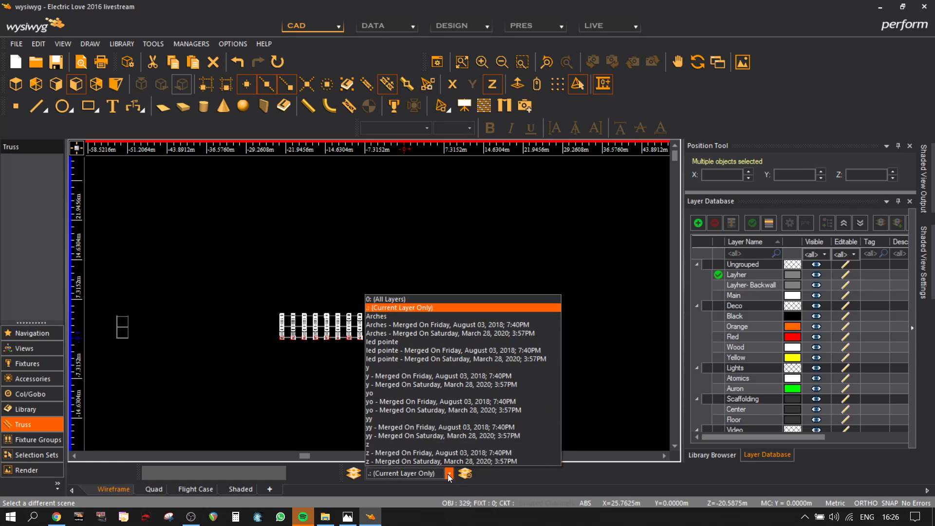
- Show all layers and mirror the selected side scaffolding about the stage's vertical centre line
{"action": "left_click", "coordinate": [416, 299]}
{"action": "scroll", "coordinate": [417, 299], "scroll_direction": "up", "scroll_amount": 6}
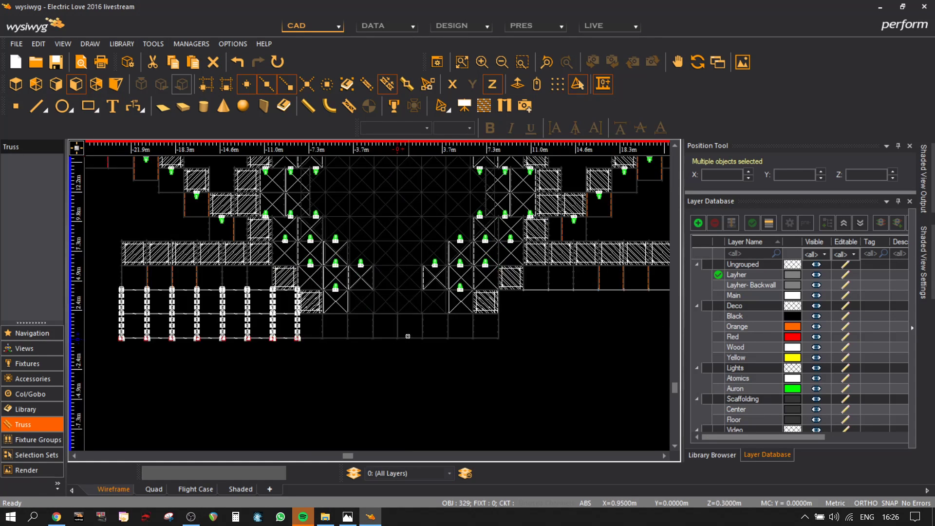
{"action": "middle_click_drag", "start_coordinate": [385, 277], "coordinate": [386, 277]}
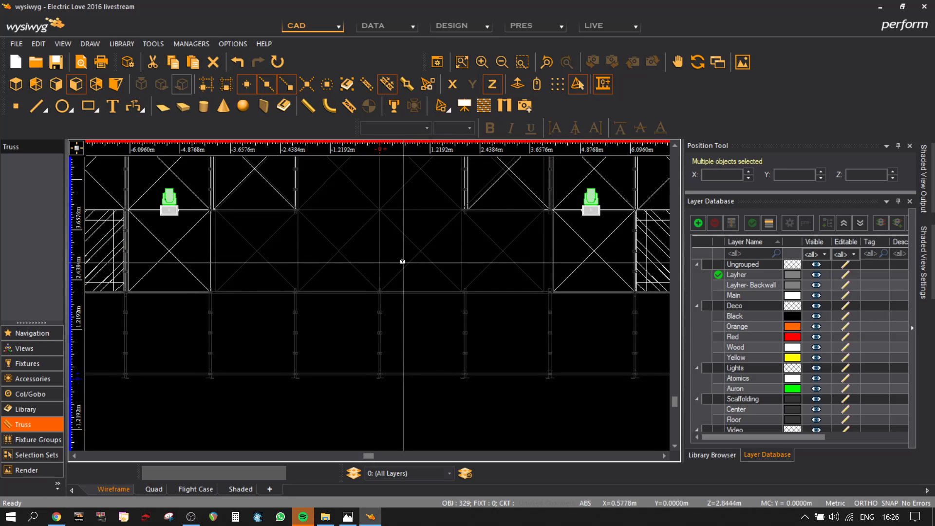
{"action": "key", "text": "ctrl+m"}
{"action": "left_click", "coordinate": [381, 256]}
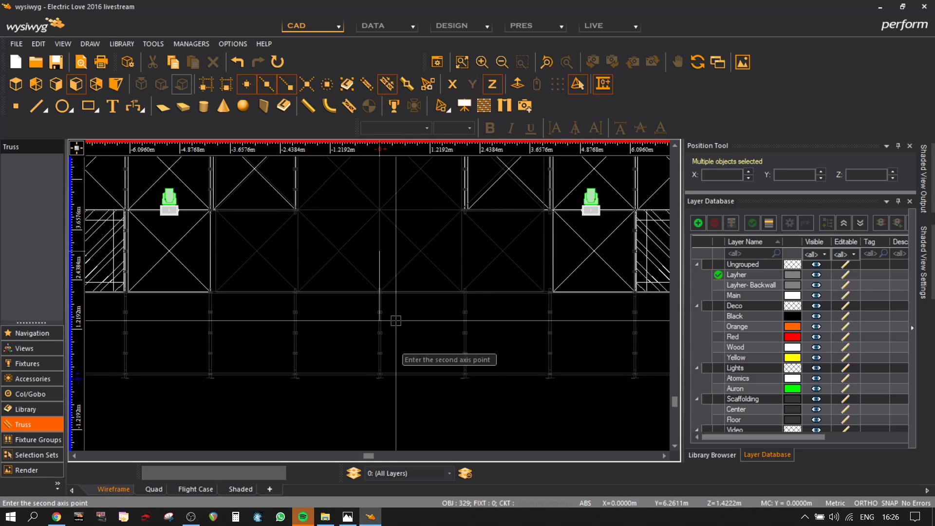
{"action": "left_click", "coordinate": [397, 428]}
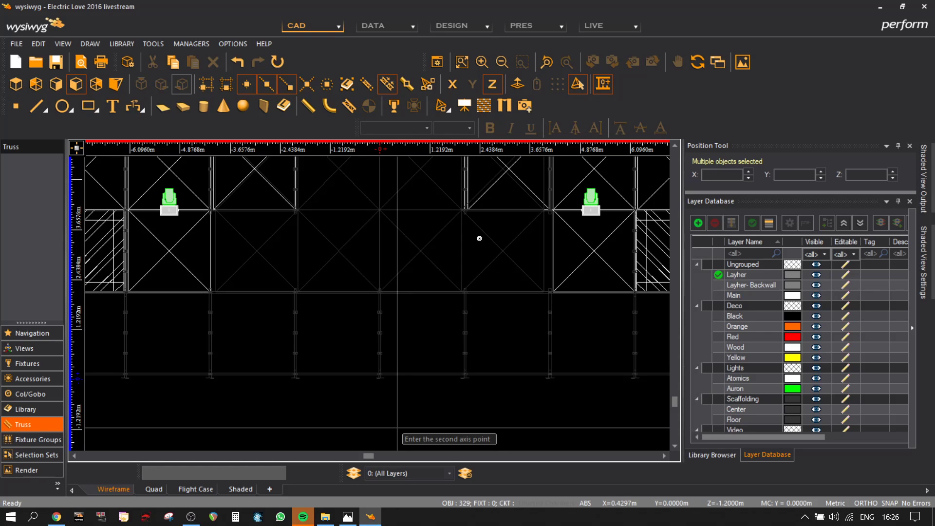
- Isolate the current layer, select both mirrored scaffolding blocks and assign them to the Floor layer
{"action": "left_click", "coordinate": [449, 473]}
{"action": "left_click", "coordinate": [403, 310]}
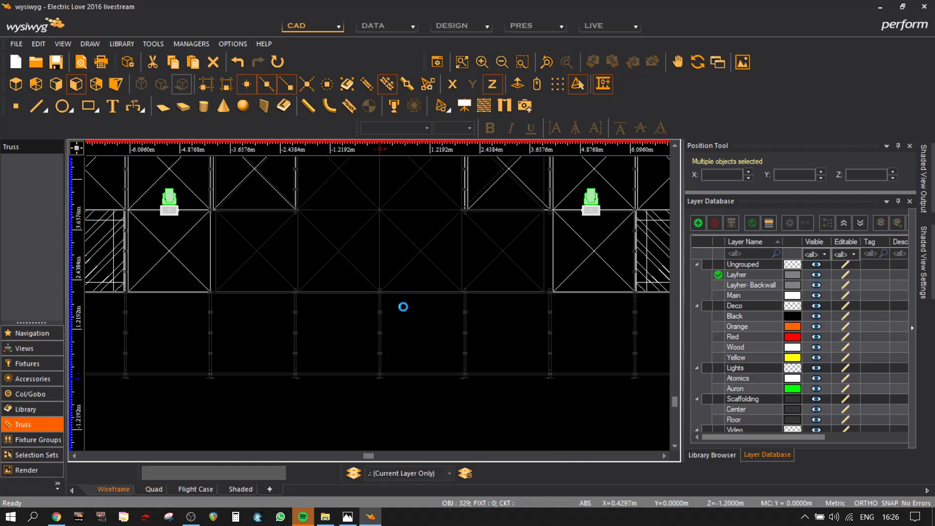
{"action": "scroll", "coordinate": [403, 306], "scroll_direction": "down", "scroll_amount": 5}
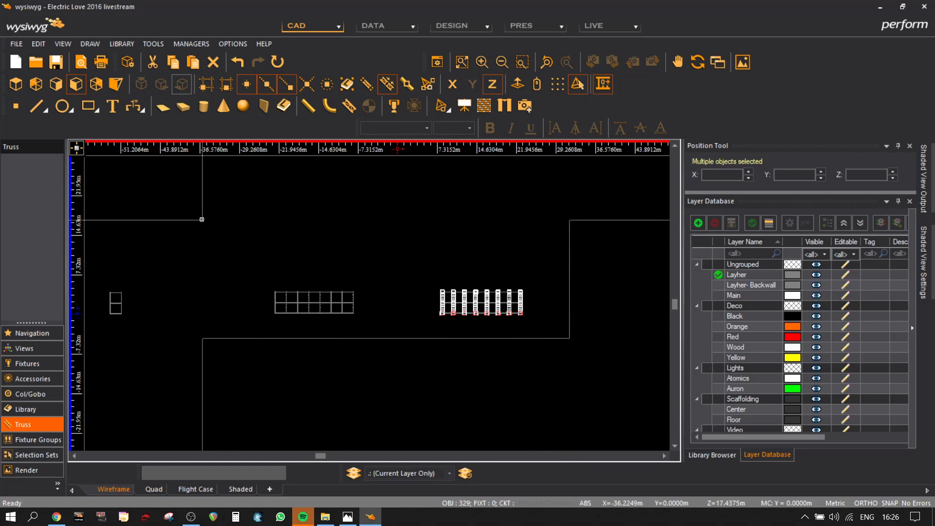
{"action": "right_click", "coordinate": [302, 215]}
{"action": "left_click", "coordinate": [302, 214]}
{"action": "right_click", "coordinate": [383, 212]}
{"action": "left_click", "coordinate": [383, 213]}
{"action": "right_click", "coordinate": [405, 238]}
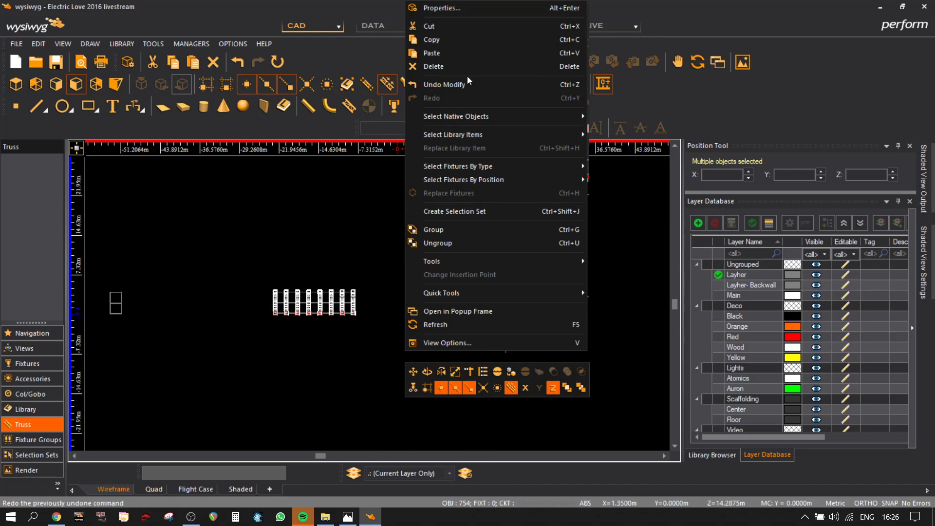
{"action": "left_click", "coordinate": [477, 8]}
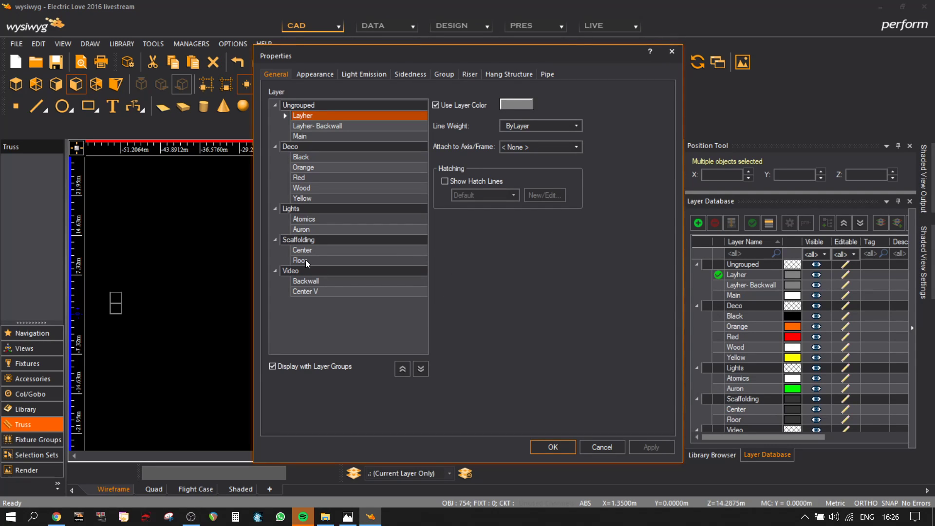
{"action": "left_click", "coordinate": [305, 260]}
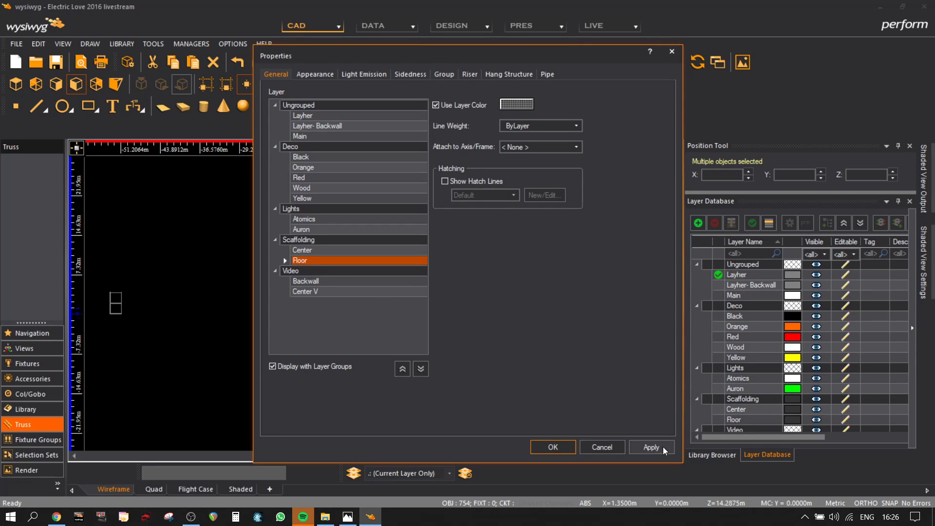
{"action": "left_click", "coordinate": [552, 447]}
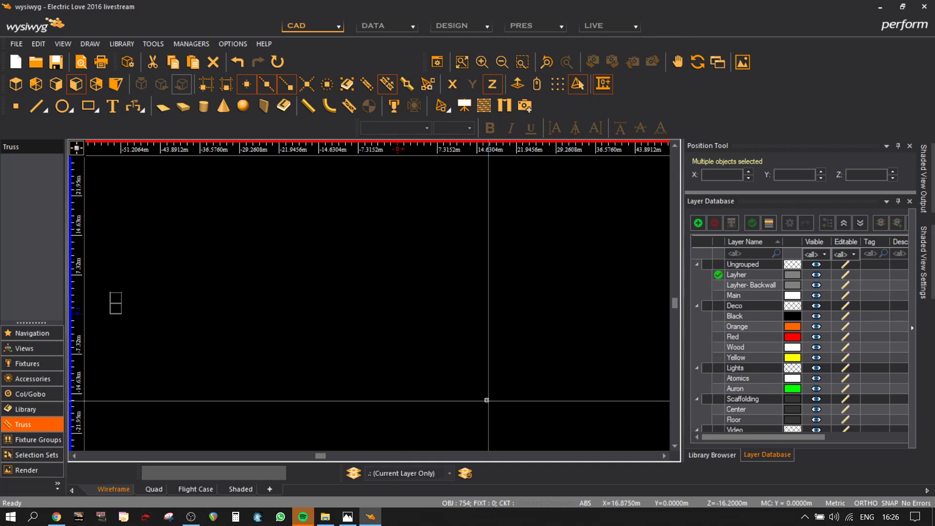
- Show all layers and inspect the stage with its side scaffolding in the shaded view, returning to wireframe
{"action": "left_click", "coordinate": [409, 473]}
{"action": "left_click", "coordinate": [421, 298]}
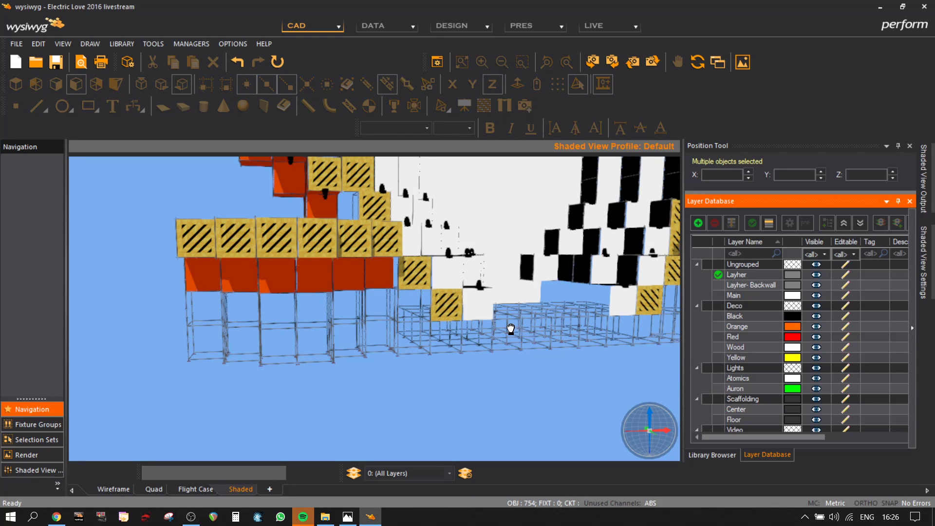
{"action": "mouse_move", "coordinate": [510, 329]}
{"action": "left_mouse_down"}
{"action": "mouse_move", "coordinate": [386, 317]}
{"action": "mouse_move", "coordinate": [356, 338]}
{"action": "mouse_move", "coordinate": [528, 319]}
{"action": "mouse_move", "coordinate": [600, 276]}
{"action": "mouse_move", "coordinate": [474, 340]}
{"action": "mouse_move", "coordinate": [469, 370]}
{"action": "mouse_move", "coordinate": [488, 419]}
{"action": "mouse_move", "coordinate": [484, 406]}
{"action": "mouse_move", "coordinate": [409, 388]}
{"action": "mouse_move", "coordinate": [382, 329]}
{"action": "mouse_move", "coordinate": [316, 331]}
{"action": "mouse_move", "coordinate": [210, 308]}
{"action": "left_mouse_up"}
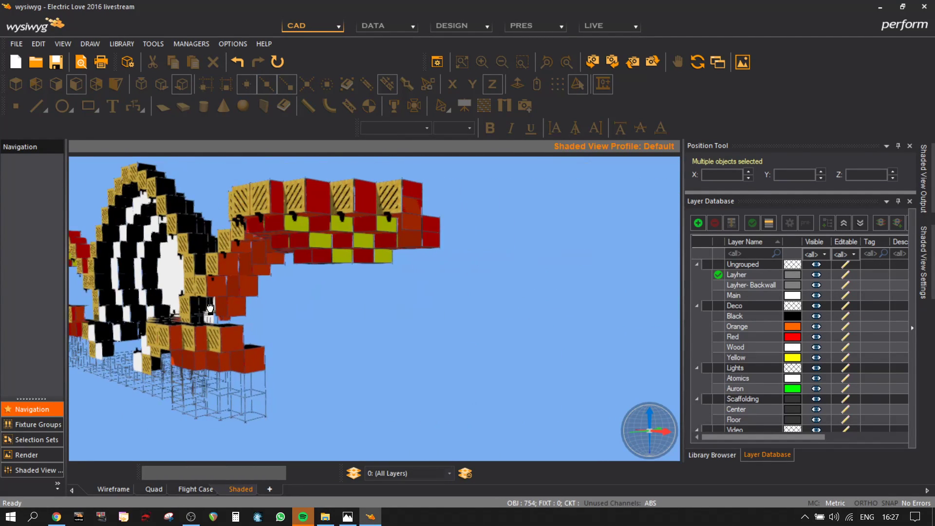
{"action": "left_click_drag", "start_coordinate": [277, 346], "coordinate": [135, 493]}
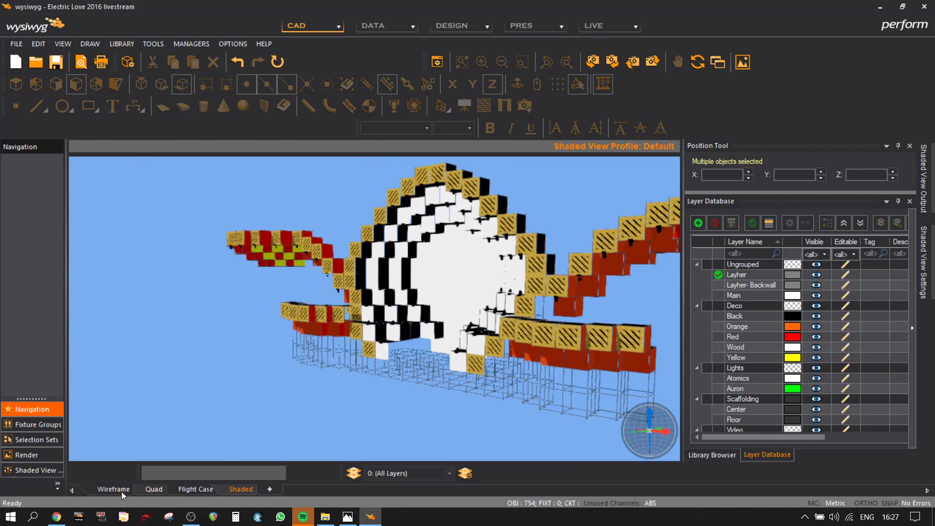
{"action": "left_click", "coordinate": [115, 492]}
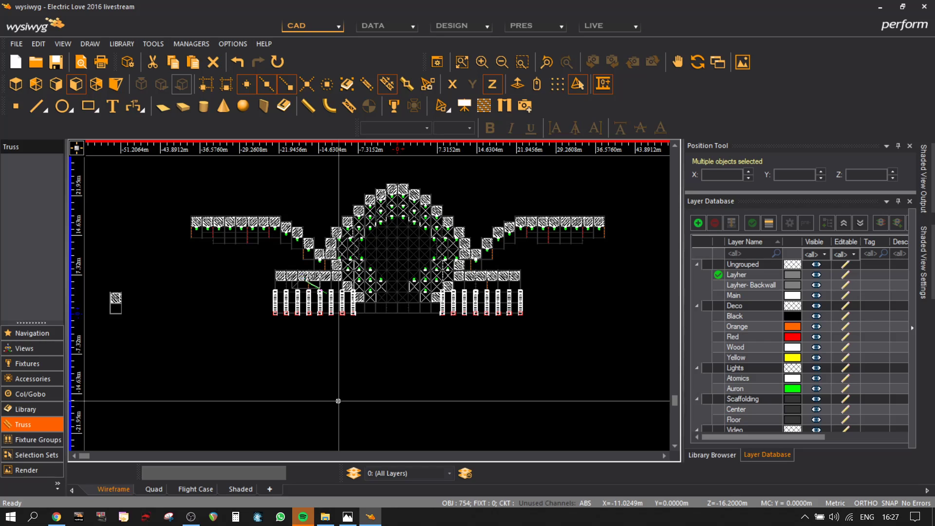
{"action": "left_click", "coordinate": [263, 299]}
{"action": "scroll", "coordinate": [264, 299], "scroll_direction": "up", "scroll_amount": 5}
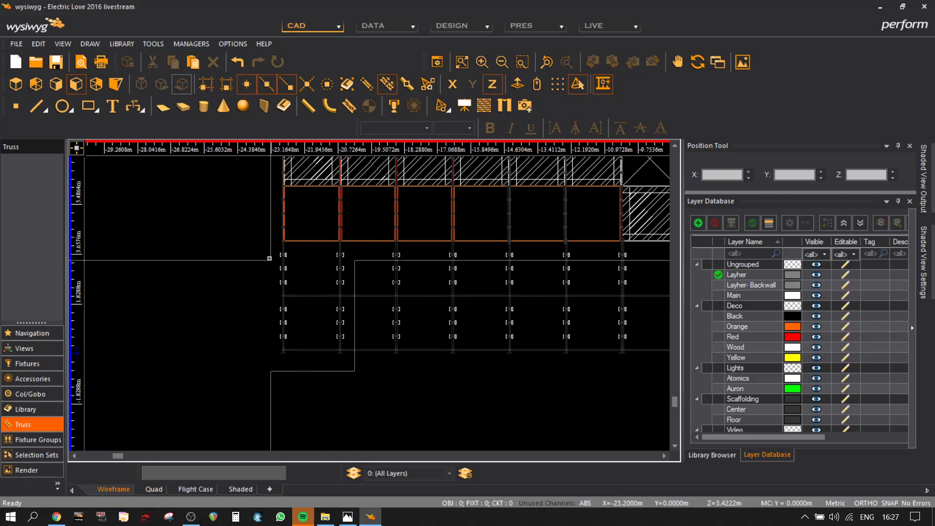
{"action": "left_click_drag", "start_coordinate": [271, 225], "coordinate": [371, 279]}
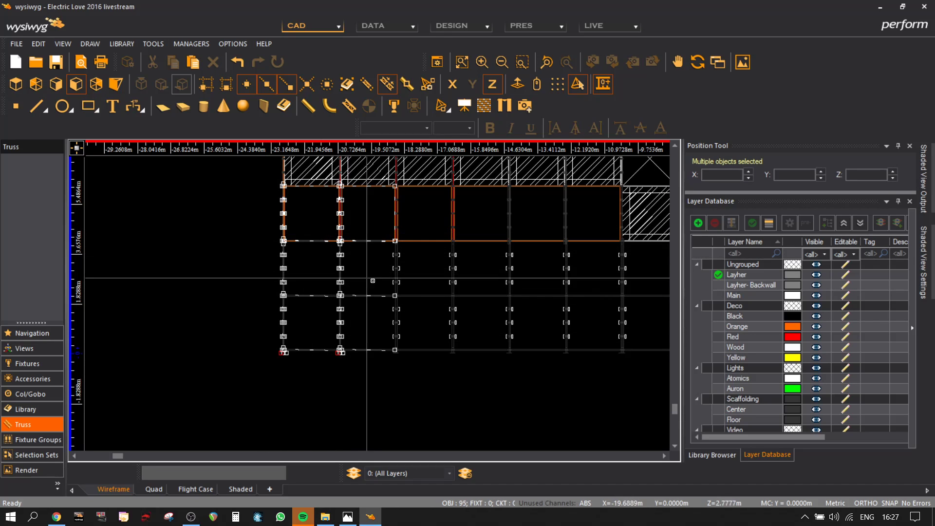
{"action": "key", "text": "ctrl+v"}
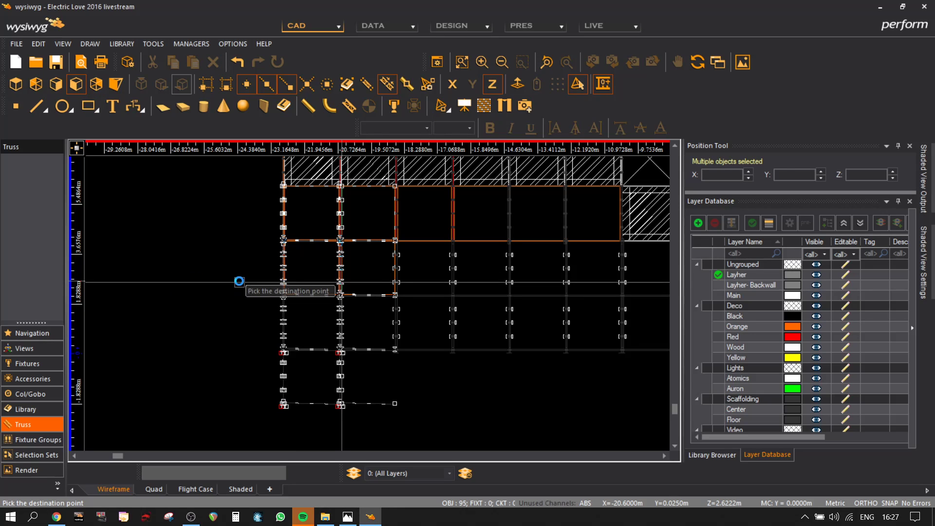
{"action": "left_click", "coordinate": [235, 285]}
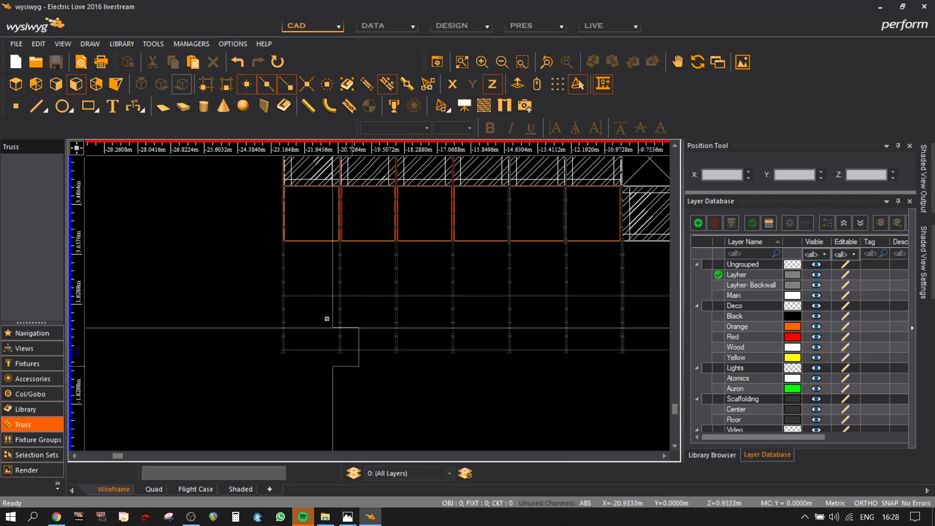
- Copy the outermost bays of the left wing scaffolding with their orange deco along X, clear of the stage's outer end
{"action": "left_click_drag", "start_coordinate": [257, 225], "coordinate": [260, 227]}
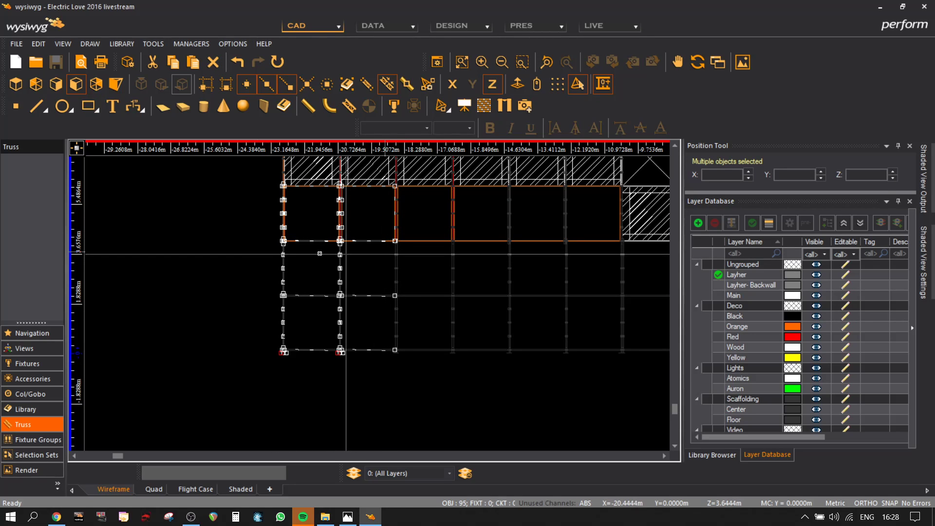
{"action": "left_click", "coordinate": [341, 227]}
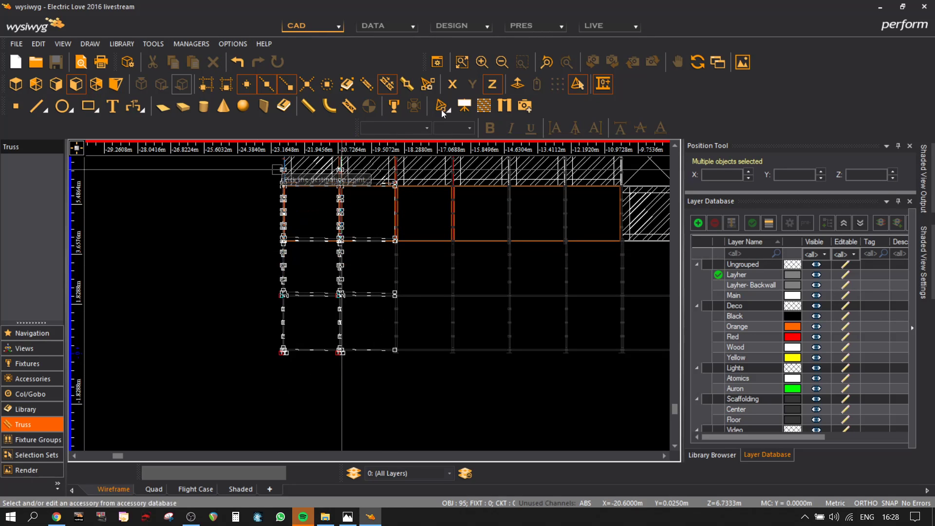
{"action": "left_click", "coordinate": [448, 84]}
{"action": "scroll", "coordinate": [166, 235], "scroll_direction": "left", "scroll_amount": 3}
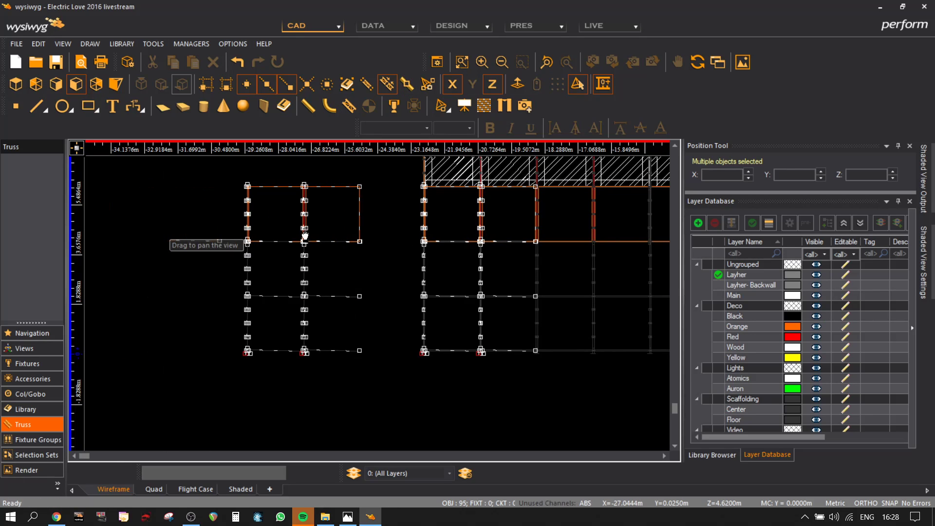
{"action": "left_click", "coordinate": [283, 236]}
- Delete the deco cubes above the copied scaffolding and the surplus front column with its open-ended ledgers
{"action": "left_click_drag", "start_coordinate": [365, 227], "coordinate": [211, 176]}
{"action": "key", "text": "Delete"}
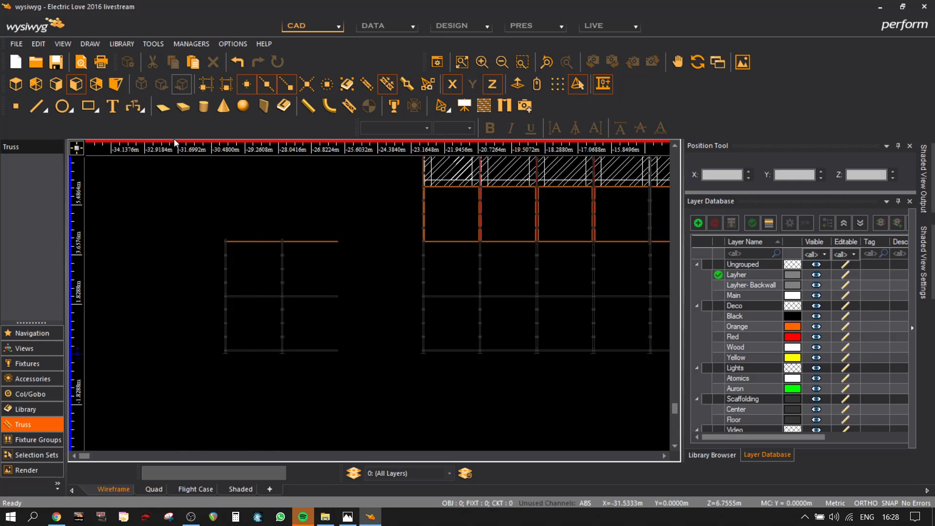
{"action": "left_click", "coordinate": [119, 85]}
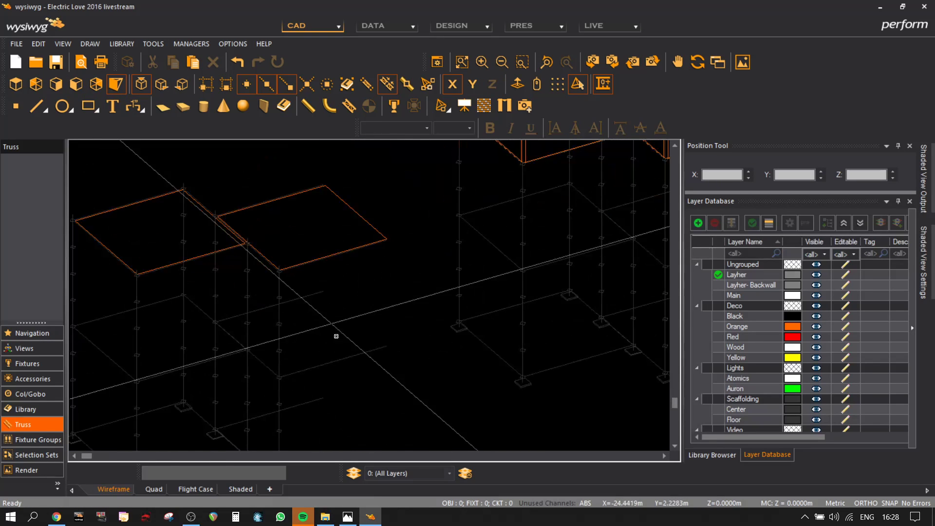
{"action": "left_click_drag", "start_coordinate": [394, 443], "coordinate": [288, 221]}
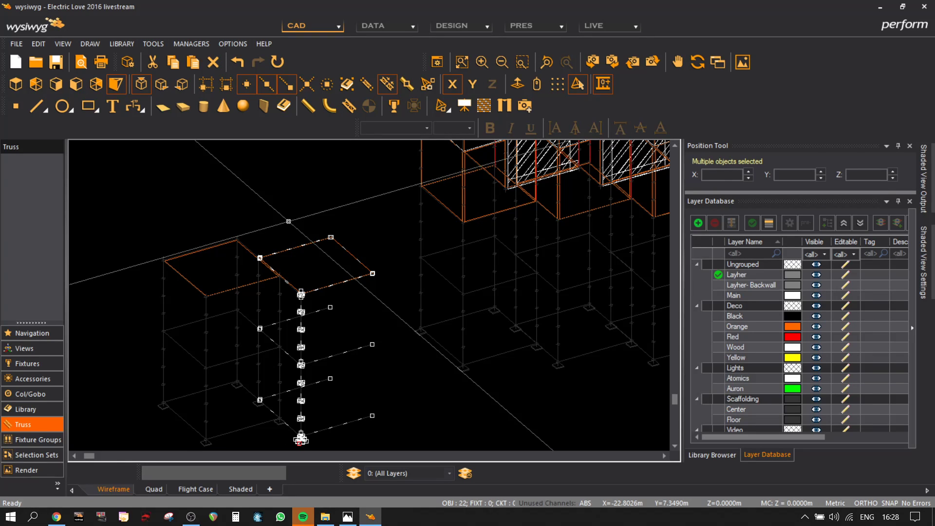
{"action": "key", "text": "Delete"}
{"action": "left_click", "coordinate": [259, 346]}
{"action": "key", "text": "Delete"}
- Delete the leftover orange deco and stray scaffold parts to leave one clean bay tower beside the stage
{"action": "scroll", "coordinate": [263, 408], "scroll_direction": "up", "scroll_amount": 2}
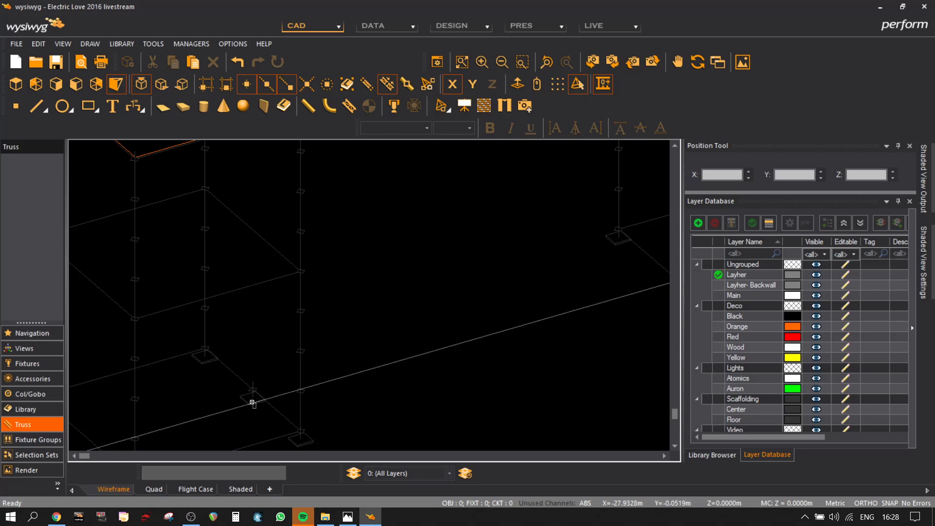
{"action": "scroll", "coordinate": [252, 395], "scroll_direction": "up", "scroll_amount": 2}
{"action": "scroll", "coordinate": [272, 350], "scroll_direction": "down", "scroll_amount": 4}
{"action": "scroll", "coordinate": [359, 267], "scroll_direction": "down", "scroll_amount": 2}
{"action": "scroll", "coordinate": [313, 180], "scroll_direction": "up", "scroll_amount": 4}
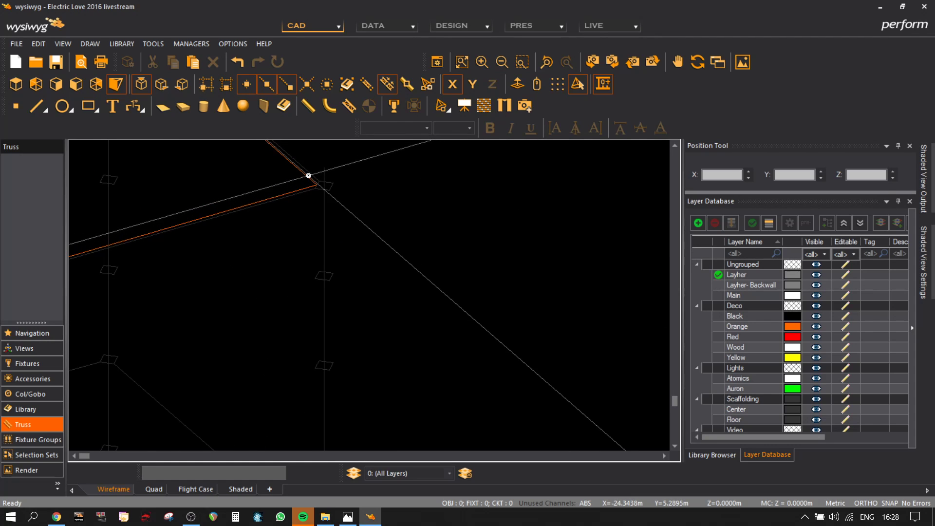
{"action": "scroll", "coordinate": [361, 248], "scroll_direction": "down", "scroll_amount": 4}
{"action": "scroll", "coordinate": [326, 210], "scroll_direction": "up", "scroll_amount": 4}
{"action": "scroll", "coordinate": [341, 272], "scroll_direction": "up", "scroll_amount": 3}
{"action": "left_click", "coordinate": [351, 259]}
{"action": "left_click_drag", "start_coordinate": [383, 282], "coordinate": [347, 221]}
{"action": "scroll", "coordinate": [351, 229], "scroll_direction": "down", "scroll_amount": 6}
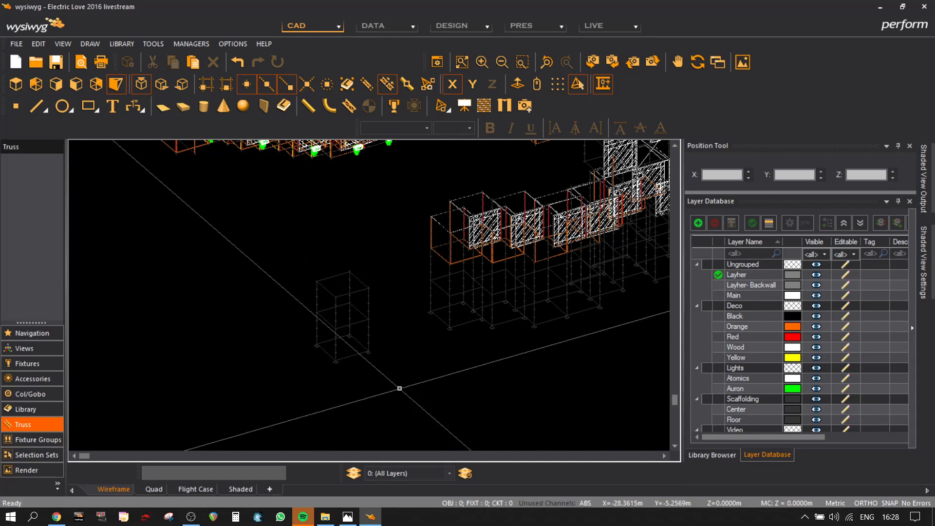
- Copy the clean bay tower and snap its top corner to the outer end of the left wing scaffolding
{"action": "left_click_drag", "start_coordinate": [405, 380], "coordinate": [277, 233]}
{"action": "scroll", "coordinate": [407, 331], "scroll_direction": "up", "scroll_amount": 3}
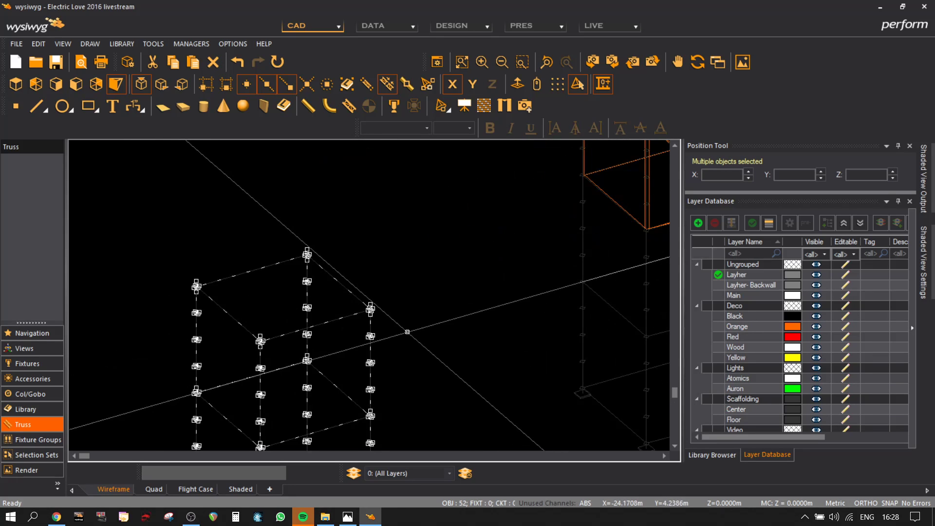
{"action": "key", "text": "ctrl+c"}
{"action": "left_click", "coordinate": [370, 302]}
{"action": "middle_click_drag", "start_coordinate": [638, 223], "coordinate": [434, 293]}
{"action": "scroll", "coordinate": [429, 300], "scroll_direction": "up", "scroll_amount": 3}
{"action": "scroll", "coordinate": [429, 302], "scroll_direction": "up", "scroll_amount": 1}
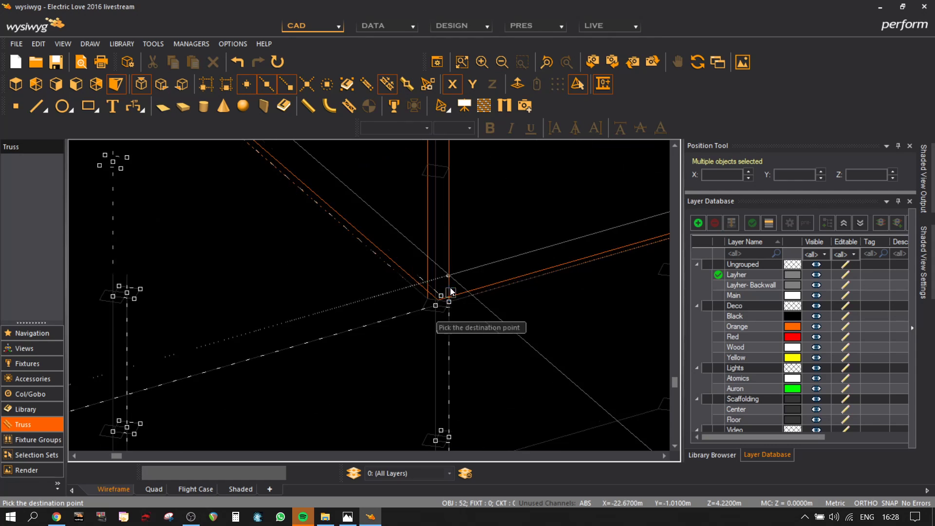
{"action": "left_click", "coordinate": [436, 277]}
{"action": "scroll", "coordinate": [273, 316], "scroll_direction": "down", "scroll_amount": 3}
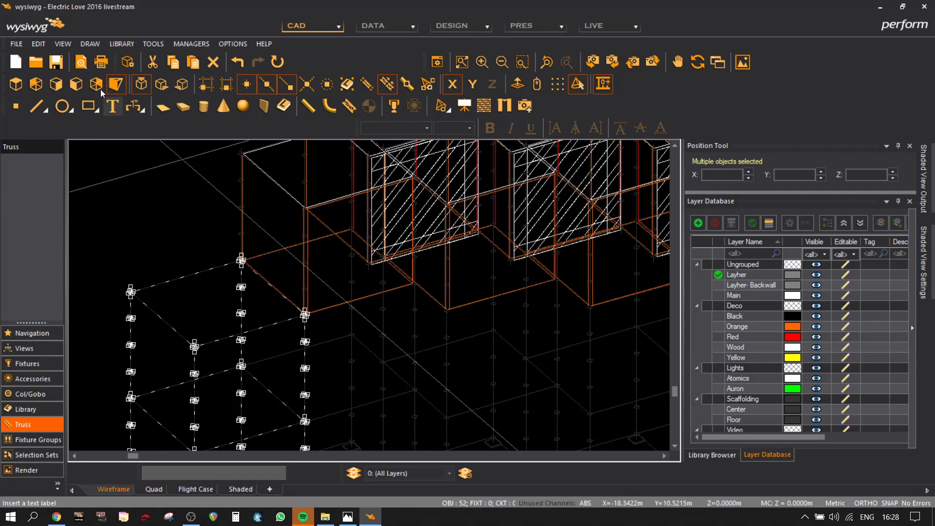
- Copy the attached bay once more in the front view, placing it directly against its outer side
{"action": "left_click", "coordinate": [76, 84]}
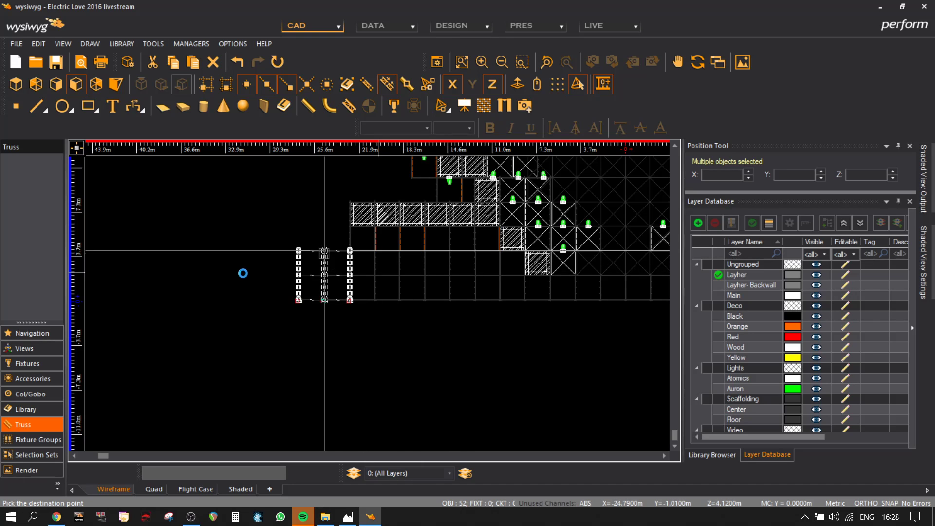
{"action": "scroll", "coordinate": [321, 261], "scroll_direction": "up", "scroll_amount": 5}
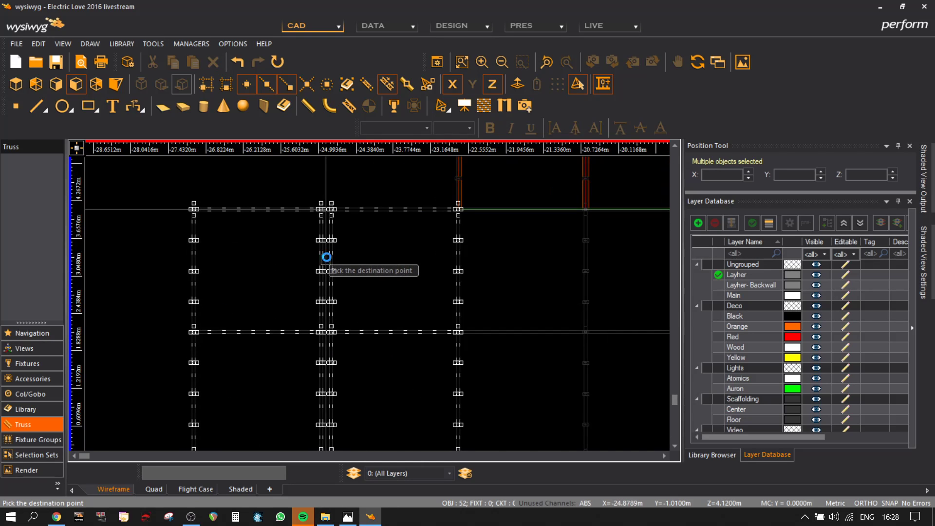
{"action": "left_click", "coordinate": [335, 241]}
{"action": "scroll", "coordinate": [228, 268], "scroll_direction": "down", "scroll_amount": 5}
- Copy the two outermost scaffolding bays and snap the copy's open ledger ends to the outer end of the row
{"action": "middle_click_drag", "start_coordinate": [208, 219], "coordinate": [291, 292]}
{"action": "left_click_drag", "start_coordinate": [348, 391], "coordinate": [269, 296]}
{"action": "left_click", "coordinate": [328, 328]}
{"action": "scroll", "coordinate": [274, 336], "scroll_direction": "up", "scroll_amount": 2}
{"action": "left_click", "coordinate": [231, 318]}
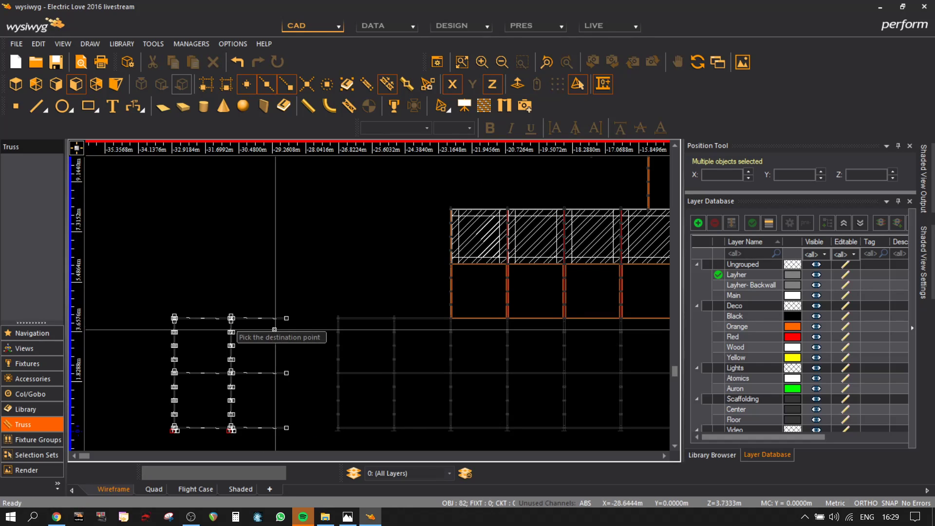
{"action": "scroll", "coordinate": [275, 328], "scroll_direction": "up", "scroll_amount": 2}
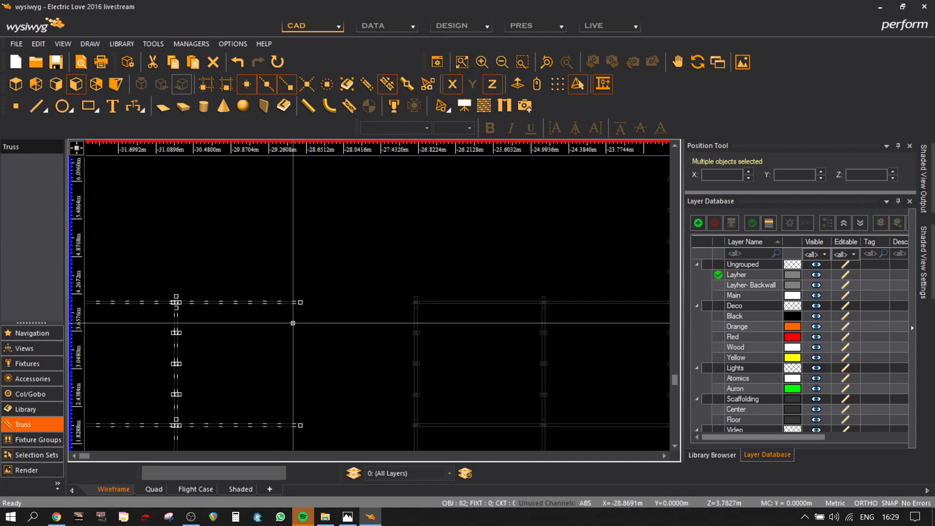
{"action": "left_click", "coordinate": [293, 322]}
{"action": "scroll", "coordinate": [394, 293], "scroll_direction": "up", "scroll_amount": 1}
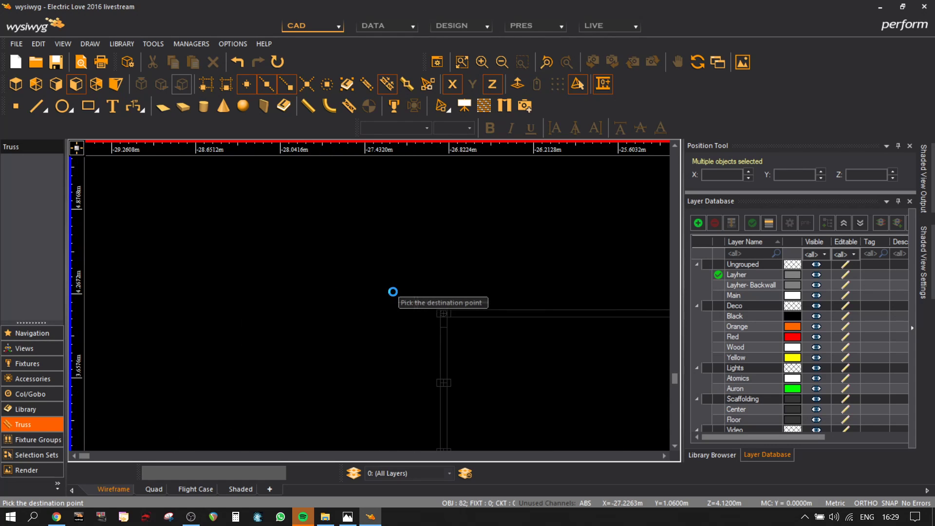
{"action": "scroll", "coordinate": [423, 317], "scroll_direction": "up", "scroll_amount": 3}
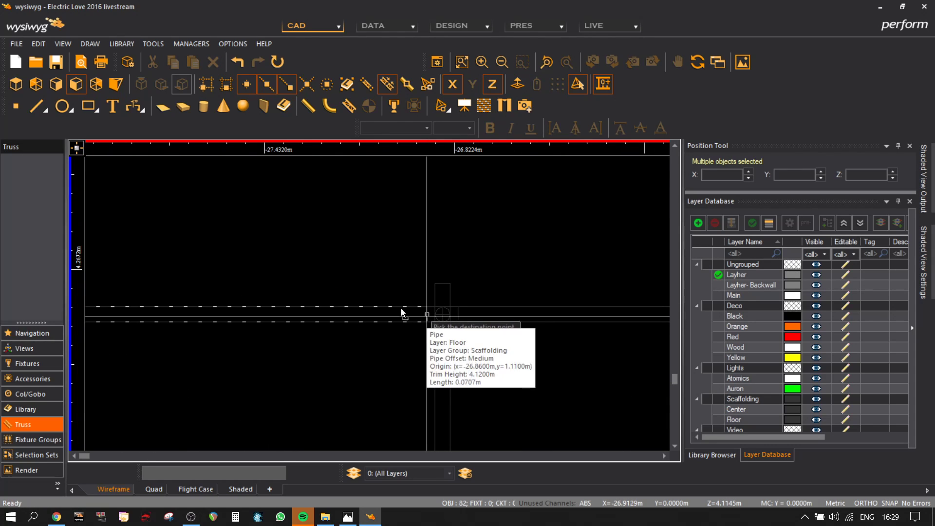
{"action": "scroll", "coordinate": [415, 317], "scroll_direction": "down", "scroll_amount": 8}
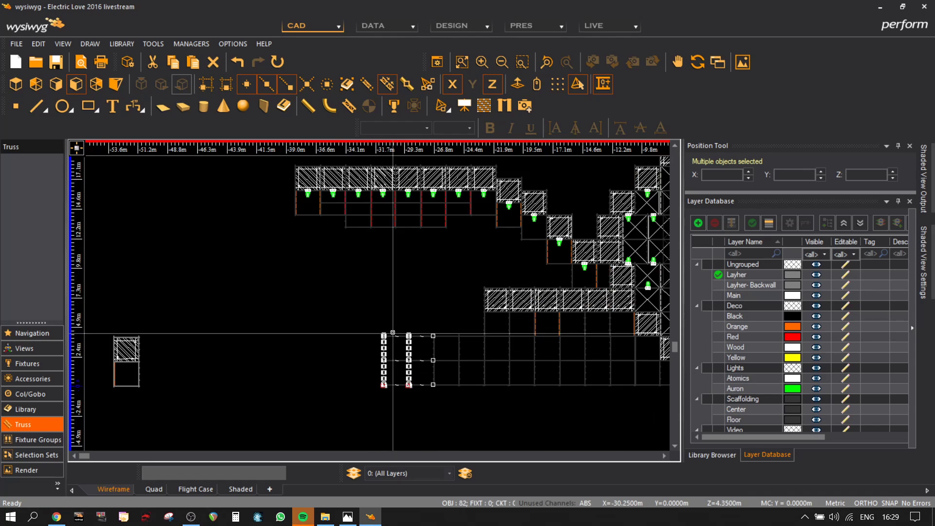
- Place another copy of the two-bay section and snap its upper ledger end to the row's new outer column
{"action": "left_click", "coordinate": [328, 337]}
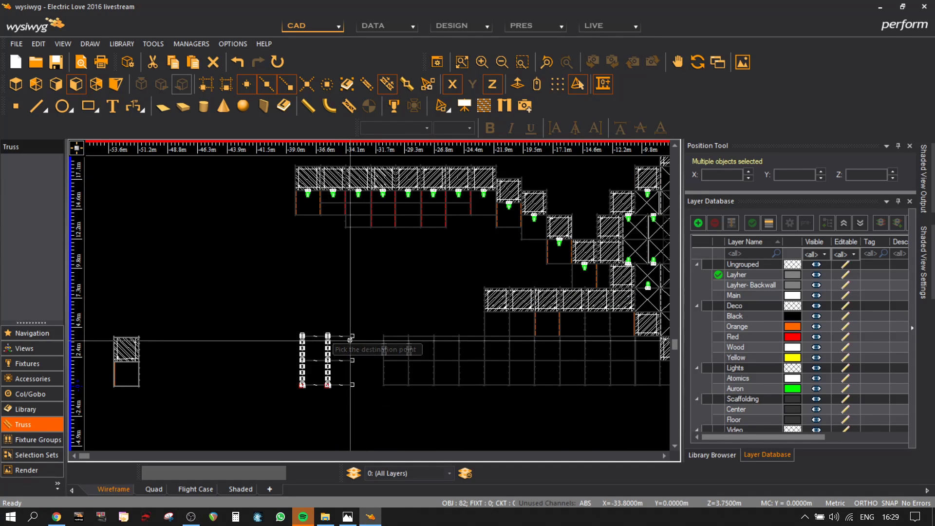
{"action": "scroll", "coordinate": [349, 339], "scroll_direction": "up", "scroll_amount": 5}
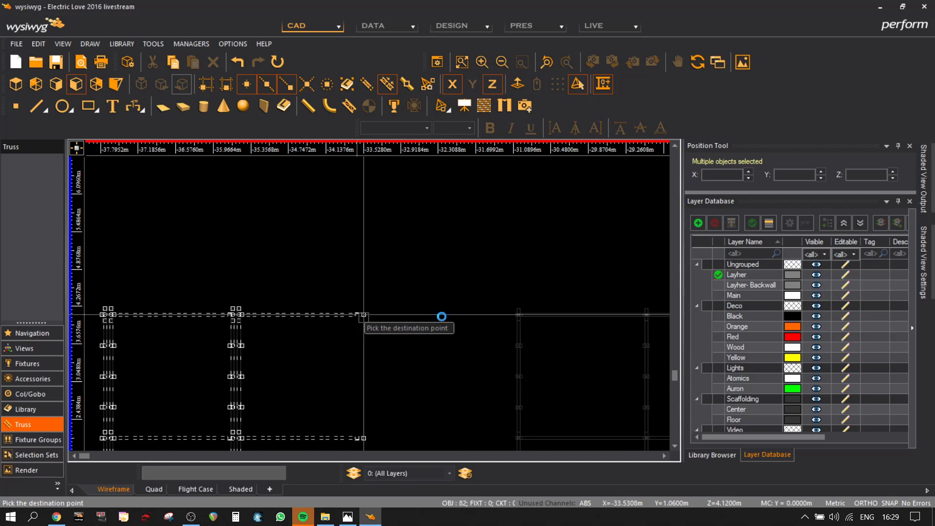
{"action": "scroll", "coordinate": [495, 316], "scroll_direction": "up", "scroll_amount": 1}
{"action": "left_click", "coordinate": [524, 315]}
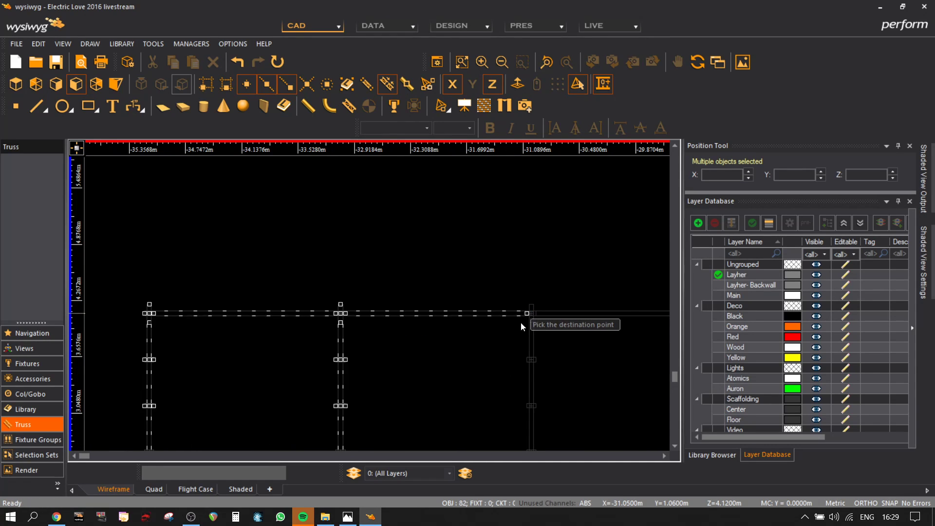
- Copy a single bay with its end column and ledgers and attach it to the row's outermost column
{"action": "scroll", "coordinate": [525, 315], "scroll_direction": "down", "scroll_amount": 4}
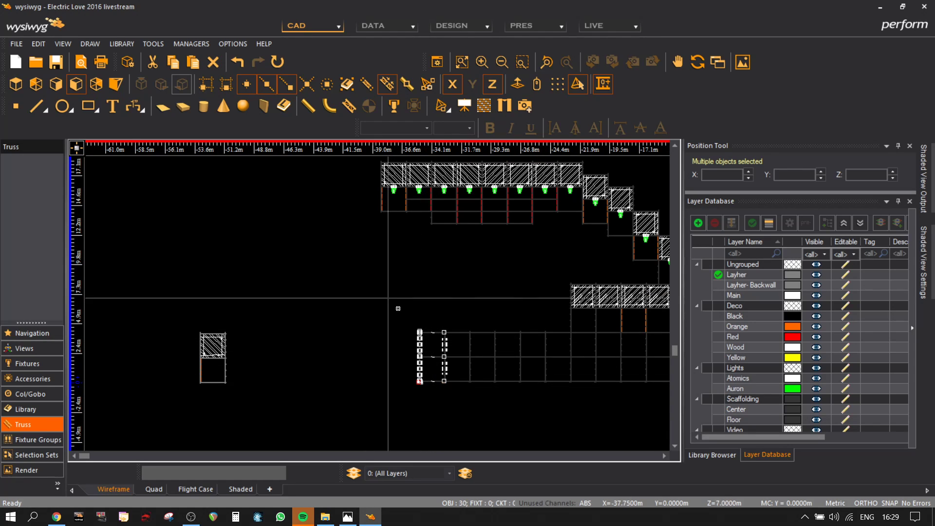
{"action": "left_click", "coordinate": [420, 332]}
{"action": "left_click", "coordinate": [366, 332]}
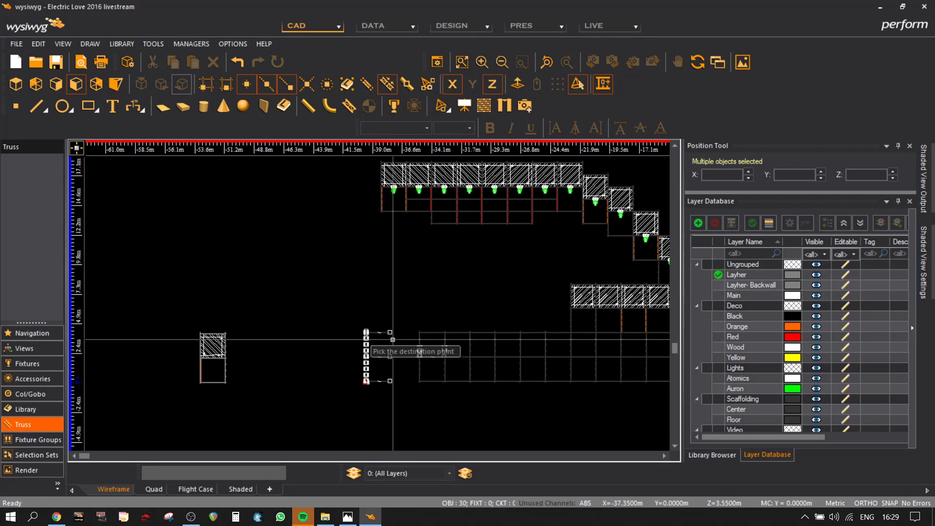
{"action": "scroll", "coordinate": [370, 331], "scroll_direction": "up", "scroll_amount": 3}
{"action": "left_click", "coordinate": [386, 314]}
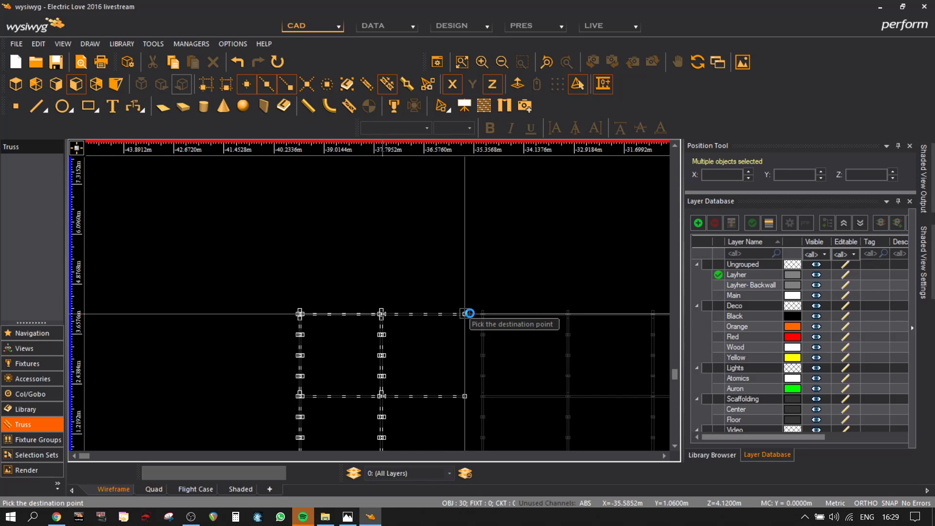
{"action": "scroll", "coordinate": [482, 312], "scroll_direction": "up", "scroll_amount": 3}
{"action": "left_click", "coordinate": [505, 315]}
{"action": "scroll", "coordinate": [439, 256], "scroll_direction": "down", "scroll_amount": 3}
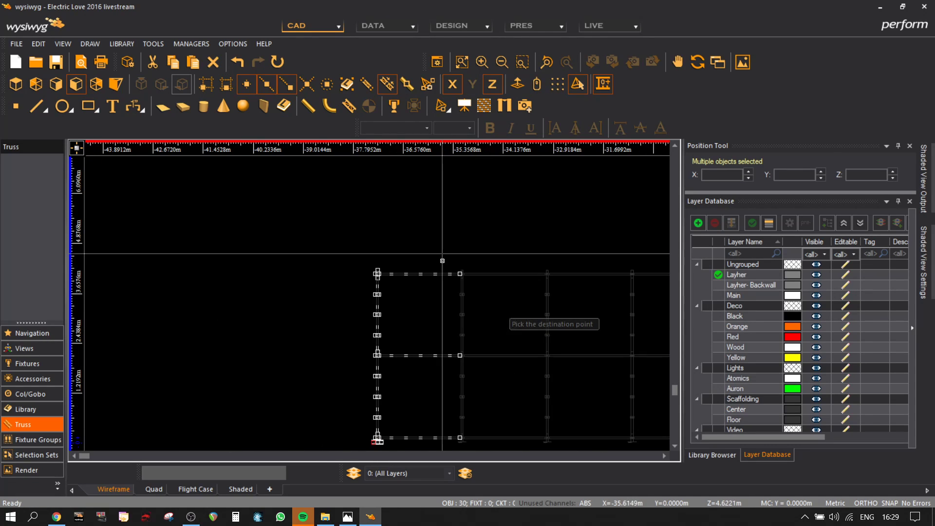
{"action": "left_click", "coordinate": [442, 258]}
- Open the texture library from the appearance properties of the wood panel on the detached deco cube
{"action": "scroll", "coordinate": [477, 291], "scroll_direction": "down", "scroll_amount": 3}
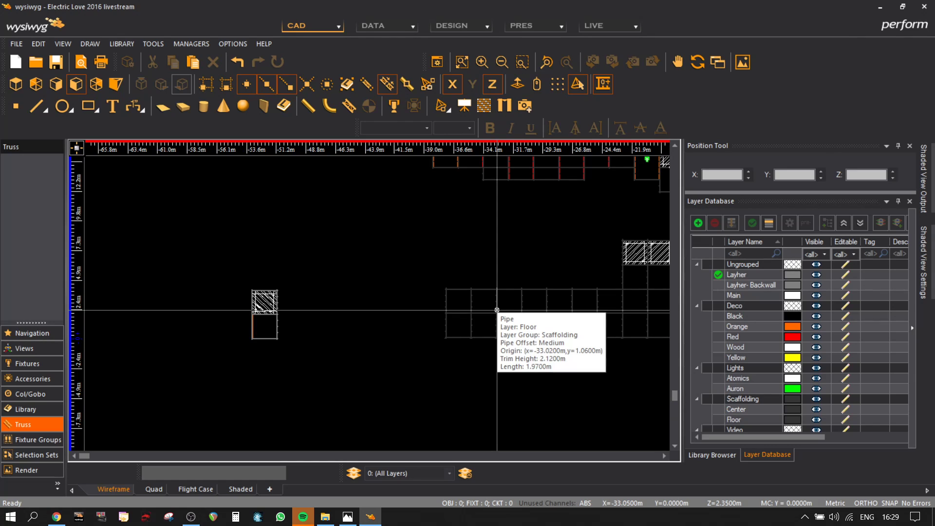
{"action": "scroll", "coordinate": [261, 303], "scroll_direction": "up", "scroll_amount": 3}
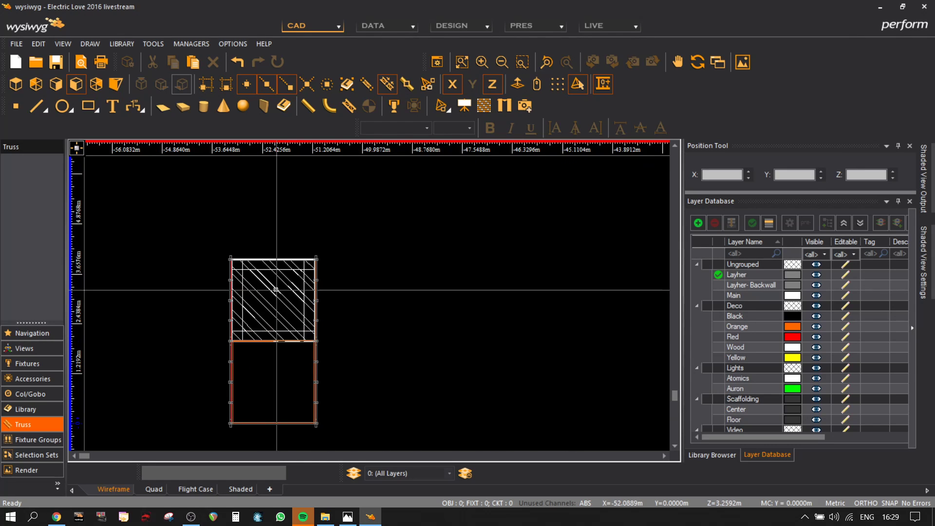
{"action": "double_click", "coordinate": [276, 289]}
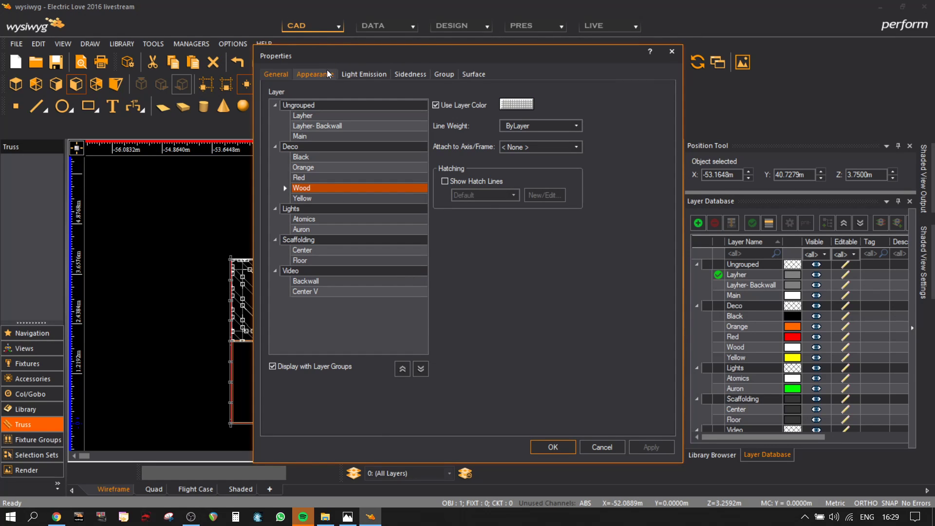
{"action": "left_click", "coordinate": [326, 73]}
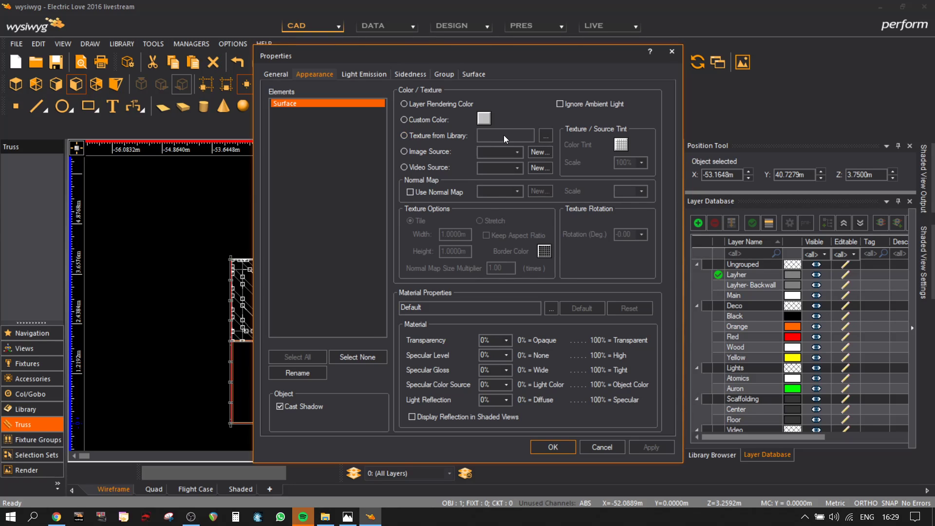
{"action": "left_click", "coordinate": [547, 136]}
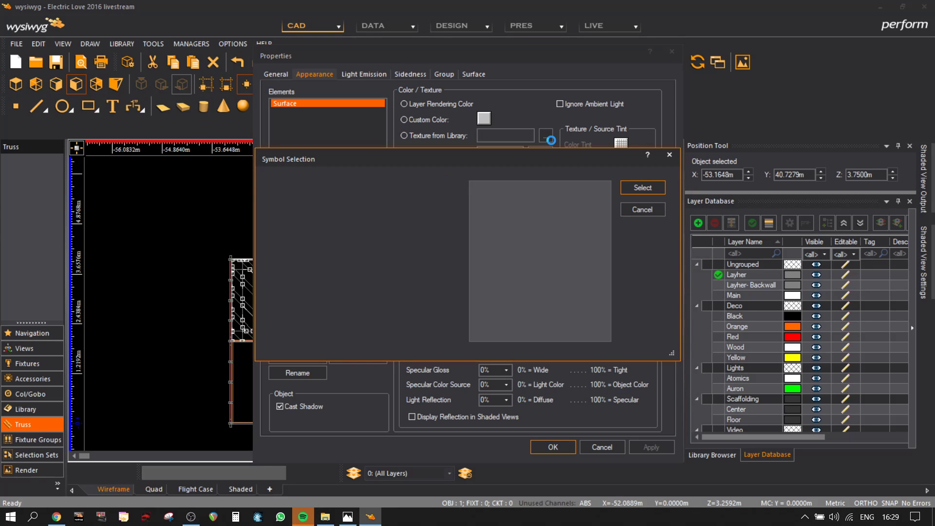
{"action": "scroll", "coordinate": [328, 269], "scroll_direction": "down", "scroll_amount": 15}
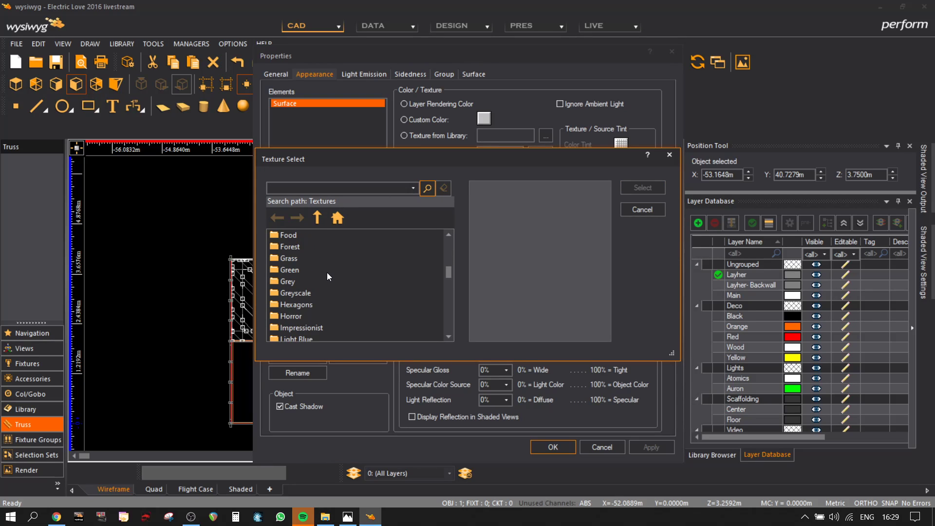
{"action": "scroll", "coordinate": [327, 279], "scroll_direction": "down", "scroll_amount": 3}
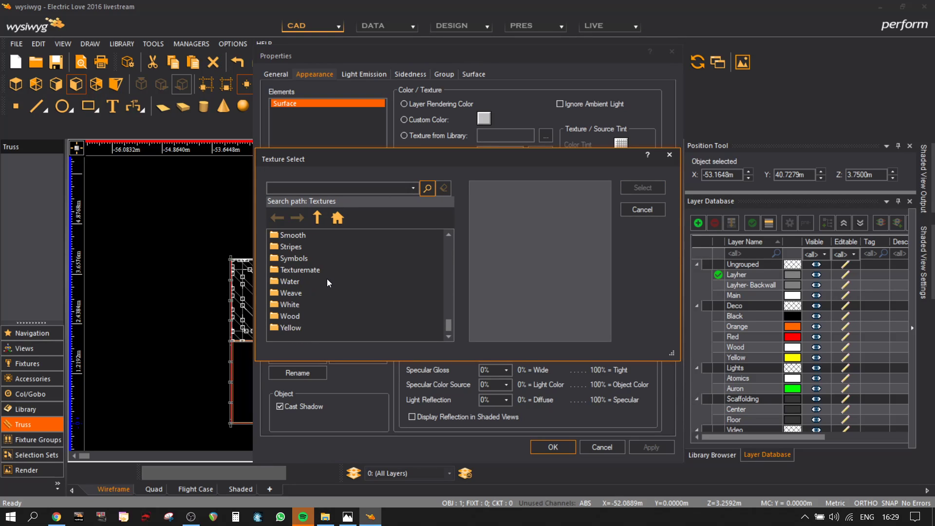
- Preview the Wood textures from Beige 011 through Wood 012, leaving the panel's properties without choosing one
{"action": "double_click", "coordinate": [291, 323]}
{"action": "left_click", "coordinate": [302, 246]}
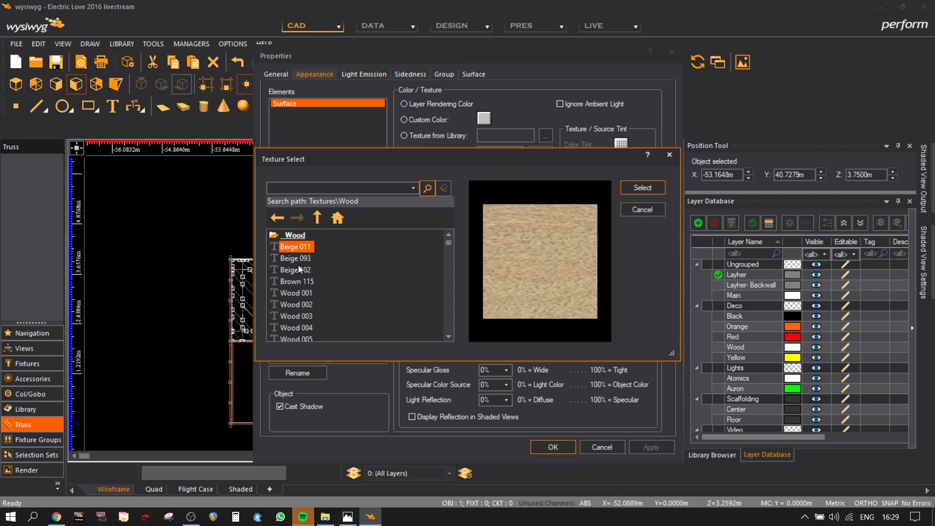
{"action": "key", "text": "Down"}
{"action": "key", "text": "Down"}
{"action": "key", "text": "Down"}
{"action": "key", "text": "Down"}
{"action": "key", "text": "Down"}
{"action": "key", "text": "Down"}
{"action": "key", "text": "Down"}
{"action": "key", "text": "Down"}
{"action": "key", "text": "Down"}
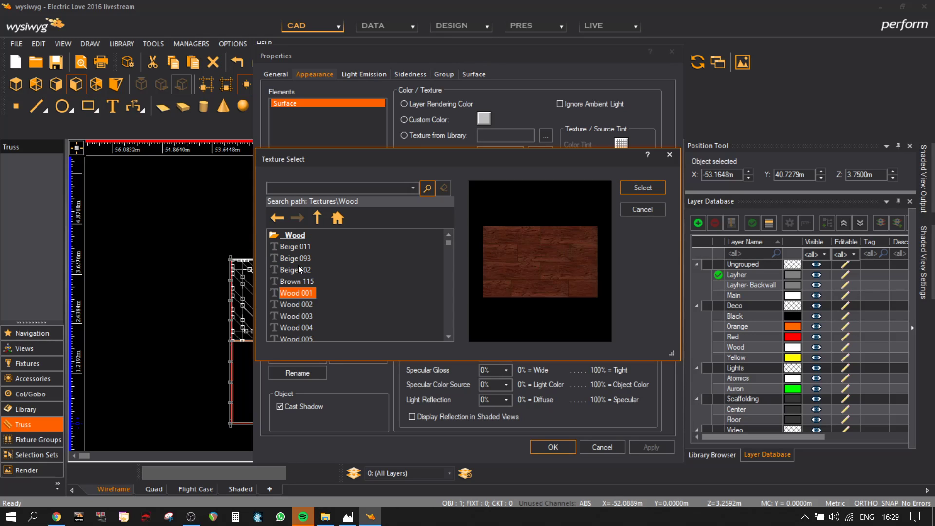
{"action": "key", "text": "Down"}
{"action": "key", "text": "Down"}
{"action": "key", "text": "Down"}
{"action": "key", "text": "Down"}
{"action": "key", "text": "Down"}
{"action": "key", "text": "Down"}
{"action": "key", "text": "Down"}
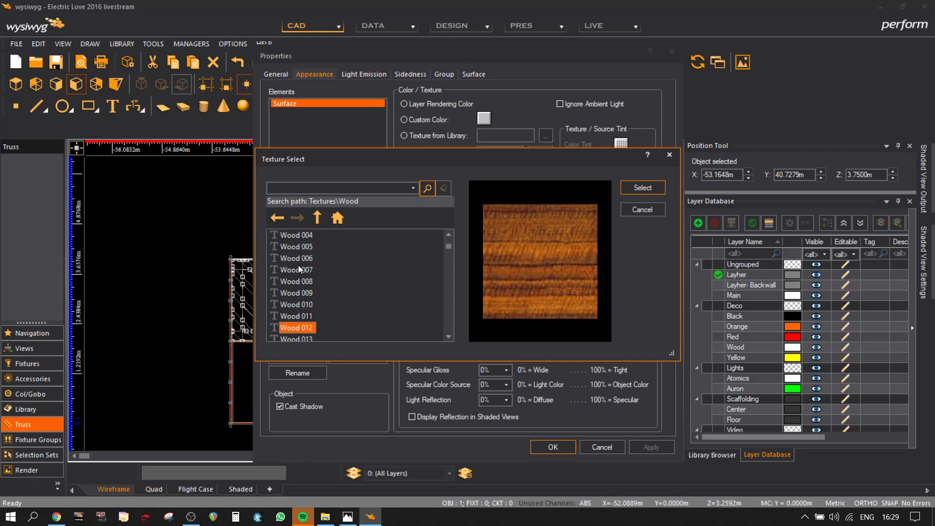
{"action": "left_click", "coordinate": [670, 155]}
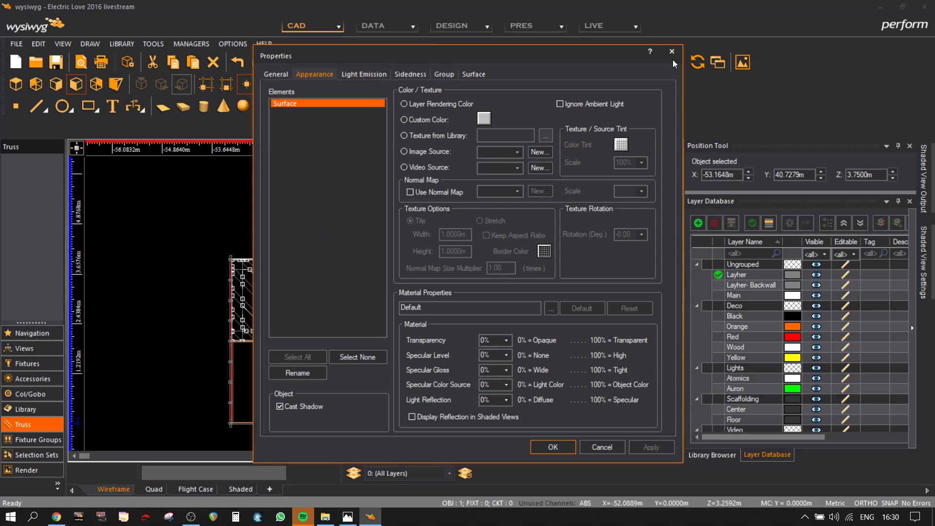
{"action": "left_click", "coordinate": [672, 52]}
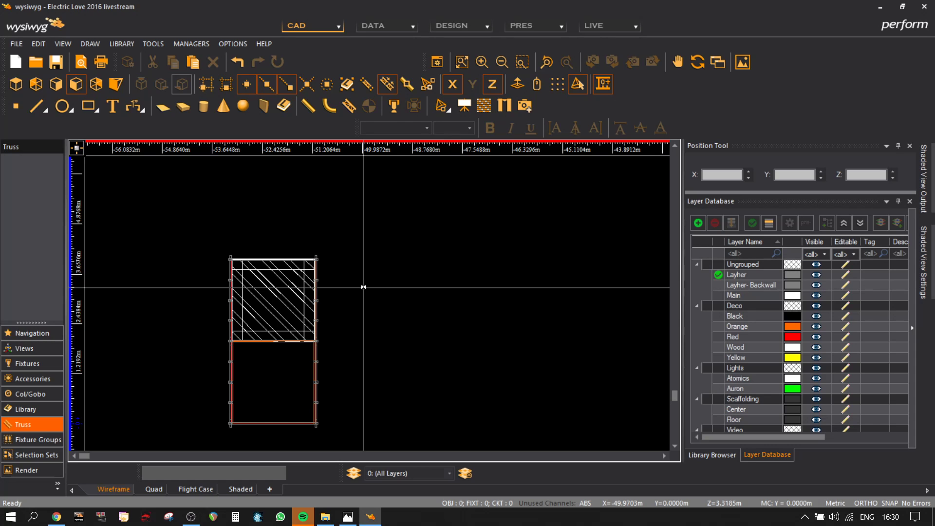
- In the perspective view, restrict the display to the current layer only and make the Floor scaffolding layer current
{"action": "scroll", "coordinate": [417, 337], "scroll_direction": "down", "scroll_amount": 2}
{"action": "middle_click_drag", "start_coordinate": [572, 282], "coordinate": [159, 299]}
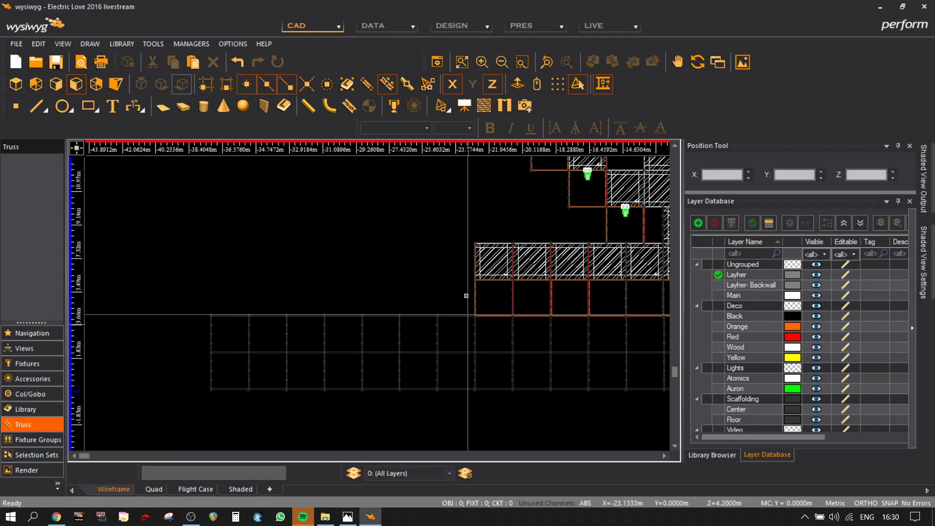
{"action": "left_click", "coordinate": [111, 86]}
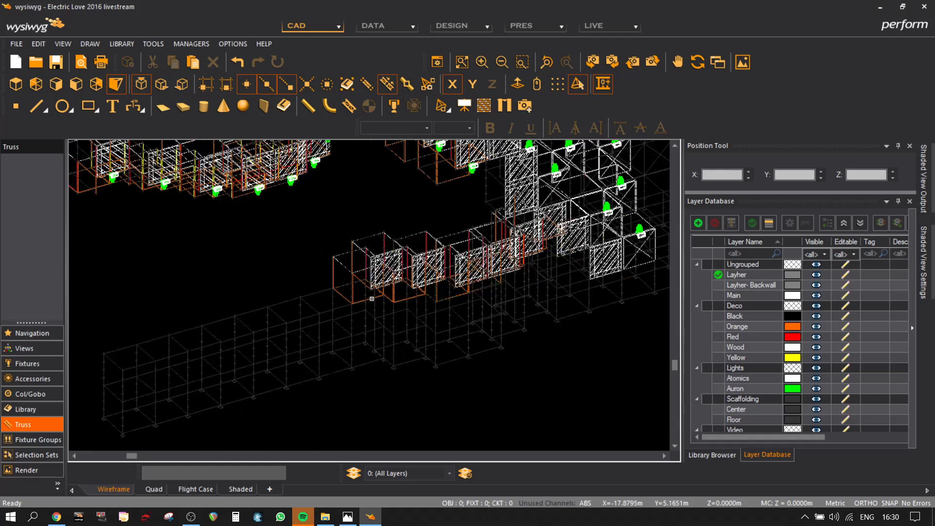
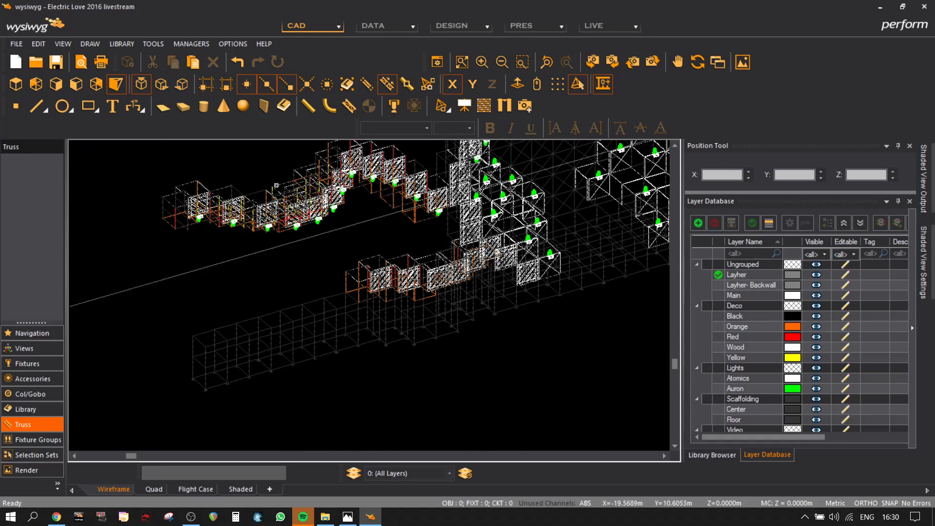
{"action": "scroll", "coordinate": [292, 321], "scroll_direction": "up", "scroll_amount": 3}
{"action": "scroll", "coordinate": [292, 321], "scroll_direction": "down", "scroll_amount": 5}
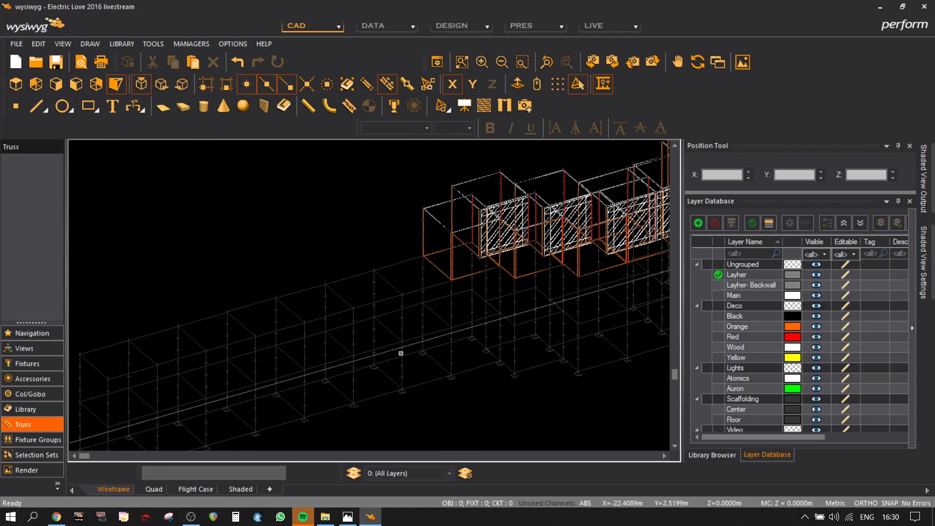
{"action": "left_click", "coordinate": [428, 473]}
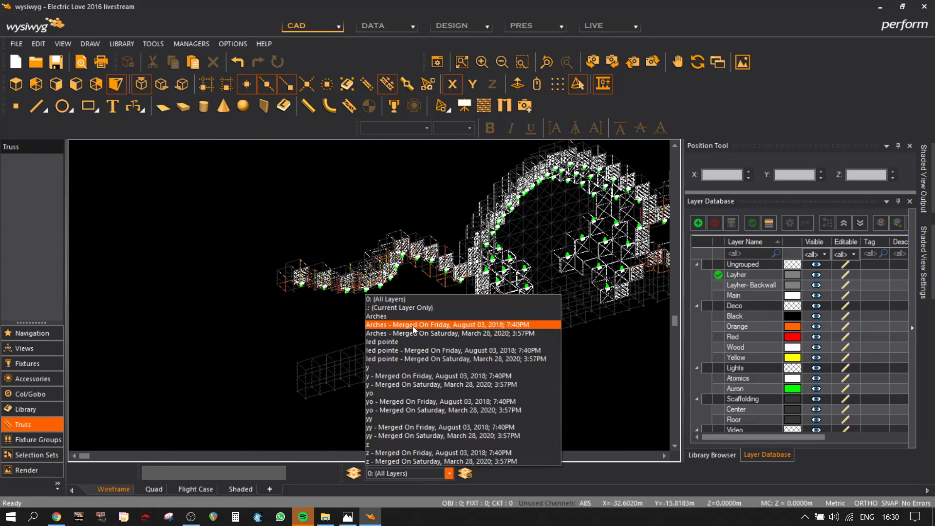
{"action": "left_click", "coordinate": [414, 306]}
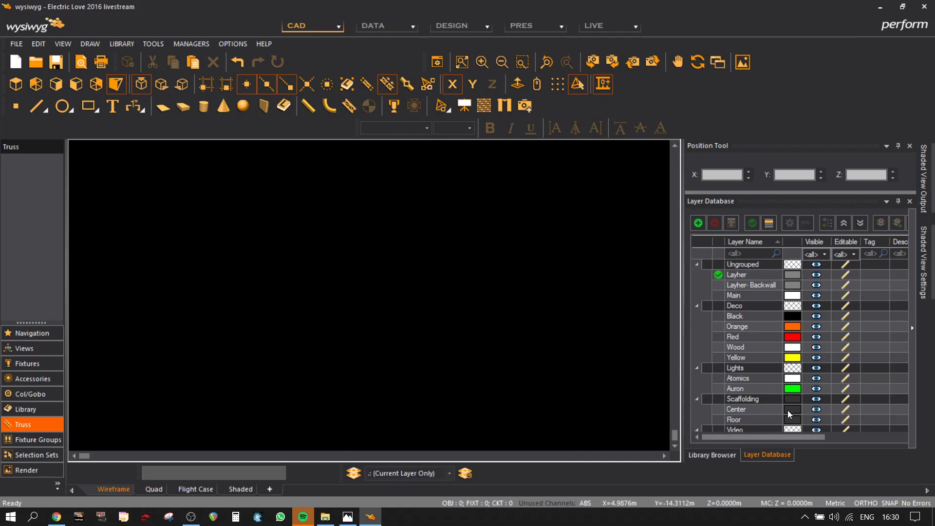
{"action": "scroll", "coordinate": [787, 410], "scroll_direction": "down", "scroll_amount": 1}
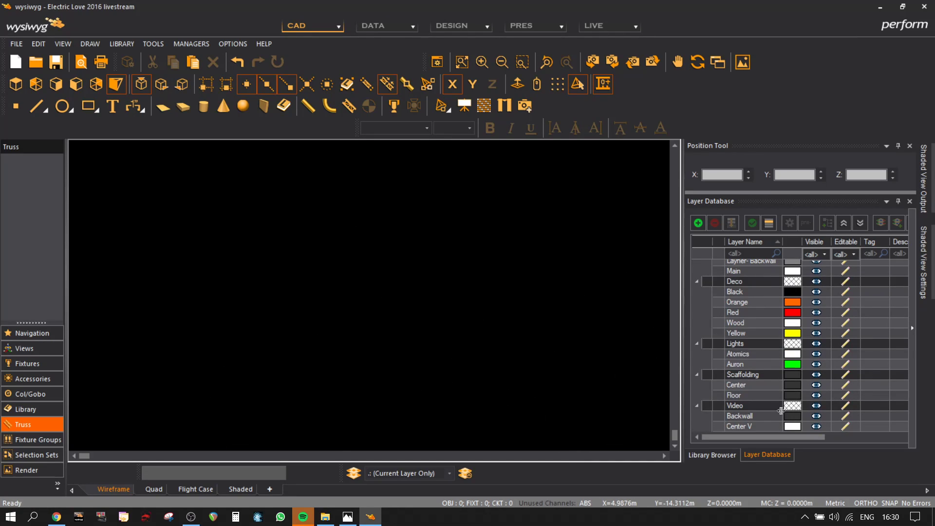
{"action": "left_click", "coordinate": [742, 393]}
{"action": "left_click", "coordinate": [750, 223]}
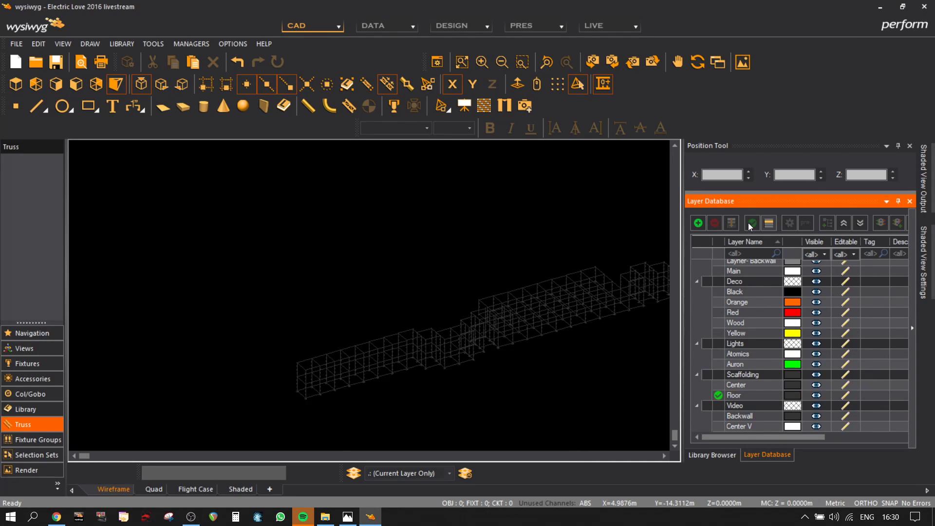
- In the plan view, copy the eight-bay side wing's rear columns with their ledgers straight back, clear of the existing scaffolding
{"action": "left_click", "coordinate": [16, 84]}
{"action": "scroll", "coordinate": [313, 288], "scroll_direction": "up", "scroll_amount": 6}
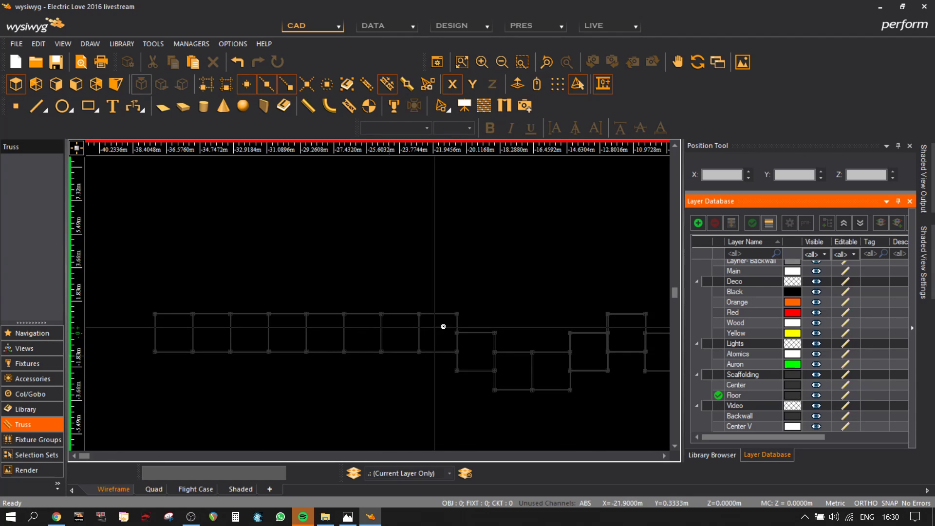
{"action": "left_click_drag", "start_coordinate": [481, 326], "coordinate": [146, 279]}
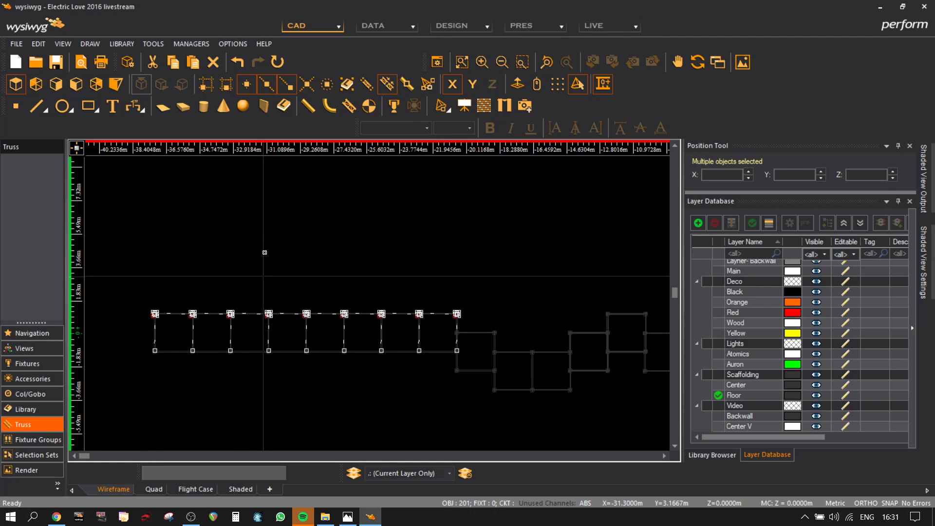
{"action": "key", "text": "ctrl+v"}
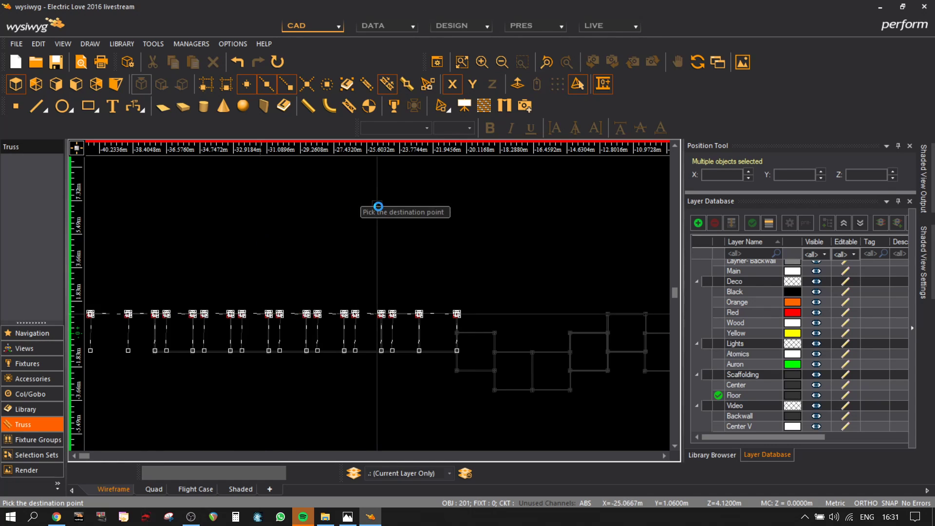
{"action": "left_click", "coordinate": [475, 84]}
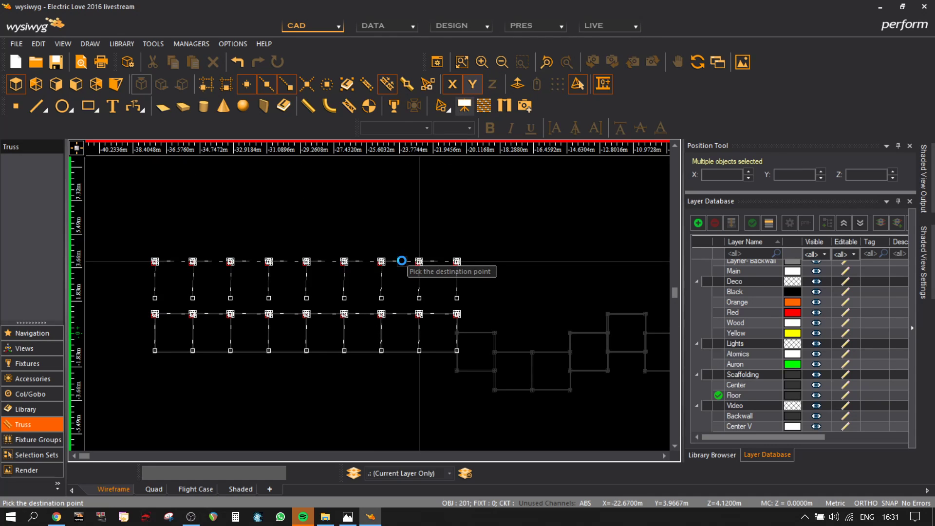
{"action": "left_click", "coordinate": [403, 261]}
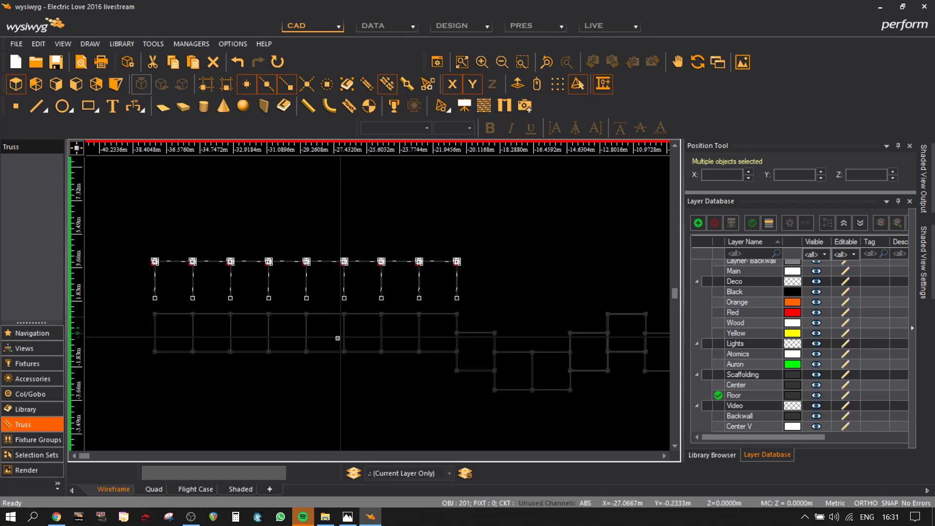
- Move the copied row so its free cross-ledger ends attach to the wing's rear columns
{"action": "scroll", "coordinate": [372, 303], "scroll_direction": "up", "scroll_amount": 4}
{"action": "key", "text": "ctrl+v"}
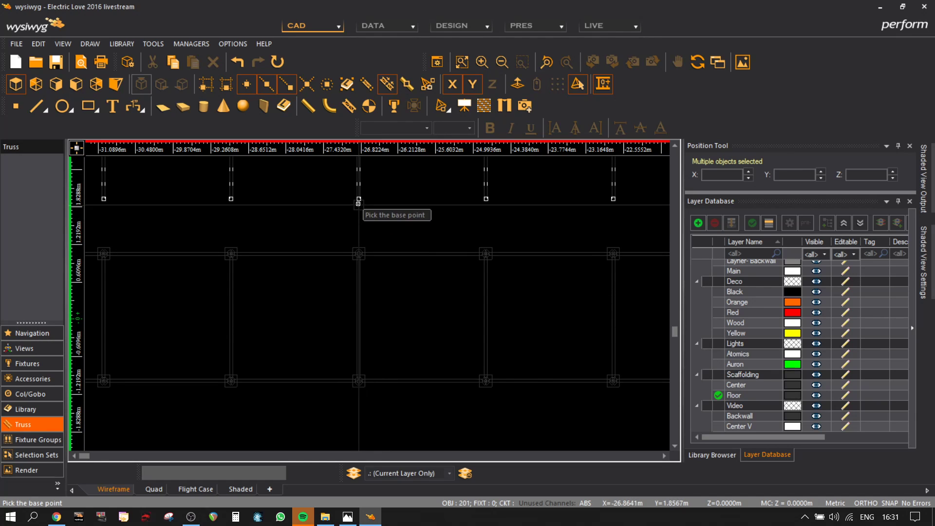
{"action": "scroll", "coordinate": [357, 225], "scroll_direction": "up", "scroll_amount": 3}
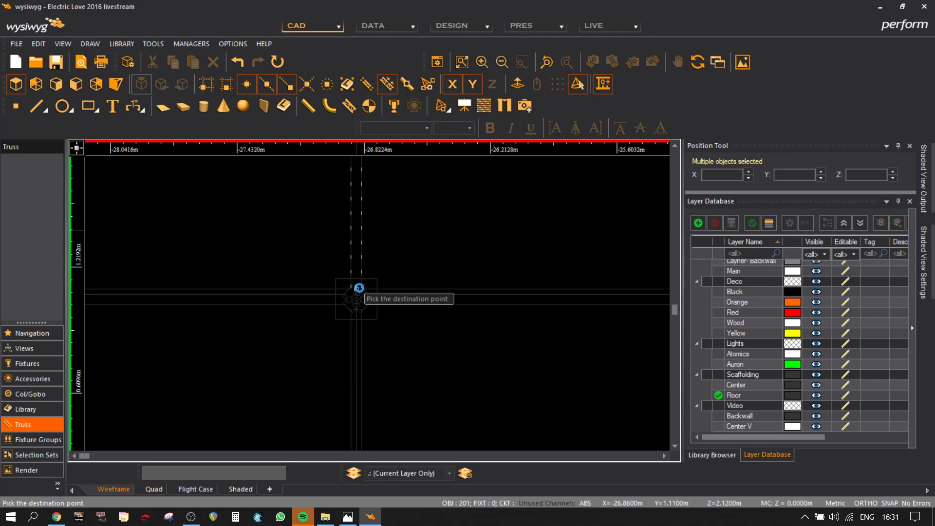
{"action": "scroll", "coordinate": [360, 289], "scroll_direction": "up", "scroll_amount": 3}
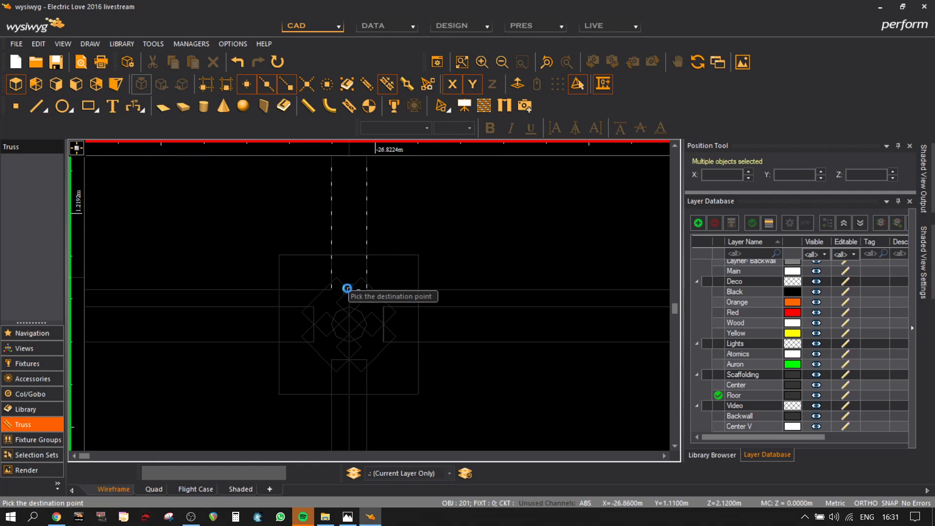
{"action": "scroll", "coordinate": [418, 275], "scroll_direction": "down", "scroll_amount": 5}
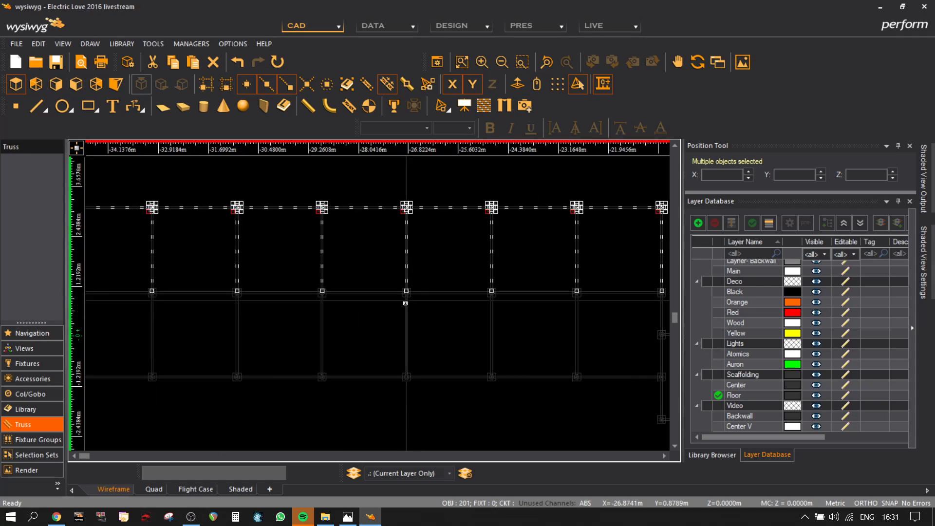
{"action": "left_click", "coordinate": [434, 226]}
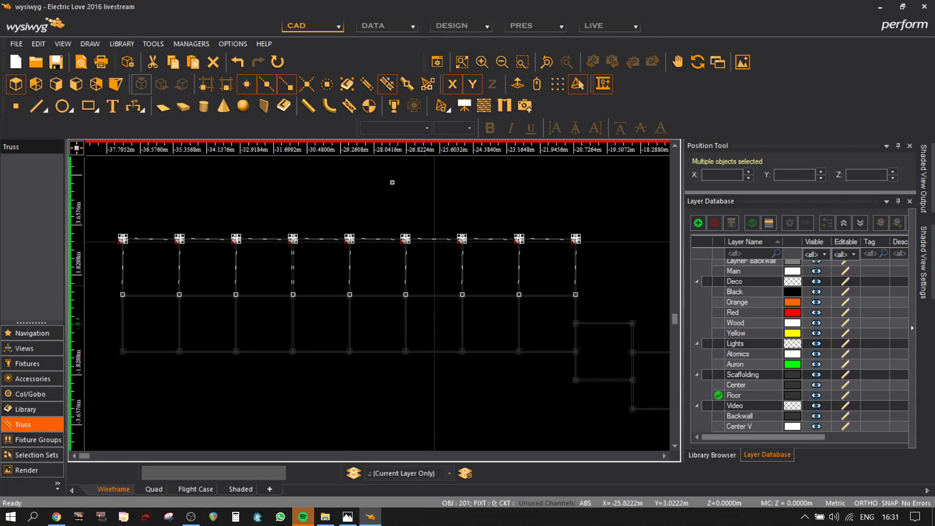
- Copy the added row straight back once more and attach its ledger ends to the new rear columns, forming a third row of bays
{"action": "key", "text": "ctrl+v"}
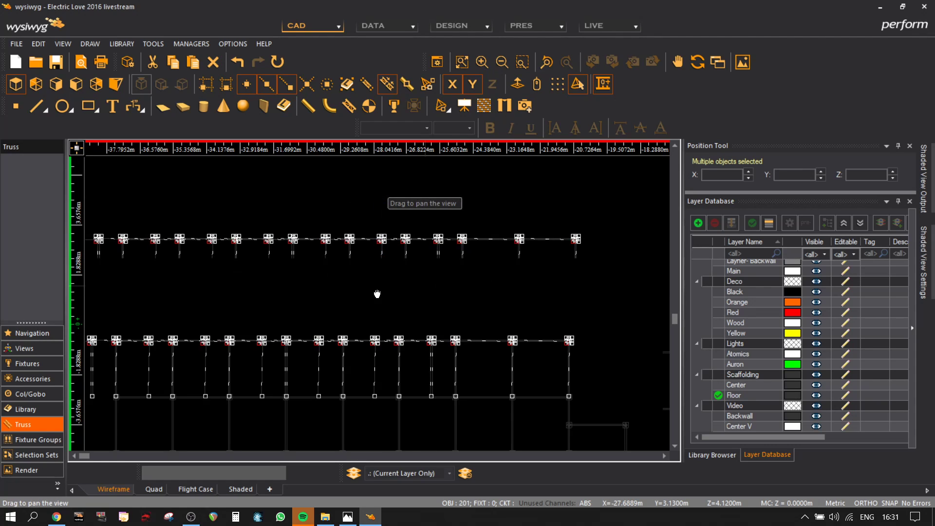
{"action": "left_click", "coordinate": [446, 254]}
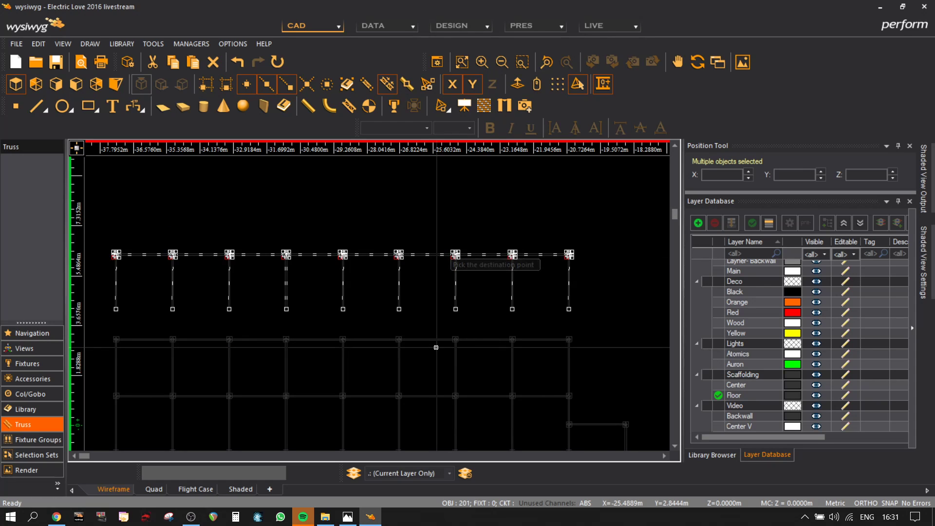
{"action": "scroll", "coordinate": [421, 333], "scroll_direction": "up", "scroll_amount": 4}
{"action": "key", "text": "ctrl+c"}
{"action": "left_click", "coordinate": [311, 216]}
{"action": "scroll", "coordinate": [311, 355], "scroll_direction": "up", "scroll_amount": 4}
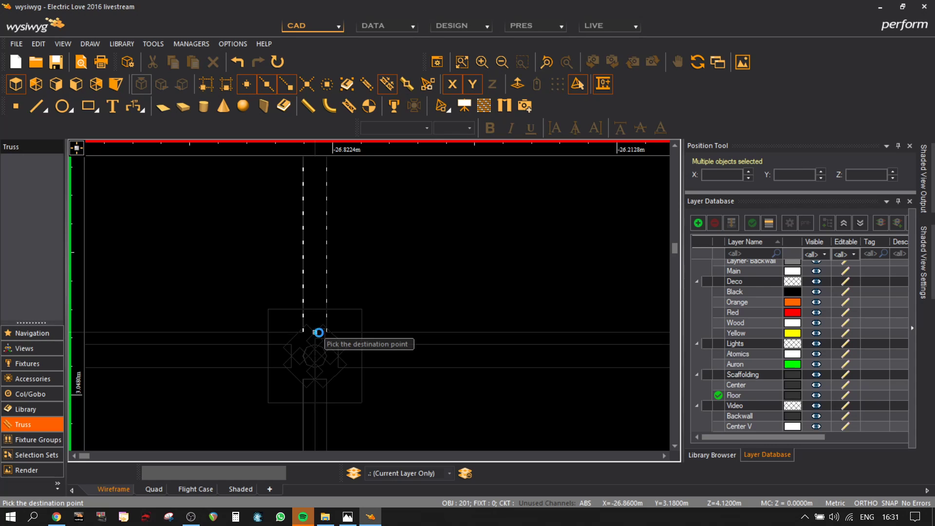
{"action": "left_click", "coordinate": [318, 332]}
{"action": "scroll", "coordinate": [318, 333], "scroll_direction": "down", "scroll_amount": 6}
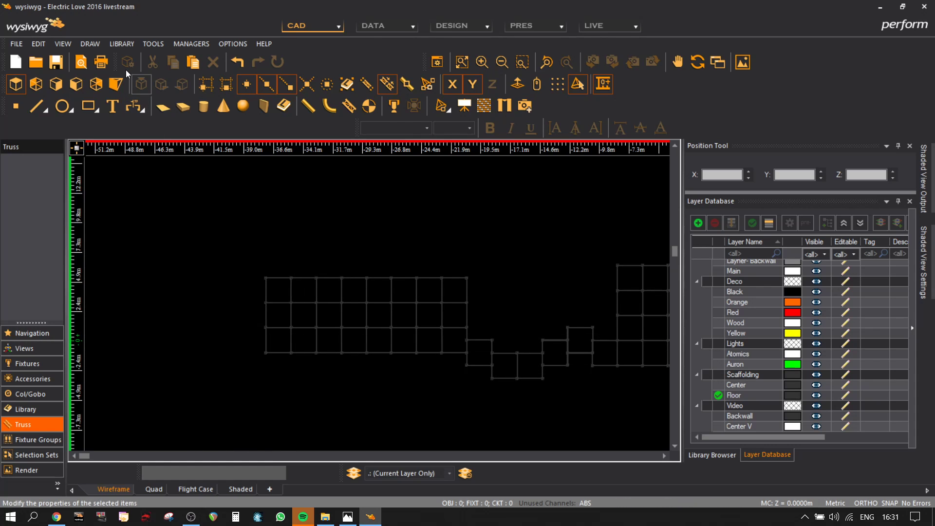
- Check the extended floor scaffolding in perspective, and in the front view make the Wood layer current
{"action": "left_click", "coordinate": [116, 84]}
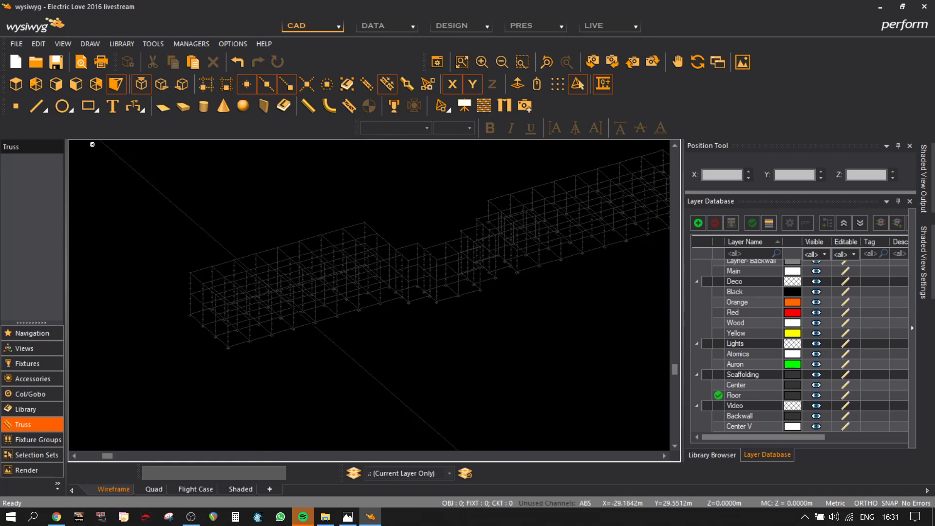
{"action": "left_click", "coordinate": [81, 89]}
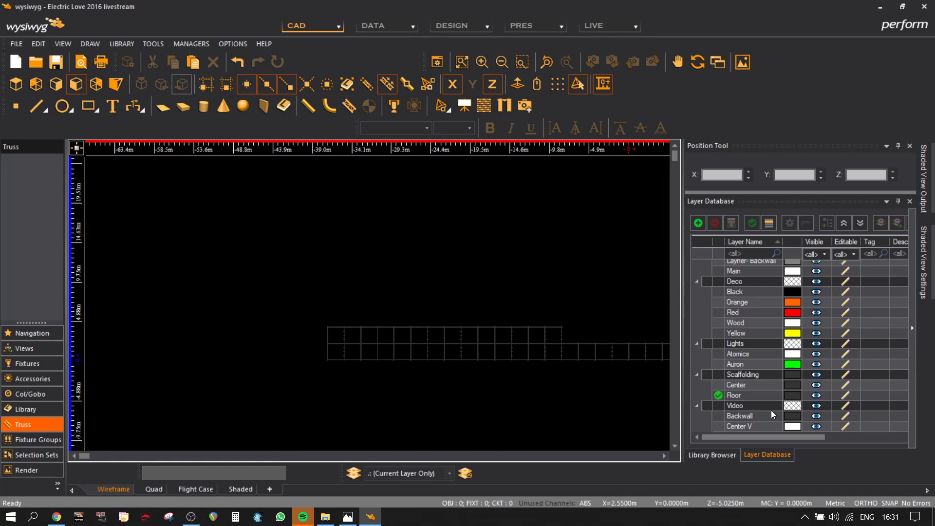
{"action": "left_click", "coordinate": [736, 322]}
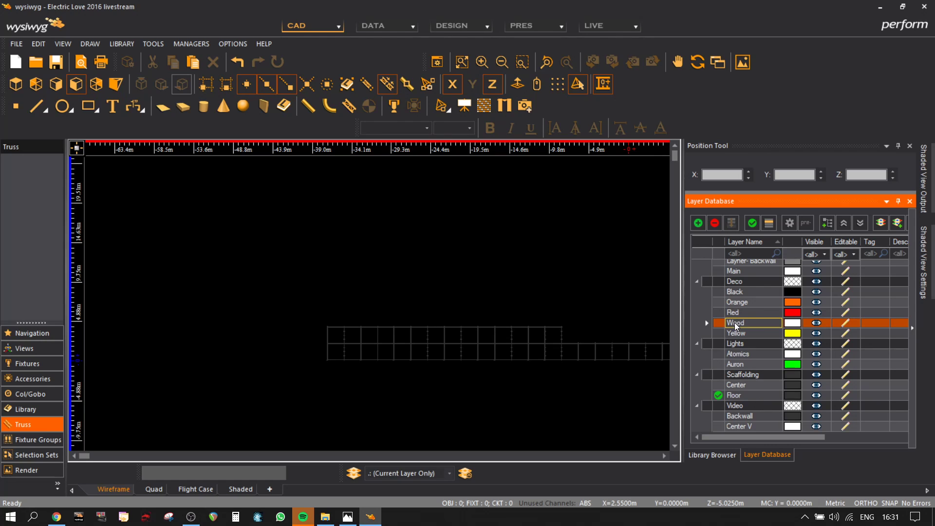
{"action": "left_click", "coordinate": [752, 223]}
- Trace the front face of the detached deco cube with a closed line through its four corners, about 2 m square
{"action": "scroll", "coordinate": [434, 415], "scroll_direction": "up", "scroll_amount": 6}
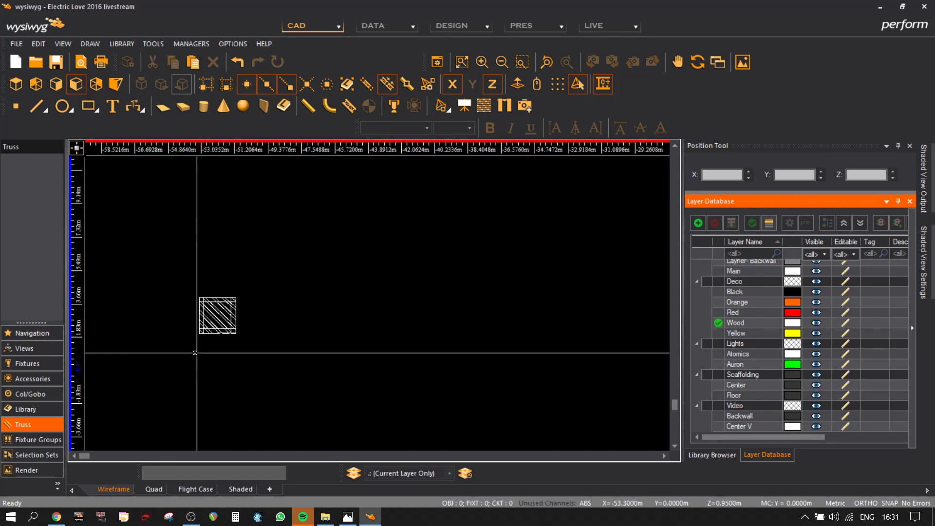
{"action": "scroll", "coordinate": [507, 378], "scroll_direction": "down", "scroll_amount": 3}
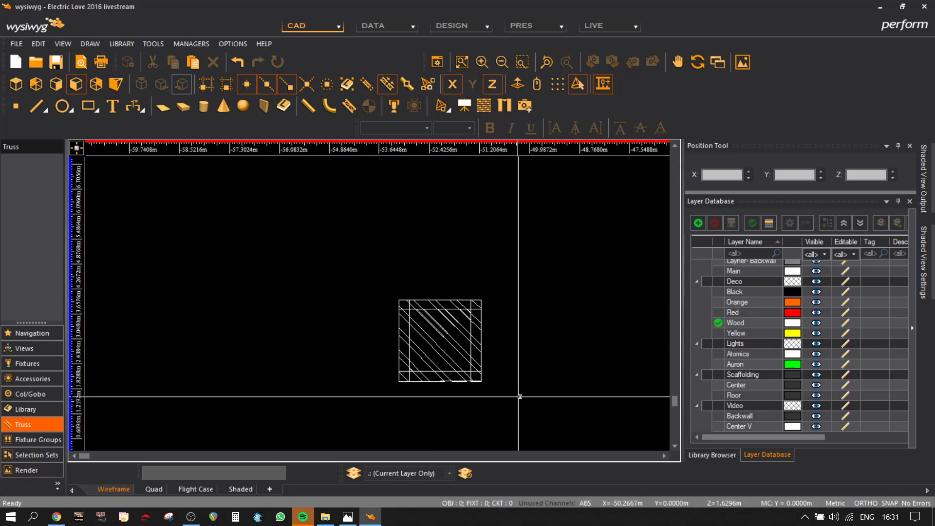
{"action": "scroll", "coordinate": [428, 292], "scroll_direction": "up", "scroll_amount": 4}
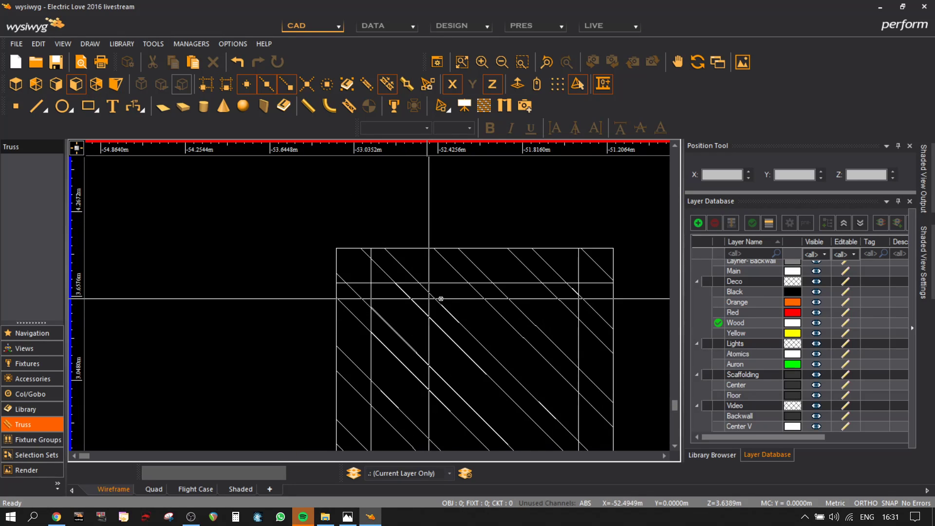
{"action": "scroll", "coordinate": [463, 205], "scroll_direction": "down", "scroll_amount": 2}
{"action": "middle_click_drag", "start_coordinate": [541, 247], "coordinate": [540, 300]}
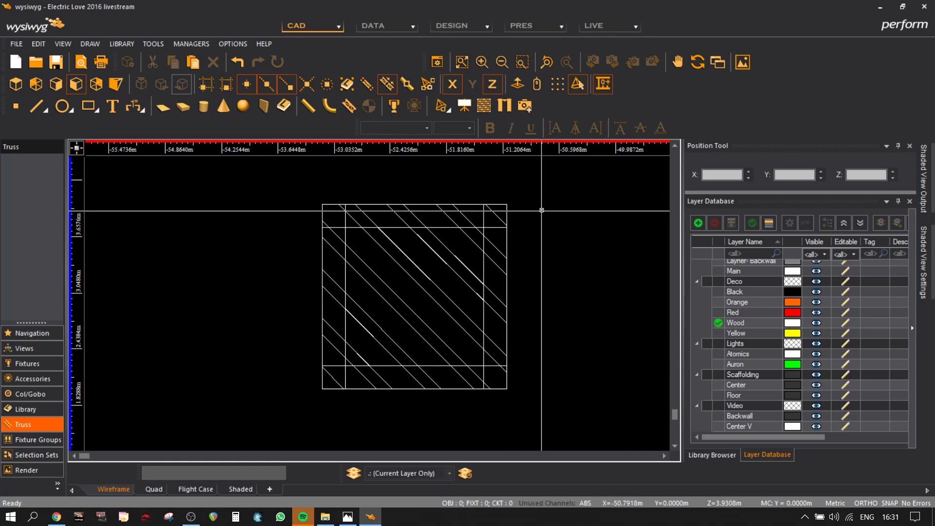
{"action": "middle_click_drag", "start_coordinate": [570, 267], "coordinate": [549, 249]}
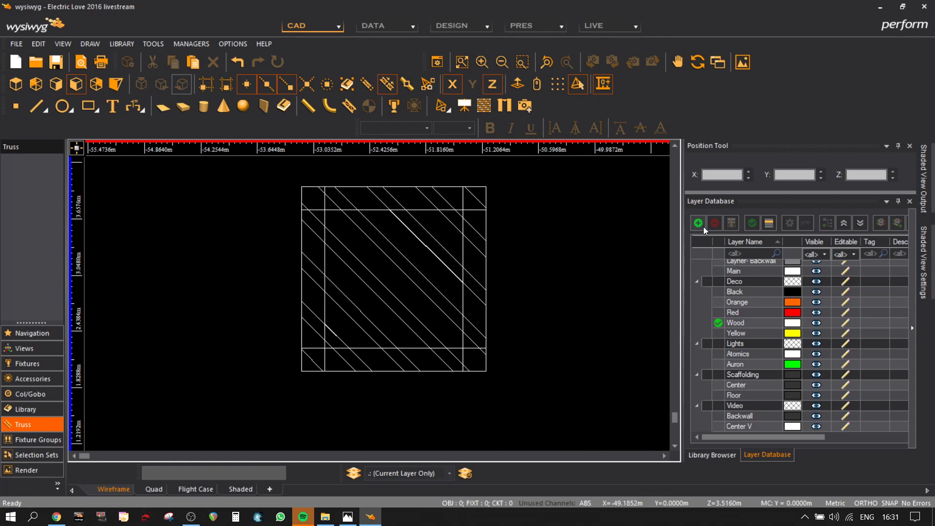
{"action": "left_click", "coordinate": [38, 107]}
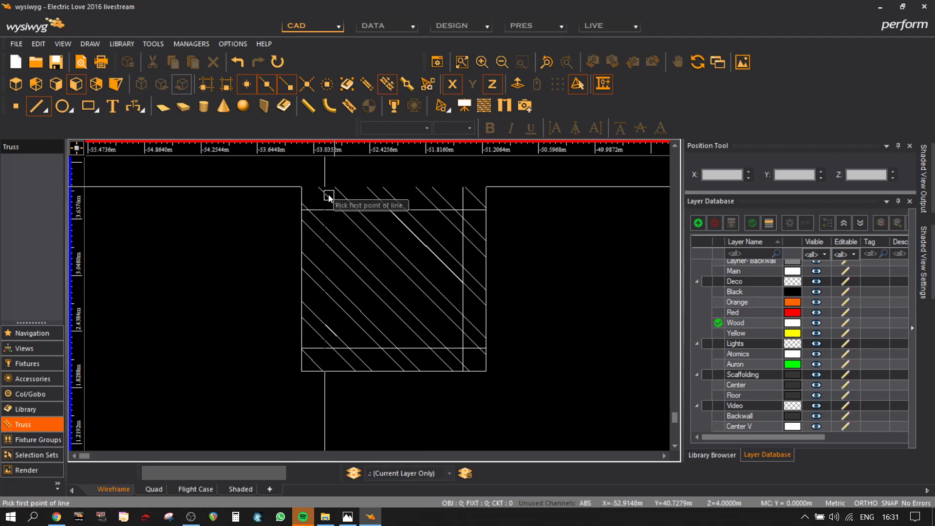
{"action": "left_click", "coordinate": [302, 187]}
{"action": "left_click", "coordinate": [486, 186]}
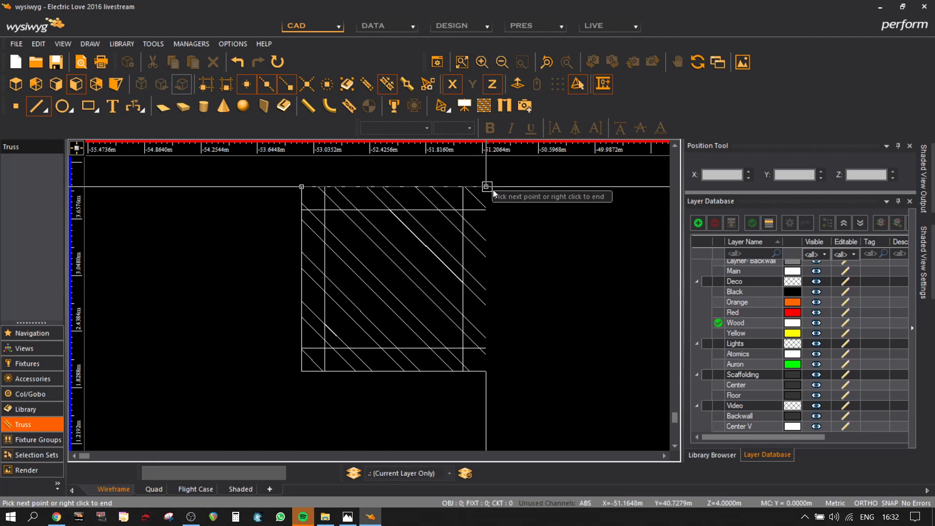
{"action": "left_click", "coordinate": [486, 390]}
{"action": "left_click", "coordinate": [486, 371]}
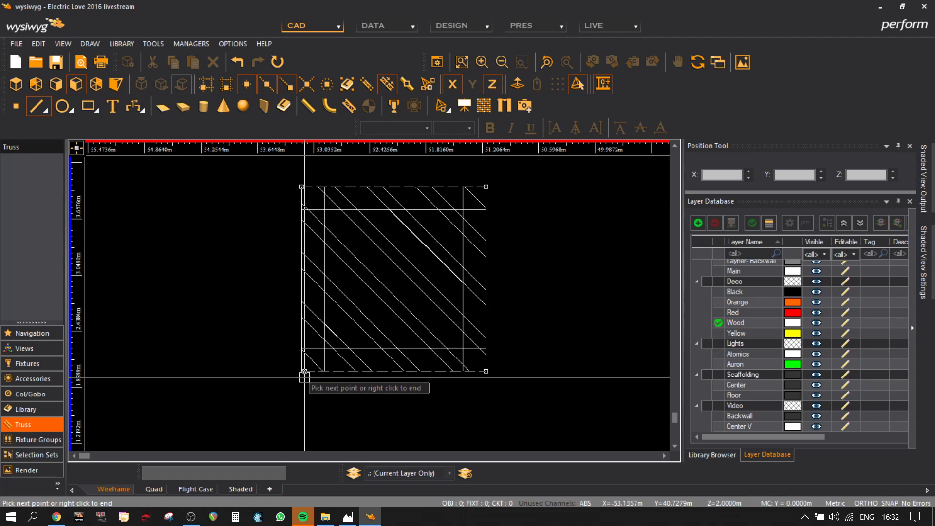
{"action": "left_click", "coordinate": [300, 371]}
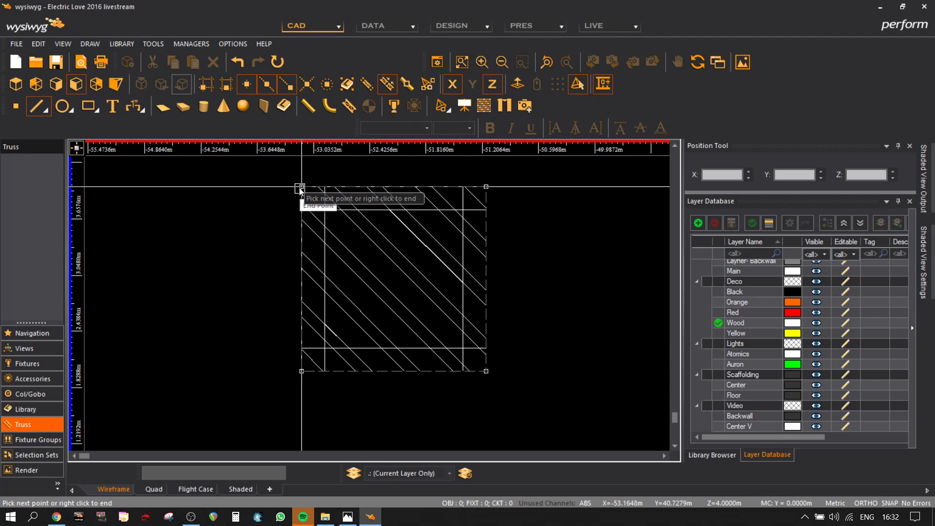
{"action": "left_click", "coordinate": [301, 187]}
{"action": "right_click", "coordinate": [384, 201]}
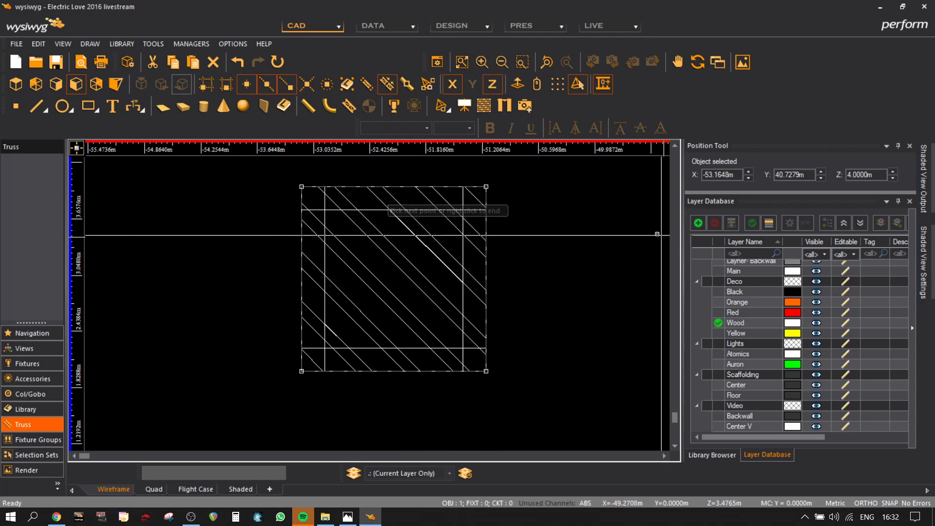
- Draw a horizontal line across the cube's full width along the upper border board's inner edge, at Z 3.75 m
{"action": "left_click", "coordinate": [28, 107]}
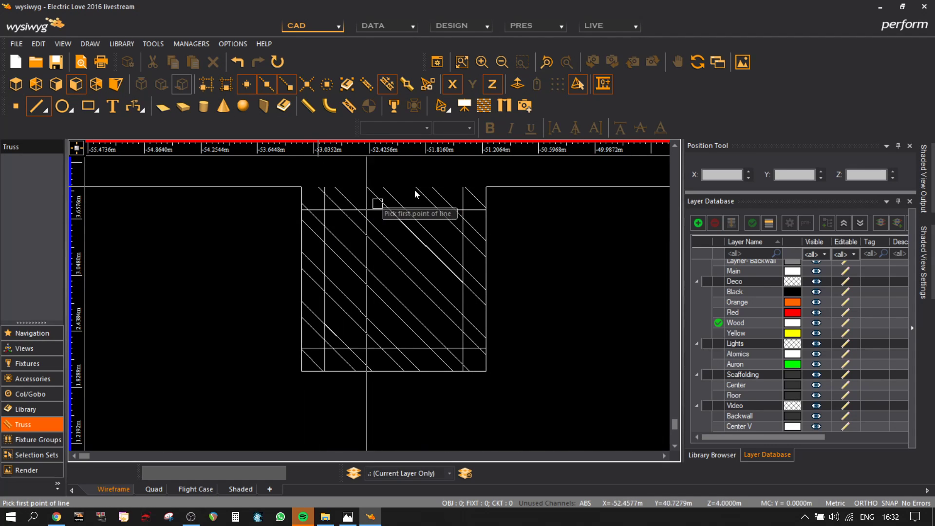
{"action": "scroll", "coordinate": [324, 204], "scroll_direction": "up", "scroll_amount": 3}
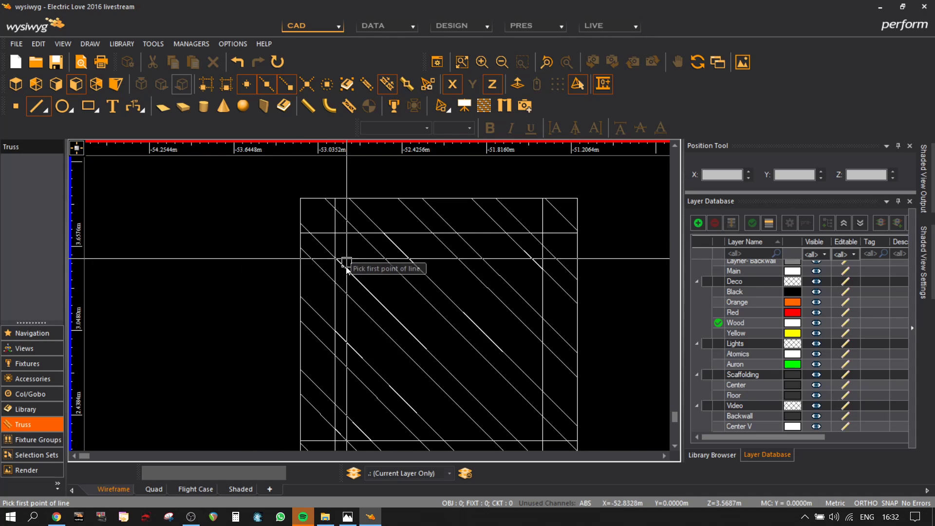
{"action": "left_click", "coordinate": [300, 233]}
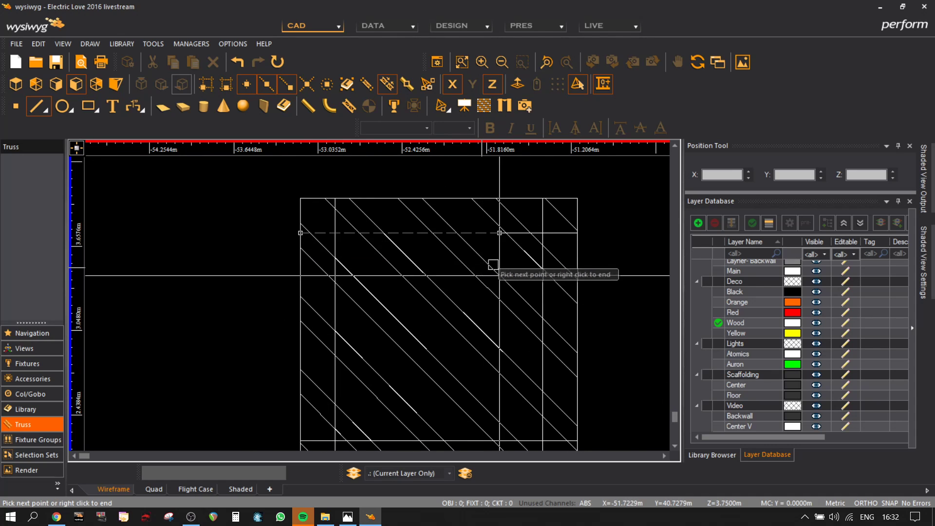
{"action": "left_click", "coordinate": [576, 235]}
{"action": "left_click", "coordinate": [577, 313]}
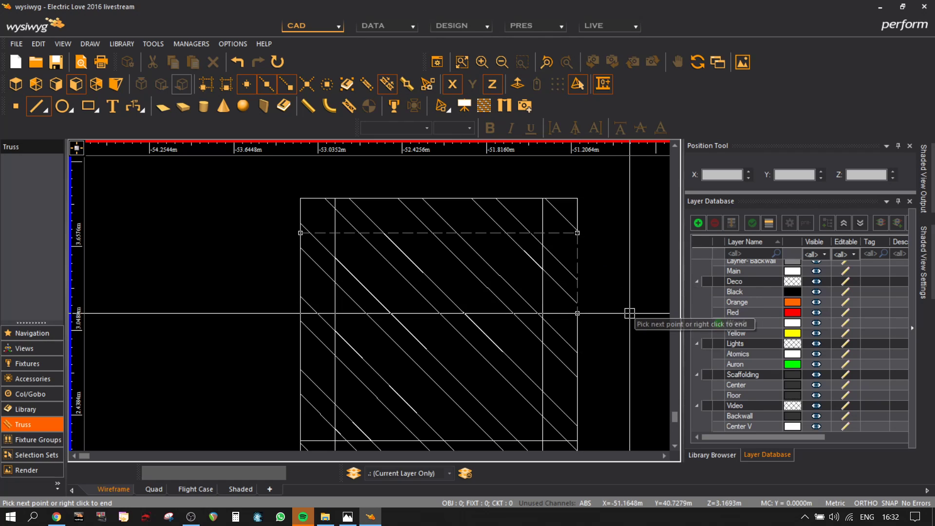
{"action": "right_click", "coordinate": [626, 313]}
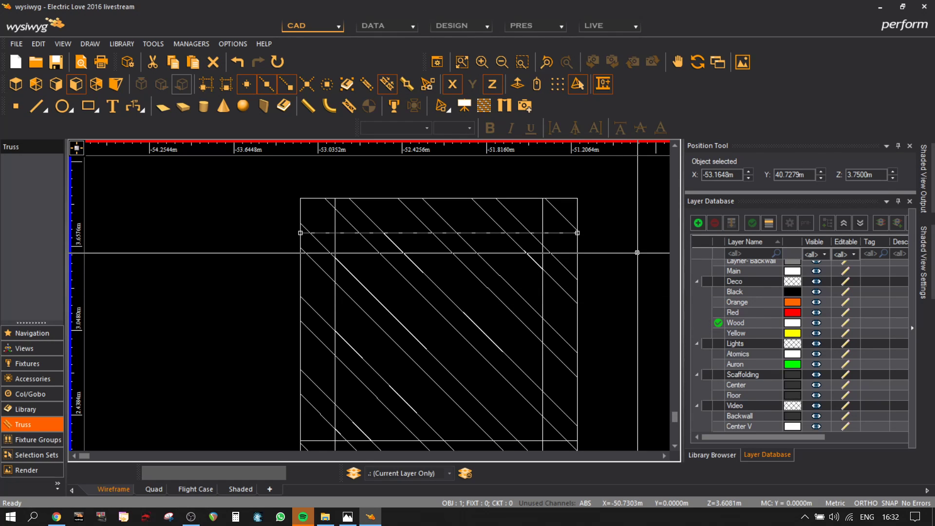
- Copy the horizontal line down to the inner edge of the cube's lower border board, at Z 2.25 m
{"action": "left_click", "coordinate": [300, 233]}
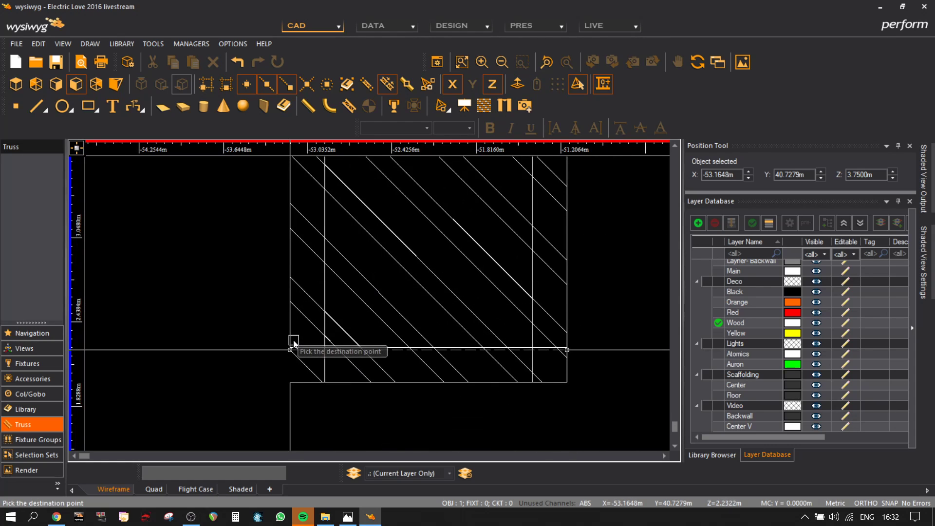
{"action": "left_click", "coordinate": [306, 347]}
{"action": "middle_click_drag", "start_coordinate": [427, 274], "coordinate": [434, 375]}
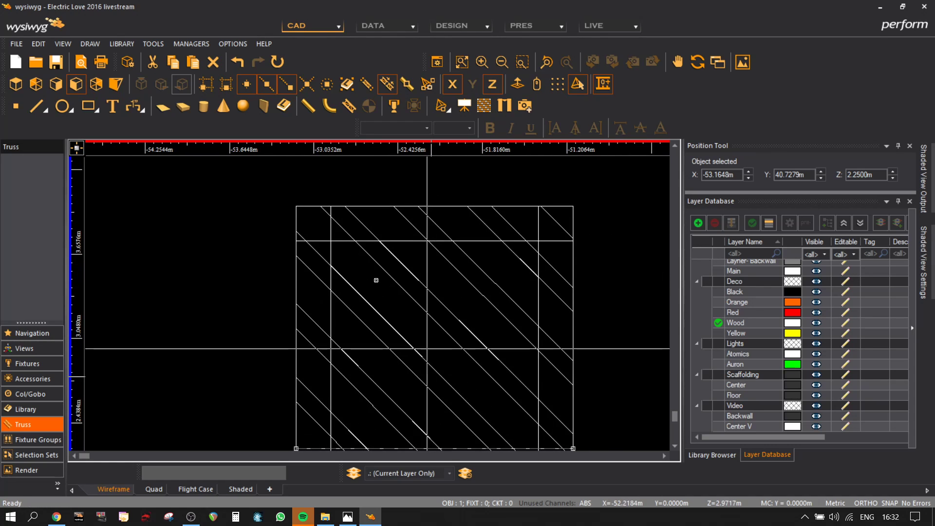
- Draw a vertical line along one side border's inner edge on the cube, at X -52.9148 m from Z 4 m to Z 2 m
{"action": "left_click", "coordinate": [35, 108]}
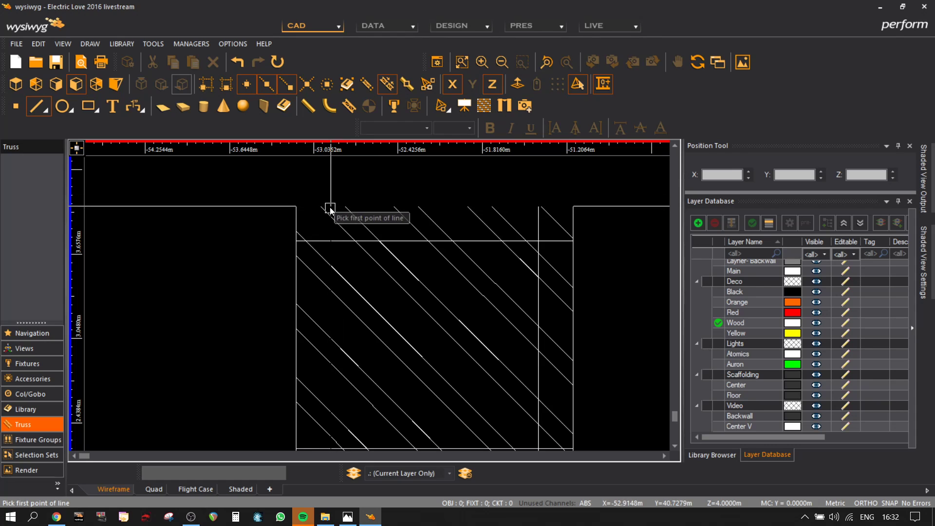
{"action": "left_click", "coordinate": [330, 216]}
{"action": "middle_click_drag", "start_coordinate": [351, 315], "coordinate": [355, 163]}
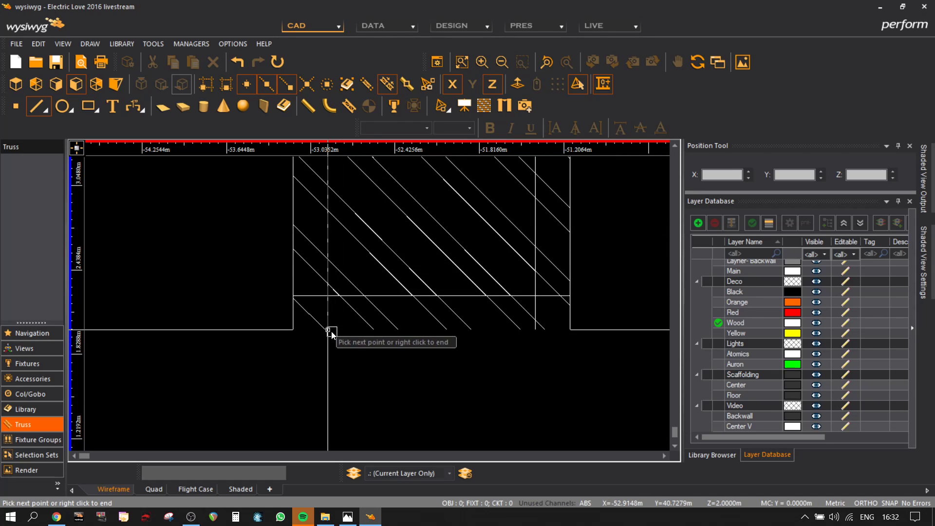
{"action": "right_click", "coordinate": [346, 335]}
- Copy the vertical line to the inner edge of the cube's opposite side border, at X -51.4148 m
{"action": "key", "text": "m"}
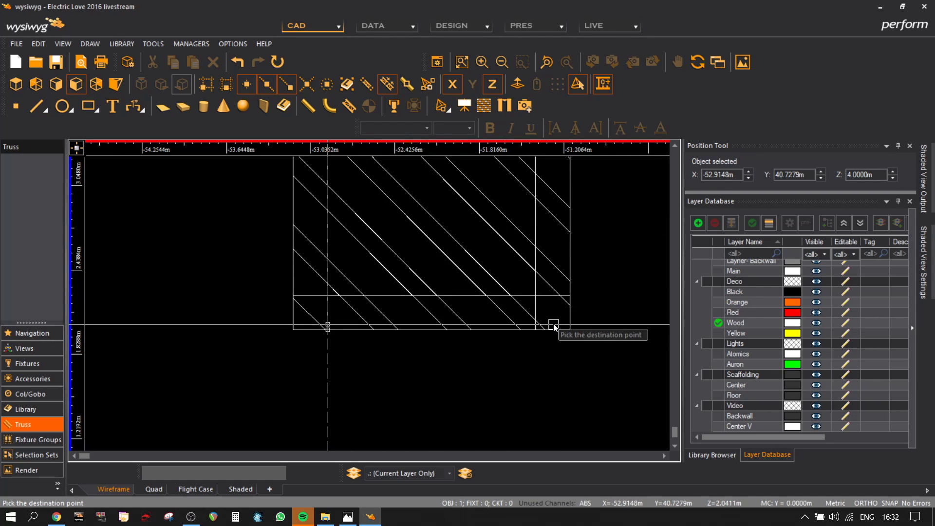
{"action": "middle_click_drag", "start_coordinate": [486, 203], "coordinate": [426, 384]}
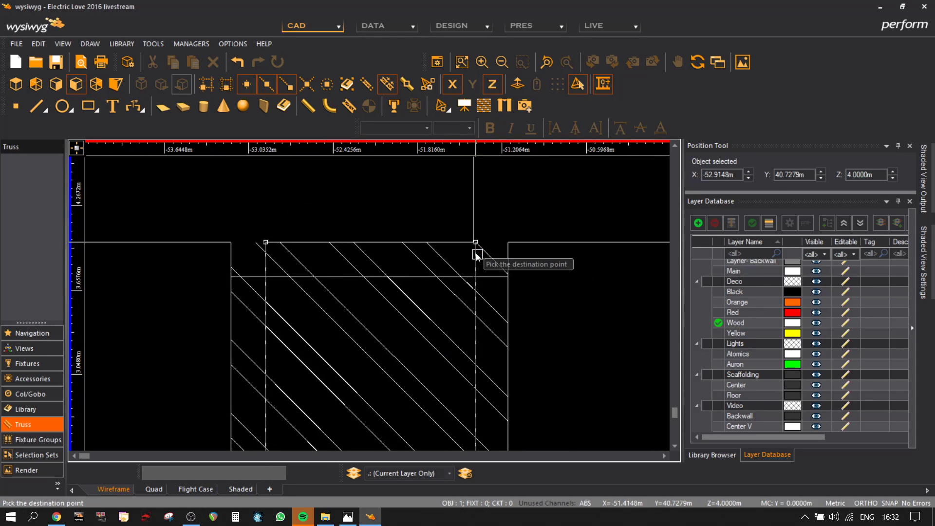
{"action": "left_click", "coordinate": [475, 243]}
- Select the traced outline and its four border lines and copy them about 3.7 m away from the cube toward negative X
{"action": "scroll", "coordinate": [550, 243], "scroll_direction": "down", "scroll_amount": 2}
{"action": "scroll", "coordinate": [551, 243], "scroll_direction": "down", "scroll_amount": 1}
{"action": "left_click", "coordinate": [591, 347]}
{"action": "left_click_drag", "start_coordinate": [578, 361], "coordinate": [429, 198]}
{"action": "scroll", "coordinate": [515, 287], "scroll_direction": "up", "scroll_amount": 2}
{"action": "left_click", "coordinate": [501, 272], "text": "ctrl"}
{"action": "key", "text": "m"}
{"action": "left_click", "coordinate": [285, 303]}
{"action": "scroll", "coordinate": [197, 303], "scroll_direction": "up", "scroll_amount": 1}
{"action": "middle_click_drag", "start_coordinate": [196, 302], "coordinate": [411, 316]}
{"action": "scroll", "coordinate": [284, 325], "scroll_direction": "down", "scroll_amount": 3}
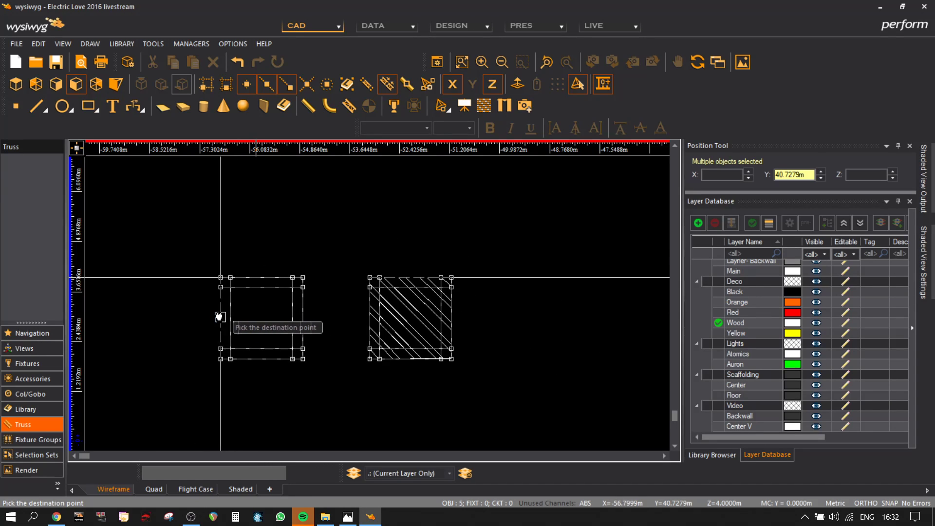
{"action": "key", "text": "Escape"}
{"action": "scroll", "coordinate": [258, 315], "scroll_direction": "up", "scroll_amount": 2}
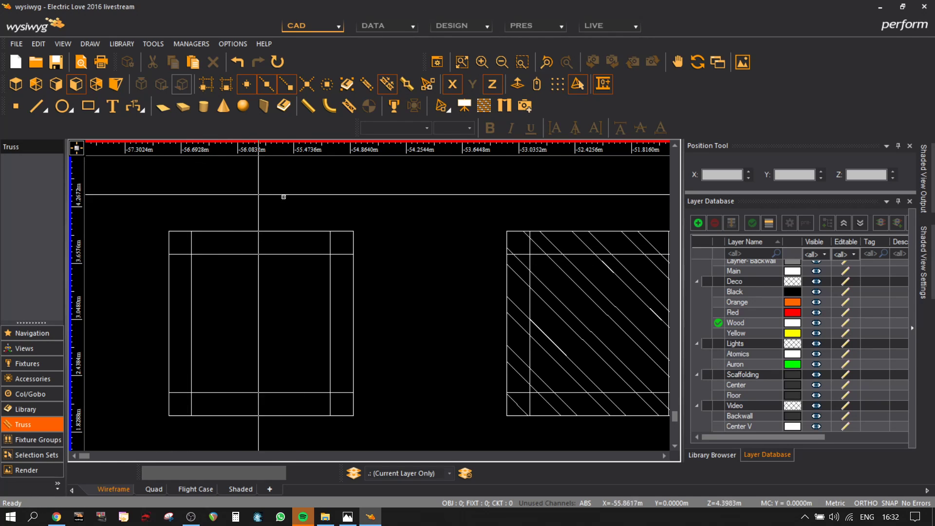
{"action": "left_click", "coordinate": [162, 107]}
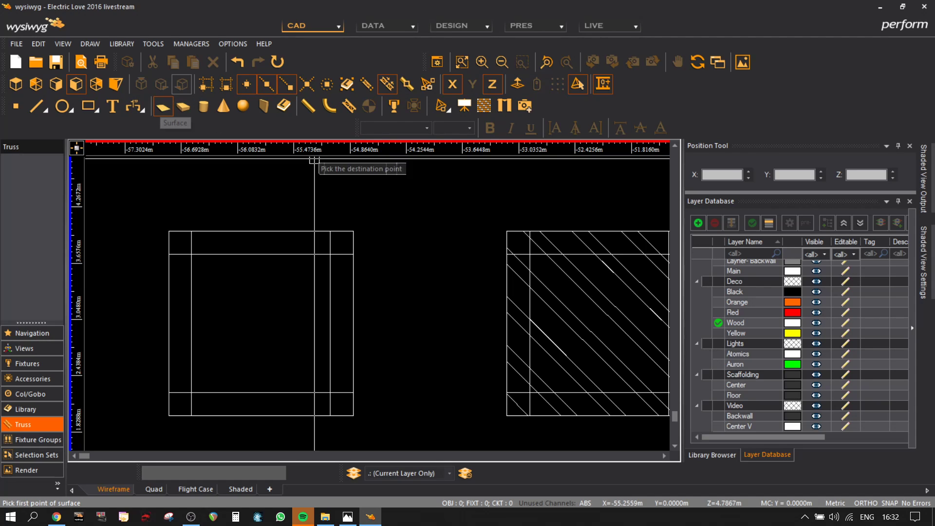
{"action": "left_click", "coordinate": [170, 256]}
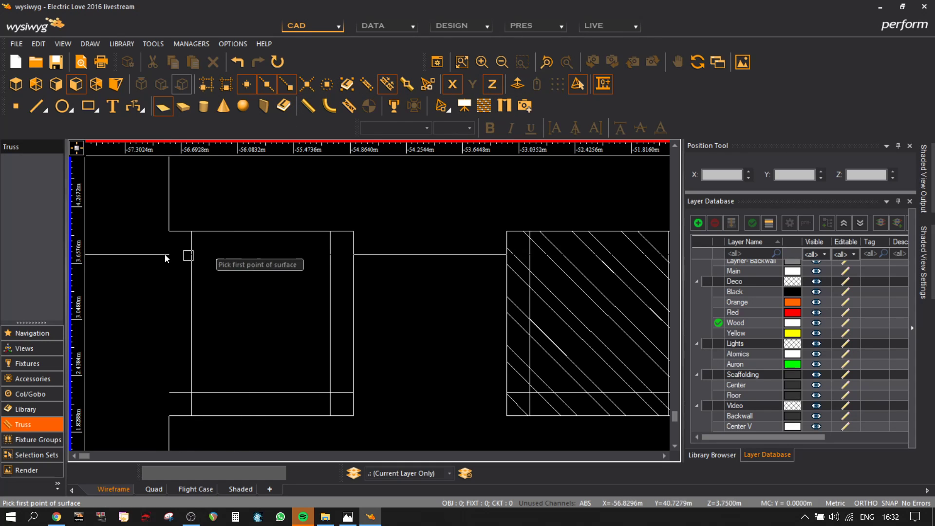
{"action": "key", "text": "Escape"}
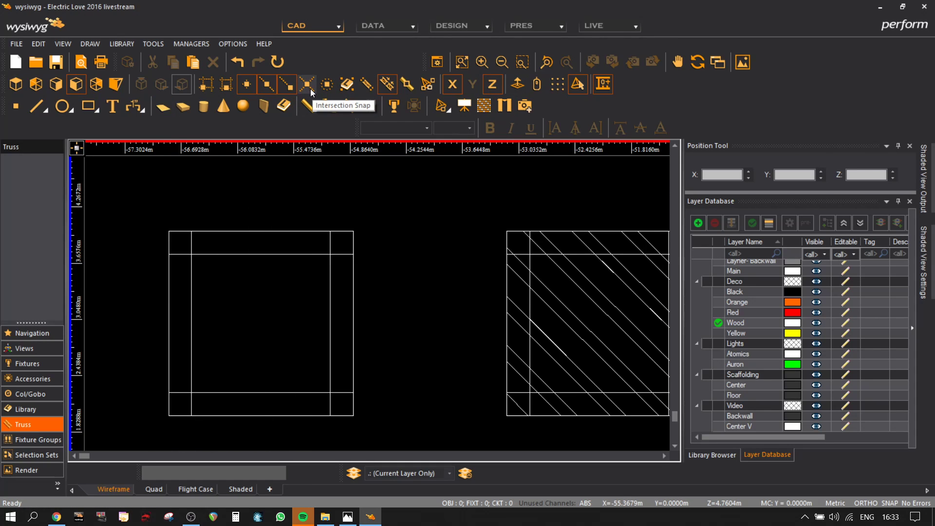
- With intersection snap on, draw a mitred surface over the copied frame's upper border and mirror a copy onto the lower border
{"action": "left_click", "coordinate": [162, 107]}
{"action": "scroll", "coordinate": [192, 256], "scroll_direction": "up", "scroll_amount": 3}
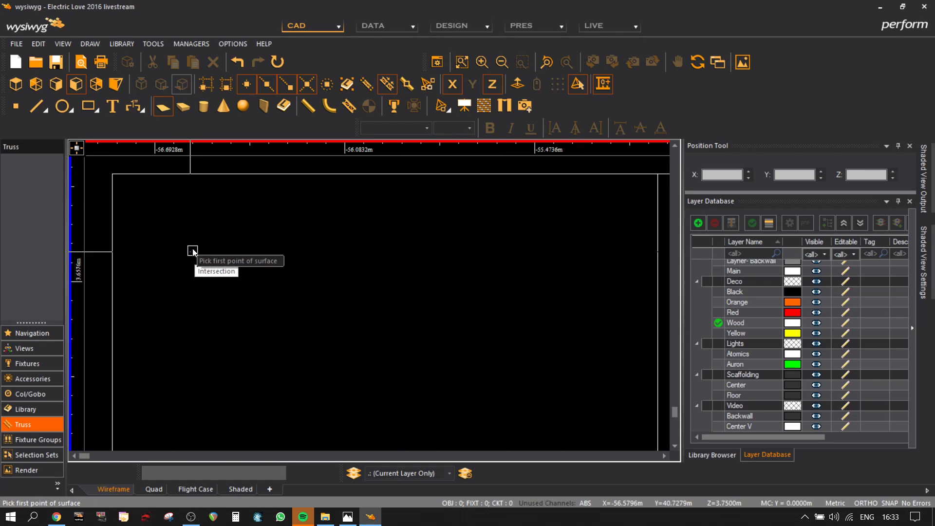
{"action": "left_click", "coordinate": [190, 251]}
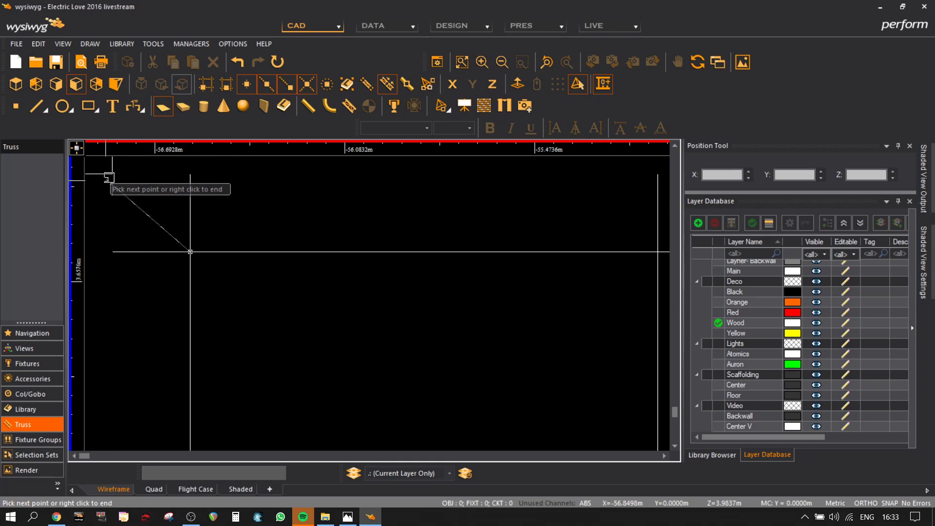
{"action": "middle_click_drag", "start_coordinate": [480, 240], "coordinate": [8, 277]}
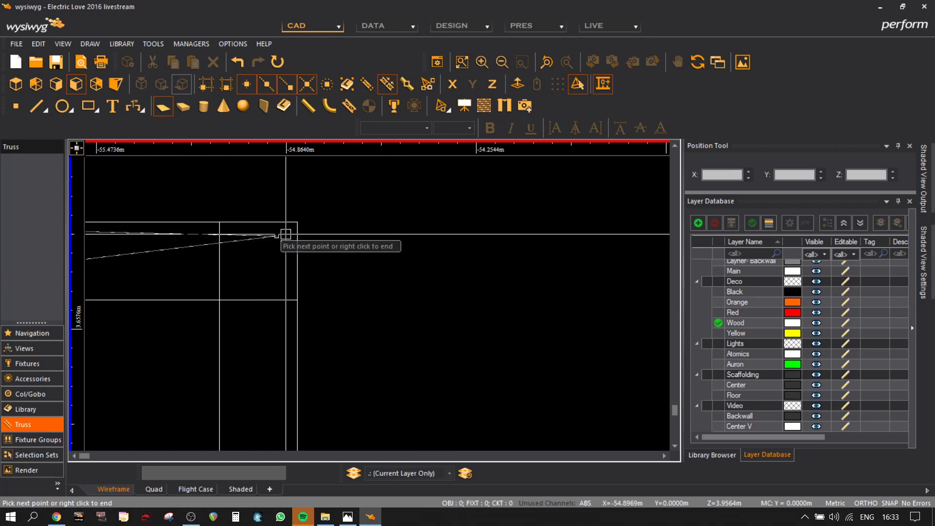
{"action": "left_click", "coordinate": [297, 223]}
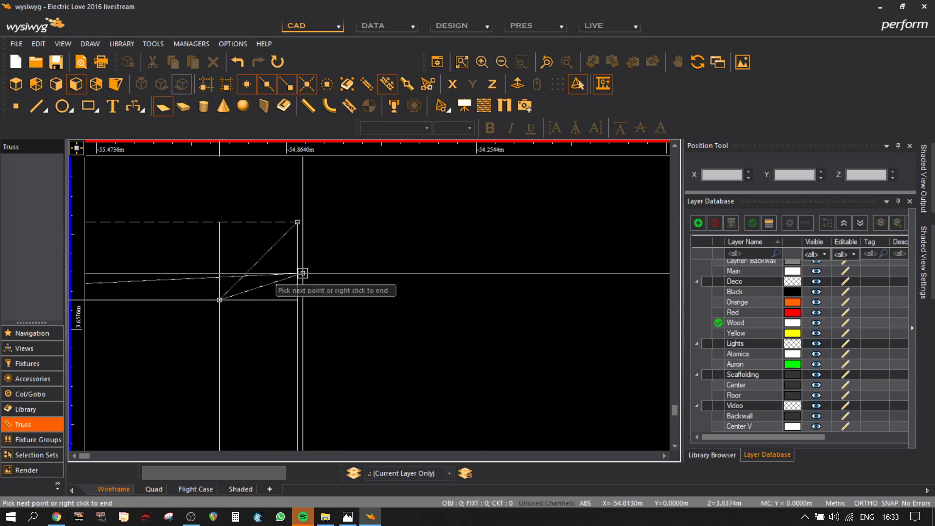
{"action": "scroll", "coordinate": [350, 263], "scroll_direction": "down", "scroll_amount": 5}
{"action": "right_click", "coordinate": [348, 307]}
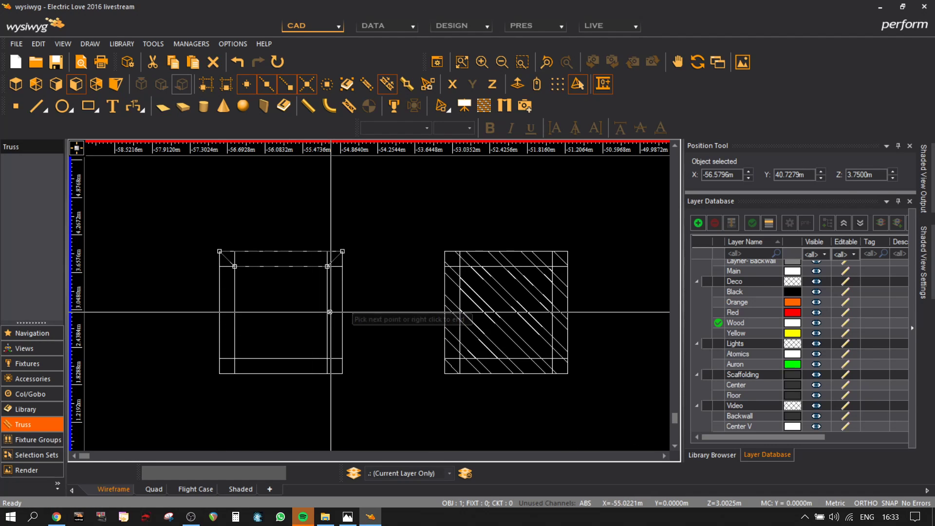
{"action": "left_click", "coordinate": [328, 312]}
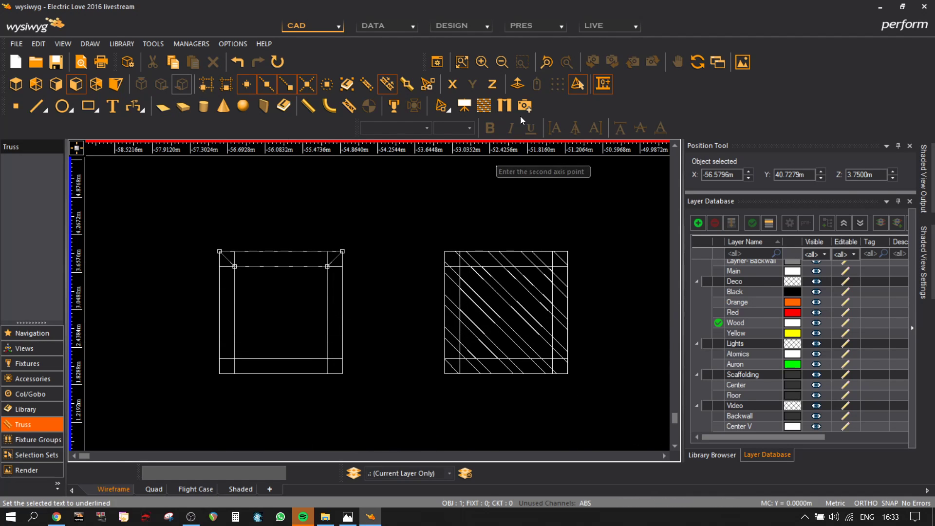
{"action": "left_click", "coordinate": [452, 83]}
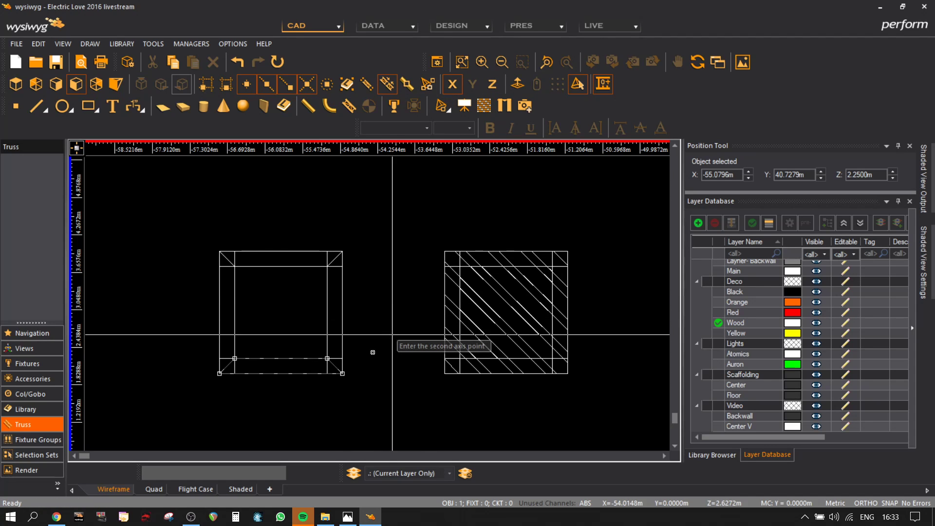
- Draw a mitred surface over the copied frame's side border nearest the cube, through its two outer and two inner corners
{"action": "left_click", "coordinate": [161, 108]}
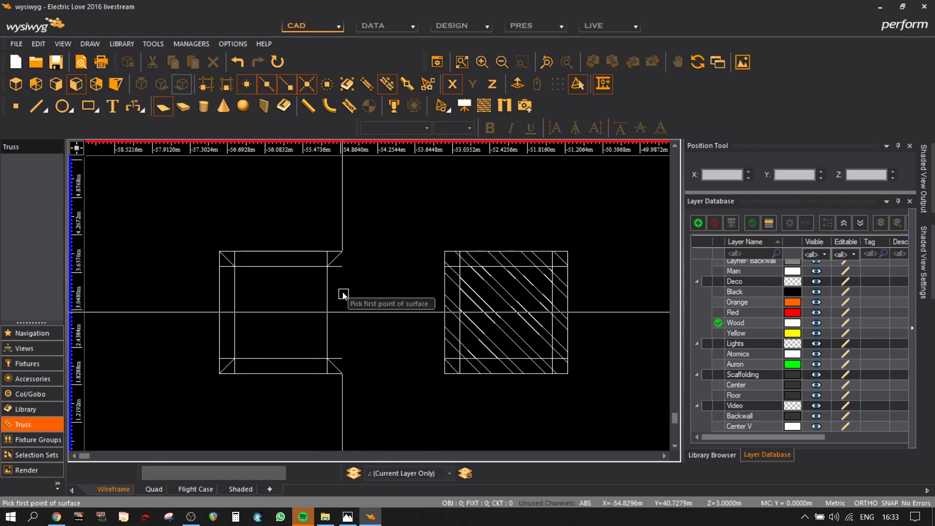
{"action": "scroll", "coordinate": [326, 253], "scroll_direction": "up", "scroll_amount": 2}
{"action": "left_click", "coordinate": [318, 257]}
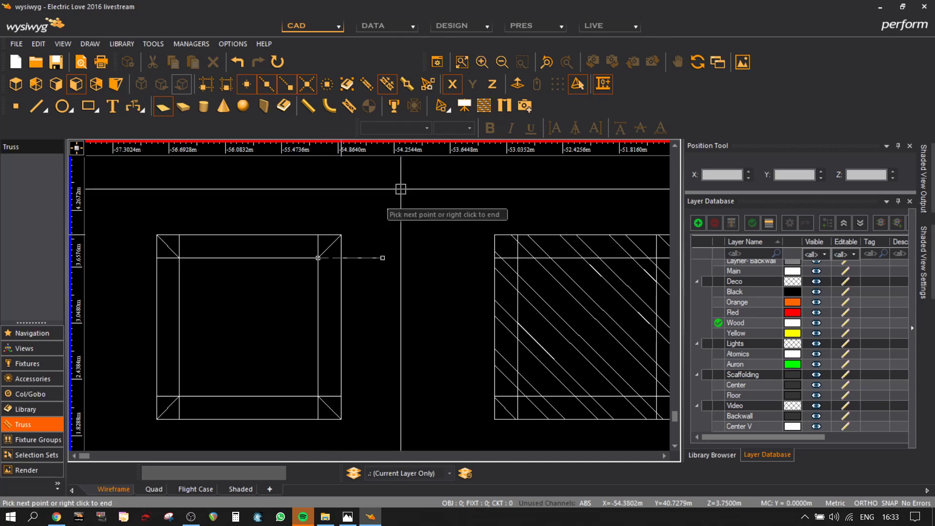
{"action": "left_click", "coordinate": [454, 84]}
{"action": "left_click", "coordinate": [341, 235]}
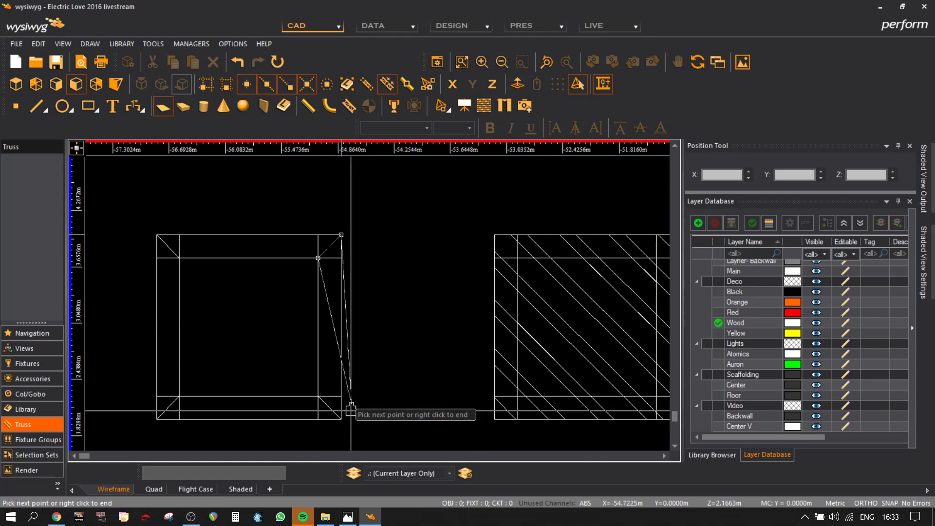
{"action": "left_click", "coordinate": [341, 419]}
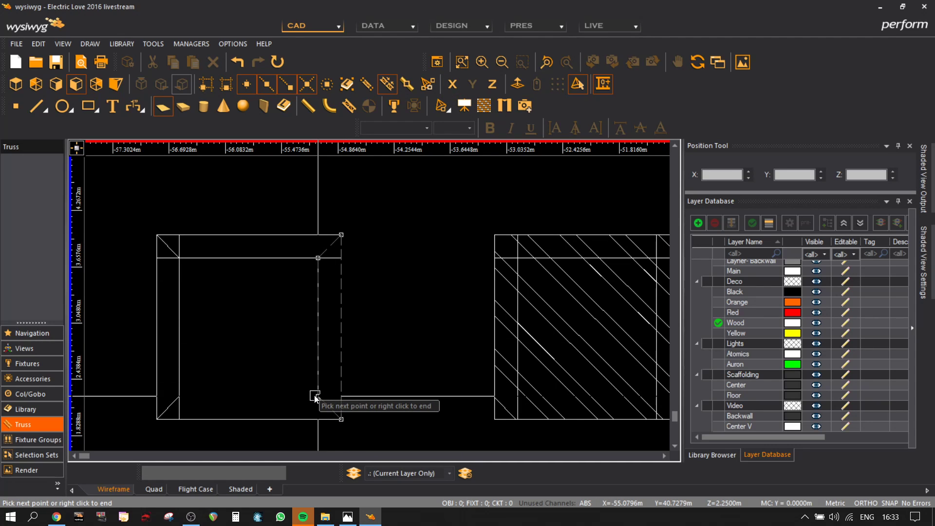
{"action": "left_click", "coordinate": [318, 396]}
{"action": "right_click", "coordinate": [318, 396]}
- Mirror a copy of the side border surface onto the frame's opposite side border
{"action": "left_click", "coordinate": [492, 84]}
{"action": "key", "text": "m"}
{"action": "left_click", "coordinate": [248, 257]}
{"action": "left_click", "coordinate": [263, 326]}
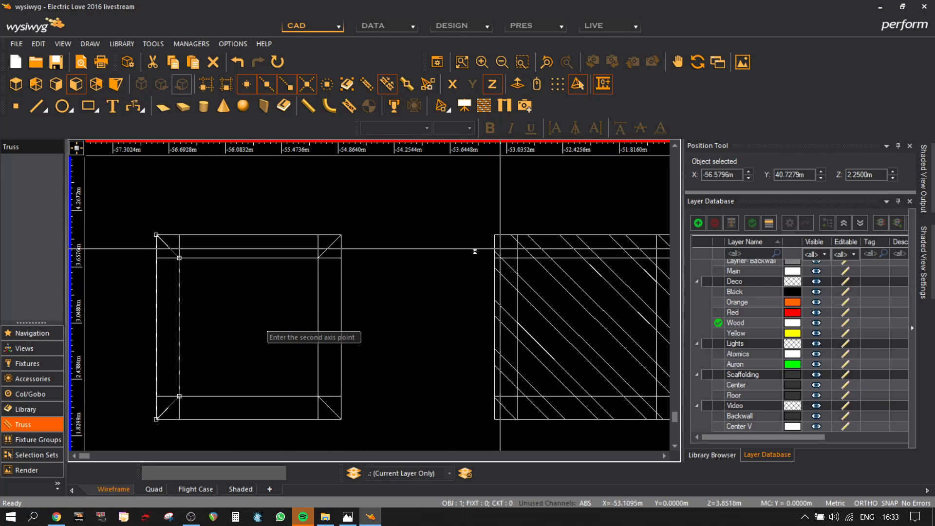
{"action": "key", "text": "Escape"}
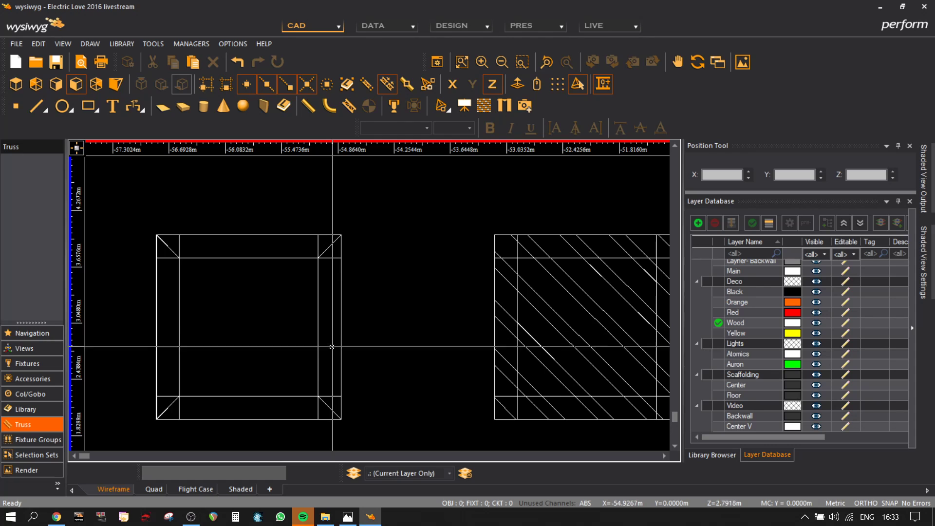
- In the isometric view, select all line objects and move them back, away from the border surfaces and the cube
{"action": "scroll", "coordinate": [332, 346], "scroll_direction": "down", "scroll_amount": 1}
{"action": "left_click", "coordinate": [115, 86]}
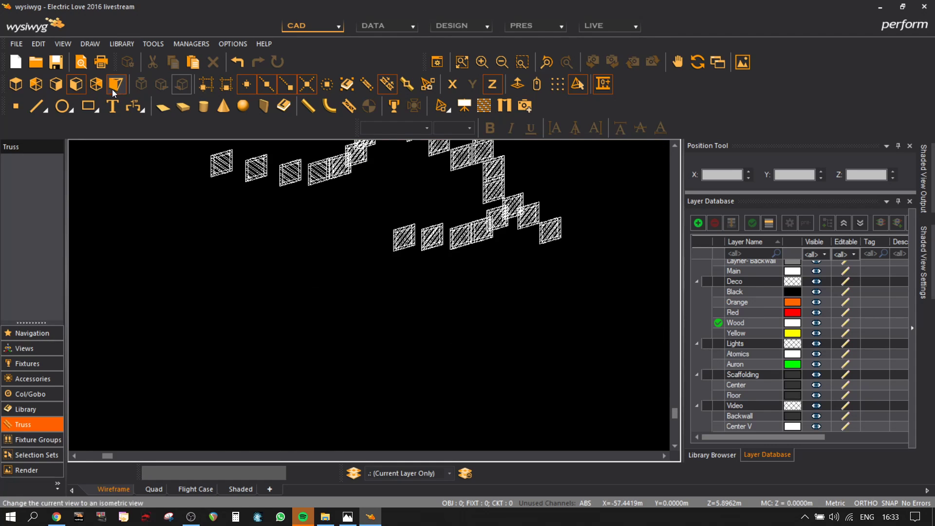
{"action": "scroll", "coordinate": [350, 299], "scroll_direction": "up", "scroll_amount": 8}
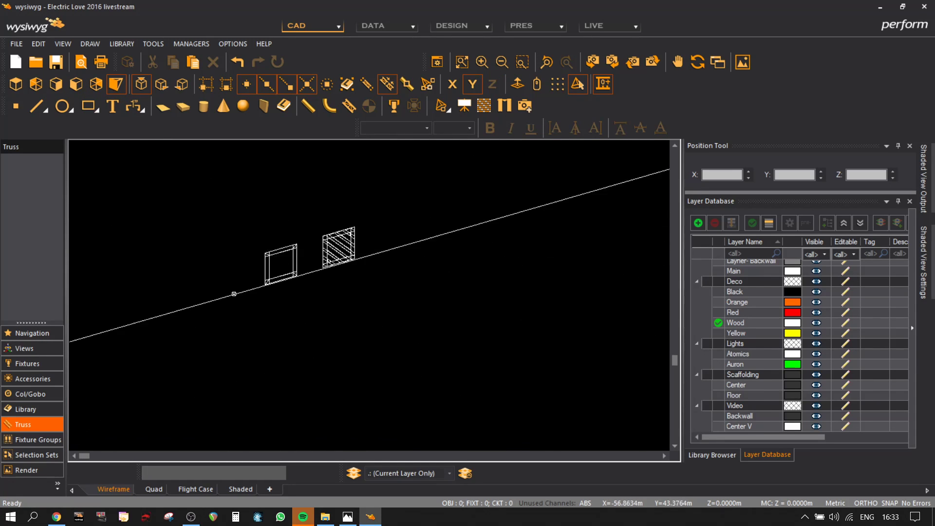
{"action": "middle_click_drag", "start_coordinate": [365, 234], "coordinate": [351, 340]}
{"action": "scroll", "coordinate": [353, 311], "scroll_direction": "up", "scroll_amount": 5}
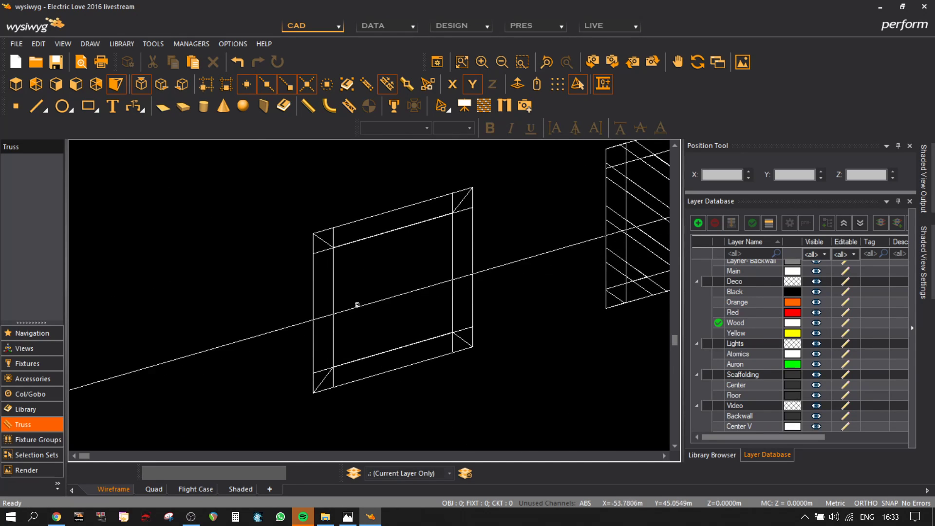
{"action": "scroll", "coordinate": [355, 255], "scroll_direction": "down", "scroll_amount": 5}
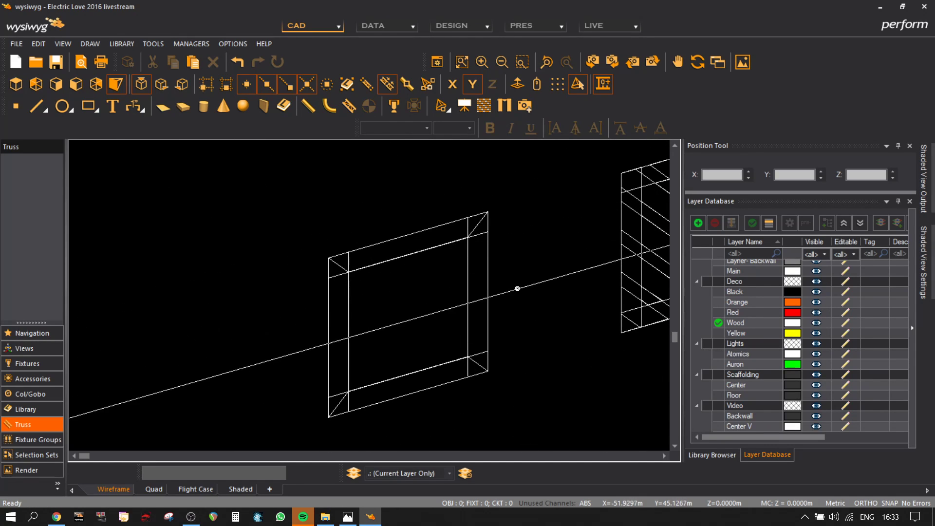
{"action": "middle_click_drag", "start_coordinate": [560, 267], "coordinate": [370, 292]}
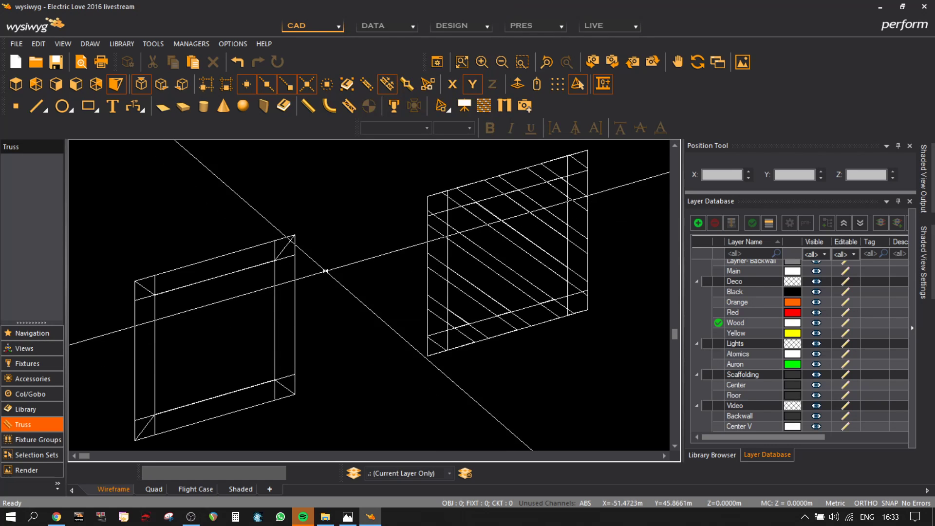
{"action": "right_click", "coordinate": [325, 272]}
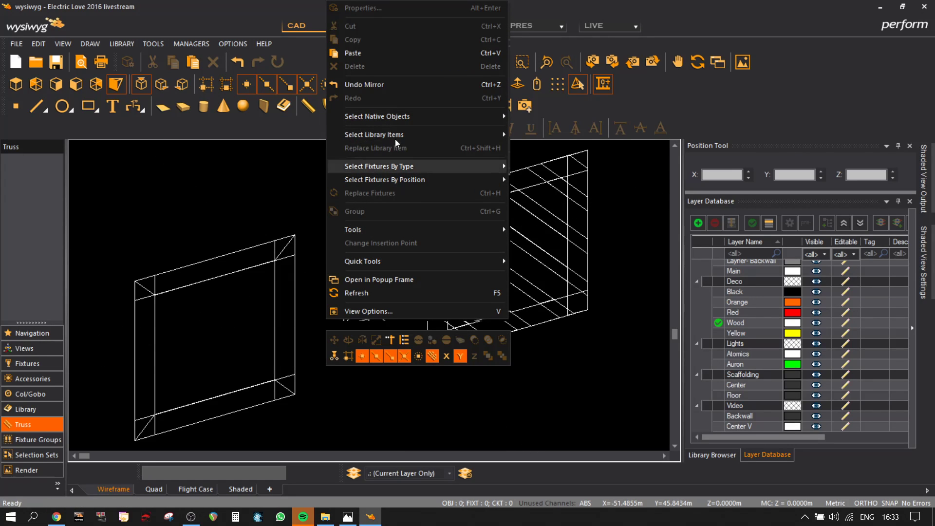
{"action": "mouse_move", "coordinate": [399, 120]}
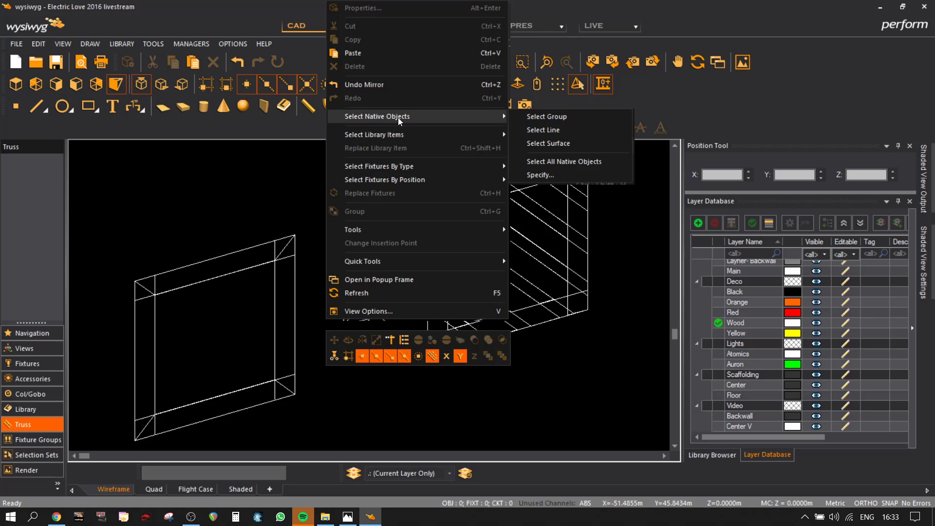
{"action": "left_click", "coordinate": [580, 130]}
{"action": "scroll", "coordinate": [444, 258], "scroll_direction": "down", "scroll_amount": 3}
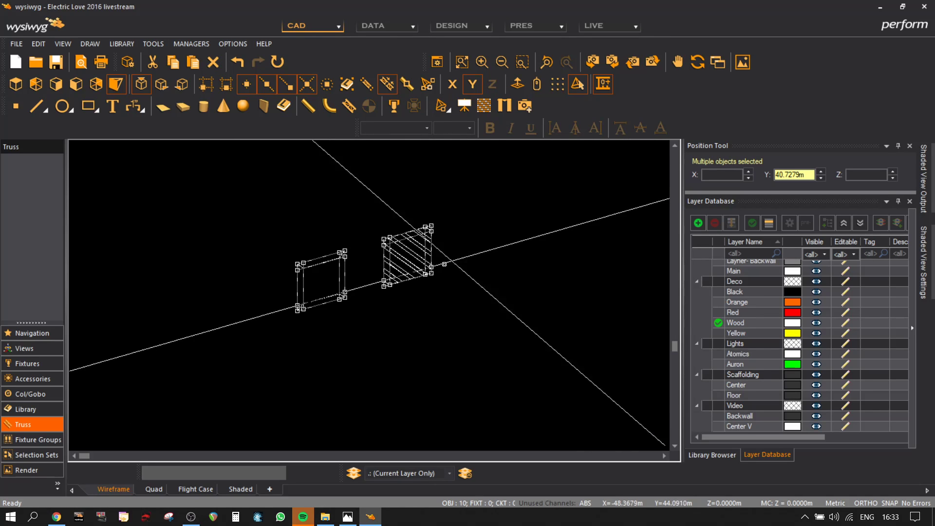
{"action": "key", "text": "m"}
{"action": "left_click", "coordinate": [389, 251]}
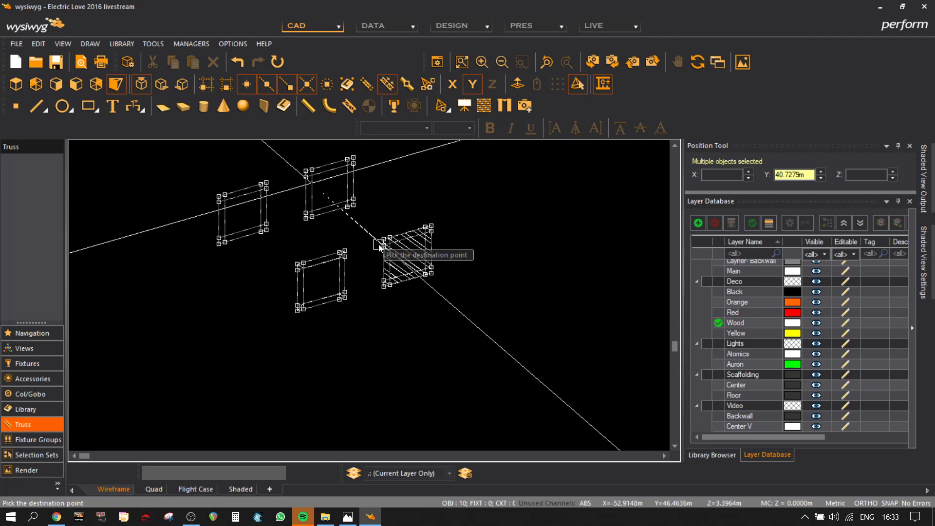
{"action": "left_click", "coordinate": [380, 247]}
{"action": "left_click", "coordinate": [388, 217]}
{"action": "scroll", "coordinate": [323, 266], "scroll_direction": "up", "scroll_amount": 2}
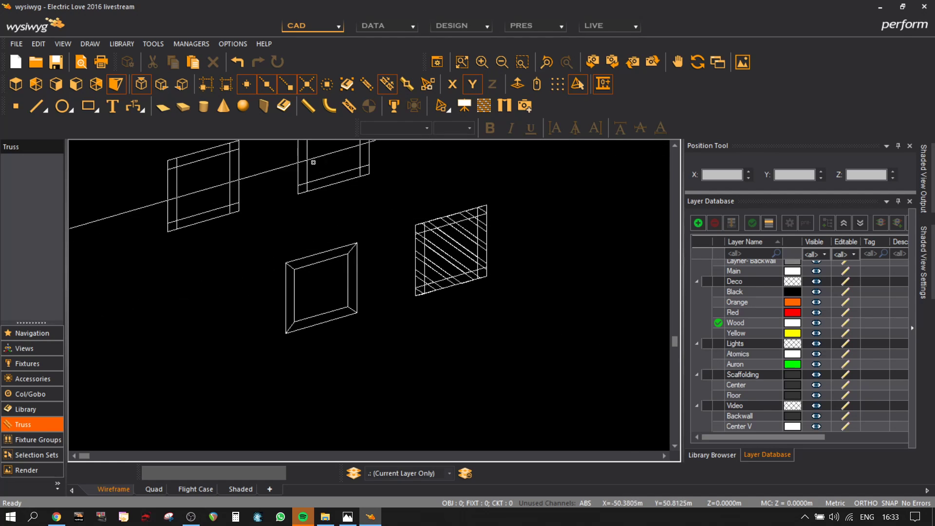
- In the front view, select only the slatted deco cube and rotate it 45 degrees about its centre
{"action": "left_click", "coordinate": [63, 86]}
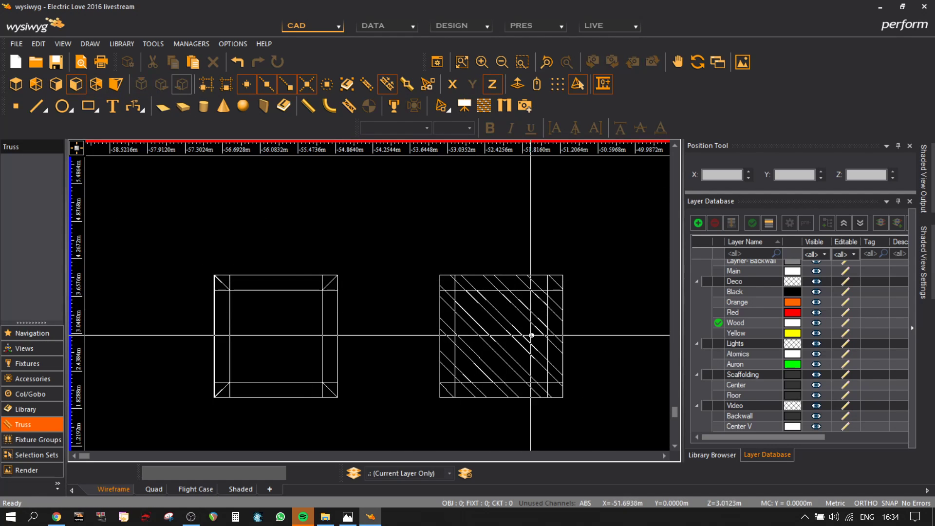
{"action": "left_click_drag", "start_coordinate": [547, 397], "coordinate": [389, 290]}
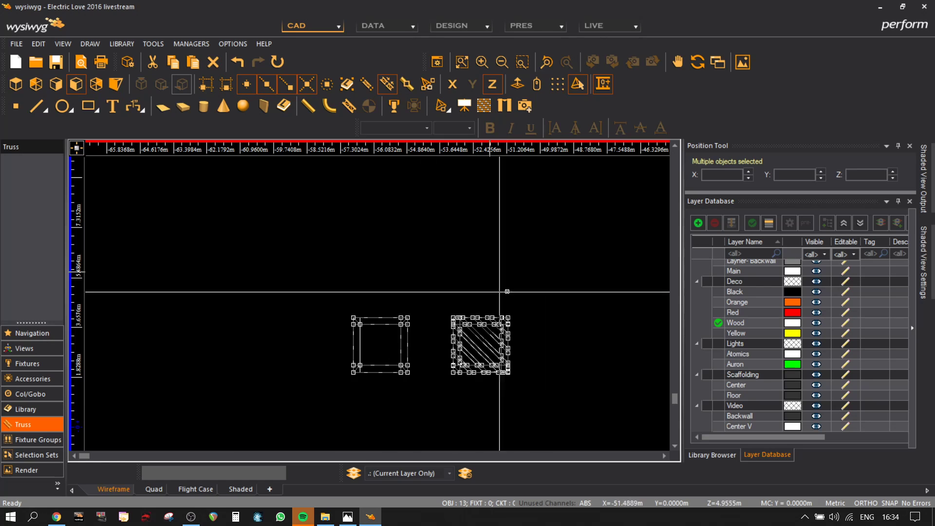
{"action": "left_click", "coordinate": [542, 409]}
{"action": "left_click_drag", "start_coordinate": [547, 383], "coordinate": [452, 285]}
{"action": "key", "text": "ctrl+r"}
{"action": "left_click", "coordinate": [484, 347]}
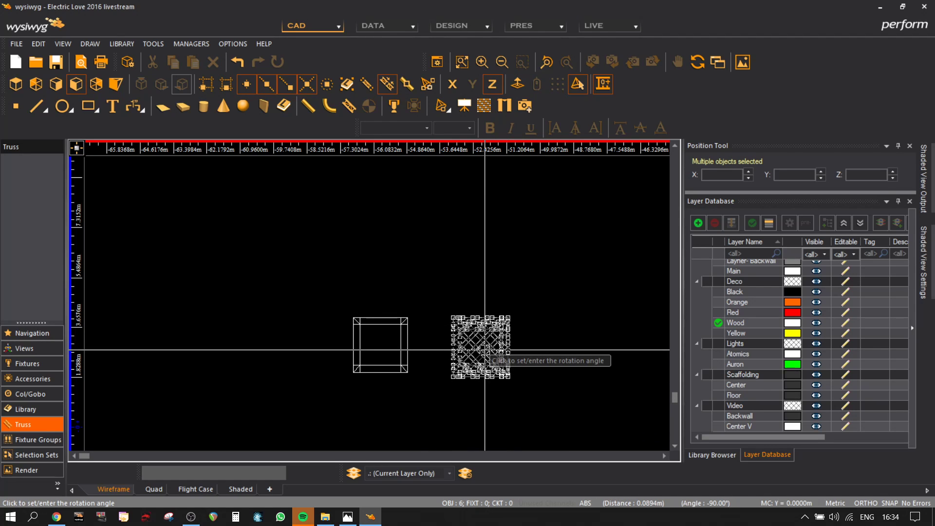
{"action": "type", "text": "45"}
{"action": "key", "text": "Return"}
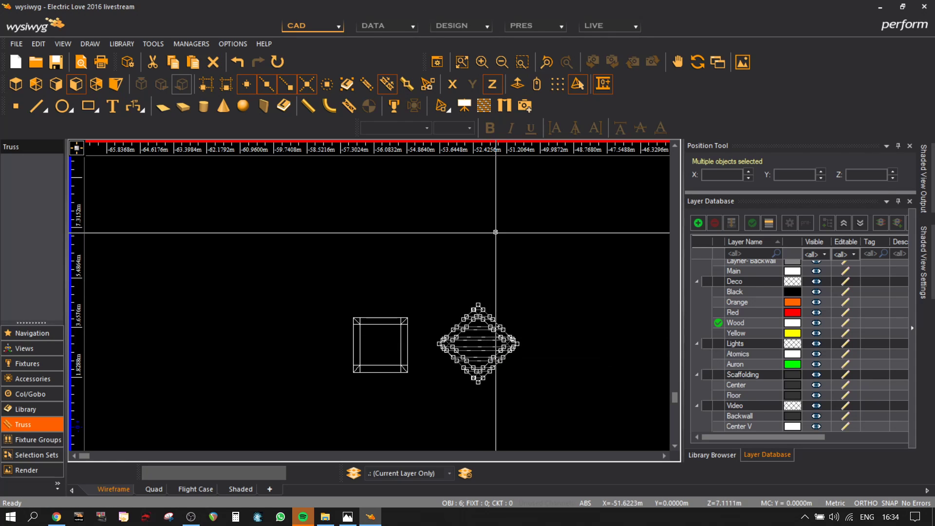
{"action": "key", "text": "Escape"}
- Draw a horizontal guide line from the midpoint of the middle slat's upper edge to beyond the rotated cube's side
{"action": "scroll", "coordinate": [468, 360], "scroll_direction": "up", "scroll_amount": 8}
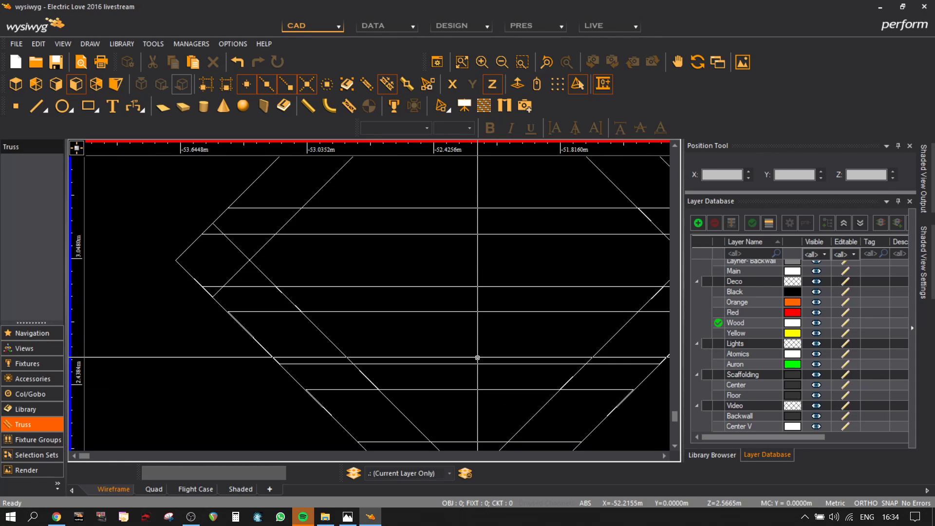
{"action": "left_click", "coordinate": [48, 116]}
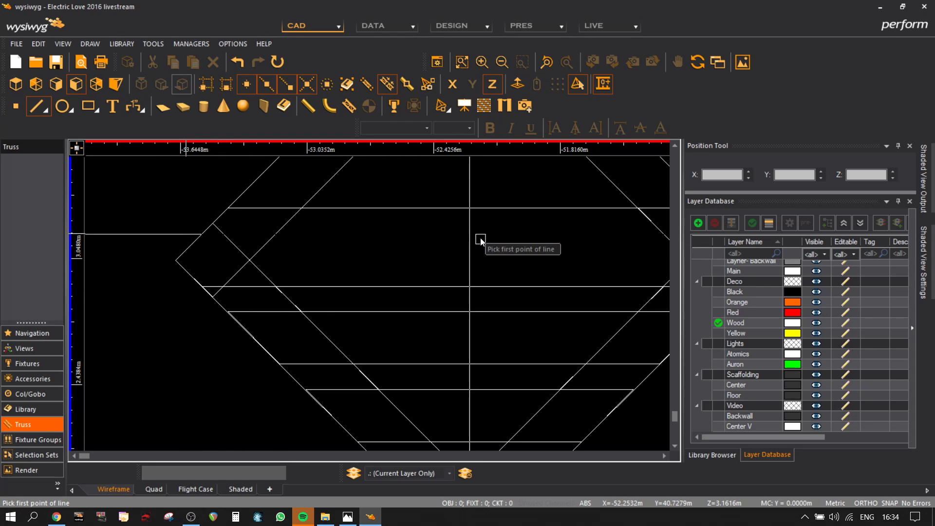
{"action": "left_click", "coordinate": [468, 233]}
{"action": "scroll", "coordinate": [607, 287], "scroll_direction": "down", "scroll_amount": 3}
{"action": "middle_click_drag", "start_coordinate": [599, 294], "coordinate": [390, 295]}
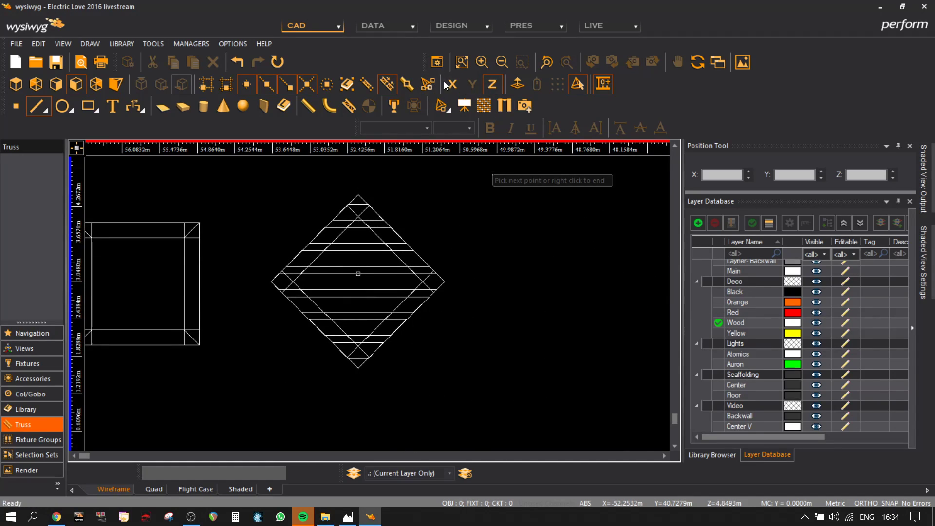
{"action": "left_click", "coordinate": [651, 248]}
{"action": "right_click", "coordinate": [639, 289]}
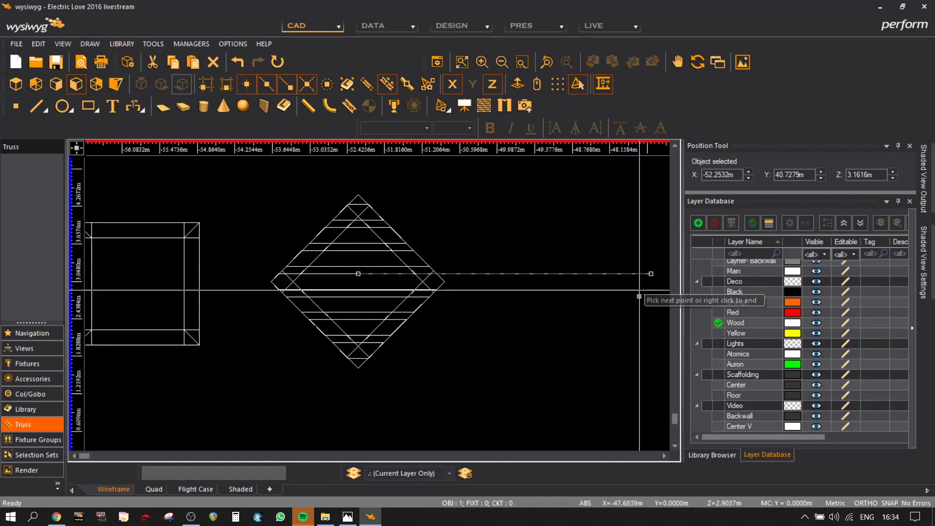
- Centre the guide line on the middle slat's upper edge by its midpoint, and paste a copy onto the slat's lower edge
{"action": "key", "text": "ctrl+c"}
{"action": "left_click", "coordinate": [505, 274]}
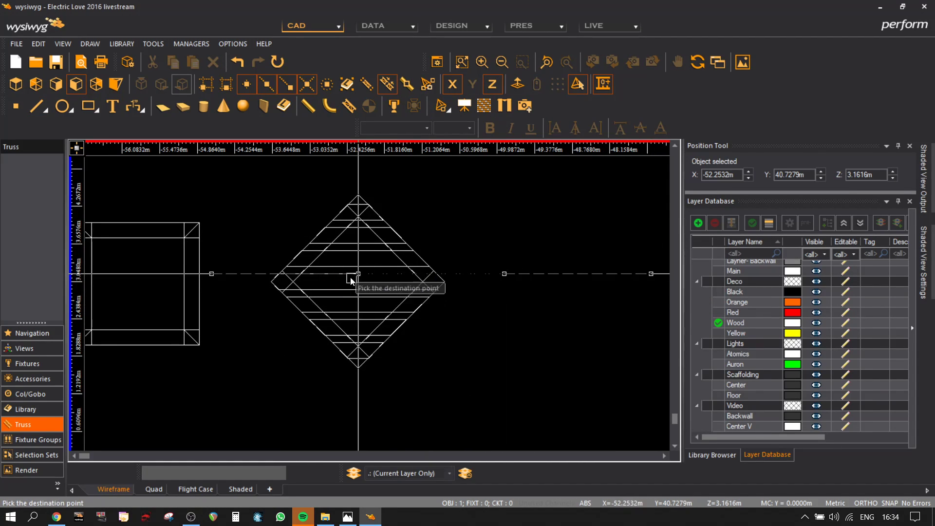
{"action": "left_click", "coordinate": [358, 277]}
{"action": "key", "text": "ctrl+v"}
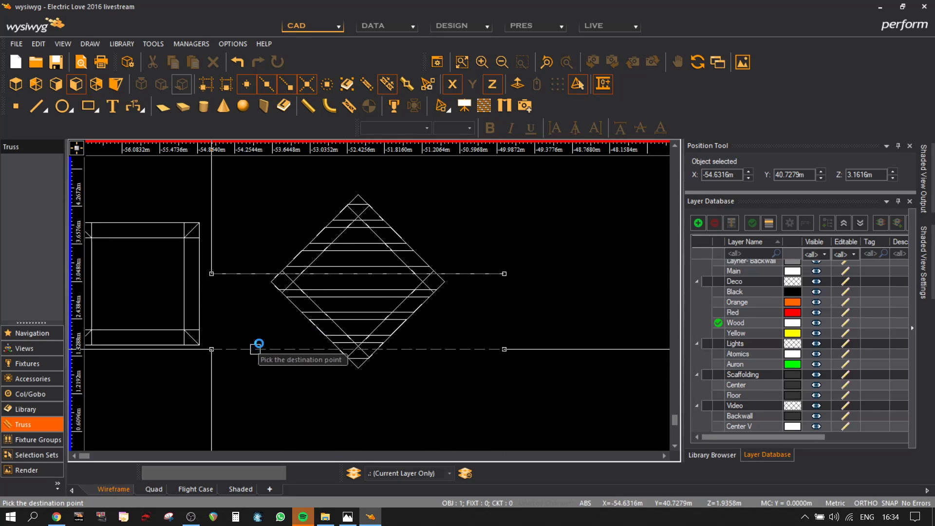
{"action": "left_click", "coordinate": [360, 292]}
- Copy the pair of guide lines onto the edges of the three slats above the middle one
{"action": "scroll", "coordinate": [411, 272], "scroll_direction": "up", "scroll_amount": 2}
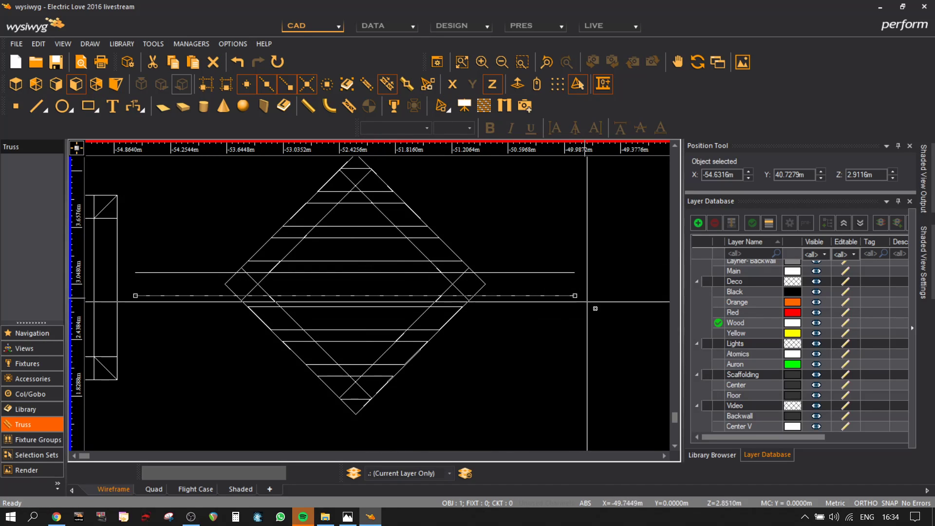
{"action": "left_click_drag", "start_coordinate": [591, 340], "coordinate": [550, 251]}
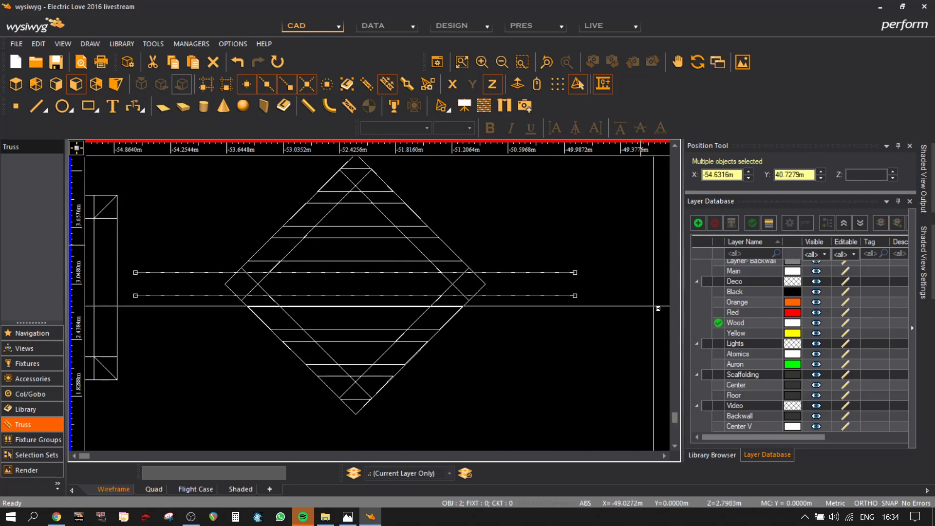
{"action": "key", "text": "ctrl+c"}
{"action": "key", "text": "ctrl+v"}
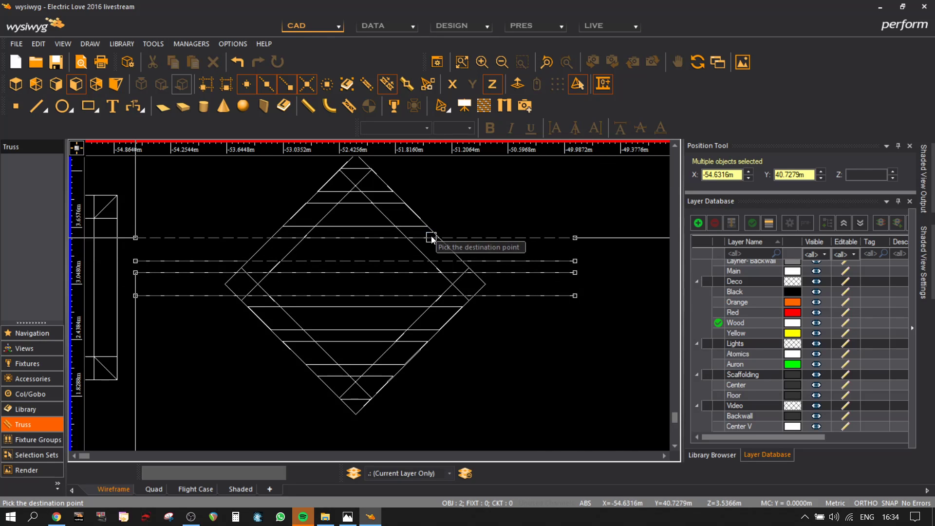
{"action": "key", "text": "ctrl+v"}
{"action": "left_click", "coordinate": [391, 203]}
{"action": "key", "text": "ctrl+v"}
{"action": "left_click", "coordinate": [366, 168]}
- Paste the pair of guide lines onto the edges of the three slats below the middle one
{"action": "key", "text": "ctrl+v"}
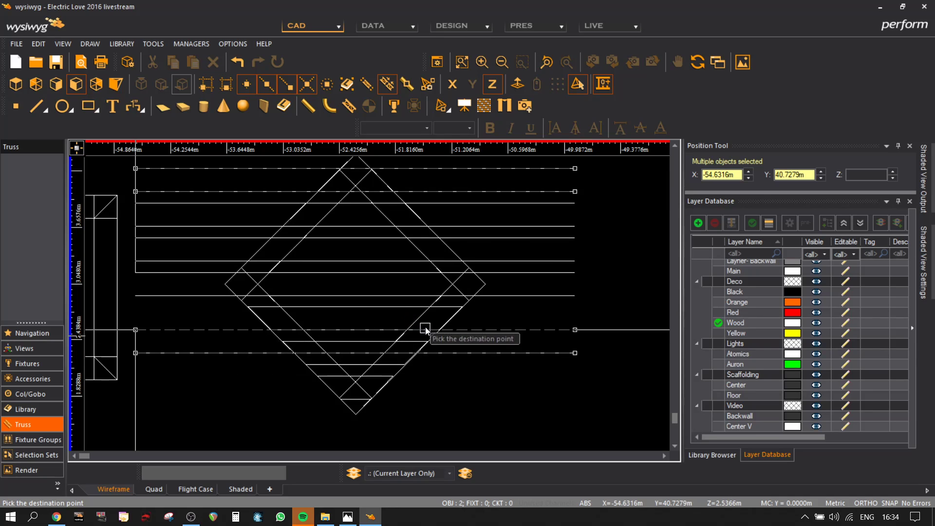
{"action": "left_click", "coordinate": [424, 308]}
{"action": "key", "text": "ctrl+v"}
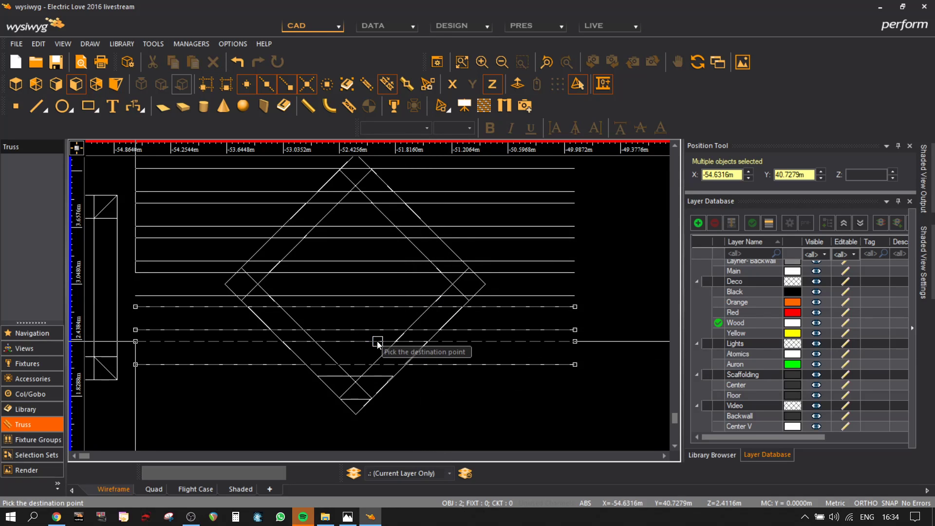
{"action": "left_click", "coordinate": [352, 394]}
{"action": "scroll", "coordinate": [543, 385], "scroll_direction": "down", "scroll_amount": 3}
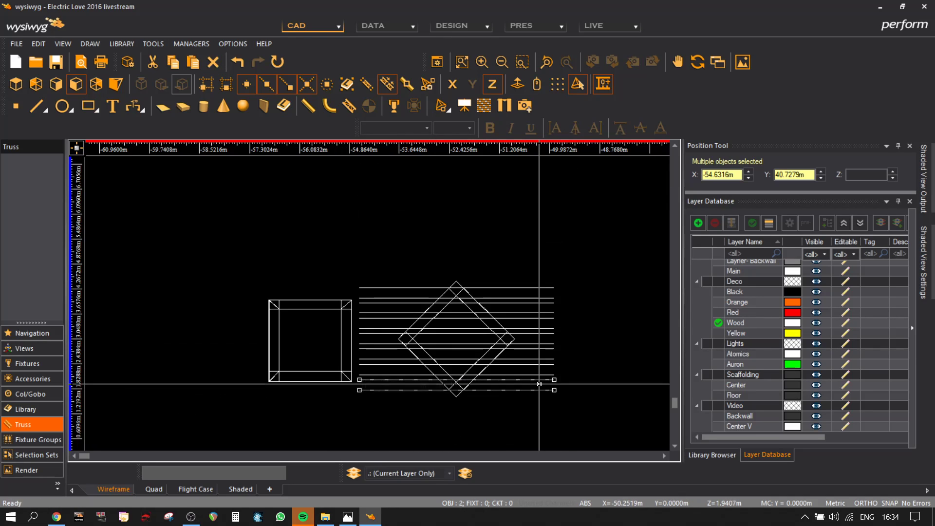
{"action": "left_click", "coordinate": [584, 266]}
- Delete the two original cube objects picked at the rotated cube's upper corner, leaving the guide lines in place
{"action": "scroll", "coordinate": [485, 301], "scroll_direction": "up", "scroll_amount": 2}
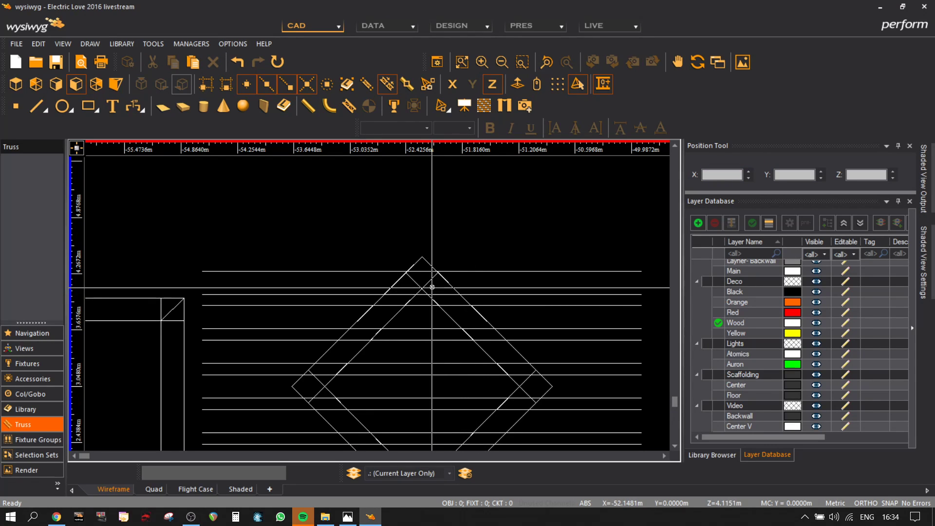
{"action": "left_click", "coordinate": [433, 281]}
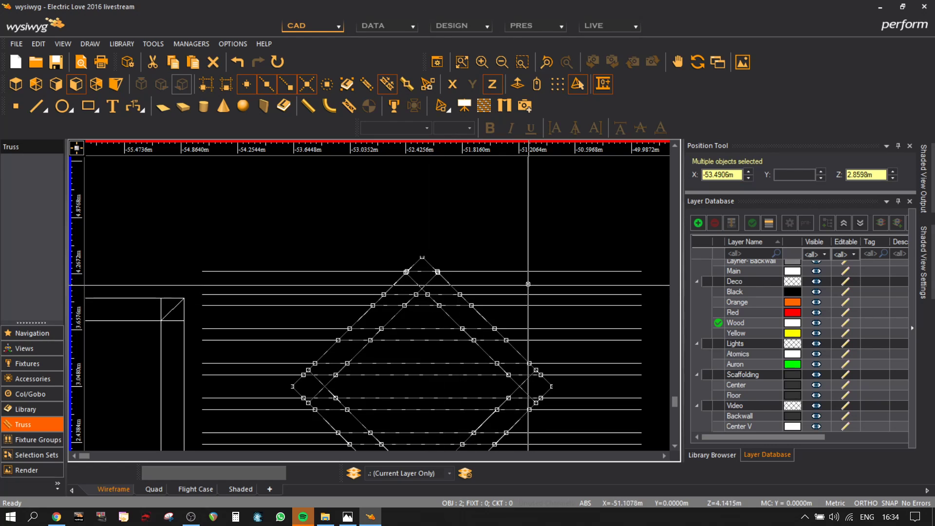
{"action": "scroll", "coordinate": [527, 283], "scroll_direction": "down", "scroll_amount": 2}
{"action": "left_click", "coordinate": [552, 283]}
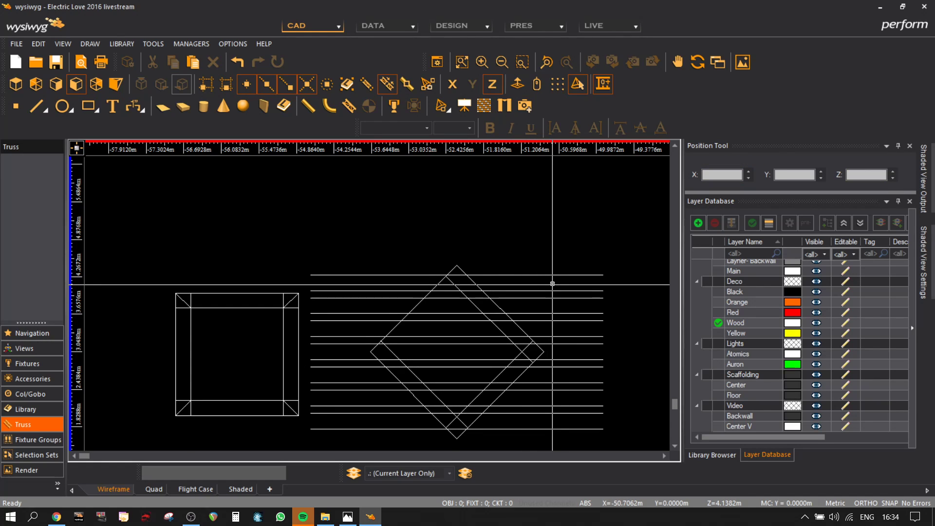
{"action": "scroll", "coordinate": [501, 292], "scroll_direction": "up", "scroll_amount": 2}
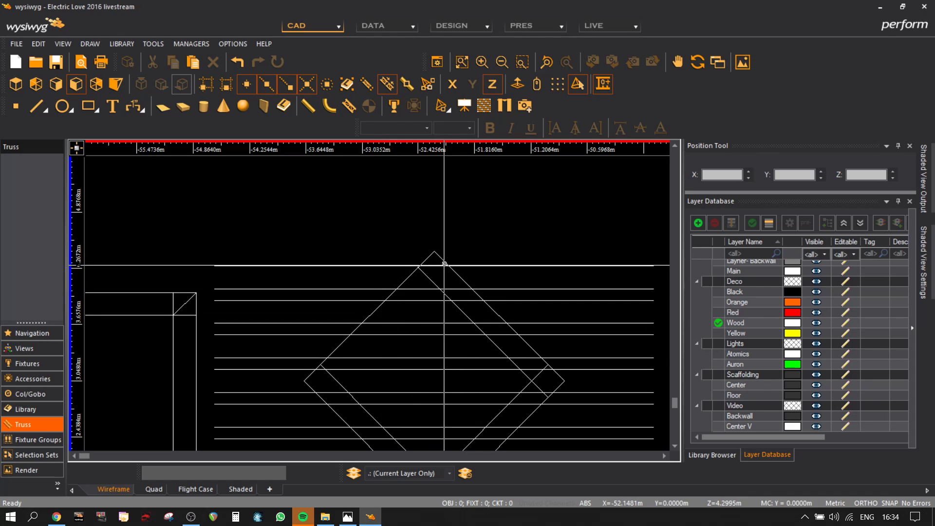
{"action": "scroll", "coordinate": [495, 256], "scroll_direction": "up", "scroll_amount": 2}
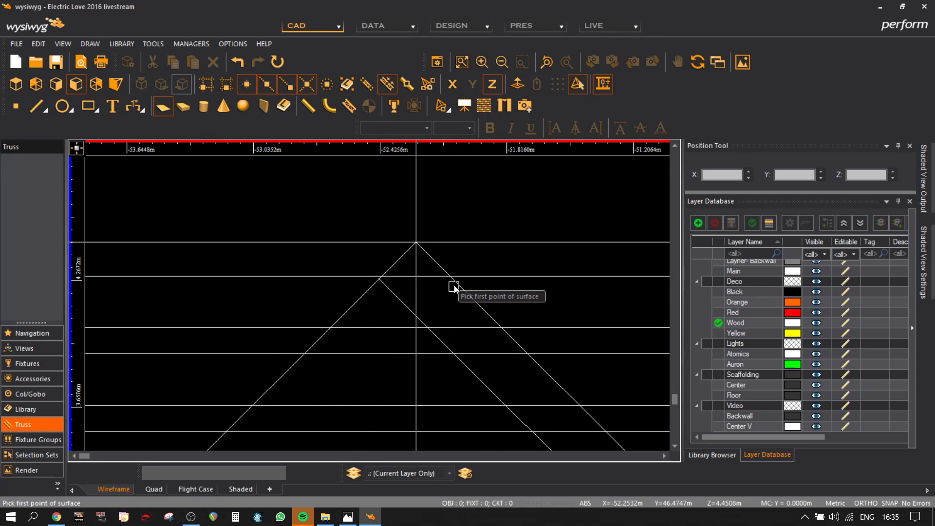
{"action": "key", "text": "Escape"}
{"action": "scroll", "coordinate": [472, 250], "scroll_direction": "down", "scroll_amount": 2}
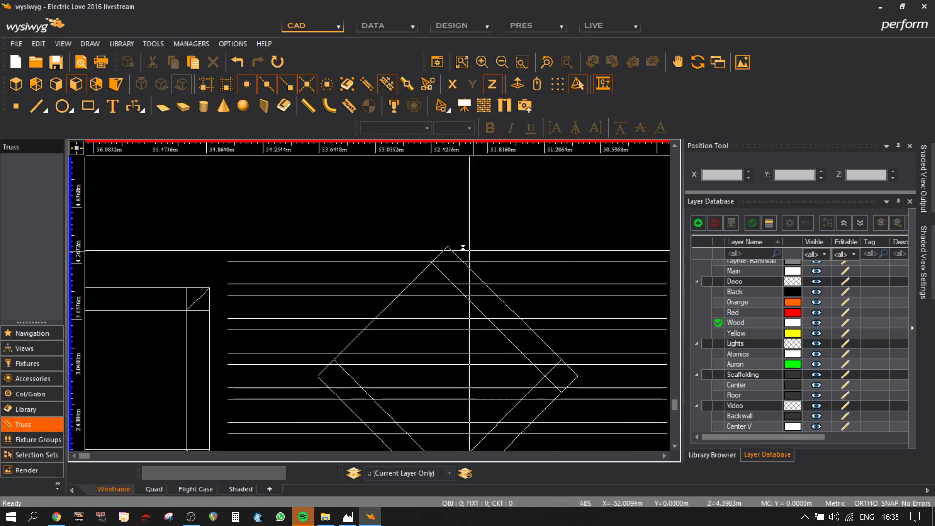
- In the plan view, move the frame objects standing behind the guide lines forward onto the guide lines' plane
{"action": "left_click", "coordinate": [20, 87]}
{"action": "scroll", "coordinate": [438, 268], "scroll_direction": "down", "scroll_amount": 3}
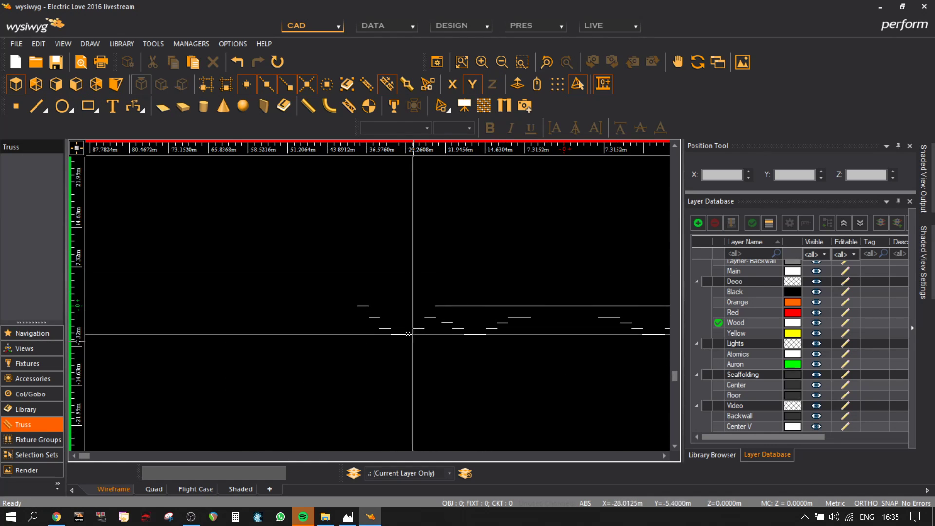
{"action": "middle_click_drag", "start_coordinate": [277, 237], "coordinate": [296, 403]}
{"action": "scroll", "coordinate": [345, 339], "scroll_direction": "up", "scroll_amount": 3}
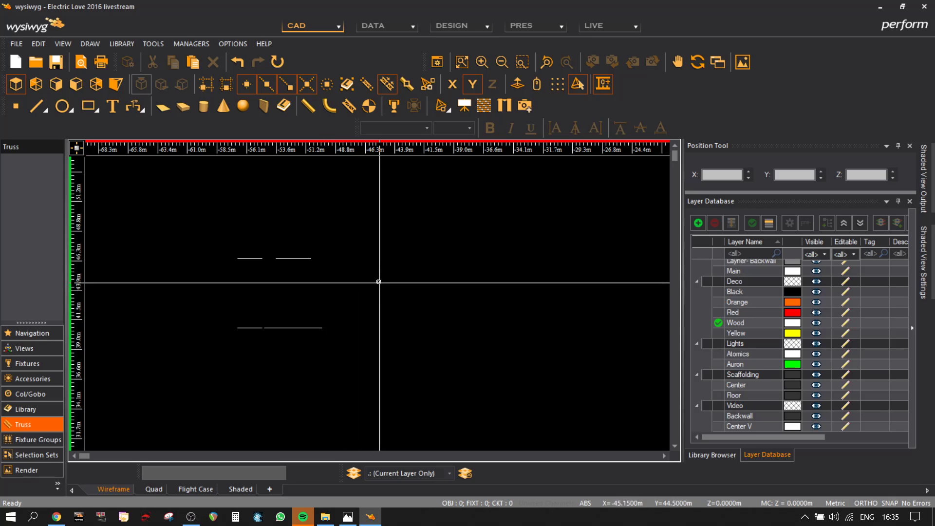
{"action": "left_click_drag", "start_coordinate": [379, 282], "coordinate": [220, 206]}
{"action": "key", "text": "m"}
{"action": "left_click", "coordinate": [308, 259]}
{"action": "scroll", "coordinate": [306, 337], "scroll_direction": "up", "scroll_amount": 2}
{"action": "left_click", "coordinate": [305, 314]}
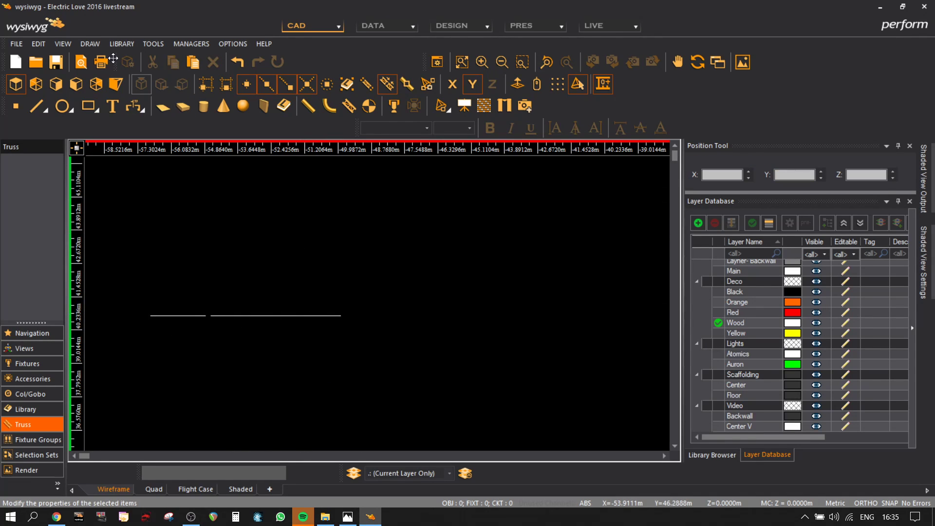
- In the isometric view, draw a four-point surface for the uppermost slat where its guide lines cross the cube's outer outline
{"action": "left_click", "coordinate": [117, 85]}
{"action": "scroll", "coordinate": [438, 171], "scroll_direction": "up", "scroll_amount": 5}
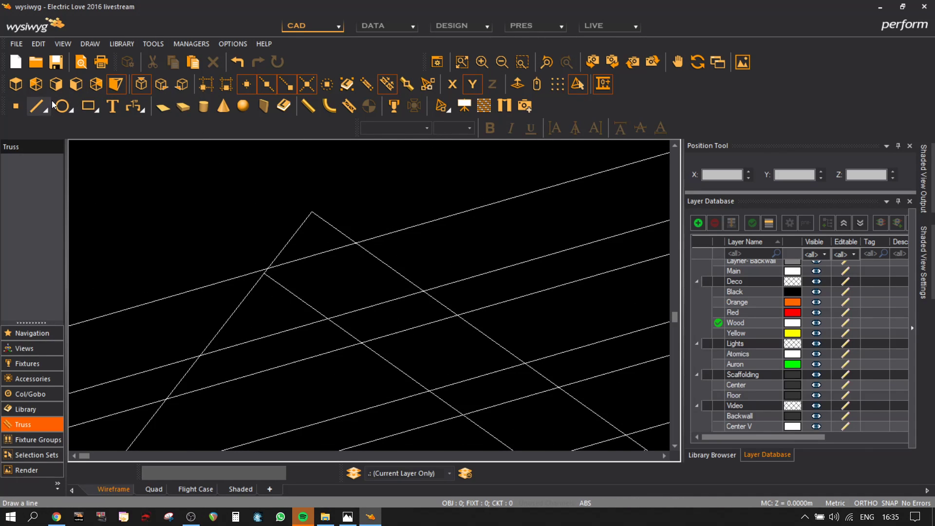
{"action": "left_click", "coordinate": [168, 111]}
{"action": "left_click", "coordinate": [199, 355]}
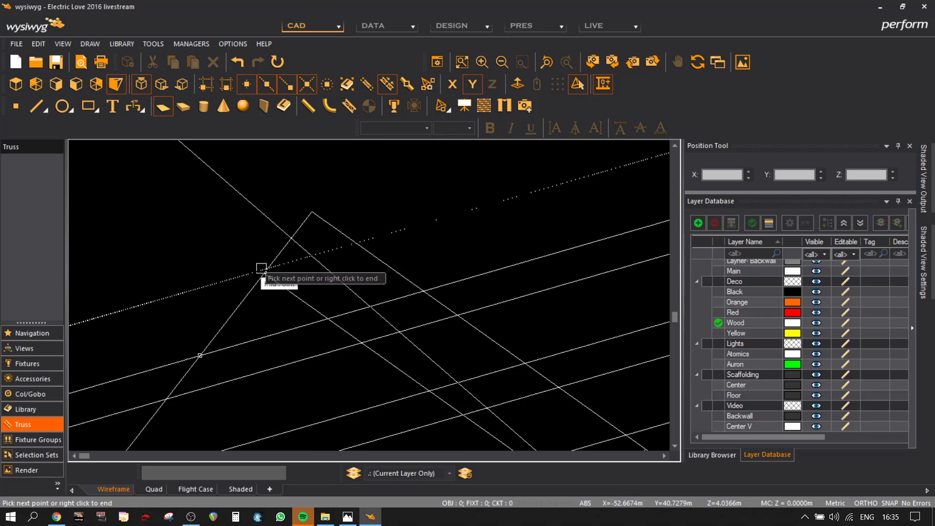
{"action": "left_click", "coordinate": [266, 271]}
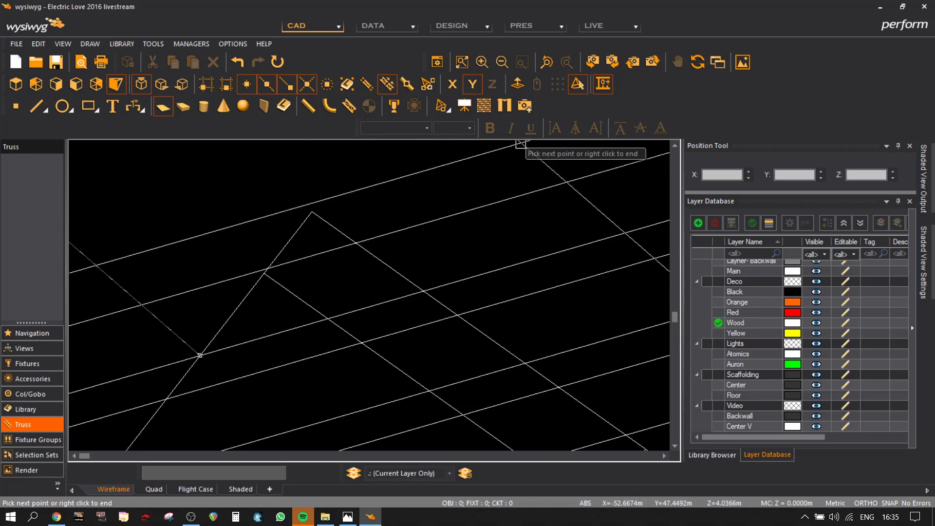
{"action": "left_click", "coordinate": [268, 269]}
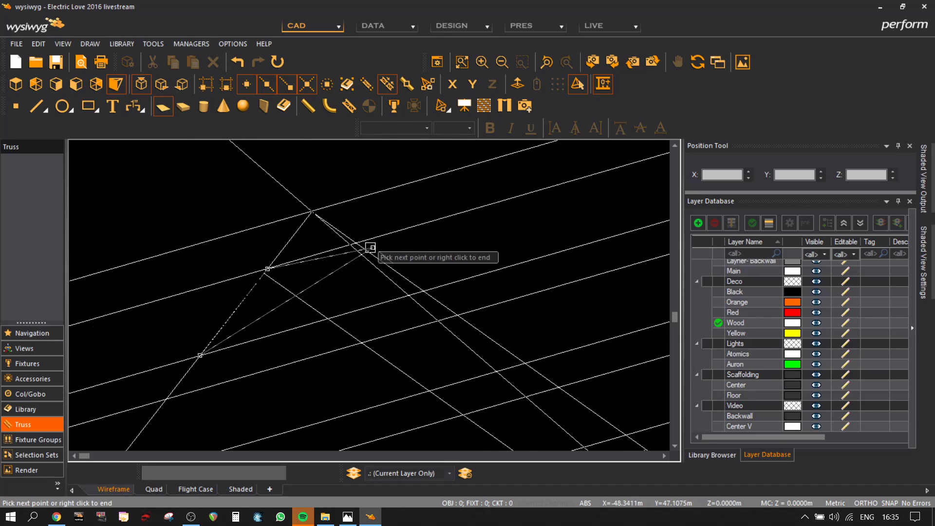
{"action": "left_click", "coordinate": [357, 244]}
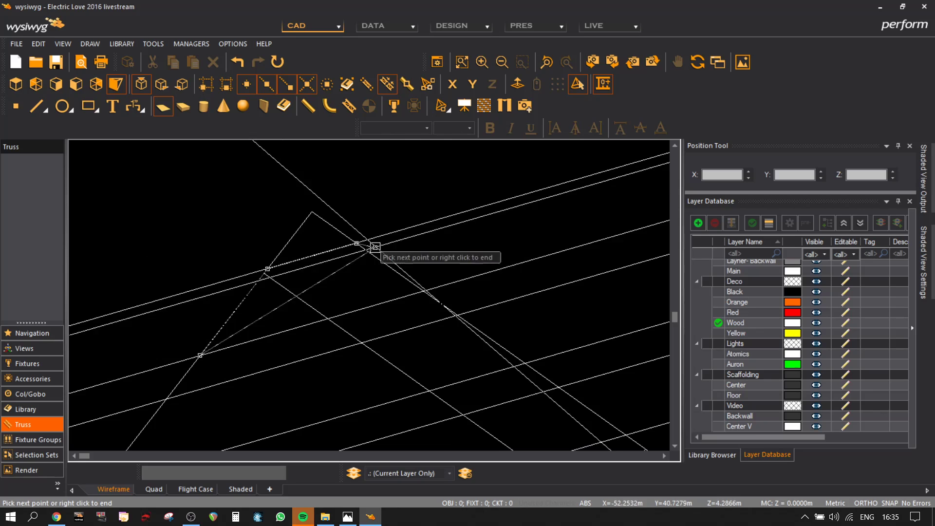
{"action": "left_click", "coordinate": [426, 294]}
{"action": "right_click", "coordinate": [455, 355]}
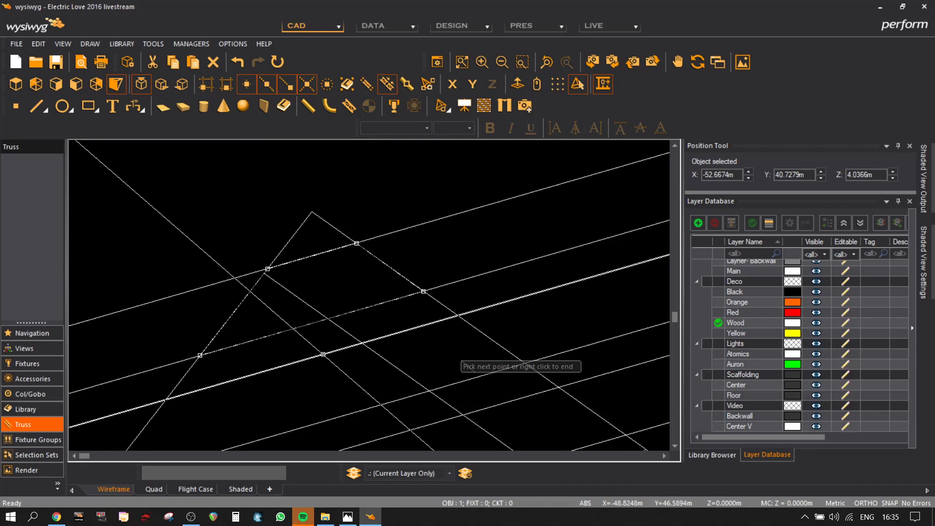
- Delete the rotated cube's outline together with its guide lines and the new slat surface
{"action": "scroll", "coordinate": [457, 341], "scroll_direction": "down", "scroll_amount": 3}
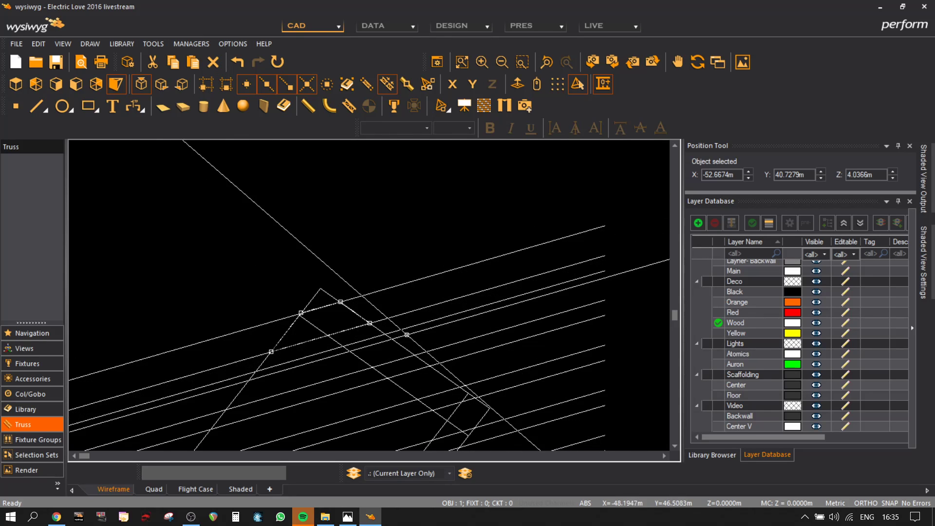
{"action": "middle_click_drag", "start_coordinate": [408, 393], "coordinate": [397, 270]}
{"action": "scroll", "coordinate": [398, 271], "scroll_direction": "down", "scroll_amount": 3}
{"action": "left_click_drag", "start_coordinate": [457, 355], "coordinate": [334, 209]}
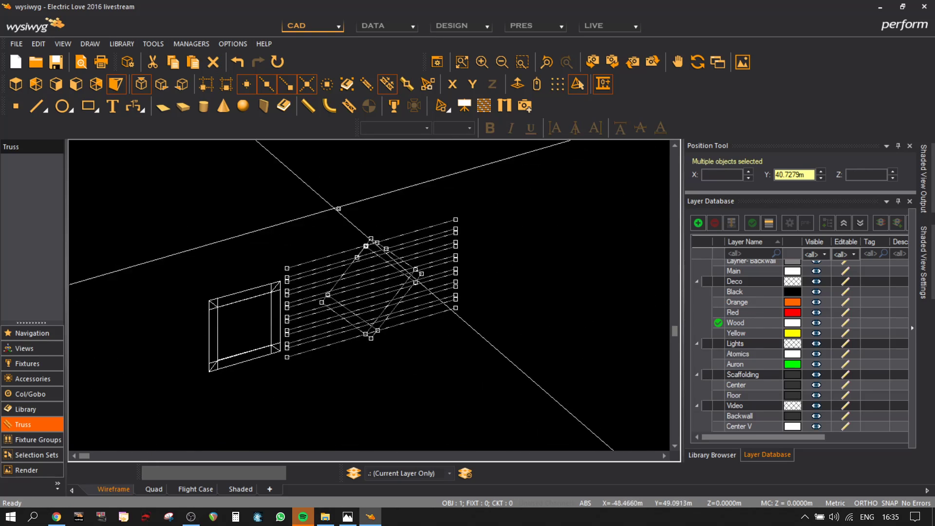
{"action": "key", "text": "Delete"}
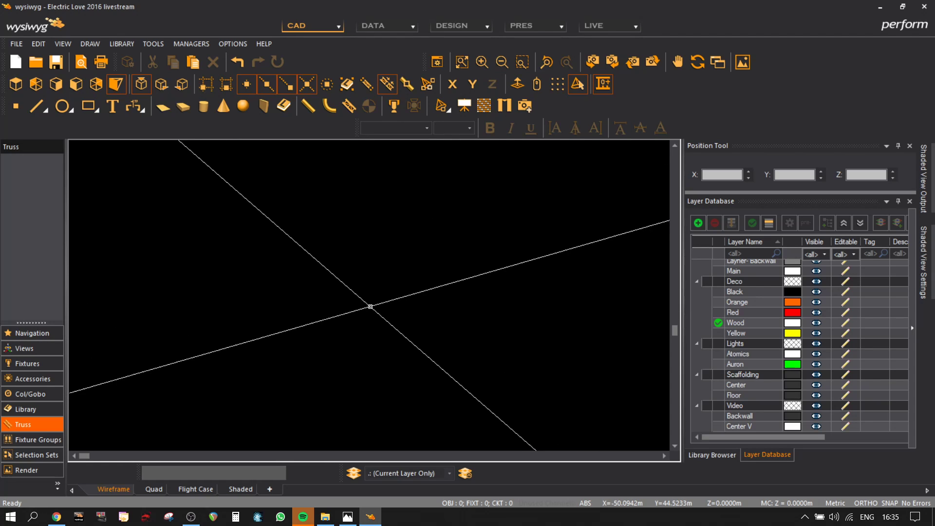
{"action": "scroll", "coordinate": [371, 307], "scroll_direction": "down", "scroll_amount": 3}
{"action": "middle_click_drag", "start_coordinate": [521, 300], "coordinate": [255, 272]}
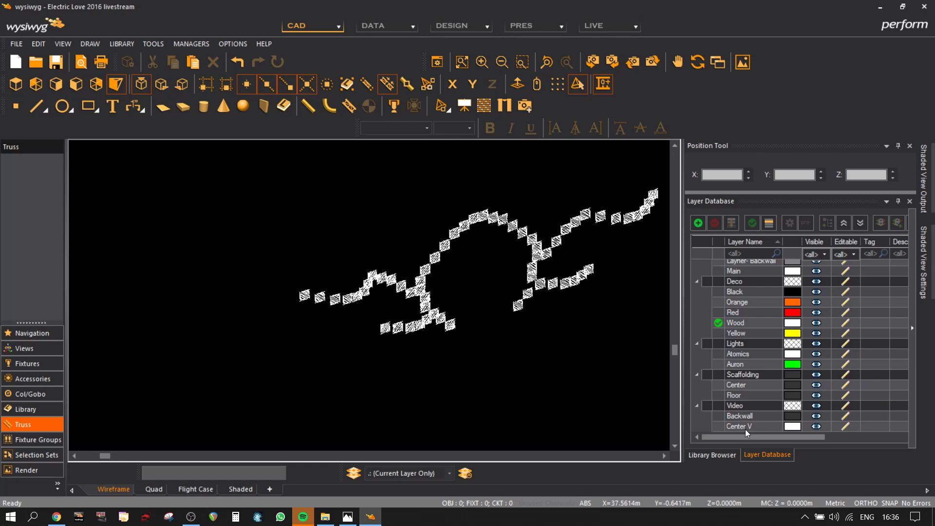
- Show all layers in the wireframe and make the Black deco layer the current one
{"action": "left_click", "coordinate": [745, 395]}
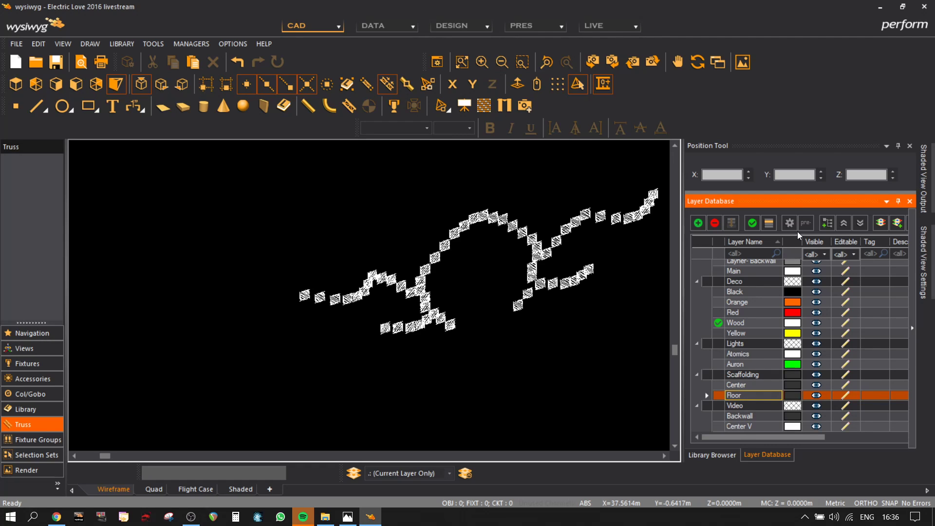
{"action": "left_click", "coordinate": [450, 474]}
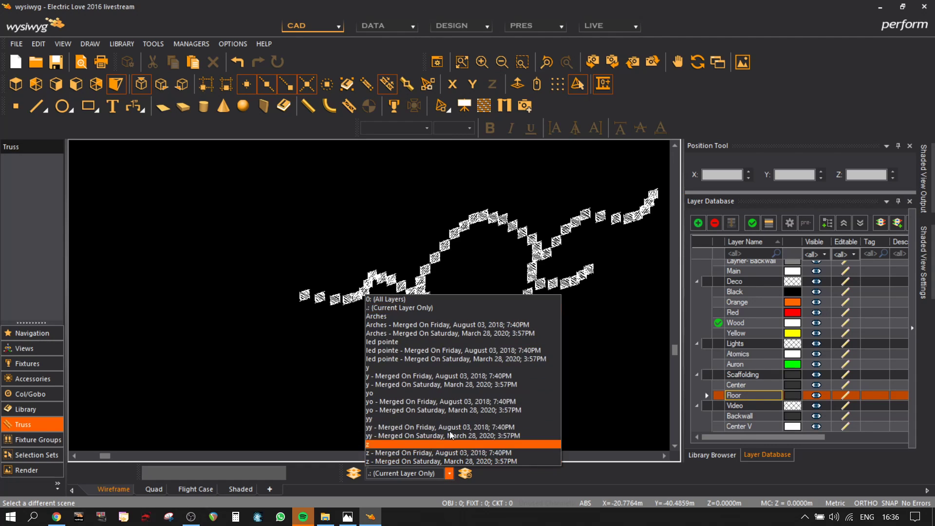
{"action": "left_click", "coordinate": [424, 301]}
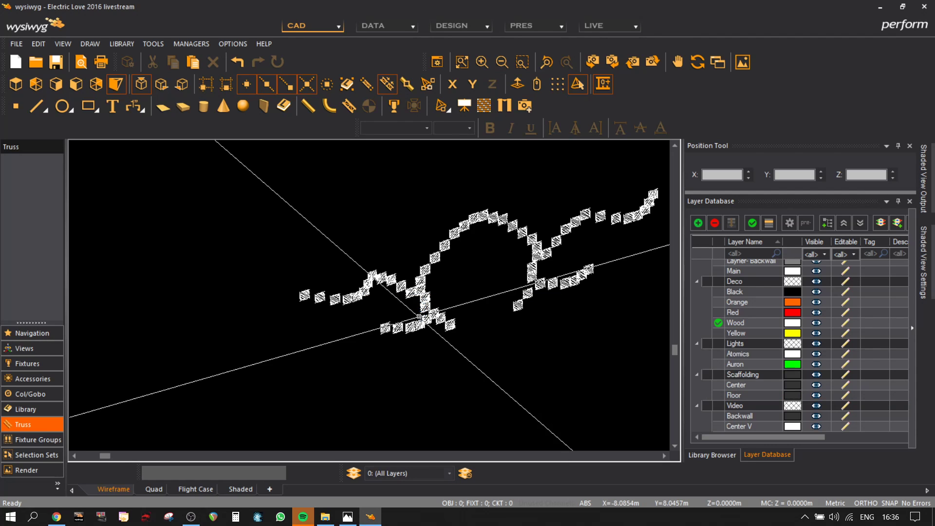
{"action": "scroll", "coordinate": [372, 352], "scroll_direction": "up", "scroll_amount": 6}
{"action": "middle_click_drag", "start_coordinate": [360, 295], "coordinate": [610, 280]}
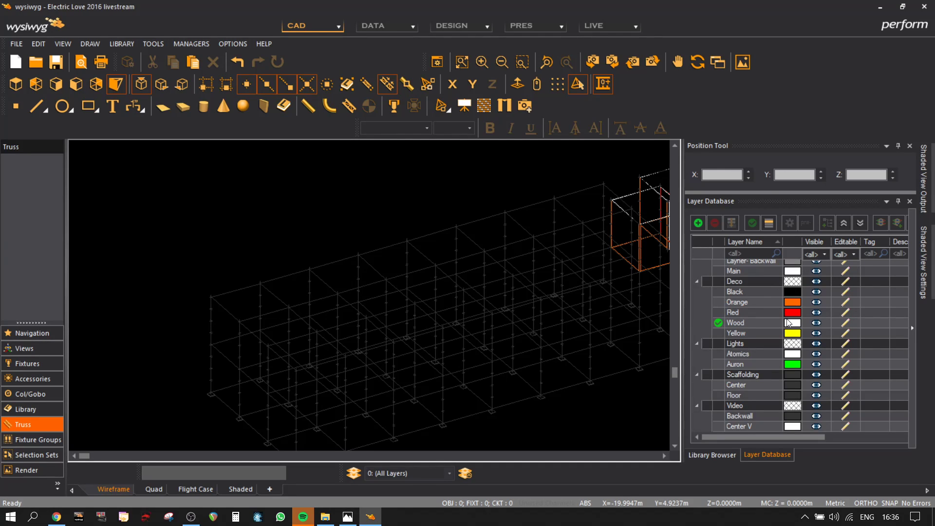
{"action": "left_click", "coordinate": [753, 289]}
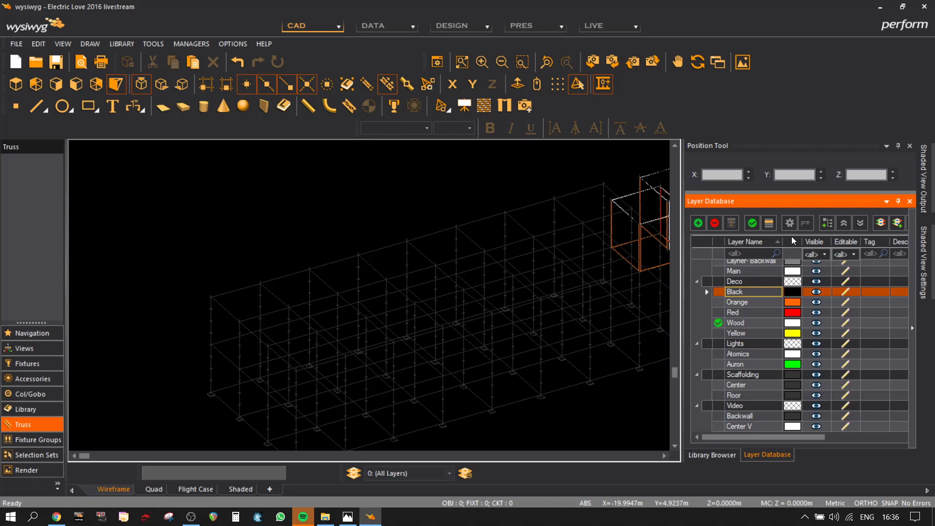
{"action": "left_click", "coordinate": [754, 223]}
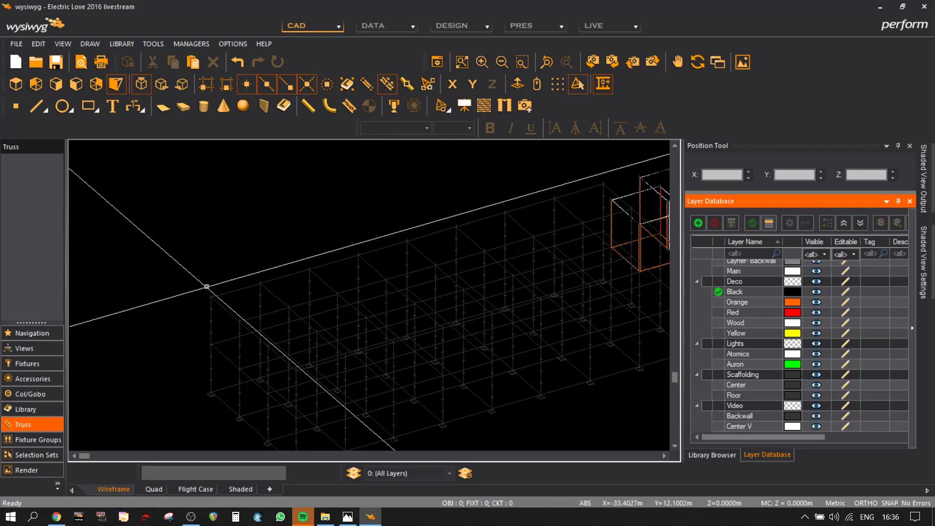
- Draw a four-corner surface over the exposed scaffolding deck beside the lower row of cubes, using the deck's outer corners
{"action": "left_click", "coordinate": [162, 107]}
{"action": "scroll", "coordinate": [234, 295], "scroll_direction": "up", "scroll_amount": 3}
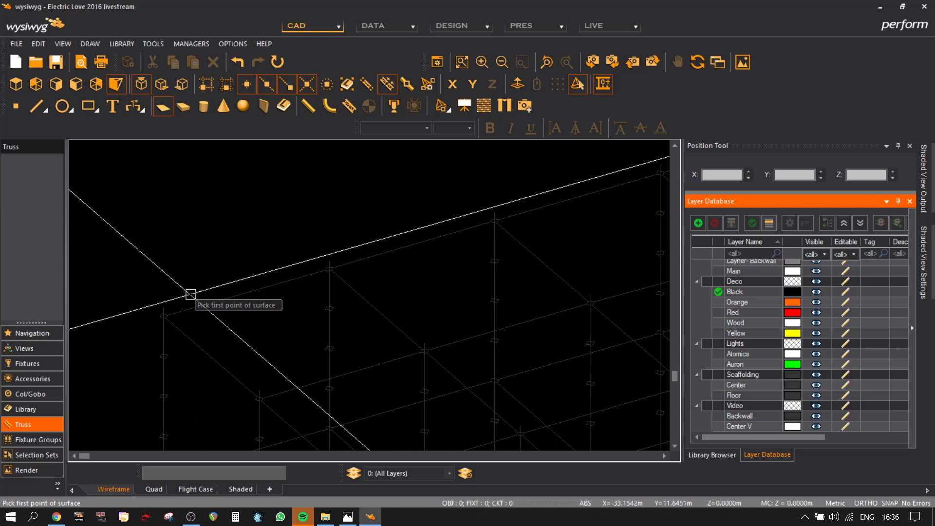
{"action": "left_click", "coordinate": [164, 307]}
{"action": "scroll", "coordinate": [438, 225], "scroll_direction": "down", "scroll_amount": 2}
{"action": "middle_click_drag", "start_coordinate": [520, 182], "coordinate": [157, 325]}
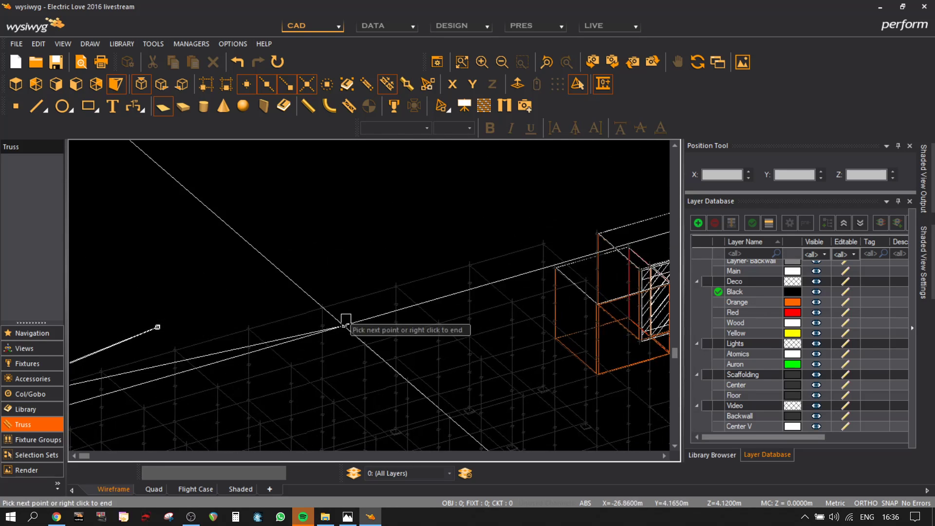
{"action": "left_click", "coordinate": [546, 242]}
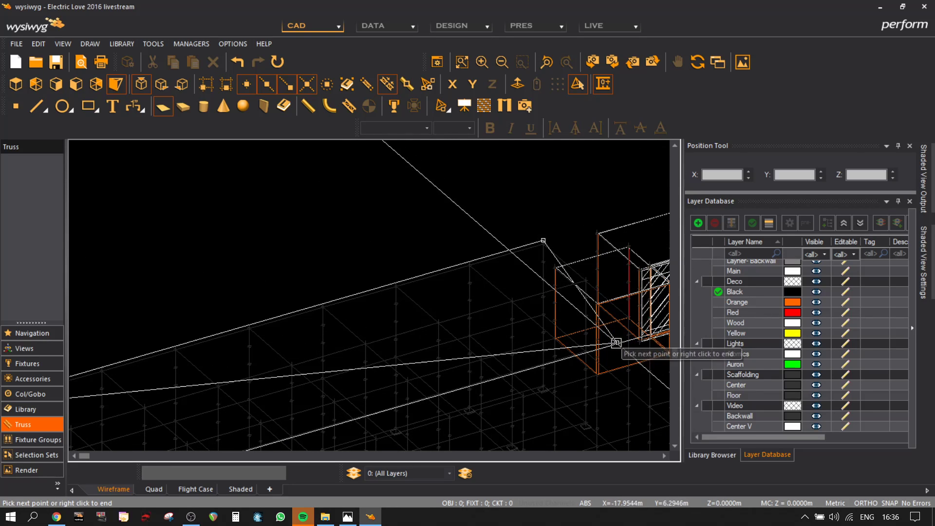
{"action": "middle_click_drag", "start_coordinate": [615, 341], "coordinate": [376, 334]}
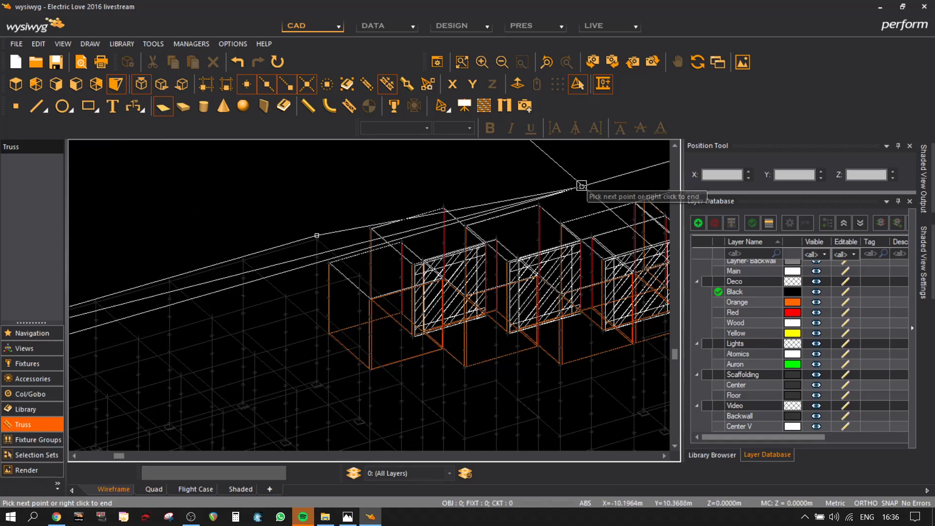
{"action": "left_click", "coordinate": [472, 83]}
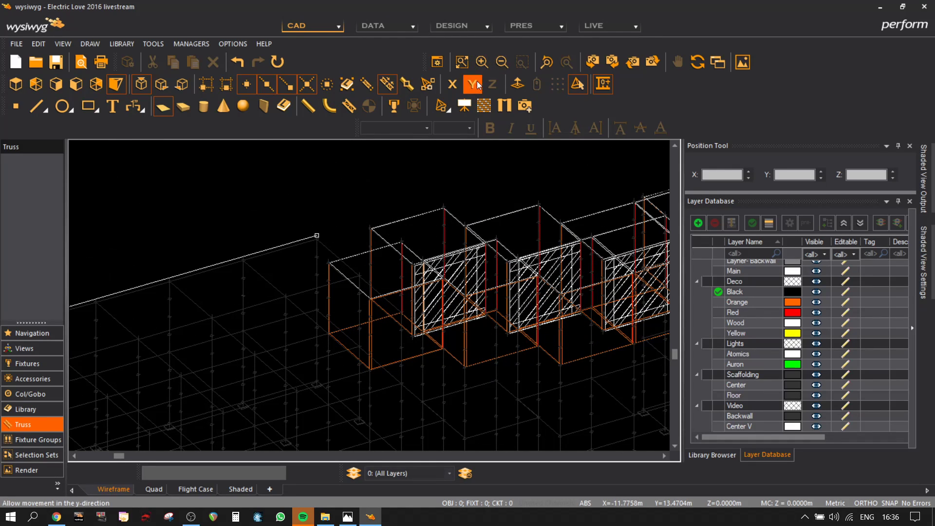
{"action": "middle_click_drag", "start_coordinate": [347, 397], "coordinate": [335, 352]}
{"action": "scroll", "coordinate": [428, 379], "scroll_direction": "up", "scroll_amount": 3}
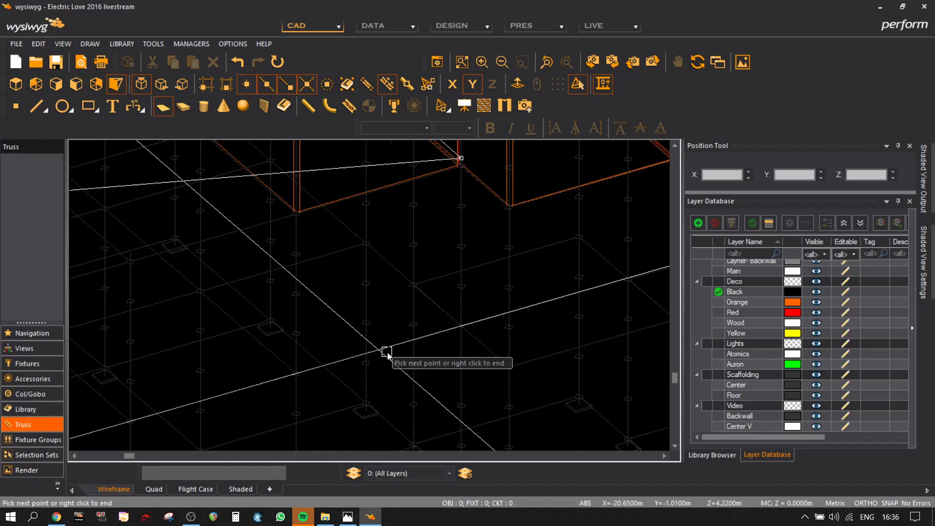
{"action": "left_click", "coordinate": [453, 84]}
{"action": "scroll", "coordinate": [245, 297], "scroll_direction": "down", "scroll_amount": 5}
{"action": "middle_click_drag", "start_coordinate": [211, 308], "coordinate": [517, 271]}
{"action": "scroll", "coordinate": [344, 324], "scroll_direction": "up", "scroll_amount": 5}
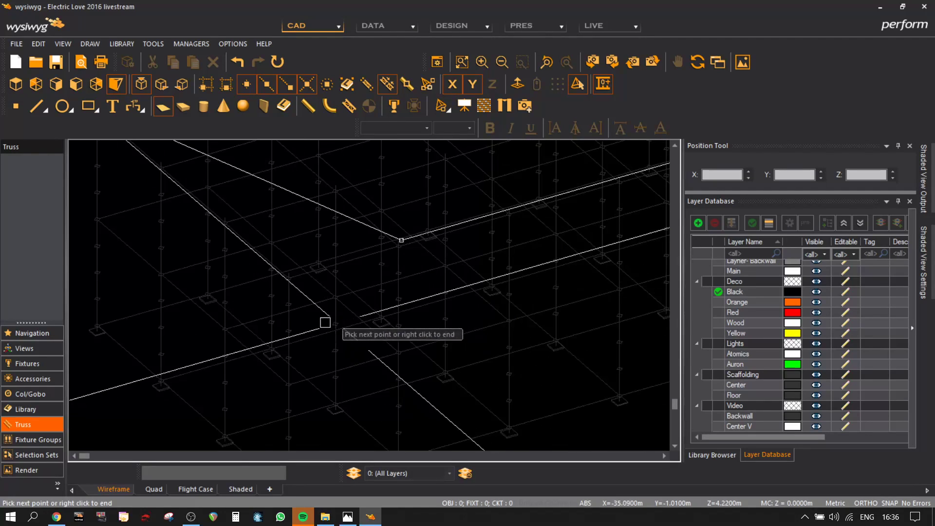
{"action": "right_click", "coordinate": [286, 325]}
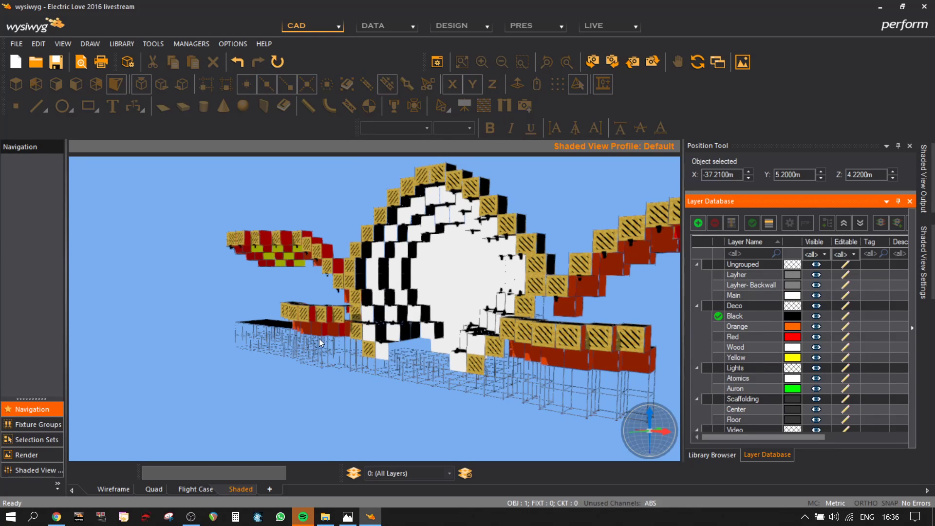
- Examine the scaffolding deck surface and the surrounding cube wing in the shaded view
{"action": "mouse_move", "coordinate": [319, 338]}
{"action": "left_mouse_down"}
{"action": "mouse_move", "coordinate": [402, 367]}
{"action": "mouse_move", "coordinate": [601, 377]}
{"action": "mouse_move", "coordinate": [591, 378]}
{"action": "left_mouse_up"}
{"action": "scroll", "coordinate": [369, 331], "scroll_direction": "up", "scroll_amount": 5}
{"action": "mouse_move", "coordinate": [370, 334]}
{"action": "left_mouse_down"}
{"action": "mouse_move", "coordinate": [344, 329]}
{"action": "mouse_move", "coordinate": [315, 378]}
{"action": "mouse_move", "coordinate": [292, 356]}
{"action": "mouse_move", "coordinate": [172, 355]}
{"action": "mouse_move", "coordinate": [217, 378]}
{"action": "mouse_move", "coordinate": [260, 333]}
{"action": "mouse_move", "coordinate": [290, 394]}
{"action": "mouse_move", "coordinate": [334, 396]}
{"action": "mouse_move", "coordinate": [378, 363]}
{"action": "left_mouse_up"}
{"action": "mouse_move", "coordinate": [388, 309]}
{"action": "left_mouse_down"}
{"action": "mouse_move", "coordinate": [388, 253]}
{"action": "mouse_move", "coordinate": [405, 369]}
{"action": "mouse_move", "coordinate": [396, 336]}
{"action": "mouse_move", "coordinate": [376, 363]}
{"action": "mouse_move", "coordinate": [357, 332]}
{"action": "mouse_move", "coordinate": [360, 346]}
{"action": "left_mouse_up"}
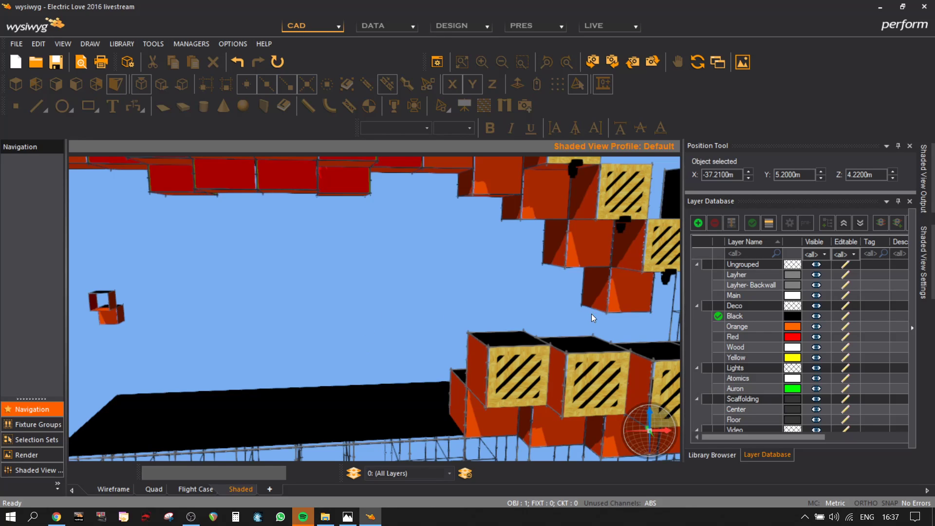
{"action": "mouse_move", "coordinate": [583, 312]}
{"action": "middle_mouse_down"}
{"action": "mouse_move", "coordinate": [400, 336]}
{"action": "mouse_move", "coordinate": [394, 366]}
{"action": "mouse_move", "coordinate": [340, 296]}
{"action": "mouse_move", "coordinate": [323, 320]}
{"action": "mouse_move", "coordinate": [523, 393]}
{"action": "mouse_move", "coordinate": [445, 338]}
{"action": "mouse_move", "coordinate": [300, 312]}
{"action": "middle_mouse_up"}
{"action": "mouse_move", "coordinate": [614, 259]}
{"action": "middle_mouse_down"}
{"action": "mouse_move", "coordinate": [409, 328]}
{"action": "mouse_move", "coordinate": [605, 334]}
{"action": "mouse_move", "coordinate": [329, 338]}
{"action": "mouse_move", "coordinate": [356, 344]}
{"action": "middle_mouse_up"}
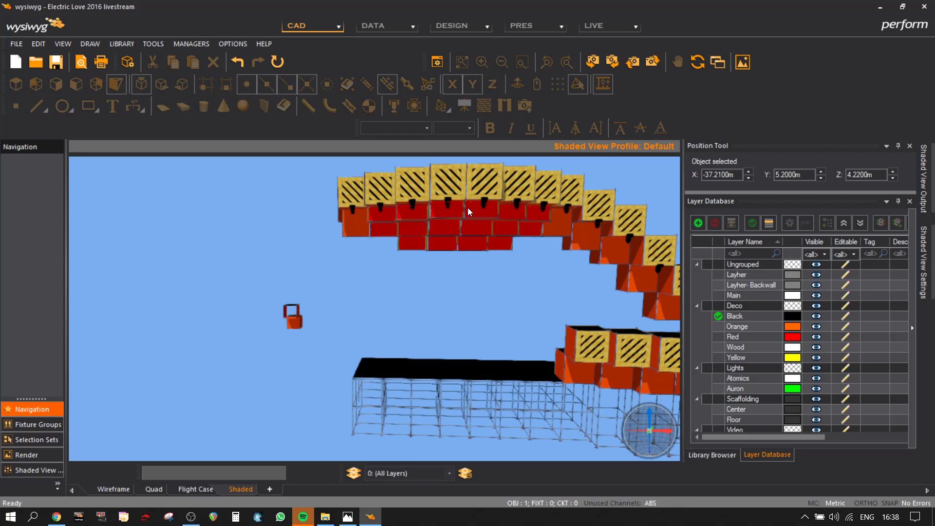
- Check which WYSIWYG release formats are offered when saving the full document under a new name
{"action": "left_click", "coordinate": [16, 44]}
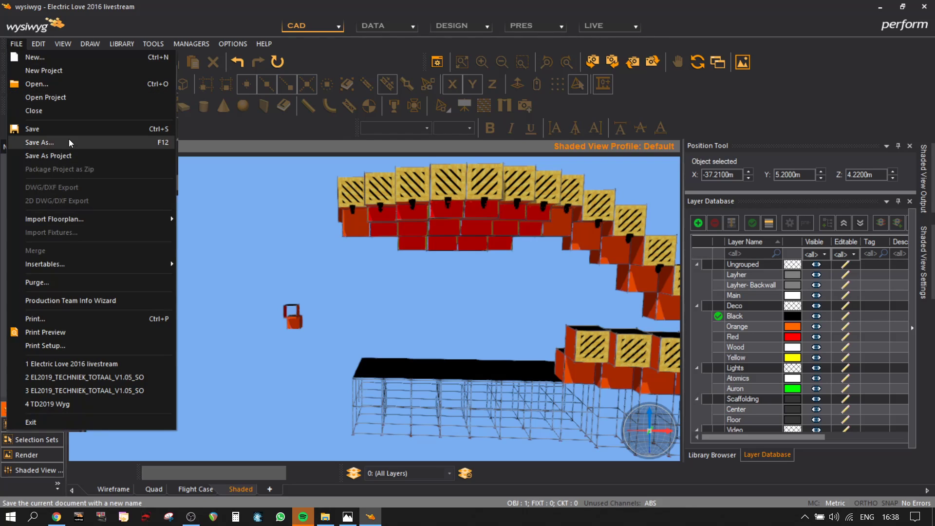
{"action": "left_click", "coordinate": [64, 142]}
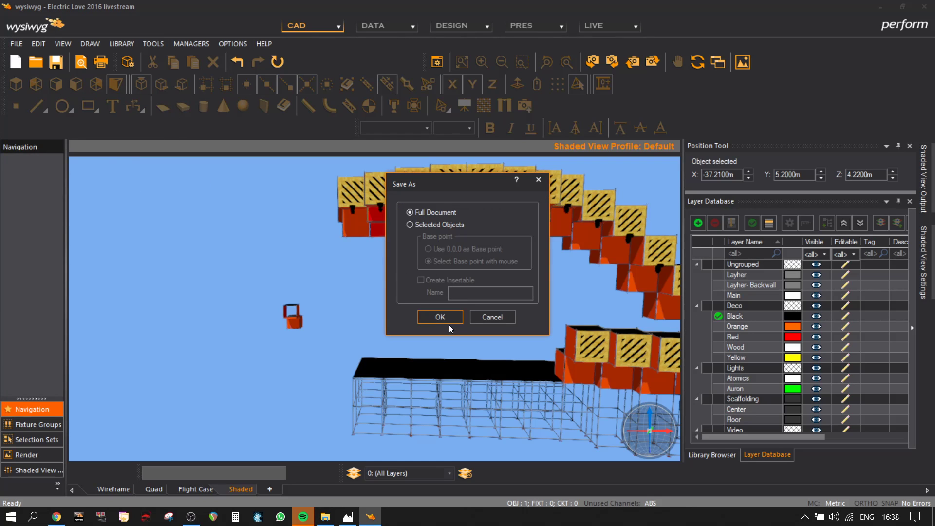
{"action": "left_click", "coordinate": [445, 319]}
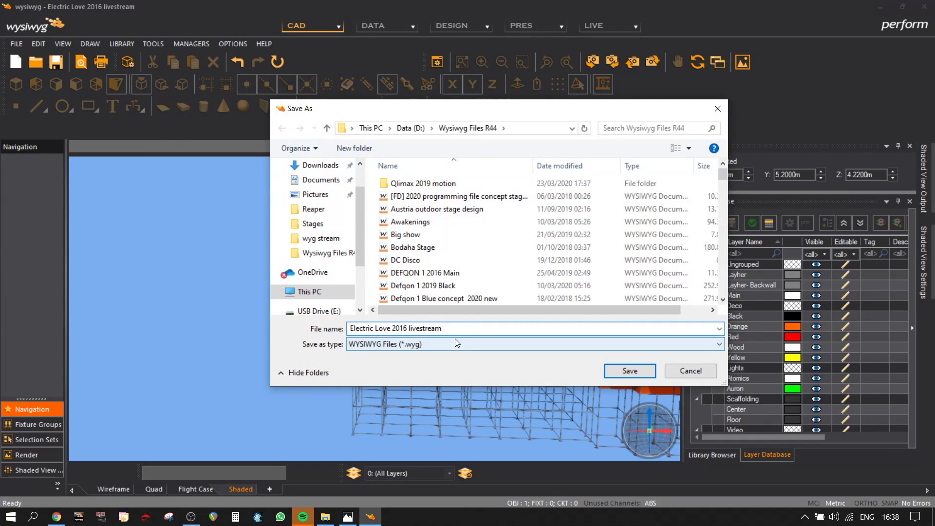
{"action": "left_click", "coordinate": [455, 338]}
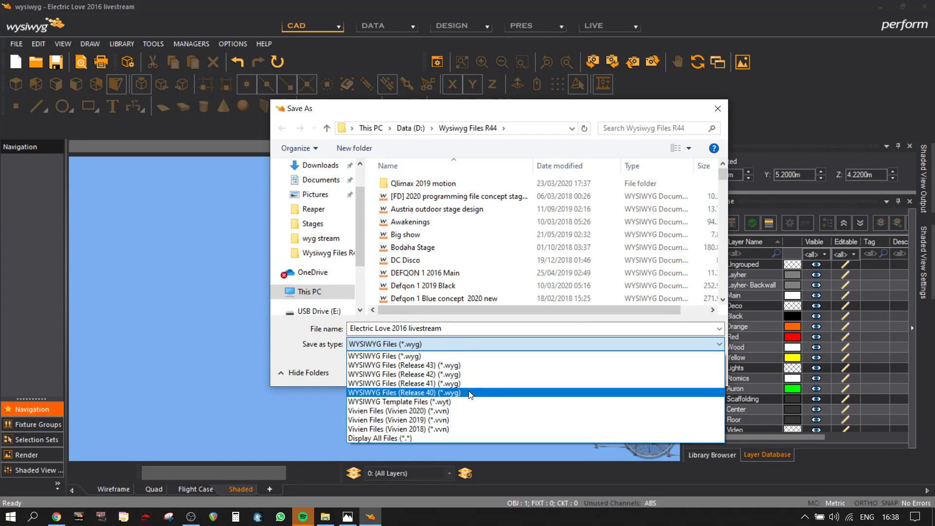
{"action": "left_click", "coordinate": [718, 109]}
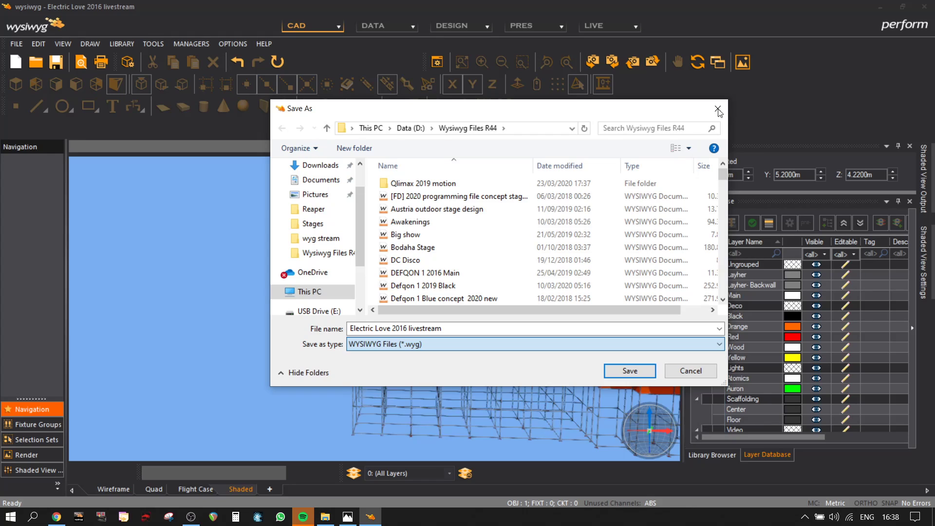
{"action": "left_click", "coordinate": [718, 109]}
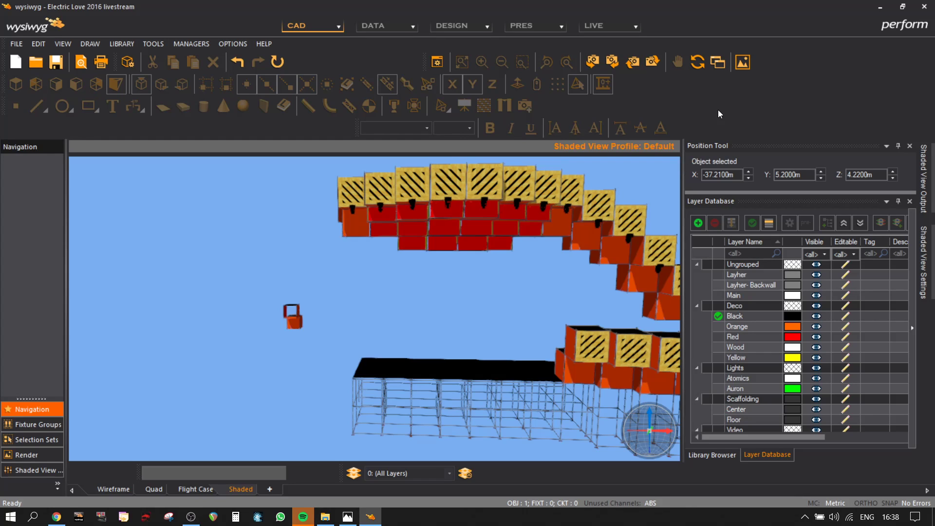
{"action": "mouse_move", "coordinate": [542, 318]}
{"action": "middle_mouse_down"}
{"action": "mouse_move", "coordinate": [482, 308]}
{"action": "mouse_move", "coordinate": [495, 308]}
{"action": "middle_mouse_up"}
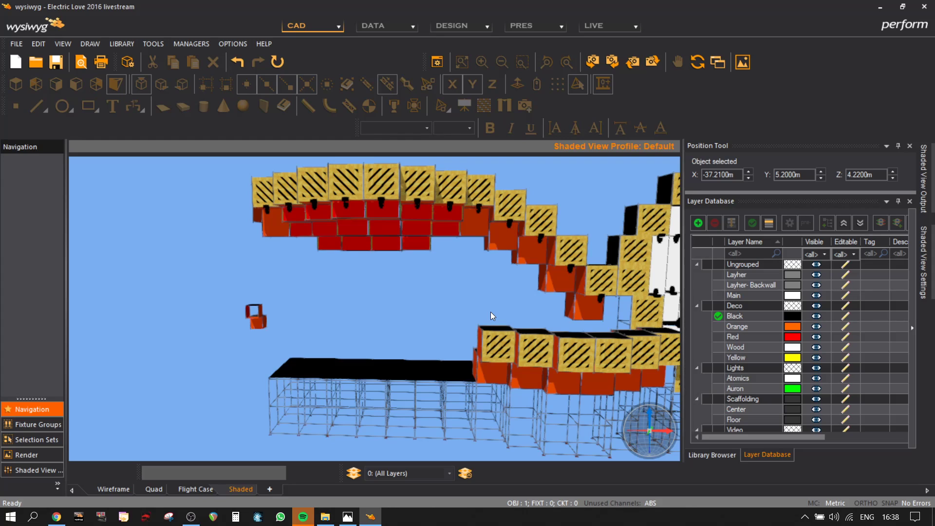
{"action": "middle_click_drag", "start_coordinate": [384, 252], "coordinate": [382, 255]}
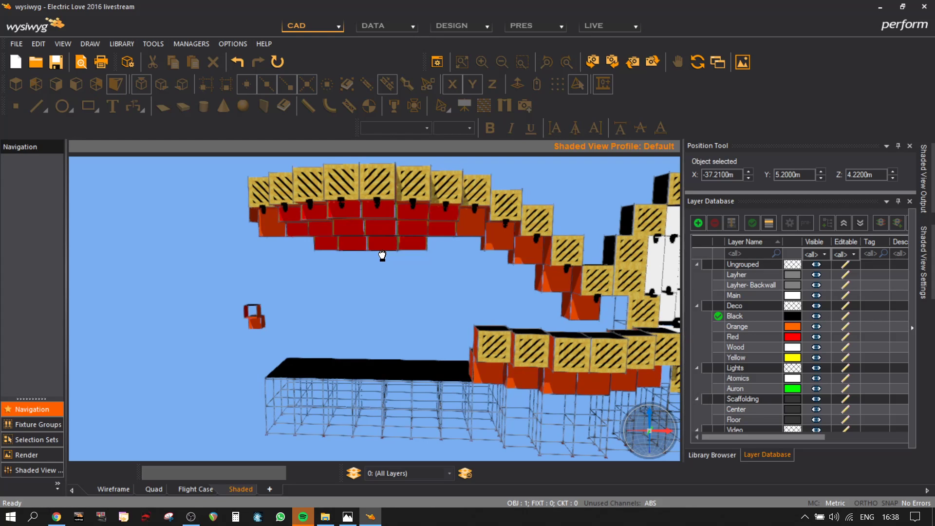
{"action": "scroll", "coordinate": [393, 253], "scroll_direction": "up", "scroll_amount": 6}
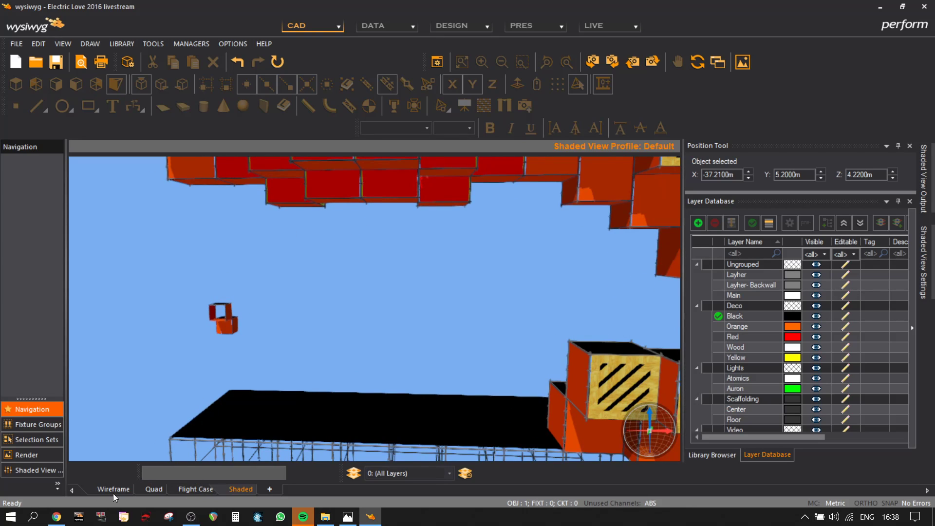
- Show the wireframe in front elevation at the lowest red cubes of the upper wing and make Wood the current layer
{"action": "left_click", "coordinate": [117, 490]}
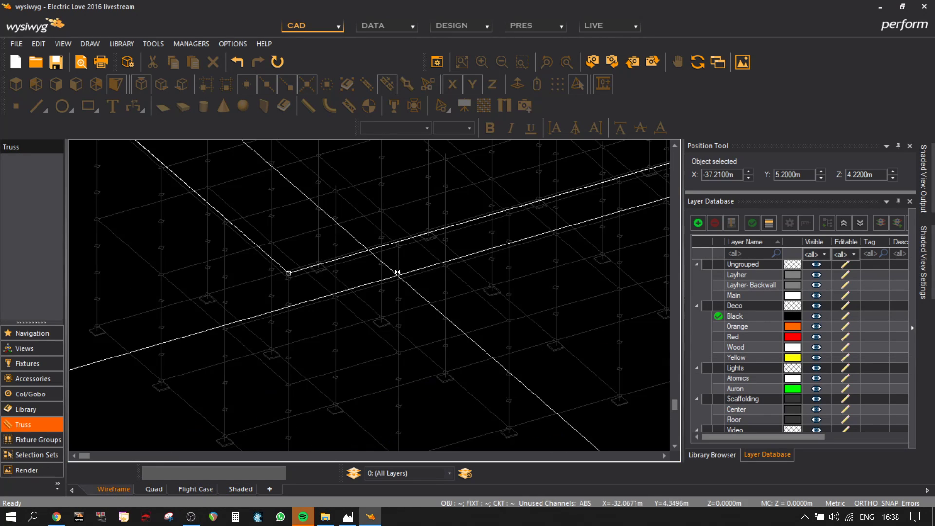
{"action": "middle_click_drag", "start_coordinate": [394, 188], "coordinate": [386, 346]}
{"action": "scroll", "coordinate": [391, 279], "scroll_direction": "down", "scroll_amount": 2}
{"action": "middle_click_drag", "start_coordinate": [418, 268], "coordinate": [312, 405]}
{"action": "left_click", "coordinate": [76, 84]}
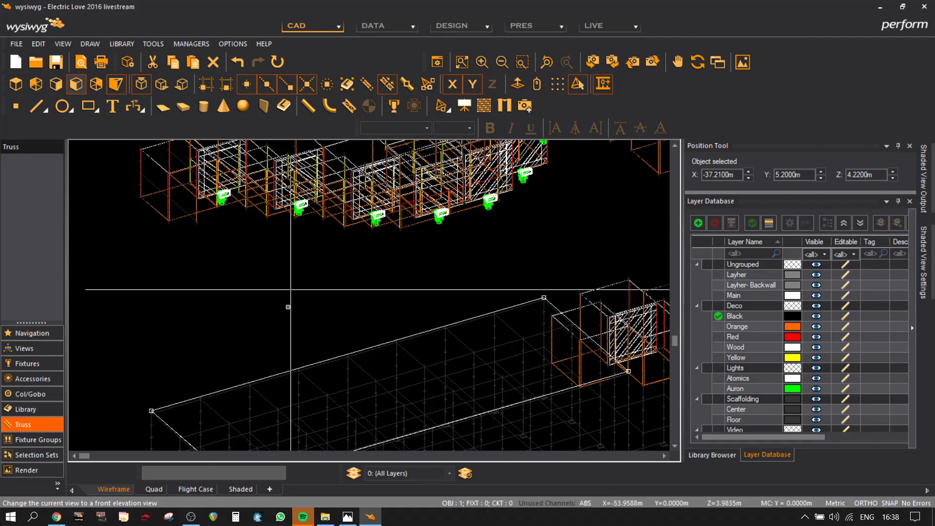
{"action": "scroll", "coordinate": [387, 321], "scroll_direction": "down", "scroll_amount": 10}
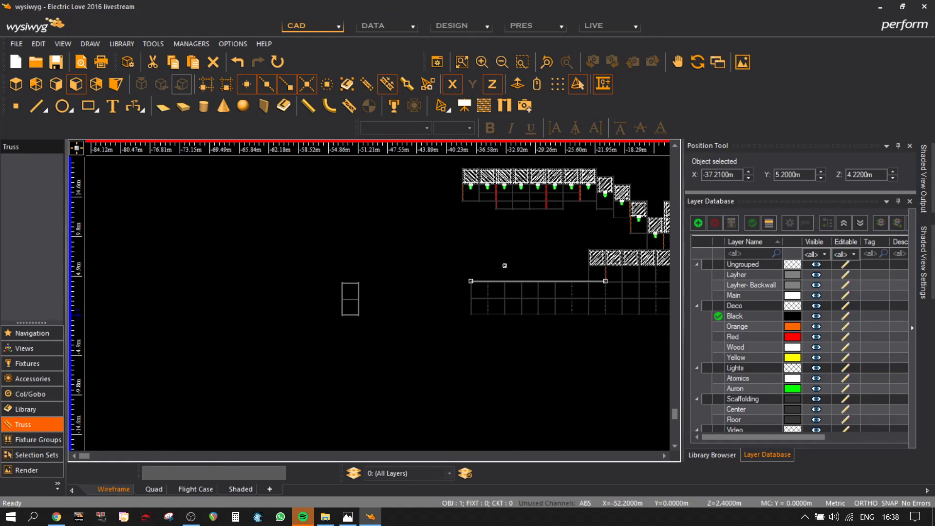
{"action": "scroll", "coordinate": [479, 254], "scroll_direction": "up", "scroll_amount": 10}
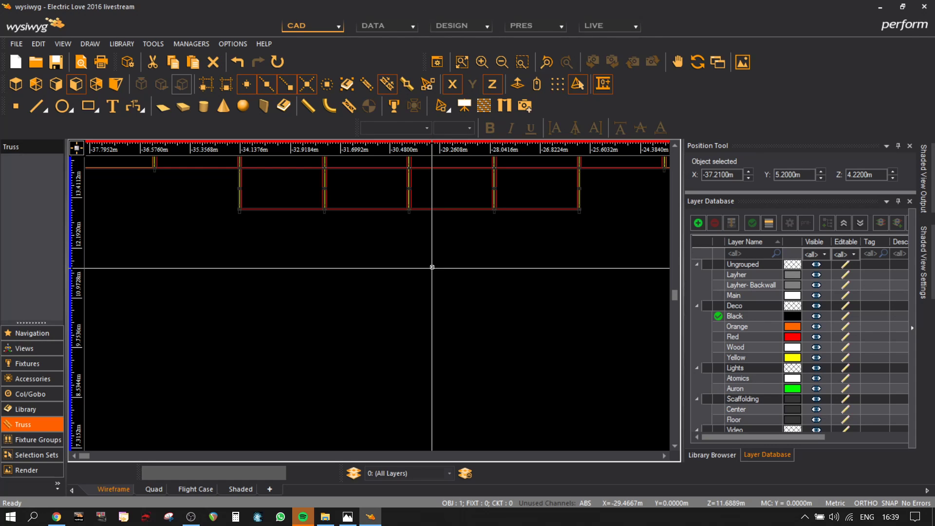
{"action": "scroll", "coordinate": [421, 234], "scroll_direction": "up", "scroll_amount": 3}
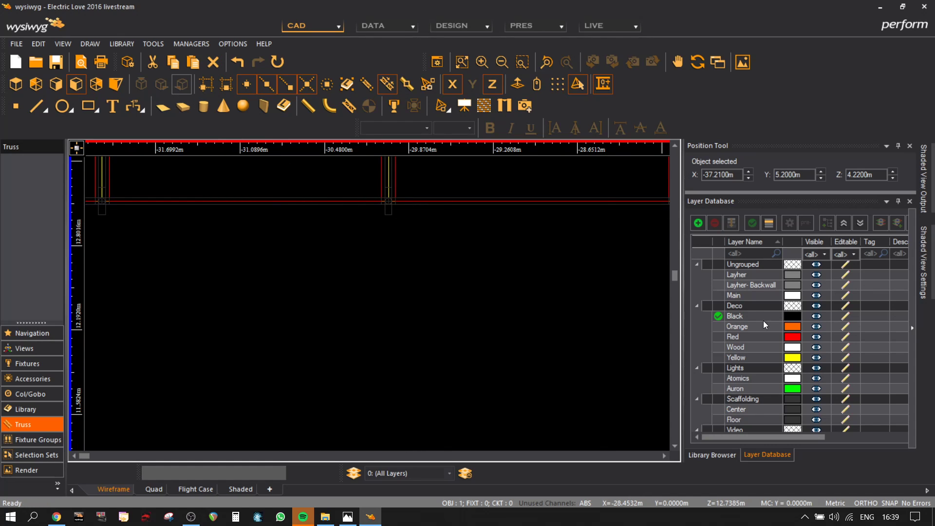
{"action": "left_click", "coordinate": [733, 347]}
{"action": "left_click", "coordinate": [752, 222]}
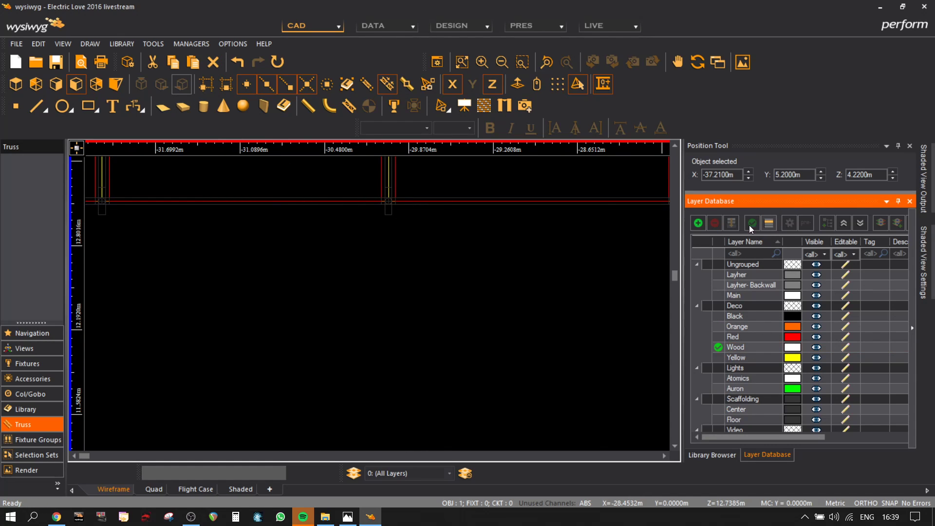
- Draw a horizontal line about 0.1 m long from the centre of the pipe's lower end beneath the lowest red cubes
{"action": "left_click", "coordinate": [160, 108]}
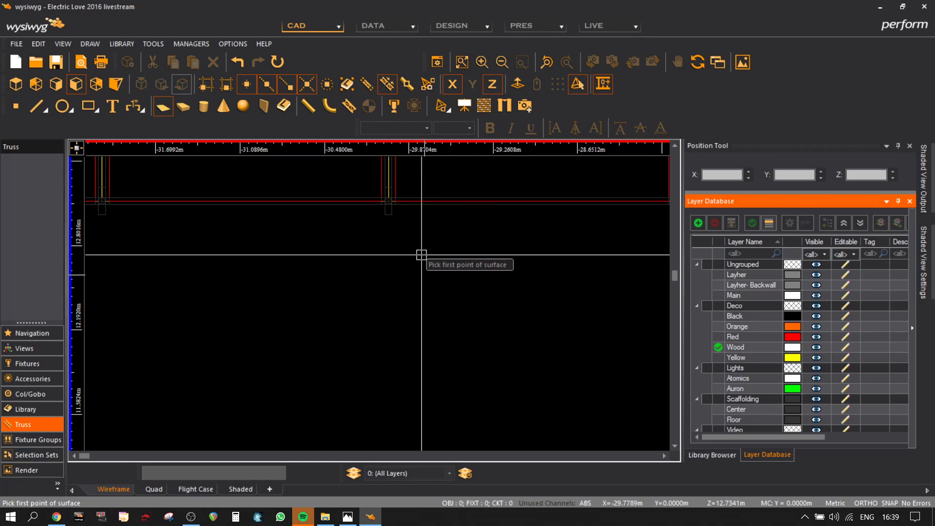
{"action": "left_click", "coordinate": [36, 106]}
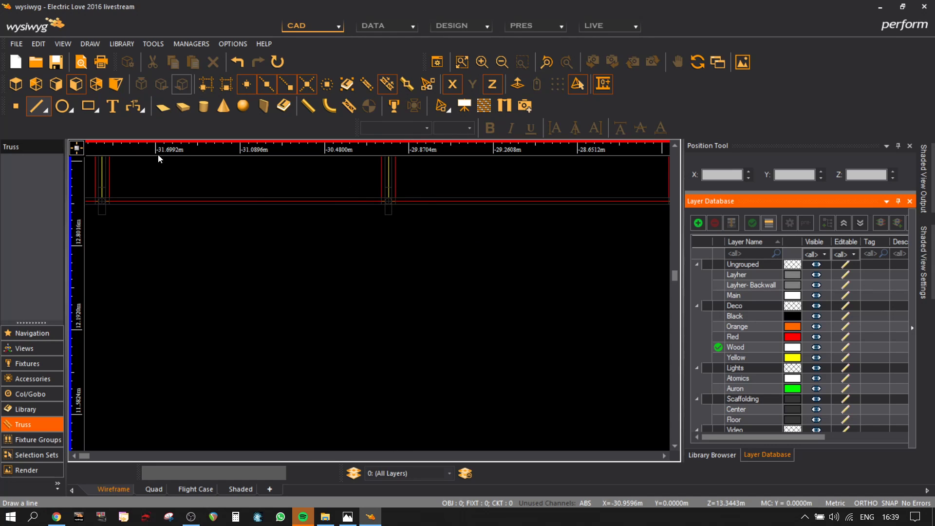
{"action": "scroll", "coordinate": [394, 200], "scroll_direction": "up", "scroll_amount": 1}
{"action": "left_click", "coordinate": [393, 199]}
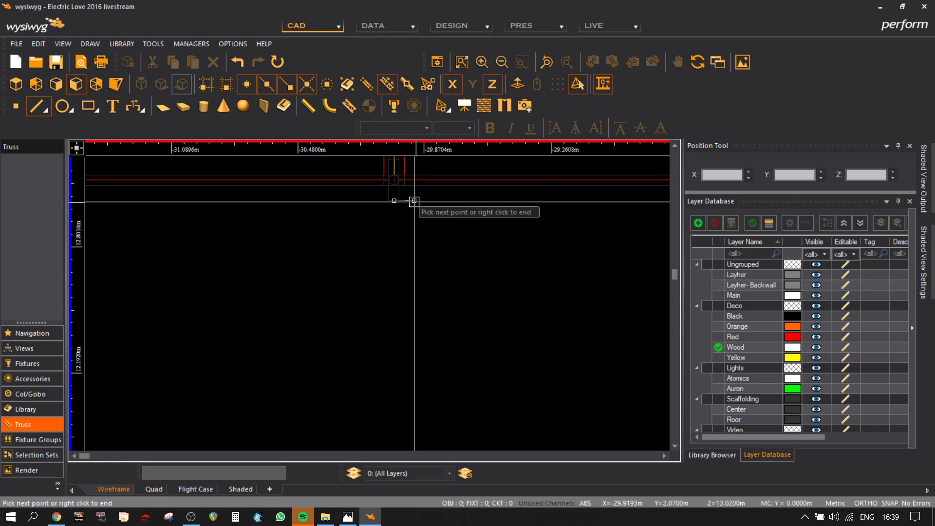
{"action": "left_click", "coordinate": [416, 200]}
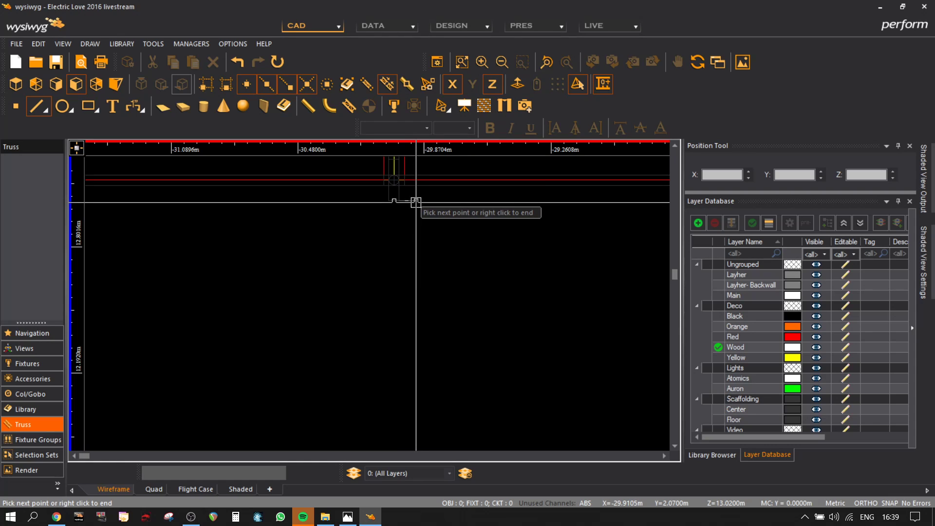
{"action": "right_click", "coordinate": [429, 243]}
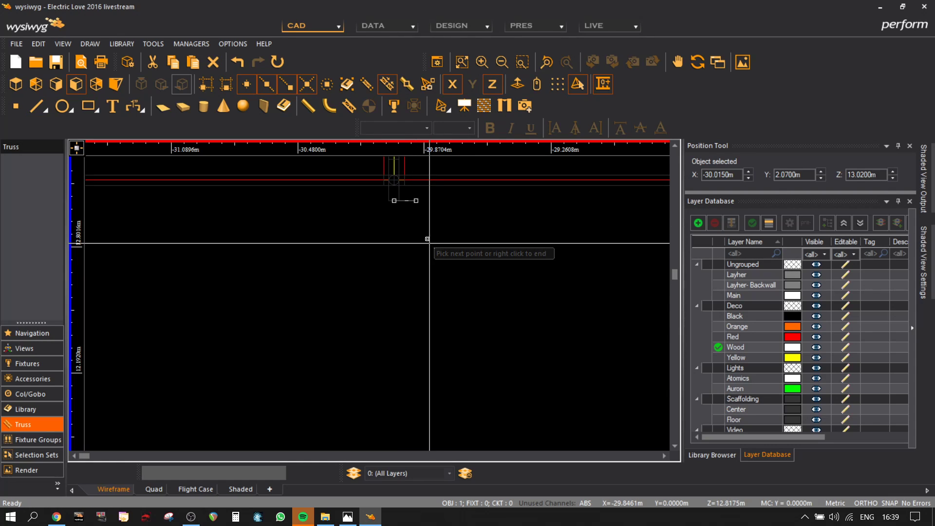
- Mirror the short line about a vertical axis through its start point at the pipe's centre
{"action": "left_click", "coordinate": [394, 200]}
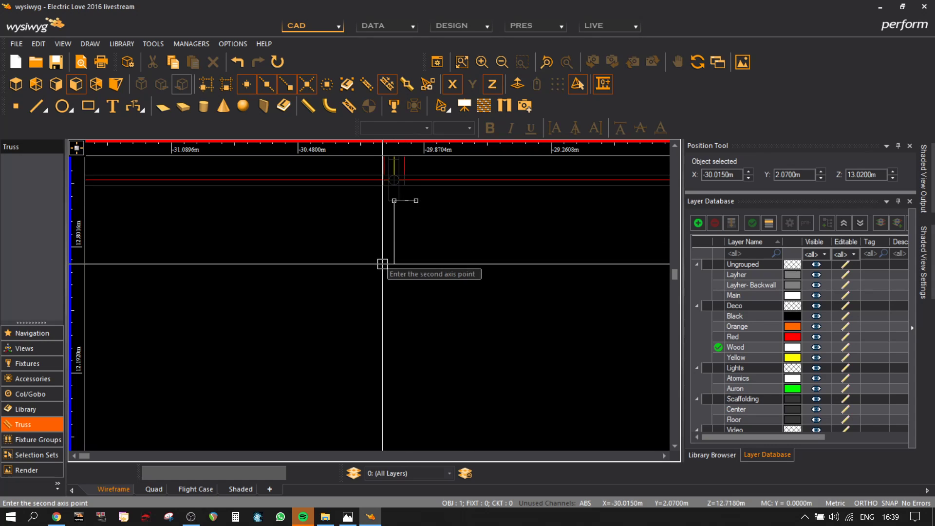
{"action": "left_click", "coordinate": [414, 201]}
{"action": "key", "text": "ctrl+z"}
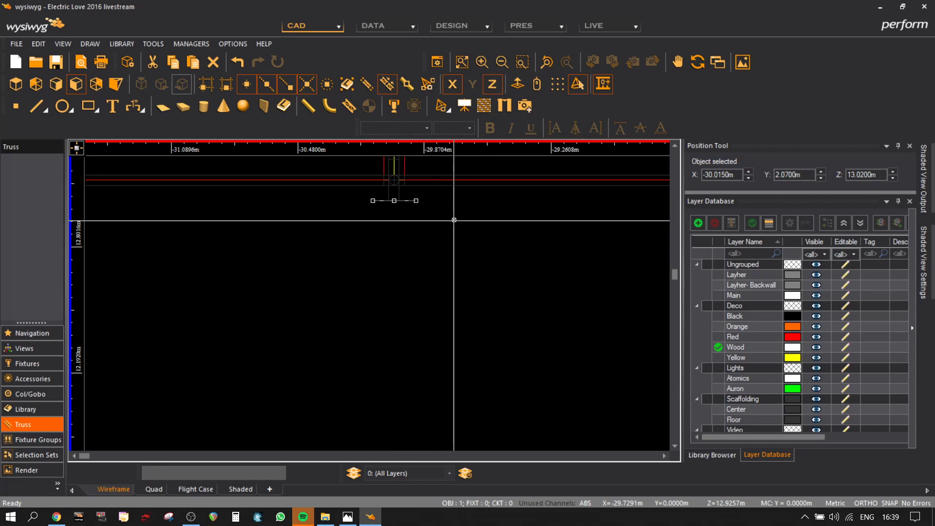
- Copy the mirrored pair of lines straight down from the pipe's end to the top of the scaffolding deck at Z = 4.22 m
{"action": "left_click", "coordinate": [395, 201]}
{"action": "scroll", "coordinate": [399, 287], "scroll_direction": "down", "scroll_amount": 3}
{"action": "middle_click_drag", "start_coordinate": [402, 330], "coordinate": [371, 159]}
{"action": "scroll", "coordinate": [401, 285], "scroll_direction": "down", "scroll_amount": 2}
{"action": "middle_click_drag", "start_coordinate": [396, 368], "coordinate": [384, 267]}
{"action": "scroll", "coordinate": [395, 328], "scroll_direction": "up", "scroll_amount": 2}
{"action": "left_click", "coordinate": [371, 361]}
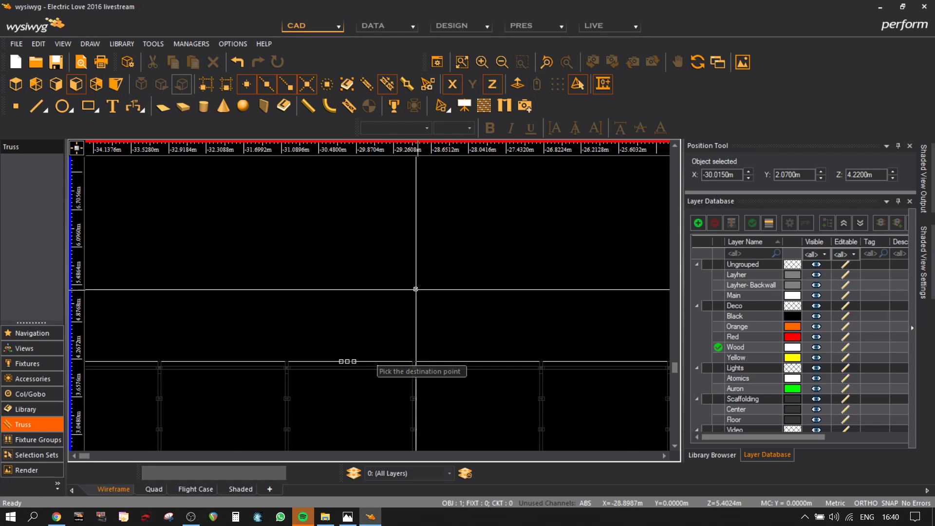
- Display only the current layer and show the wireframe in perspective close to the upper short lines
{"action": "left_click", "coordinate": [450, 474]}
{"action": "left_click", "coordinate": [416, 312]}
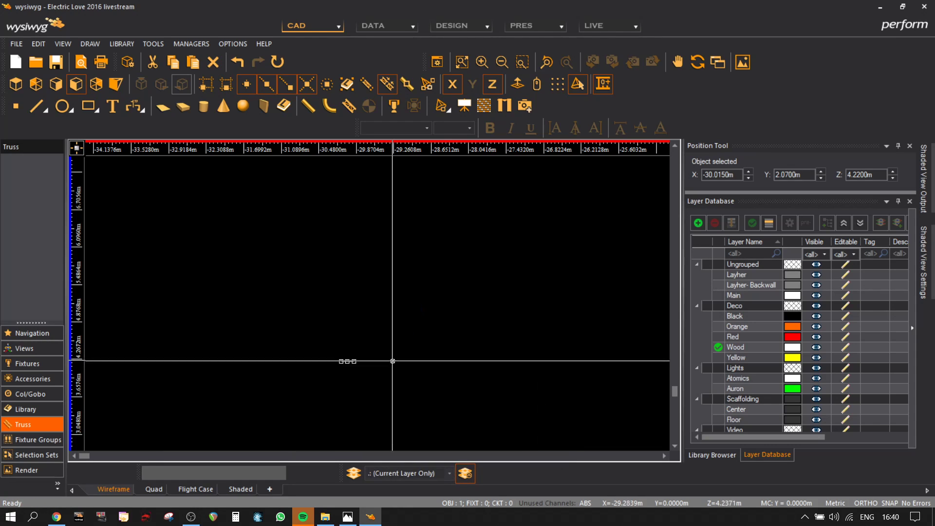
{"action": "left_click", "coordinate": [388, 297]}
{"action": "left_click", "coordinate": [116, 85]}
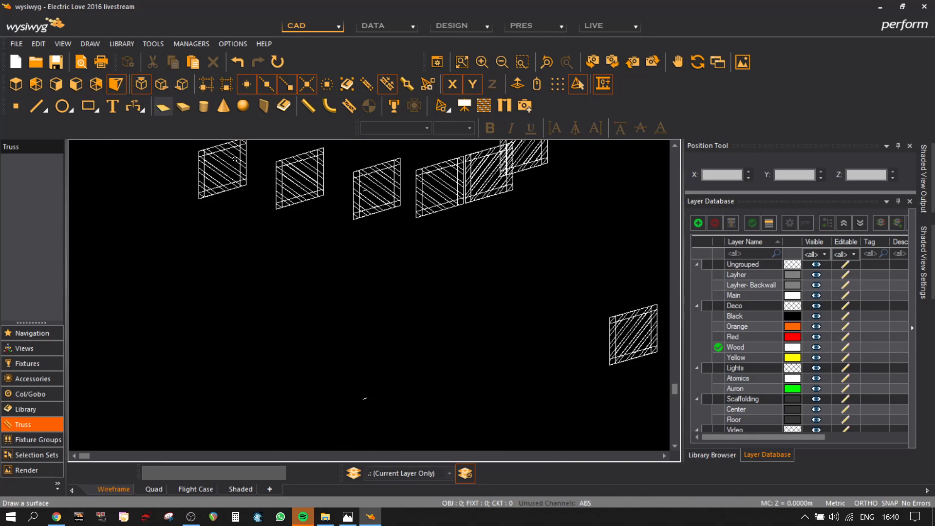
{"action": "scroll", "coordinate": [370, 234], "scroll_direction": "up", "scroll_amount": 3}
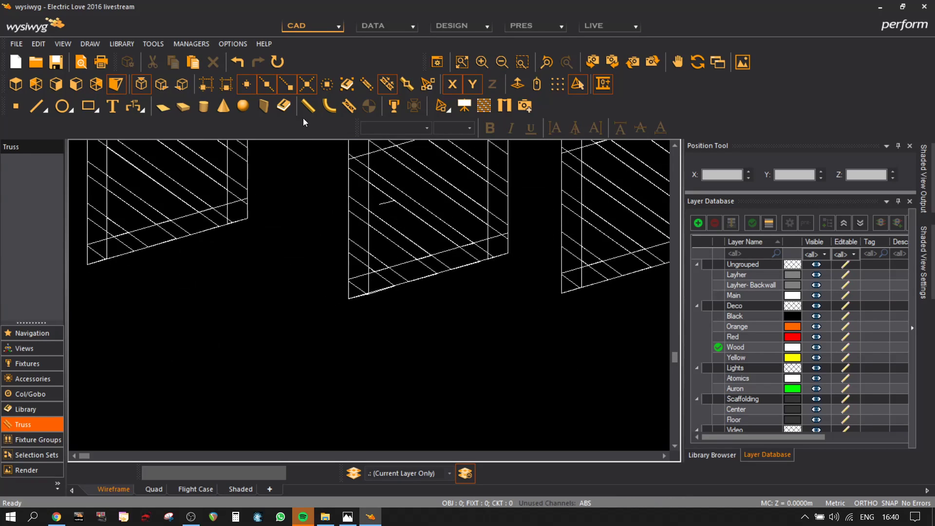
- Draw a four-corner surface between the ends of the upper and lower short lines, forming a narrow vertical strip
{"action": "left_click", "coordinate": [163, 106]}
{"action": "scroll", "coordinate": [382, 219], "scroll_direction": "up", "scroll_amount": 3}
{"action": "left_click", "coordinate": [387, 225]}
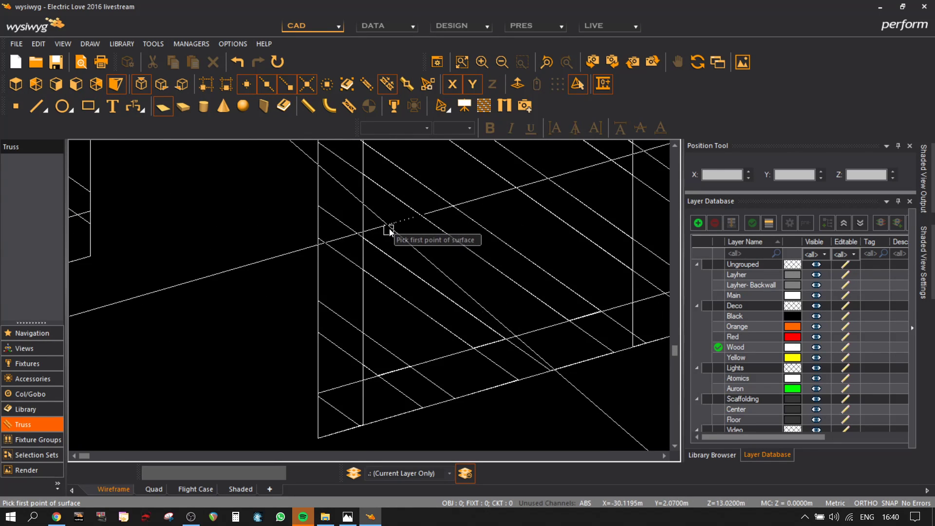
{"action": "left_click", "coordinate": [423, 216]}
{"action": "scroll", "coordinate": [408, 330], "scroll_direction": "down", "scroll_amount": 3}
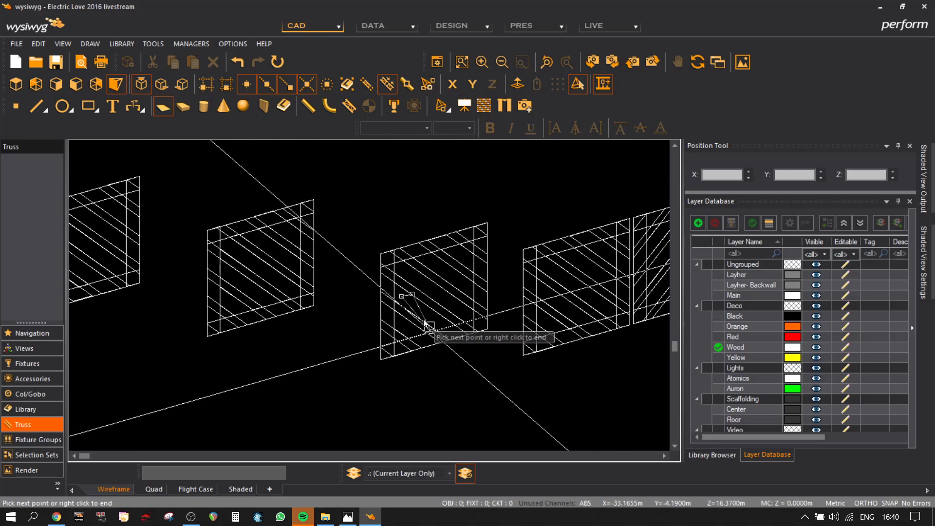
{"action": "middle_click_drag", "start_coordinate": [428, 328], "coordinate": [397, 267]}
{"action": "middle_click_drag", "start_coordinate": [378, 148], "coordinate": [381, 254]}
{"action": "scroll", "coordinate": [397, 349], "scroll_direction": "up", "scroll_amount": 5}
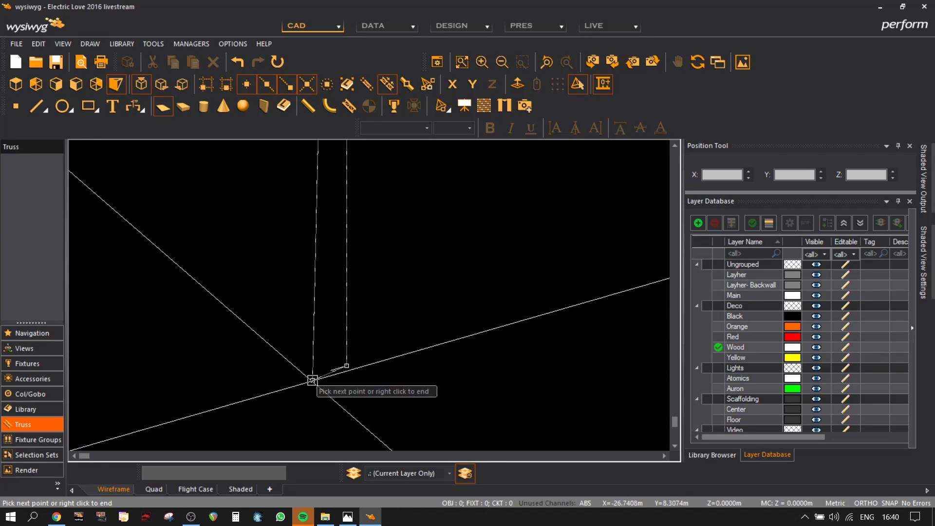
{"action": "left_click", "coordinate": [329, 370]}
{"action": "scroll", "coordinate": [396, 374], "scroll_direction": "down", "scroll_amount": 2}
{"action": "right_click", "coordinate": [422, 341]}
- Apply the Beige 011 texture from the library's Wood folder to the new vertical strip
{"action": "left_click", "coordinate": [460, 7]}
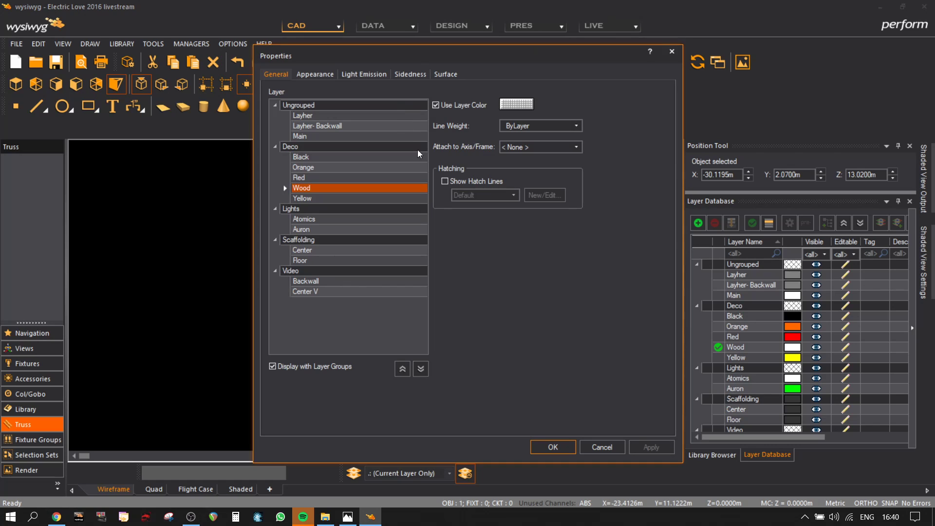
{"action": "left_click", "coordinate": [315, 75]}
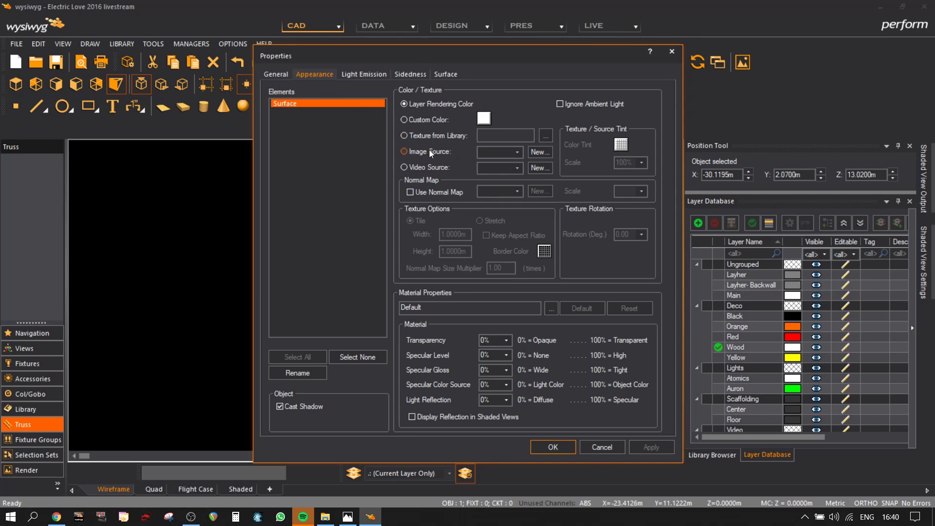
{"action": "left_click", "coordinate": [404, 136]}
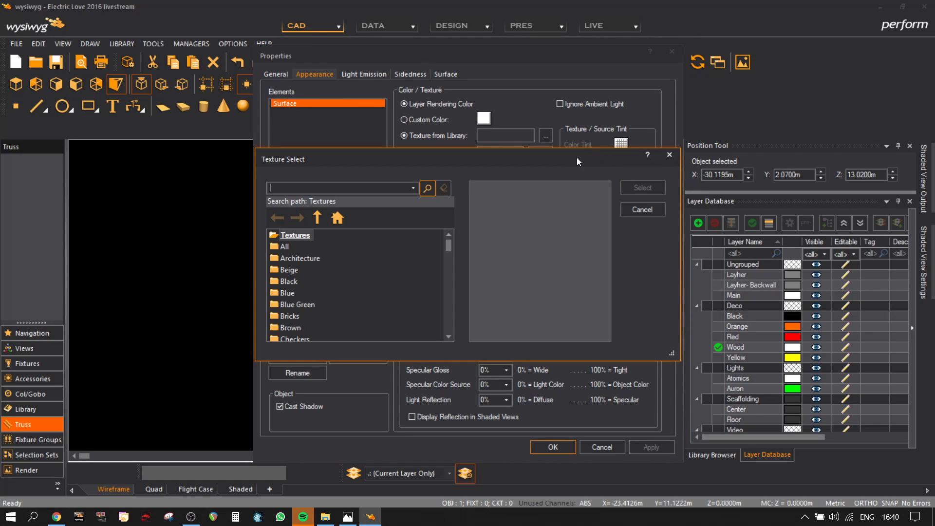
{"action": "scroll", "coordinate": [313, 302], "scroll_direction": "down", "scroll_amount": 15}
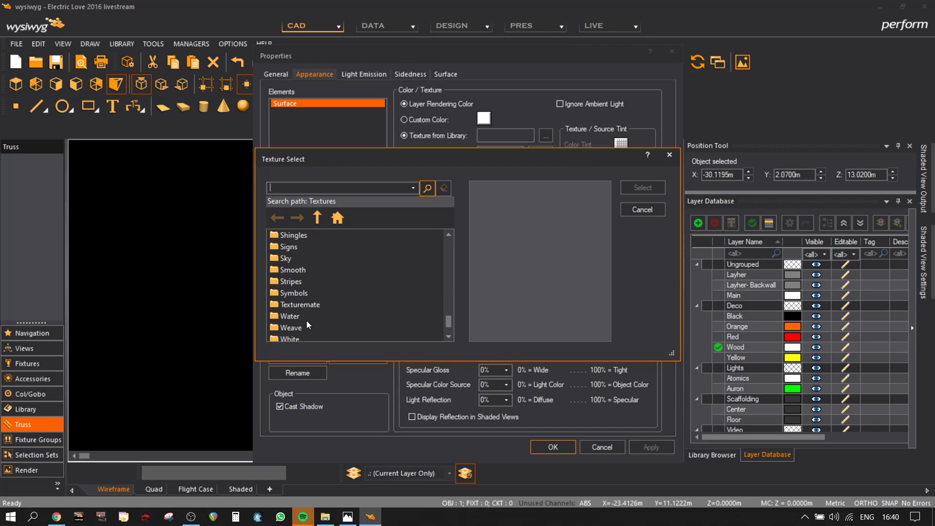
{"action": "double_click", "coordinate": [297, 317]}
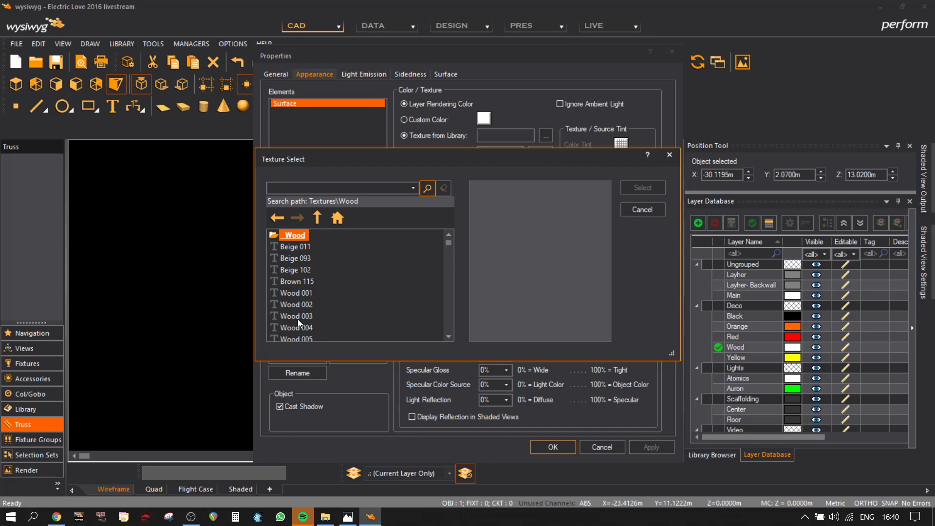
{"action": "left_click", "coordinate": [308, 246]}
{"action": "left_click", "coordinate": [642, 187]}
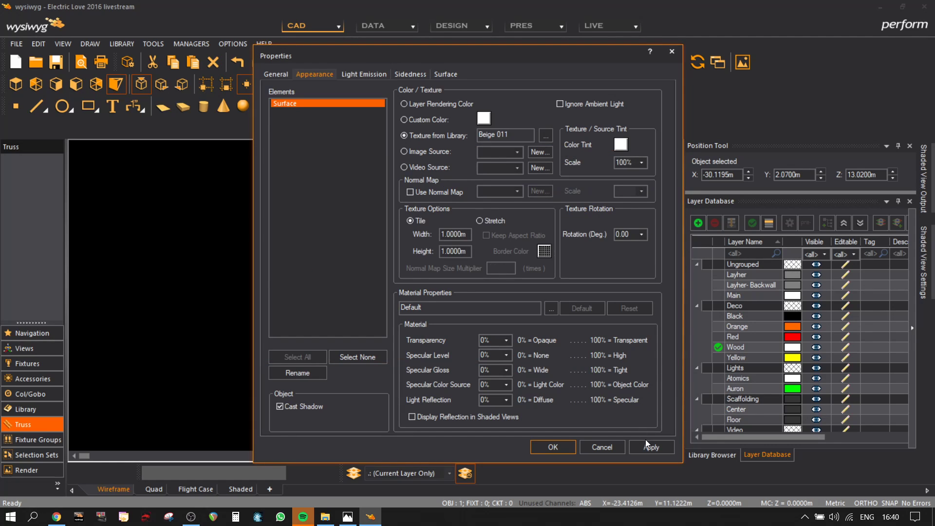
{"action": "left_click", "coordinate": [560, 447]}
- Show the wireframe in plan view around the wooden strip with all layers displayed
{"action": "scroll", "coordinate": [375, 277], "scroll_direction": "down", "scroll_amount": 3}
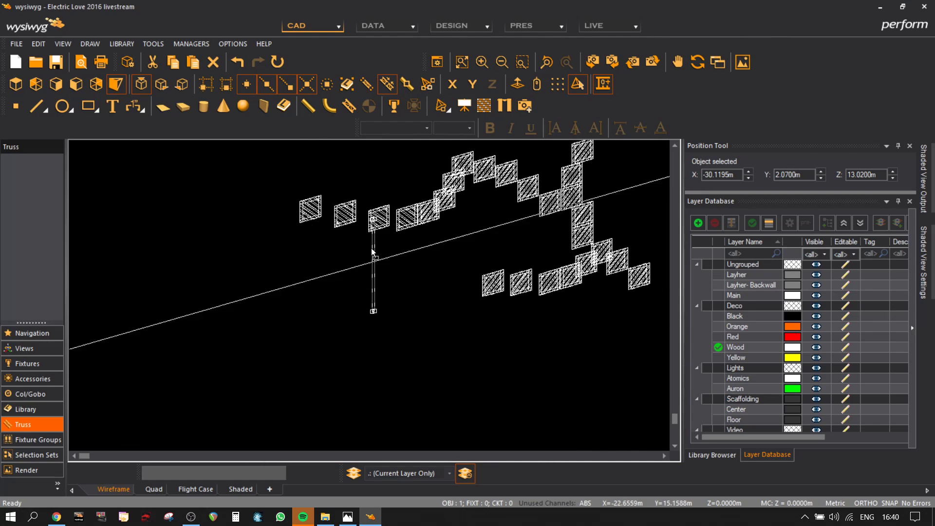
{"action": "left_click", "coordinate": [15, 85]}
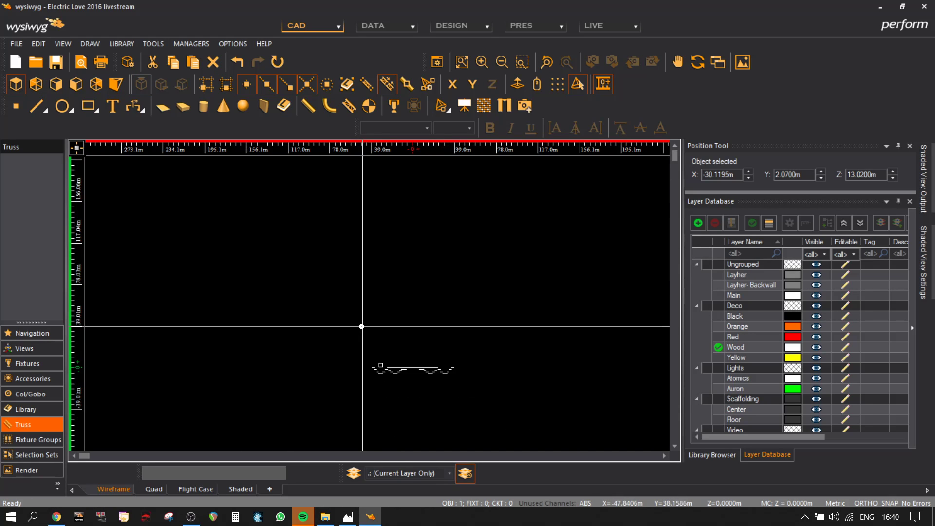
{"action": "scroll", "coordinate": [366, 324], "scroll_direction": "up", "scroll_amount": 5}
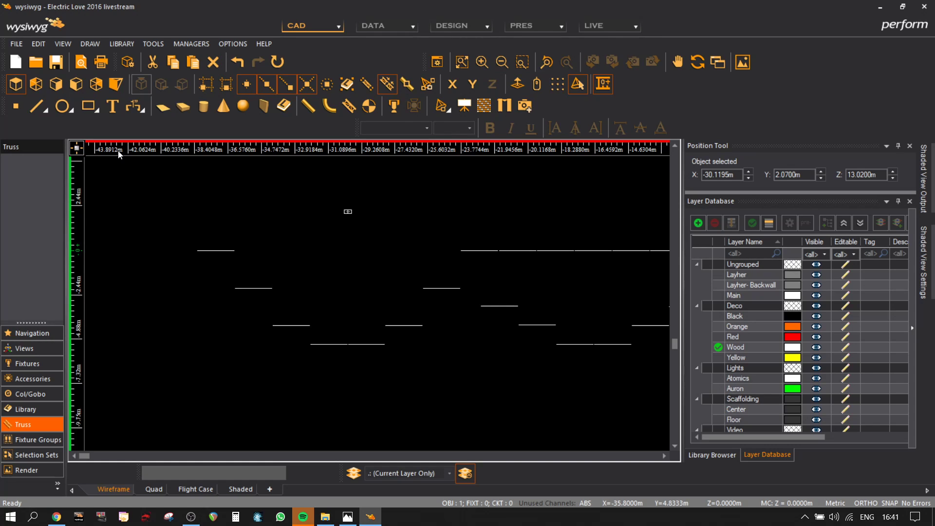
{"action": "left_click", "coordinate": [116, 90]}
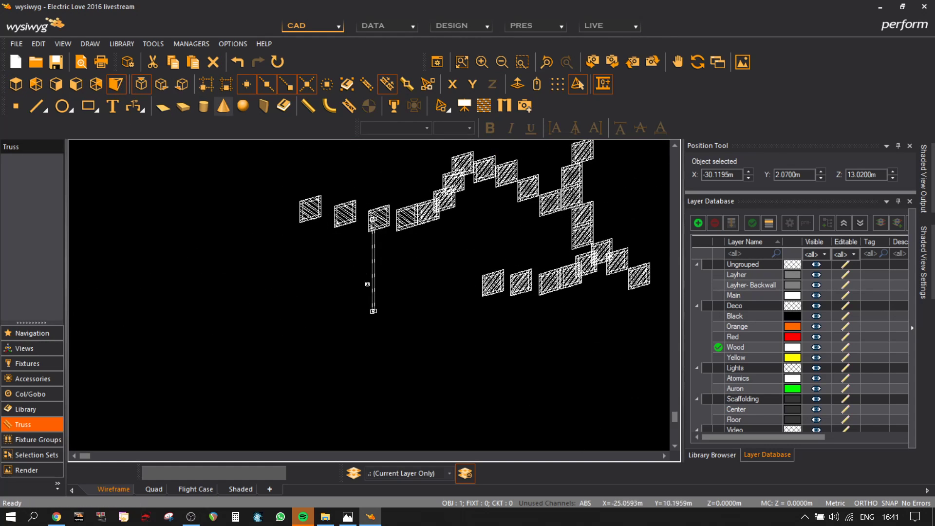
{"action": "left_click", "coordinate": [15, 84]}
{"action": "left_click", "coordinate": [414, 473]}
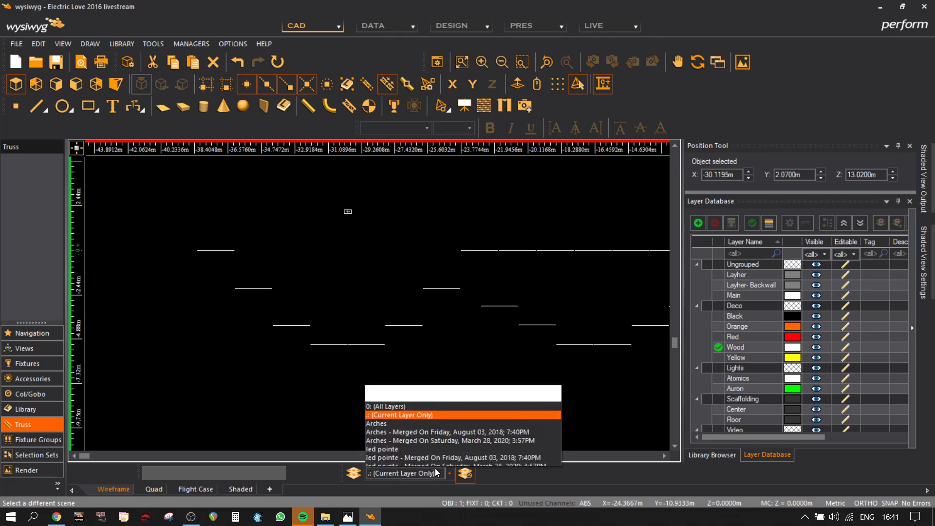
{"action": "left_click", "coordinate": [401, 298]}
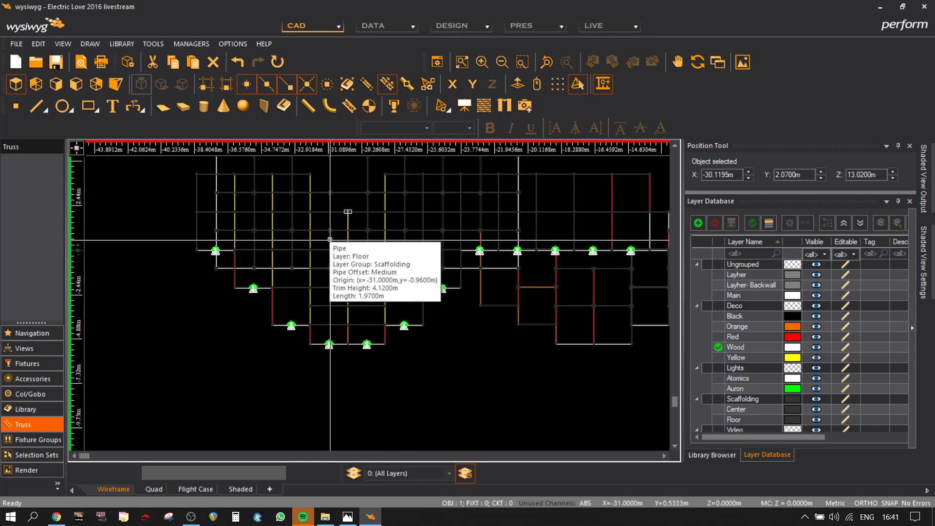
- Move the wooden strip along Y only onto the red cube line at Y = -2.095 m and check it in the shaded view
{"action": "left_click", "coordinate": [347, 213]}
{"action": "left_click", "coordinate": [471, 84]}
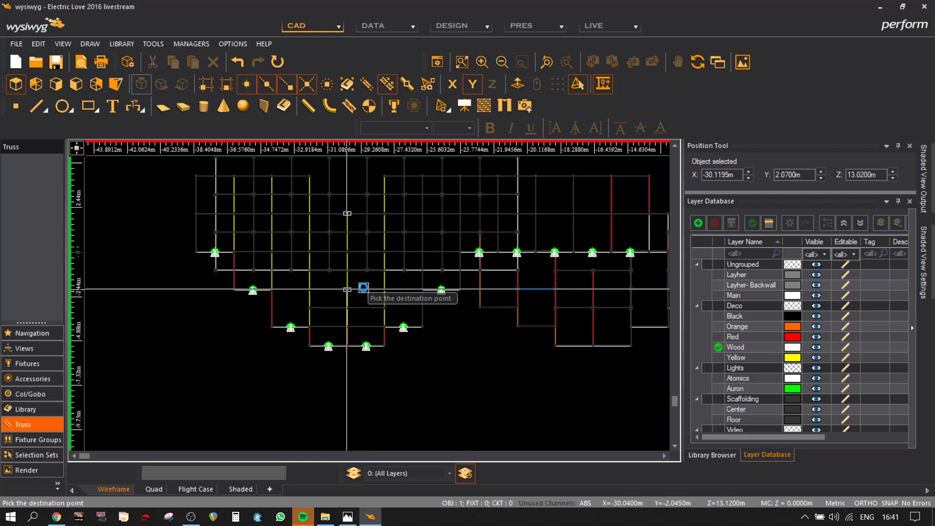
{"action": "scroll", "coordinate": [364, 289], "scroll_direction": "up", "scroll_amount": 5}
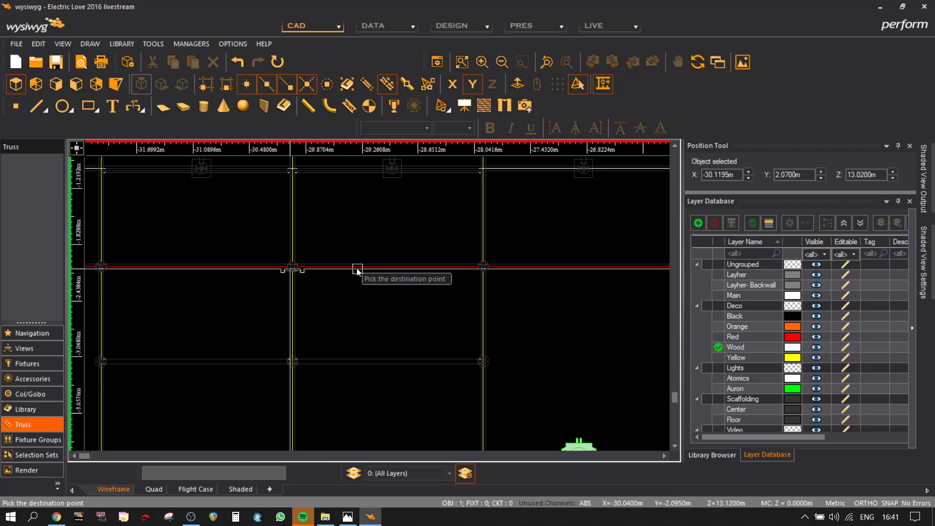
{"action": "scroll", "coordinate": [355, 231], "scroll_direction": "up", "scroll_amount": 3}
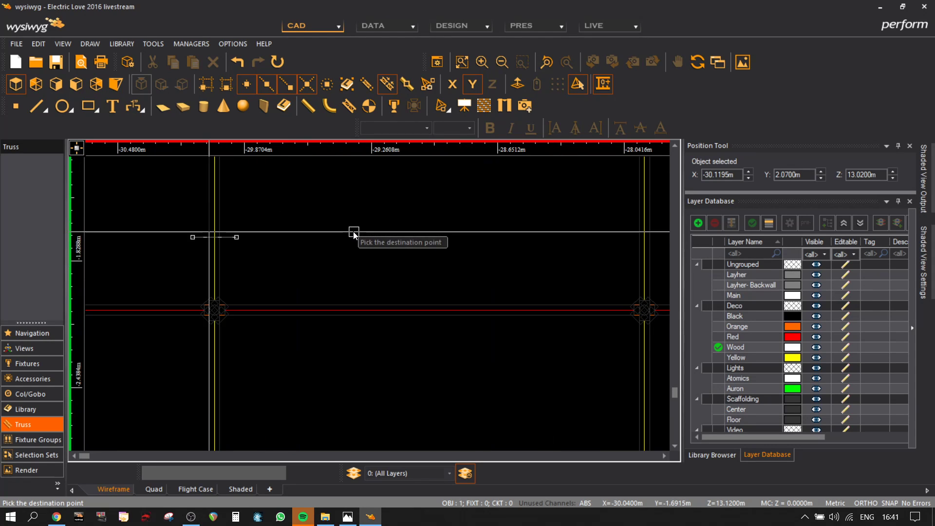
{"action": "left_click", "coordinate": [331, 314]}
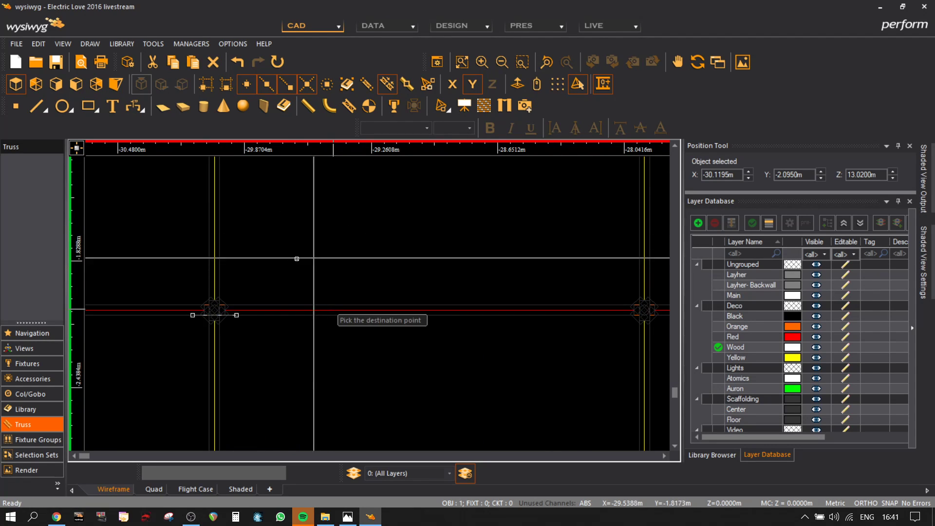
{"action": "left_click", "coordinate": [241, 489]}
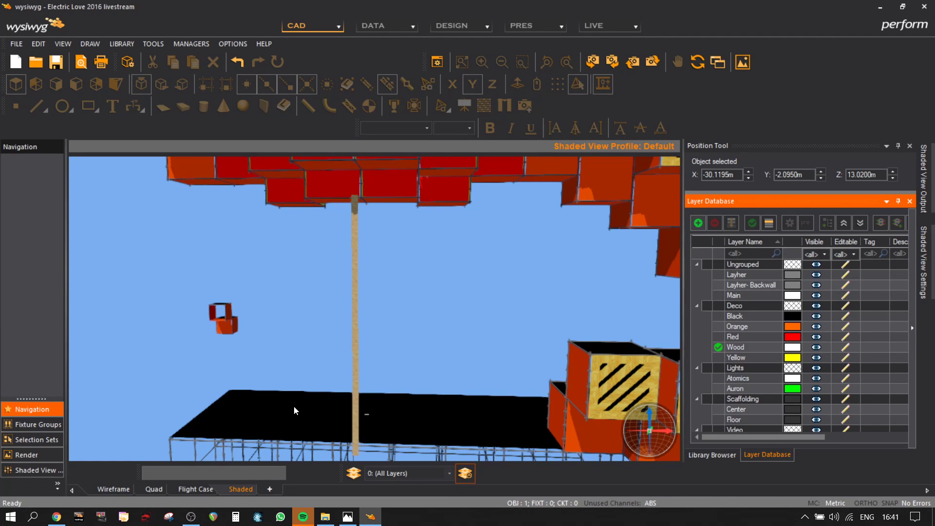
{"action": "mouse_move", "coordinate": [293, 408]}
{"action": "middle_mouse_down"}
{"action": "mouse_move", "coordinate": [365, 359]}
{"action": "mouse_move", "coordinate": [189, 346]}
{"action": "mouse_move", "coordinate": [258, 348]}
{"action": "mouse_move", "coordinate": [370, 384]}
{"action": "mouse_move", "coordinate": [385, 358]}
{"action": "mouse_move", "coordinate": [415, 384]}
{"action": "mouse_move", "coordinate": [247, 452]}
{"action": "middle_mouse_up"}
{"action": "left_click", "coordinate": [127, 486]}
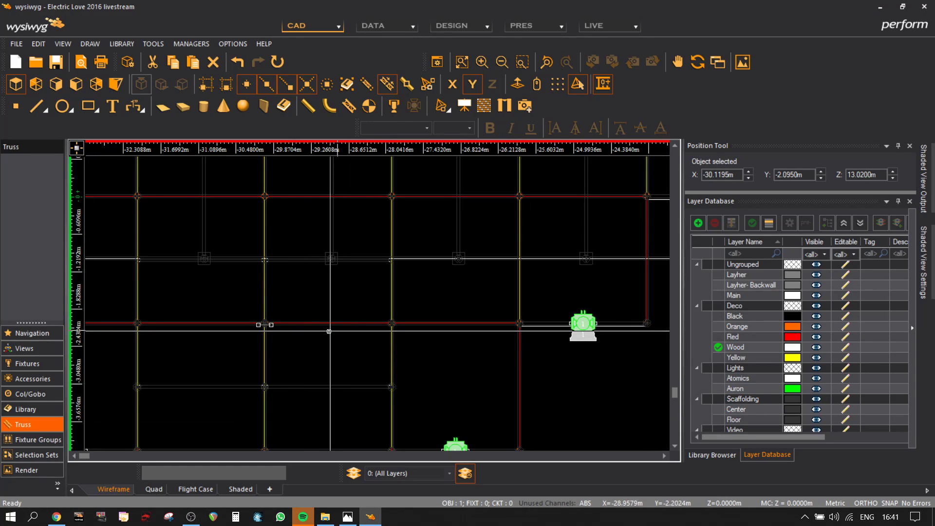
- Move the wooden strip along Y to the scaffolding row at Y = -1.035 m and check it in the shaded view
{"action": "key", "text": "m"}
{"action": "left_click", "coordinate": [273, 324]}
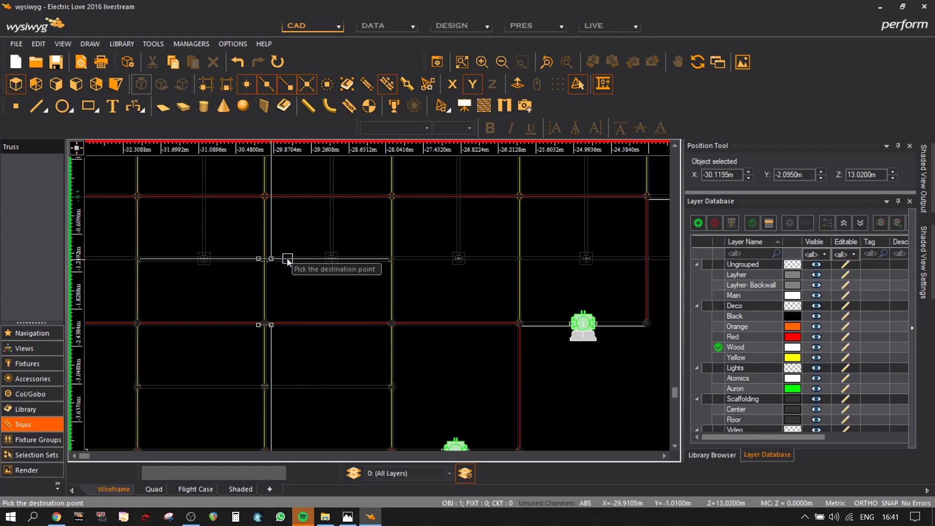
{"action": "scroll", "coordinate": [287, 259], "scroll_direction": "up", "scroll_amount": 2}
{"action": "left_click", "coordinate": [284, 258]}
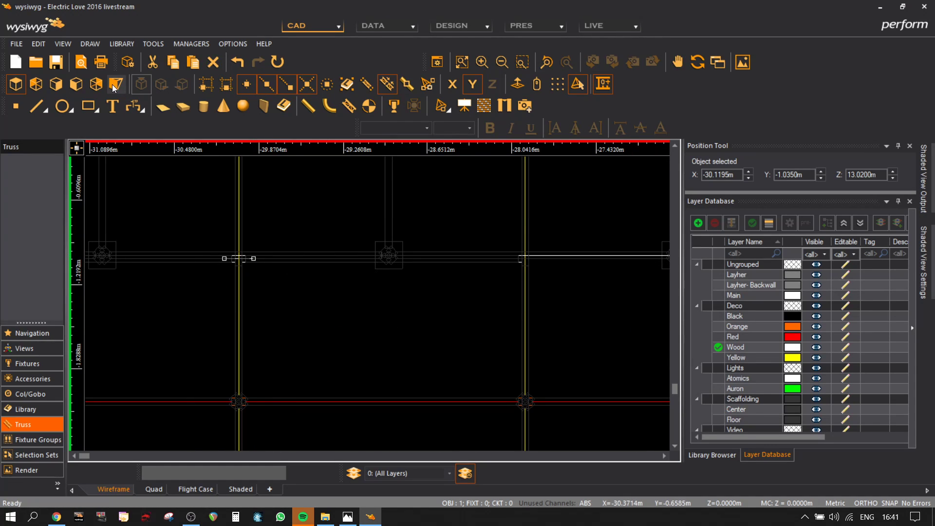
{"action": "left_click", "coordinate": [115, 85]}
{"action": "left_click", "coordinate": [243, 489]}
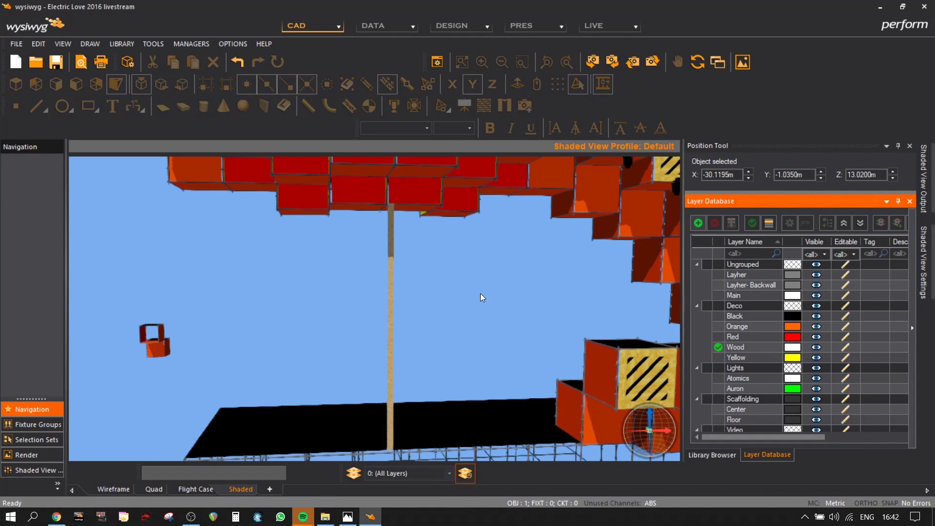
- Examine how the wooden strip sits between the cube wing and the deck in the shaded, isometric and plan wireframe views
{"action": "mouse_move", "coordinate": [462, 293]}
{"action": "left_mouse_down"}
{"action": "mouse_move", "coordinate": [380, 312]}
{"action": "mouse_move", "coordinate": [439, 317]}
{"action": "mouse_move", "coordinate": [445, 329]}
{"action": "left_mouse_up"}
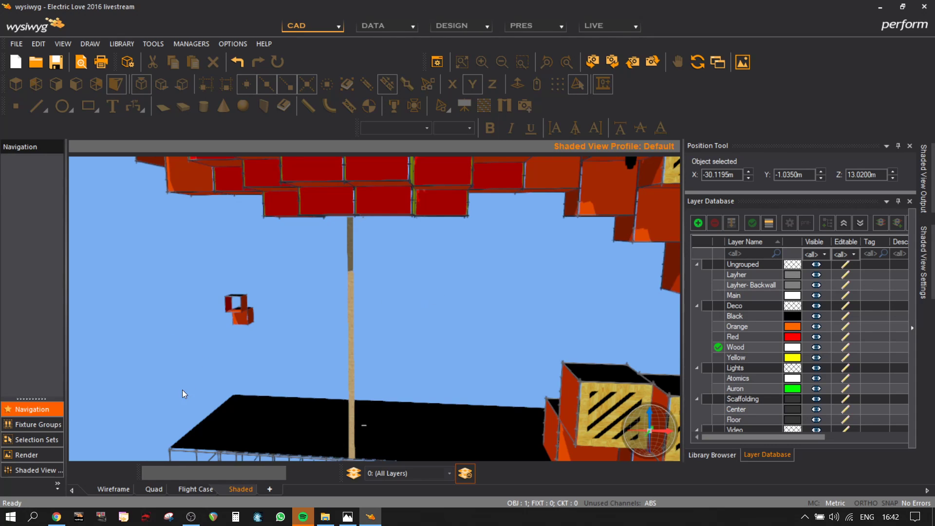
{"action": "left_click", "coordinate": [110, 488]}
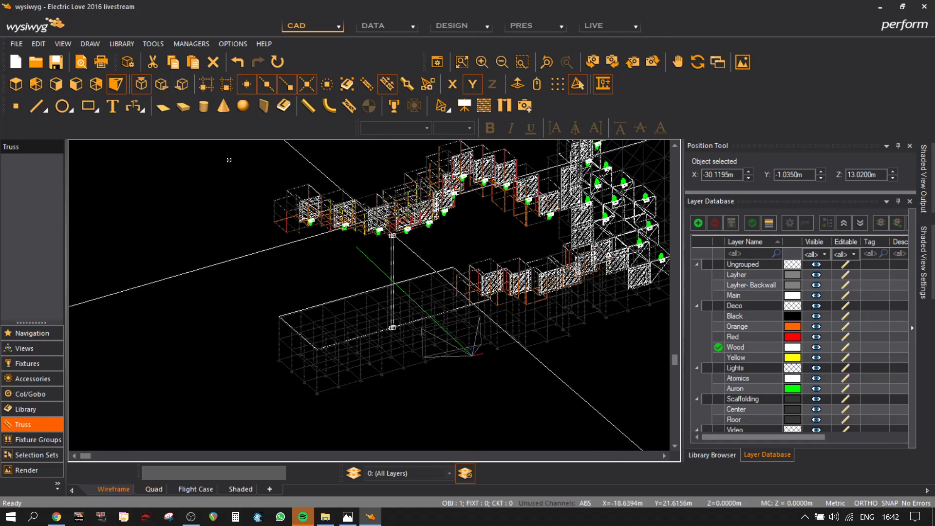
{"action": "left_click", "coordinate": [16, 84]}
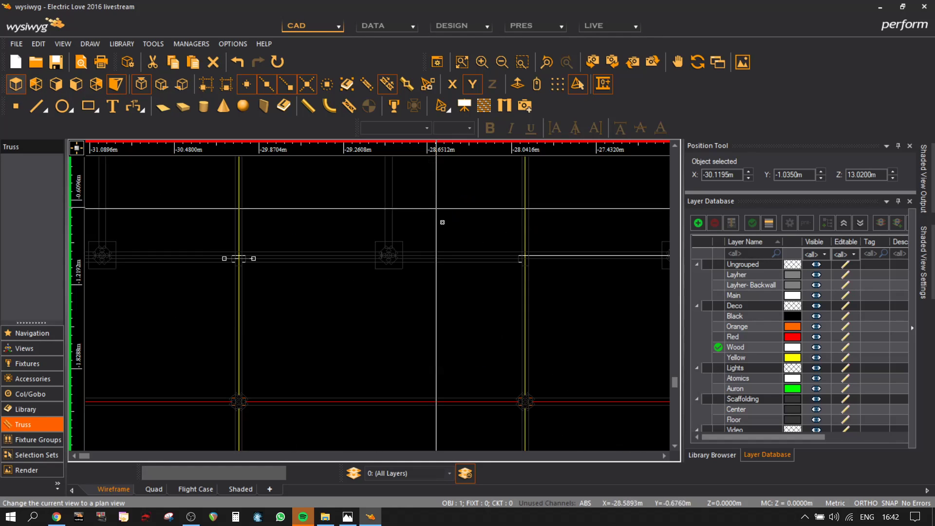
{"action": "scroll", "coordinate": [270, 238], "scroll_direction": "up", "scroll_amount": 2}
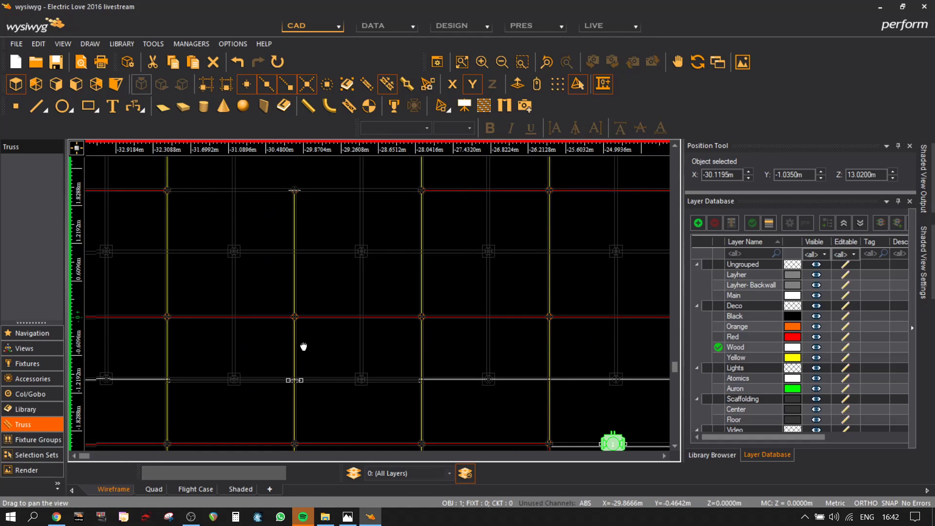
{"action": "scroll", "coordinate": [299, 269], "scroll_direction": "up", "scroll_amount": 2}
{"action": "scroll", "coordinate": [300, 269], "scroll_direction": "down", "scroll_amount": 2}
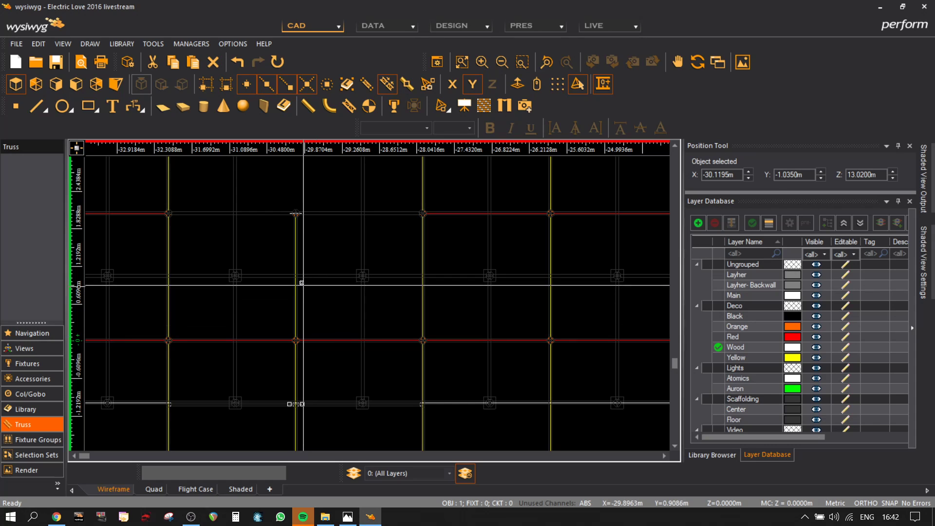
{"action": "left_click", "coordinate": [115, 83]}
{"action": "scroll", "coordinate": [416, 243], "scroll_direction": "up", "scroll_amount": 2}
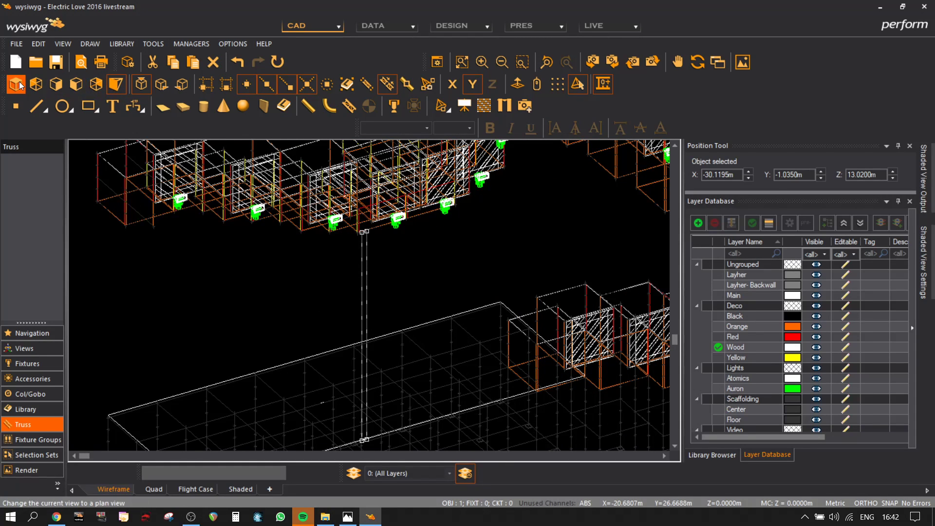
{"action": "left_click", "coordinate": [16, 85]}
{"action": "scroll", "coordinate": [294, 404], "scroll_direction": "up", "scroll_amount": 2}
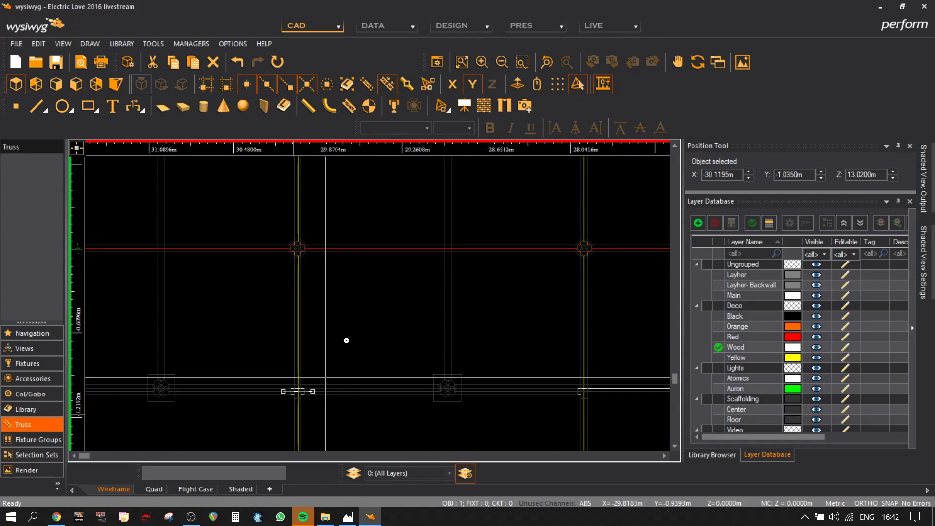
- Place a point object behind the wooden strip at X = -30.015 m, Y = 1.035 m, Z = 14.12 m
{"action": "left_click", "coordinate": [16, 106]}
{"action": "scroll", "coordinate": [327, 428], "scroll_direction": "up", "scroll_amount": 3}
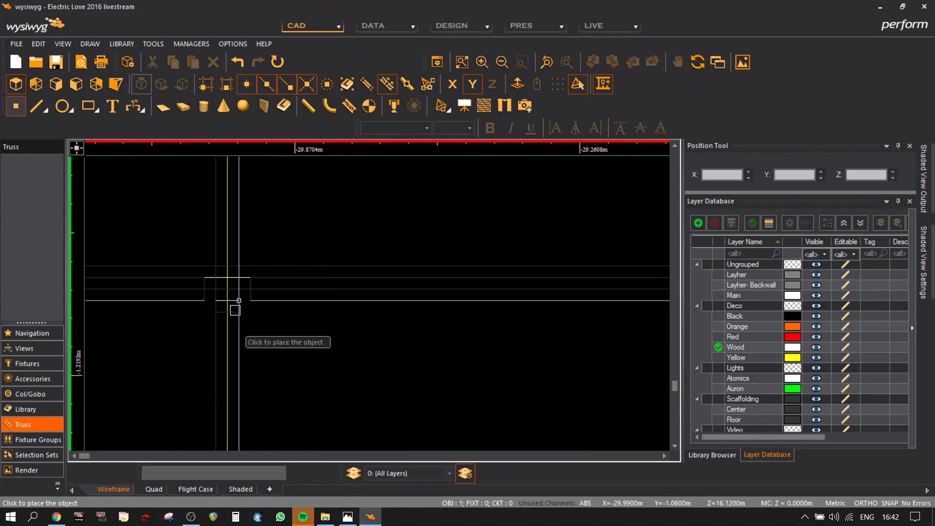
{"action": "scroll", "coordinate": [294, 209], "scroll_direction": "down", "scroll_amount": 3}
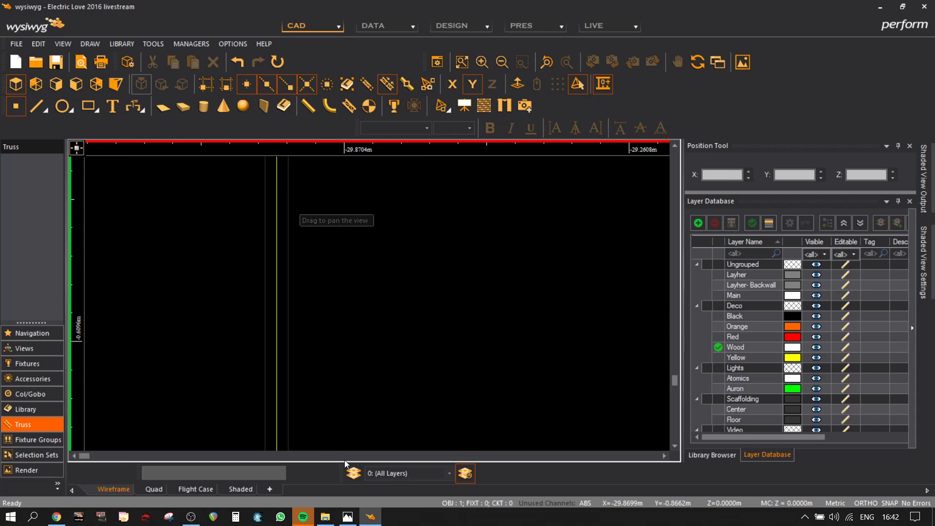
{"action": "scroll", "coordinate": [335, 189], "scroll_direction": "up", "scroll_amount": 3}
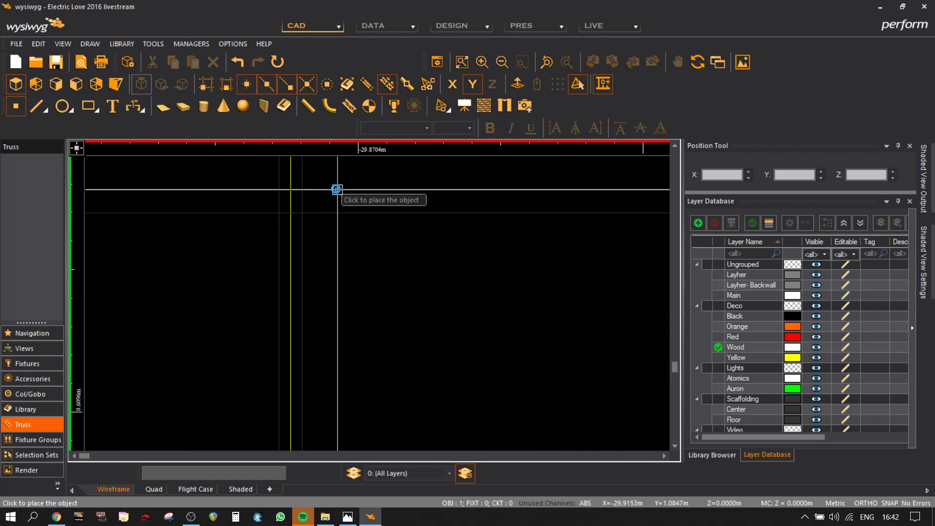
{"action": "left_click", "coordinate": [289, 210]}
- Show only the current layer and delete the extra wooden strip behind the placed point
{"action": "scroll", "coordinate": [362, 316], "scroll_direction": "down", "scroll_amount": 1}
{"action": "scroll", "coordinate": [363, 316], "scroll_direction": "down", "scroll_amount": 2}
{"action": "left_click", "coordinate": [431, 471]}
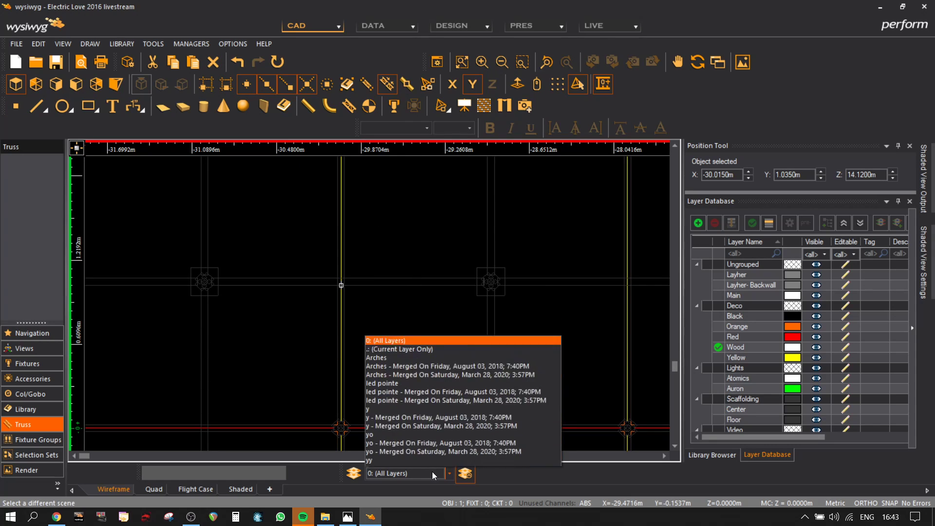
{"action": "left_click", "coordinate": [415, 308]}
{"action": "scroll", "coordinate": [340, 282], "scroll_direction": "down", "scroll_amount": 3}
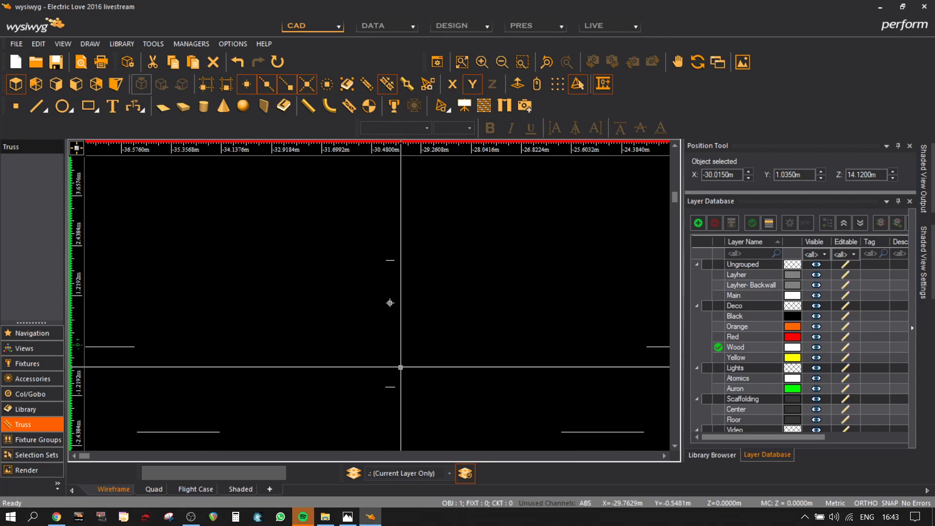
{"action": "left_click_drag", "start_coordinate": [399, 250], "coordinate": [361, 217]}
{"action": "key", "text": "Delete"}
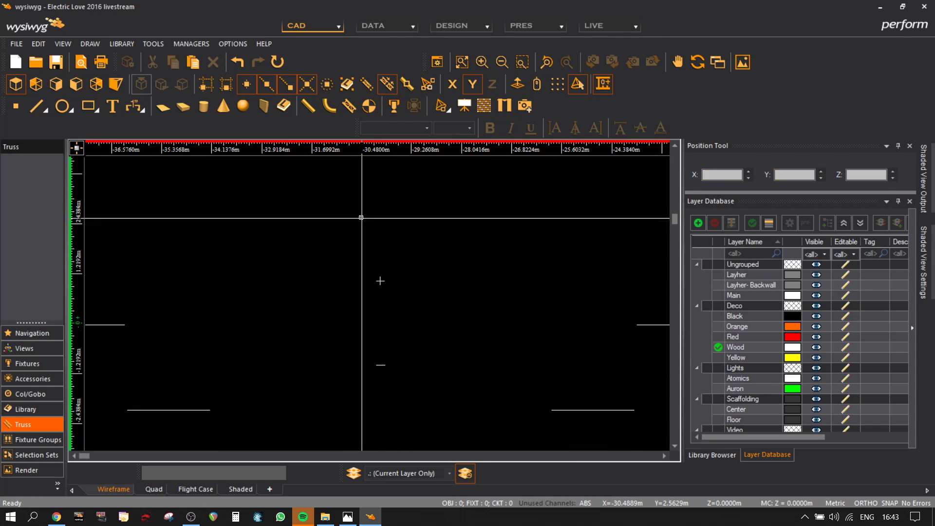
- Make a polar array of the remaining wooden strip around the placed point, with 8 items over a 90 degree angle and objects rotated
{"action": "left_click", "coordinate": [381, 365]}
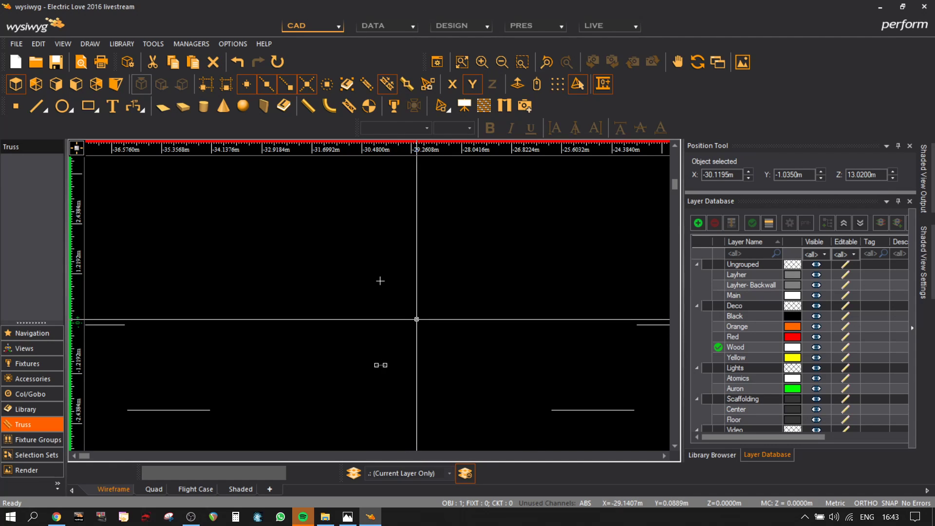
{"action": "right_click", "coordinate": [419, 320]}
{"action": "key", "text": "Escape"}
{"action": "right_click", "coordinate": [424, 332]}
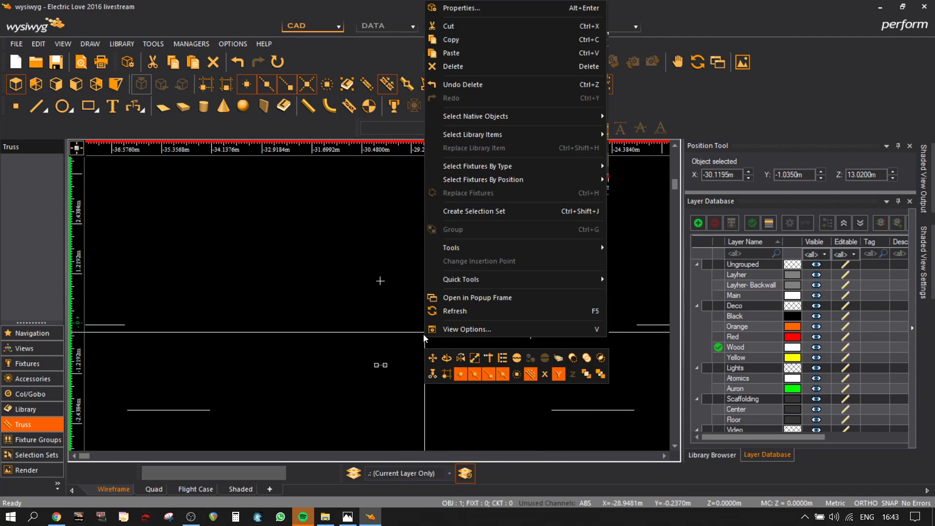
{"action": "mouse_move", "coordinate": [491, 247]}
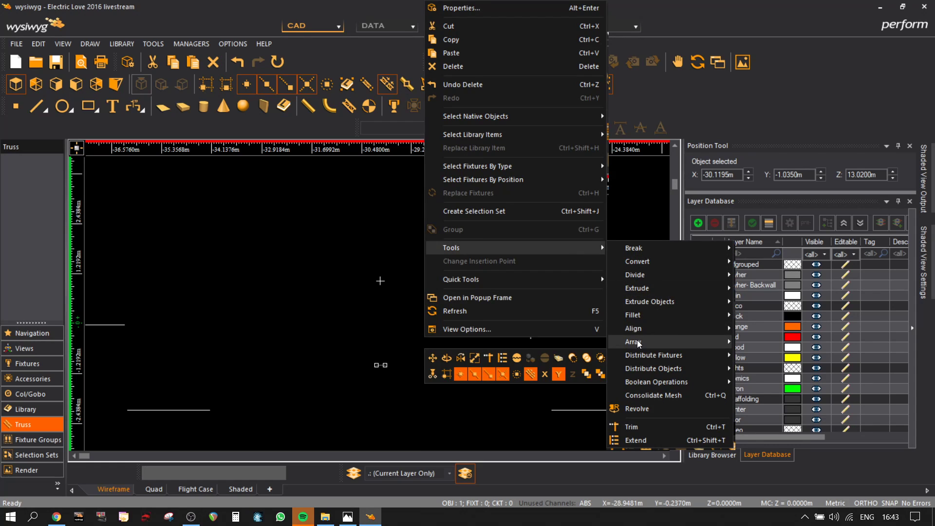
{"action": "mouse_move", "coordinate": [638, 344]}
{"action": "left_click", "coordinate": [759, 373]}
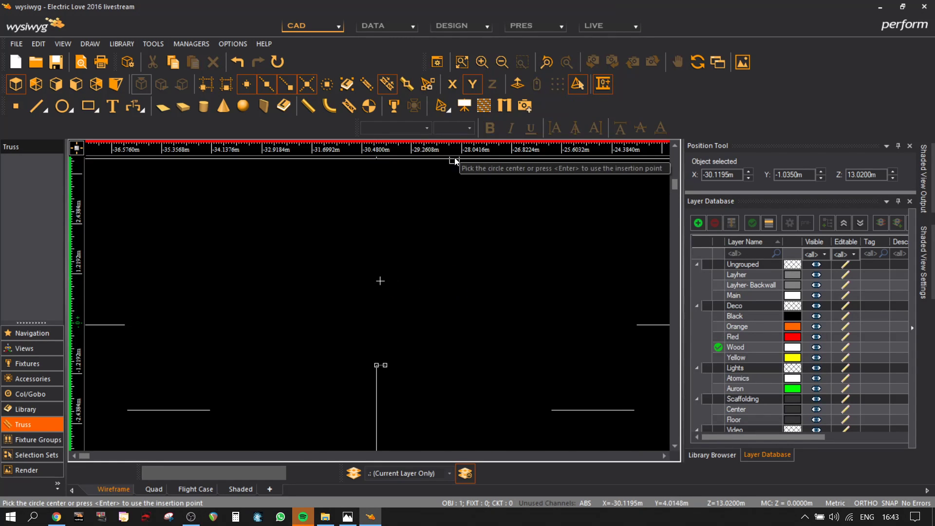
{"action": "left_click", "coordinate": [381, 281]}
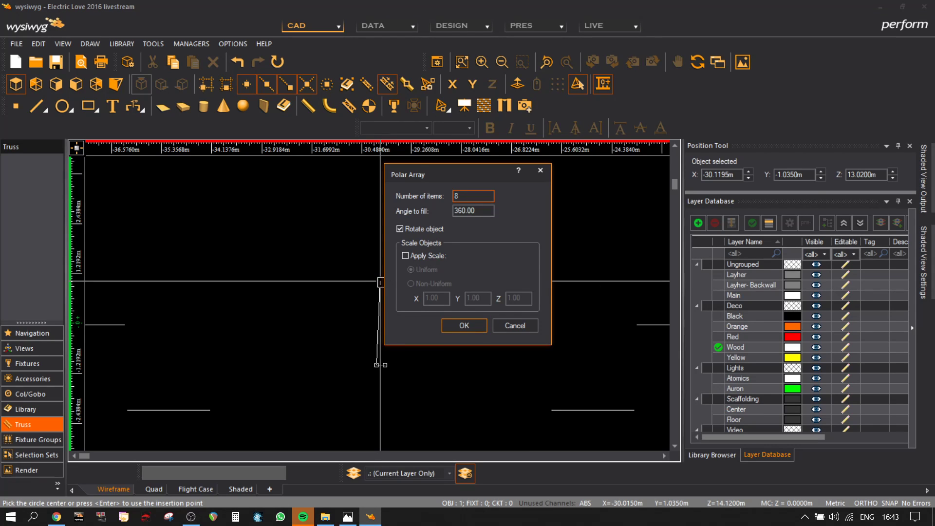
{"action": "double_click", "coordinate": [478, 212]}
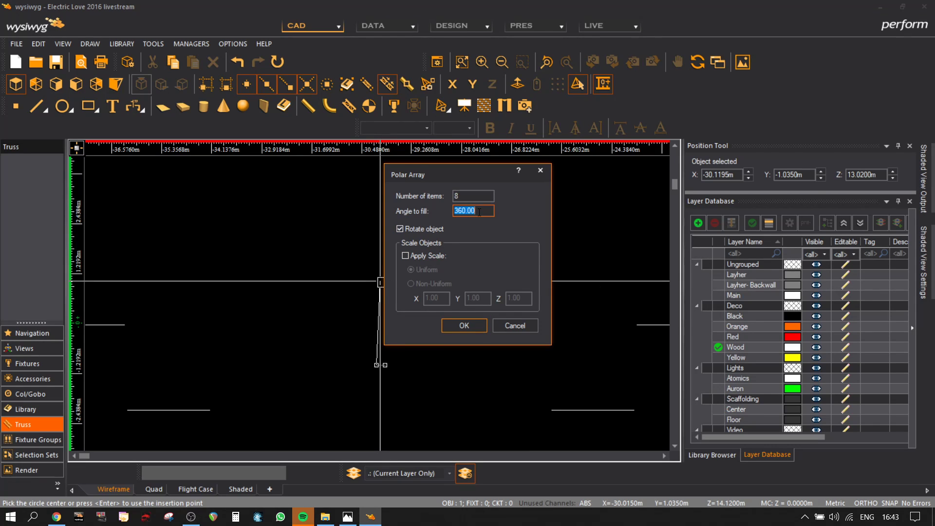
{"action": "type", "text": "90"}
{"action": "left_click", "coordinate": [467, 327]}
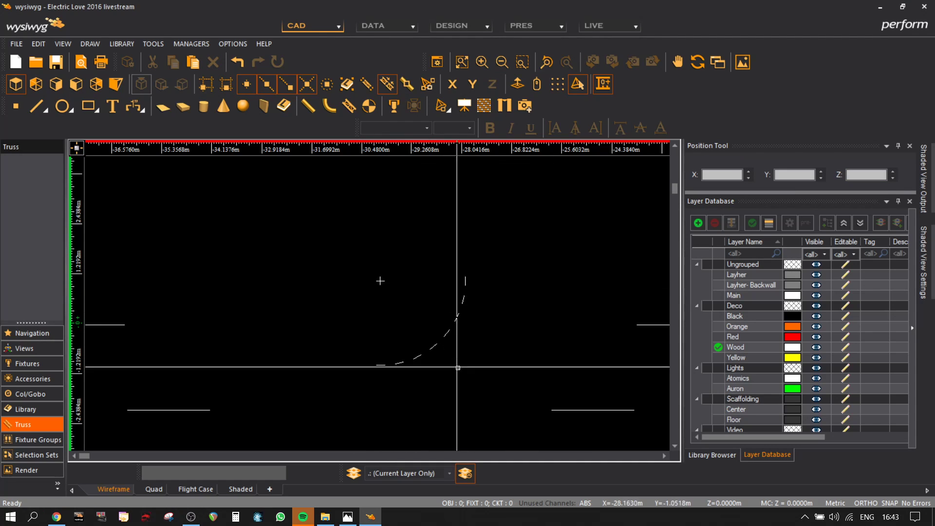
- Mirror the seven arrayed strips about the Y-aligned axis through the first strip to form a half circle, and remove the center point
{"action": "left_click_drag", "start_coordinate": [482, 383], "coordinate": [394, 267]}
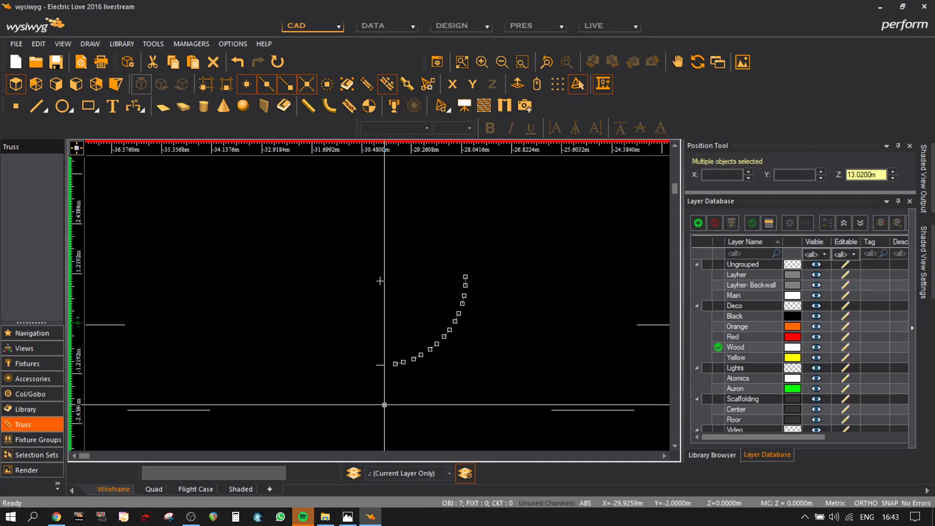
{"action": "key", "text": "ctrl+m"}
{"action": "left_click", "coordinate": [380, 367]}
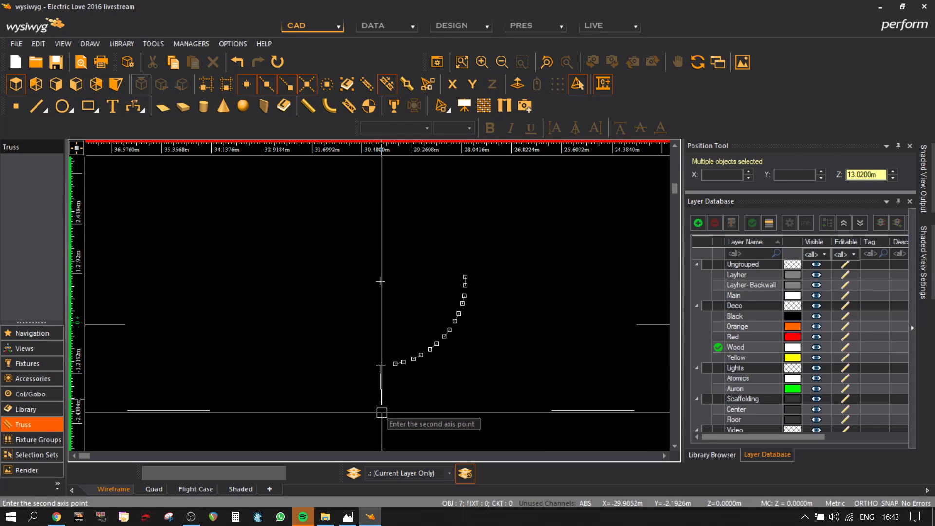
{"action": "left_click", "coordinate": [471, 84]}
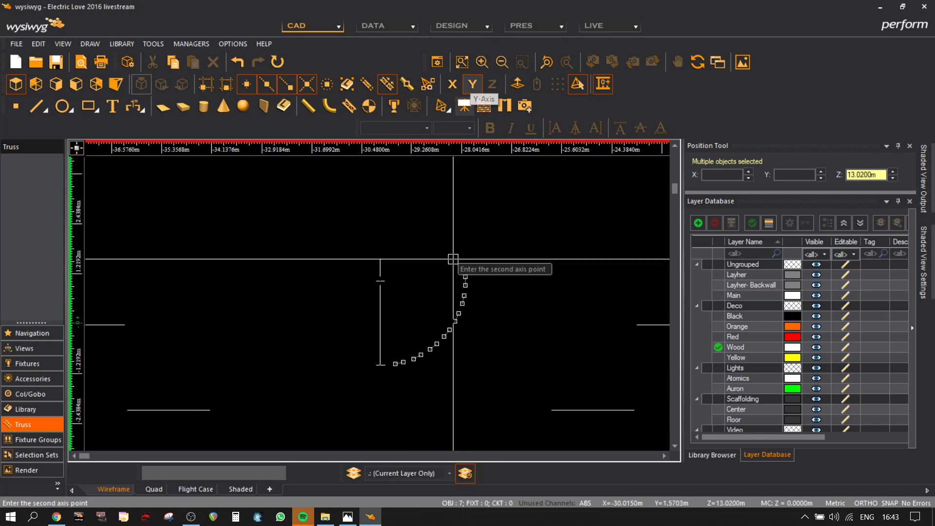
{"action": "left_click", "coordinate": [356, 242]}
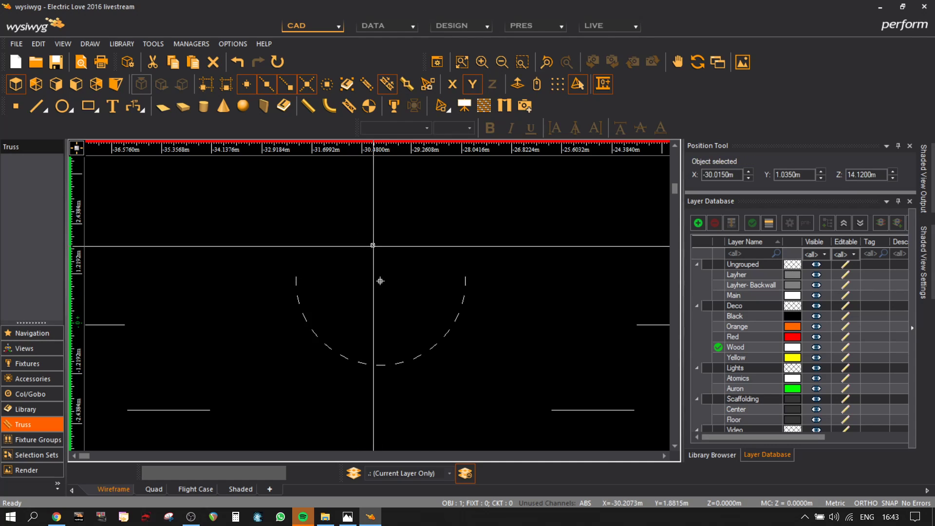
{"action": "key", "text": "Escape"}
- Show all layers again and check the half-round column of wooden strips in the shaded view
{"action": "left_click", "coordinate": [415, 473]}
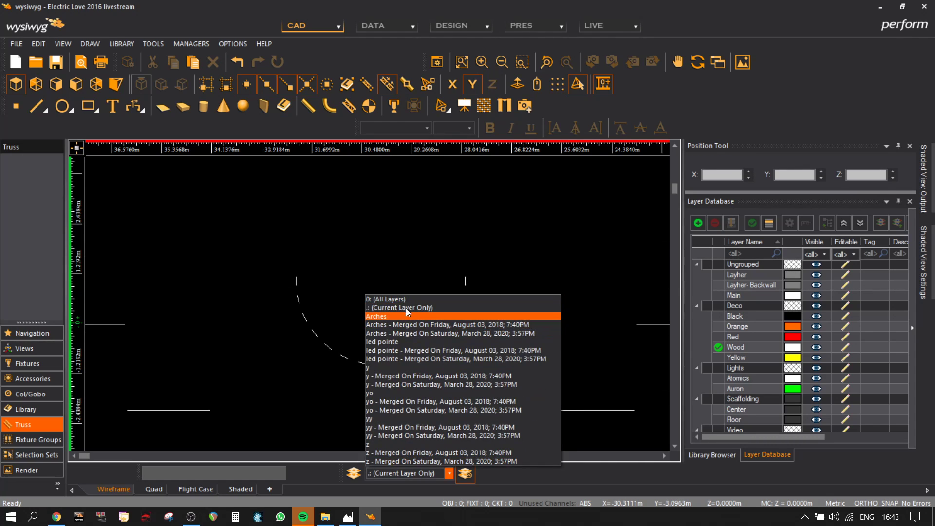
{"action": "left_click", "coordinate": [399, 302]}
{"action": "left_click", "coordinate": [240, 488]}
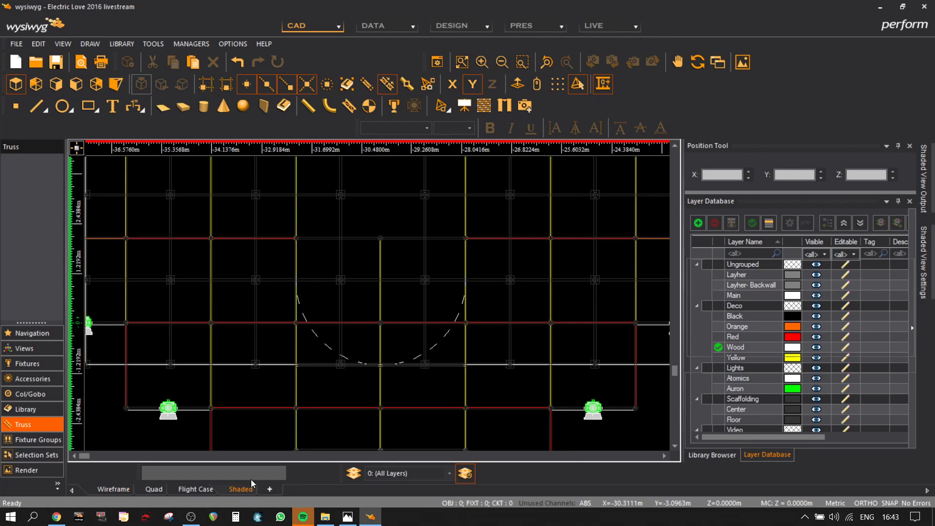
{"action": "mouse_move", "coordinate": [371, 347]}
{"action": "left_mouse_down"}
{"action": "mouse_move", "coordinate": [426, 305]}
{"action": "mouse_move", "coordinate": [616, 271]}
{"action": "mouse_move", "coordinate": [444, 273]}
{"action": "mouse_move", "coordinate": [384, 323]}
{"action": "mouse_move", "coordinate": [357, 320]}
{"action": "mouse_move", "coordinate": [299, 277]}
{"action": "mouse_move", "coordinate": [254, 276]}
{"action": "mouse_move", "coordinate": [258, 236]}
{"action": "mouse_move", "coordinate": [519, 230]}
{"action": "mouse_move", "coordinate": [554, 245]}
{"action": "mouse_move", "coordinate": [467, 282]}
{"action": "mouse_move", "coordinate": [359, 349]}
{"action": "mouse_move", "coordinate": [288, 370]}
{"action": "mouse_move", "coordinate": [246, 297]}
{"action": "mouse_move", "coordinate": [295, 292]}
{"action": "mouse_move", "coordinate": [396, 375]}
{"action": "mouse_move", "coordinate": [346, 434]}
{"action": "mouse_move", "coordinate": [459, 365]}
{"action": "mouse_move", "coordinate": [359, 328]}
{"action": "mouse_move", "coordinate": [341, 328]}
{"action": "mouse_move", "coordinate": [330, 351]}
{"action": "mouse_move", "coordinate": [307, 349]}
{"action": "mouse_move", "coordinate": [280, 280]}
{"action": "mouse_move", "coordinate": [325, 276]}
{"action": "mouse_move", "coordinate": [330, 438]}
{"action": "mouse_move", "coordinate": [324, 338]}
{"action": "mouse_move", "coordinate": [380, 291]}
{"action": "mouse_move", "coordinate": [332, 340]}
{"action": "mouse_move", "coordinate": [283, 346]}
{"action": "mouse_move", "coordinate": [372, 342]}
{"action": "mouse_move", "coordinate": [243, 396]}
{"action": "mouse_move", "coordinate": [198, 323]}
{"action": "mouse_move", "coordinate": [267, 327]}
{"action": "mouse_move", "coordinate": [378, 371]}
{"action": "mouse_move", "coordinate": [455, 344]}
{"action": "mouse_move", "coordinate": [604, 370]}
{"action": "mouse_move", "coordinate": [451, 308]}
{"action": "mouse_move", "coordinate": [497, 320]}
{"action": "mouse_move", "coordinate": [565, 308]}
{"action": "mouse_move", "coordinate": [546, 361]}
{"action": "mouse_move", "coordinate": [441, 328]}
{"action": "mouse_move", "coordinate": [492, 319]}
{"action": "mouse_move", "coordinate": [284, 294]}
{"action": "left_mouse_up"}
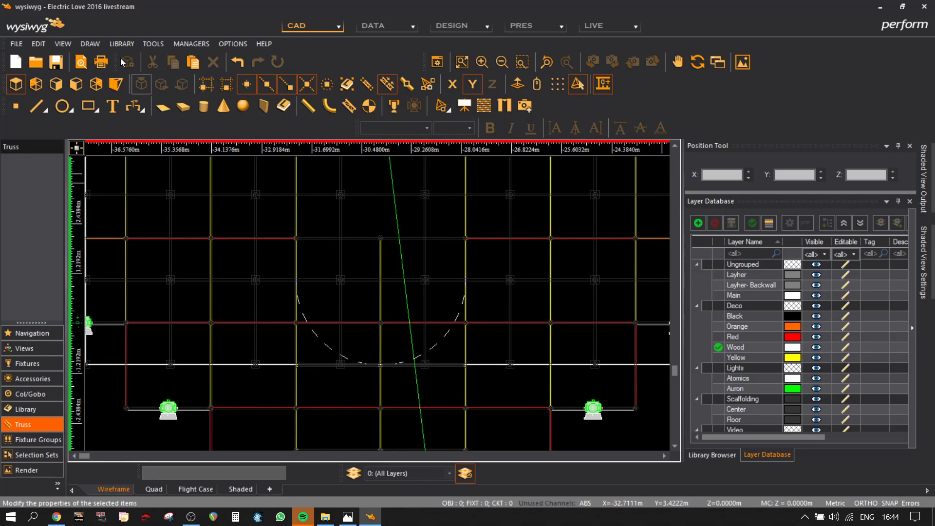
- In the isometric wireframe, copy the detached pair of scaffolding cubes to an empty spot beside the original pair
{"action": "left_click", "coordinate": [121, 86]}
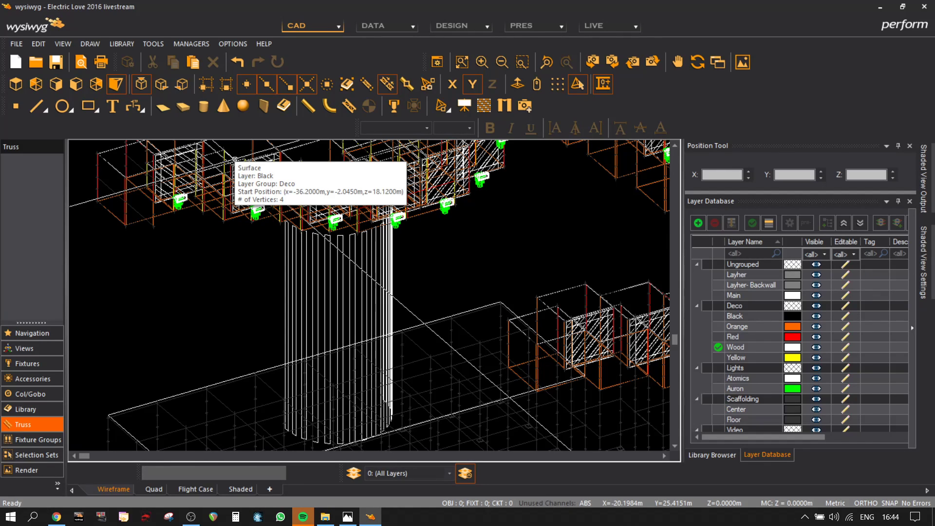
{"action": "scroll", "coordinate": [242, 320], "scroll_direction": "down", "scroll_amount": 2}
{"action": "middle_click_drag", "start_coordinate": [195, 323], "coordinate": [580, 267]}
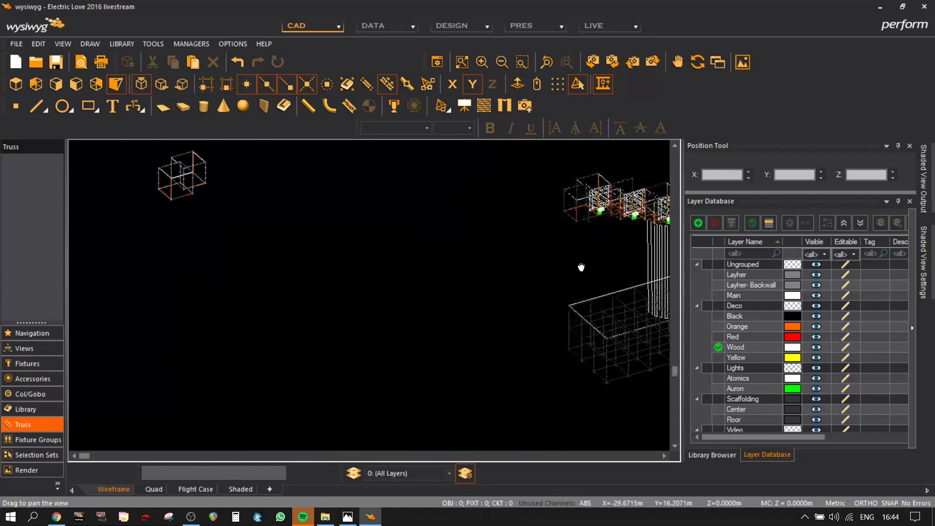
{"action": "middle_click_drag", "start_coordinate": [212, 179], "coordinate": [503, 359]}
{"action": "scroll", "coordinate": [298, 323], "scroll_direction": "up", "scroll_amount": 3}
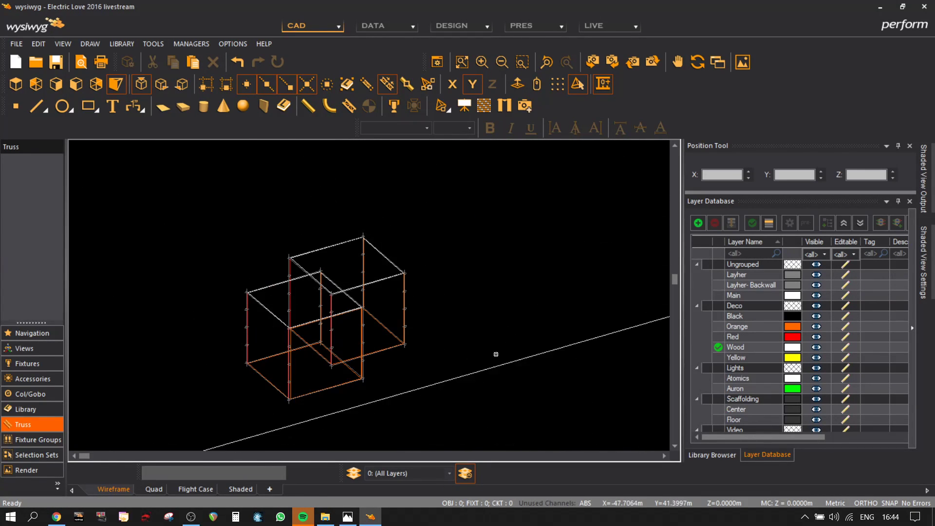
{"action": "left_click_drag", "start_coordinate": [290, 214], "coordinate": [478, 375]}
{"action": "left_click_drag", "start_coordinate": [495, 423], "coordinate": [168, 185]}
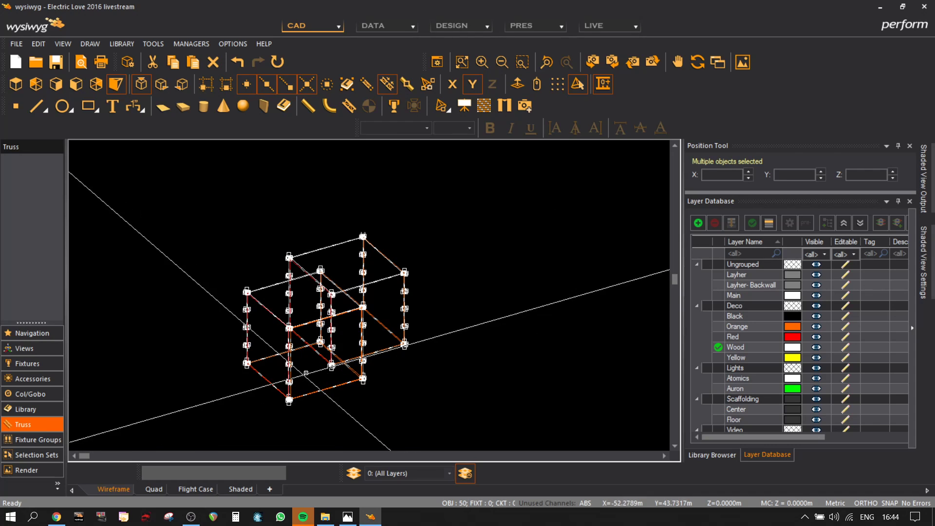
{"action": "left_click", "coordinate": [459, 400]}
{"action": "left_click_drag", "start_coordinate": [452, 406], "coordinate": [358, 305]}
{"action": "left_click", "coordinate": [360, 308]}
{"action": "middle_click_drag", "start_coordinate": [433, 323], "coordinate": [303, 253]}
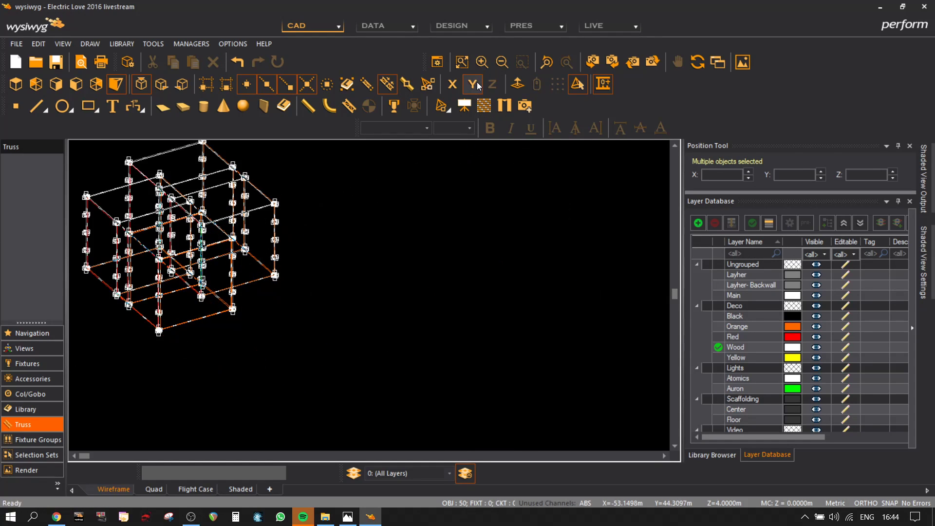
{"action": "left_click", "coordinate": [505, 249]}
- Delete the front cube of the copied pair along with its leftover edge pieces, keeping only the rear cube
{"action": "left_click_drag", "start_coordinate": [489, 405], "coordinate": [441, 233]}
{"action": "key", "text": "Delete"}
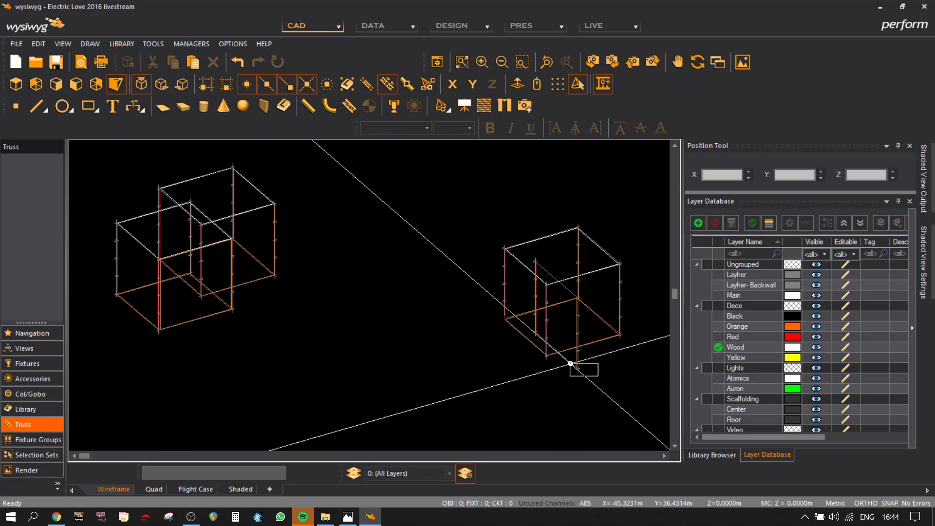
{"action": "scroll", "coordinate": [560, 292], "scroll_direction": "up", "scroll_amount": 3}
{"action": "key", "text": "Delete"}
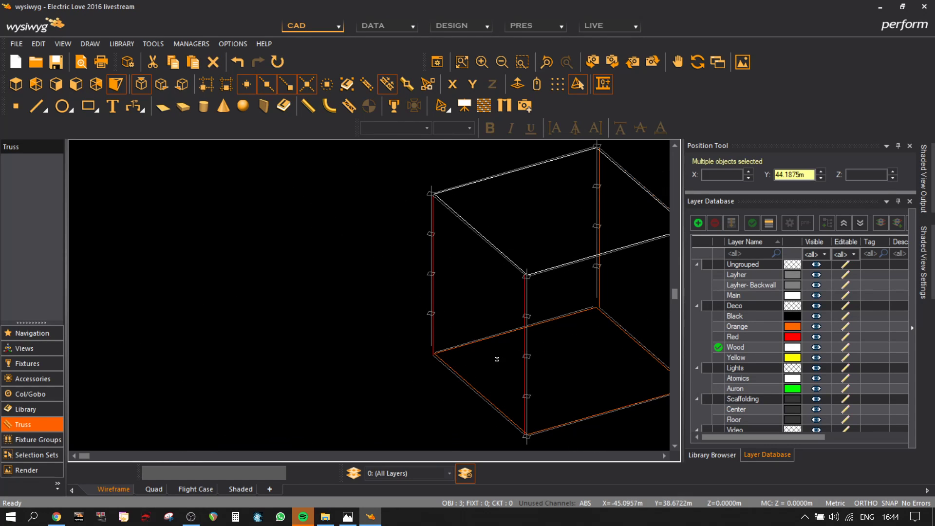
{"action": "key", "text": "Delete"}
- Move the single scaffolding cube from its spot beside the detached pair onto the stage, between the half-round column and the low cube row
{"action": "scroll", "coordinate": [529, 365], "scroll_direction": "down", "scroll_amount": 4}
{"action": "left_click_drag", "start_coordinate": [483, 274], "coordinate": [458, 249]}
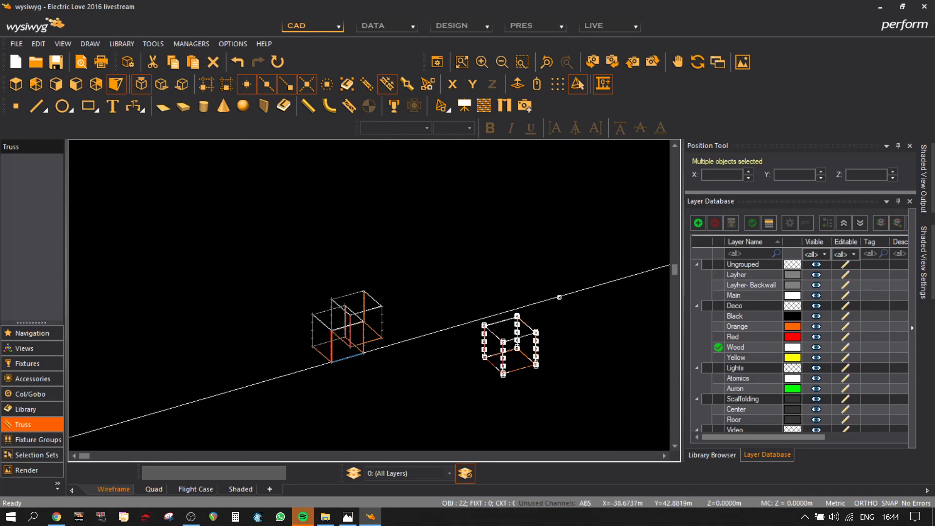
{"action": "key", "text": "ctrl+c"}
{"action": "scroll", "coordinate": [485, 359], "scroll_direction": "up", "scroll_amount": 6}
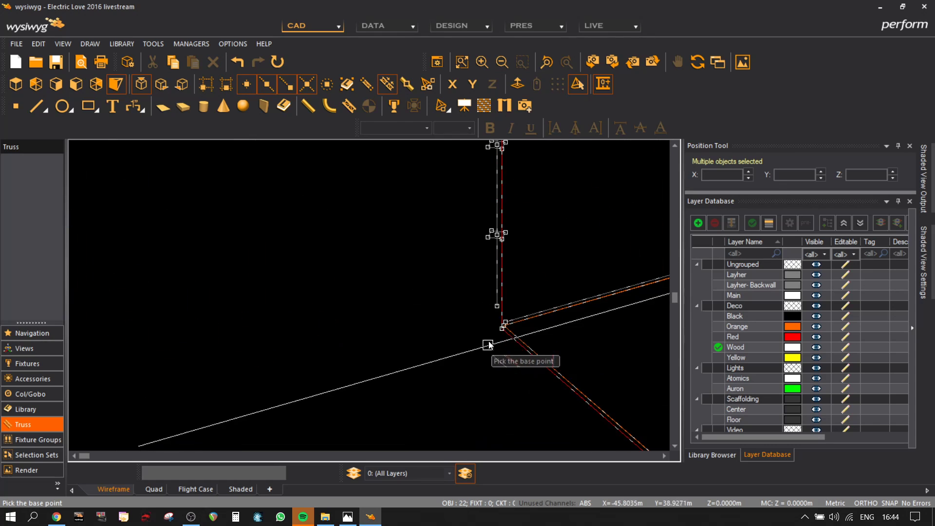
{"action": "scroll", "coordinate": [500, 265], "scroll_direction": "down", "scroll_amount": 1}
{"action": "left_click", "coordinate": [499, 186]}
{"action": "scroll", "coordinate": [508, 341], "scroll_direction": "down", "scroll_amount": 5}
{"action": "middle_click_drag", "start_coordinate": [548, 350], "coordinate": [289, 321]}
{"action": "scroll", "coordinate": [584, 321], "scroll_direction": "up", "scroll_amount": 8}
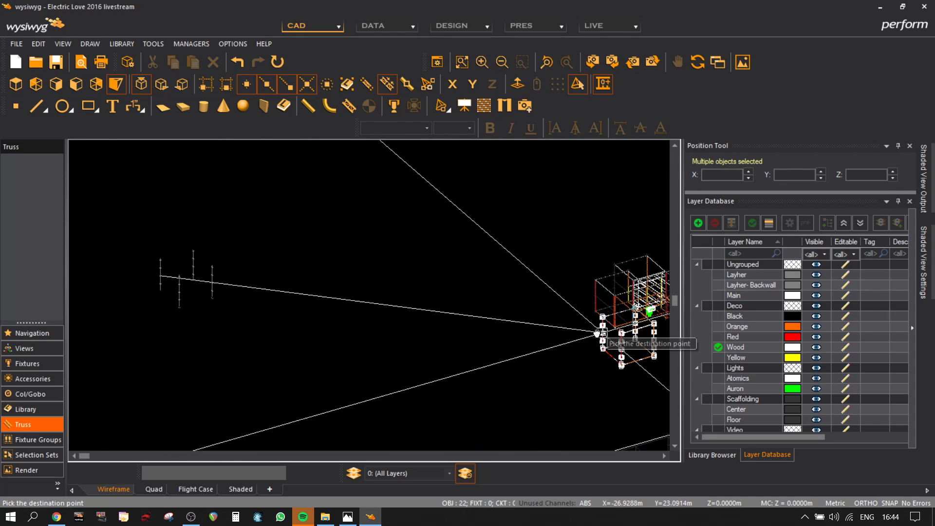
{"action": "scroll", "coordinate": [557, 341], "scroll_direction": "up", "scroll_amount": 5}
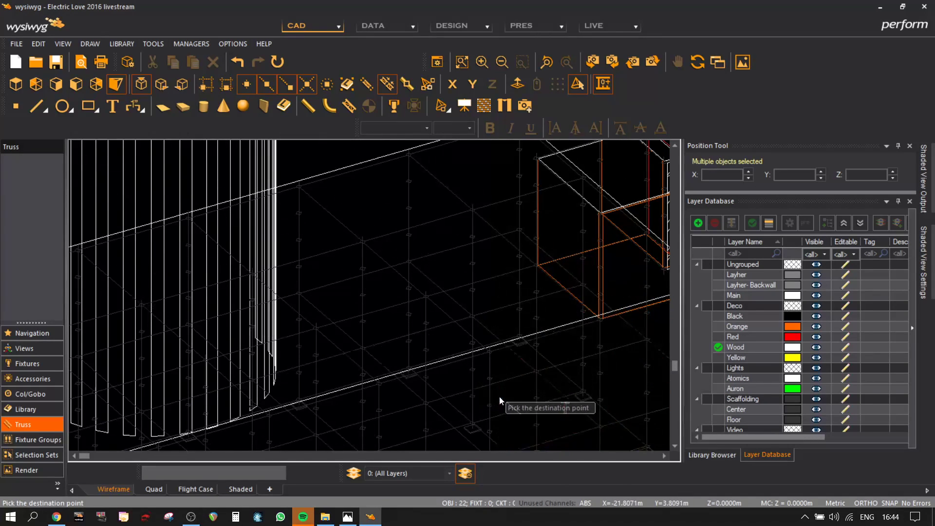
{"action": "scroll", "coordinate": [478, 378], "scroll_direction": "up", "scroll_amount": 5}
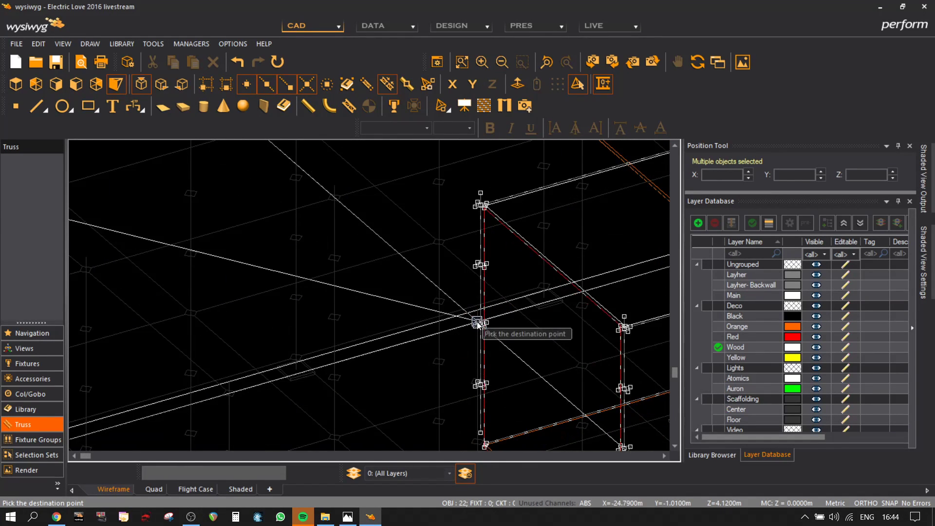
{"action": "scroll", "coordinate": [551, 322], "scroll_direction": "down", "scroll_amount": 8}
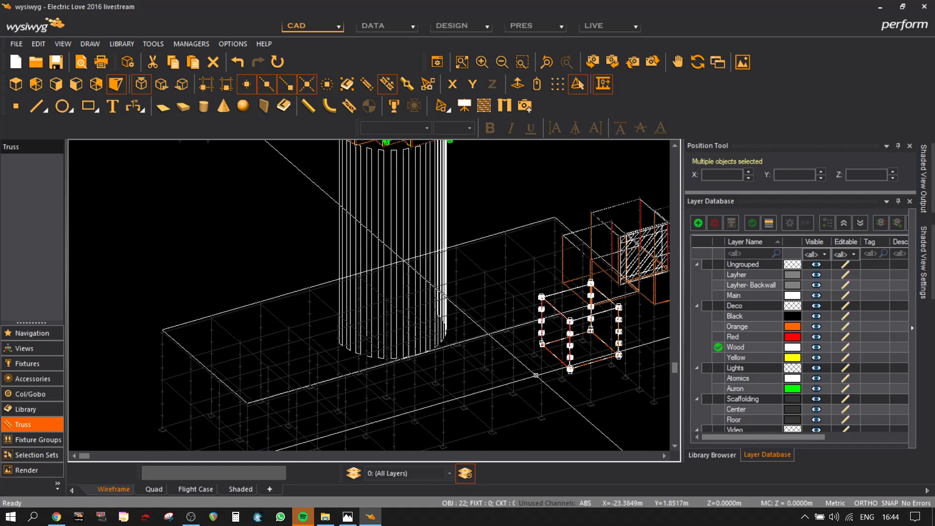
- Copy the relocated cube to an empty spot in front of the stage scaffolding
{"action": "scroll", "coordinate": [504, 347], "scroll_direction": "up", "scroll_amount": 3}
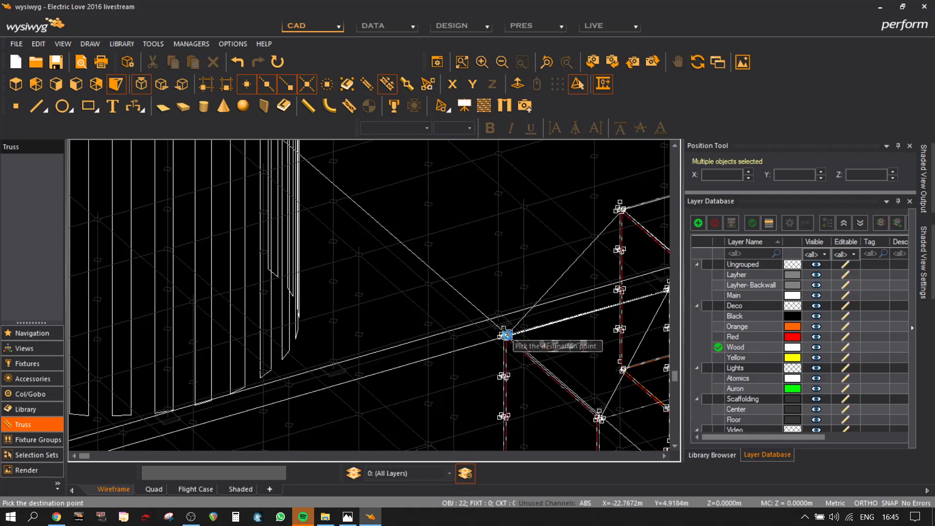
{"action": "scroll", "coordinate": [508, 339], "scroll_direction": "down", "scroll_amount": 3}
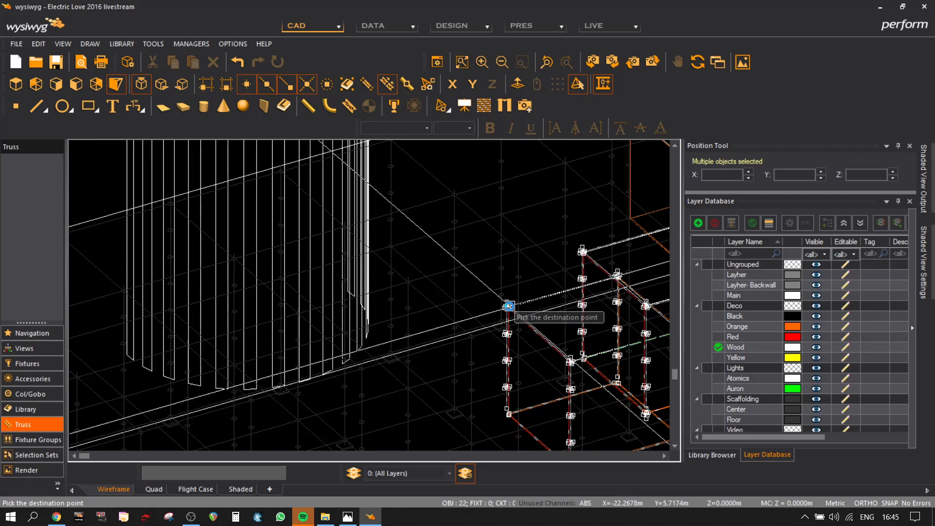
{"action": "middle_click_drag", "start_coordinate": [497, 327], "coordinate": [364, 177]}
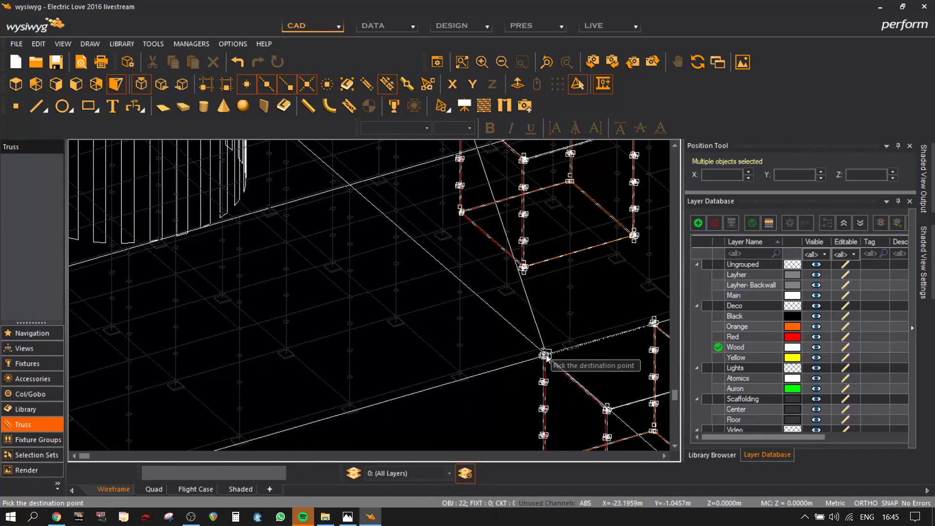
{"action": "left_click", "coordinate": [544, 355]}
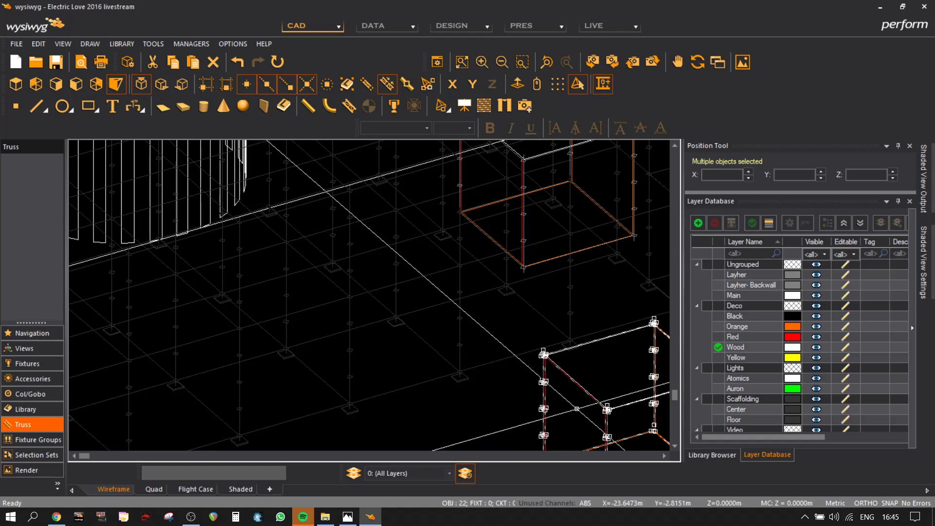
- Move the second cube by its rear upright against the first cube, stepped half a metre in height, viewed from the other side
{"action": "key", "text": "F5"}
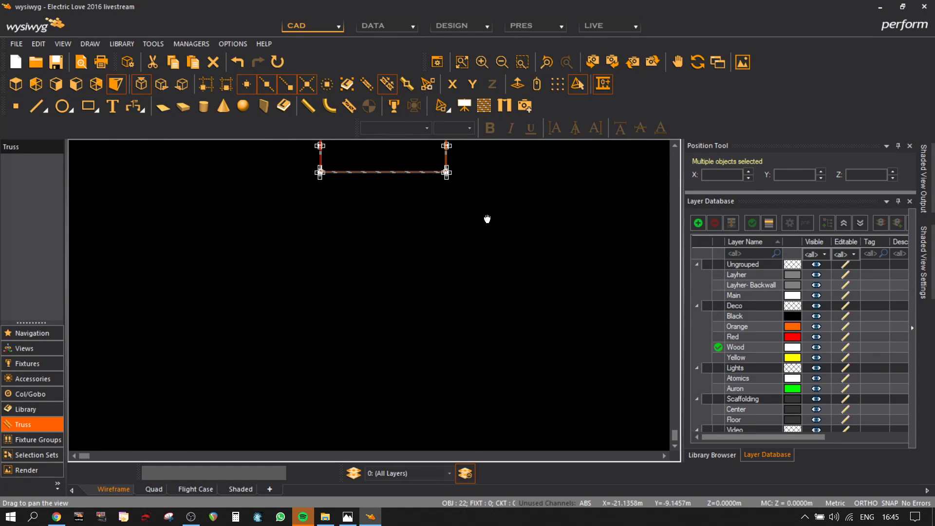
{"action": "scroll", "coordinate": [484, 237], "scroll_direction": "down", "scroll_amount": 6}
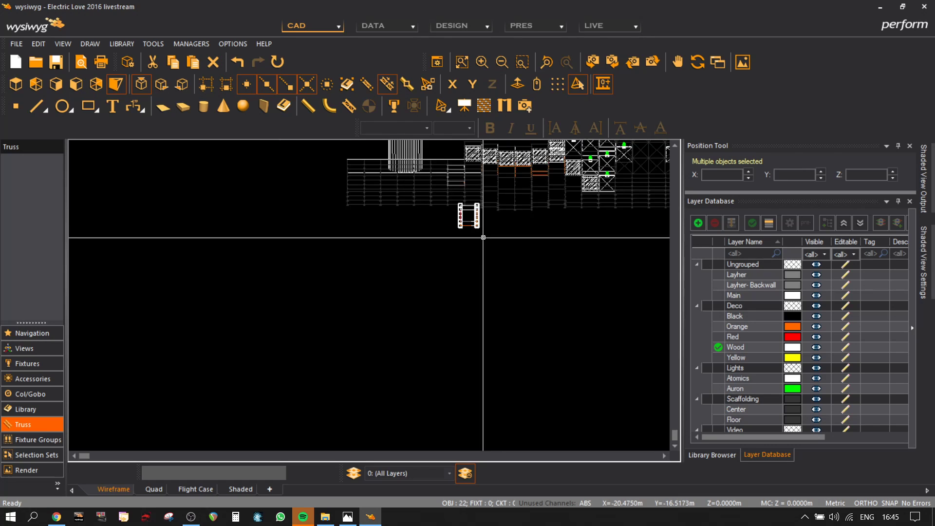
{"action": "middle_click_drag", "start_coordinate": [457, 268], "coordinate": [525, 270], "text": "shift"}
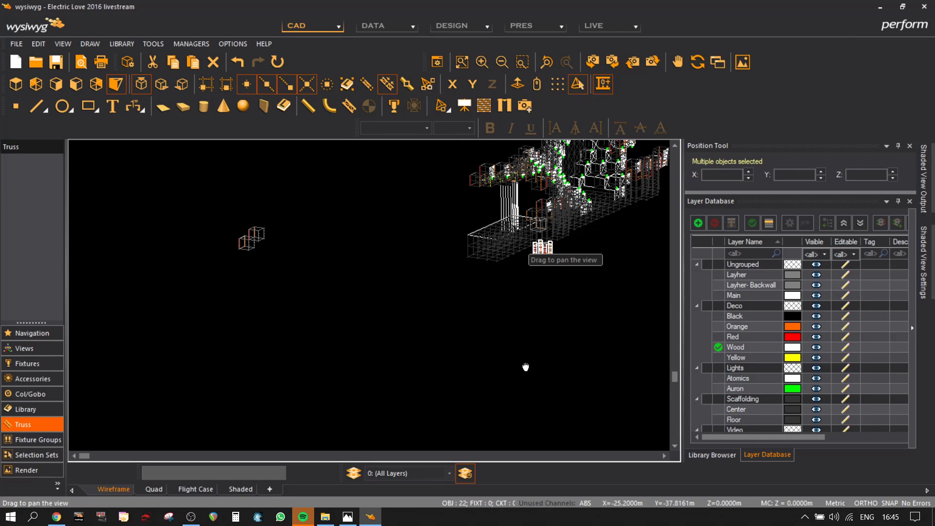
{"action": "middle_click_drag", "start_coordinate": [543, 337], "coordinate": [535, 320], "text": "shift"}
{"action": "scroll", "coordinate": [558, 261], "scroll_direction": "up", "scroll_amount": 5}
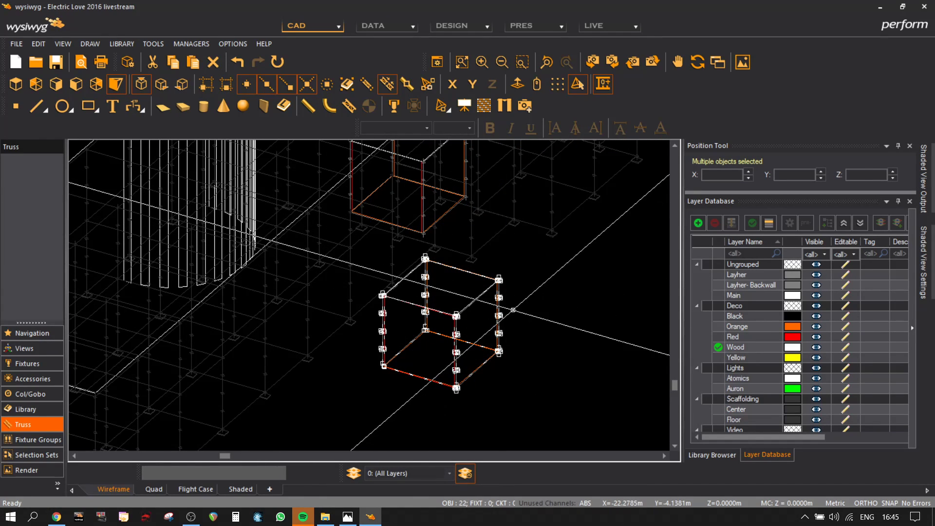
{"action": "key", "text": "m"}
{"action": "scroll", "coordinate": [431, 281], "scroll_direction": "up", "scroll_amount": 3}
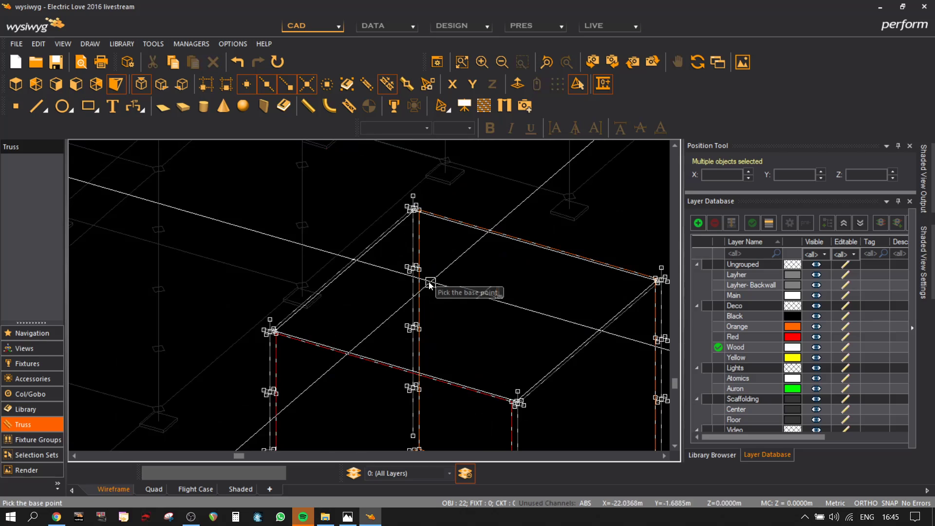
{"action": "left_click", "coordinate": [416, 264]}
{"action": "middle_click_drag", "start_coordinate": [367, 219], "coordinate": [405, 379]}
{"action": "middle_click_drag", "start_coordinate": [285, 253], "coordinate": [383, 437]}
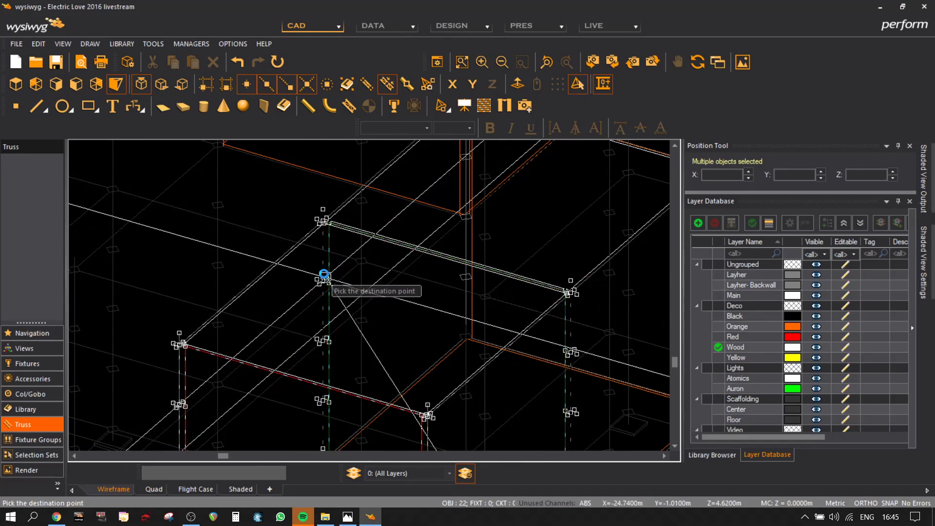
{"action": "left_click", "coordinate": [329, 220]}
{"action": "scroll", "coordinate": [330, 221], "scroll_direction": "down", "scroll_amount": 2}
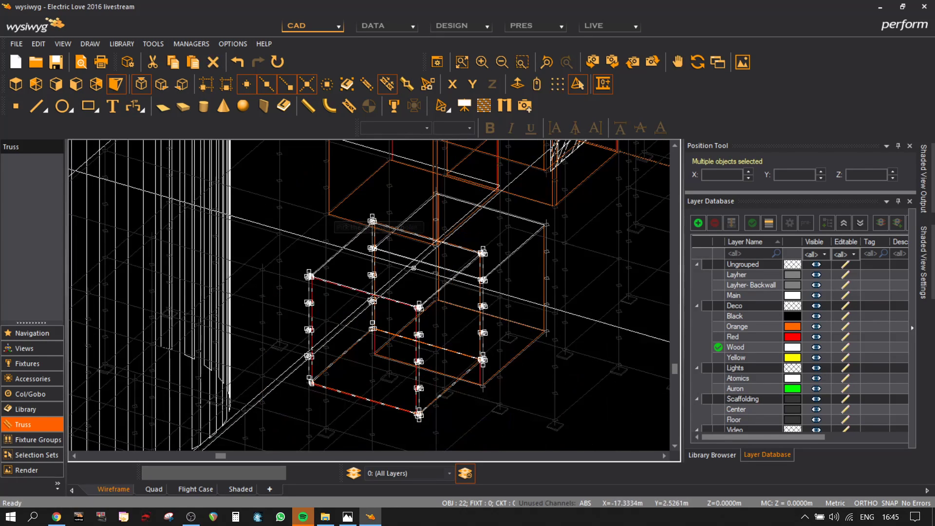
- Copy the second cube to a free spot in front of the stage for use as a third cube
{"action": "key", "text": "m"}
{"action": "left_click", "coordinate": [309, 276]}
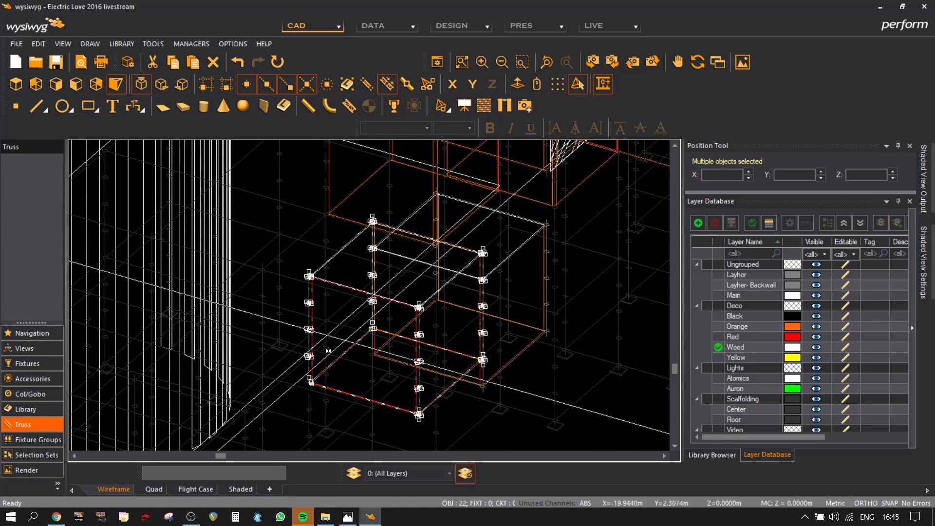
{"action": "scroll", "coordinate": [251, 354], "scroll_direction": "down", "scroll_amount": 3}
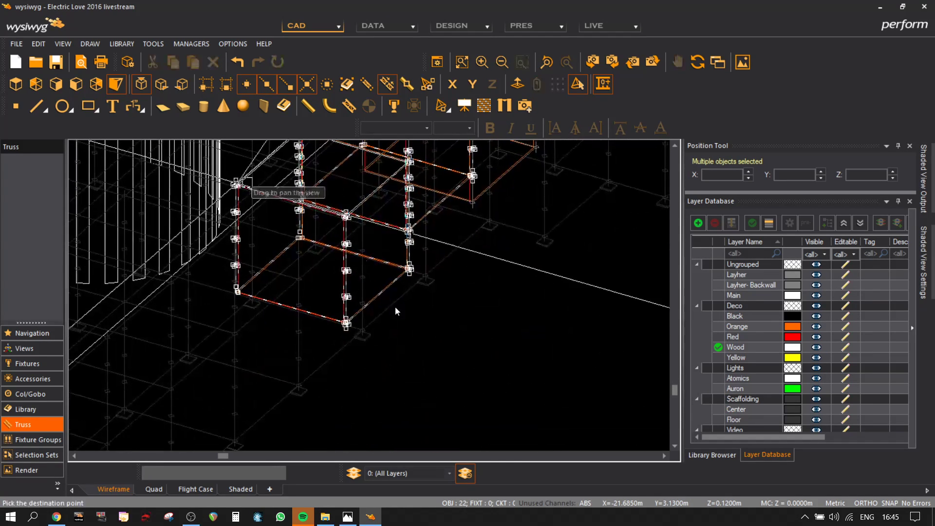
{"action": "left_click", "coordinate": [445, 336]}
- Move the third cube by a node on its rear upright to the bottom corner of the second cube, extending the stepped row
{"action": "key", "text": "m"}
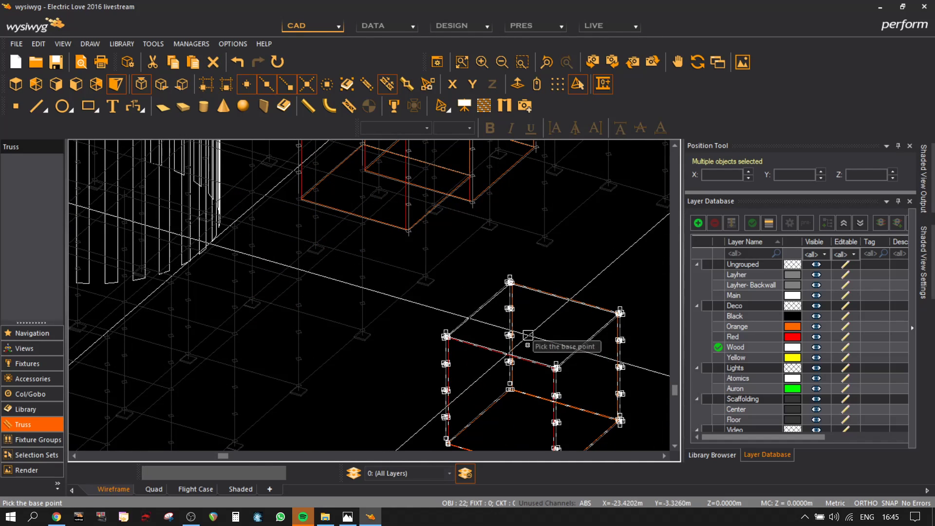
{"action": "scroll", "coordinate": [511, 363], "scroll_direction": "up", "scroll_amount": 2}
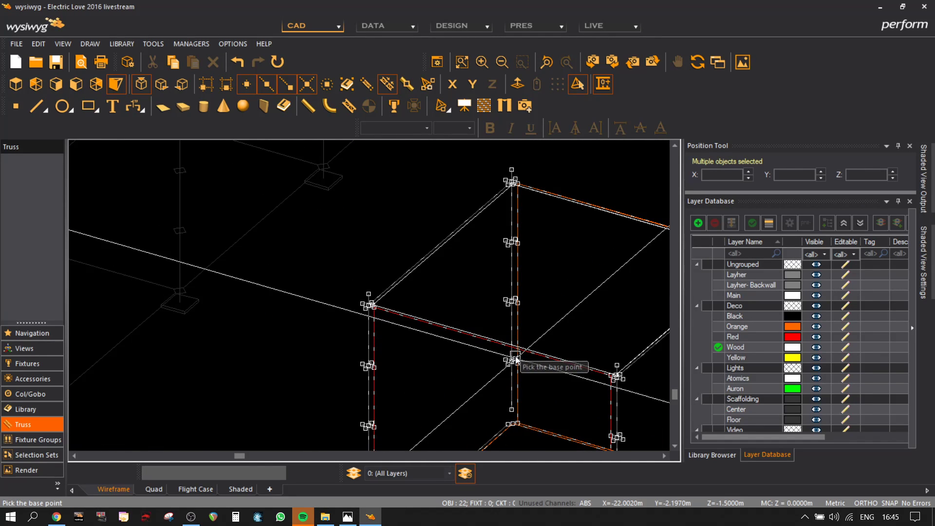
{"action": "left_click", "coordinate": [515, 358]}
{"action": "scroll", "coordinate": [380, 309], "scroll_direction": "down", "scroll_amount": 3}
{"action": "scroll", "coordinate": [266, 298], "scroll_direction": "up", "scroll_amount": 3}
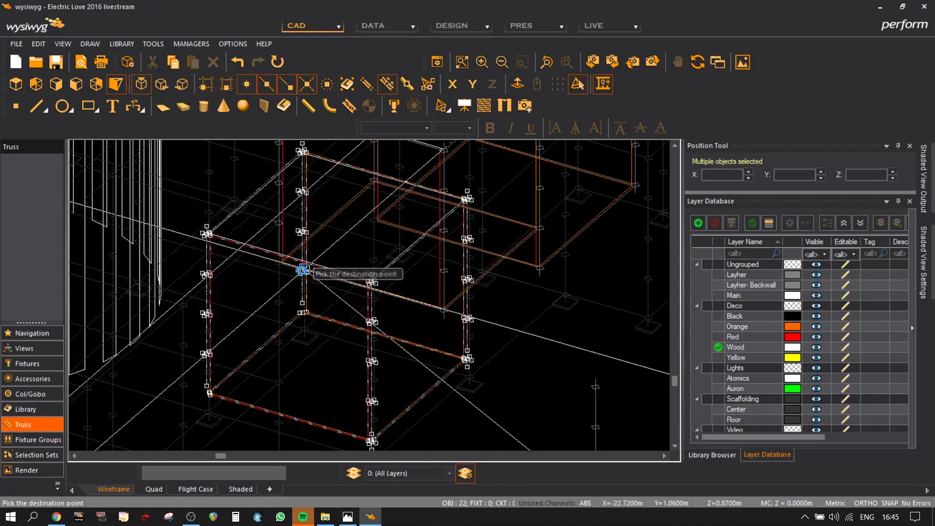
{"action": "scroll", "coordinate": [288, 273], "scroll_direction": "up", "scroll_amount": 3}
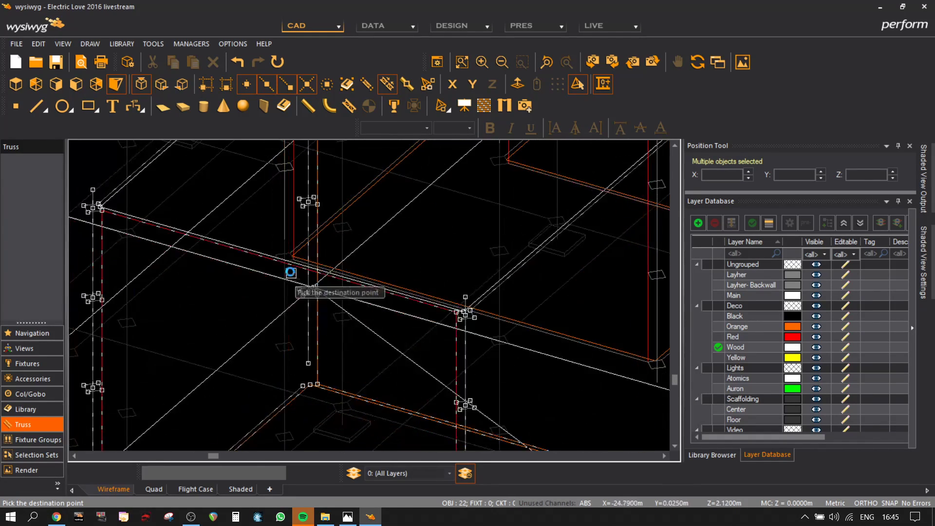
{"action": "left_click", "coordinate": [290, 254]}
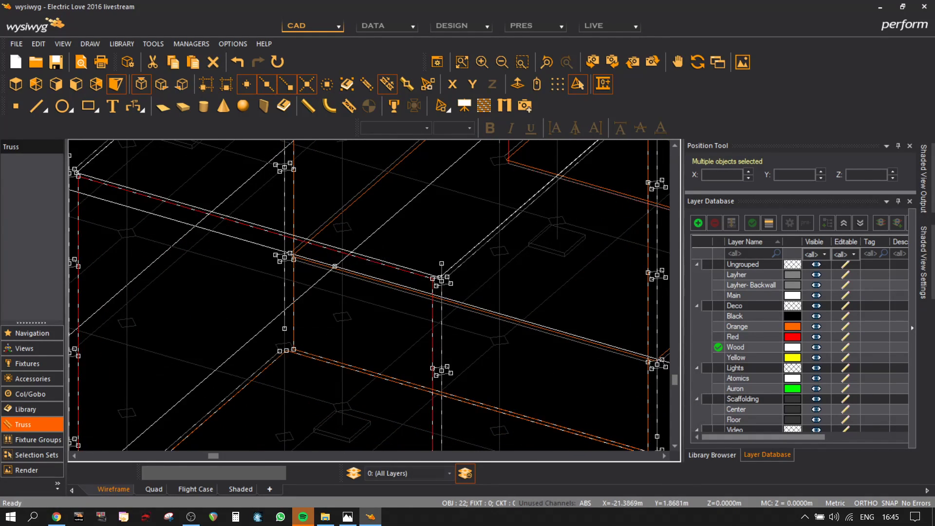
- In the front view, select the three stepped cubes and mirror a copy about a vertical axis through the column's centre
{"action": "scroll", "coordinate": [335, 266], "scroll_direction": "down", "scroll_amount": 5}
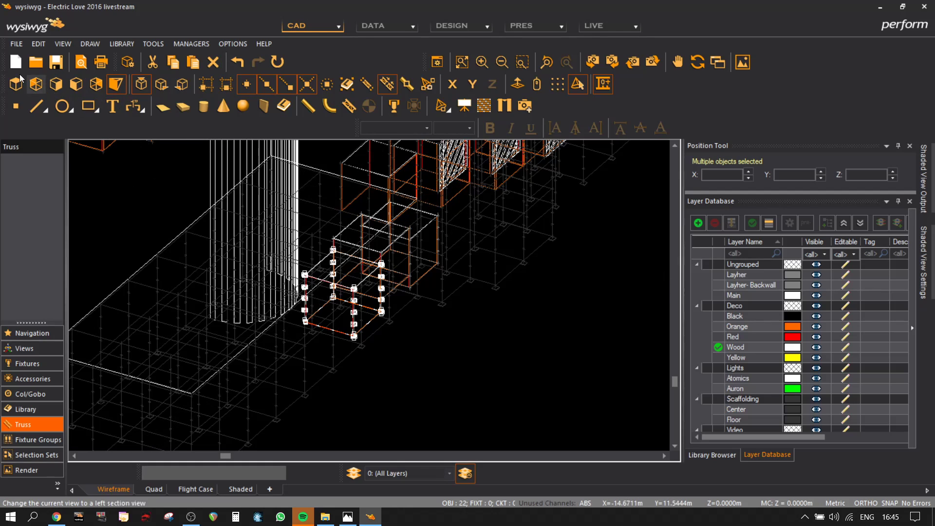
{"action": "left_click", "coordinate": [56, 94]}
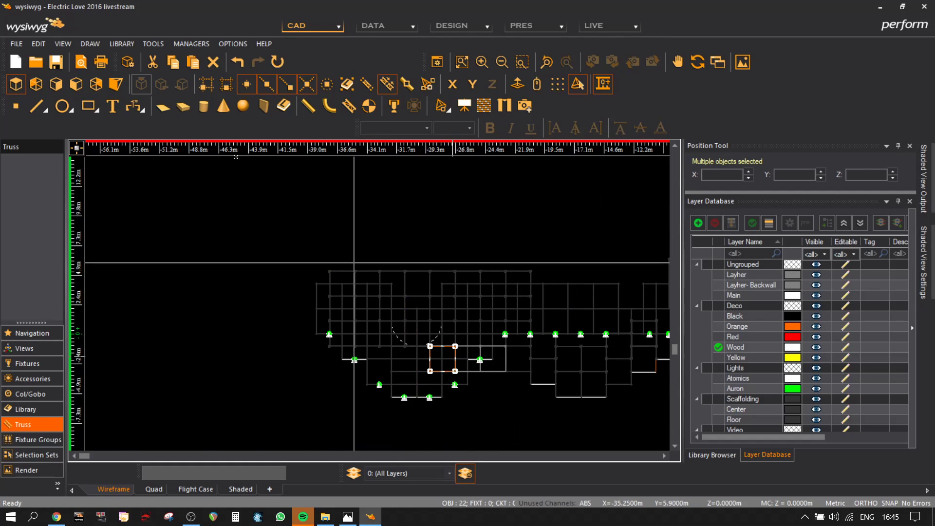
{"action": "left_click", "coordinate": [69, 85]}
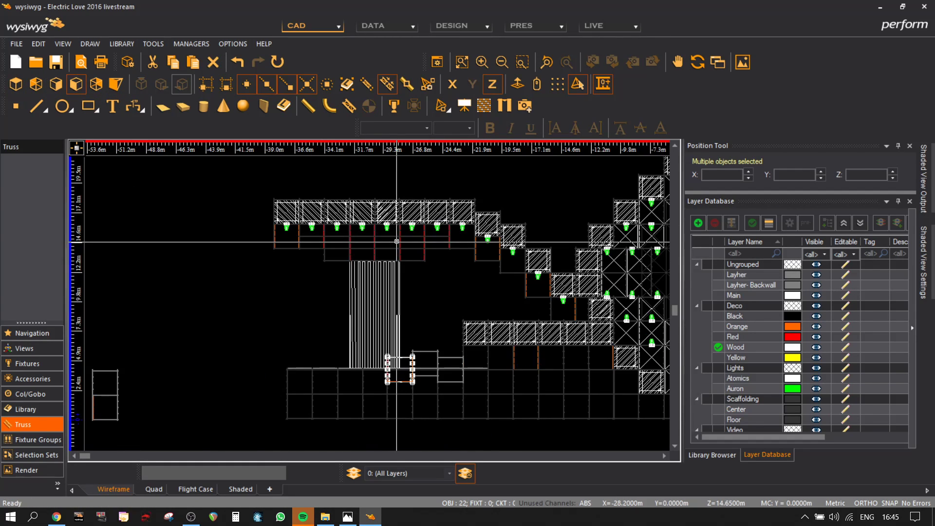
{"action": "scroll", "coordinate": [429, 323], "scroll_direction": "up", "scroll_amount": 3}
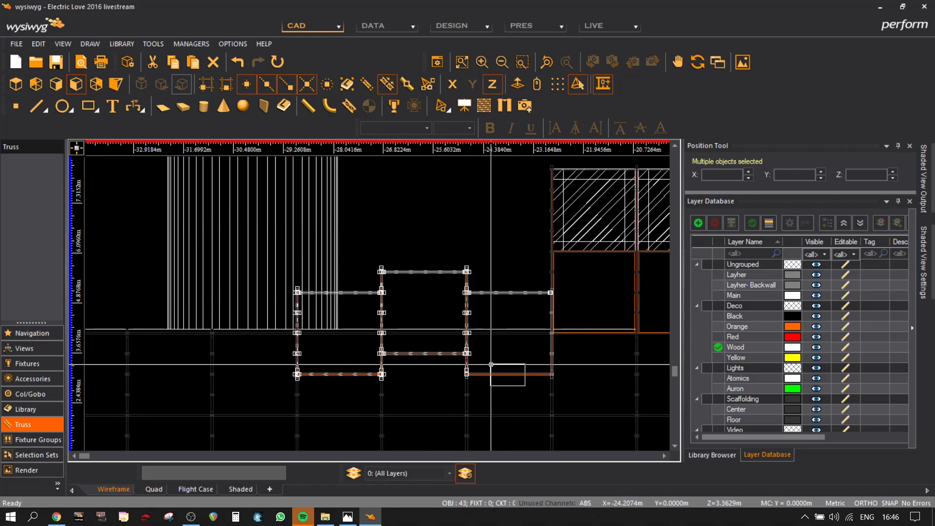
{"action": "mouse_move", "coordinate": [275, 377]}
{"action": "middle_mouse_down"}
{"action": "mouse_move", "coordinate": [446, 334]}
{"action": "mouse_move", "coordinate": [437, 343]}
{"action": "middle_mouse_up"}
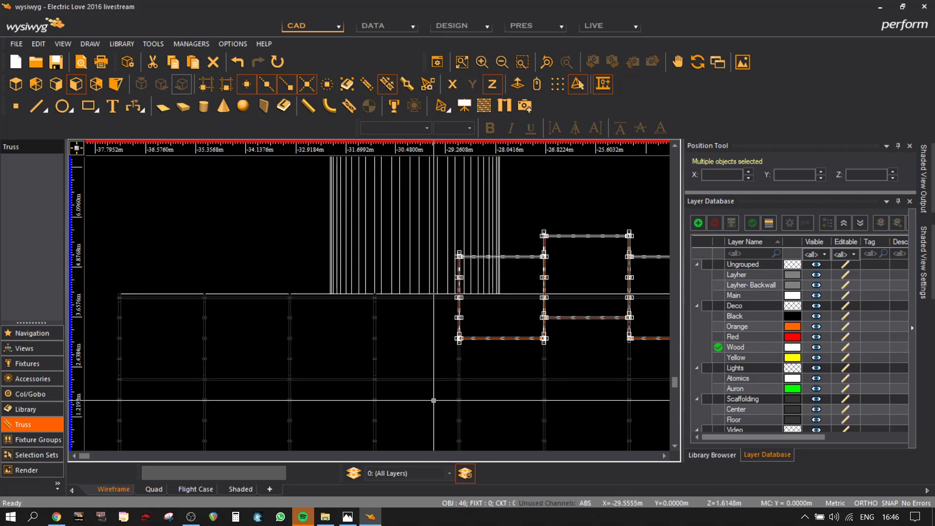
{"action": "key", "text": "ctrl+m"}
{"action": "left_click", "coordinate": [416, 379]}
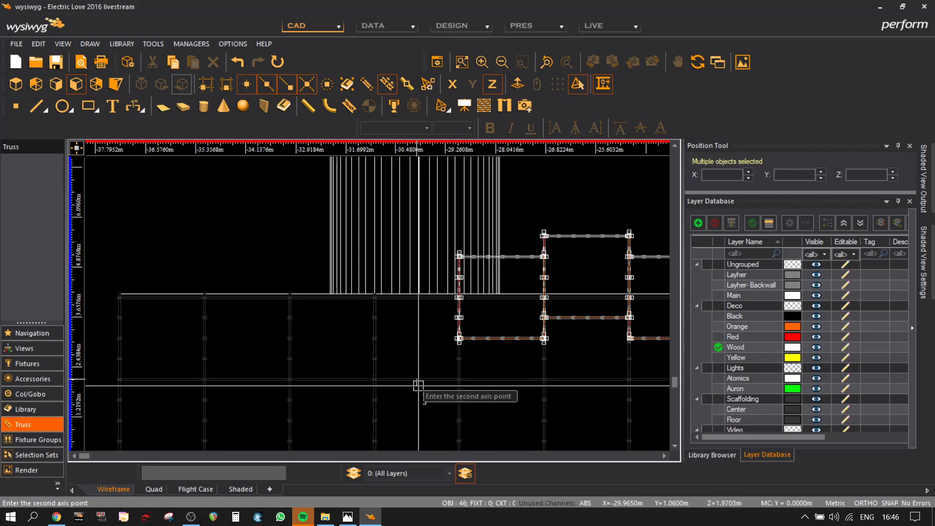
{"action": "left_click", "coordinate": [418, 420]}
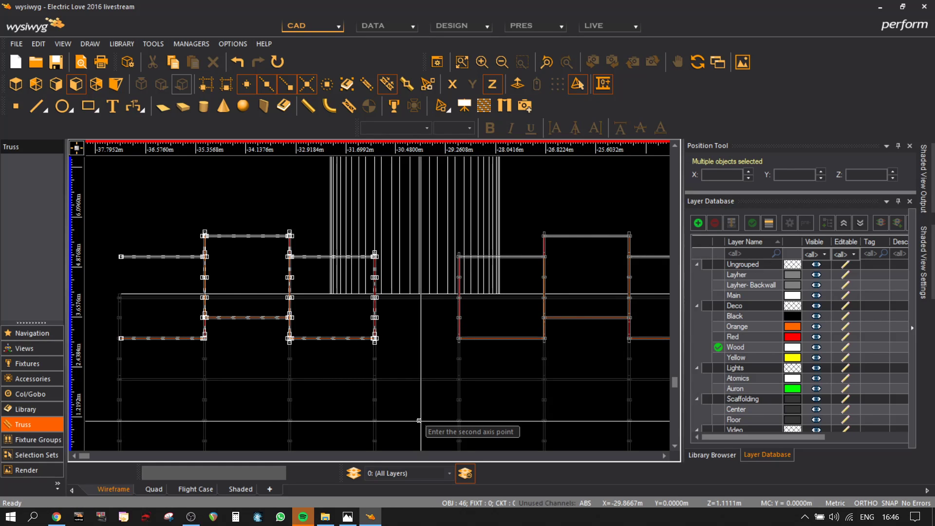
- Mirror the end upright of the stepped row about a vertical axis through the column's centre to the opposite outer end
{"action": "middle_click_drag", "start_coordinate": [145, 273], "coordinate": [277, 267]}
{"action": "middle_click_drag", "start_coordinate": [652, 305], "coordinate": [457, 305]}
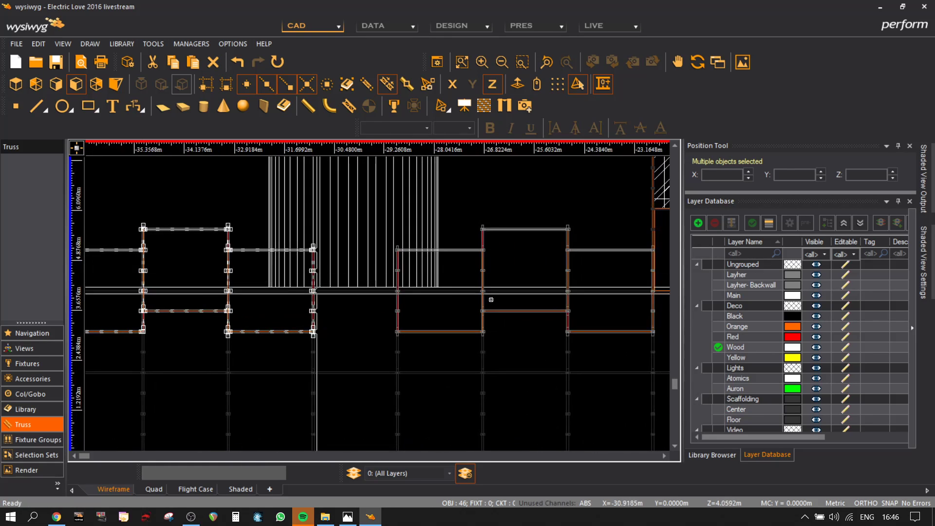
{"action": "scroll", "coordinate": [601, 214], "scroll_direction": "up", "scroll_amount": 1}
{"action": "middle_click_drag", "start_coordinate": [601, 214], "coordinate": [445, 223]}
{"action": "scroll", "coordinate": [516, 306], "scroll_direction": "up", "scroll_amount": 2}
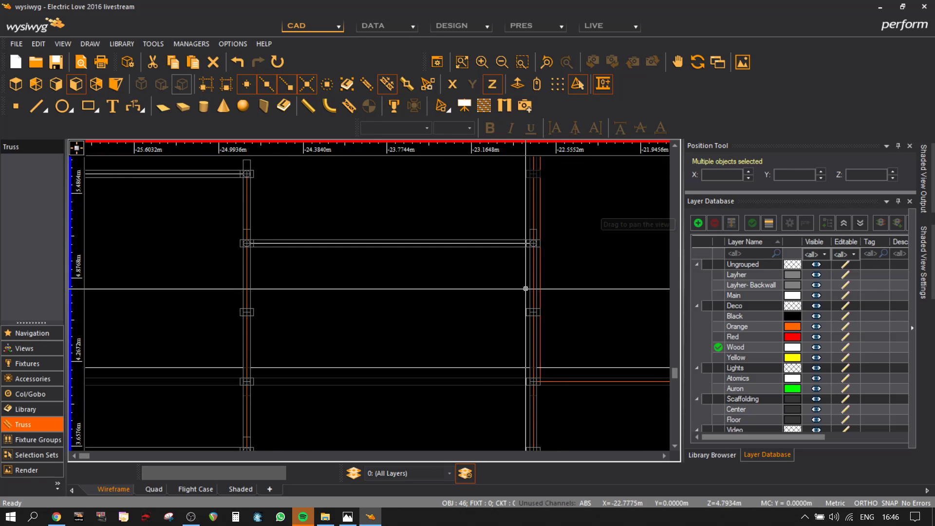
{"action": "left_click", "coordinate": [534, 290]}
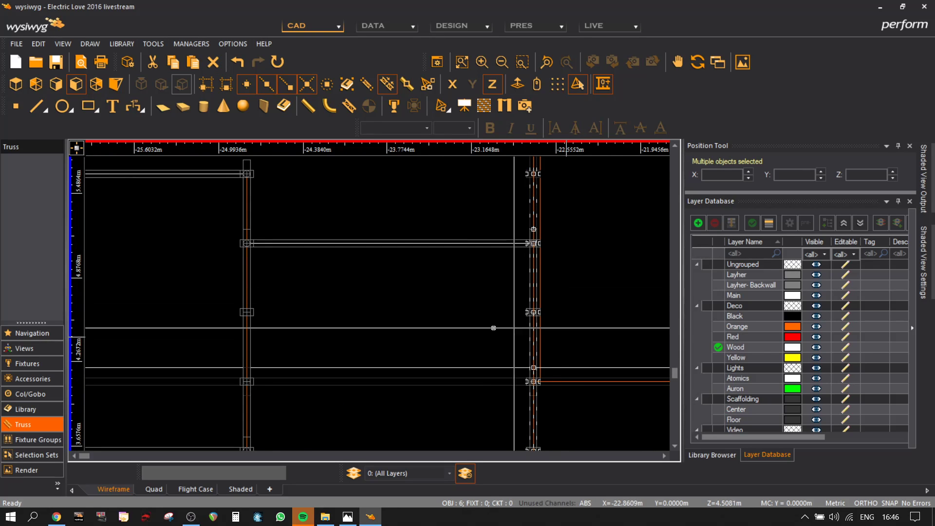
{"action": "scroll", "coordinate": [493, 327], "scroll_direction": "down", "scroll_amount": 4}
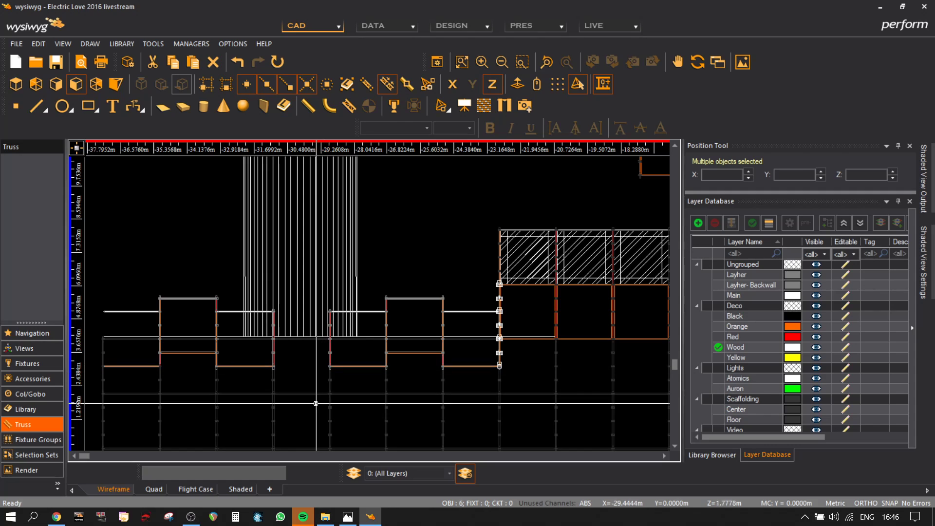
{"action": "key", "text": "ctrl+m"}
{"action": "left_click", "coordinate": [302, 393]}
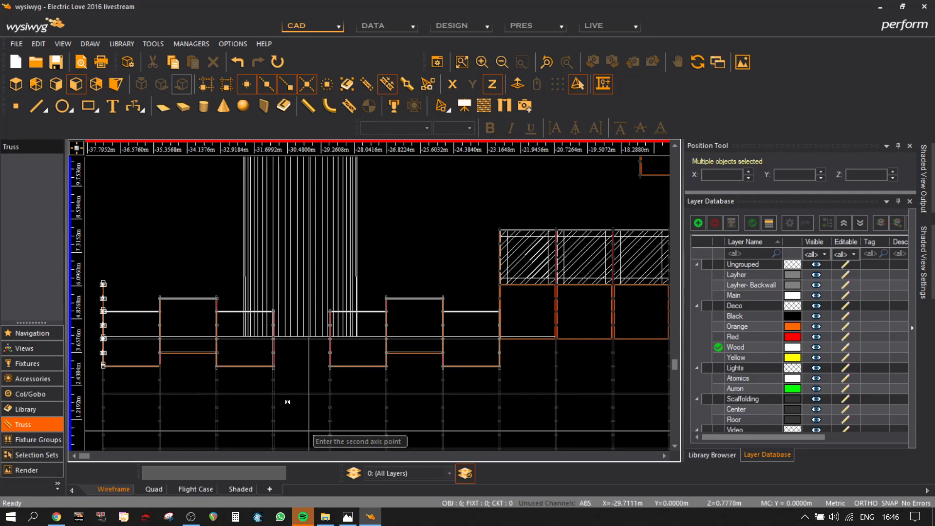
- Delete the surplus upright section above the outermost mirrored cube and check both stepped rows in the shaded view
{"action": "middle_click_drag", "start_coordinate": [137, 278], "coordinate": [283, 278]}
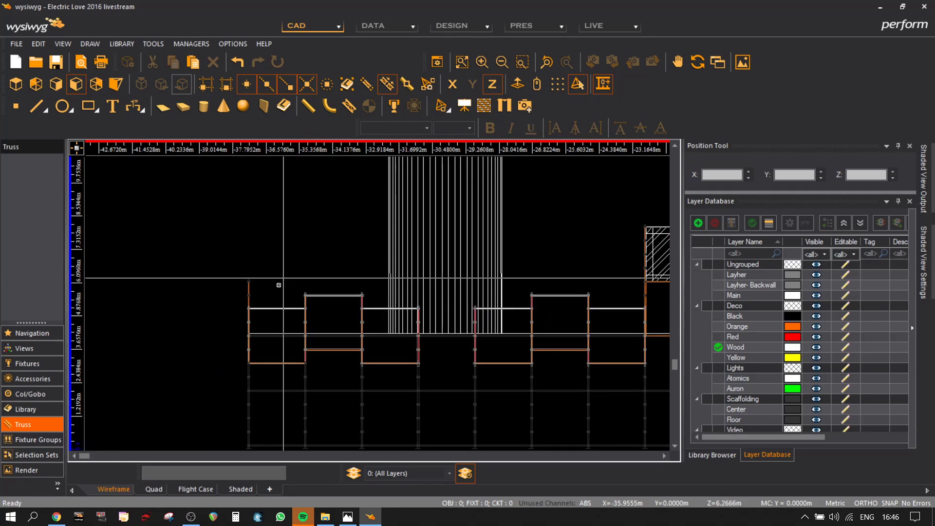
{"action": "scroll", "coordinate": [268, 301], "scroll_direction": "up", "scroll_amount": 2}
{"action": "left_click_drag", "start_coordinate": [267, 297], "coordinate": [201, 241]}
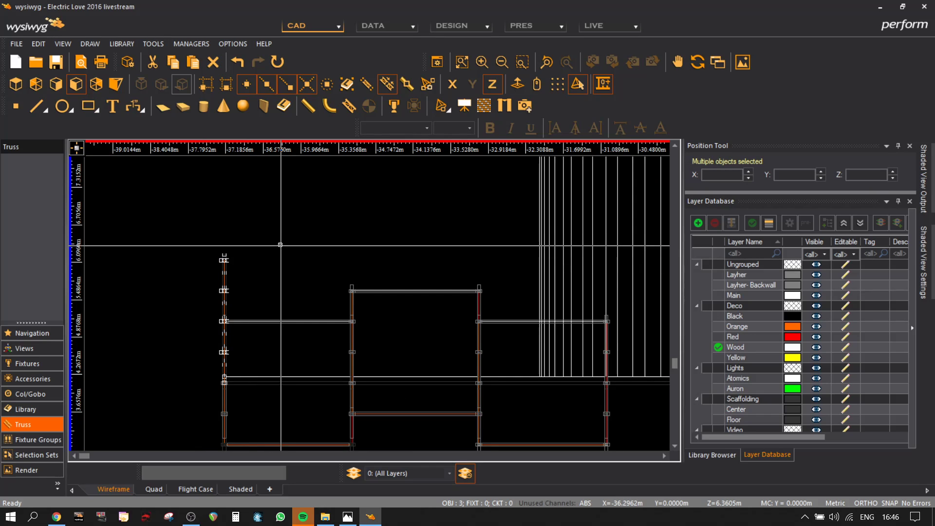
{"action": "key", "text": "Delete"}
{"action": "scroll", "coordinate": [288, 293], "scroll_direction": "down", "scroll_amount": 2}
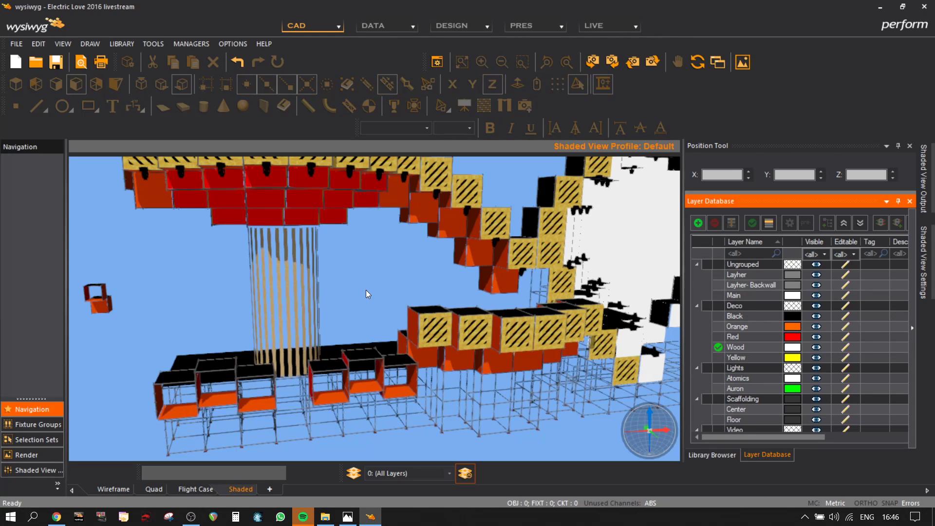
{"action": "mouse_move", "coordinate": [334, 297]}
{"action": "left_mouse_down"}
{"action": "mouse_move", "coordinate": [449, 236]}
{"action": "mouse_move", "coordinate": [477, 263]}
{"action": "mouse_move", "coordinate": [323, 344]}
{"action": "mouse_move", "coordinate": [333, 337]}
{"action": "mouse_move", "coordinate": [355, 401]}
{"action": "mouse_move", "coordinate": [395, 426]}
{"action": "mouse_move", "coordinate": [474, 408]}
{"action": "mouse_move", "coordinate": [334, 376]}
{"action": "mouse_move", "coordinate": [220, 277]}
{"action": "mouse_move", "coordinate": [313, 296]}
{"action": "mouse_move", "coordinate": [148, 487]}
{"action": "left_mouse_up"}
{"action": "left_click", "coordinate": [126, 489]}
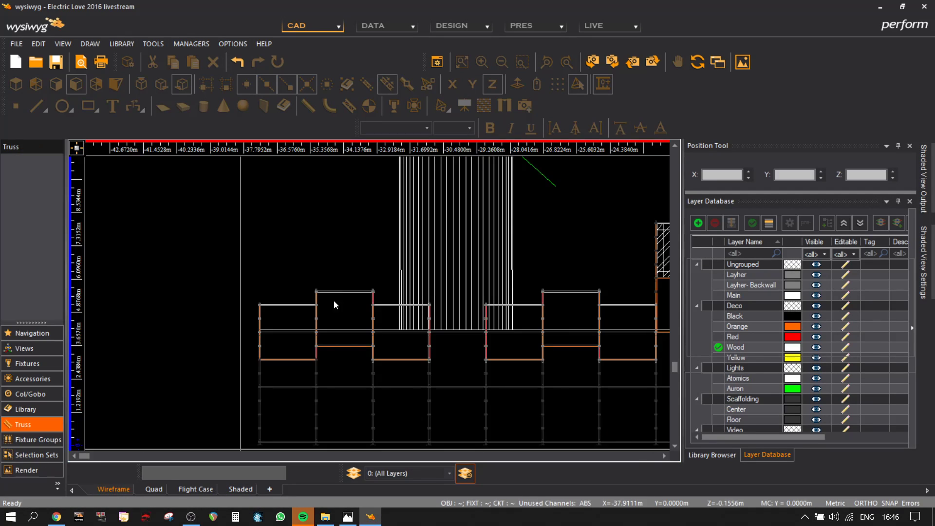
- Copy the hatched front panel of the neighbouring wooden cube straight down to a Z height of 4.87 m
{"action": "middle_click_drag", "start_coordinate": [583, 262], "coordinate": [415, 311]}
{"action": "left_click", "coordinate": [527, 295]}
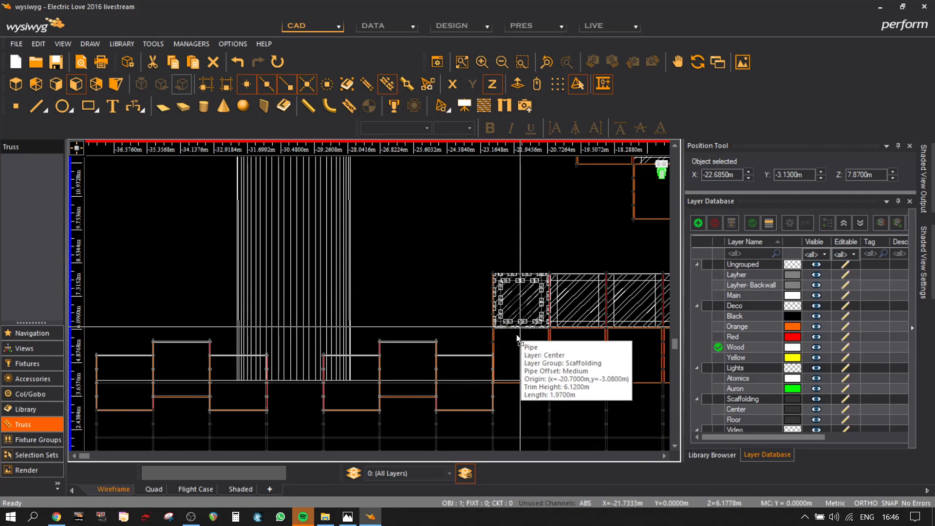
{"action": "left_click", "coordinate": [539, 325]}
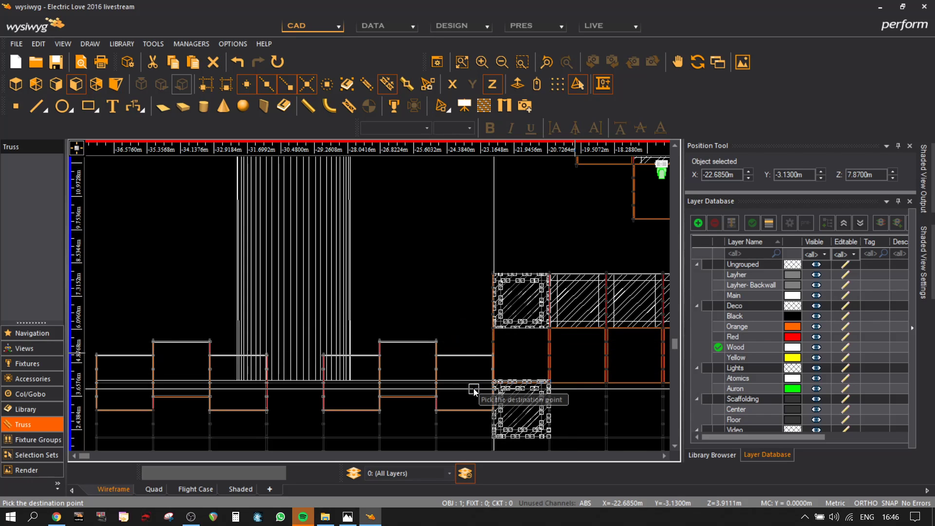
{"action": "scroll", "coordinate": [474, 384], "scroll_direction": "up", "scroll_amount": 4}
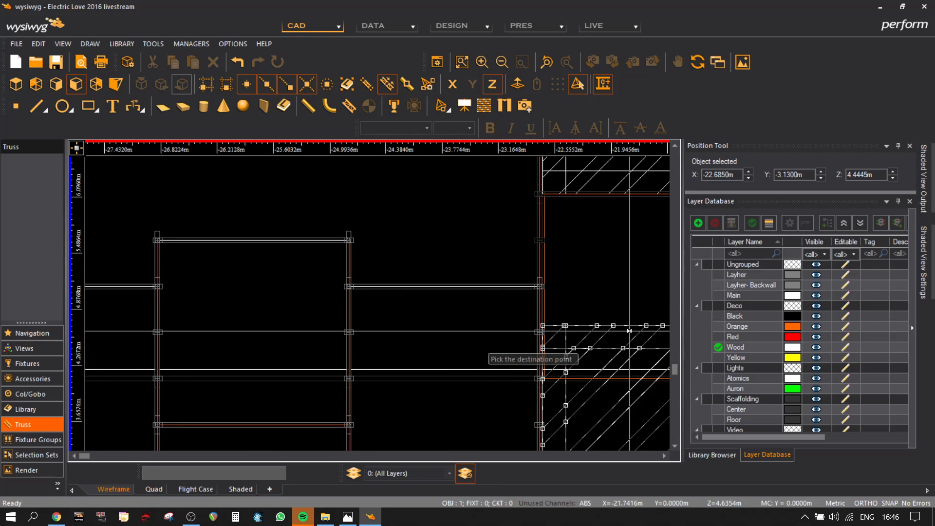
{"action": "left_click", "coordinate": [481, 288]}
{"action": "middle_click_drag", "start_coordinate": [479, 243], "coordinate": [305, 167]}
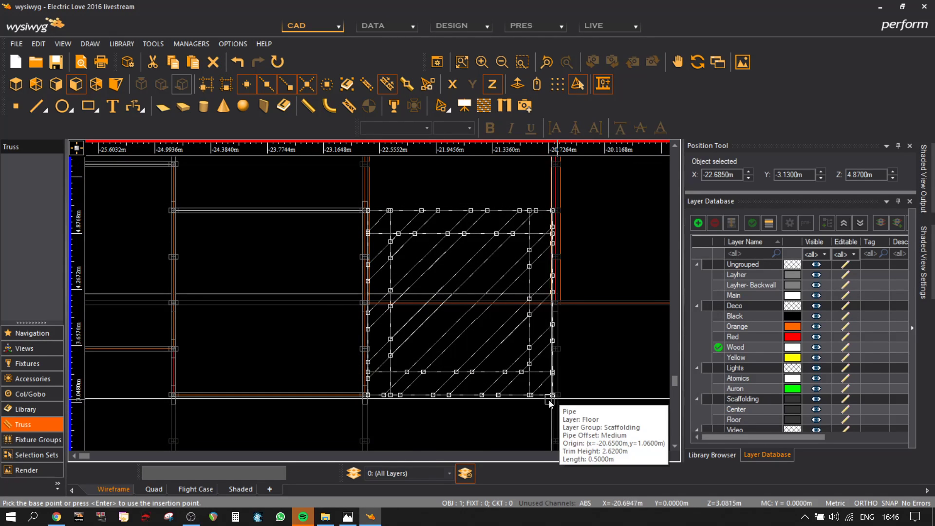
- Move the copied panel by its lower corner along X onto the front of the adjacent stepped cube, at X -24.745 m
{"action": "scroll", "coordinate": [558, 406], "scroll_direction": "up", "scroll_amount": 3}
{"action": "key", "text": "m"}
{"action": "left_click", "coordinate": [516, 384]}
{"action": "middle_click_drag", "start_coordinate": [330, 392], "coordinate": [631, 237]}
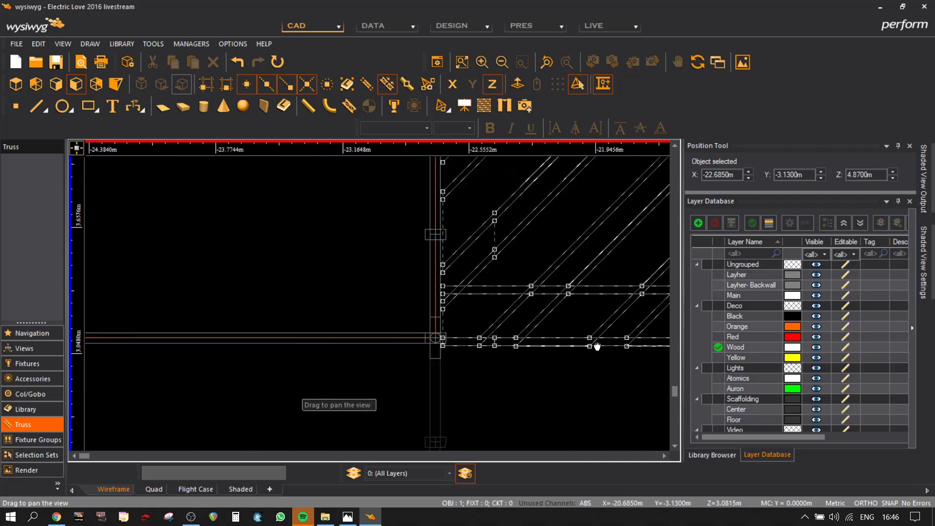
{"action": "left_click", "coordinate": [452, 84]}
{"action": "middle_click_drag", "start_coordinate": [536, 233], "coordinate": [372, 351]}
{"action": "scroll", "coordinate": [436, 372], "scroll_direction": "up", "scroll_amount": 5}
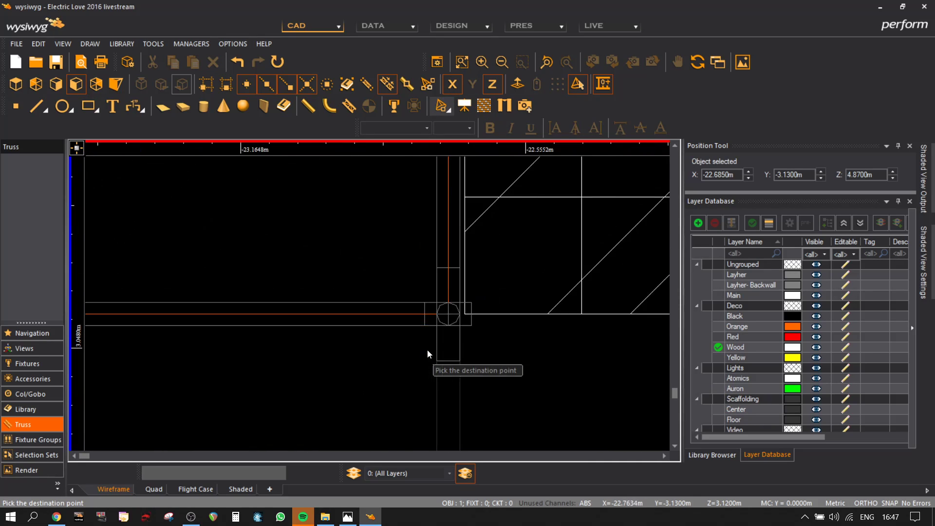
{"action": "scroll", "coordinate": [438, 304], "scroll_direction": "down", "scroll_amount": 5}
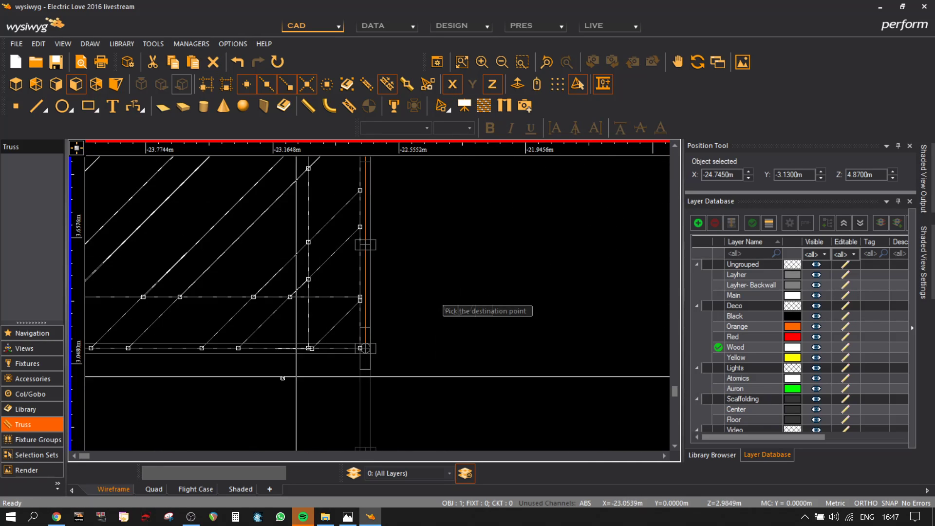
{"action": "left_click", "coordinate": [594, 367]}
{"action": "scroll", "coordinate": [577, 374], "scroll_direction": "down", "scroll_amount": 5}
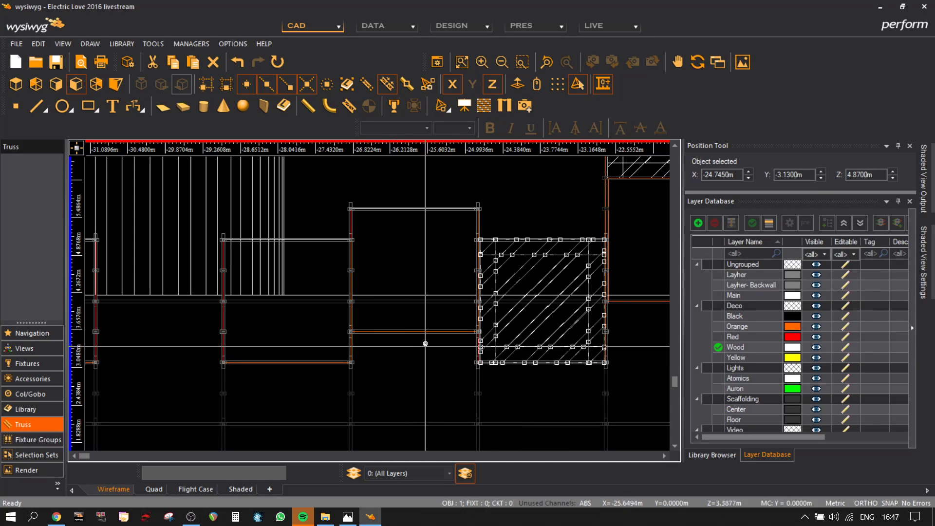
- Mirror a copy of the panel about the midpoint of the middle stepped cube, onto the cube nearest the column
{"action": "key", "text": "ctrl+m"}
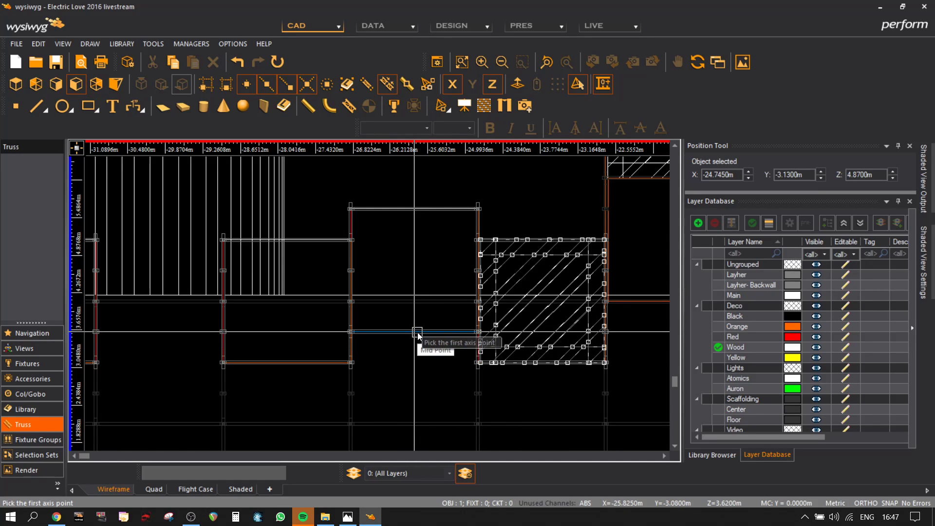
{"action": "left_click", "coordinate": [417, 332]}
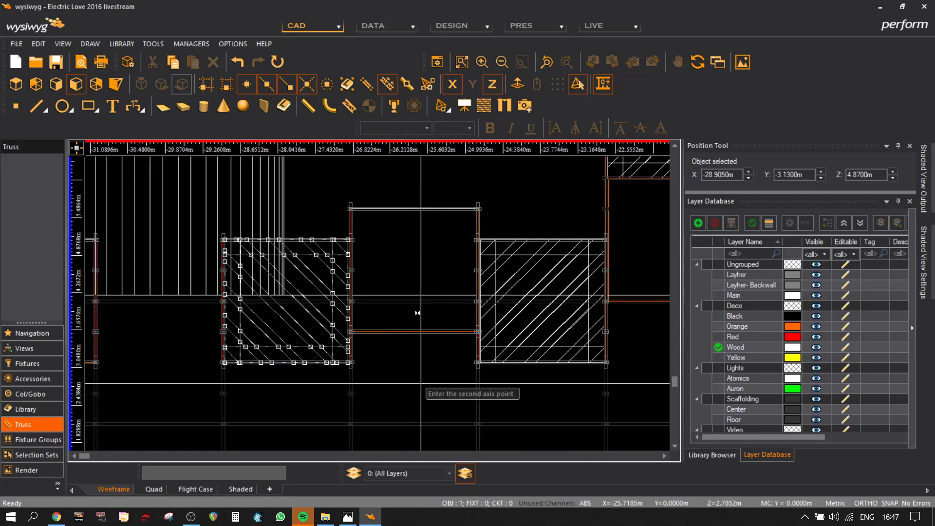
{"action": "left_click", "coordinate": [461, 276]}
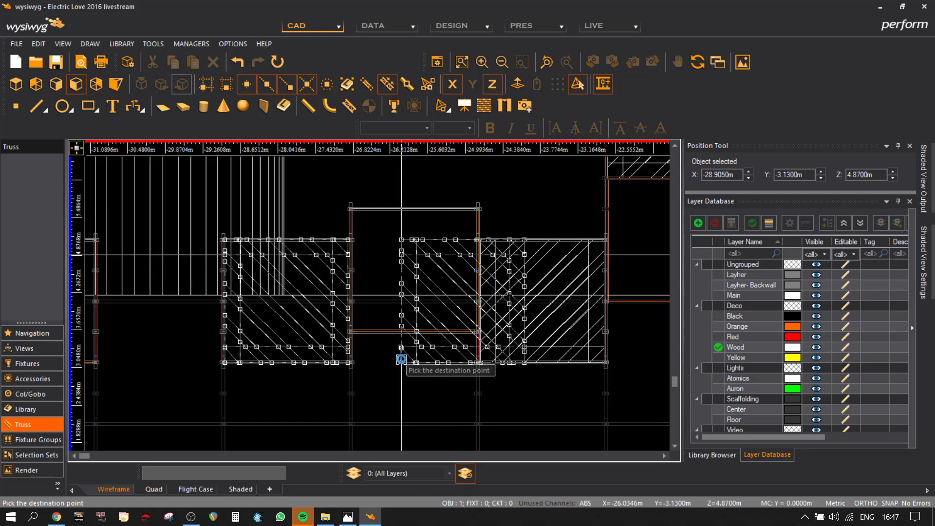
- Copy the mirrored panel along X onto the middle stepped cube and raise it to that cube's bottom pipe, at Z 5.37 m
{"action": "scroll", "coordinate": [366, 323], "scroll_direction": "up", "scroll_amount": 5}
{"action": "scroll", "coordinate": [298, 359], "scroll_direction": "down", "scroll_amount": 4}
{"action": "left_click", "coordinate": [468, 377]}
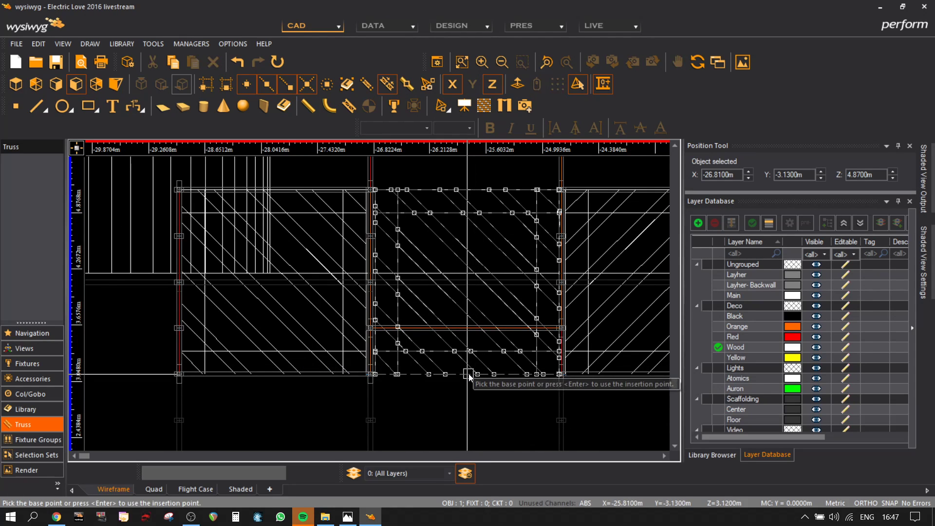
{"action": "left_click", "coordinate": [469, 376]}
{"action": "left_click", "coordinate": [469, 327]}
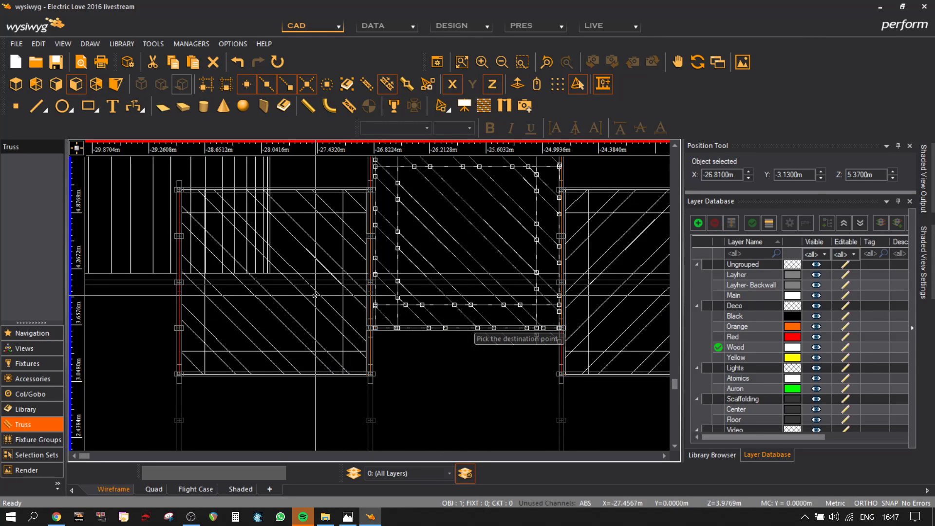
- Select the three hatched panels, check them in the shaded view, and mirror copies about the column's centre onto the opposite stepped row
{"action": "left_click", "coordinate": [616, 307], "text": "ctrl"}
{"action": "left_click", "coordinate": [11, 81]}
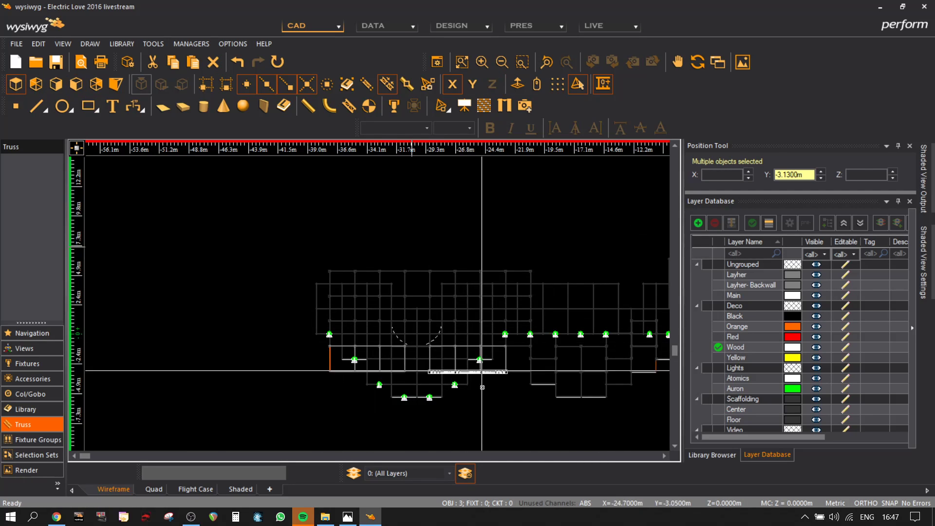
{"action": "scroll", "coordinate": [456, 411], "scroll_direction": "up", "scroll_amount": 2}
{"action": "left_click", "coordinate": [246, 490]}
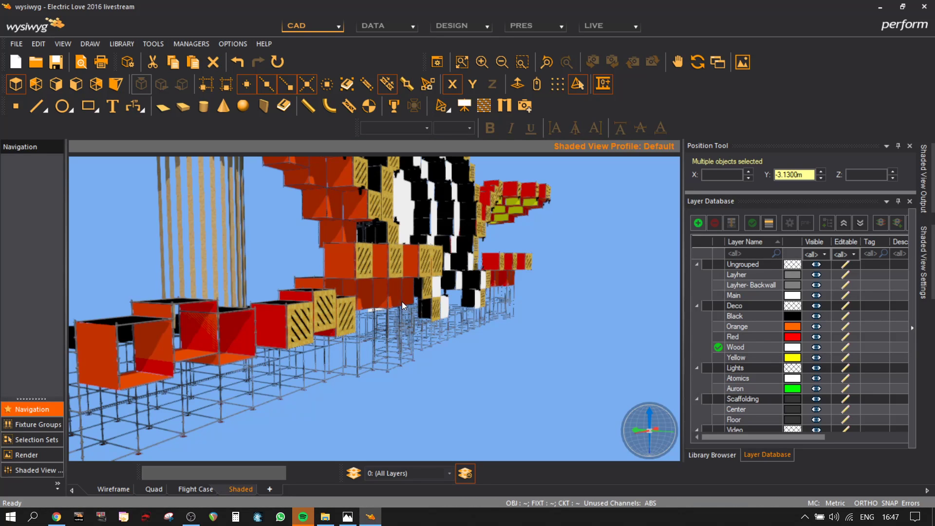
{"action": "mouse_move", "coordinate": [363, 331]}
{"action": "left_mouse_down"}
{"action": "mouse_move", "coordinate": [232, 326]}
{"action": "mouse_move", "coordinate": [177, 296]}
{"action": "mouse_move", "coordinate": [207, 273]}
{"action": "mouse_move", "coordinate": [257, 263]}
{"action": "mouse_move", "coordinate": [203, 444]}
{"action": "left_mouse_up"}
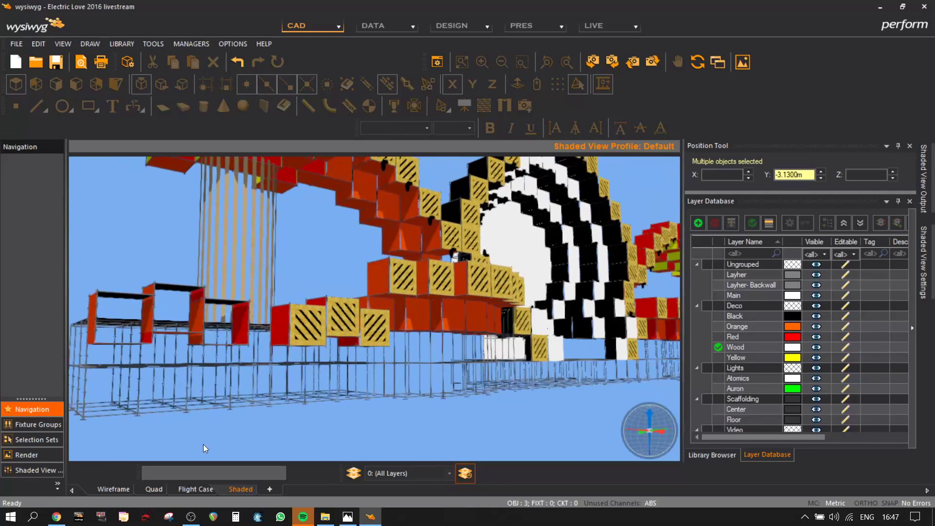
{"action": "left_click", "coordinate": [124, 490]}
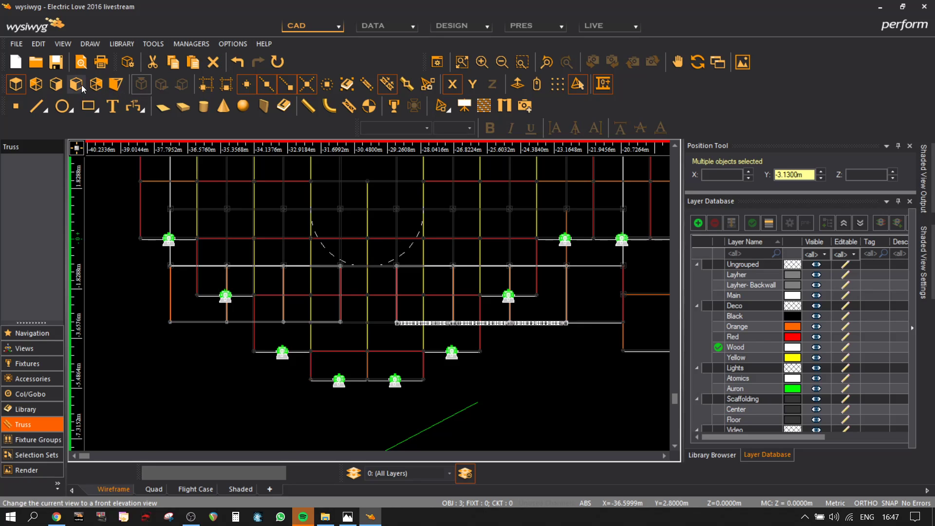
{"action": "left_click", "coordinate": [81, 86]}
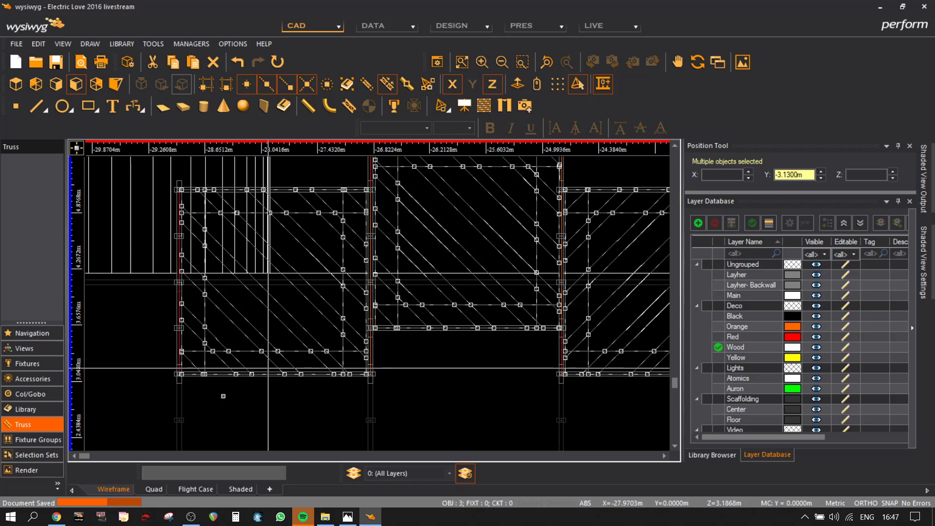
{"action": "middle_click_drag", "start_coordinate": [132, 410], "coordinate": [409, 330]}
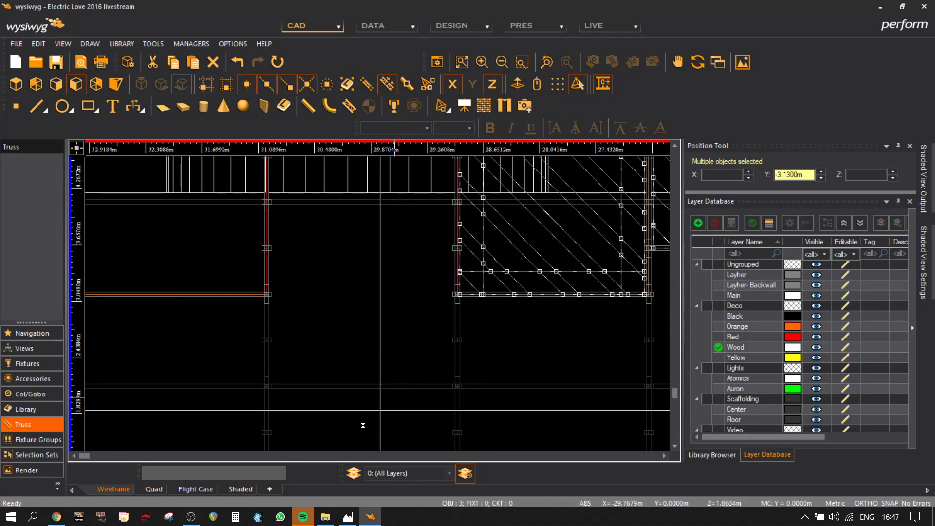
{"action": "key", "text": "ctrl+m"}
{"action": "left_click", "coordinate": [359, 387]}
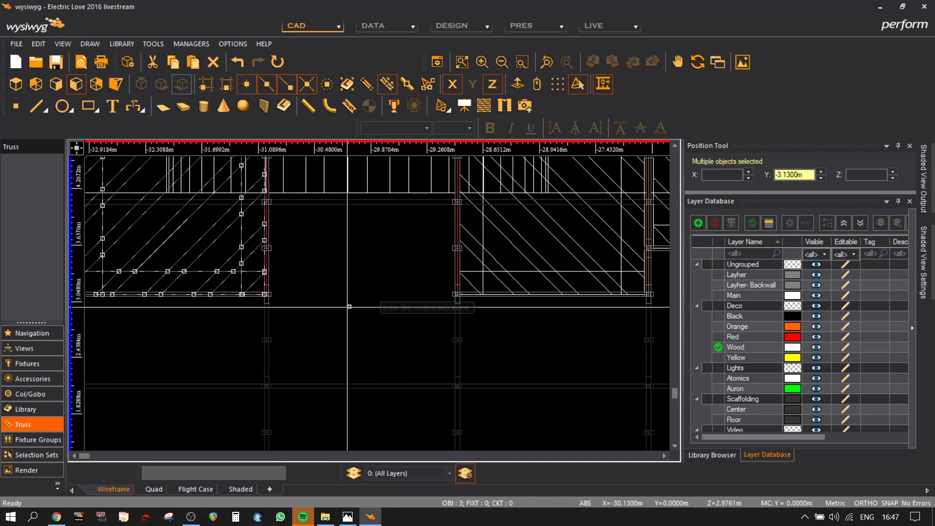
- Copy the hatched panel nearest the column straight down to a Z height of 4.12 m, with movement limited to the vertical
{"action": "key", "text": "m"}
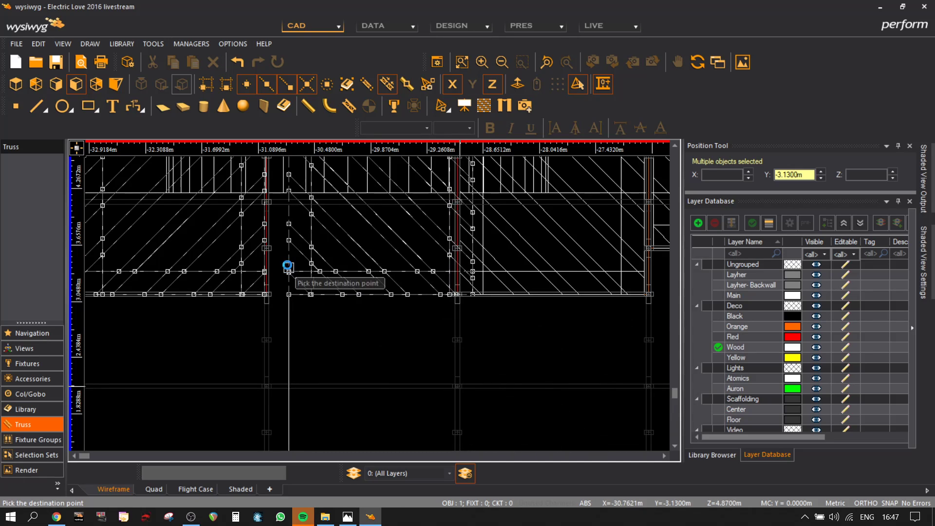
{"action": "left_click", "coordinate": [369, 167]}
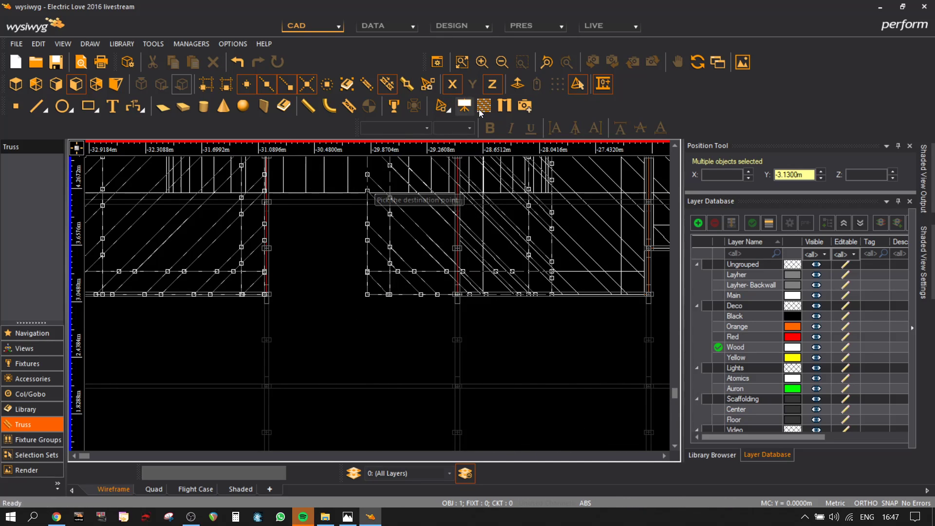
{"action": "left_click", "coordinate": [459, 78]}
{"action": "scroll", "coordinate": [276, 249], "scroll_direction": "up", "scroll_amount": 1}
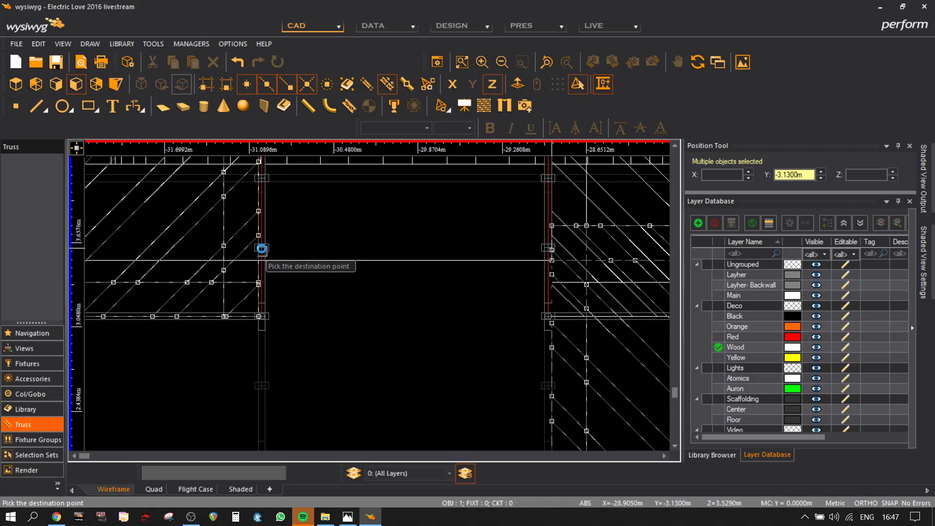
{"action": "scroll", "coordinate": [421, 257], "scroll_direction": "down", "scroll_amount": 2}
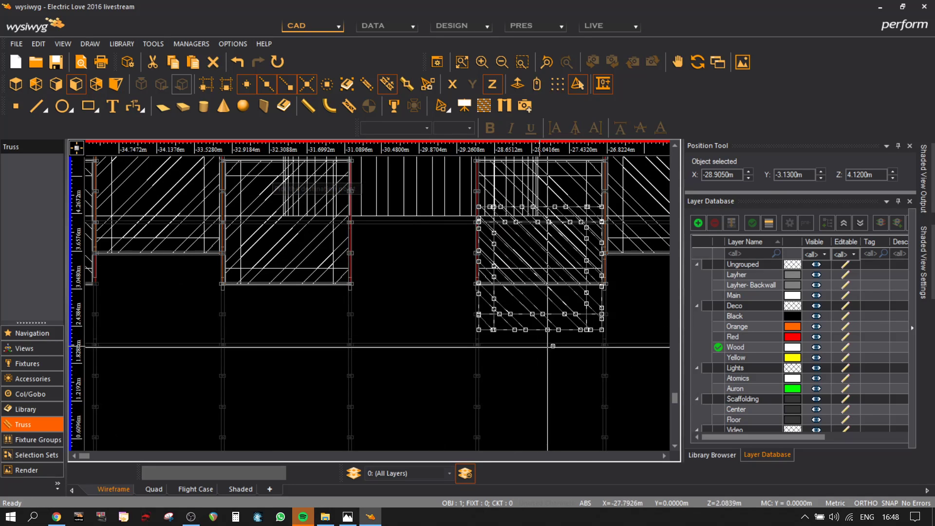
- Move the copied hatched panel along X to -30.95 m, into the gap below the column, and check it in the shaded view
{"action": "key", "text": "m"}
{"action": "scroll", "coordinate": [490, 334], "scroll_direction": "up", "scroll_amount": 3}
{"action": "left_click", "coordinate": [452, 319]}
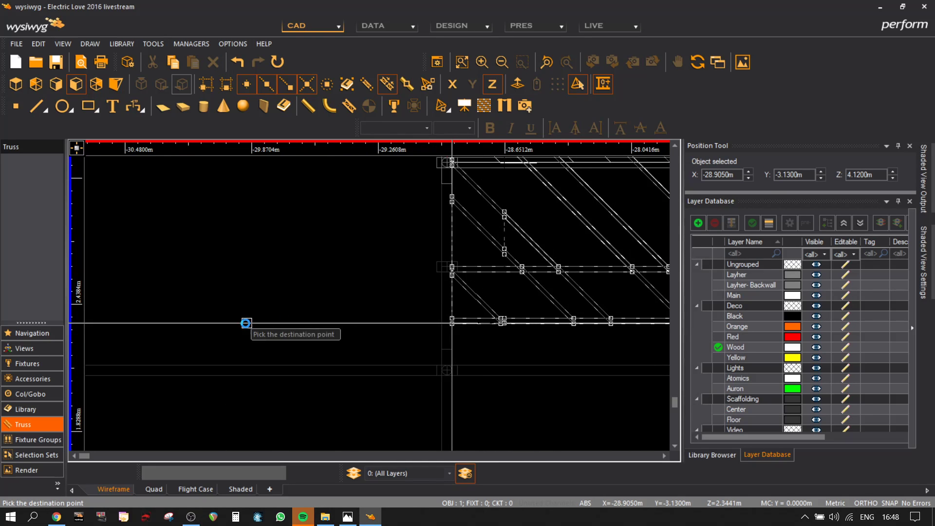
{"action": "middle_click_drag", "start_coordinate": [246, 324], "coordinate": [550, 313]}
{"action": "left_click", "coordinate": [452, 85]}
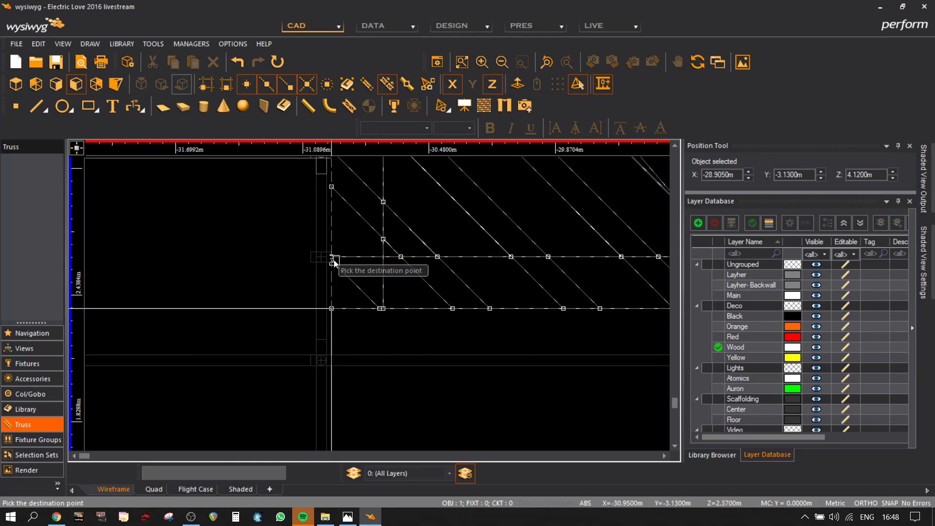
{"action": "left_click", "coordinate": [333, 261]}
{"action": "scroll", "coordinate": [333, 261], "scroll_direction": "down", "scroll_amount": 3}
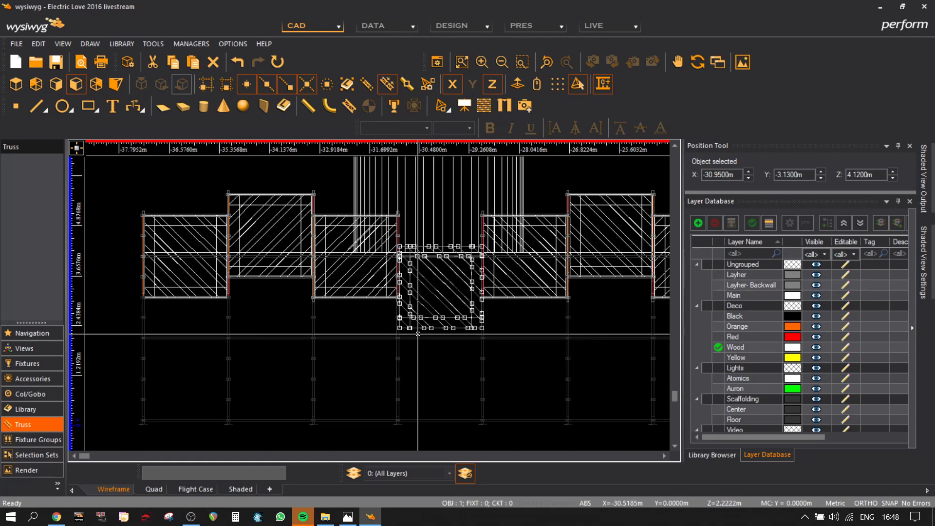
{"action": "left_click", "coordinate": [439, 370]}
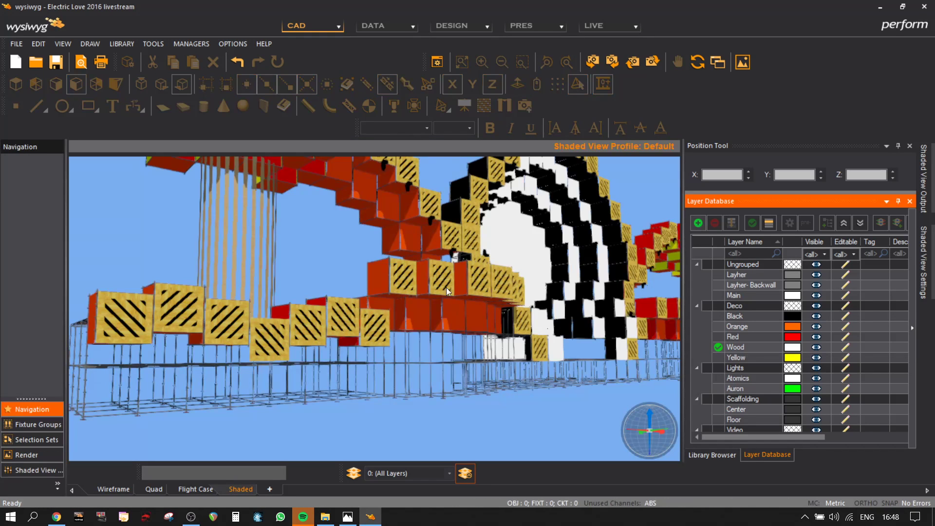
{"action": "mouse_move", "coordinate": [398, 357]}
{"action": "middle_mouse_down"}
{"action": "mouse_move", "coordinate": [265, 371]}
{"action": "mouse_move", "coordinate": [299, 365]}
{"action": "mouse_move", "coordinate": [294, 341]}
{"action": "mouse_move", "coordinate": [498, 336]}
{"action": "mouse_move", "coordinate": [358, 320]}
{"action": "mouse_move", "coordinate": [346, 421]}
{"action": "mouse_move", "coordinate": [348, 351]}
{"action": "mouse_move", "coordinate": [308, 305]}
{"action": "mouse_move", "coordinate": [394, 211]}
{"action": "mouse_move", "coordinate": [380, 209]}
{"action": "middle_mouse_up"}
{"action": "mouse_move", "coordinate": [480, 230]}
{"action": "middle_mouse_down"}
{"action": "mouse_move", "coordinate": [423, 259]}
{"action": "mouse_move", "coordinate": [415, 240]}
{"action": "mouse_move", "coordinate": [271, 302]}
{"action": "mouse_move", "coordinate": [440, 301]}
{"action": "mouse_move", "coordinate": [334, 243]}
{"action": "mouse_move", "coordinate": [372, 229]}
{"action": "mouse_move", "coordinate": [305, 242]}
{"action": "mouse_move", "coordinate": [425, 255]}
{"action": "mouse_move", "coordinate": [403, 268]}
{"action": "middle_mouse_up"}
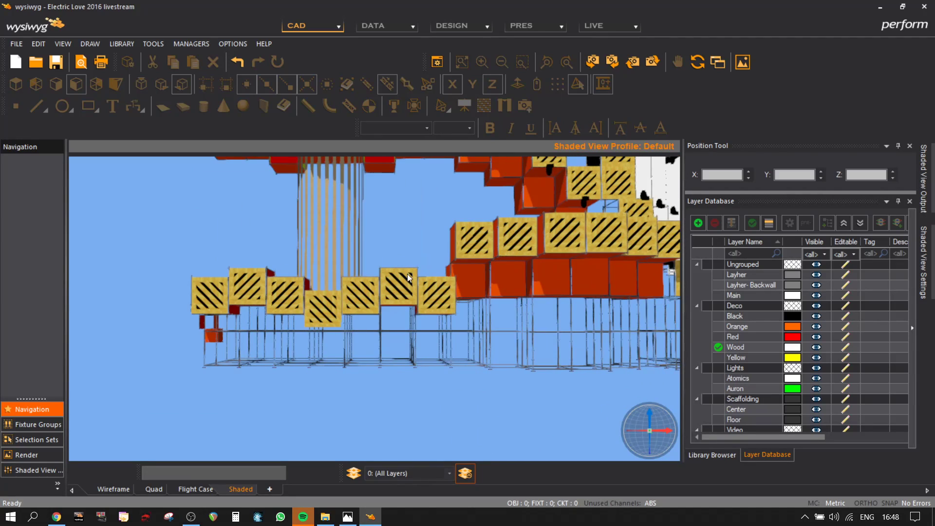
{"action": "scroll", "coordinate": [375, 310], "scroll_direction": "up", "scroll_amount": 5}
{"action": "mouse_move", "coordinate": [305, 334]}
{"action": "middle_mouse_down"}
{"action": "mouse_move", "coordinate": [336, 338]}
{"action": "mouse_move", "coordinate": [326, 337]}
{"action": "middle_mouse_up"}
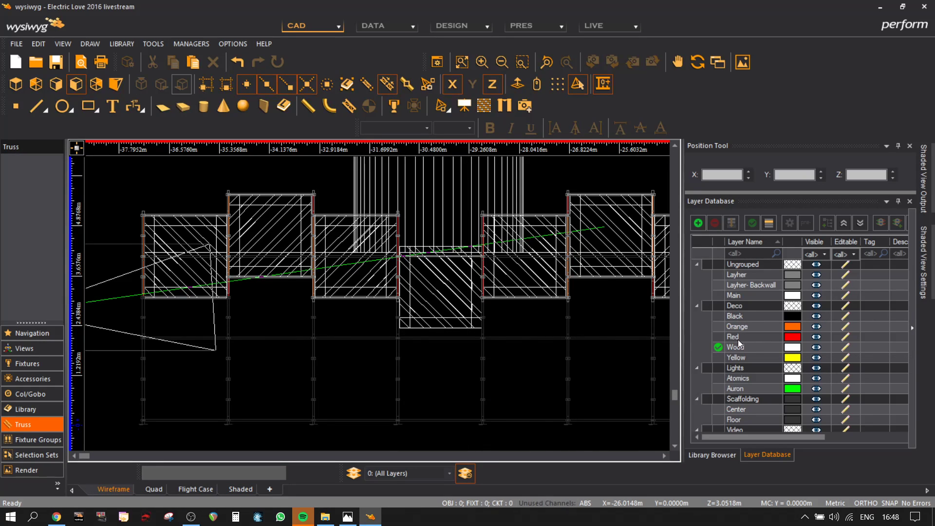
- On the Orange layer, draw a four-point vertical surface filling the lower scaffold bay at the outer end, starting at X -37.16 m, Y -1.01 m
{"action": "left_click", "coordinate": [737, 330]}
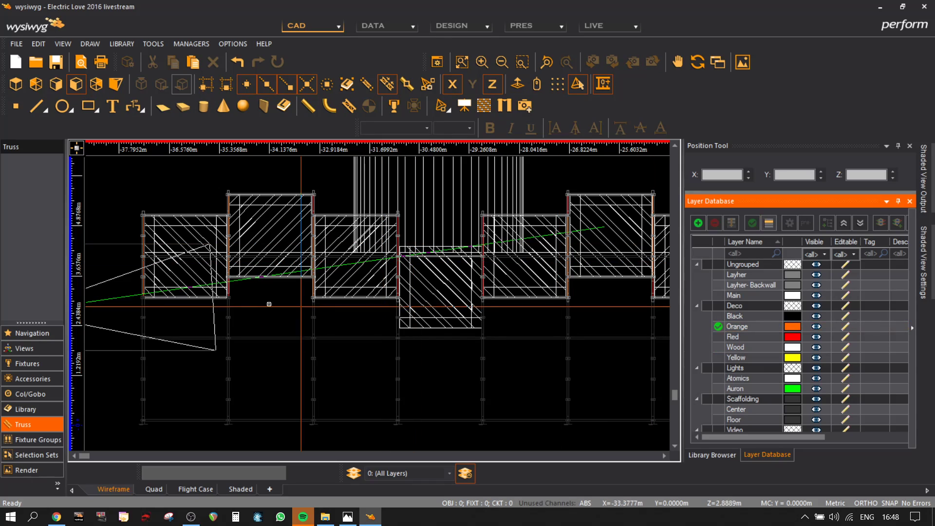
{"action": "scroll", "coordinate": [292, 412], "scroll_direction": "down", "scroll_amount": 2}
{"action": "scroll", "coordinate": [263, 420], "scroll_direction": "up", "scroll_amount": 4}
{"action": "middle_click_drag", "start_coordinate": [311, 372], "coordinate": [558, 274]}
{"action": "left_click", "coordinate": [163, 105]}
{"action": "scroll", "coordinate": [340, 251], "scroll_direction": "up", "scroll_amount": 5}
{"action": "left_click", "coordinate": [319, 210]}
{"action": "middle_click_drag", "start_coordinate": [606, 200], "coordinate": [404, 440]}
{"action": "left_click", "coordinate": [423, 189]}
{"action": "middle_click_drag", "start_coordinate": [519, 192], "coordinate": [497, 335]}
{"action": "middle_click_drag", "start_coordinate": [413, 227], "coordinate": [423, 428]}
{"action": "scroll", "coordinate": [429, 372], "scroll_direction": "down", "scroll_amount": 3}
{"action": "scroll", "coordinate": [424, 281], "scroll_direction": "up", "scroll_amount": 3}
{"action": "left_click", "coordinate": [411, 228]}
{"action": "scroll", "coordinate": [370, 302], "scroll_direction": "down", "scroll_amount": 3}
{"action": "scroll", "coordinate": [317, 356], "scroll_direction": "up", "scroll_amount": 3}
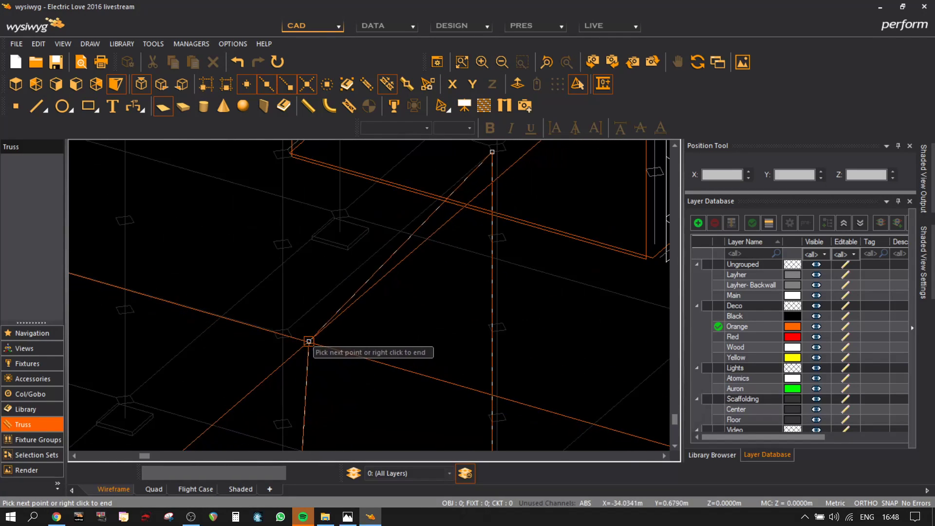
{"action": "left_click", "coordinate": [288, 329]}
{"action": "right_click", "coordinate": [308, 328]}
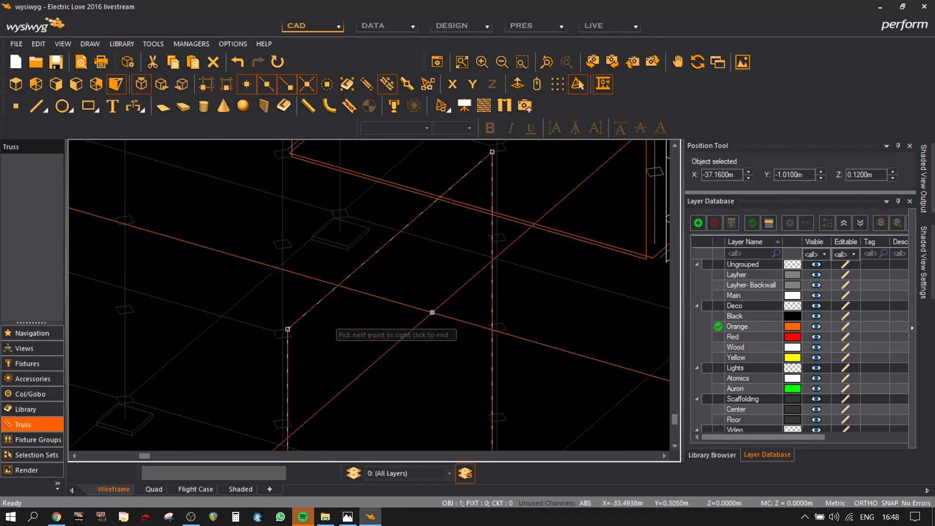
- Copy the orange surface straight up onto the scaffold bay above it and select both surfaces
{"action": "key", "text": "ctrl+v"}
{"action": "left_click", "coordinate": [289, 326]}
{"action": "left_click", "coordinate": [288, 372], "text": "shift"}
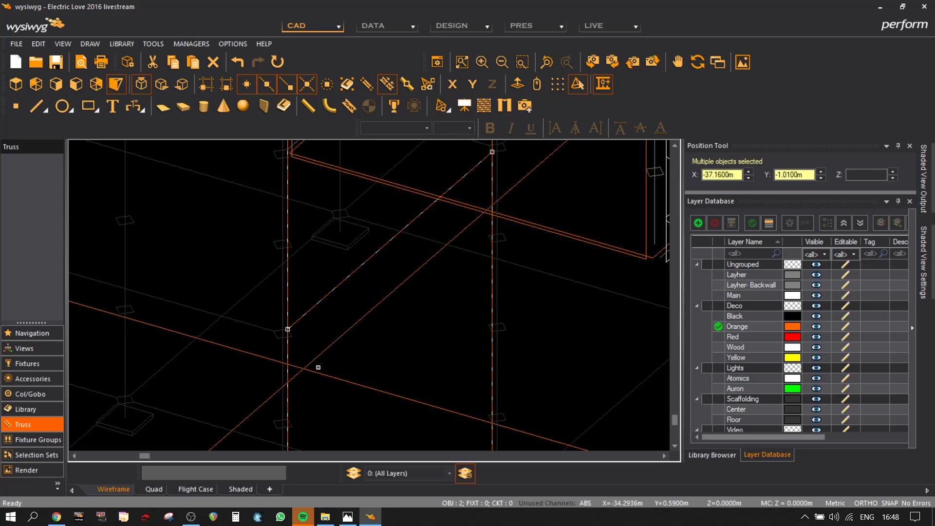
- In the front view, copy the two stacked orange surfaces along X onto the next two scaffold bays, at X -35.09 m and -33.02 m
{"action": "left_click", "coordinate": [75, 84]}
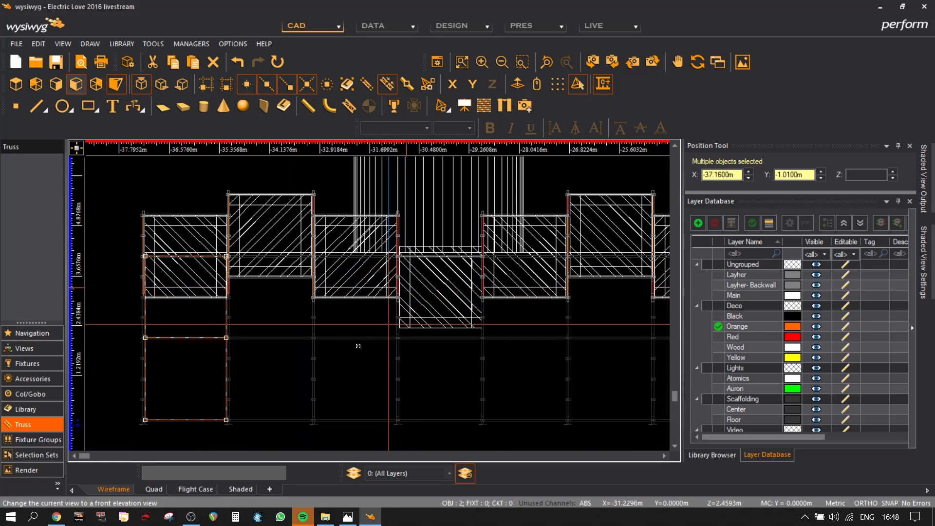
{"action": "key", "text": "ctrl+v"}
{"action": "left_click", "coordinate": [231, 395]}
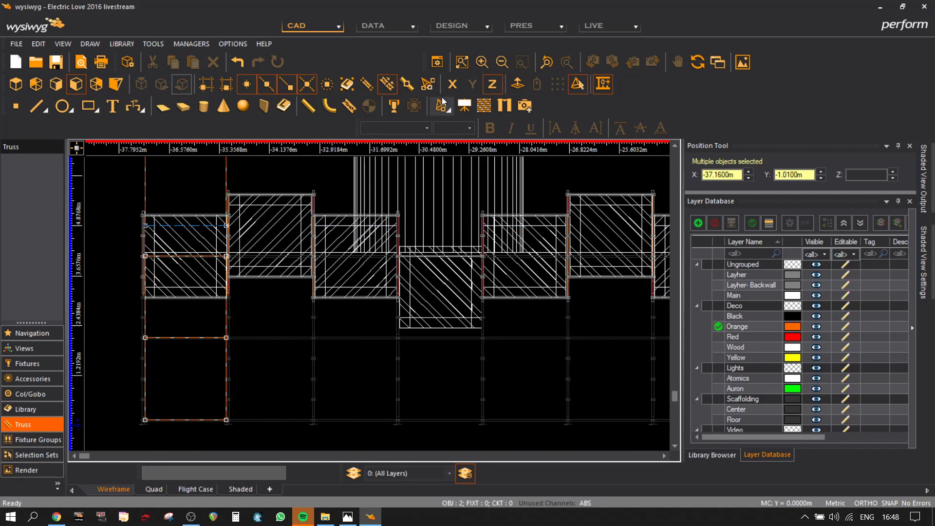
{"action": "scroll", "coordinate": [265, 341], "scroll_direction": "up", "scroll_amount": 4}
{"action": "middle_click_drag", "start_coordinate": [156, 329], "coordinate": [397, 323]}
{"action": "scroll", "coordinate": [486, 321], "scroll_direction": "down", "scroll_amount": 3}
{"action": "middle_click_drag", "start_coordinate": [461, 353], "coordinate": [259, 346]}
{"action": "key", "text": "ctrl+v"}
{"action": "scroll", "coordinate": [375, 359], "scroll_direction": "up", "scroll_amount": 2}
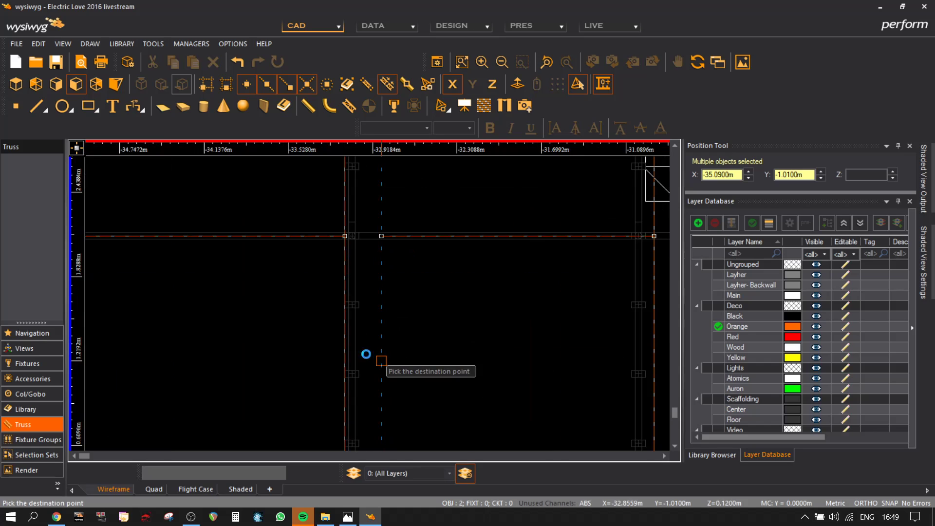
{"action": "scroll", "coordinate": [360, 378], "scroll_direction": "down", "scroll_amount": 3}
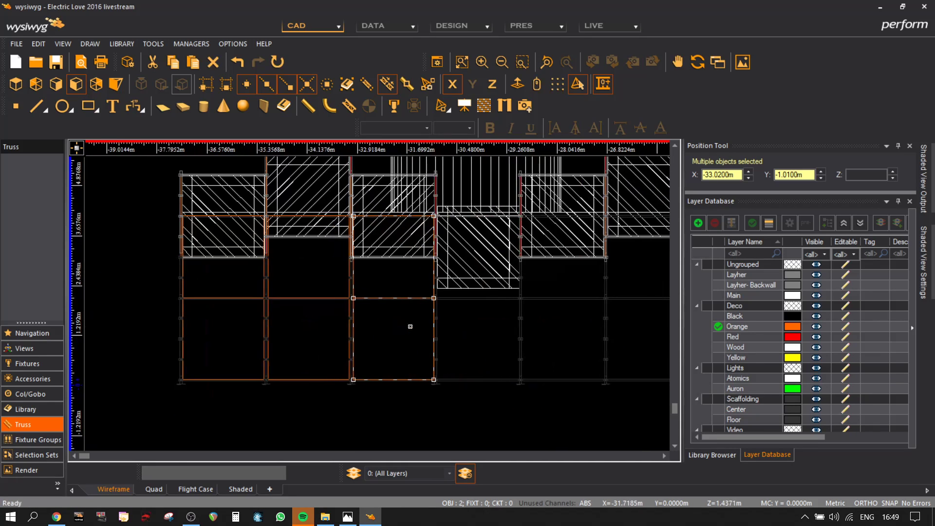
- Copy the stacked pair of orange surfaces onto the bays below and just past the column, at X -30.95 m and -28.88 m
{"action": "scroll", "coordinate": [445, 338], "scroll_direction": "up", "scroll_amount": 3}
{"action": "scroll", "coordinate": [447, 337], "scroll_direction": "up", "scroll_amount": 1}
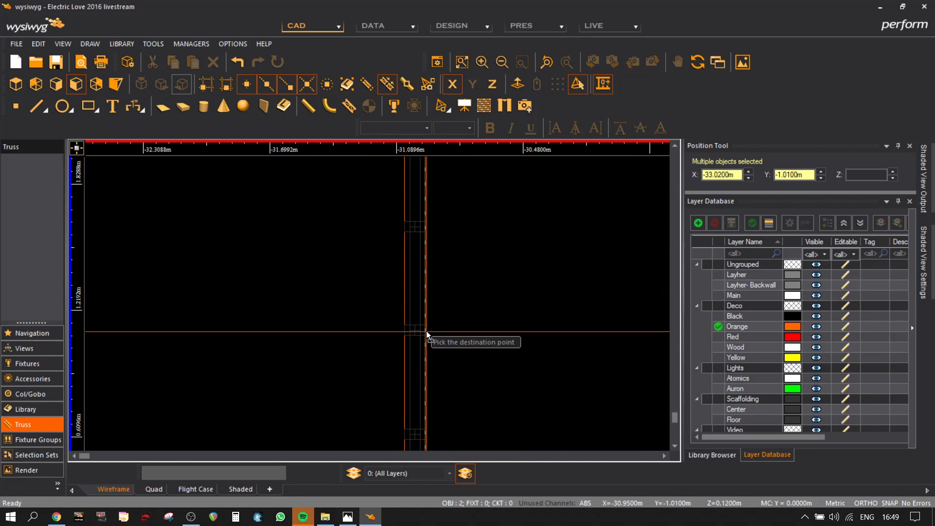
{"action": "left_click", "coordinate": [426, 333]}
{"action": "scroll", "coordinate": [511, 320], "scroll_direction": "down", "scroll_amount": 3}
{"action": "middle_click_drag", "start_coordinate": [511, 320], "coordinate": [334, 322]}
{"action": "key", "text": "ctrl+v"}
{"action": "scroll", "coordinate": [426, 333], "scroll_direction": "up", "scroll_amount": 2}
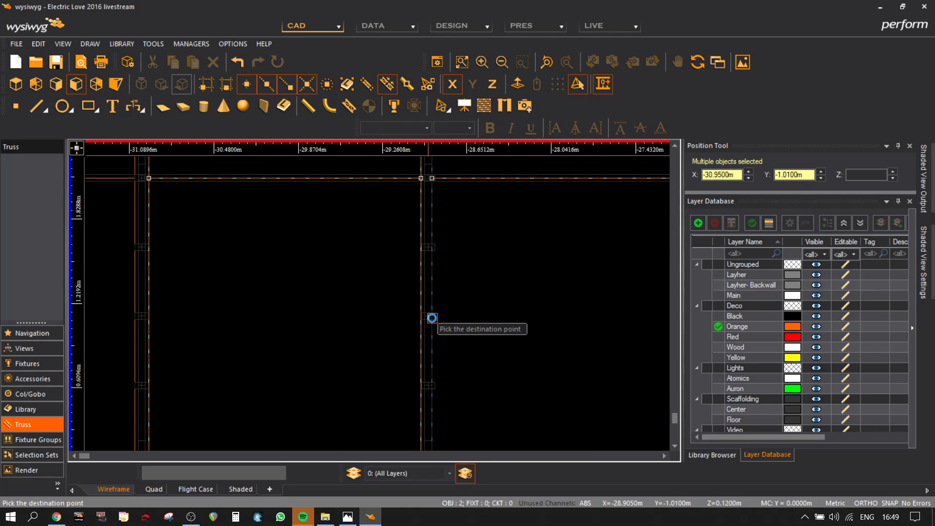
{"action": "left_click", "coordinate": [436, 315]}
{"action": "scroll", "coordinate": [432, 325], "scroll_direction": "down", "scroll_amount": 3}
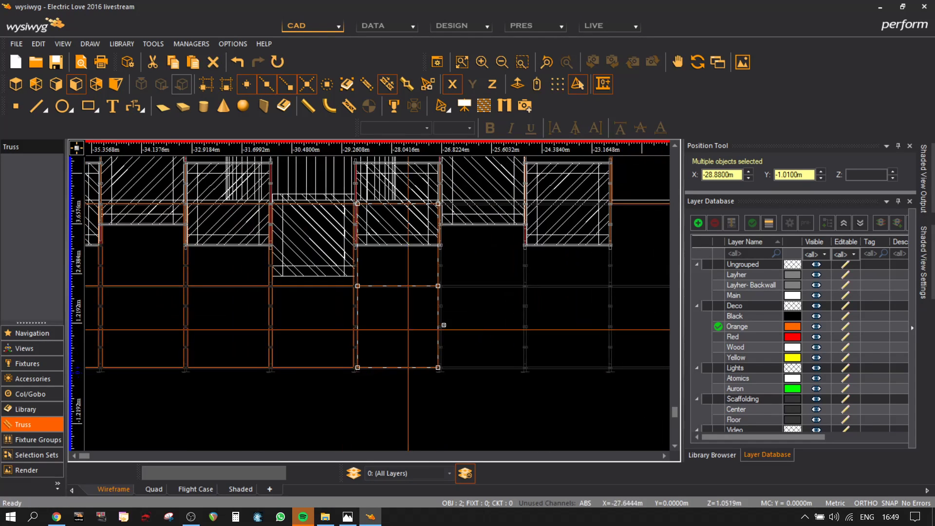
- Copy the stacked orange pair onto the last two bays beneath the stepped row, at X -26.81 m and -24.74 m, and end the copying
{"action": "scroll", "coordinate": [453, 324], "scroll_direction": "up", "scroll_amount": 3}
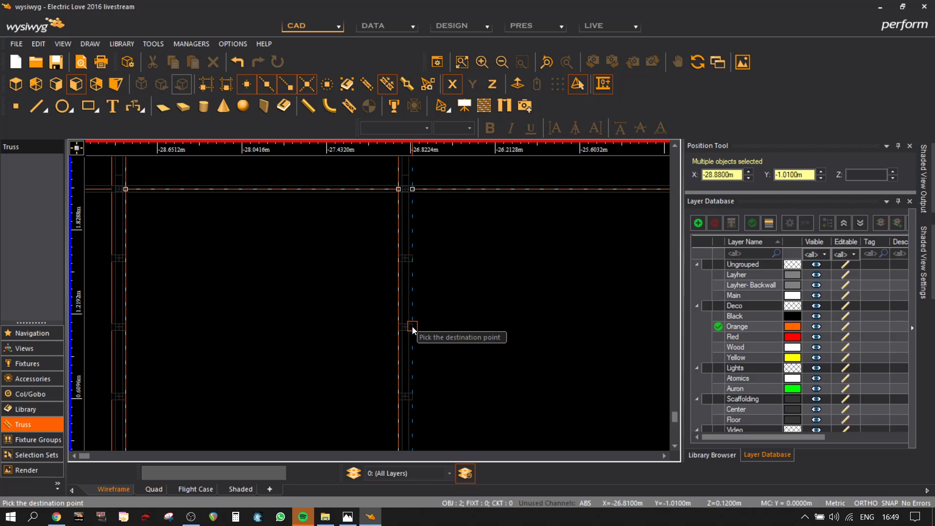
{"action": "scroll", "coordinate": [532, 299], "scroll_direction": "down", "scroll_amount": 4}
{"action": "scroll", "coordinate": [440, 315], "scroll_direction": "up", "scroll_amount": 4}
{"action": "left_click", "coordinate": [385, 324]}
{"action": "scroll", "coordinate": [476, 317], "scroll_direction": "down", "scroll_amount": 8}
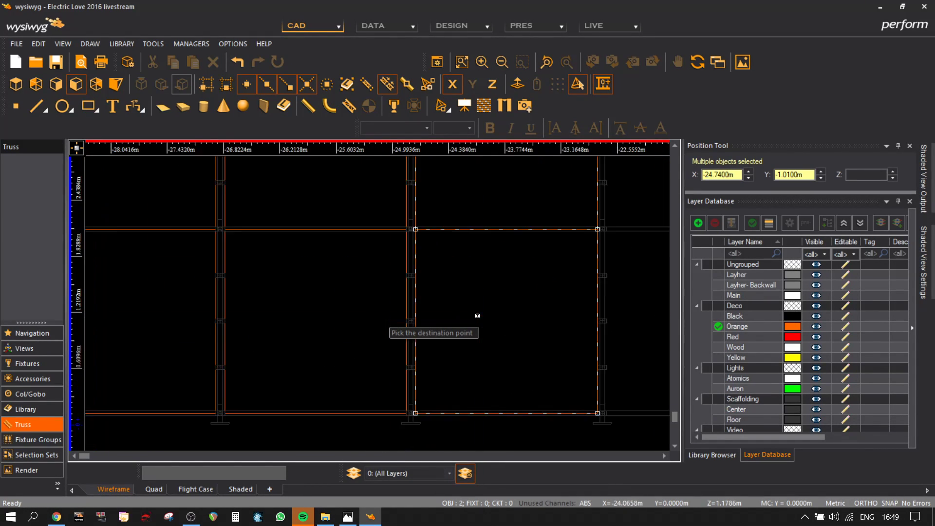
{"action": "middle_click_drag", "start_coordinate": [554, 363], "coordinate": [366, 362]}
{"action": "key", "text": "Escape"}
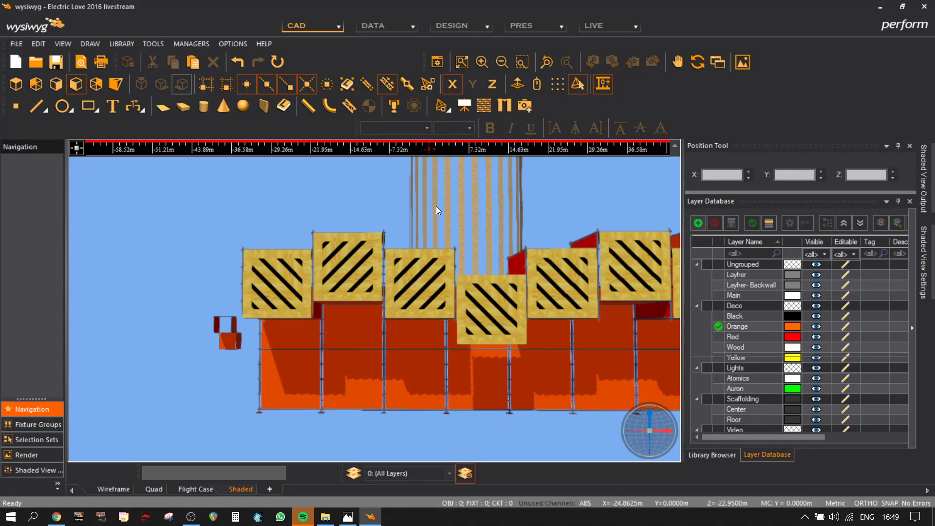
- Inspect the orange base panels and the uncovered scaffold bays across the stage in the shaded view and in an isometric wireframe
{"action": "mouse_move", "coordinate": [440, 284]}
{"action": "middle_mouse_down"}
{"action": "mouse_move", "coordinate": [414, 293]}
{"action": "mouse_move", "coordinate": [491, 344]}
{"action": "mouse_move", "coordinate": [501, 372]}
{"action": "mouse_move", "coordinate": [386, 334]}
{"action": "mouse_move", "coordinate": [340, 372]}
{"action": "mouse_move", "coordinate": [223, 313]}
{"action": "mouse_move", "coordinate": [268, 253]}
{"action": "mouse_move", "coordinate": [504, 244]}
{"action": "mouse_move", "coordinate": [387, 215]}
{"action": "mouse_move", "coordinate": [229, 236]}
{"action": "mouse_move", "coordinate": [236, 265]}
{"action": "mouse_move", "coordinate": [318, 203]}
{"action": "mouse_move", "coordinate": [390, 204]}
{"action": "mouse_move", "coordinate": [290, 200]}
{"action": "mouse_move", "coordinate": [181, 254]}
{"action": "mouse_move", "coordinate": [351, 261]}
{"action": "mouse_move", "coordinate": [484, 359]}
{"action": "middle_mouse_up"}
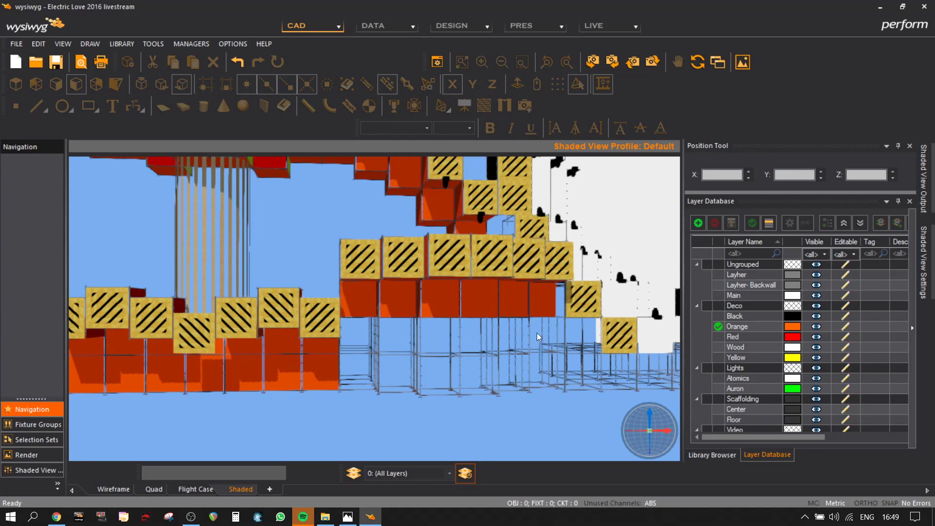
{"action": "mouse_move", "coordinate": [378, 250]}
{"action": "middle_mouse_down"}
{"action": "mouse_move", "coordinate": [445, 298]}
{"action": "mouse_move", "coordinate": [336, 247]}
{"action": "middle_mouse_up"}
{"action": "mouse_move", "coordinate": [536, 269]}
{"action": "middle_mouse_down"}
{"action": "mouse_move", "coordinate": [298, 256]}
{"action": "mouse_move", "coordinate": [319, 334]}
{"action": "mouse_move", "coordinate": [316, 311]}
{"action": "mouse_move", "coordinate": [378, 371]}
{"action": "middle_mouse_up"}
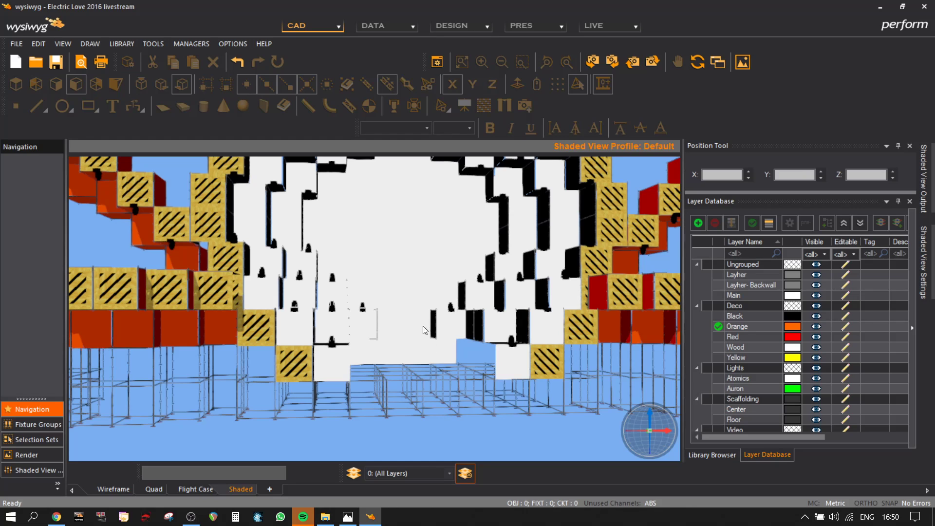
{"action": "mouse_move", "coordinate": [342, 360]}
{"action": "middle_mouse_down"}
{"action": "mouse_move", "coordinate": [457, 364]}
{"action": "mouse_move", "coordinate": [513, 382]}
{"action": "middle_mouse_up"}
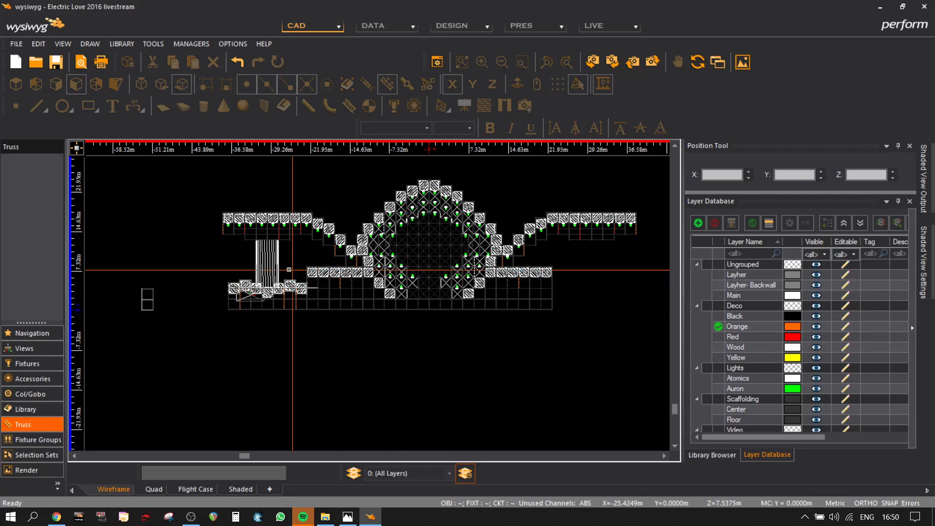
{"action": "scroll", "coordinate": [288, 269], "scroll_direction": "up", "scroll_amount": 3}
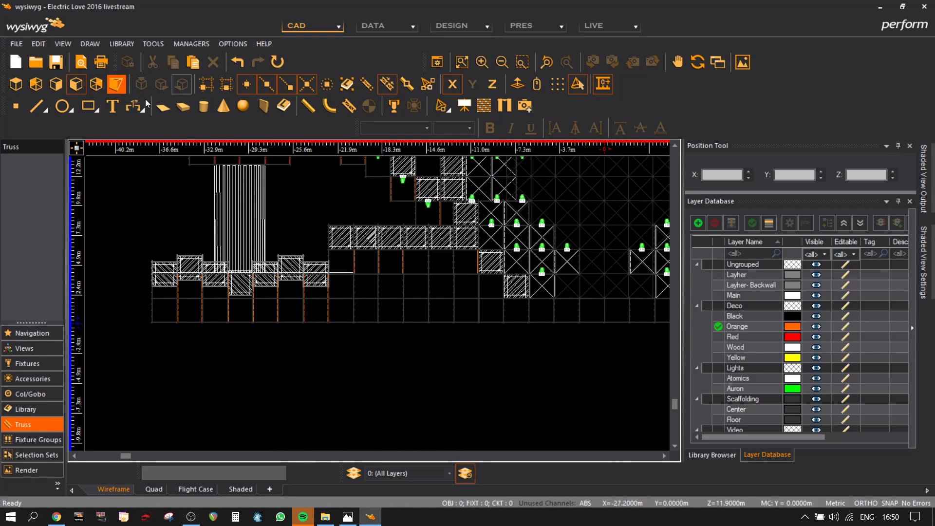
{"action": "left_click", "coordinate": [126, 84]}
{"action": "scroll", "coordinate": [571, 346], "scroll_direction": "down", "scroll_amount": 3}
{"action": "middle_click_drag", "start_coordinate": [574, 333], "coordinate": [137, 357]}
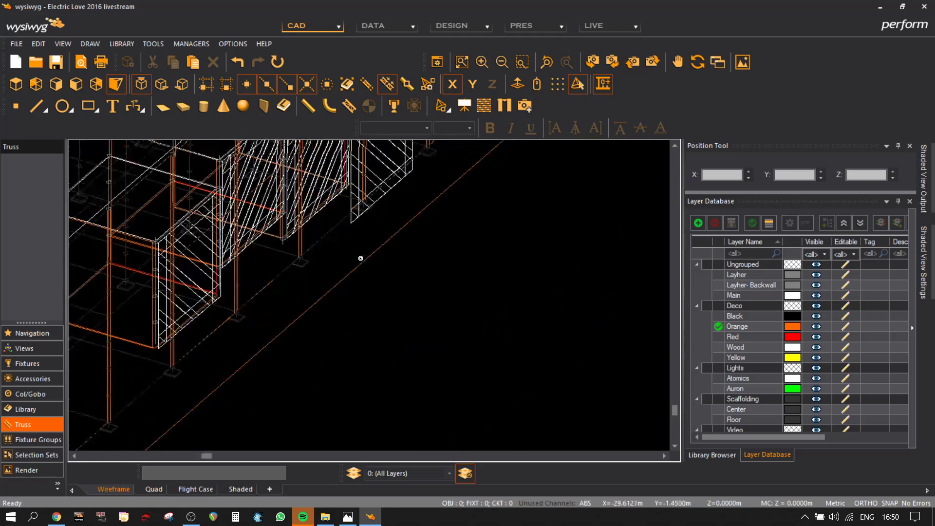
- Make the Black deco layer the active drawing layer for work on the front scaffold bays
{"action": "middle_click_drag", "start_coordinate": [375, 239], "coordinate": [319, 364]}
{"action": "middle_click_drag", "start_coordinate": [516, 202], "coordinate": [357, 340]}
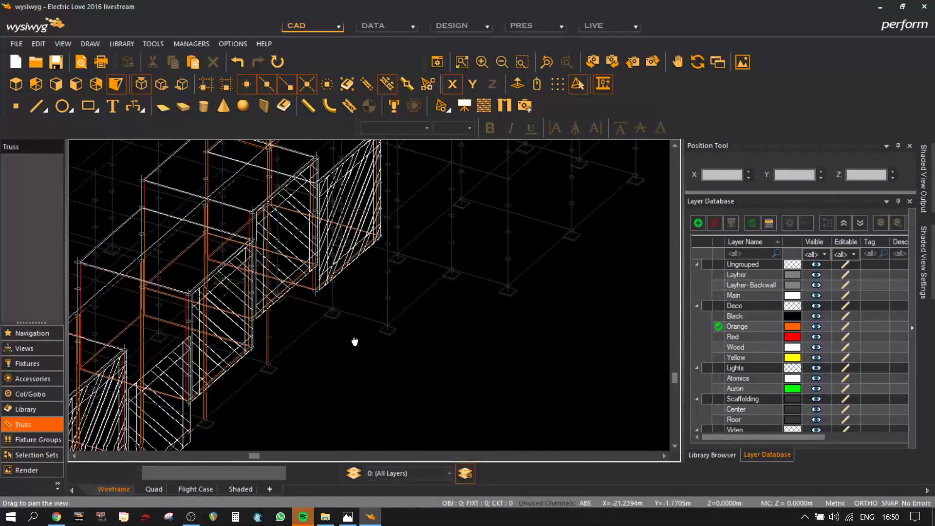
{"action": "scroll", "coordinate": [289, 353], "scroll_direction": "up", "scroll_amount": 3}
{"action": "scroll", "coordinate": [273, 361], "scroll_direction": "down", "scroll_amount": 3}
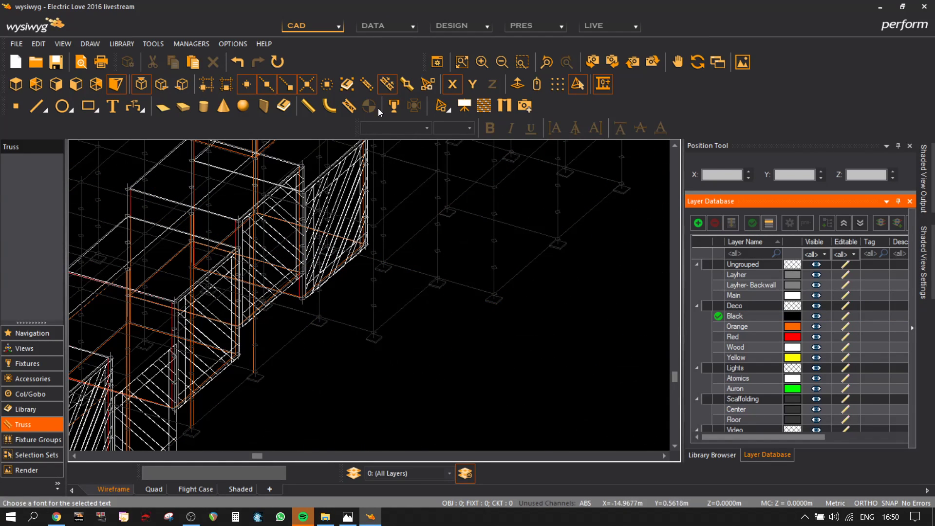
- Draw a vertical rectangular surface between the front scaffold uprights starting at X -22.67 m, Y -1.01 m, from Z 0.12 m up to 2.12 m
{"action": "left_click", "coordinate": [165, 106]}
{"action": "scroll", "coordinate": [240, 375], "scroll_direction": "up", "scroll_amount": 5}
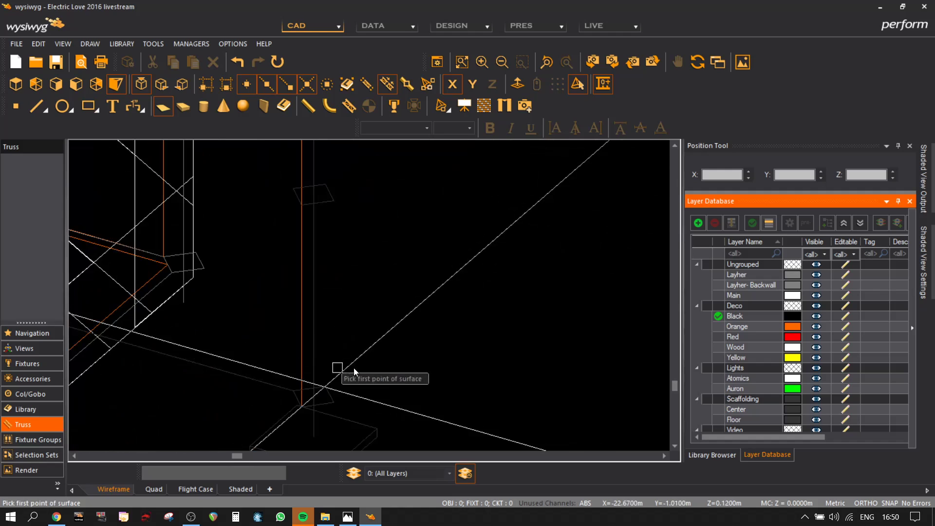
{"action": "middle_click_drag", "start_coordinate": [323, 385], "coordinate": [225, 421]}
{"action": "middle_click_drag", "start_coordinate": [458, 187], "coordinate": [387, 344]}
{"action": "left_click", "coordinate": [413, 318]}
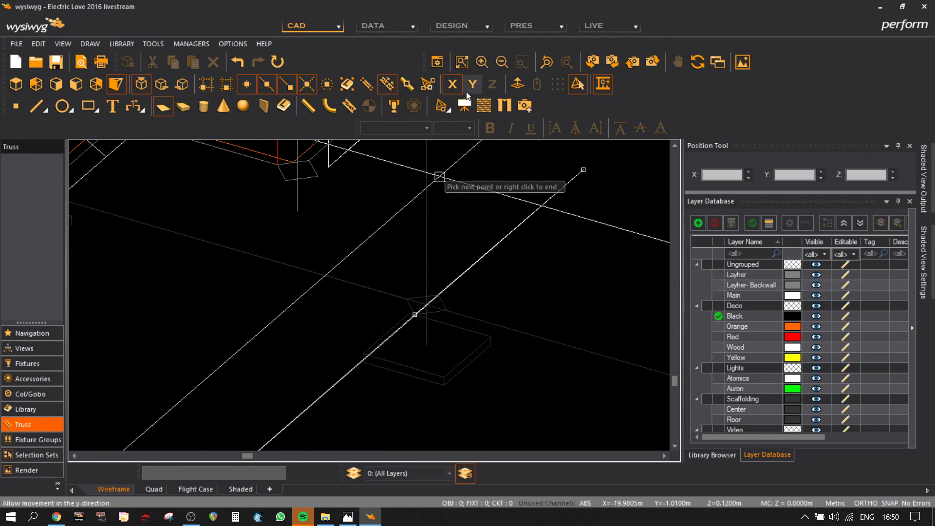
{"action": "scroll", "coordinate": [438, 319], "scroll_direction": "down", "scroll_amount": 4}
{"action": "scroll", "coordinate": [459, 257], "scroll_direction": "up", "scroll_amount": 5}
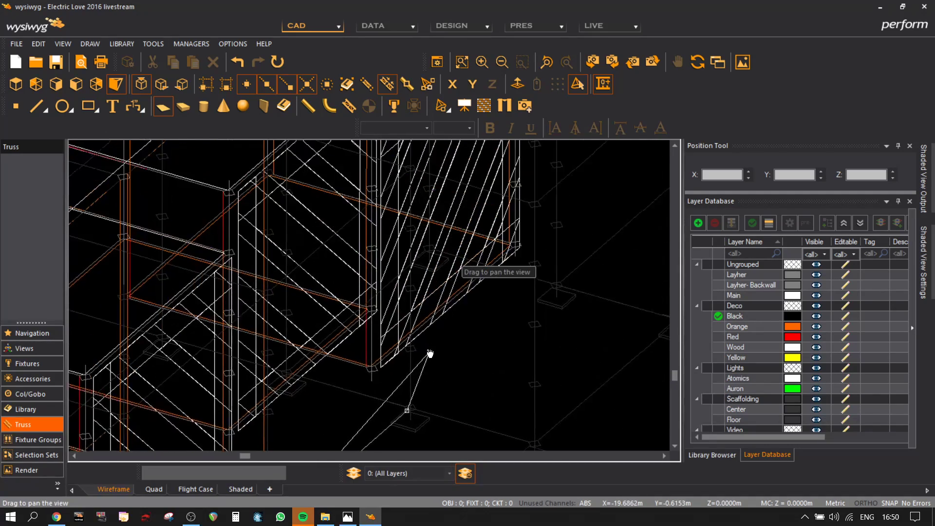
{"action": "scroll", "coordinate": [359, 312], "scroll_direction": "down", "scroll_amount": 5}
{"action": "middle_click_drag", "start_coordinate": [302, 376], "coordinate": [388, 264]}
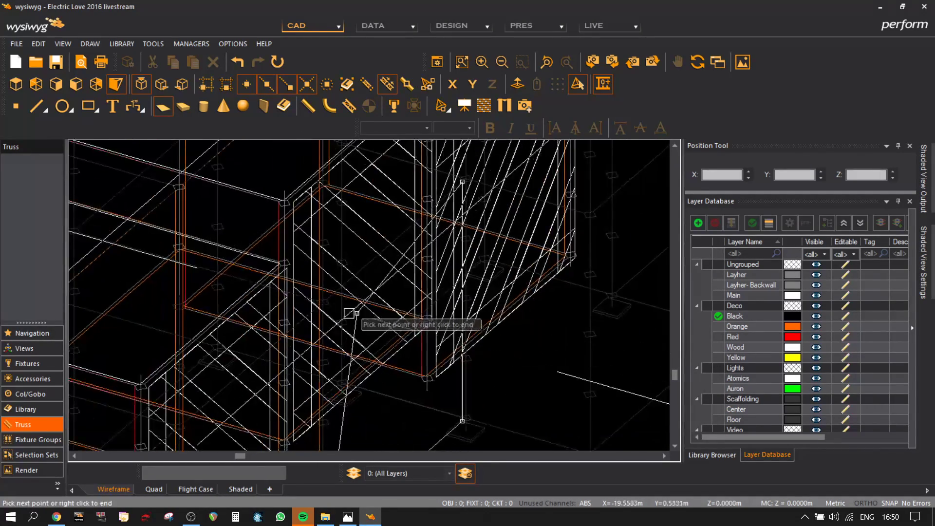
{"action": "scroll", "coordinate": [324, 286], "scroll_direction": "up", "scroll_amount": 5}
{"action": "left_click", "coordinate": [281, 272]}
{"action": "scroll", "coordinate": [281, 271], "scroll_direction": "down", "scroll_amount": 5}
{"action": "right_click", "coordinate": [320, 296]}
- Place a copy of the new surface panel directly above the original, at Z 2.12 m
{"action": "left_click", "coordinate": [332, 311]}
{"action": "scroll", "coordinate": [310, 230], "scroll_direction": "up", "scroll_amount": 5}
{"action": "left_click", "coordinate": [307, 285]}
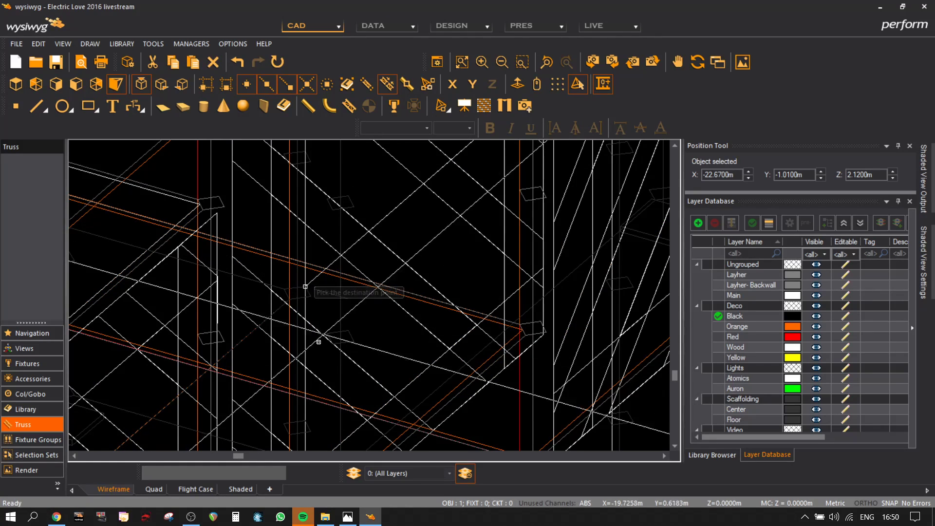
{"action": "scroll", "coordinate": [317, 341], "scroll_direction": "up", "scroll_amount": 5}
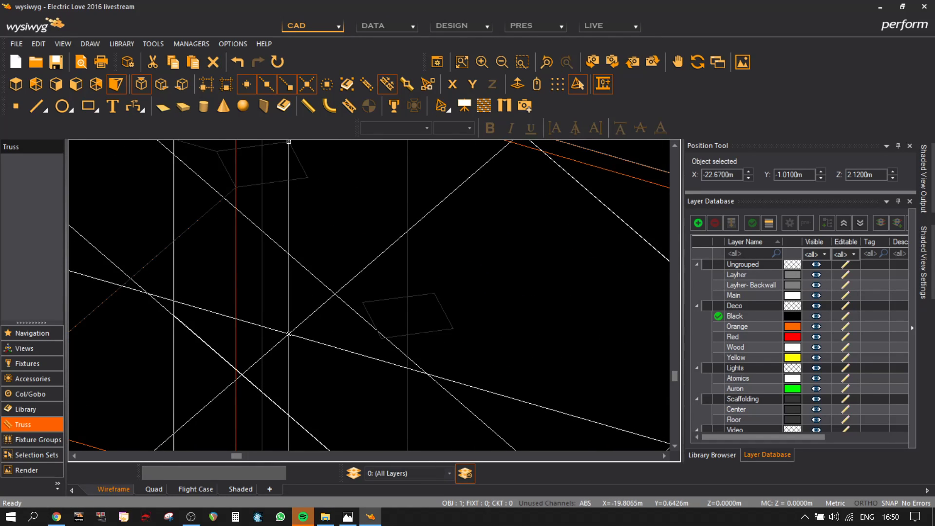
- Select both stacked panels and copy them onto the neighbouring bay at X -20.60 m, Y -2.045 m
{"action": "left_click", "coordinate": [380, 335], "text": "ctrl"}
{"action": "scroll", "coordinate": [376, 344], "scroll_direction": "down", "scroll_amount": 5}
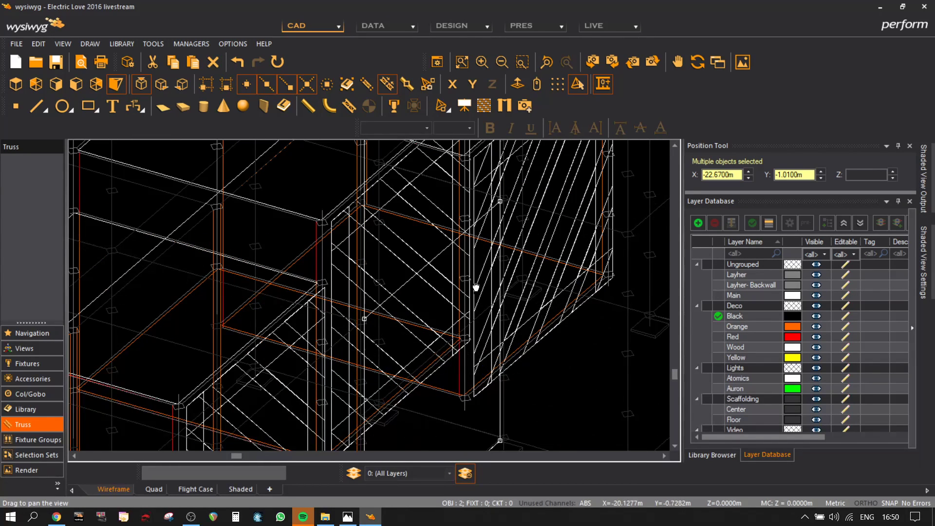
{"action": "scroll", "coordinate": [477, 294], "scroll_direction": "down", "scroll_amount": 2}
{"action": "scroll", "coordinate": [480, 329], "scroll_direction": "down", "scroll_amount": 6}
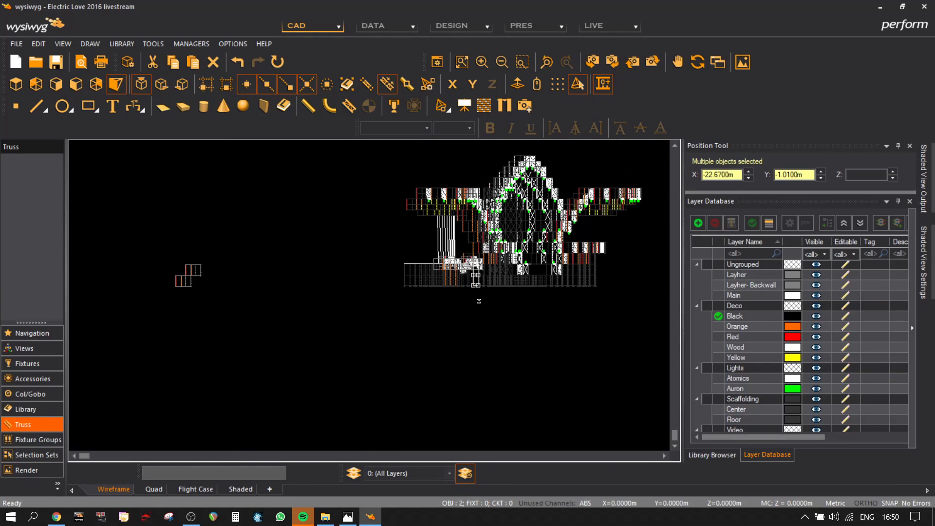
{"action": "middle_click_drag", "start_coordinate": [501, 343], "coordinate": [500, 358]}
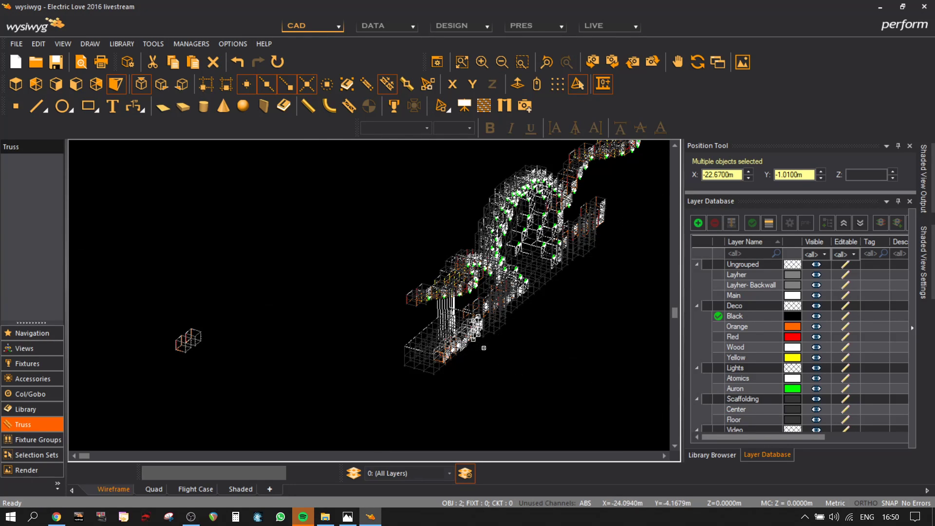
{"action": "scroll", "coordinate": [483, 347], "scroll_direction": "up", "scroll_amount": 6}
{"action": "middle_click_drag", "start_coordinate": [465, 312], "coordinate": [464, 311]}
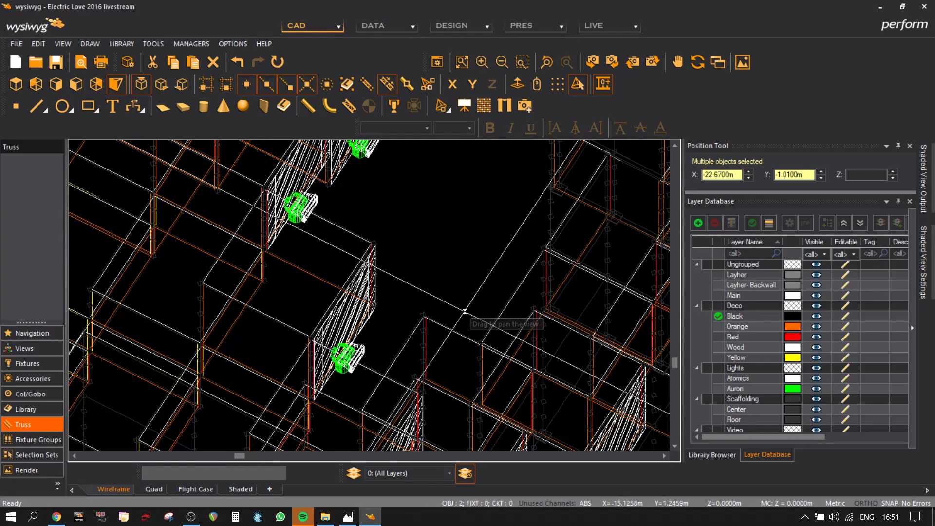
{"action": "left_click_drag", "start_coordinate": [460, 276], "coordinate": [456, 263]}
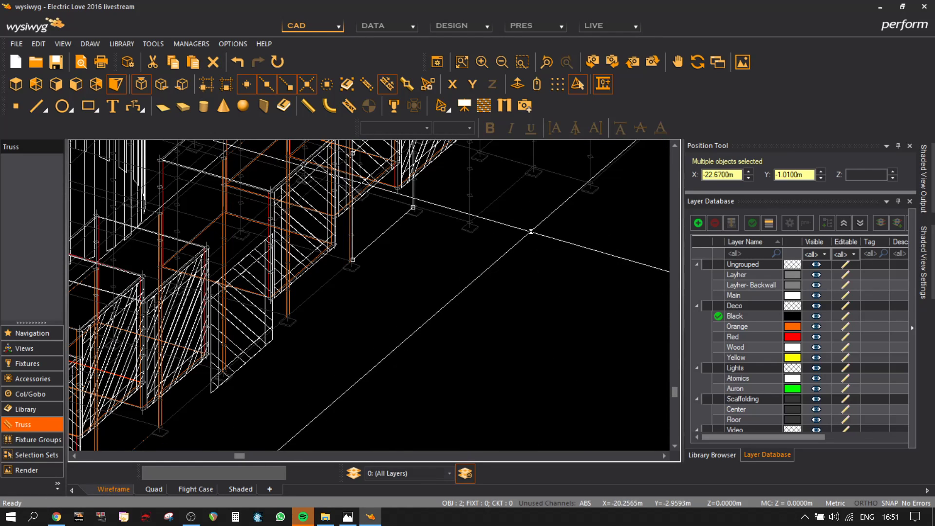
{"action": "scroll", "coordinate": [475, 211], "scroll_direction": "up", "scroll_amount": 5}
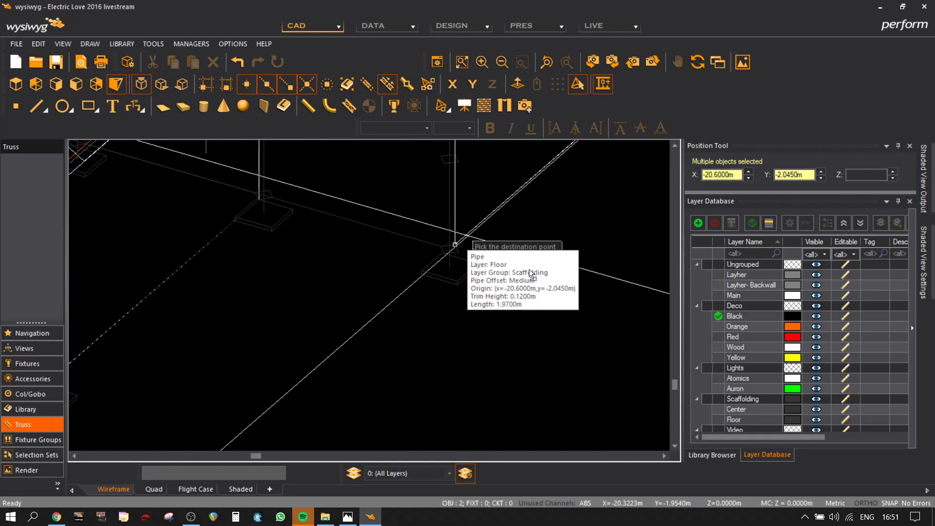
- Copy the panel pair onto the bays at X -18.53 m and X -16.46 m, both at Y -3.105 m
{"action": "scroll", "coordinate": [527, 266], "scroll_direction": "down", "scroll_amount": 3}
{"action": "scroll", "coordinate": [501, 302], "scroll_direction": "up", "scroll_amount": 5}
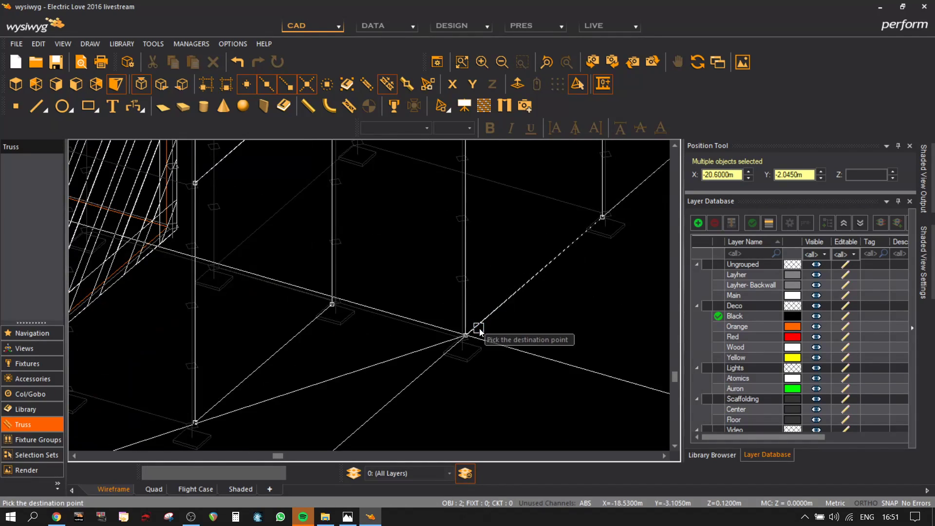
{"action": "scroll", "coordinate": [517, 329], "scroll_direction": "down", "scroll_amount": 3}
{"action": "scroll", "coordinate": [445, 320], "scroll_direction": "up", "scroll_amount": 5}
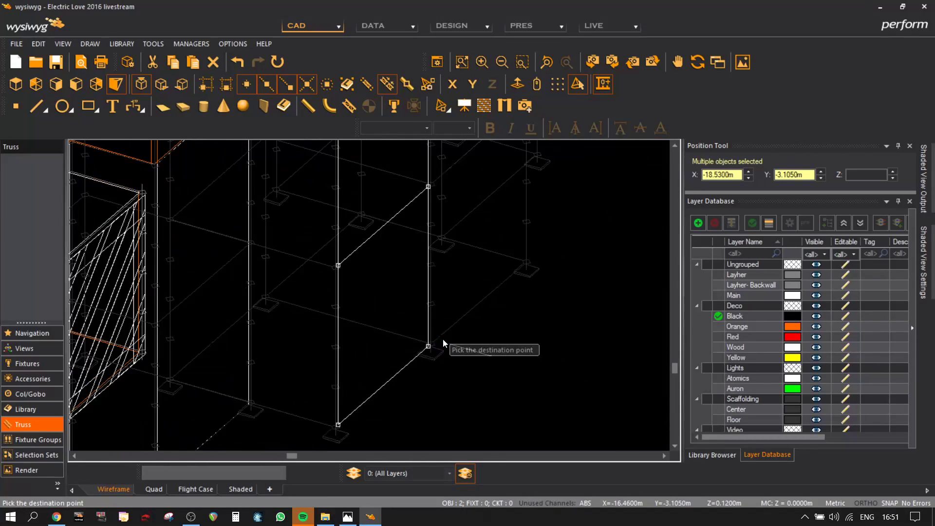
{"action": "left_click", "coordinate": [436, 338]}
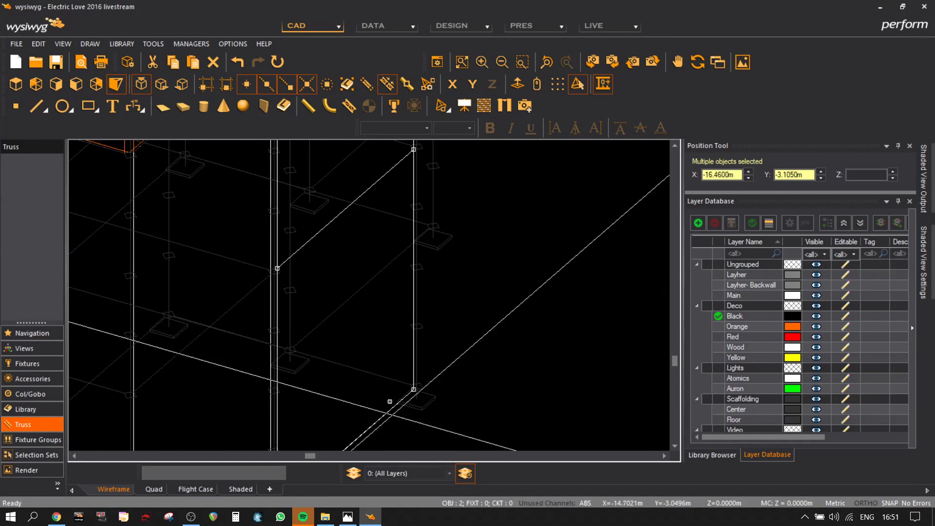
- Copy the panel pair to X -14.39 m, Y -2.045 m and to X -12.32 m, Y -1.01 m
{"action": "scroll", "coordinate": [414, 351], "scroll_direction": "down", "scroll_amount": 4}
{"action": "middle_click_drag", "start_coordinate": [439, 335], "coordinate": [395, 382]}
{"action": "scroll", "coordinate": [351, 371], "scroll_direction": "up", "scroll_amount": 4}
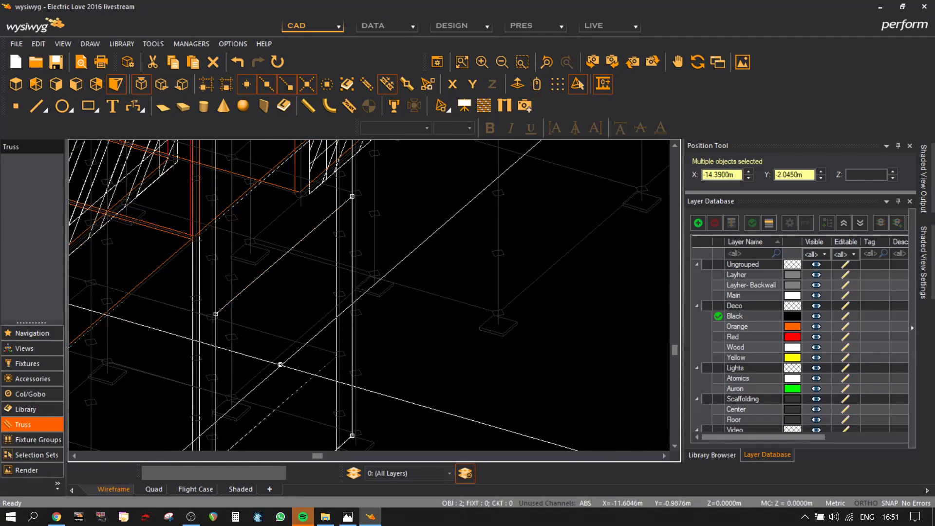
{"action": "left_click", "coordinate": [241, 391]}
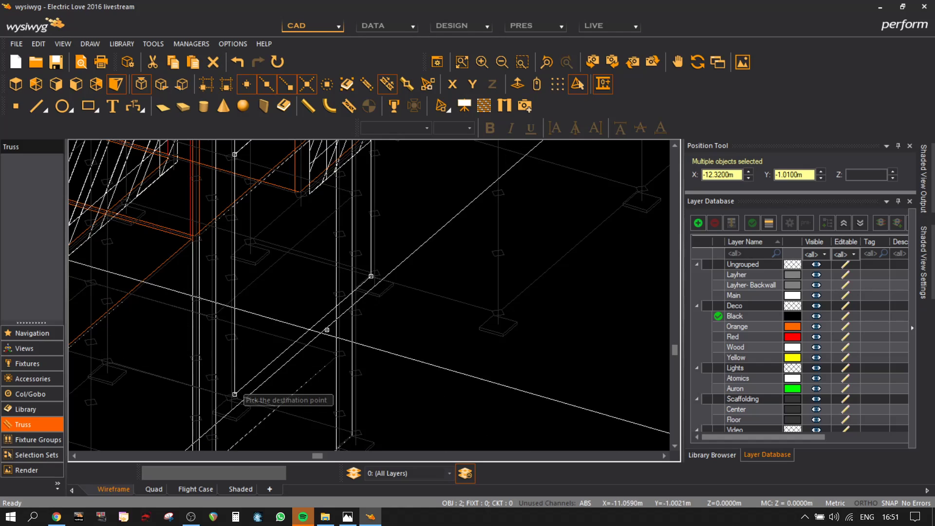
- Inspect the black front panels in the shaded view, then return to the wireframe view
{"action": "left_click", "coordinate": [237, 489]}
{"action": "mouse_move", "coordinate": [361, 361]}
{"action": "left_mouse_down"}
{"action": "mouse_move", "coordinate": [466, 387]}
{"action": "mouse_move", "coordinate": [547, 382]}
{"action": "mouse_move", "coordinate": [239, 381]}
{"action": "mouse_move", "coordinate": [532, 364]}
{"action": "mouse_move", "coordinate": [439, 352]}
{"action": "mouse_move", "coordinate": [372, 313]}
{"action": "mouse_move", "coordinate": [317, 299]}
{"action": "mouse_move", "coordinate": [338, 310]}
{"action": "mouse_move", "coordinate": [538, 326]}
{"action": "left_mouse_up"}
{"action": "left_click", "coordinate": [125, 491]}
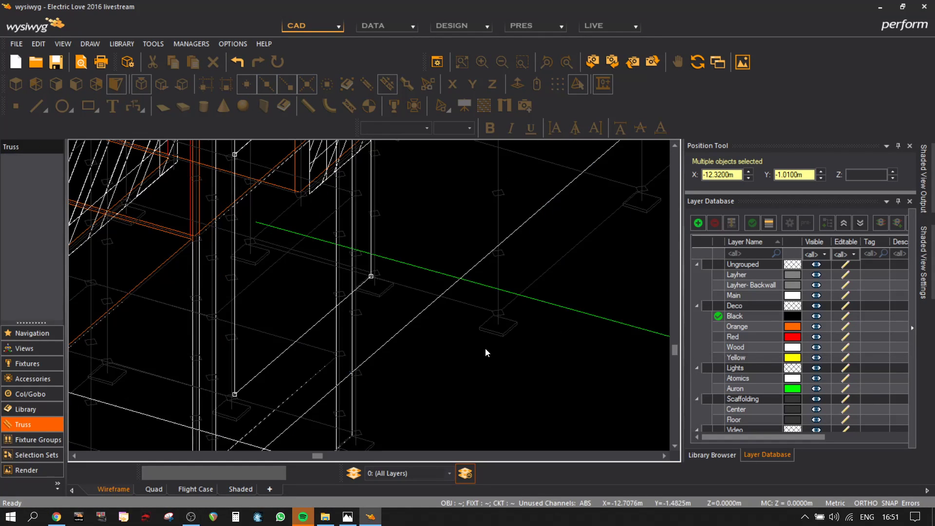
- Paste the two-panel stack onto the next front bay after the one at X -12.32 m
{"action": "key", "text": "ctrl+v"}
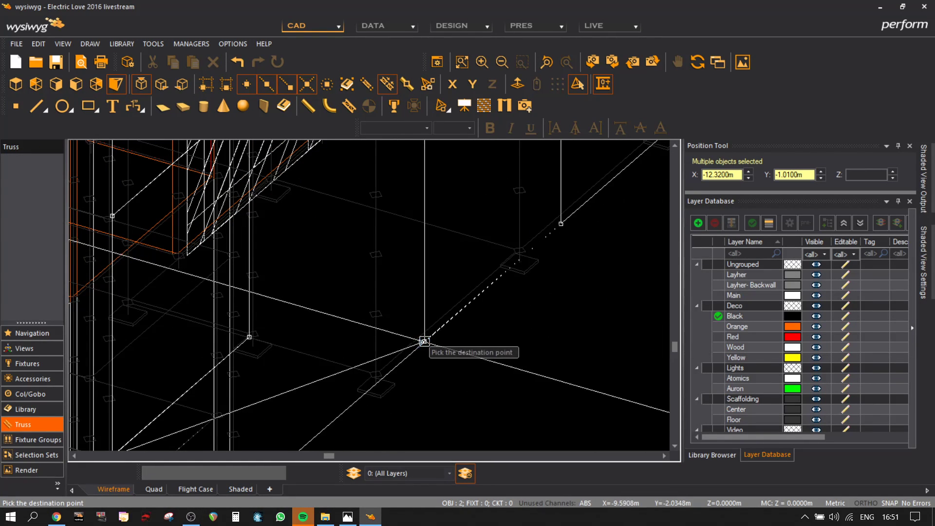
{"action": "left_click", "coordinate": [393, 360]}
{"action": "scroll", "coordinate": [589, 353], "scroll_direction": "down", "scroll_amount": 2}
{"action": "middle_click_drag", "start_coordinate": [589, 353], "coordinate": [370, 364]}
- Paste another panel pair in the open space in front of the stage and delete its upper panel
{"action": "key", "text": "ctrl+v"}
{"action": "left_click", "coordinate": [542, 407]}
{"action": "left_click", "coordinate": [562, 266]}
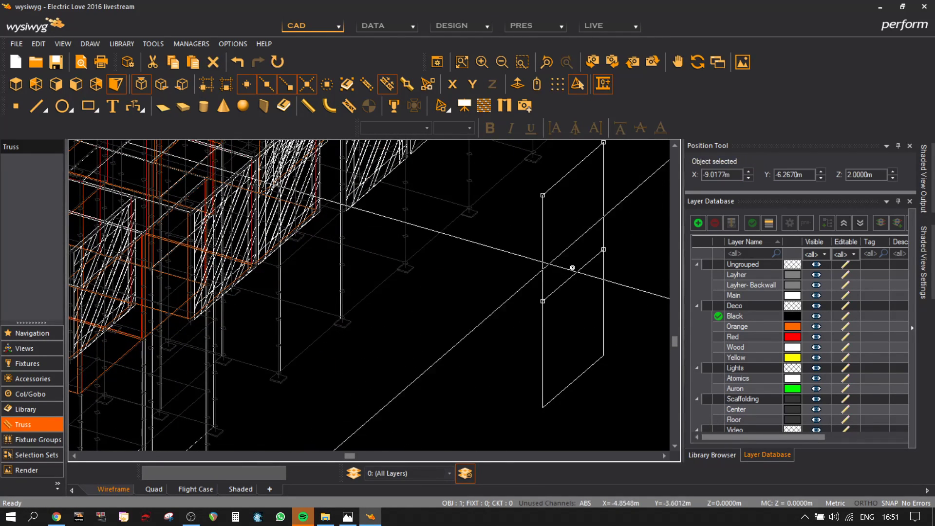
{"action": "key", "text": "Delete"}
- Move the remaining single panel by its lower corner onto the bay at X -8.23 m, Y -2.07 m, Z 0.12 m
{"action": "left_click", "coordinate": [573, 337]}
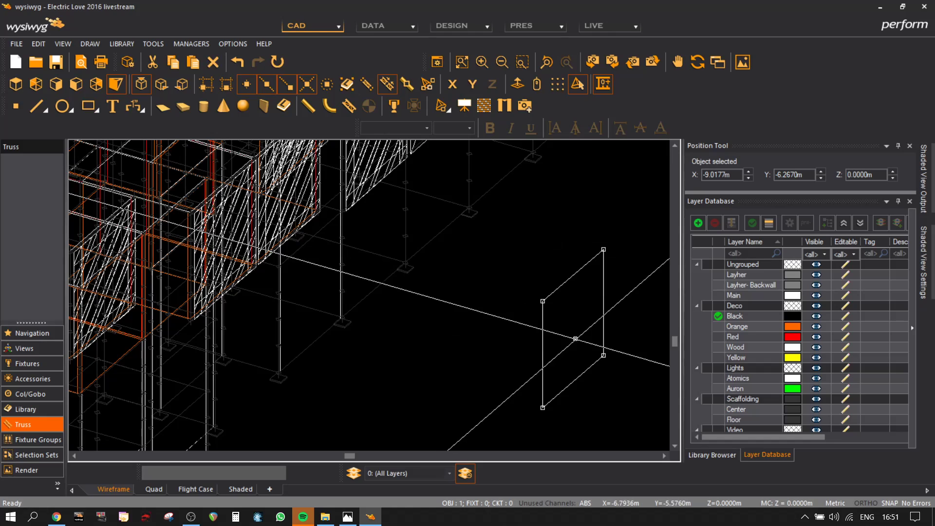
{"action": "left_click", "coordinate": [544, 407]}
{"action": "scroll", "coordinate": [316, 315], "scroll_direction": "up", "scroll_amount": 2}
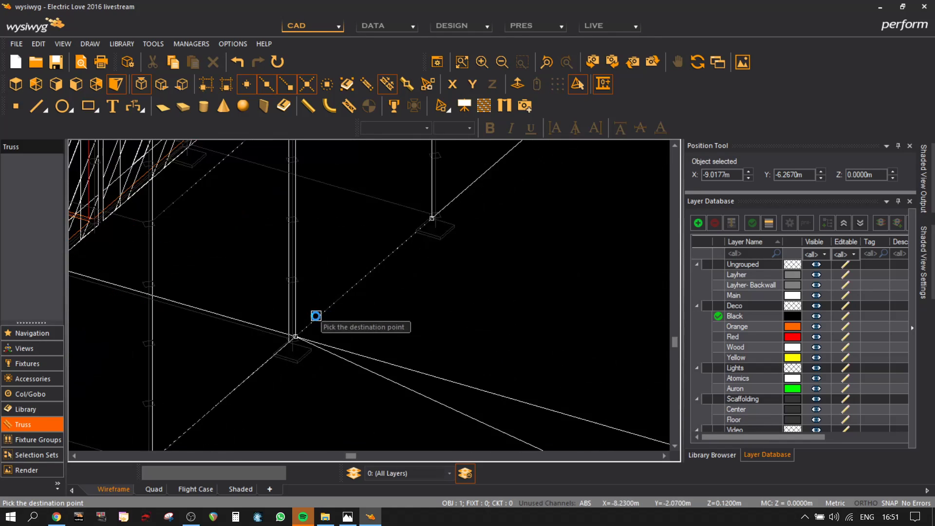
{"action": "left_click", "coordinate": [315, 323]}
{"action": "scroll", "coordinate": [315, 324], "scroll_direction": "down", "scroll_amount": 3}
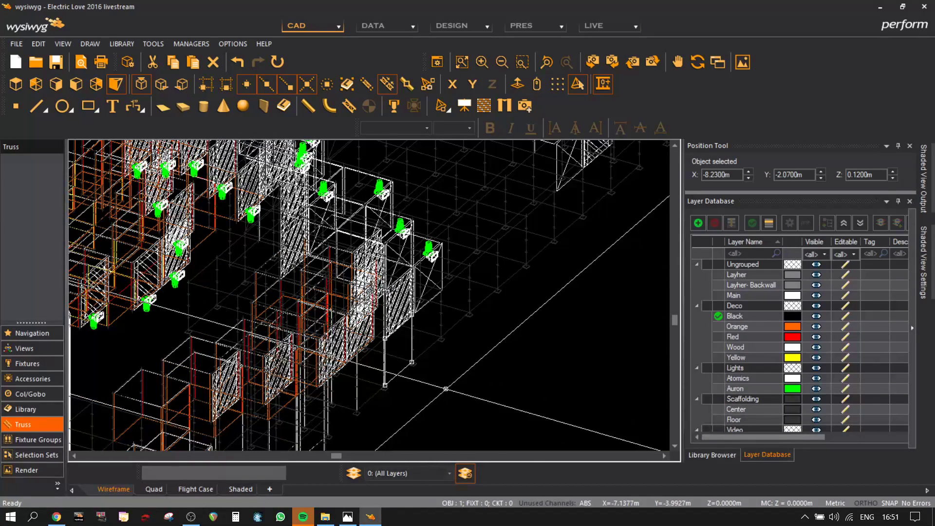
{"action": "key", "text": "Escape"}
- Draw a vertical side surface at X -20.65 m between the uprights at Y -1.06 m and Y -1.995 m, from Z 0.12 m to 2.12 m
{"action": "scroll", "coordinate": [445, 388], "scroll_direction": "up", "scroll_amount": 5}
{"action": "middle_click_drag", "start_coordinate": [323, 391], "coordinate": [491, 349]}
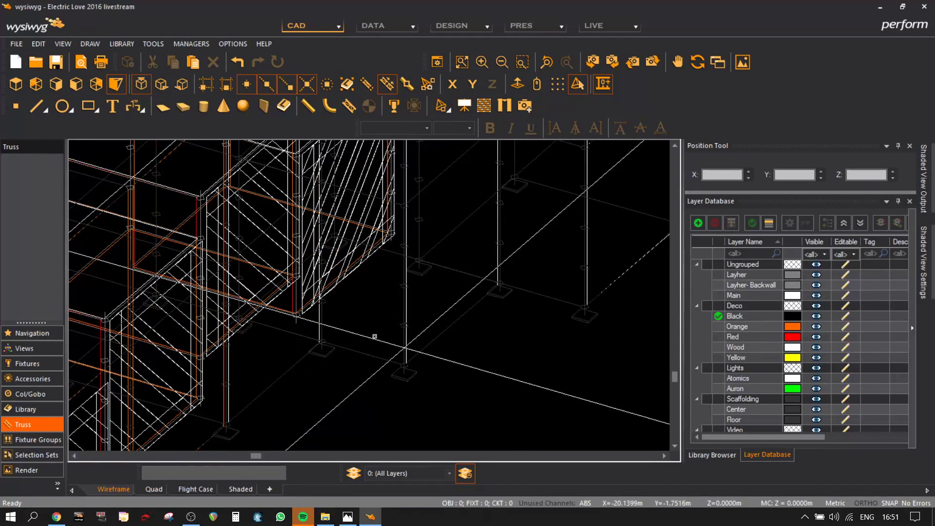
{"action": "left_click", "coordinate": [162, 109]}
{"action": "scroll", "coordinate": [390, 361], "scroll_direction": "up", "scroll_amount": 5}
{"action": "left_click", "coordinate": [176, 298]}
{"action": "left_click", "coordinate": [428, 372]}
{"action": "scroll", "coordinate": [377, 296], "scroll_direction": "down", "scroll_amount": 5}
{"action": "middle_click_drag", "start_coordinate": [374, 256], "coordinate": [368, 413]}
{"action": "scroll", "coordinate": [388, 355], "scroll_direction": "up", "scroll_amount": 4}
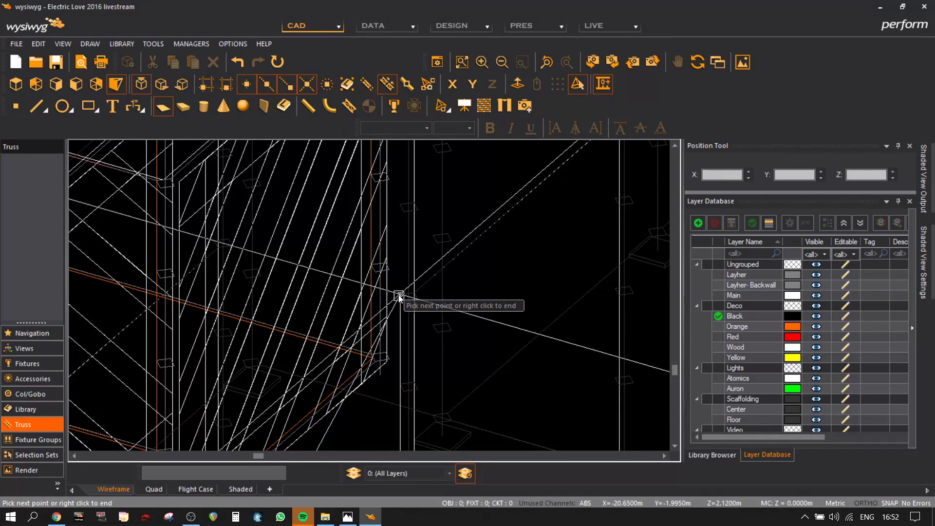
{"action": "scroll", "coordinate": [219, 261], "scroll_direction": "up", "scroll_amount": 4}
{"action": "left_click", "coordinate": [206, 254]}
{"action": "scroll", "coordinate": [371, 309], "scroll_direction": "down", "scroll_amount": 4}
{"action": "right_click", "coordinate": [371, 309]}
{"action": "scroll", "coordinate": [356, 392], "scroll_direction": "down", "scroll_amount": 3}
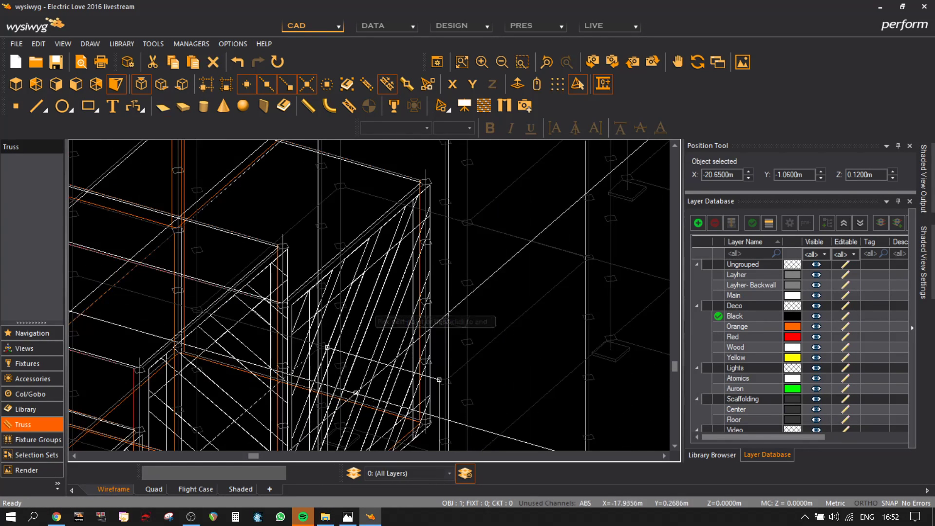
- Place a copy of the side panel directly above it at Z 2.12 m and check the cladding in the shaded view
{"action": "key", "text": "ctrl+c"}
{"action": "key", "text": "ctrl+v"}
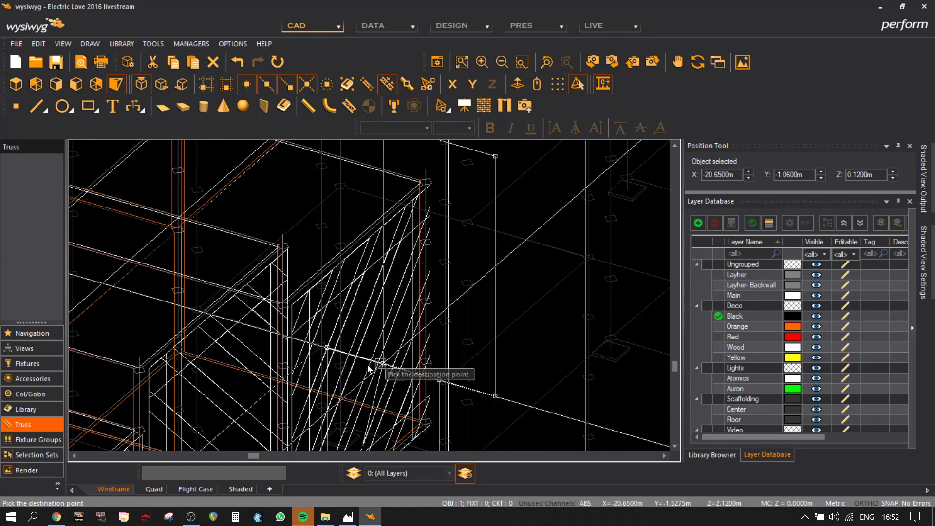
{"action": "scroll", "coordinate": [331, 361], "scroll_direction": "up", "scroll_amount": 1}
{"action": "left_click", "coordinate": [327, 345]}
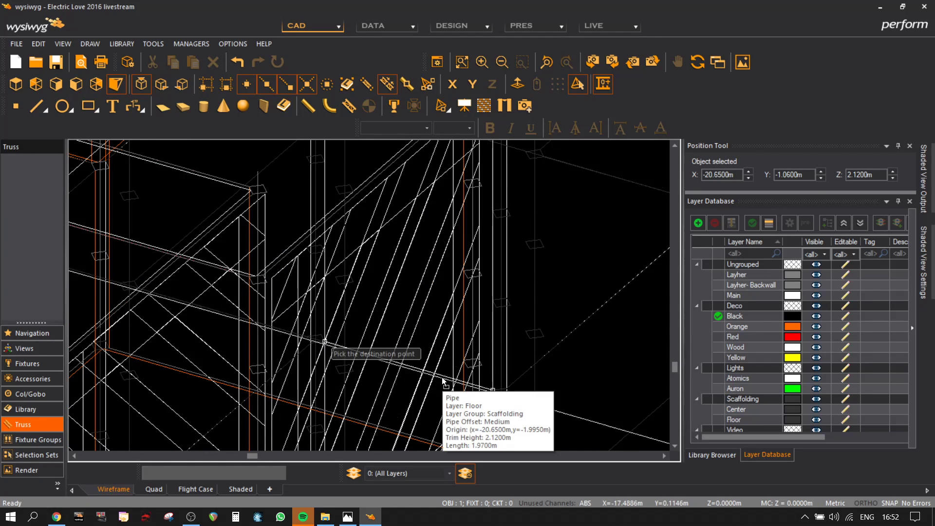
{"action": "scroll", "coordinate": [327, 345], "scroll_direction": "down", "scroll_amount": 3}
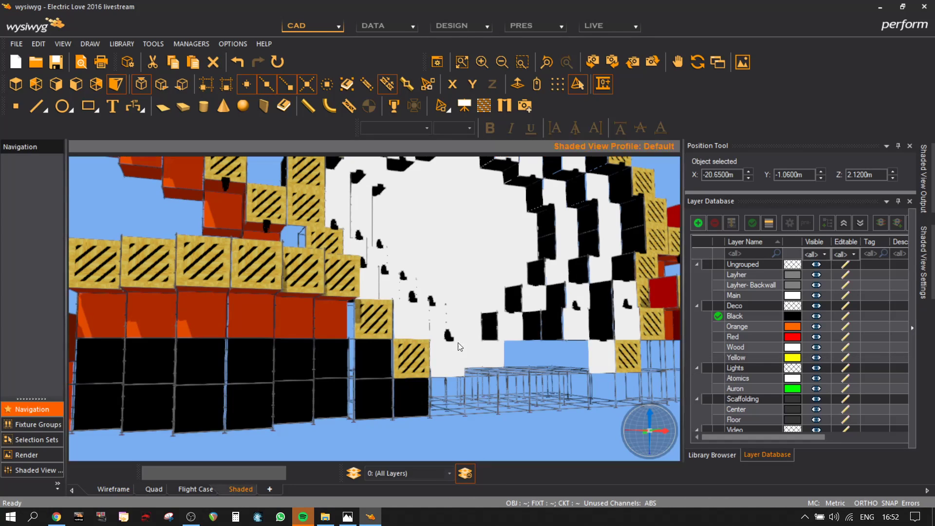
{"action": "mouse_move", "coordinate": [460, 346]}
{"action": "left_mouse_down"}
{"action": "mouse_move", "coordinate": [386, 350]}
{"action": "mouse_move", "coordinate": [395, 348]}
{"action": "left_mouse_up"}
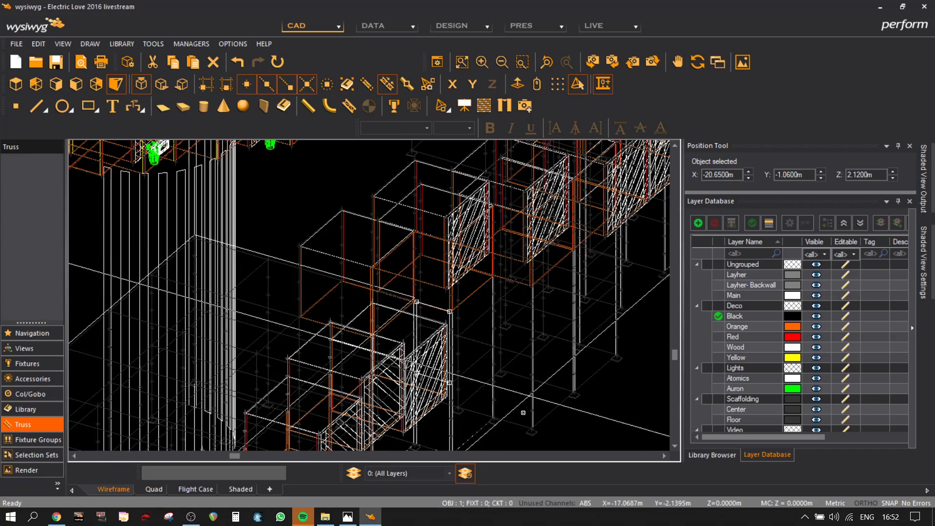
- Copy the side panel to the next step in the scaffold front at X -18.58 m, Y -2.095 m, Z 0.12 m
{"action": "middle_click_drag", "start_coordinate": [524, 411], "coordinate": [444, 352]}
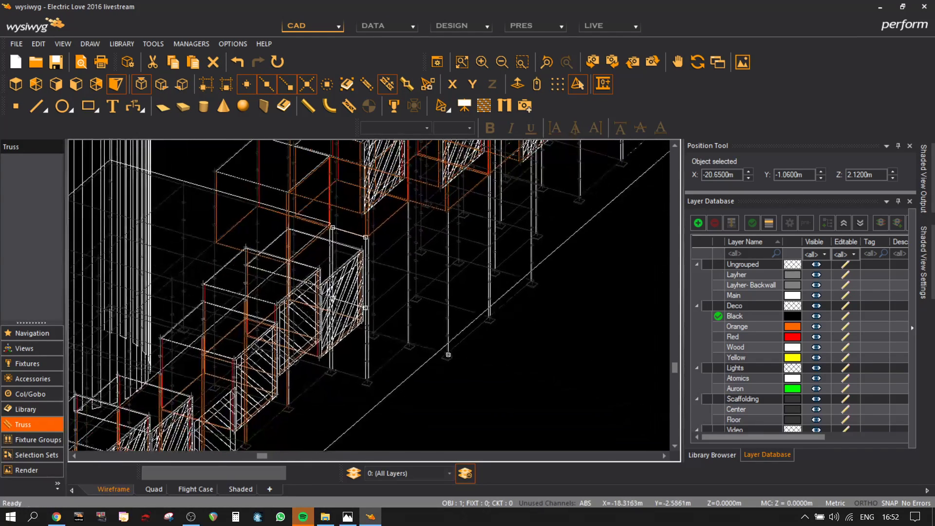
{"action": "scroll", "coordinate": [419, 343], "scroll_direction": "up", "scroll_amount": 4}
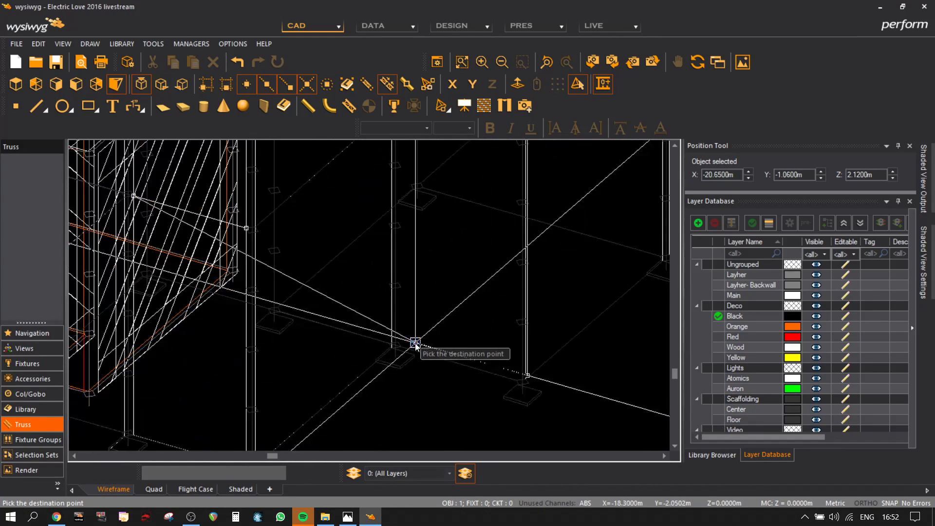
{"action": "scroll", "coordinate": [404, 343], "scroll_direction": "down", "scroll_amount": 5}
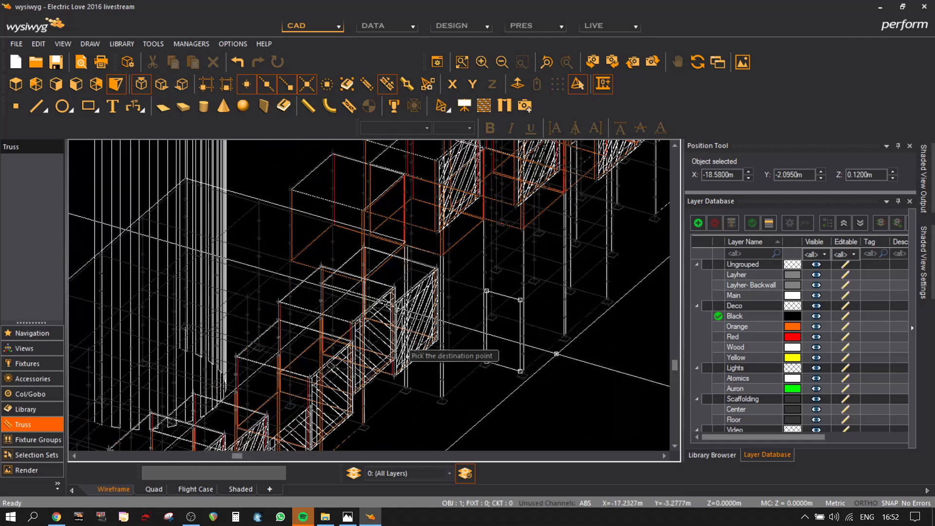
- Place a copy of the side panel at the scaffold upright at X -14.44 m, Y -2.095 m, Z 0.12 m
{"action": "left_click", "coordinate": [404, 344]}
{"action": "key", "text": "ctrl+v"}
{"action": "scroll", "coordinate": [419, 352], "scroll_direction": "up", "scroll_amount": 5}
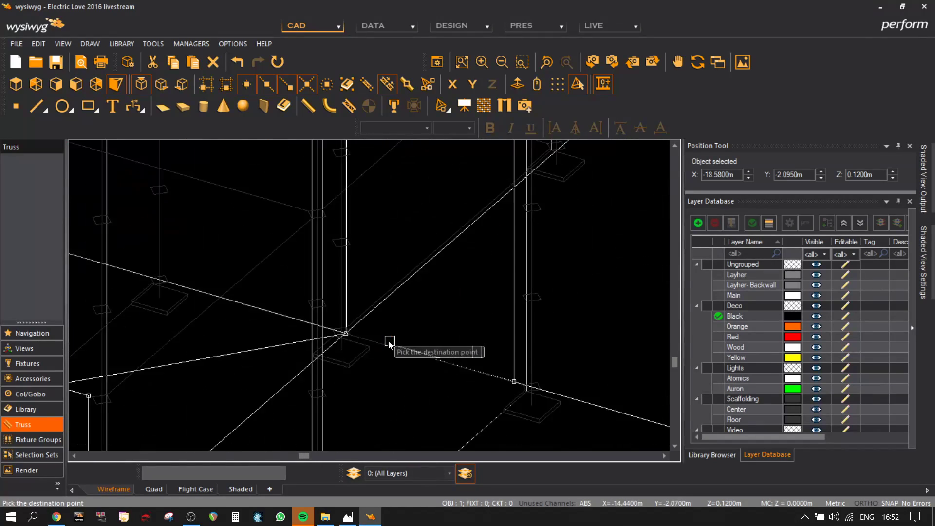
{"action": "scroll", "coordinate": [331, 328], "scroll_direction": "down", "scroll_amount": 5}
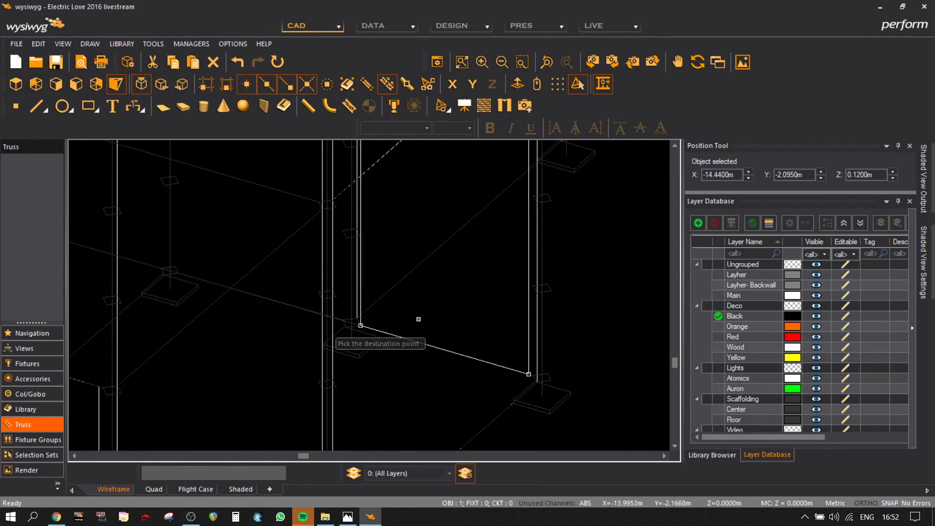
{"action": "left_click", "coordinate": [333, 331]}
- Place another side panel copy at the recessed scaffold step at X -12.37 m, Y -1.06 m, Z 0.12 m
{"action": "key", "text": "ctrl+v"}
{"action": "scroll", "coordinate": [353, 278], "scroll_direction": "up", "scroll_amount": 5}
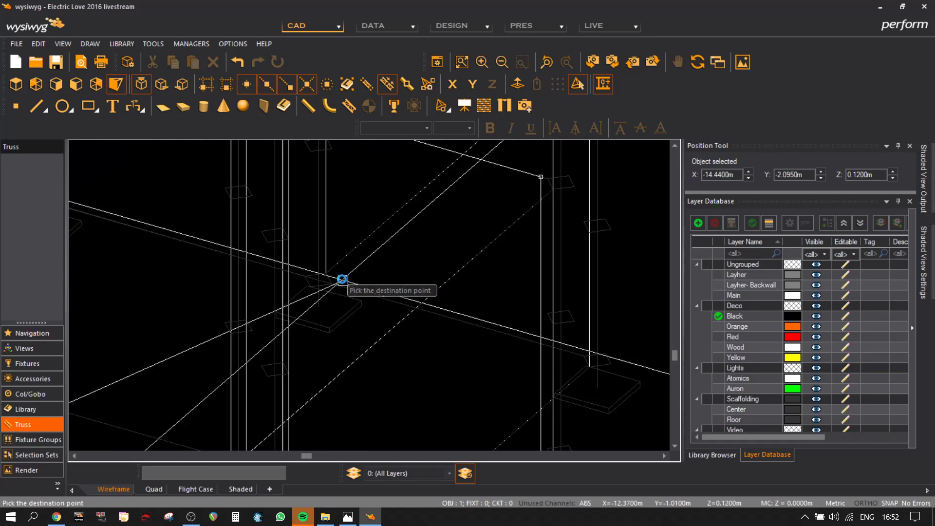
{"action": "left_click", "coordinate": [330, 287]}
{"action": "scroll", "coordinate": [330, 286], "scroll_direction": "down", "scroll_amount": 5}
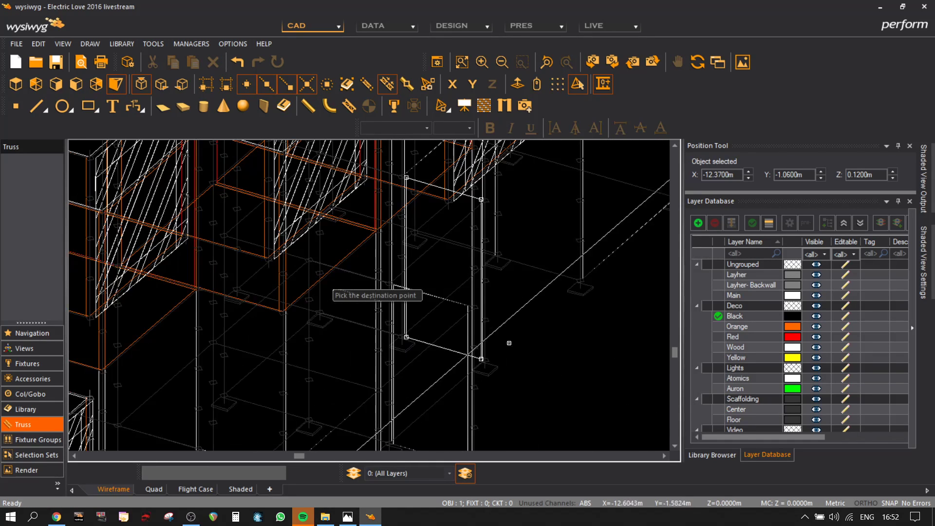
- Place a side panel copy at X -10.3 m, Y -1.06 m, Z 0.12 m and check the cladding in the shaded view
{"action": "key", "text": "ctrl+v"}
{"action": "scroll", "coordinate": [348, 400], "scroll_direction": "up", "scroll_amount": 5}
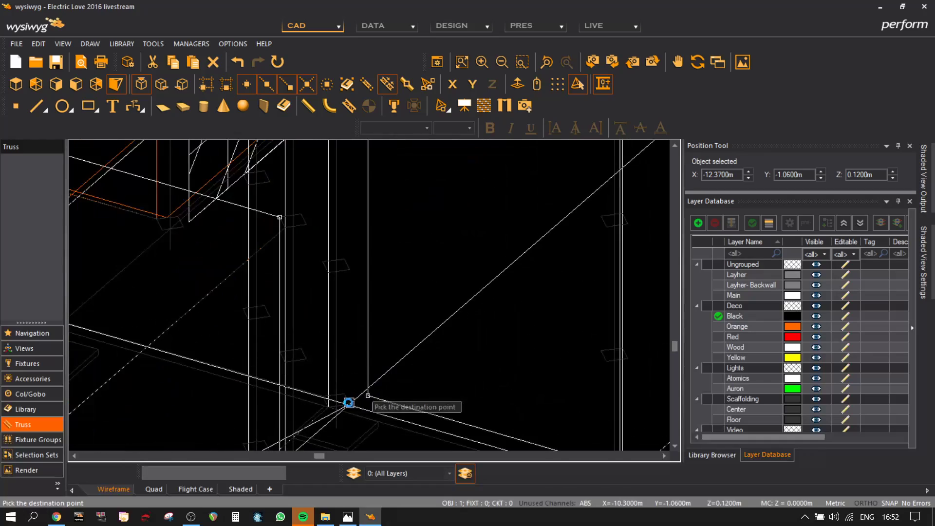
{"action": "left_click", "coordinate": [363, 405]}
{"action": "scroll", "coordinate": [363, 404], "scroll_direction": "down", "scroll_amount": 5}
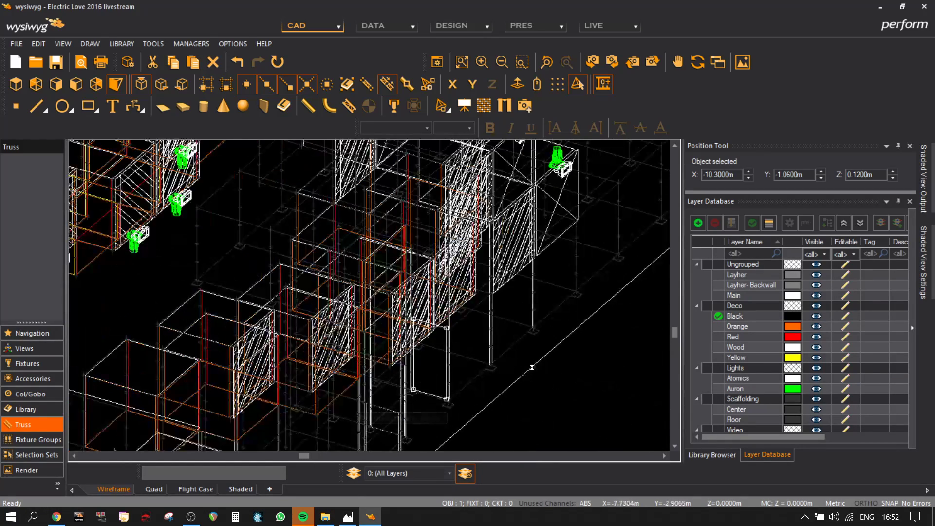
{"action": "middle_click_drag", "start_coordinate": [526, 367], "coordinate": [485, 326]}
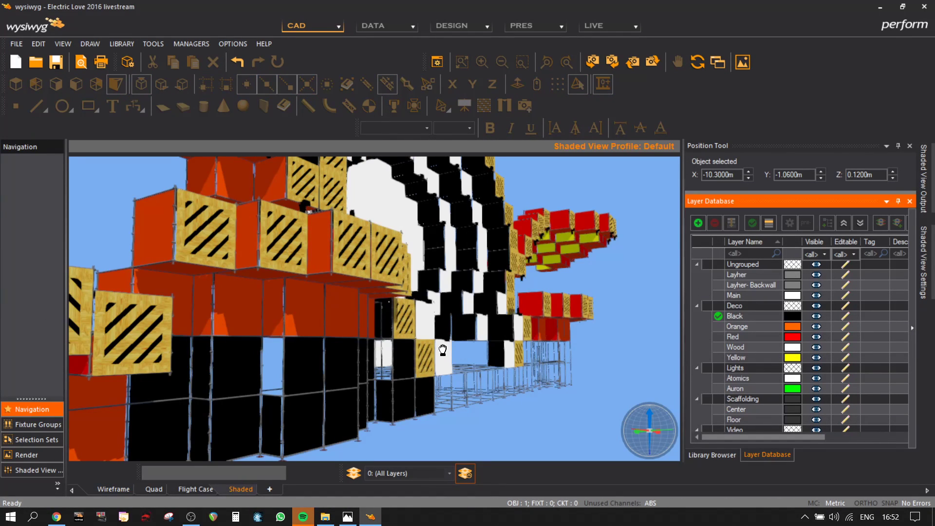
{"action": "mouse_move", "coordinate": [442, 351]}
{"action": "middle_mouse_down"}
{"action": "mouse_move", "coordinate": [215, 355]}
{"action": "mouse_move", "coordinate": [443, 366]}
{"action": "middle_mouse_up"}
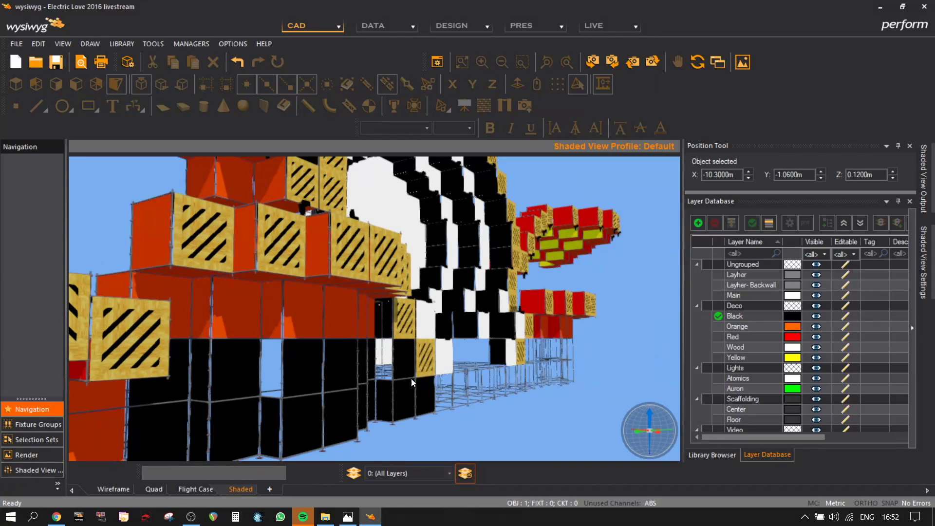
{"action": "left_click", "coordinate": [113, 489]}
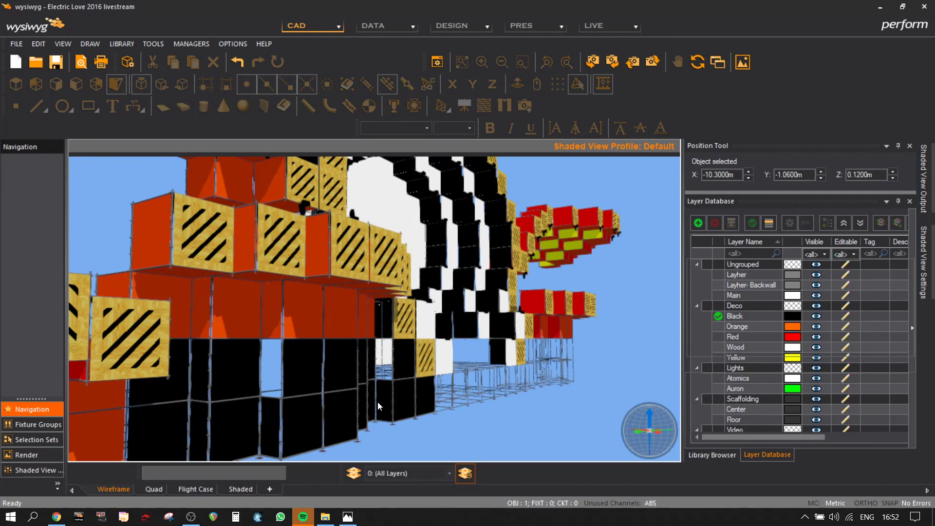
- Copy the side panel to the second level at X -18.58 m, Y -2.095 m, Z 2.12 m
{"action": "key", "text": "Escape"}
{"action": "scroll", "coordinate": [398, 385], "scroll_direction": "down", "scroll_amount": 2}
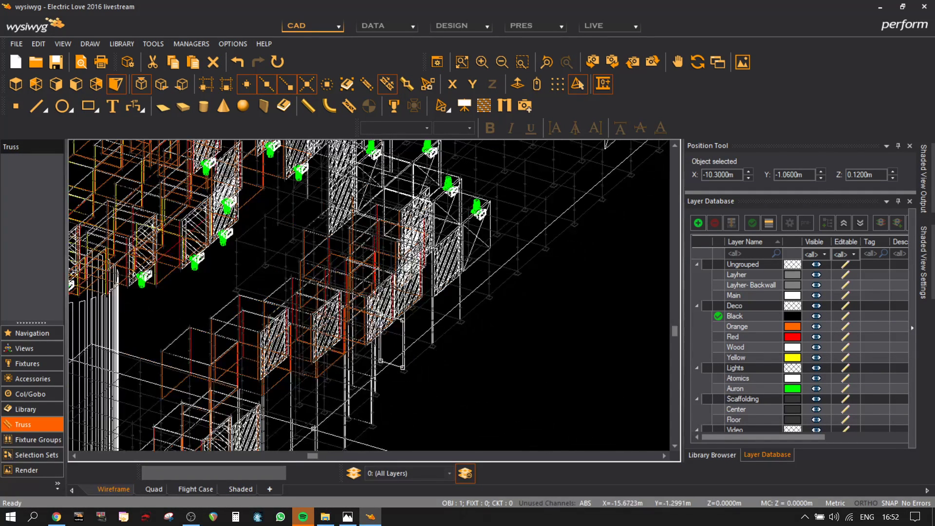
{"action": "left_click", "coordinate": [381, 361]}
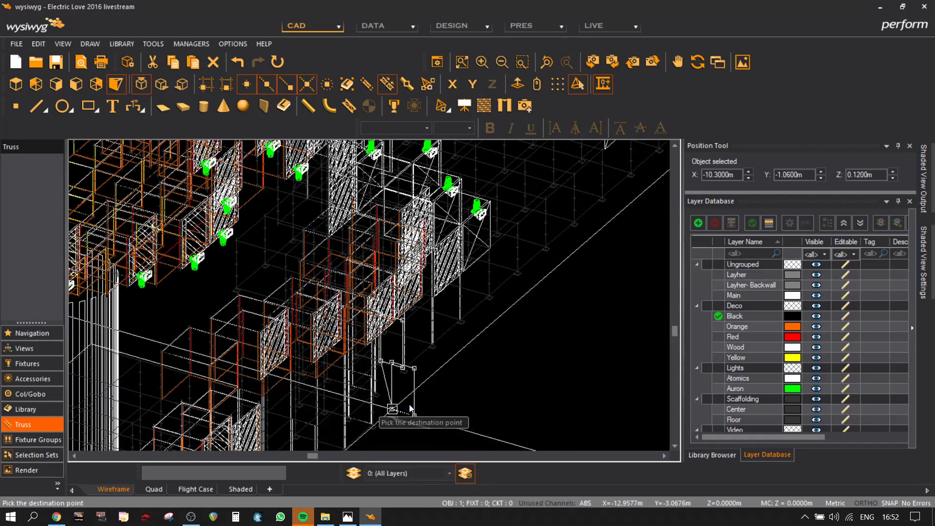
{"action": "scroll", "coordinate": [403, 405], "scroll_direction": "up", "scroll_amount": 2}
{"action": "middle_click_drag", "start_coordinate": [403, 404], "coordinate": [436, 345]}
{"action": "scroll", "coordinate": [370, 351], "scroll_direction": "up", "scroll_amount": 3}
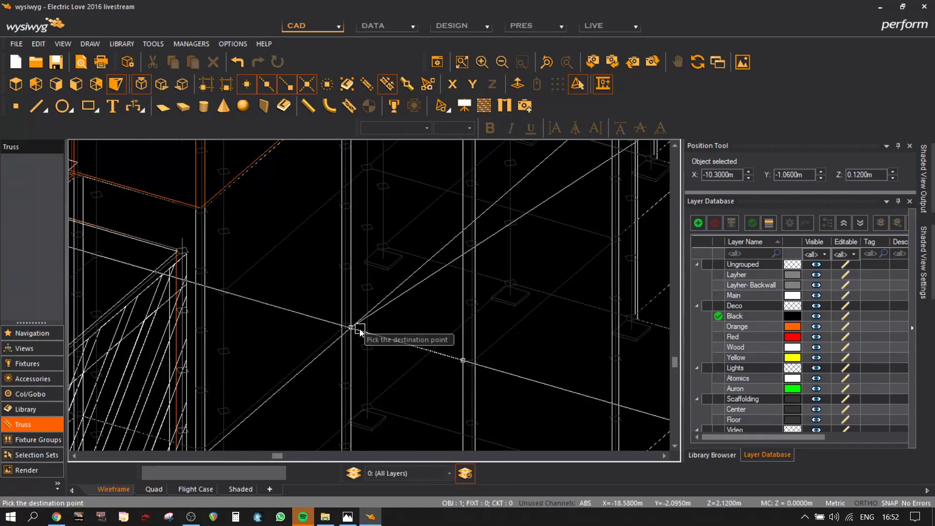
{"action": "left_click", "coordinate": [356, 329]}
- Place a second-level side panel copy at X -14.44 m, Y -2.095 m, Z 2.12 m
{"action": "scroll", "coordinate": [560, 319], "scroll_direction": "down", "scroll_amount": 2}
{"action": "middle_click_drag", "start_coordinate": [544, 331], "coordinate": [409, 395]}
{"action": "left_click", "coordinate": [450, 312]}
{"action": "scroll", "coordinate": [450, 312], "scroll_direction": "up", "scroll_amount": 4}
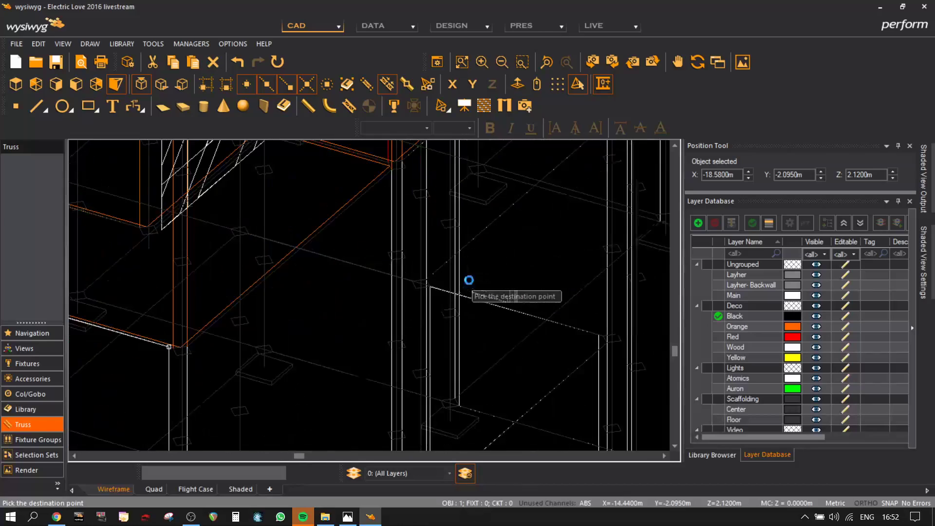
- Place a second-level side panel copy at X -10.3 m, Y -1.06 m, Z 2.12 m and inspect the front in the shaded view
{"action": "middle_click_drag", "start_coordinate": [602, 324], "coordinate": [497, 388]}
{"action": "middle_click_drag", "start_coordinate": [599, 232], "coordinate": [463, 384]}
{"action": "middle_click_drag", "start_coordinate": [457, 199], "coordinate": [397, 410]}
{"action": "scroll", "coordinate": [380, 285], "scroll_direction": "up", "scroll_amount": 4}
{"action": "left_click", "coordinate": [361, 293]}
{"action": "scroll", "coordinate": [456, 349], "scroll_direction": "down", "scroll_amount": 4}
{"action": "scroll", "coordinate": [456, 350], "scroll_direction": "down", "scroll_amount": 3}
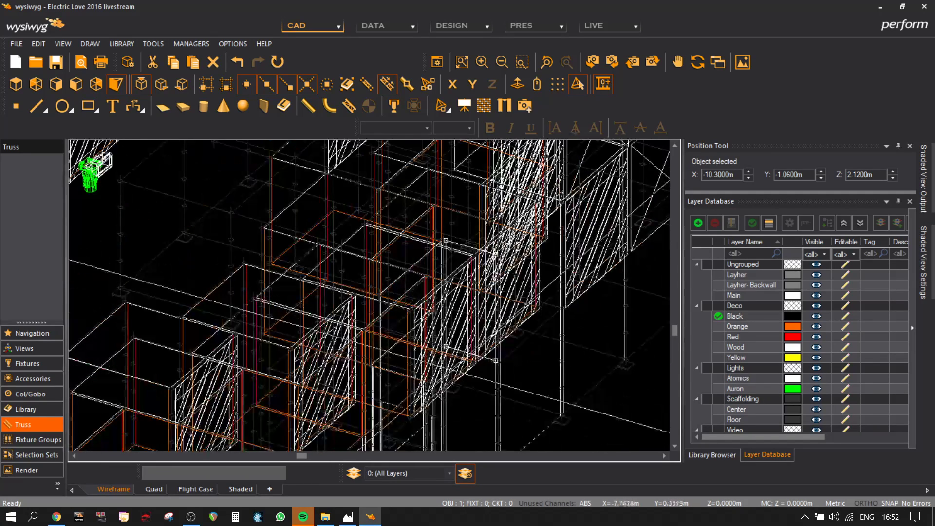
{"action": "left_click", "coordinate": [246, 489]}
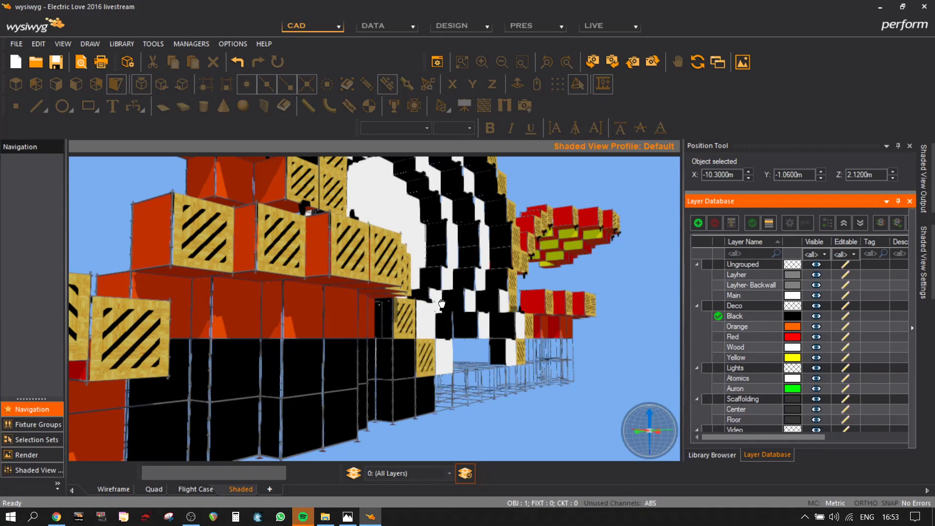
{"action": "mouse_move", "coordinate": [441, 305]}
{"action": "left_mouse_down"}
{"action": "mouse_move", "coordinate": [168, 305]}
{"action": "mouse_move", "coordinate": [179, 321]}
{"action": "left_mouse_up"}
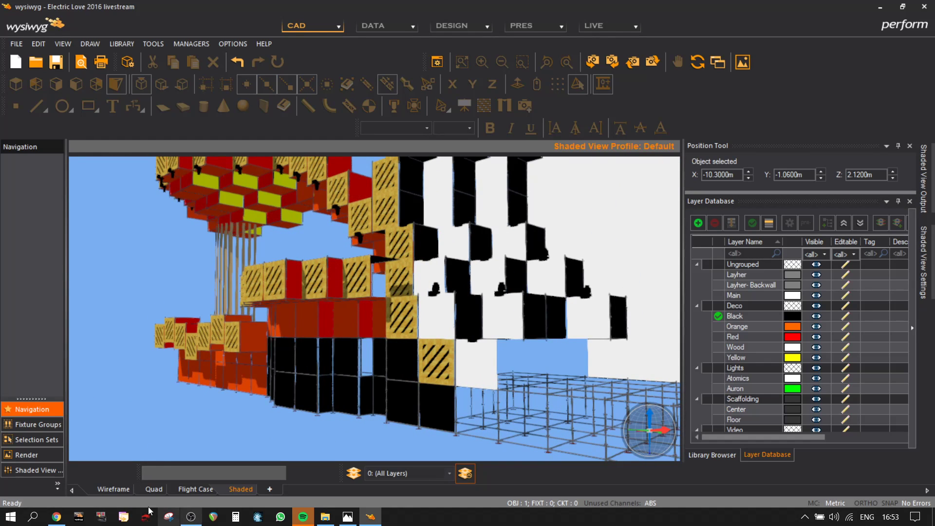
{"action": "left_click", "coordinate": [115, 490]}
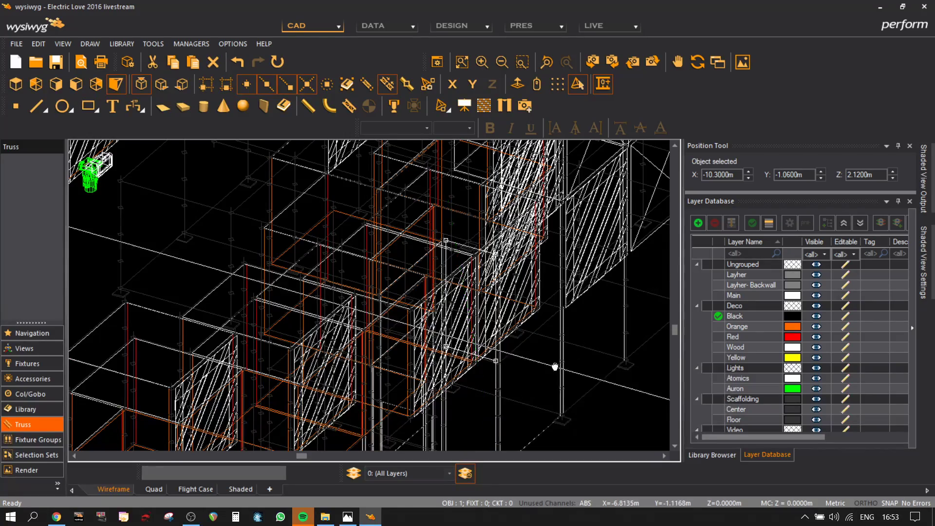
- Fill the second-level side gap with a panel copy at X -12.37 m, Y -1.06 m, Z 2.12 m and check it in the shaded view
{"action": "middle_click_drag", "start_coordinate": [554, 366], "coordinate": [512, 255]}
{"action": "scroll", "coordinate": [474, 357], "scroll_direction": "down", "scroll_amount": 3}
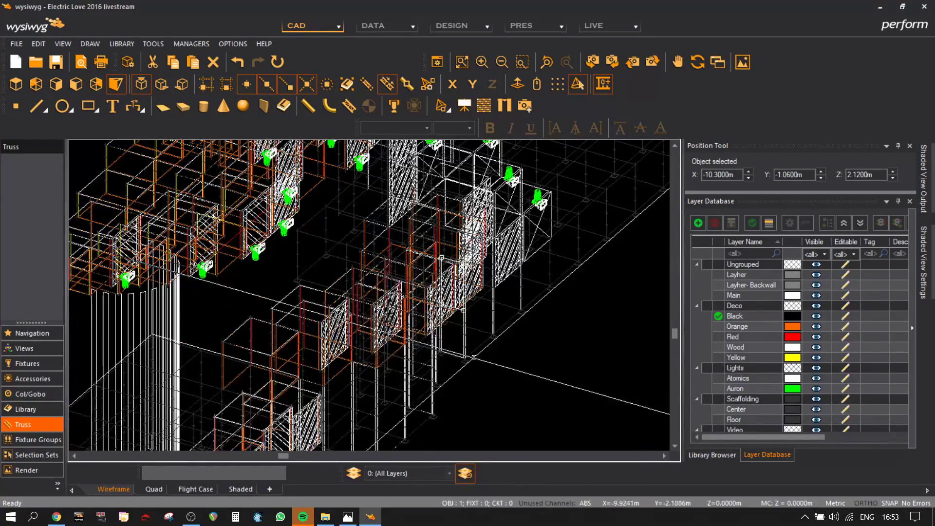
{"action": "scroll", "coordinate": [507, 397], "scroll_direction": "up", "scroll_amount": 3}
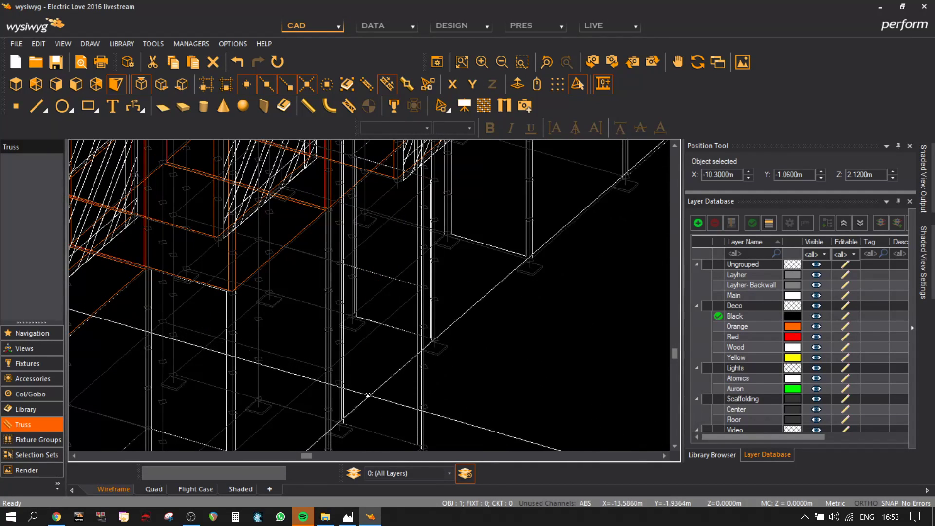
{"action": "scroll", "coordinate": [366, 328], "scroll_direction": "up", "scroll_amount": 2}
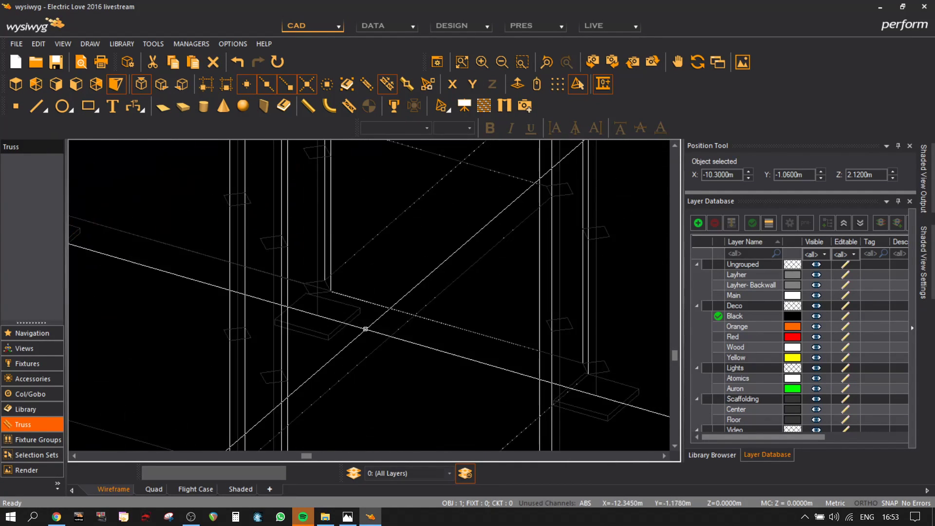
{"action": "scroll", "coordinate": [499, 256], "scroll_direction": "down", "scroll_amount": 2}
{"action": "middle_click_drag", "start_coordinate": [515, 254], "coordinate": [487, 344]}
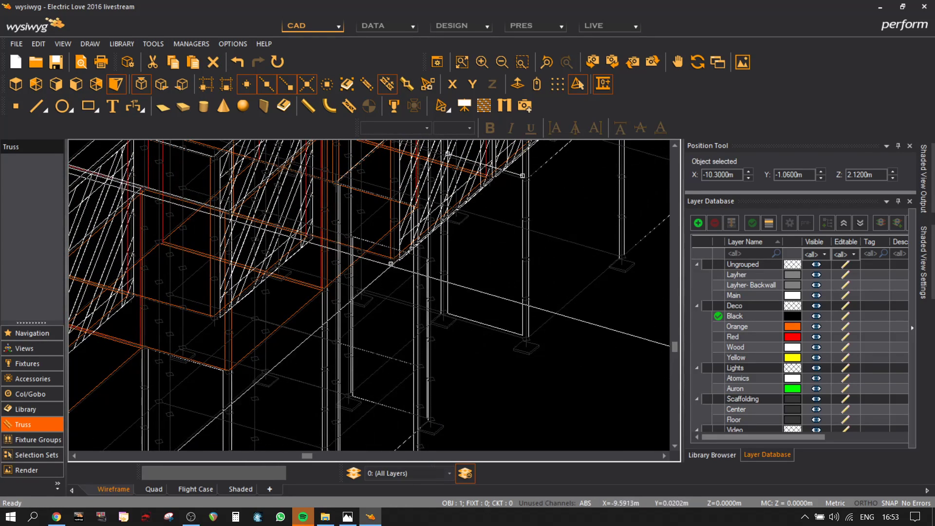
{"action": "scroll", "coordinate": [377, 229], "scroll_direction": "up", "scroll_amount": 3}
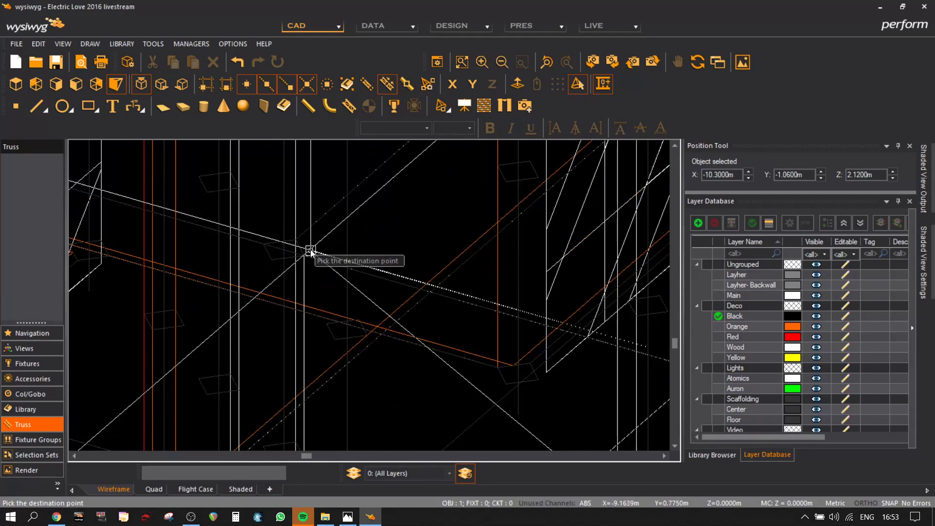
{"action": "left_click", "coordinate": [303, 255]}
{"action": "scroll", "coordinate": [307, 258], "scroll_direction": "down", "scroll_amount": 3}
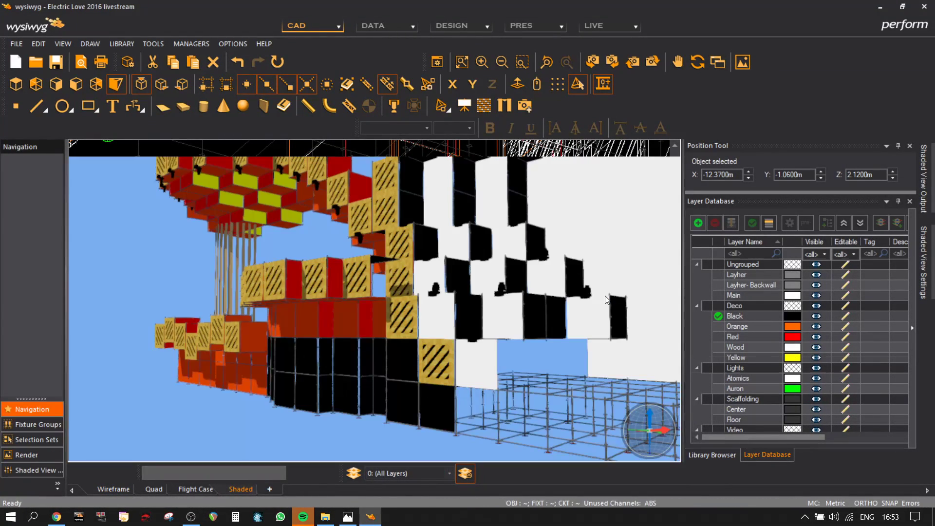
{"action": "mouse_move", "coordinate": [421, 349]}
{"action": "middle_mouse_down"}
{"action": "mouse_move", "coordinate": [628, 345]}
{"action": "mouse_move", "coordinate": [442, 349]}
{"action": "mouse_move", "coordinate": [365, 368]}
{"action": "mouse_move", "coordinate": [455, 380]}
{"action": "mouse_move", "coordinate": [376, 333]}
{"action": "middle_mouse_up"}
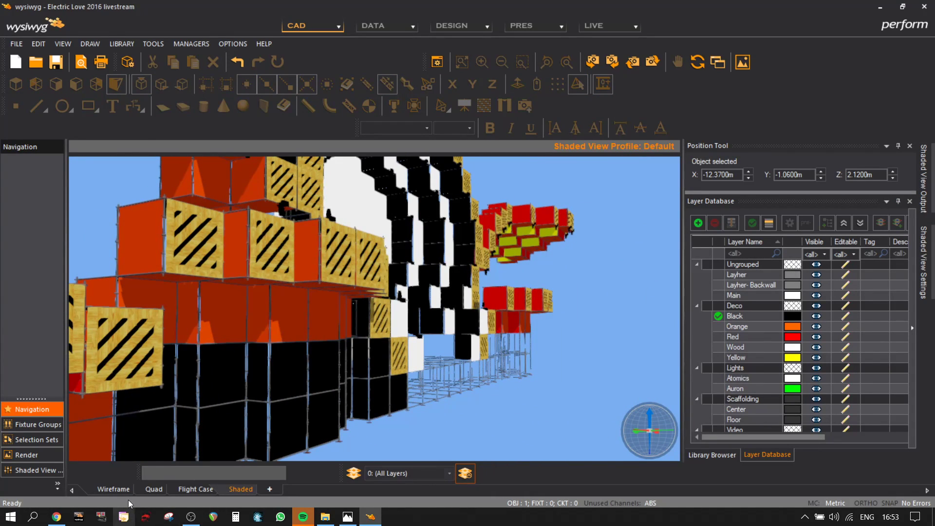
{"action": "key", "text": "Tab"}
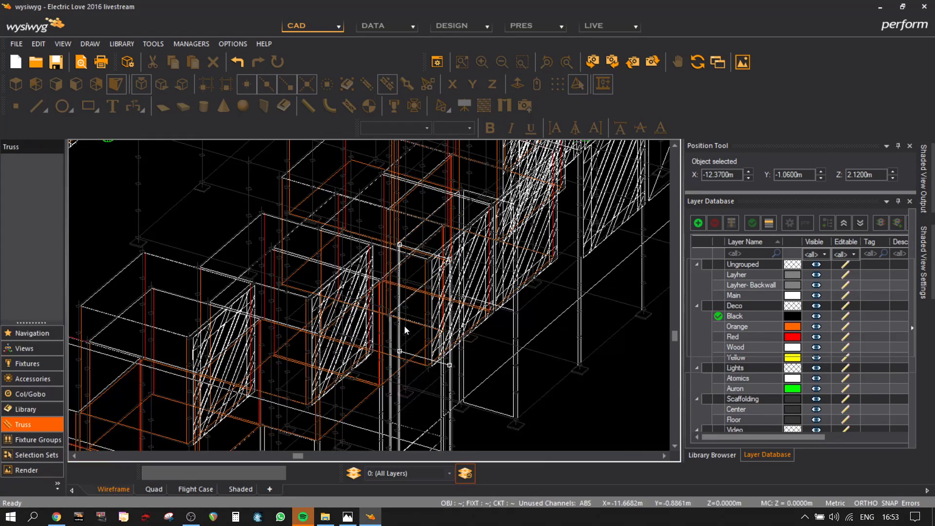
- Examine the inner end of the scaffold front for missing side panels in the wireframe and shaded views
{"action": "mouse_move", "coordinate": [414, 343]}
{"action": "middle_mouse_down"}
{"action": "mouse_move", "coordinate": [425, 457]}
{"action": "mouse_move", "coordinate": [387, 410]}
{"action": "middle_mouse_up"}
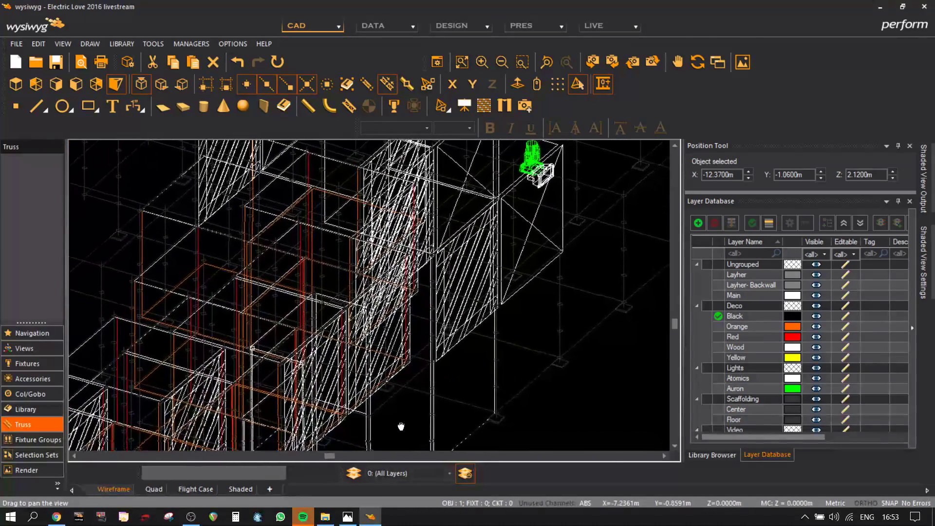
{"action": "scroll", "coordinate": [417, 353], "scroll_direction": "up", "scroll_amount": 3}
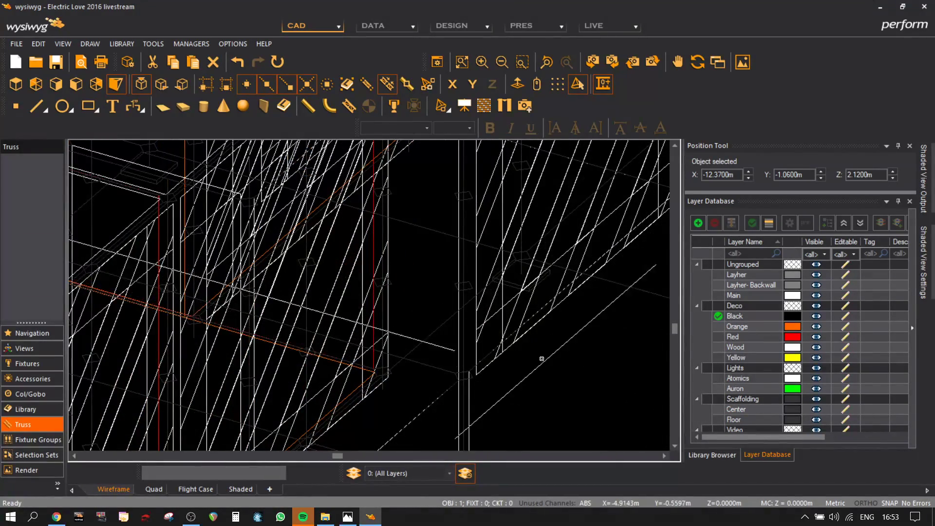
{"action": "scroll", "coordinate": [541, 359], "scroll_direction": "down", "scroll_amount": 3}
{"action": "middle_click_drag", "start_coordinate": [580, 322], "coordinate": [505, 356]}
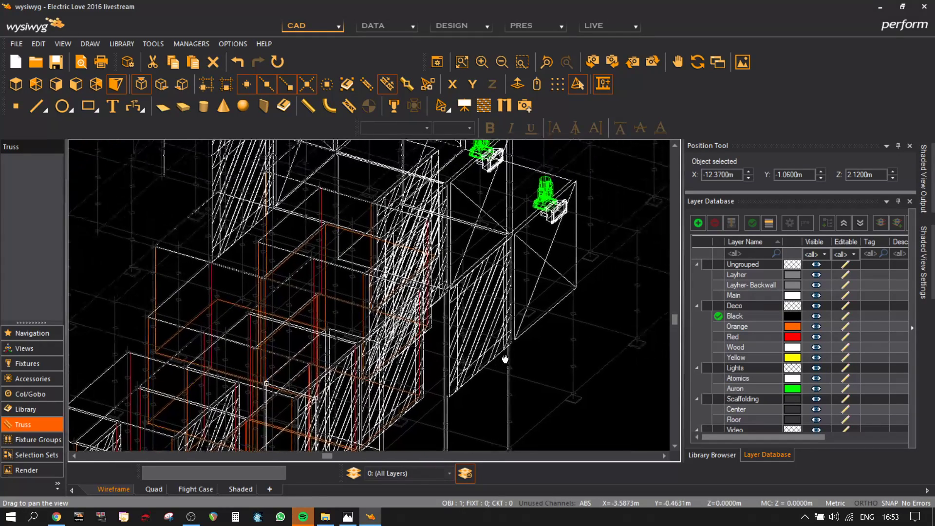
{"action": "left_click", "coordinate": [239, 488]}
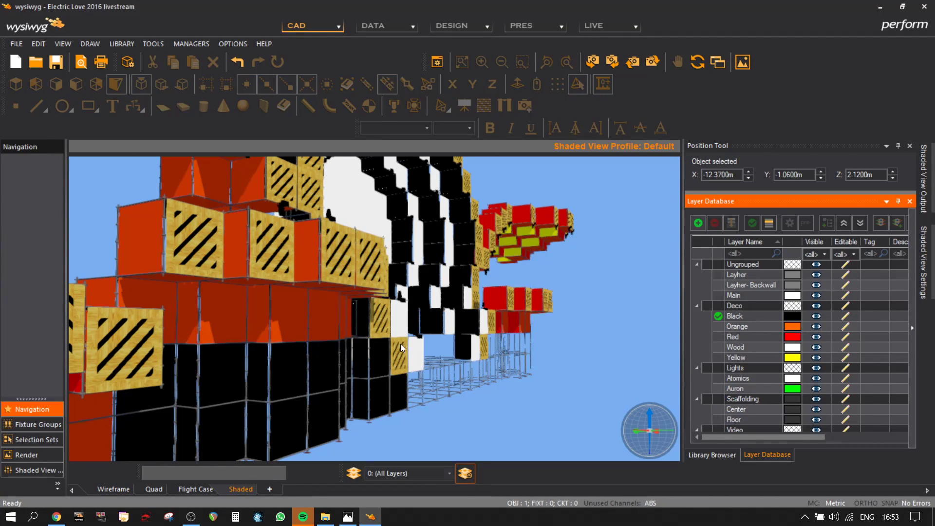
{"action": "mouse_move", "coordinate": [400, 343]}
{"action": "middle_mouse_down"}
{"action": "mouse_move", "coordinate": [308, 361]}
{"action": "mouse_move", "coordinate": [359, 380]}
{"action": "mouse_move", "coordinate": [202, 377]}
{"action": "mouse_move", "coordinate": [323, 370]}
{"action": "middle_mouse_up"}
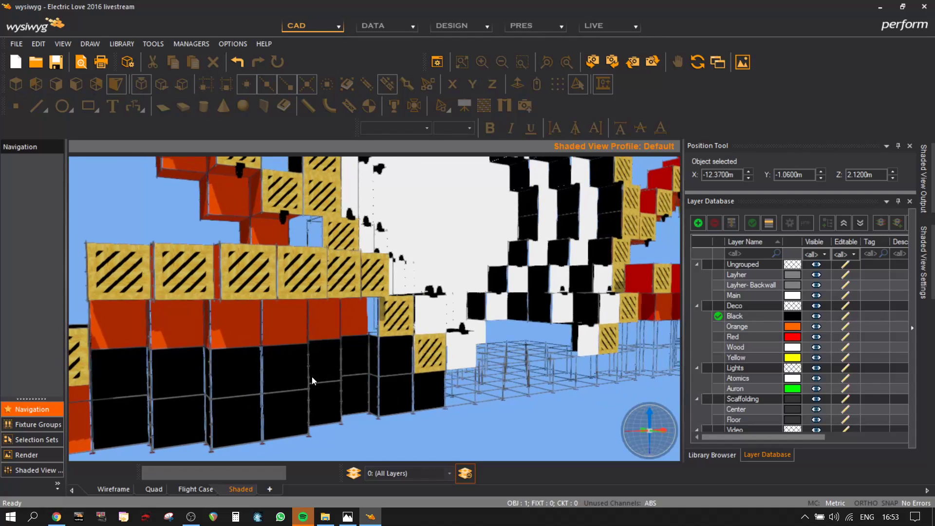
{"action": "left_click", "coordinate": [119, 489]}
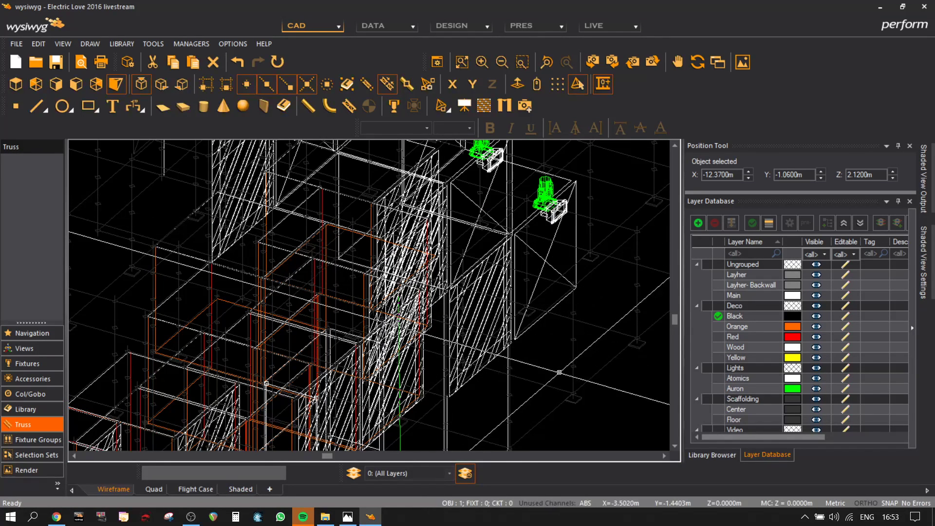
- Place a third-level side panel copy at X -10.3 m, Y -1.06 m, Z 4.12 m and check the stage front in the shaded view
{"action": "middle_click_drag", "start_coordinate": [489, 274], "coordinate": [621, 249]}
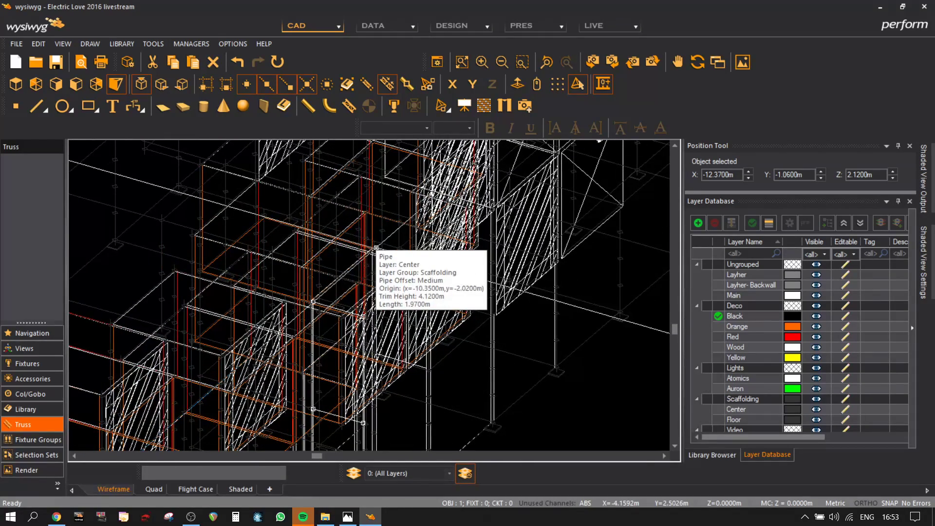
{"action": "scroll", "coordinate": [384, 248], "scroll_direction": "up", "scroll_amount": 5}
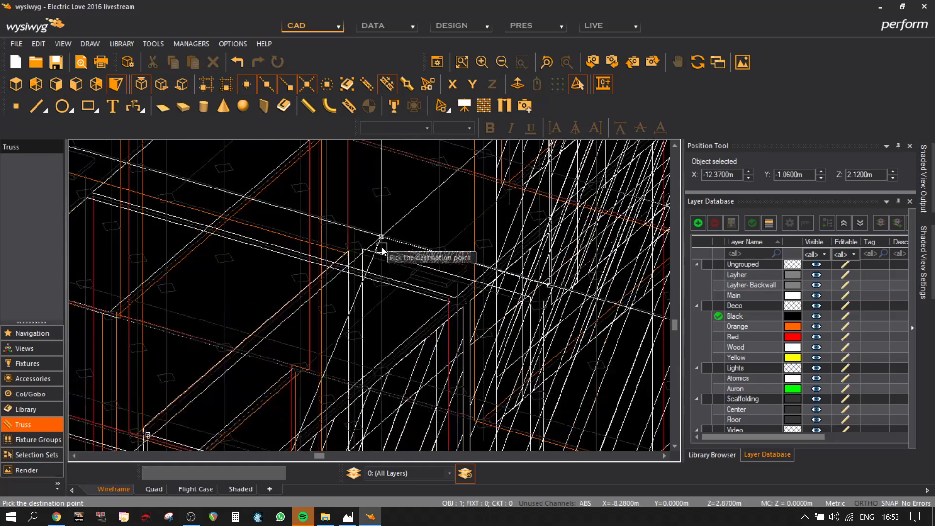
{"action": "left_click", "coordinate": [332, 252]}
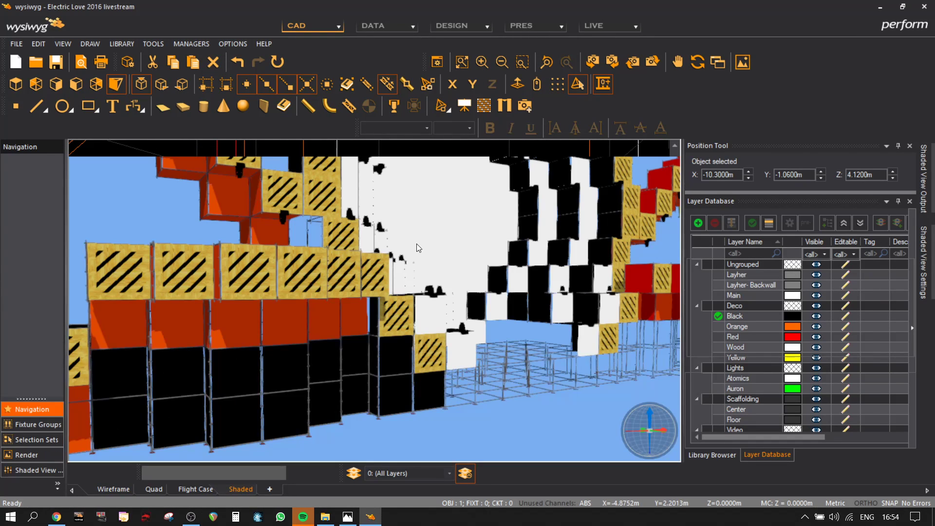
{"action": "mouse_move", "coordinate": [385, 290]}
{"action": "left_mouse_down"}
{"action": "mouse_move", "coordinate": [467, 279]}
{"action": "mouse_move", "coordinate": [210, 273]}
{"action": "mouse_move", "coordinate": [202, 288]}
{"action": "left_mouse_up"}
{"action": "mouse_move", "coordinate": [403, 293]}
{"action": "left_mouse_down"}
{"action": "mouse_move", "coordinate": [282, 344]}
{"action": "mouse_move", "coordinate": [317, 384]}
{"action": "mouse_move", "coordinate": [454, 322]}
{"action": "mouse_move", "coordinate": [547, 244]}
{"action": "mouse_move", "coordinate": [388, 265]}
{"action": "mouse_move", "coordinate": [250, 307]}
{"action": "mouse_move", "coordinate": [182, 308]}
{"action": "mouse_move", "coordinate": [319, 333]}
{"action": "left_mouse_up"}
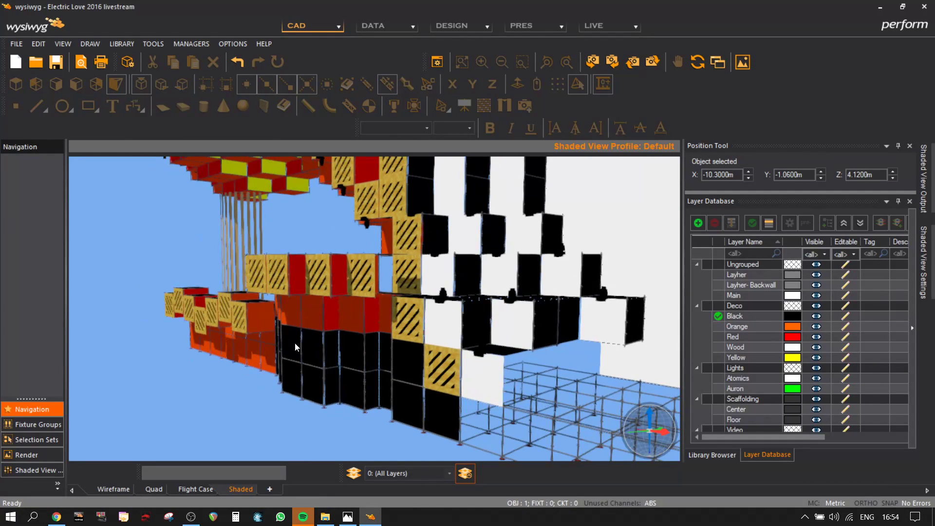
- Copy the red side panel beside the striped deco boxes to X -10.375 m, Y -3.08 m, Z 8.12 m and check it in the shaded view
{"action": "left_click", "coordinate": [111, 491]}
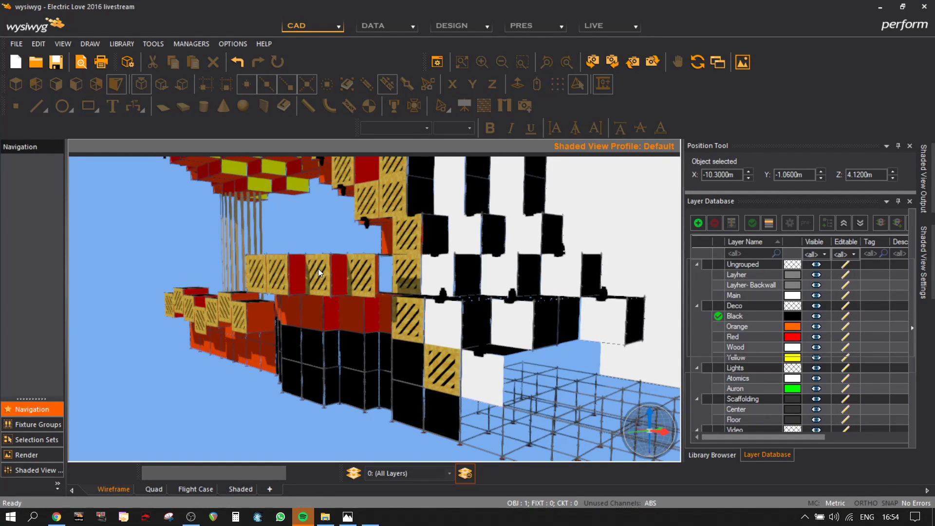
{"action": "scroll", "coordinate": [363, 297], "scroll_direction": "down", "scroll_amount": 8}
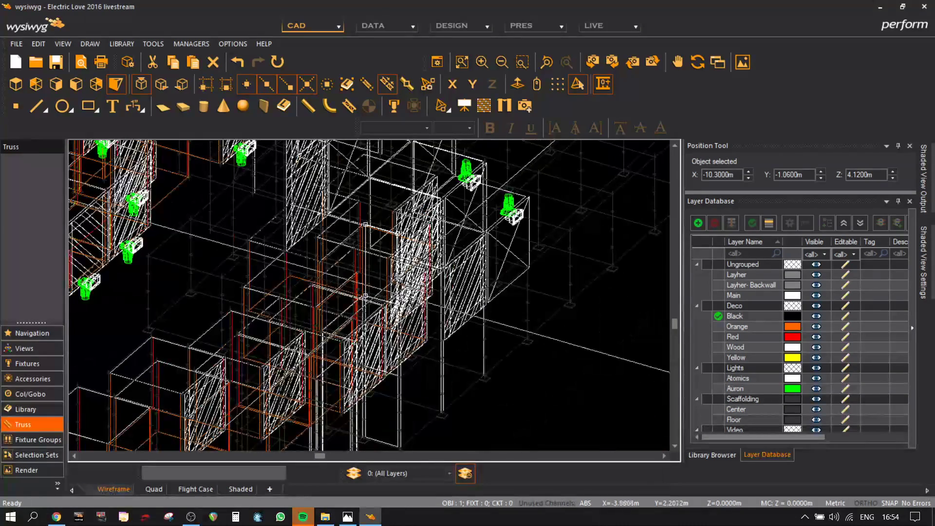
{"action": "scroll", "coordinate": [429, 233], "scroll_direction": "down", "scroll_amount": 1}
{"action": "scroll", "coordinate": [604, 282], "scroll_direction": "down", "scroll_amount": 3}
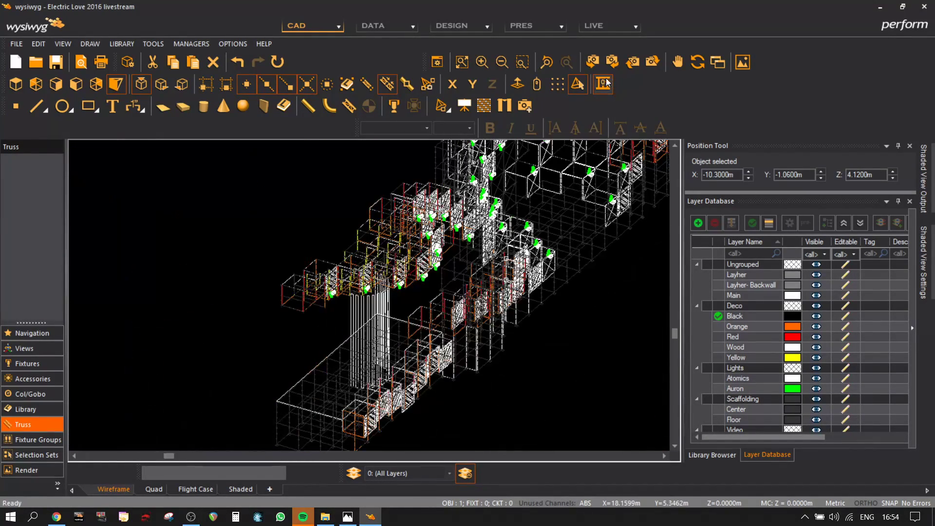
{"action": "left_click", "coordinate": [597, 66]}
{"action": "left_click", "coordinate": [606, 63]}
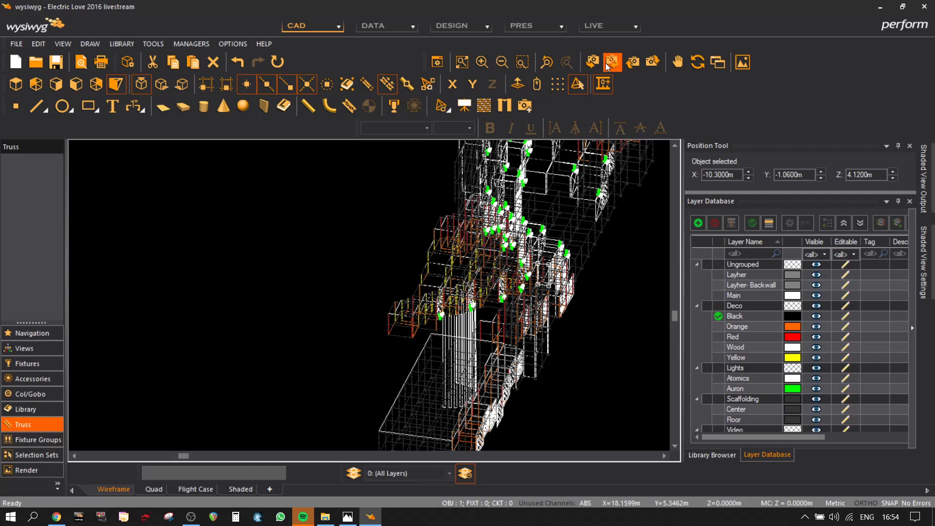
{"action": "left_click", "coordinate": [606, 63]}
{"action": "left_click", "coordinate": [606, 63]}
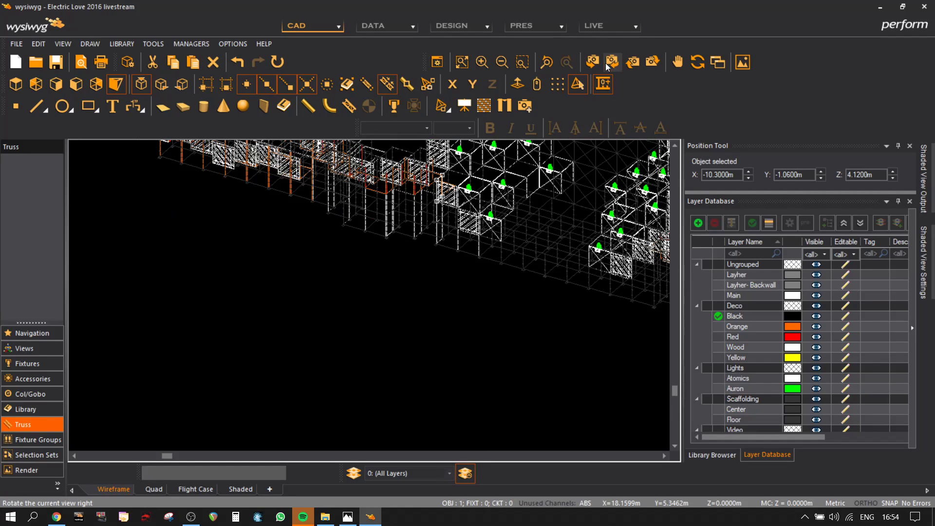
{"action": "left_click", "coordinate": [606, 63]}
{"action": "left_click", "coordinate": [605, 63]}
{"action": "scroll", "coordinate": [399, 377], "scroll_direction": "up", "scroll_amount": 5}
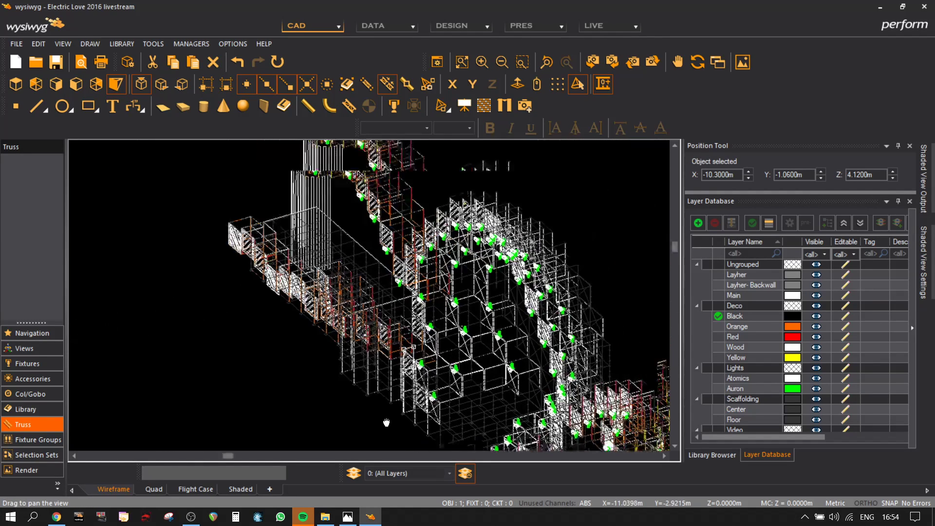
{"action": "scroll", "coordinate": [399, 376], "scroll_direction": "up", "scroll_amount": 5}
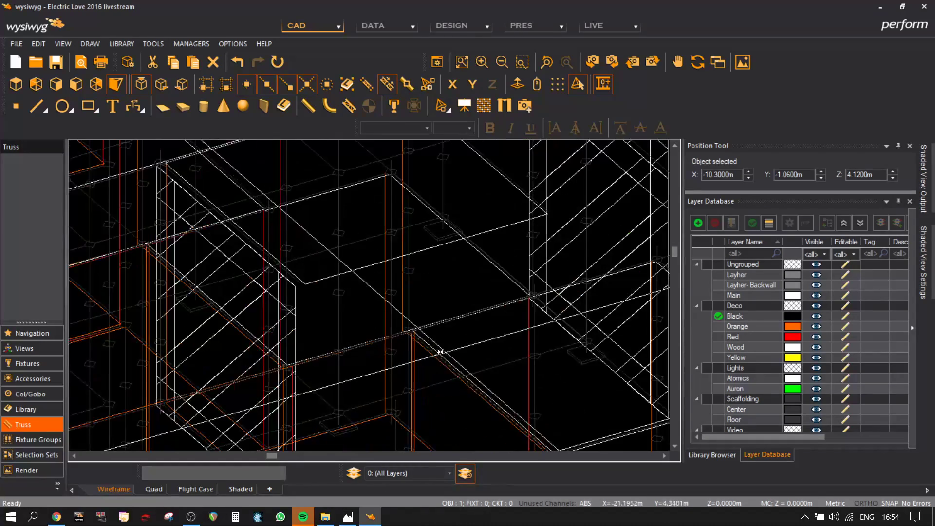
{"action": "scroll", "coordinate": [293, 234], "scroll_direction": "up", "scroll_amount": 2}
{"action": "left_click", "coordinate": [284, 216]}
{"action": "scroll", "coordinate": [474, 273], "scroll_direction": "down", "scroll_amount": 5}
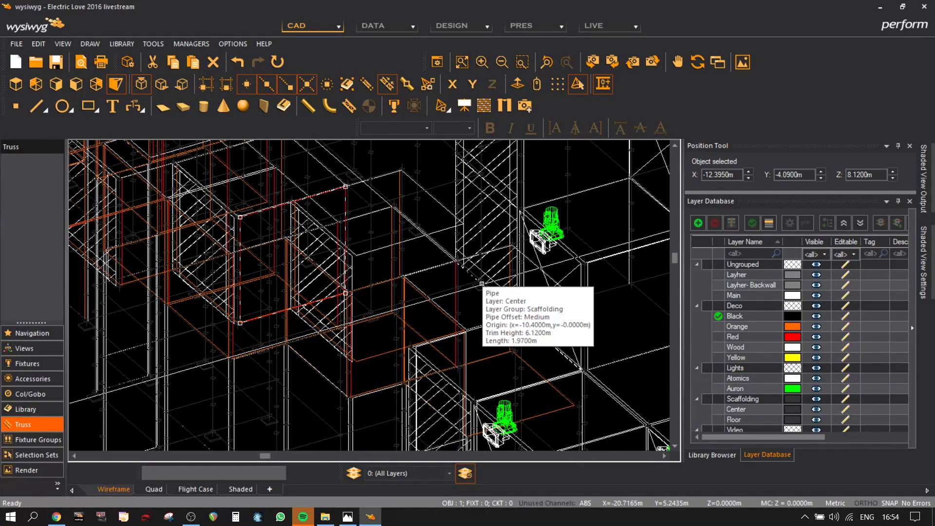
{"action": "key", "text": "ctrl+v"}
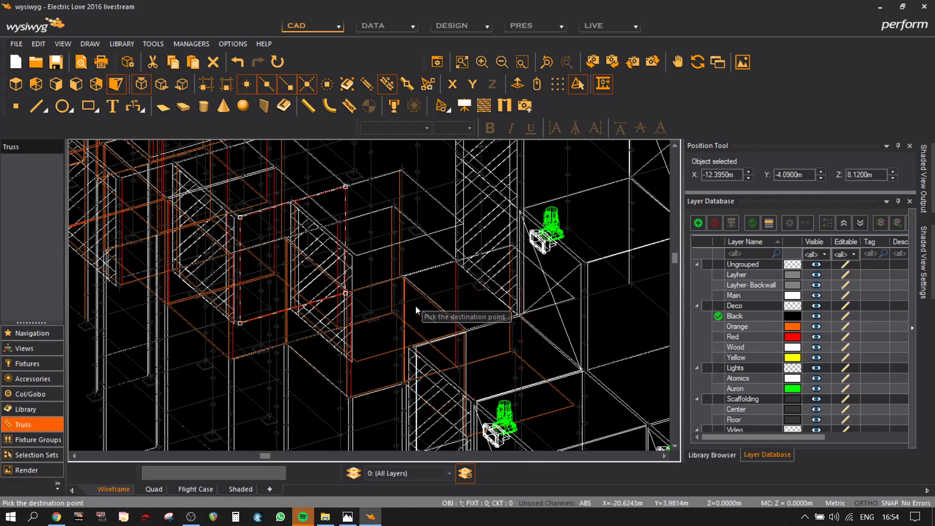
{"action": "scroll", "coordinate": [419, 308], "scroll_direction": "up", "scroll_amount": 4}
{"action": "middle_click_drag", "start_coordinate": [293, 267], "coordinate": [510, 414]}
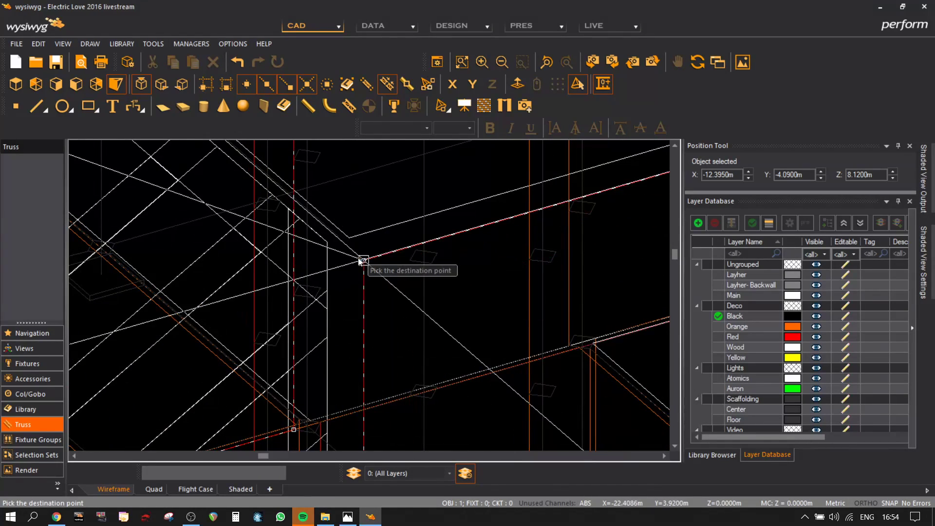
{"action": "left_click", "coordinate": [238, 489]}
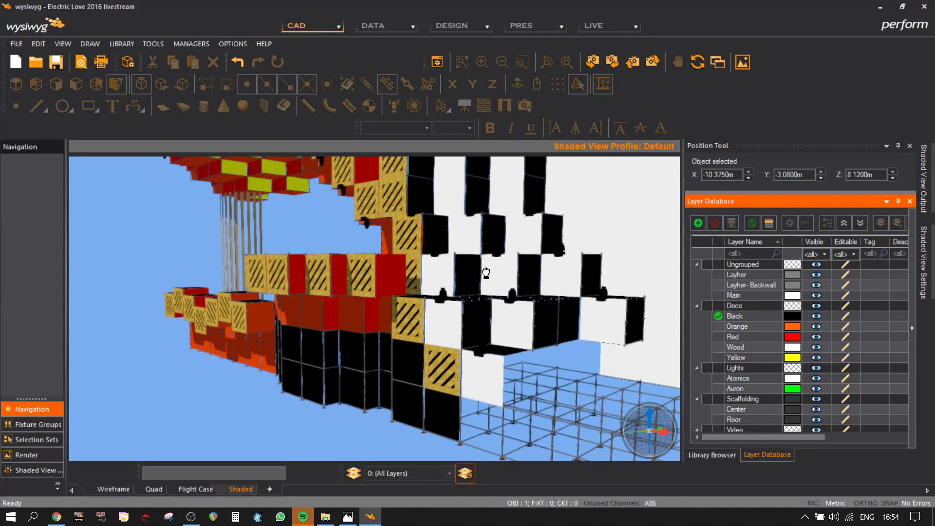
{"action": "mouse_move", "coordinate": [486, 274]}
{"action": "left_mouse_down"}
{"action": "mouse_move", "coordinate": [384, 279]}
{"action": "mouse_move", "coordinate": [438, 326]}
{"action": "mouse_move", "coordinate": [601, 261]}
{"action": "mouse_move", "coordinate": [496, 309]}
{"action": "mouse_move", "coordinate": [576, 273]}
{"action": "mouse_move", "coordinate": [481, 327]}
{"action": "mouse_move", "coordinate": [386, 355]}
{"action": "mouse_move", "coordinate": [327, 355]}
{"action": "mouse_move", "coordinate": [393, 350]}
{"action": "mouse_move", "coordinate": [337, 382]}
{"action": "mouse_move", "coordinate": [359, 344]}
{"action": "mouse_move", "coordinate": [302, 340]}
{"action": "mouse_move", "coordinate": [519, 312]}
{"action": "mouse_move", "coordinate": [535, 290]}
{"action": "left_mouse_up"}
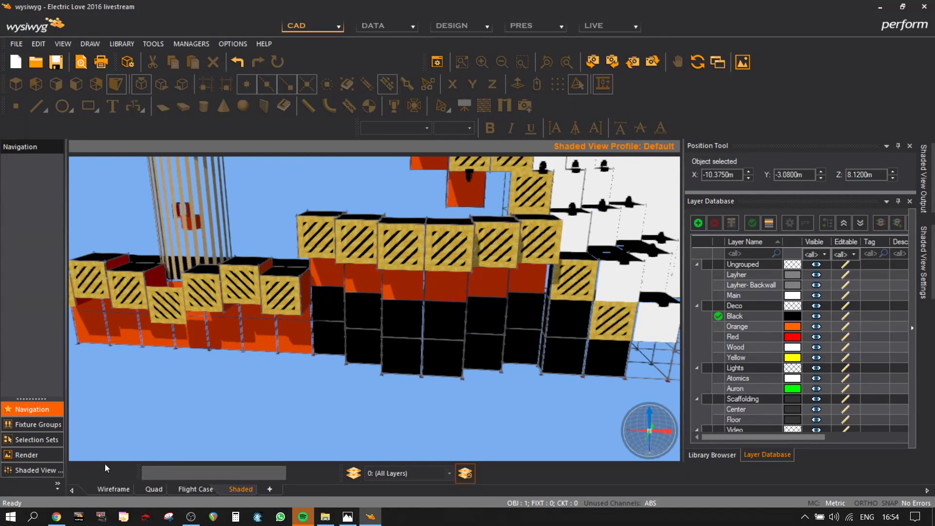
- Select the unclad scaffold wing on the lower right side of the stage in front elevation and delete it
{"action": "left_click", "coordinate": [116, 488]}
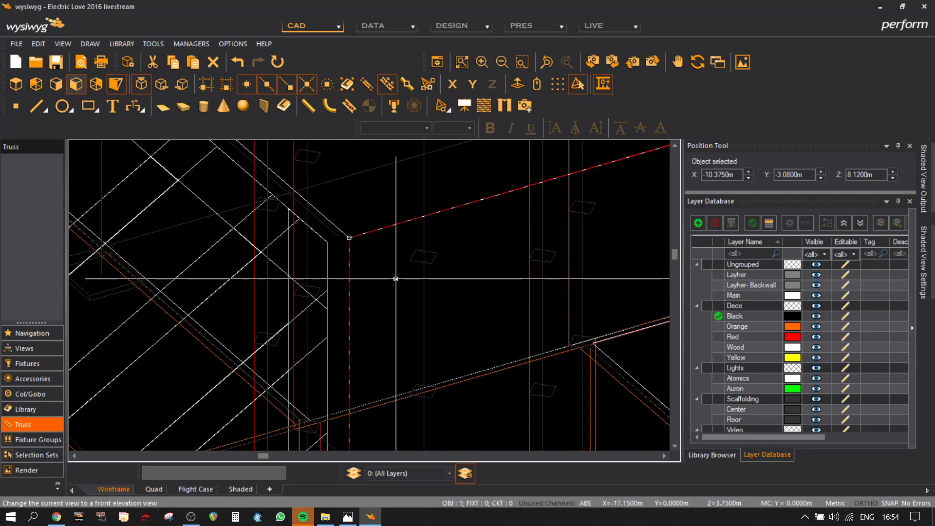
{"action": "scroll", "coordinate": [453, 270], "scroll_direction": "down", "scroll_amount": 2}
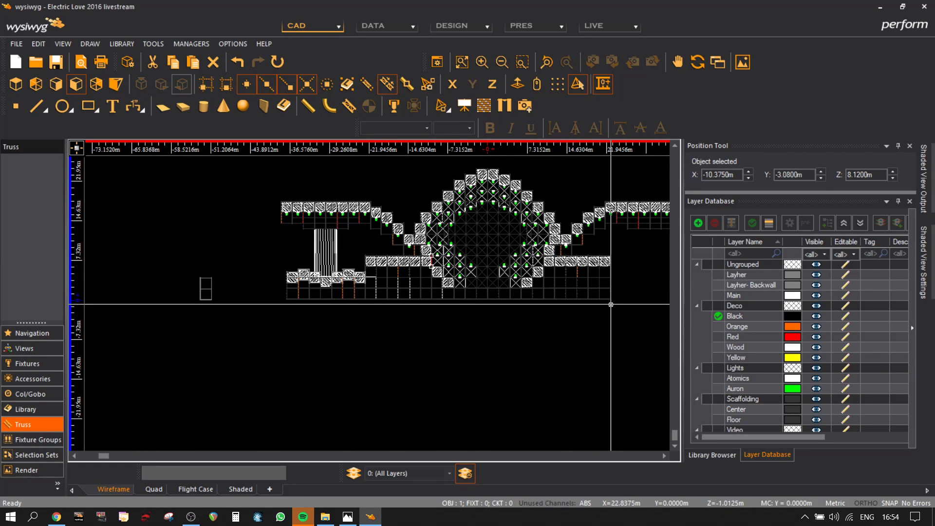
{"action": "scroll", "coordinate": [608, 304], "scroll_direction": "up", "scroll_amount": 1}
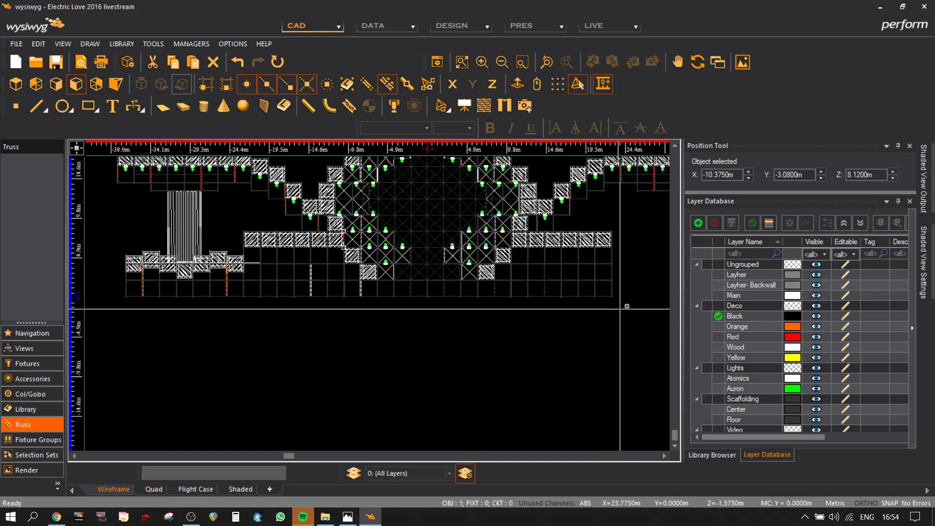
{"action": "left_click", "coordinate": [531, 236]}
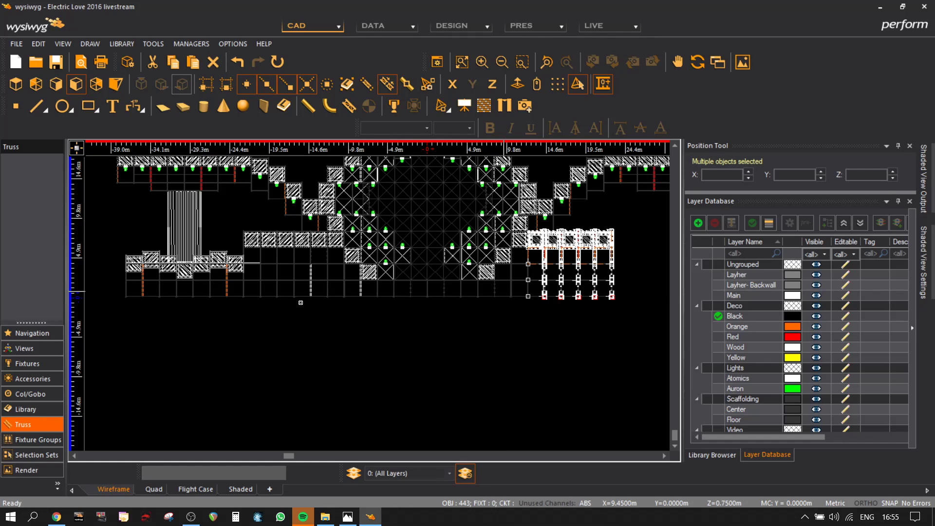
{"action": "key", "text": "Delete"}
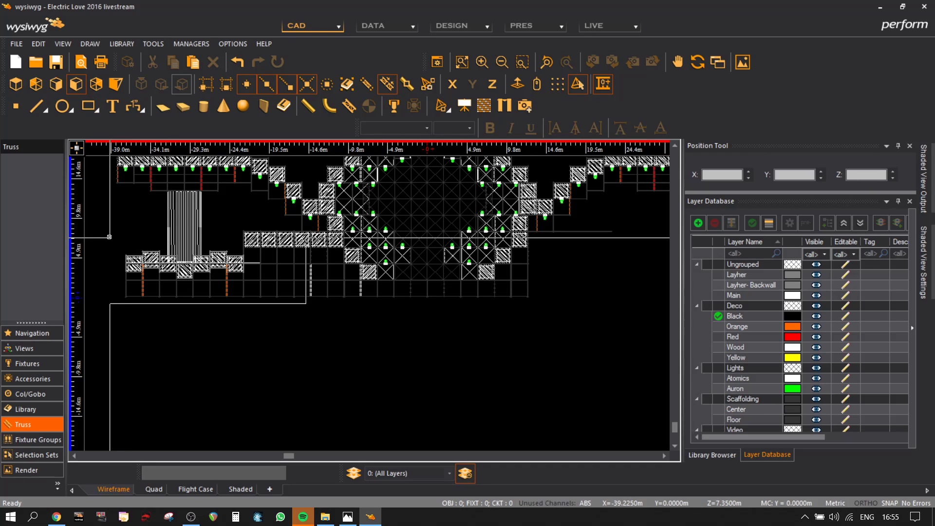
- Mirror the clad lower left scaffold wing to the right side of the stage about the vertical centre axis at X 0
{"action": "left_click_drag", "start_coordinate": [109, 237], "coordinate": [109, 237]}
{"action": "scroll", "coordinate": [429, 292], "scroll_direction": "up", "scroll_amount": 2}
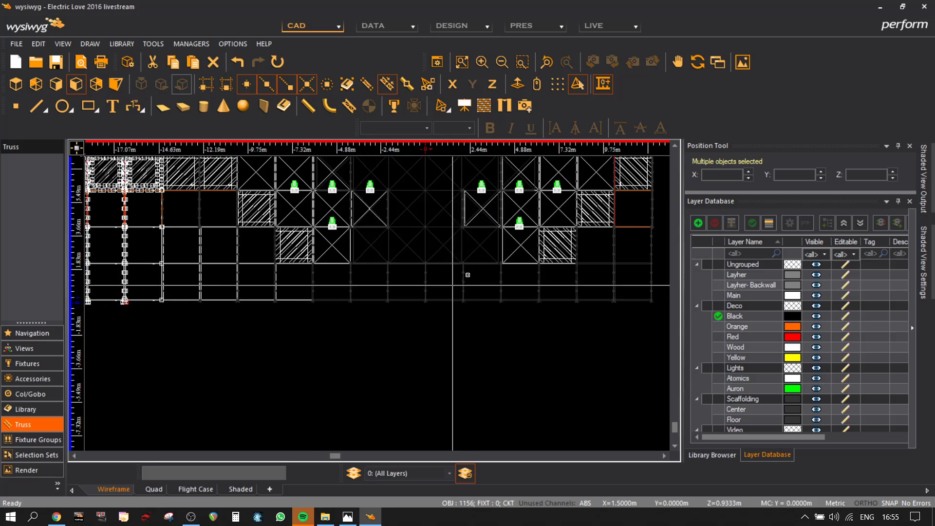
{"action": "key", "text": "ctrl+m"}
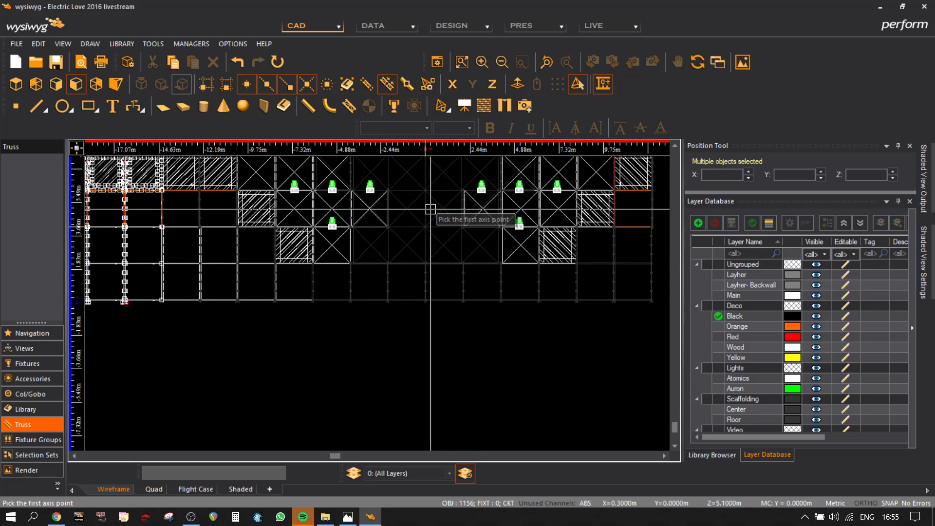
{"action": "left_click", "coordinate": [425, 209]}
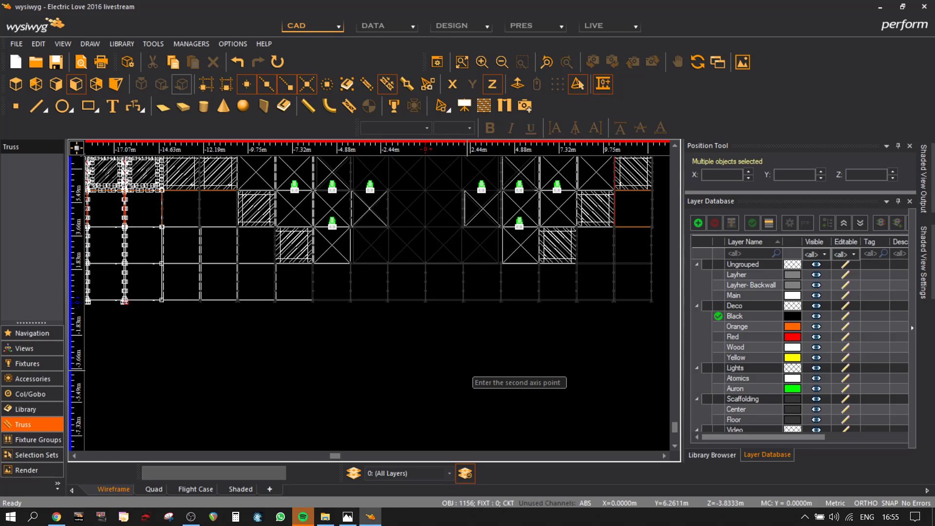
{"action": "left_click", "coordinate": [467, 371]}
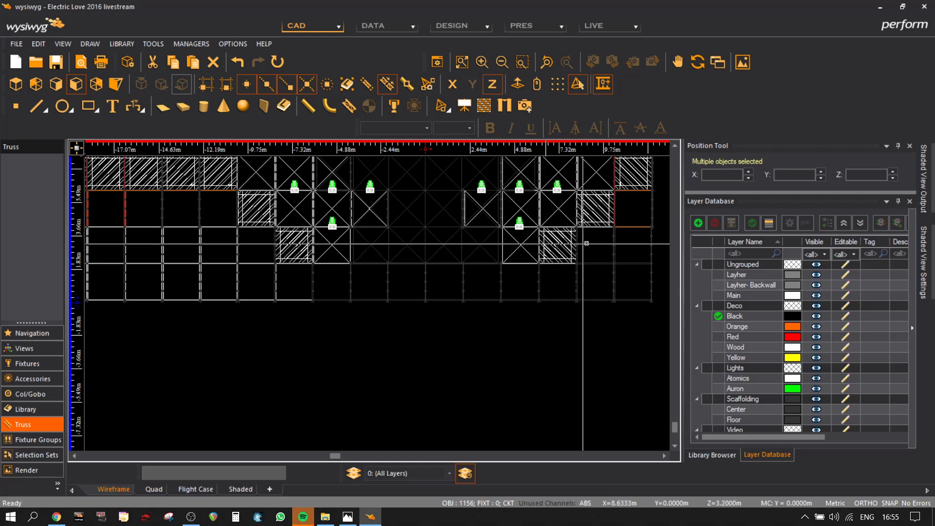
{"action": "middle_click_drag", "start_coordinate": [541, 244], "coordinate": [143, 380]}
{"action": "scroll", "coordinate": [394, 322], "scroll_direction": "down", "scroll_amount": 1}
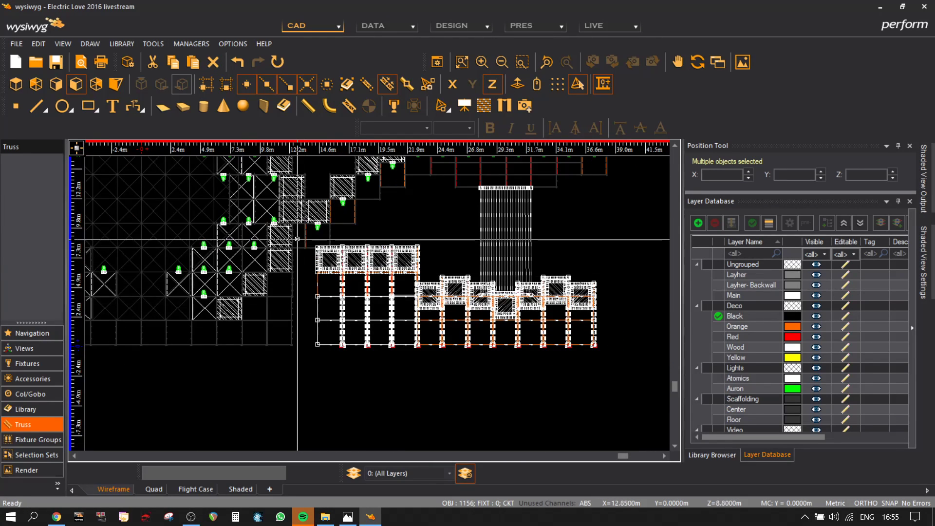
- Mirror the remaining clad bay next to the left side of the arch about the stage's vertical centre axis and check the stage in the shaded view
{"action": "scroll", "coordinate": [297, 239], "scroll_direction": "up", "scroll_amount": 1}
{"action": "middle_click_drag", "start_coordinate": [208, 367], "coordinate": [525, 359]}
{"action": "scroll", "coordinate": [524, 360], "scroll_direction": "down", "scroll_amount": 1}
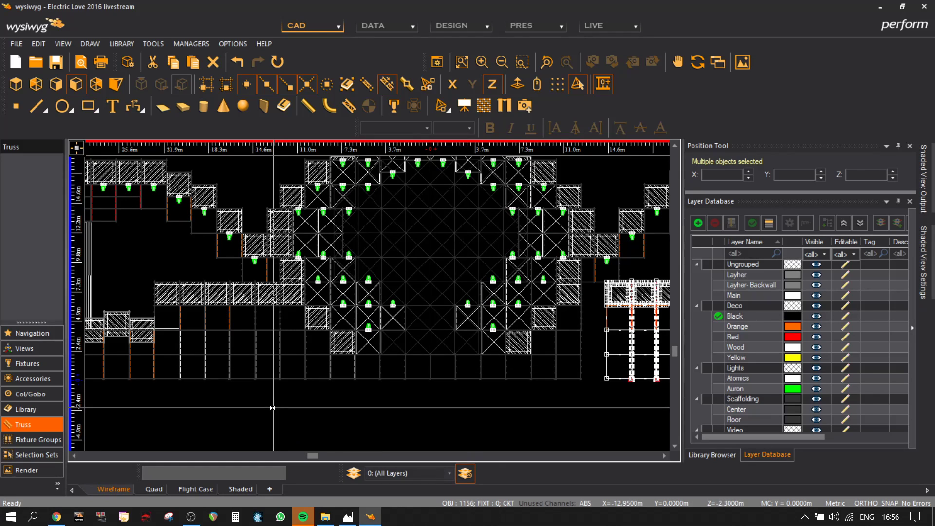
{"action": "left_click", "coordinate": [280, 306]}
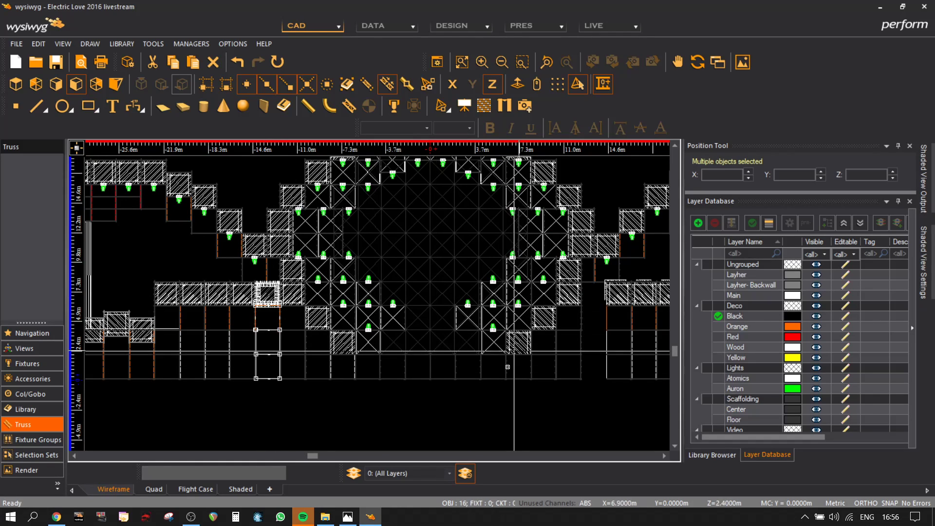
{"action": "key", "text": "ctrl+m"}
{"action": "left_click", "coordinate": [428, 319]}
{"action": "left_click", "coordinate": [447, 418]}
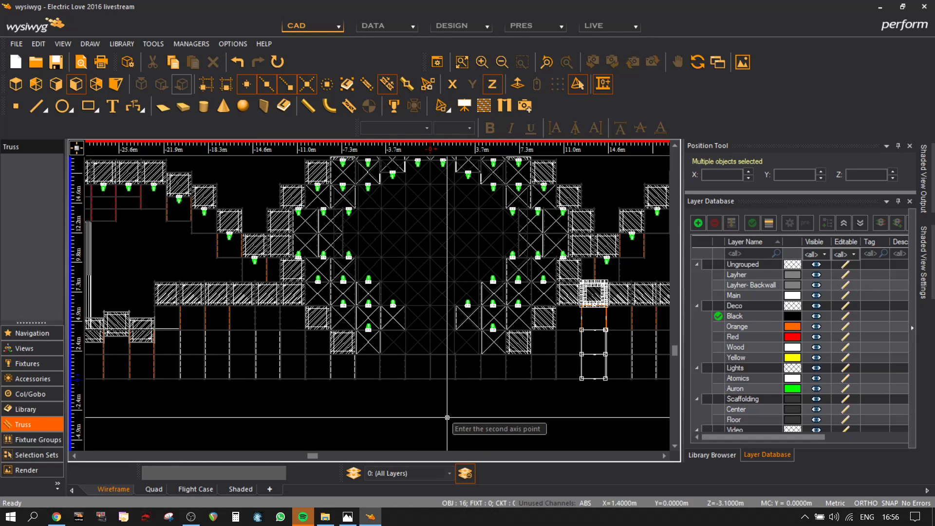
{"action": "key", "text": "Escape"}
{"action": "left_click", "coordinate": [241, 489]}
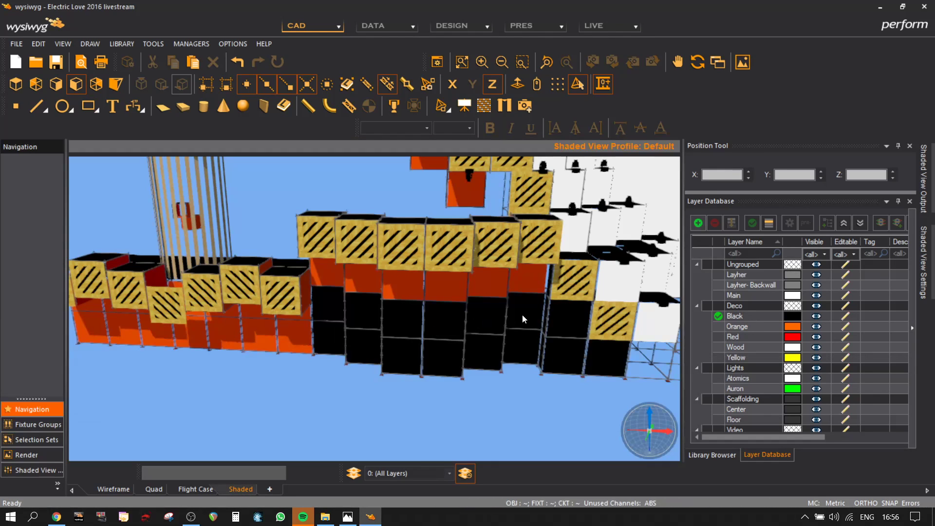
{"action": "mouse_move", "coordinate": [522, 314]}
{"action": "left_mouse_down"}
{"action": "mouse_move", "coordinate": [479, 276]}
{"action": "mouse_move", "coordinate": [334, 278]}
{"action": "mouse_move", "coordinate": [451, 317]}
{"action": "mouse_move", "coordinate": [386, 298]}
{"action": "mouse_move", "coordinate": [599, 315]}
{"action": "mouse_move", "coordinate": [507, 328]}
{"action": "mouse_move", "coordinate": [532, 338]}
{"action": "mouse_move", "coordinate": [617, 333]}
{"action": "mouse_move", "coordinate": [252, 323]}
{"action": "mouse_move", "coordinate": [490, 324]}
{"action": "mouse_move", "coordinate": [589, 314]}
{"action": "mouse_move", "coordinate": [454, 319]}
{"action": "mouse_move", "coordinate": [378, 305]}
{"action": "mouse_move", "coordinate": [499, 304]}
{"action": "mouse_move", "coordinate": [530, 232]}
{"action": "mouse_move", "coordinate": [536, 309]}
{"action": "mouse_move", "coordinate": [492, 328]}
{"action": "mouse_move", "coordinate": [619, 323]}
{"action": "left_mouse_up"}
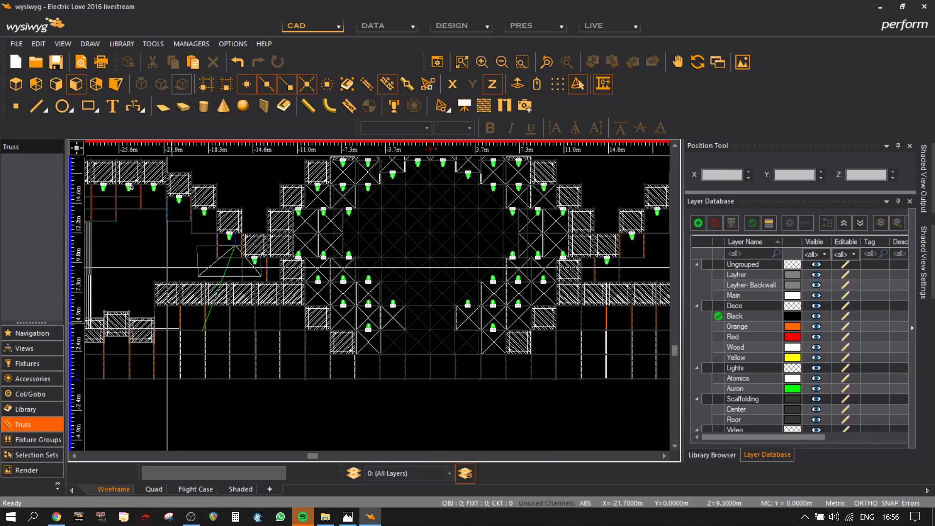
- Examine the lower right scaffold wing in isometric view from several sides, down to the base of its corner bays
{"action": "left_click", "coordinate": [97, 85]}
{"action": "left_click", "coordinate": [115, 86]}
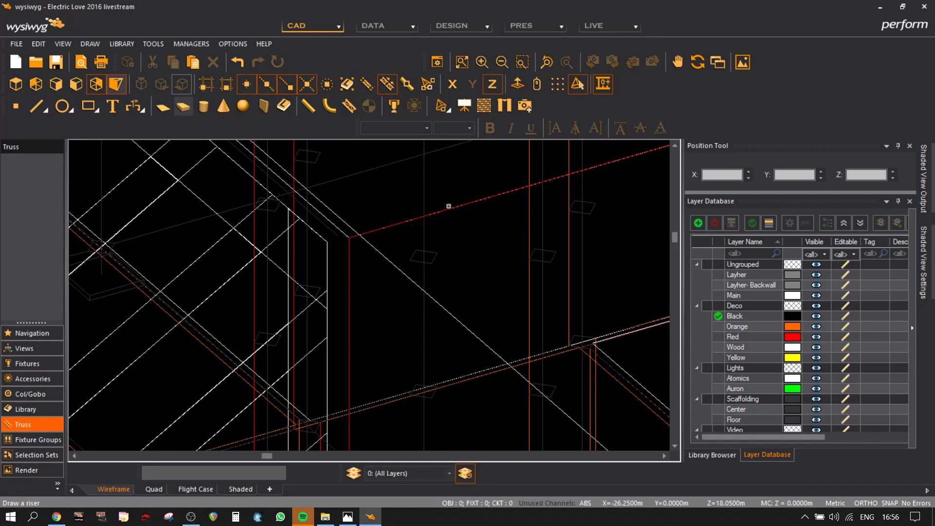
{"action": "scroll", "coordinate": [491, 337], "scroll_direction": "down", "scroll_amount": 10}
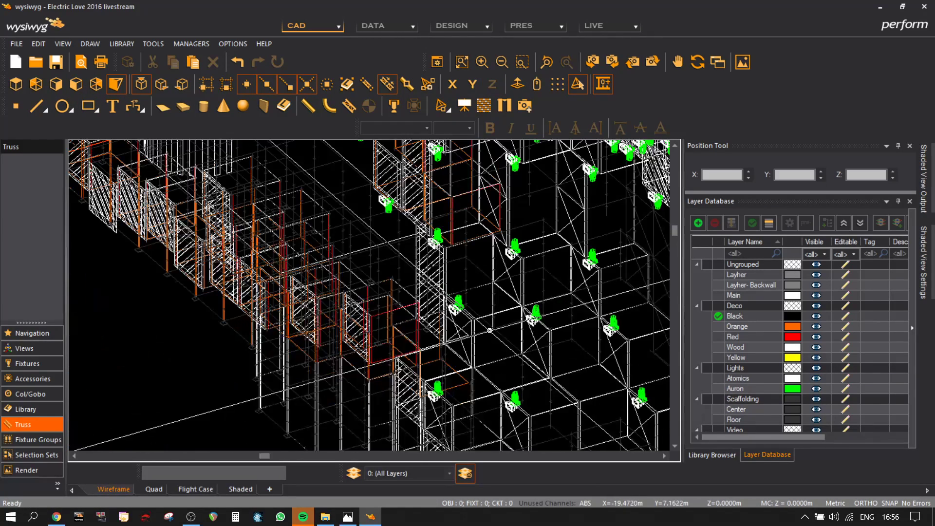
{"action": "scroll", "coordinate": [490, 330], "scroll_direction": "down", "scroll_amount": 5}
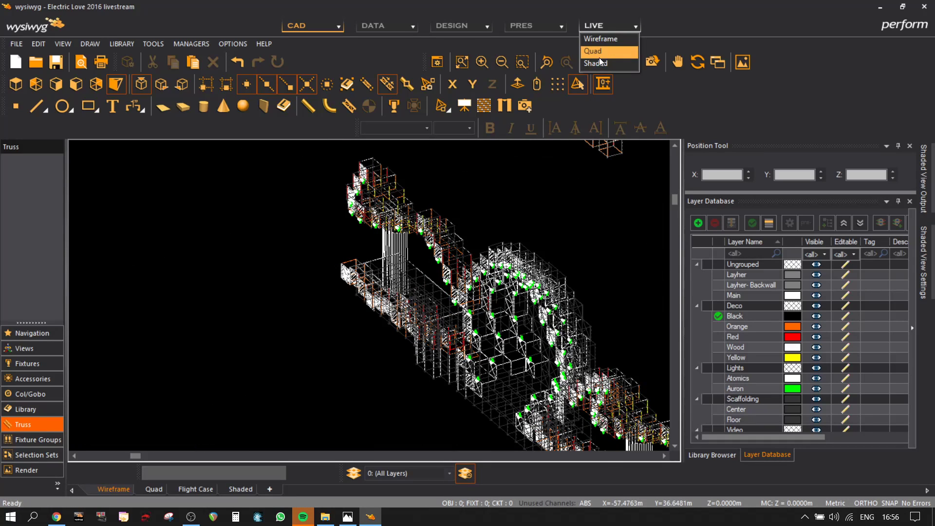
{"action": "left_click", "coordinate": [591, 63]}
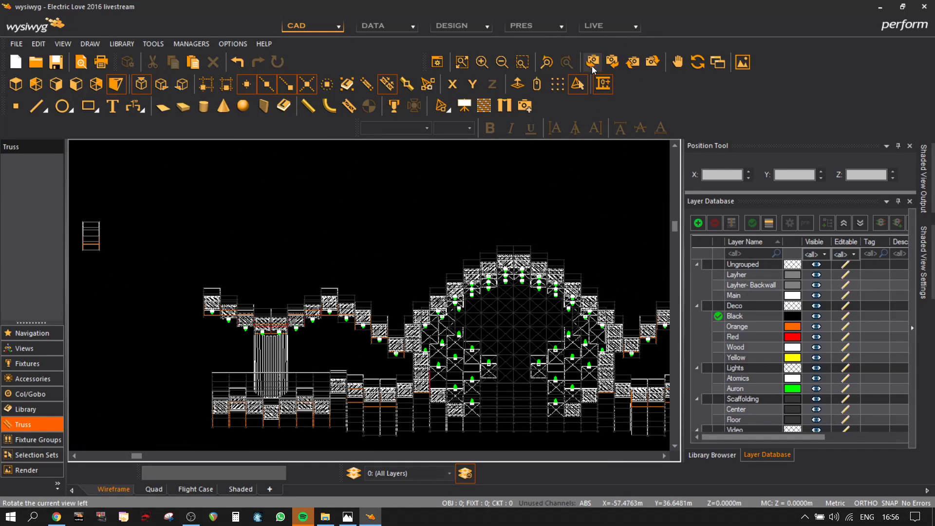
{"action": "left_click", "coordinate": [592, 67]}
{"action": "left_click", "coordinate": [591, 66]}
{"action": "left_click", "coordinate": [591, 66]}
{"action": "middle_click_drag", "start_coordinate": [594, 406], "coordinate": [587, 405]}
{"action": "scroll", "coordinate": [463, 313], "scroll_direction": "up", "scroll_amount": 12}
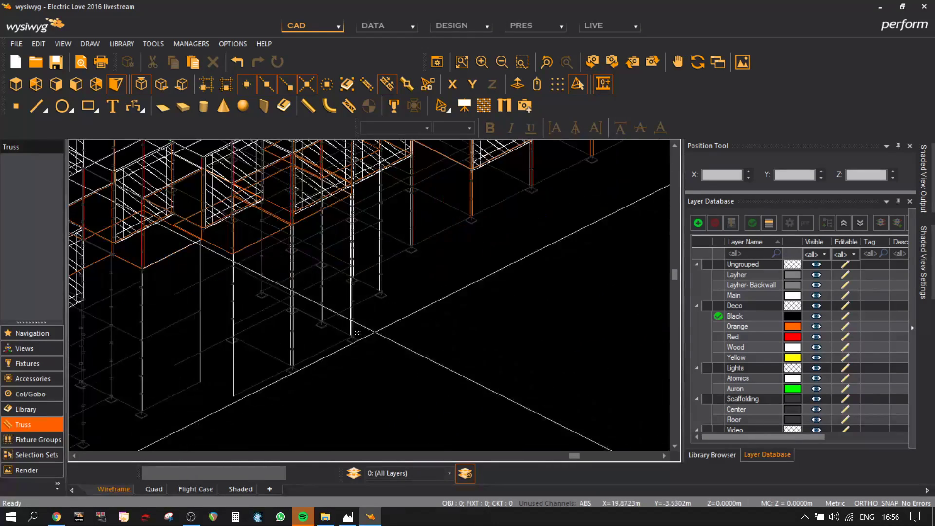
{"action": "scroll", "coordinate": [429, 264], "scroll_direction": "up", "scroll_amount": 1}
{"action": "middle_click_drag", "start_coordinate": [429, 265], "coordinate": [451, 457]}
{"action": "scroll", "coordinate": [414, 423], "scroll_direction": "down", "scroll_amount": 1}
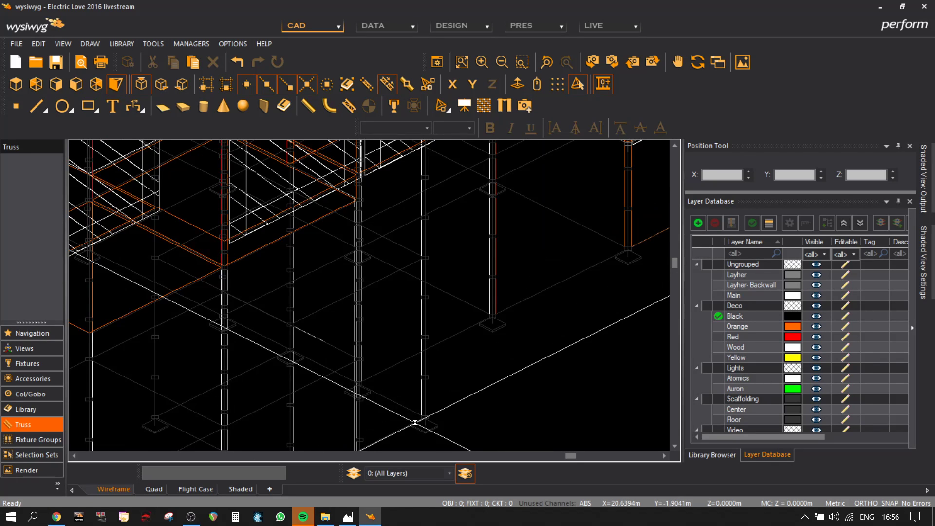
{"action": "scroll", "coordinate": [432, 314], "scroll_direction": "up", "scroll_amount": 2}
- Copy the two black corner panels at the lower right wing's base out to empty ground and delete the copied front panel
{"action": "left_click", "coordinate": [410, 254]}
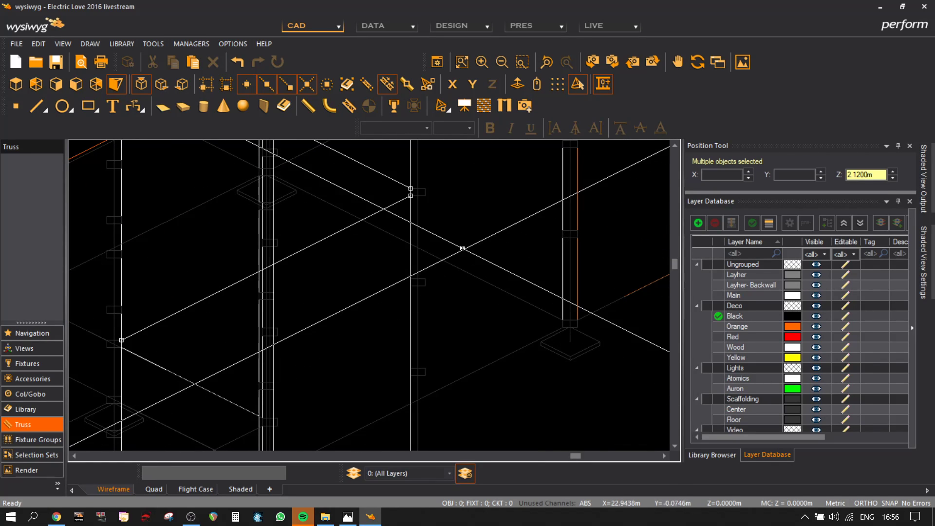
{"action": "middle_click_drag", "start_coordinate": [461, 248], "coordinate": [480, 393]}
{"action": "key", "text": "Escape"}
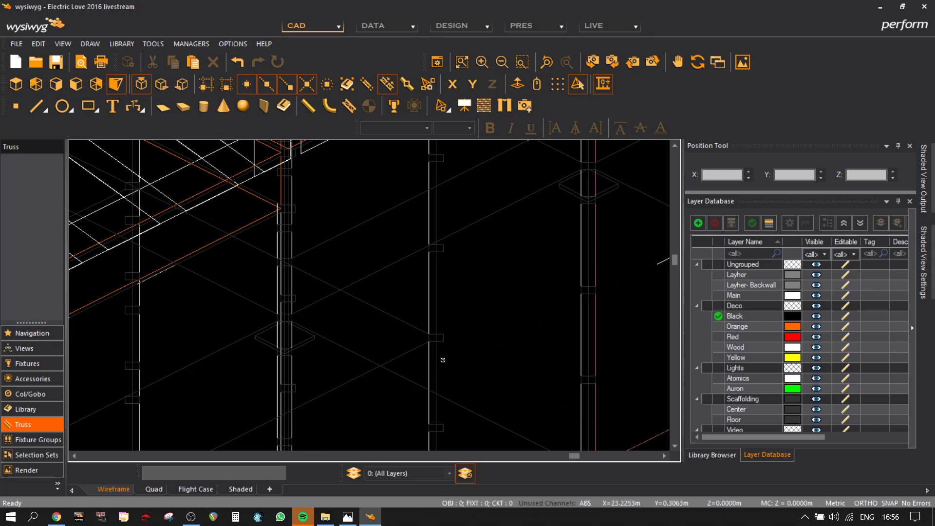
{"action": "scroll", "coordinate": [427, 357], "scroll_direction": "up", "scroll_amount": 2}
{"action": "scroll", "coordinate": [433, 287], "scroll_direction": "down", "scroll_amount": 1}
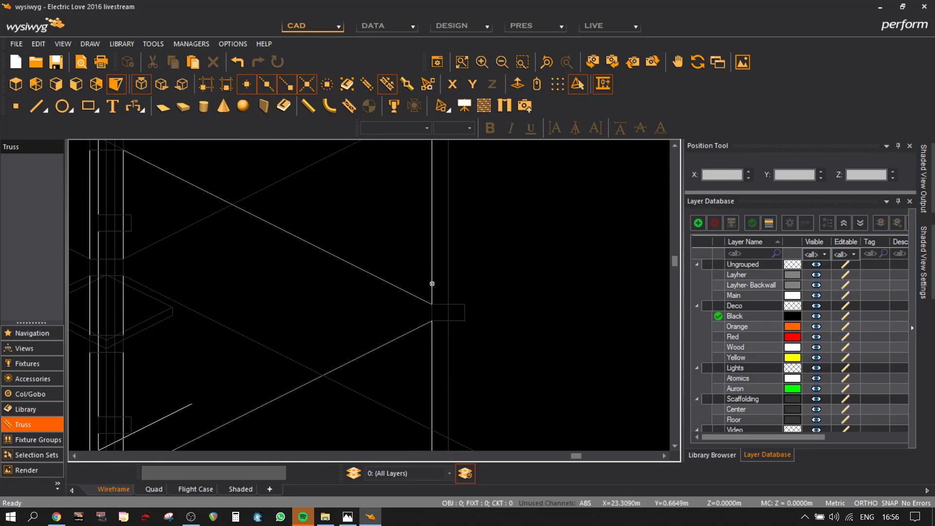
{"action": "left_click", "coordinate": [432, 310]}
{"action": "scroll", "coordinate": [438, 321], "scroll_direction": "down", "scroll_amount": 3}
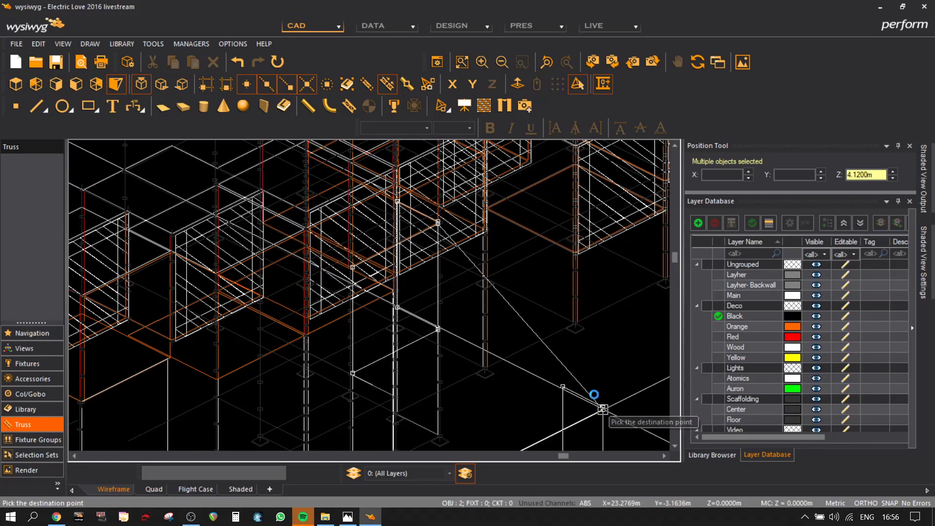
{"action": "middle_click_drag", "start_coordinate": [595, 393], "coordinate": [547, 285]}
{"action": "left_click", "coordinate": [507, 357]}
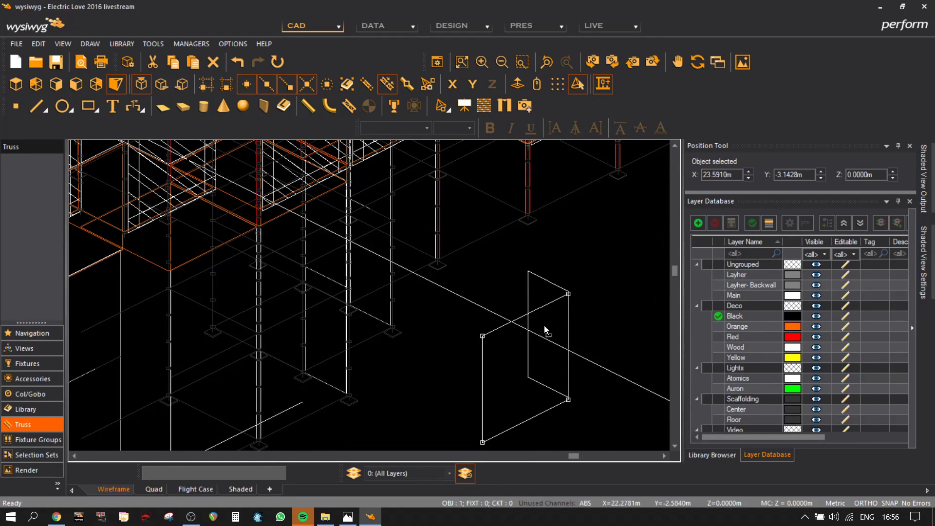
{"action": "left_click", "coordinate": [537, 286]}
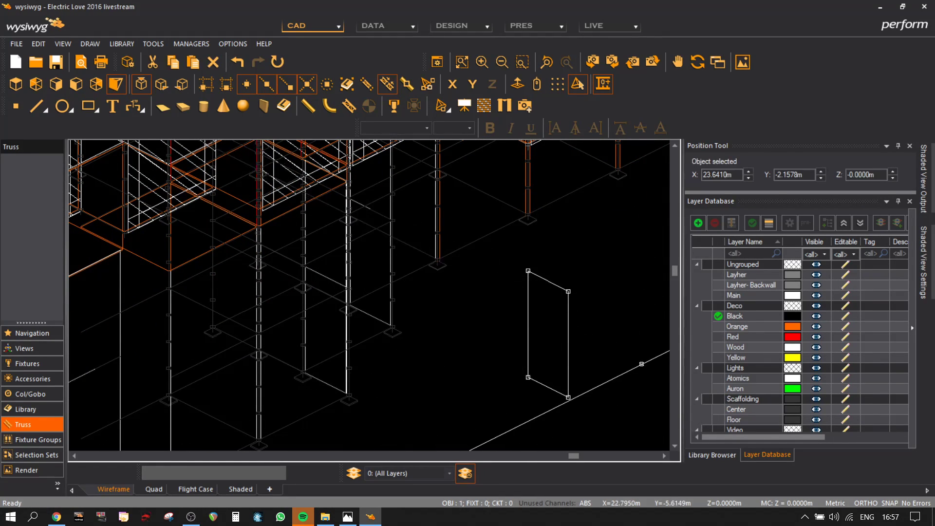
- Move the copied side panel near the bare scaffold corner closer to the arch, at about X 13.63 m, Y -2.72 m, Z 2 m
{"action": "key", "text": "Return"}
{"action": "left_click", "coordinate": [569, 398]}
{"action": "scroll", "coordinate": [344, 411], "scroll_direction": "down", "scroll_amount": 3}
{"action": "scroll", "coordinate": [376, 404], "scroll_direction": "up", "scroll_amount": 3}
{"action": "scroll", "coordinate": [376, 404], "scroll_direction": "up", "scroll_amount": 4}
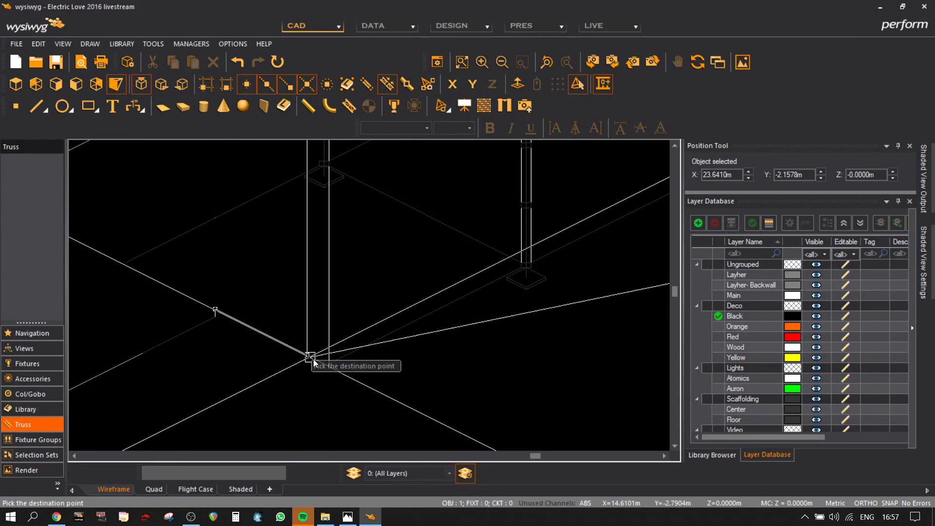
{"action": "scroll", "coordinate": [292, 370], "scroll_direction": "down", "scroll_amount": 2}
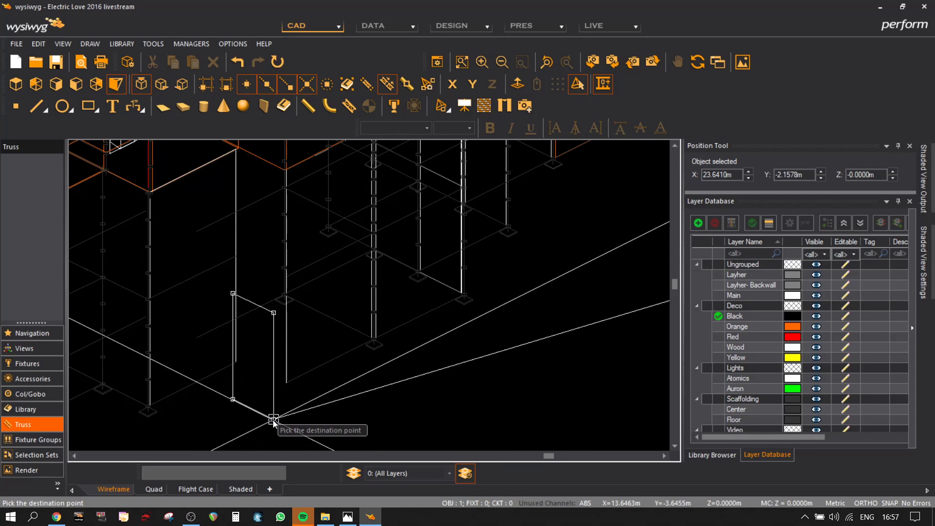
{"action": "left_click", "coordinate": [273, 422]}
- Align the side panel with the scaffold corner in front elevation at X 14.44 m, Z 2.12 m
{"action": "scroll", "coordinate": [287, 321], "scroll_direction": "up", "scroll_amount": 2}
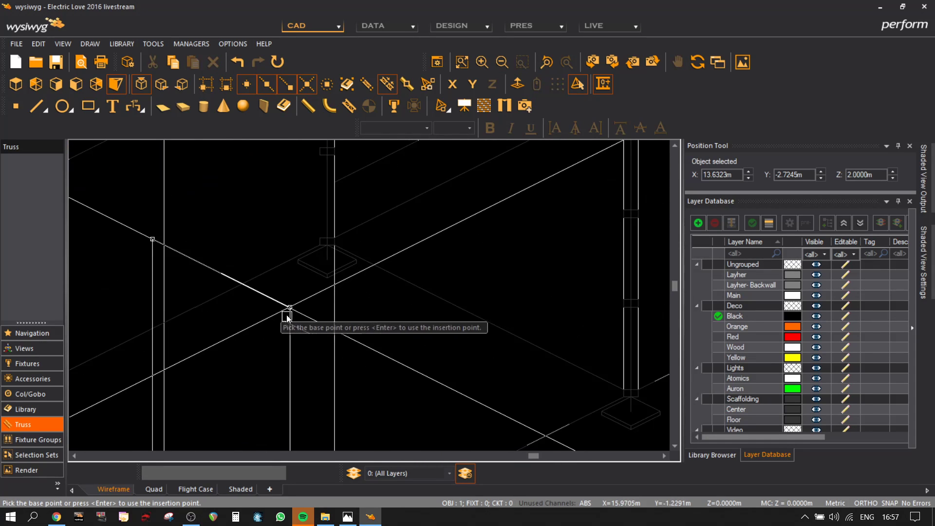
{"action": "left_click", "coordinate": [290, 308]}
{"action": "scroll", "coordinate": [312, 302], "scroll_direction": "down", "scroll_amount": 3}
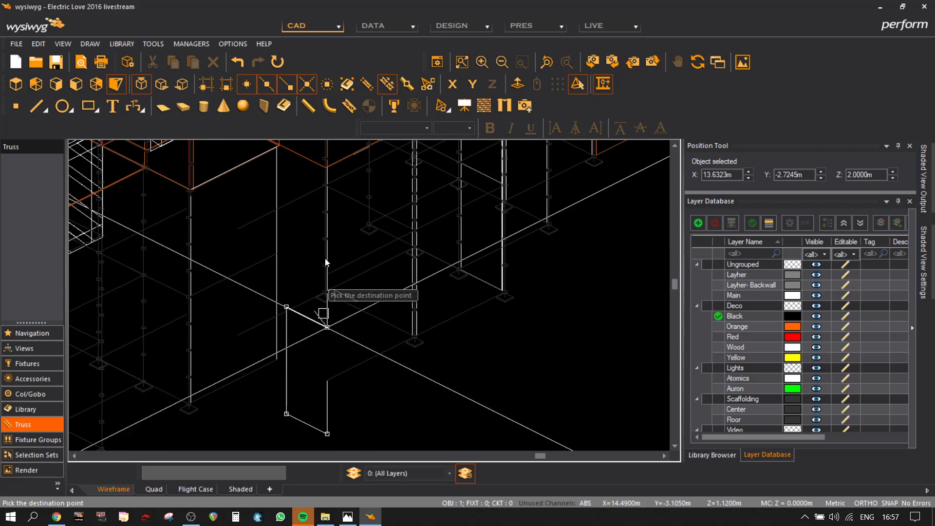
{"action": "left_click", "coordinate": [73, 84]}
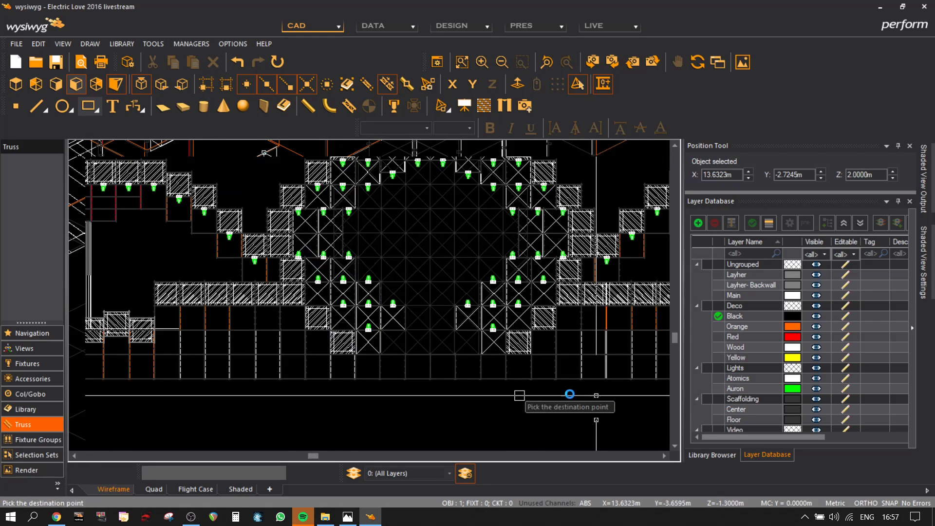
{"action": "scroll", "coordinate": [424, 349], "scroll_direction": "up", "scroll_amount": 5}
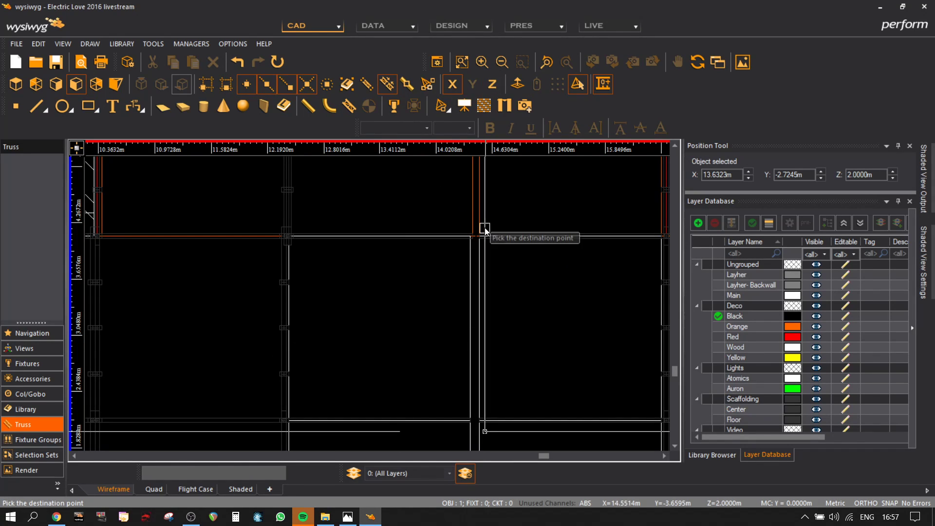
{"action": "left_click", "coordinate": [475, 241]}
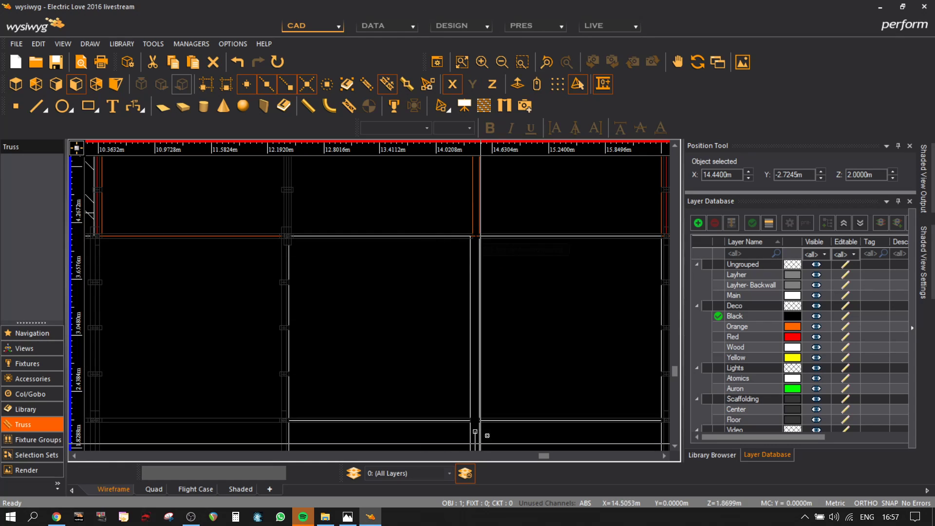
{"action": "key", "text": "m"}
{"action": "left_click", "coordinate": [423, 272]}
{"action": "left_click", "coordinate": [491, 84]}
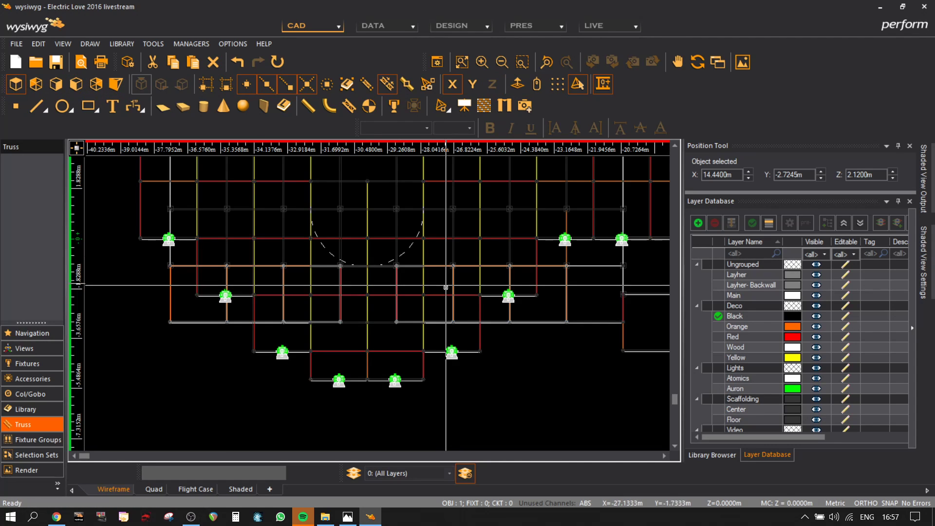
- Move the side panel in plan view to Y -3.155 m and check the stage base in the shaded view
{"action": "scroll", "coordinate": [497, 371], "scroll_direction": "down", "scroll_amount": 6}
{"action": "scroll", "coordinate": [474, 377], "scroll_direction": "up", "scroll_amount": 2}
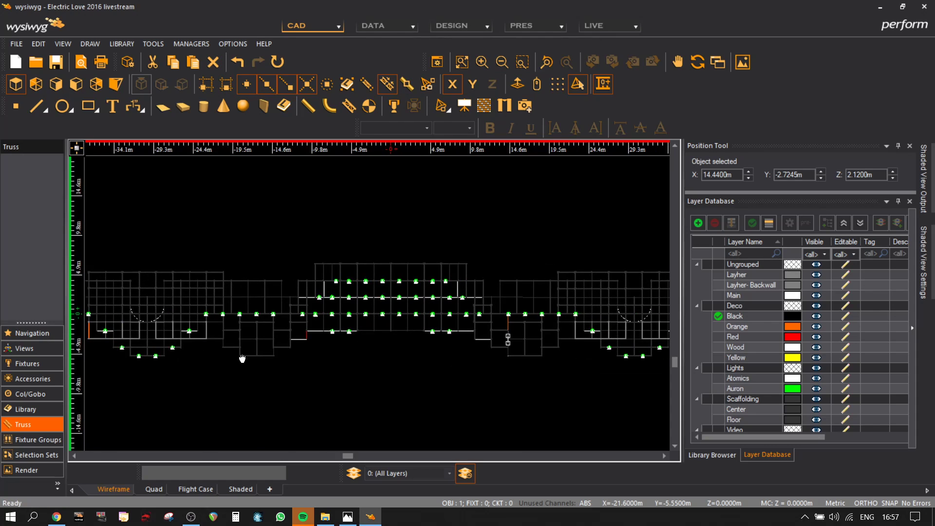
{"action": "scroll", "coordinate": [475, 377], "scroll_direction": "up", "scroll_amount": 4}
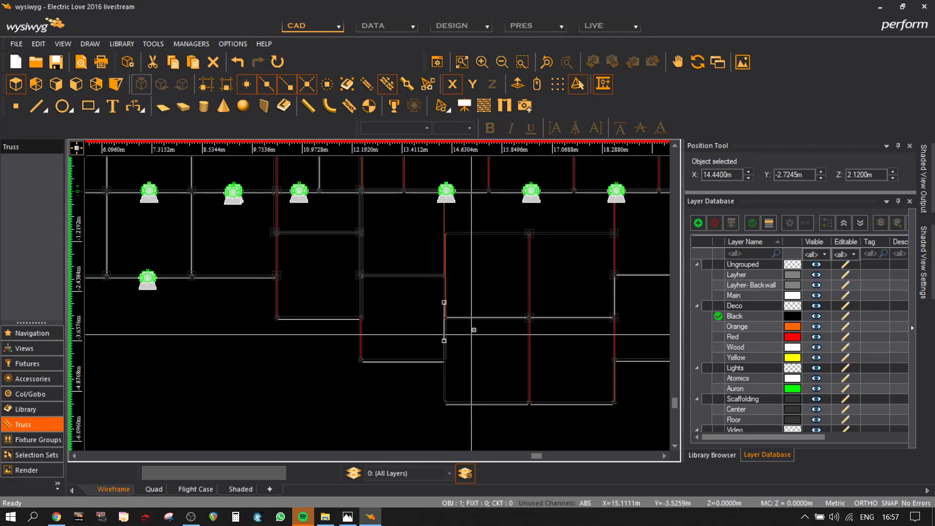
{"action": "scroll", "coordinate": [444, 299], "scroll_direction": "up", "scroll_amount": 4}
{"action": "key", "text": "m"}
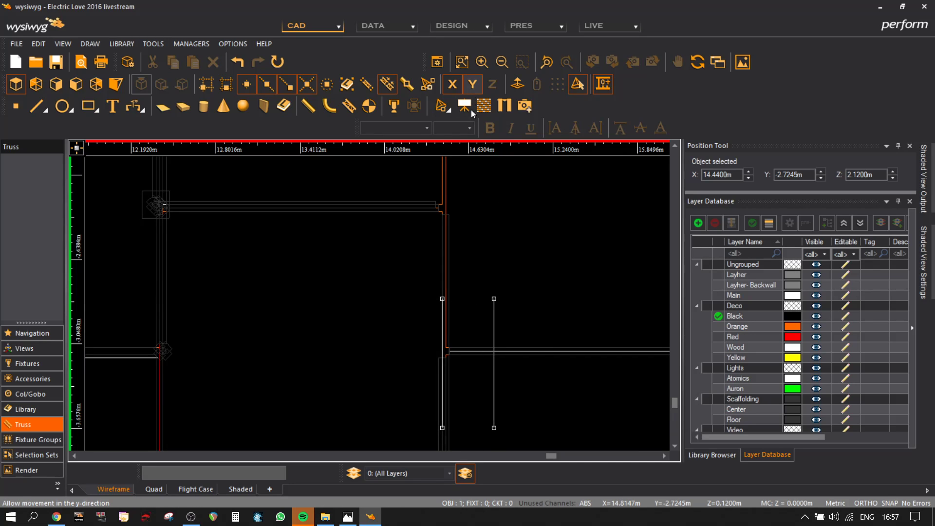
{"action": "scroll", "coordinate": [438, 365], "scroll_direction": "up", "scroll_amount": 4}
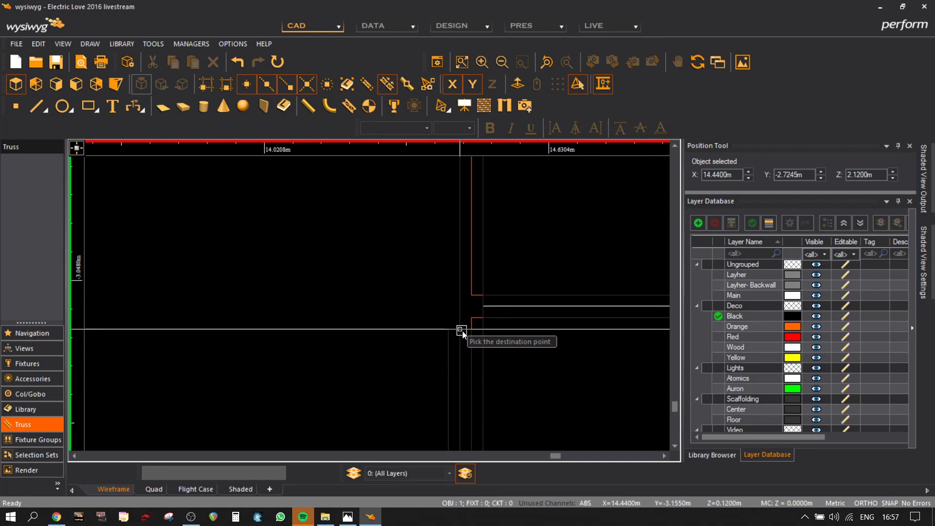
{"action": "left_click", "coordinate": [462, 333]}
{"action": "scroll", "coordinate": [407, 290], "scroll_direction": "down", "scroll_amount": 1}
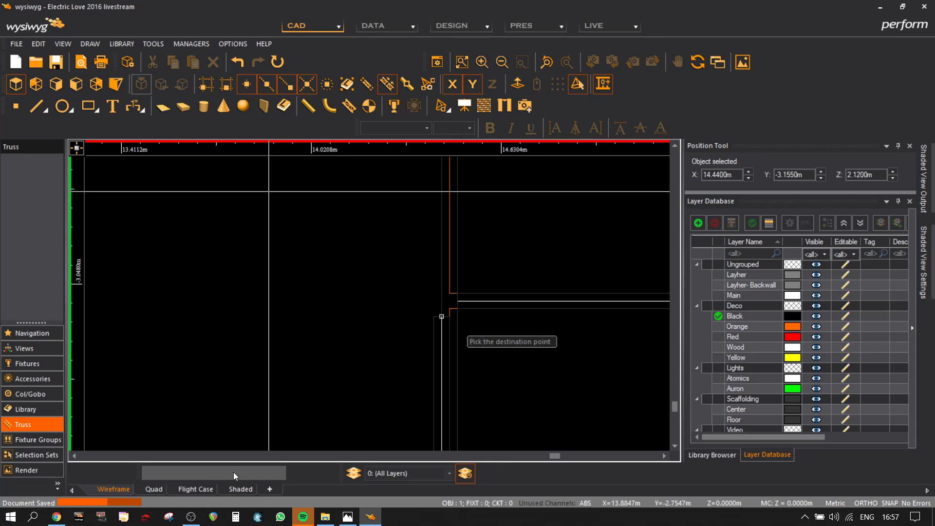
{"action": "left_click", "coordinate": [239, 489]}
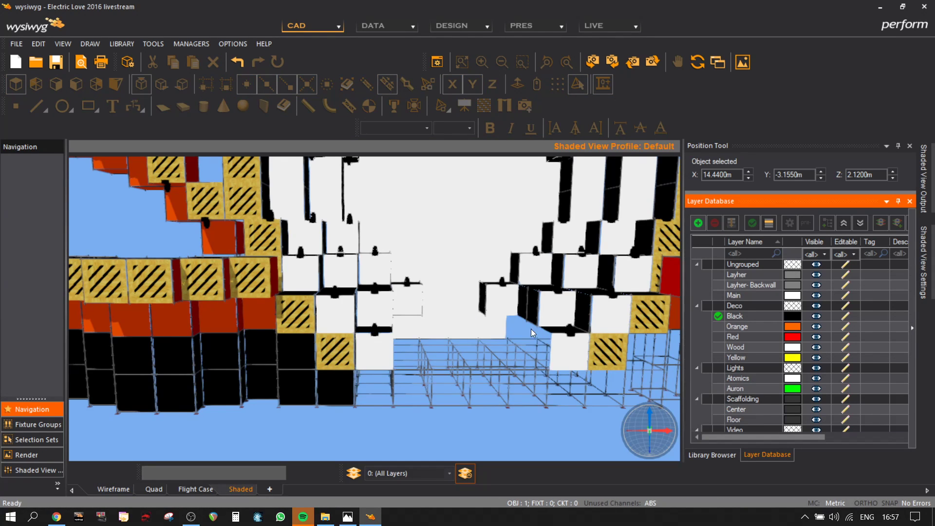
{"action": "mouse_move", "coordinate": [531, 331]}
{"action": "middle_mouse_down"}
{"action": "mouse_move", "coordinate": [403, 326]}
{"action": "mouse_move", "coordinate": [641, 317]}
{"action": "mouse_move", "coordinate": [419, 366]}
{"action": "middle_mouse_up"}
{"action": "left_click", "coordinate": [130, 489]}
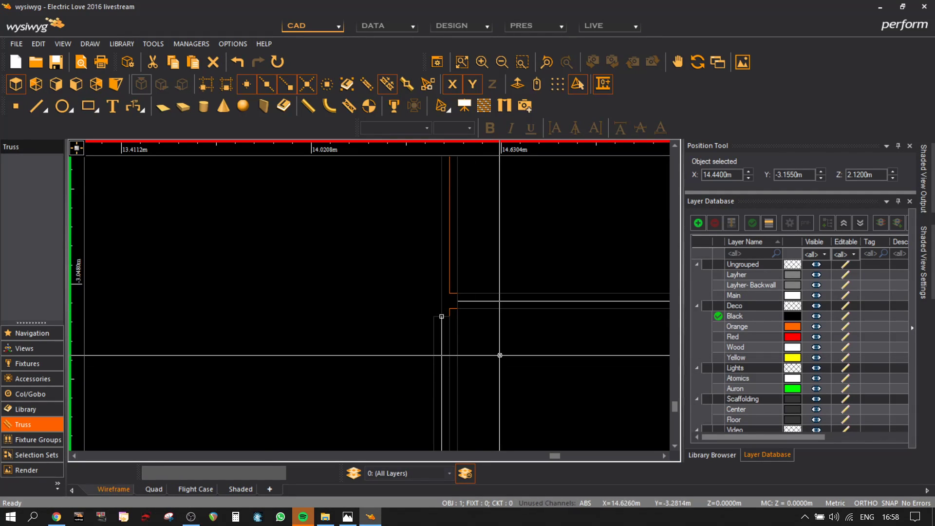
- Move the side panel in depth to Y -2.12 m so it lines up with the scaffold corner
{"action": "left_click", "coordinate": [441, 317]}
{"action": "scroll", "coordinate": [460, 244], "scroll_direction": "down", "scroll_amount": 1}
{"action": "middle_click_drag", "start_coordinate": [460, 244], "coordinate": [480, 424]}
{"action": "scroll", "coordinate": [463, 253], "scroll_direction": "up", "scroll_amount": 2}
{"action": "scroll", "coordinate": [488, 281], "scroll_direction": "down", "scroll_amount": 4}
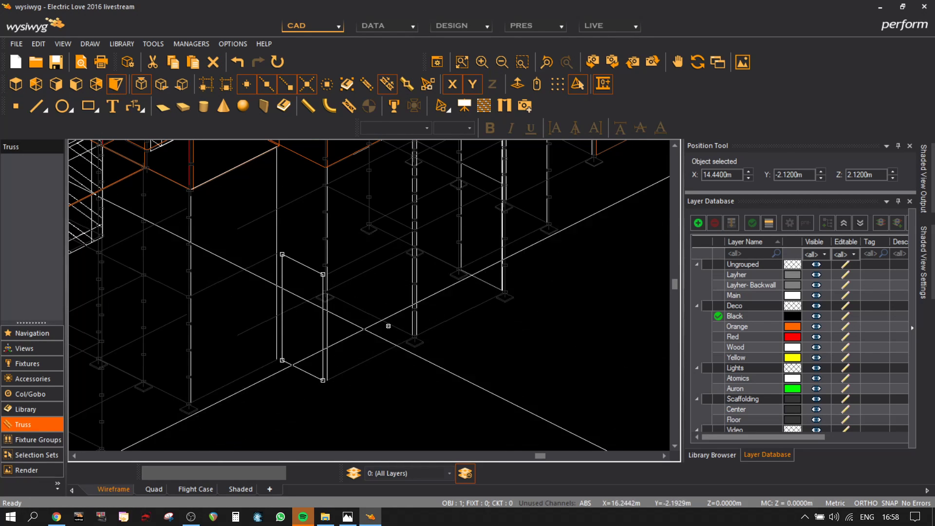
- Copy the side panel and place the copy directly above the original at X 14.44 m, Y -2.12 m
{"action": "left_click", "coordinate": [282, 254]}
{"action": "left_click", "coordinate": [475, 82]}
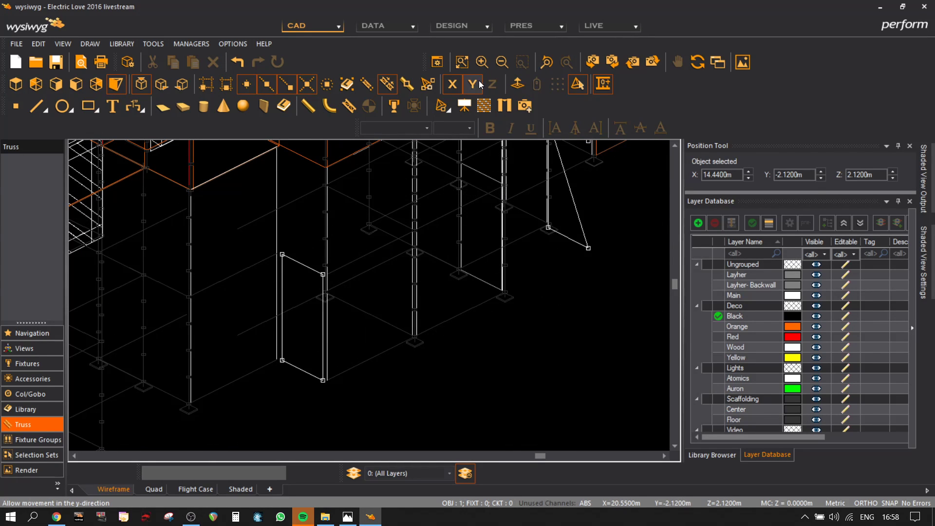
{"action": "left_click", "coordinate": [453, 83]}
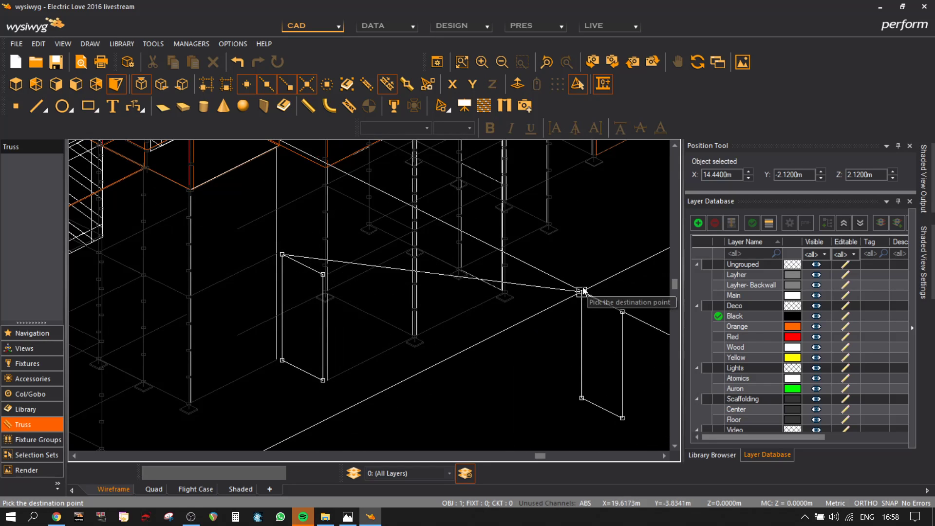
{"action": "left_click", "coordinate": [583, 288]}
{"action": "left_click", "coordinate": [623, 413]}
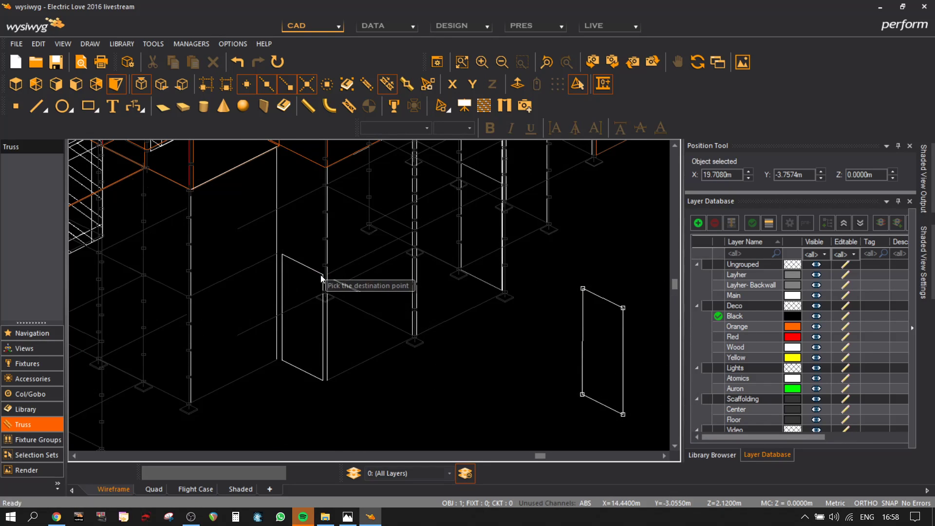
{"action": "left_click", "coordinate": [321, 275]}
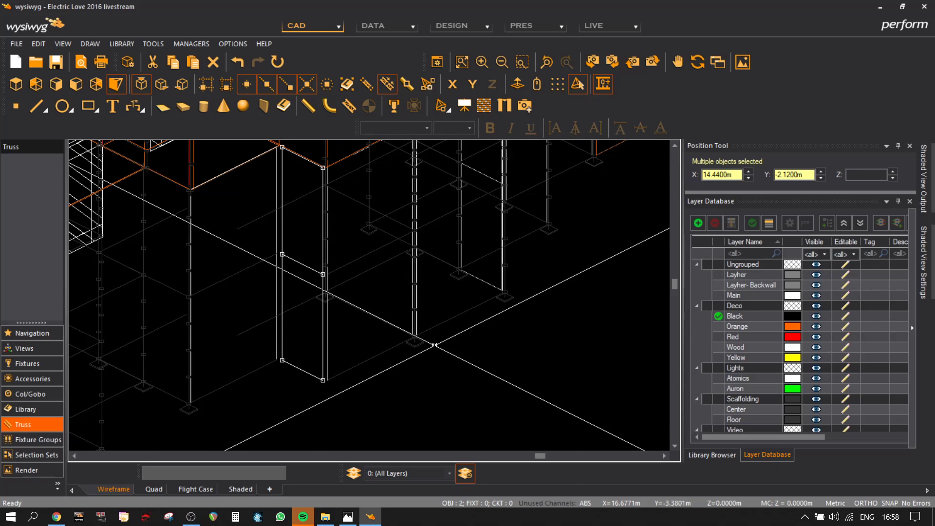
- Copy the two stacked side panels to the neighbouring bay closer to the arch, at X 12.37 m, Y -1.06 m
{"action": "left_click", "coordinate": [282, 254]}
{"action": "scroll", "coordinate": [142, 271], "scroll_direction": "up", "scroll_amount": 3}
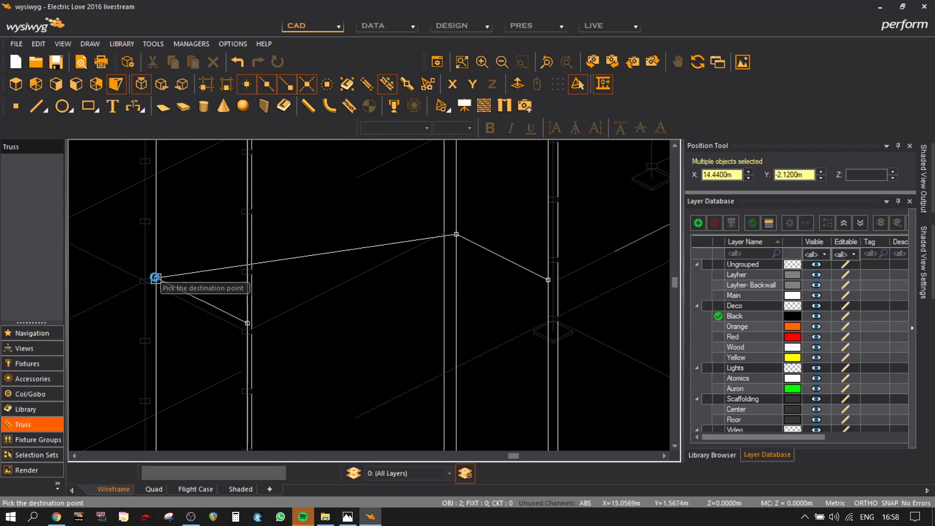
{"action": "left_click", "coordinate": [153, 283]}
{"action": "scroll", "coordinate": [191, 281], "scroll_direction": "down", "scroll_amount": 4}
{"action": "middle_click_drag", "start_coordinate": [236, 390], "coordinate": [408, 397]}
- Copy the two stacked side panels one bay further toward the stage centre, at X 10.35 m, Y -1.085 m
{"action": "left_click", "coordinate": [355, 360]}
{"action": "scroll", "coordinate": [300, 335], "scroll_direction": "up", "scroll_amount": 3}
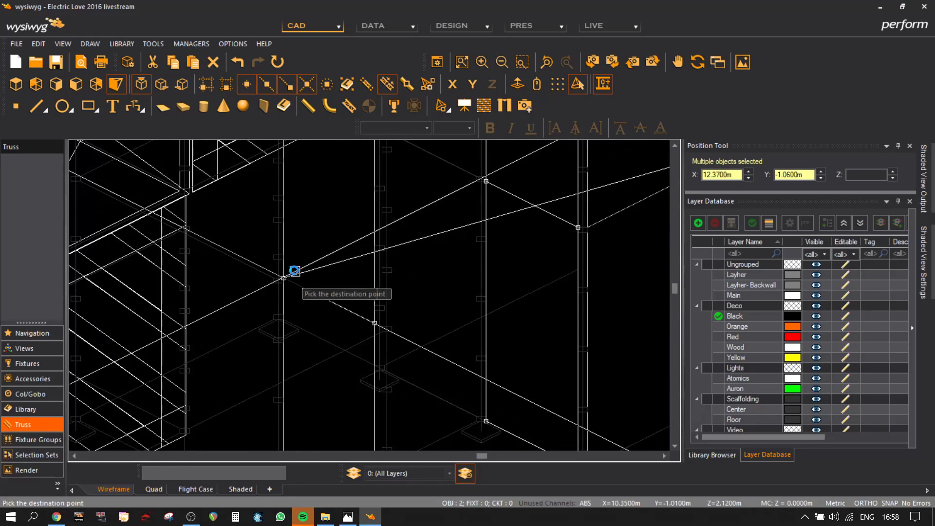
{"action": "scroll", "coordinate": [443, 380], "scroll_direction": "down", "scroll_amount": 3}
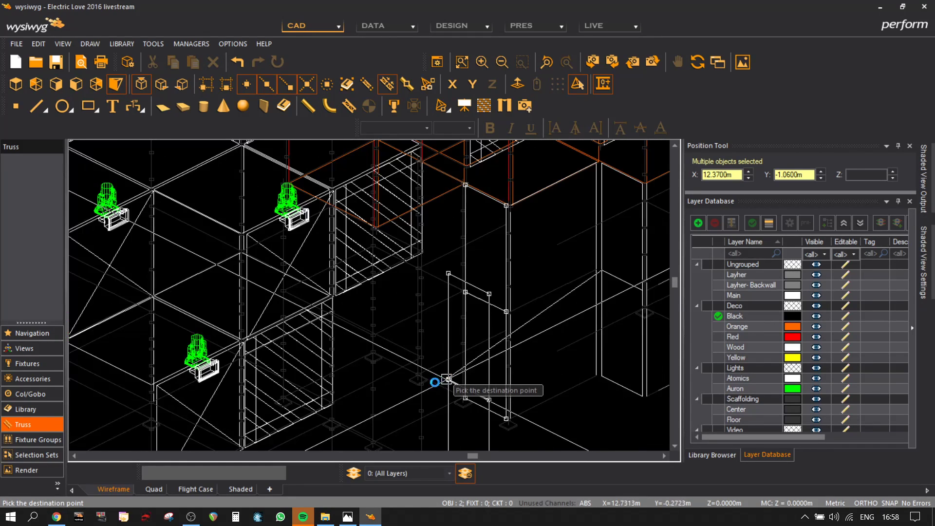
{"action": "scroll", "coordinate": [448, 385], "scroll_direction": "down", "scroll_amount": 4}
{"action": "scroll", "coordinate": [476, 353], "scroll_direction": "up", "scroll_amount": 2}
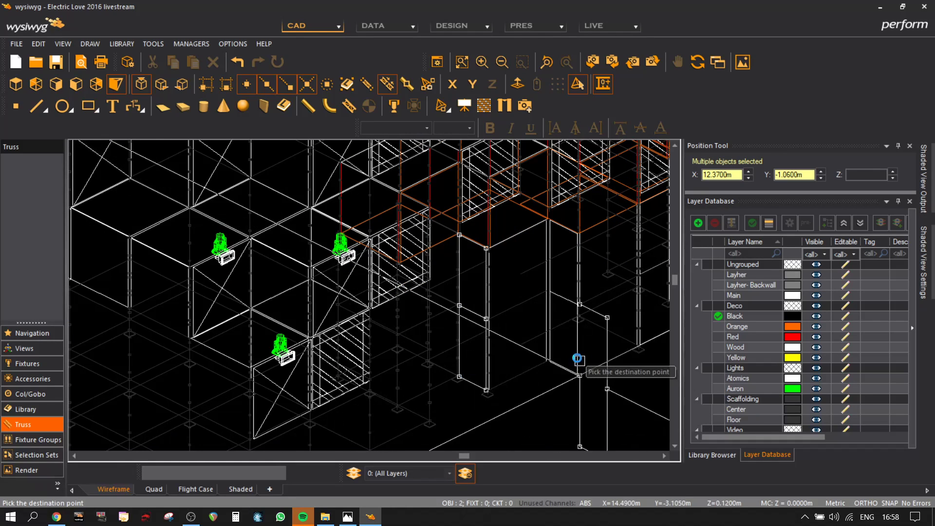
{"action": "left_click", "coordinate": [541, 355]}
{"action": "left_click", "coordinate": [566, 442]}
{"action": "scroll", "coordinate": [451, 417], "scroll_direction": "up", "scroll_amount": 5}
{"action": "left_click", "coordinate": [491, 428]}
{"action": "scroll", "coordinate": [487, 405], "scroll_direction": "down", "scroll_amount": 5}
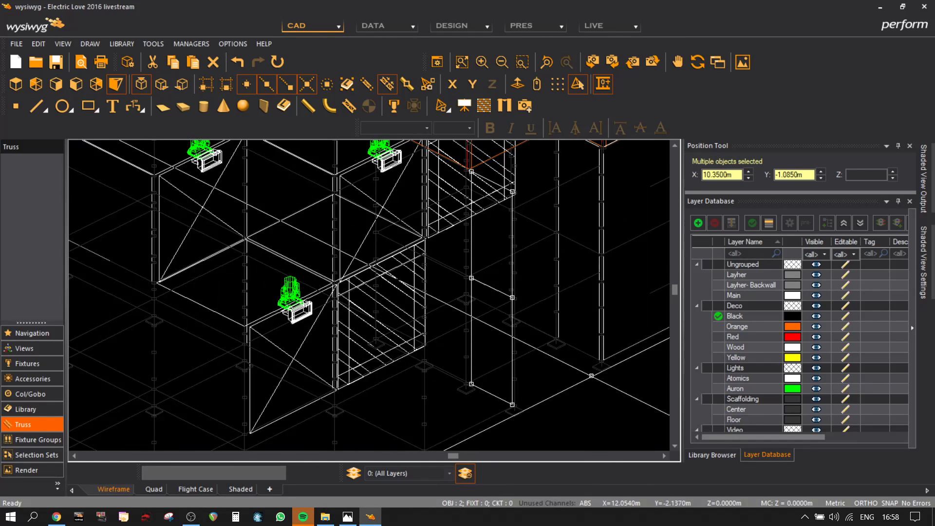
- Paste another side panel, move it to X 10.35 m, Y -1.085 m, Z 6.12 m, and check it in the shaded view
{"action": "scroll", "coordinate": [591, 376], "scroll_direction": "down", "scroll_amount": 5}
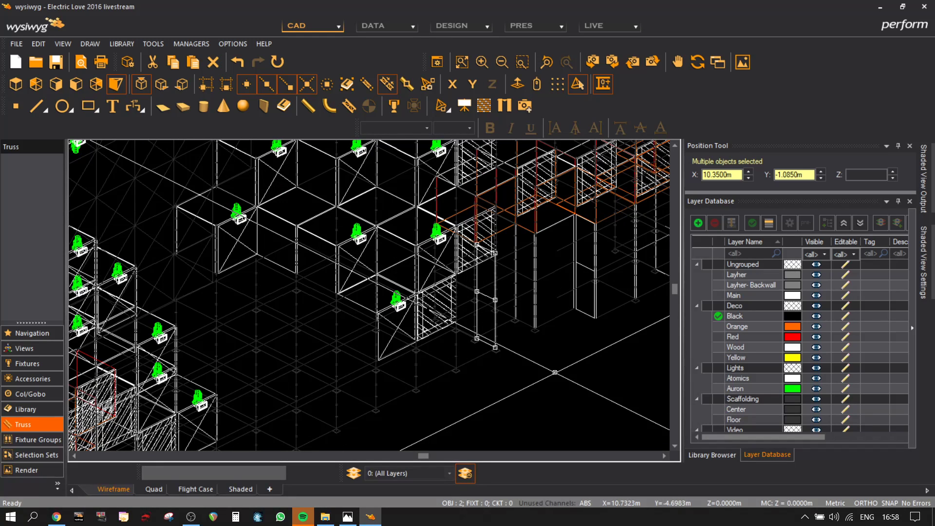
{"action": "key", "text": "ctrl+v"}
{"action": "left_click", "coordinate": [575, 395]}
{"action": "left_click", "coordinate": [585, 383]}
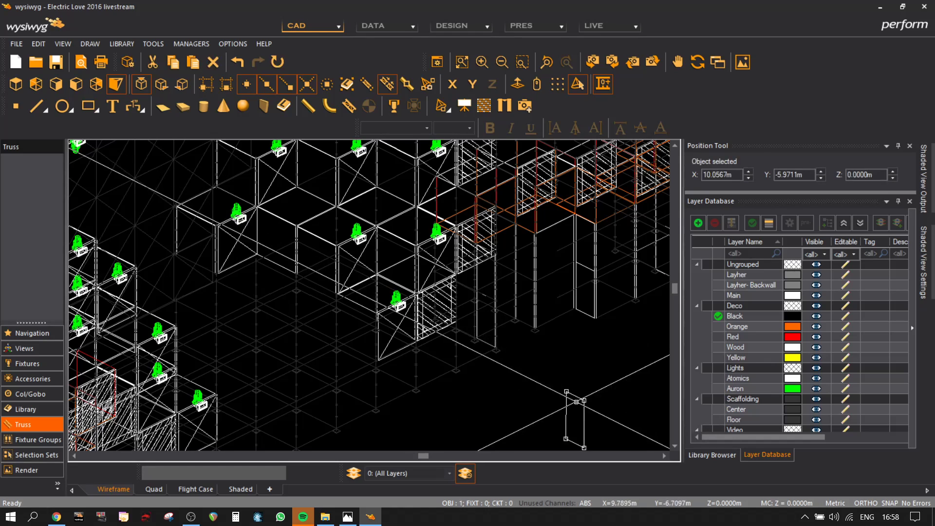
{"action": "key", "text": "m"}
{"action": "left_click", "coordinate": [583, 447]}
{"action": "scroll", "coordinate": [501, 261], "scroll_direction": "up", "scroll_amount": 5}
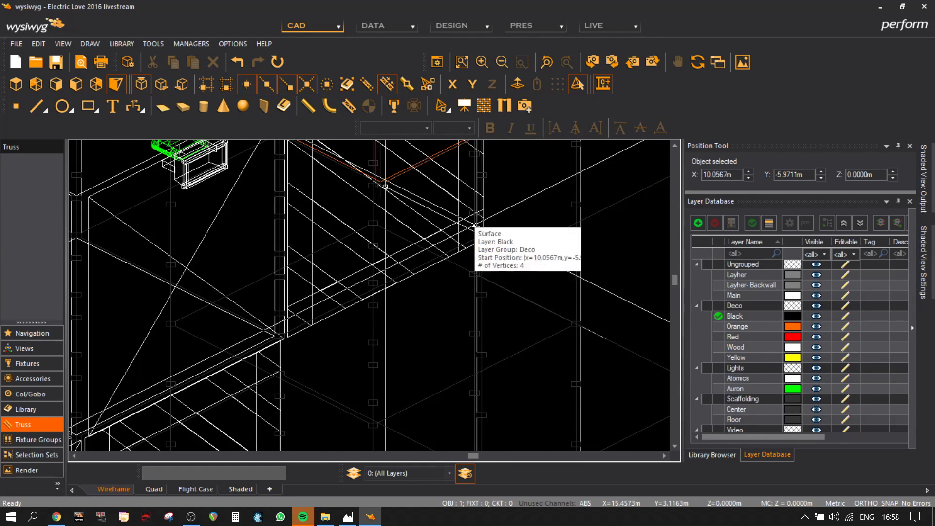
{"action": "scroll", "coordinate": [513, 331], "scroll_direction": "down", "scroll_amount": 5}
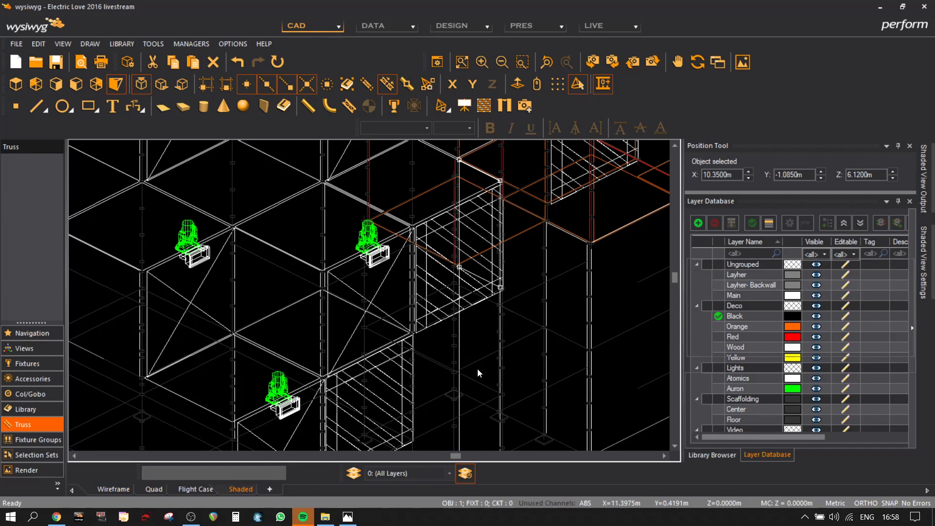
{"action": "key", "text": "Tab"}
{"action": "mouse_move", "coordinate": [545, 308]}
{"action": "left_mouse_down"}
{"action": "mouse_move", "coordinate": [368, 313]}
{"action": "mouse_move", "coordinate": [530, 305]}
{"action": "mouse_move", "coordinate": [430, 303]}
{"action": "left_mouse_up"}
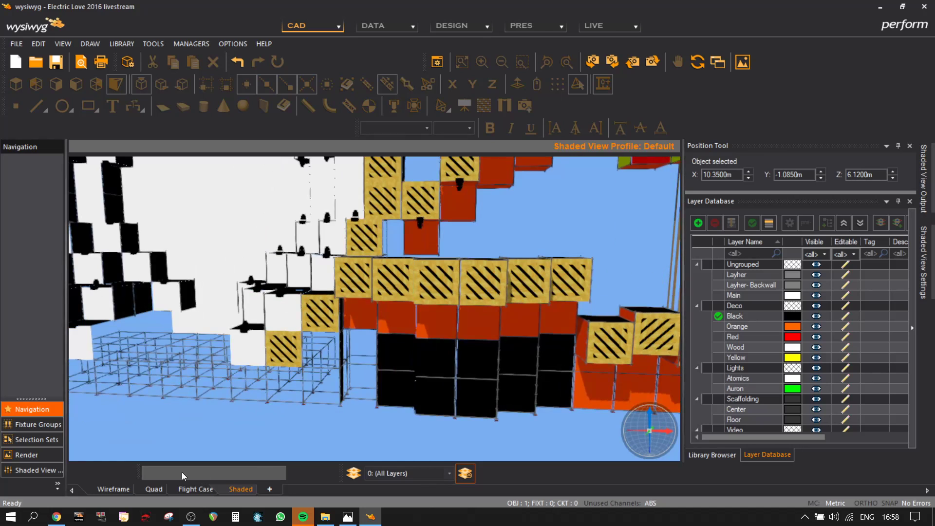
{"action": "left_click", "coordinate": [113, 489]}
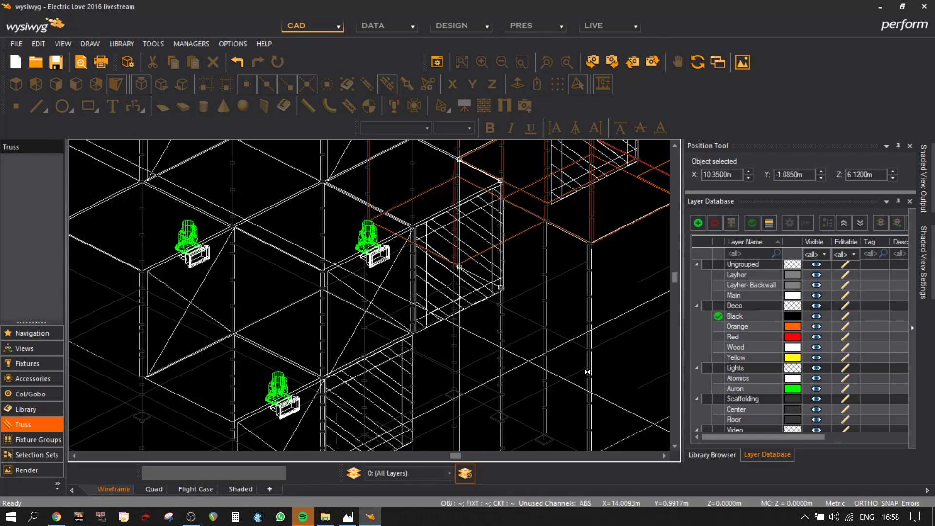
- Select the two stacked front panels at X 16.46 m and copy them to the bay at X 12.32 m, Y -1.01 m
{"action": "mouse_move", "coordinate": [560, 362]}
{"action": "middle_mouse_down"}
{"action": "mouse_move", "coordinate": [463, 305]}
{"action": "mouse_move", "coordinate": [369, 229]}
{"action": "middle_mouse_up"}
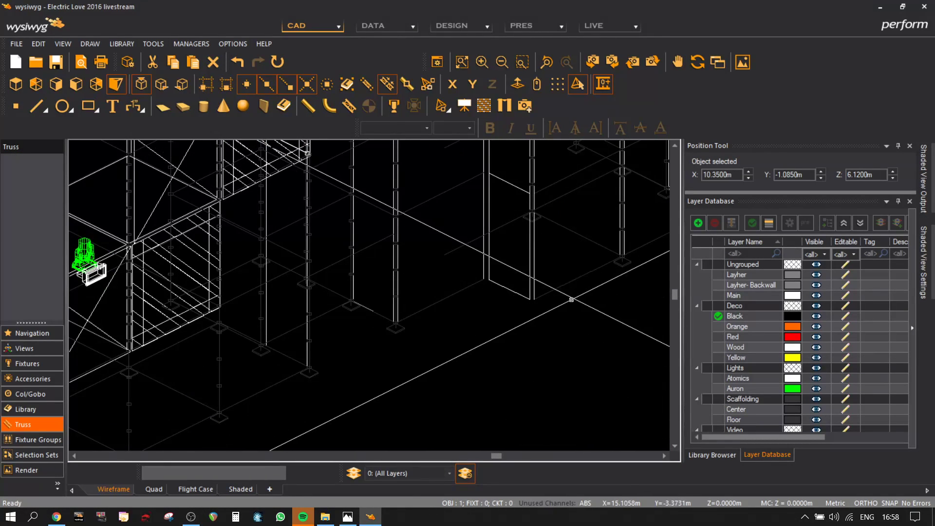
{"action": "middle_click_drag", "start_coordinate": [572, 299], "coordinate": [476, 341]}
{"action": "scroll", "coordinate": [453, 253], "scroll_direction": "up", "scroll_amount": 2}
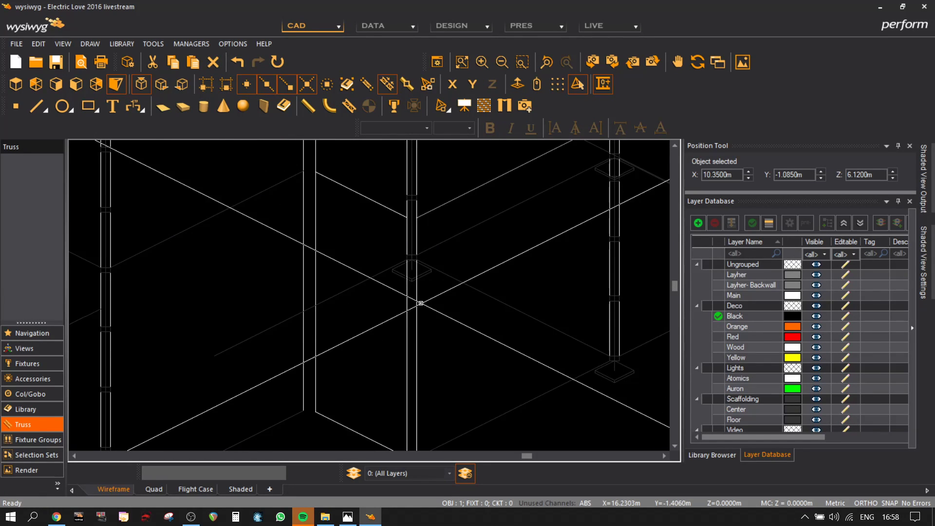
{"action": "left_click_drag", "start_coordinate": [422, 303], "coordinate": [434, 194]}
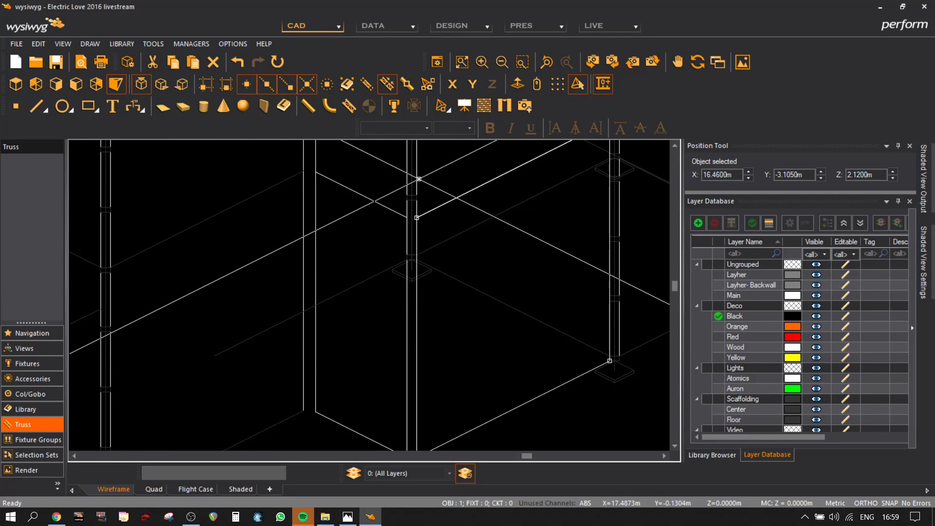
{"action": "scroll", "coordinate": [492, 275], "scroll_direction": "down", "scroll_amount": 3}
{"action": "left_click_drag", "start_coordinate": [527, 230], "coordinate": [399, 333]}
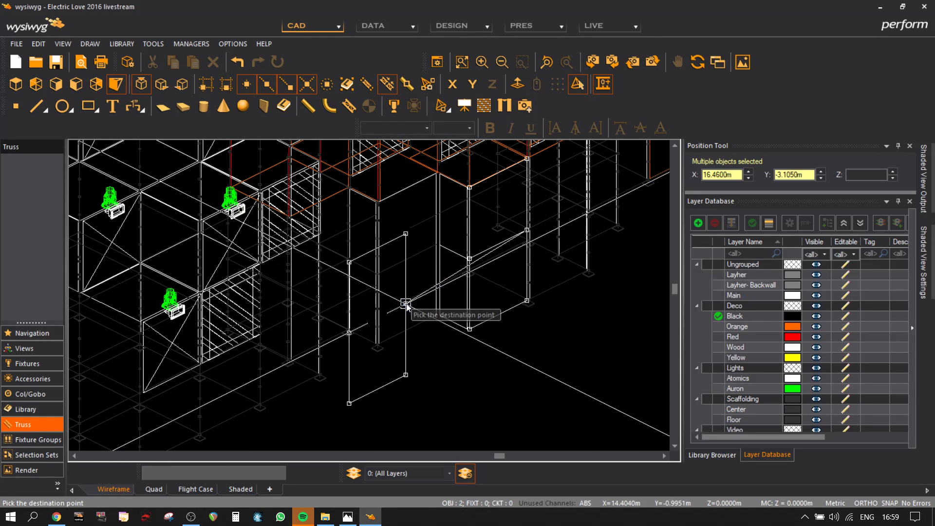
{"action": "scroll", "coordinate": [351, 323], "scroll_direction": "up", "scroll_amount": 5}
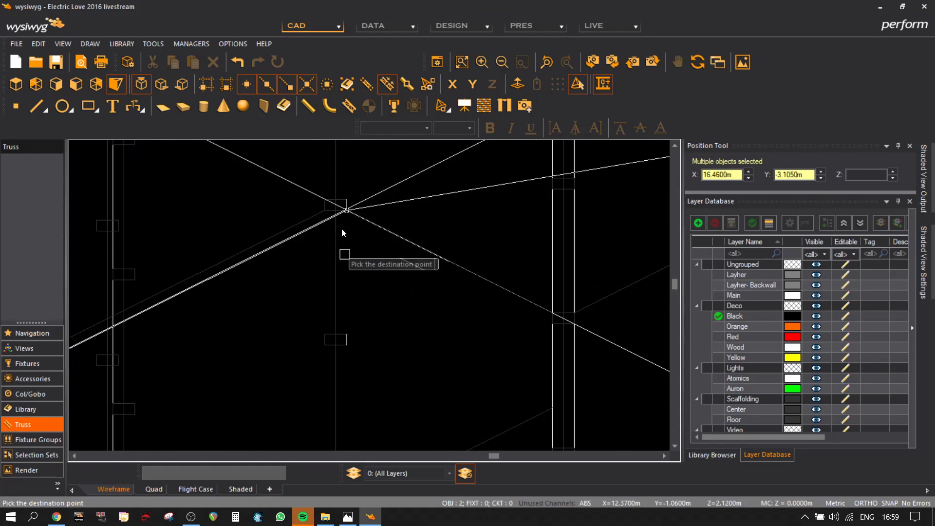
{"action": "scroll", "coordinate": [328, 215], "scroll_direction": "down", "scroll_amount": 3}
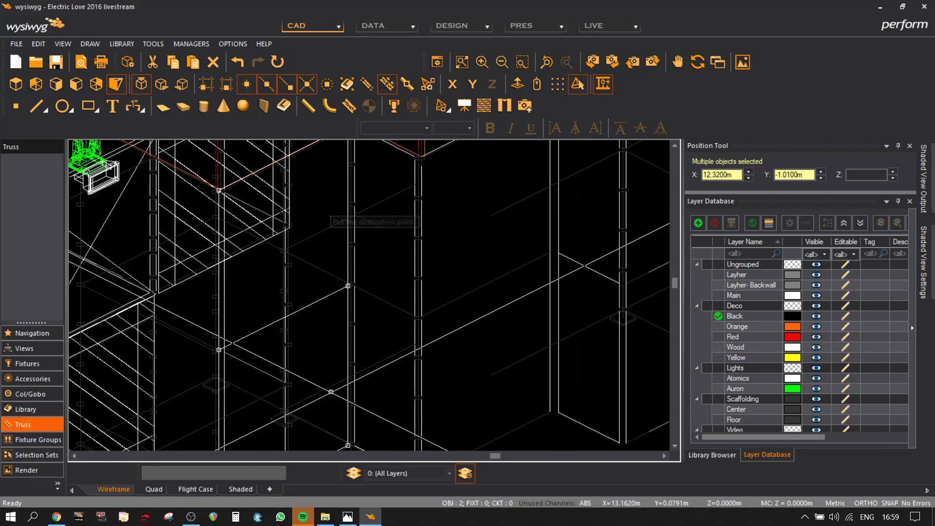
- Copy the stacked front panels to the next bay at X 10.30 m, Y -2.07 m and inspect the stage base in the shaded view
{"action": "scroll", "coordinate": [296, 403], "scroll_direction": "up", "scroll_amount": 4}
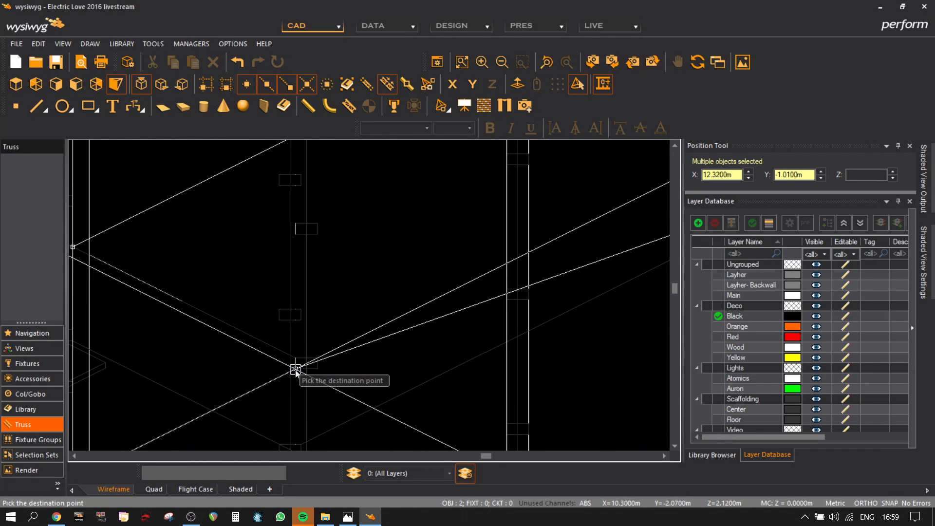
{"action": "scroll", "coordinate": [361, 365], "scroll_direction": "down", "scroll_amount": 4}
{"action": "middle_click_drag", "start_coordinate": [396, 414], "coordinate": [532, 255]}
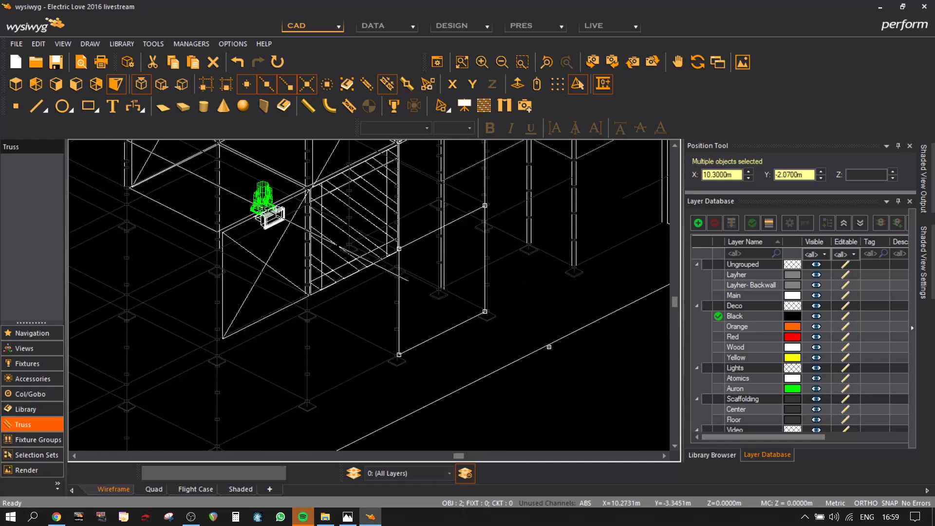
{"action": "key", "text": "Delete"}
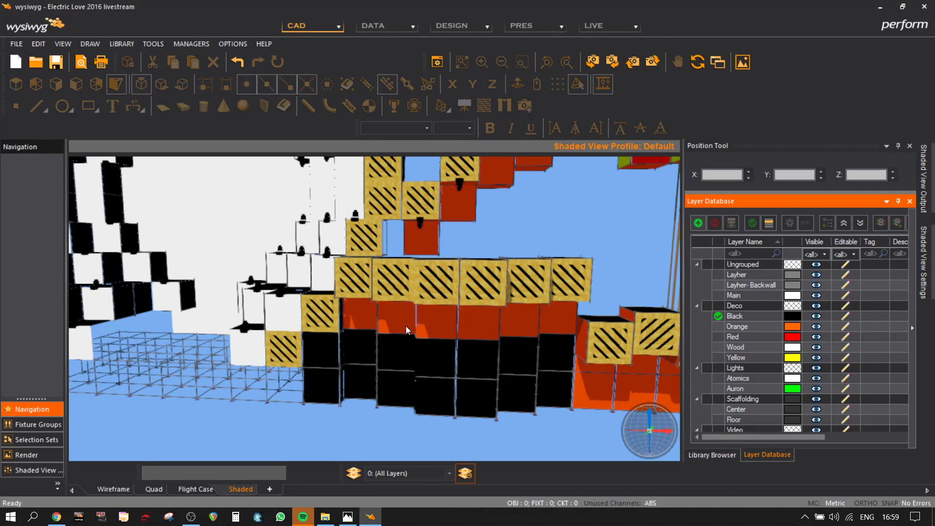
{"action": "mouse_move", "coordinate": [406, 327]}
{"action": "left_mouse_down"}
{"action": "mouse_move", "coordinate": [569, 294]}
{"action": "mouse_move", "coordinate": [459, 293]}
{"action": "left_mouse_up"}
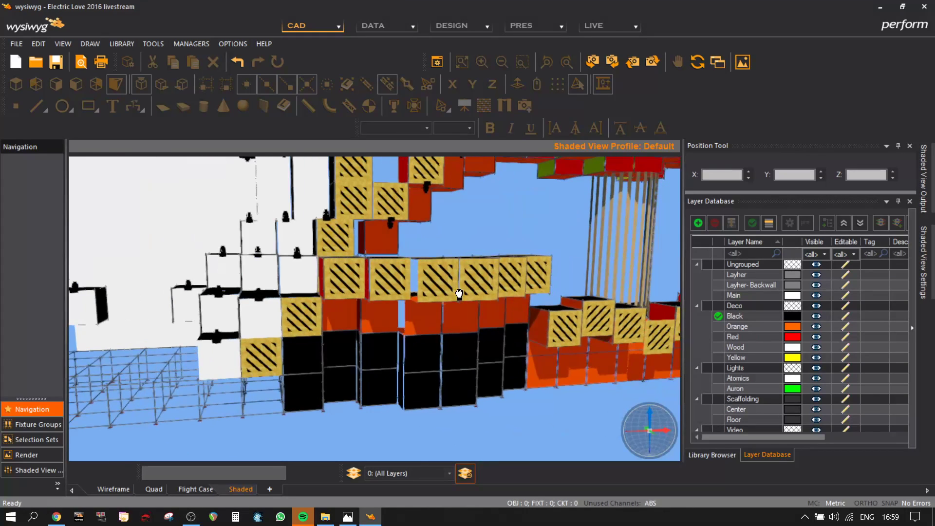
{"action": "mouse_move", "coordinate": [319, 340]}
{"action": "left_mouse_down"}
{"action": "mouse_move", "coordinate": [428, 320]}
{"action": "mouse_move", "coordinate": [165, 510]}
{"action": "left_mouse_up"}
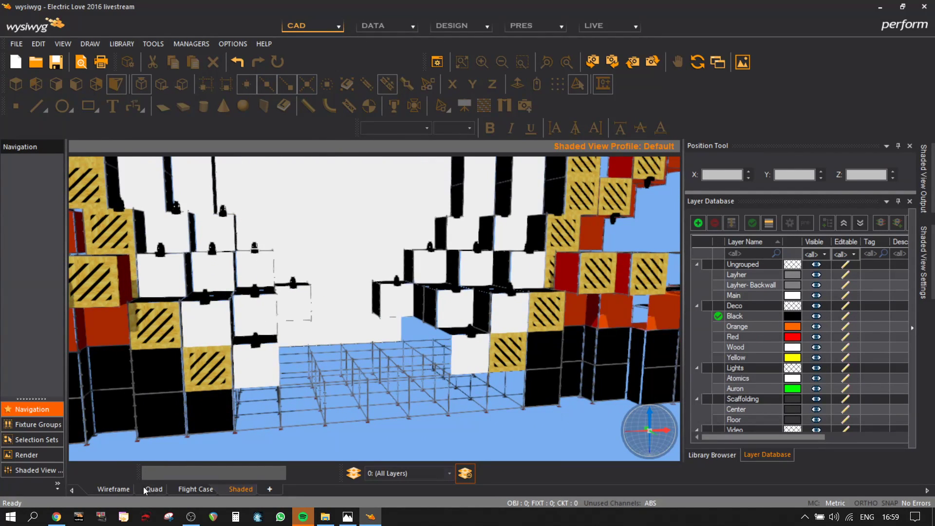
{"action": "left_click", "coordinate": [122, 490]}
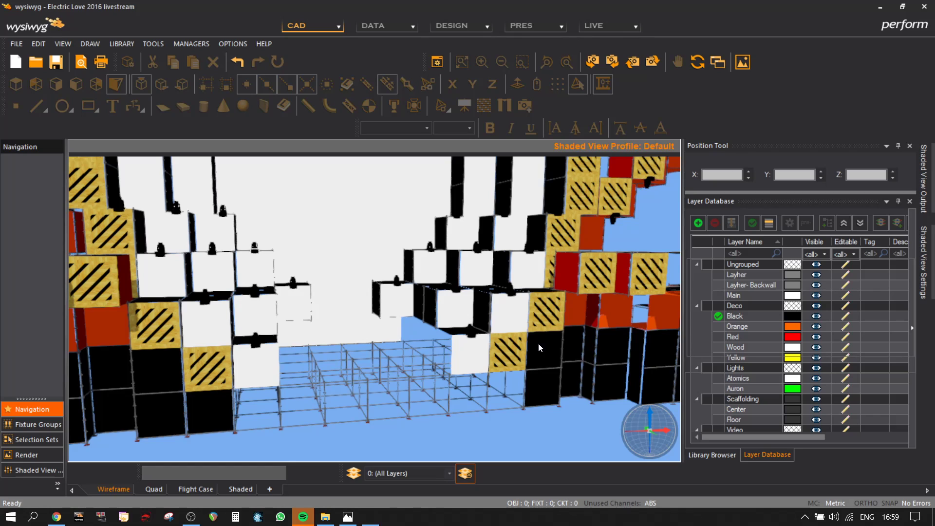
- Copy the lower front panel at X 10.30 m to Y 0 m, Z 0.12 m, aligning it with the scaffold corner
{"action": "scroll", "coordinate": [399, 349], "scroll_direction": "up", "scroll_amount": 2}
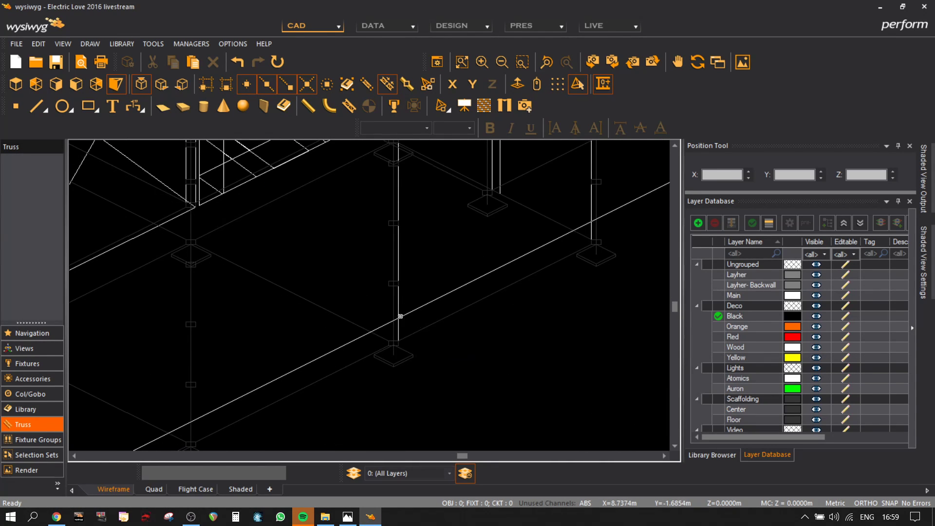
{"action": "scroll", "coordinate": [401, 322], "scroll_direction": "down", "scroll_amount": 1}
{"action": "left_click", "coordinate": [401, 321]}
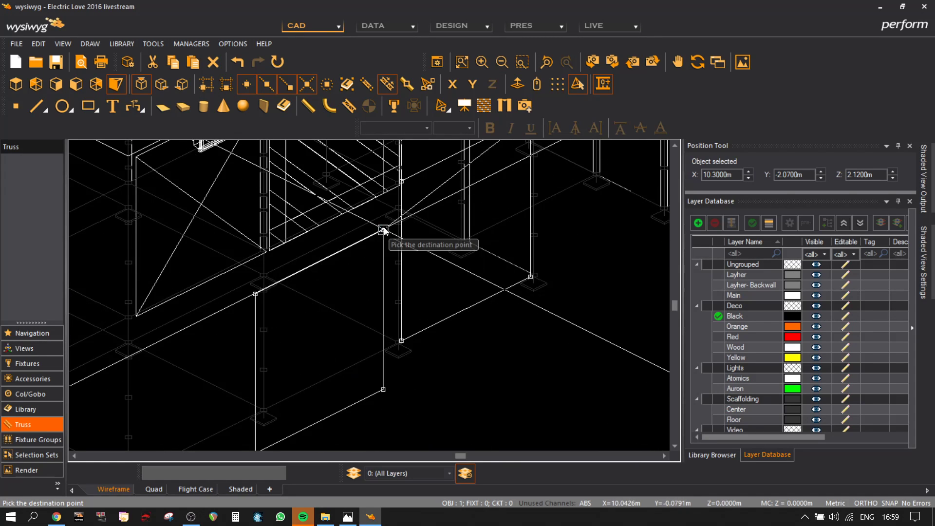
{"action": "scroll", "coordinate": [392, 233], "scroll_direction": "up", "scroll_amount": 2}
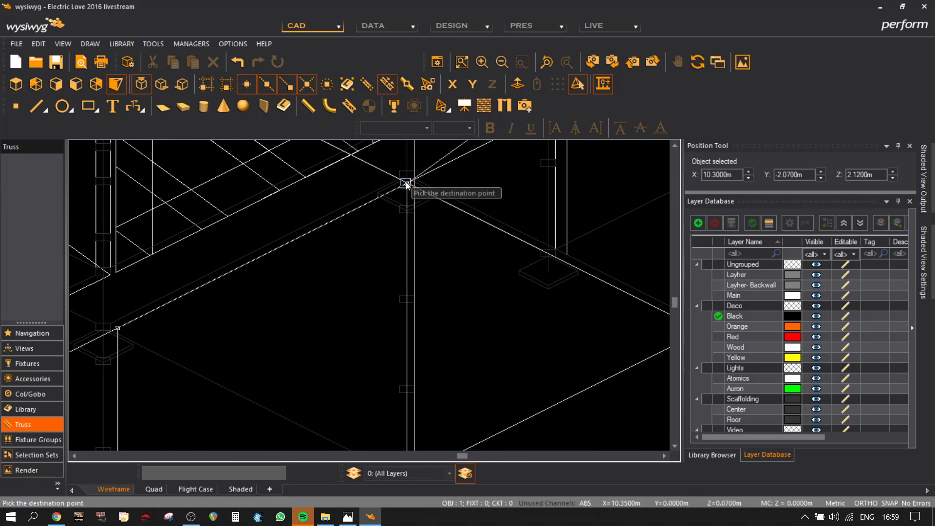
{"action": "left_click", "coordinate": [400, 181]}
{"action": "scroll", "coordinate": [330, 323], "scroll_direction": "down", "scroll_amount": 5}
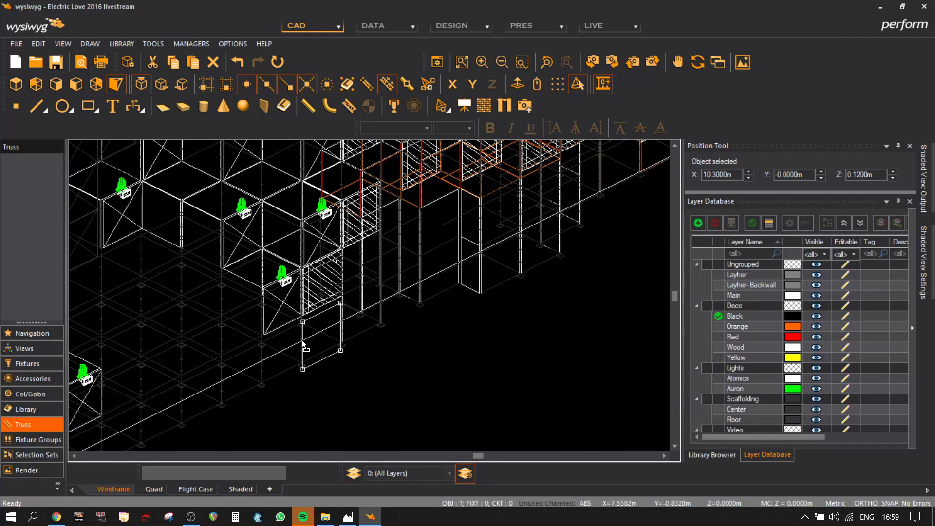
- Copy the new front panel one bay sideways to X 8.23 m at the same depth and height
{"action": "left_click", "coordinate": [303, 342]}
{"action": "scroll", "coordinate": [293, 336], "scroll_direction": "up", "scroll_amount": 5}
{"action": "left_click", "coordinate": [345, 276]}
{"action": "scroll", "coordinate": [343, 282], "scroll_direction": "down", "scroll_amount": 5}
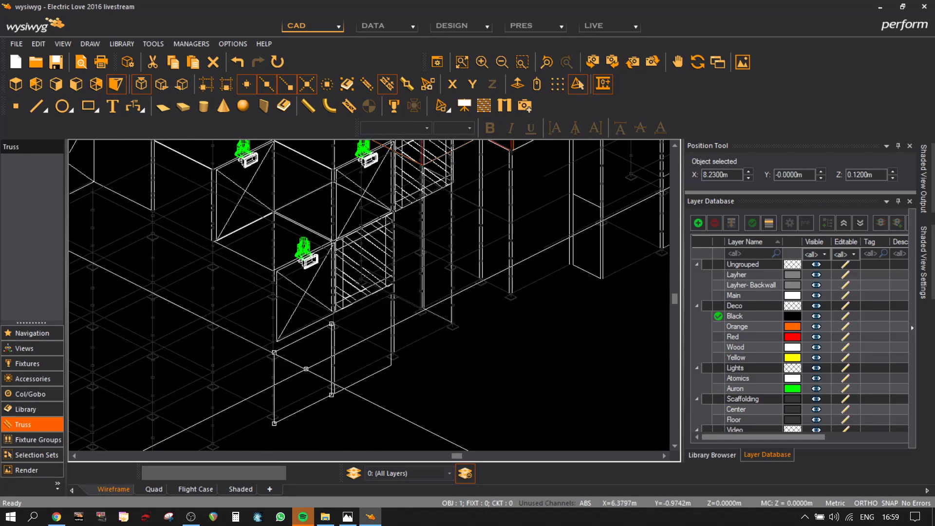
- Select both adjacent front panels and move them together to Y -2.07 m, Z 2.12 m, beneath the striped and white boxes
{"action": "middle_click_drag", "start_coordinate": [306, 369], "coordinate": [365, 329]}
{"action": "scroll", "coordinate": [340, 385], "scroll_direction": "up", "scroll_amount": 5}
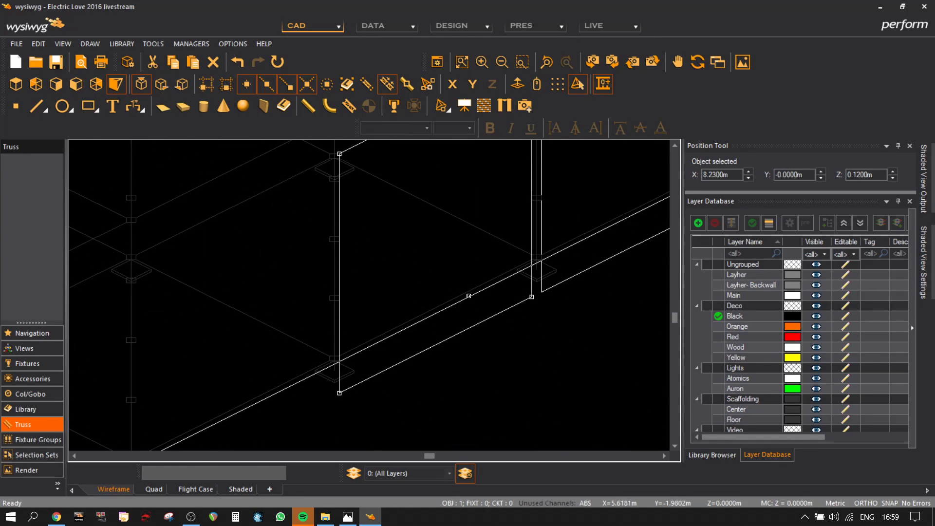
{"action": "middle_click_drag", "start_coordinate": [273, 396], "coordinate": [344, 446]}
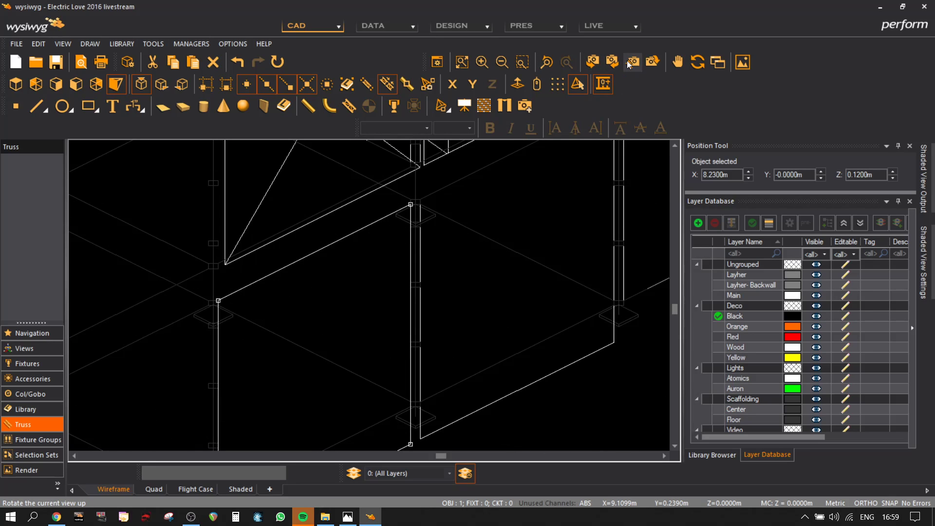
{"action": "left_click", "coordinate": [611, 63]}
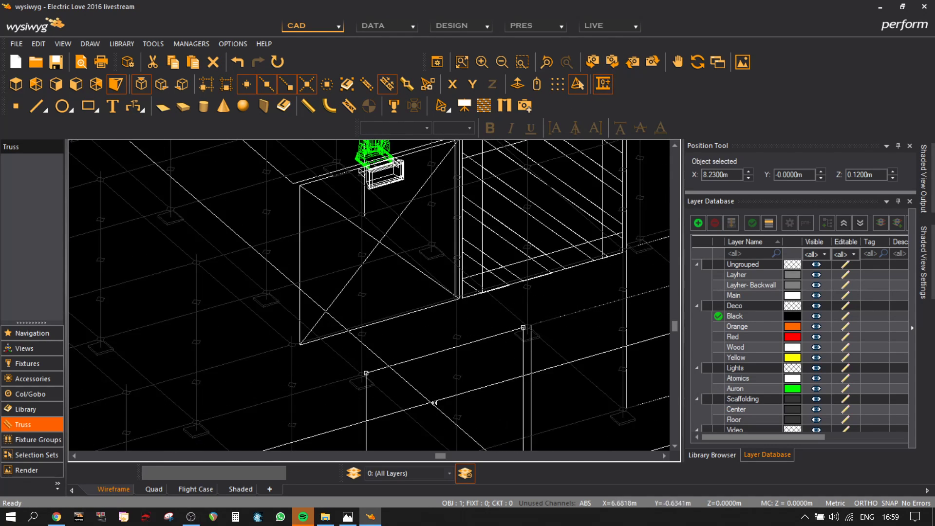
{"action": "middle_click_drag", "start_coordinate": [523, 347], "coordinate": [429, 230]}
{"action": "left_click", "coordinate": [479, 356], "text": "ctrl"}
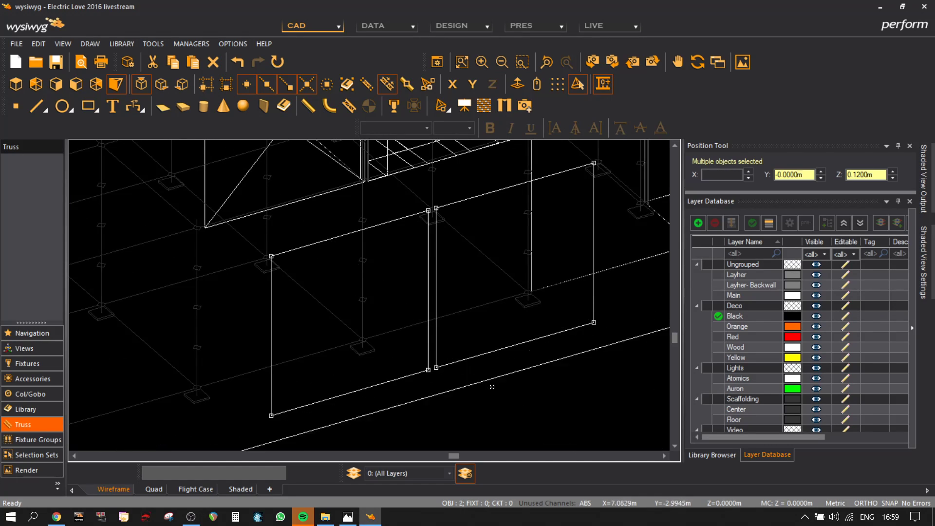
{"action": "key", "text": "ctrl+c"}
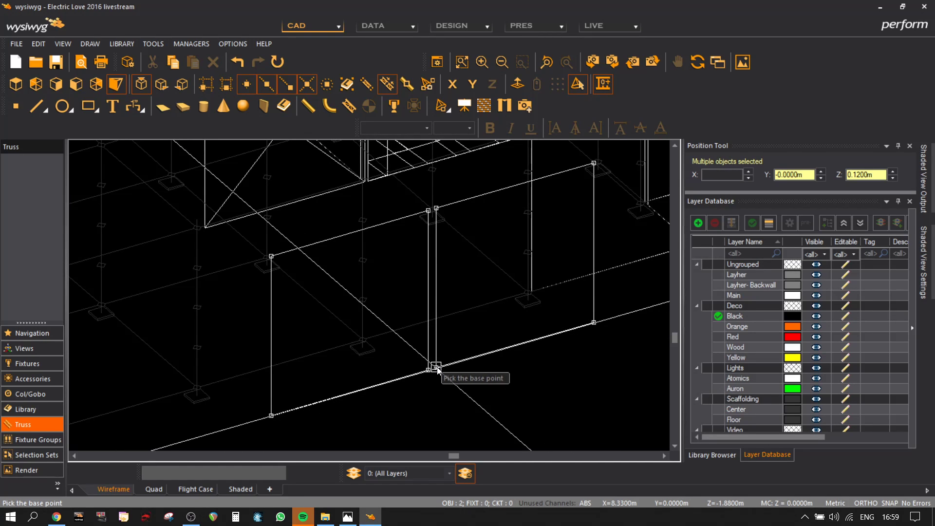
{"action": "left_click", "coordinate": [437, 368]}
{"action": "scroll", "coordinate": [371, 340], "scroll_direction": "up", "scroll_amount": 2}
{"action": "left_click", "coordinate": [363, 326]}
{"action": "scroll", "coordinate": [323, 386], "scroll_direction": "down", "scroll_amount": 1}
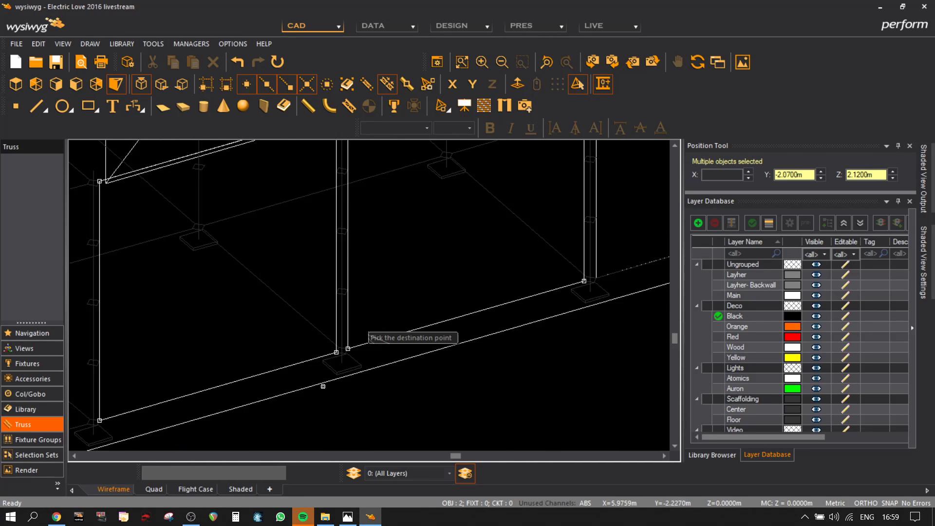
- Copy the two adjacent front panels bay by bay toward the left boxes along the stage base, at Y -2.07 m, Z 2.12 m
{"action": "scroll", "coordinate": [322, 386], "scroll_direction": "down", "scroll_amount": 2}
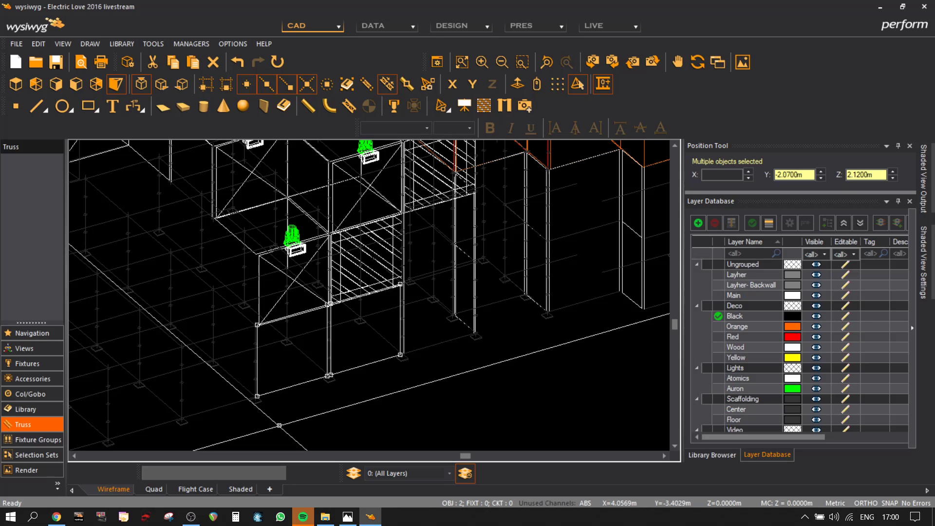
{"action": "left_click", "coordinate": [400, 285]}
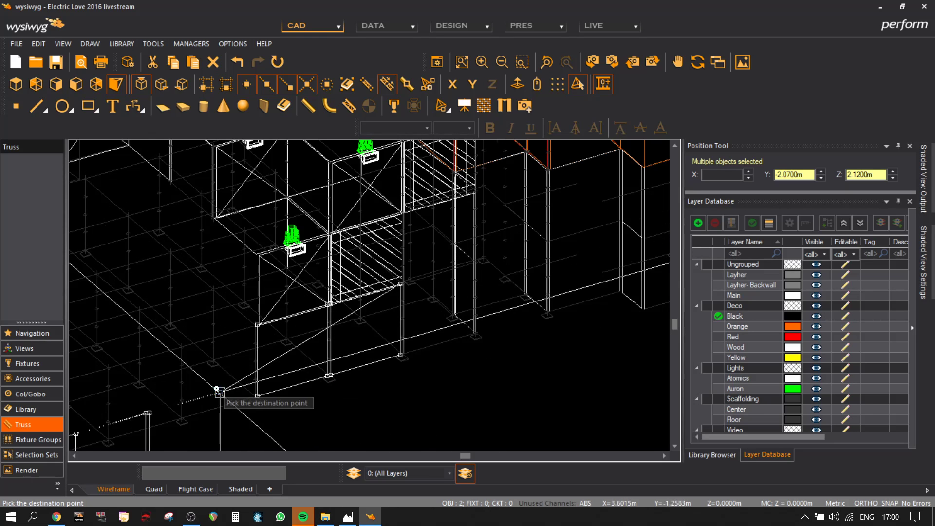
{"action": "scroll", "coordinate": [254, 327], "scroll_direction": "up", "scroll_amount": 3}
{"action": "left_click", "coordinate": [251, 322]}
{"action": "scroll", "coordinate": [166, 385], "scroll_direction": "down", "scroll_amount": 3}
{"action": "middle_click_drag", "start_coordinate": [166, 398], "coordinate": [485, 291]}
{"action": "left_click", "coordinate": [503, 249]}
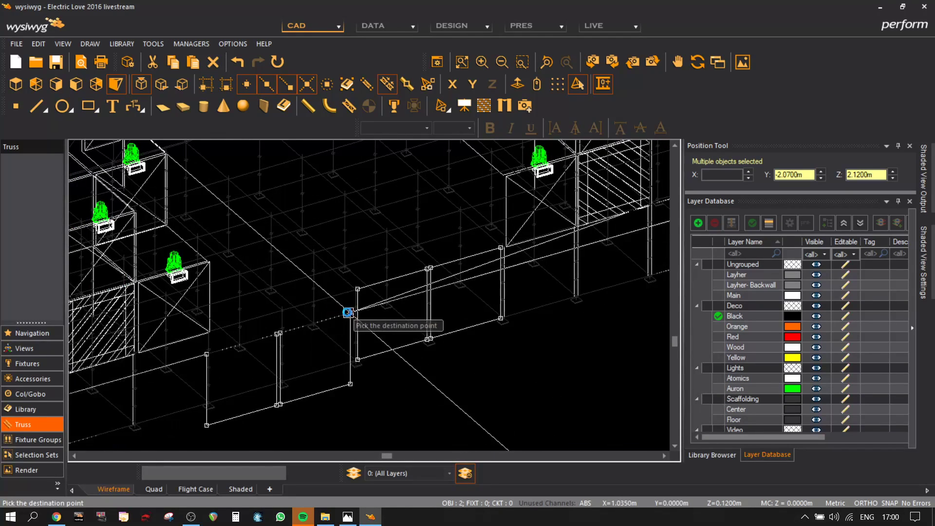
{"action": "scroll", "coordinate": [348, 312], "scroll_direction": "up", "scroll_amount": 3}
{"action": "scroll", "coordinate": [293, 314], "scroll_direction": "down", "scroll_amount": 3}
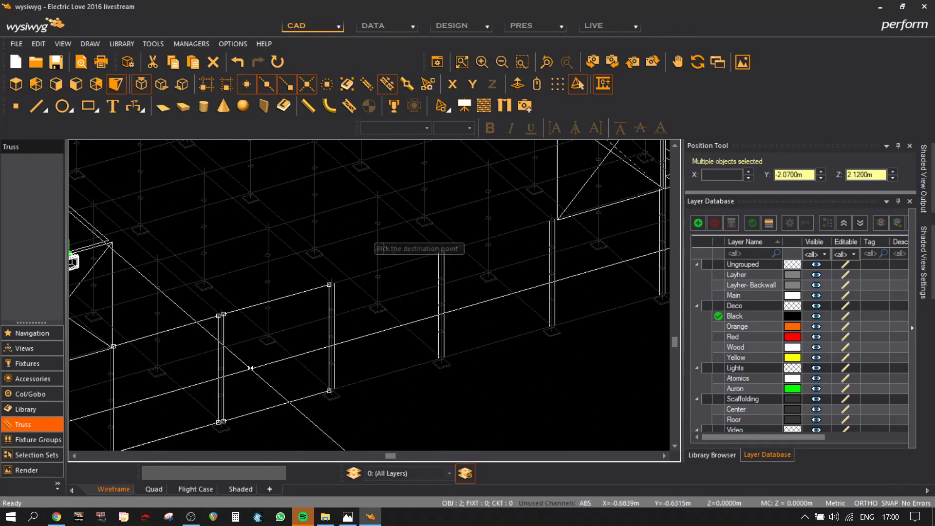
{"action": "middle_click_drag", "start_coordinate": [253, 365], "coordinate": [378, 315]}
{"action": "key", "text": "Escape"}
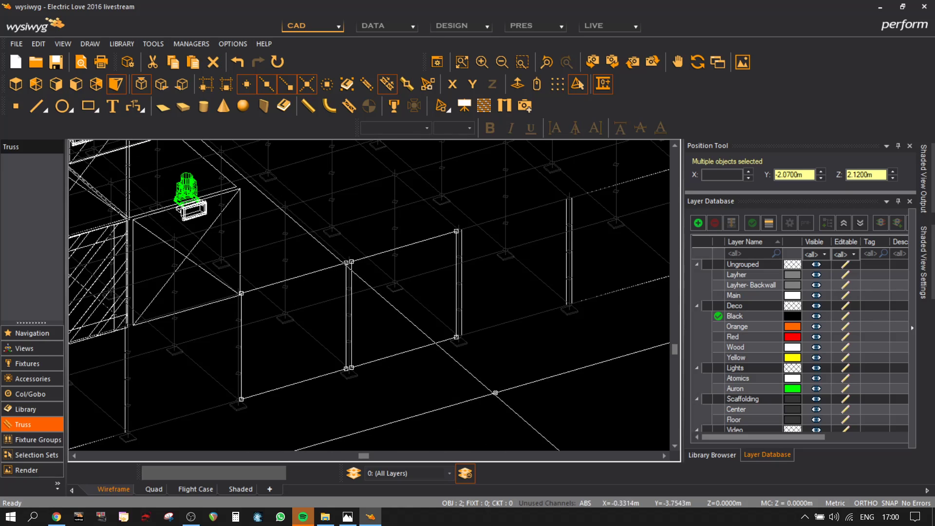
- Place another copy of the panel pair in front of the stage at Y -3.5696 m, Z 0 m, and delete its right panel
{"action": "left_click", "coordinate": [562, 366]}
{"action": "middle_click_drag", "start_coordinate": [585, 397], "coordinate": [552, 346]}
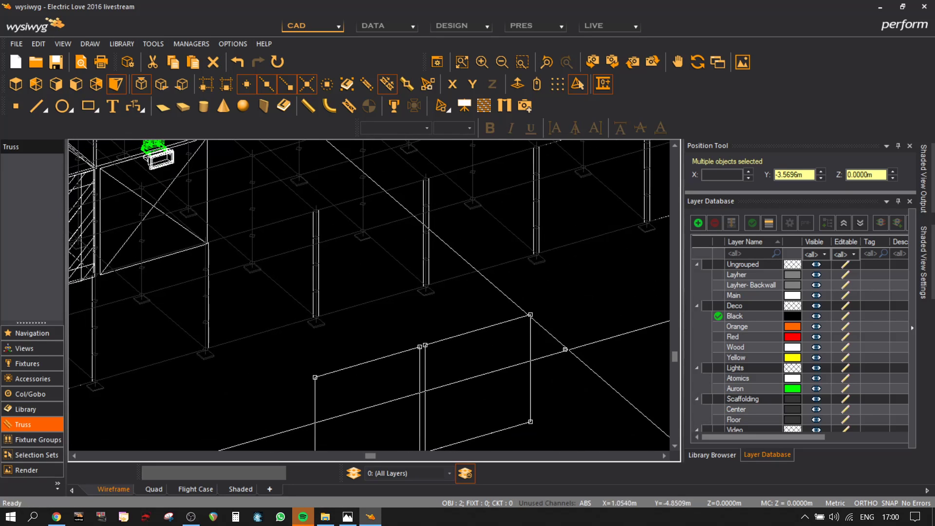
{"action": "left_click_drag", "start_coordinate": [568, 349], "coordinate": [514, 291]}
{"action": "key", "text": "Delete"}
- Move the remaining loose panel beneath the left white box at X -4.19 m, Y -2.07 m, Z 2.12 m, and inspect the shaded view
{"action": "left_click_drag", "start_coordinate": [461, 393], "coordinate": [399, 339]}
{"action": "key", "text": "ctrl+m"}
{"action": "left_click", "coordinate": [419, 347]}
{"action": "scroll", "coordinate": [298, 239], "scroll_direction": "up", "scroll_amount": 2}
{"action": "scroll", "coordinate": [285, 297], "scroll_direction": "down", "scroll_amount": 2}
{"action": "middle_click_drag", "start_coordinate": [275, 294], "coordinate": [382, 310]}
{"action": "scroll", "coordinate": [340, 289], "scroll_direction": "up", "scroll_amount": 1}
{"action": "scroll", "coordinate": [341, 287], "scroll_direction": "up", "scroll_amount": 1}
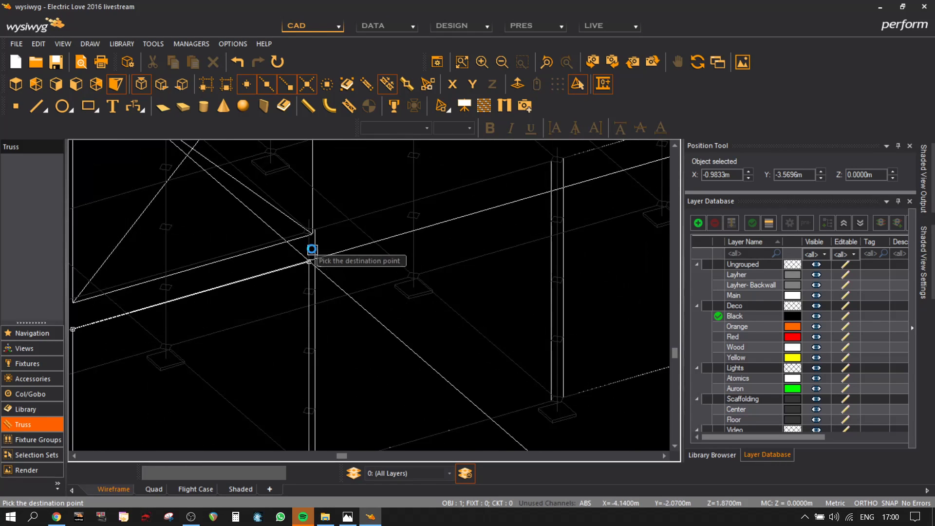
{"action": "left_click", "coordinate": [305, 237]}
{"action": "scroll", "coordinate": [305, 233], "scroll_direction": "up", "scroll_amount": 4}
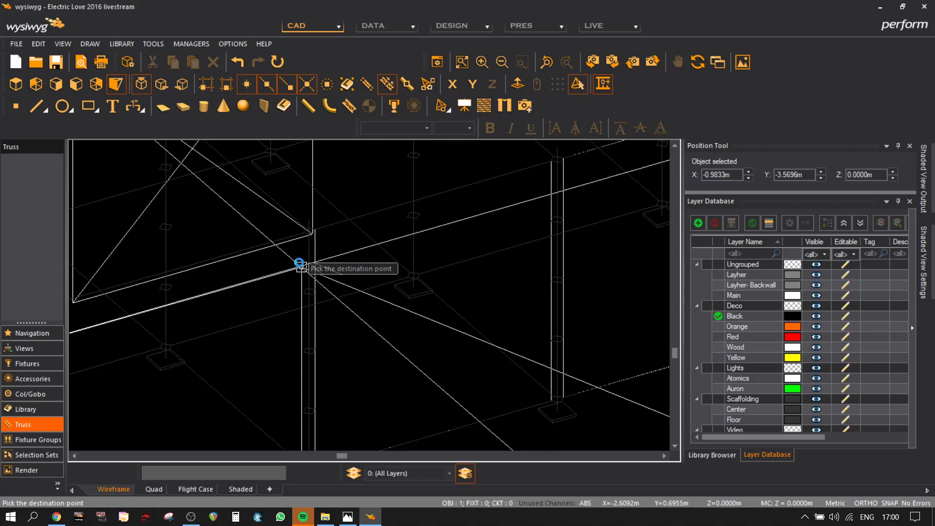
{"action": "left_click", "coordinate": [306, 218]}
{"action": "scroll", "coordinate": [361, 332], "scroll_direction": "down", "scroll_amount": 2}
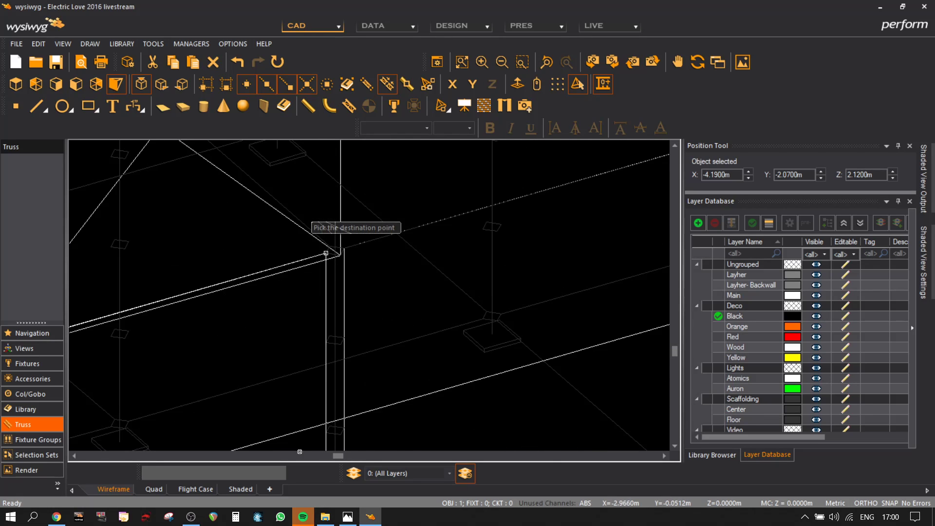
{"action": "left_click", "coordinate": [230, 489]}
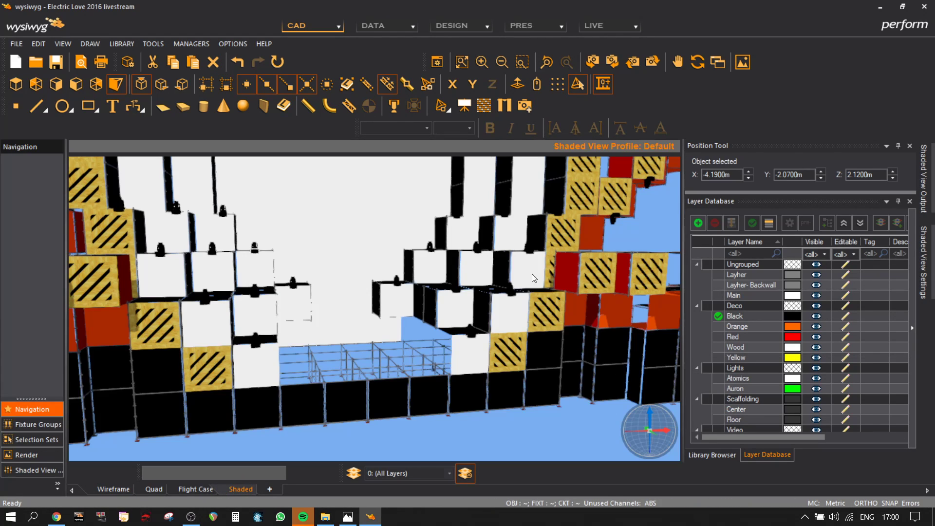
{"action": "mouse_move", "coordinate": [532, 273]}
{"action": "middle_mouse_down"}
{"action": "mouse_move", "coordinate": [463, 288]}
{"action": "mouse_move", "coordinate": [323, 285]}
{"action": "mouse_move", "coordinate": [376, 339]}
{"action": "mouse_move", "coordinate": [426, 338]}
{"action": "middle_mouse_up"}
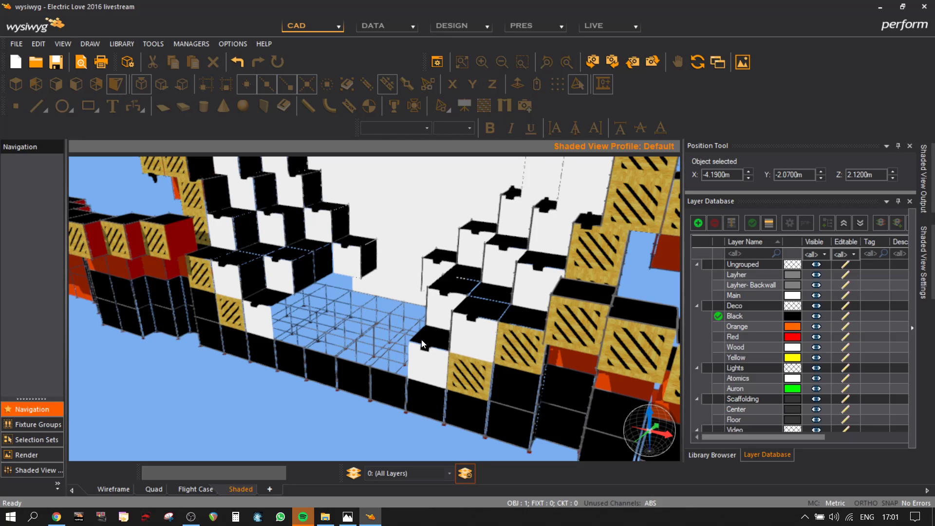
- Limit the wireframe display to the current layer only and make the Scaffolding Floor layer current
{"action": "left_click", "coordinate": [112, 490]}
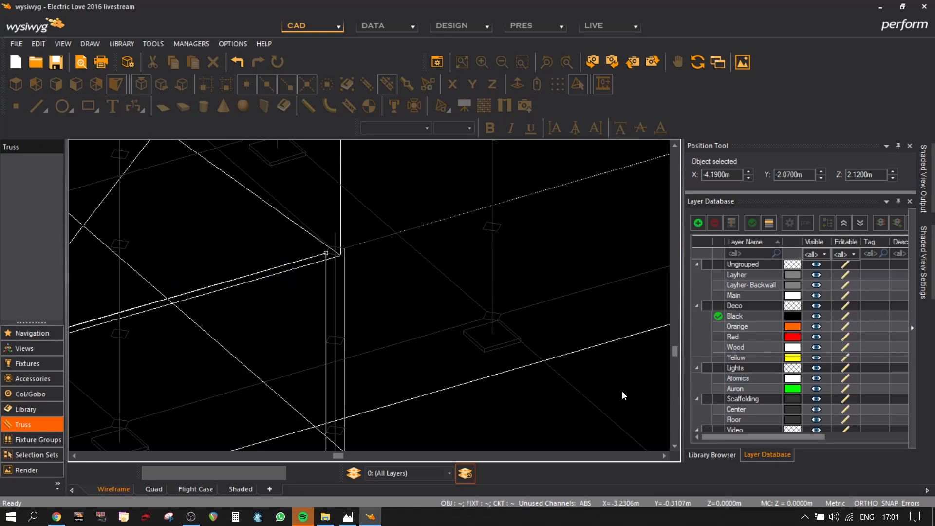
{"action": "scroll", "coordinate": [468, 270], "scroll_direction": "down", "scroll_amount": 3}
{"action": "middle_click_drag", "start_coordinate": [458, 299], "coordinate": [367, 396]}
{"action": "scroll", "coordinate": [367, 395], "scroll_direction": "down", "scroll_amount": 5}
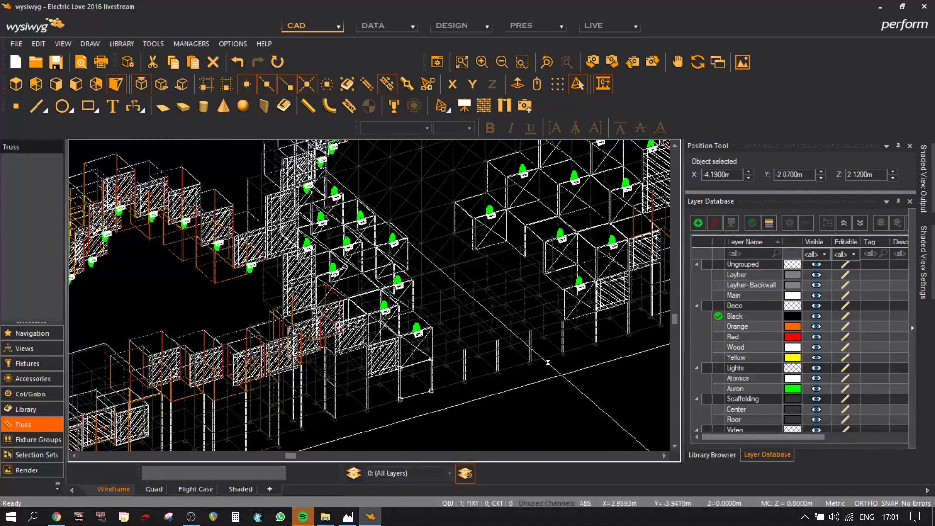
{"action": "left_click", "coordinate": [413, 472]}
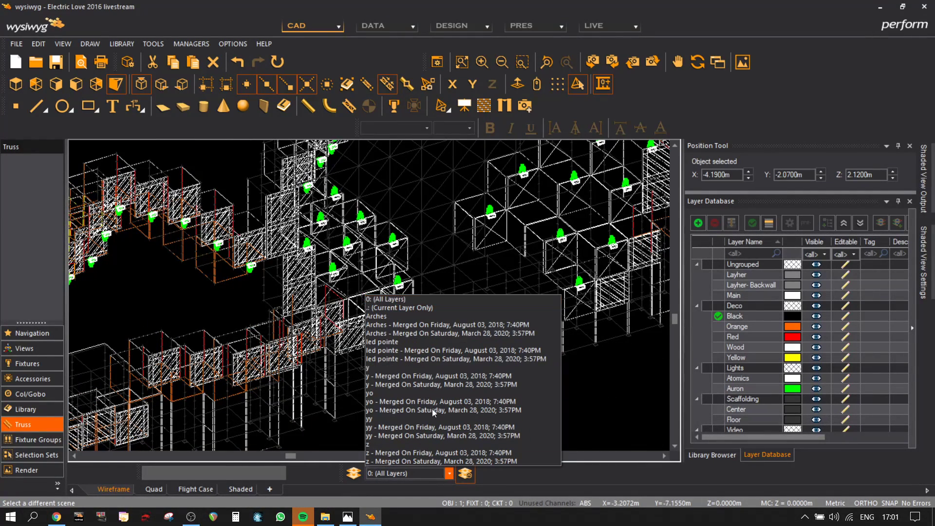
{"action": "left_click", "coordinate": [421, 308]}
{"action": "scroll", "coordinate": [755, 417], "scroll_direction": "down", "scroll_amount": 1}
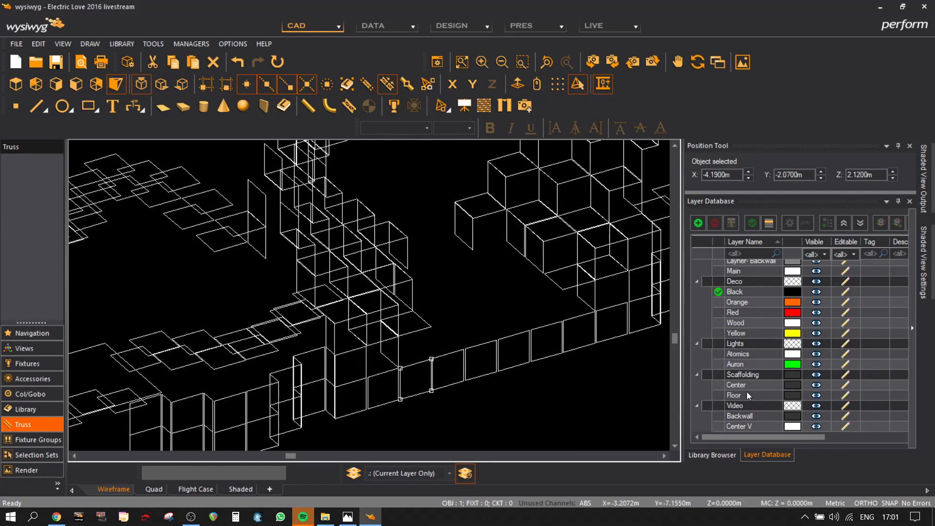
{"action": "left_click", "coordinate": [748, 394]}
{"action": "left_click", "coordinate": [762, 222]}
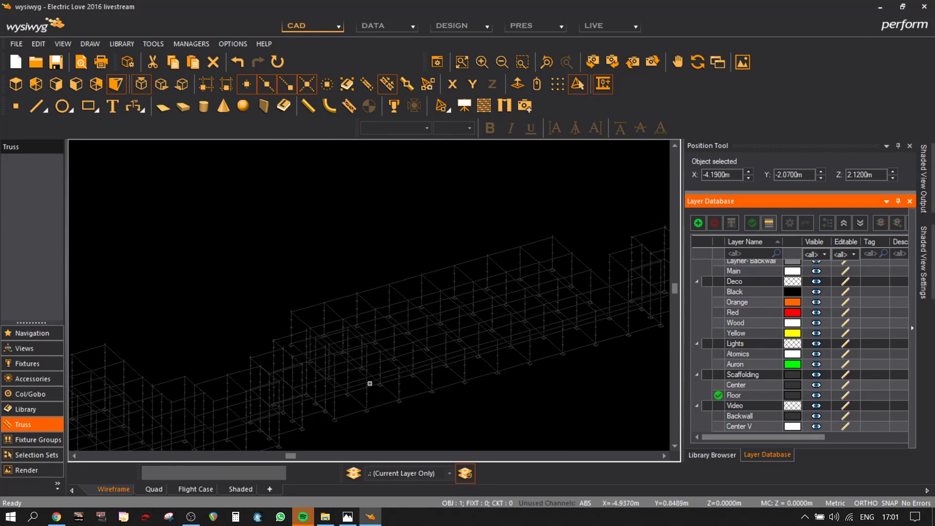
- Draw a four-corner deck surface over the central scaffolding from X -8.28 m, Y 6.21 m, Z 2.22 m to Y -2.07 m, and display all layers
{"action": "left_click", "coordinate": [170, 103]}
{"action": "scroll", "coordinate": [292, 317], "scroll_direction": "up", "scroll_amount": 3}
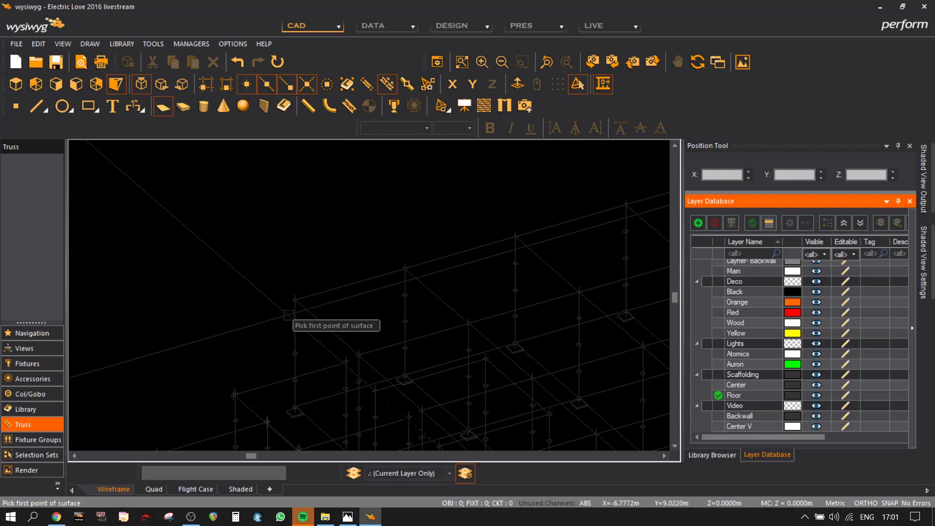
{"action": "left_click", "coordinate": [296, 293]}
{"action": "scroll", "coordinate": [438, 215], "scroll_direction": "up", "scroll_amount": 3}
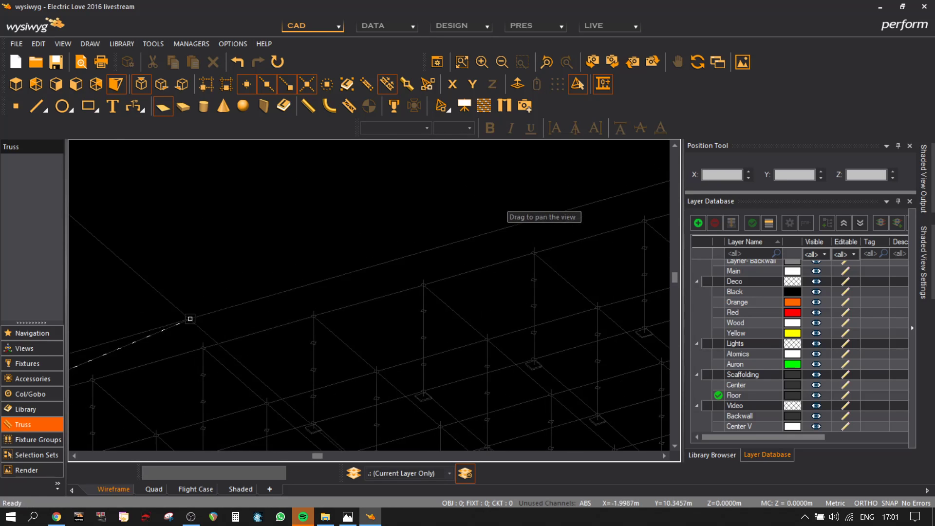
{"action": "scroll", "coordinate": [472, 256], "scroll_direction": "down", "scroll_amount": 4}
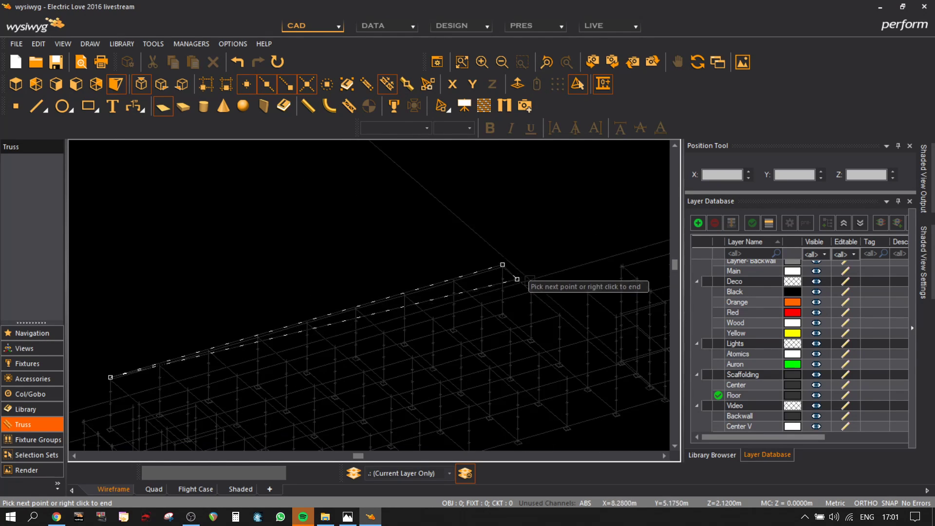
{"action": "scroll", "coordinate": [516, 337], "scroll_direction": "up", "scroll_amount": 3}
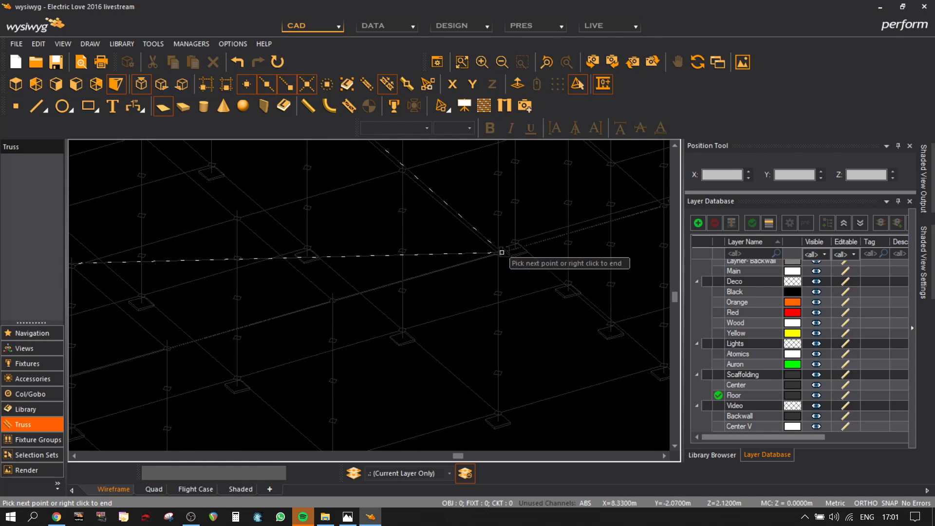
{"action": "left_click", "coordinate": [498, 246]}
{"action": "scroll", "coordinate": [438, 302], "scroll_direction": "down", "scroll_amount": 5}
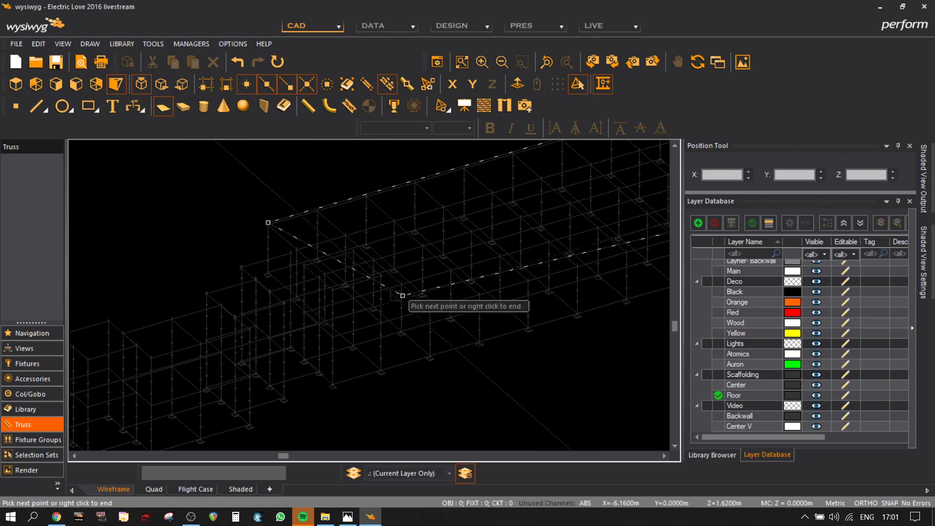
{"action": "scroll", "coordinate": [403, 298], "scroll_direction": "up", "scroll_amount": 4}
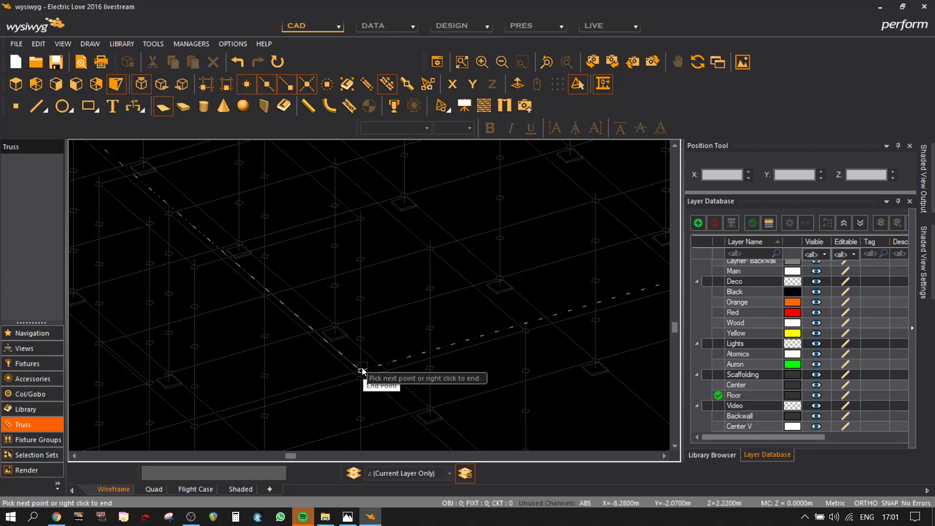
{"action": "scroll", "coordinate": [364, 378], "scroll_direction": "down", "scroll_amount": 3}
{"action": "right_click", "coordinate": [396, 373]}
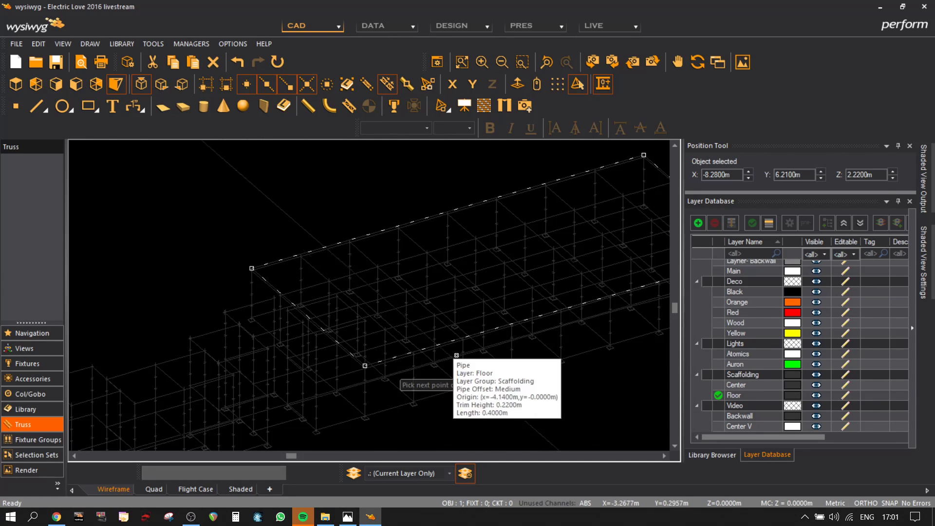
{"action": "left_click", "coordinate": [449, 472]}
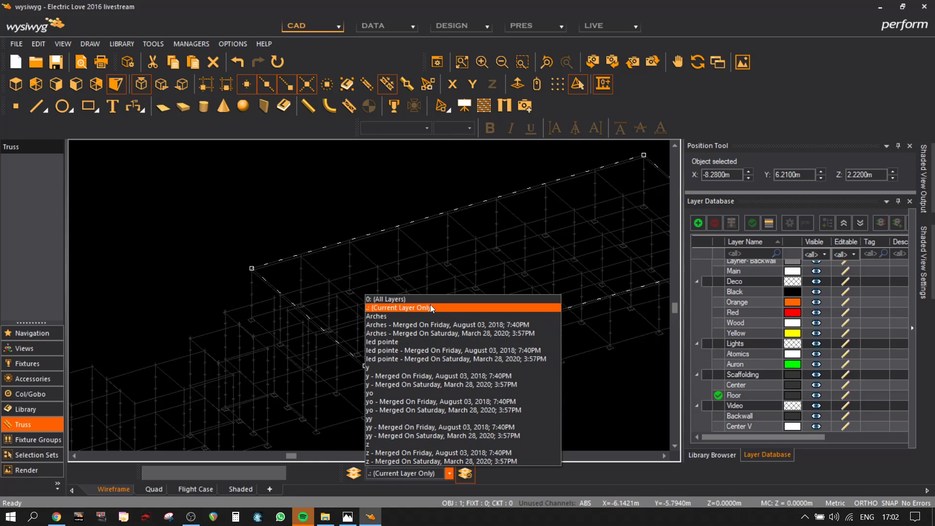
{"action": "left_click", "coordinate": [429, 298]}
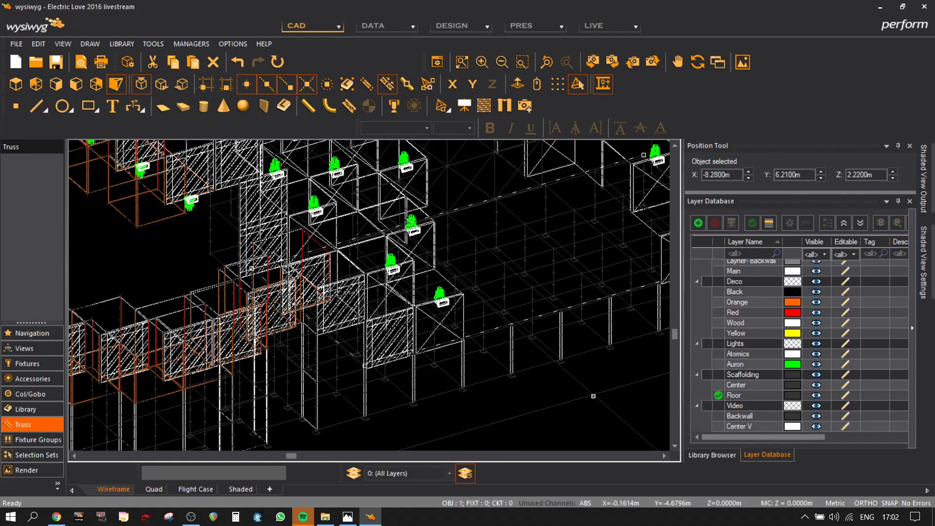
- Assign the new deck surface to the Deco Black layer and inspect the stage floor in the shaded view
{"action": "right_click", "coordinate": [593, 397]}
{"action": "left_click", "coordinate": [645, 69]}
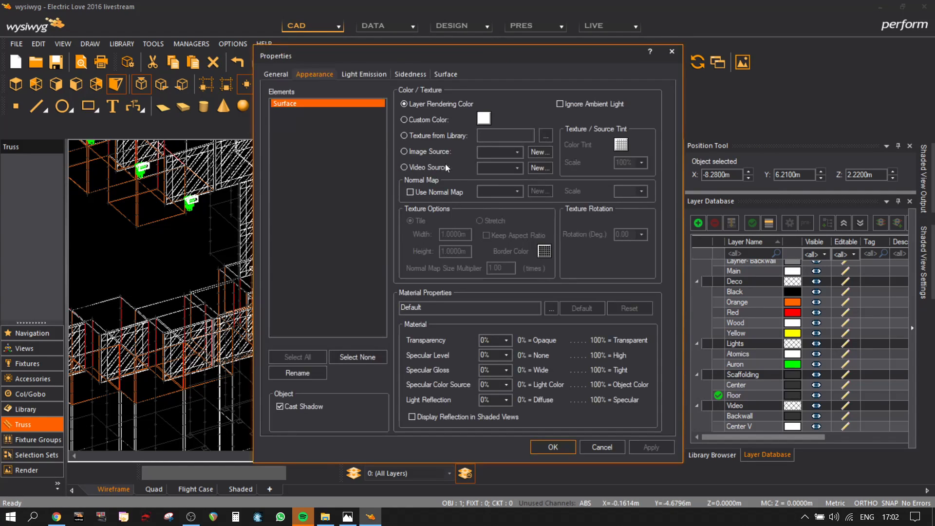
{"action": "left_click", "coordinate": [275, 75]}
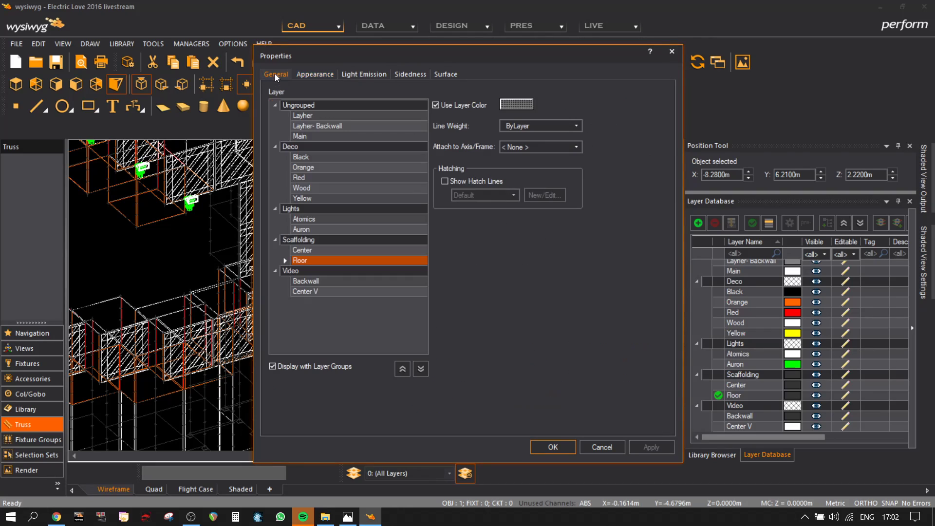
{"action": "left_click", "coordinate": [314, 159]}
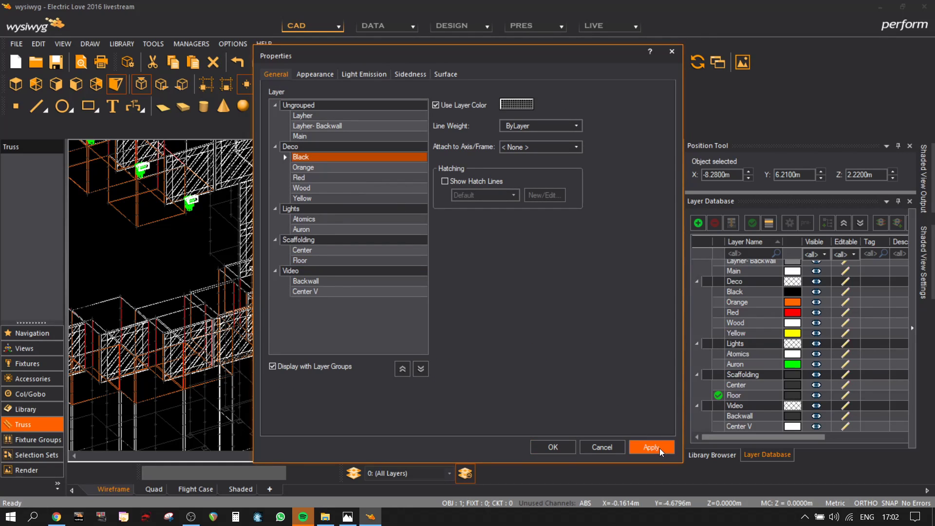
{"action": "left_click", "coordinate": [560, 448]}
{"action": "left_click", "coordinate": [611, 399]}
{"action": "left_click", "coordinate": [240, 489]}
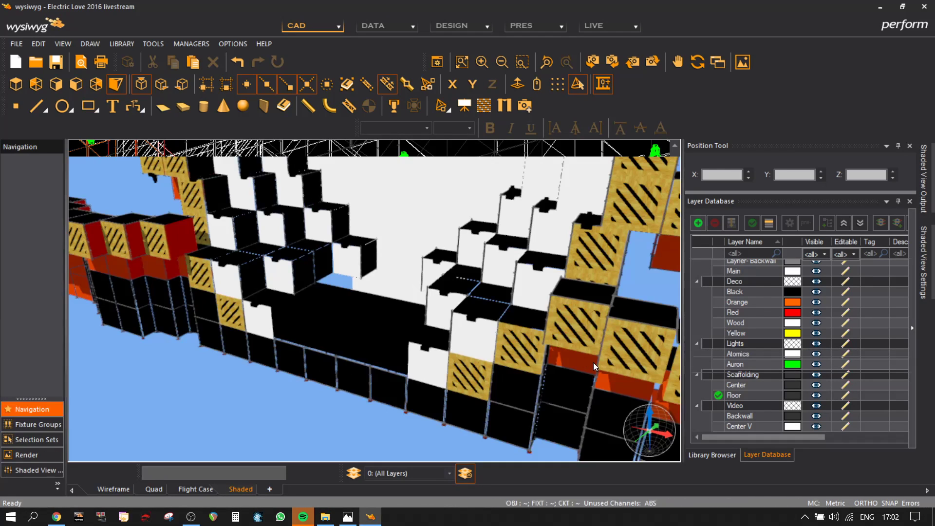
{"action": "mouse_move", "coordinate": [397, 344]}
{"action": "left_mouse_down"}
{"action": "mouse_move", "coordinate": [546, 276]}
{"action": "mouse_move", "coordinate": [420, 305]}
{"action": "mouse_move", "coordinate": [290, 282]}
{"action": "left_mouse_up"}
{"action": "mouse_move", "coordinate": [349, 289]}
{"action": "left_mouse_down"}
{"action": "mouse_move", "coordinate": [532, 300]}
{"action": "mouse_move", "coordinate": [399, 300]}
{"action": "mouse_move", "coordinate": [349, 317]}
{"action": "left_mouse_up"}
- Start a new surface near the deck's right front corner in the wireframe and make the Deco Black layer current
{"action": "left_click", "coordinate": [113, 489]}
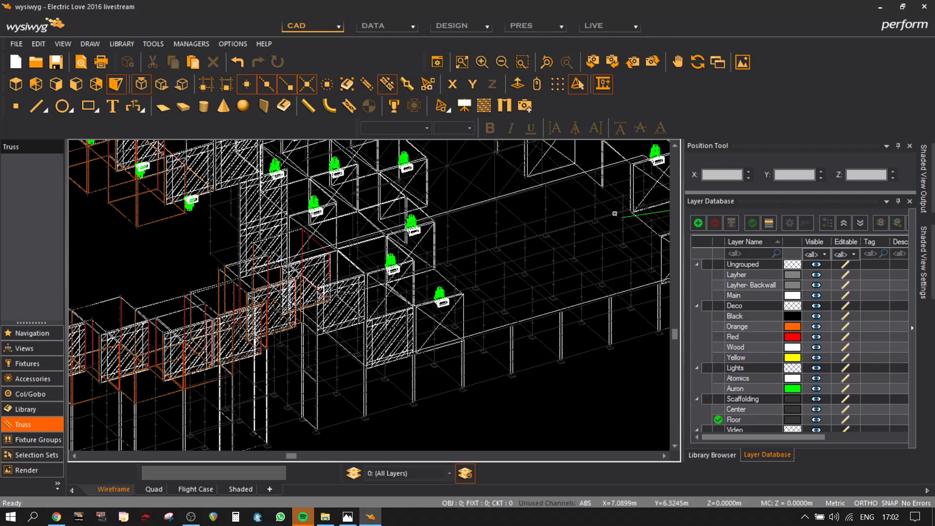
{"action": "middle_click_drag", "start_coordinate": [564, 221], "coordinate": [405, 303]}
{"action": "scroll", "coordinate": [499, 302], "scroll_direction": "up", "scroll_amount": 1}
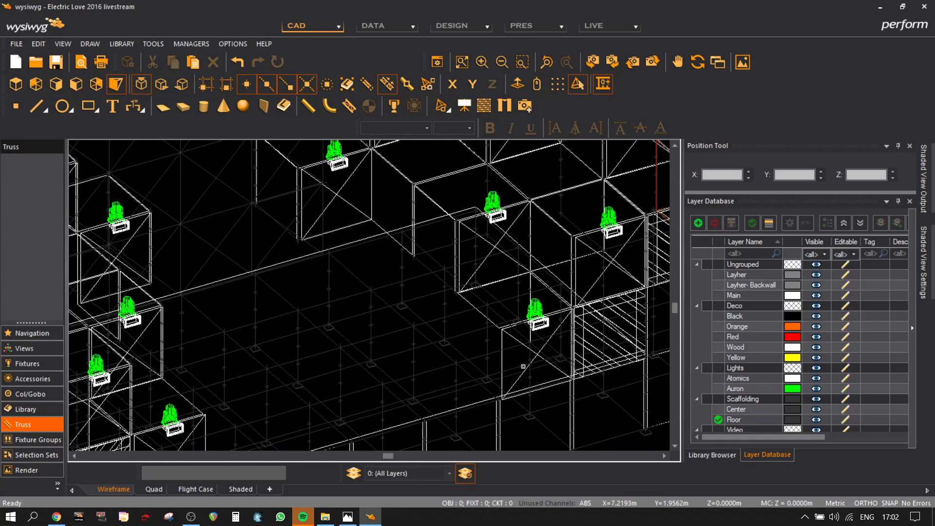
{"action": "scroll", "coordinate": [338, 238], "scroll_direction": "up", "scroll_amount": 1}
{"action": "left_click", "coordinate": [163, 106]}
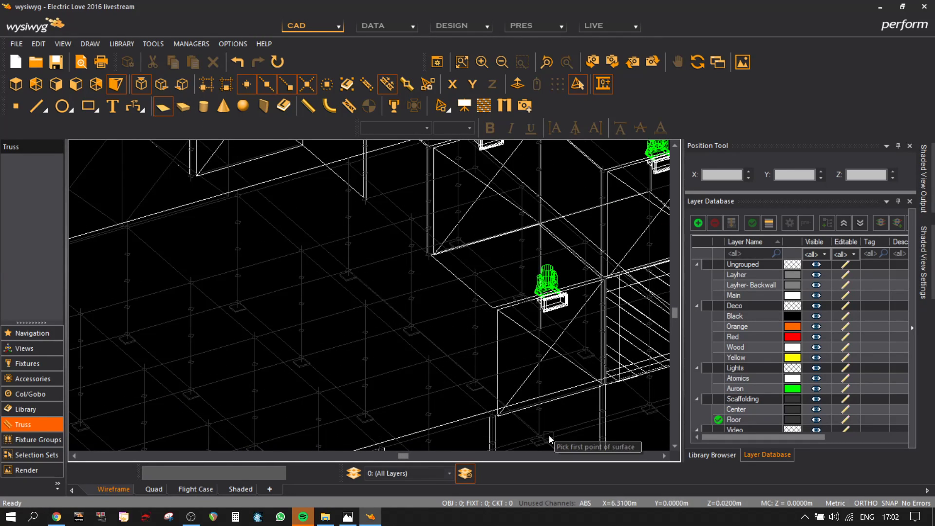
{"action": "scroll", "coordinate": [534, 431], "scroll_direction": "up", "scroll_amount": 2}
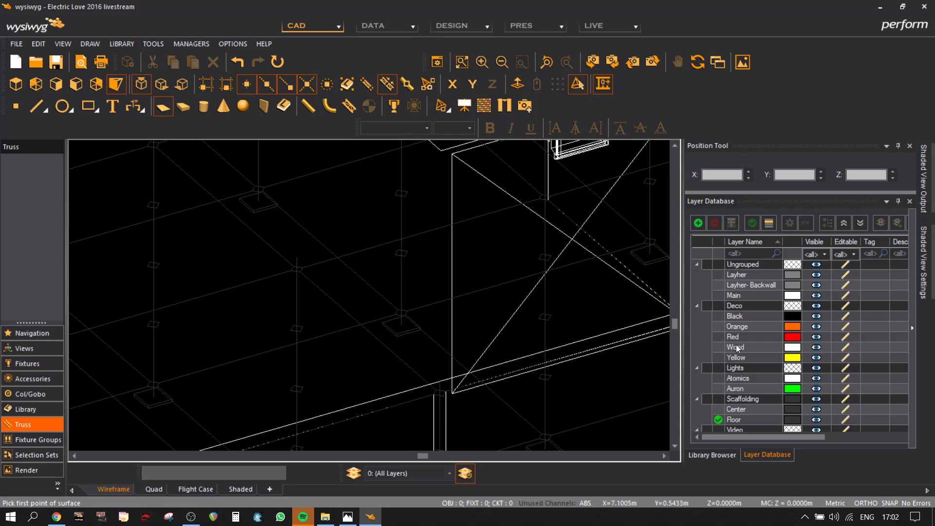
{"action": "left_click", "coordinate": [737, 317]}
{"action": "left_click", "coordinate": [752, 223]}
{"action": "scroll", "coordinate": [389, 414], "scroll_direction": "up", "scroll_amount": 4}
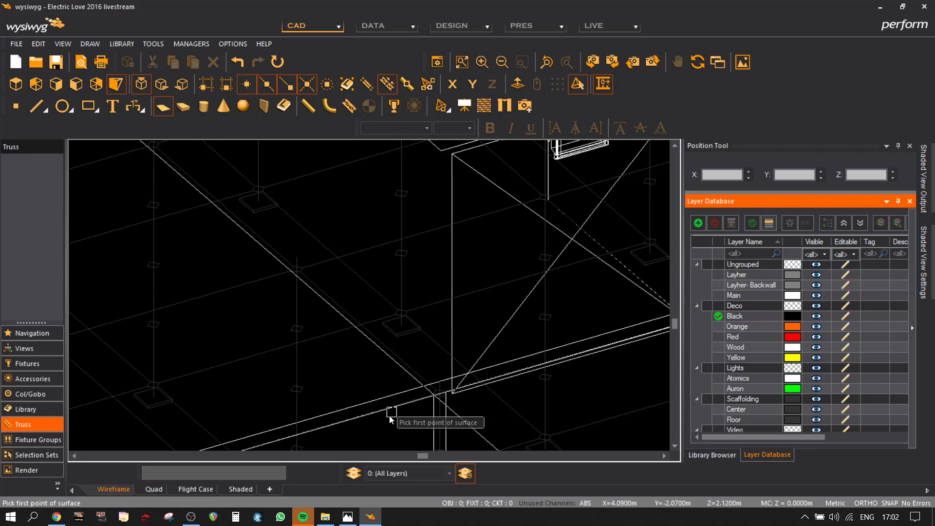
- Place the surface's first corner at the deck's right front corner and switch the workplane so drawing follows Y and Z
{"action": "left_click", "coordinate": [433, 381]}
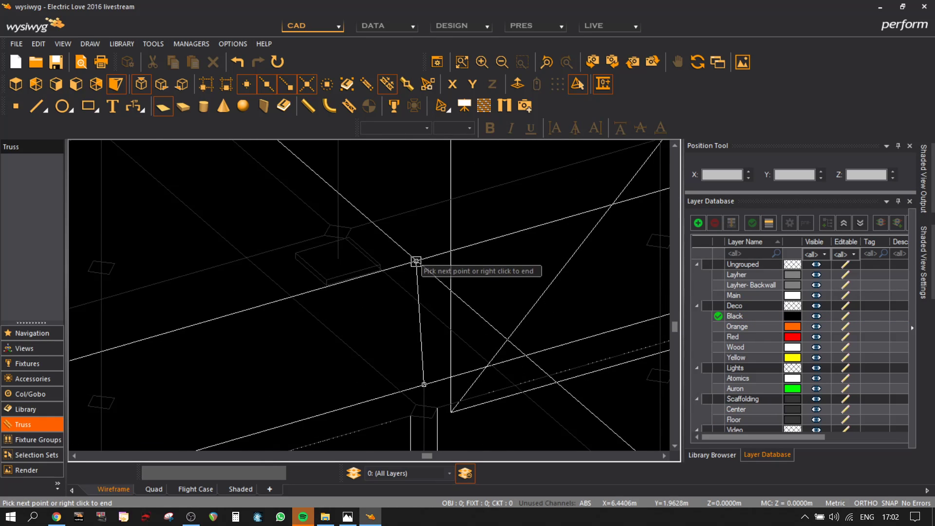
{"action": "left_click", "coordinate": [178, 85]}
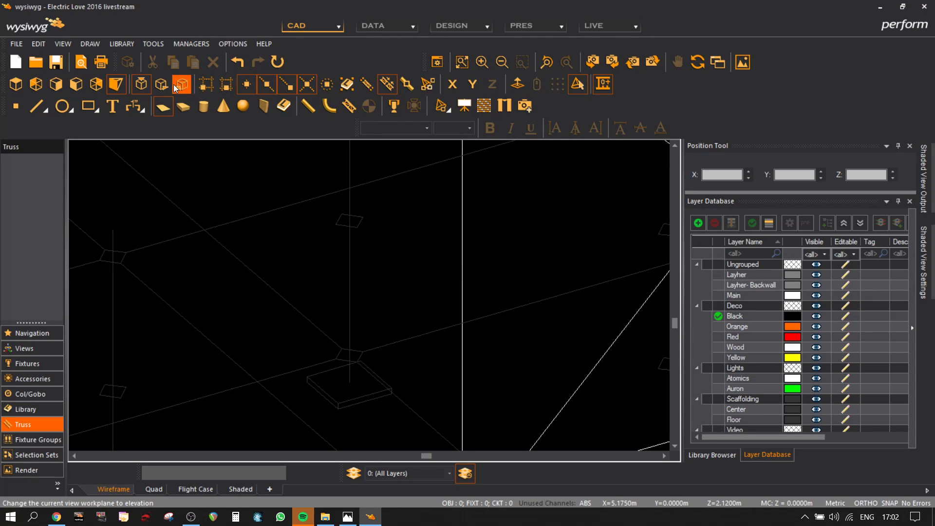
{"action": "left_click", "coordinate": [492, 85]}
{"action": "left_click", "coordinate": [161, 84]}
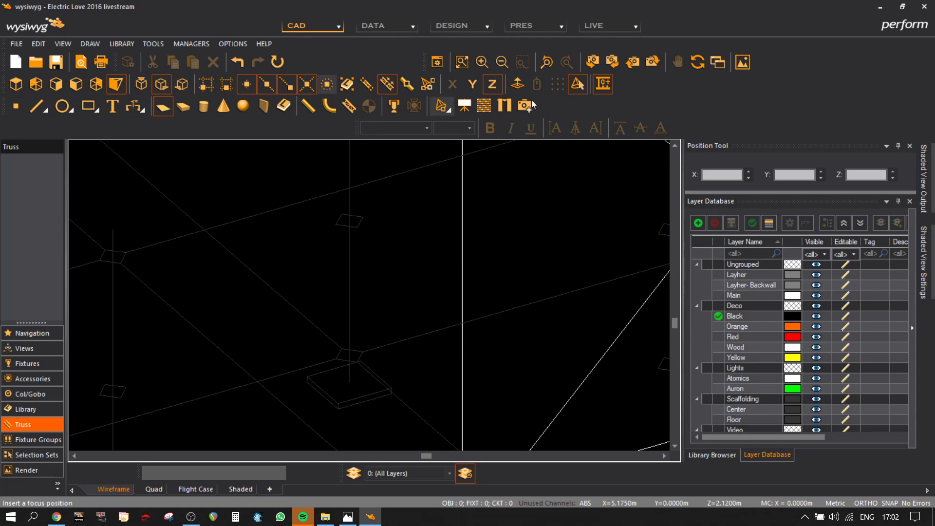
{"action": "left_click", "coordinate": [473, 85]}
- Complete the four-corner vertical surface along the deck's right edge at X 4.14 m, from Y -2.07 m to 6.21 m and Z 2.22 m to 4.12 m
{"action": "scroll", "coordinate": [457, 229], "scroll_direction": "down", "scroll_amount": 5}
{"action": "middle_click_drag", "start_coordinate": [458, 229], "coordinate": [457, 337]}
{"action": "scroll", "coordinate": [385, 263], "scroll_direction": "up", "scroll_amount": 3}
{"action": "middle_click_drag", "start_coordinate": [249, 206], "coordinate": [374, 343]}
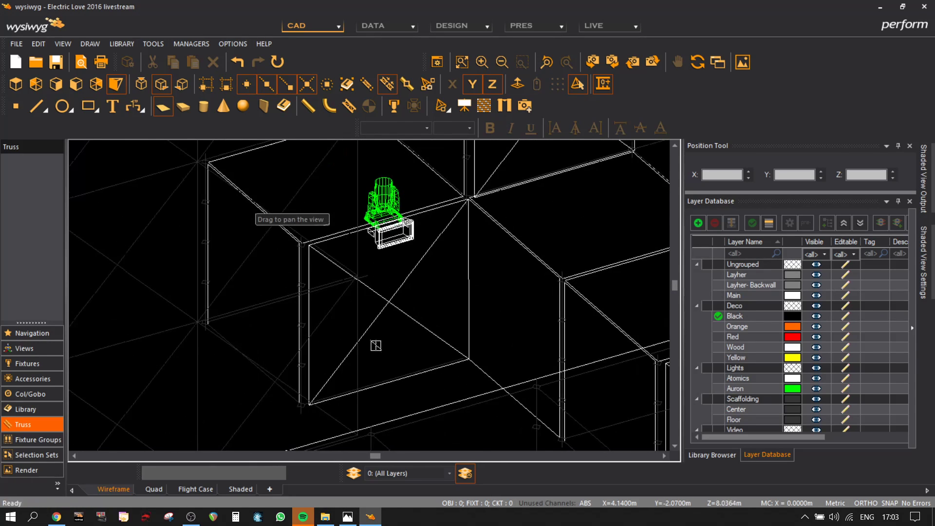
{"action": "left_click", "coordinate": [369, 275]}
{"action": "scroll", "coordinate": [384, 384], "scroll_direction": "down", "scroll_amount": 4}
{"action": "middle_click_drag", "start_coordinate": [385, 384], "coordinate": [380, 244]}
{"action": "left_click", "coordinate": [377, 262]}
{"action": "scroll", "coordinate": [396, 270], "scroll_direction": "up", "scroll_amount": 2}
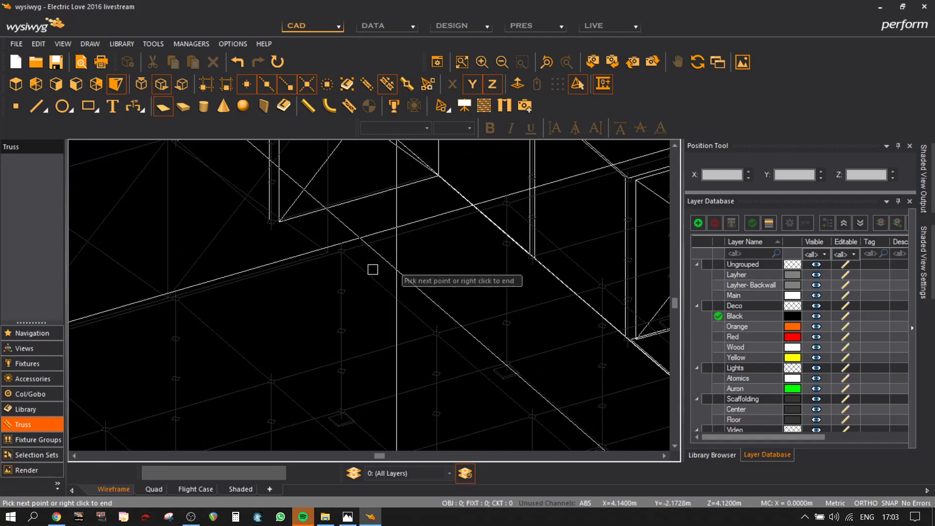
{"action": "left_click", "coordinate": [342, 242]}
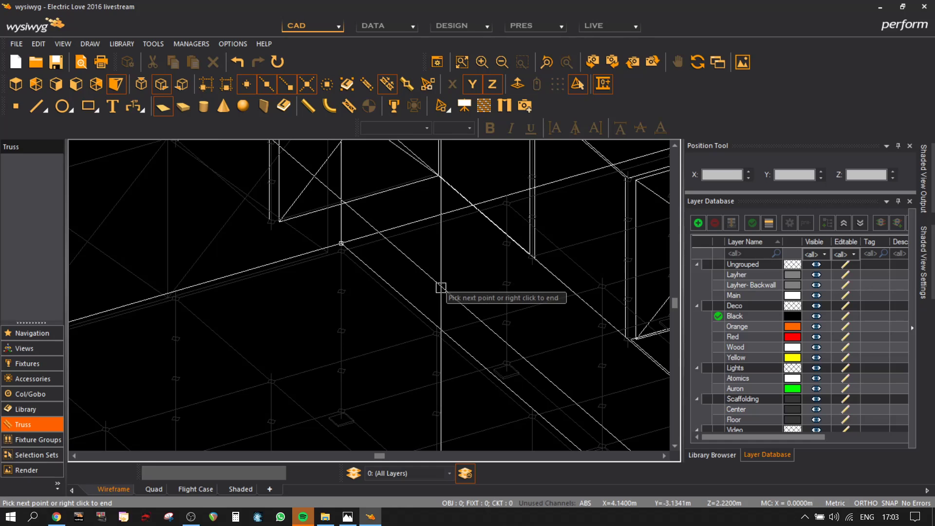
{"action": "right_click", "coordinate": [440, 288]}
- Mirror a copy of the vertical side surface across the stage's centre axis at X 0 and inspect it in the shaded view
{"action": "scroll", "coordinate": [443, 343], "scroll_direction": "down", "scroll_amount": 4}
{"action": "middle_click_drag", "start_coordinate": [578, 395], "coordinate": [552, 334]}
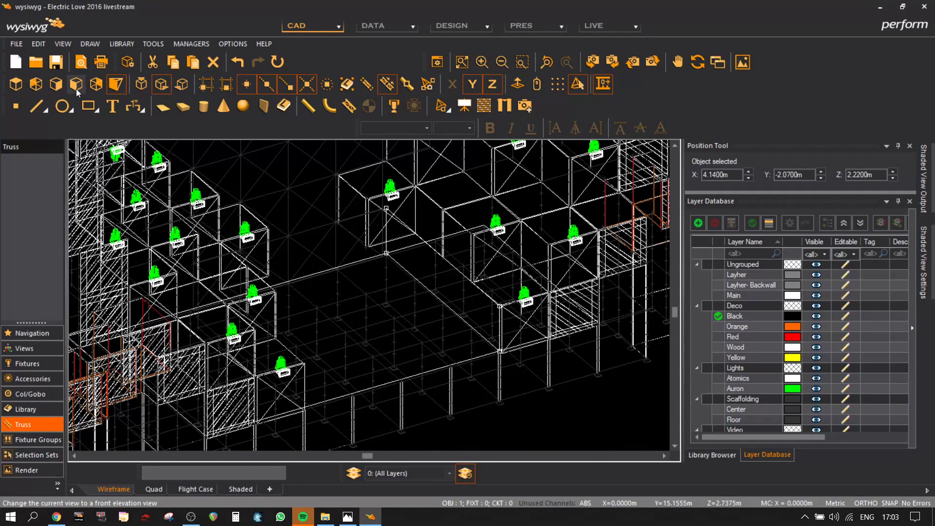
{"action": "scroll", "coordinate": [431, 322], "scroll_direction": "down", "scroll_amount": 3}
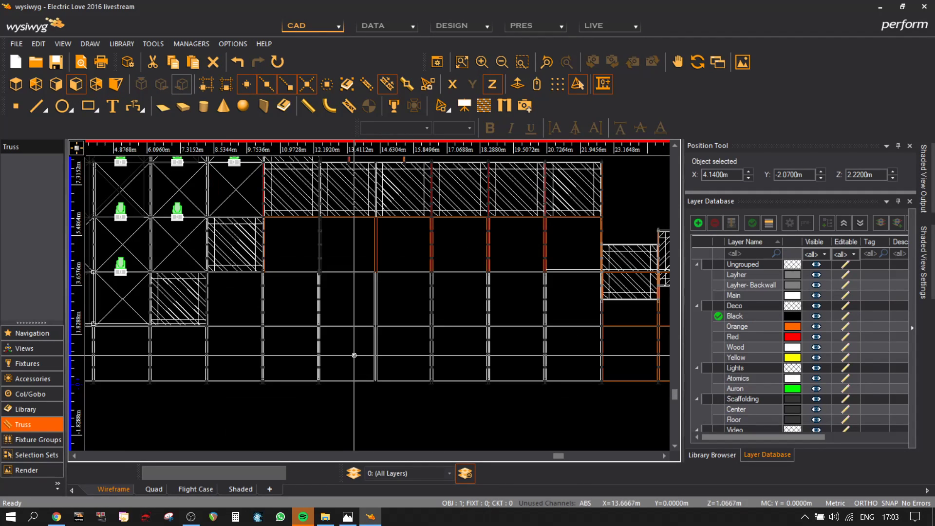
{"action": "middle_click_drag", "start_coordinate": [244, 317], "coordinate": [610, 325]}
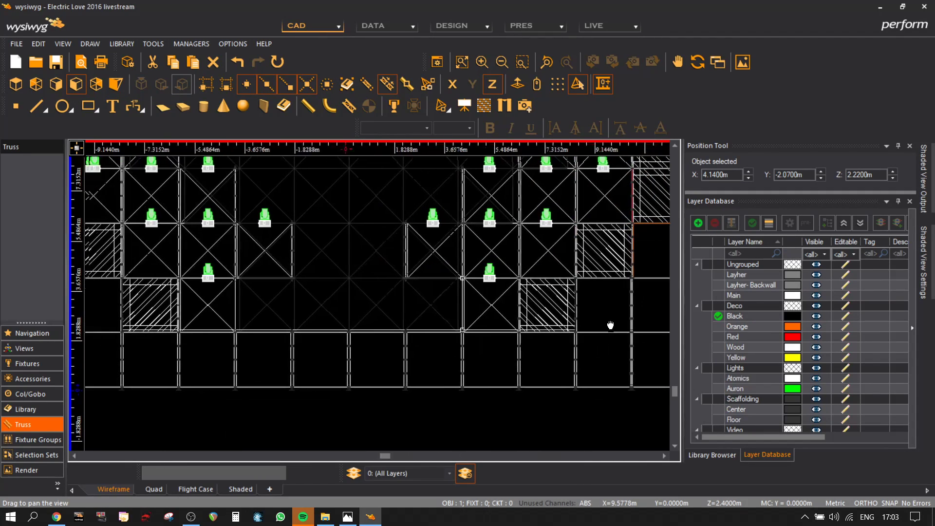
{"action": "key", "text": "ctrl+m"}
{"action": "left_click", "coordinate": [349, 248]}
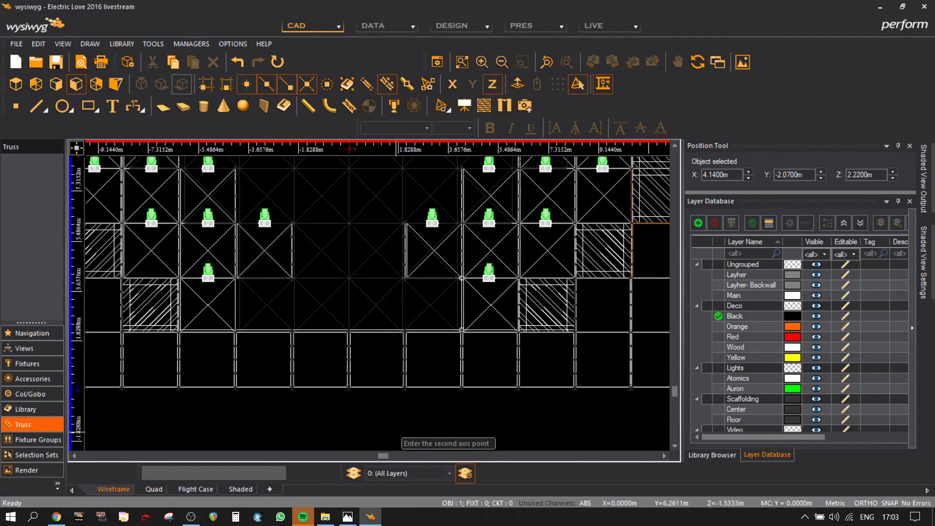
{"action": "left_click", "coordinate": [234, 492]}
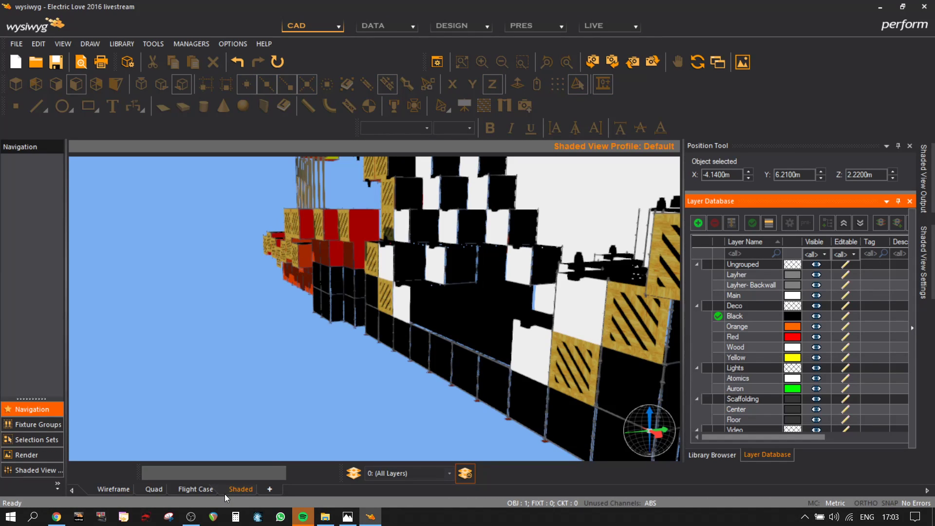
{"action": "mouse_move", "coordinate": [458, 294]}
{"action": "middle_mouse_down"}
{"action": "mouse_move", "coordinate": [650, 284]}
{"action": "mouse_move", "coordinate": [486, 299]}
{"action": "mouse_move", "coordinate": [392, 295]}
{"action": "middle_mouse_up"}
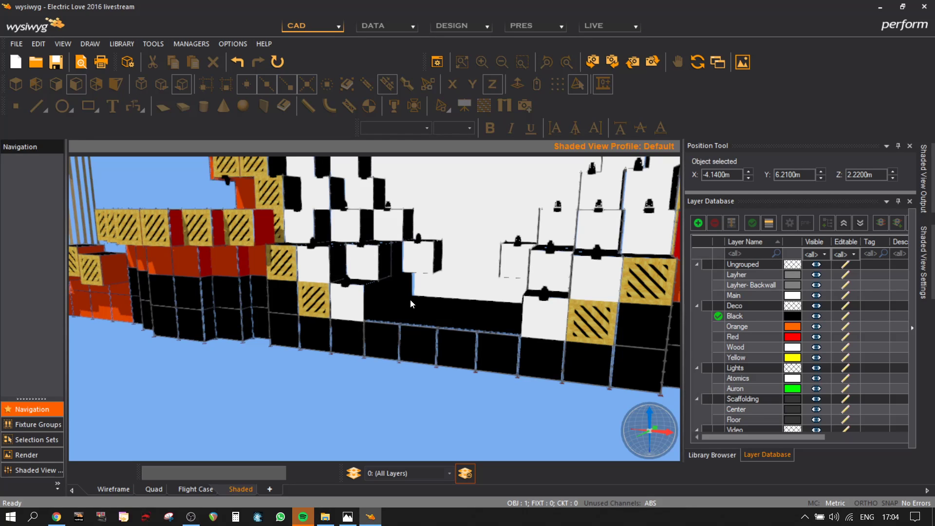
- Copy the black front base panel at X 4.09 m, Y -2.07 m to beneath the rear white box at X 4.09 m, Y 4.14 m, Z 4.12 m
{"action": "left_click", "coordinate": [116, 492]}
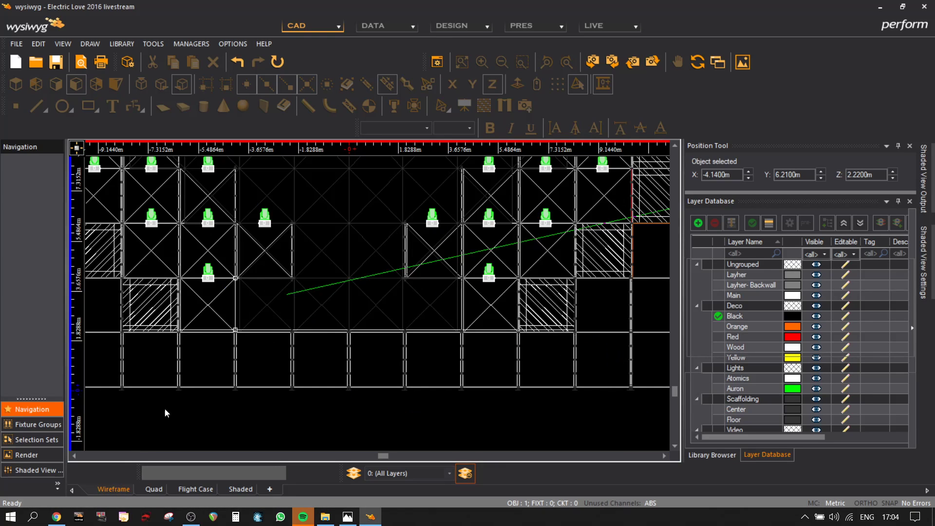
{"action": "left_click", "coordinate": [116, 91]}
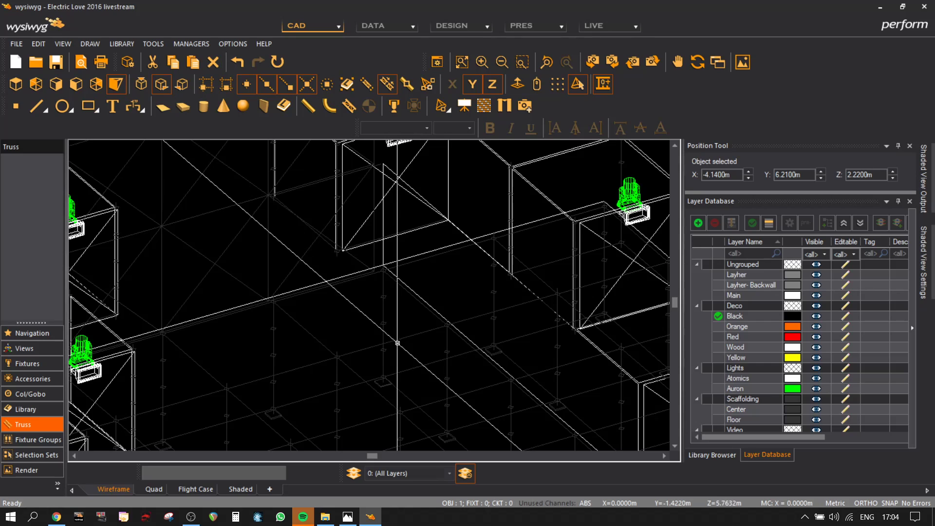
{"action": "scroll", "coordinate": [362, 251], "scroll_direction": "down", "scroll_amount": 5}
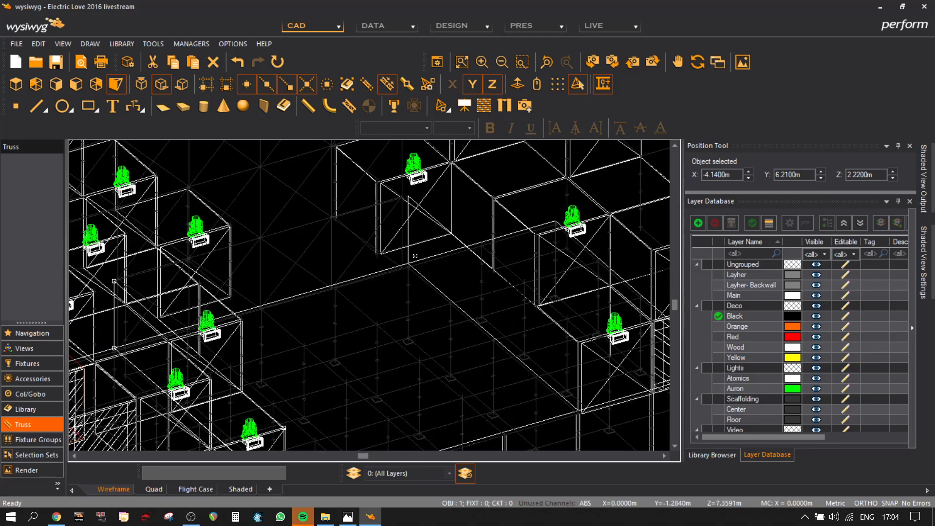
{"action": "scroll", "coordinate": [498, 380], "scroll_direction": "up", "scroll_amount": 5}
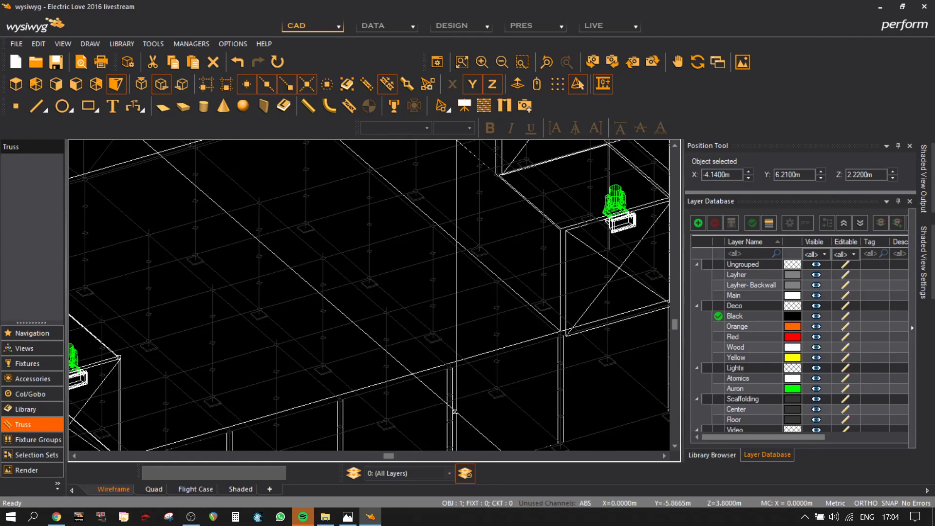
{"action": "scroll", "coordinate": [455, 411], "scroll_direction": "up", "scroll_amount": 4}
{"action": "left_click", "coordinate": [459, 408]}
{"action": "scroll", "coordinate": [463, 412], "scroll_direction": "down", "scroll_amount": 4}
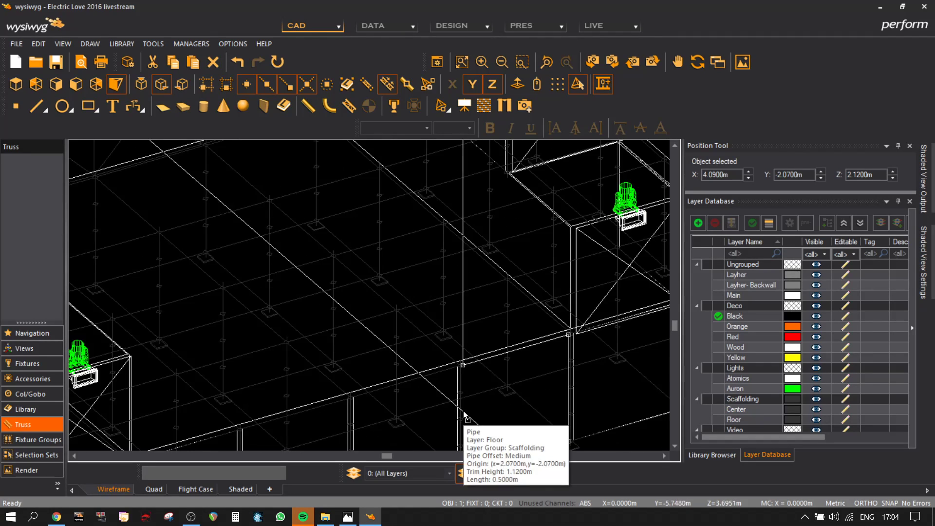
{"action": "left_click", "coordinate": [569, 335]}
{"action": "middle_click_drag", "start_coordinate": [405, 228], "coordinate": [412, 399]}
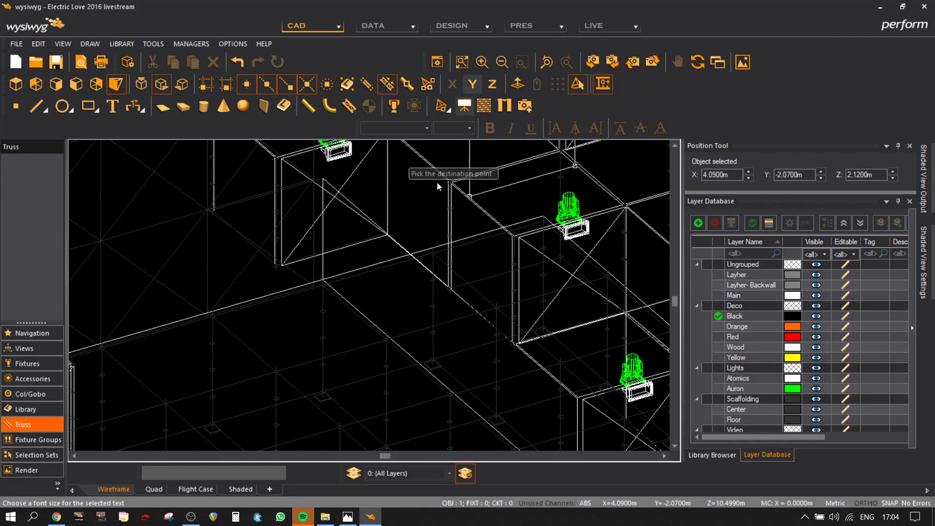
{"action": "scroll", "coordinate": [404, 233], "scroll_direction": "up", "scroll_amount": 3}
{"action": "left_click", "coordinate": [330, 241]}
{"action": "scroll", "coordinate": [368, 309], "scroll_direction": "down", "scroll_amount": 1}
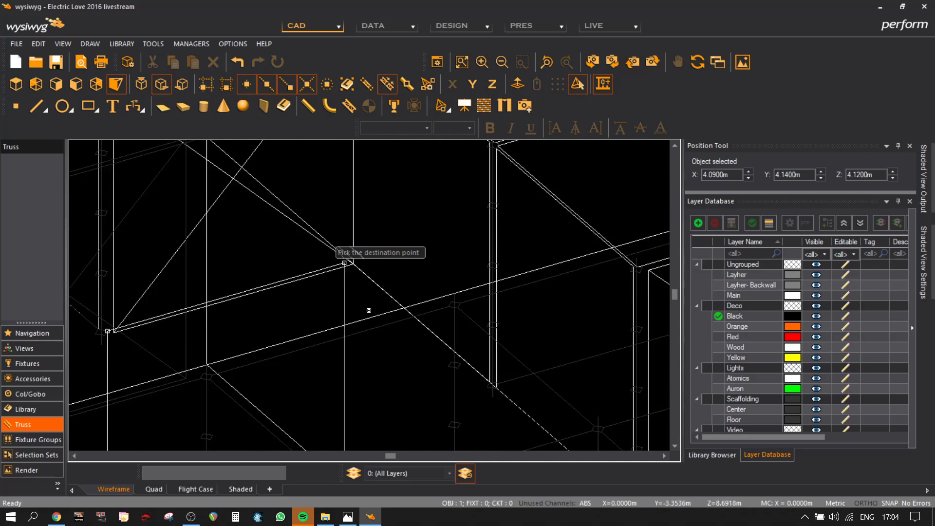
- Copy the rear white box's black side panel at X 2.07 m, Y 4.19 m straight down to close the side beneath the box
{"action": "scroll", "coordinate": [369, 310], "scroll_direction": "down", "scroll_amount": 4}
{"action": "scroll", "coordinate": [478, 291], "scroll_direction": "up", "scroll_amount": 1}
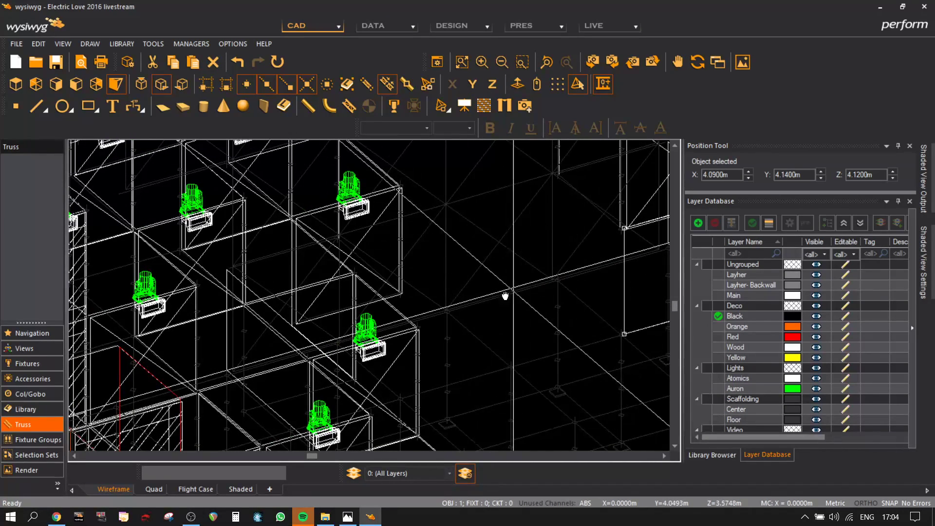
{"action": "middle_click_drag", "start_coordinate": [511, 293], "coordinate": [385, 357]}
{"action": "scroll", "coordinate": [482, 203], "scroll_direction": "up", "scroll_amount": 3}
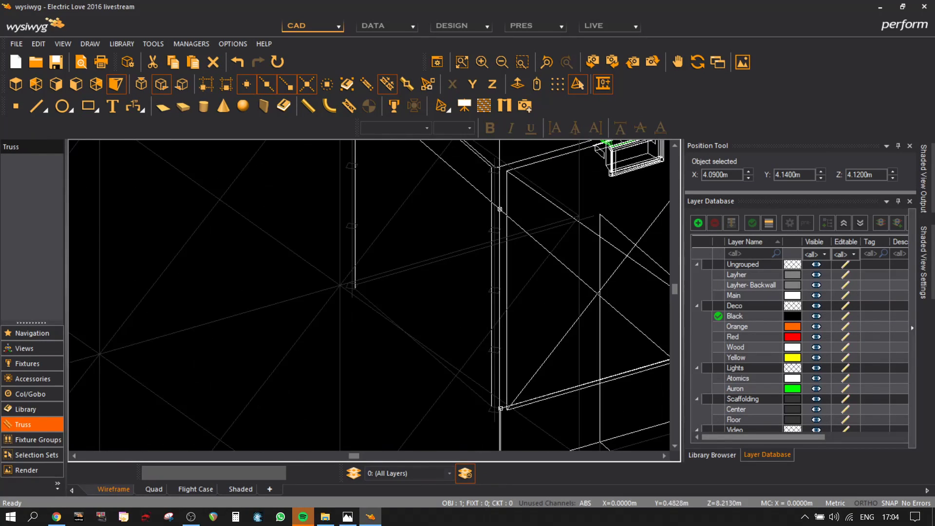
{"action": "left_click_drag", "start_coordinate": [492, 213], "coordinate": [495, 263]}
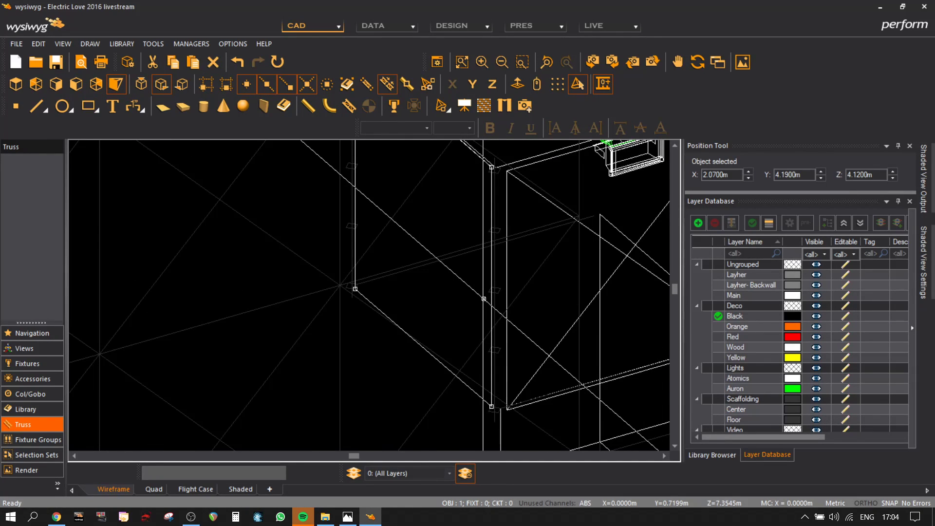
{"action": "left_click", "coordinate": [491, 407]}
{"action": "middle_click_drag", "start_coordinate": [377, 372], "coordinate": [336, 276]}
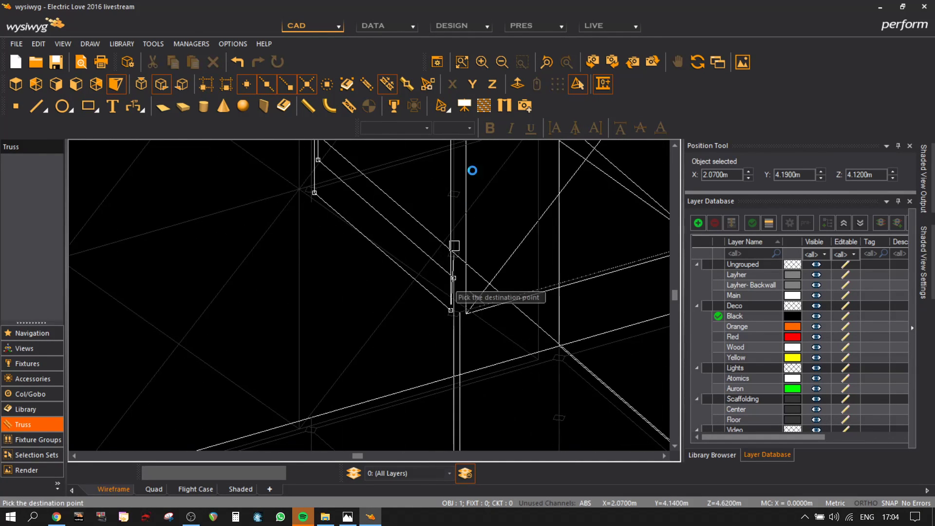
{"action": "middle_click_drag", "start_coordinate": [399, 367], "coordinate": [448, 221]}
{"action": "scroll", "coordinate": [399, 341], "scroll_direction": "down", "scroll_amount": 2}
{"action": "scroll", "coordinate": [470, 394], "scroll_direction": "up", "scroll_amount": 2}
{"action": "left_click", "coordinate": [452, 388]}
{"action": "scroll", "coordinate": [444, 344], "scroll_direction": "down", "scroll_amount": 3}
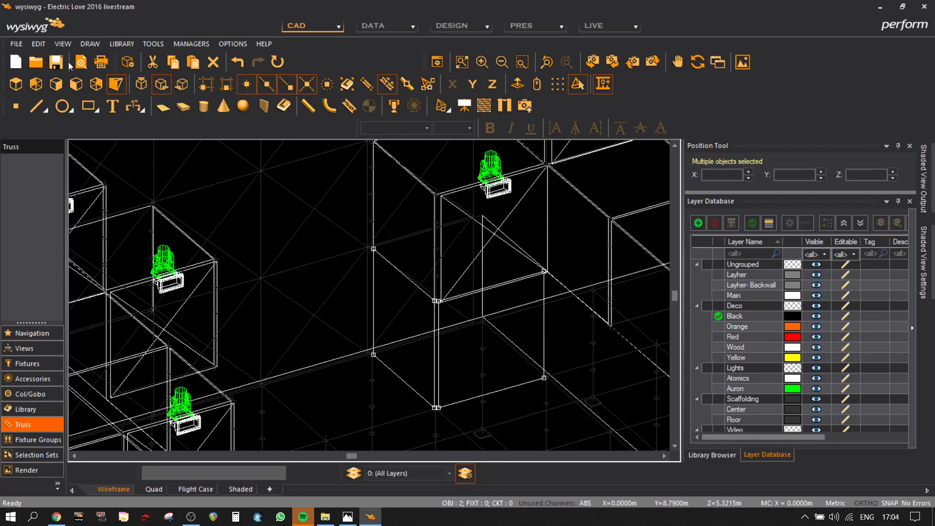
- Mirror copies of both panels beneath the rear box across the stage's centre axis and inspect the whole stage in the shaded view
{"action": "left_click", "coordinate": [76, 85]}
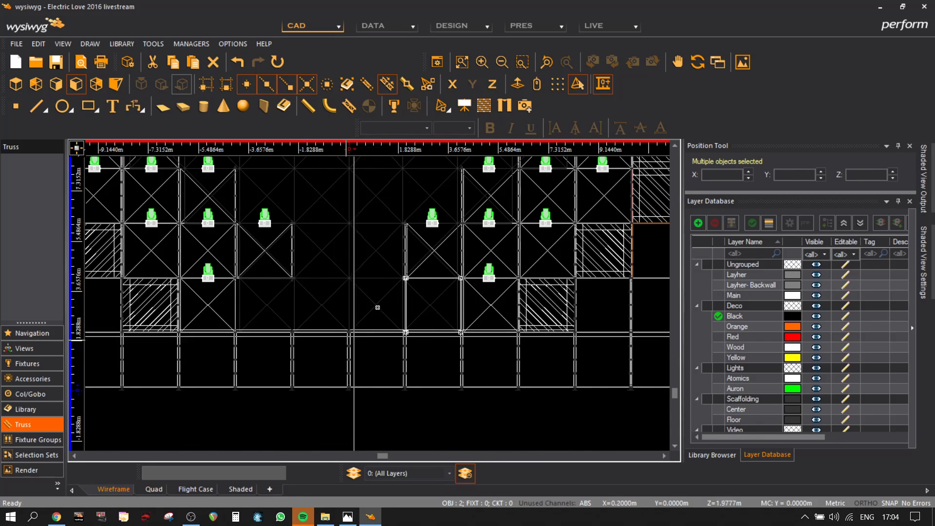
{"action": "key", "text": "ctrl+m"}
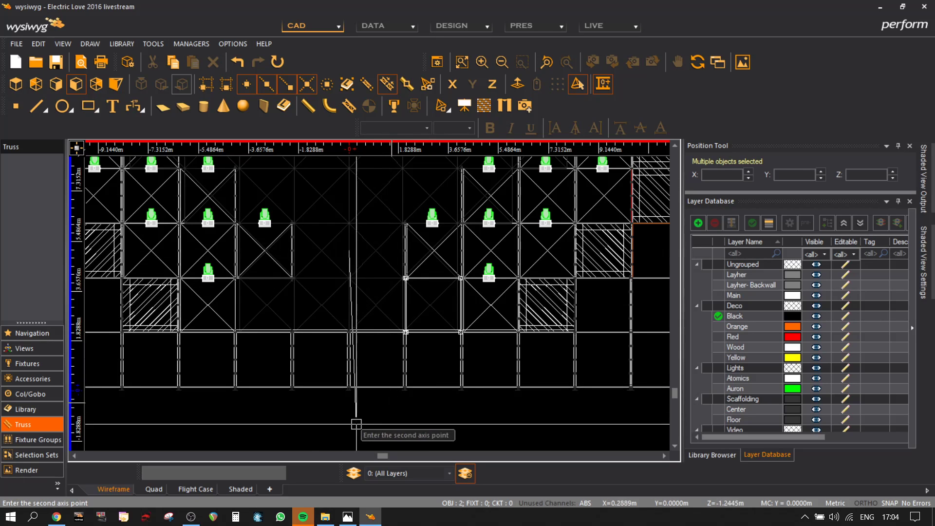
{"action": "left_click", "coordinate": [376, 427]}
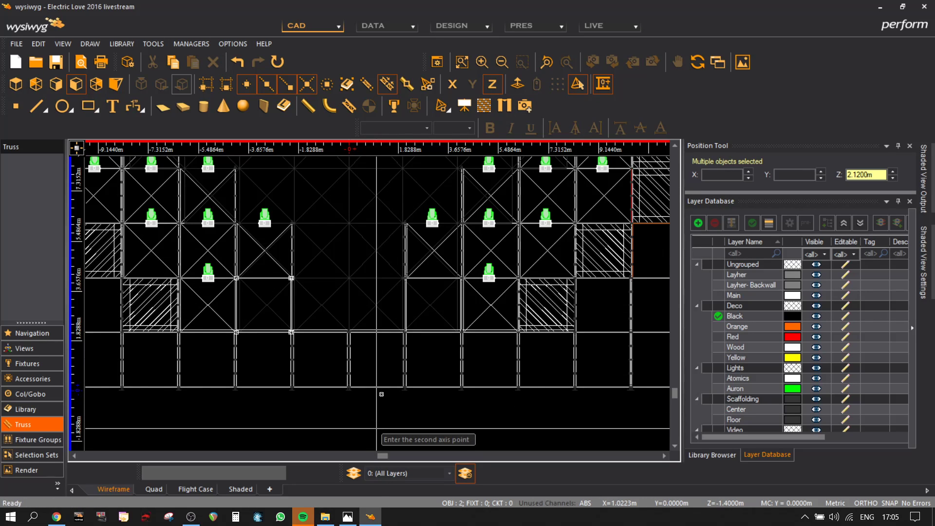
{"action": "left_click", "coordinate": [117, 84]}
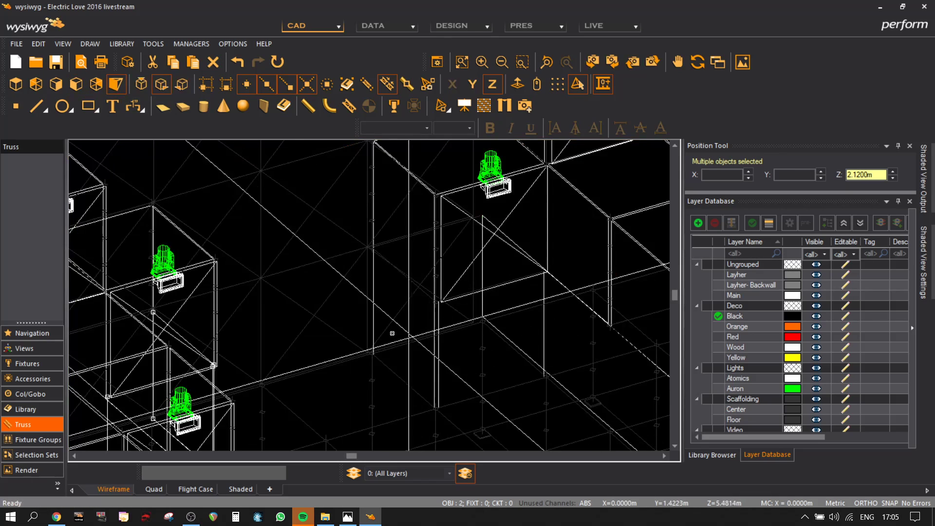
{"action": "left_click", "coordinate": [241, 490]}
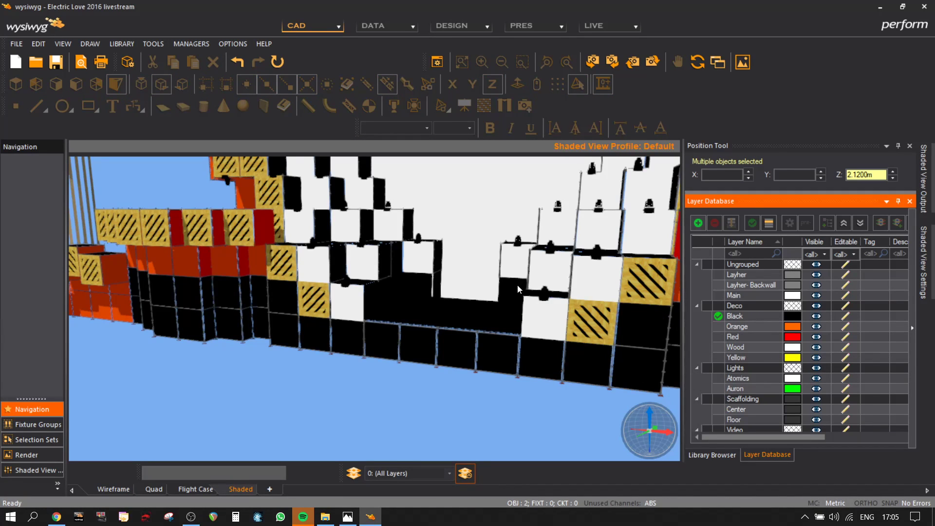
{"action": "middle_click_drag", "start_coordinate": [517, 285], "coordinate": [492, 349]}
{"action": "scroll", "coordinate": [491, 349], "scroll_direction": "down", "scroll_amount": 10}
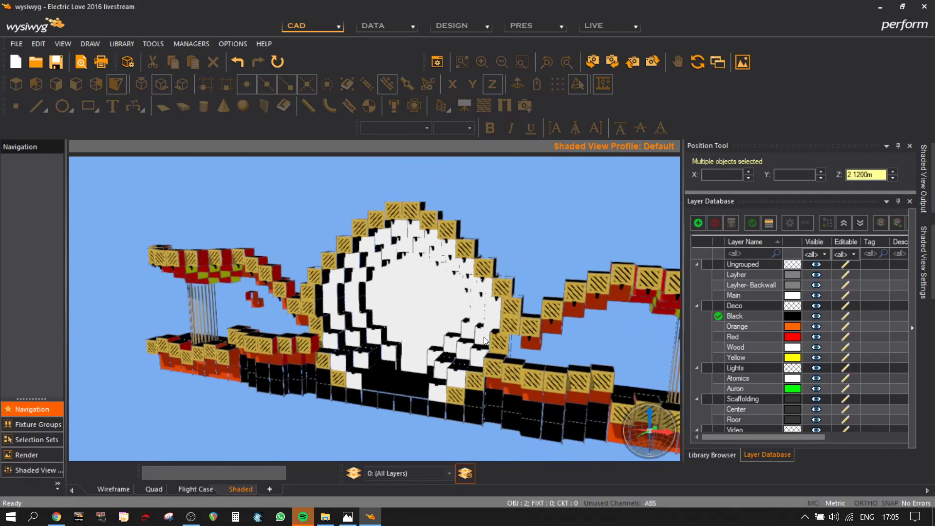
- In the front elevation, copy the seven-object backwall column at X -2 m to the outer edge of the stage's left wing
{"action": "mouse_move", "coordinate": [460, 296]}
{"action": "middle_mouse_down"}
{"action": "mouse_move", "coordinate": [516, 234]}
{"action": "mouse_move", "coordinate": [576, 211]}
{"action": "mouse_move", "coordinate": [498, 216]}
{"action": "mouse_move", "coordinate": [514, 217]}
{"action": "mouse_move", "coordinate": [487, 261]}
{"action": "mouse_move", "coordinate": [576, 251]}
{"action": "mouse_move", "coordinate": [599, 216]}
{"action": "mouse_move", "coordinate": [604, 223]}
{"action": "middle_mouse_up"}
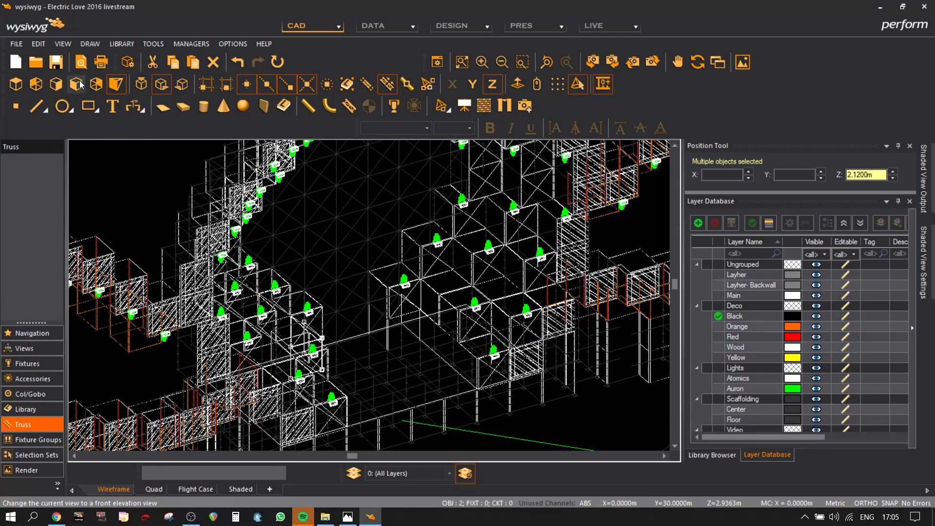
{"action": "left_click", "coordinate": [80, 80]}
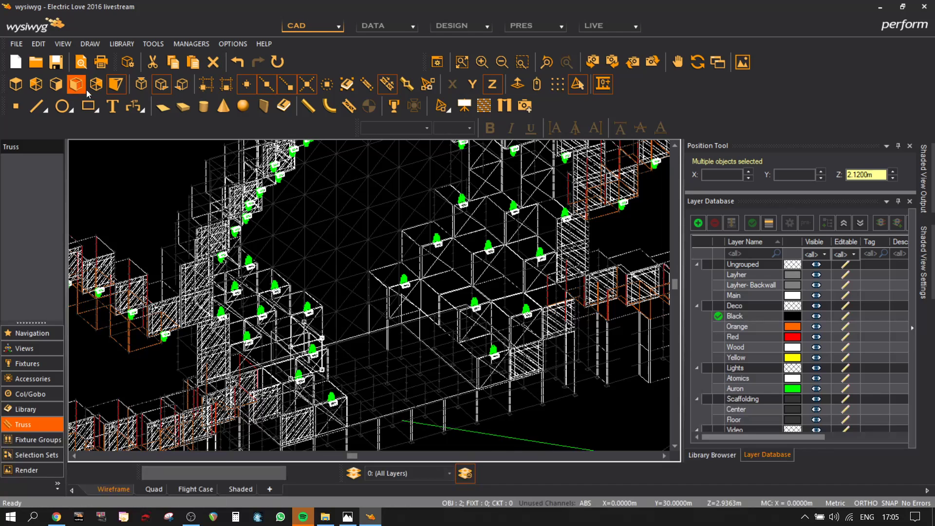
{"action": "scroll", "coordinate": [366, 319], "scroll_direction": "down", "scroll_amount": 2}
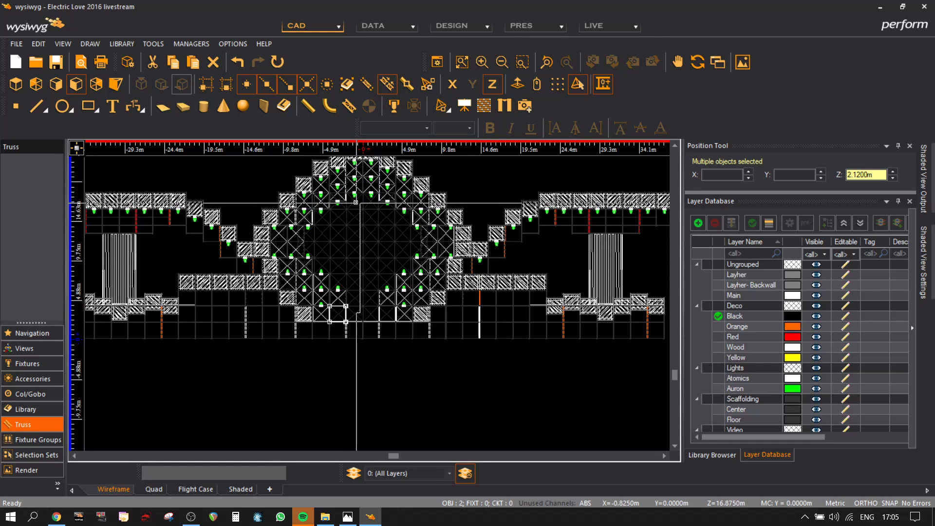
{"action": "left_click_drag", "start_coordinate": [356, 213], "coordinate": [355, 214]}
{"action": "left_click", "coordinate": [354, 260]}
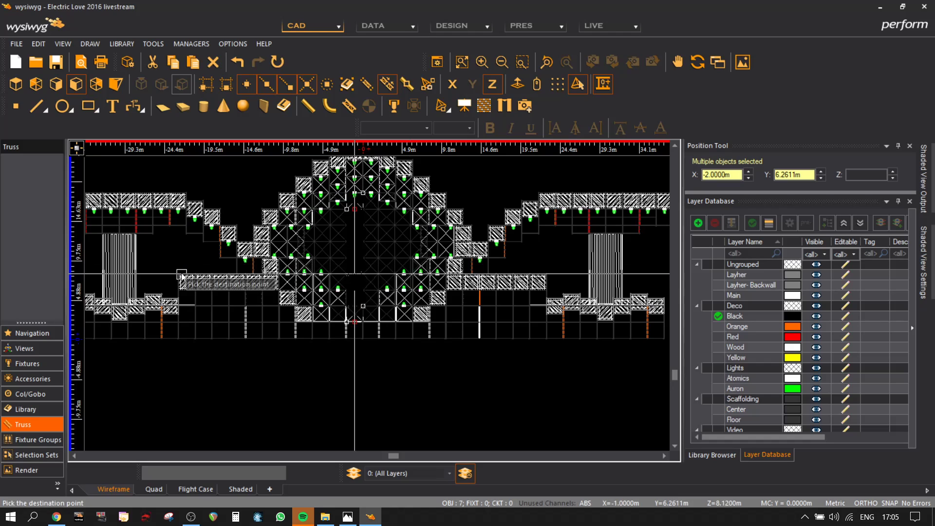
{"action": "left_click", "coordinate": [453, 85]}
{"action": "middle_click_drag", "start_coordinate": [178, 244], "coordinate": [441, 242]}
{"action": "scroll", "coordinate": [341, 311], "scroll_direction": "up", "scroll_amount": 4}
{"action": "middle_click_drag", "start_coordinate": [298, 293], "coordinate": [310, 365]}
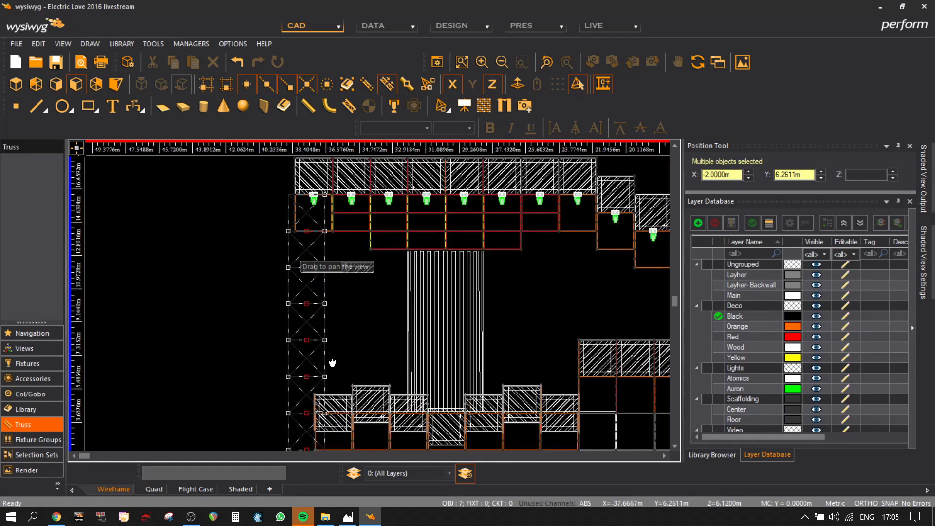
{"action": "left_click", "coordinate": [310, 233]}
- Add two more copies of the backwall column edge to edge at X -36.26 m and X -34.26 m
{"action": "key", "text": "ctrl+v"}
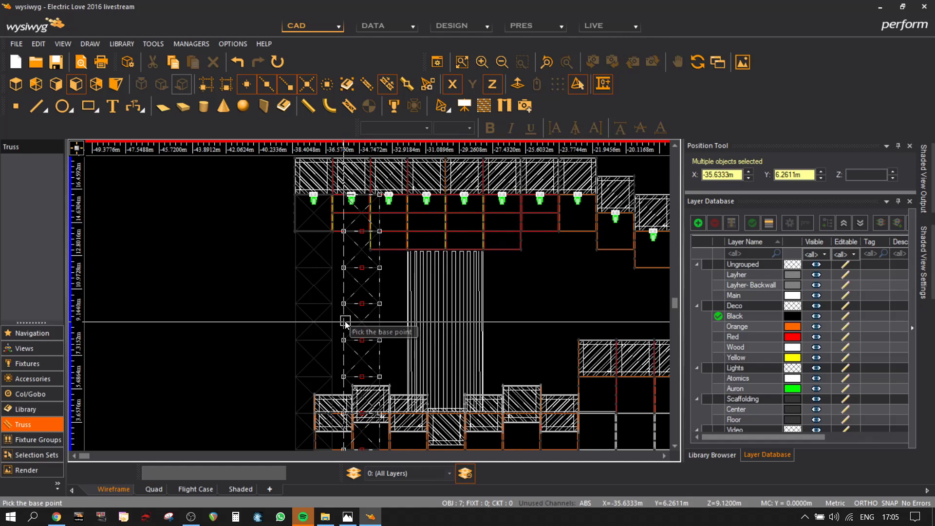
{"action": "left_click", "coordinate": [329, 321]}
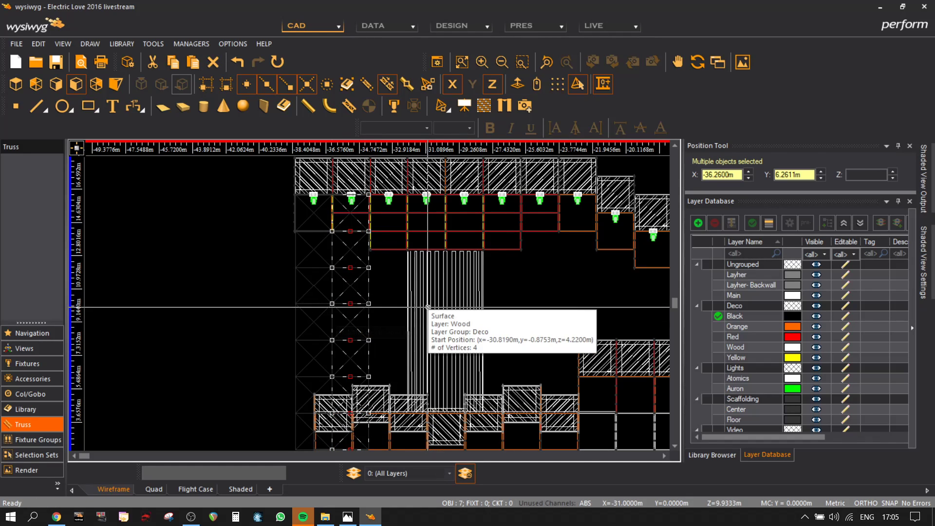
{"action": "key", "text": "ctrl+v"}
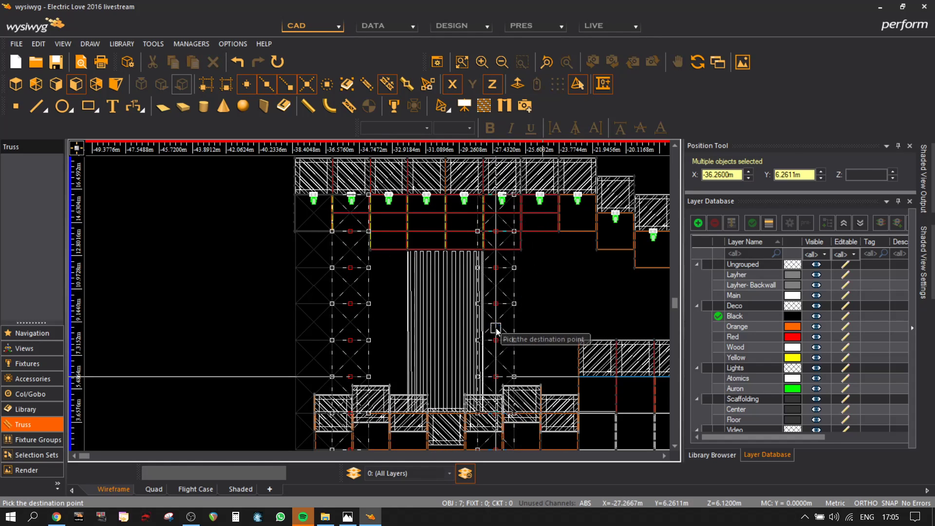
{"action": "left_click", "coordinate": [497, 330]}
{"action": "left_click", "coordinate": [369, 303]}
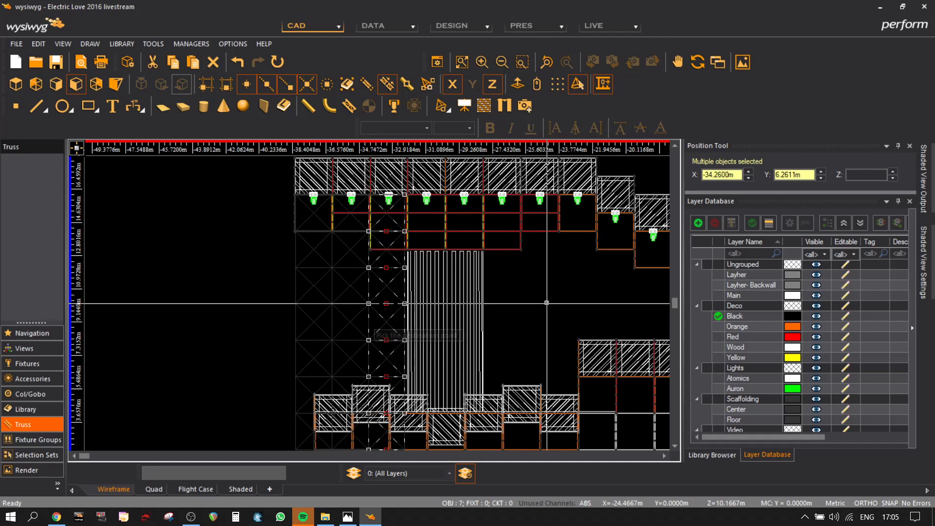
- Continue the backwall behind the striped wood panels with two adjoining column copies, the second at X -30.26 m
{"action": "key", "text": "ctrl+v"}
{"action": "left_click", "coordinate": [535, 312]}
{"action": "key", "text": "ctrl+c"}
{"action": "left_click", "coordinate": [519, 324]}
{"action": "key", "text": "ctrl+v"}
{"action": "scroll", "coordinate": [517, 325], "scroll_direction": "up", "scroll_amount": 3}
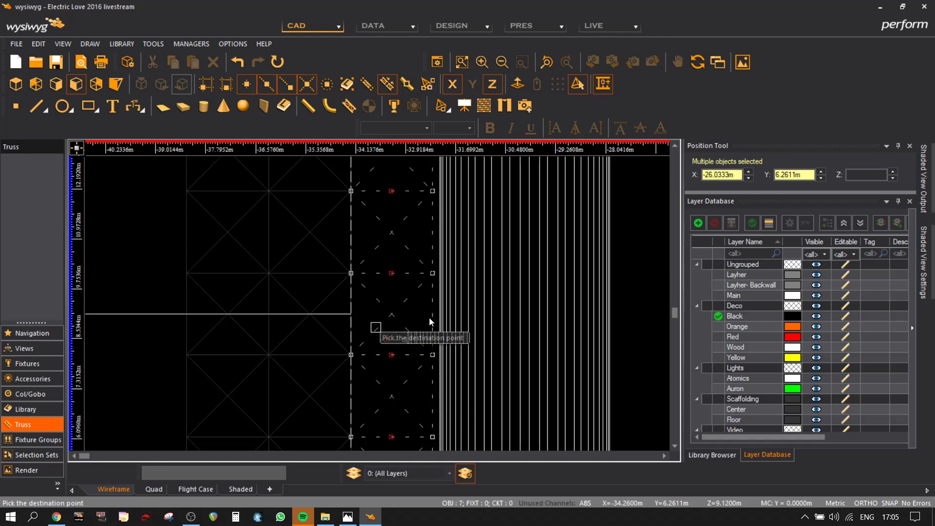
{"action": "left_click", "coordinate": [575, 301]}
{"action": "key", "text": "ctrl+v"}
{"action": "middle_click_drag", "start_coordinate": [621, 282], "coordinate": [407, 286]}
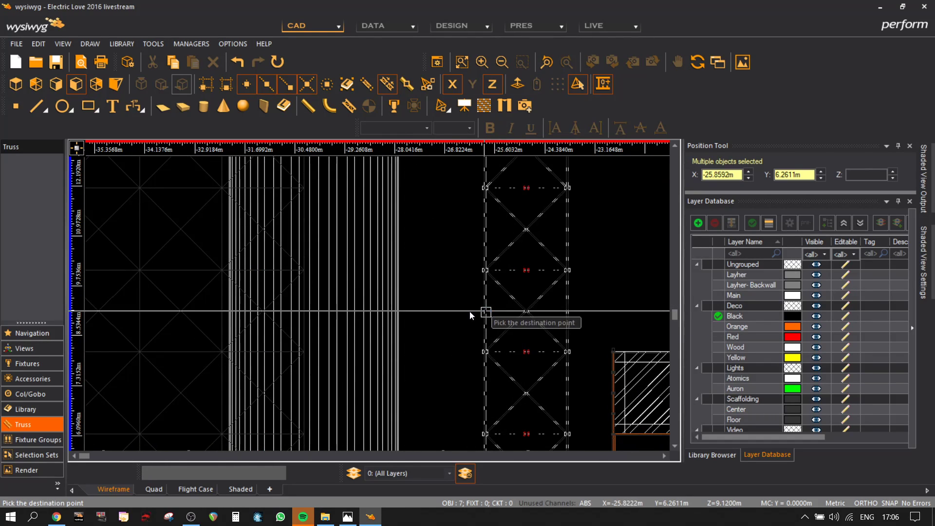
{"action": "left_click", "coordinate": [304, 311]}
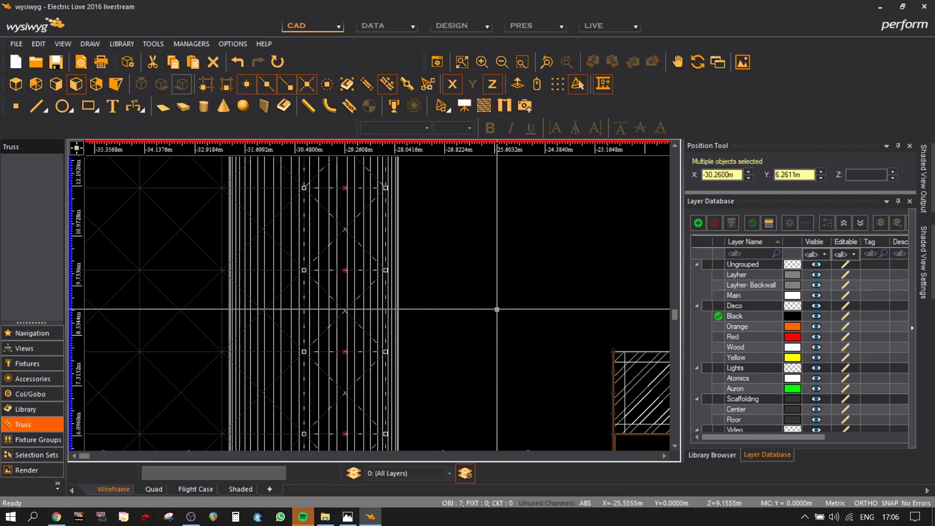
- Paste another backwall column and align it edge to edge at X -28.26 m
{"action": "left_click", "coordinate": [474, 311]}
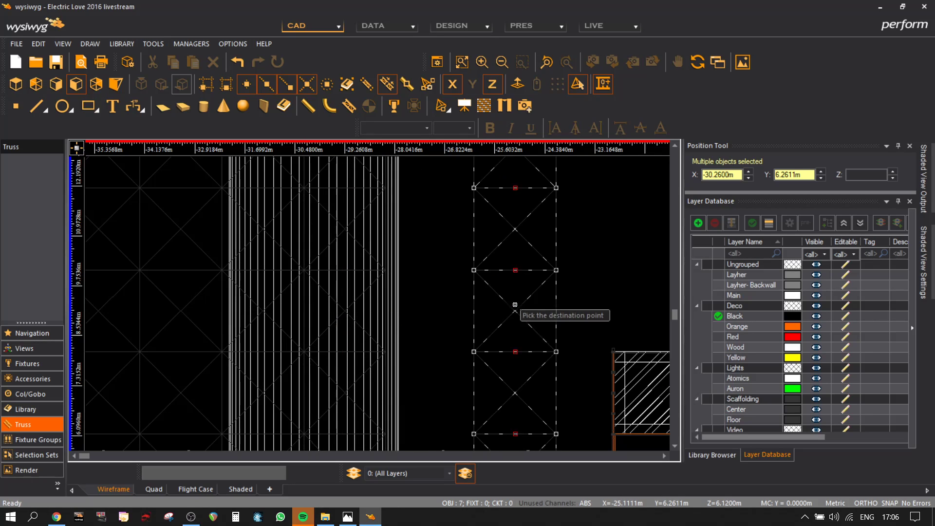
{"action": "left_click", "coordinate": [474, 313]}
{"action": "scroll", "coordinate": [438, 309], "scroll_direction": "up", "scroll_amount": 3}
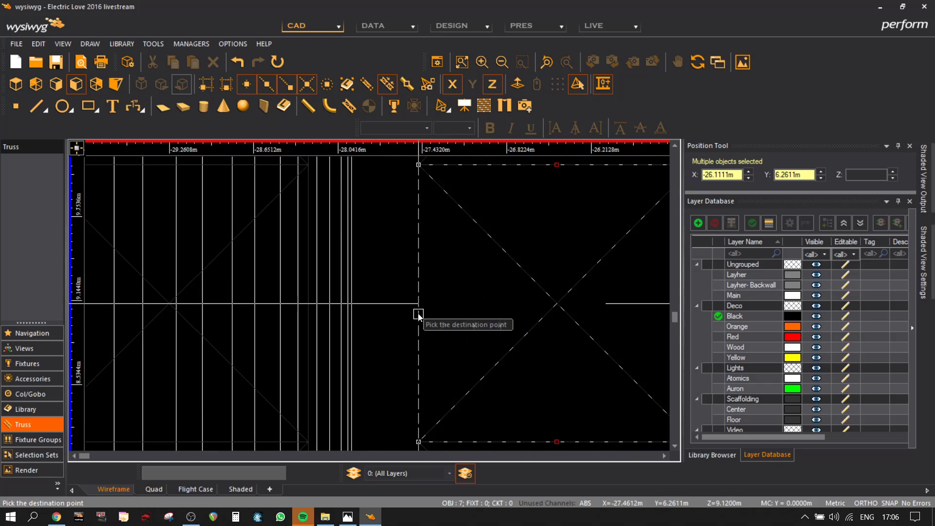
{"action": "left_click", "coordinate": [310, 307]}
{"action": "scroll", "coordinate": [312, 311], "scroll_direction": "down", "scroll_amount": 3}
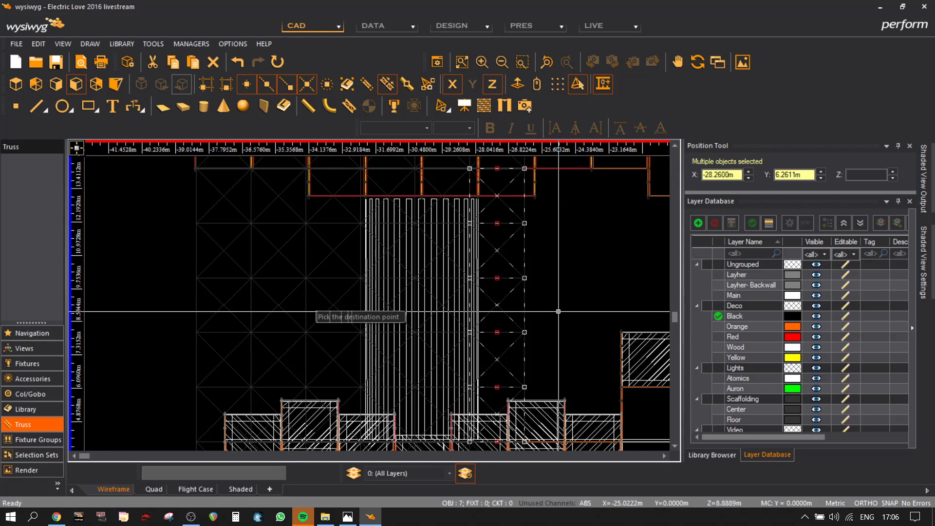
- Paste the next backwall column and move it against its neighbour at X -26.26 m
{"action": "key", "text": "ctrl+v"}
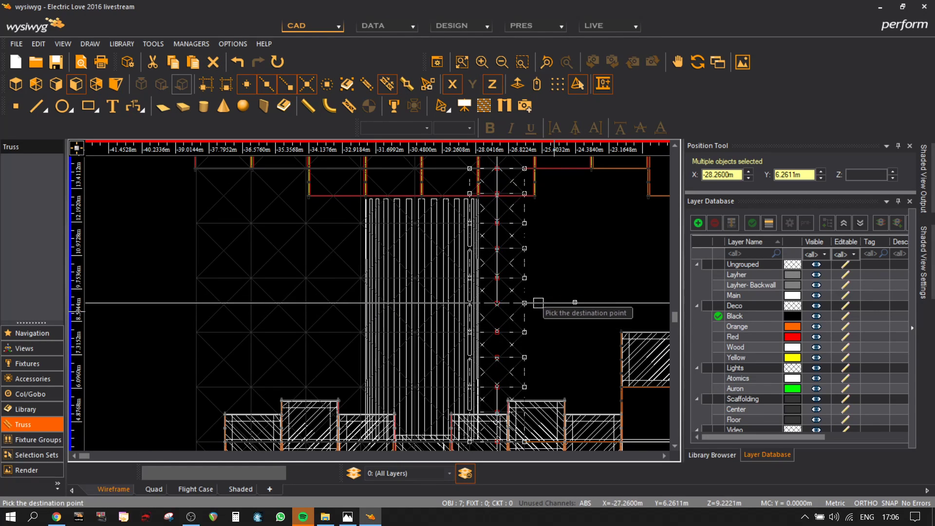
{"action": "left_click", "coordinate": [595, 300]}
{"action": "key", "text": "m"}
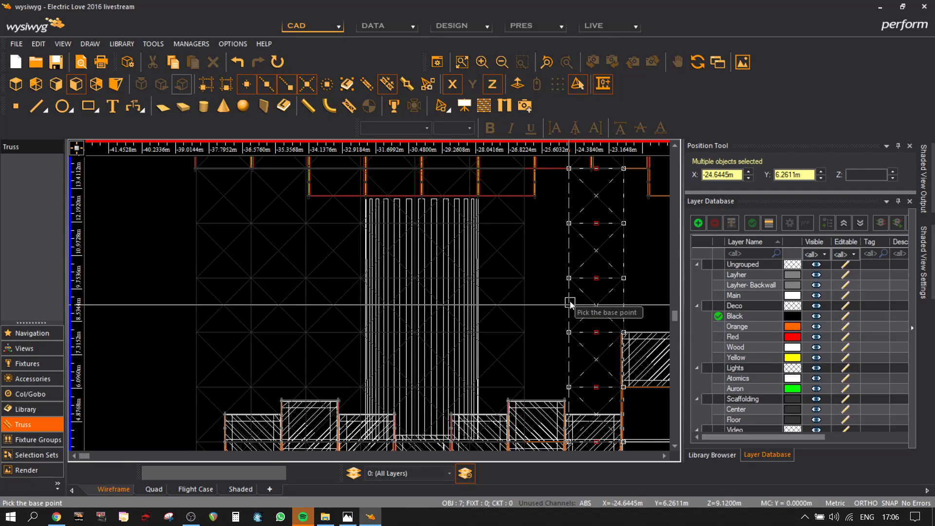
{"action": "left_click", "coordinate": [570, 302]}
{"action": "left_click", "coordinate": [521, 302]}
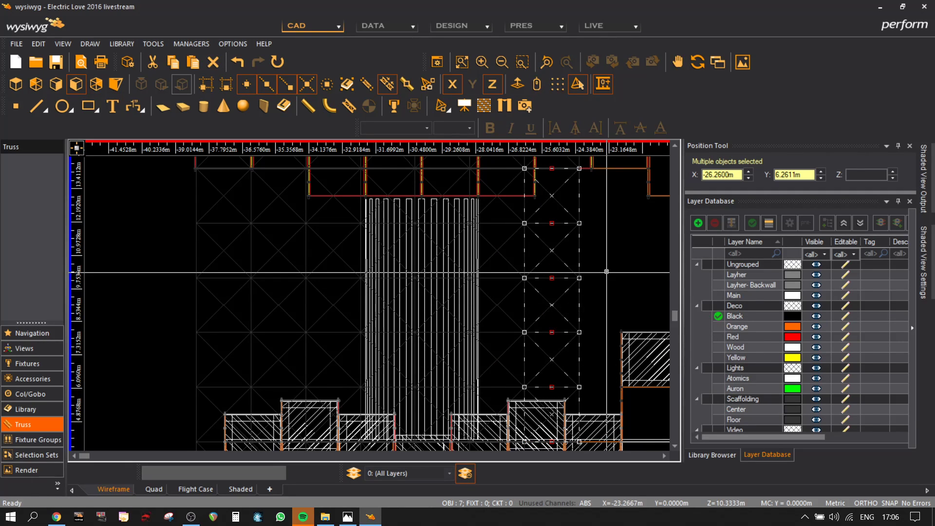
- Extend the wing's backwall by one more column copy at X -24.26 m
{"action": "key", "text": "ctrl+v"}
{"action": "left_click", "coordinate": [641, 301]}
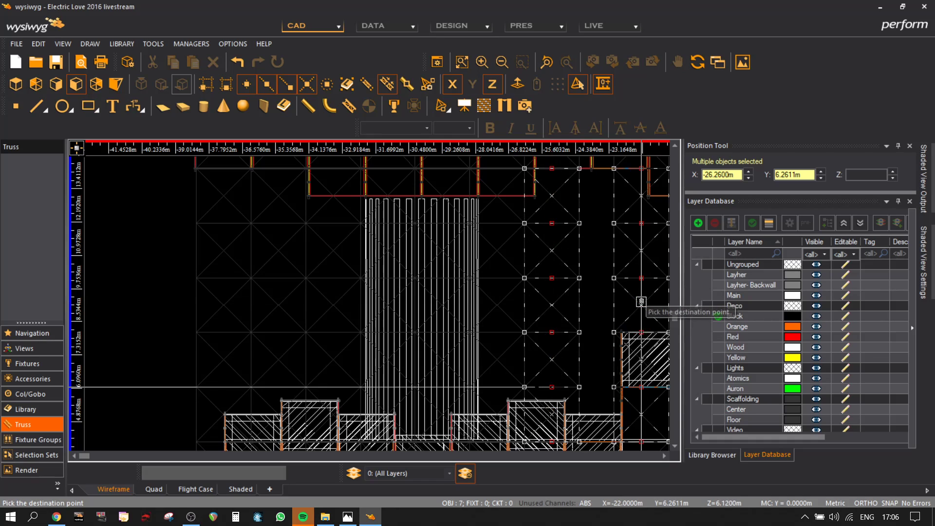
{"action": "key", "text": "ctrl+m"}
{"action": "left_click", "coordinate": [617, 300]}
{"action": "left_click", "coordinate": [583, 300]}
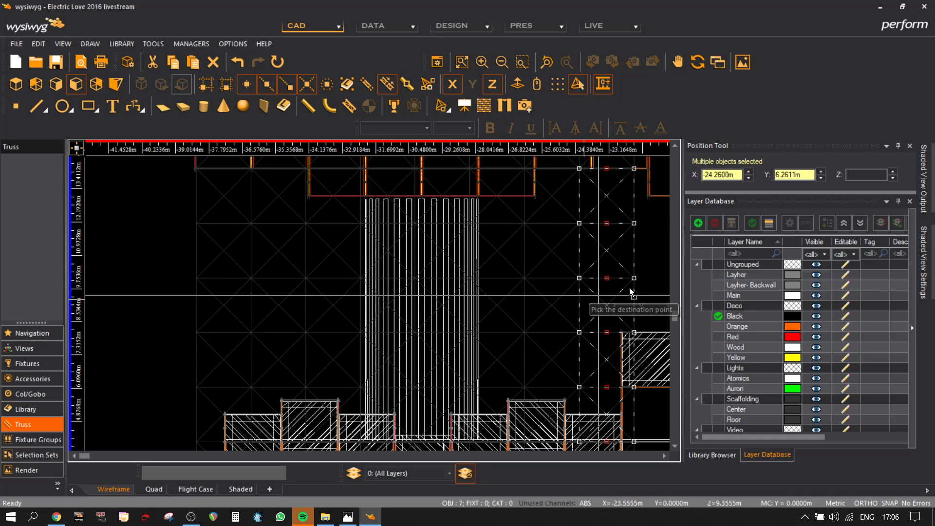
- Try to paste a further backwall column beside the one at X -24.26 m and undo the paste
{"action": "middle_click_drag", "start_coordinate": [621, 286], "coordinate": [405, 294]}
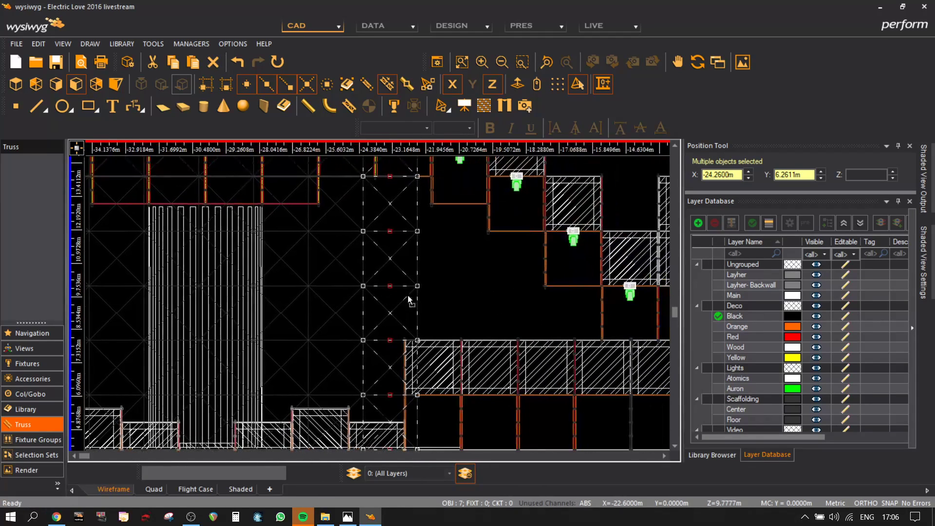
{"action": "key", "text": "m"}
{"action": "left_click", "coordinate": [444, 285]}
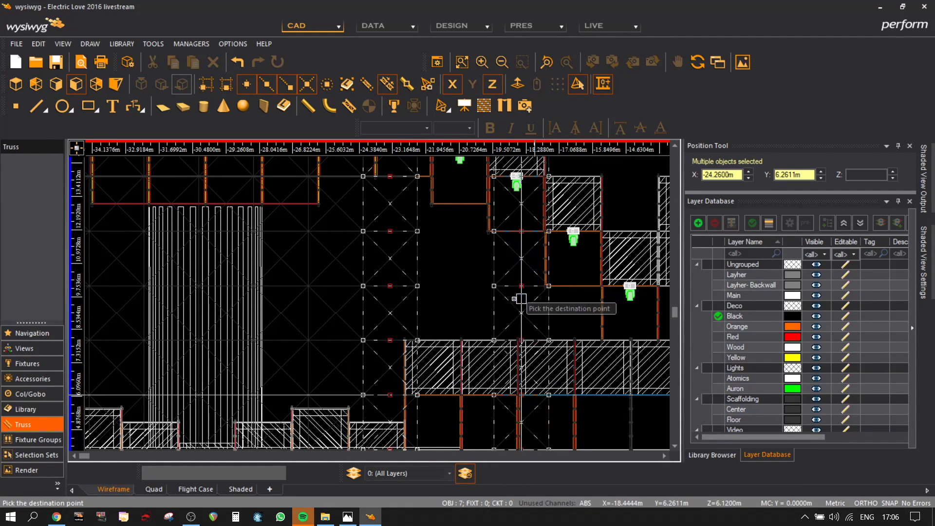
{"action": "left_click", "coordinate": [476, 300]}
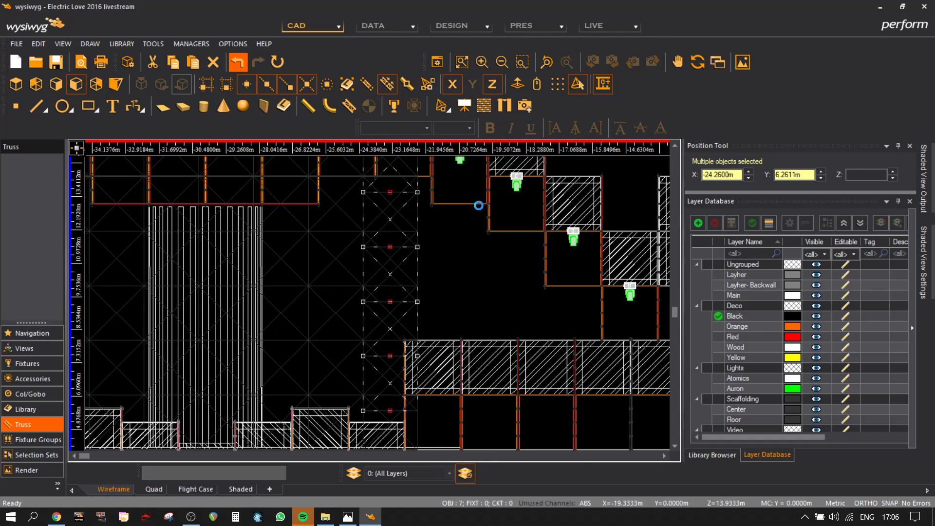
{"action": "key", "text": "m"}
{"action": "left_click", "coordinate": [482, 301]}
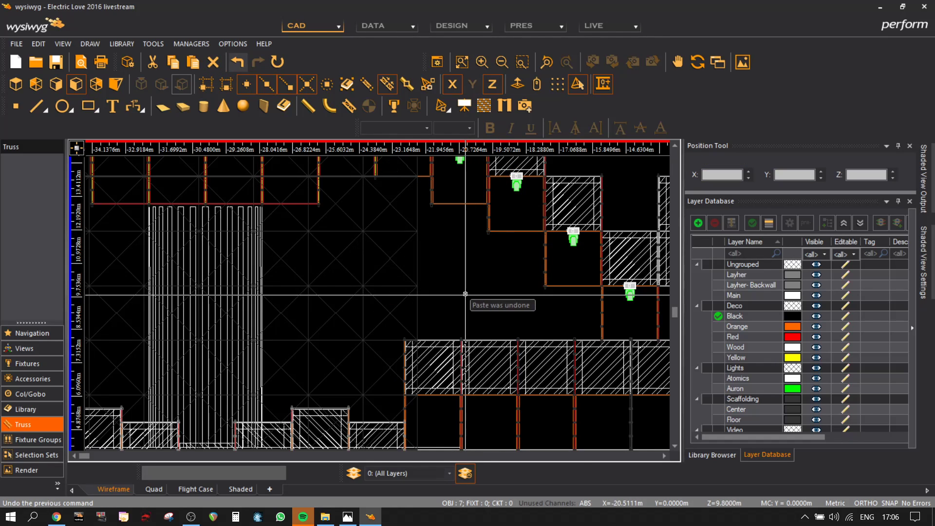
- Place a backwall column copy against the existing row at X -22.26 m
{"action": "left_click", "coordinate": [494, 307]}
{"action": "key", "text": "m"}
{"action": "left_click", "coordinate": [464, 272]}
{"action": "left_click", "coordinate": [416, 271]}
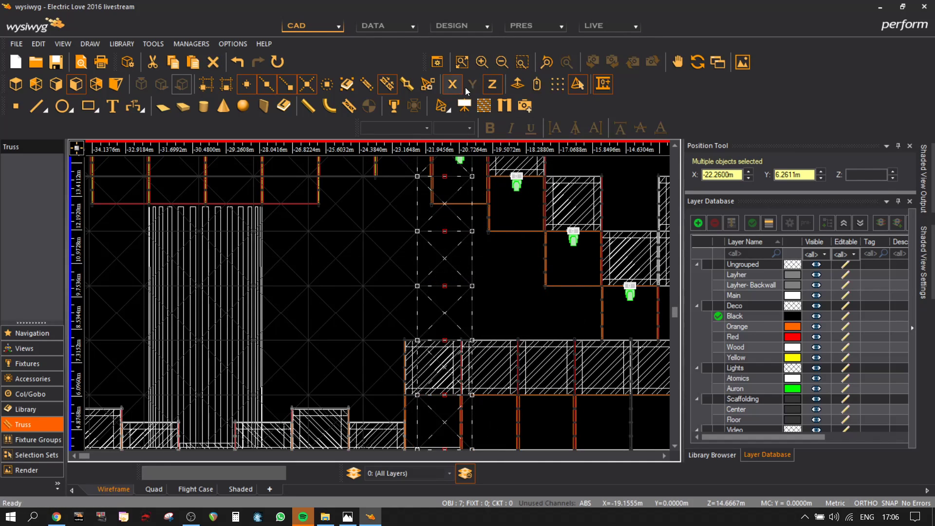
- Add two more backwall column copies edge to edge inward from the column at X -22.26 m
{"action": "left_click", "coordinate": [489, 87]}
{"action": "key", "text": "ctrl+v"}
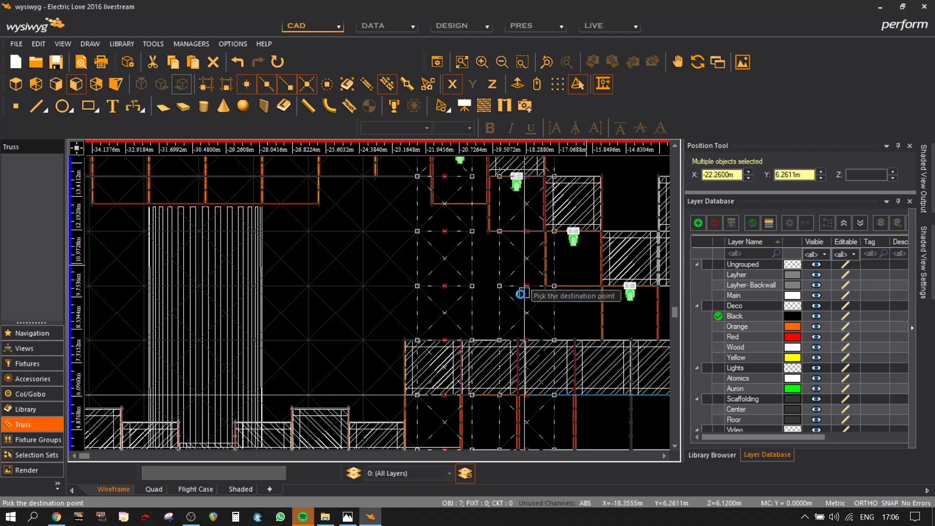
{"action": "left_click", "coordinate": [512, 299]}
{"action": "key", "text": "m"}
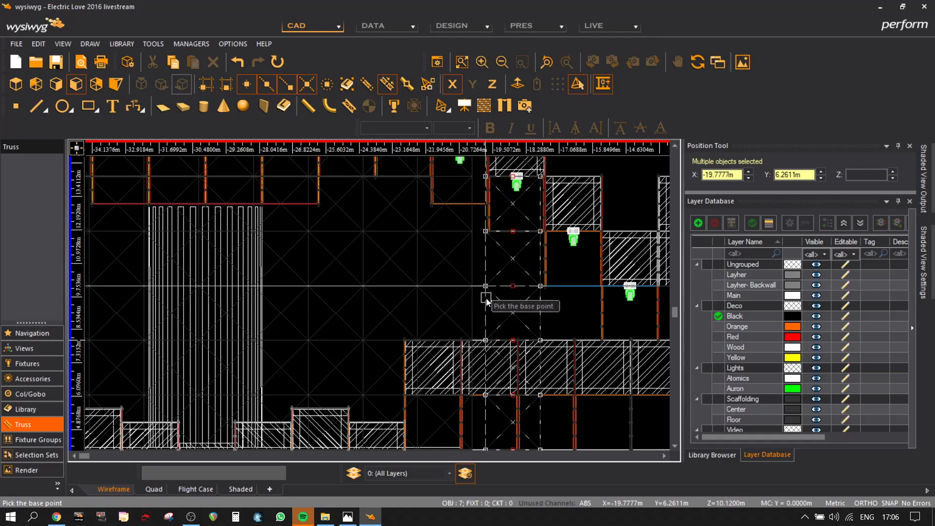
{"action": "left_click", "coordinate": [486, 304]}
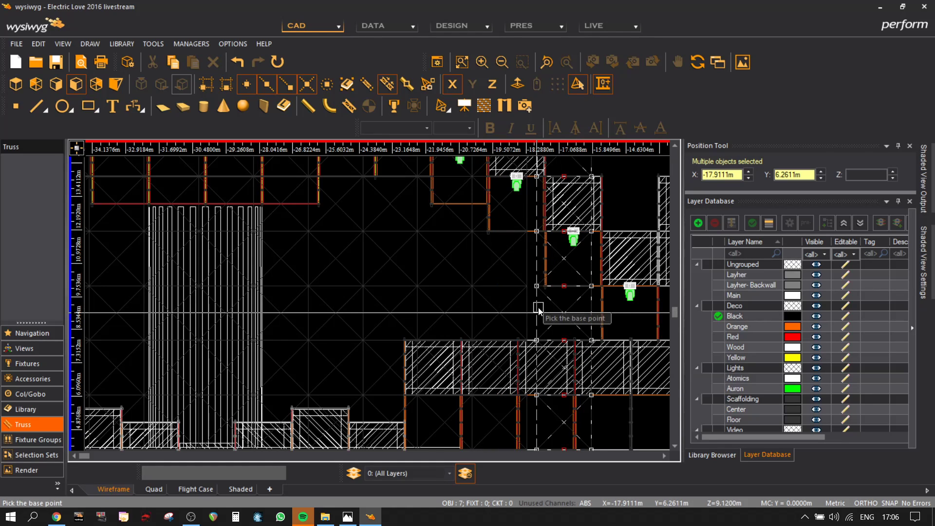
{"action": "left_click", "coordinate": [535, 310]}
- Paste one more backwall column and align it edge to edge at X -16.26 m
{"action": "key", "text": "ctrl+v"}
{"action": "left_click", "coordinate": [616, 304]}
{"action": "key", "text": "m"}
{"action": "left_click", "coordinate": [582, 312]}
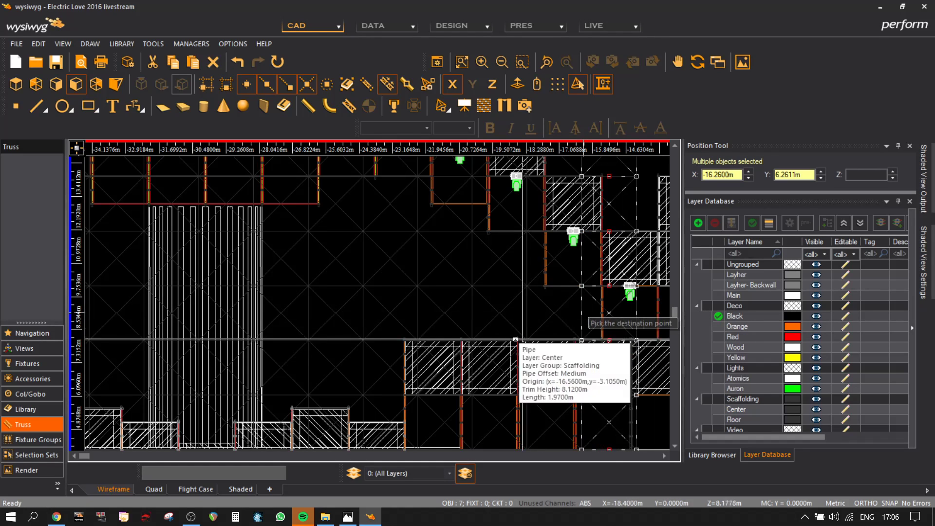
- Remove the backwall panels of the column at X -16.26 m that stick out above the stepped deco boxes
{"action": "scroll", "coordinate": [542, 270], "scroll_direction": "down", "scroll_amount": 3}
{"action": "key", "text": "Escape"}
{"action": "scroll", "coordinate": [570, 253], "scroll_direction": "up", "scroll_amount": 2}
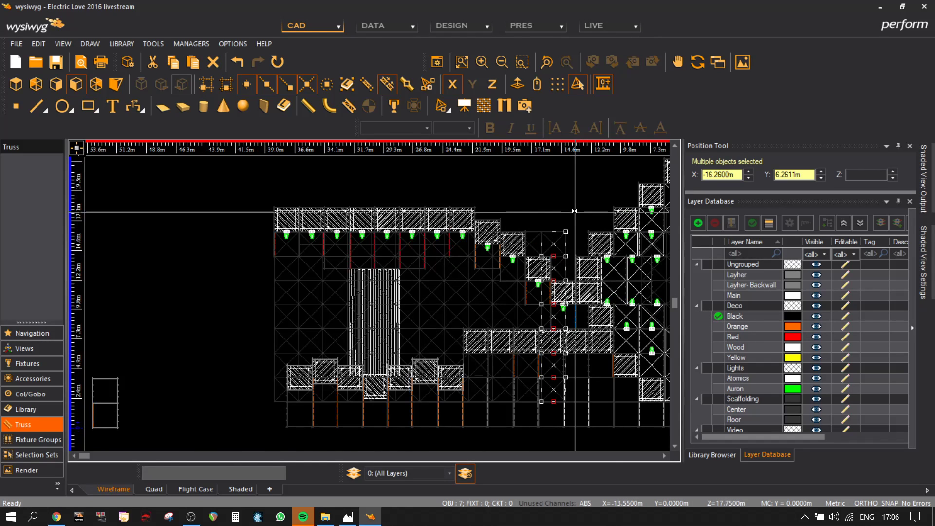
{"action": "left_click_drag", "start_coordinate": [572, 269], "coordinate": [560, 226]}
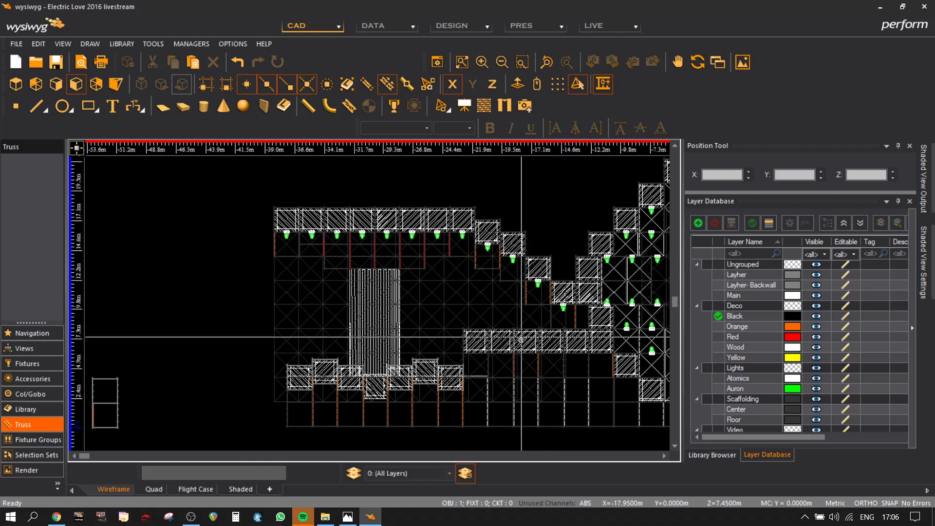
- Delete the lowest row of backwall panels across the left wing's new columns and check the wing in the front elevation
{"action": "scroll", "coordinate": [286, 406], "scroll_direction": "up", "scroll_amount": 2}
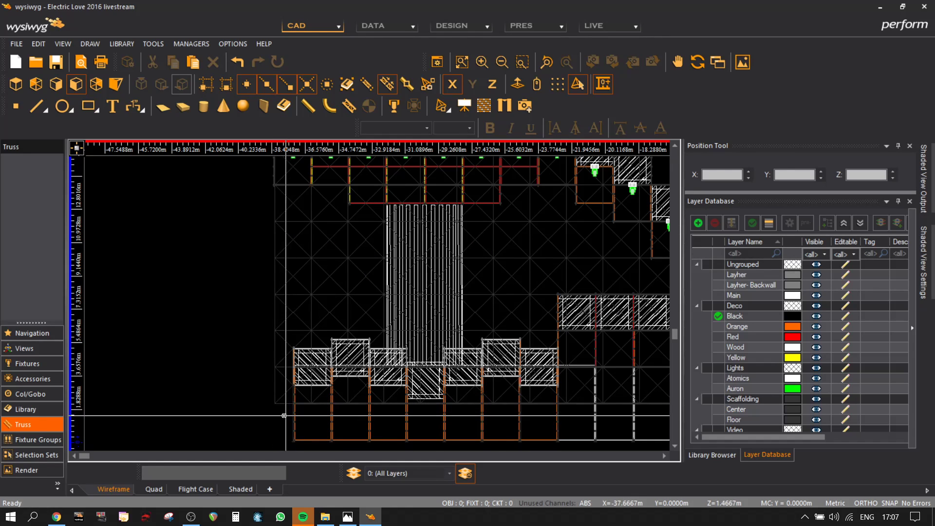
{"action": "scroll", "coordinate": [317, 396], "scroll_direction": "down", "scroll_amount": 1}
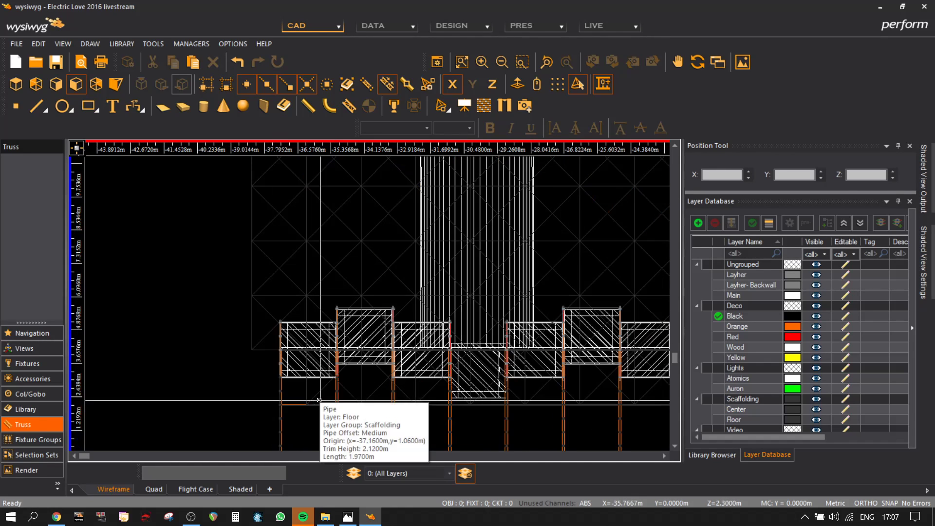
{"action": "scroll", "coordinate": [319, 397], "scroll_direction": "down", "scroll_amount": 1}
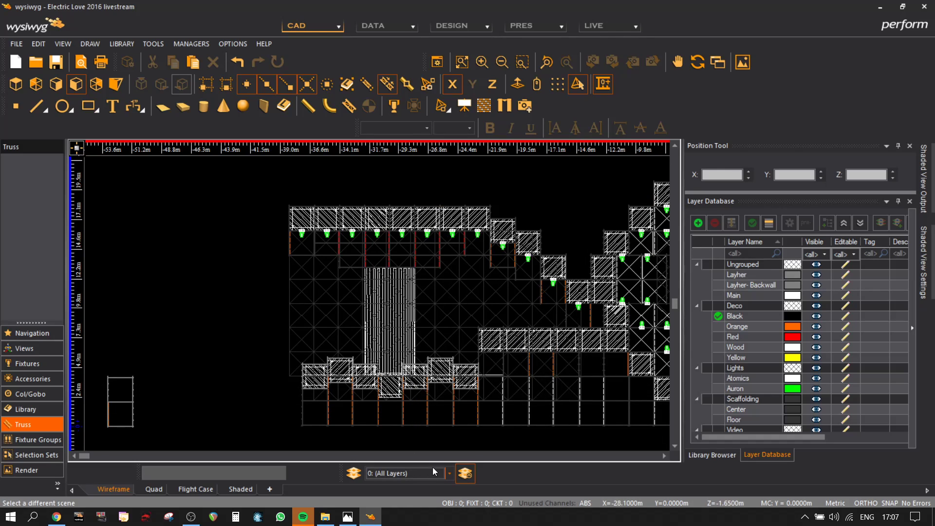
{"action": "scroll", "coordinate": [779, 404], "scroll_direction": "down", "scroll_amount": 1}
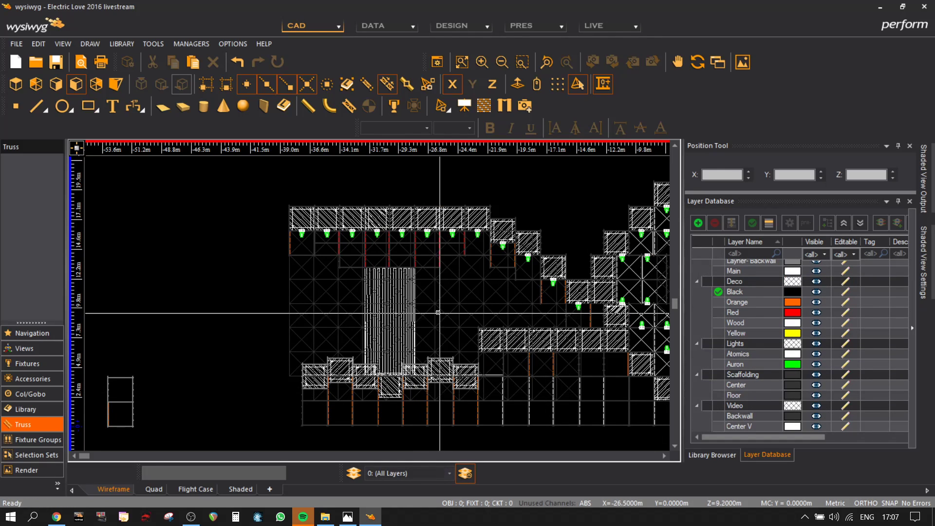
- Isolate the Backwall layer as the current layer and delete the lowest row of backwall panels on the left wing
{"action": "mouse_move", "coordinate": [437, 312]}
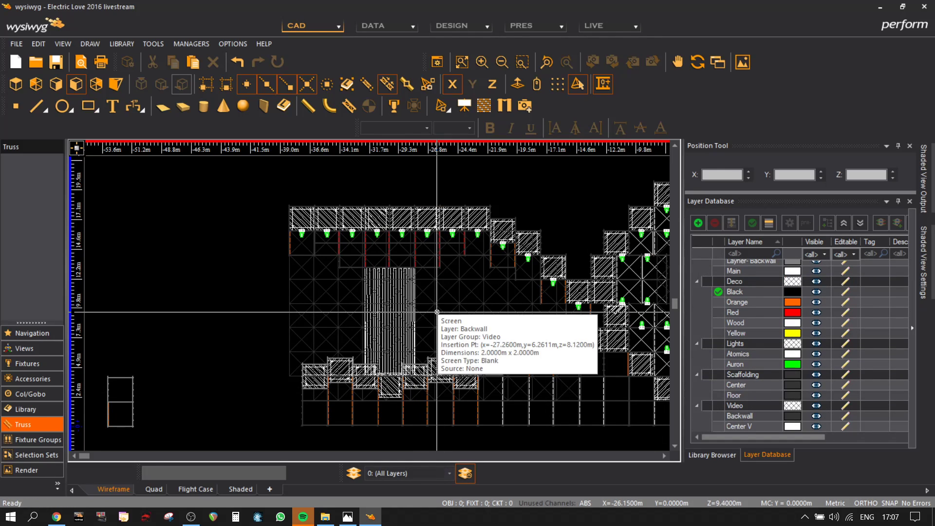
{"action": "left_click", "coordinate": [747, 416]}
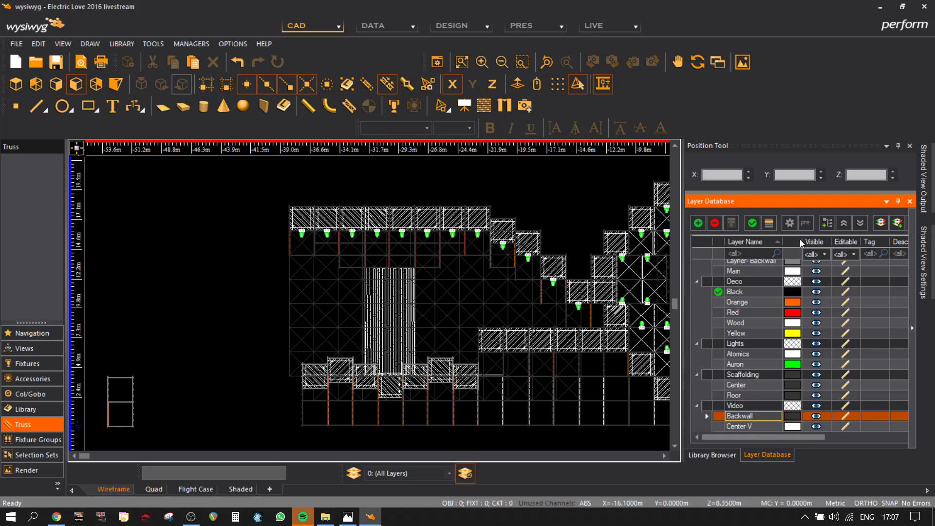
{"action": "left_click", "coordinate": [434, 469]}
{"action": "left_click", "coordinate": [429, 305]}
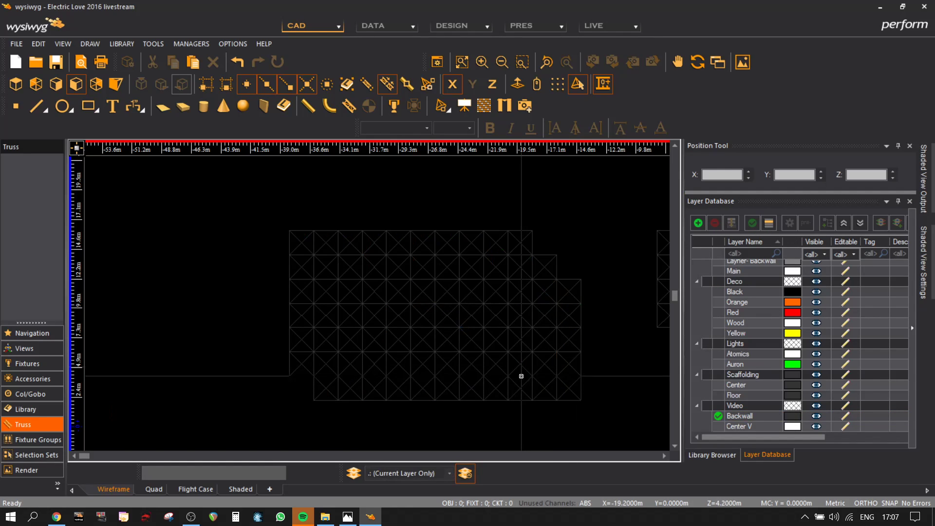
{"action": "left_click", "coordinate": [314, 388]}
{"action": "key", "text": "Delete"}
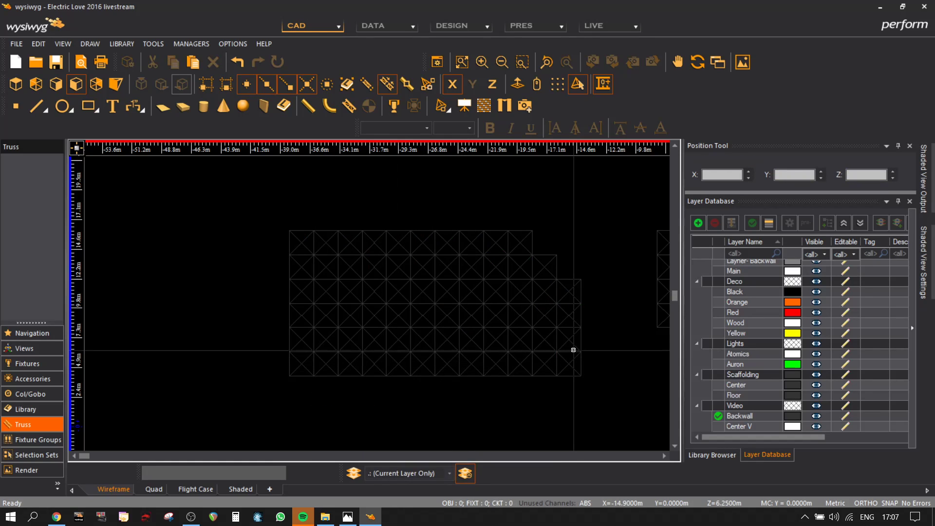
- Copy the left wing's whole block of backwall panels horizontally to the far side of the stage, at about X 41 m
{"action": "scroll", "coordinate": [573, 350], "scroll_direction": "down", "scroll_amount": 2}
{"action": "middle_click_drag", "start_coordinate": [601, 340], "coordinate": [424, 328]}
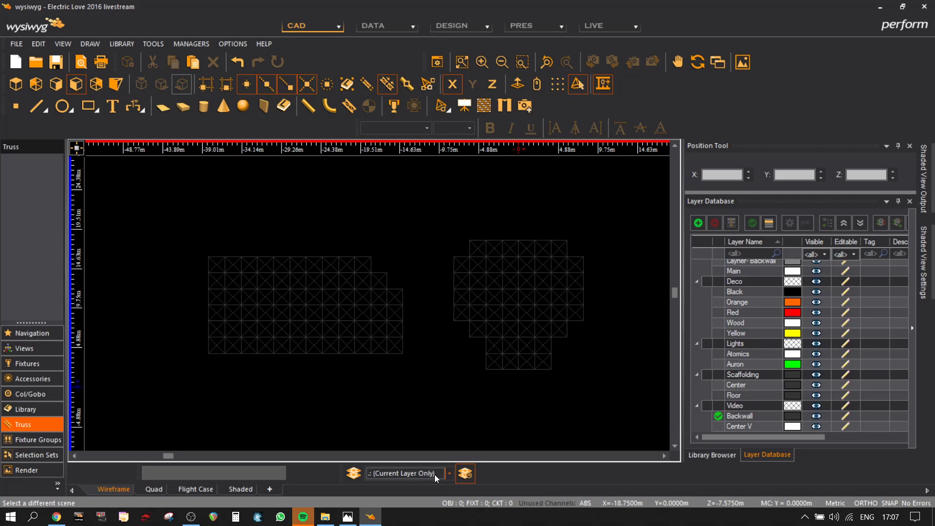
{"action": "left_click_drag", "start_coordinate": [430, 371], "coordinate": [188, 194]}
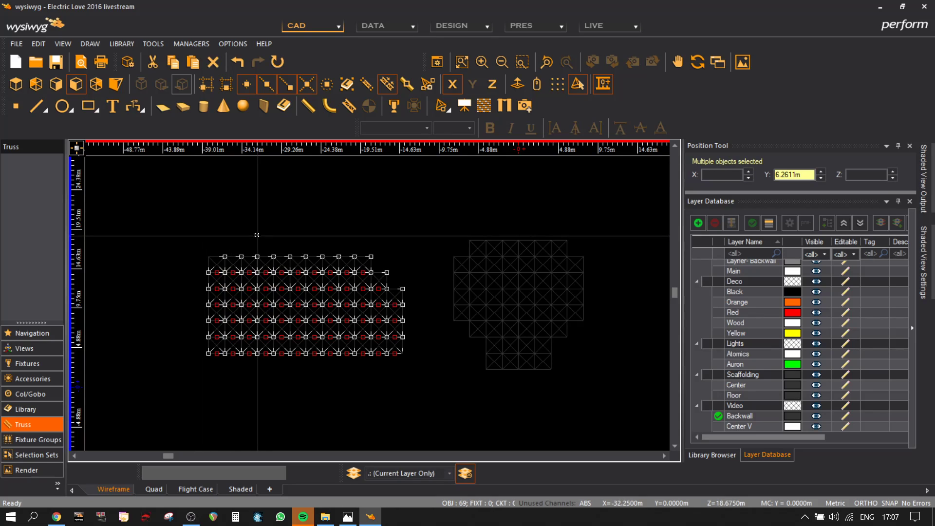
{"action": "key", "text": "ctrl+v"}
{"action": "middle_click_drag", "start_coordinate": [590, 317], "coordinate": [278, 307]}
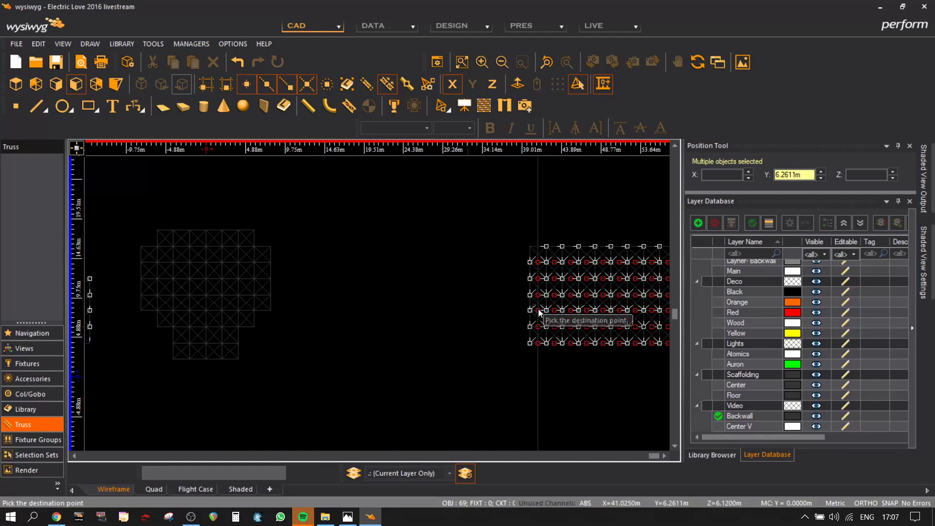
{"action": "left_click", "coordinate": [538, 312]}
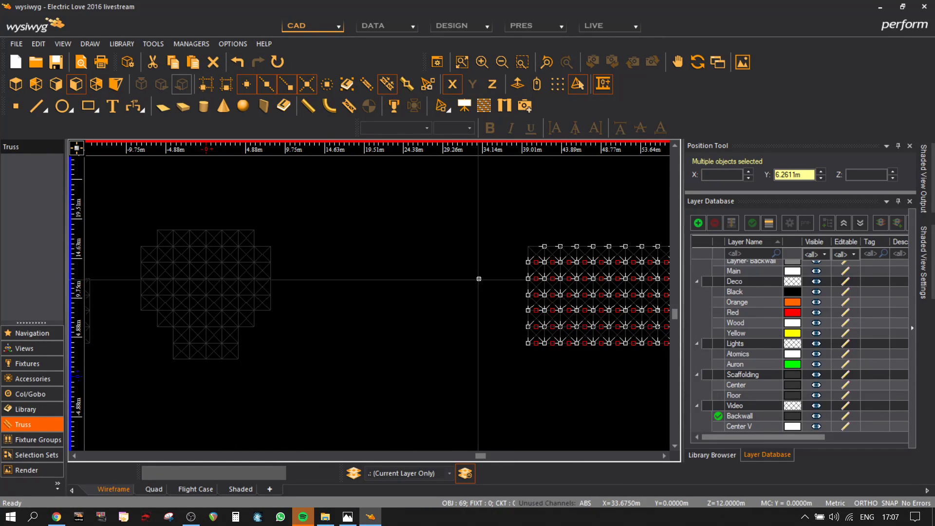
{"action": "left_click", "coordinate": [560, 215]}
- Fill the stepped outer corner of the copied block by copying its panels upward to the block's top edge
{"action": "middle_click_drag", "start_coordinate": [560, 214], "coordinate": [405, 211]}
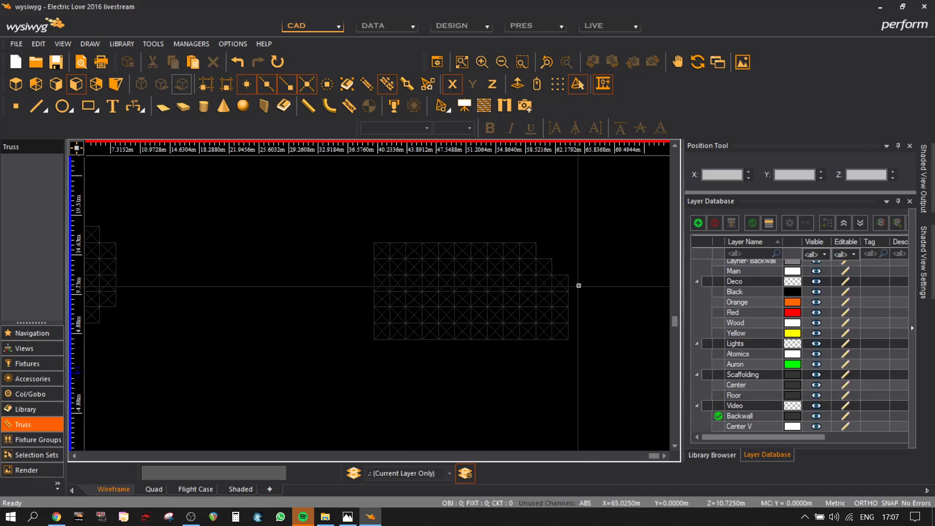
{"action": "left_click", "coordinate": [564, 273]}
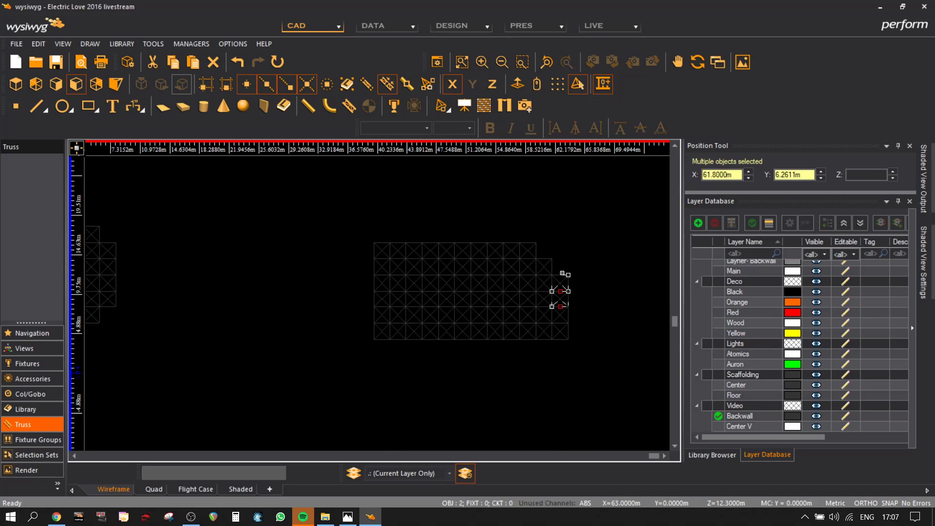
{"action": "left_click", "coordinate": [560, 307]}
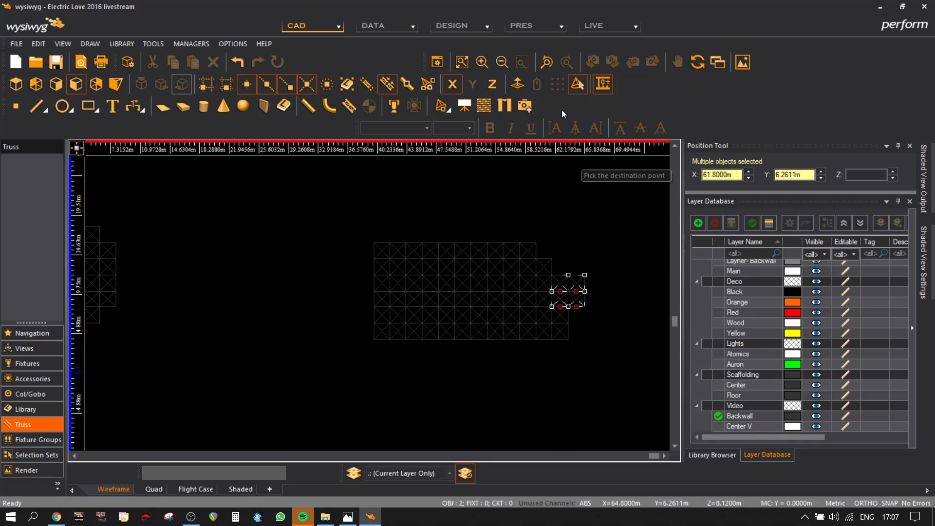
{"action": "left_click", "coordinate": [492, 86]}
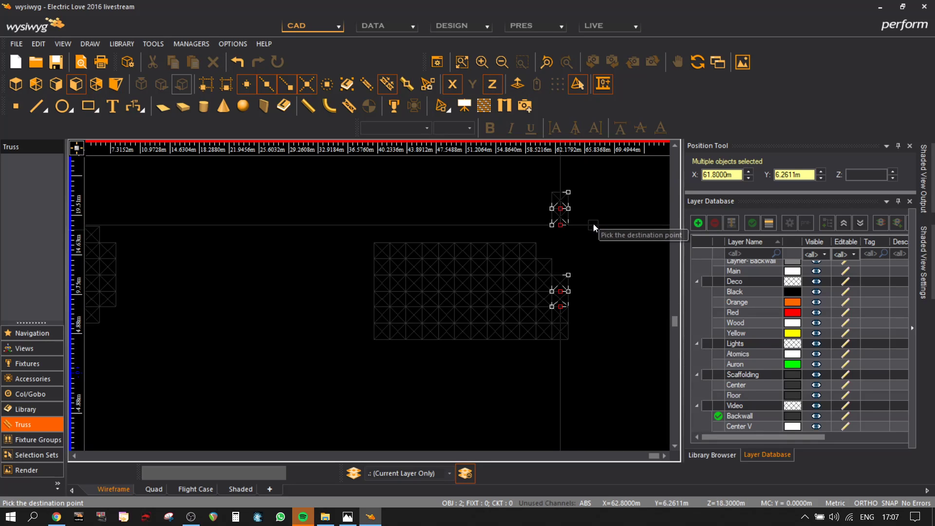
{"action": "left_click", "coordinate": [546, 261]}
{"action": "left_click", "coordinate": [544, 259]}
- Delete the panels in the copied block's upper inner corner to form steps mirroring the left wing
{"action": "middle_click_drag", "start_coordinate": [294, 261], "coordinate": [516, 262]}
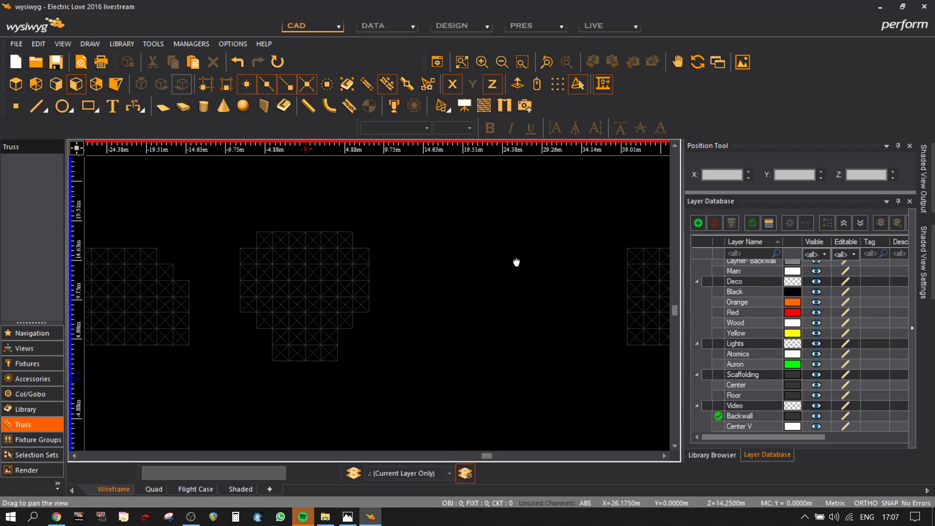
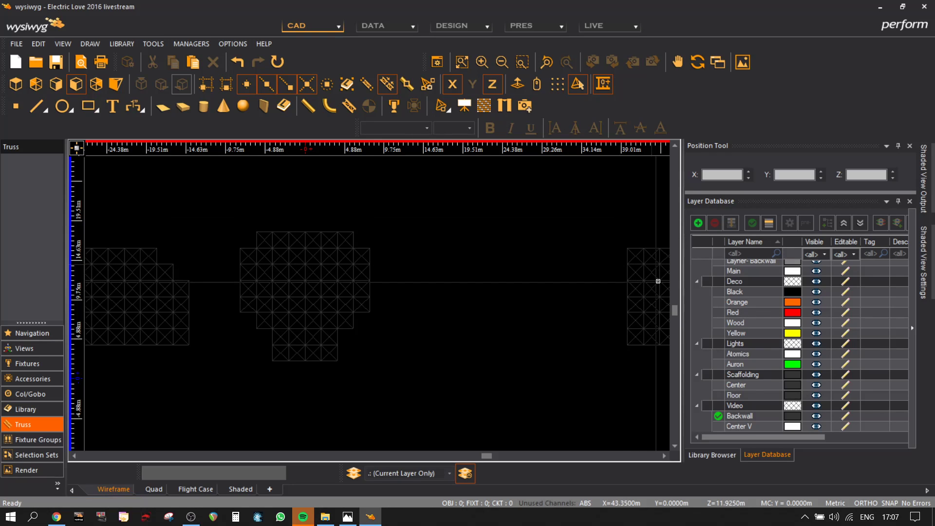
{"action": "scroll", "coordinate": [637, 273], "scroll_direction": "up", "scroll_amount": 2}
{"action": "right_click", "coordinate": [648, 264]}
{"action": "left_click_drag", "start_coordinate": [647, 265], "coordinate": [615, 194]}
{"action": "left_click", "coordinate": [615, 193]}
{"action": "middle_click_drag", "start_coordinate": [608, 211], "coordinate": [442, 215]}
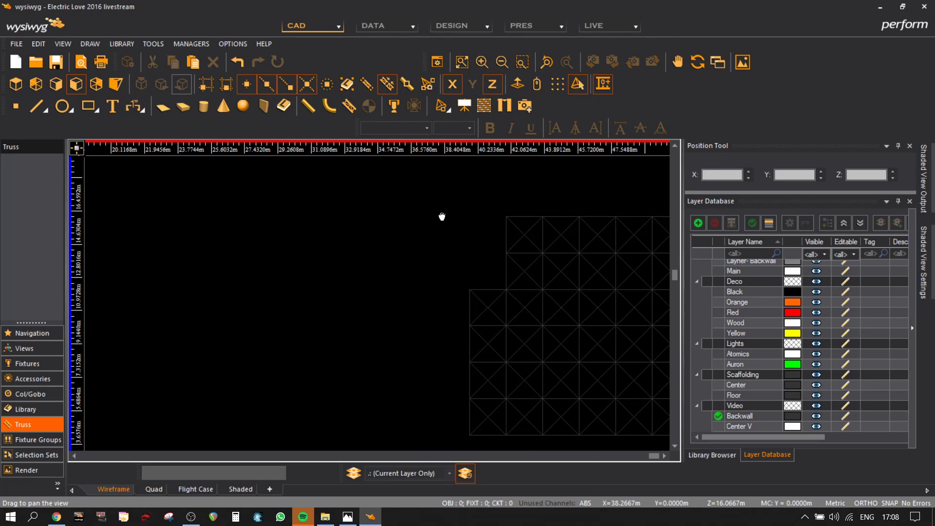
{"action": "left_click_drag", "start_coordinate": [481, 183], "coordinate": [482, 184]}
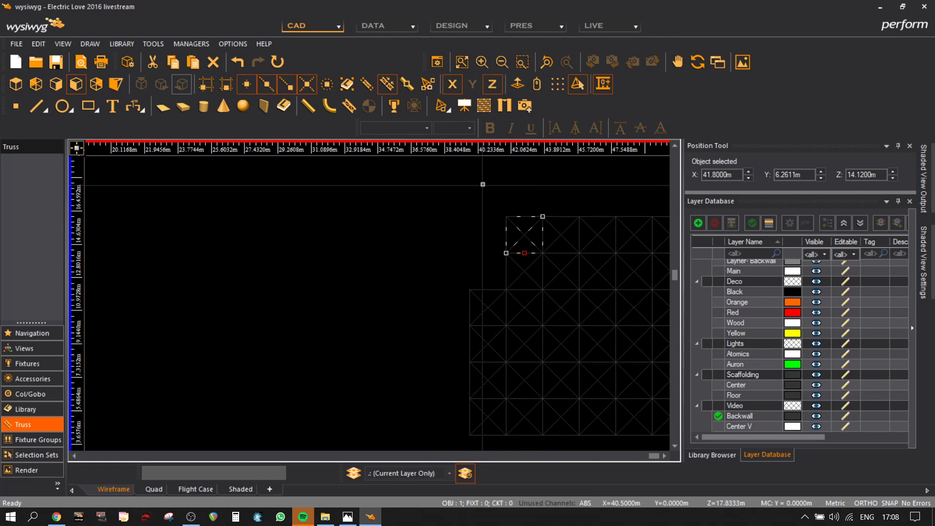
{"action": "left_click", "coordinate": [487, 246]}
- Show all layers and move the mirrored block of backwall panels behind the right wing, directly below its top deco boxes
{"action": "scroll", "coordinate": [483, 273], "scroll_direction": "down", "scroll_amount": 3}
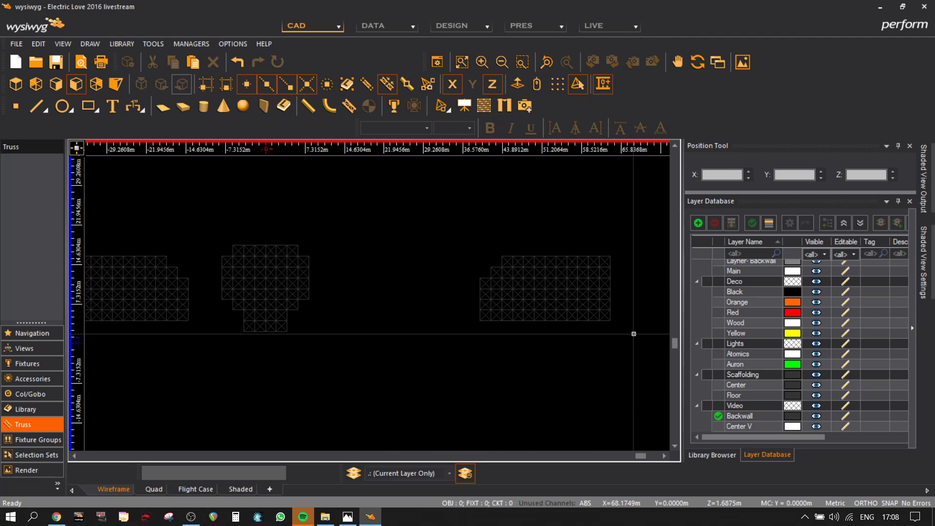
{"action": "left_click_drag", "start_coordinate": [613, 320], "coordinate": [436, 198]}
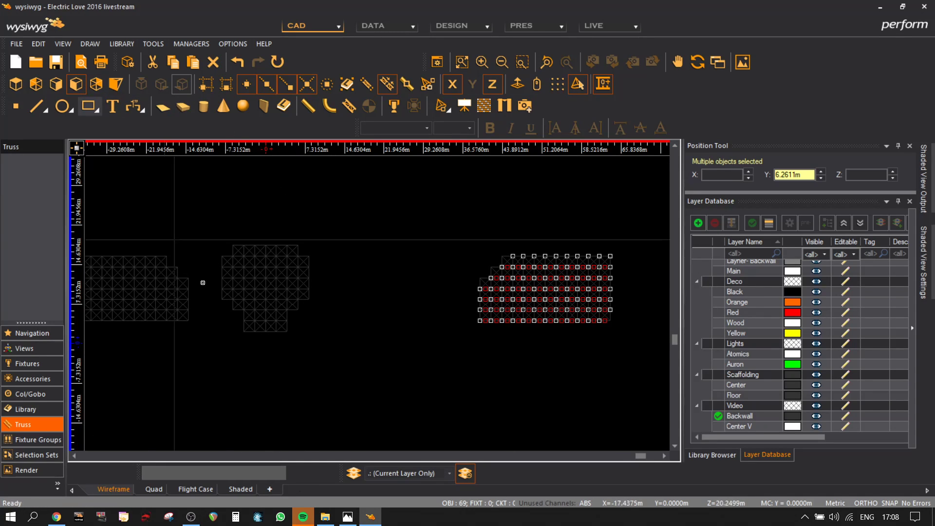
{"action": "left_click", "coordinate": [444, 472]}
{"action": "left_click", "coordinate": [424, 302]}
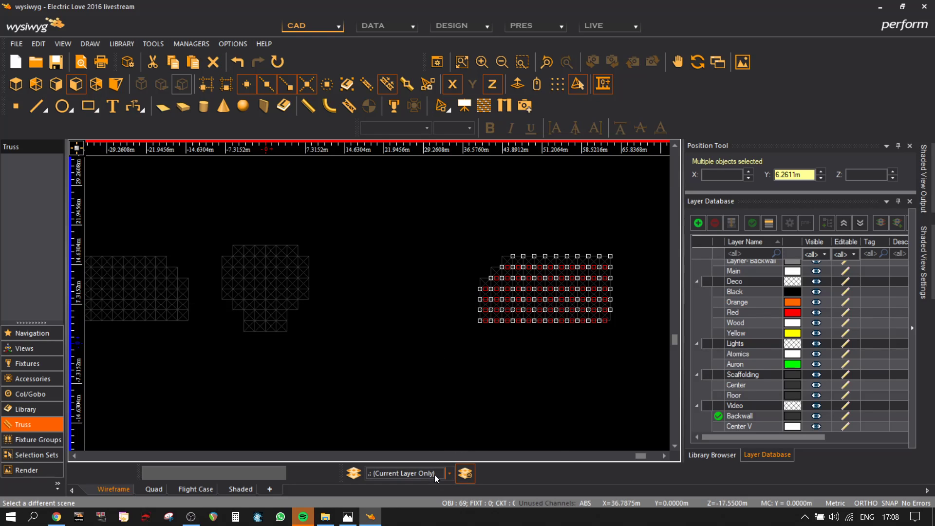
{"action": "left_click", "coordinate": [435, 474]}
{"action": "left_click", "coordinate": [408, 302]}
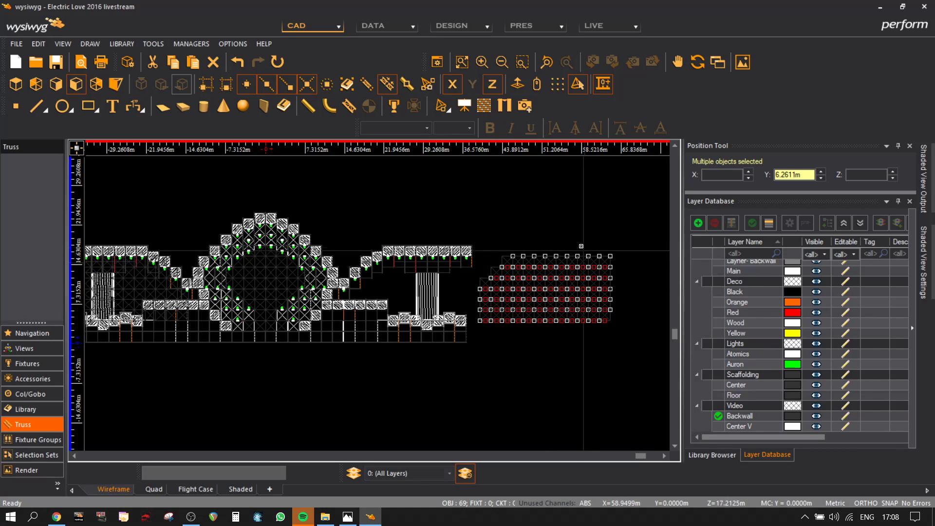
{"action": "scroll", "coordinate": [602, 239], "scroll_direction": "up", "scroll_amount": 3}
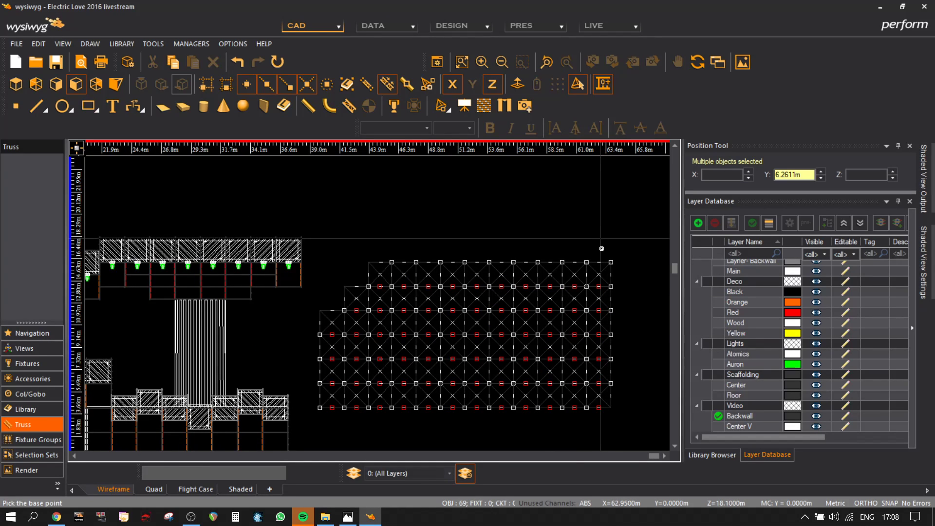
{"action": "left_click", "coordinate": [600, 261]}
{"action": "scroll", "coordinate": [272, 278], "scroll_direction": "up", "scroll_amount": 3}
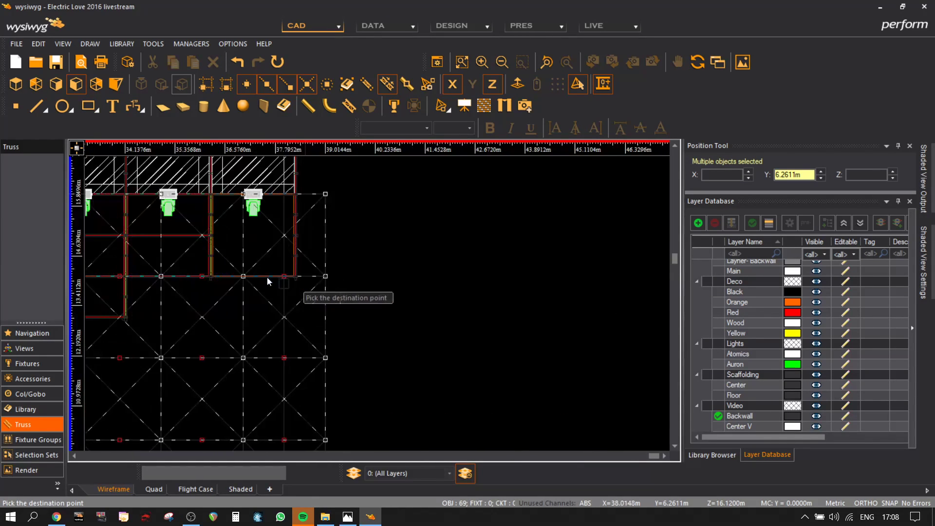
{"action": "left_click", "coordinate": [258, 275]}
- Copy the right wing's innermost backwall panel above the lower deco row inward, placing it edge to edge at X 12.26 m
{"action": "scroll", "coordinate": [420, 276], "scroll_direction": "down", "scroll_amount": 5}
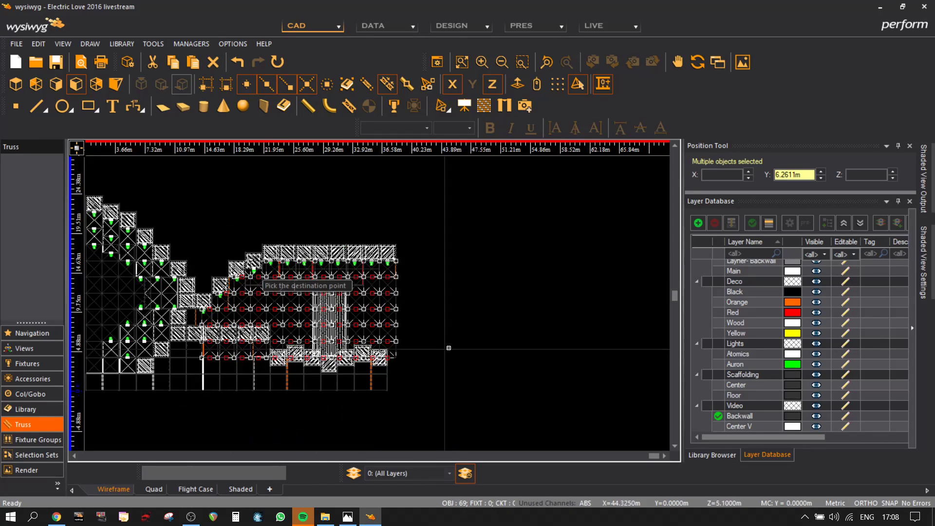
{"action": "scroll", "coordinate": [445, 339], "scroll_direction": "up", "scroll_amount": 2}
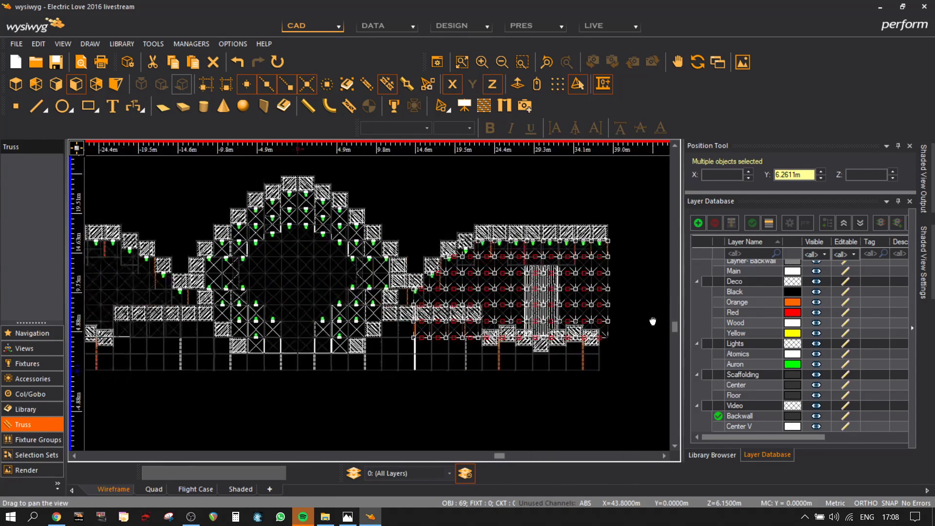
{"action": "scroll", "coordinate": [418, 302], "scroll_direction": "up", "scroll_amount": 2}
{"action": "scroll", "coordinate": [416, 300], "scroll_direction": "up", "scroll_amount": 2}
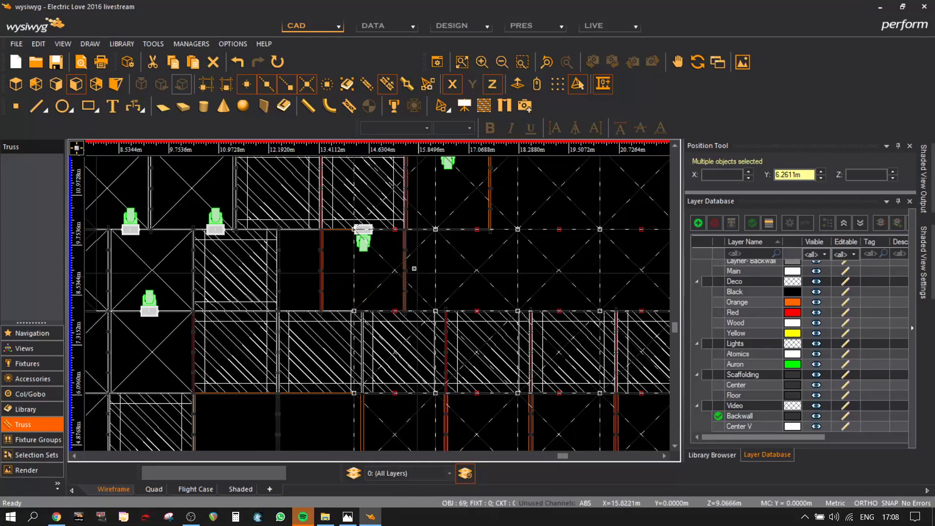
{"action": "left_click", "coordinate": [436, 304]}
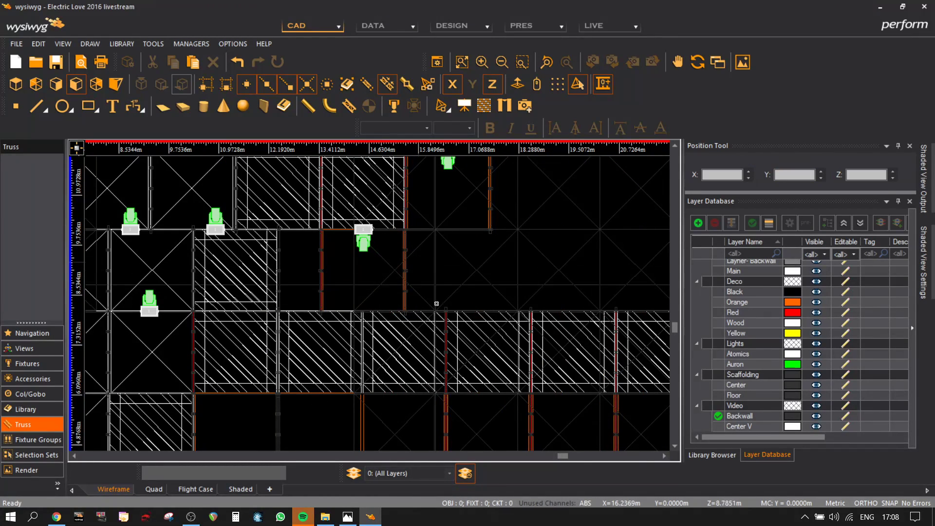
{"action": "left_click", "coordinate": [411, 247]}
{"action": "left_click", "coordinate": [332, 282]}
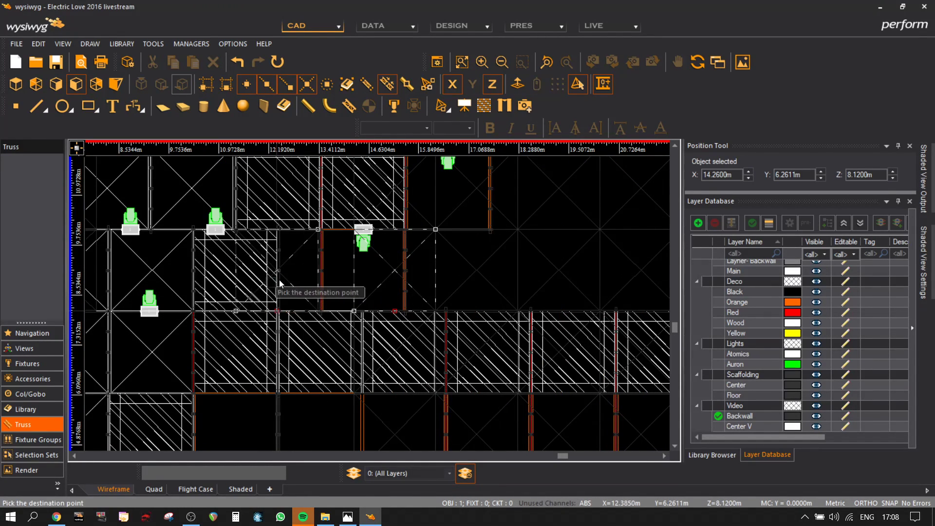
{"action": "left_click", "coordinate": [301, 285]}
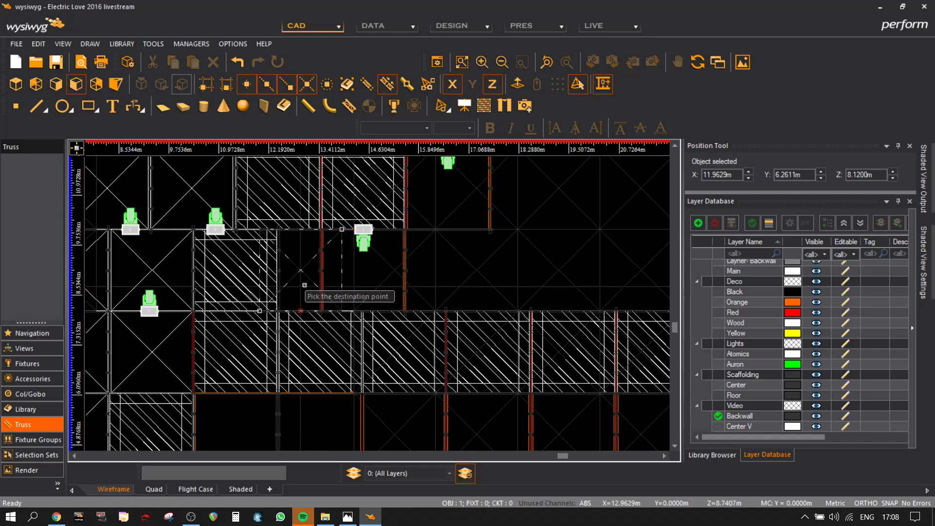
{"action": "left_click", "coordinate": [344, 276]}
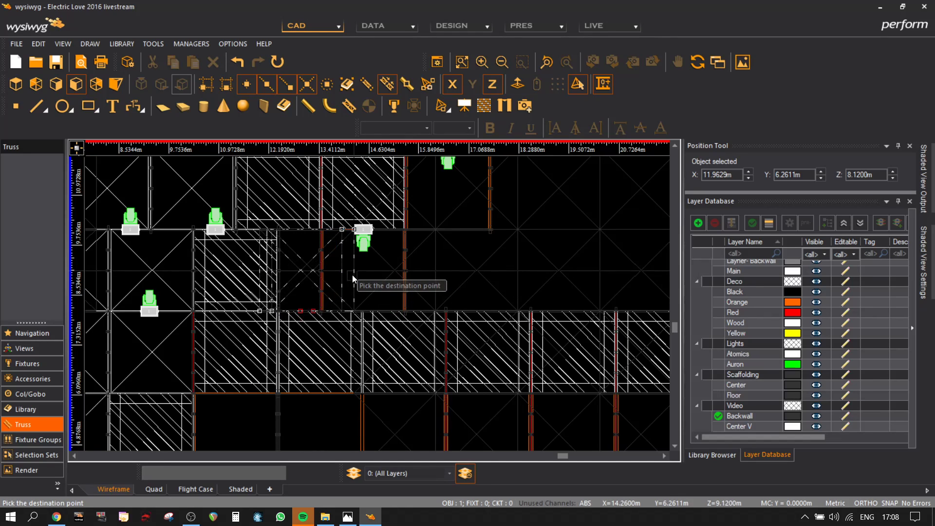
- Copy that single backwall panel to the left wing's inner gap and align it edge to edge at X -14.26 m
{"action": "scroll", "coordinate": [352, 274], "scroll_direction": "down", "scroll_amount": 3}
{"action": "left_click", "coordinate": [272, 323]}
{"action": "middle_click_drag", "start_coordinate": [173, 312], "coordinate": [580, 336]}
{"action": "scroll", "coordinate": [400, 340], "scroll_direction": "up", "scroll_amount": 5}
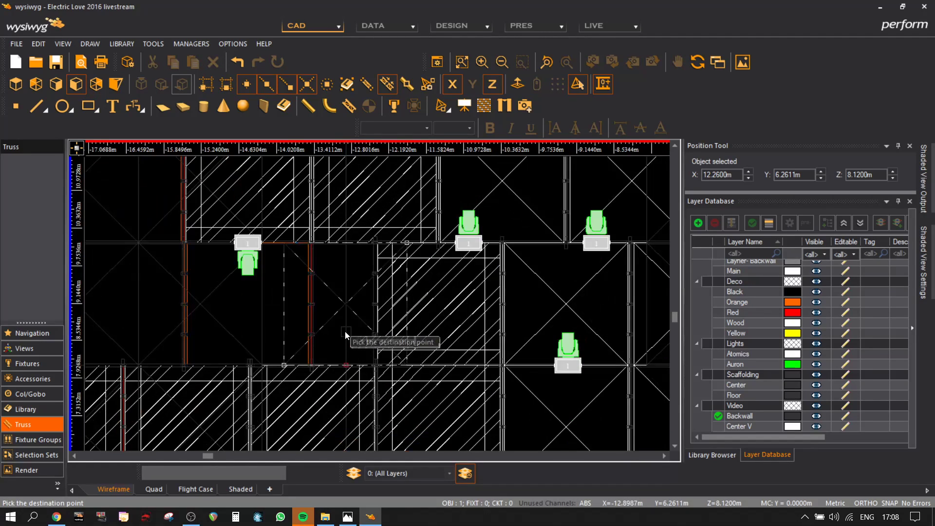
{"action": "left_click", "coordinate": [314, 321]}
{"action": "left_click", "coordinate": [284, 309]}
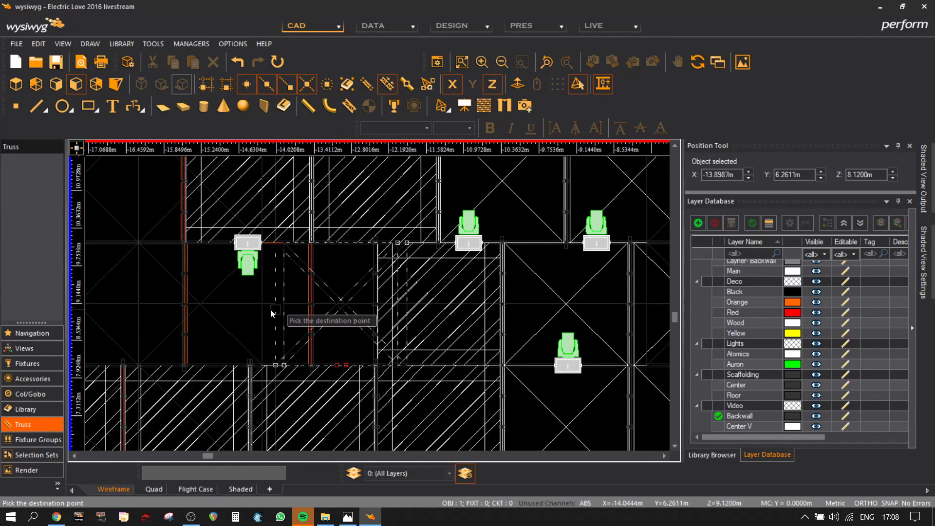
- Inspect the left wing's backwall in the shaded view and return to the wireframe in plan view
{"action": "scroll", "coordinate": [367, 320], "scroll_direction": "down", "scroll_amount": 5}
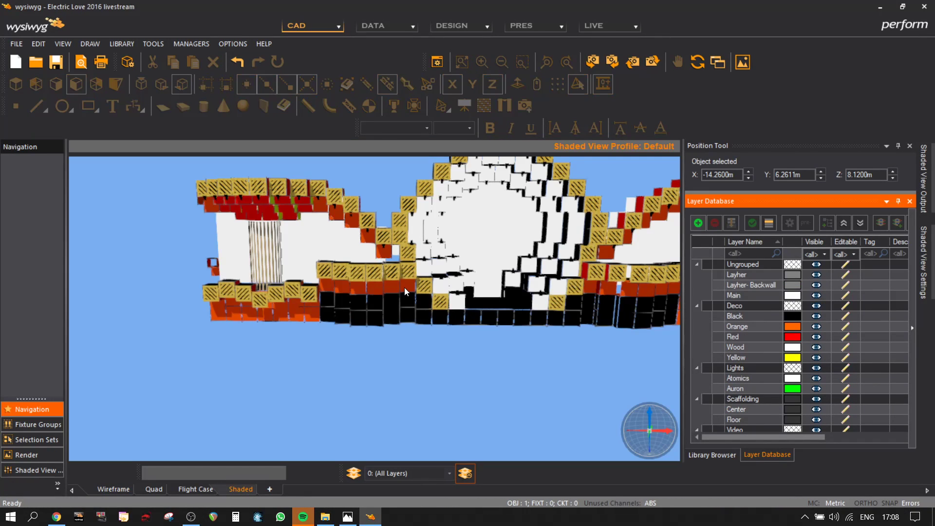
{"action": "mouse_move", "coordinate": [405, 287]}
{"action": "left_mouse_down"}
{"action": "mouse_move", "coordinate": [398, 303]}
{"action": "mouse_move", "coordinate": [407, 312]}
{"action": "mouse_move", "coordinate": [533, 296]}
{"action": "mouse_move", "coordinate": [396, 298]}
{"action": "mouse_move", "coordinate": [302, 311]}
{"action": "mouse_move", "coordinate": [219, 341]}
{"action": "left_mouse_up"}
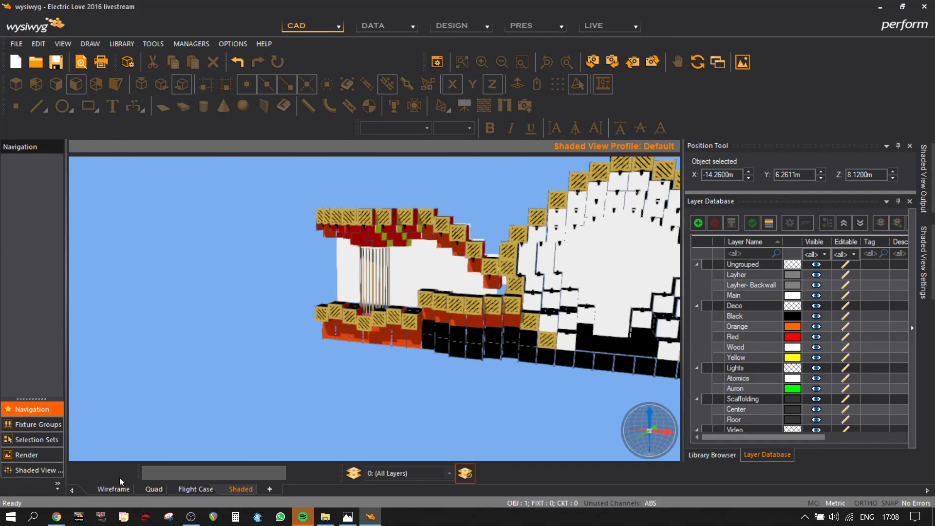
{"action": "left_click", "coordinate": [116, 488]}
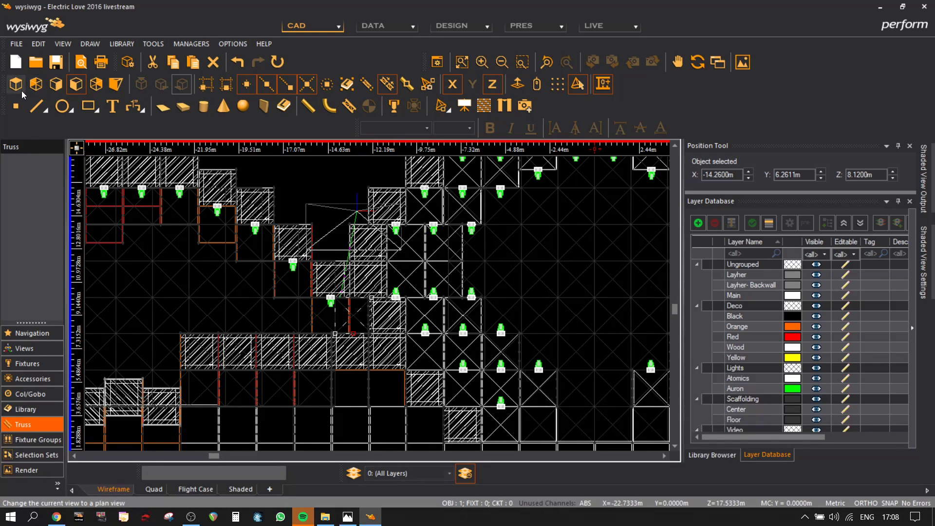
{"action": "left_click", "coordinate": [22, 91]}
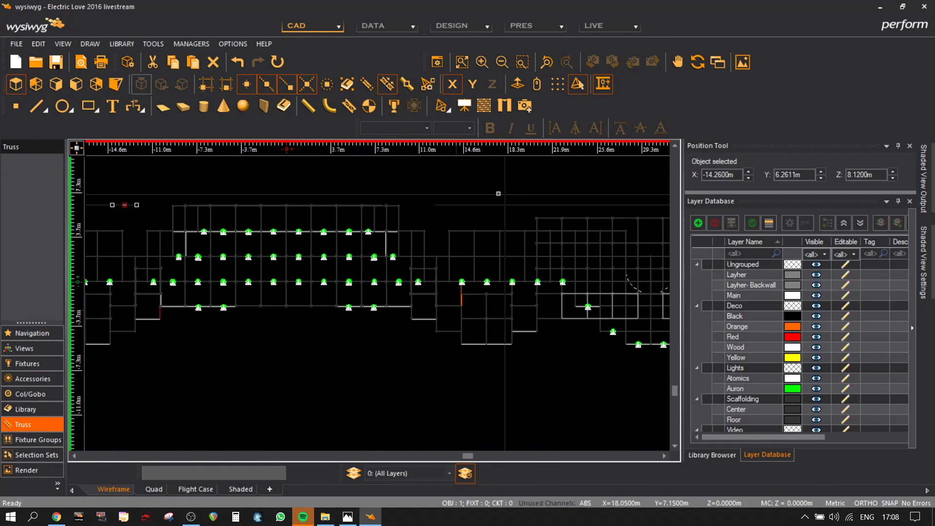
- Select all the backwall panels behind both side wings and check their distance from the scaffolding in side and perspective views
{"action": "middle_click_drag", "start_coordinate": [584, 189], "coordinate": [483, 244]}
{"action": "left_click_drag", "start_coordinate": [430, 246], "coordinate": [335, 233]}
{"action": "middle_click_drag", "start_coordinate": [126, 232], "coordinate": [611, 244]}
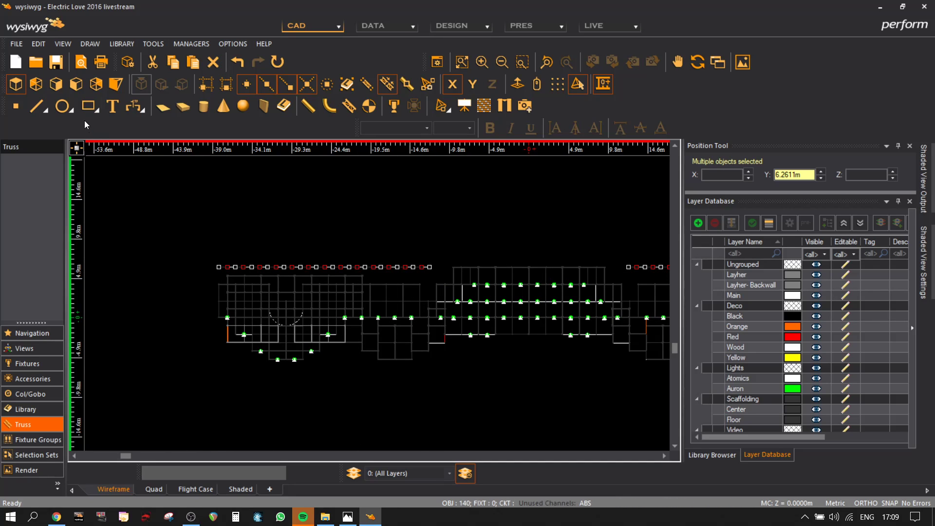
{"action": "left_click", "coordinate": [56, 85]}
{"action": "scroll", "coordinate": [486, 274], "scroll_direction": "down", "scroll_amount": 5}
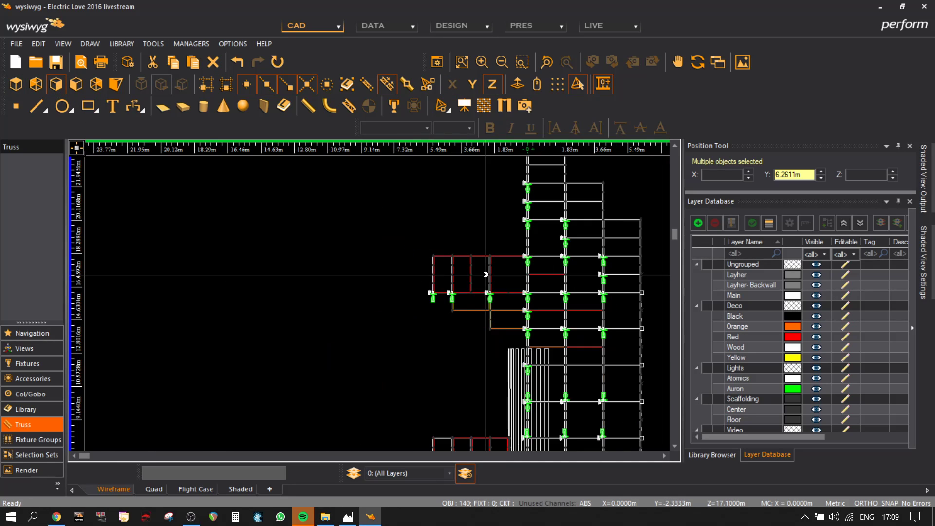
{"action": "middle_click_drag", "start_coordinate": [624, 233], "coordinate": [417, 181]}
{"action": "left_click", "coordinate": [115, 85]}
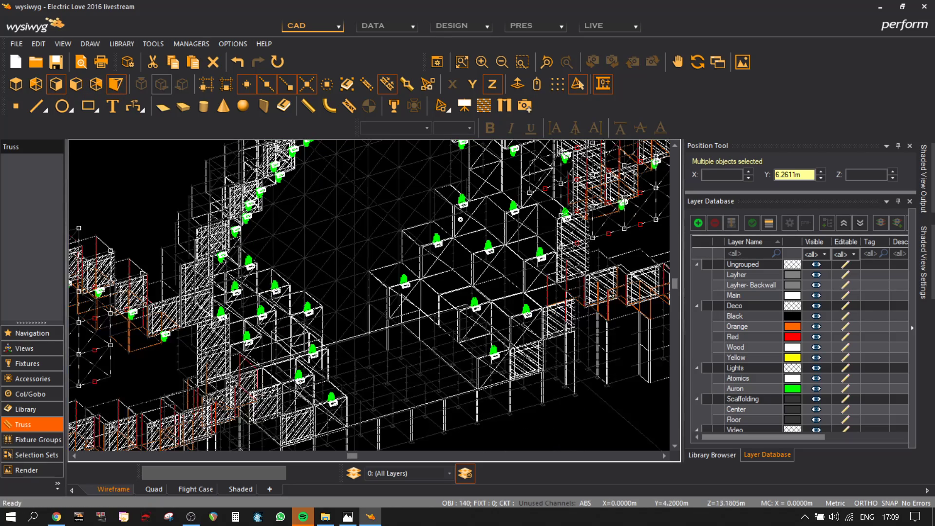
{"action": "scroll", "coordinate": [314, 299], "scroll_direction": "down", "scroll_amount": 1}
{"action": "middle_click_drag", "start_coordinate": [173, 217], "coordinate": [515, 183]}
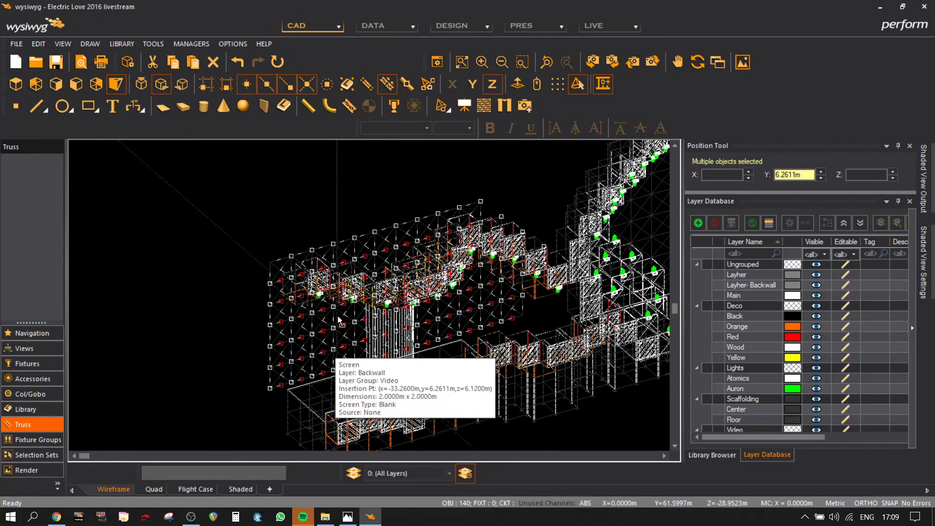
{"action": "scroll", "coordinate": [335, 338], "scroll_direction": "up", "scroll_amount": 2}
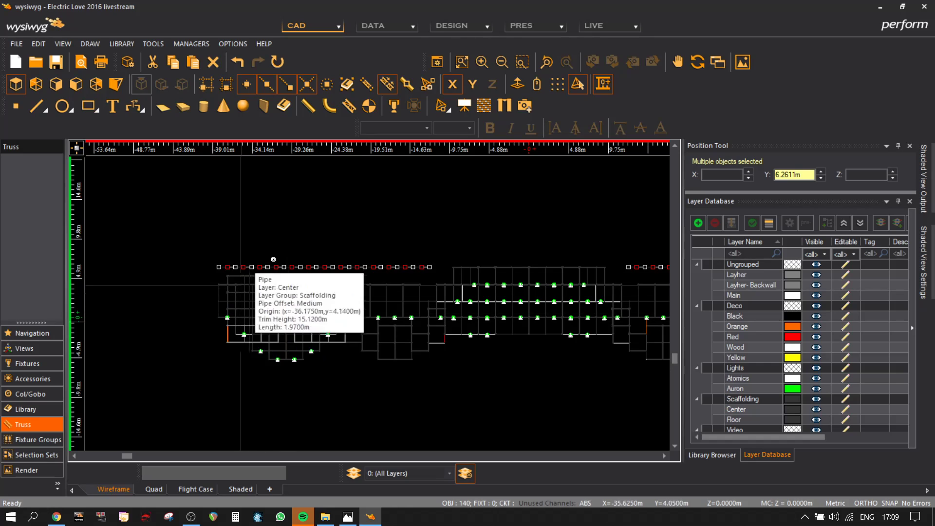
- Move the selected backwall panels forward against the wings' rear scaffolding frame at Y 4.165 m and check the result in the shaded view
{"action": "key", "text": "ctrl+c"}
{"action": "scroll", "coordinate": [234, 262], "scroll_direction": "up", "scroll_amount": 3}
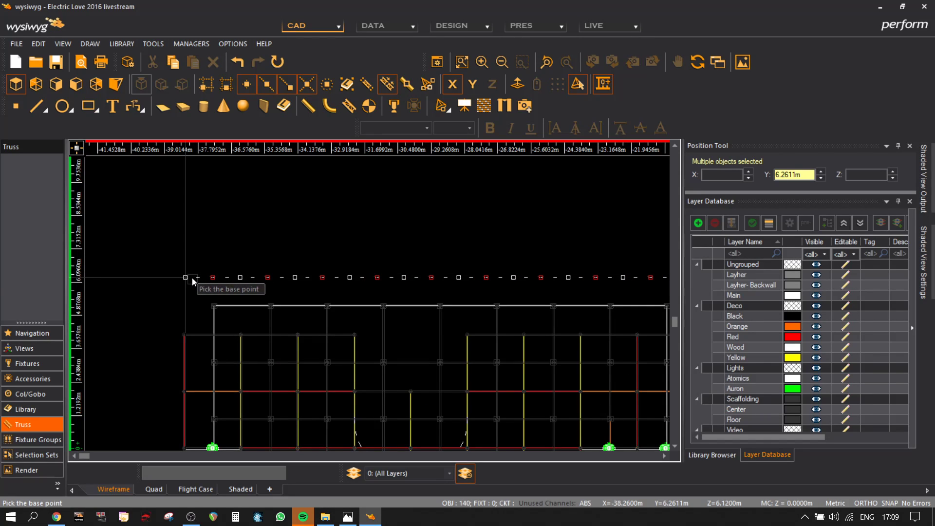
{"action": "left_click", "coordinate": [190, 279]}
{"action": "scroll", "coordinate": [180, 334], "scroll_direction": "up", "scroll_amount": 2}
{"action": "left_click", "coordinate": [328, 189]}
{"action": "left_click", "coordinate": [329, 204]}
{"action": "scroll", "coordinate": [205, 333], "scroll_direction": "up", "scroll_amount": 4}
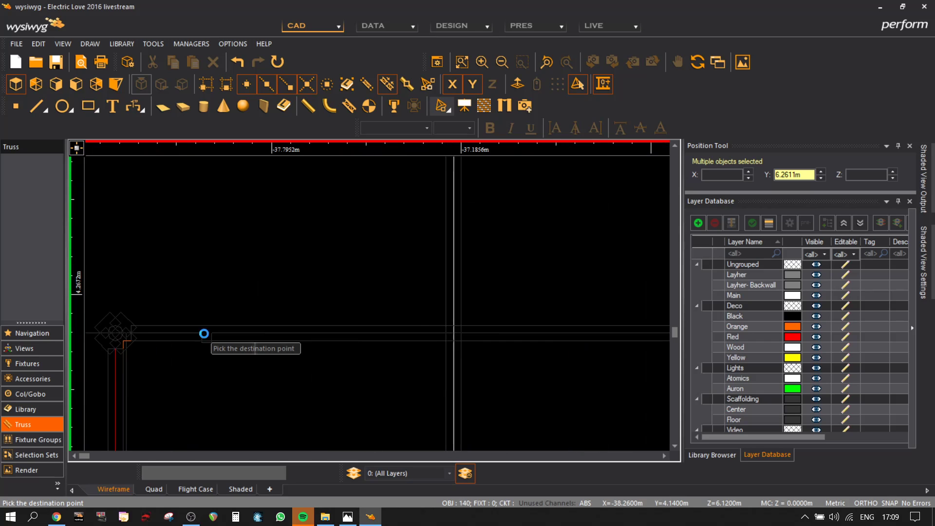
{"action": "left_click", "coordinate": [127, 324]}
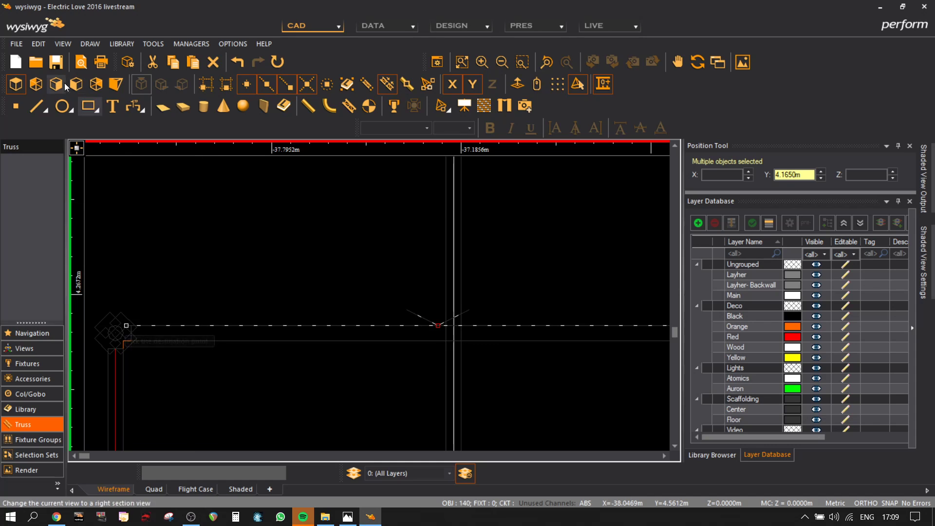
{"action": "left_click", "coordinate": [238, 490]}
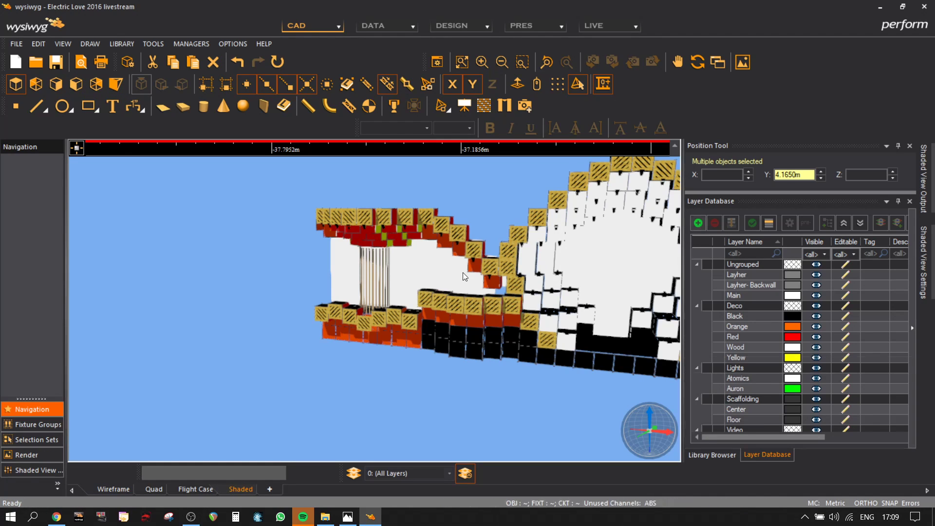
{"action": "mouse_move", "coordinate": [463, 275]}
{"action": "middle_mouse_down"}
{"action": "mouse_move", "coordinate": [232, 261]}
{"action": "mouse_move", "coordinate": [378, 261]}
{"action": "mouse_move", "coordinate": [320, 259]}
{"action": "mouse_move", "coordinate": [354, 207]}
{"action": "mouse_move", "coordinate": [351, 169]}
{"action": "mouse_move", "coordinate": [345, 262]}
{"action": "mouse_move", "coordinate": [342, 240]}
{"action": "mouse_move", "coordinate": [314, 228]}
{"action": "mouse_move", "coordinate": [314, 271]}
{"action": "mouse_move", "coordinate": [374, 261]}
{"action": "mouse_move", "coordinate": [375, 250]}
{"action": "mouse_move", "coordinate": [411, 301]}
{"action": "mouse_move", "coordinate": [539, 303]}
{"action": "mouse_move", "coordinate": [396, 306]}
{"action": "mouse_move", "coordinate": [167, 463]}
{"action": "middle_mouse_up"}
{"action": "left_click", "coordinate": [122, 493]}
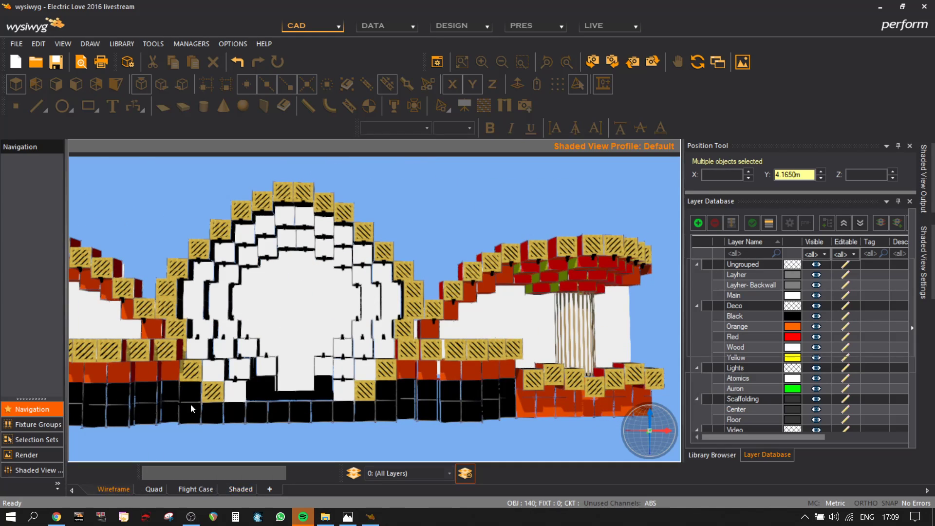
- Delete the stray block of objects lying far away from the stage in the plan view
{"action": "scroll", "coordinate": [334, 343], "scroll_direction": "down", "scroll_amount": 9}
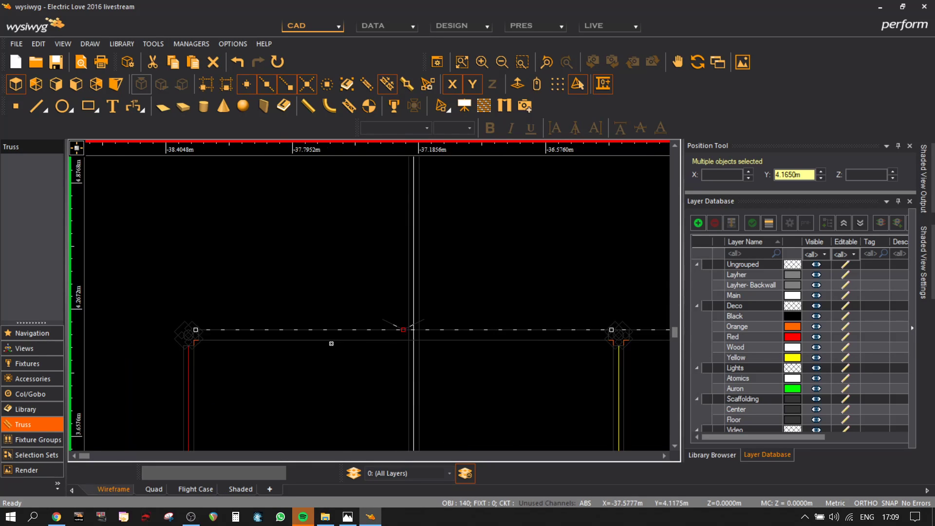
{"action": "scroll", "coordinate": [268, 363], "scroll_direction": "down", "scroll_amount": 8}
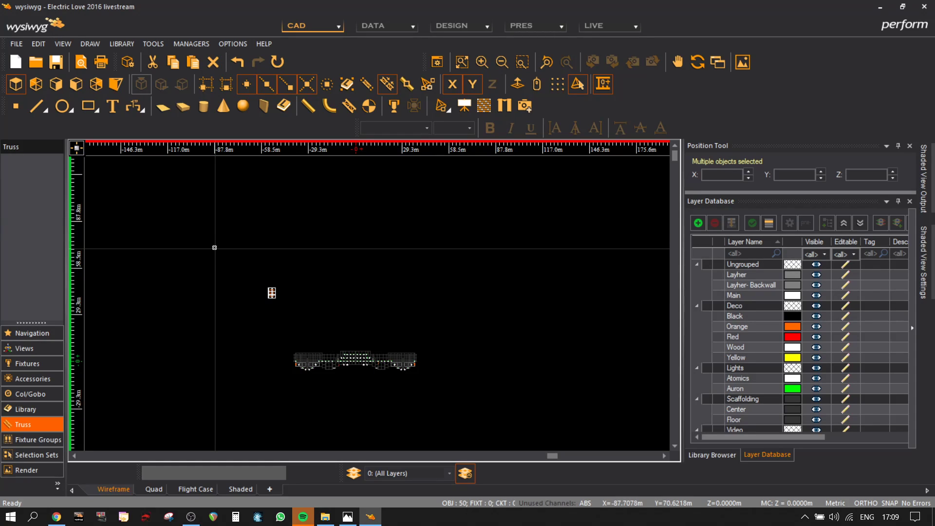
{"action": "key", "text": "Delete"}
{"action": "scroll", "coordinate": [338, 377], "scroll_direction": "up", "scroll_amount": 2}
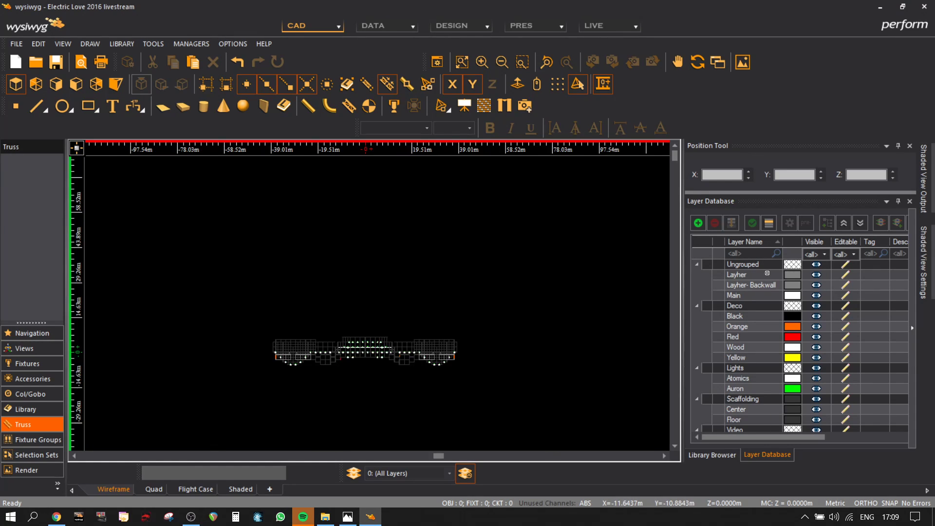
- Create a layer named DJ in the Ungrouped layer group and make it the current layer
{"action": "left_click", "coordinate": [697, 223]}
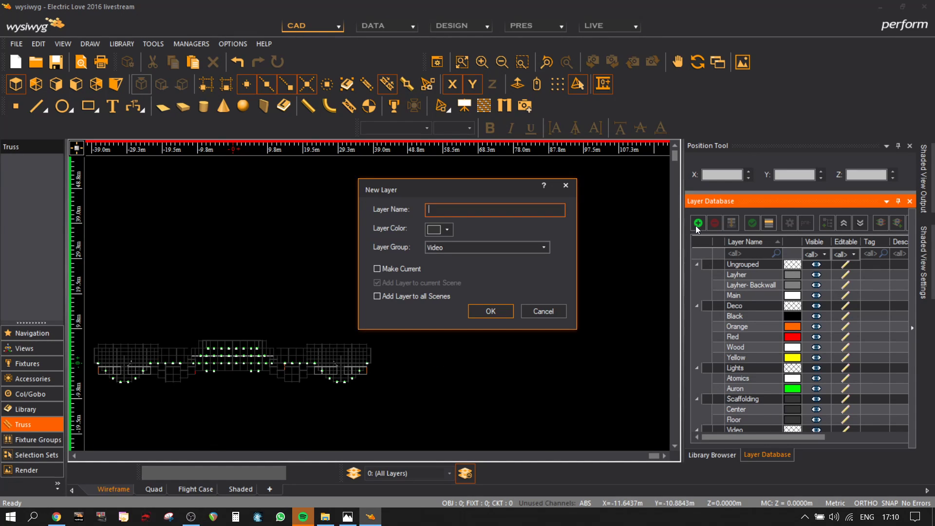
{"action": "left_click", "coordinate": [512, 247]}
{"action": "left_click", "coordinate": [466, 287]}
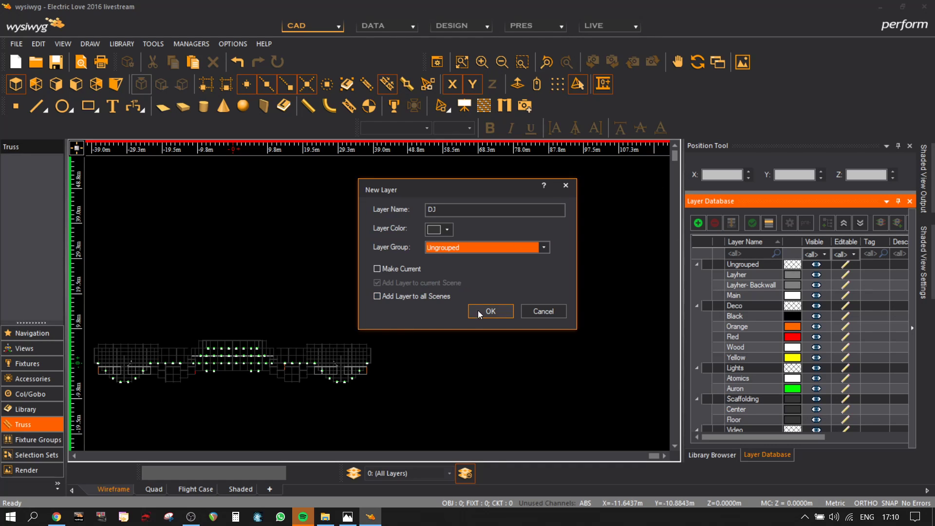
{"action": "left_click", "coordinate": [480, 311]}
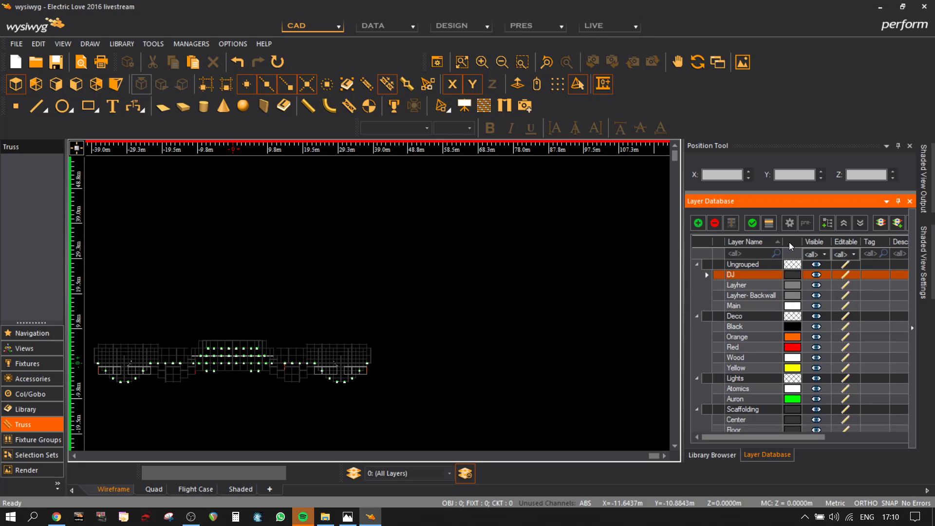
- Search the library's Objects folder for "dj" and choose DJ Casual Man with Digital Turntables
{"action": "left_click", "coordinate": [716, 455]}
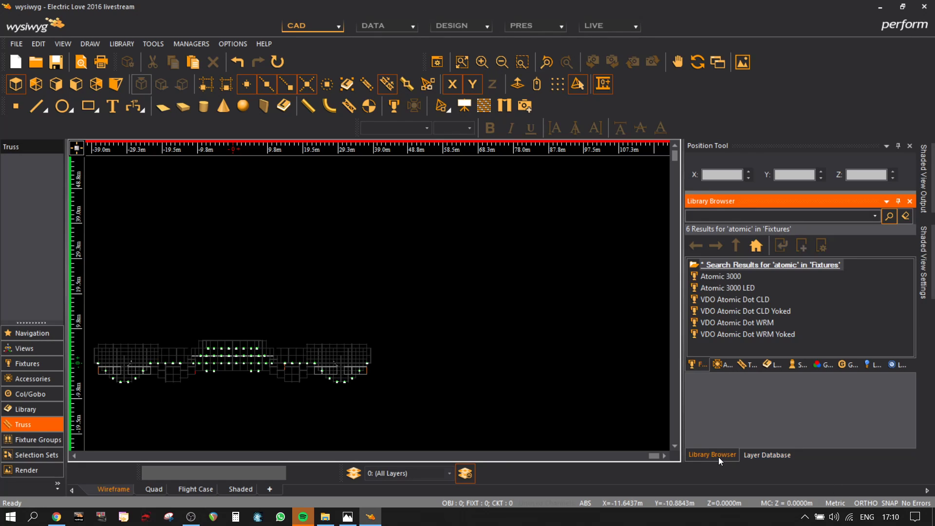
{"action": "left_click", "coordinate": [774, 363]}
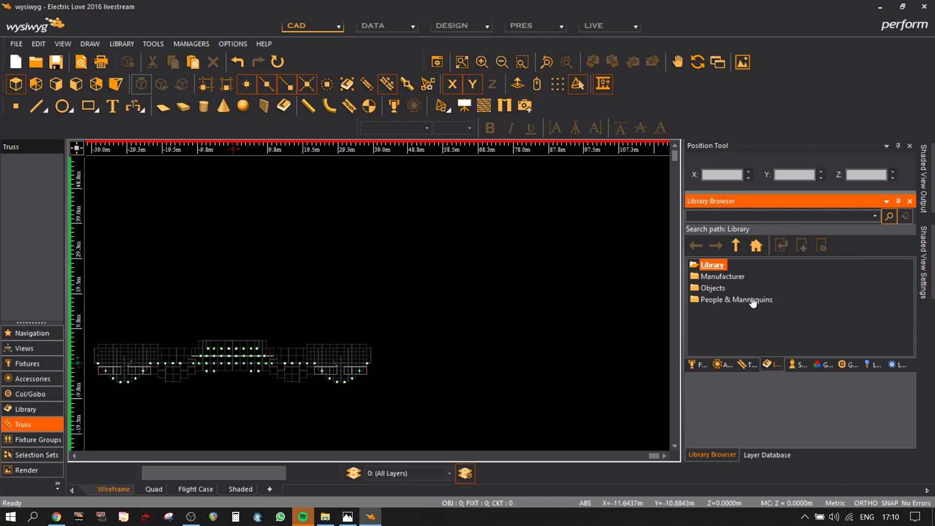
{"action": "left_click", "coordinate": [719, 288]}
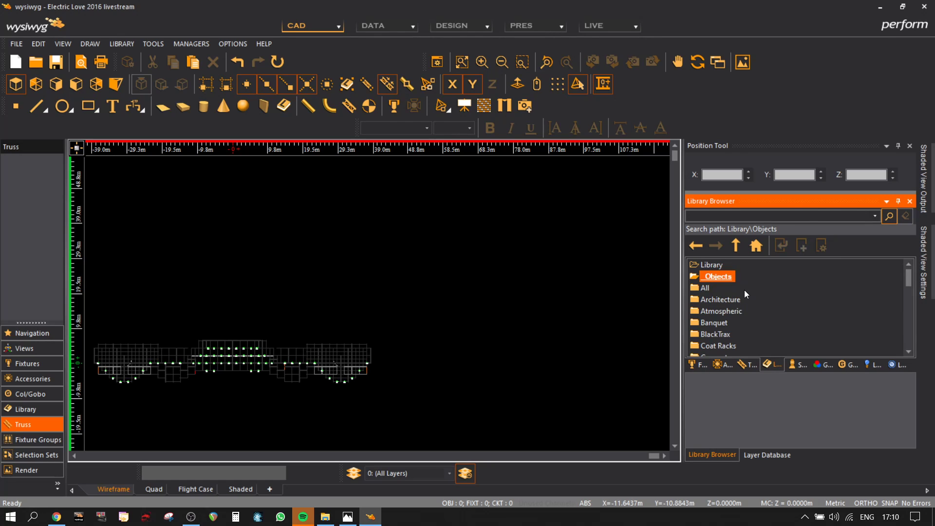
{"action": "scroll", "coordinate": [743, 291], "scroll_direction": "down", "scroll_amount": 8}
{"action": "scroll", "coordinate": [743, 290], "scroll_direction": "up", "scroll_amount": 3}
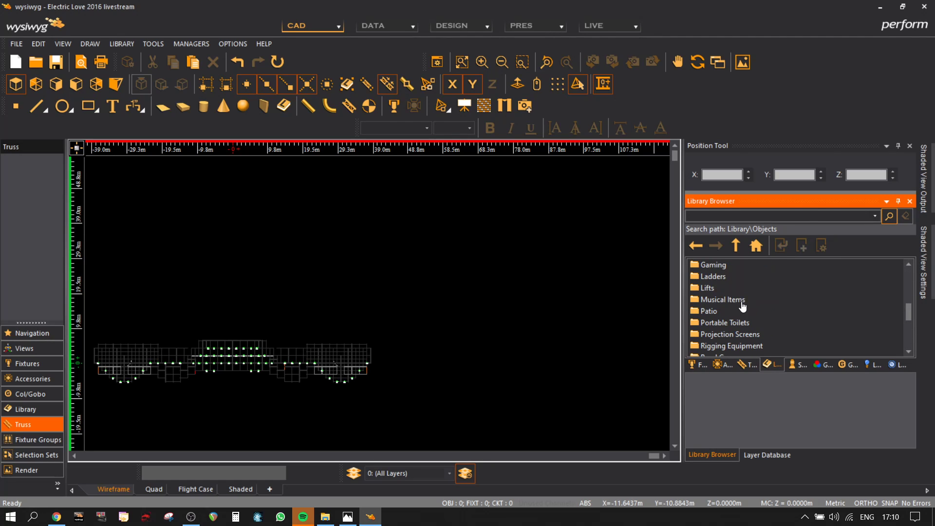
{"action": "type", "text": "dj"}
{"action": "key", "text": "Return"}
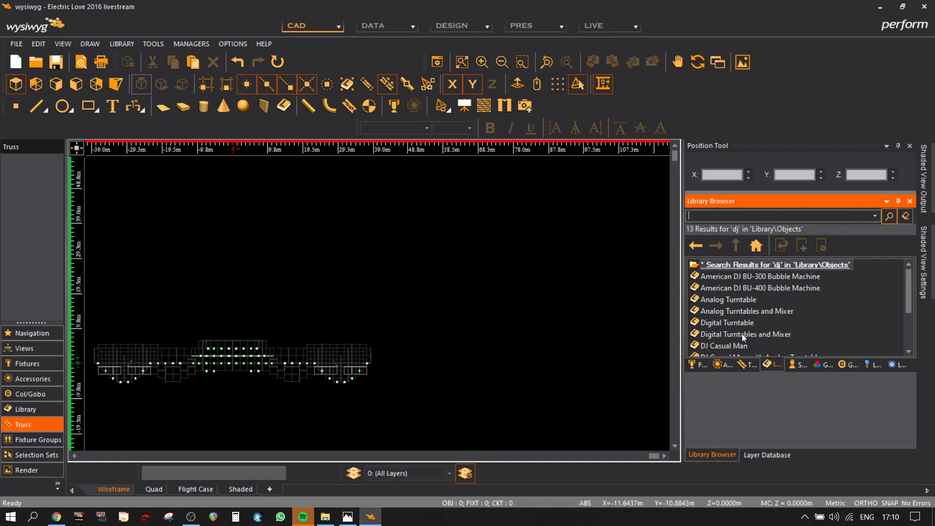
{"action": "scroll", "coordinate": [743, 335], "scroll_direction": "down", "scroll_amount": 2}
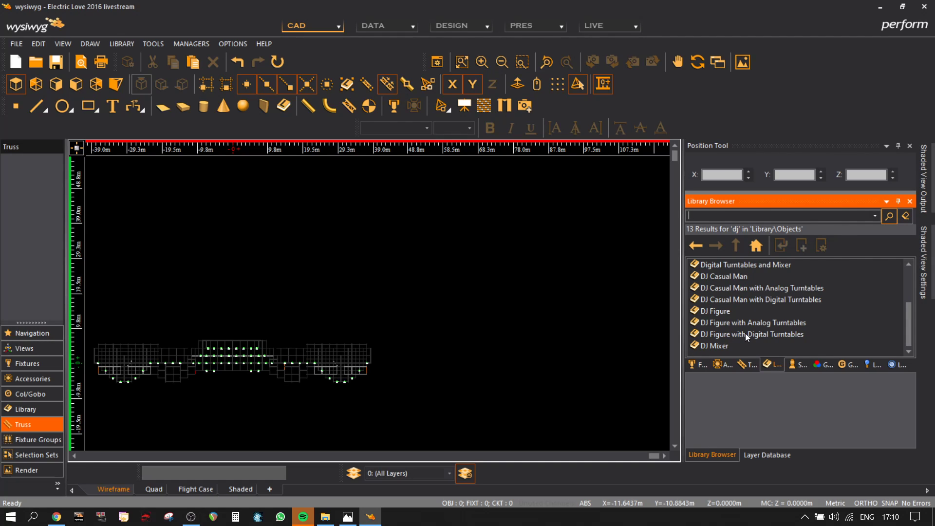
{"action": "left_click", "coordinate": [765, 301]}
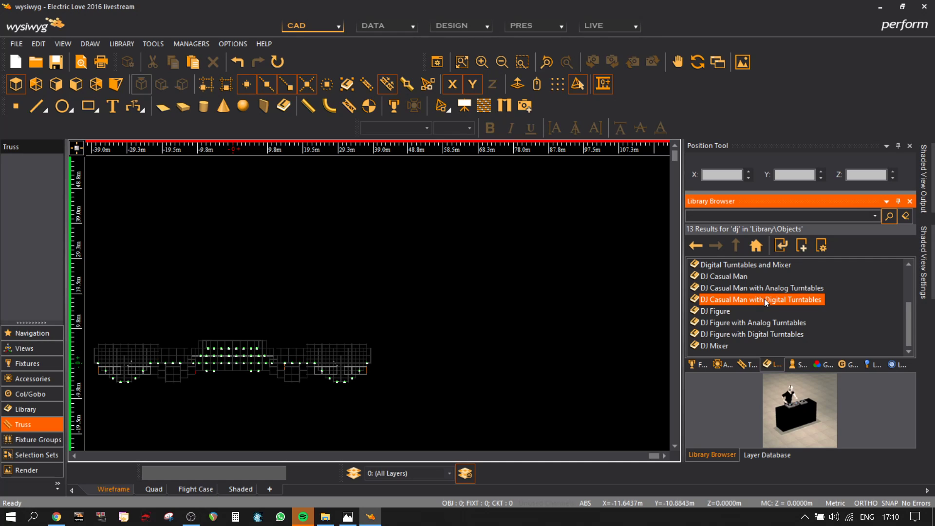
- Place the DJ with turntables on the centre stage floor at X 0, Y 1.035, Z 2.12 m and inspect it in the shaded view
{"action": "left_click", "coordinate": [112, 85]}
{"action": "middle_click_drag", "start_coordinate": [609, 387], "coordinate": [144, 278]}
{"action": "middle_click_drag", "start_coordinate": [267, 390], "coordinate": [140, 368]}
{"action": "middle_click_drag", "start_coordinate": [571, 276], "coordinate": [363, 341]}
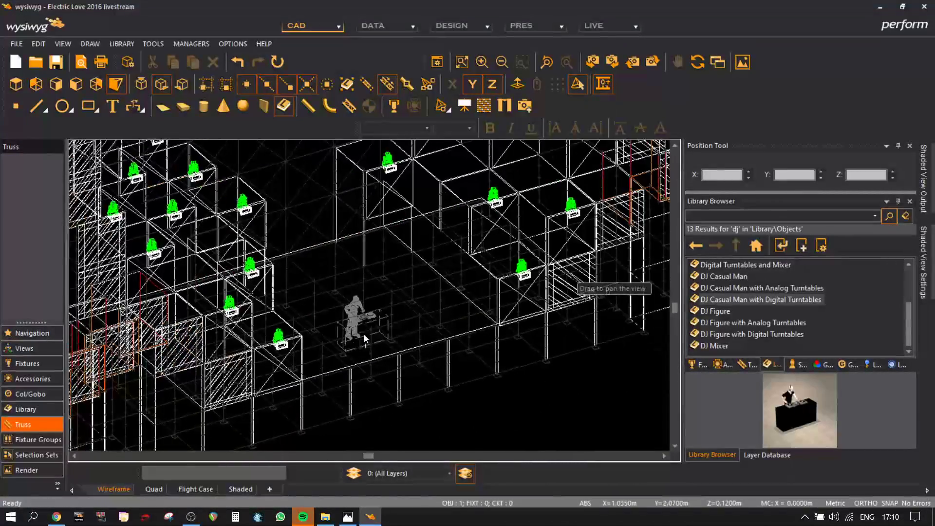
{"action": "scroll", "coordinate": [370, 269], "scroll_direction": "up", "scroll_amount": 3}
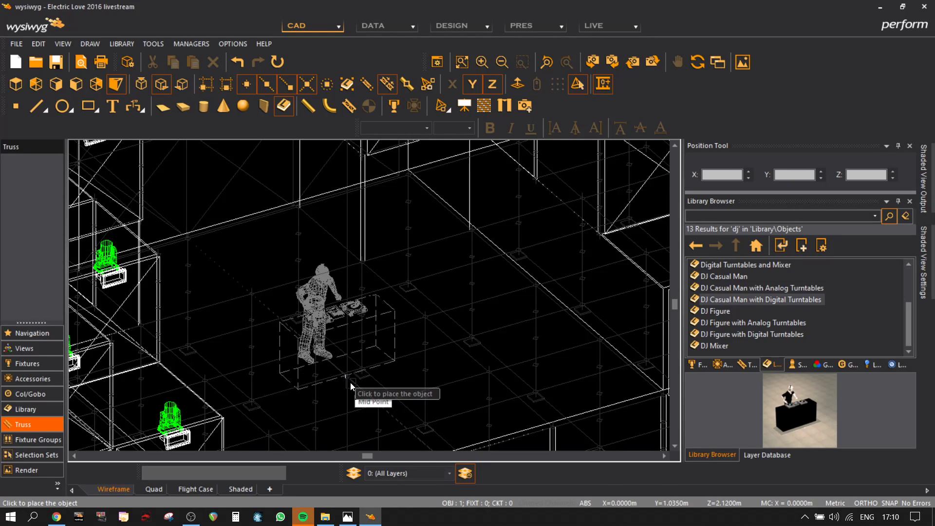
{"action": "left_click", "coordinate": [350, 382]}
{"action": "left_click", "coordinate": [242, 488]}
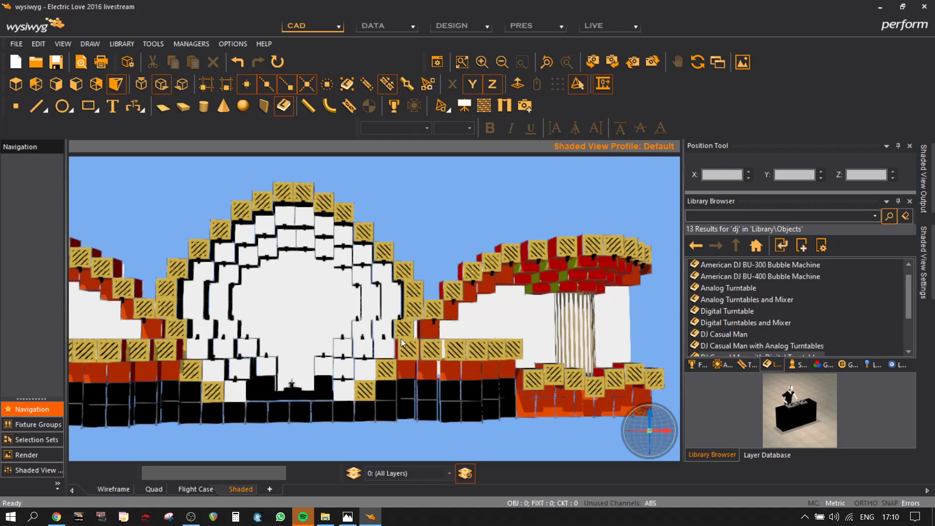
{"action": "mouse_move", "coordinate": [338, 376]}
{"action": "middle_mouse_down"}
{"action": "mouse_move", "coordinate": [389, 371]}
{"action": "mouse_move", "coordinate": [405, 355]}
{"action": "mouse_move", "coordinate": [279, 370]}
{"action": "middle_mouse_up"}
{"action": "scroll", "coordinate": [389, 371], "scroll_direction": "up", "scroll_amount": 5}
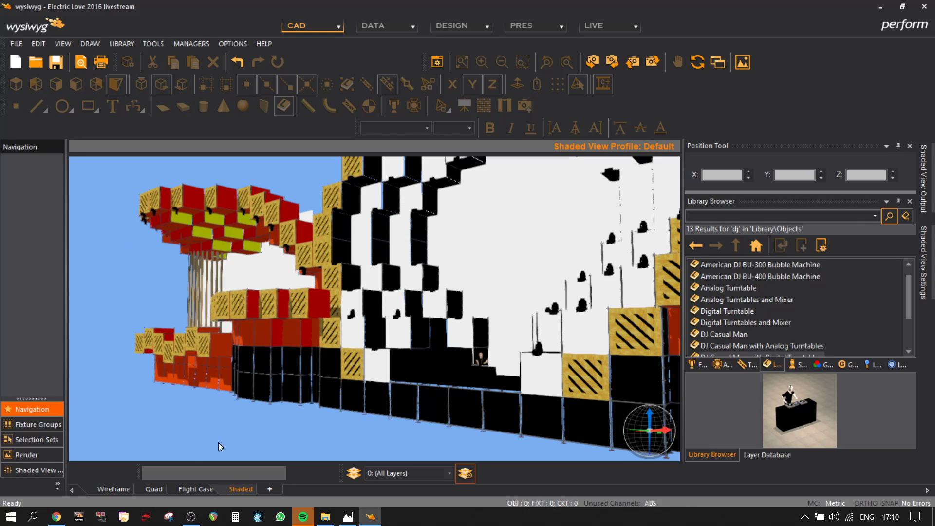
{"action": "left_click", "coordinate": [104, 491]}
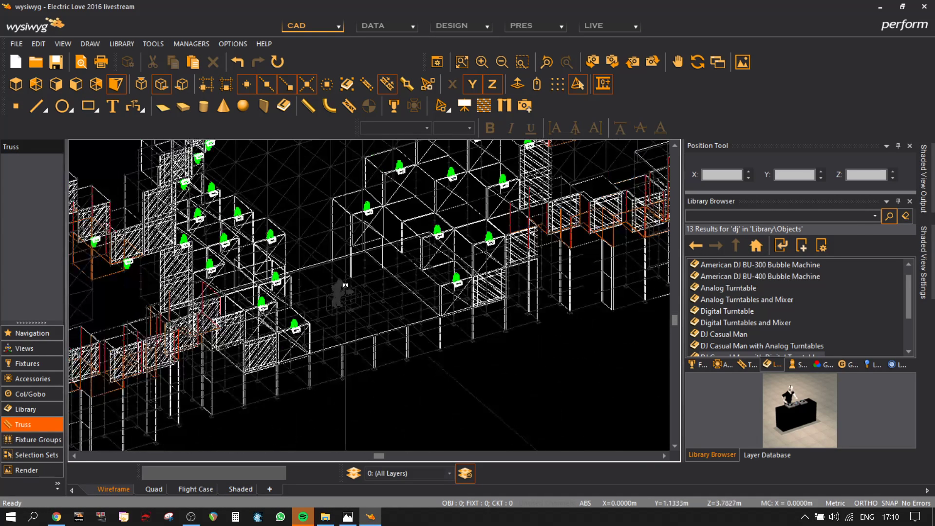
- Select all the green Auron fixtures by type and delete them from the stage
{"action": "scroll", "coordinate": [345, 285], "scroll_direction": "down", "scroll_amount": 5}
{"action": "right_click", "coordinate": [475, 324]}
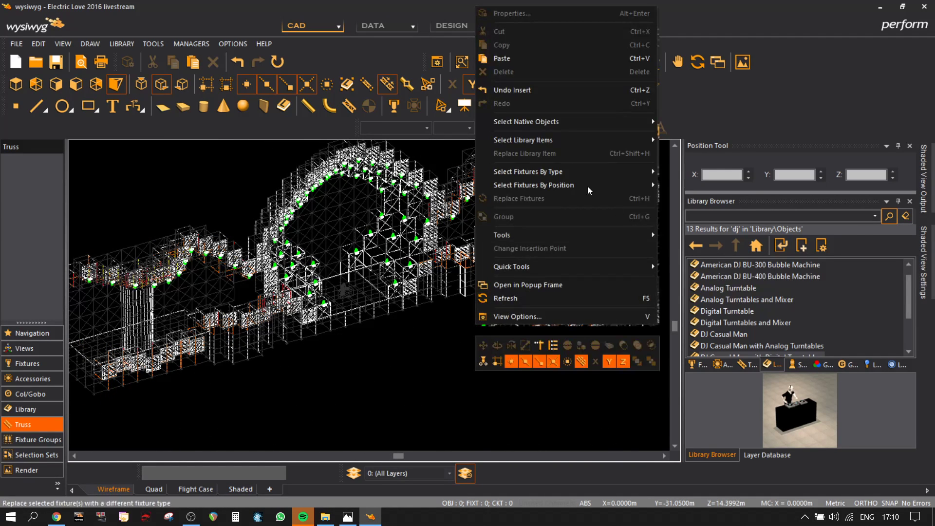
{"action": "mouse_move", "coordinate": [575, 174]}
{"action": "left_click", "coordinate": [752, 176]}
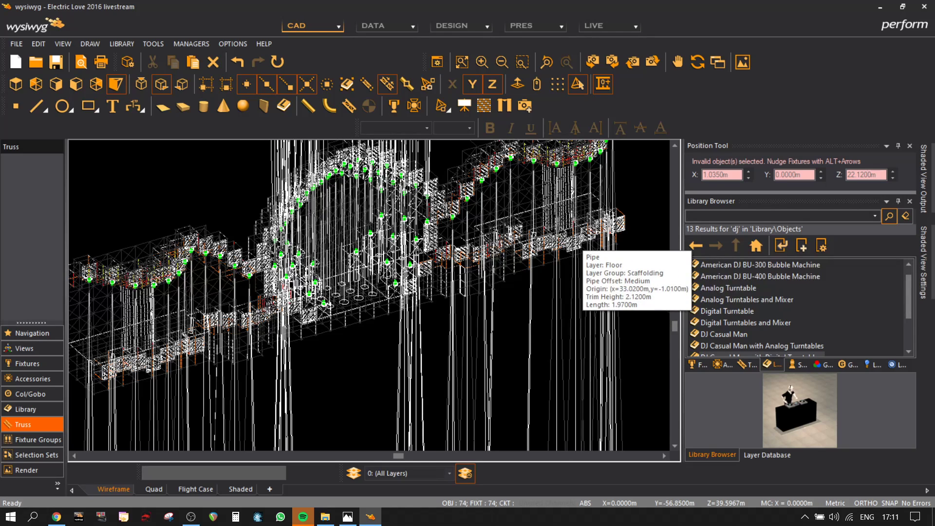
{"action": "key", "text": "Delete"}
{"action": "left_click", "coordinate": [480, 267]}
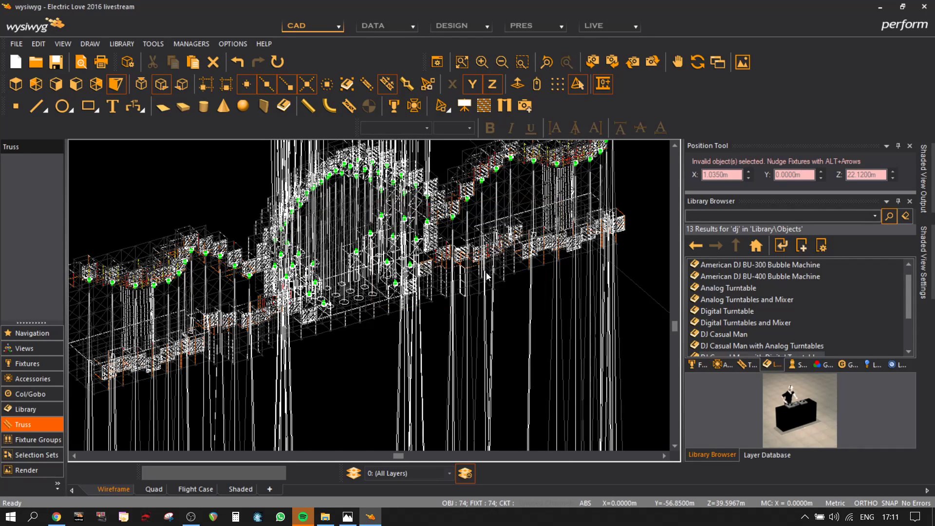
- Select all the remaining Atomic fixtures by type, delete them instead of un-hanging them, and bring back the layer database
{"action": "right_click", "coordinate": [507, 347]}
{"action": "mouse_move", "coordinate": [560, 190]}
{"action": "left_click", "coordinate": [753, 190]}
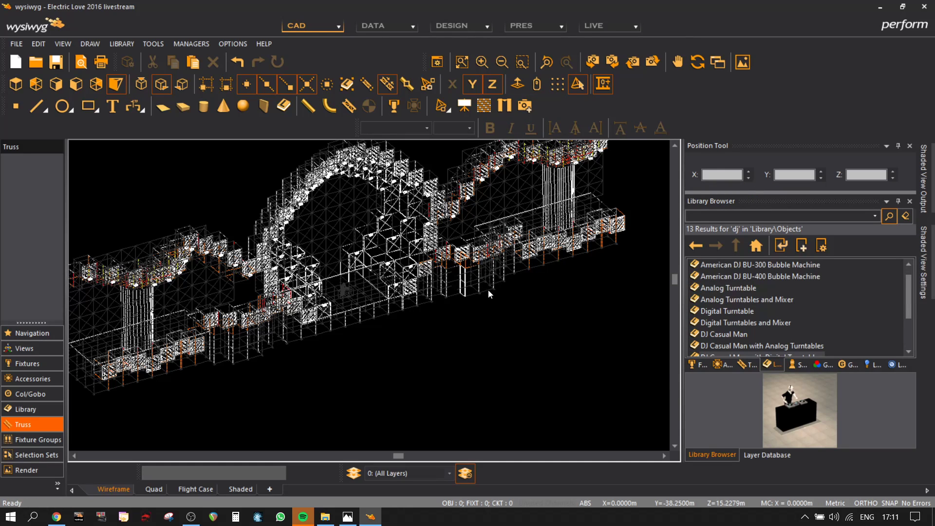
{"action": "key", "text": "Delete"}
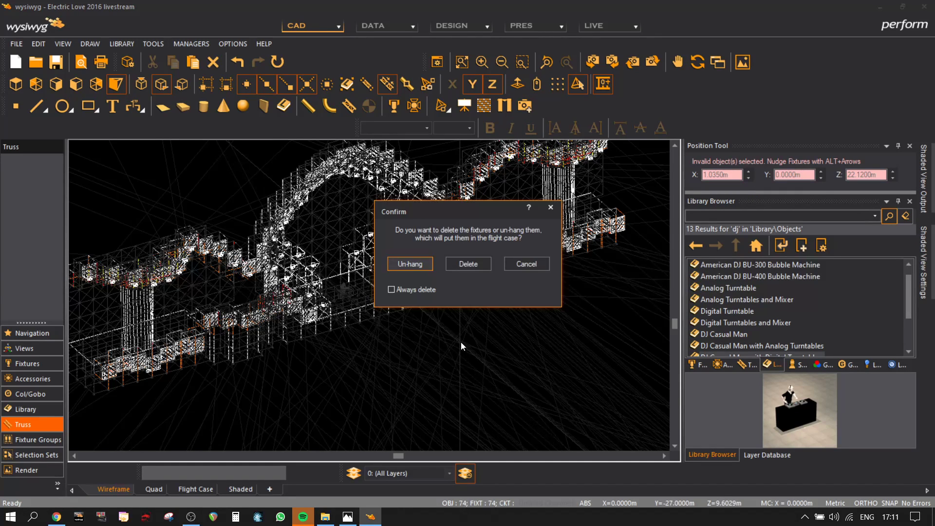
{"action": "left_click", "coordinate": [469, 264]}
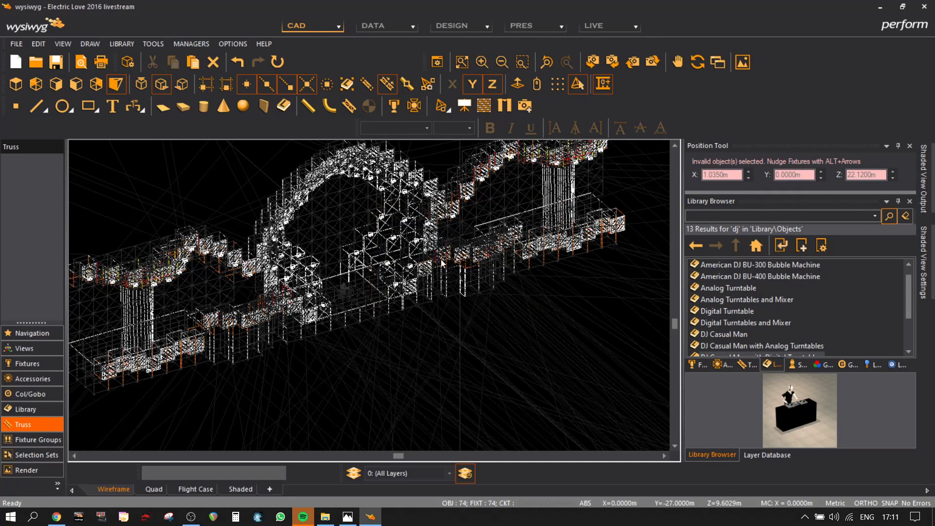
{"action": "left_click", "coordinate": [761, 457]}
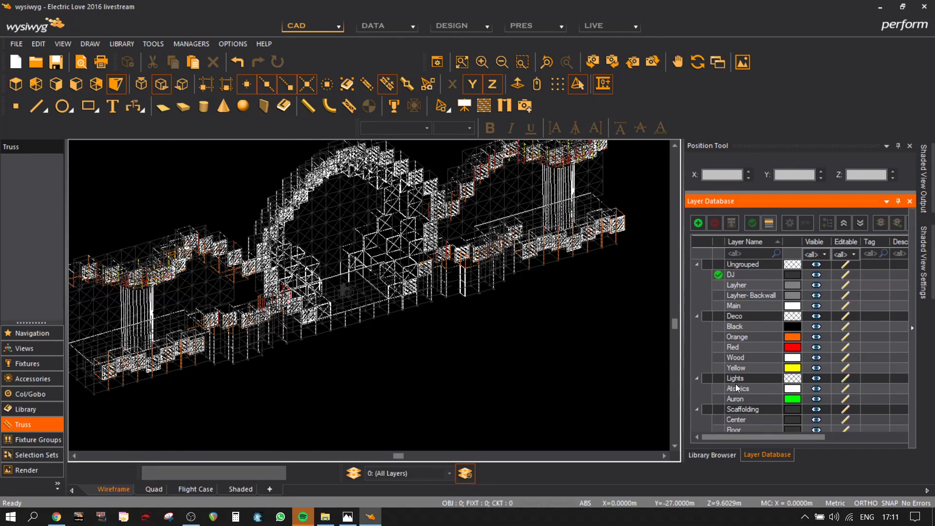
- Hide the Deco, Ungrouped, Scaffolding and Video layer groups to isolate what is left on the Lights layers
{"action": "left_click", "coordinate": [816, 316]}
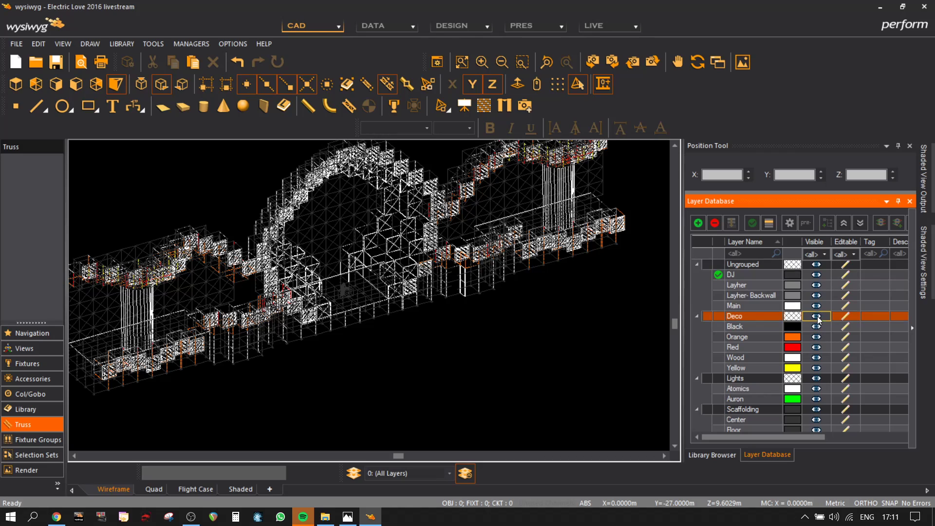
{"action": "left_click", "coordinate": [816, 265]}
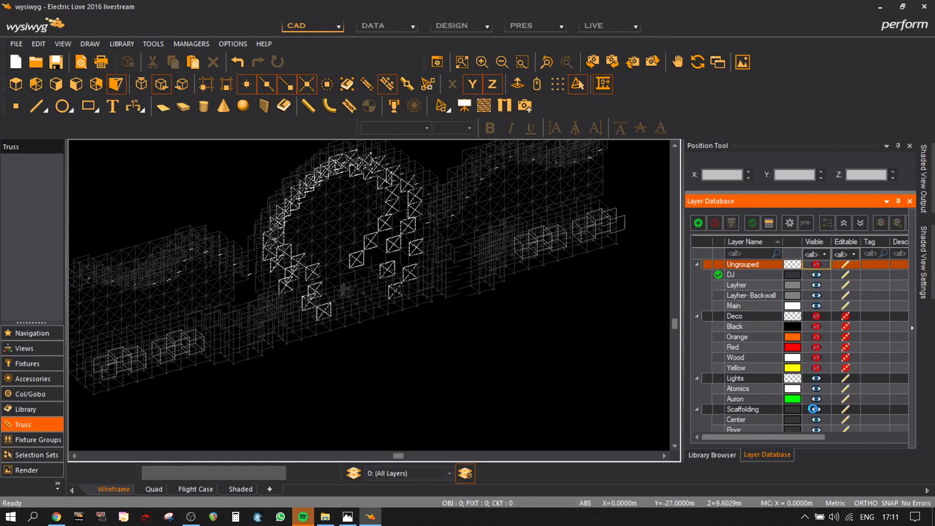
{"action": "left_click", "coordinate": [816, 410]}
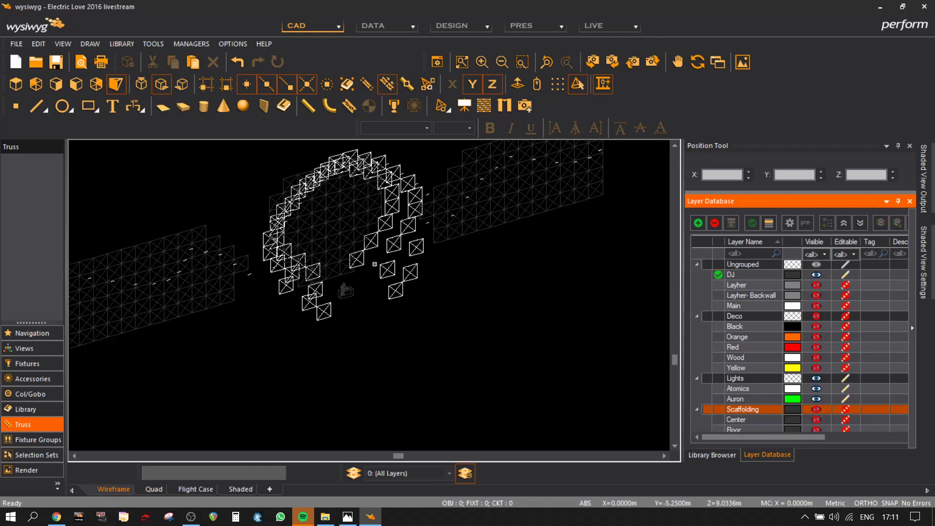
{"action": "scroll", "coordinate": [762, 334], "scroll_direction": "down", "scroll_amount": 3}
{"action": "left_click", "coordinate": [816, 409]}
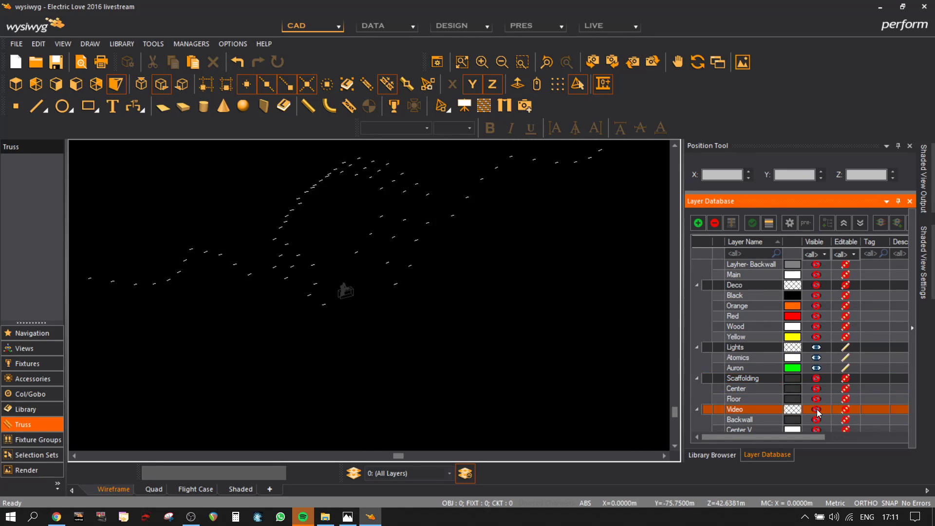
{"action": "mouse_move", "coordinate": [188, 263]}
{"action": "middle_click_drag", "start_coordinate": [449, 189], "coordinate": [473, 224]}
{"action": "scroll", "coordinate": [473, 224], "scroll_direction": "down", "scroll_amount": 2}
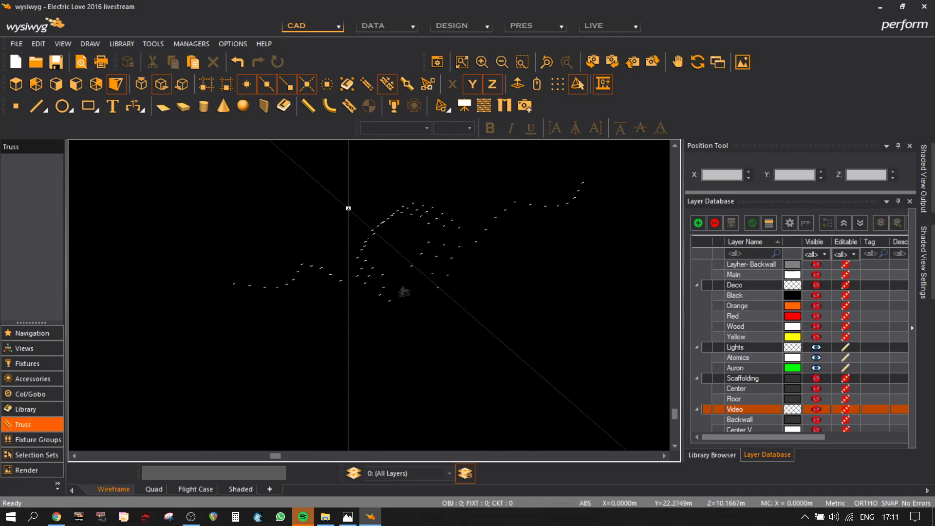
- Make the Video, Scaffolding and Deco groups and the Layher, Layher- Backwall and Main layers visible again
{"action": "left_click", "coordinate": [816, 409]}
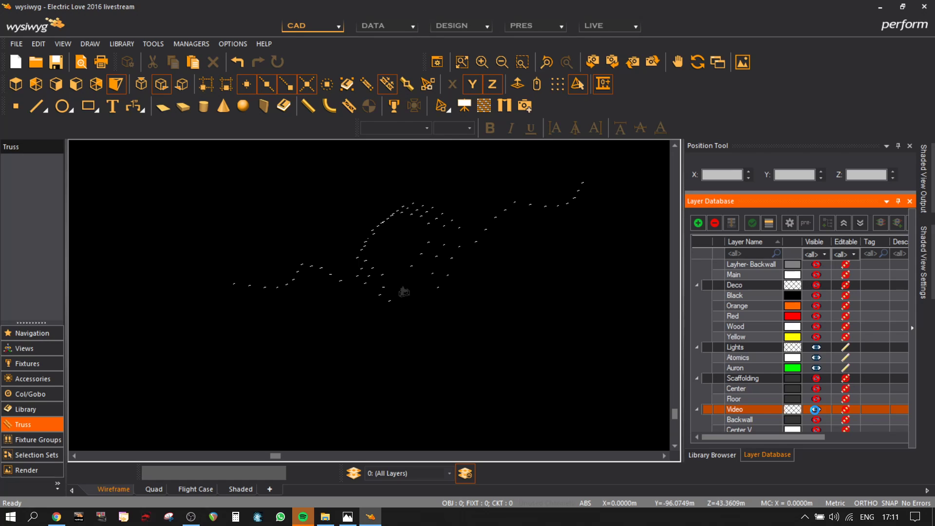
{"action": "left_click", "coordinate": [816, 378]}
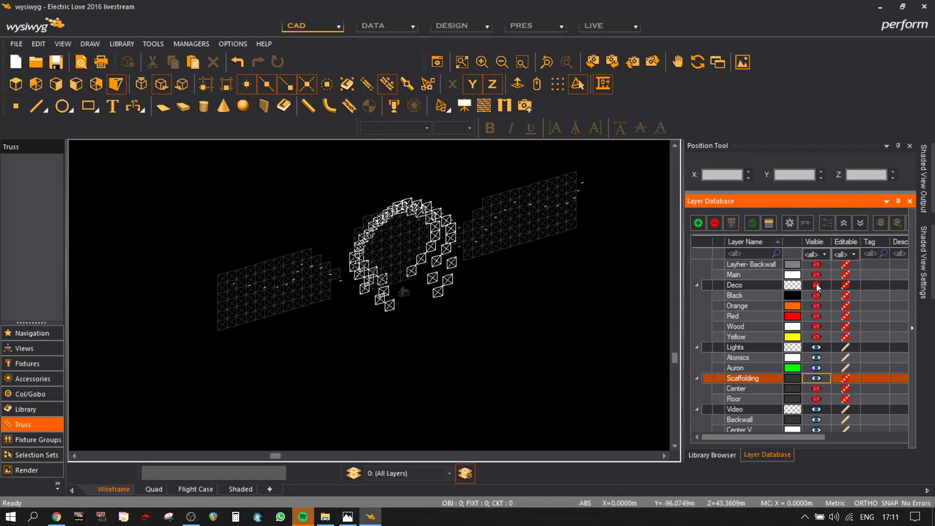
{"action": "left_click", "coordinate": [816, 285]}
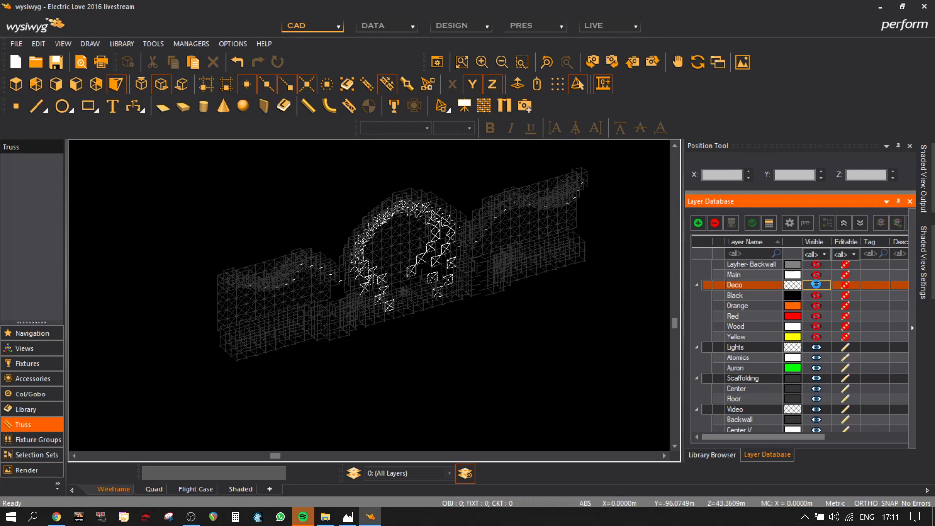
{"action": "scroll", "coordinate": [817, 293], "scroll_direction": "up", "scroll_amount": 1}
{"action": "left_click", "coordinate": [816, 285]}
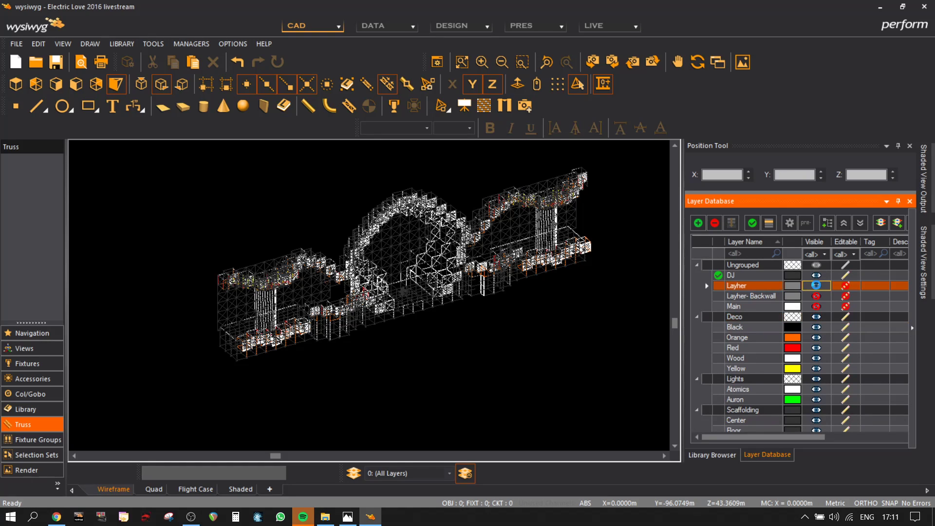
{"action": "left_click", "coordinate": [816, 295]}
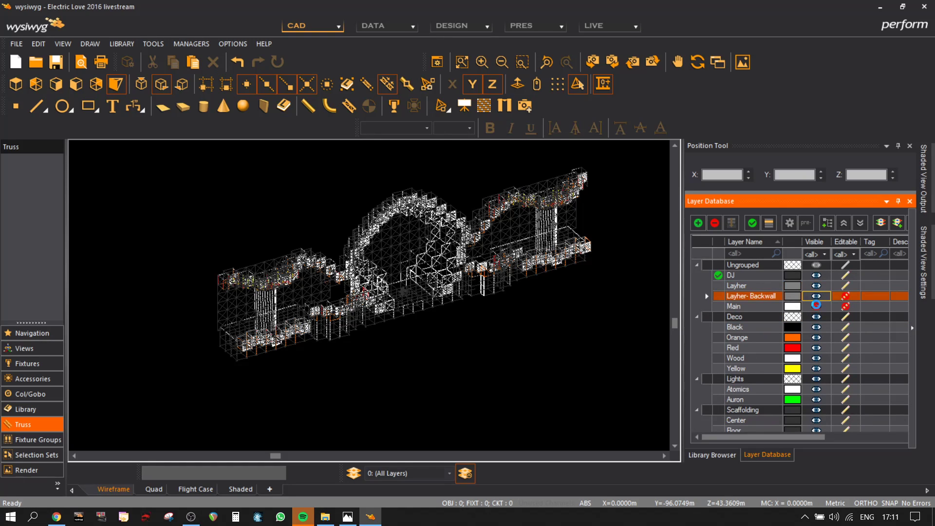
{"action": "left_click", "coordinate": [816, 307]}
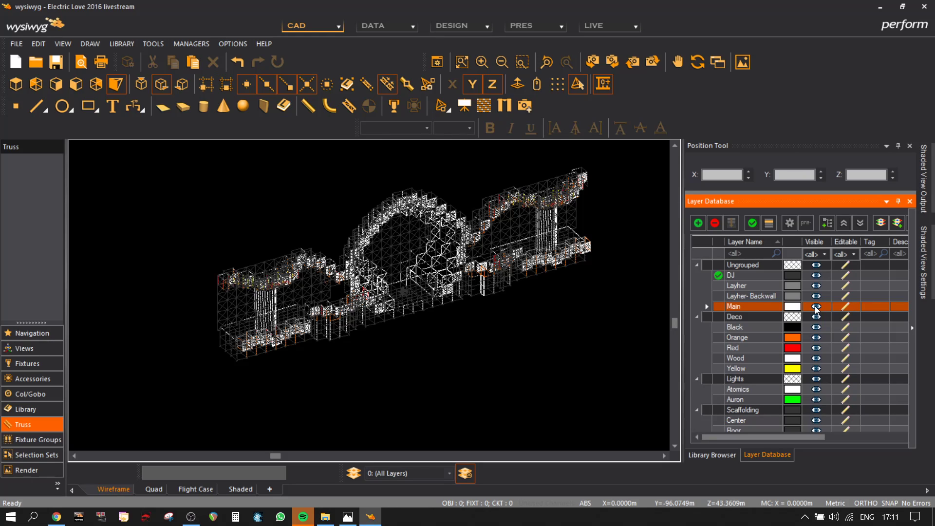
- Inspect the side towers, the deco blocks and the centre of the stage from several angles in the shaded view
{"action": "left_click", "coordinate": [241, 490]}
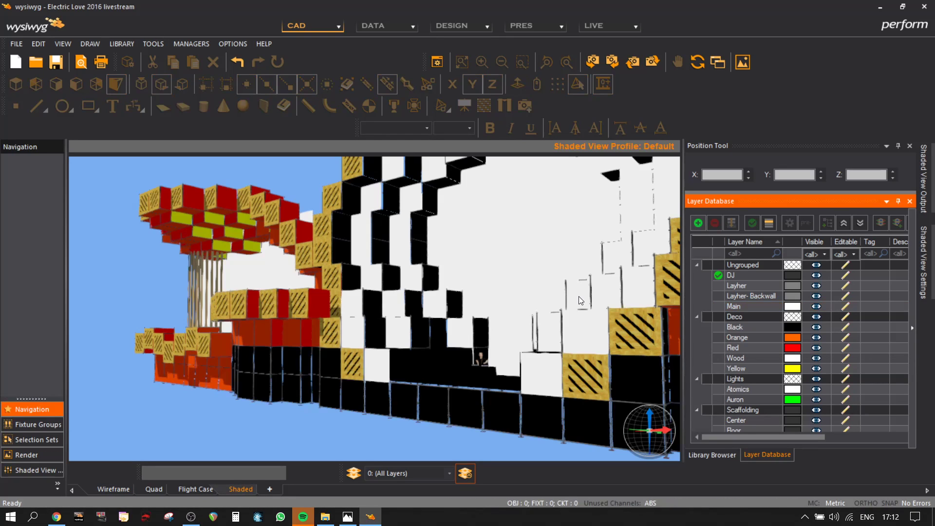
{"action": "middle_click_drag", "start_coordinate": [604, 322], "coordinate": [524, 275]}
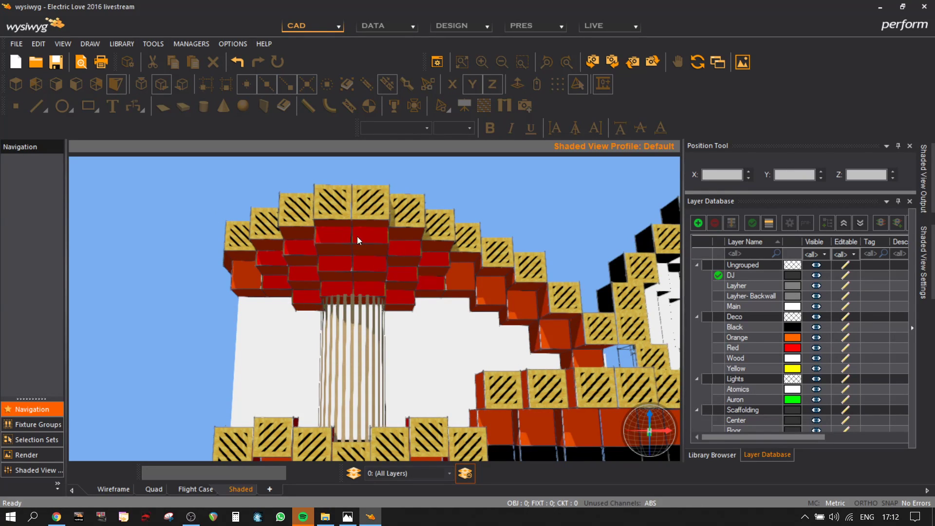
{"action": "middle_click_drag", "start_coordinate": [580, 363], "coordinate": [386, 359]}
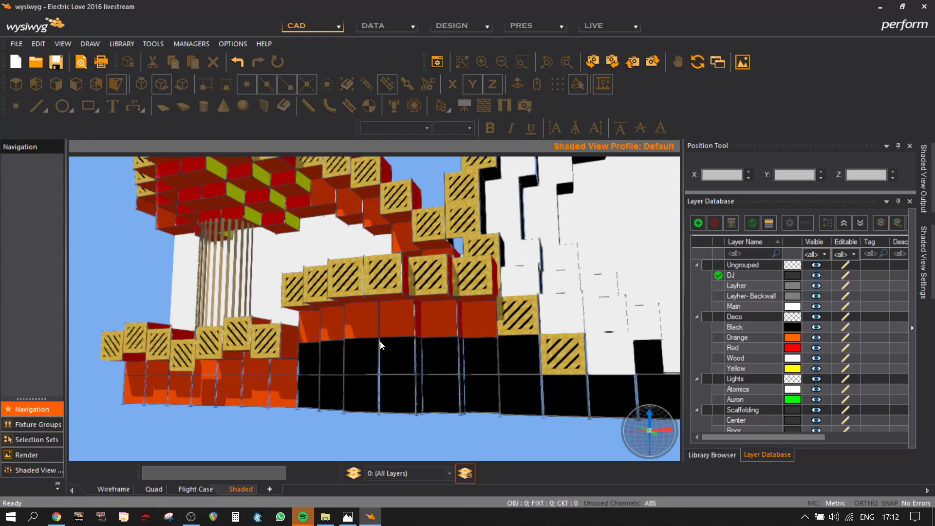
{"action": "middle_click_drag", "start_coordinate": [352, 282], "coordinate": [352, 309]}
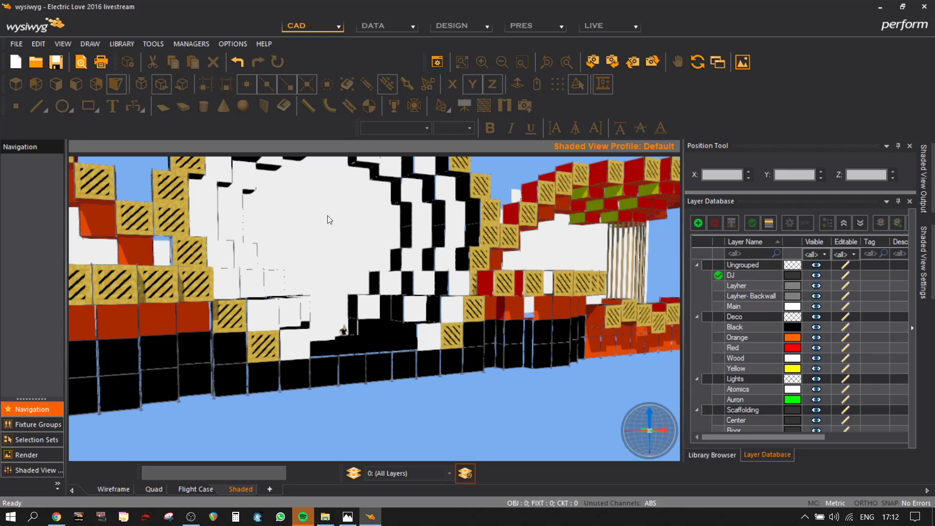
- Save a copy of the project as a WYSIWYG Release 40 file named ELF Stream R40
{"action": "left_click", "coordinate": [19, 43]}
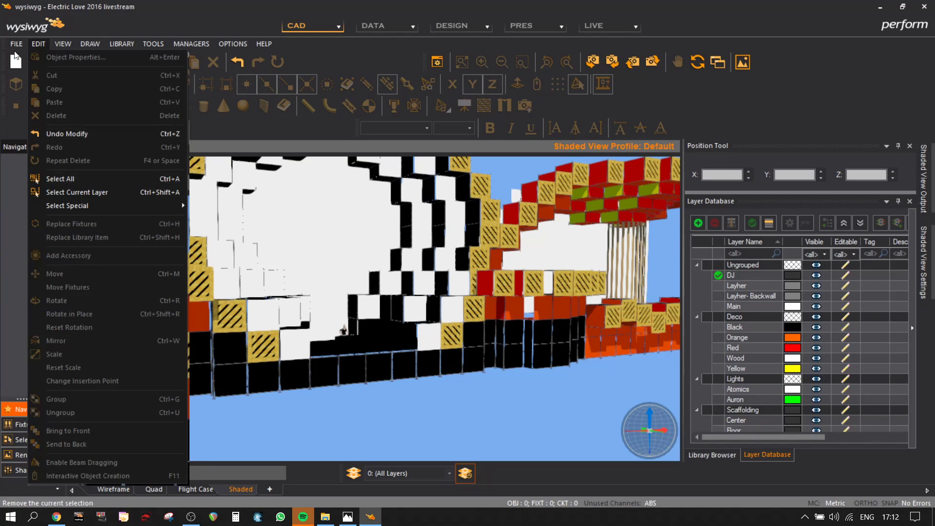
{"action": "left_click", "coordinate": [37, 143]}
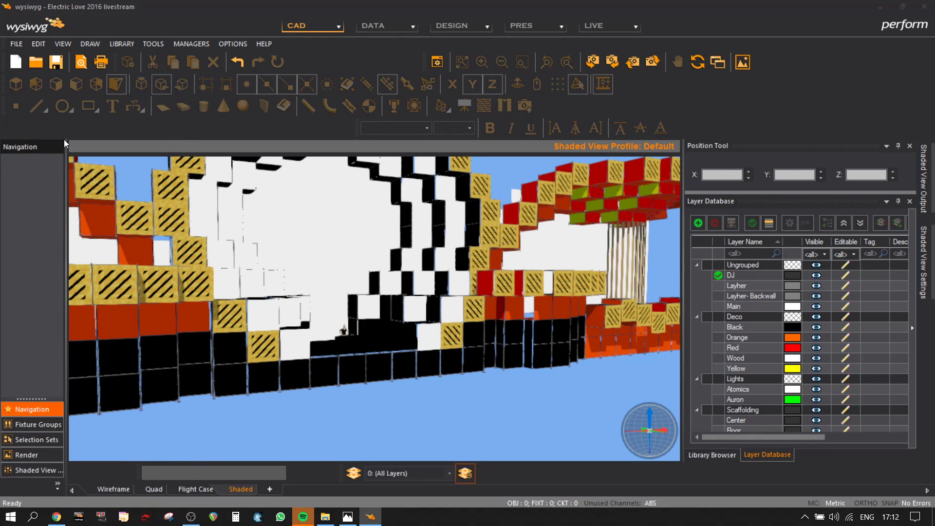
{"action": "left_click", "coordinate": [425, 344]}
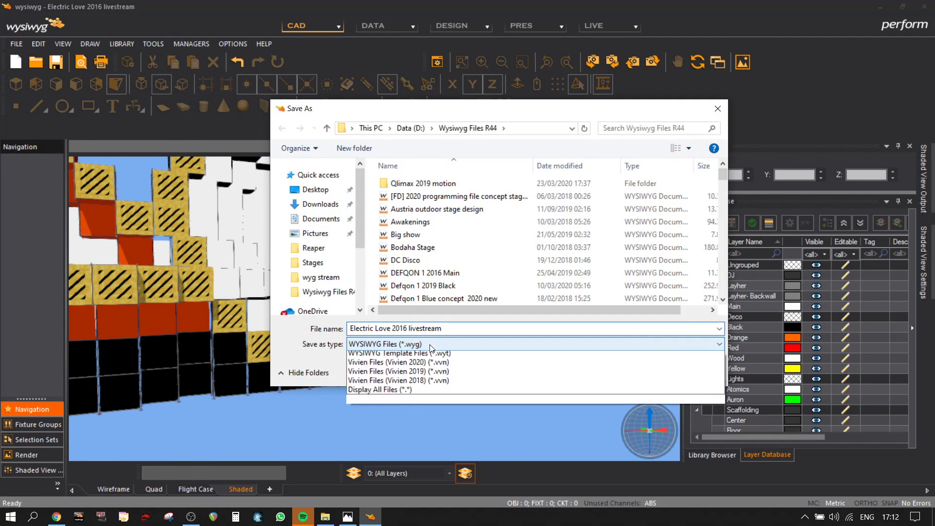
{"action": "left_click", "coordinate": [458, 392]}
{"action": "triple_click", "coordinate": [454, 329]}
{"action": "key", "text": "BackSpace"}
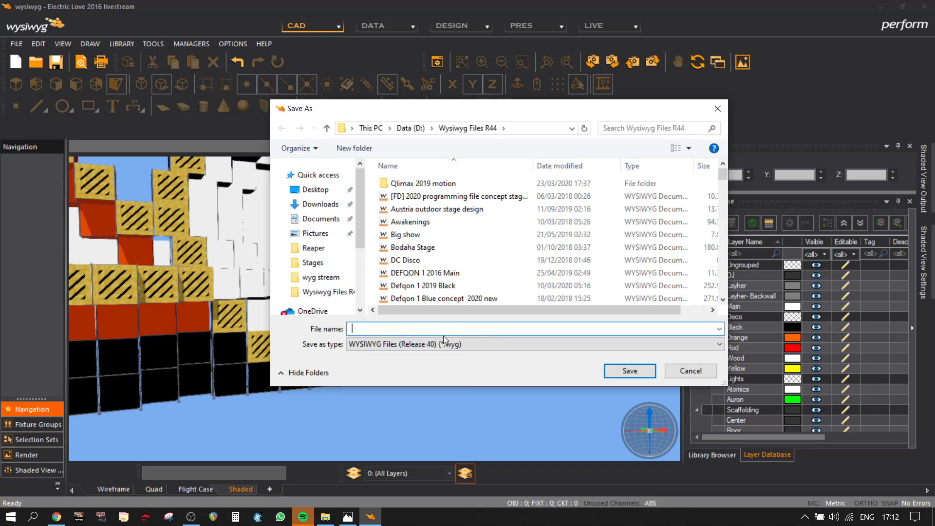
{"action": "type", "text": "ELF Stream R40"}
{"action": "key", "text": "Return"}
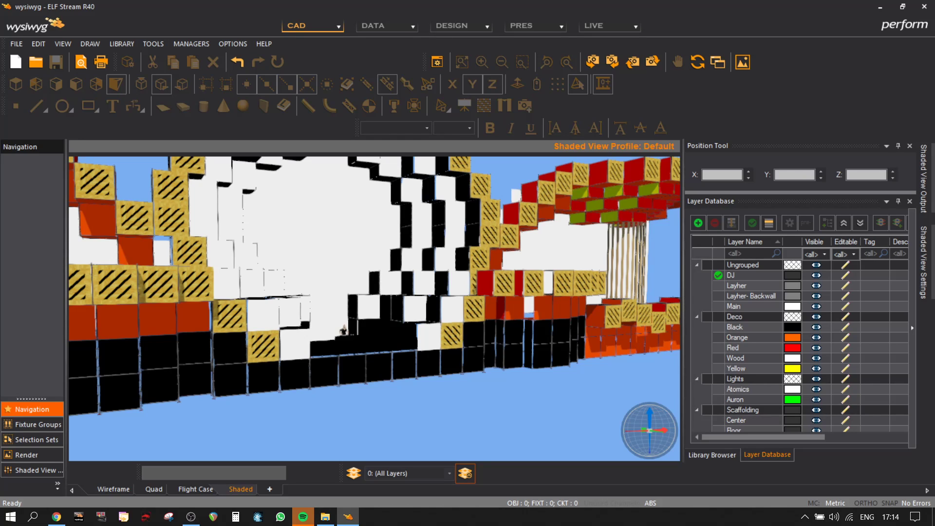
{"action": "key", "text": "alt+Tab"}
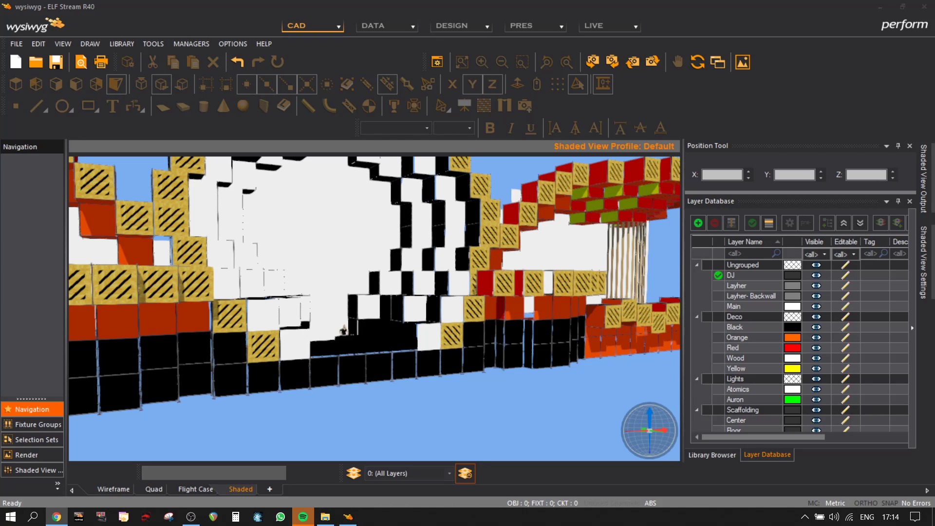